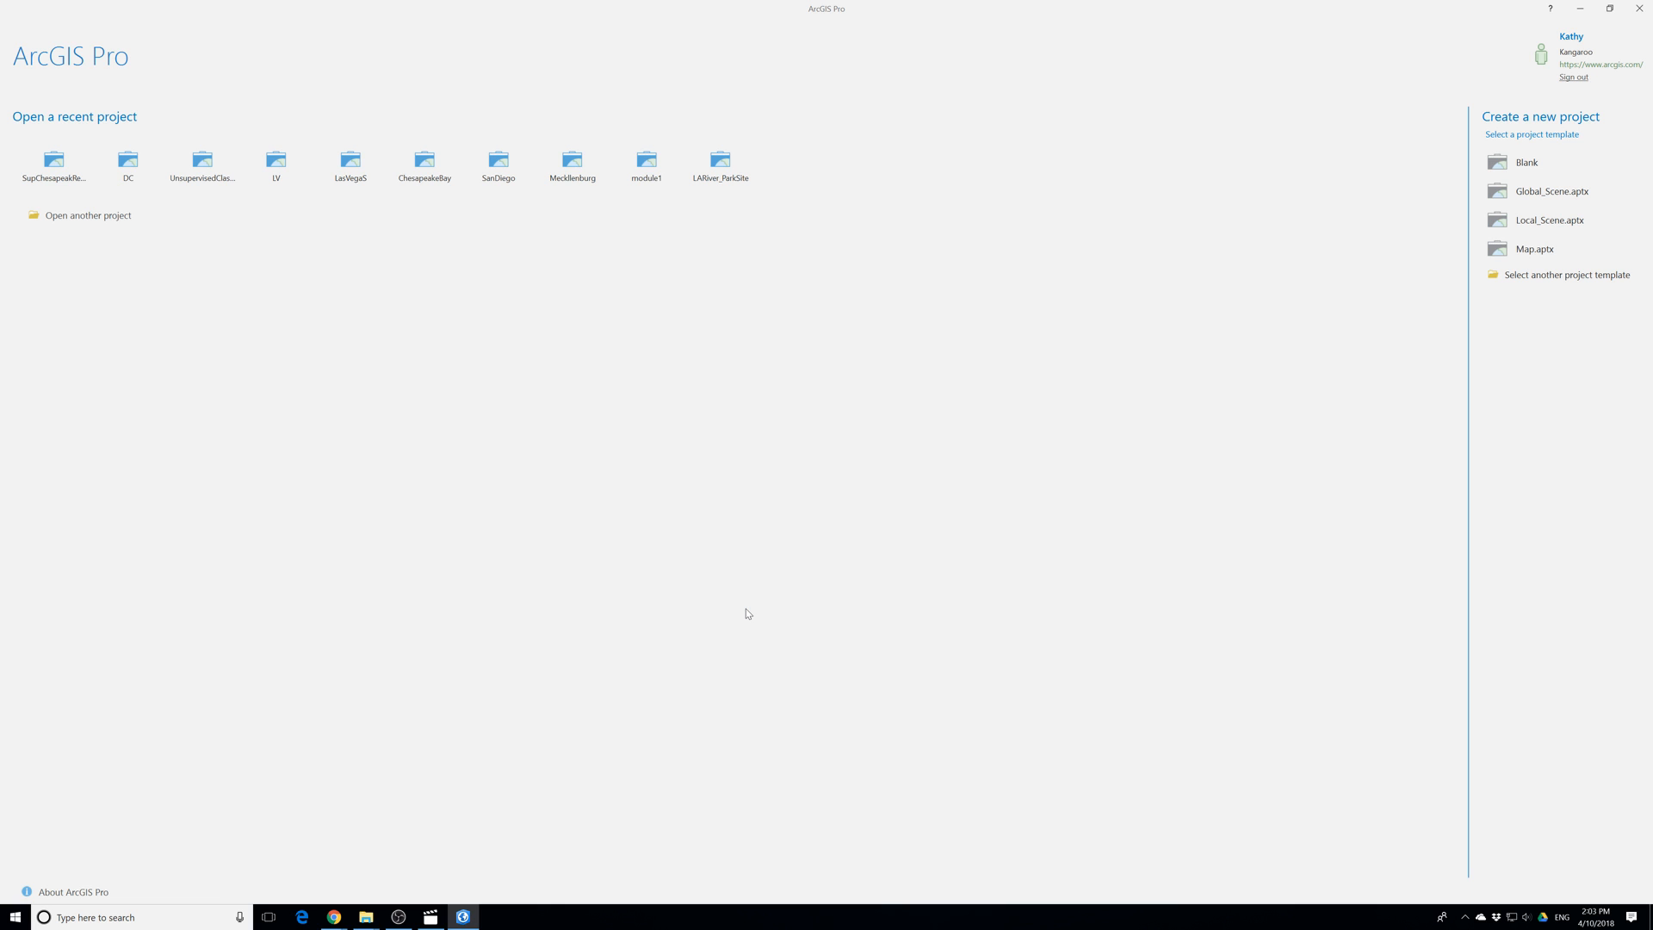
Start a new project from the Blank template and browse its location to Desktop\ProT\EsriPress\bookdata\GIST1Pro\MakingSpatialDecision.
click(1505, 168)
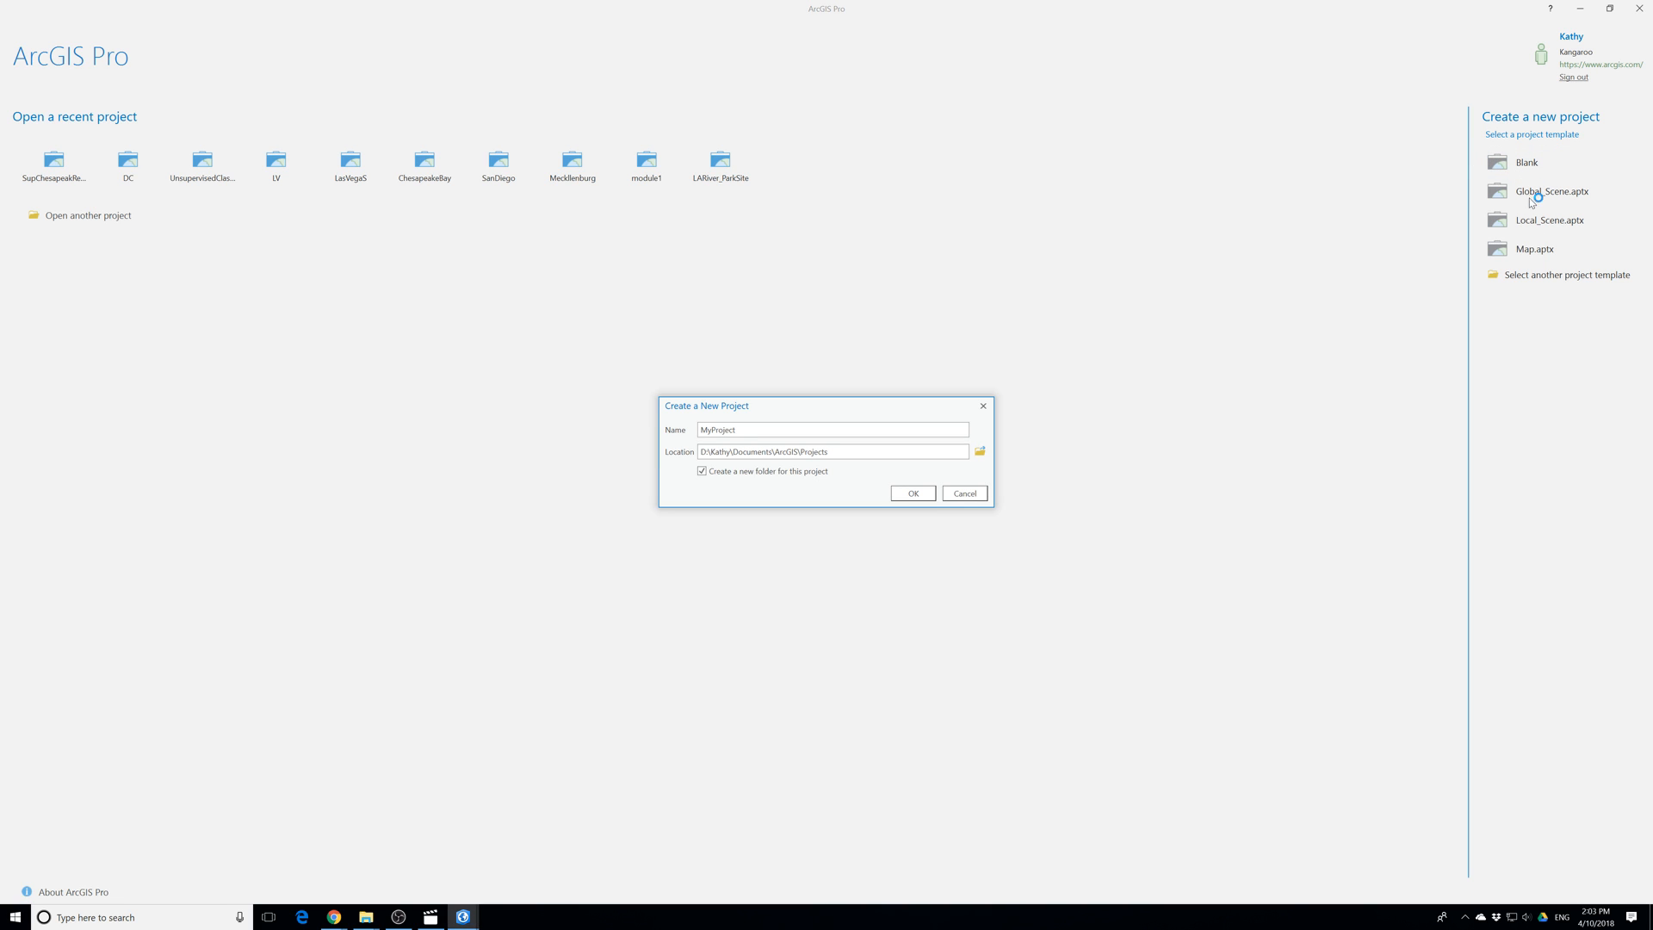
click(981, 451)
click(474, 310)
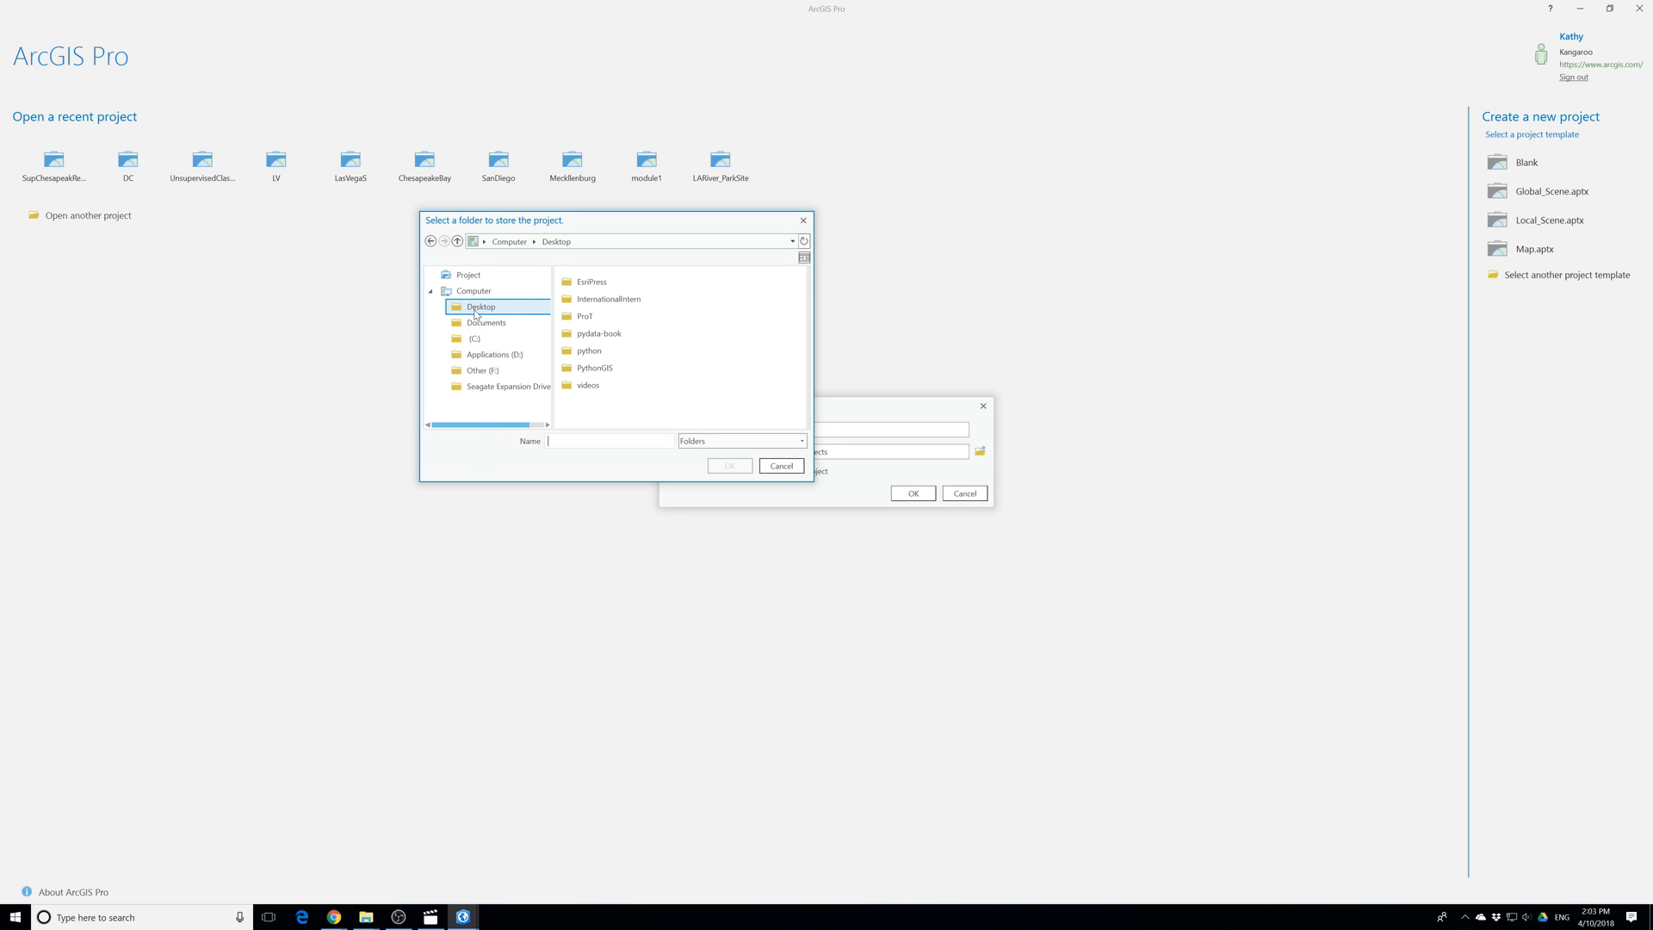
double_click(589, 316)
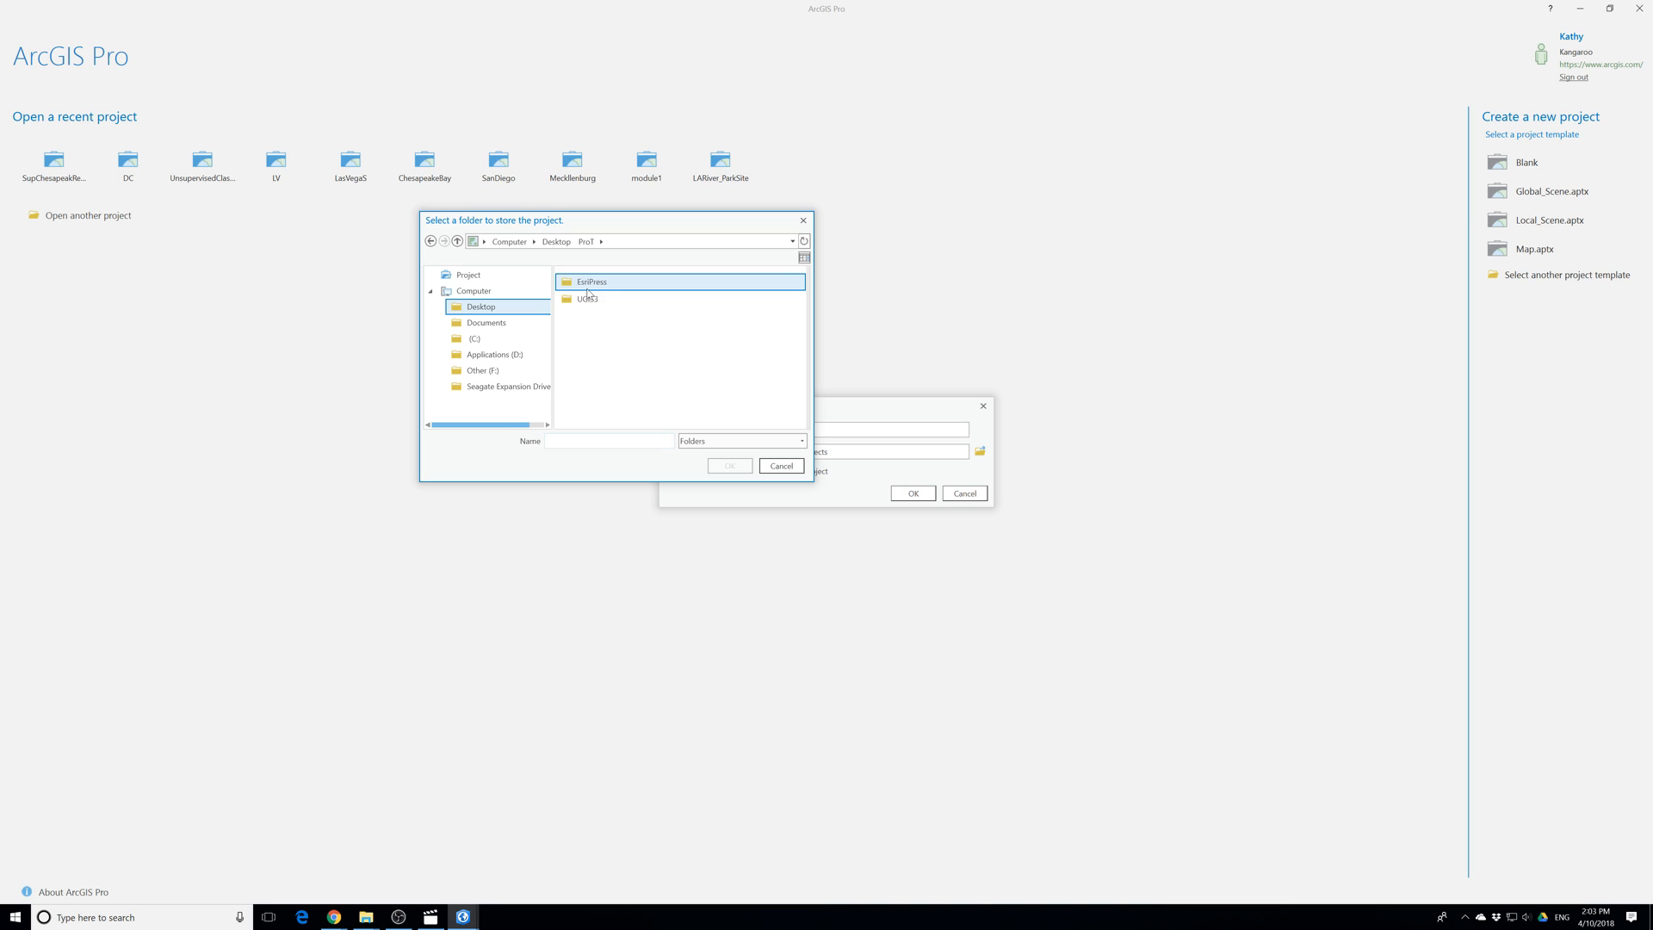
double_click(588, 289)
double_click(594, 281)
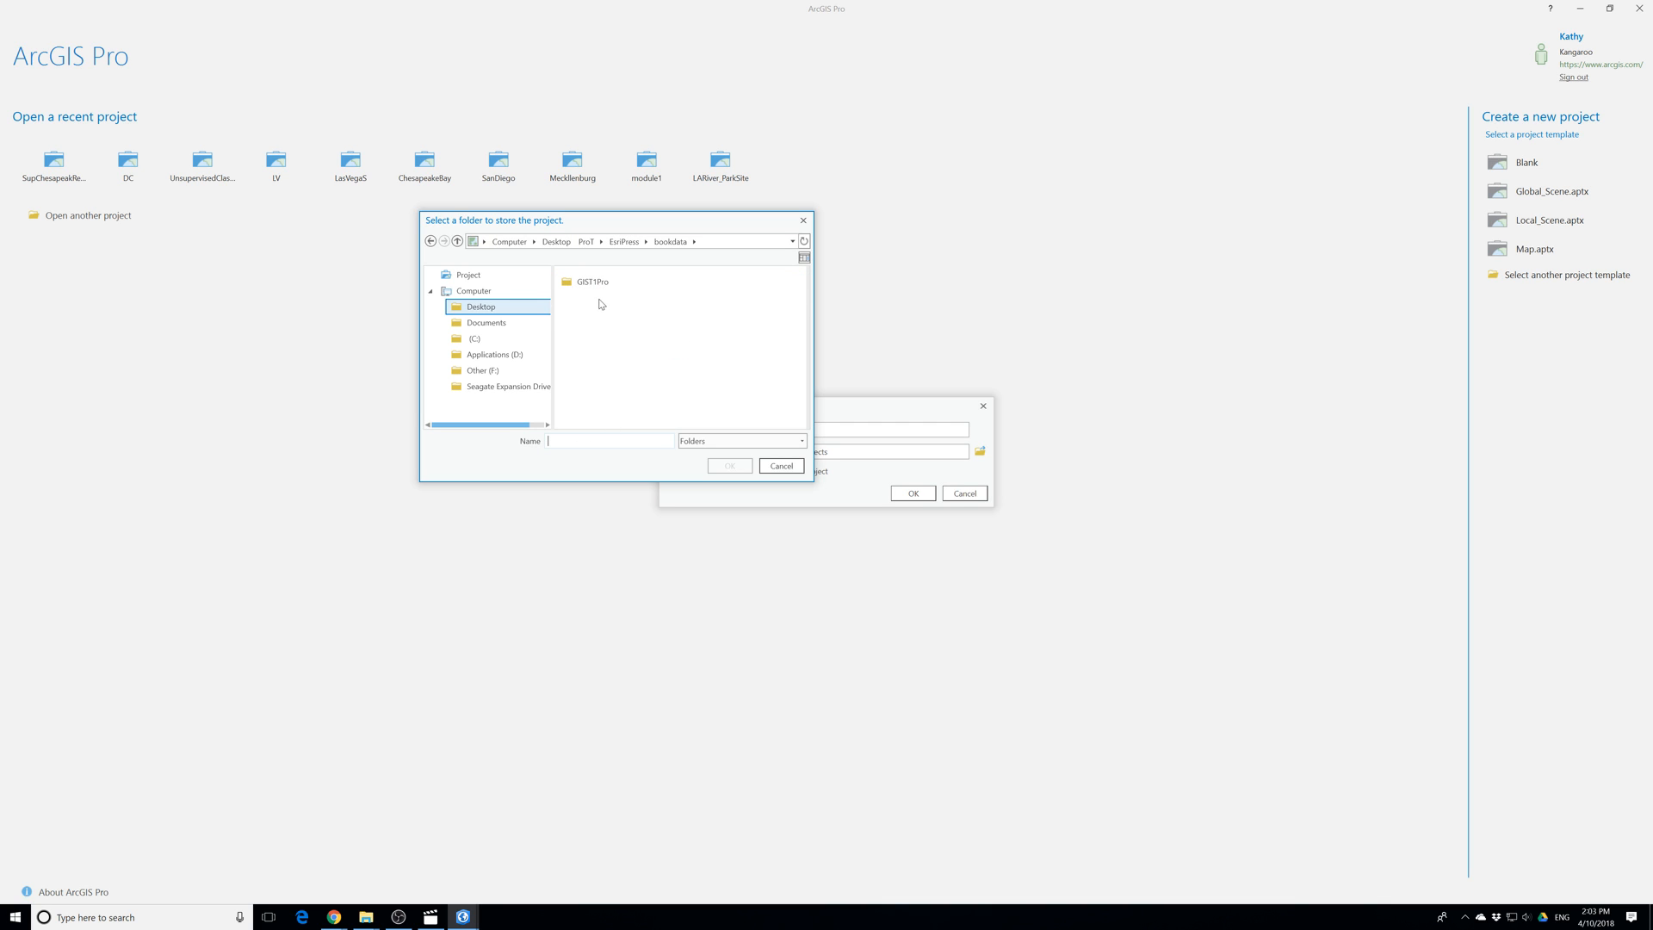
double_click(593, 282)
scroll(607, 379, down, 3)
click(614, 411)
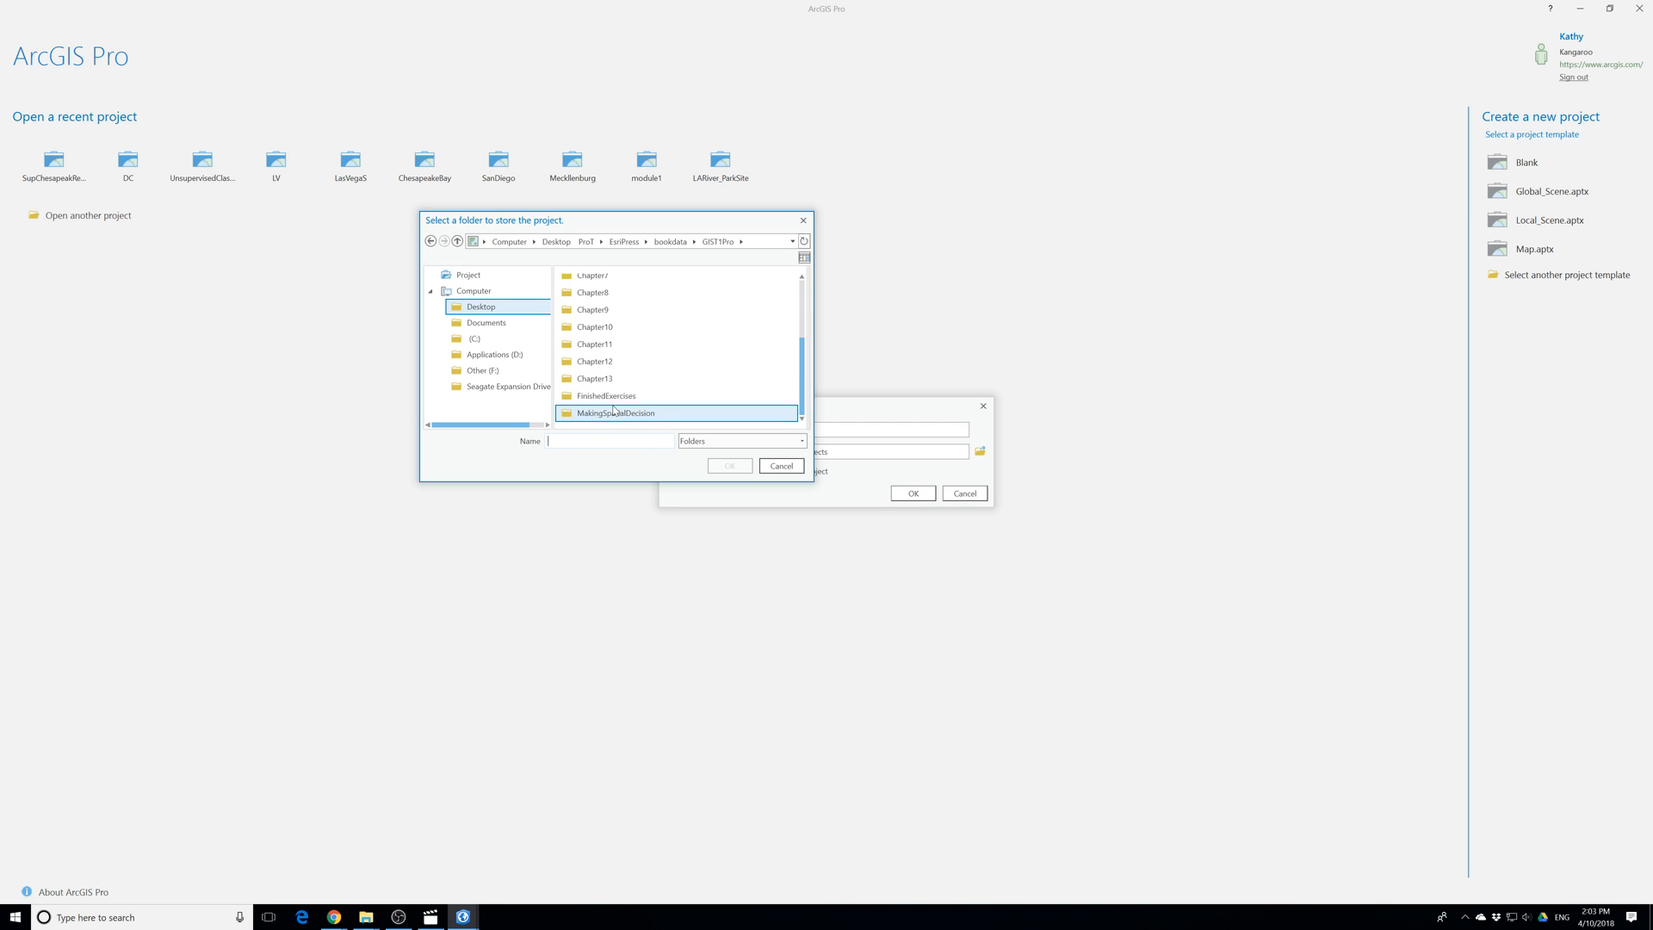
double_click(614, 411)
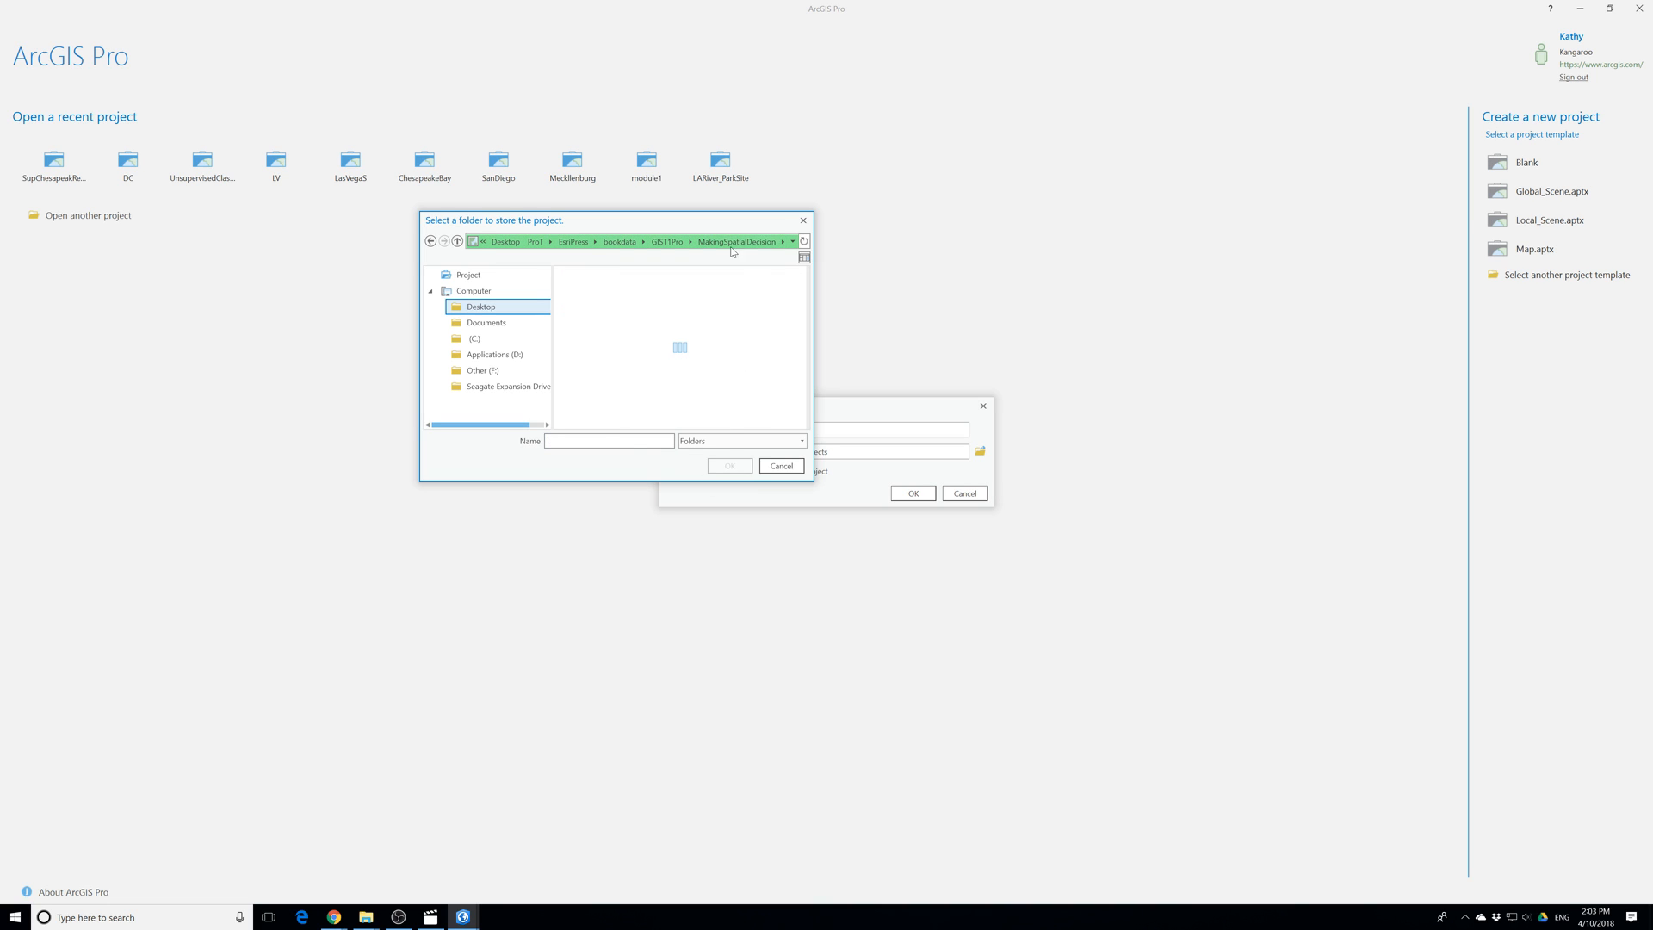
Go back up to the GIST1Pro folder and choose MakingSpatialDecision as the folder that stores the project.
click(691, 242)
click(725, 463)
scroll(657, 379, down, 3)
click(627, 413)
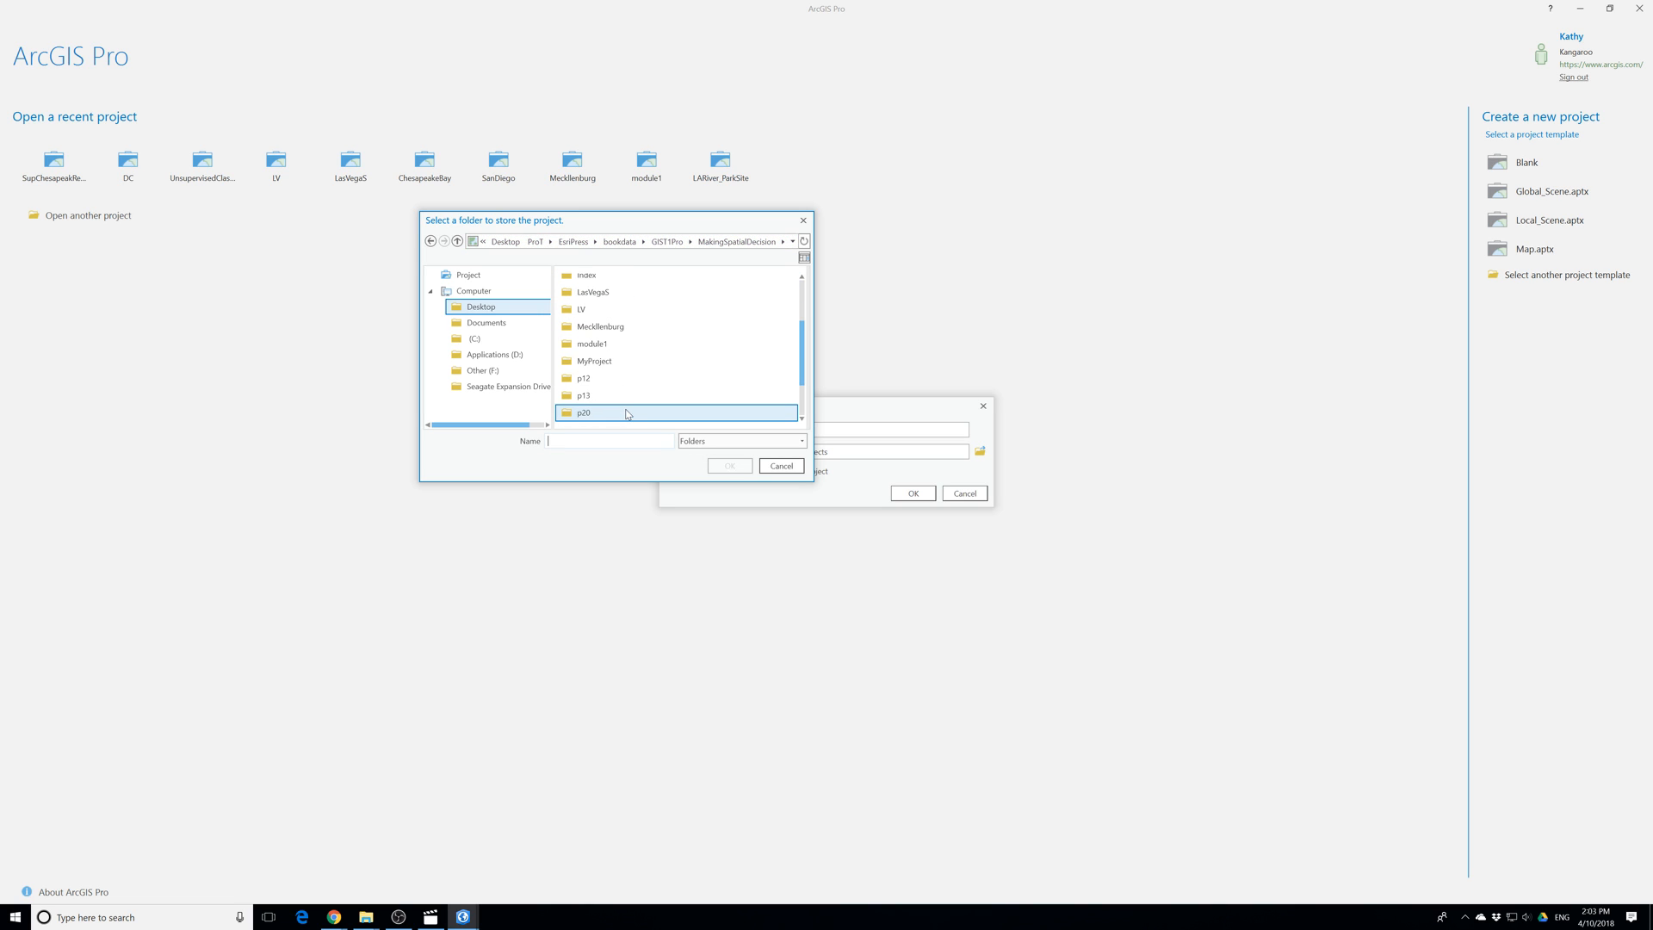
click(668, 242)
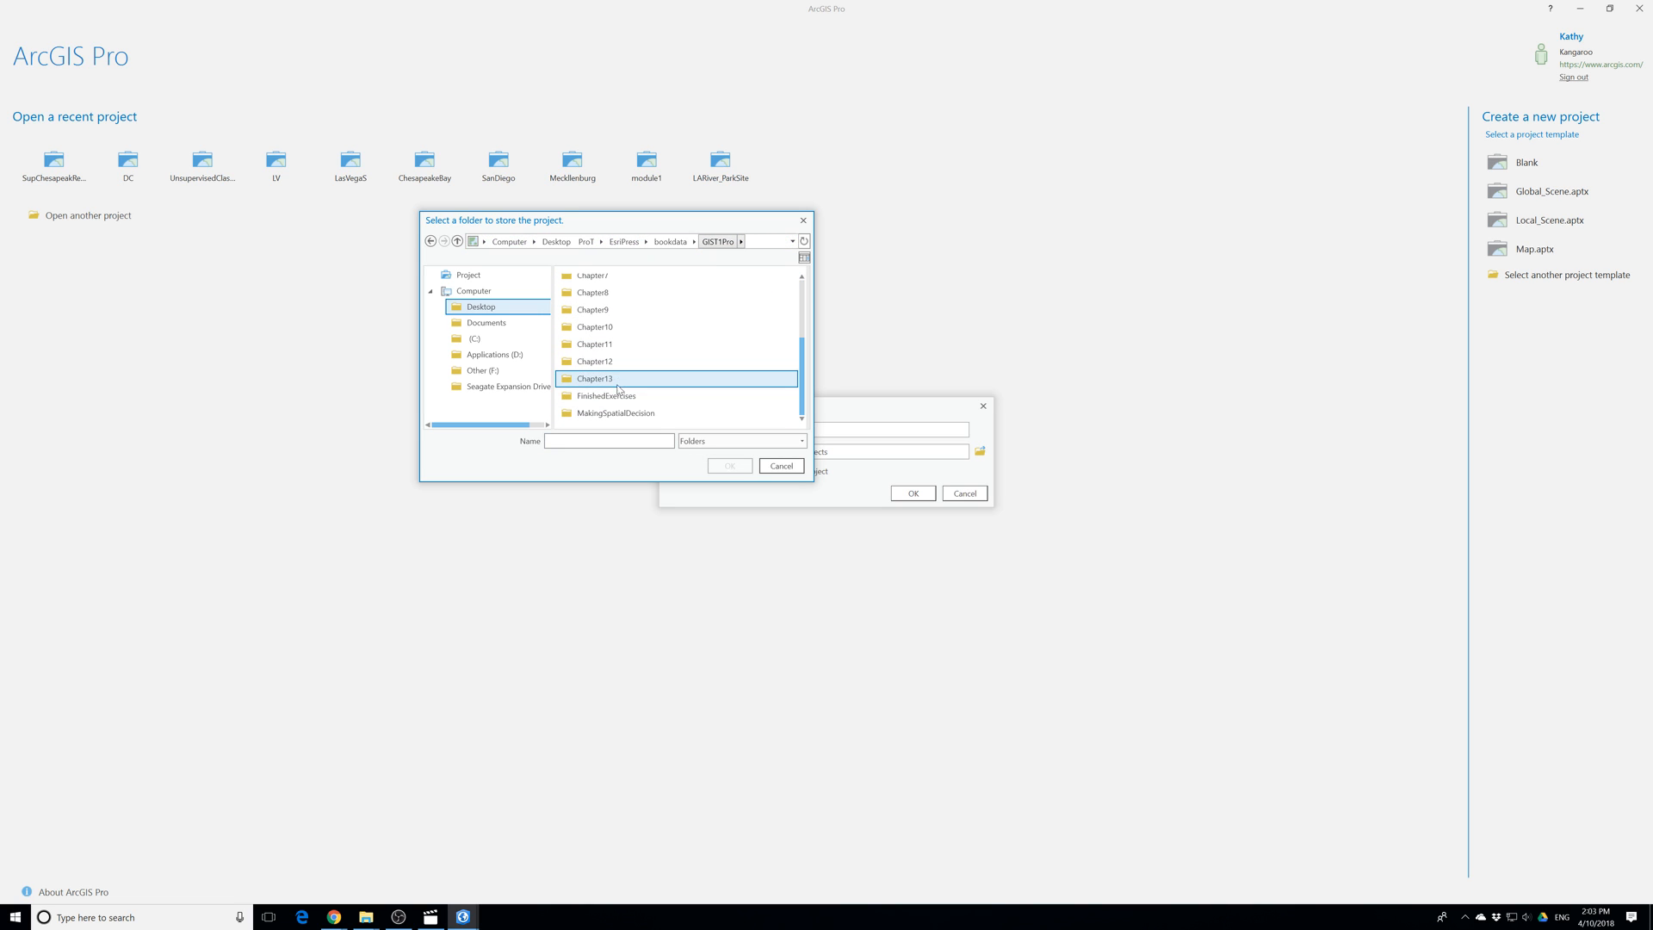
click(616, 414)
click(729, 466)
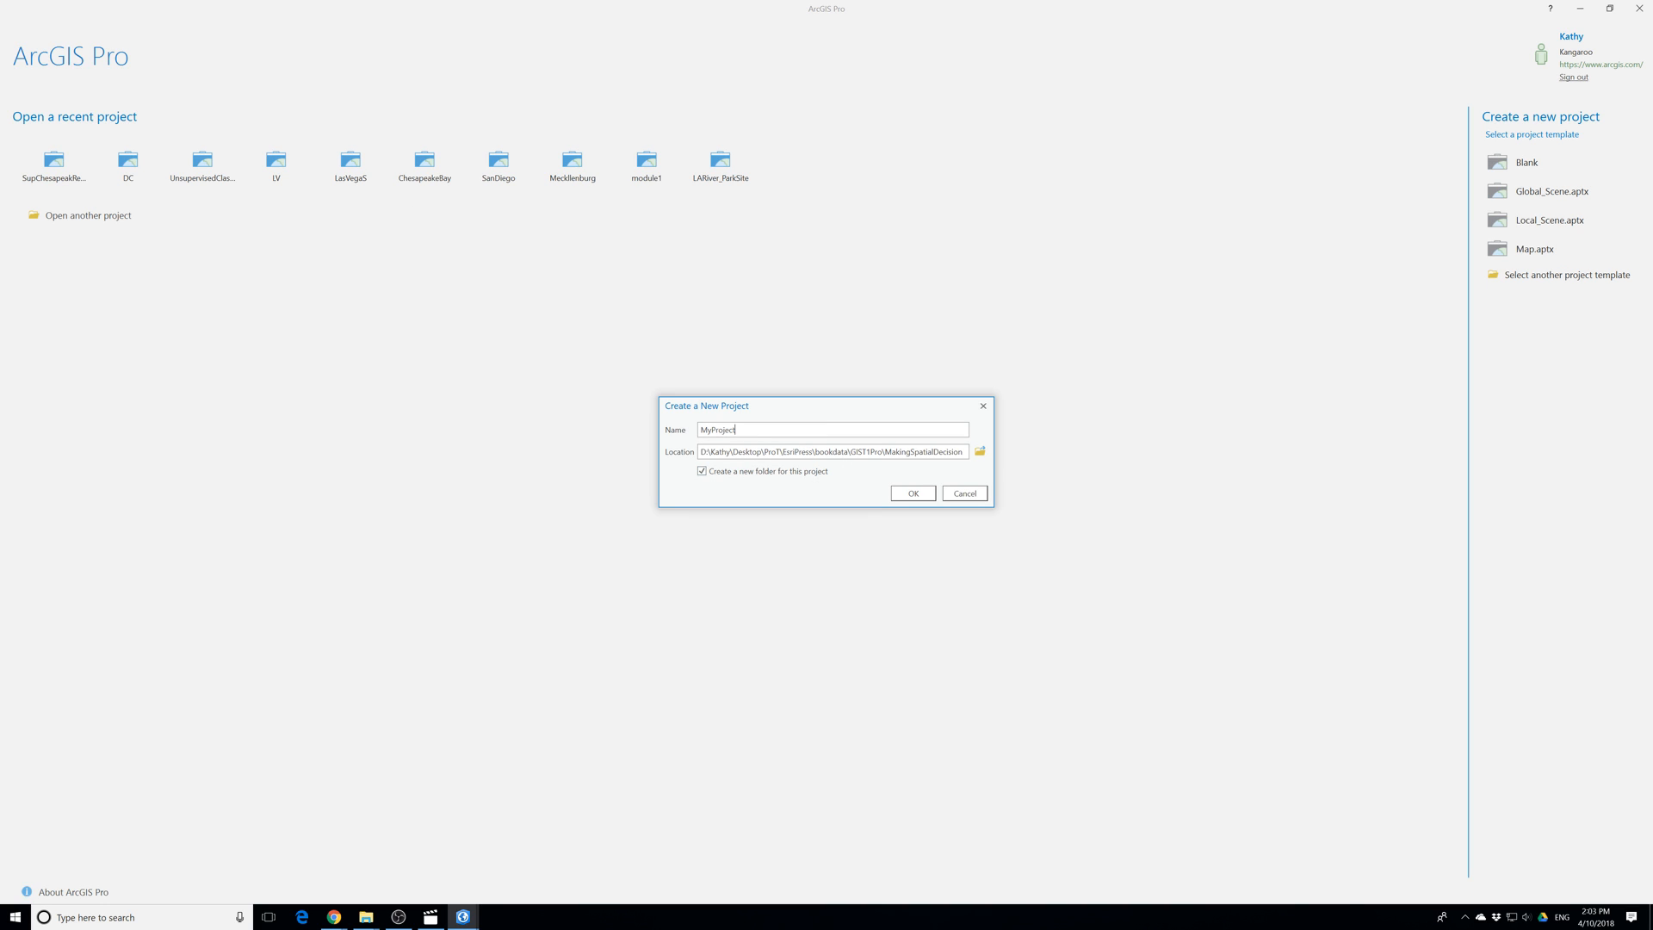
Create the project under the name SLV and insert a new map.
drag(735, 429, 694, 431)
text(SLV)
click(912, 493)
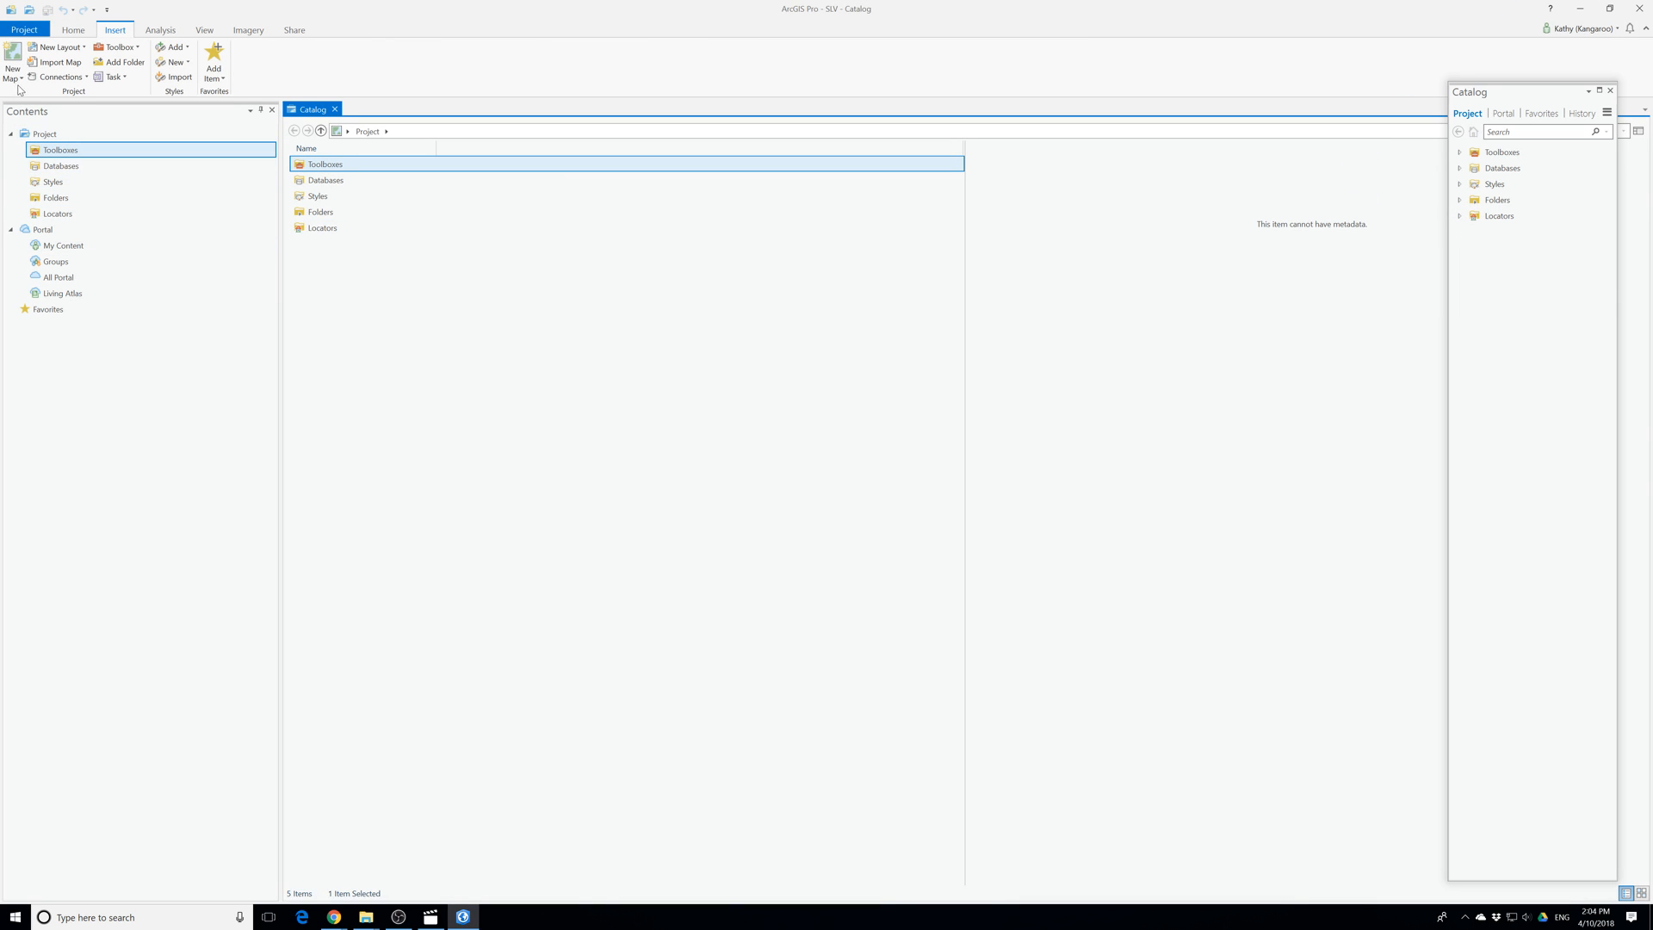
click(13, 56)
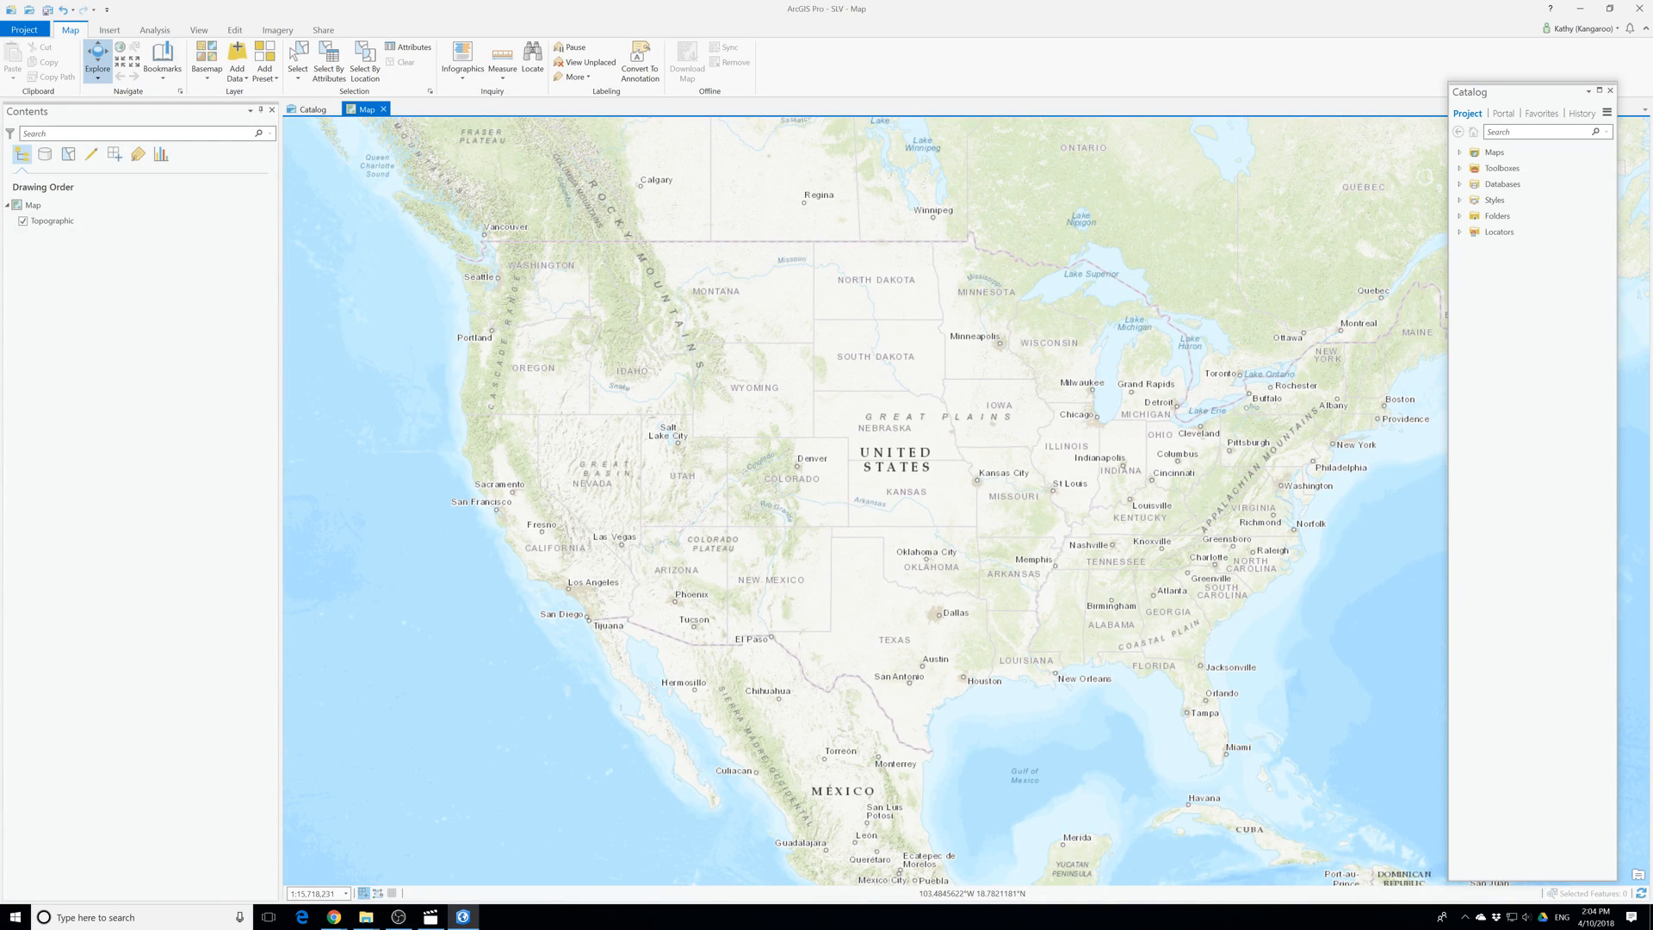
Add a folder connection to MakingSpatialDecision, found in Desktop\ProT\EsriPress\bookdata\GIST1Pro.
right_click(1498, 217)
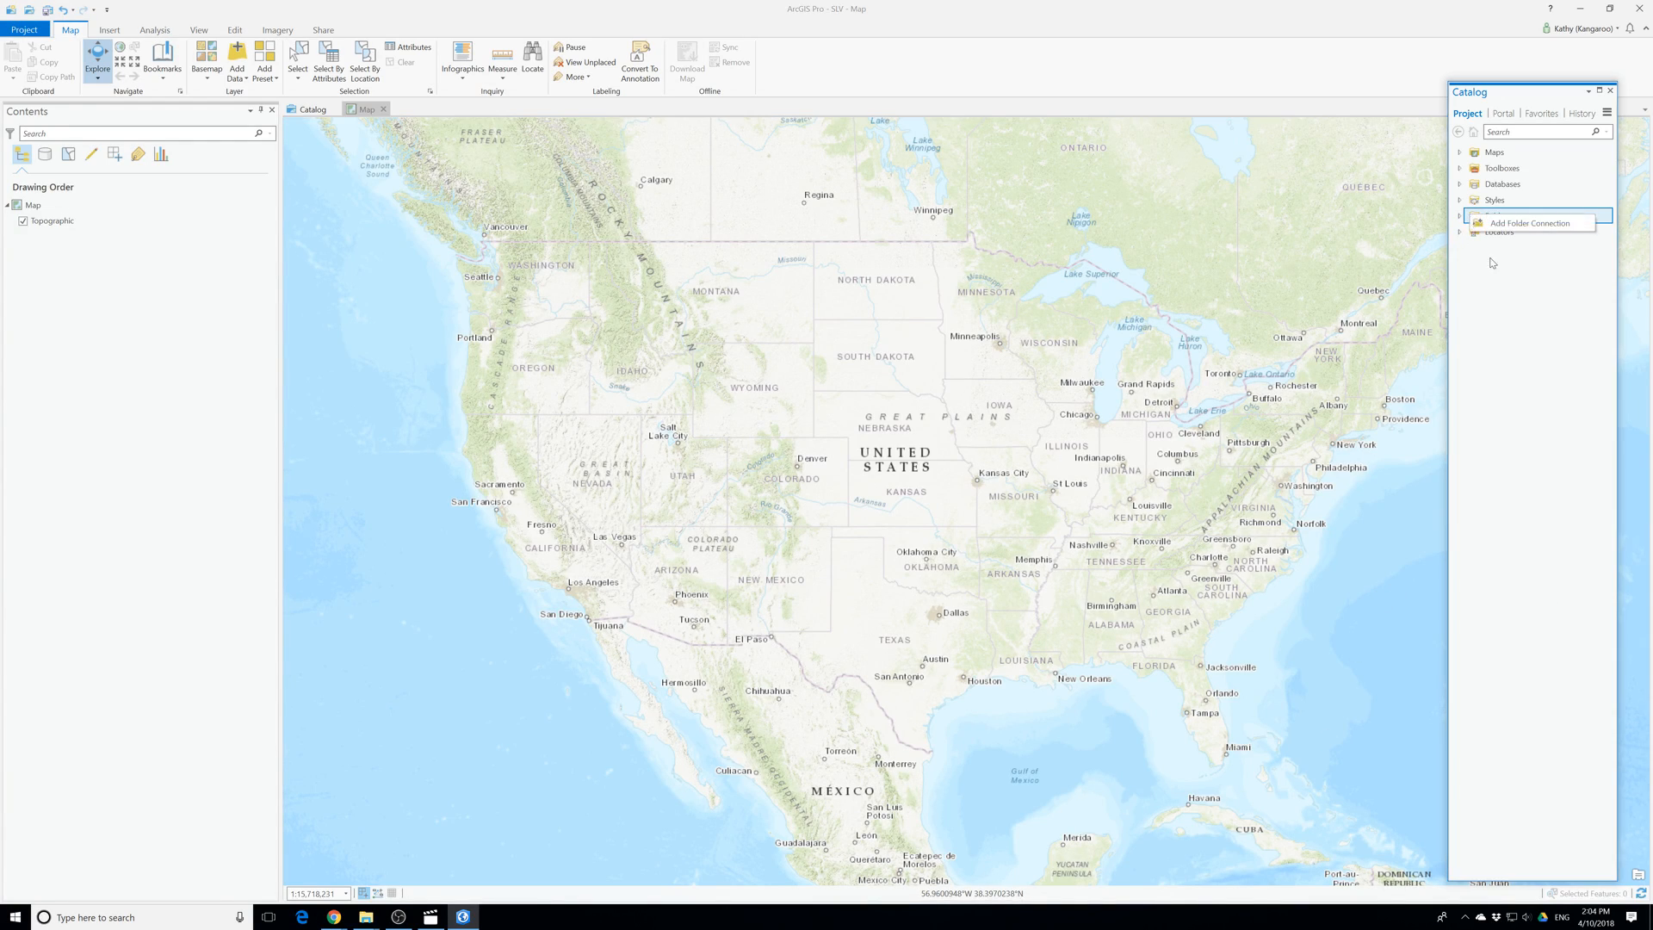
click(1524, 223)
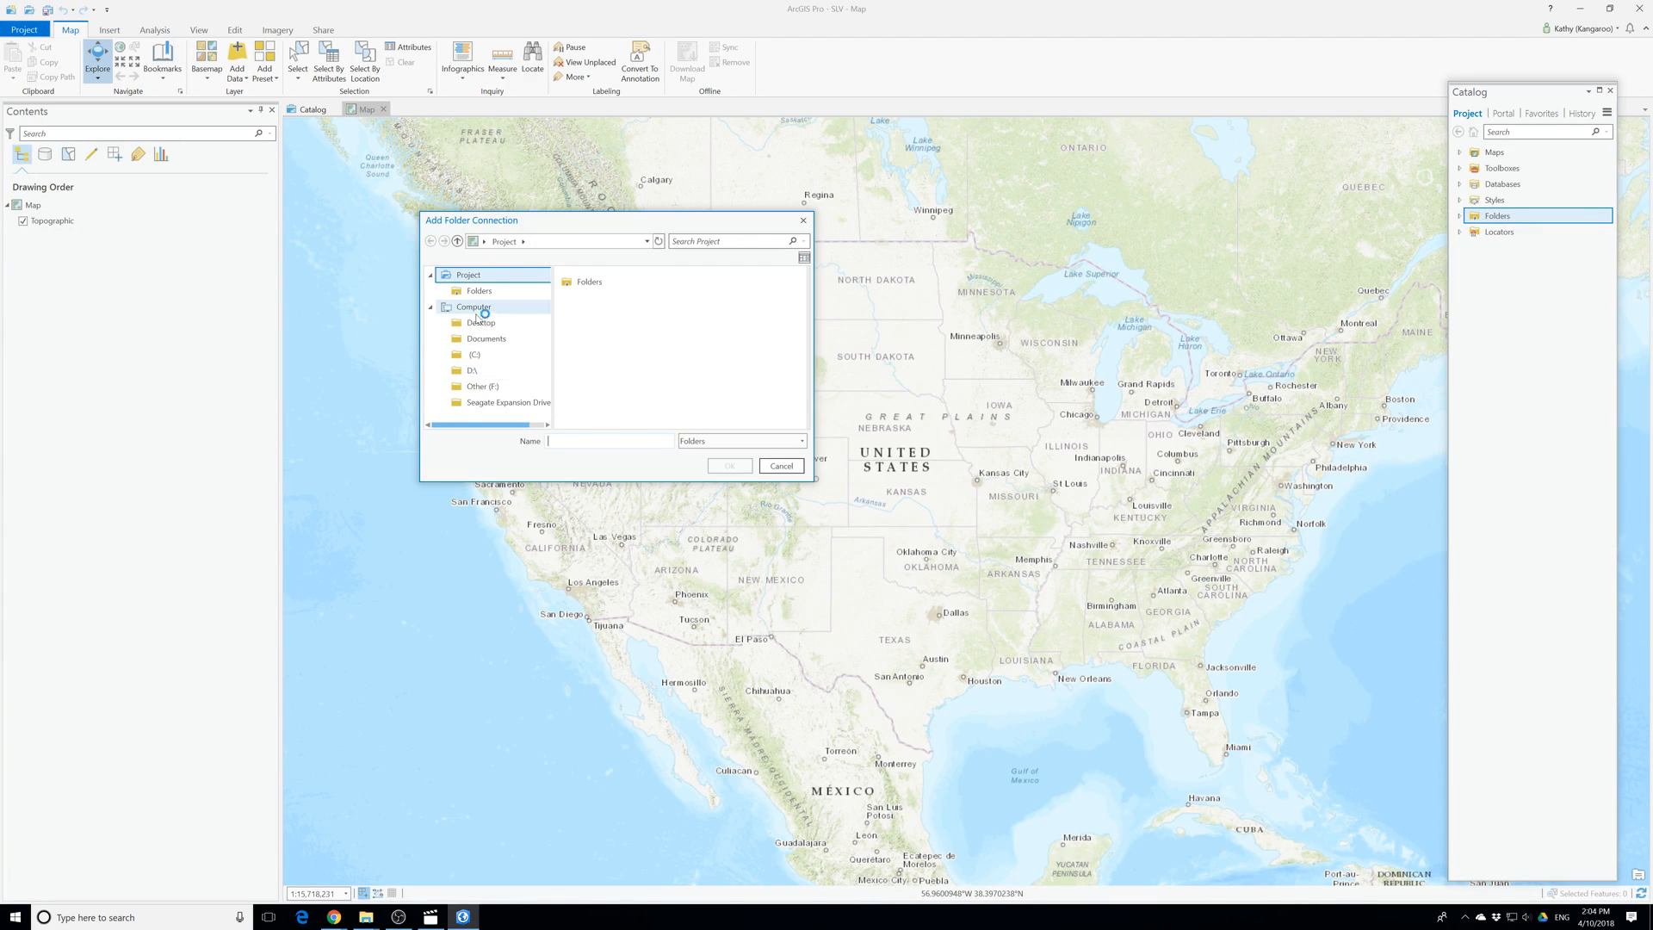
click(481, 322)
click(592, 284)
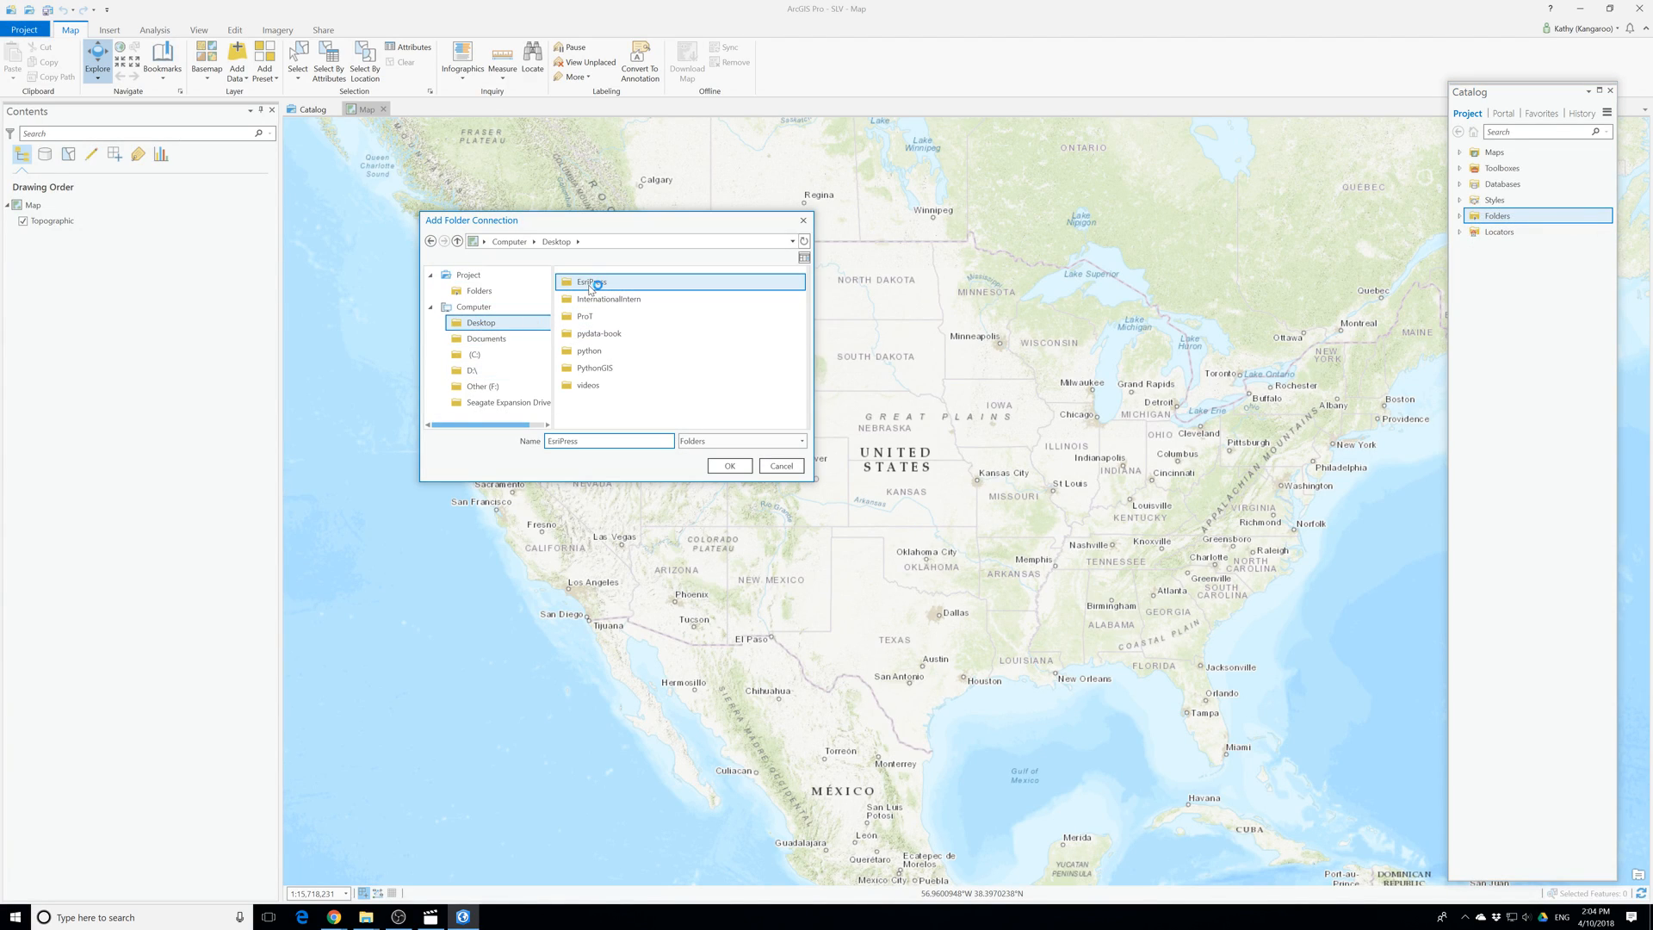
double_click(589, 317)
double_click(593, 285)
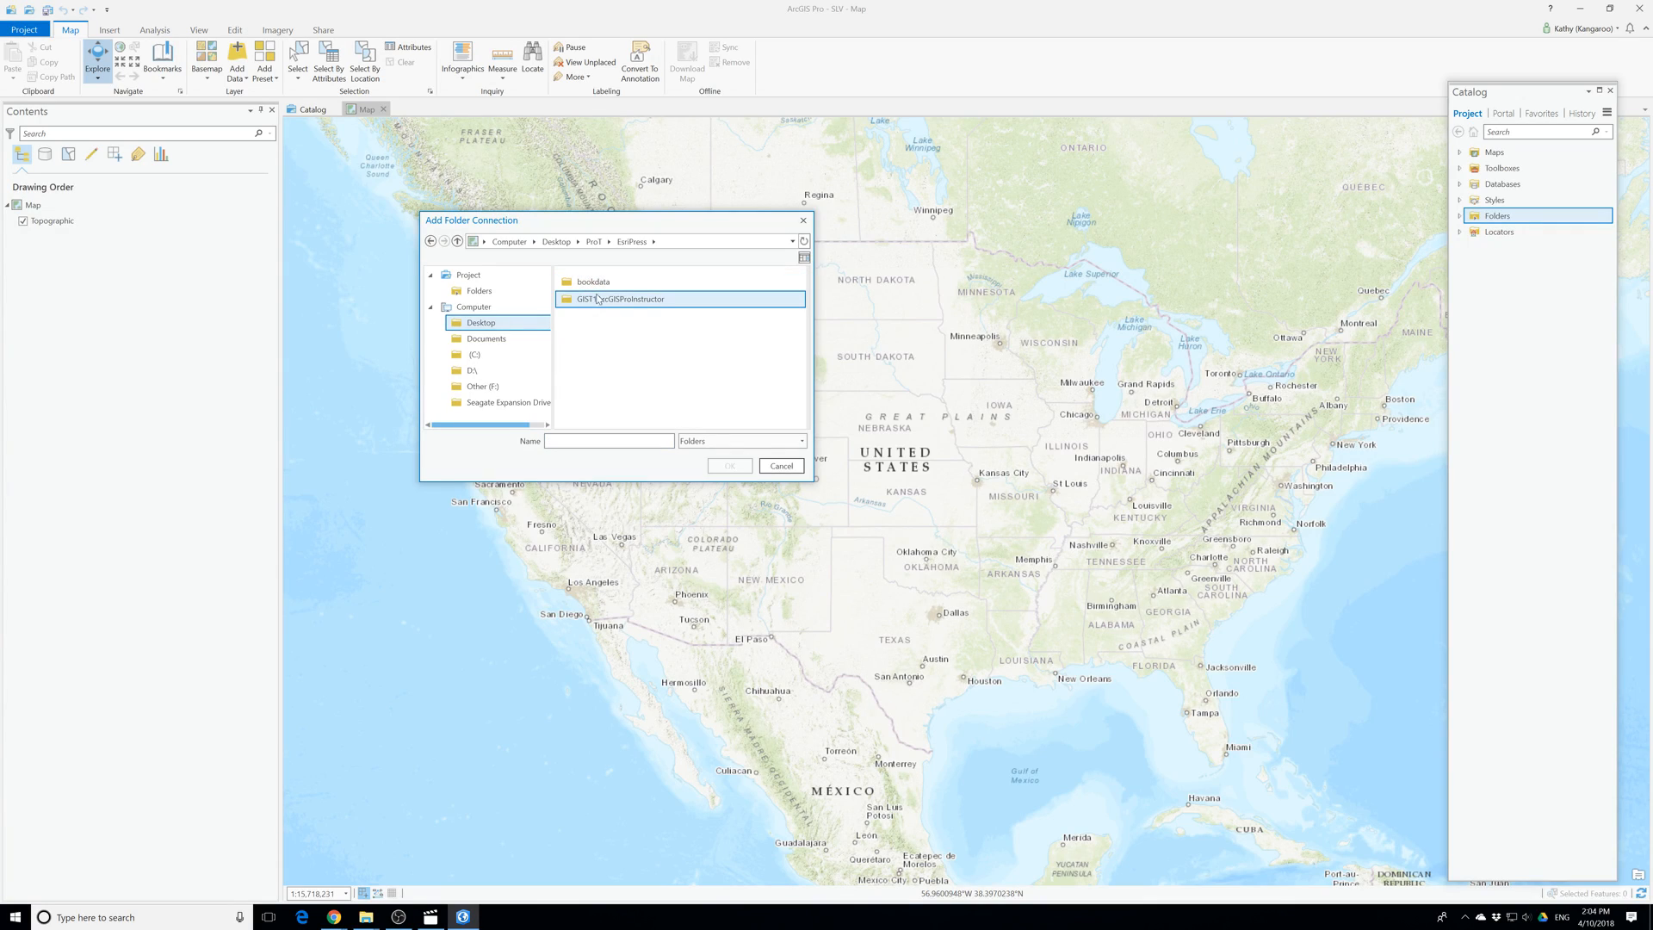
double_click(593, 282)
double_click(593, 282)
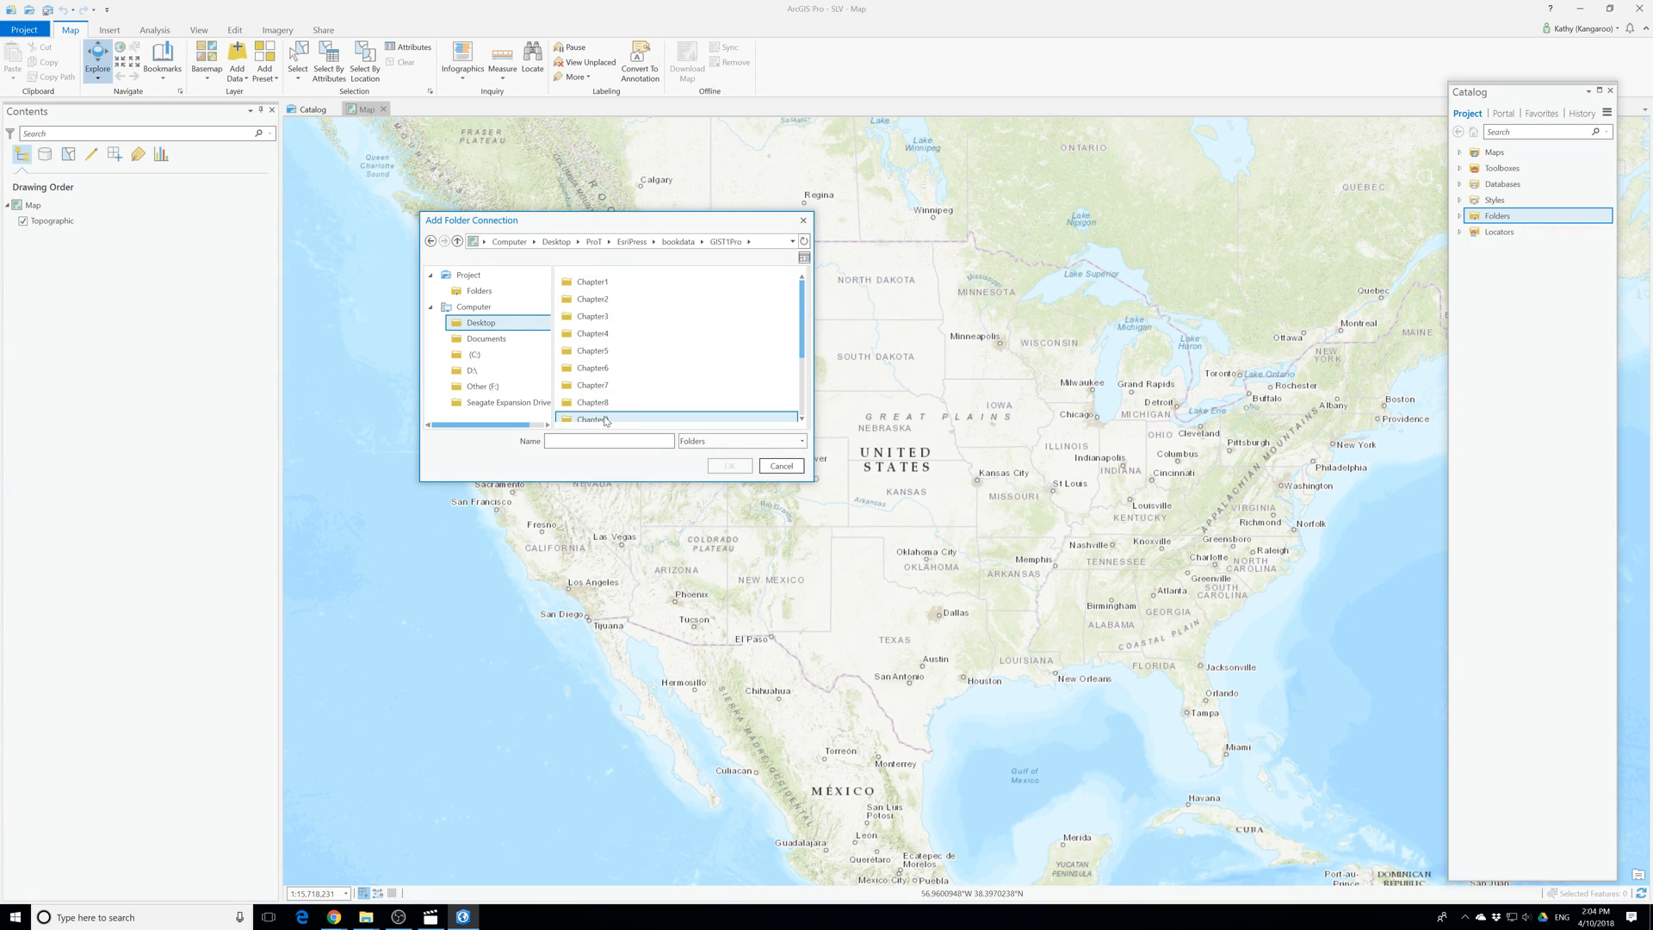
scroll(607, 420, down, 1)
click(606, 413)
click(729, 466)
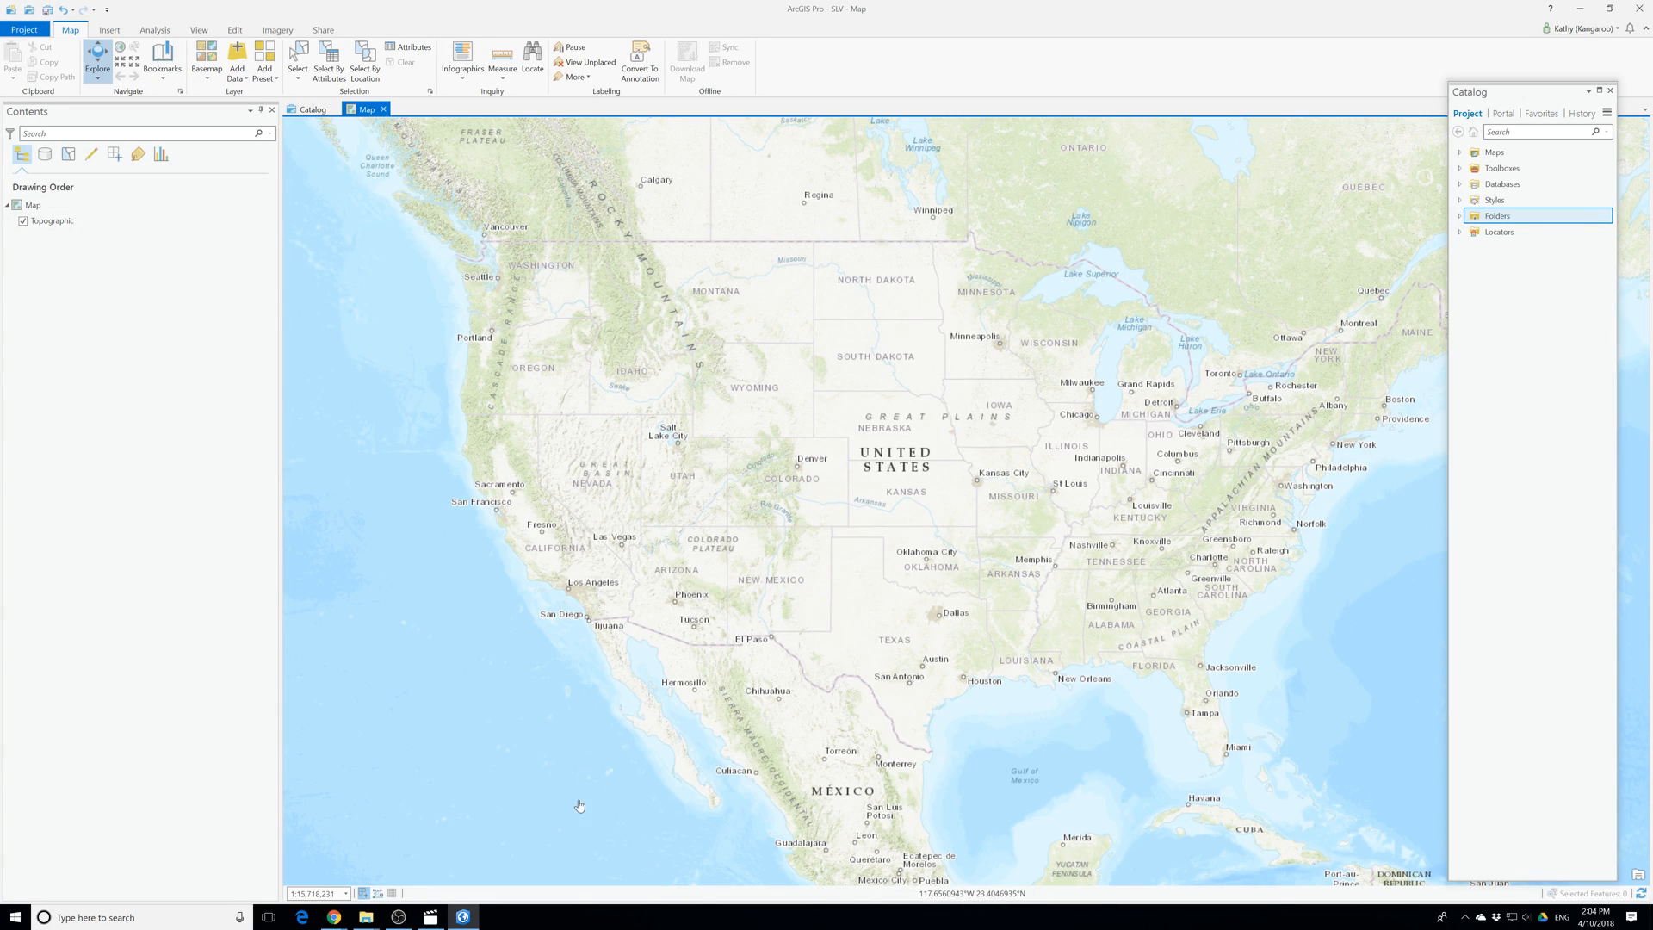
Expand the MakingSpatialDecision folder connection and its p20 subfolder to show their contents.
click(1459, 216)
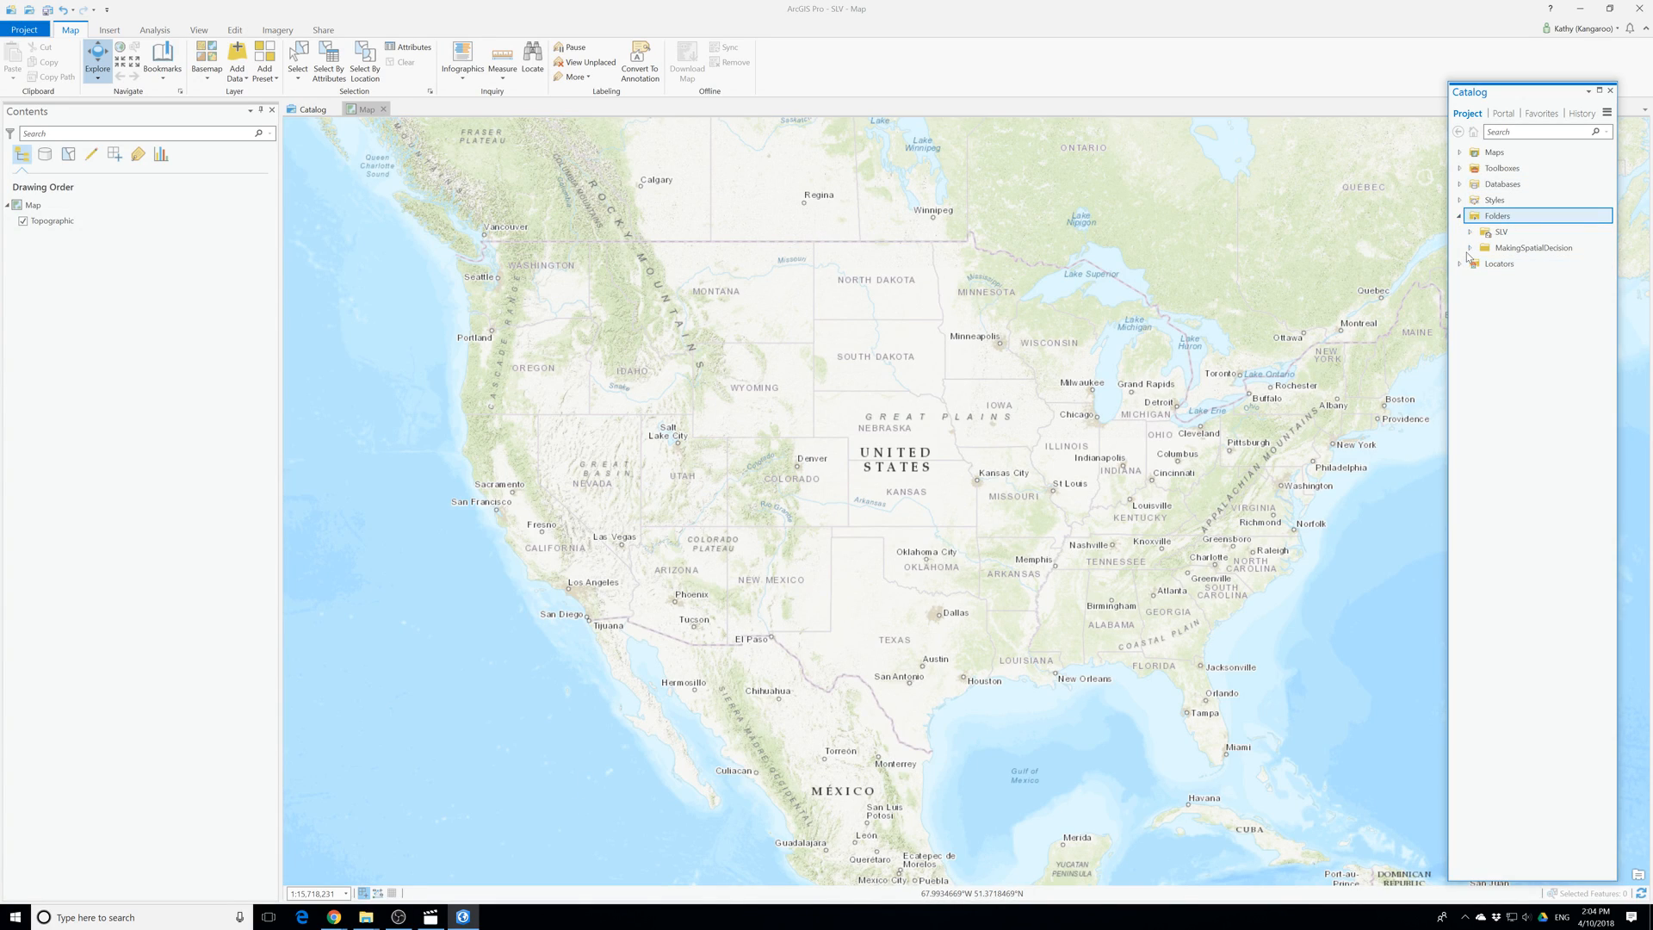
click(1470, 248)
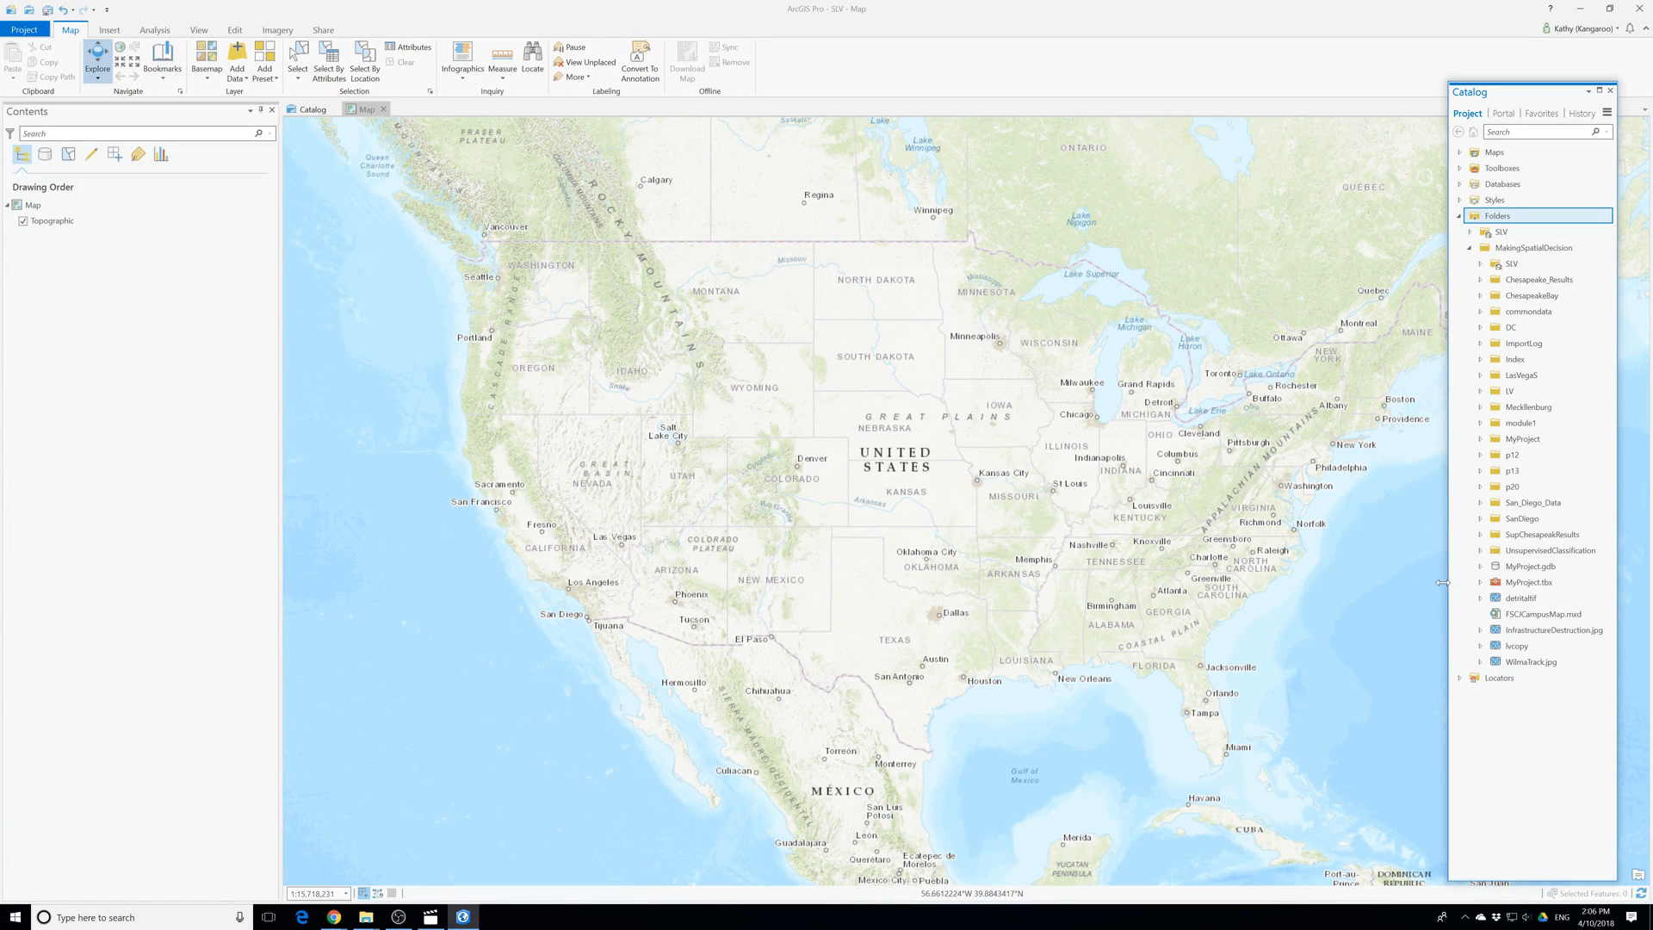
click(1494, 379)
click(1480, 377)
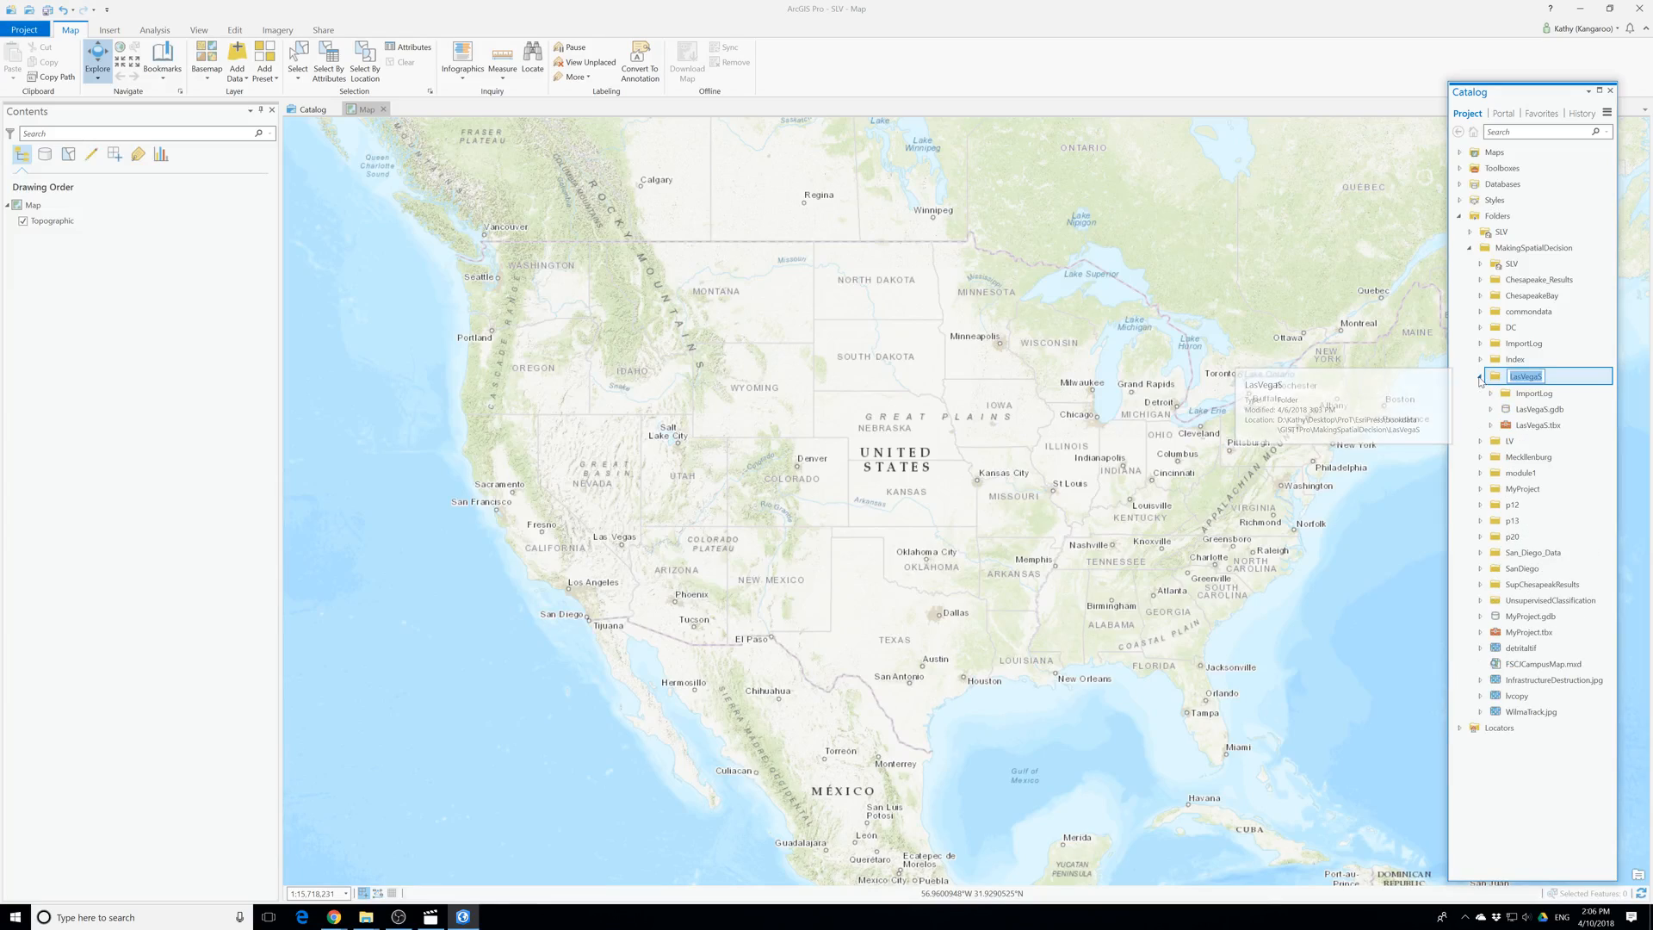
click(1481, 378)
click(1481, 377)
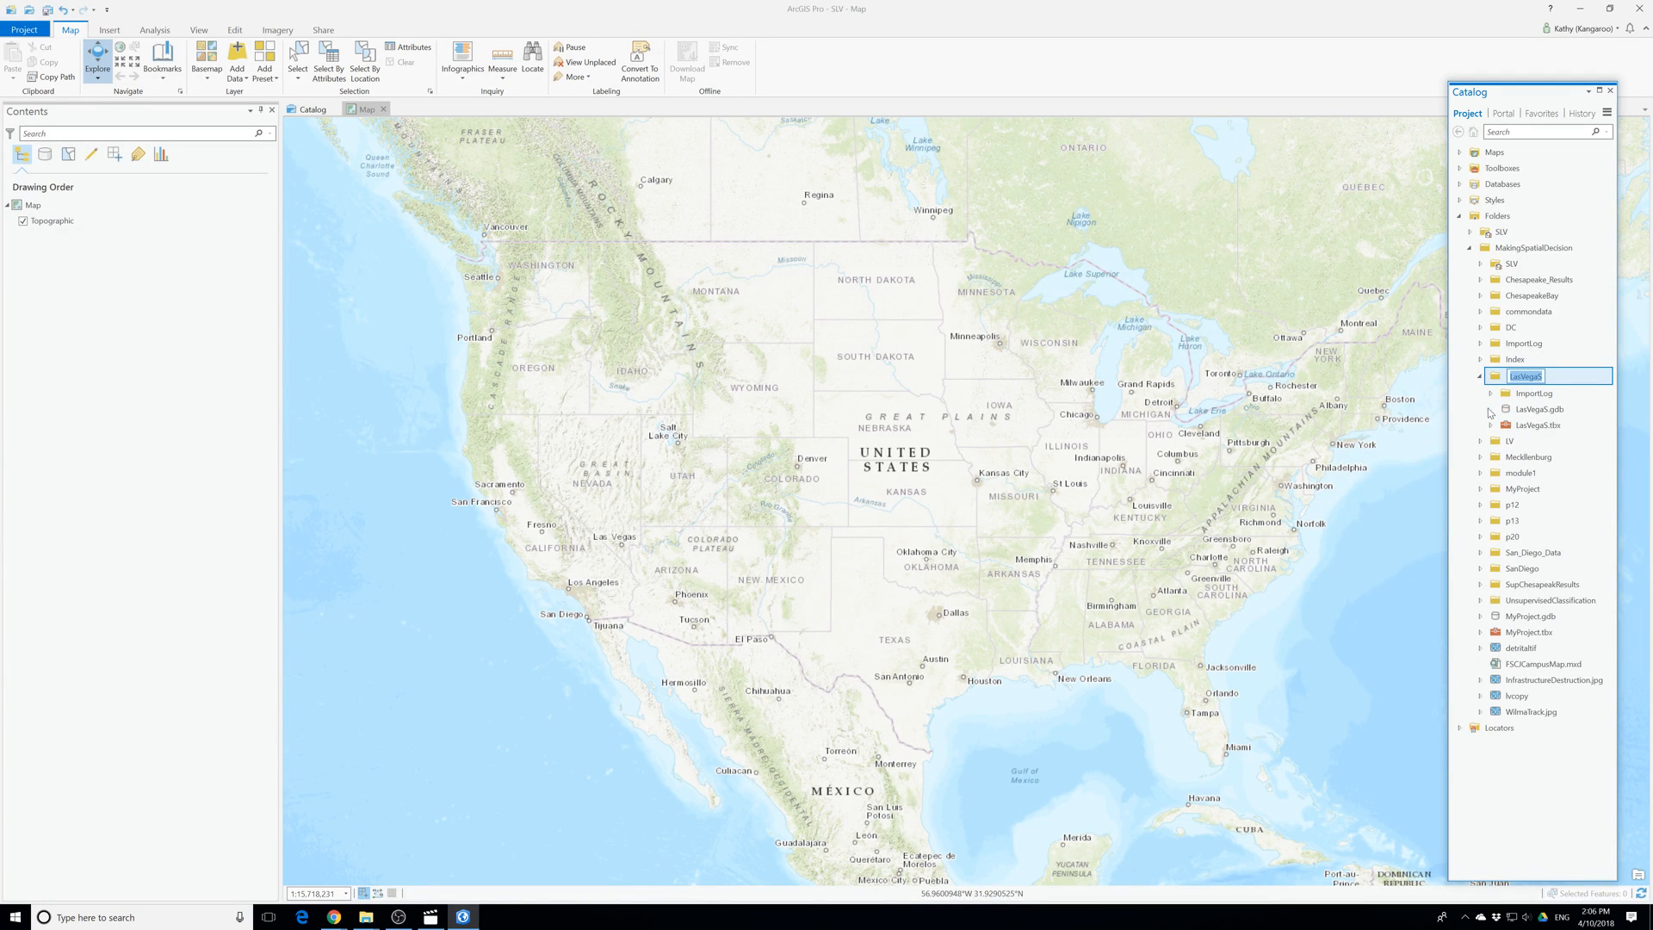
click(1488, 537)
click(1481, 536)
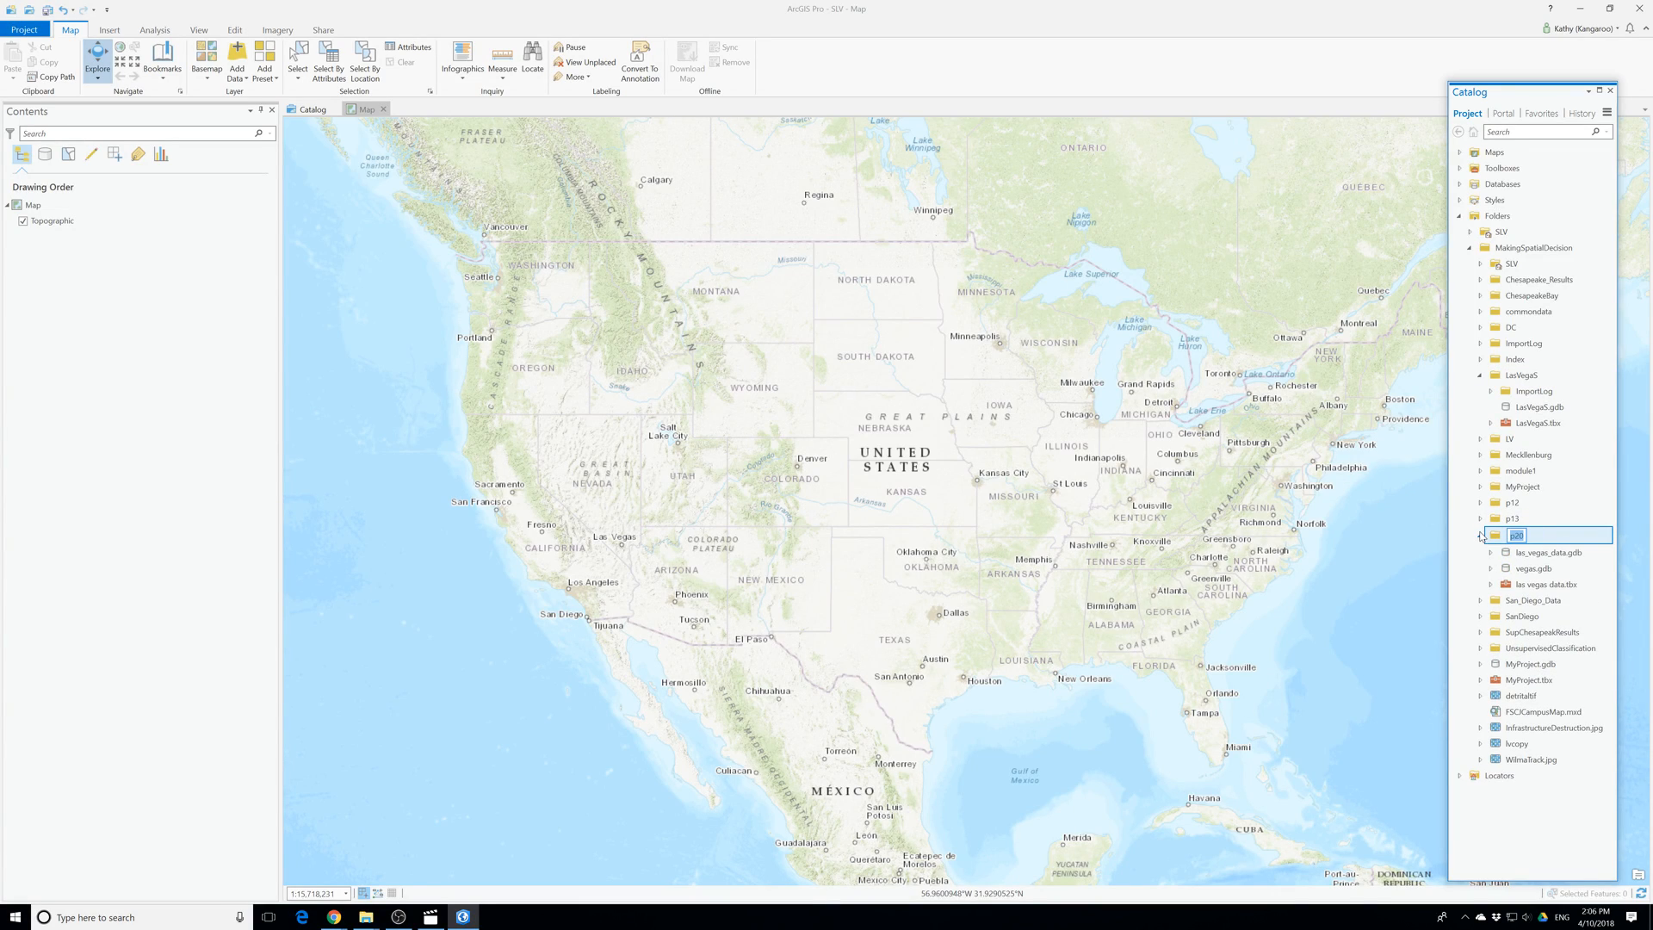
Expand the raster_data folder inside commondata to reach the landsat_2011.tif raster.
click(1481, 312)
click(1489, 344)
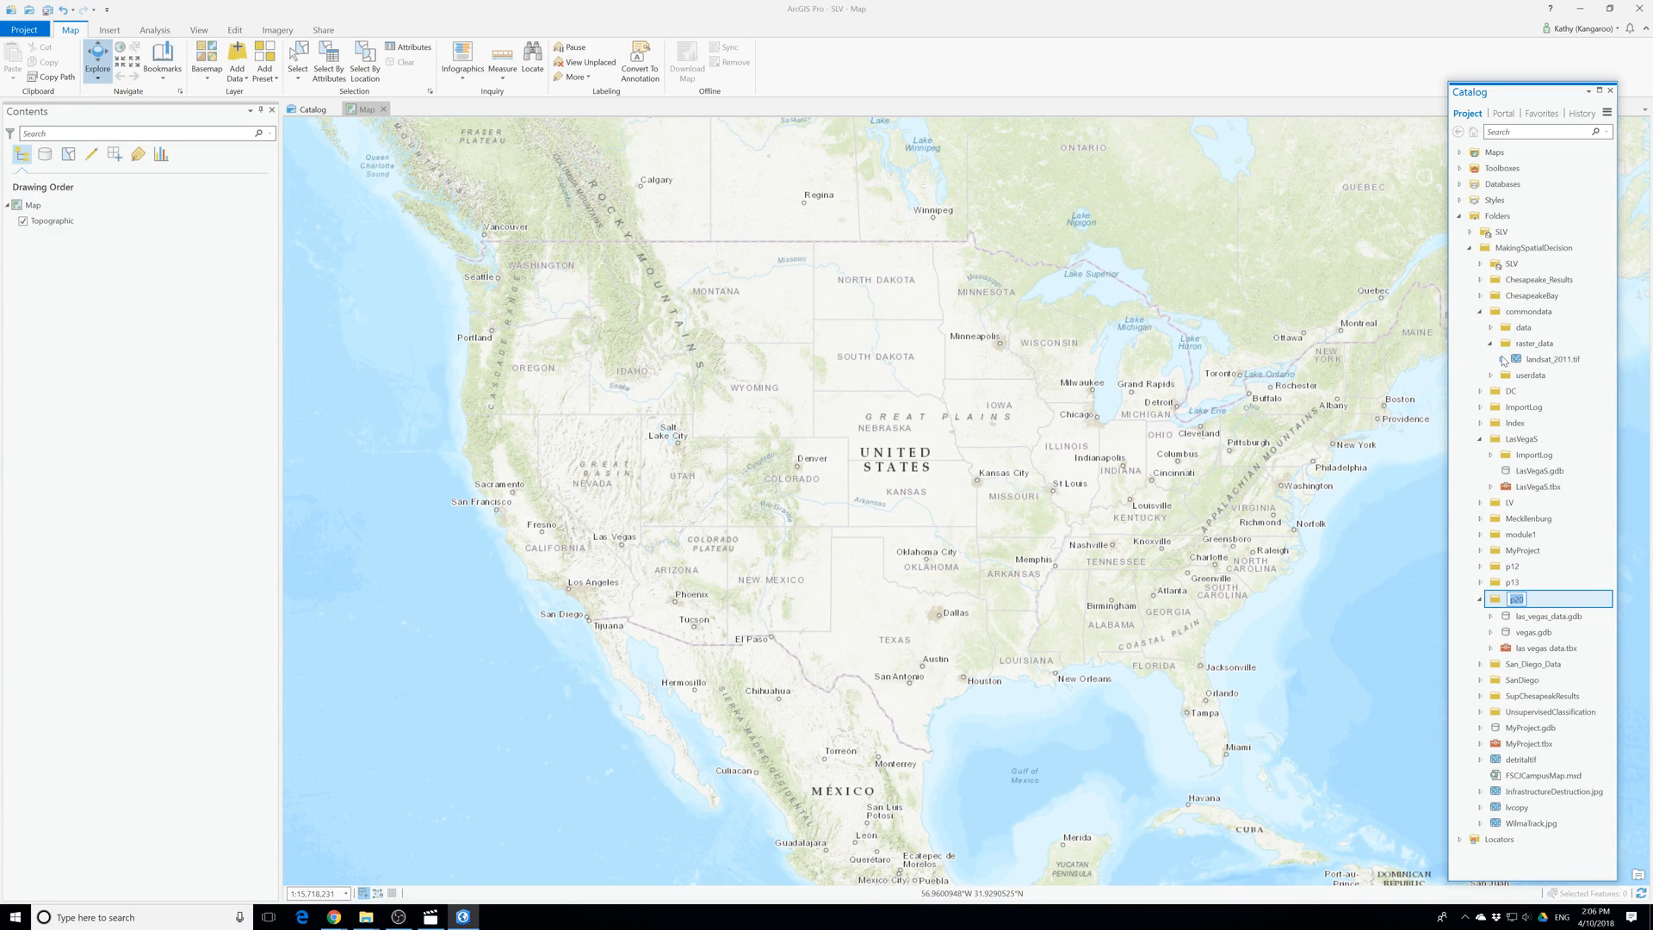
right_click(1503, 359)
click(1557, 365)
Add the vegasfeatures dataset from vegas.gdb in p20 and the landsat_2011.tif raster to the current map.
click(1499, 632)
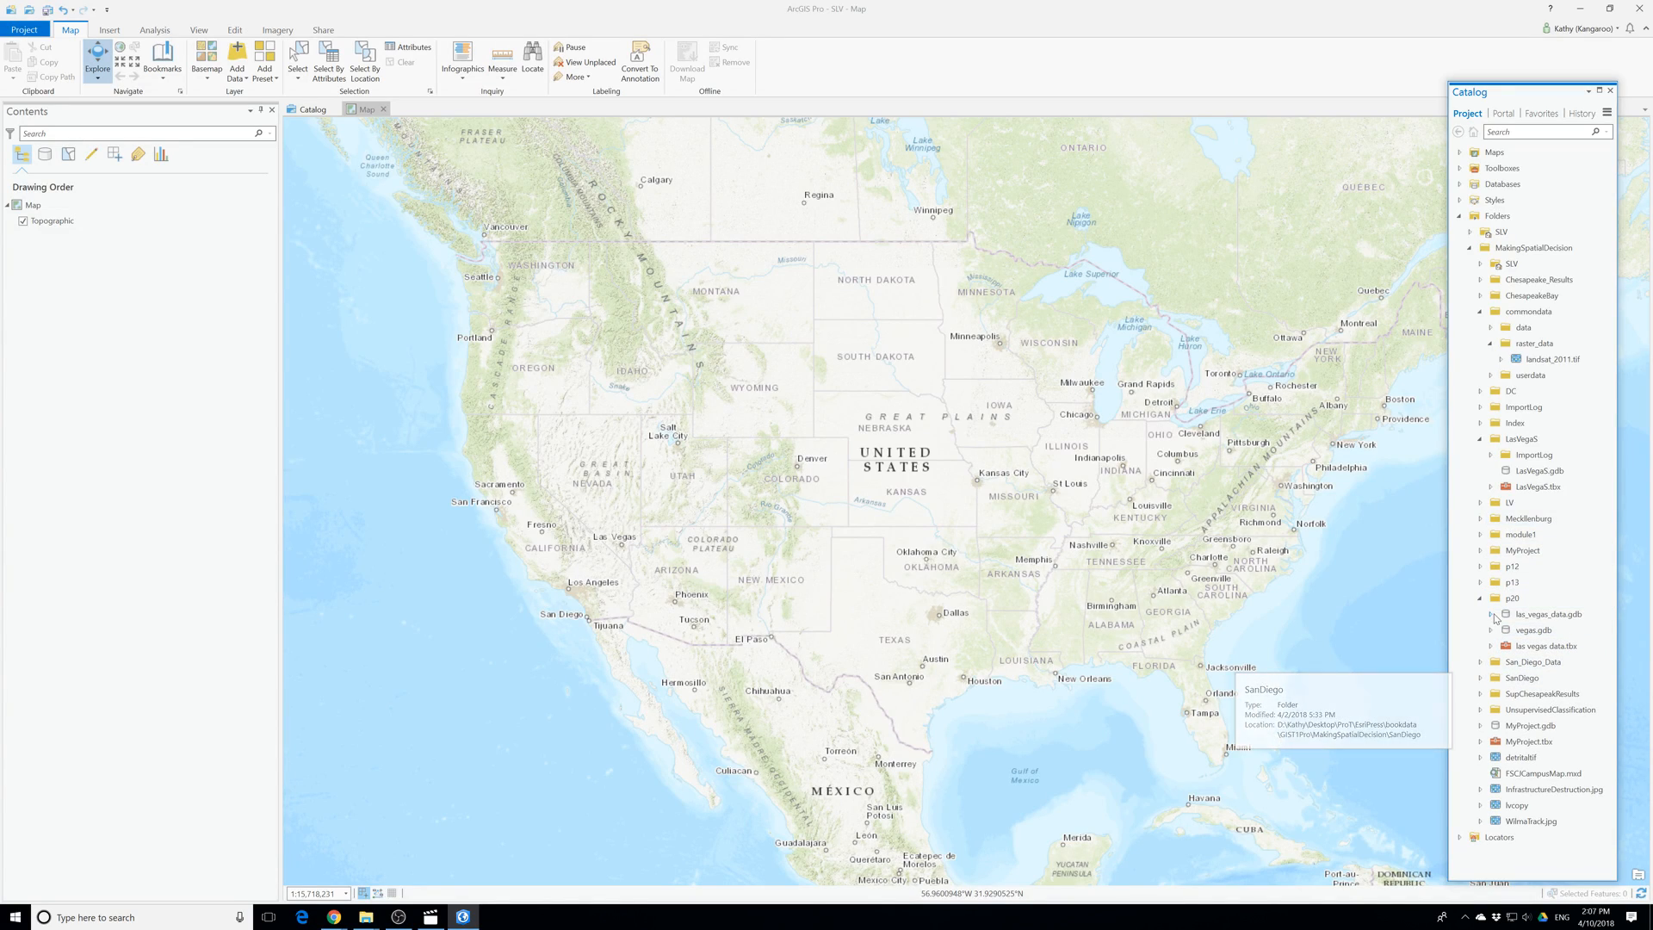
click(1492, 631)
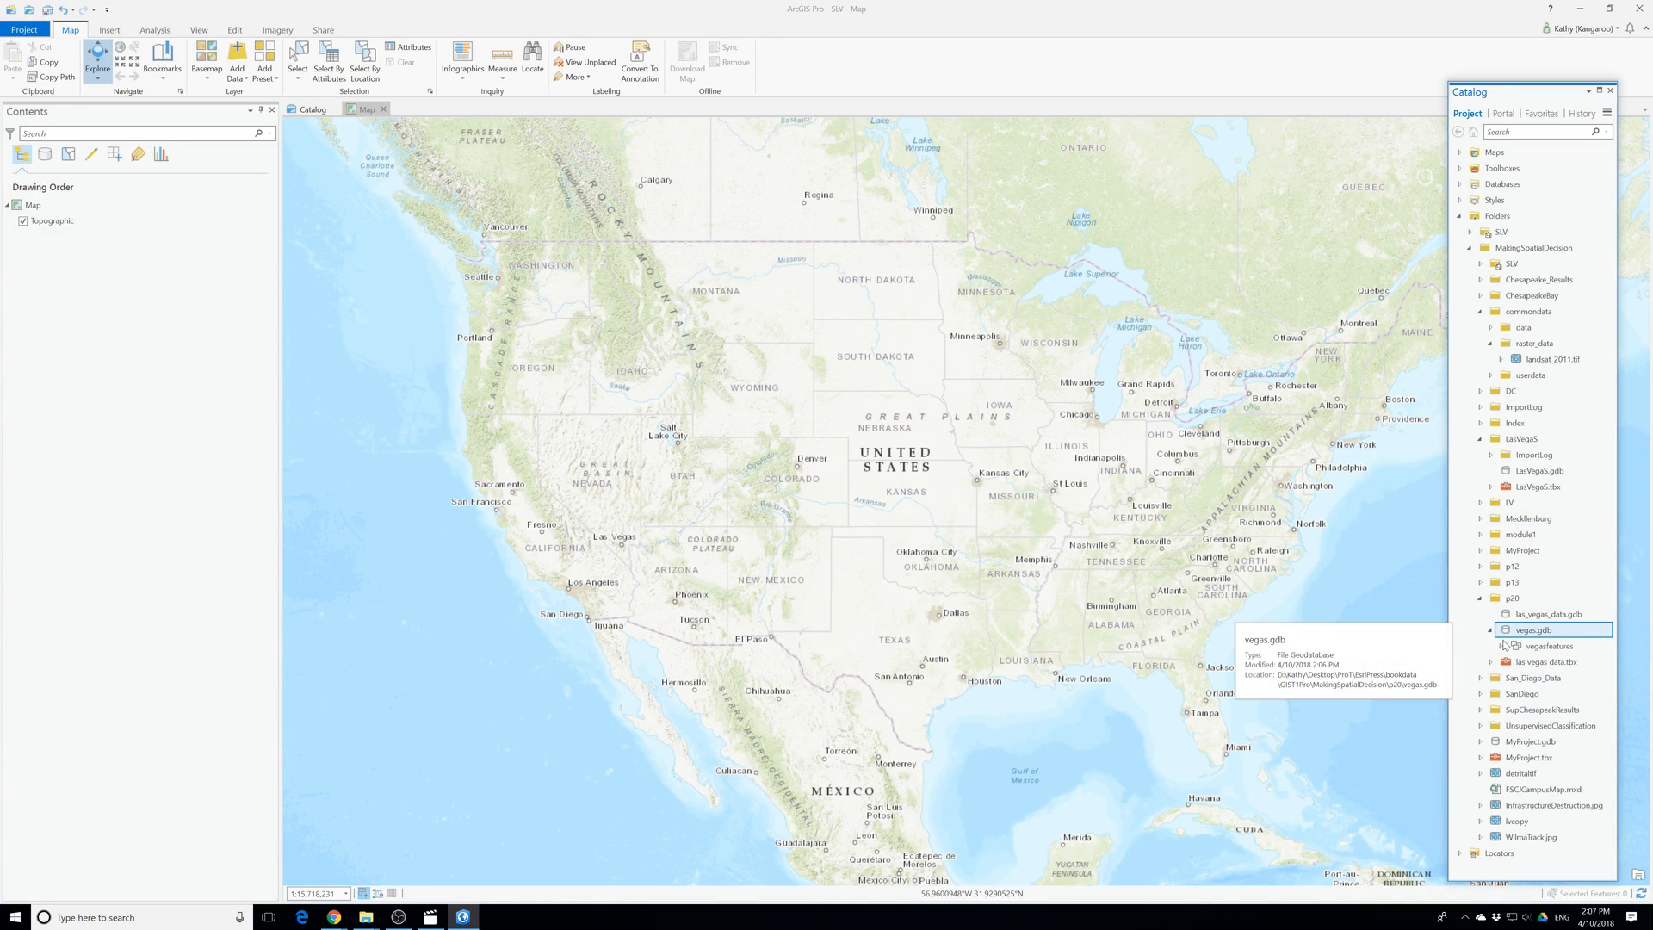
click(1501, 647)
right_click(1515, 655)
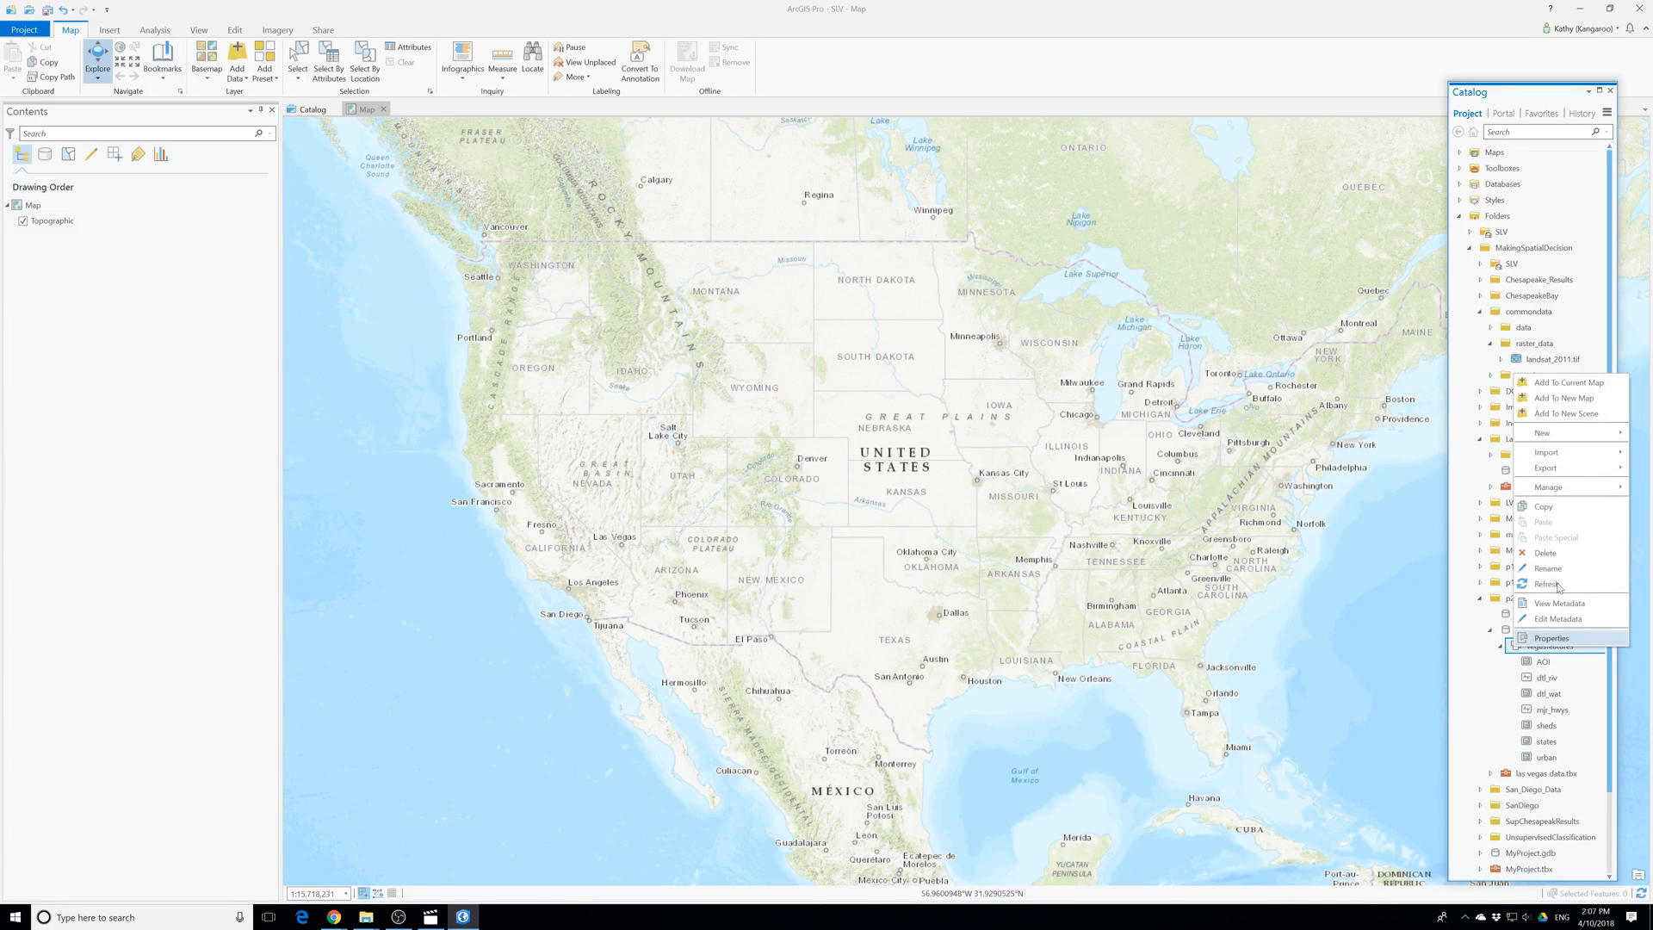
click(1552, 387)
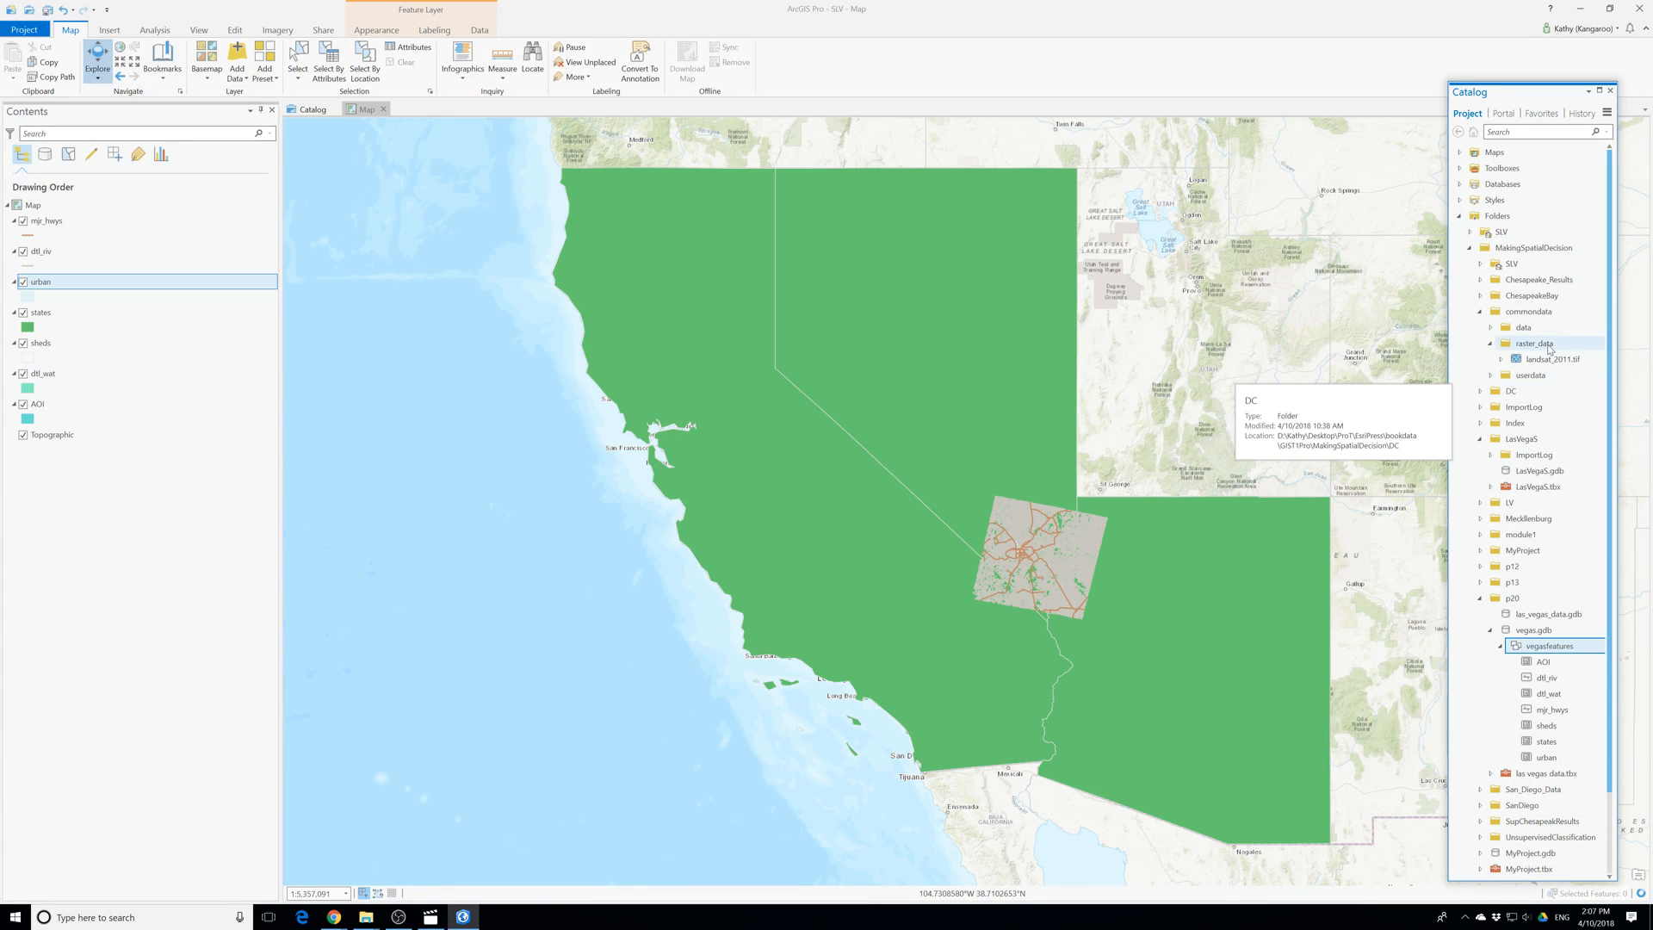
right_click(1549, 360)
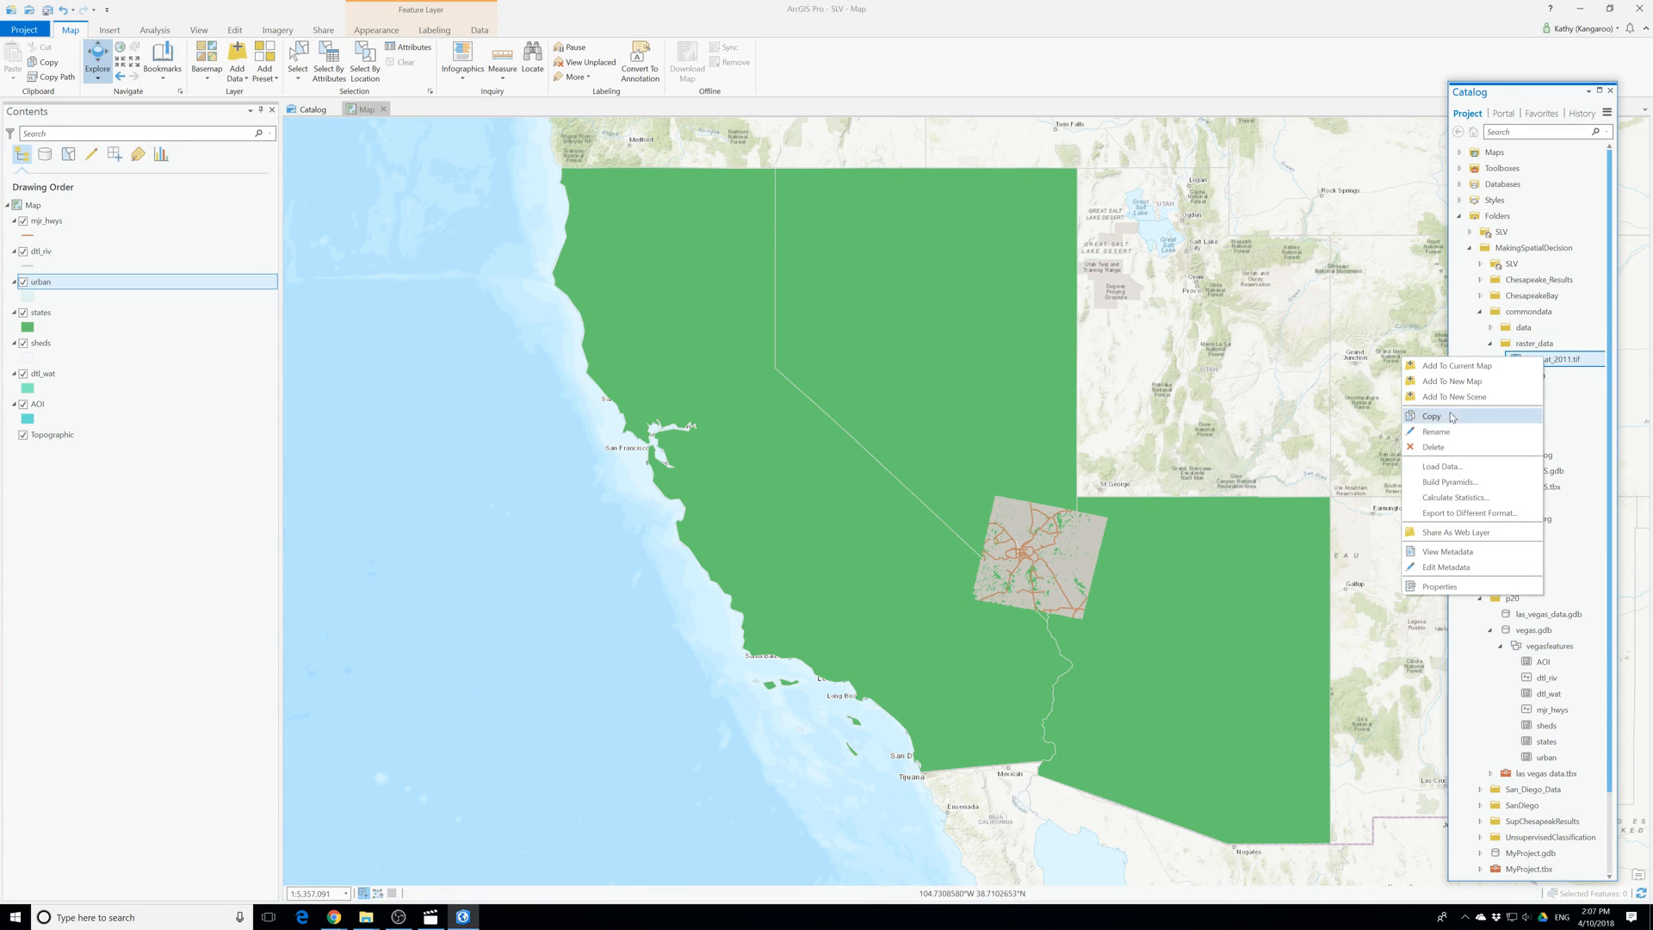
click(1464, 366)
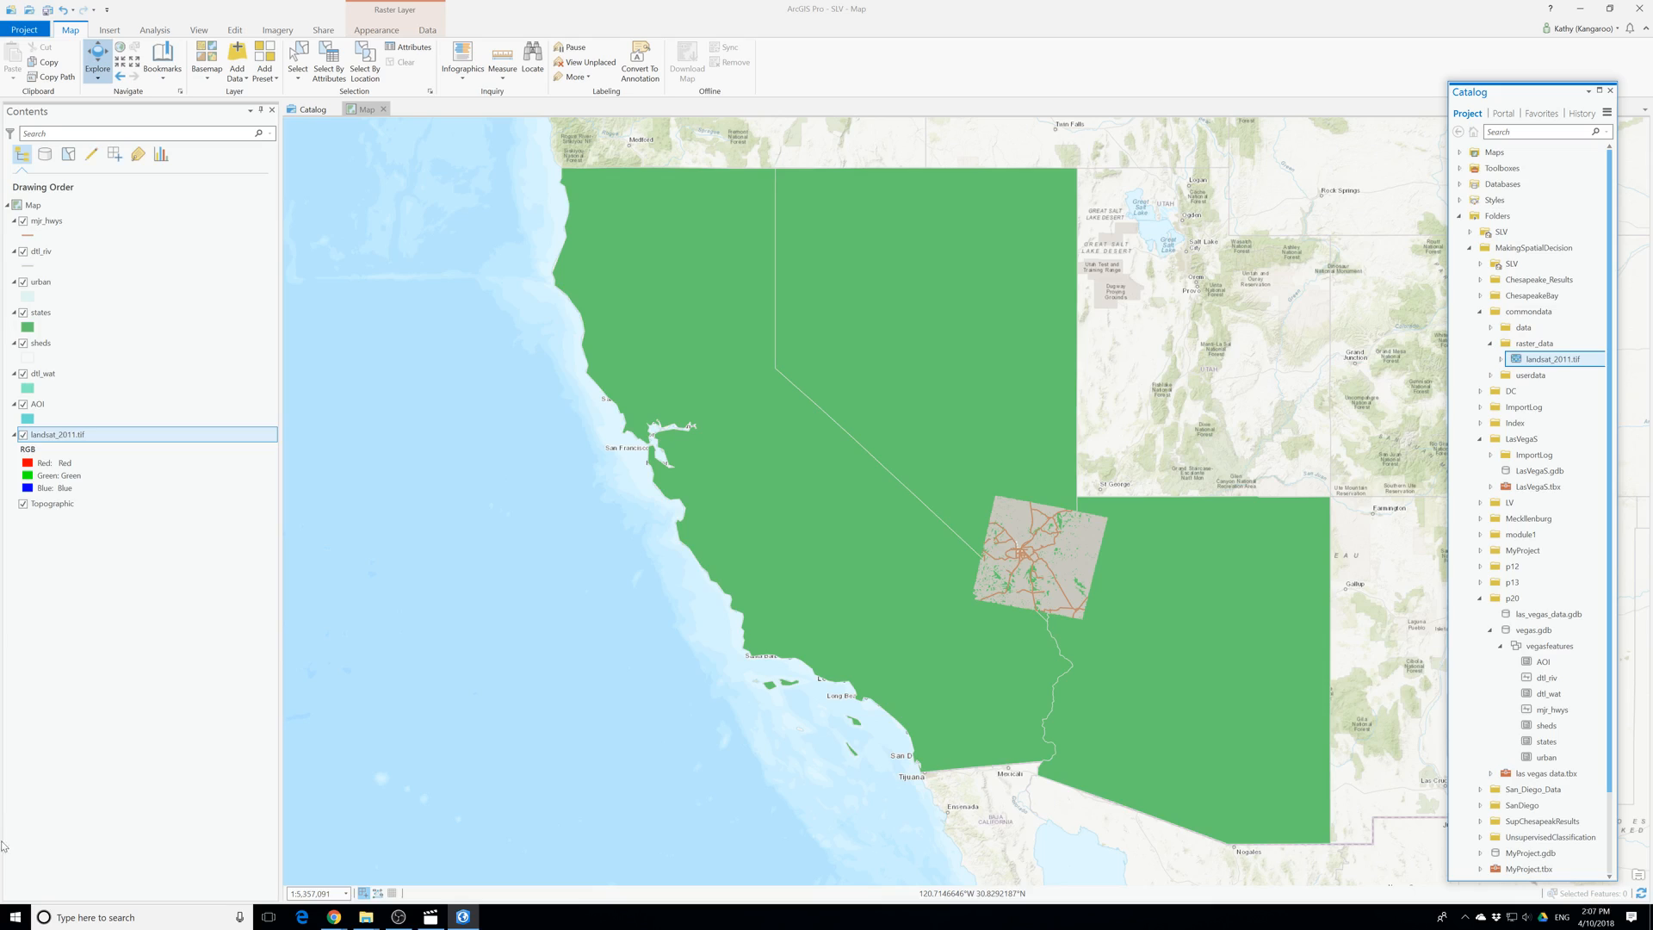
Move the AOI layer to the top of the drawing order and rename it Area Of Interest.
click(39, 403)
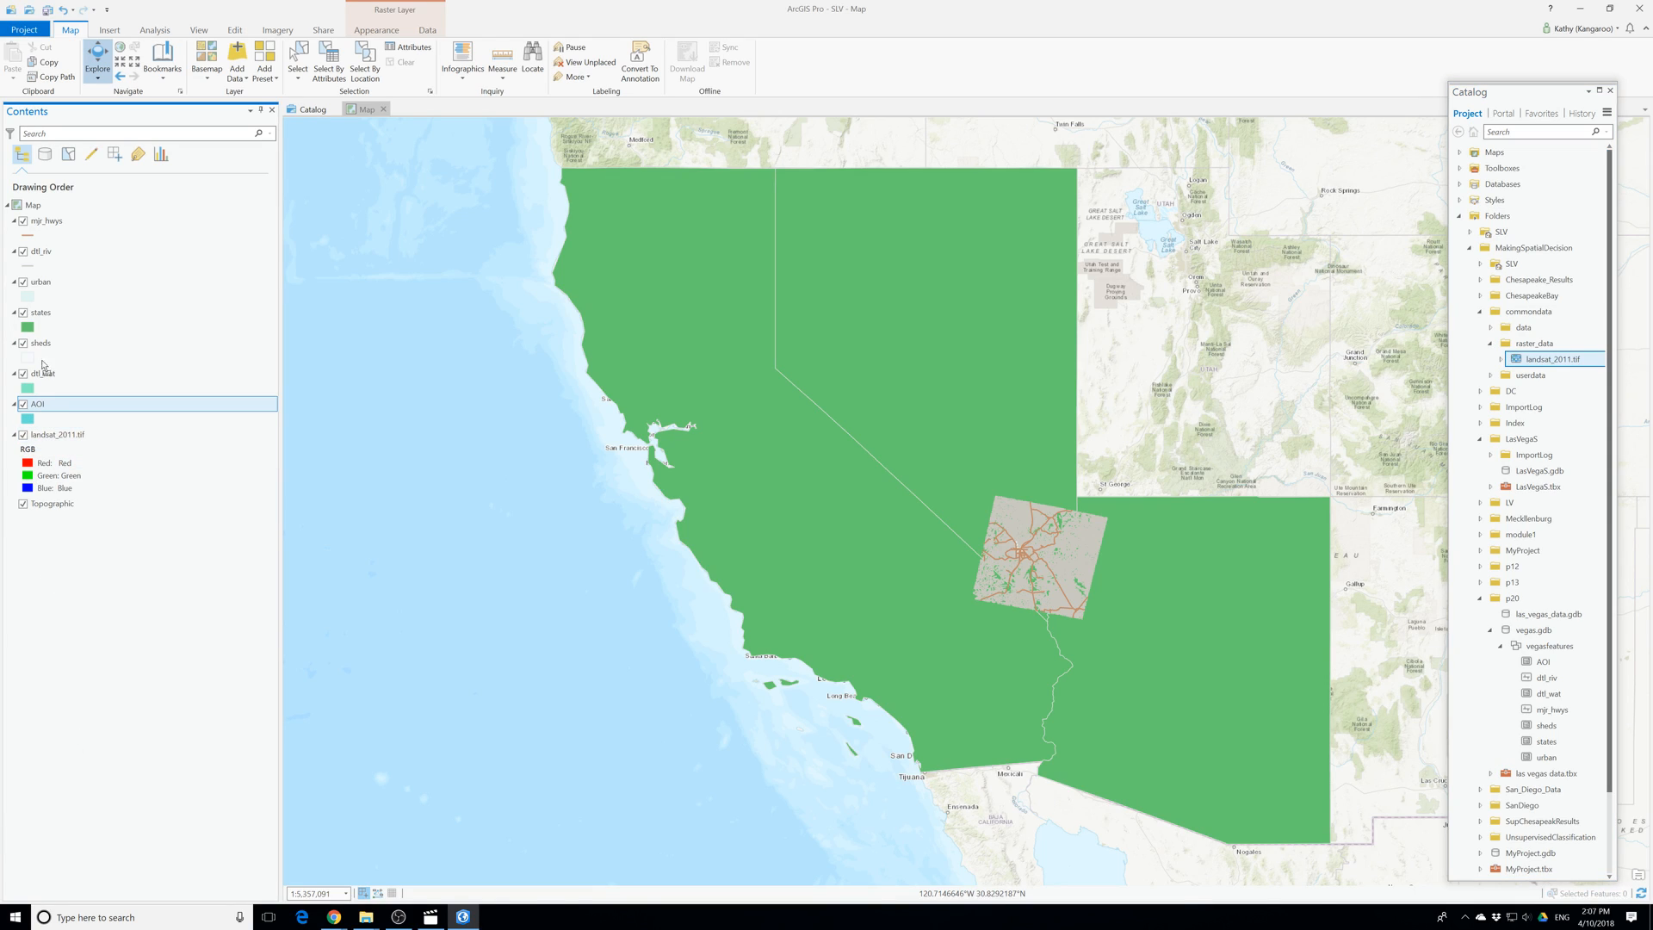
drag(43, 366, 38, 219)
click(39, 222)
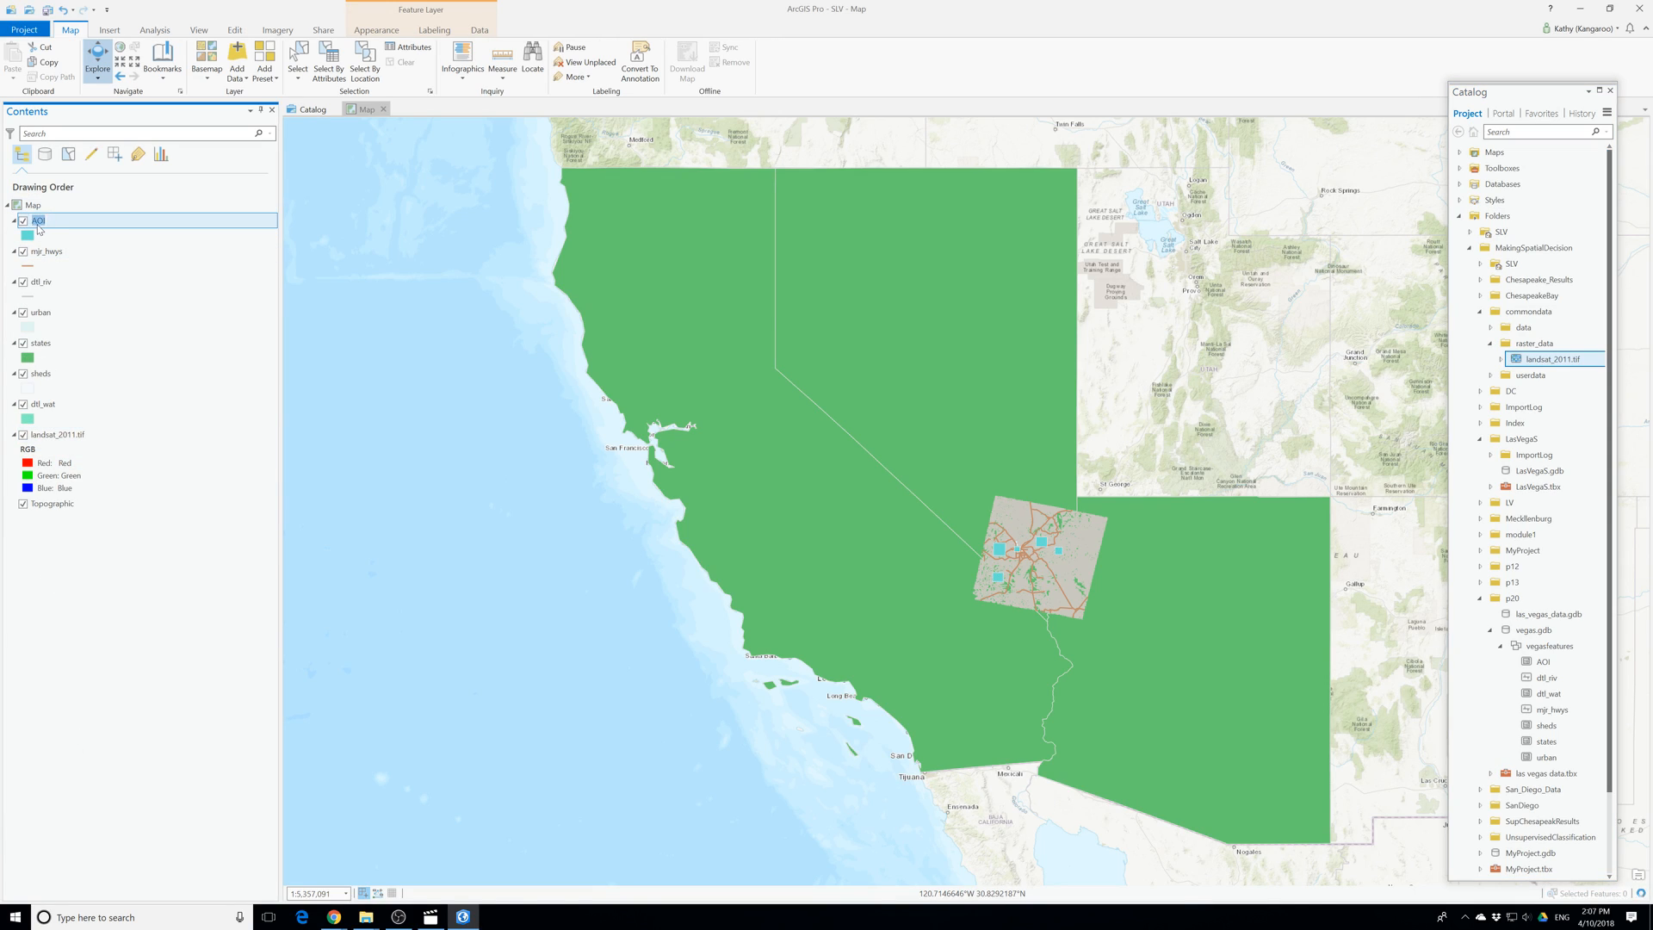
click(38, 224)
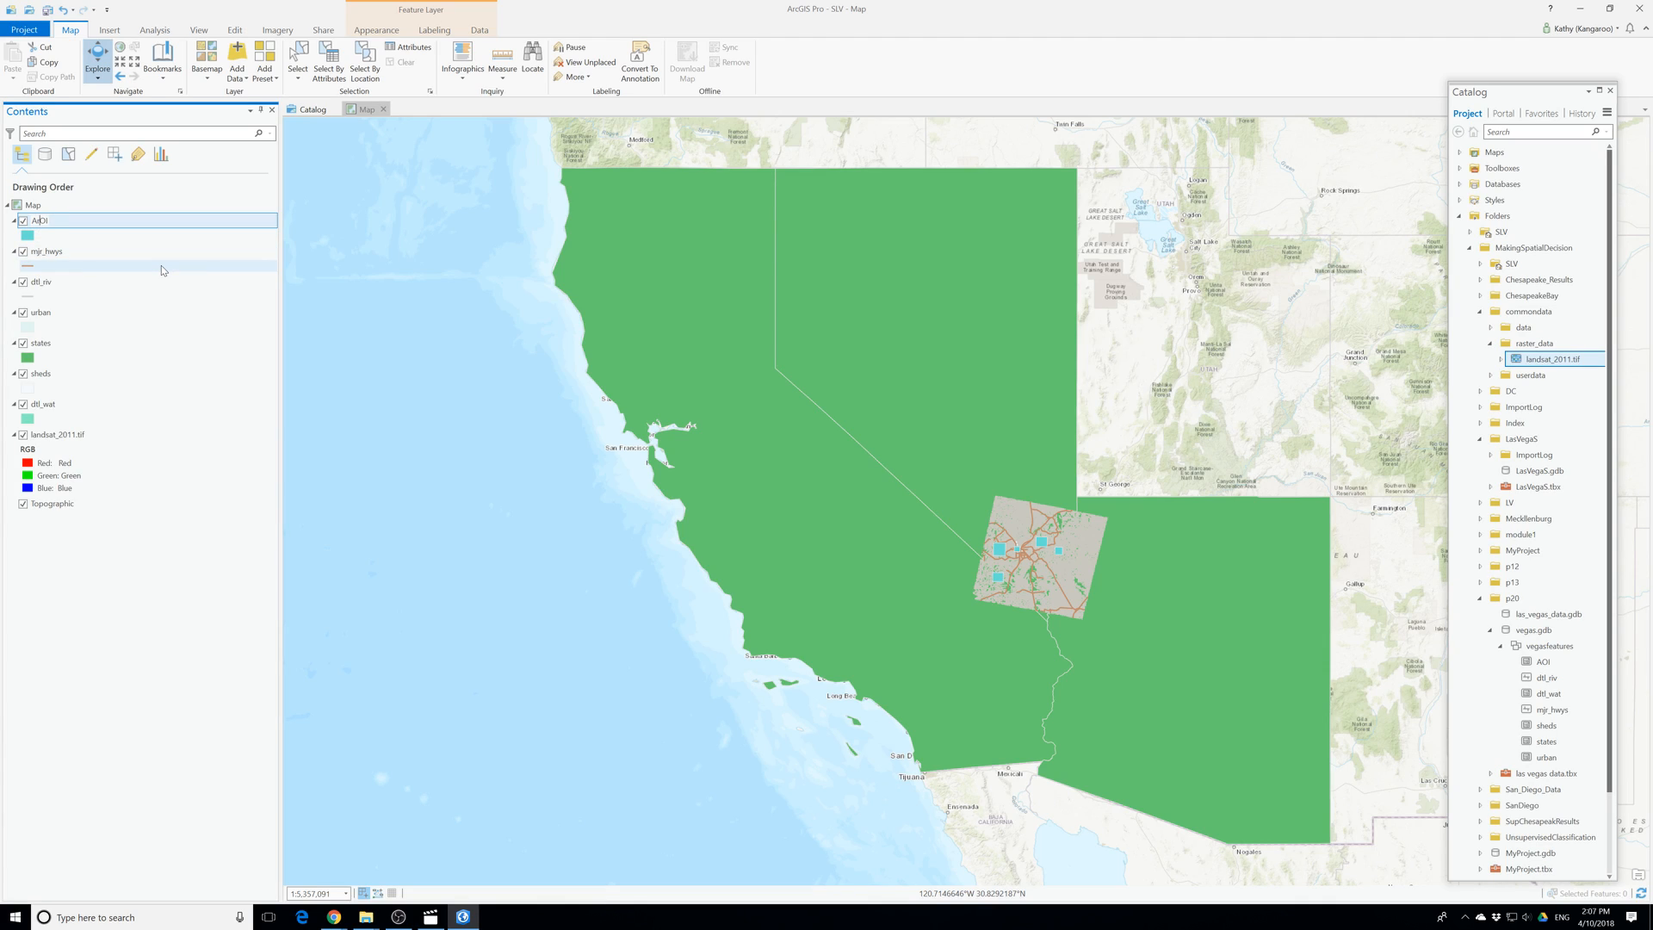
text(rea Of Interest)
Rename the mjr_hwys layer as Highway.
click(45, 255)
click(46, 257)
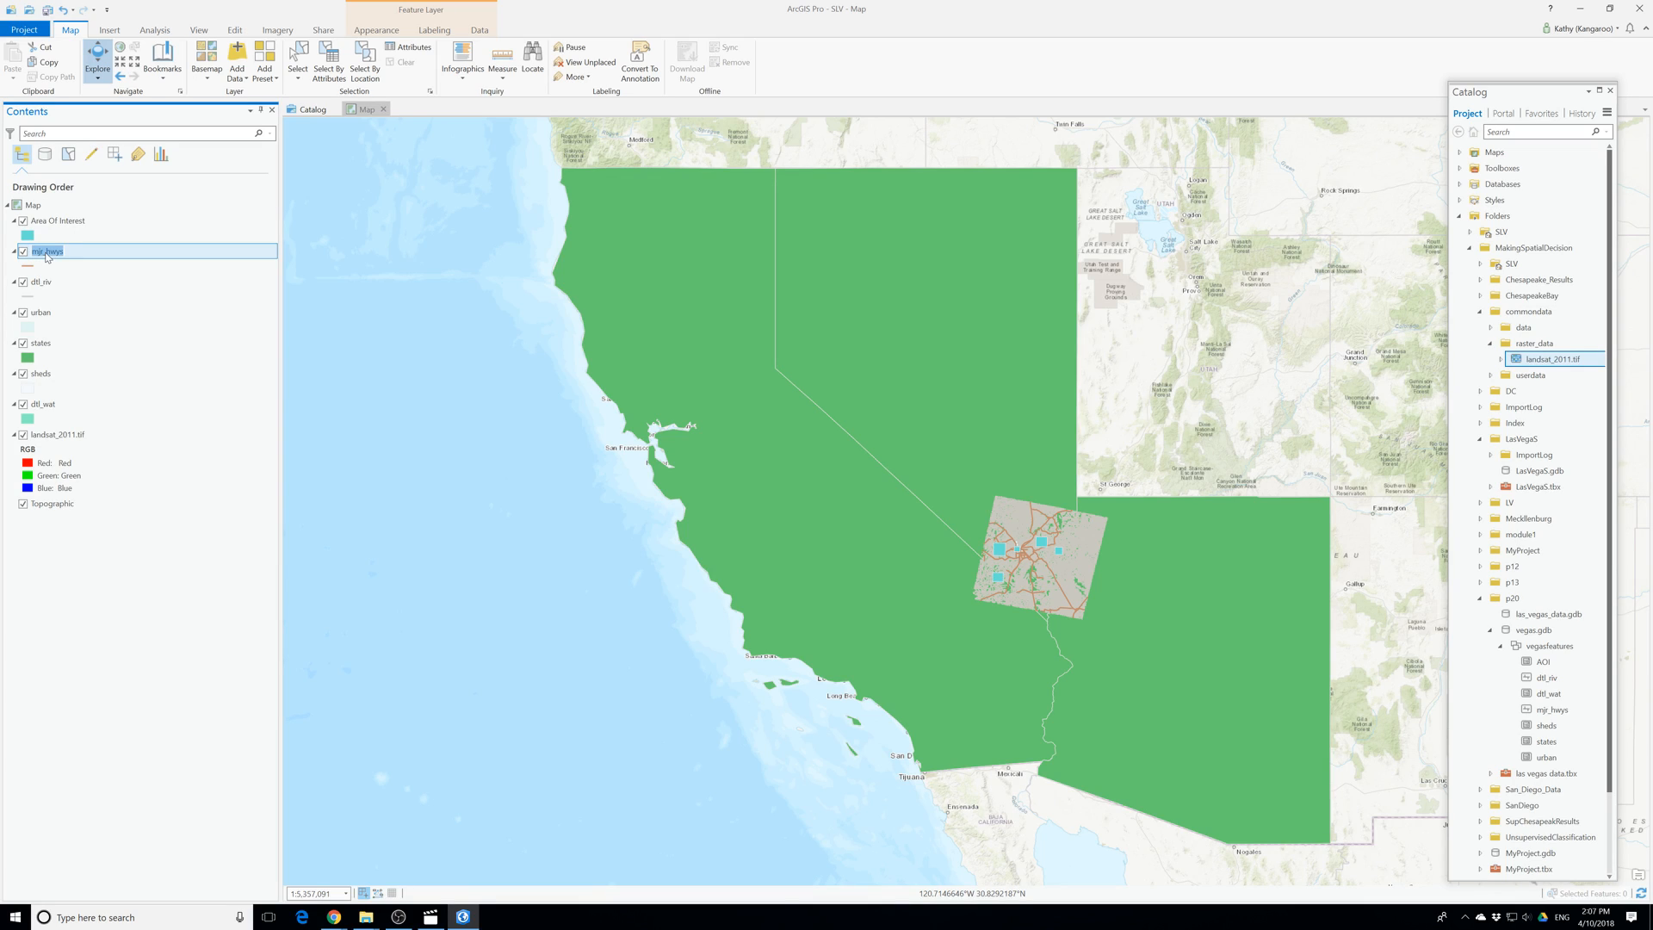
text(HIghway)
Rename the dtl_riv layer as Rivers.
click(39, 287)
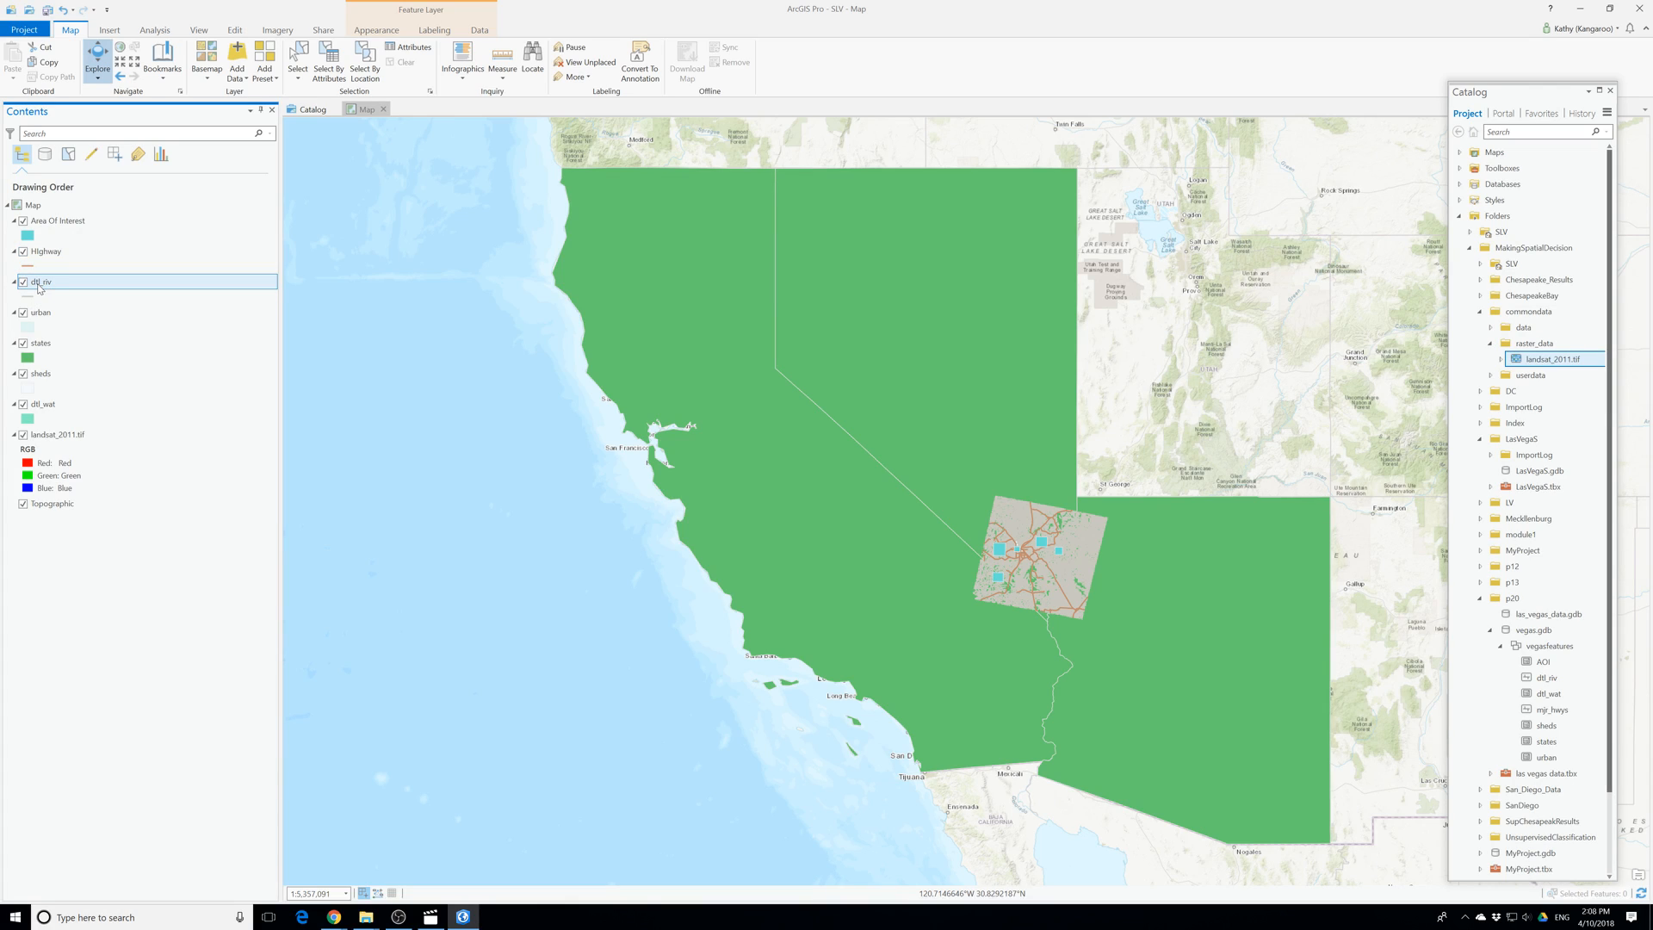
click(39, 287)
text(Ri)
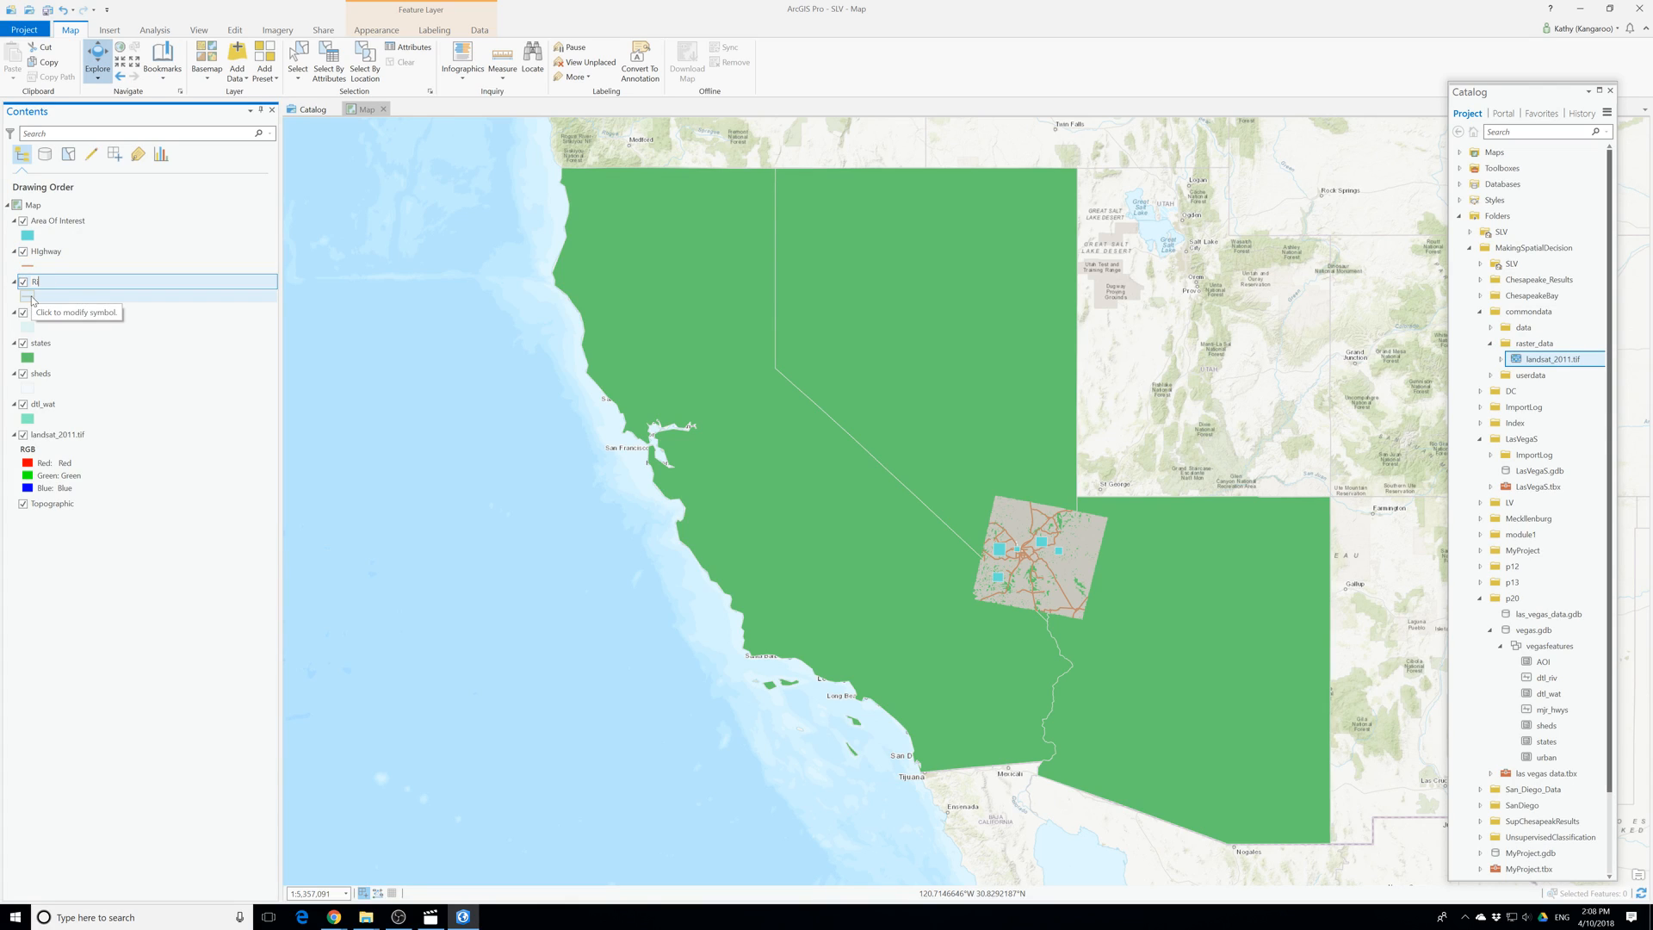
text(vers)
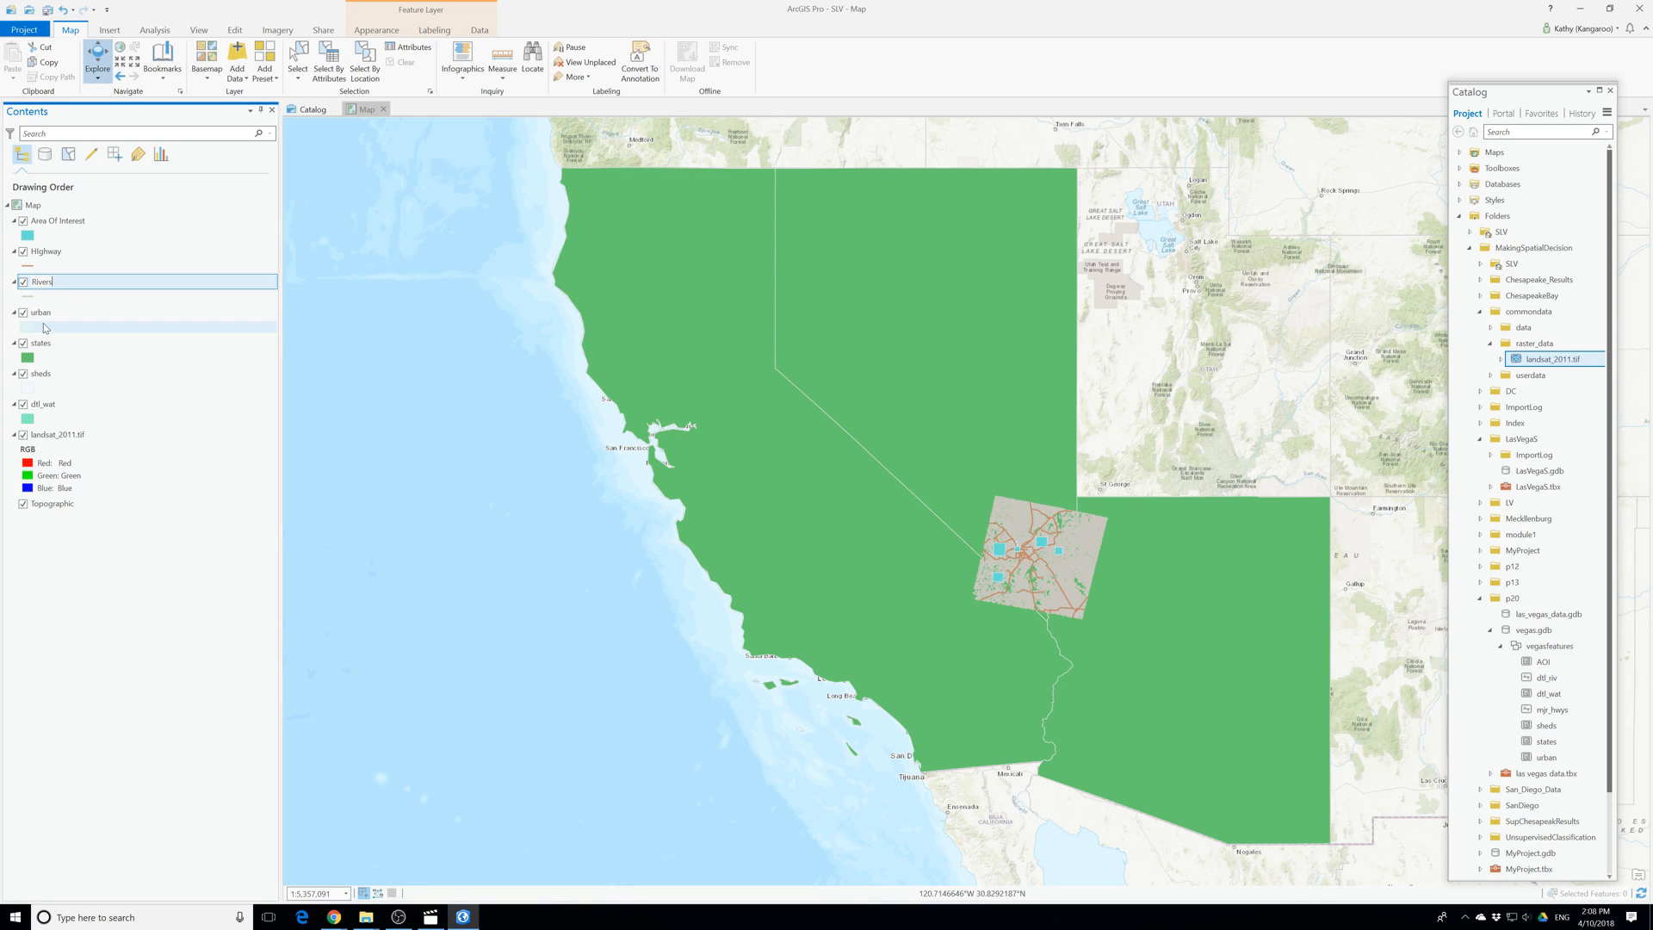
Move the dtl_wat layer directly below Rivers in the drawing order and rename it water.
click(40, 408)
mouse_move(39, 409)
mouse_down()
mouse_move(78, 348)
mouse_move(49, 313)
mouse_up()
click(43, 313)
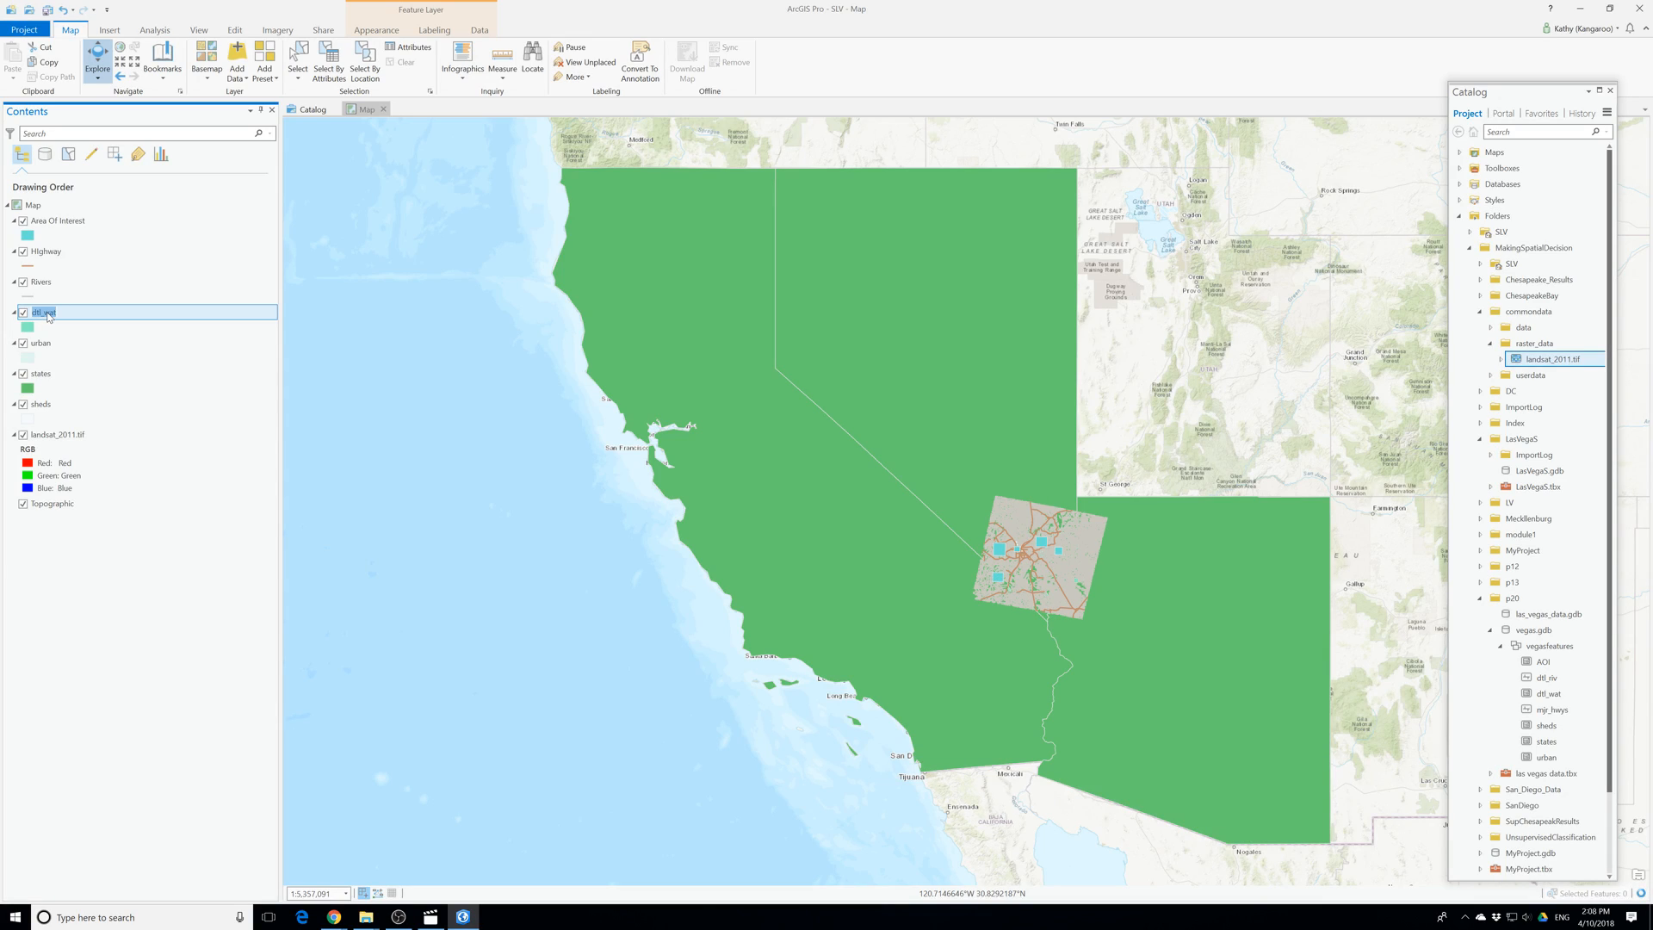
text(water)
Capitalize the name of the urban layer so that it reads Urban.
double_click(36, 343)
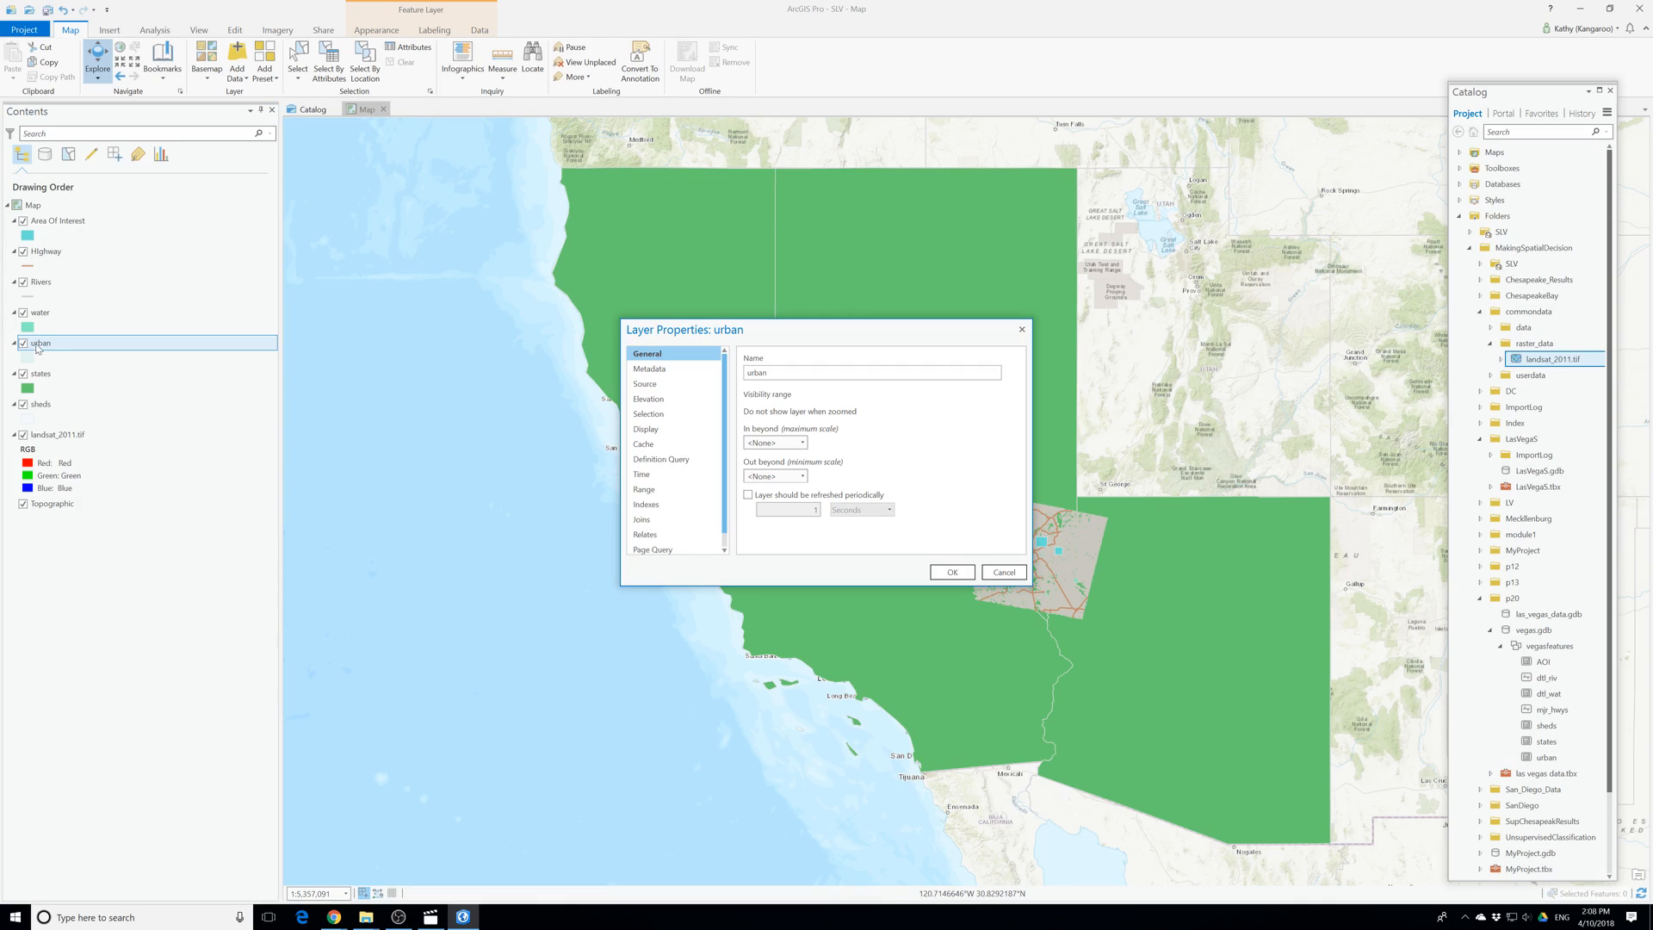
click(1022, 329)
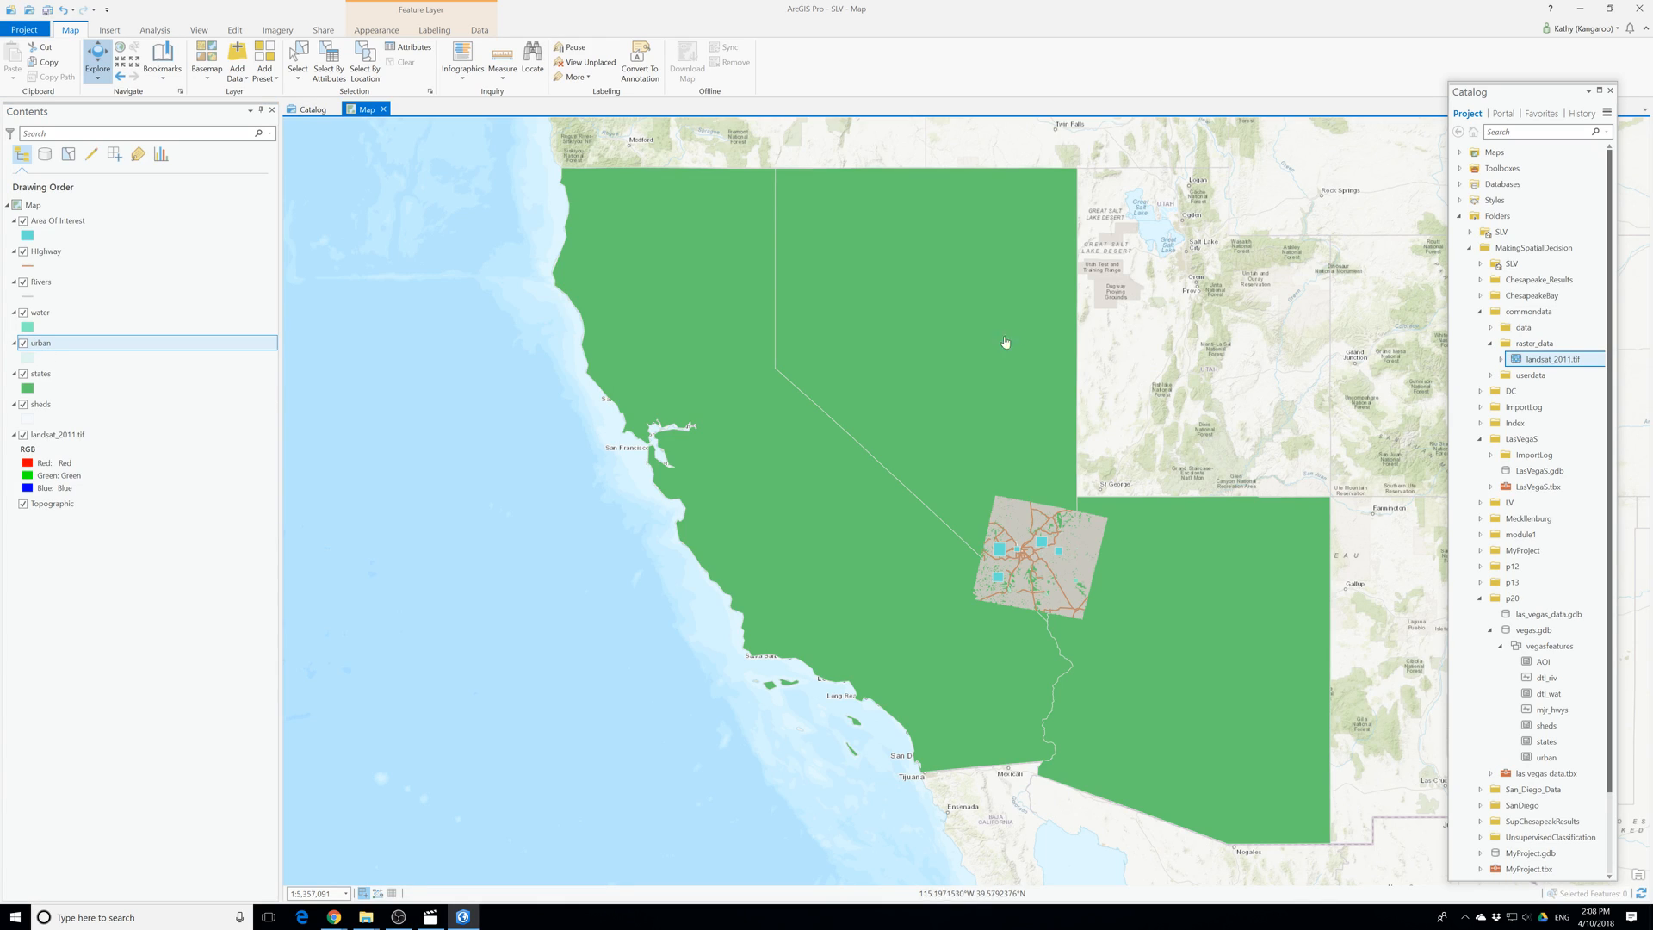
click(38, 345)
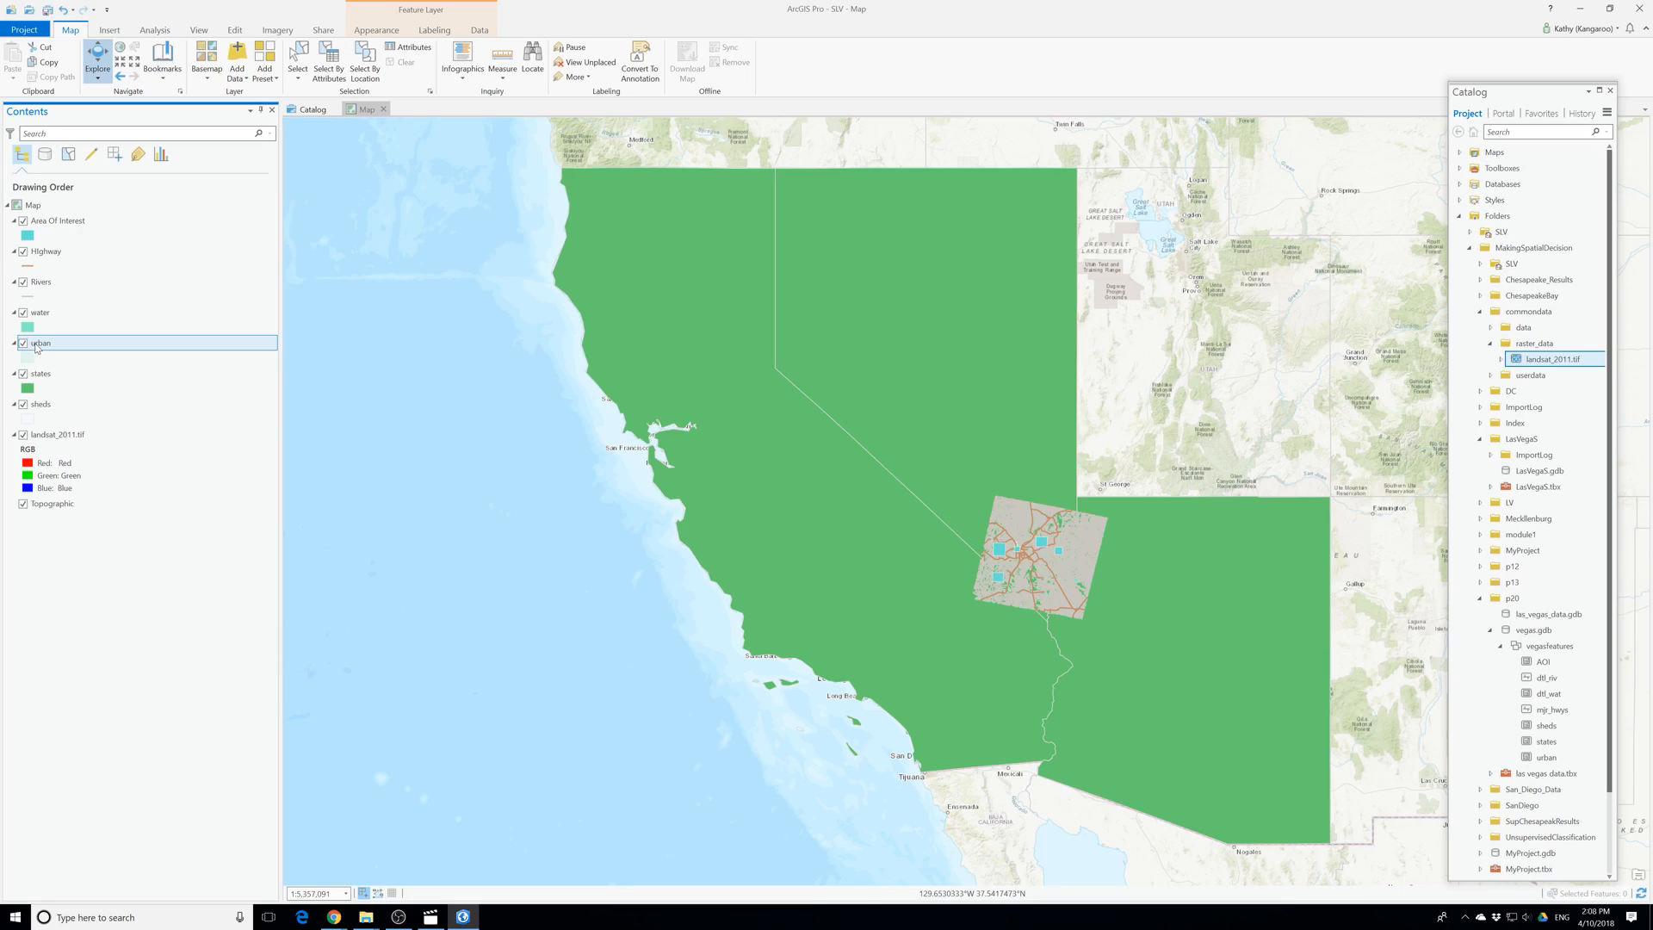
click(37, 345)
click(35, 344)
key(BackSpace)
text(U)
Move the sheds layer above states in the drawing order and rename it Watersheds.
drag(38, 406, 45, 375)
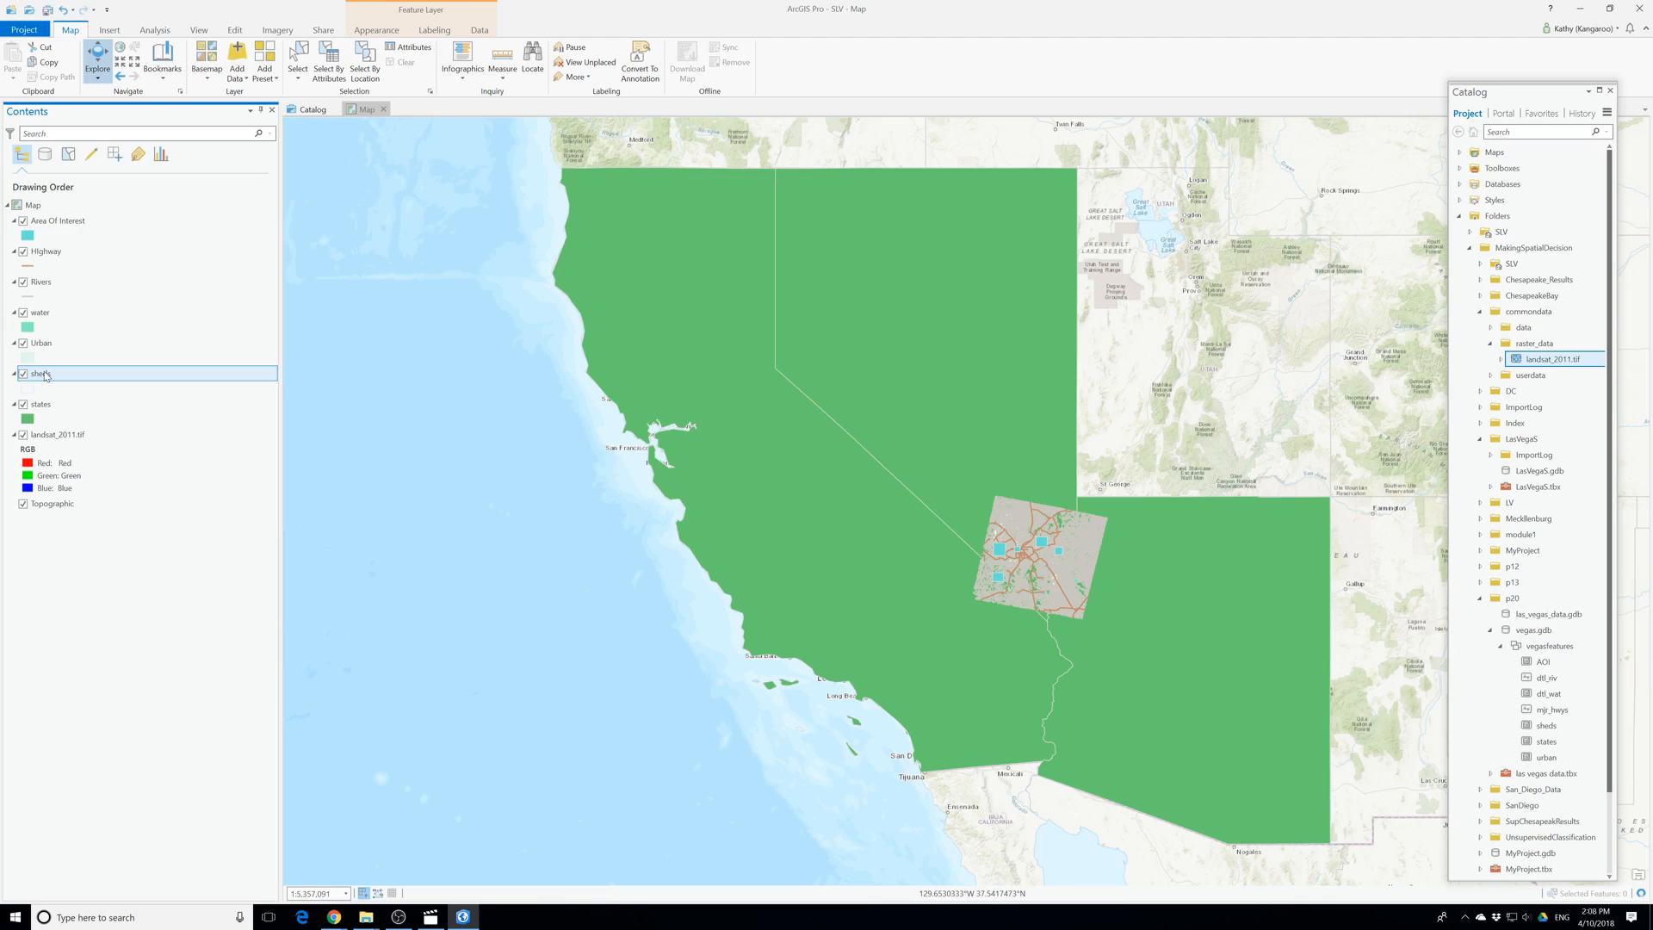
click(41, 380)
text(Wate)
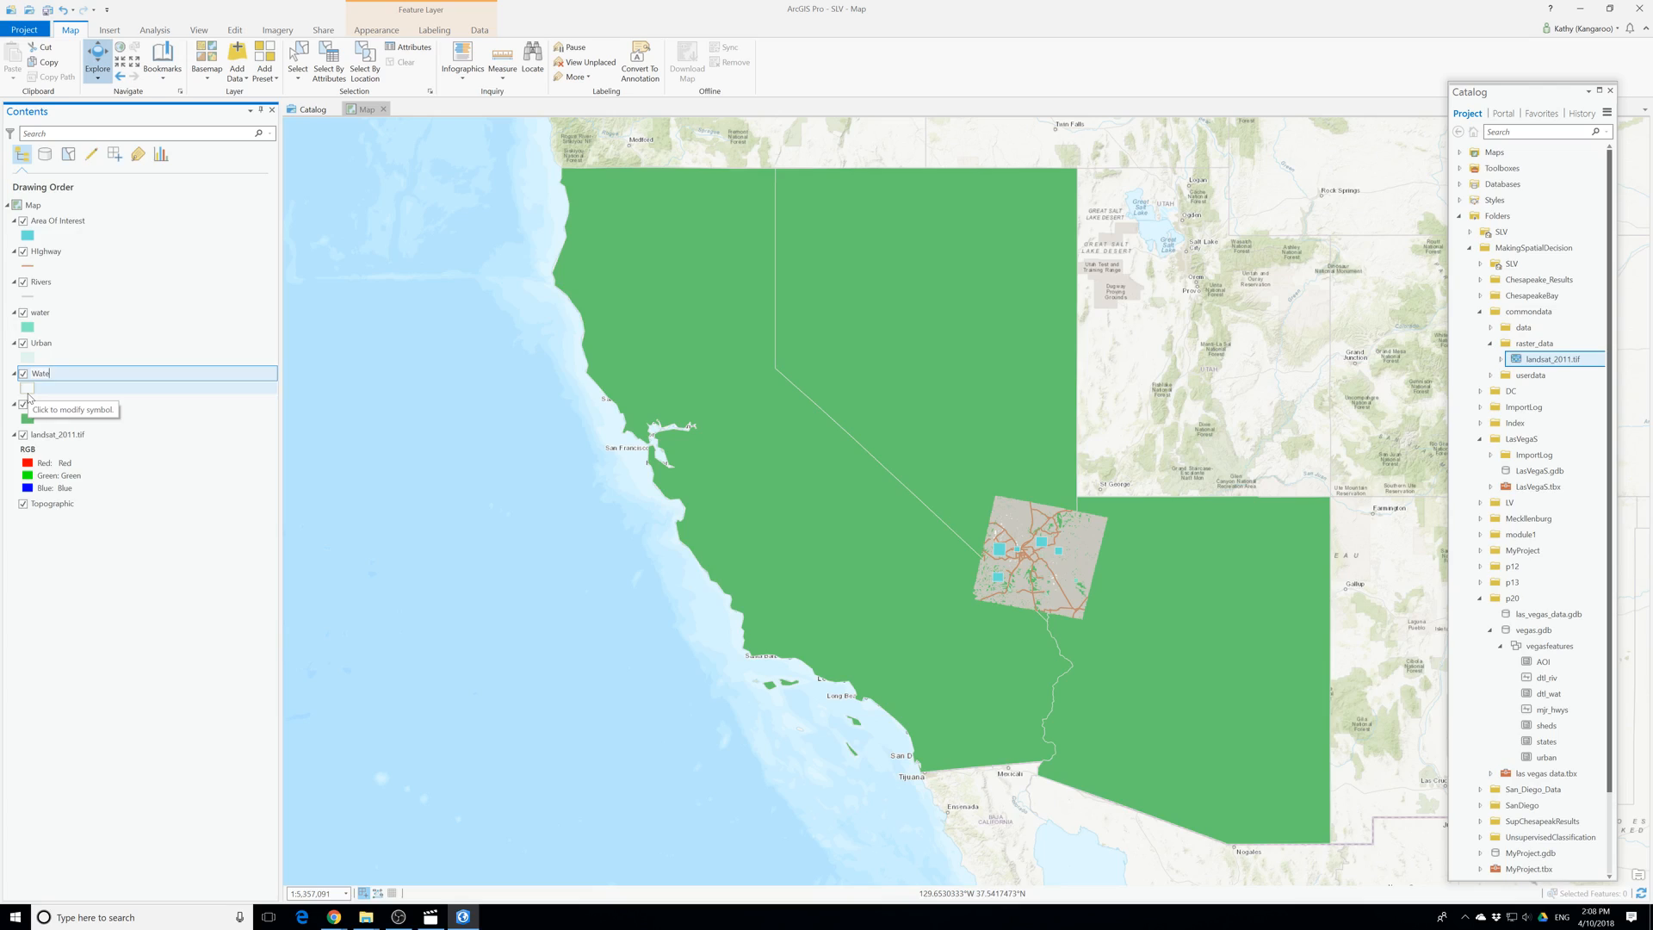
text(rsheds)
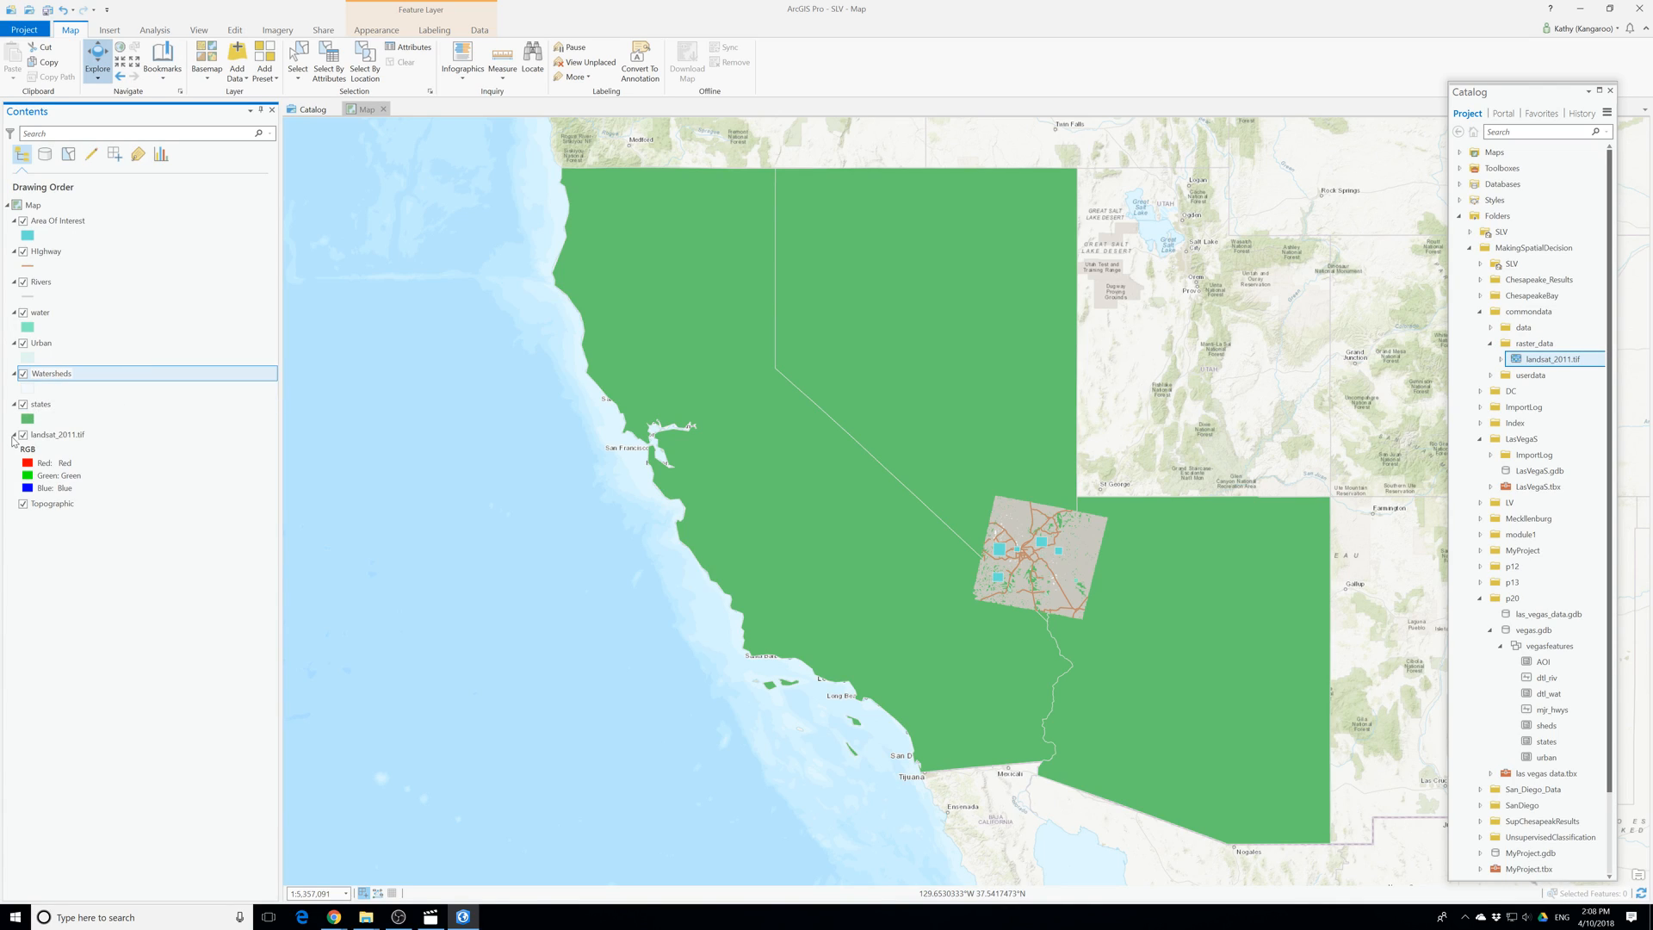
Move the states layer below landsat_2011.tif in the drawing order and set its polygon fill to No color.
click(50, 440)
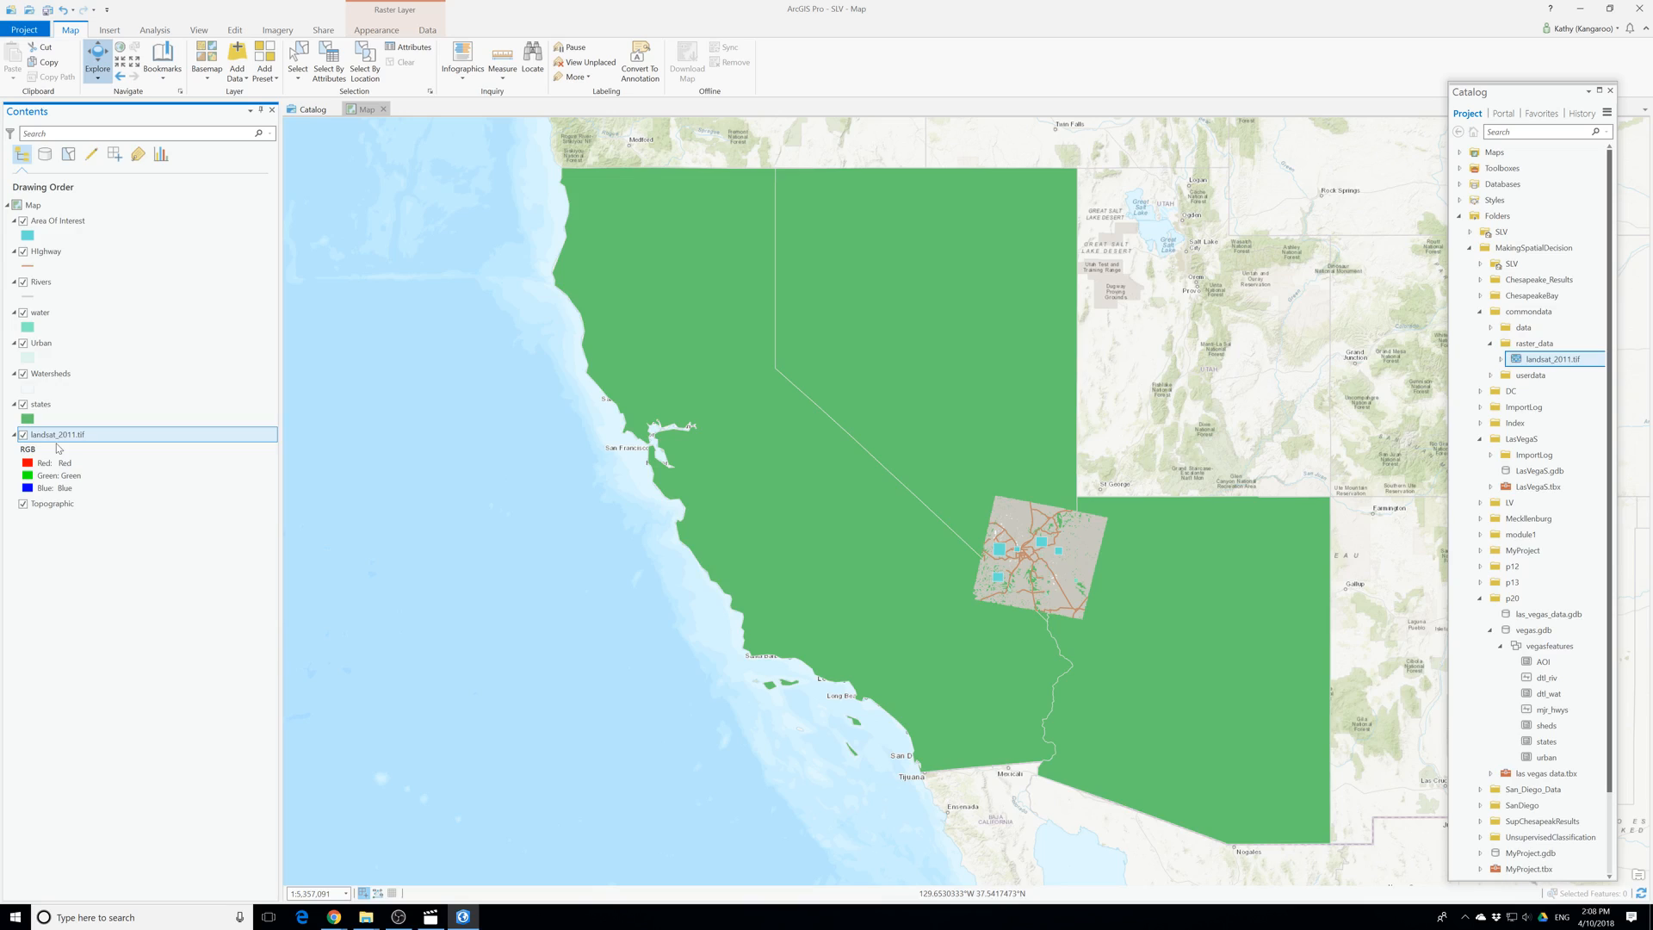
drag(50, 416, 53, 498)
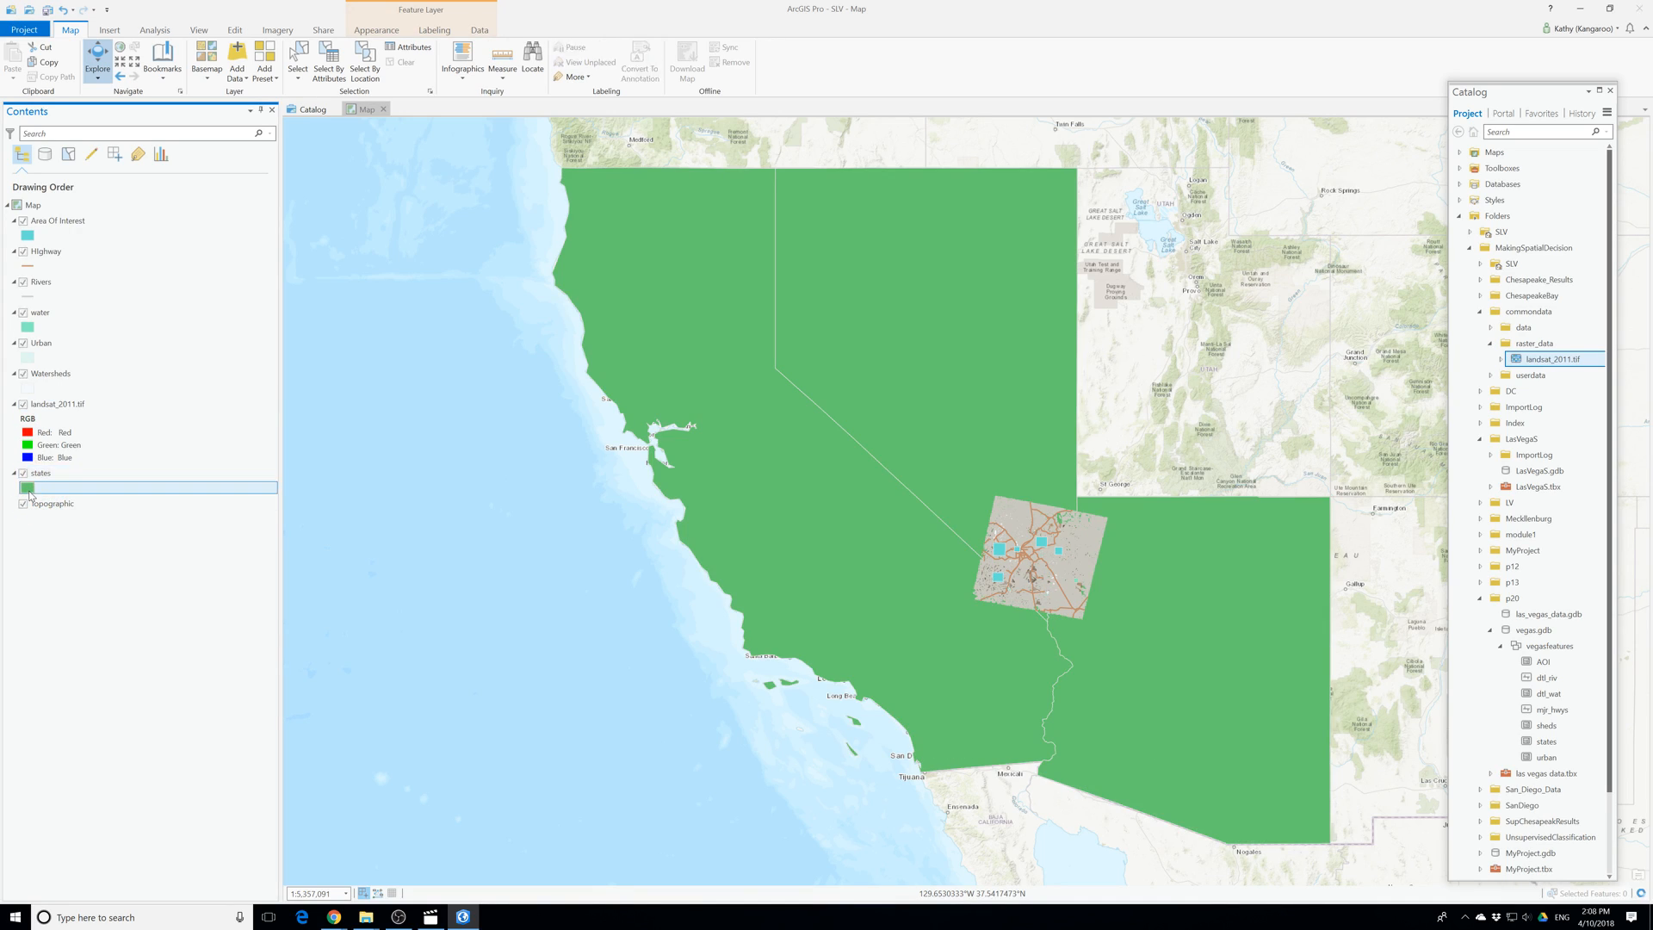
click(28, 488)
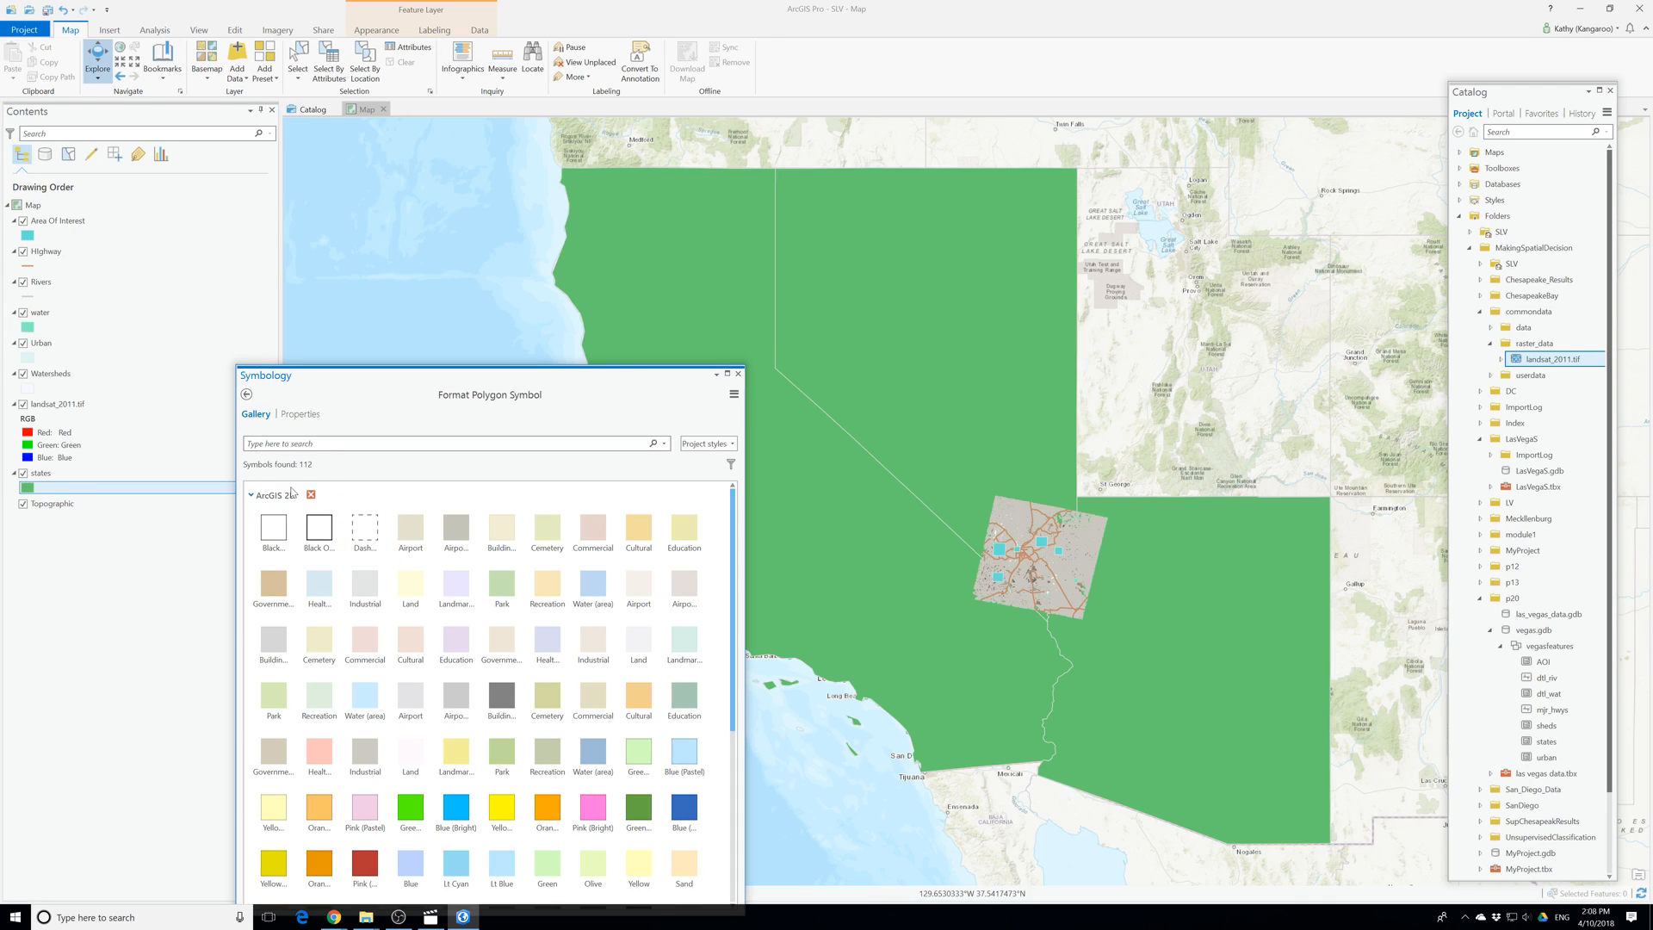
click(302, 414)
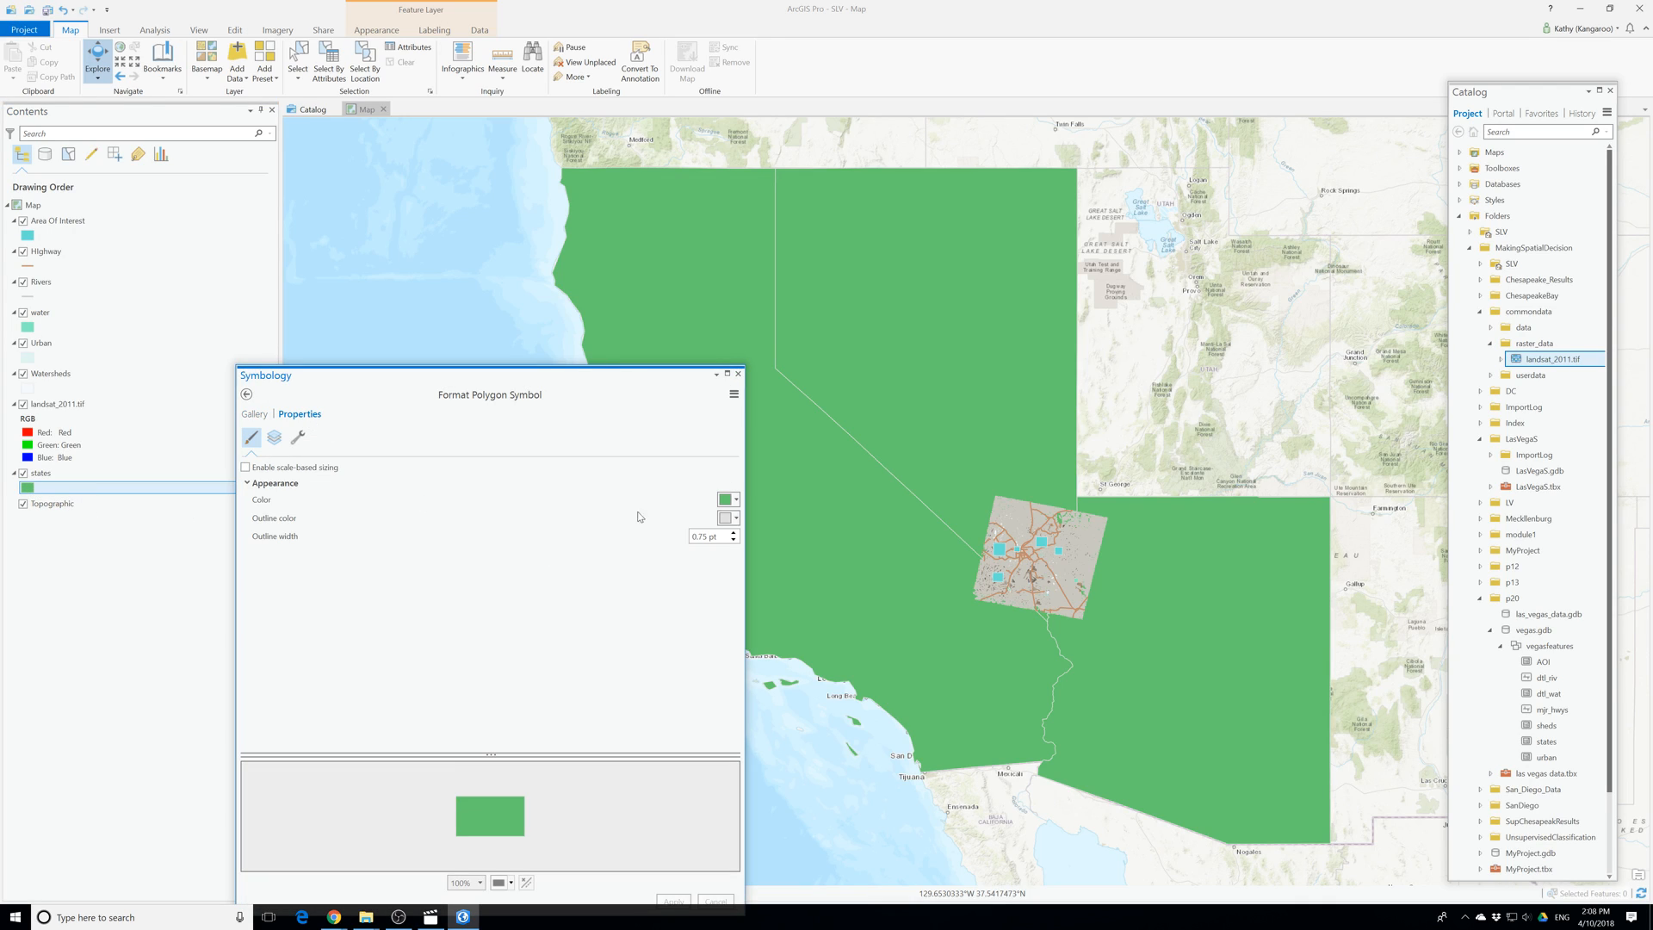
click(737, 499)
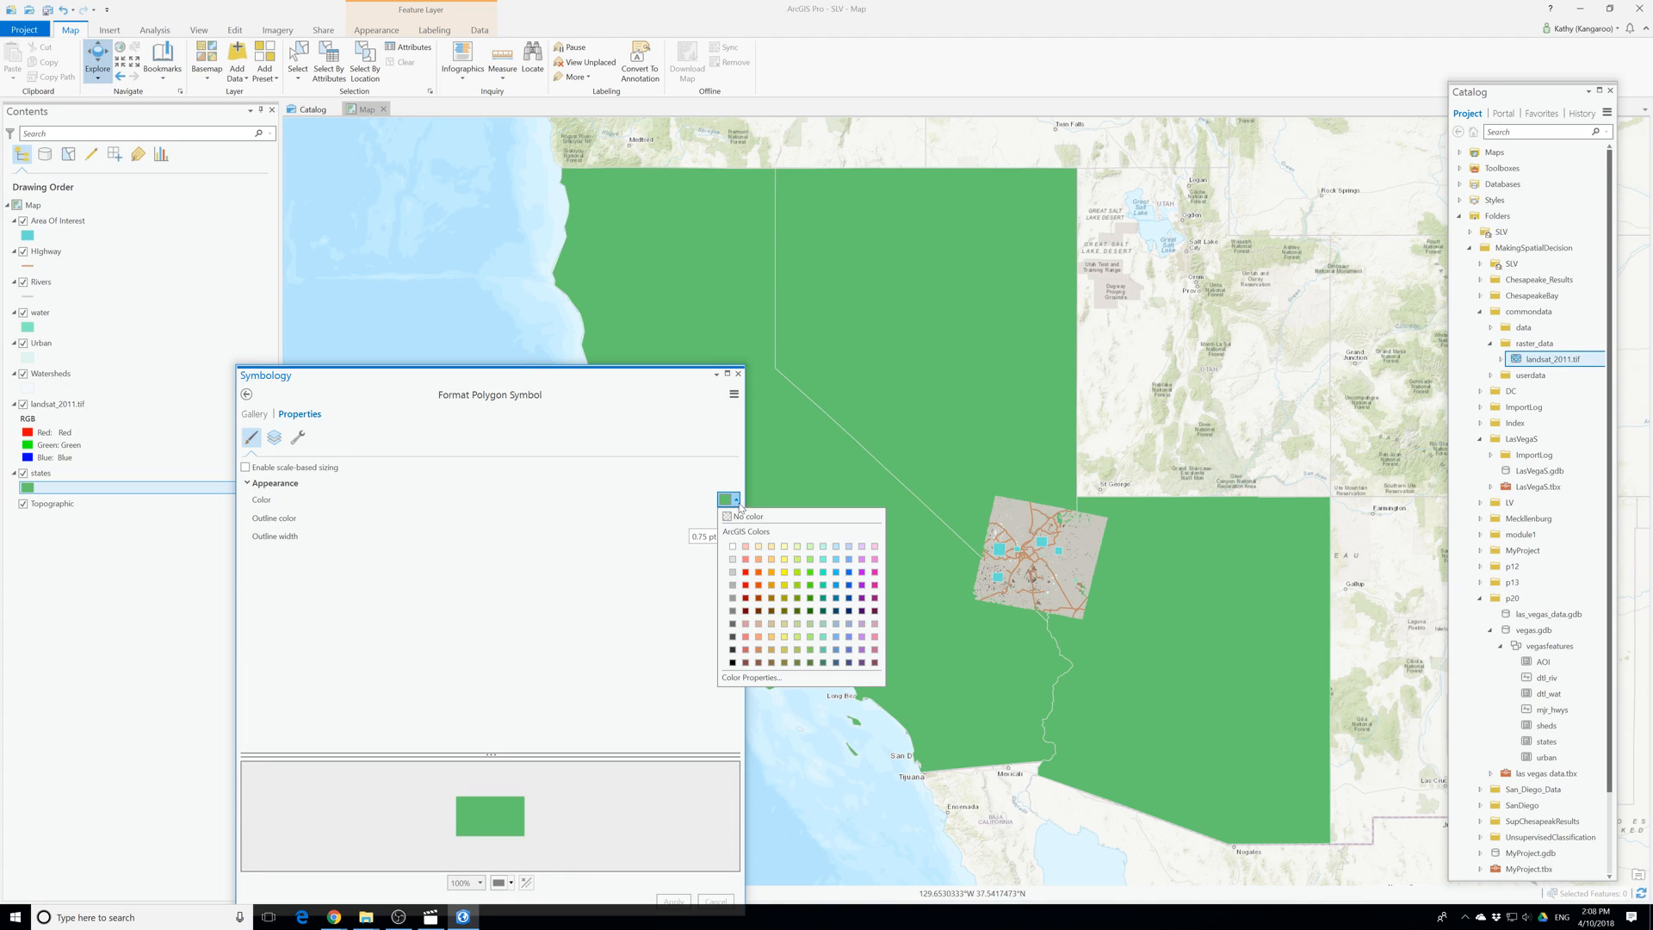
click(748, 527)
click(675, 901)
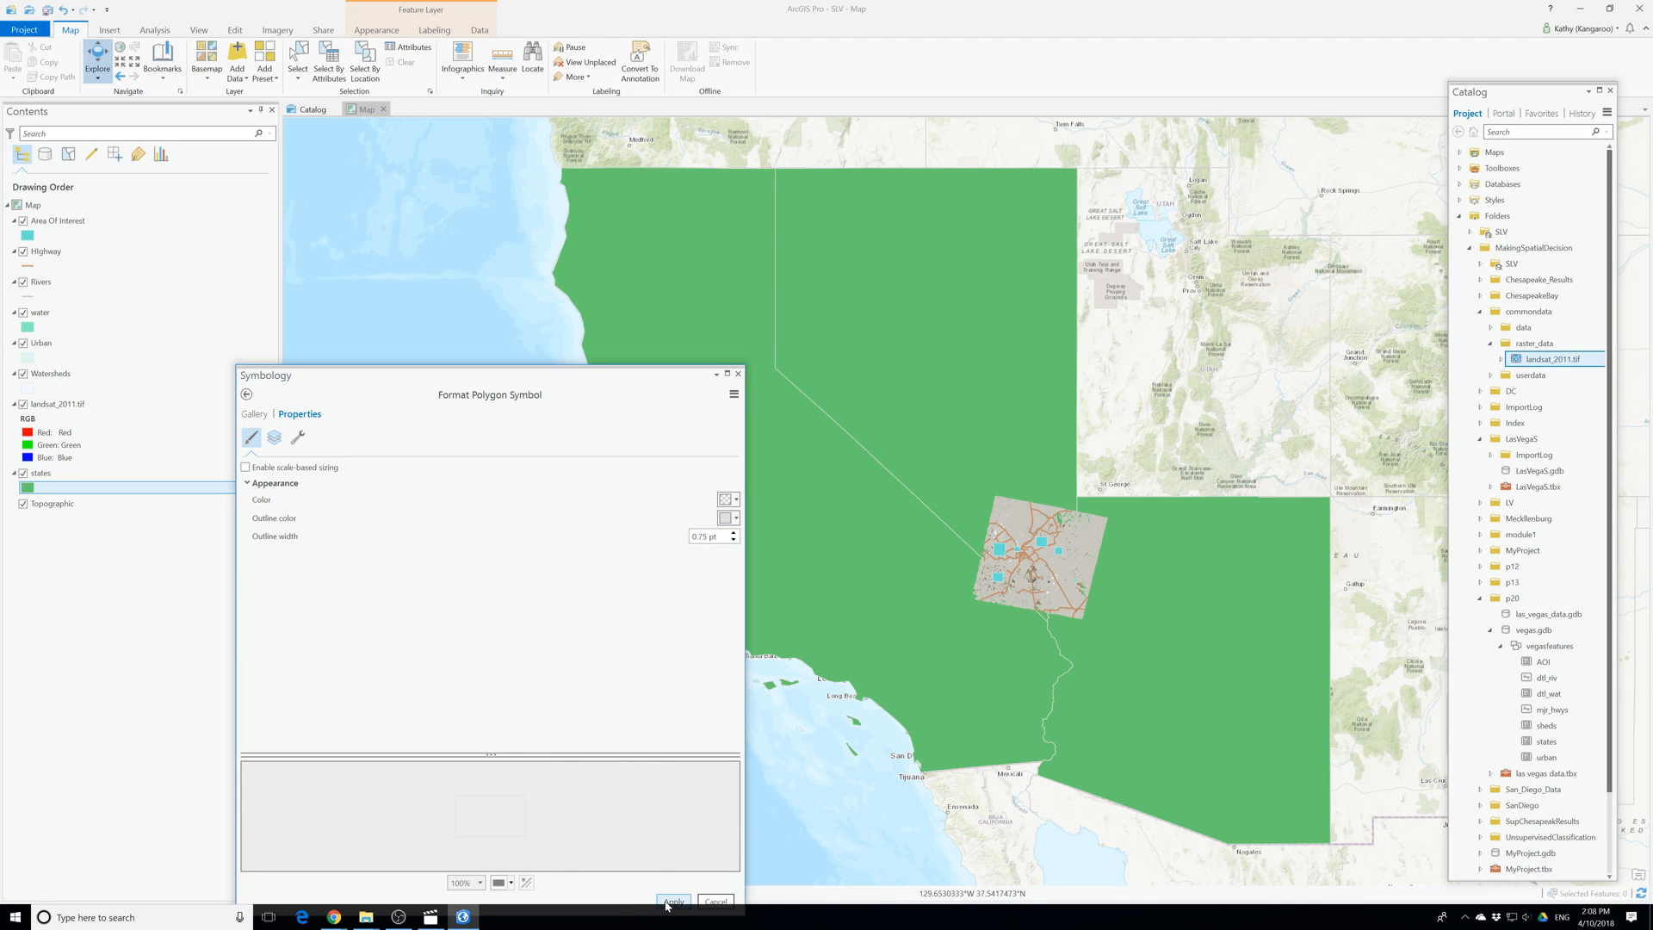
click(738, 373)
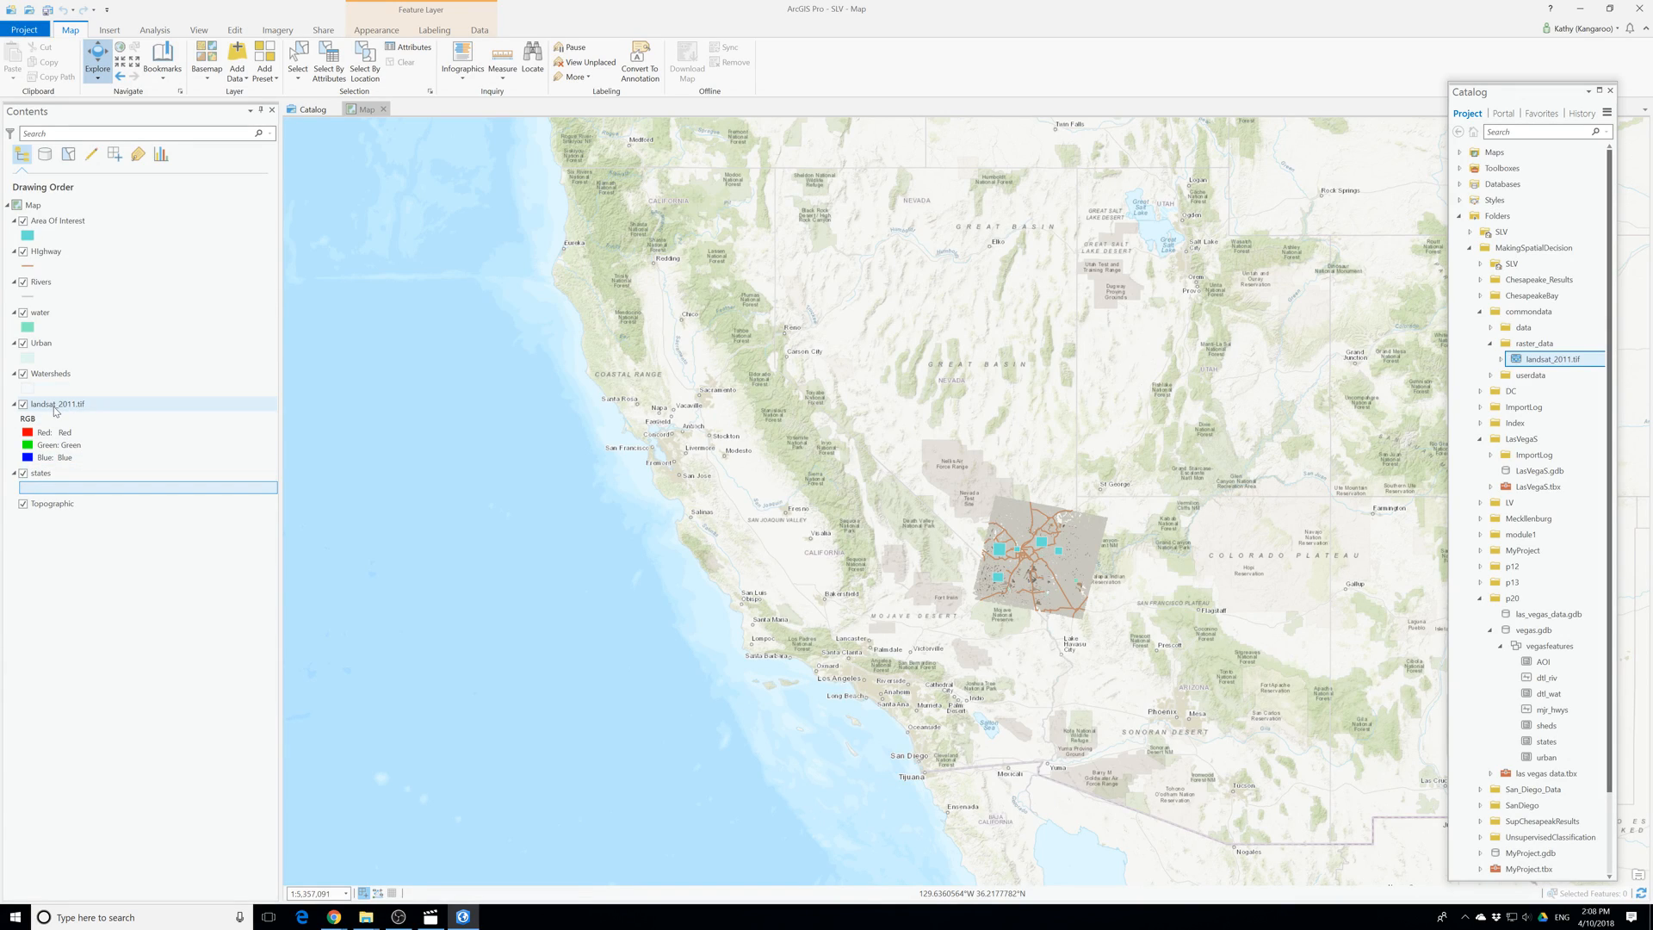
Zoom the map to the extent of the landsat_2011.tif layer and save the project.
click(24, 313)
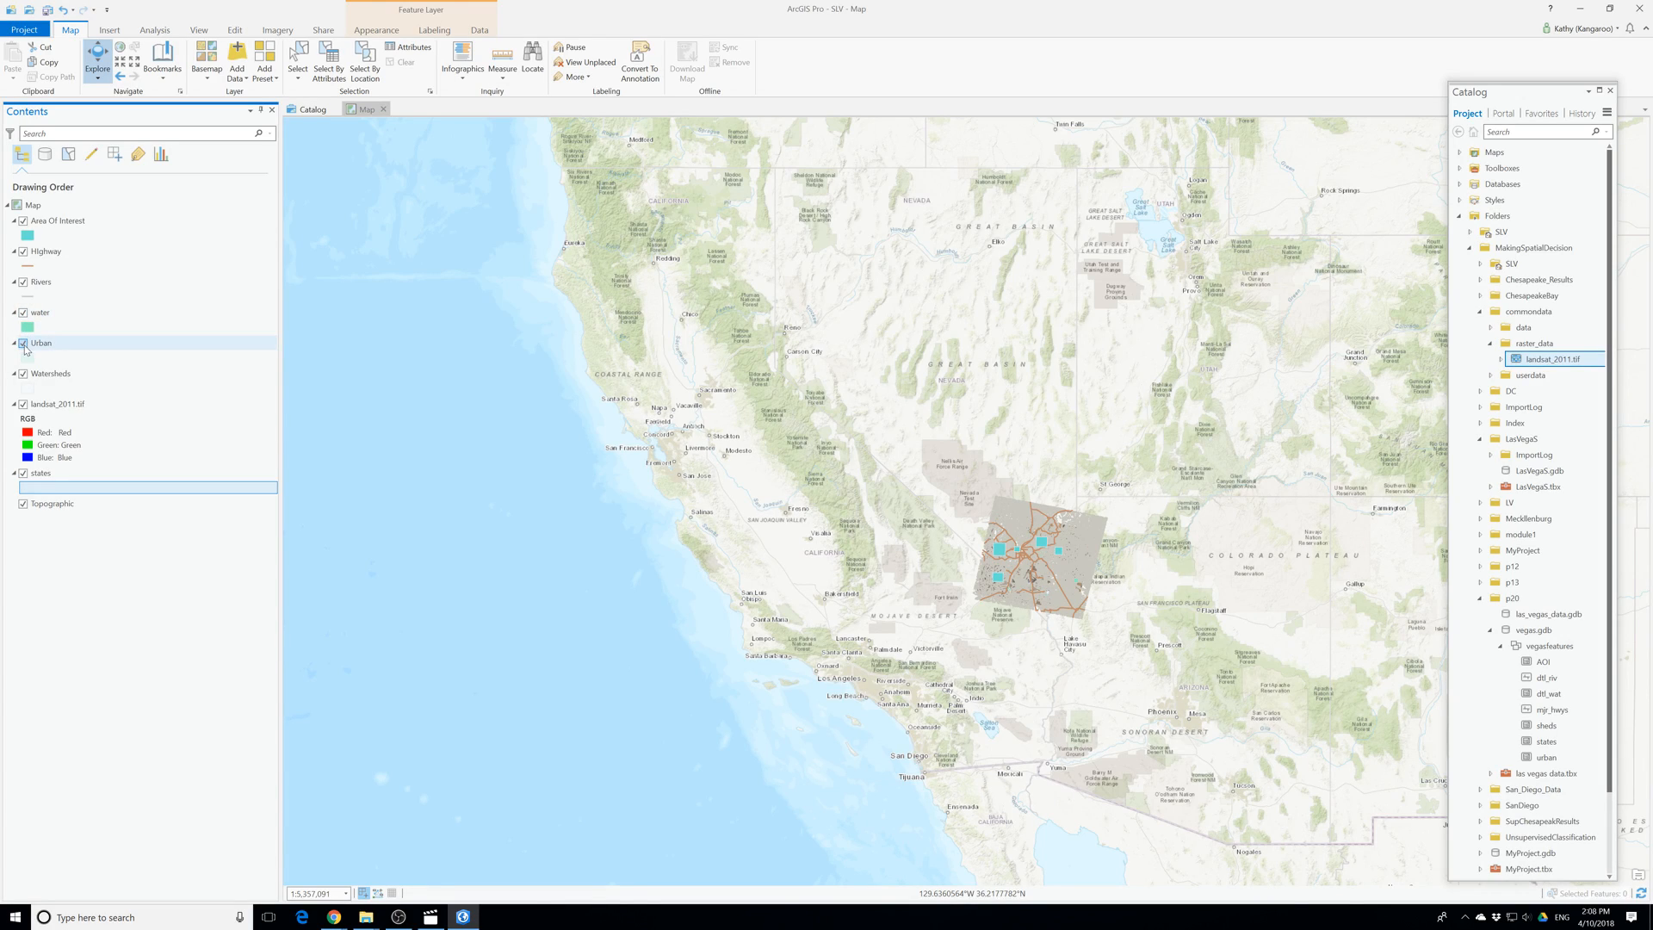
click(57, 405)
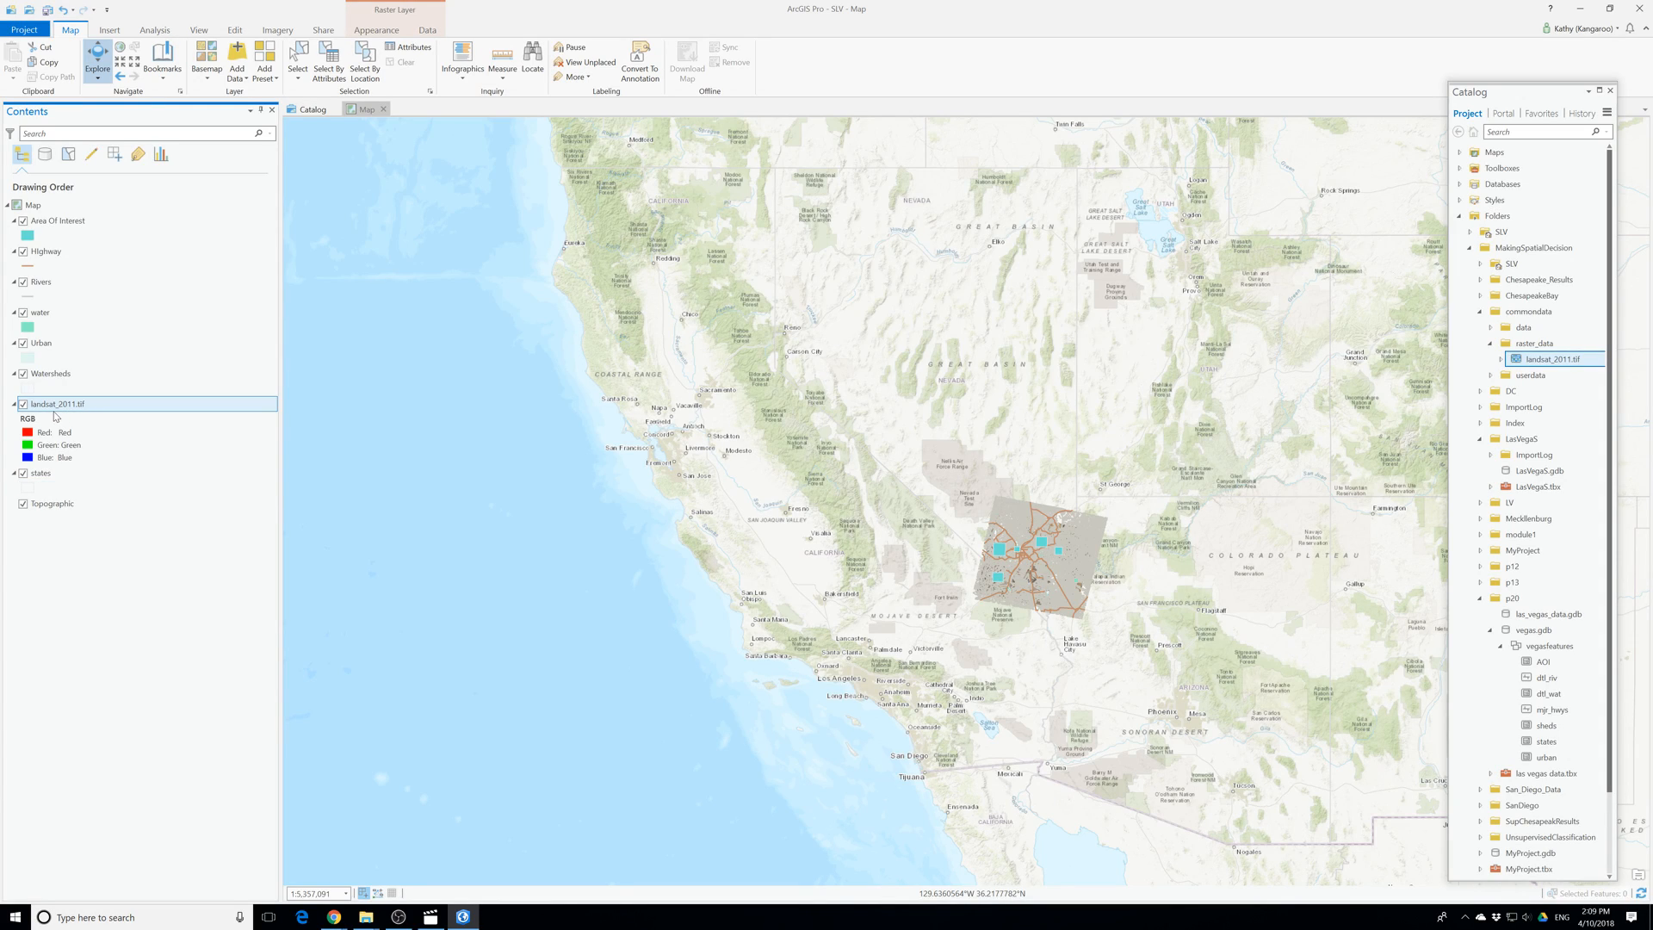
right_click(54, 415)
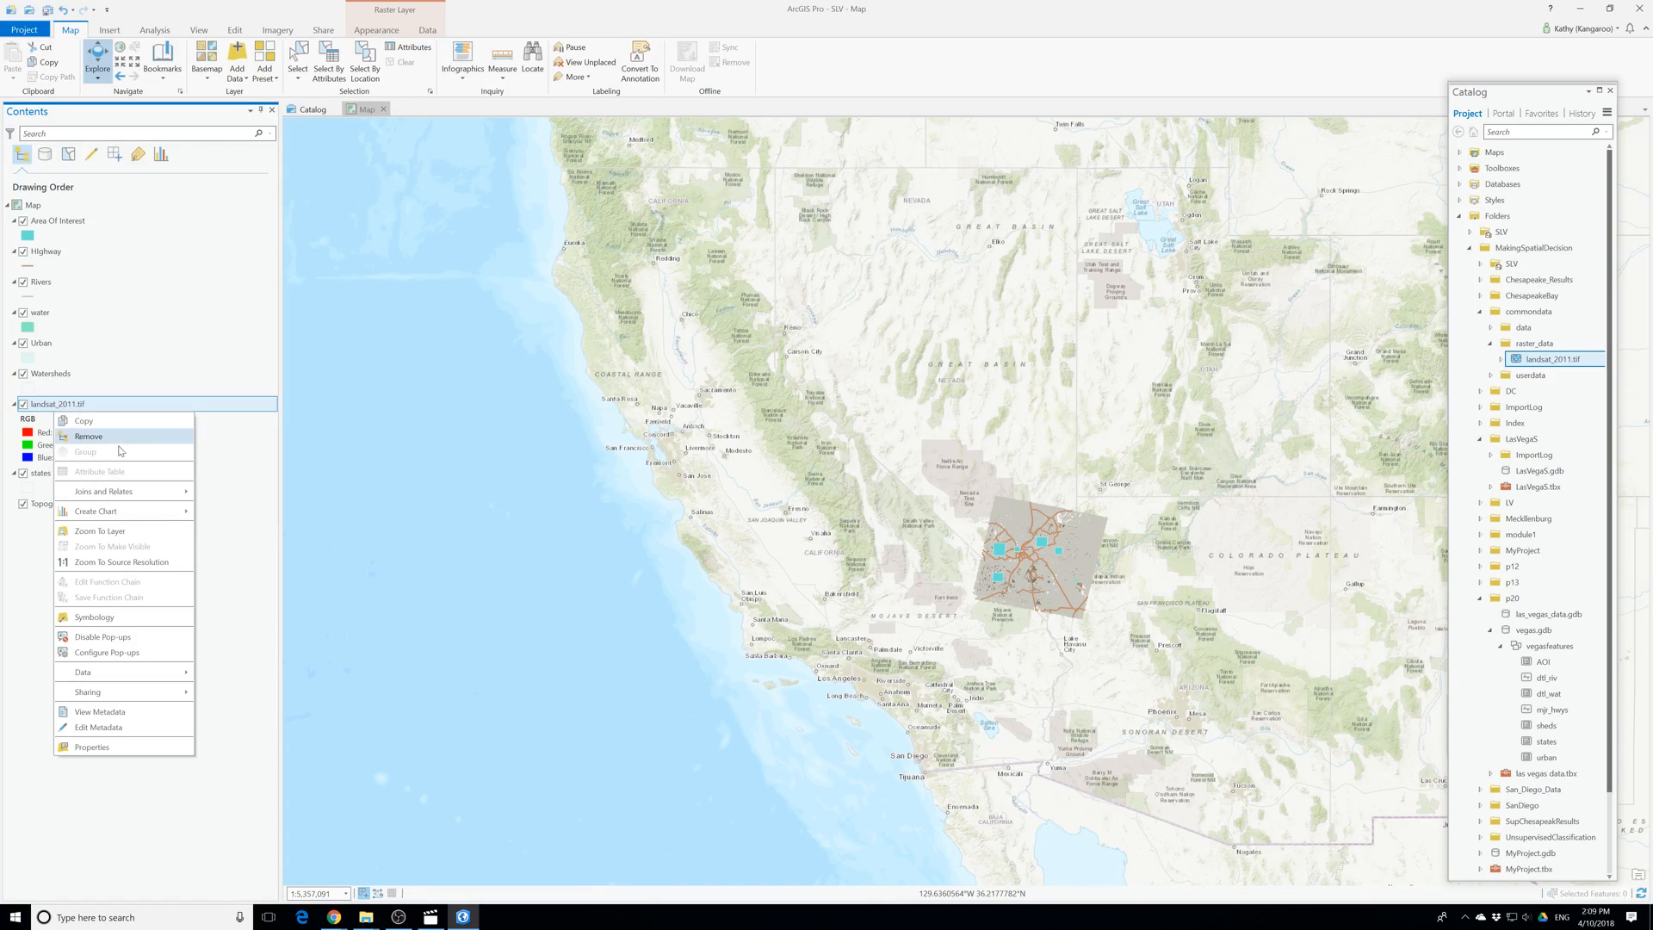
click(99, 531)
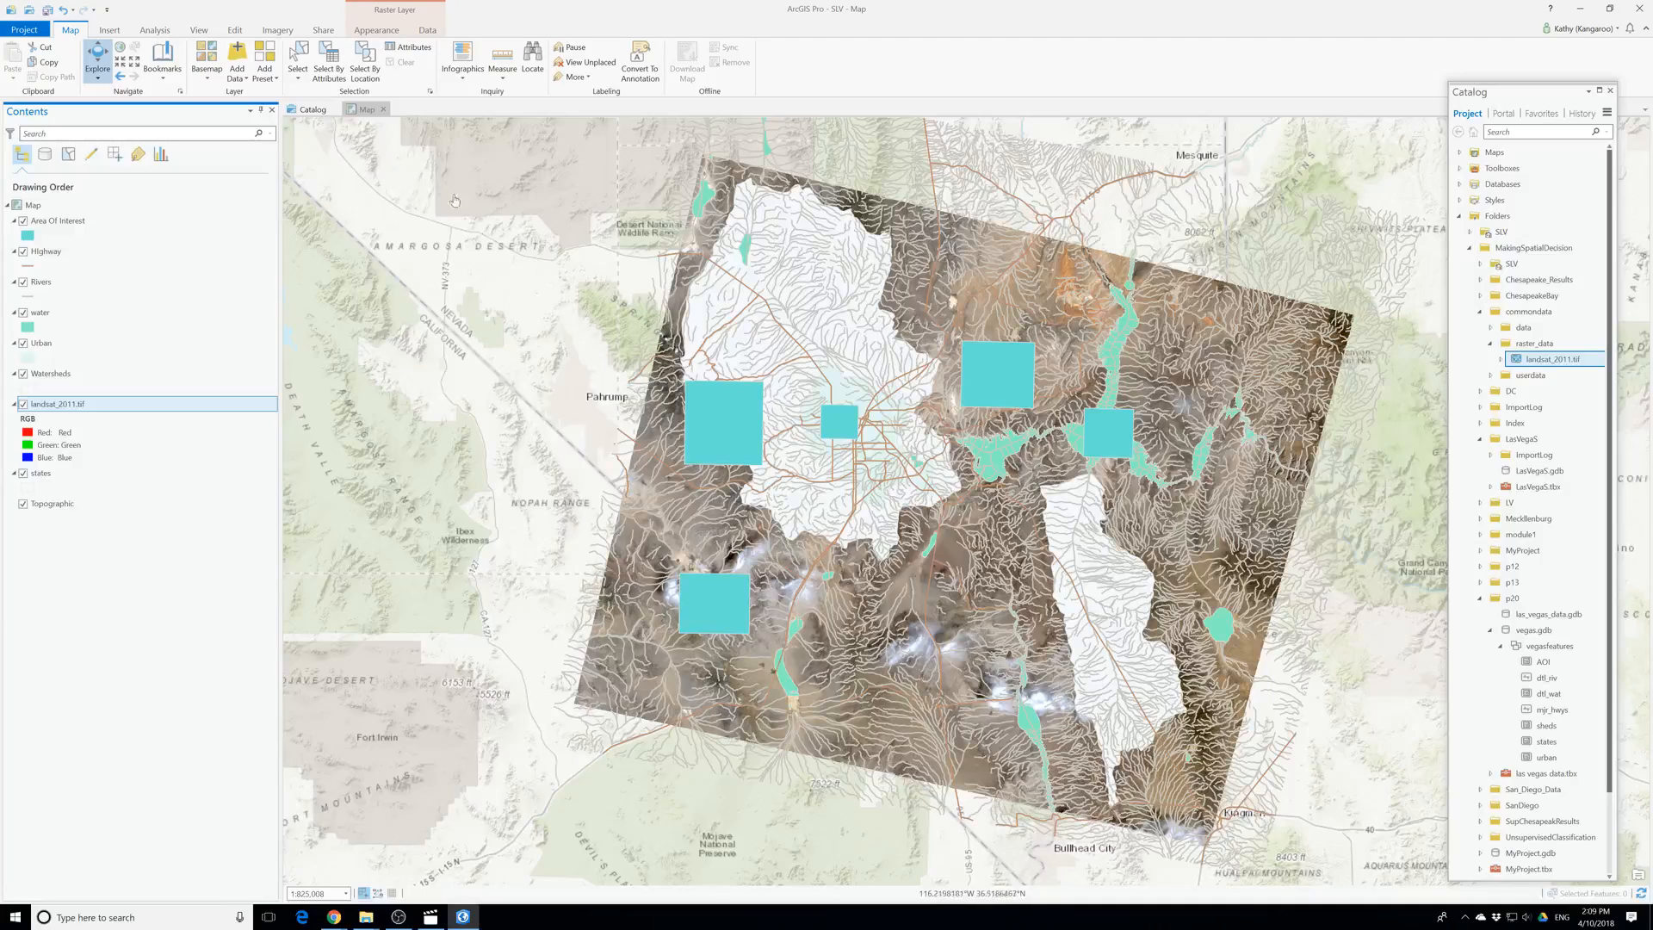
click(47, 12)
Check the spatial reference of the Area Of Interest layer in its source properties.
right_click(57, 222)
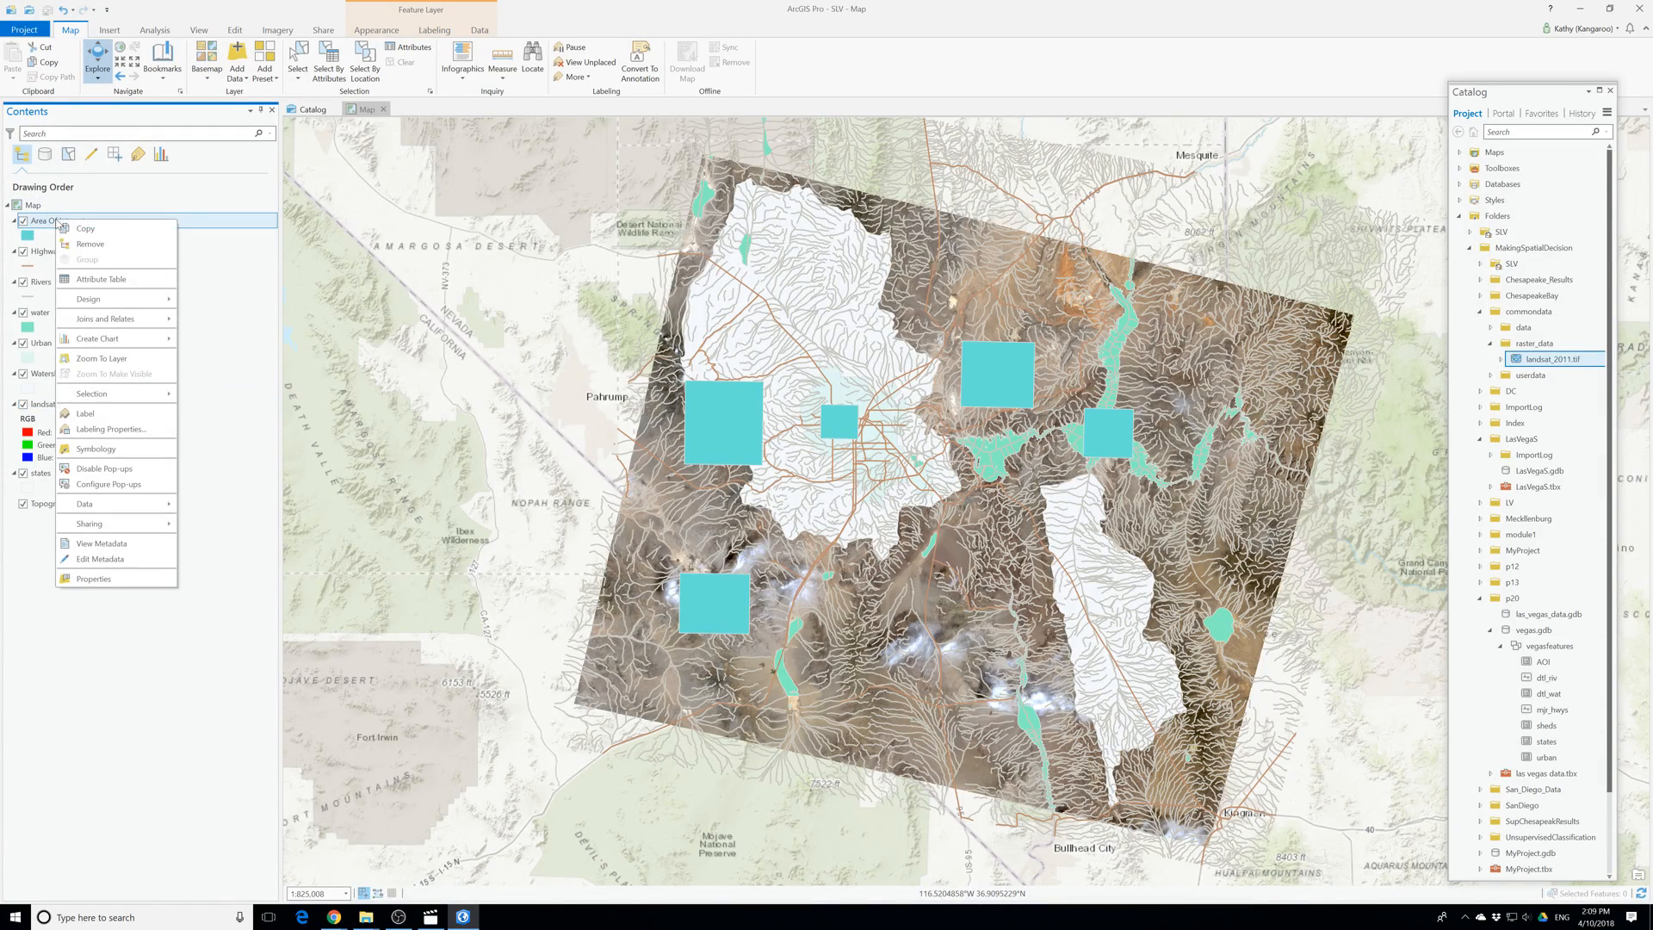
click(93, 578)
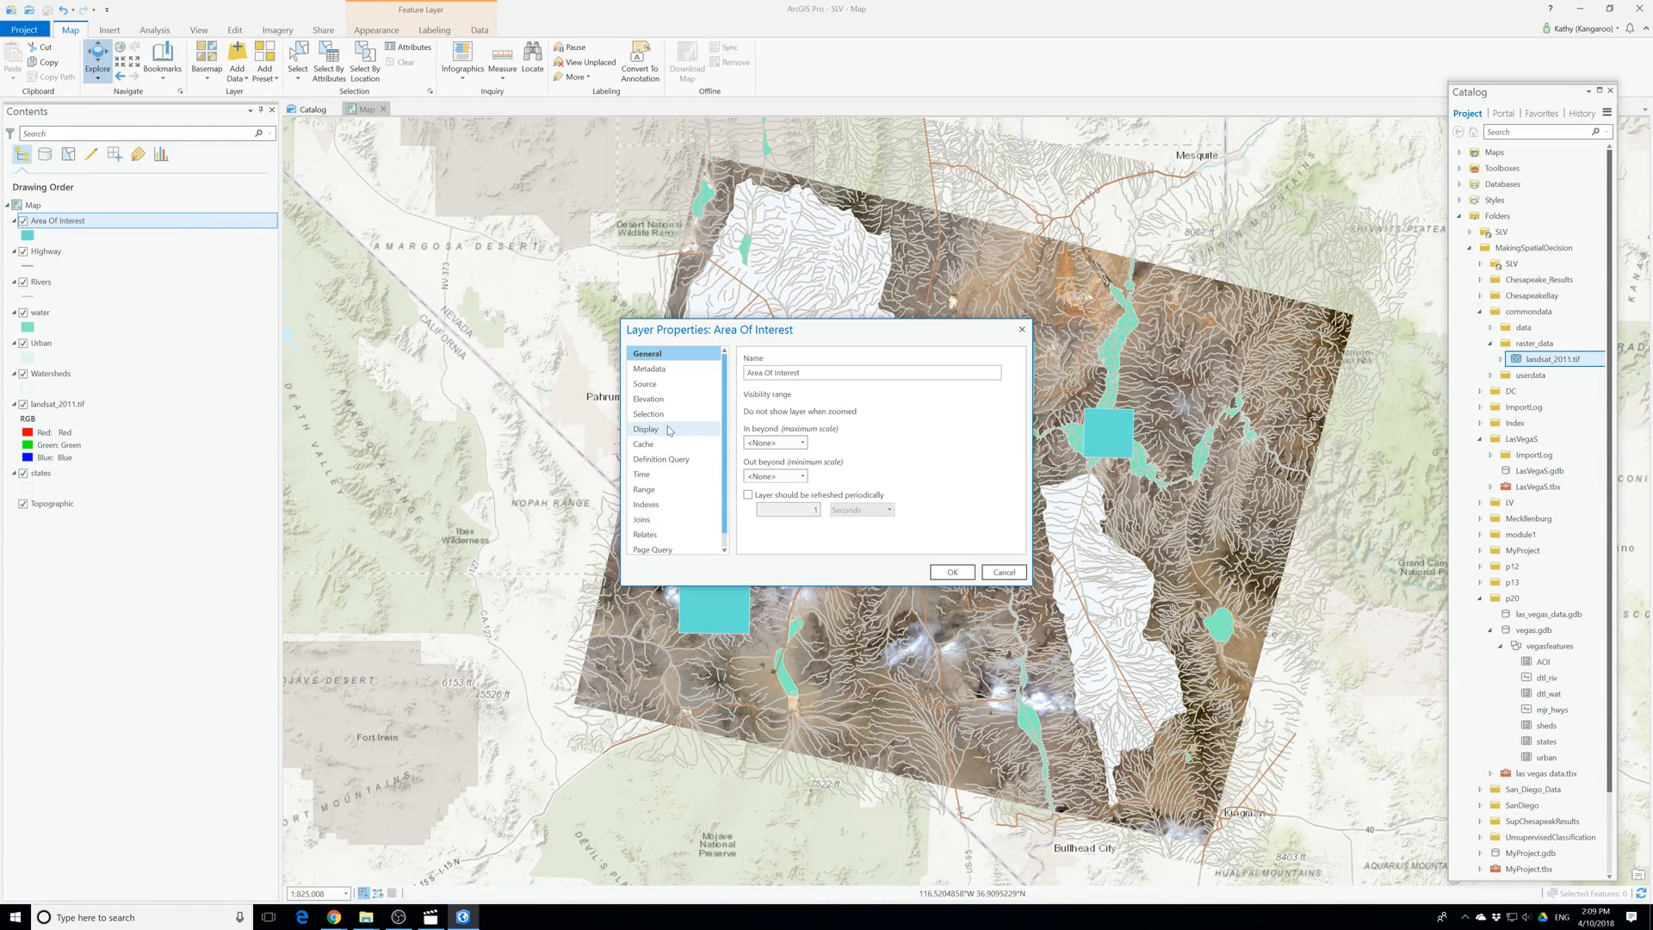
click(646, 384)
scroll(879, 448, down, 2)
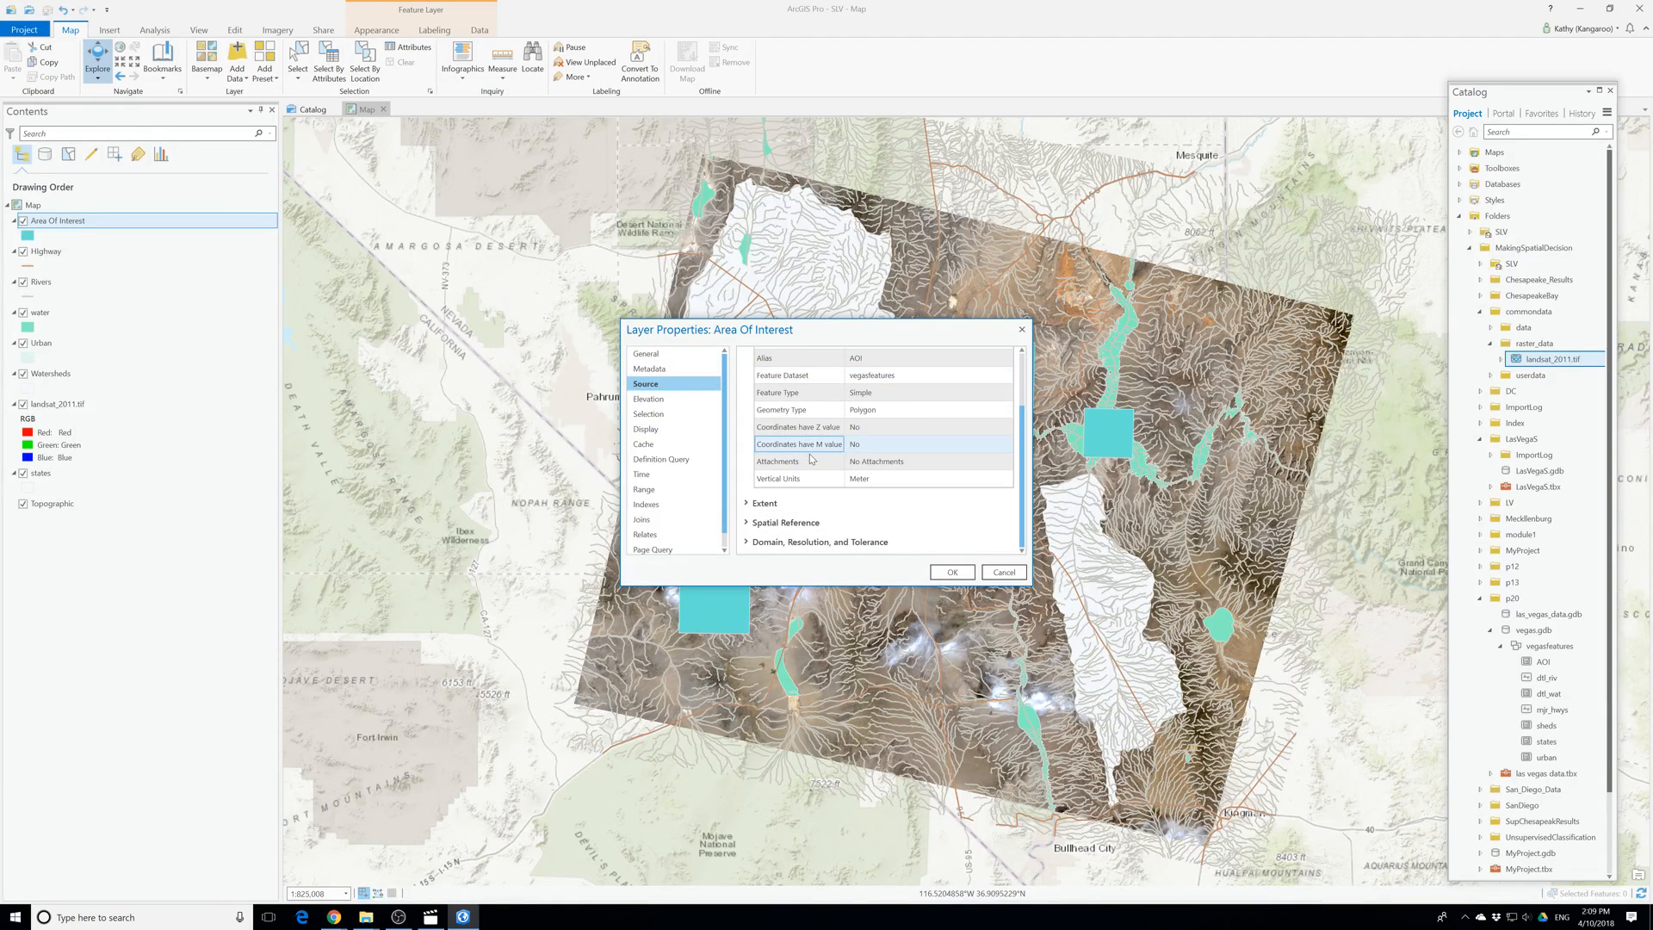
click(800, 523)
scroll(869, 404, down, 3)
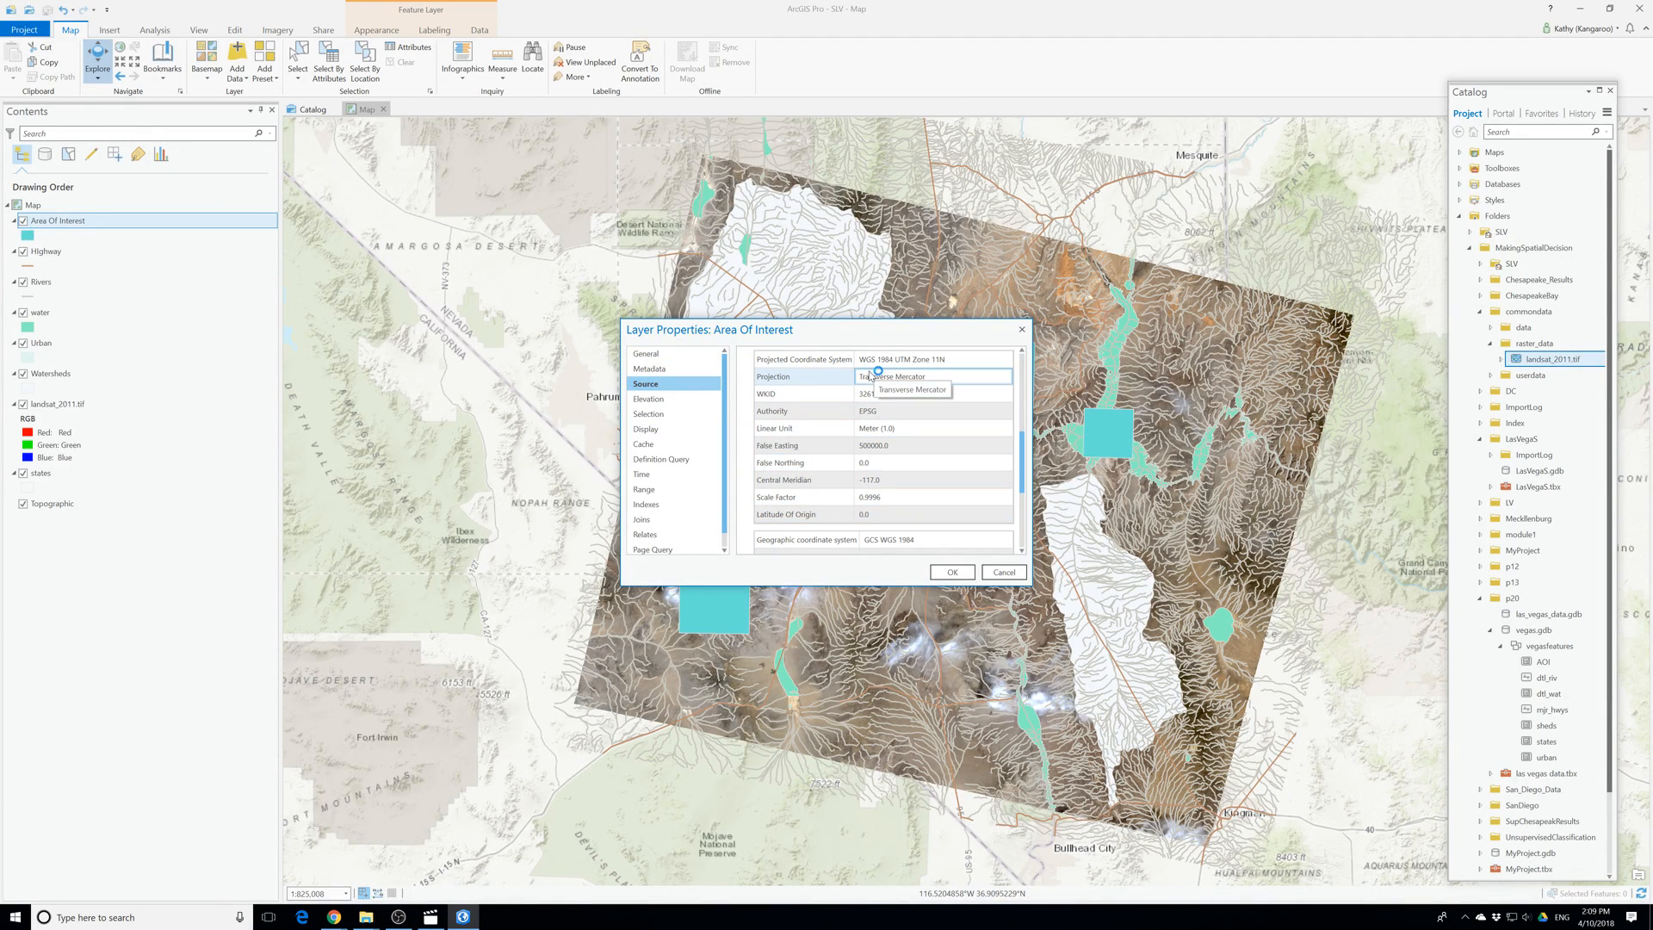
click(951, 575)
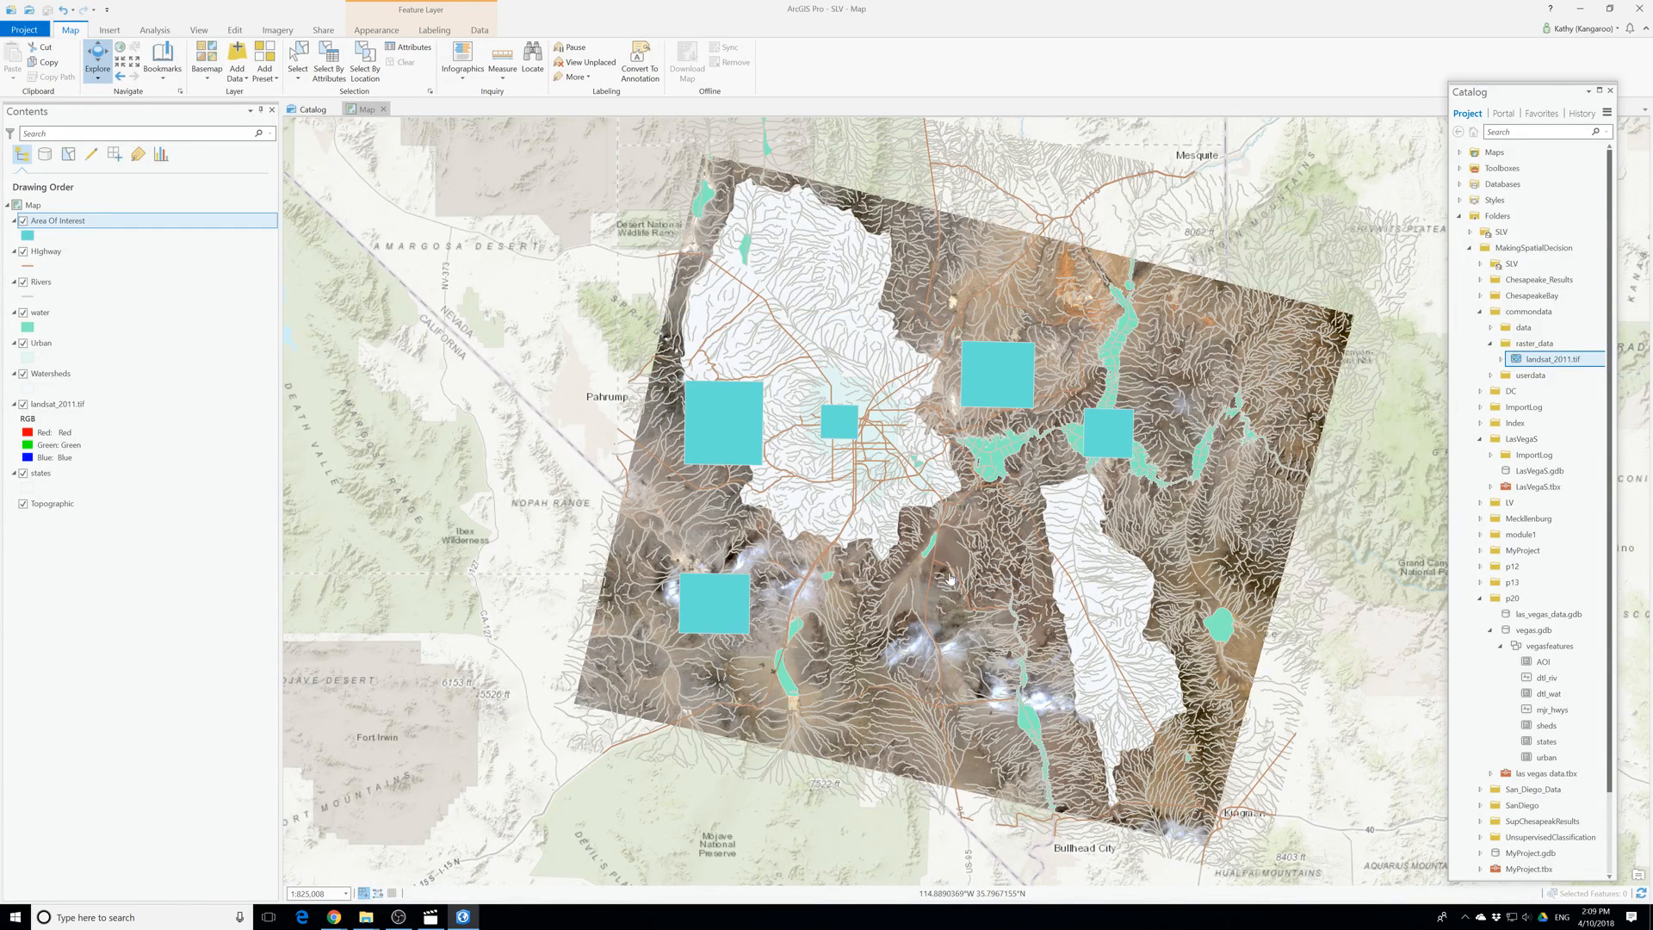
Open the geoprocessing environment settings and bring up the coordinate system chooser for the Output Coordinate System.
right_click(35, 206)
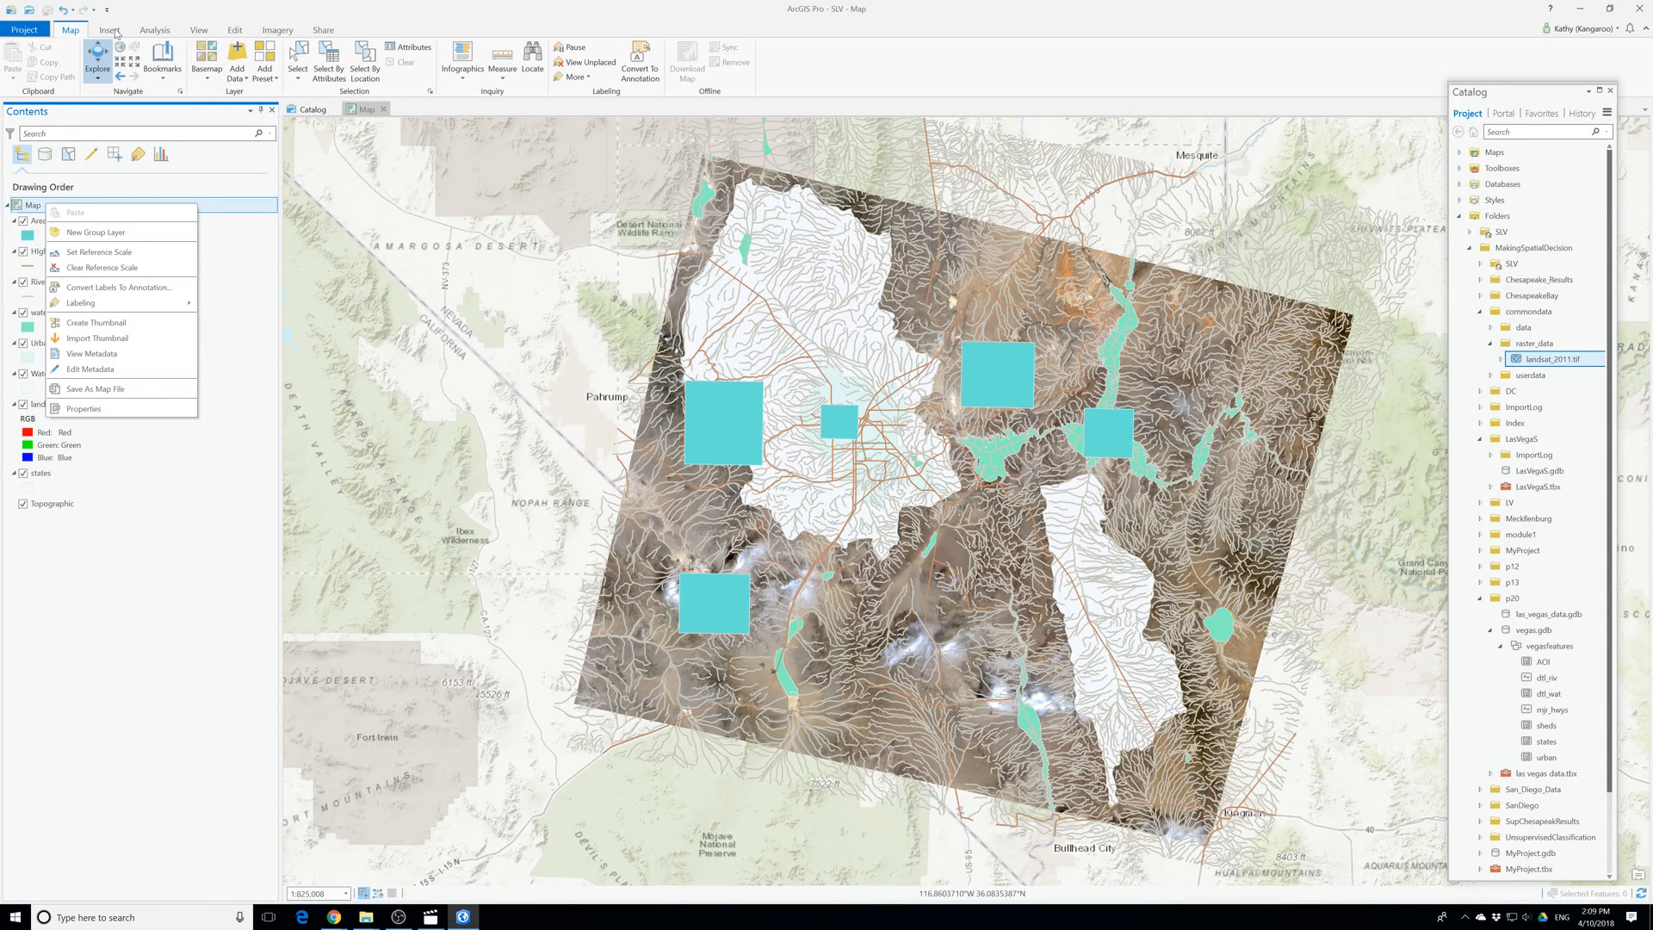
click(155, 32)
click(170, 62)
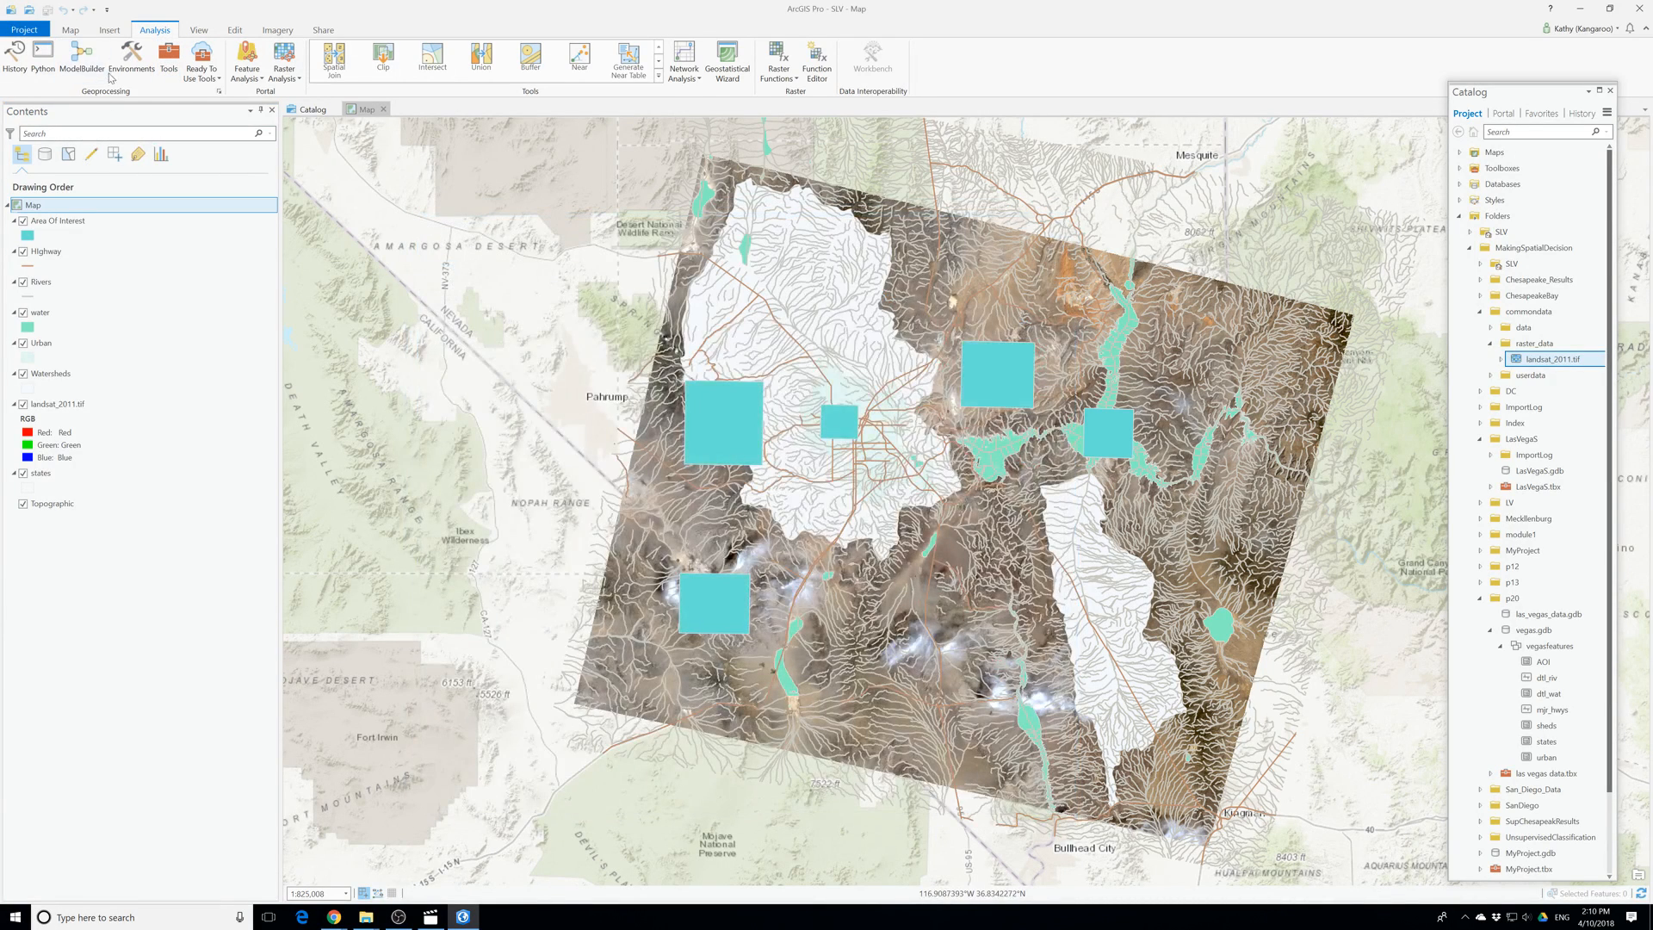
click(131, 58)
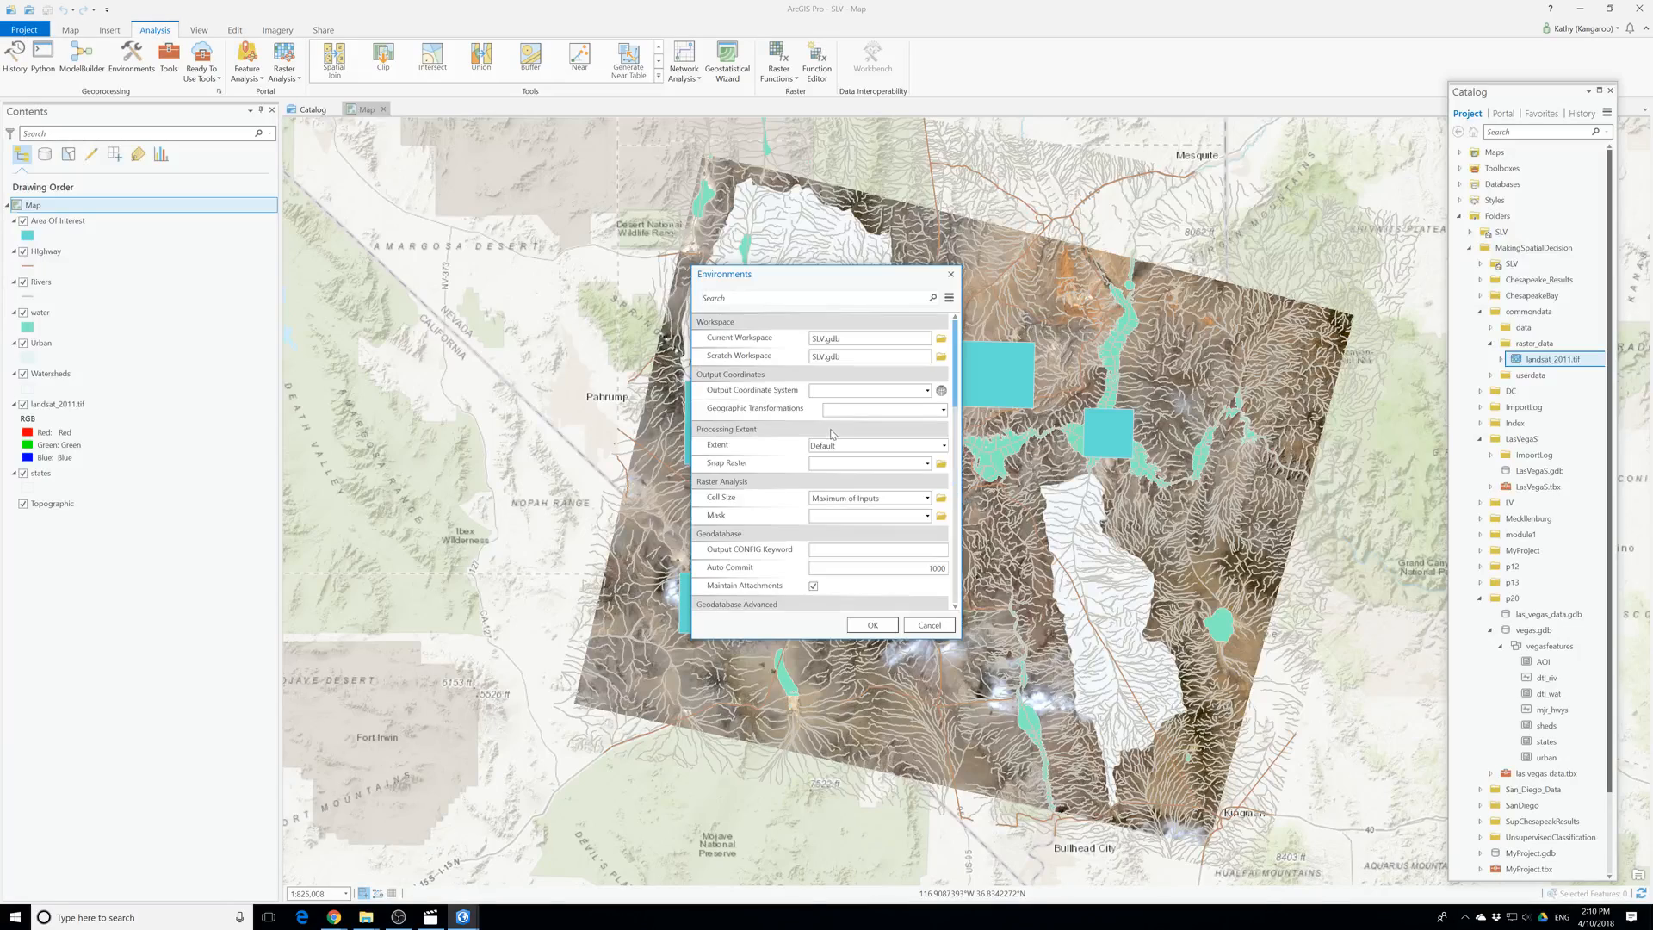
click(927, 391)
click(941, 392)
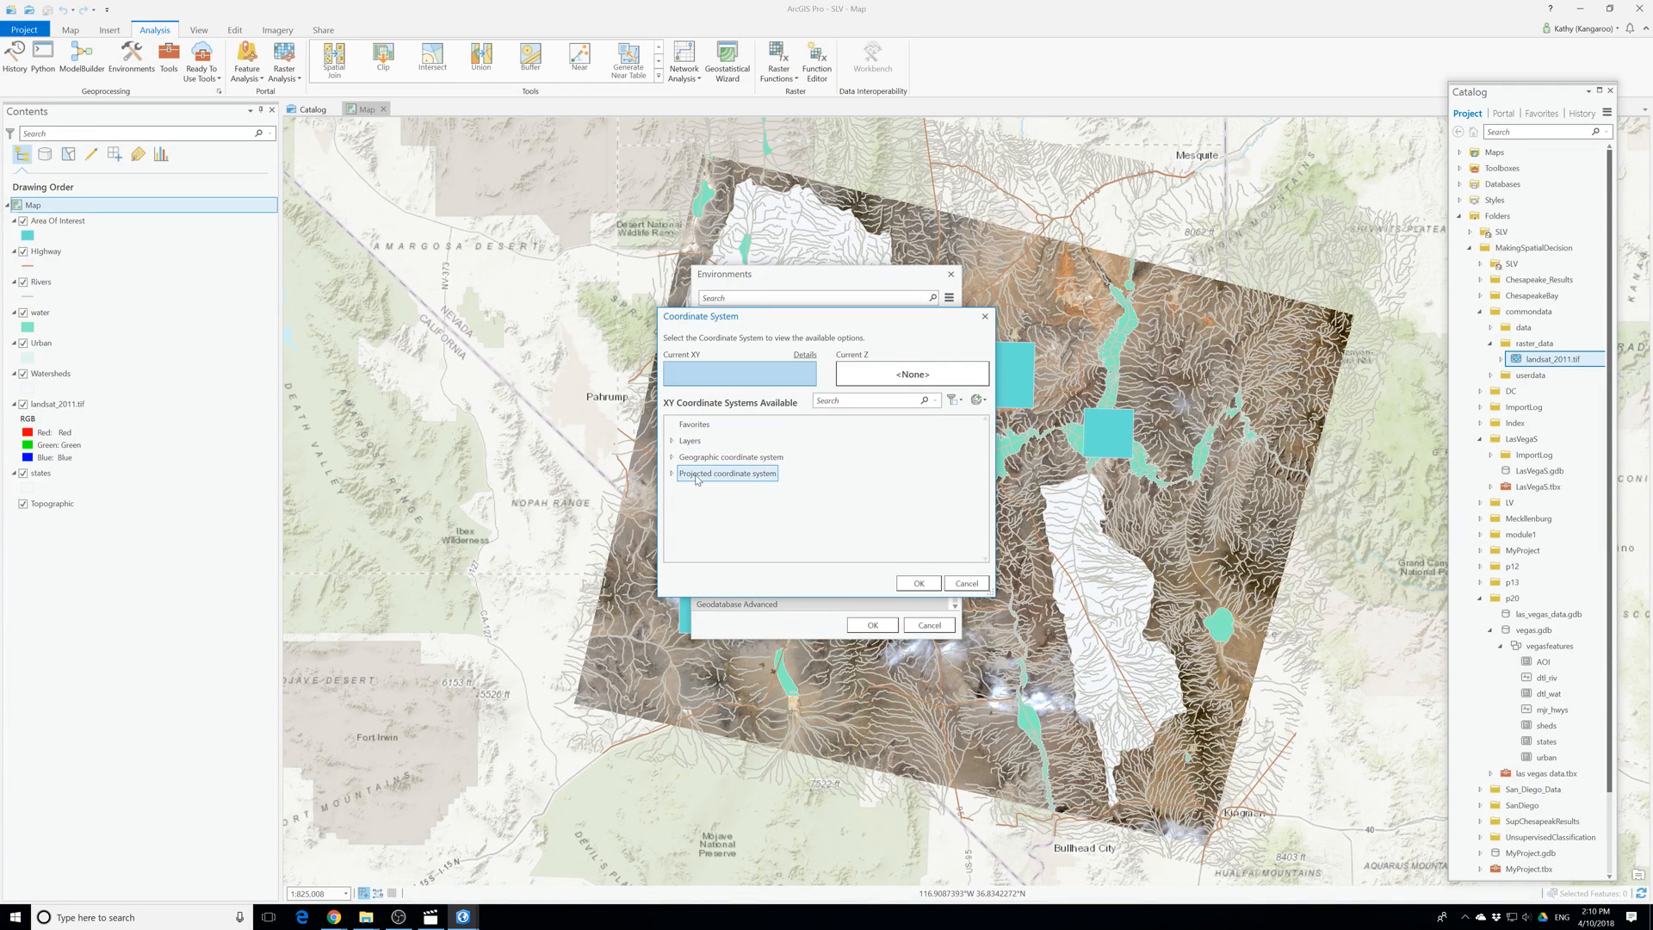
Expand the projected coordinate systems among the available XY coordinate systems.
click(672, 474)
scroll(768, 483, down, 2)
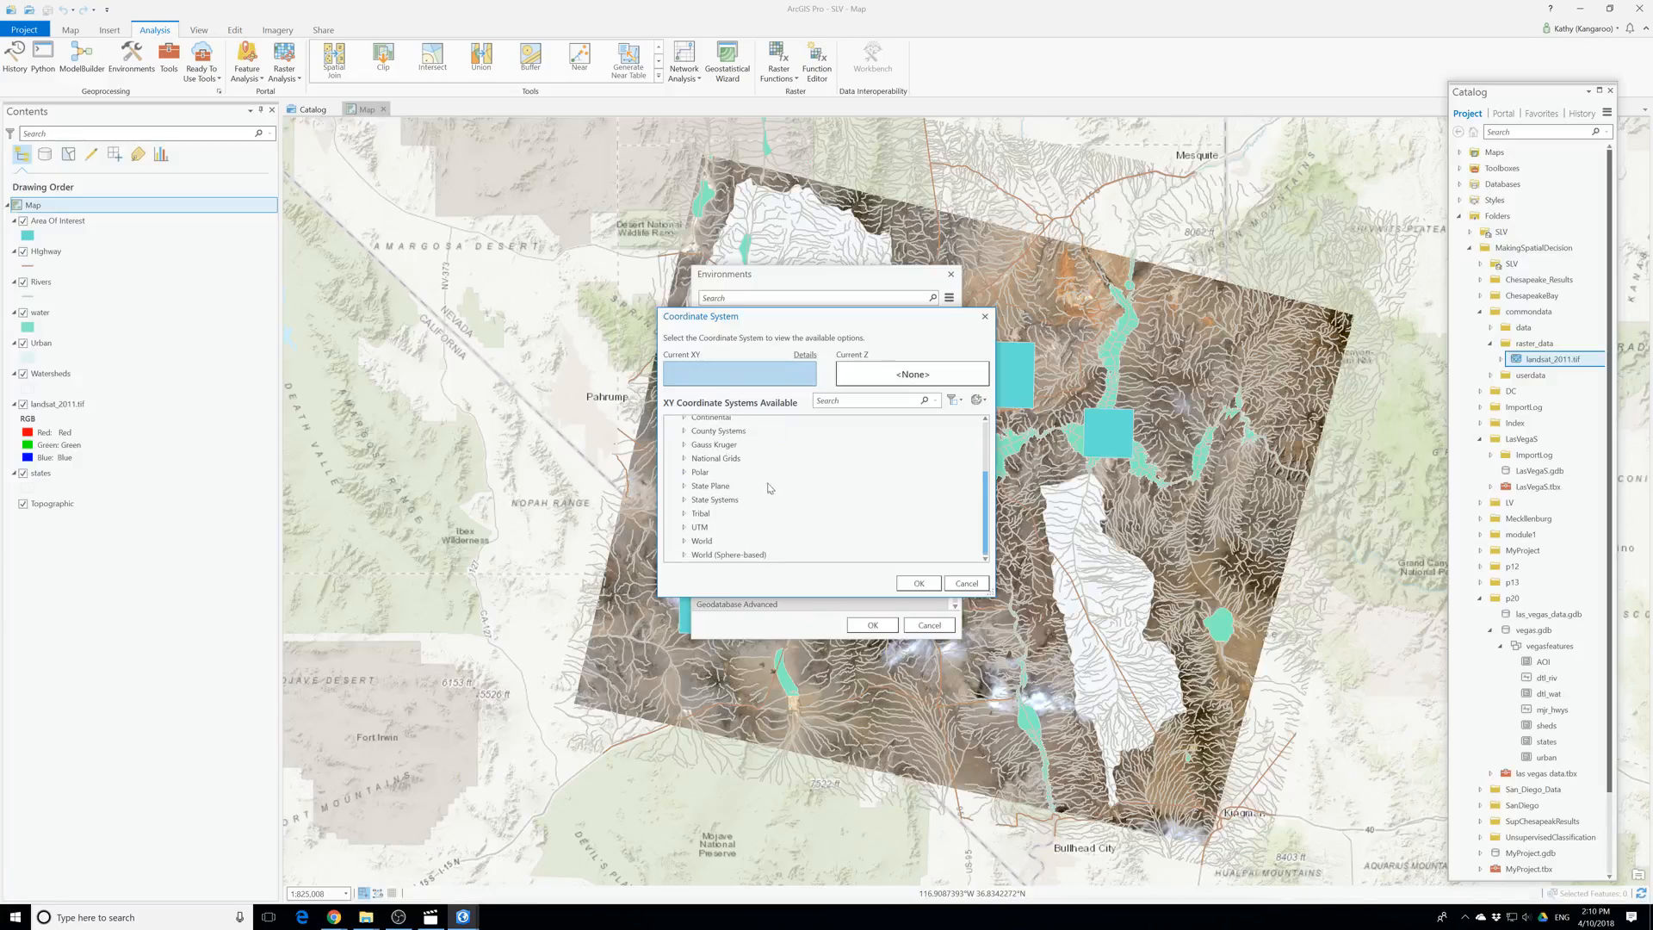
scroll(692, 482, up, 1)
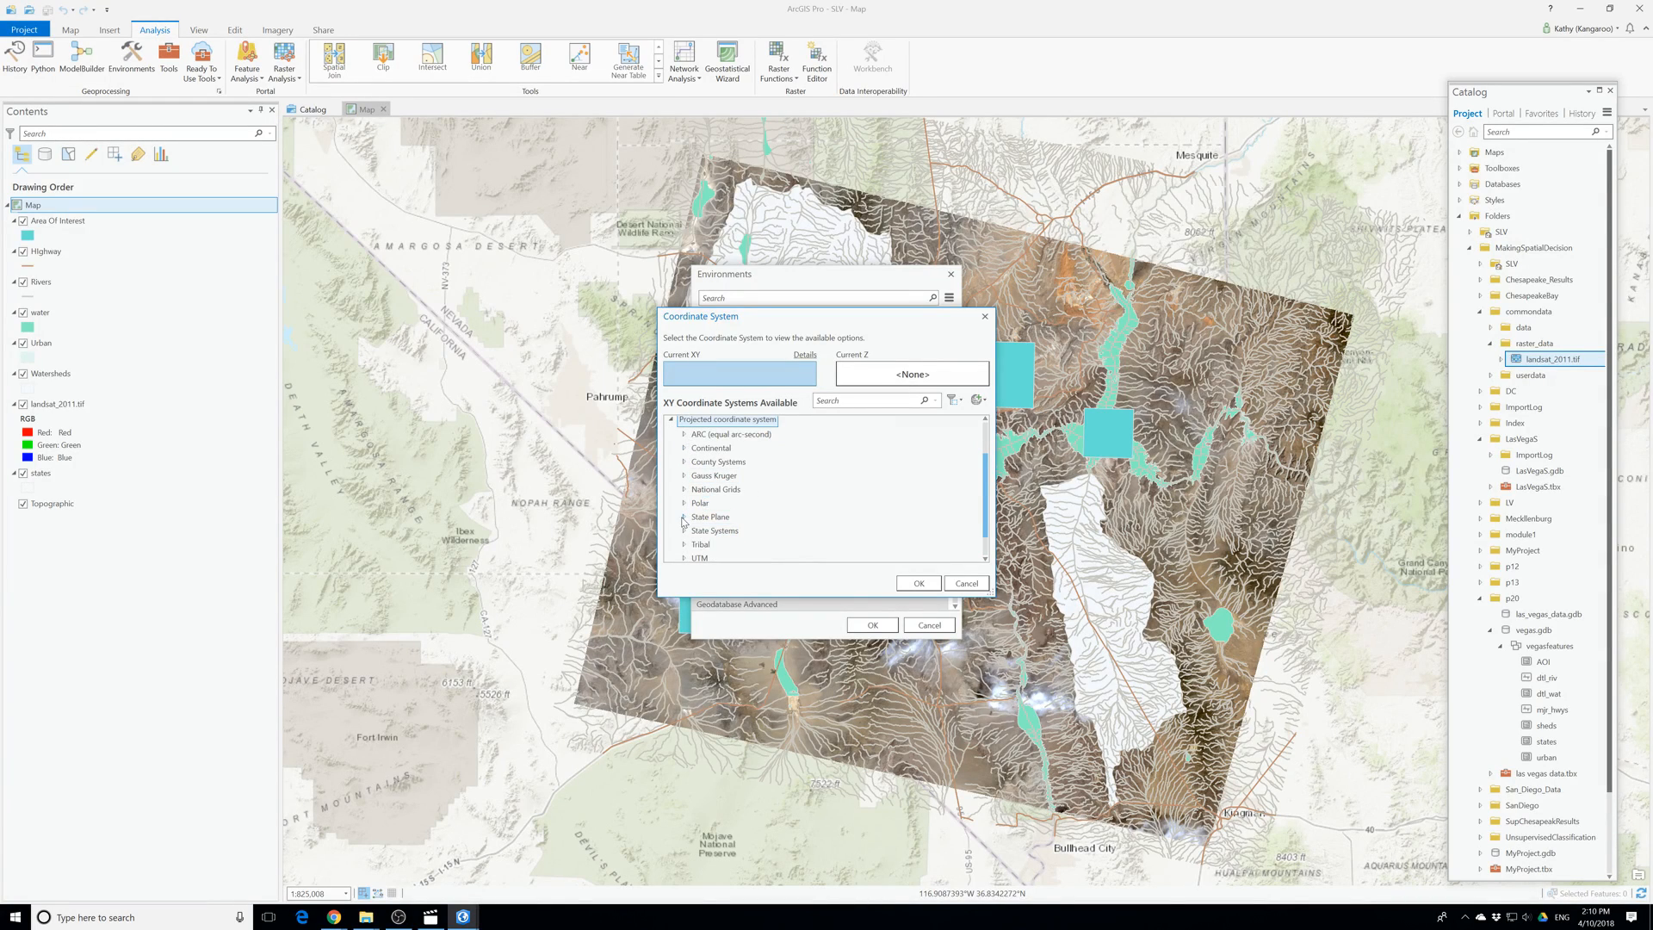
click(685, 517)
scroll(696, 500, down, 3)
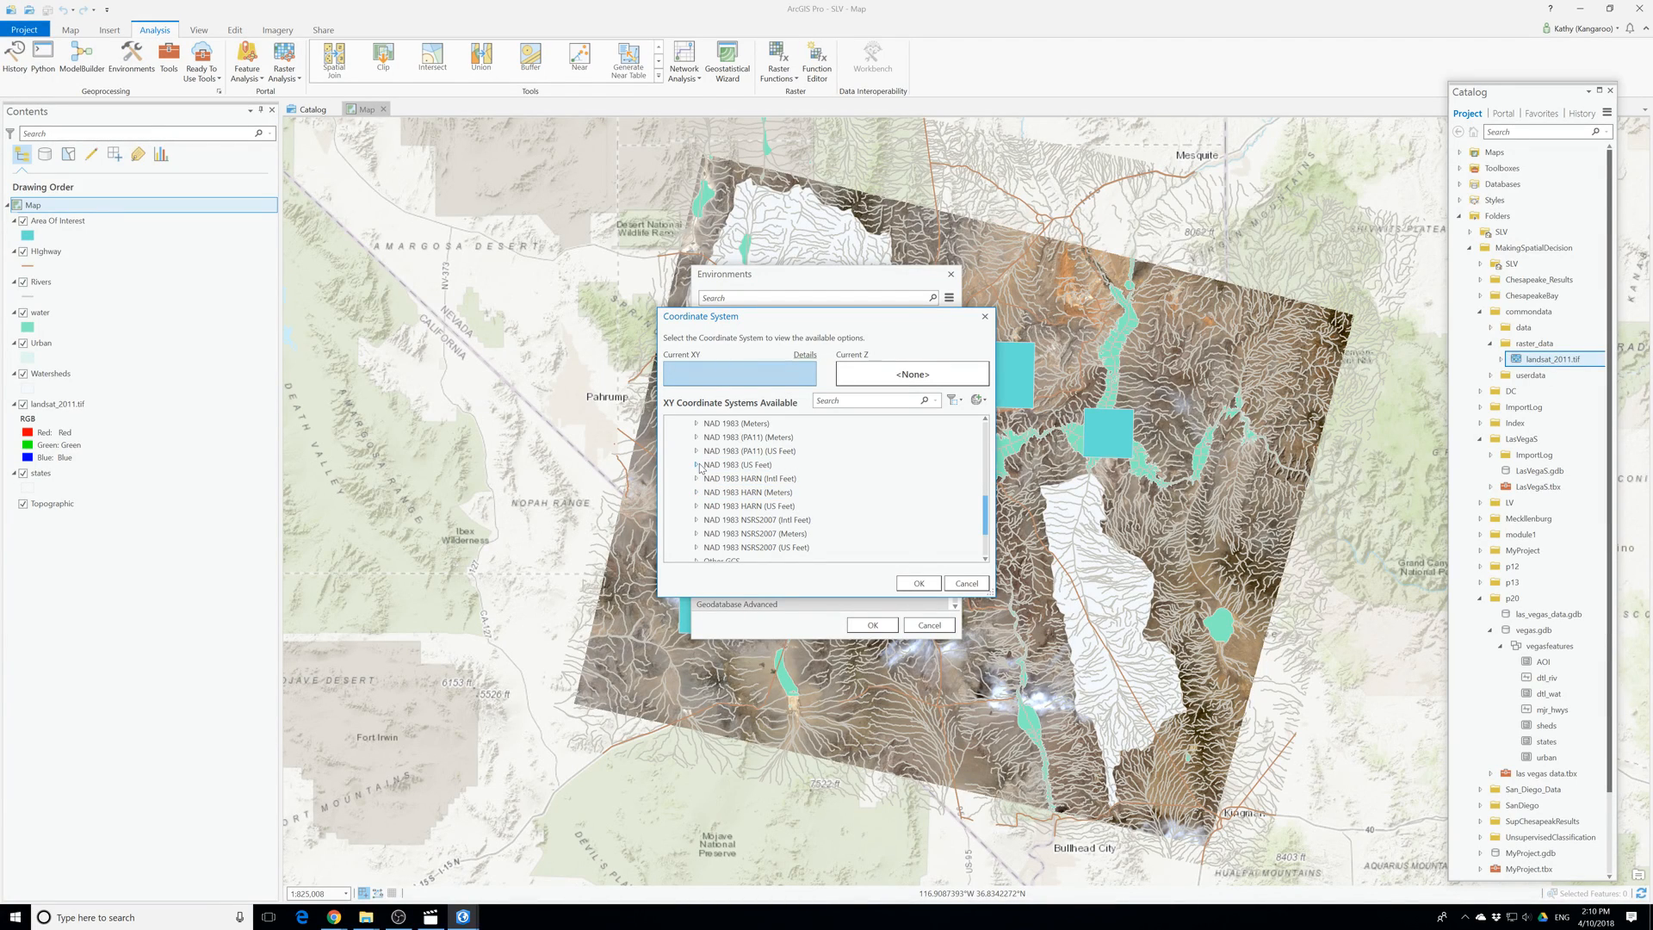
click(698, 465)
scroll(789, 502, down, 2)
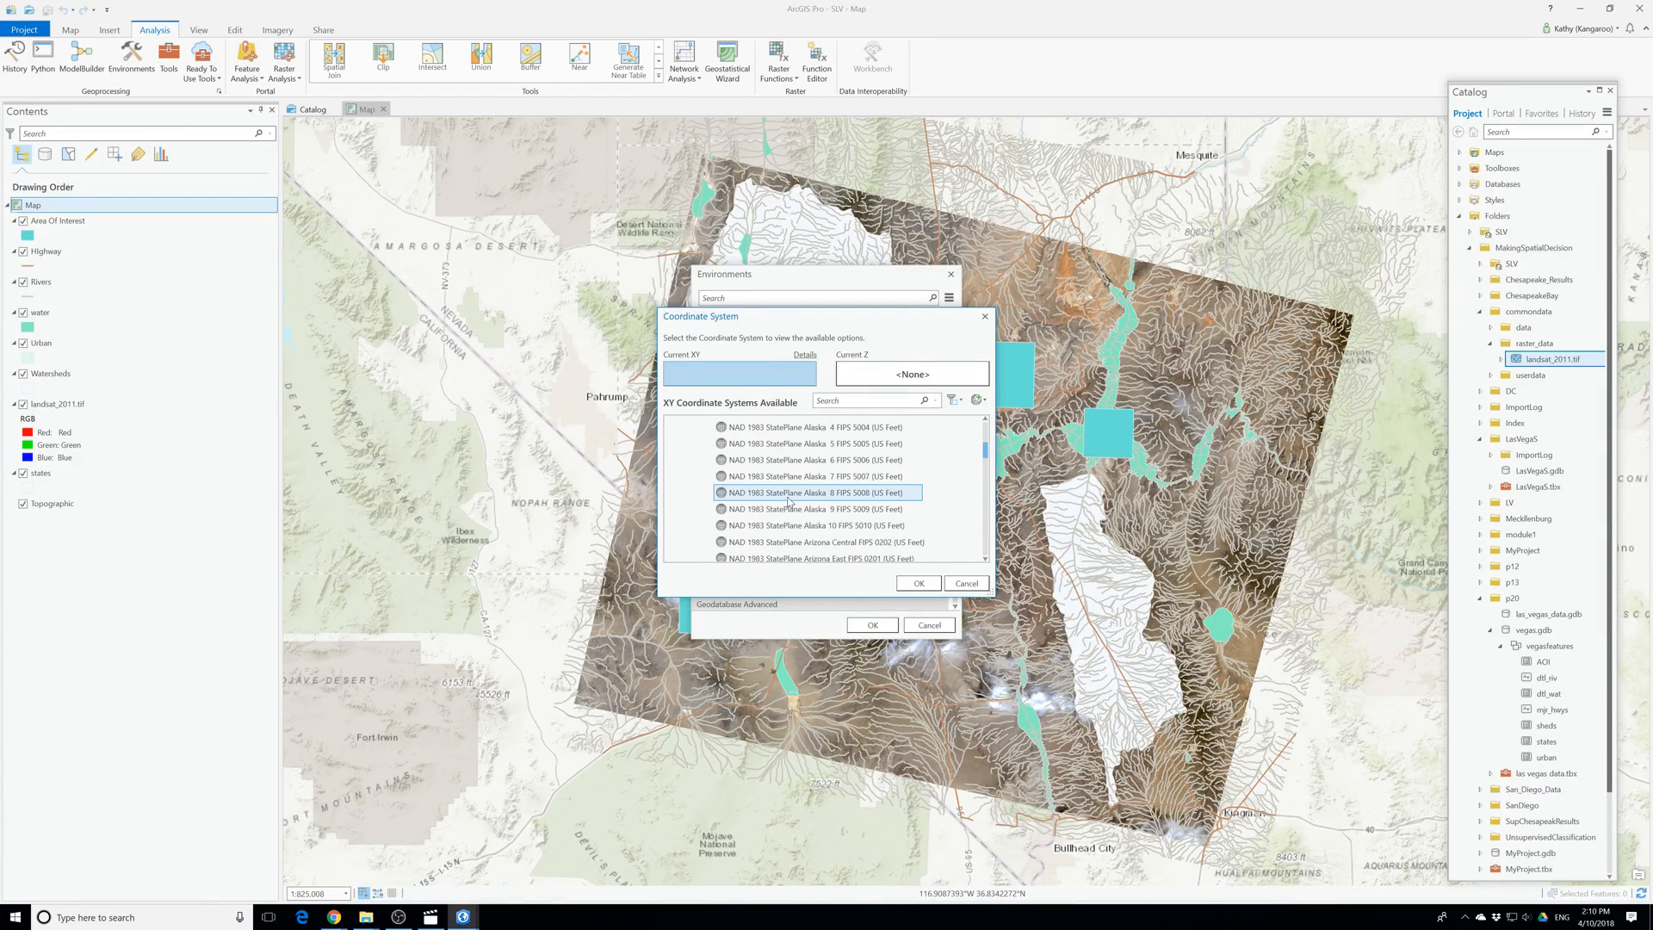
scroll(790, 502, down, 6)
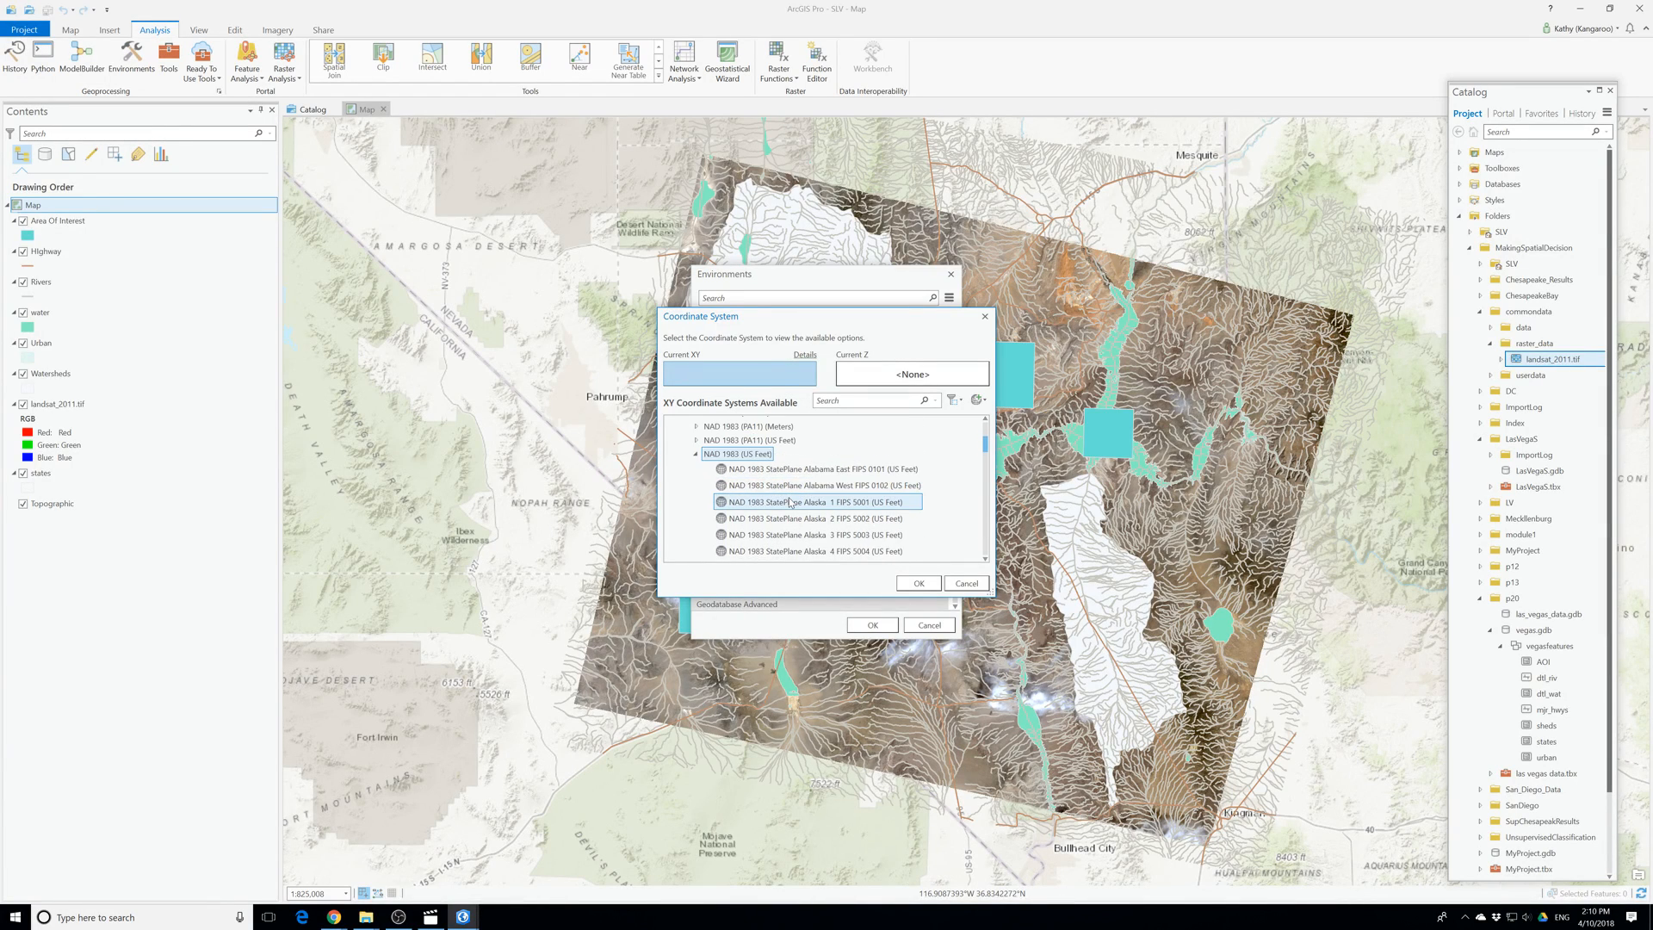
scroll(794, 515, down, 20)
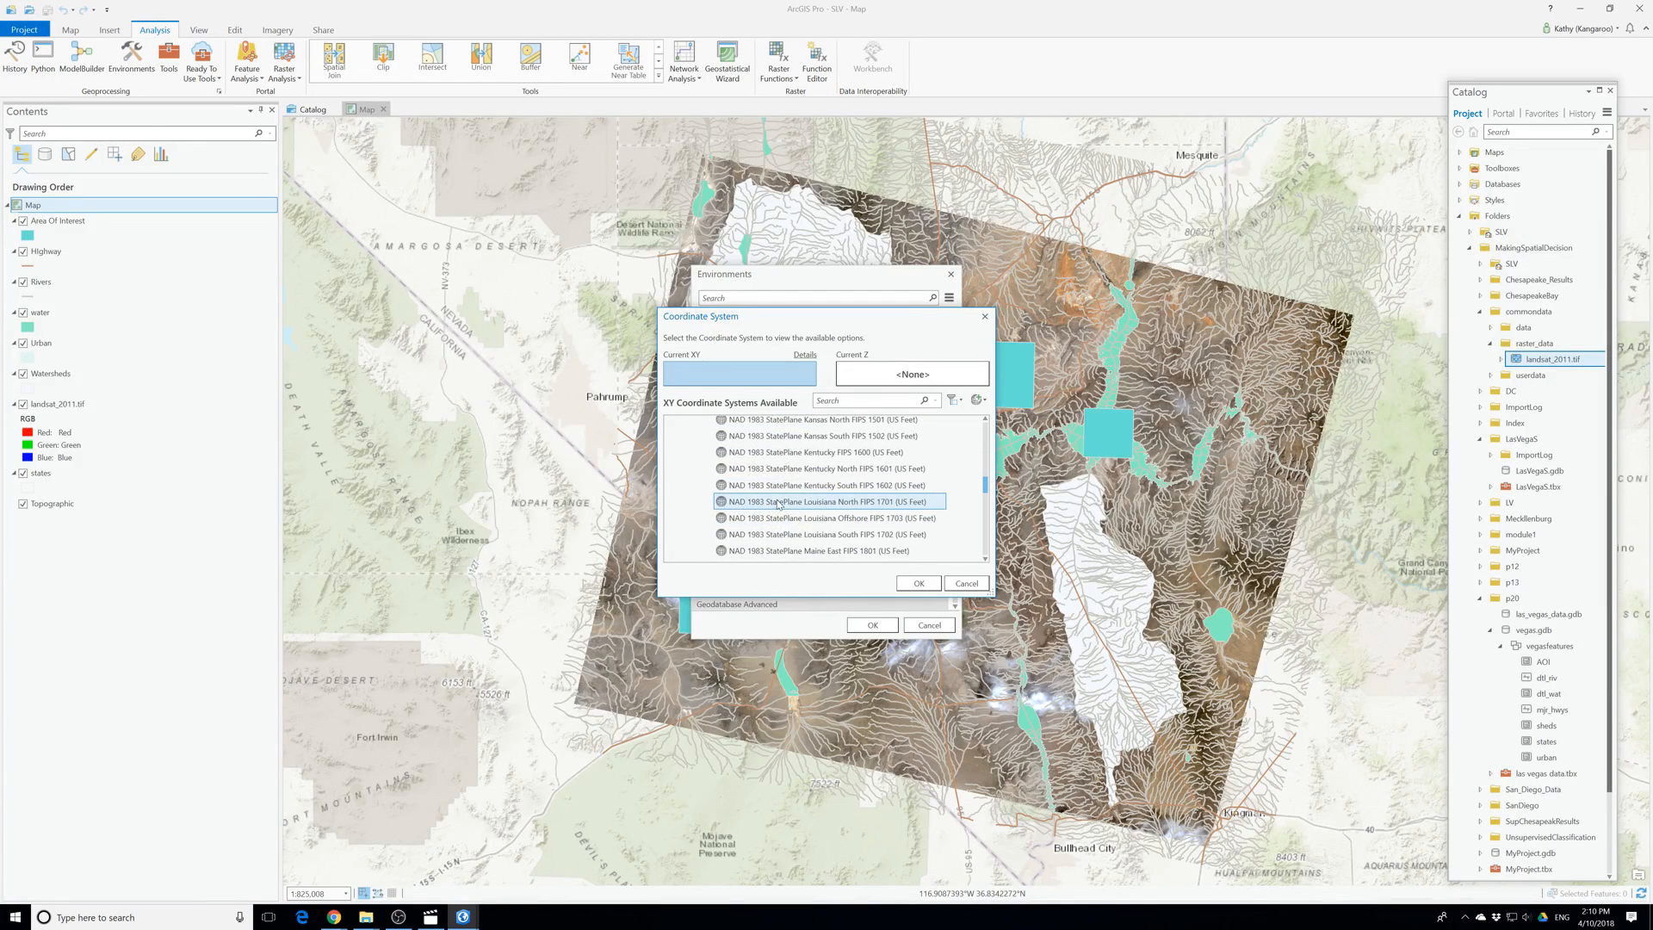
scroll(742, 533, down, 2)
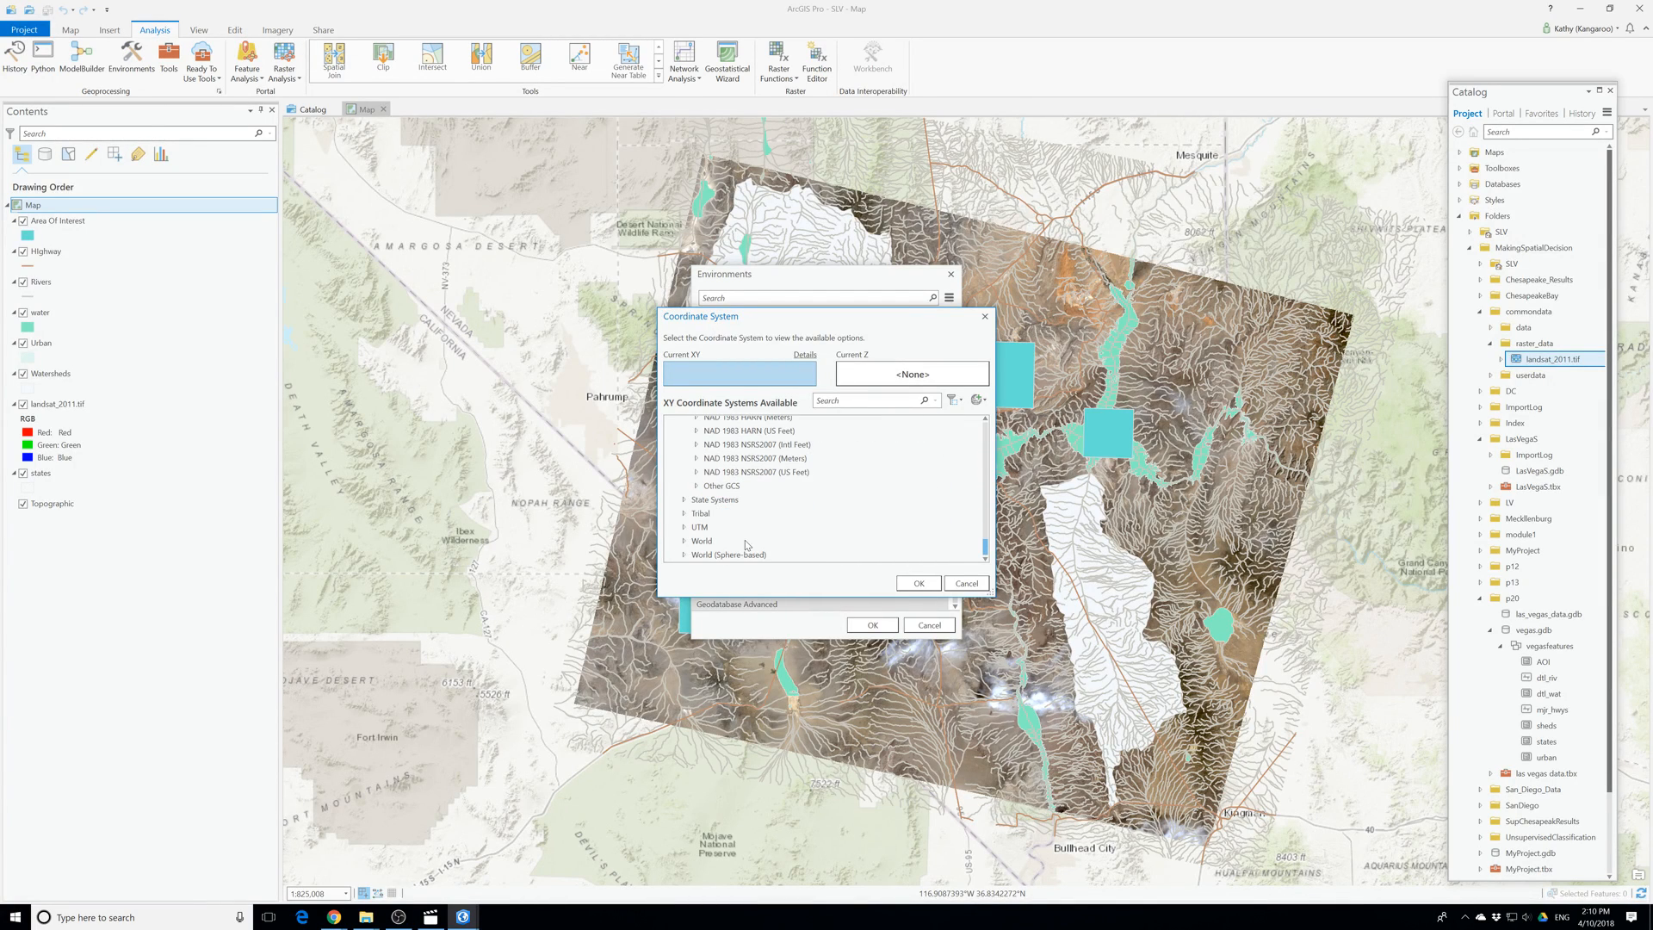
Set the Output Coordinate System to NAD 1983 UTM Zone 11N and accept the environment settings.
click(684, 527)
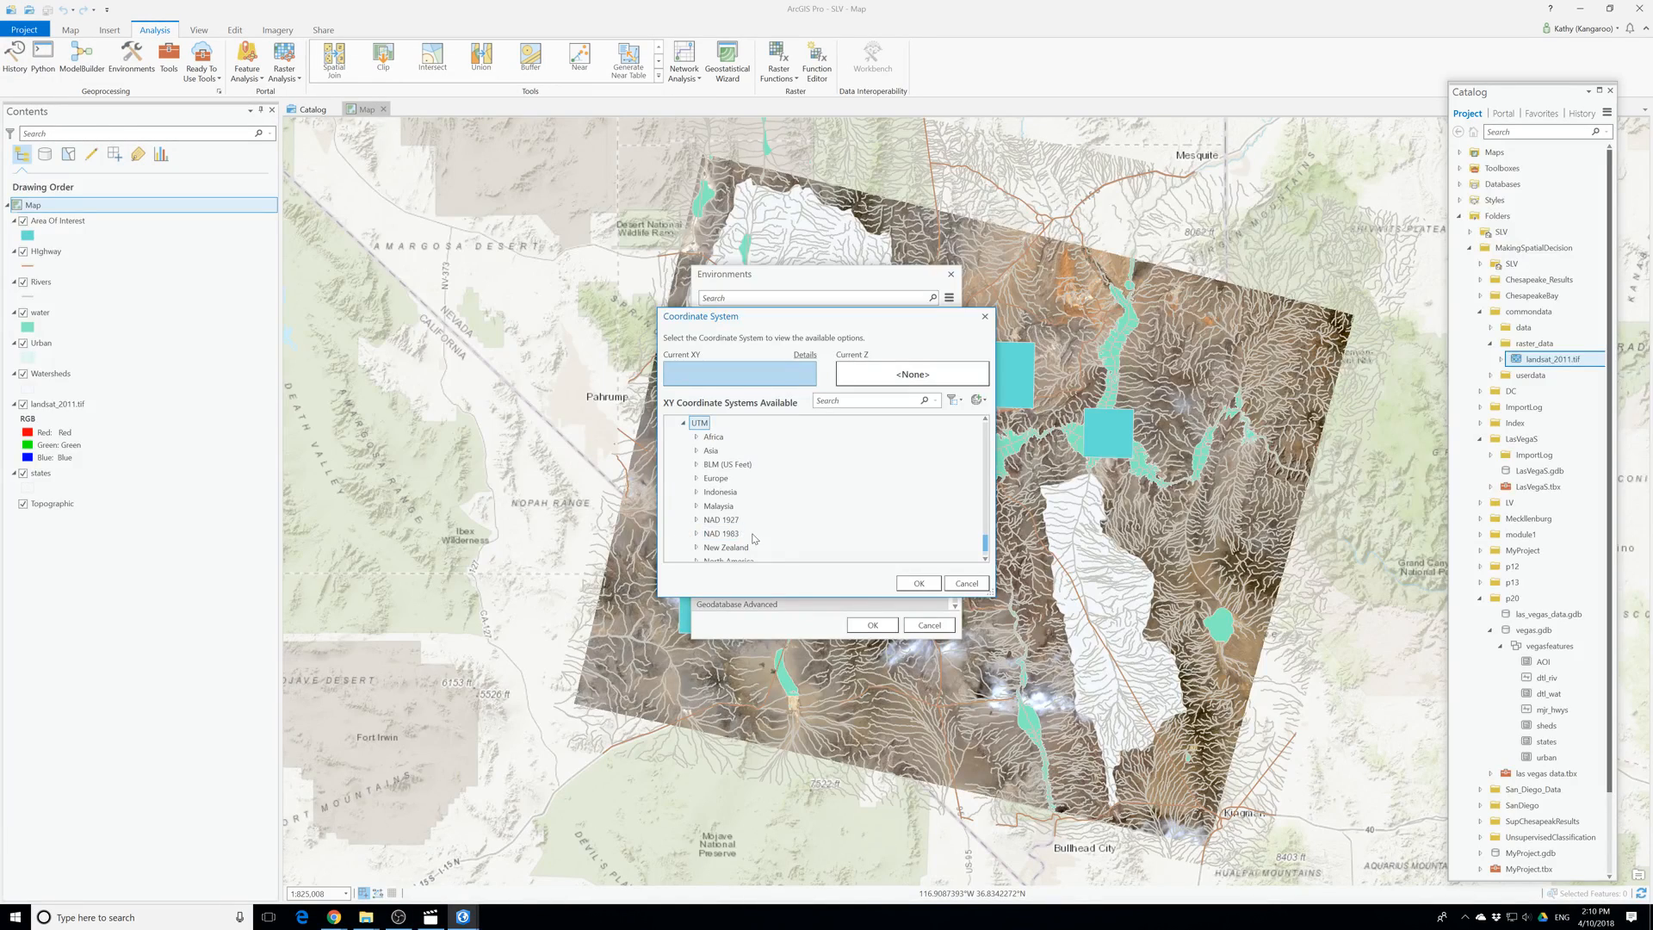
click(697, 534)
scroll(761, 527, down, 2)
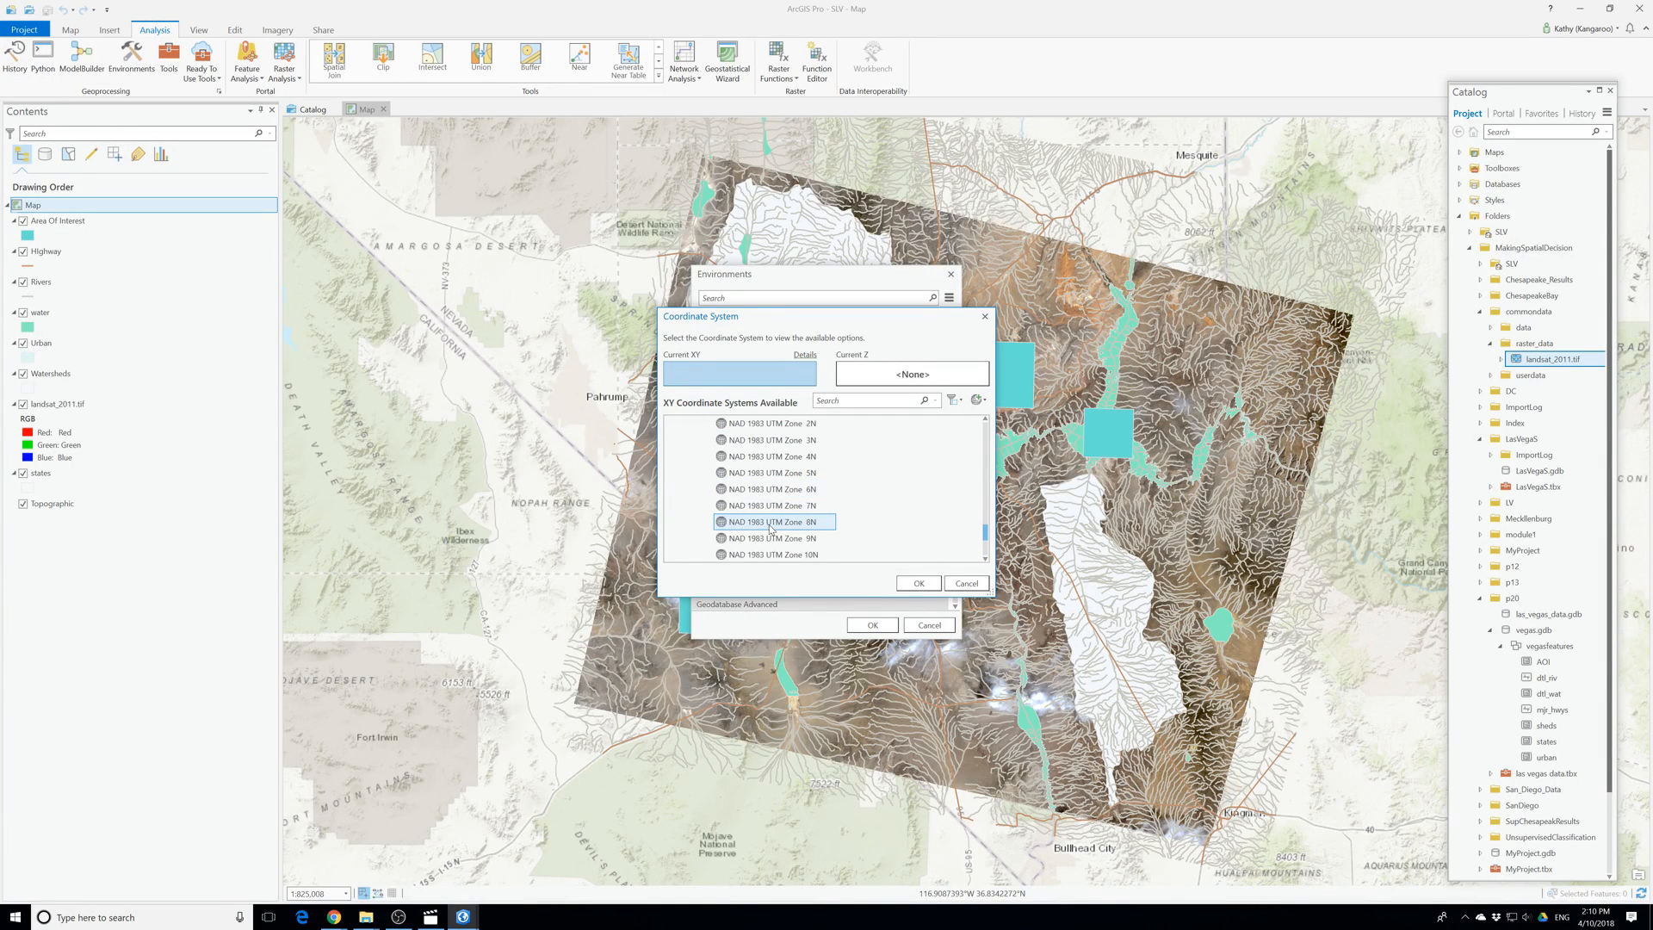
click(786, 541)
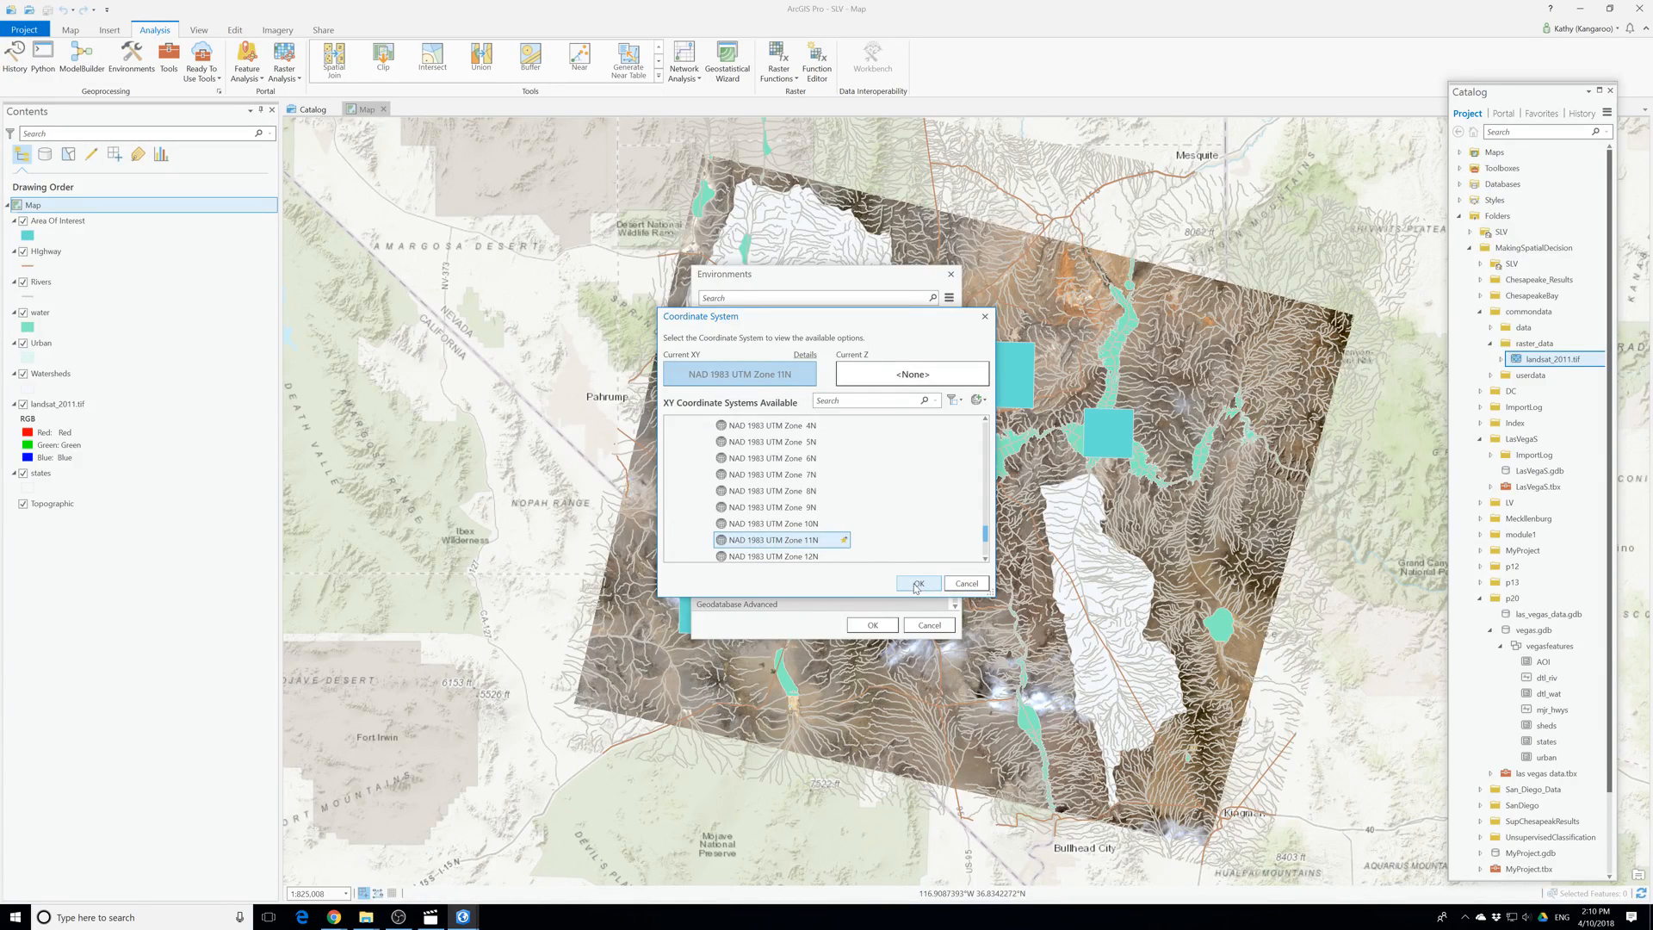
click(919, 583)
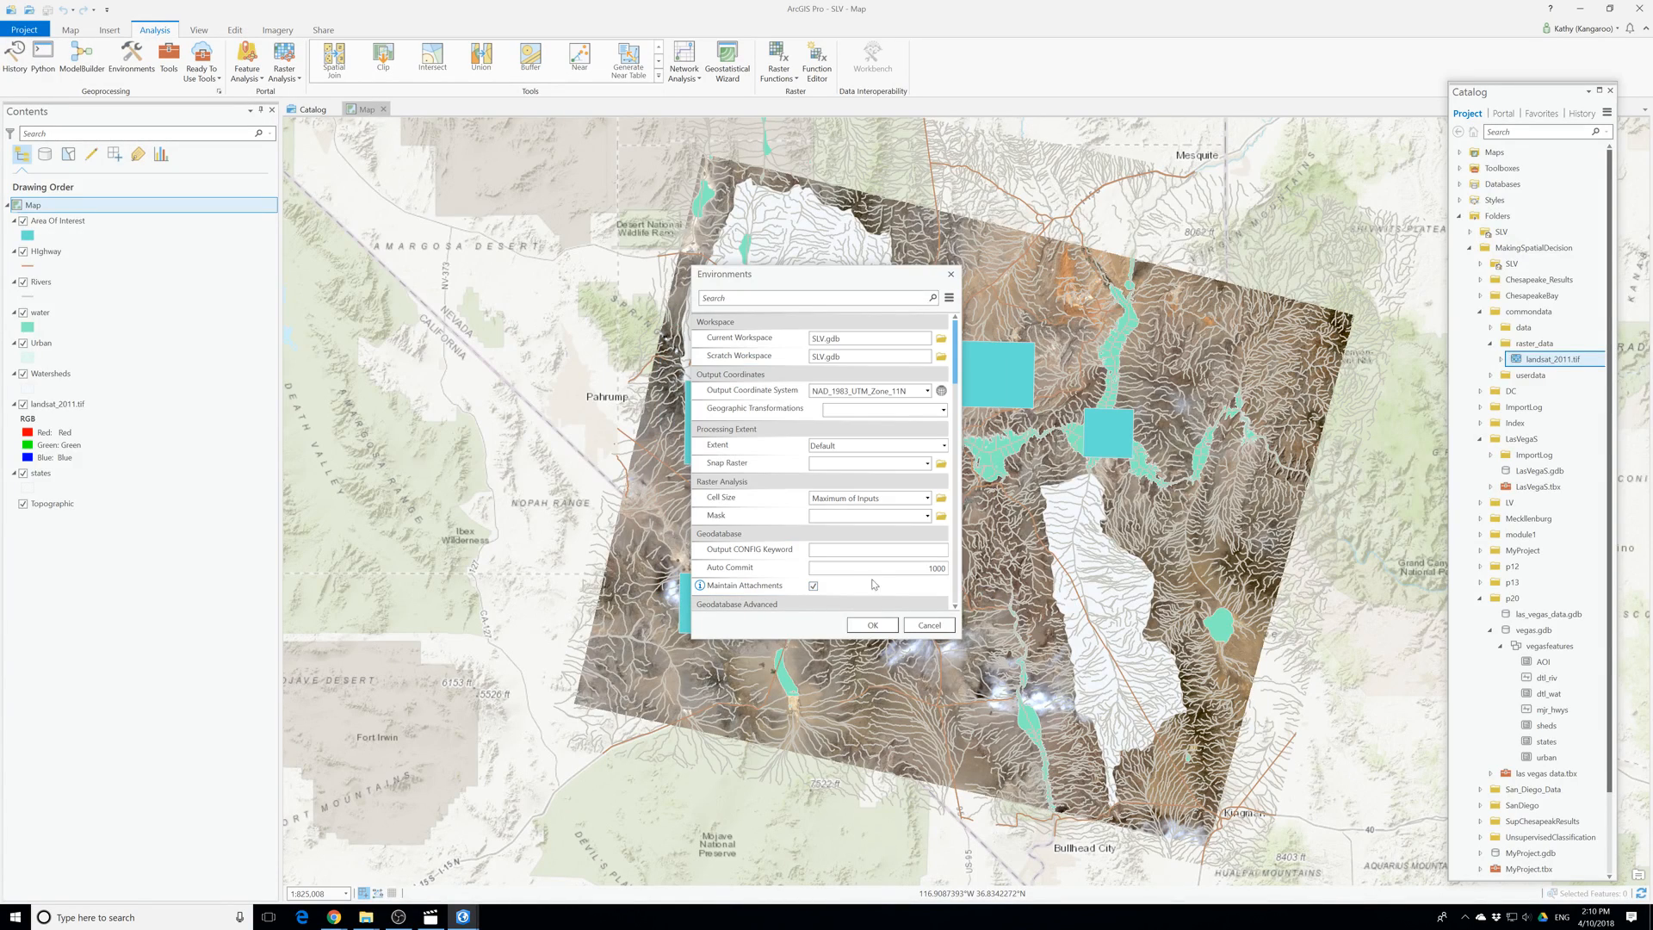
click(870, 626)
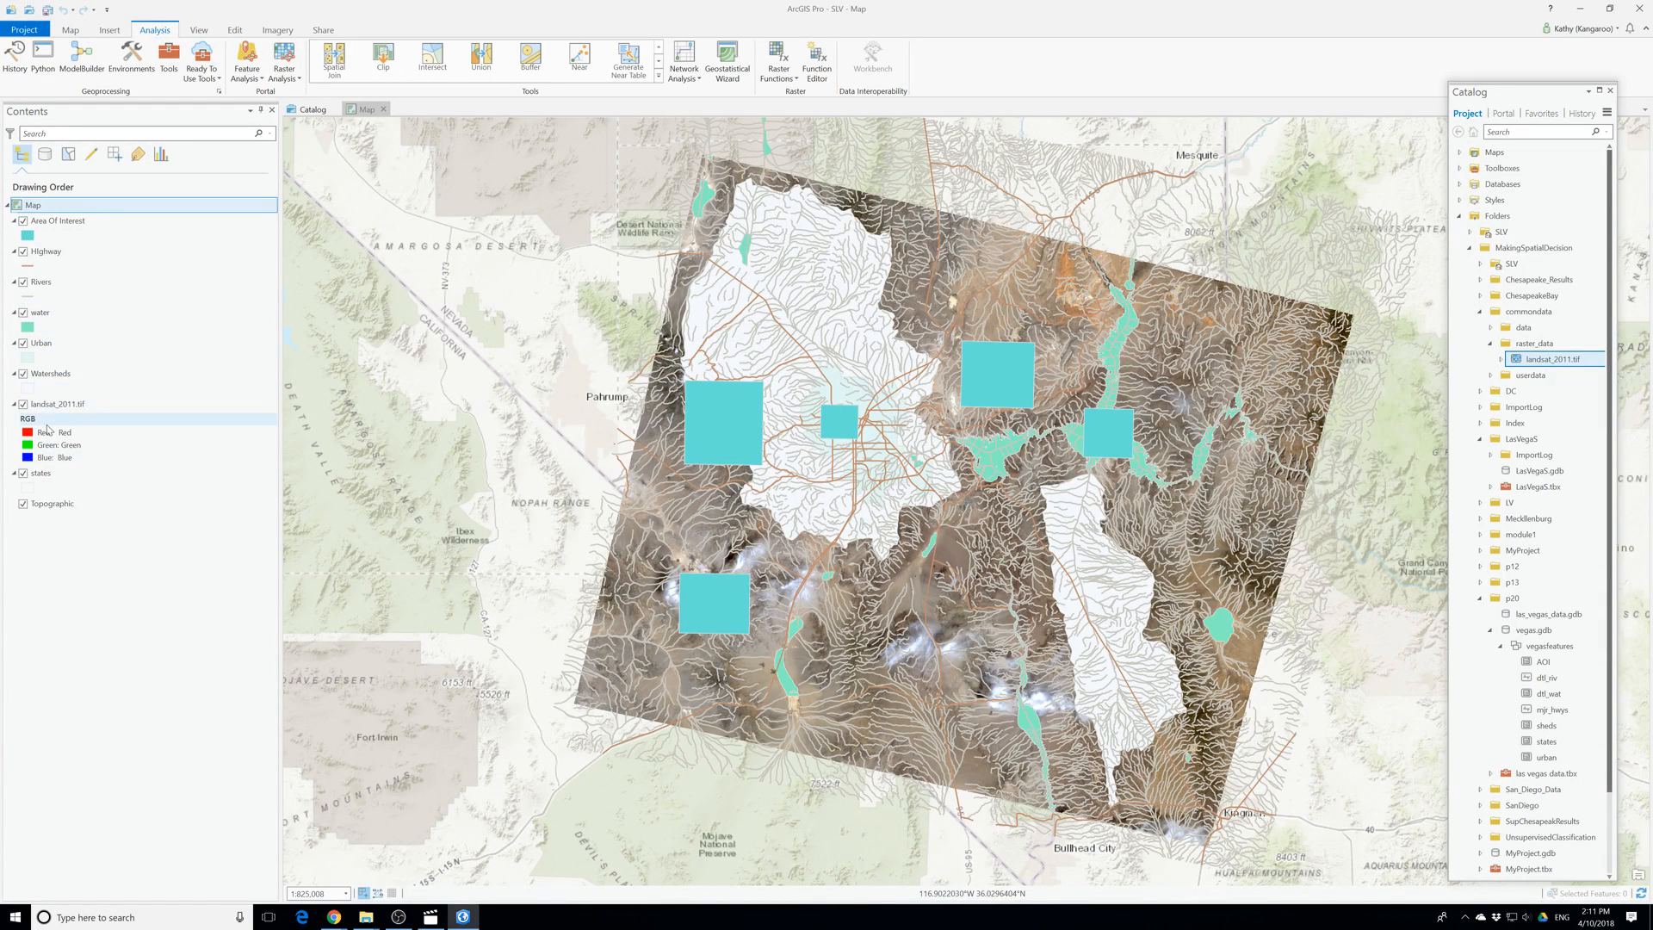
Toggle the Watersheds layer's visibility off and on to compare it with the imagery beneath.
click(40, 377)
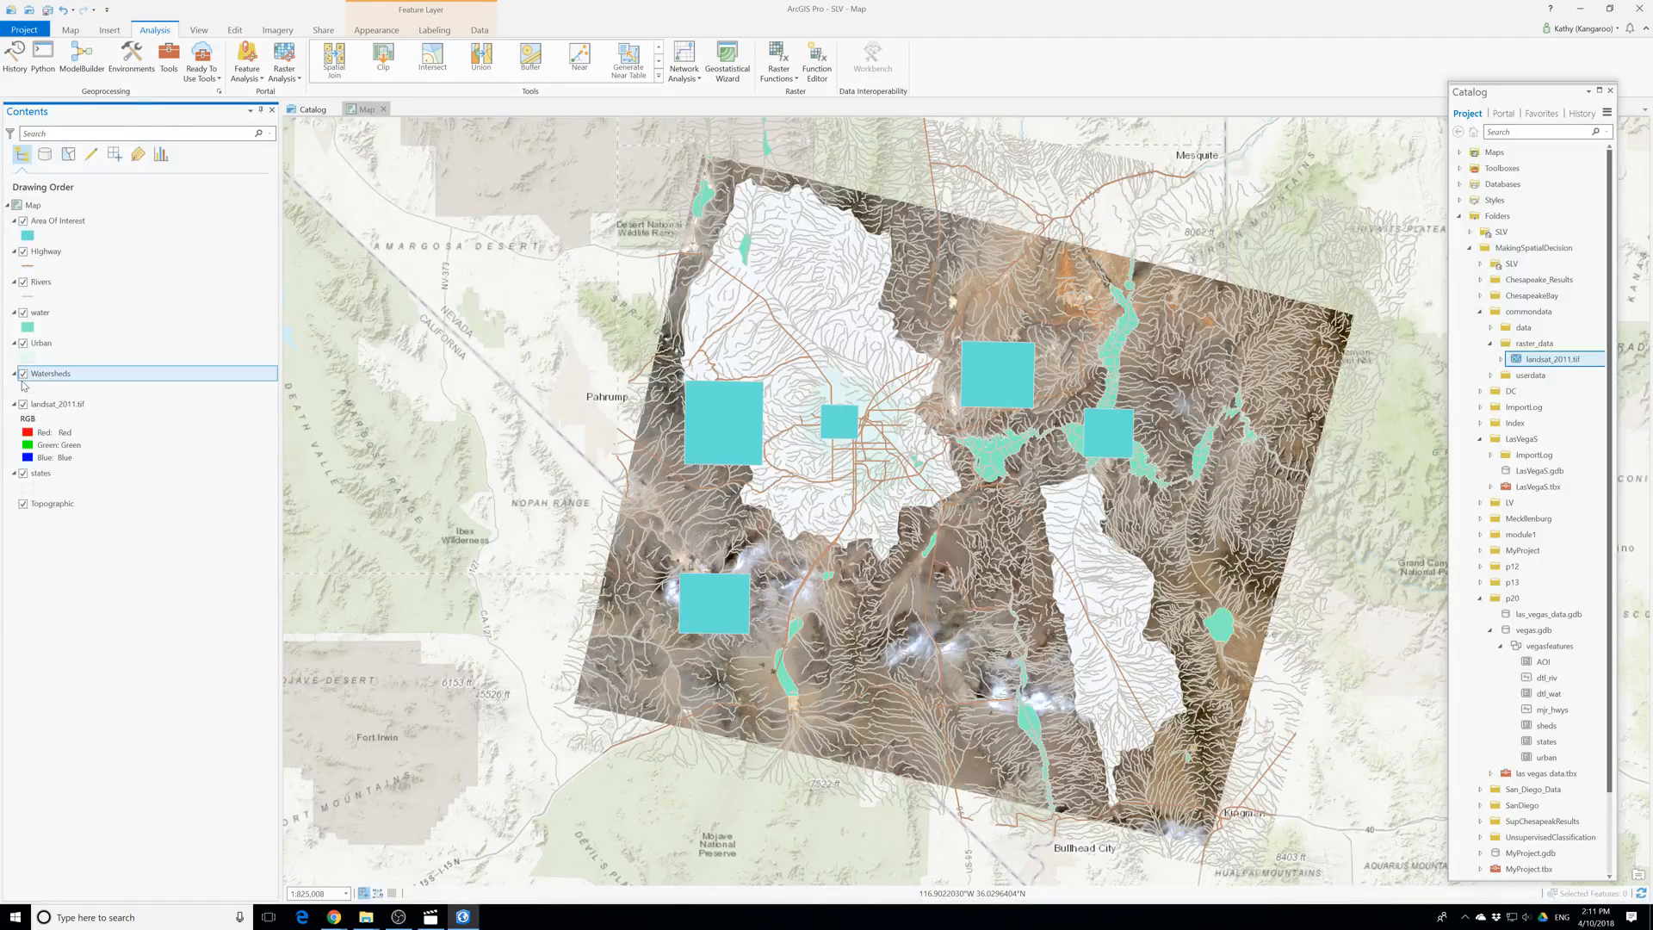
click(24, 376)
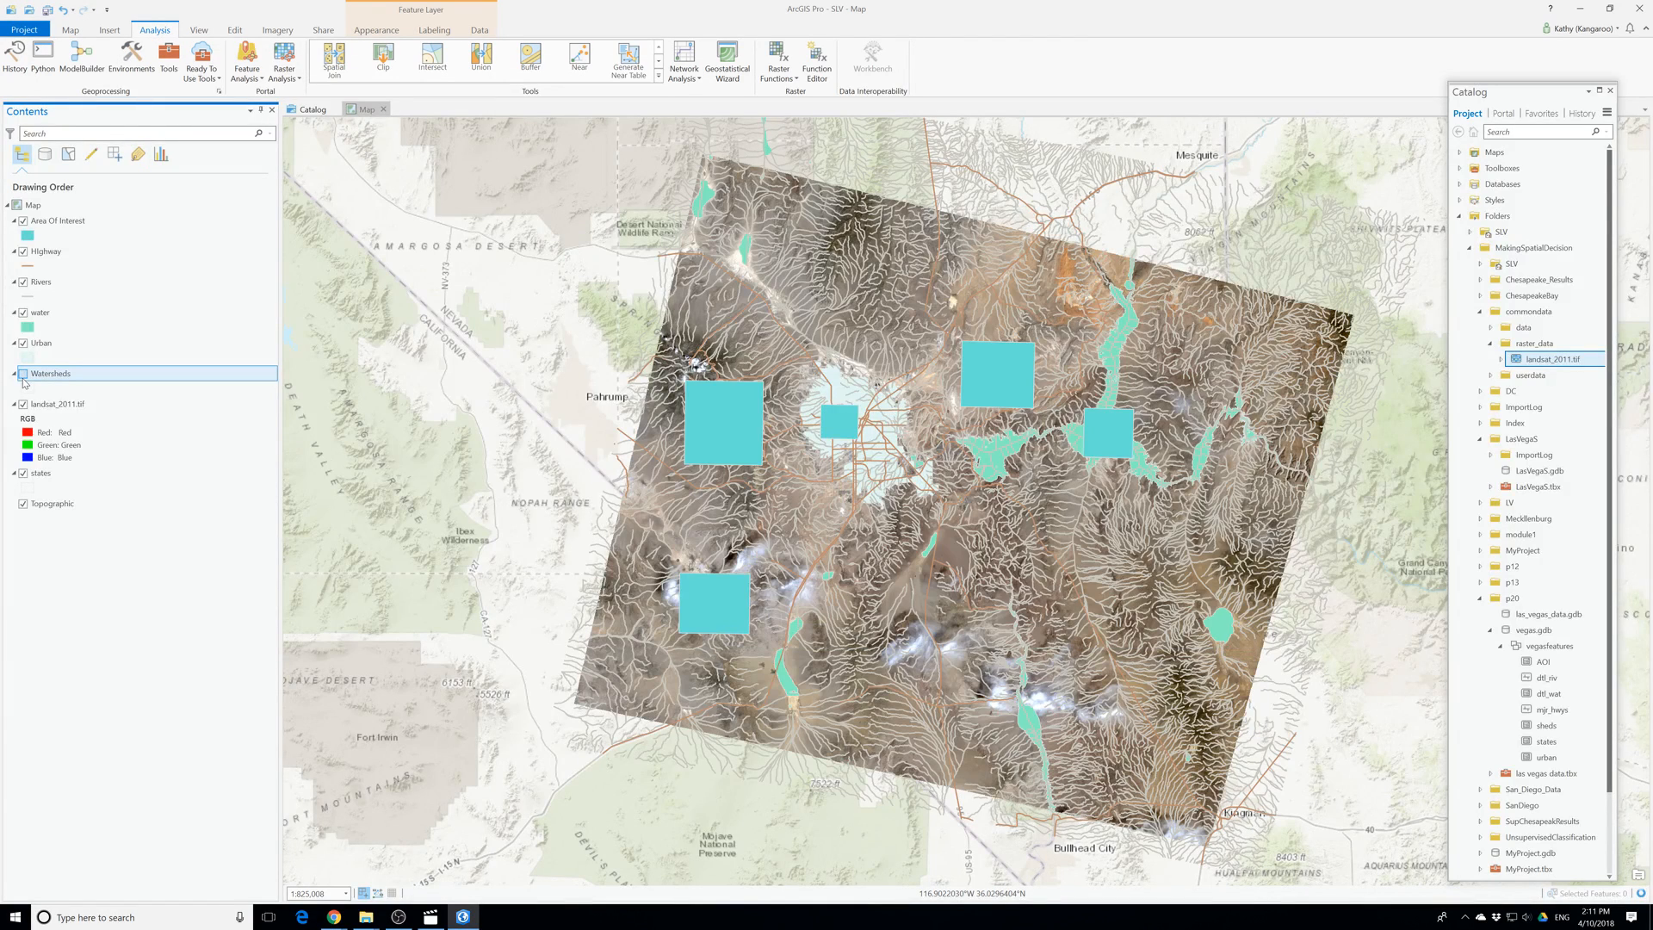
double_click(23, 376)
click(25, 379)
click(24, 379)
click(24, 379)
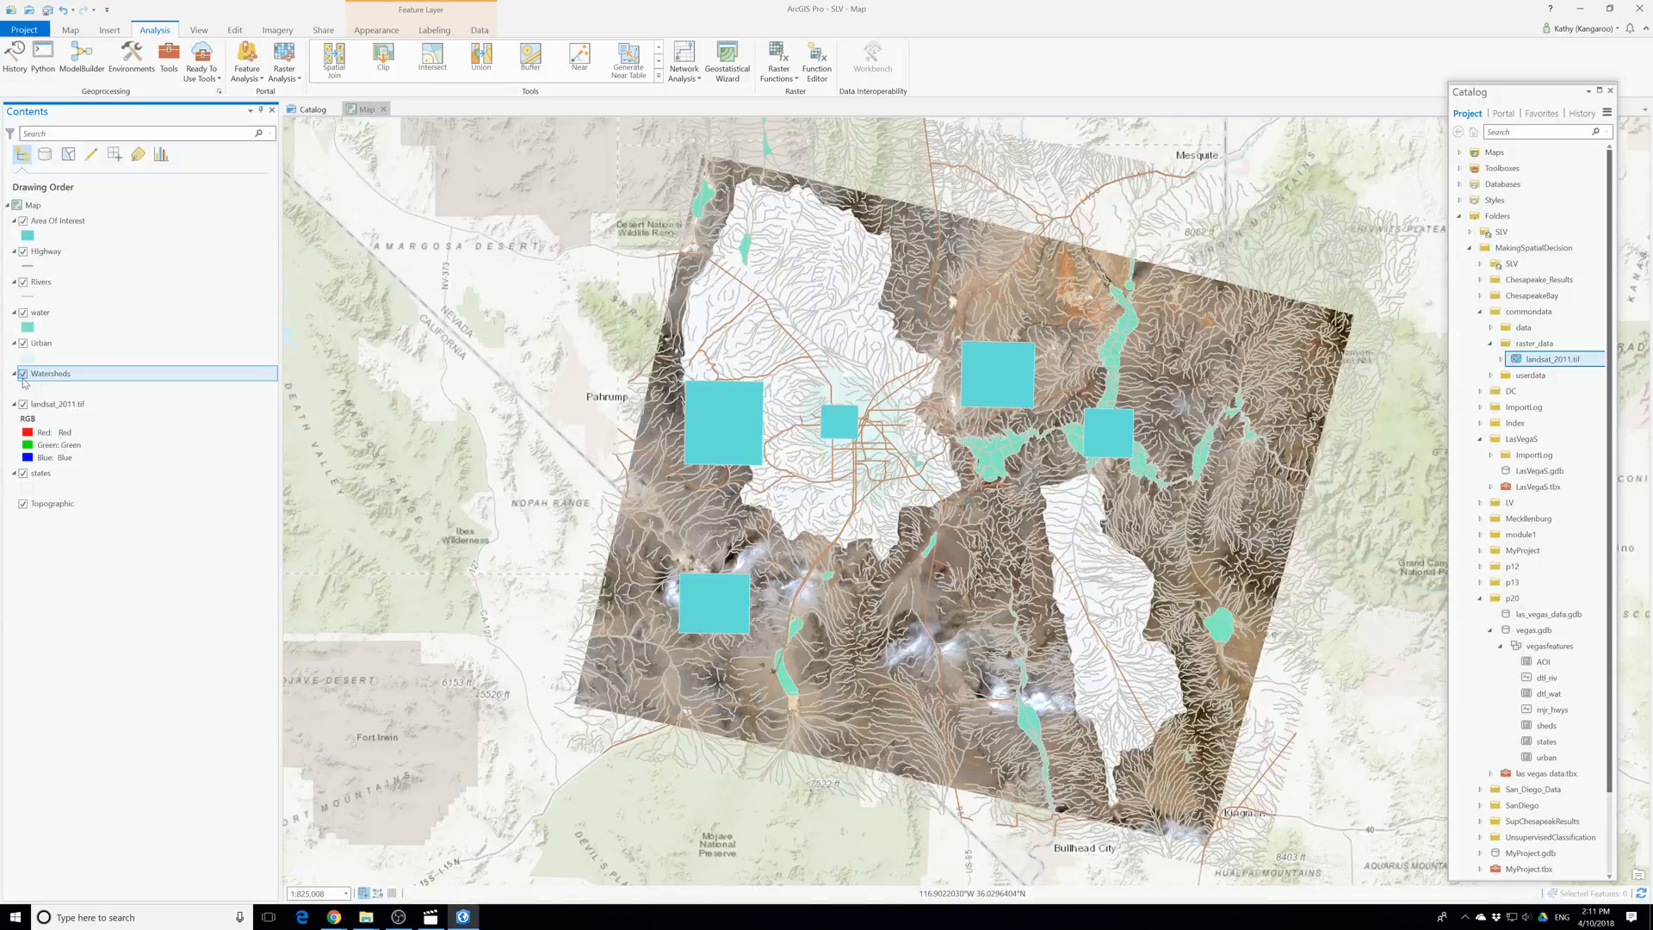
Give the Urban layer's polygon symbol a yellow outline and a No color fill, and apply the change.
click(27, 358)
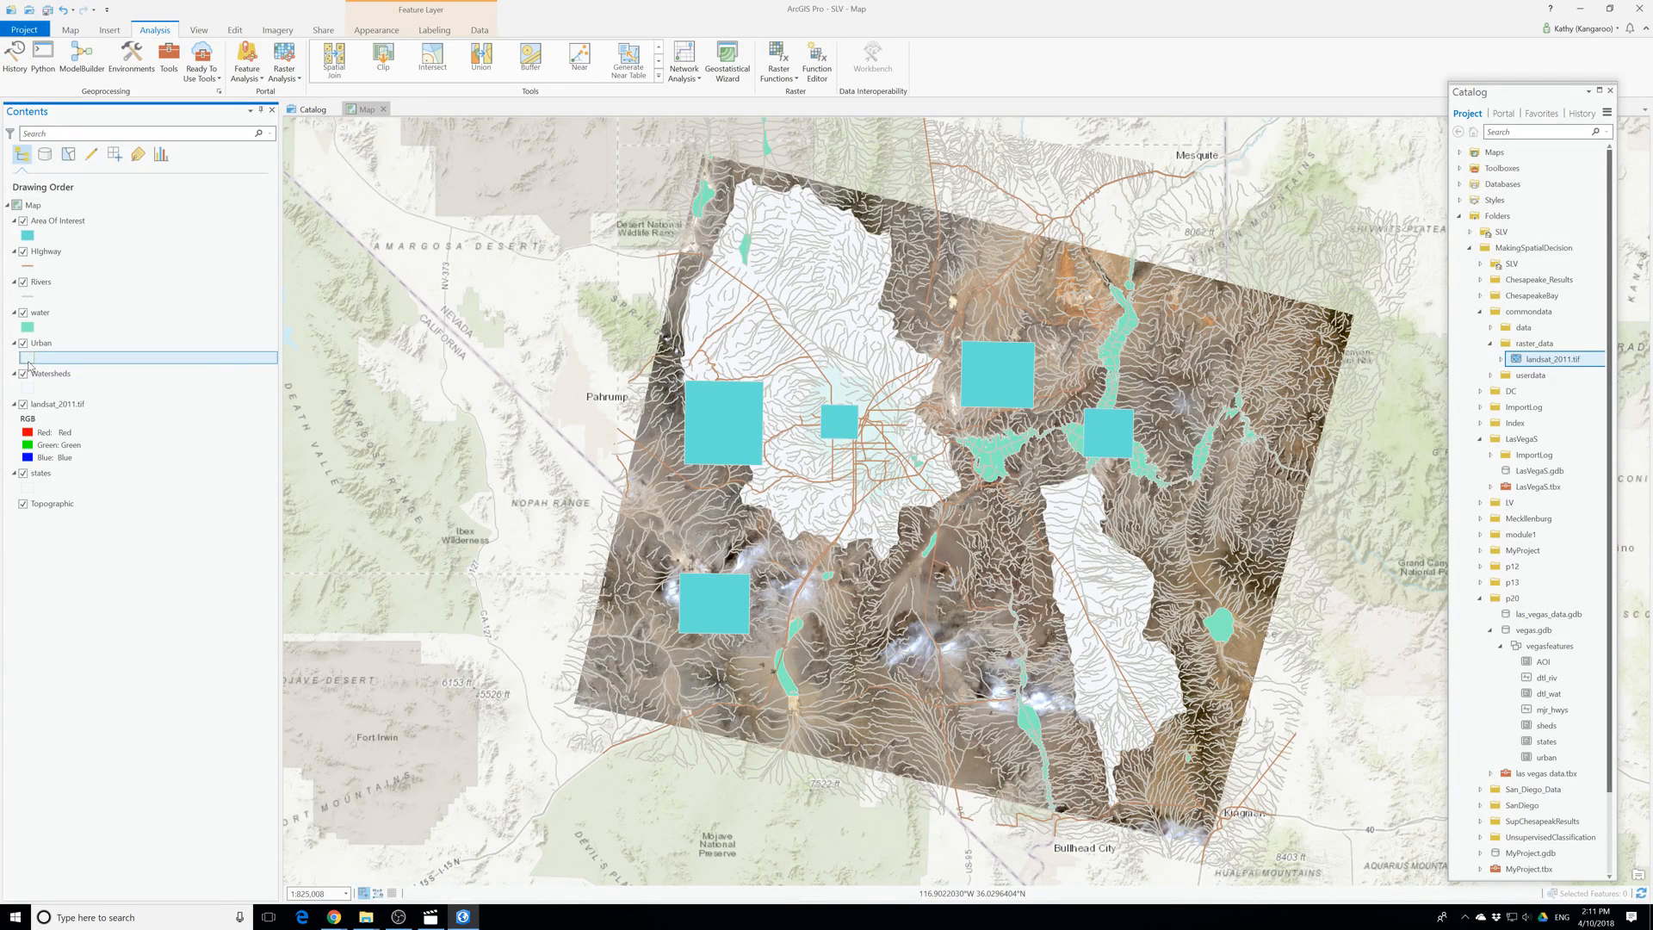
right_click(27, 360)
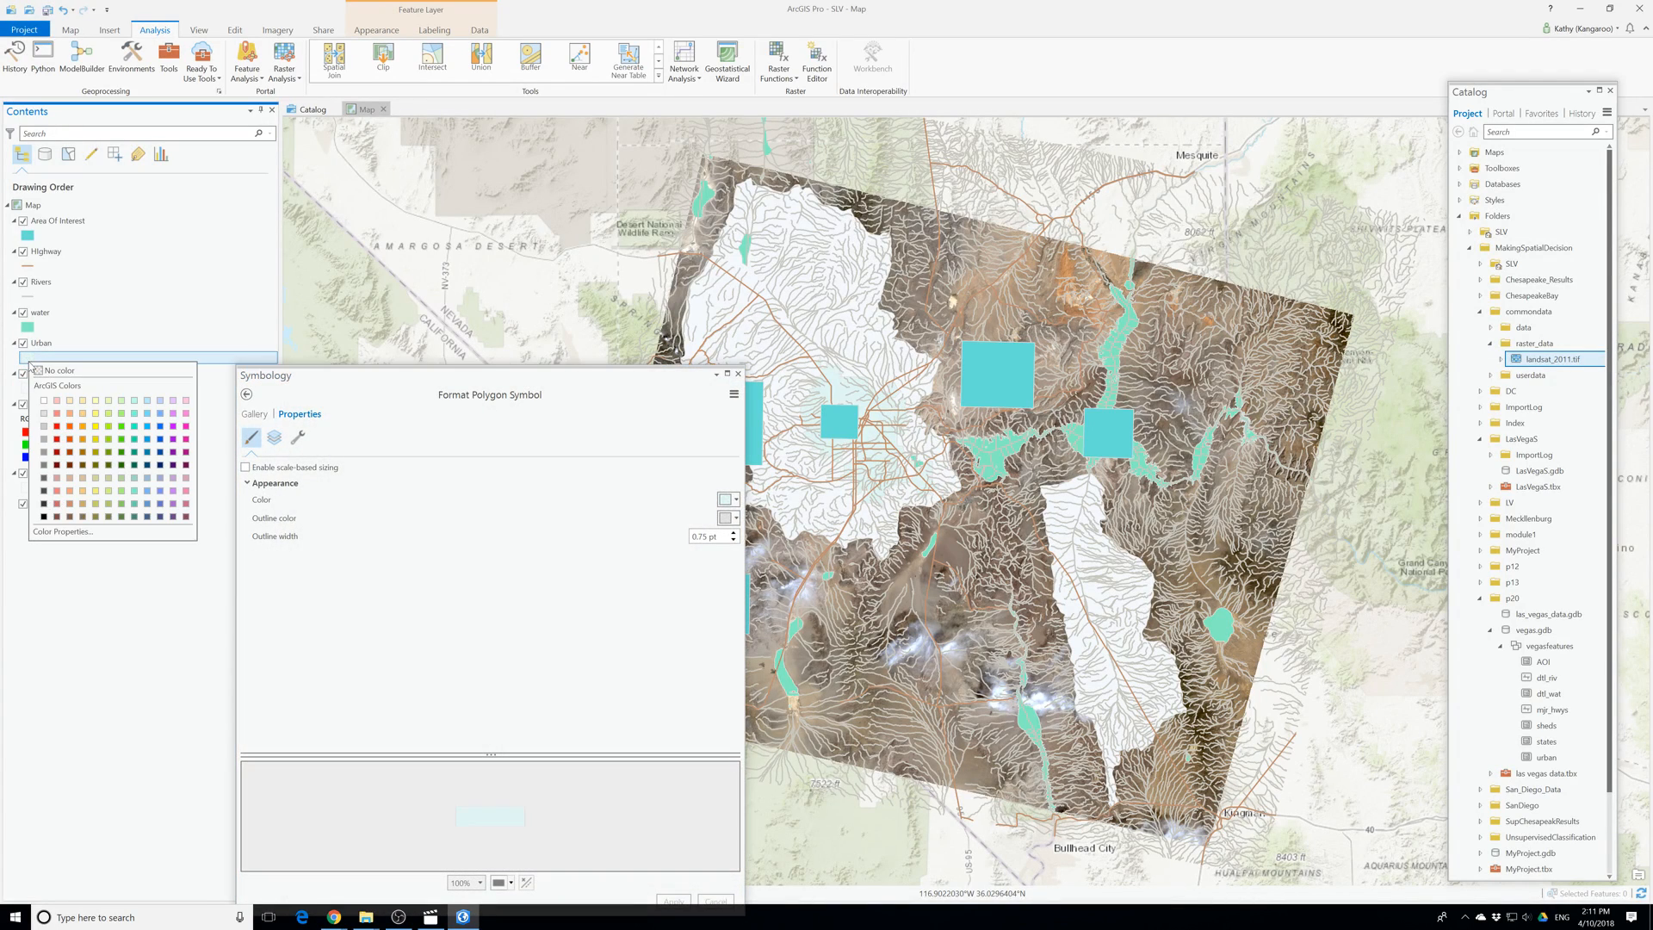
click(735, 518)
click(784, 591)
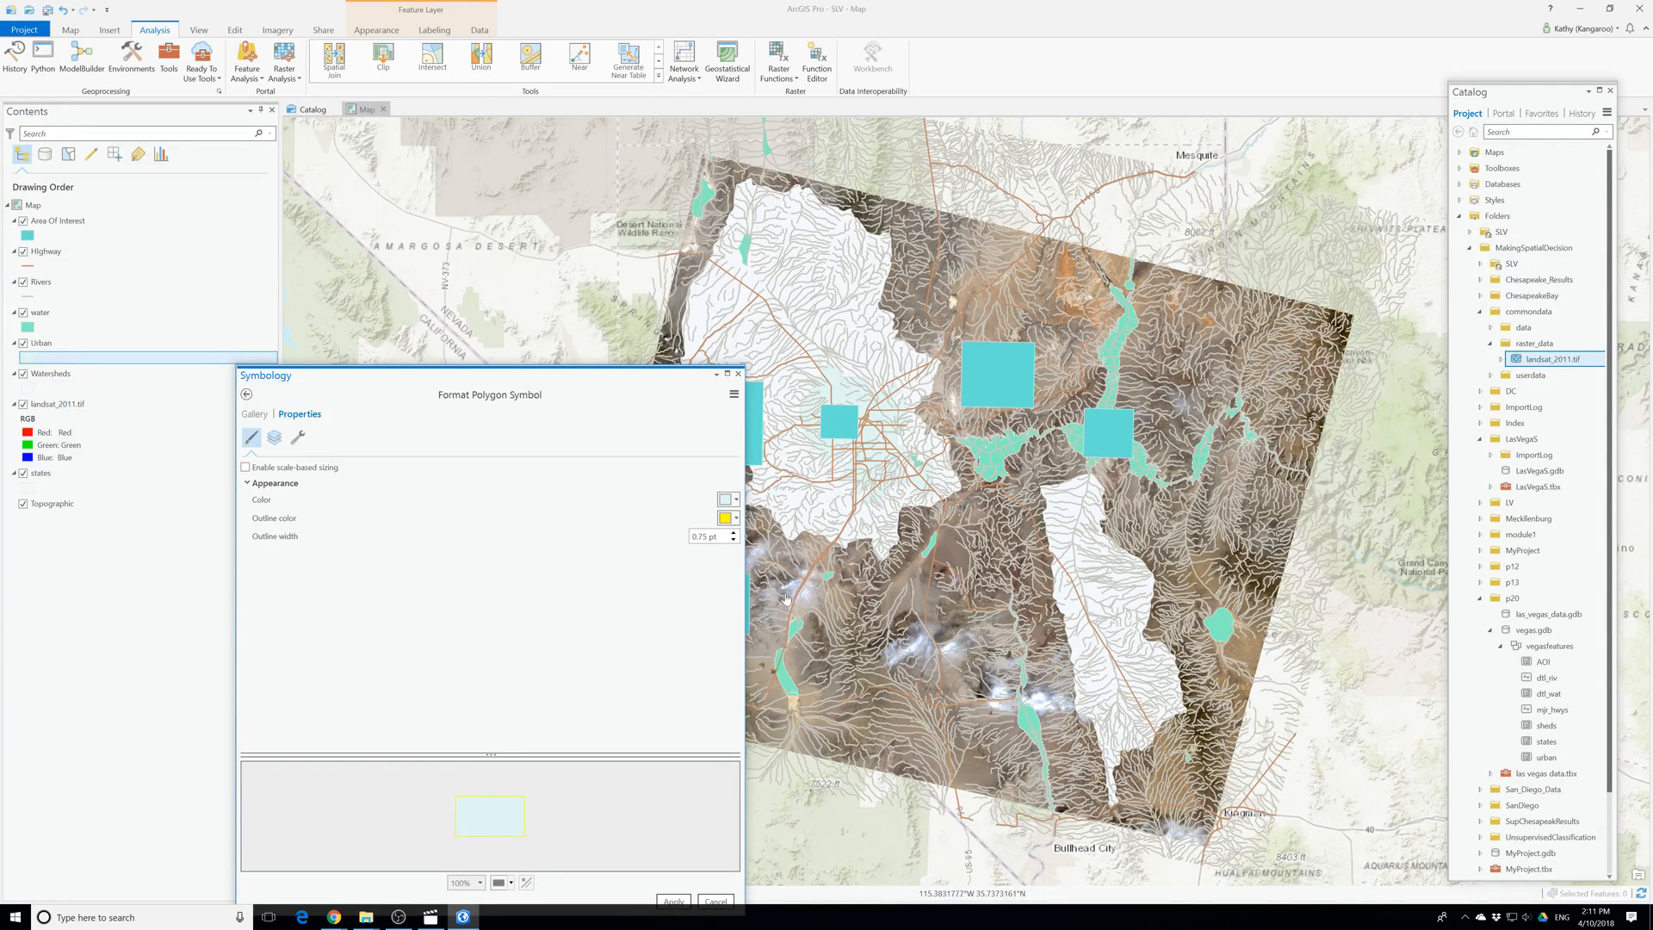
click(736, 499)
click(738, 517)
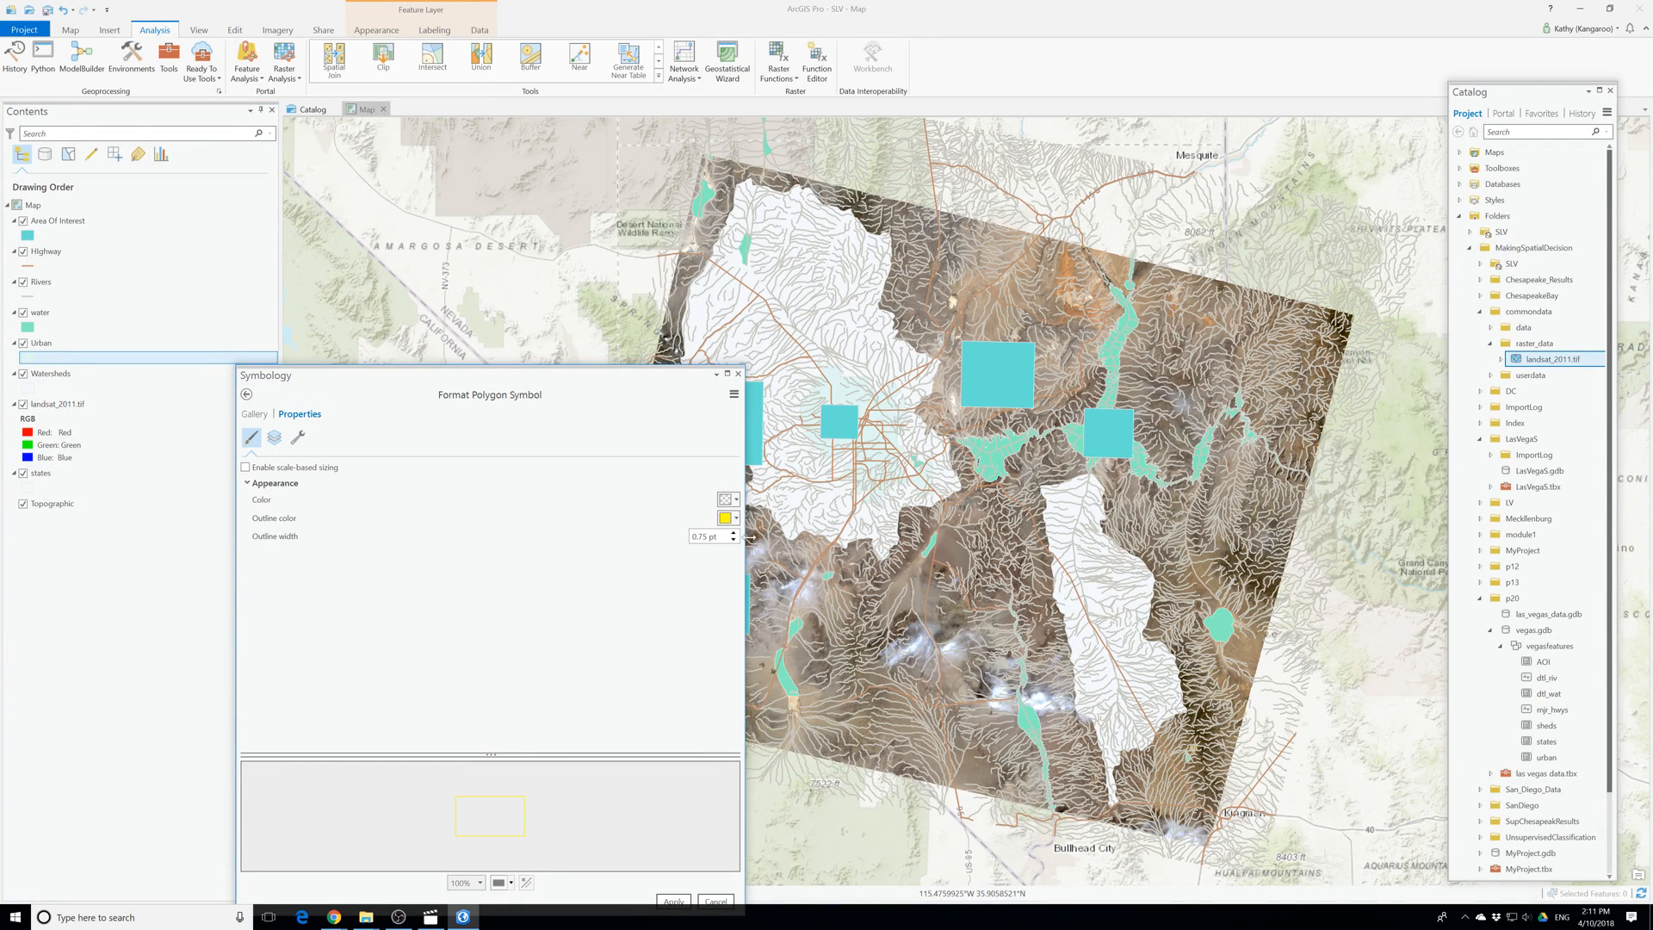
click(675, 901)
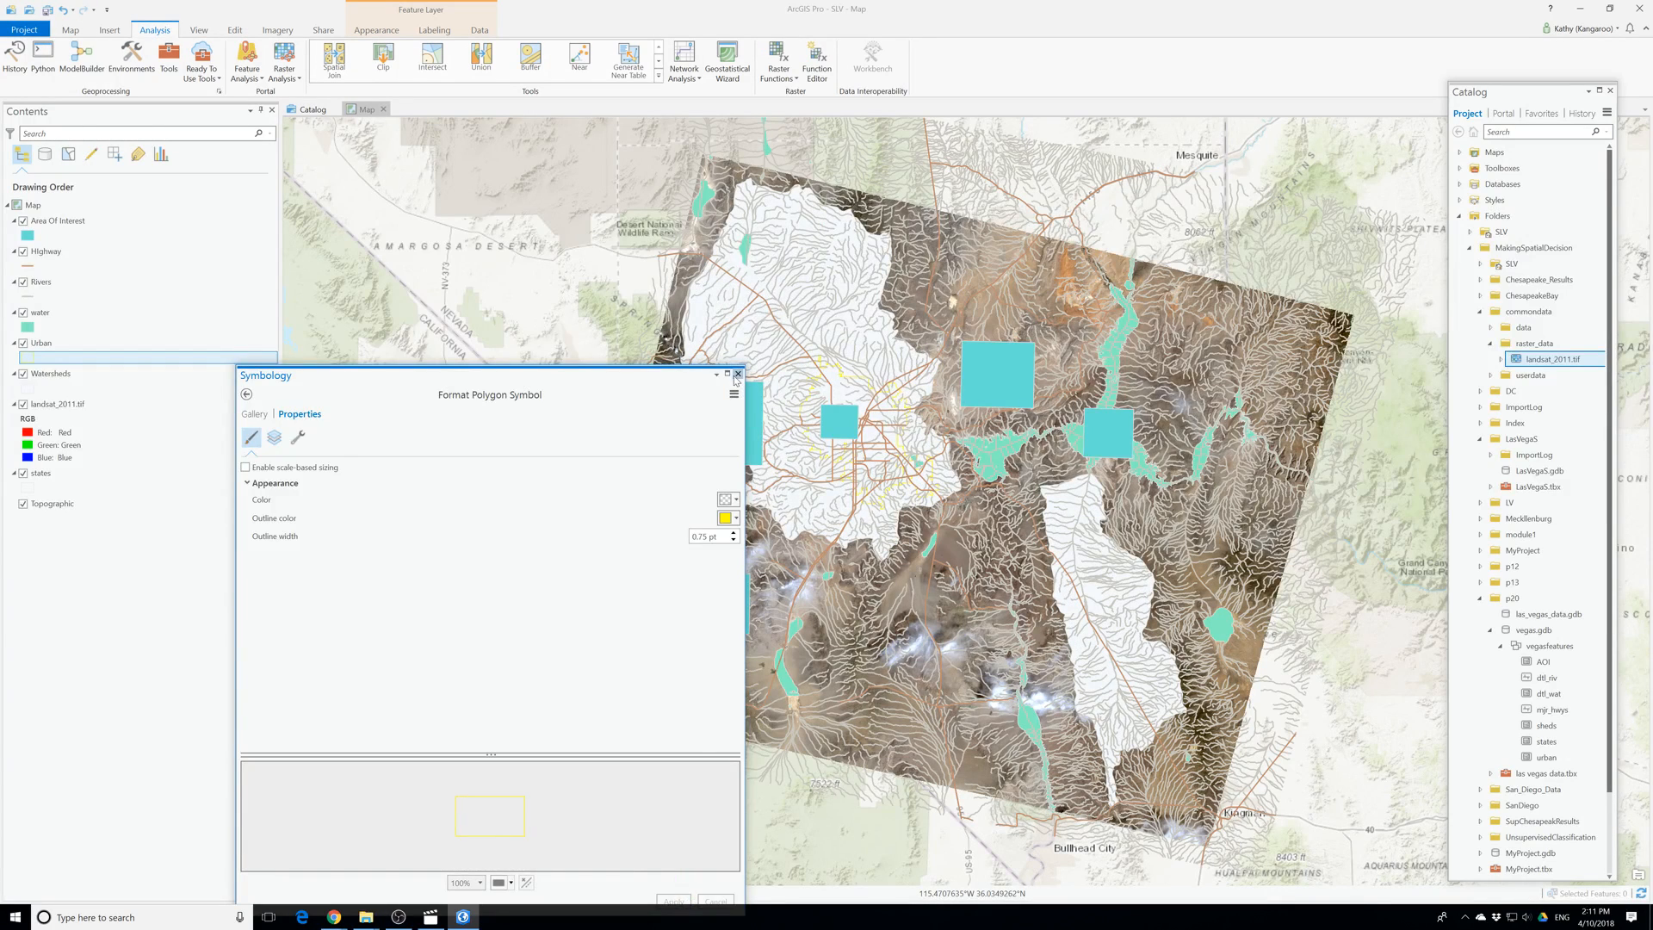
click(738, 374)
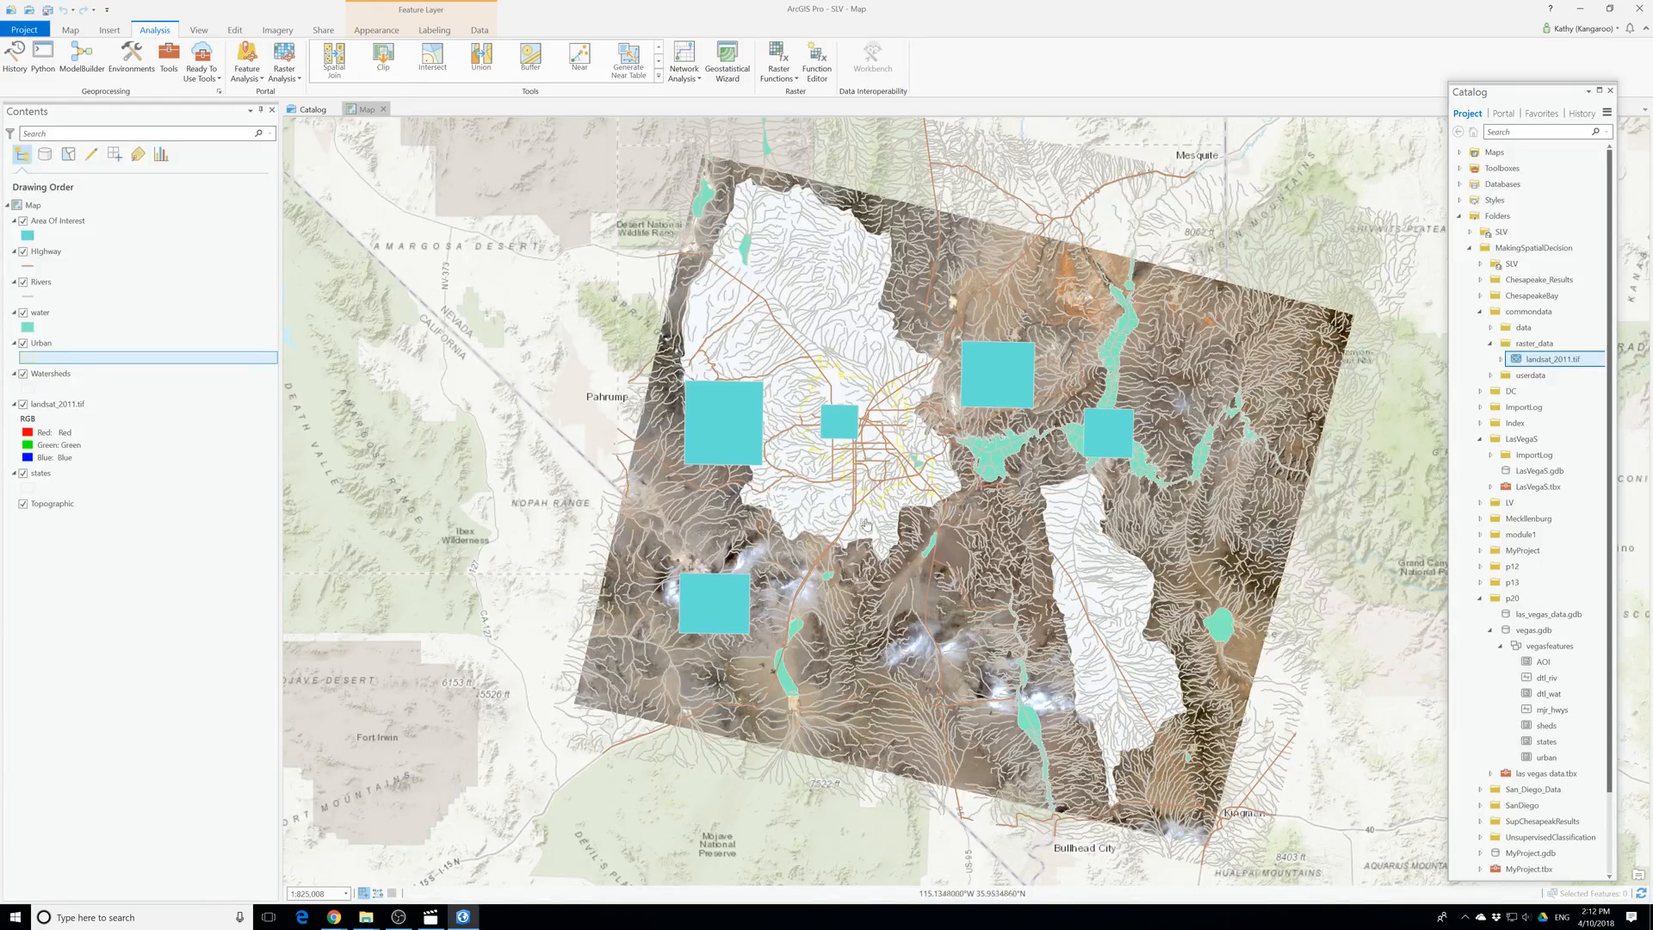
Open the attribute table of the Watersheds layer and select the Las Vegas Wash record.
right_click(52, 376)
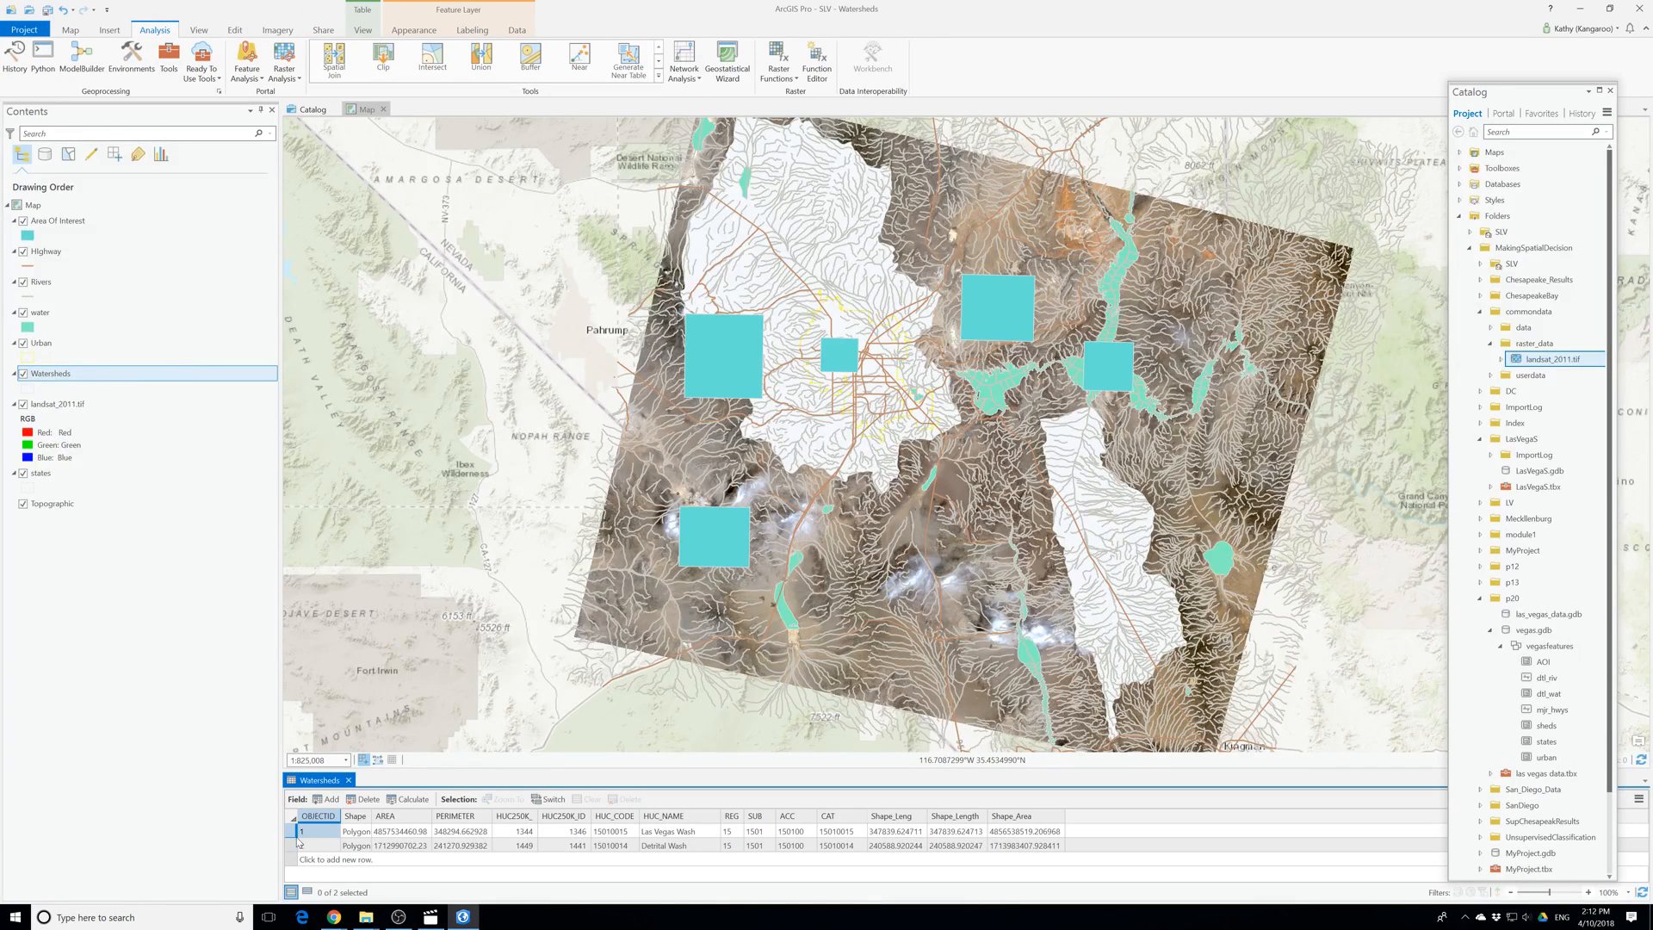
click(293, 835)
right_click(292, 834)
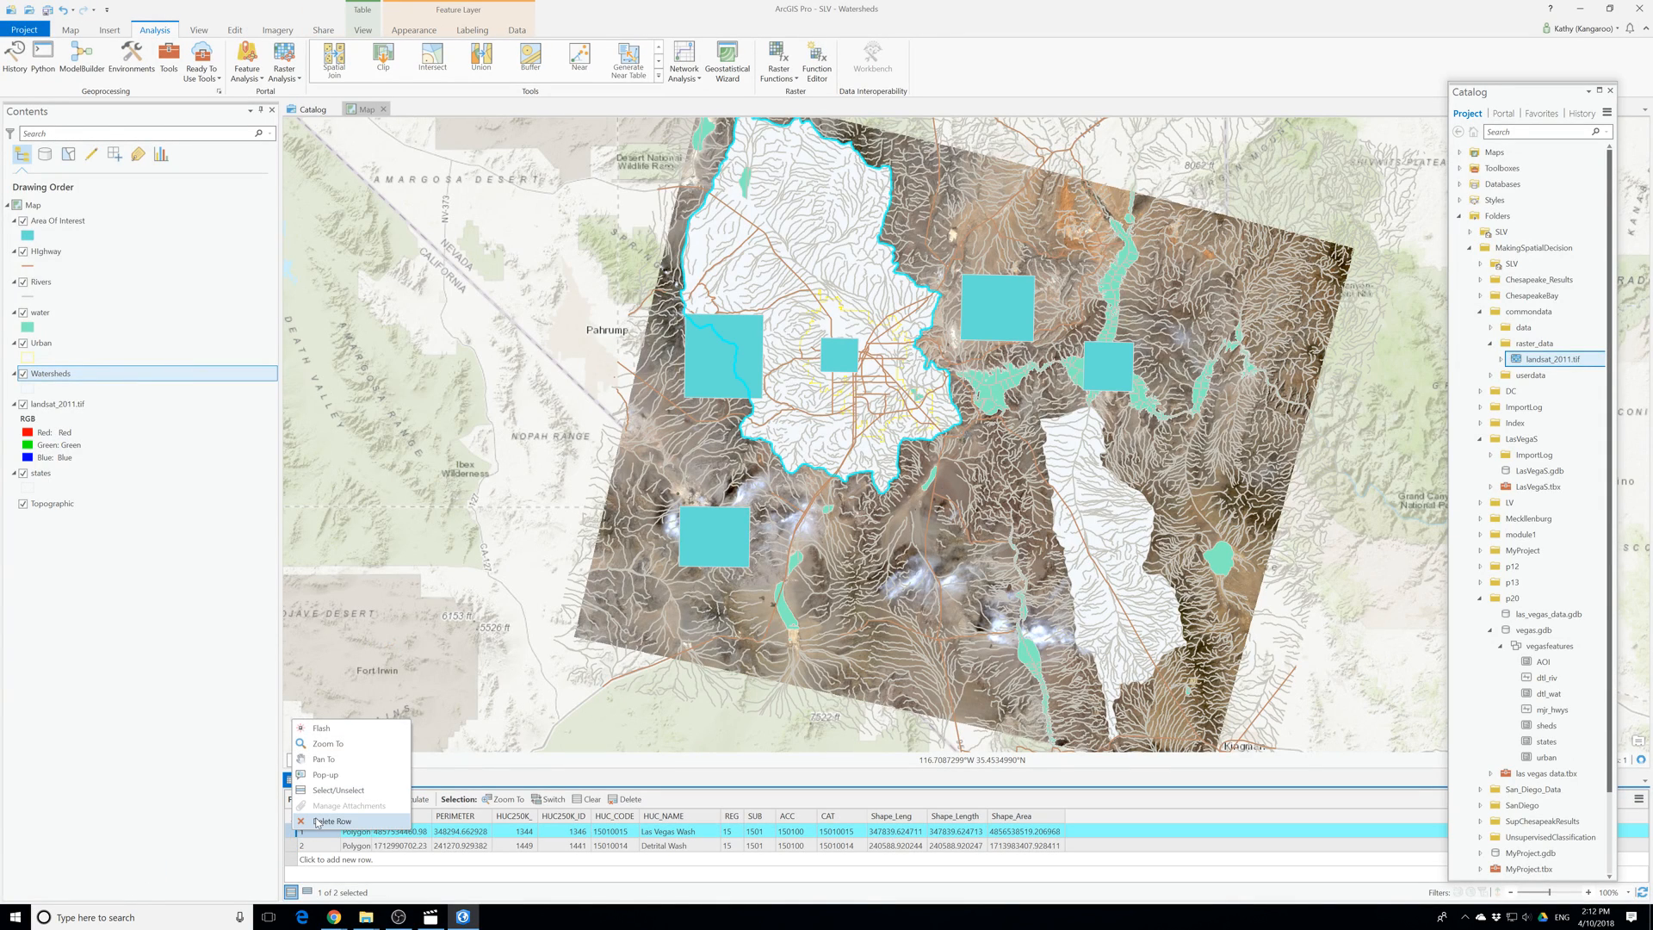
Export the selected Las Vegas Wash watershed to SLV.gdb as a feature class named Las_VegasB.
right_click(58, 380)
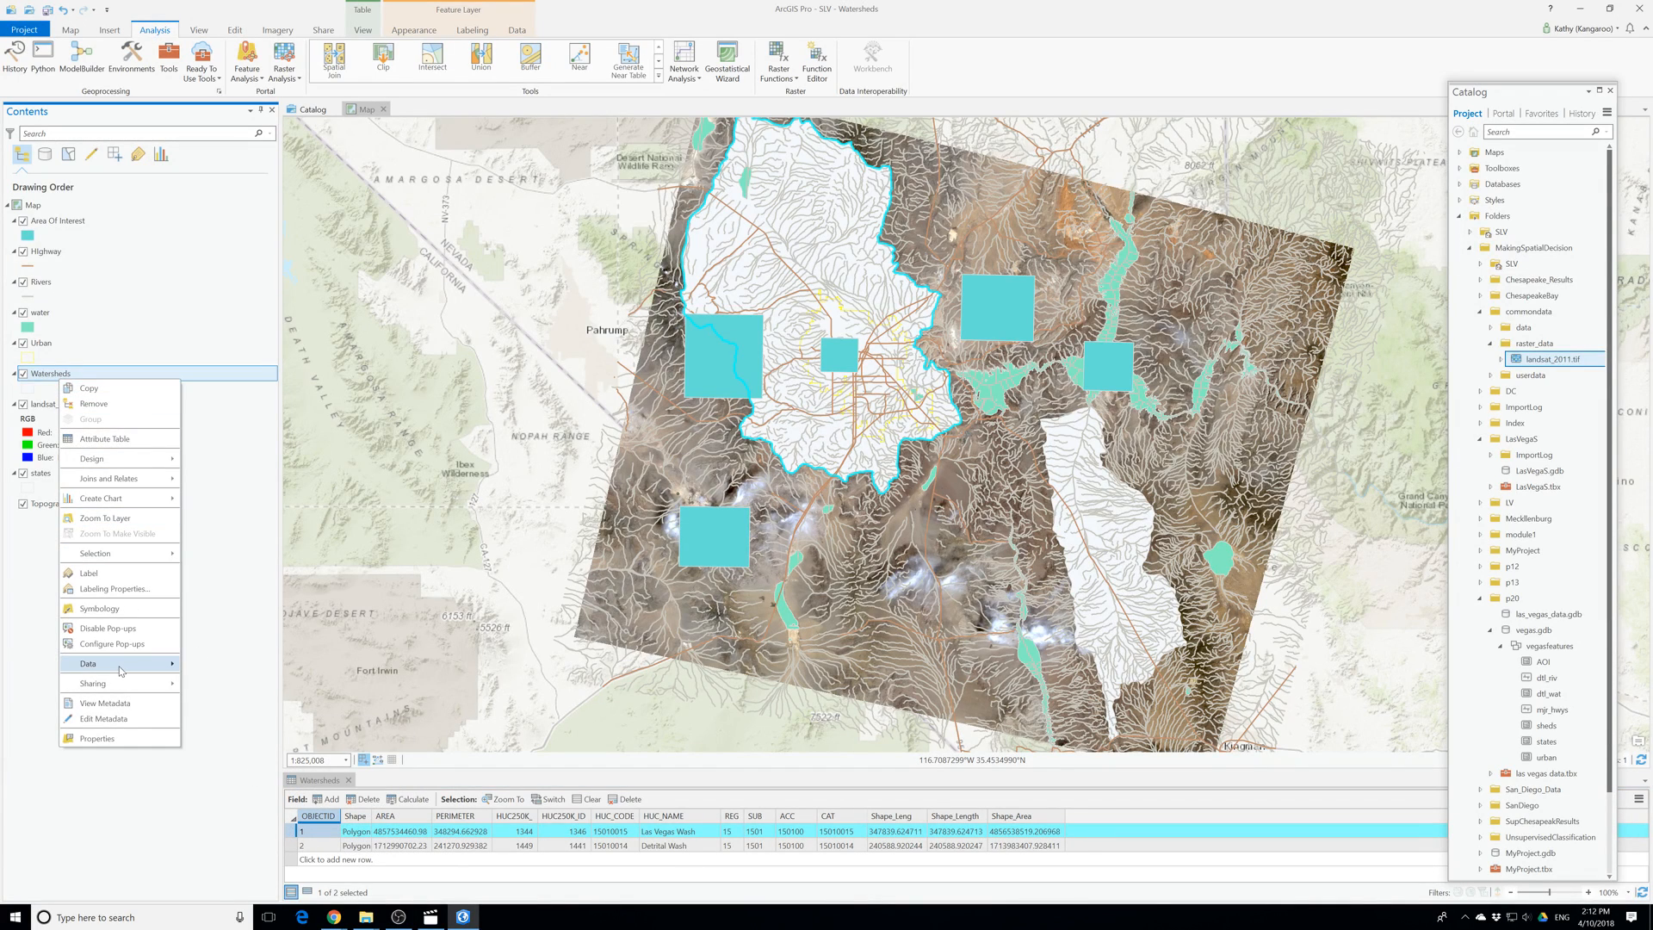
mouse_move(160, 664)
click(209, 666)
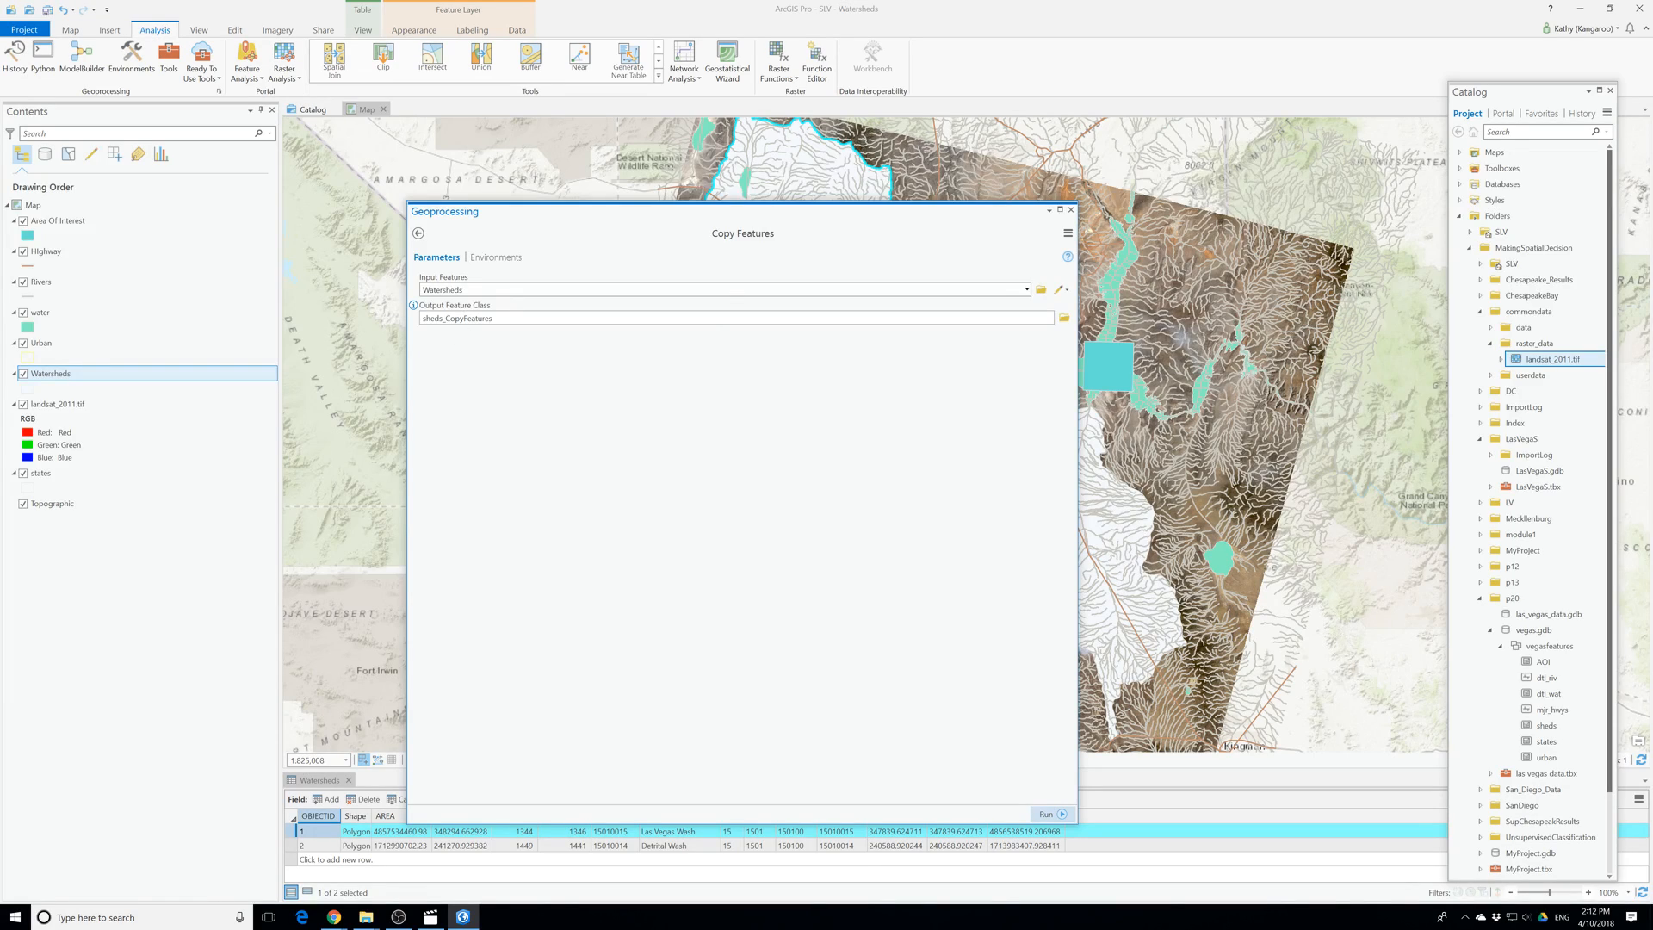
click(514, 319)
drag(804, 328, 737, 329)
key(BackSpace)
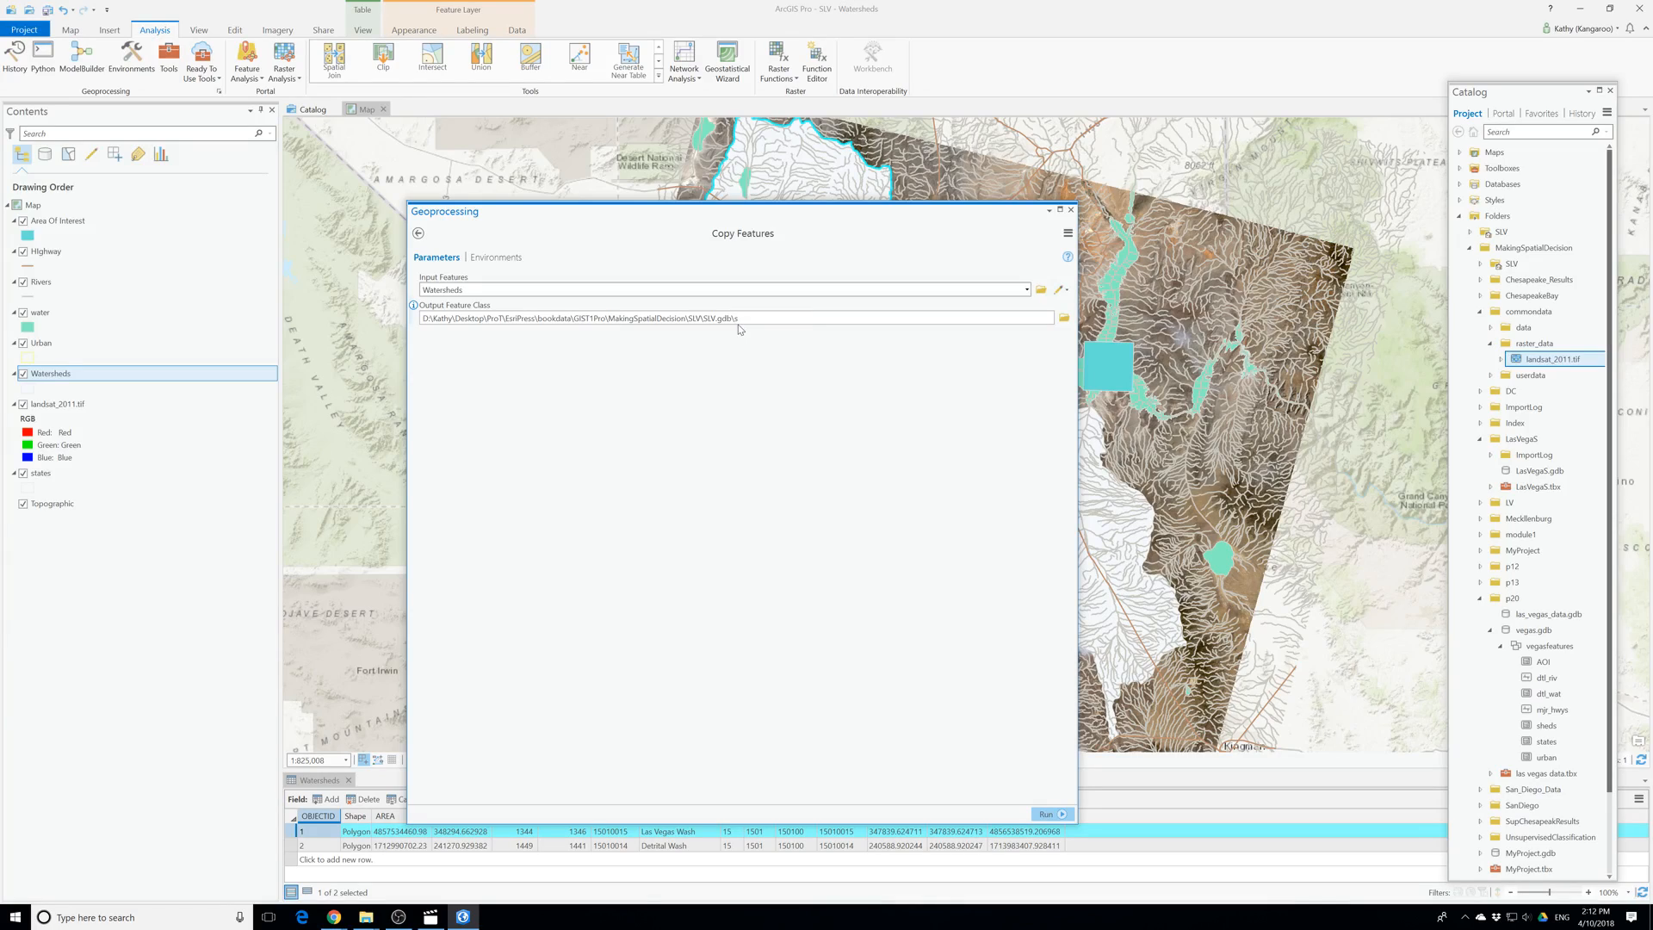
text(Las VegasB)
click(1048, 815)
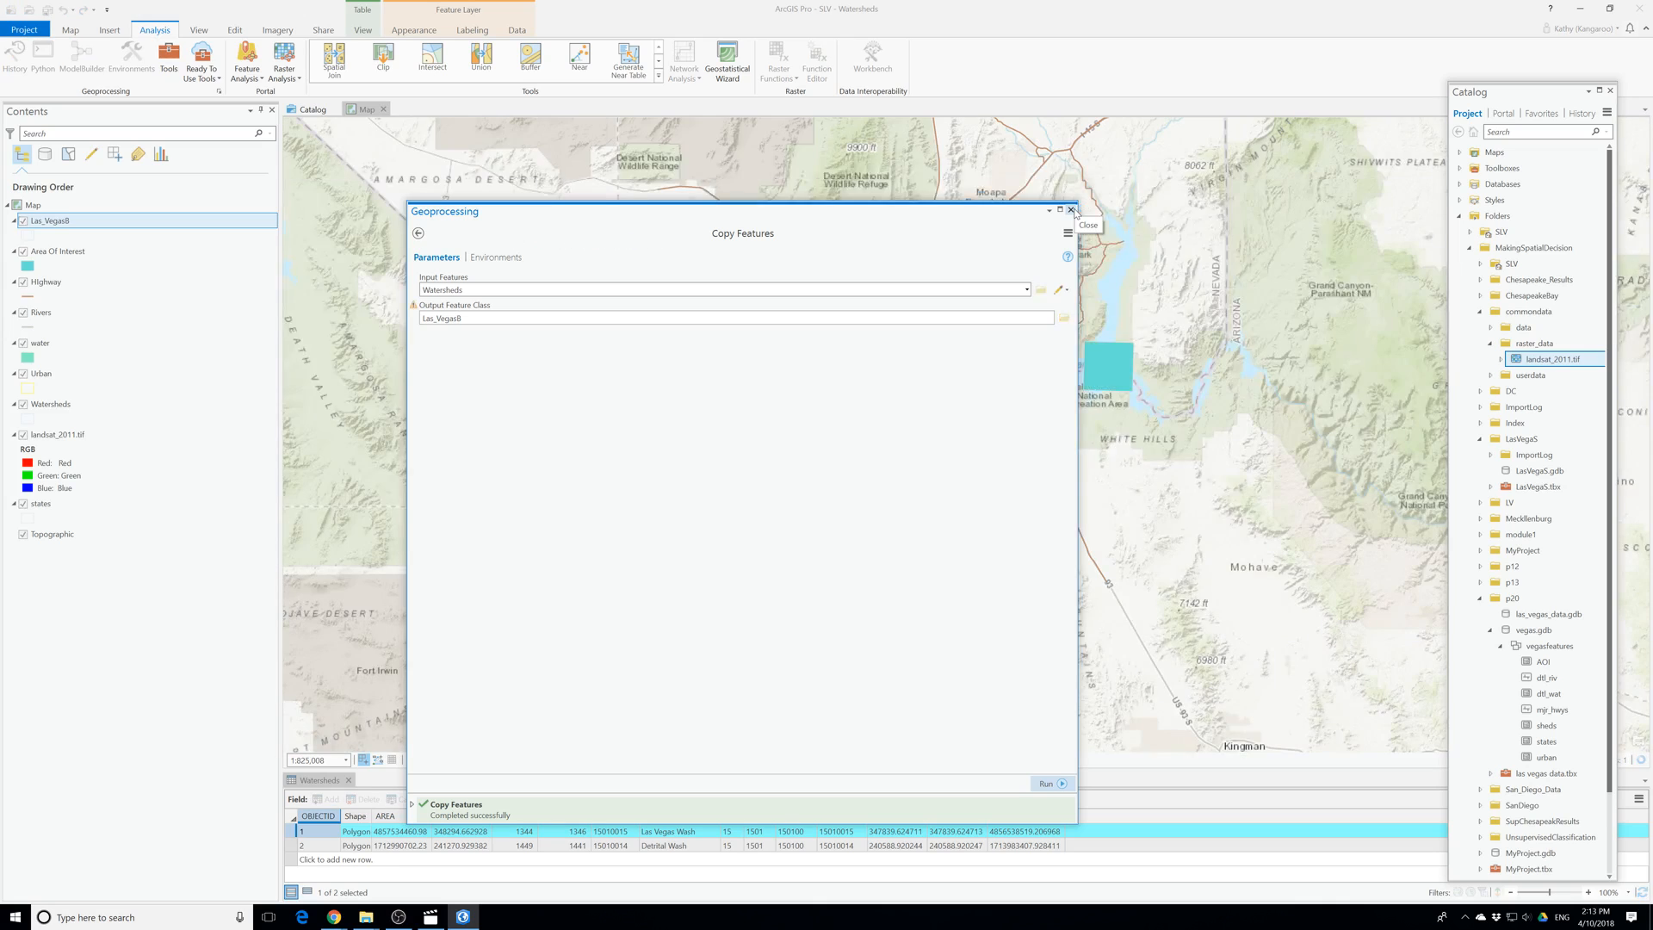
click(1072, 211)
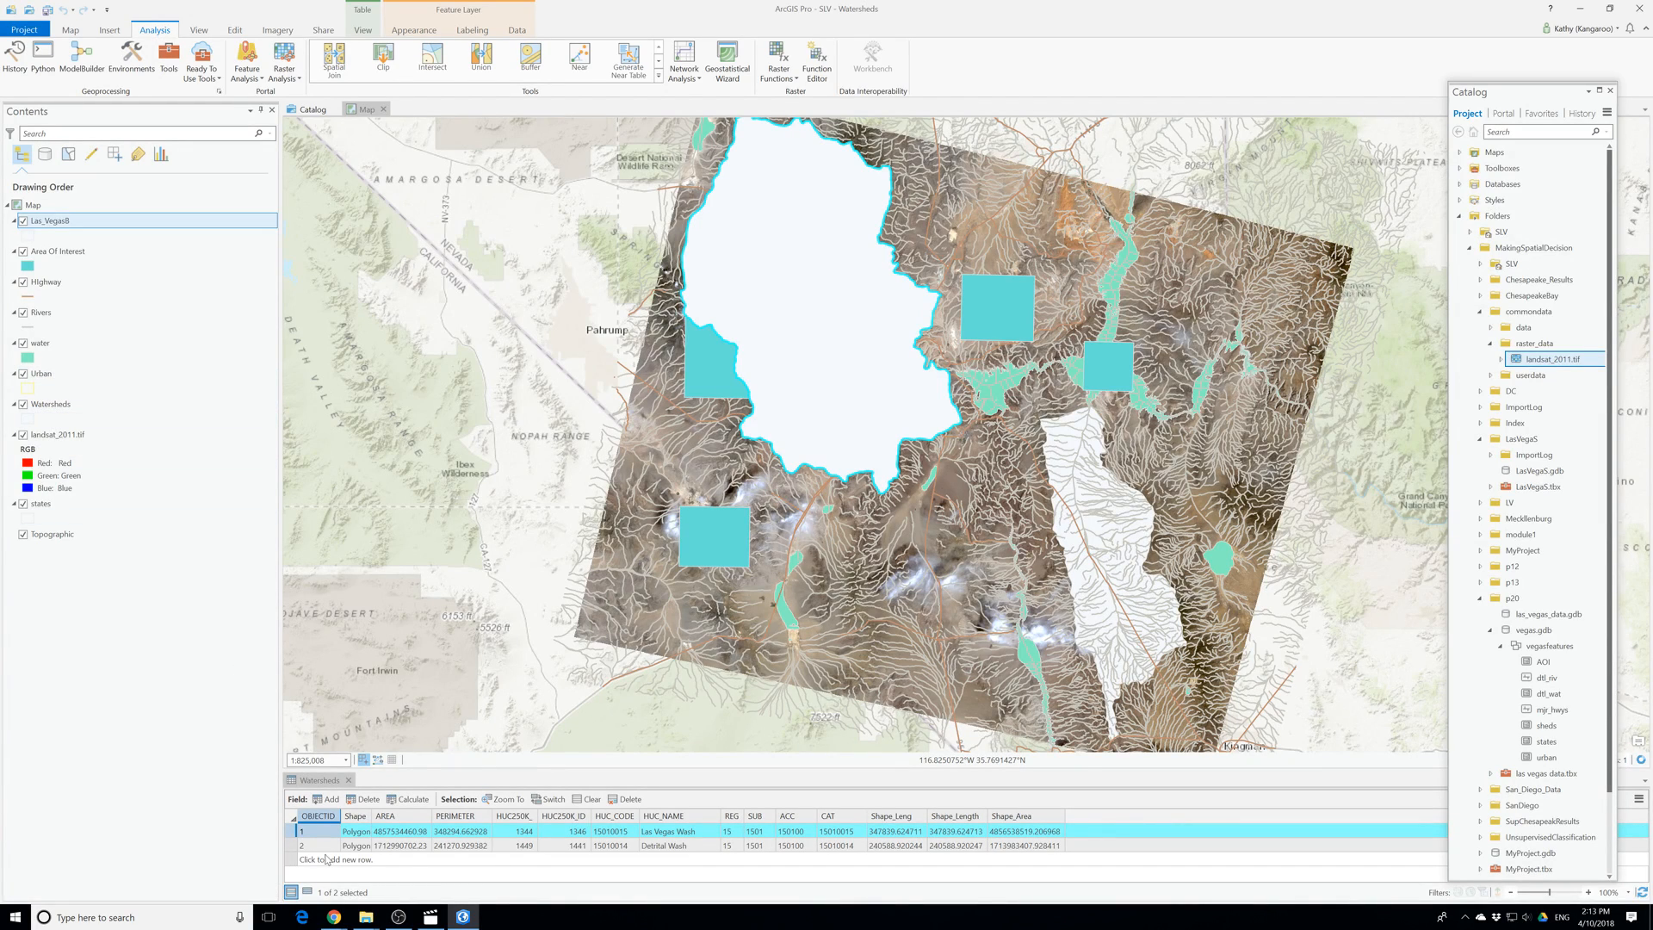
Switch the Watersheds selection to Detrital Wash and export it to SLV.gdb as a feature class named DetritalB.
click(549, 799)
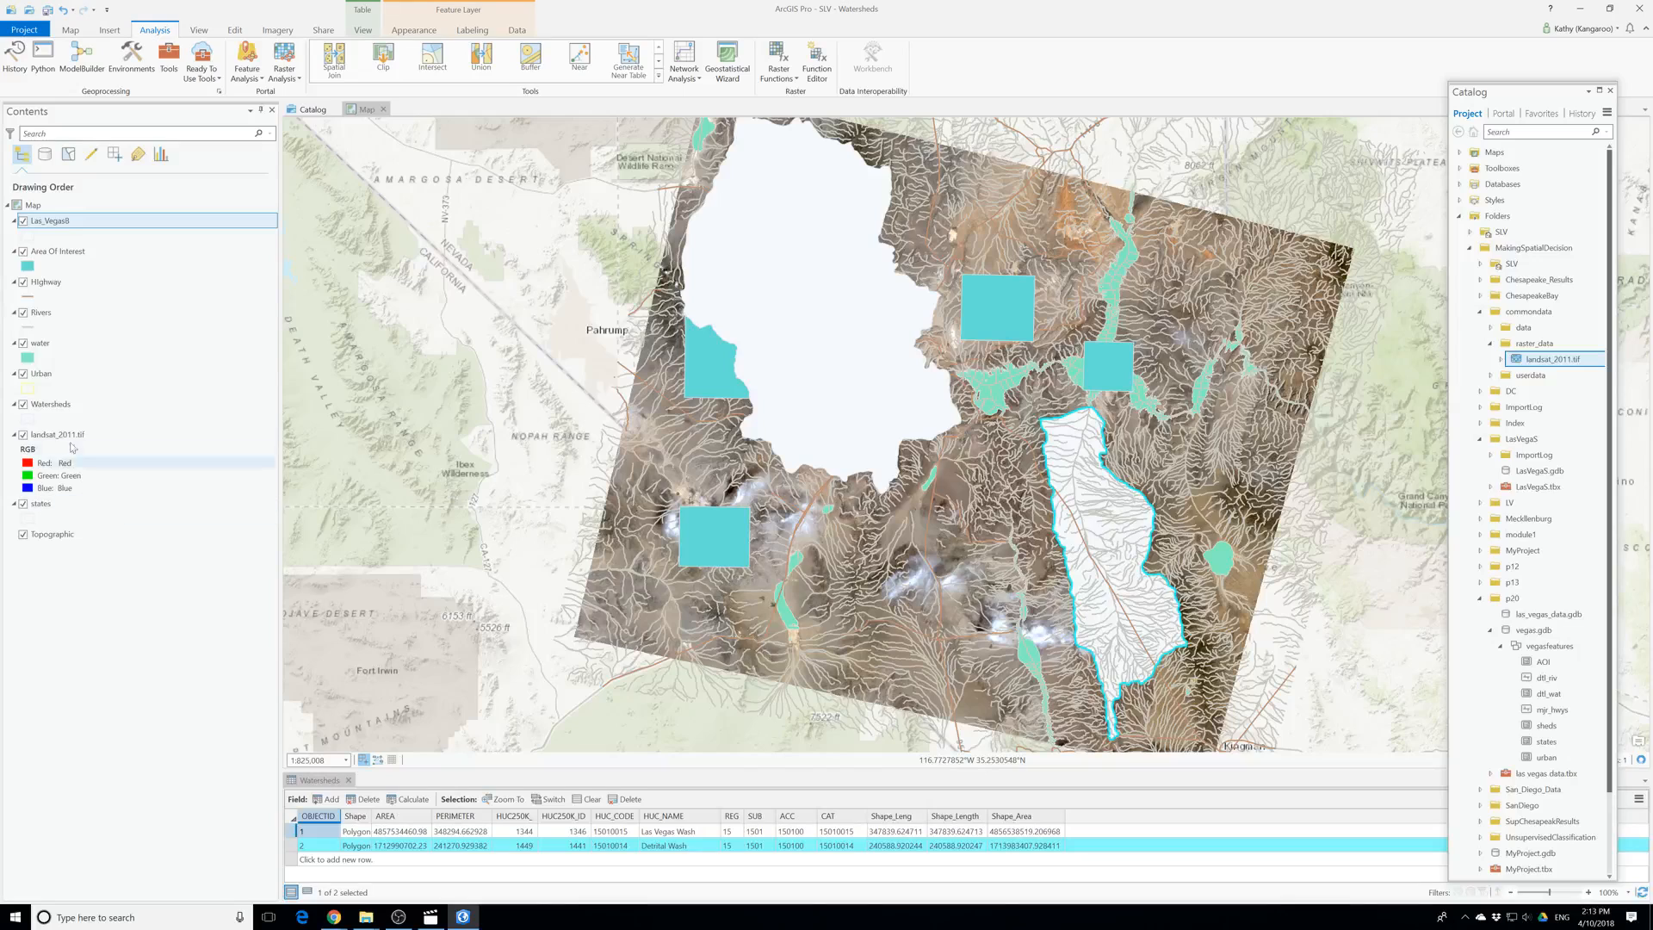
right_click(34, 406)
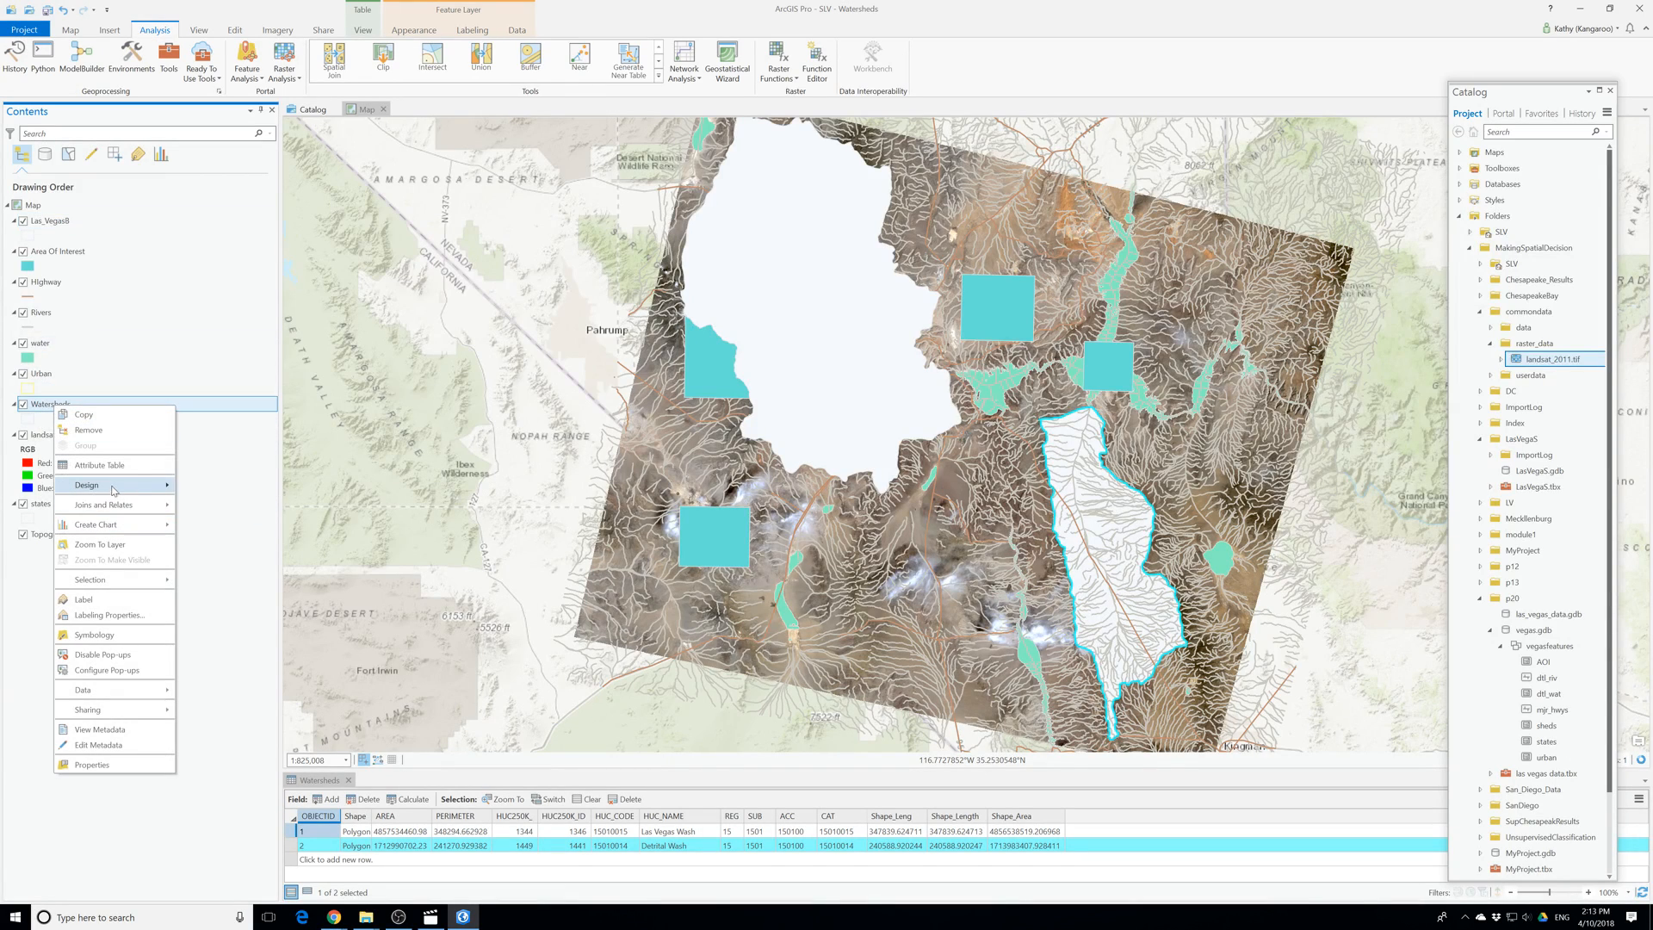
mouse_move(122, 690)
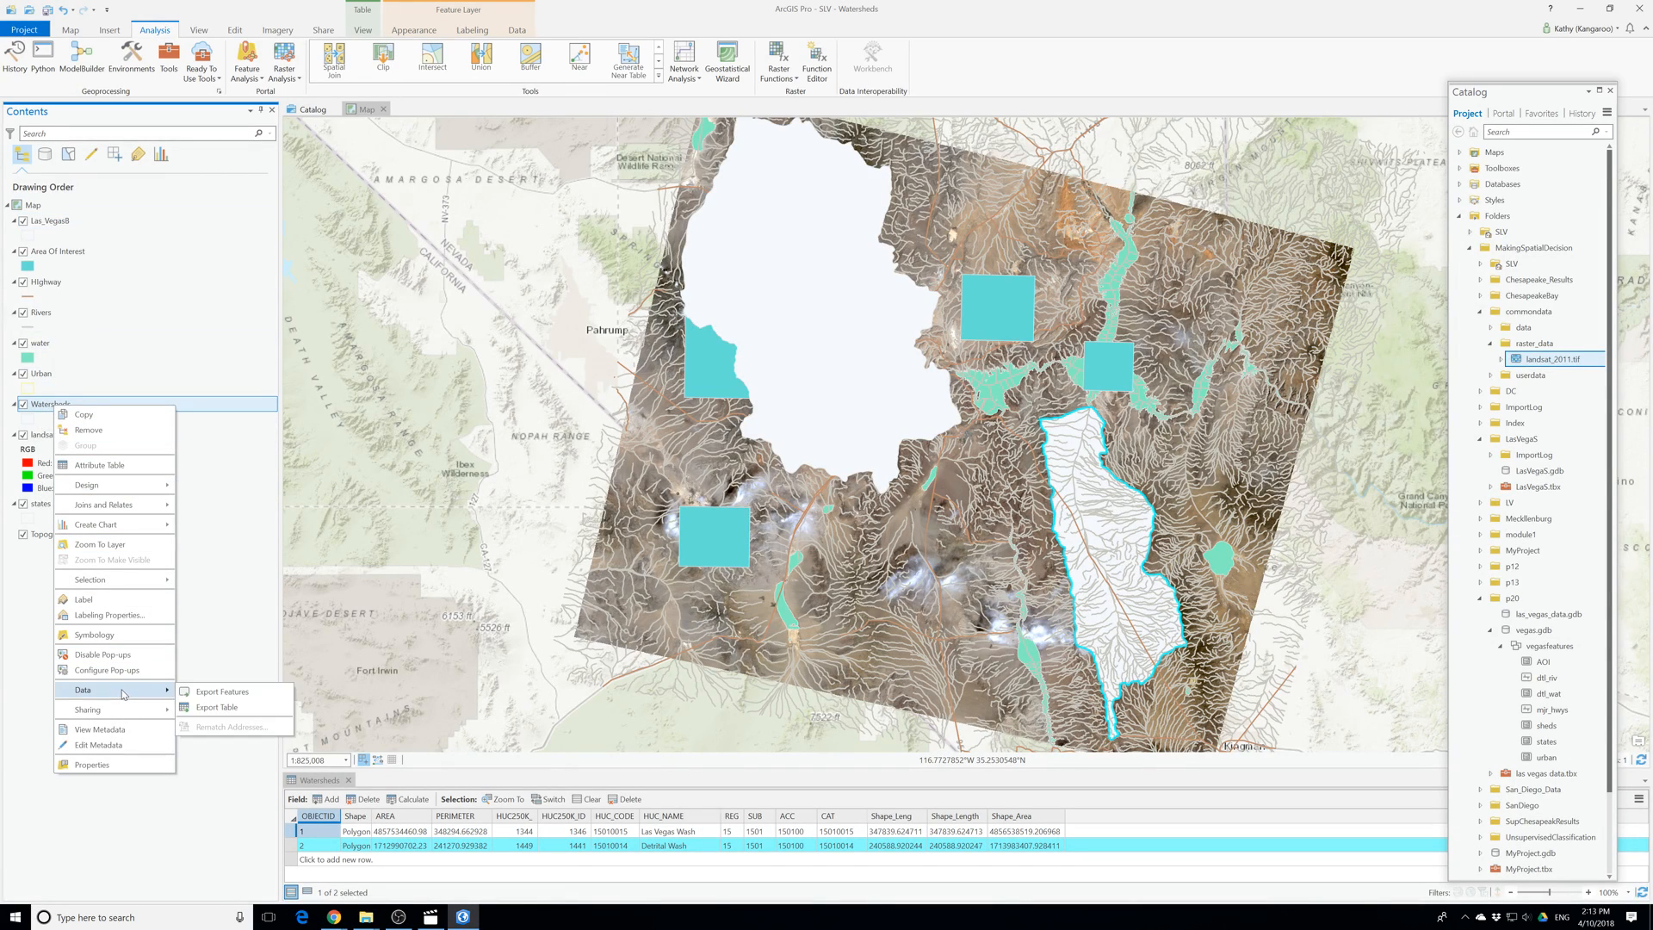
click(215, 692)
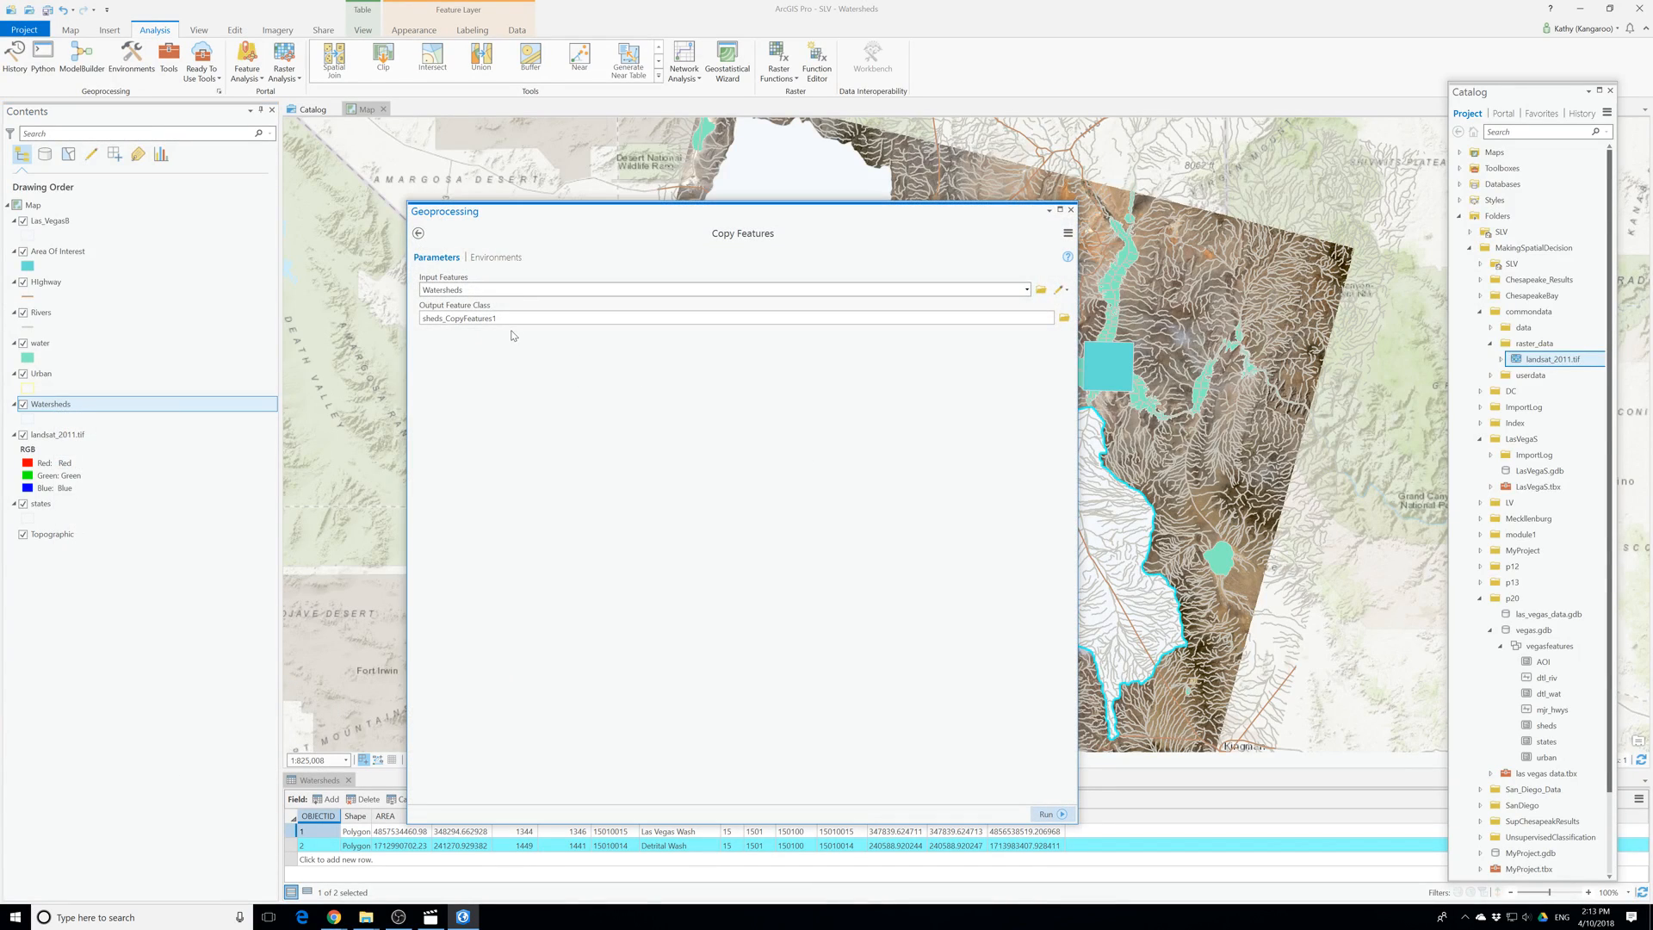
drag(810, 318, 734, 318)
key(BackSpace)
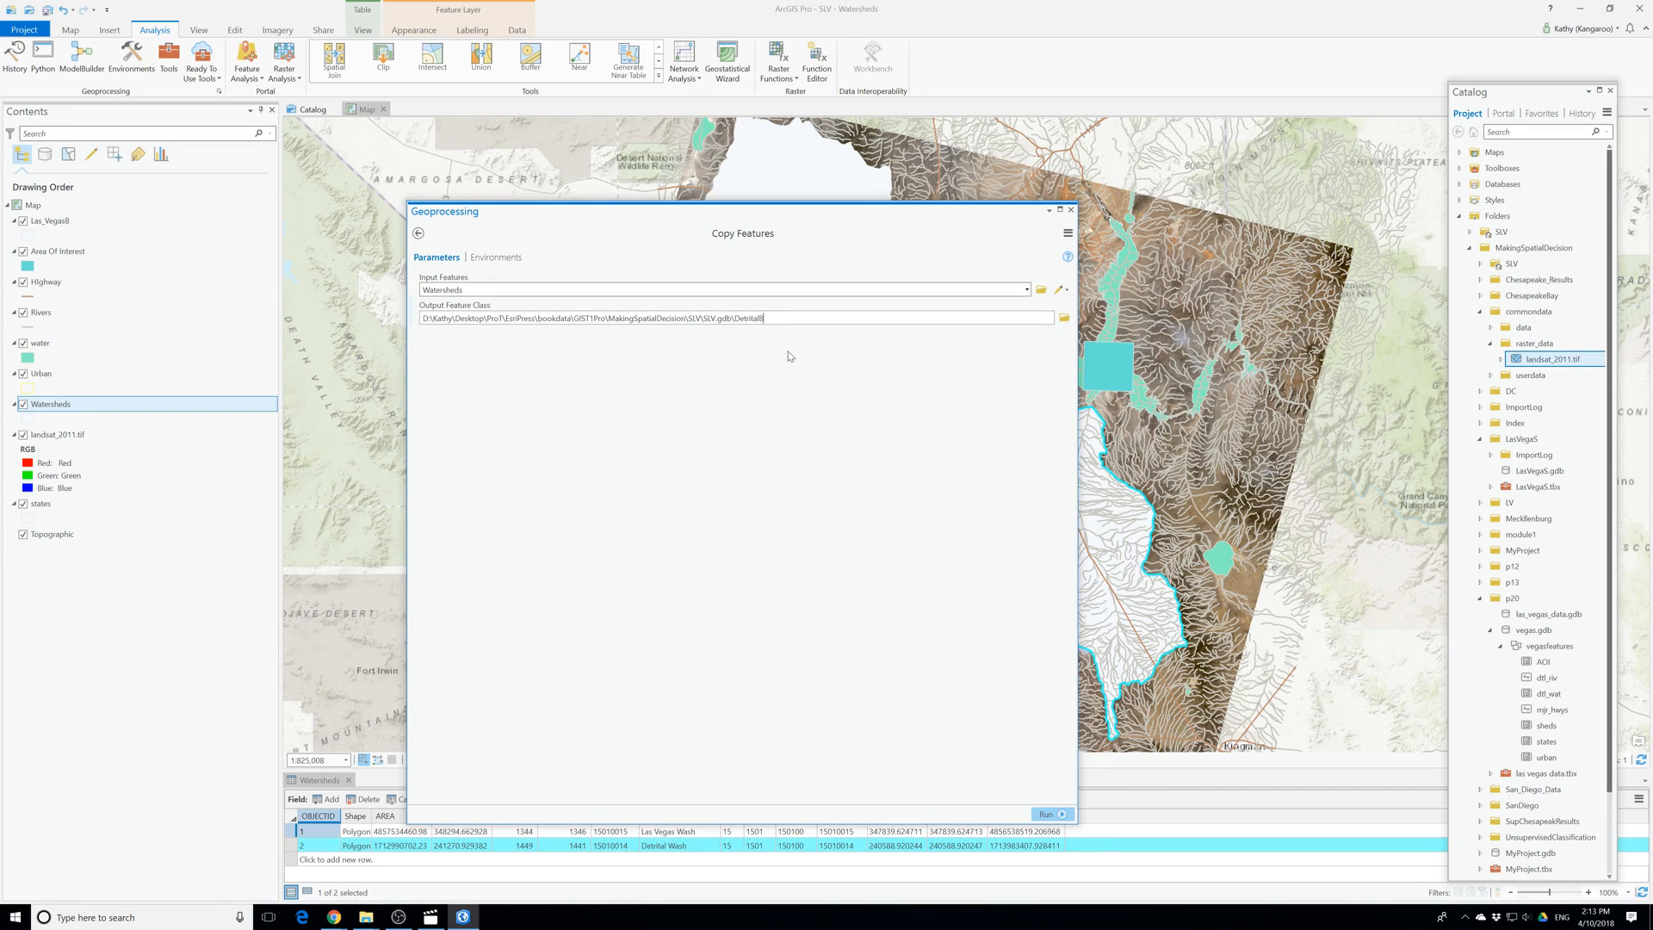
click(1046, 814)
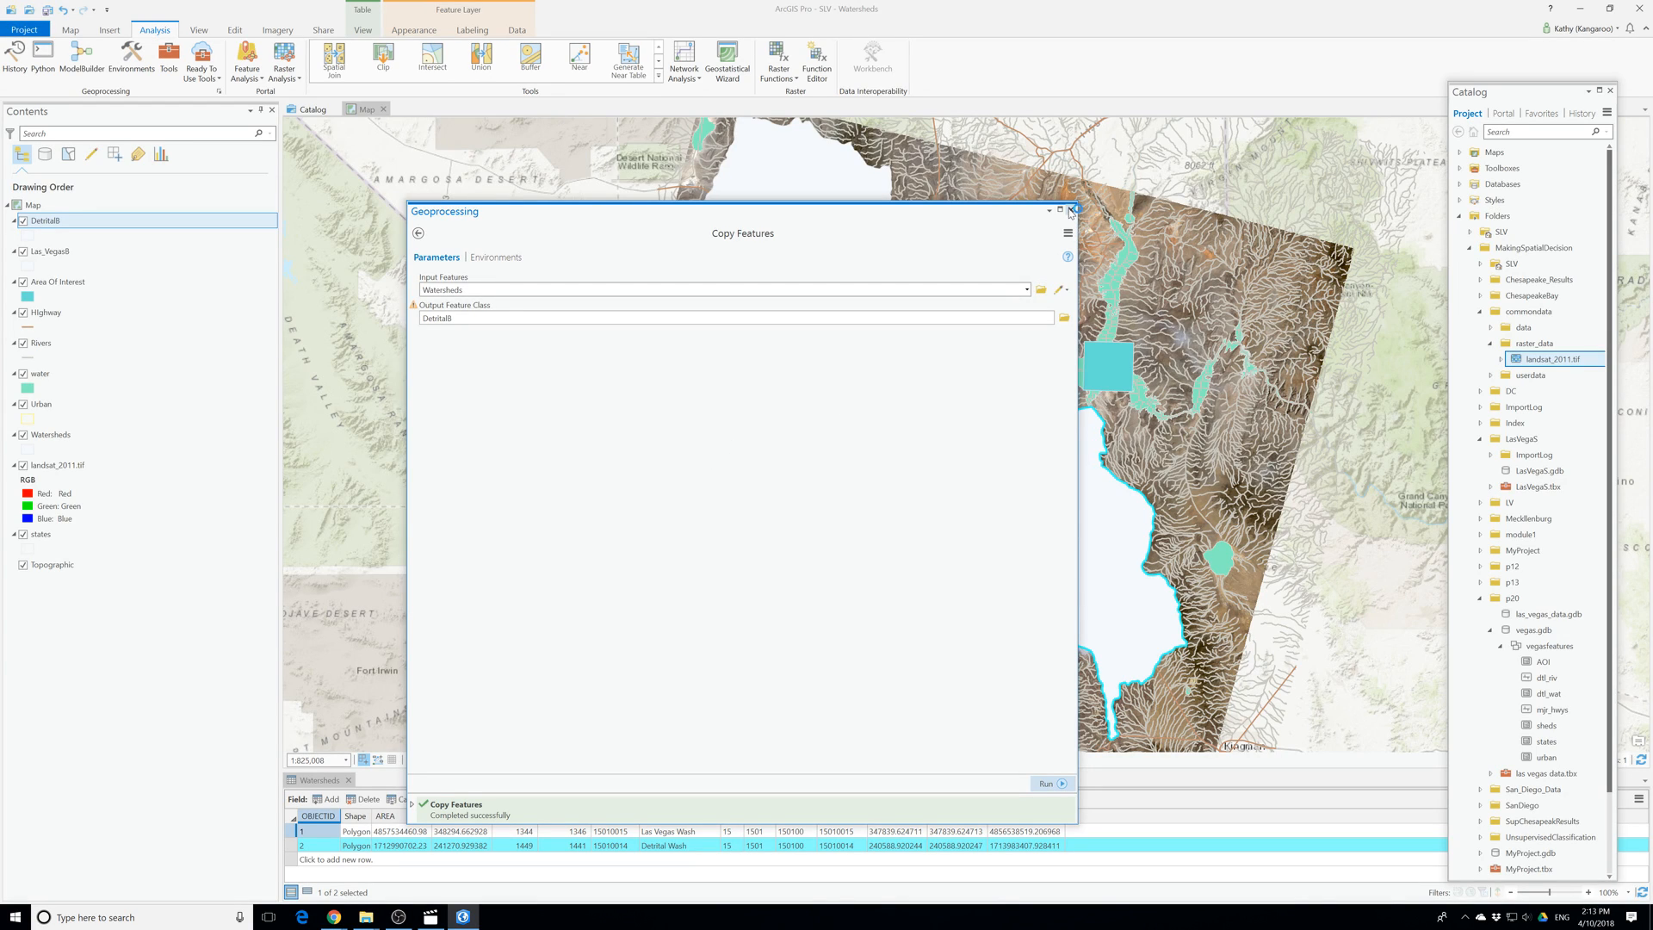
click(1071, 210)
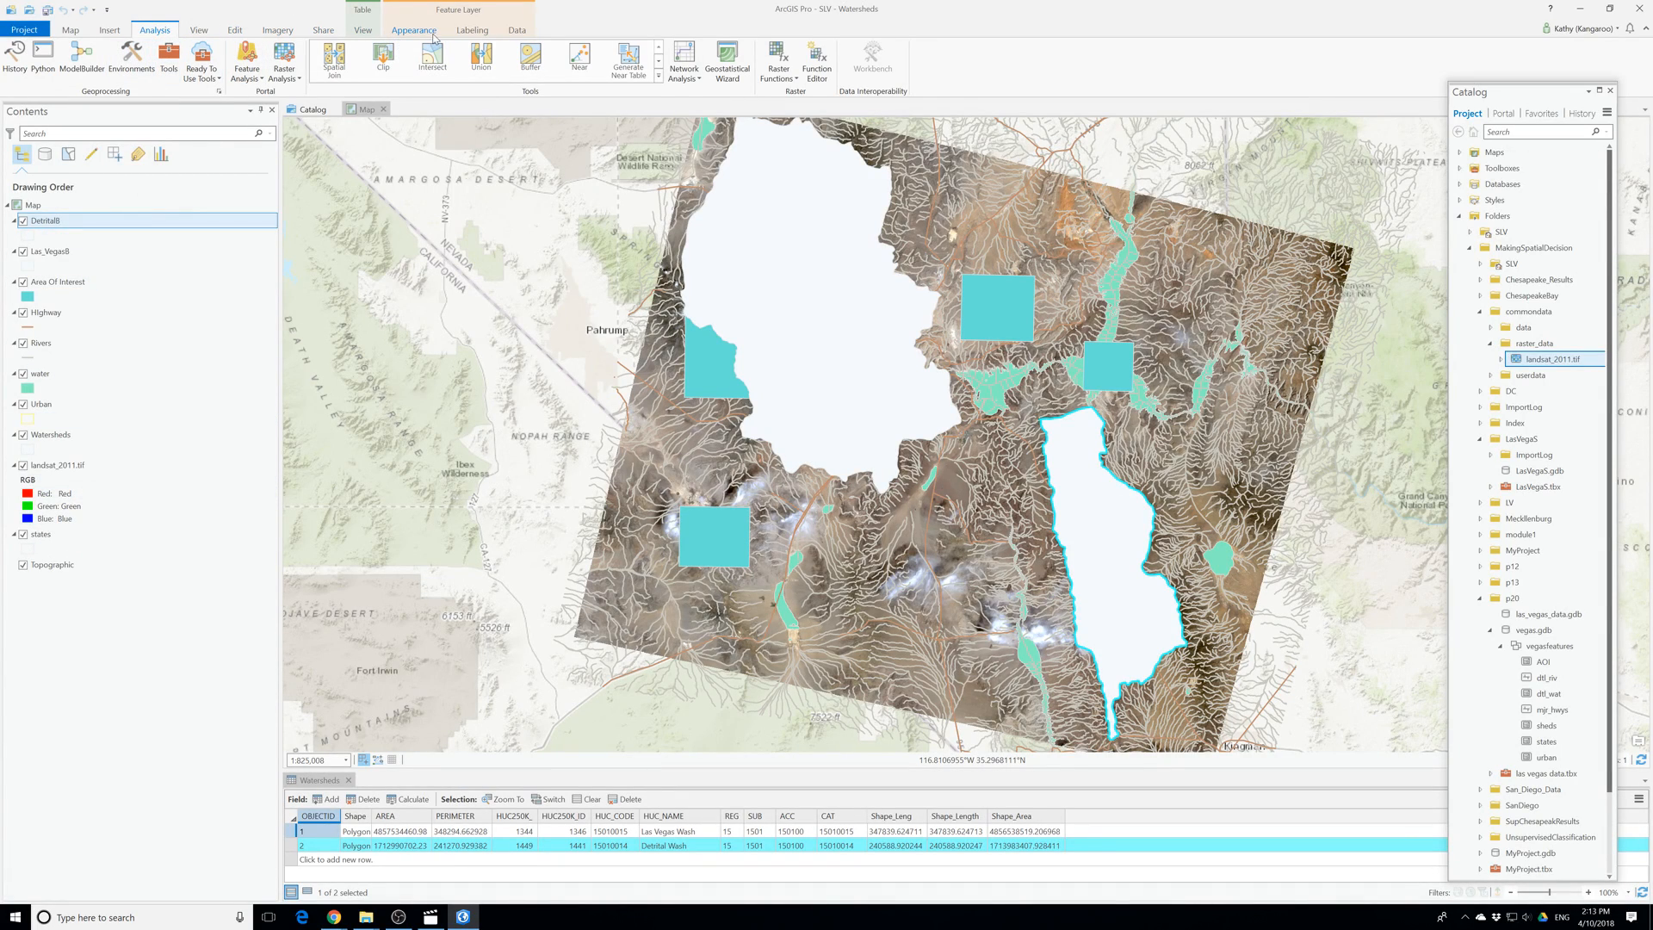
Select the landsat_2011.tif layer and open the Clip raster function from the Data Management functions.
click(52, 465)
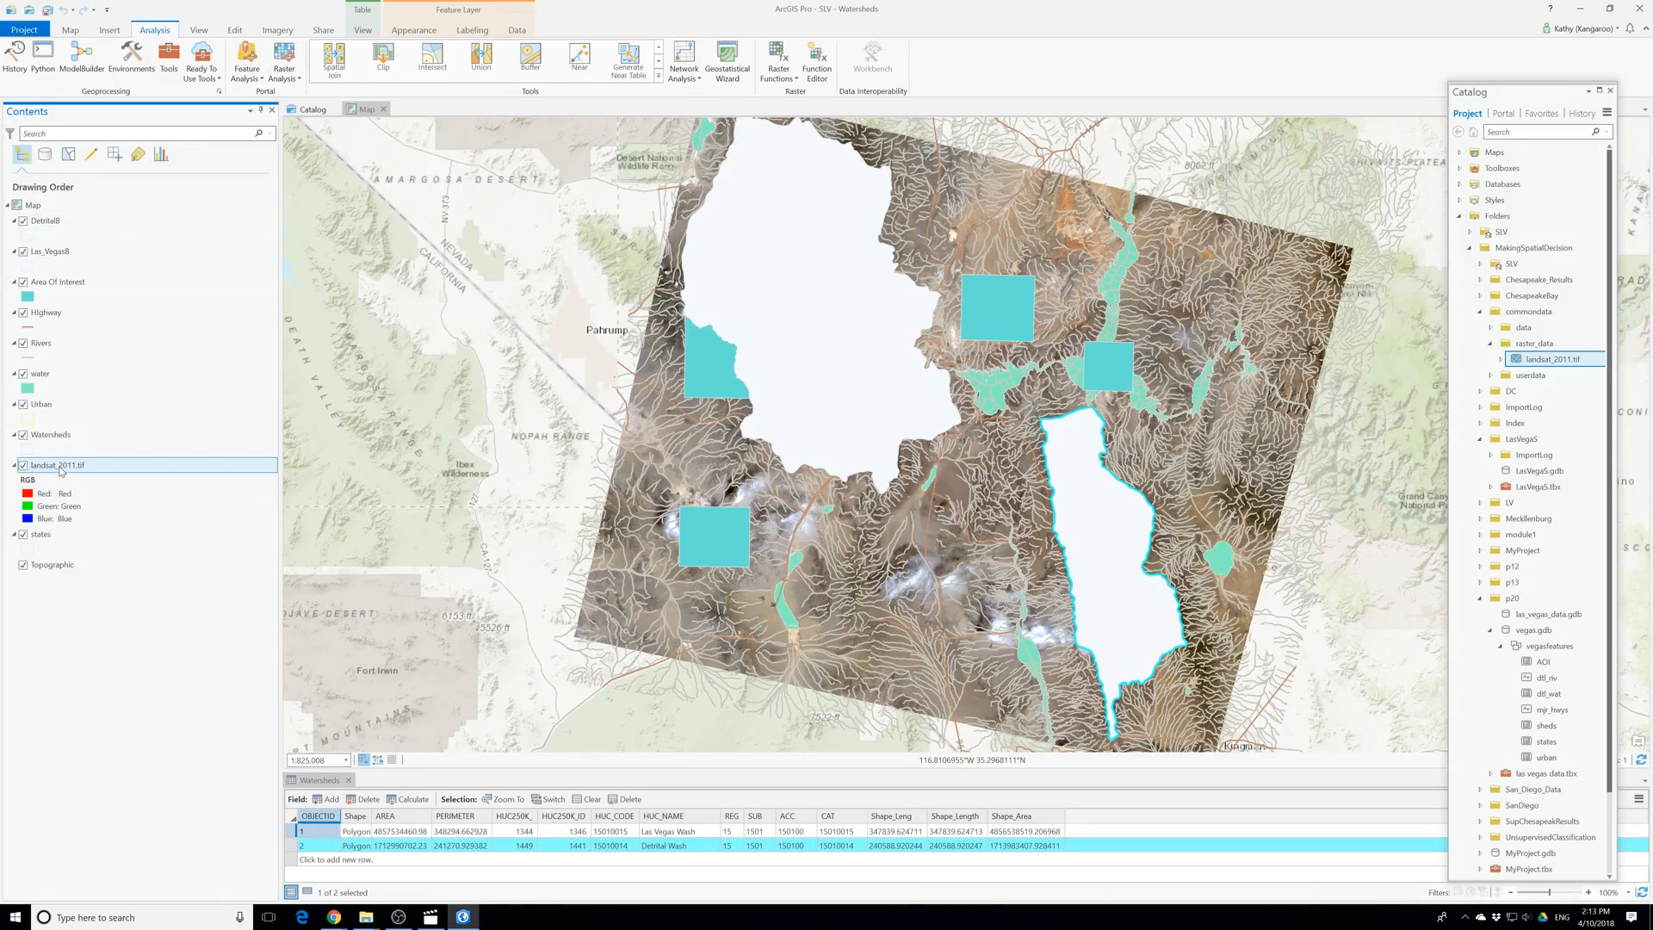
click(280, 31)
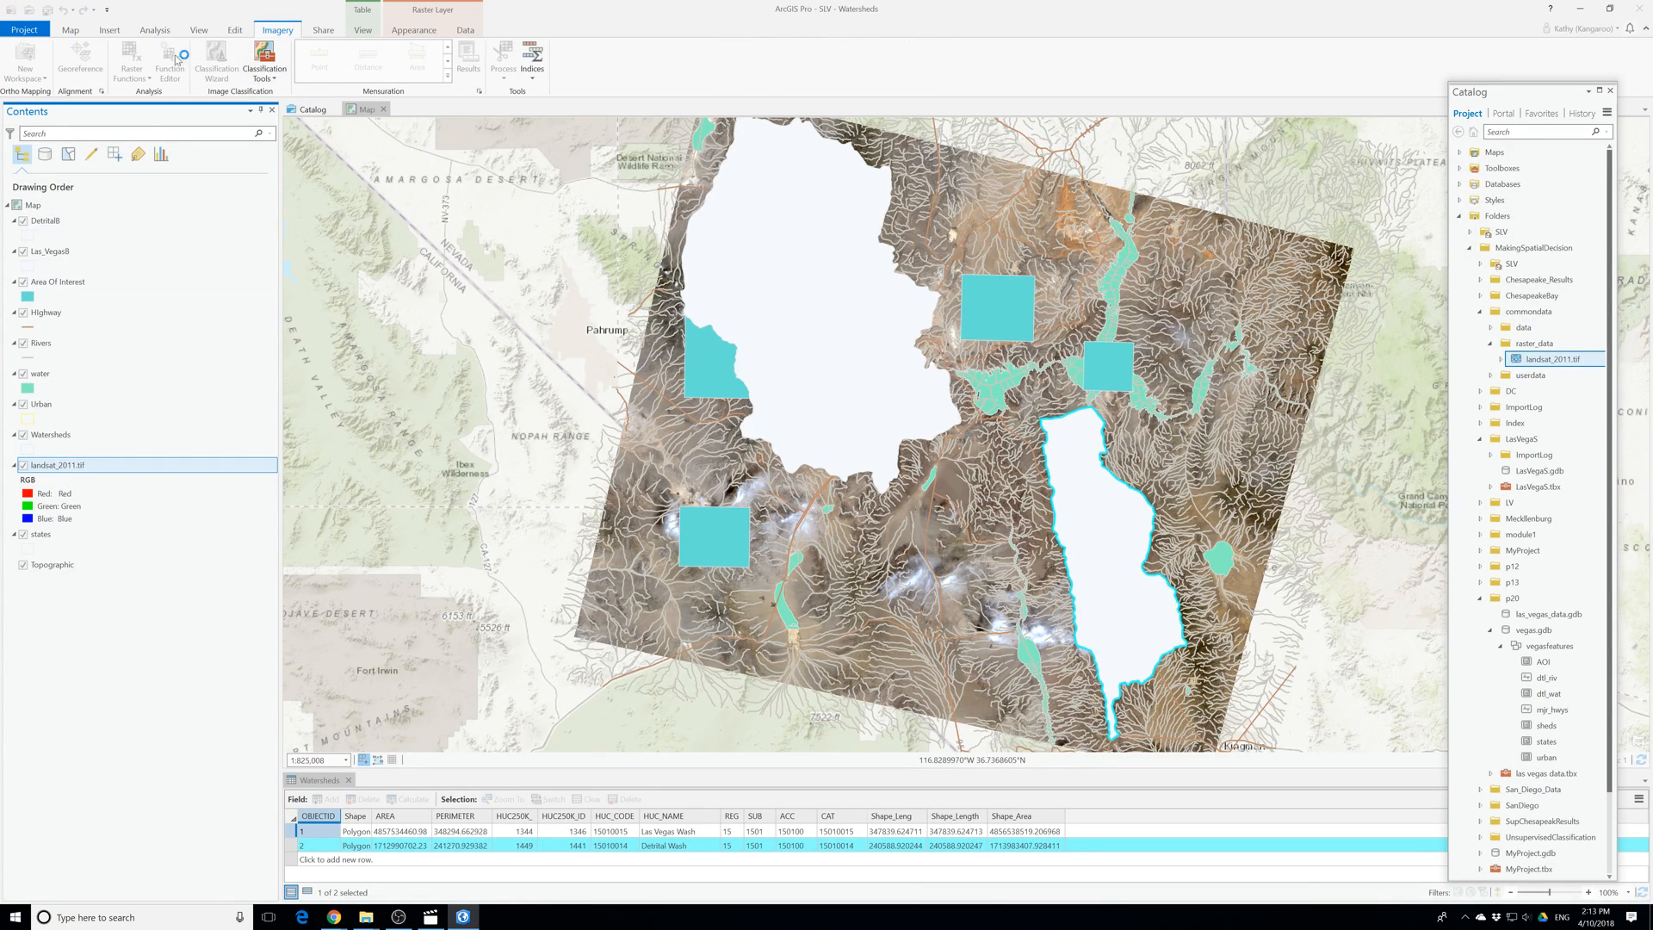
click(132, 70)
click(166, 119)
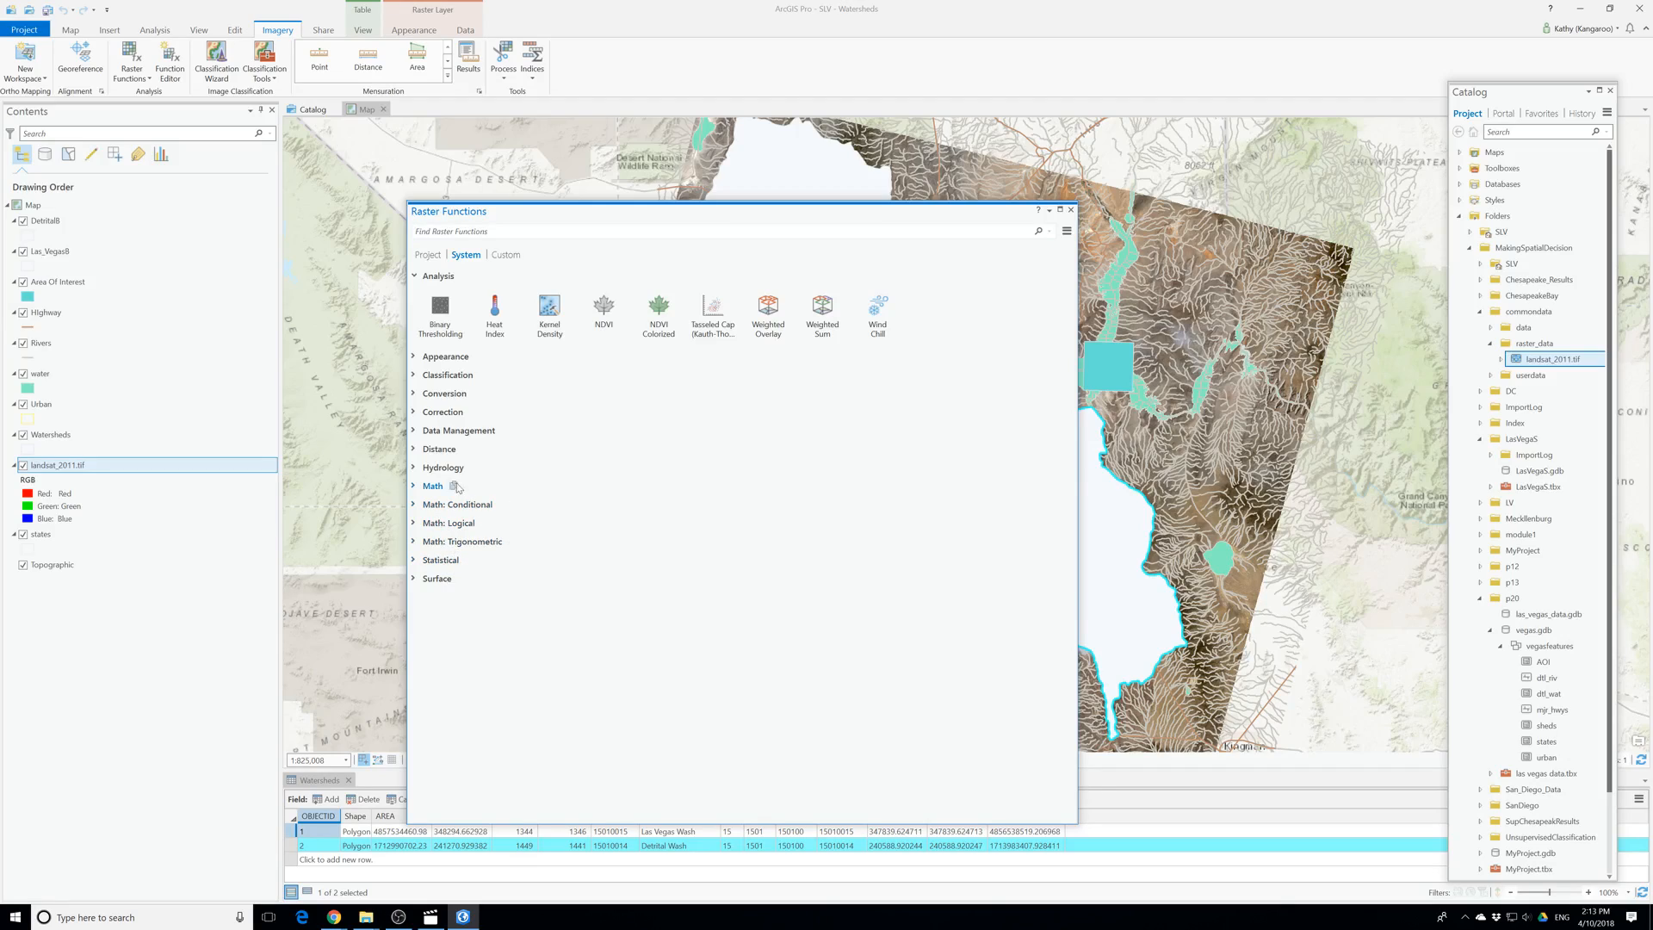
click(461, 431)
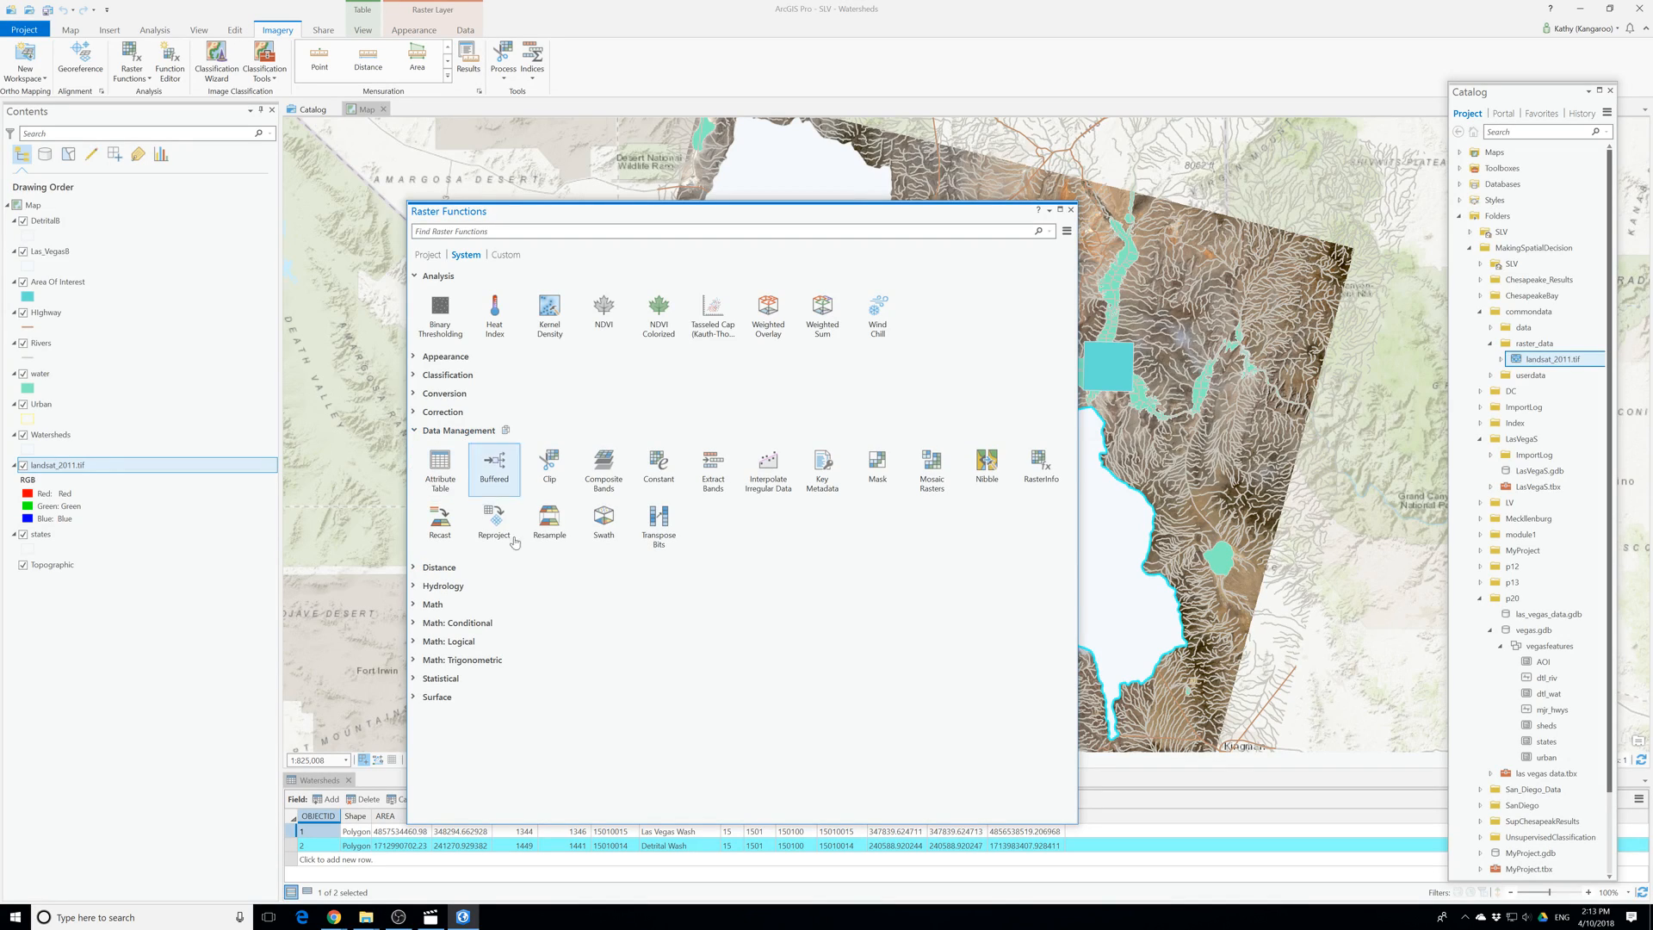
click(548, 465)
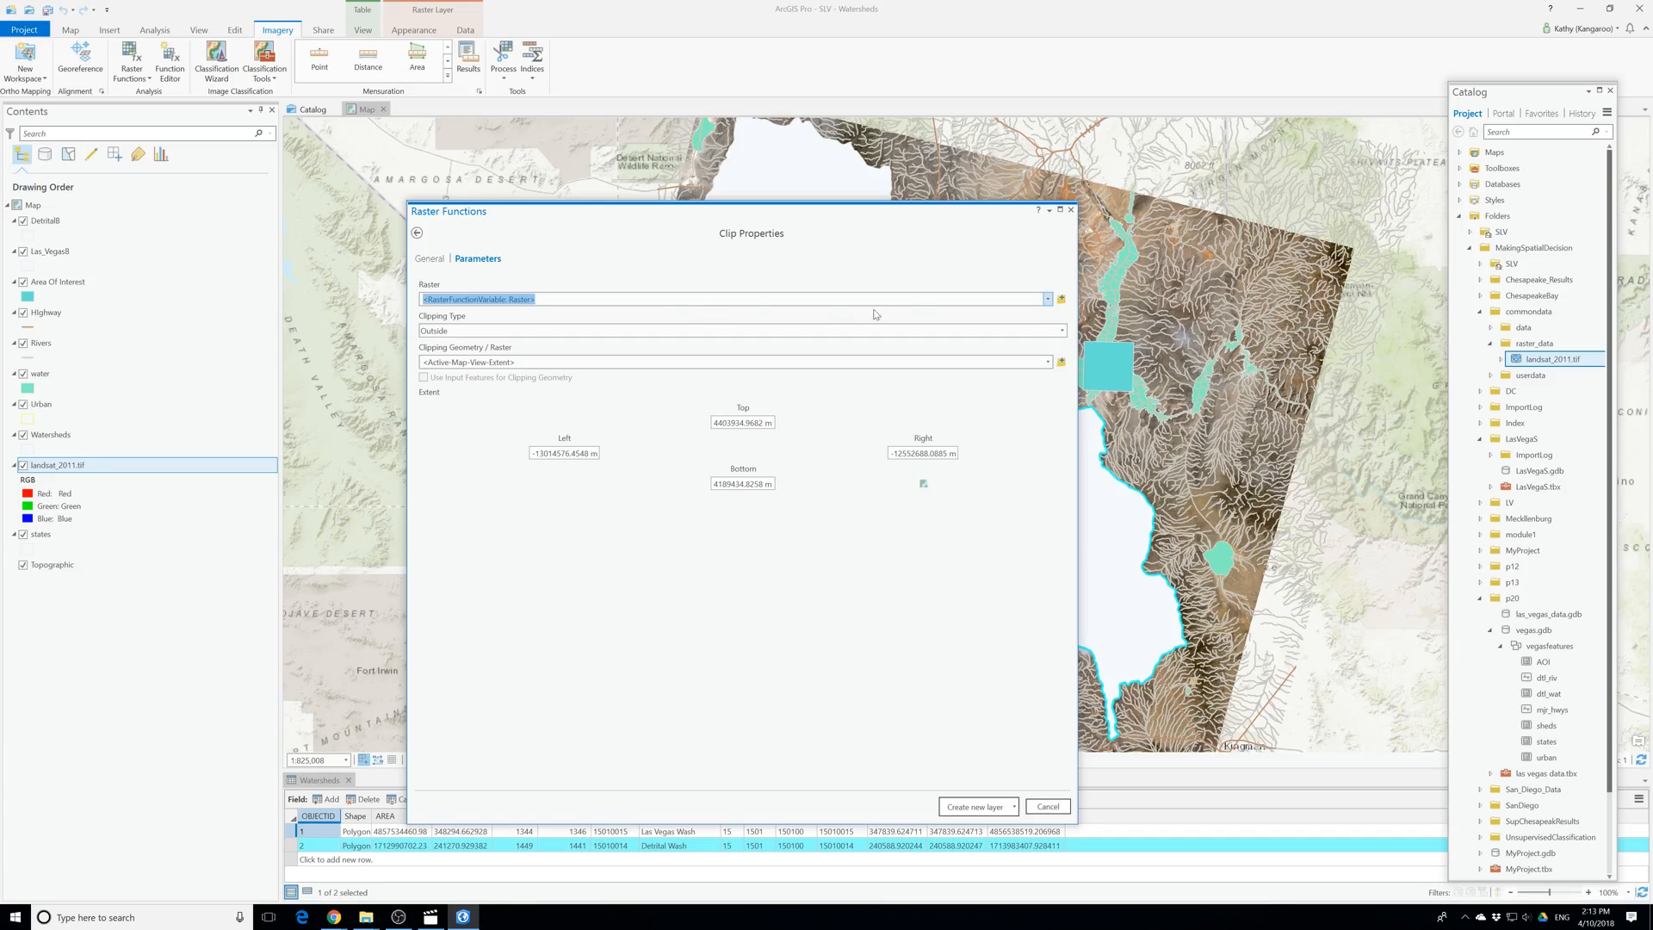
Clip landsat_2011.tif to Las_VegasB, using the input features as clipping geometry, and create the result as a new layer.
click(1048, 299)
click(548, 314)
click(608, 362)
click(1047, 362)
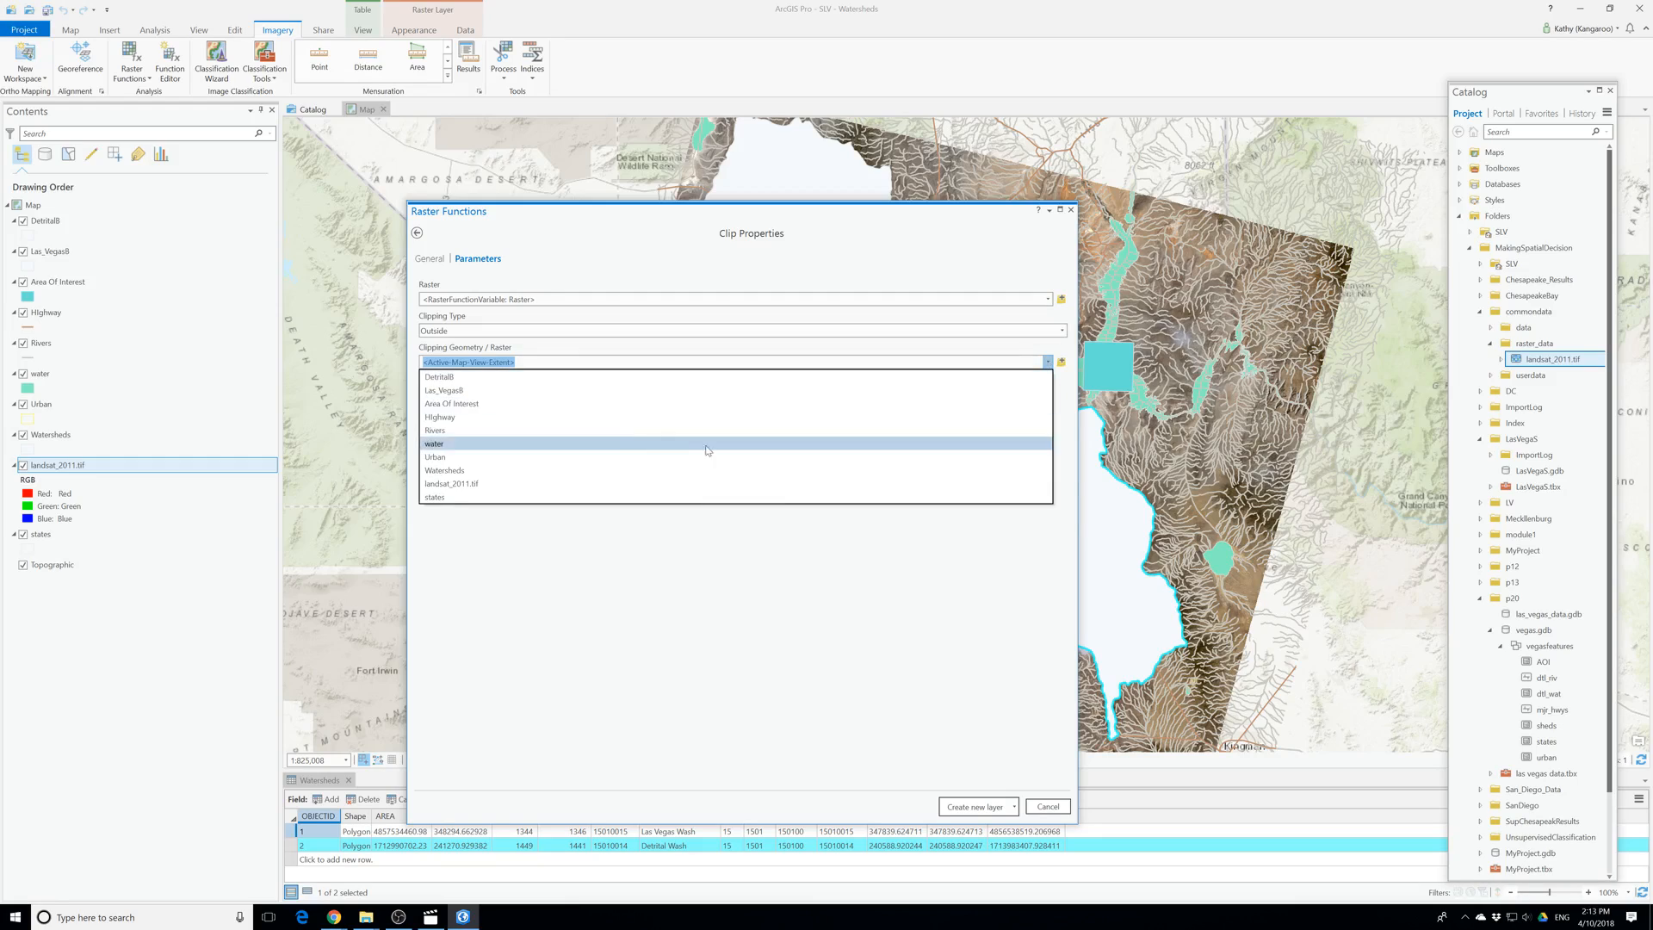
click(459, 394)
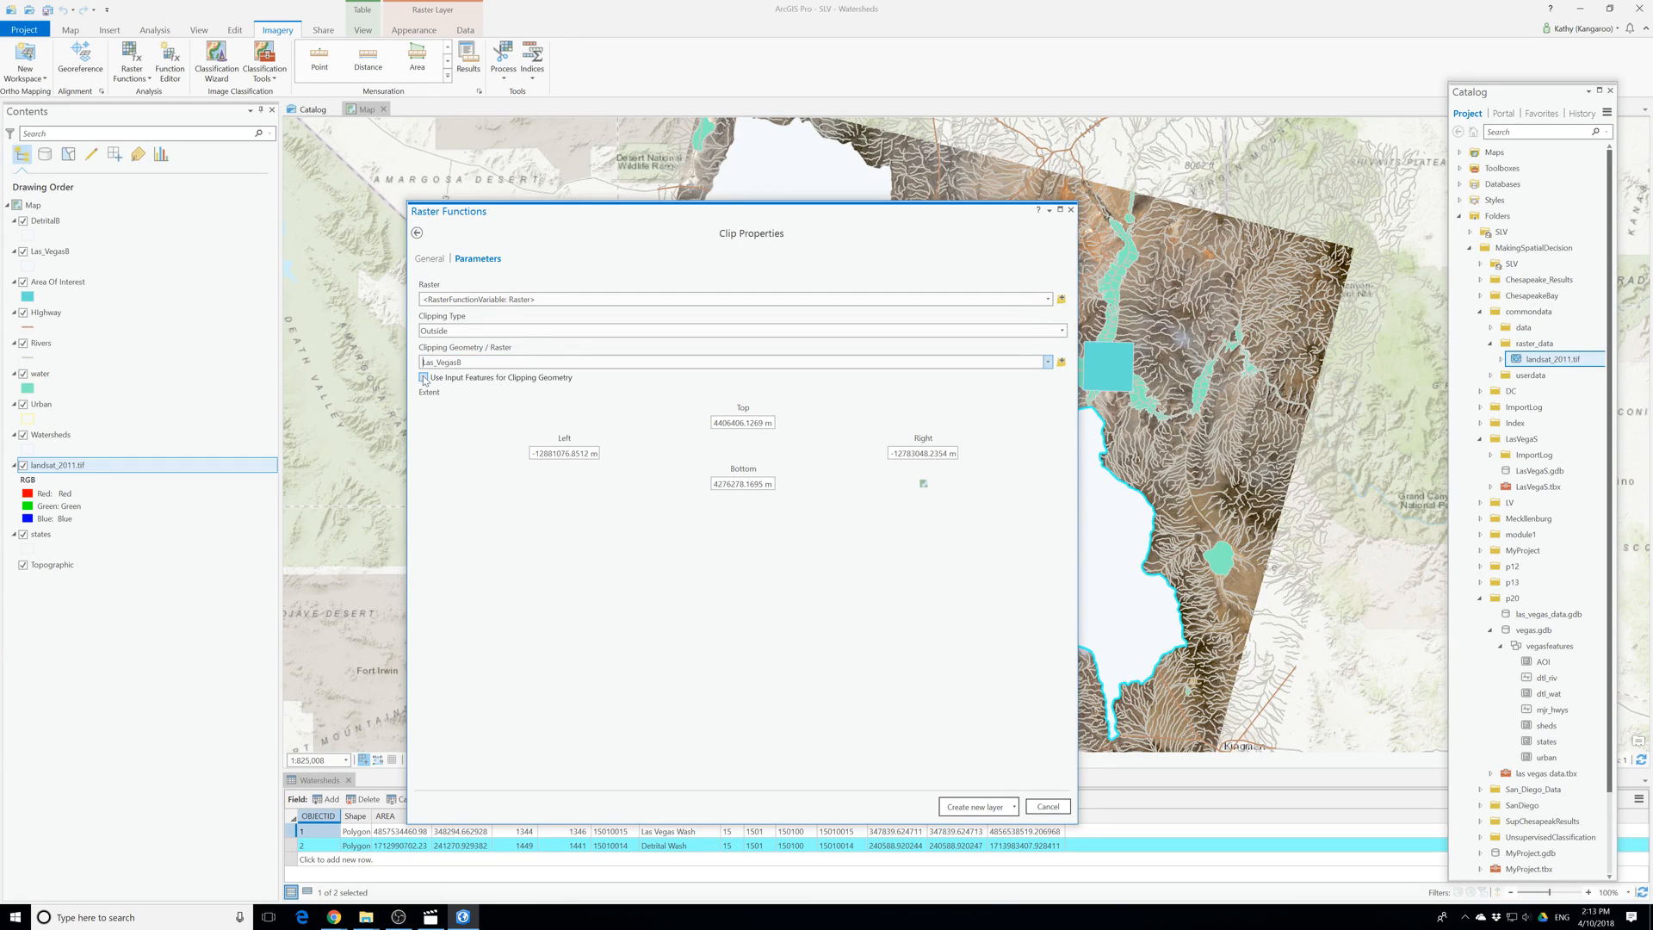
click(423, 377)
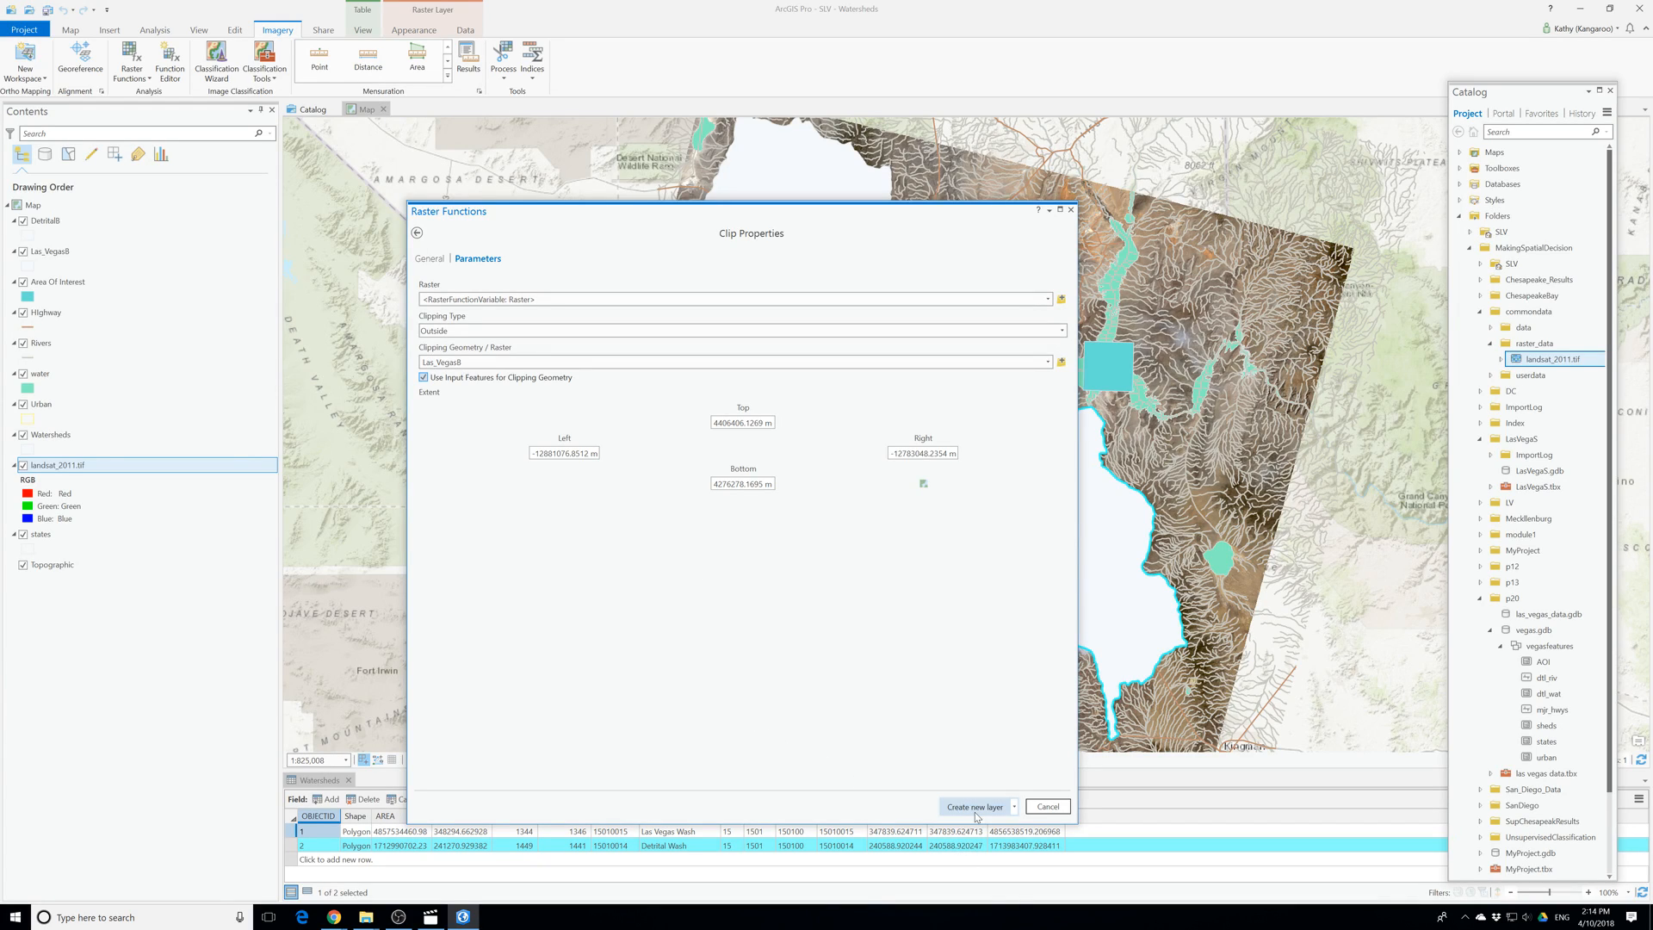
click(1047, 298)
click(467, 313)
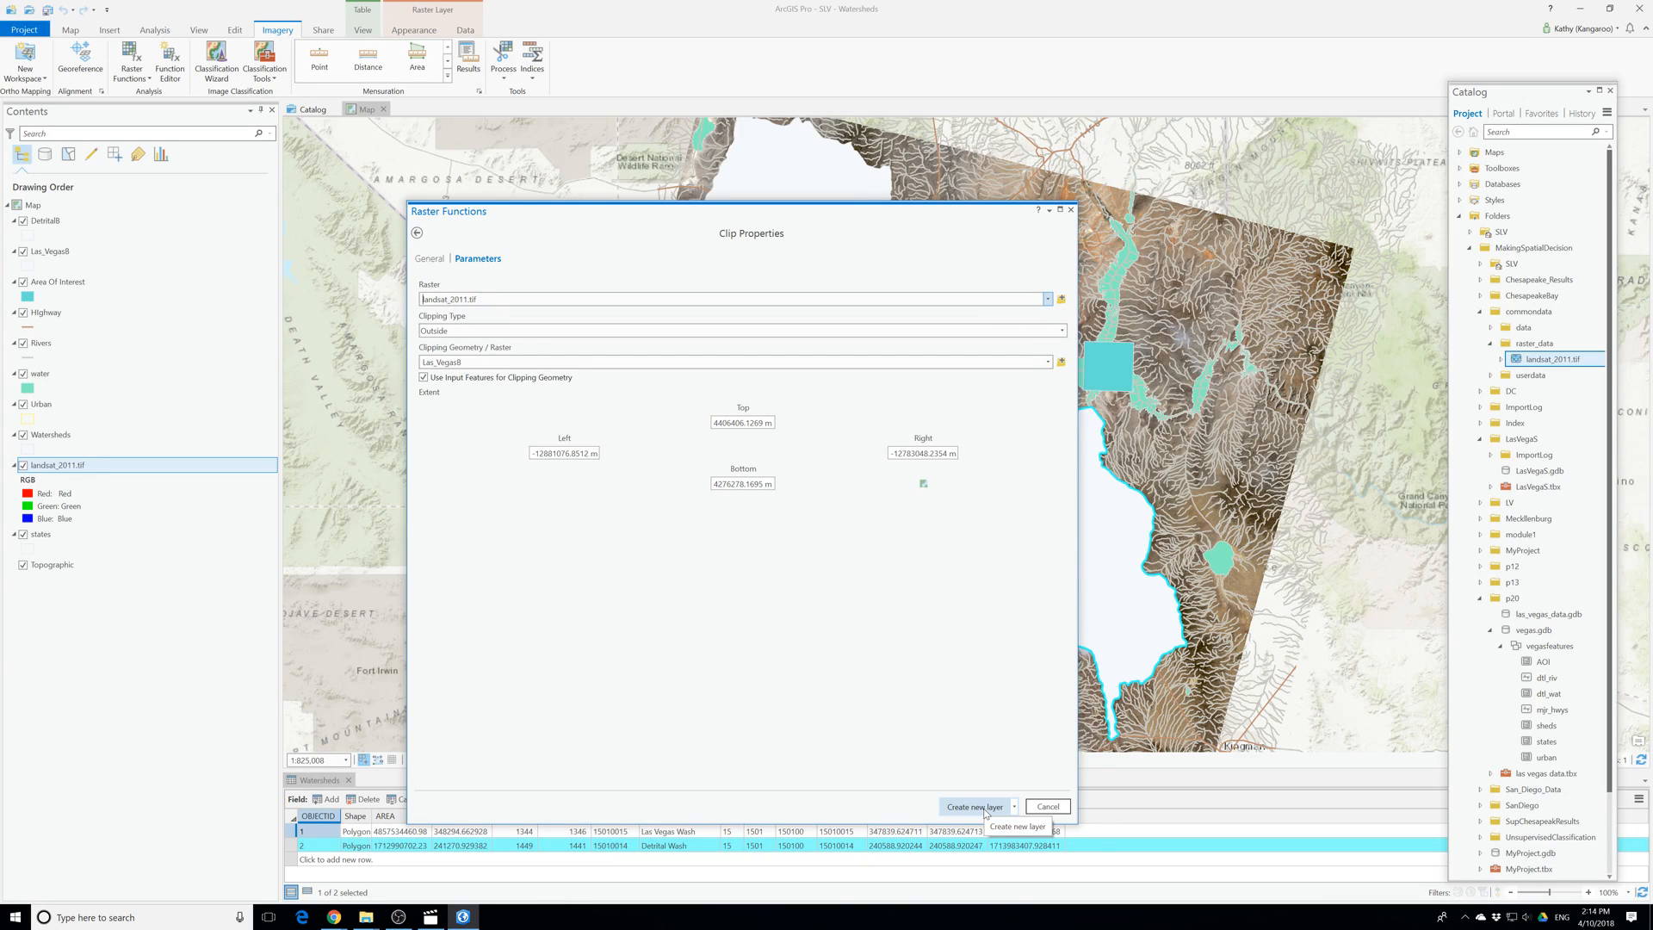
click(986, 809)
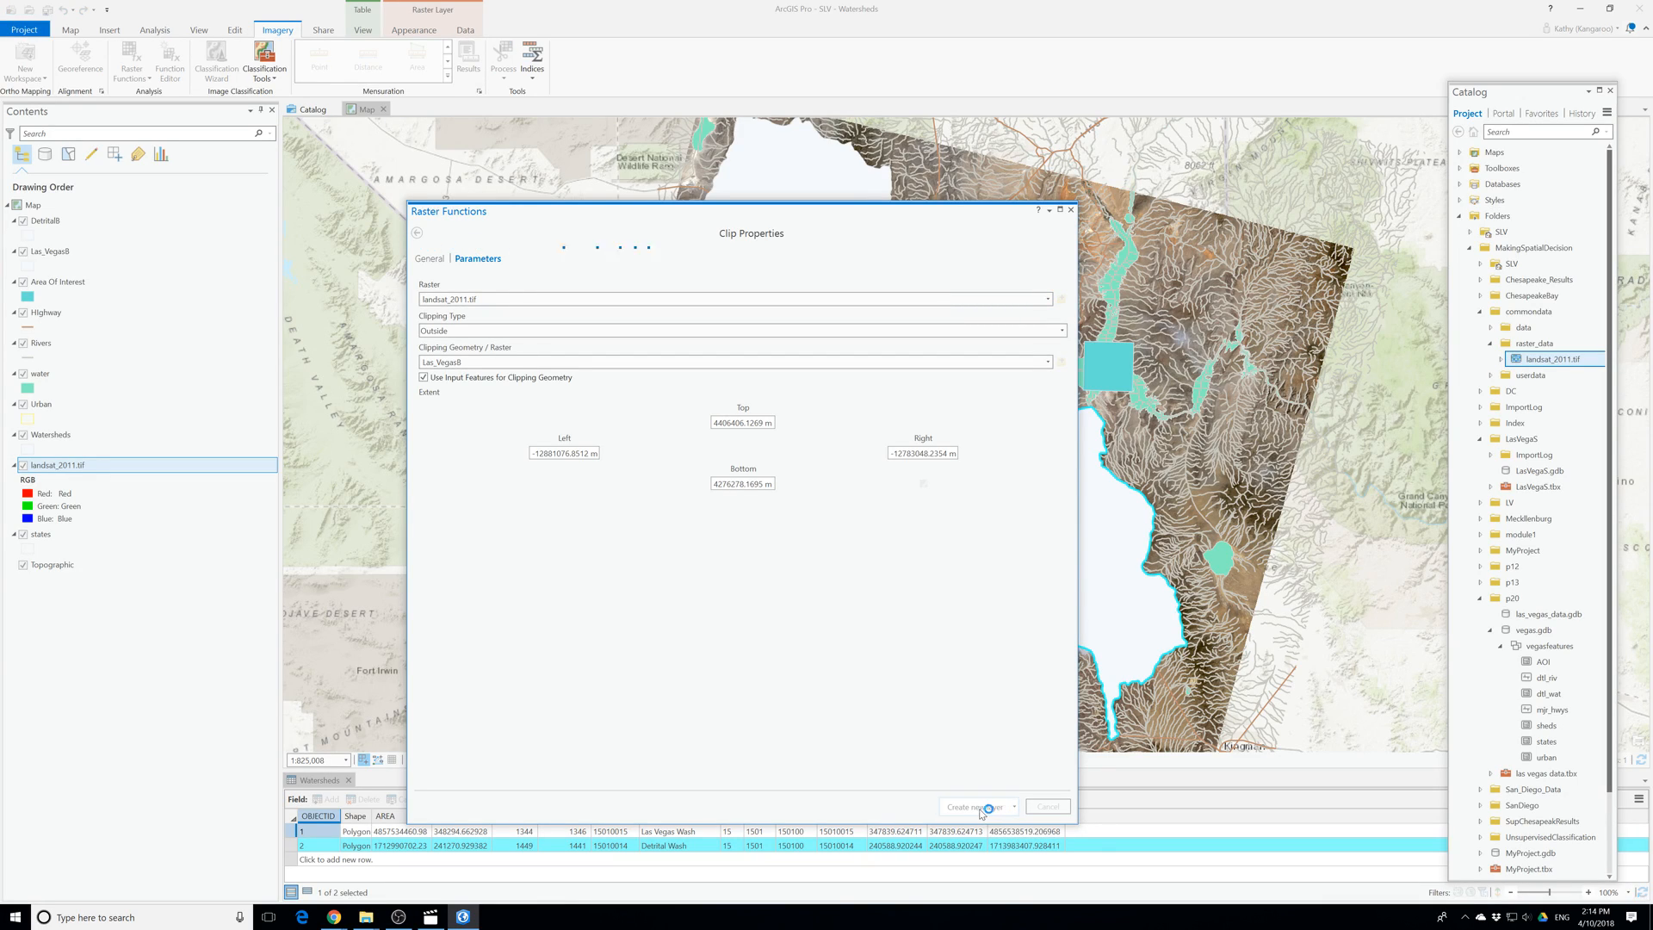
click(1071, 209)
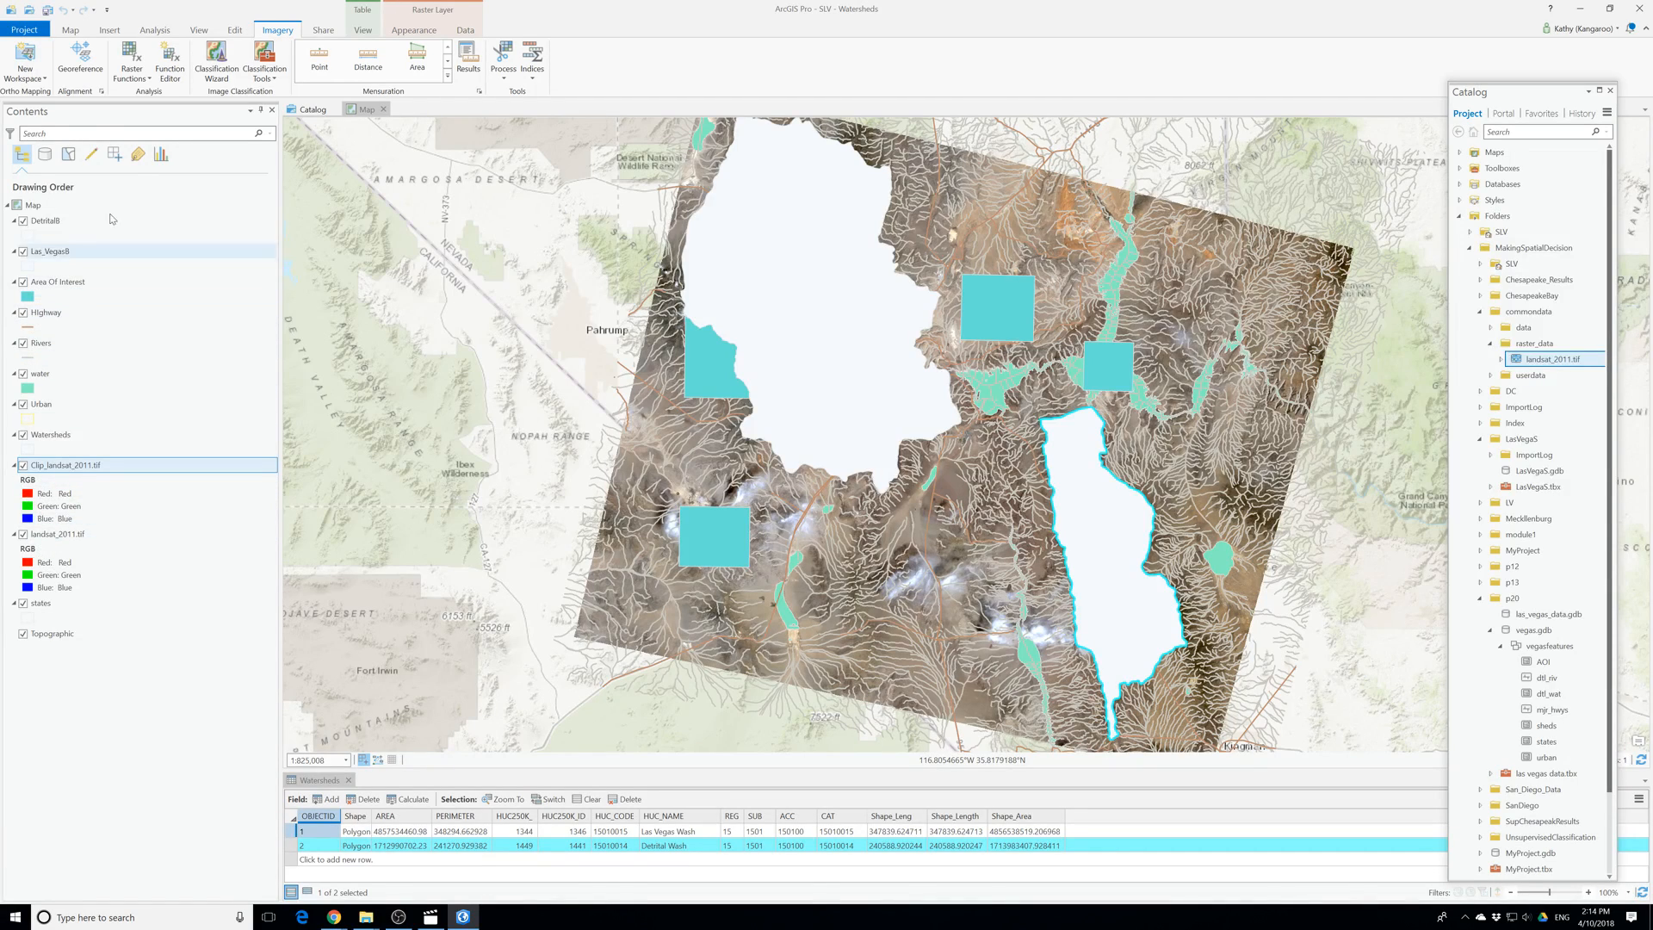
click(36, 534)
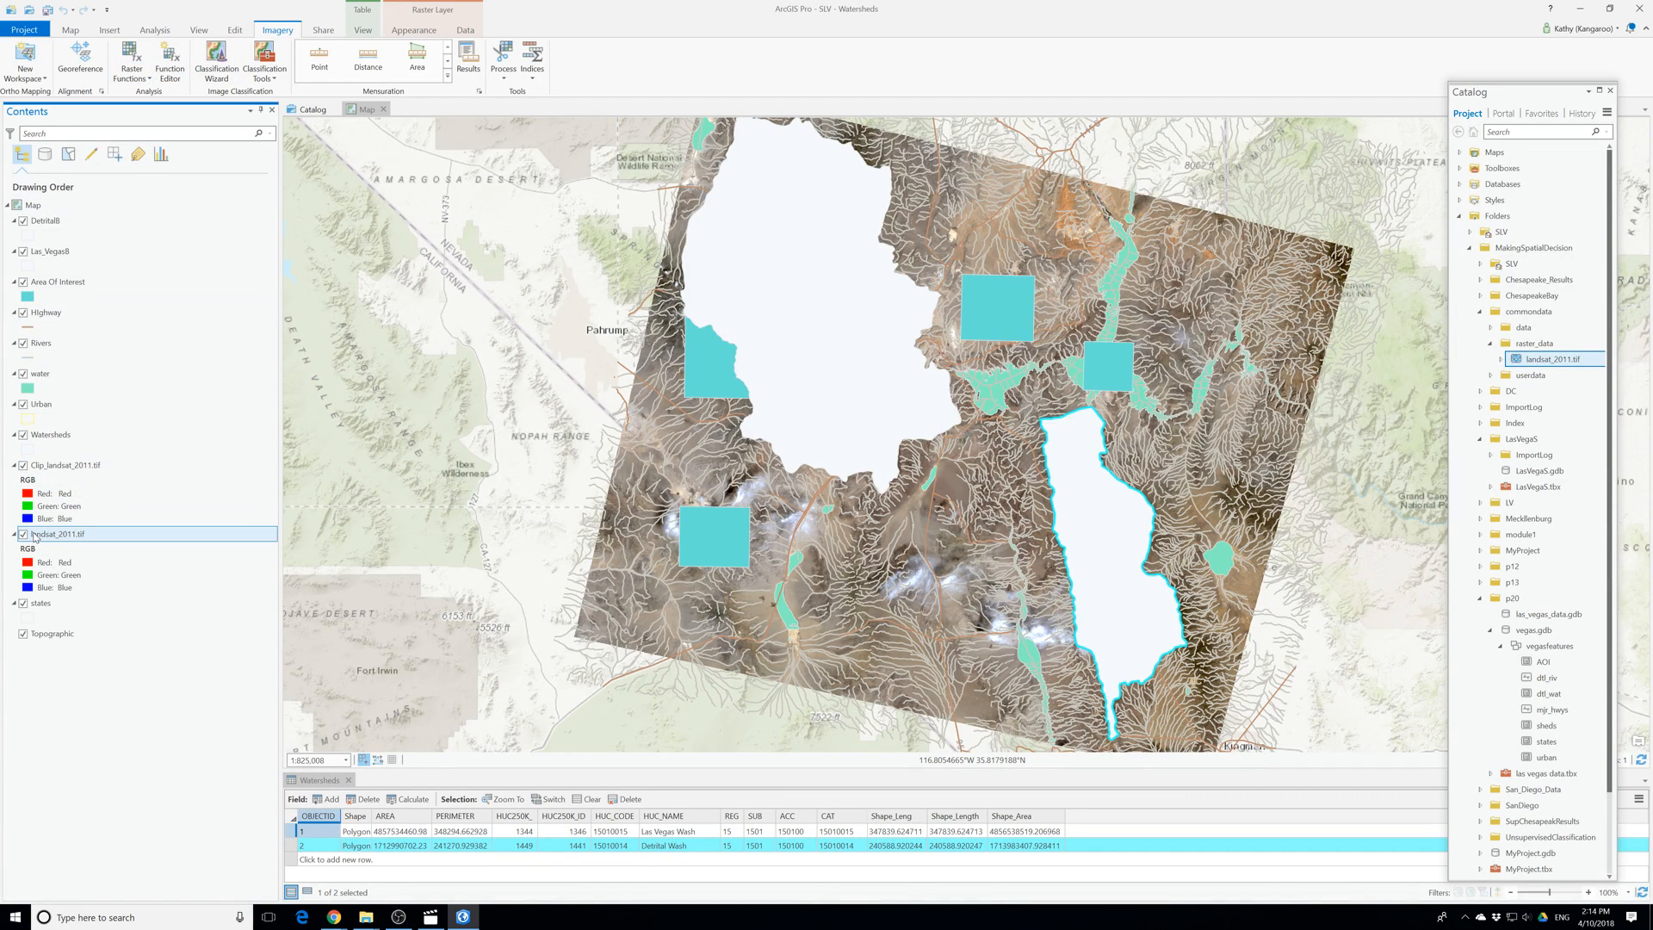
click(216, 58)
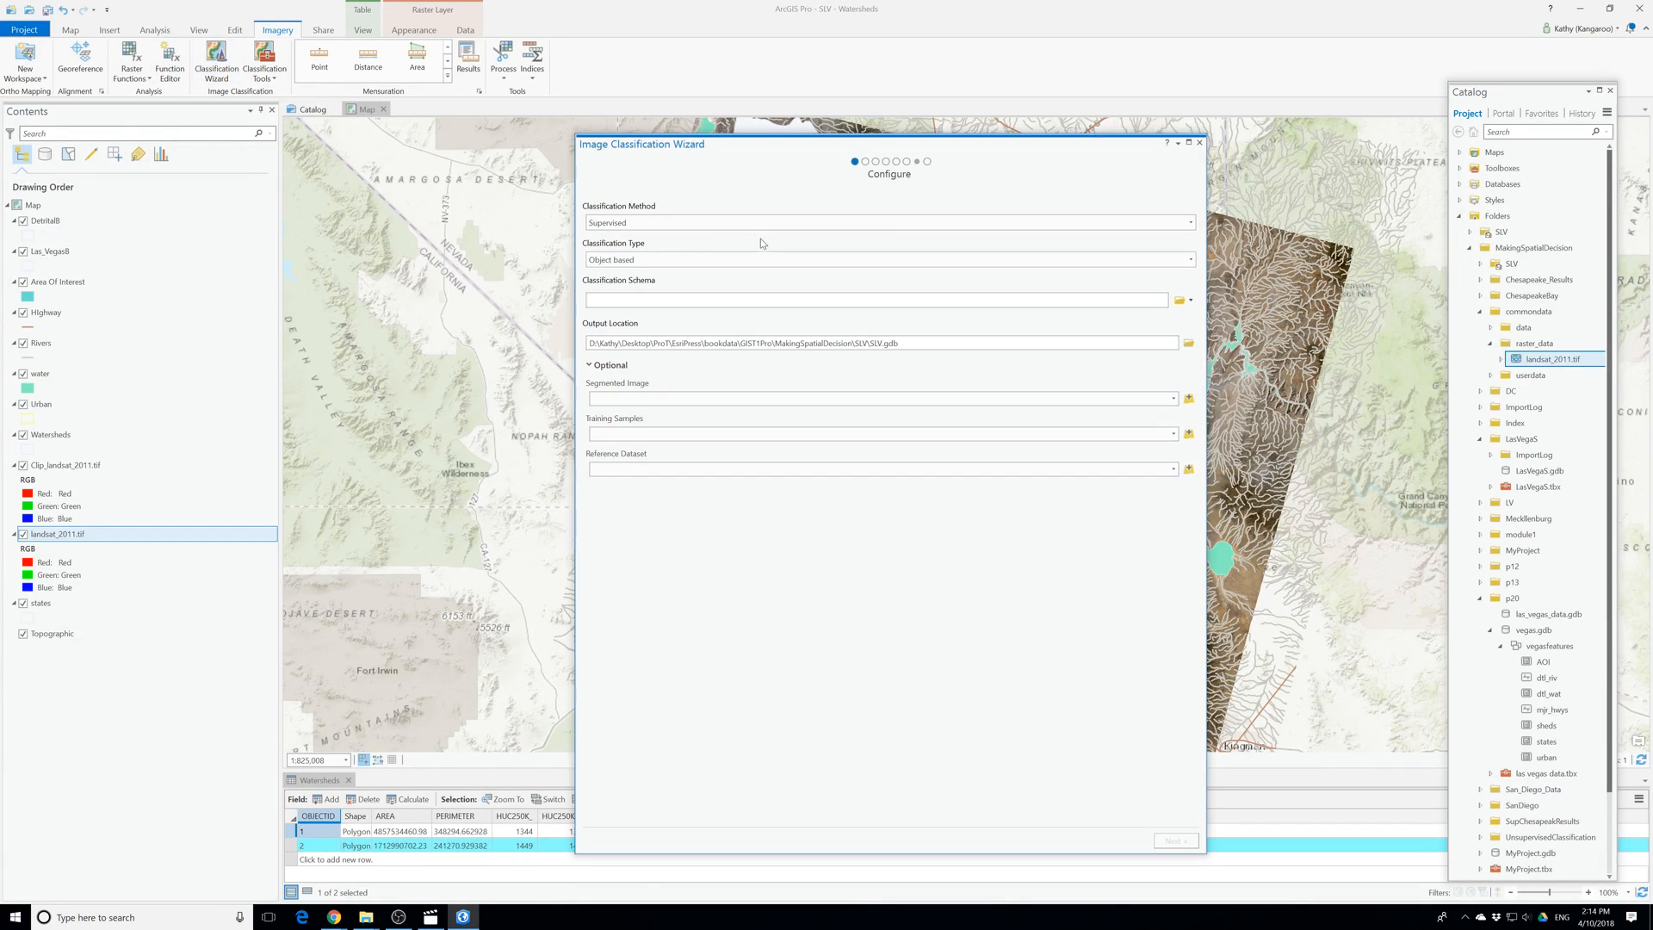
click(1200, 143)
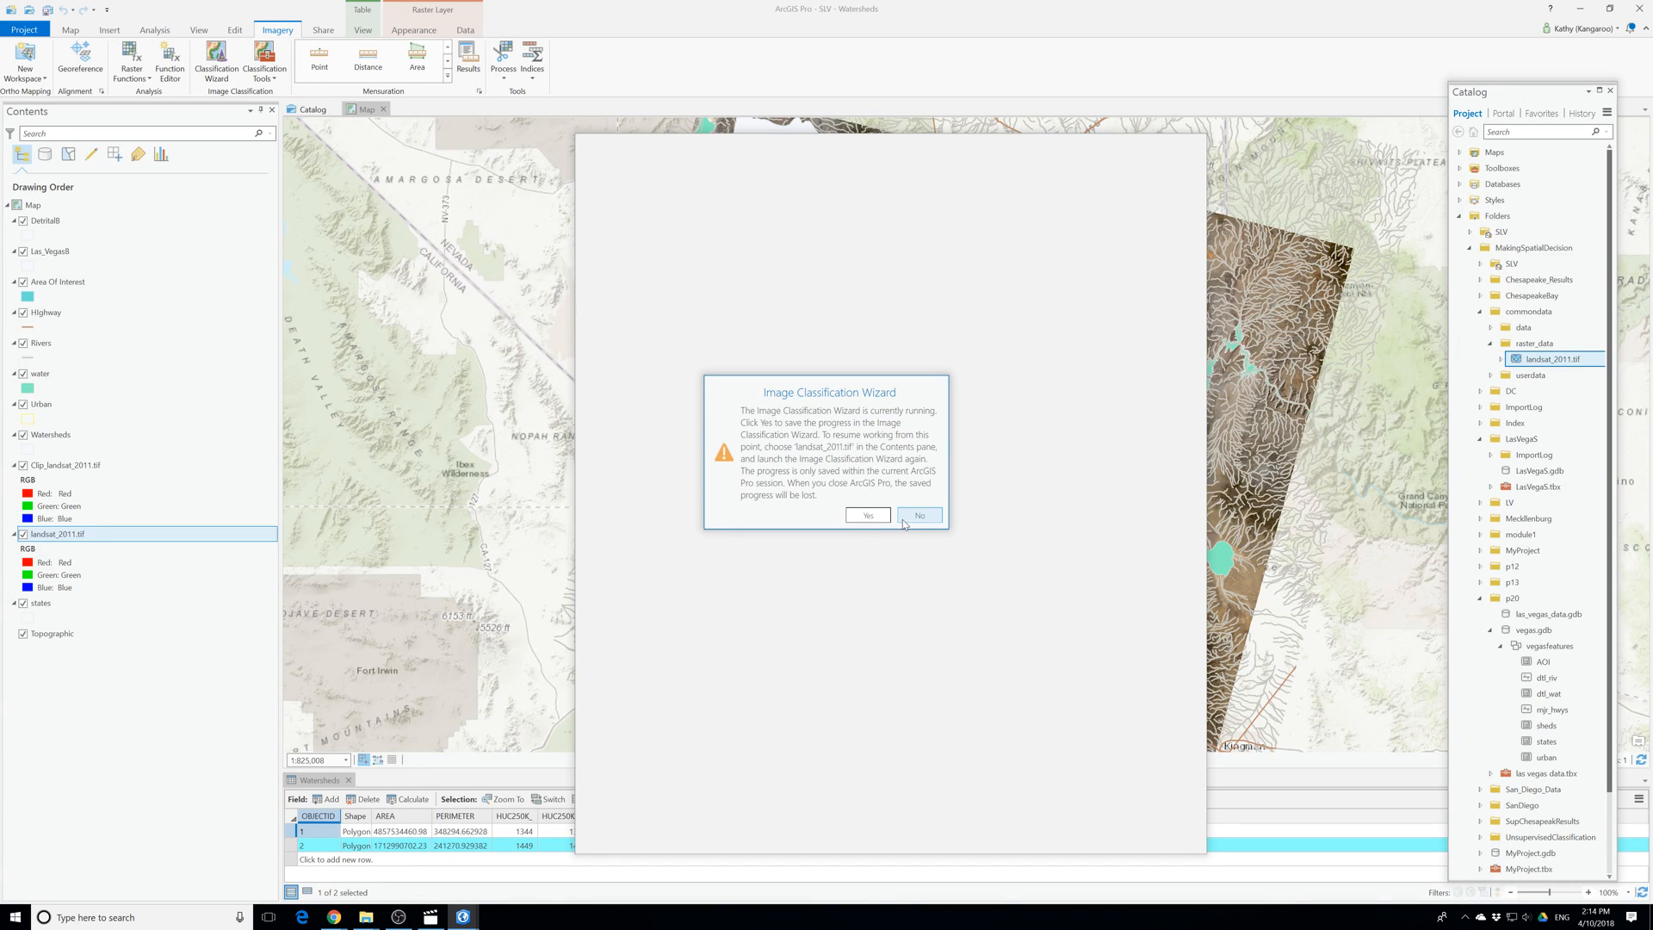
click(918, 517)
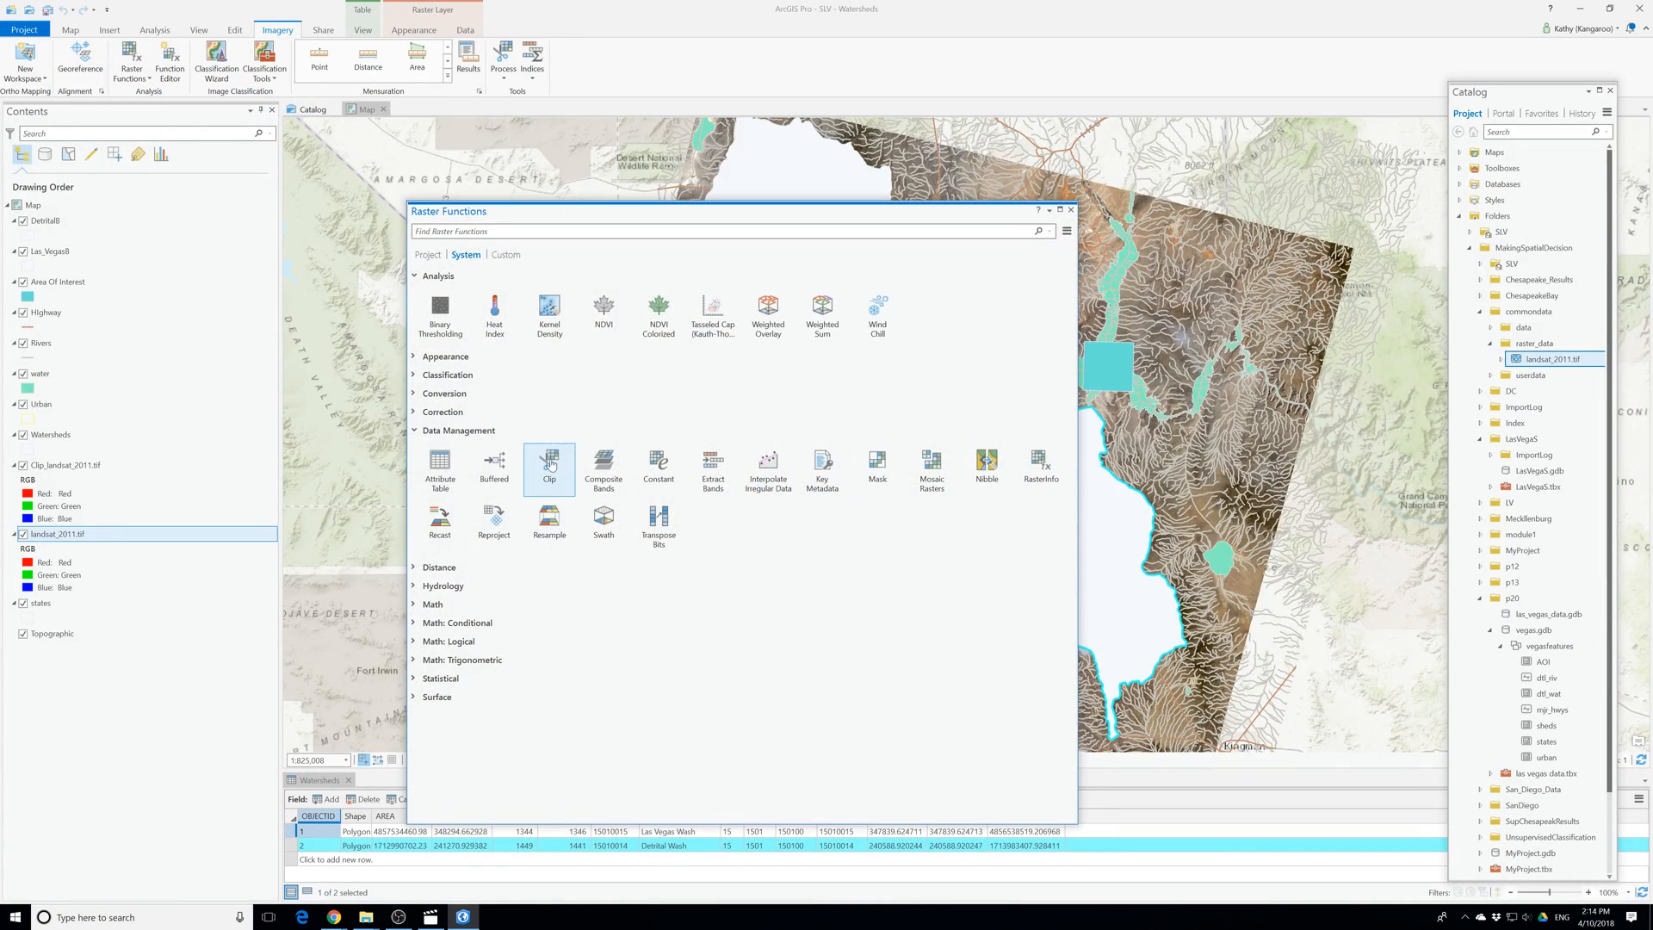
Clip landsat_2011.tif to DetritalB, using the input features as clipping geometry, and create the result as a new layer.
click(551, 470)
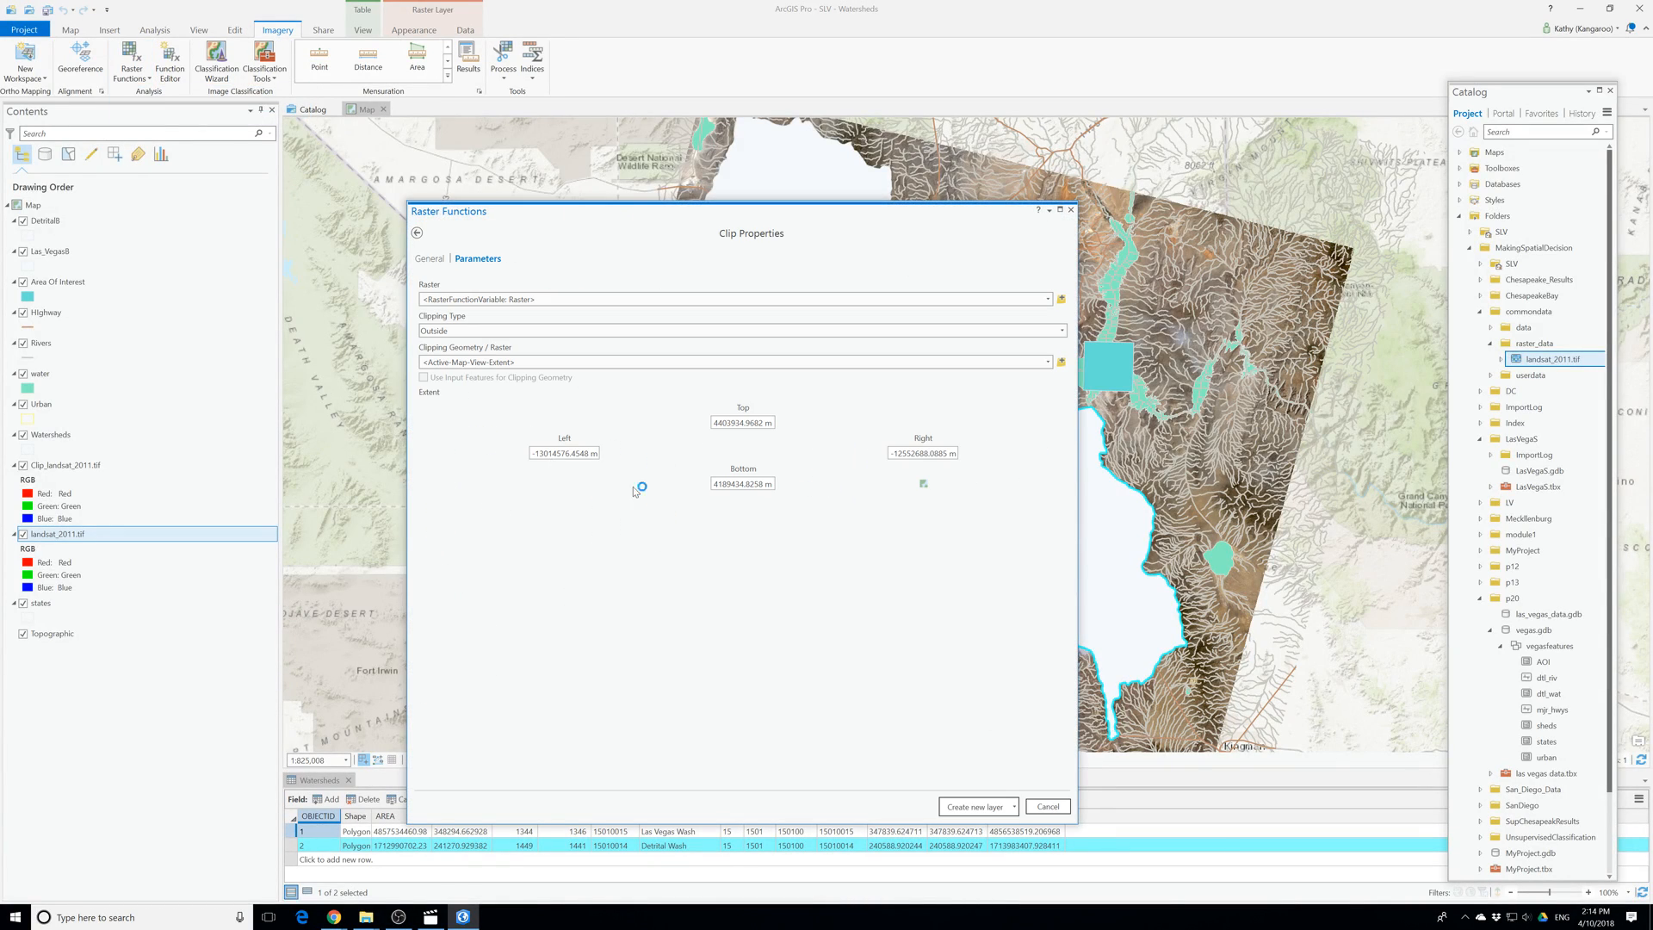
click(1048, 299)
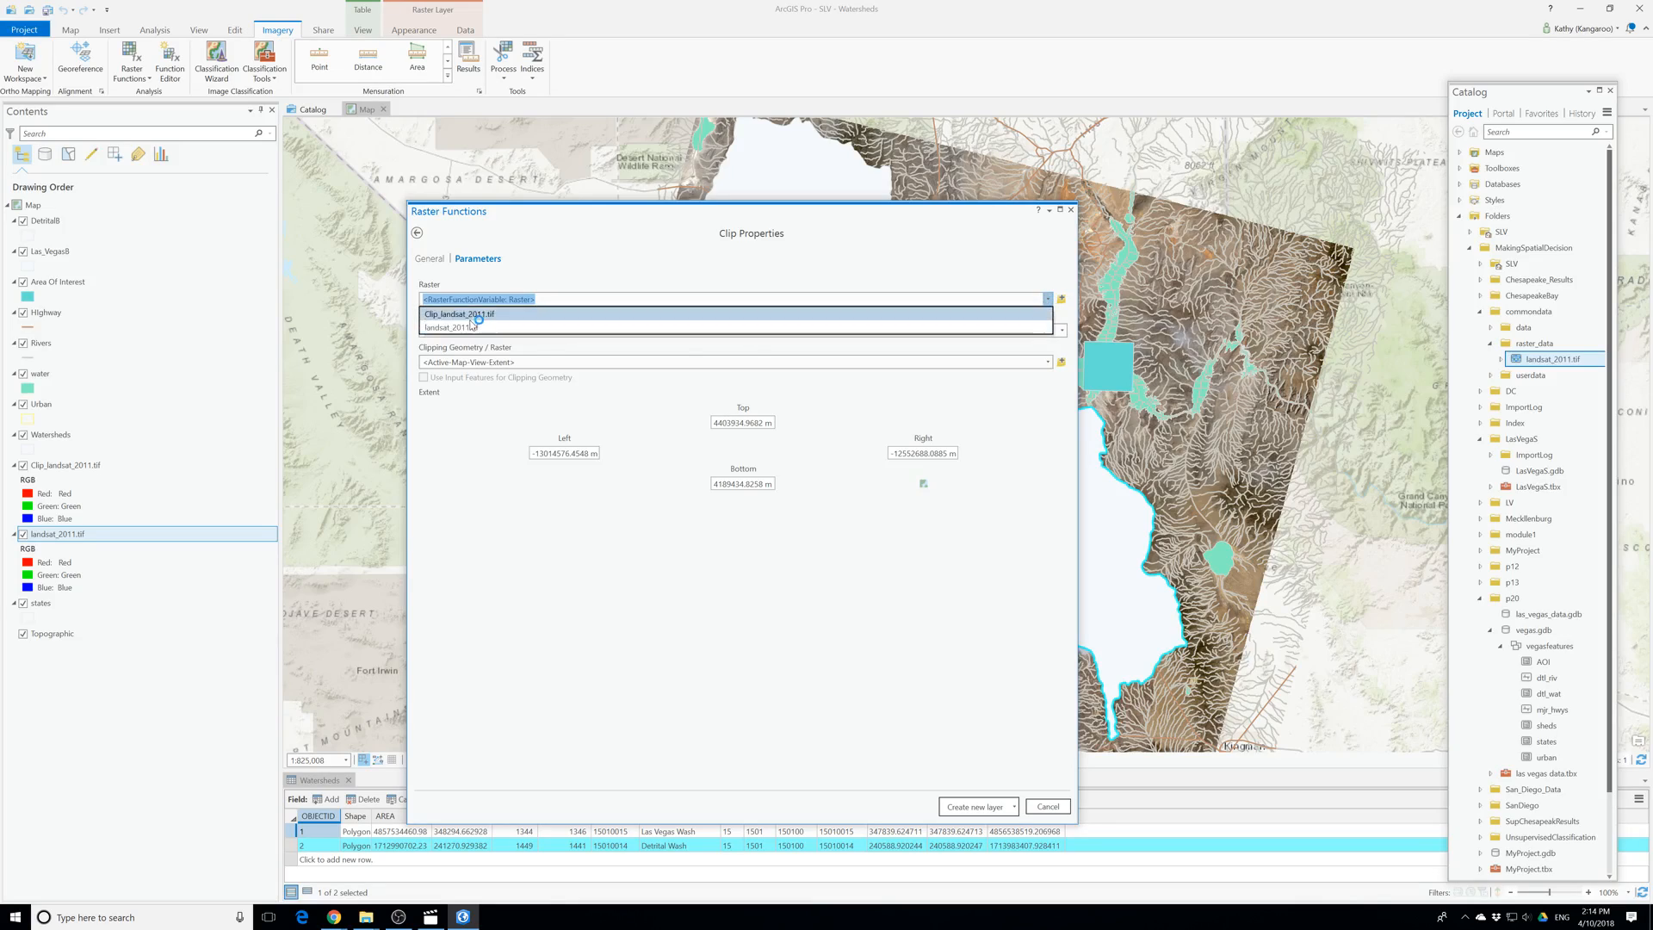
click(480, 319)
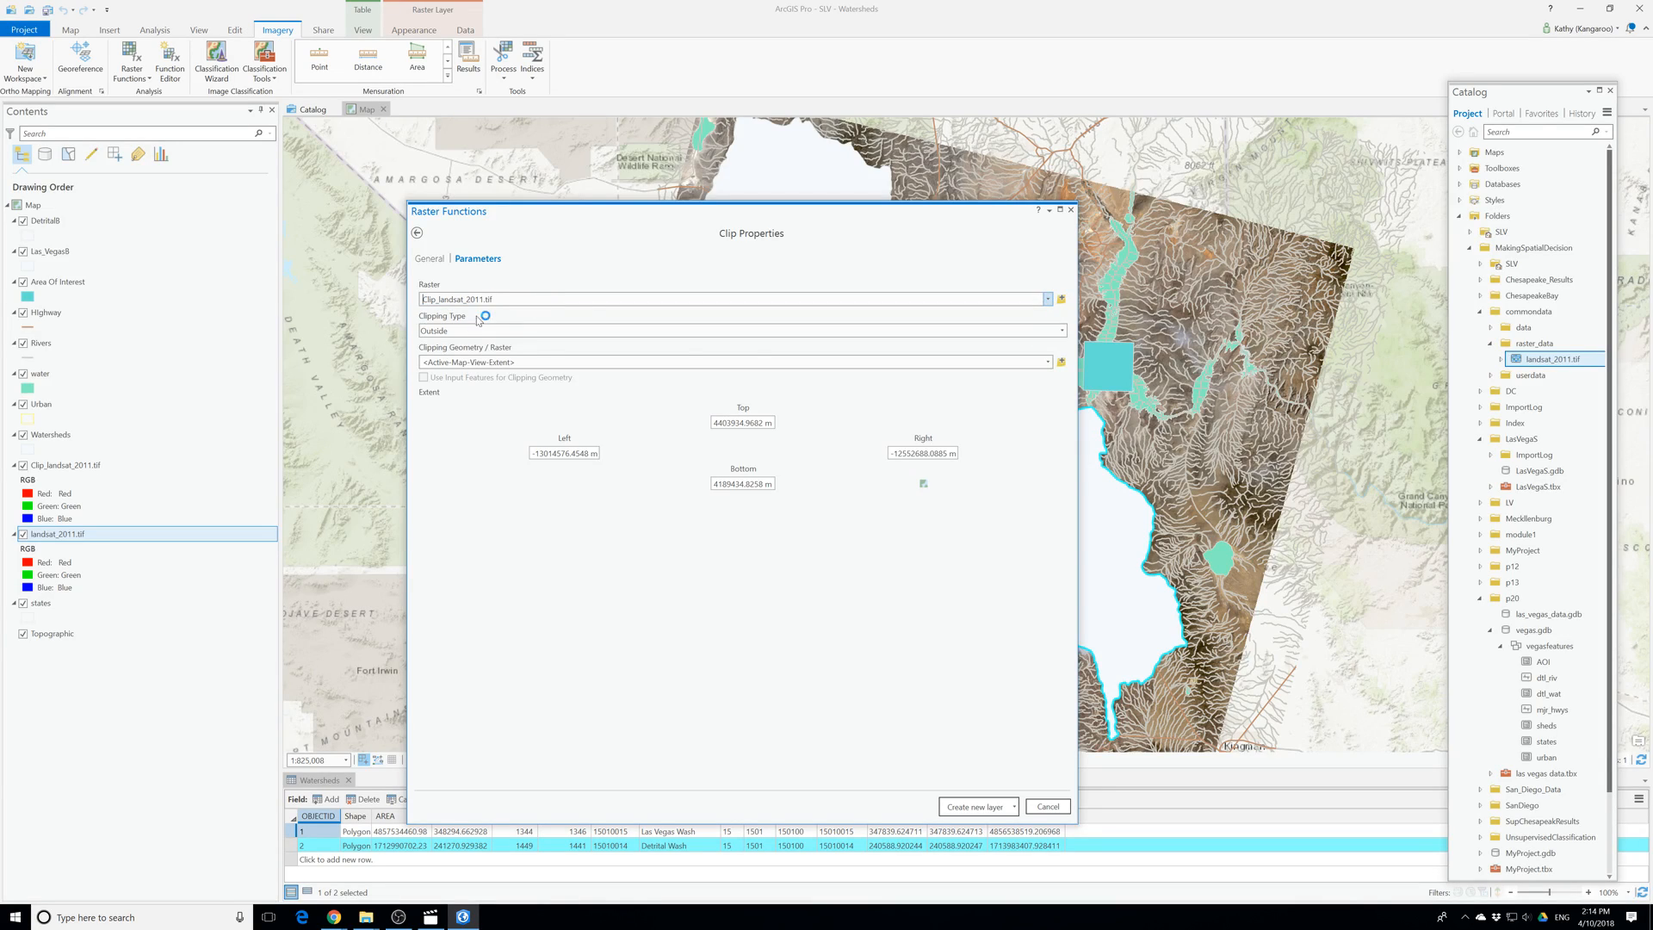
click(1048, 298)
click(450, 328)
click(1047, 362)
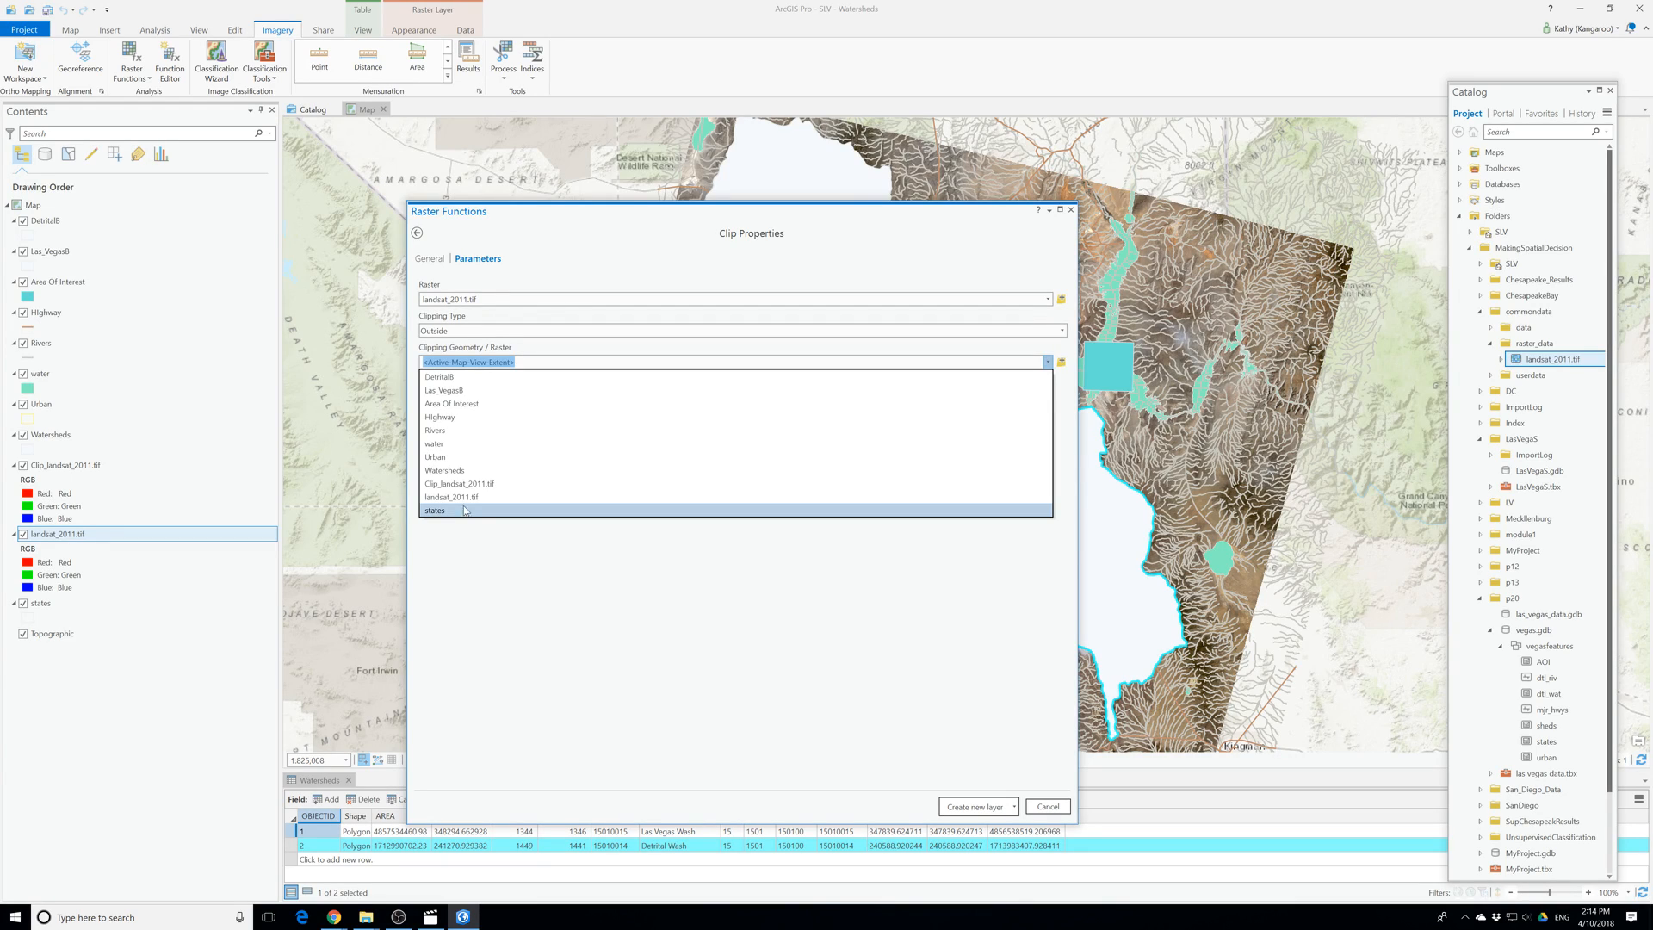
click(471, 381)
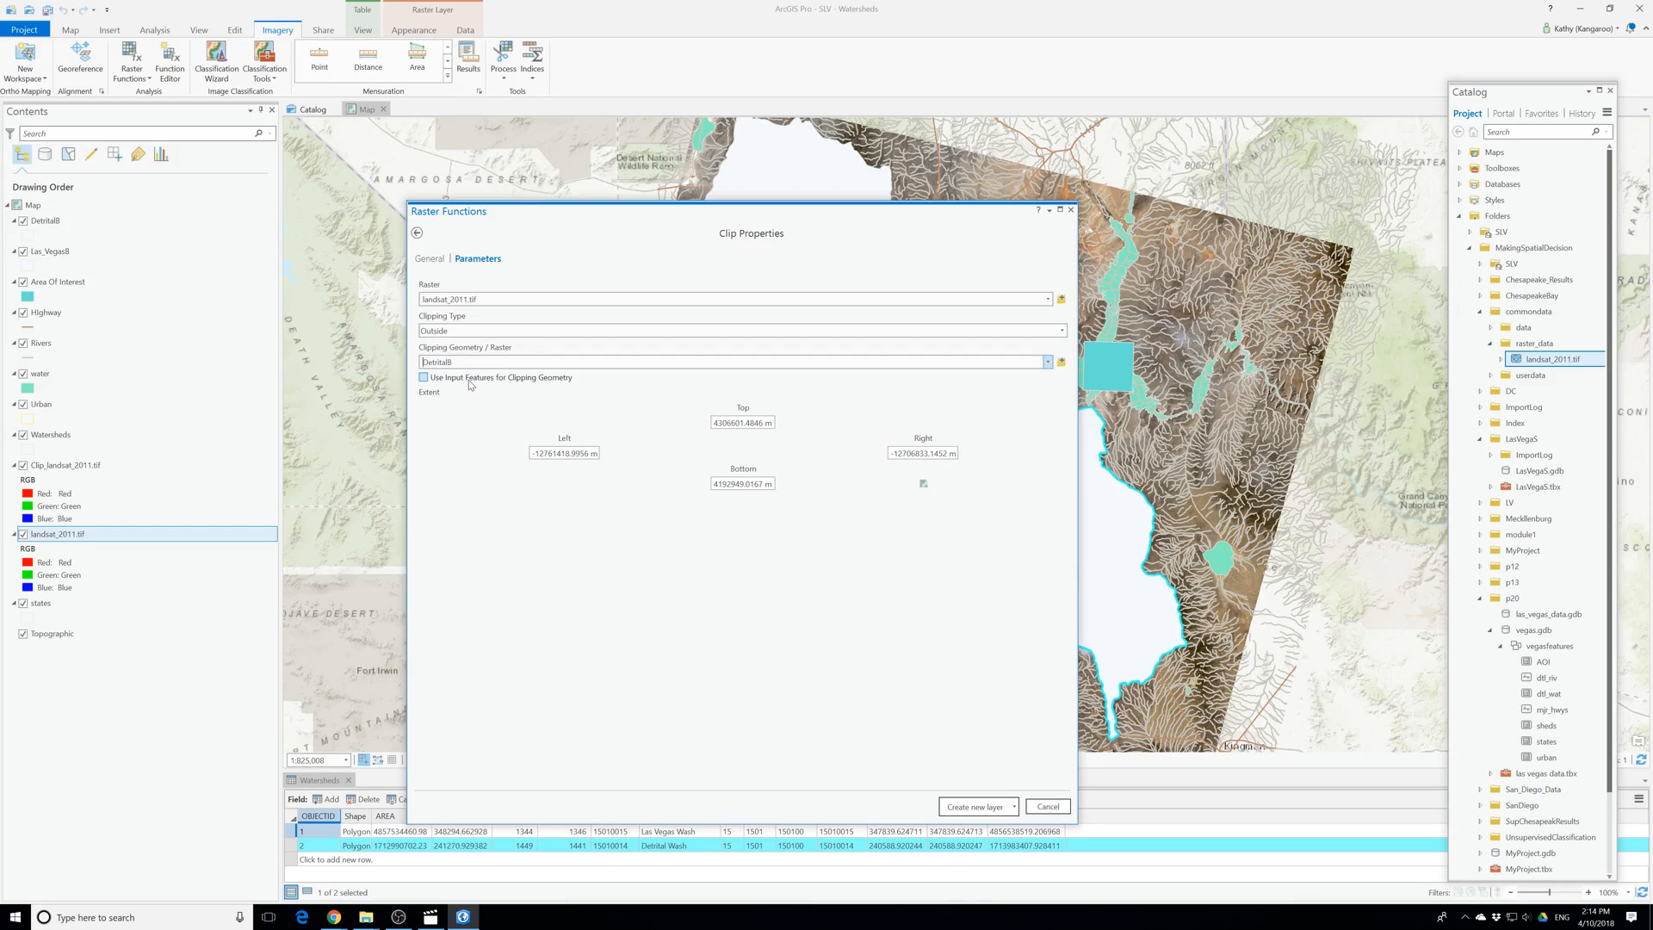
click(947, 806)
click(985, 826)
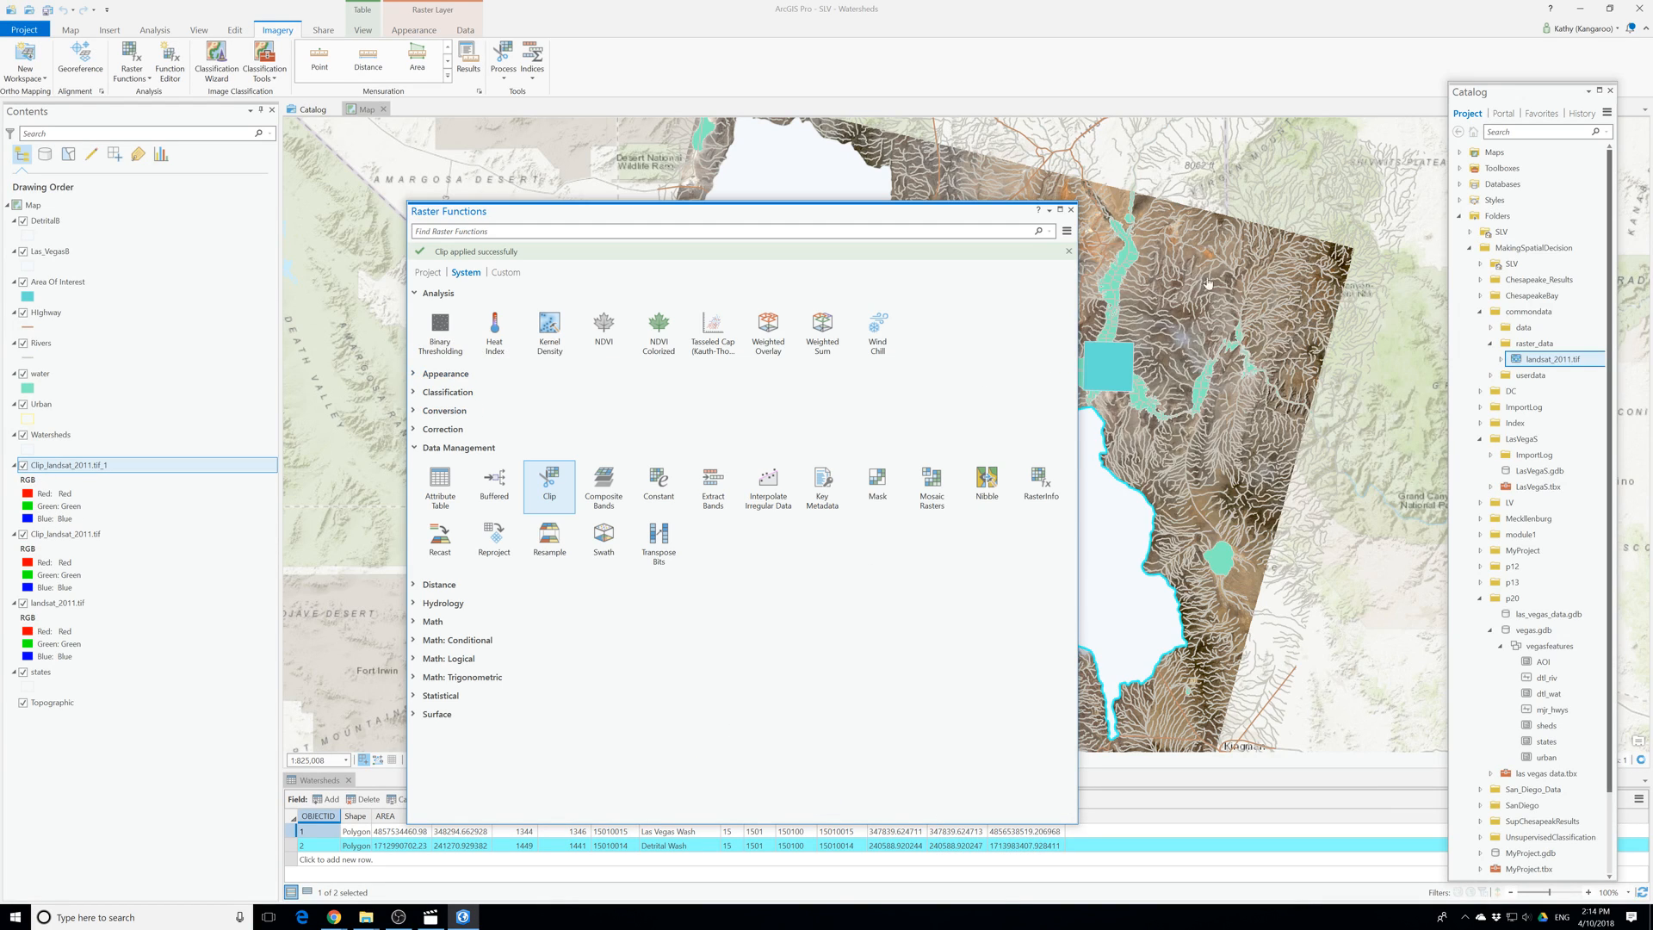
click(1071, 210)
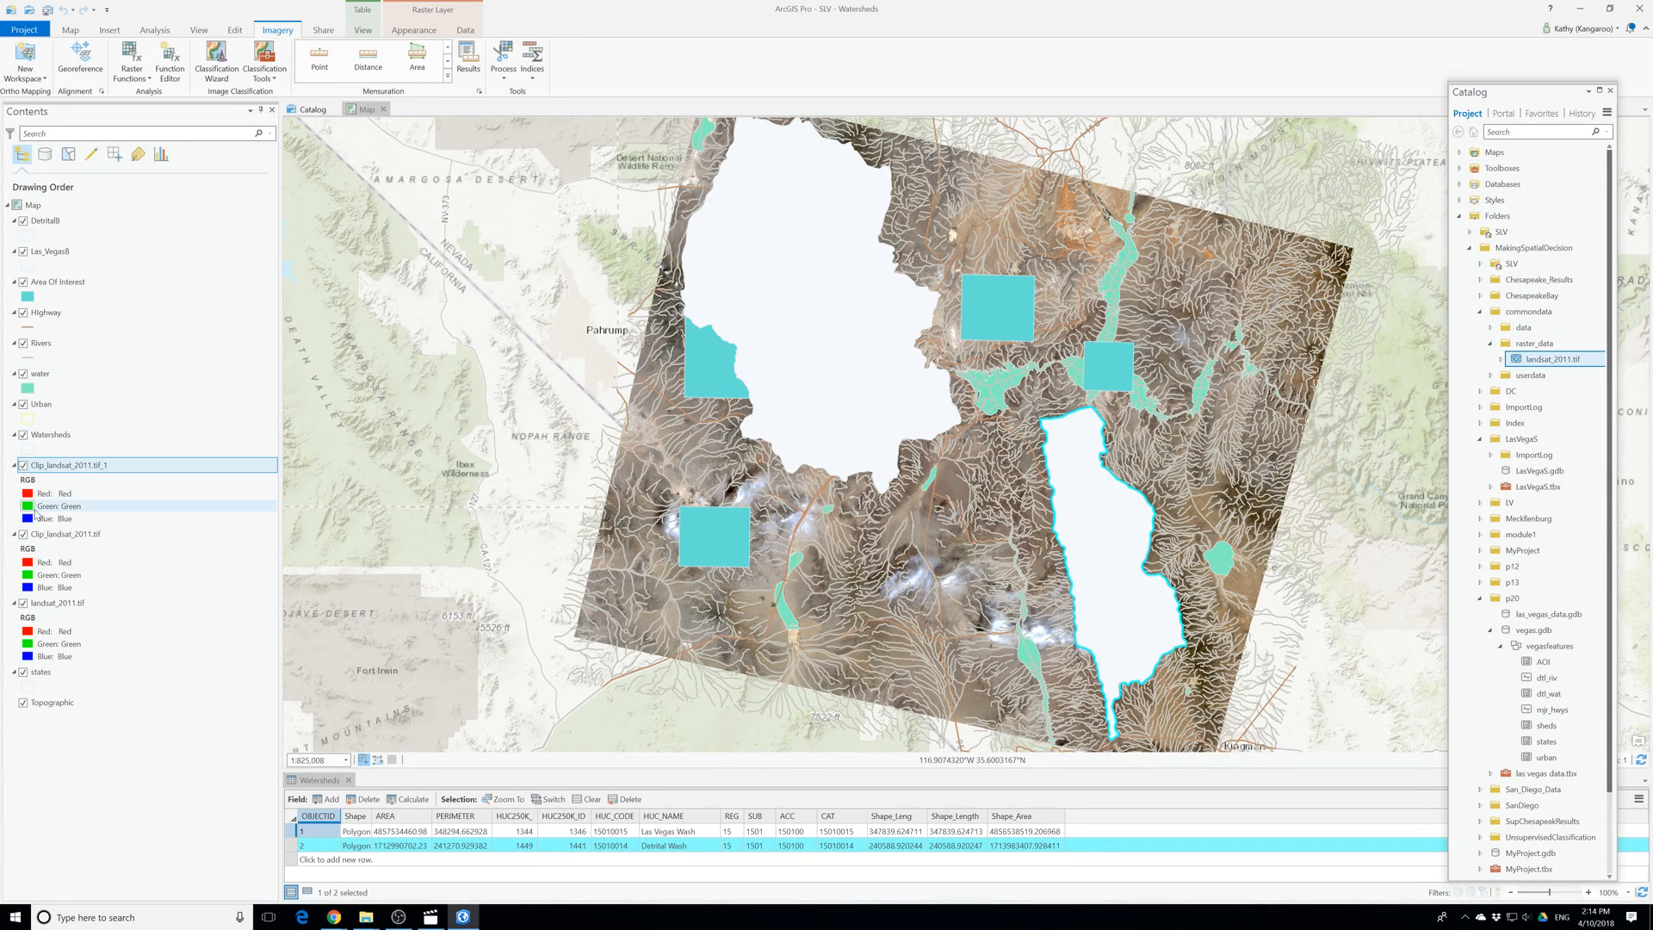
Move both clipped rasters to the top of the drawing order, renaming the Detrital one Detritalwash.
mouse_move(50, 471)
mouse_down()
mouse_move(127, 323)
mouse_move(45, 219)
mouse_up()
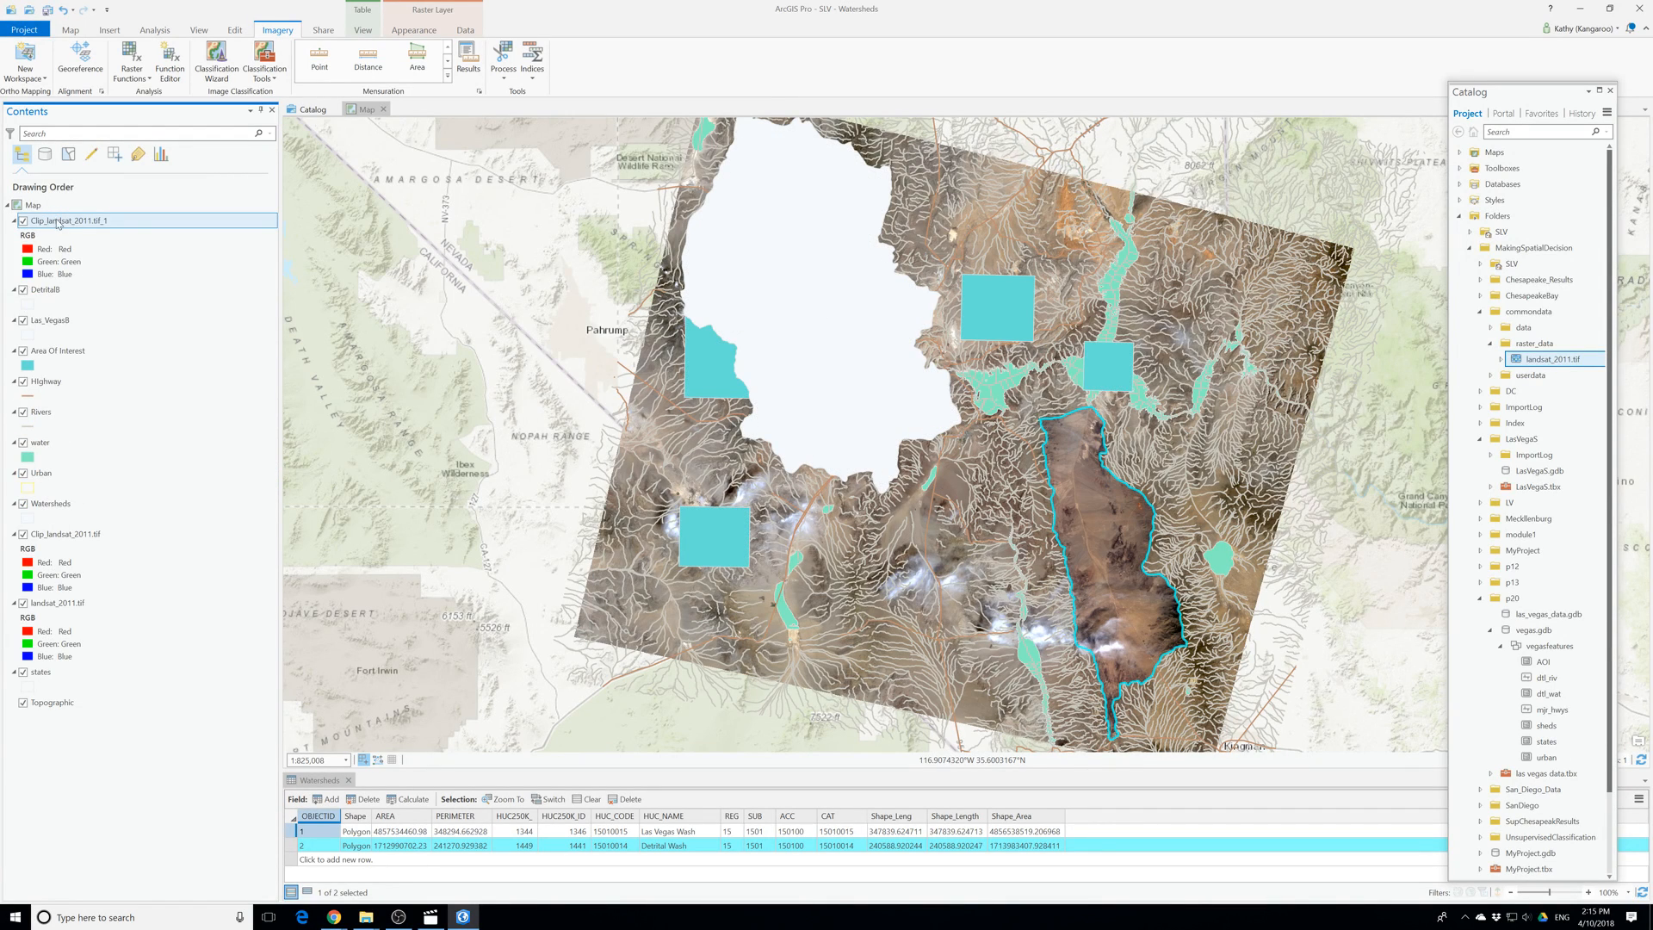
click(76, 223)
text(Detritalwash)
click(63, 541)
mouse_move(51, 540)
mouse_down()
mouse_move(112, 275)
mouse_move(74, 225)
mouse_up()
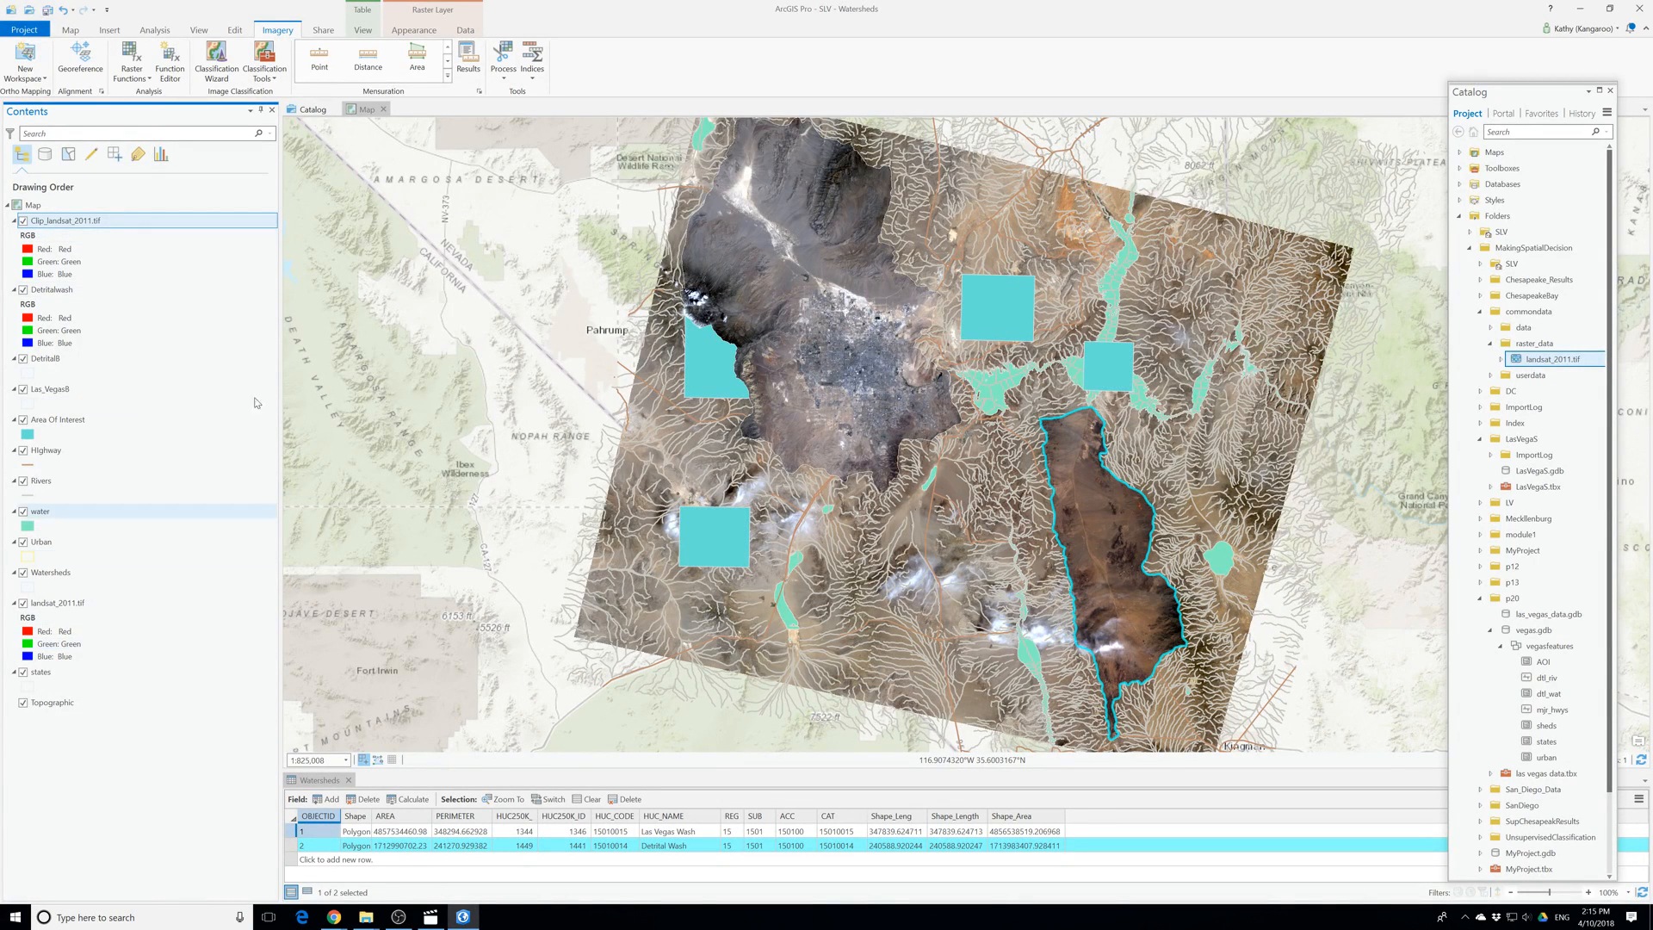
Clear the watershed selection and remove the original landsat_2011.tif layer from the map, discarding its classification wizard progress.
click(71, 33)
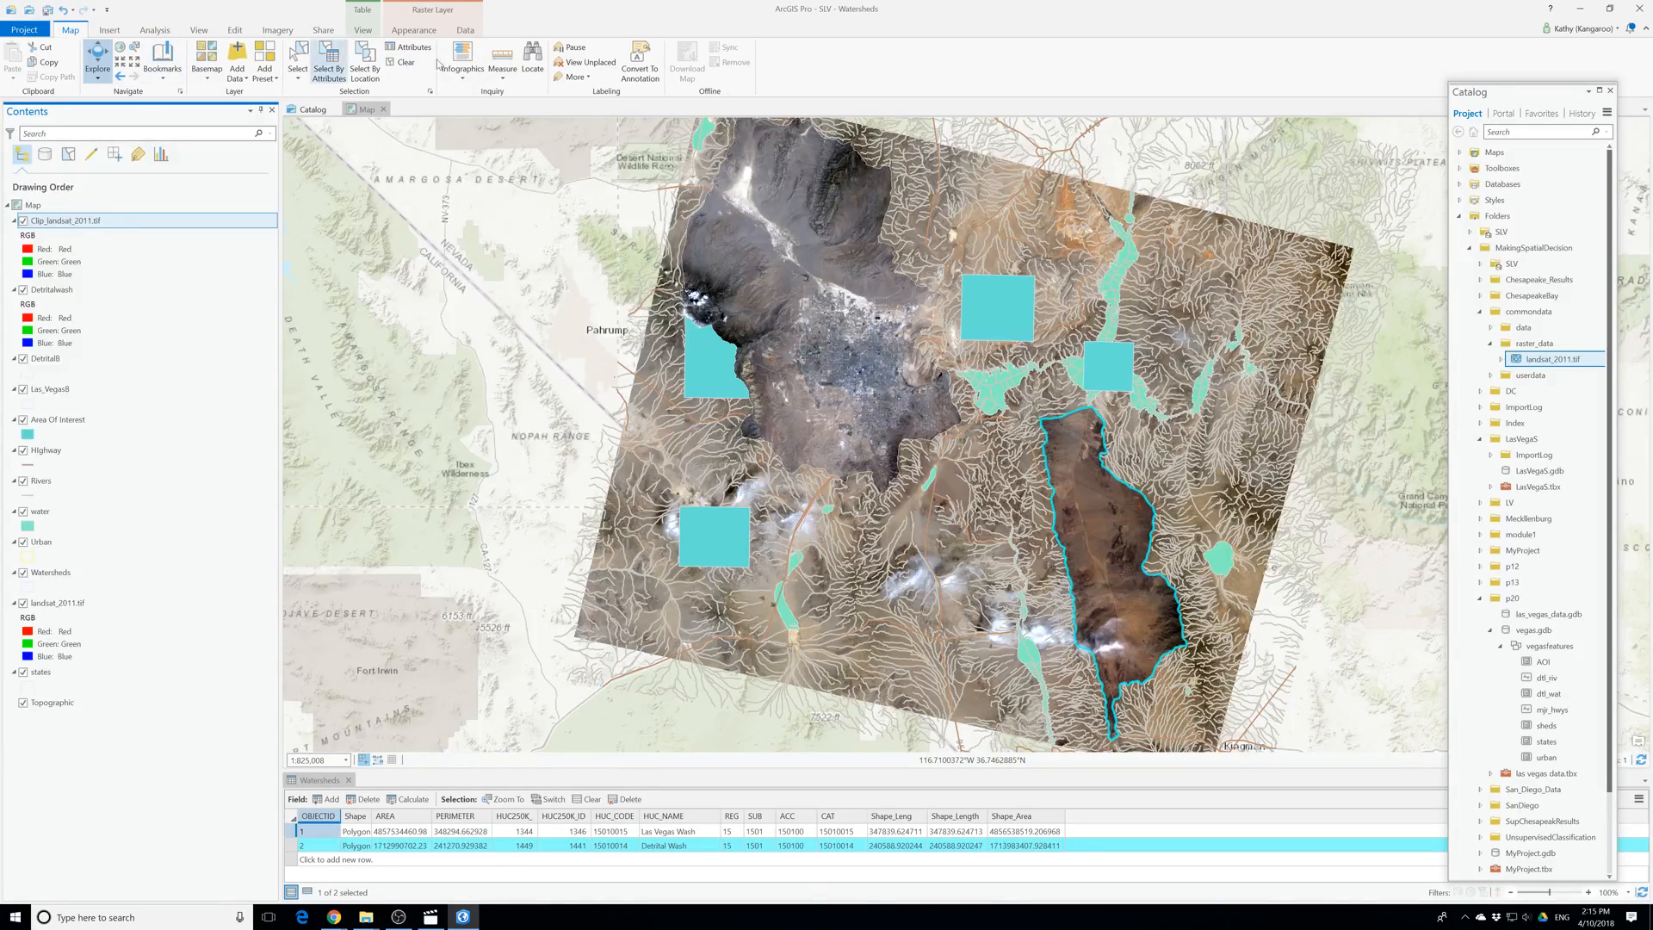
click(400, 62)
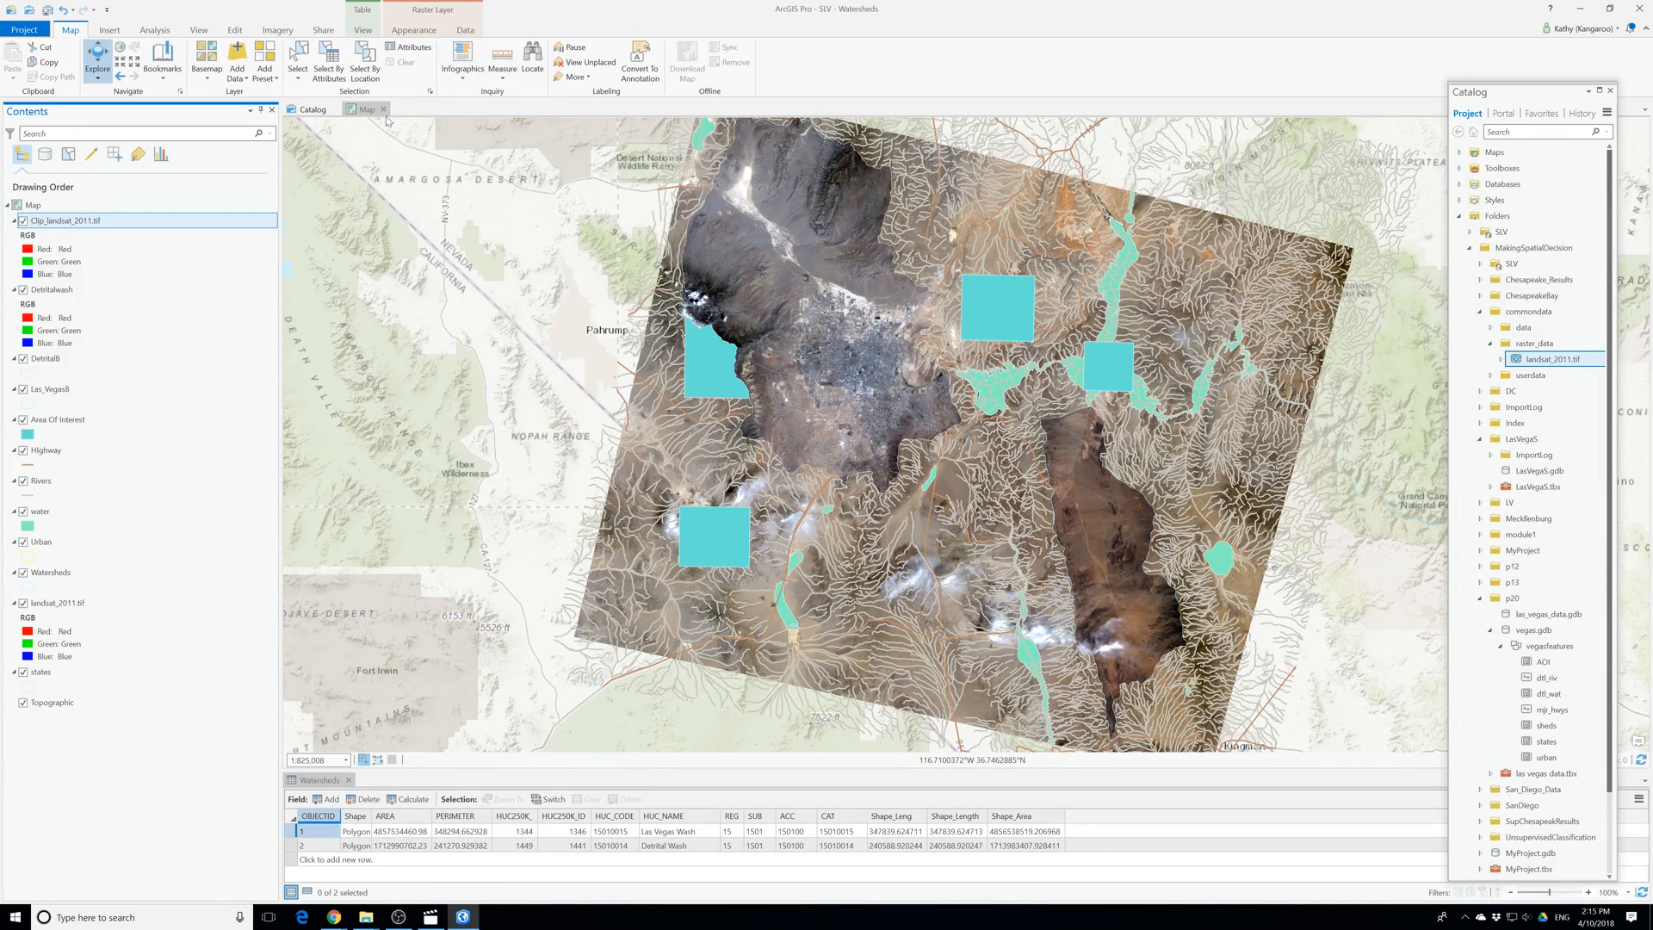
right_click(35, 613)
click(90, 283)
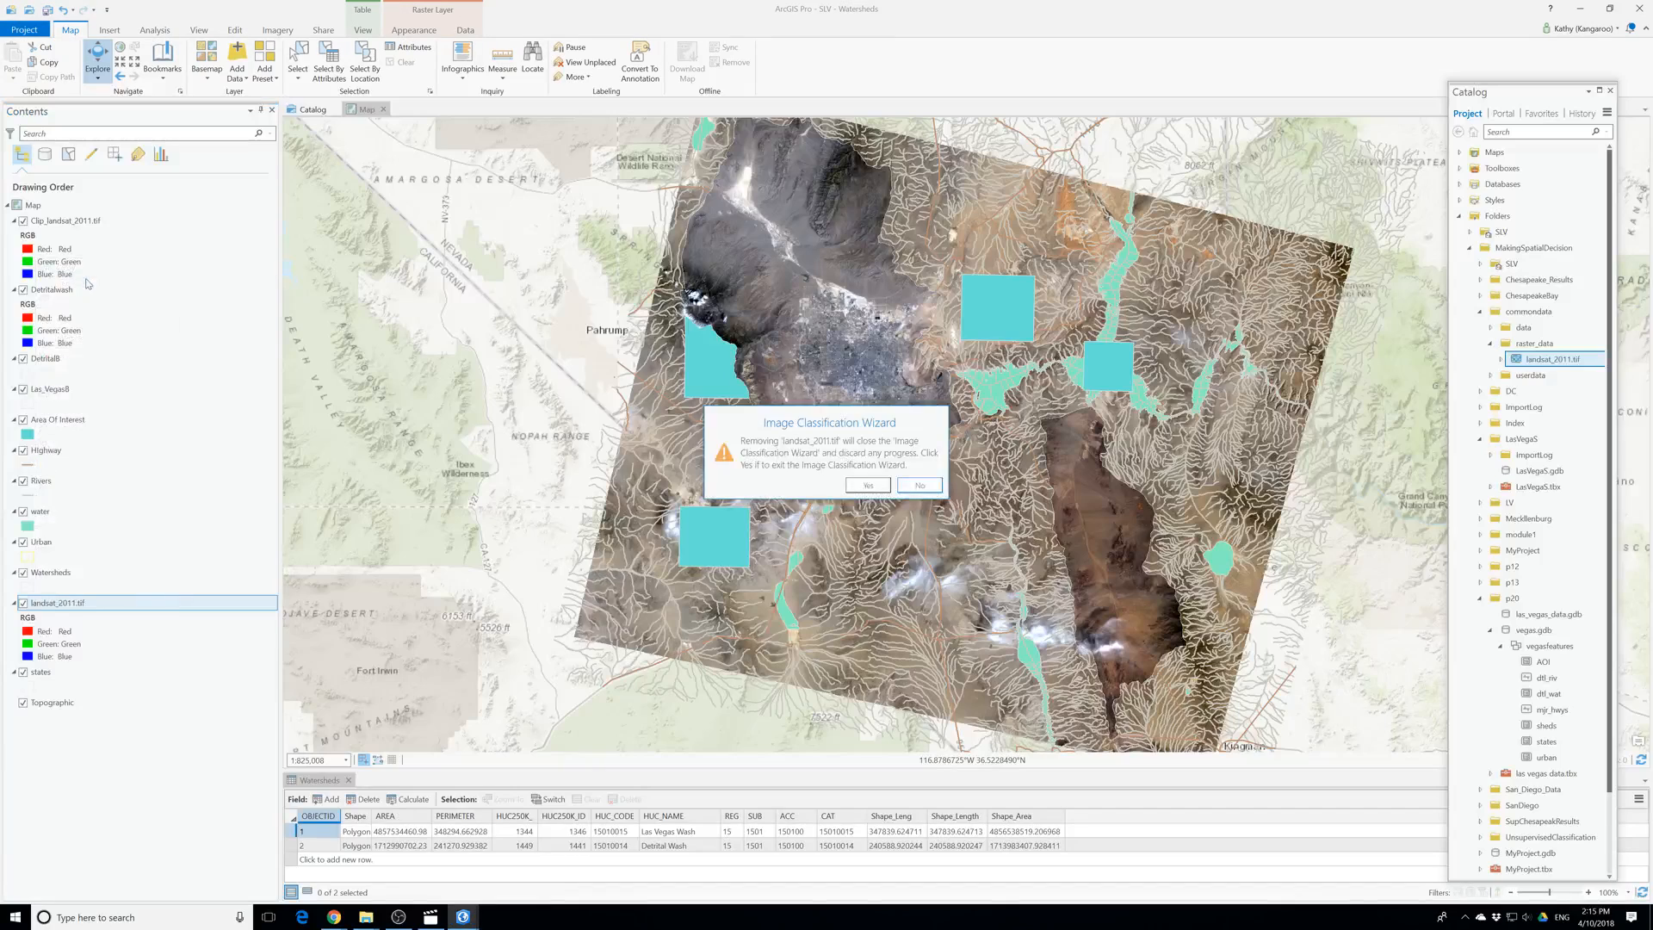
click(868, 486)
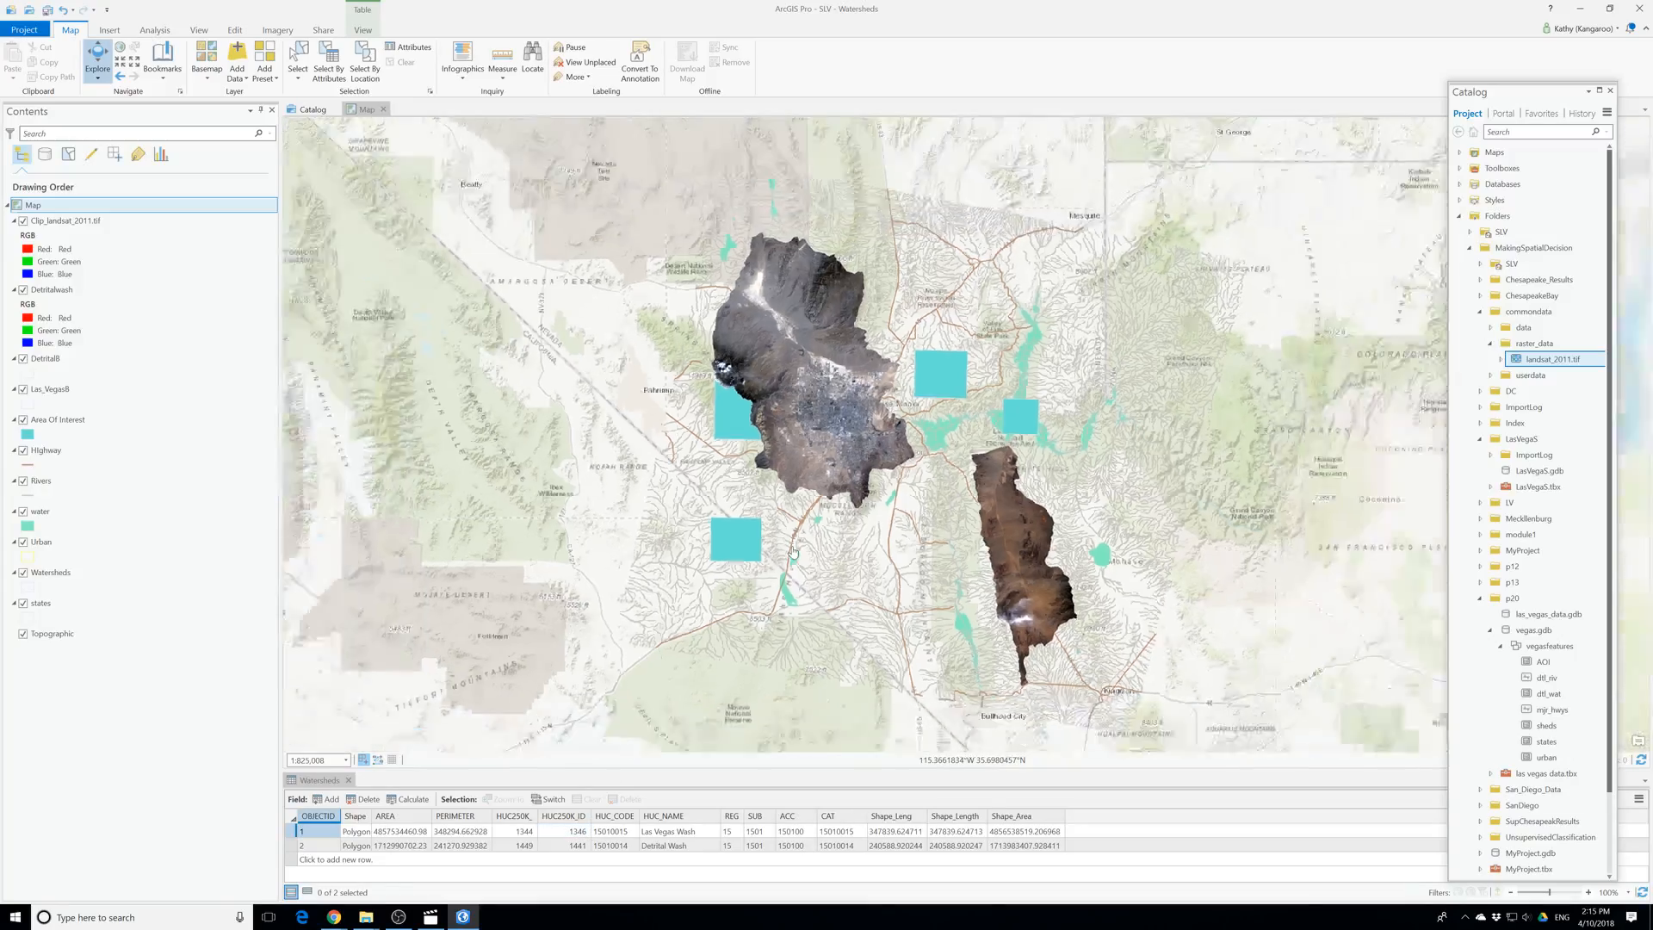
scroll(793, 551, up, 1)
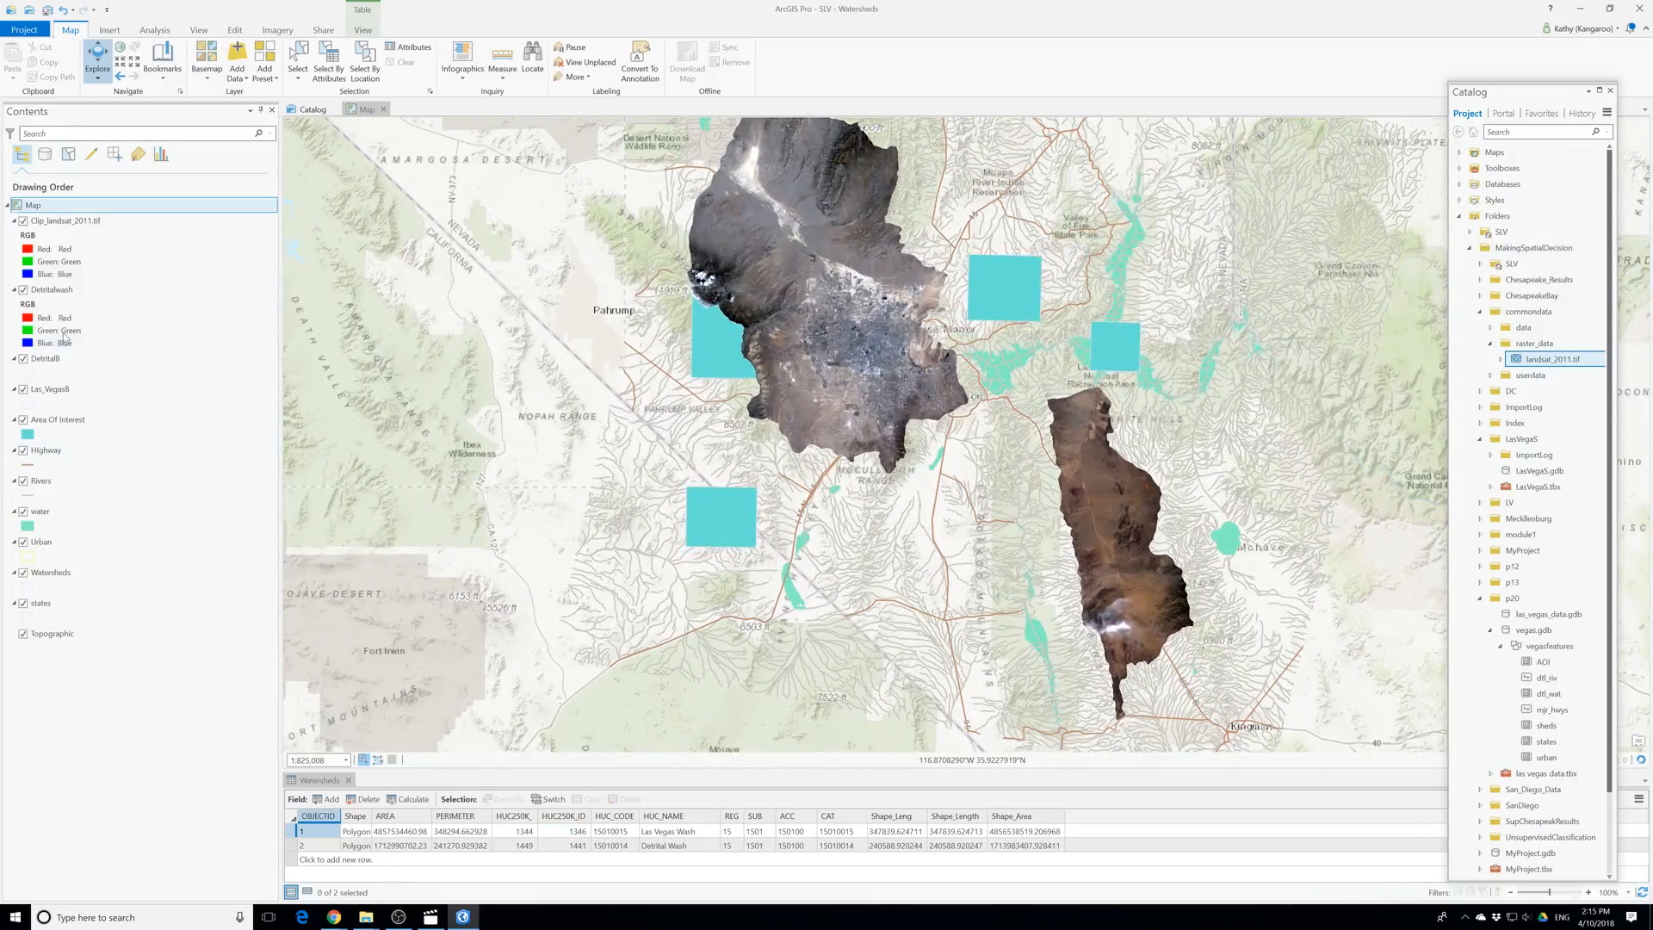
Rename the Clip_landsat_2011.tif layer as LasVegasWash.
double_click(62, 221)
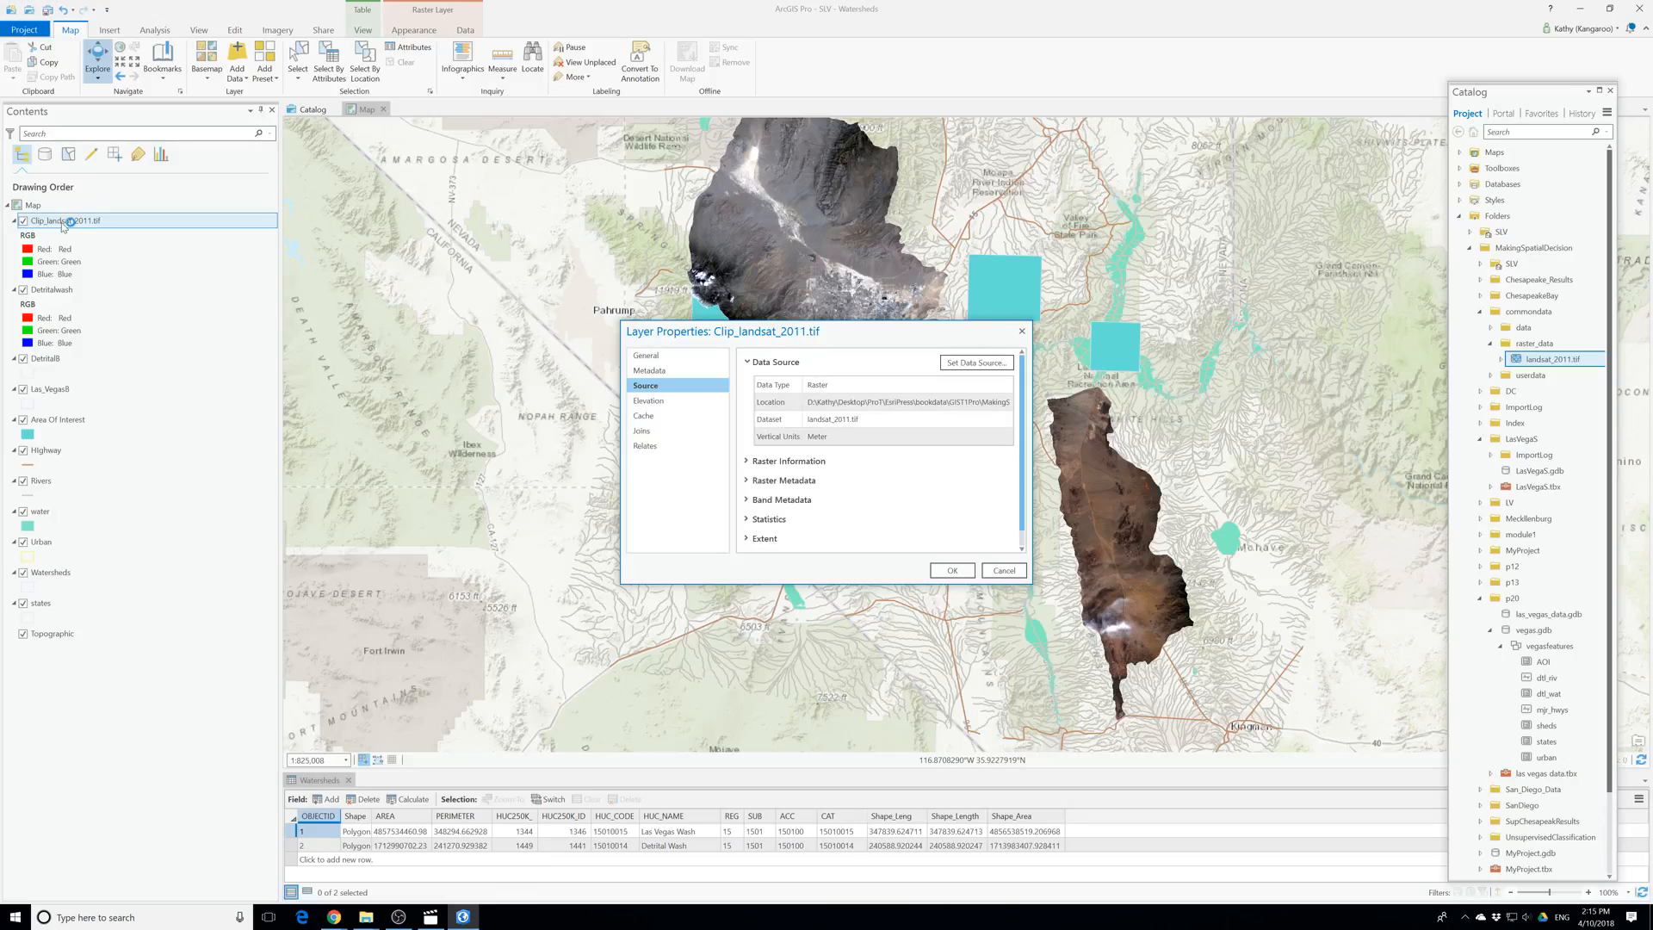
key(Escape)
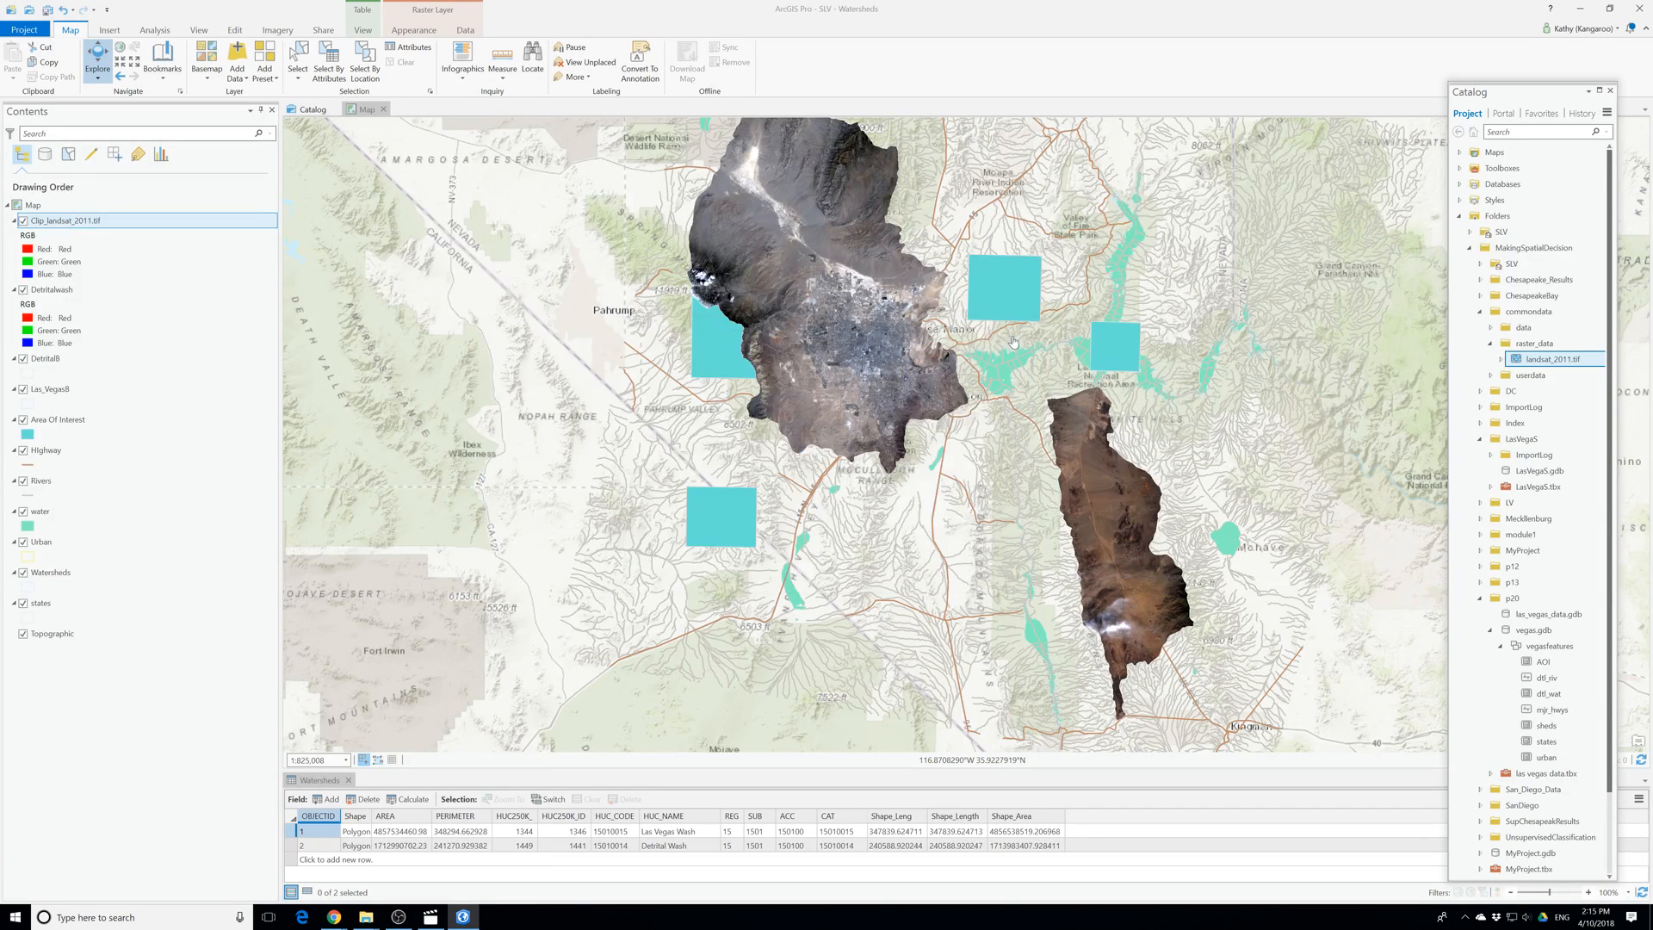
click(62, 223)
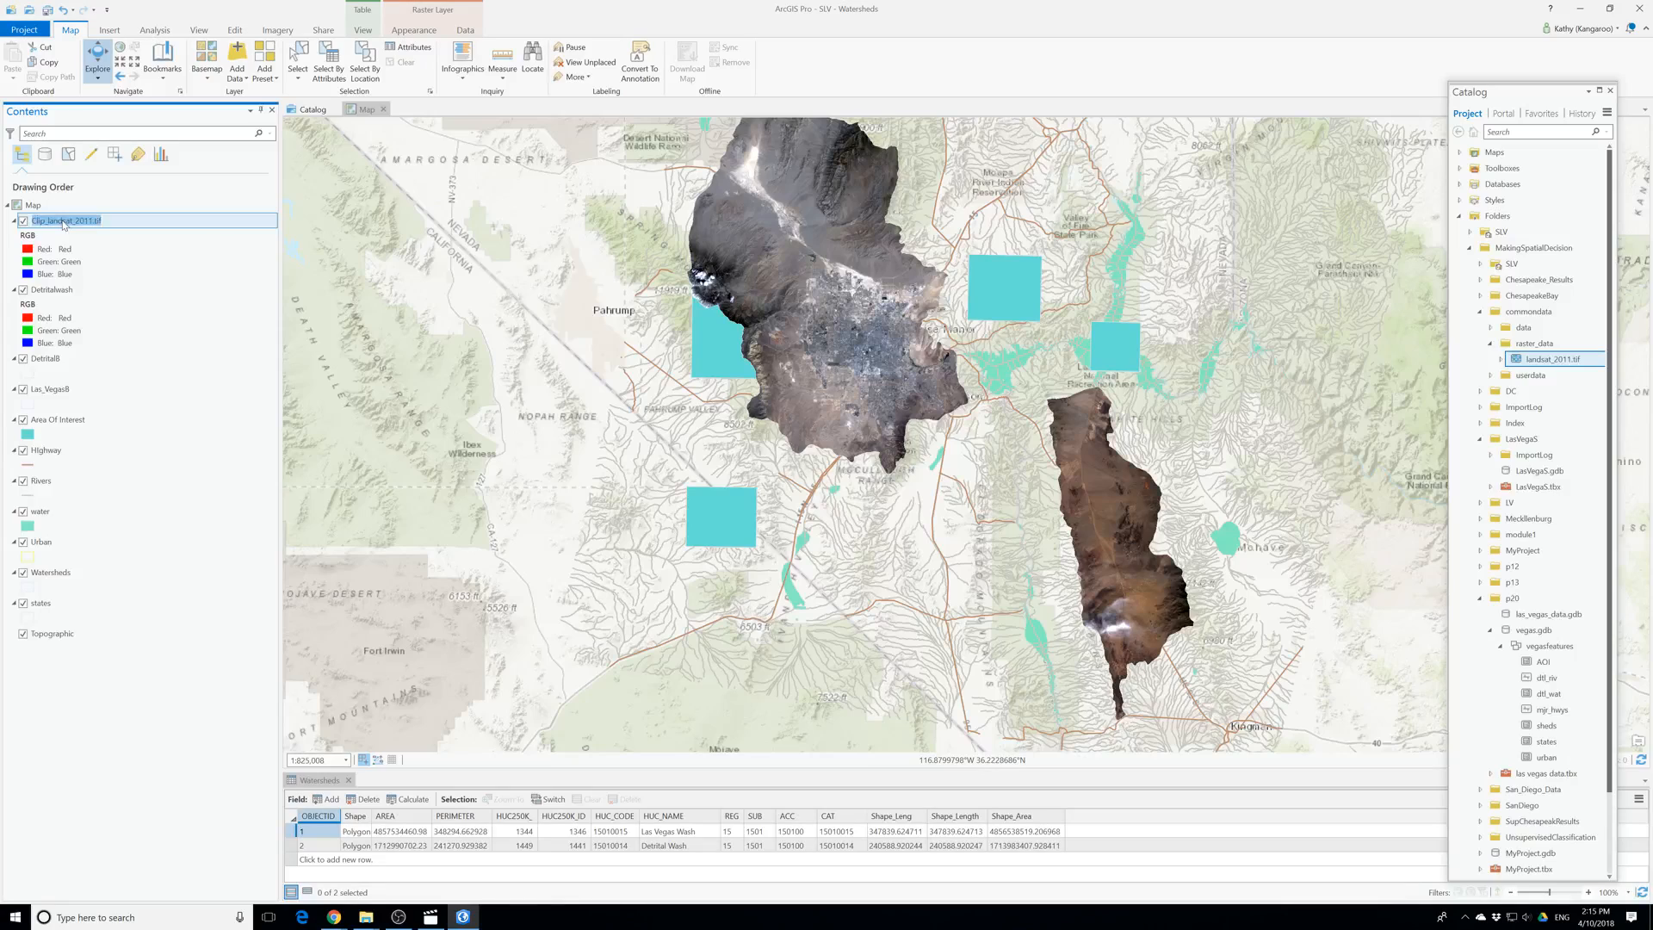
text(LasVegas)
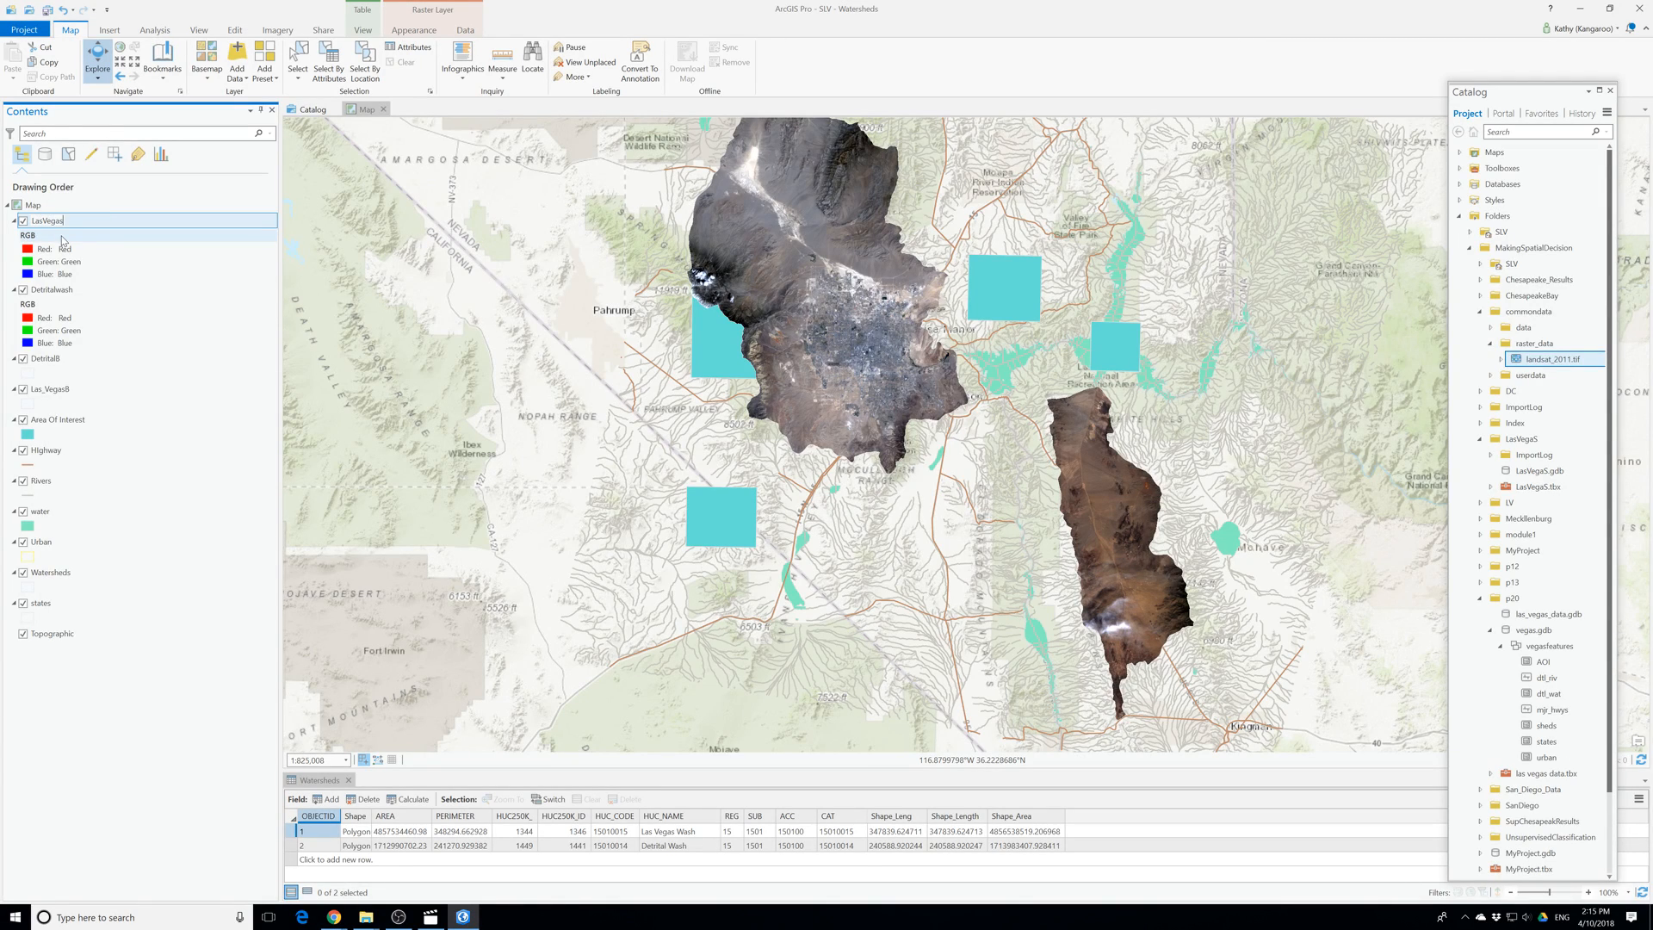
key(Return)
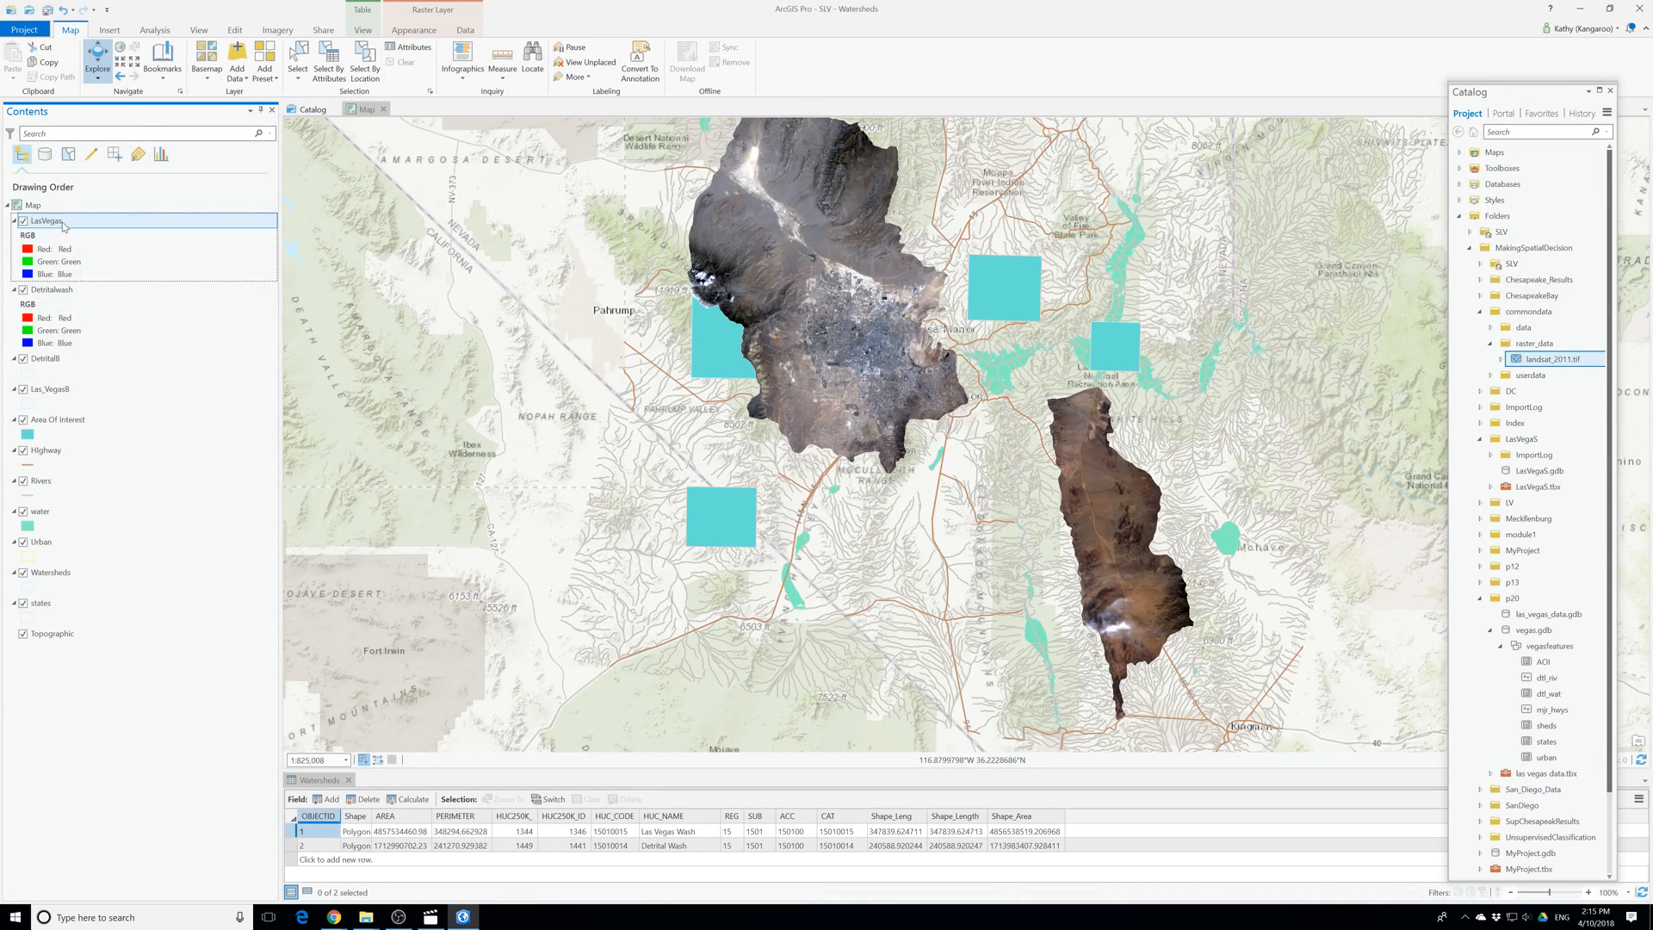
click(59, 226)
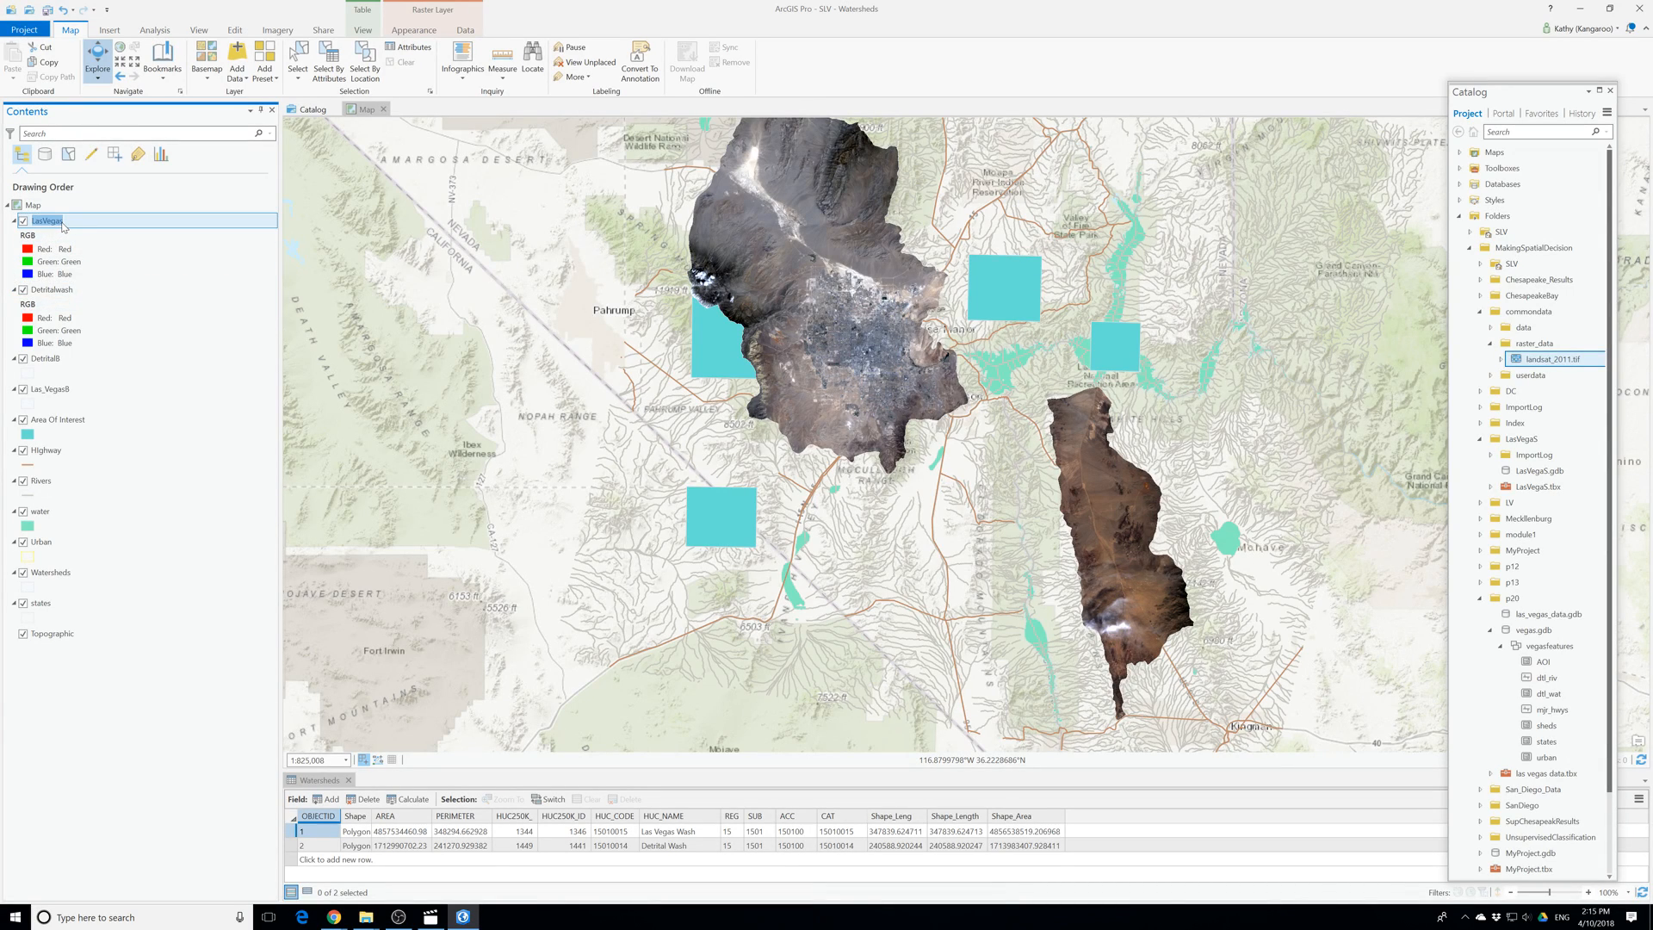
click(62, 225)
text(Wash)
key(Return)
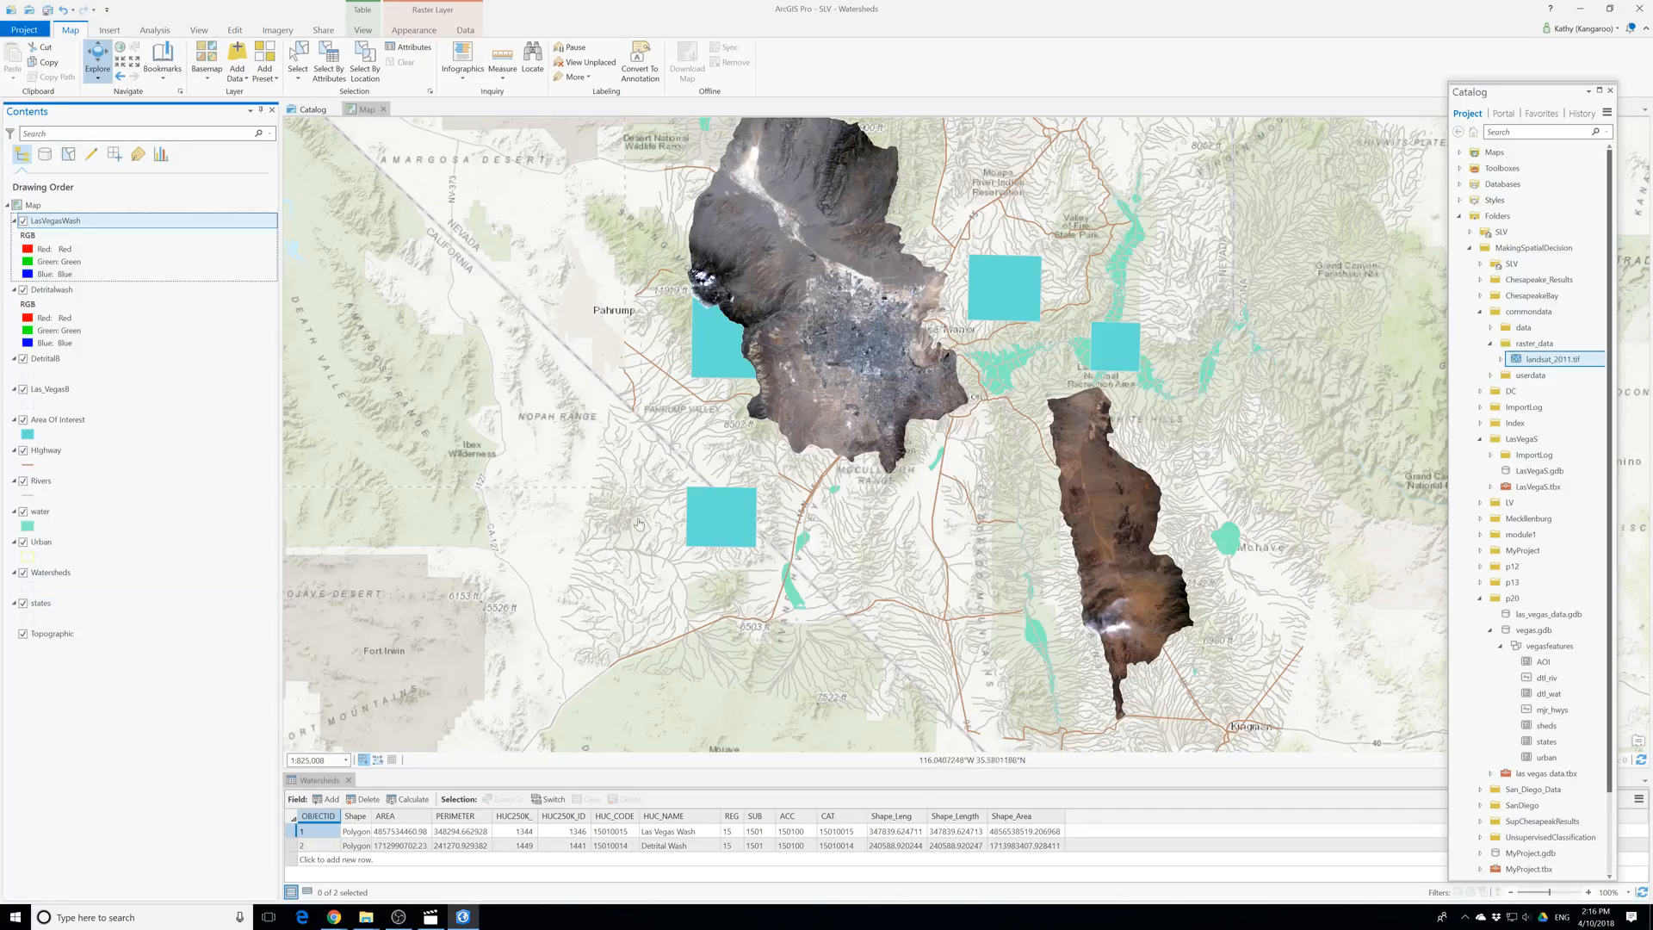
Examine the LasVegasWash imagery up close over the city, down to its individual pixels.
drag(883, 279, 785, 480)
scroll(785, 480, up, 5)
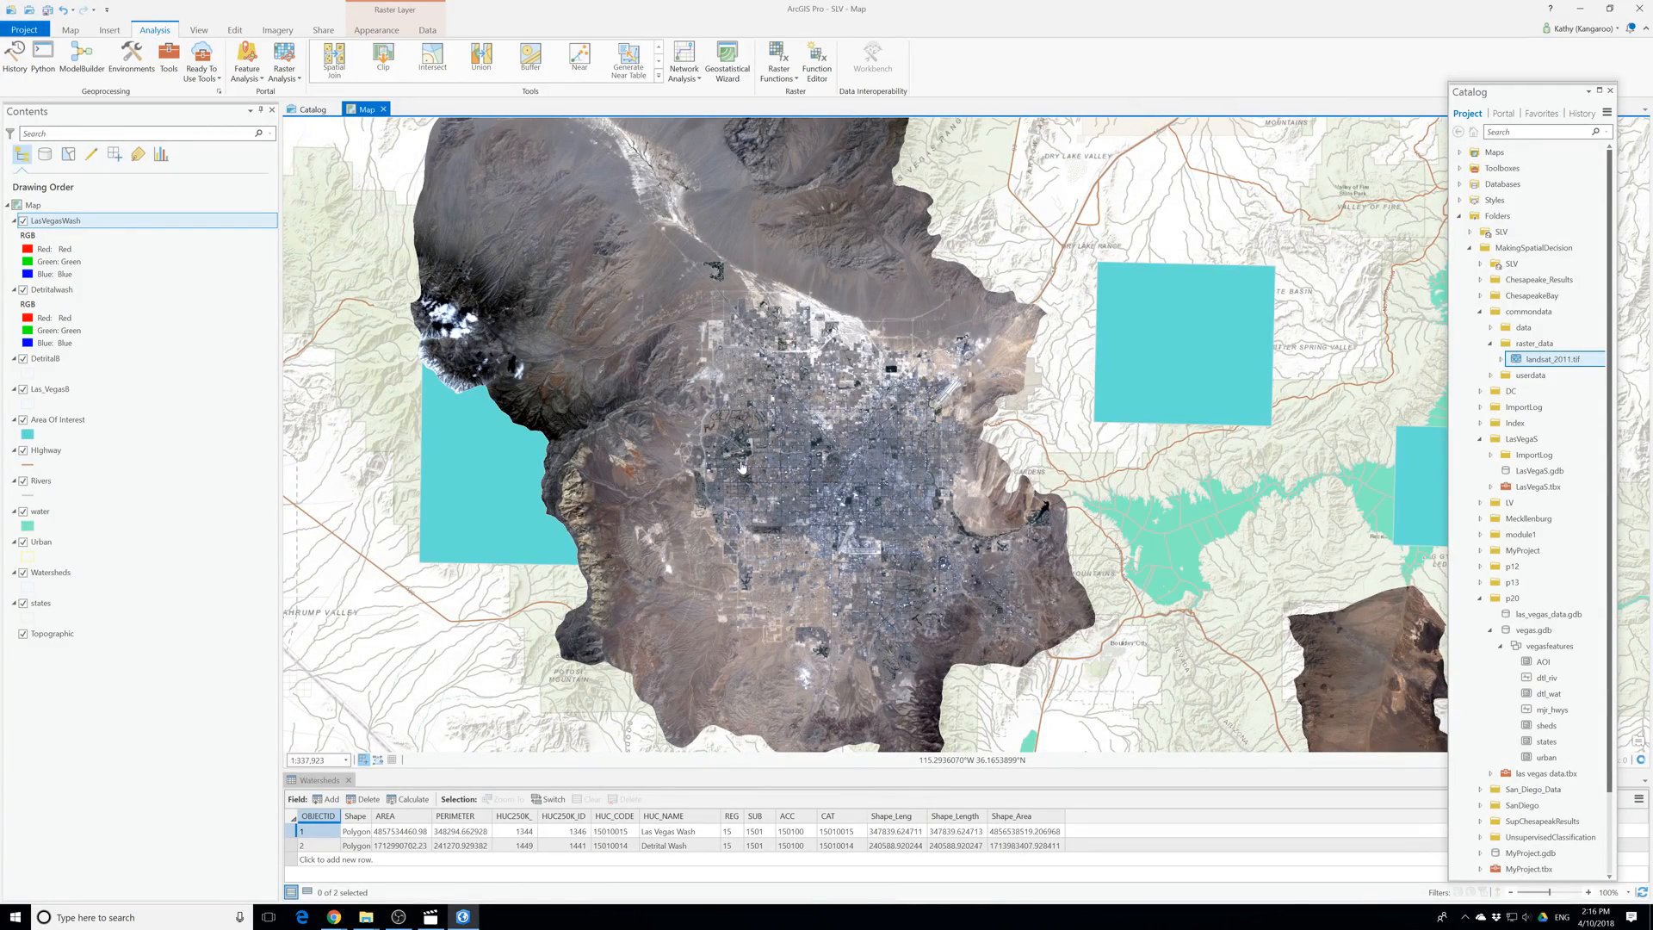
scroll(742, 468, up, 10)
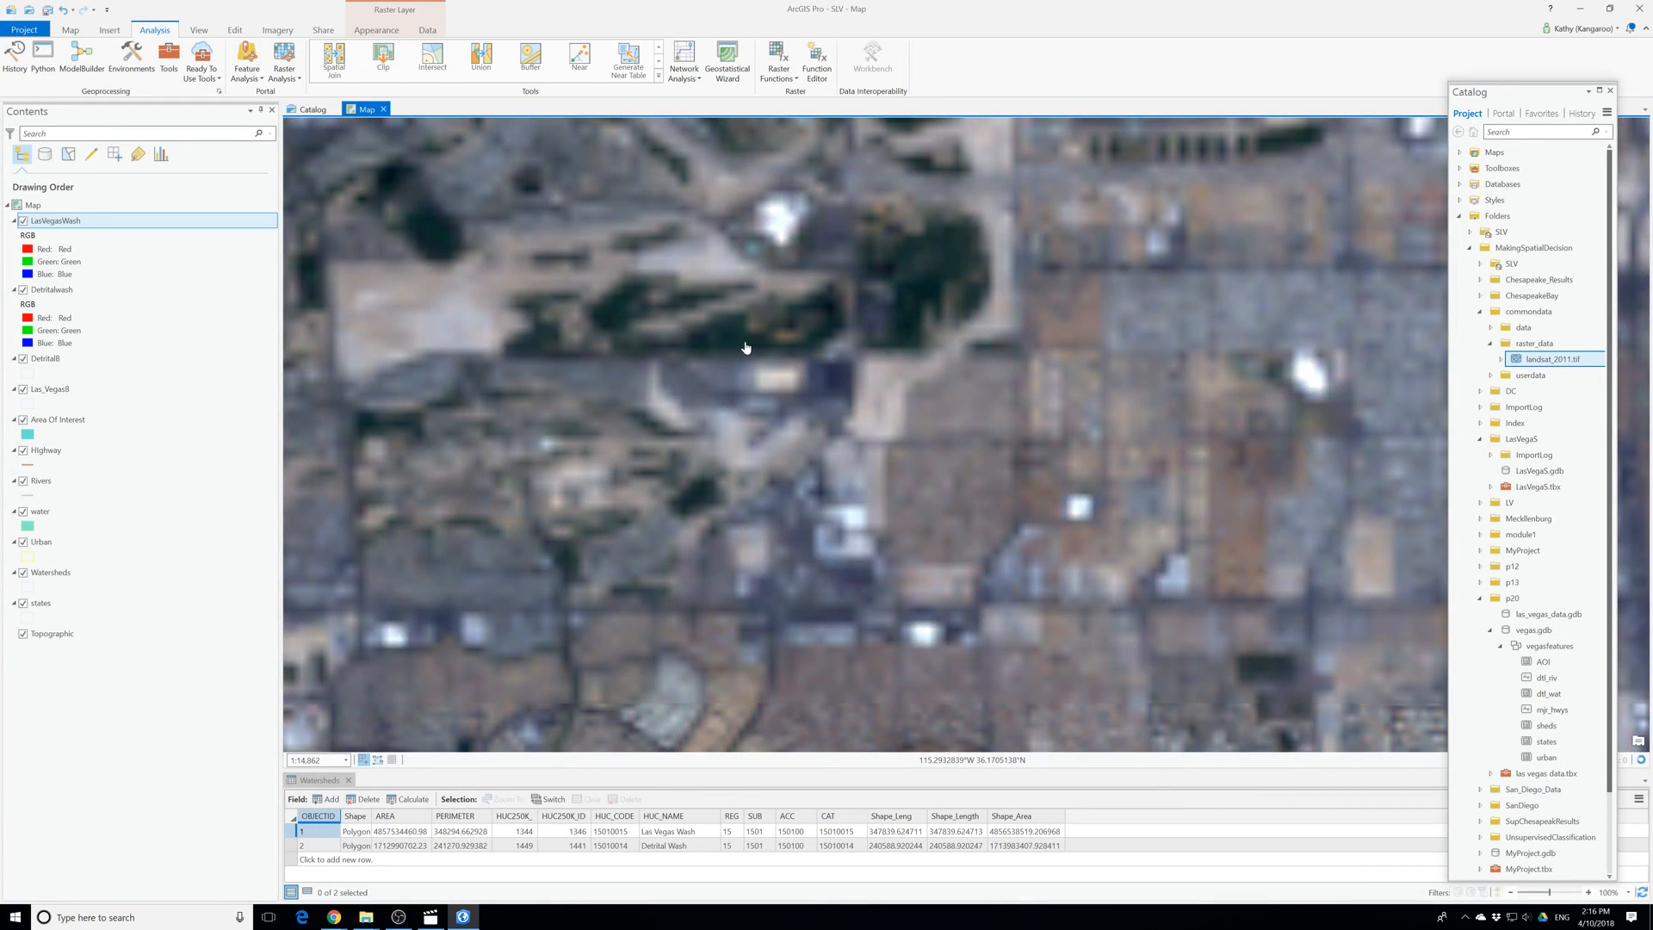
scroll(727, 451, down, 6)
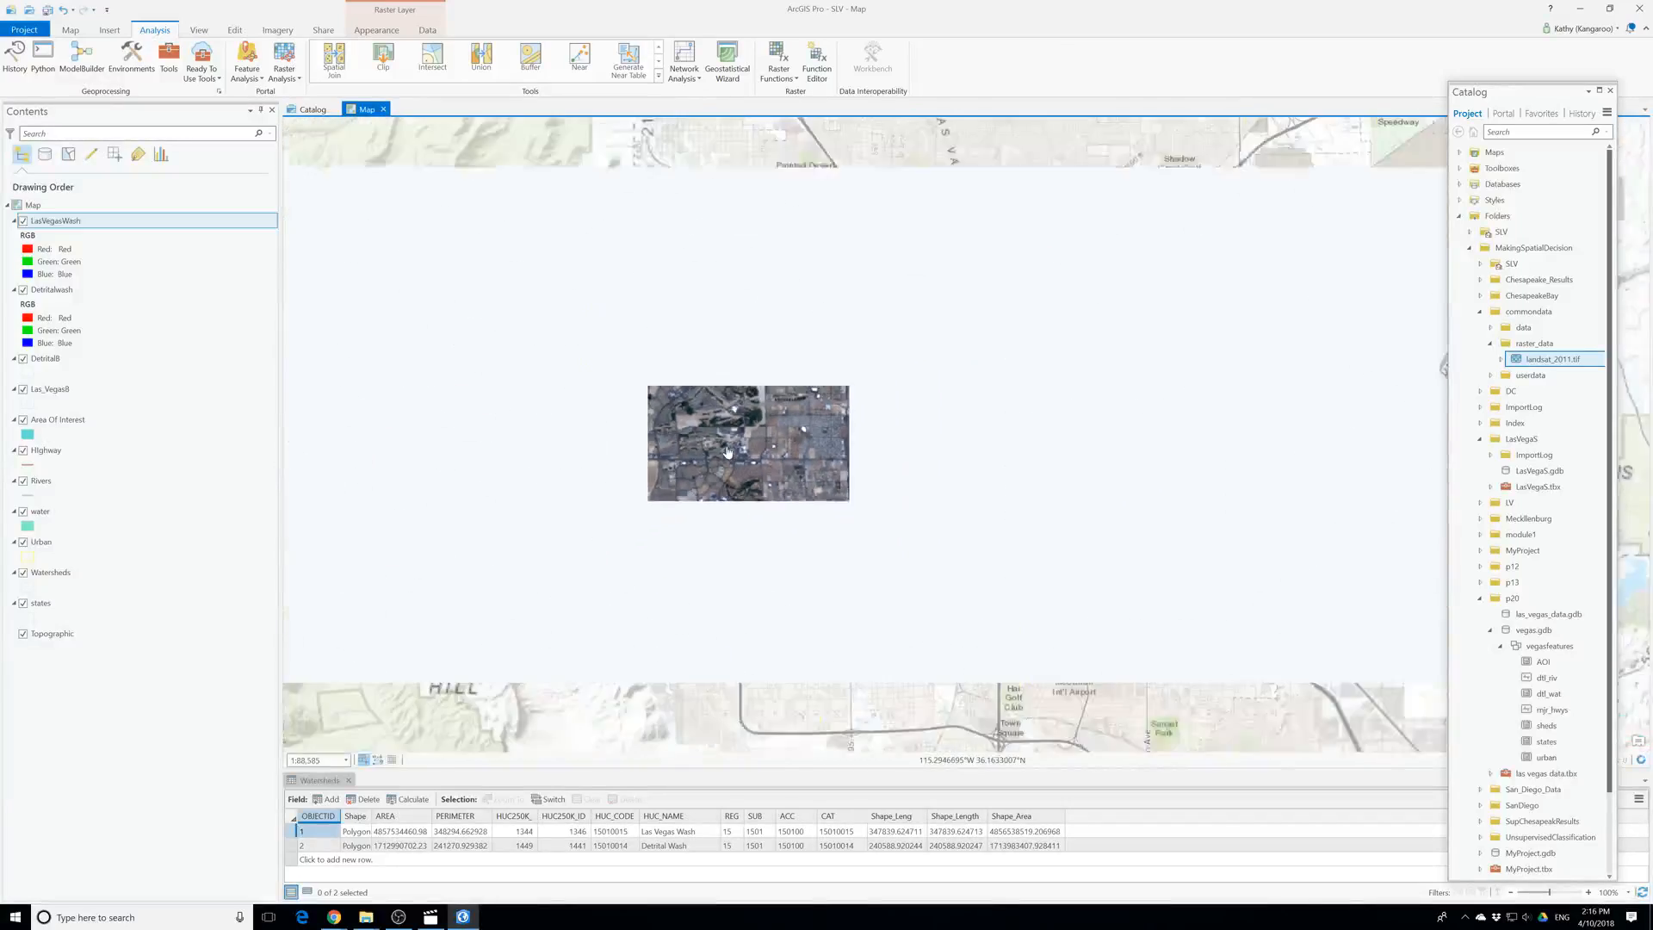
scroll(728, 451, down, 3)
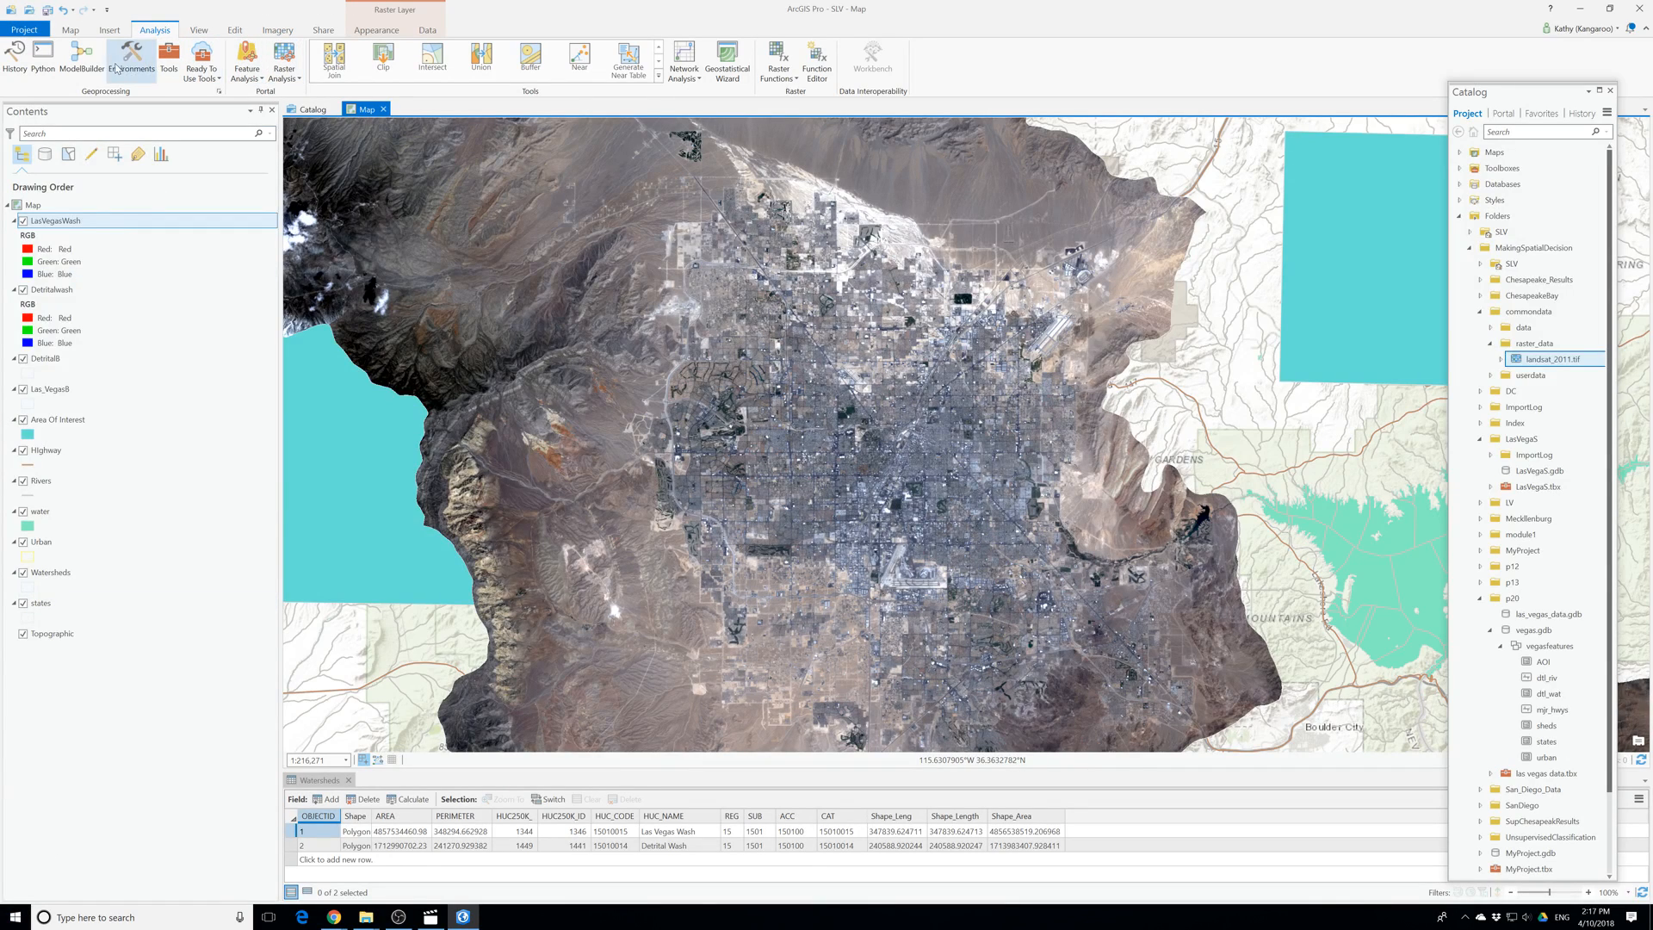
Start the Image Classification Wizard on LasVegasWash as supervised and pixel based with the NLCD2011 schema, and proceed to the Training Samples Manager.
click(56, 221)
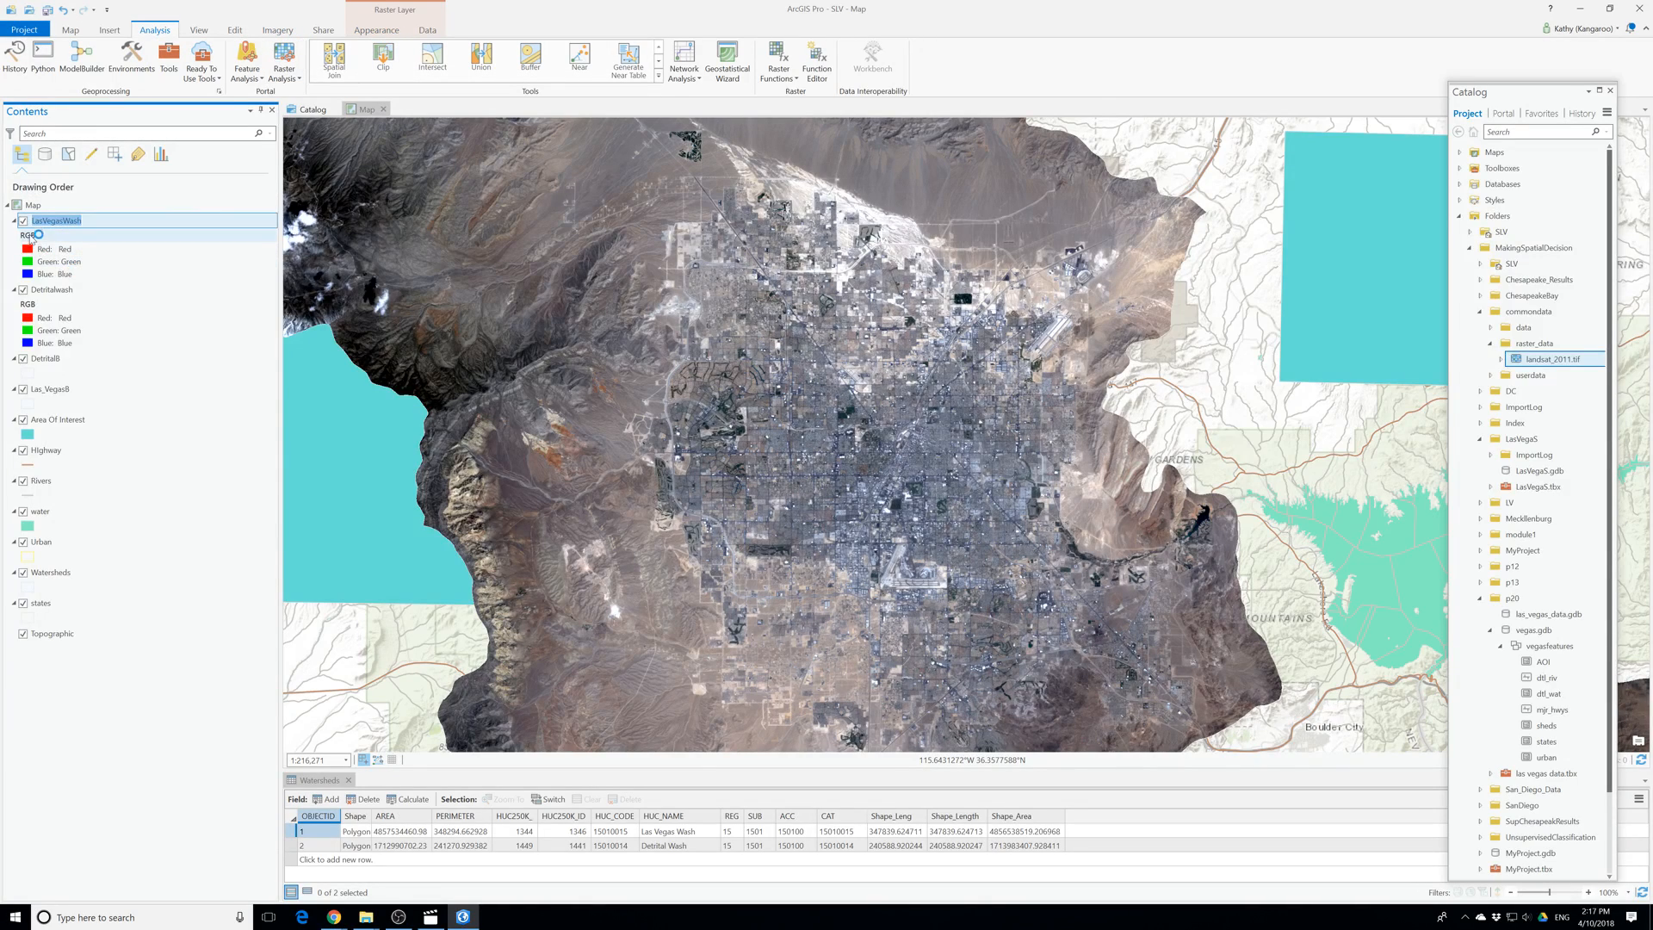
click(277, 30)
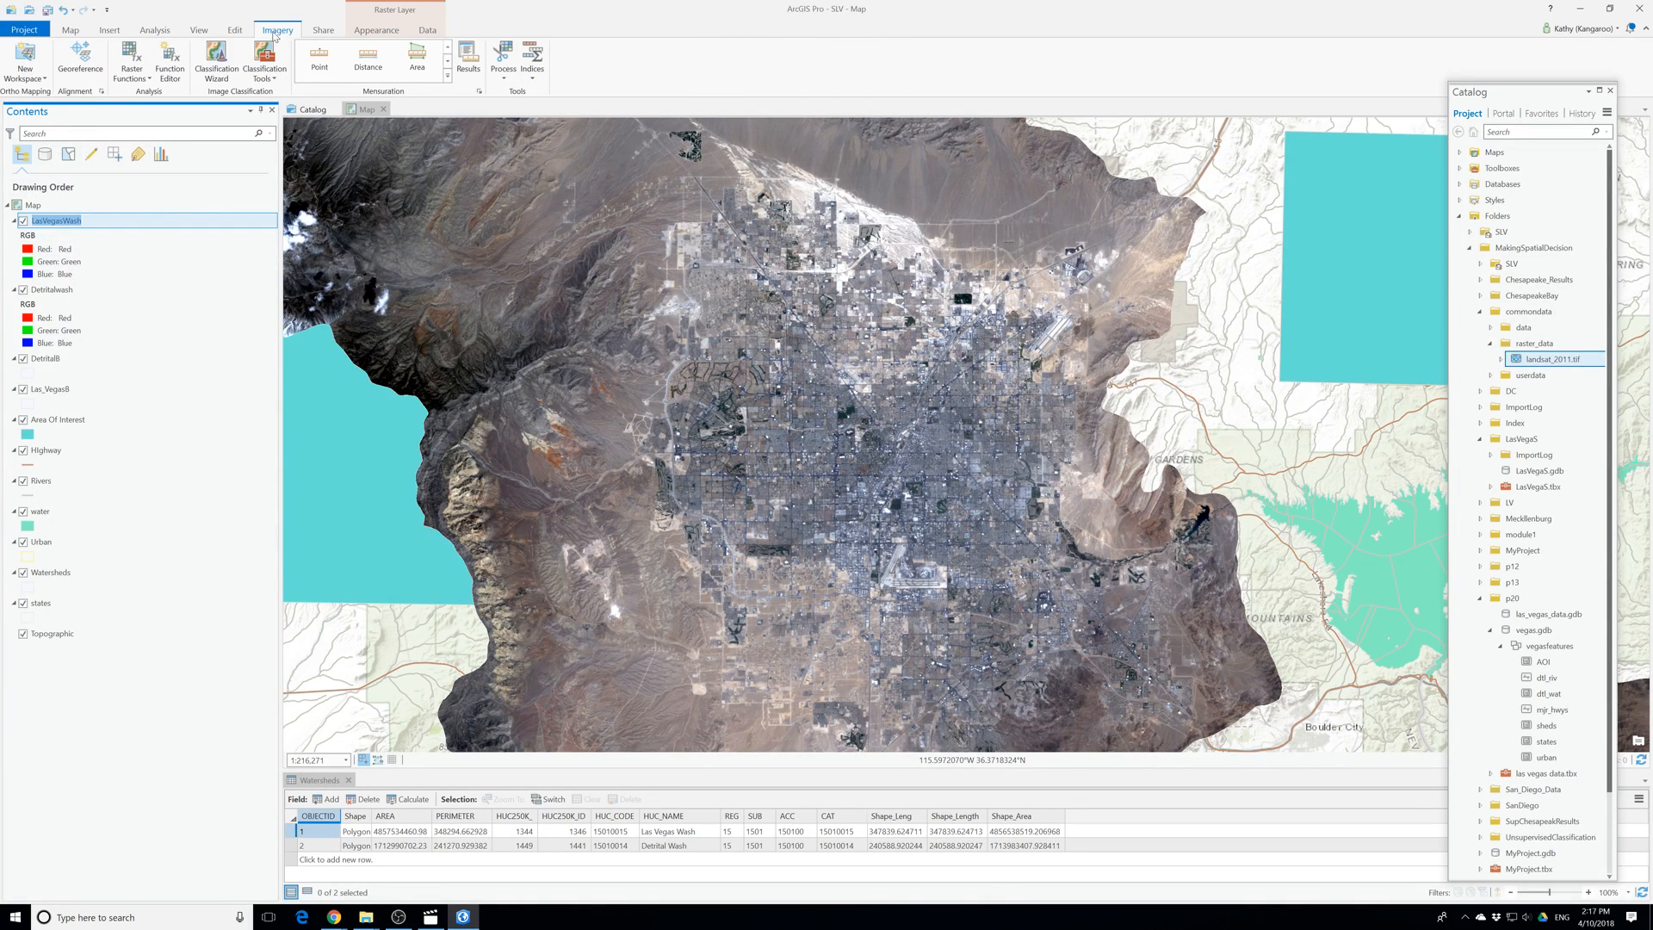
click(216, 60)
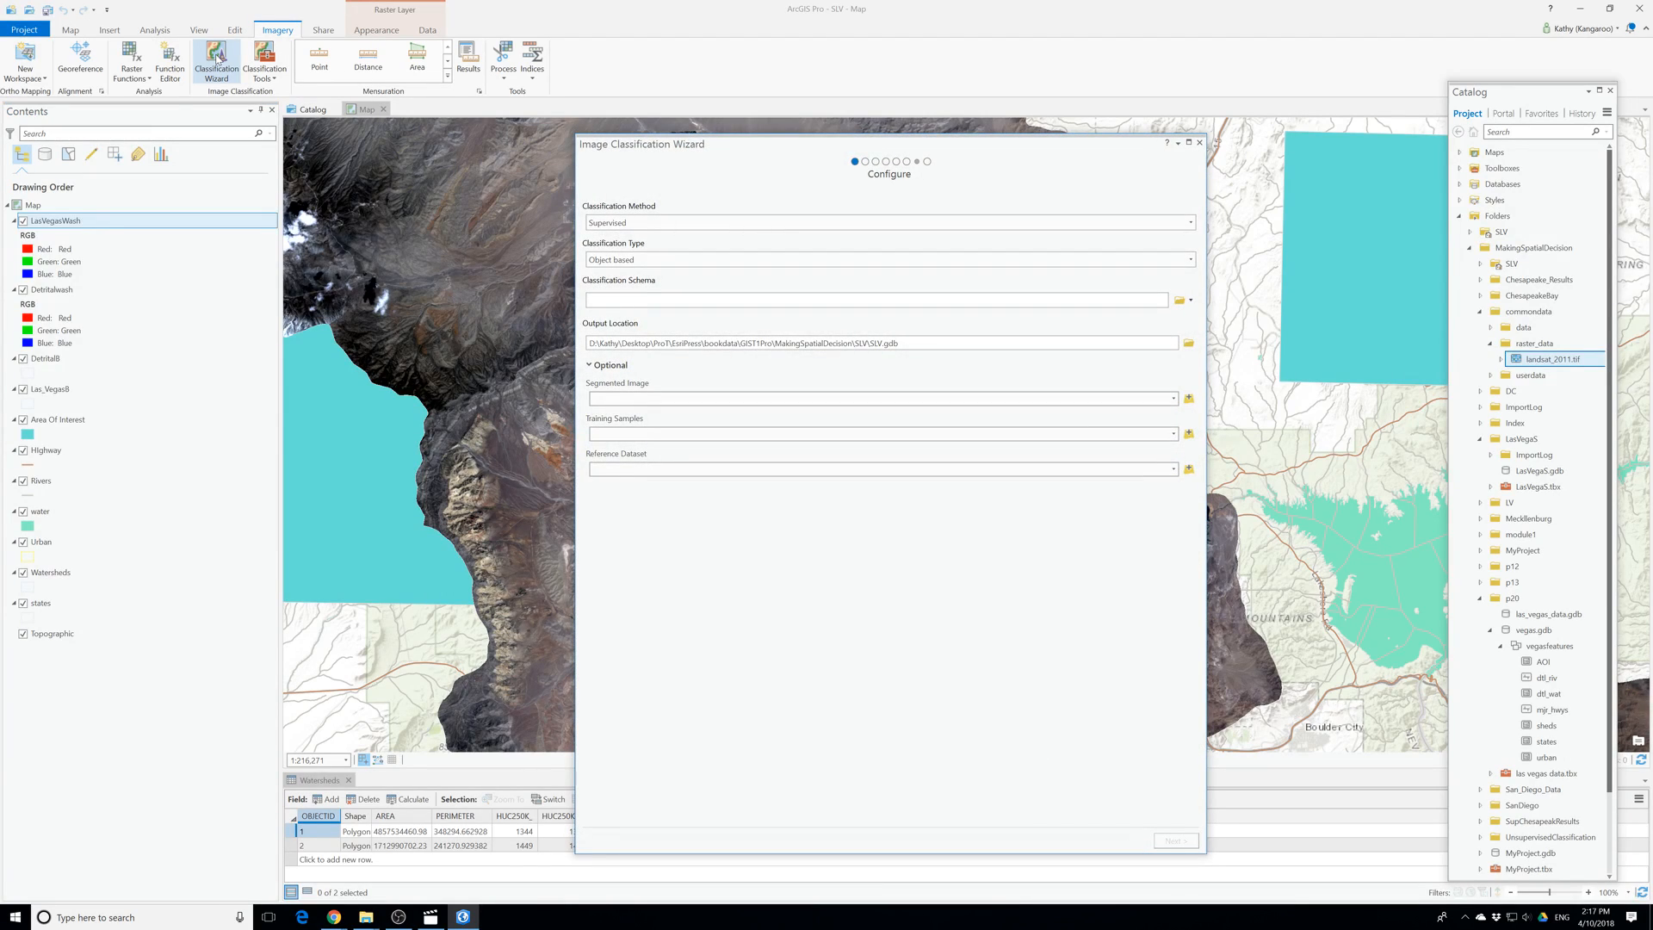
click(772, 261)
click(682, 291)
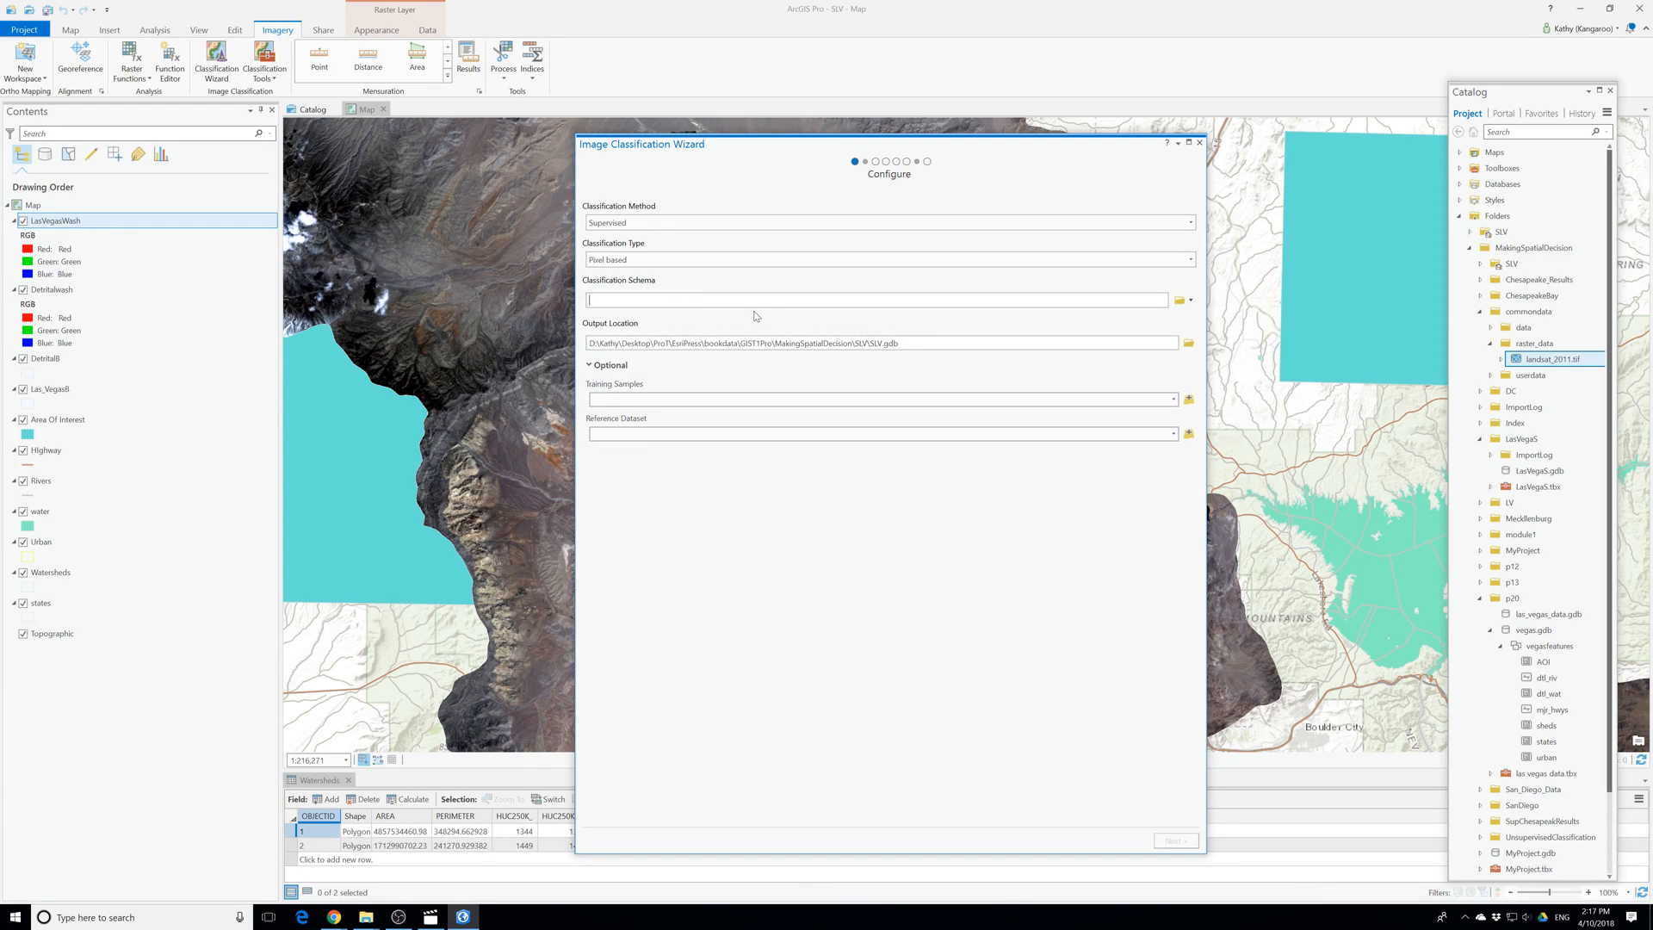
click(1190, 300)
click(1197, 367)
click(1173, 842)
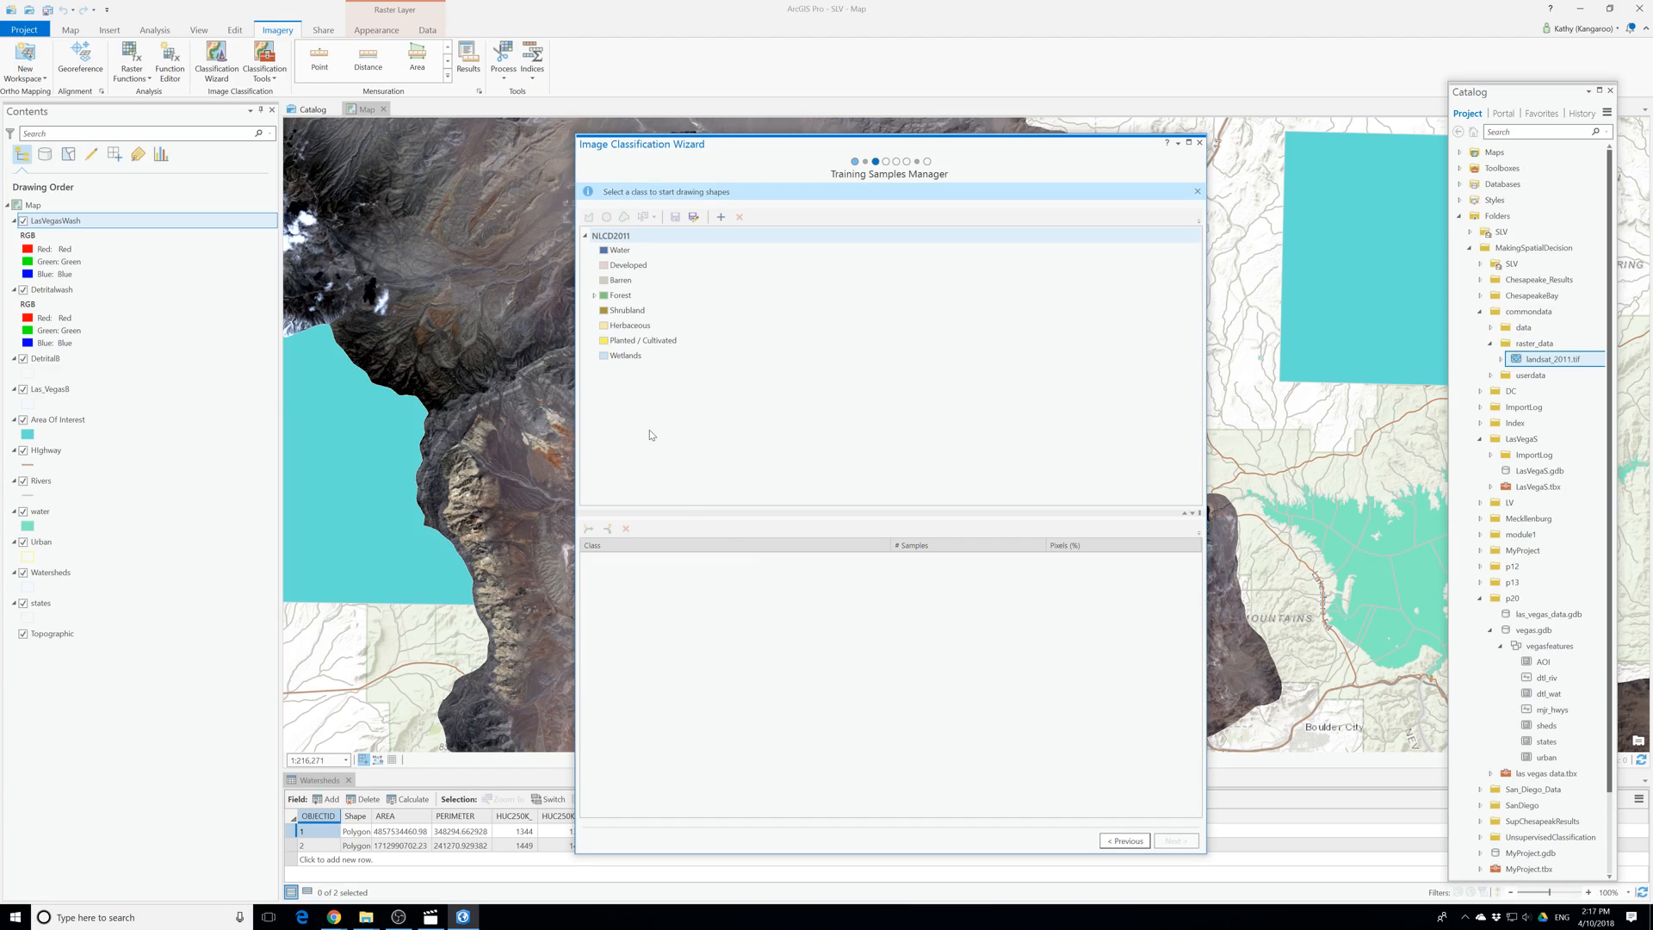
Remove the Water class from the NLCD2011 schema.
click(620, 252)
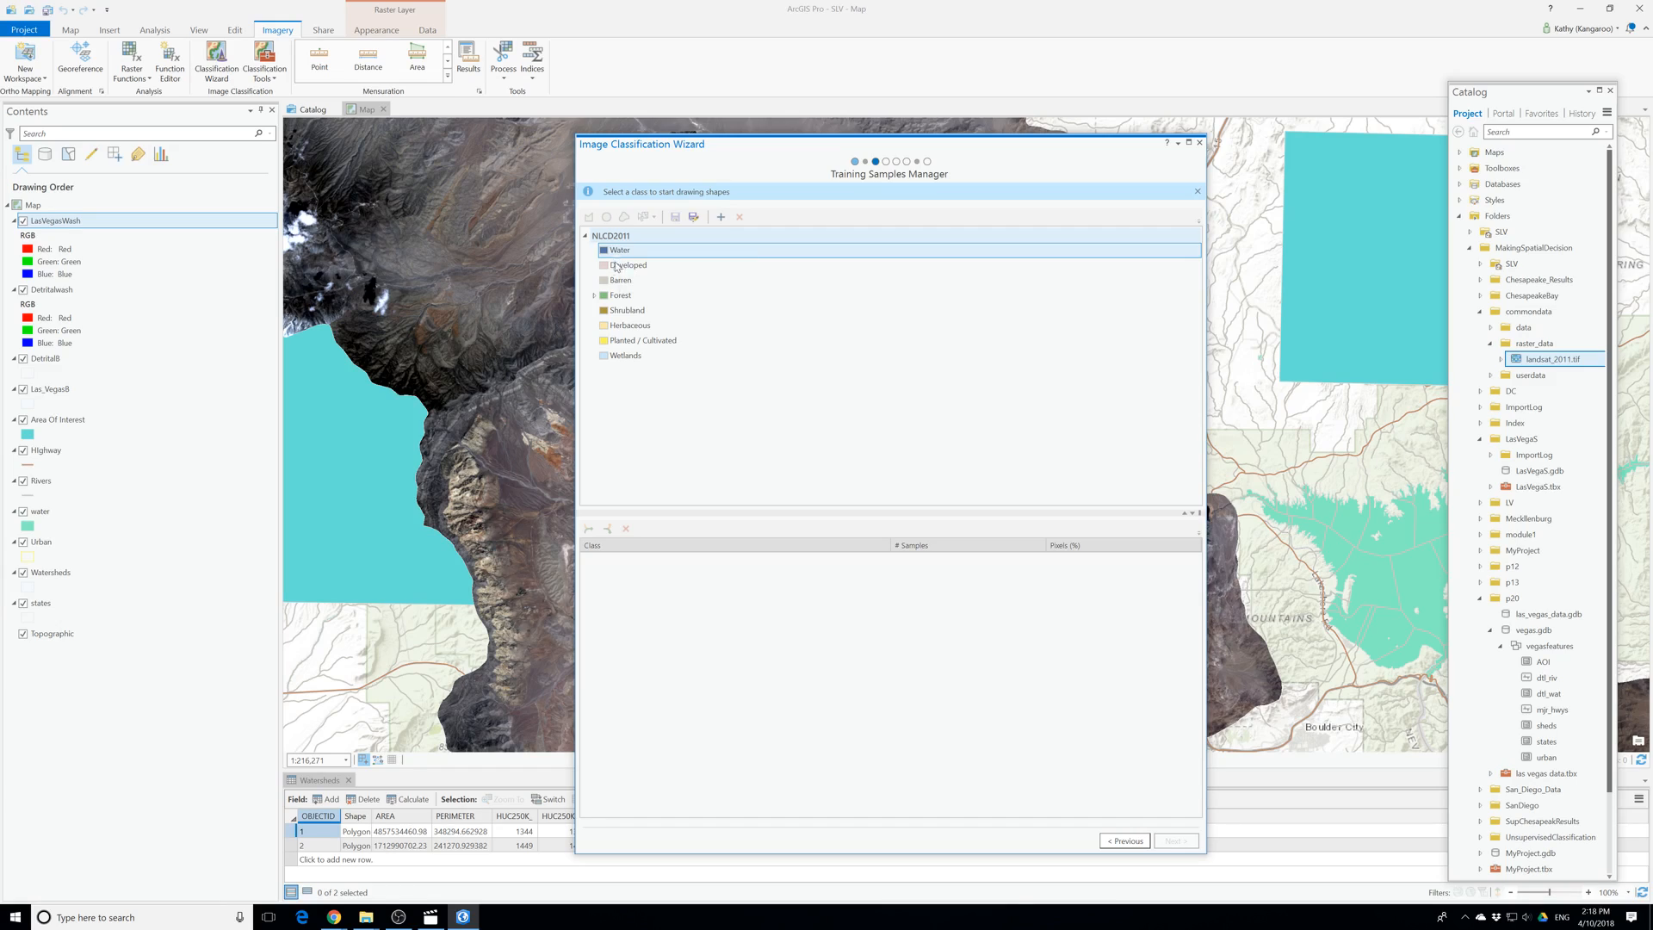
click(614, 267)
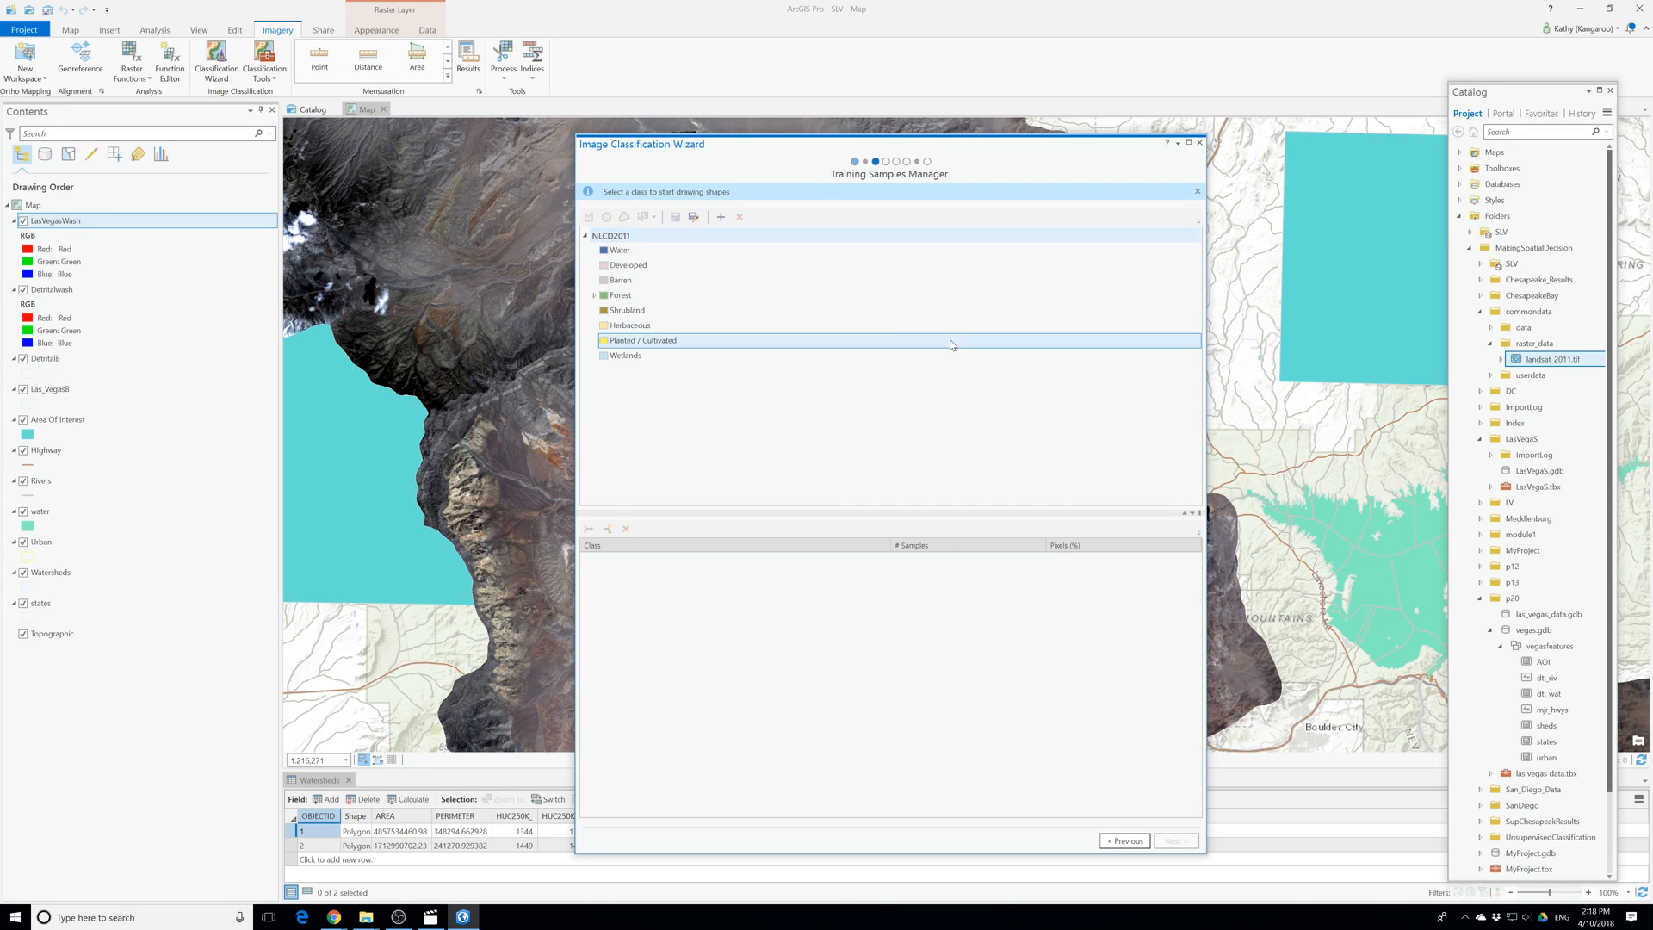
right_click(620, 249)
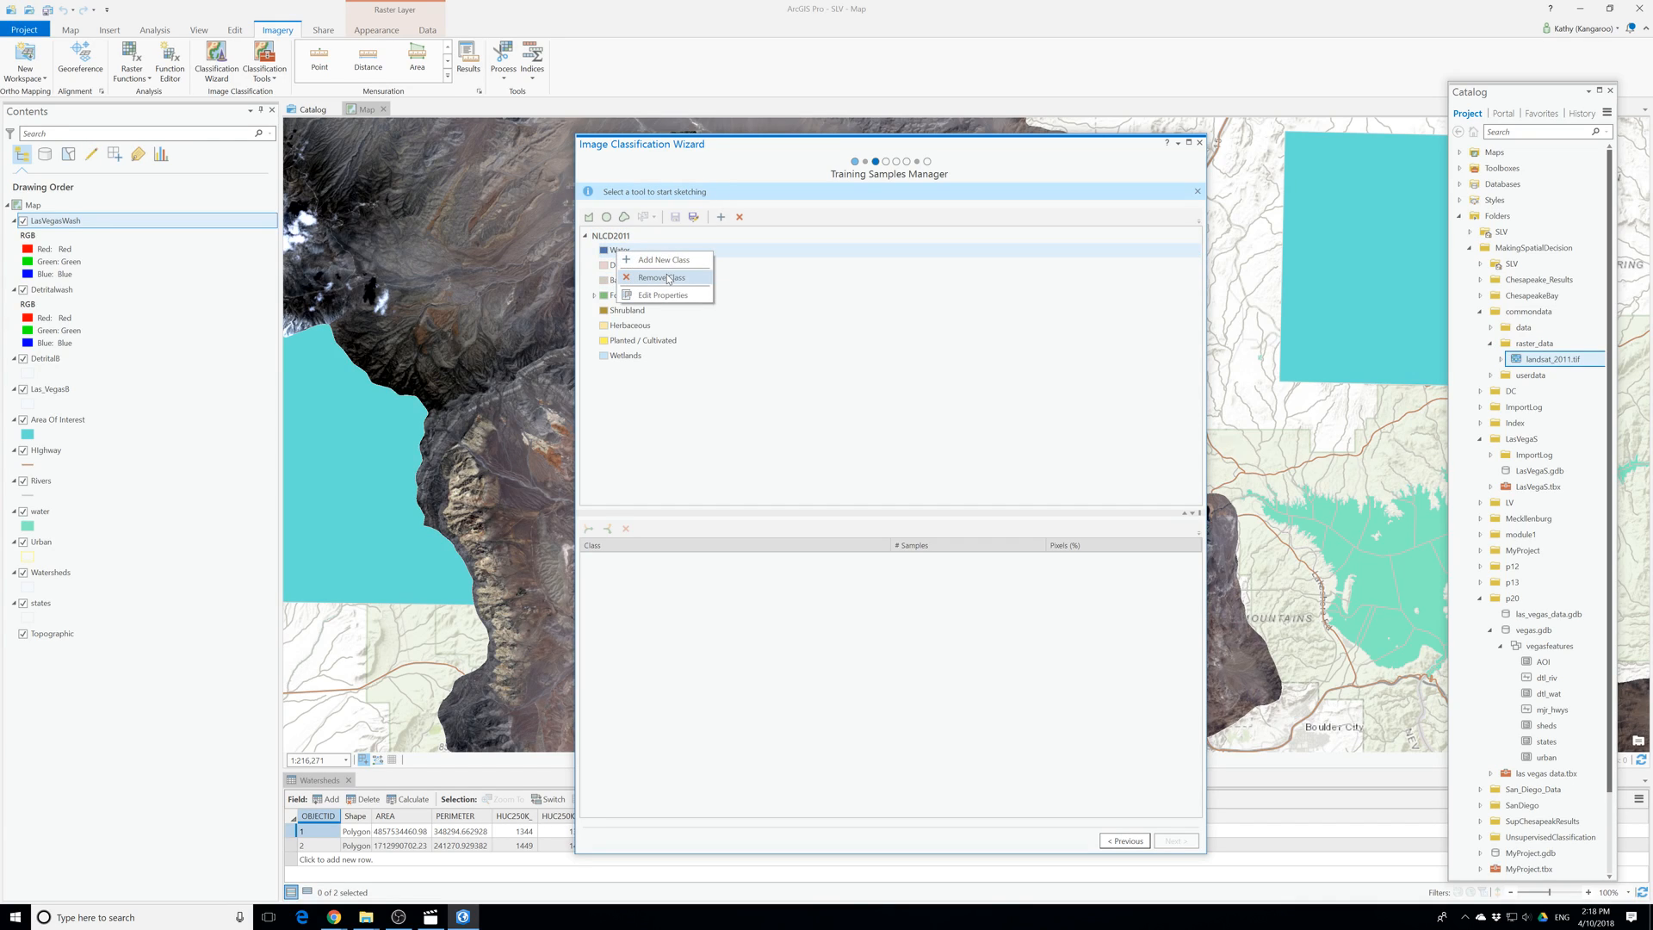
click(665, 276)
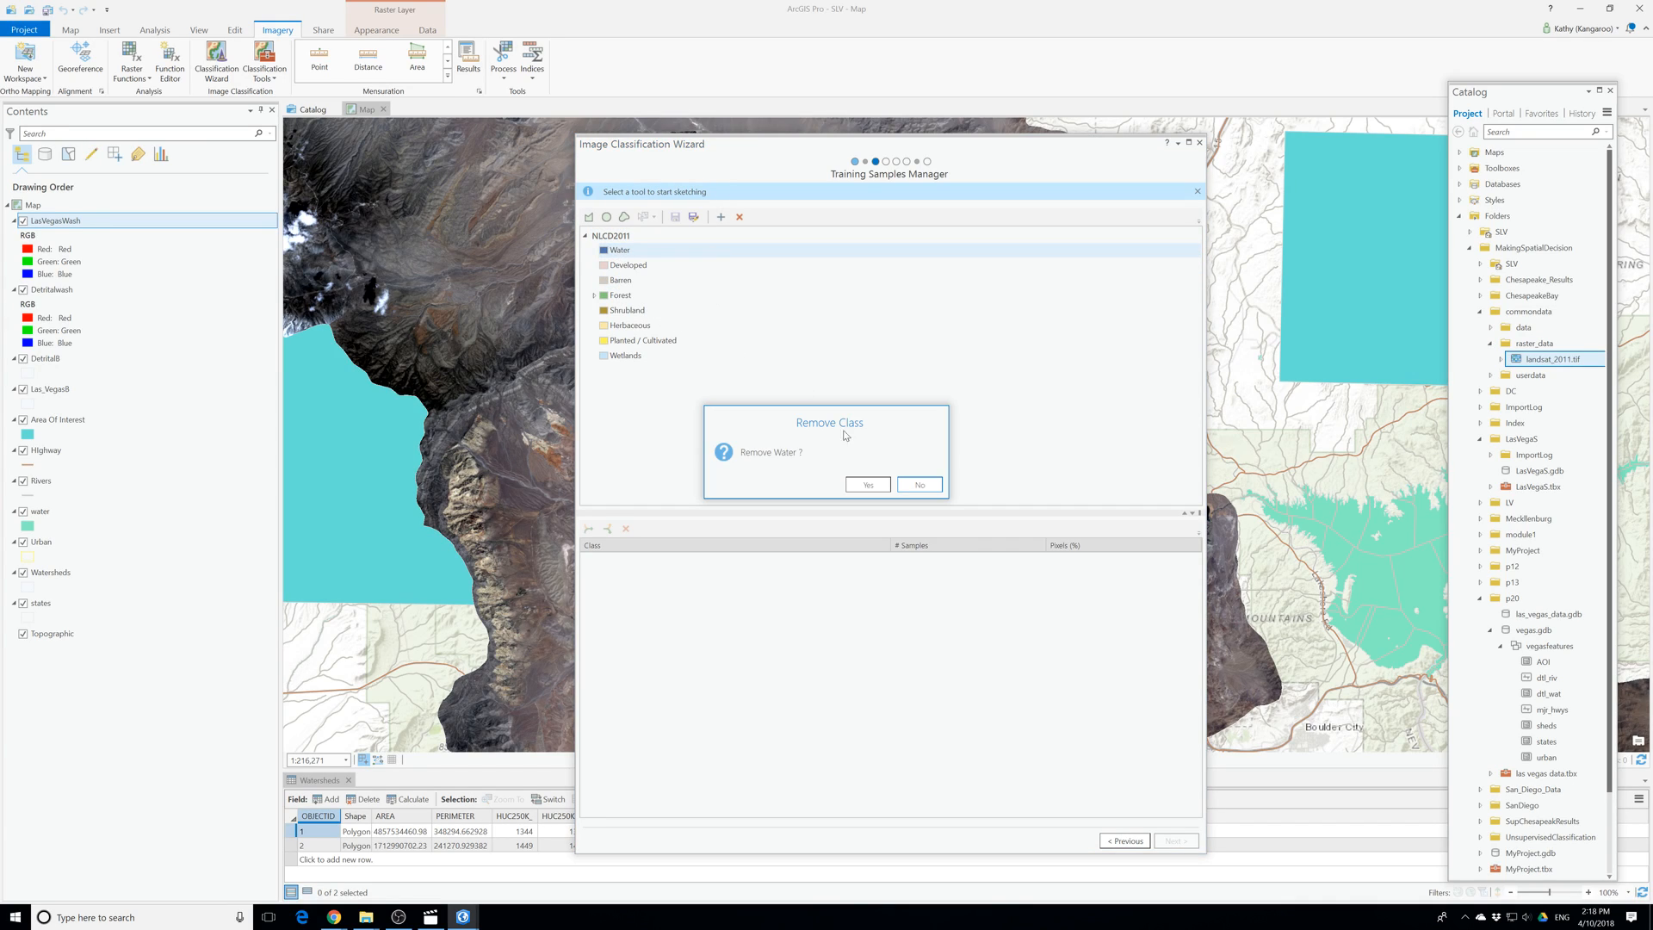
click(861, 486)
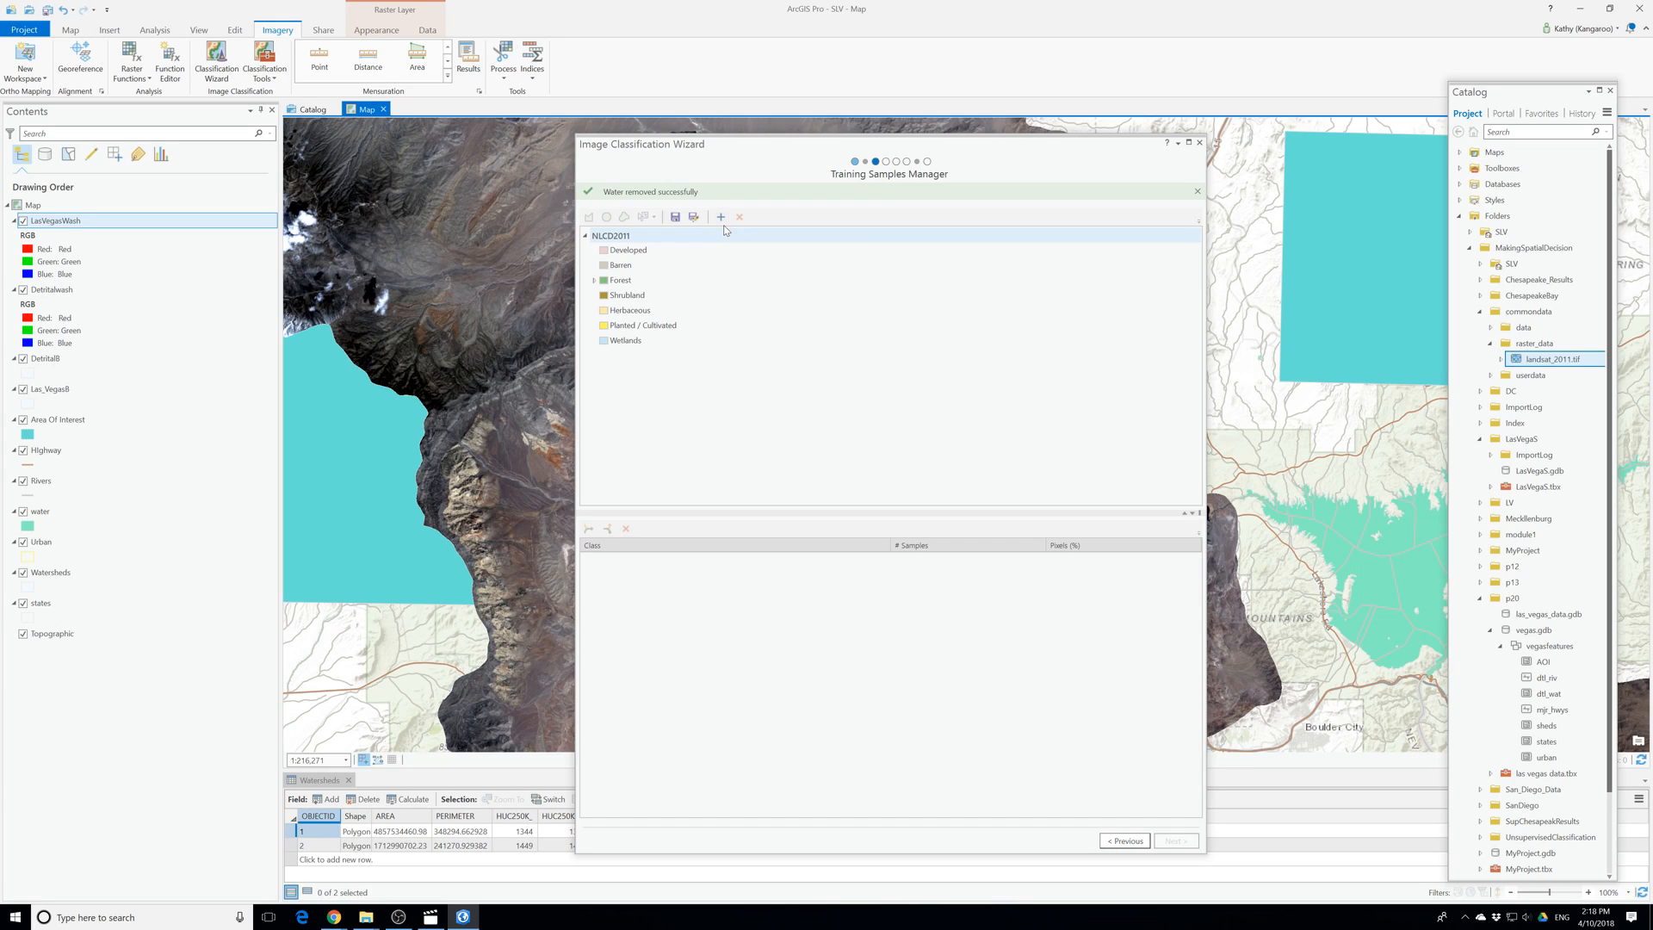
click(621, 281)
double_click(623, 284)
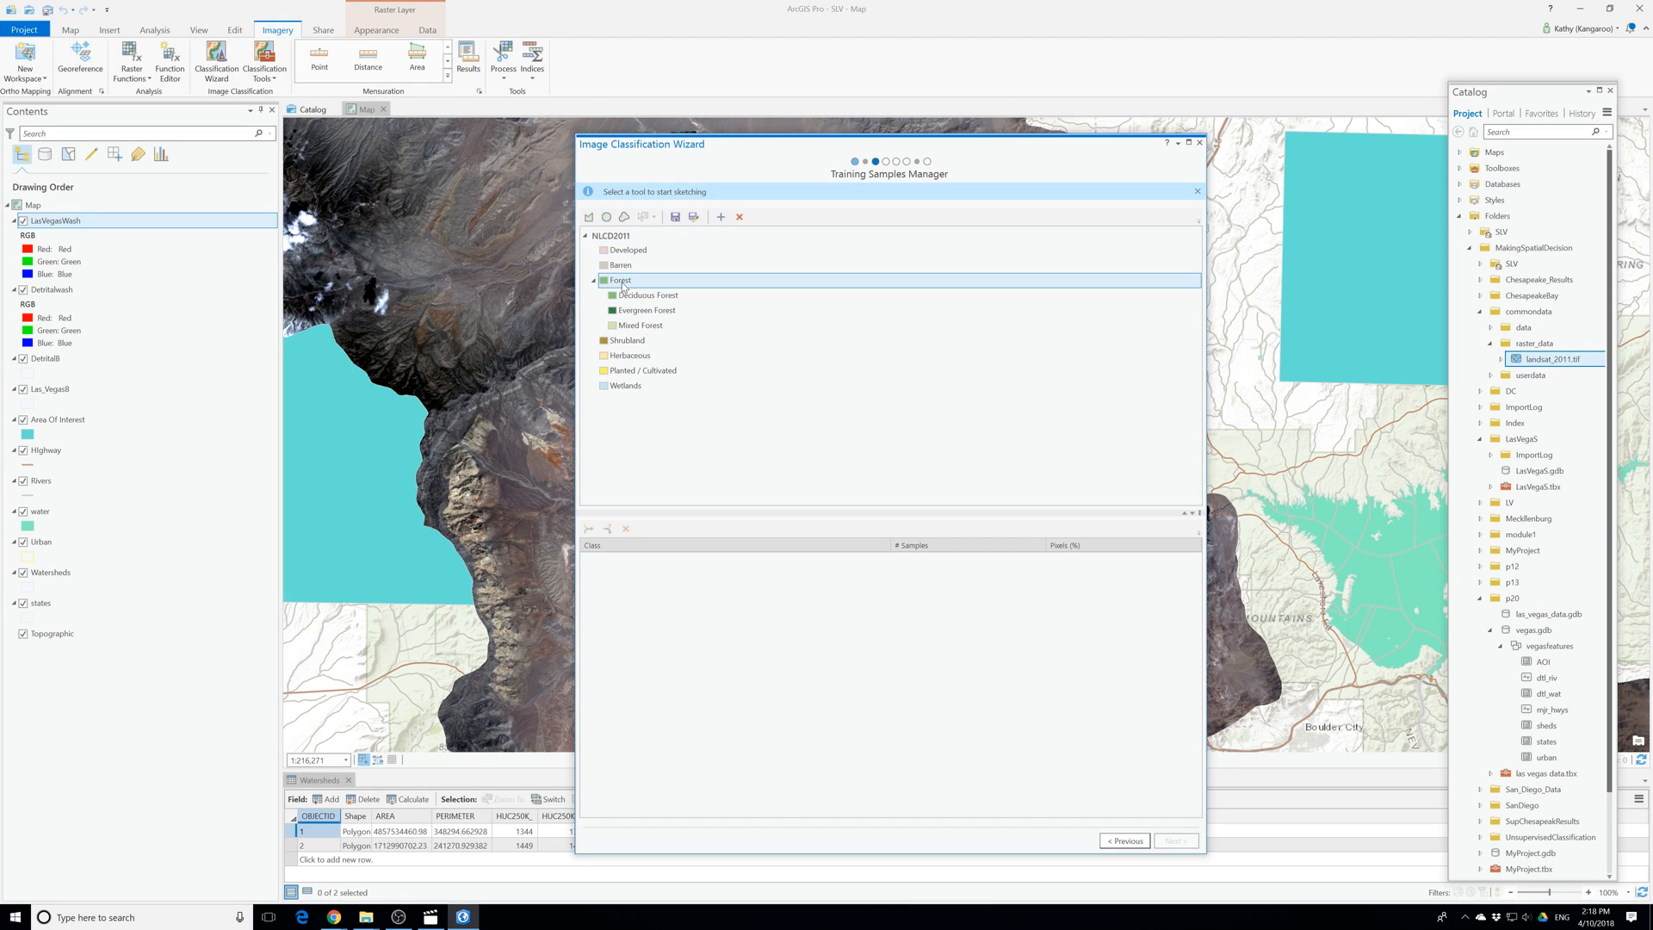
click(650, 312)
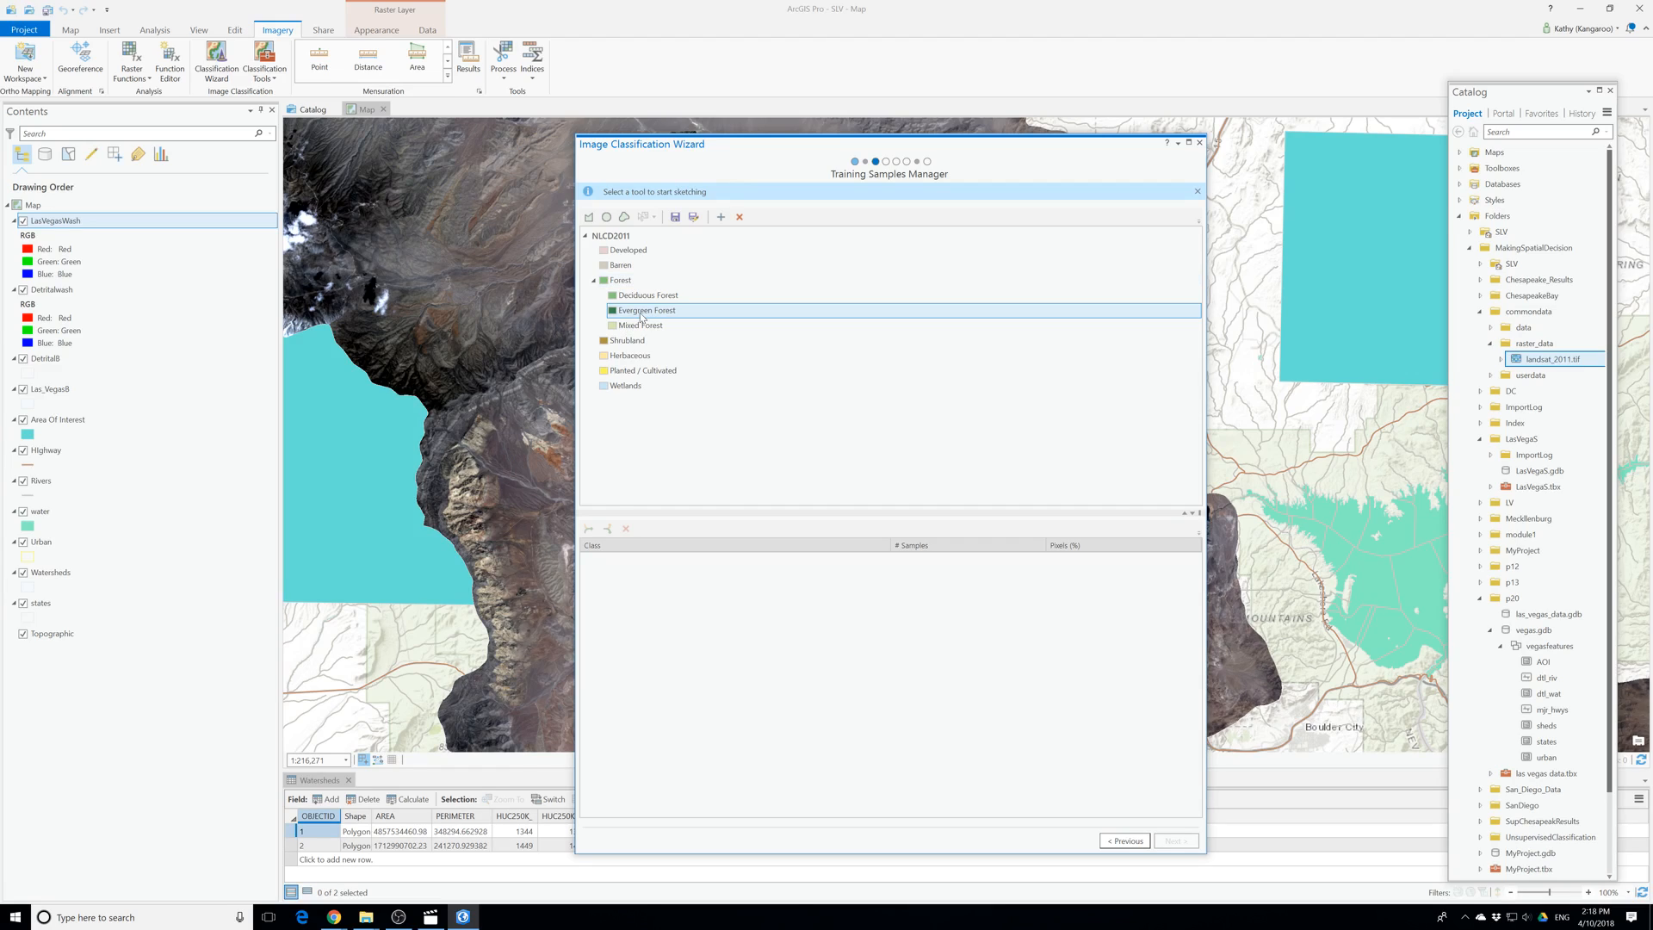
click(721, 216)
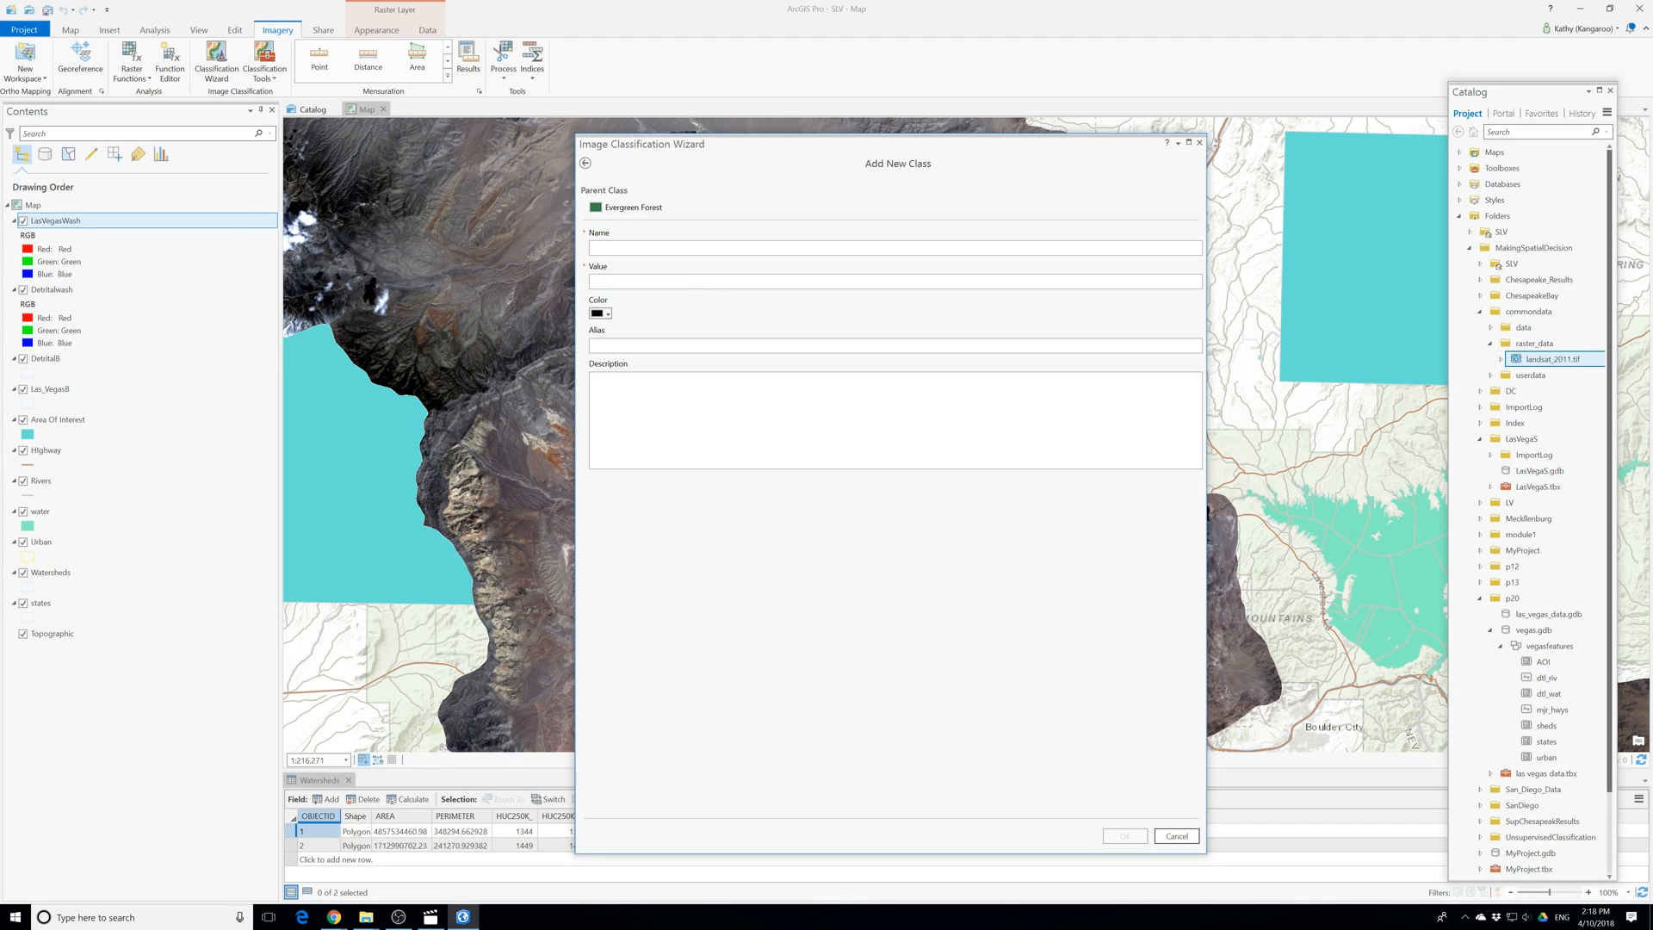
click(613, 248)
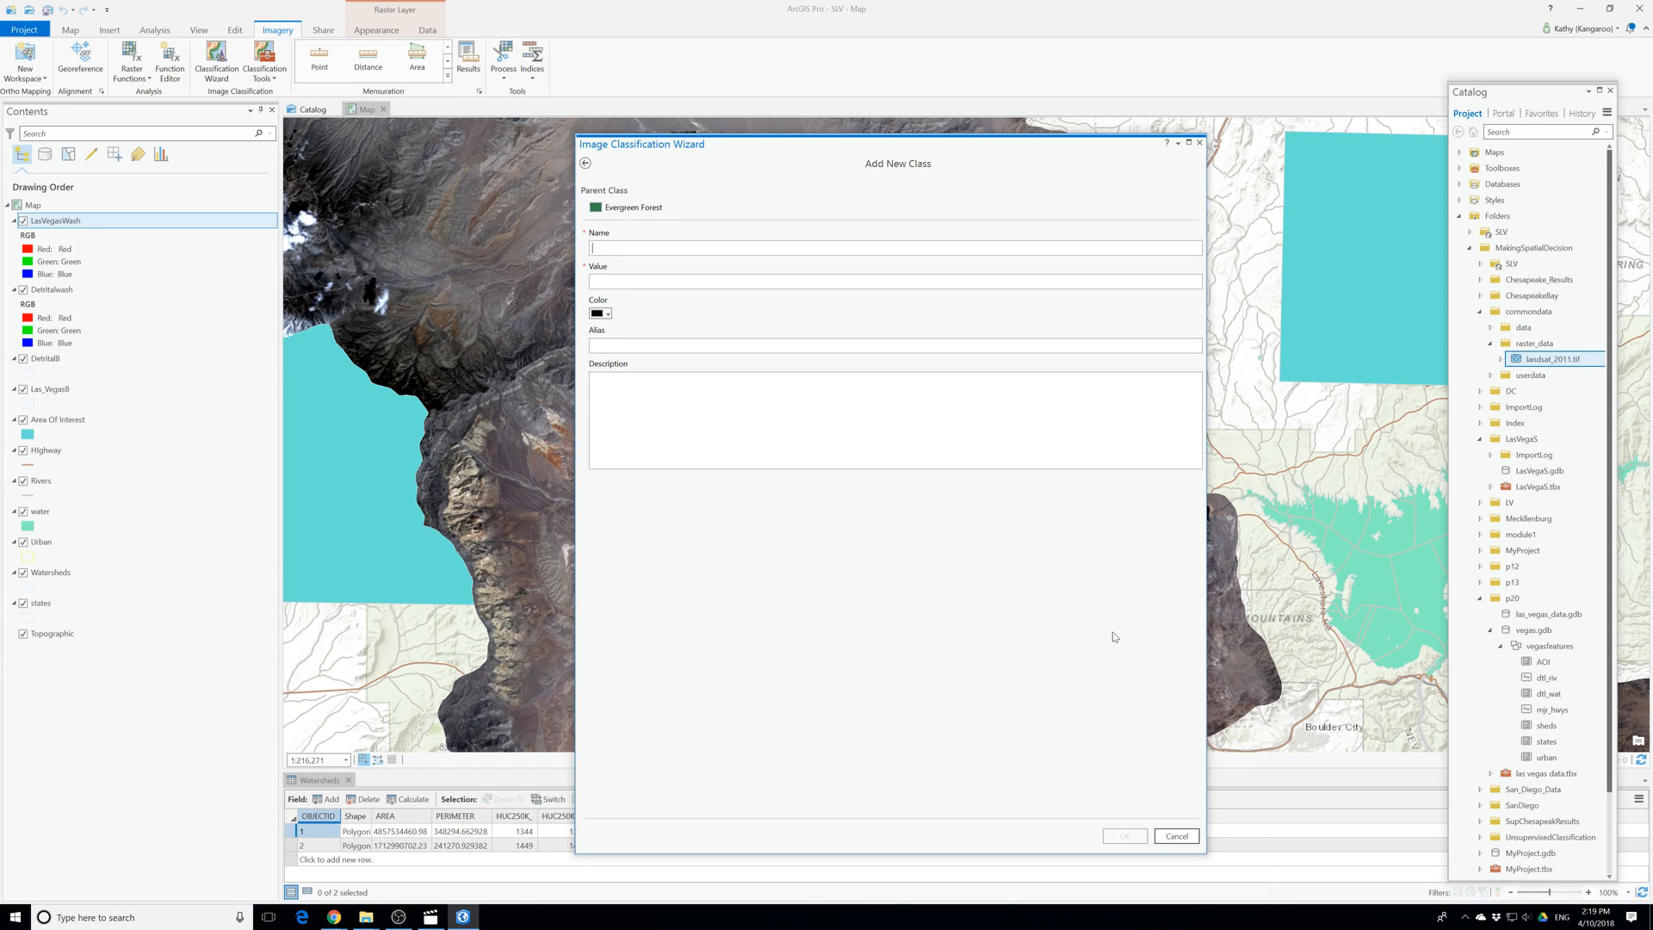
click(623, 280)
click(585, 163)
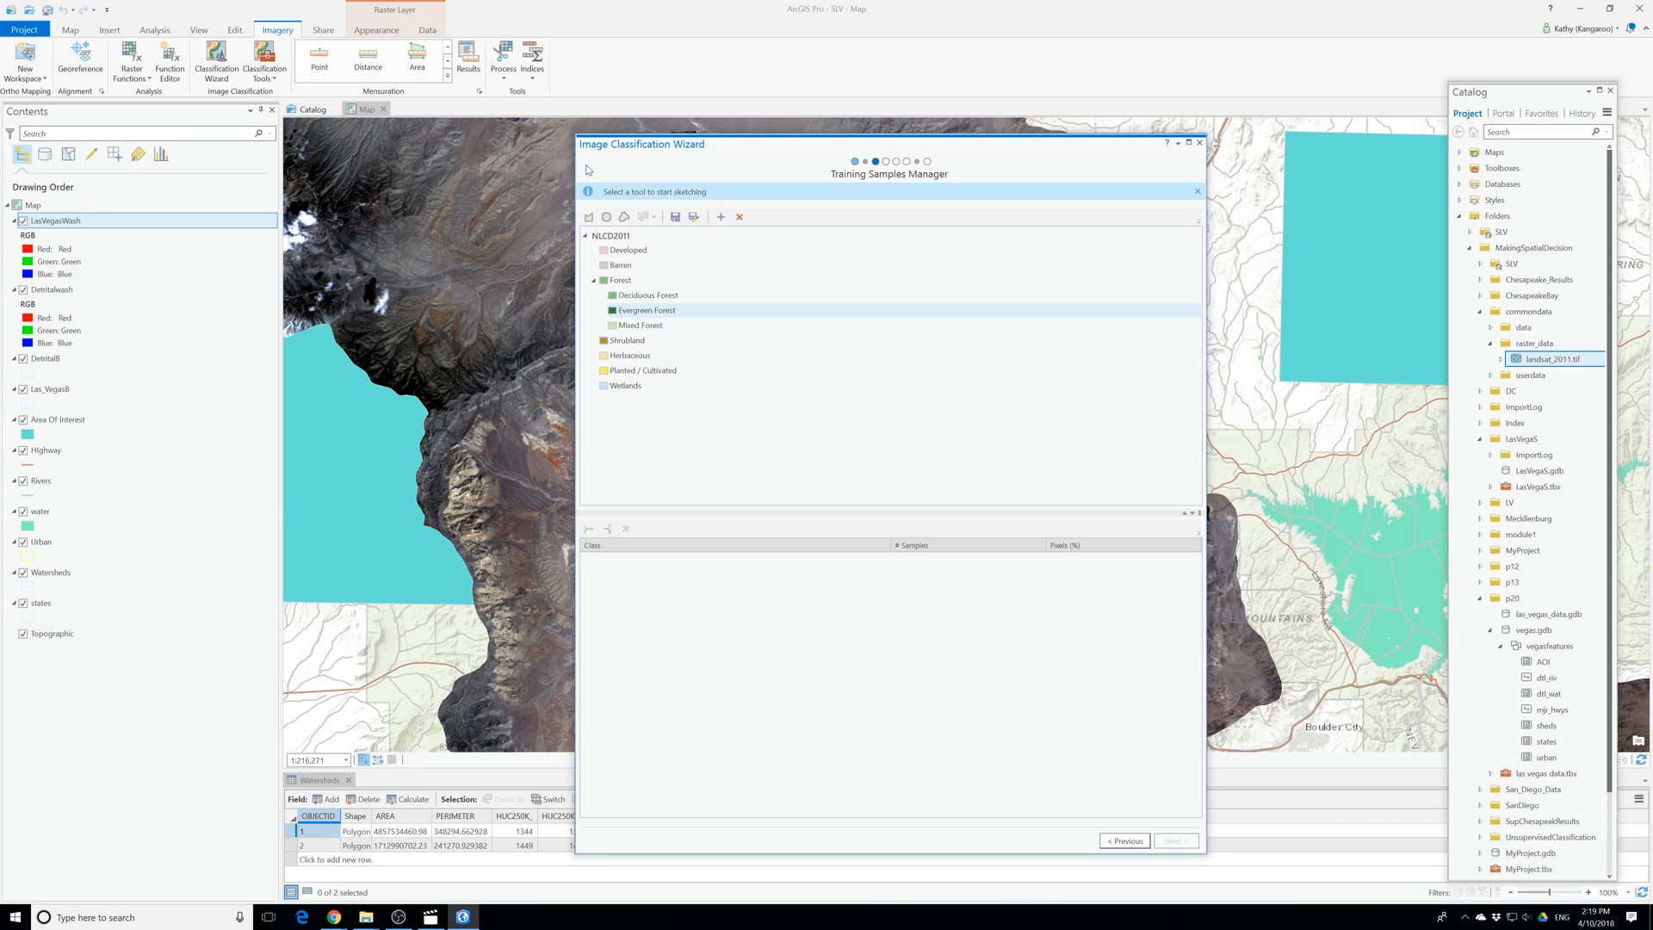
right_click(634, 314)
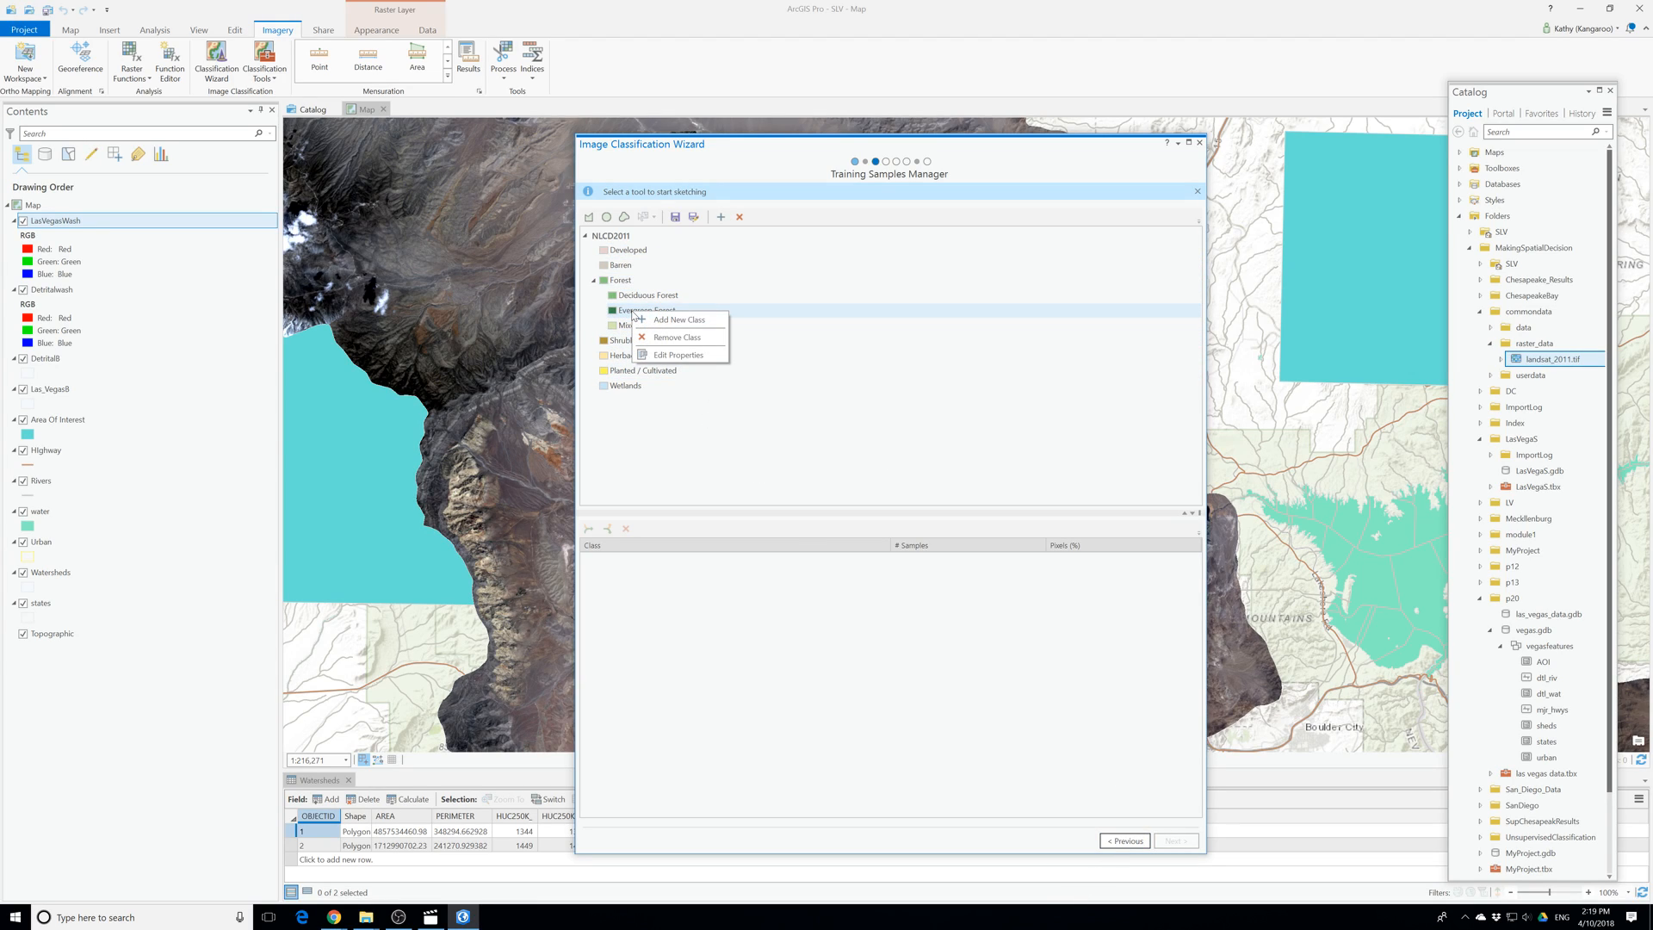
click(661, 322)
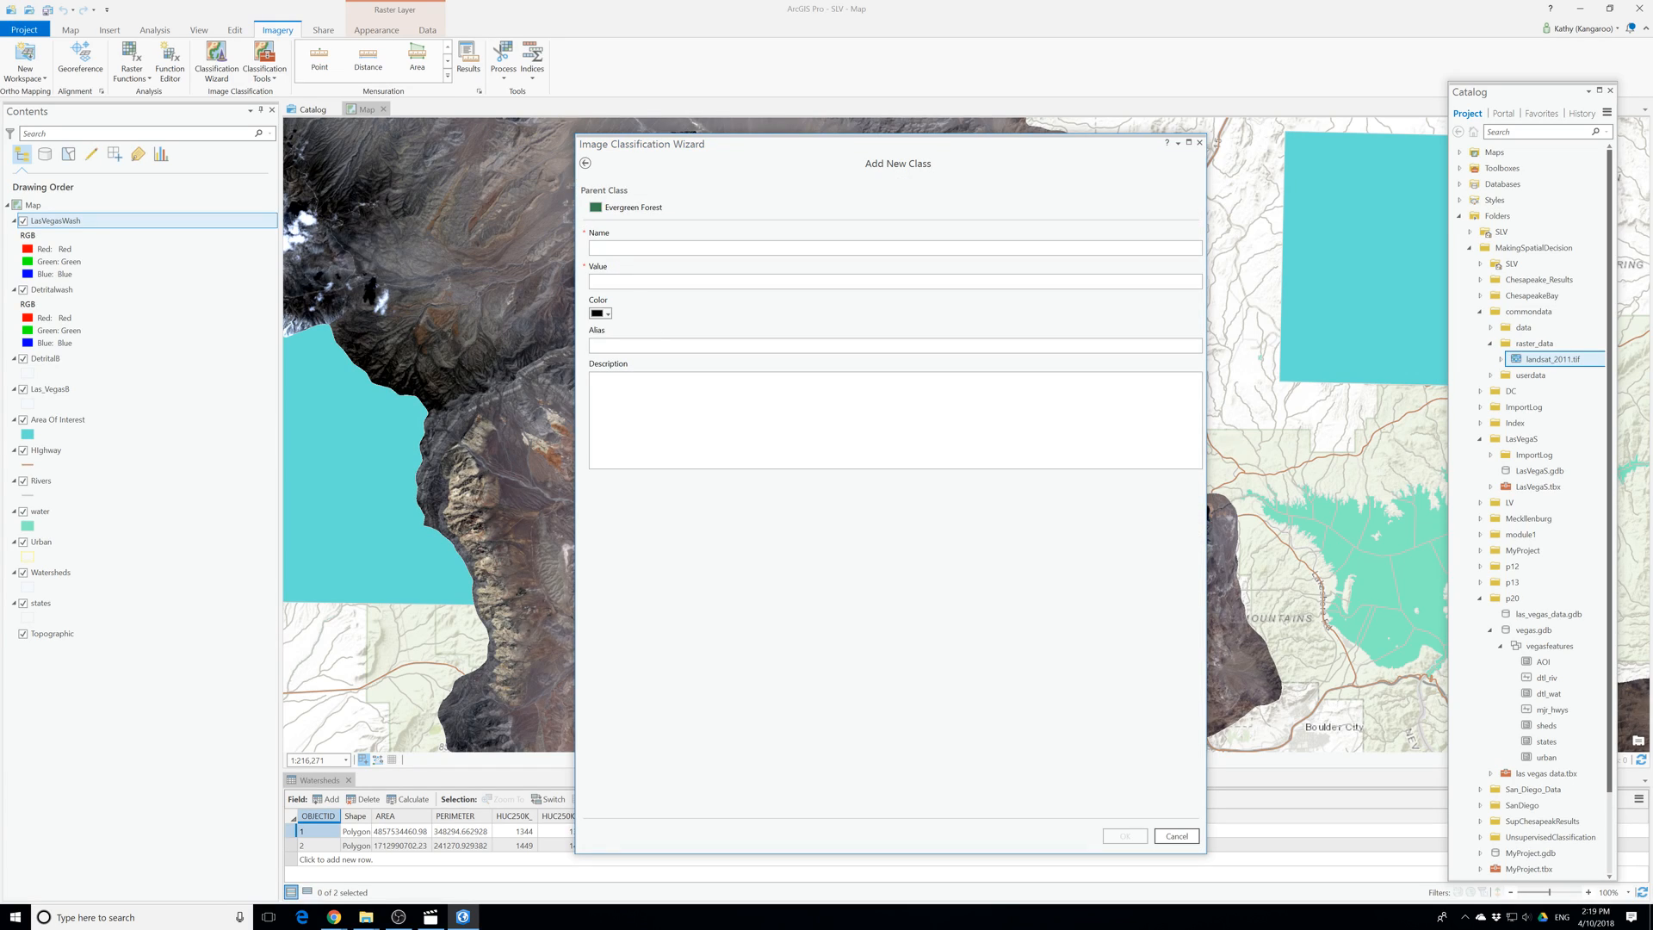
click(627, 248)
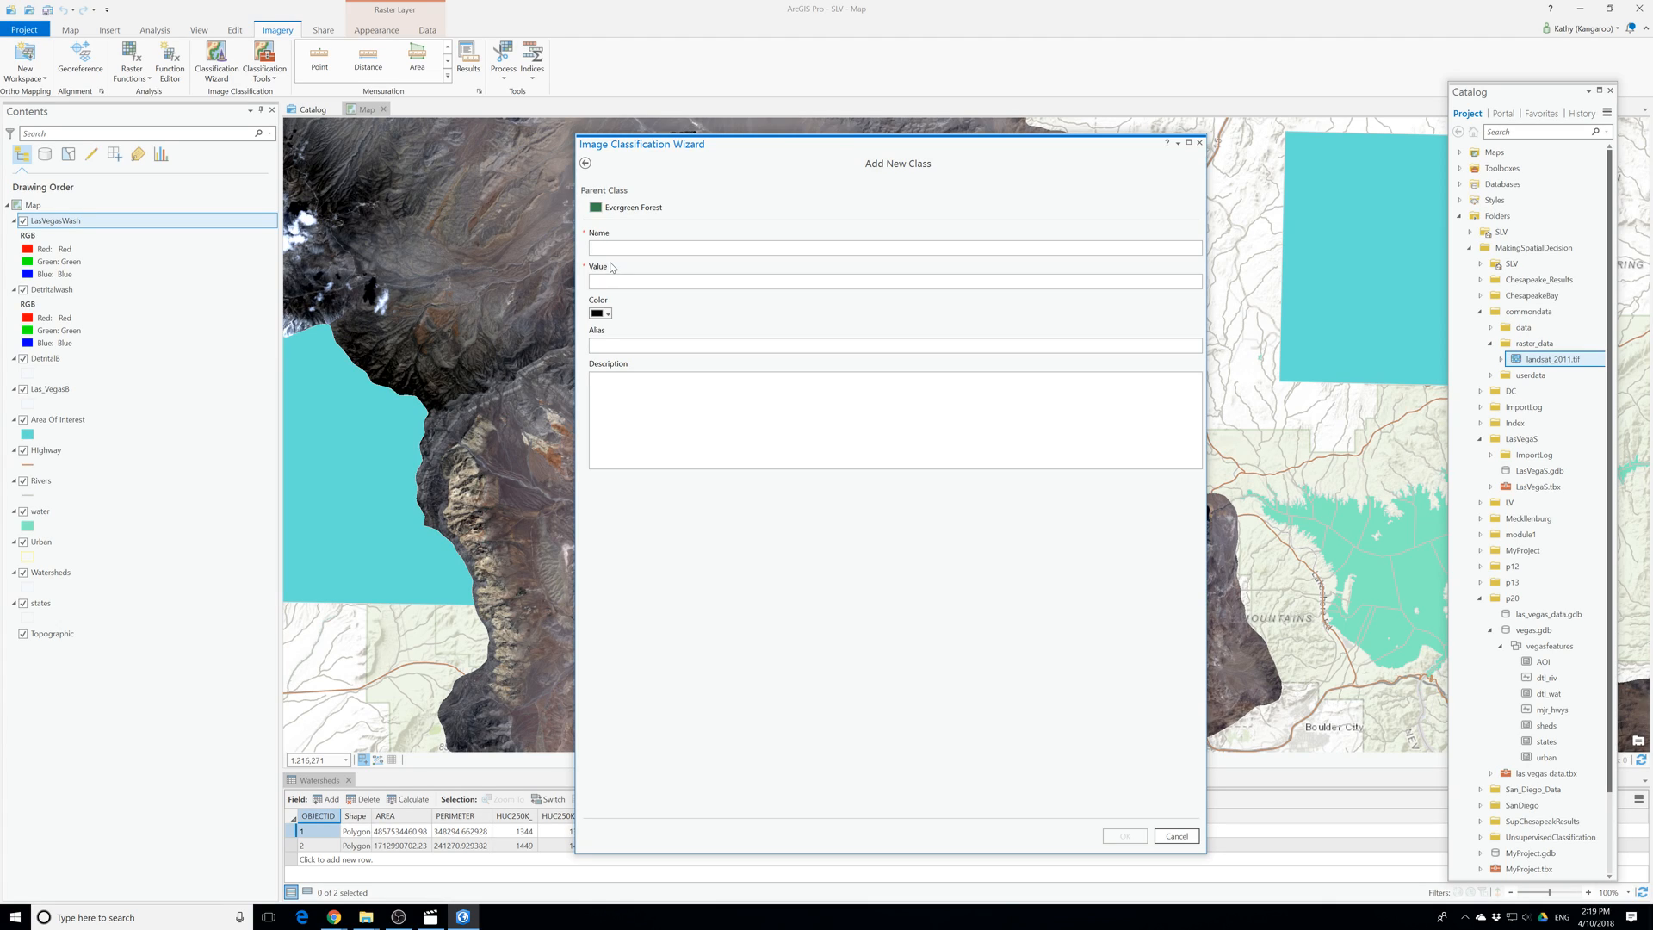
click(586, 164)
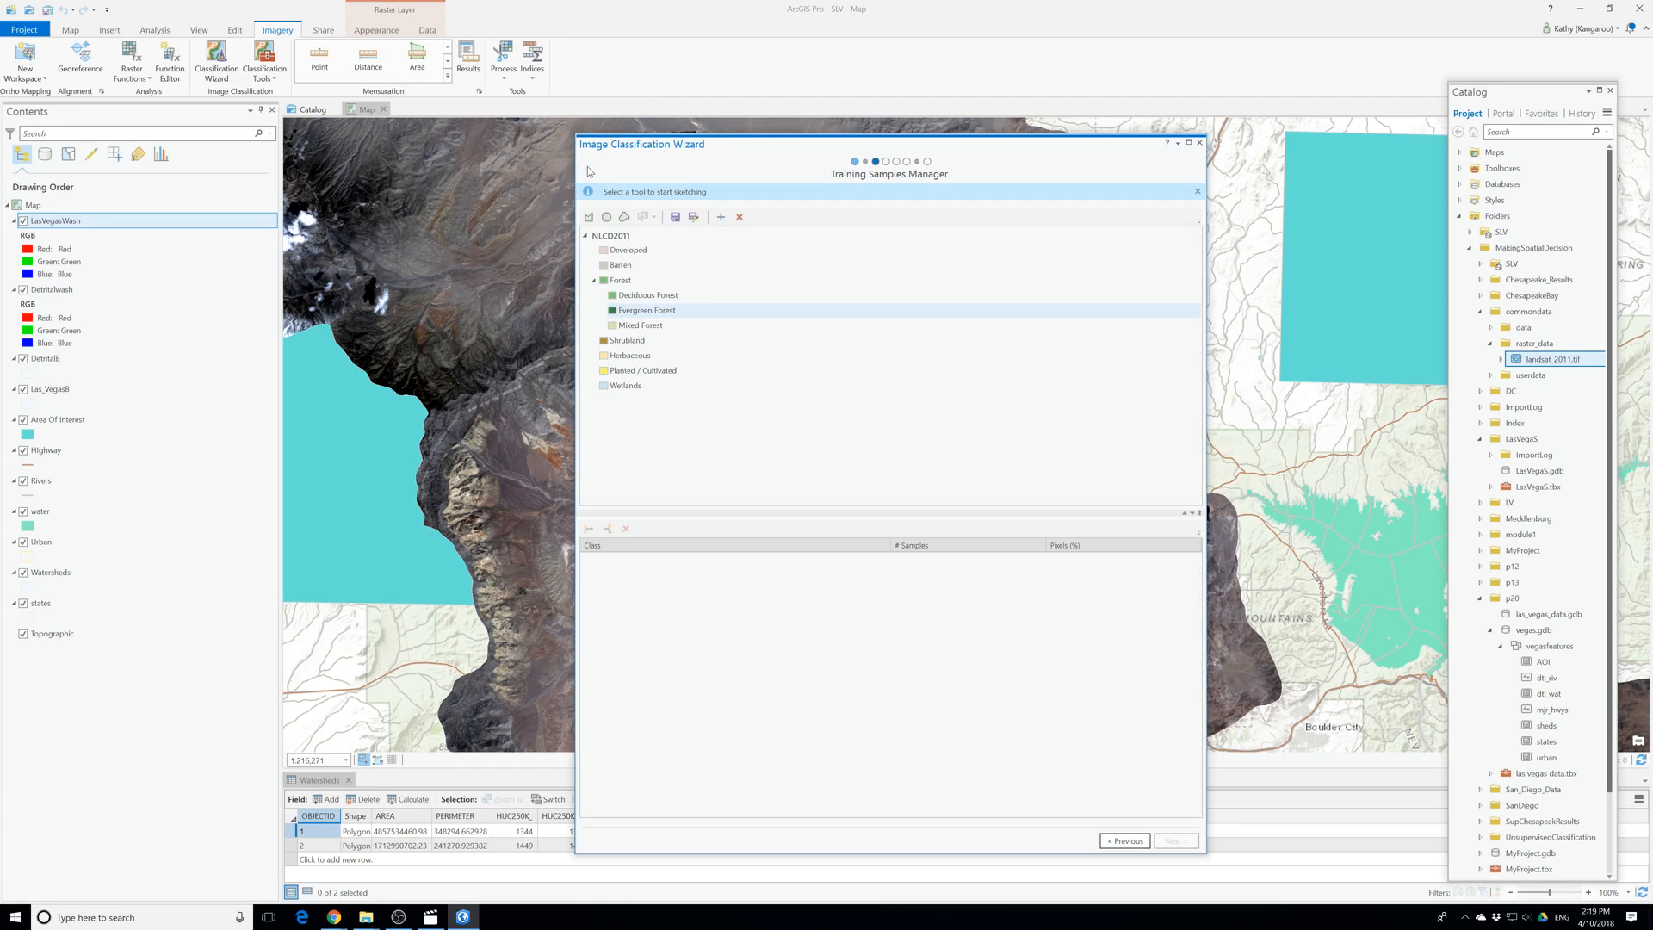
click(638, 311)
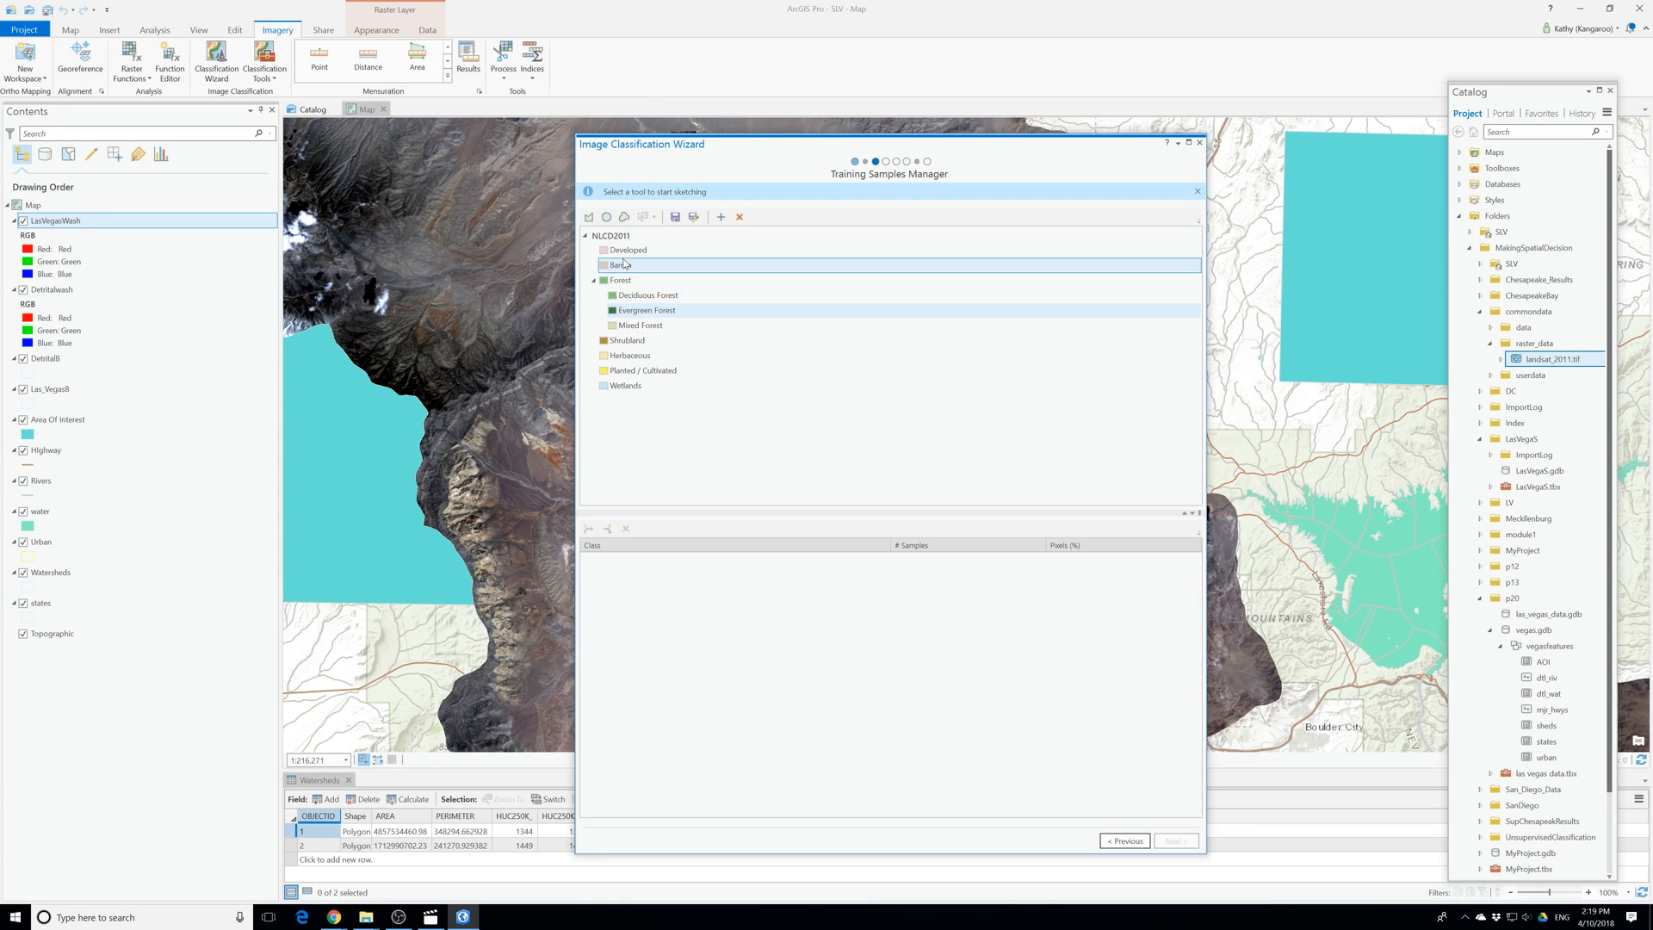
click(632, 344)
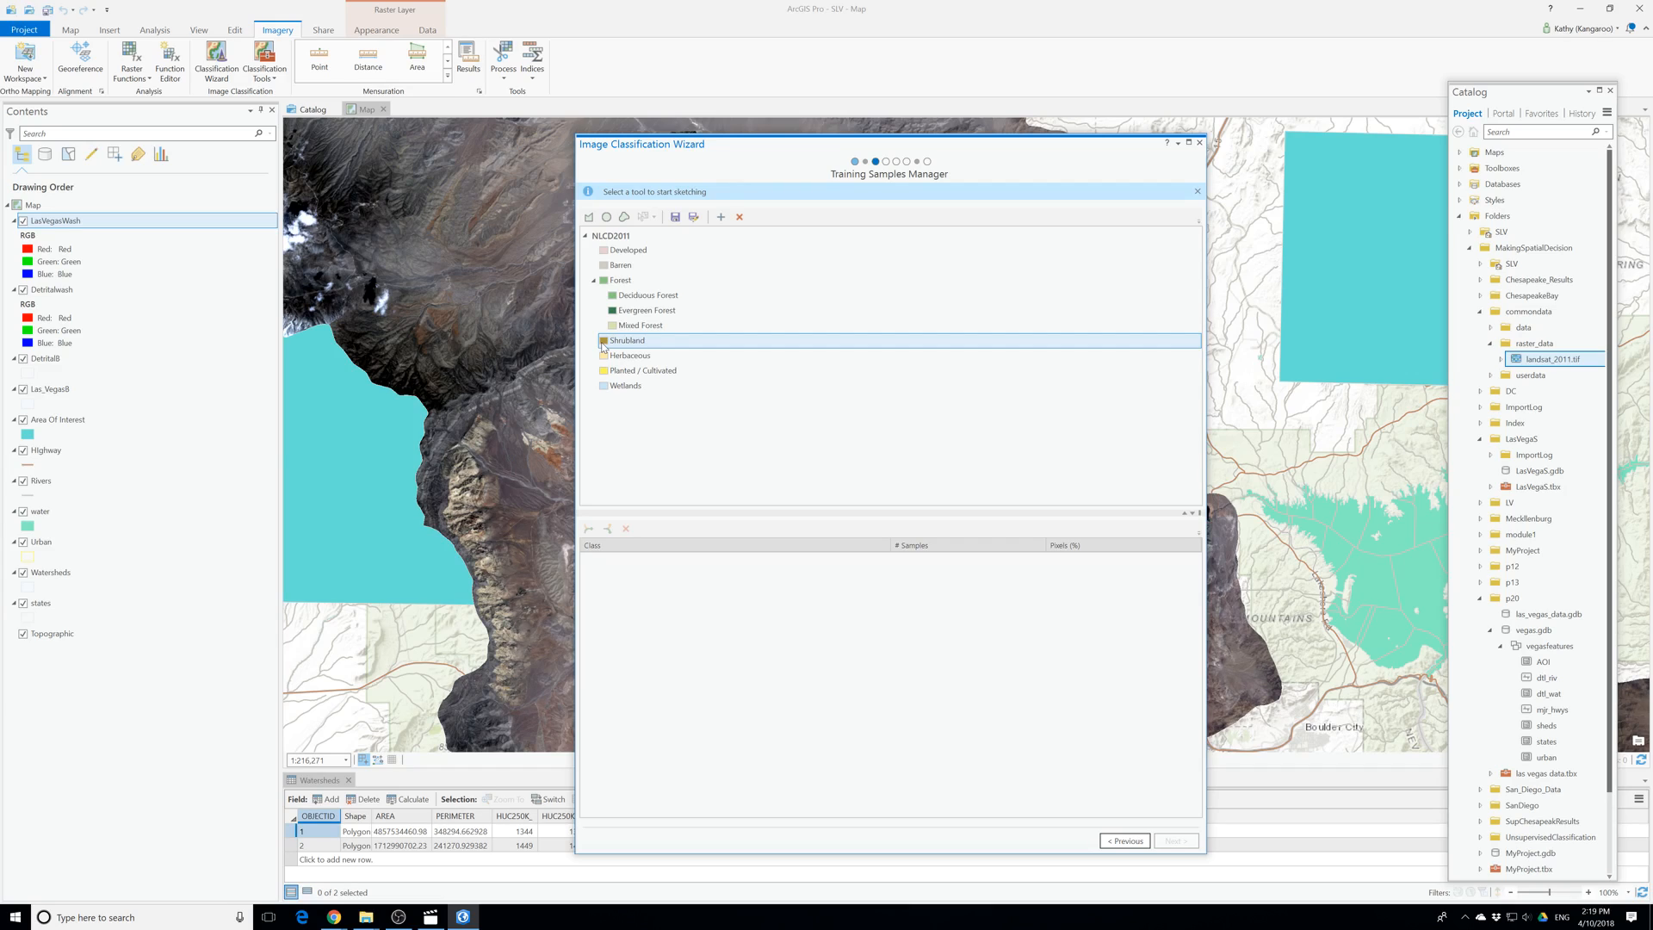
Remove the Wetlands and Herbaceous classes from the NLCD2011 schema.
click(622, 386)
right_click(619, 385)
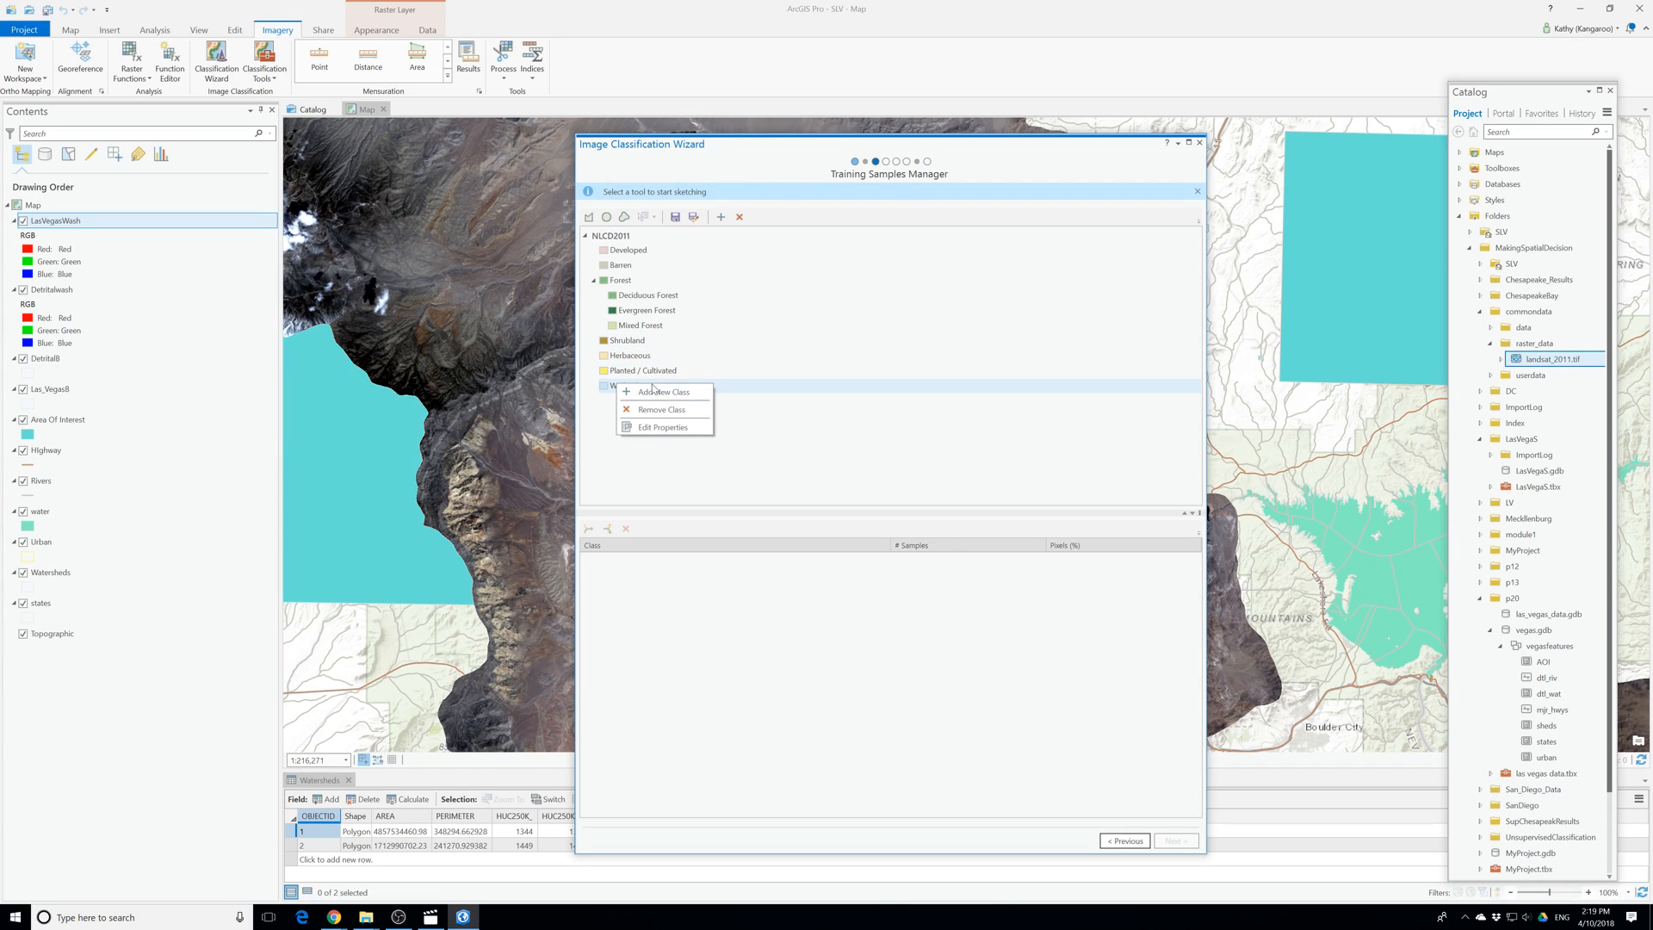
click(660, 410)
click(852, 482)
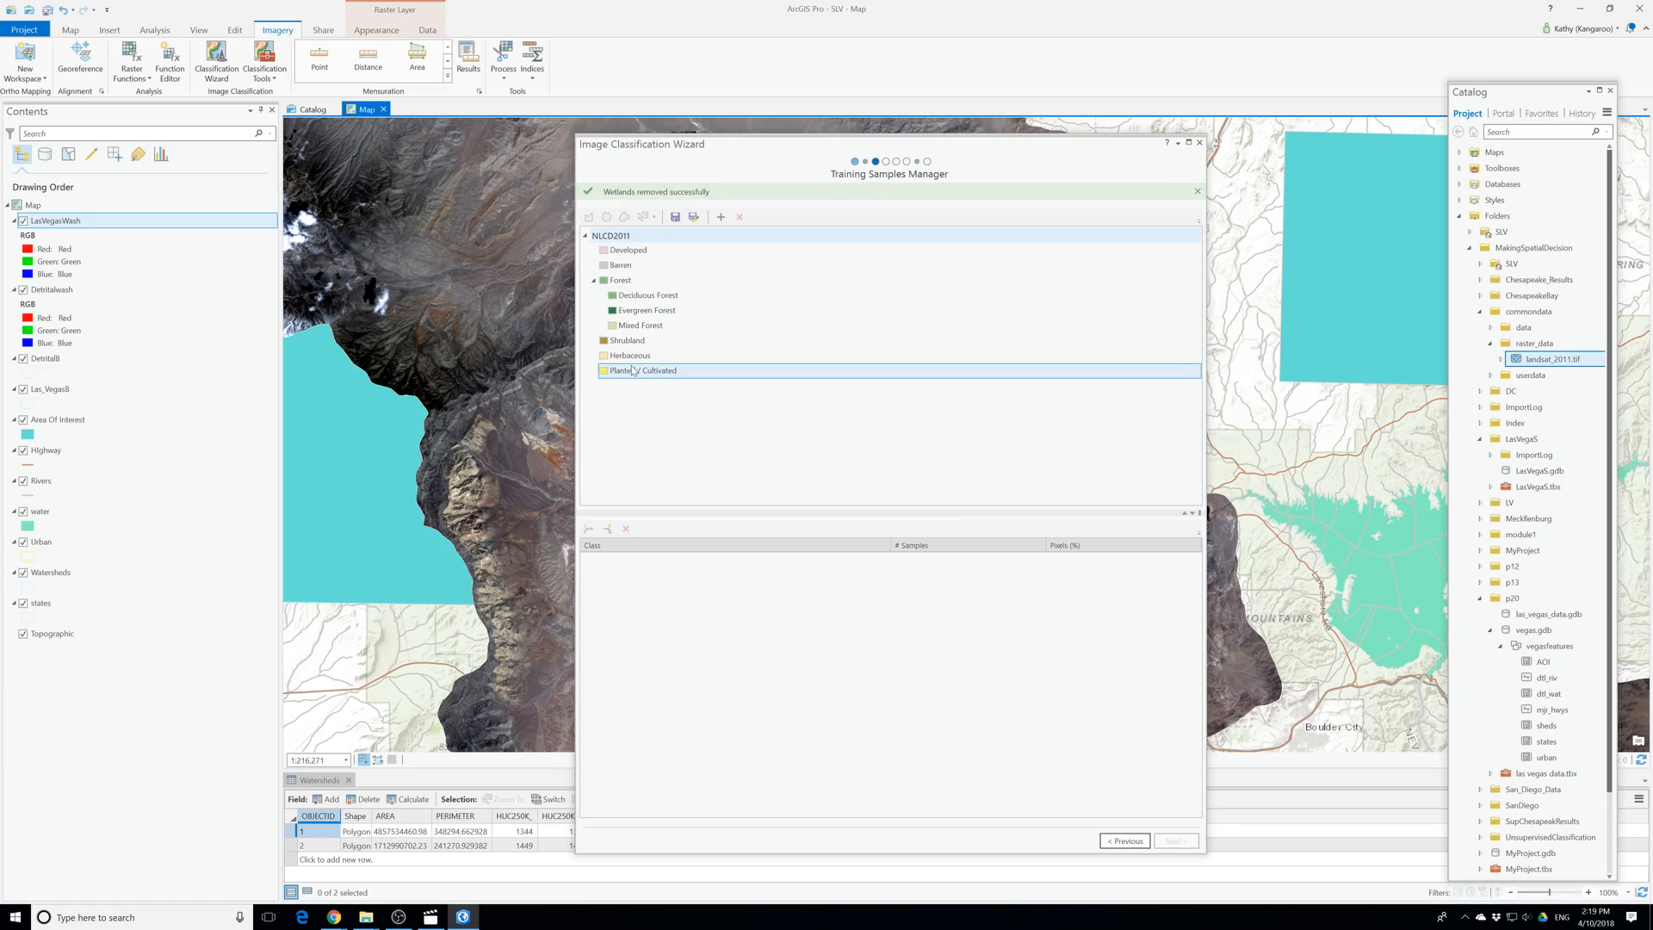
click(630, 356)
right_click(636, 355)
click(674, 380)
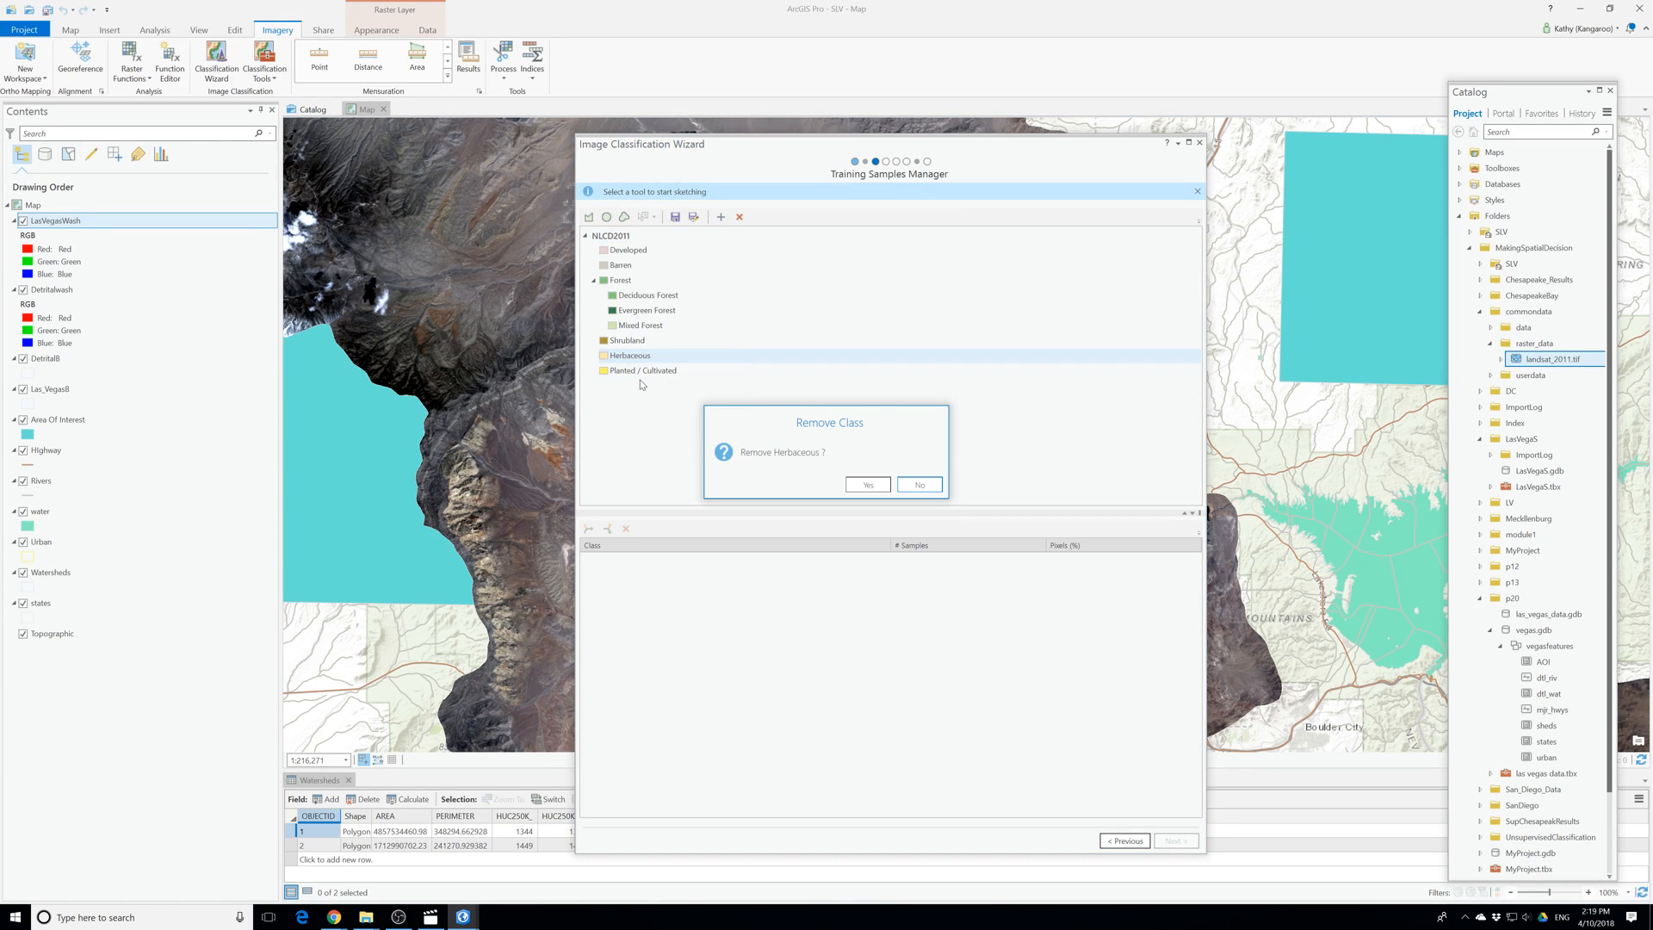
click(864, 484)
Remove the Planted / Cultivated class from the NLCD2011 schema.
click(637, 356)
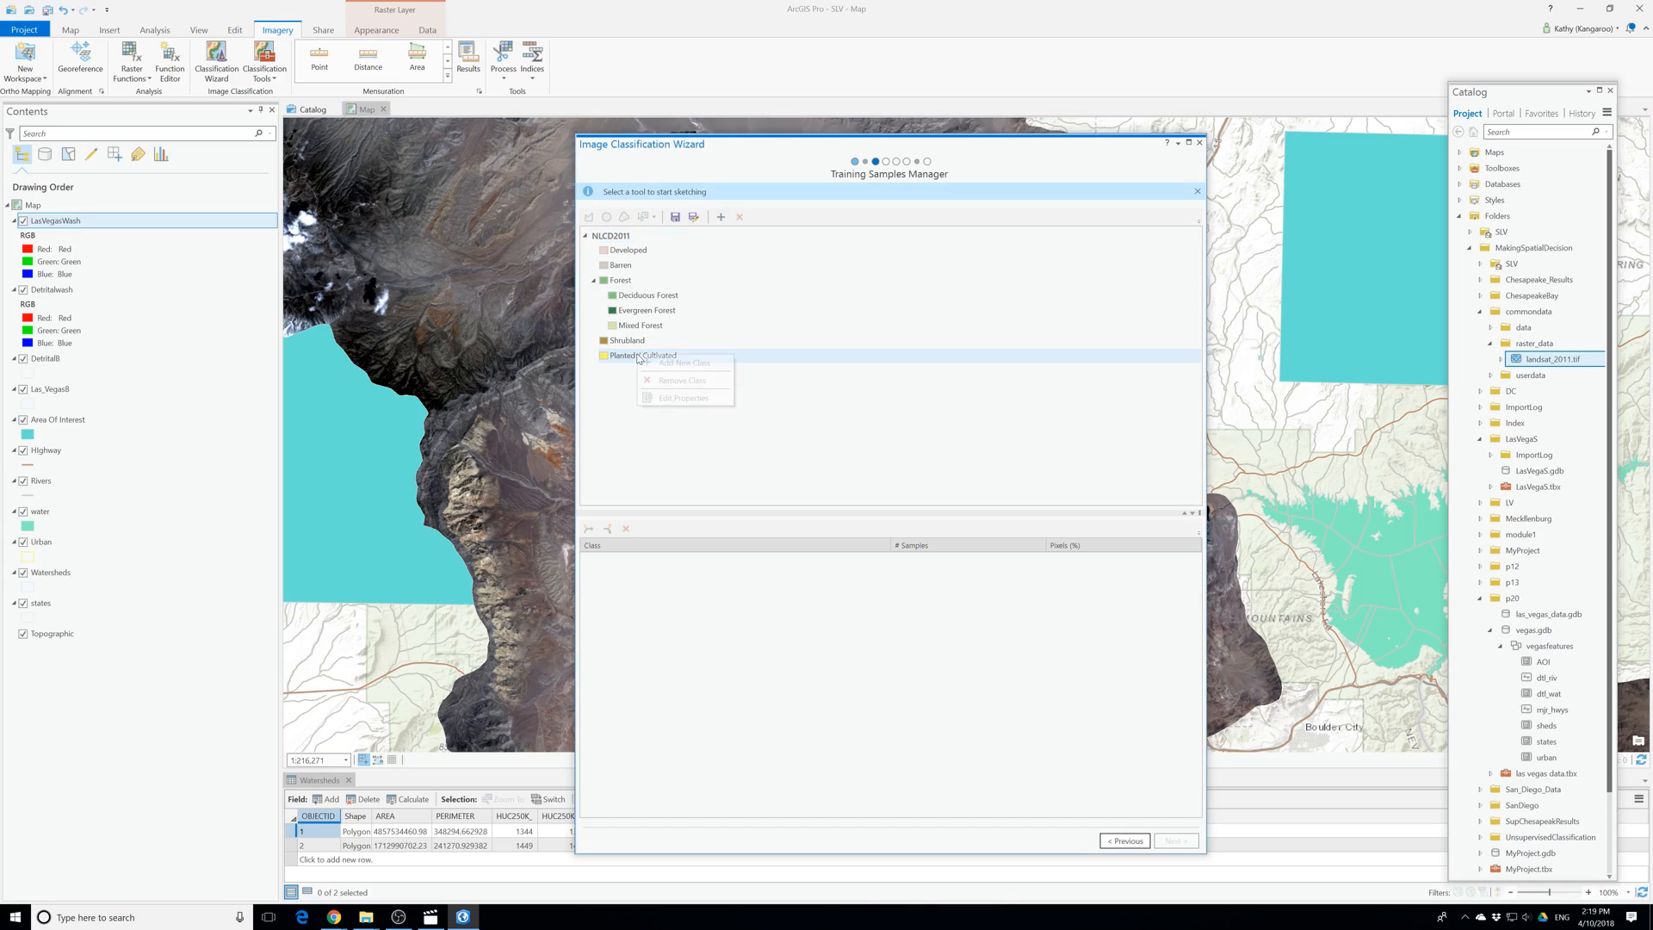
right_click(637, 356)
click(677, 382)
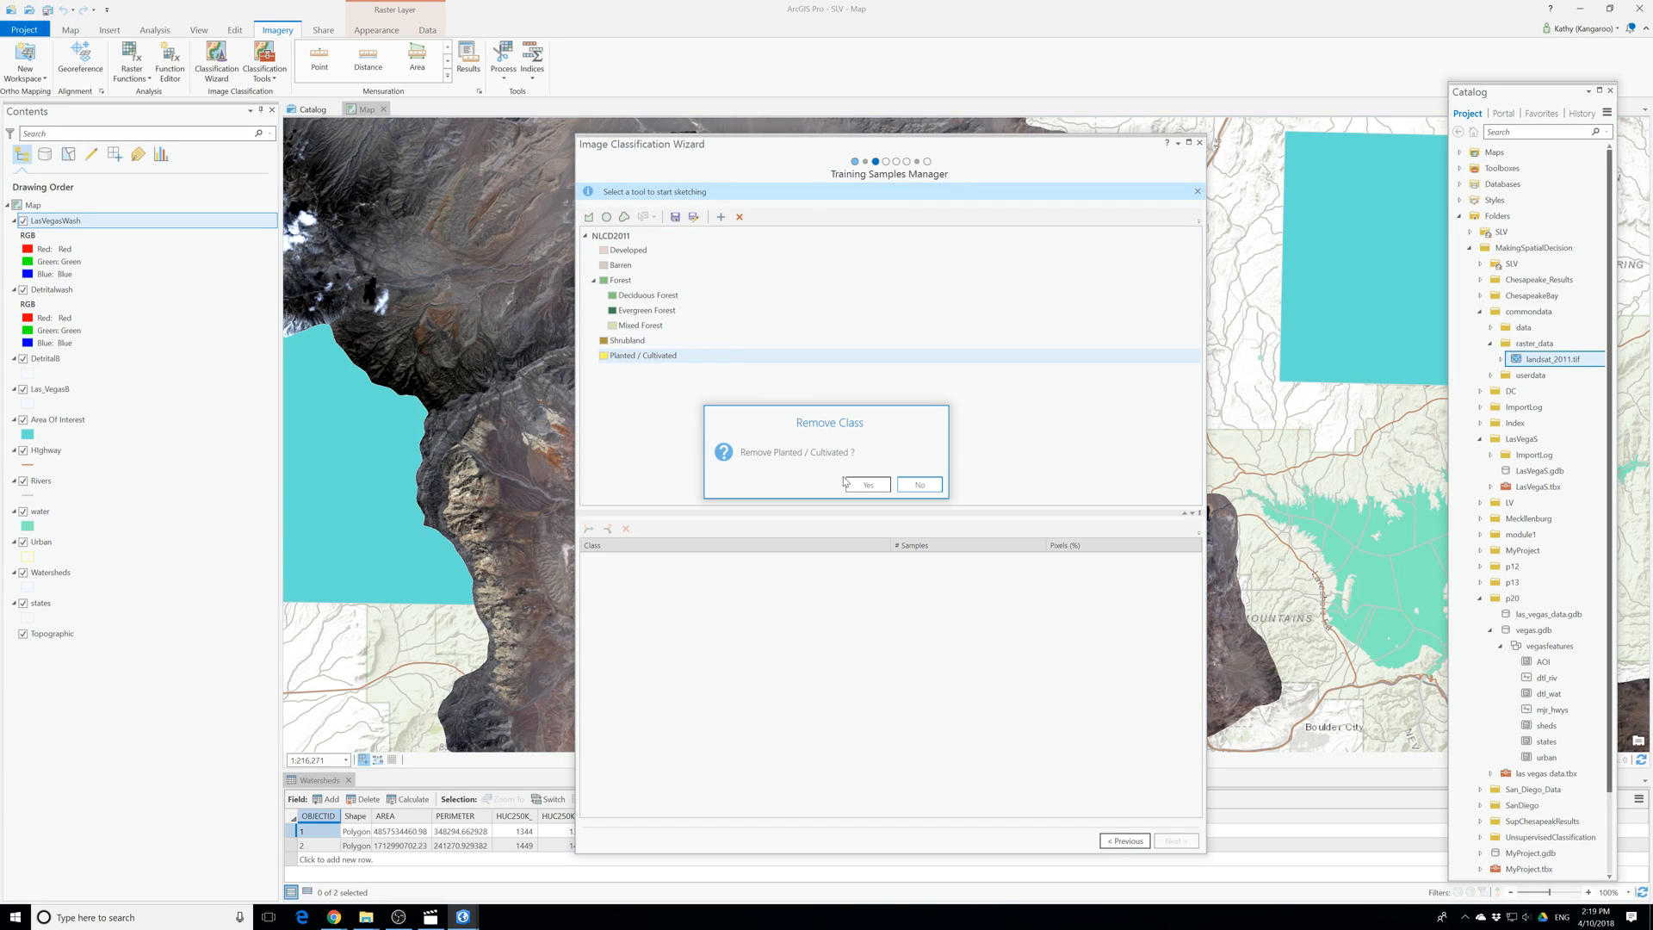
click(866, 484)
Rename the Shrubland class as Scrub/Shrub and save its class properties.
click(654, 314)
click(628, 342)
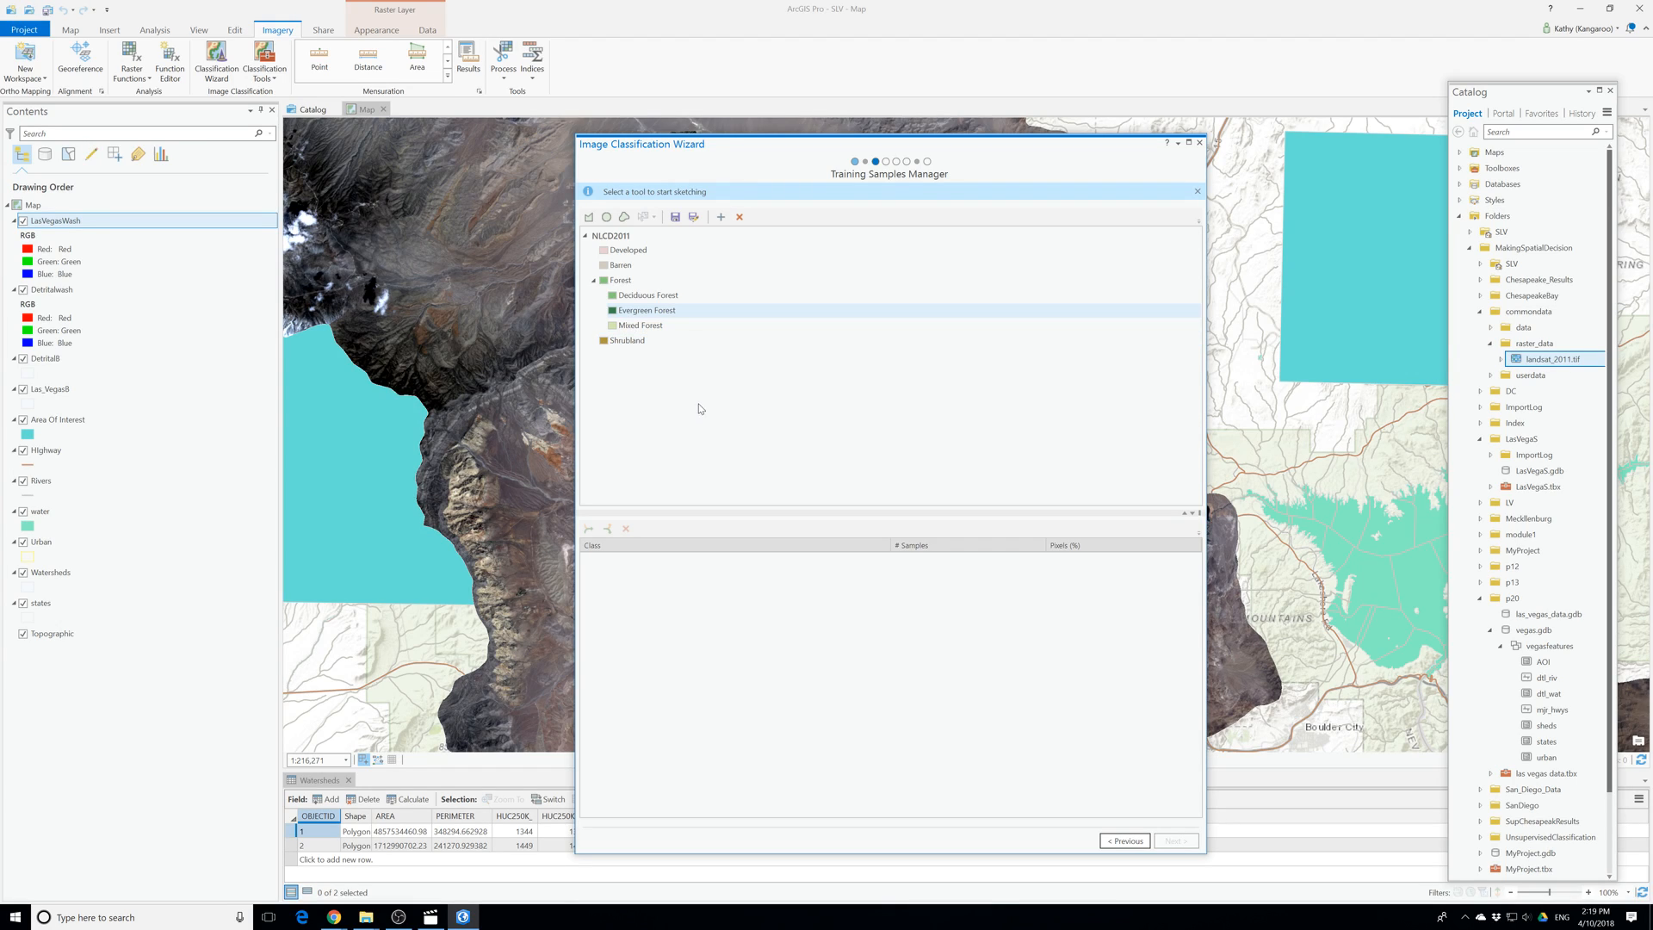
right_click(626, 347)
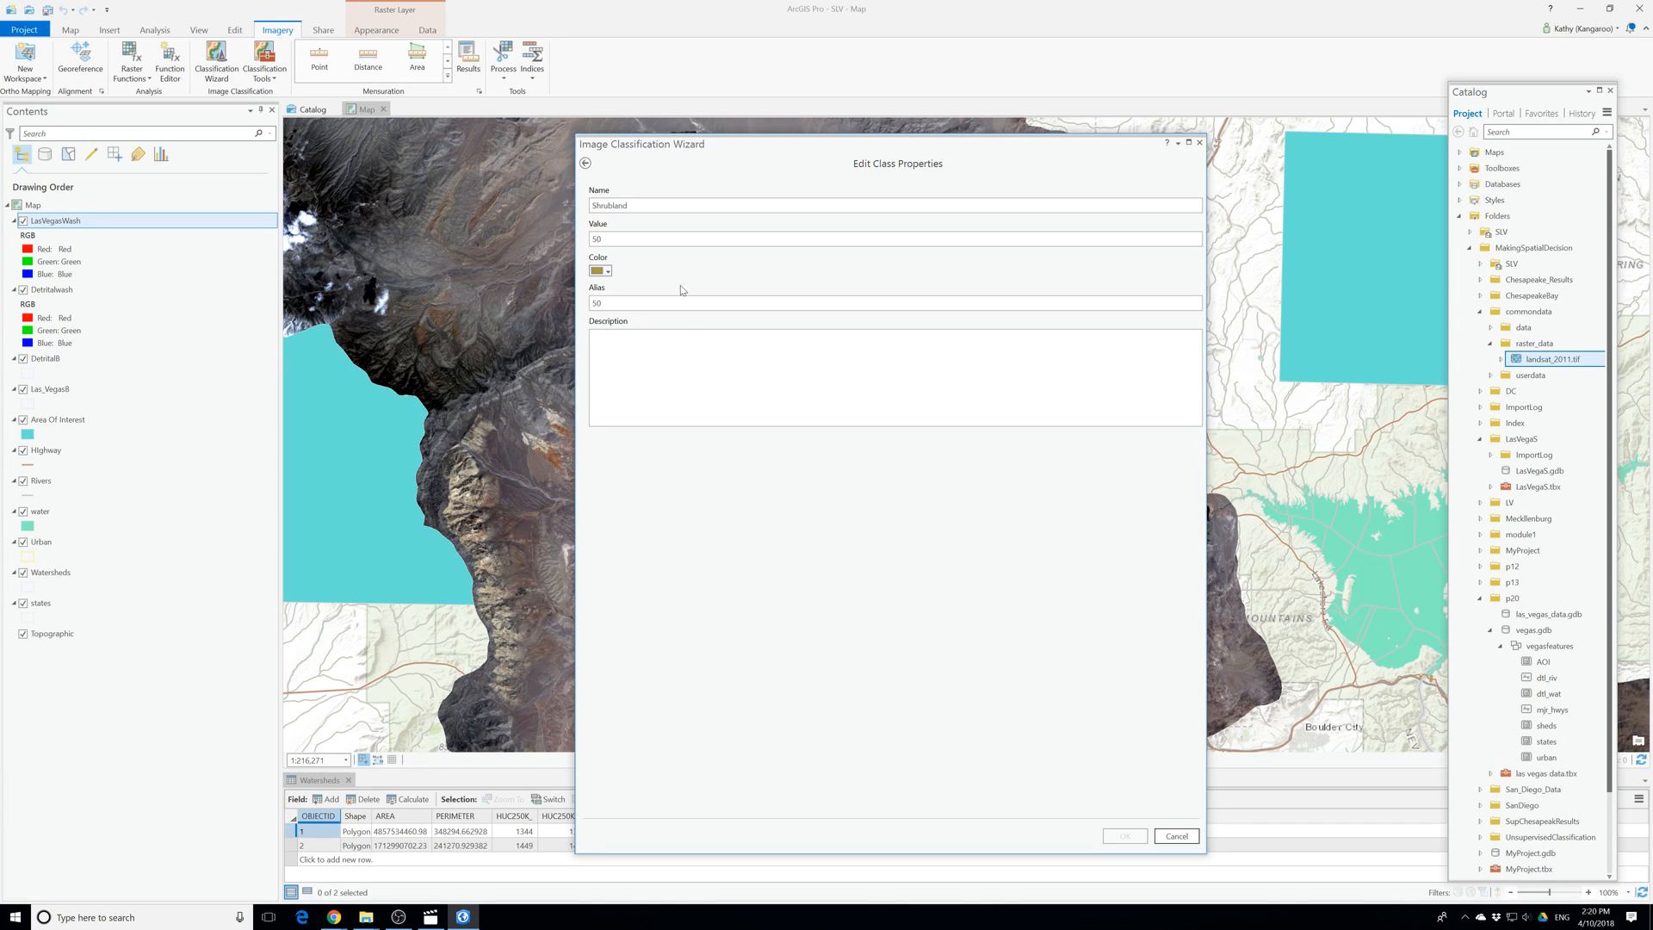
click(656, 205)
key(ctrl+a)
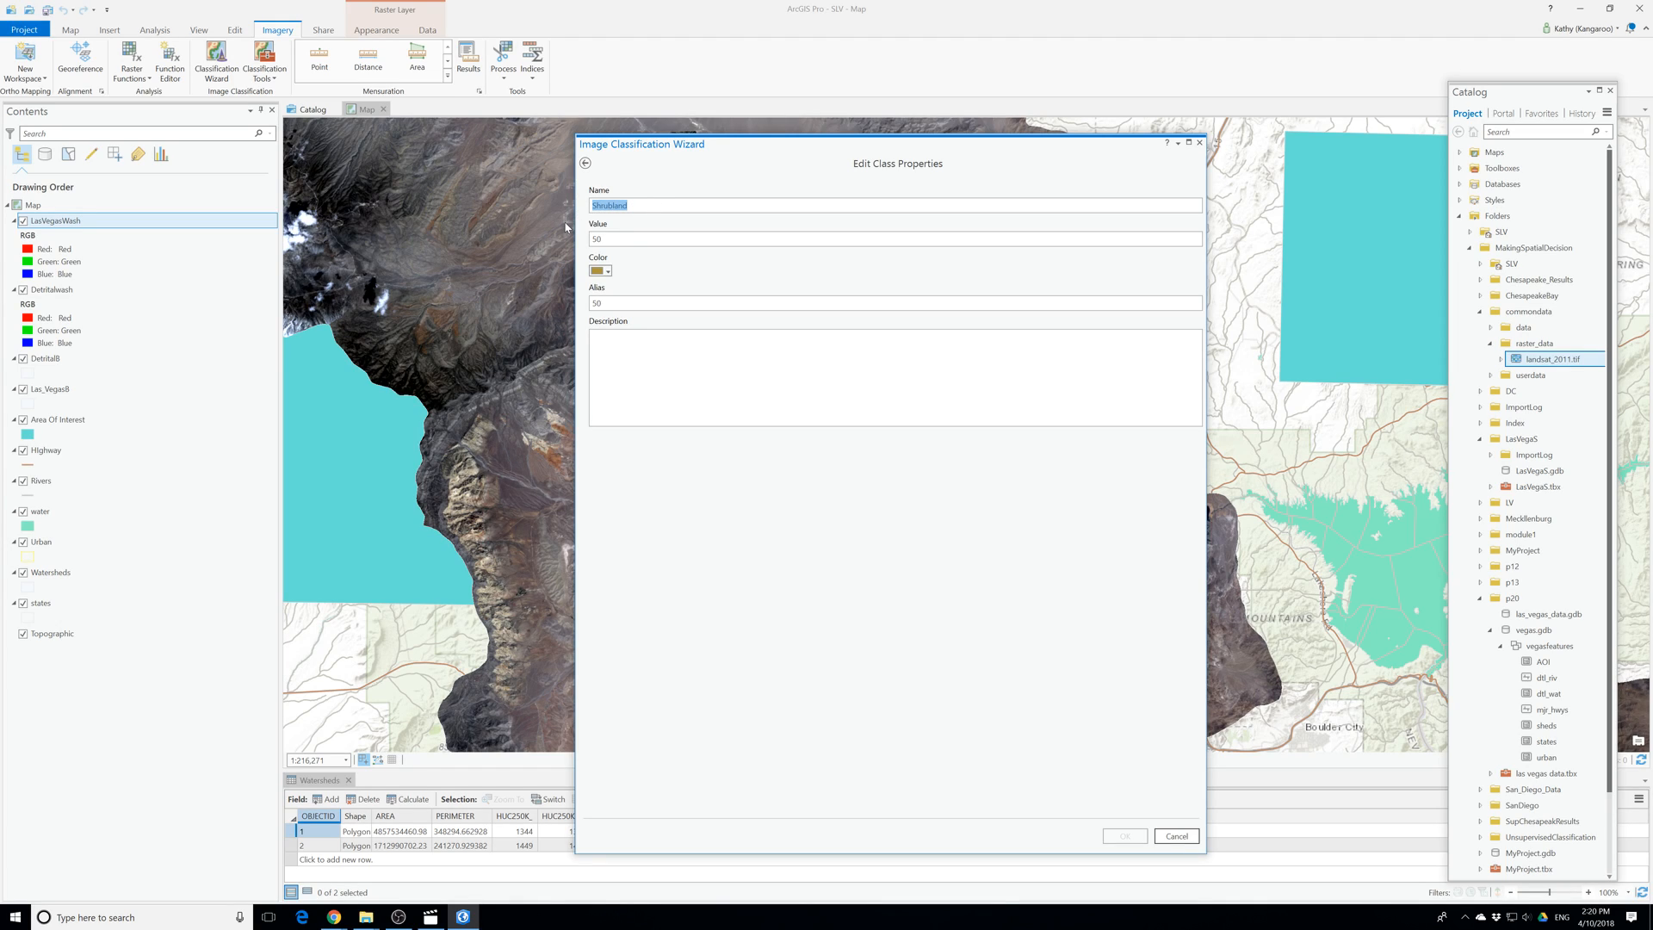
text(Scrub.Shr)
key(BackSpace)
key(BackSpace)
key(BackSpace)
text(Shrub)
click(1125, 836)
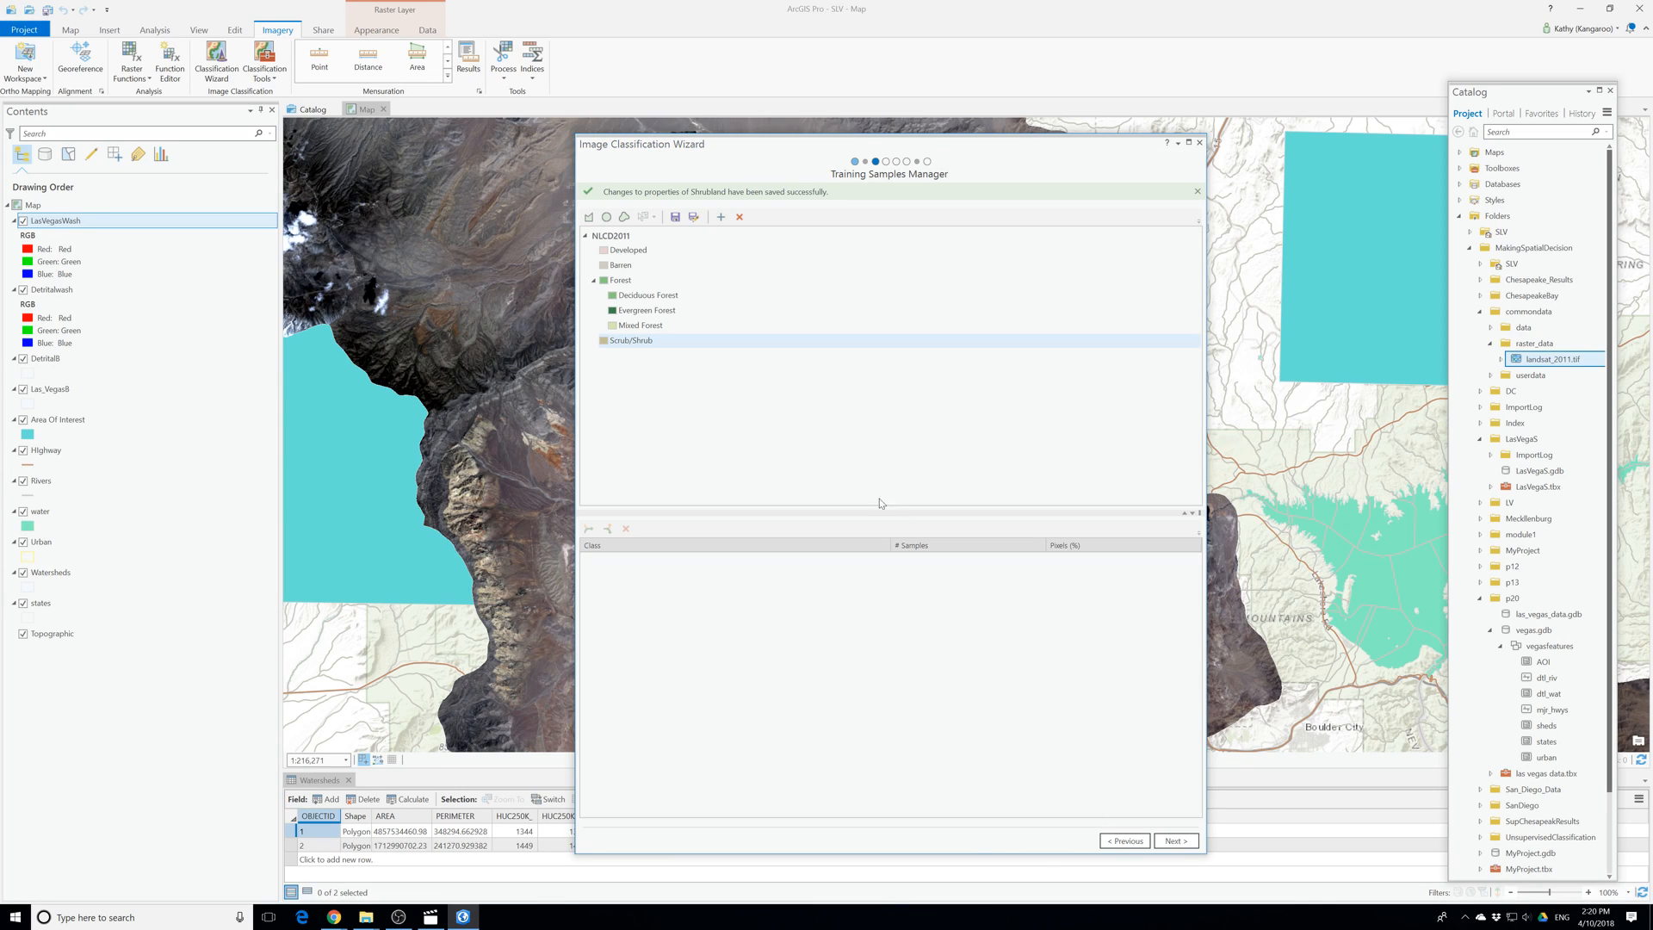
Draw three polygon training samples for the Developed class, two over the built-up blocks west of the airport and one on the airport.
drag(737, 147, 995, 434)
scroll(685, 607, up, 4)
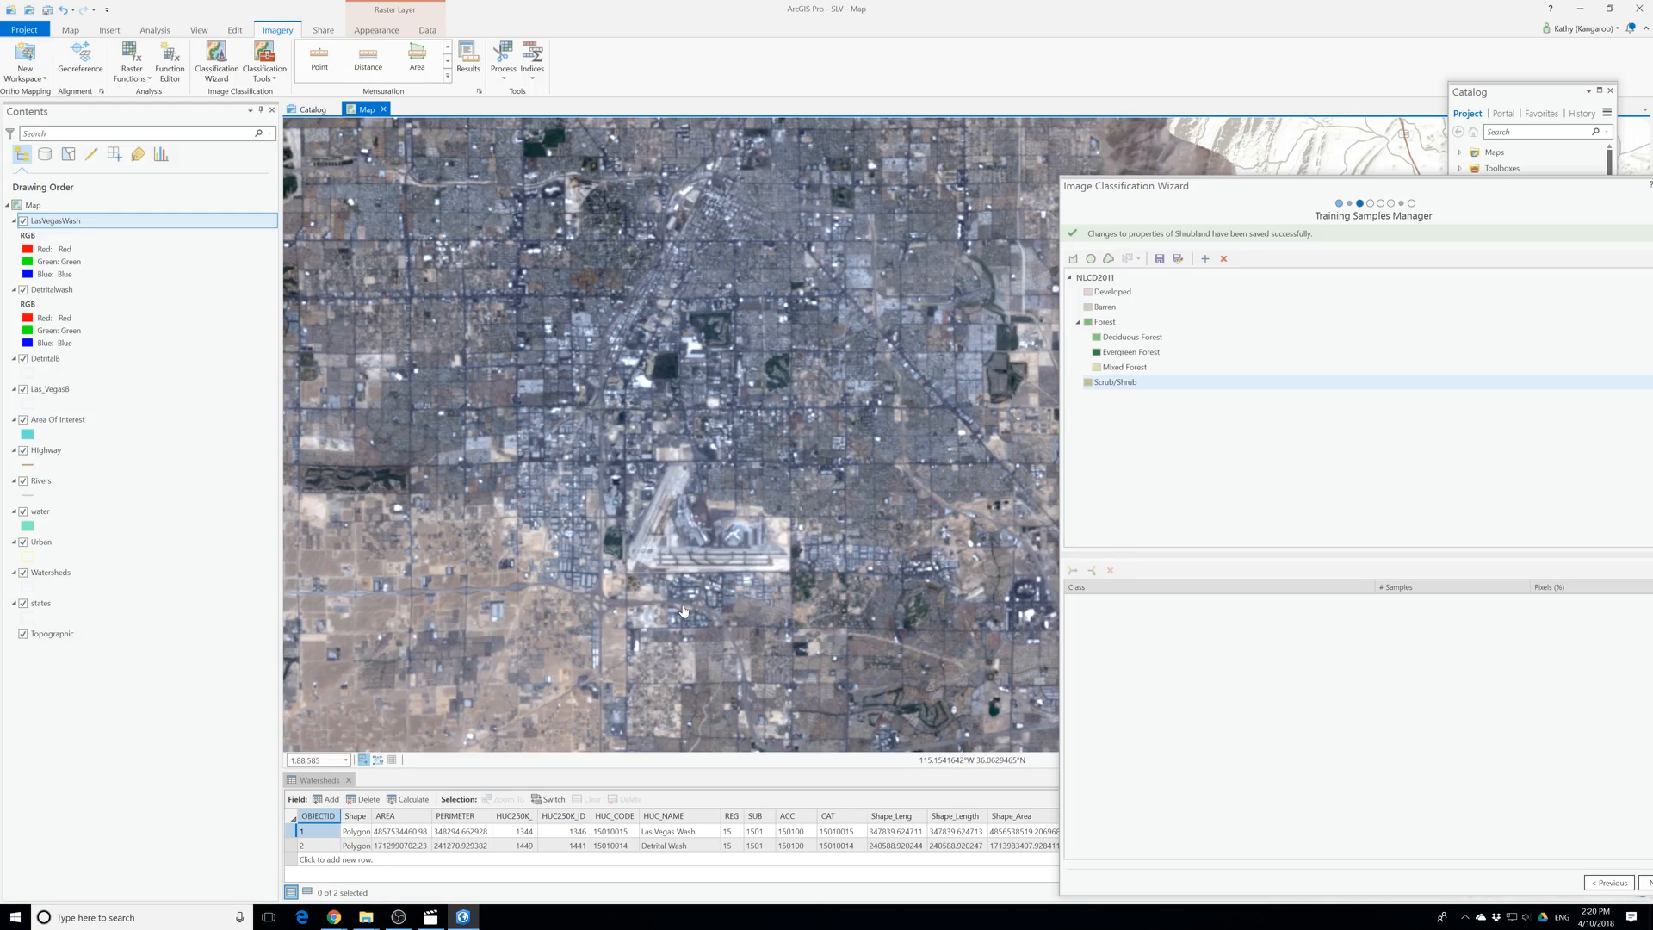
scroll(684, 611, up, 2)
scroll(684, 611, up, 2)
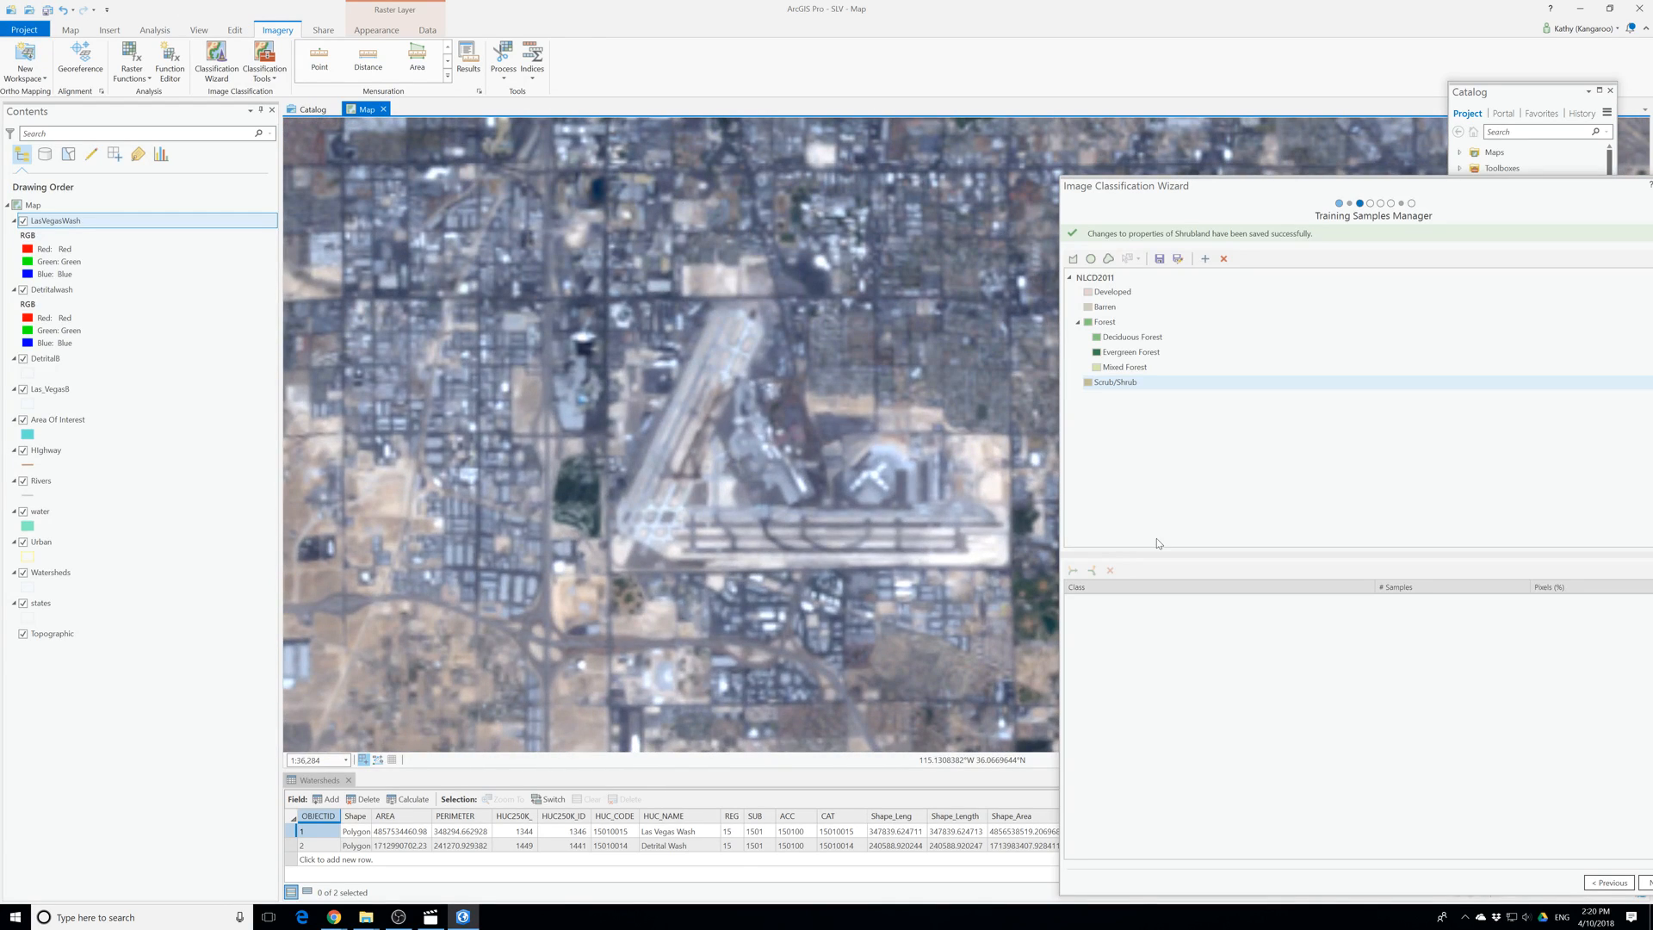
click(1146, 292)
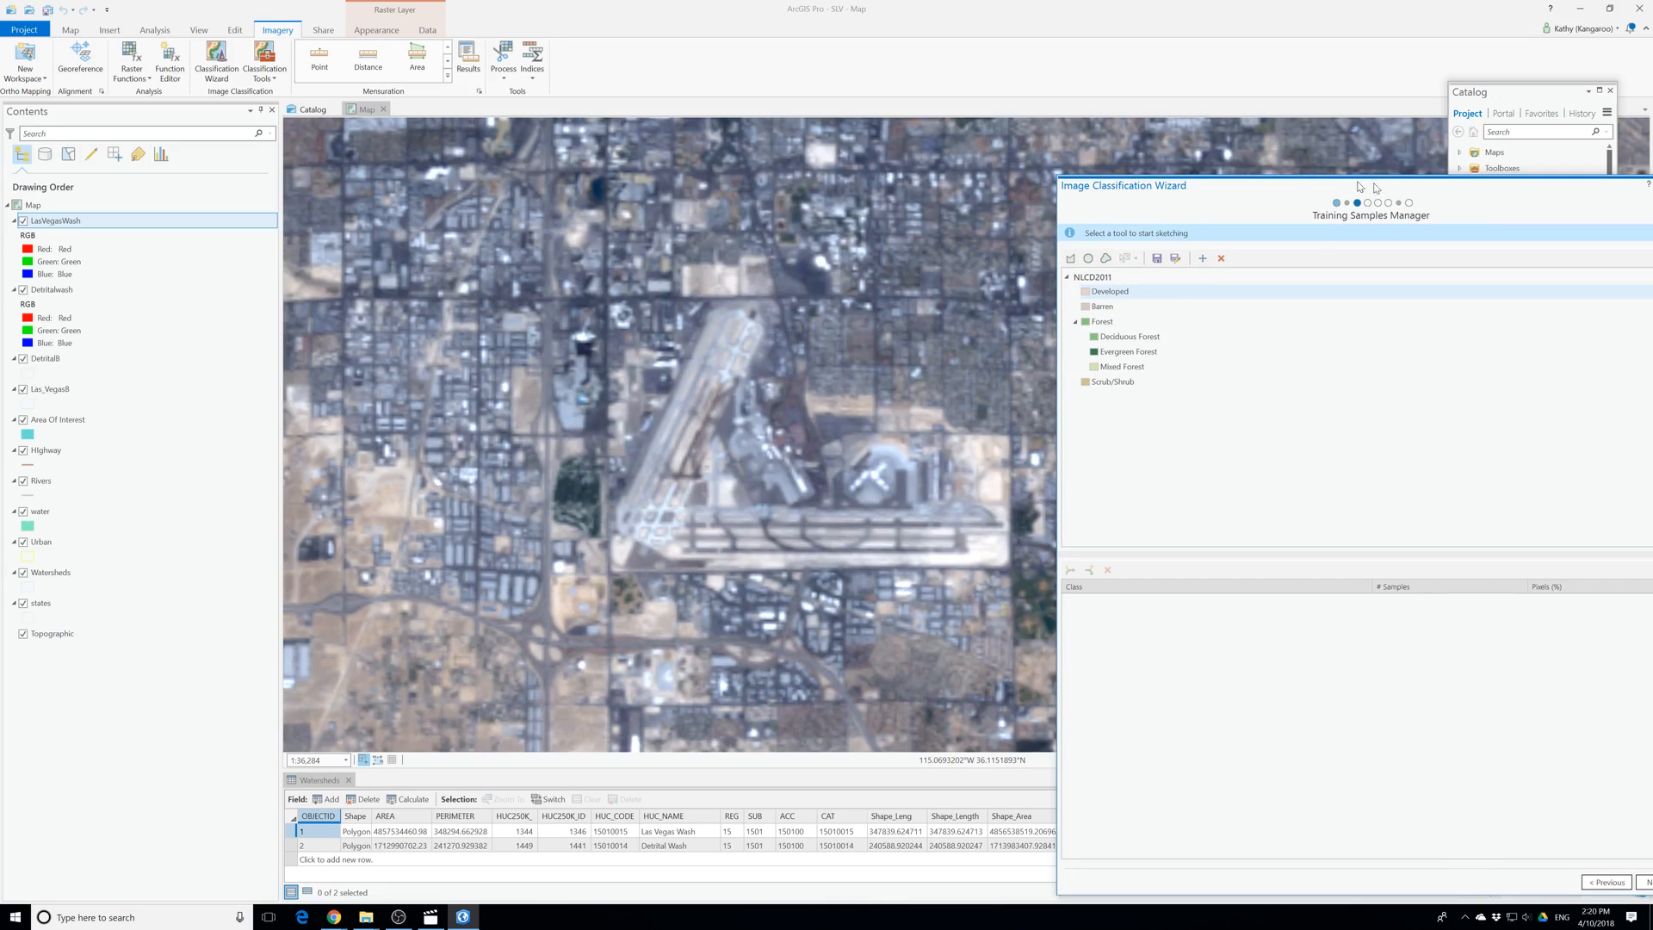
drag(1385, 182, 1176, 165)
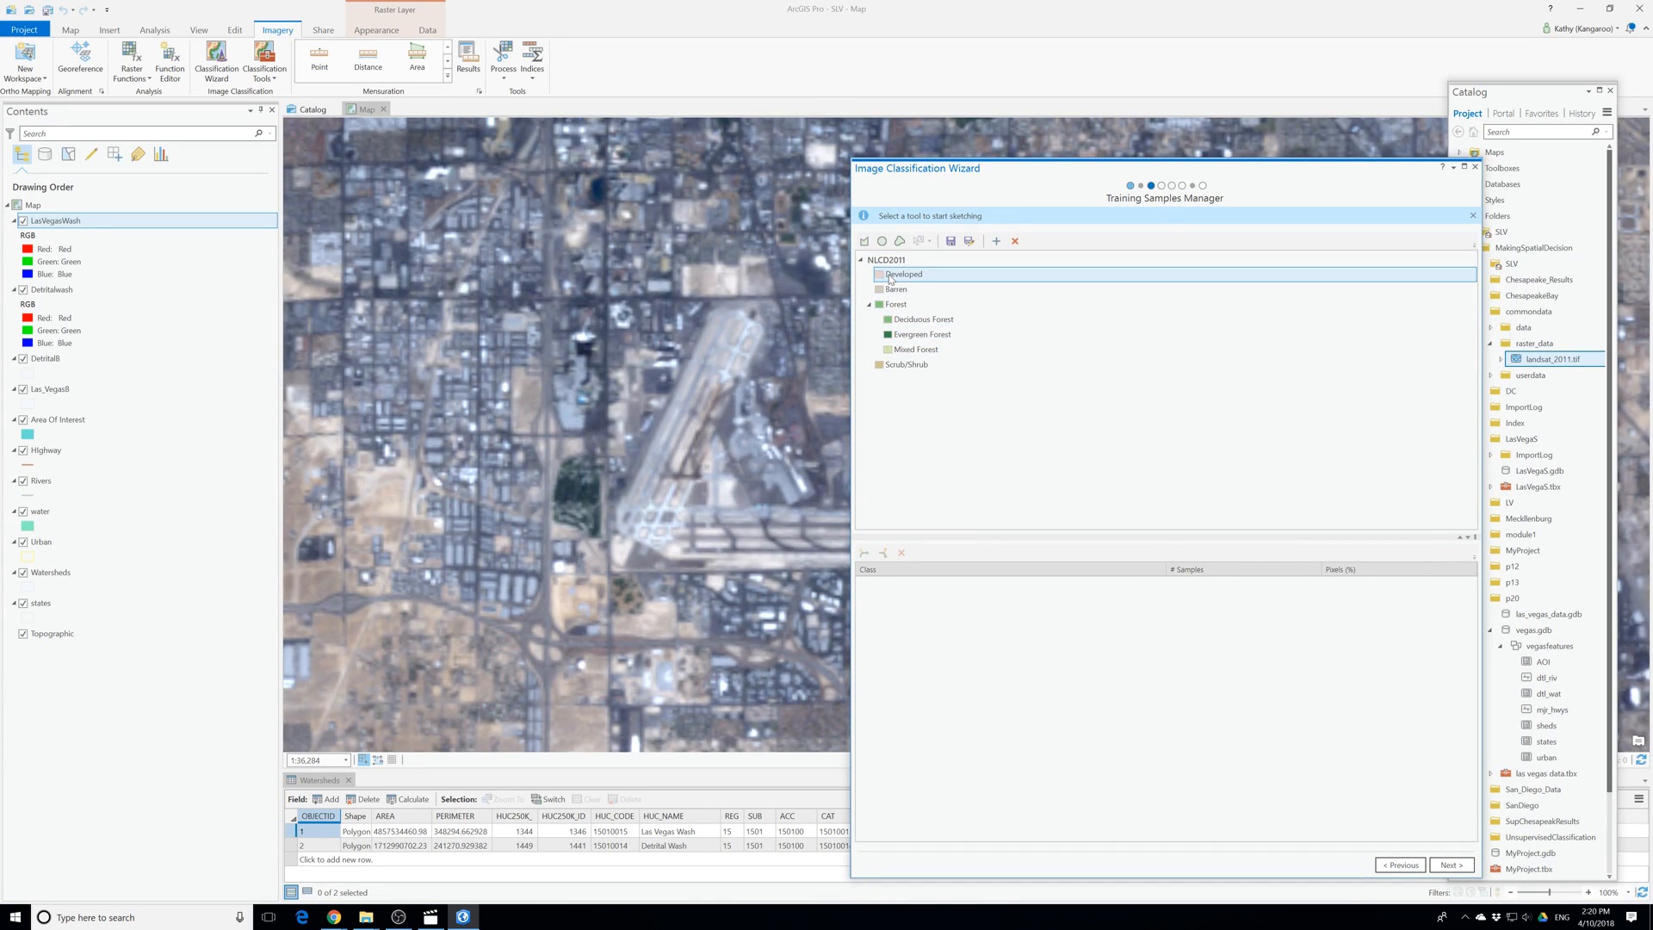
click(864, 241)
click(493, 579)
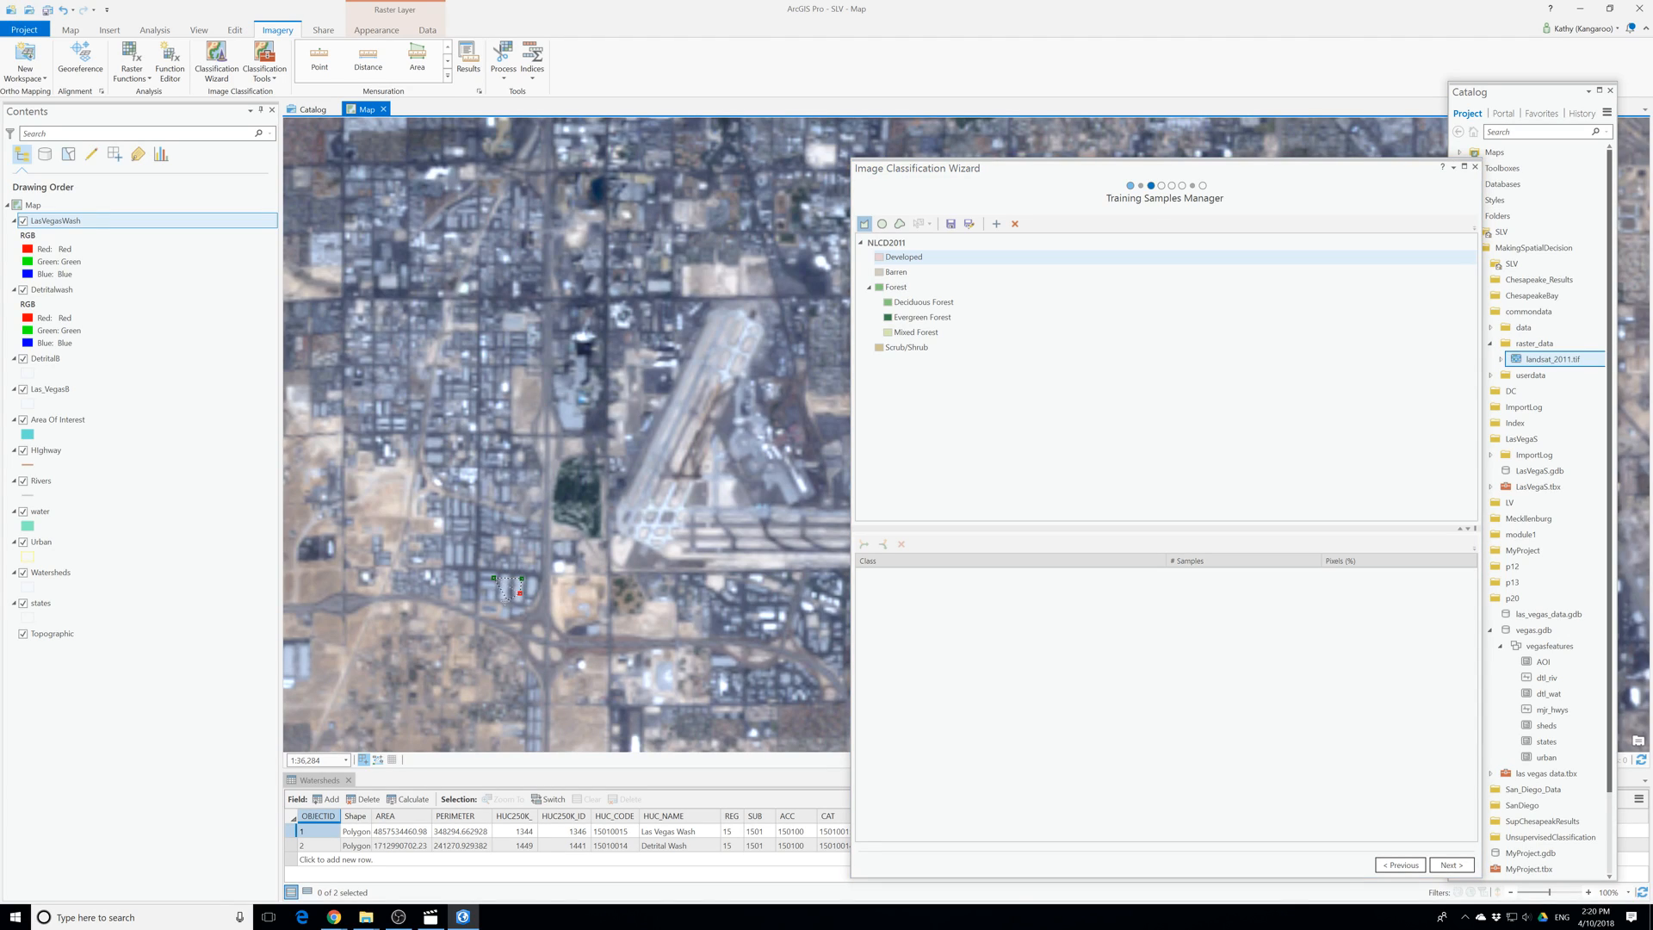
double_click(498, 600)
double_click(487, 396)
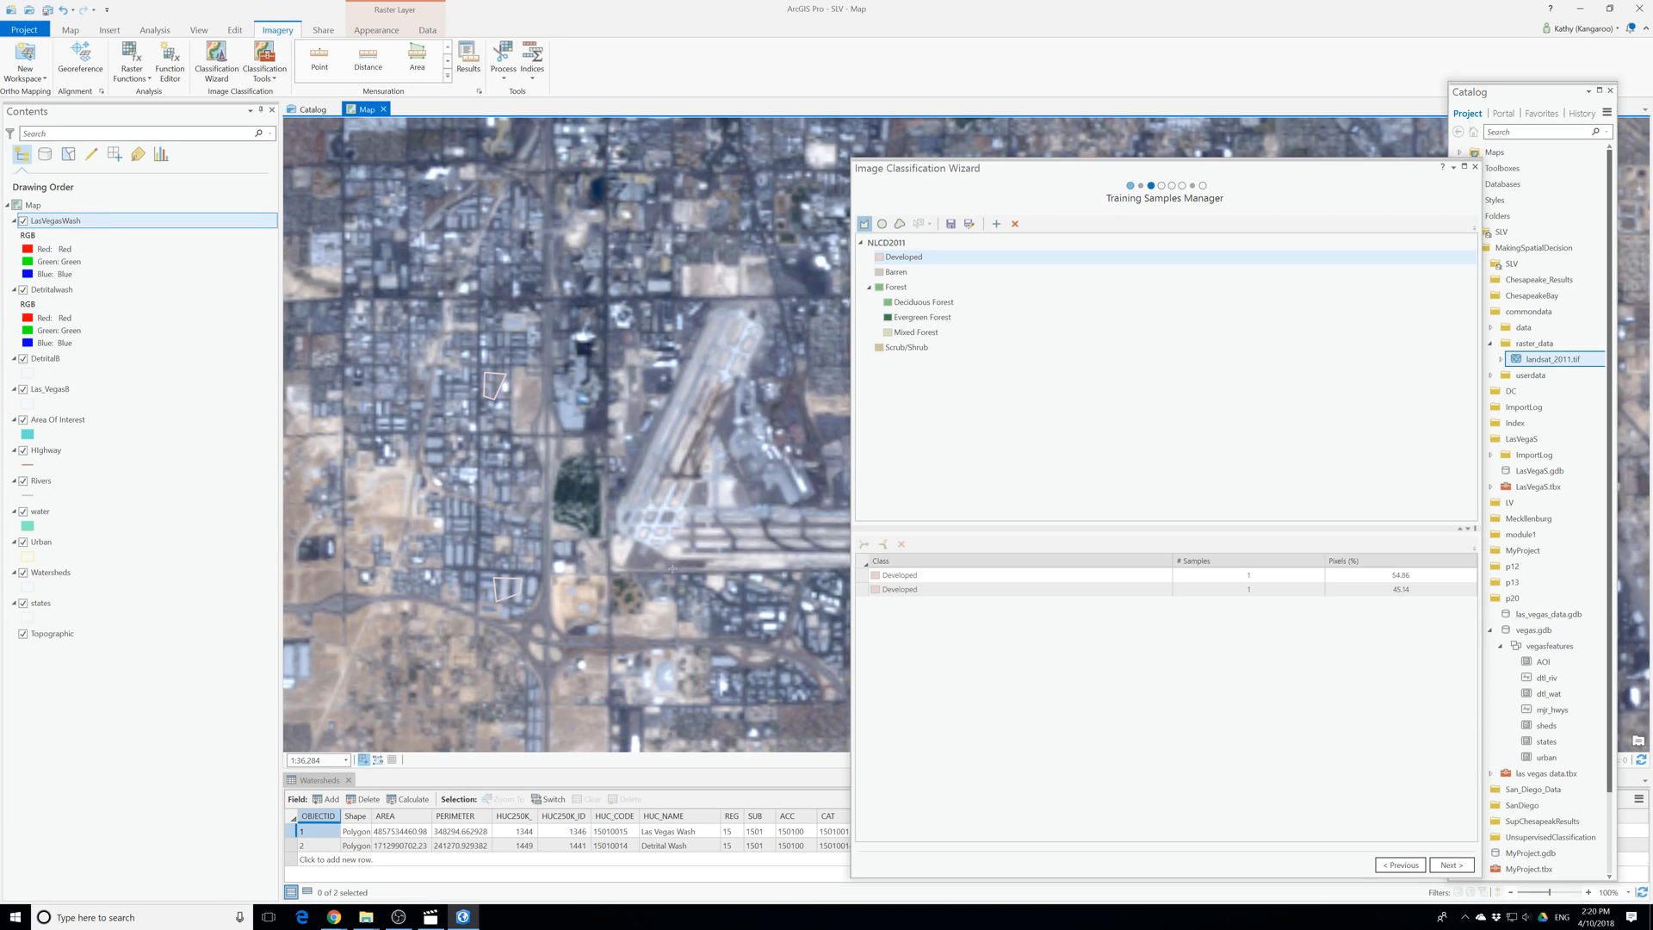
double_click(751, 479)
Add two Developed training polygons northeast of the airport, one southeast of the golf course and one over the large bright buildings west of it.
drag(799, 426, 515, 707)
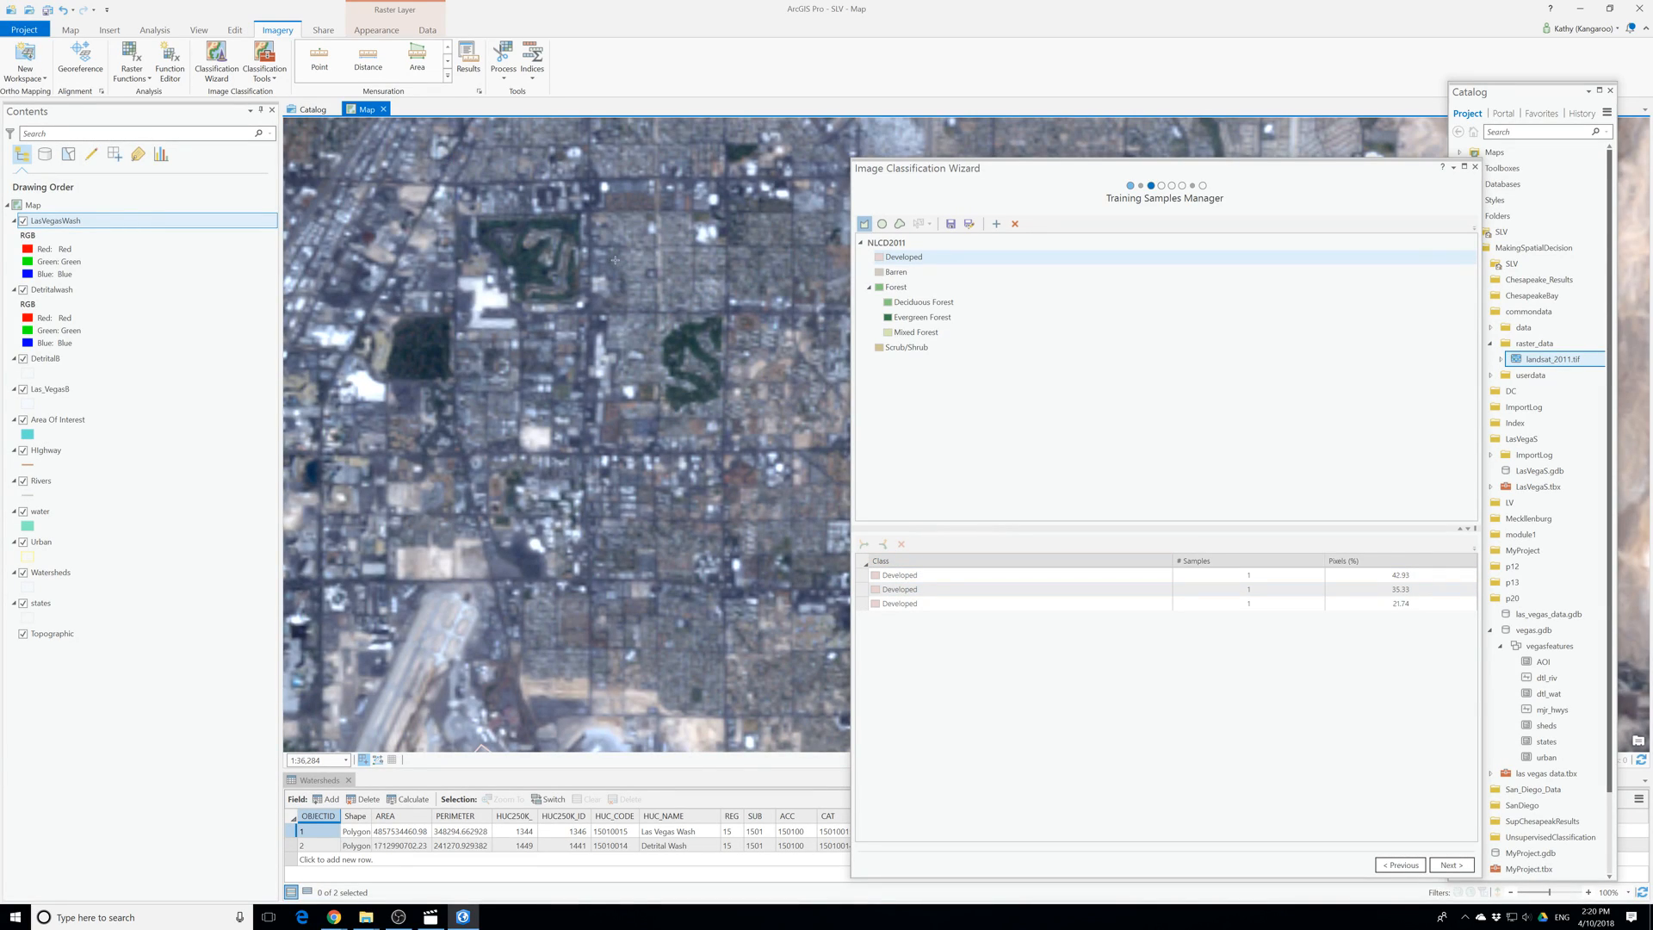
click(622, 286)
double_click(591, 297)
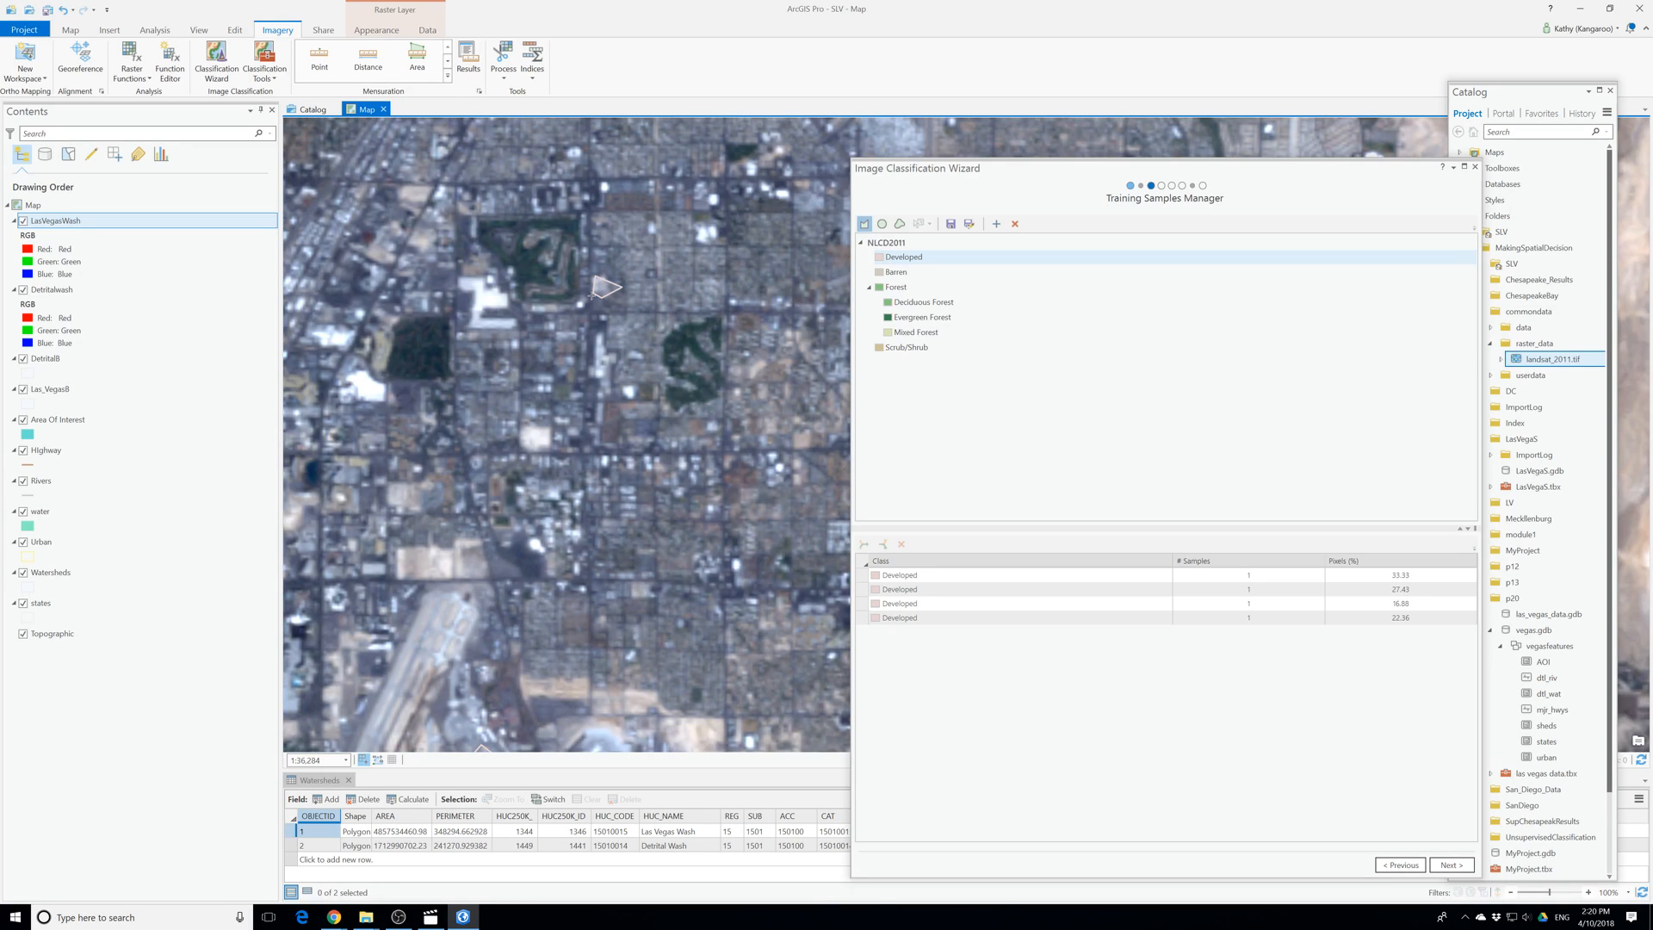
click(508, 285)
click(502, 305)
double_click(476, 308)
Add two Developed training polygons over the light grey built-up blocks farther northeast in the city.
drag(719, 406, 508, 673)
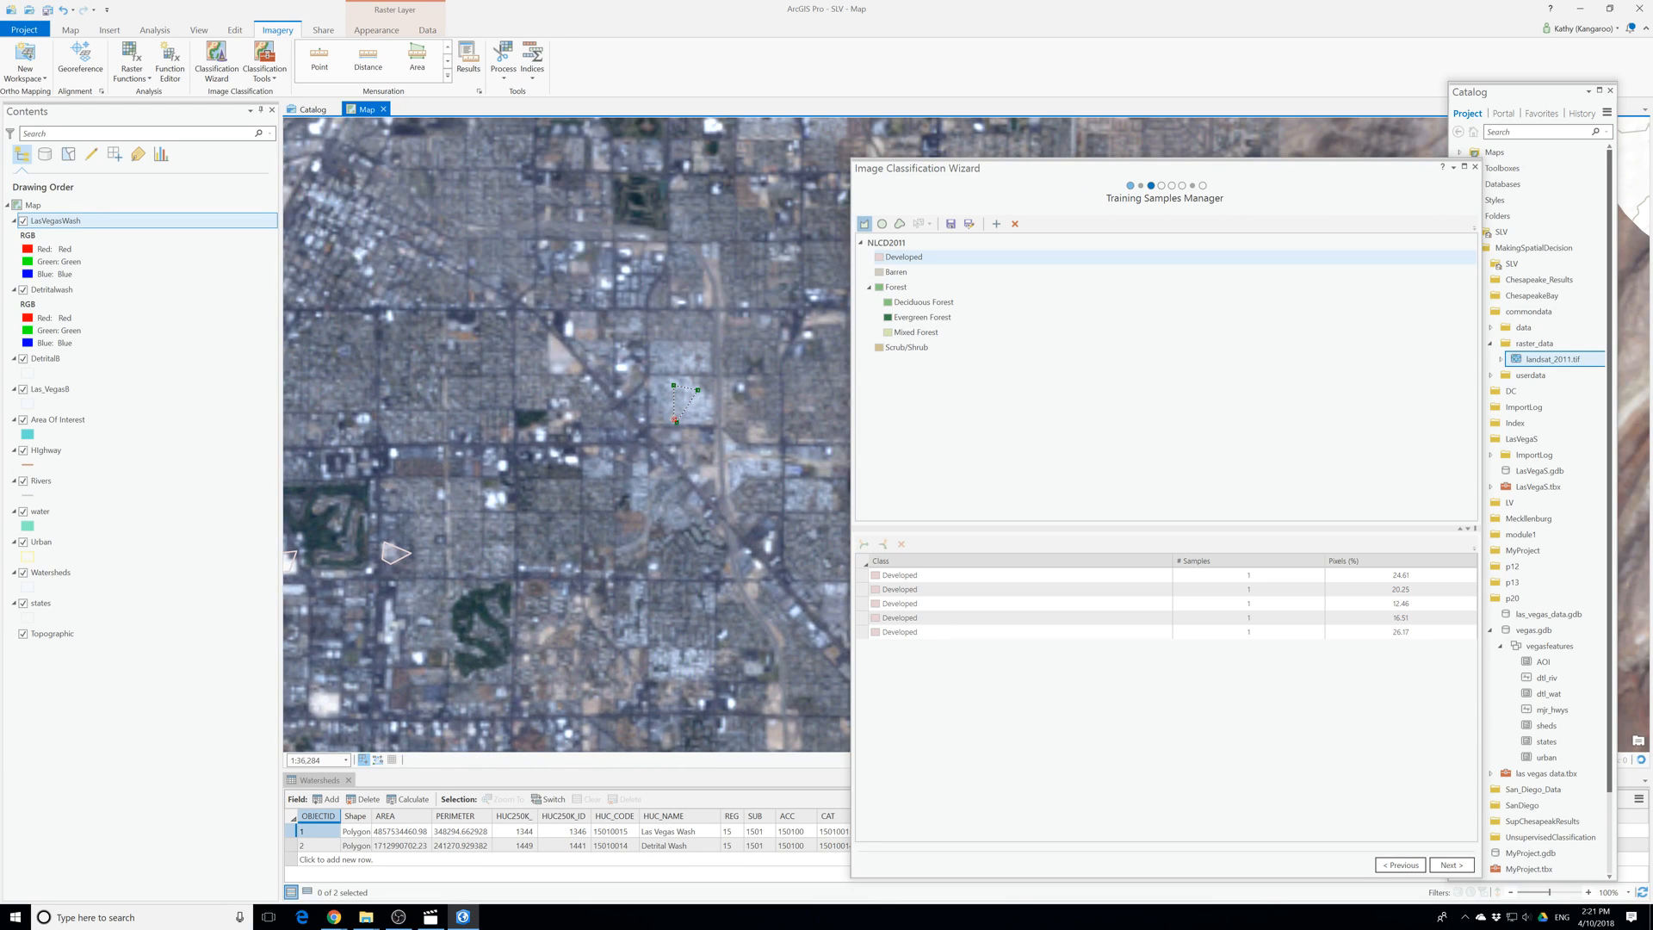
double_click(674, 419)
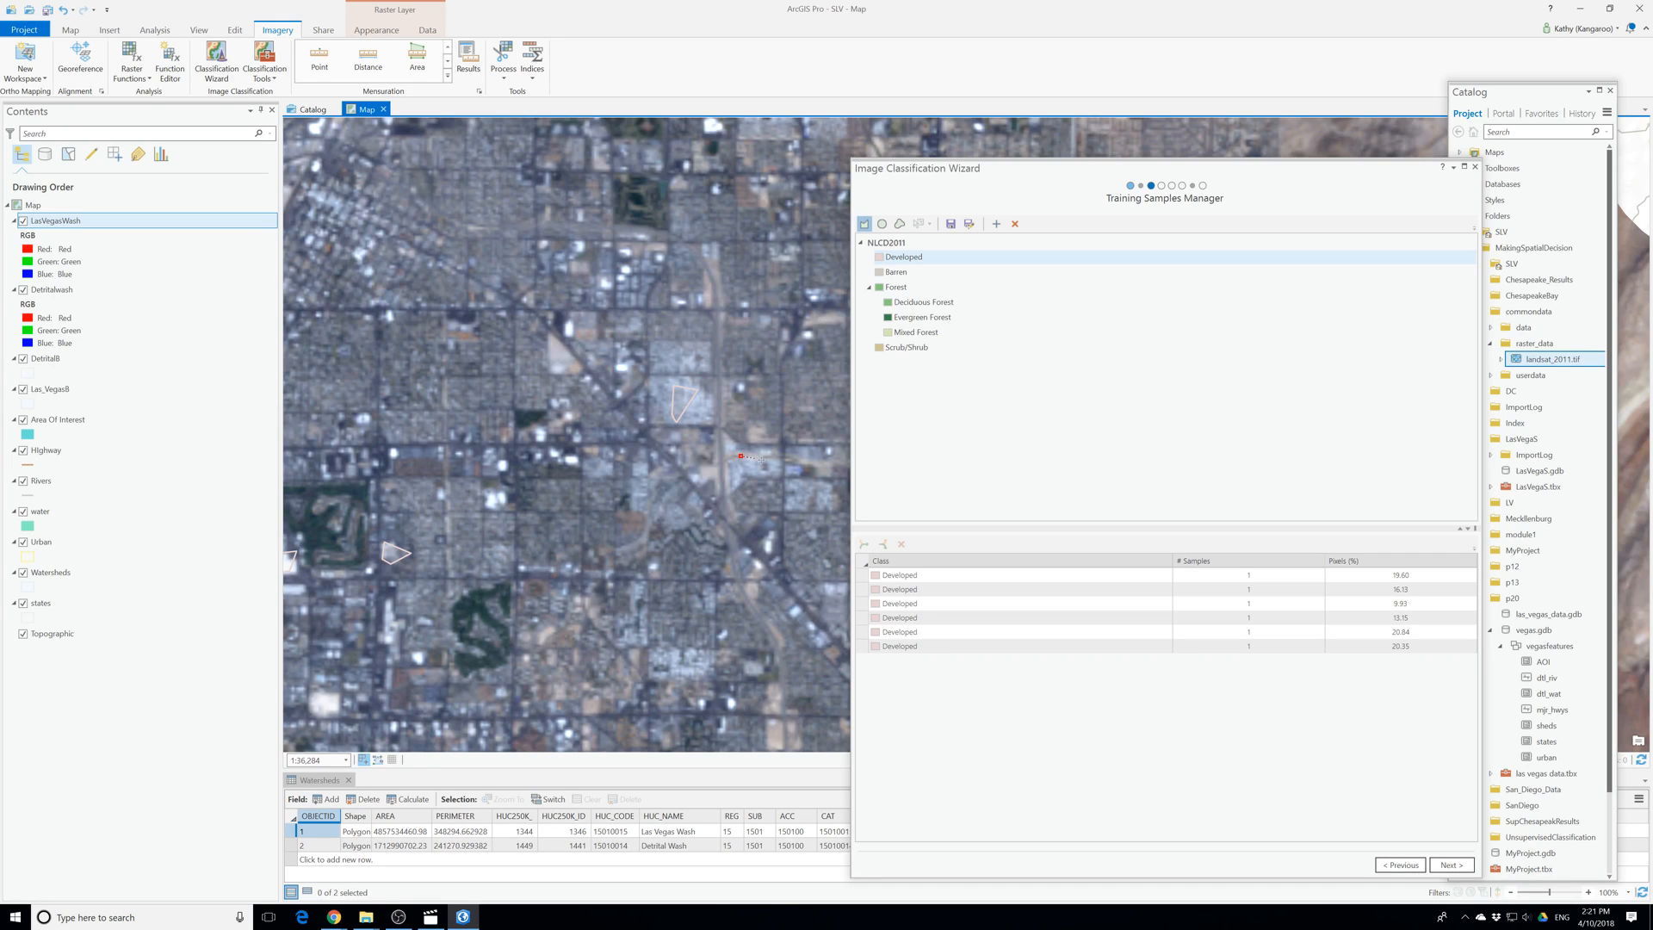
double_click(745, 462)
Add two more Developed training polygons over the dense residential blocks north of the previous samples.
drag(741, 390, 610, 662)
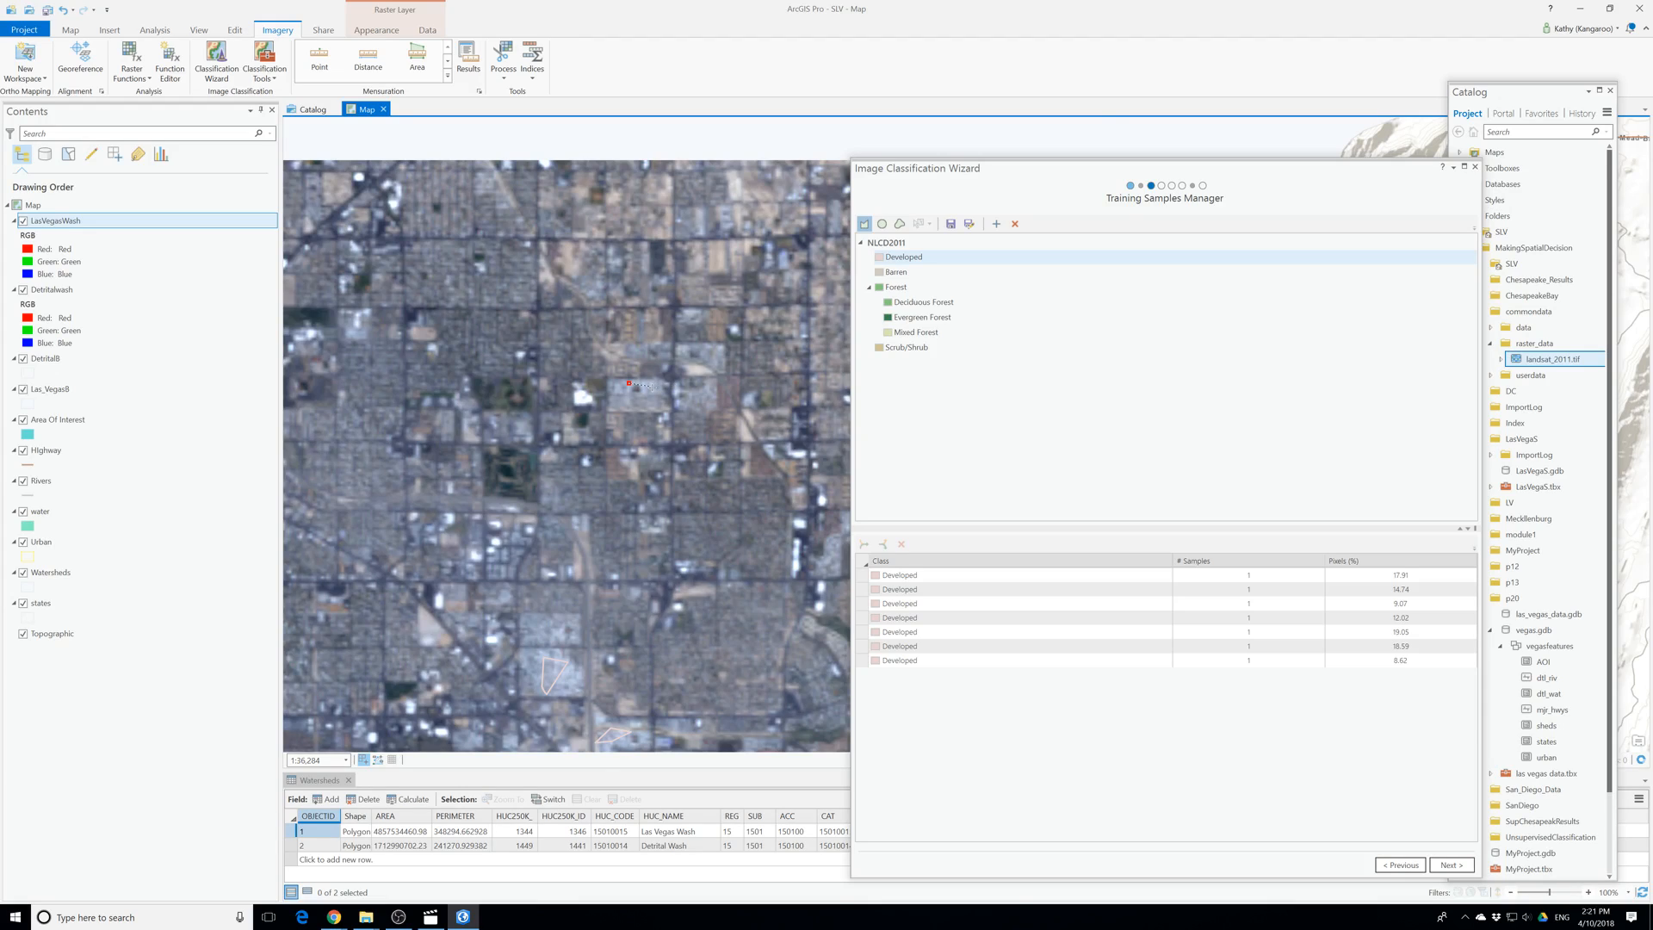
click(656, 394)
double_click(633, 404)
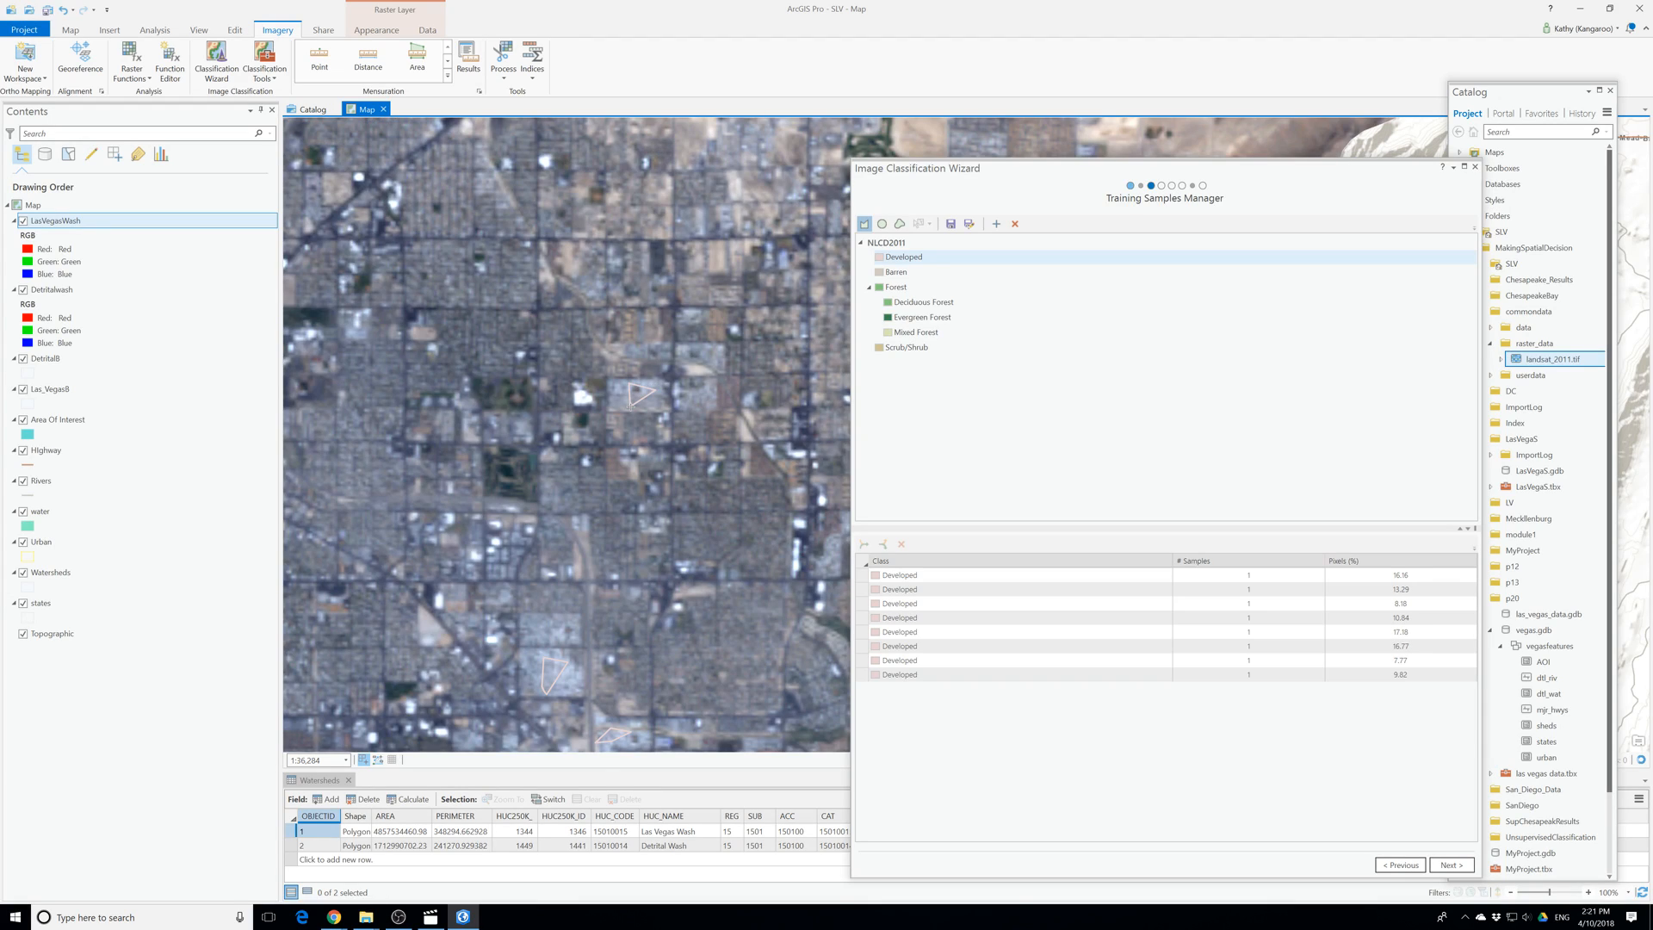
click(696, 343)
double_click(707, 362)
Add a Developed training polygon over the rows of large warehouses southwest of the airfield runways.
drag(740, 407, 586, 673)
click(560, 312)
click(589, 325)
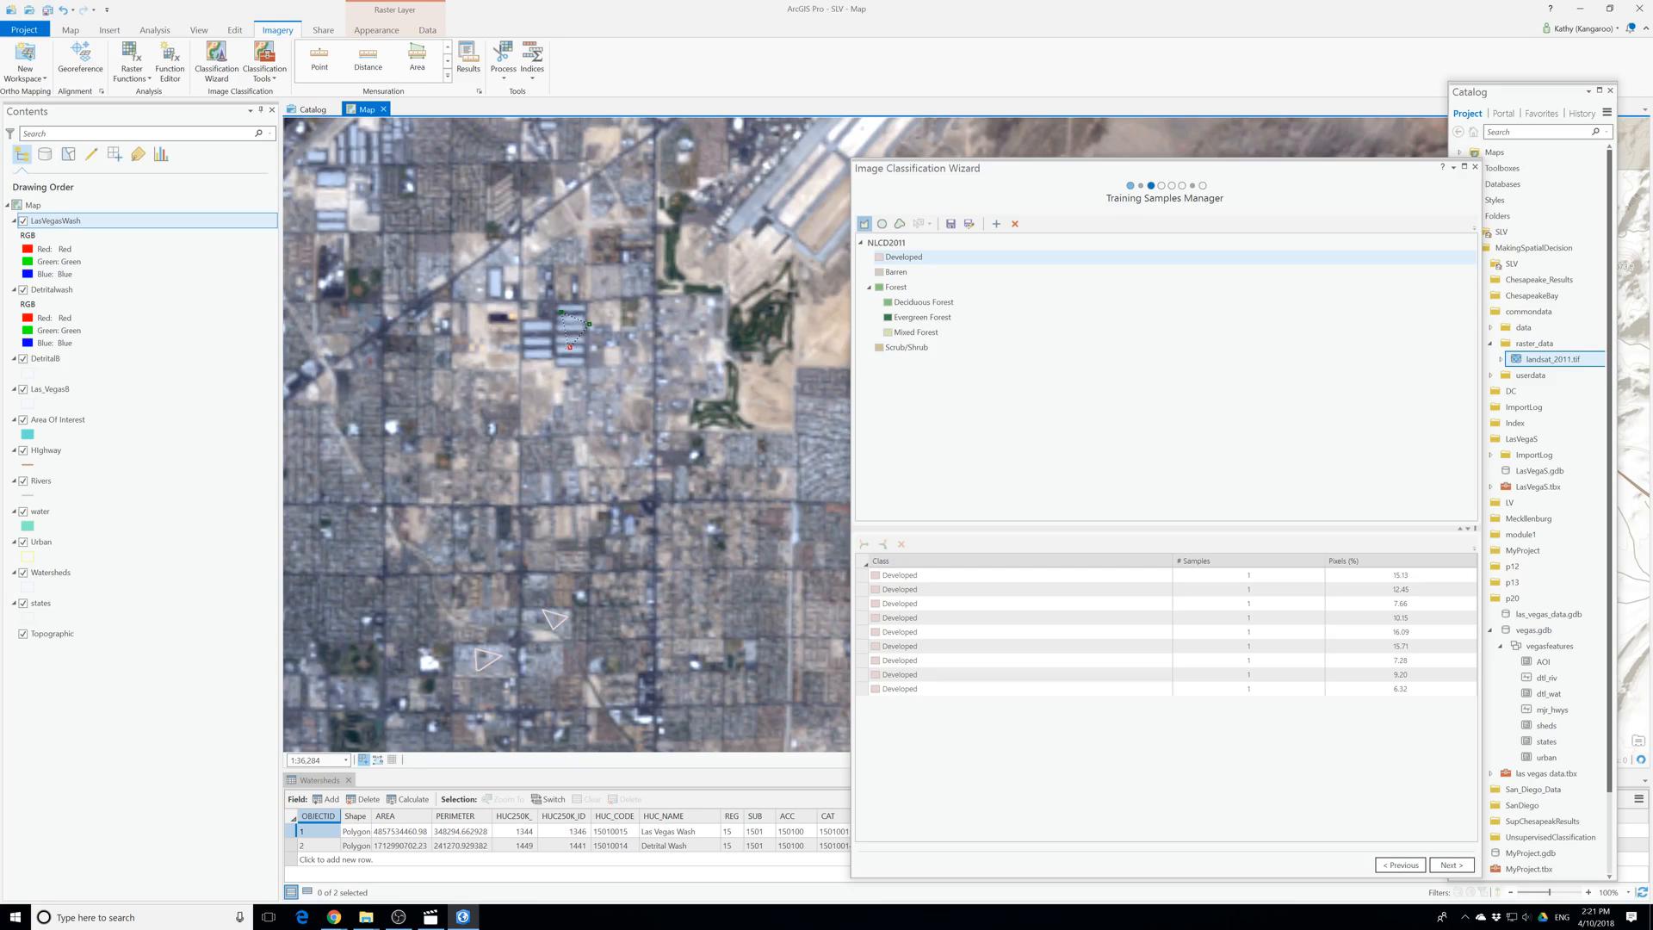
double_click(568, 348)
Add two Developed training polygons over the industrial blocks beside the diagonal highway, southeast of the dark green rectangular area.
drag(506, 316, 742, 599)
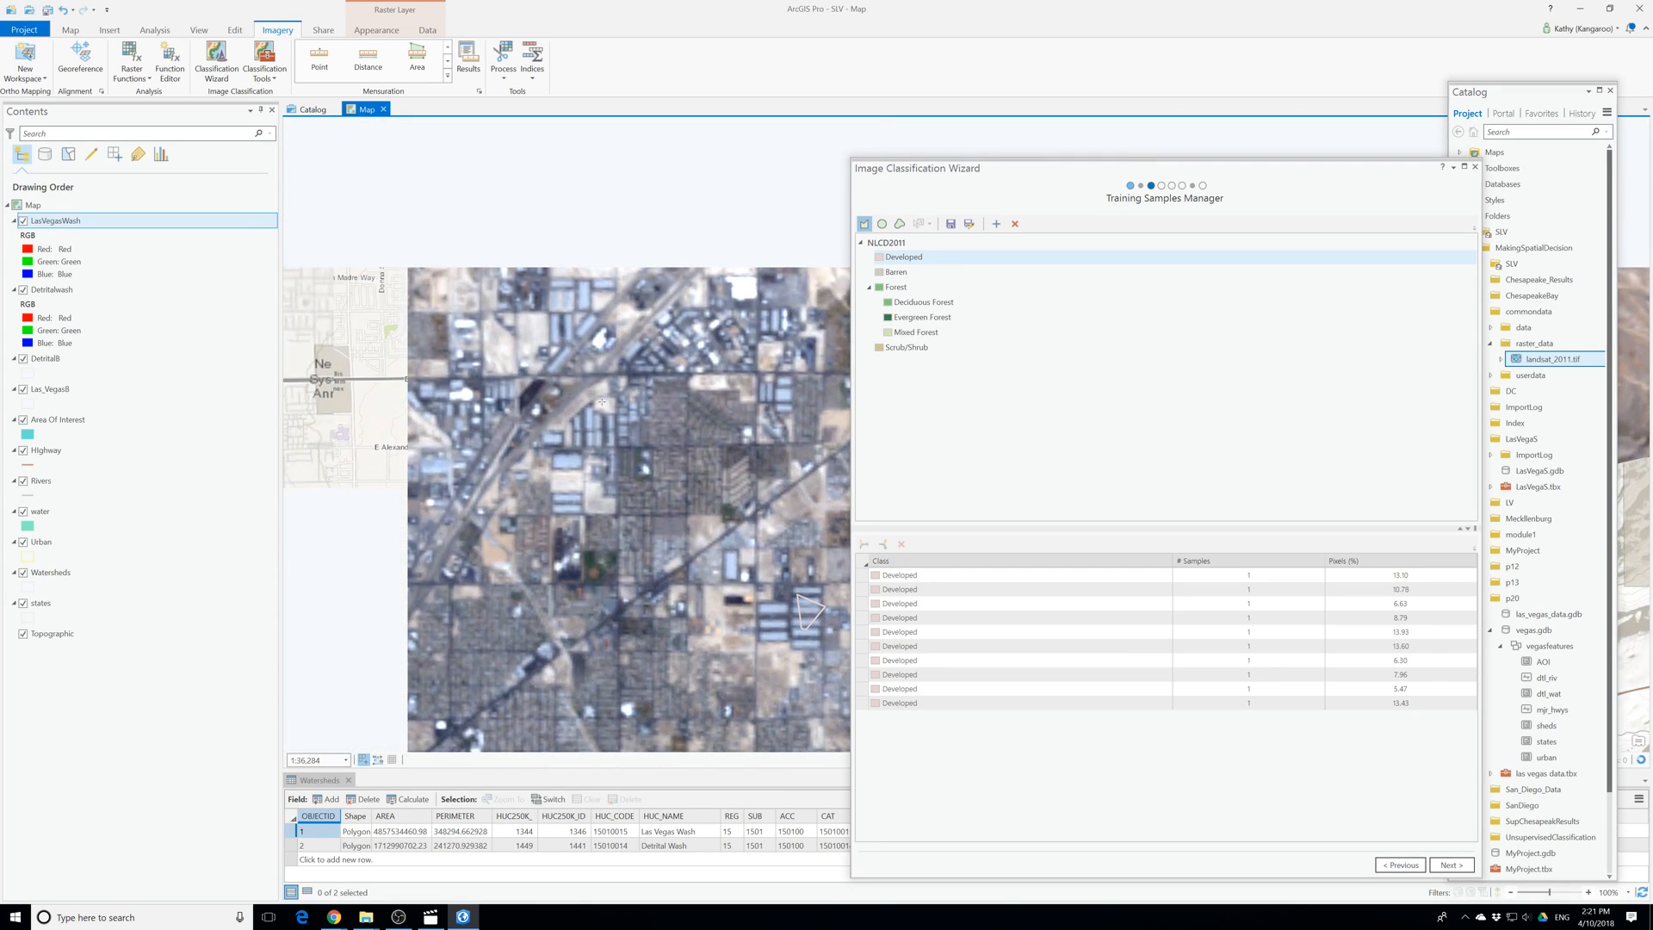
click(598, 417)
click(614, 436)
click(574, 442)
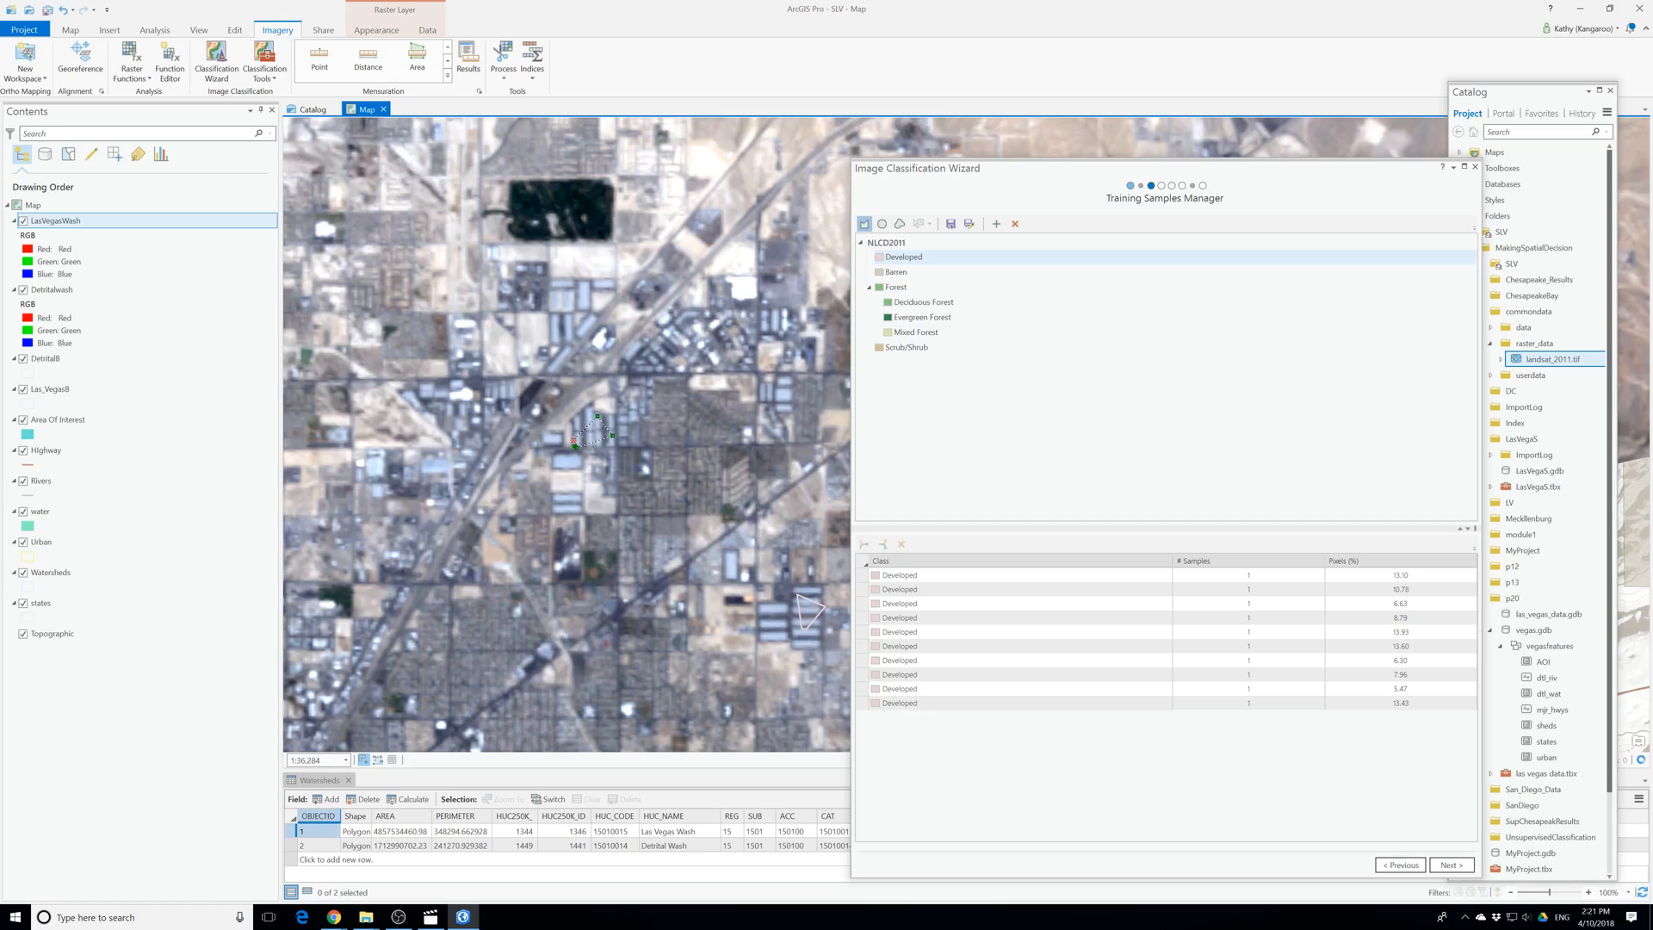
double_click(574, 443)
double_click(667, 351)
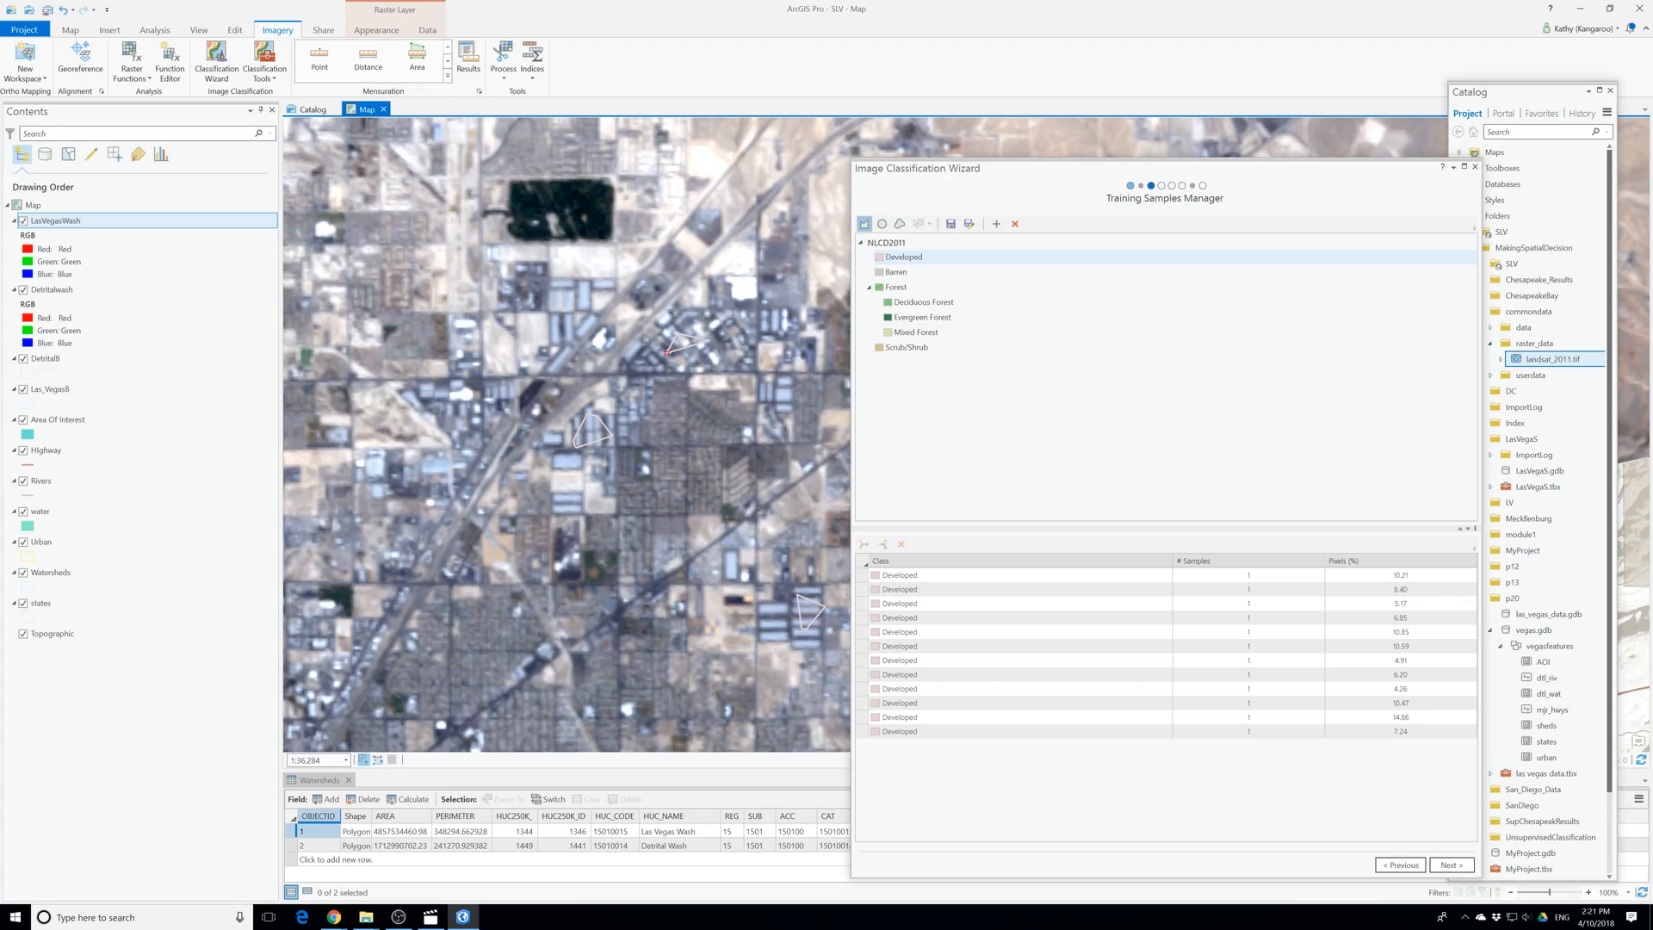
click(667, 353)
Draw a training polygon for the Barren class on the open desert just north of the city.
click(916, 272)
click(895, 272)
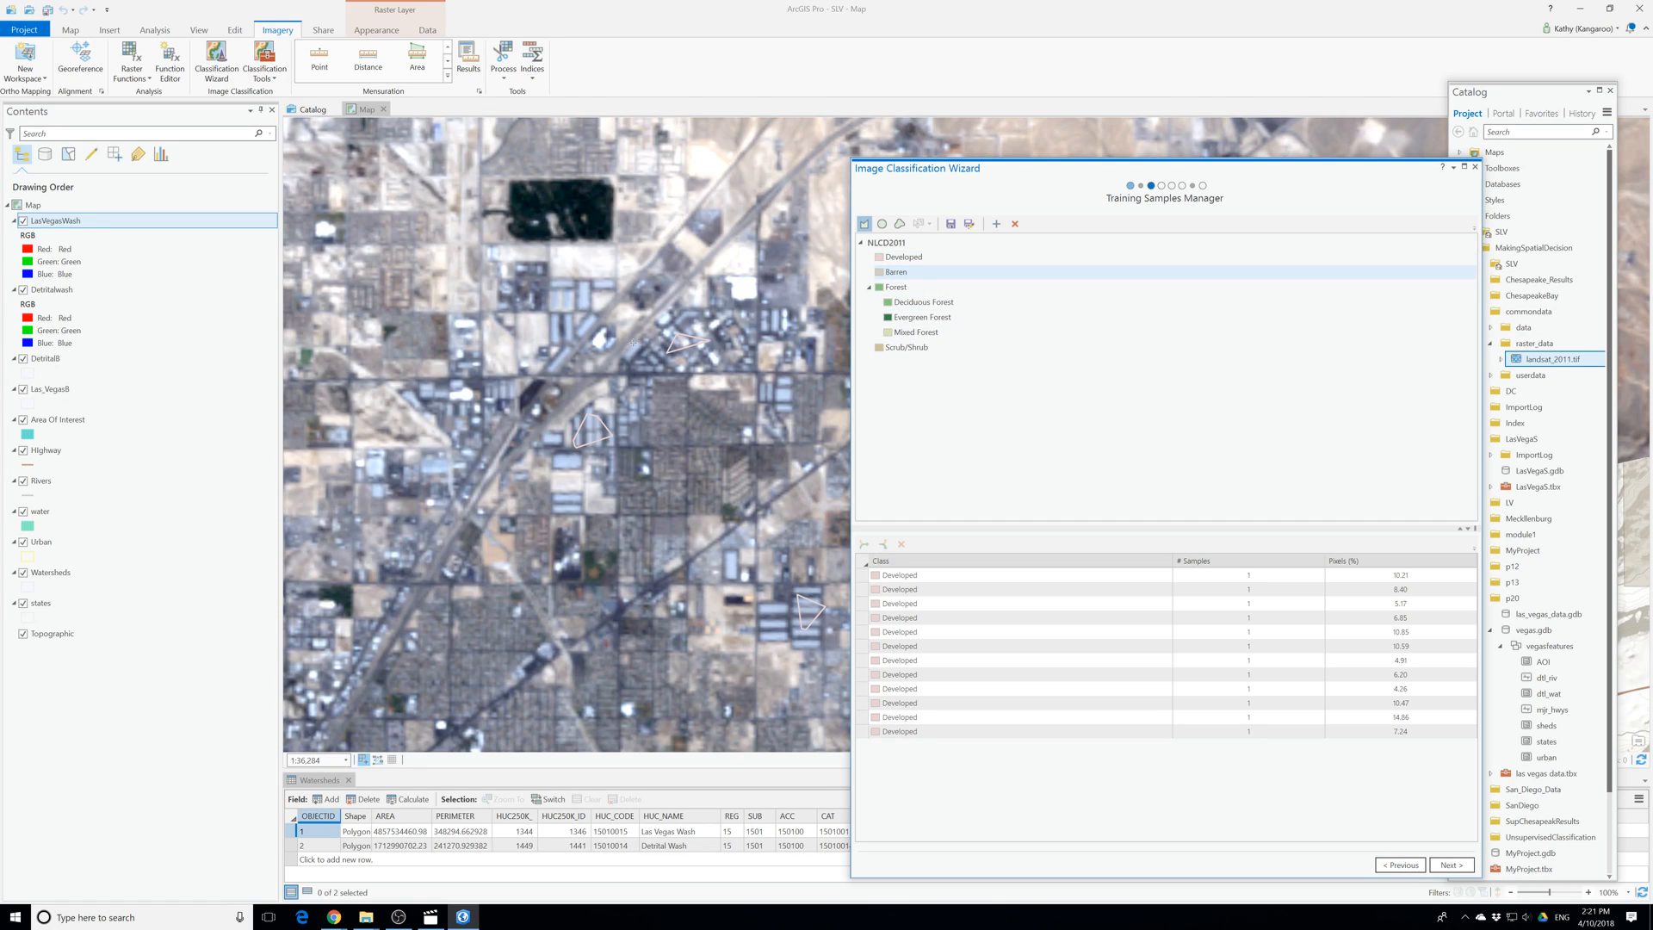
scroll(634, 344, down, 2)
drag(634, 344, 572, 671)
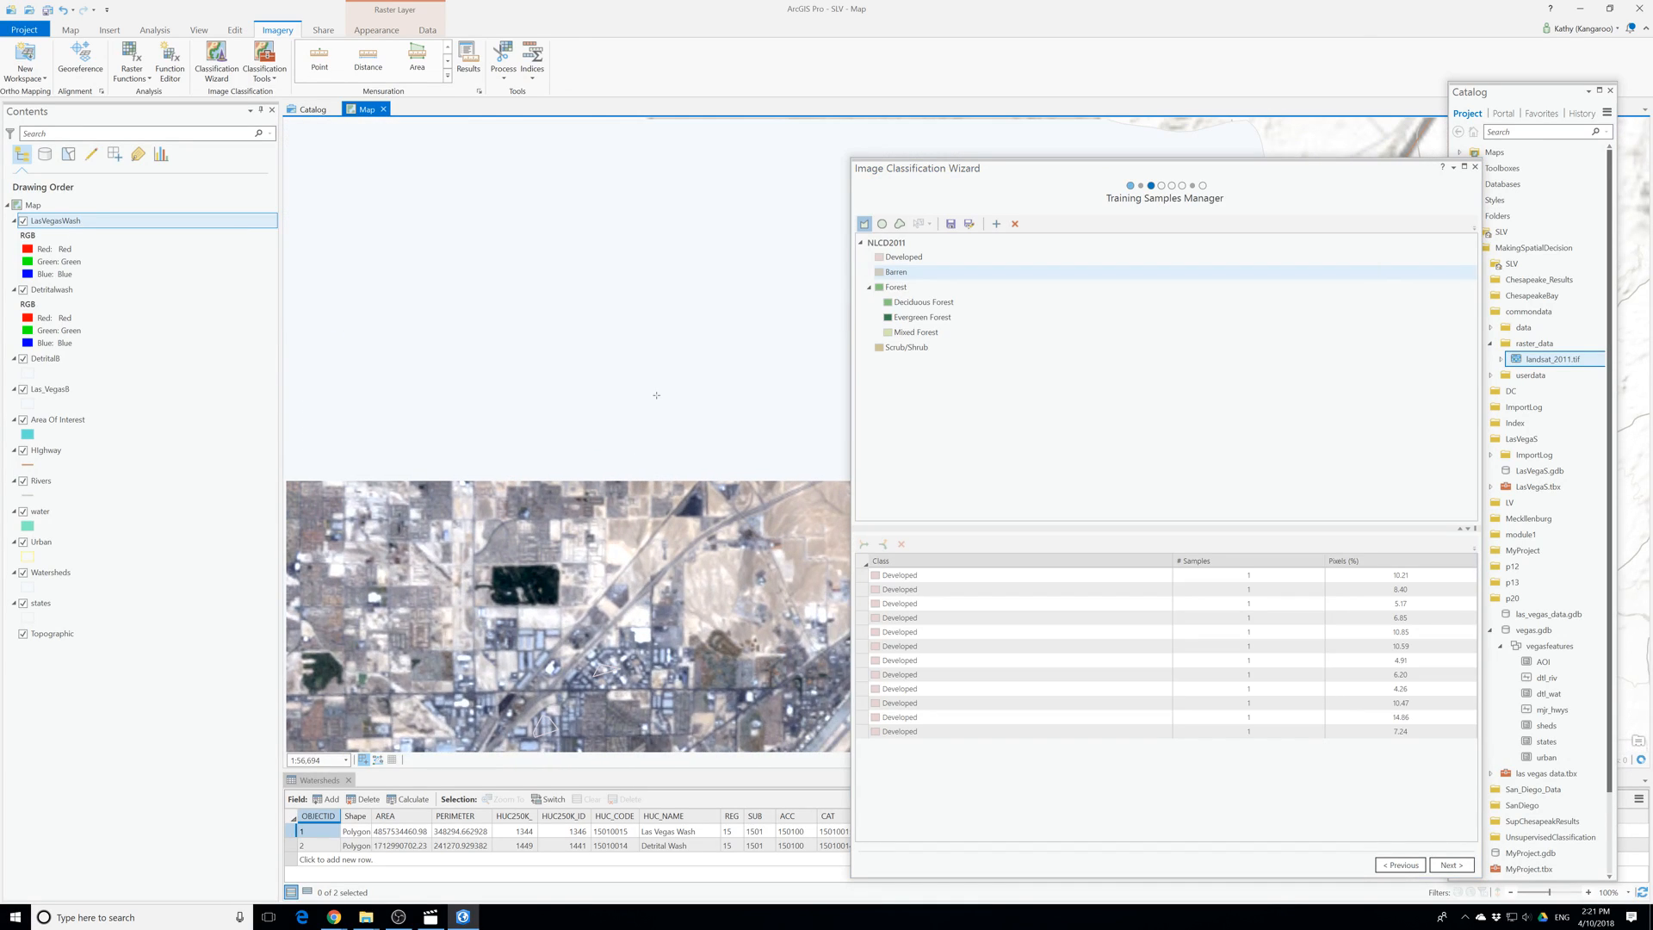
click(653, 338)
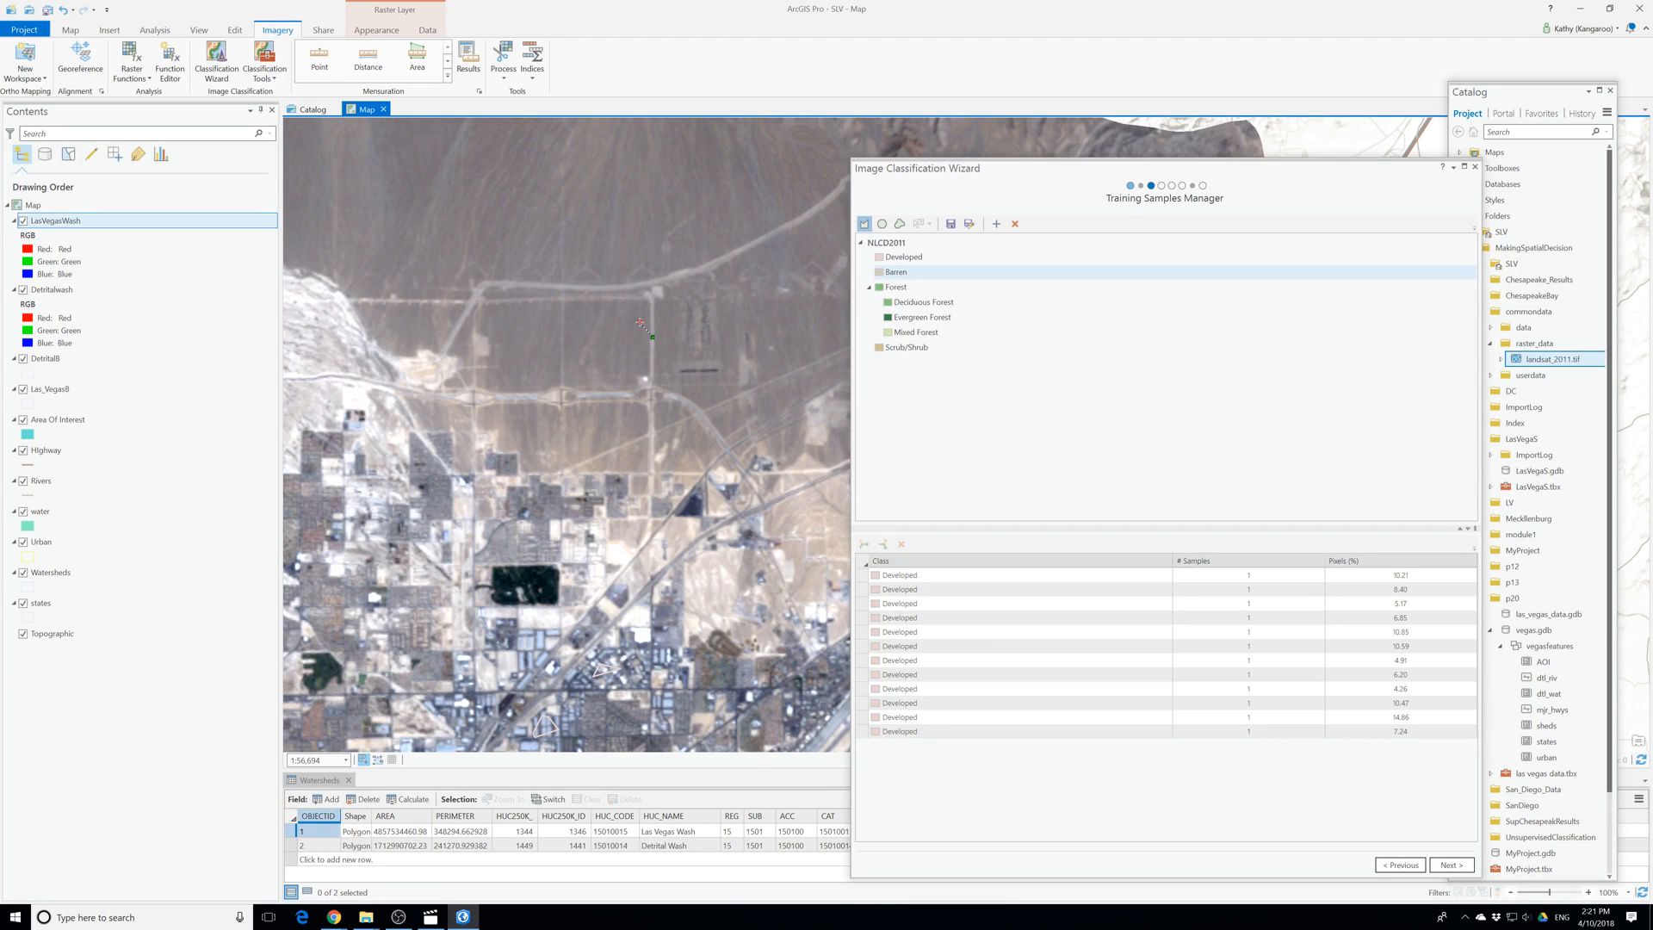
click(641, 321)
click(613, 325)
double_click(623, 334)
Add a Barren training polygon on the desert slope at the foot of the mountains.
drag(616, 270, 692, 573)
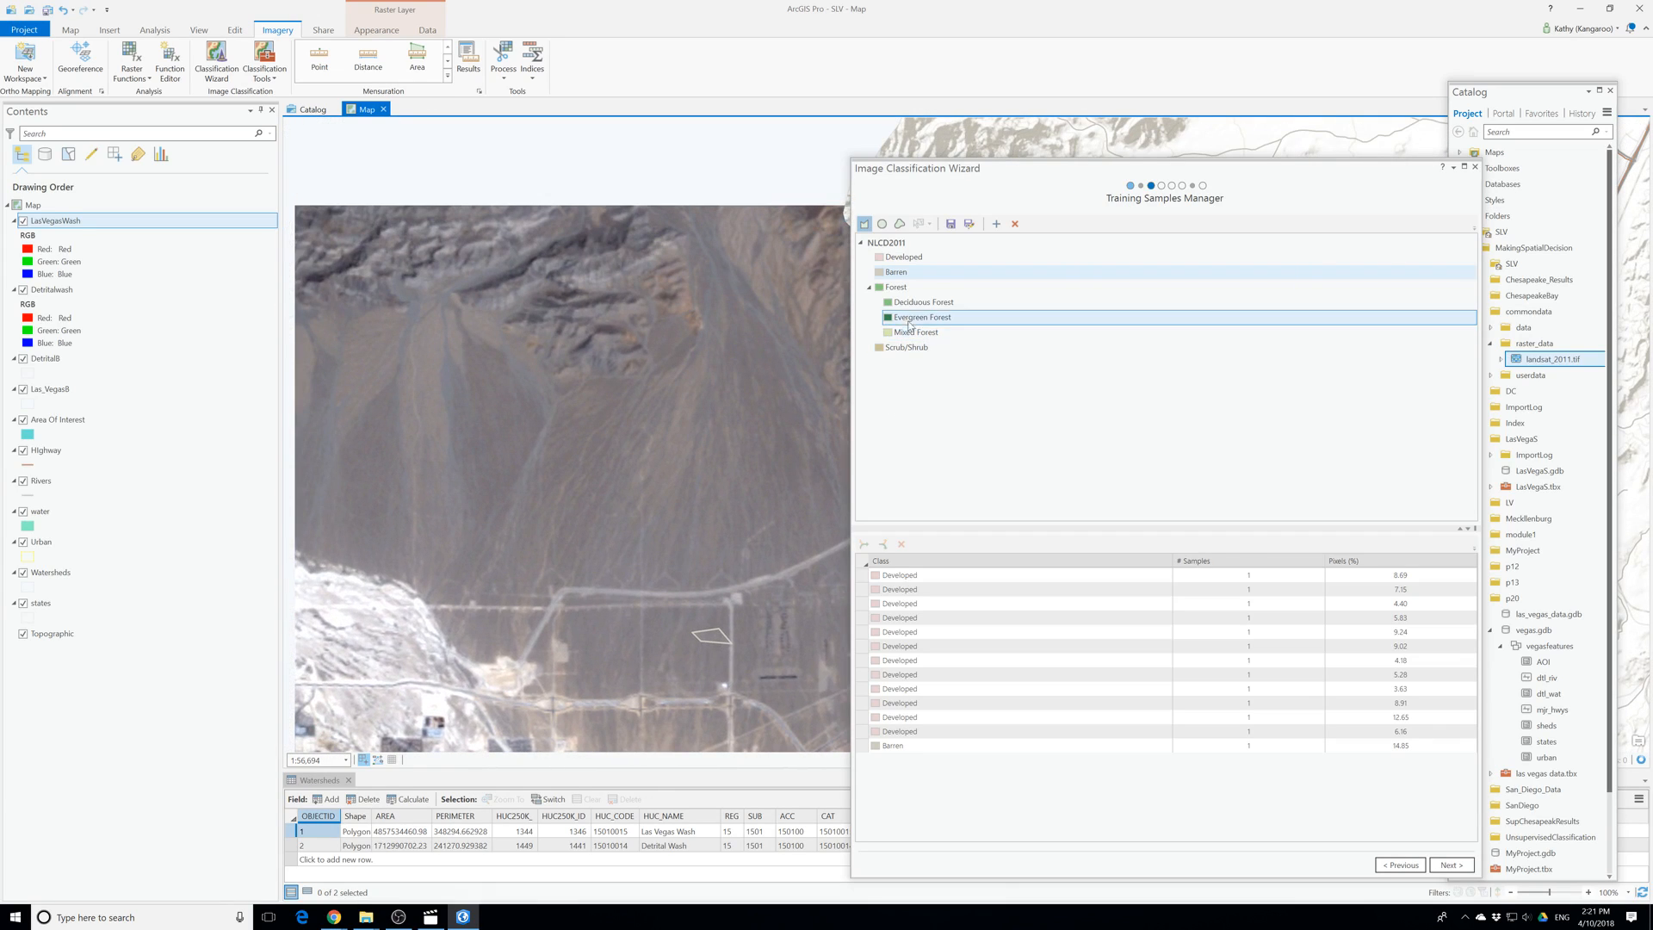
click(744, 392)
double_click(691, 384)
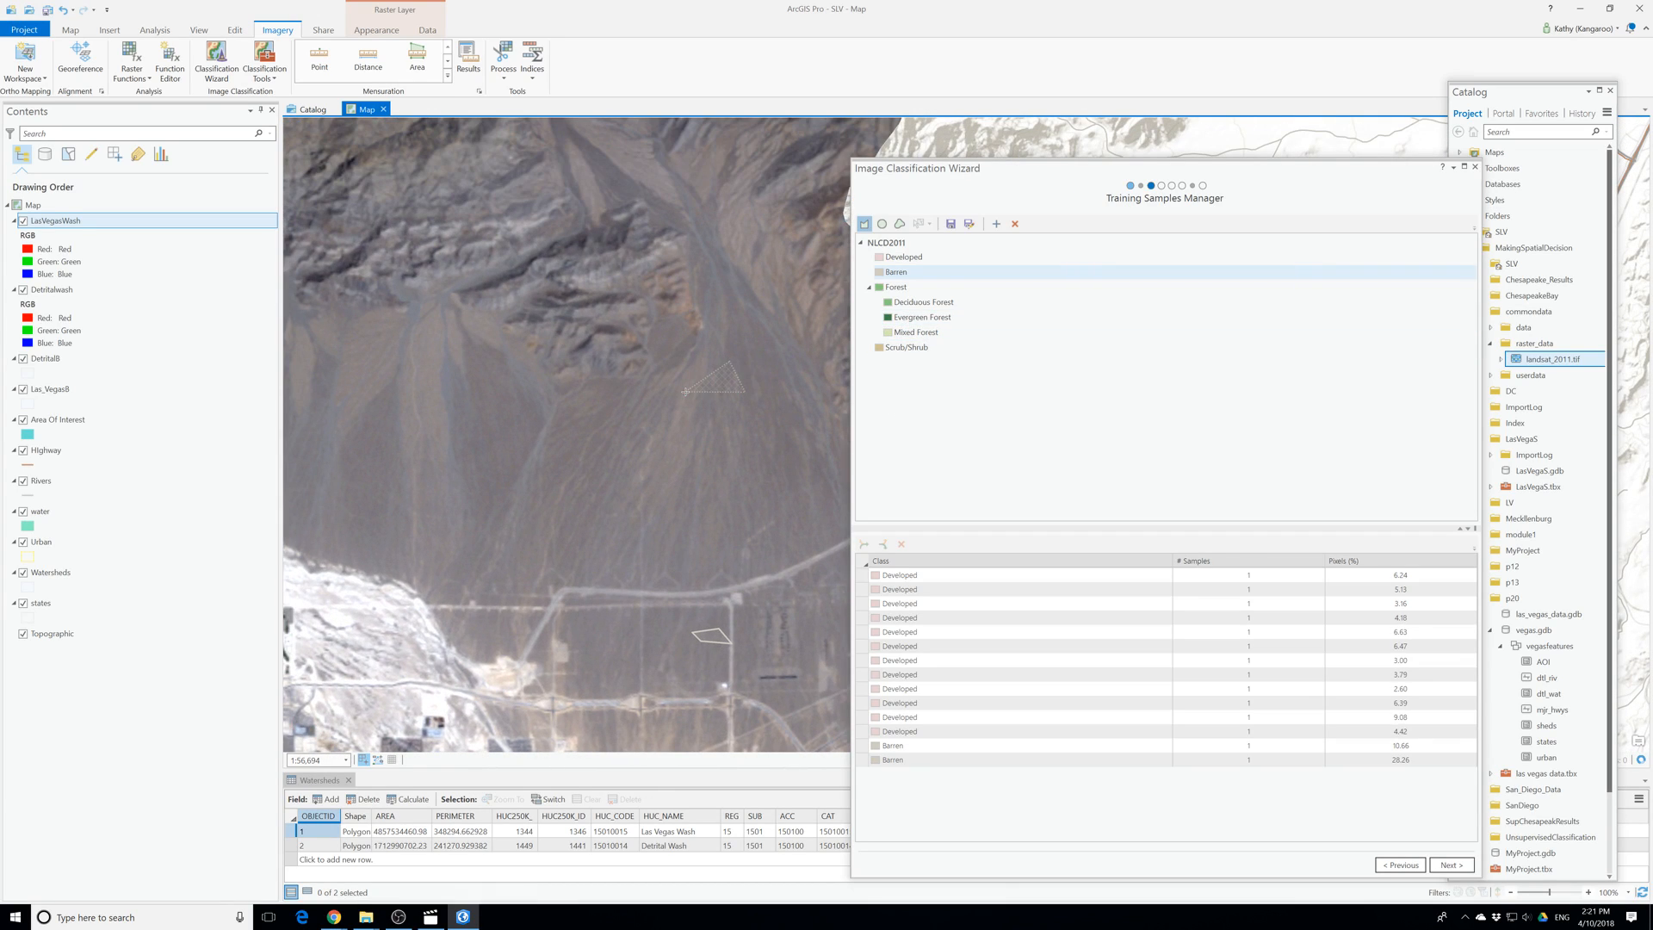
Add a long, narrow Barren training polygon across the slope between the mountains and the white wash.
drag(487, 399, 729, 477)
drag(539, 467, 747, 551)
click(591, 421)
click(552, 449)
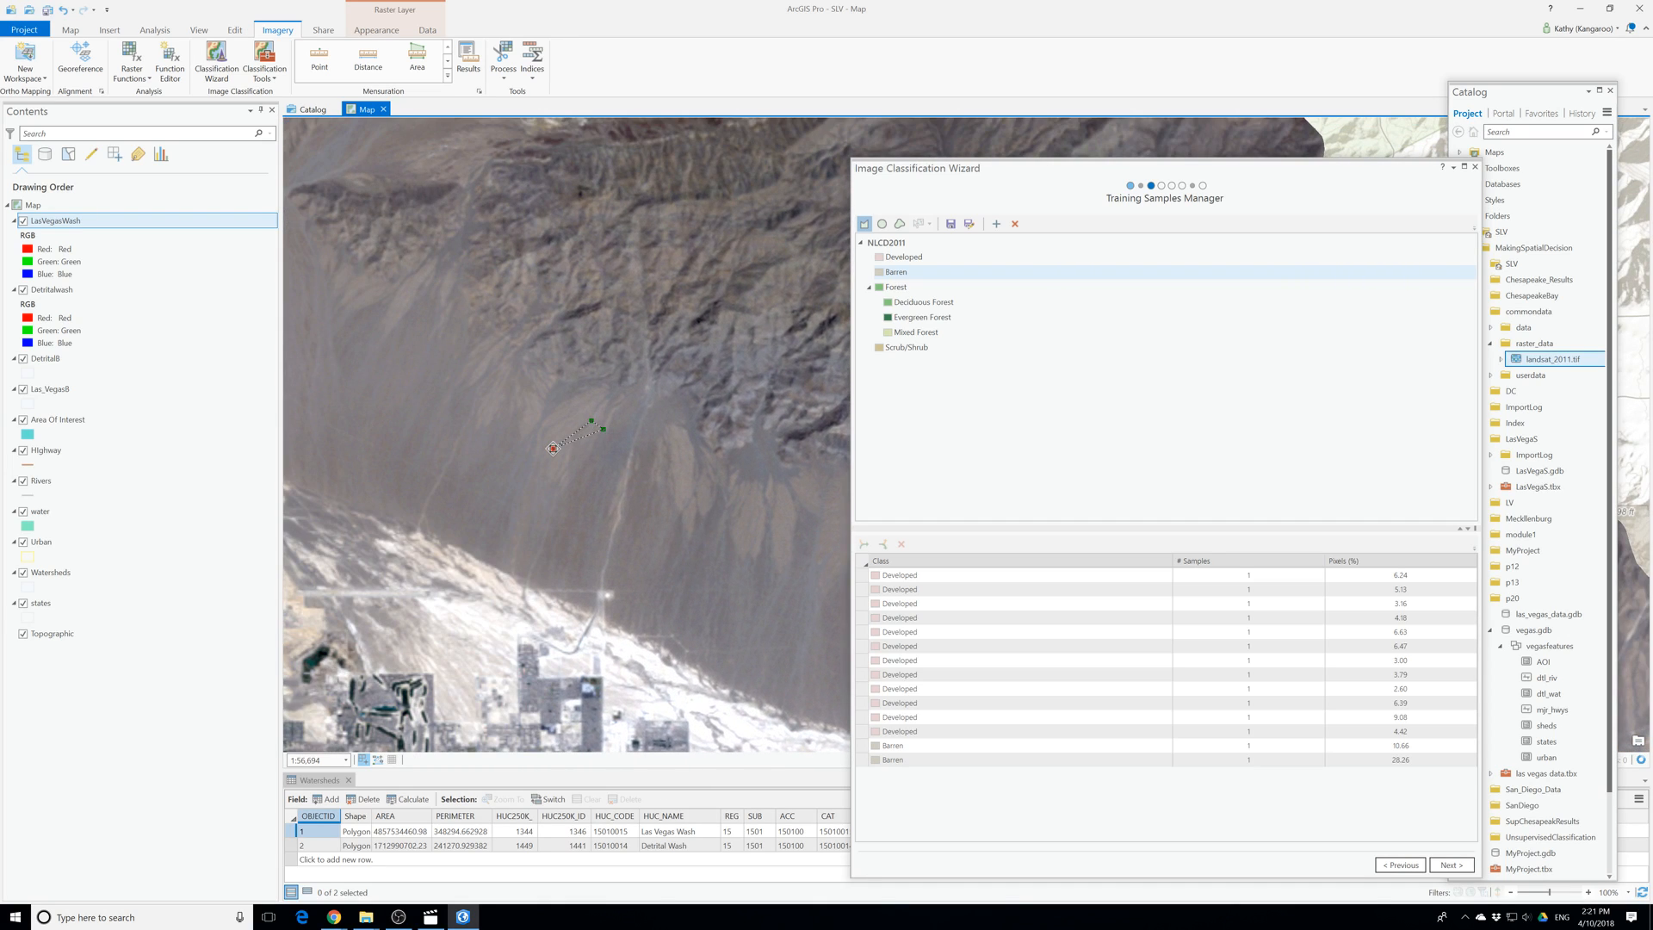
drag(440, 479, 612, 472)
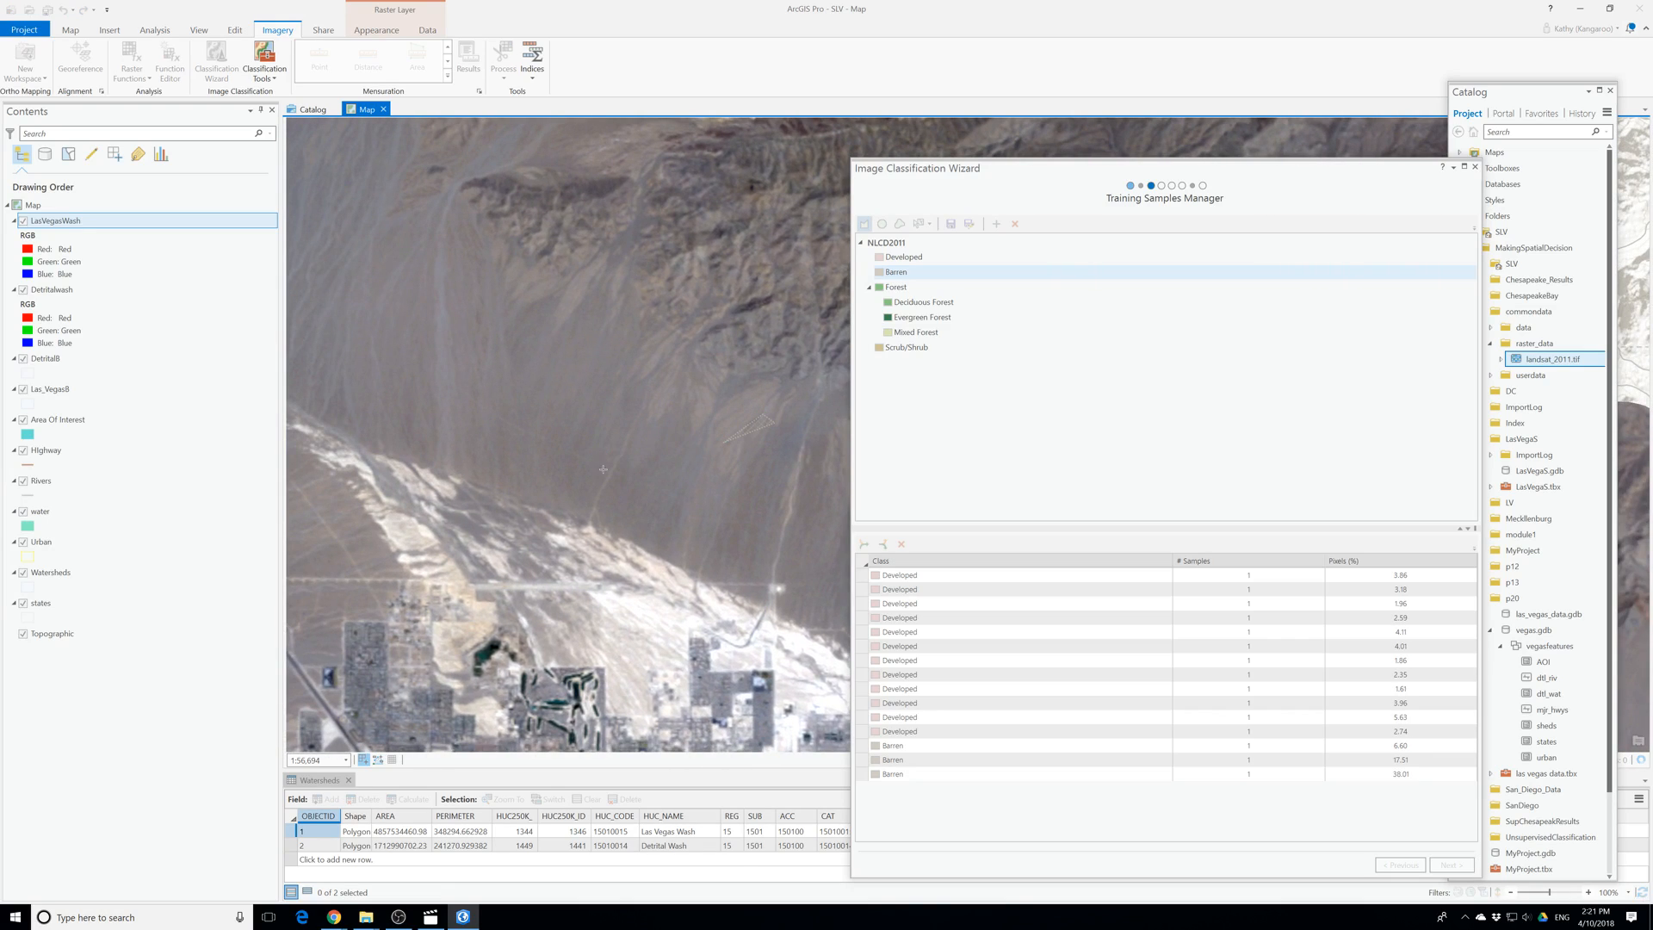
double_click(592, 451)
Add a Barren training polygon on the bright white wash just north of the built-up area.
click(635, 605)
click(593, 605)
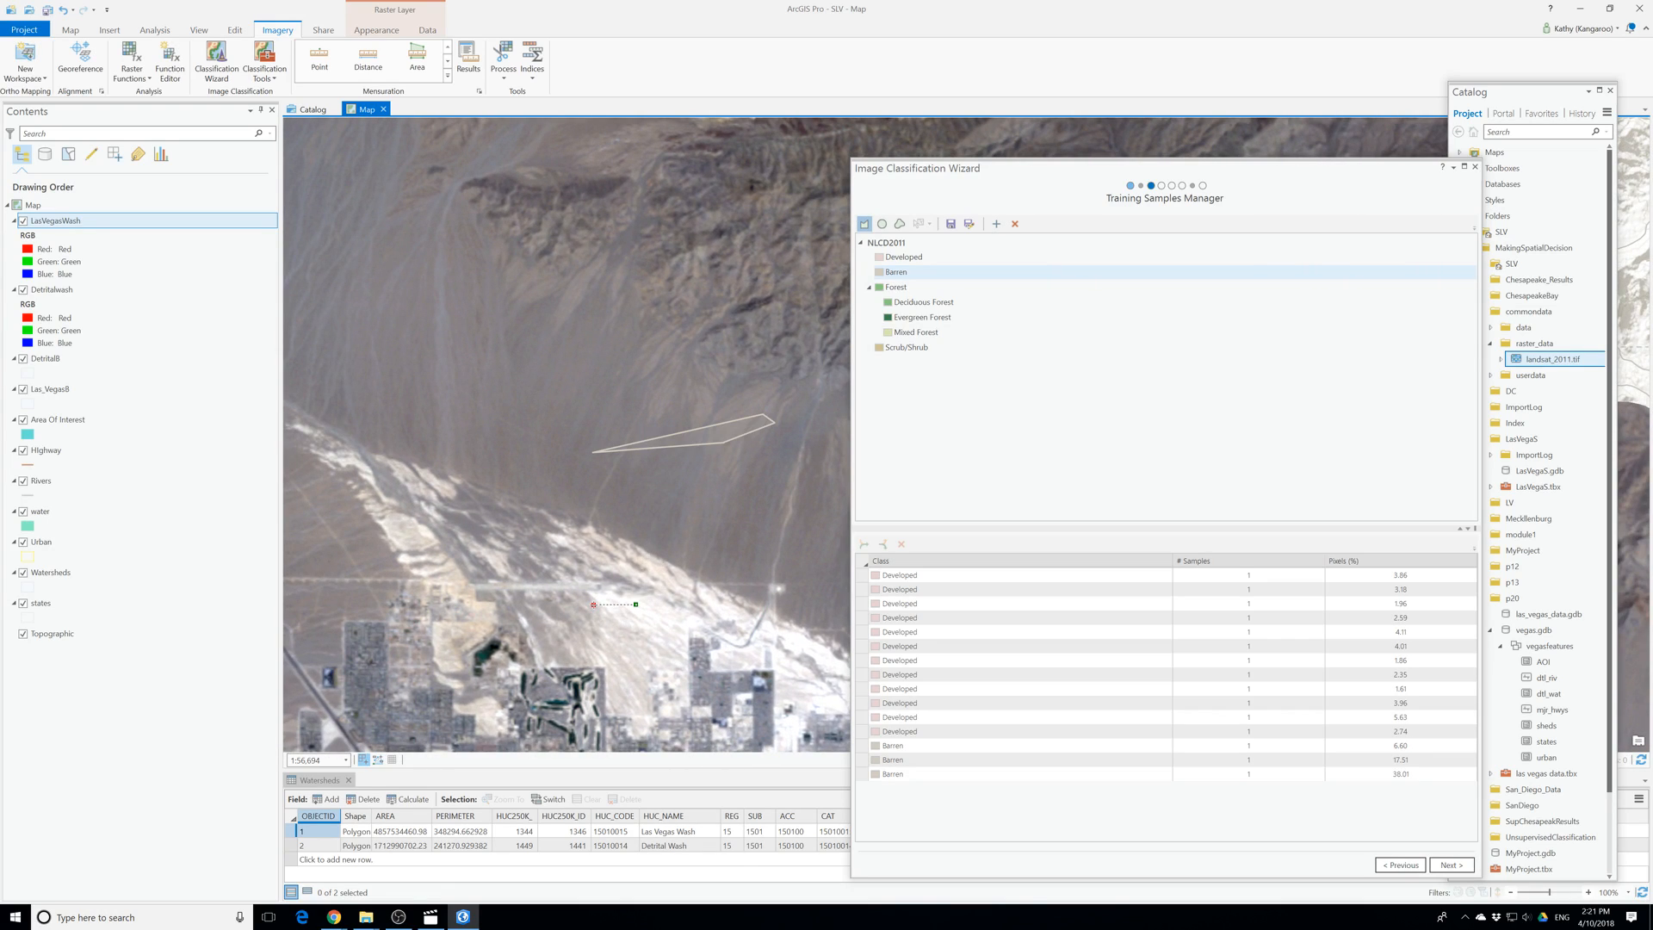
click(579, 615)
click(616, 635)
double_click(591, 593)
Add a Barren training polygon on the grey desert plain northeast of the narrow pale wash.
drag(459, 495, 785, 602)
drag(590, 482, 712, 590)
click(522, 396)
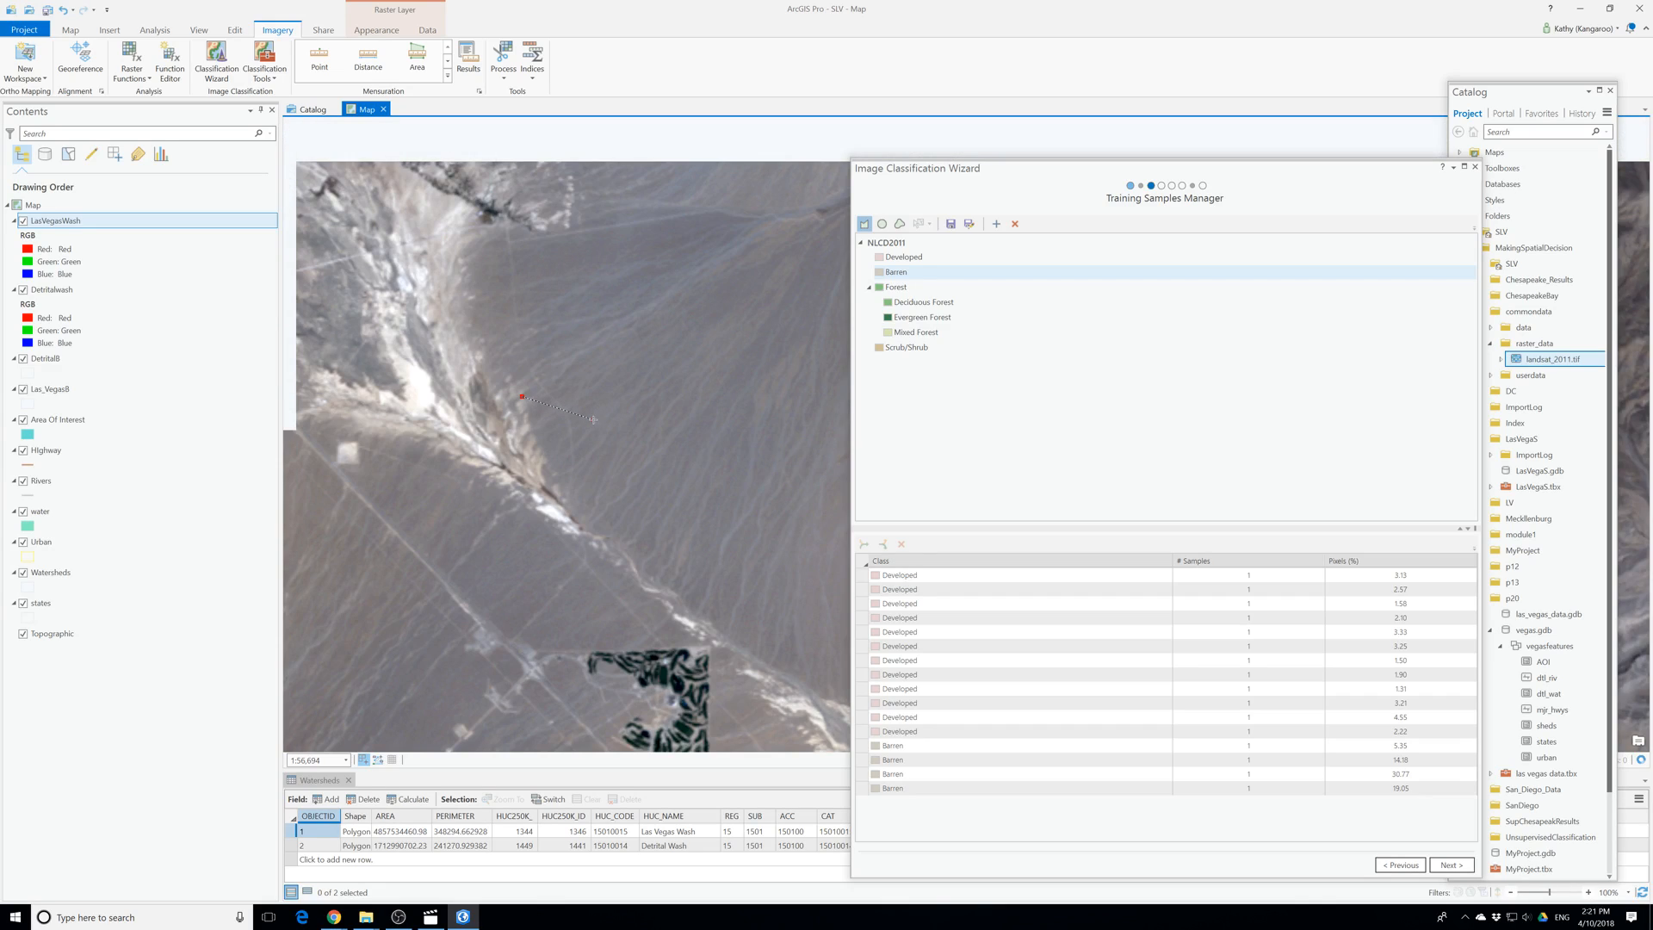
click(593, 420)
double_click(560, 446)
Add a triangular Barren training polygon on the grey desert plain just above the pale, dark-veined wash.
drag(545, 334, 645, 475)
click(477, 288)
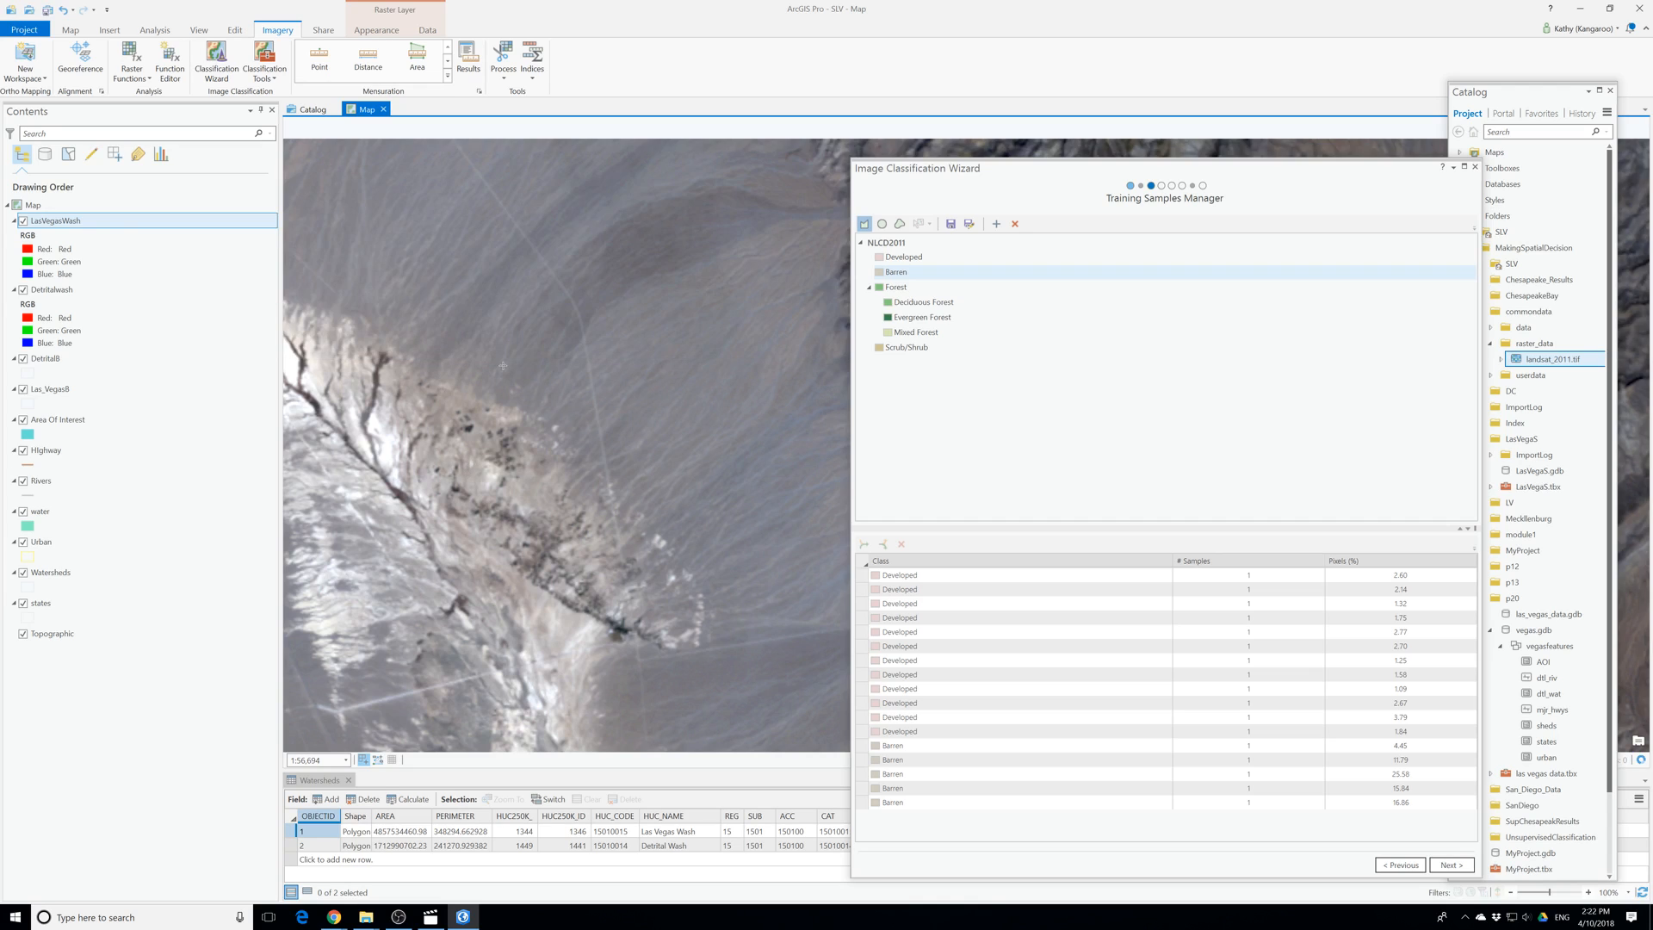
double_click(477, 360)
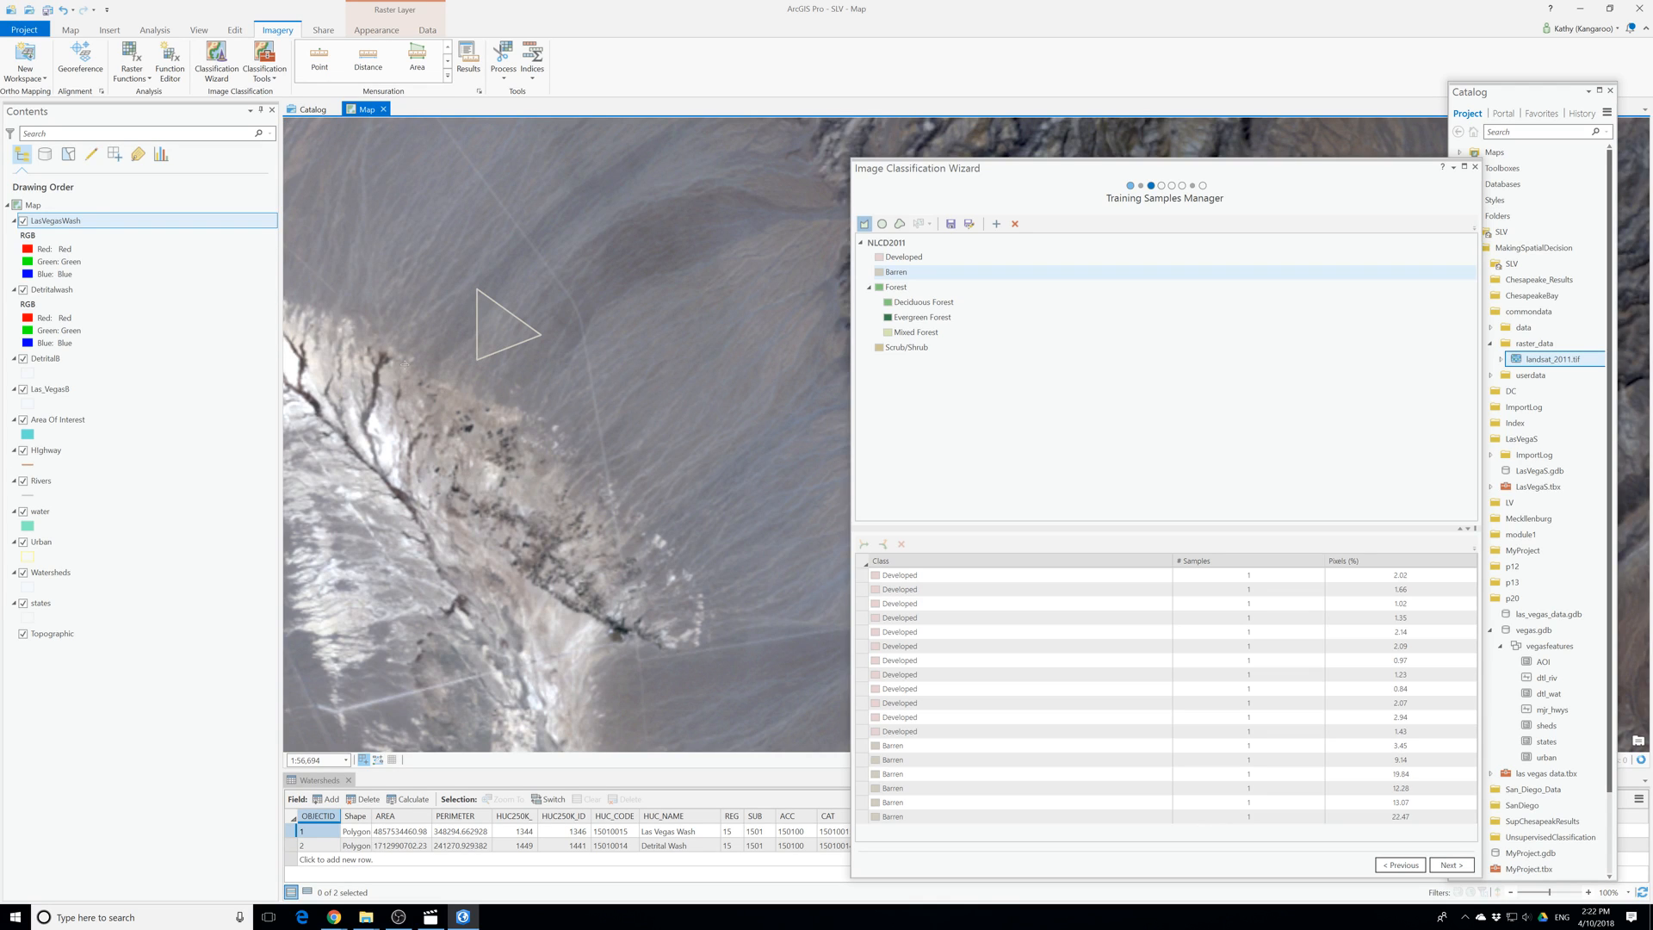
Add a Barren training polygon on the bright white wash next to its dark drainage channels.
drag(405, 365, 796, 353)
click(652, 355)
click(713, 385)
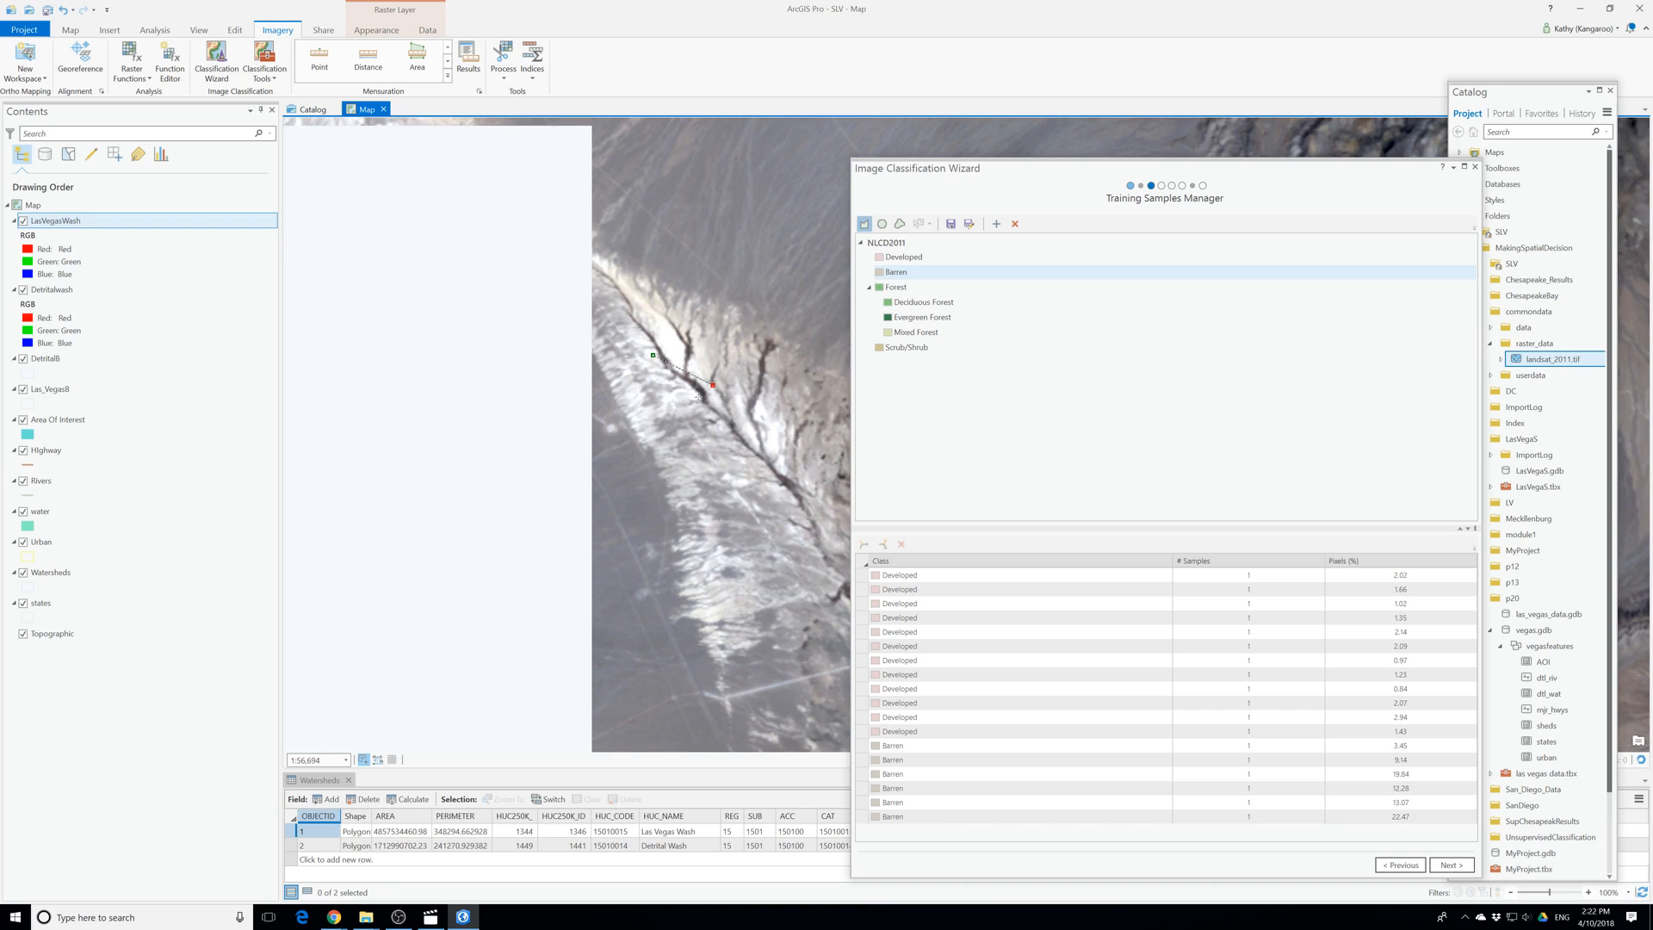
double_click(671, 416)
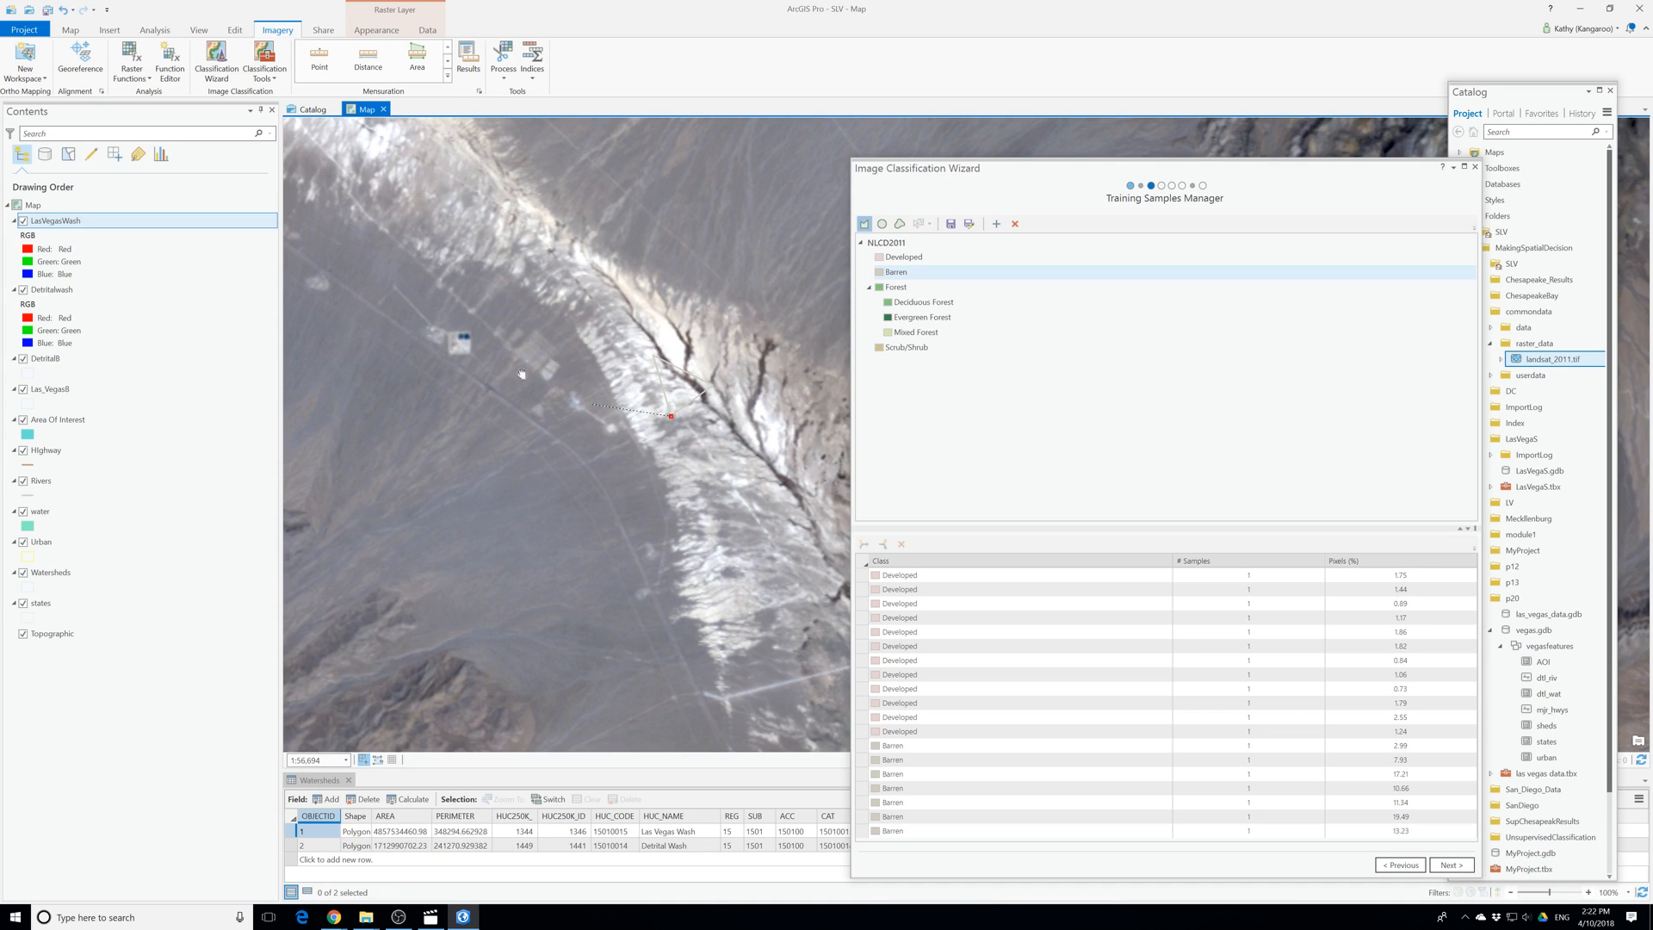
Add a large triangular Barren training polygon on the broad white flats northwest along the wash.
drag(393, 304, 686, 430)
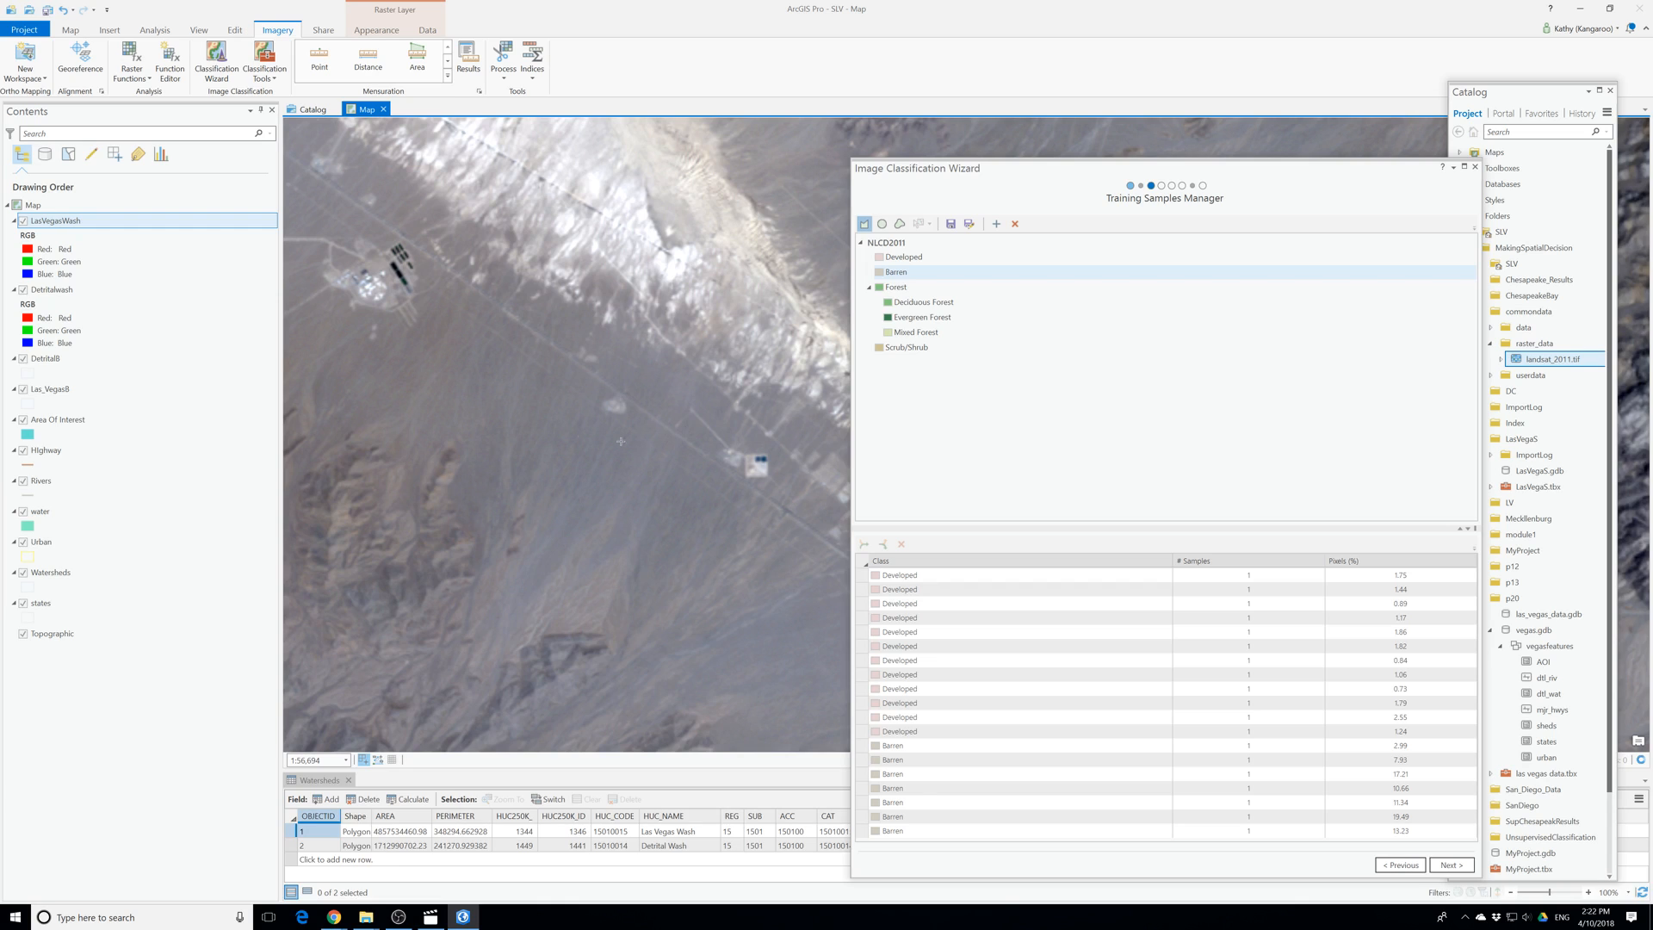
drag(563, 426, 661, 714)
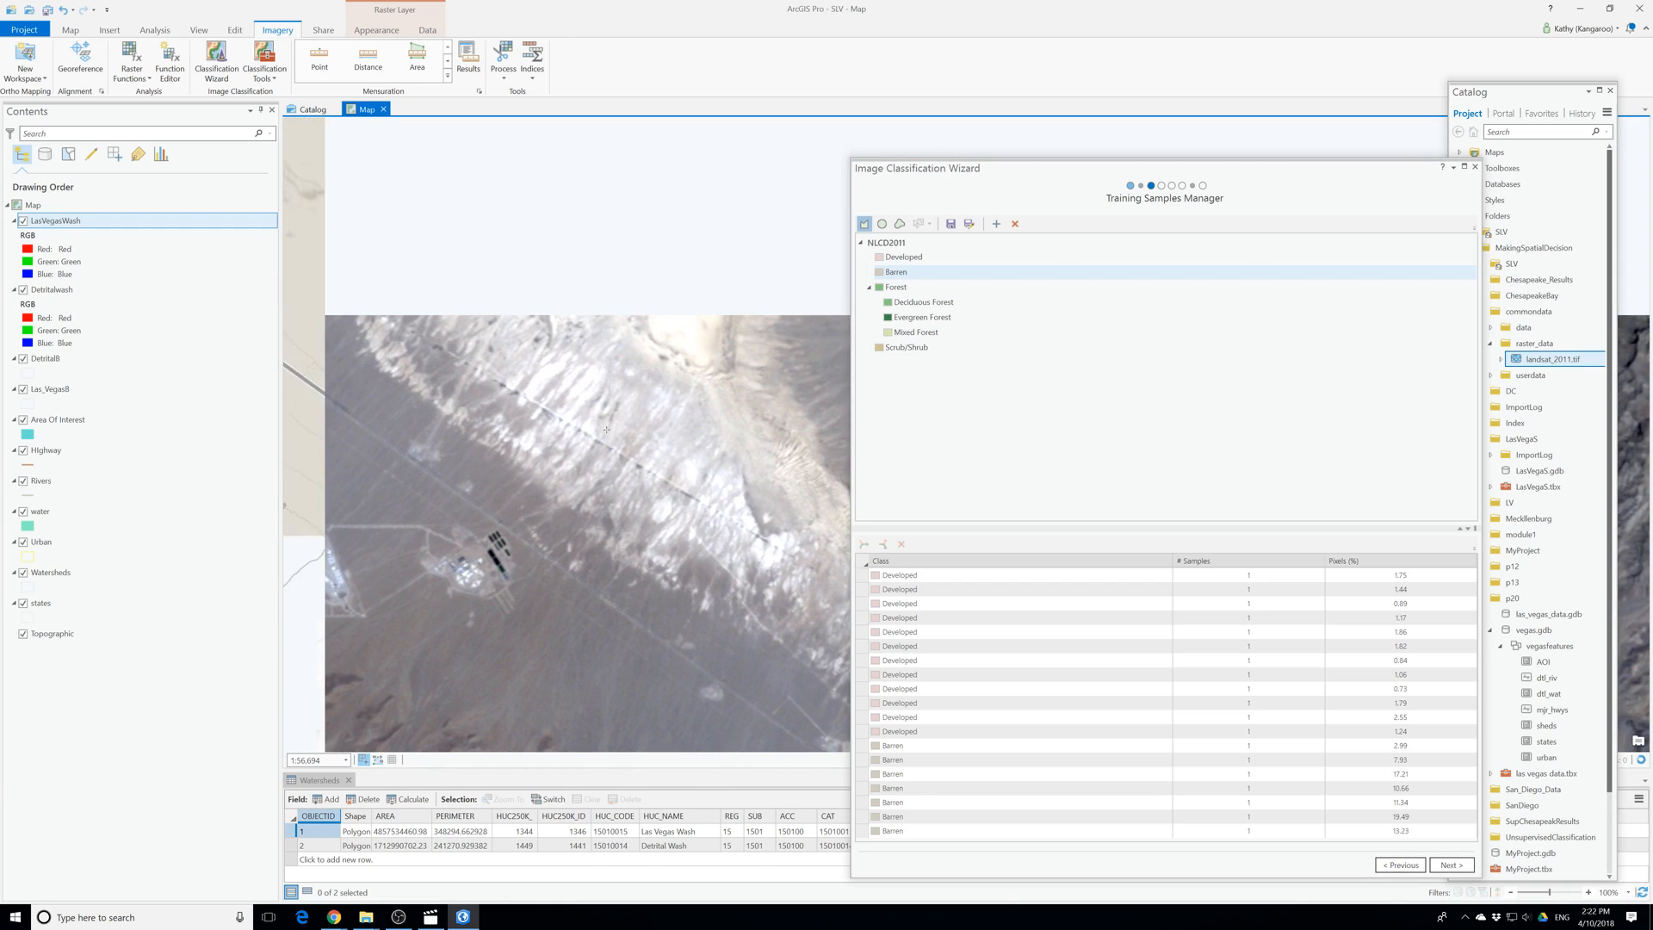
click(581, 379)
click(710, 422)
double_click(588, 465)
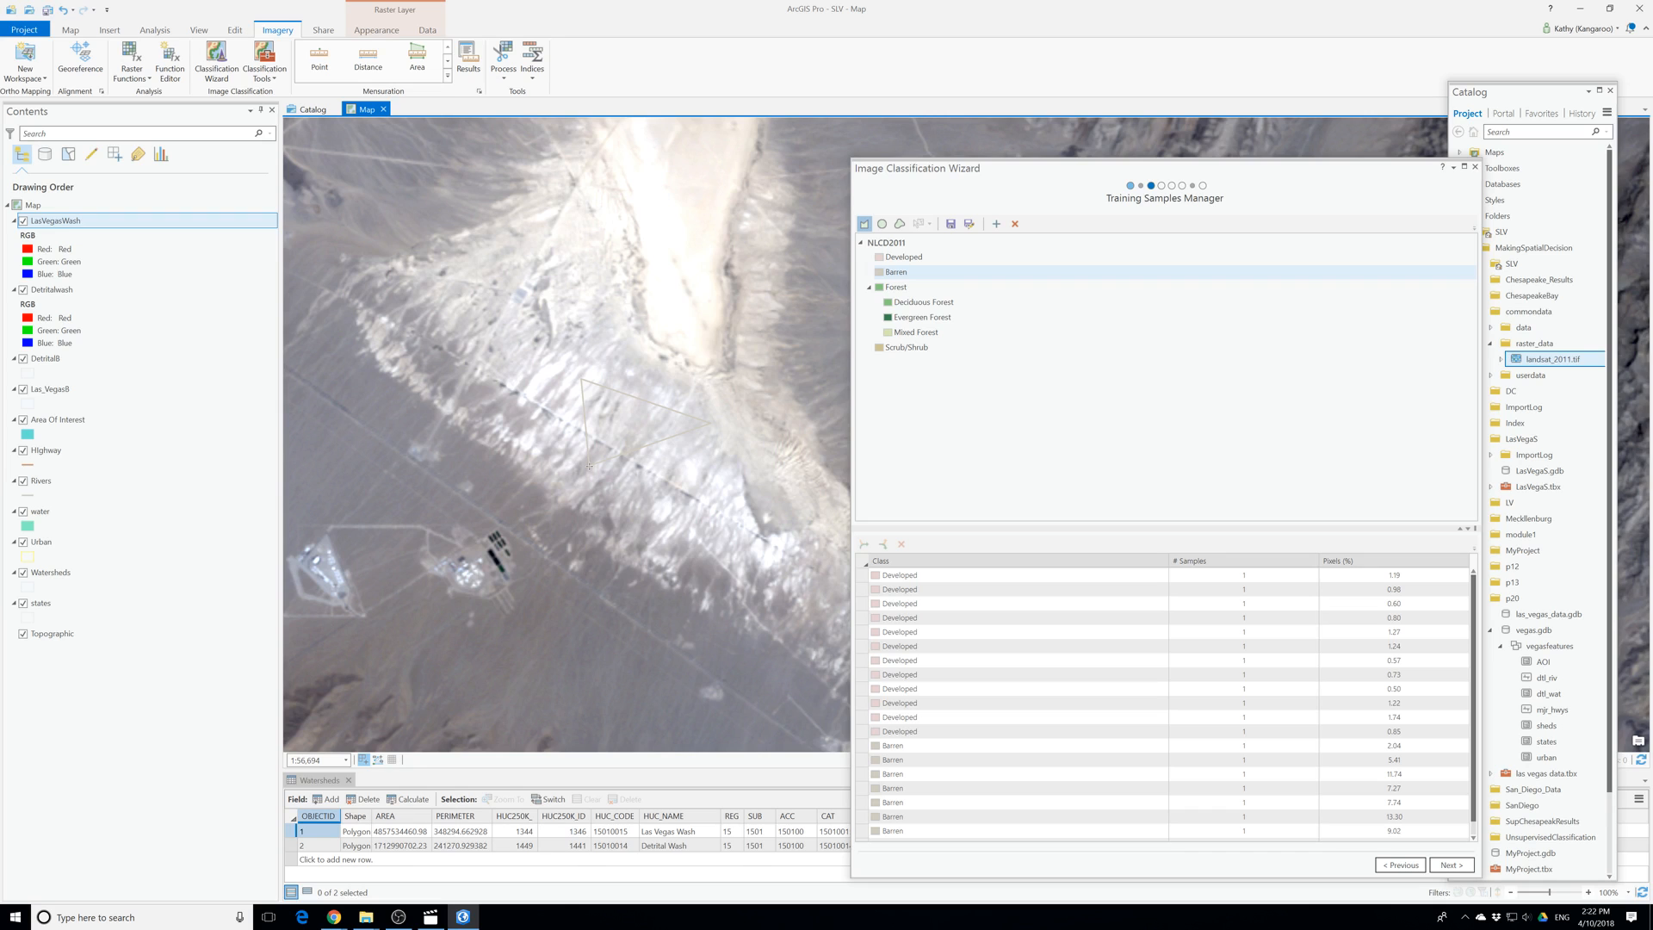
Add a Barren training polygon on the brown desert south of the city, just west of the pale patch.
scroll(589, 466, down, 4)
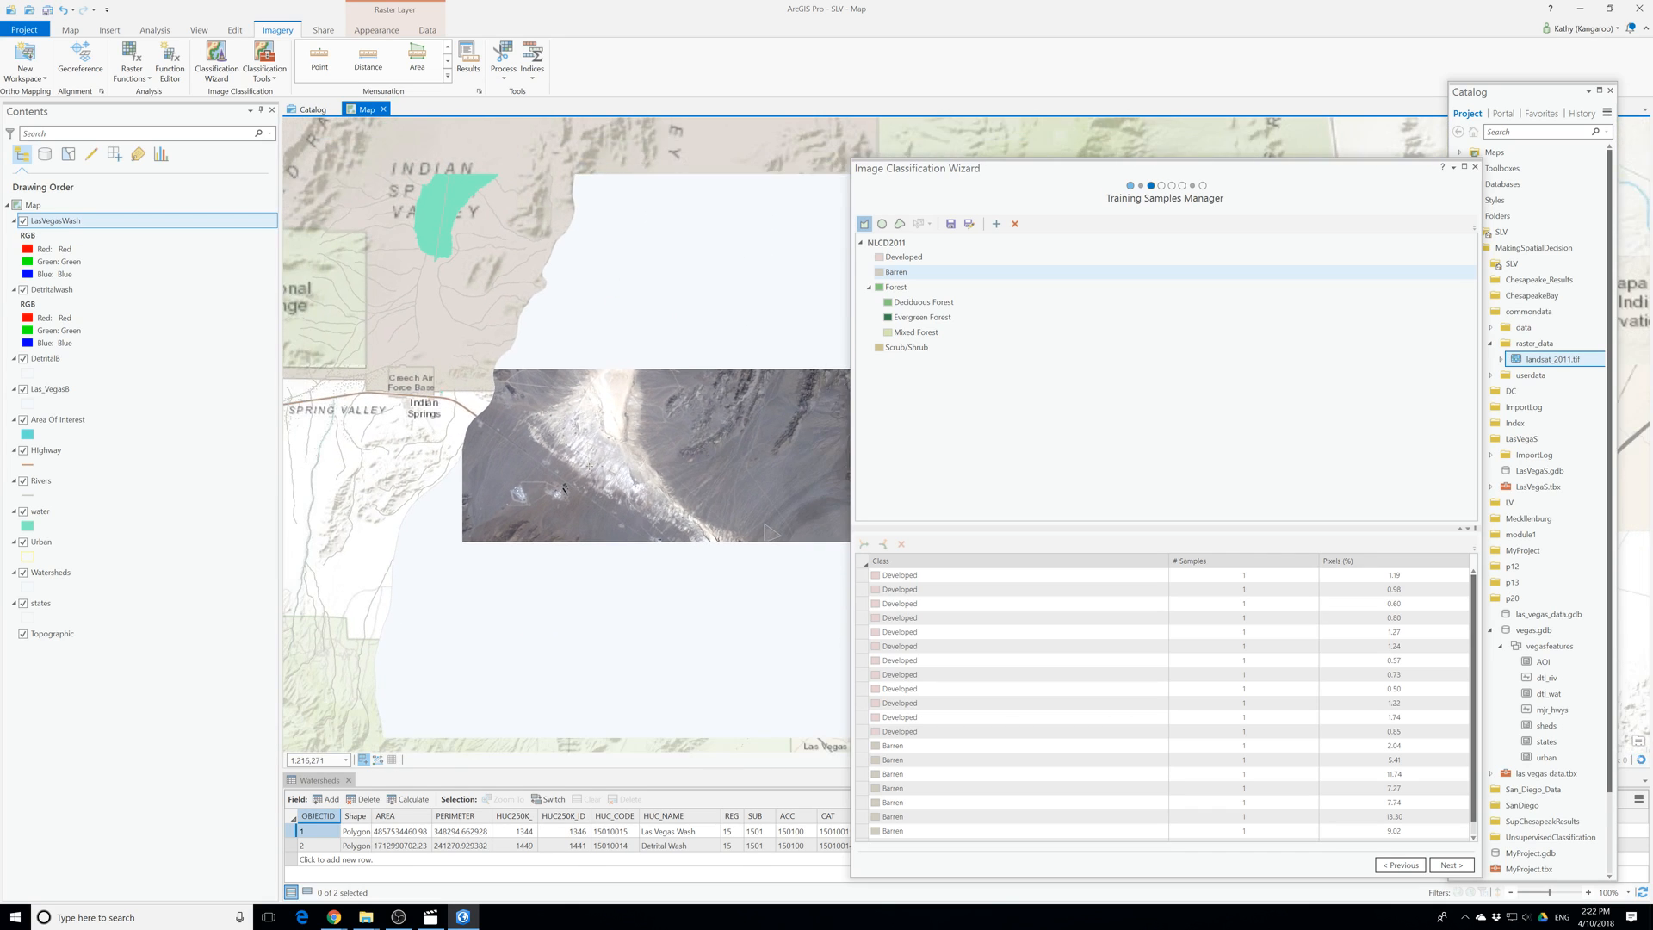
scroll(589, 466, down, 1)
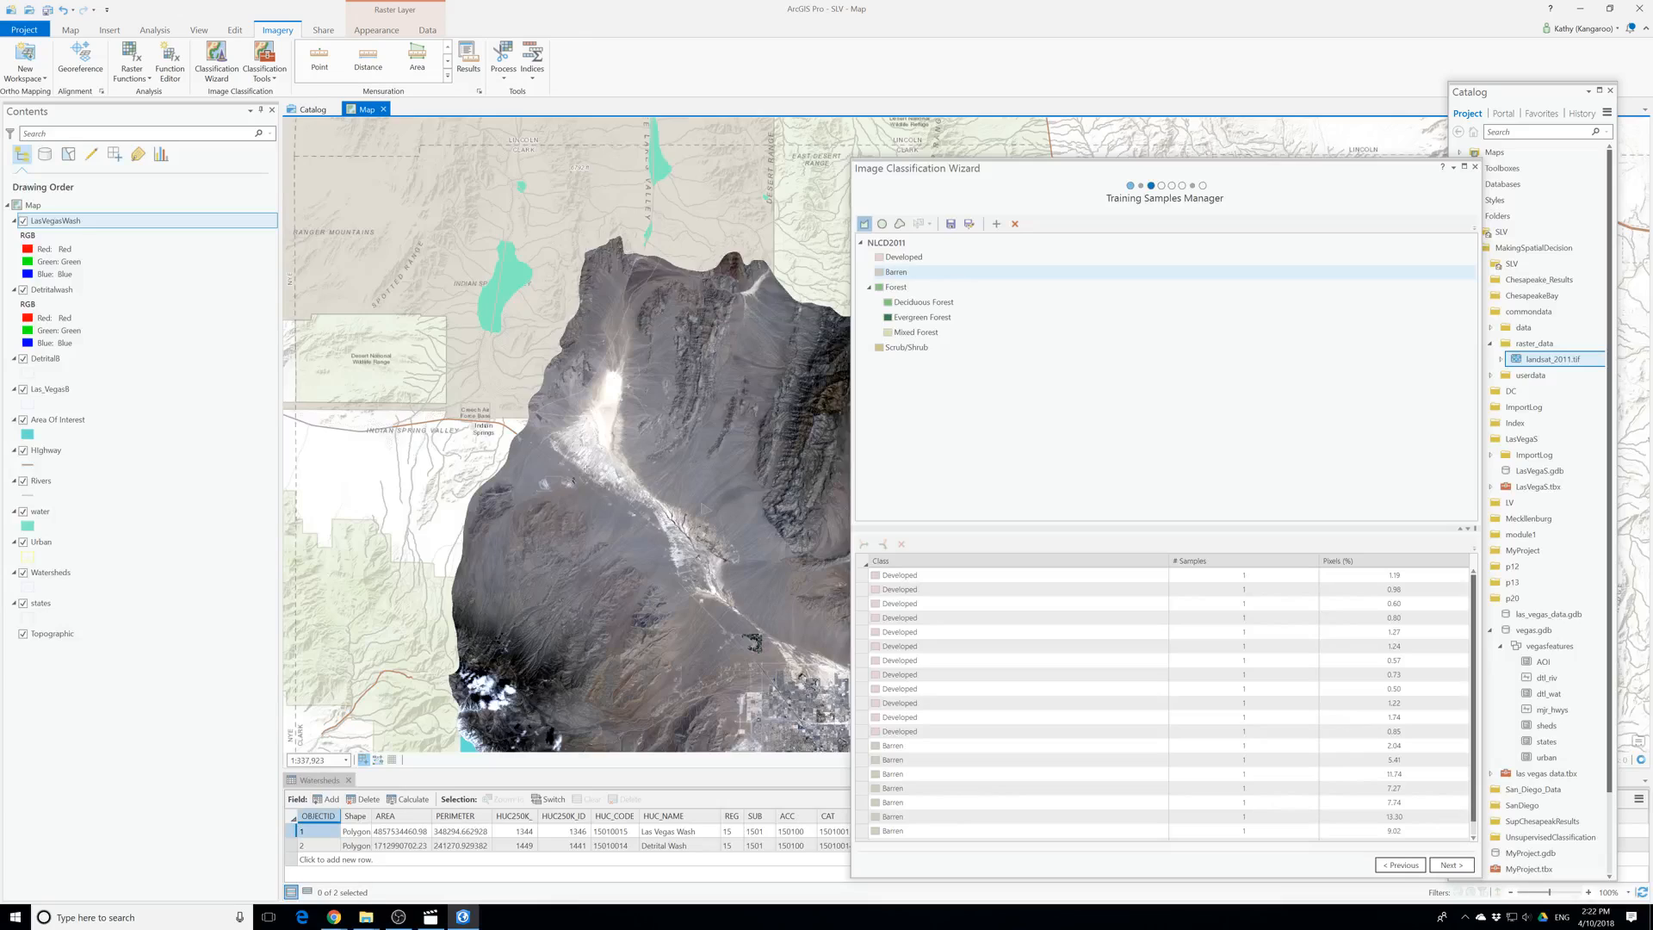
scroll(583, 573, down, 1)
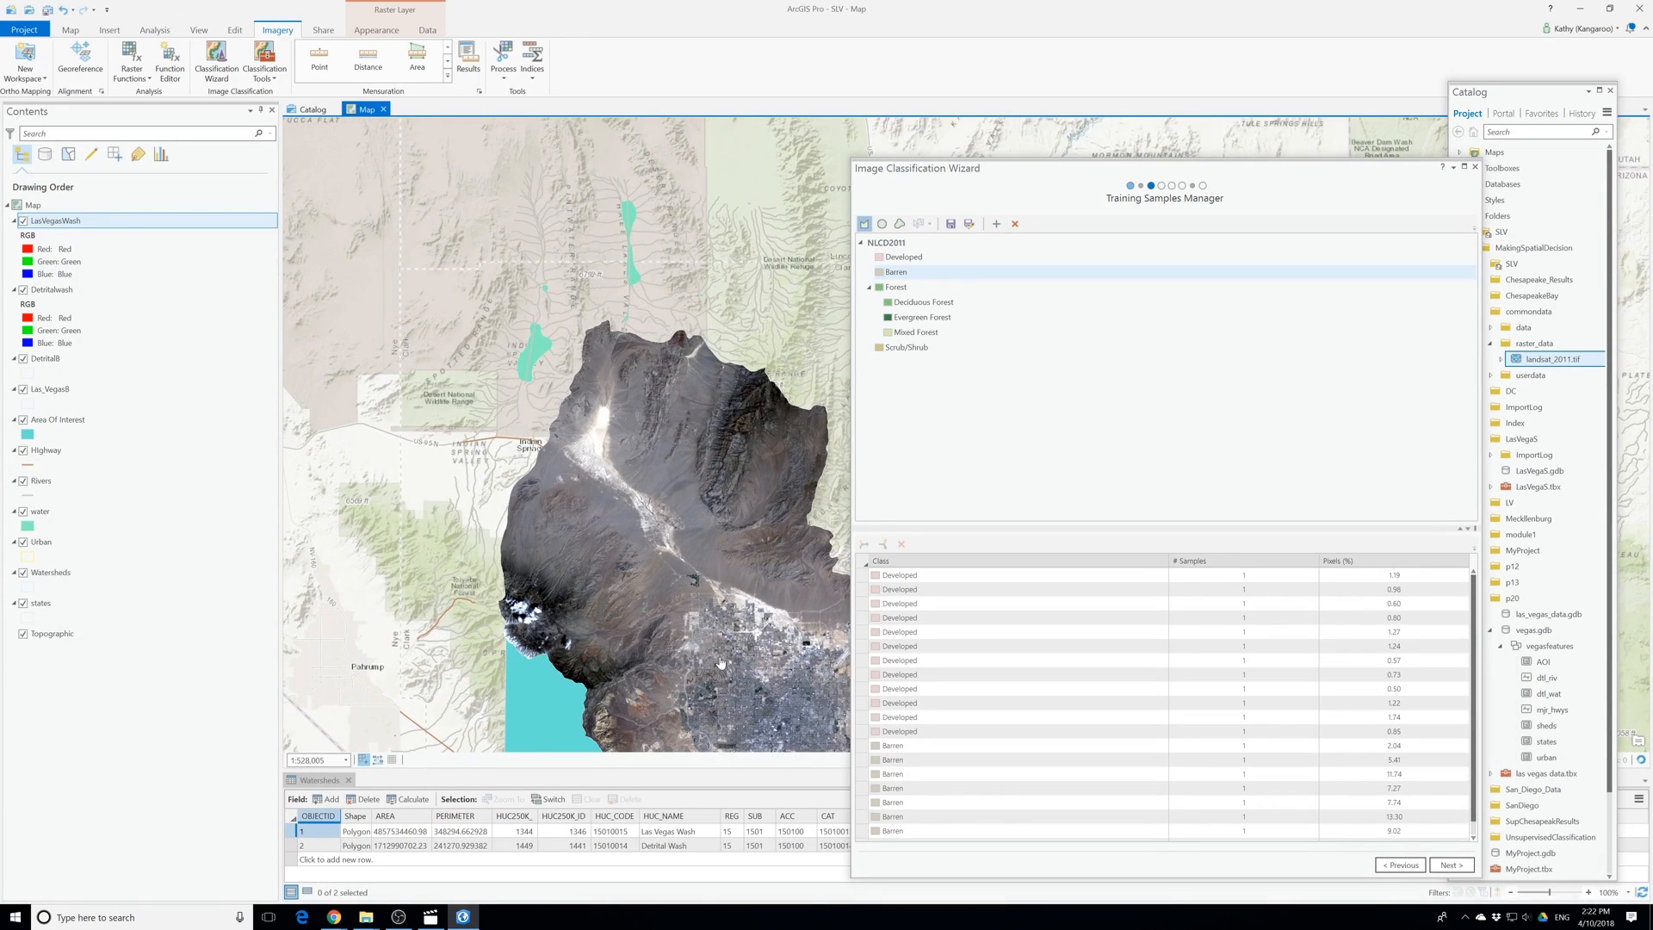
drag(722, 661, 563, 457)
scroll(525, 456, up, 2)
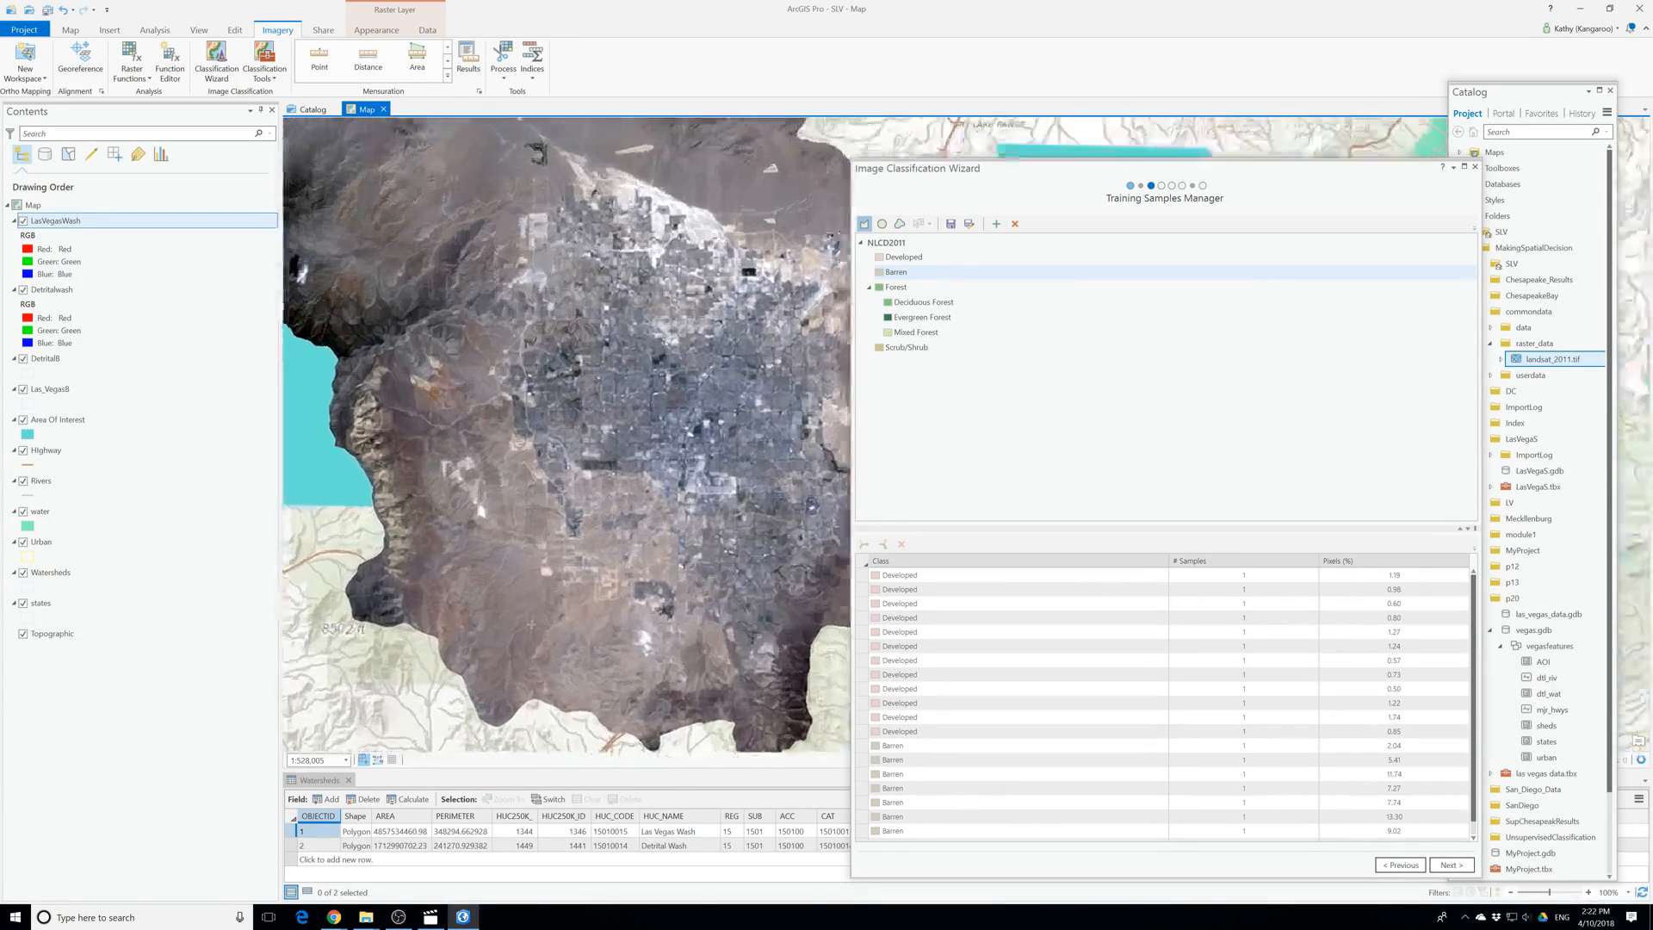
click(624, 633)
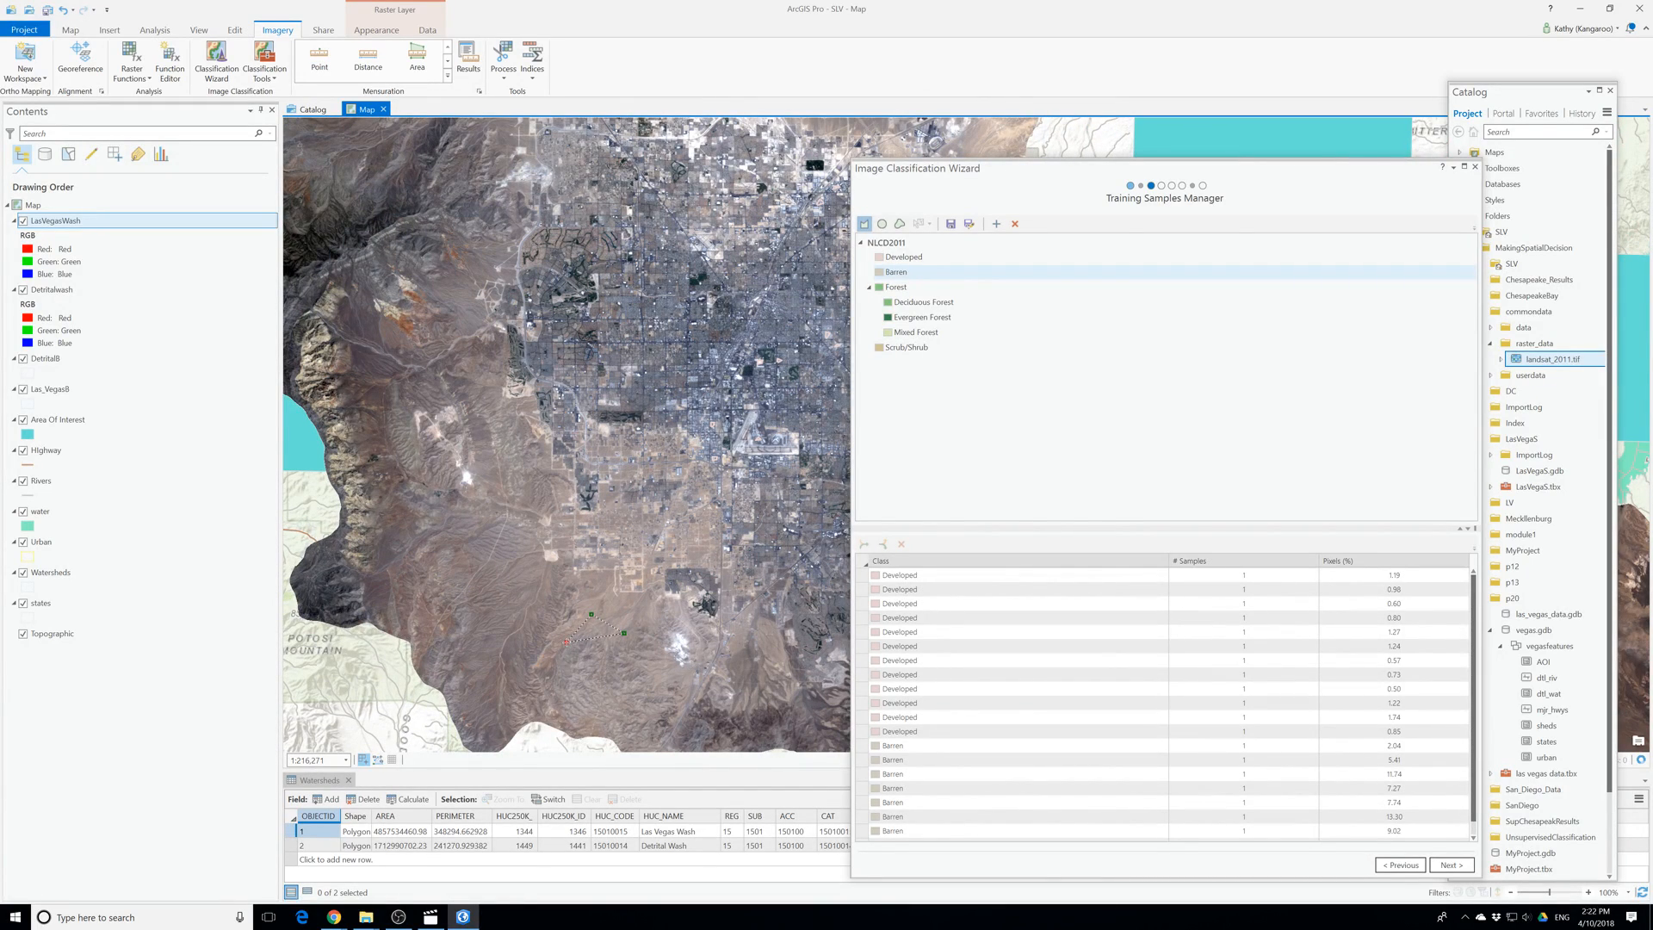
double_click(567, 642)
Add three more Barren training polygons across the desert south of the city, from the western slopes to the foot of the dark hills.
click(474, 605)
double_click(470, 634)
double_click(669, 609)
drag(757, 641, 517, 575)
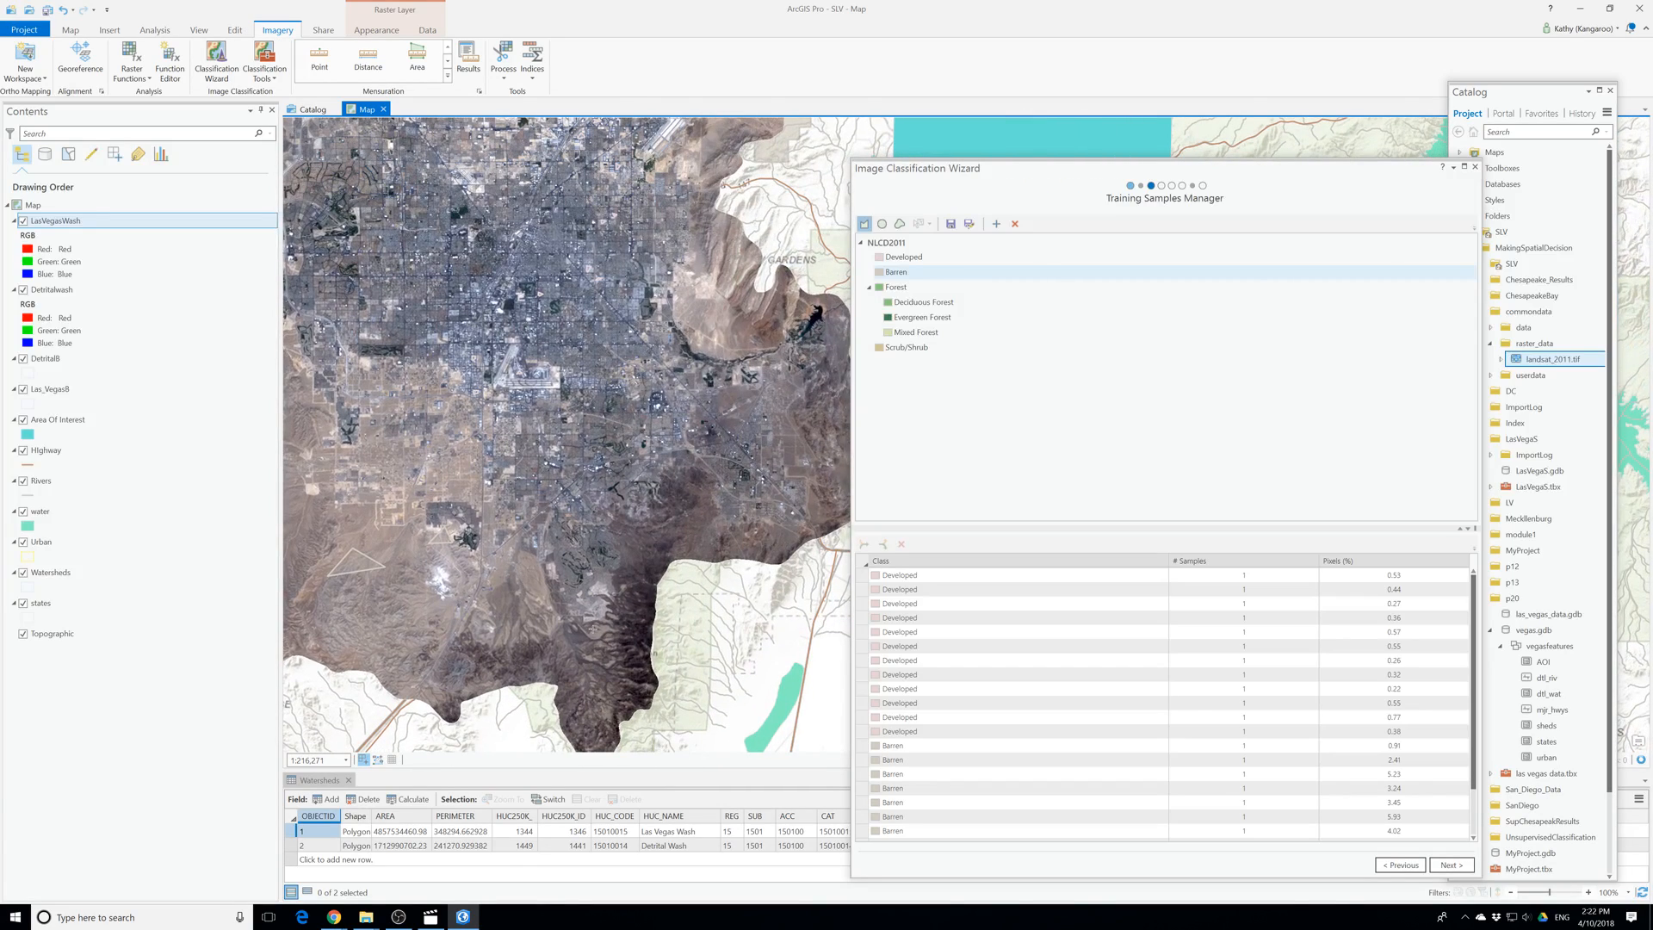
double_click(521, 620)
Add a small triangular Evergreen Forest training polygon on the dark green strip of the looped golf course.
click(920, 319)
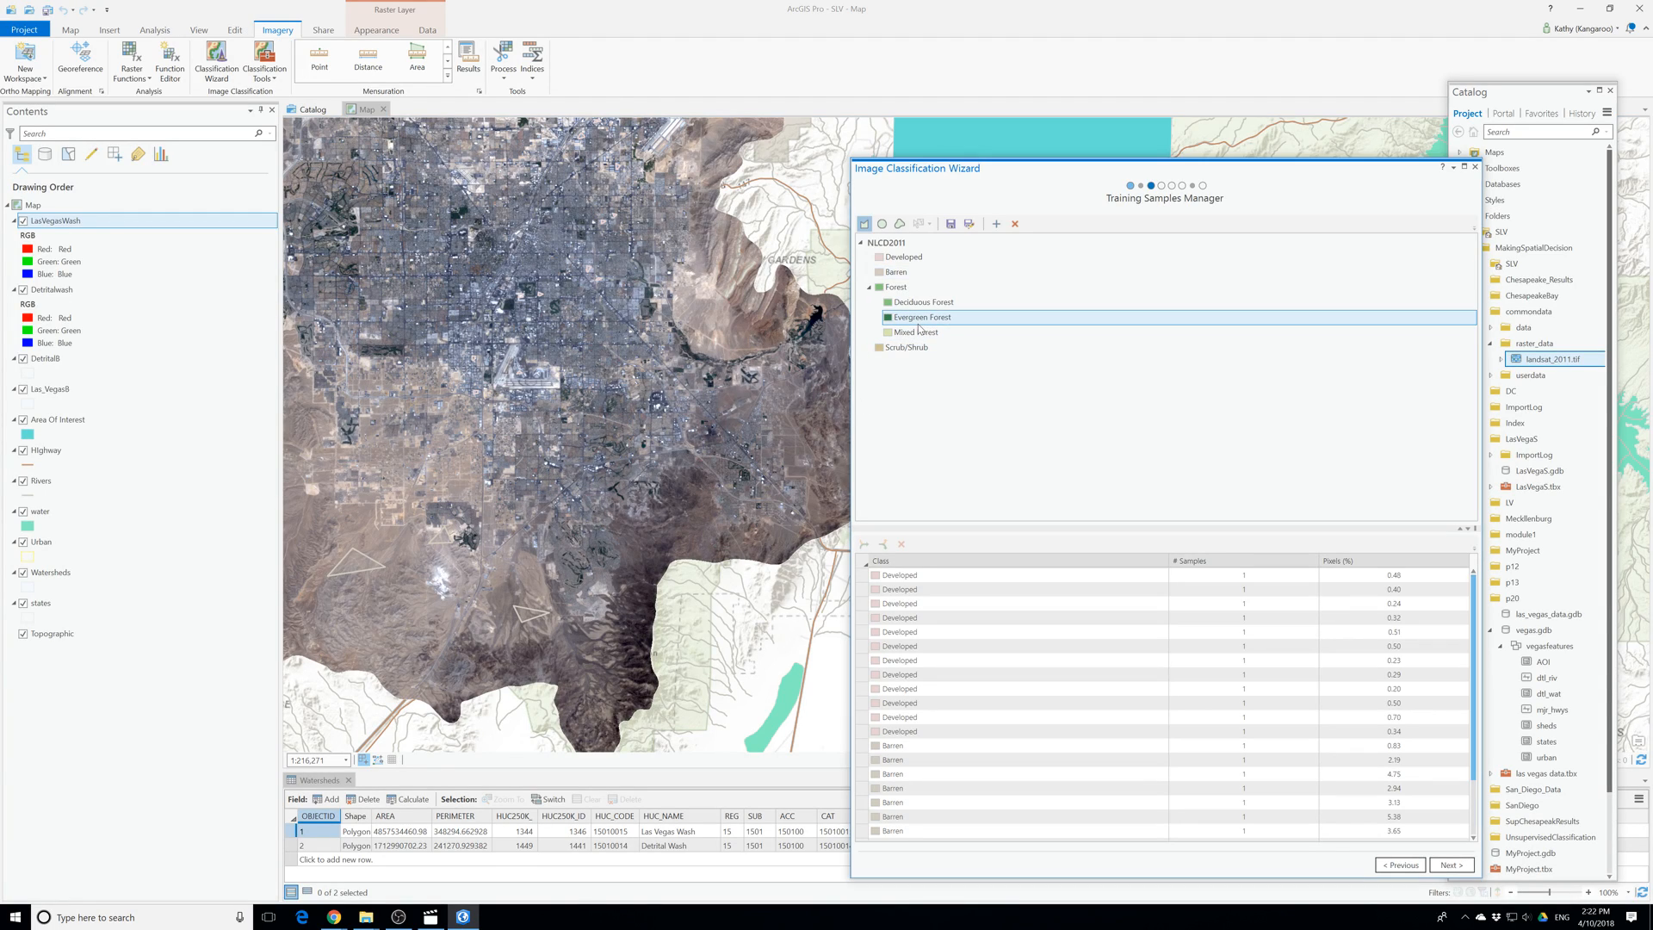
scroll(515, 476, up, 4)
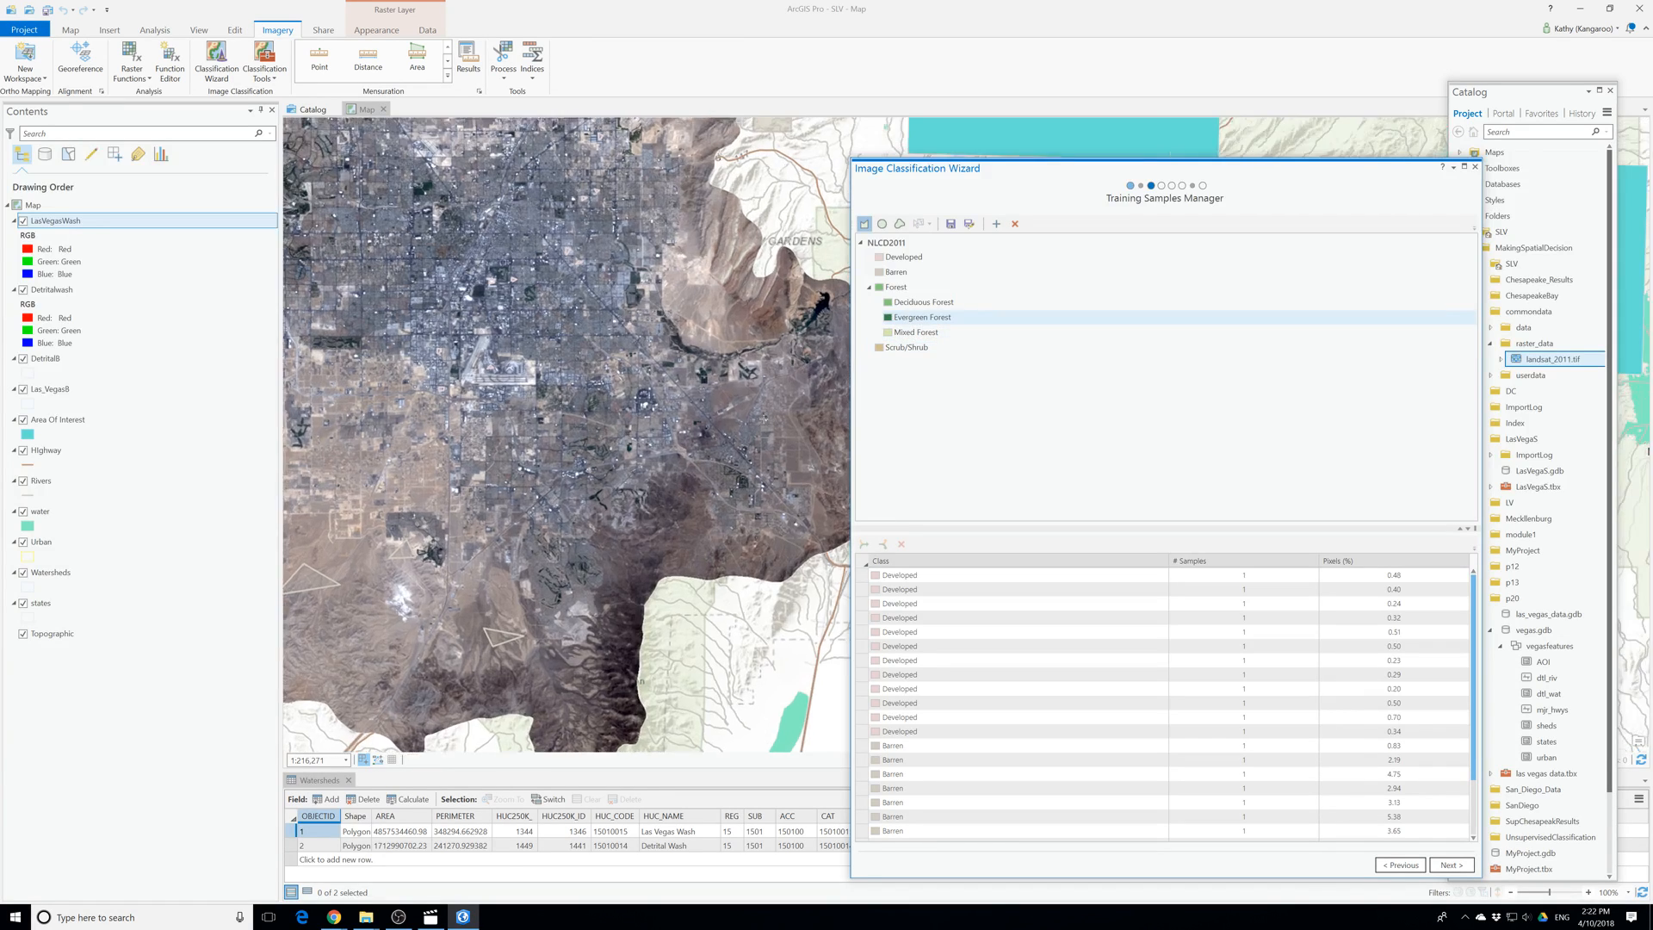
scroll(735, 648, up, 3)
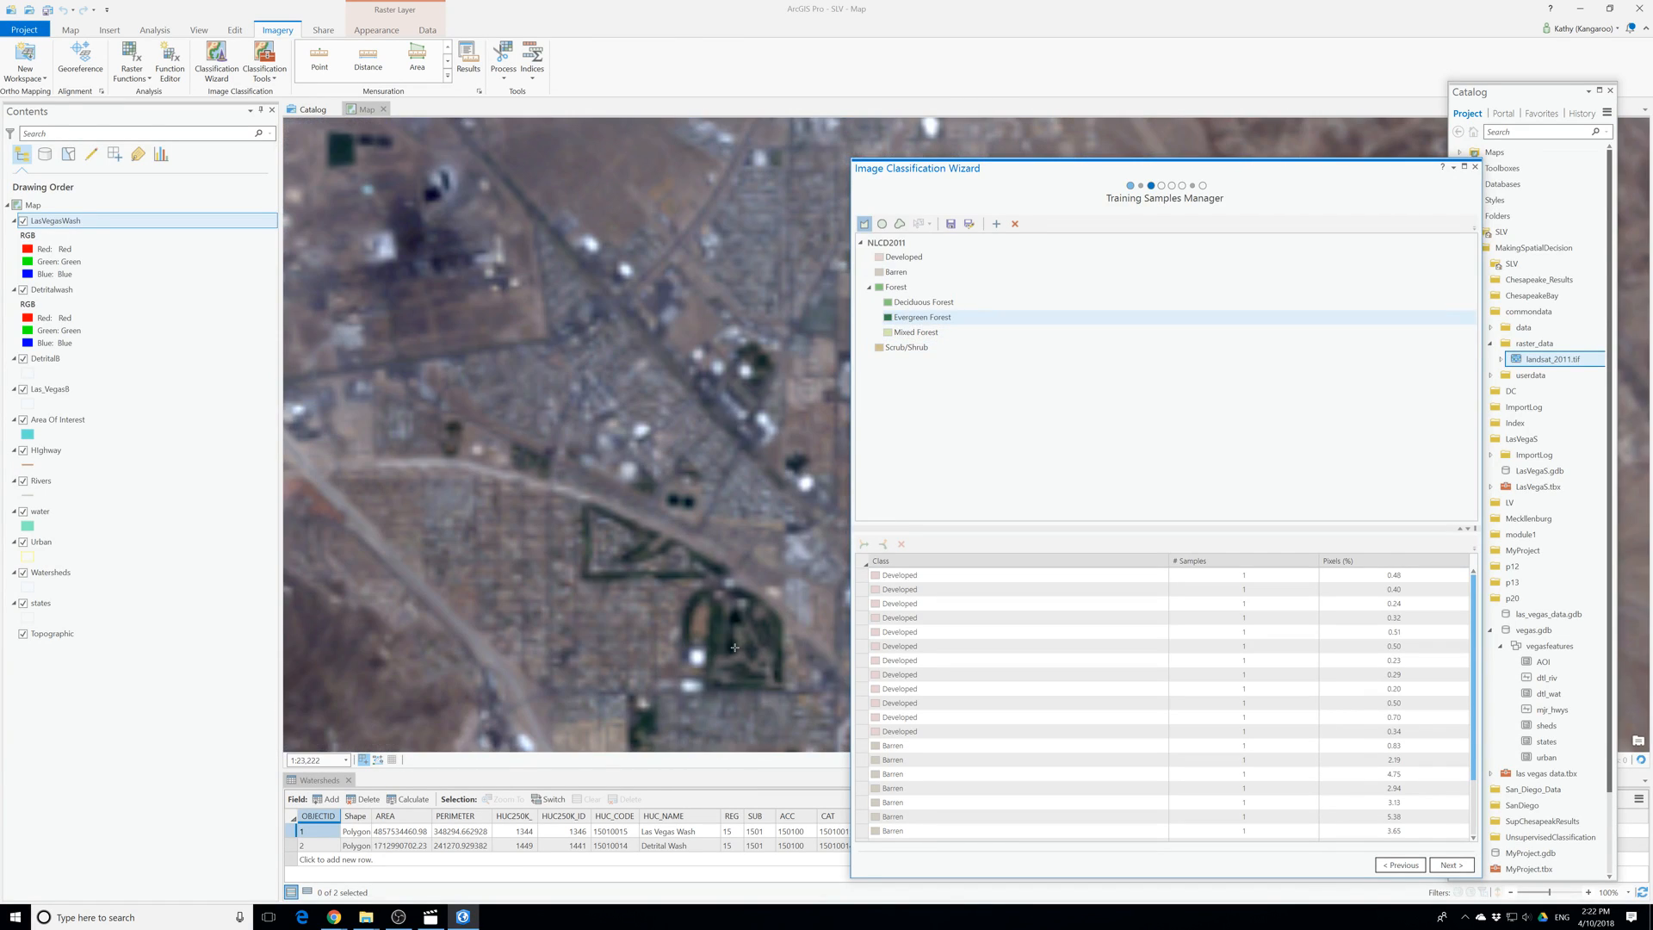
scroll(734, 647, up, 2)
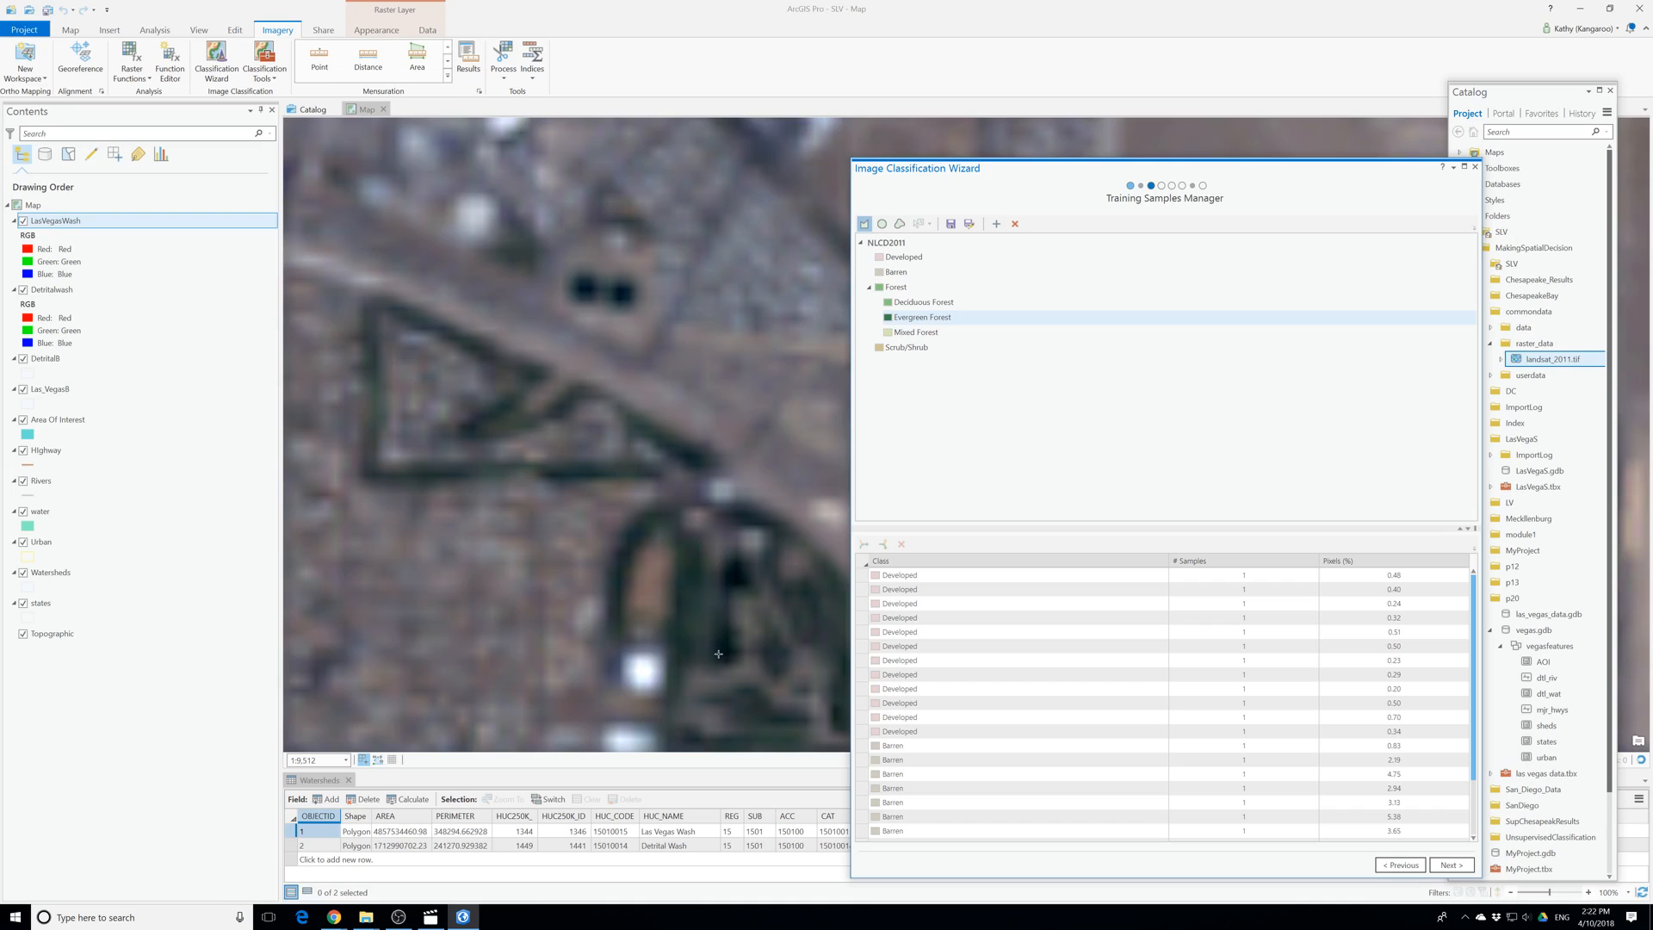
click(692, 570)
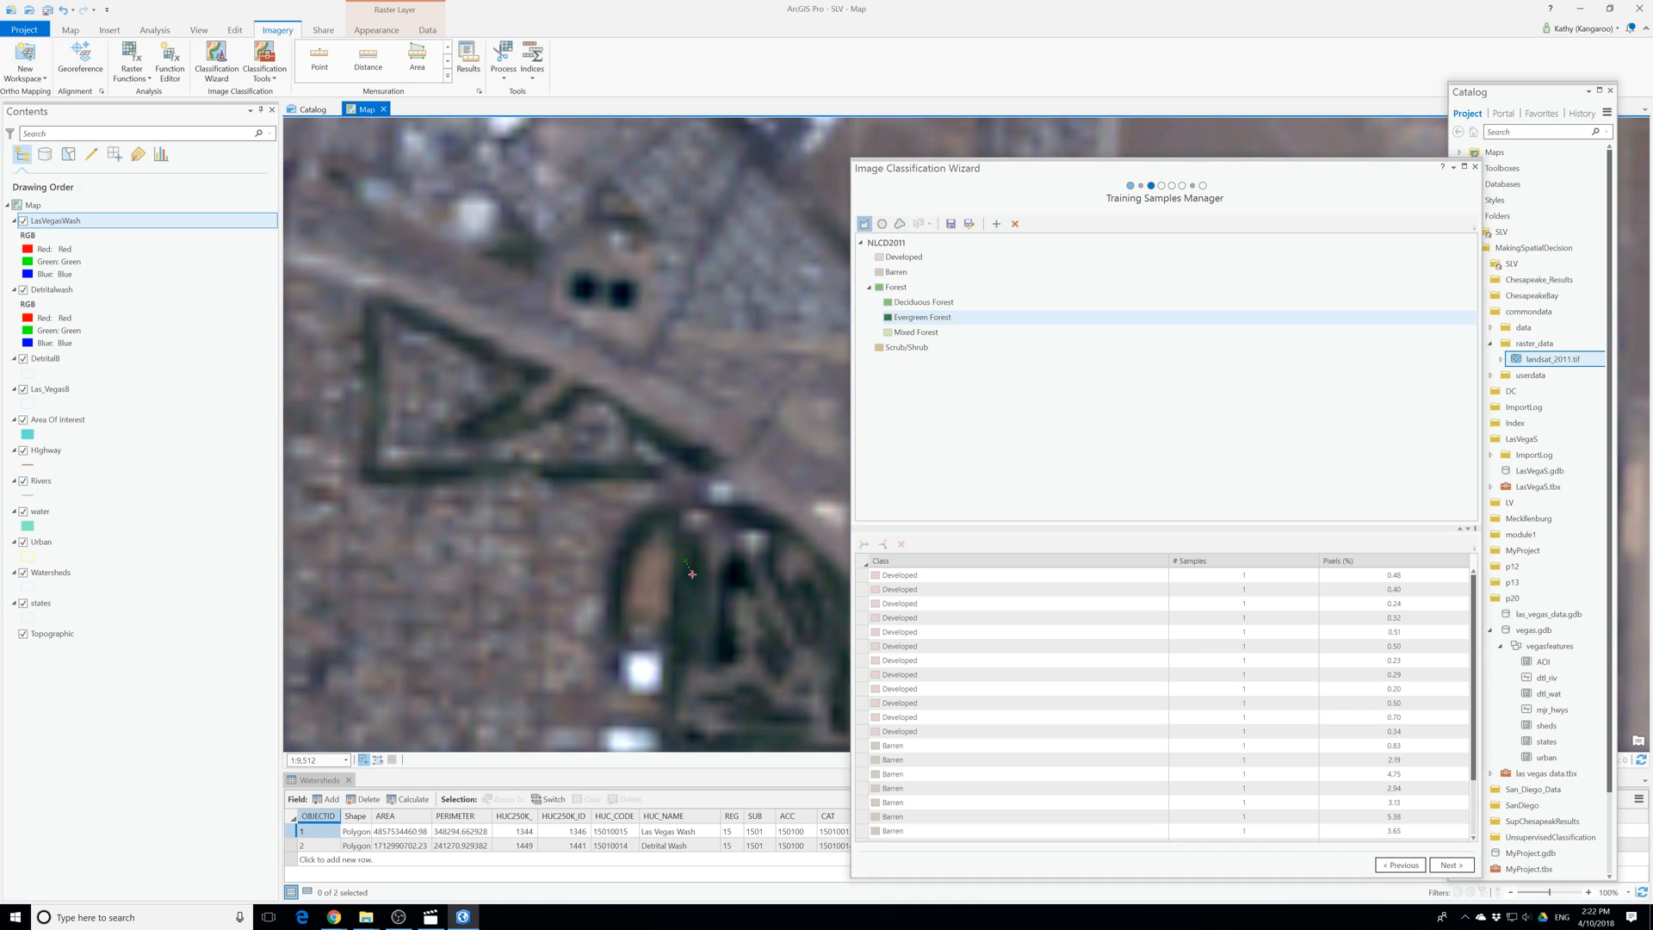
scroll(1061, 704, down, 2)
click(1060, 704)
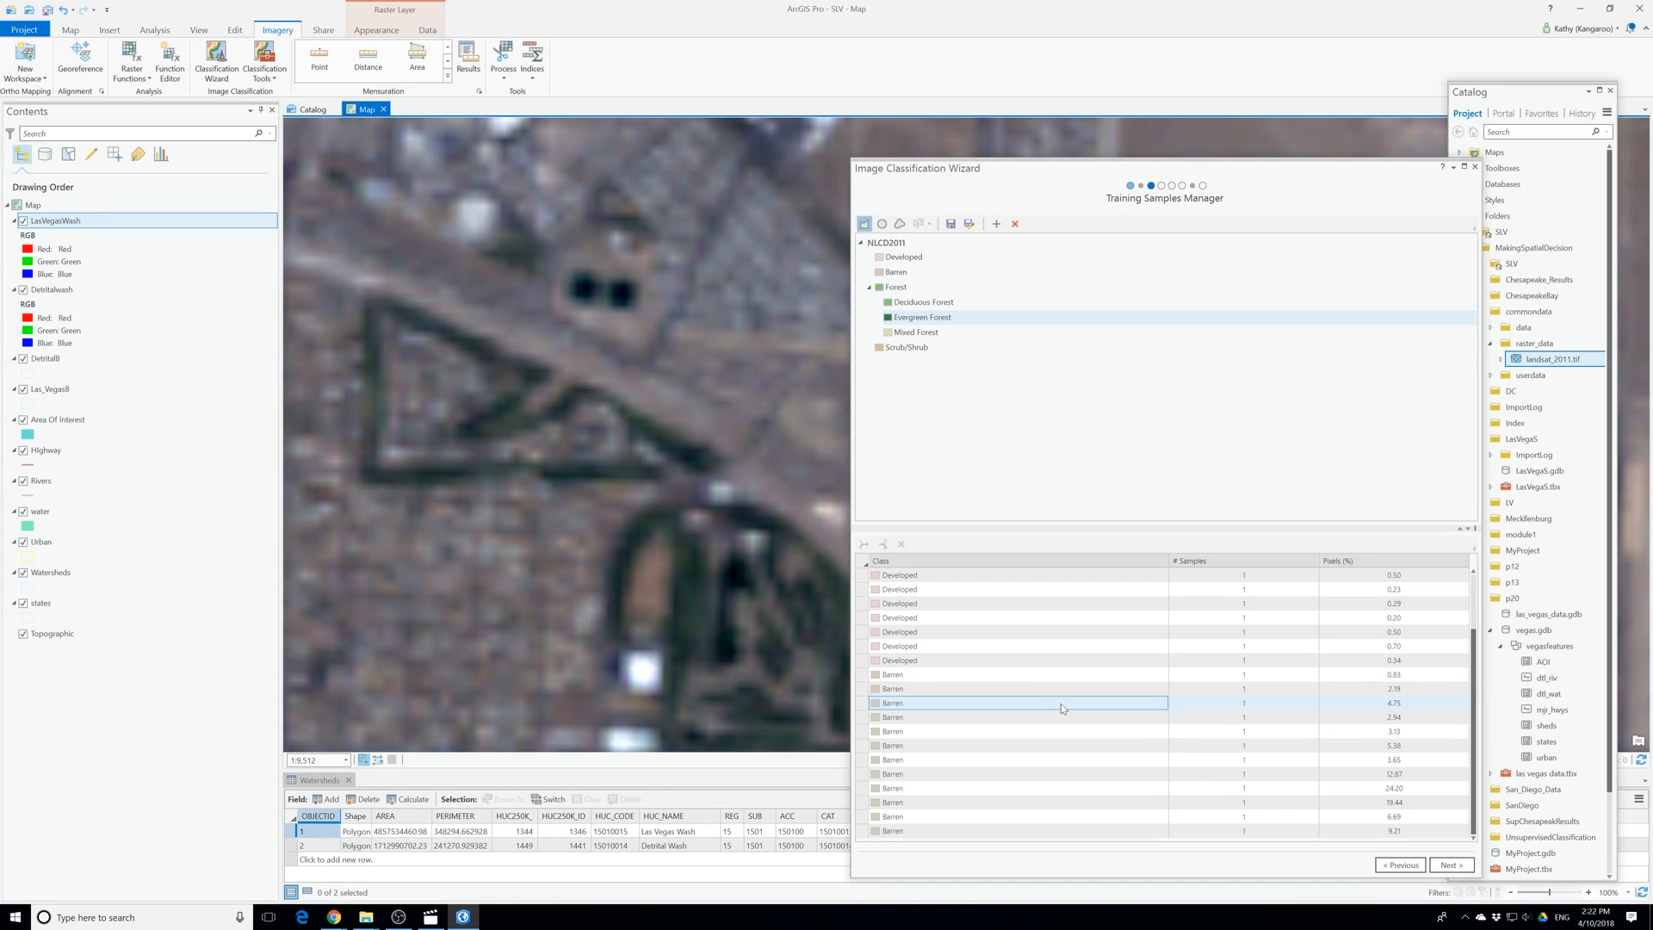
click(696, 579)
click(682, 580)
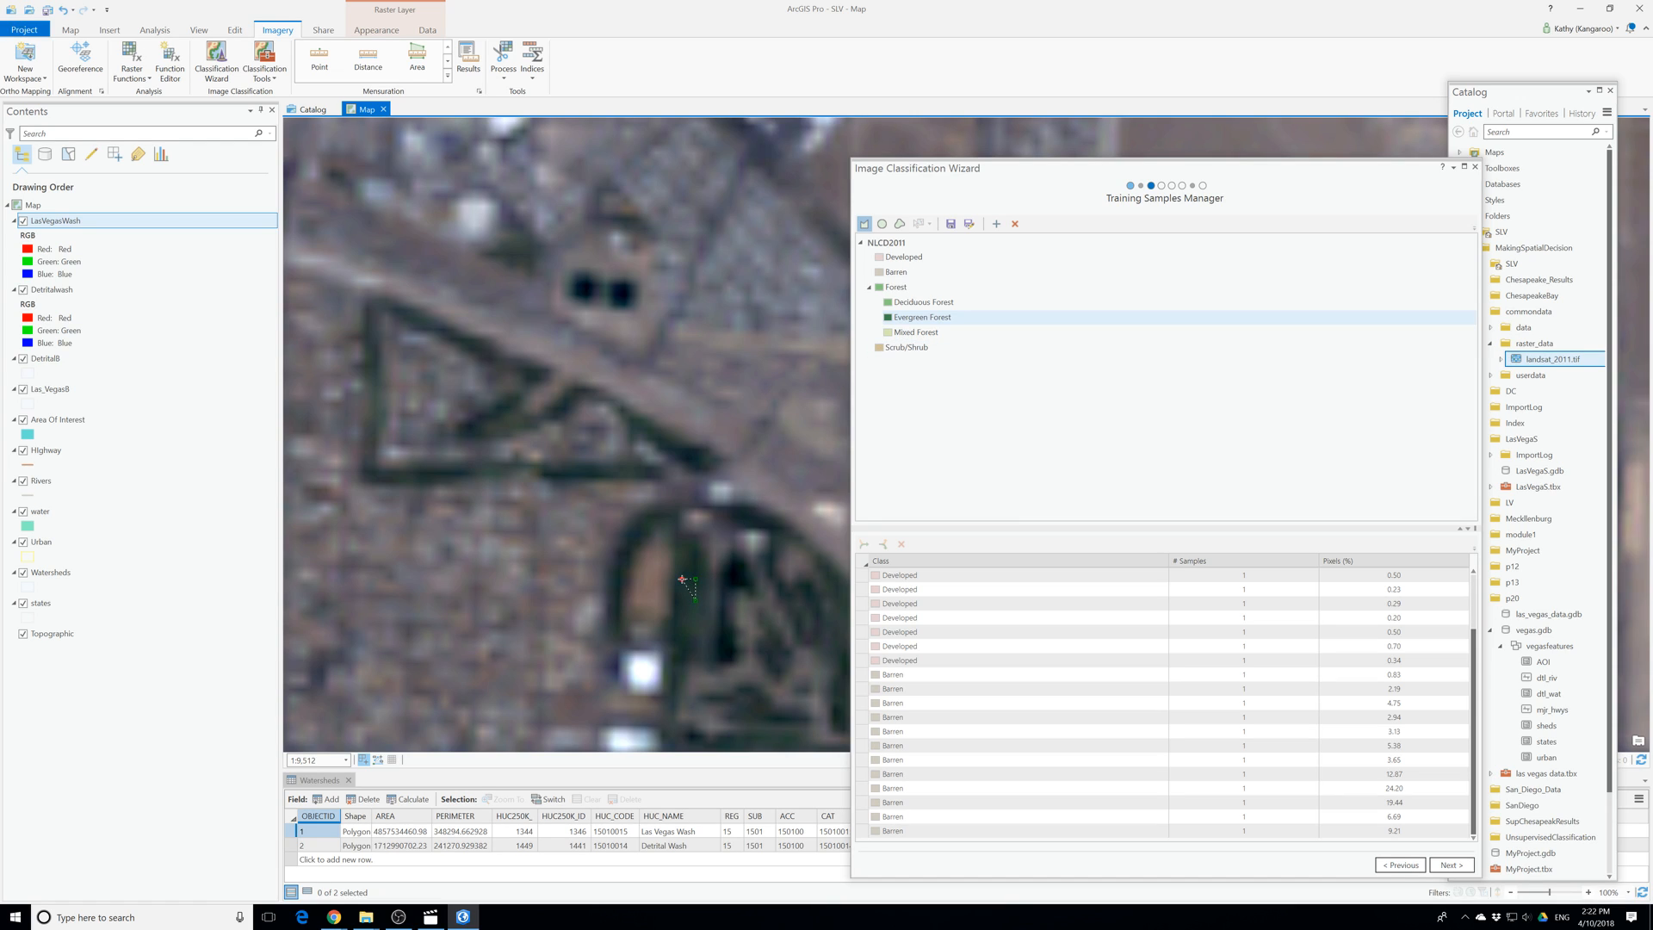
double_click(682, 578)
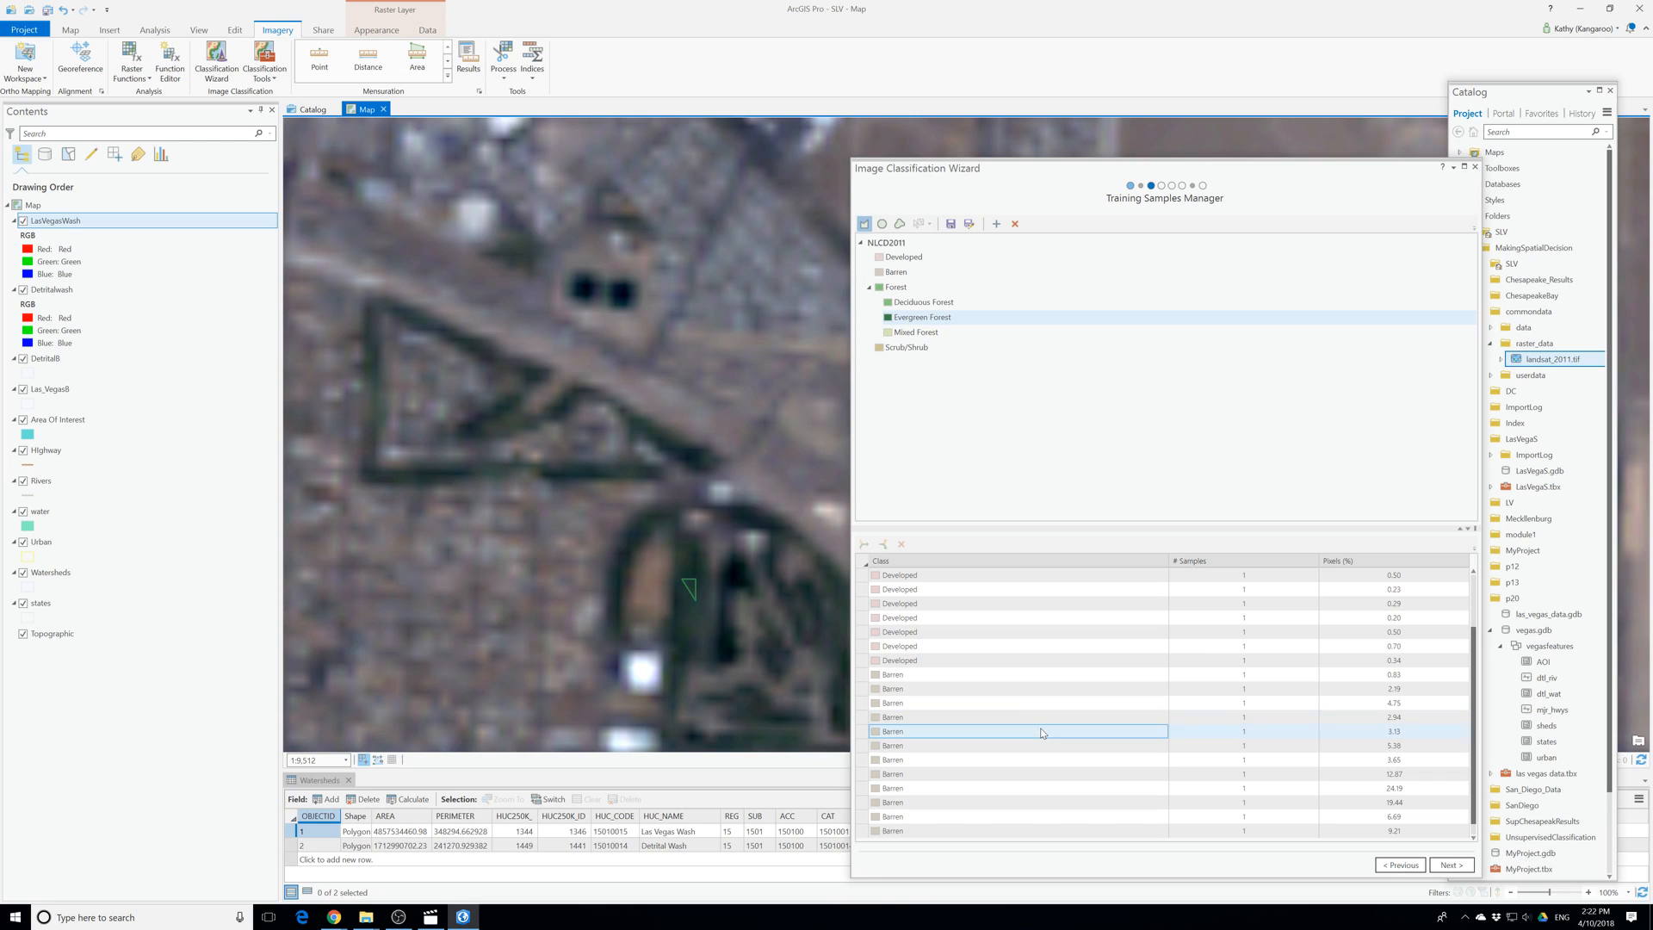
scroll(1042, 729, down, 1)
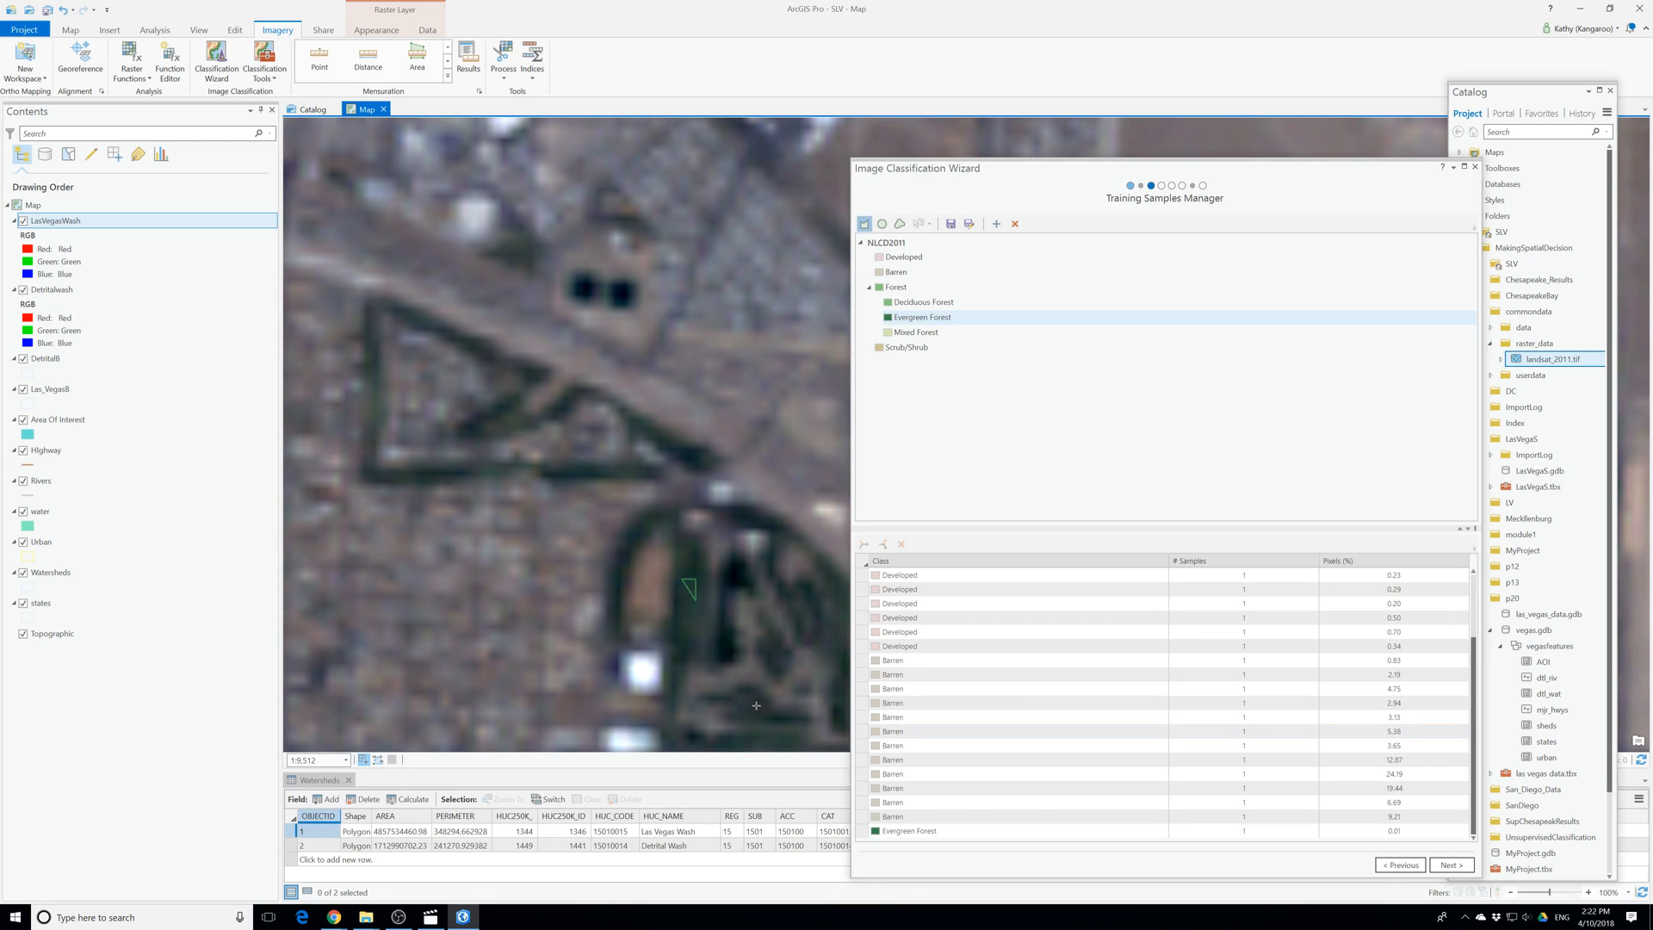
Add two more small Evergreen Forest training polygons, one farther down the strip and one on the diagonal green band to the north.
click(676, 628)
click(676, 646)
click(657, 644)
click(641, 418)
click(654, 429)
click(635, 435)
key(F2)
Reactivate the polygon drawing tool for the Evergreen Forest class at another golf course within the built-up area.
scroll(666, 471, down, 5)
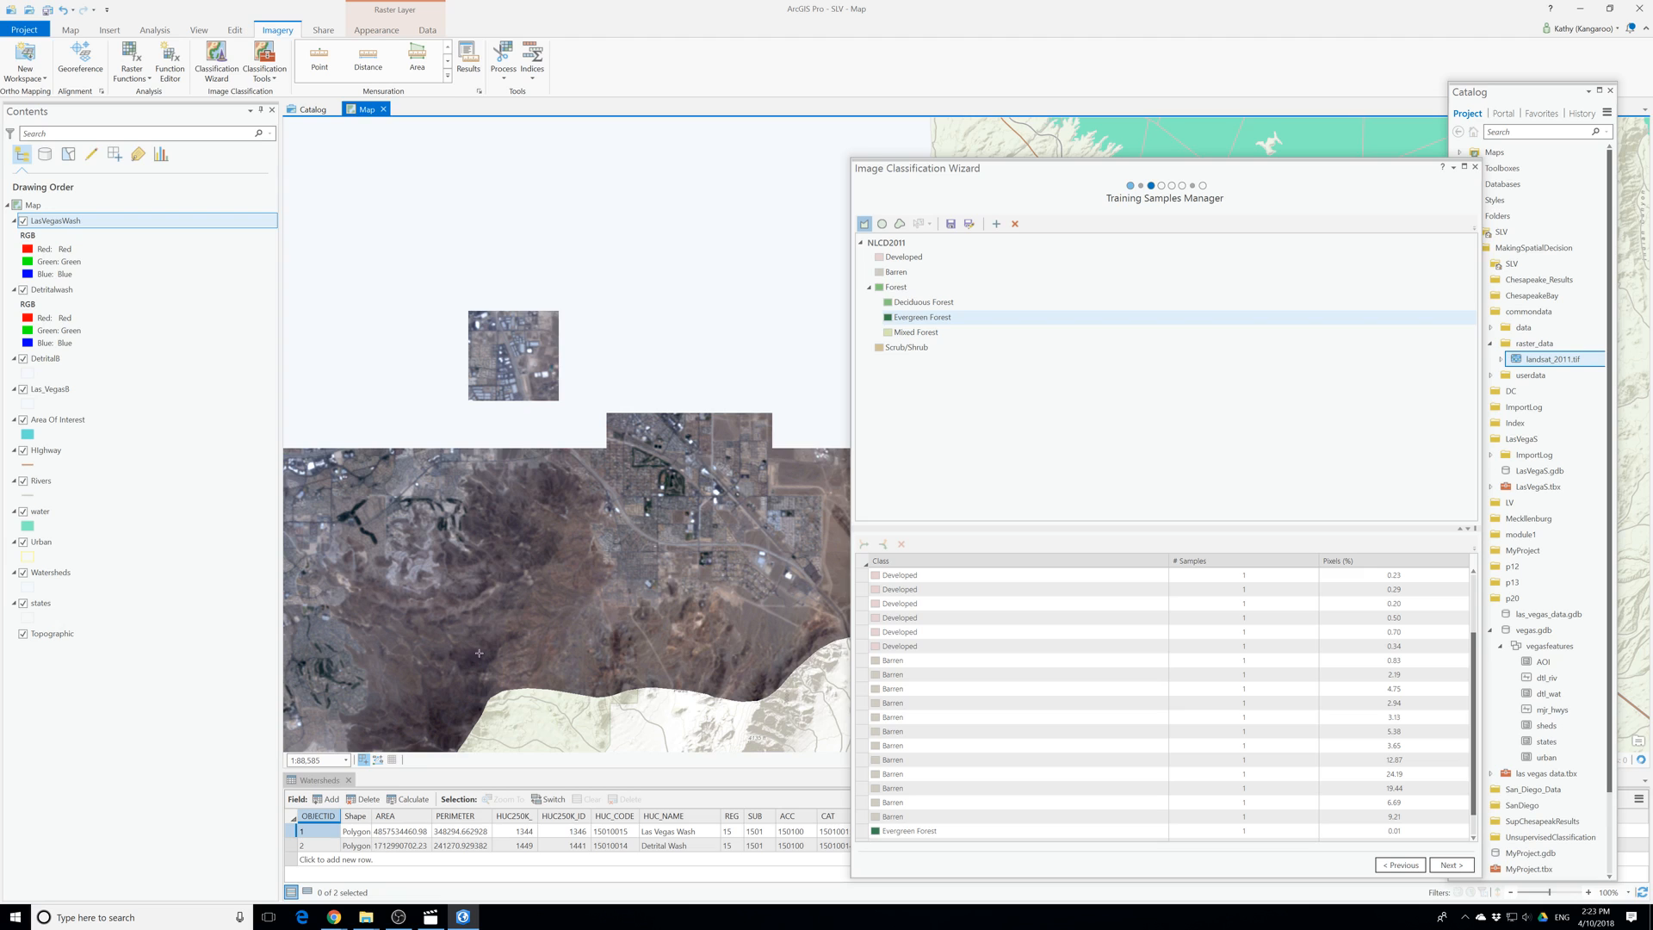
drag(517, 648, 825, 626)
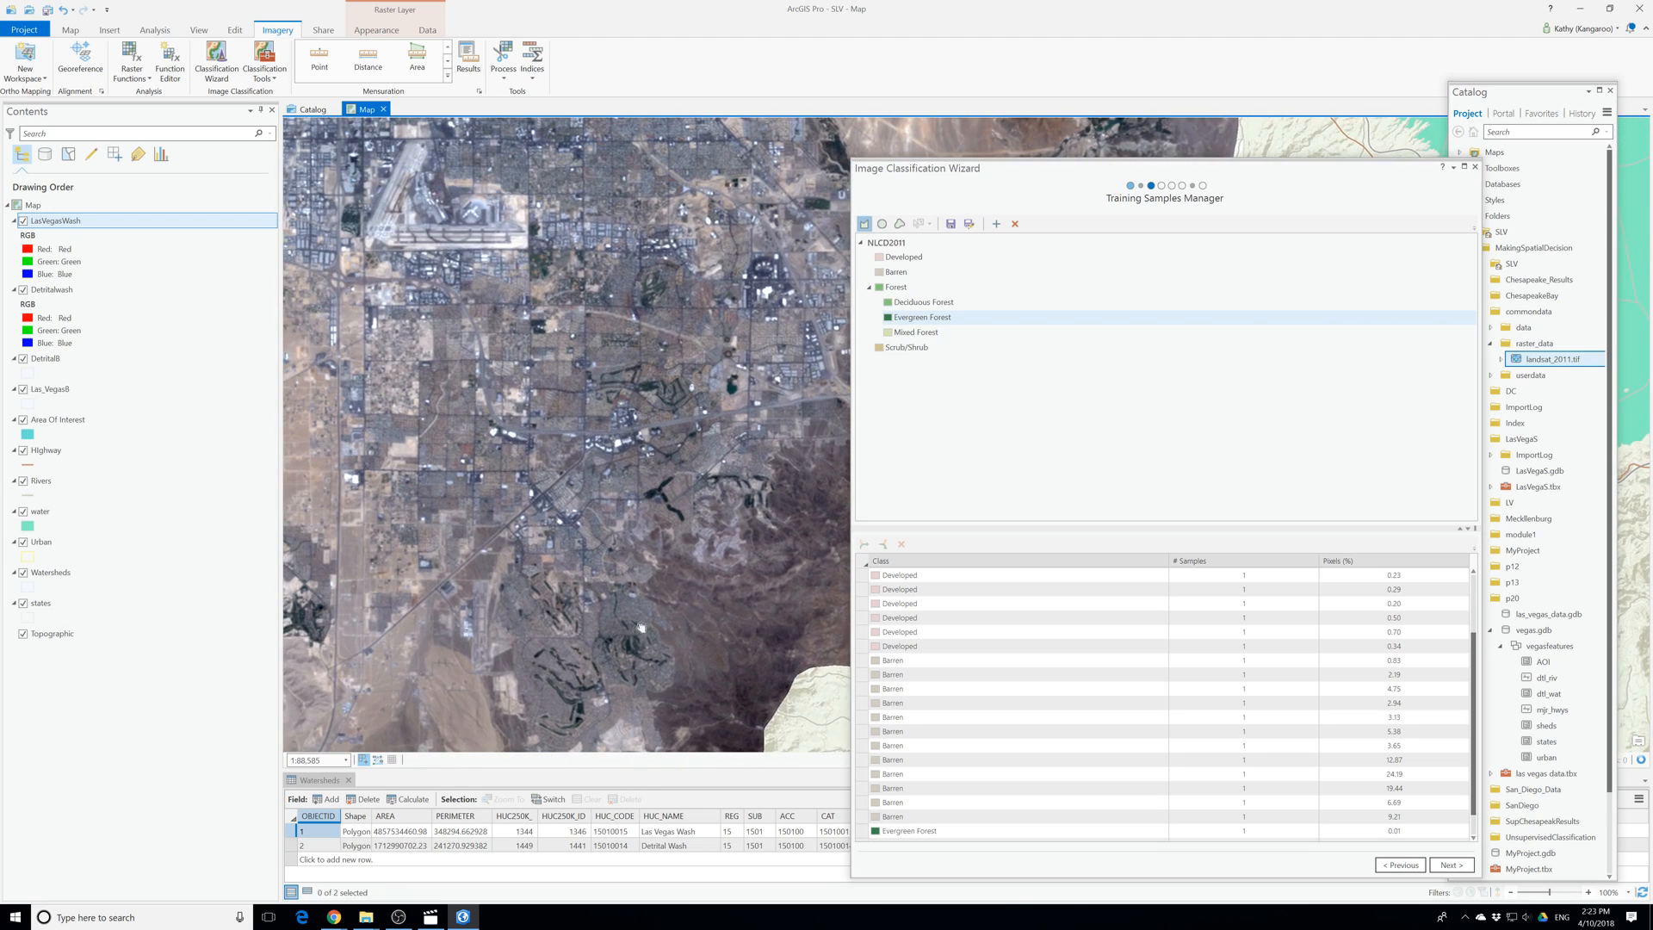
drag(642, 627, 690, 609)
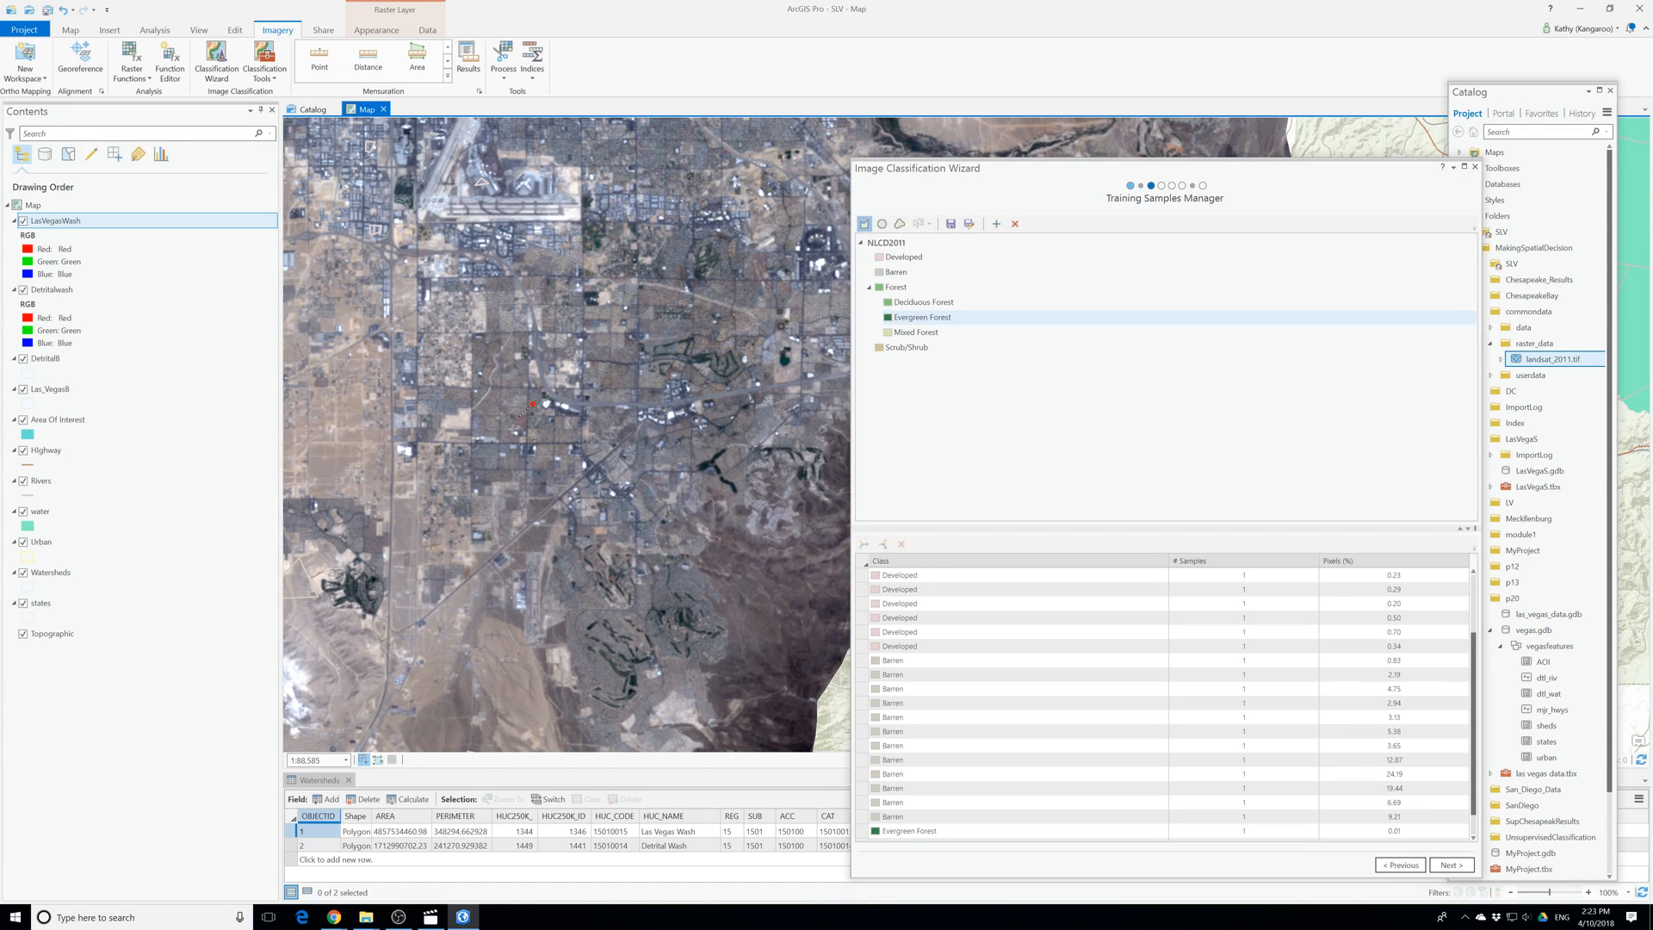
key(c)
drag(752, 497, 593, 674)
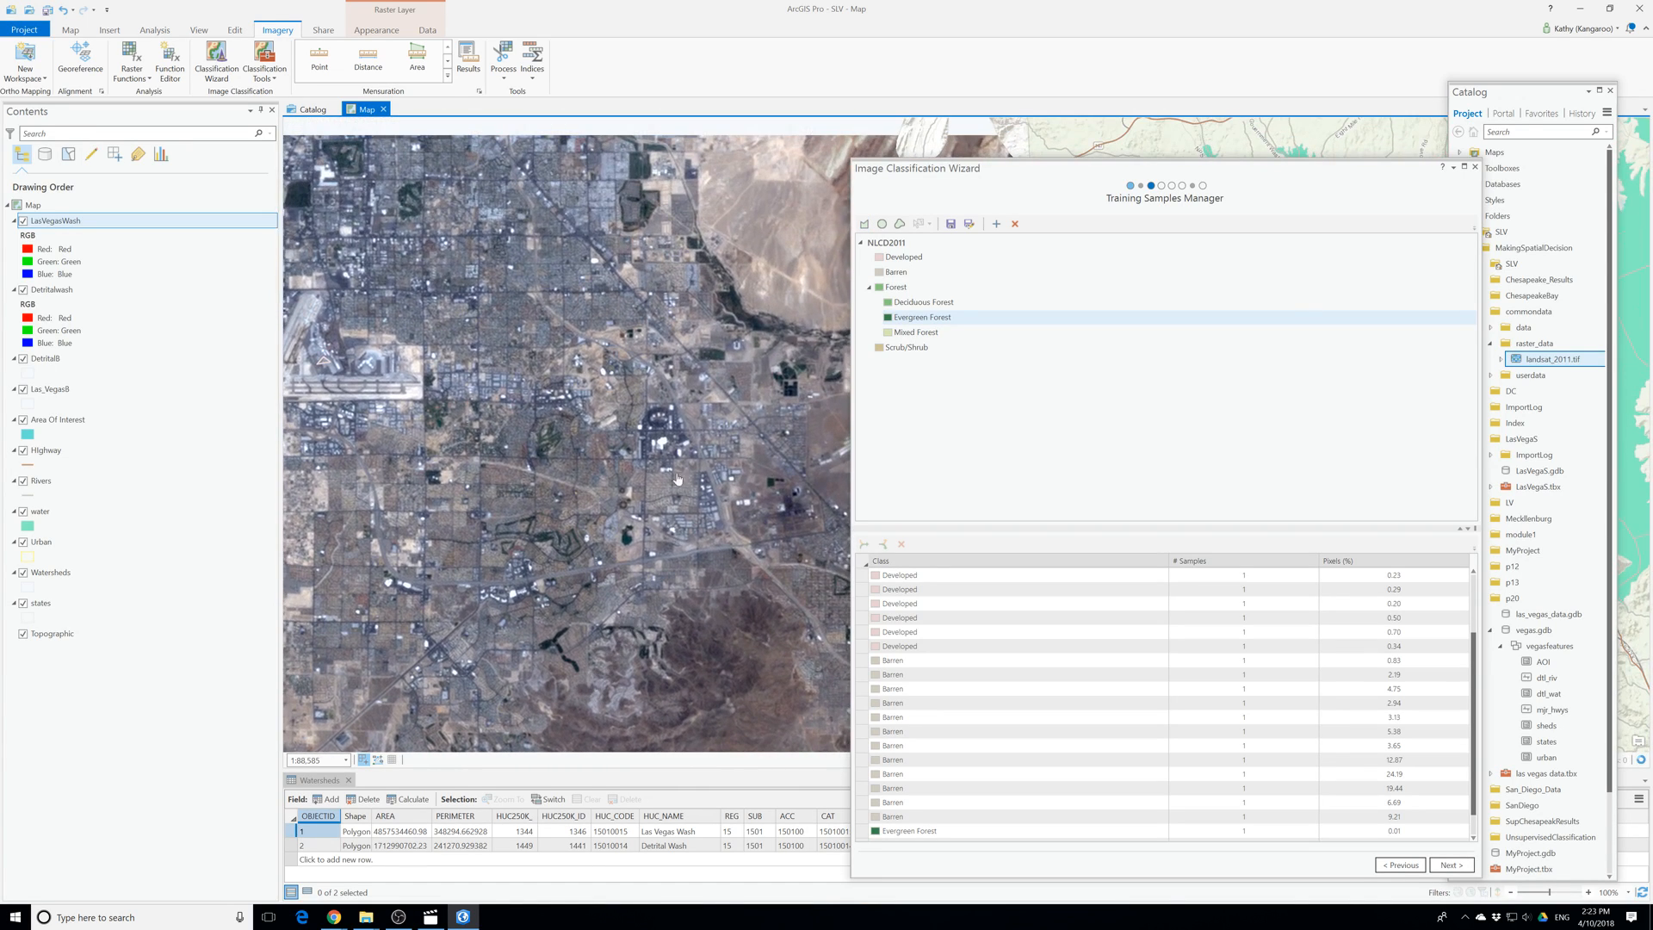
scroll(558, 453, up, 6)
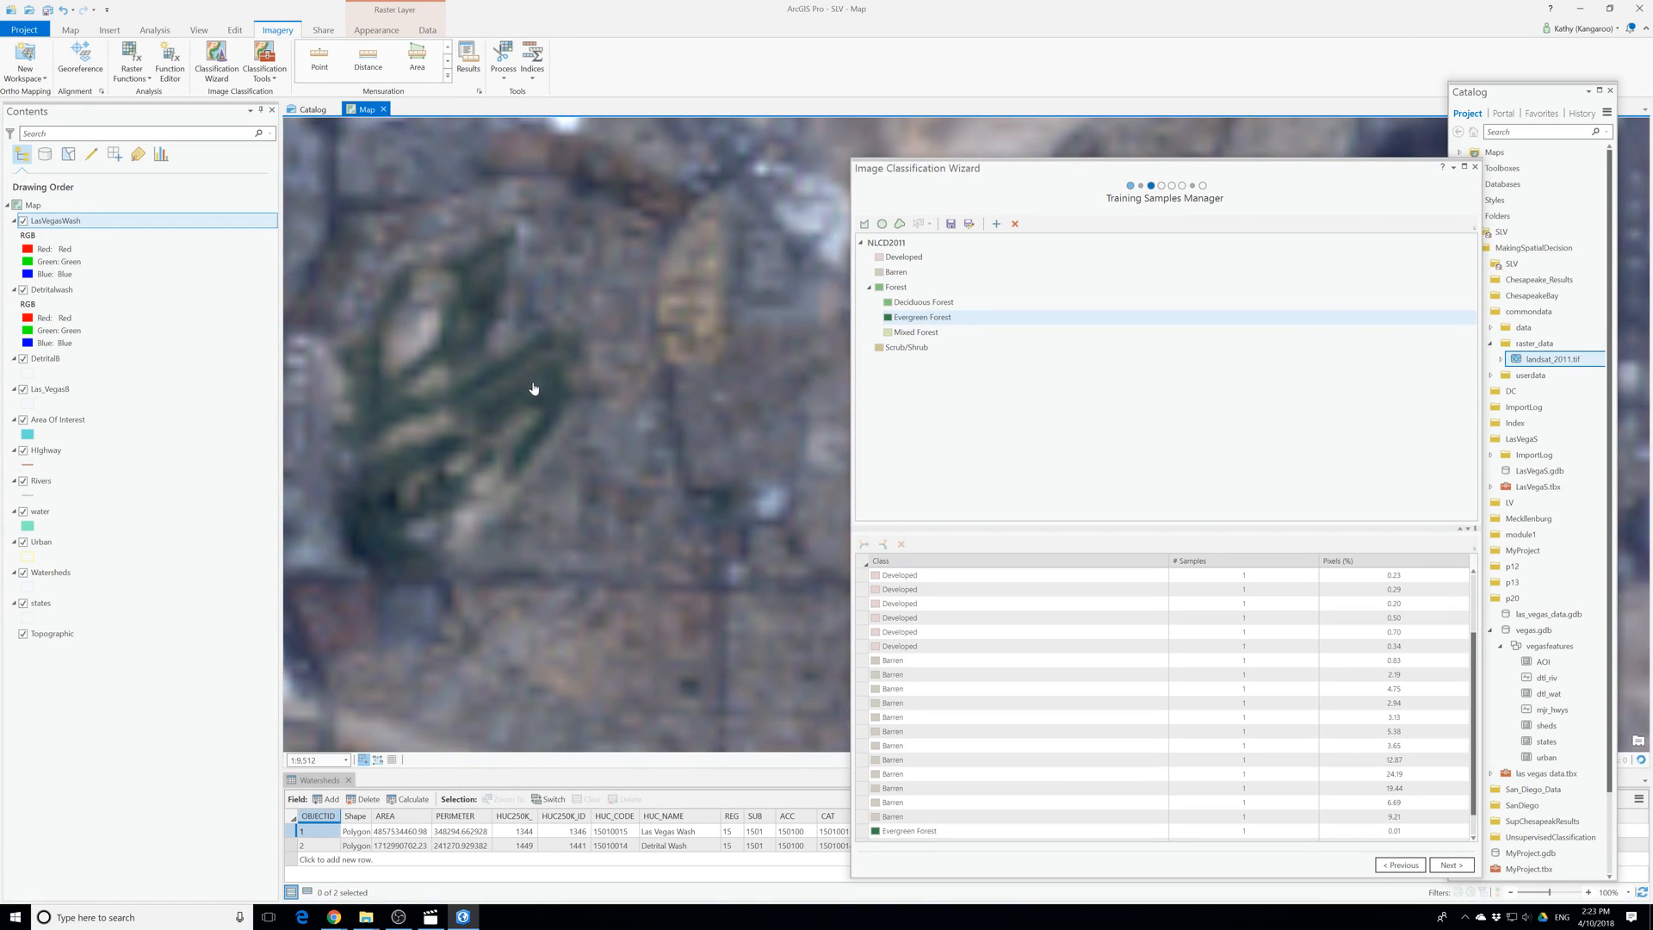
click(865, 223)
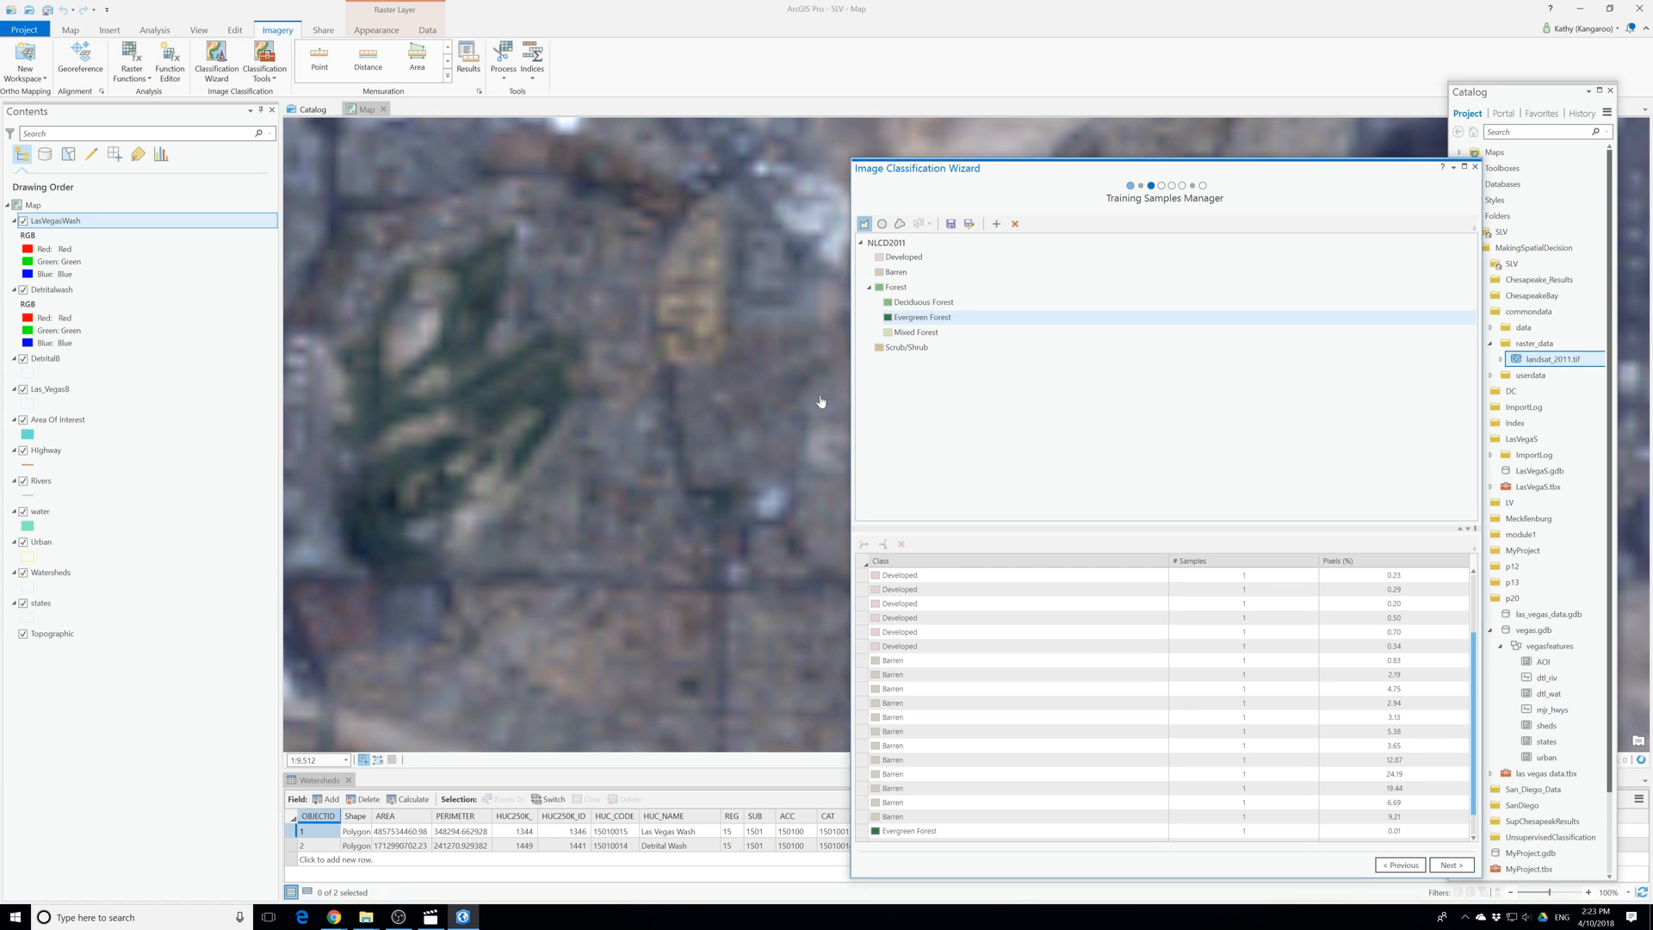
click(931, 804)
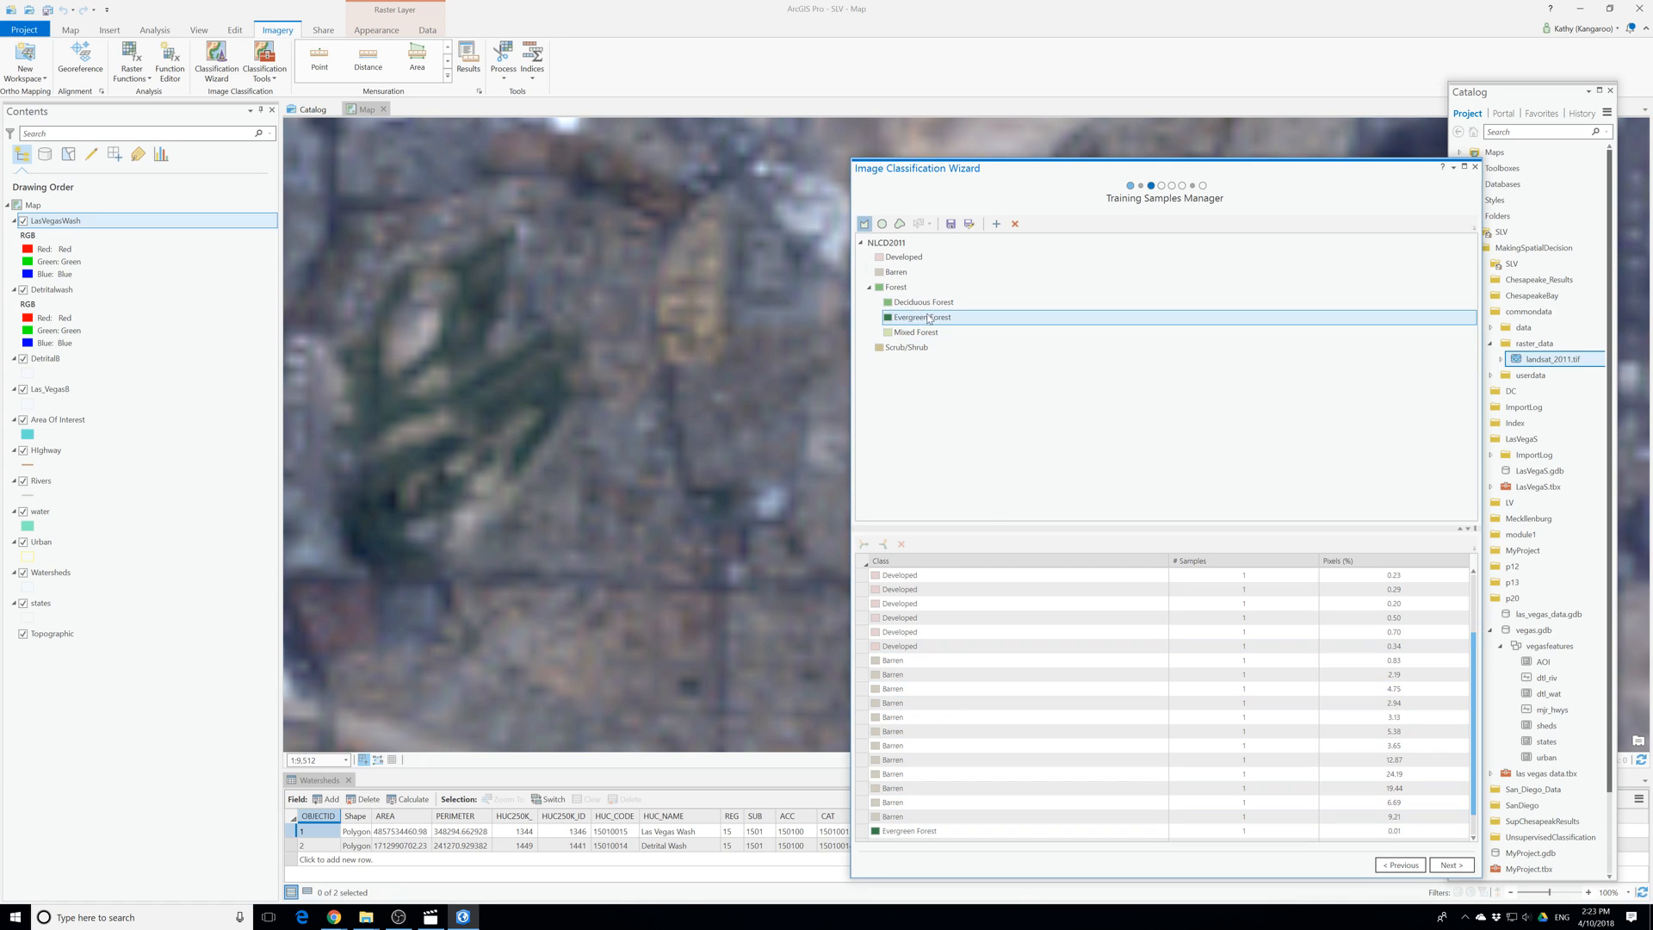
click(896, 287)
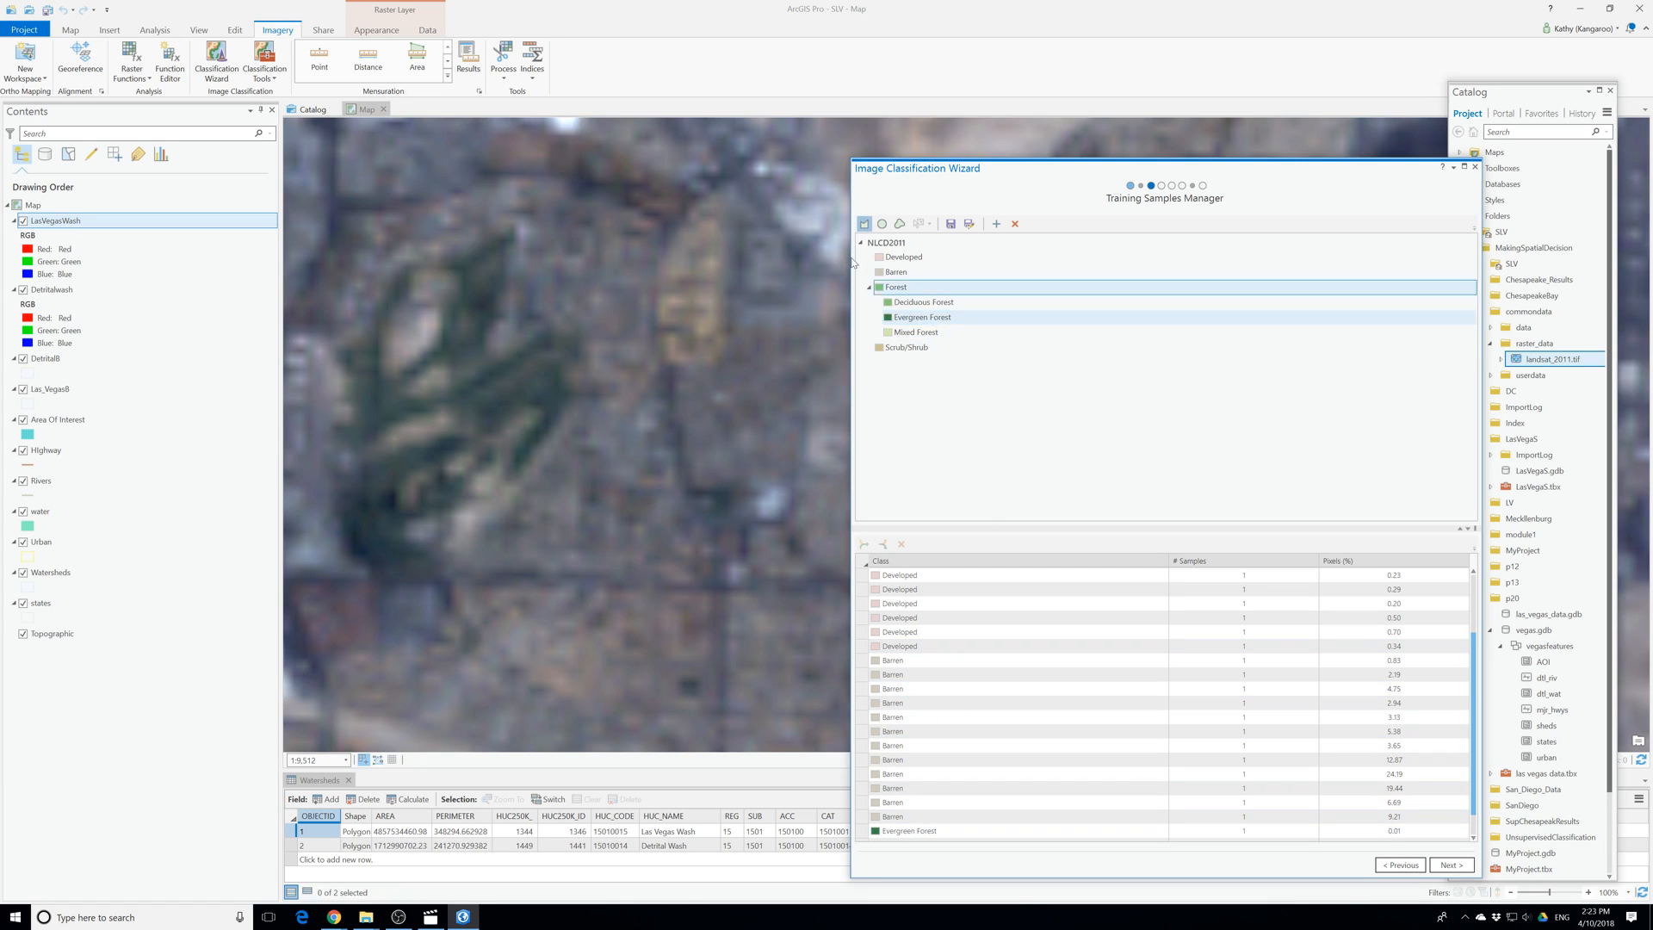
click(542, 394)
click(525, 398)
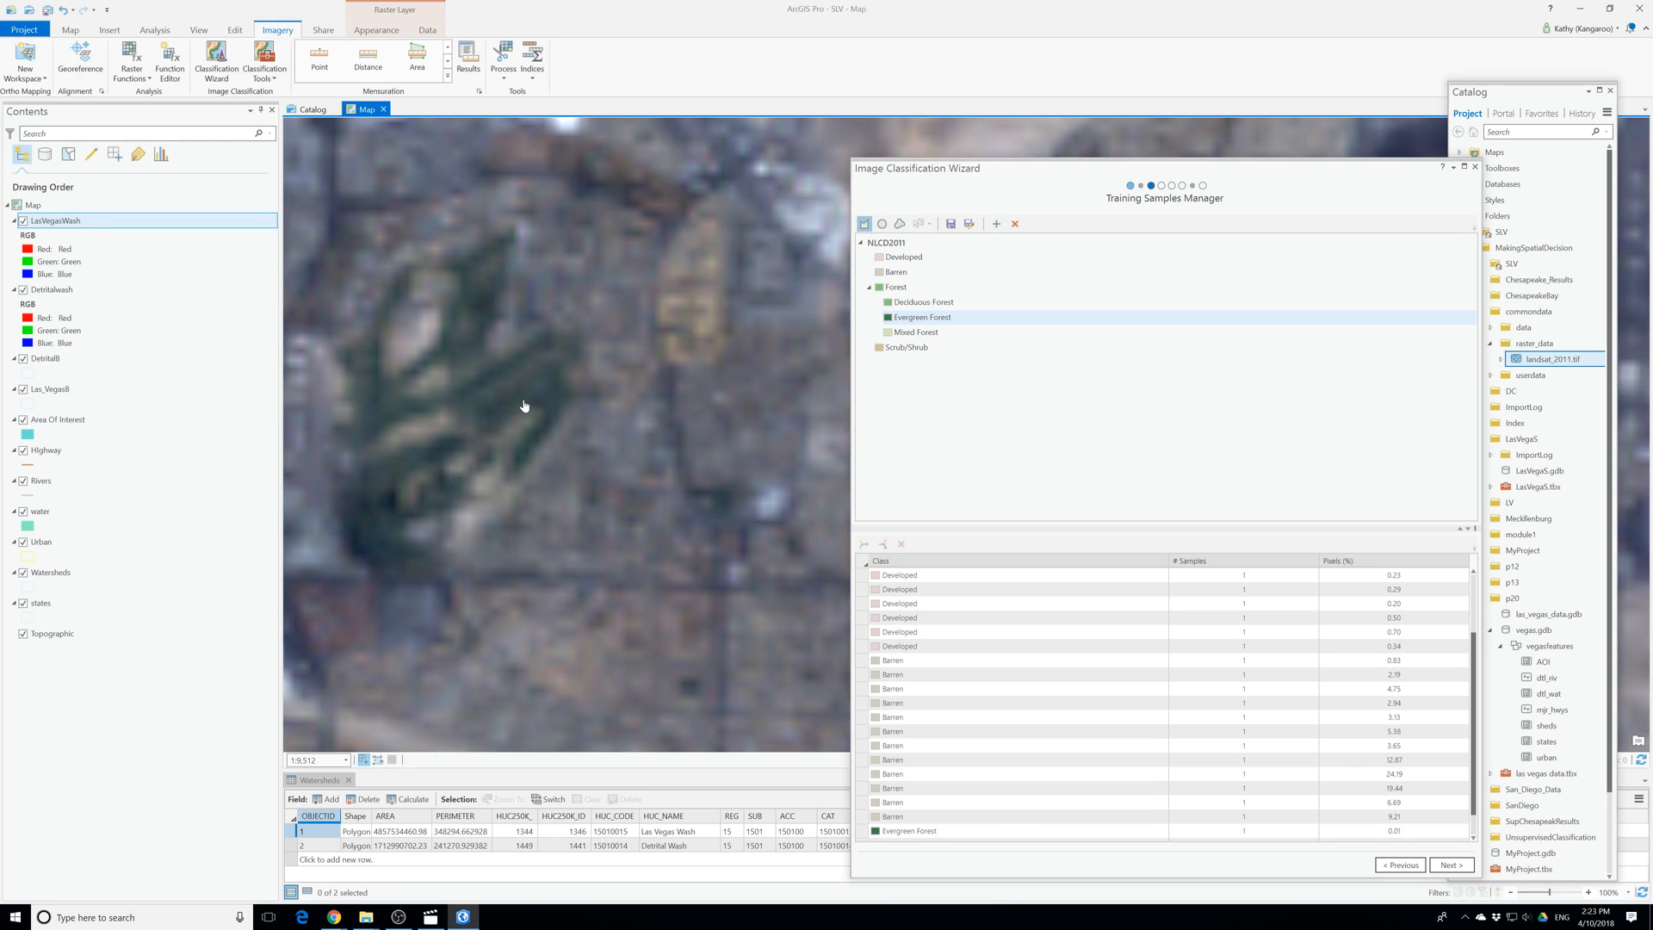
click(868, 269)
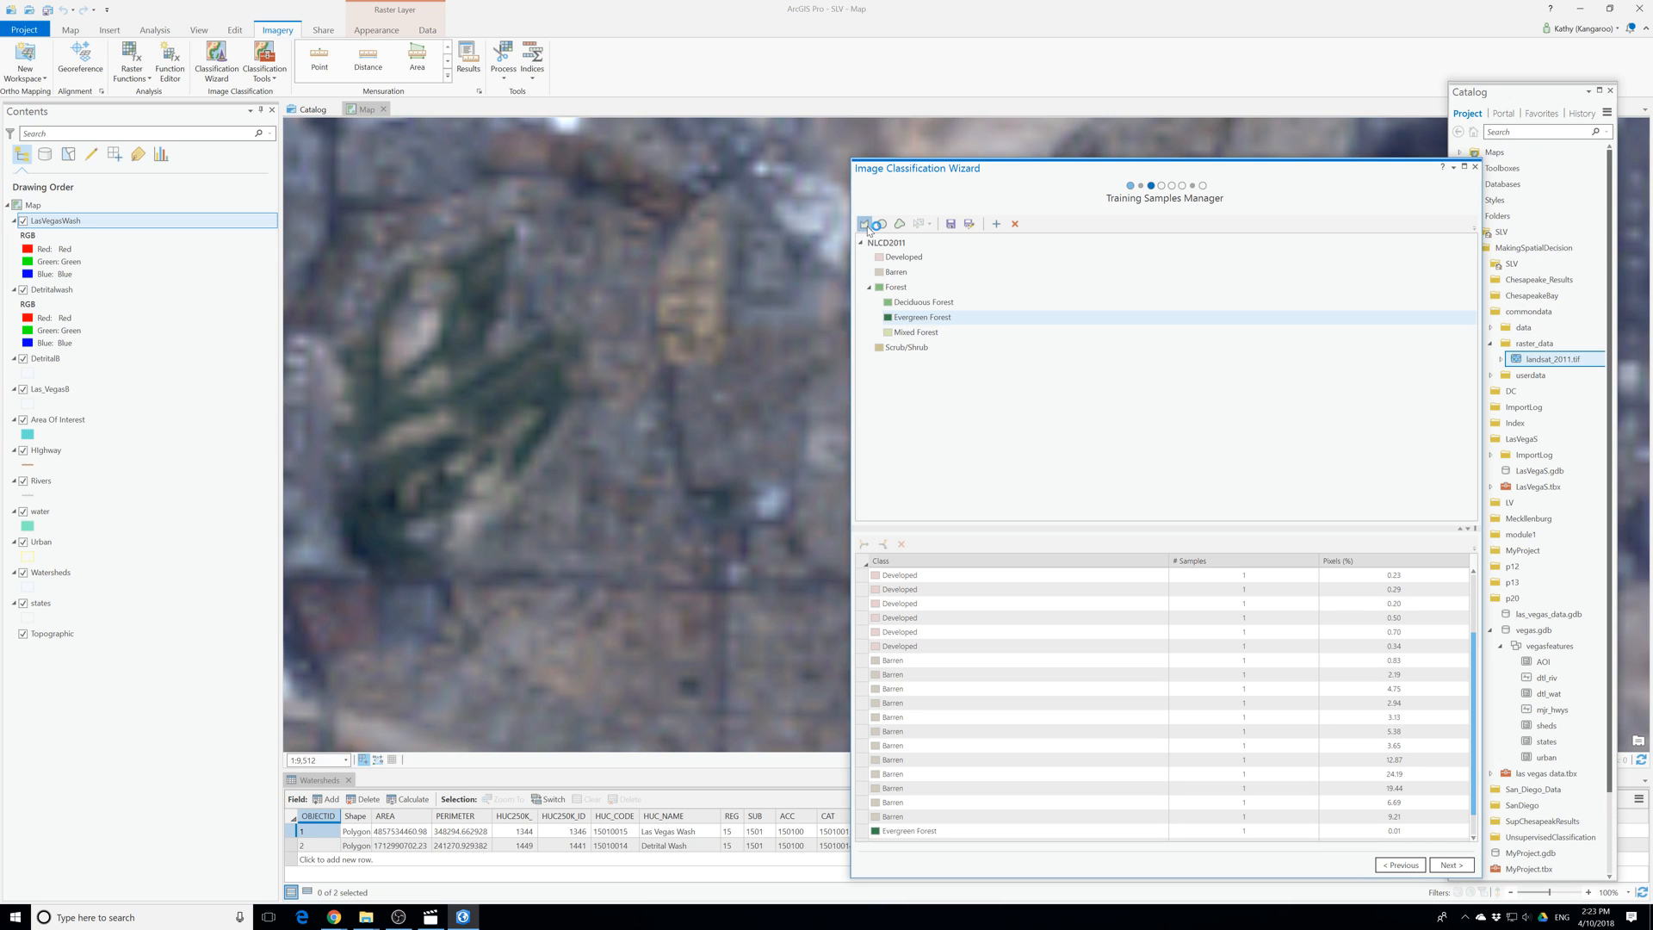
click(881, 225)
click(865, 223)
Add two small triangular Evergreen Forest training polygons on the dark green fairways of this golf course.
scroll(580, 385, up, 2)
click(548, 386)
click(566, 404)
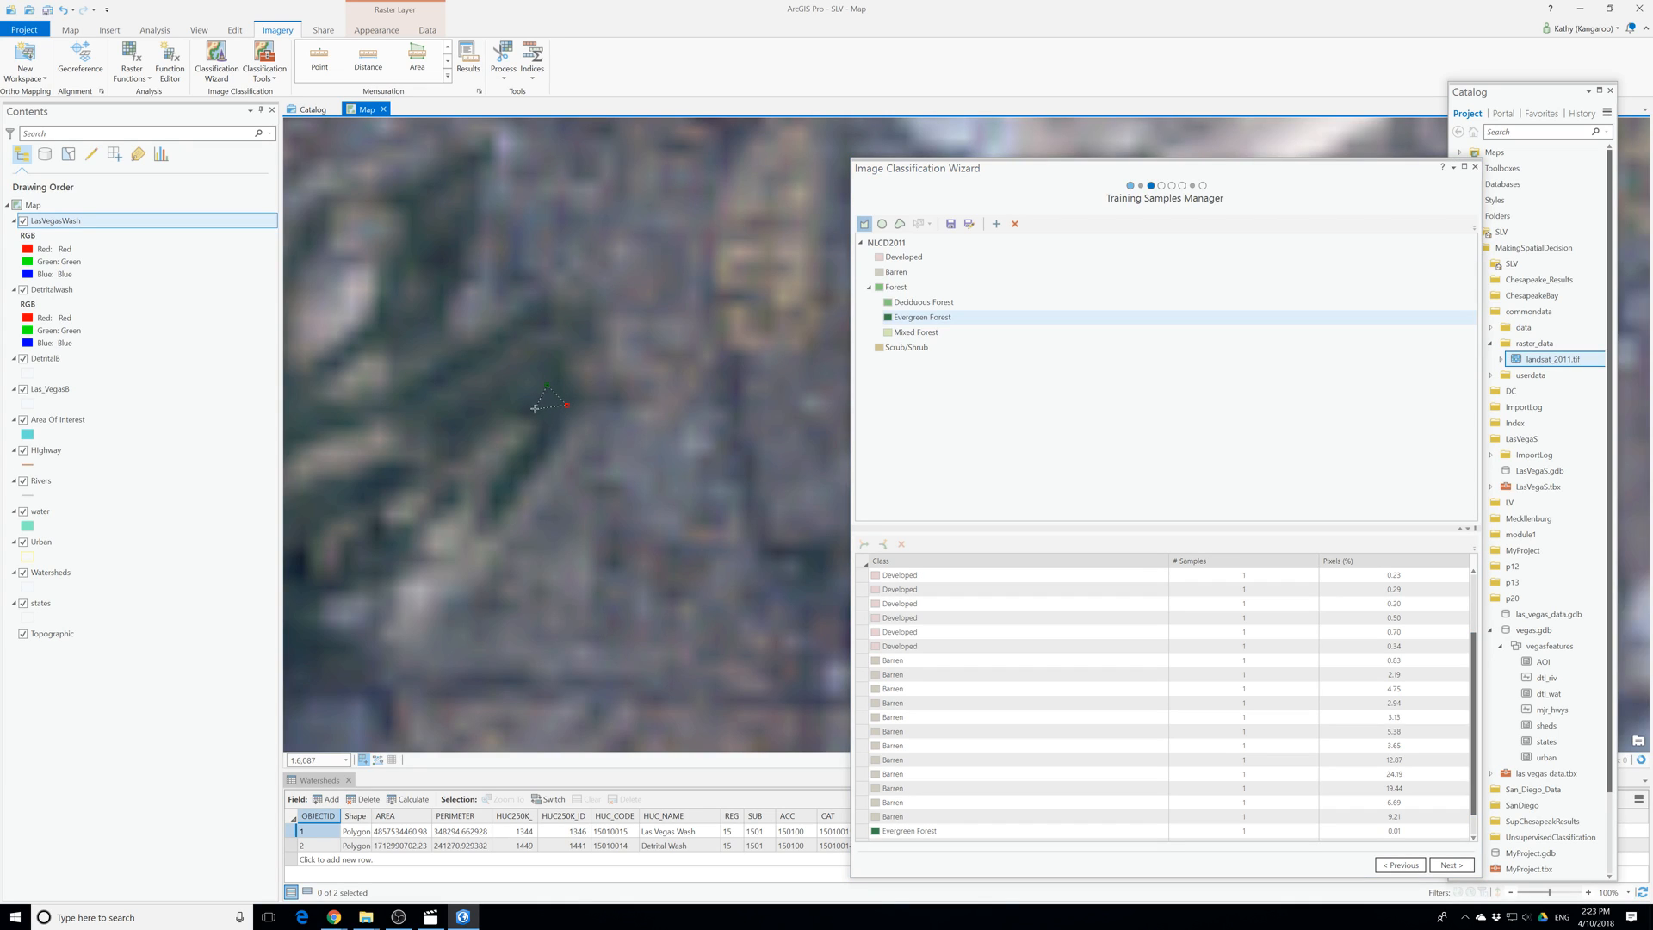
double_click(534, 408)
scroll(523, 388, down, 3)
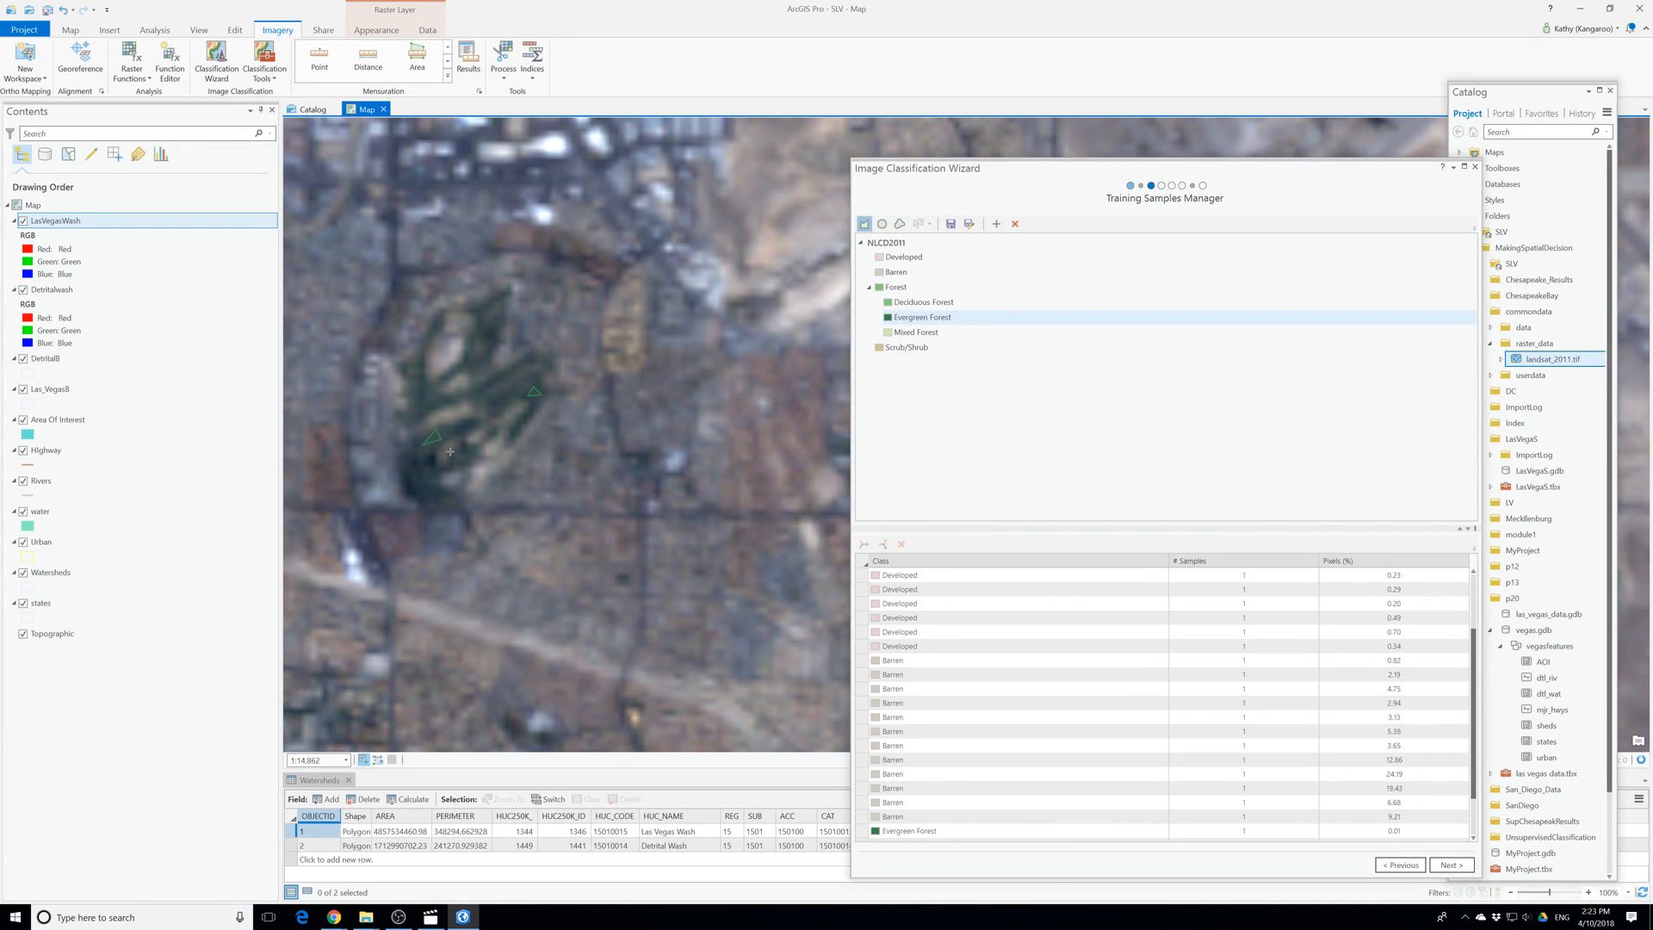
scroll(450, 451, down, 6)
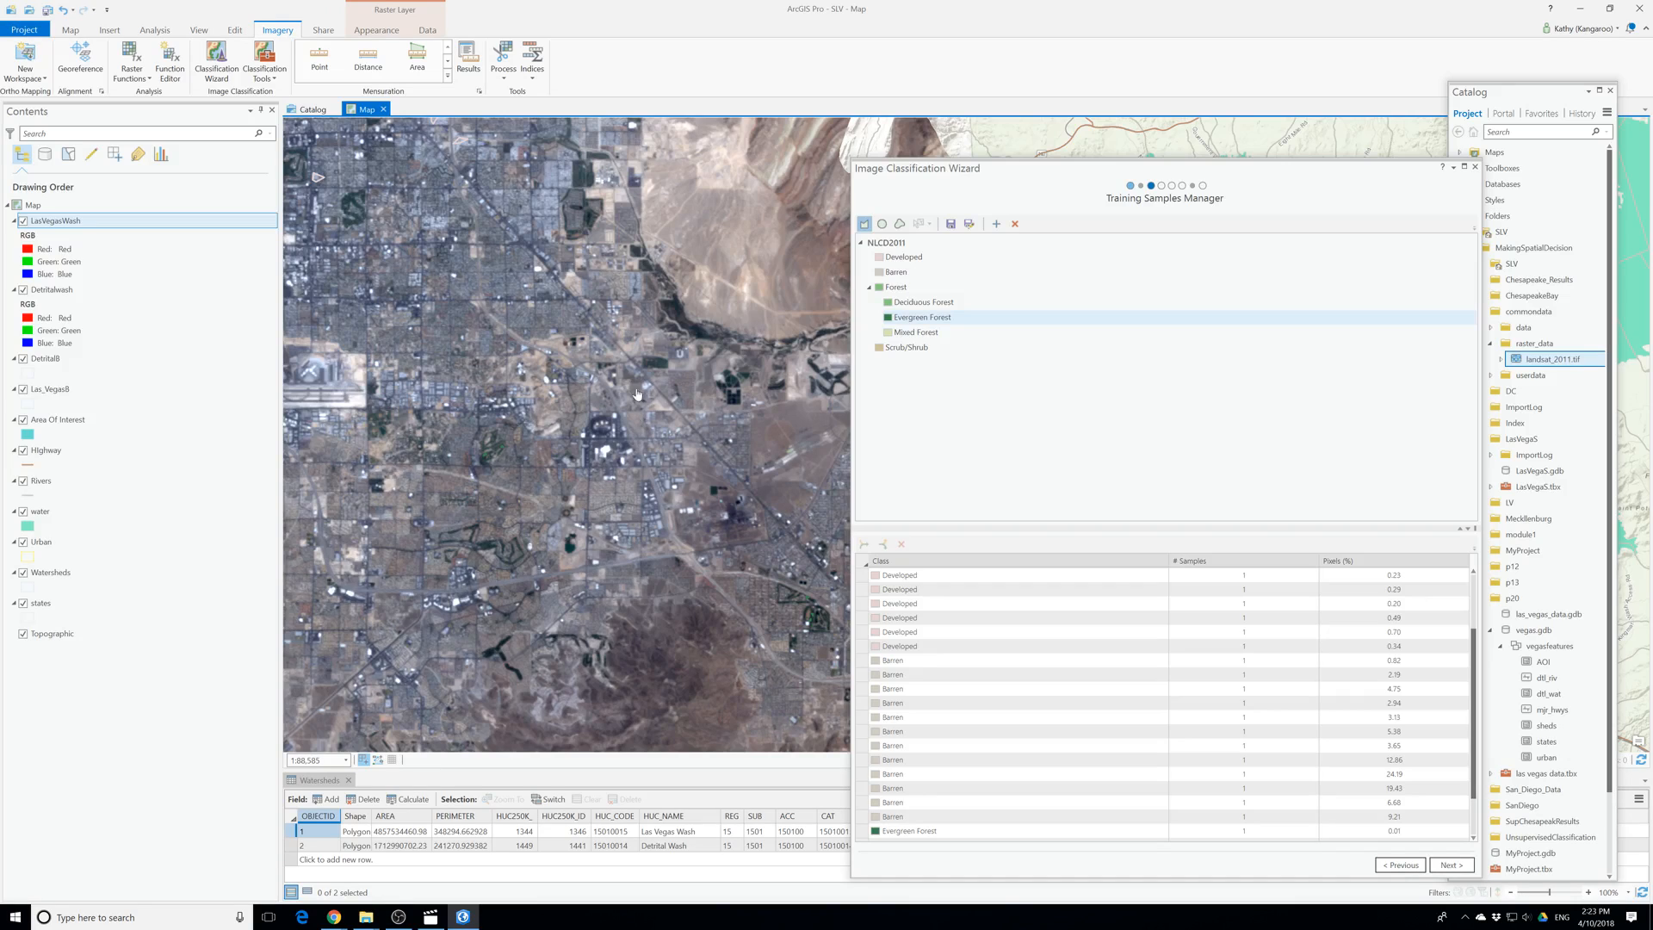
Add small Evergreen Forest training polygons on the S-shaped dark green golf course and the dark green block near the large looped course northeast of it.
scroll(622, 370, up, 3)
scroll(596, 506, up, 3)
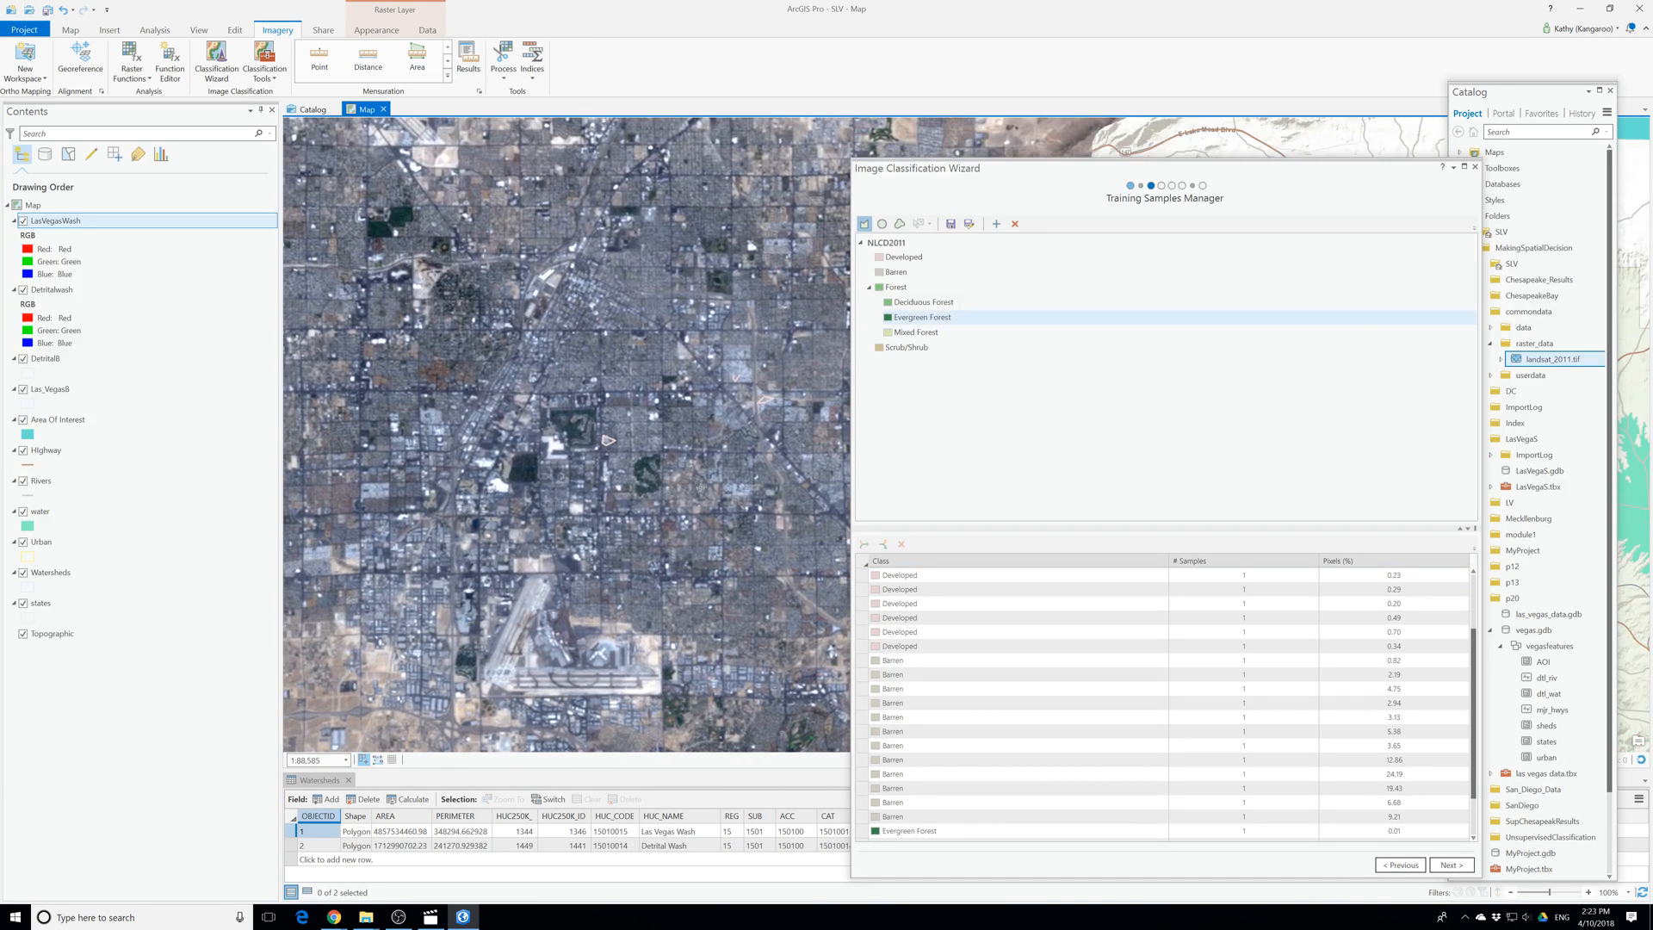
click(425, 454)
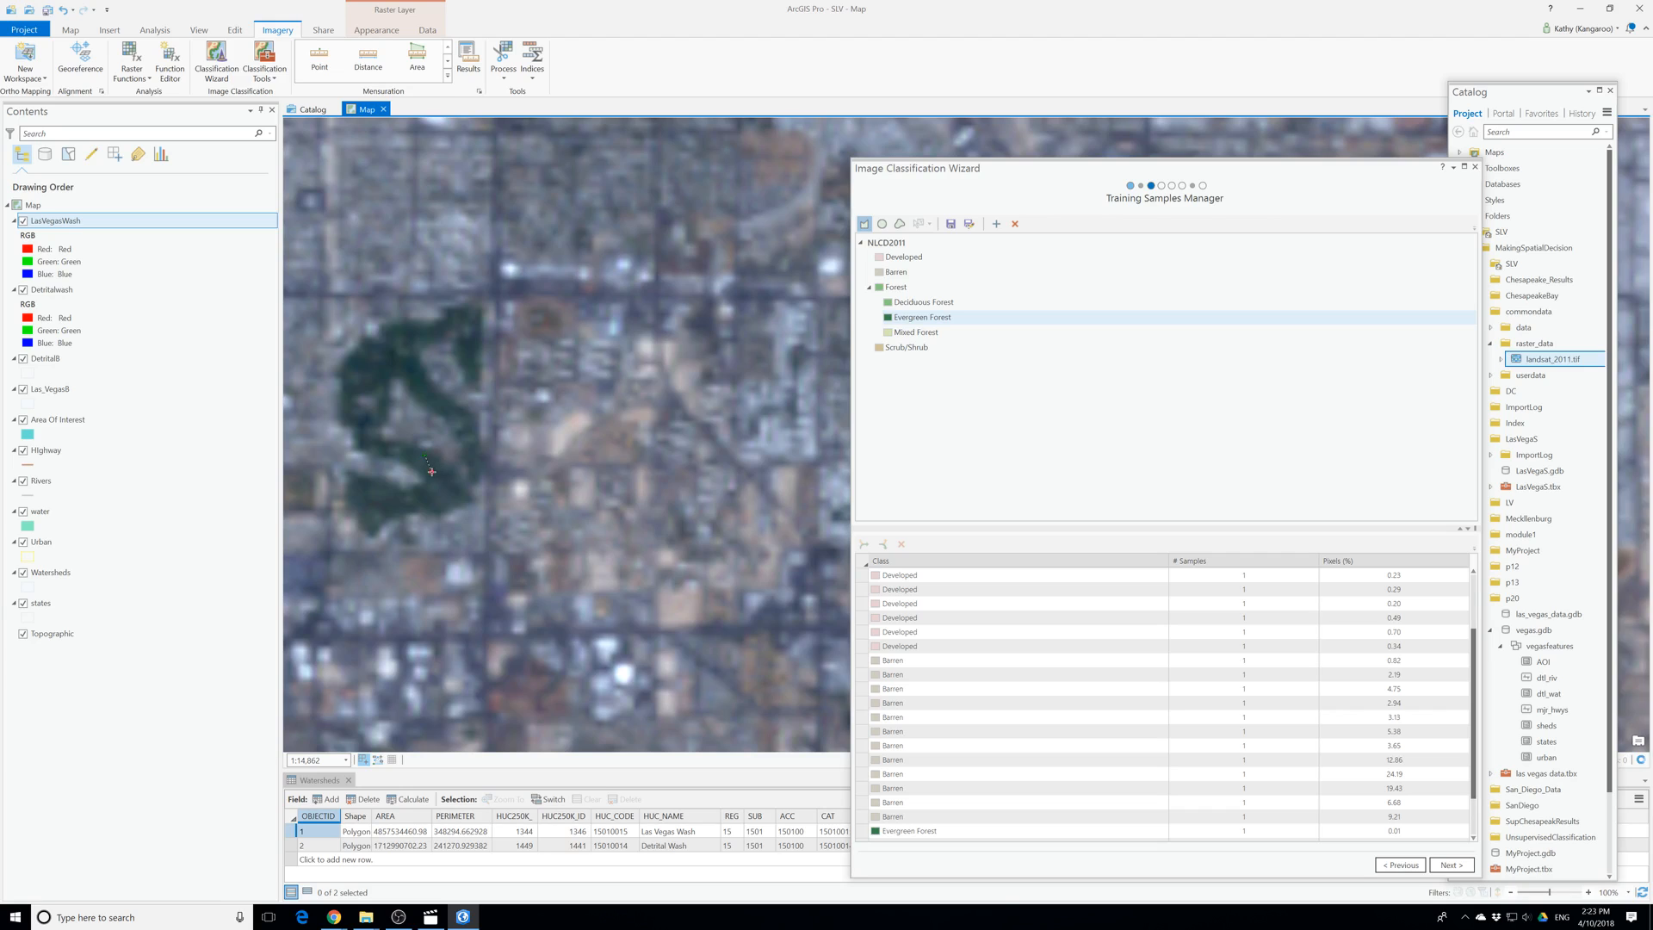
click(430, 471)
scroll(415, 461, down, 3)
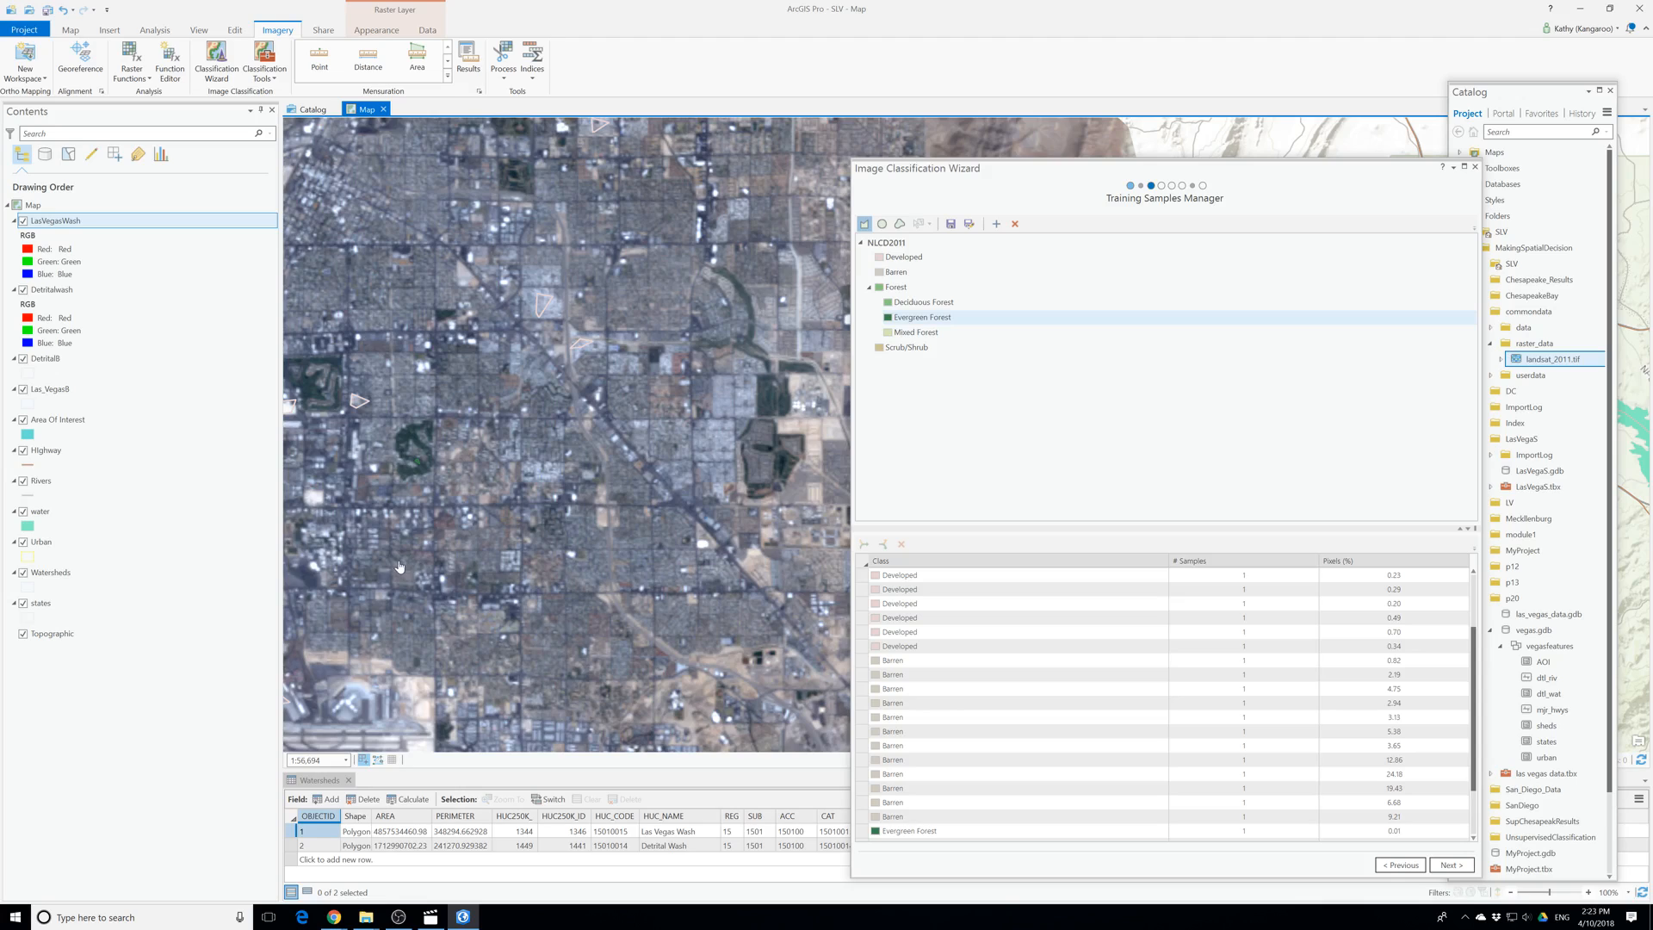
drag(759, 379, 679, 490)
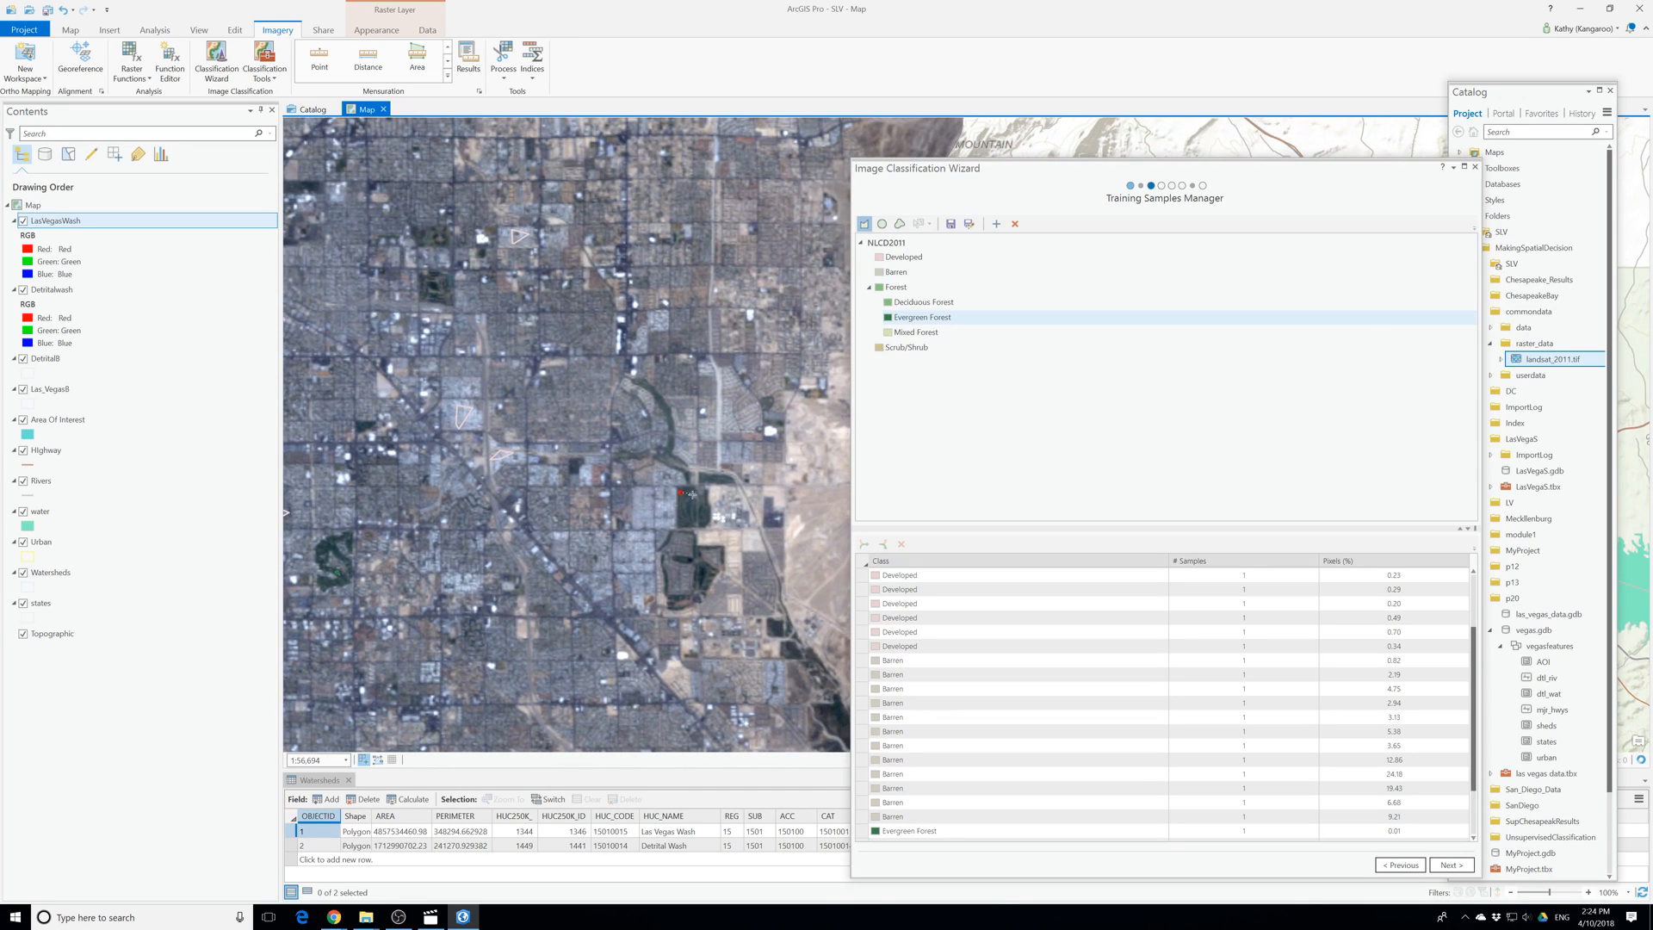
click(693, 494)
Add a small Evergreen Forest training polygon on the green golf course just southwest of the northeastern airfield's runways.
drag(669, 347, 491, 549)
drag(515, 249, 539, 449)
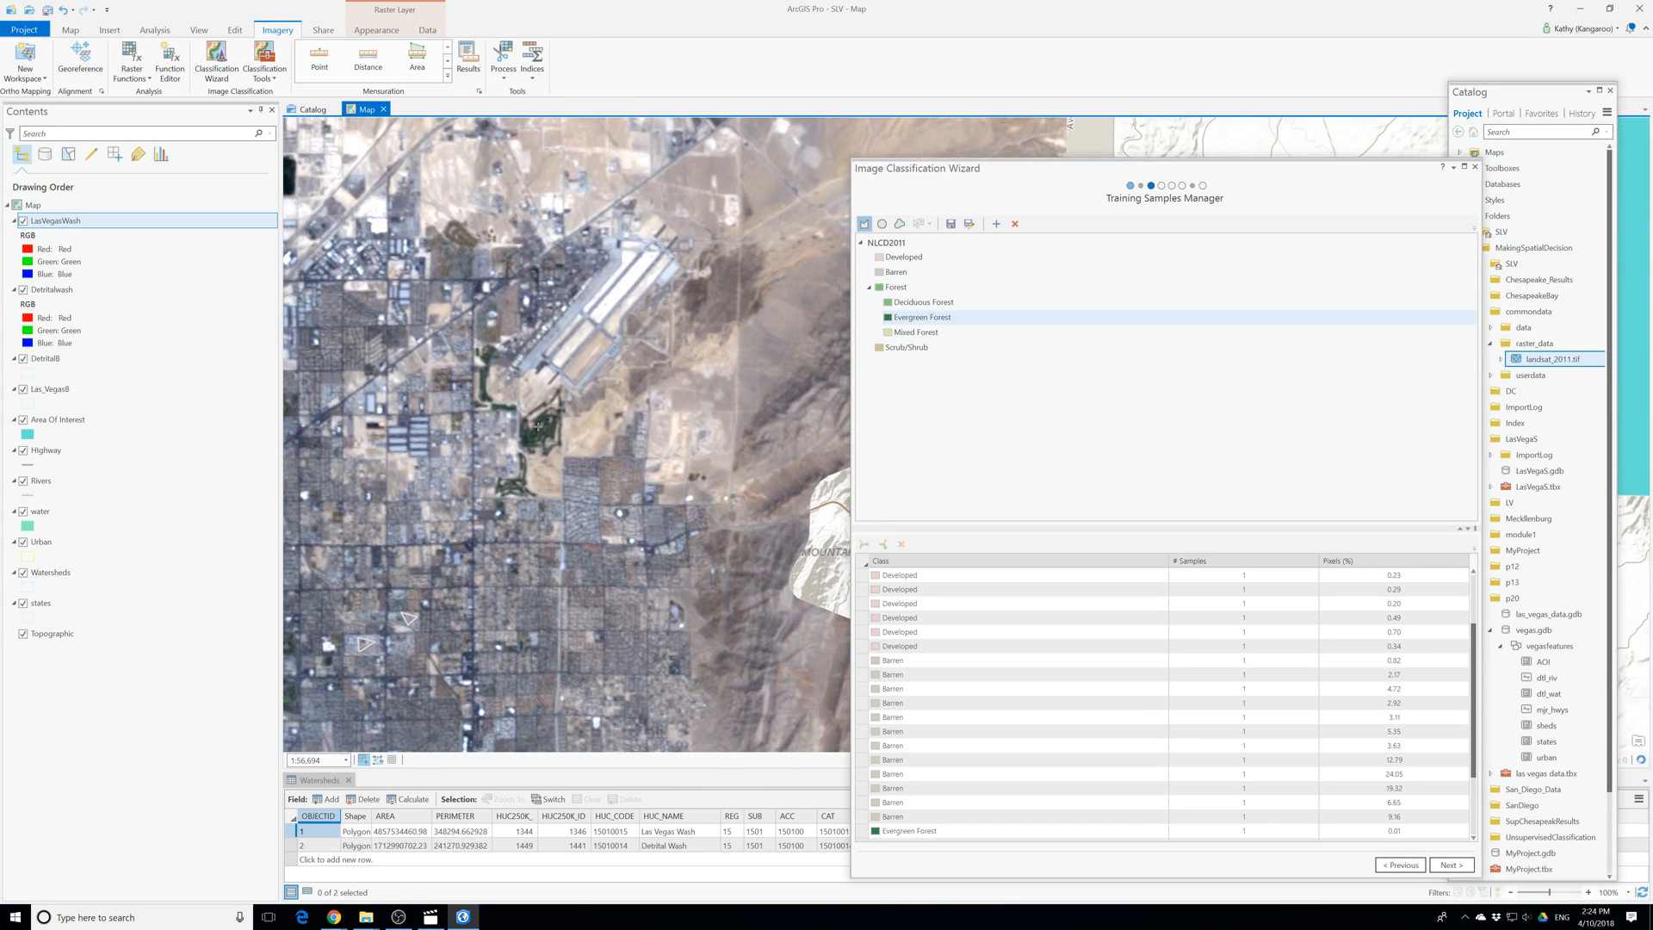
click(542, 421)
click(554, 431)
click(539, 434)
Add a triangular Evergreen Forest training polygon inside the very dark green rectangular block northwest of the airfield.
scroll(571, 445, down, 4)
scroll(460, 348, up, 4)
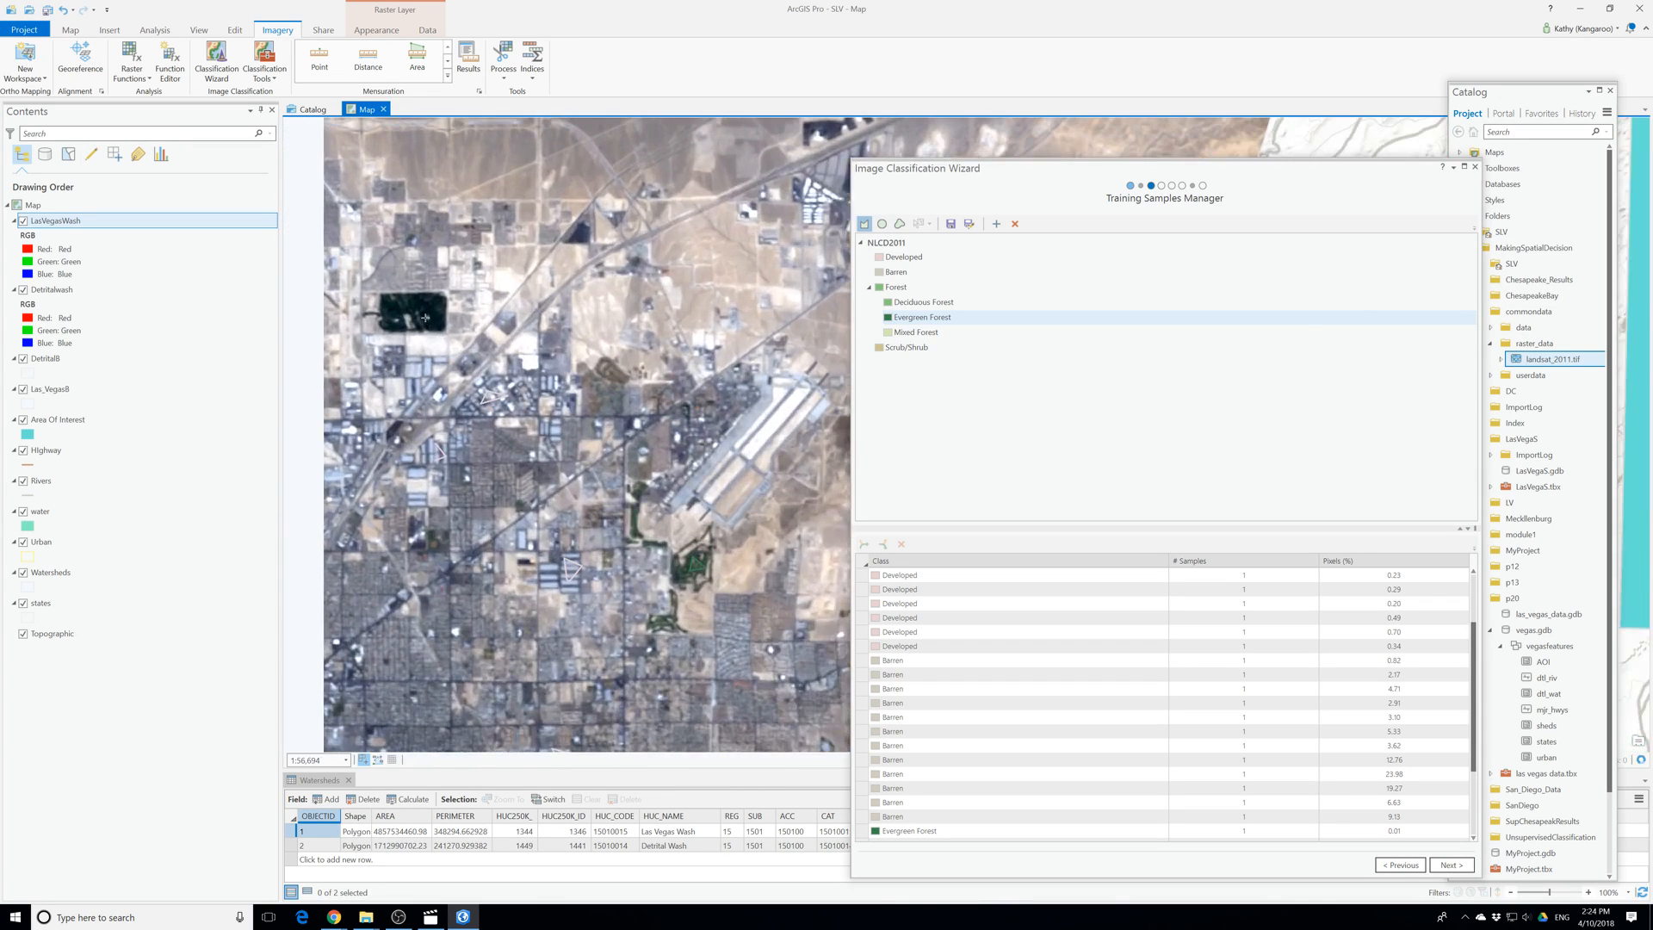
scroll(425, 318, up, 4)
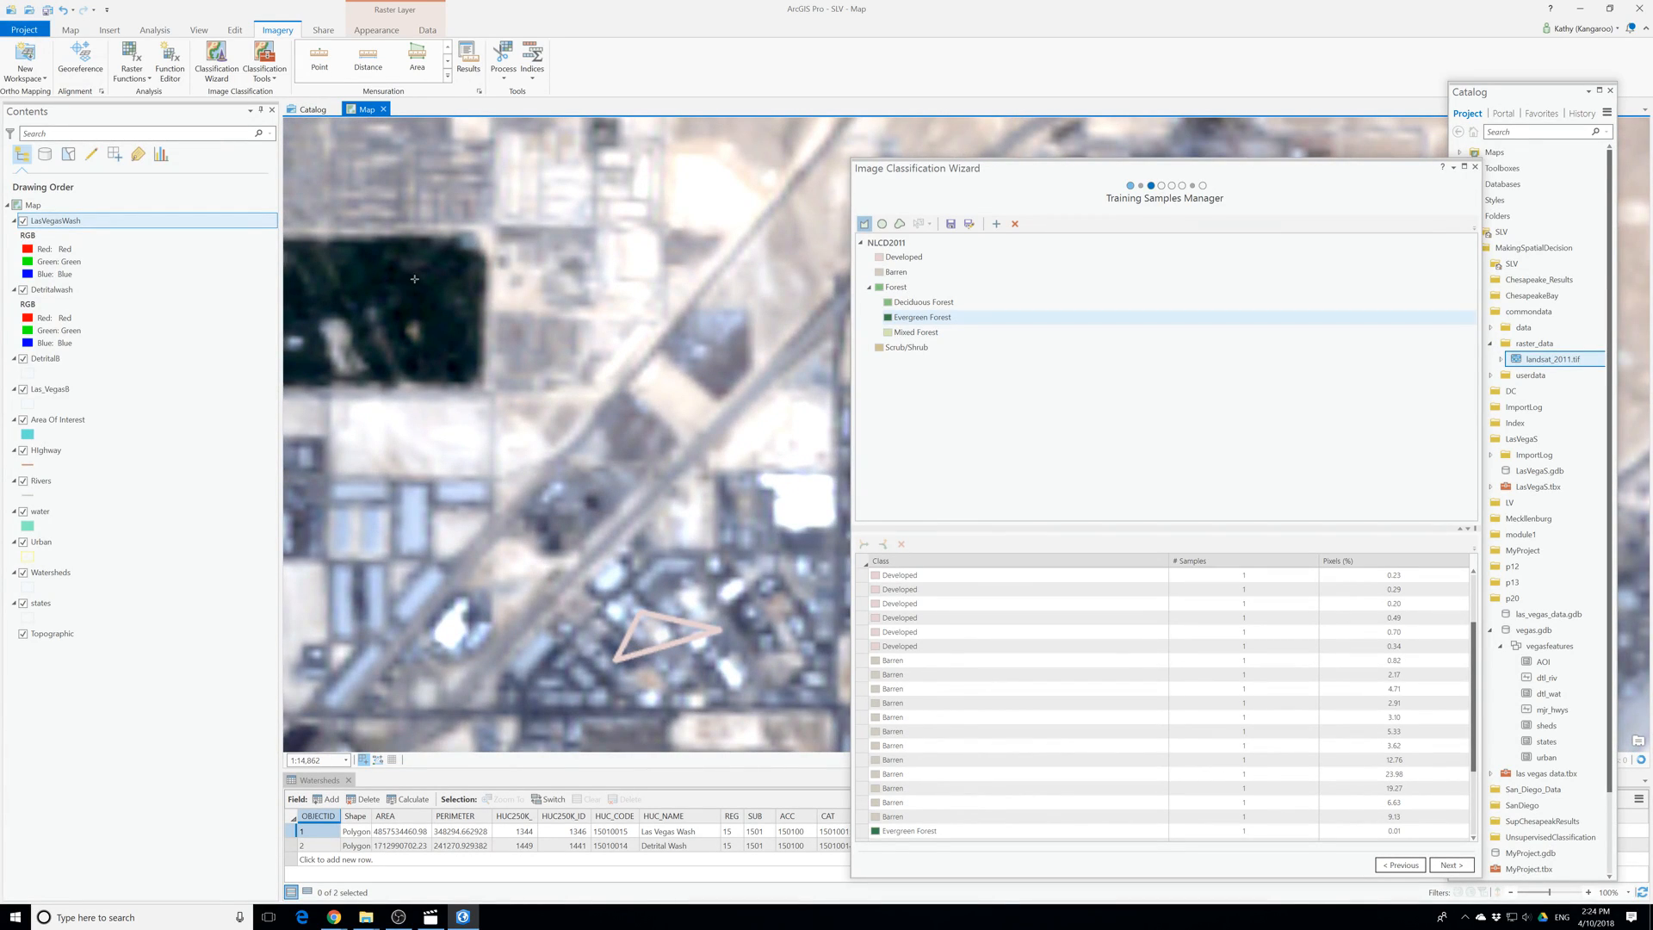
click(454, 291)
double_click(432, 302)
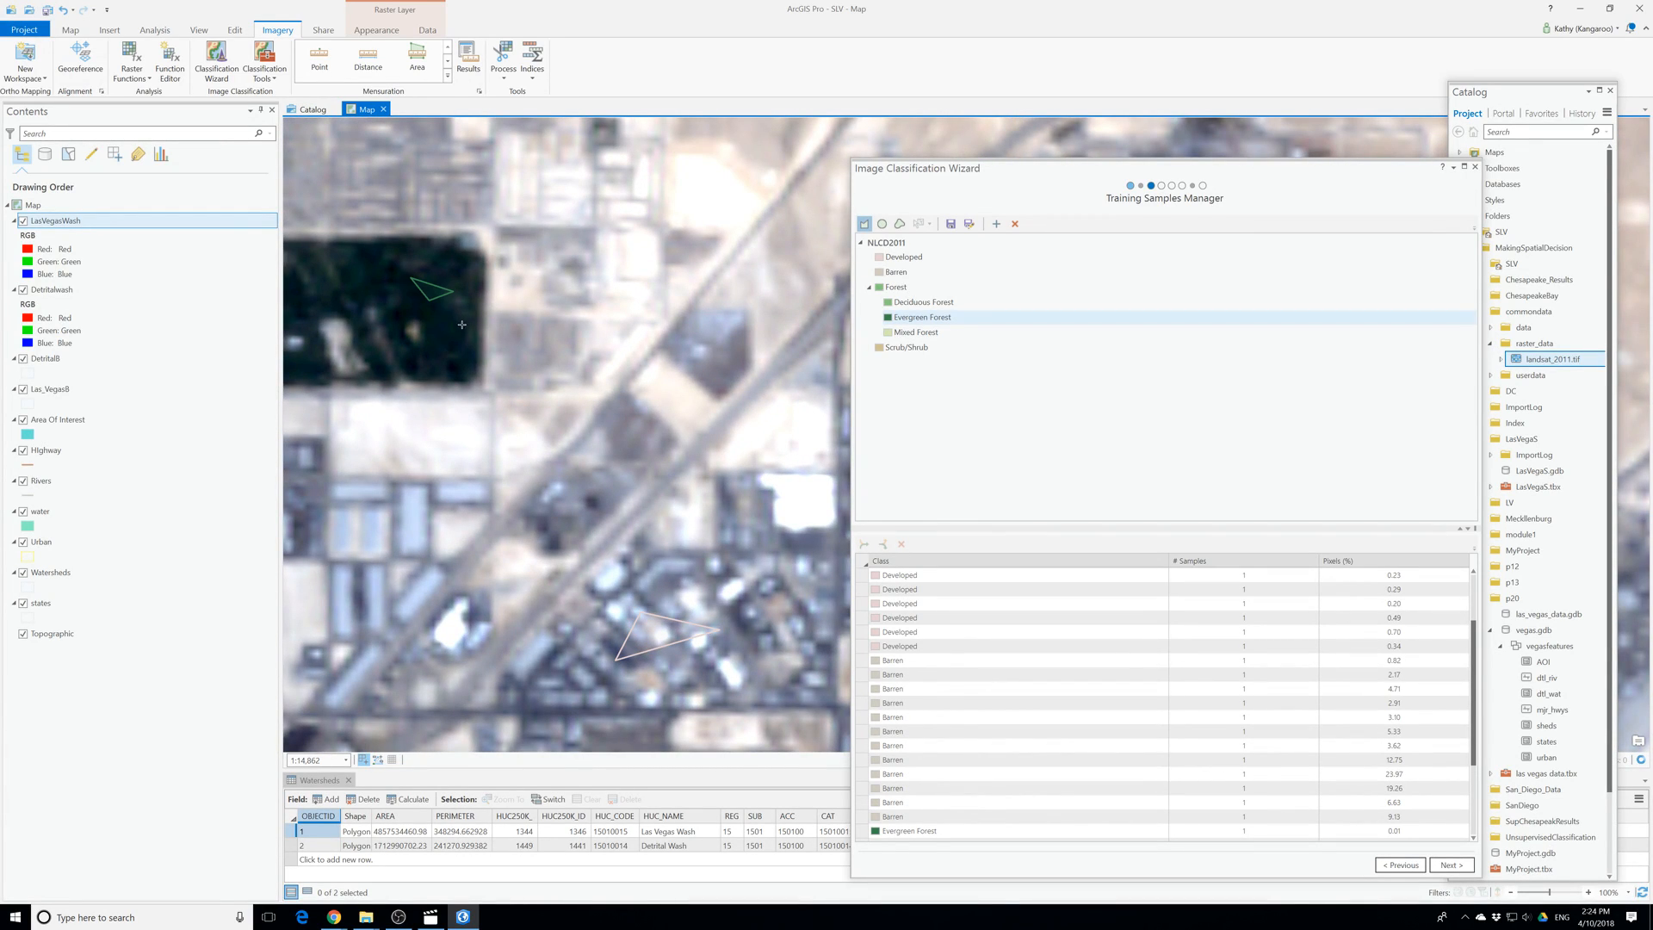
Add an Evergreen Forest training polygon on the dark green park southeast of the small diagonal-runway airport.
scroll(575, 437, down, 4)
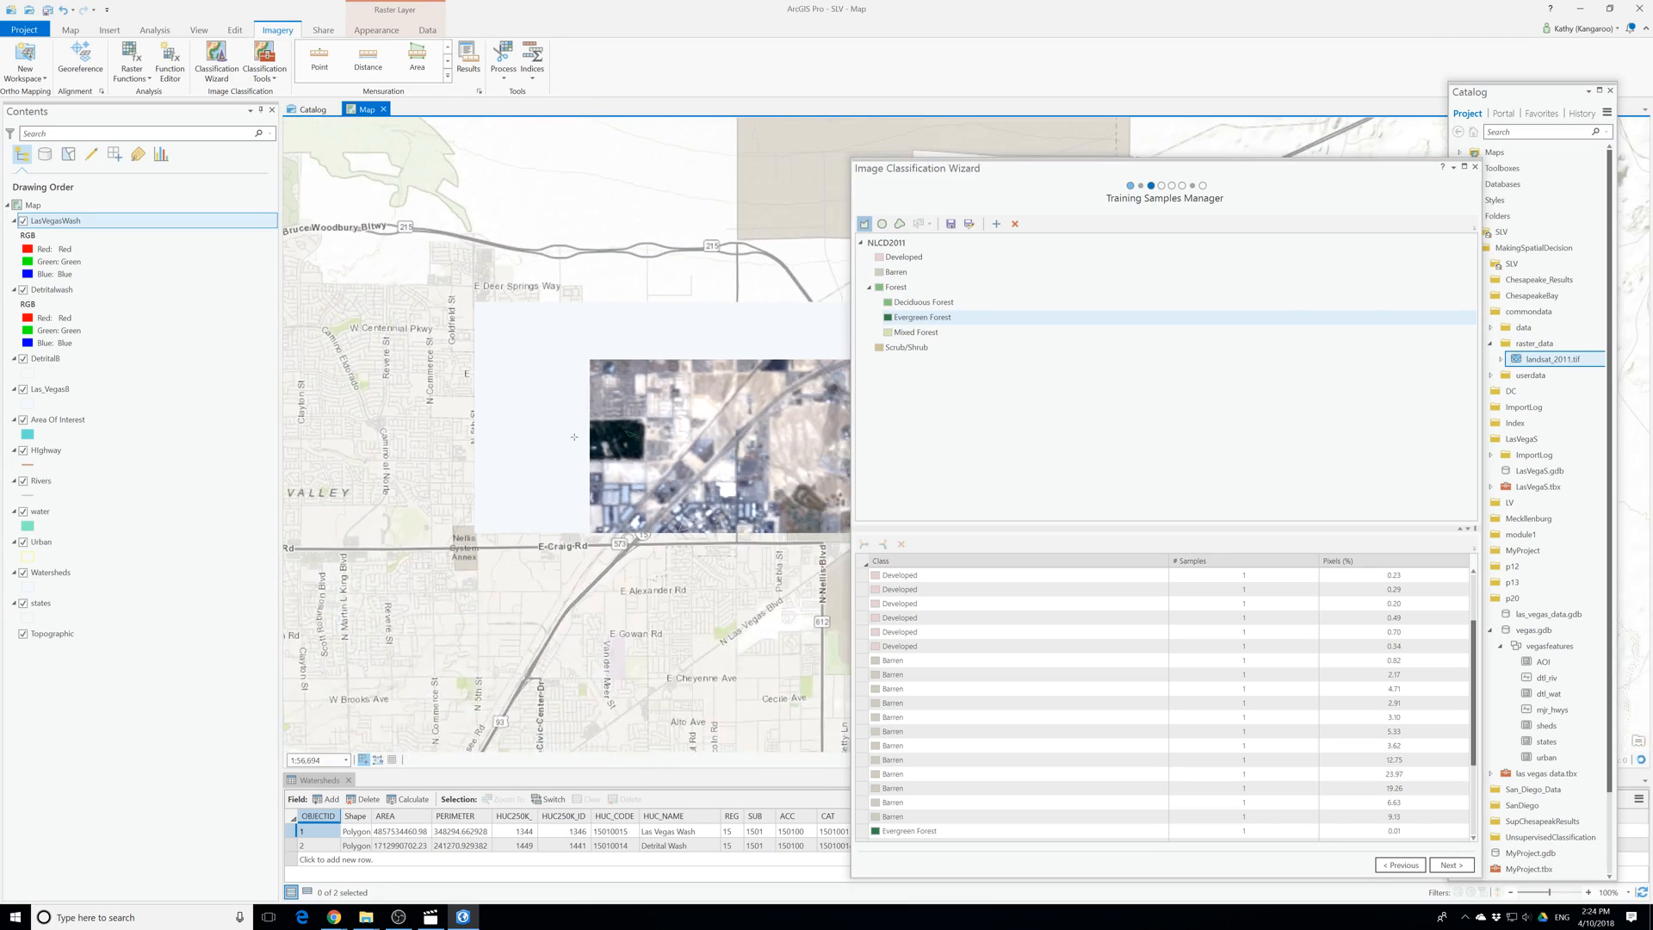
scroll(574, 437, down, 1)
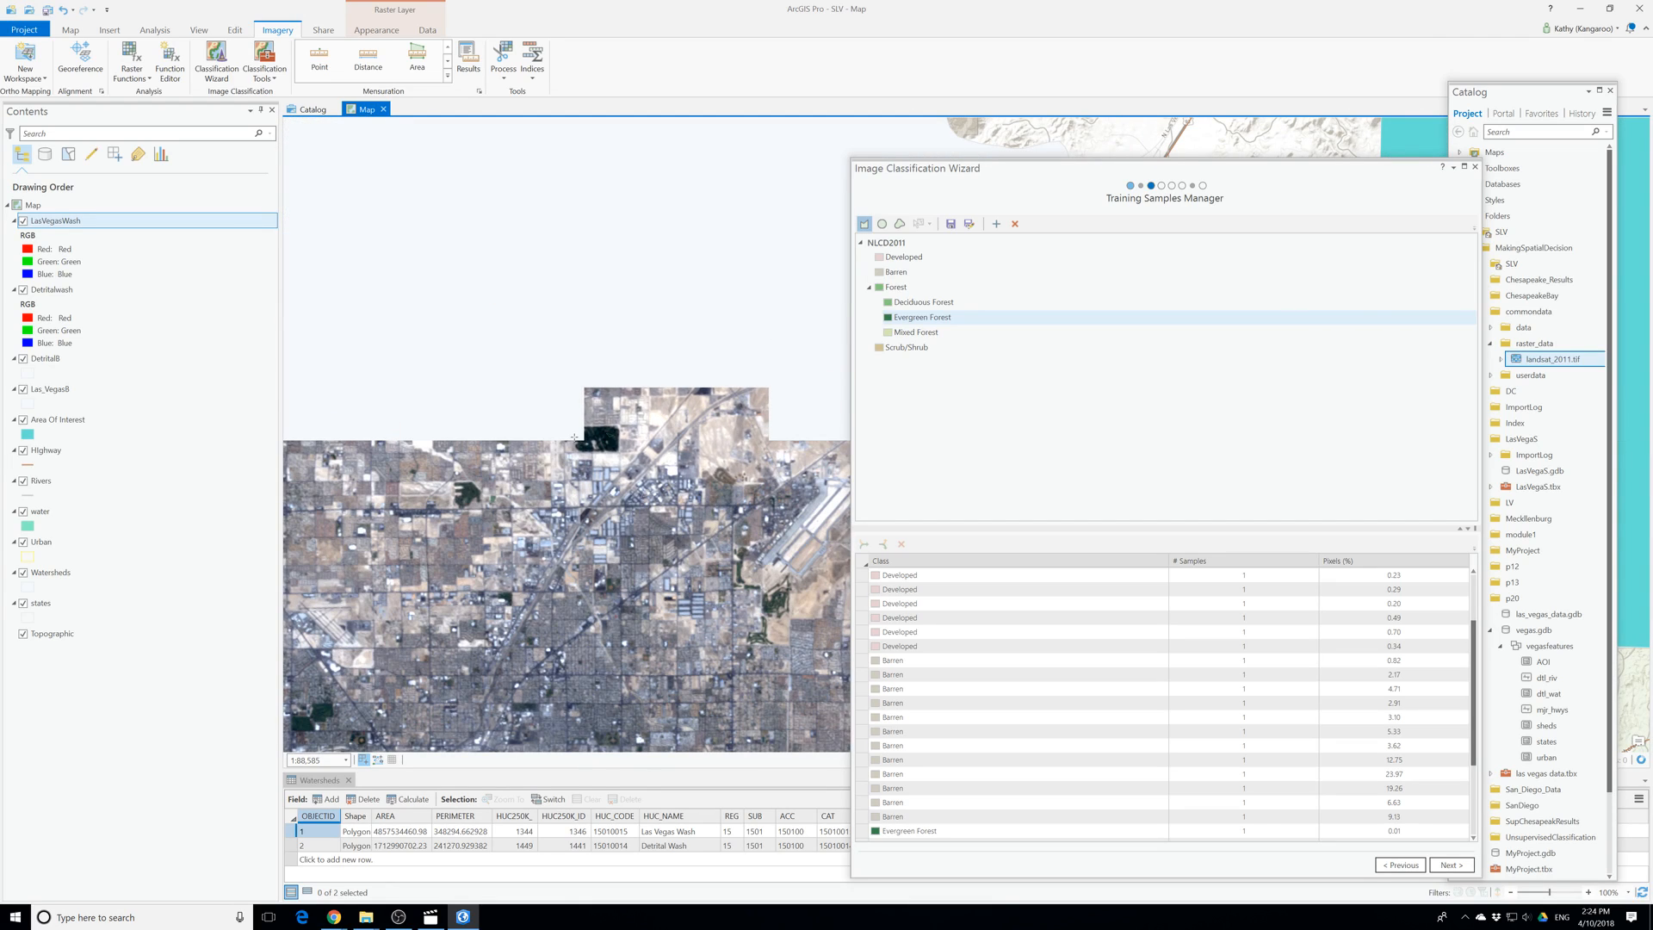
drag(323, 687, 570, 569)
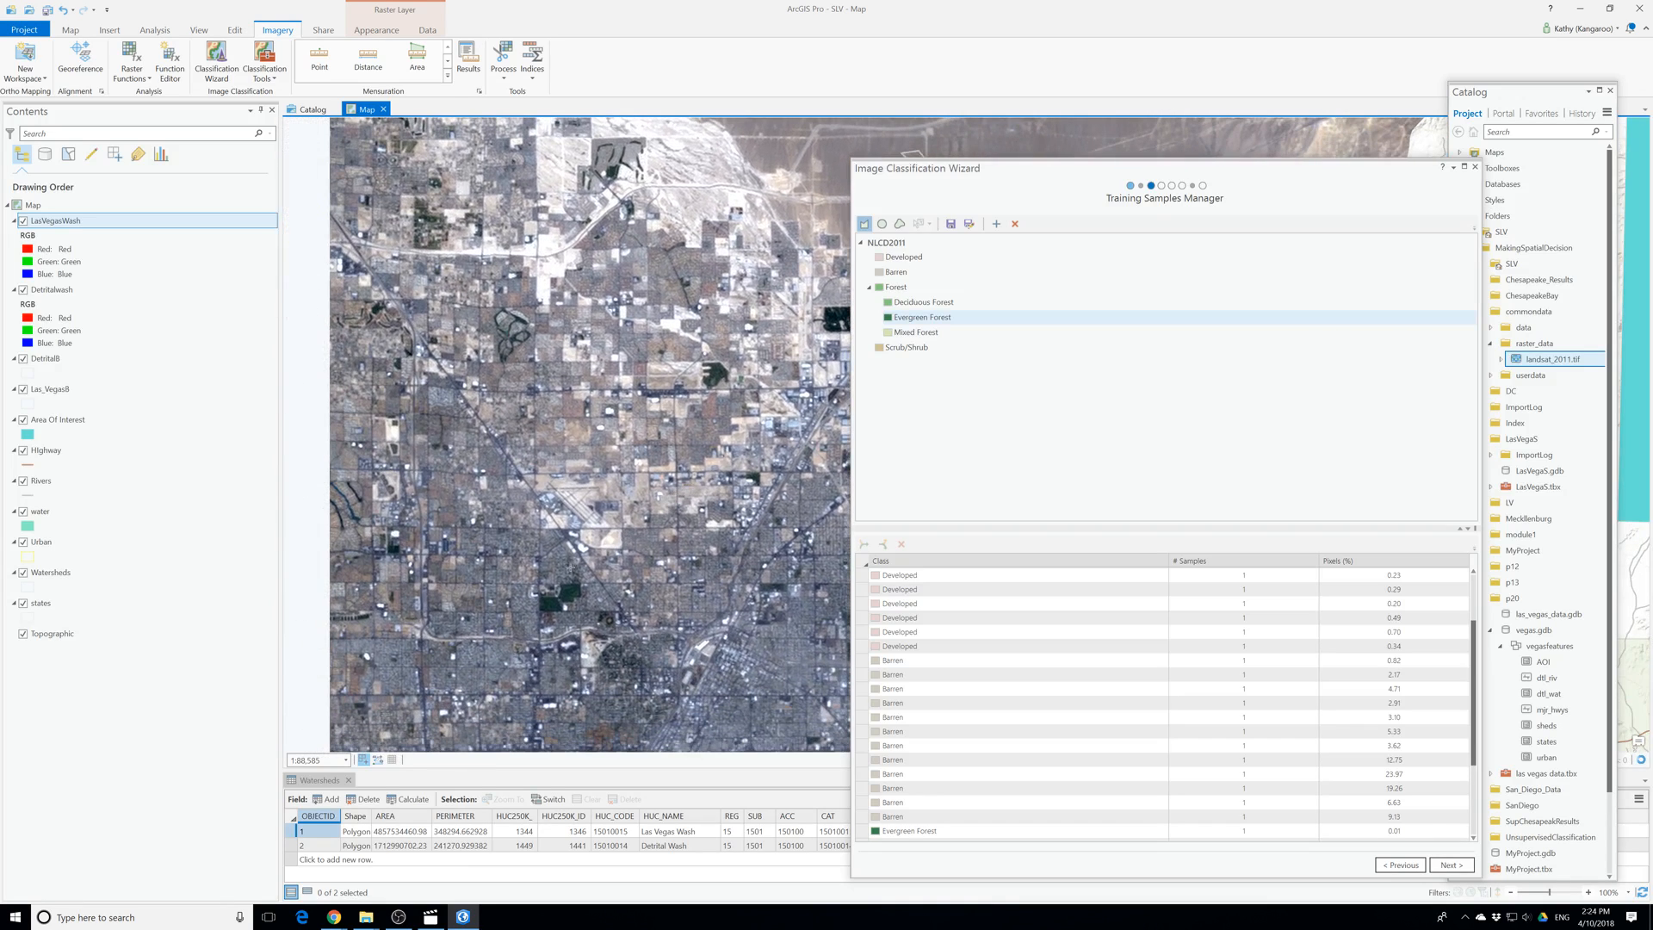
scroll(571, 592, up, 1)
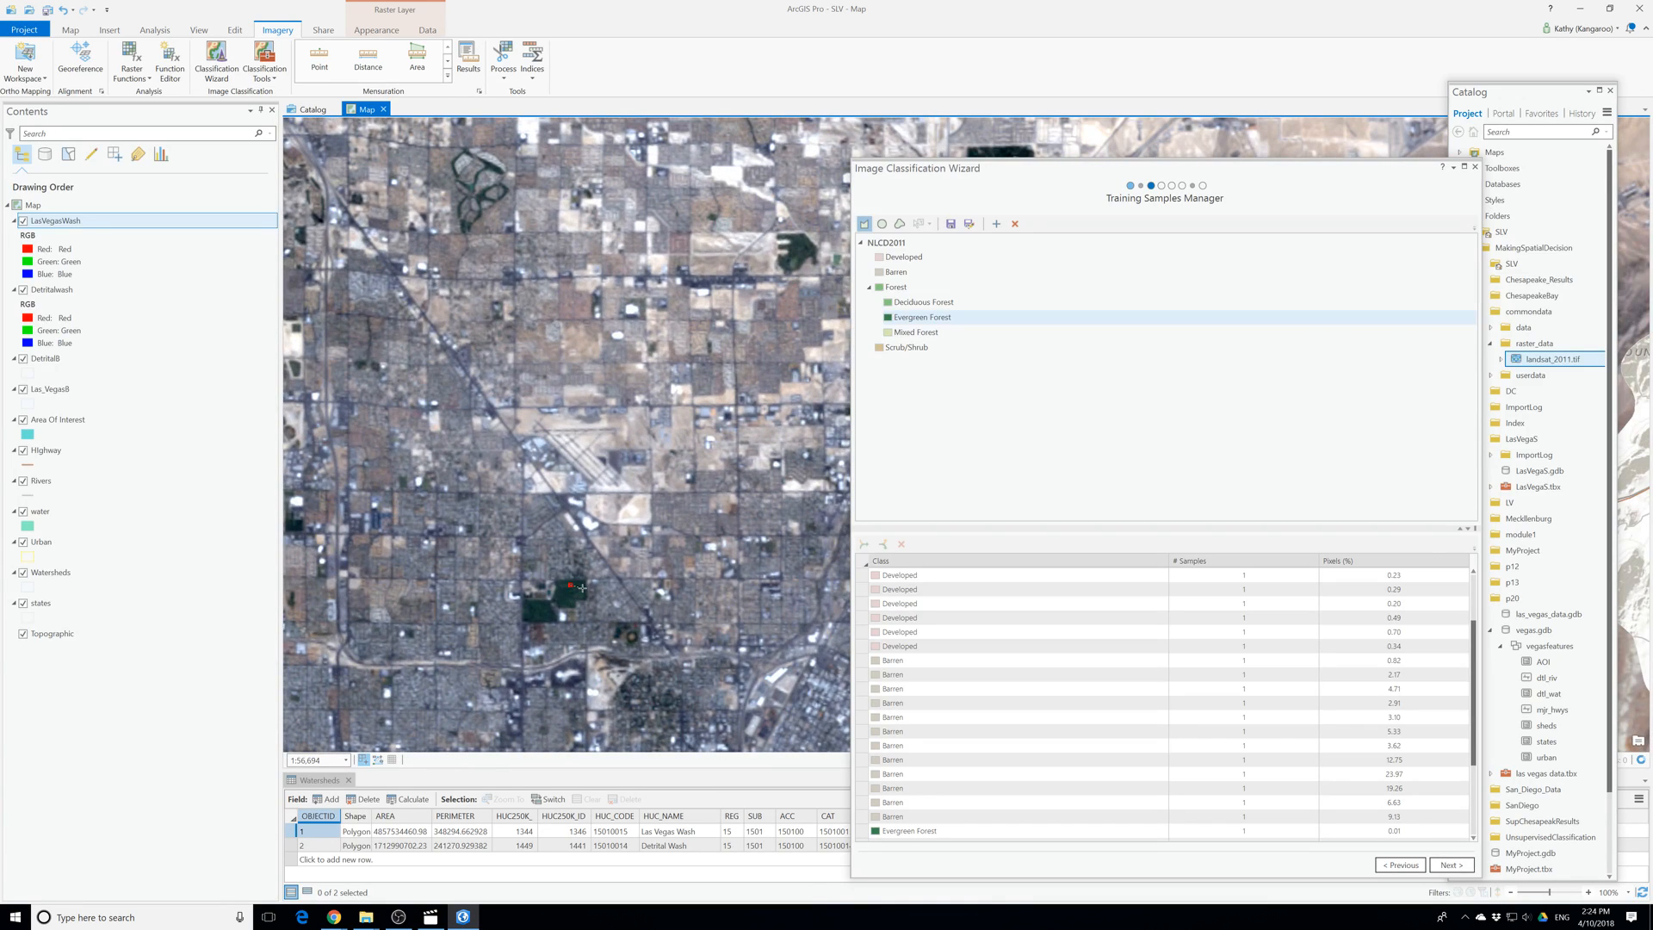
Choose the Scrub/Shrub class and add two small triangular training polygons on the dark mountain ridge at the image's southern tip.
scroll(568, 594, down, 3)
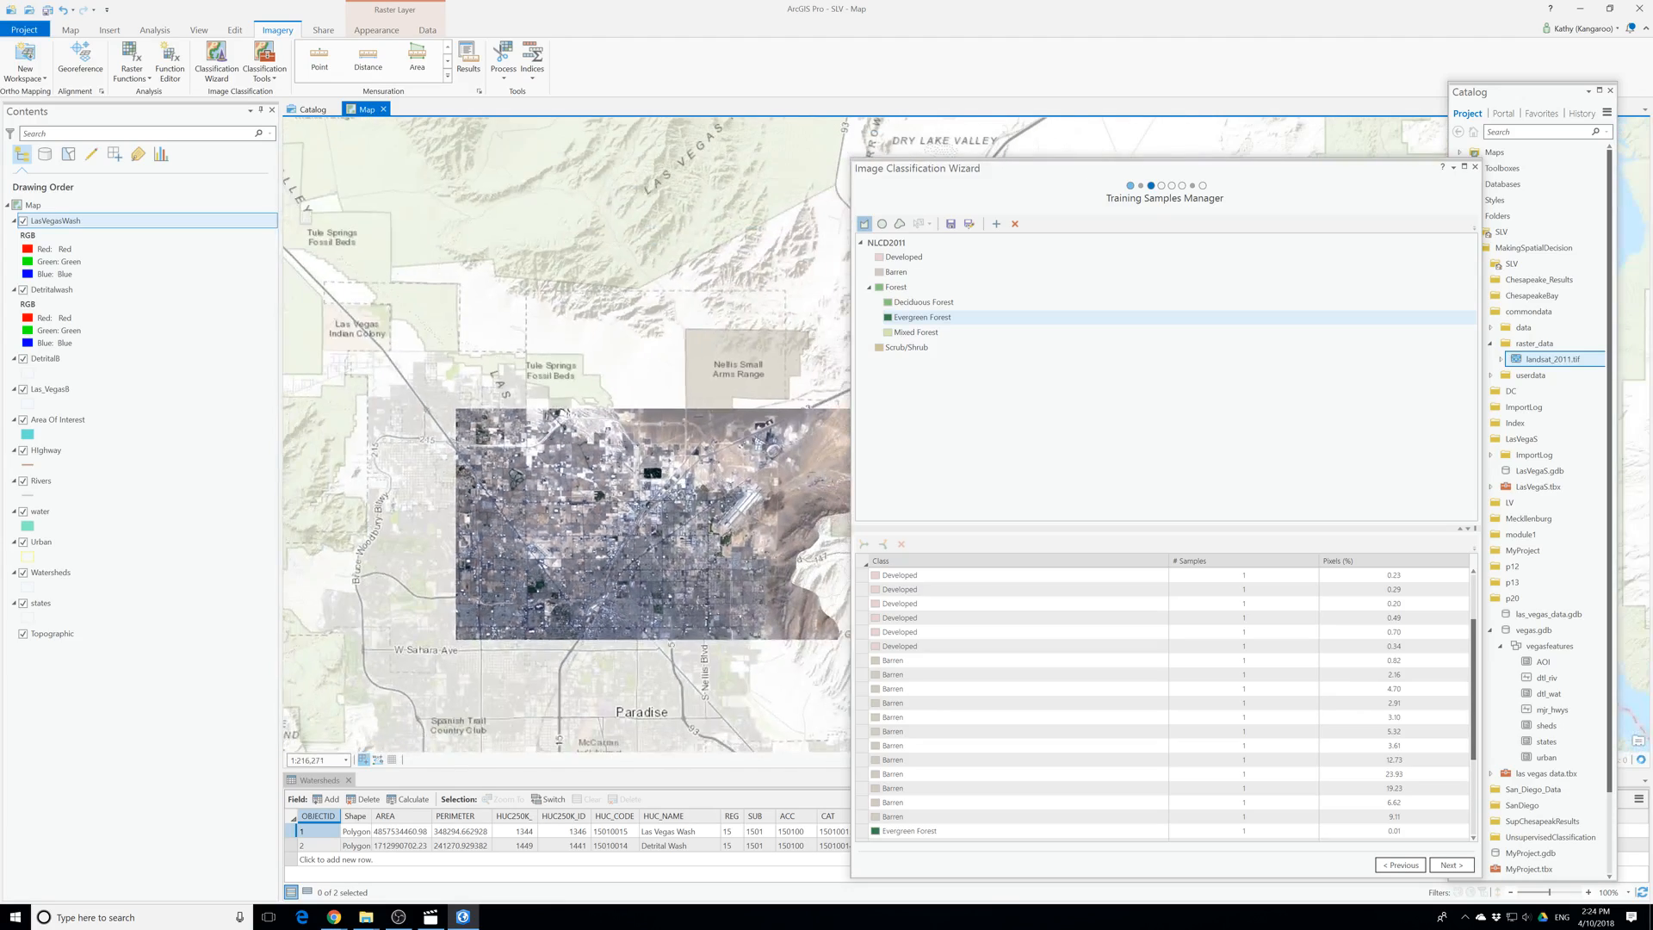
scroll(503, 624, down, 1)
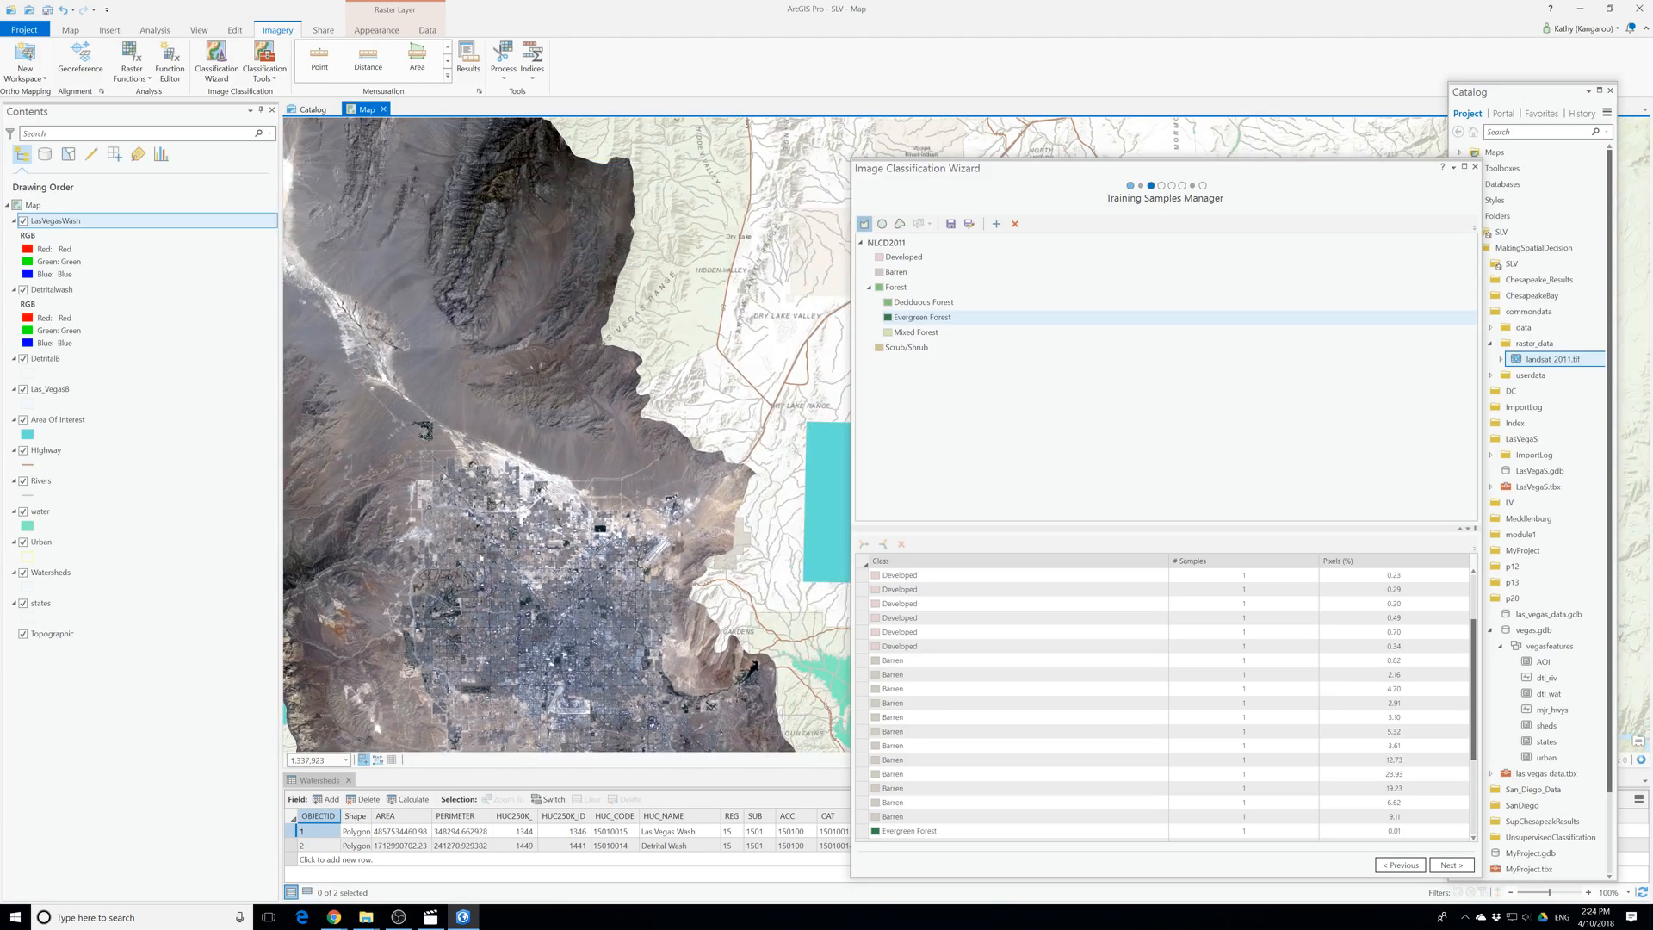
drag(352, 573, 484, 339)
drag(692, 609, 483, 512)
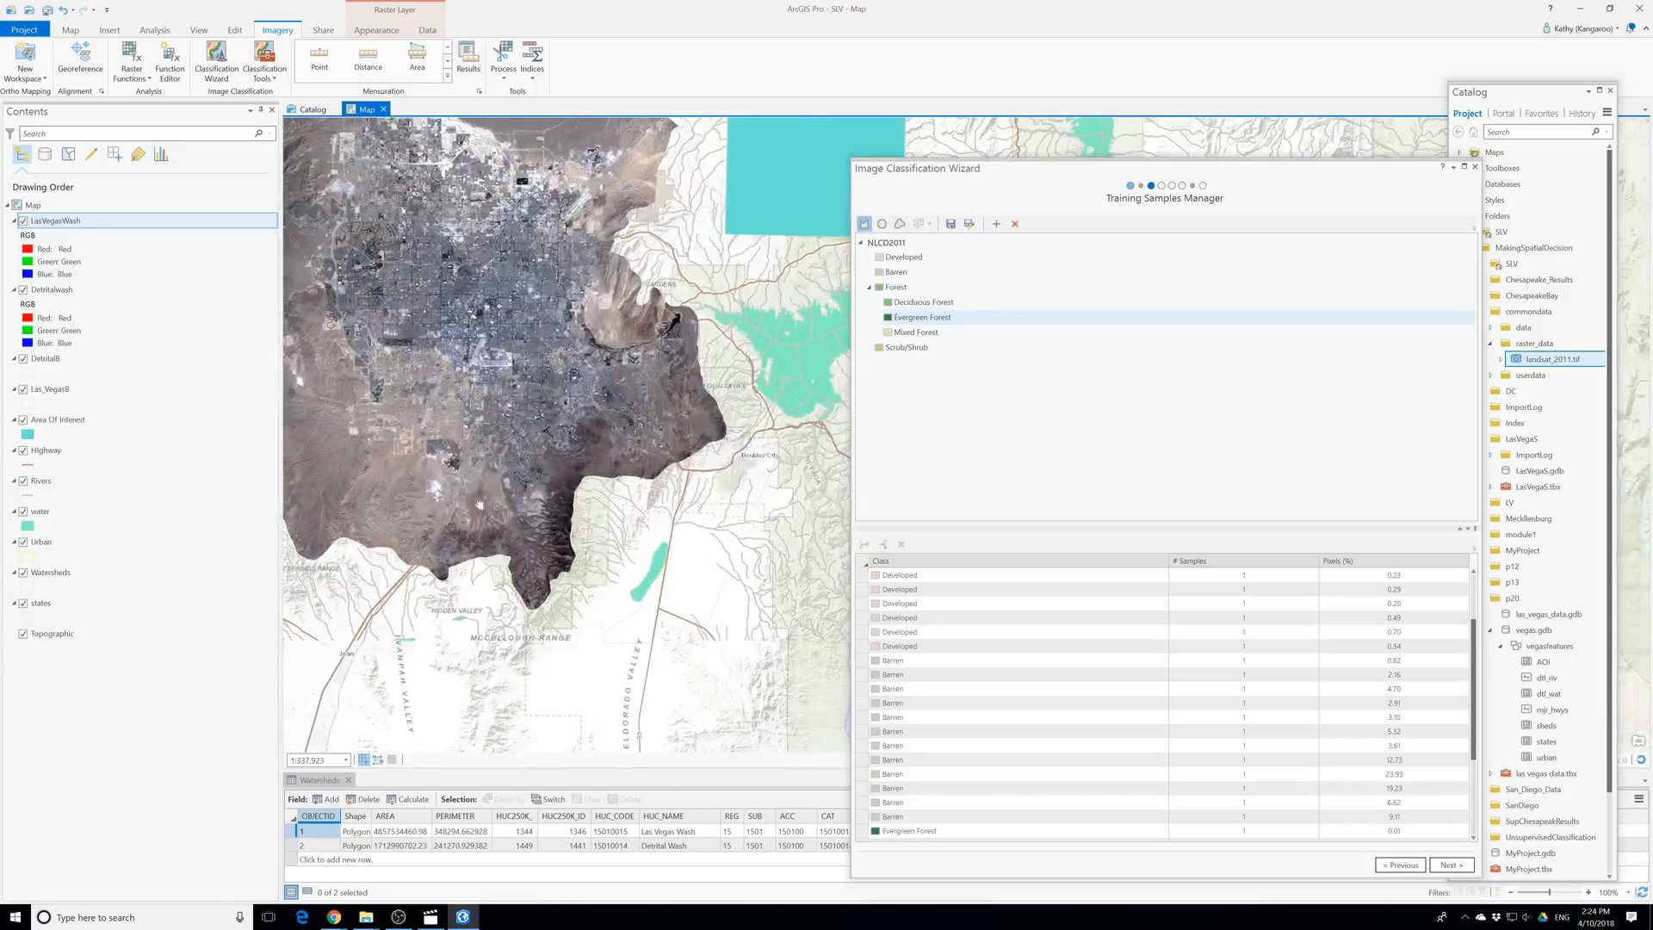
click(898, 349)
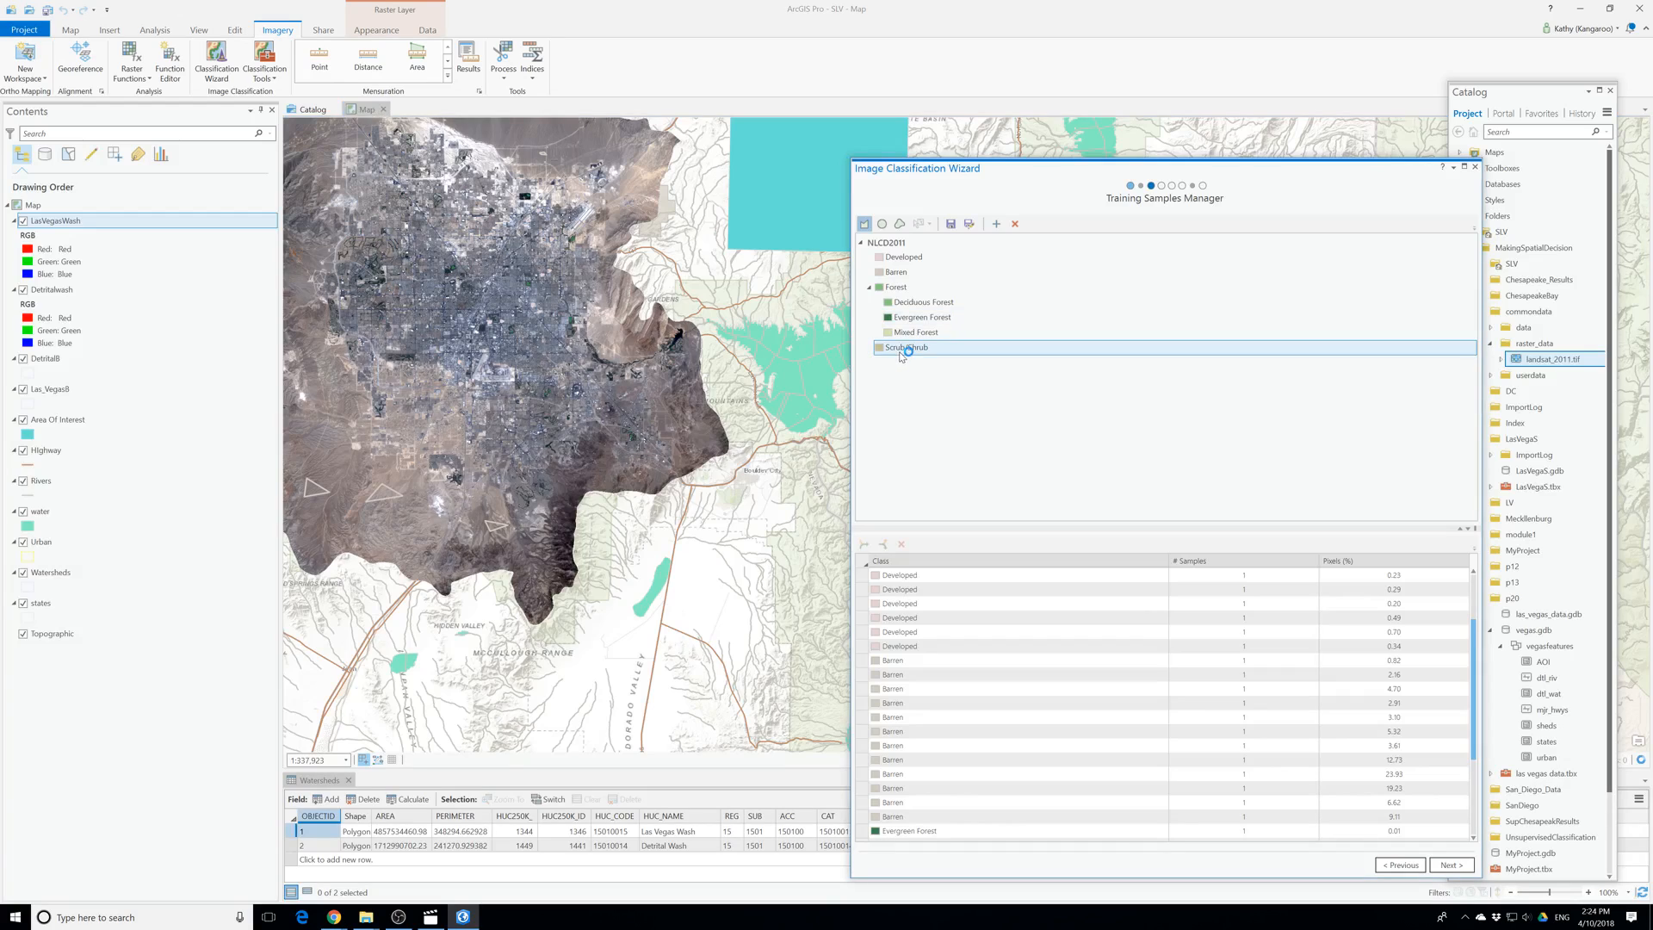
scroll(566, 558, up, 5)
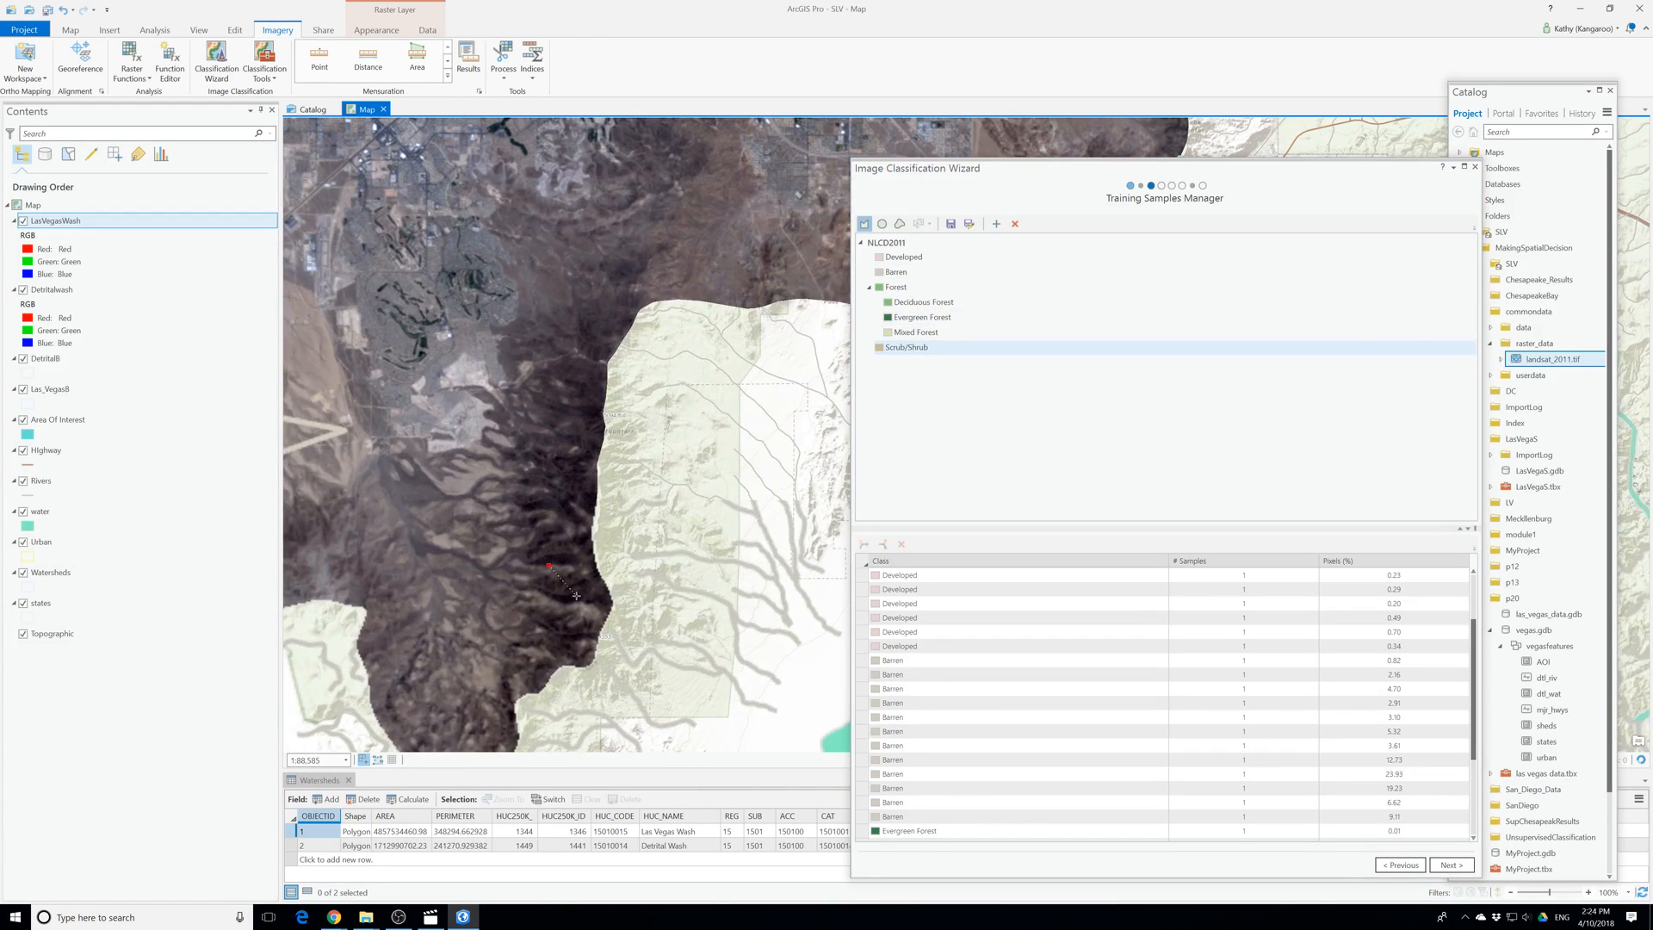
click(548, 566)
click(564, 551)
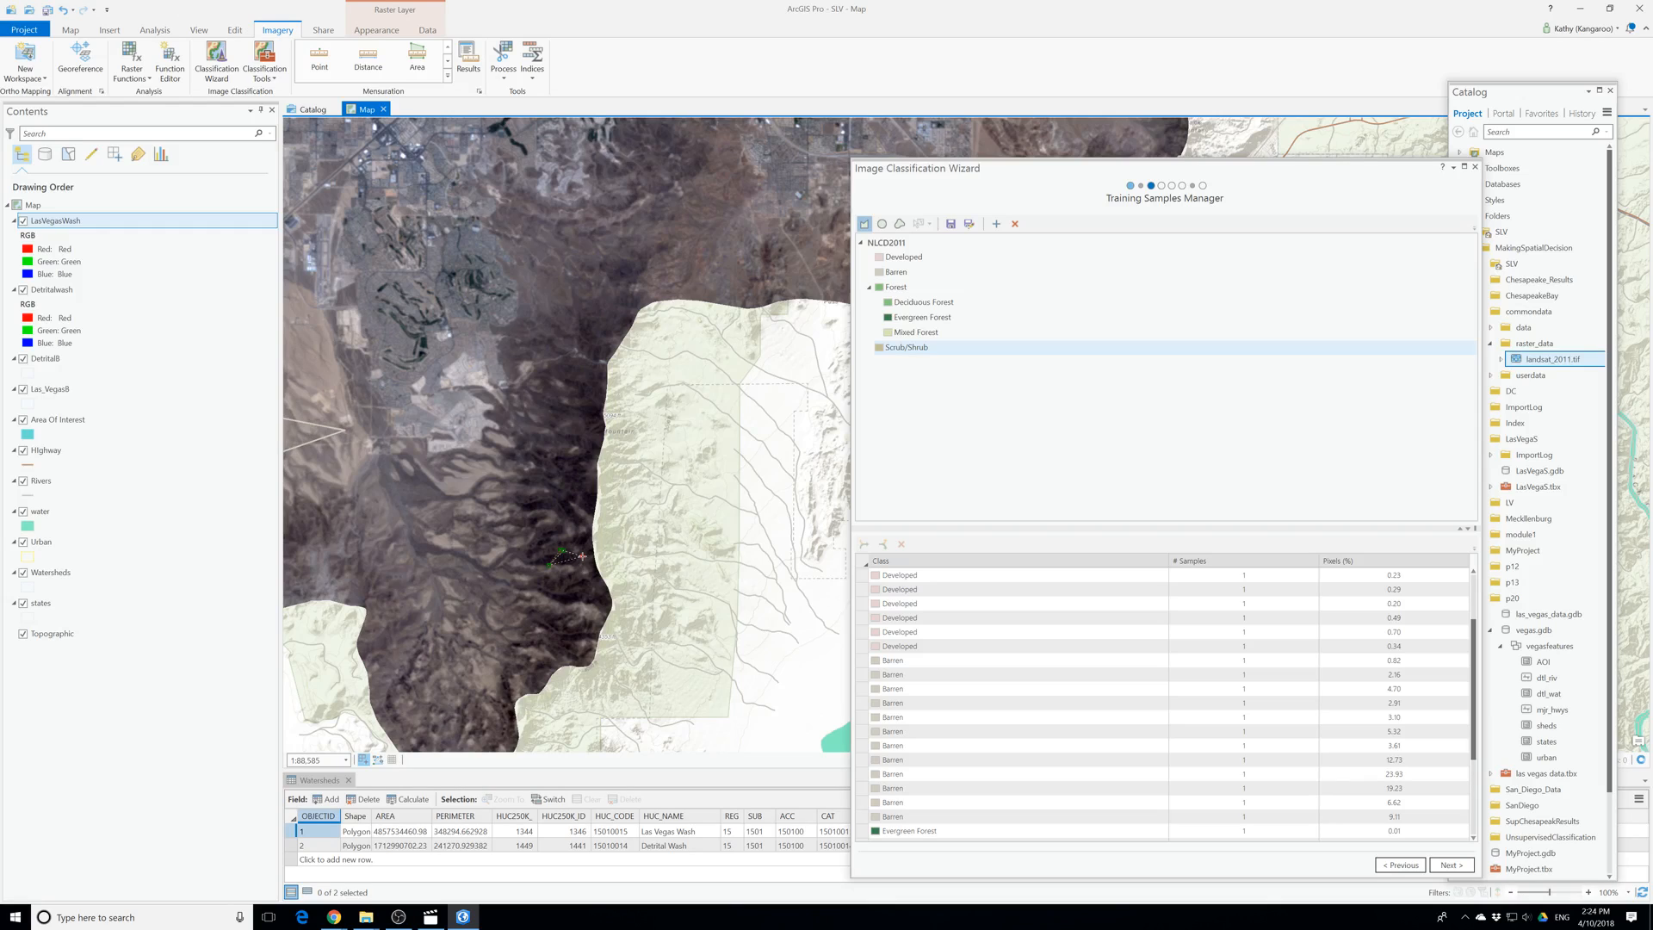
double_click(582, 559)
click(556, 623)
click(579, 637)
double_click(554, 644)
Add two more Scrub/Shrub training polygons on the dark slopes along the image's southeastern edge.
scroll(561, 552, down, 2)
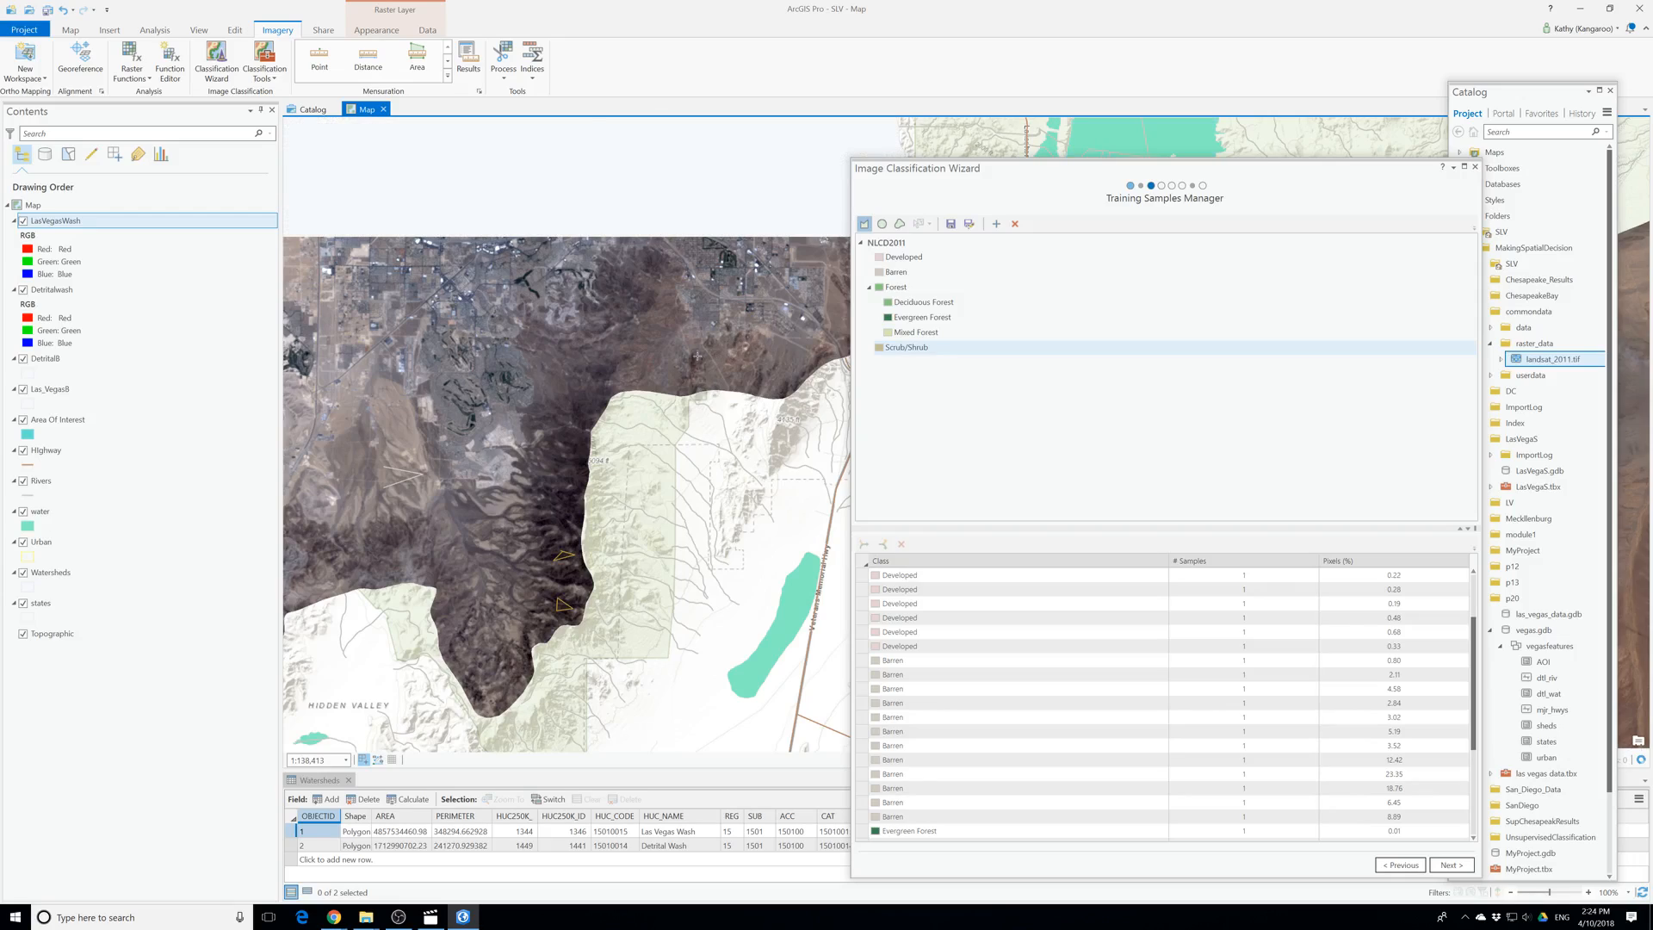
click(706, 368)
double_click(690, 376)
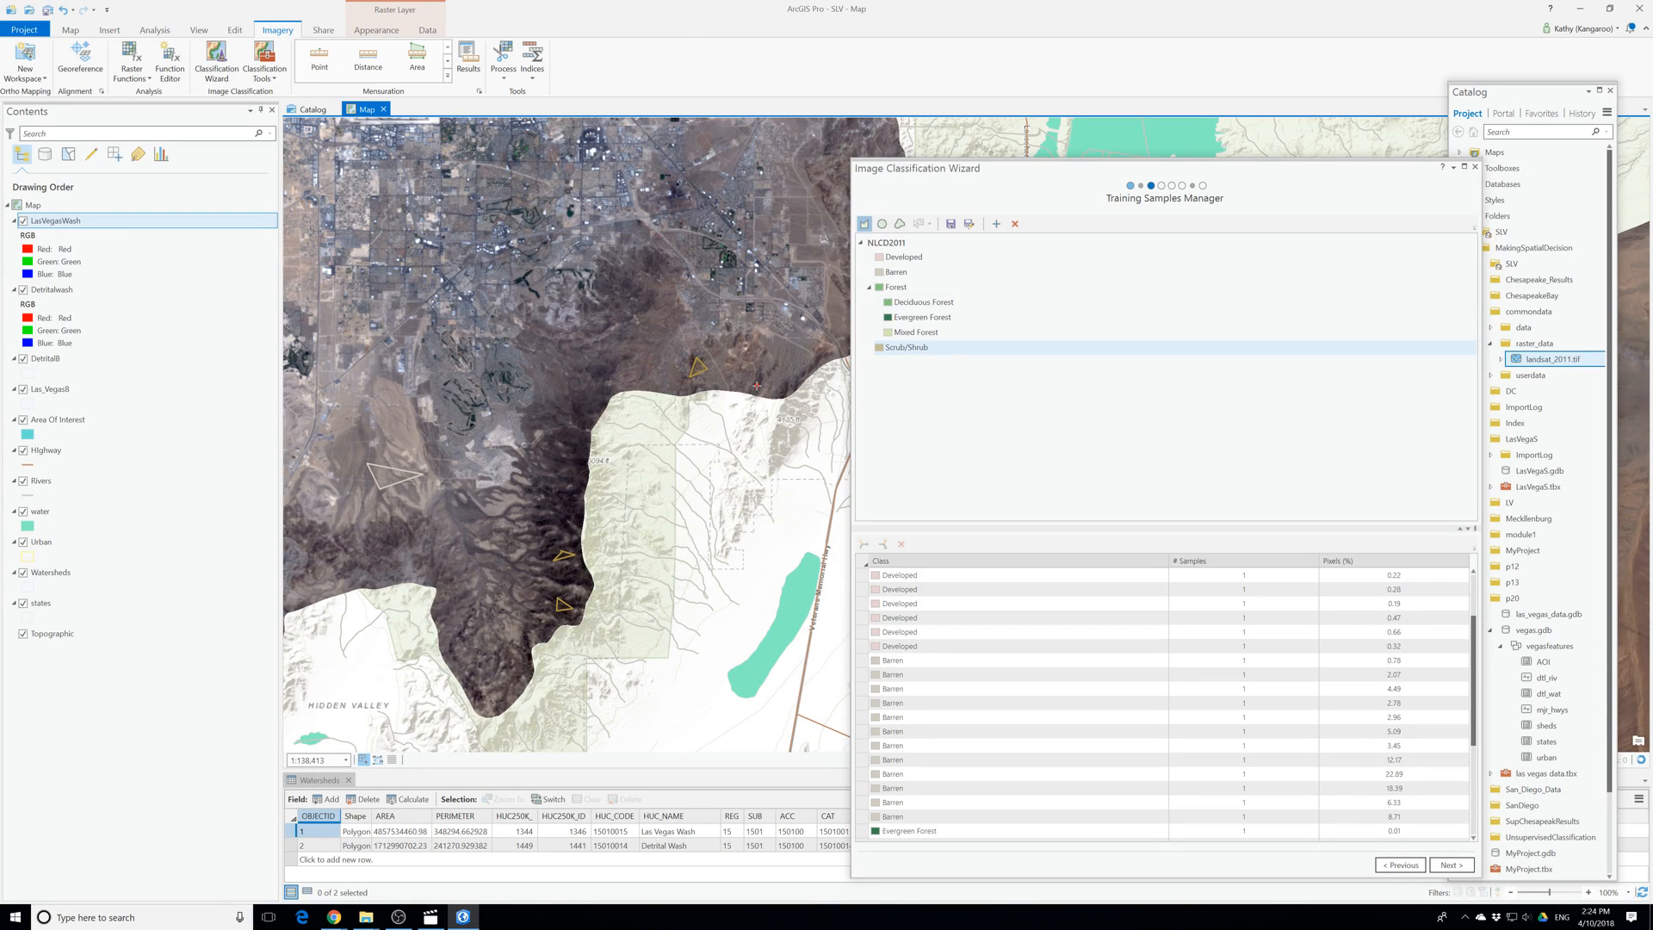
scroll(769, 372, down, 2)
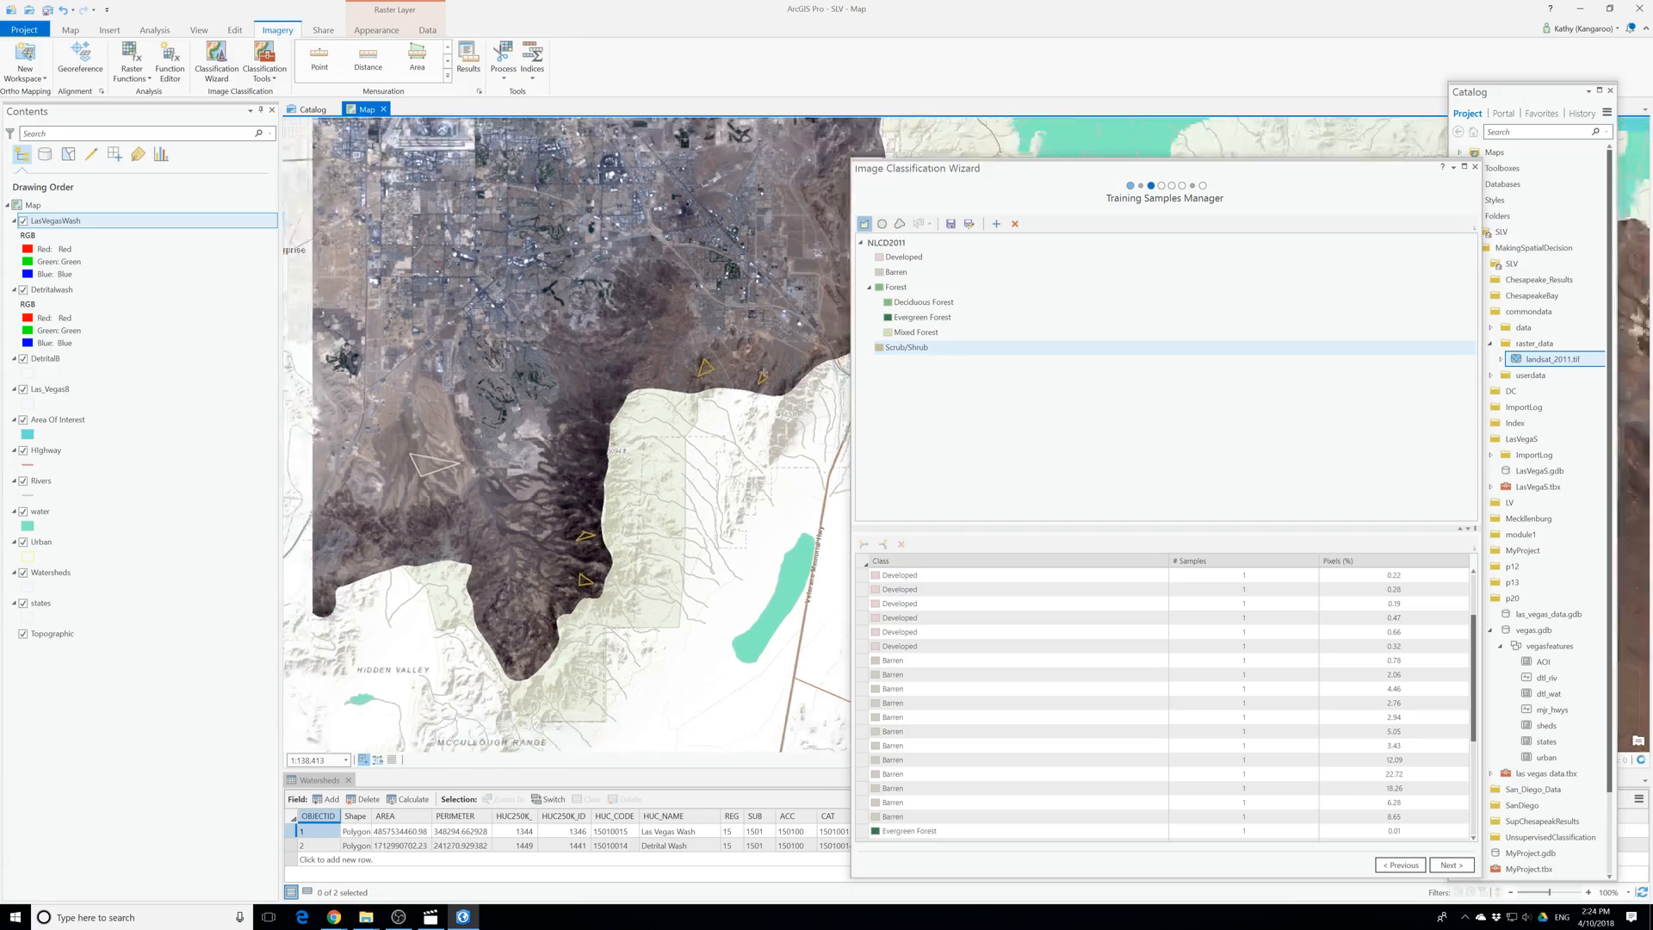
Add two small triangular Scrub/Shrub training polygons on the central ridges of the rugged mountains north of the city.
drag(647, 254, 598, 641)
drag(551, 164, 649, 438)
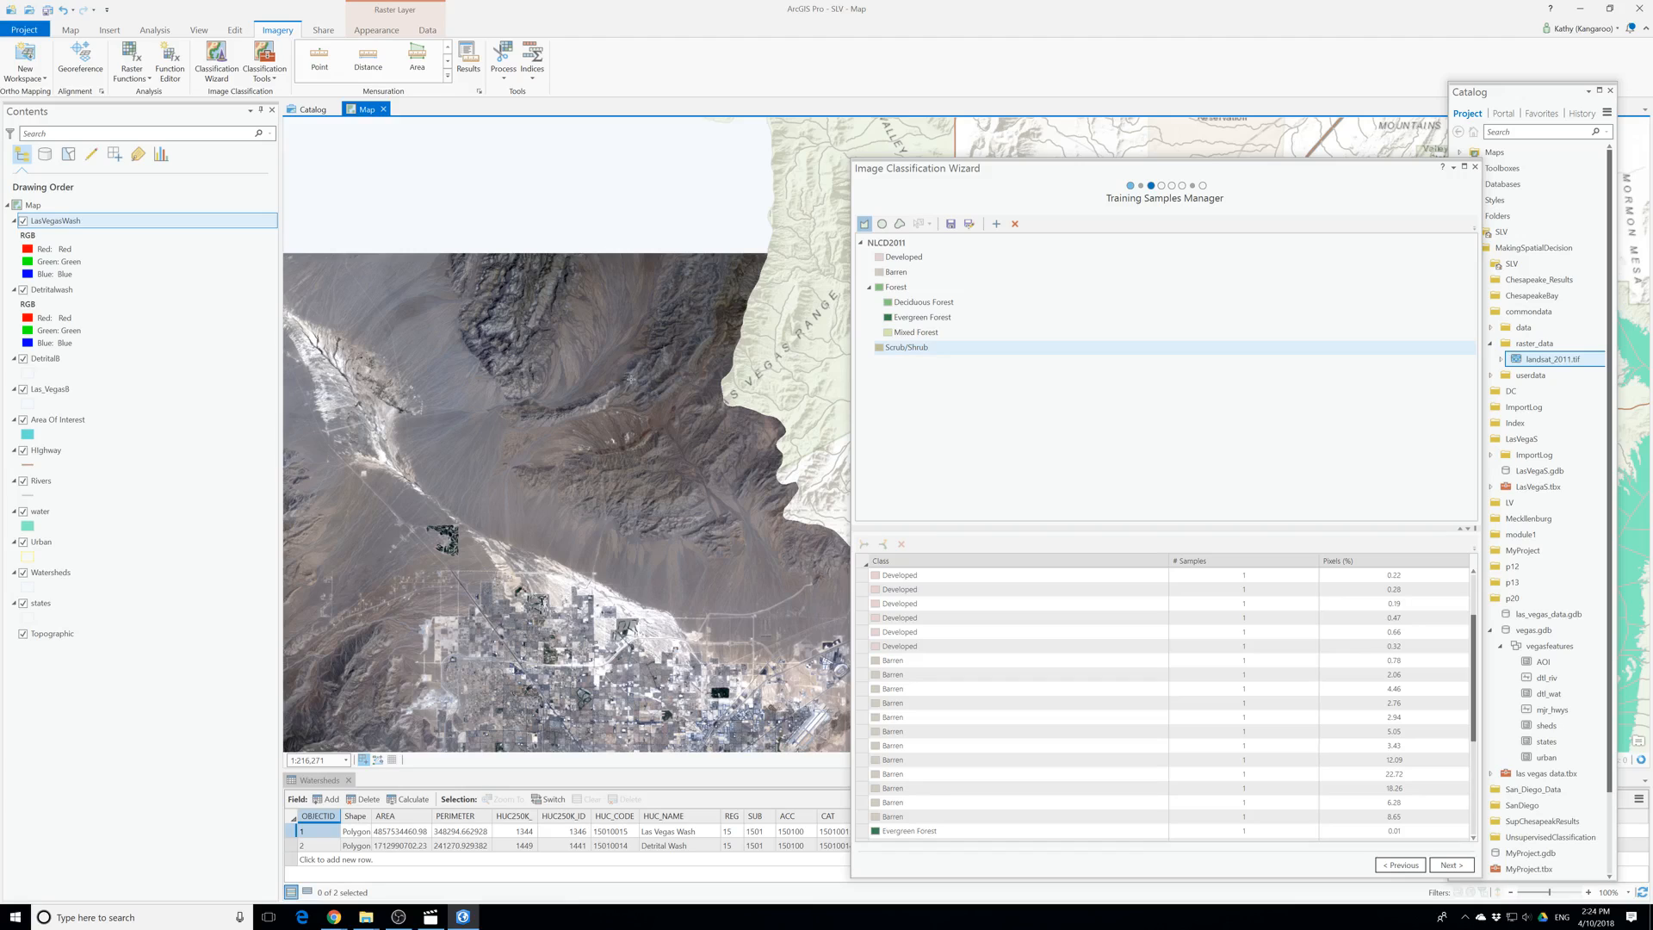
drag(484, 411, 532, 583)
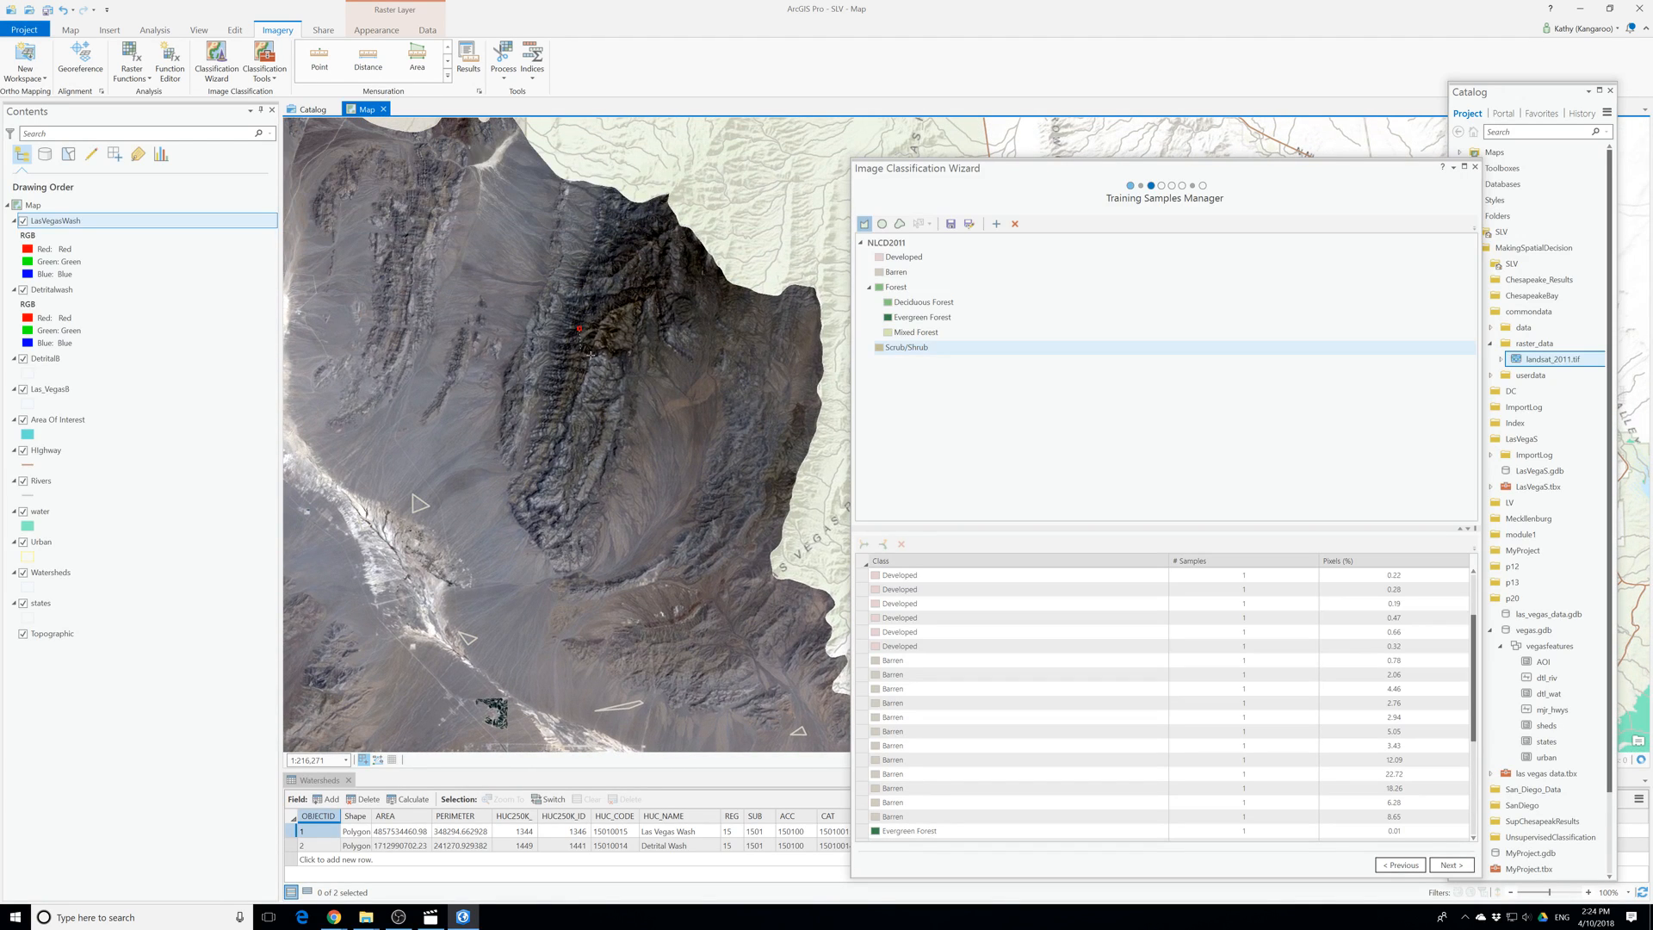
click(580, 327)
click(587, 319)
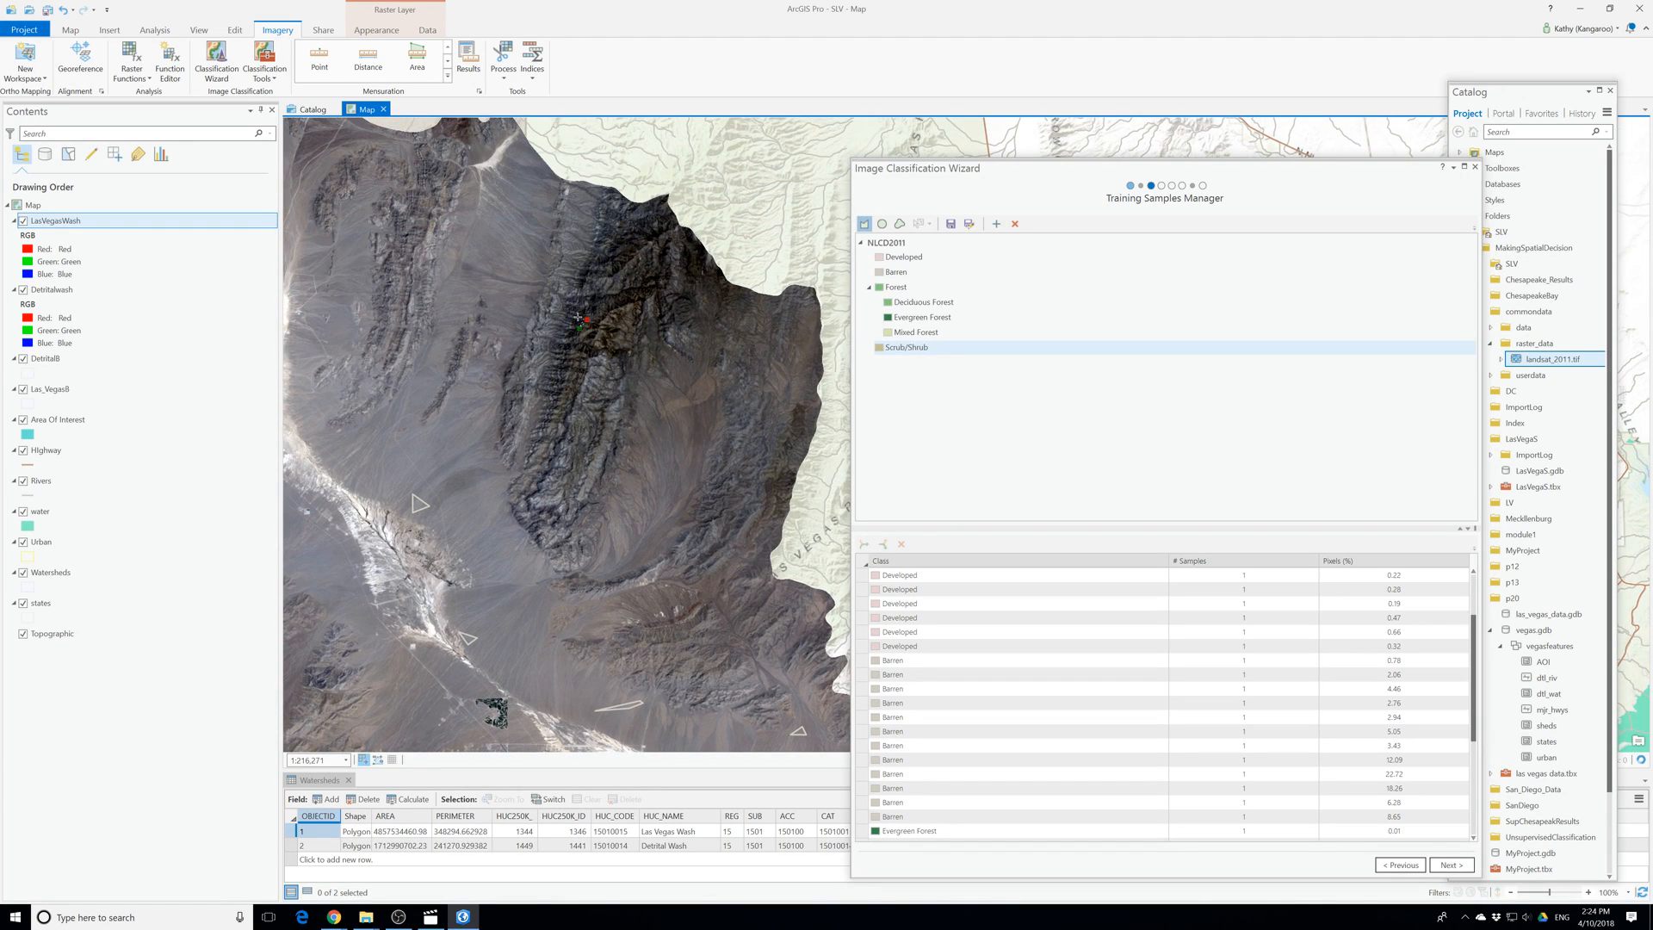
click(647, 279)
double_click(638, 283)
Add three more Scrub/Shrub training polygons on the dark slopes along the northern mountains' northeastern and eastern edges.
click(691, 265)
click(702, 258)
double_click(698, 248)
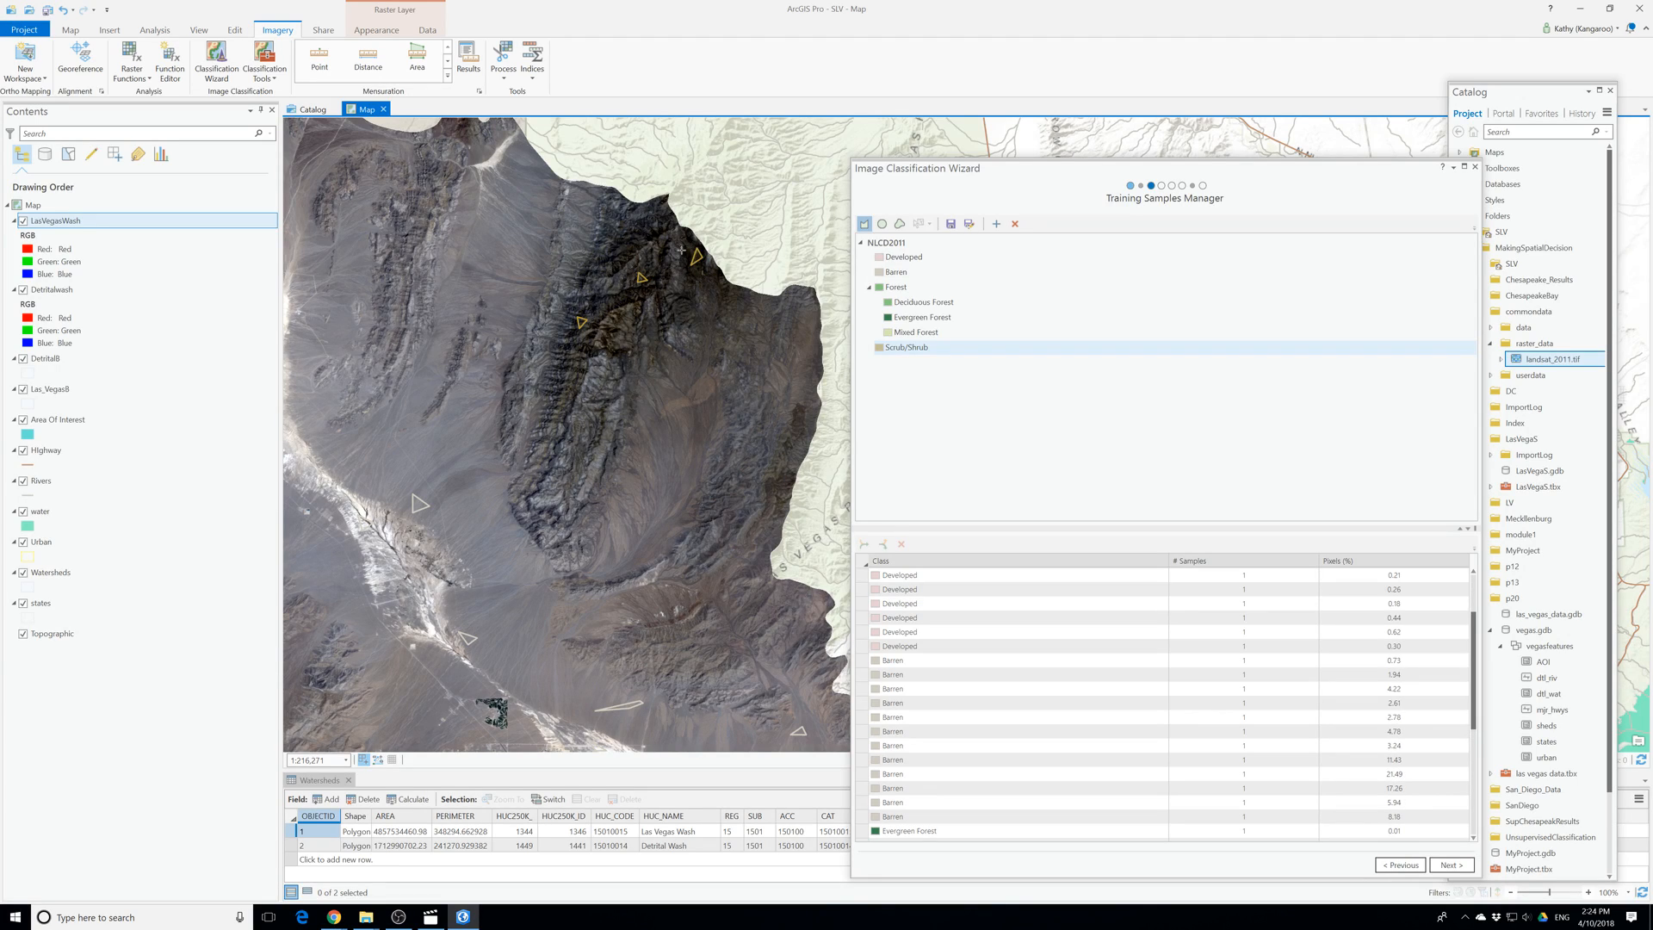
click(718, 294)
double_click(720, 282)
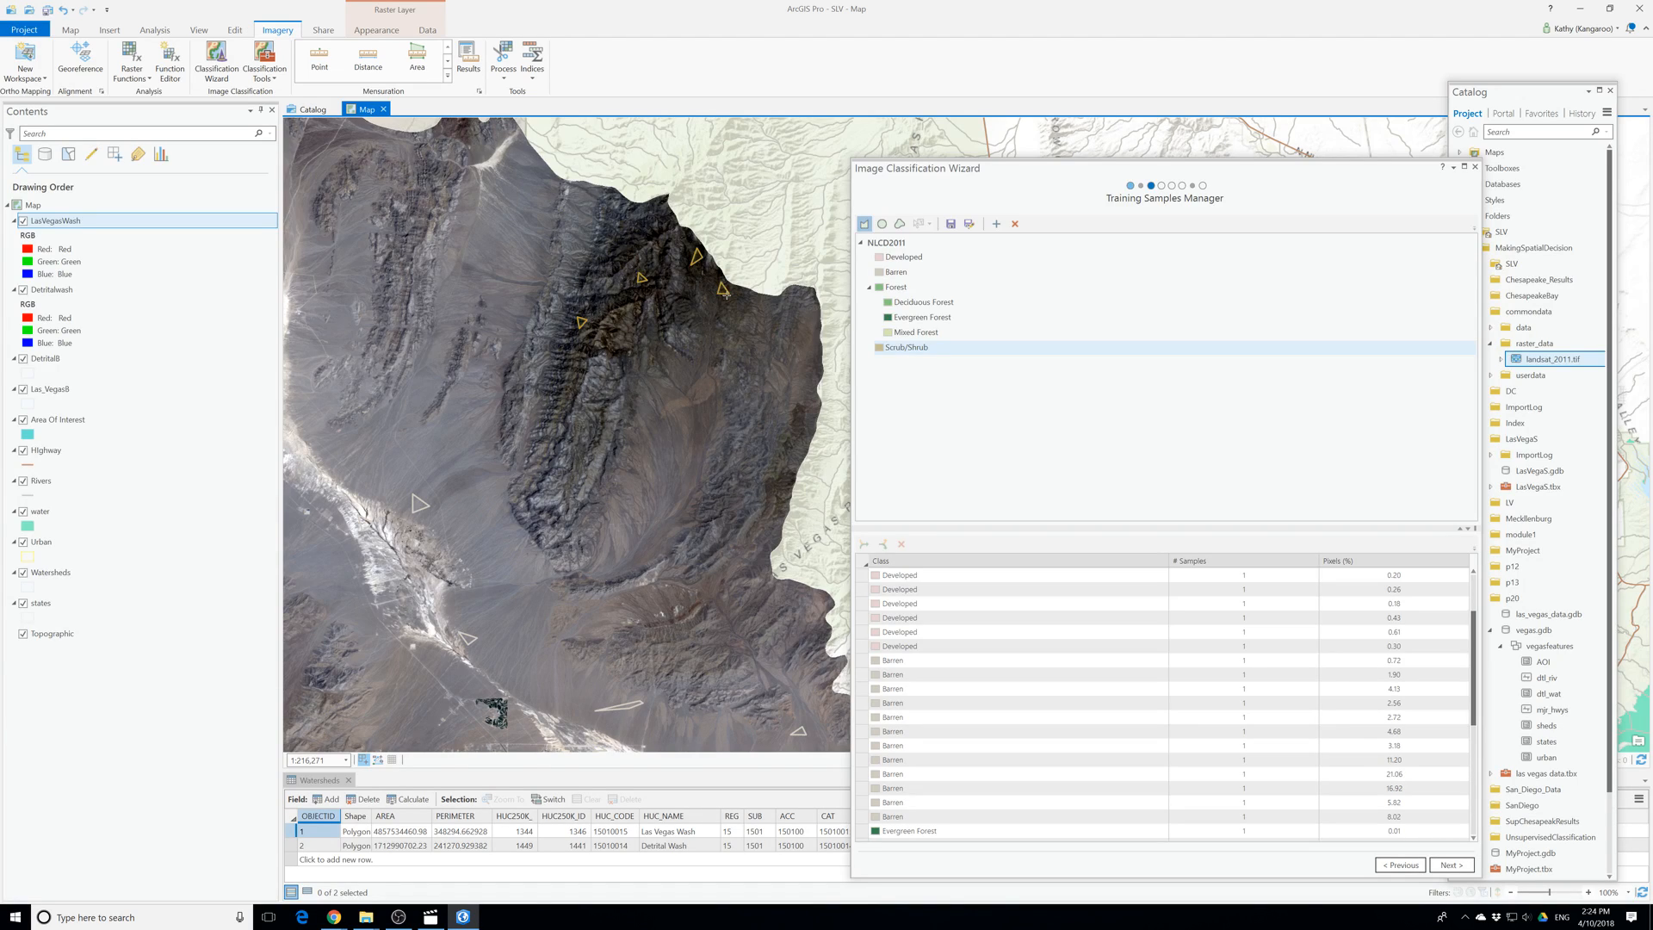
click(798, 422)
click(806, 415)
double_click(796, 411)
Check the collected training samples and train the Support Vector Machine classifier with a maximum of 500 samples per class.
scroll(887, 680, down, 6)
click(887, 675)
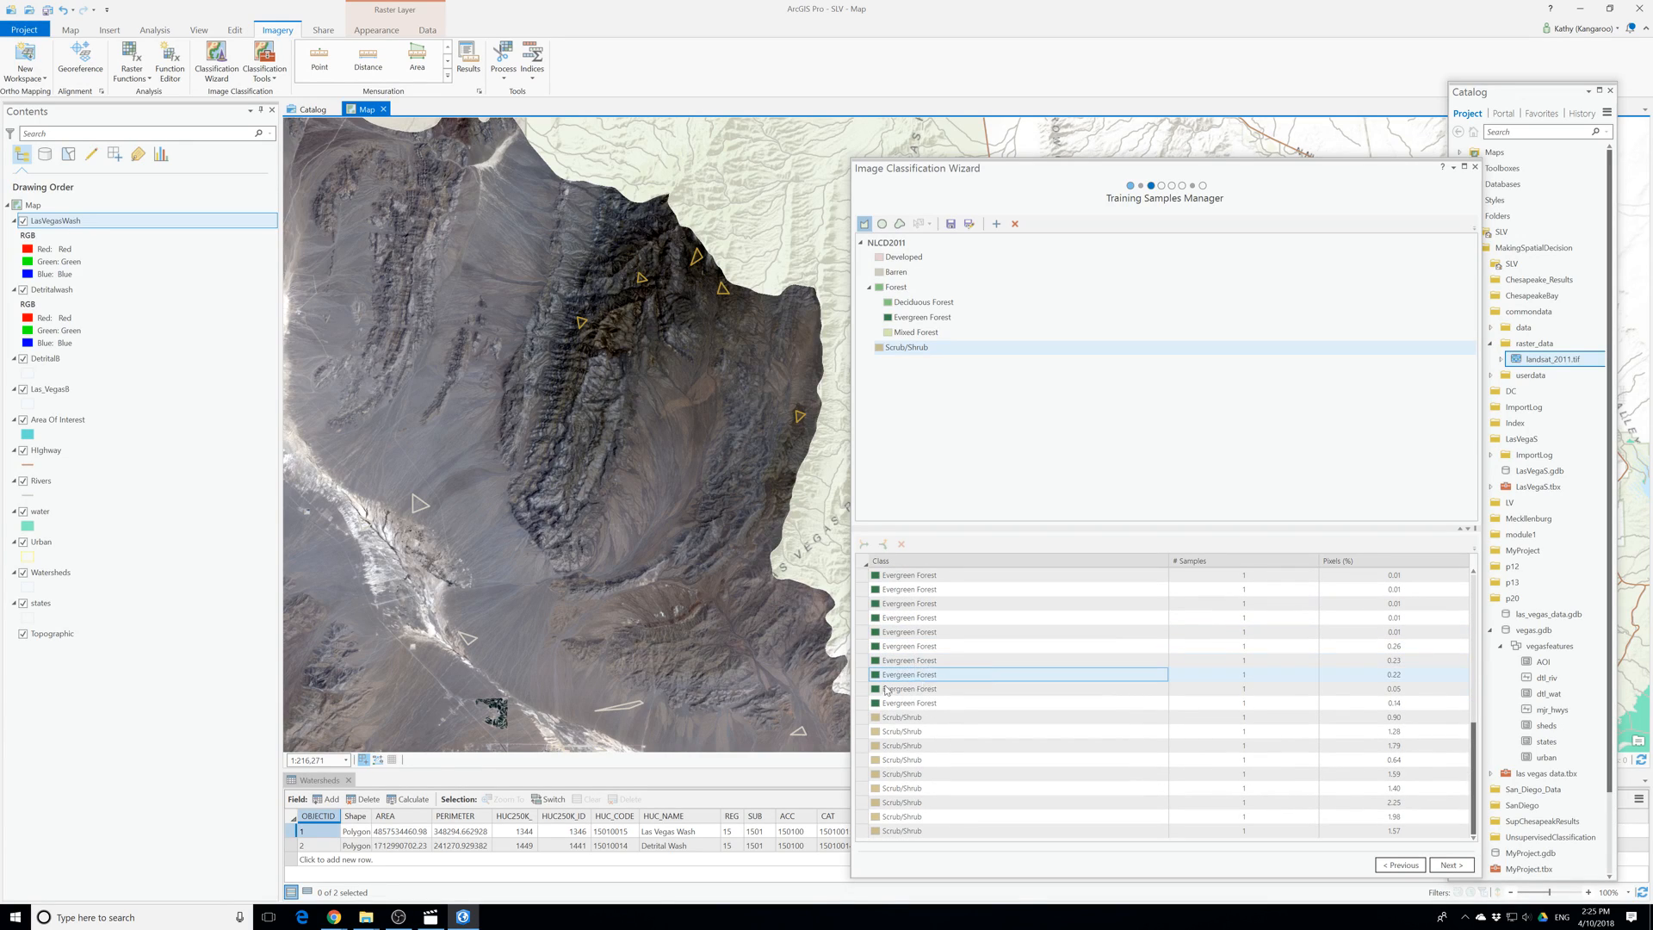
click(1452, 866)
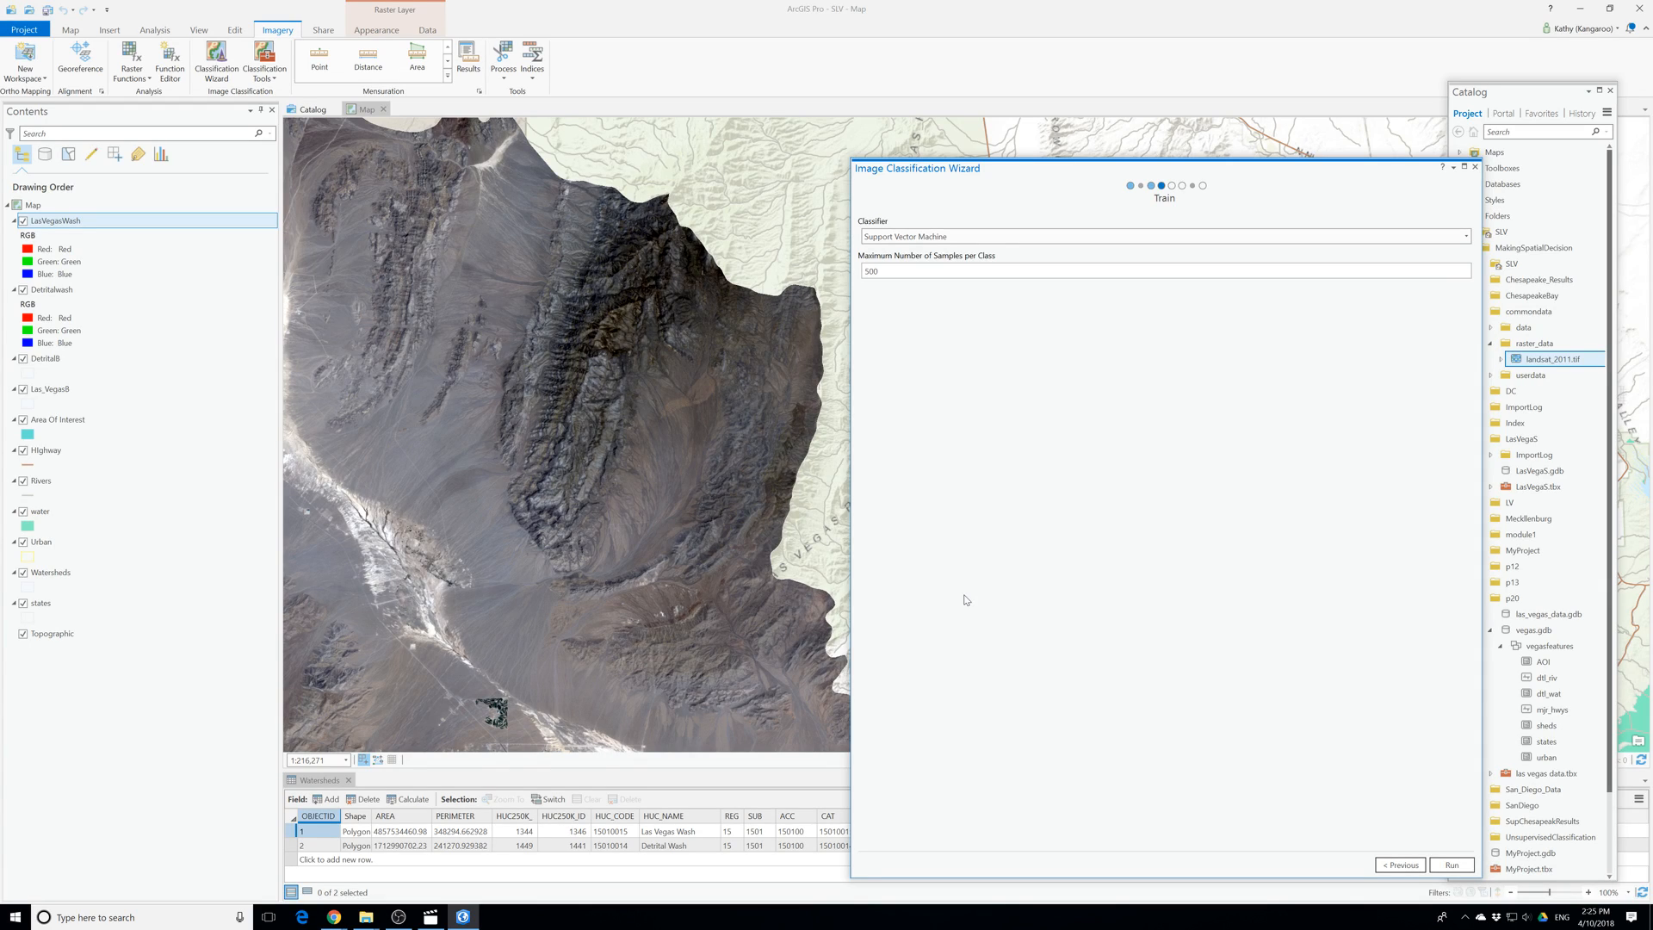
click(1402, 866)
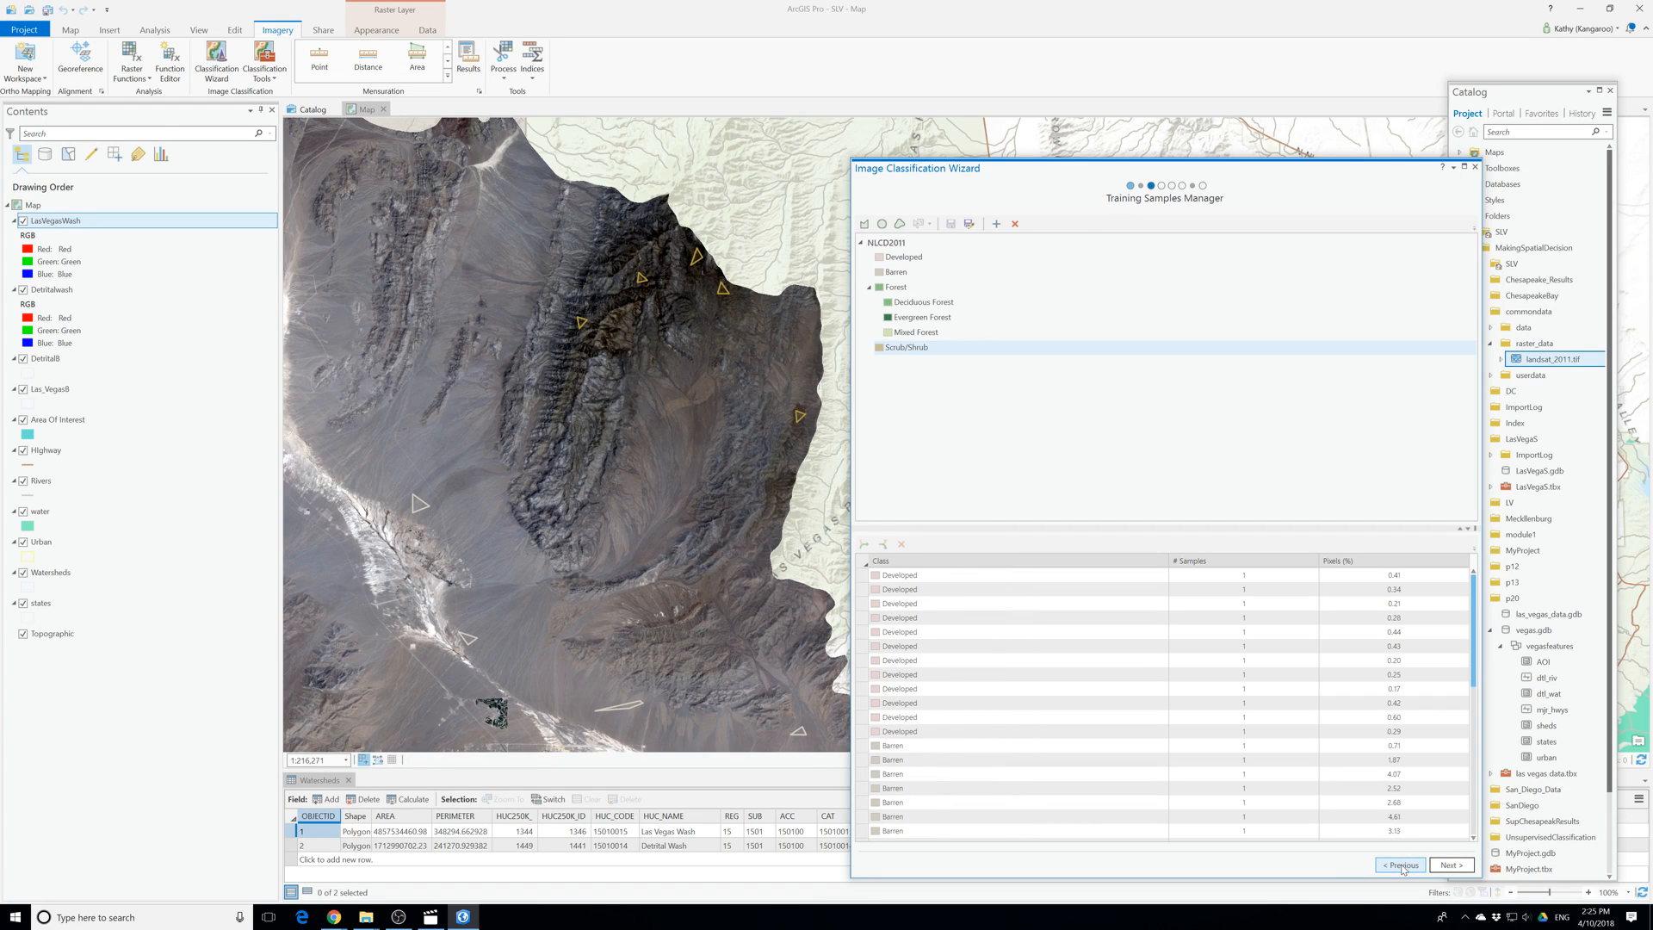
click(1452, 866)
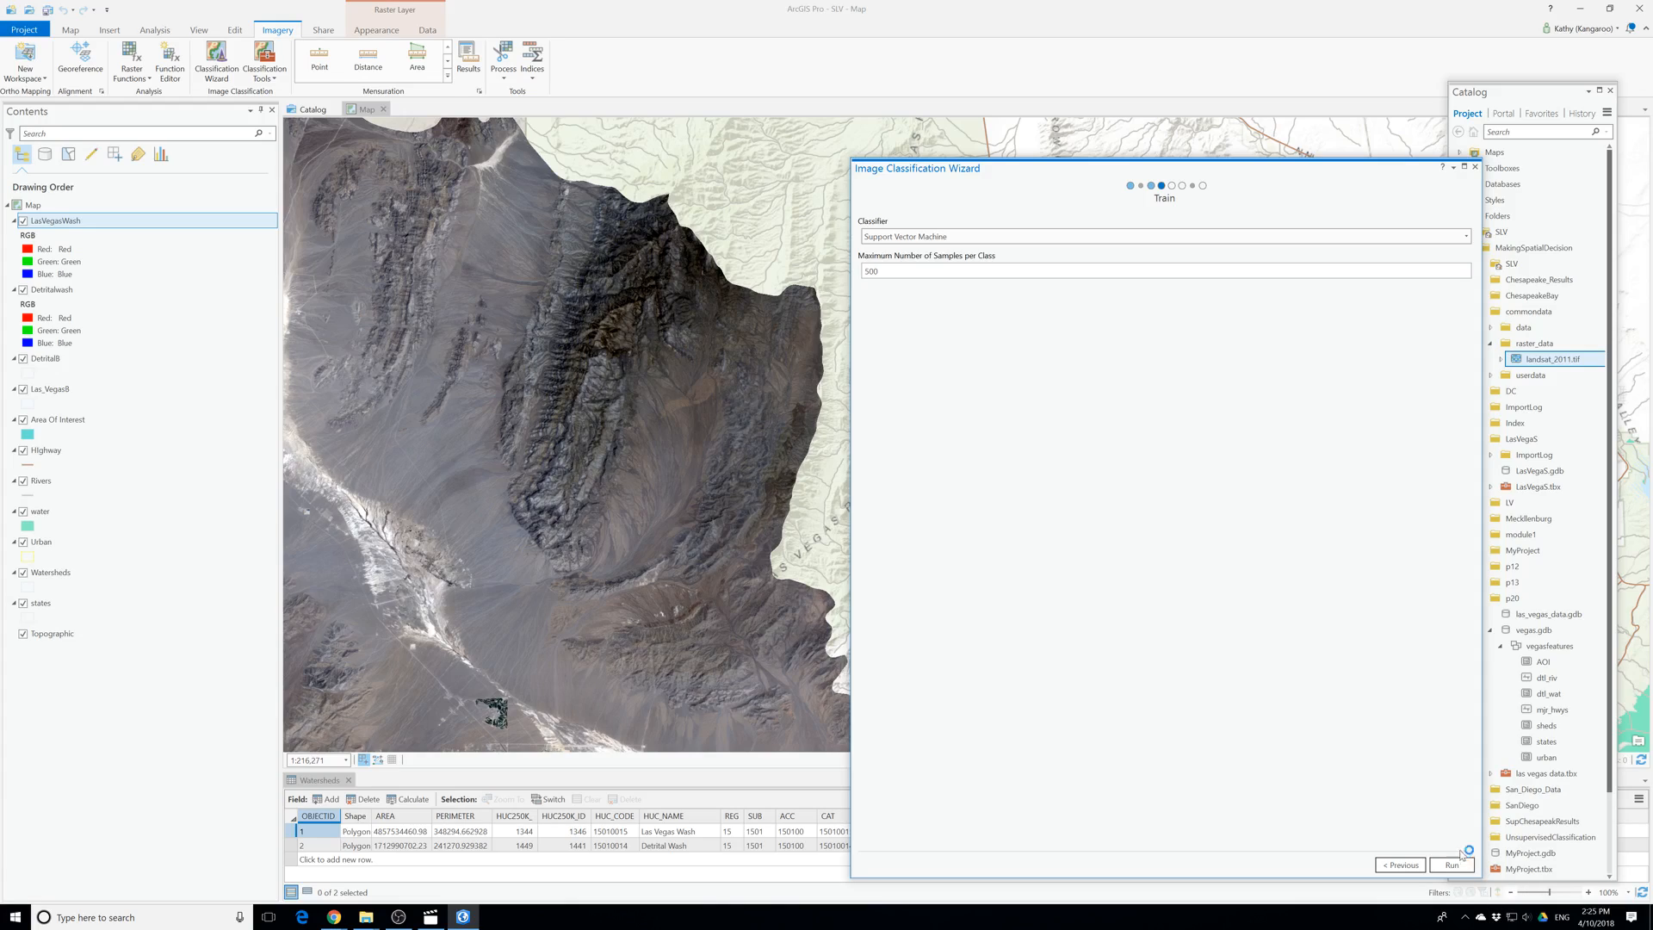
click(1460, 868)
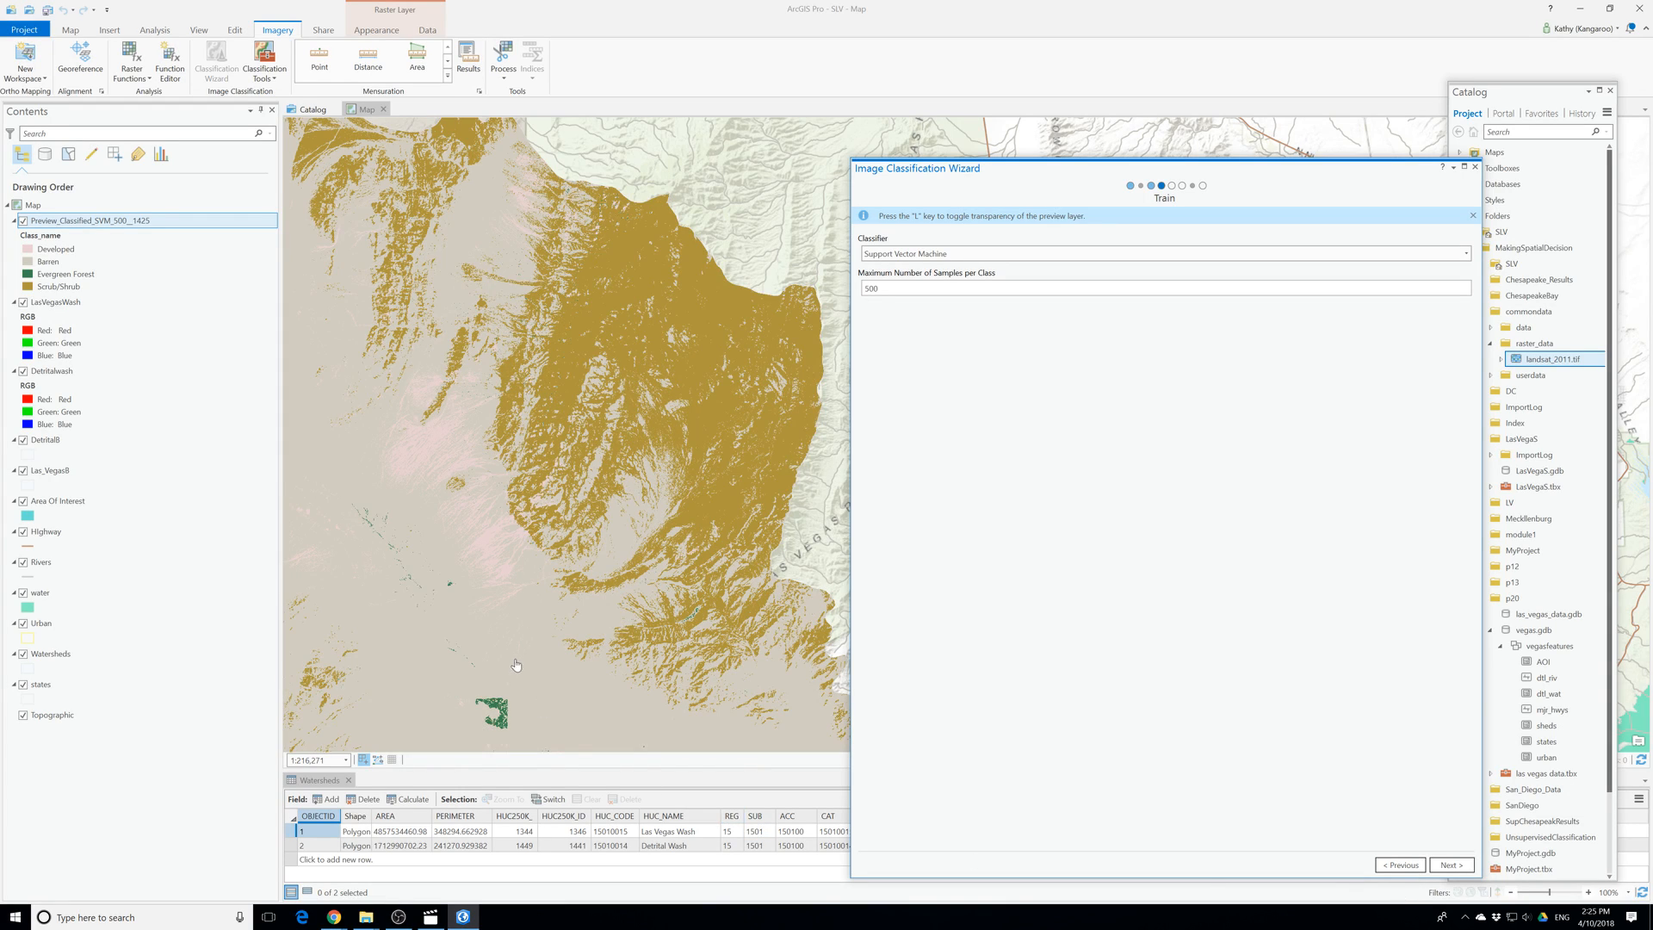
Examine the classification preview across the full extent of the LasVegasWash image.
scroll(515, 647, down, 3)
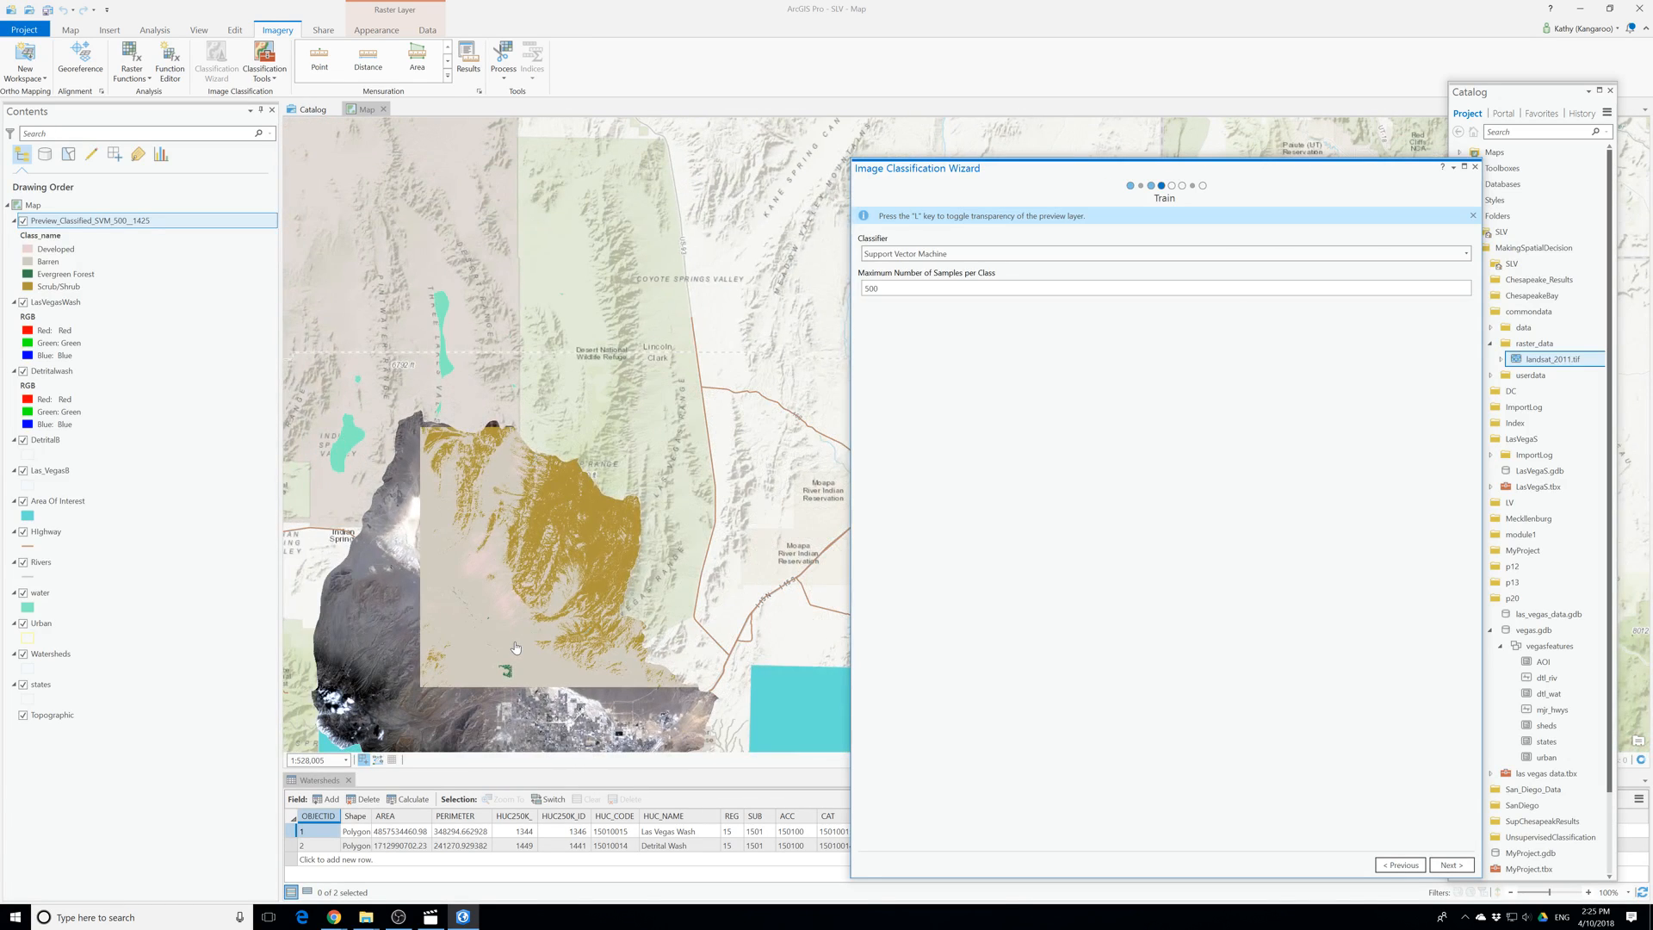
scroll(663, 708, down, 2)
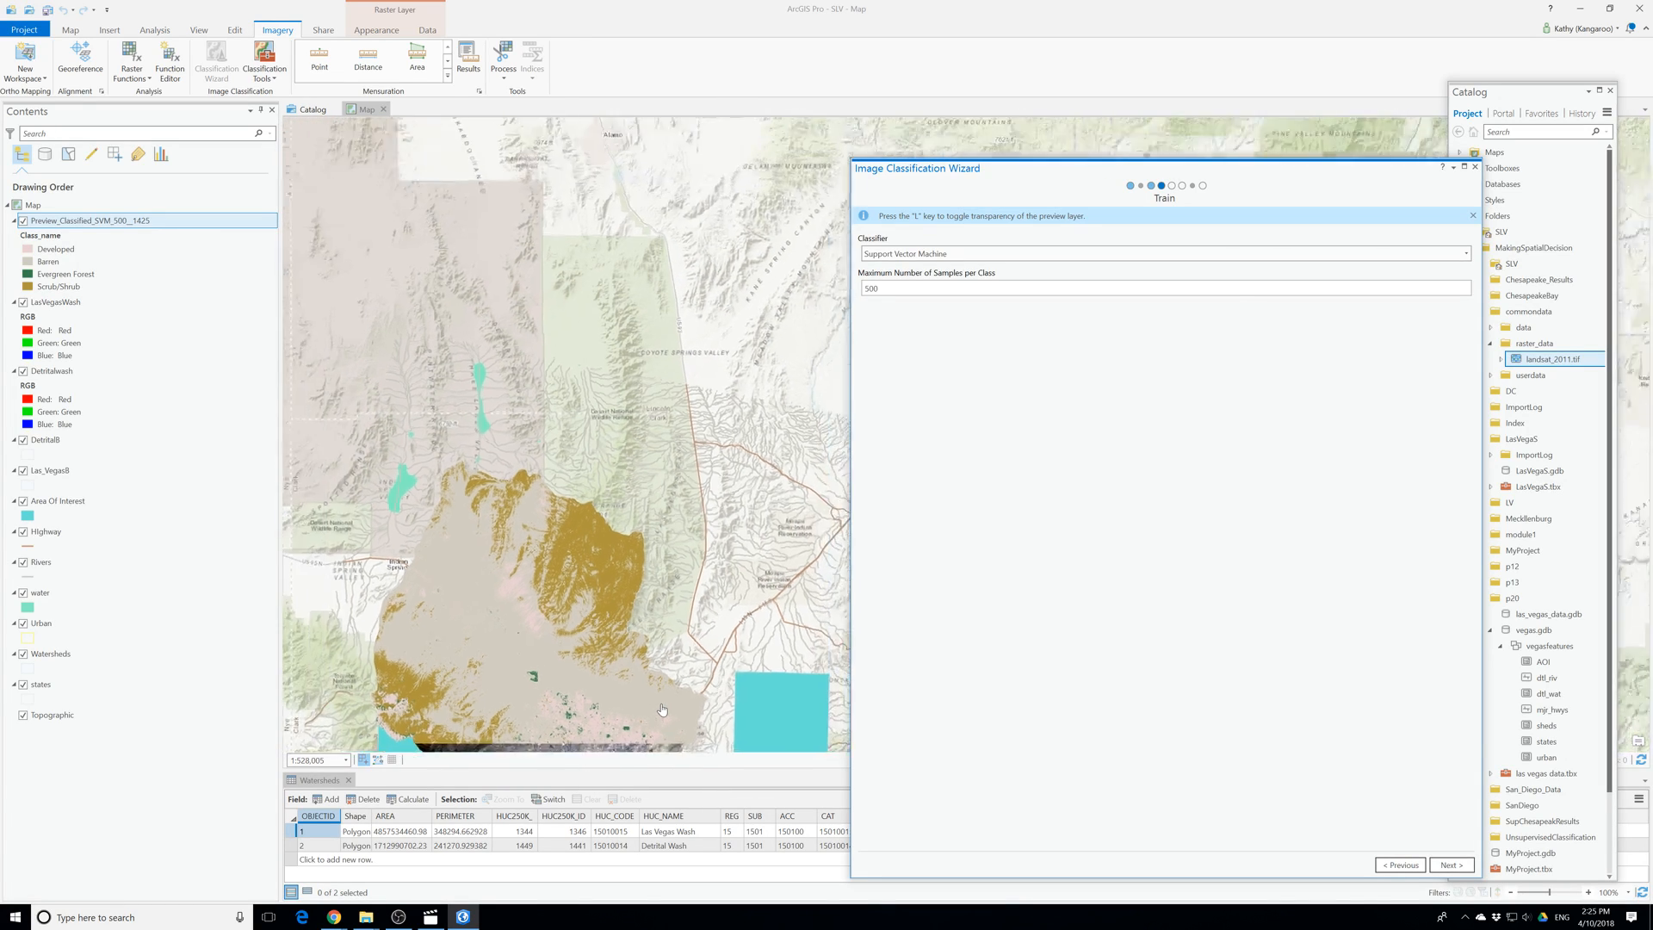
scroll(664, 708, down, 2)
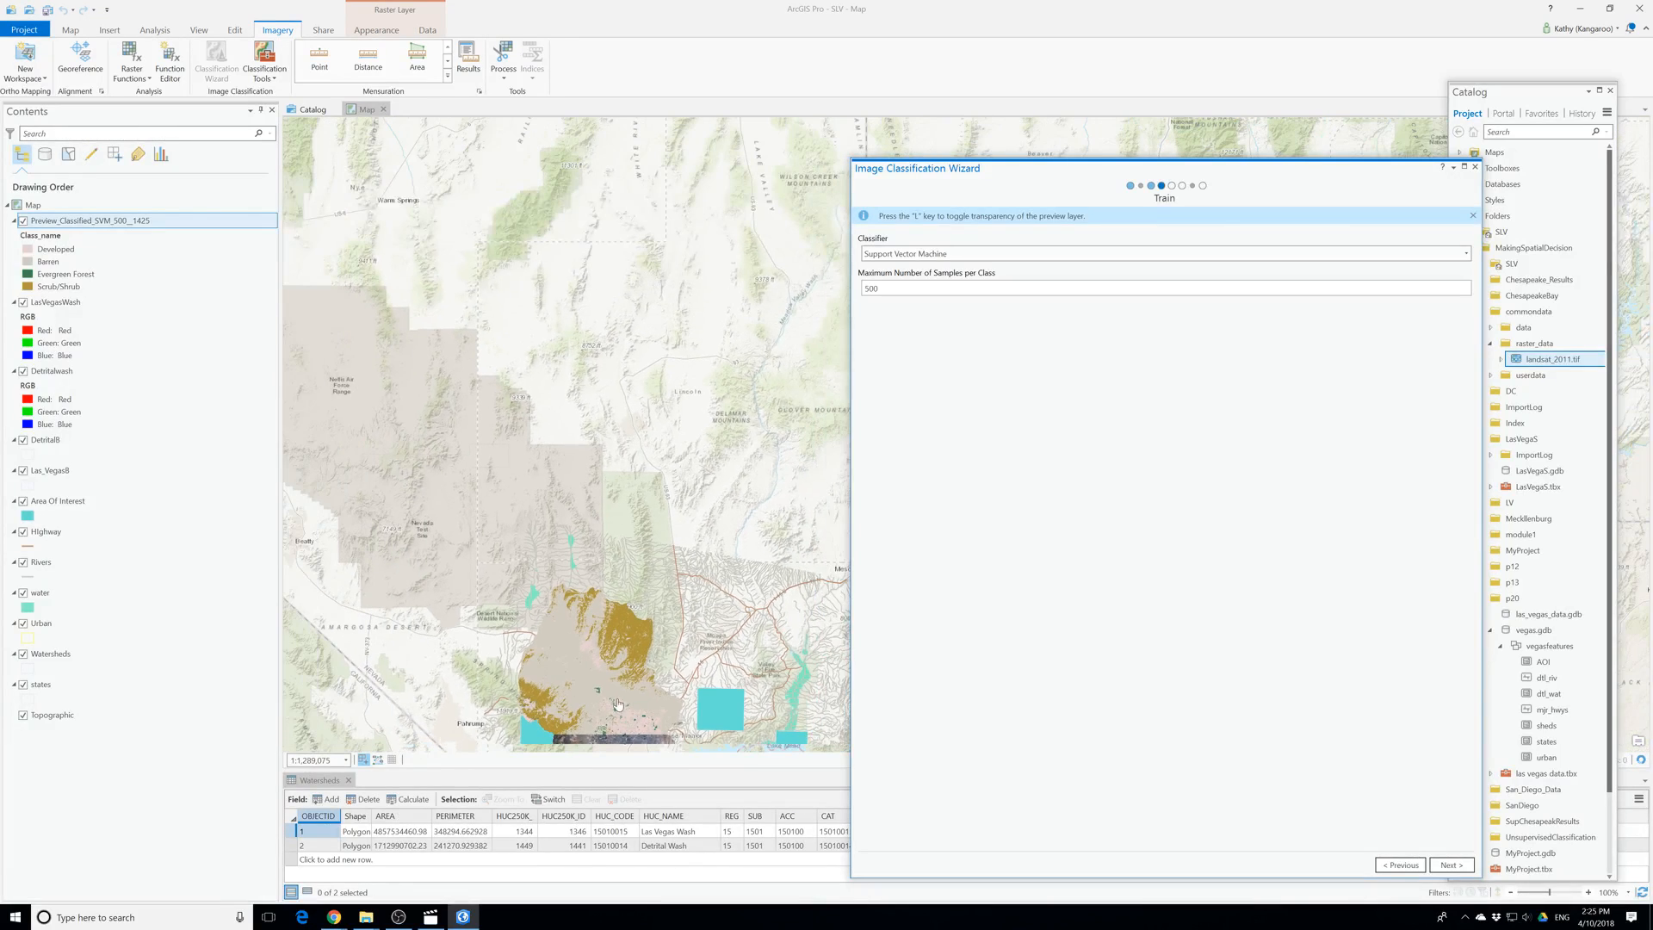
drag(641, 693, 576, 511)
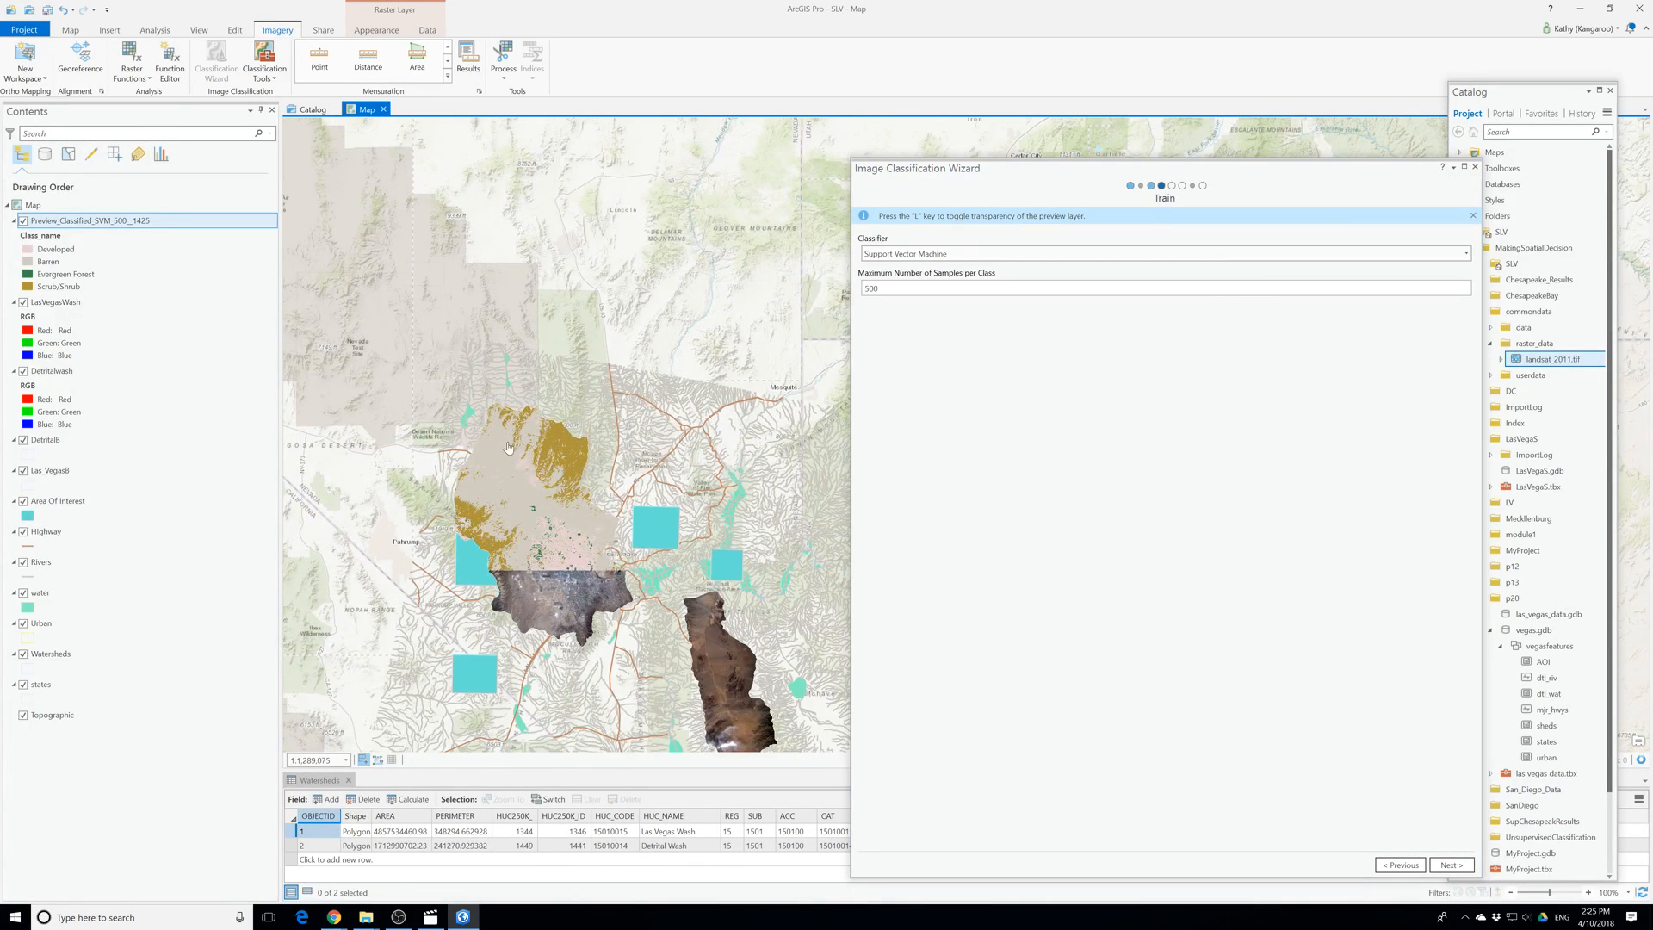
Accept the trained classifier and run the classification with the output dataset named Classified_save.
scroll(524, 485, up, 4)
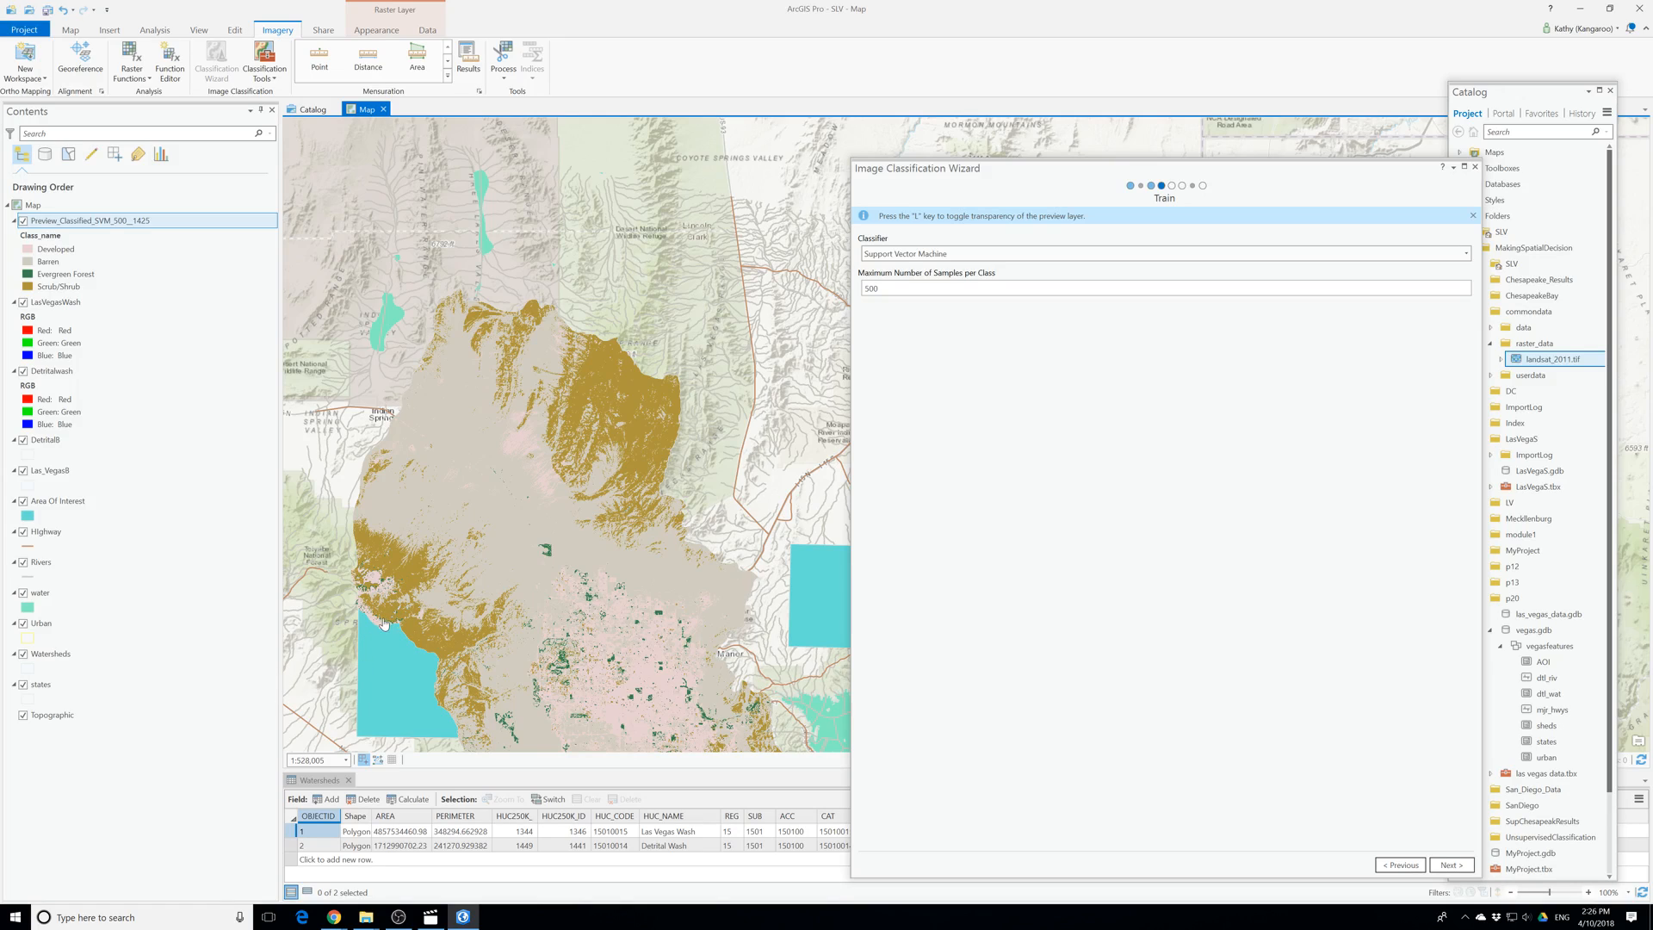
scroll(566, 673, down, 2)
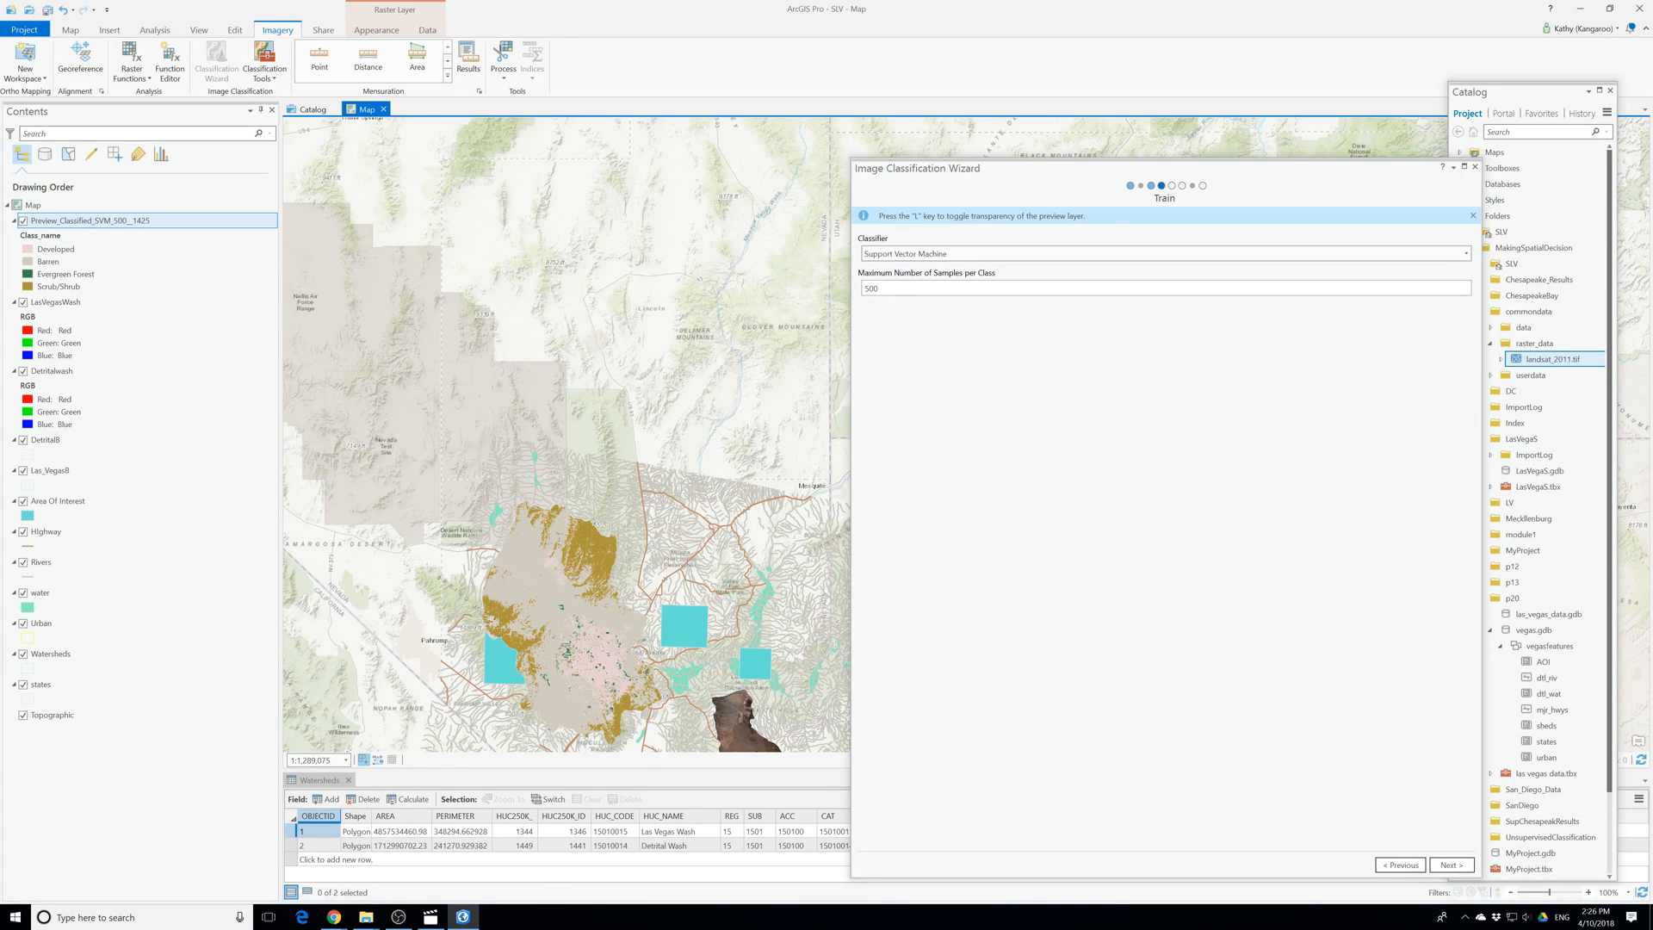
click(1451, 866)
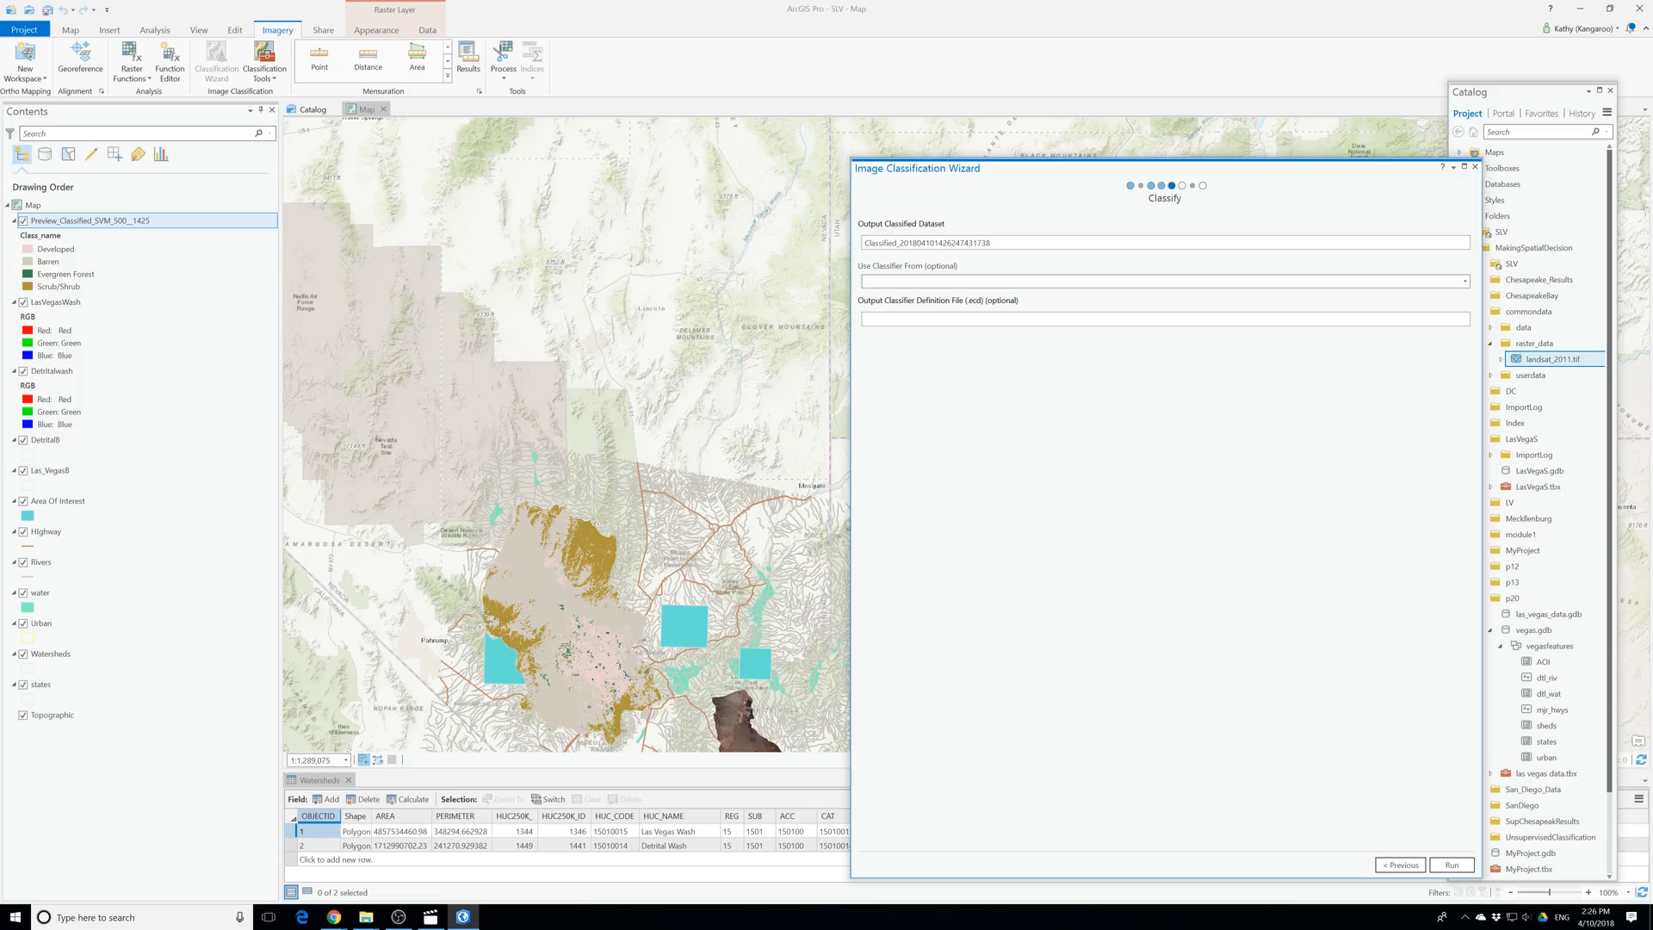
drag(992, 243, 900, 242)
text(save)
click(1448, 865)
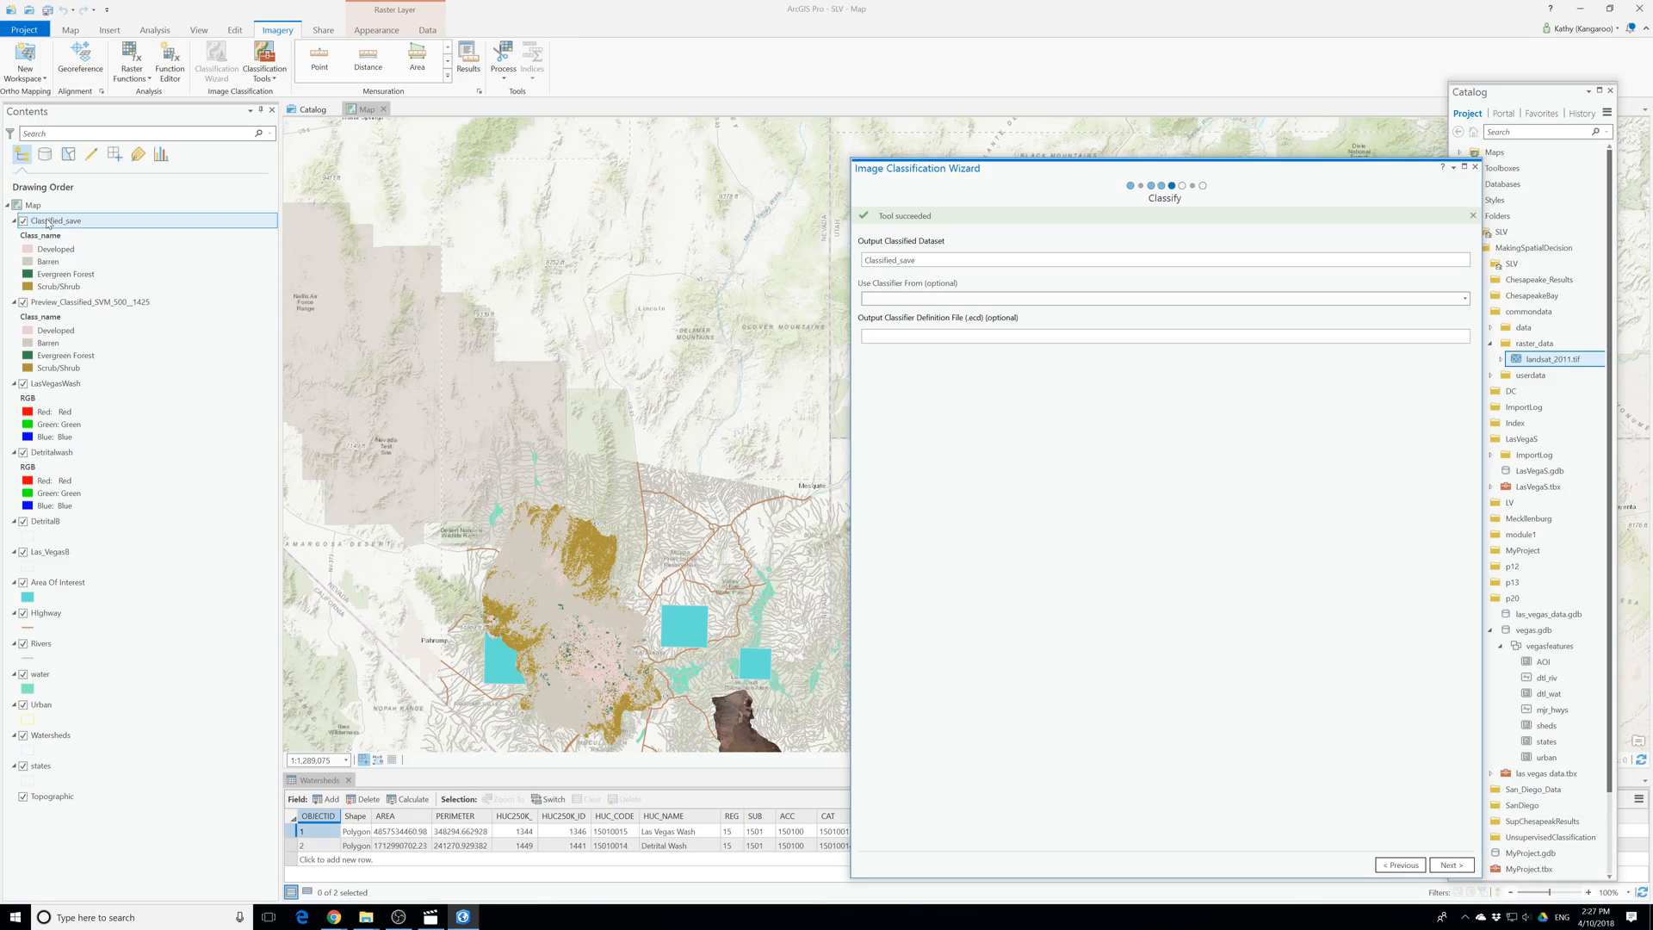
Examine the Classified_save result across the watershed and in detail along its western mountain edge.
click(65, 275)
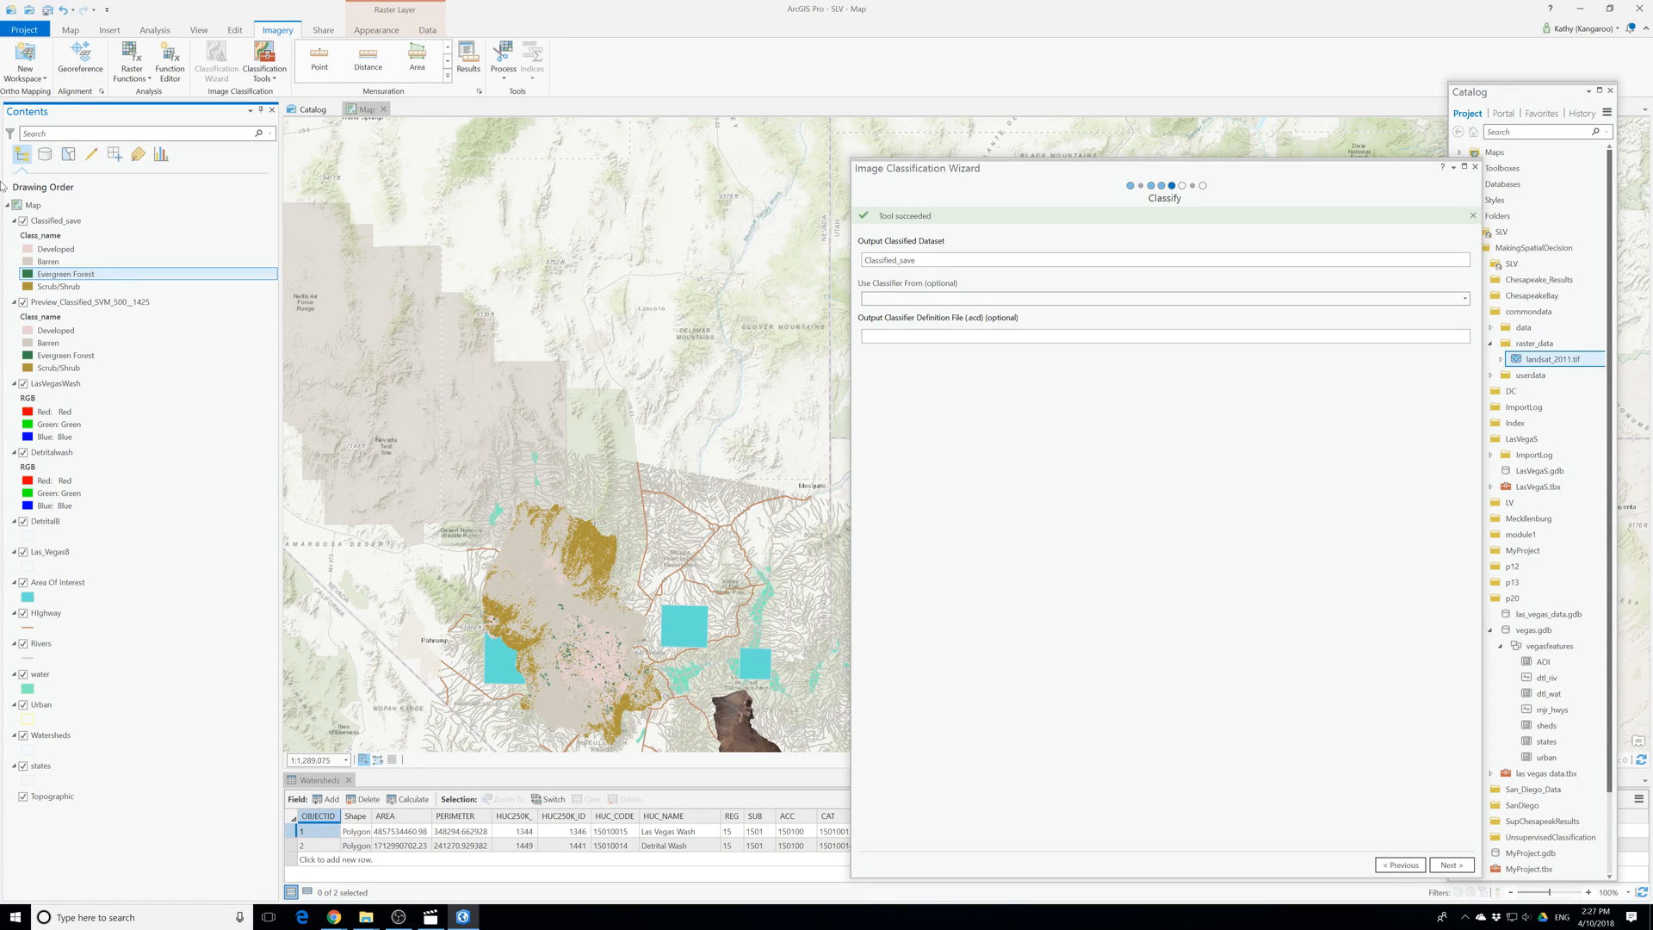
scroll(564, 573, up, 3)
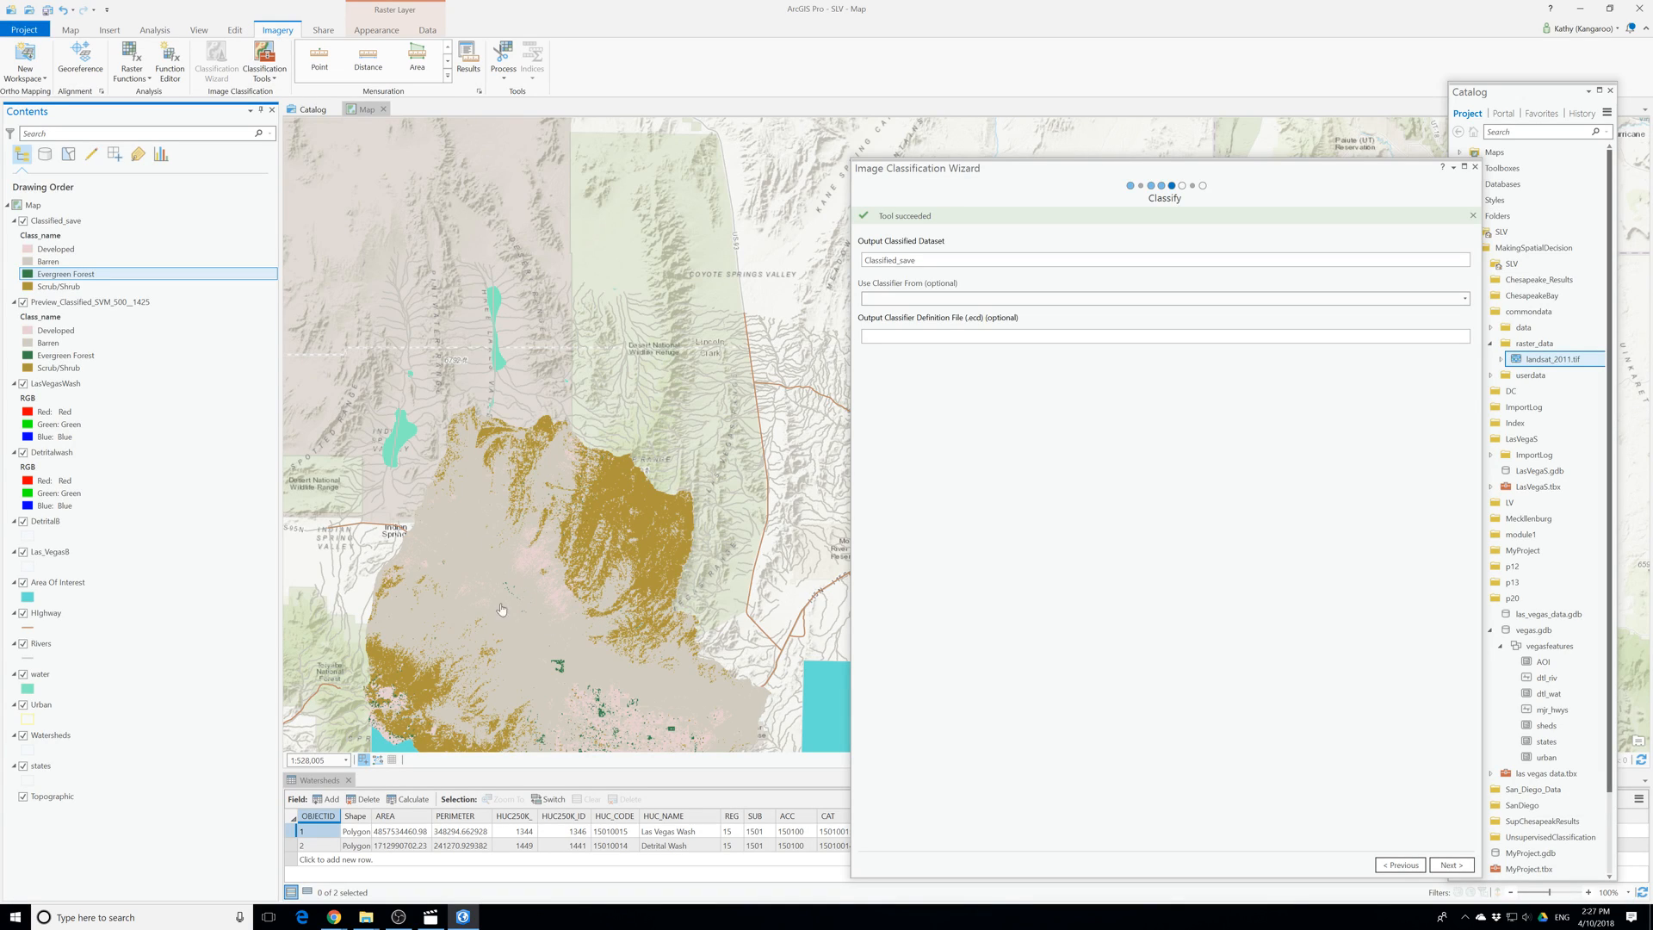
scroll(504, 659, down, 2)
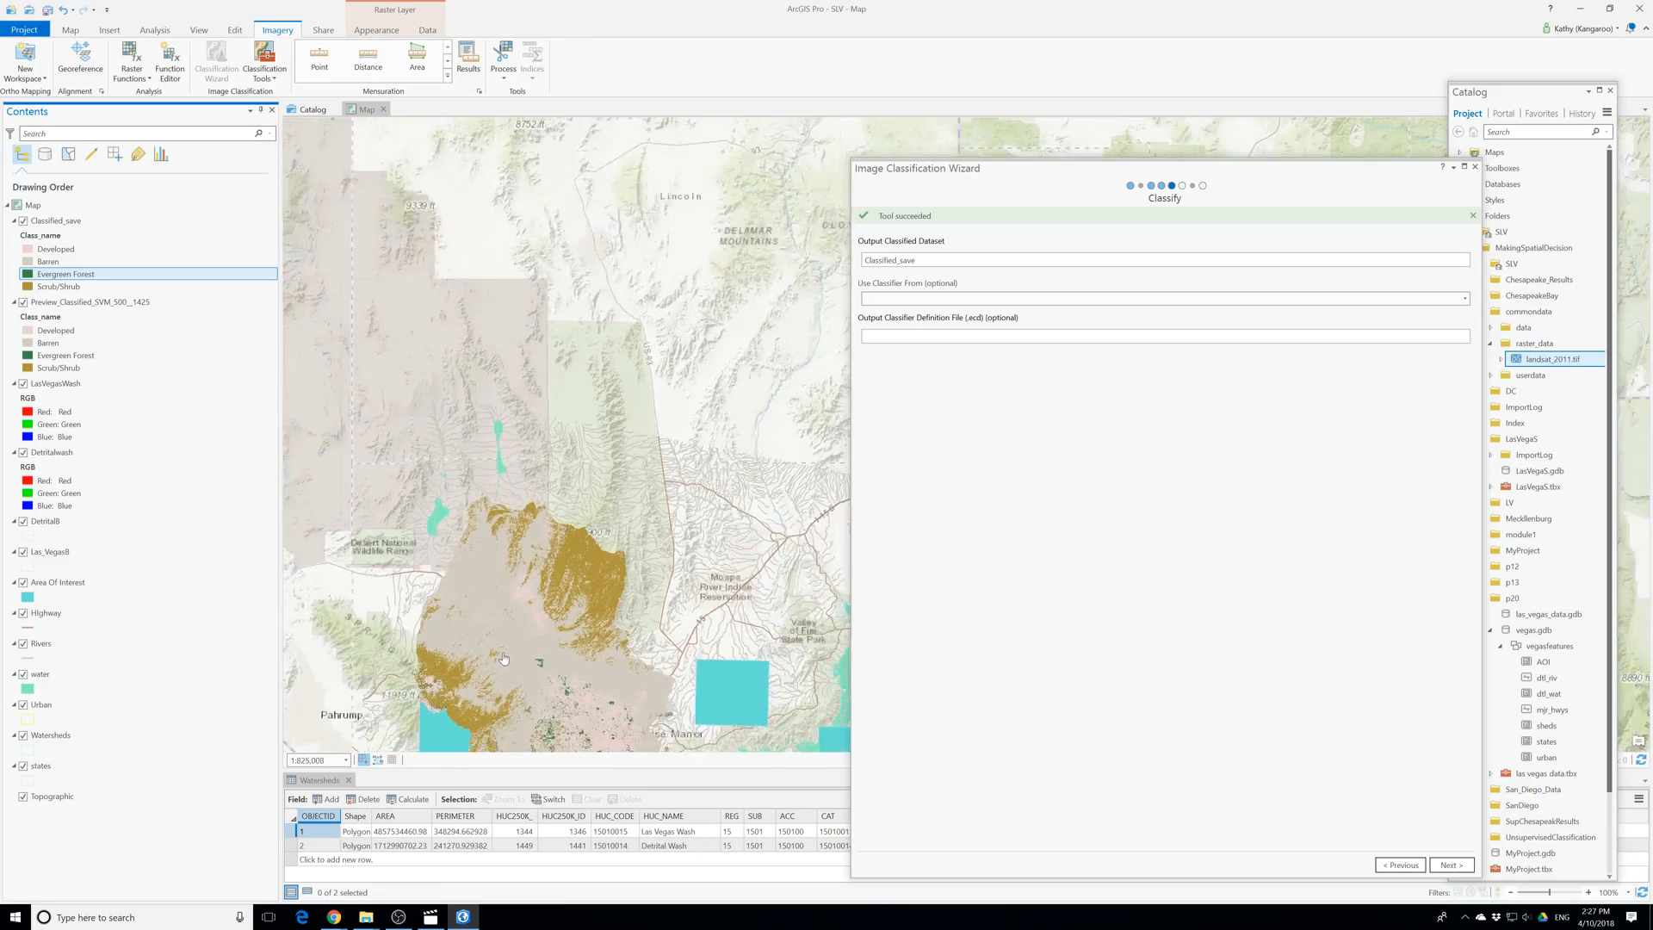
scroll(503, 659, down, 2)
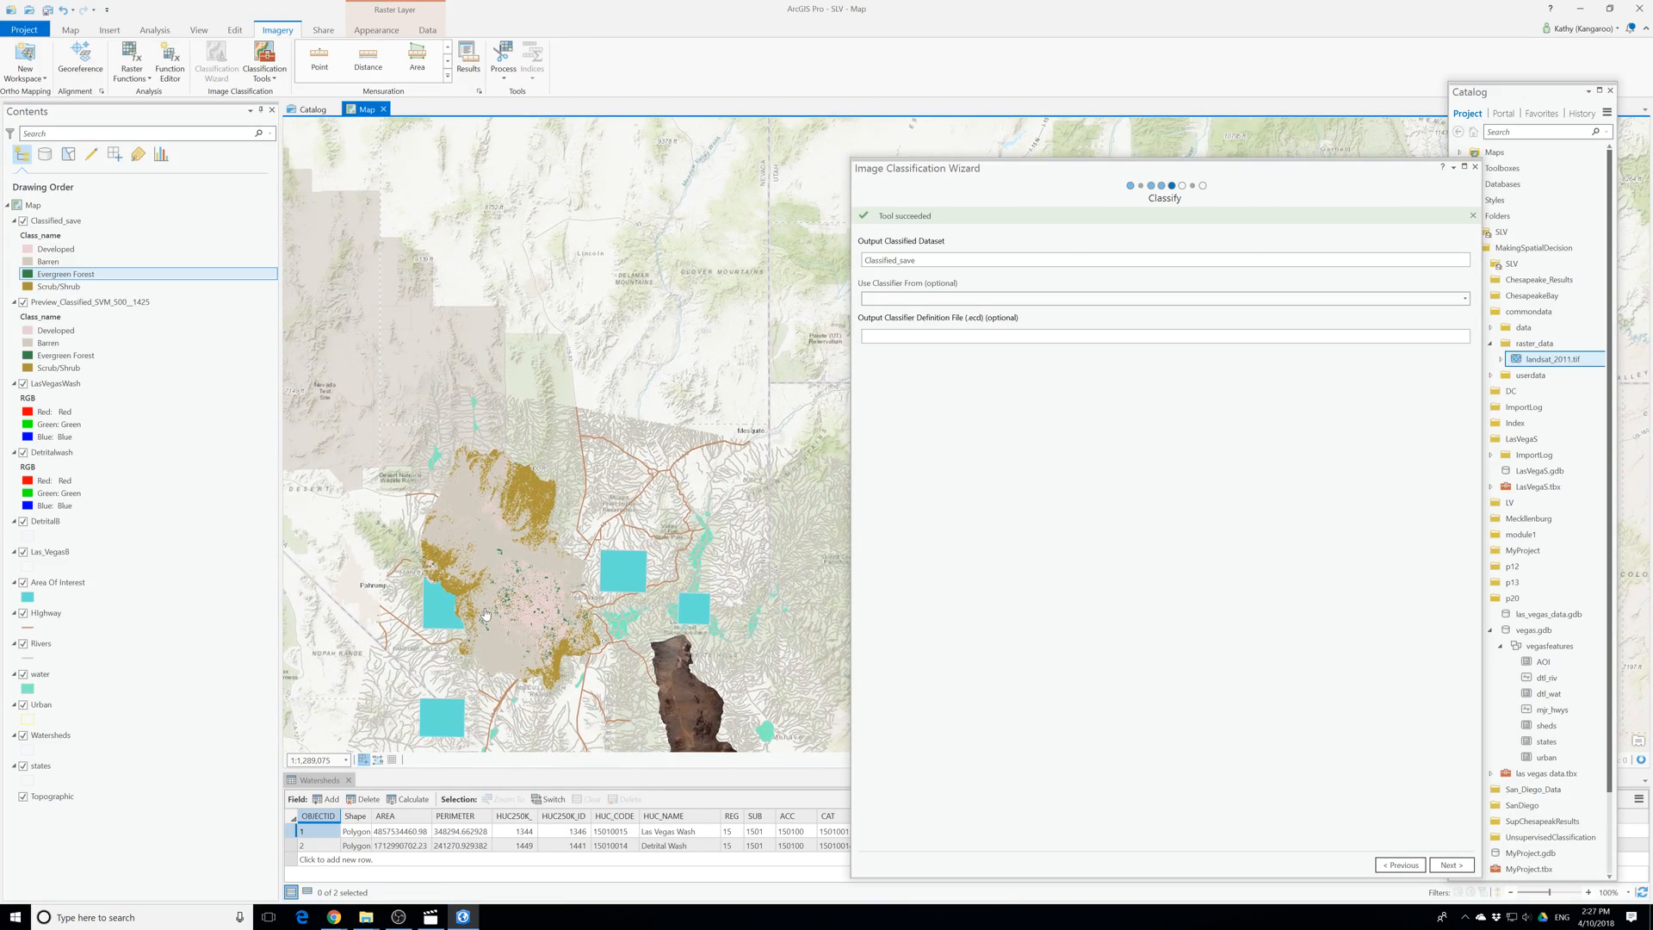
scroll(486, 614, up, 2)
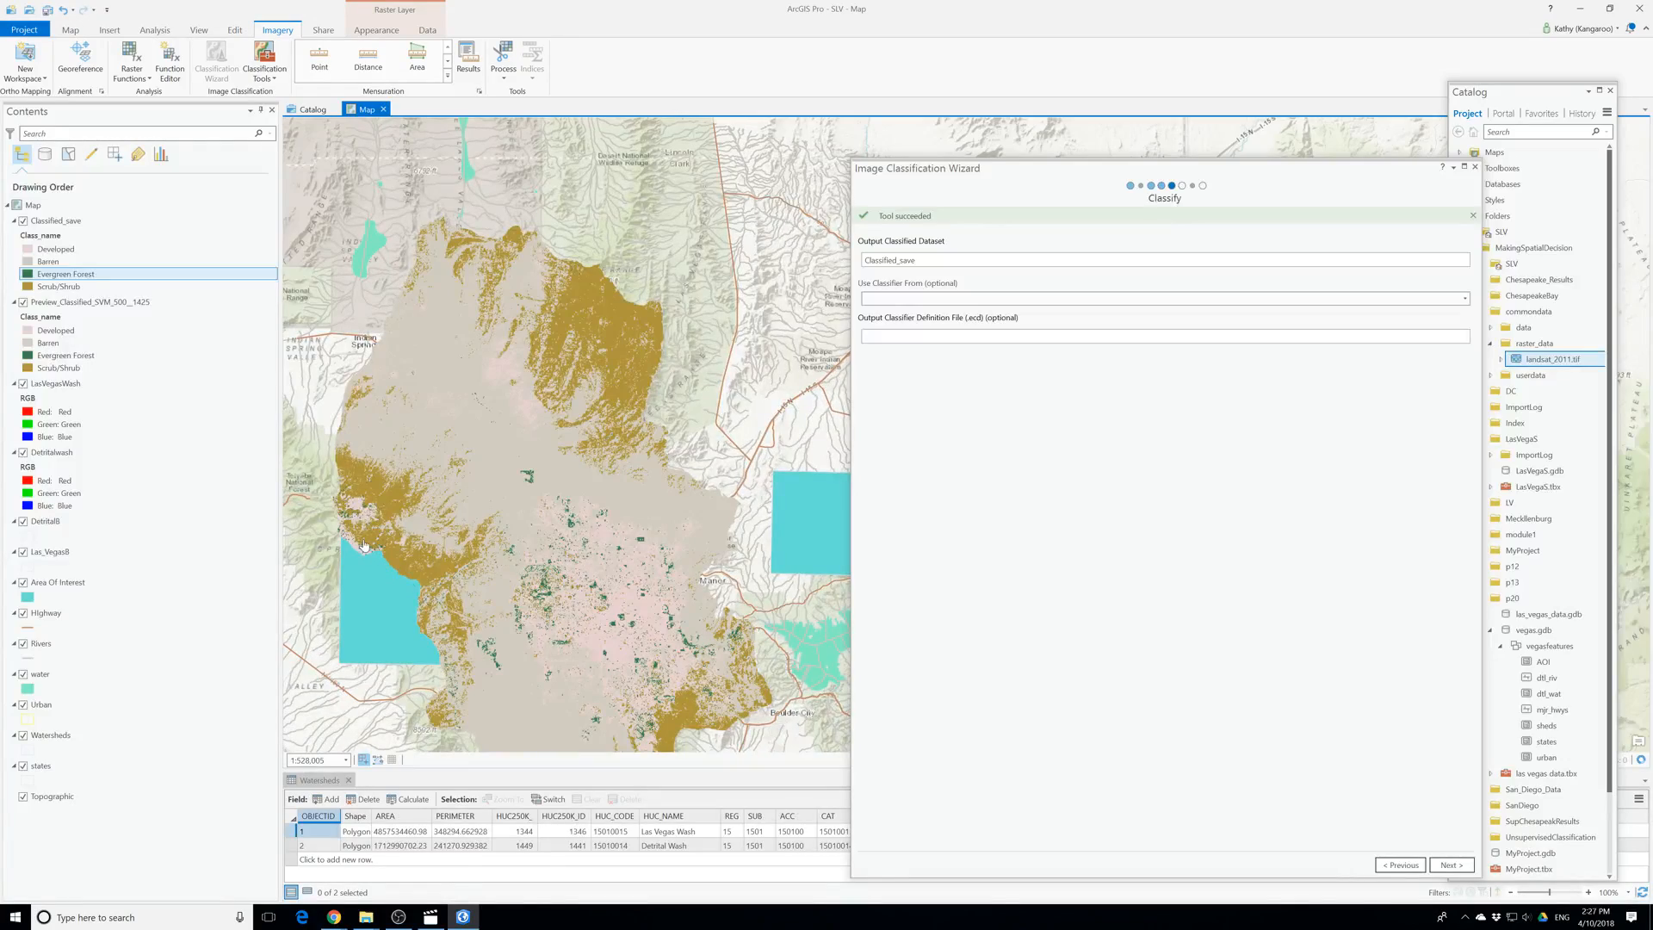
scroll(361, 542, up, 3)
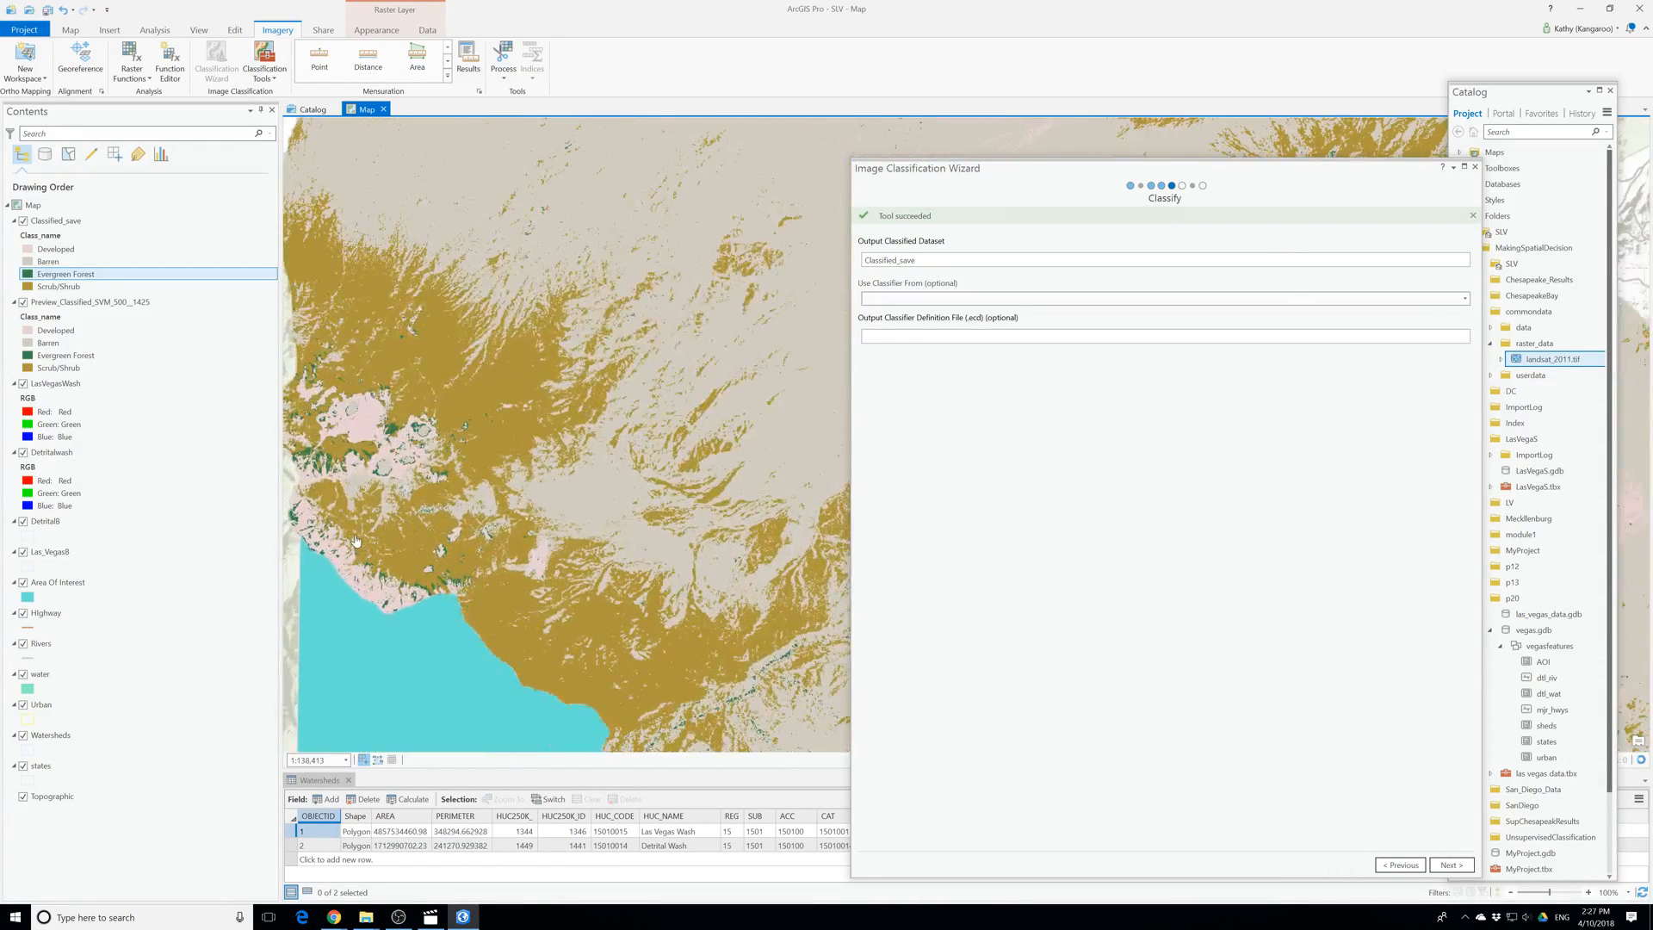
scroll(356, 541, down, 2)
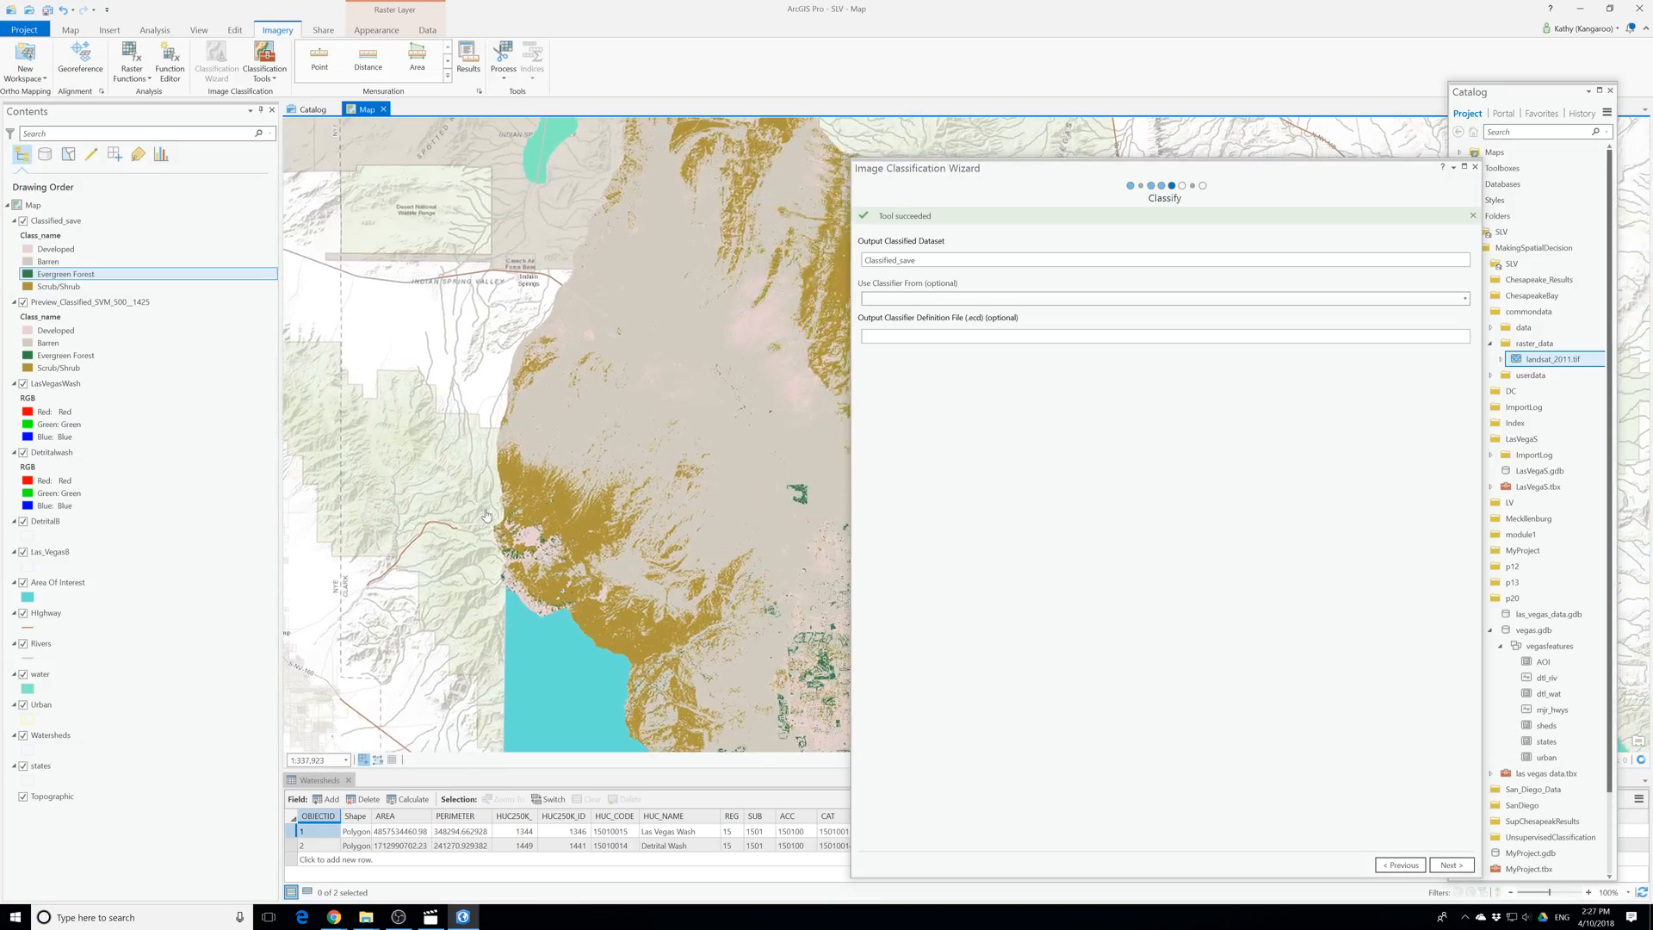
Hide the Classified_save, Preview_Classified_SVM and LasVegasWash layers on the map.
click(21, 221)
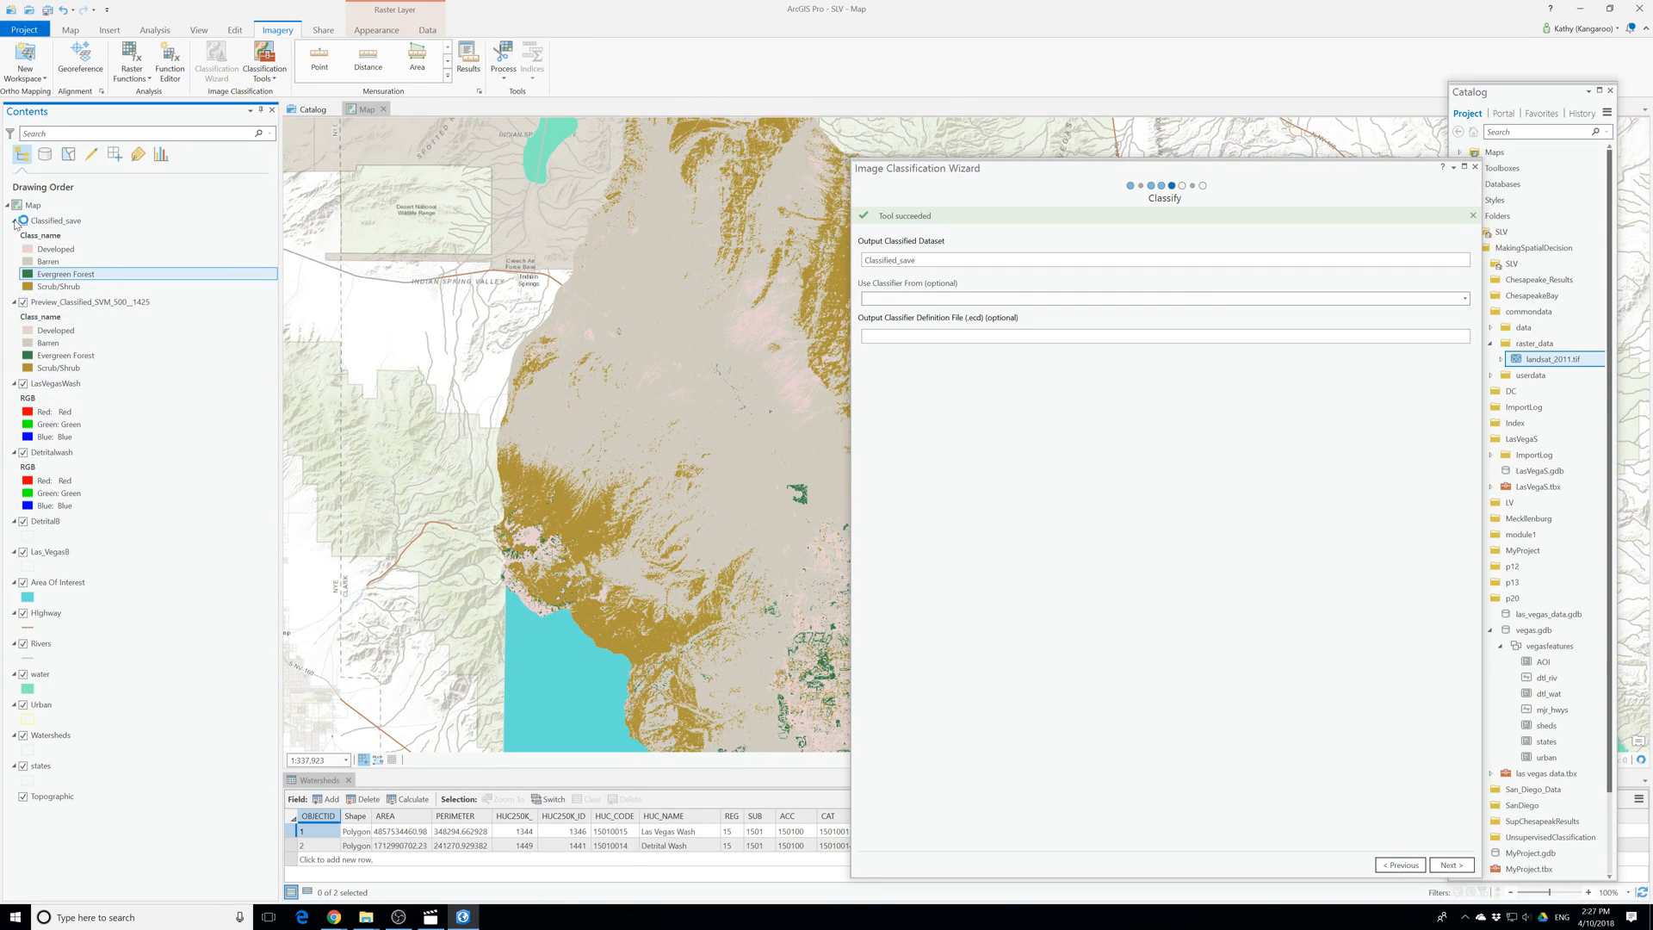
click(23, 222)
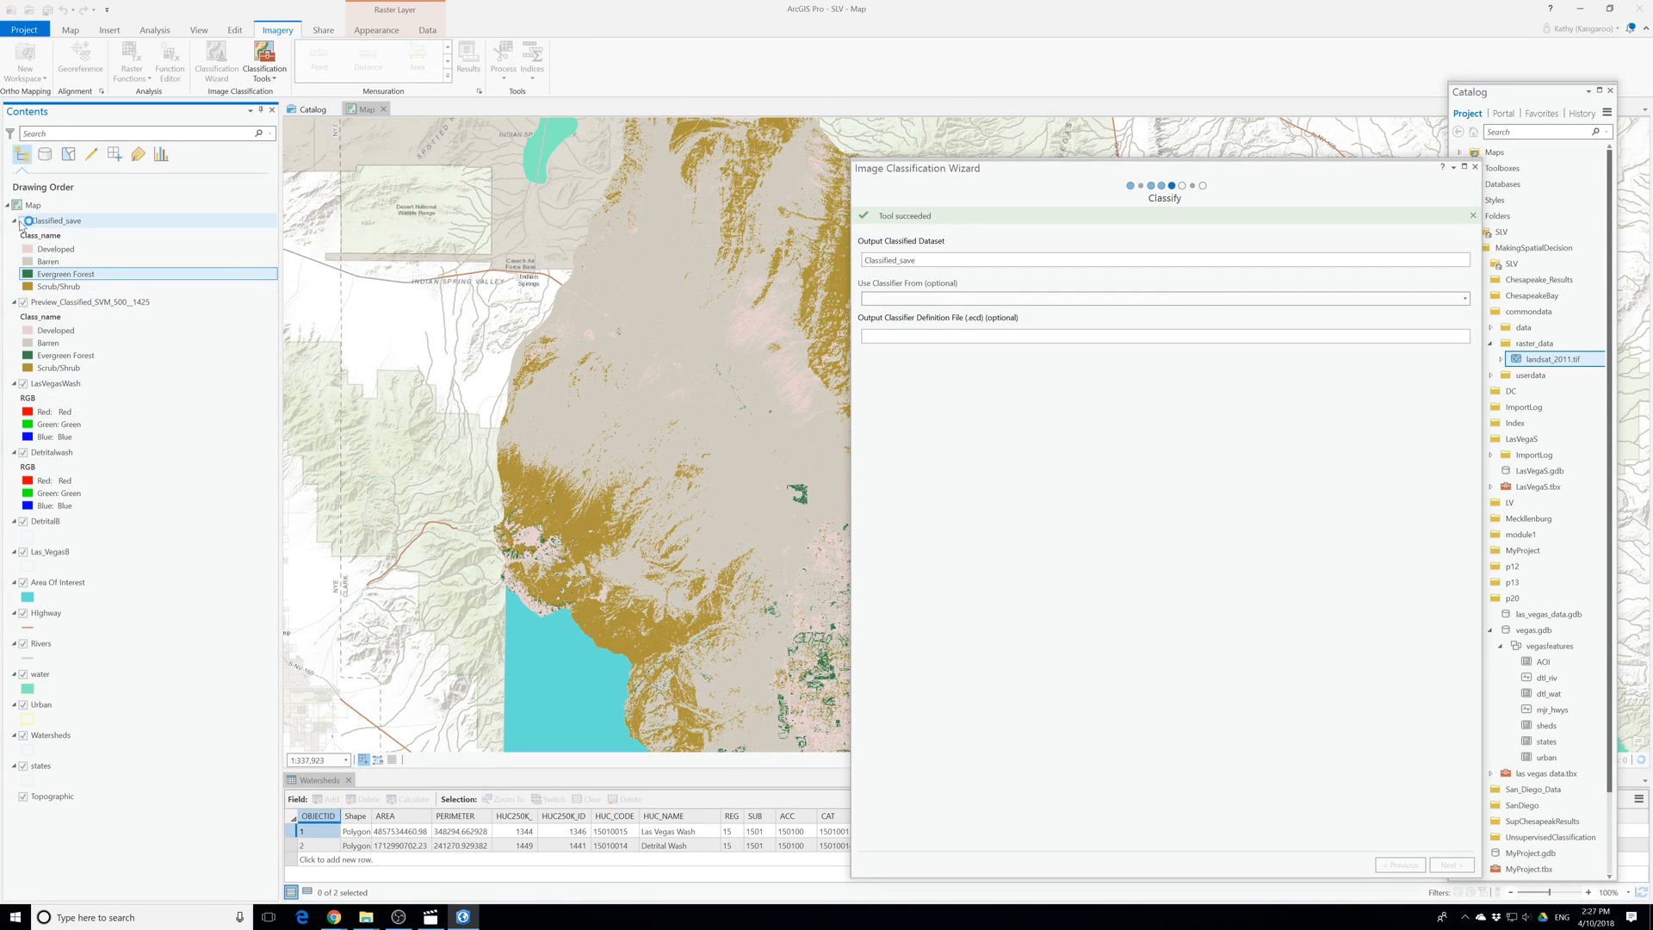
click(24, 384)
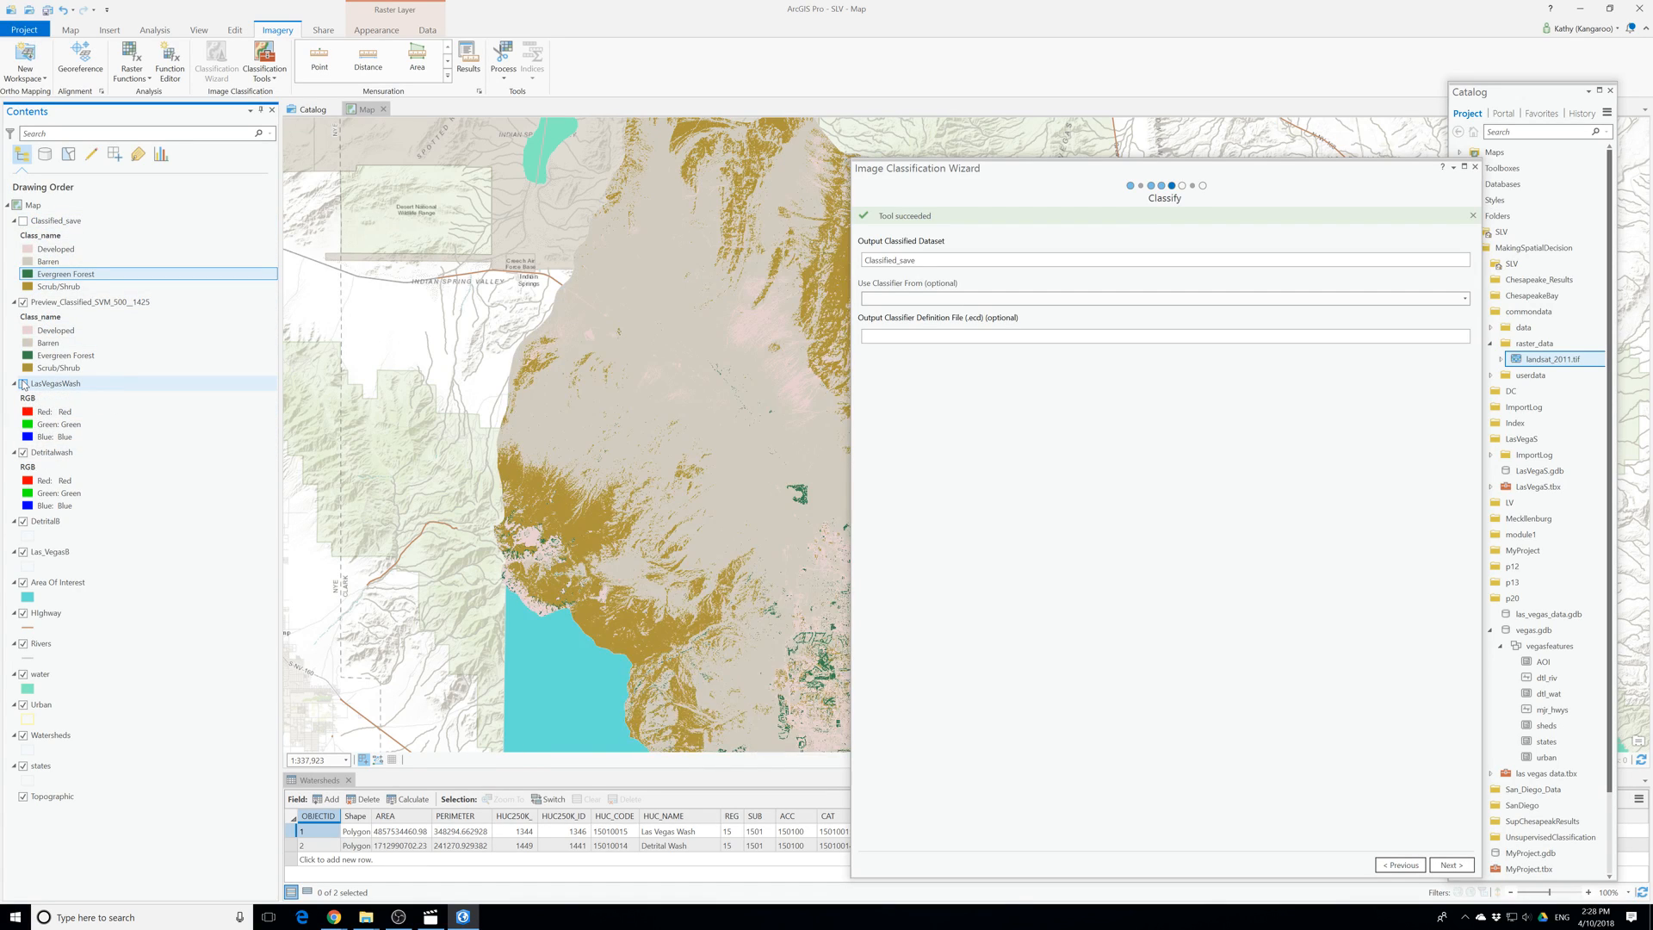
click(23, 303)
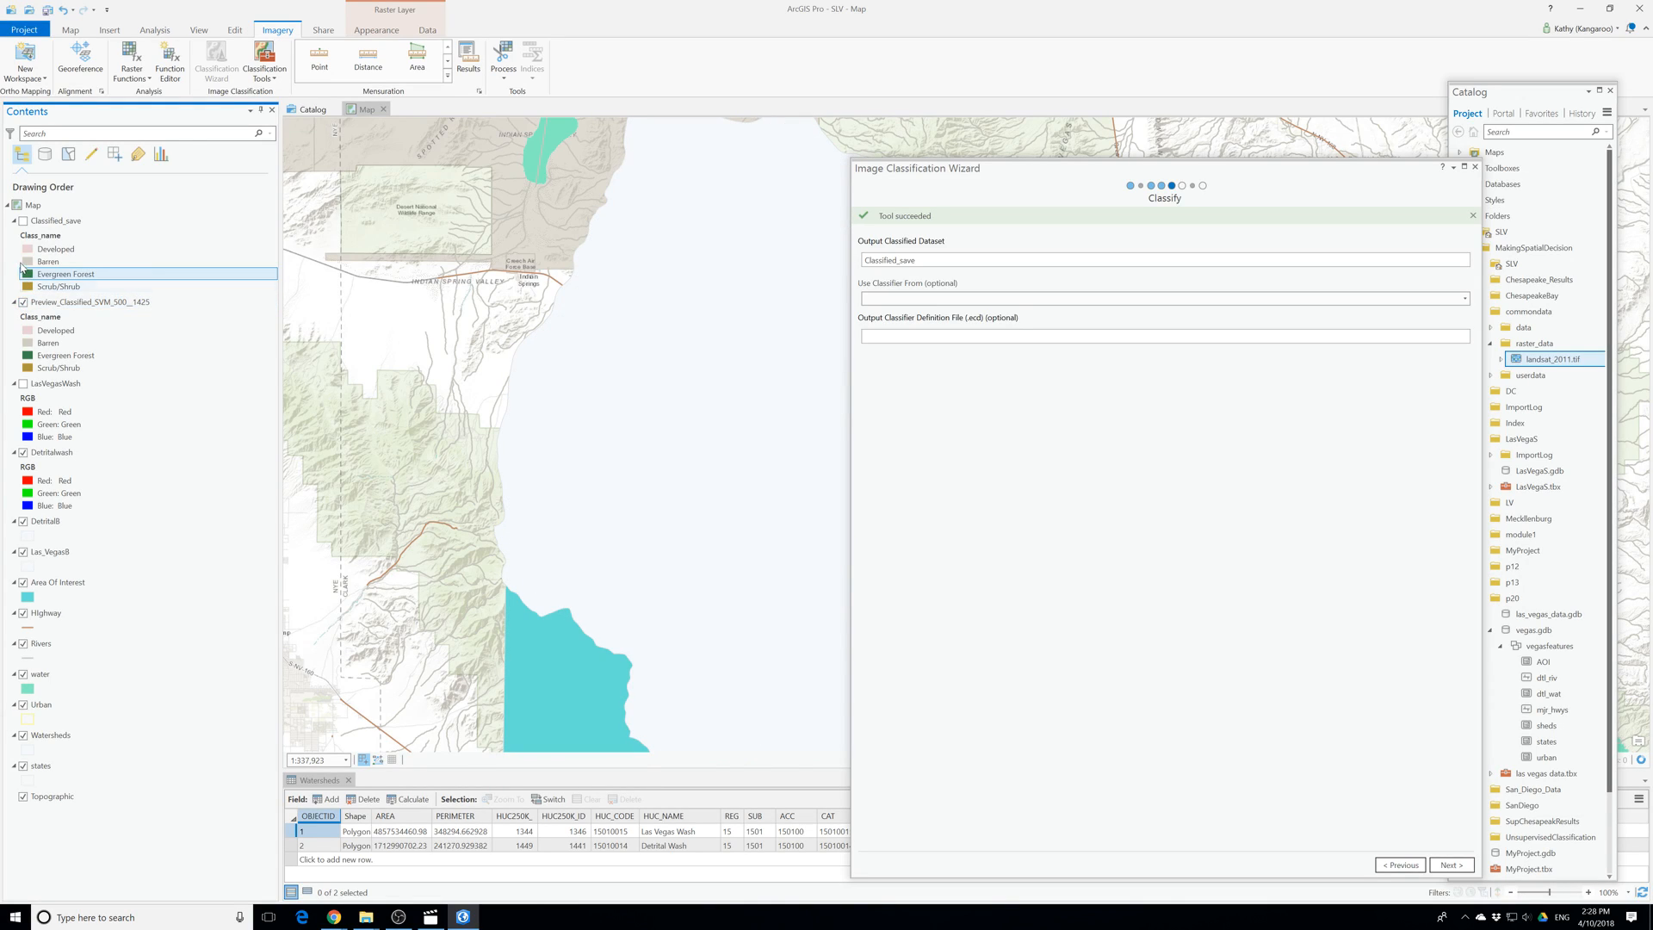
click(23, 303)
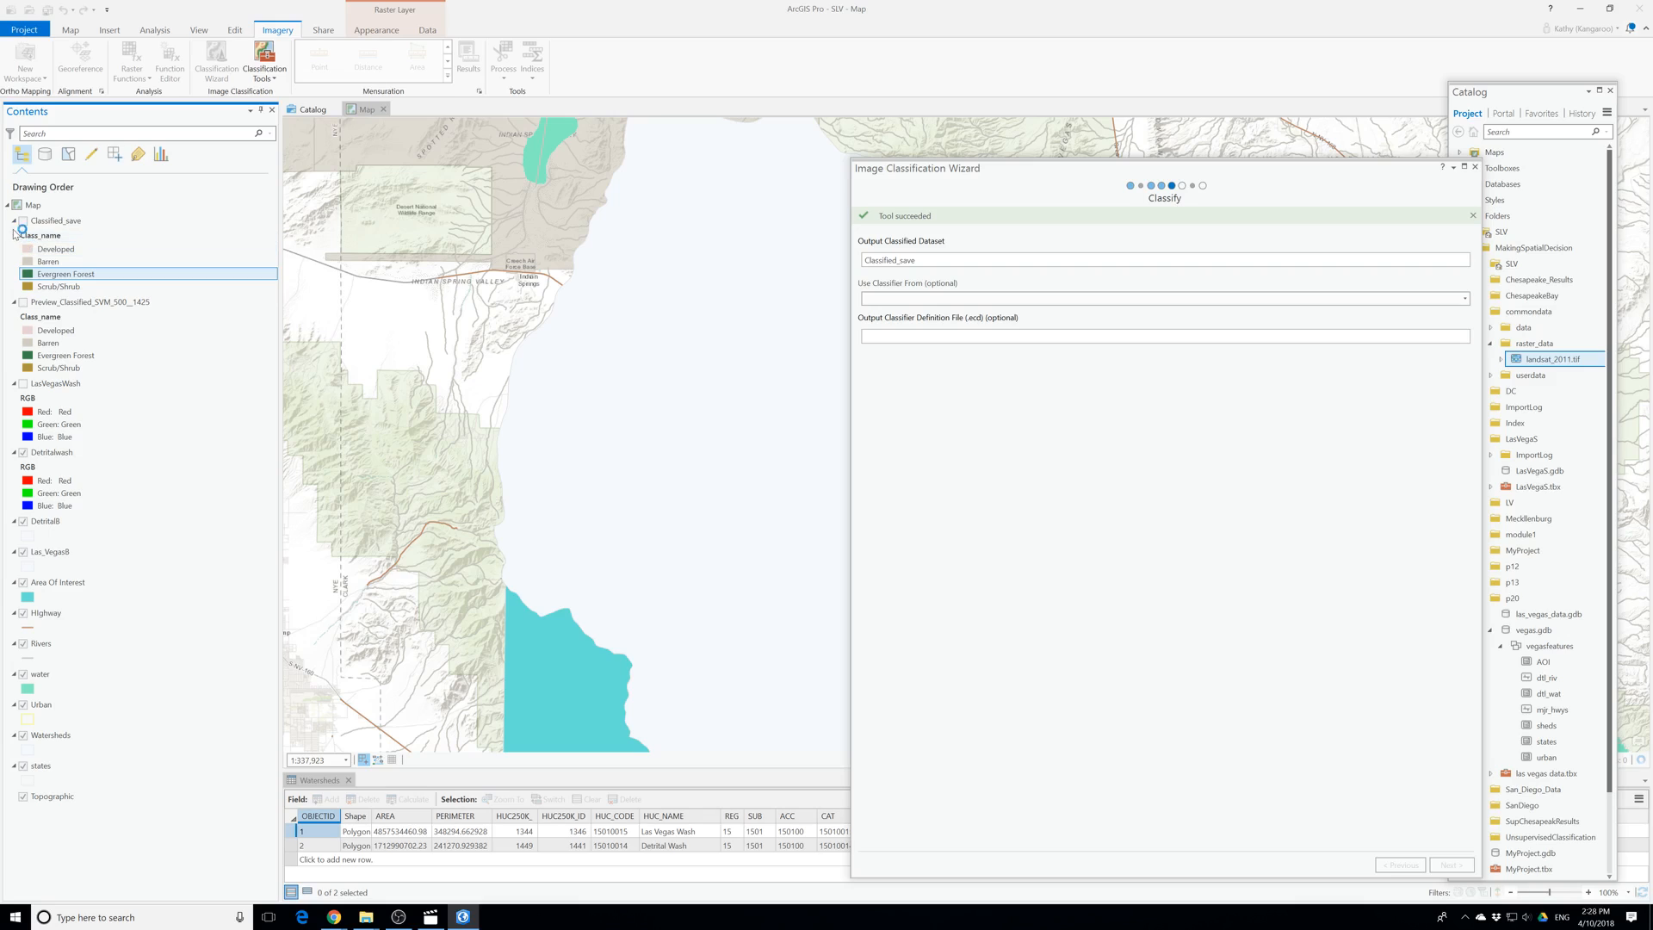
Rename the Classified_save layer as LVClassified_save.
click(38, 221)
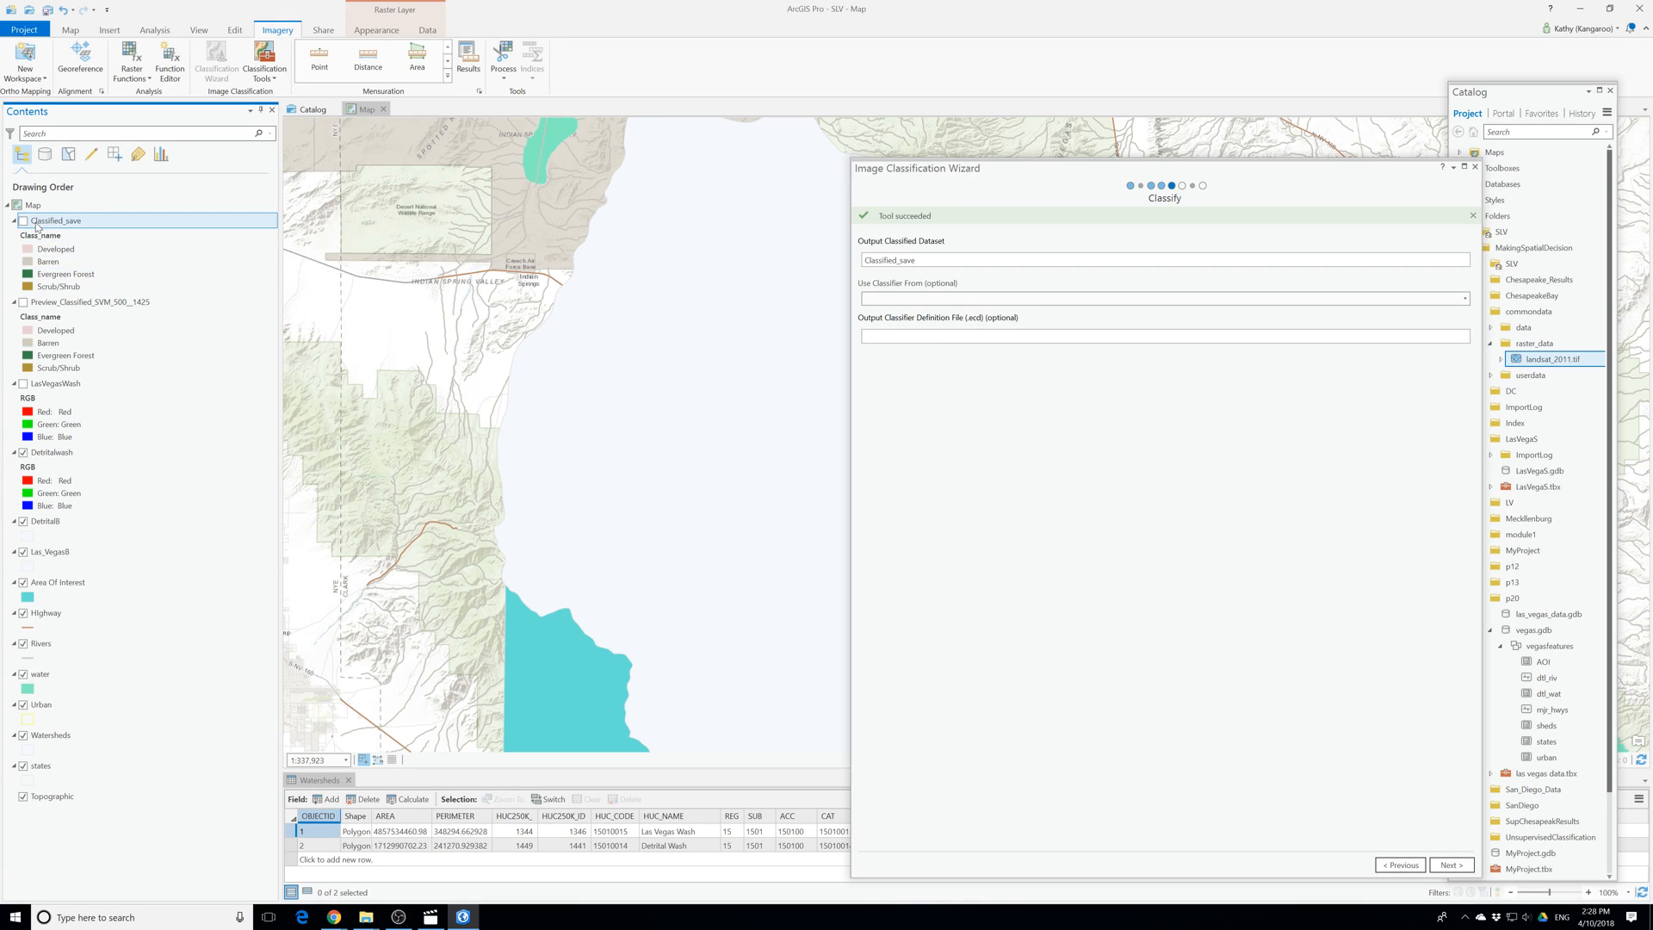
click(37, 226)
click(32, 222)
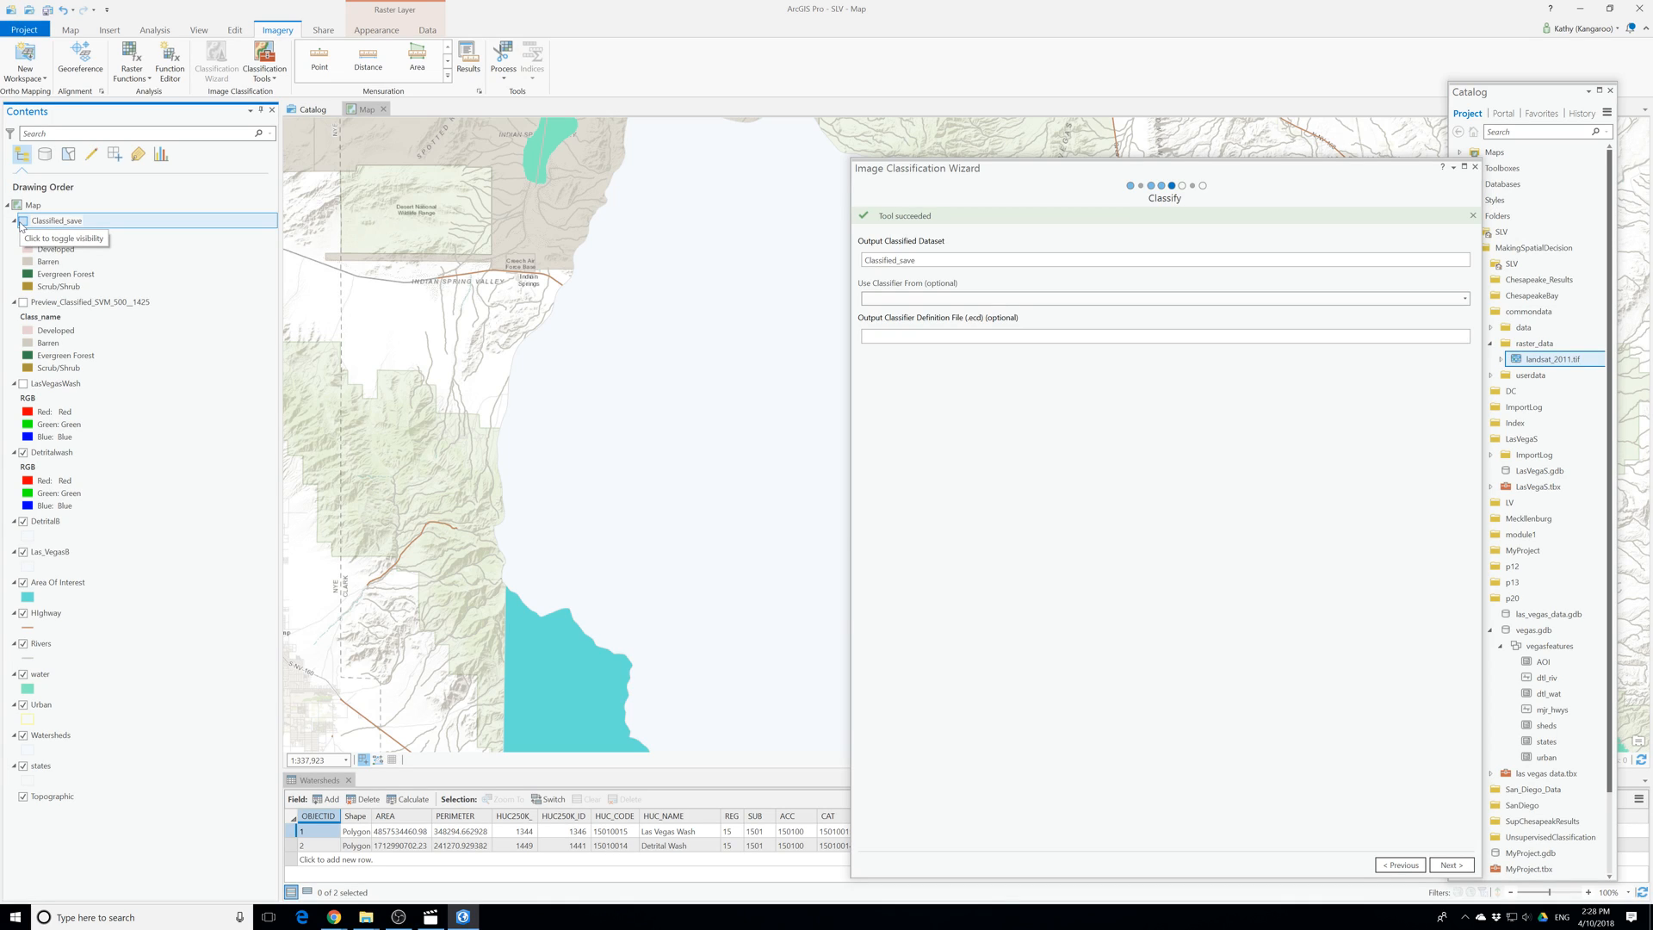
text(LV)
click(123, 224)
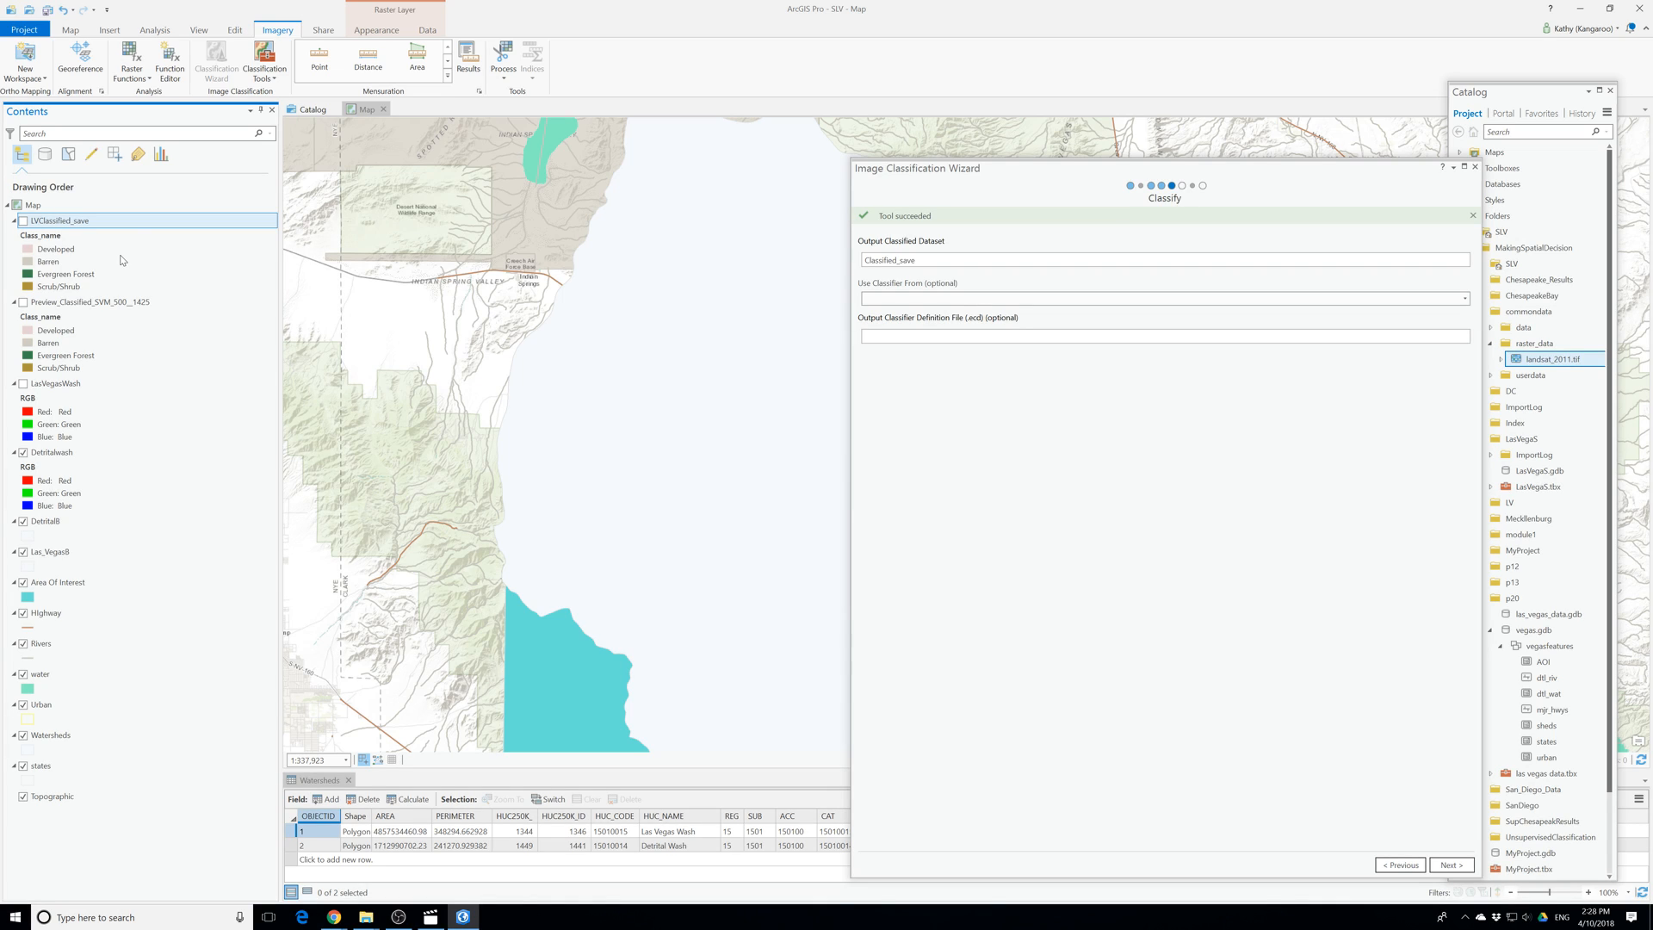
Show LVClassified_save again and complete Merge Classes with Evergreen Forest kept as its own new class.
click(1452, 864)
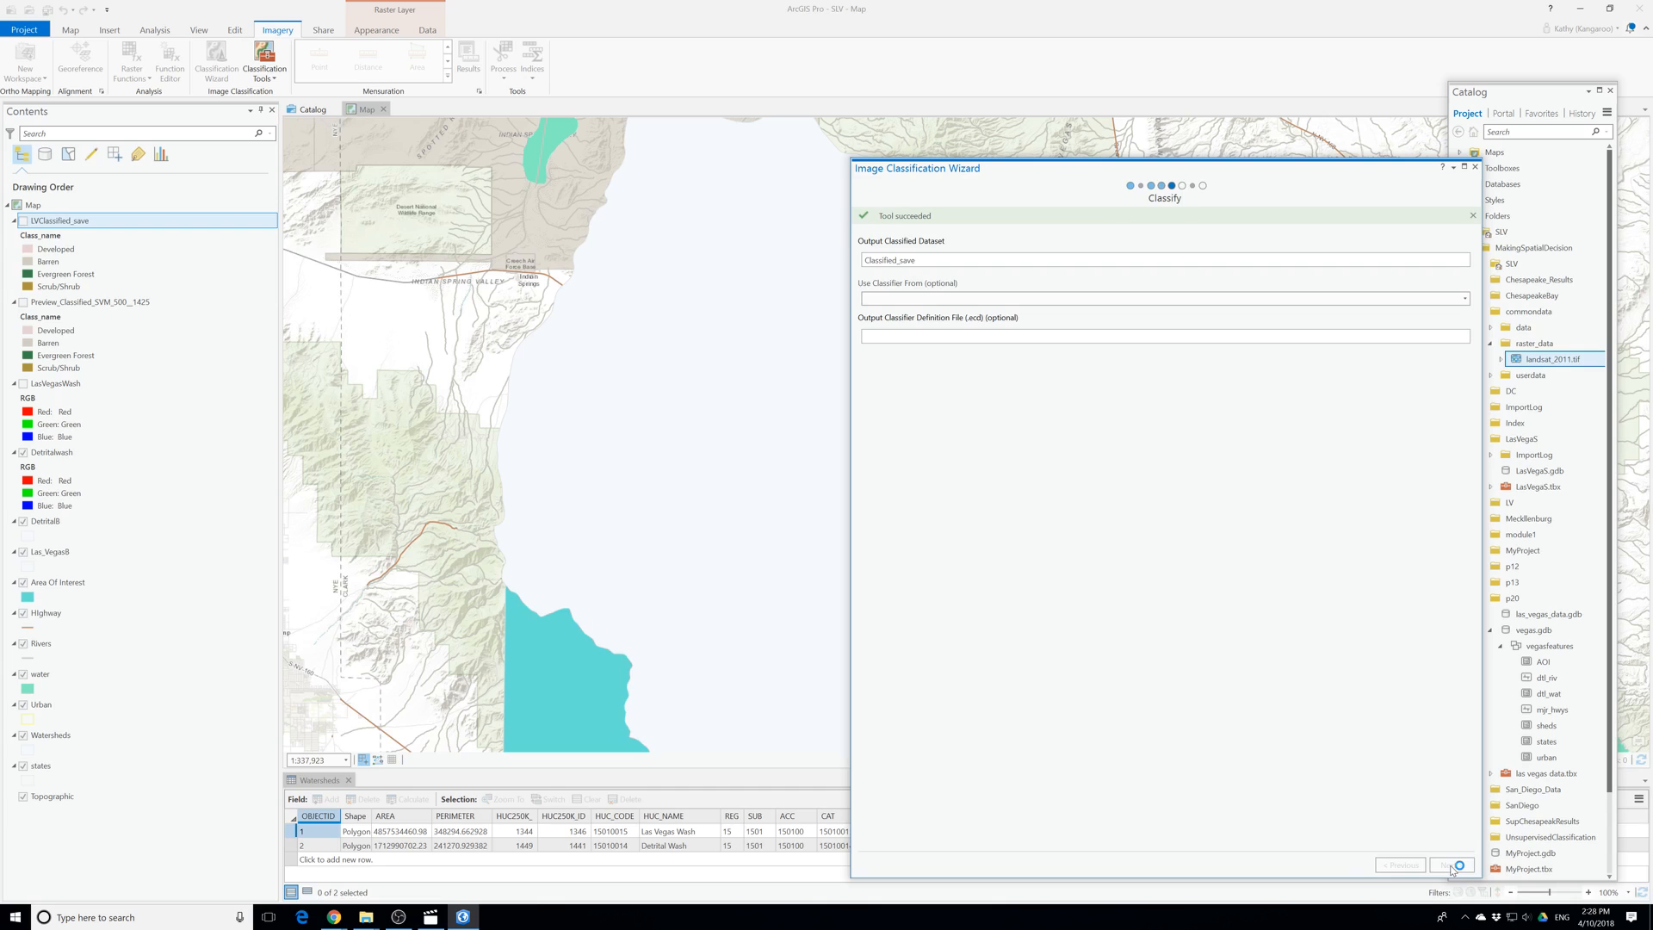
click(23, 219)
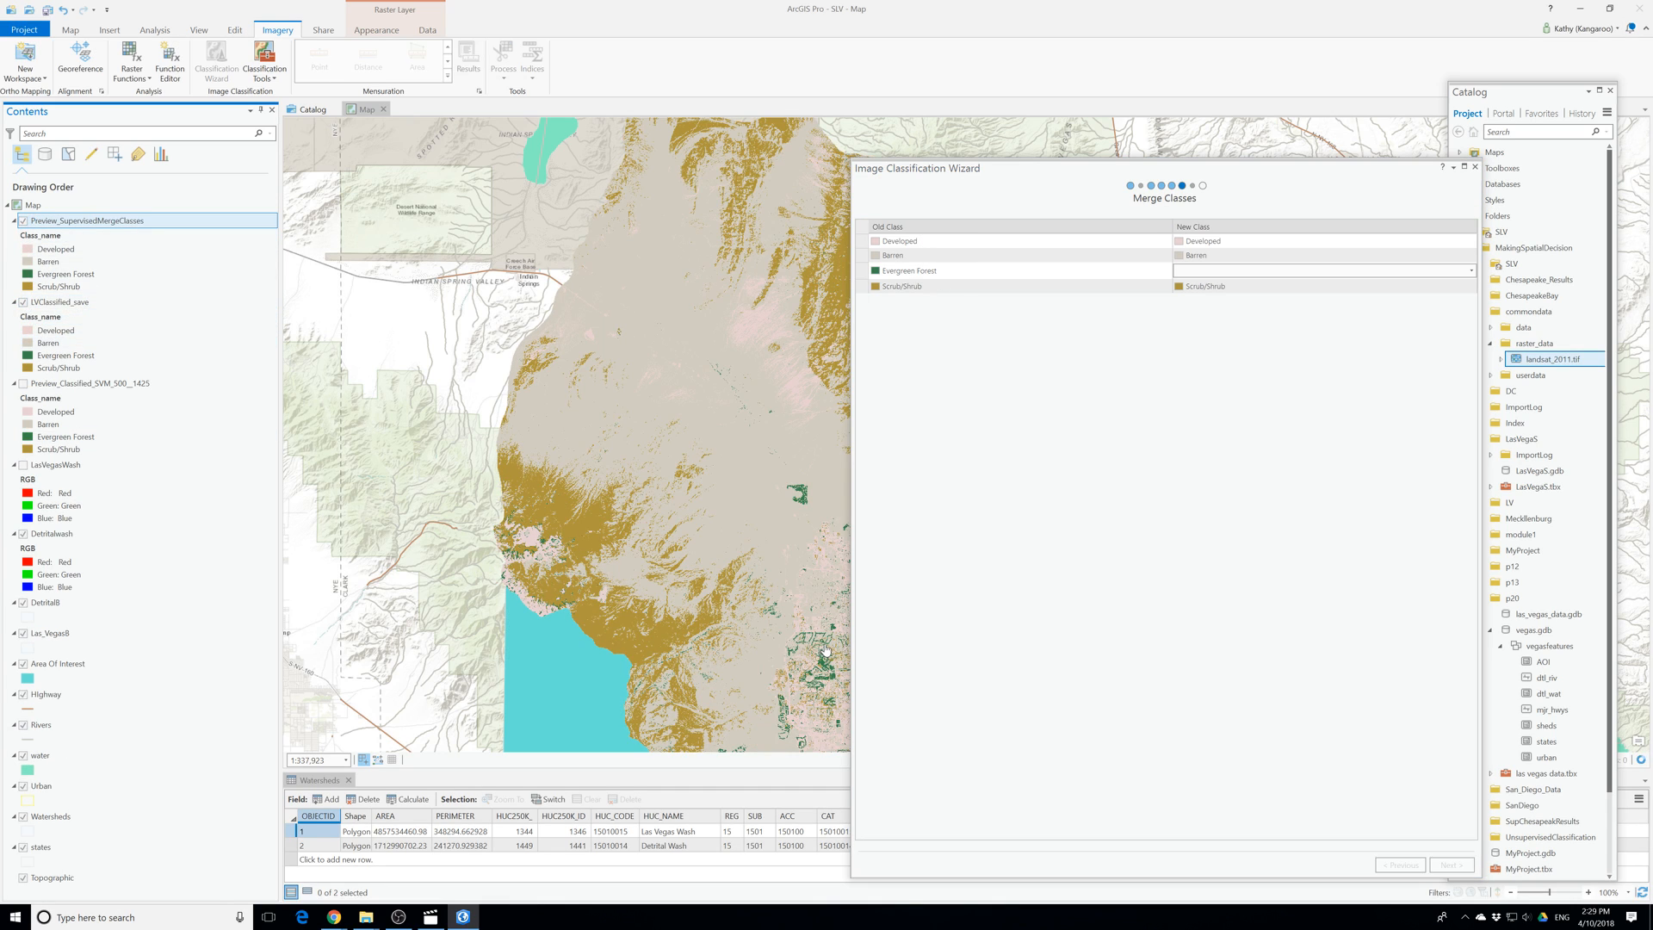
click(1111, 517)
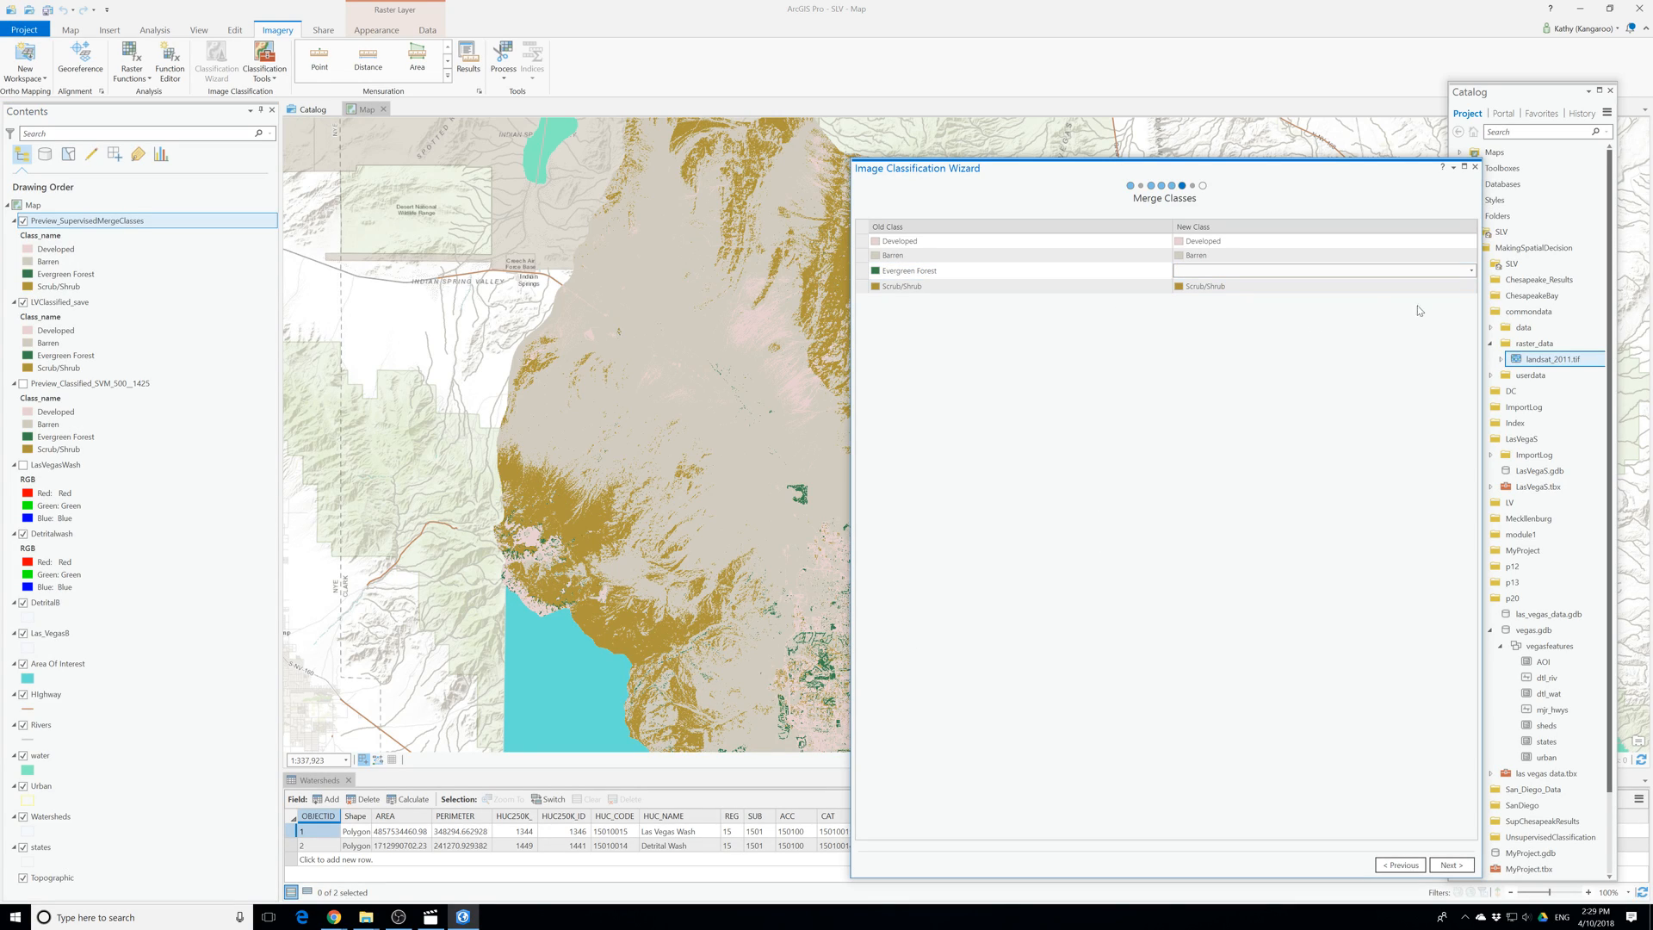
click(1471, 272)
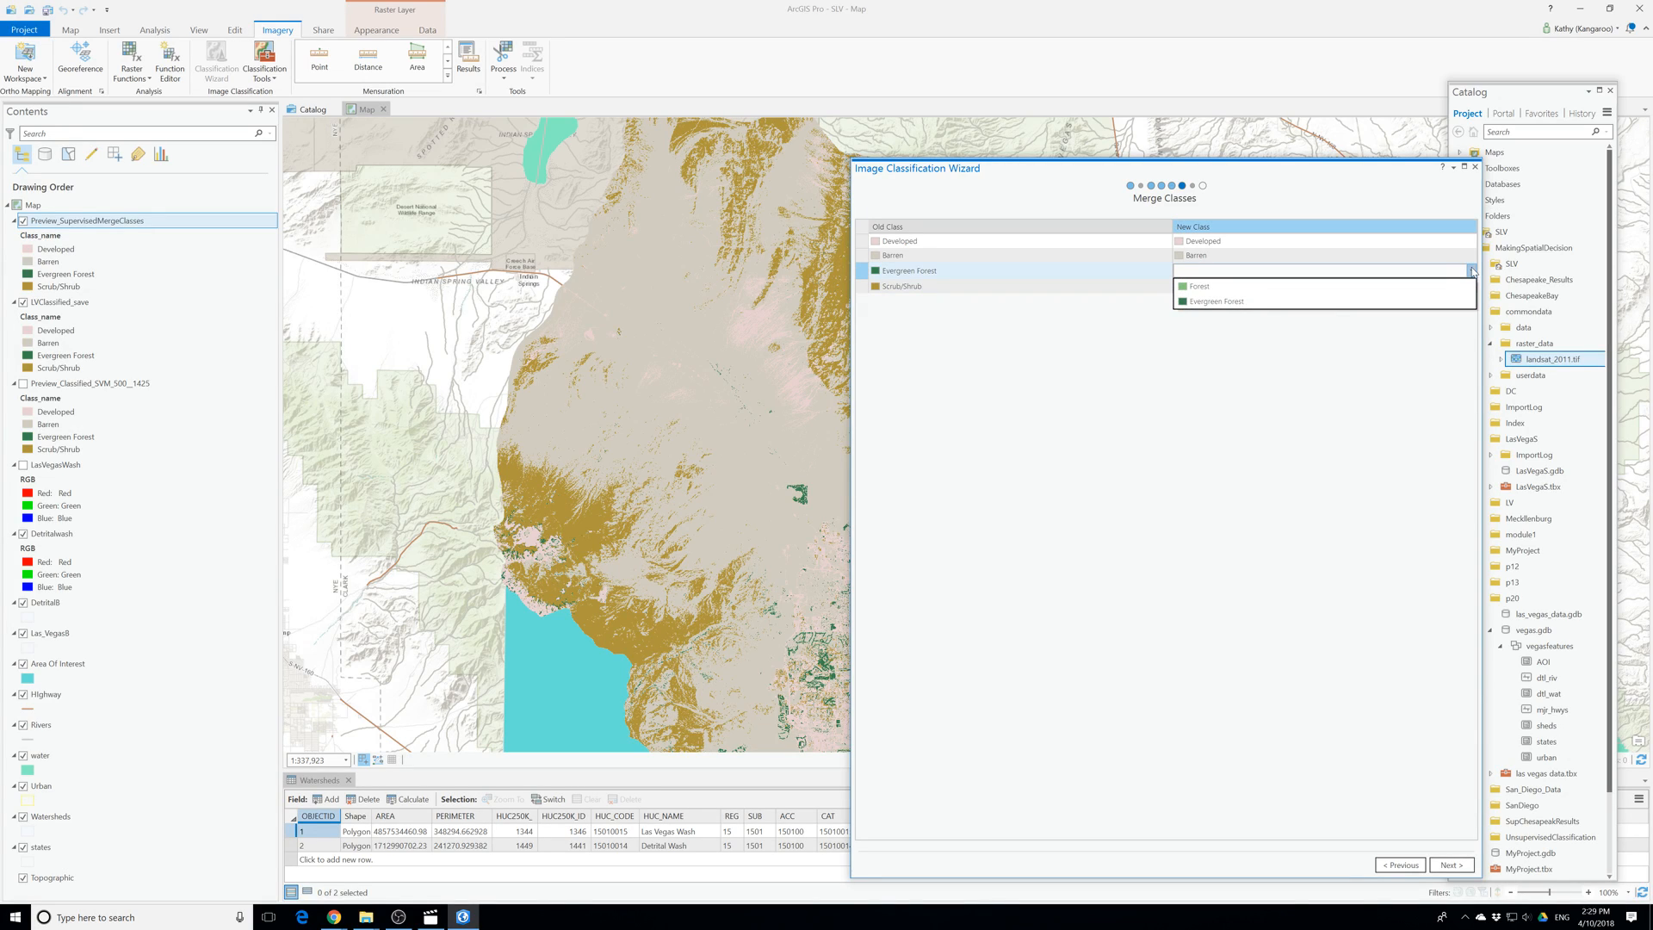
click(1249, 293)
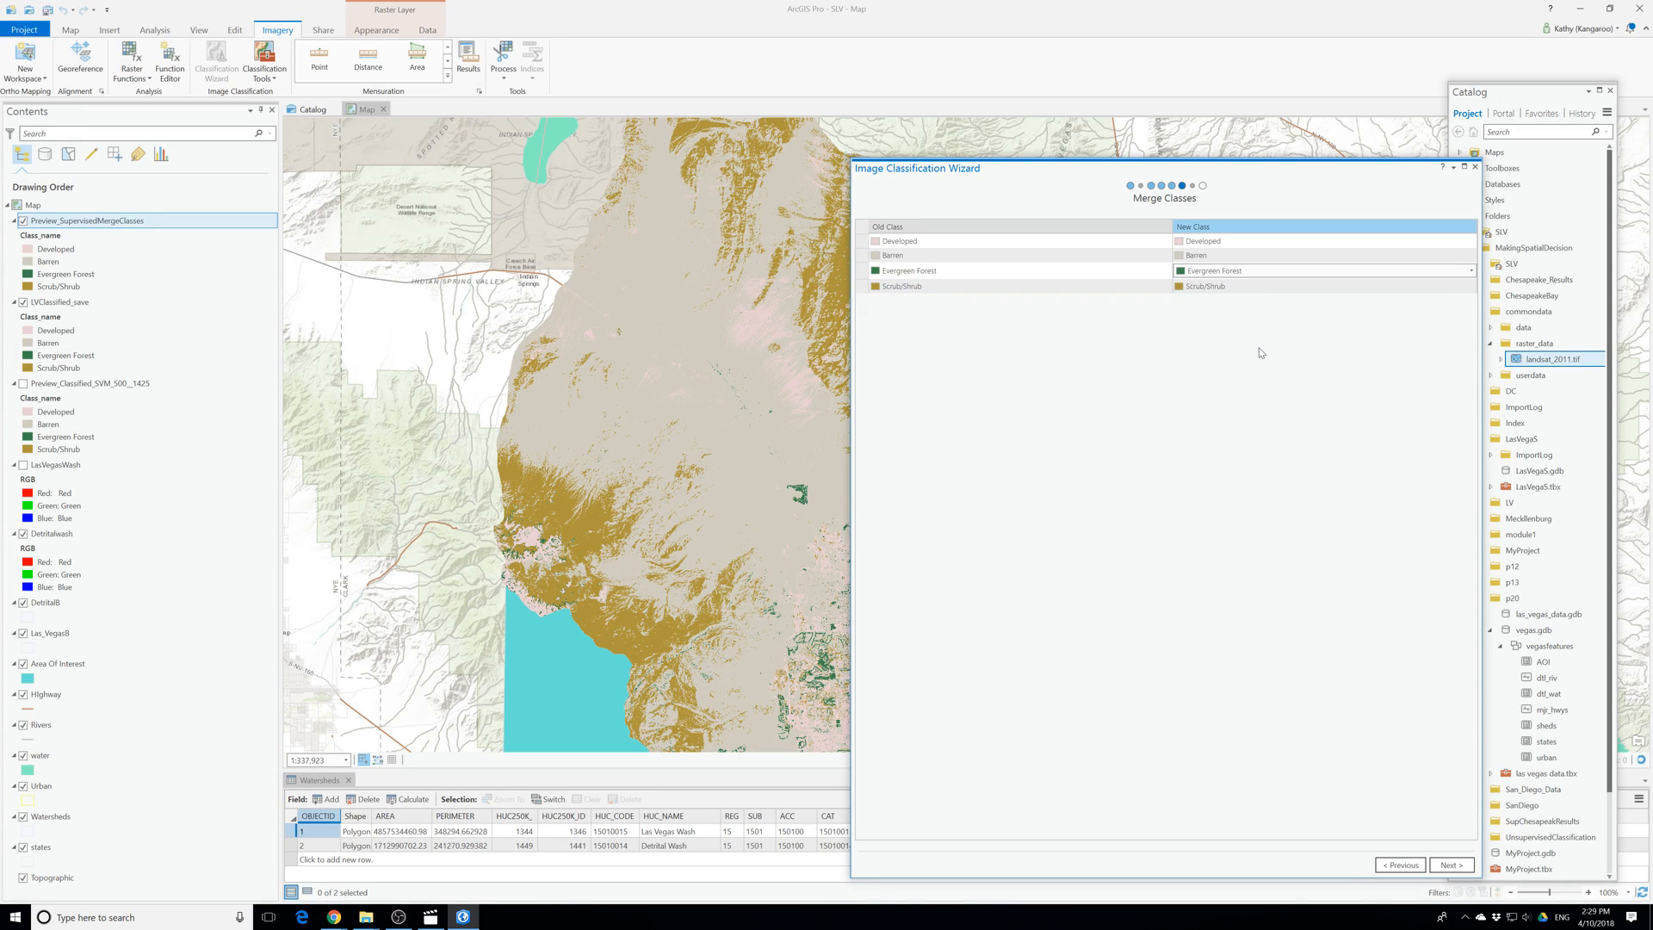
click(1237, 273)
click(1236, 273)
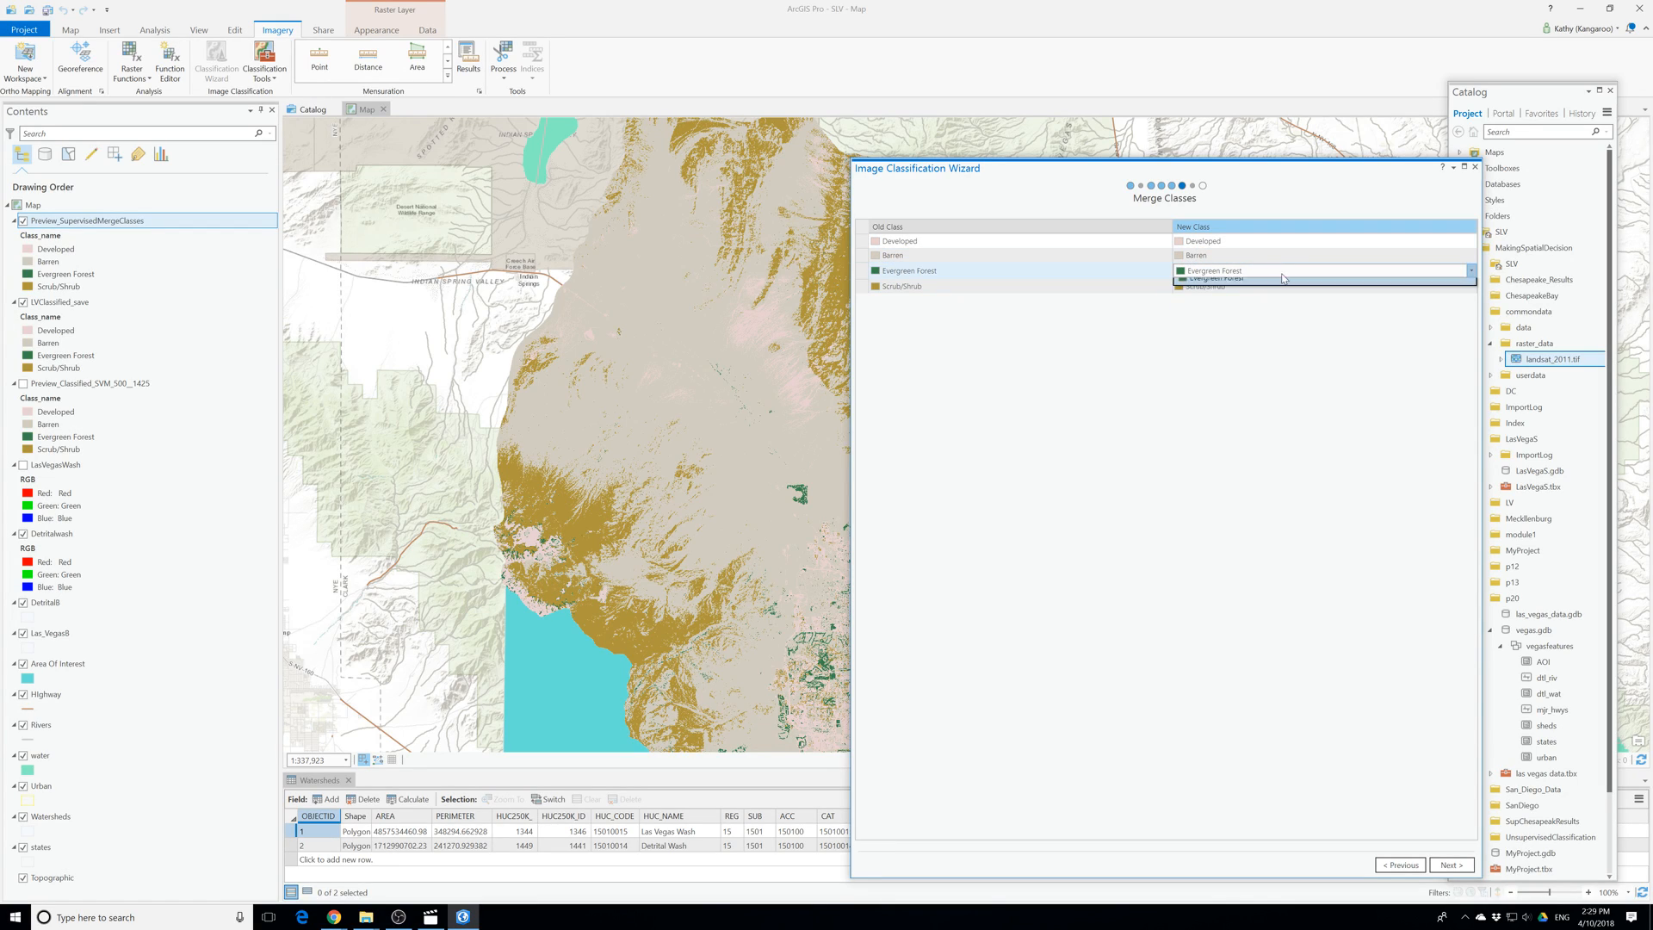
click(1450, 865)
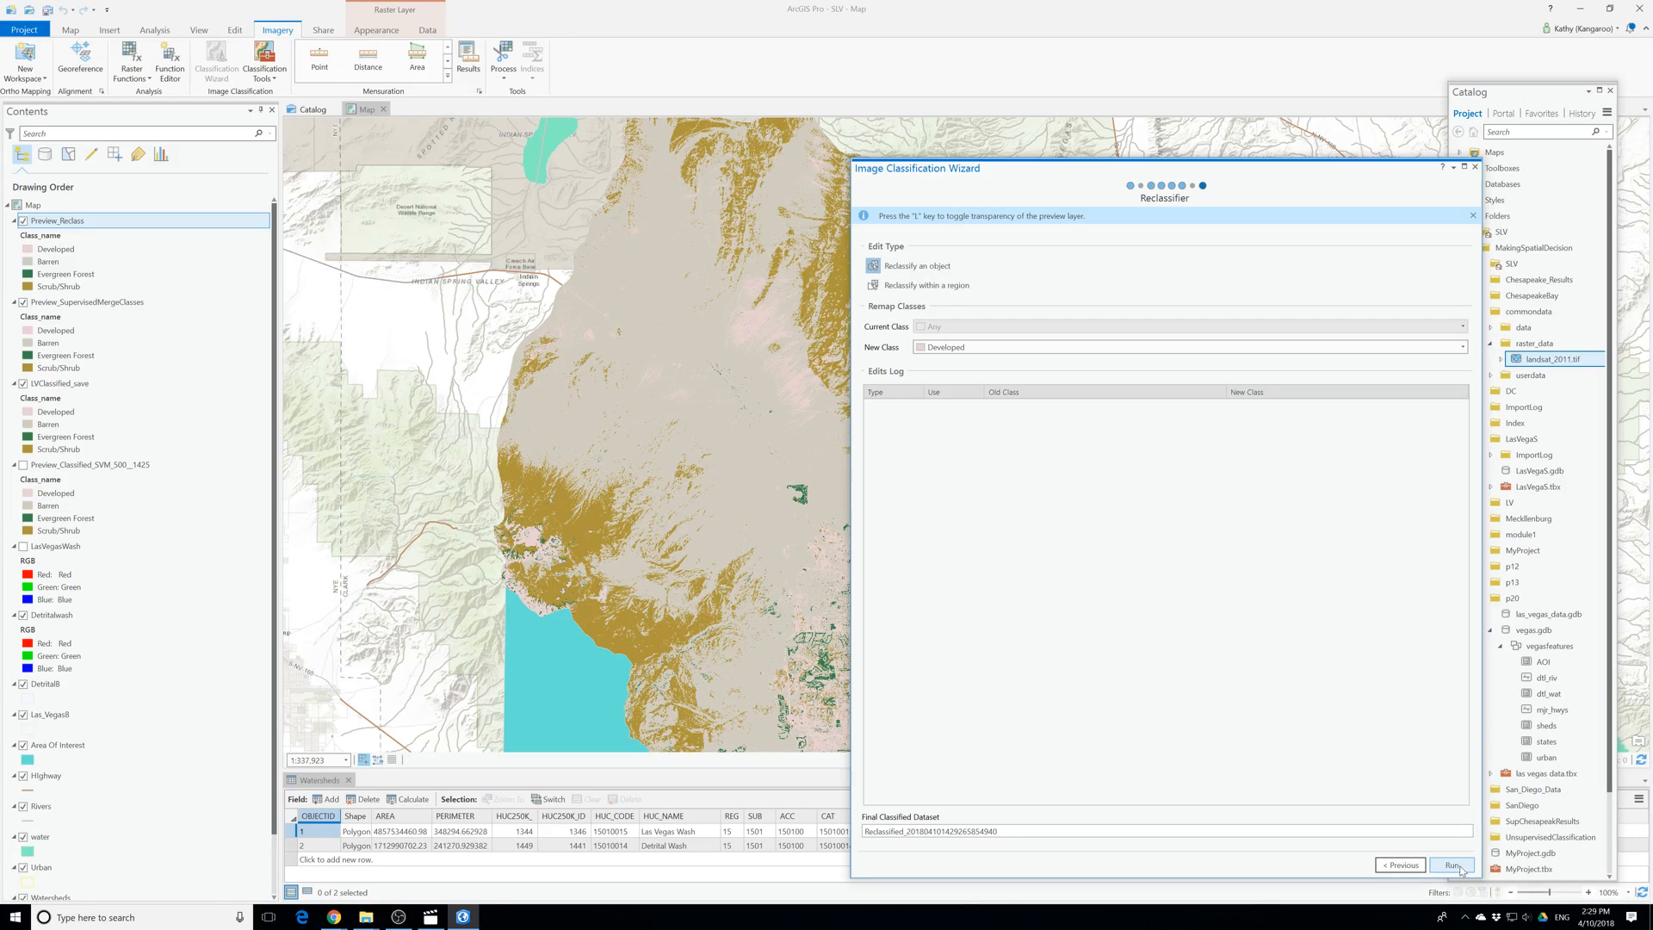
Run the reclassifier without any class edits, keeping the default output name, and finish the classification wizard.
click(1017, 353)
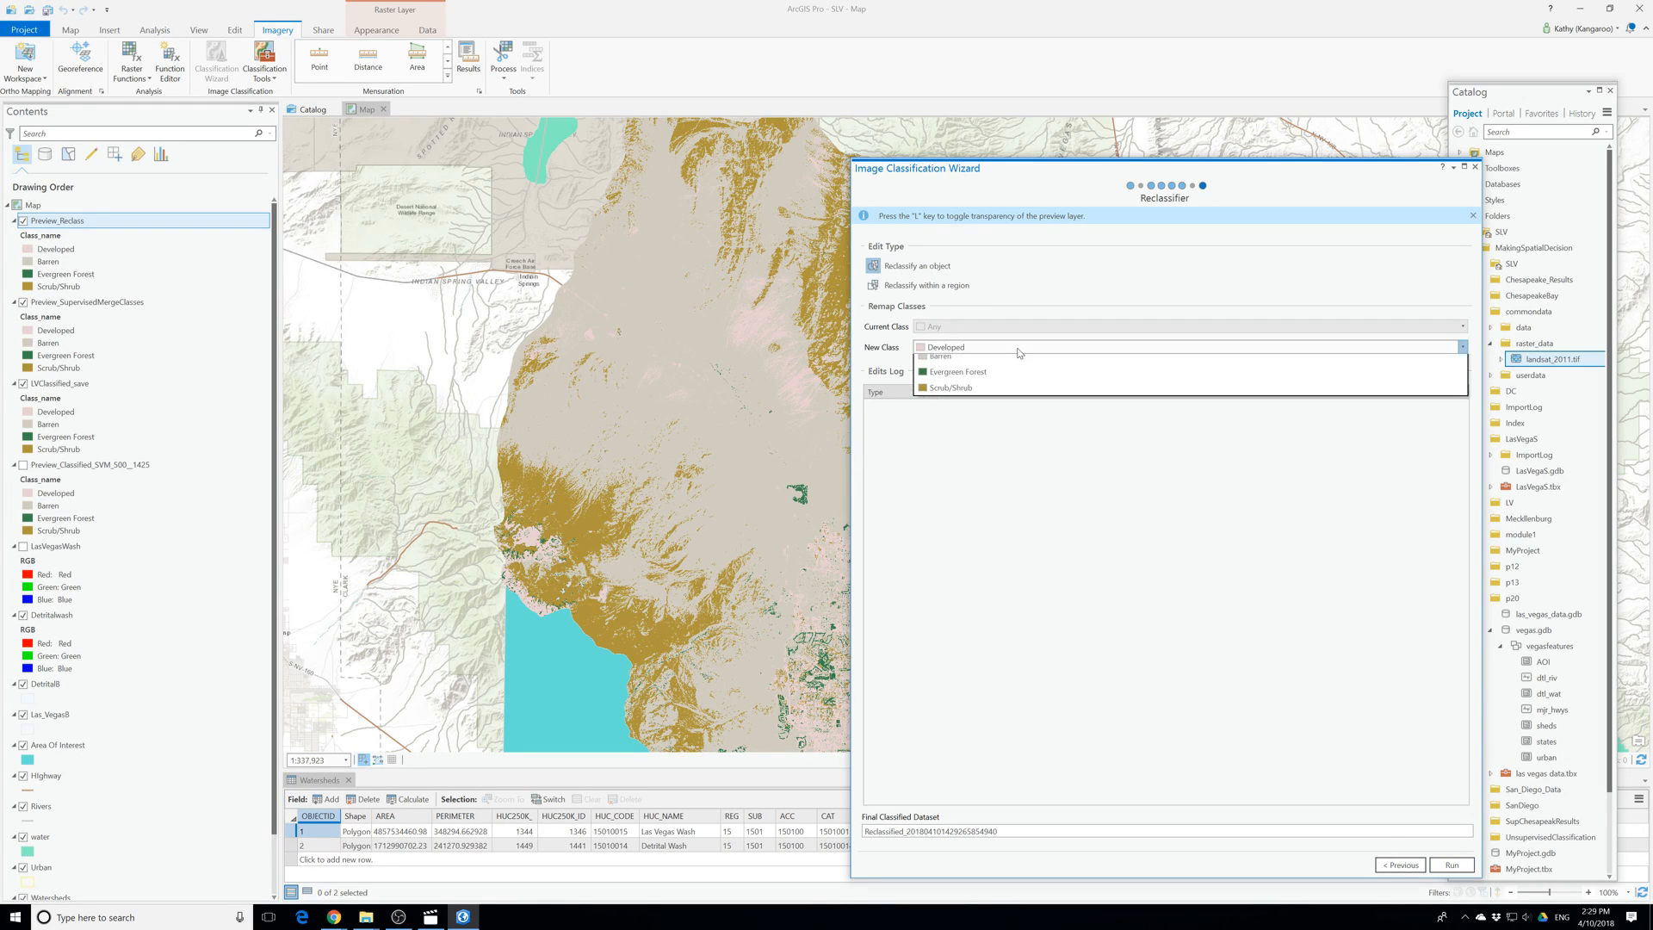
click(1019, 353)
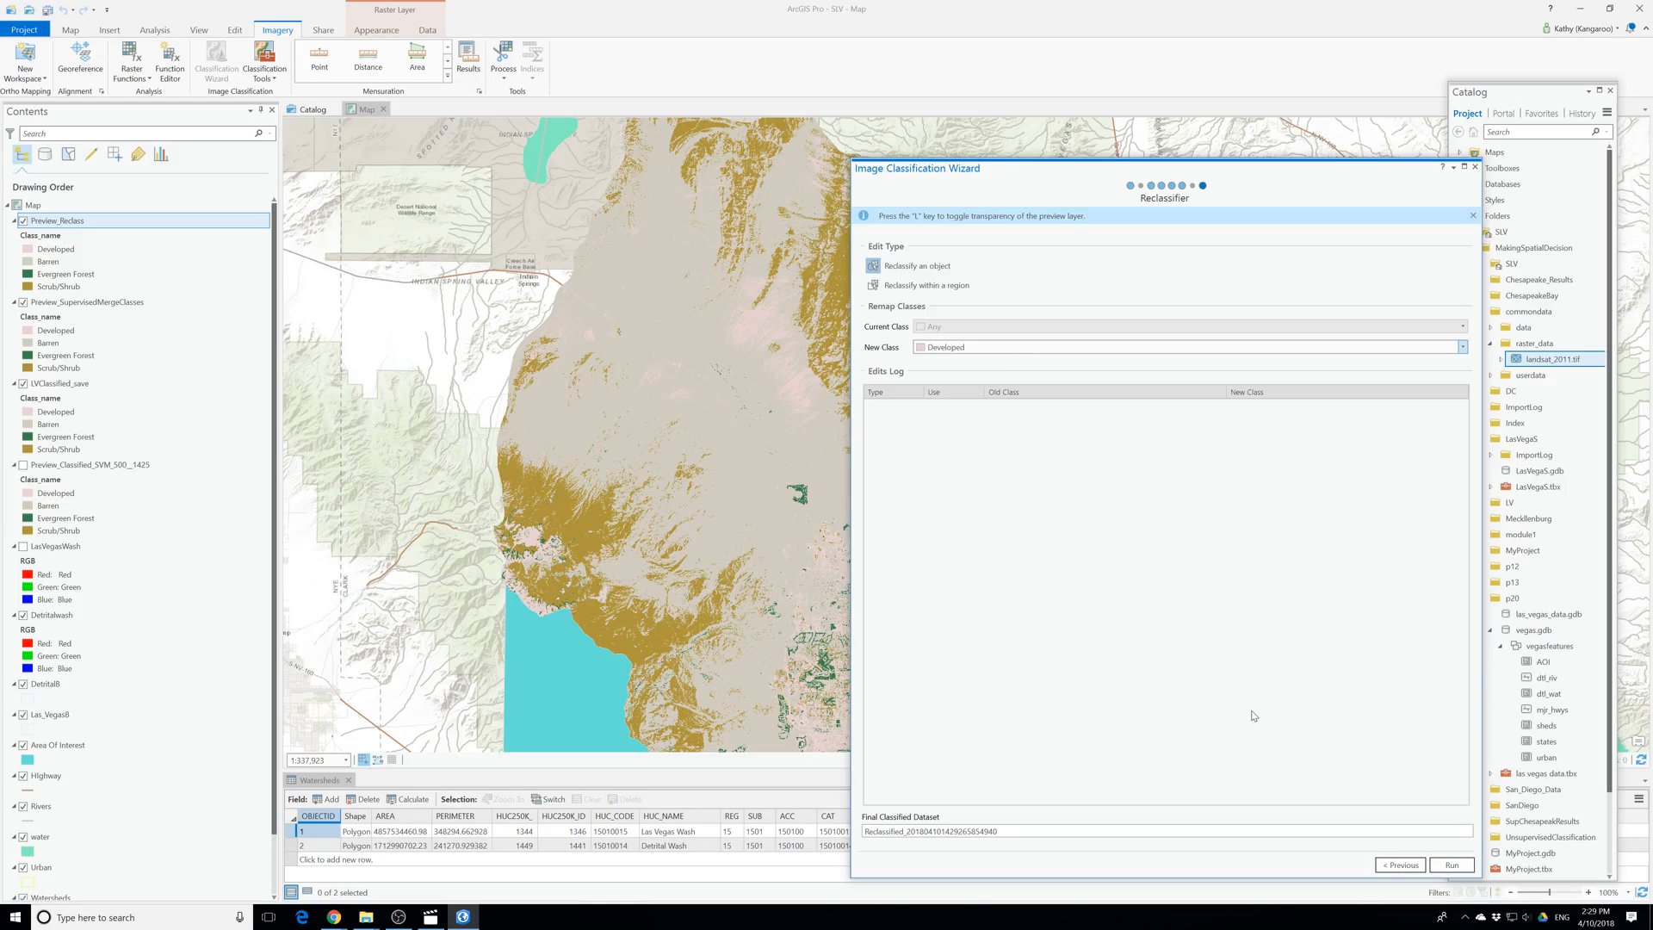
click(1470, 866)
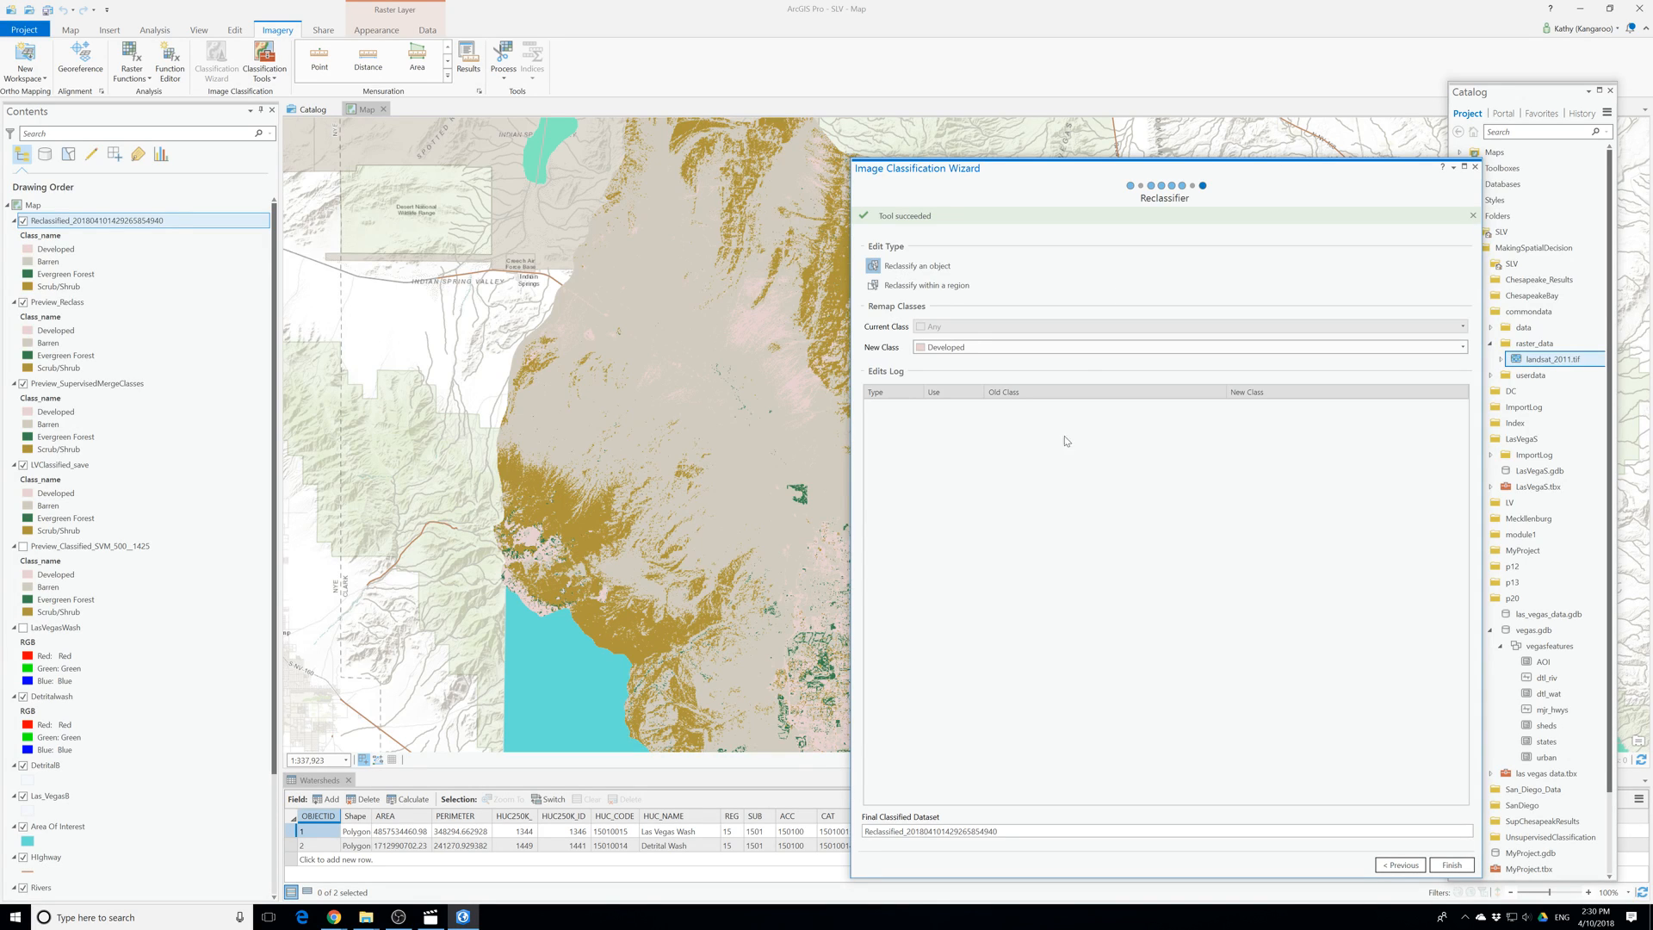
click(1451, 865)
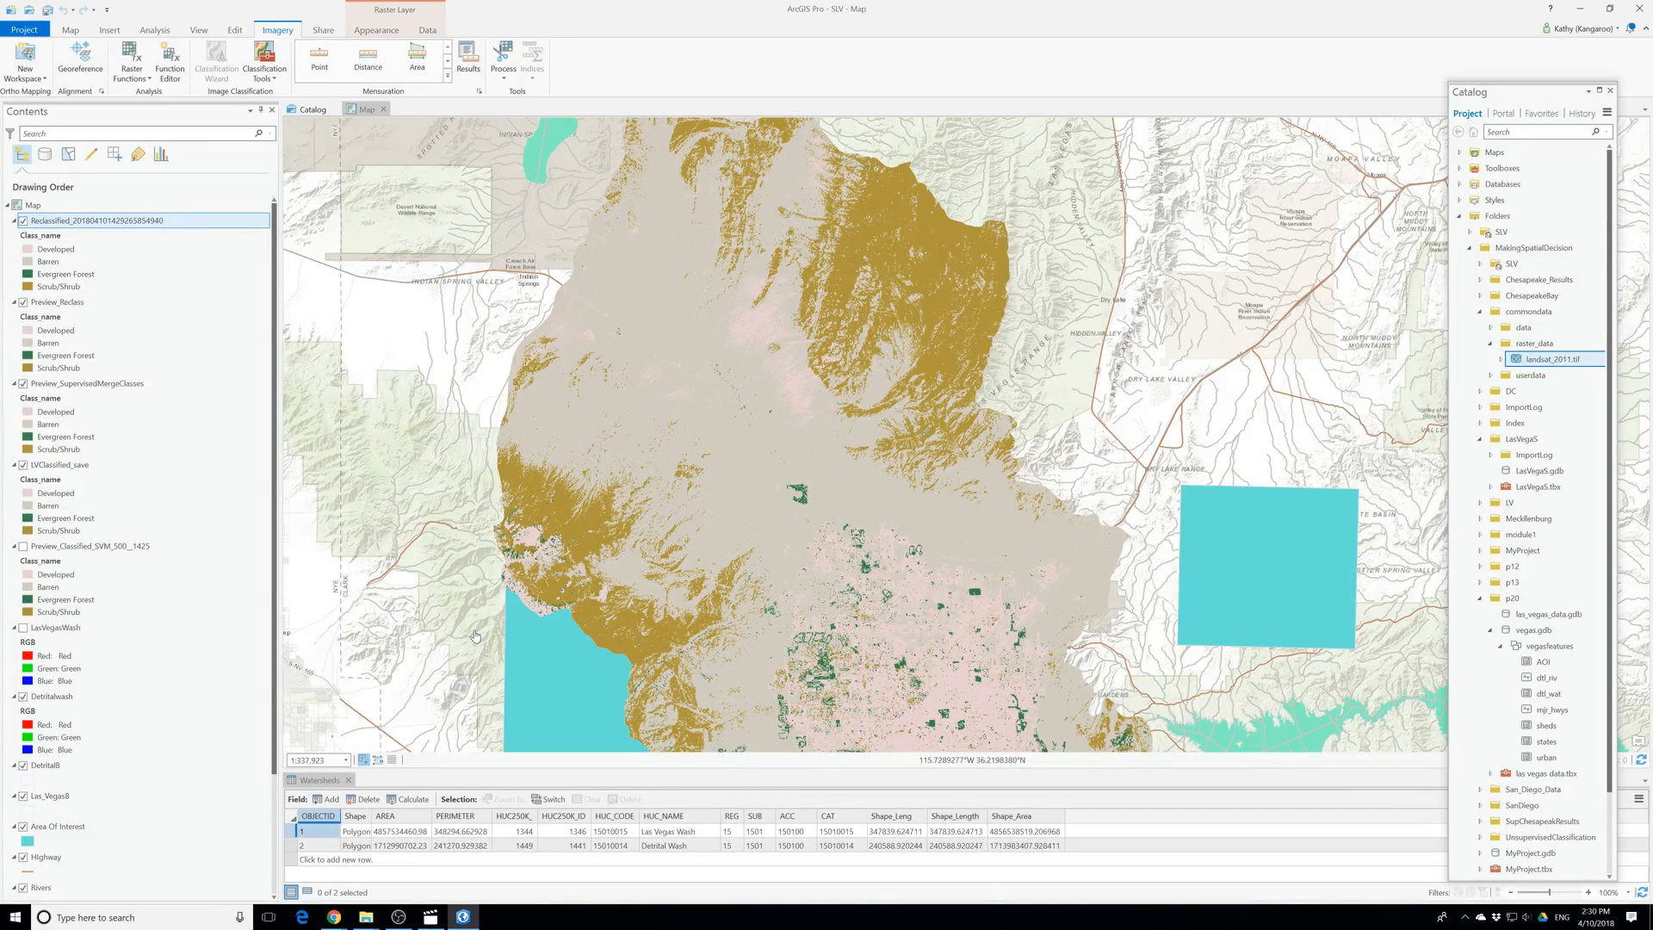
Rename the final reclassified layer as LA.
scroll(856, 536, down, 5)
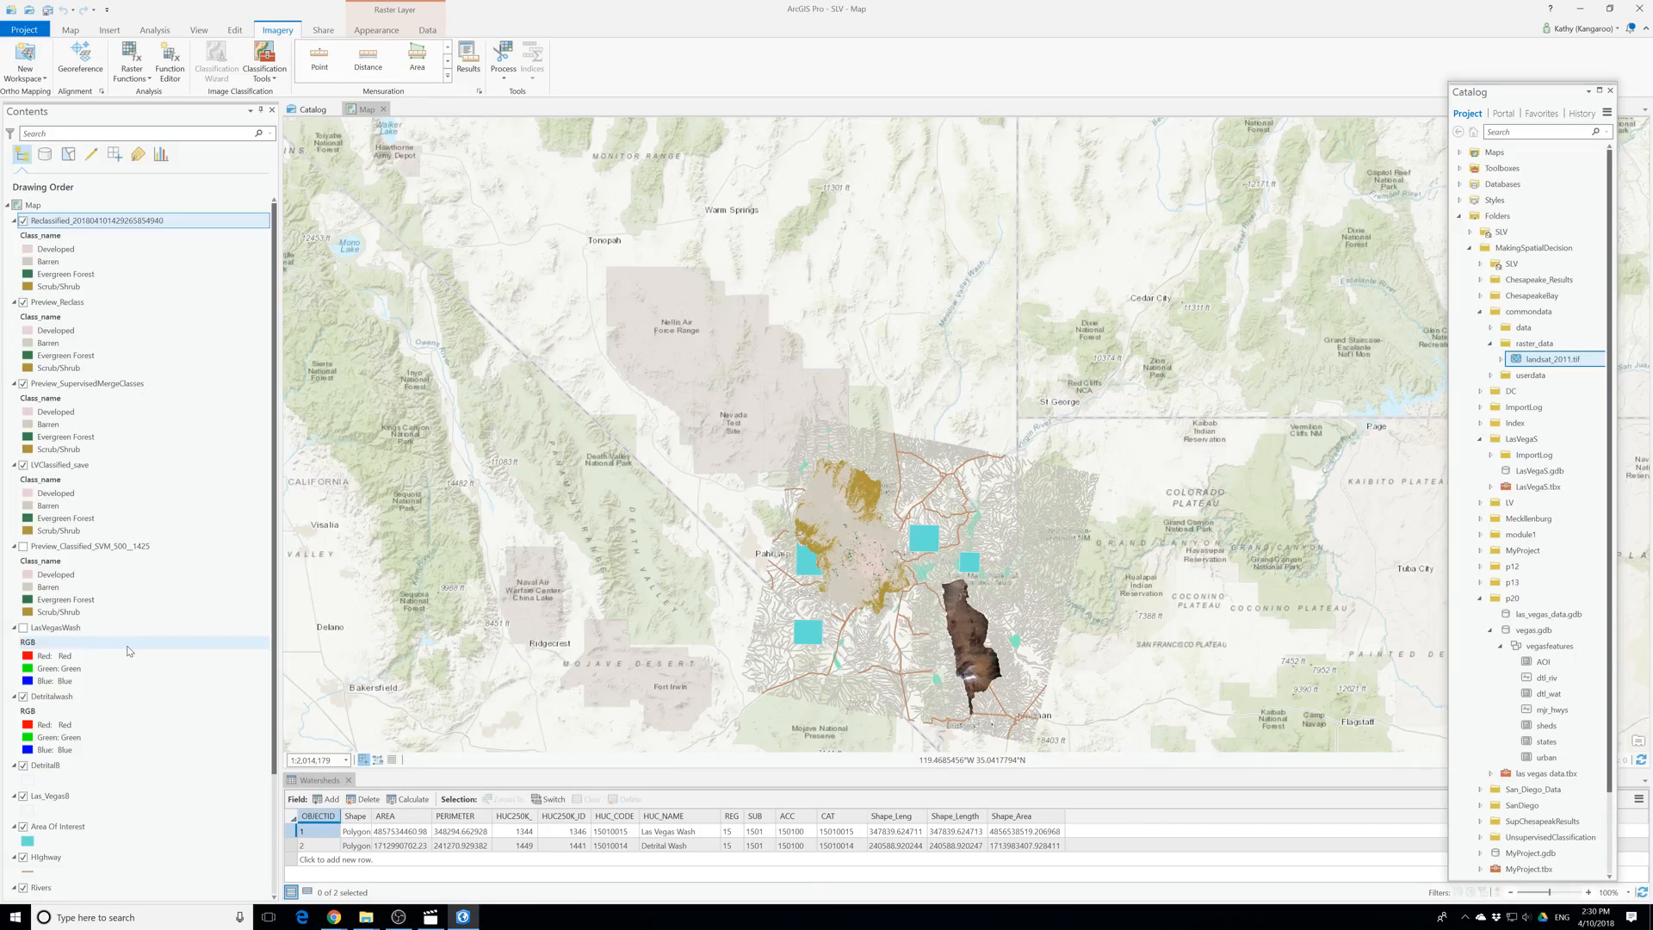
click(75, 222)
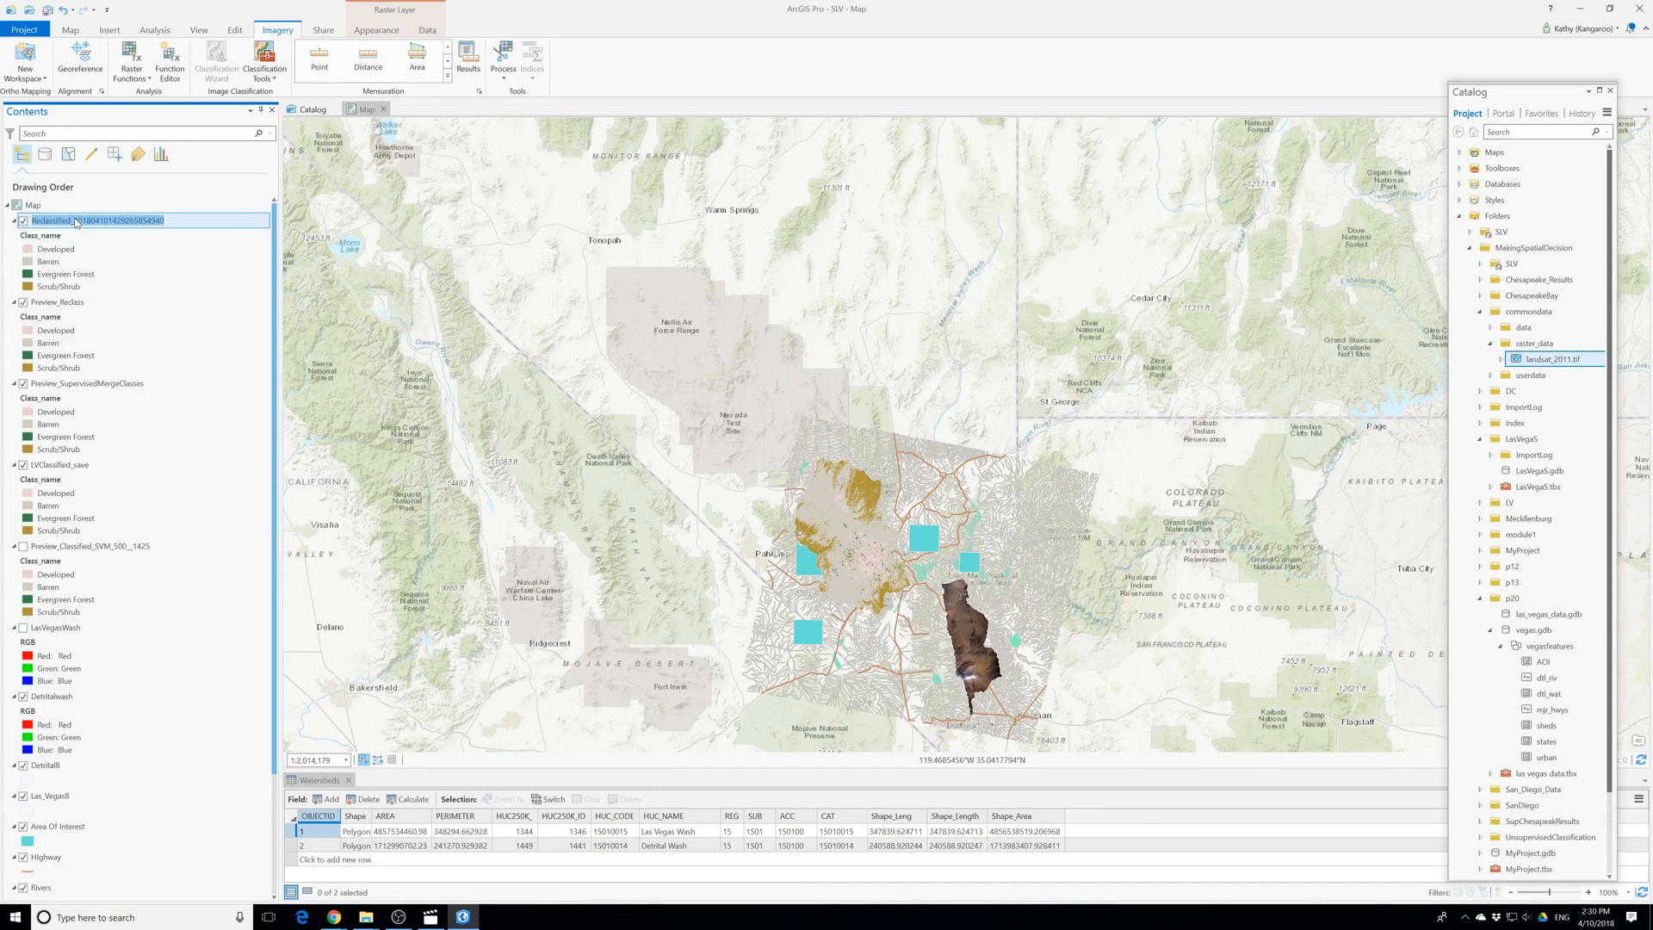
text(L)
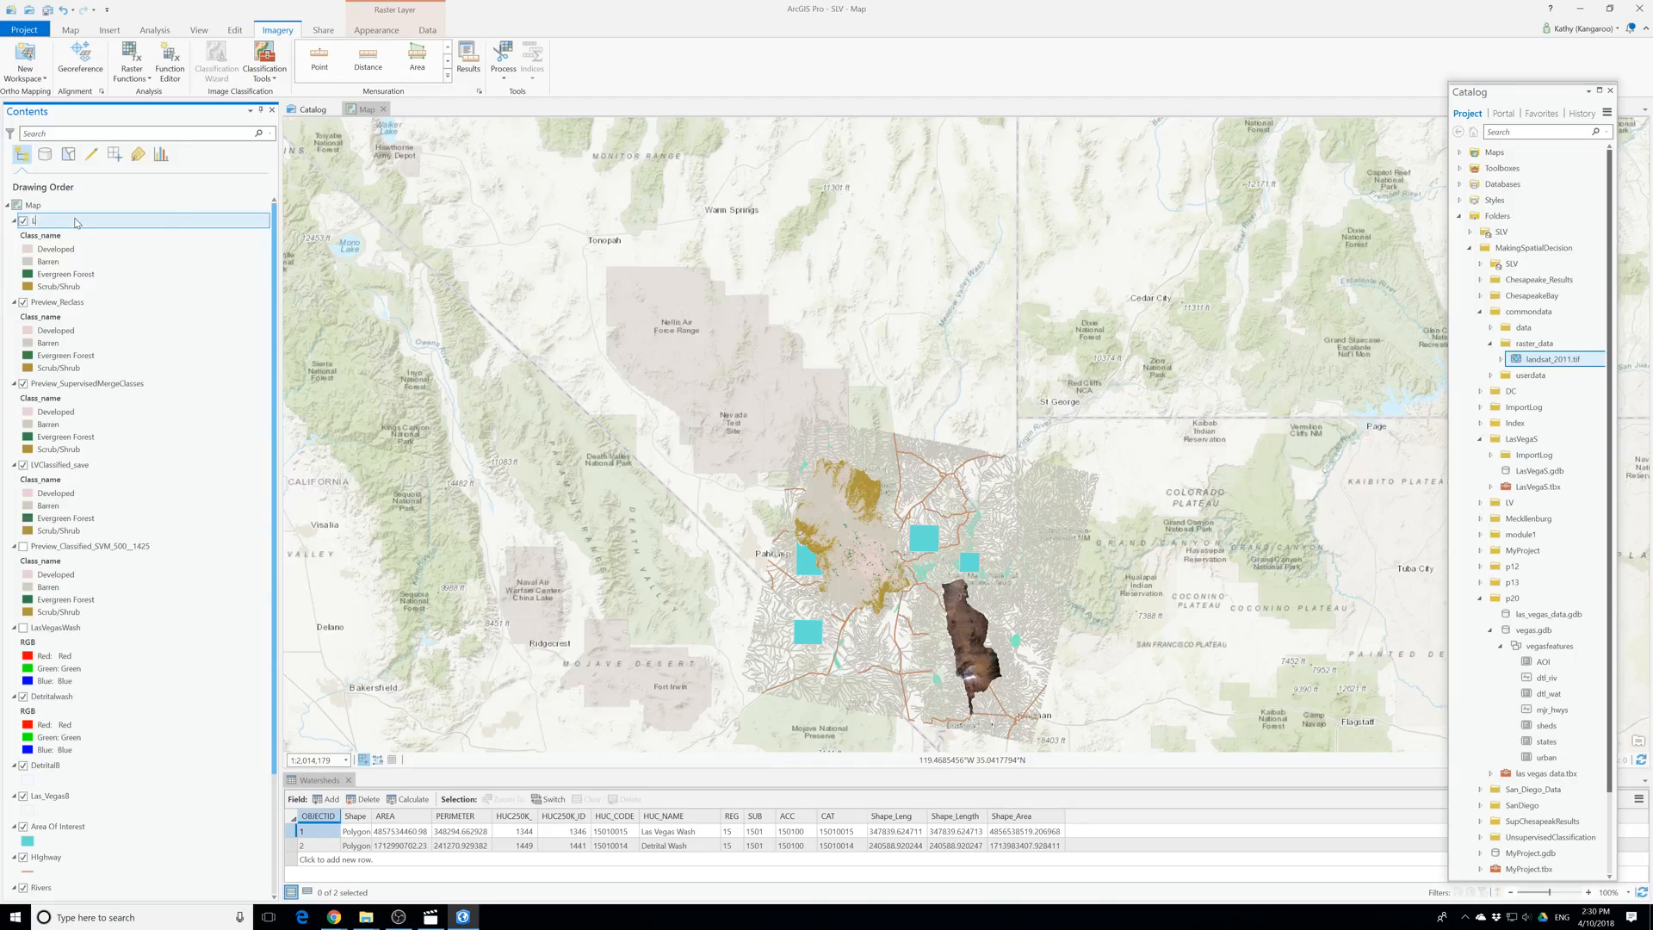
text(A)
key(Return)
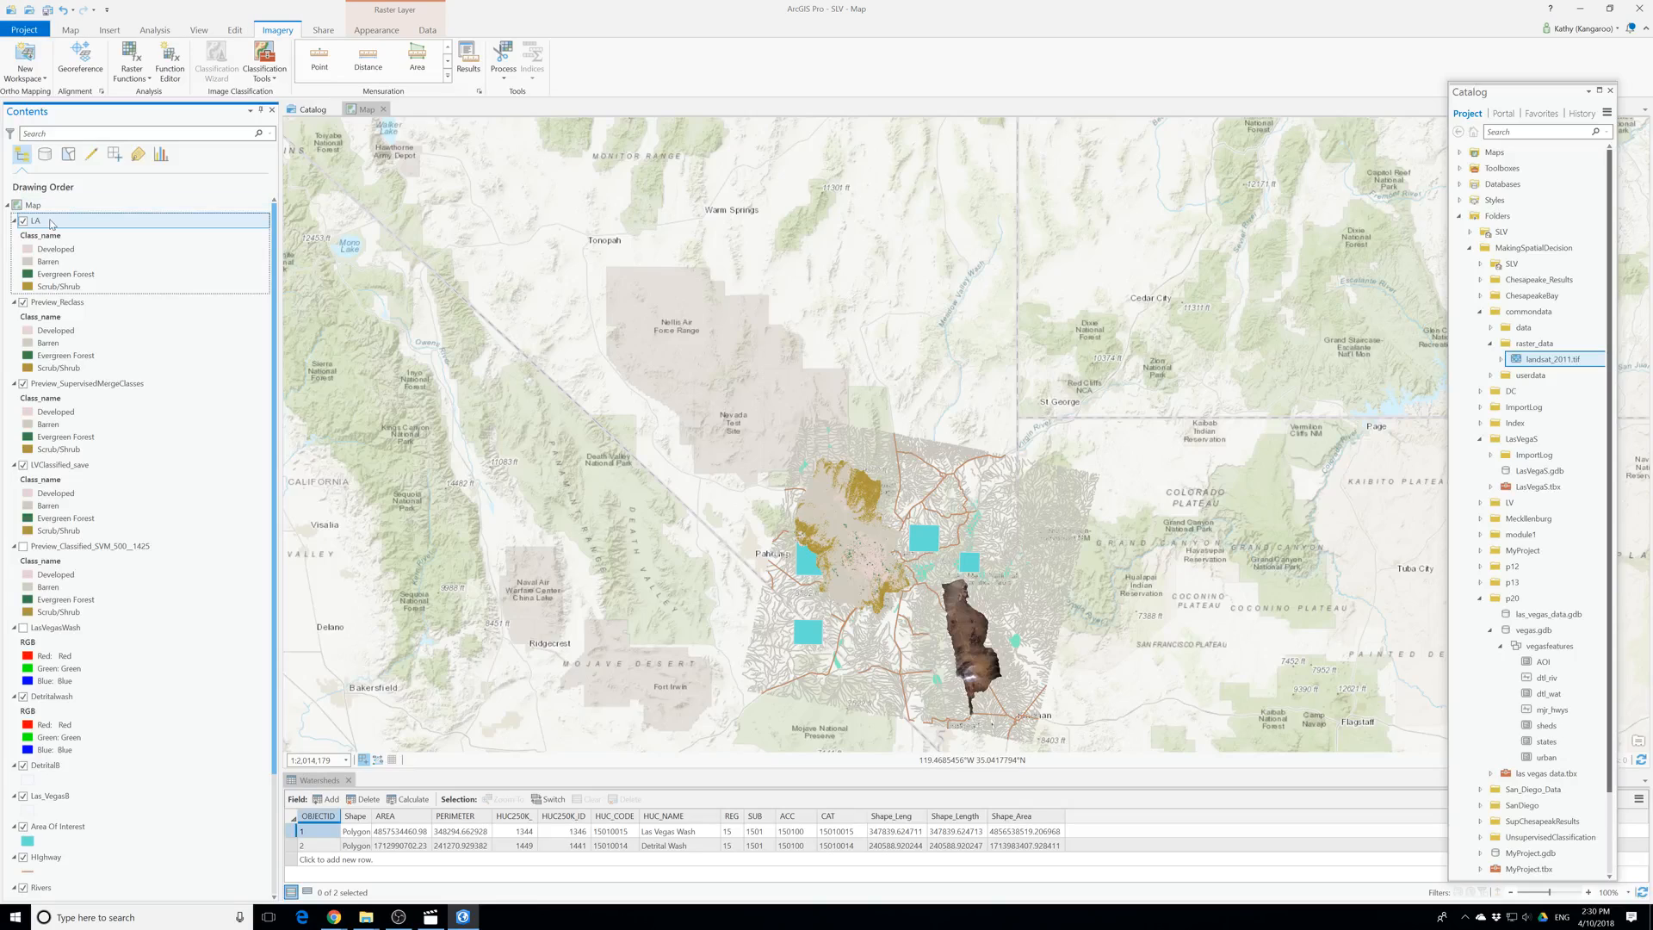
Rename the LA layer as LV.
click(38, 222)
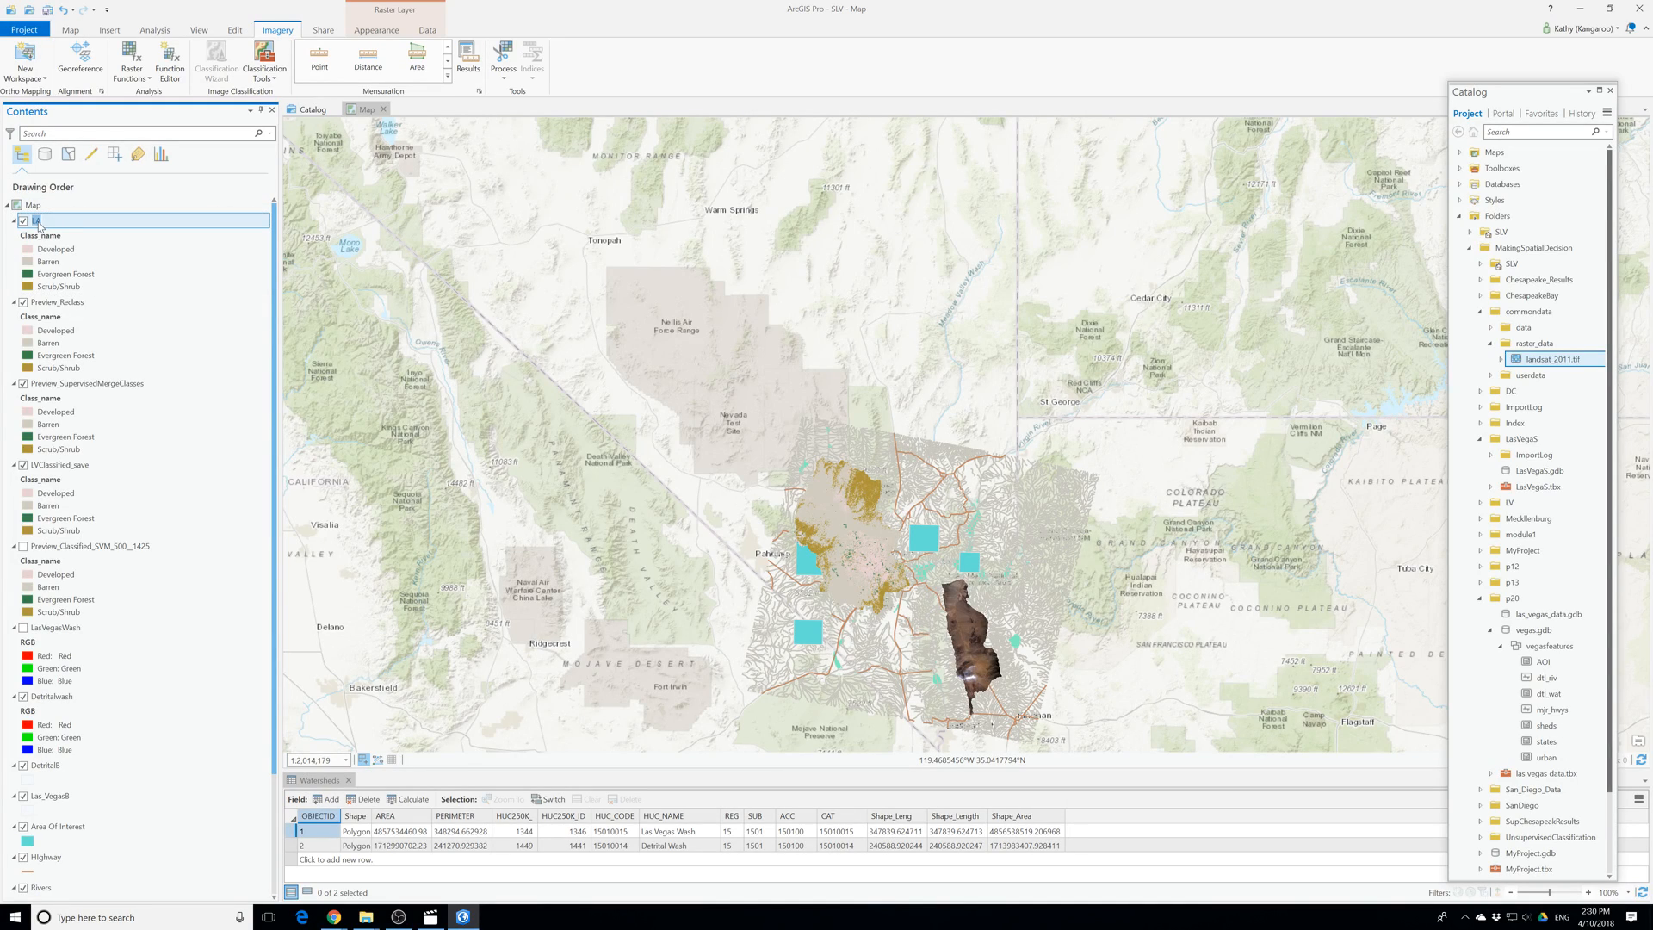
text(LV)
key(Return)
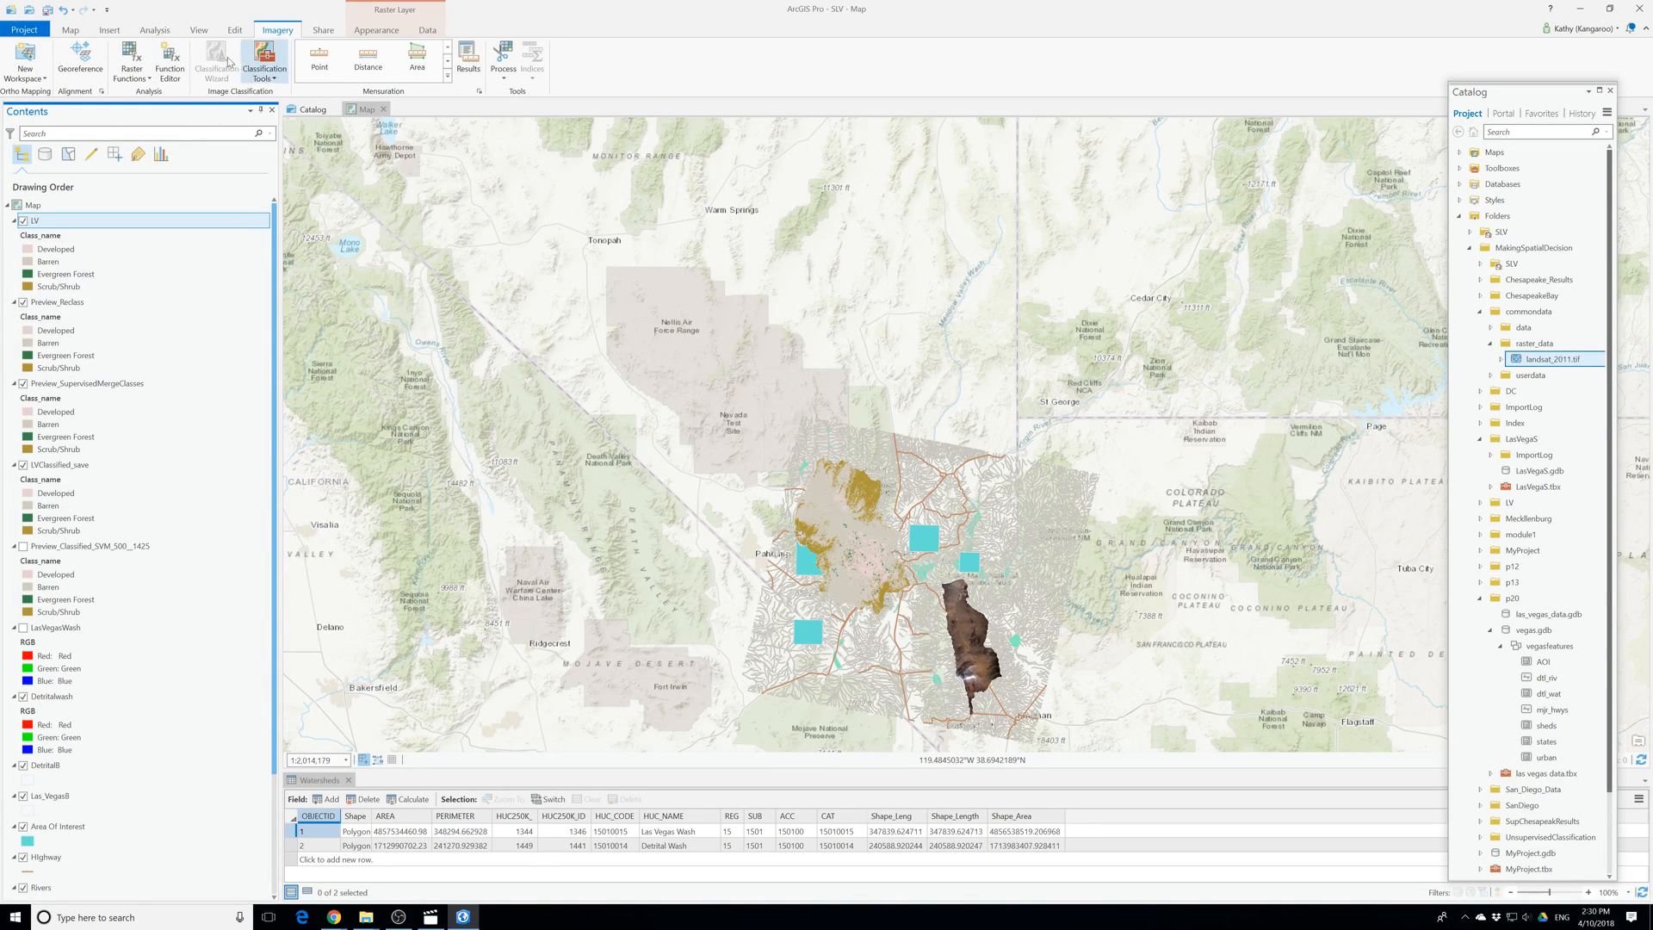
Show LasVegasWash and set up a supervised, pixel-based classification of Detritalwash using the NLCD2011 schema.
click(23, 628)
click(39, 697)
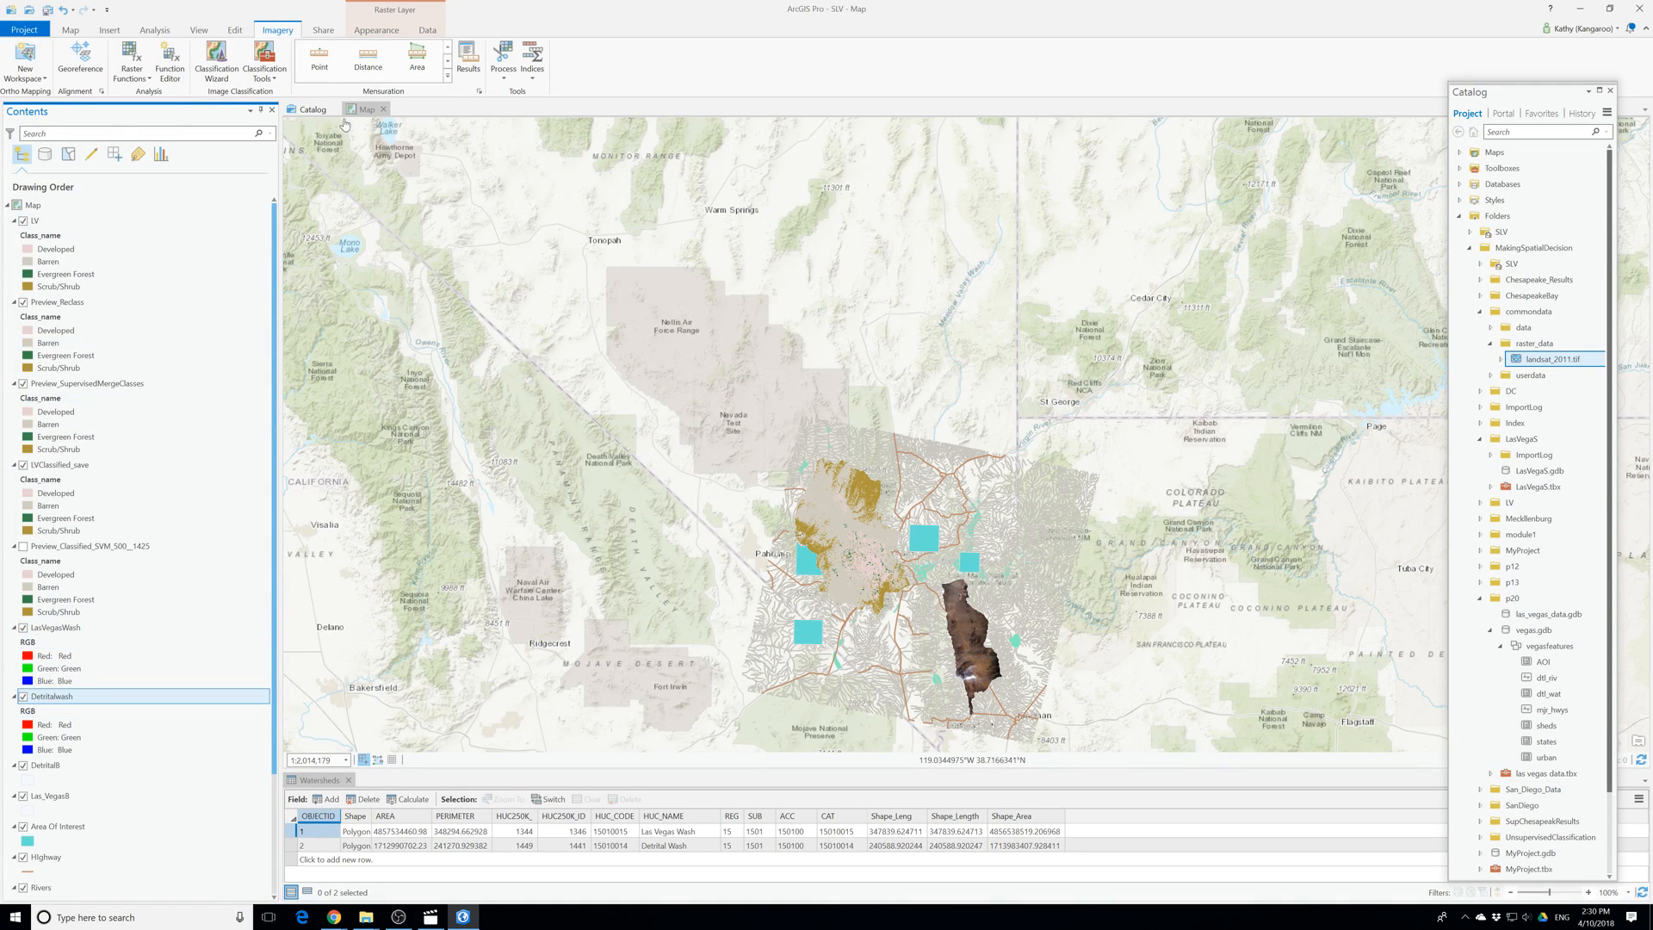
click(218, 67)
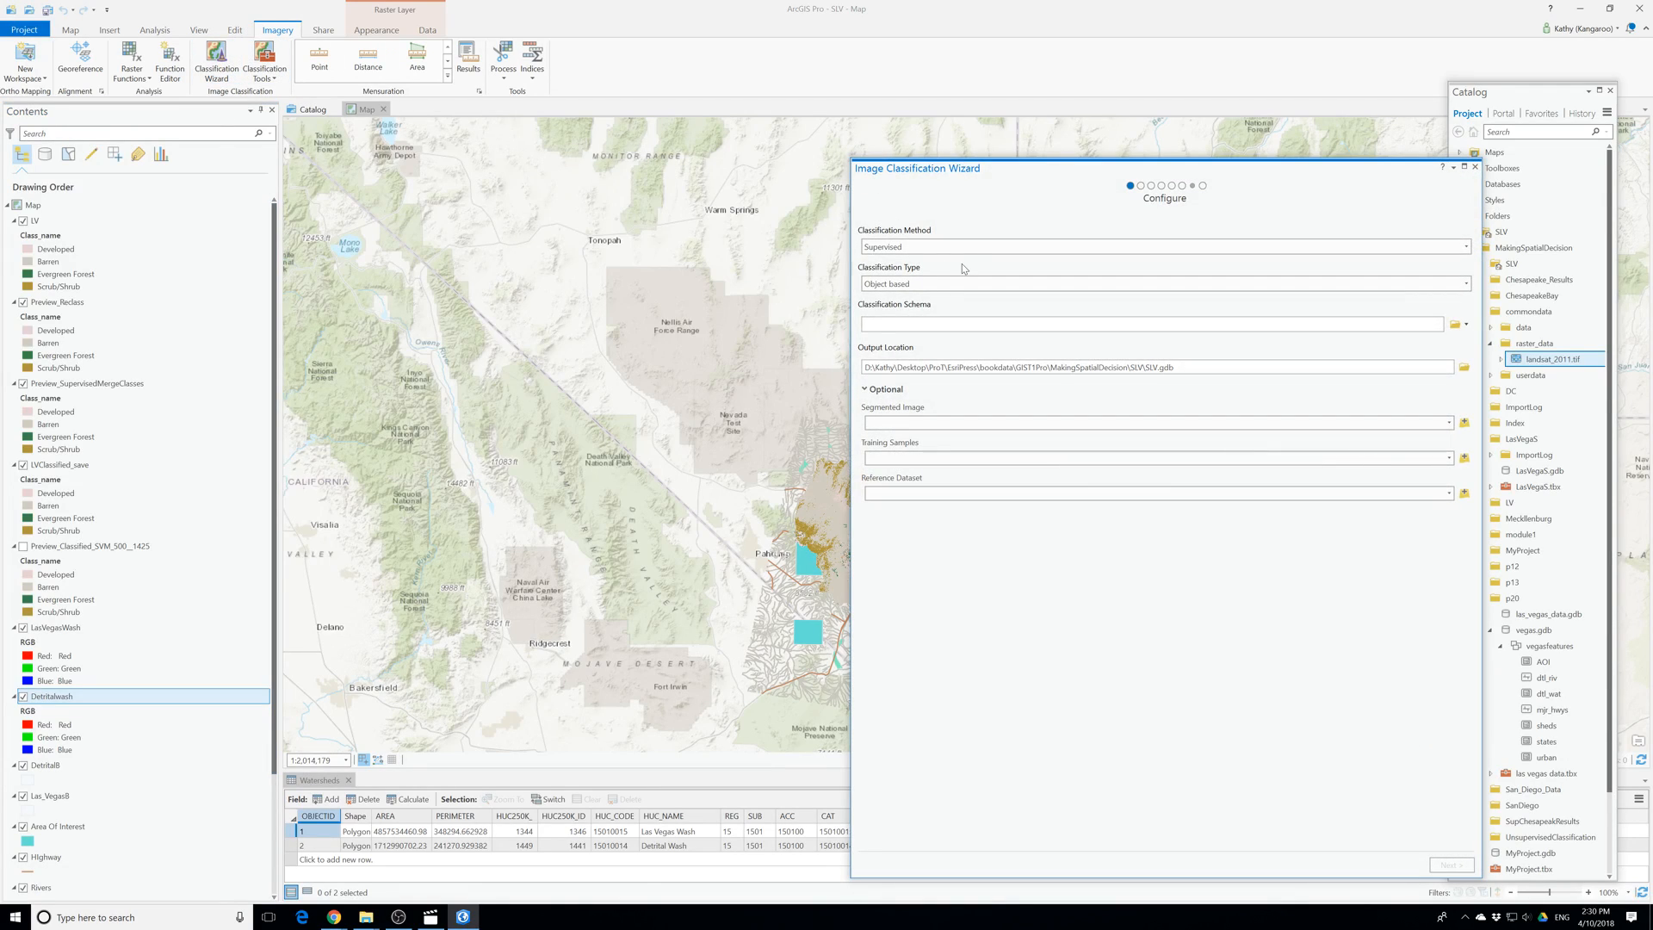
click(951, 286)
click(927, 316)
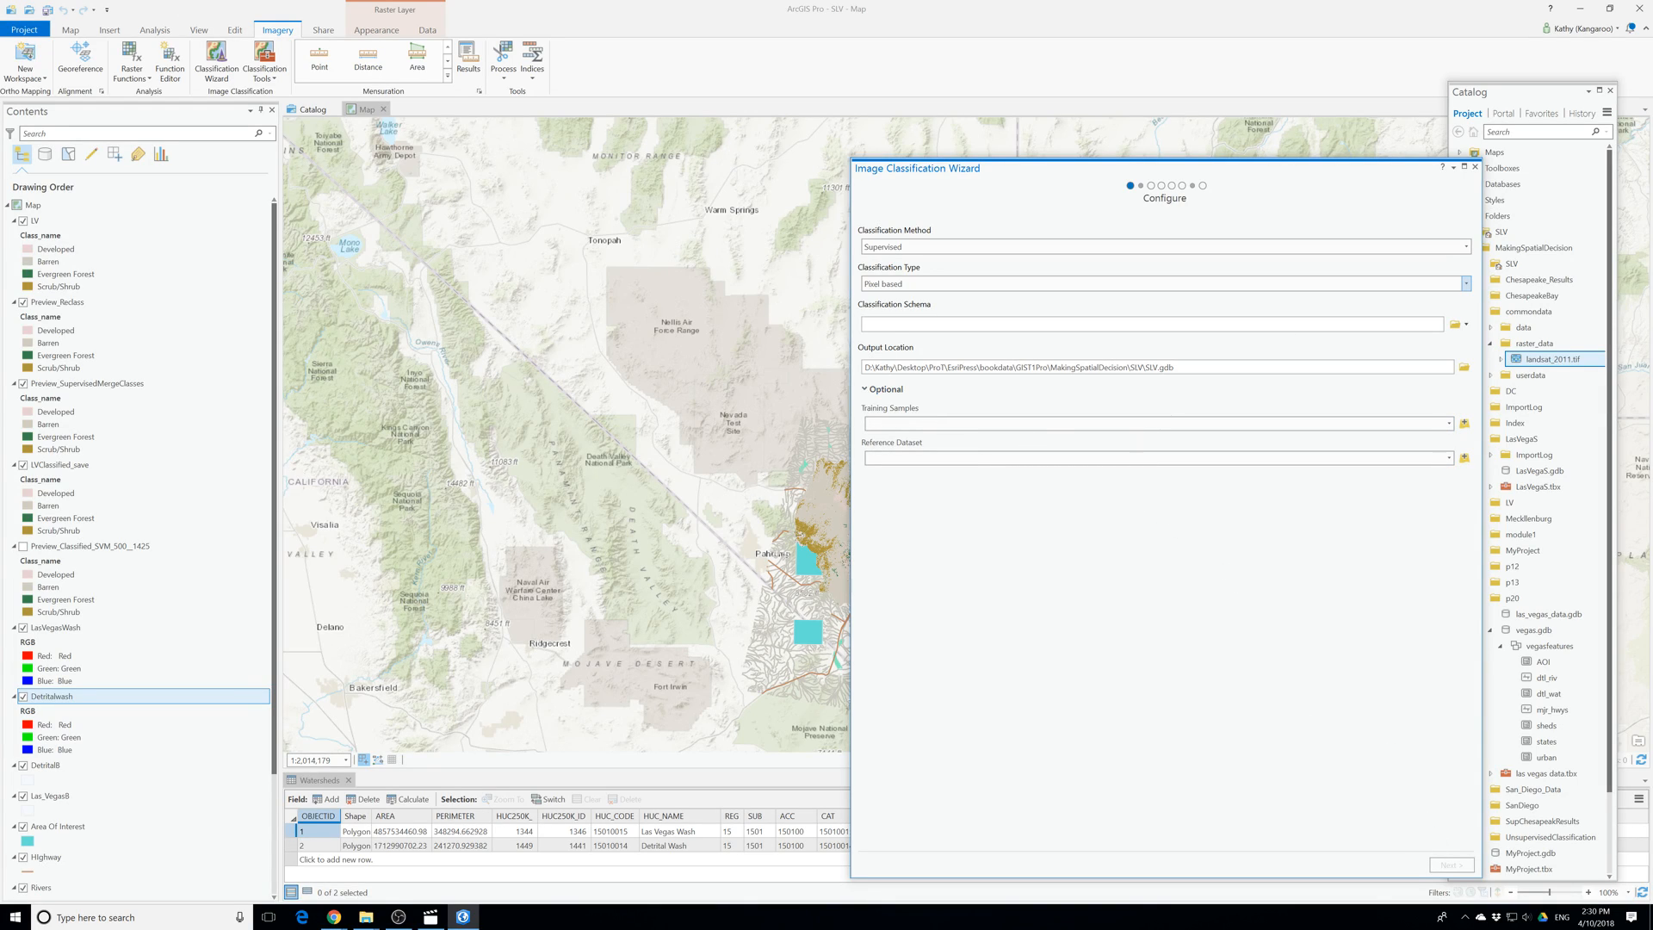
click(1467, 324)
click(1496, 392)
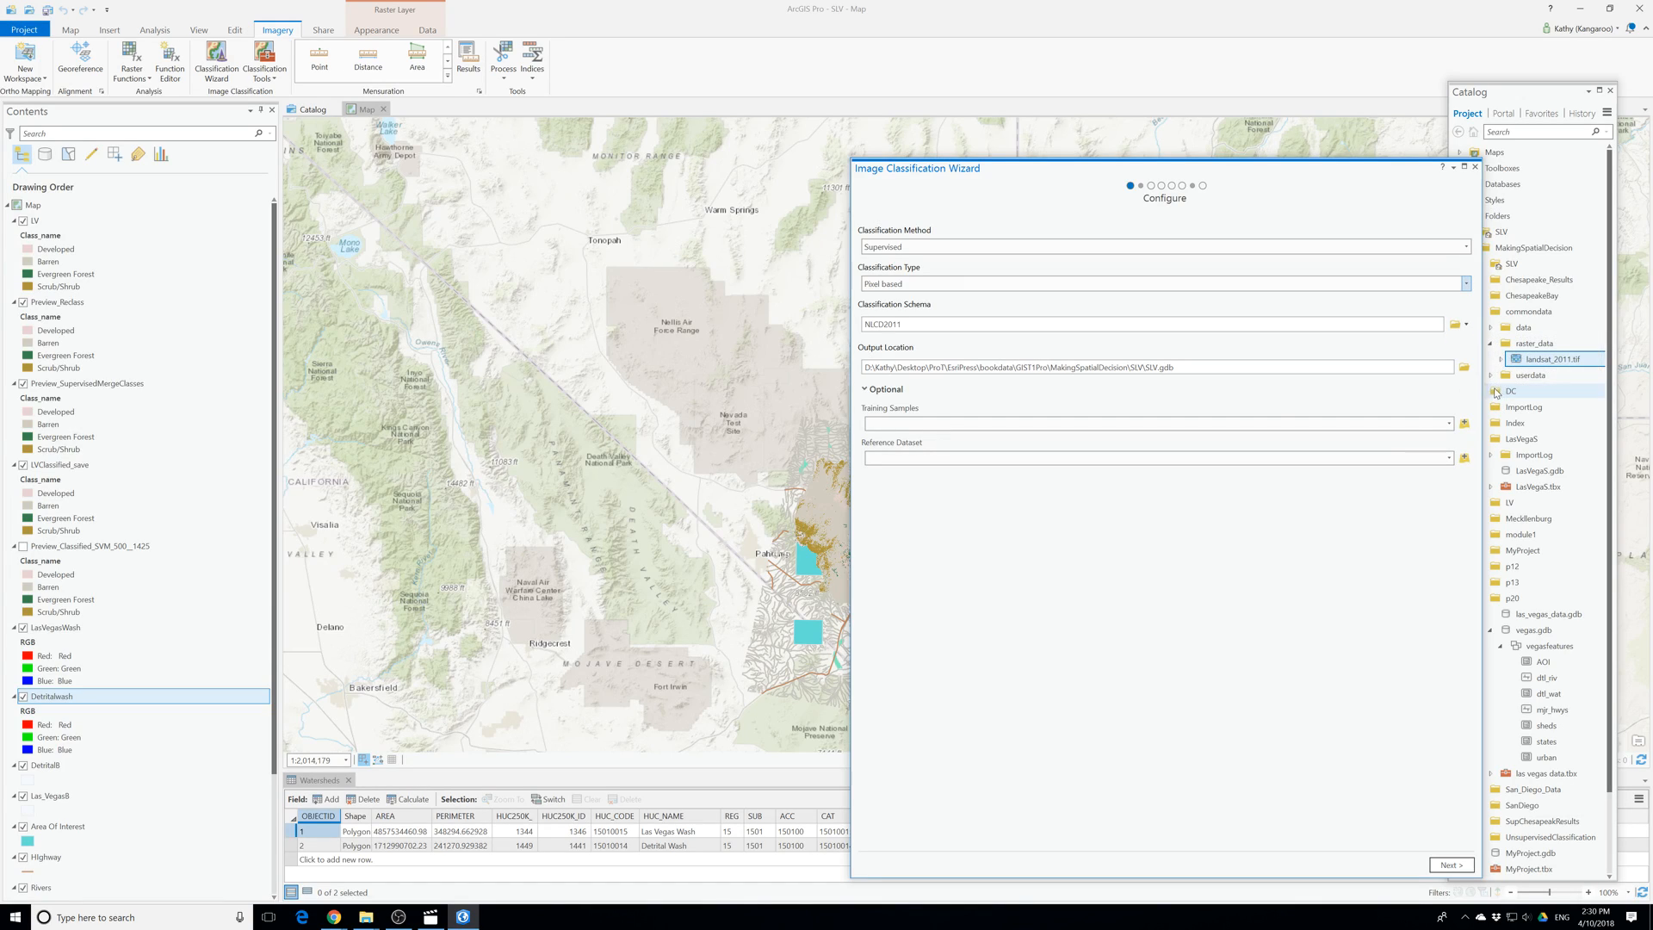
click(1452, 865)
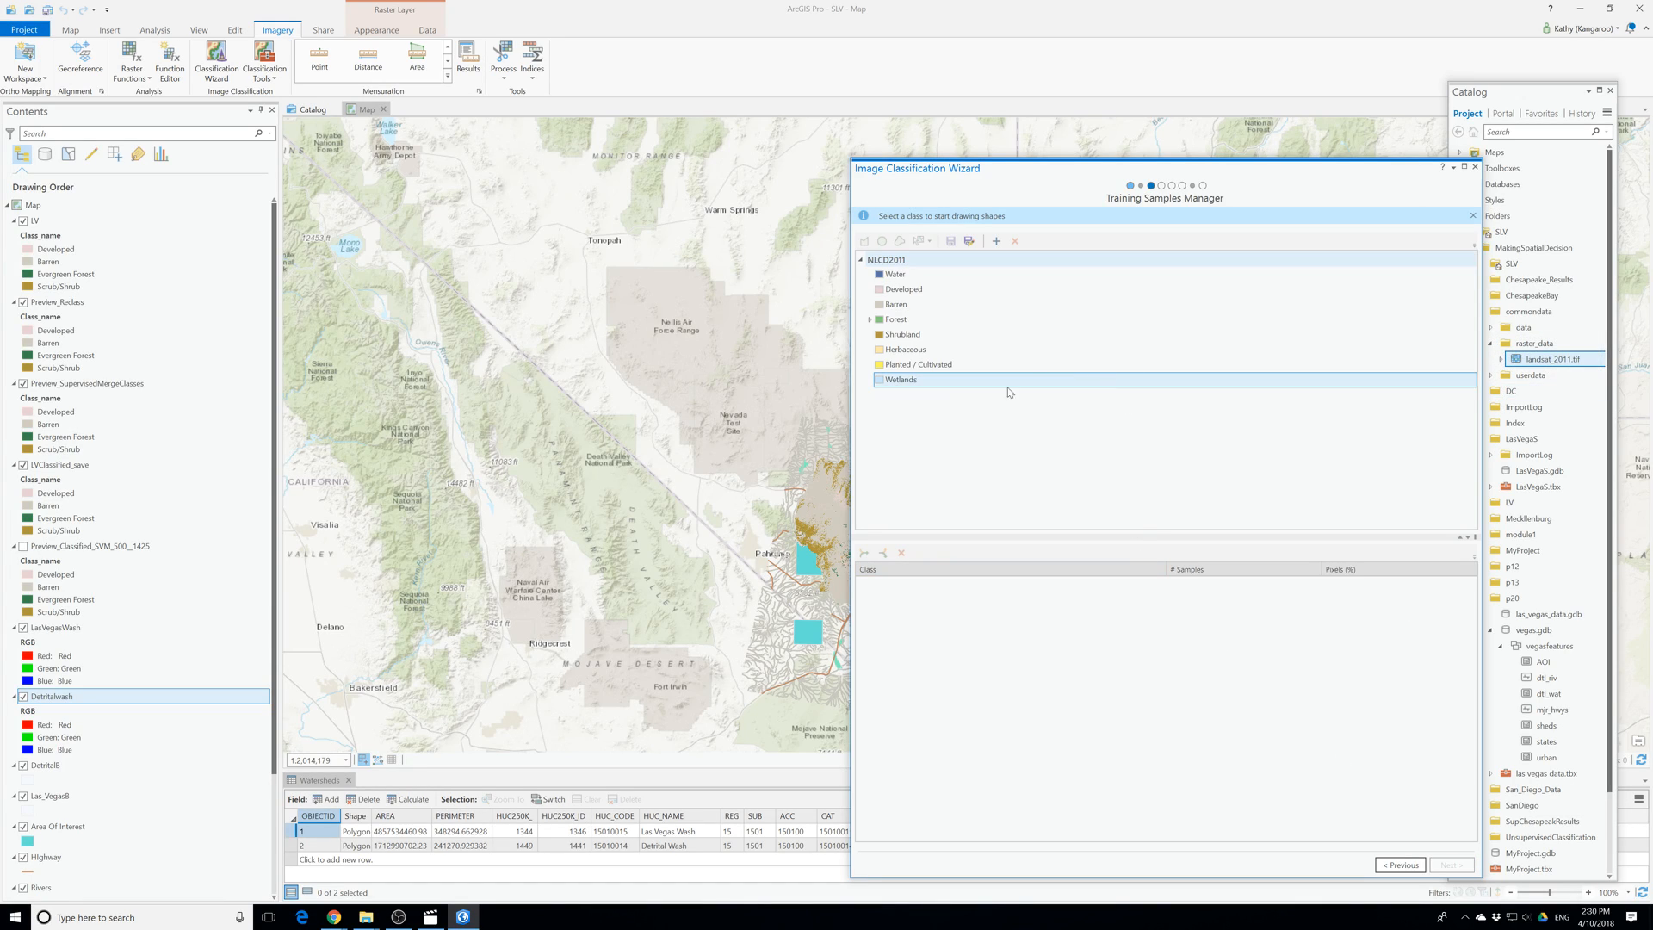
Remove the Water and Developed classes from the NLCD2011 training schema.
right_click(895, 275)
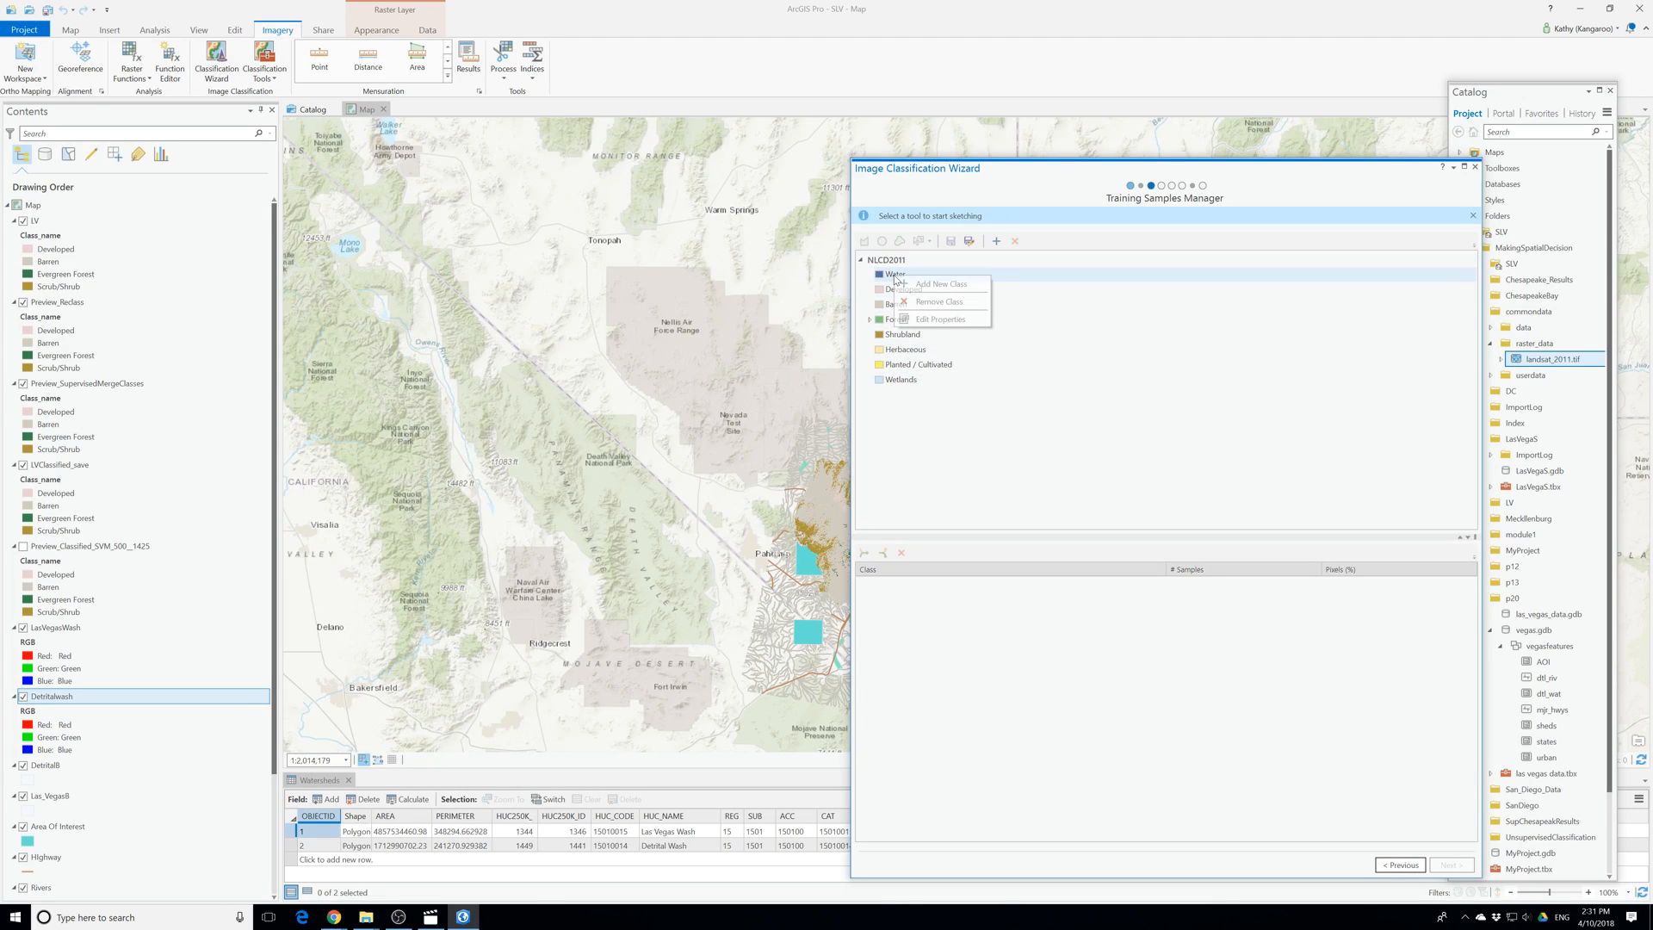
click(929, 303)
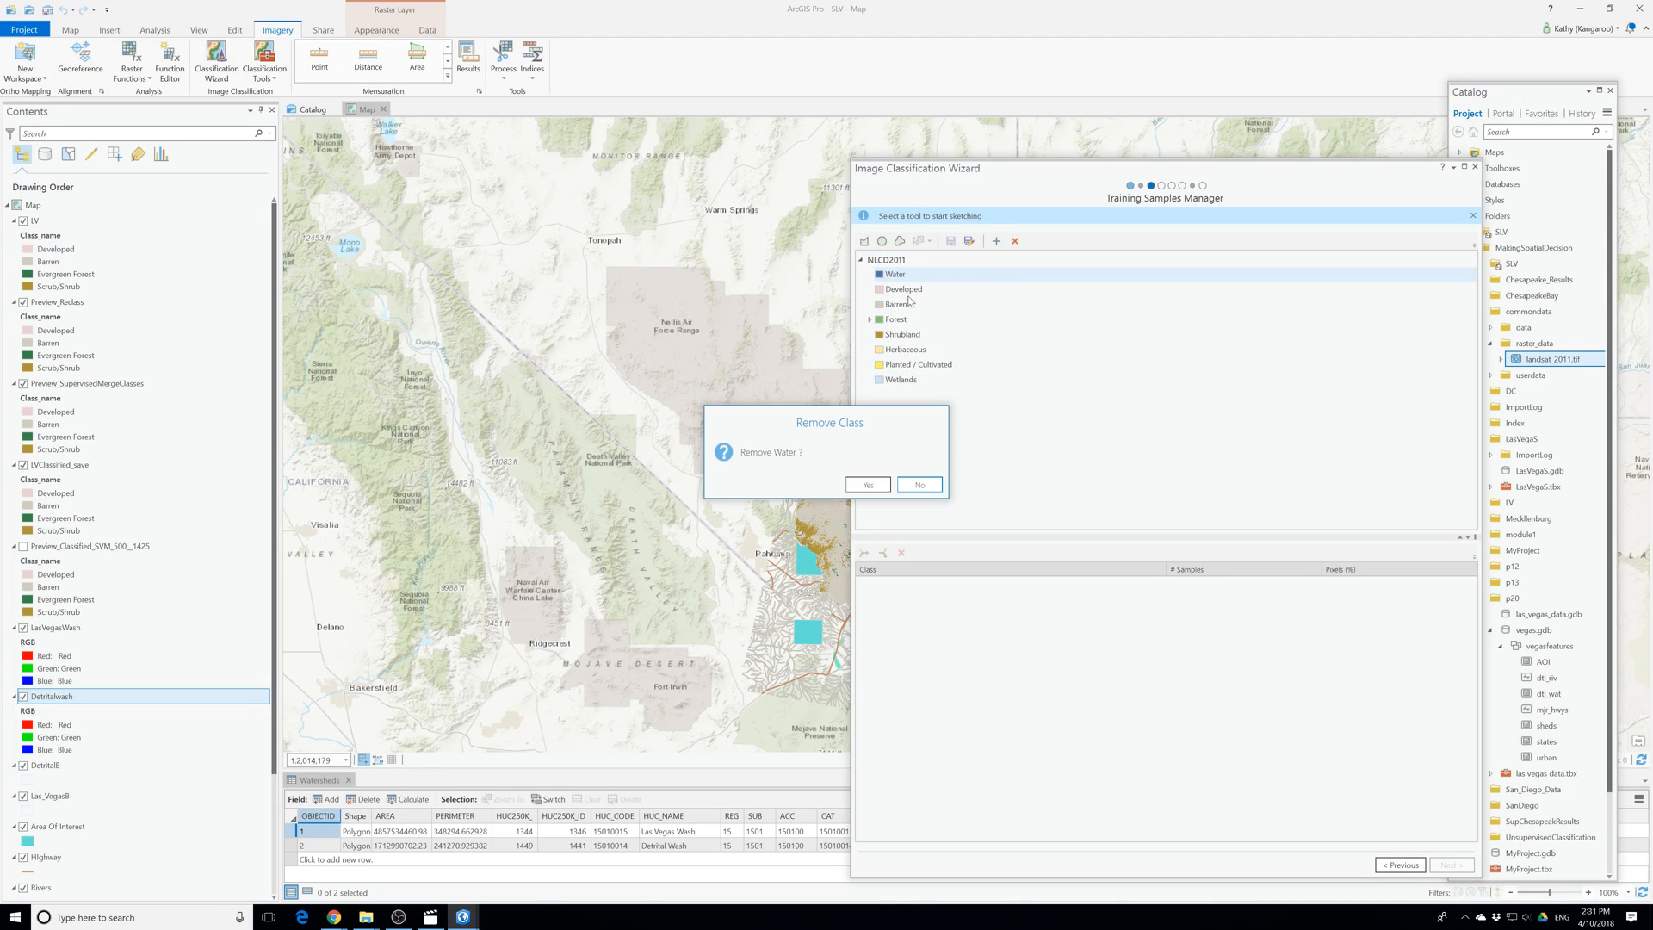
click(872, 492)
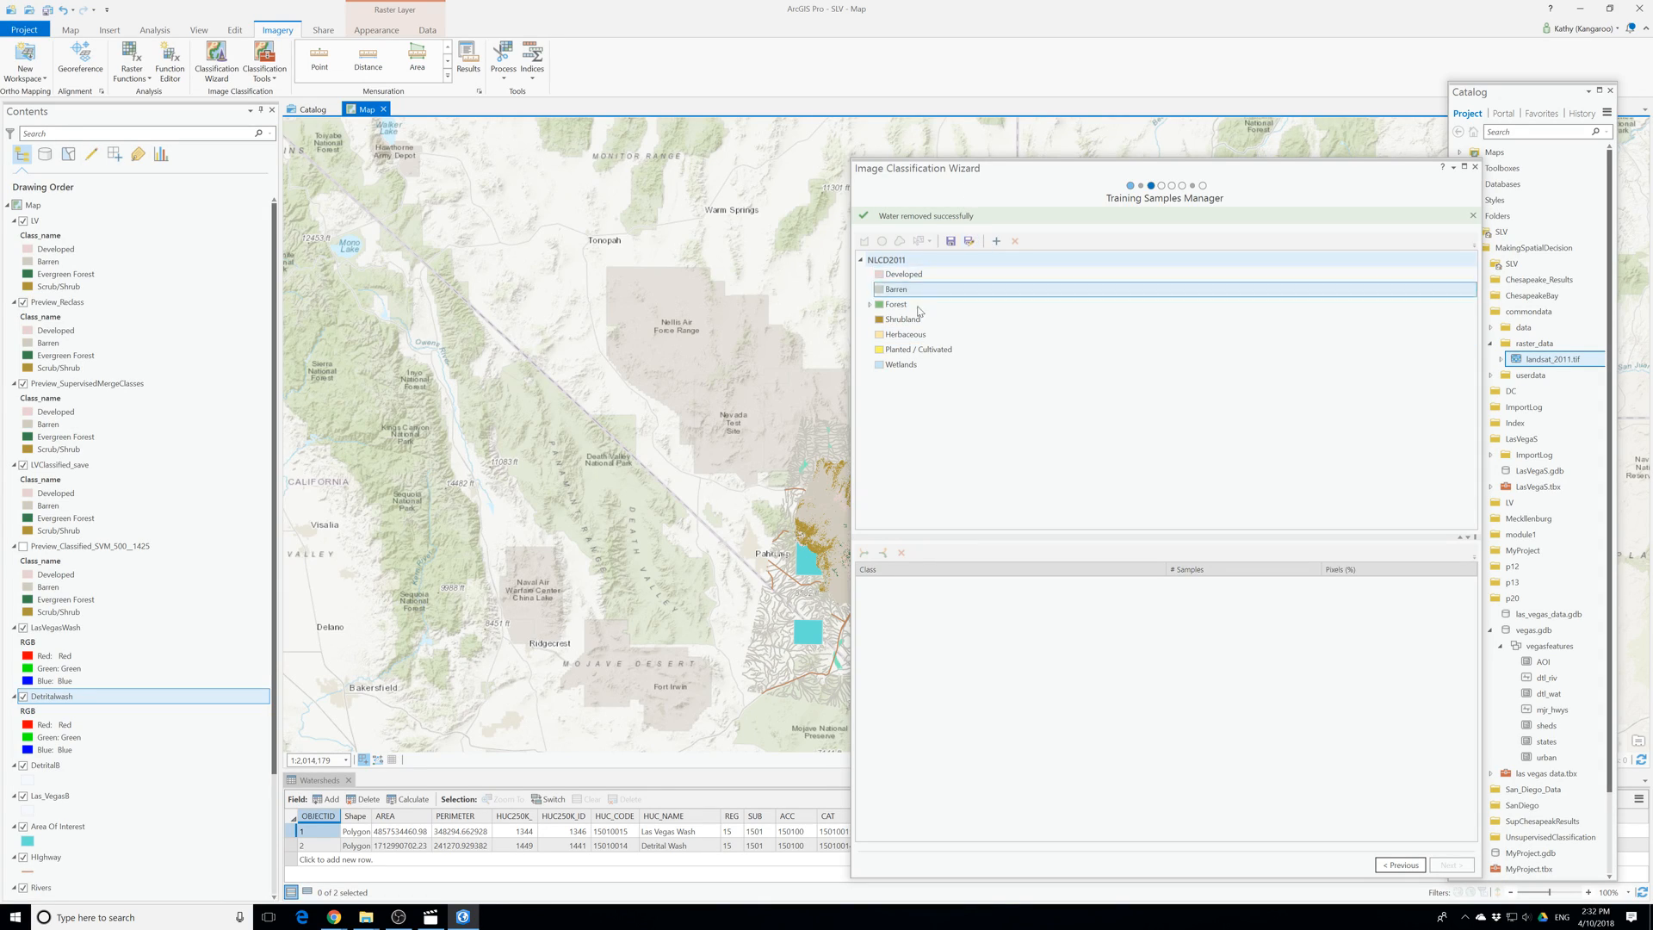
right_click(907, 277)
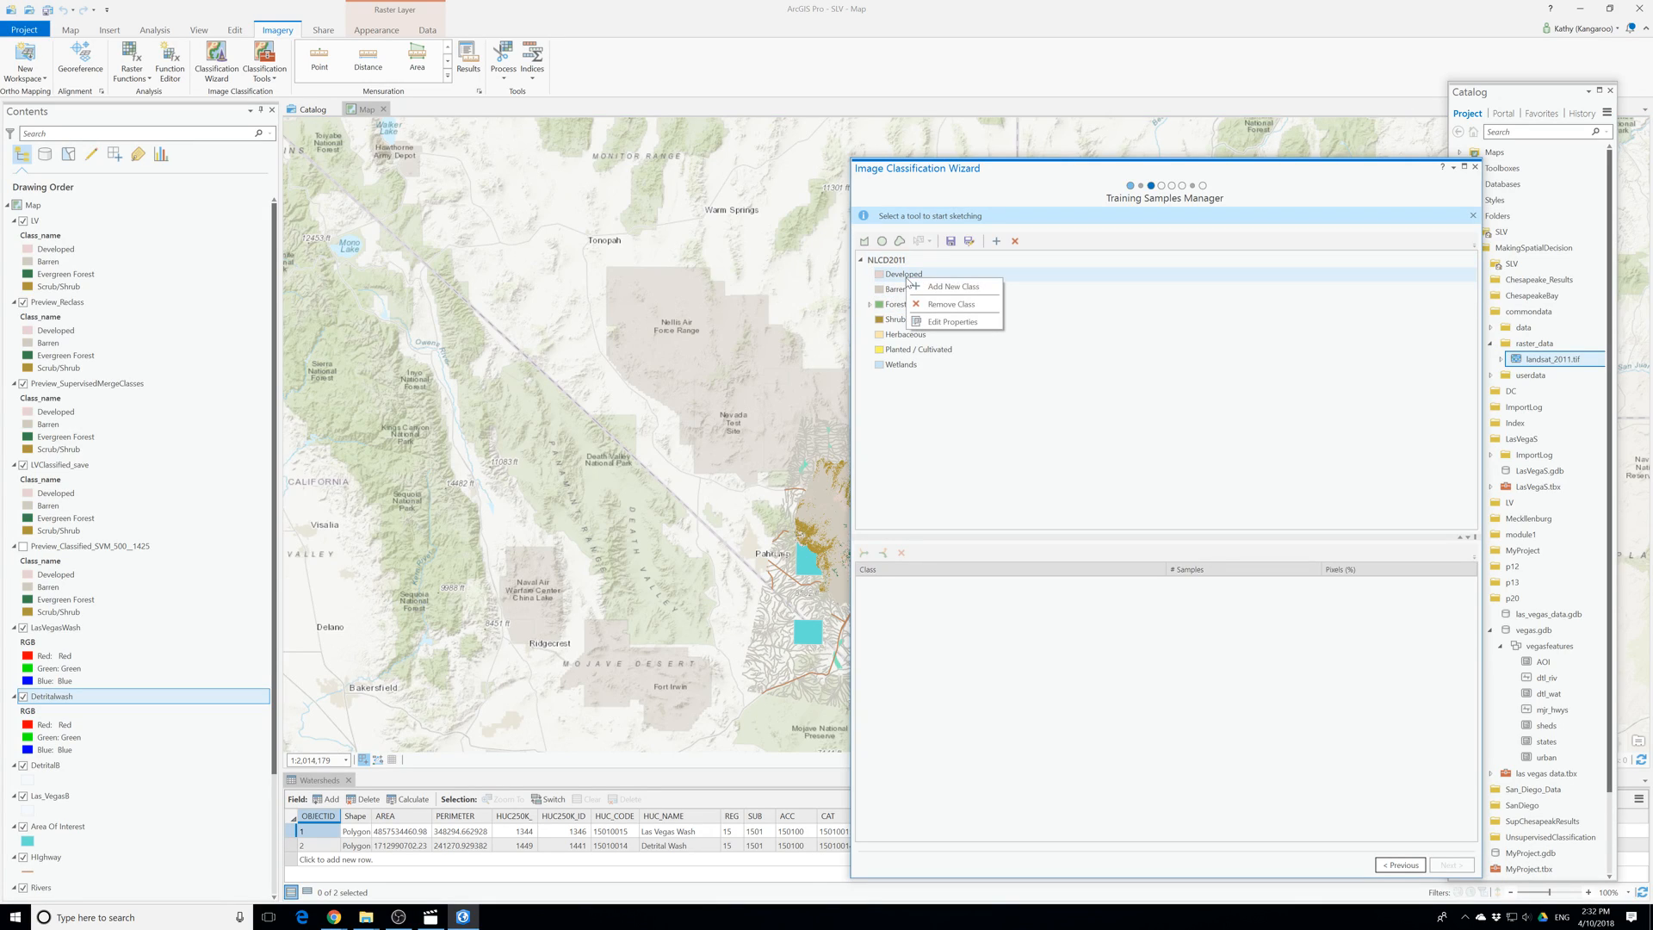
click(938, 305)
click(868, 484)
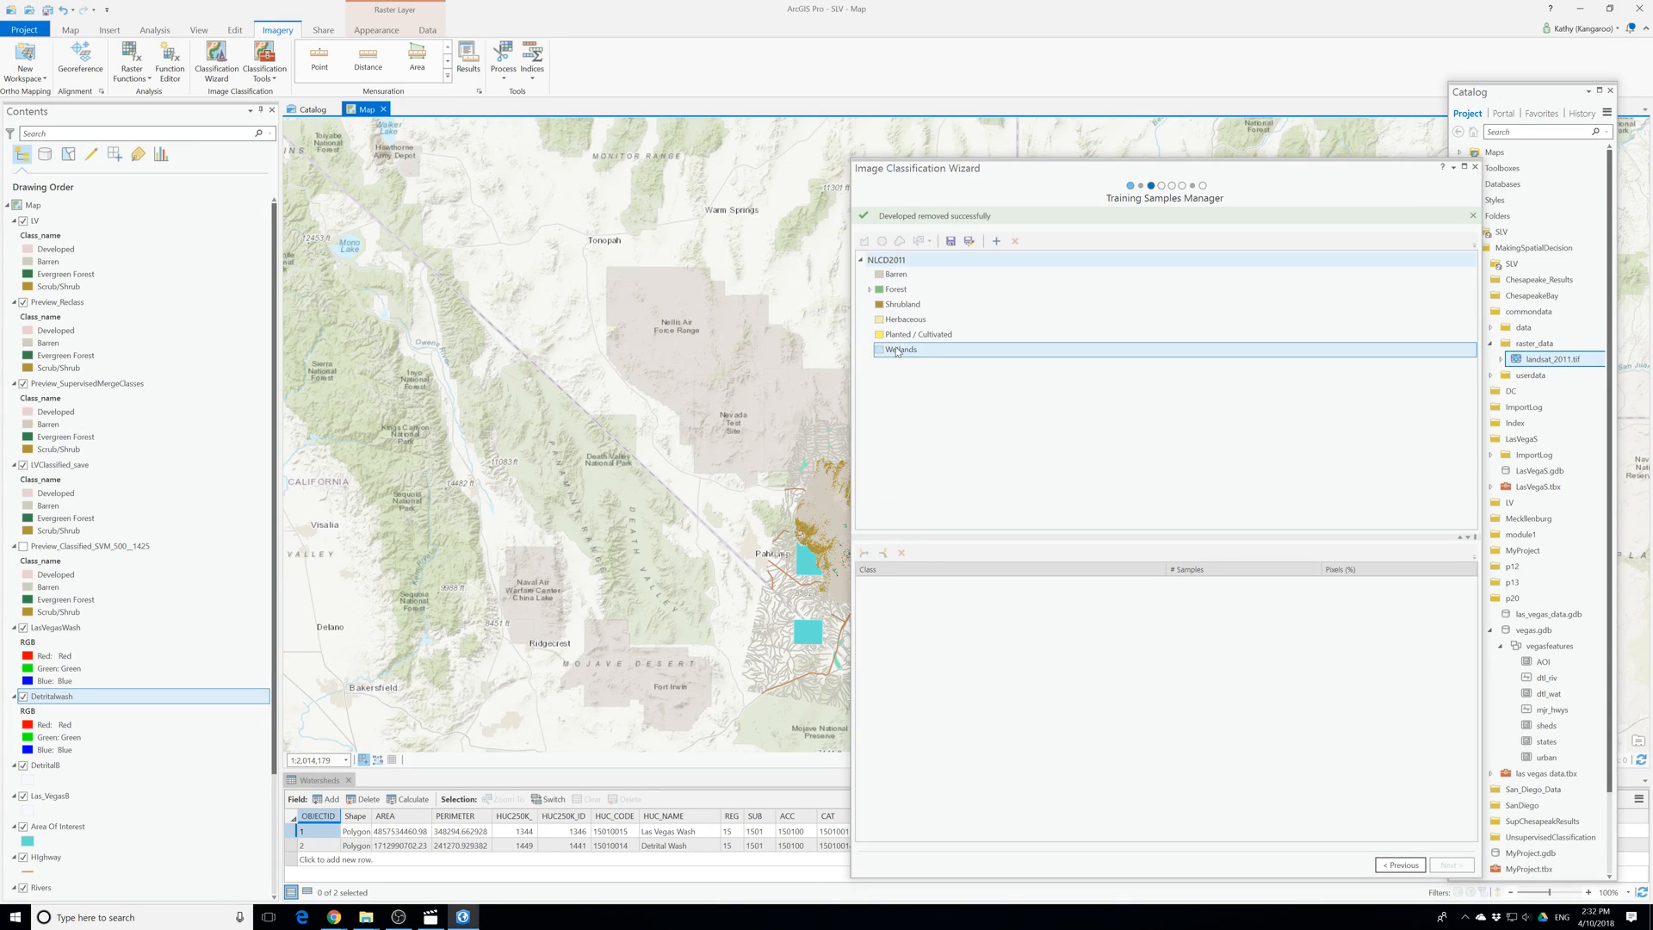
Expand the Forest class and remove the Herbaceous, Planted / Cultivated and Wetlands classes from the schema.
click(870, 290)
click(891, 320)
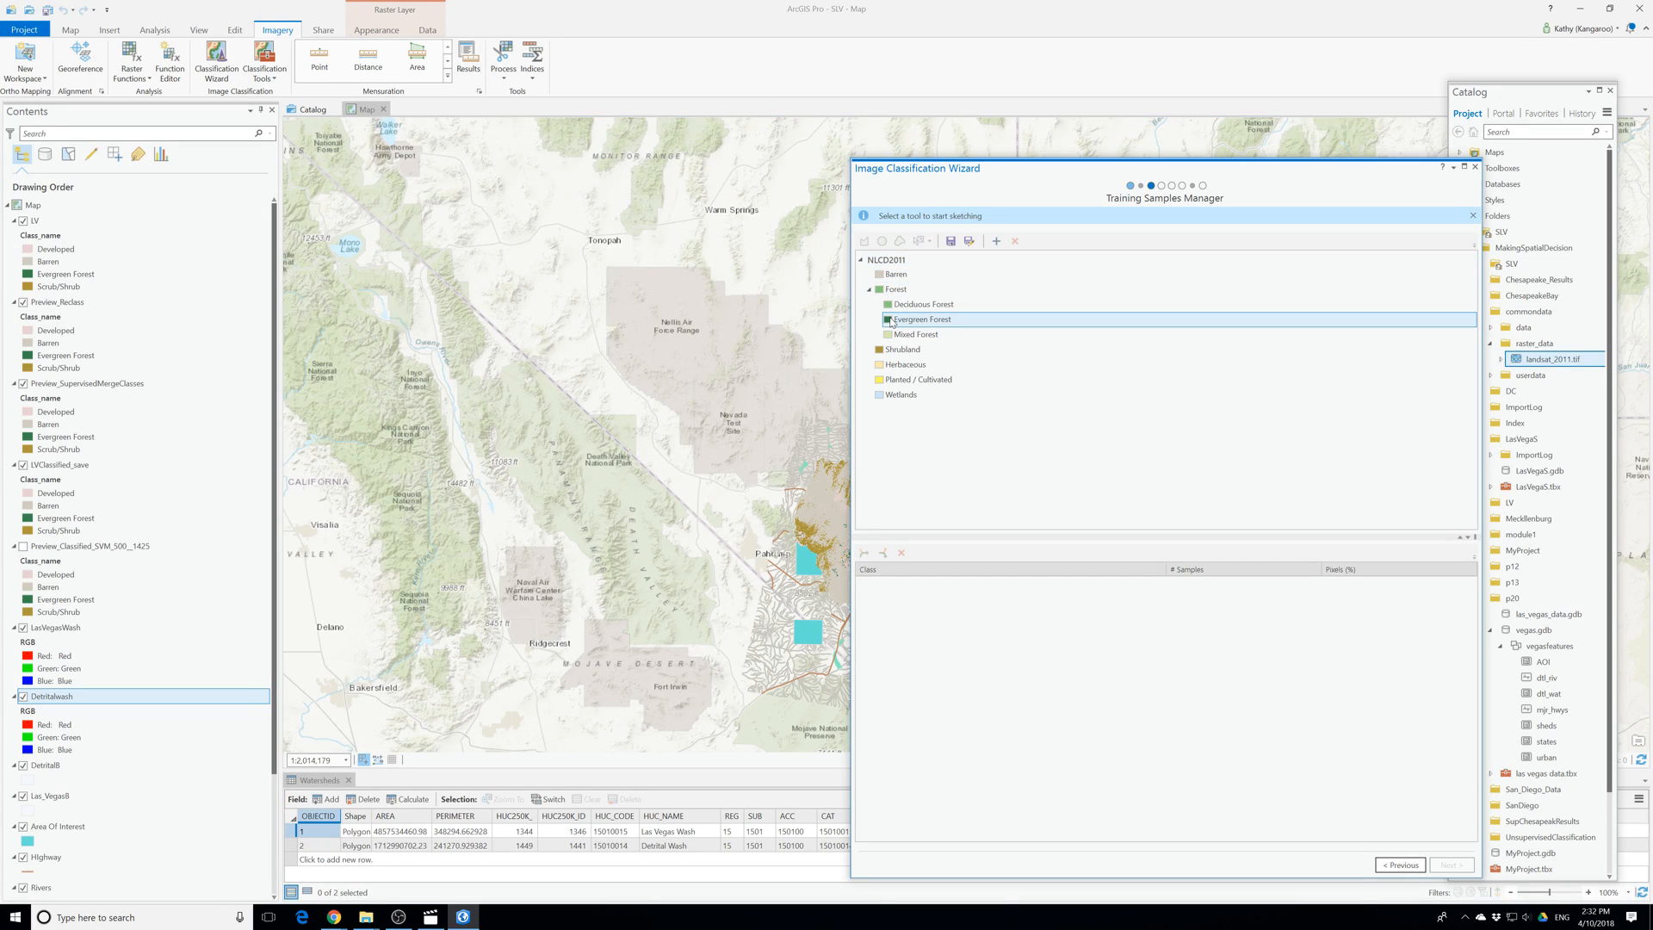
right_click(900, 364)
click(945, 391)
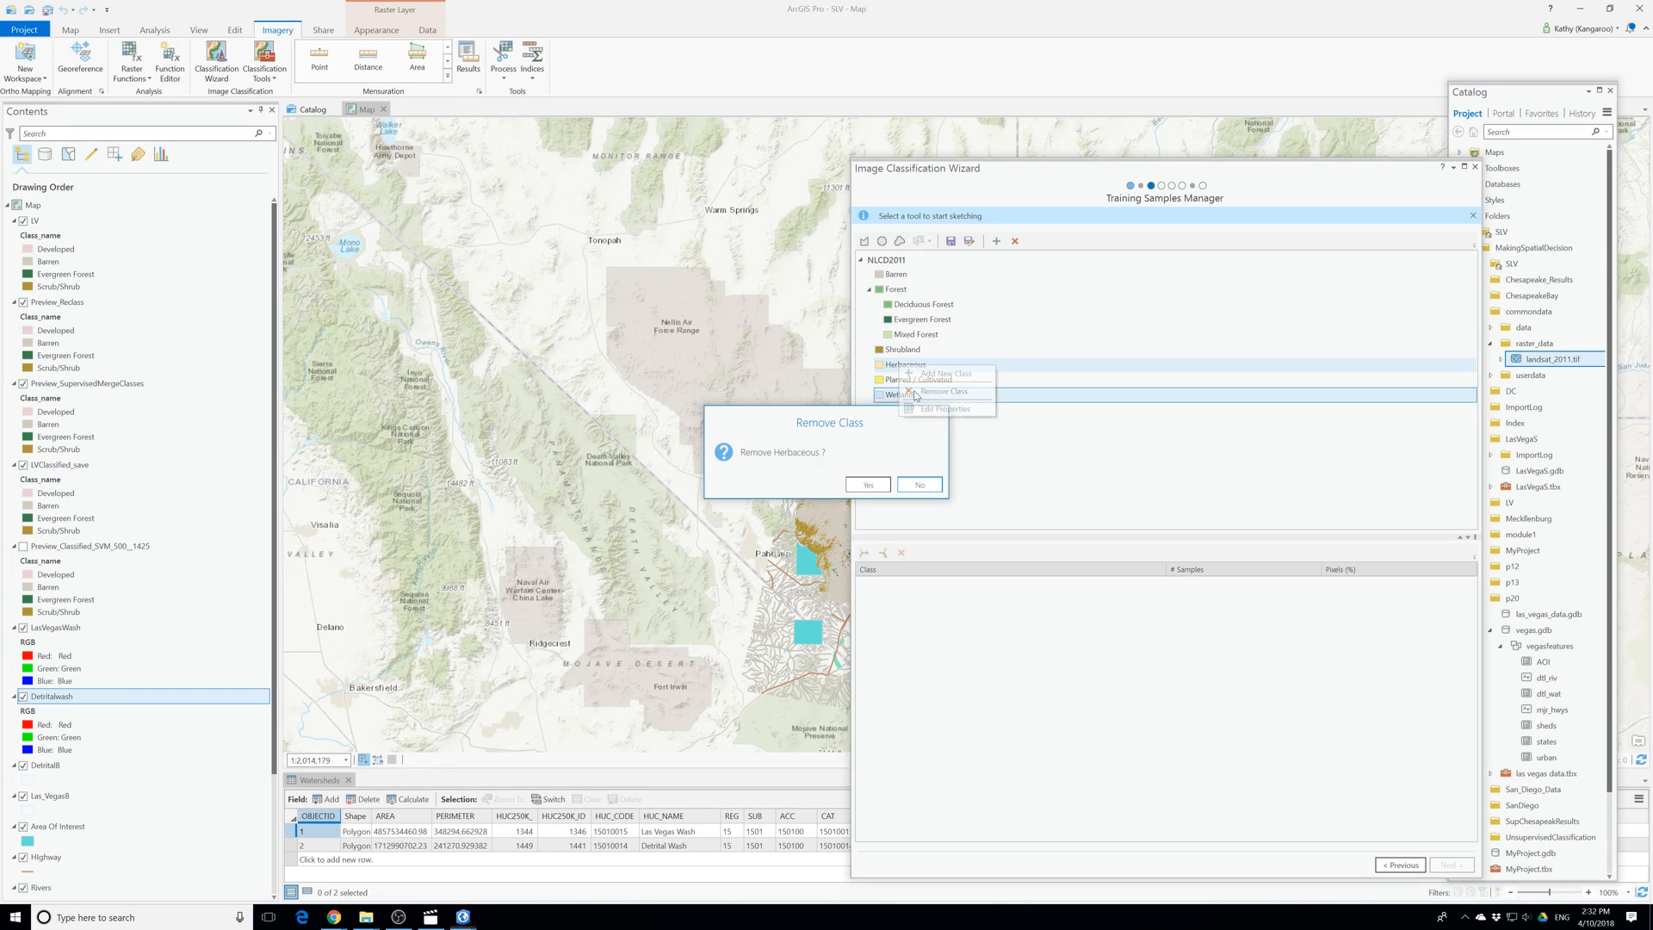
click(872, 484)
right_click(900, 365)
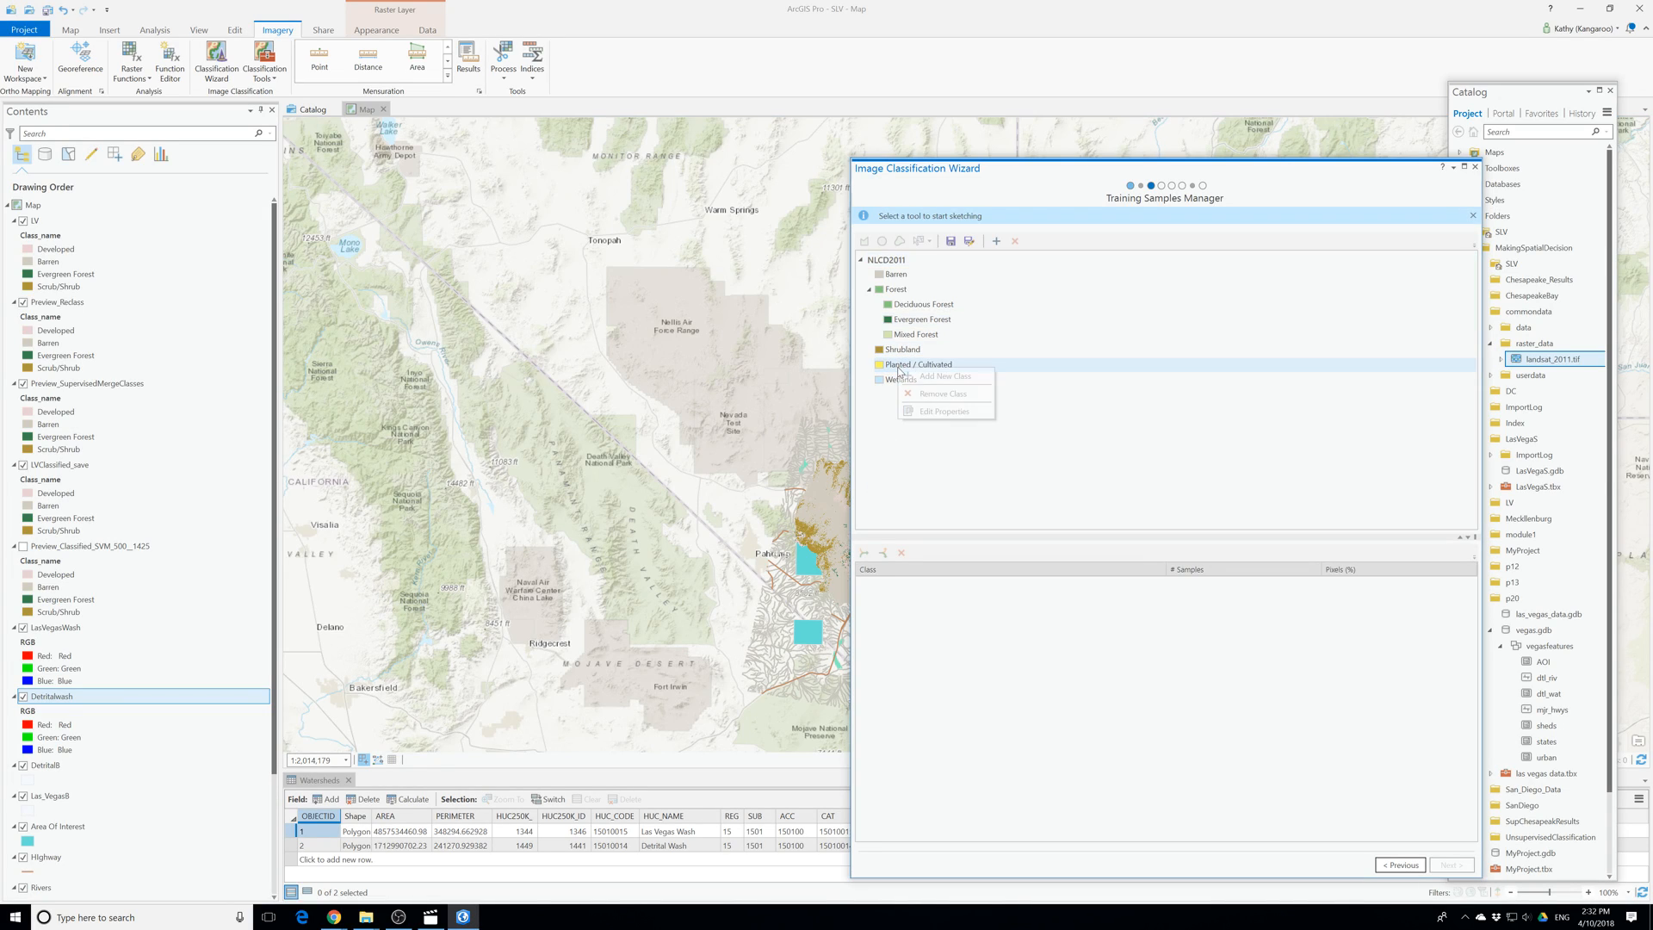
click(921, 393)
click(872, 485)
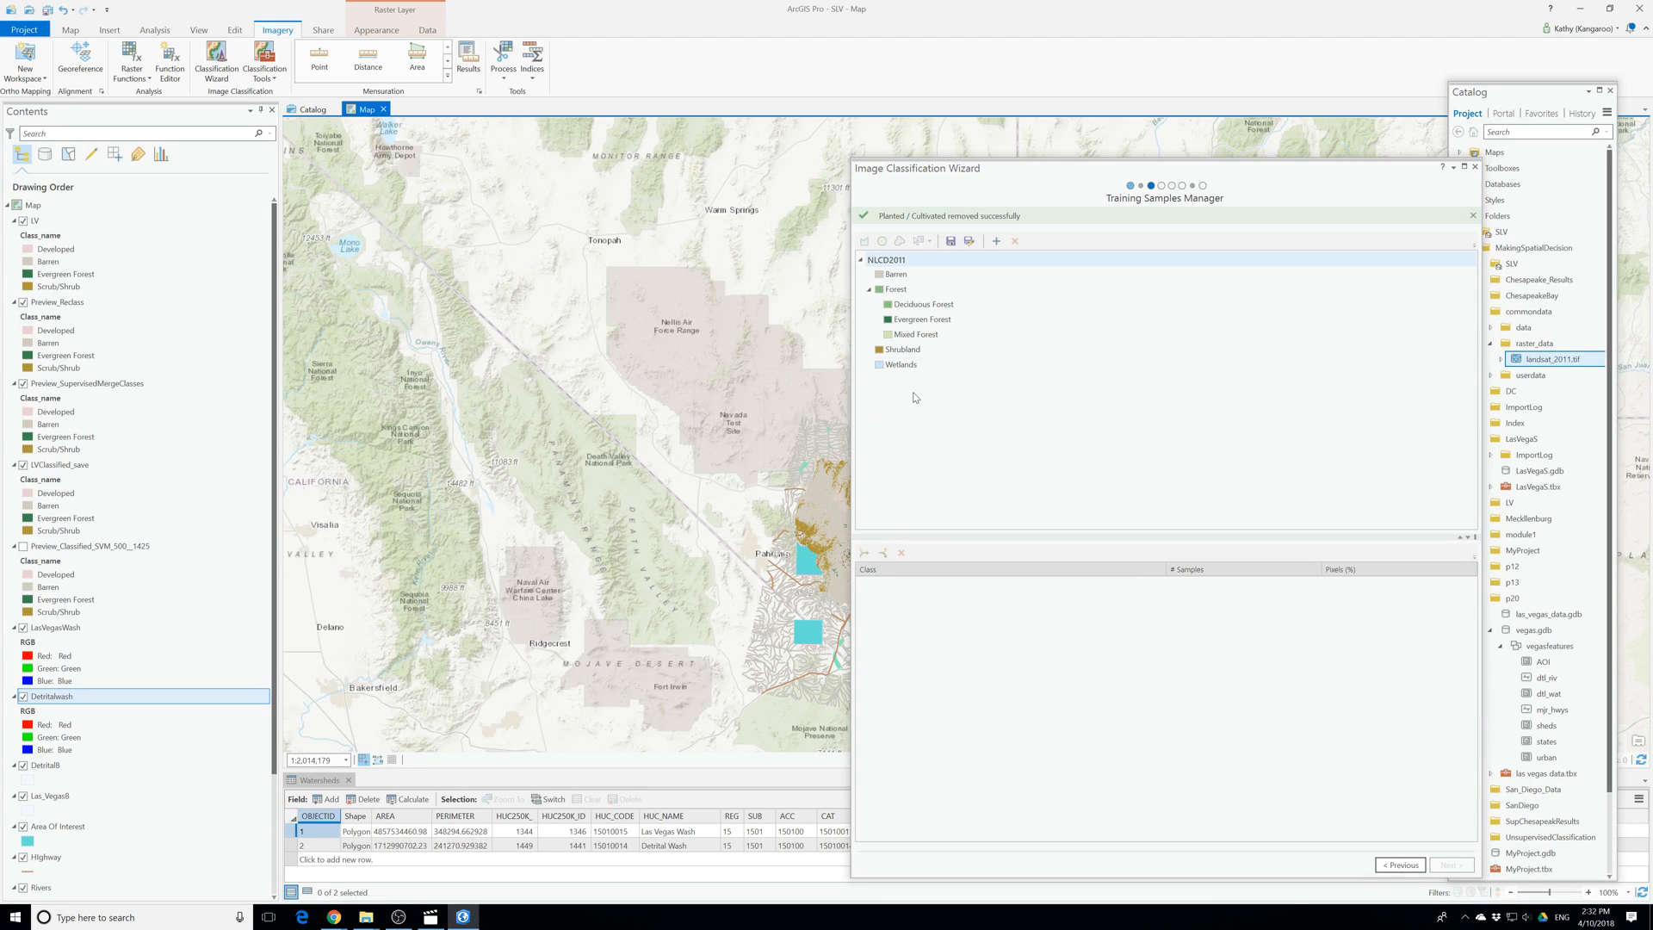
right_click(897, 365)
click(918, 393)
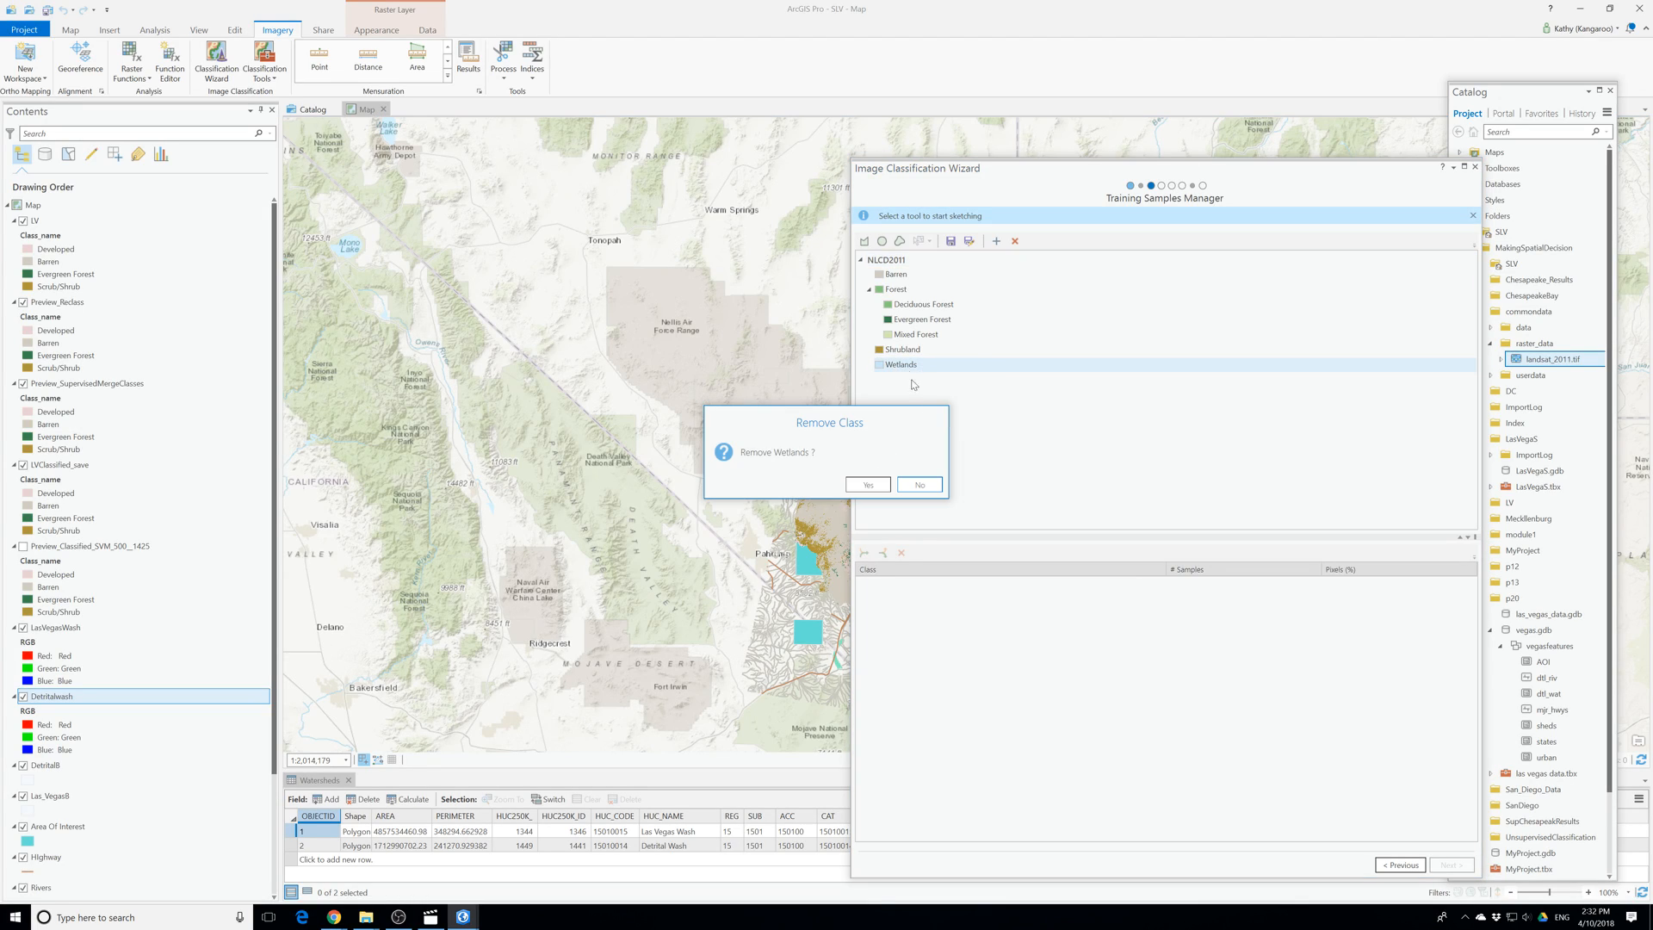
click(875, 483)
Rename the Shrubland class as Scrub/Shrub.
click(902, 350)
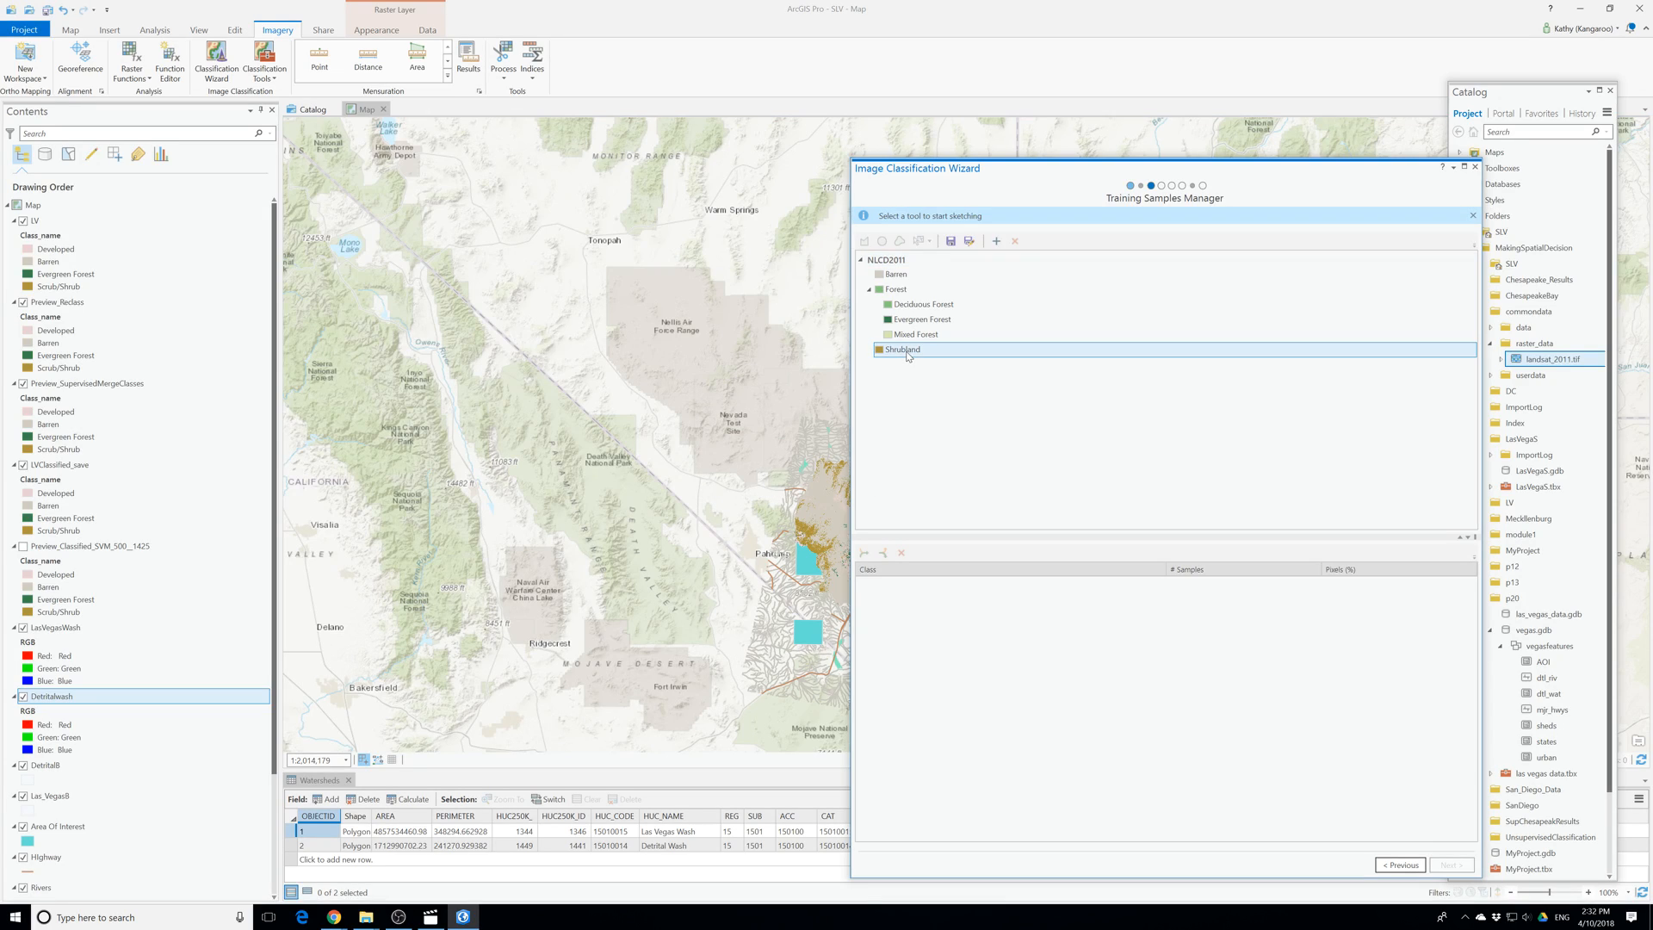
right_click(908, 351)
click(947, 397)
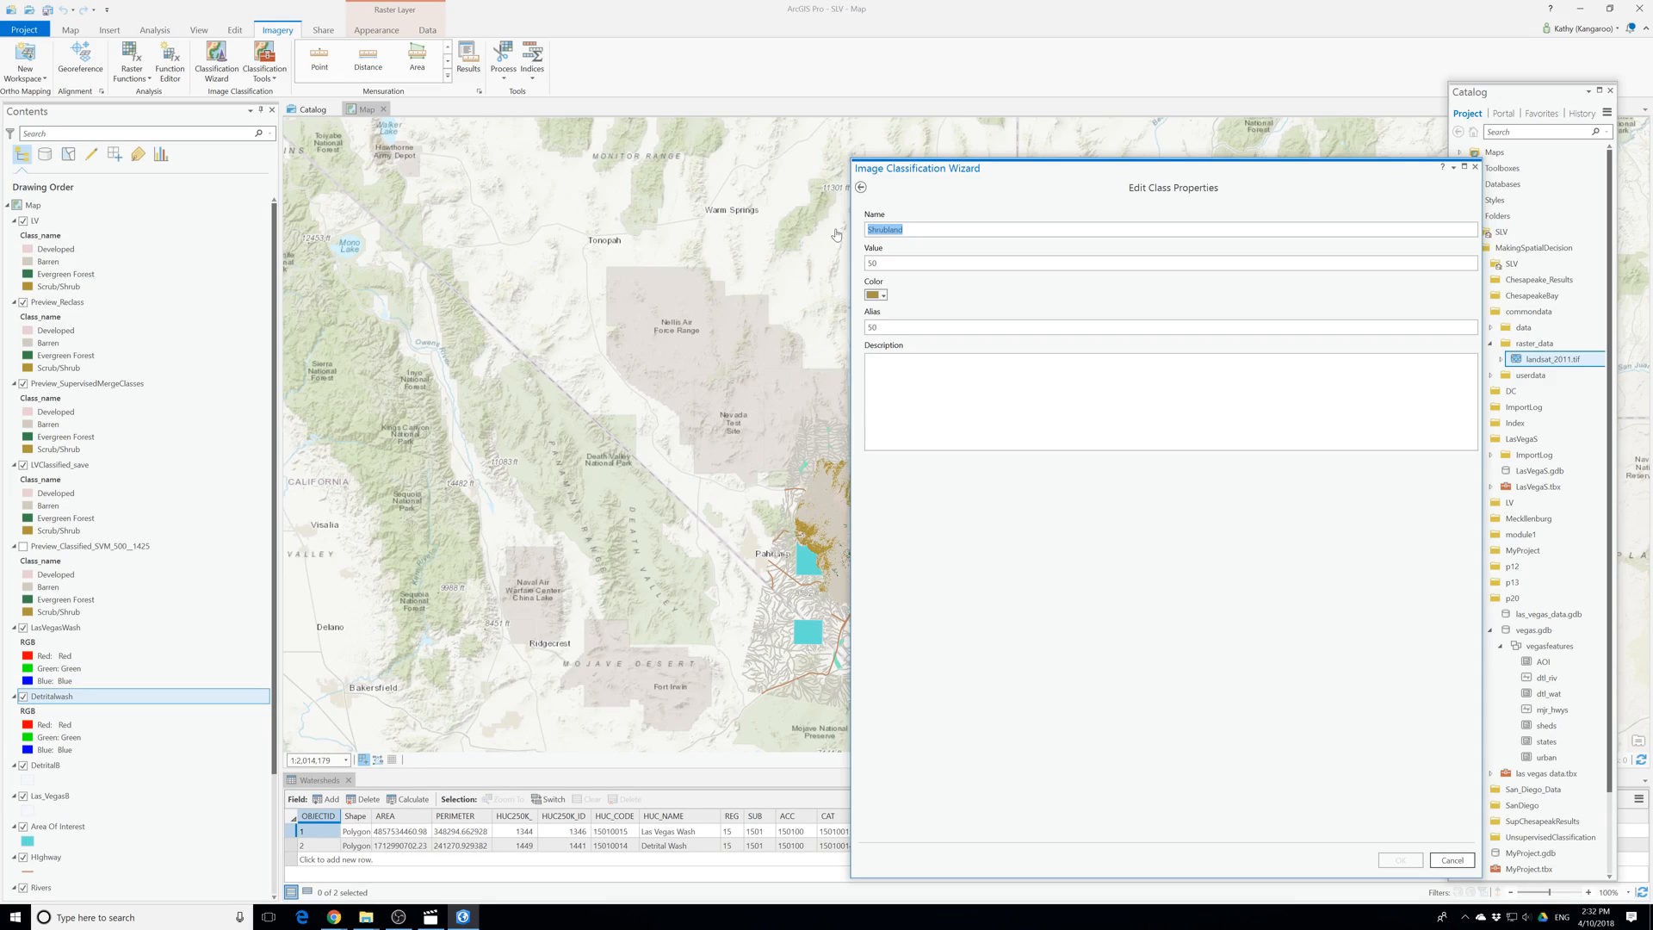
text(Crub)
key(BackSpace)
key(BackSpace)
key(BackSpace)
click(1412, 863)
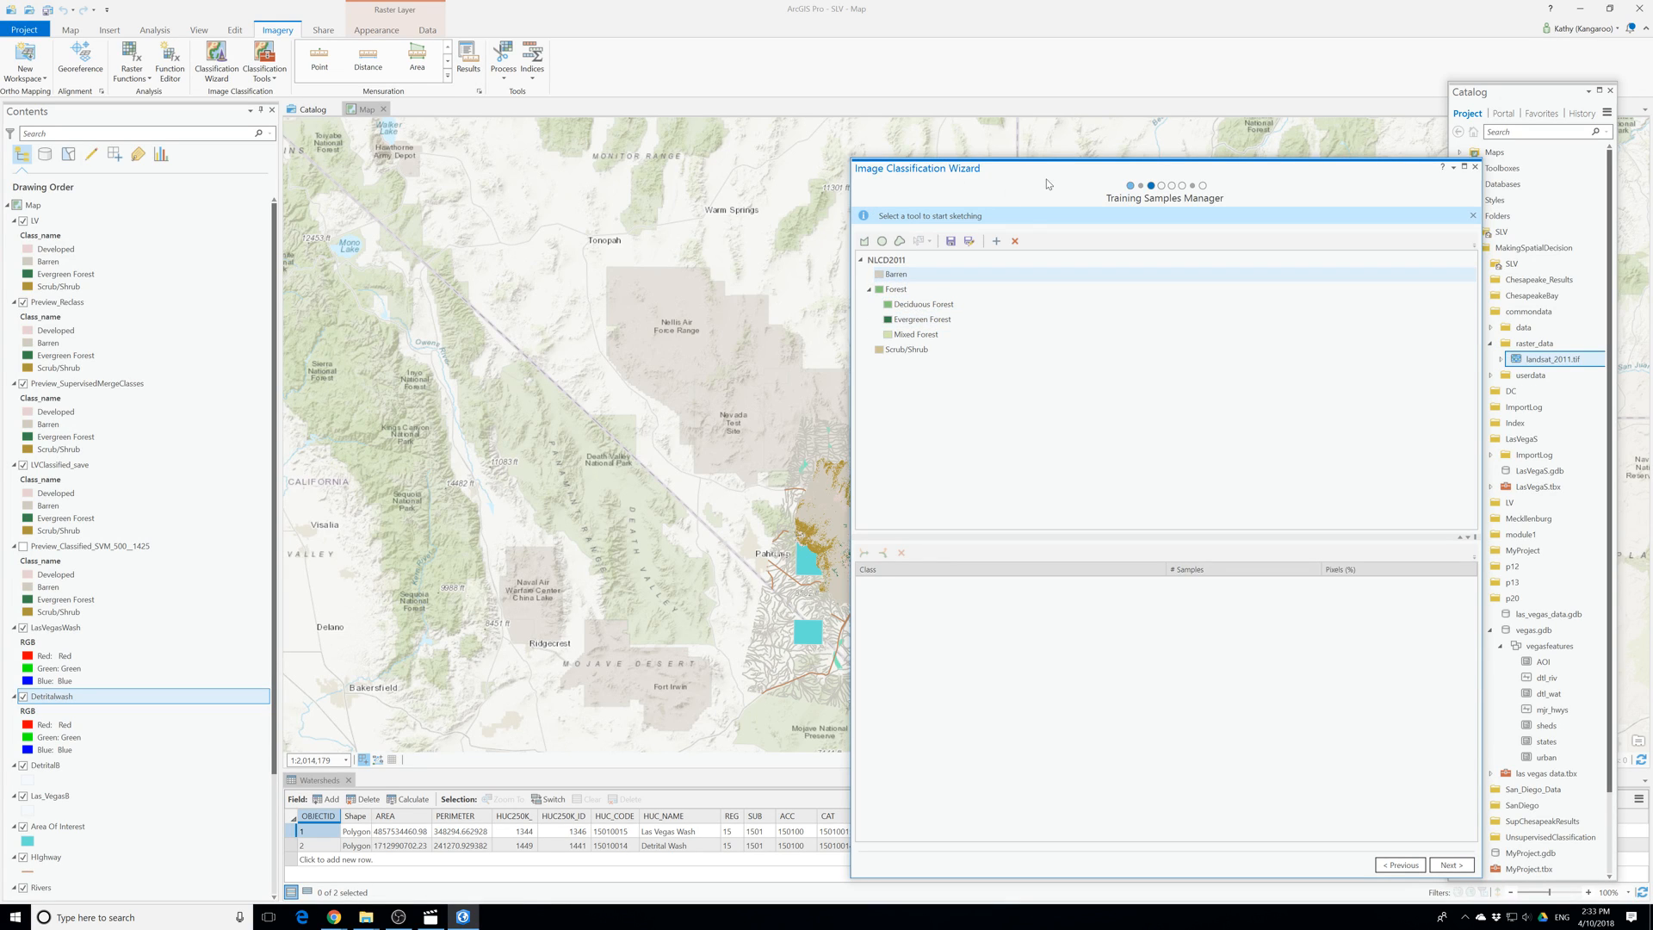
Move the classification wizard clear of the map and examine the land cover across the Detritalwash imagery.
drag(1045, 177, 916, 422)
drag(979, 696, 672, 575)
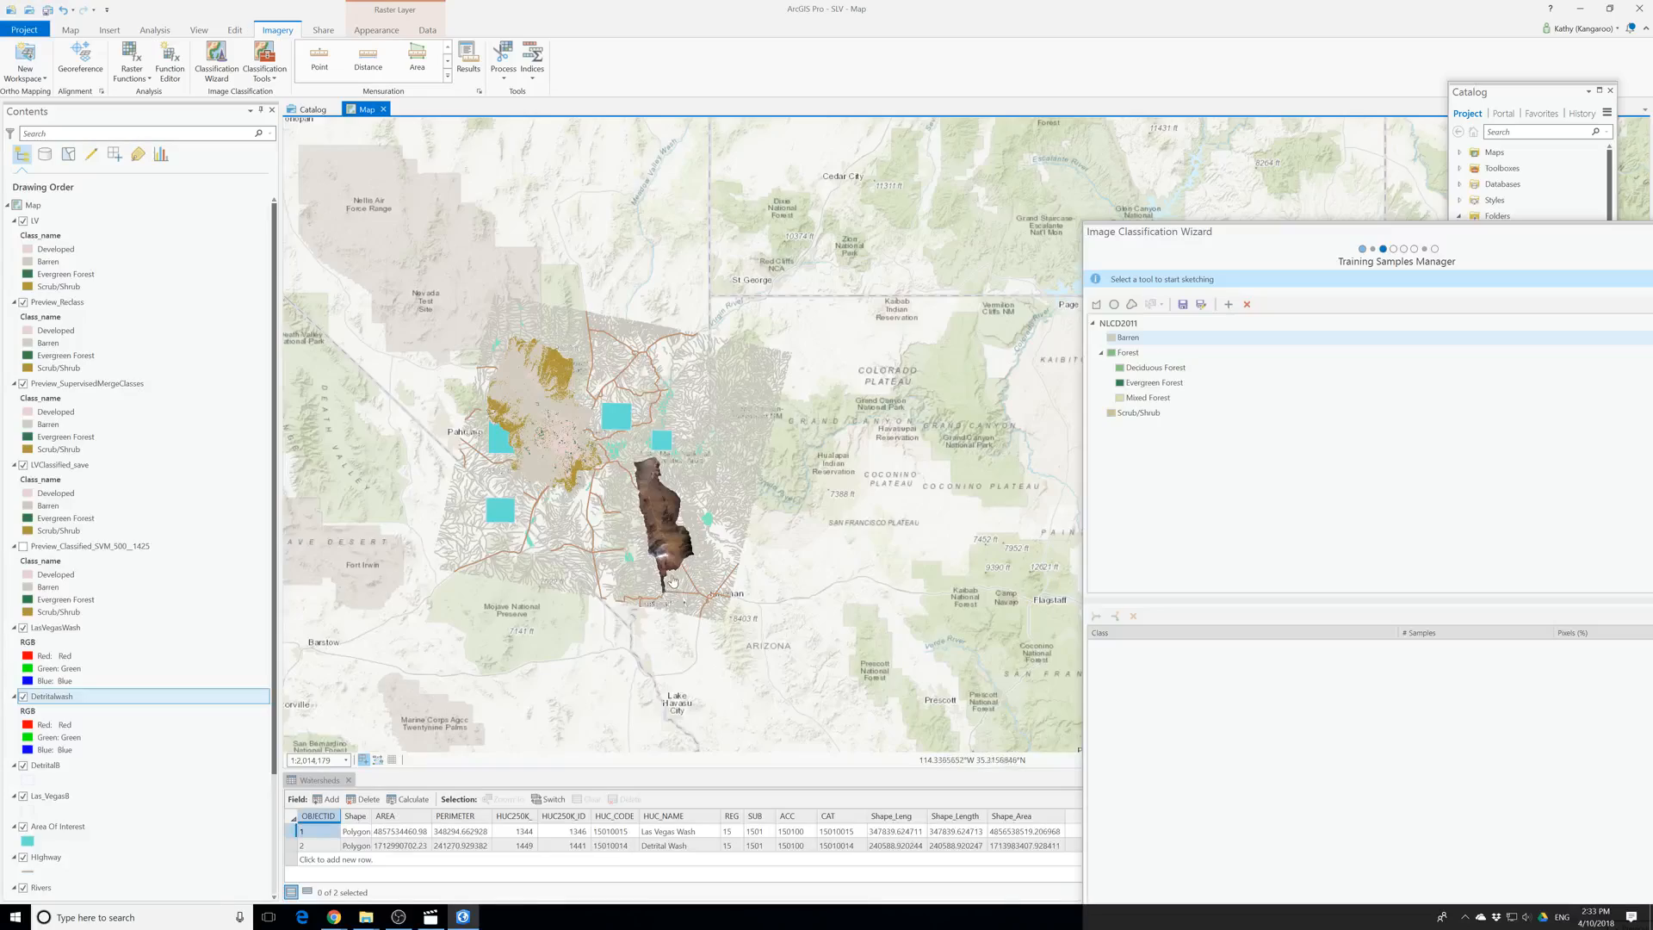
scroll(672, 576, up, 10)
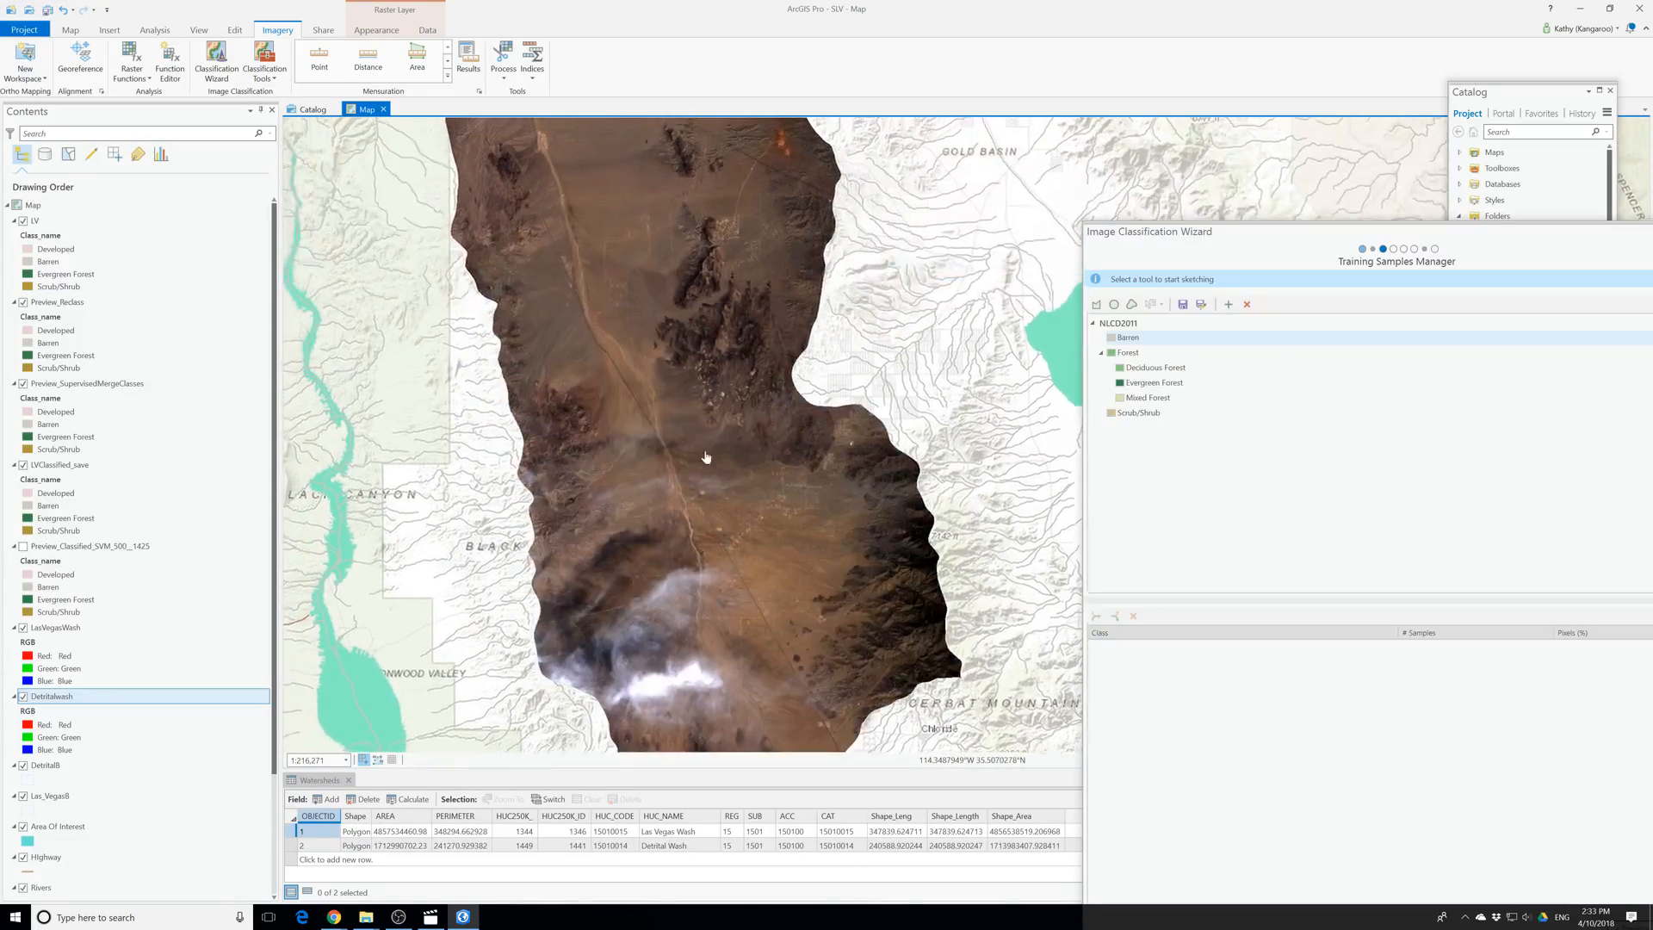
drag(650, 347, 689, 473)
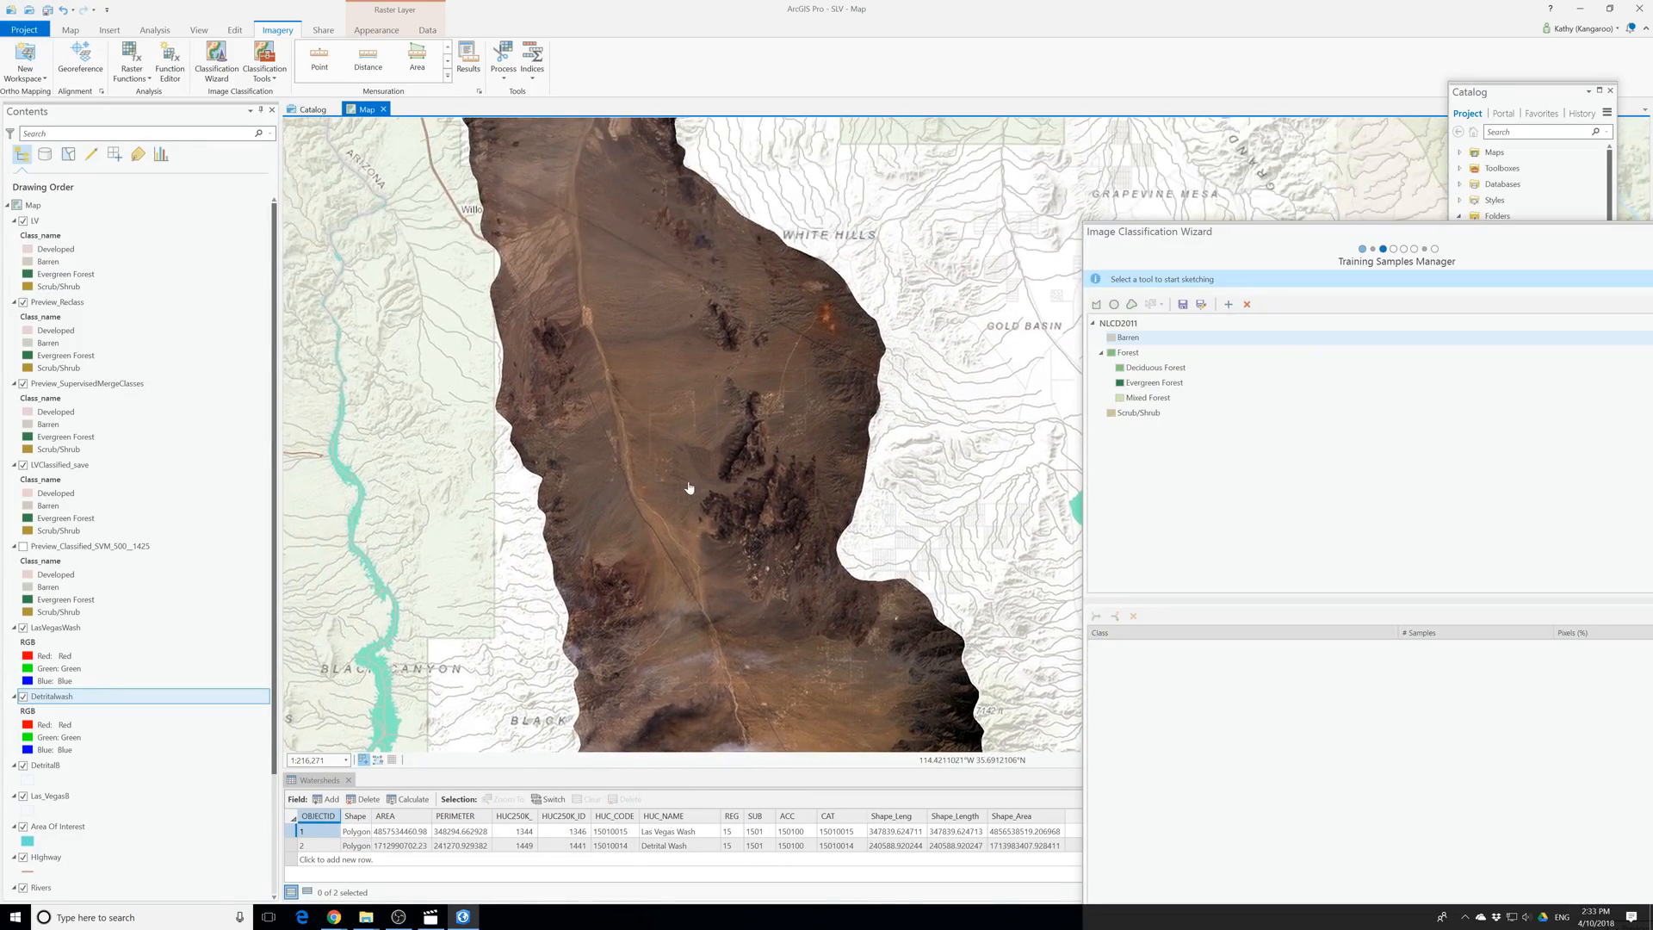
scroll(805, 631, up, 2)
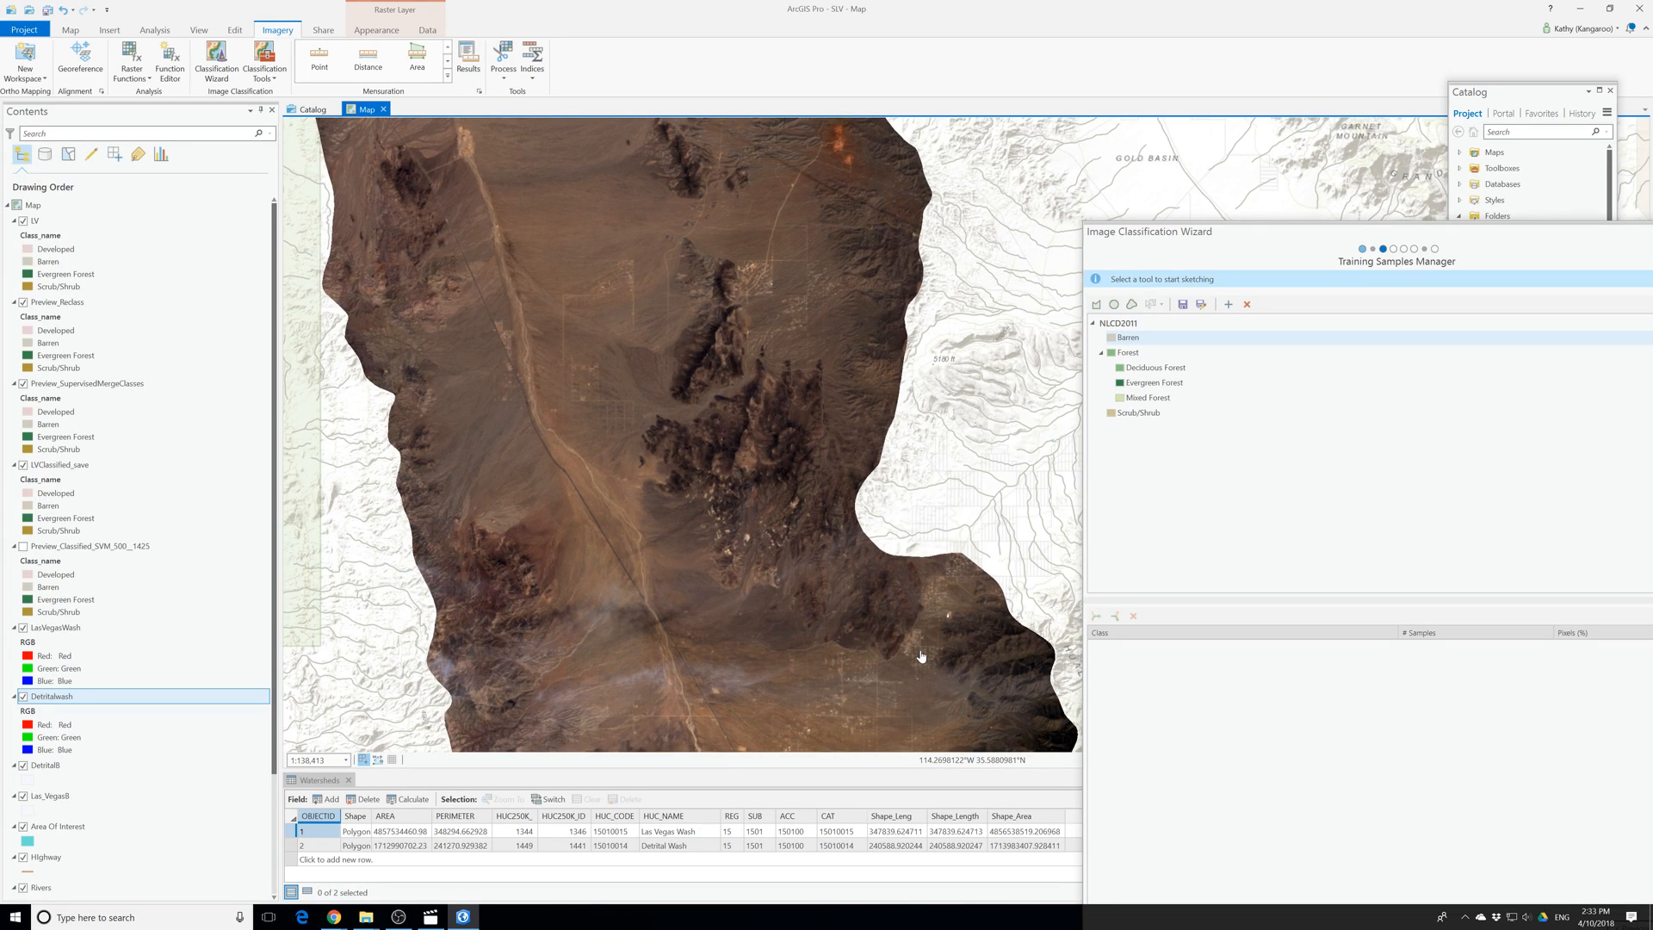
drag(921, 656, 829, 434)
drag(849, 635, 861, 413)
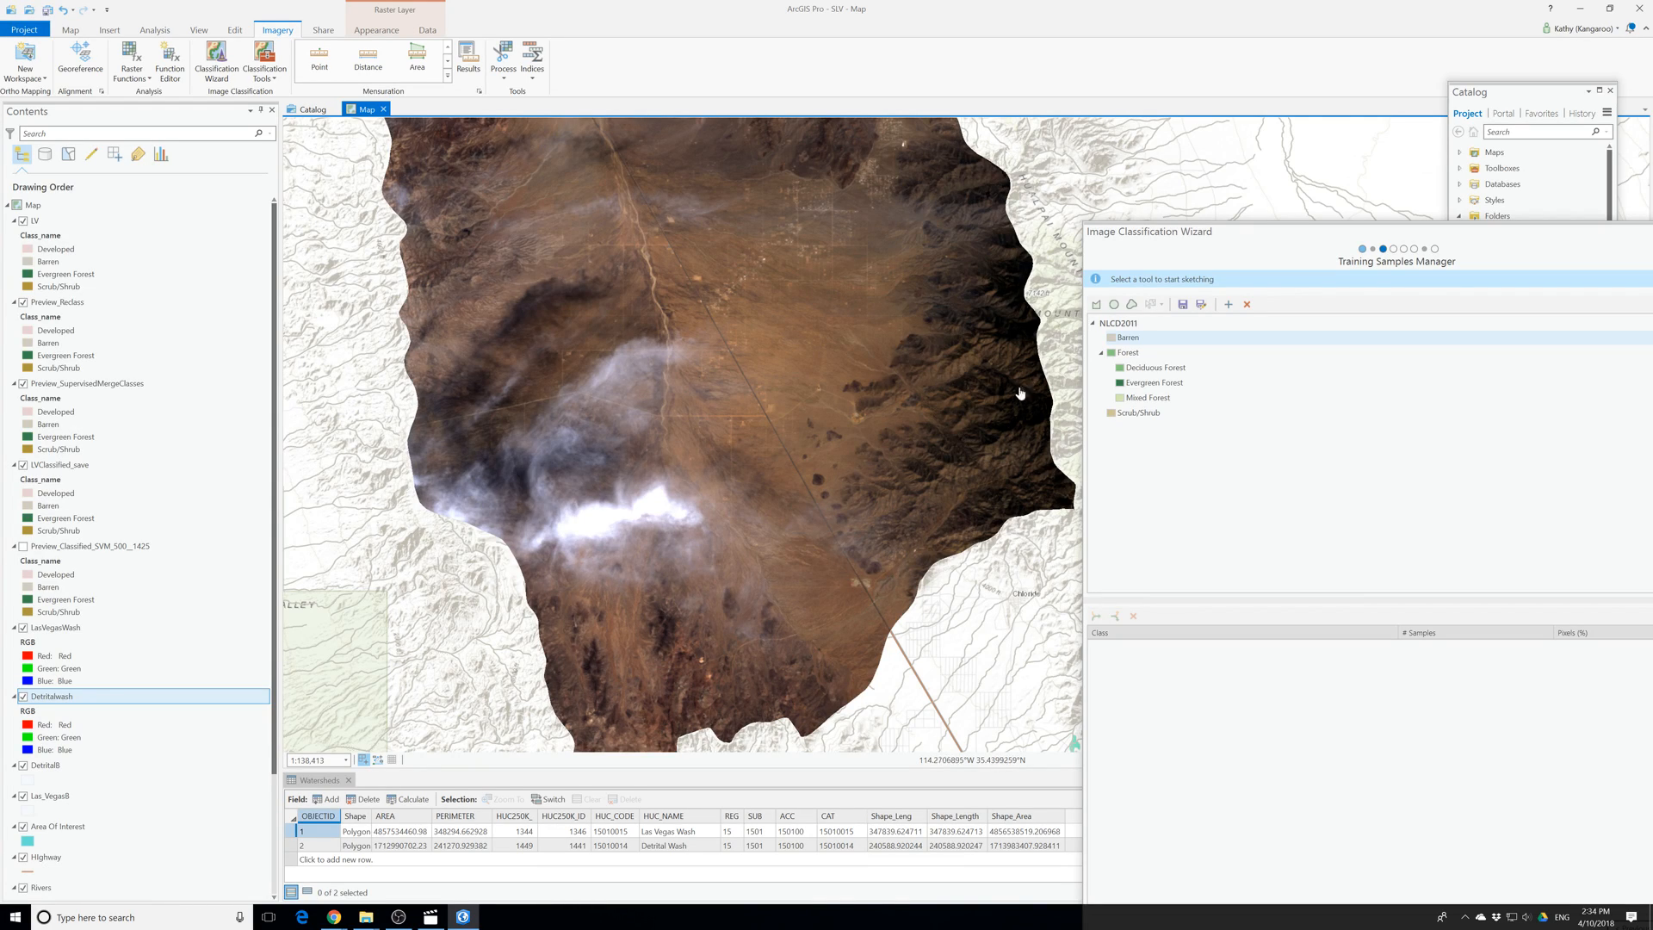
drag(744, 362, 760, 662)
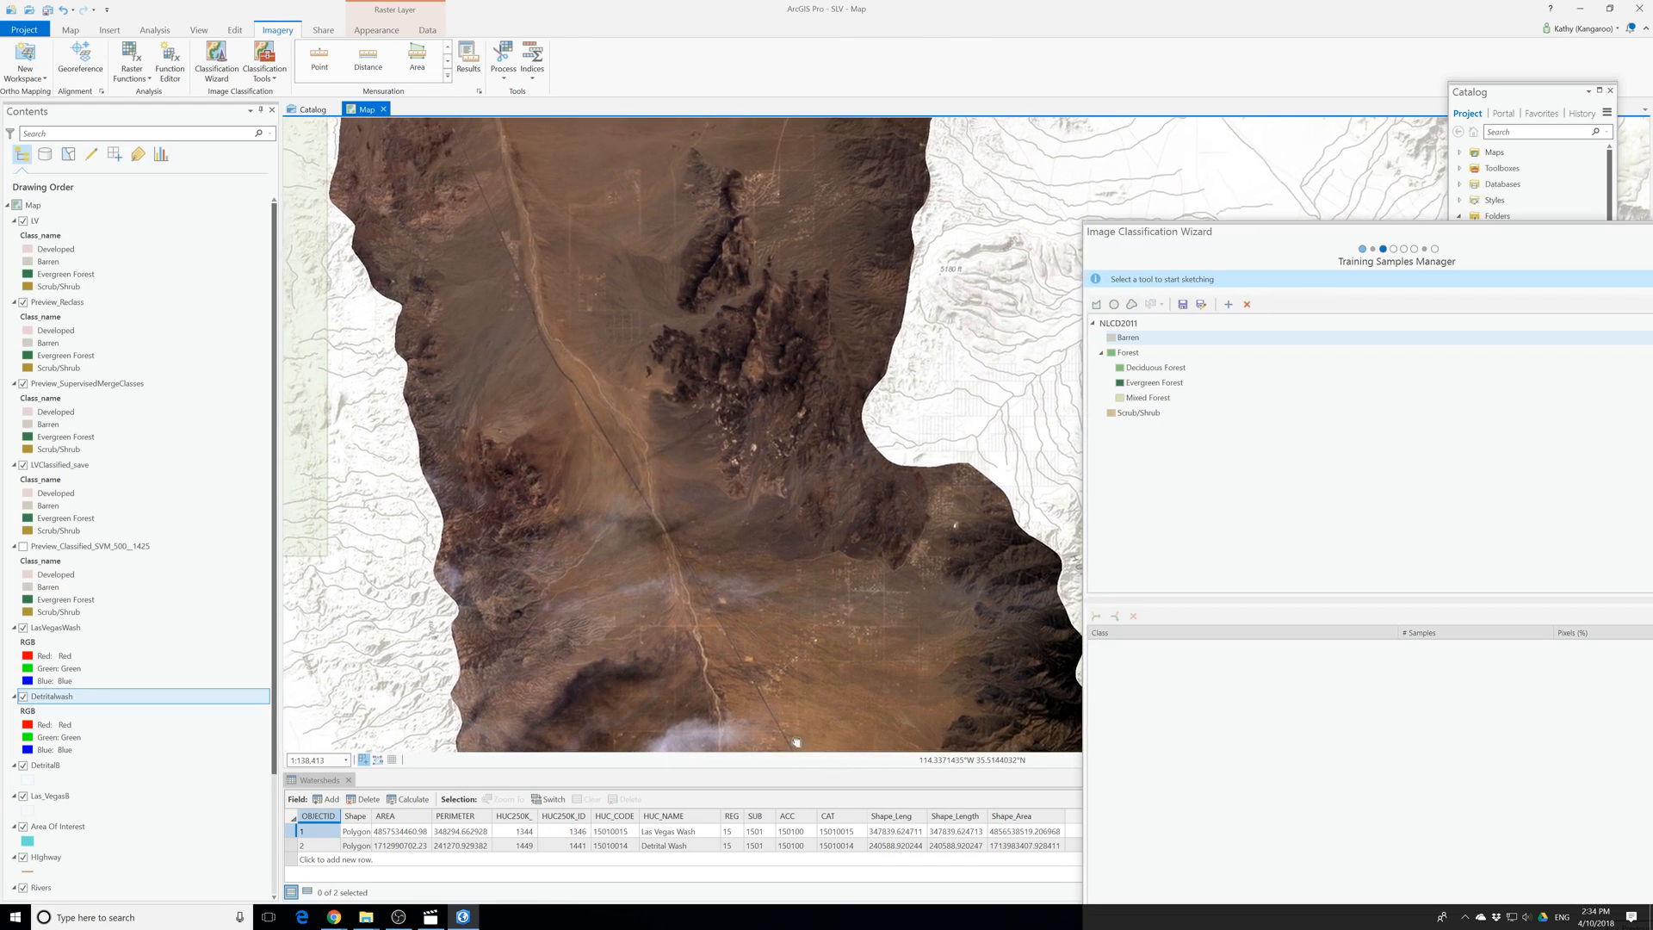
scroll(565, 343, up, 2)
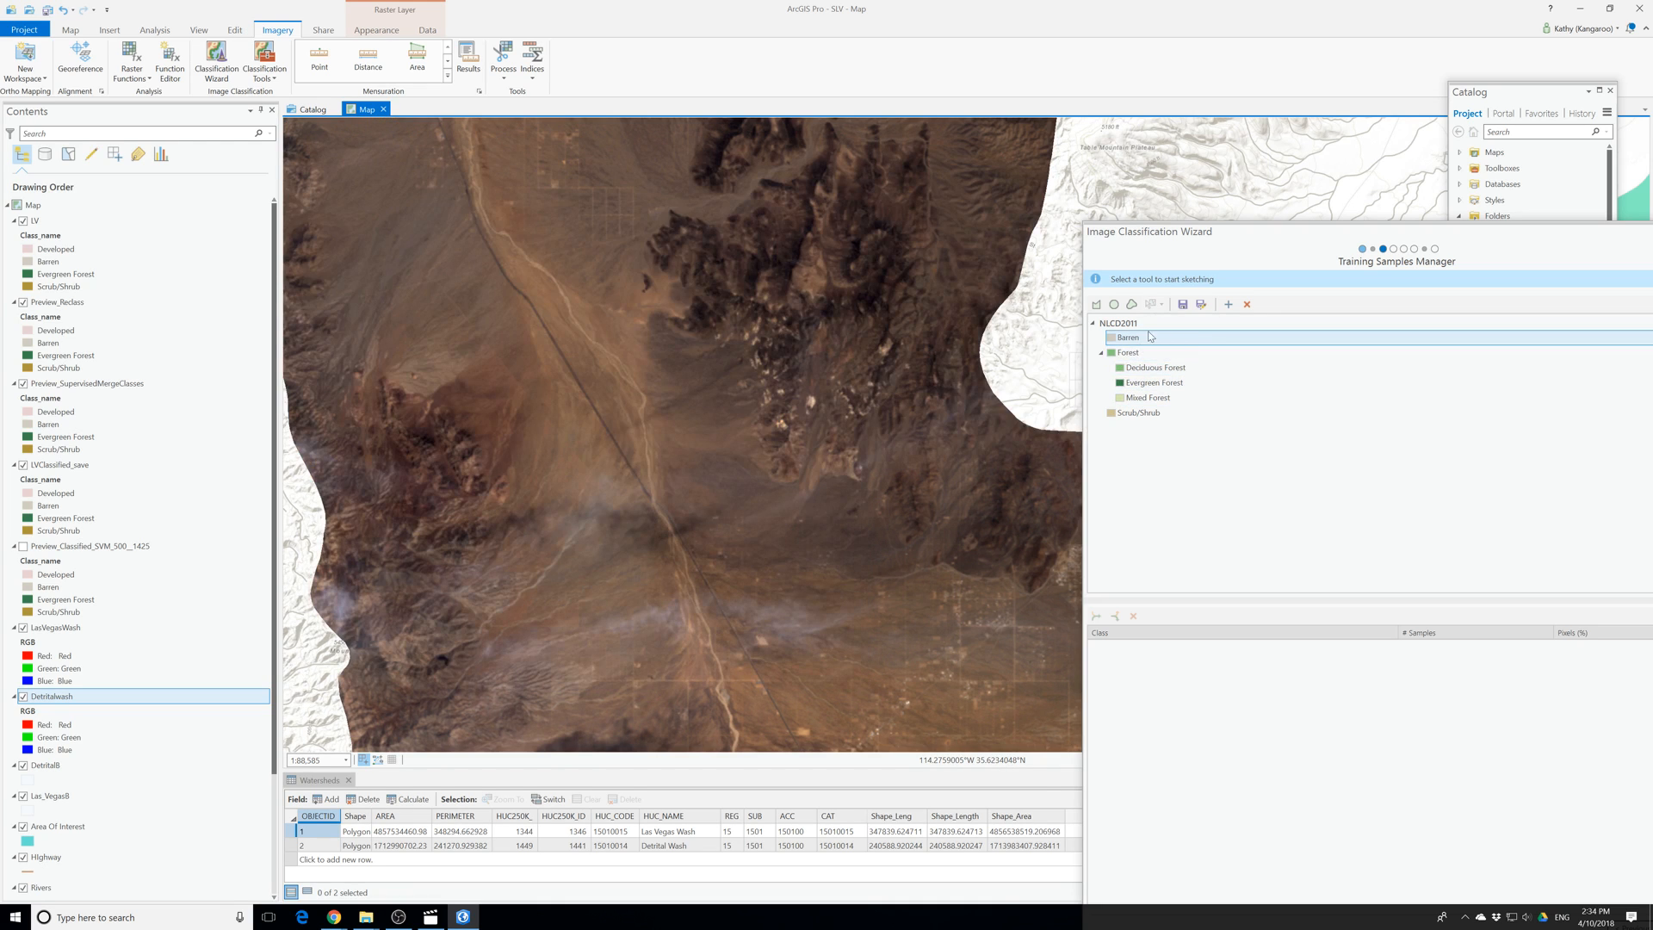
Draw four small triangular Barren training samples on open ground beside the wash in central Detritalwash.
click(1106, 312)
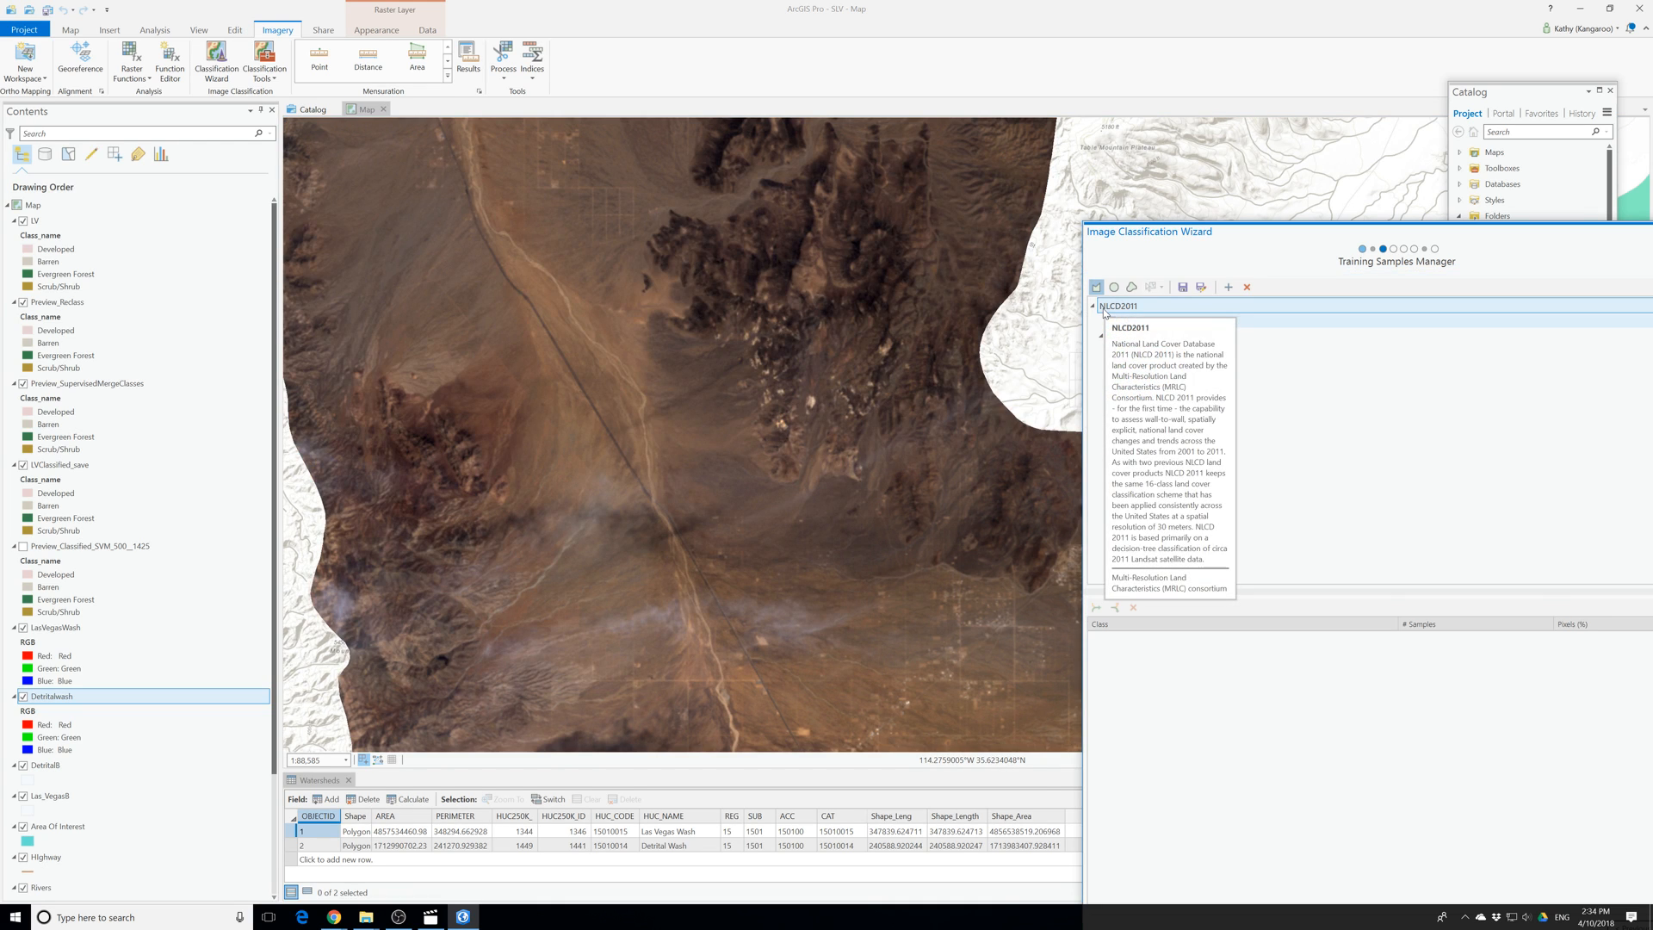
click(567, 401)
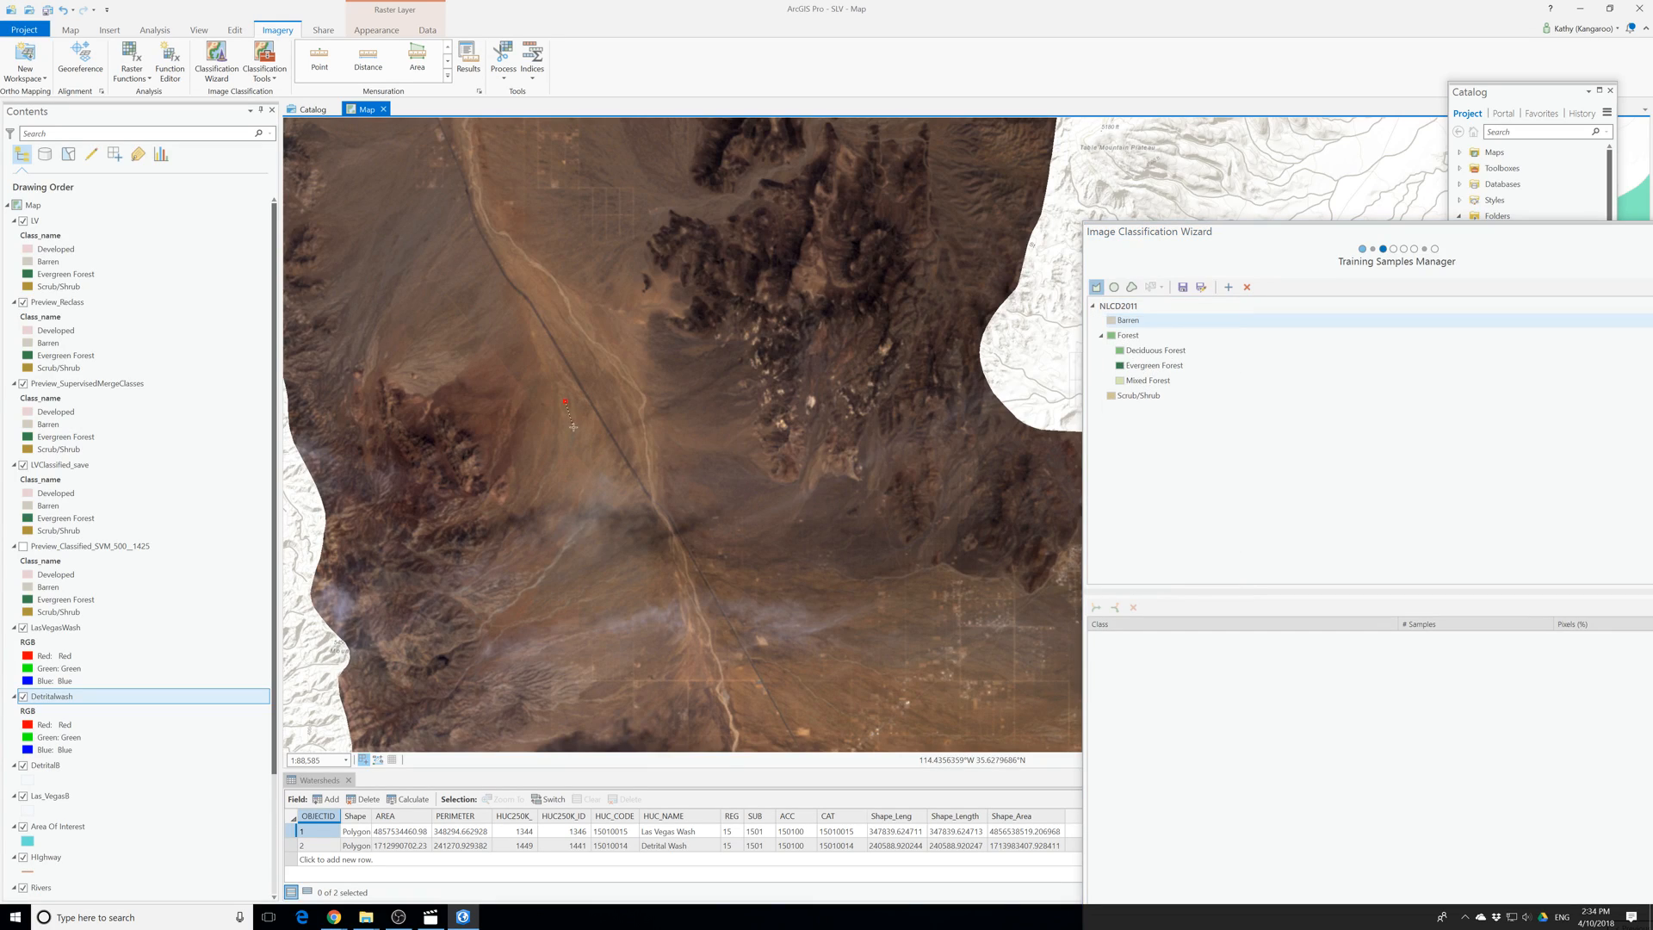
click(580, 430)
double_click(556, 429)
double_click(568, 618)
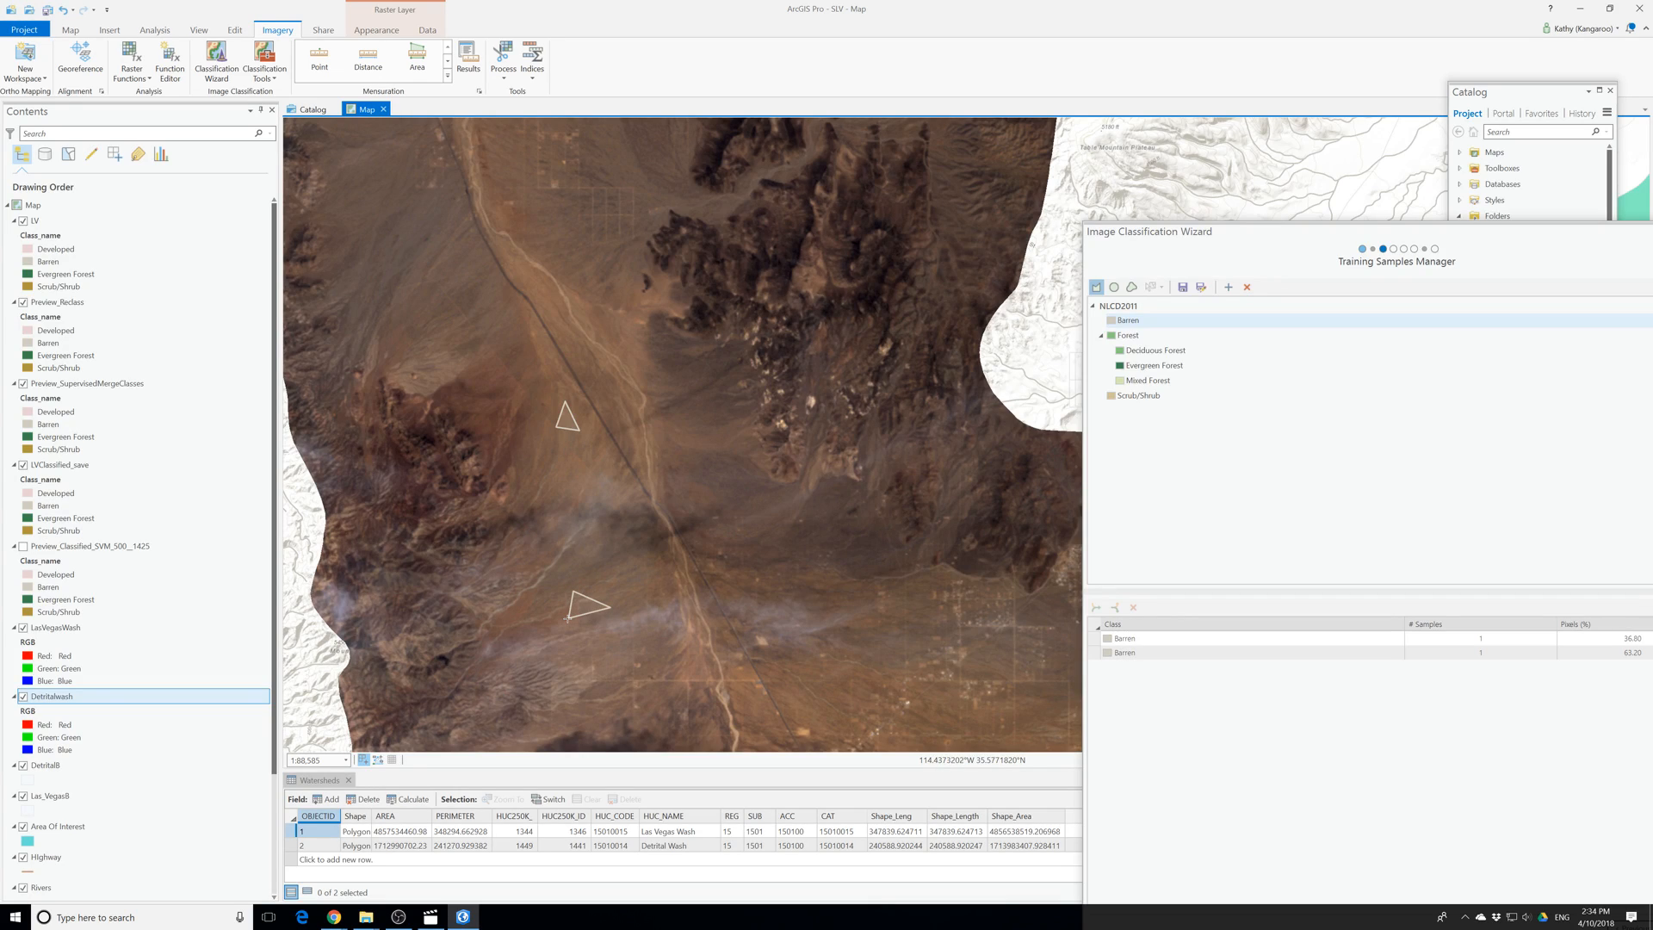
click(558, 230)
double_click(528, 219)
double_click(383, 245)
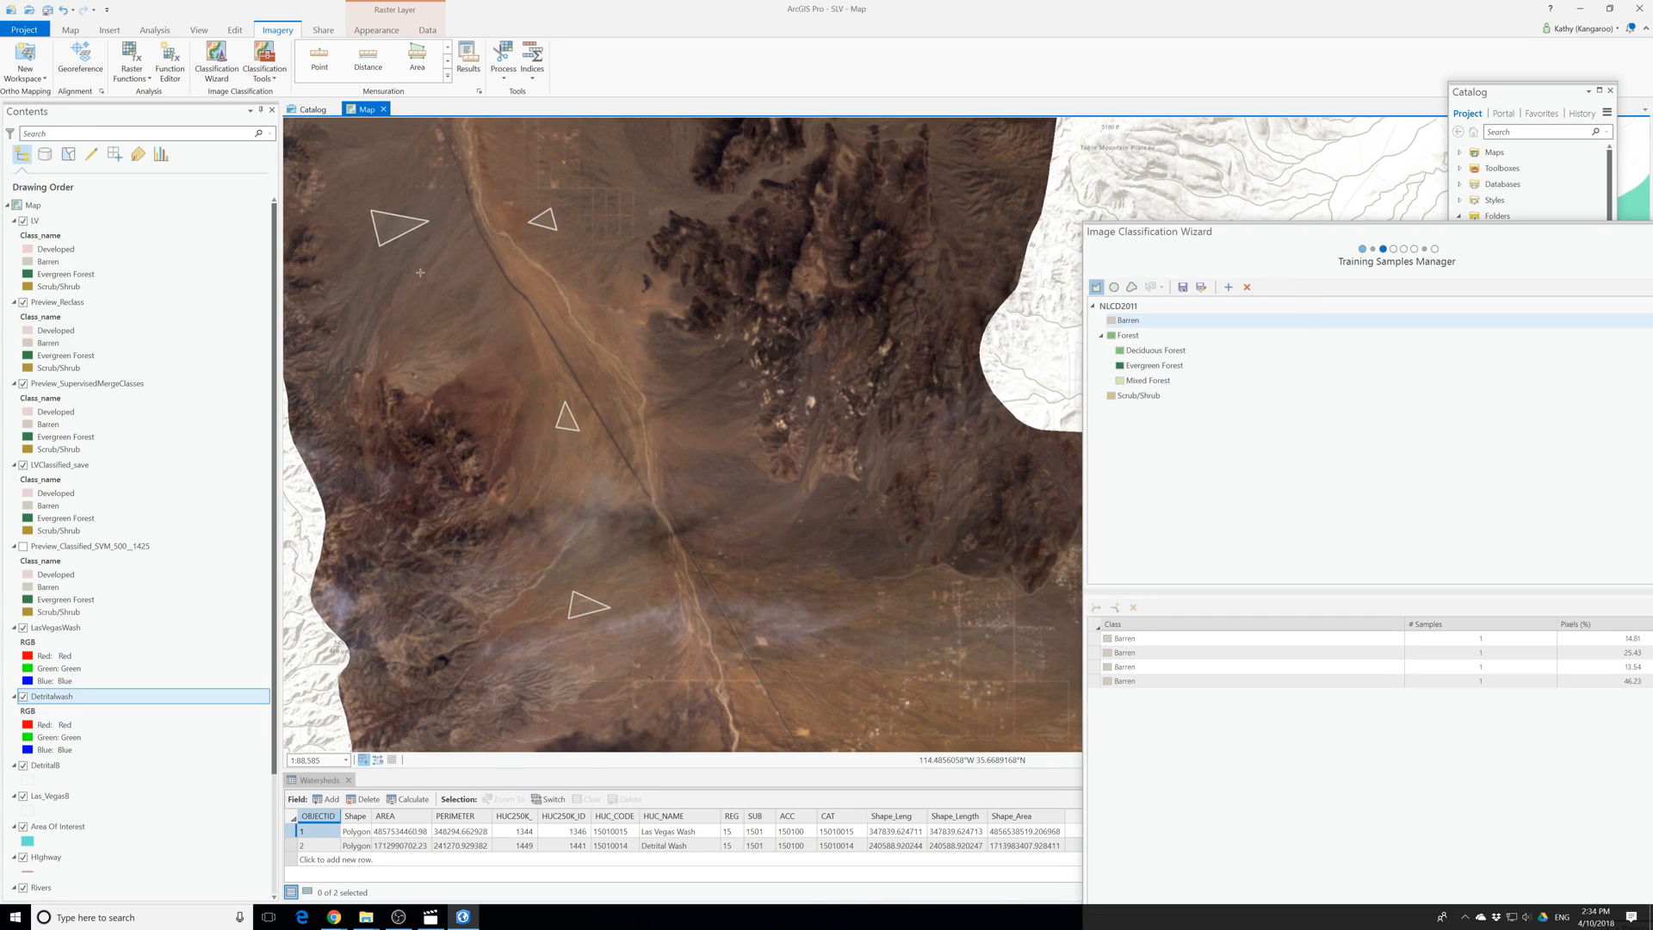
Add two more triangular Barren training samples farther north along the wash.
scroll(419, 272, down, 2)
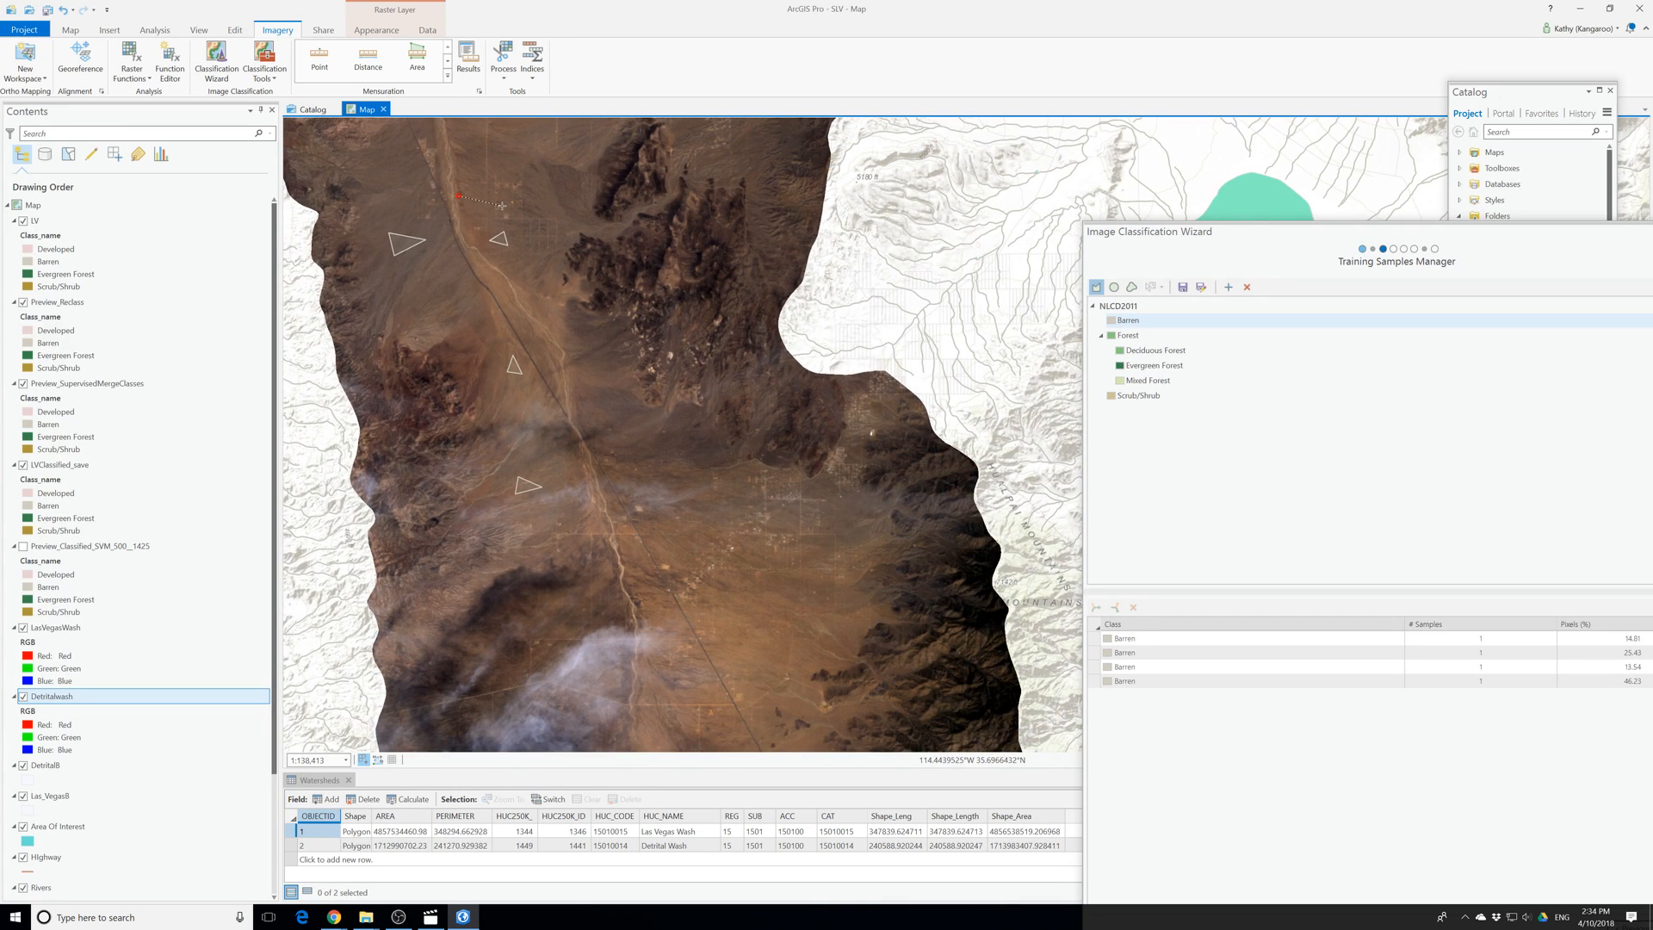
click(497, 205)
double_click(469, 184)
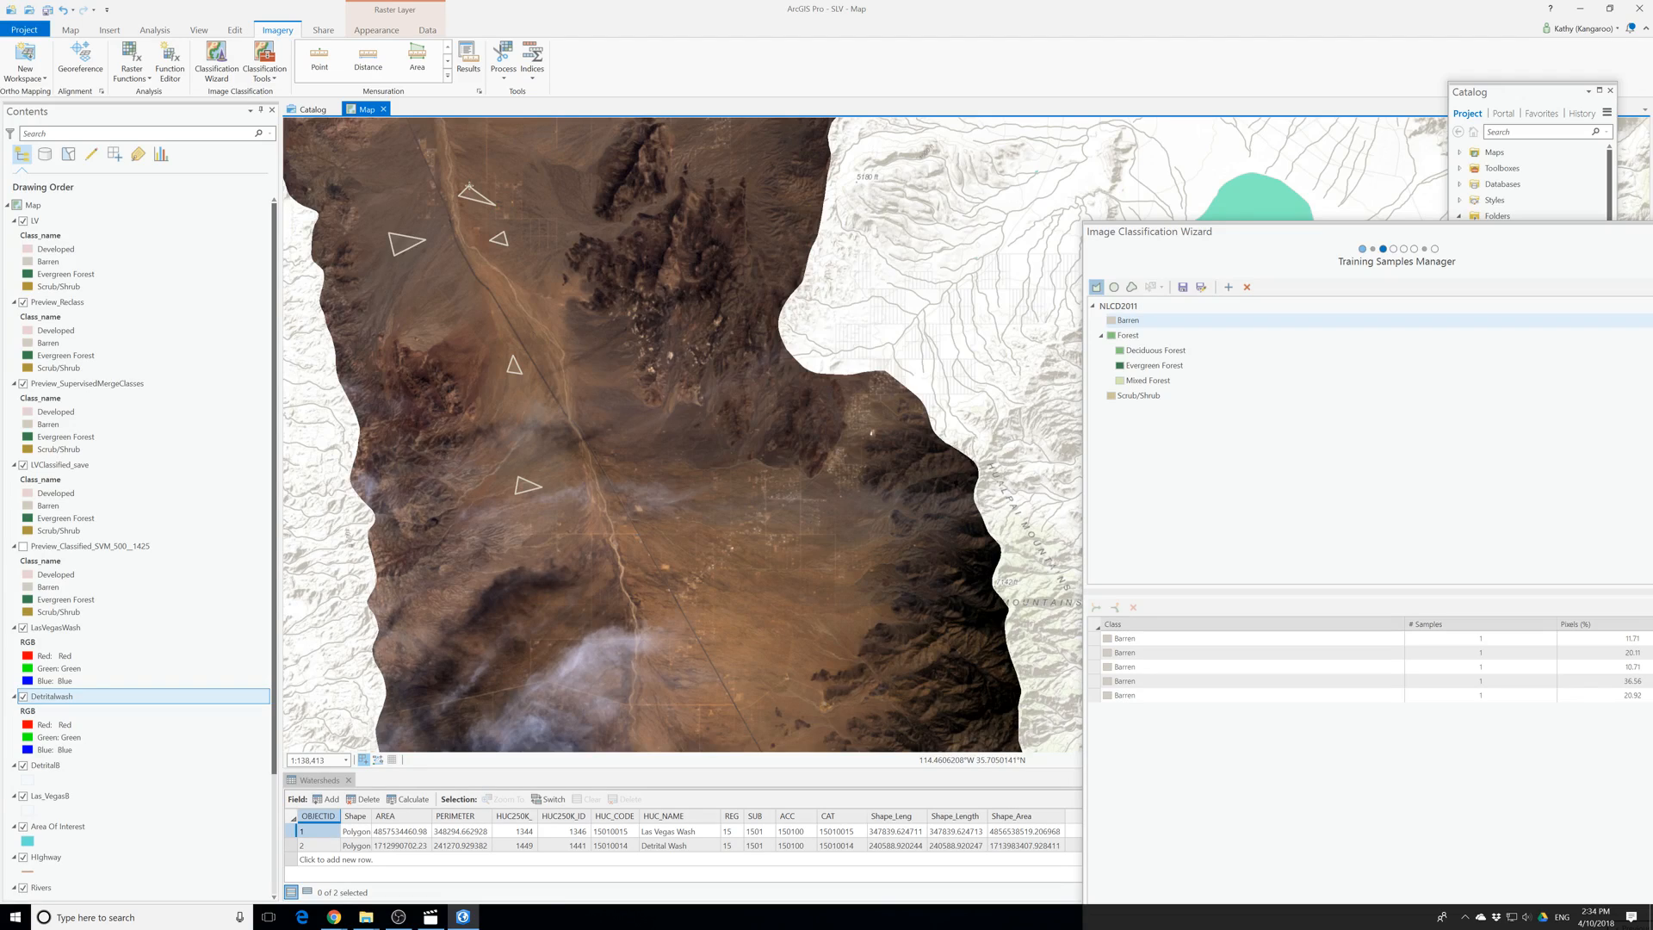
drag(509, 303, 624, 690)
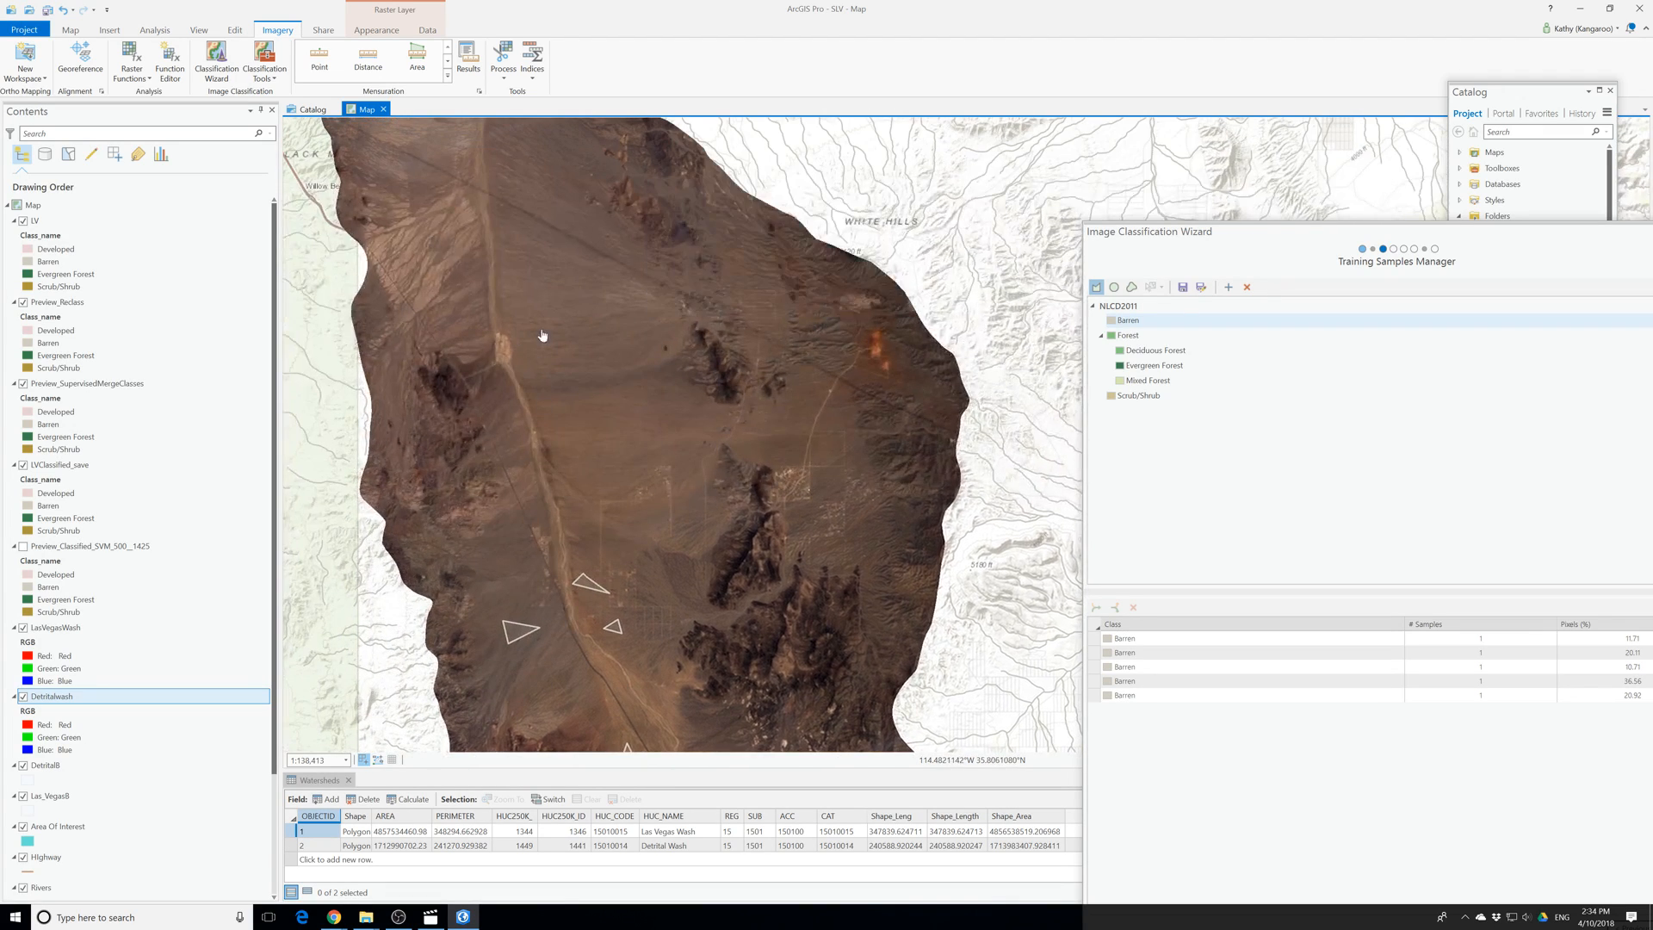
drag(543, 336, 601, 526)
click(556, 415)
click(600, 400)
double_click(557, 388)
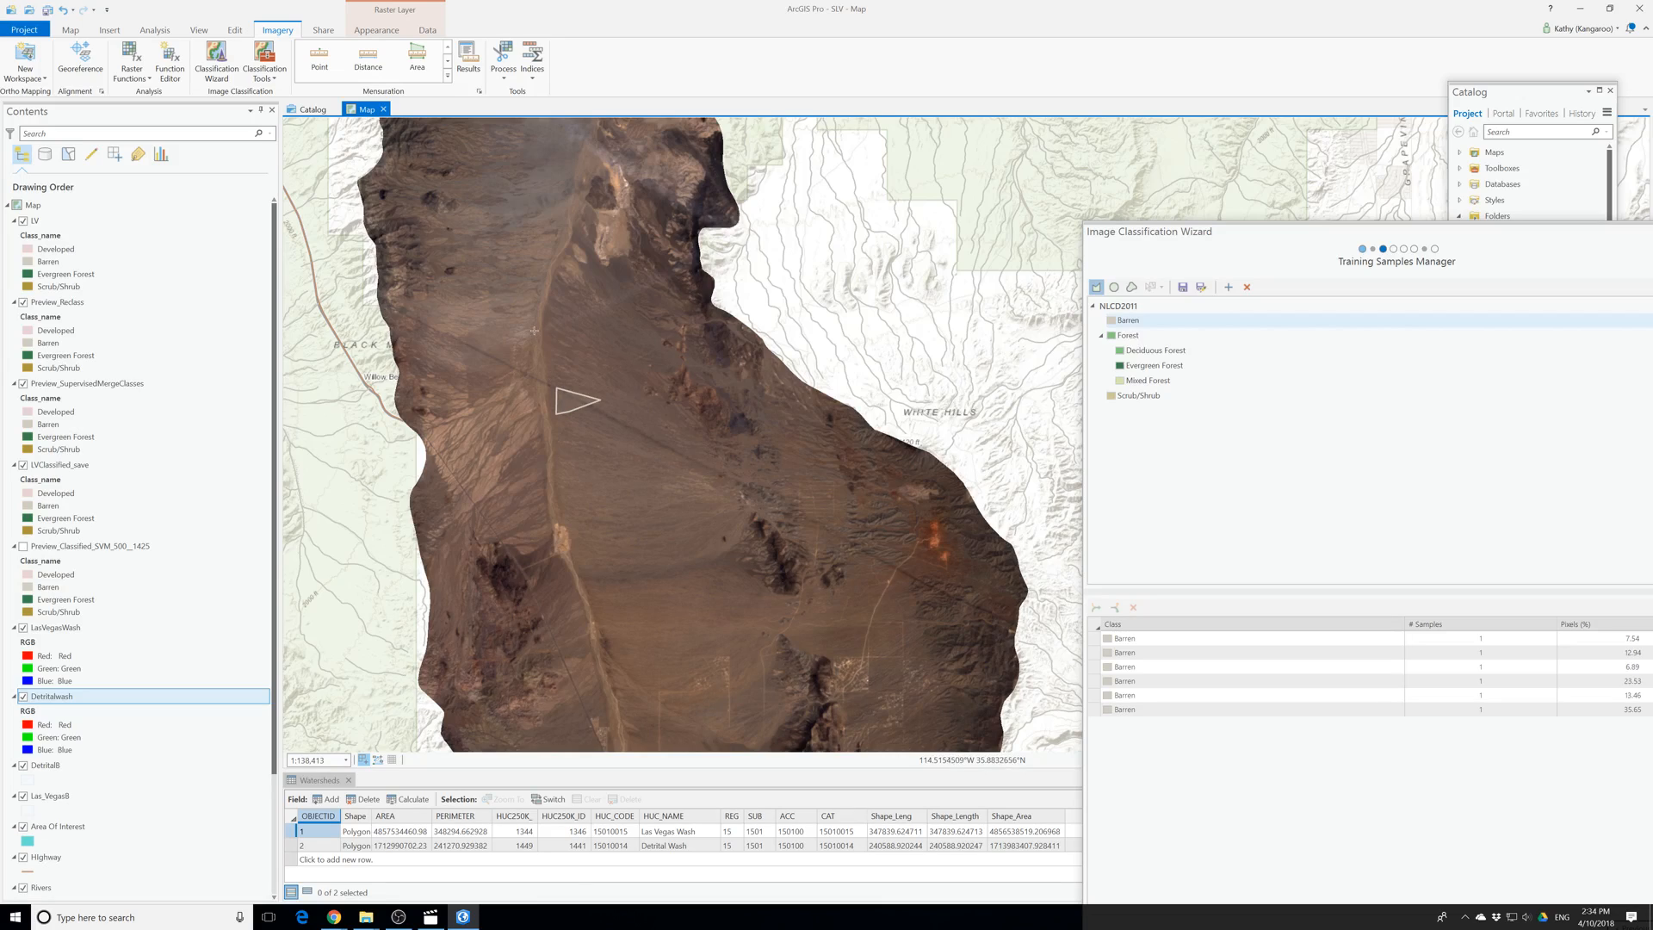
Draw two small triangular Barren training samples on open ground near the northern tip of Detritalwash.
drag(531, 292, 622, 553)
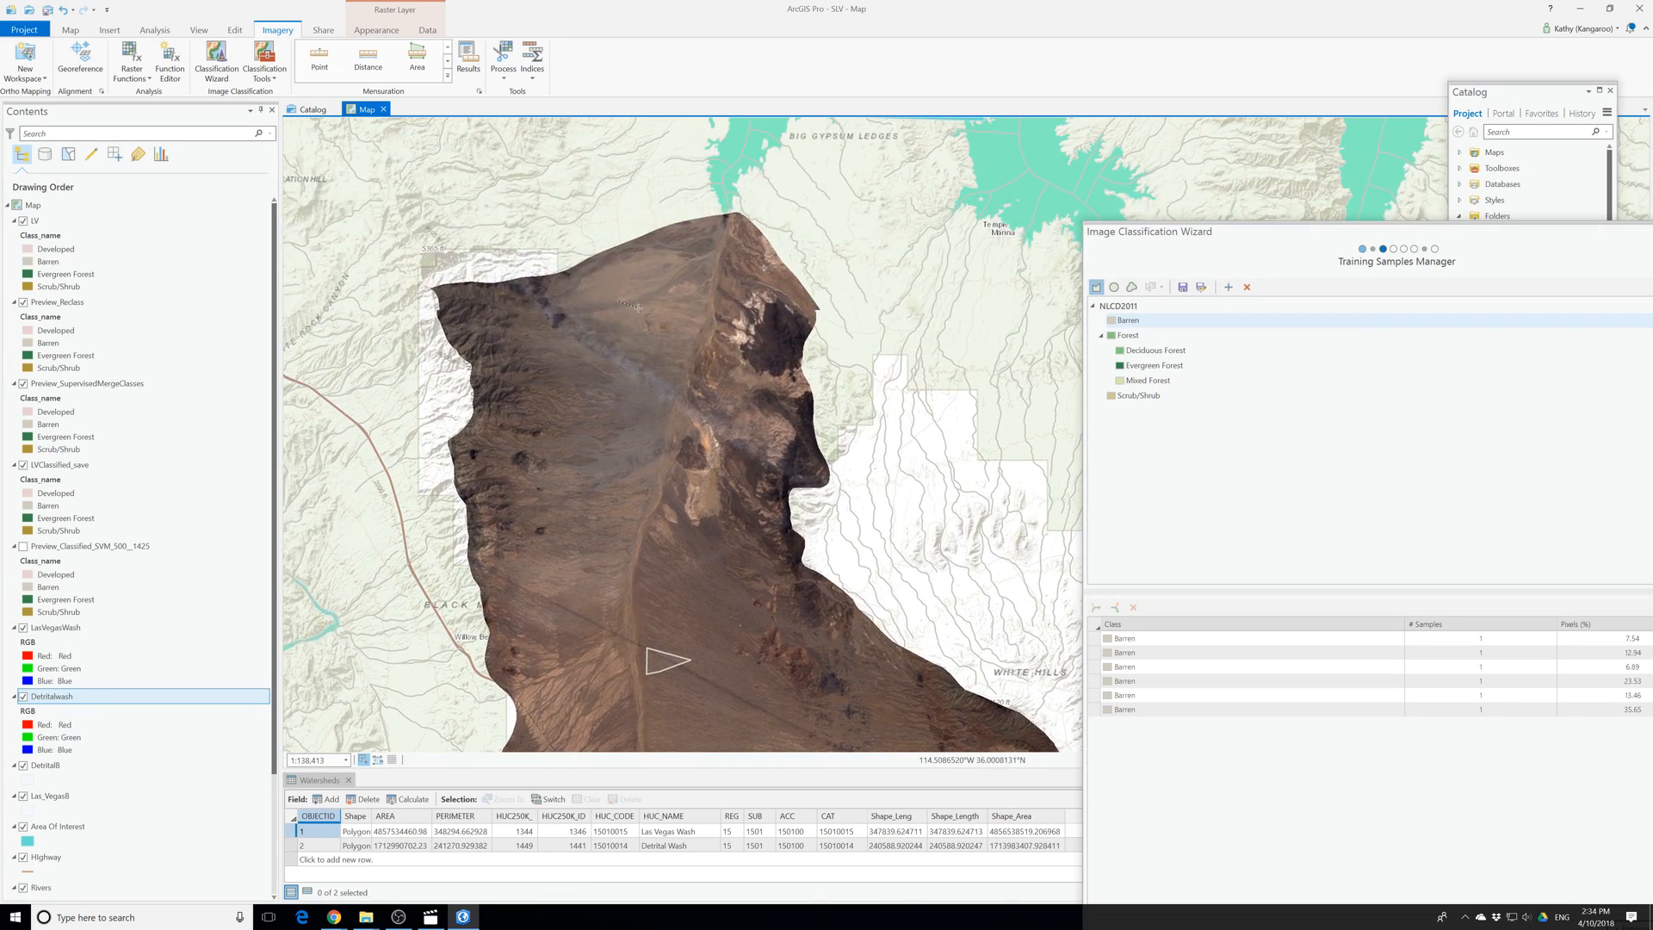
double_click(608, 315)
double_click(676, 324)
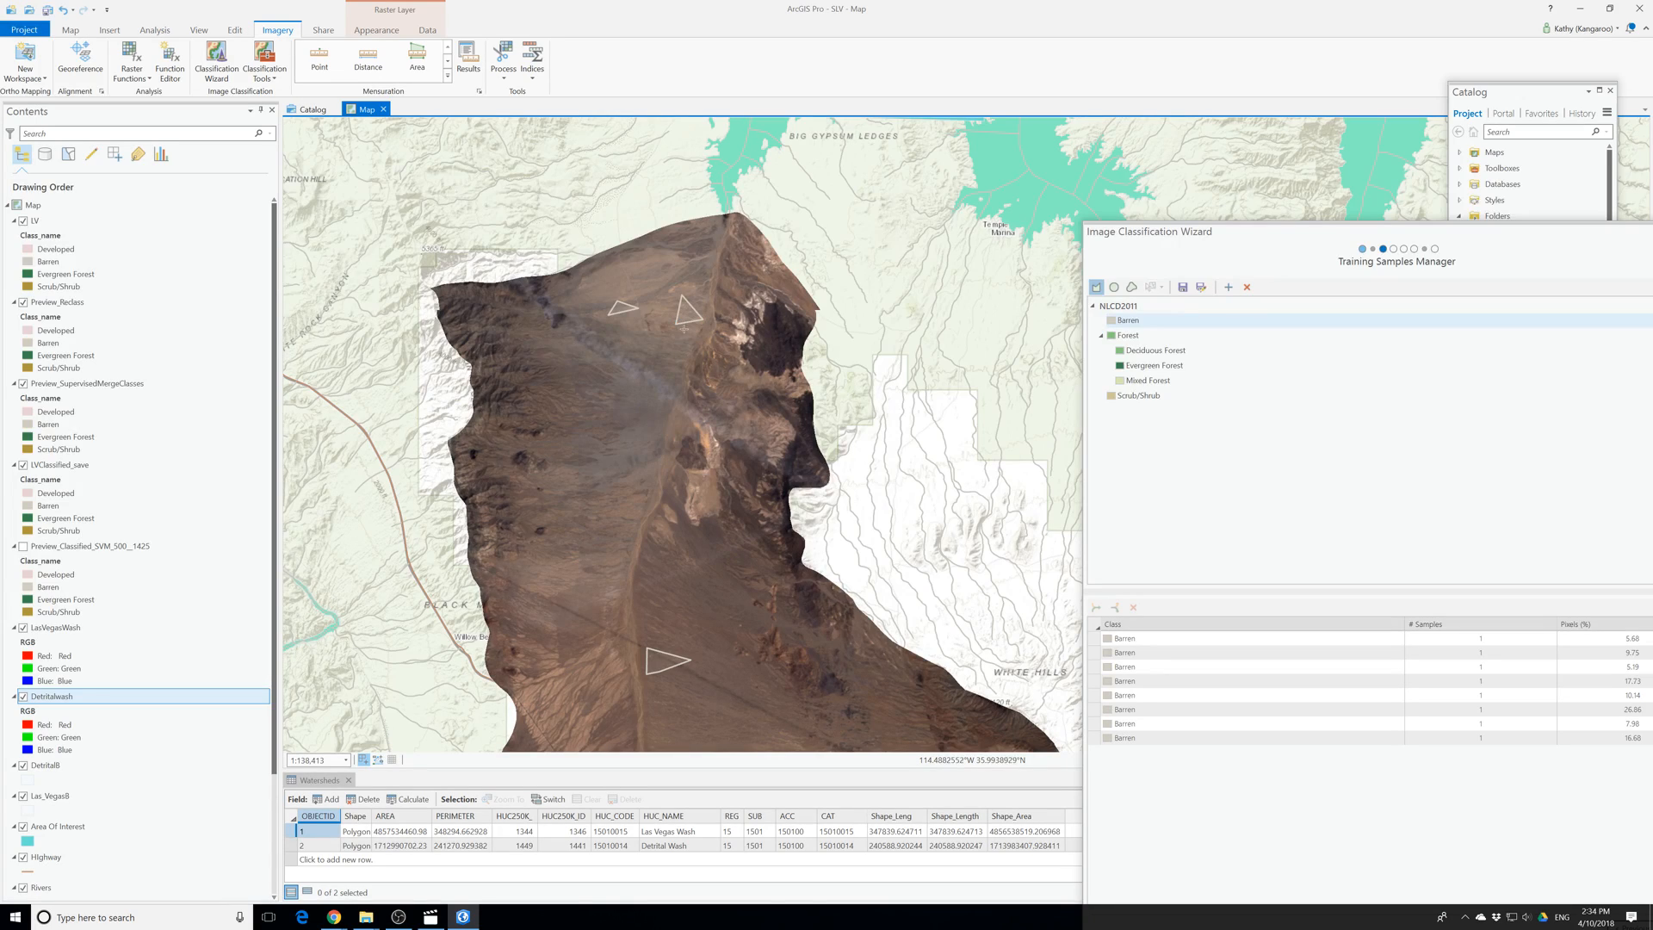
click(1154, 365)
click(835, 659)
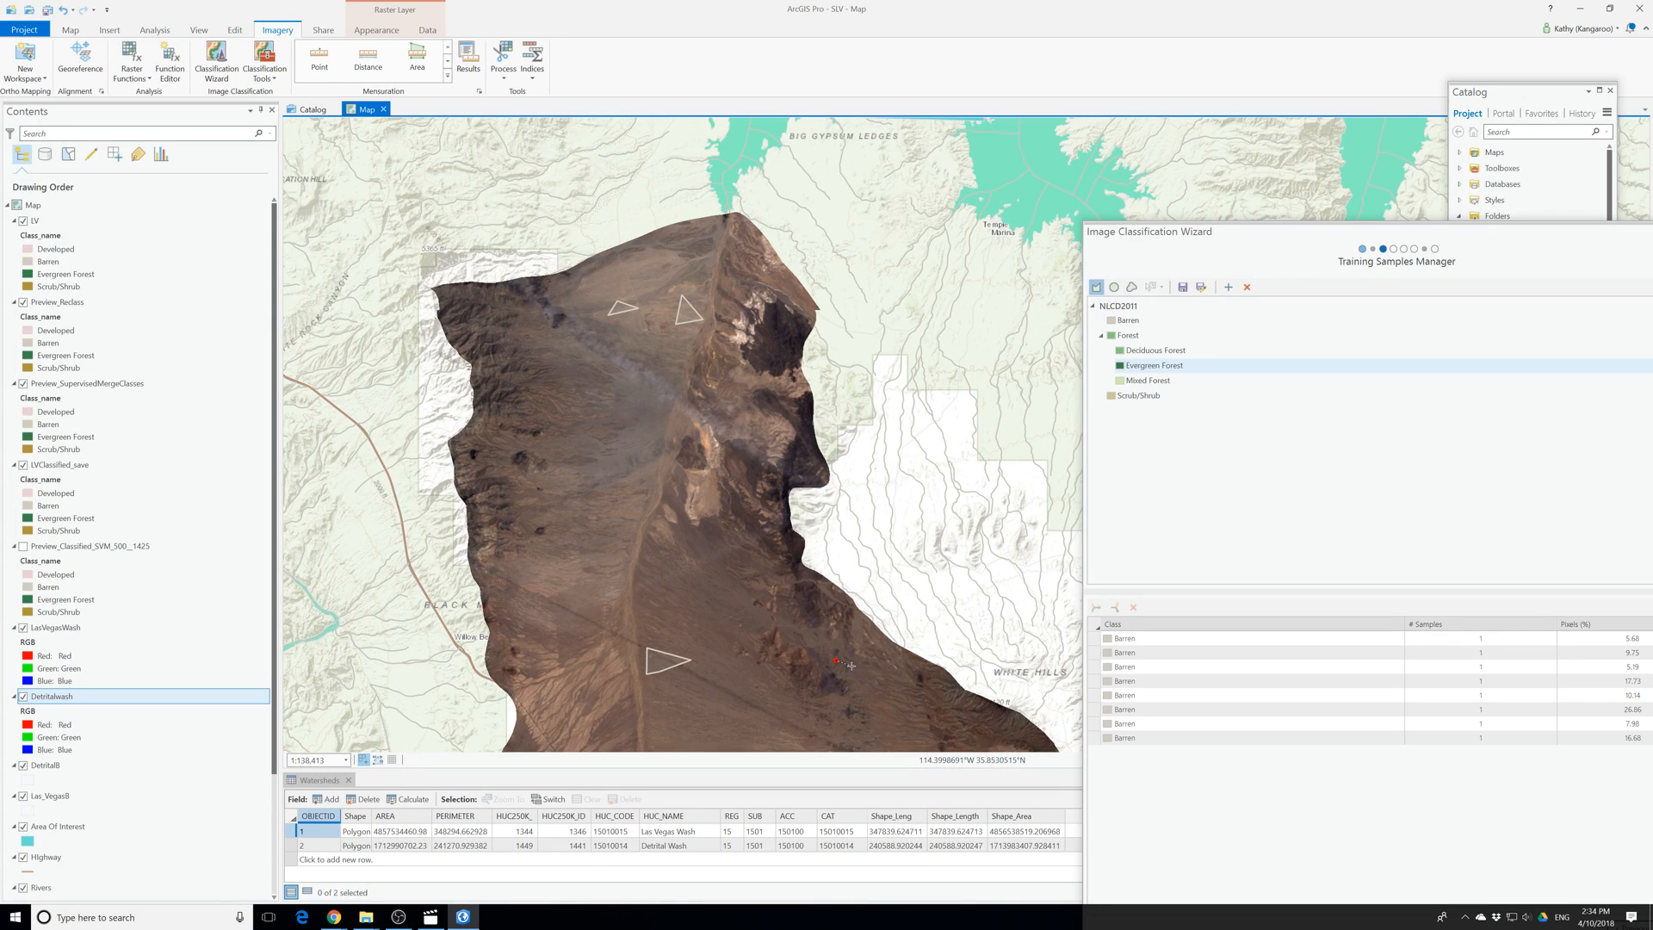
key(Escape)
scroll(814, 682, up, 5)
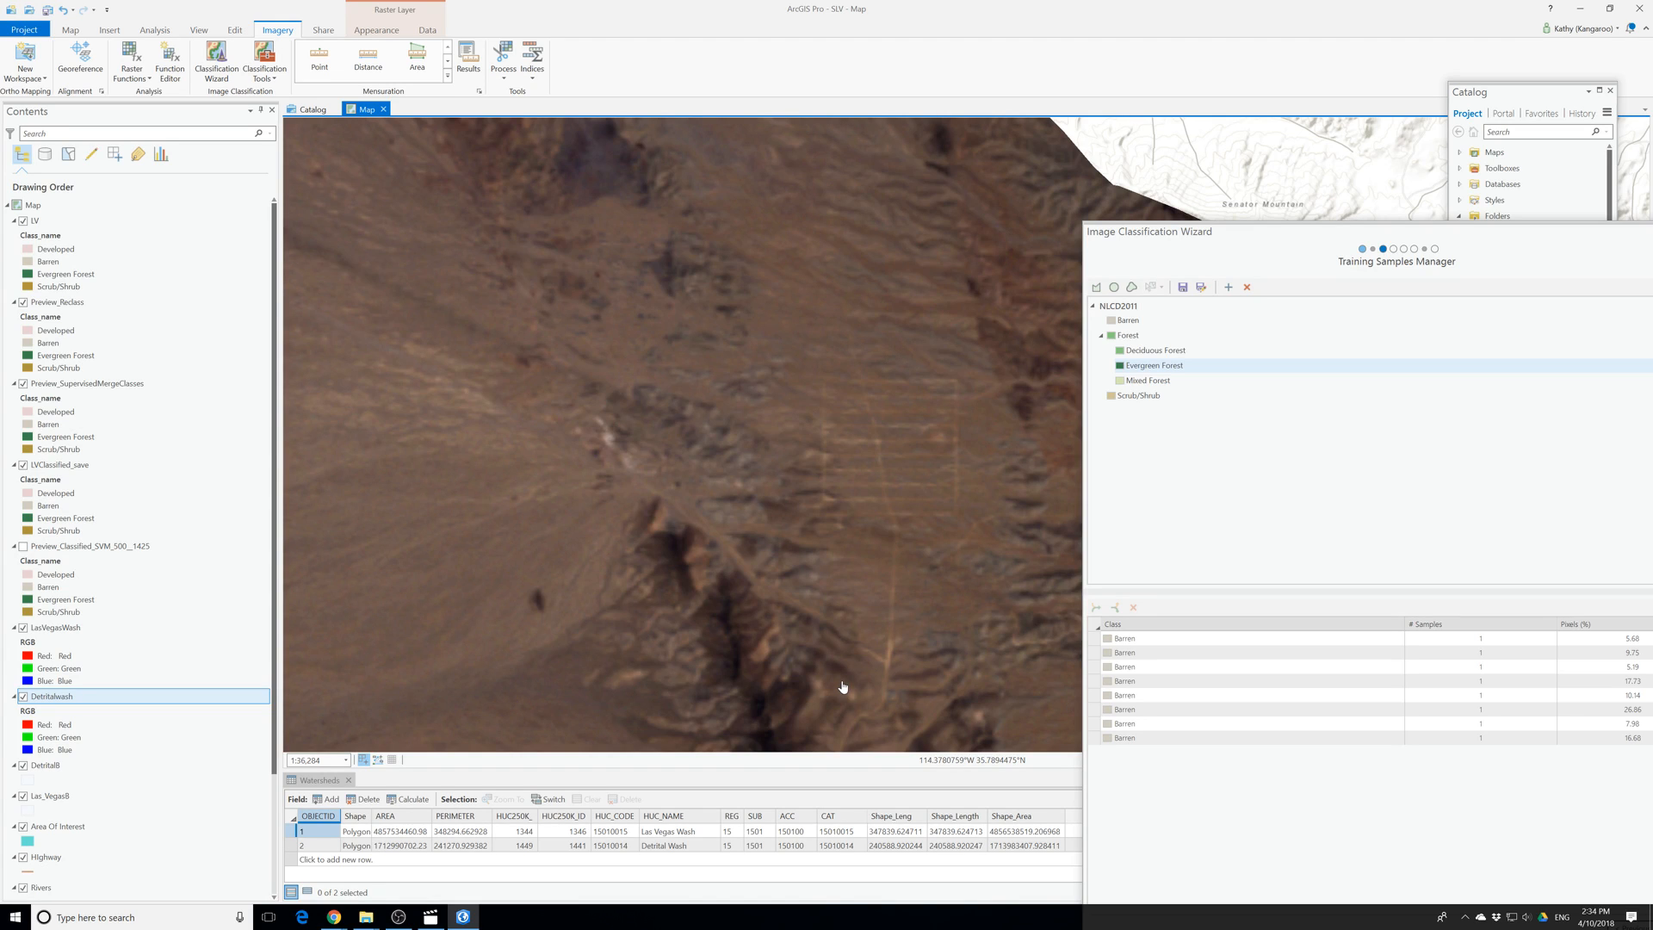
scroll(843, 686, down, 3)
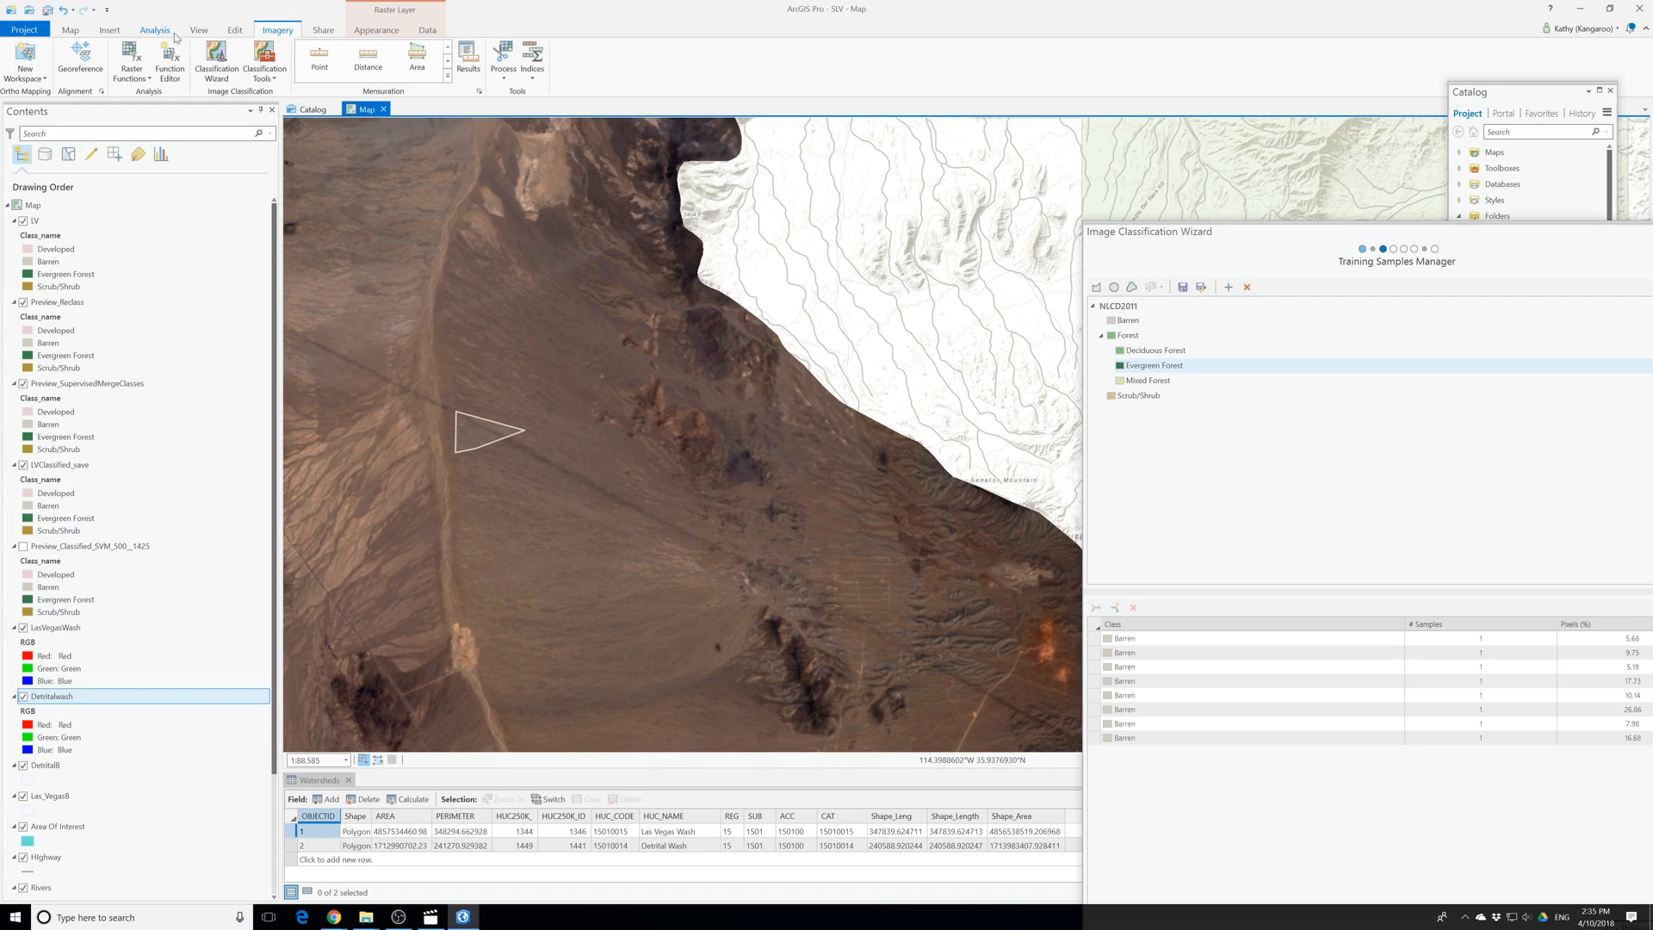
Start a custom band combination for Detritalwash and assign NearInfrared_1 to the red channel.
click(383, 35)
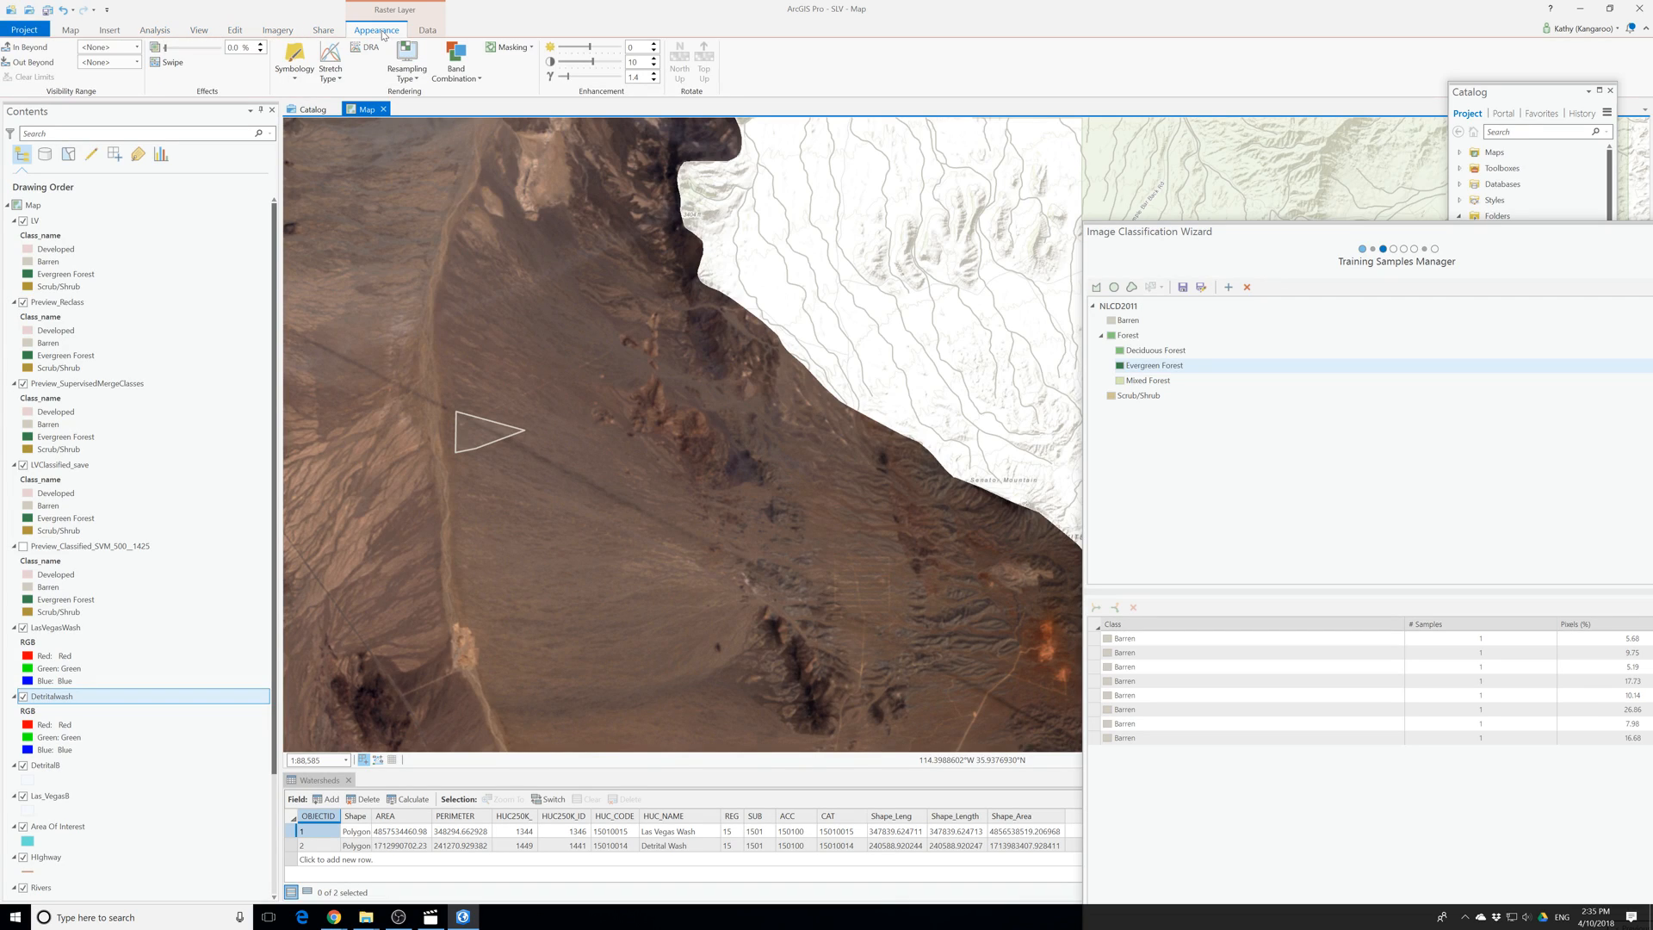
click(456, 76)
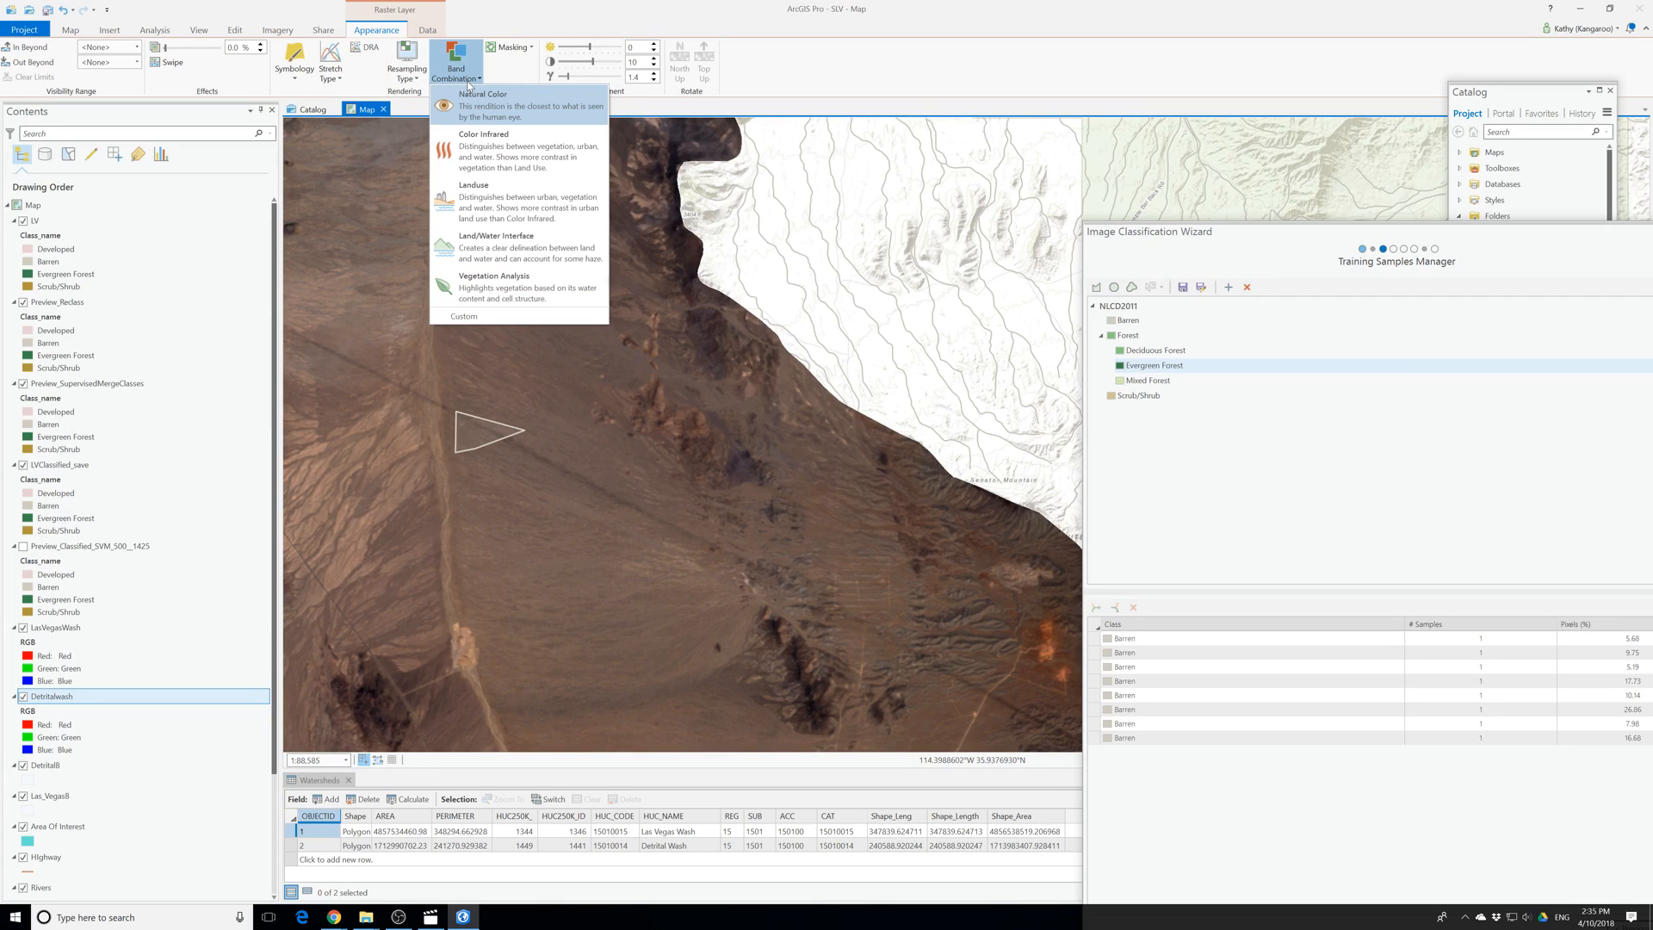
click(469, 316)
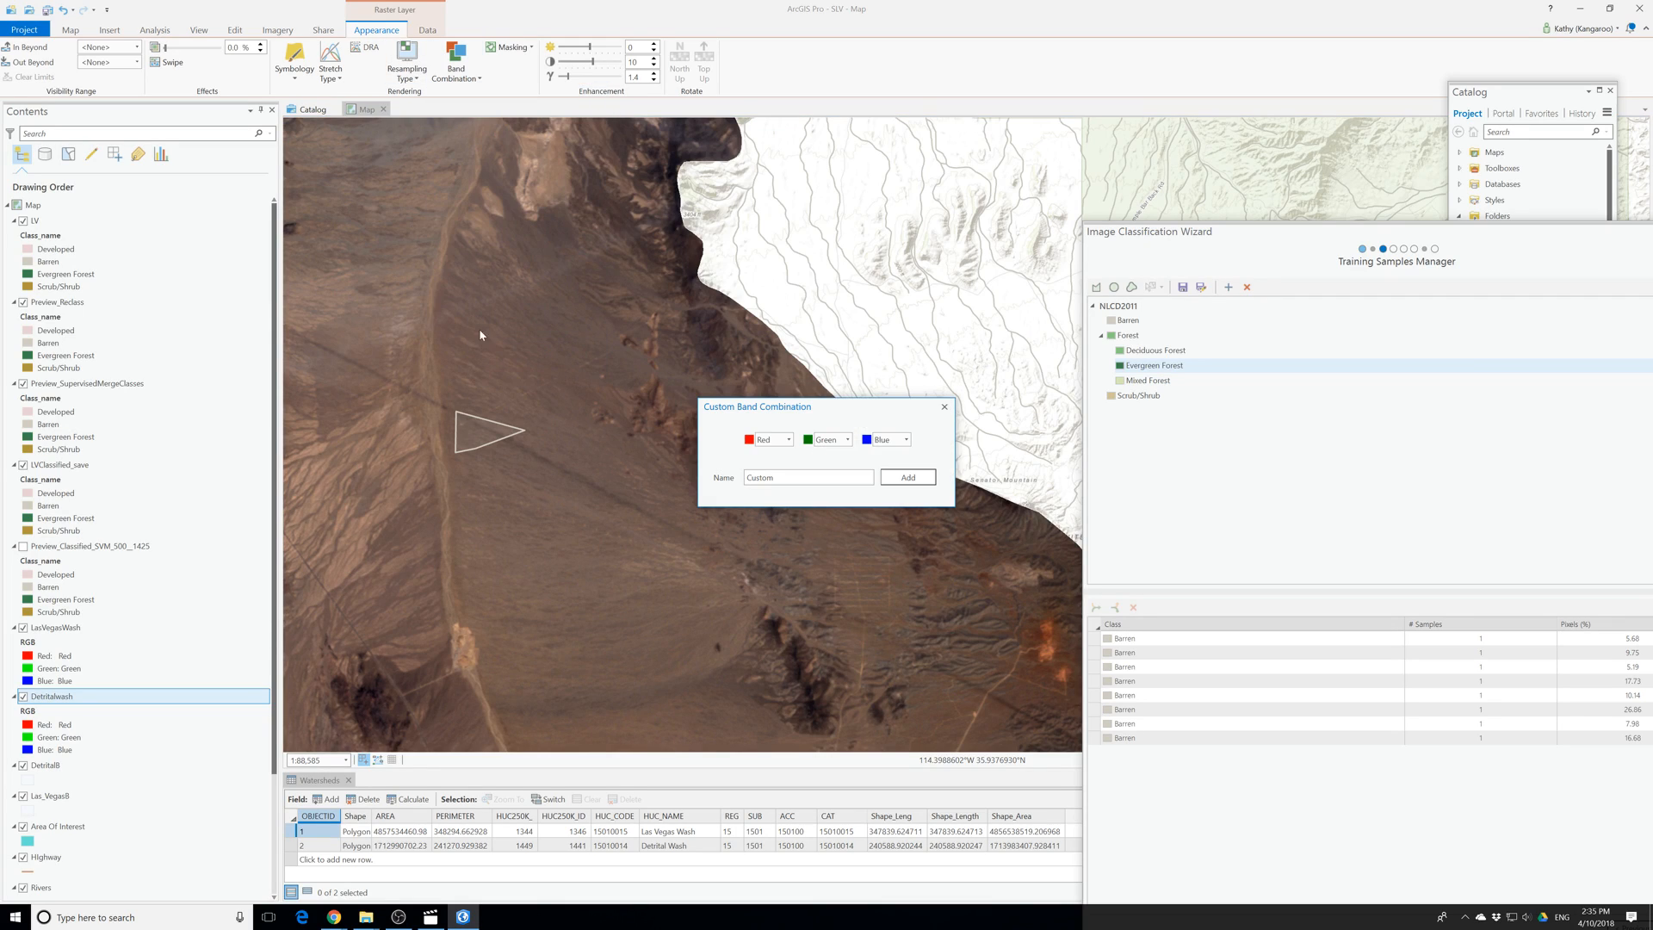
click(789, 440)
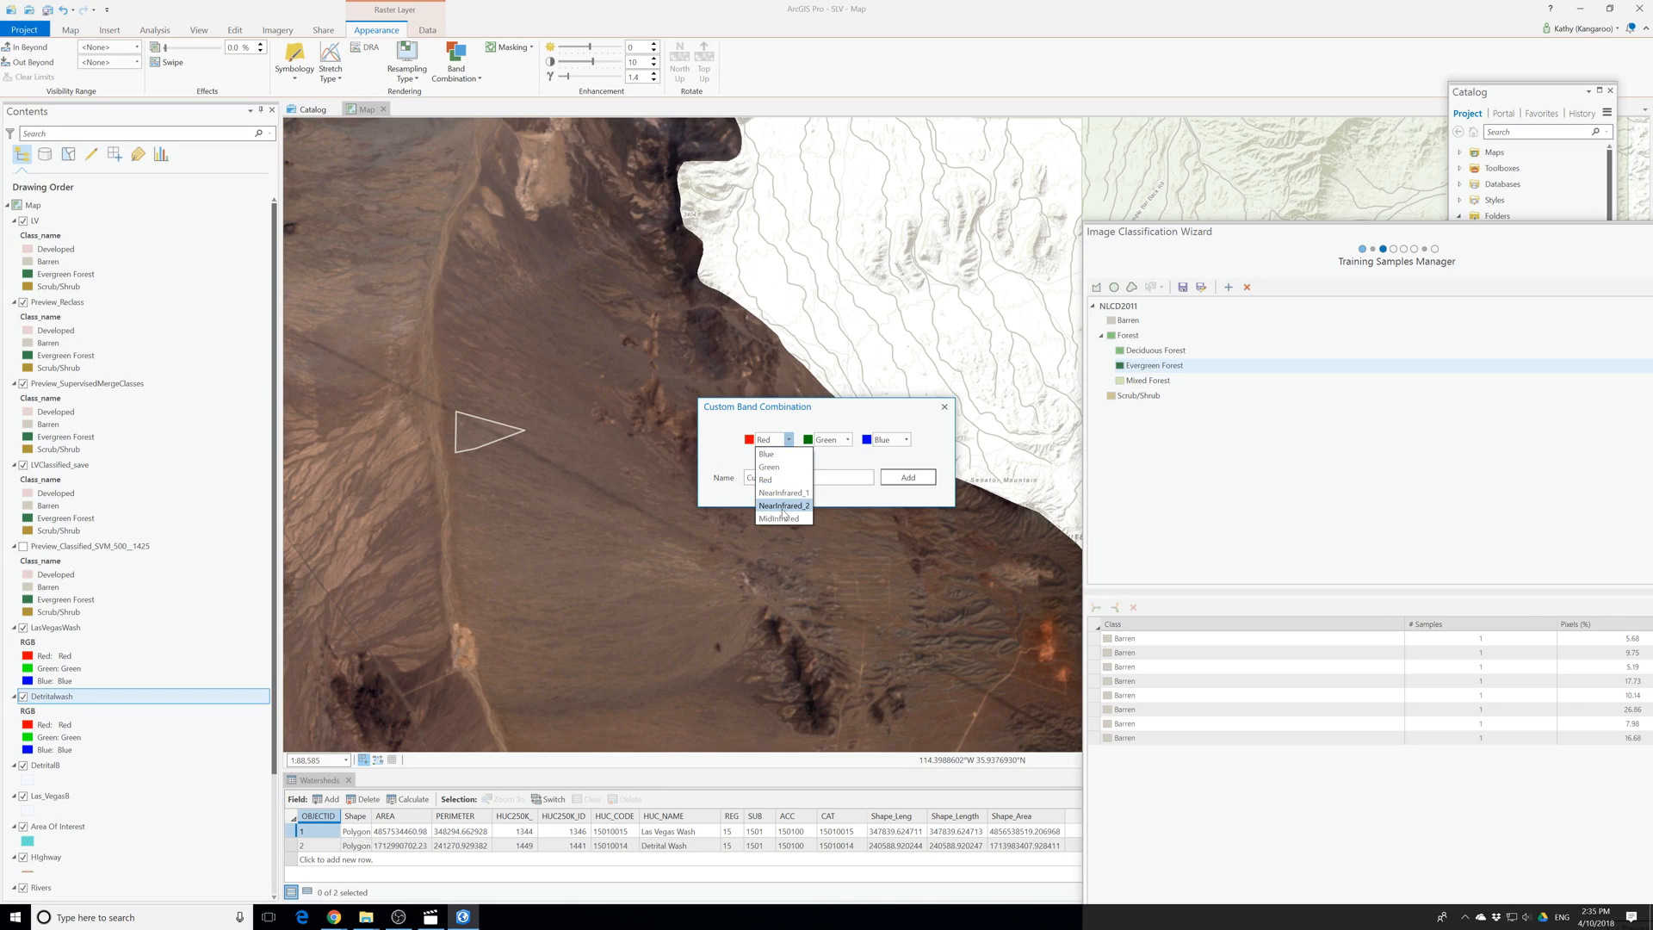
click(781, 519)
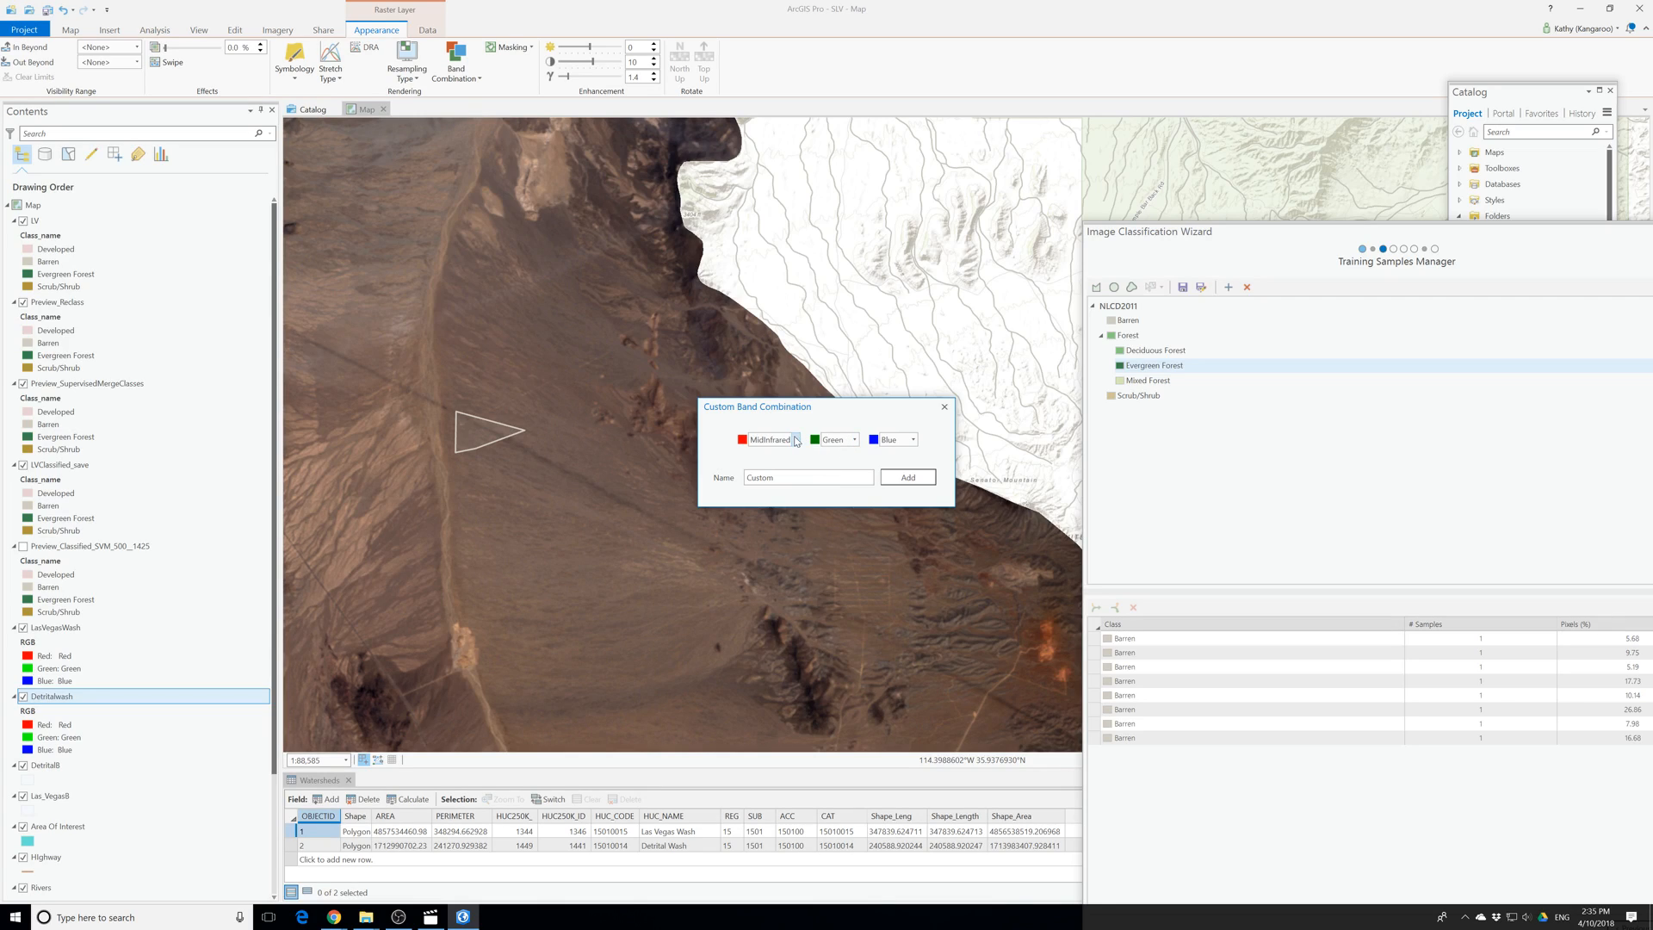
click(797, 440)
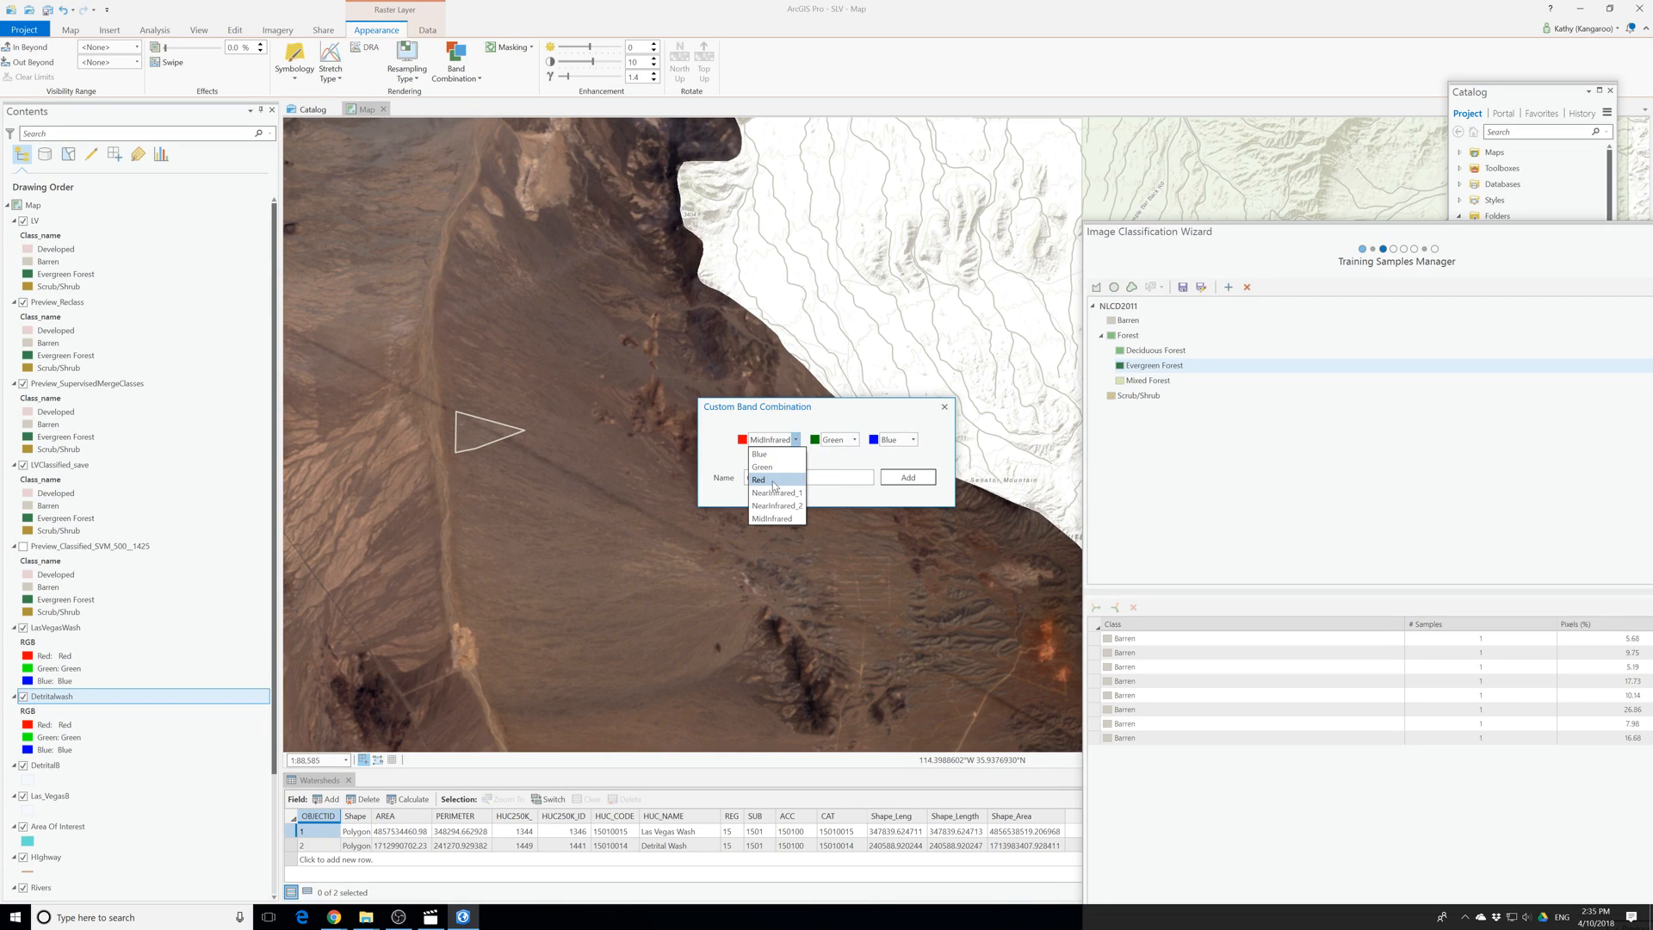
click(775, 492)
Assign the Red band to the green channel and the Green band to the blue channel, and add the combination as false.
click(857, 440)
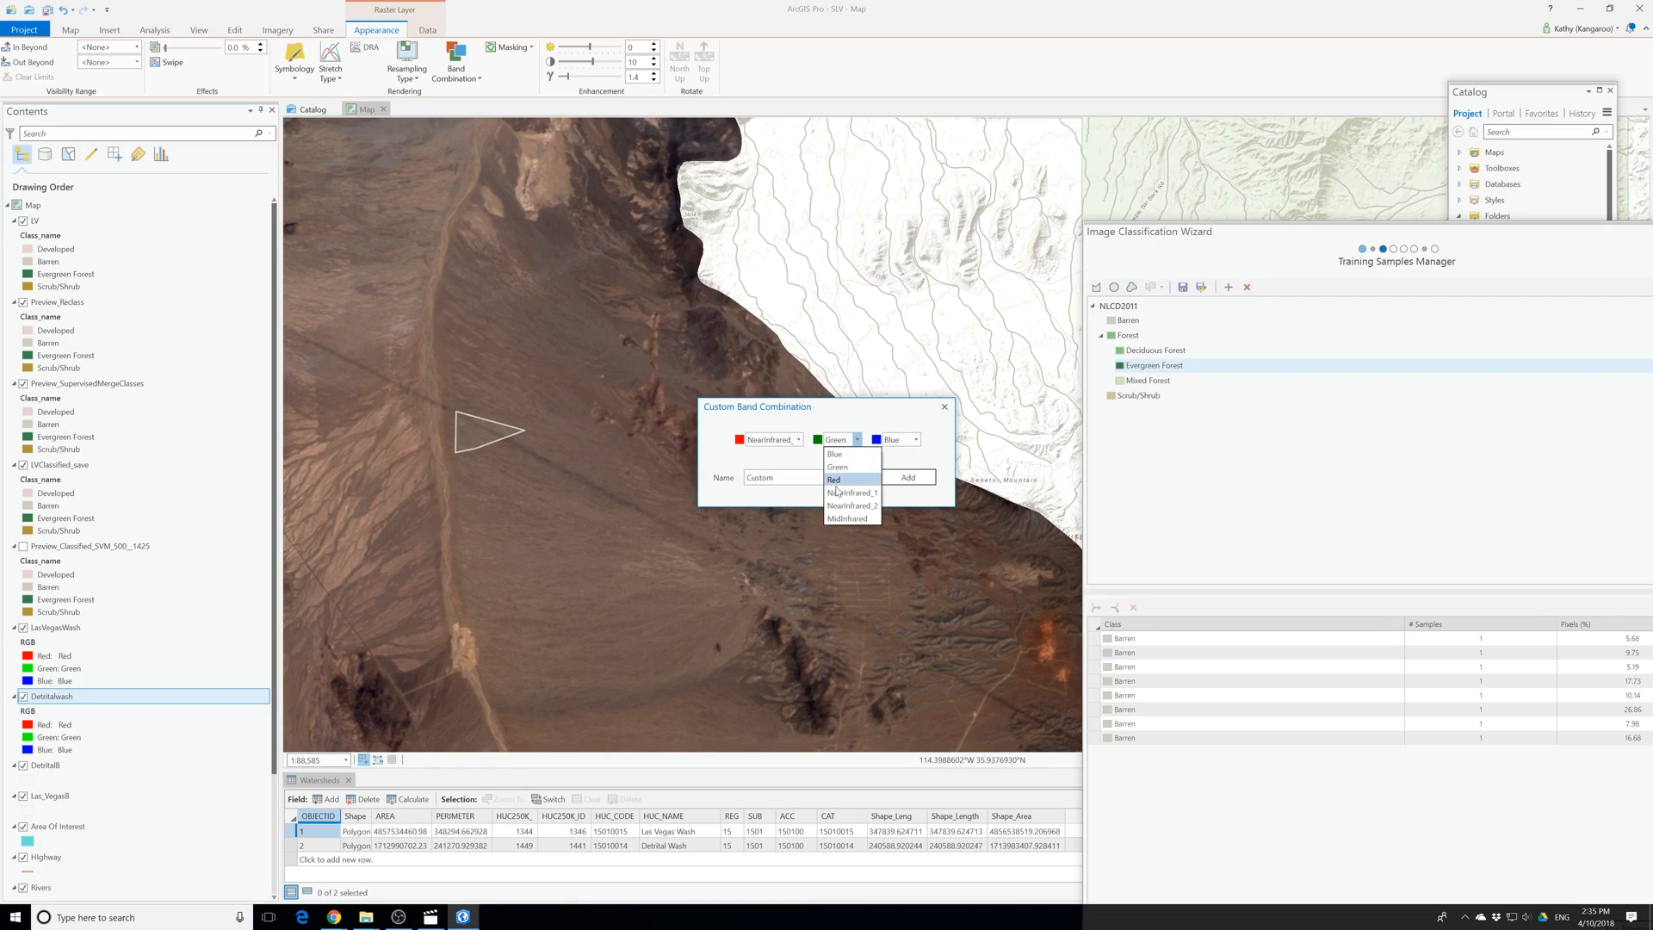
click(835, 480)
click(917, 440)
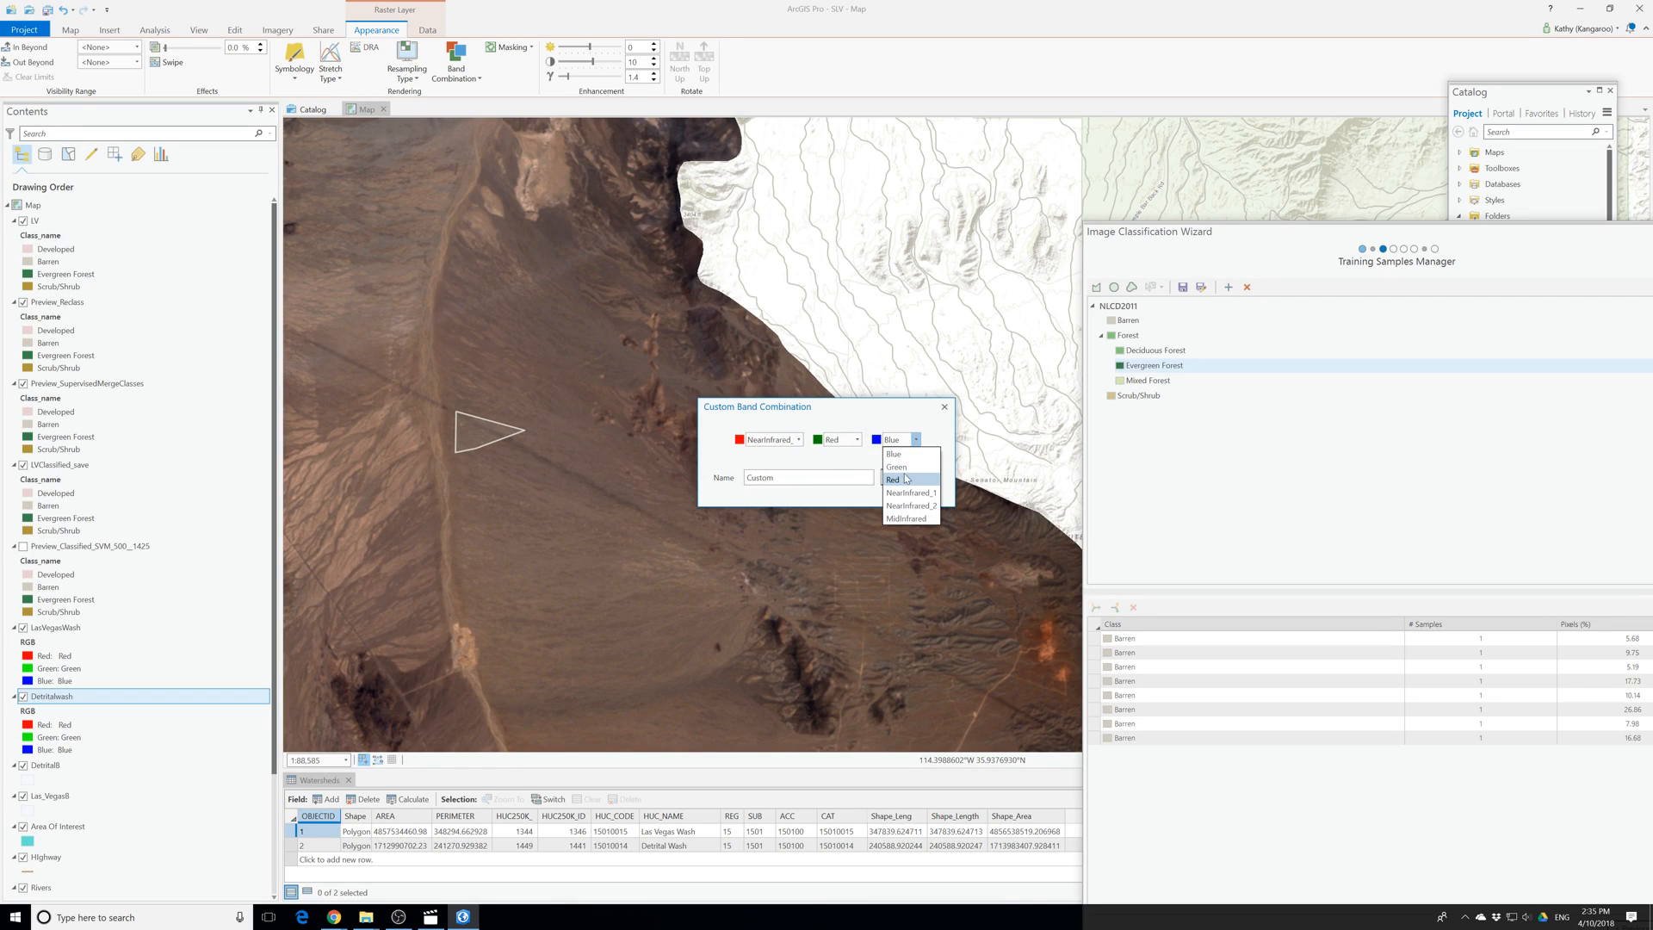
click(897, 467)
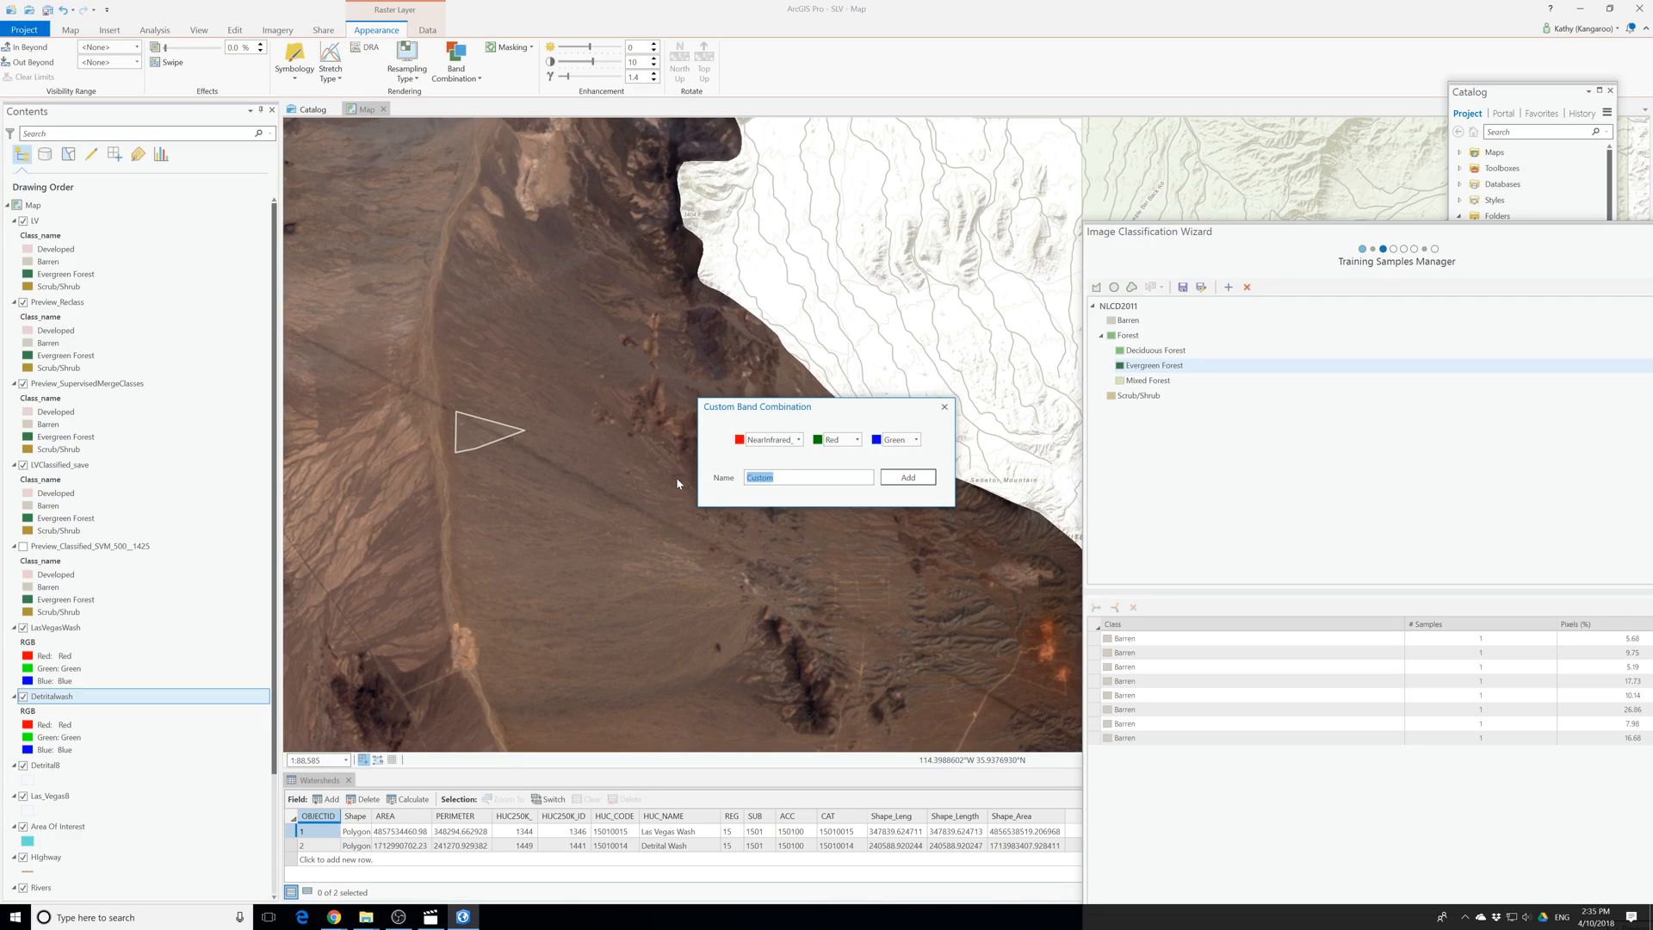
text(false)
click(923, 479)
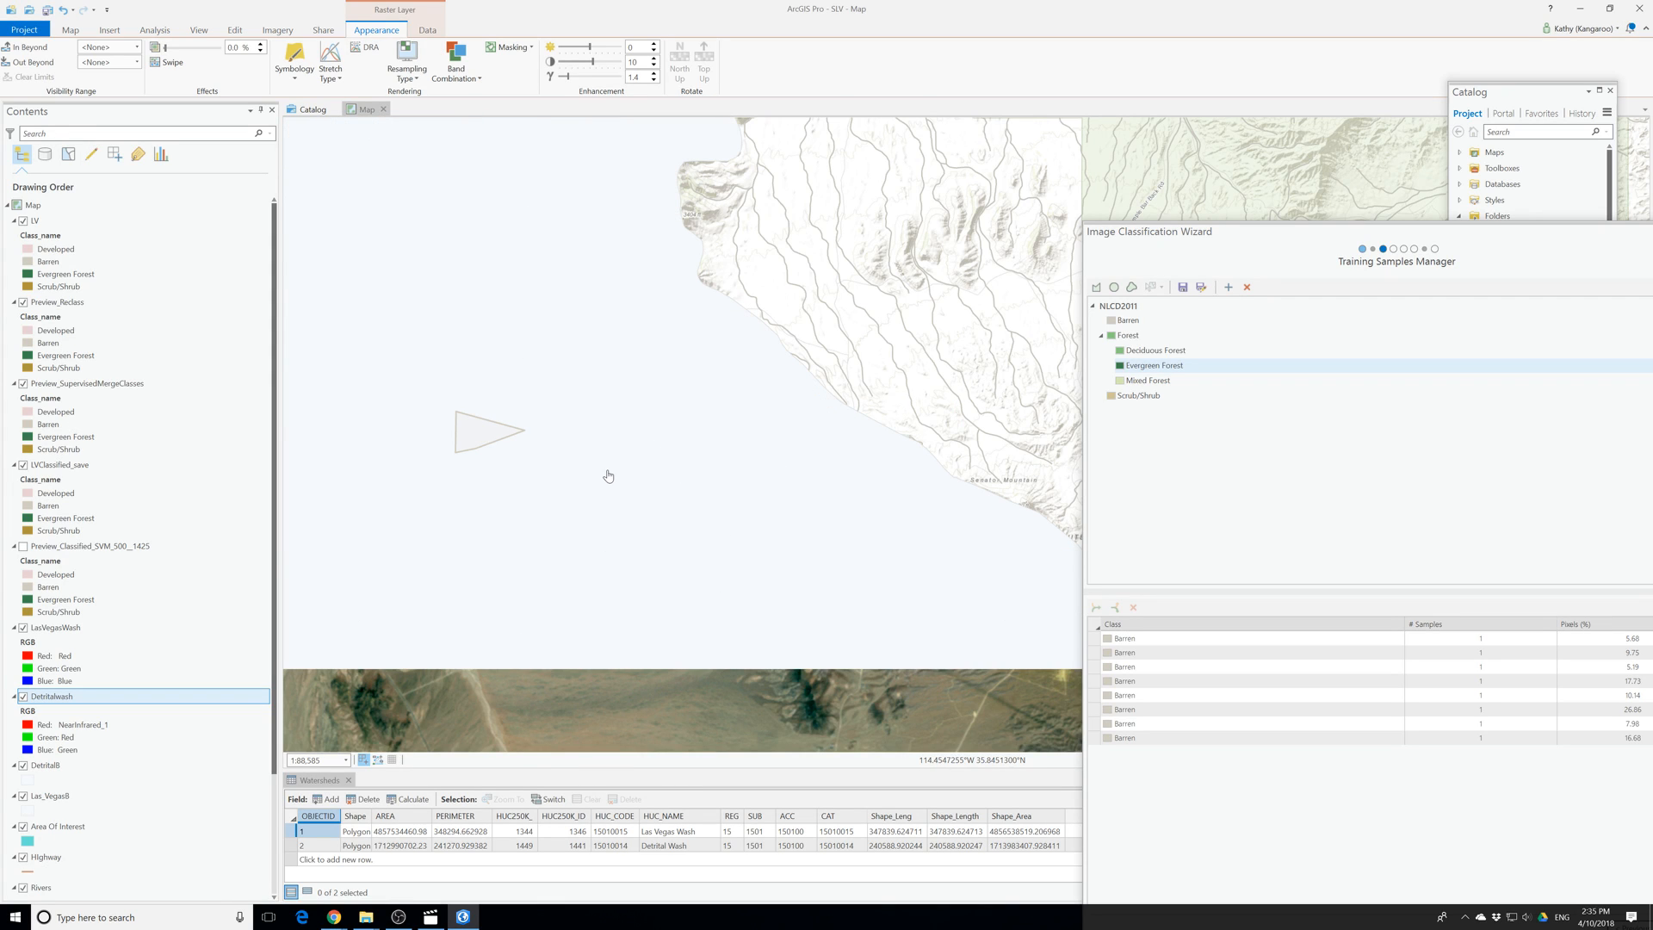
Apply the saved false band combination to the Detritalwash layer.
scroll(679, 610, down, 3)
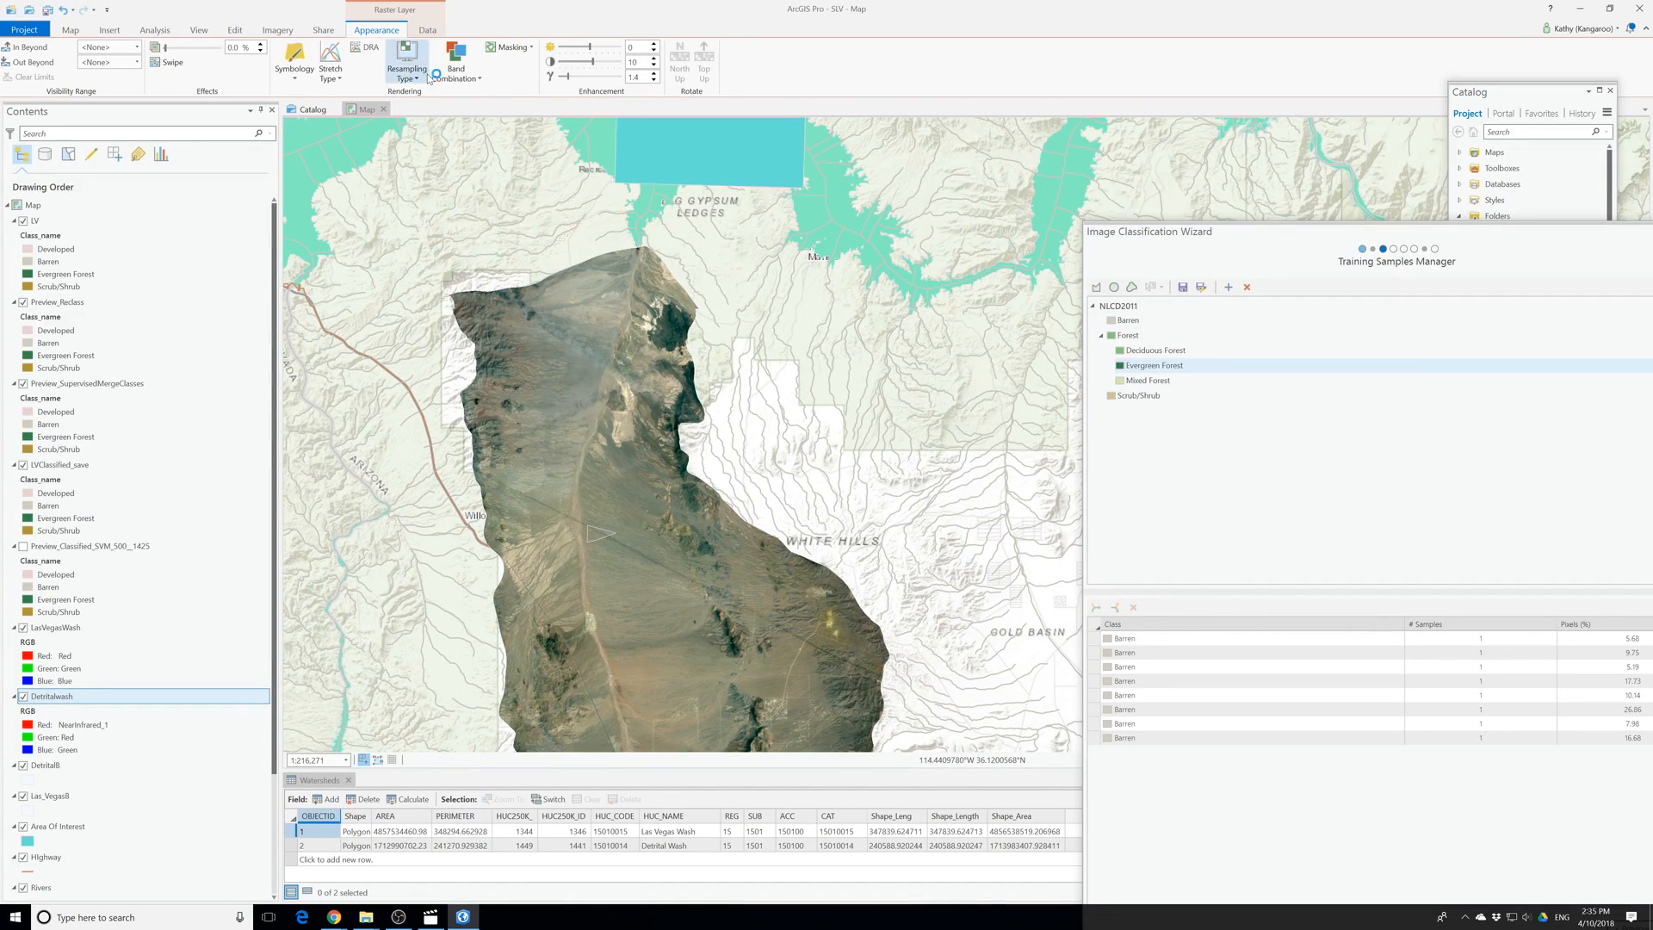
click(456, 64)
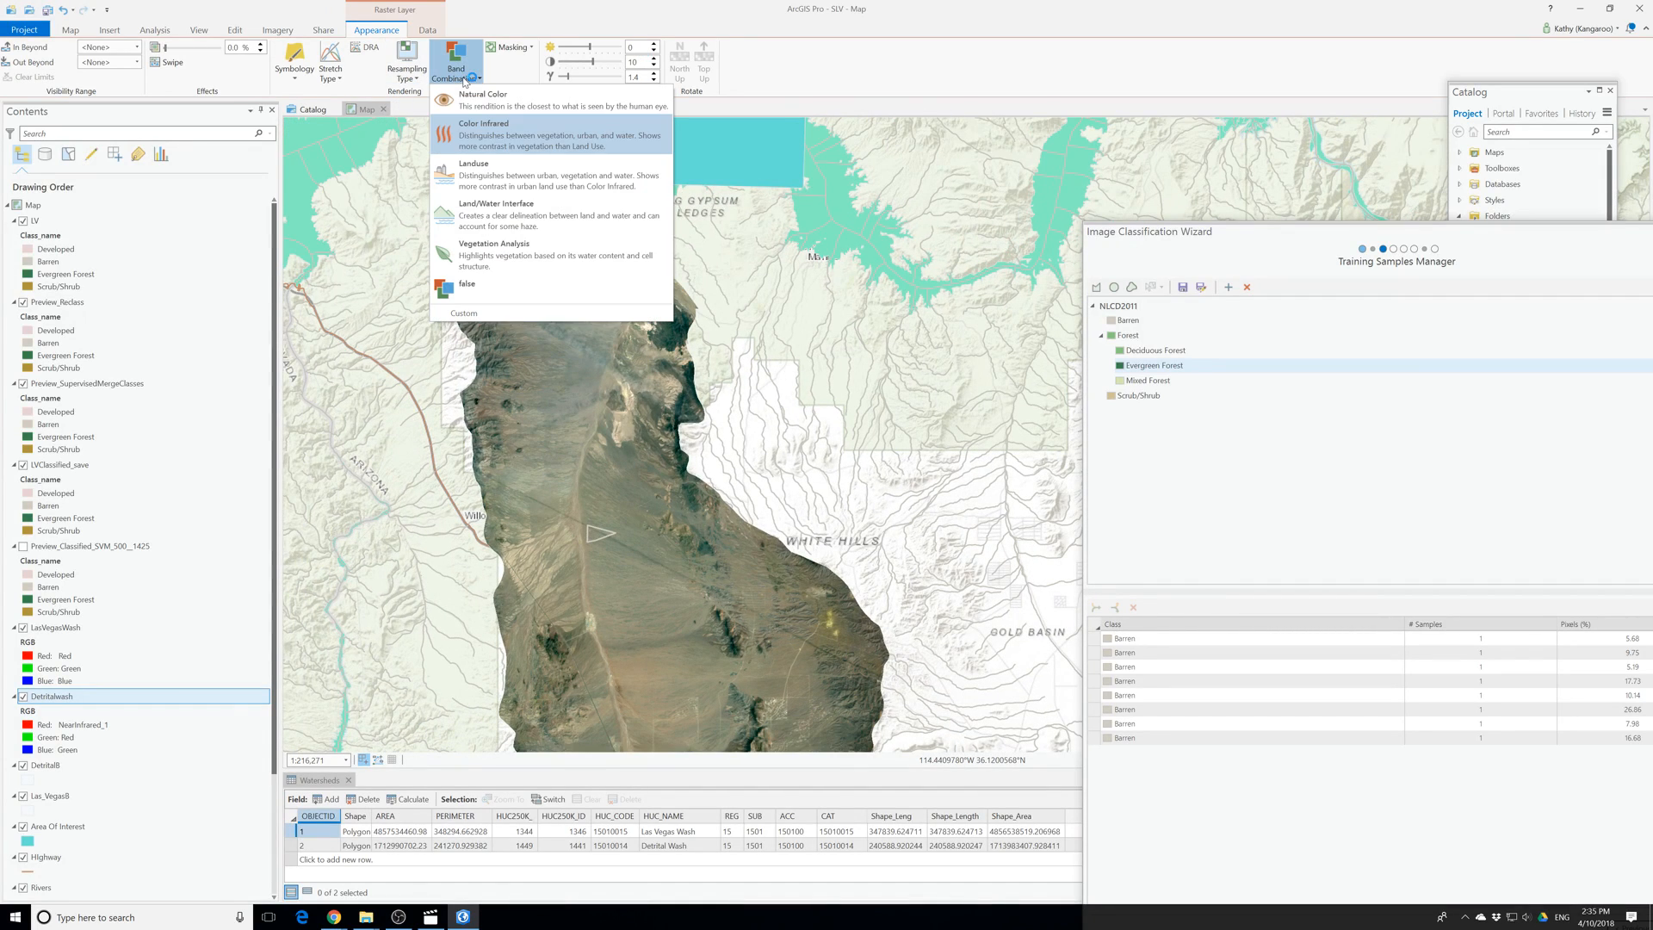
click(489, 292)
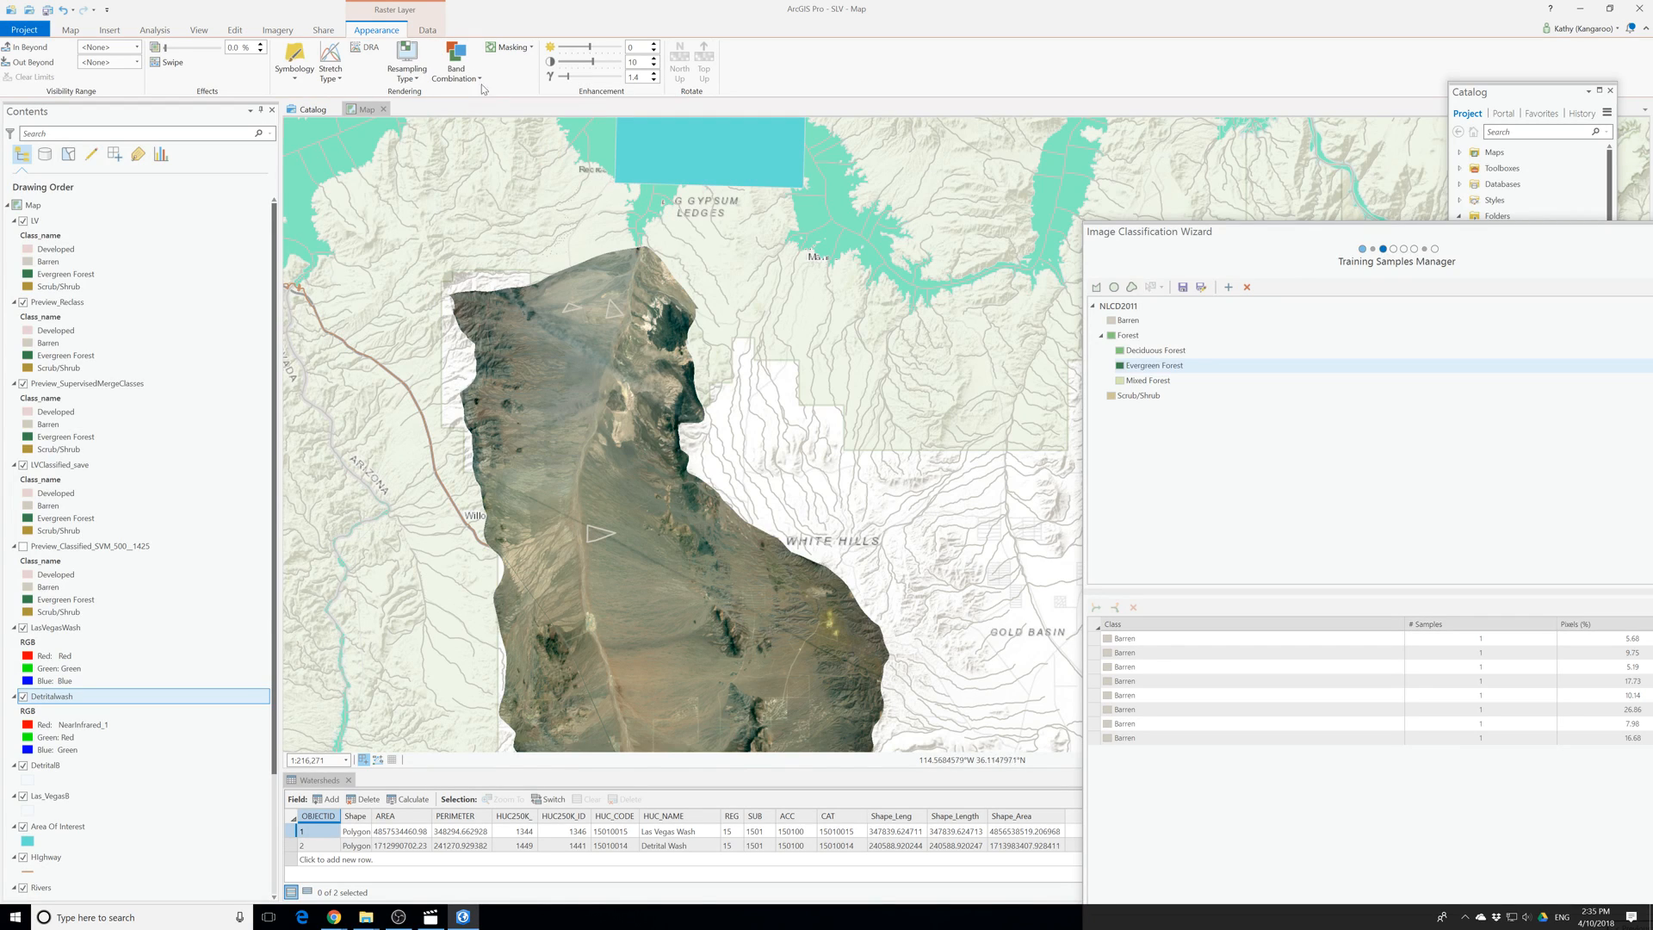
Start a second custom band combination for Detritalwash with NearInfrared_1 in the red channel.
click(456, 65)
click(486, 313)
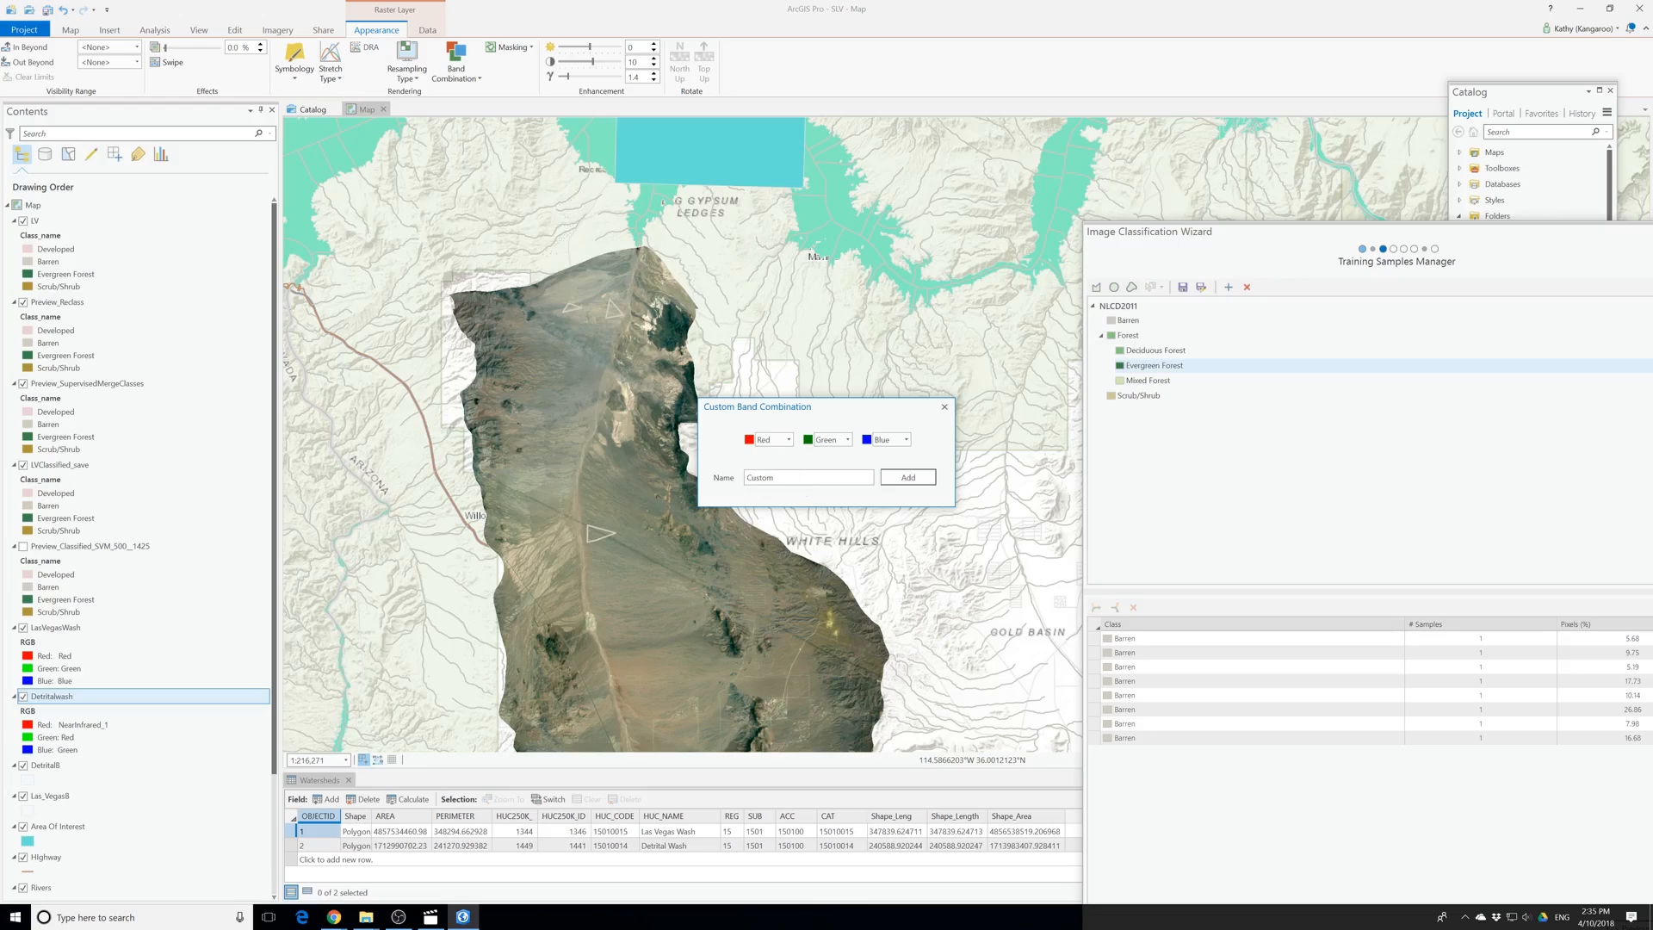
click(788, 440)
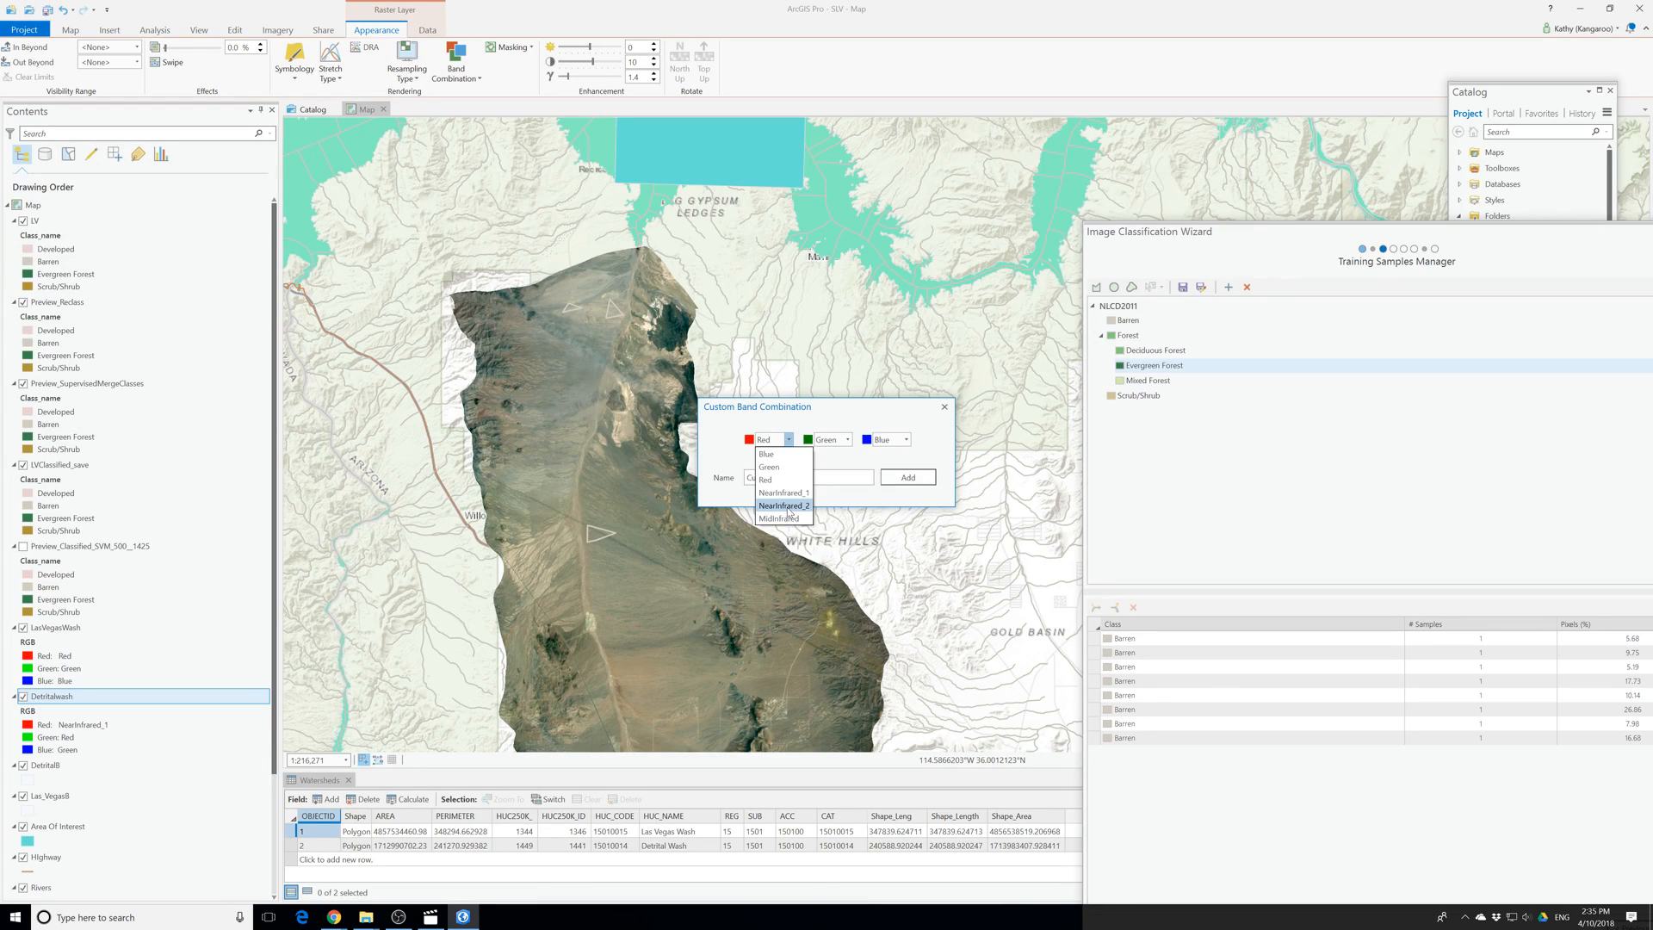
click(775, 493)
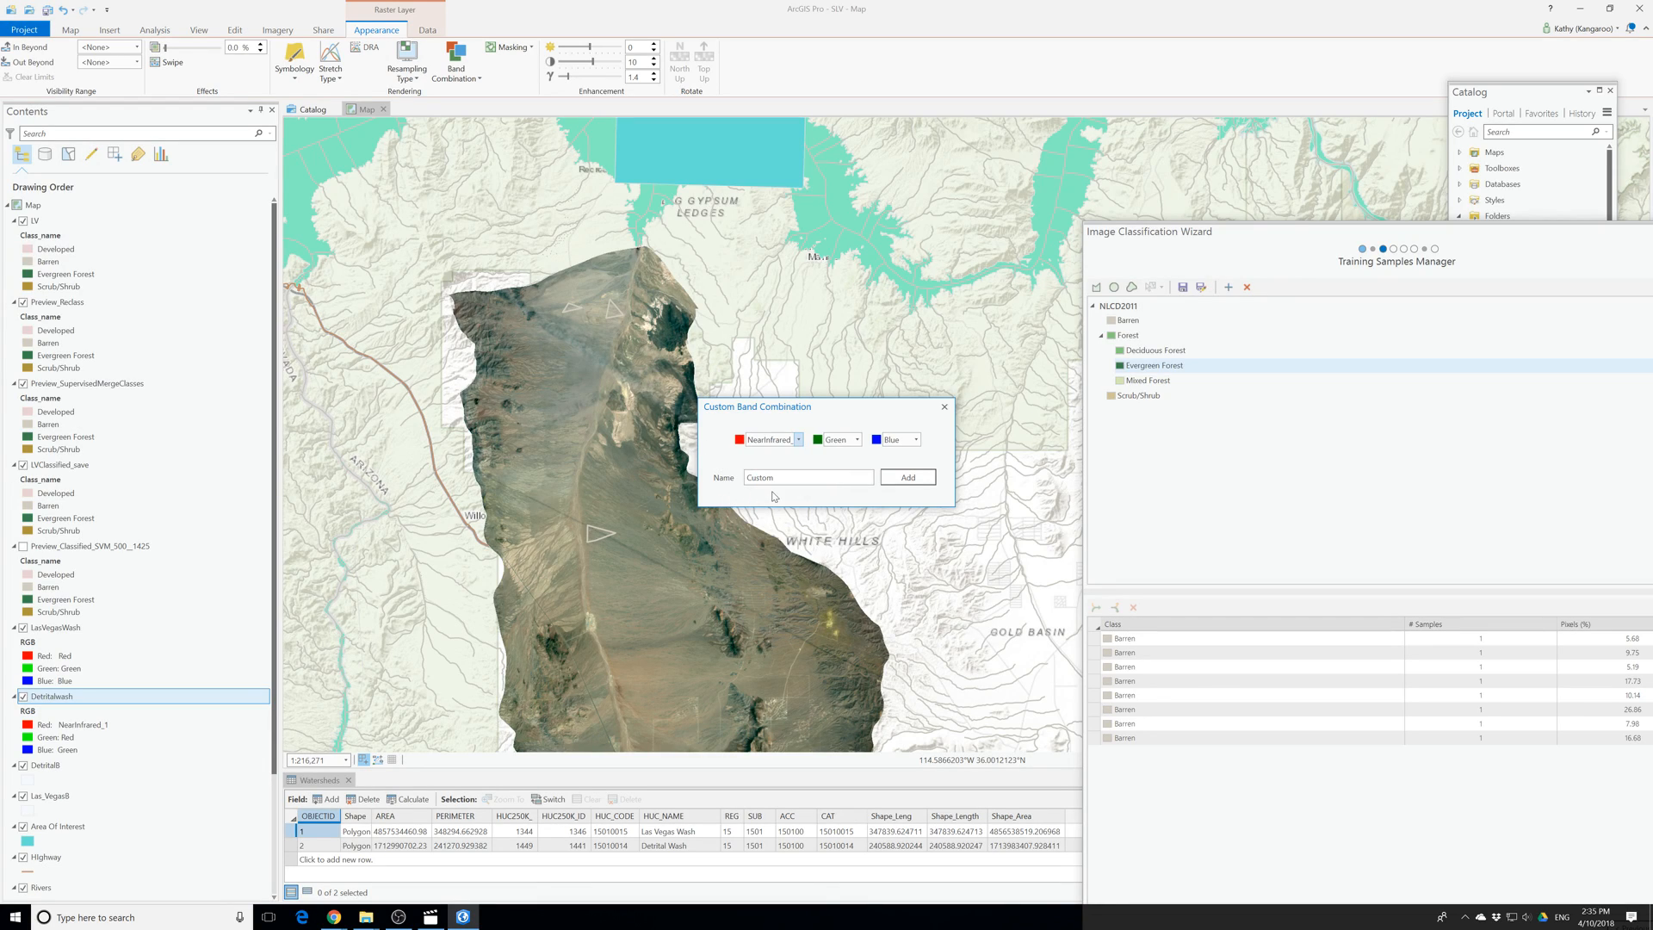
click(775, 442)
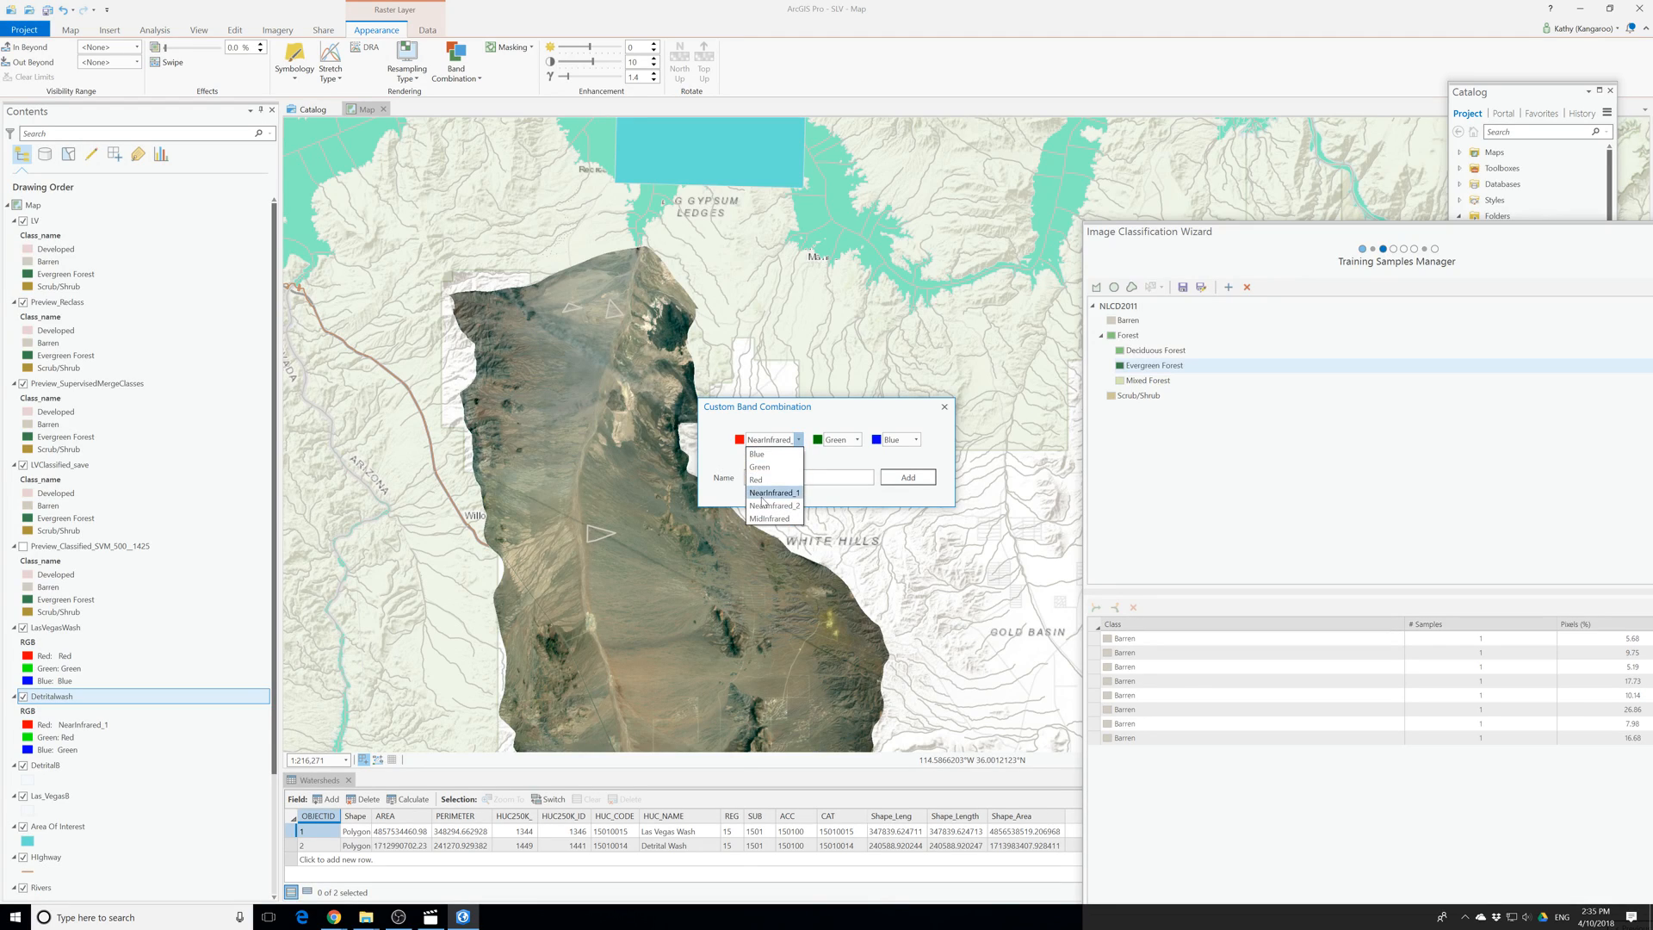
Put the Red band in the green channel and the Green band in the blue channel, and add the combination as 432.
click(846, 441)
click(848, 440)
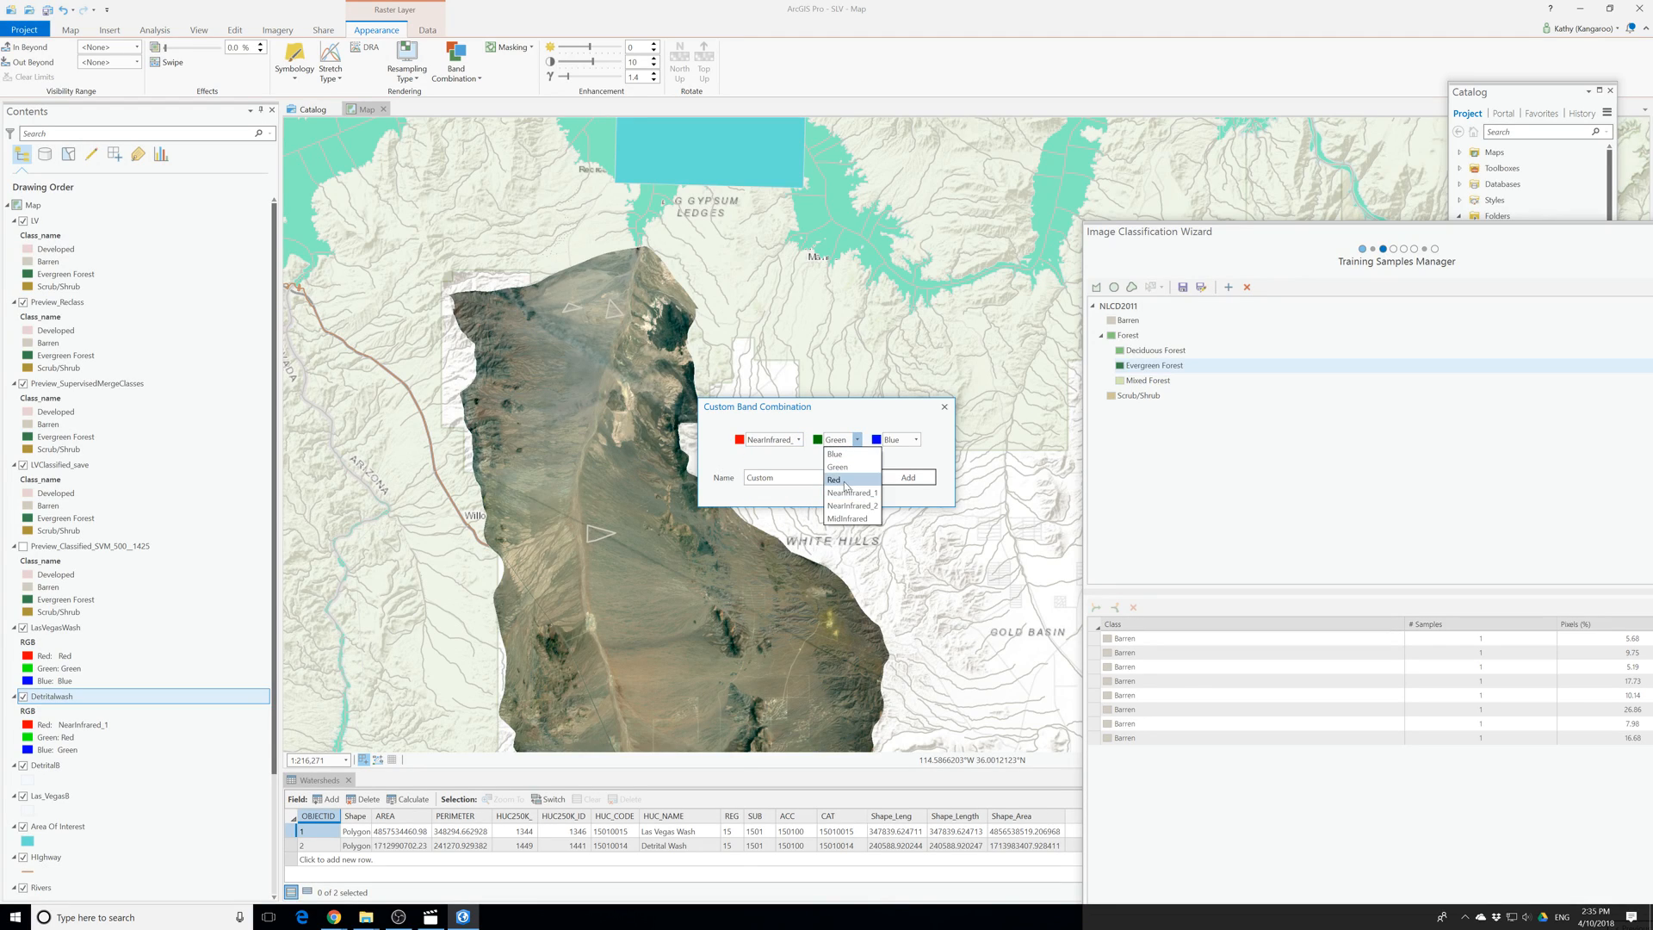
click(844, 480)
click(897, 444)
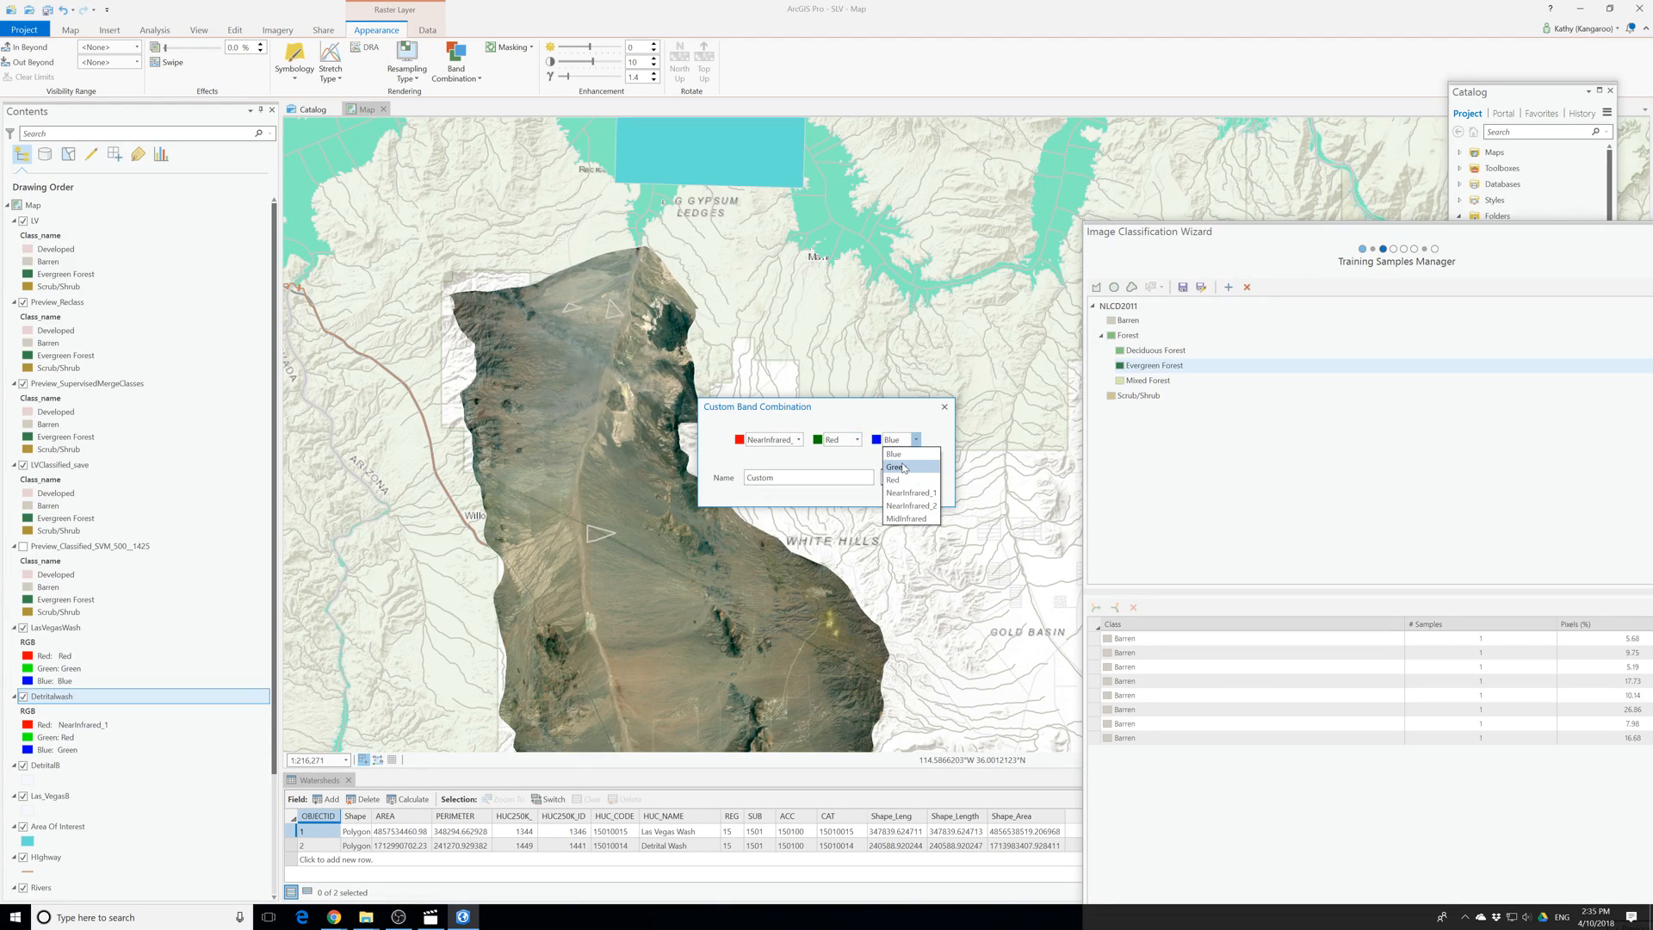
click(897, 466)
drag(779, 478, 583, 488)
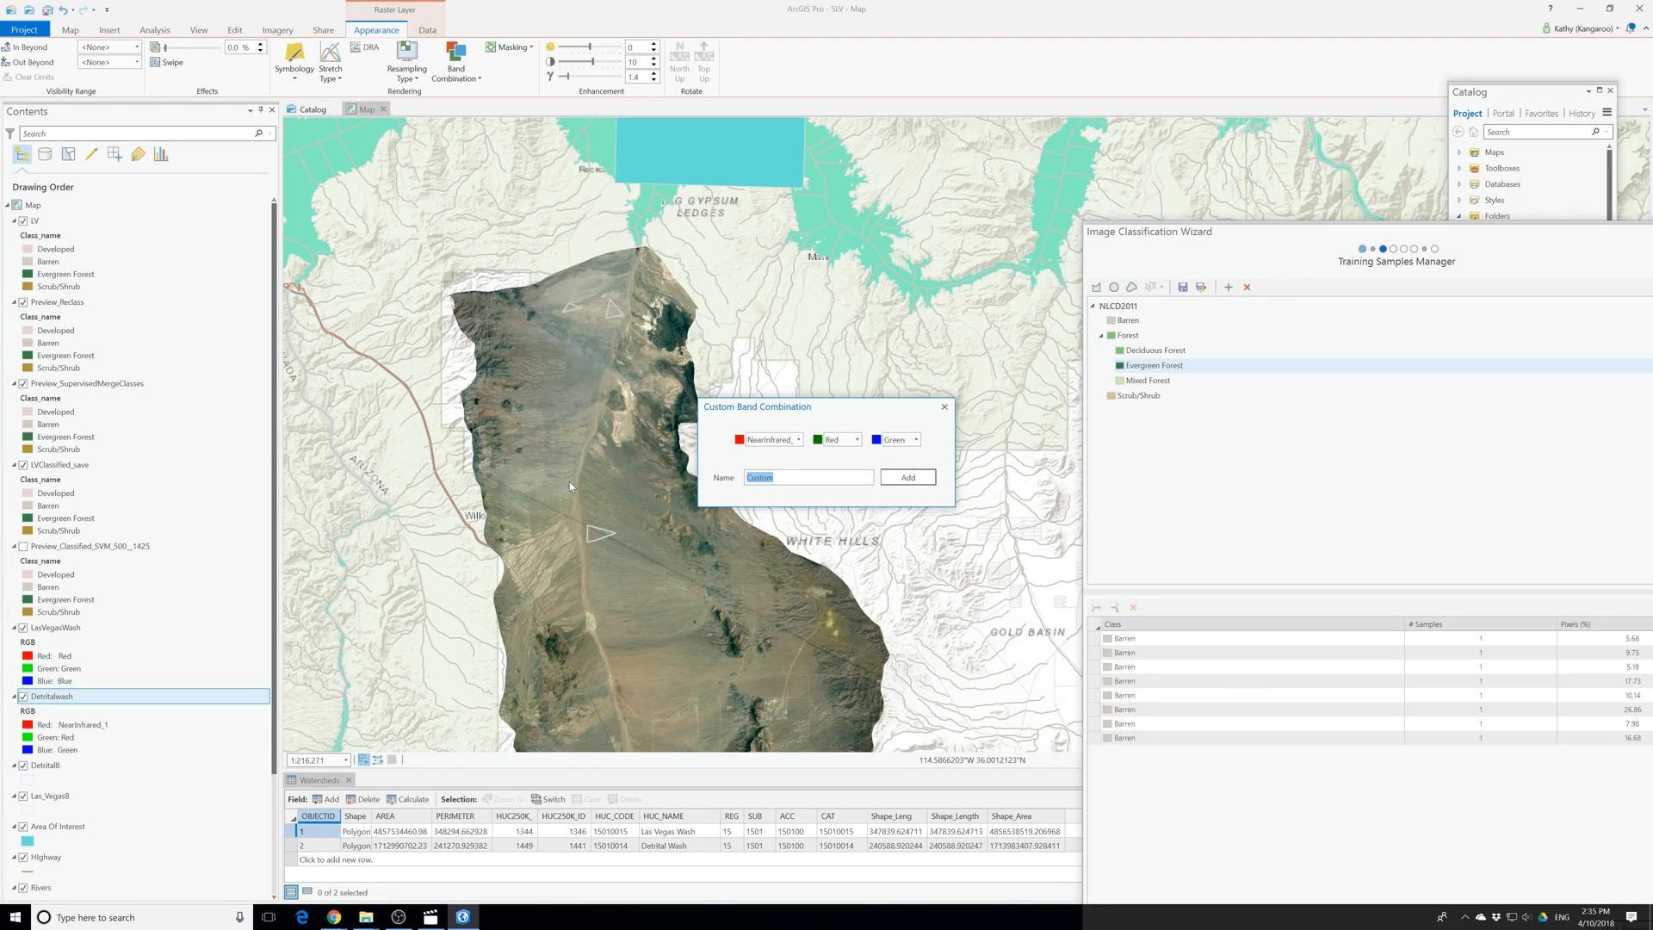
text(432)
click(929, 479)
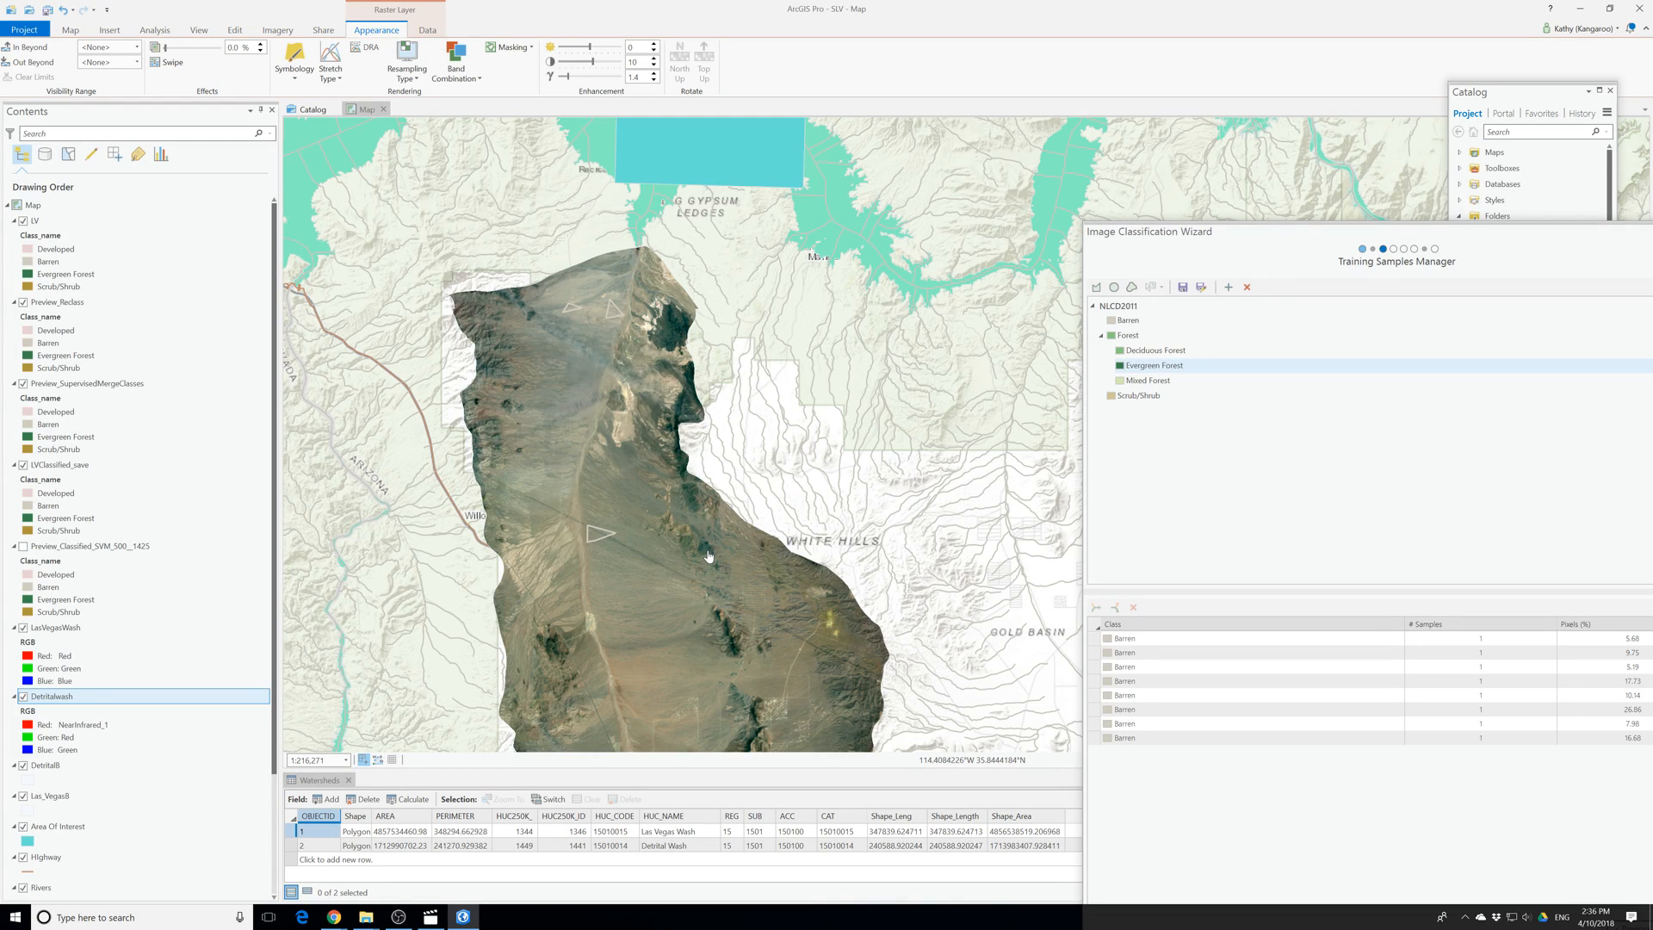
Try to start an Evergreen Forest training sample on the red-toned mountain slopes along the southeastern edge of Detritalwash.
scroll(709, 556, down, 3)
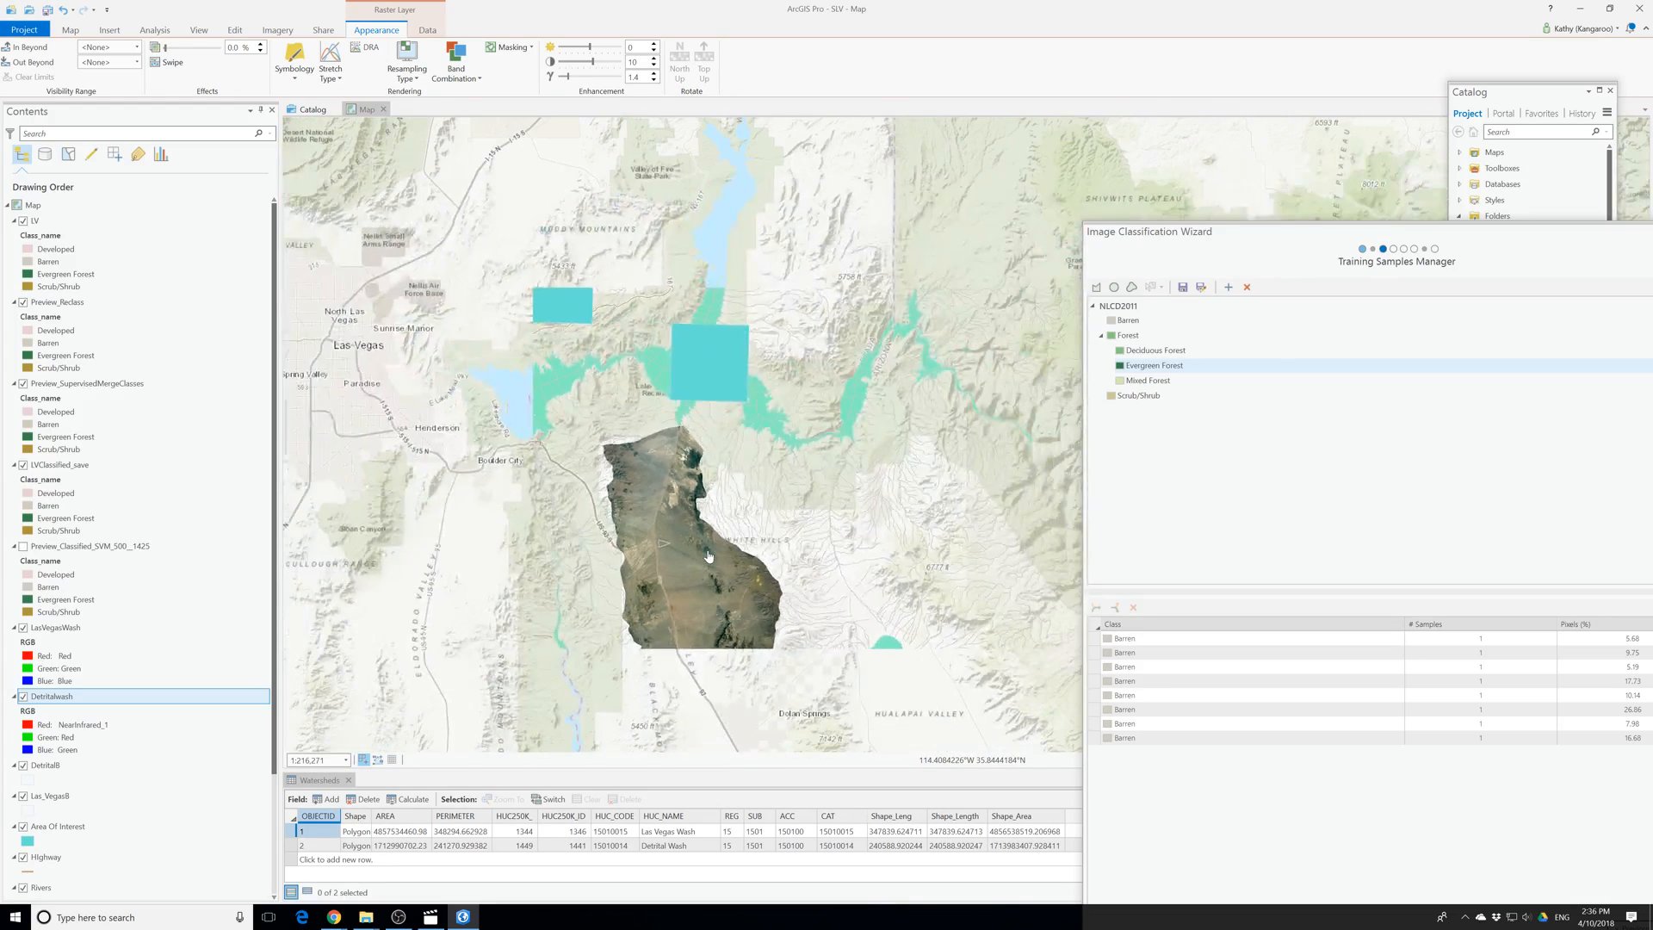
drag(726, 637, 682, 511)
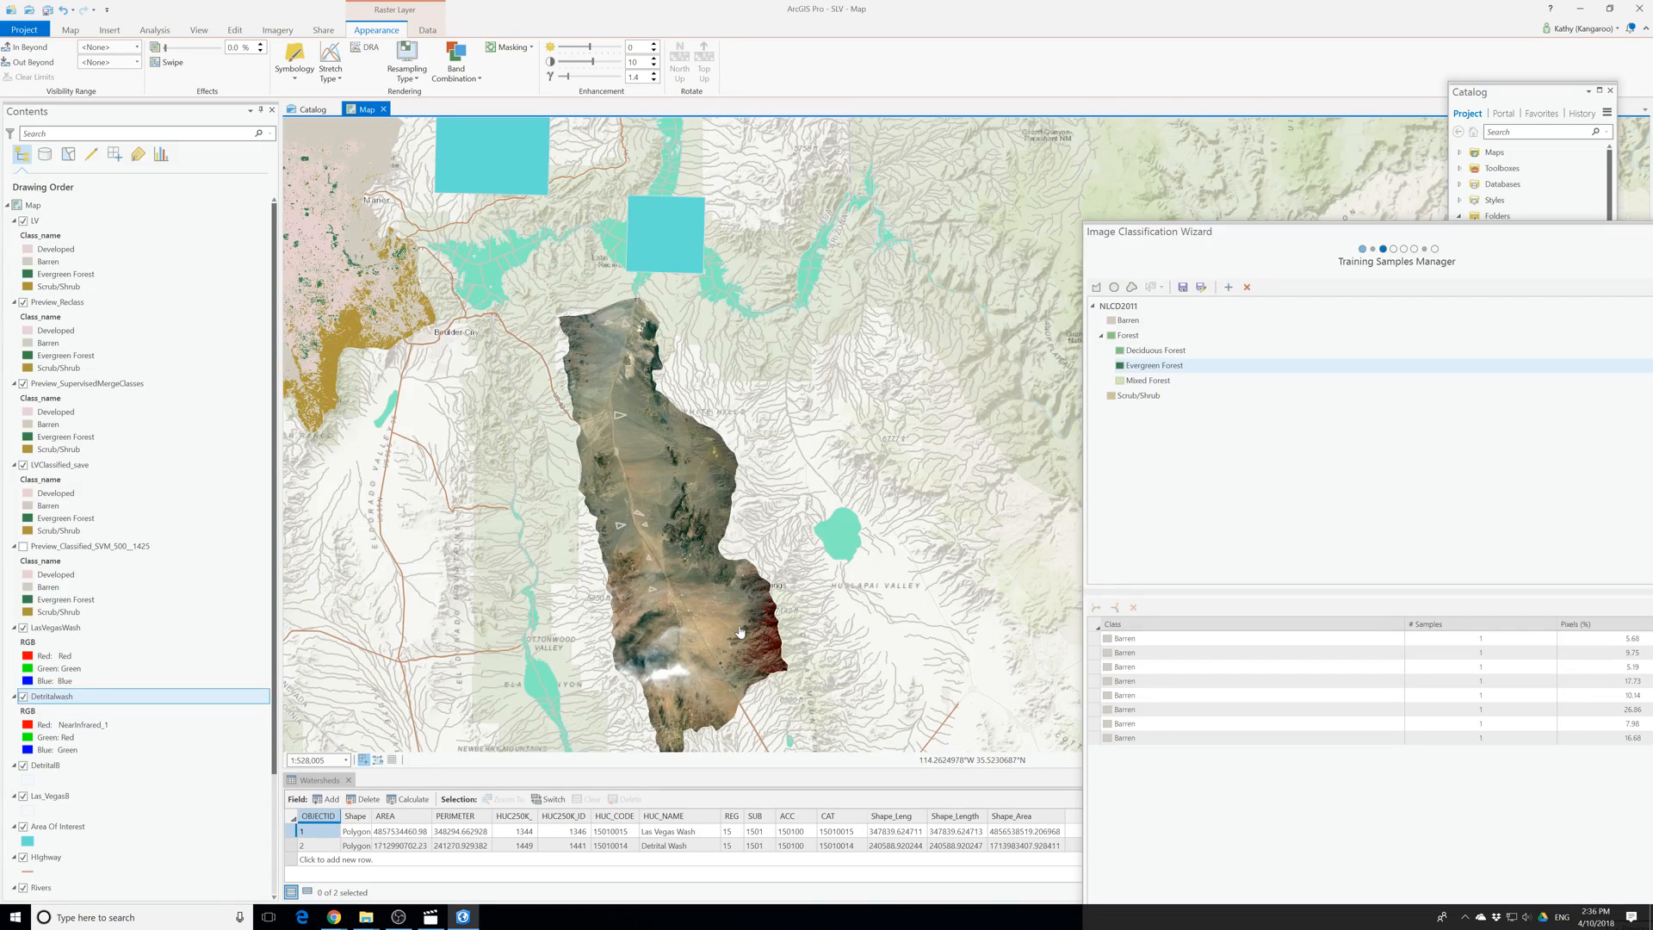
scroll(740, 633, up, 5)
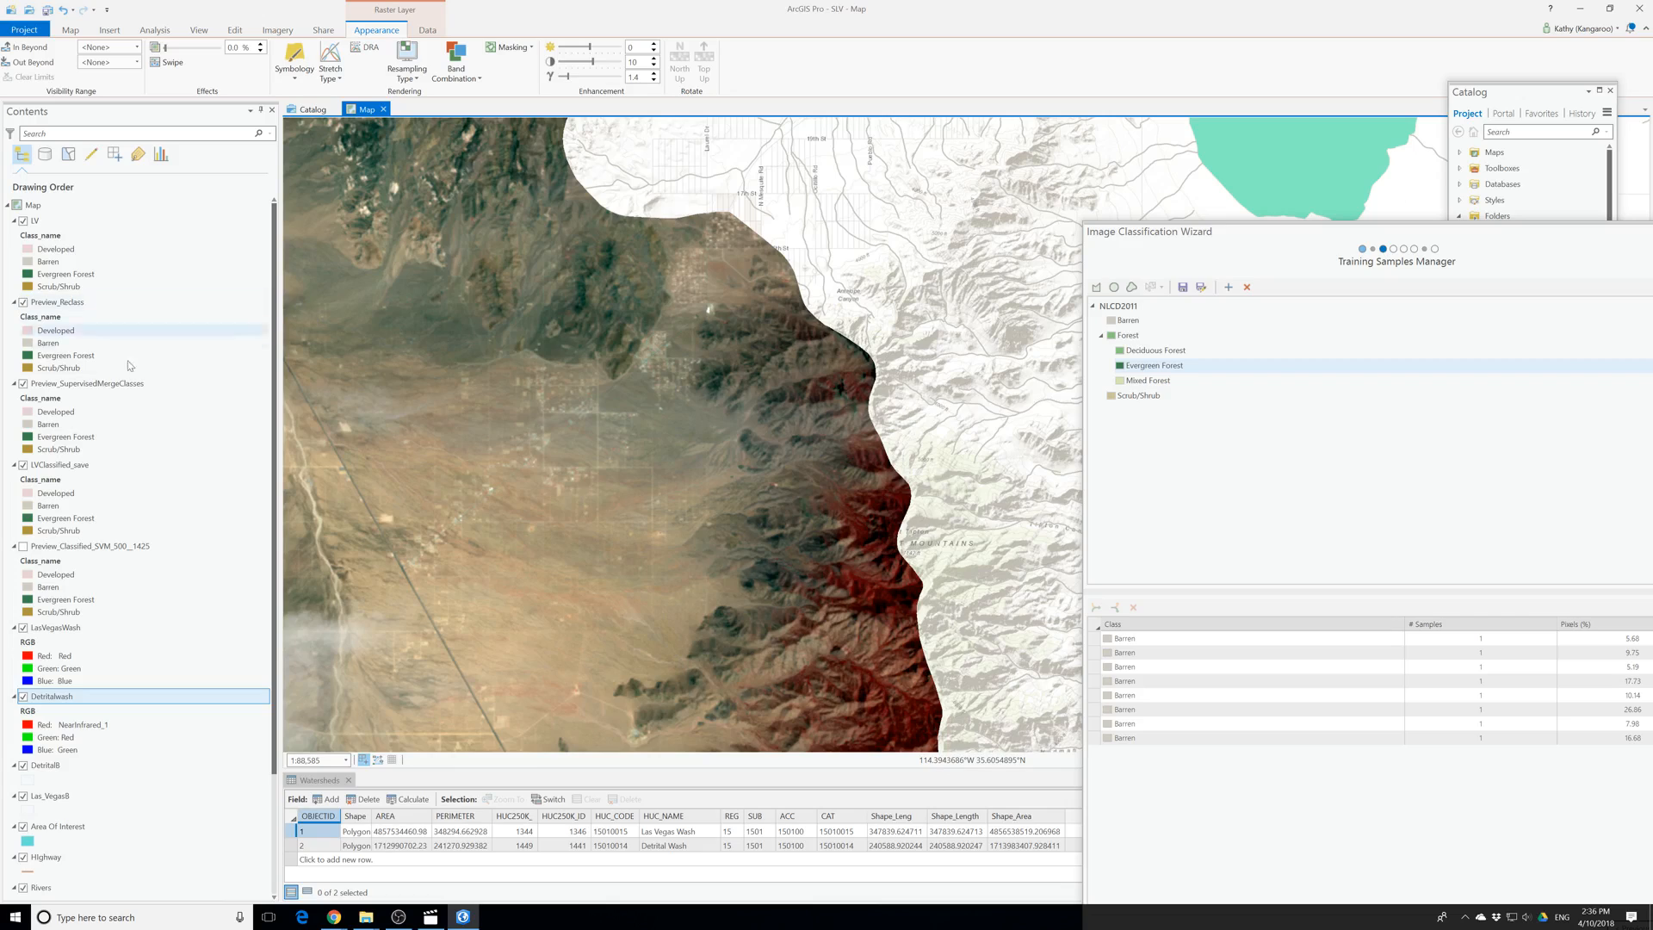
click(1152, 368)
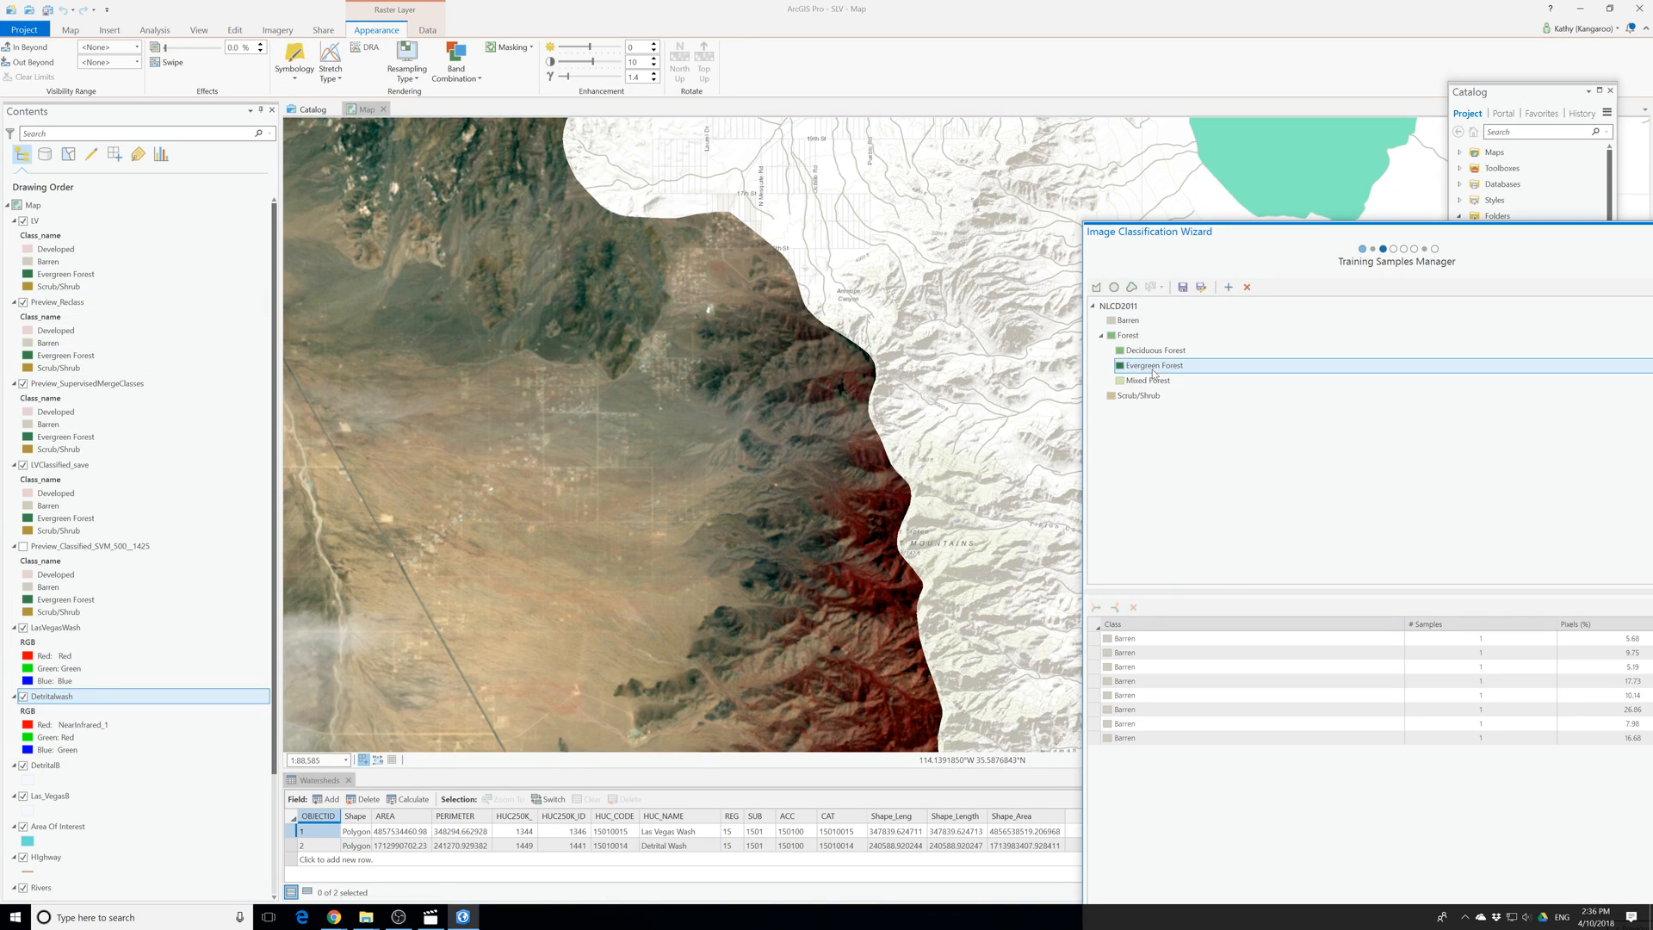
click(888, 599)
click(873, 604)
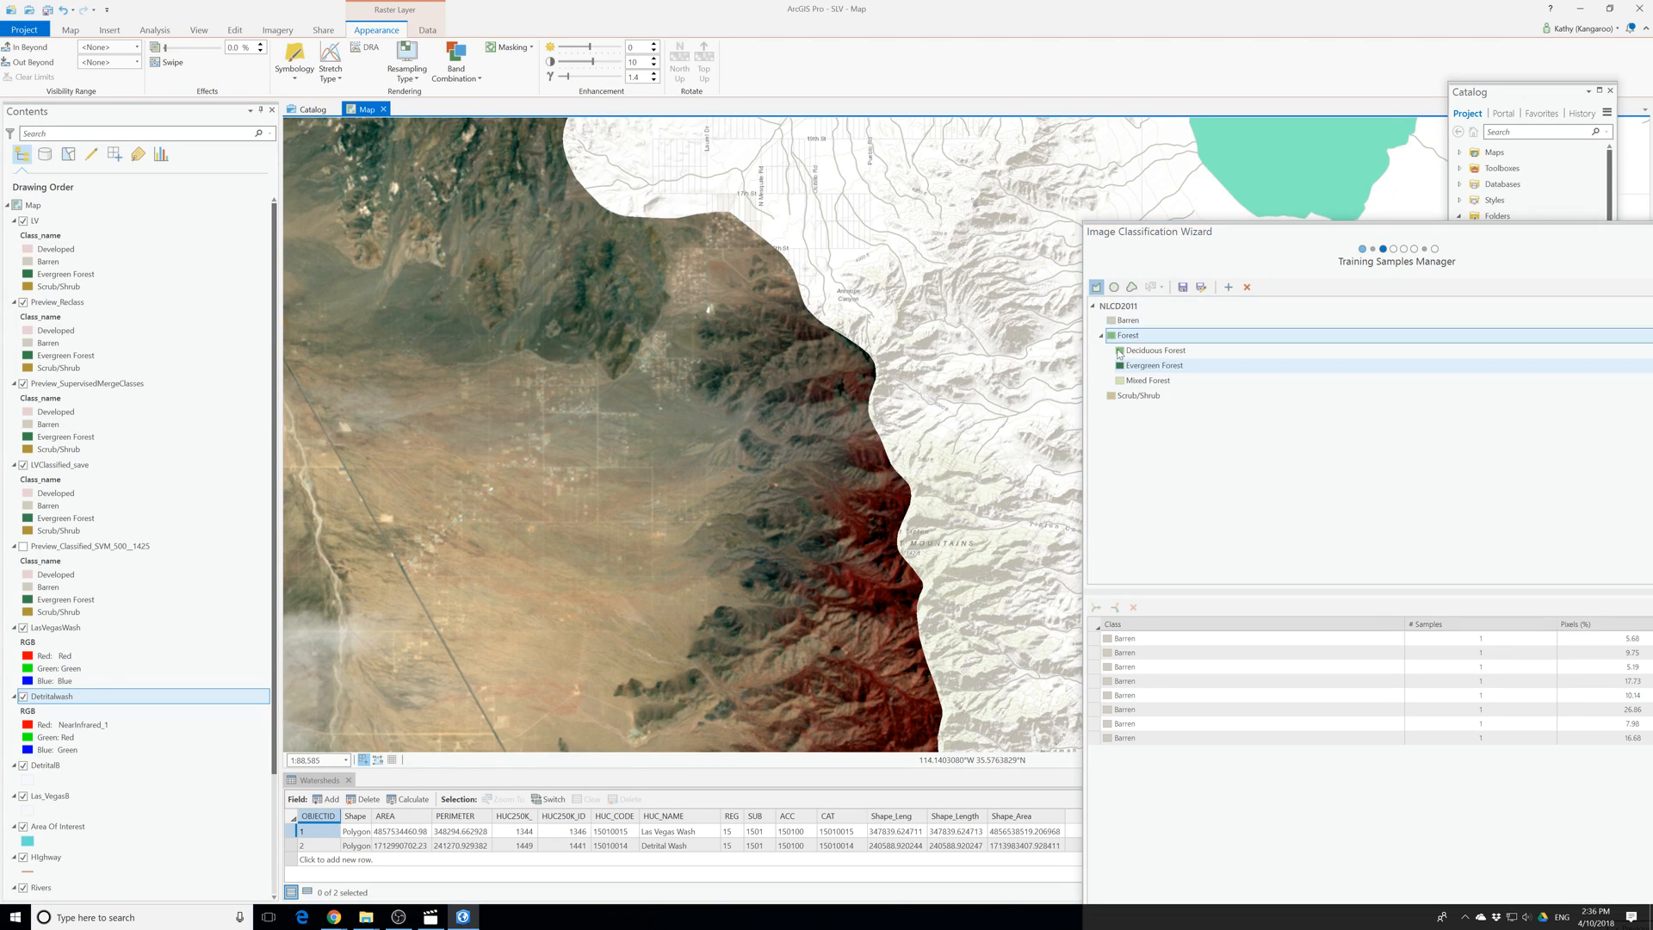
Close the Watersheds table and draw a triangular Evergreen Forest training sample on the red slopes along Detritalwash's southeastern edge.
click(1120, 308)
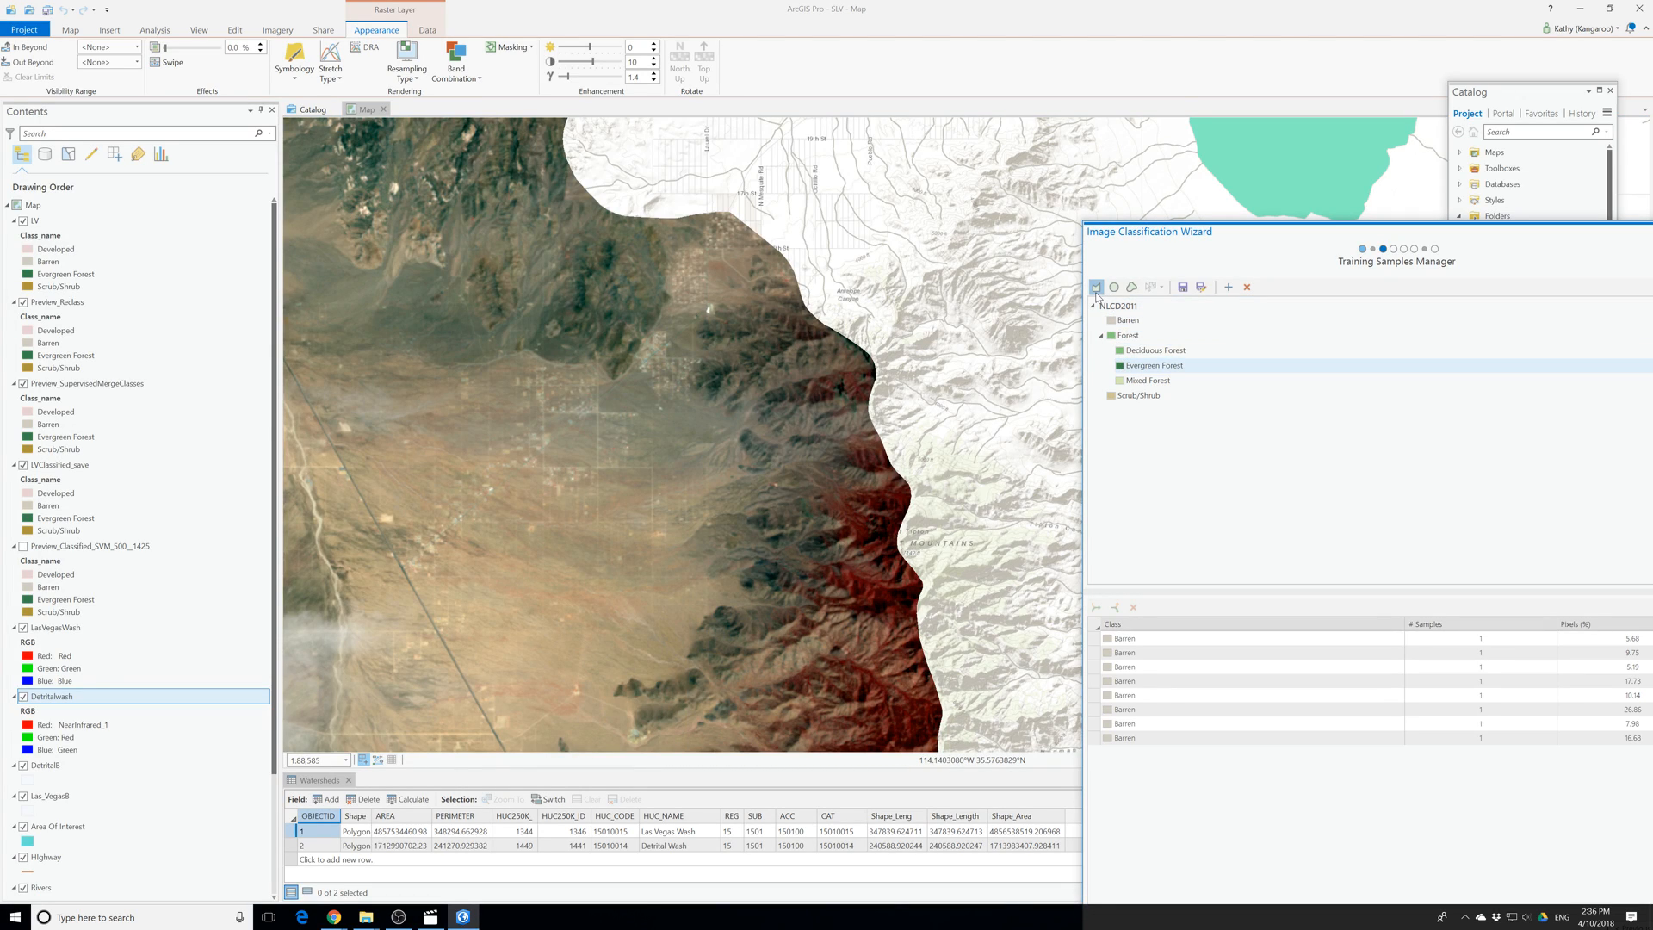
click(1096, 287)
scroll(856, 583, up, 3)
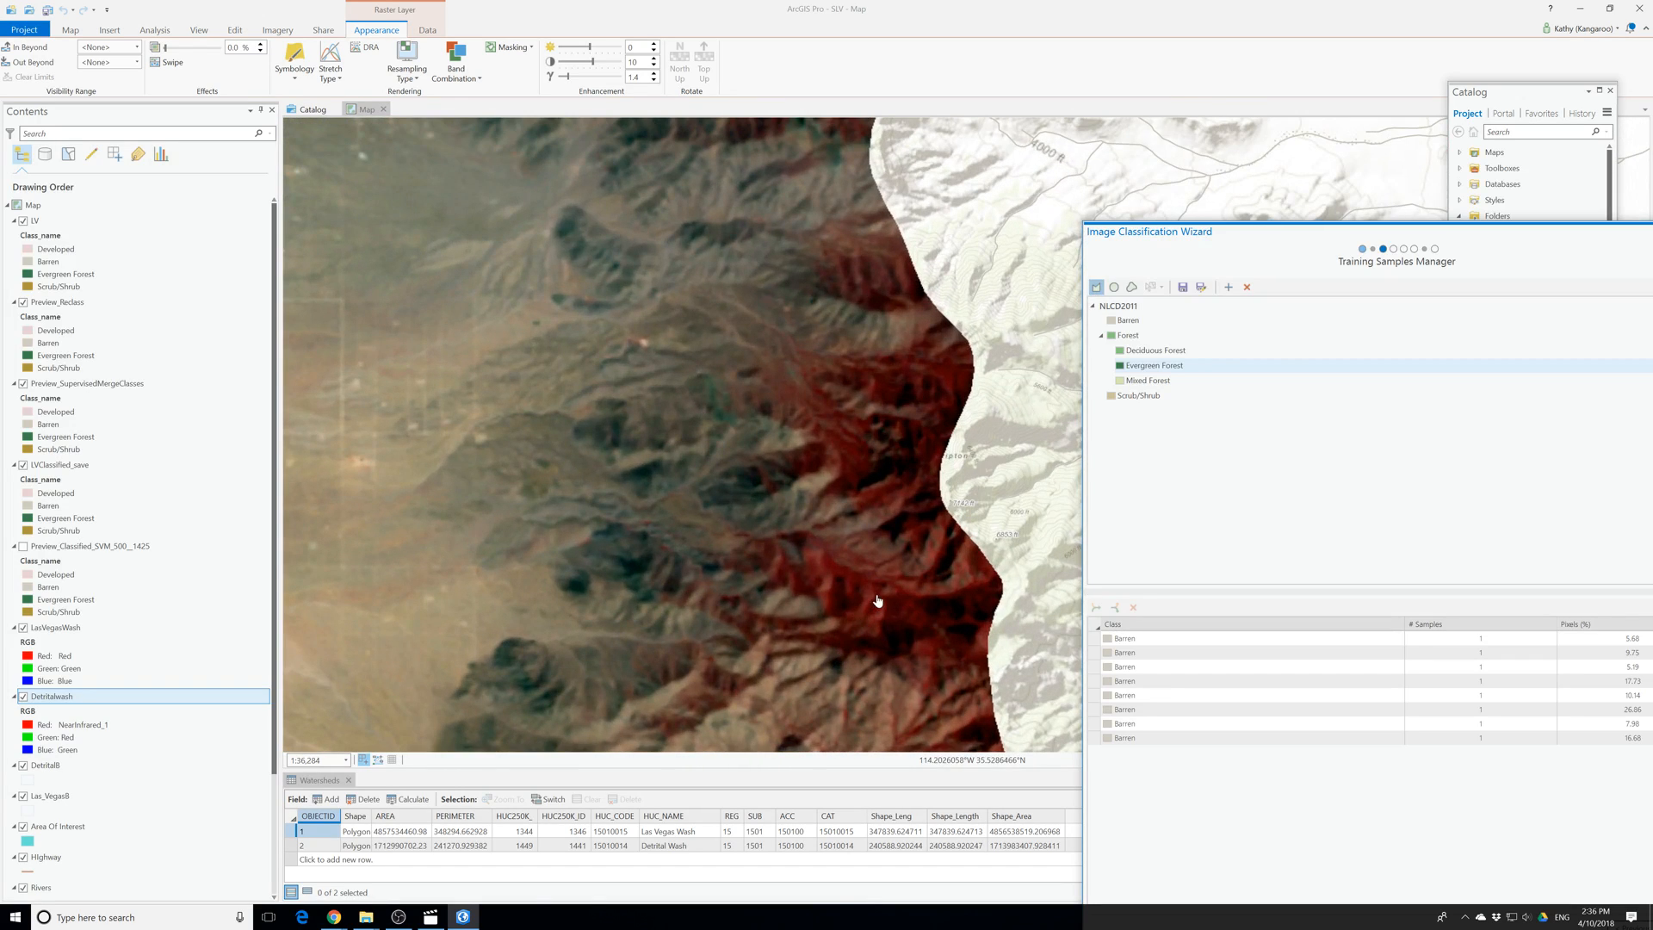
click(348, 781)
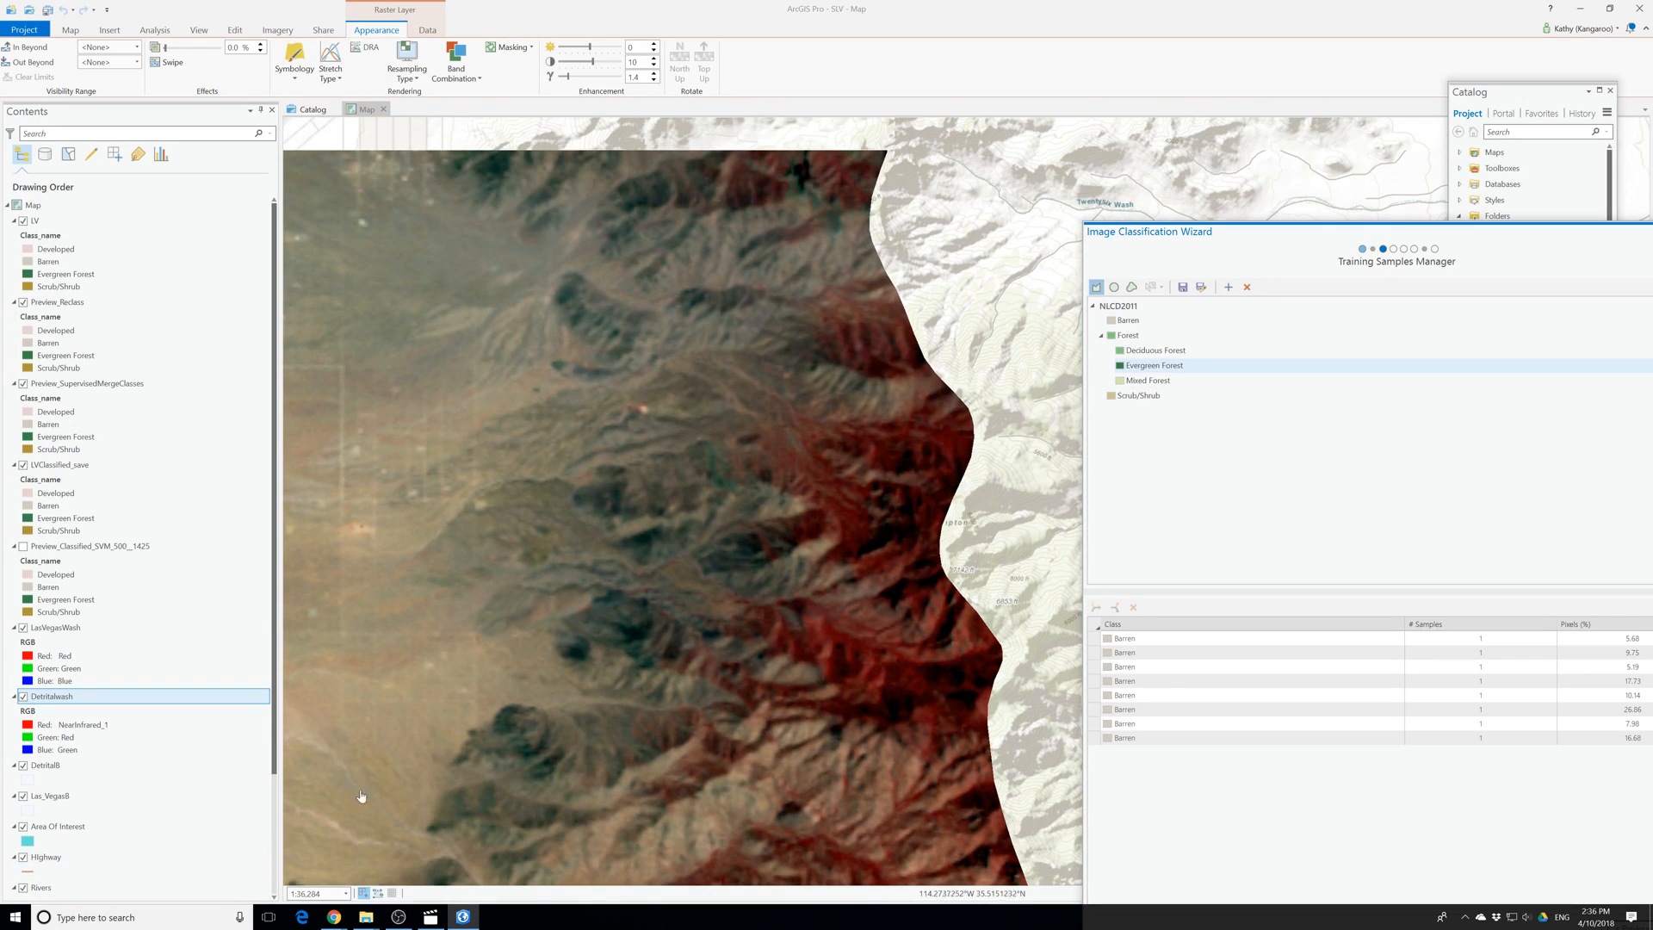
click(1112, 288)
click(1098, 290)
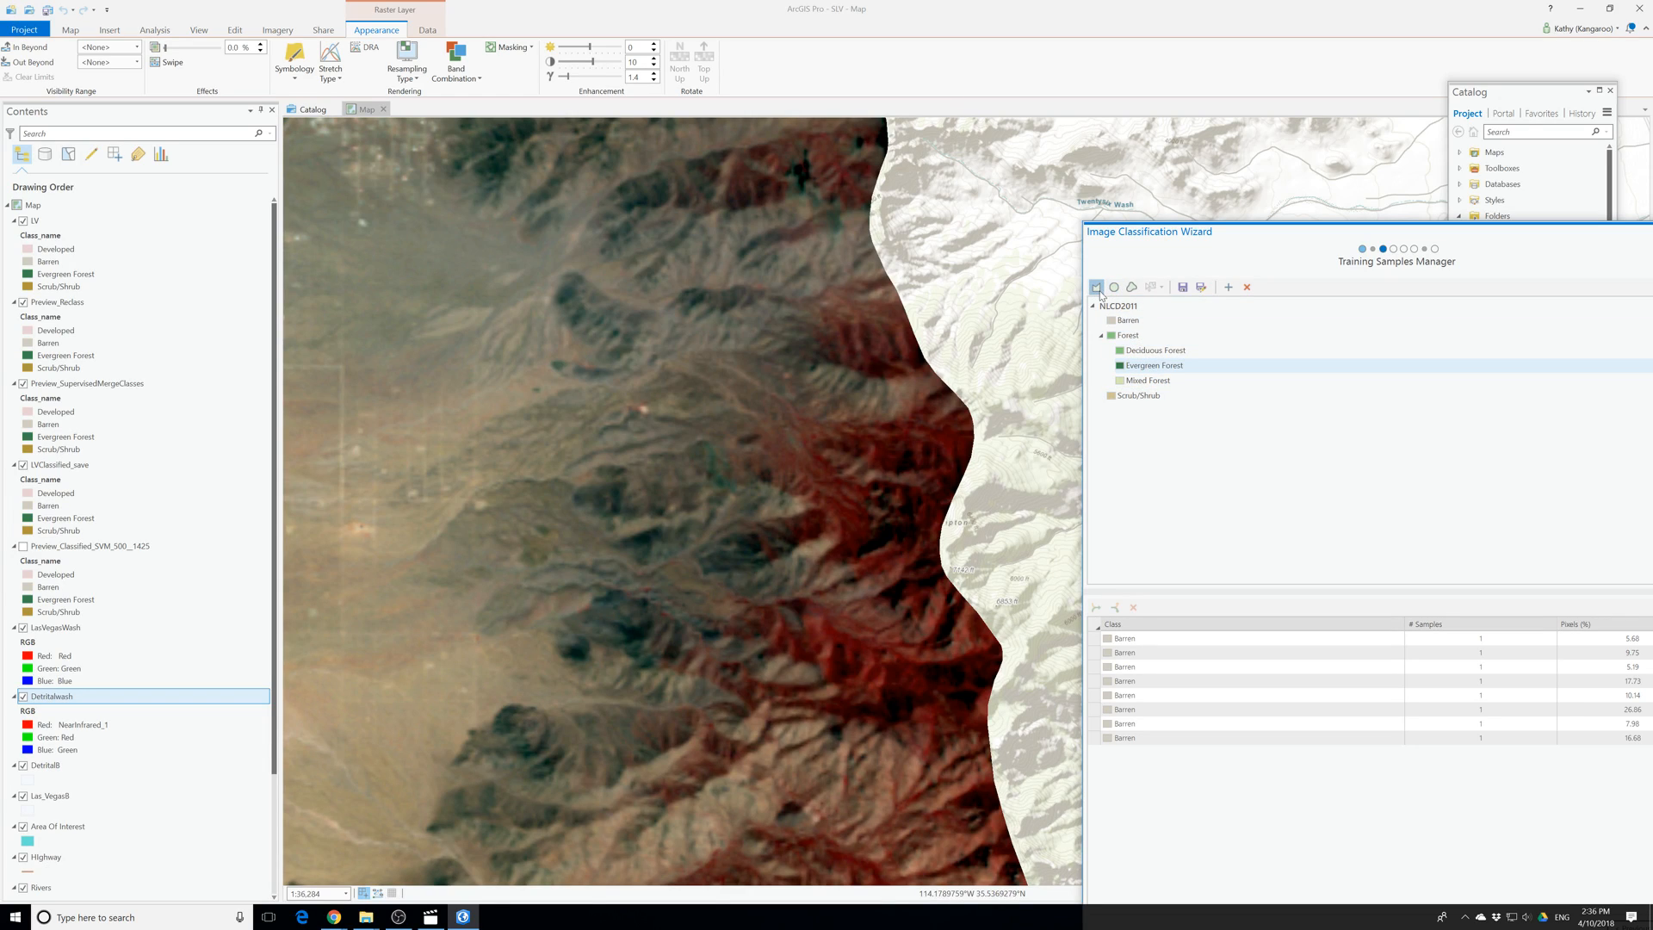
click(884, 656)
click(901, 687)
double_click(875, 686)
Draw two more triangular Evergreen Forest samples, one on the red slopes farther south and one on the mountains farther north.
scroll(868, 689, down, 2)
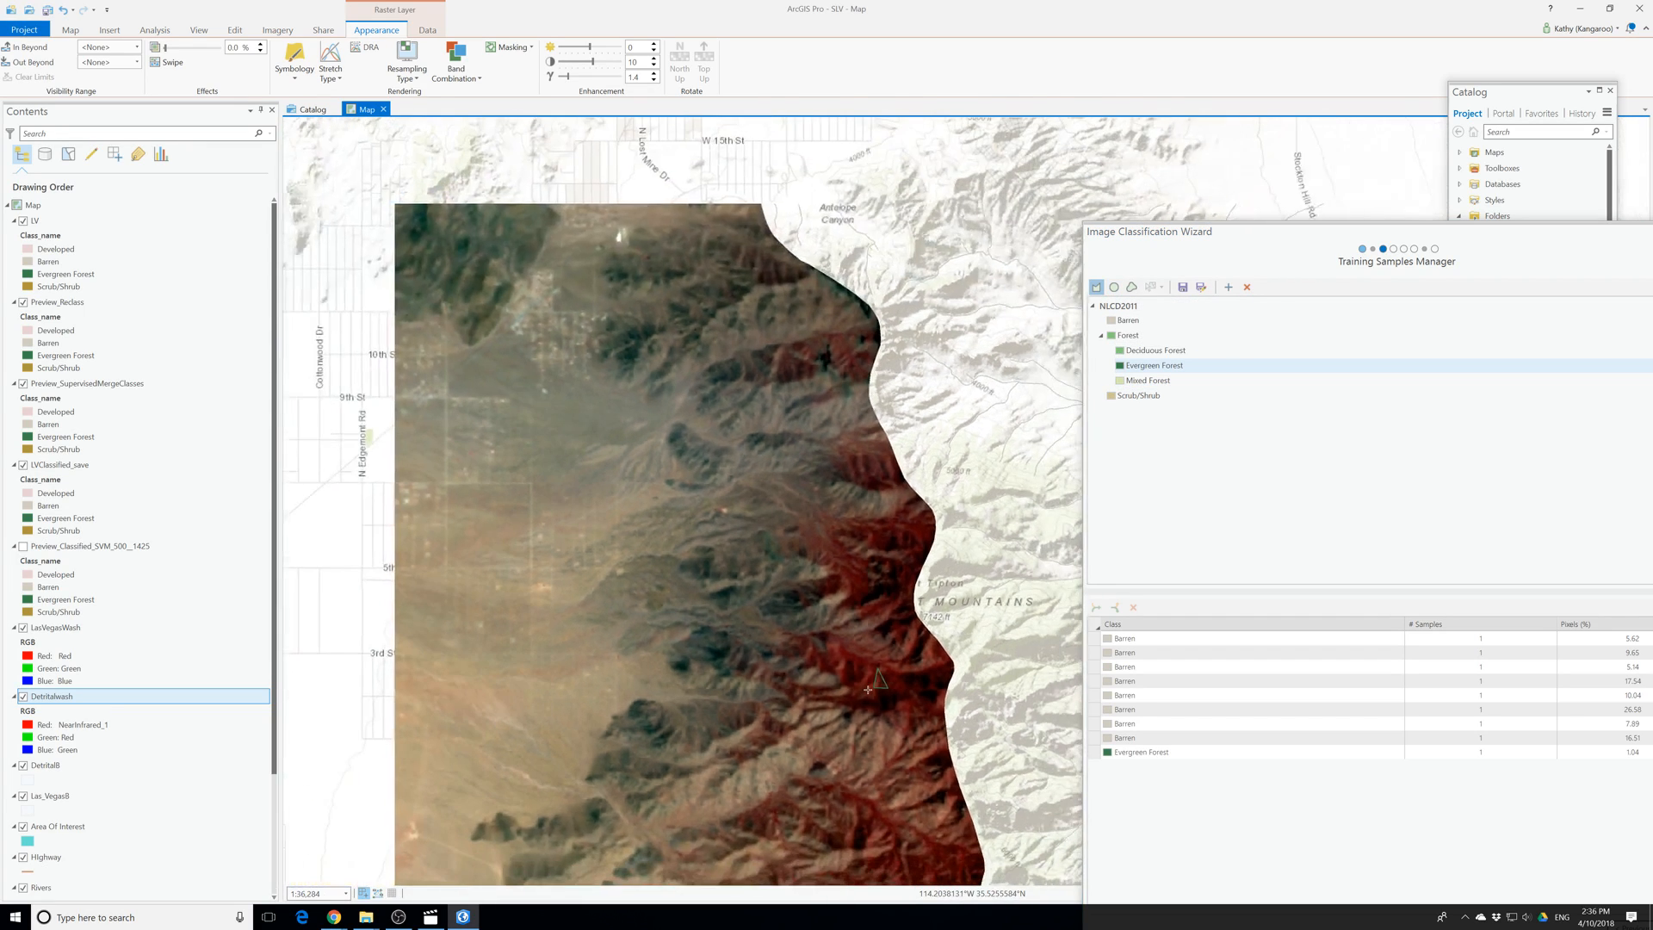
click(885, 815)
click(867, 803)
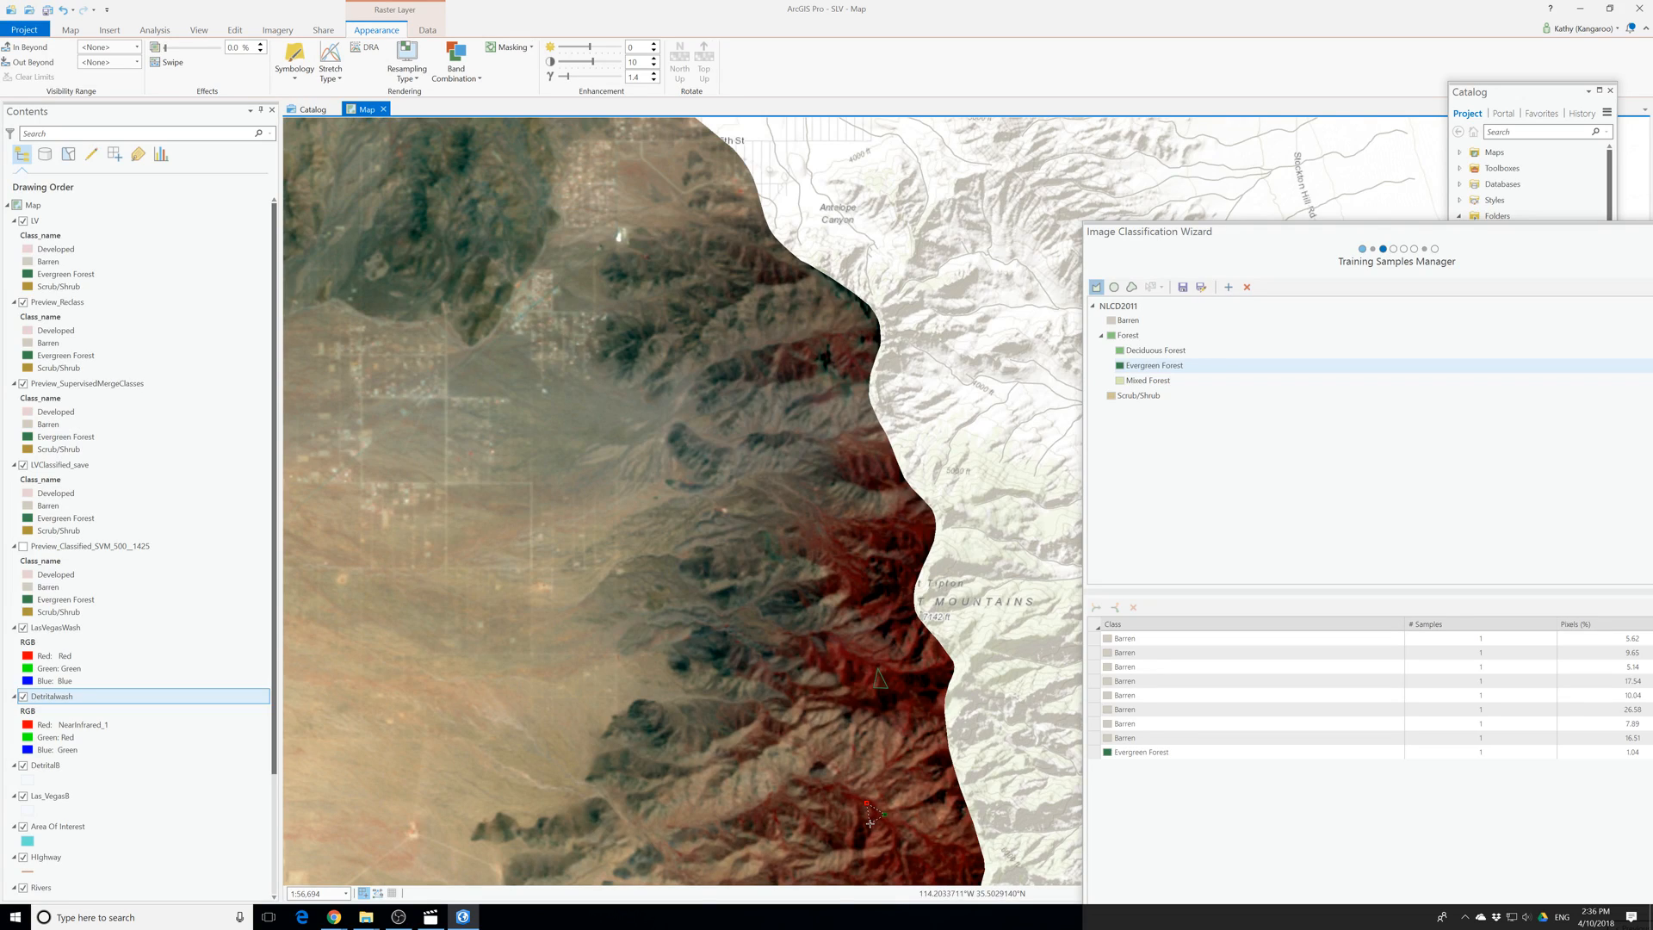
double_click(870, 824)
click(799, 361)
click(812, 377)
double_click(787, 378)
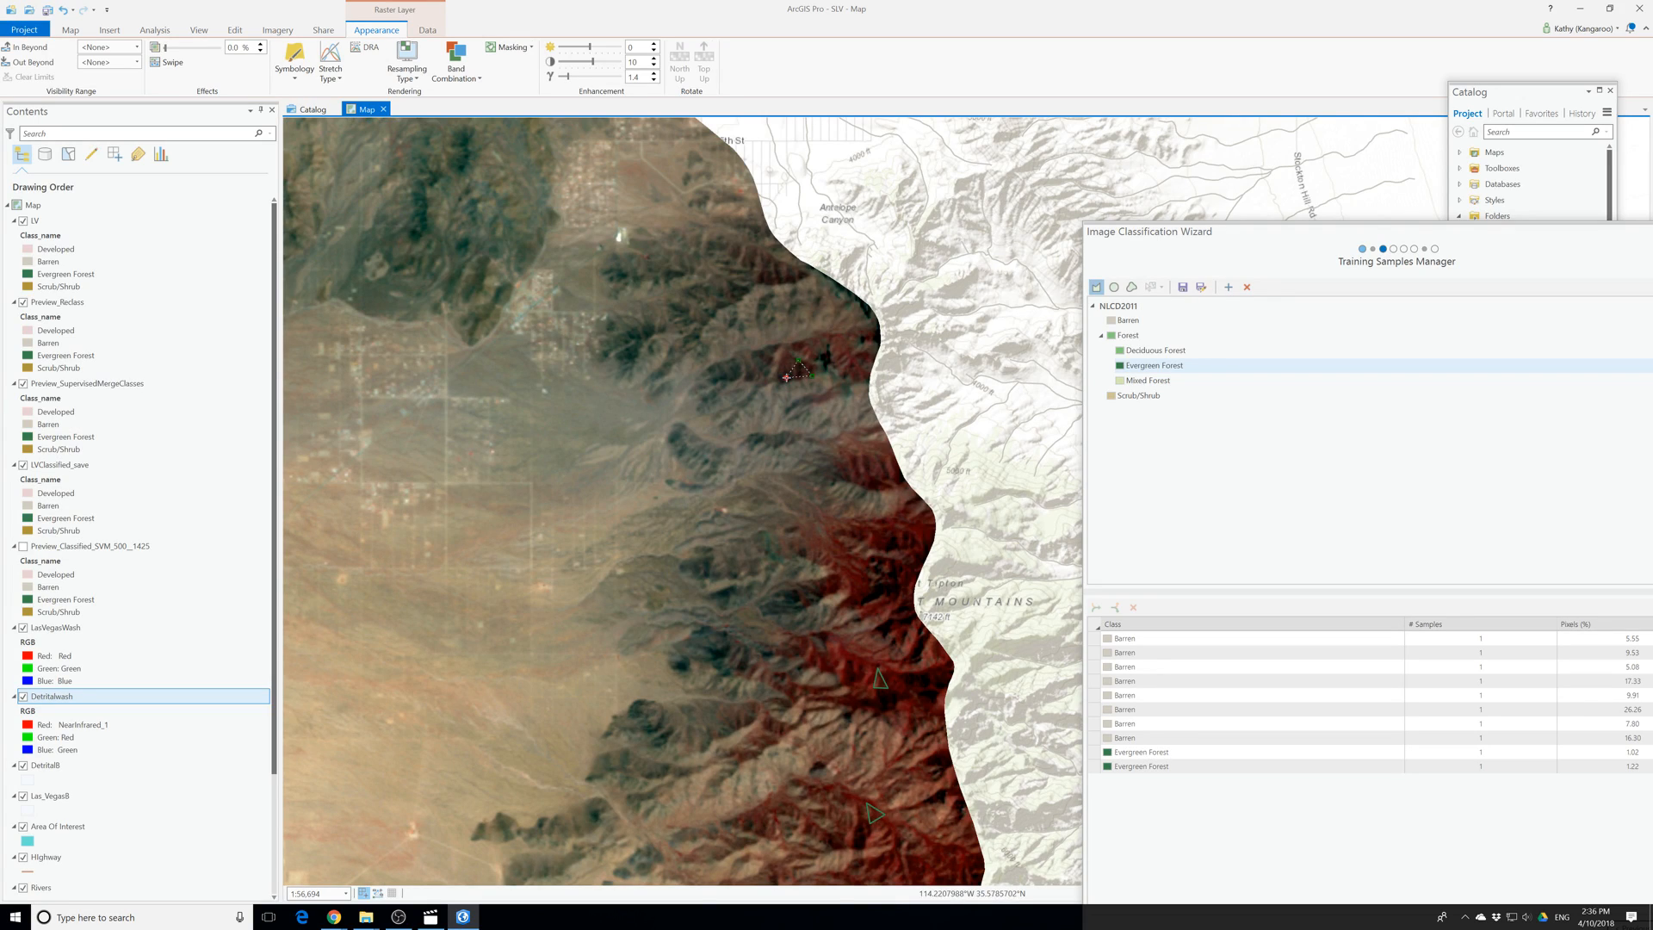
Draw another Evergreen Forest sample near the western edge of Detritalwash, just north of the clouds.
scroll(818, 512, down, 8)
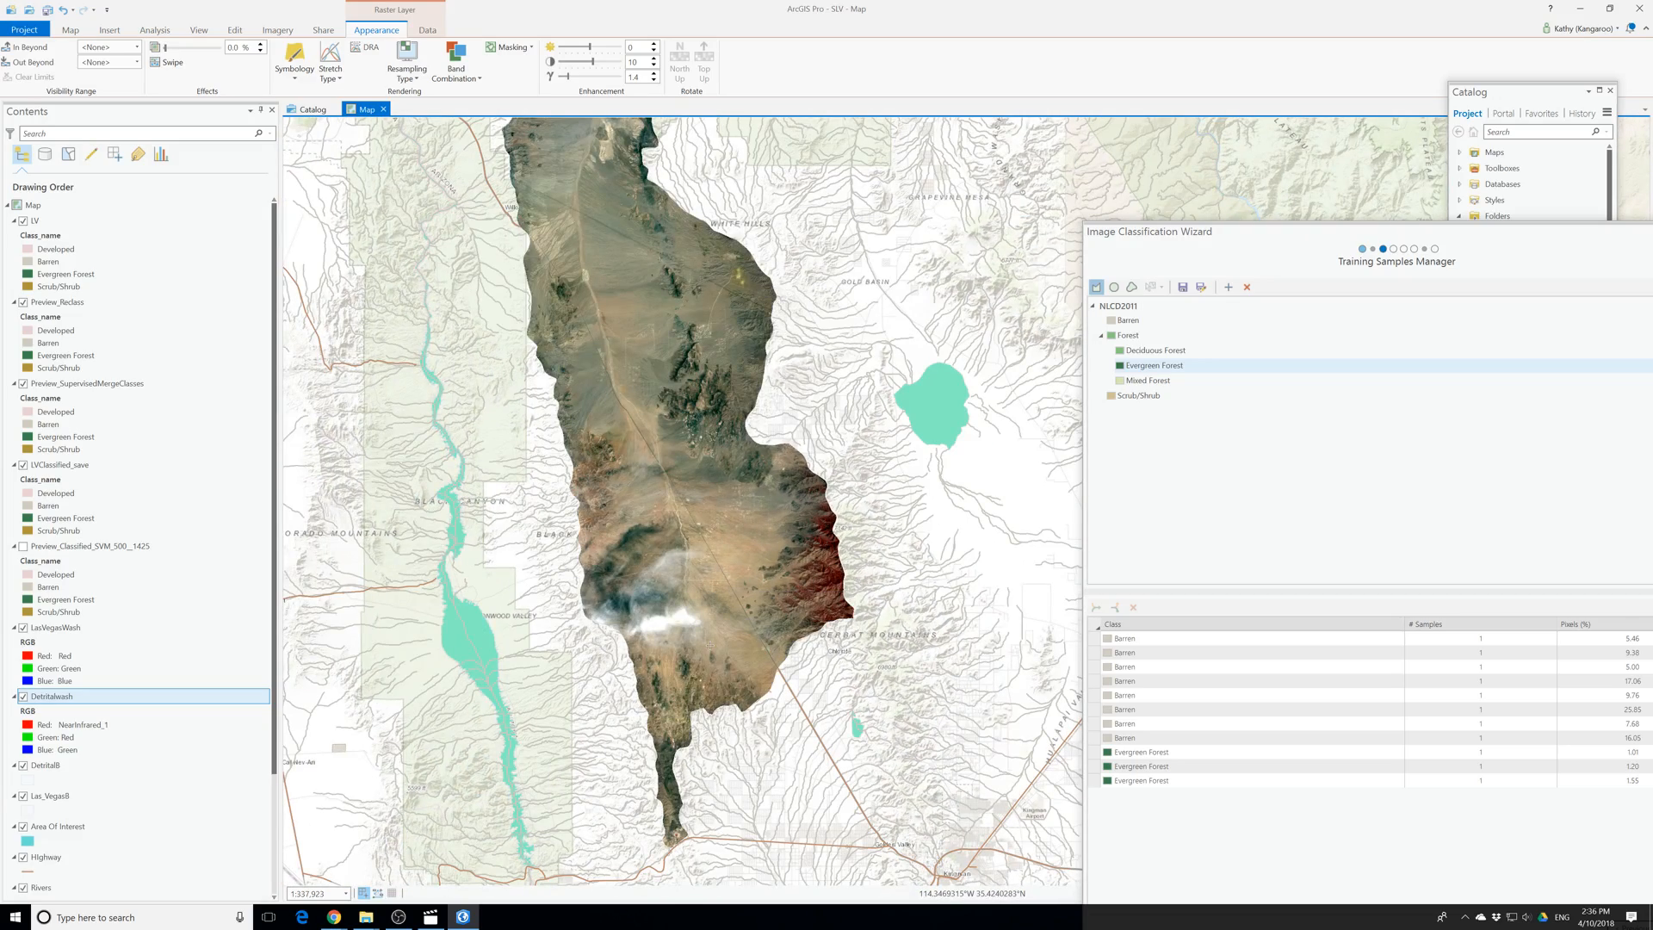
scroll(710, 644, down, 2)
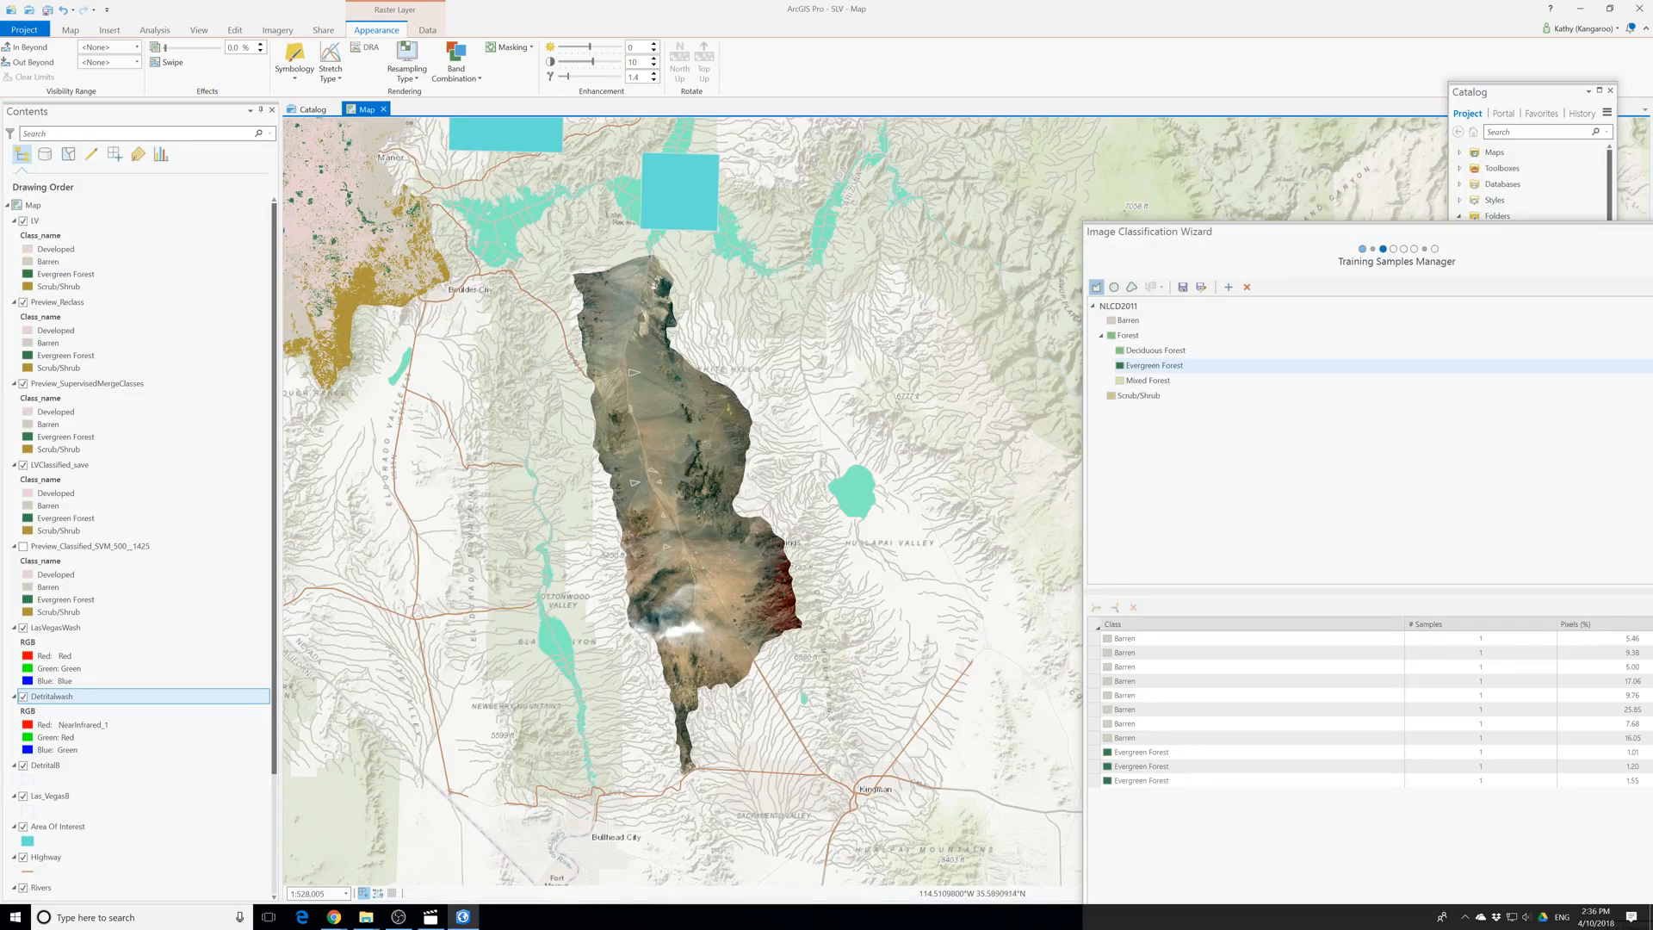
click(635, 568)
double_click(636, 568)
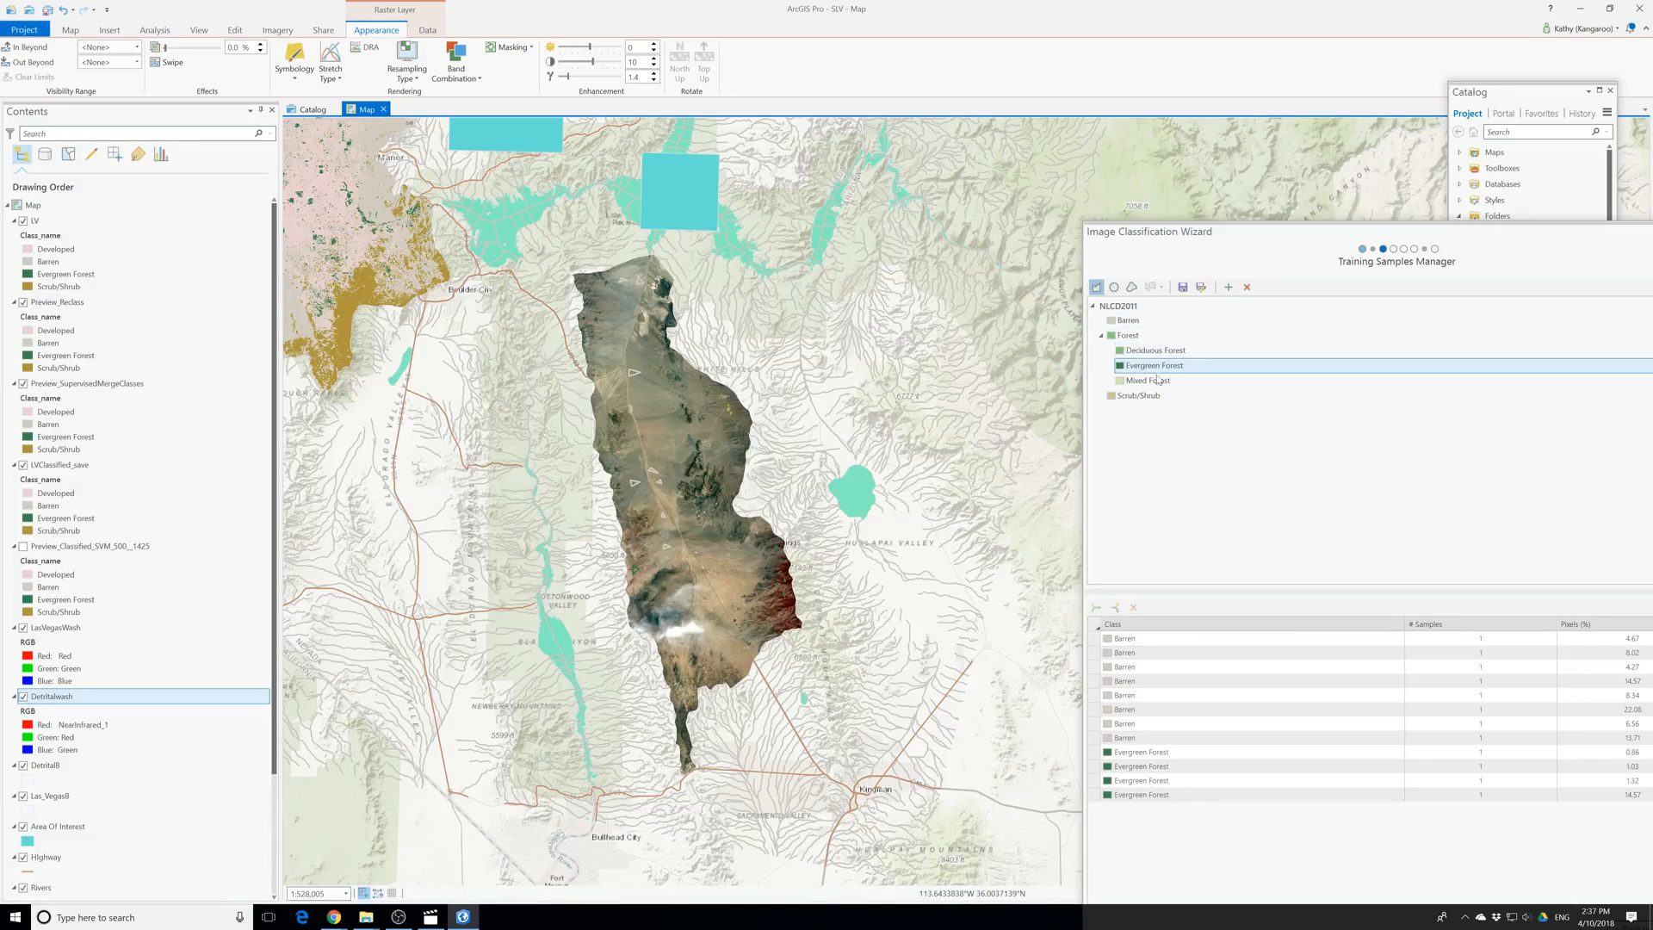
Draw two Scrub/Shrub training samples along the northwestern edge of Detritalwash.
click(1136, 400)
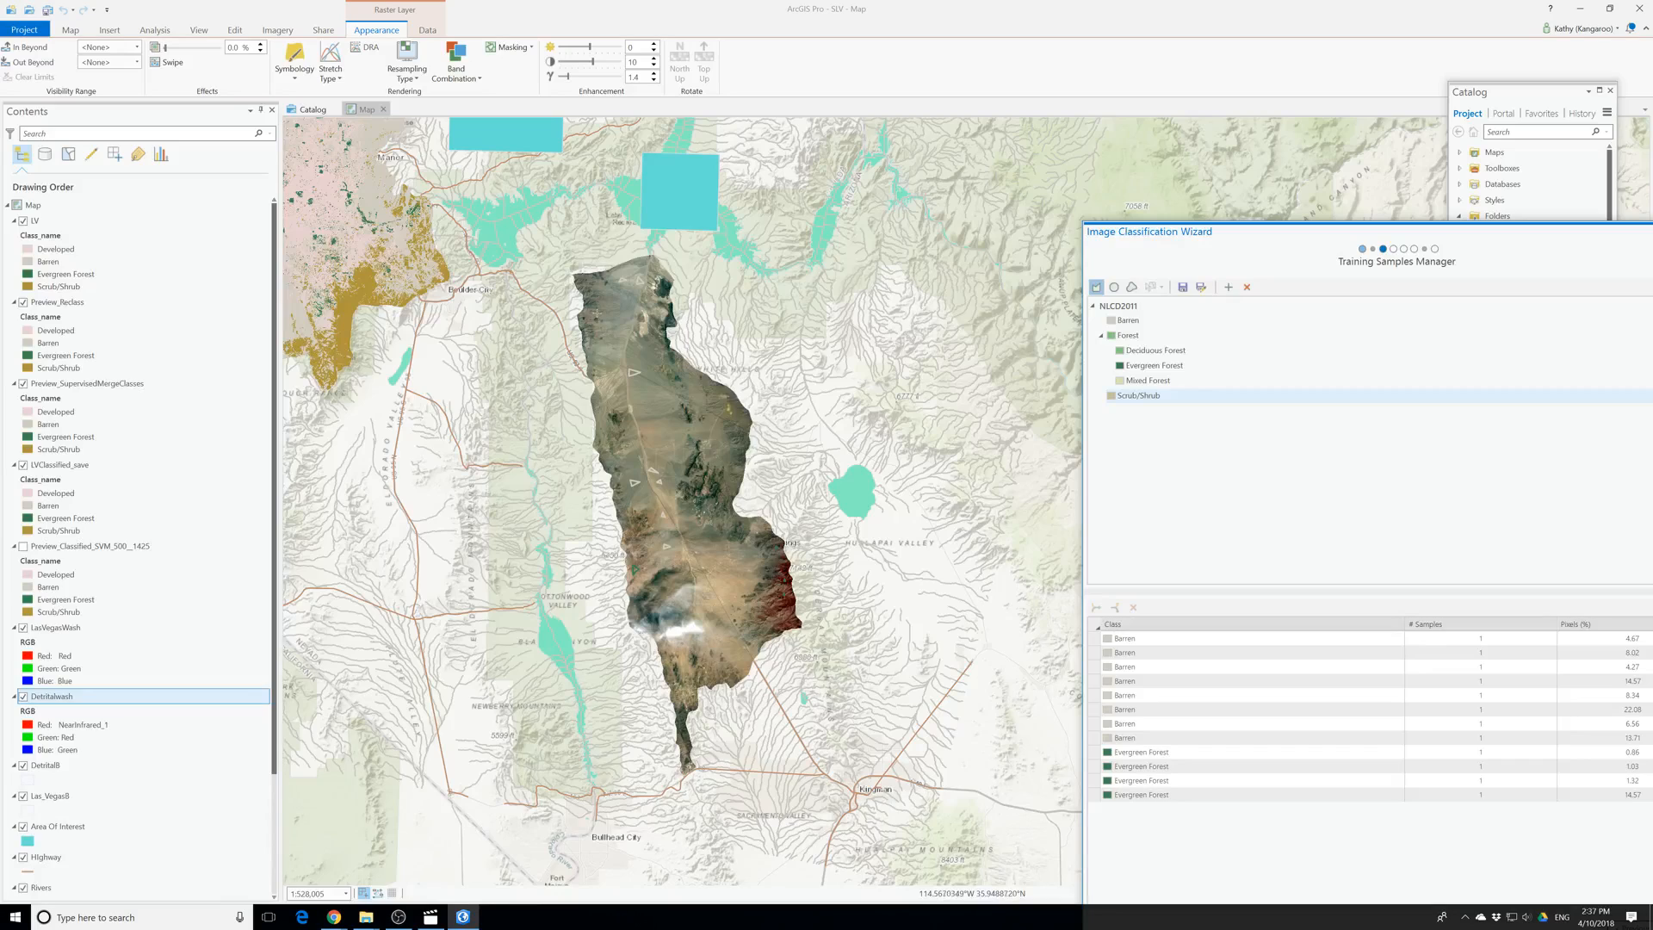
click(598, 306)
click(588, 309)
double_click(598, 313)
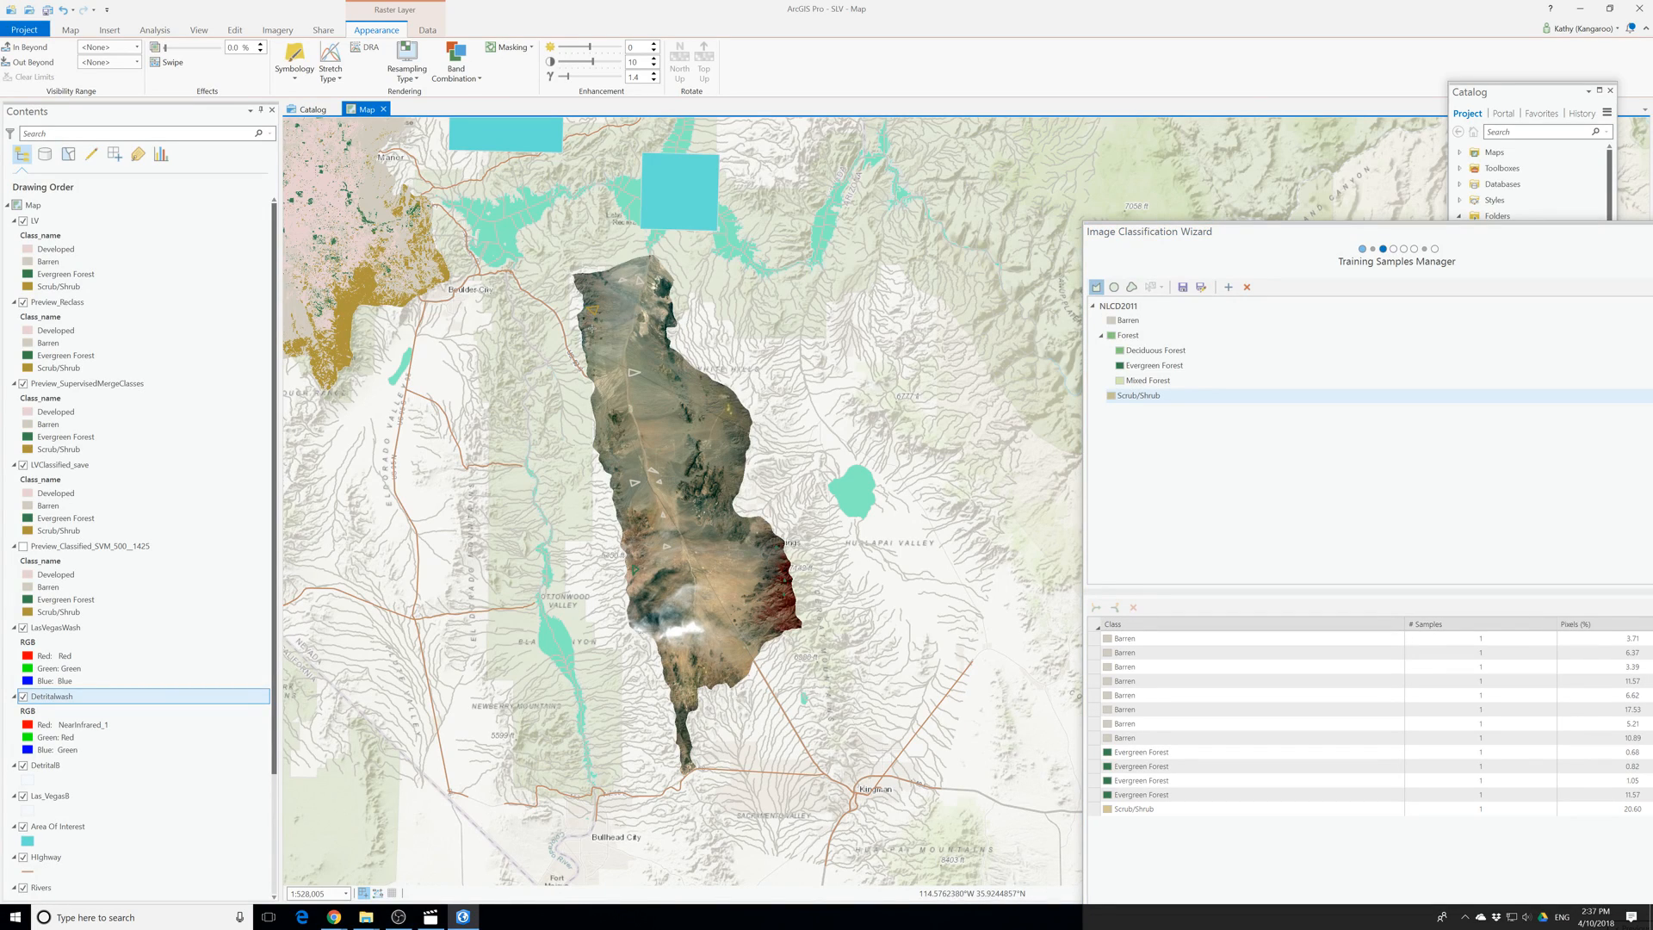
click(592, 328)
click(589, 339)
double_click(592, 358)
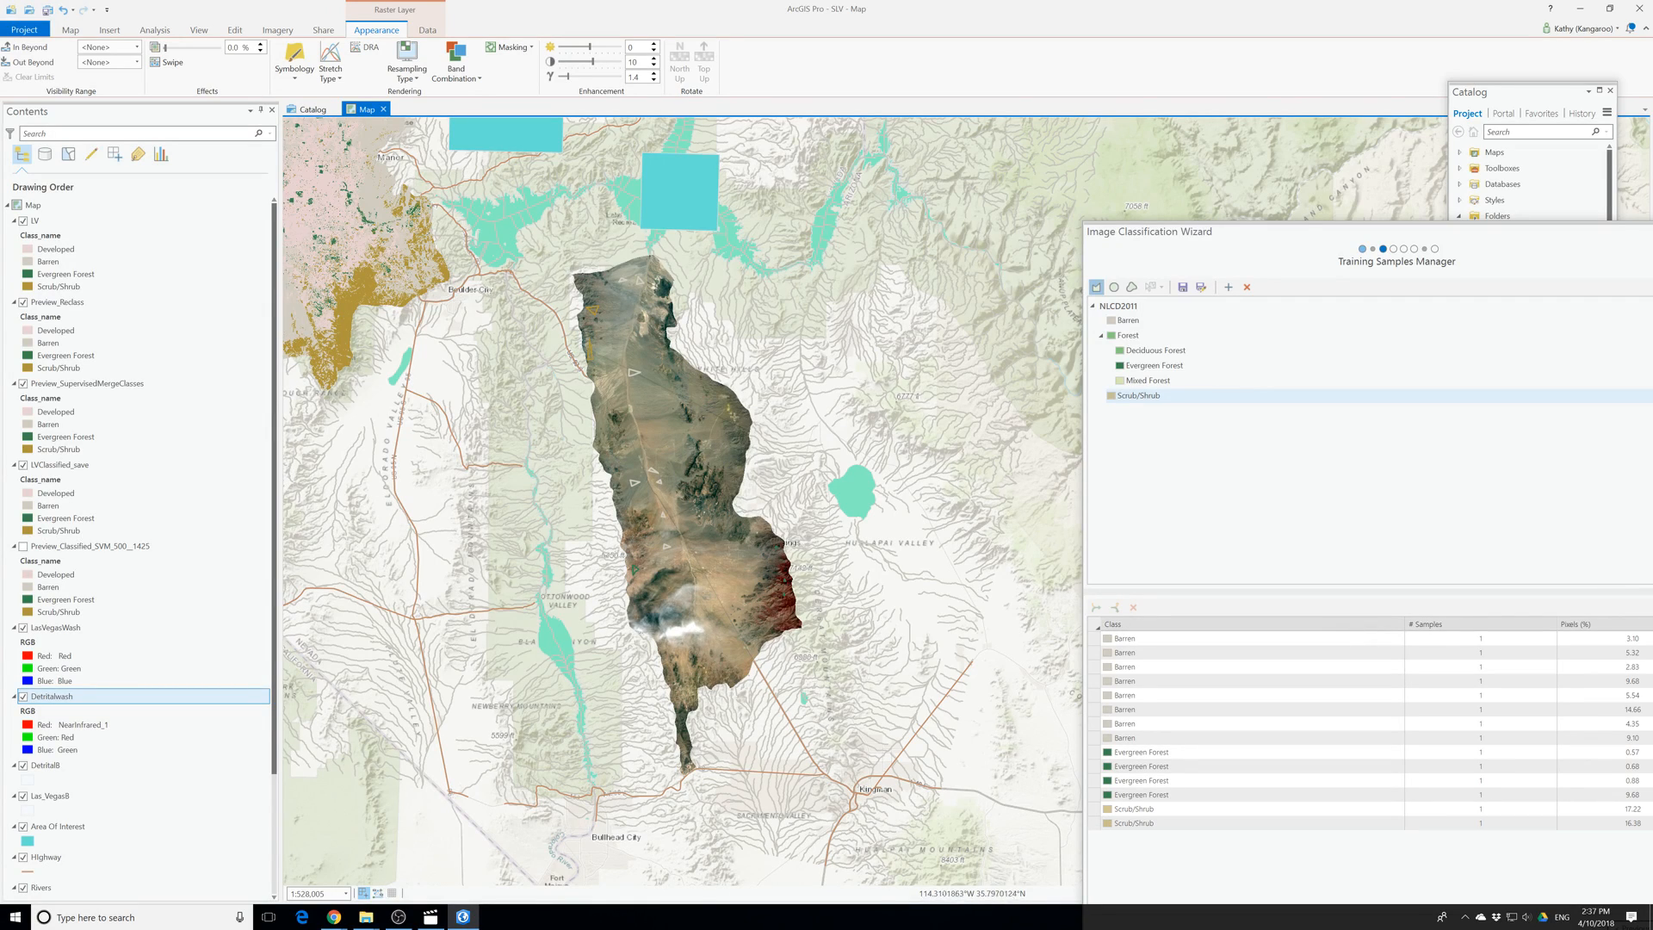
Draw two Scrub/Shrub samples, one near the eastern edge of Detritalwash and one just west of the red southeastern mountains.
click(734, 446)
click(737, 430)
double_click(731, 423)
click(771, 573)
click(759, 572)
double_click(766, 589)
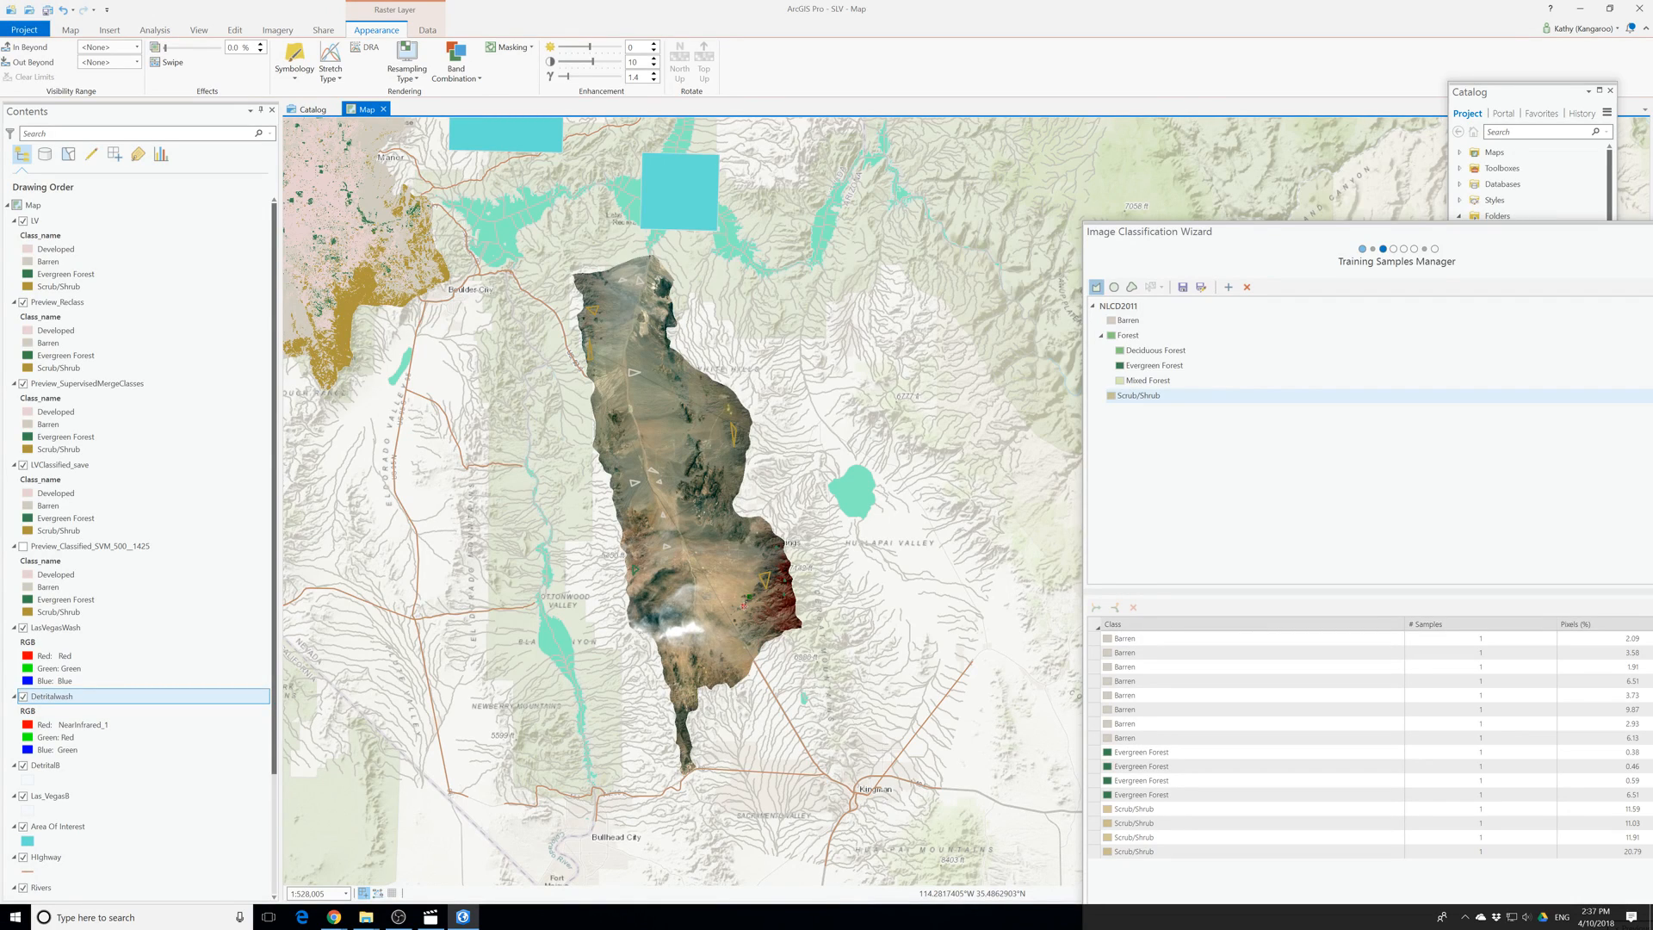
Add further Scrub/Shrub training samples across the southern part of Detritalwash.
double_click(734, 603)
click(715, 667)
double_click(703, 673)
double_click(684, 707)
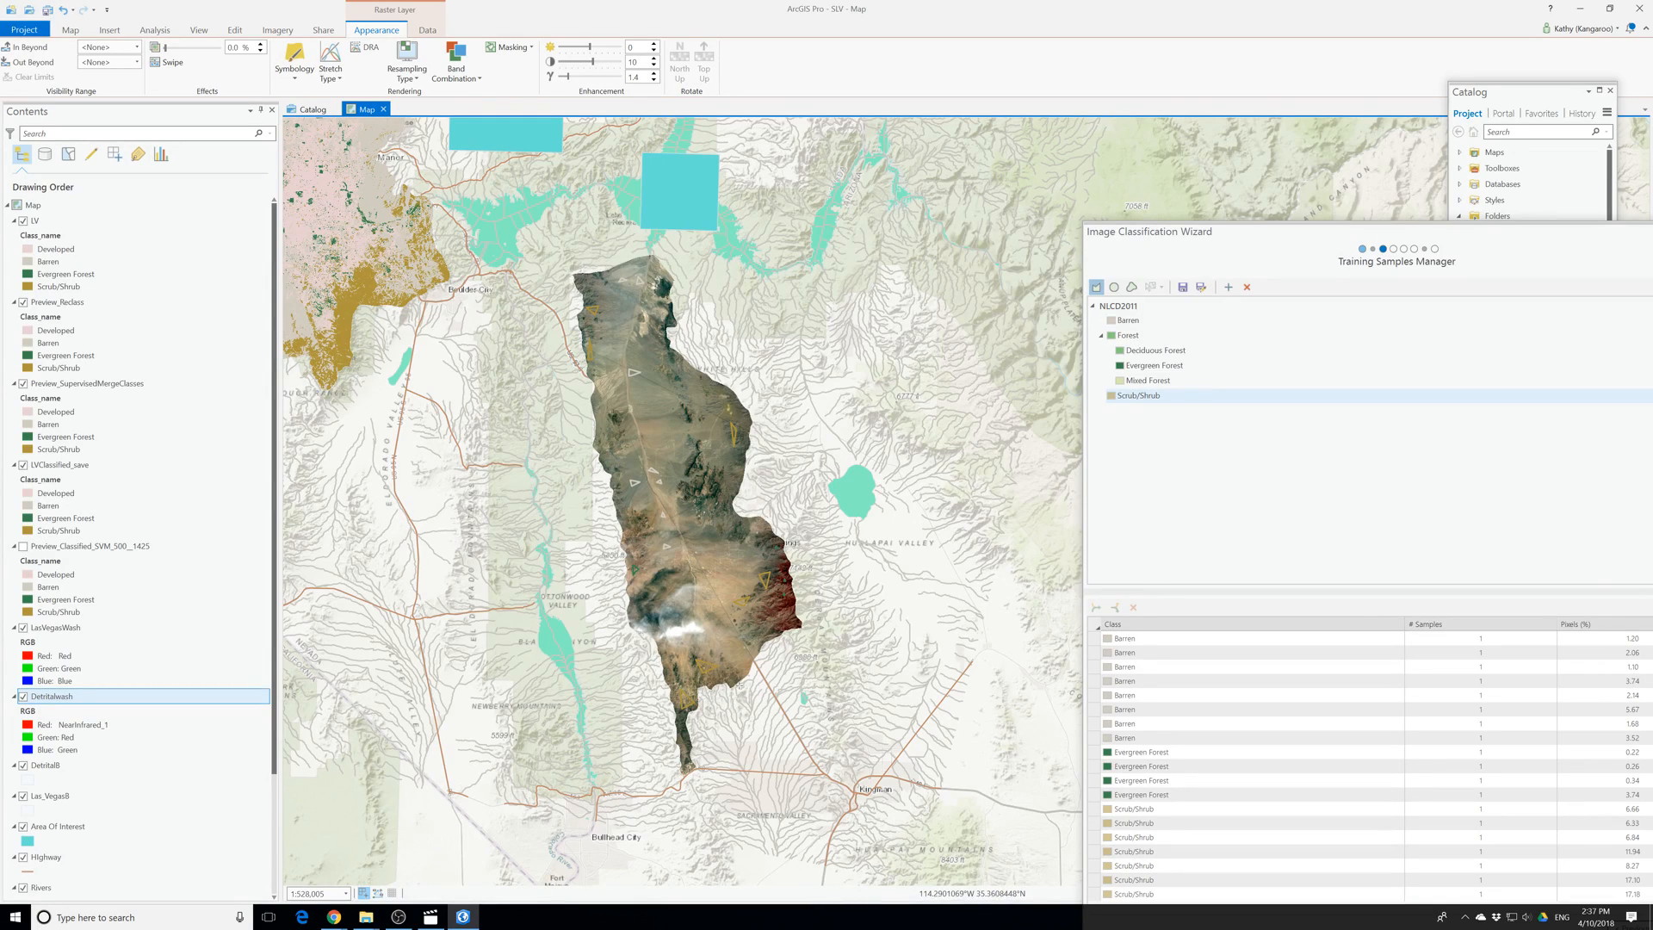
double_click(727, 676)
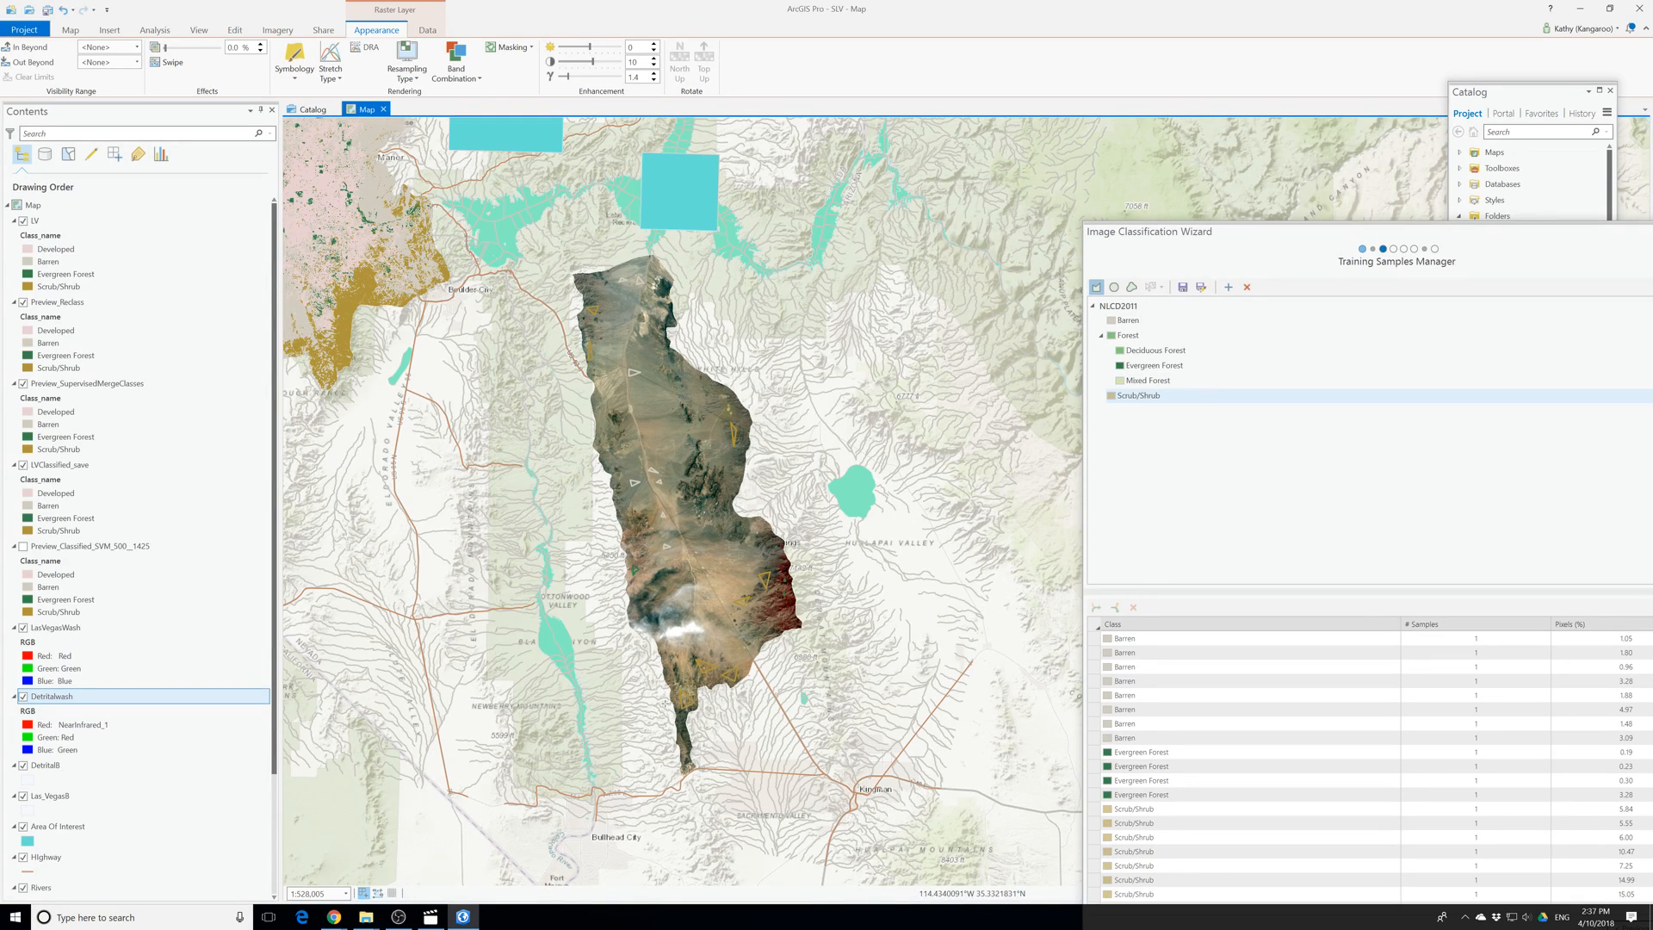
Train a Support Vector Machine classifier with at most 500 samples per class, and proceed to the classification output settings.
click(1213, 739)
drag(1283, 234, 802, 123)
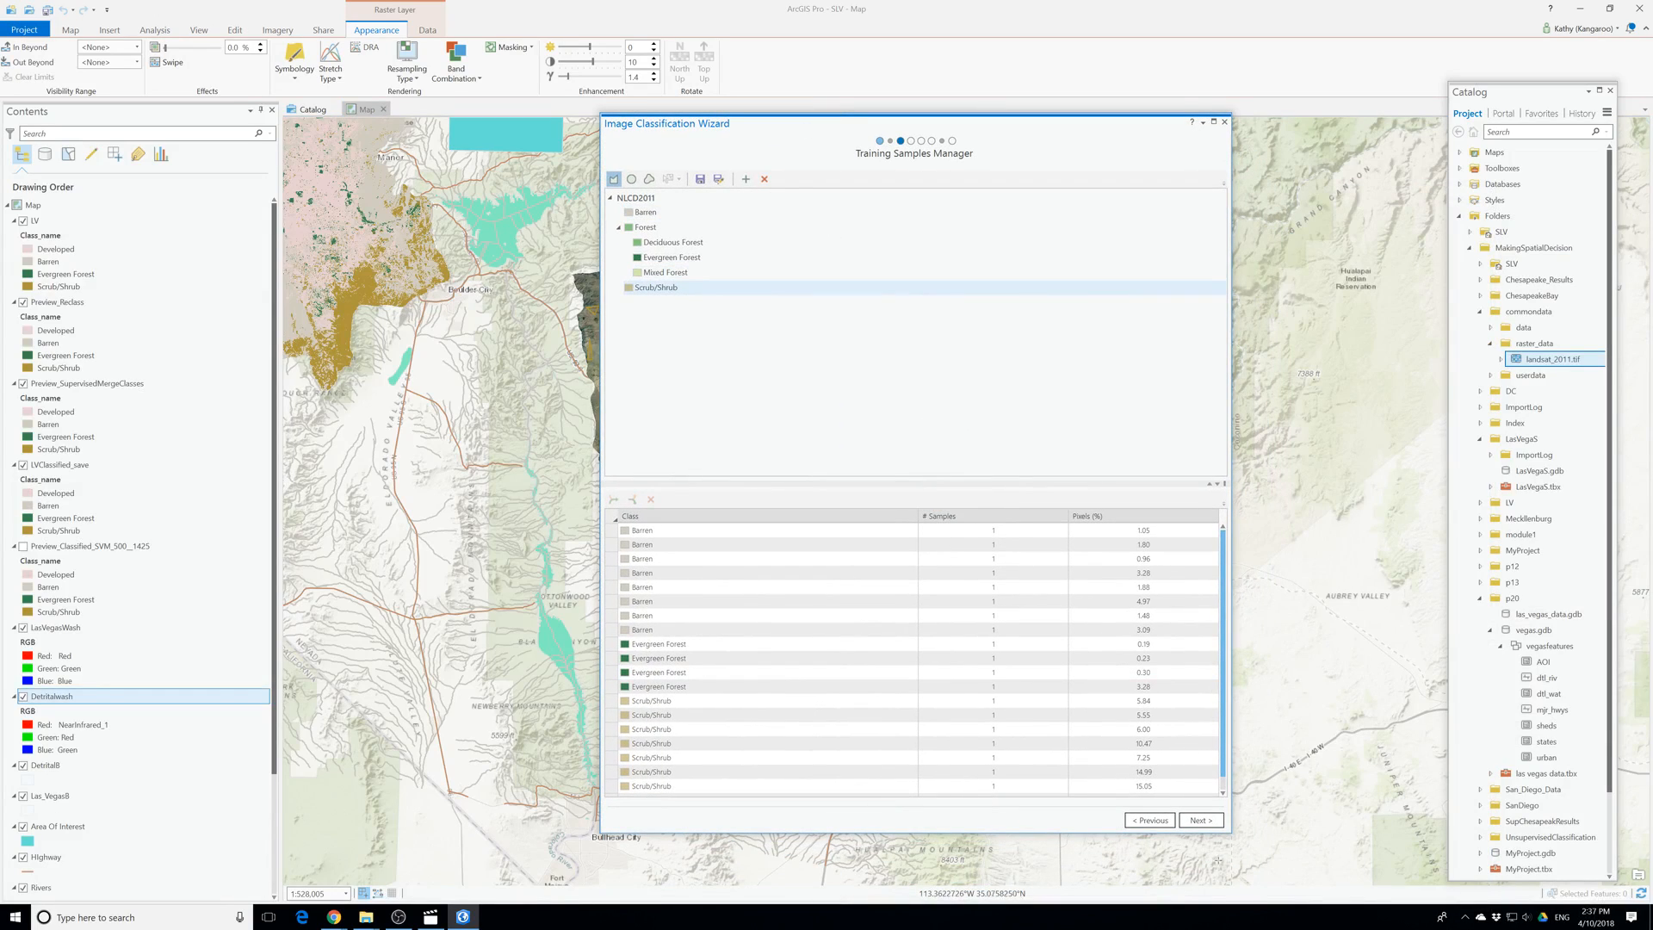
click(1200, 822)
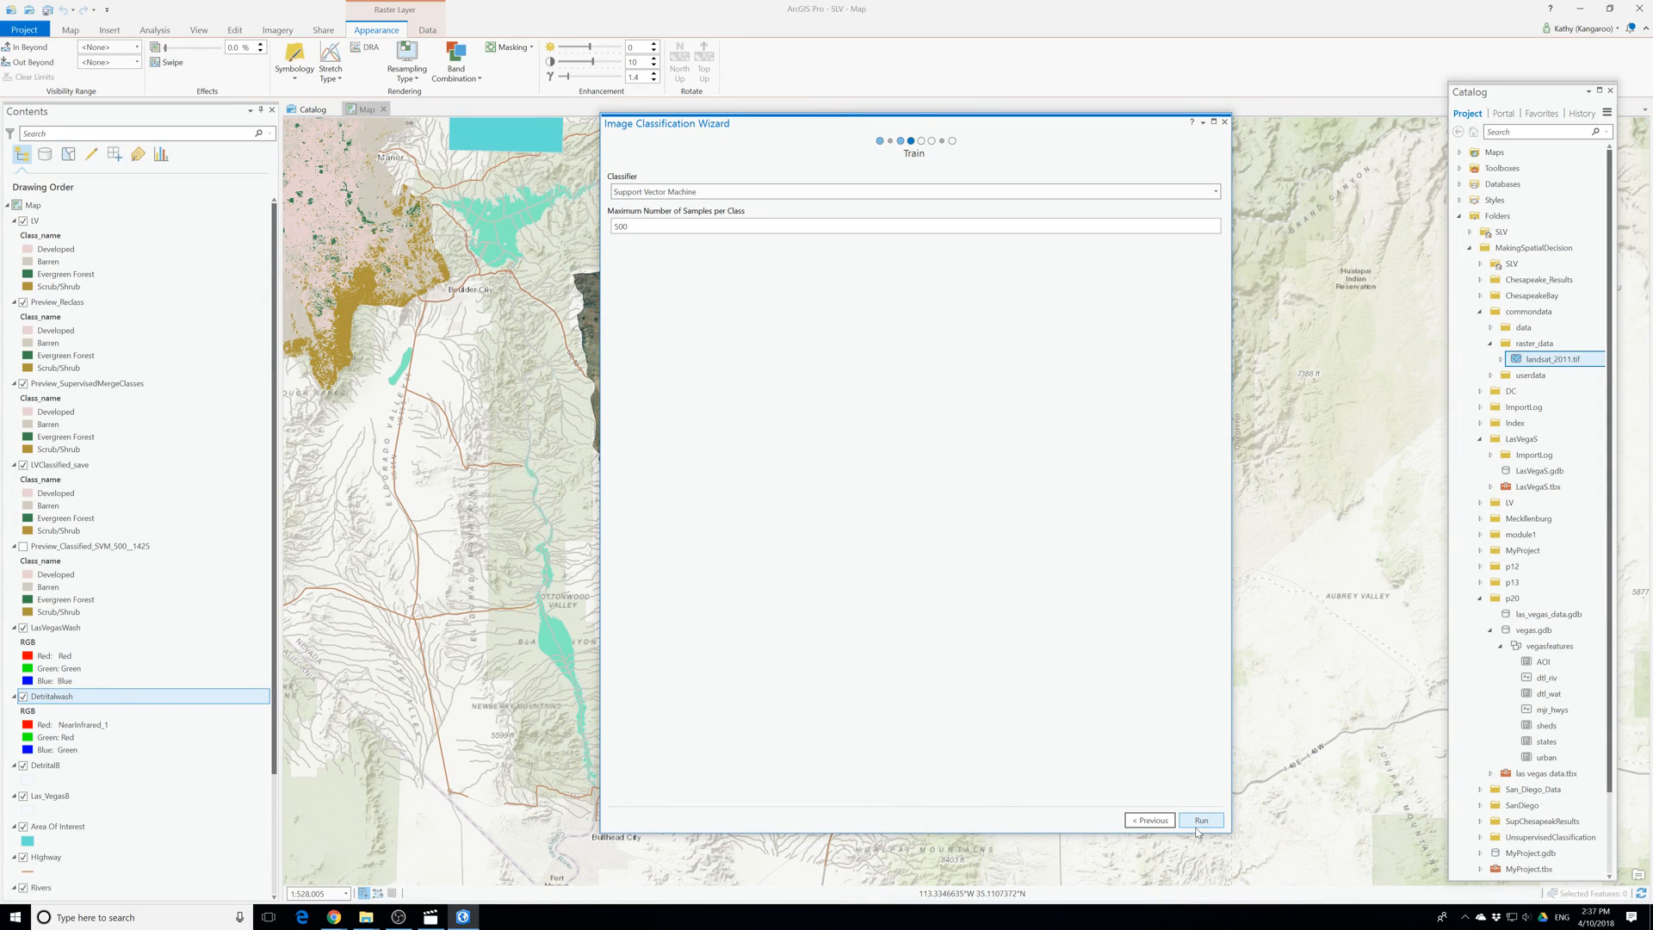
click(1200, 822)
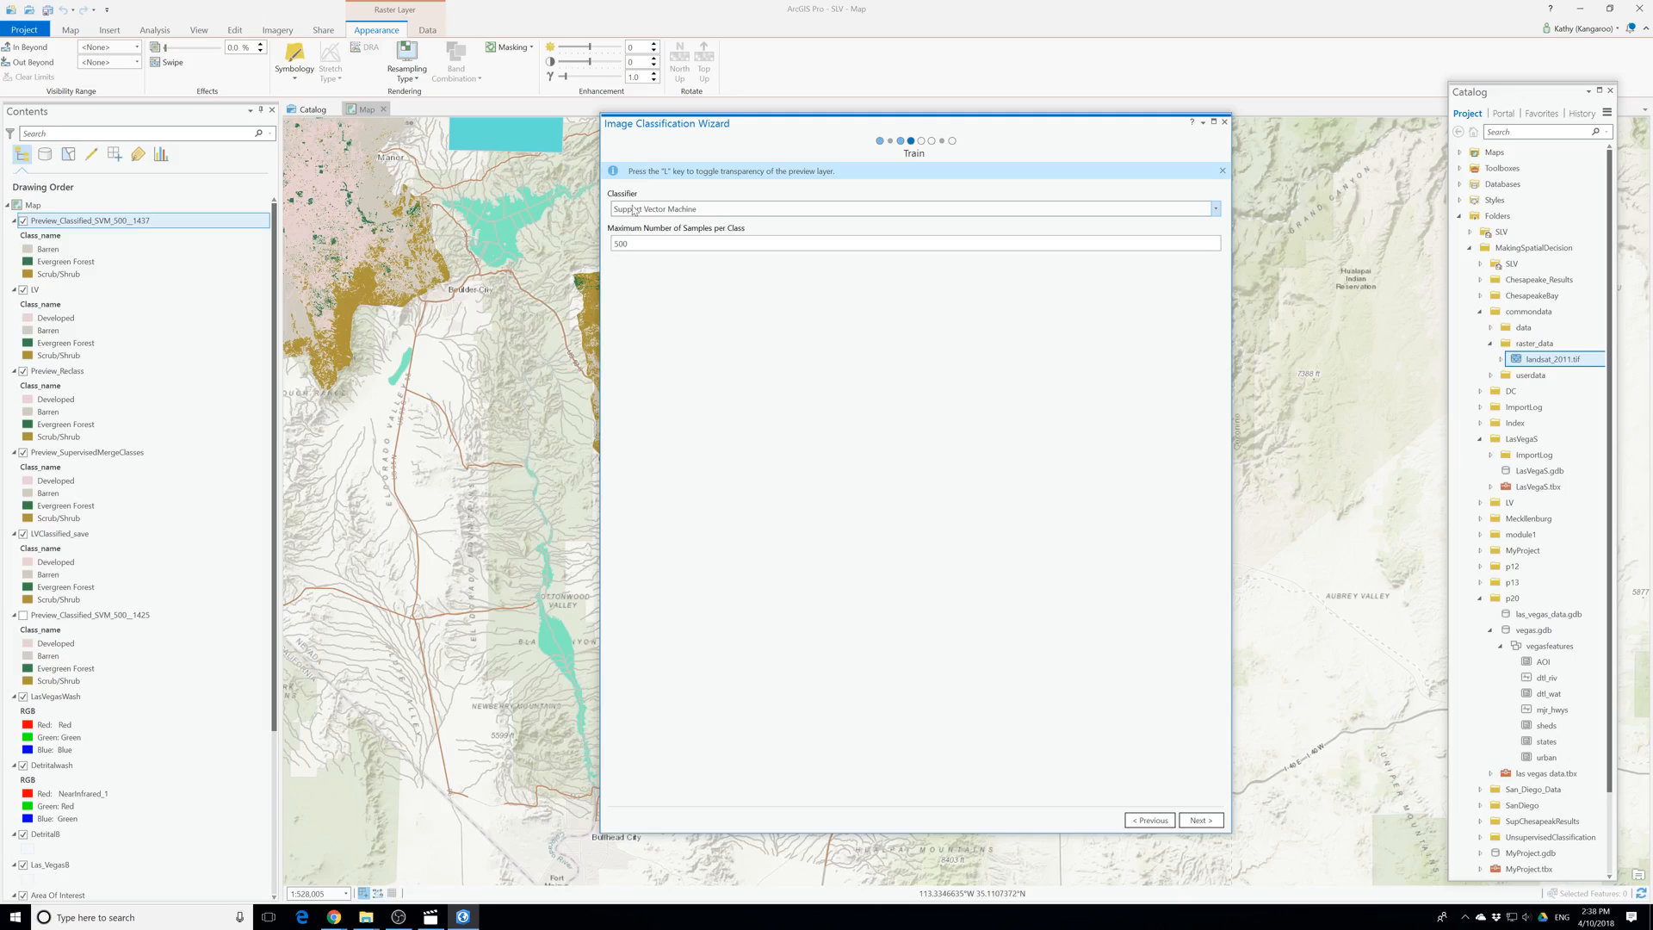
click(1202, 821)
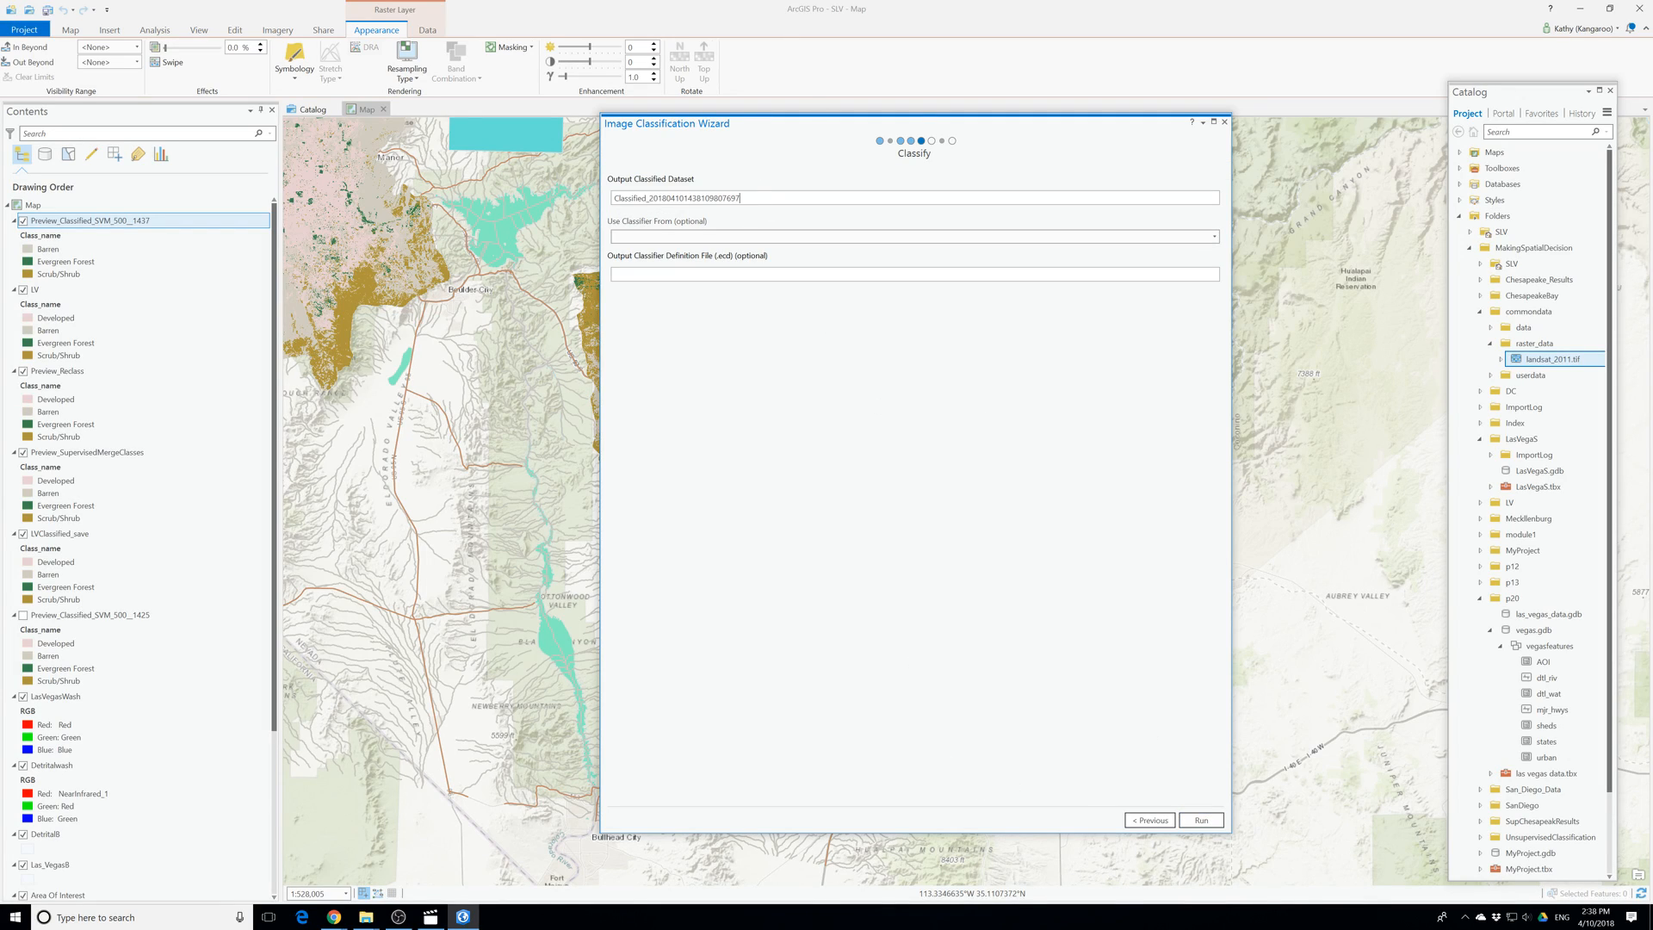
Name the output classified dataset DetritalClassified and run the classification.
drag(741, 198, 654, 198)
key(BackSpace)
key(Left)
key(Left)
key(Left)
key(Left)
key(Left)
key(Left)
text(Detrital)
click(1212, 821)
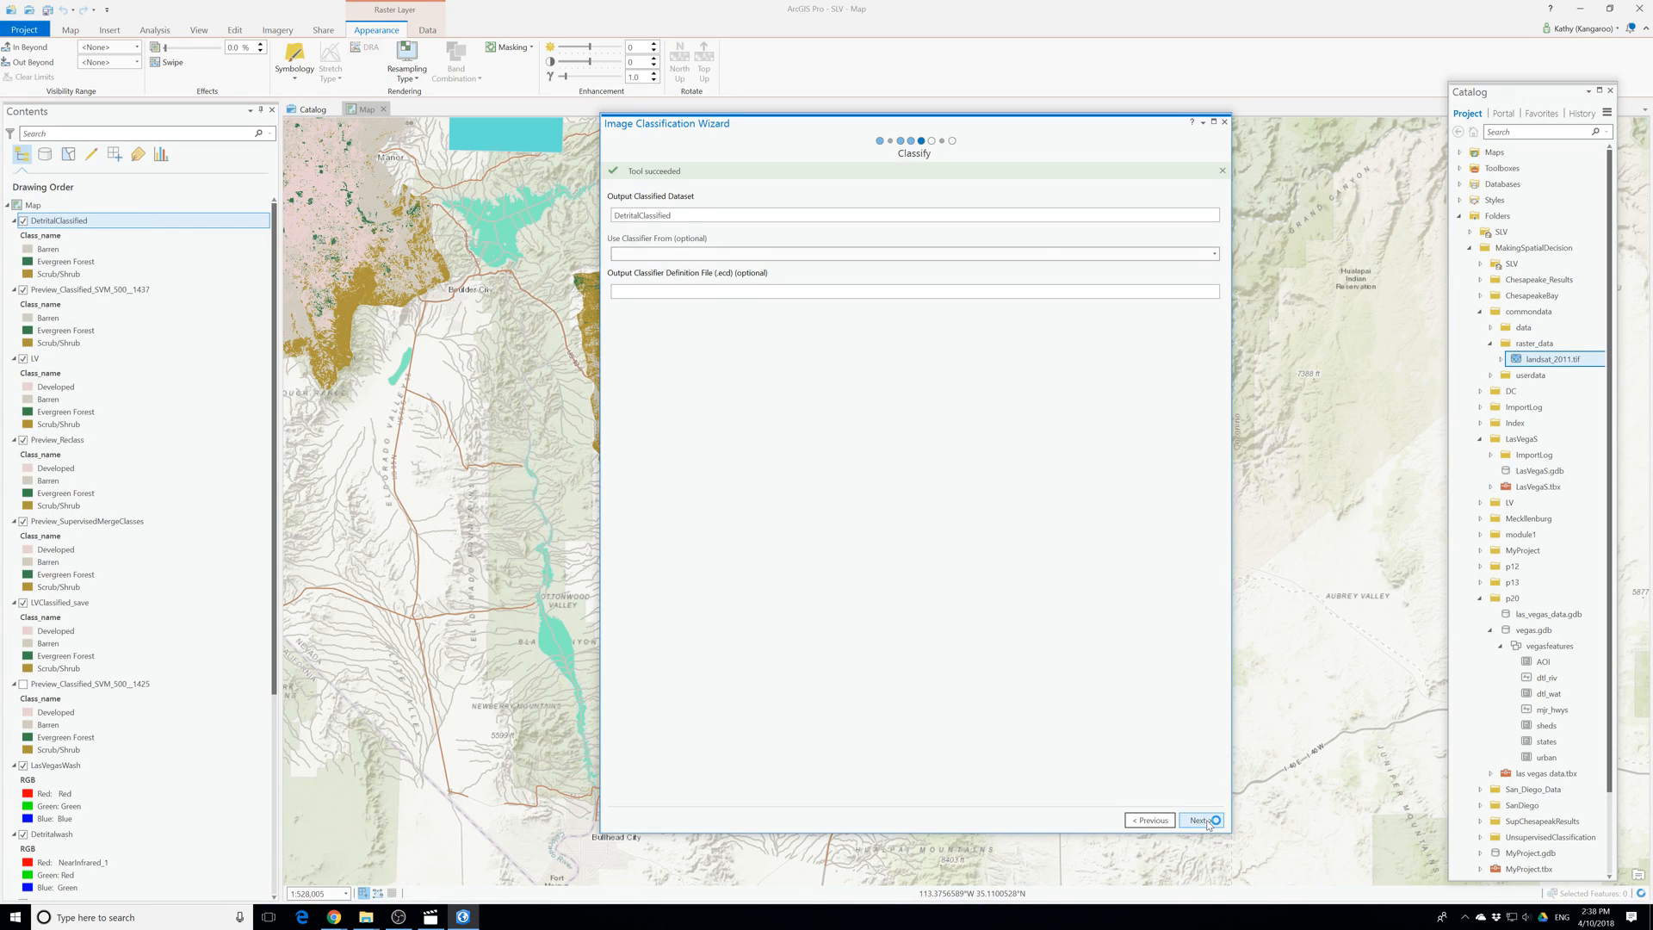
Proceed to merging classes, move the wizard off the classified area, and choose the new class for Evergreen Forest.
click(1208, 822)
drag(754, 123, 1123, 160)
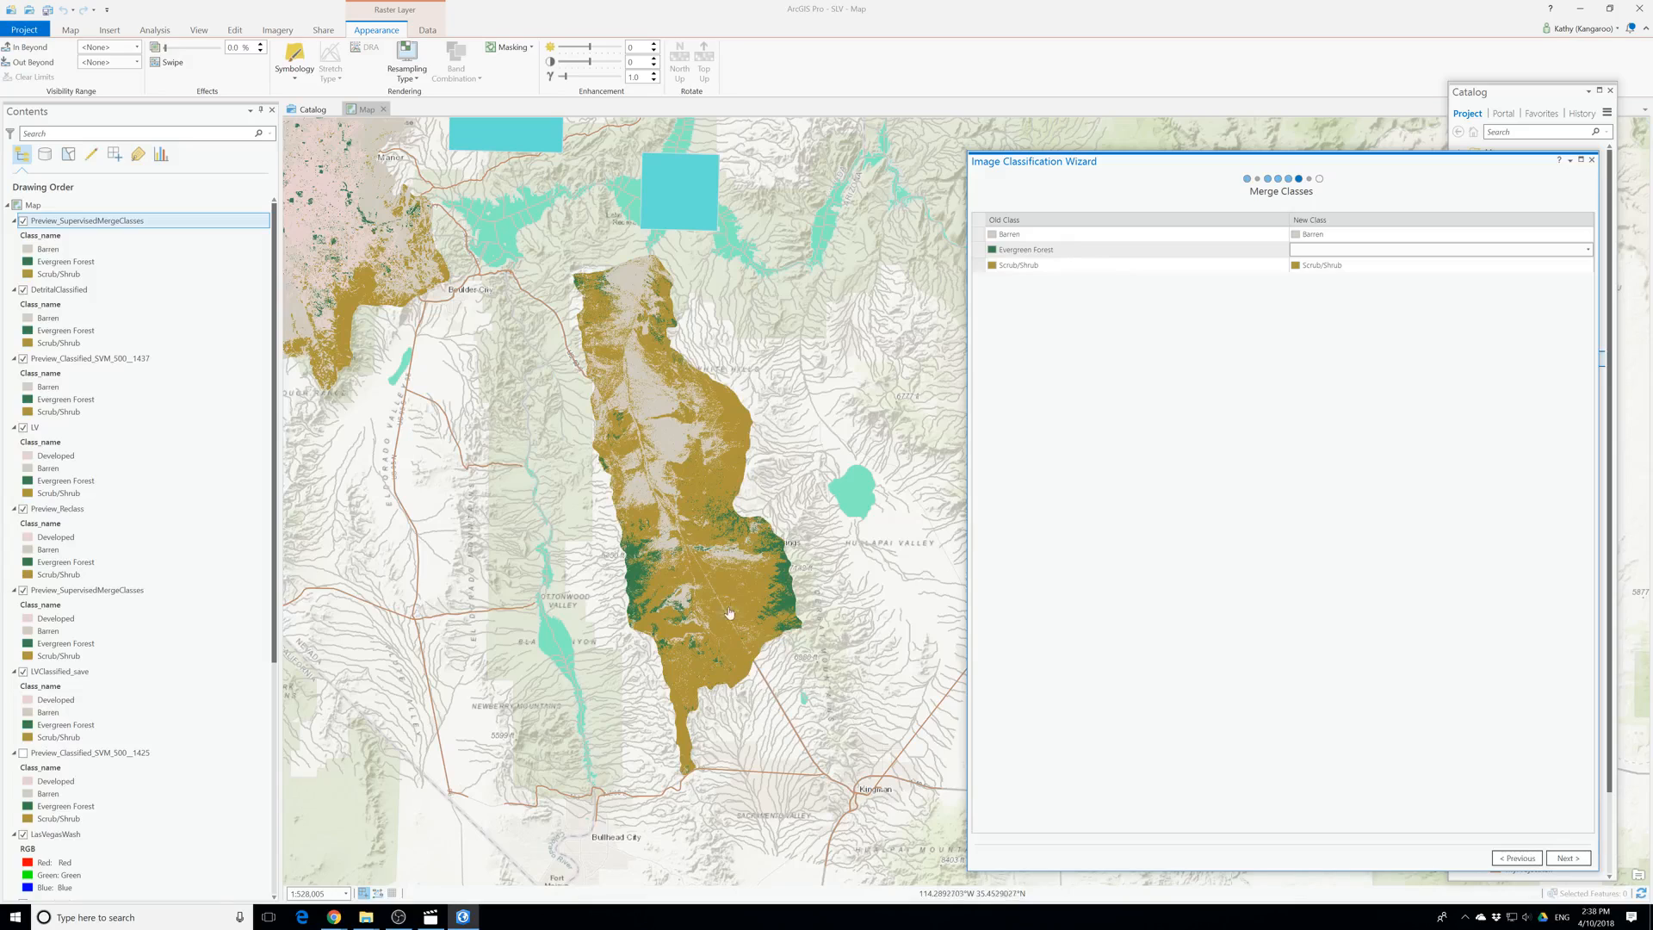
scroll(692, 696, down, 3)
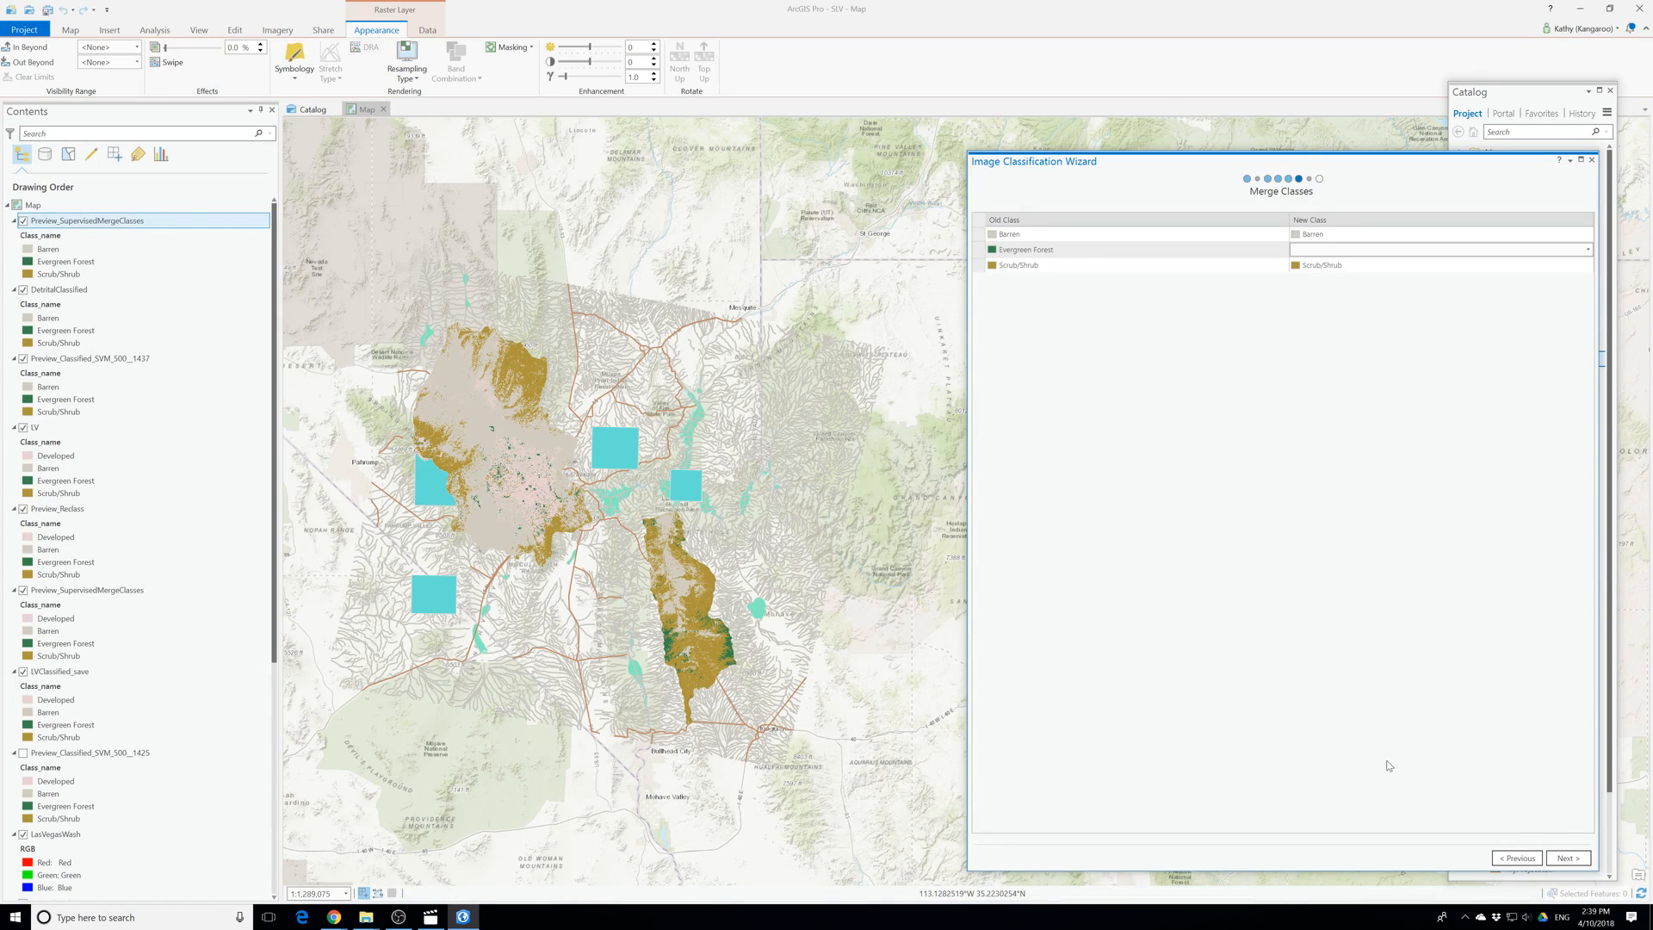
click(1377, 249)
click(1326, 269)
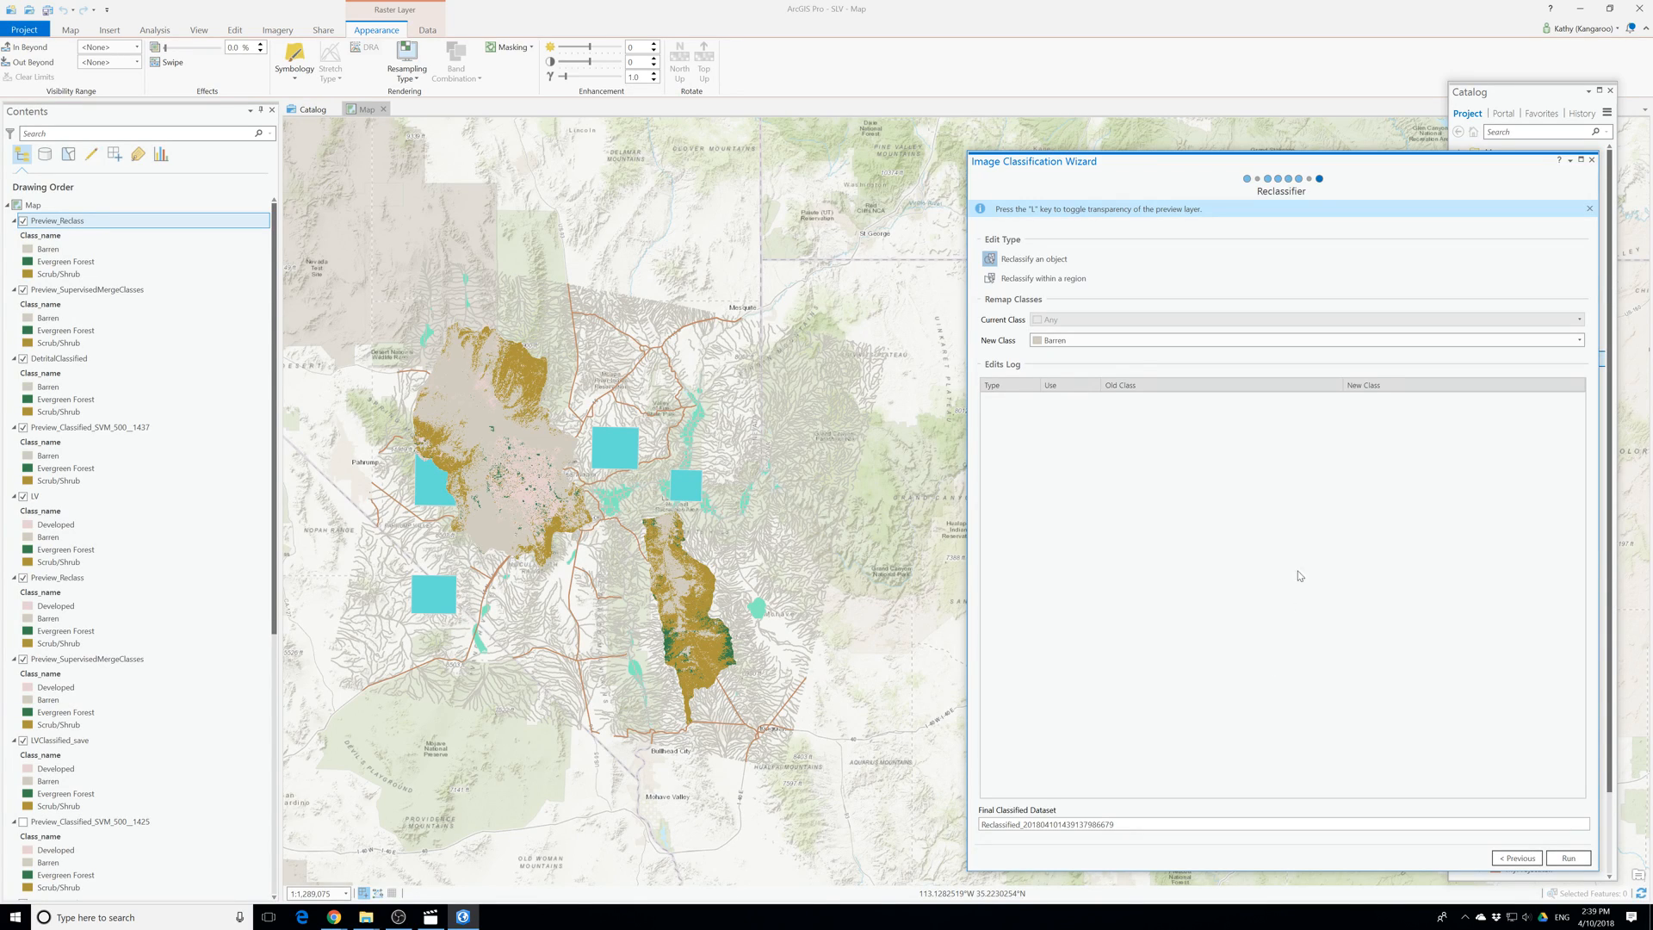
Run the reclassifier with no edits and the default final dataset name, and finish the classification wizard.
click(1569, 858)
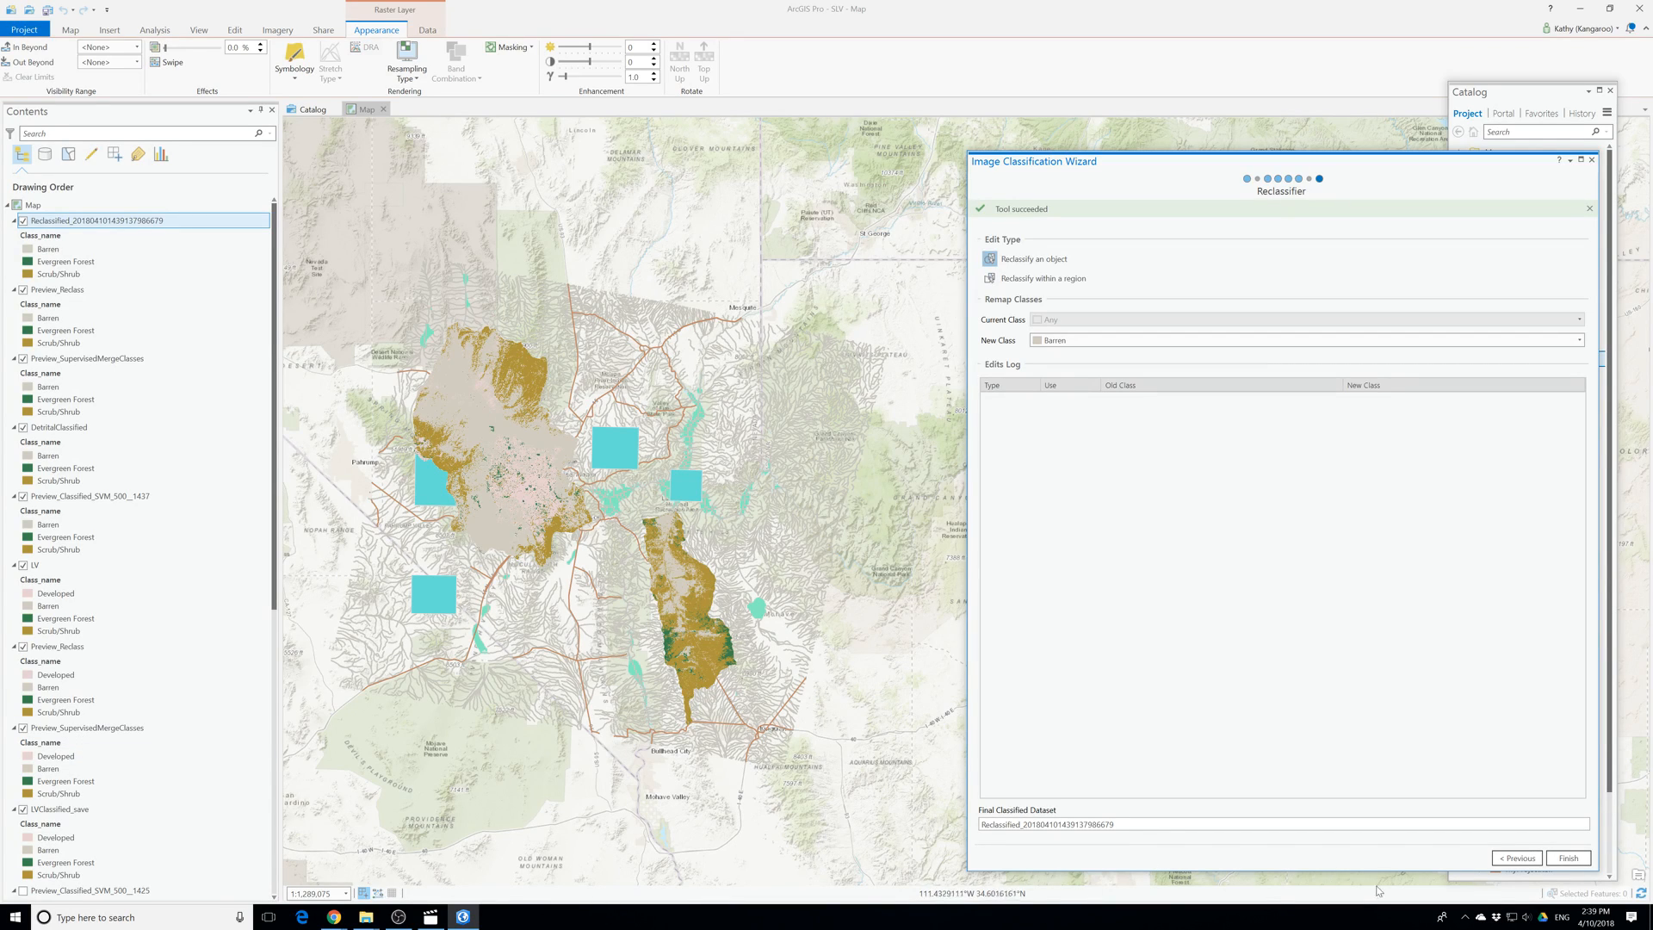
click(1568, 857)
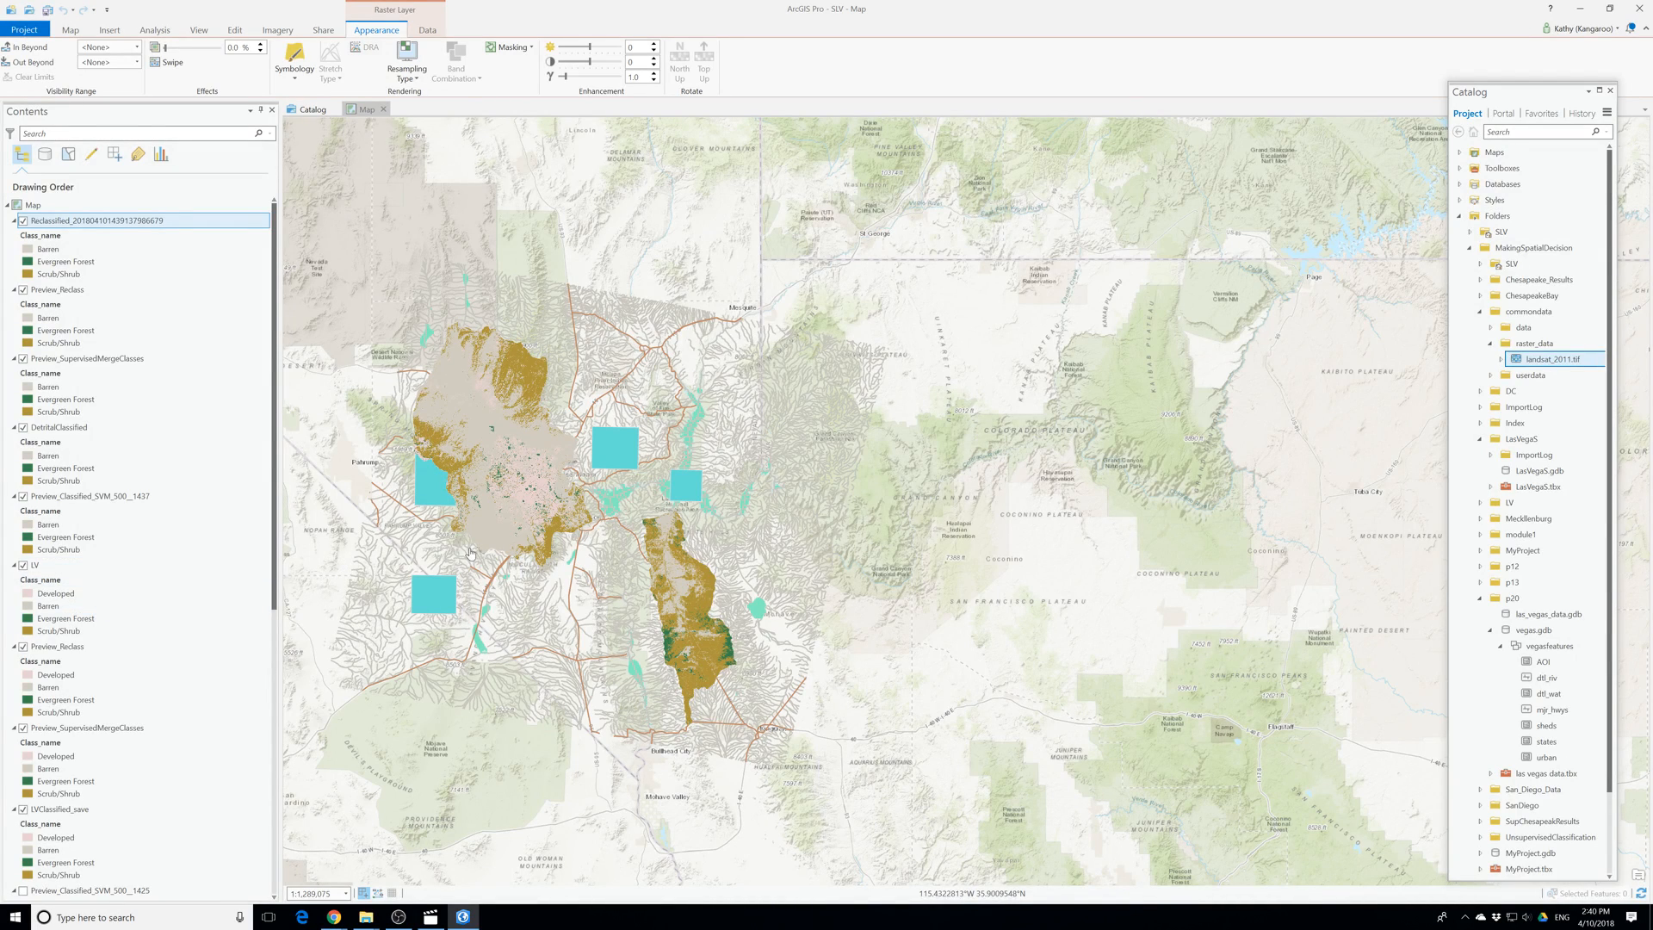
drag(442, 572, 614, 545)
Rename the new reclassified layer at the head of the drawing order as Detrital.
click(64, 222)
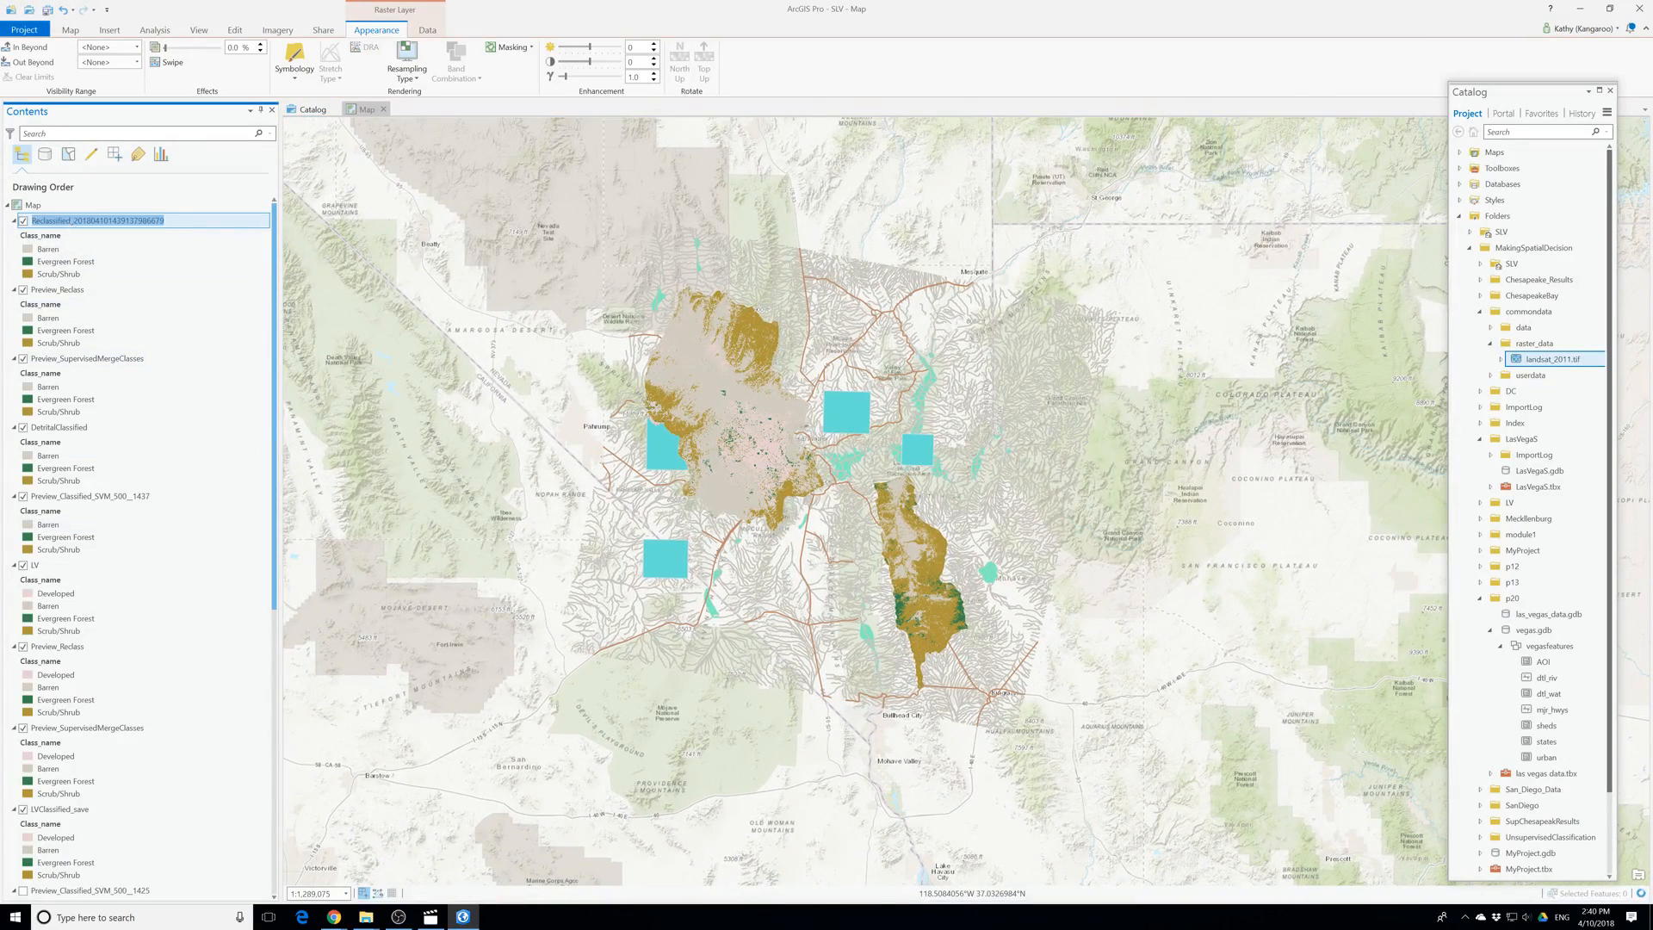
click(138, 222)
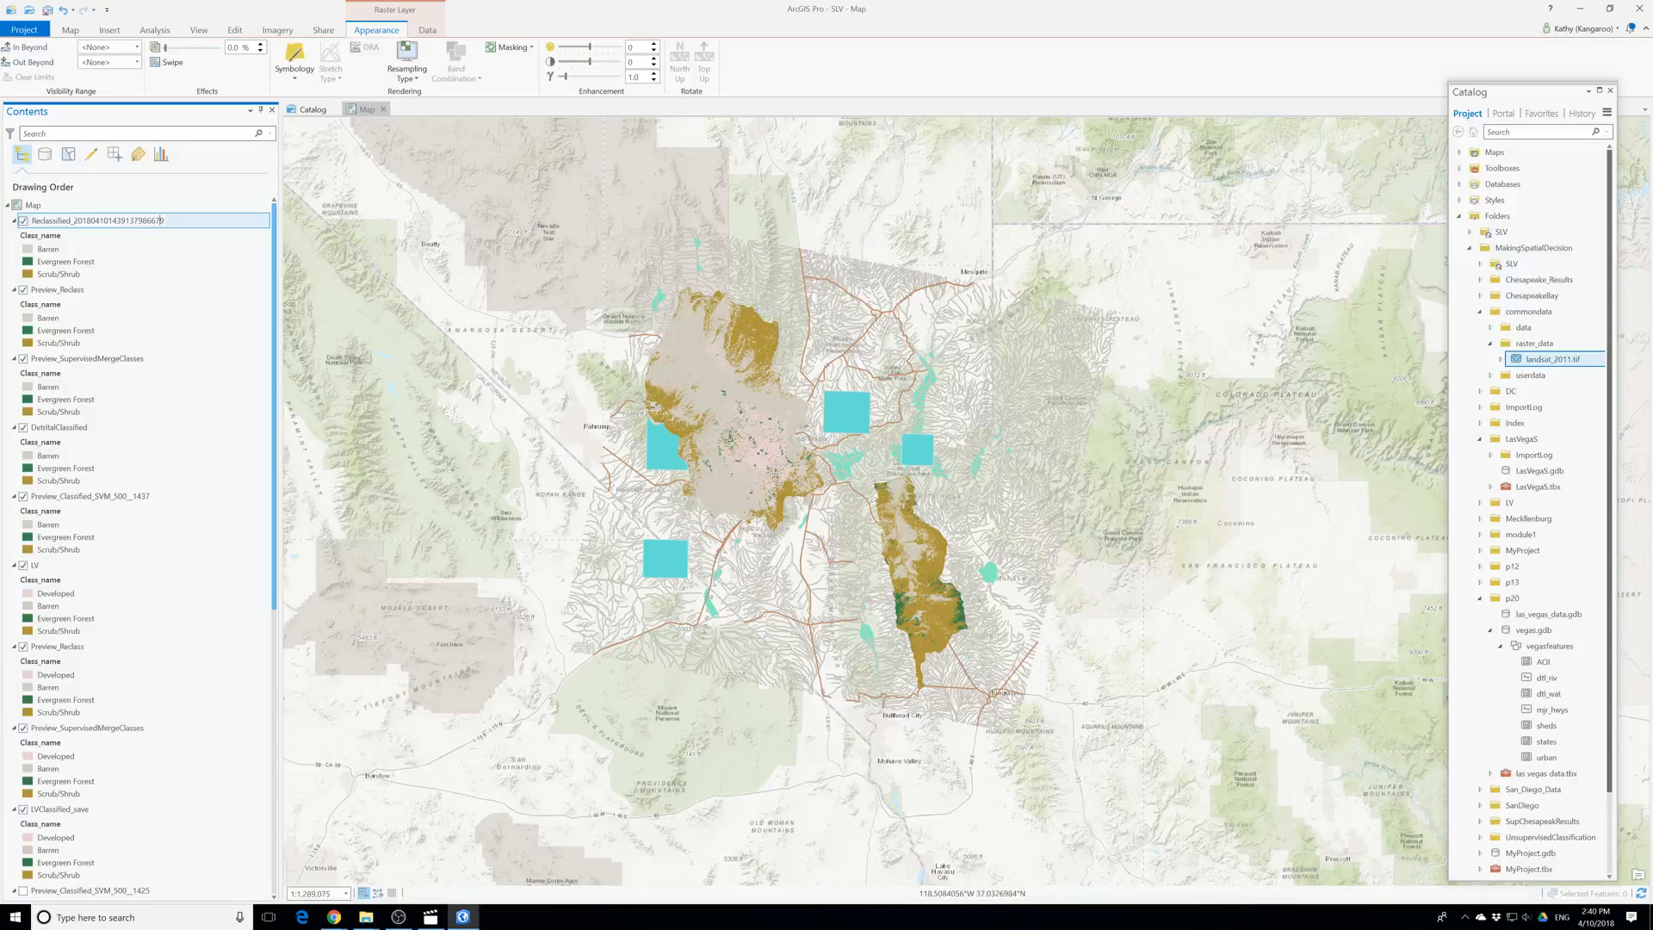
drag(158, 220, 26, 239)
text(S)
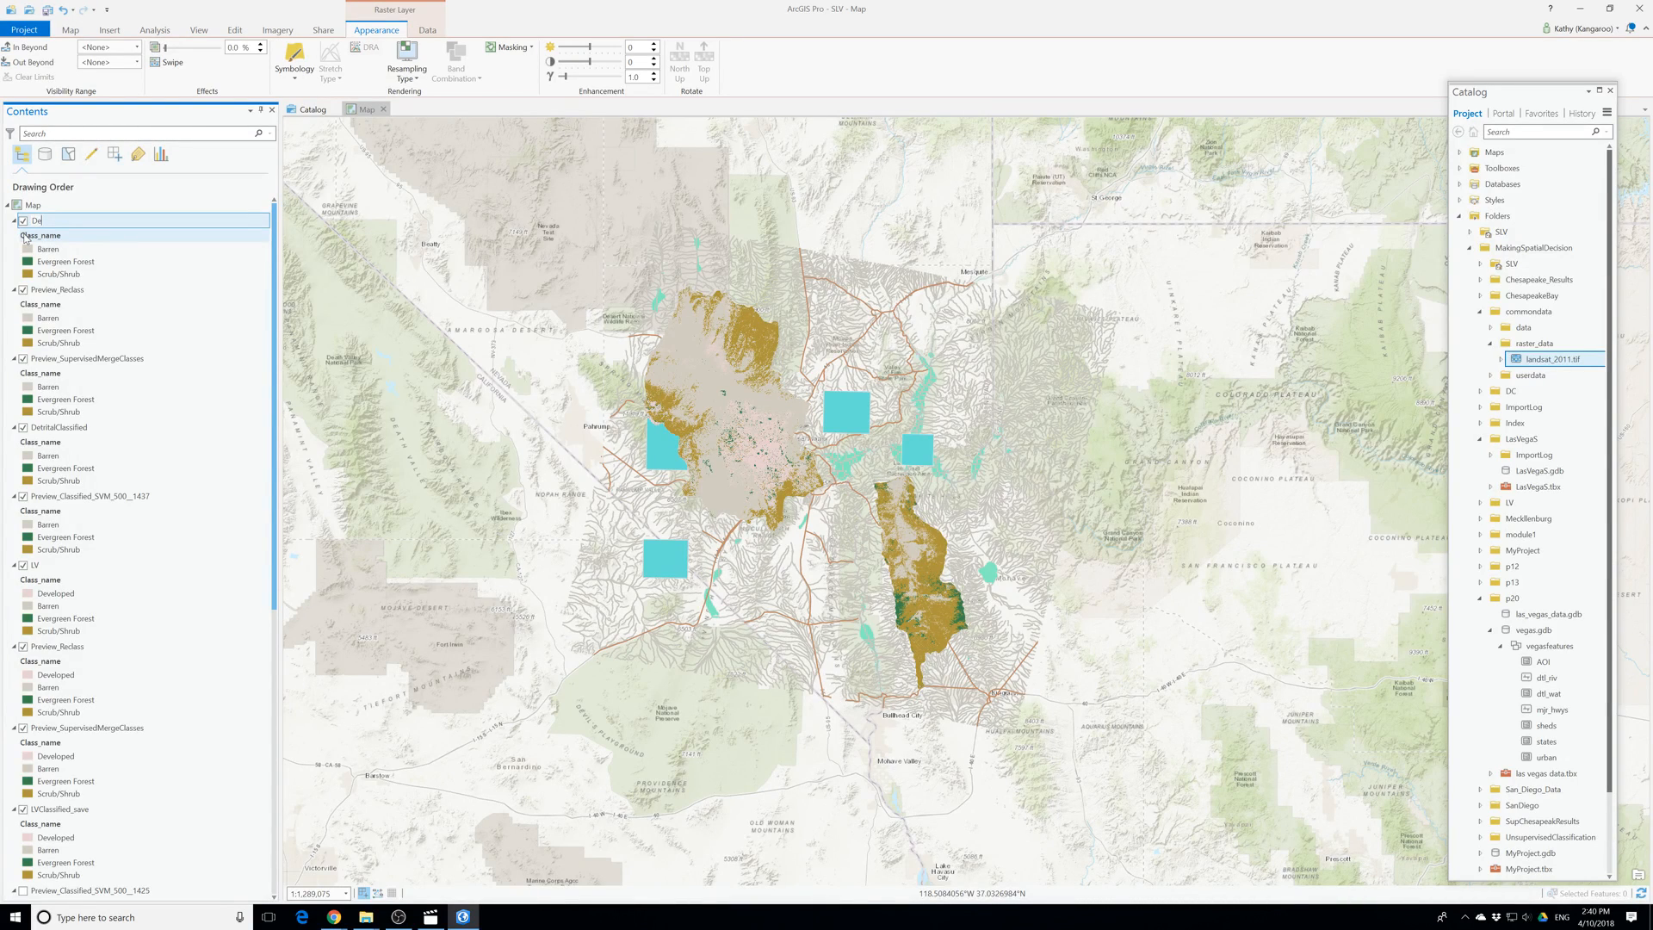
text(etrital)
key(Return)
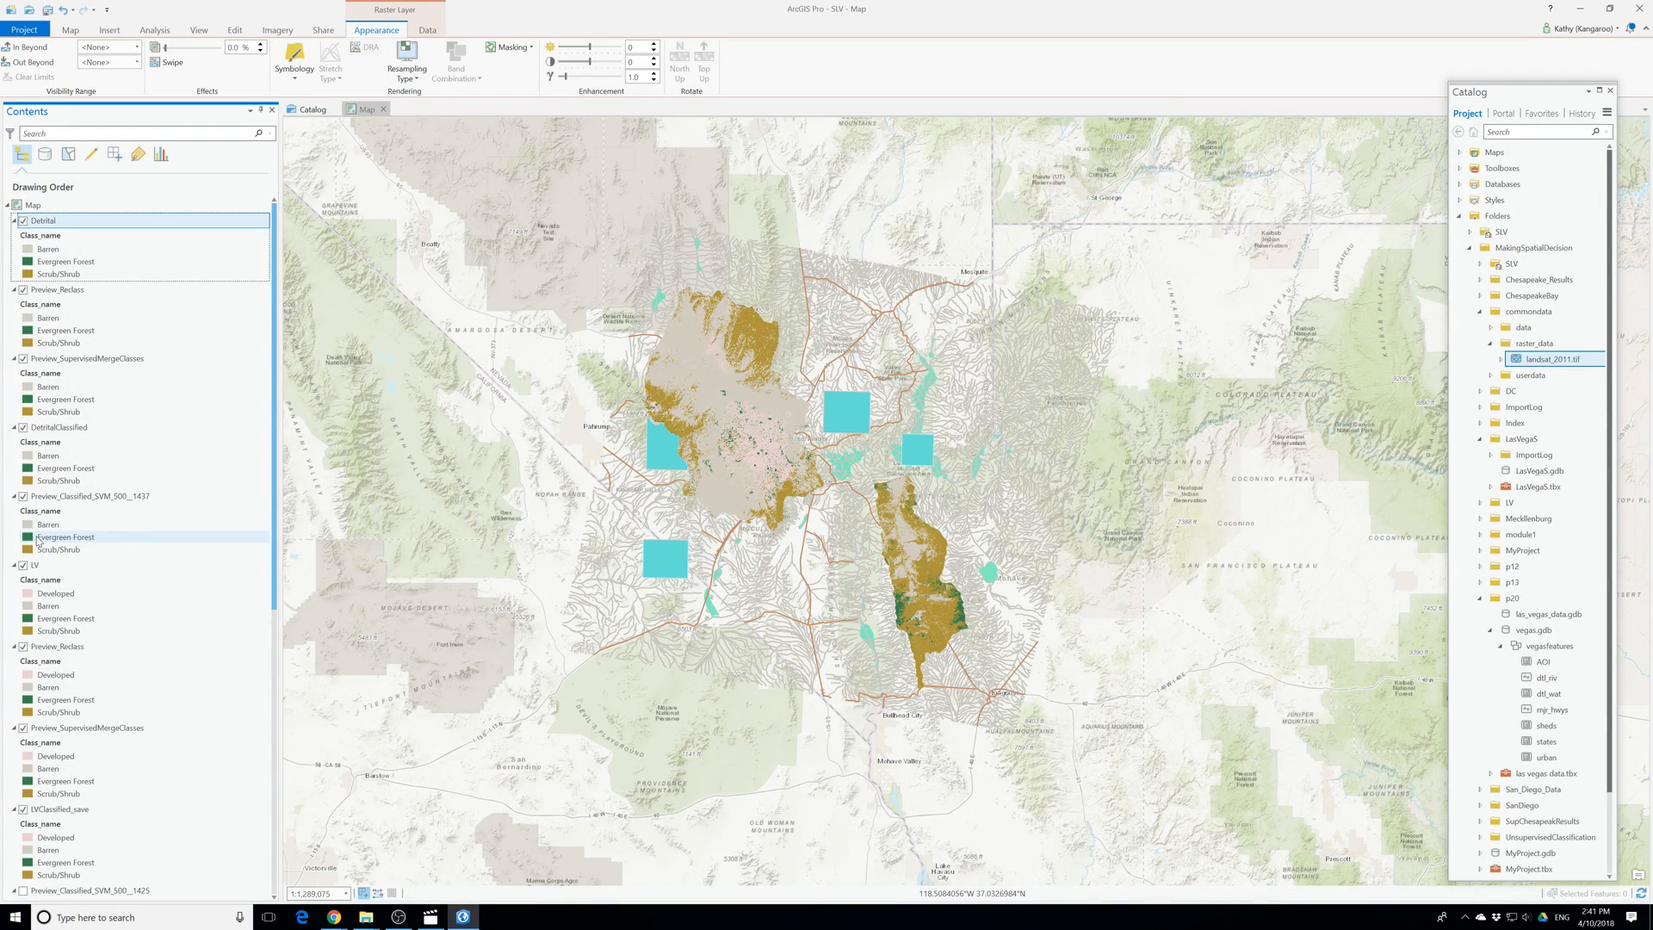
Remove the Preview_Reclass layer directly below Detrital from the map.
right_click(60, 291)
click(89, 316)
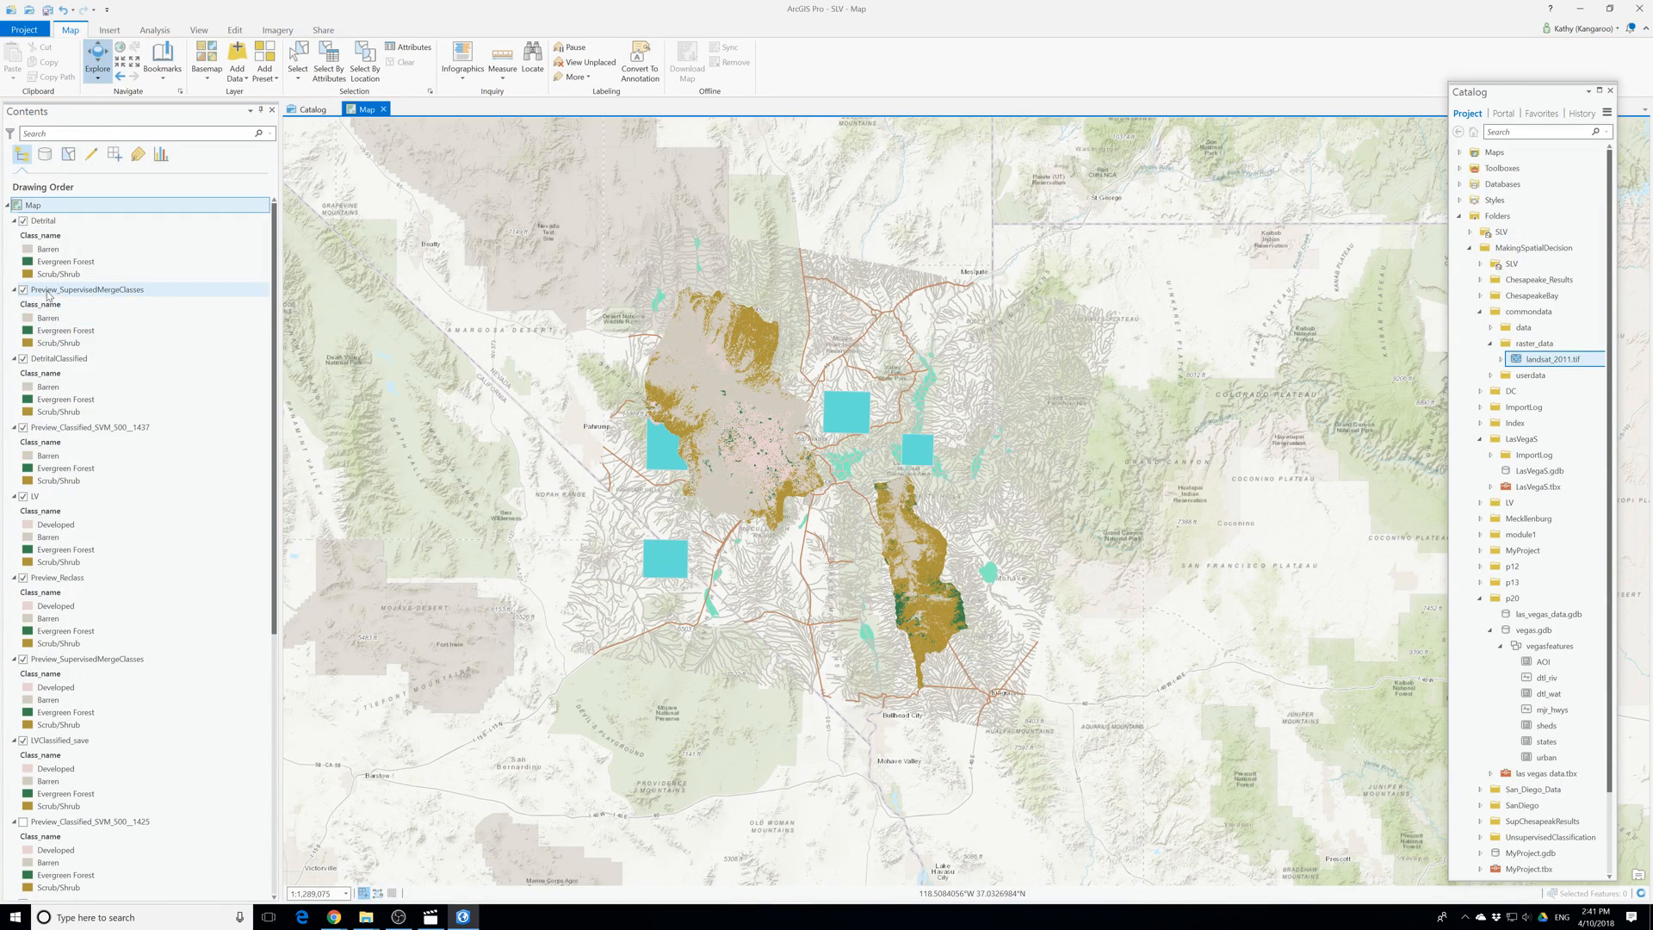
Try to remove the Preview_SupervisedMergeClasses layer directly below Detrital.
right_click(49, 296)
click(53, 297)
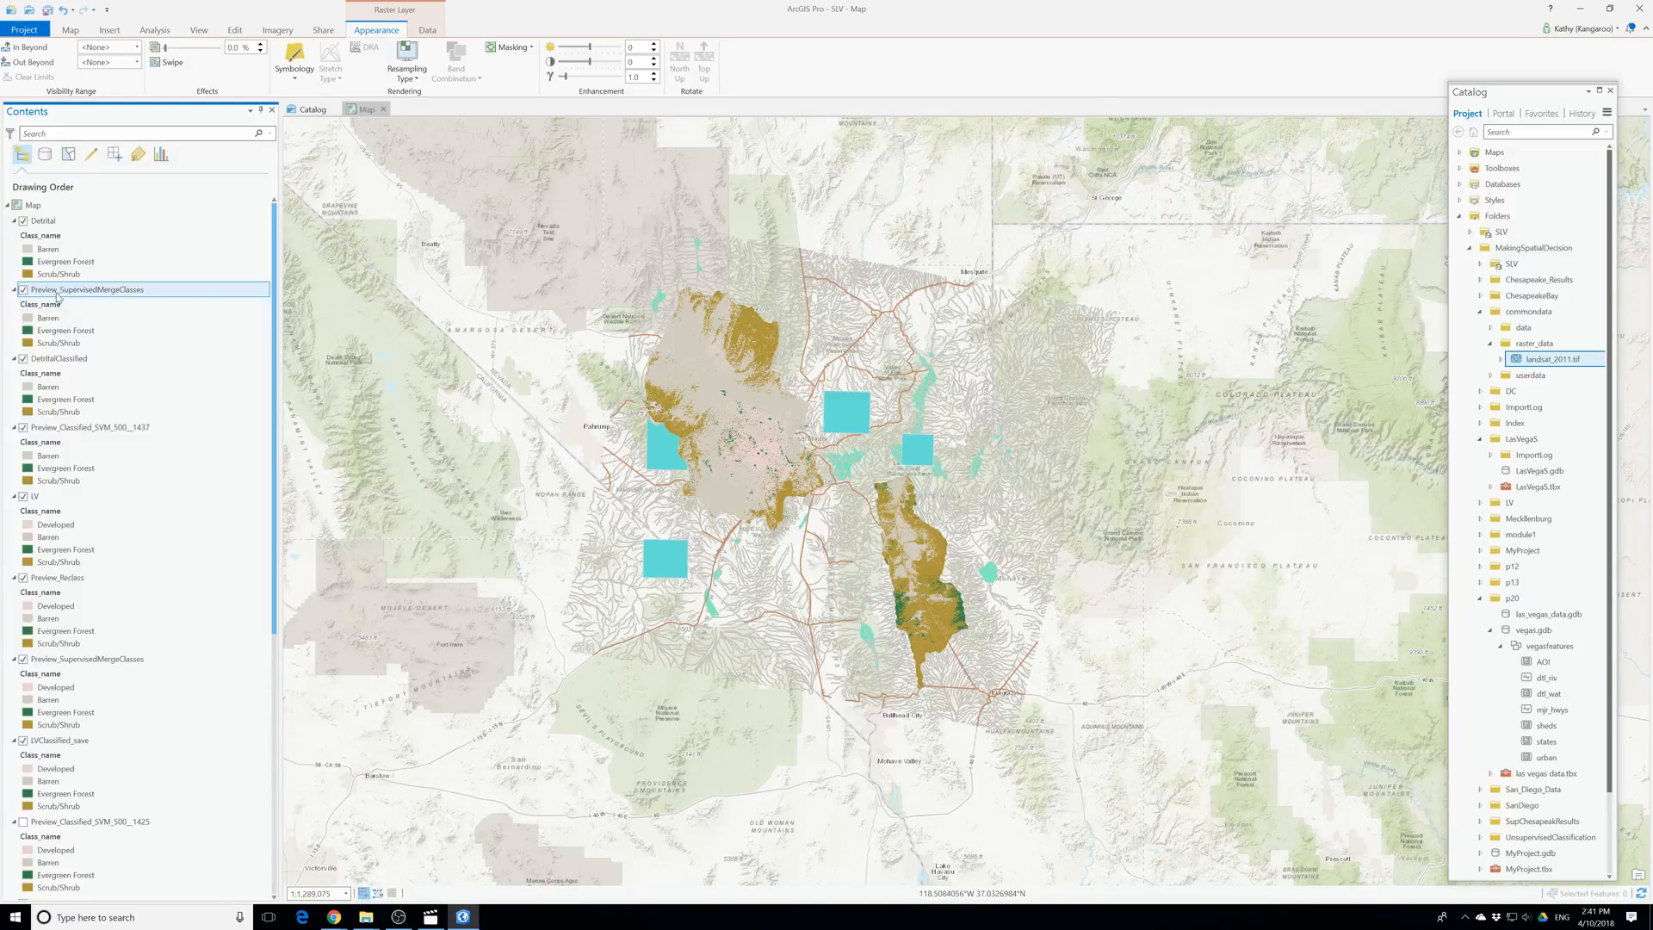
right_click(57, 297)
click(104, 319)
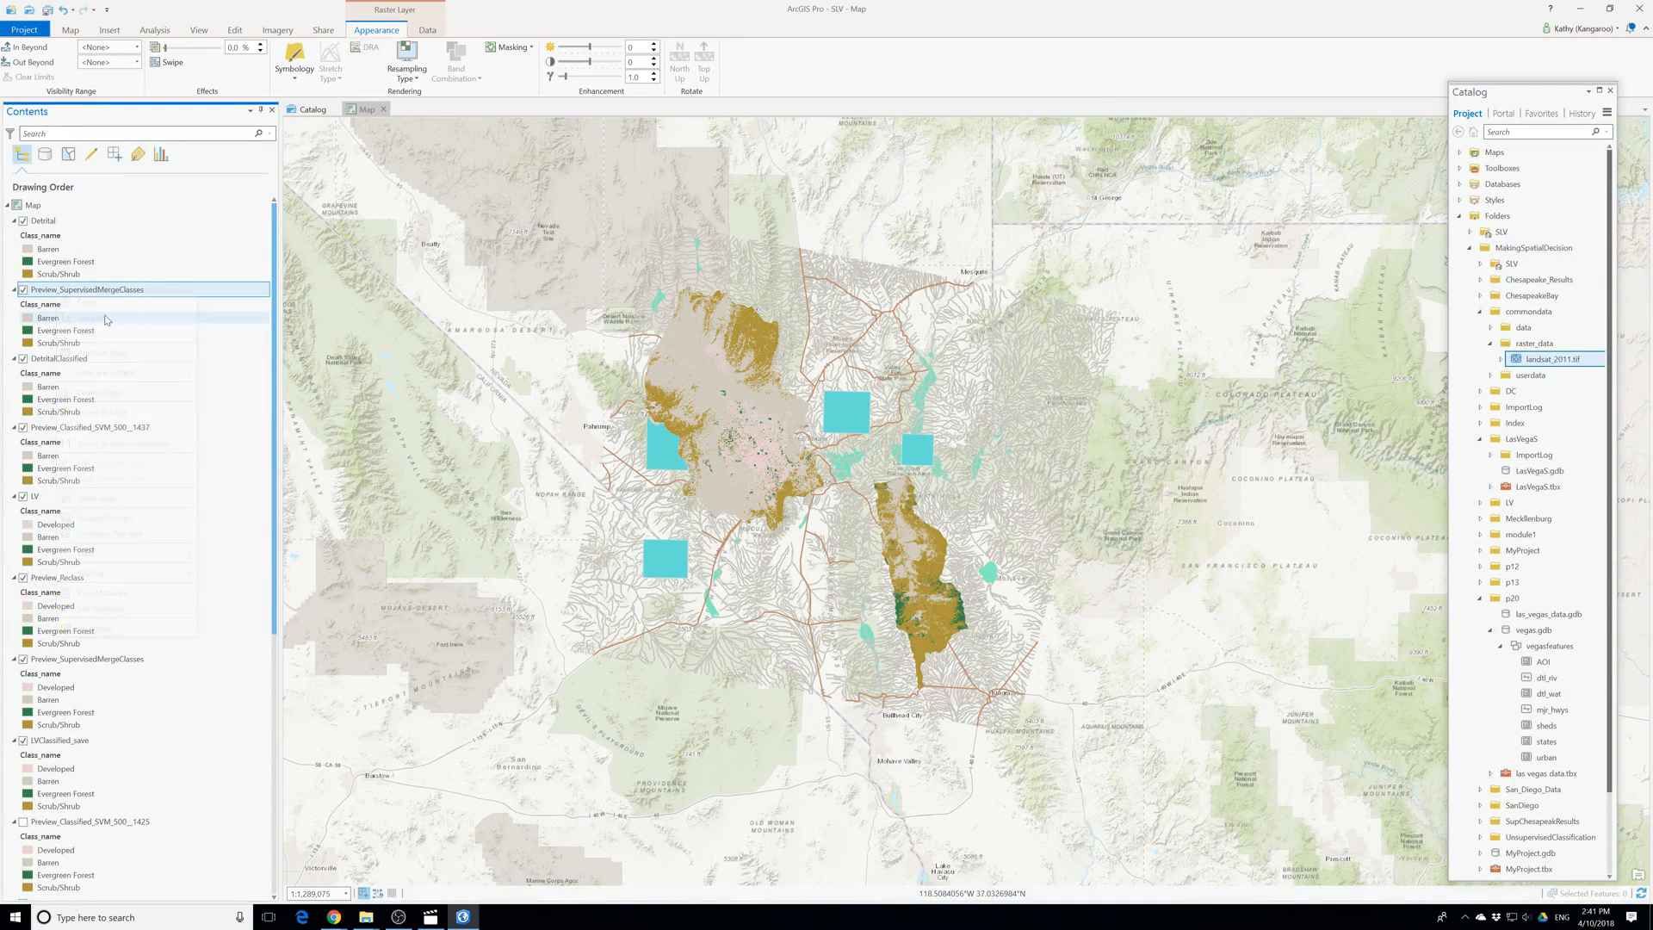
right_click(61, 297)
click(102, 323)
right_click(66, 293)
click(93, 301)
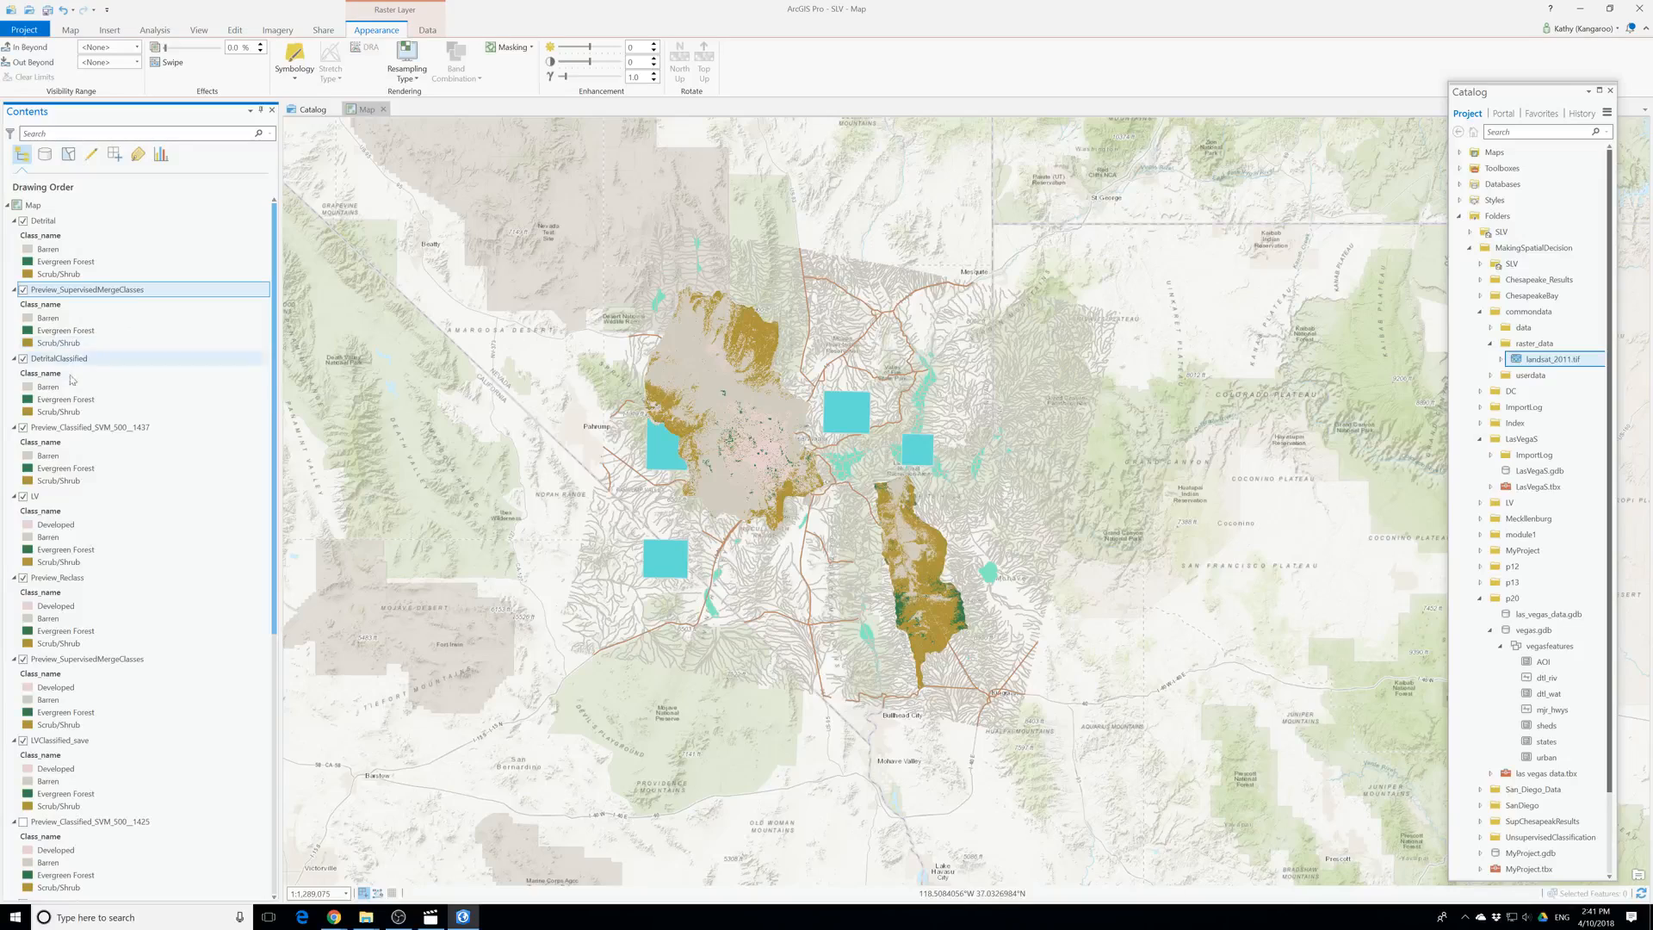
Remove the Preview_Reclass layer directly below the LV layer from the map.
right_click(60, 577)
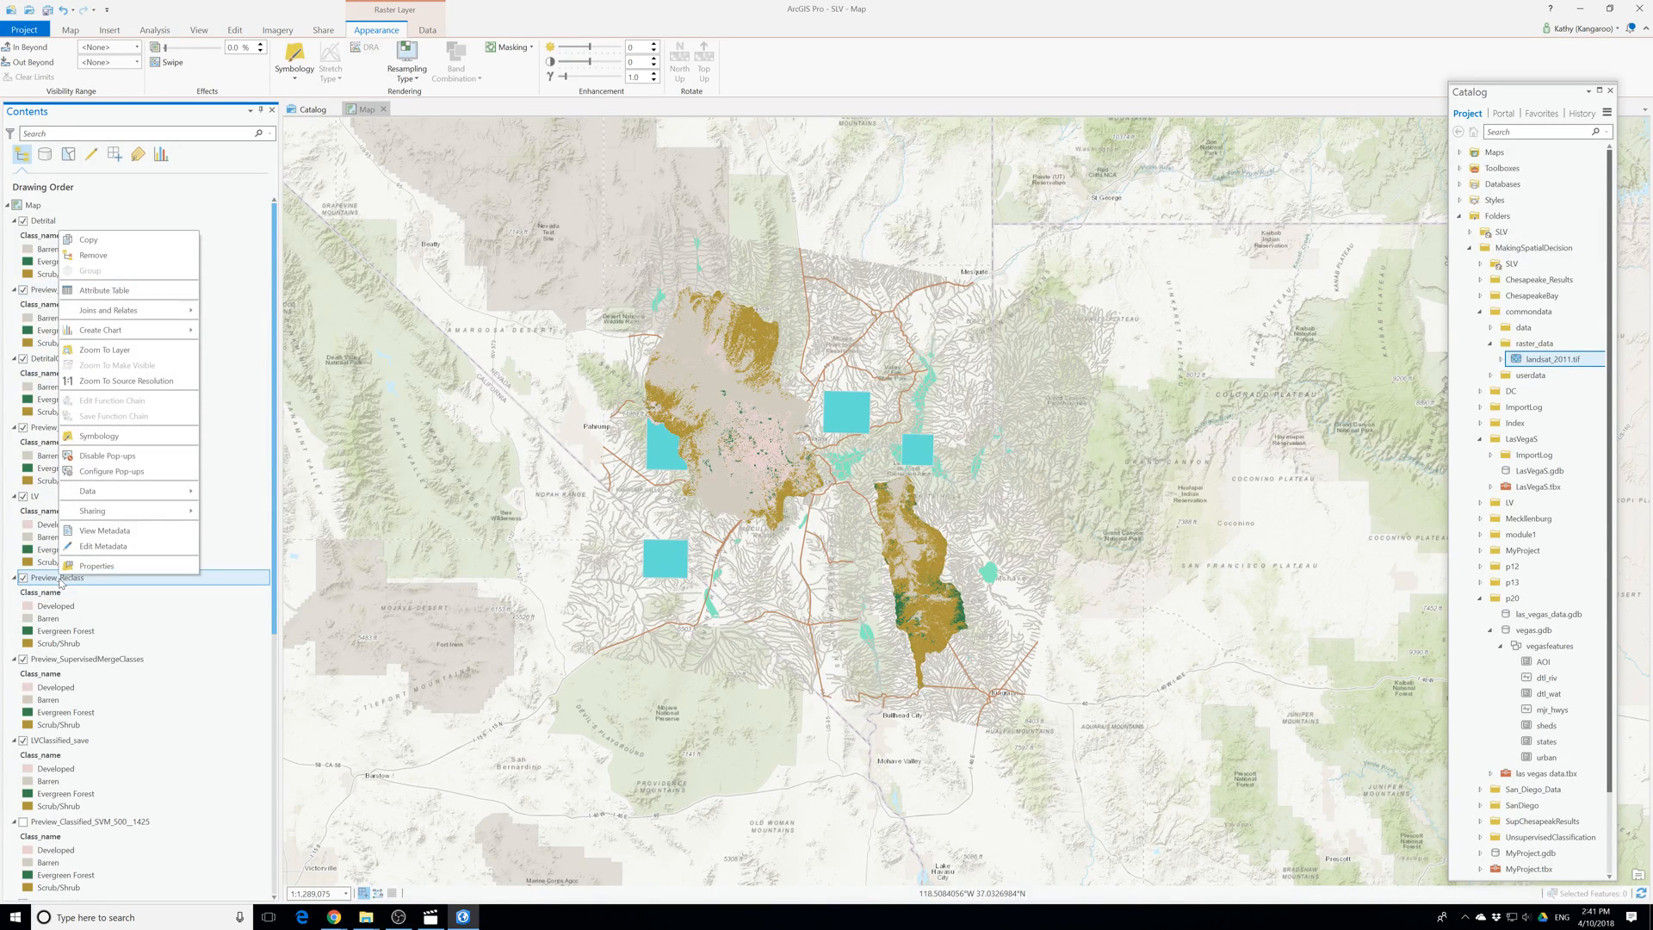
click(93, 255)
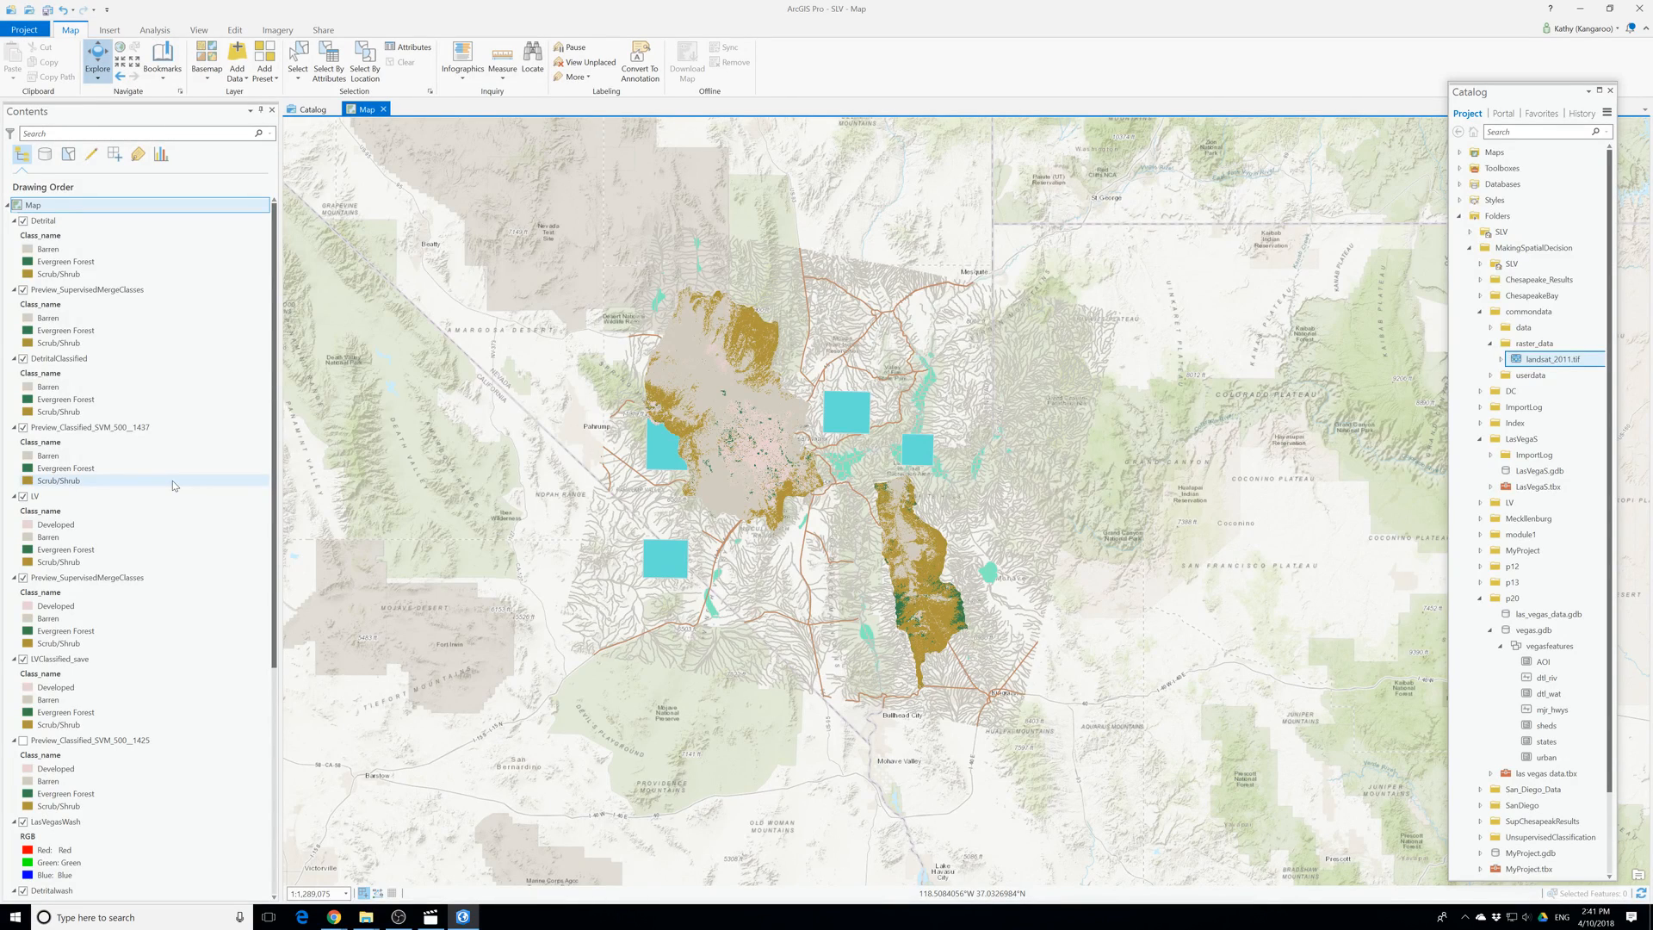
Try again to remove the Preview_SupervisedMergeClasses layer directly below Detrital.
right_click(77, 293)
click(105, 315)
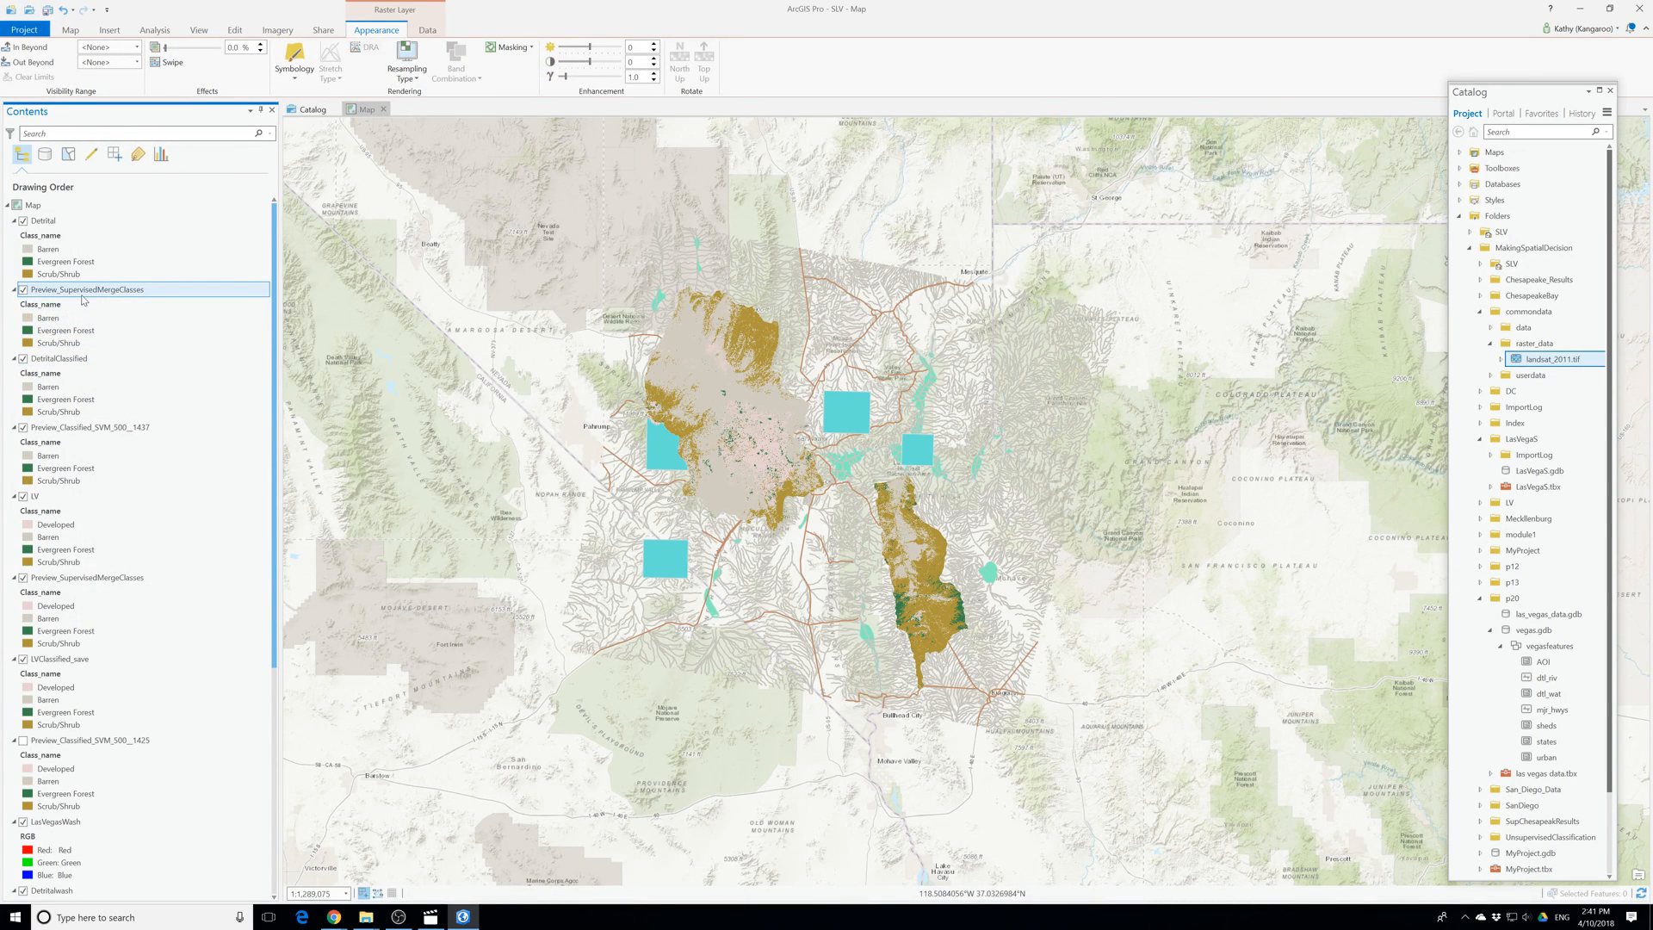
right_click(89, 298)
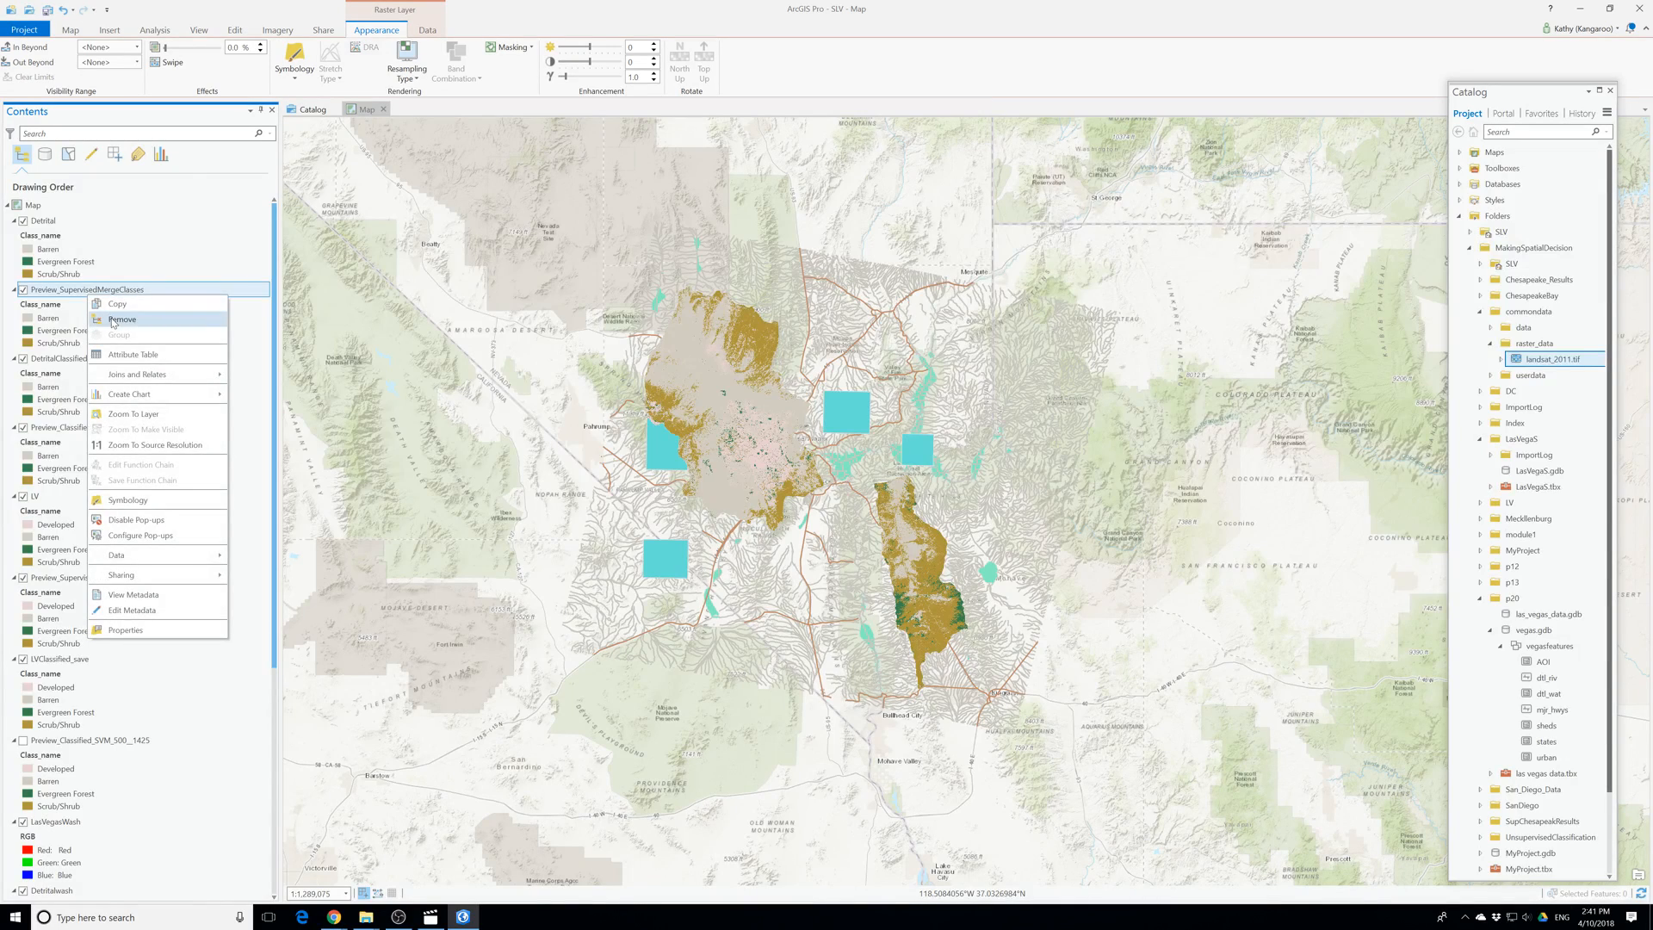
key(Escape)
right_click(85, 293)
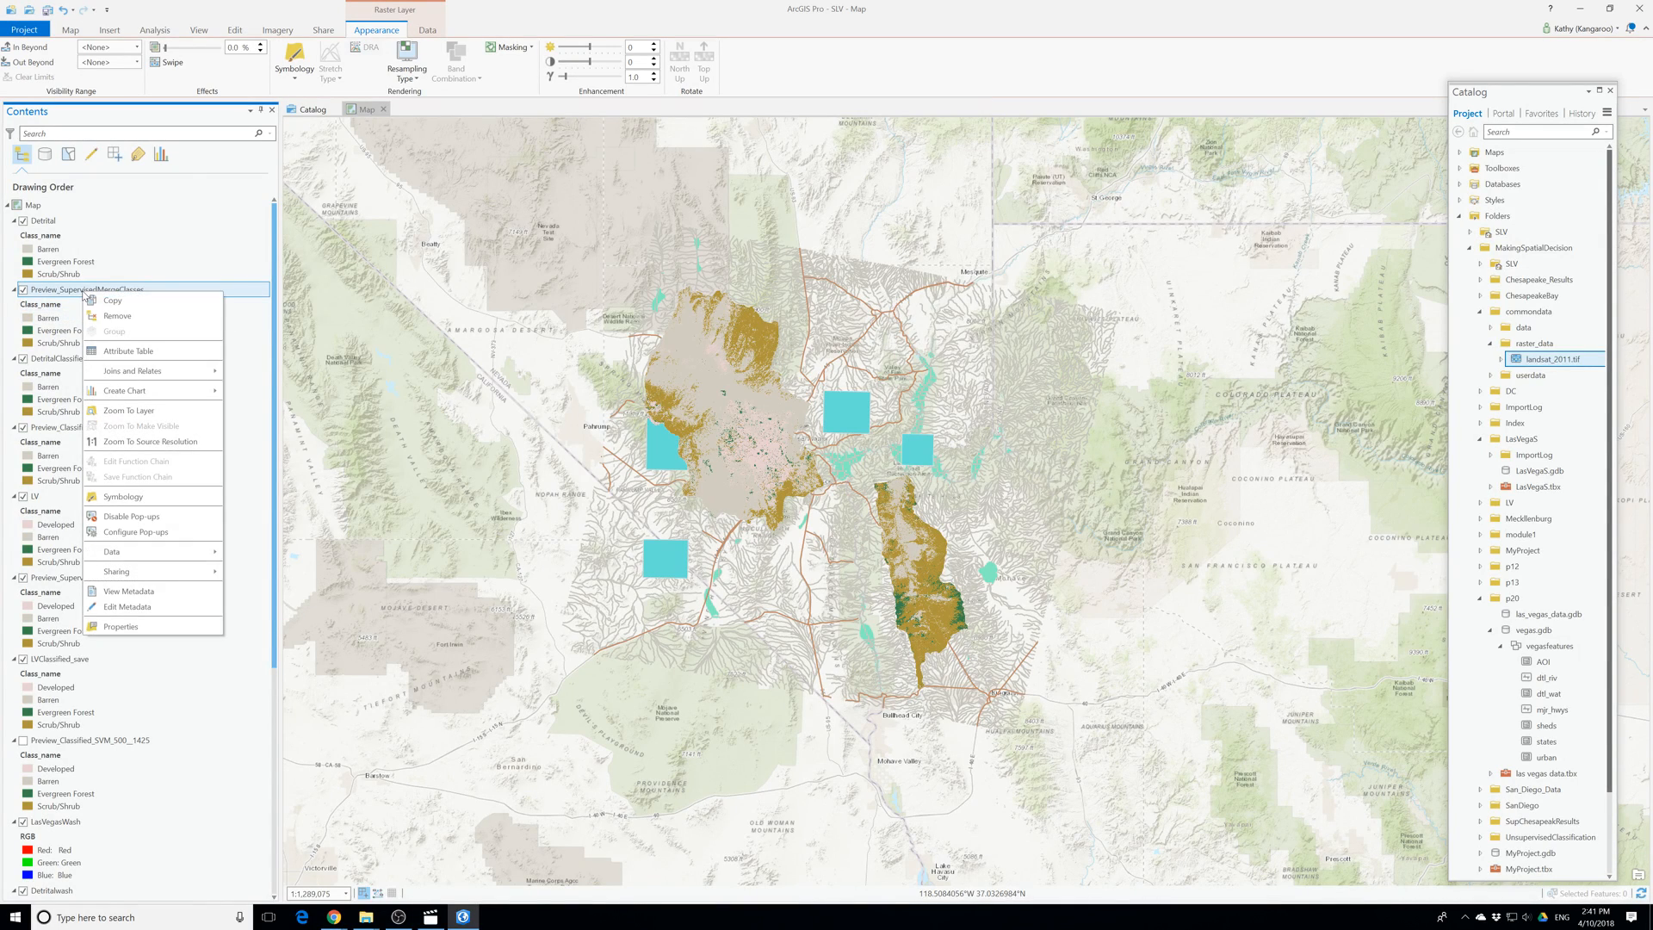
key(Escape)
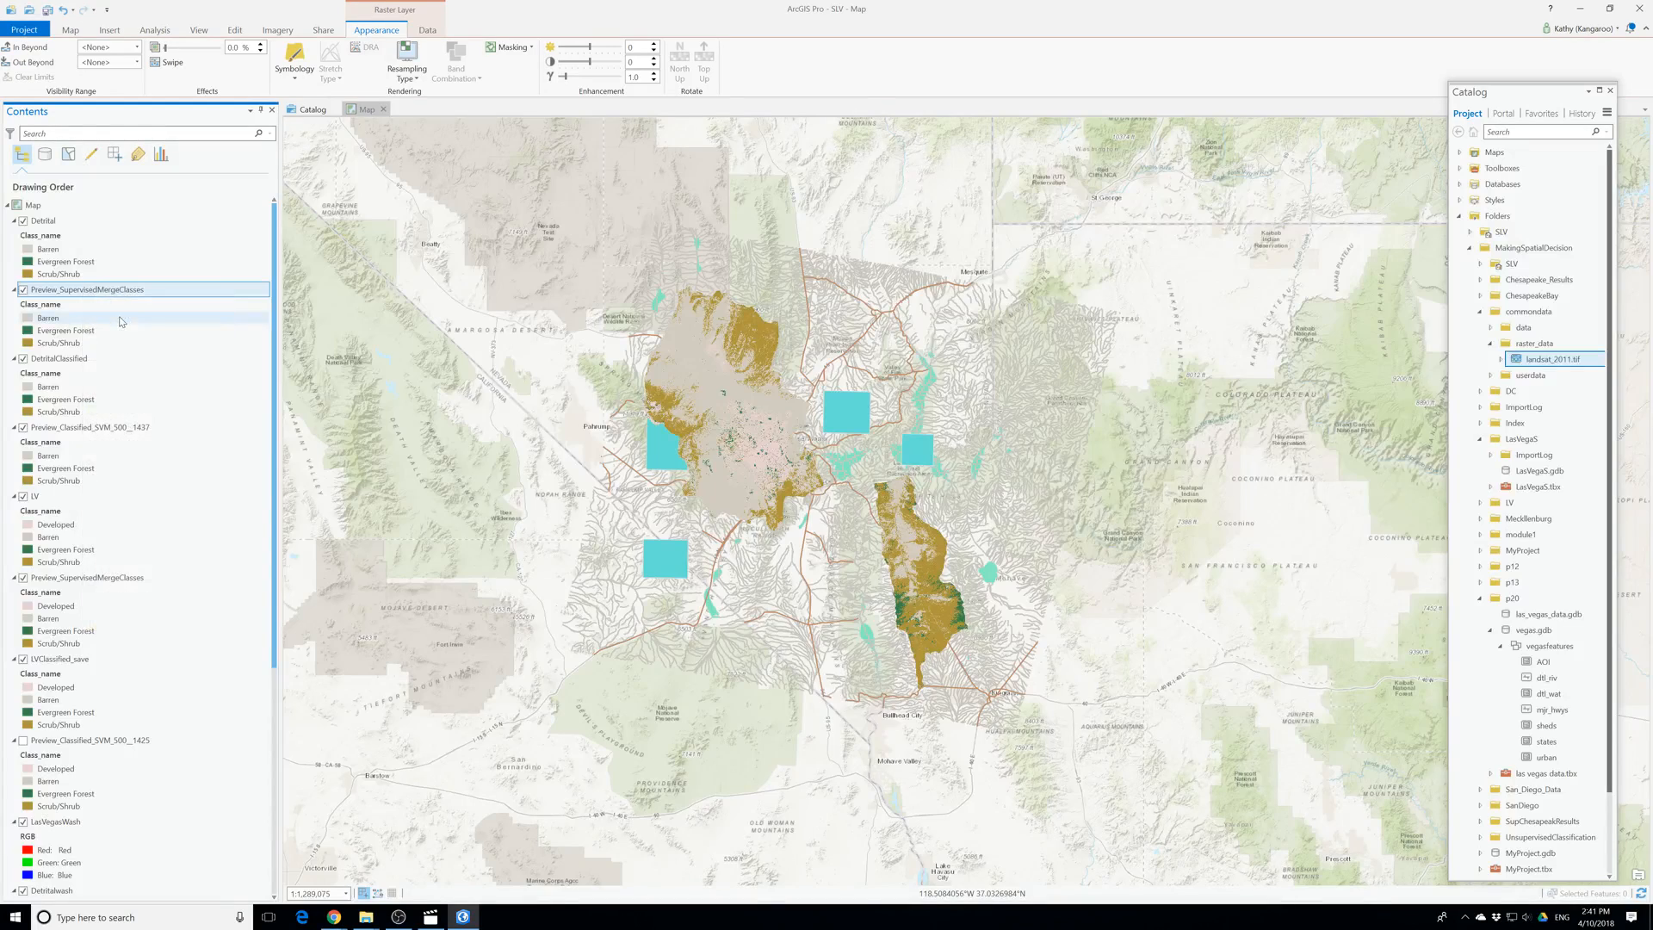
Remove the DetritalClassified and Preview_Classified_SVM_500__1437 layers from the map.
right_click(60, 358)
click(78, 386)
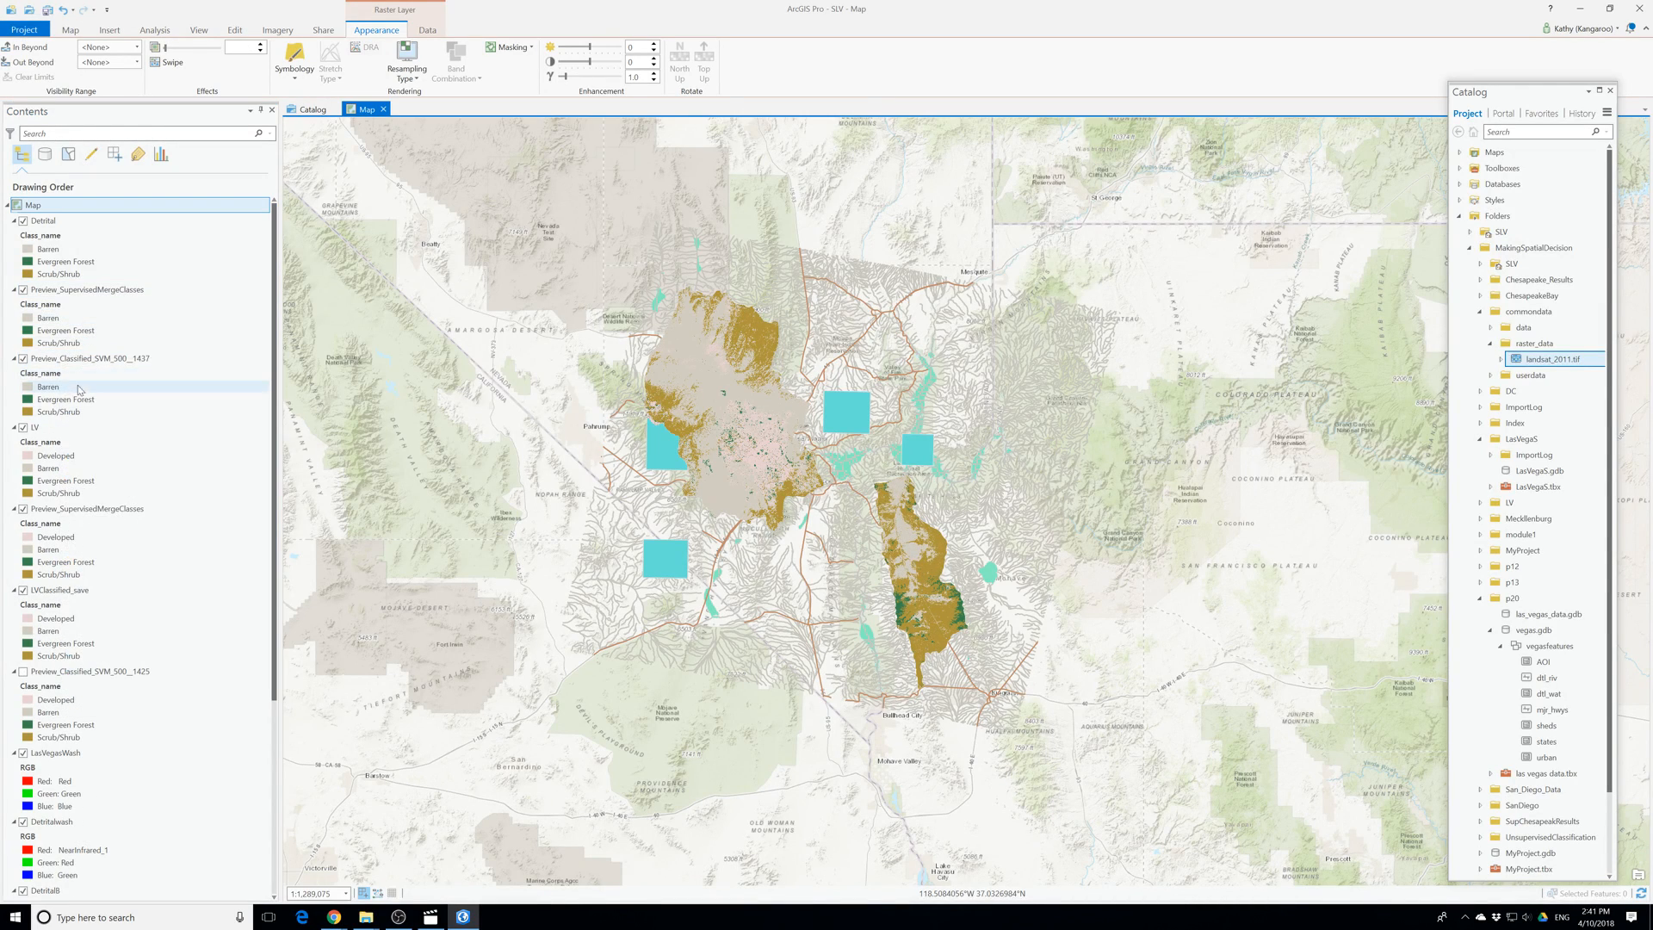
right_click(57, 358)
click(77, 382)
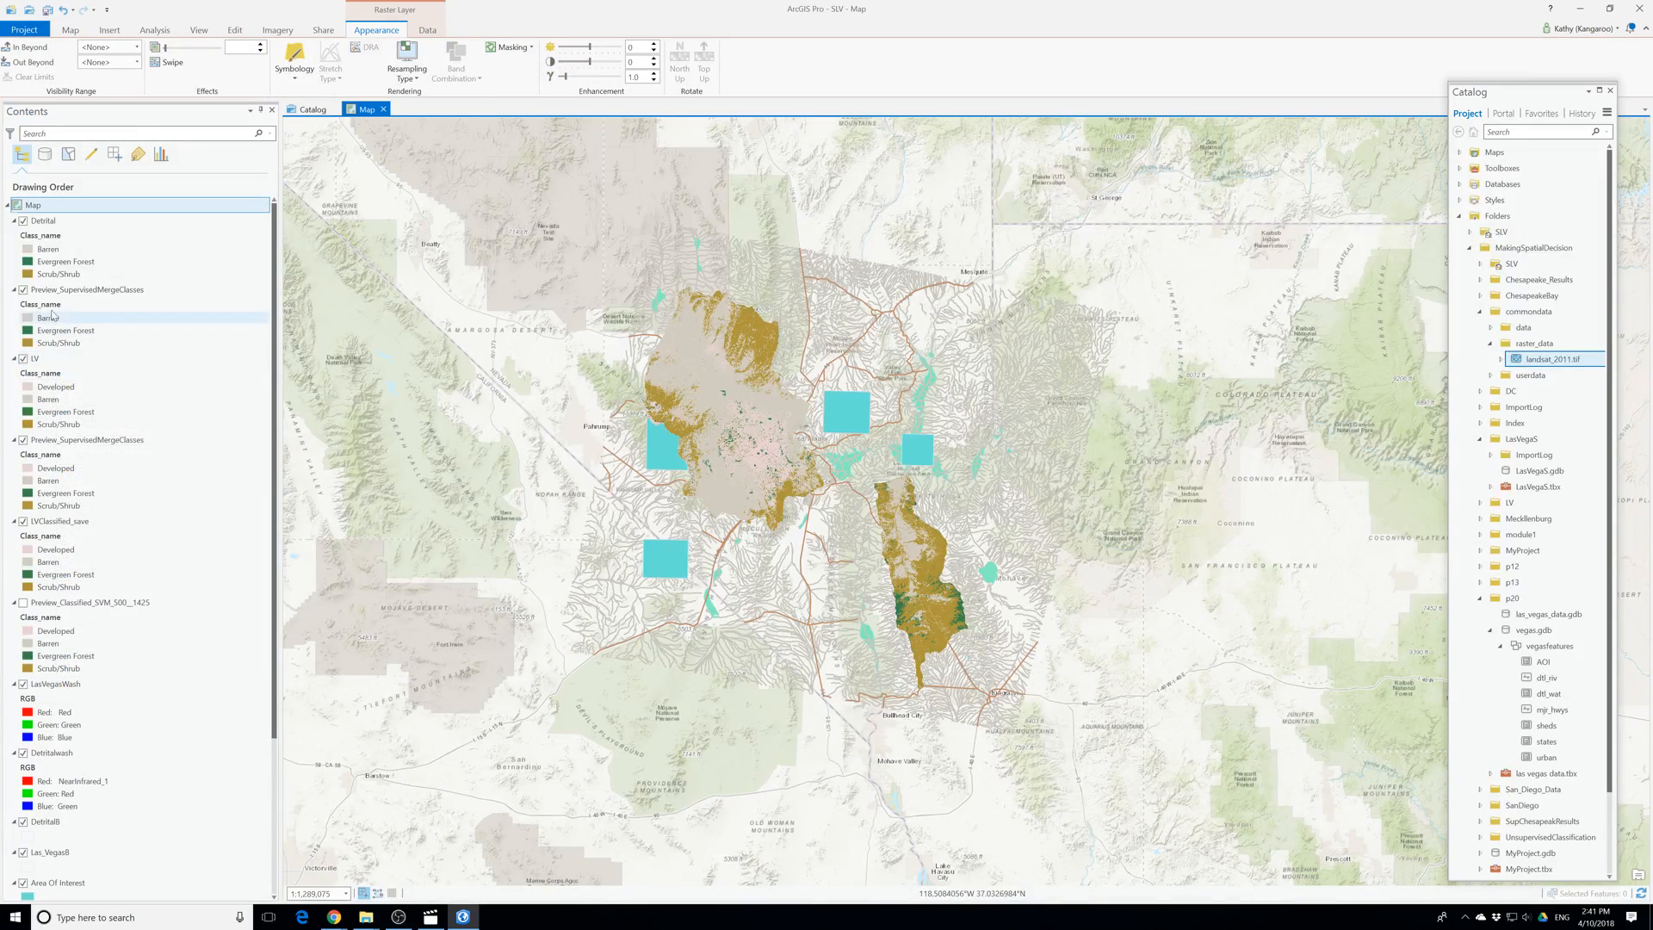
Try to remove the Preview_SupervisedMergeClasses layer below Detrital, and turn on visibility for Preview_Classified_SVM_500__1425.
right_click(66, 291)
click(84, 320)
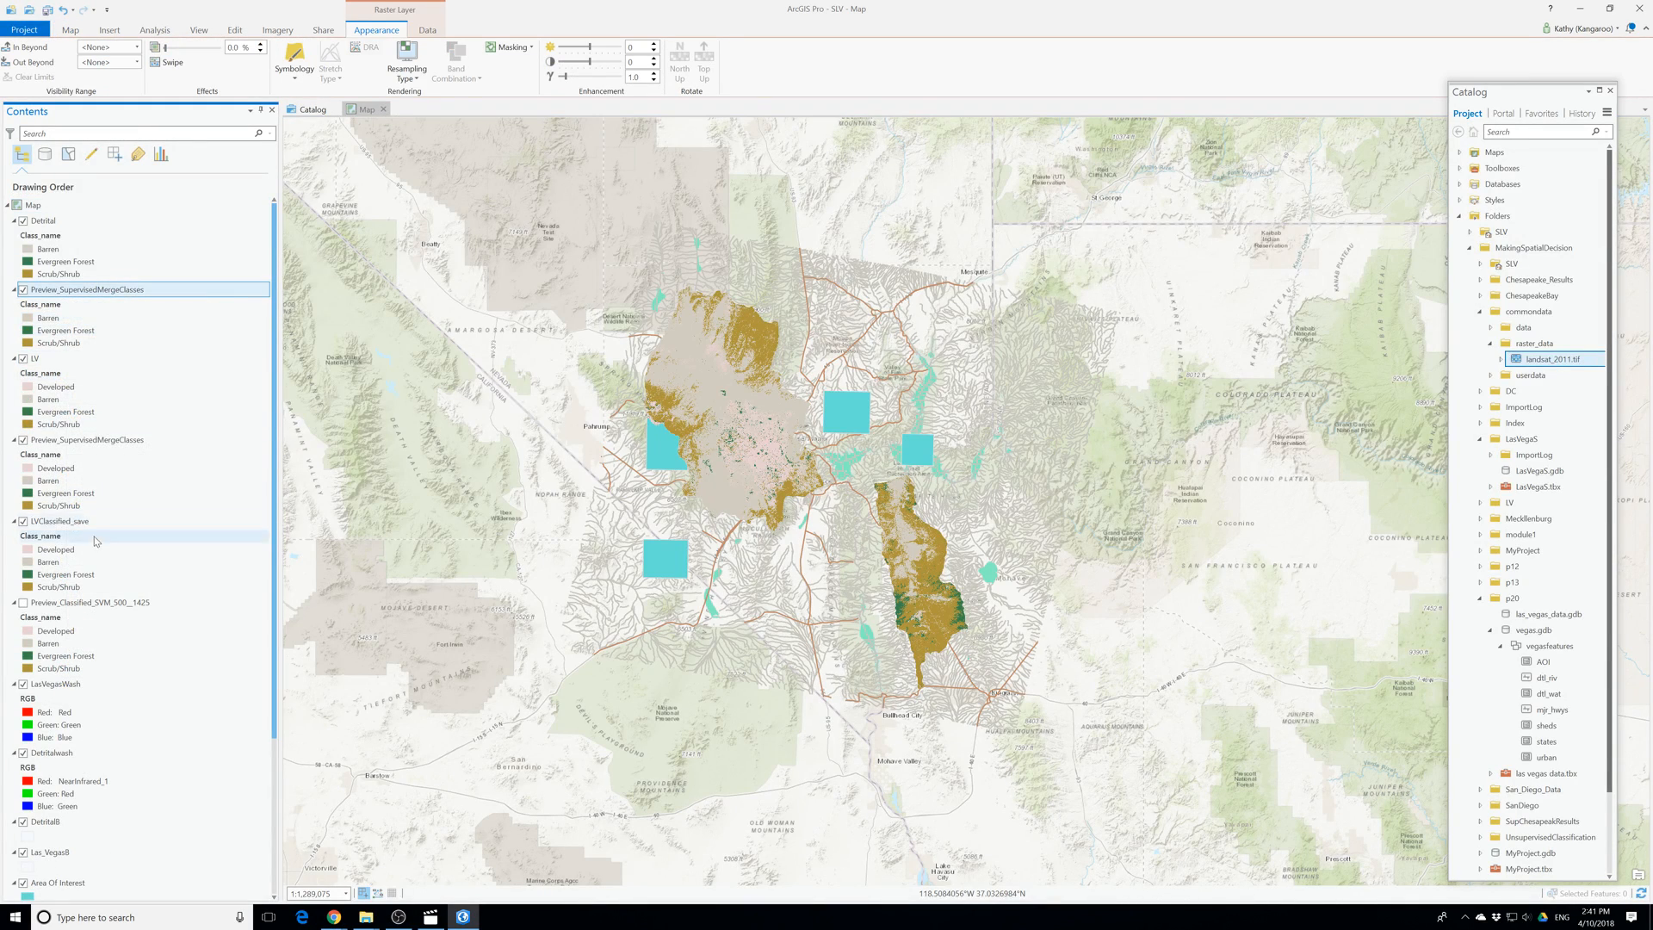
click(24, 603)
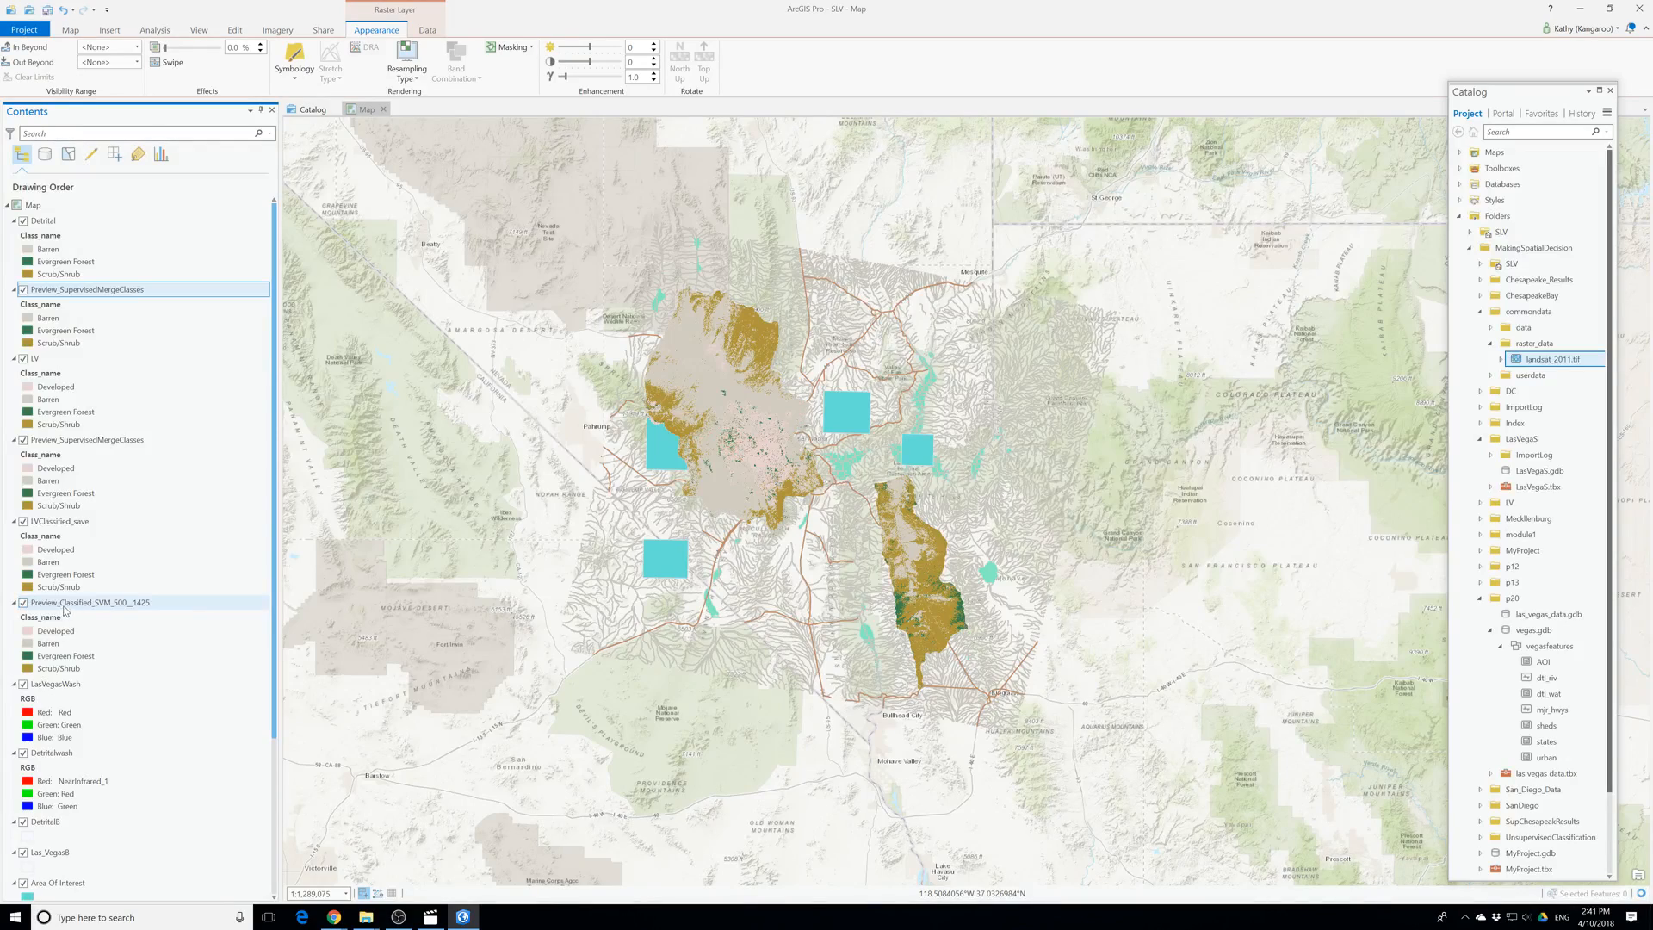
Try to remove Detritalwash, LasVegasWash, Preview_Classified_SVM_500__1425, LVClassified_save and the Preview_SupervisedMergeClasses layer below LV together.
scroll(65, 655, down, 2)
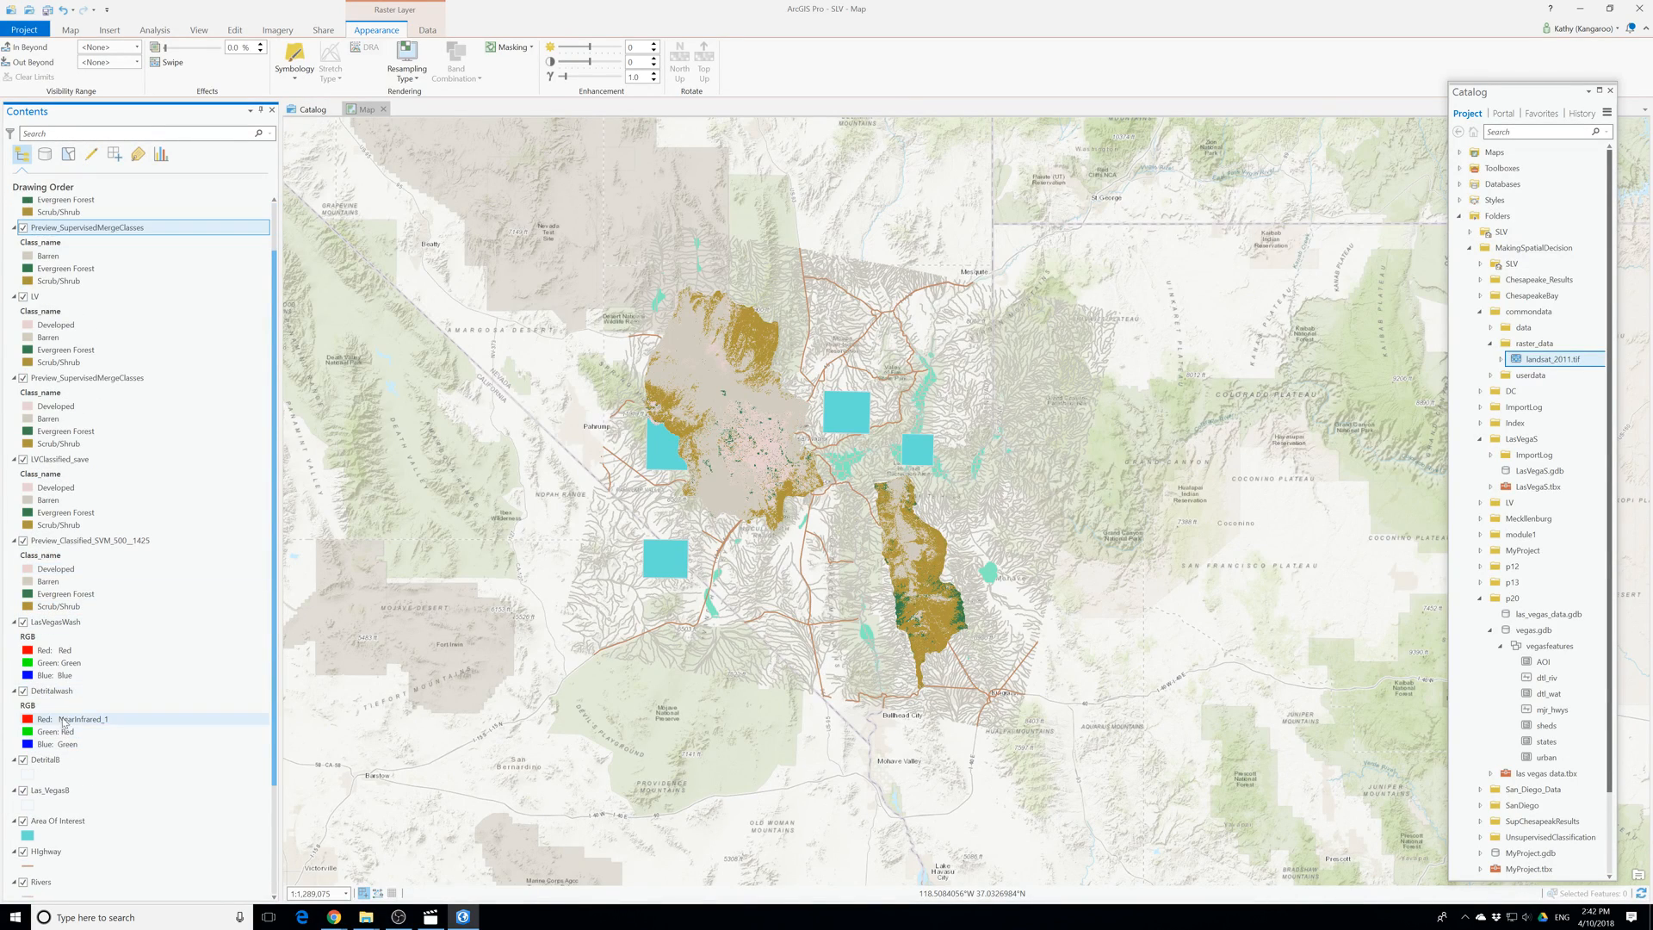
click(51, 691)
ctrl+click(55, 622)
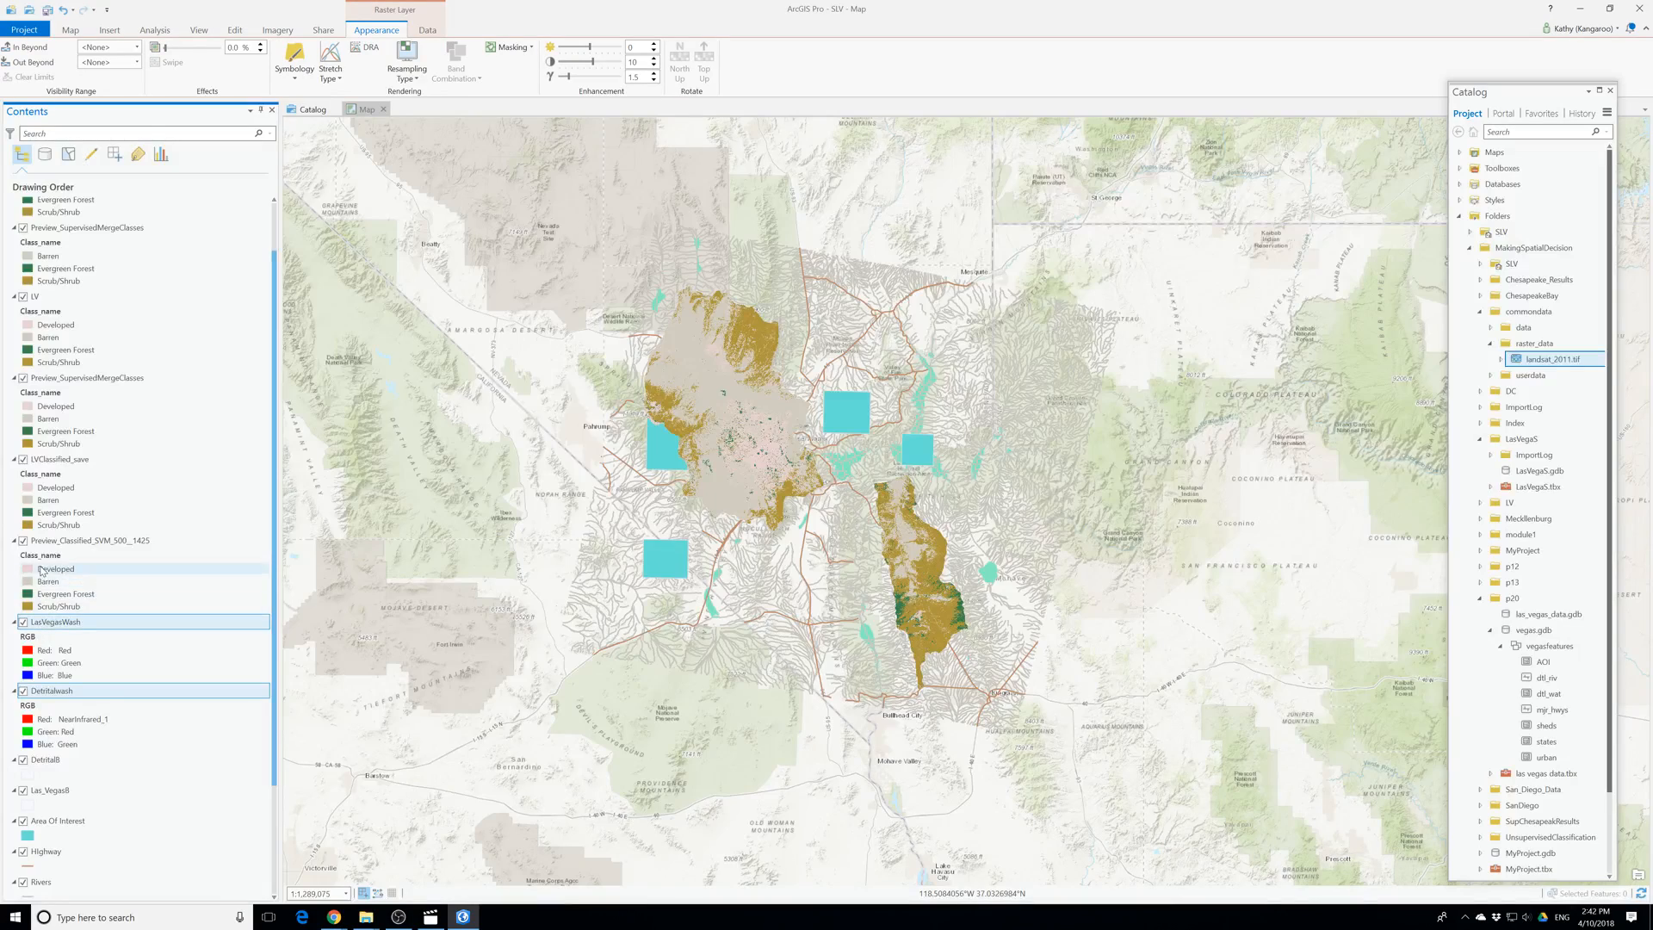
ctrl+click(56, 541)
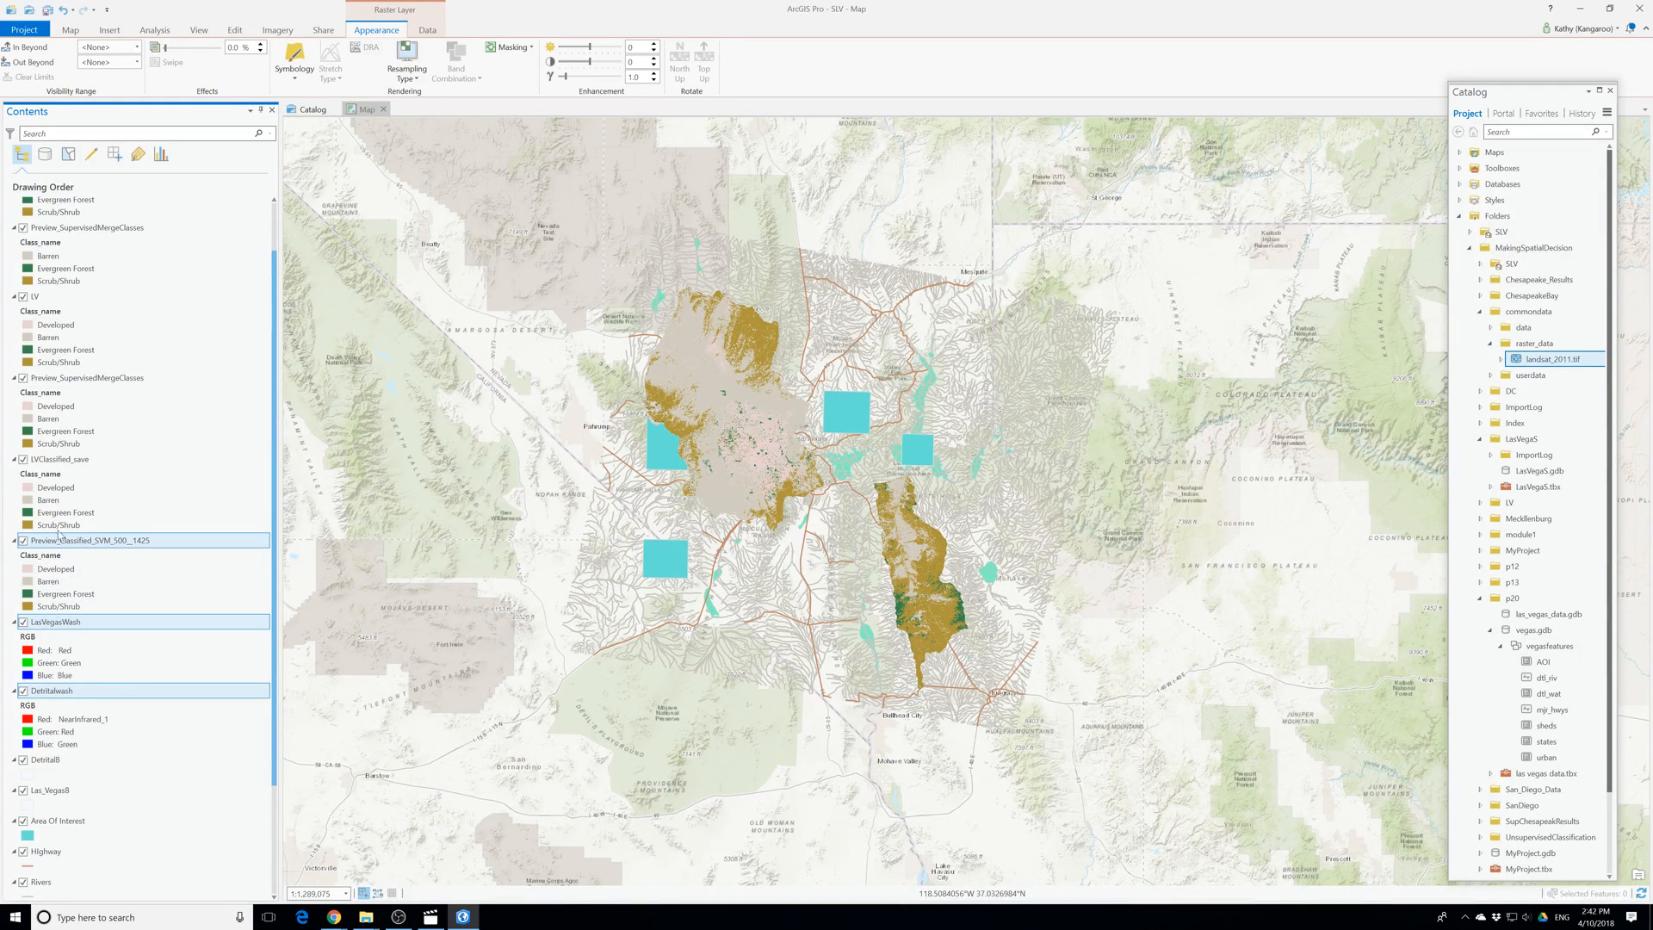
ctrl+click(47, 461)
ctrl+click(62, 378)
right_click(62, 381)
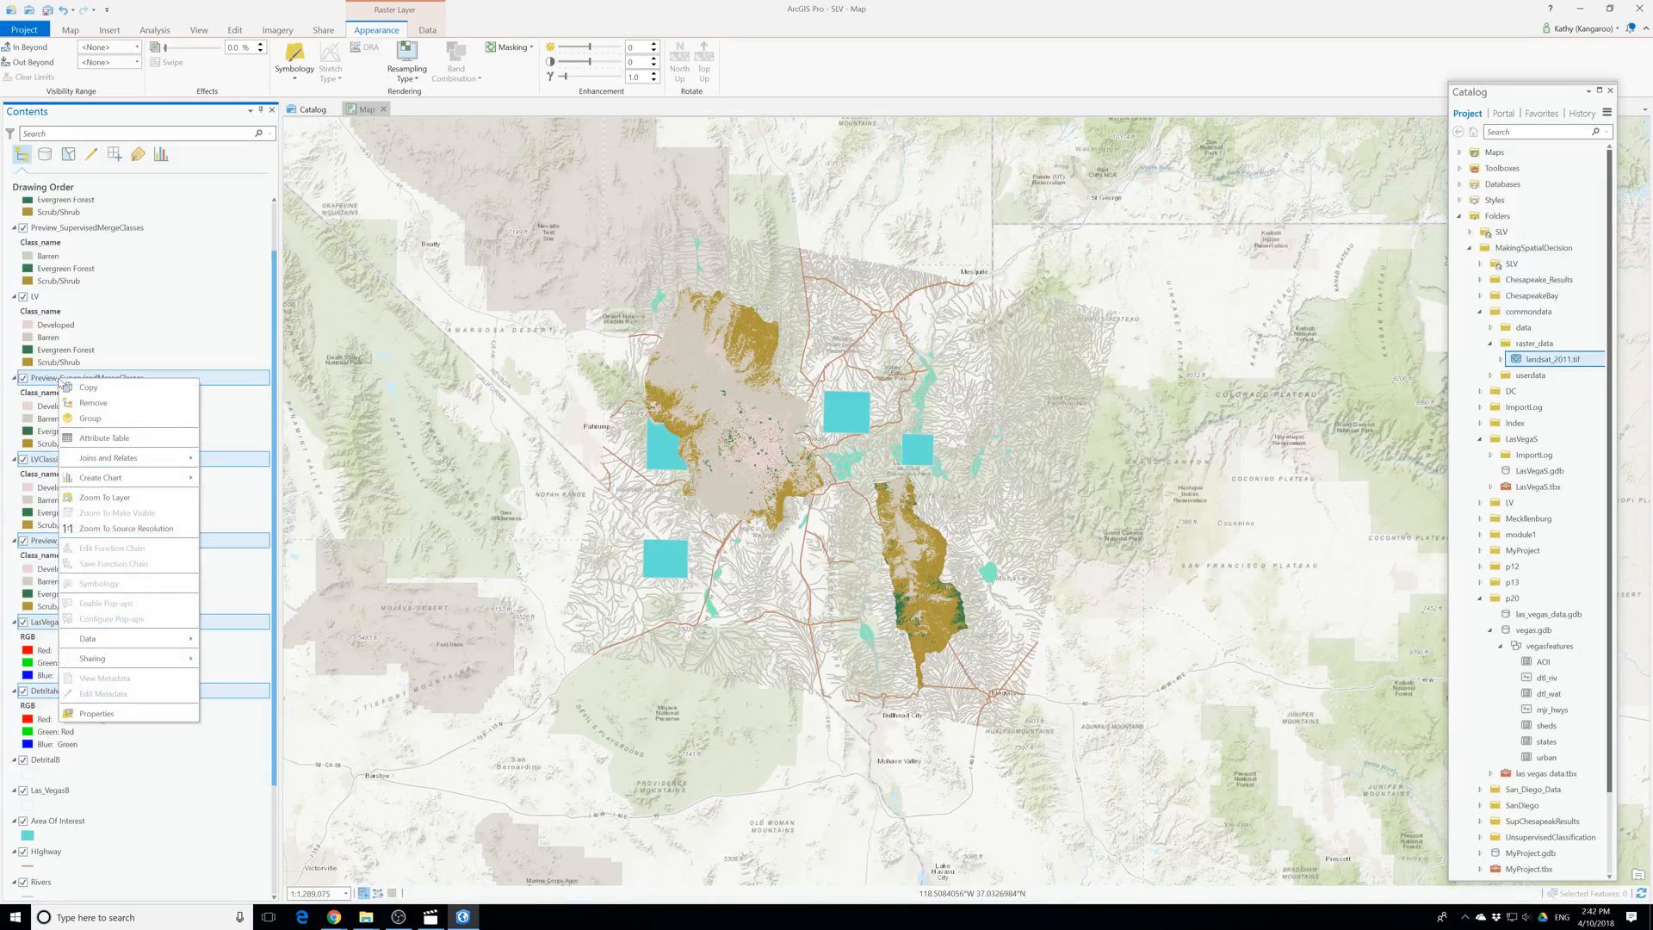
click(96, 404)
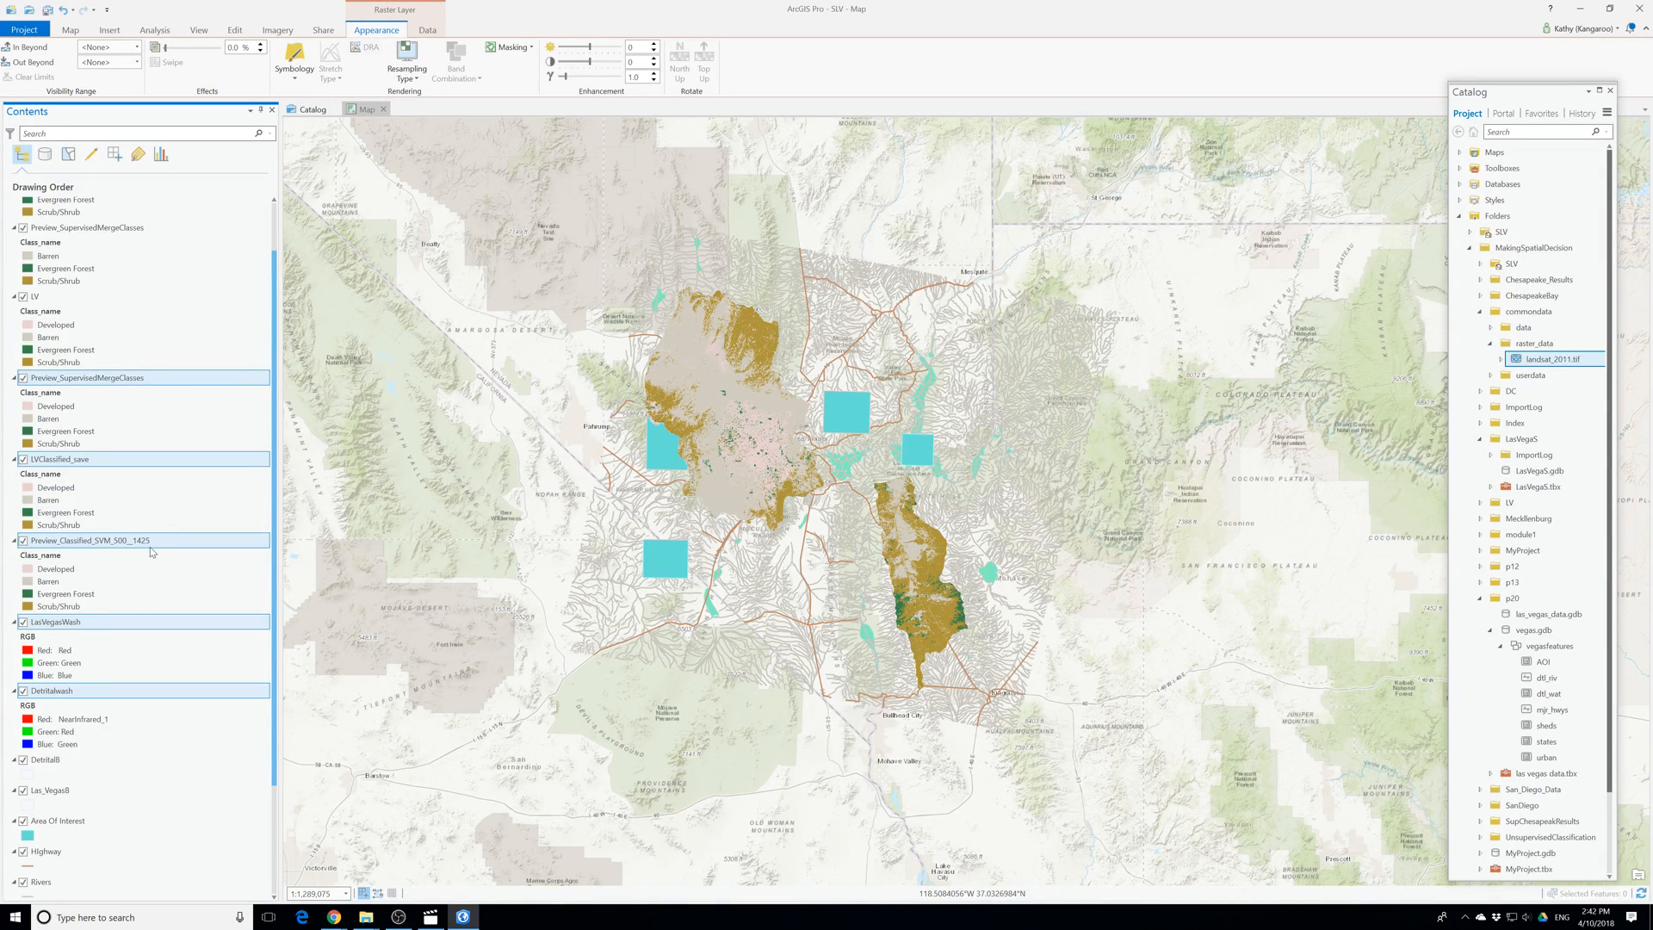
scroll(152, 551, up, 1)
right_click(101, 441)
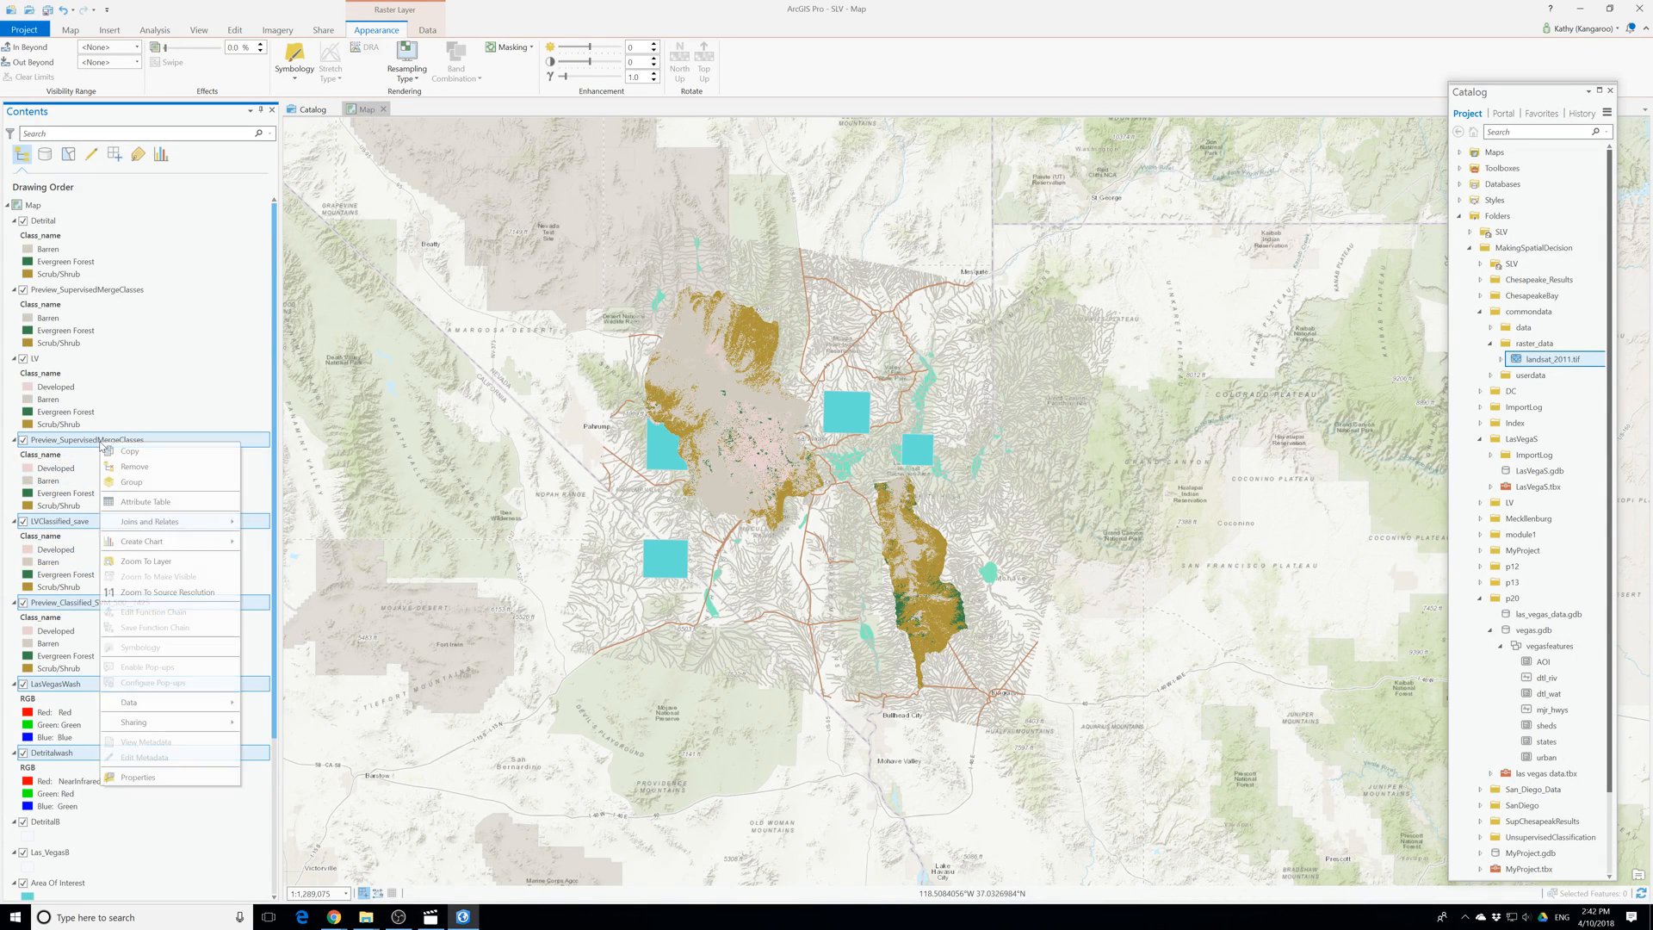
click(143, 467)
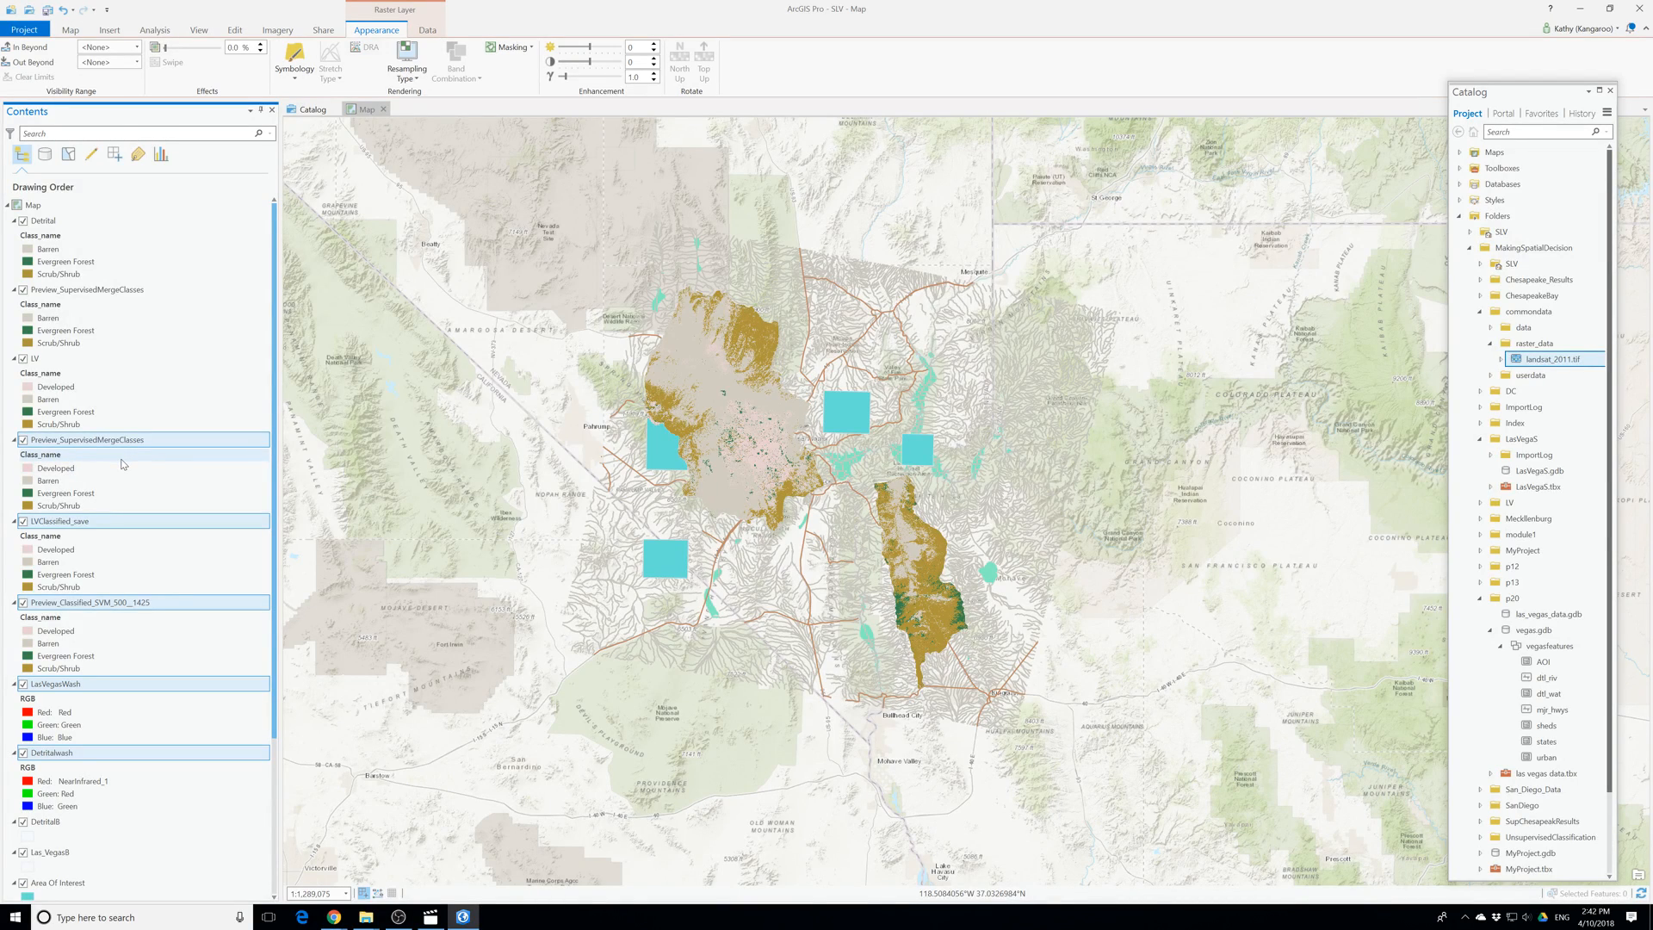
Try to remove the two Preview_SupervisedMergeClasses layers one at a time.
right_click(96, 291)
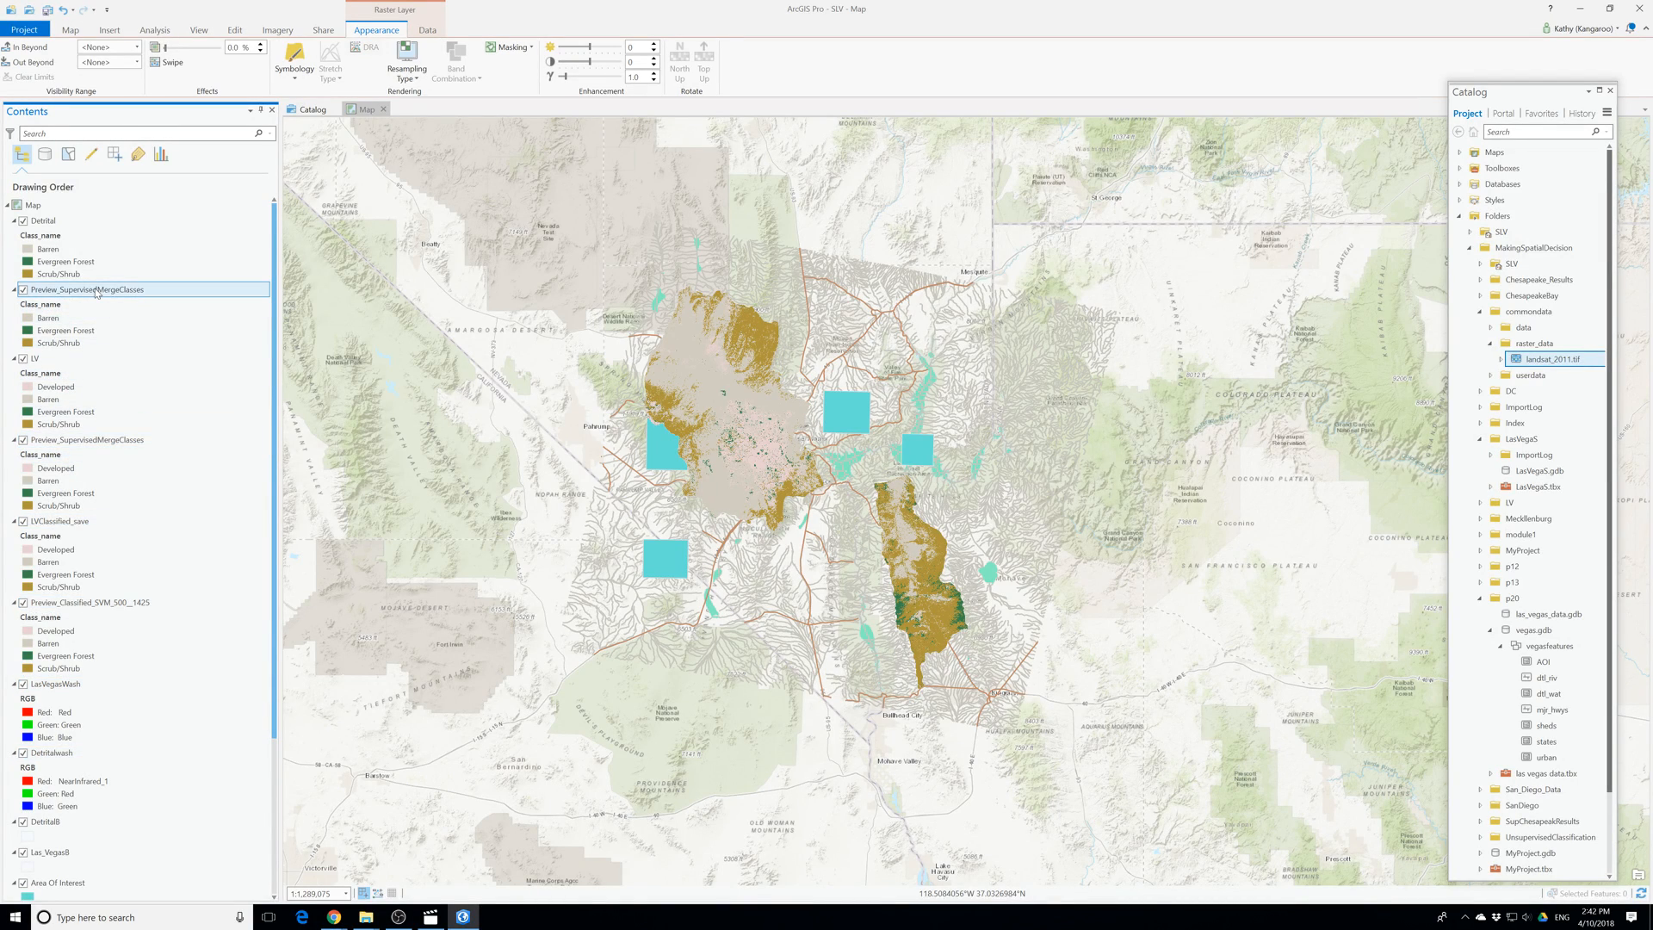
click(119, 316)
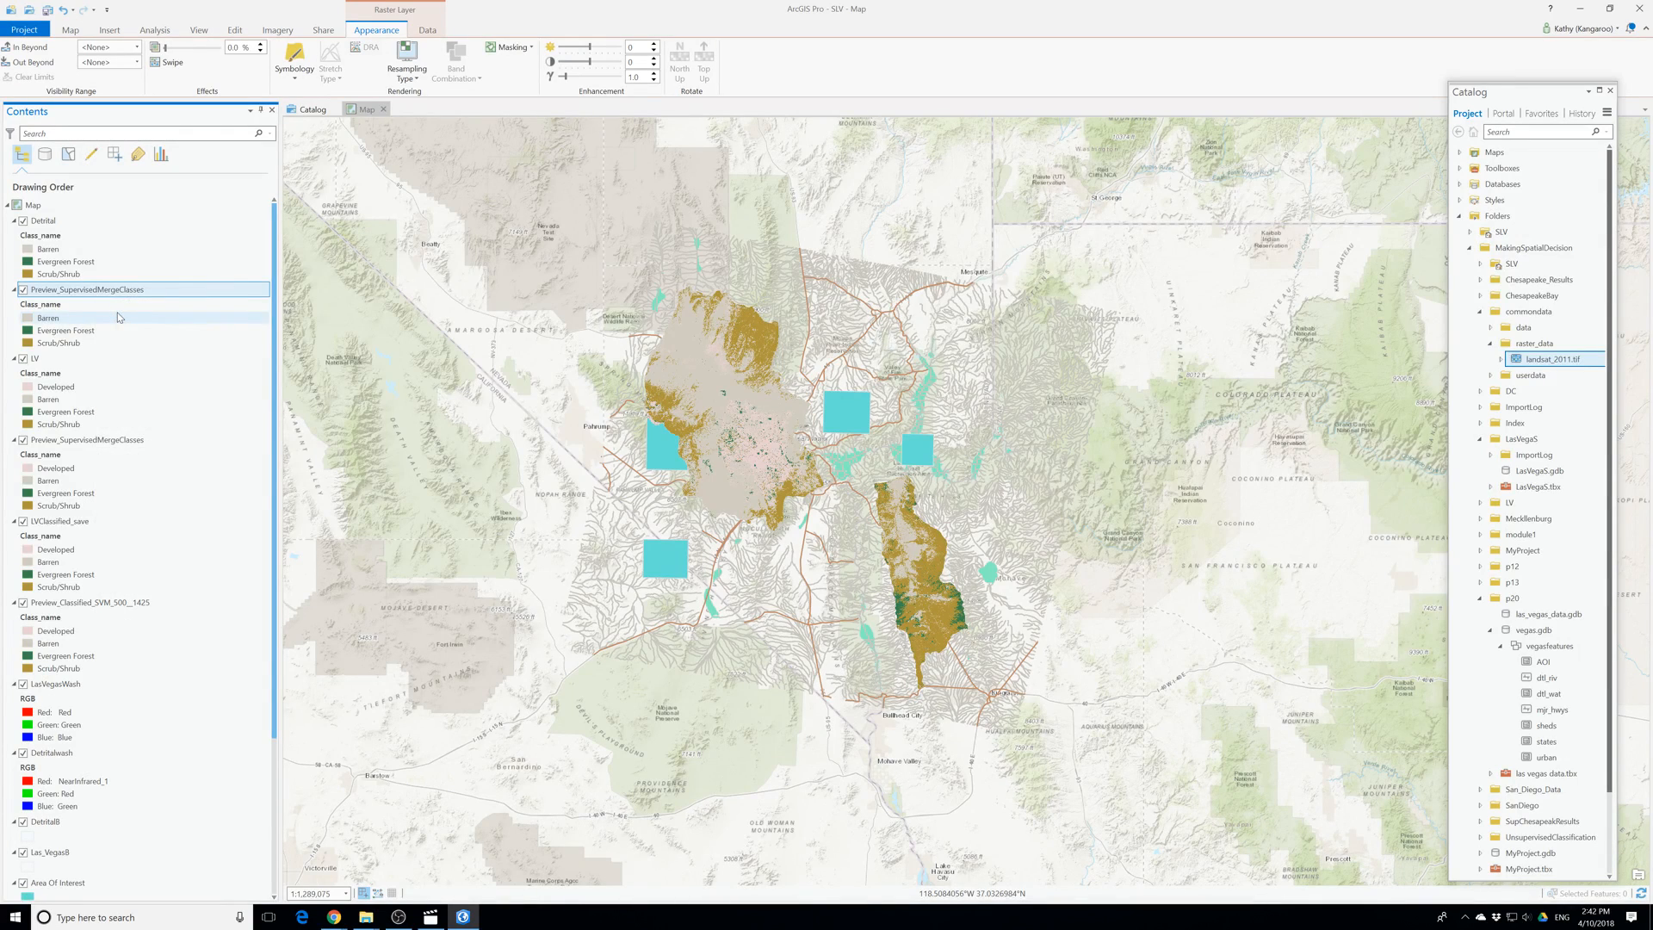
right_click(84, 443)
click(118, 470)
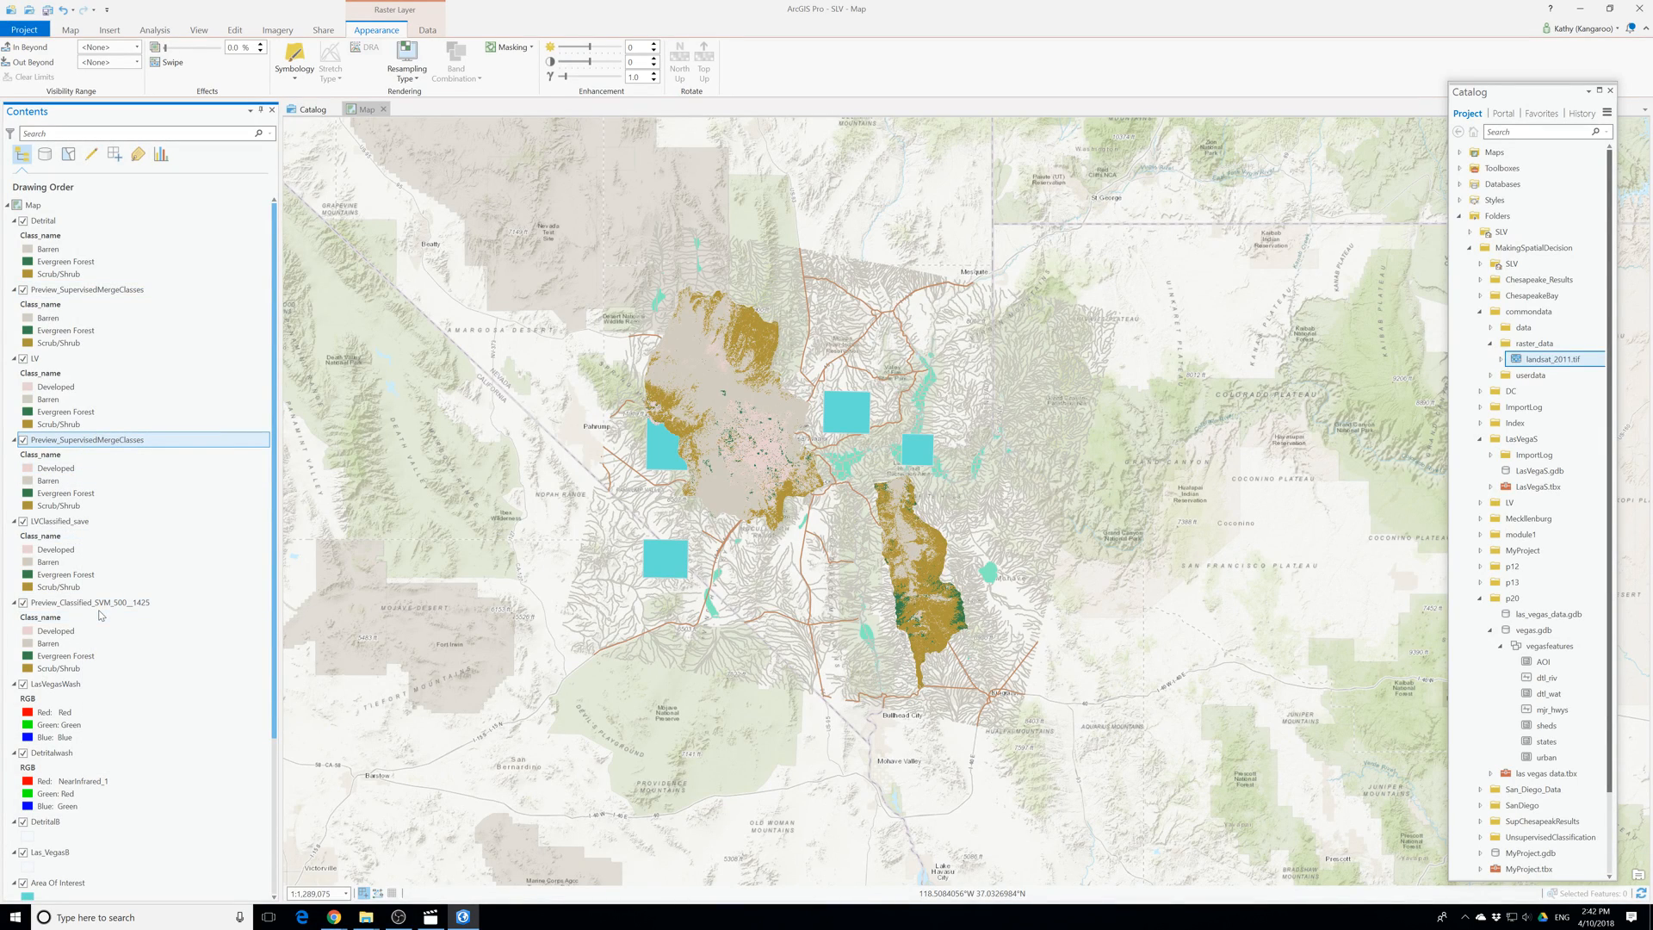
Save the project and remove the LVClassified_save and Preview_Classified_SVM_500__1425 layers from the map.
click(47, 9)
click(68, 523)
right_click(68, 529)
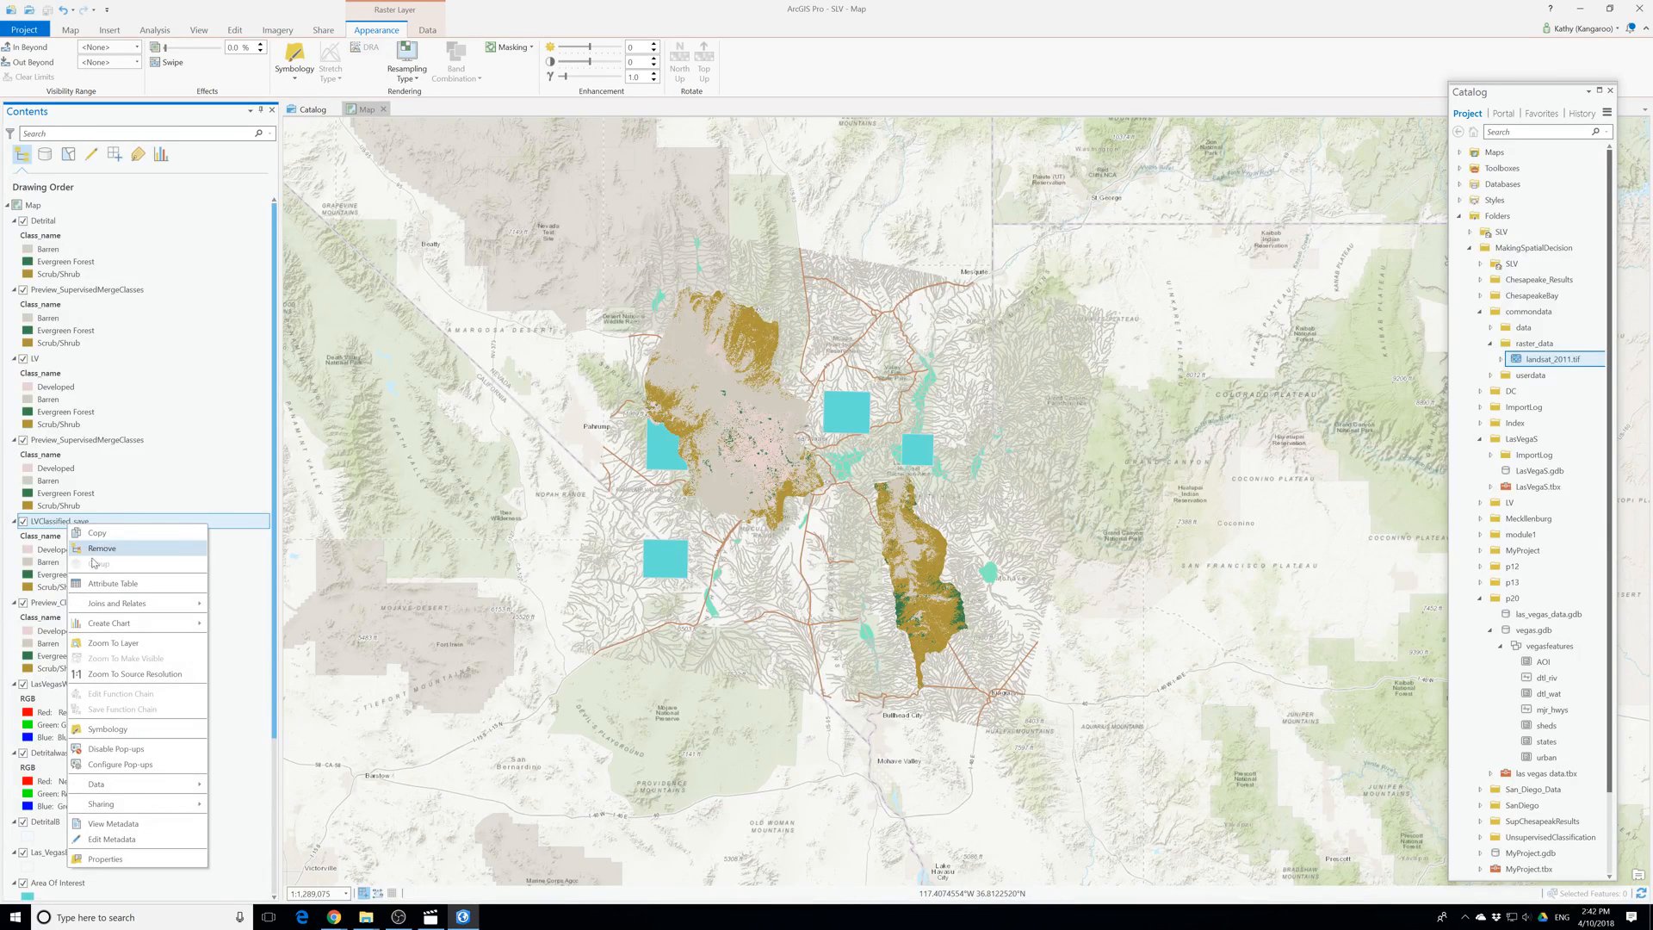
click(102, 549)
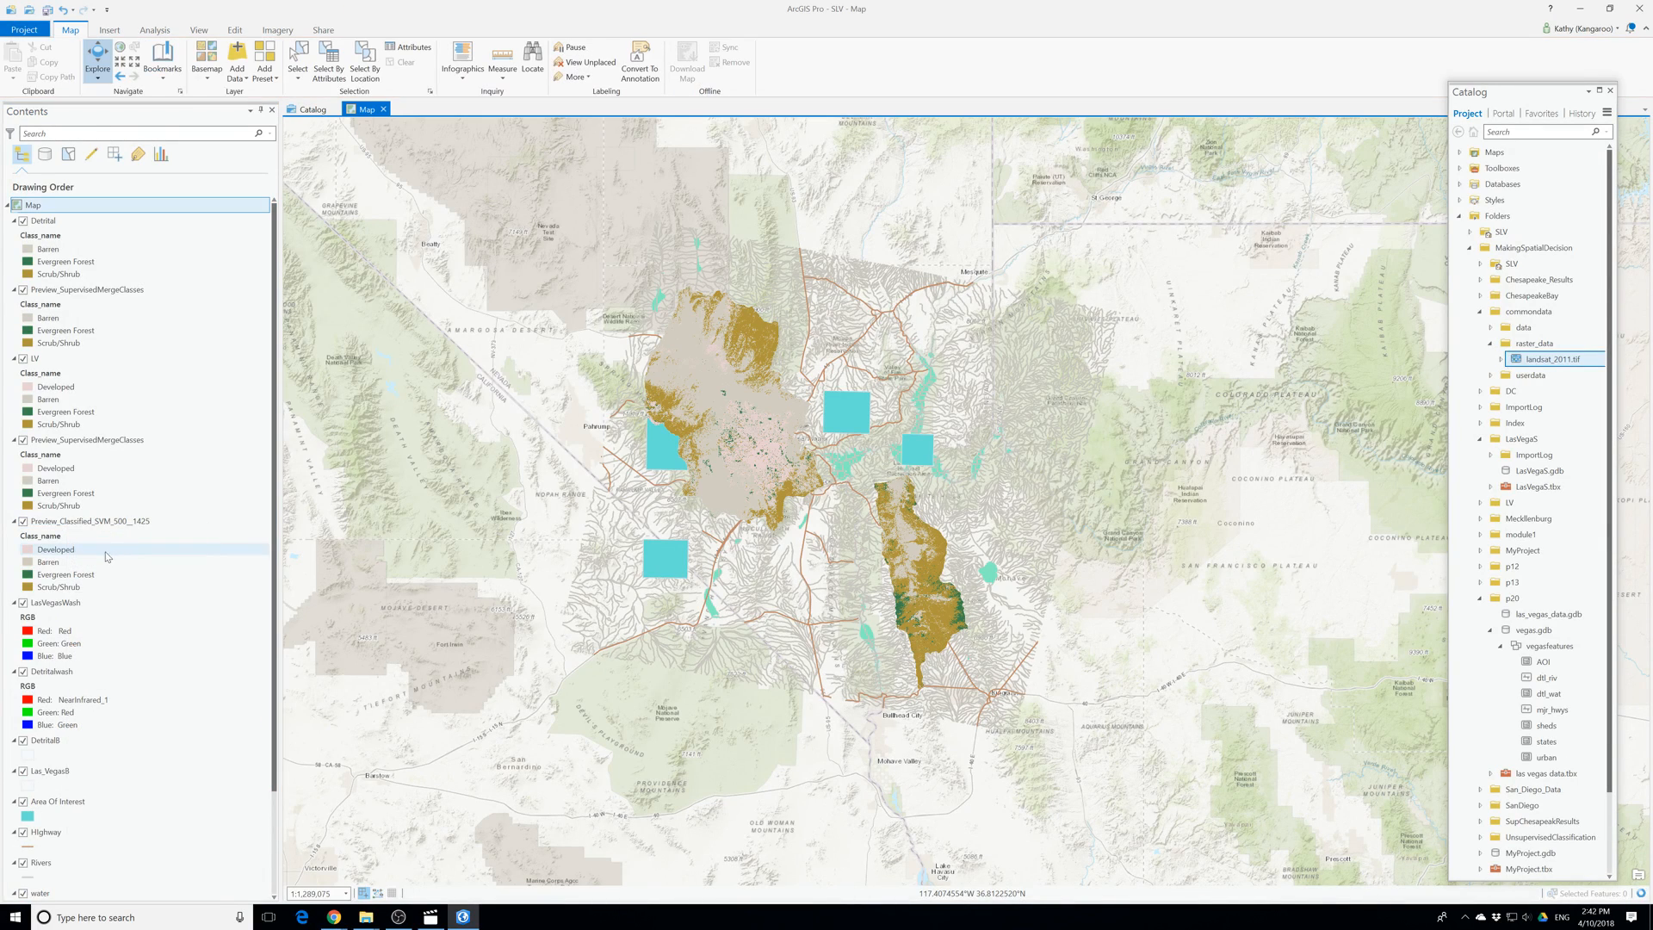
click(83, 522)
right_click(83, 523)
click(114, 547)
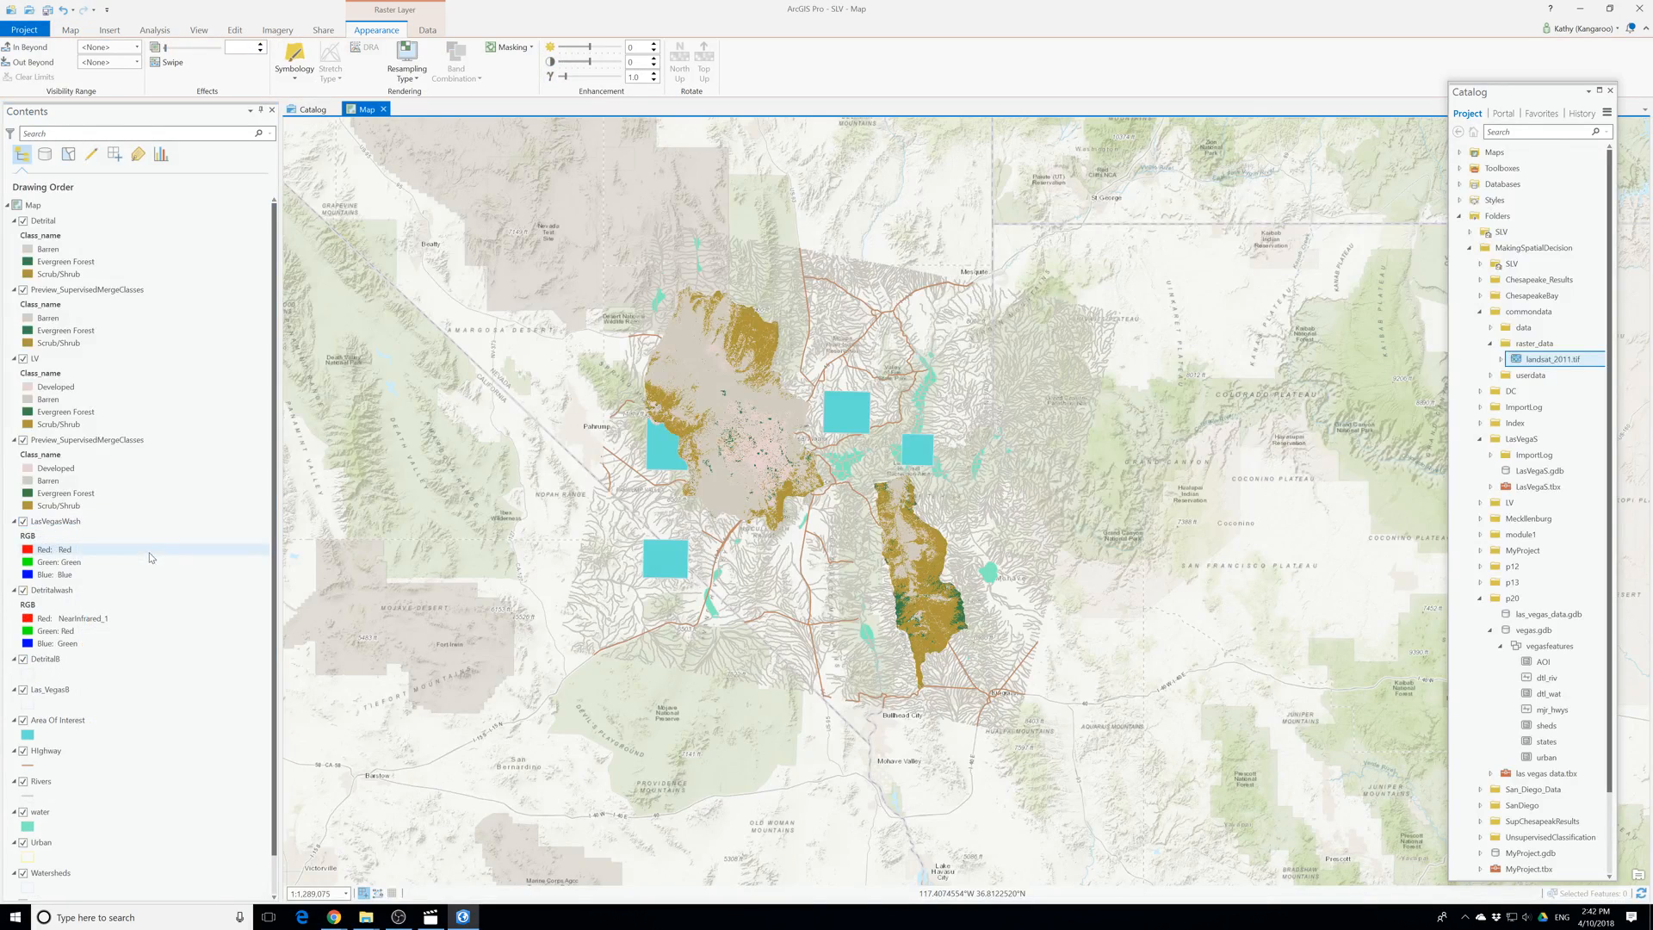
click(87, 441)
right_click(89, 442)
key(Escape)
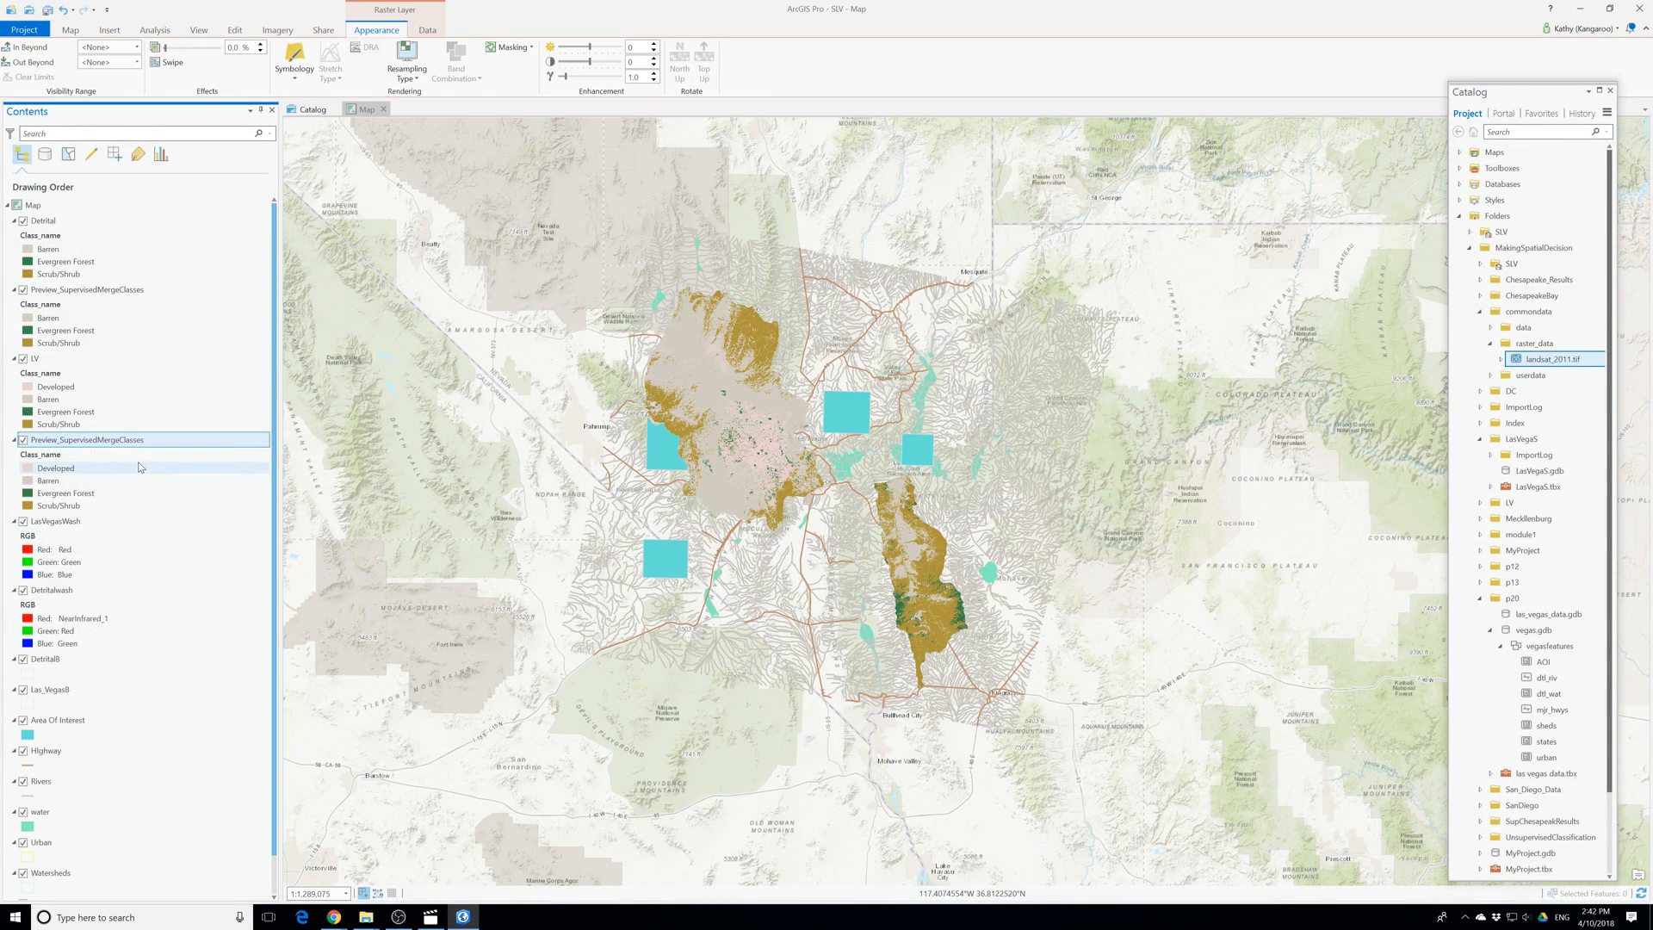
Remove the LasVegasWash and Detritalwash imagery layers from the map.
click(69, 523)
right_click(69, 523)
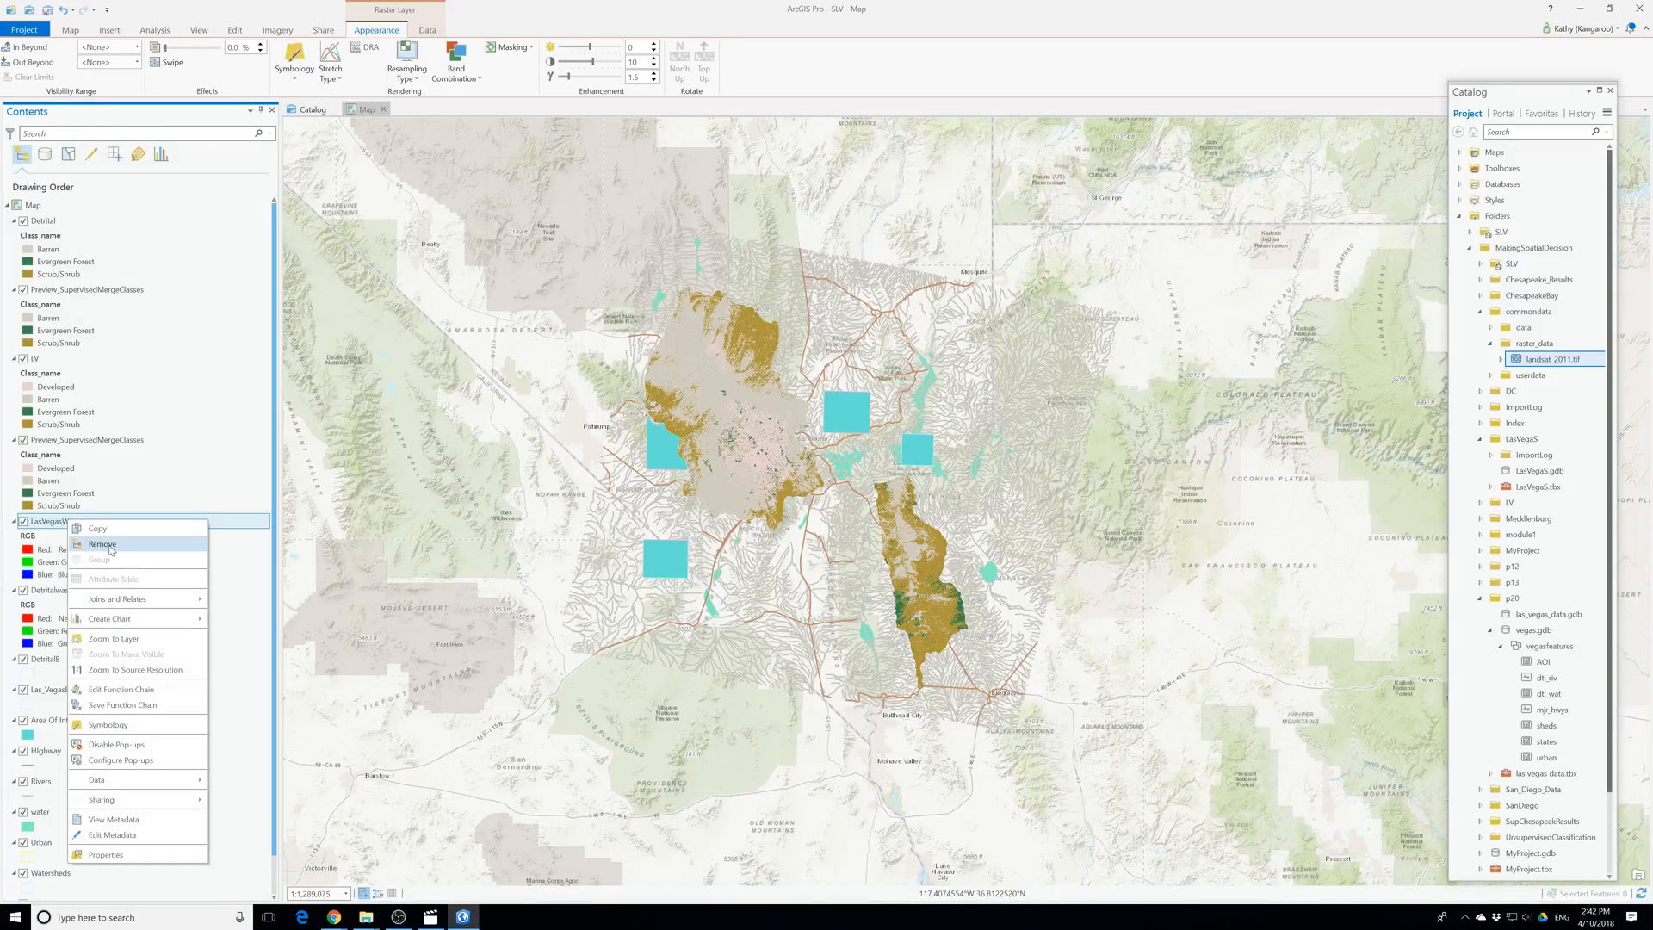
click(102, 546)
right_click(56, 526)
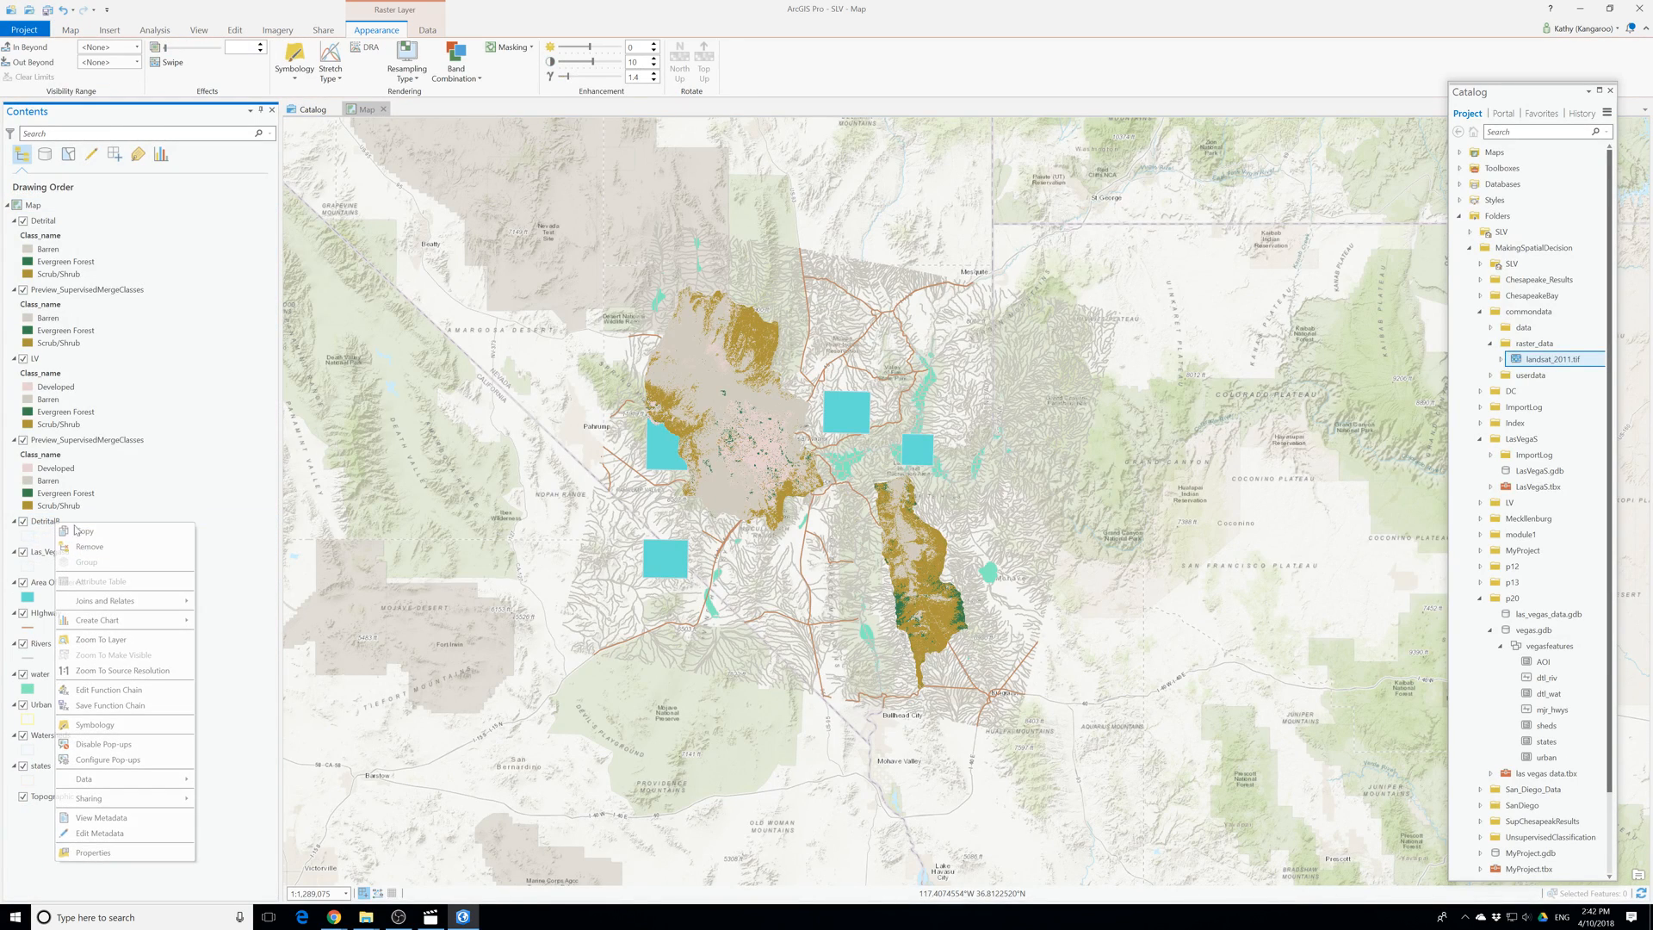
click(102, 545)
Try again to remove both Preview_SupervisedMergeClasses layers, the one below Detrital and the one below LV.
right_click(45, 293)
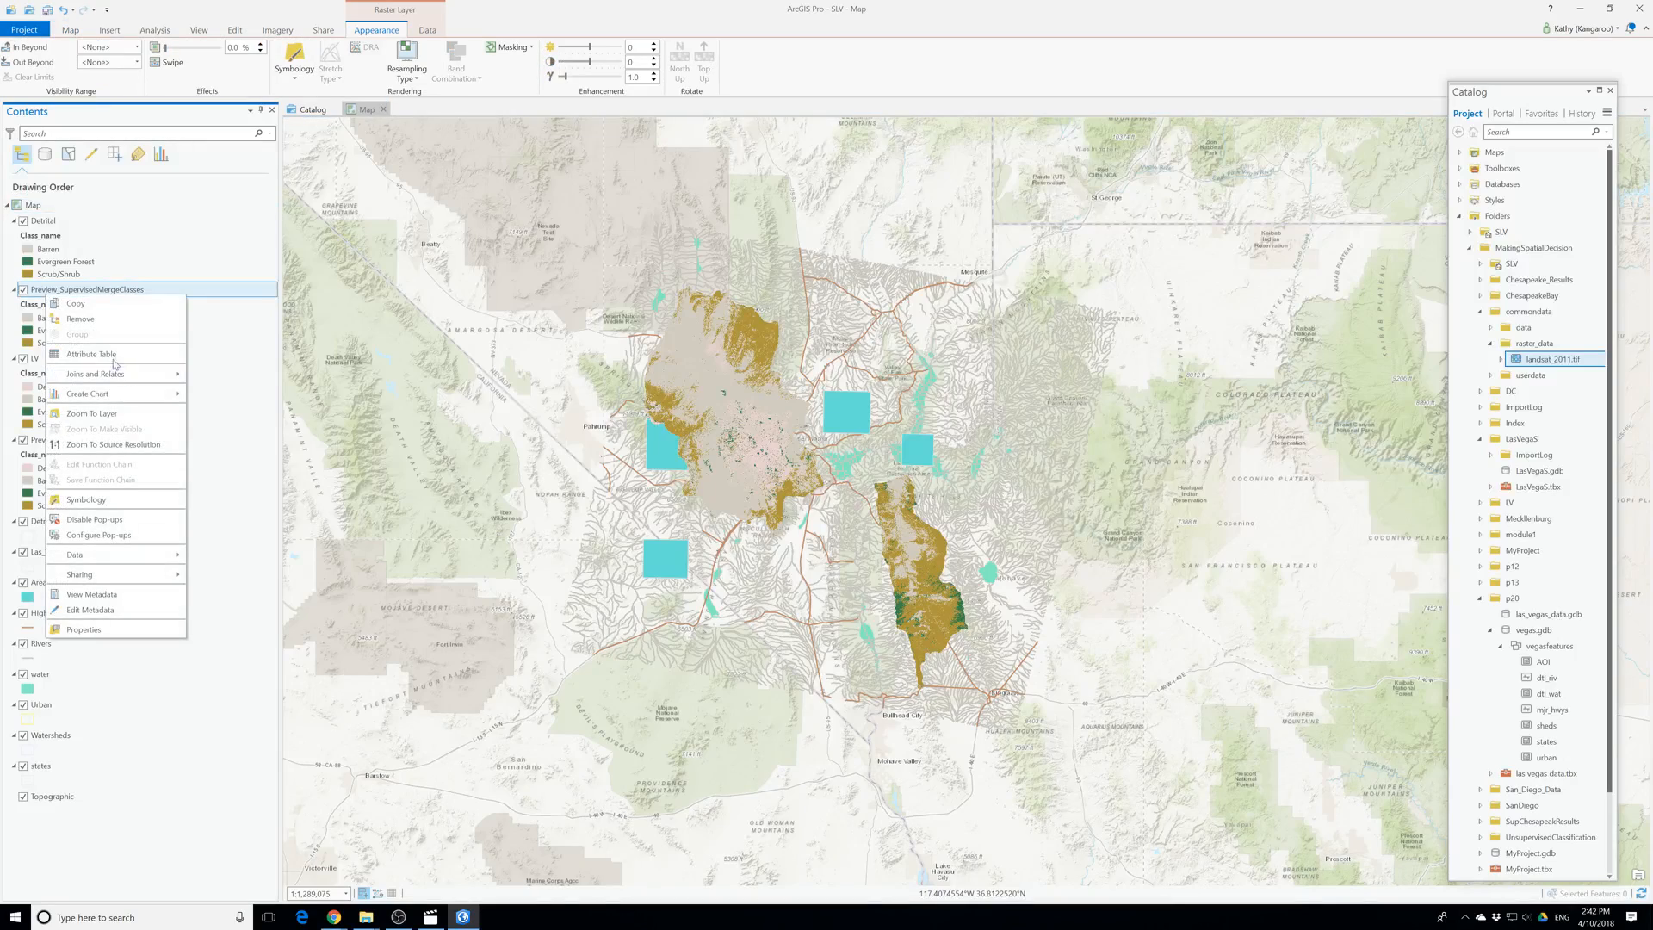
click(86, 319)
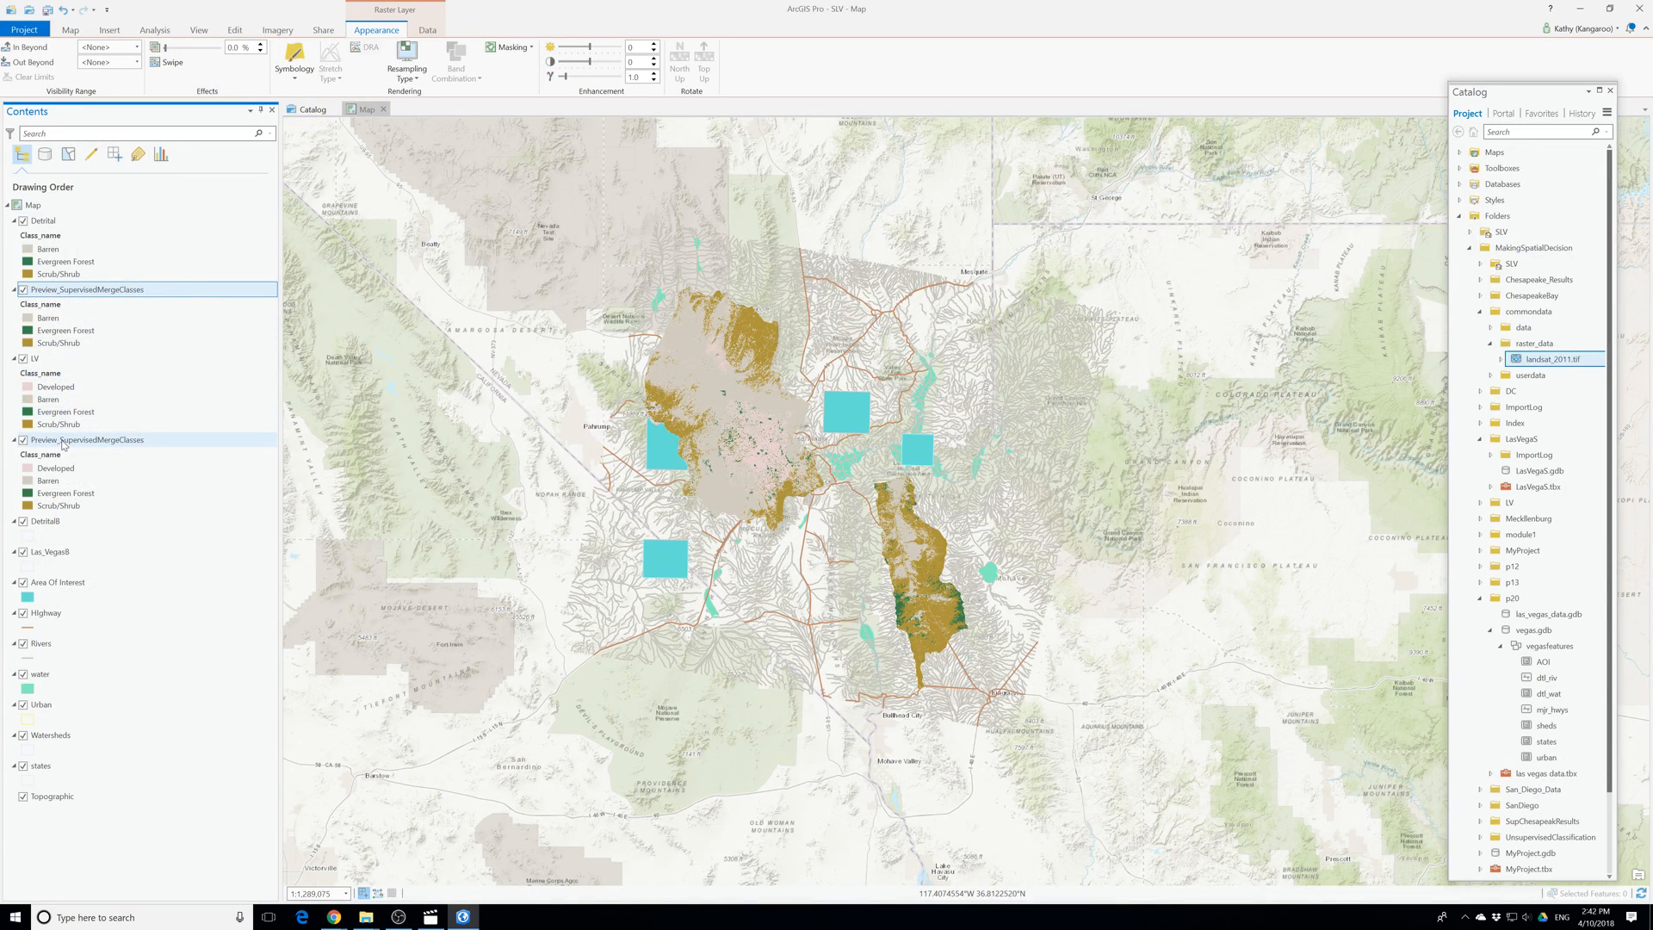
right_click(63, 445)
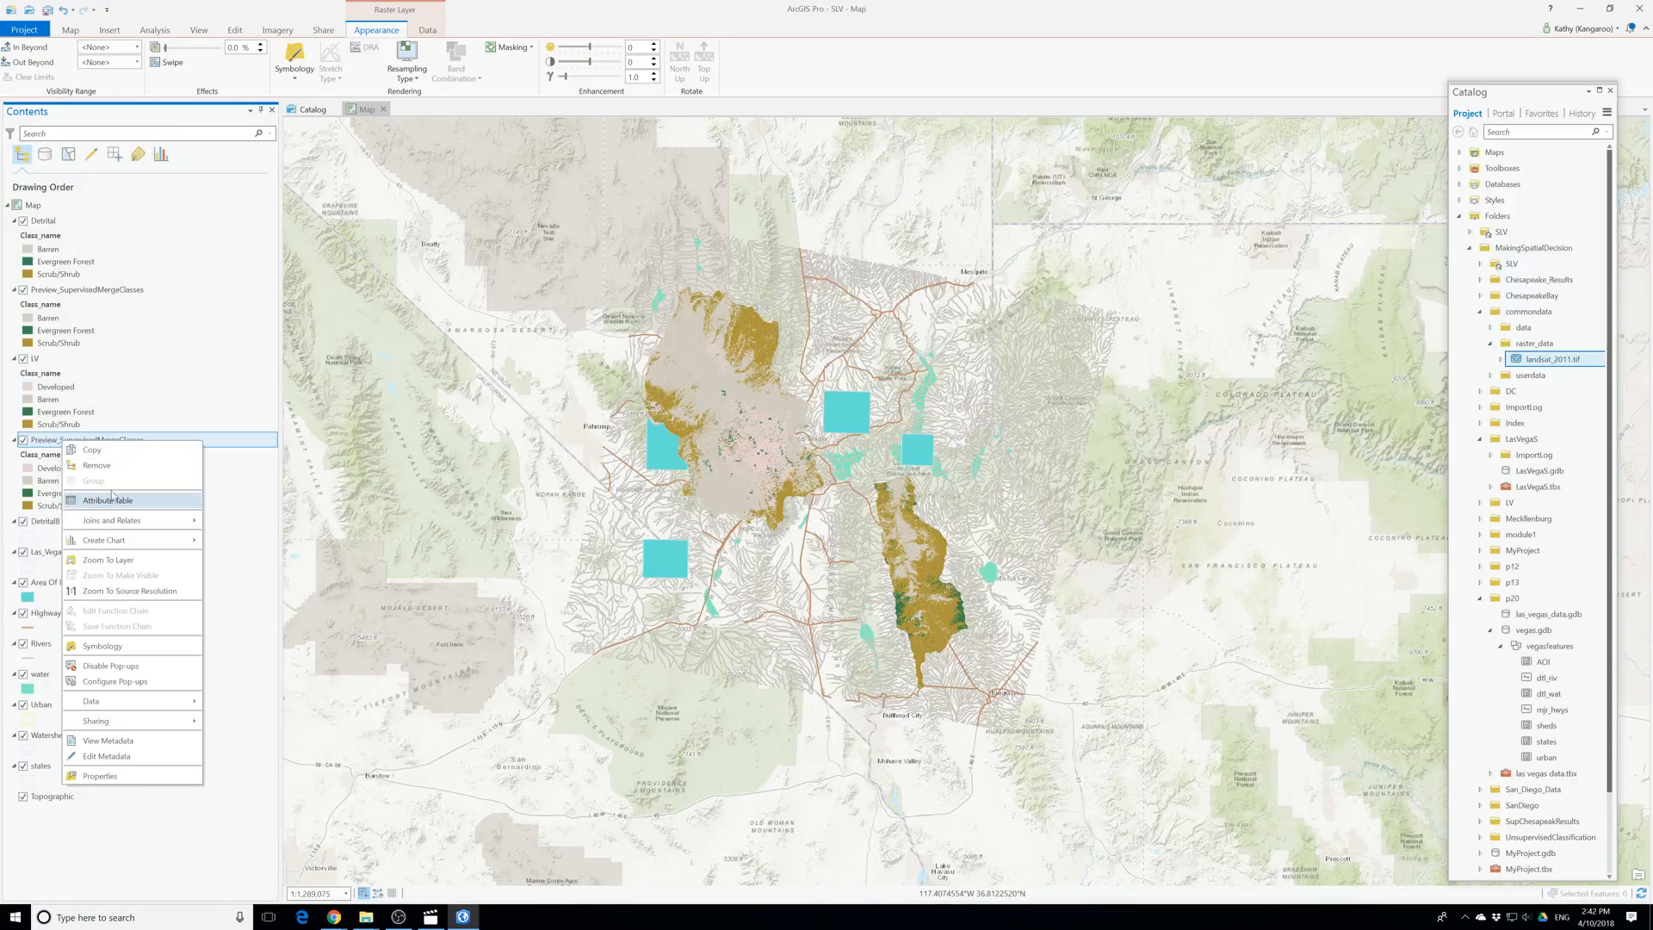
click(111, 469)
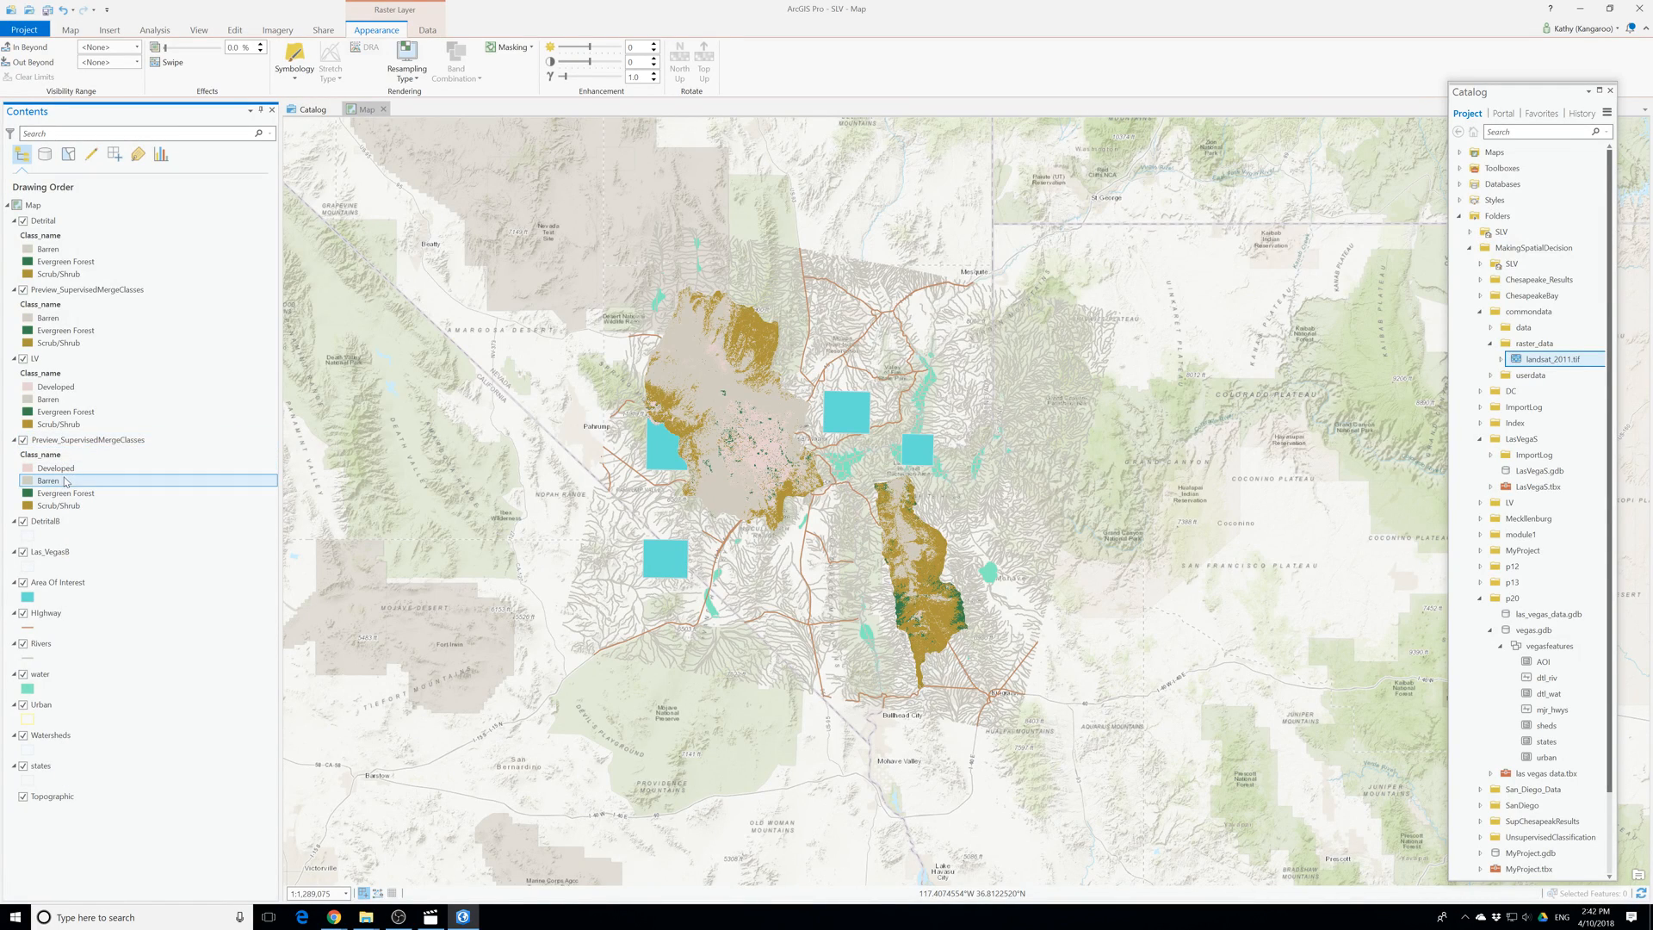
right_click(63, 446)
click(99, 469)
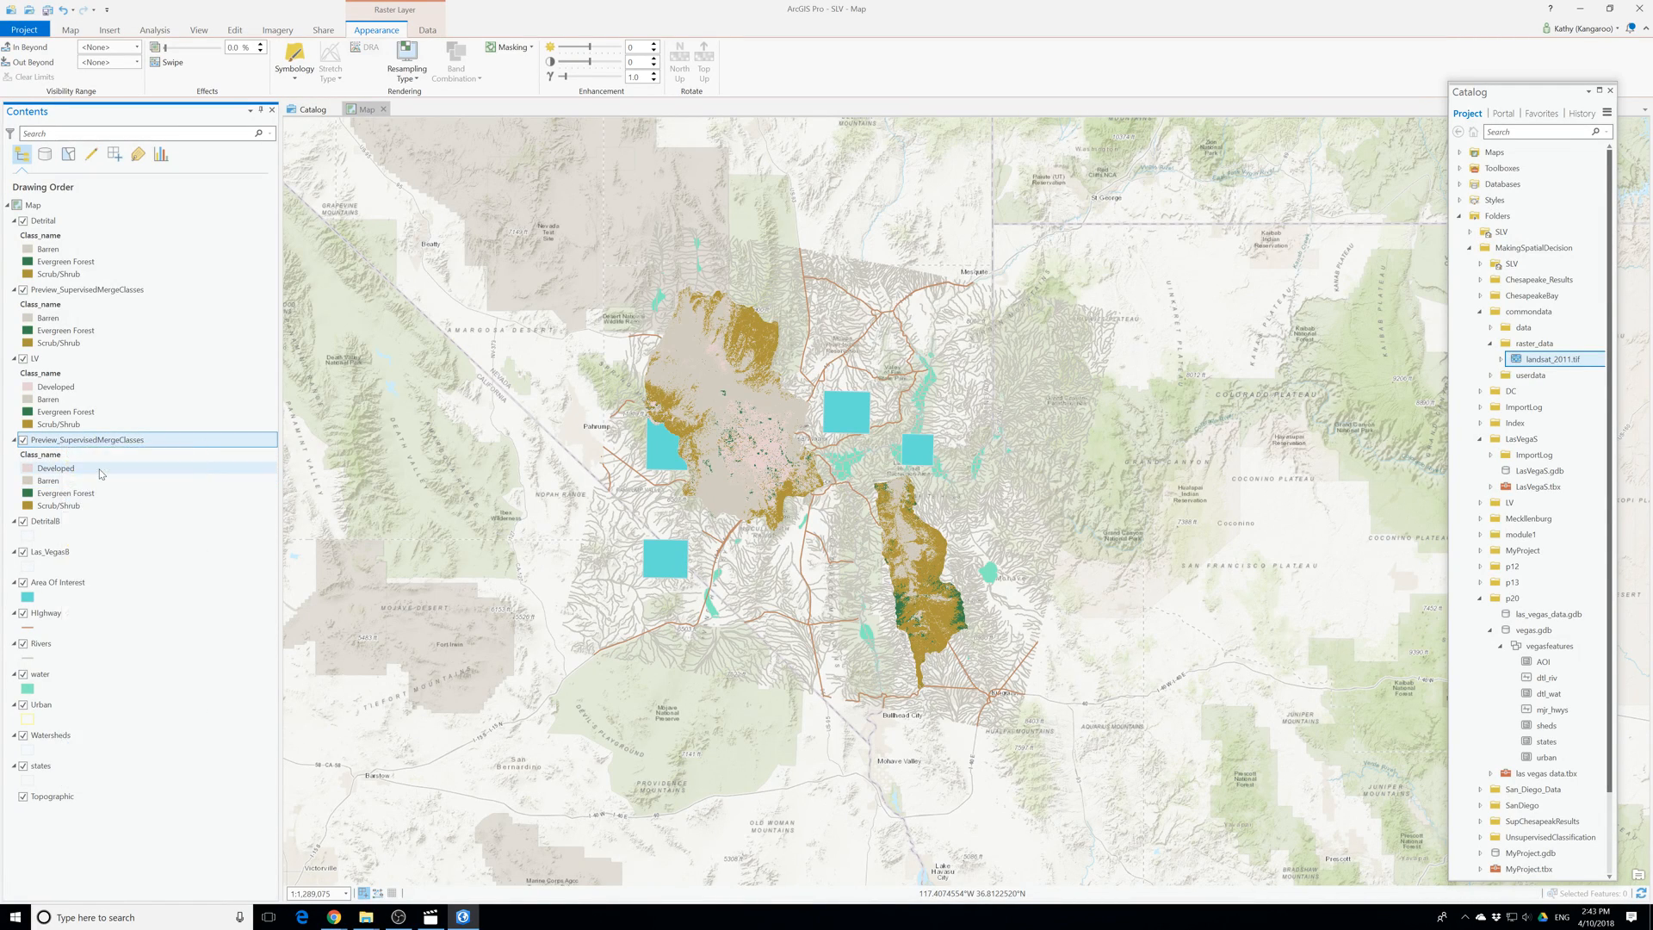
right_click(80, 291)
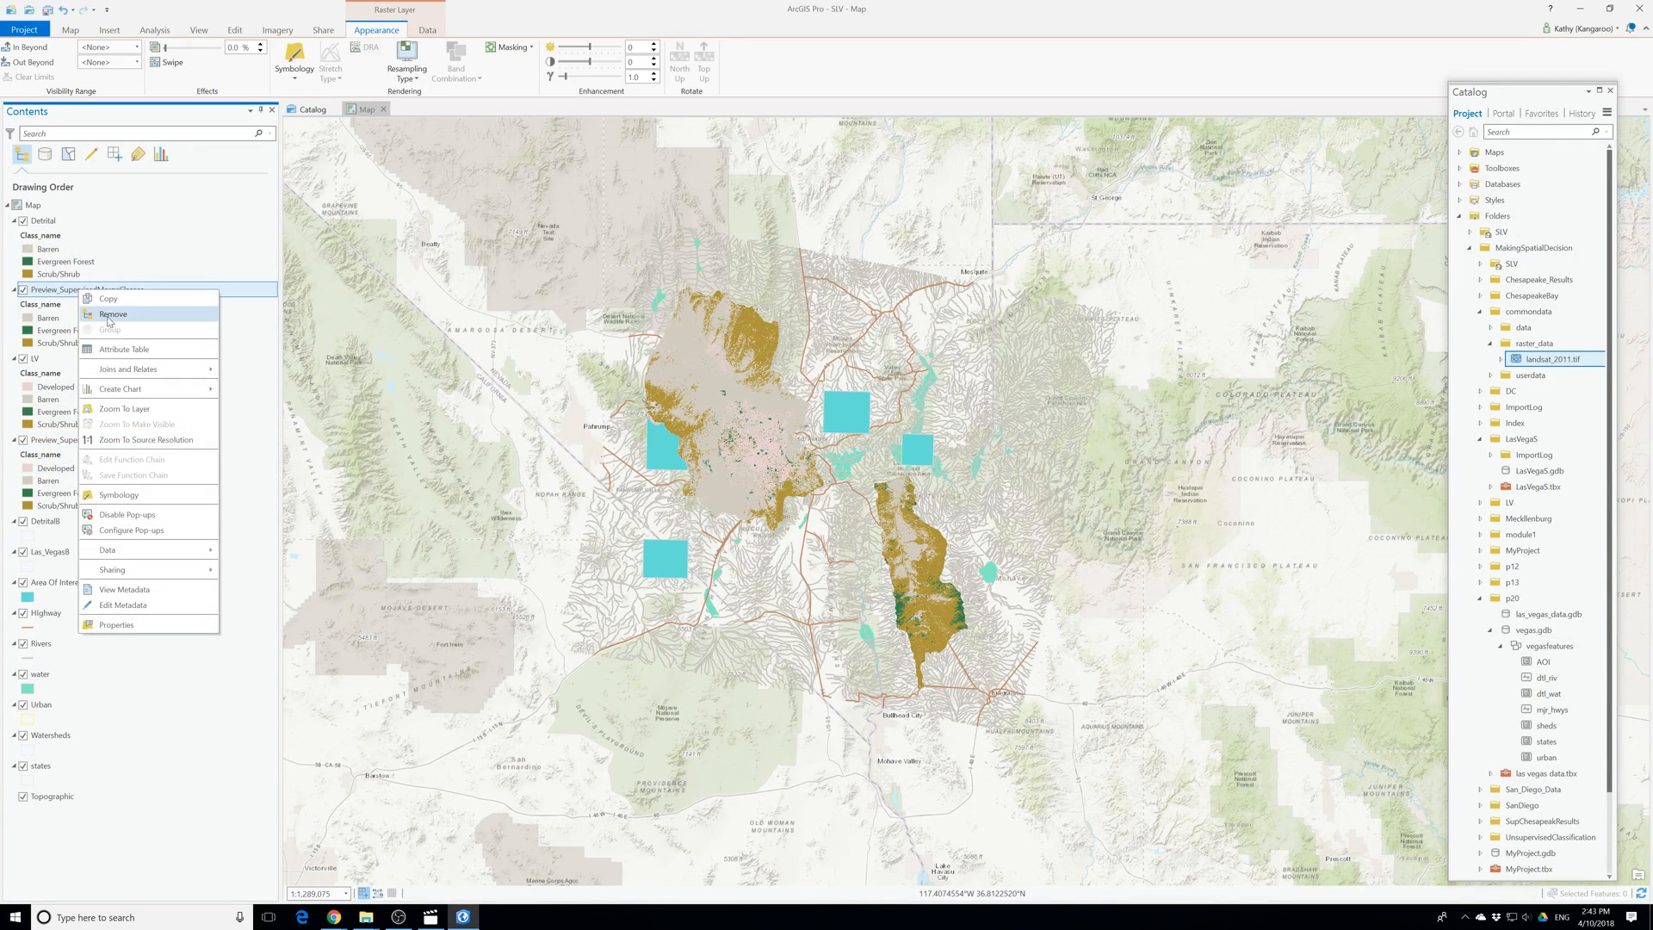
click(108, 315)
click(138, 373)
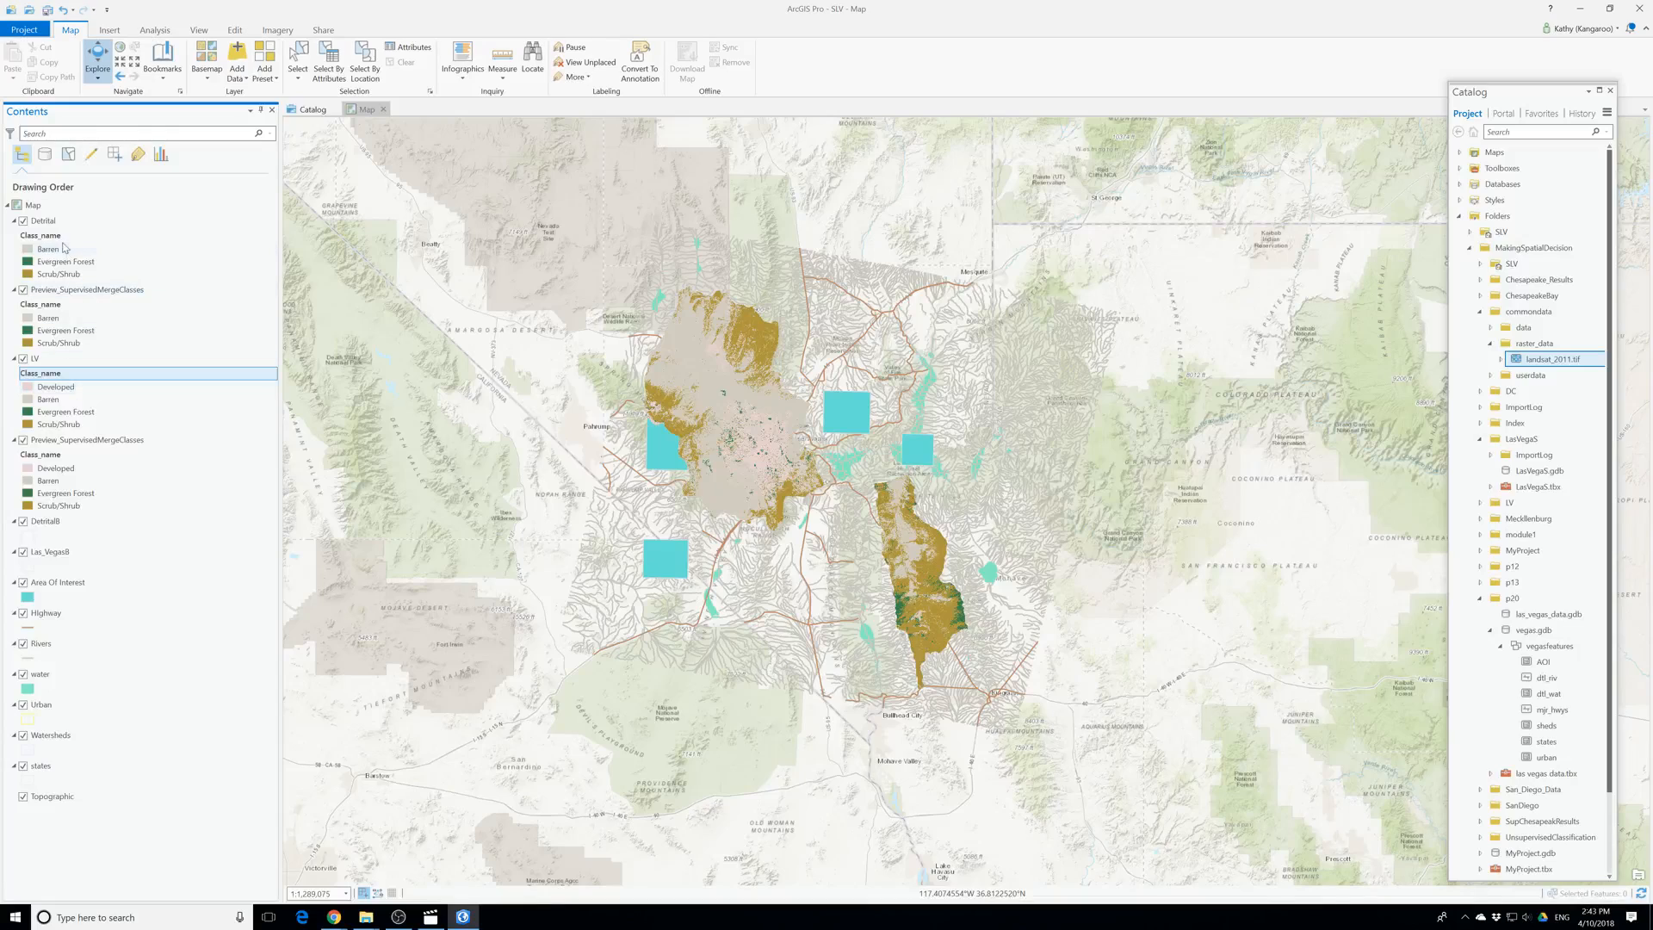
Search the geoprocessing tools for "majority filter" and open the Spatial Analyst Majority Filter tool.
click(153, 28)
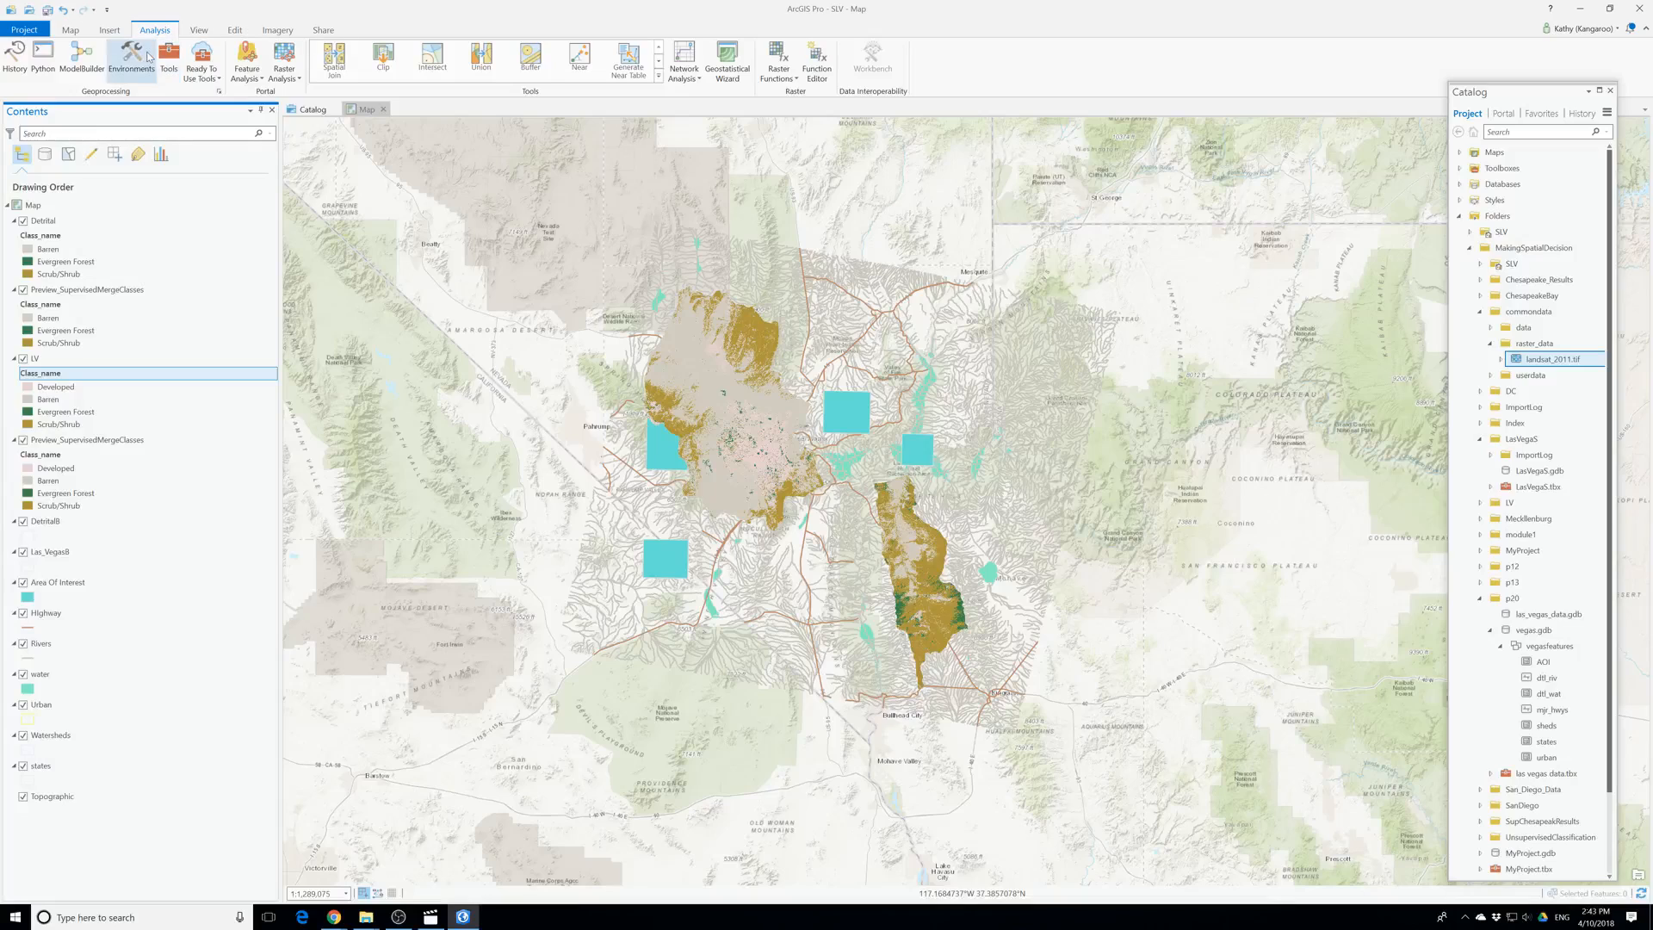
click(169, 56)
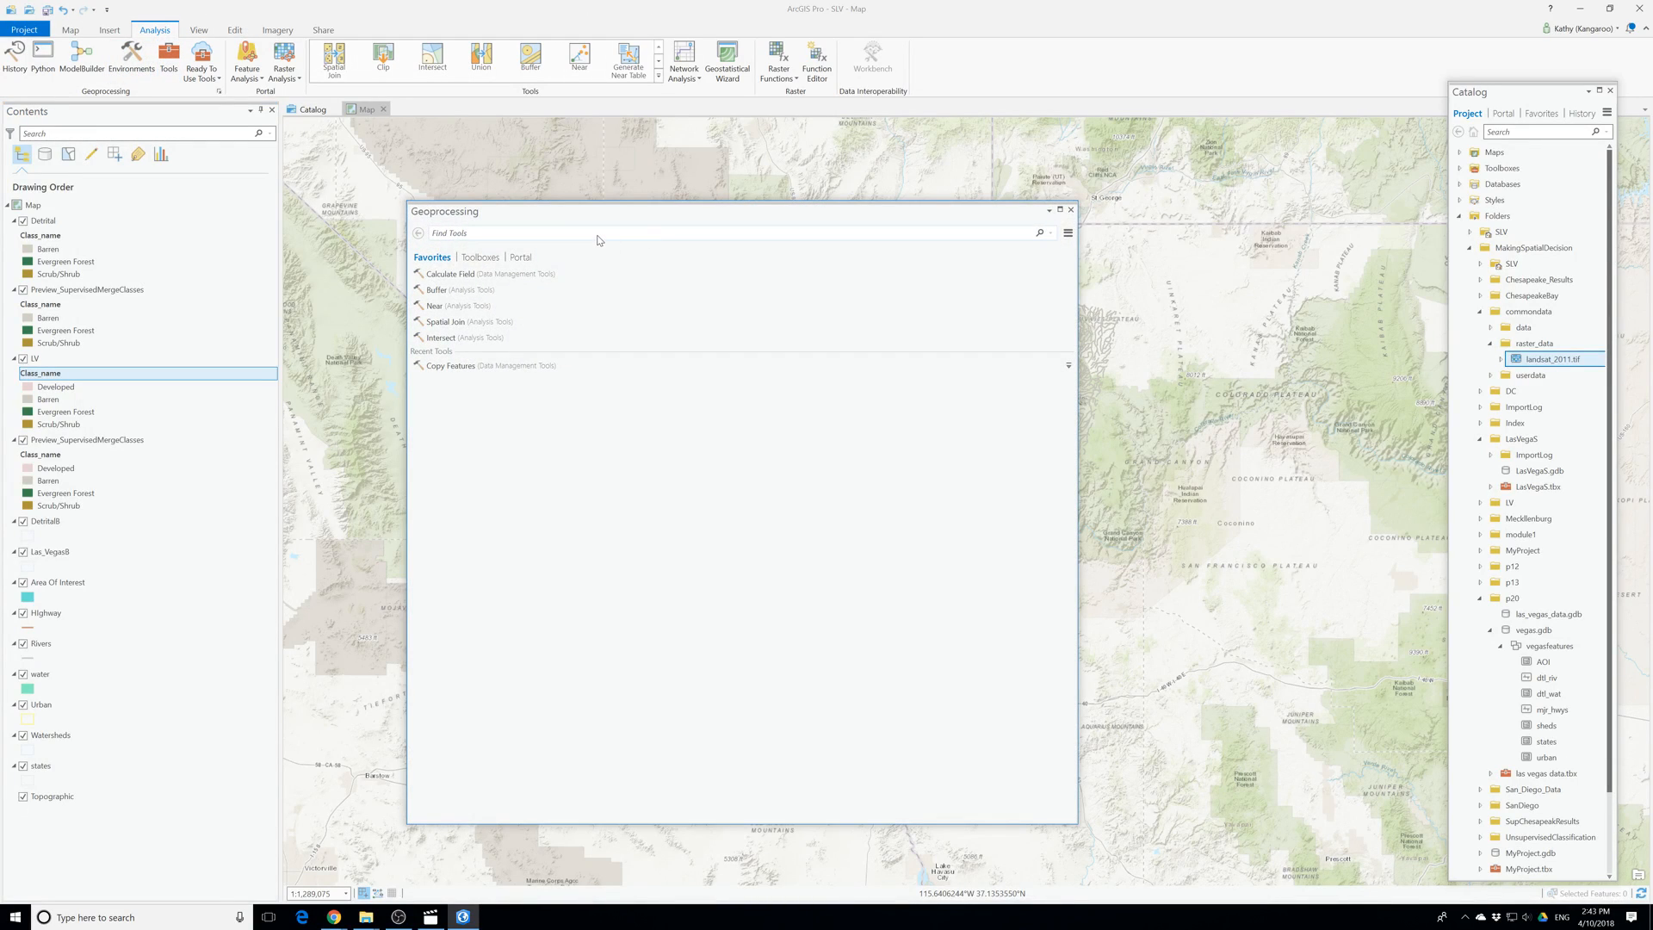
text(major)
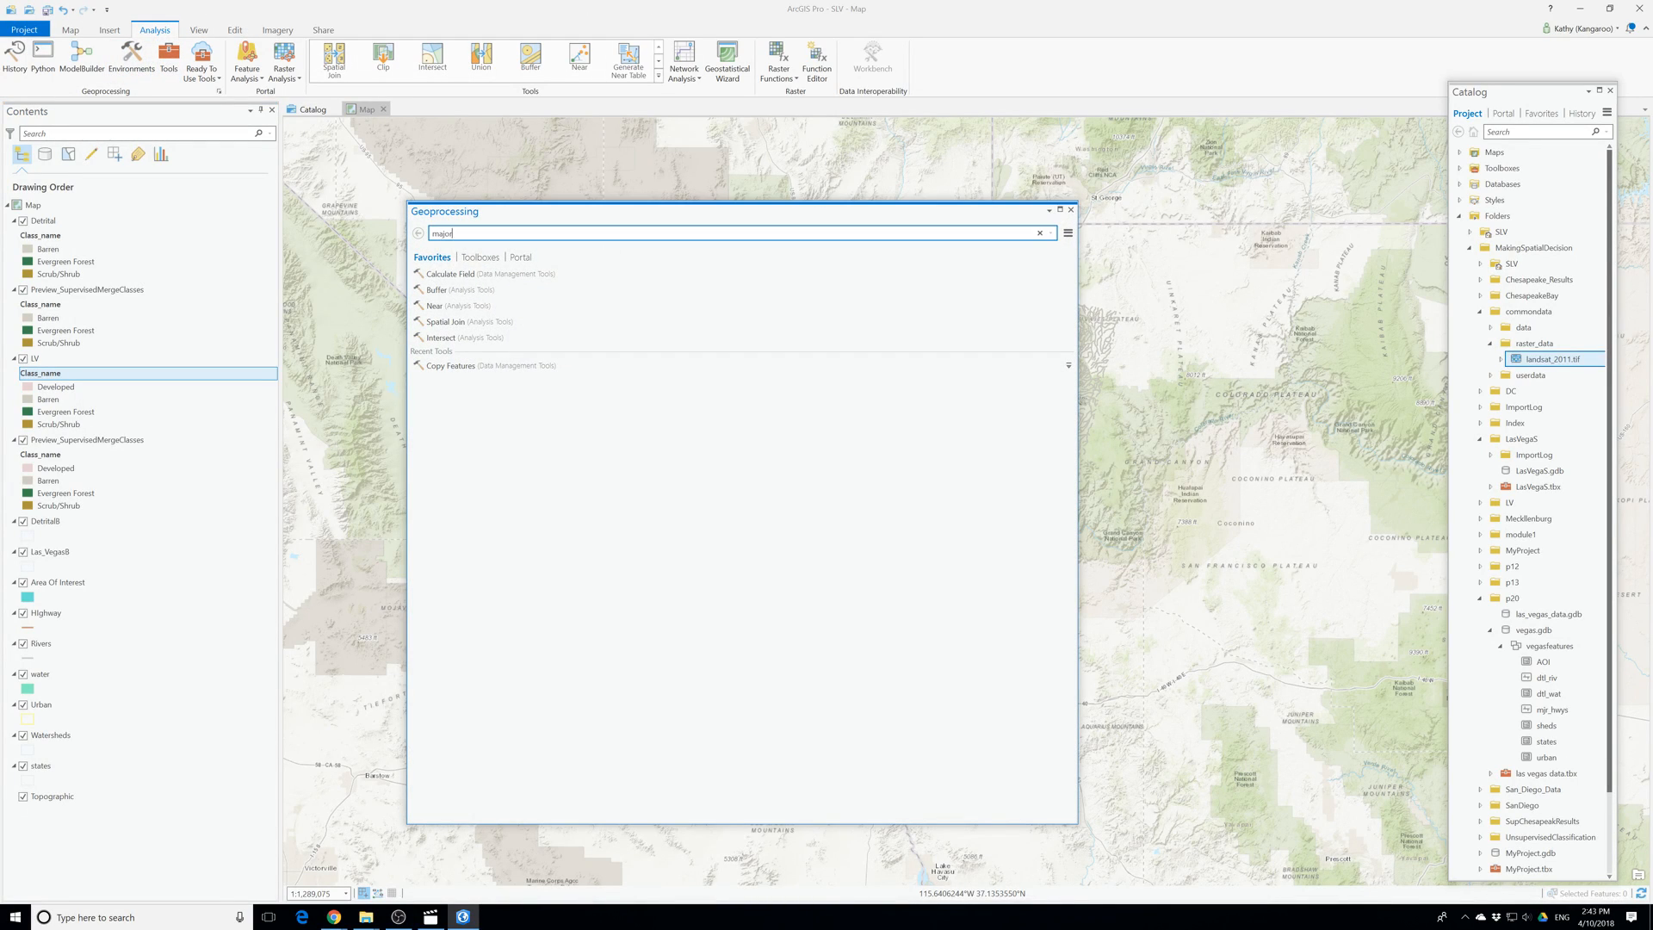
text(ity filter)
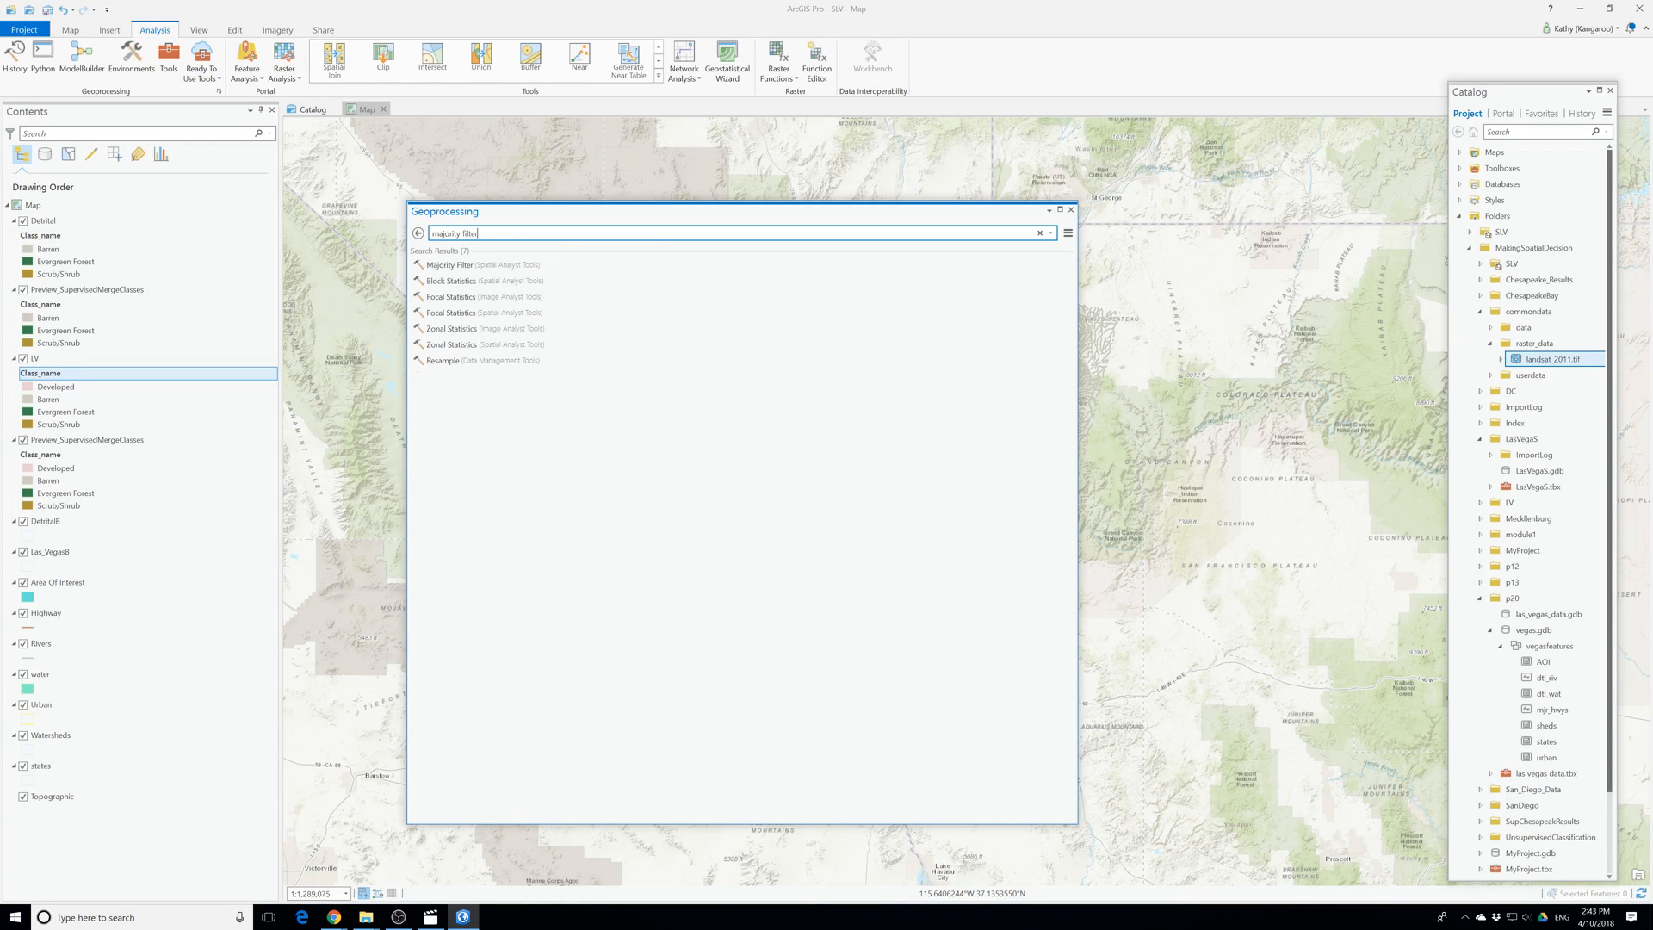
click(506, 265)
Run Majority Filter on the LV raster with eight neighbors and the Majority replacement threshold.
click(1050, 289)
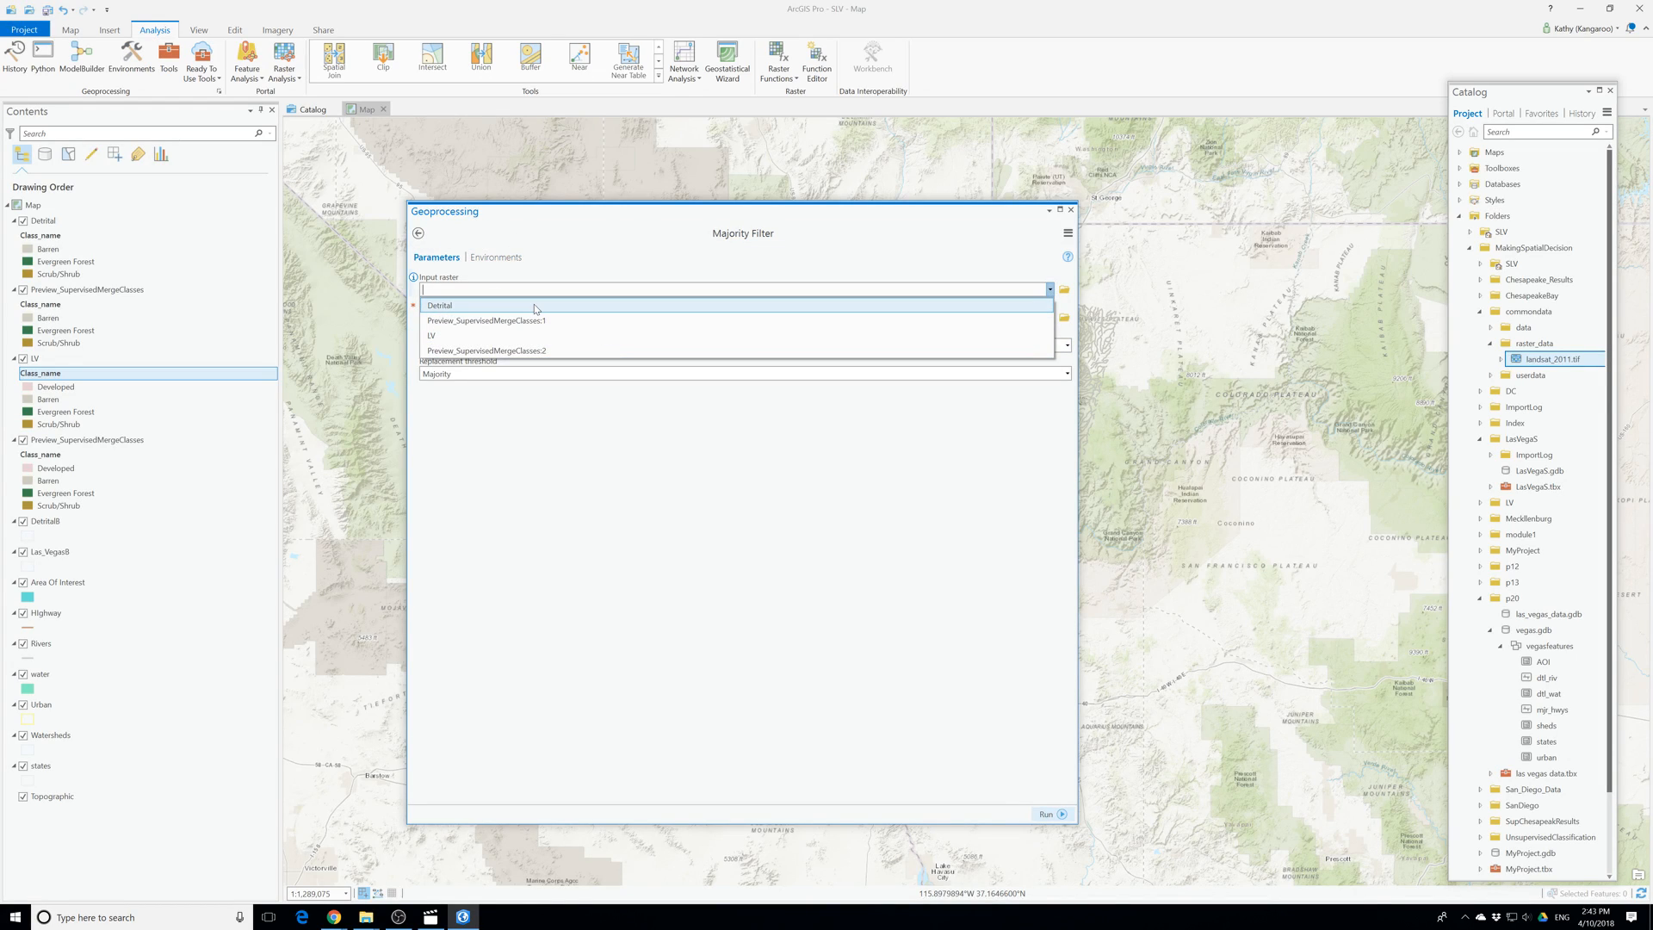
click(487, 351)
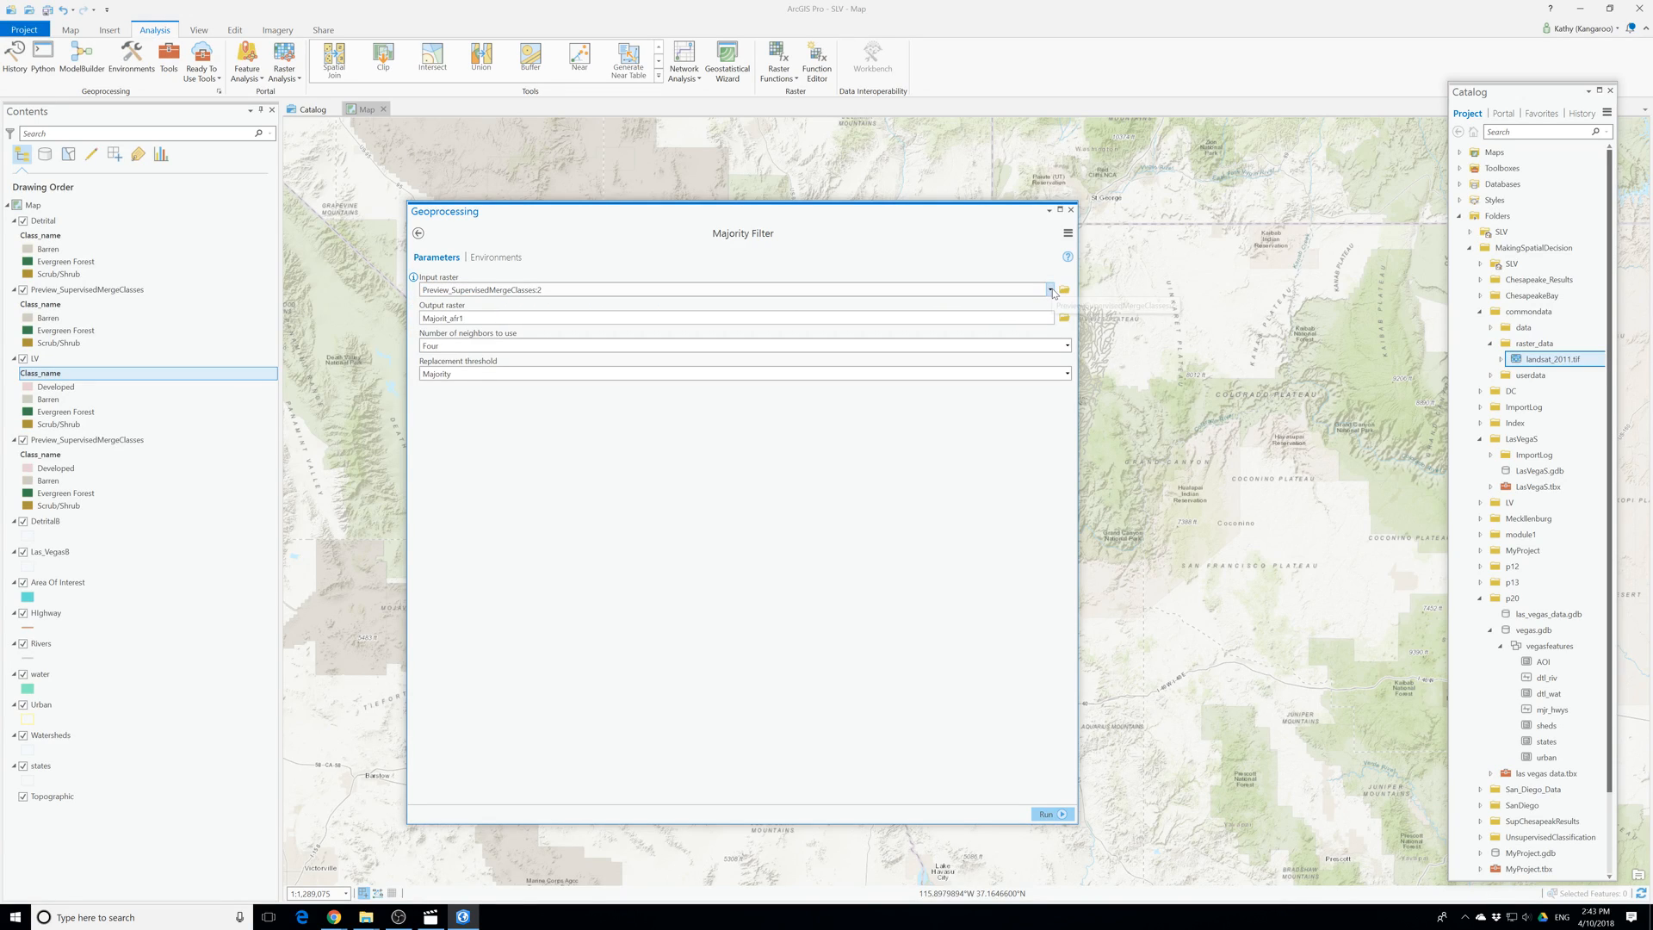
click(1050, 290)
click(521, 340)
click(1068, 346)
click(528, 385)
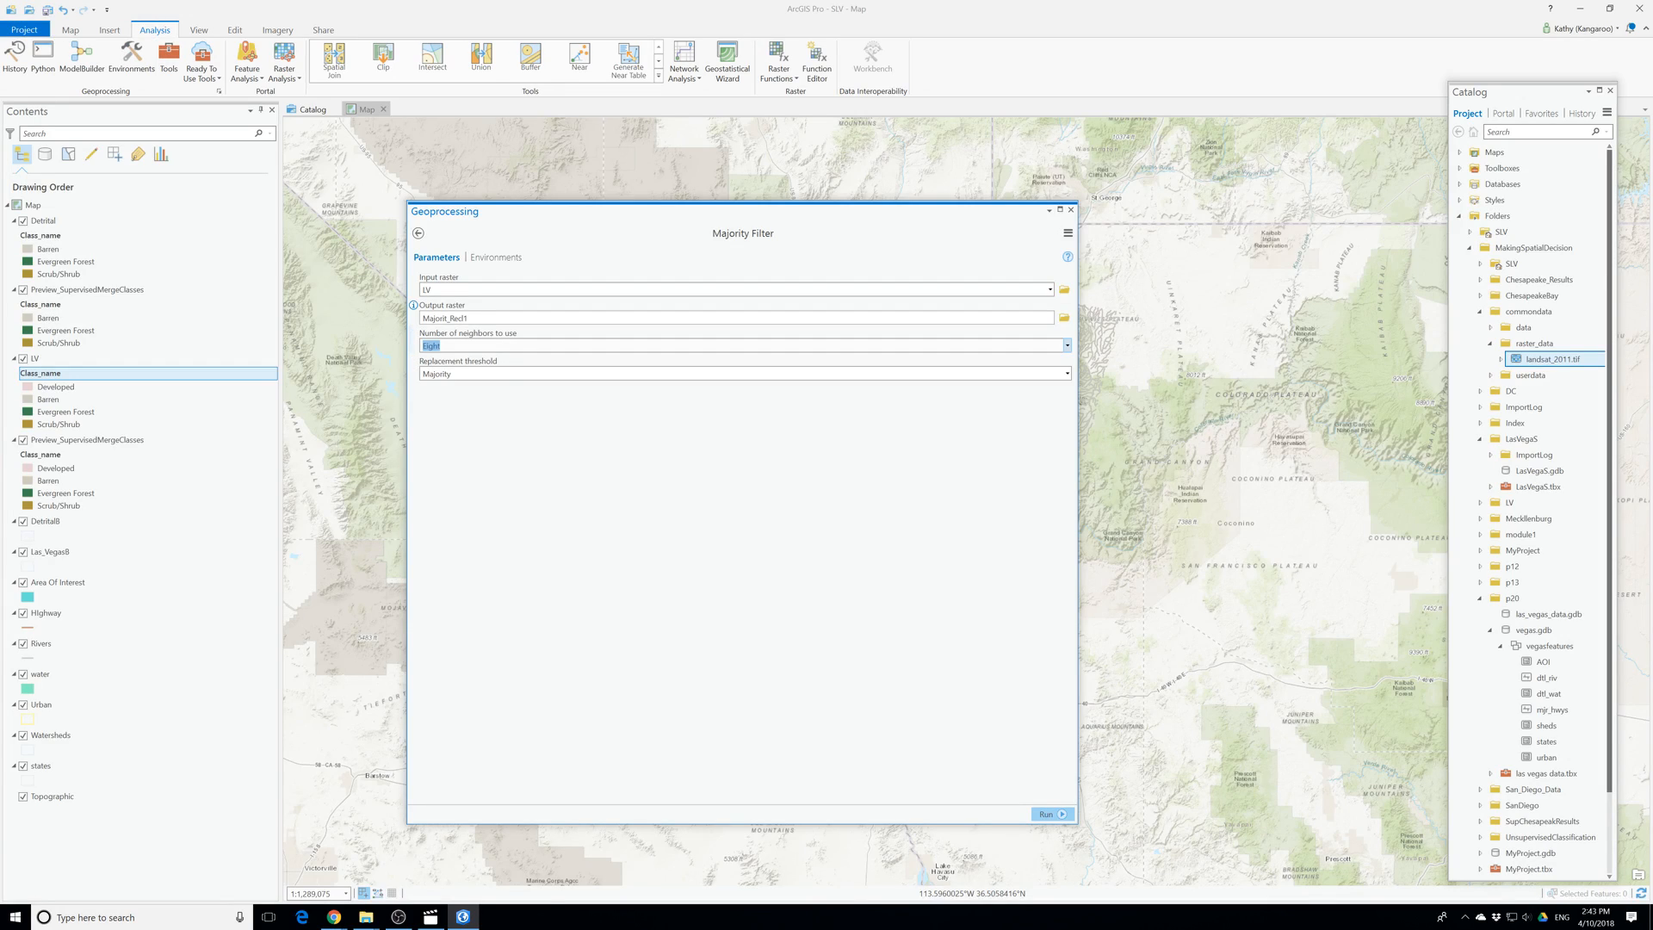
click(1059, 815)
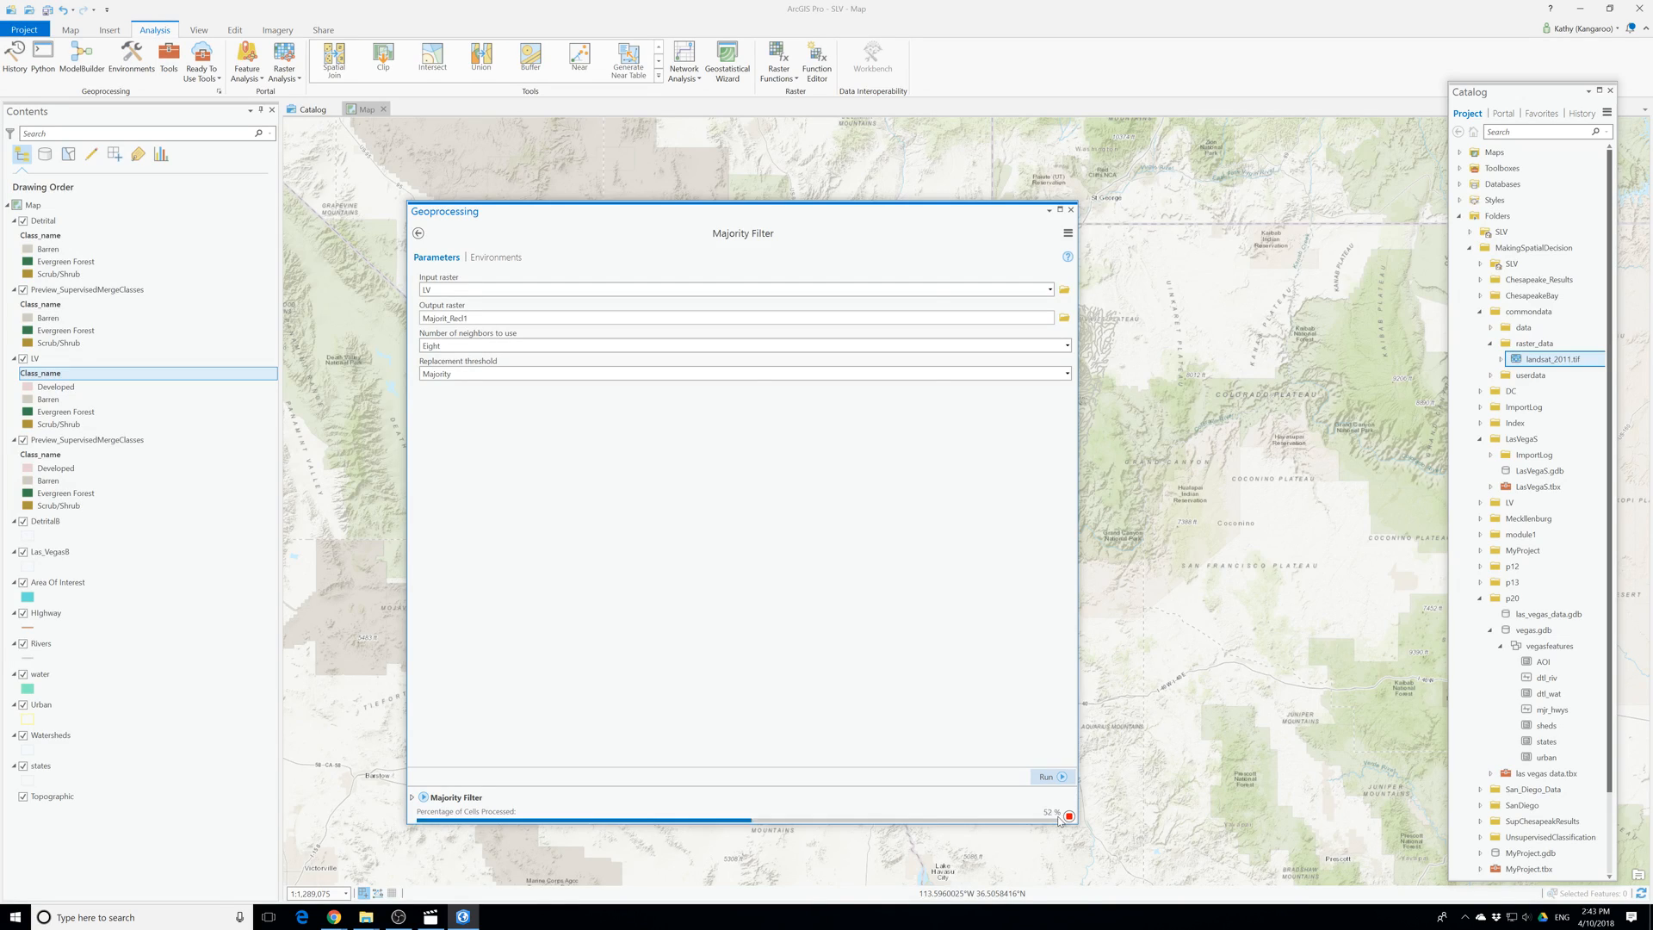
mouse_move(1059, 821)
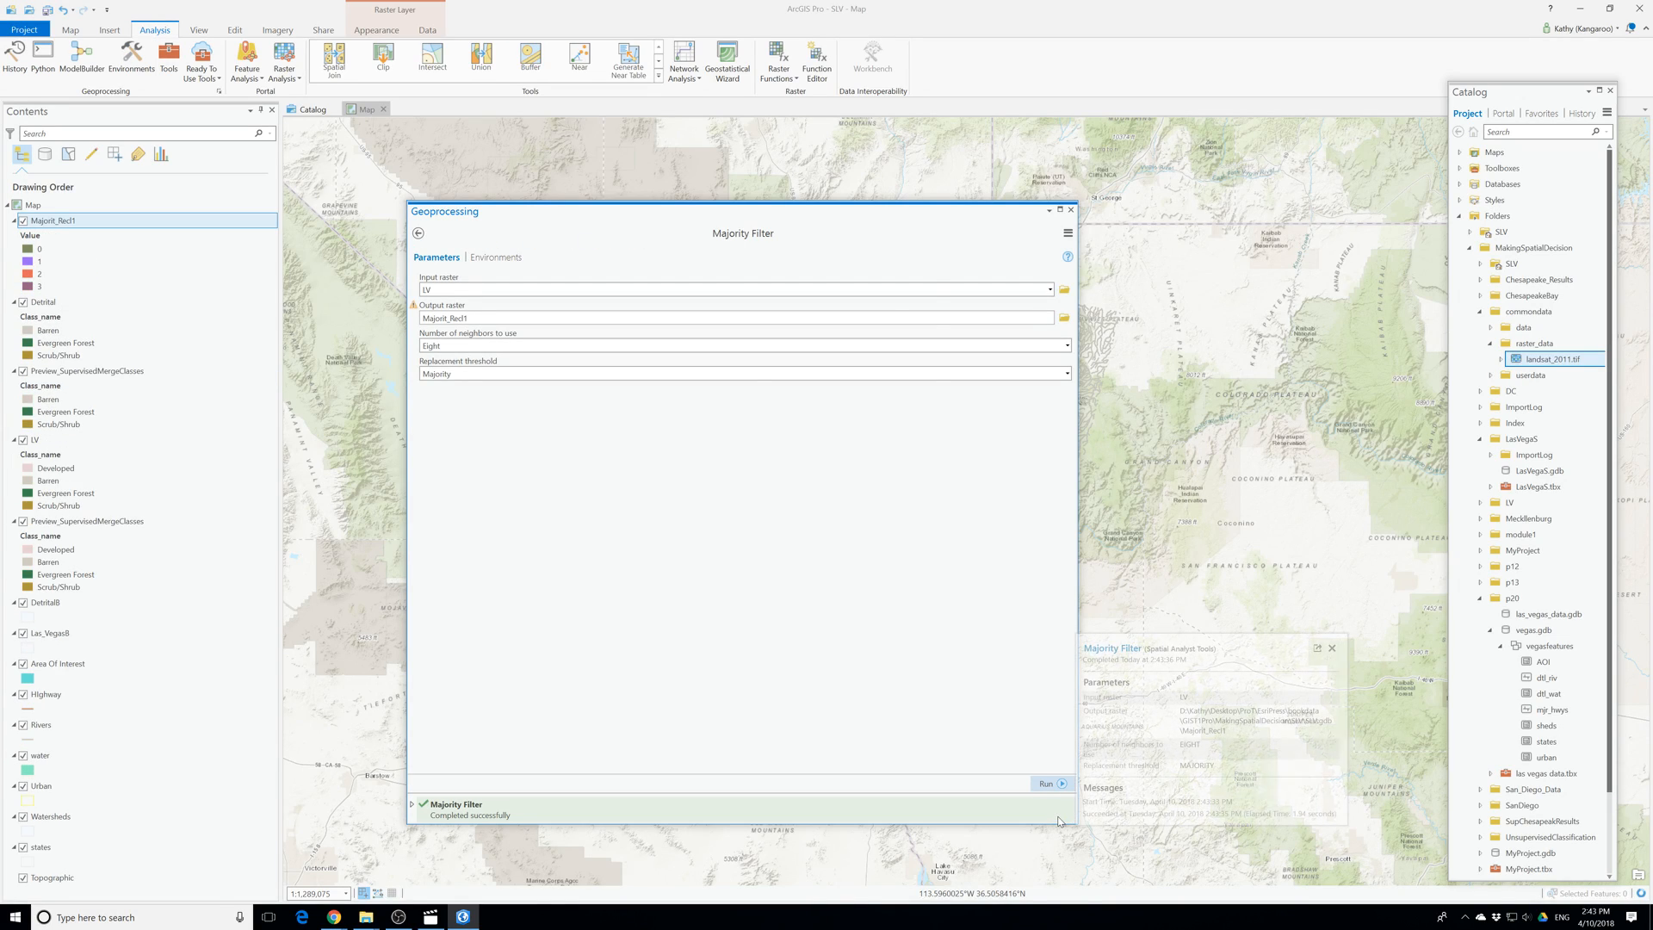
click(1054, 786)
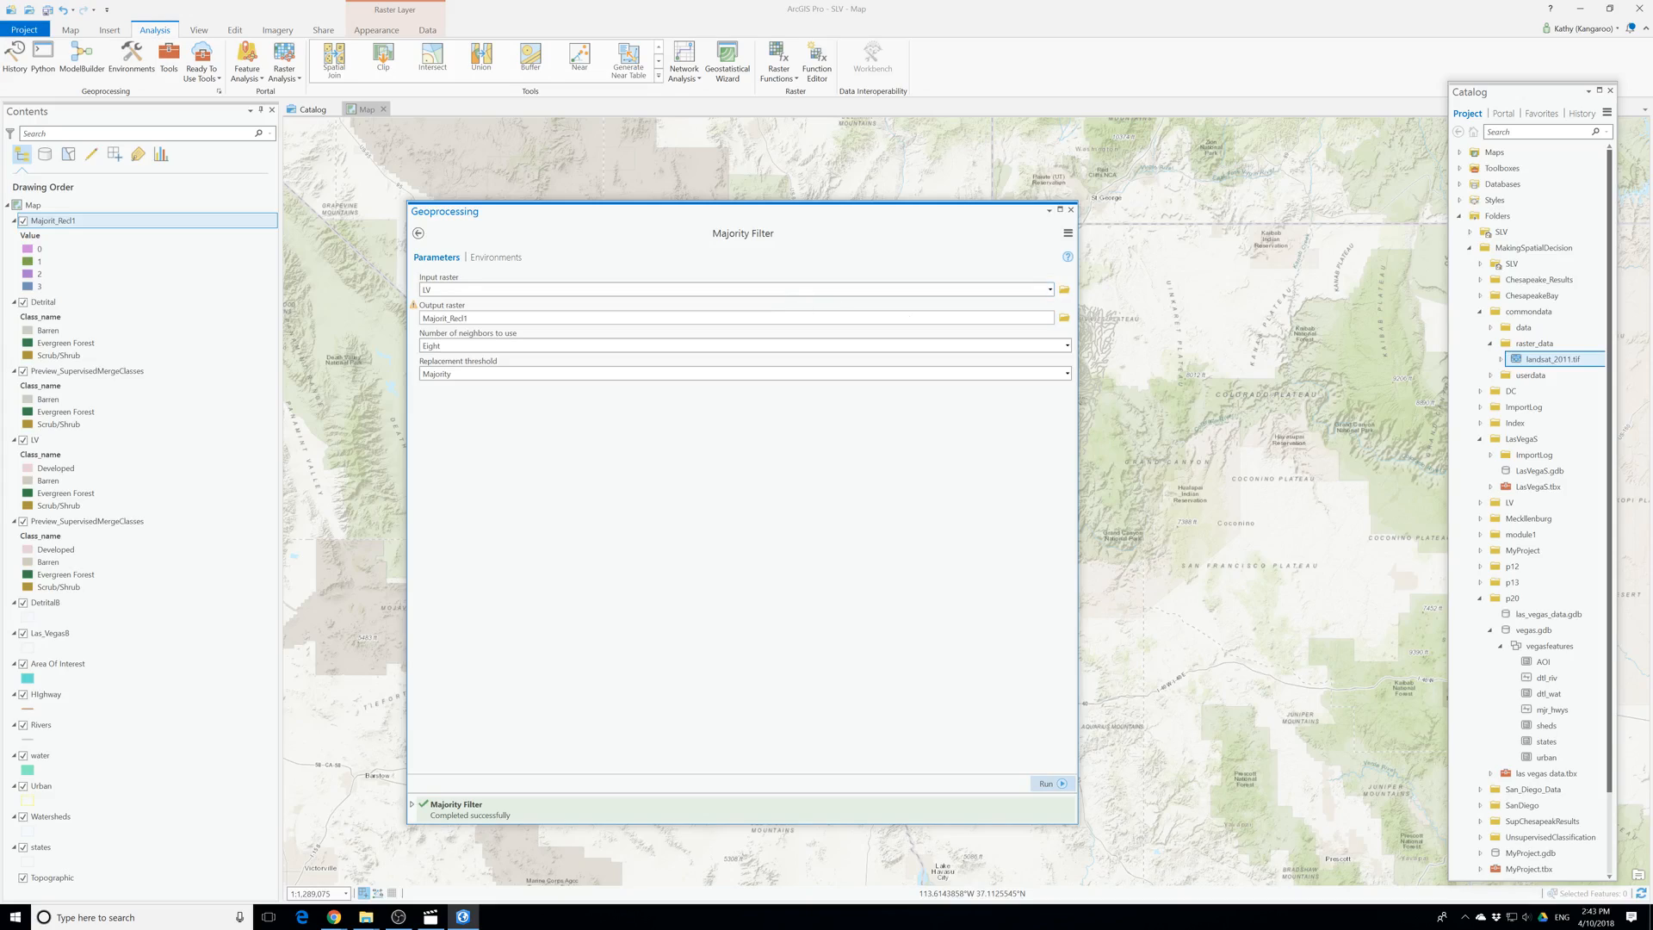
Run Majority Filter on the filtered LV result with eight neighbors, naming the output raster LVmf2, and close the tool.
click(1050, 289)
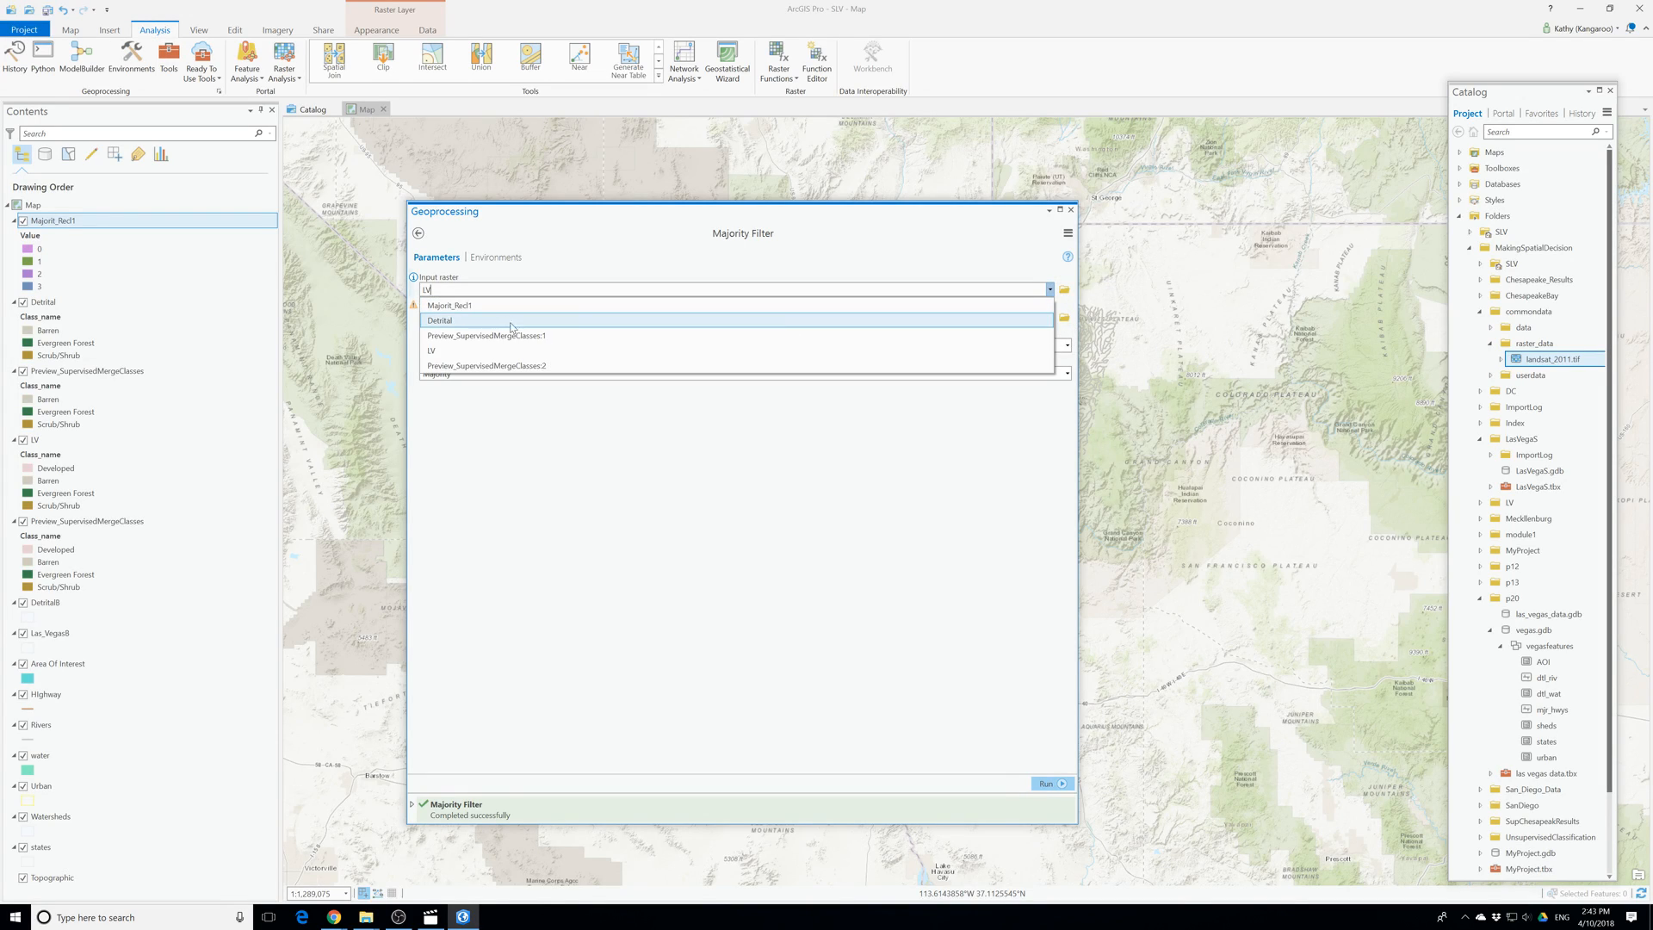
click(474, 307)
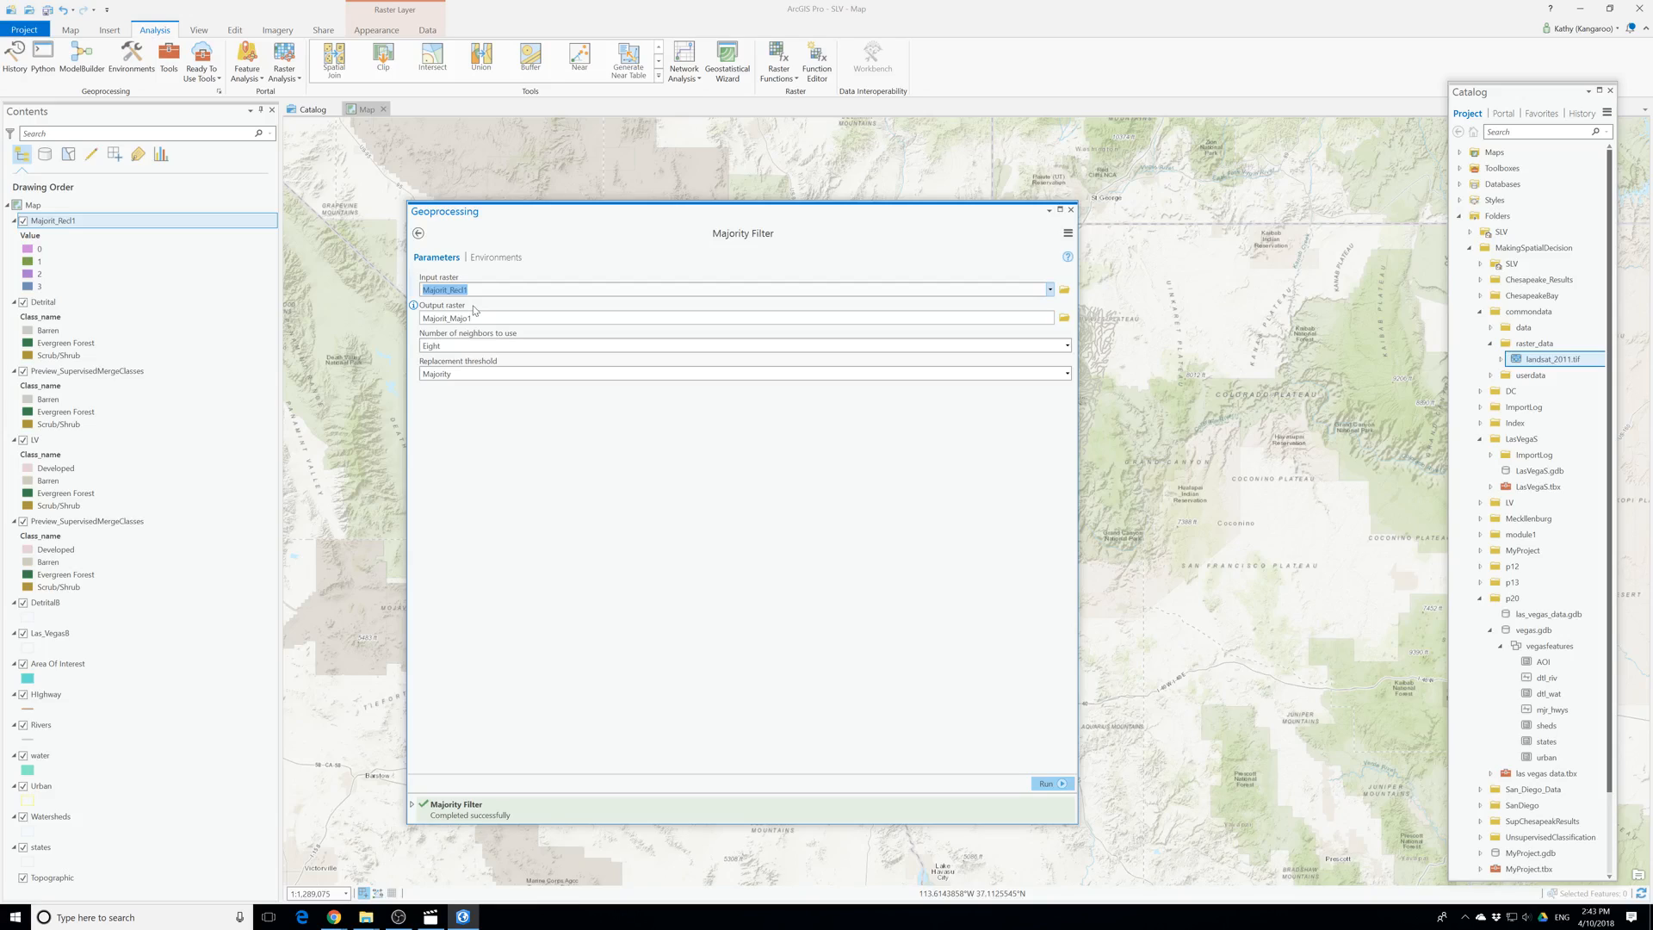
click(523, 318)
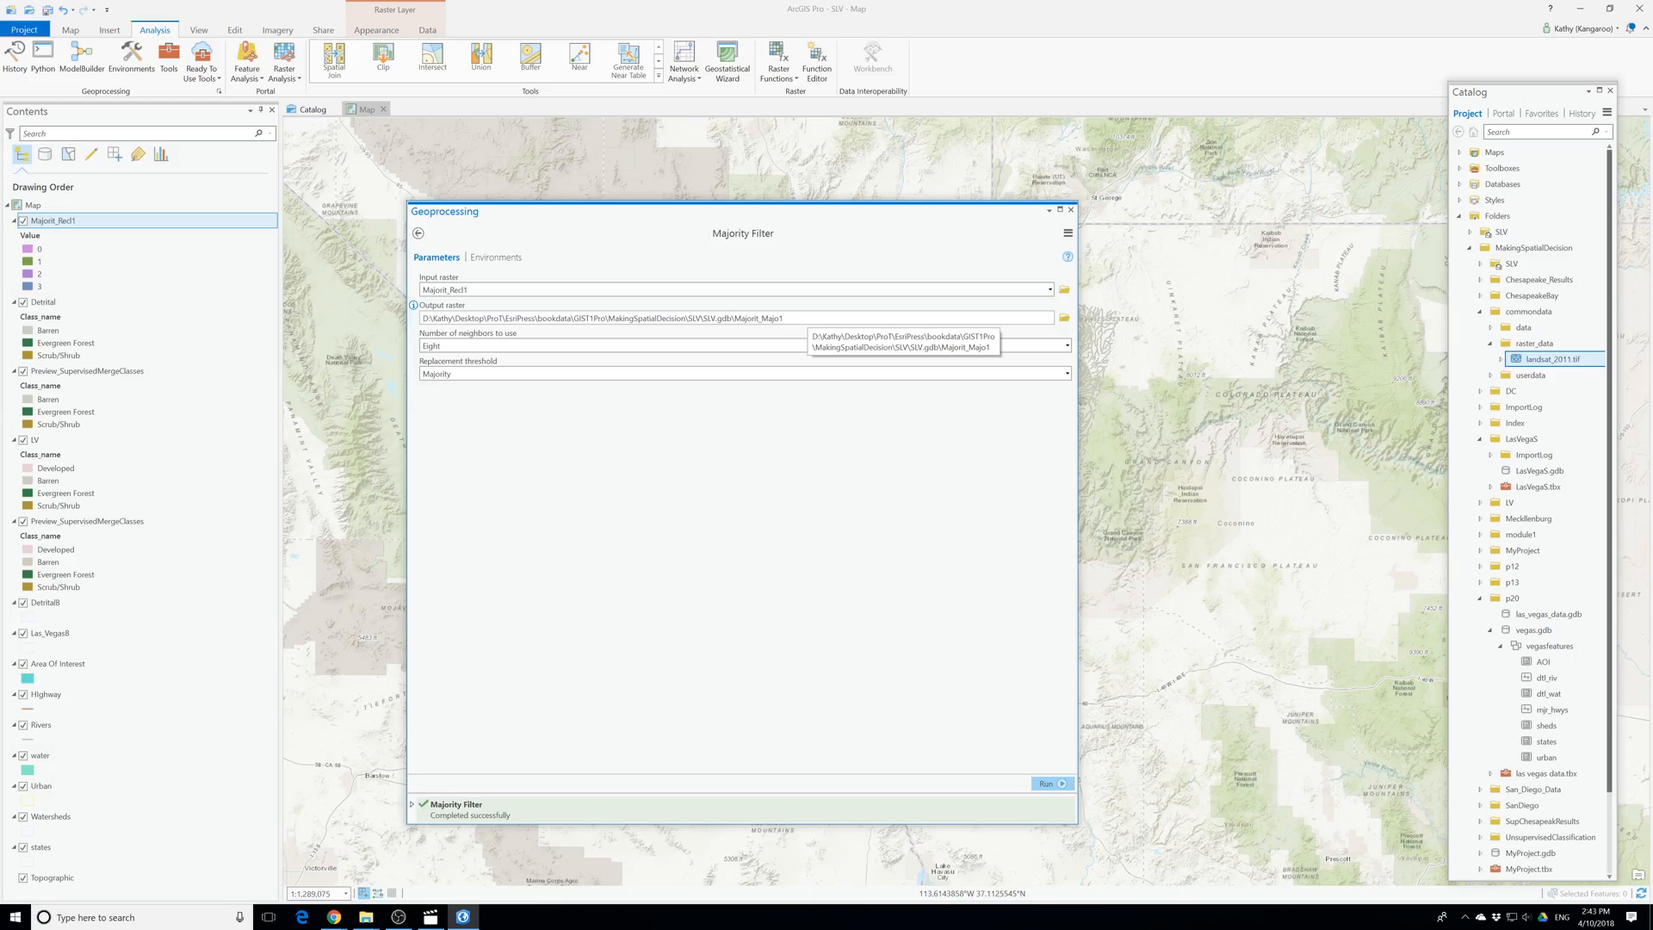
key(shift+Left)
key(shift+Left)
key(shift+Left)
key(shift+Left)
key(shift+Left)
key(shift+Left)
key(shift+Left)
key(shift+Left)
key(shift+Left)
key(shift+Left)
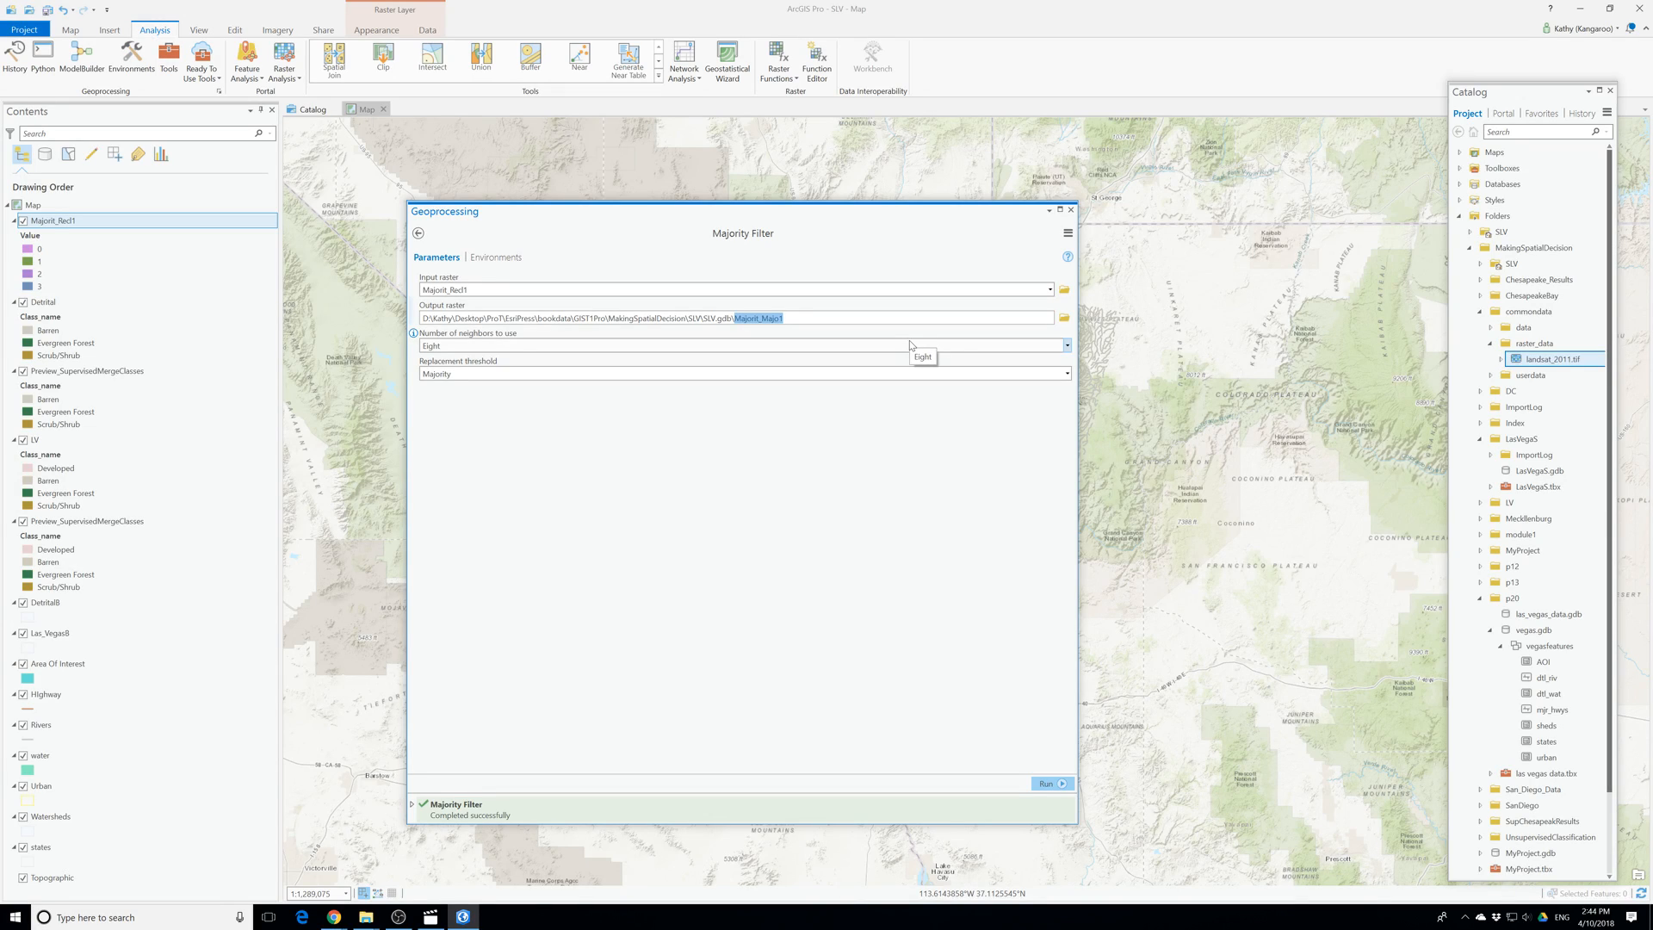
text(LVmf2)
click(1042, 784)
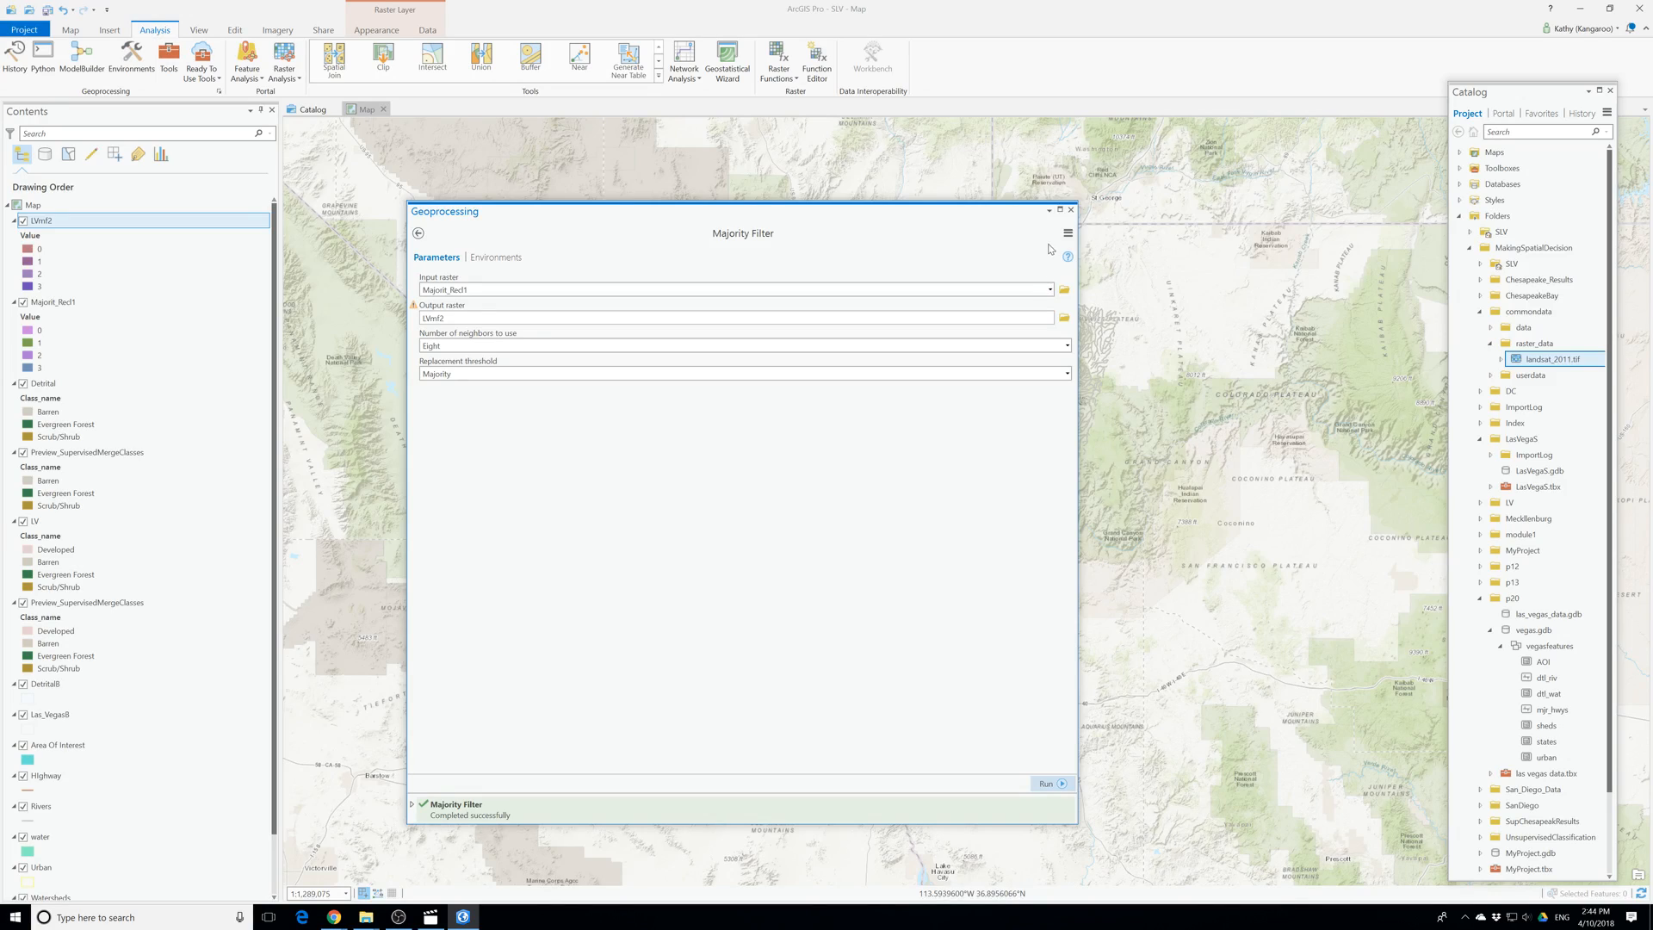
click(1071, 211)
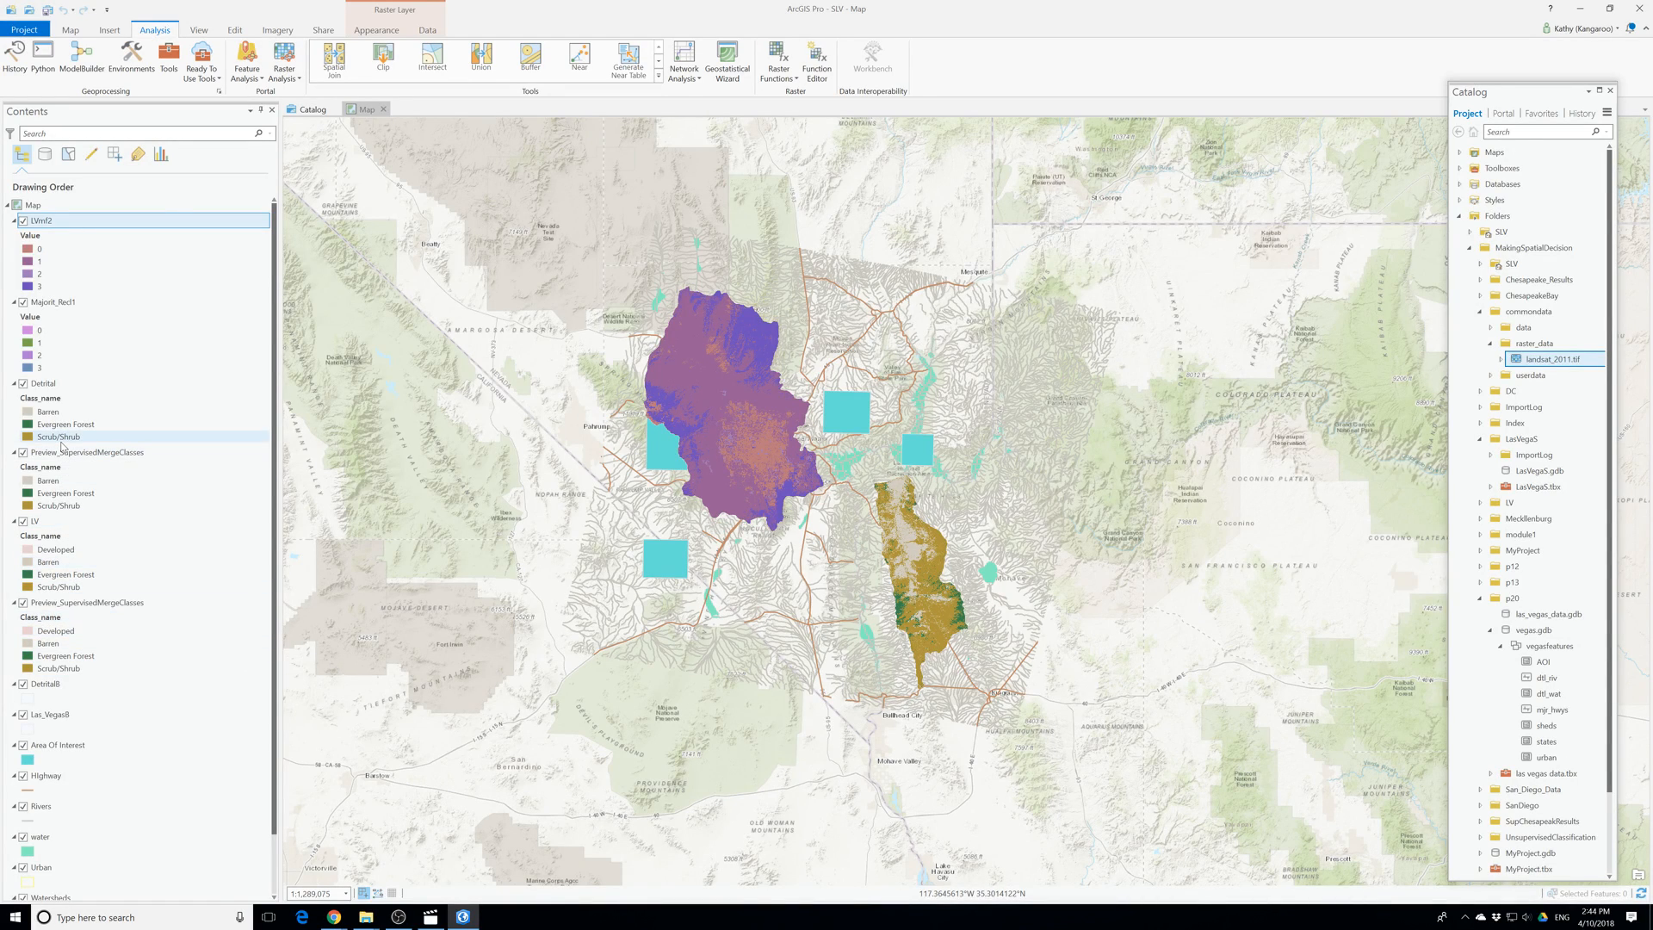
Run Majority Filter on the Detrital raster with eight neighbors, keeping the default output name and Majority threshold.
click(176, 62)
click(450, 365)
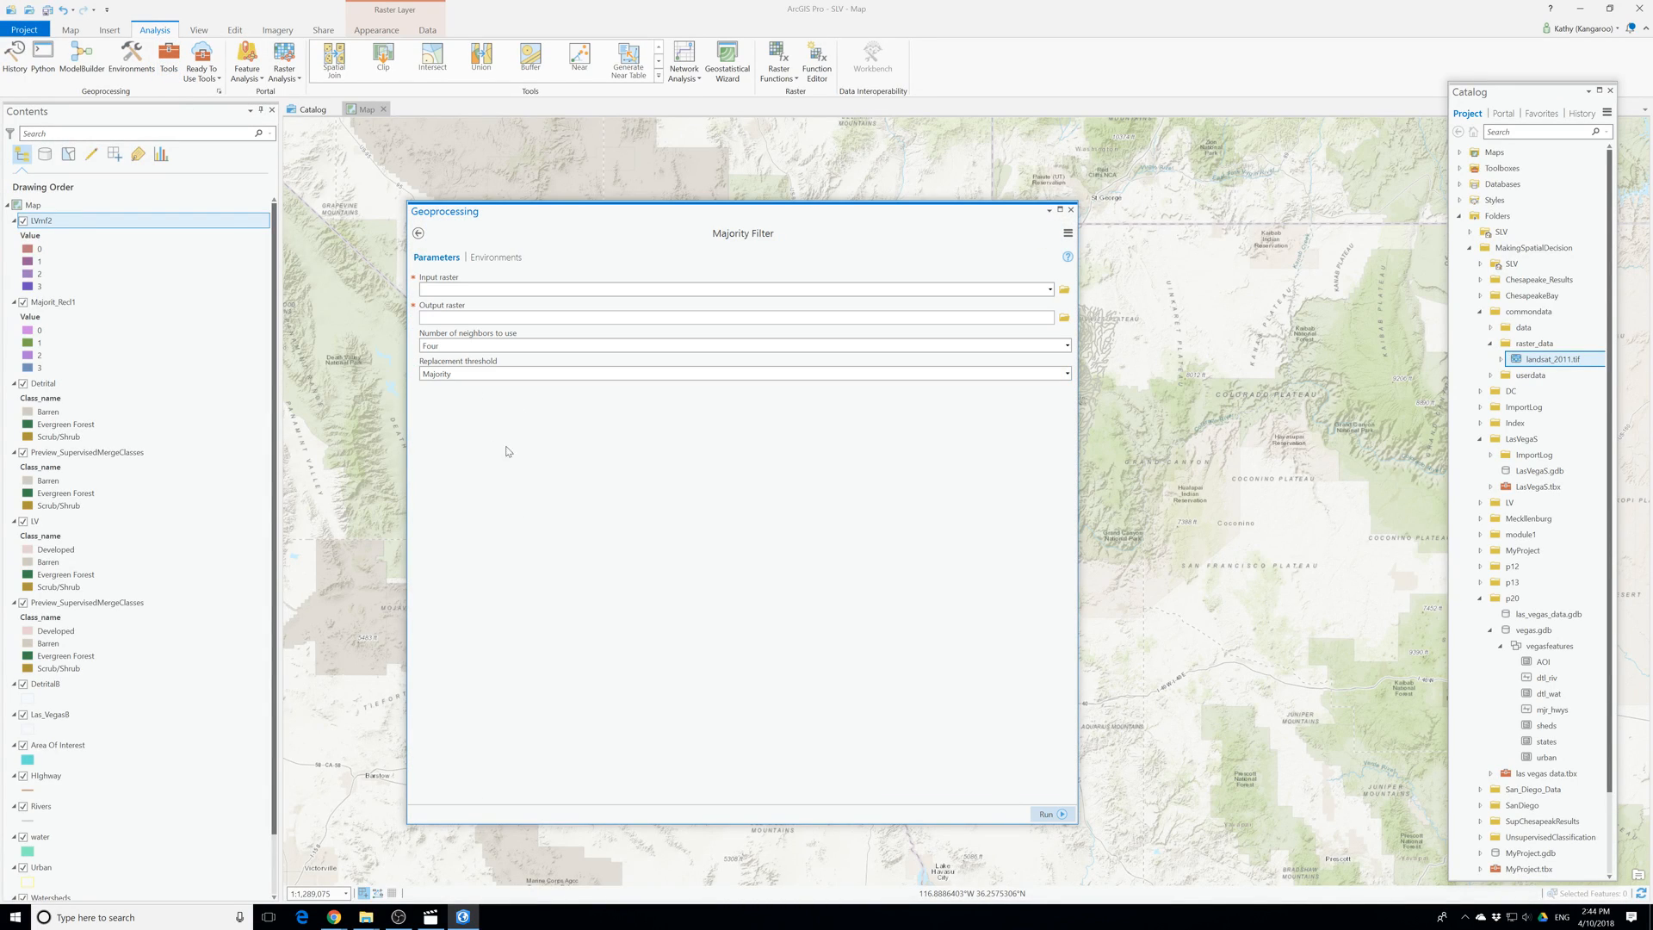
click(456, 291)
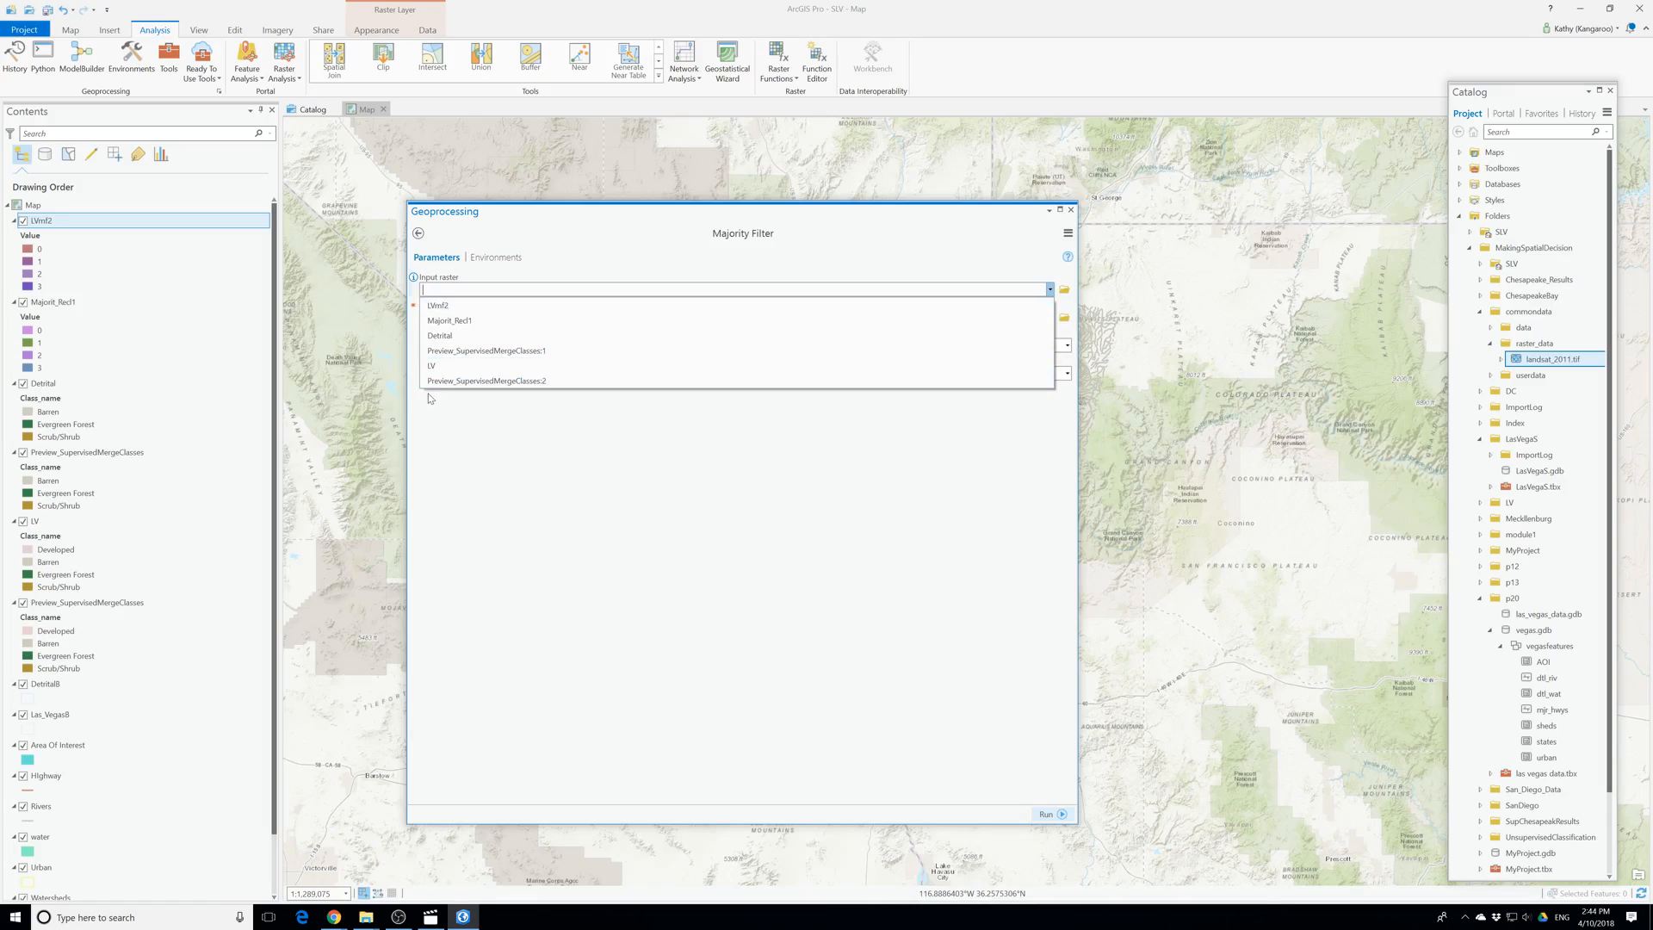
click(448, 335)
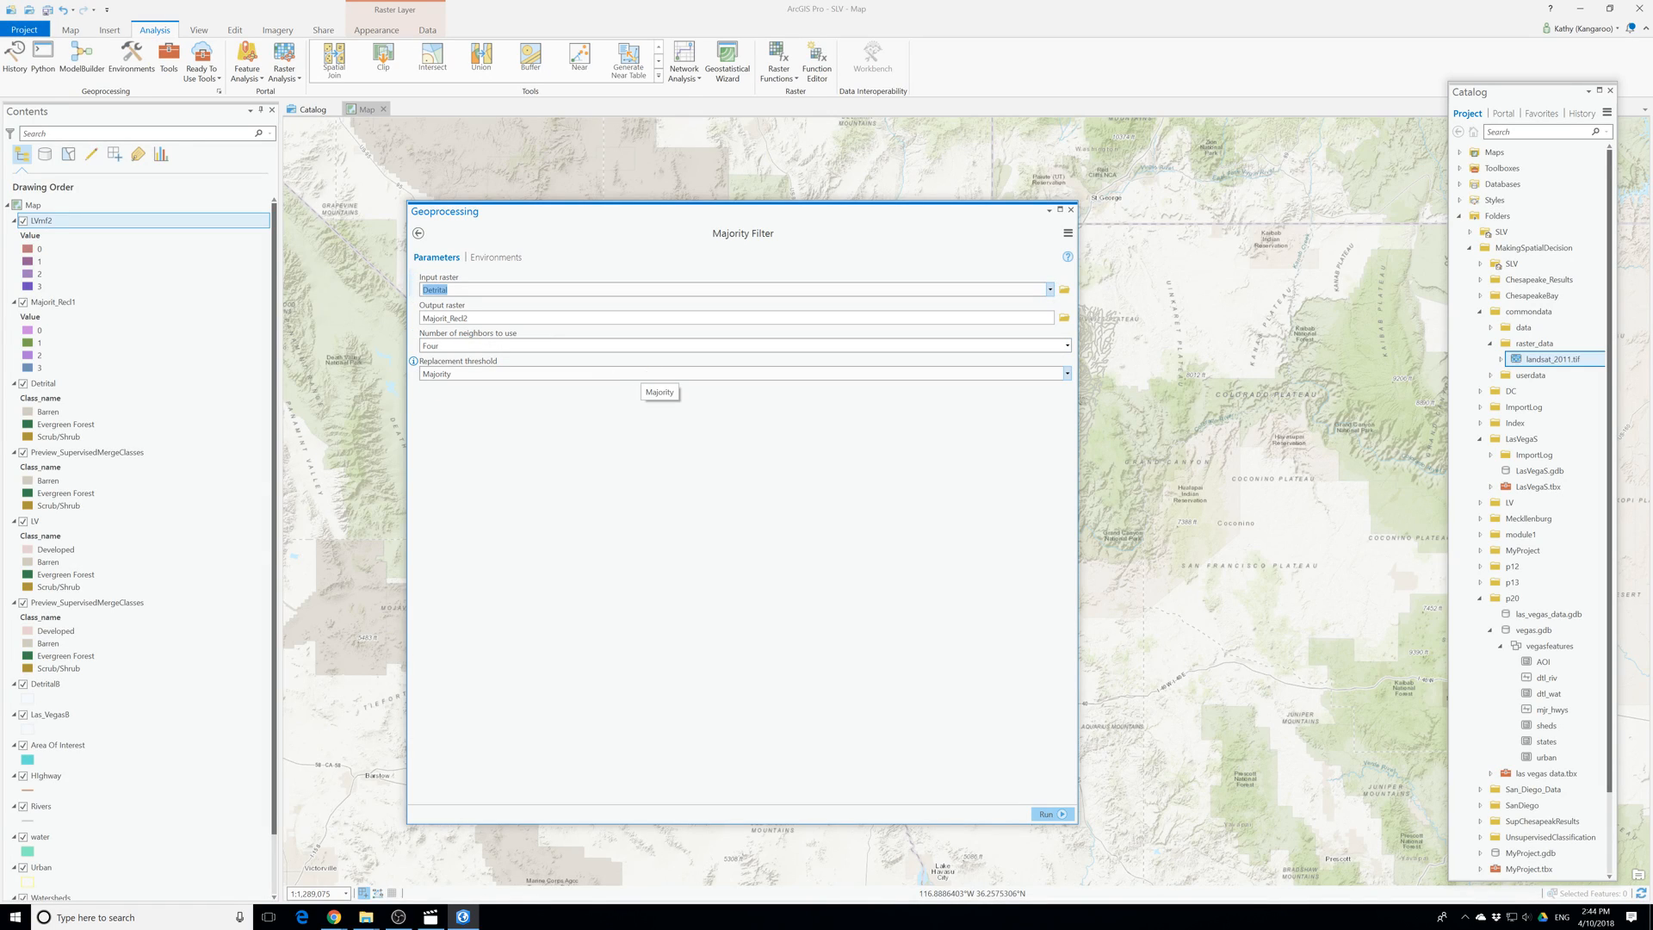
click(1067, 346)
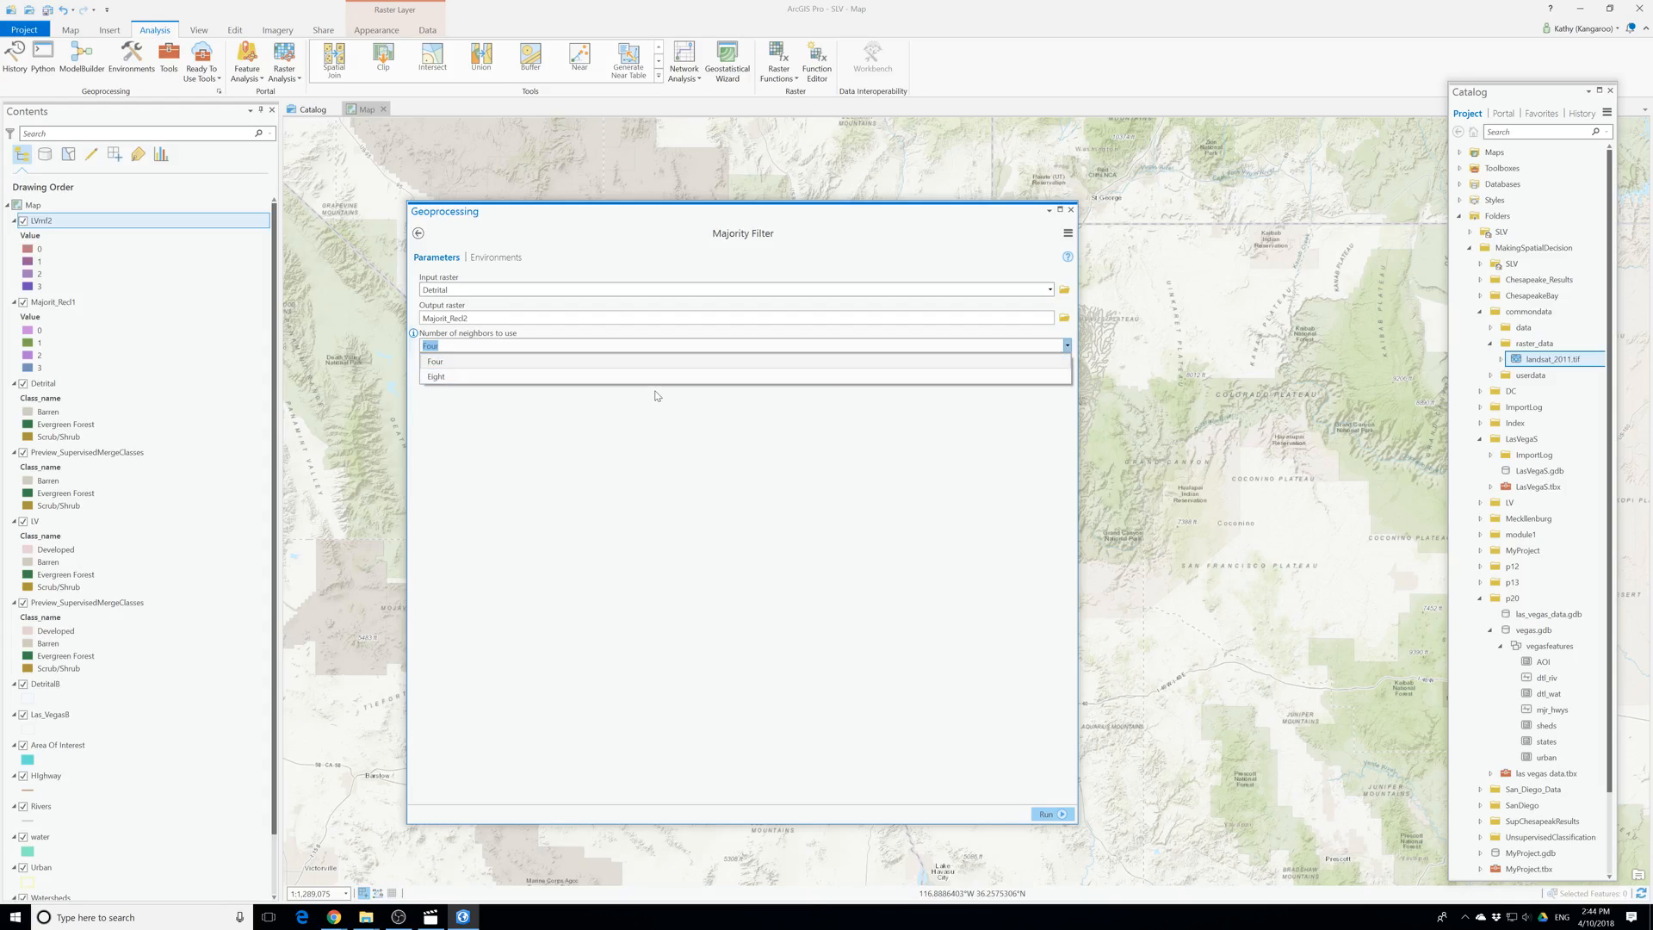
click(452, 377)
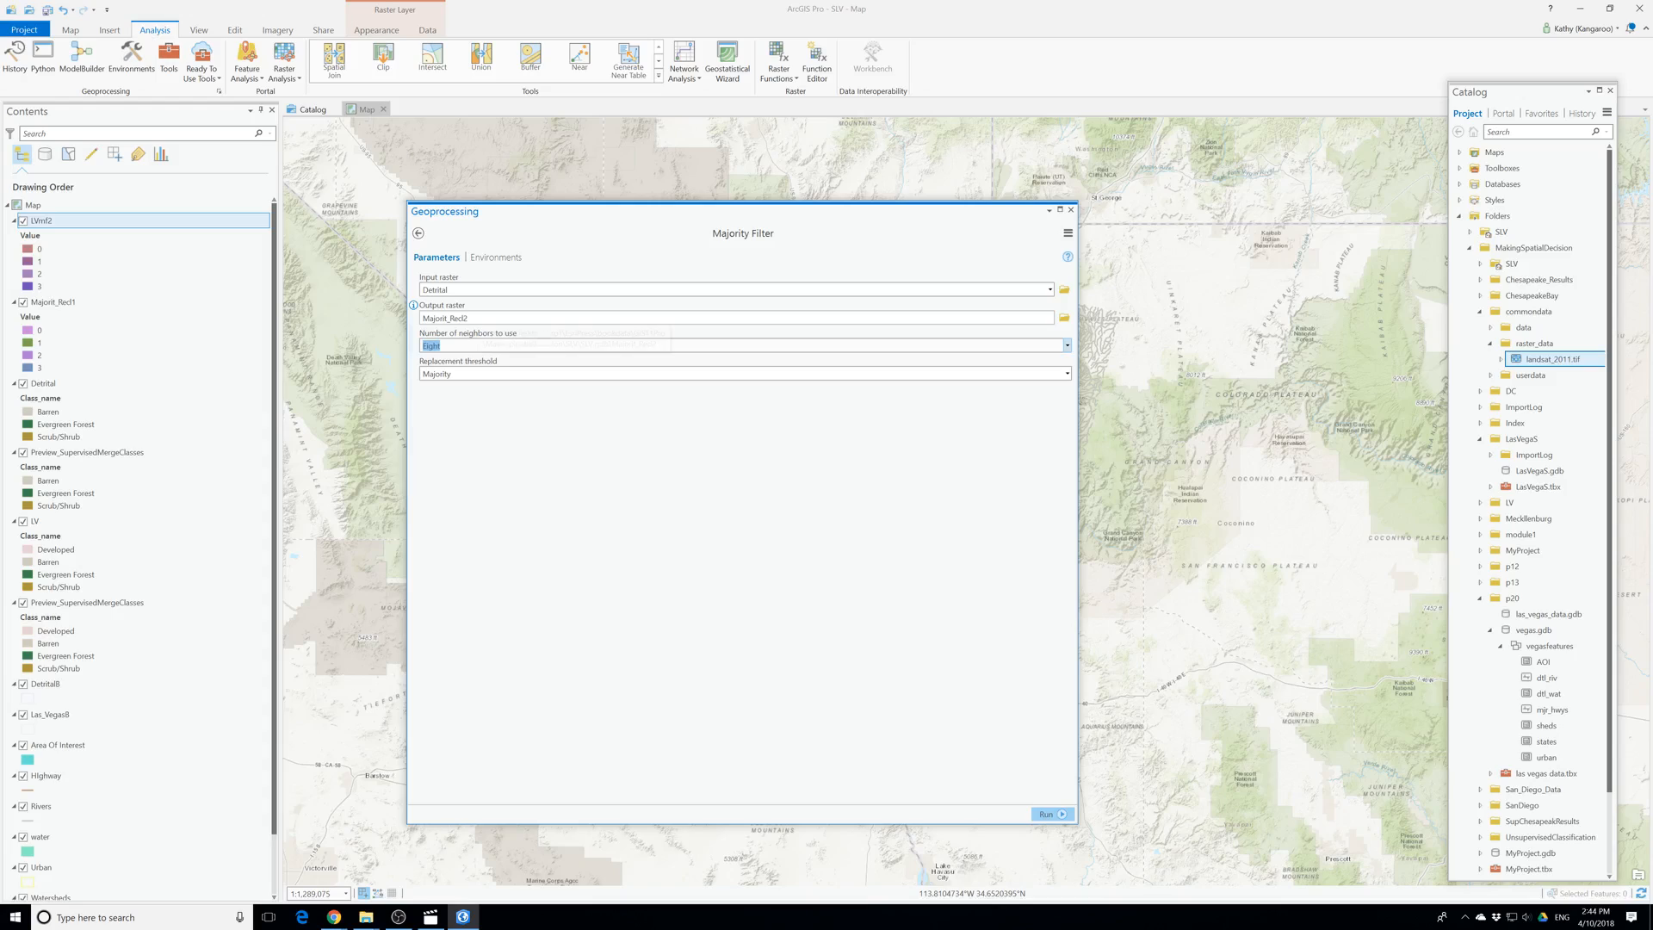
click(1050, 814)
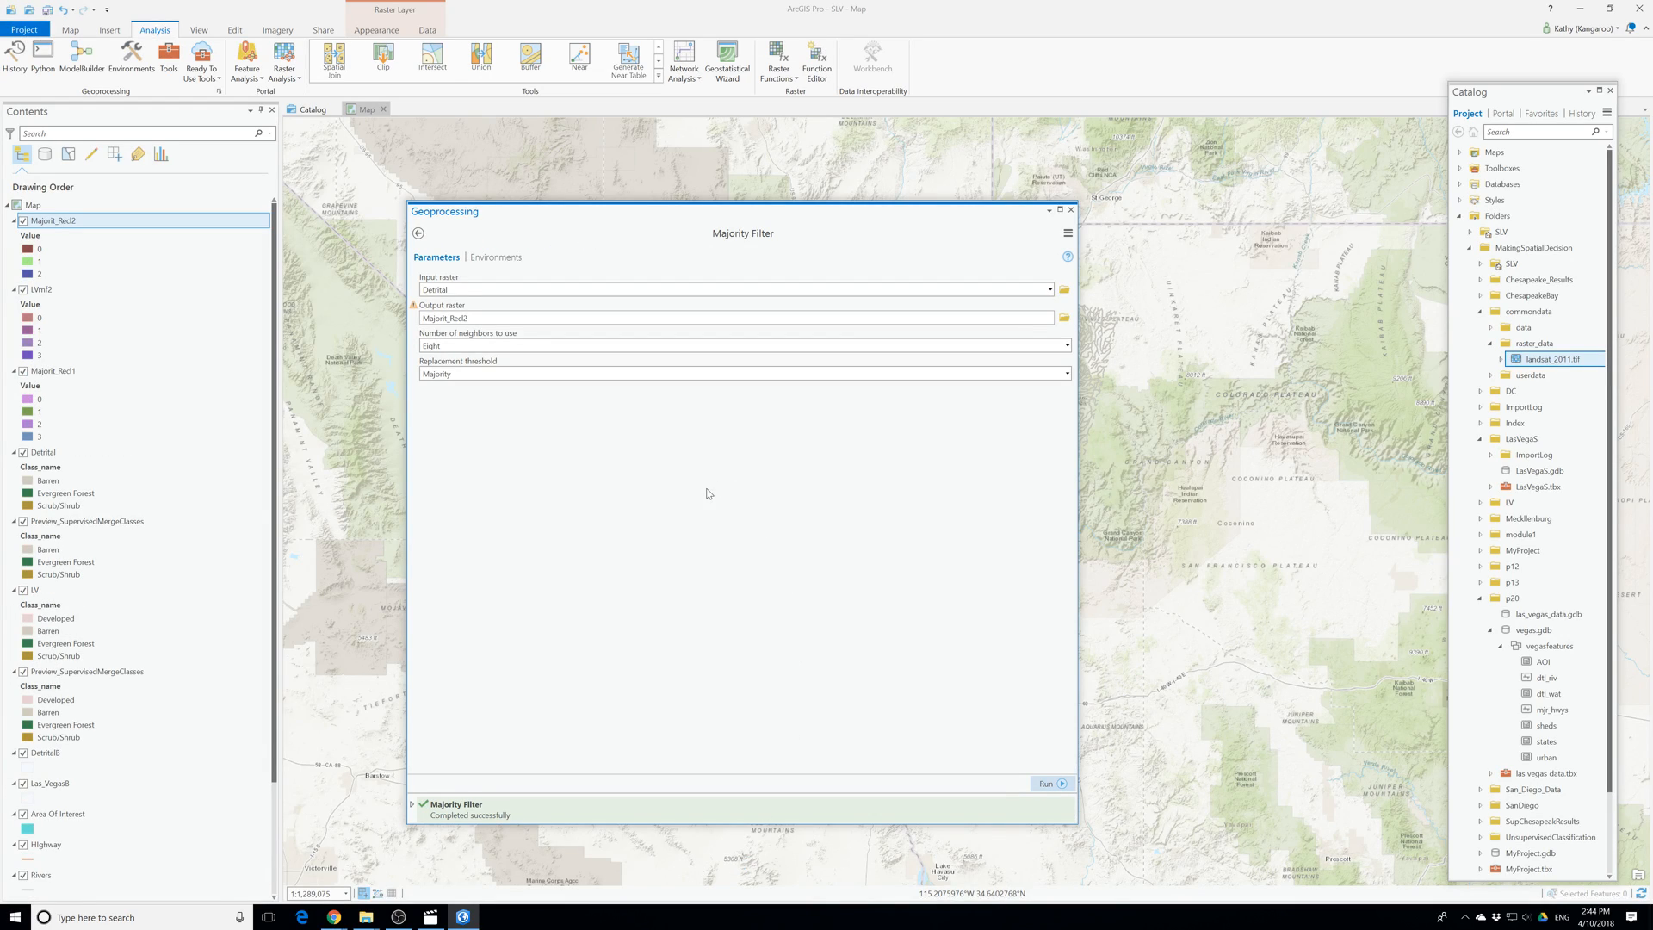
Run Majority Filter on the filtered Detrital result with eight neighbors, naming the output raster Detritalmf2, and close the tool.
click(1050, 289)
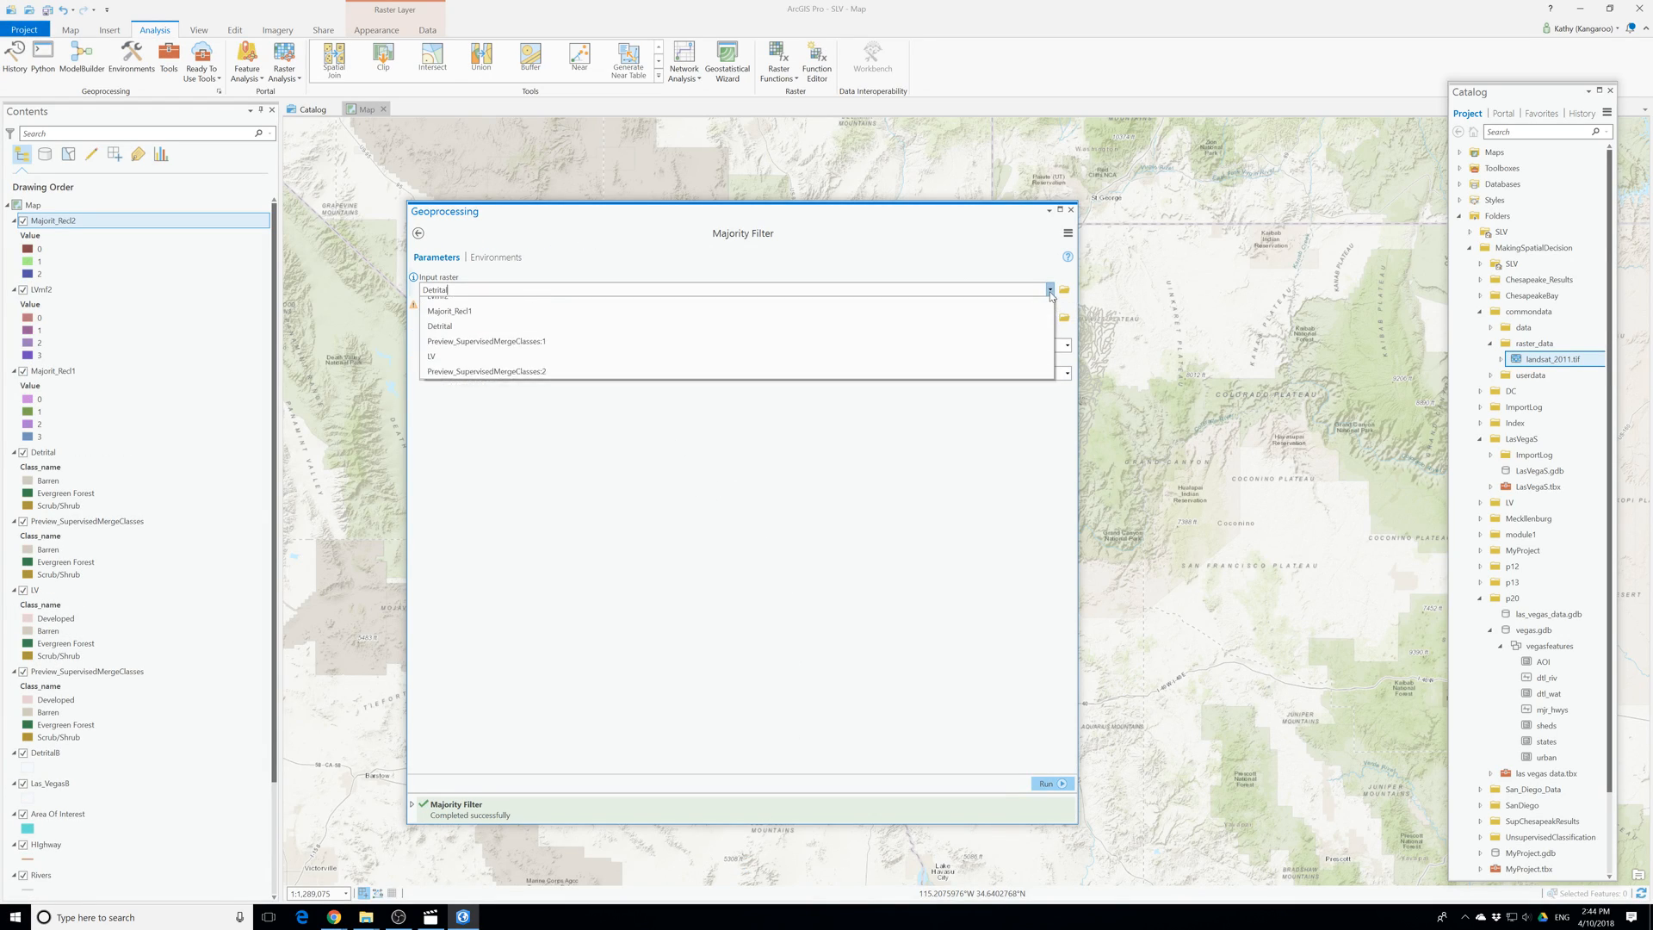
click(507, 311)
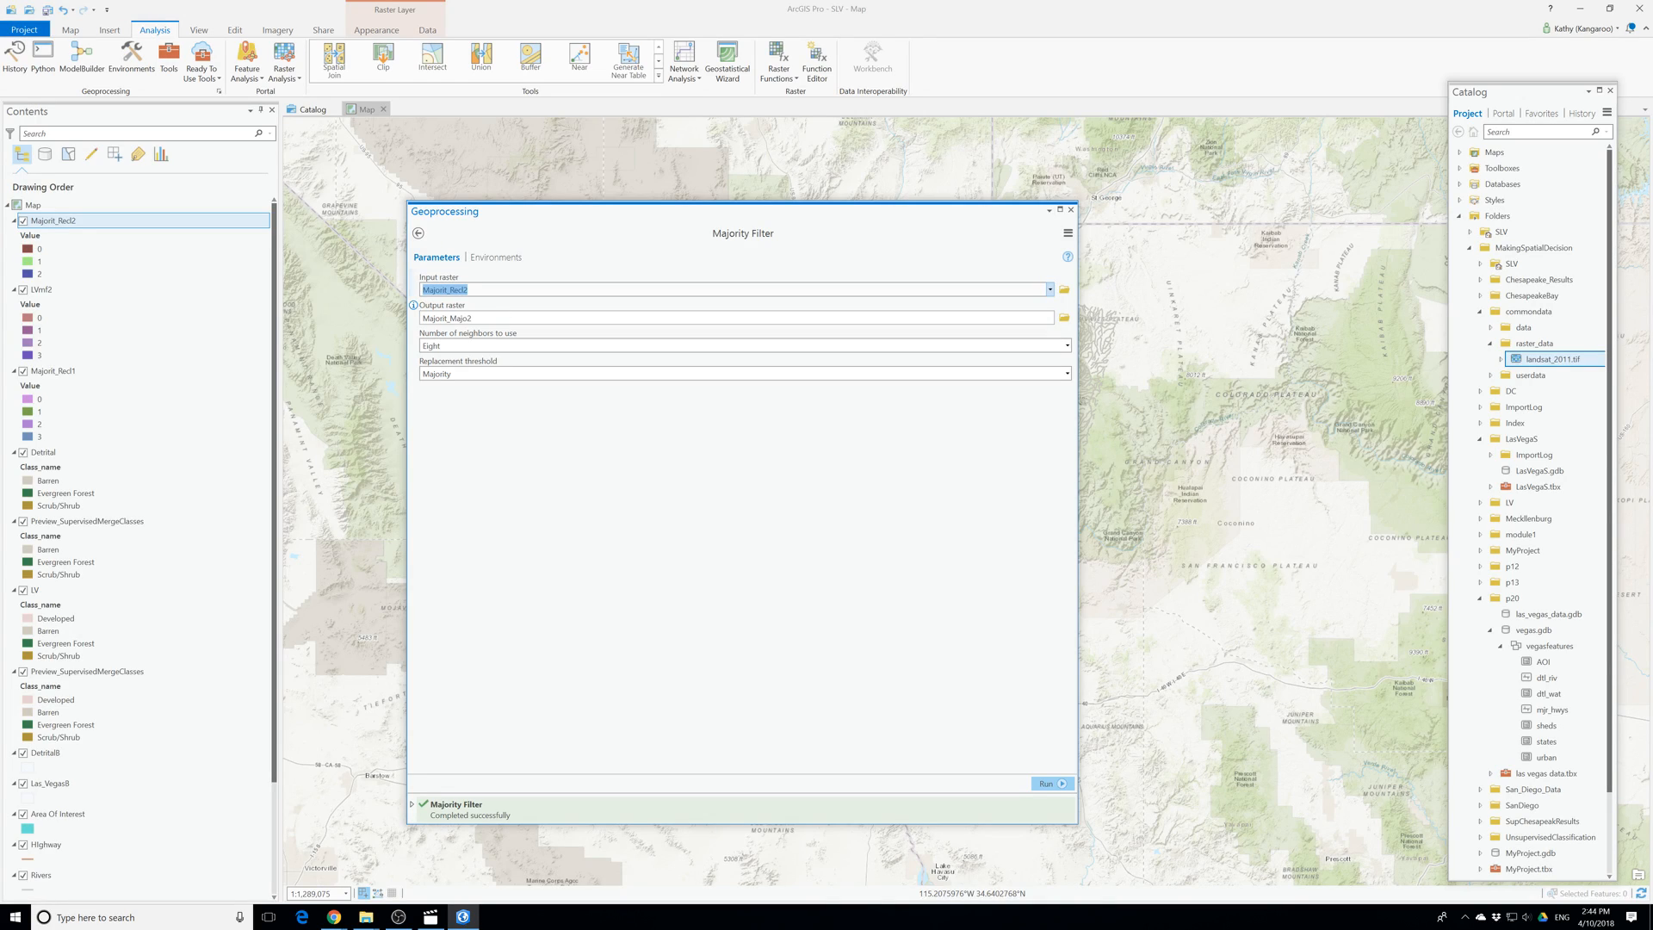
click(506, 318)
drag(783, 318, 742, 317)
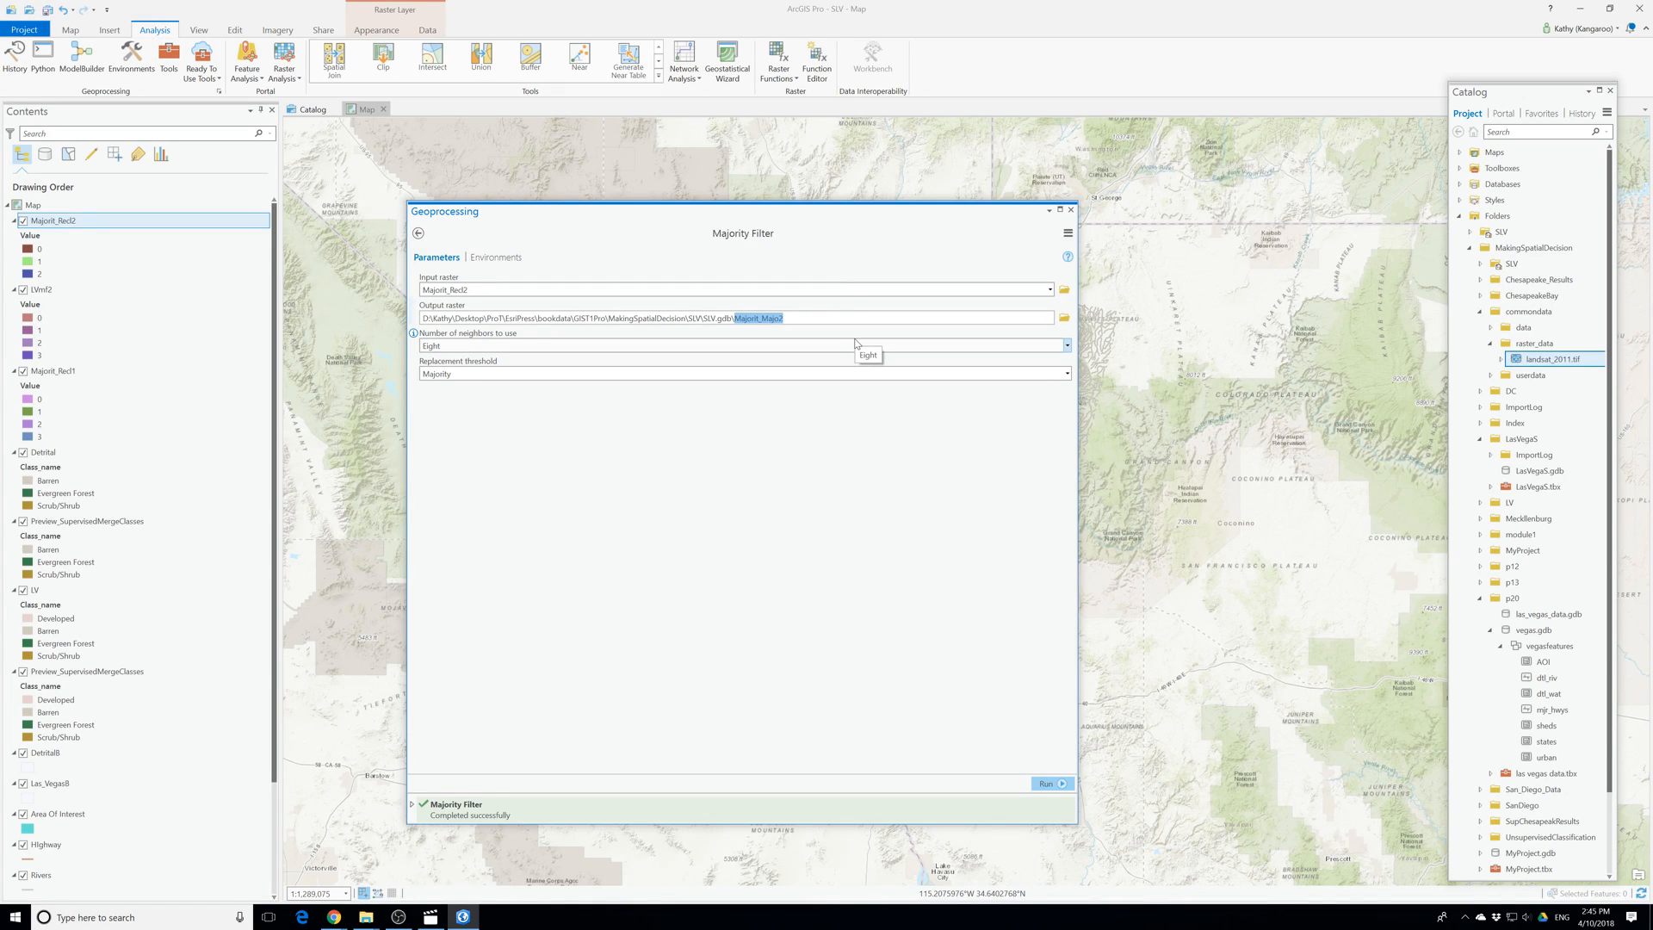
text(Detritalmf)
click(1047, 785)
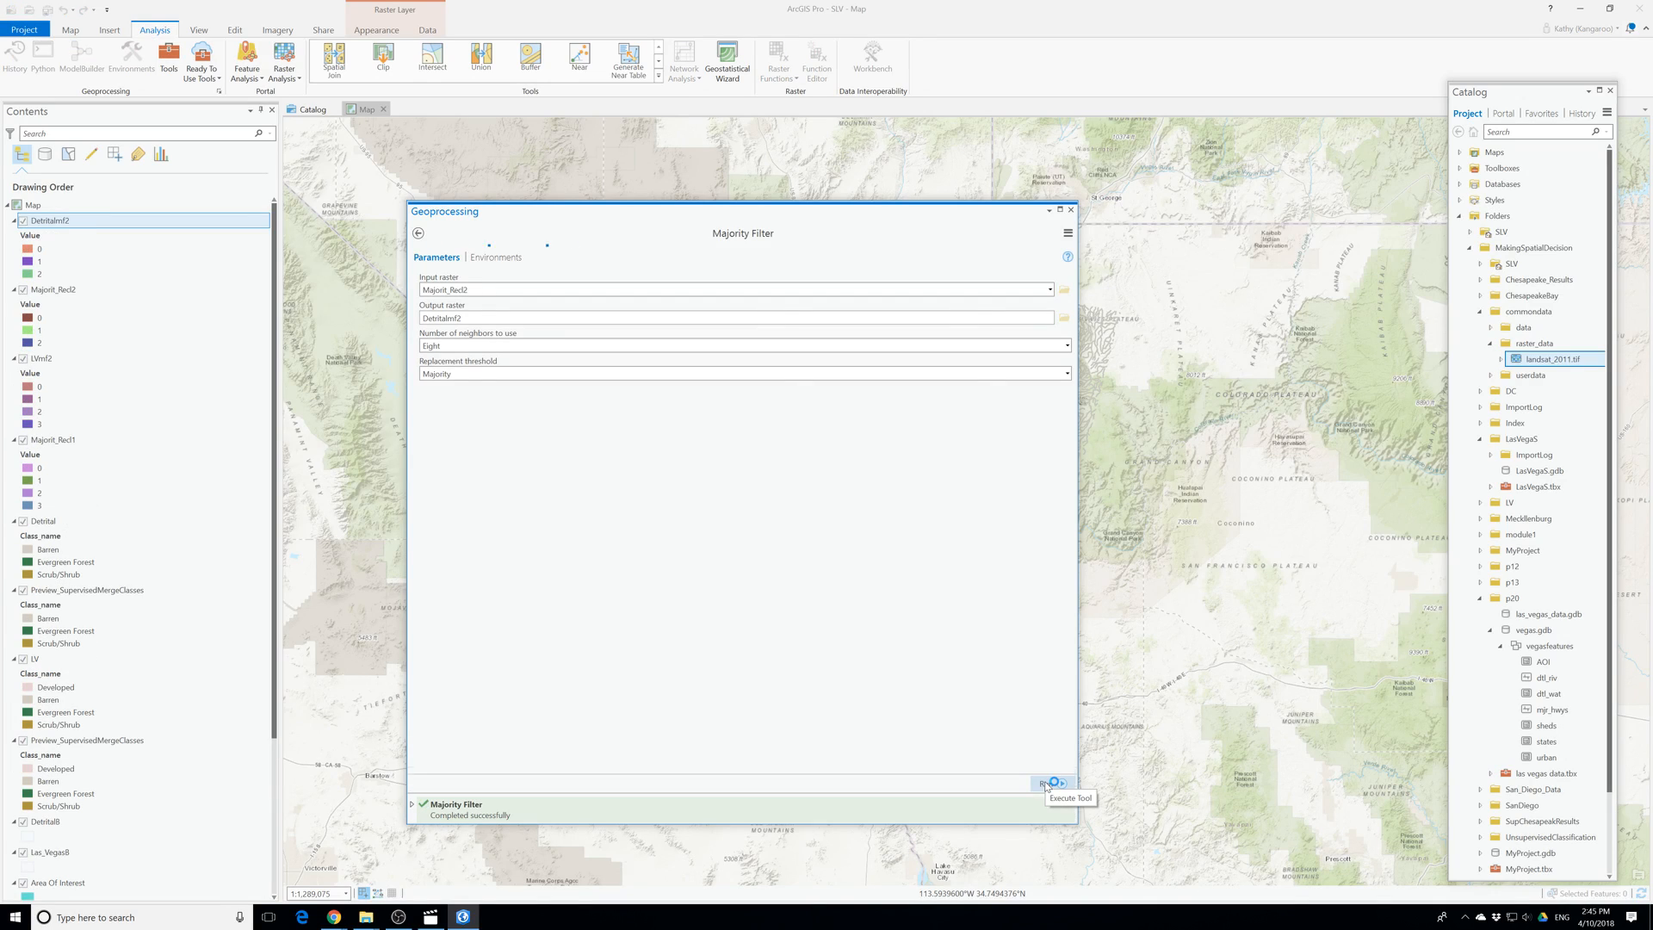
click(1070, 210)
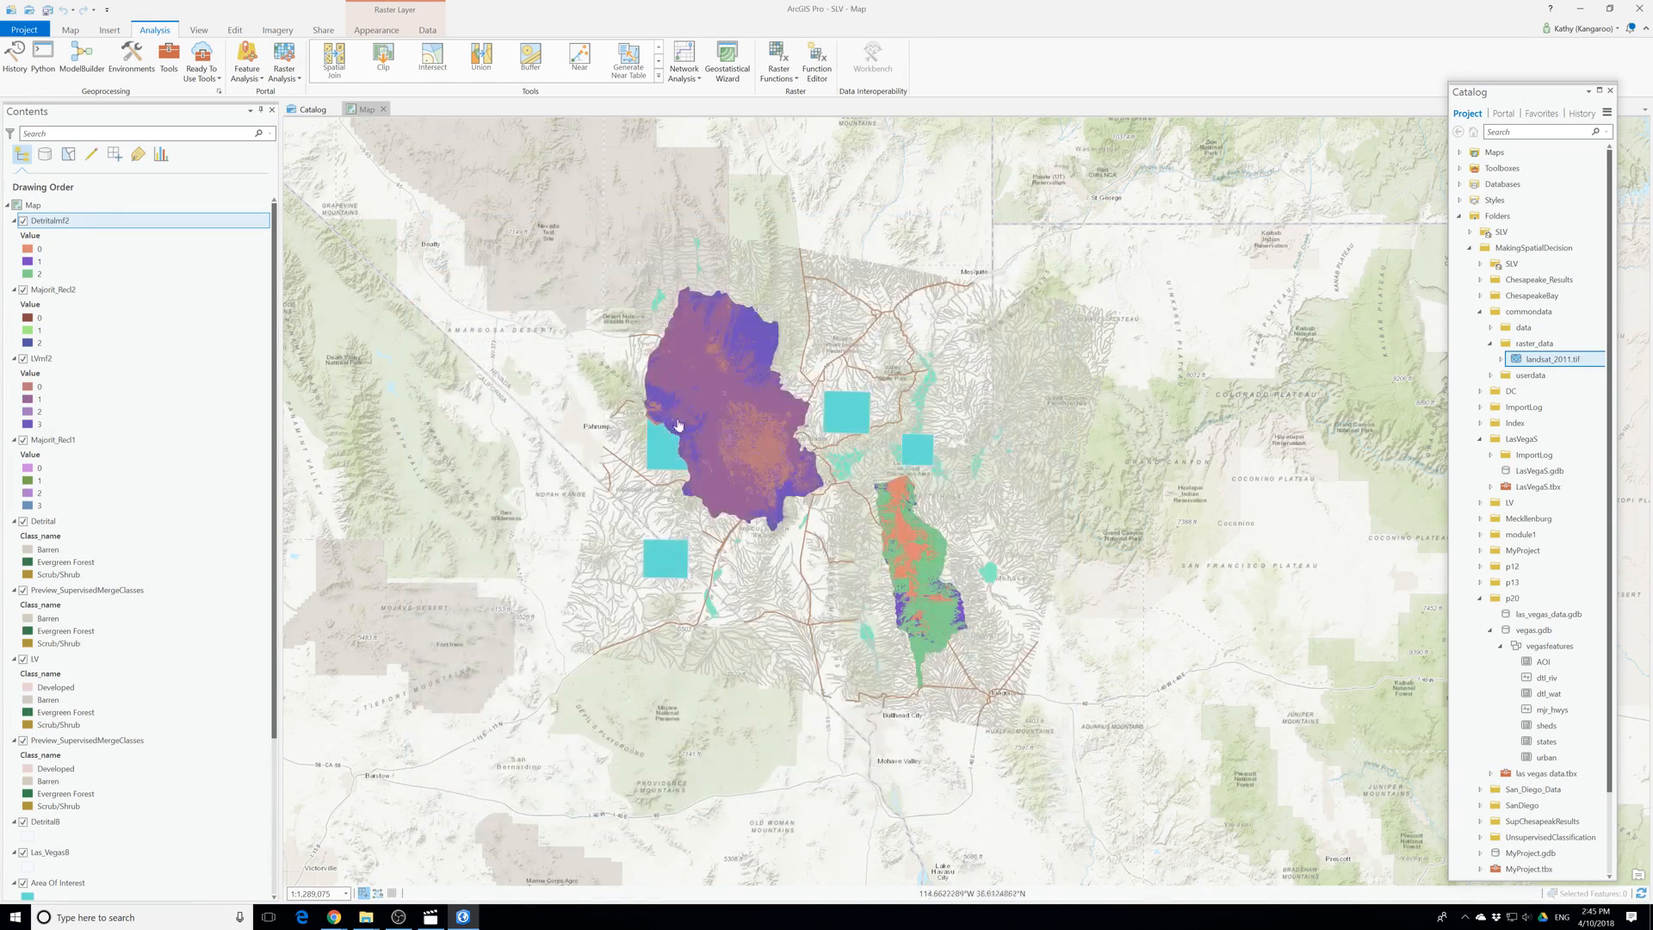
Search the geoprocessing tools for "boundary clean" and open the Spatial Analyst Boundary Clean tool.
click(168, 58)
drag(484, 234, 415, 235)
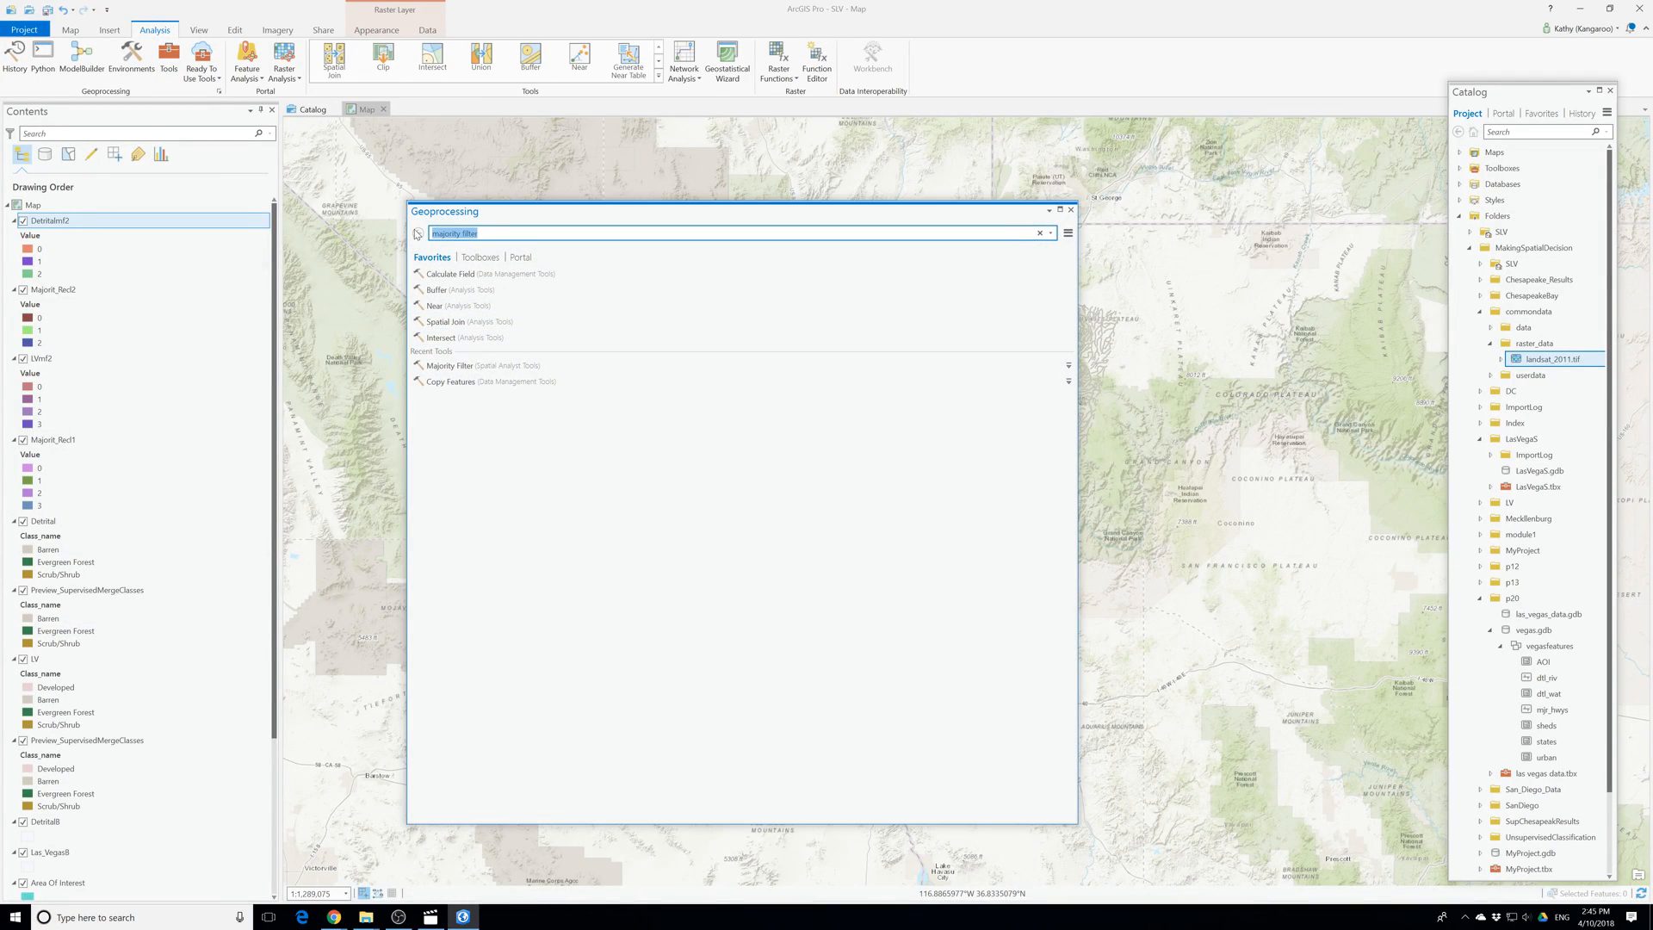
text(b)
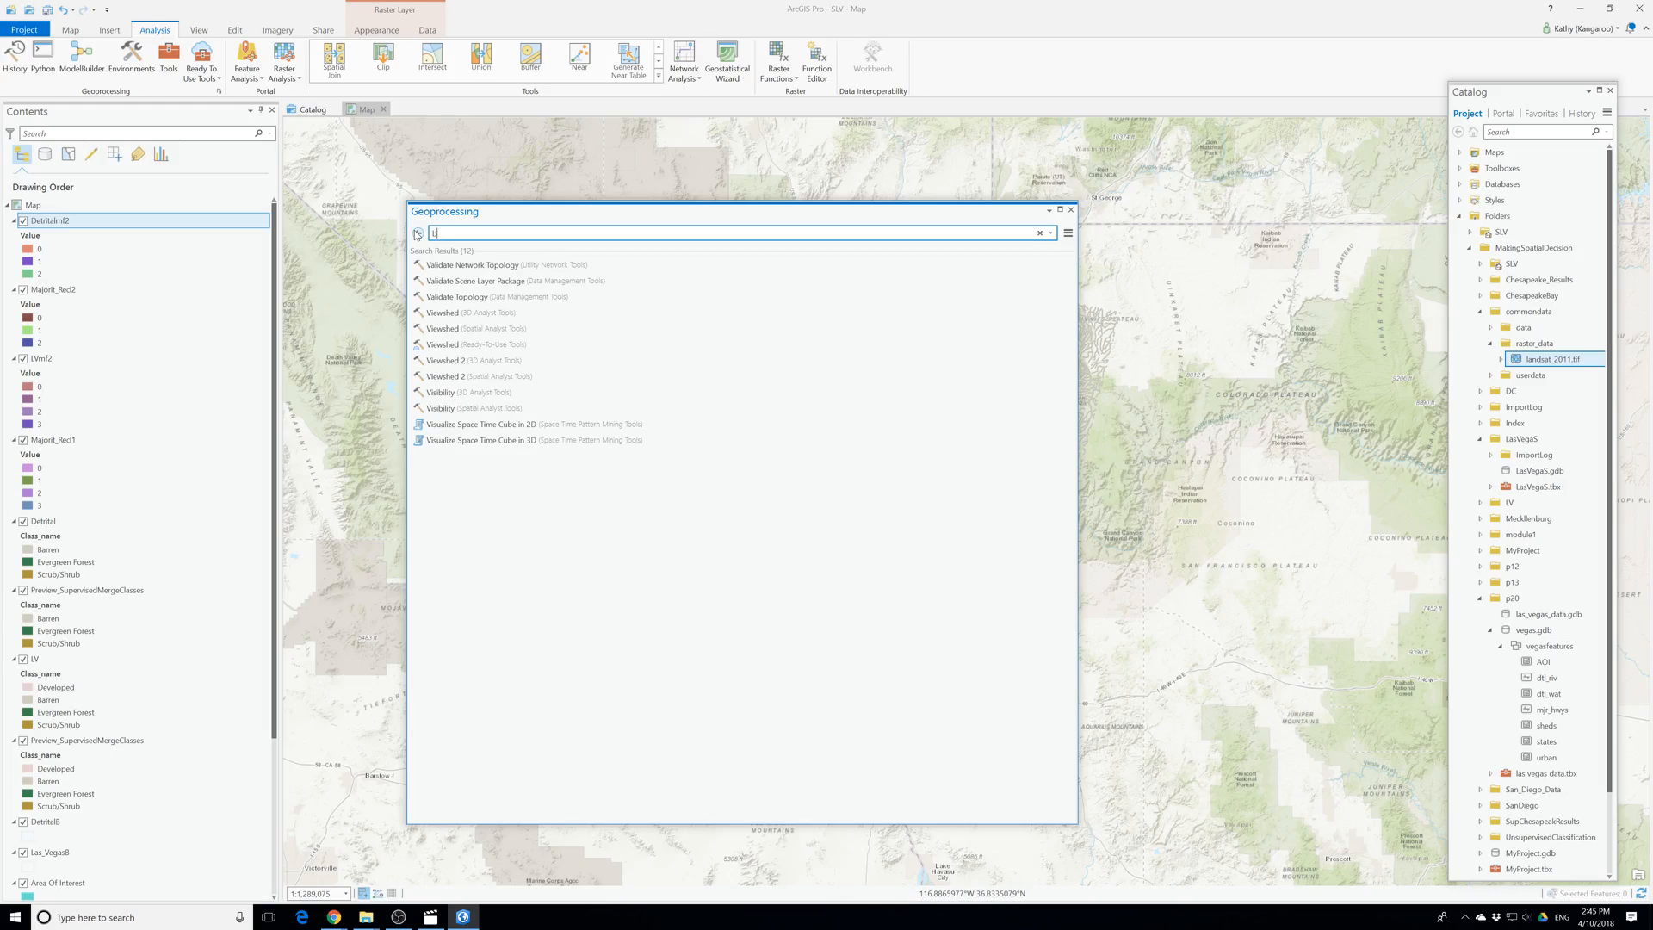
text(oundary clean)
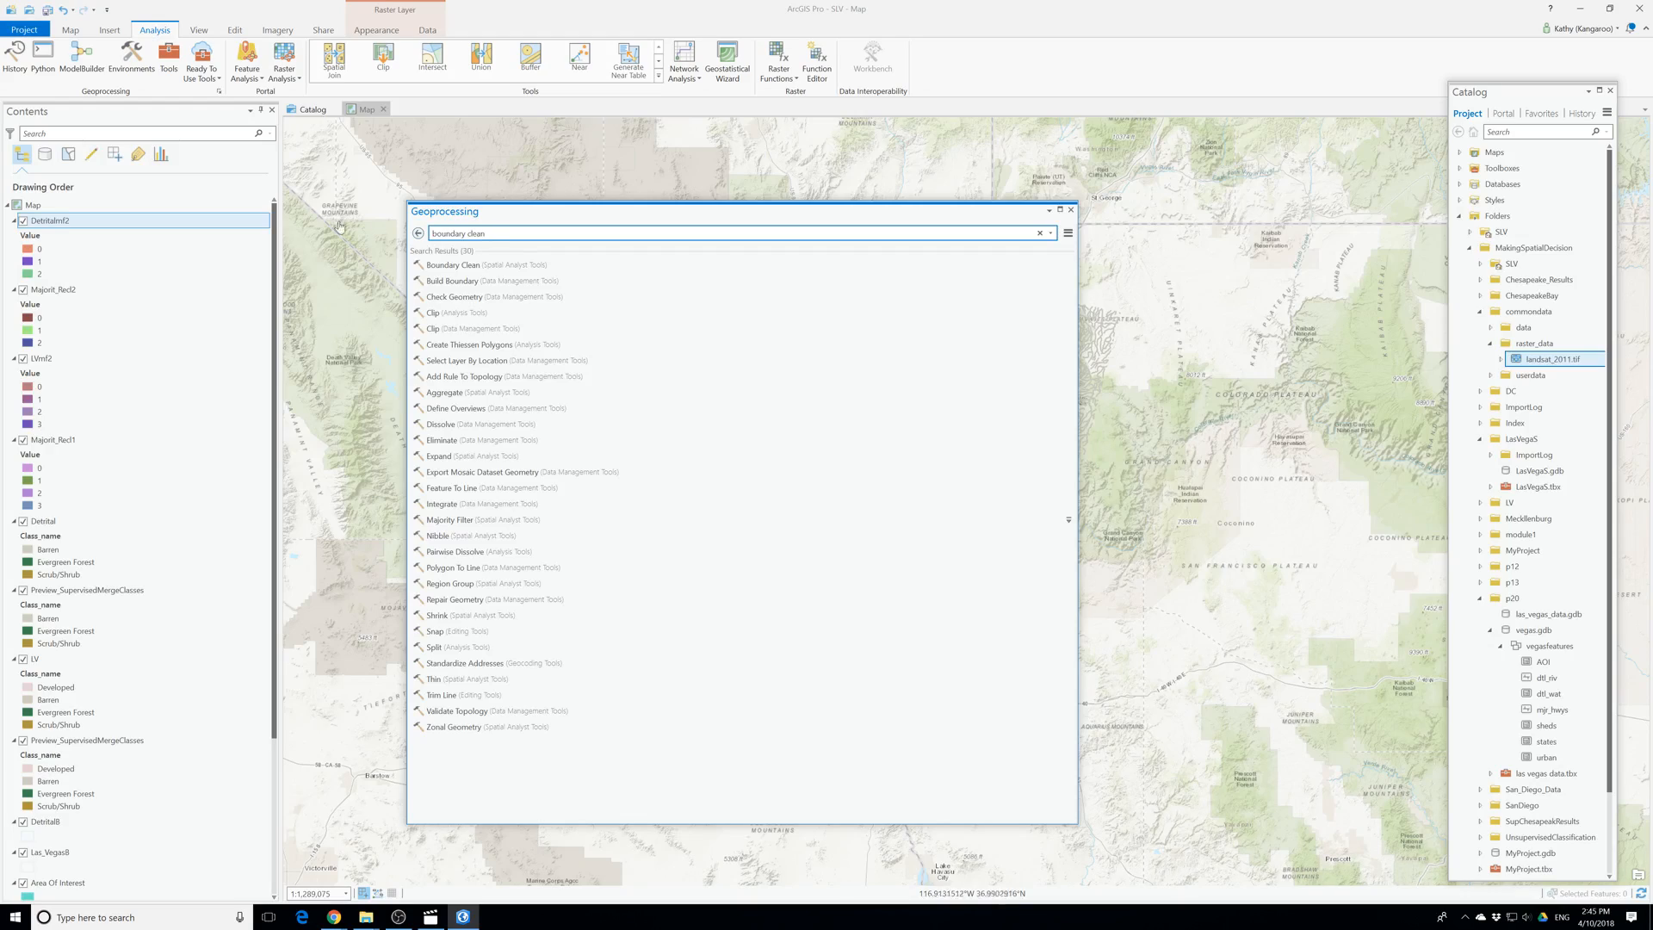
click(446, 264)
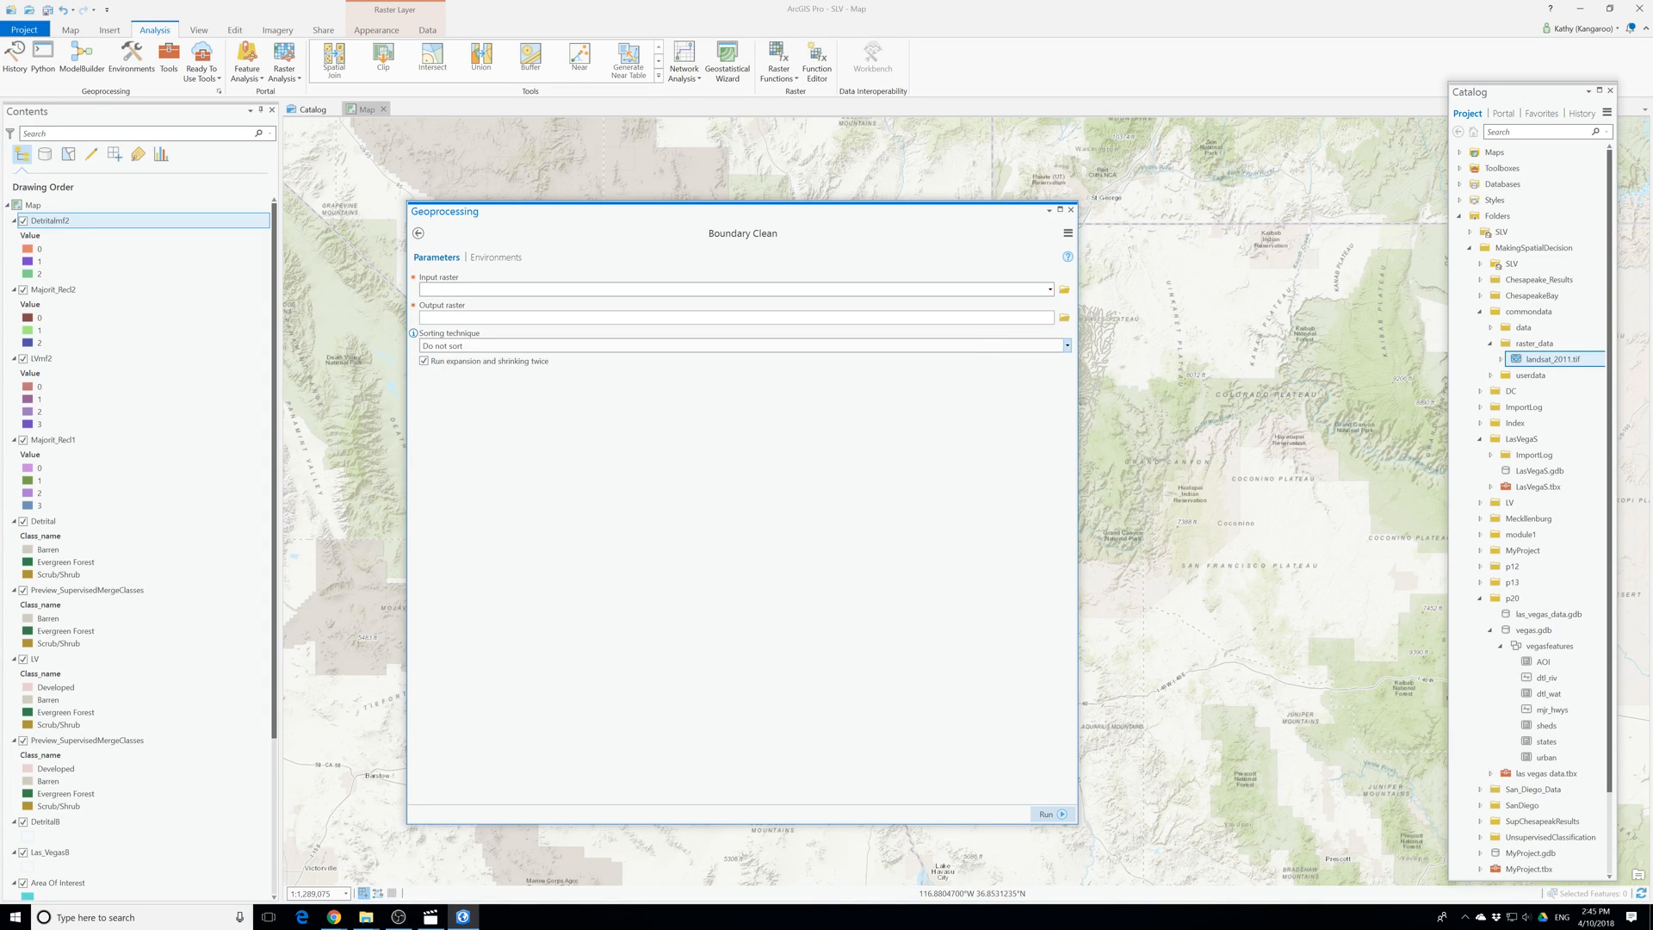
Run Boundary Clean on LVmf2 with Ascending sorting and without running expansion and shrinking twice, then close the tool.
click(1050, 289)
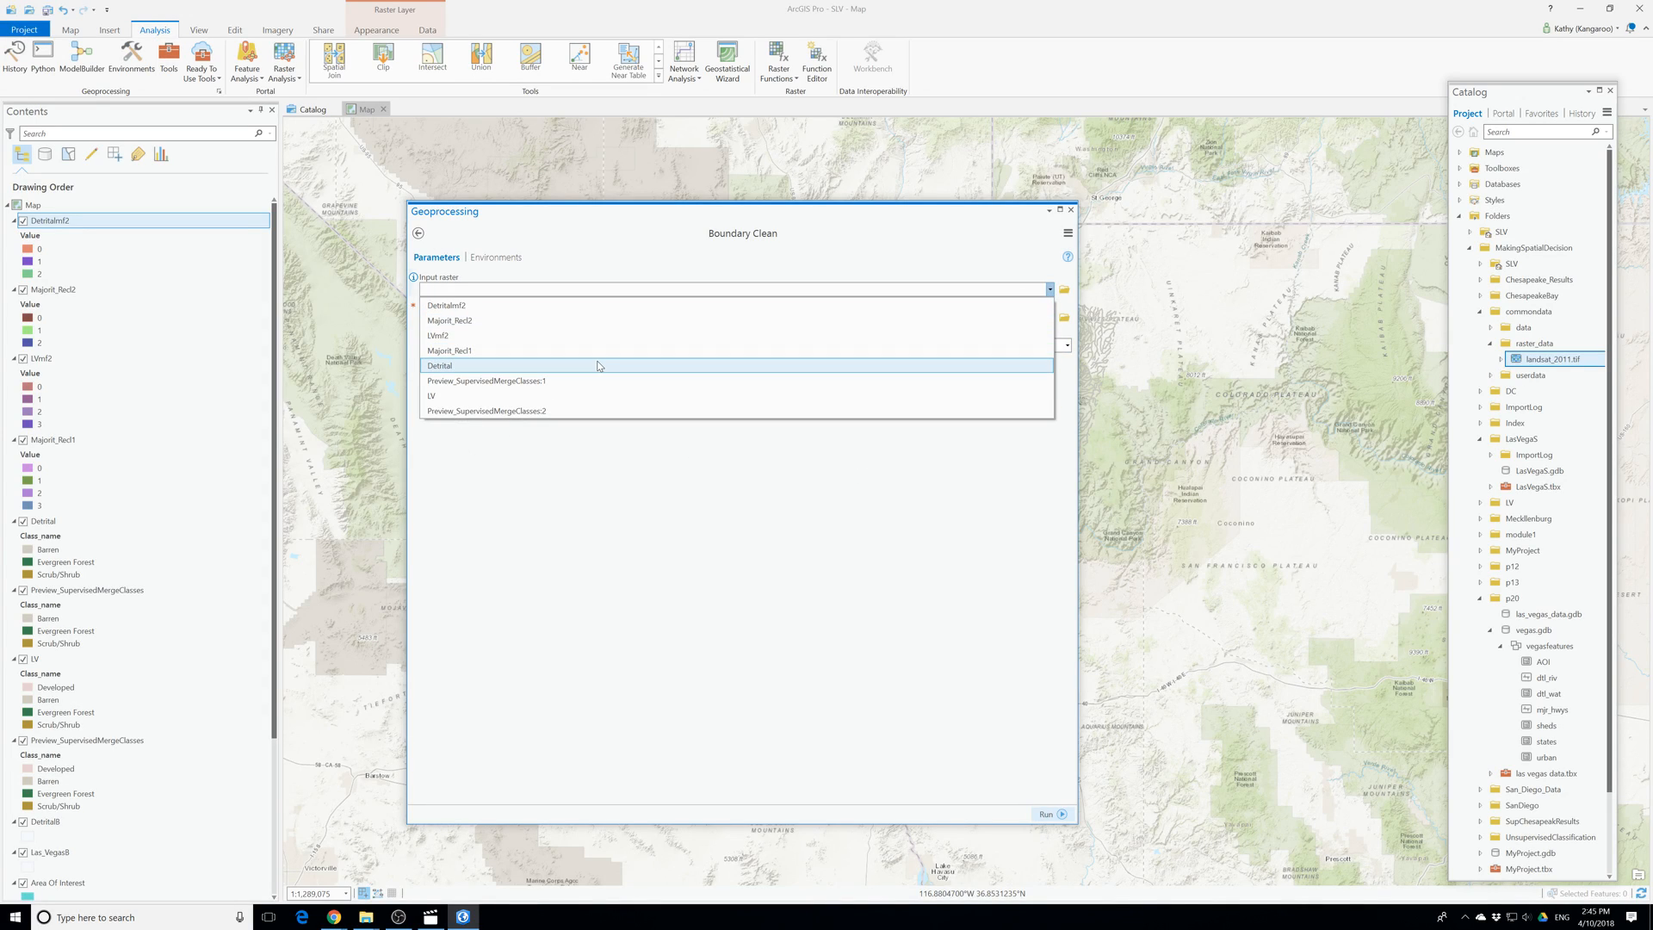
click(501, 338)
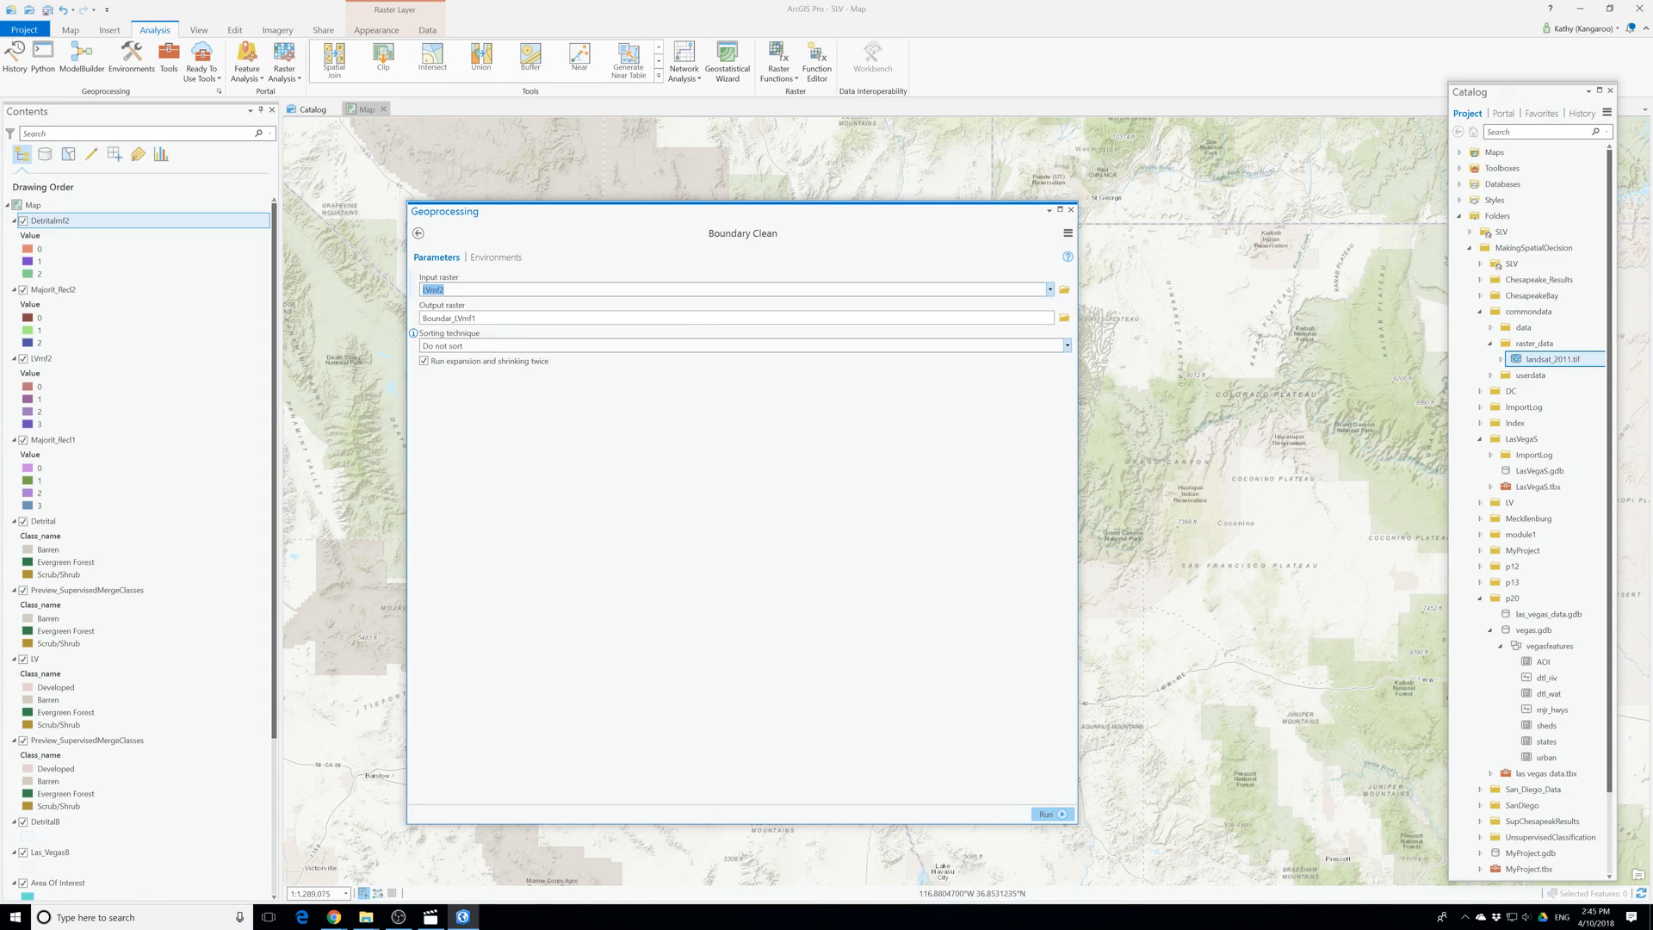
click(519, 347)
click(1067, 345)
click(500, 391)
click(1051, 814)
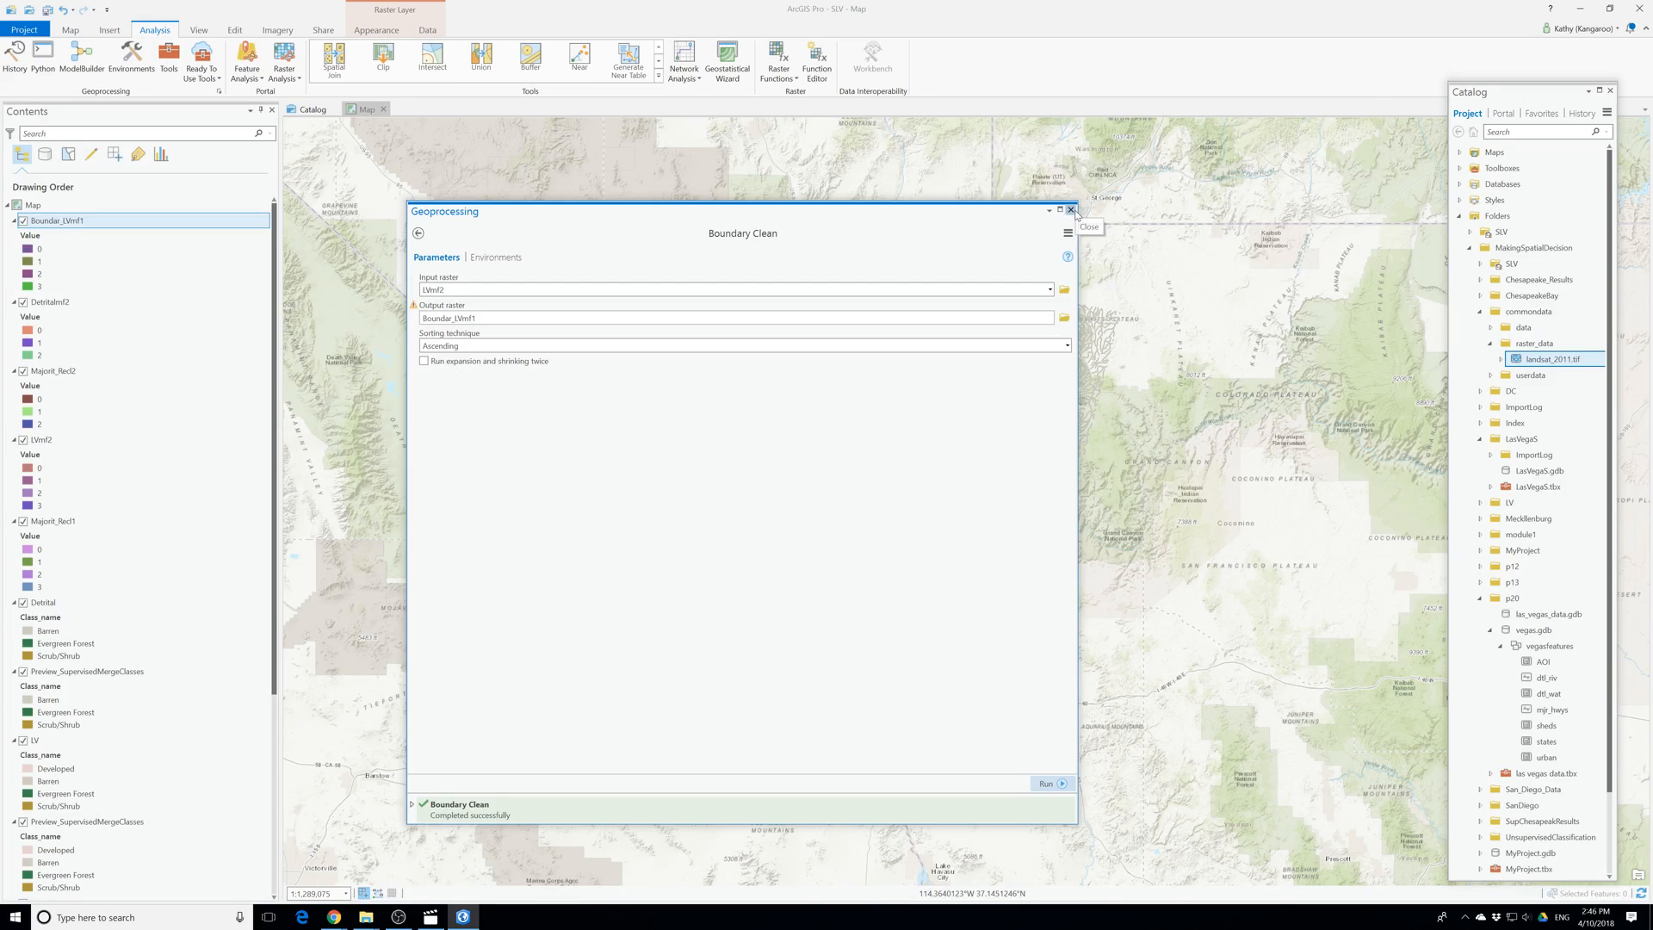
click(1071, 210)
Run Boundary Clean on Detritalmf2 with Ascending sorting and expansion and shrinking run only once, and close the tool.
click(169, 59)
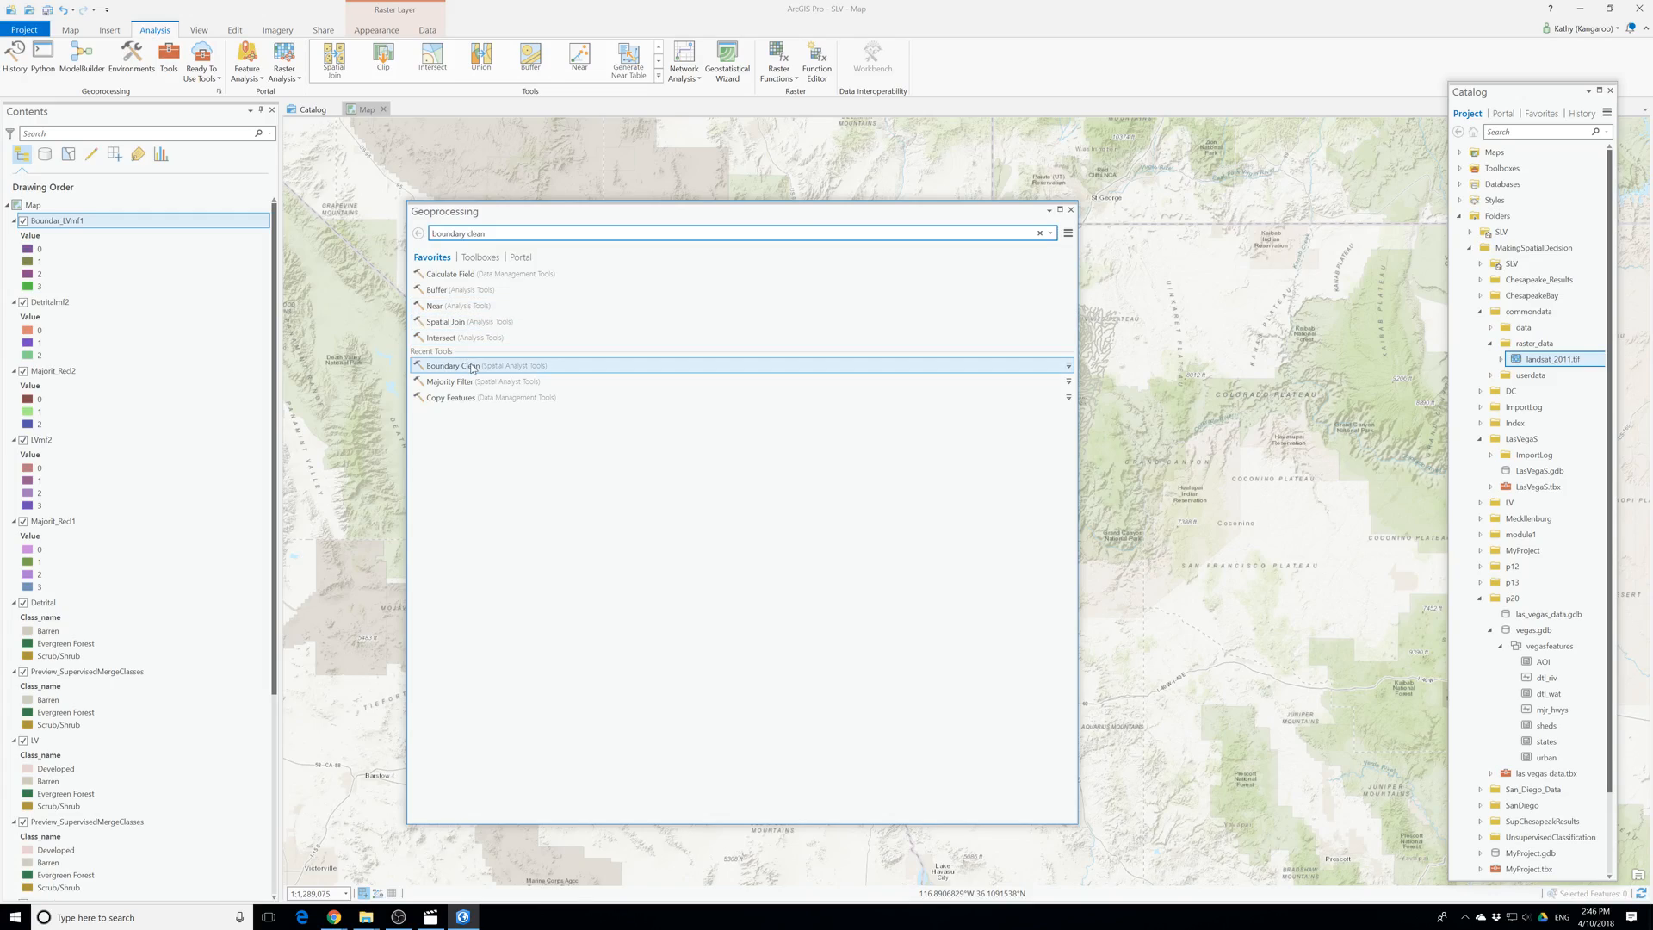
click(471, 366)
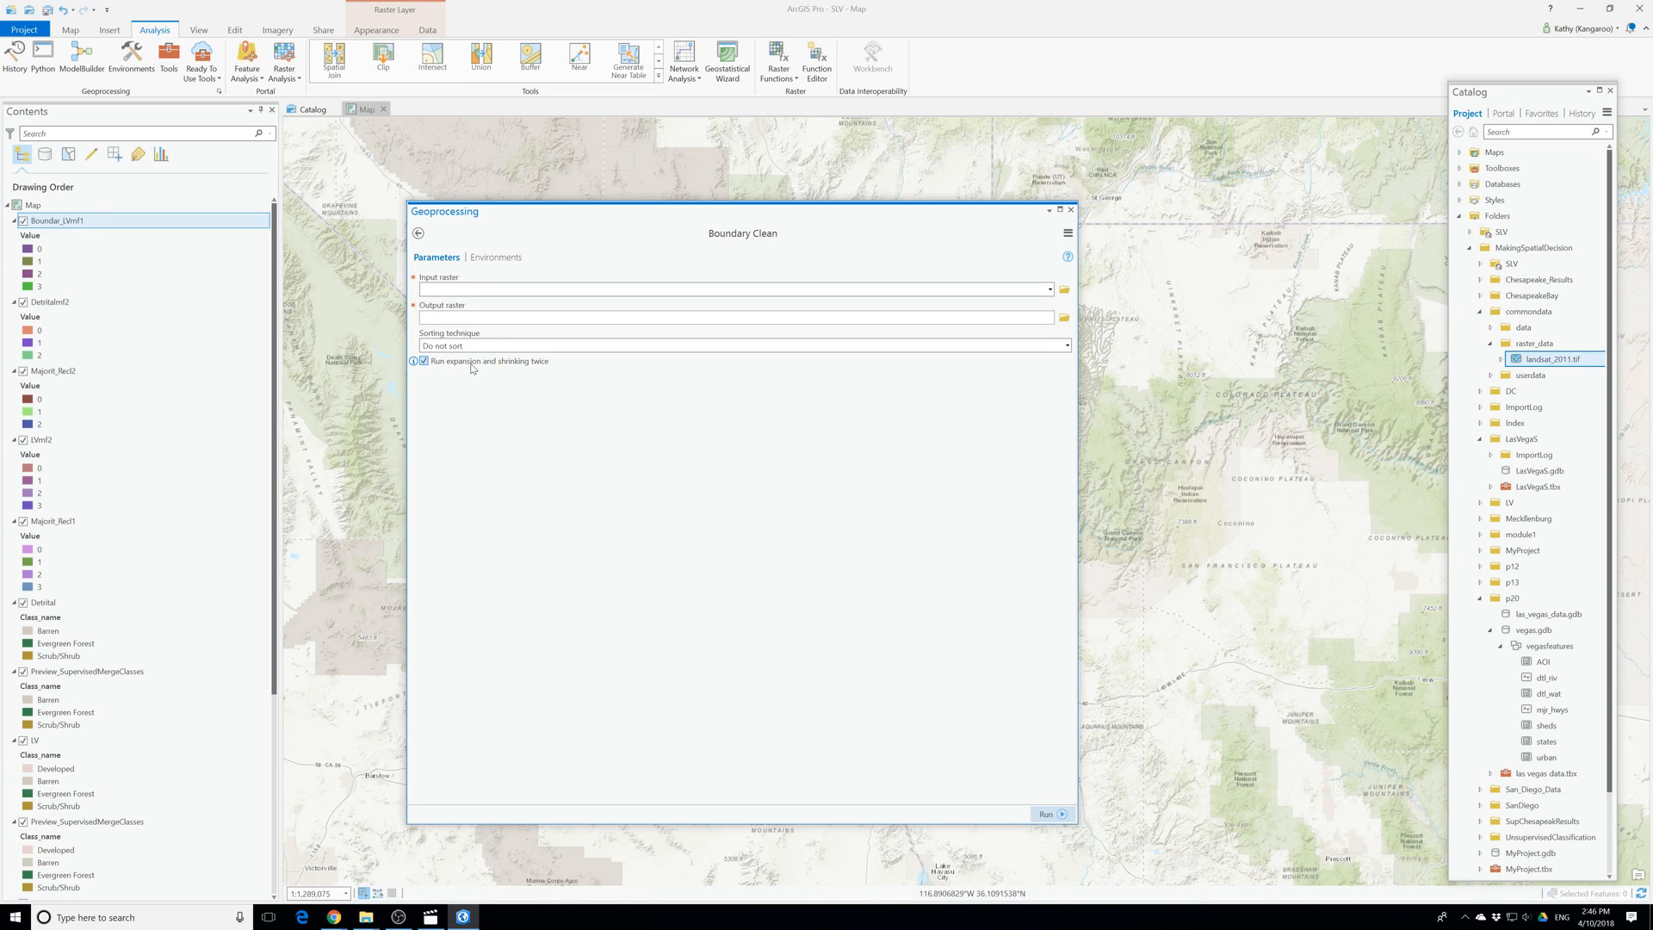
click(1050, 290)
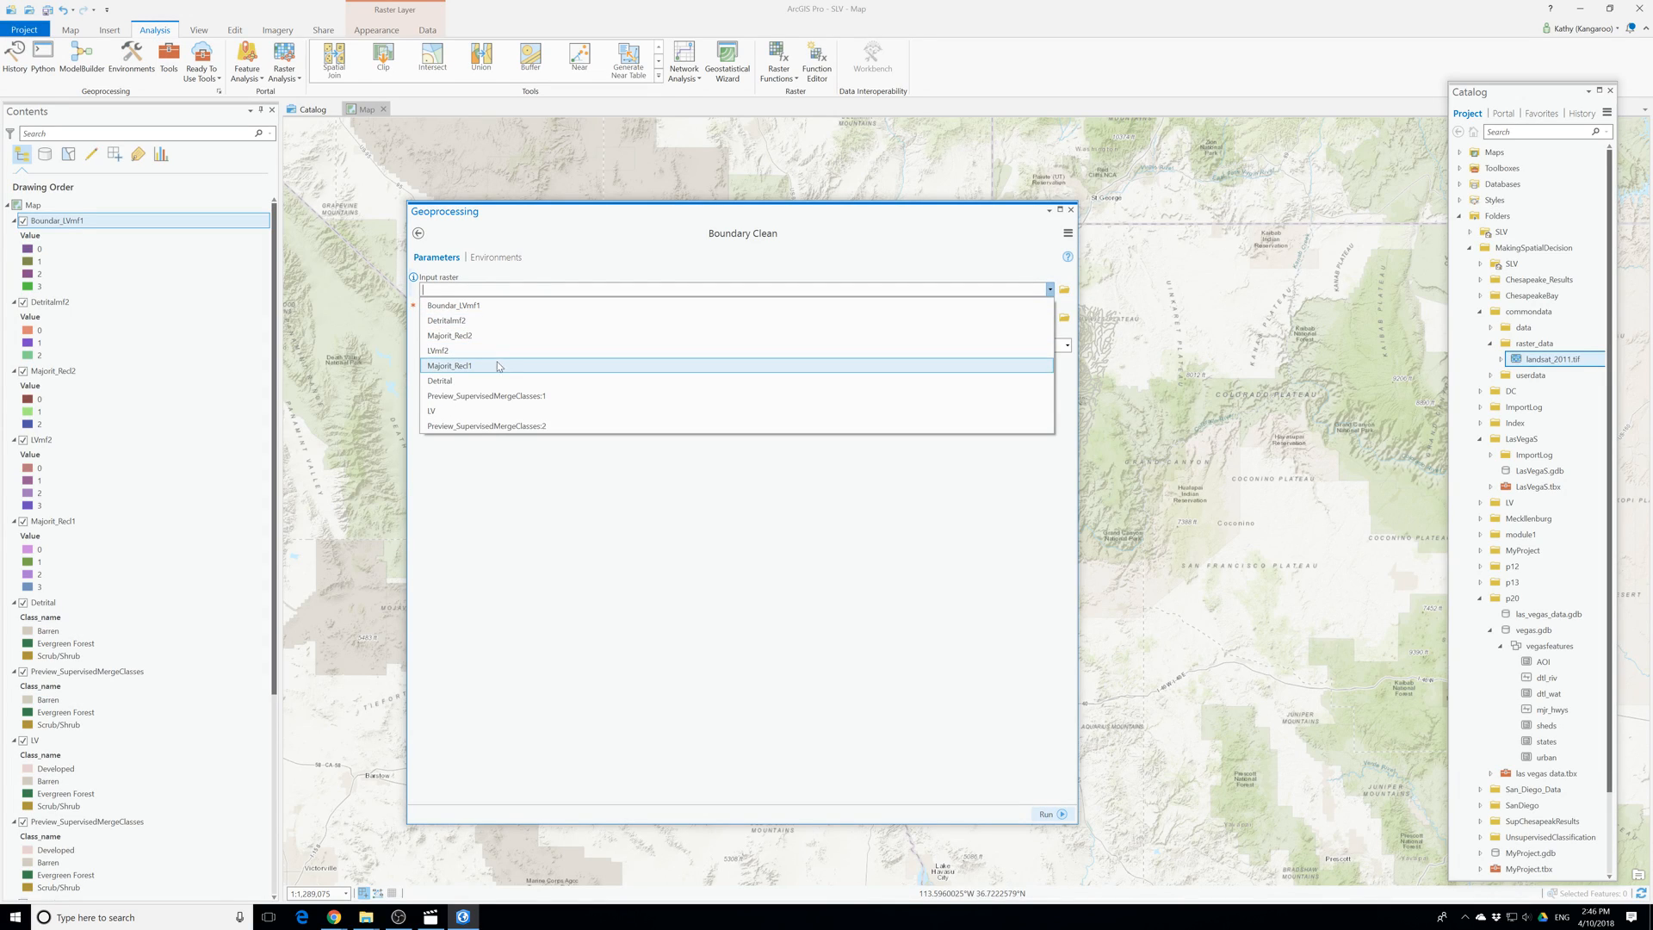
click(483, 320)
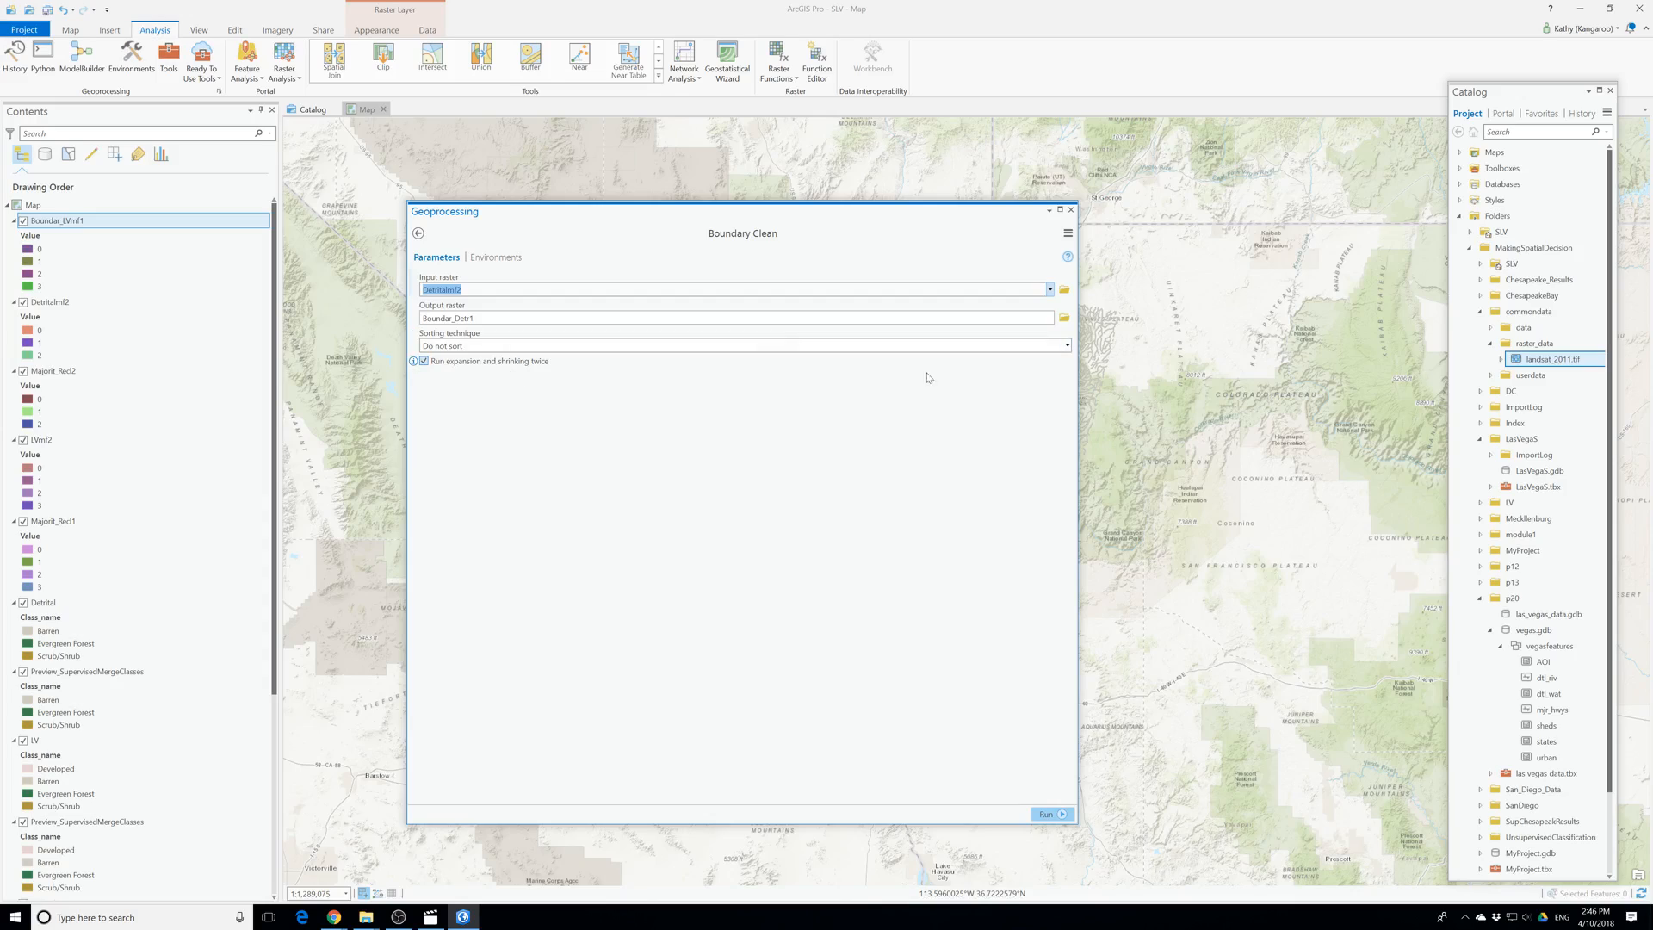
click(1068, 346)
click(517, 396)
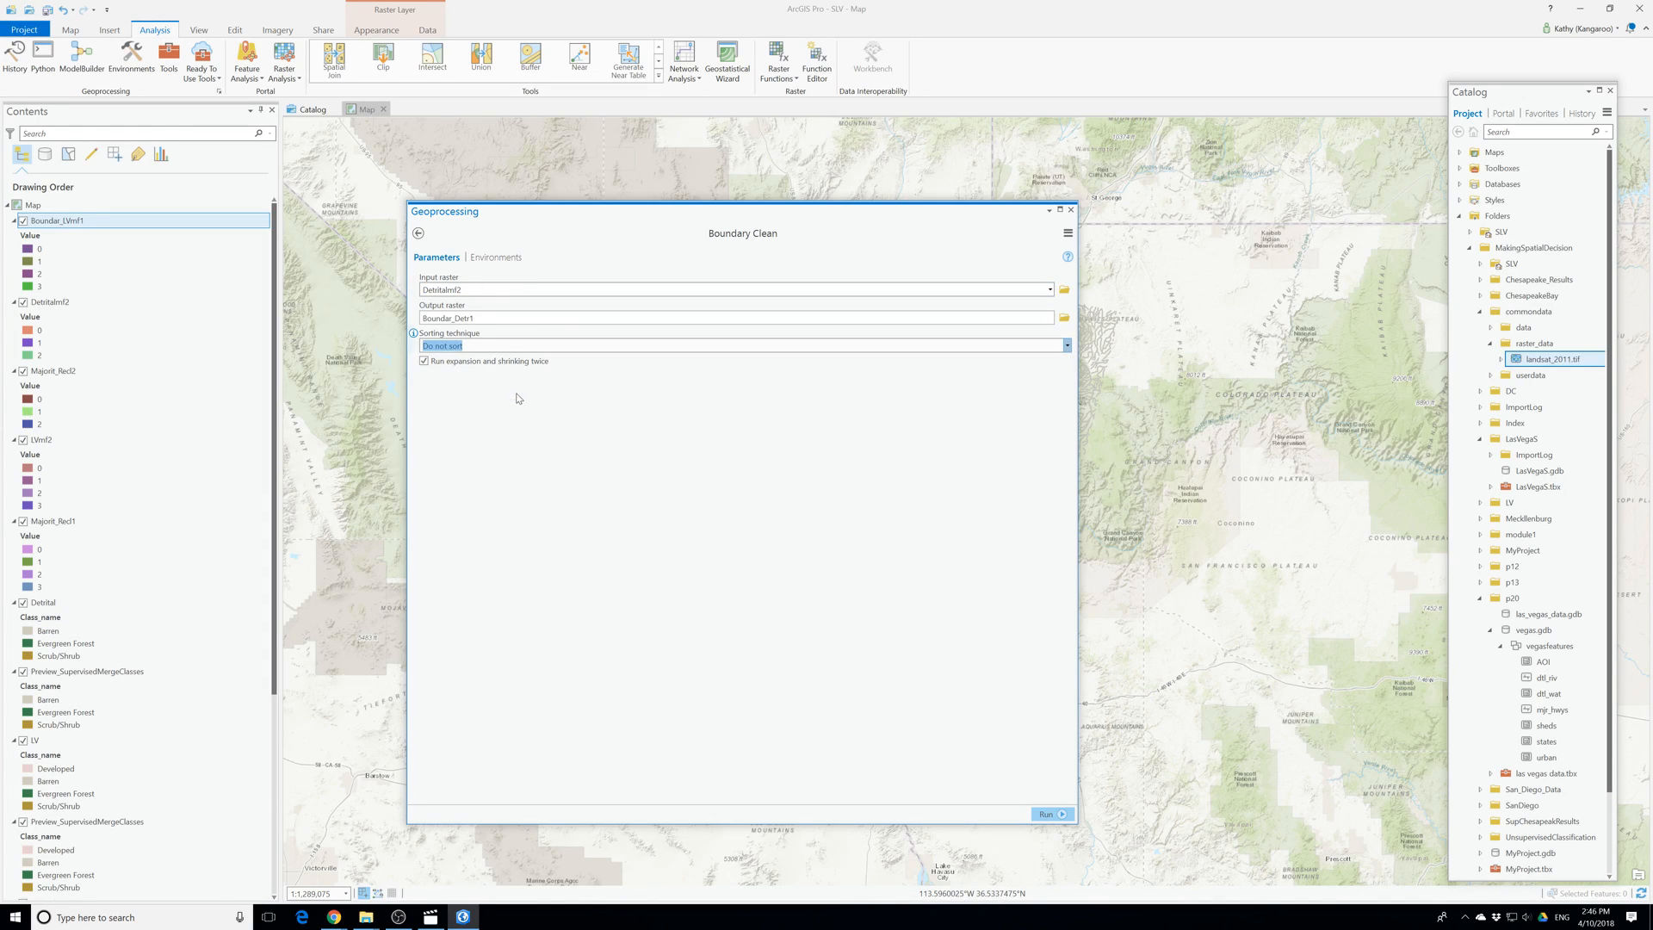
click(423, 360)
click(1055, 811)
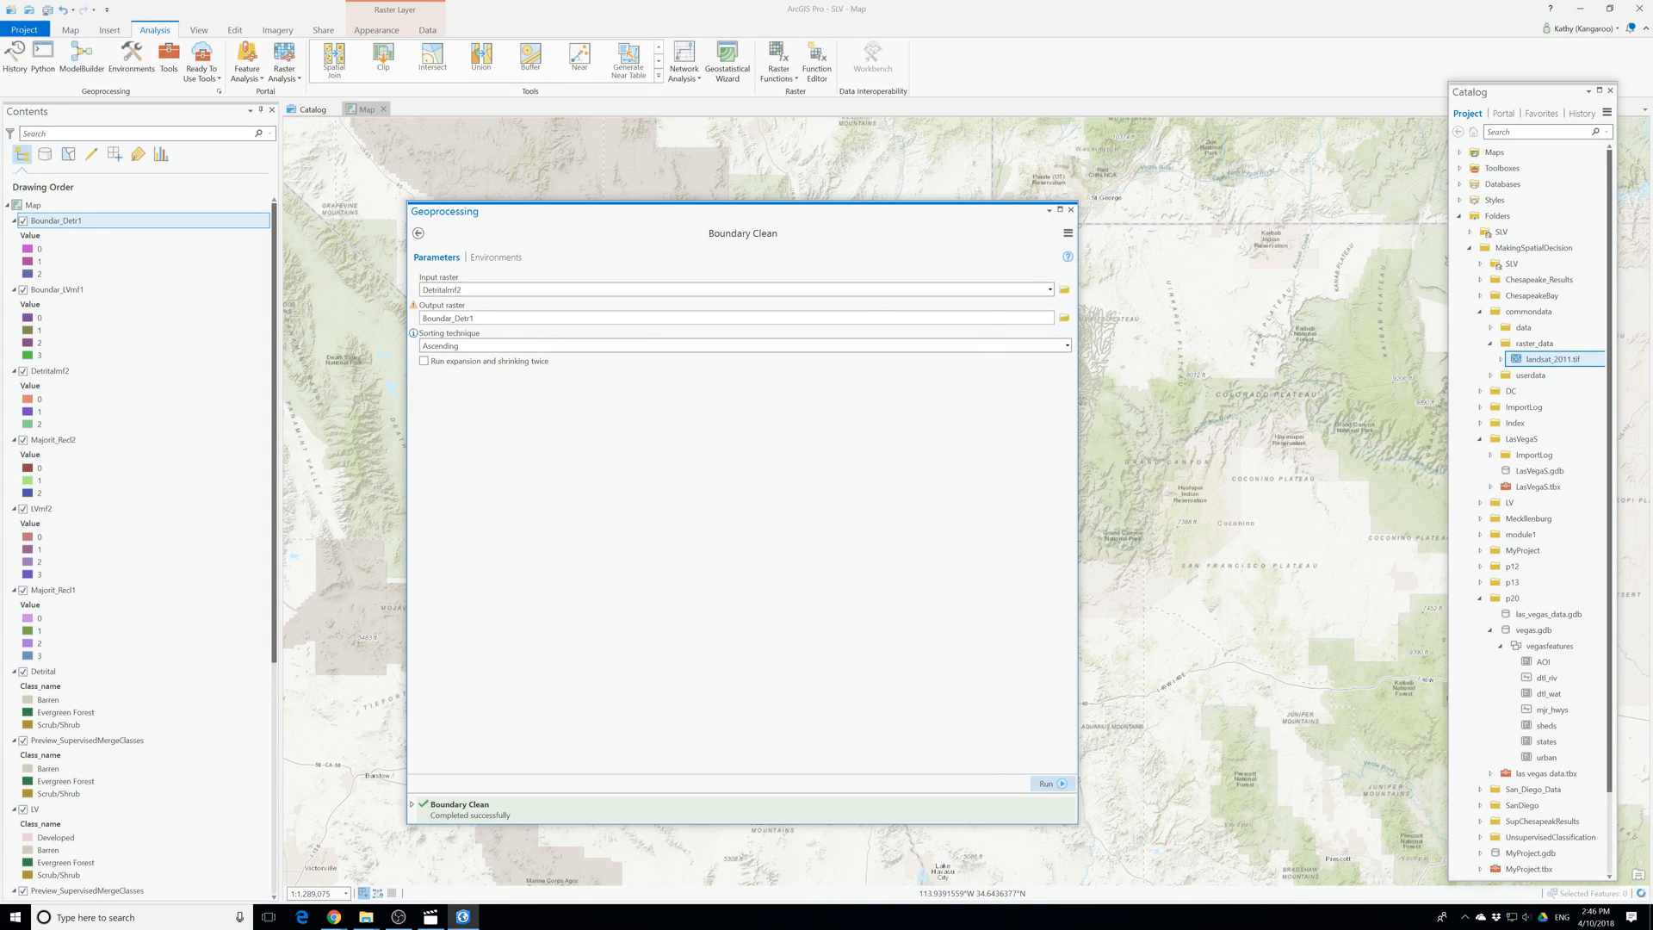
click(1071, 210)
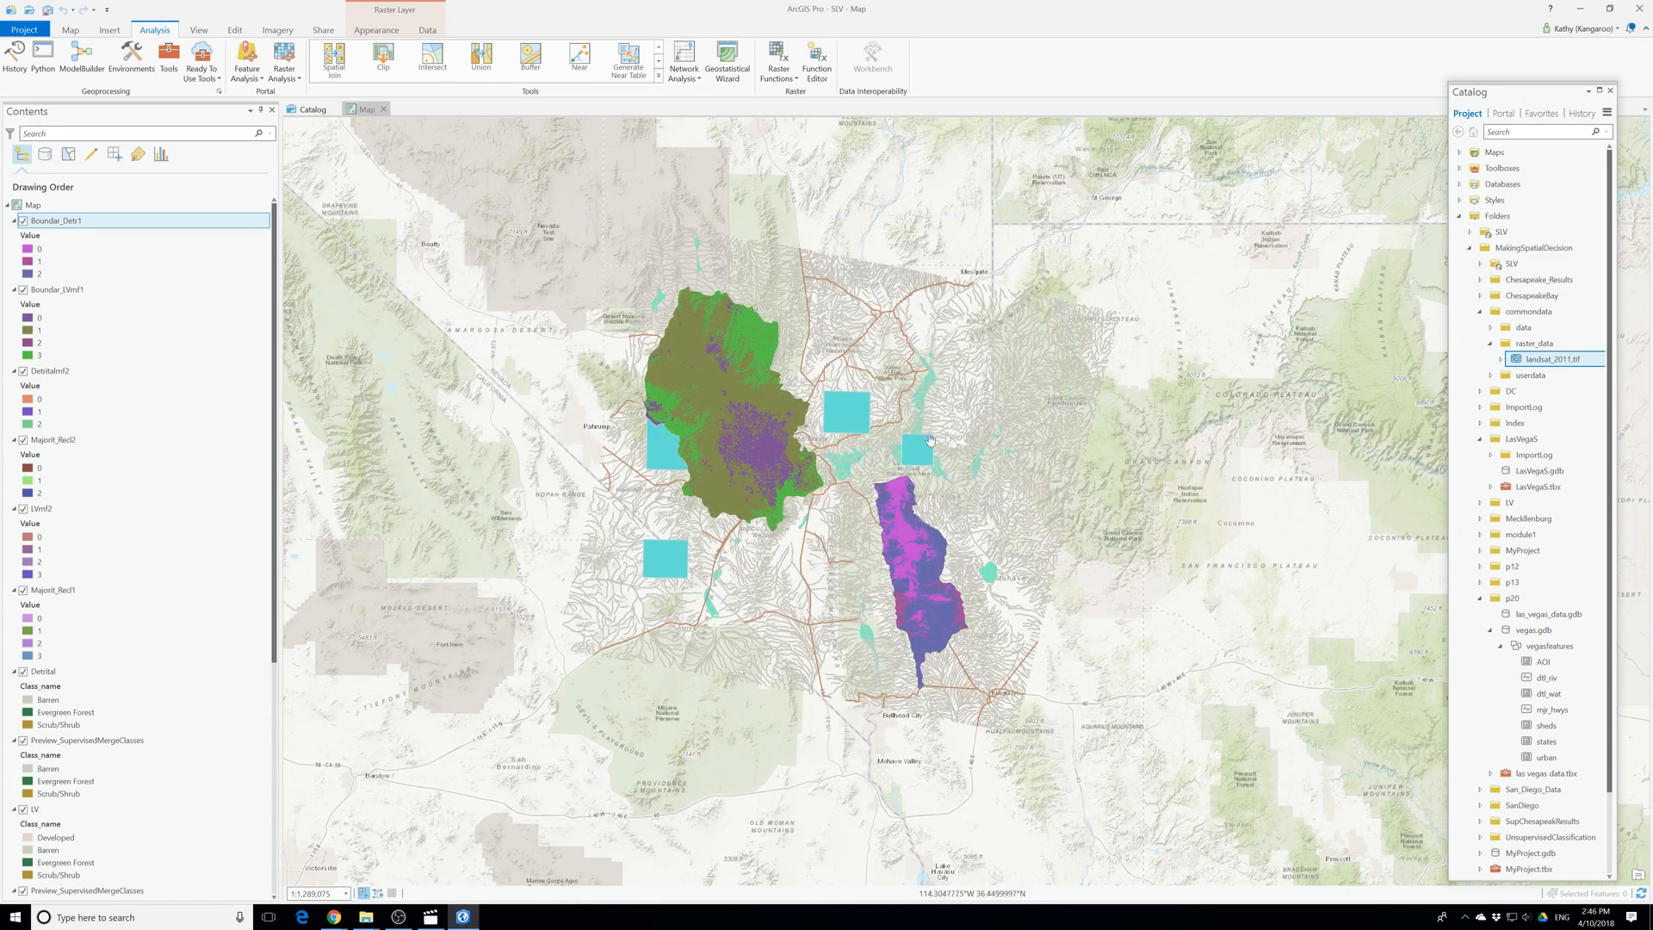
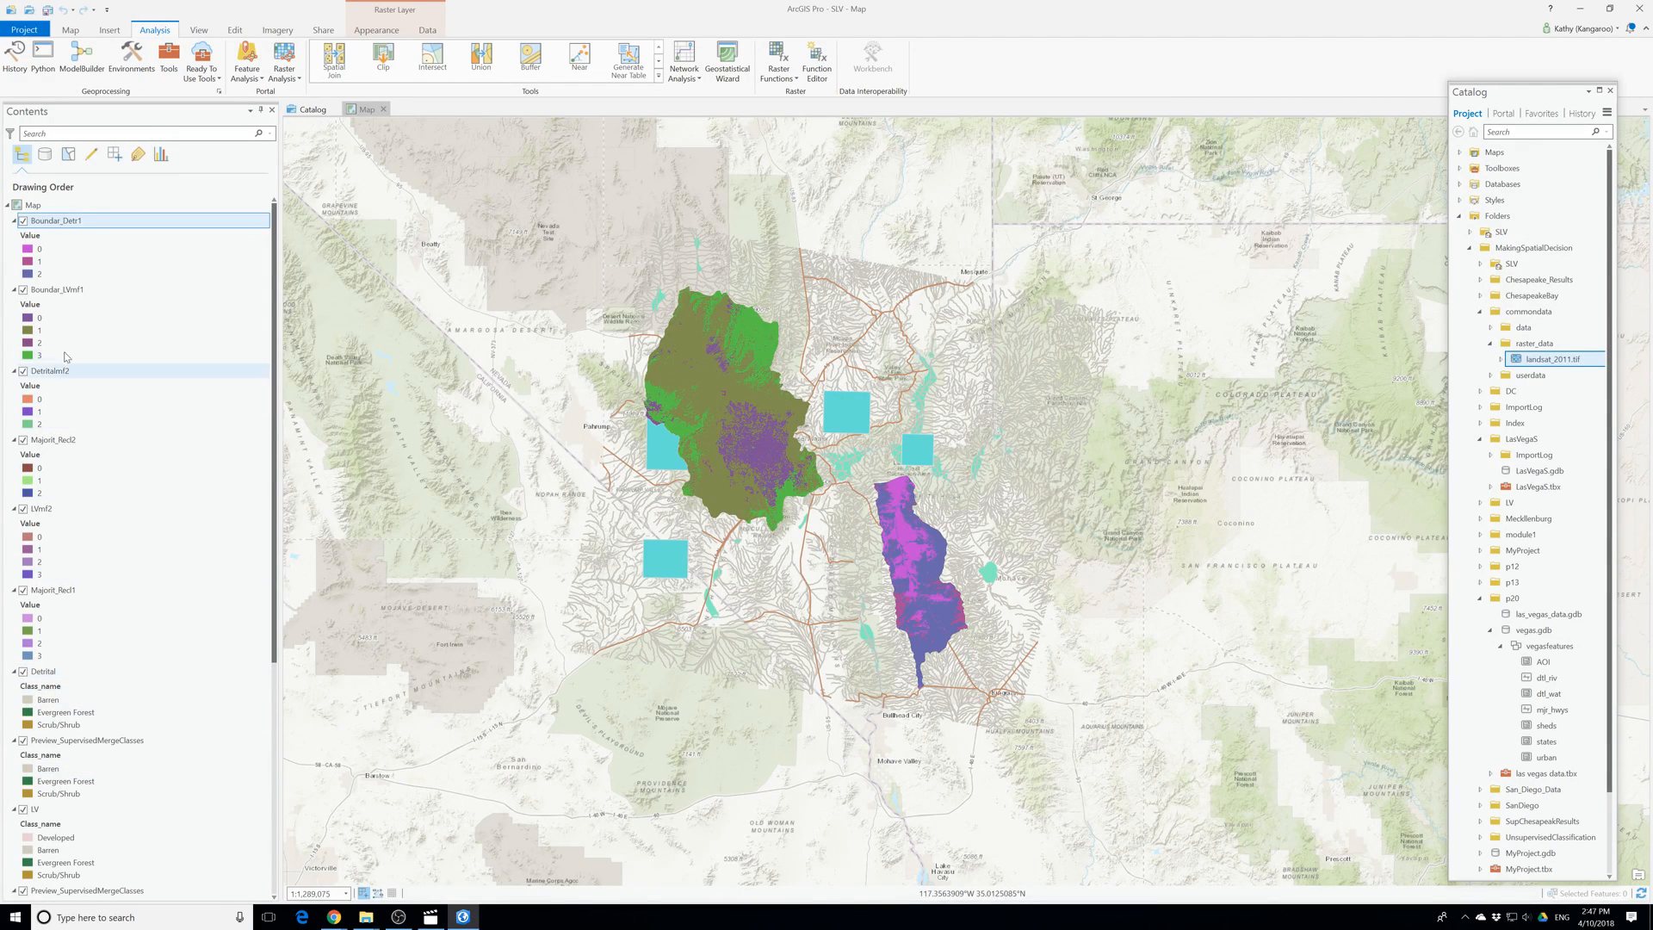
Zoom the map to the boundary-cleaned Las Vegas layer, Boundar_LVmf1, and open its symbology.
right_click(55, 293)
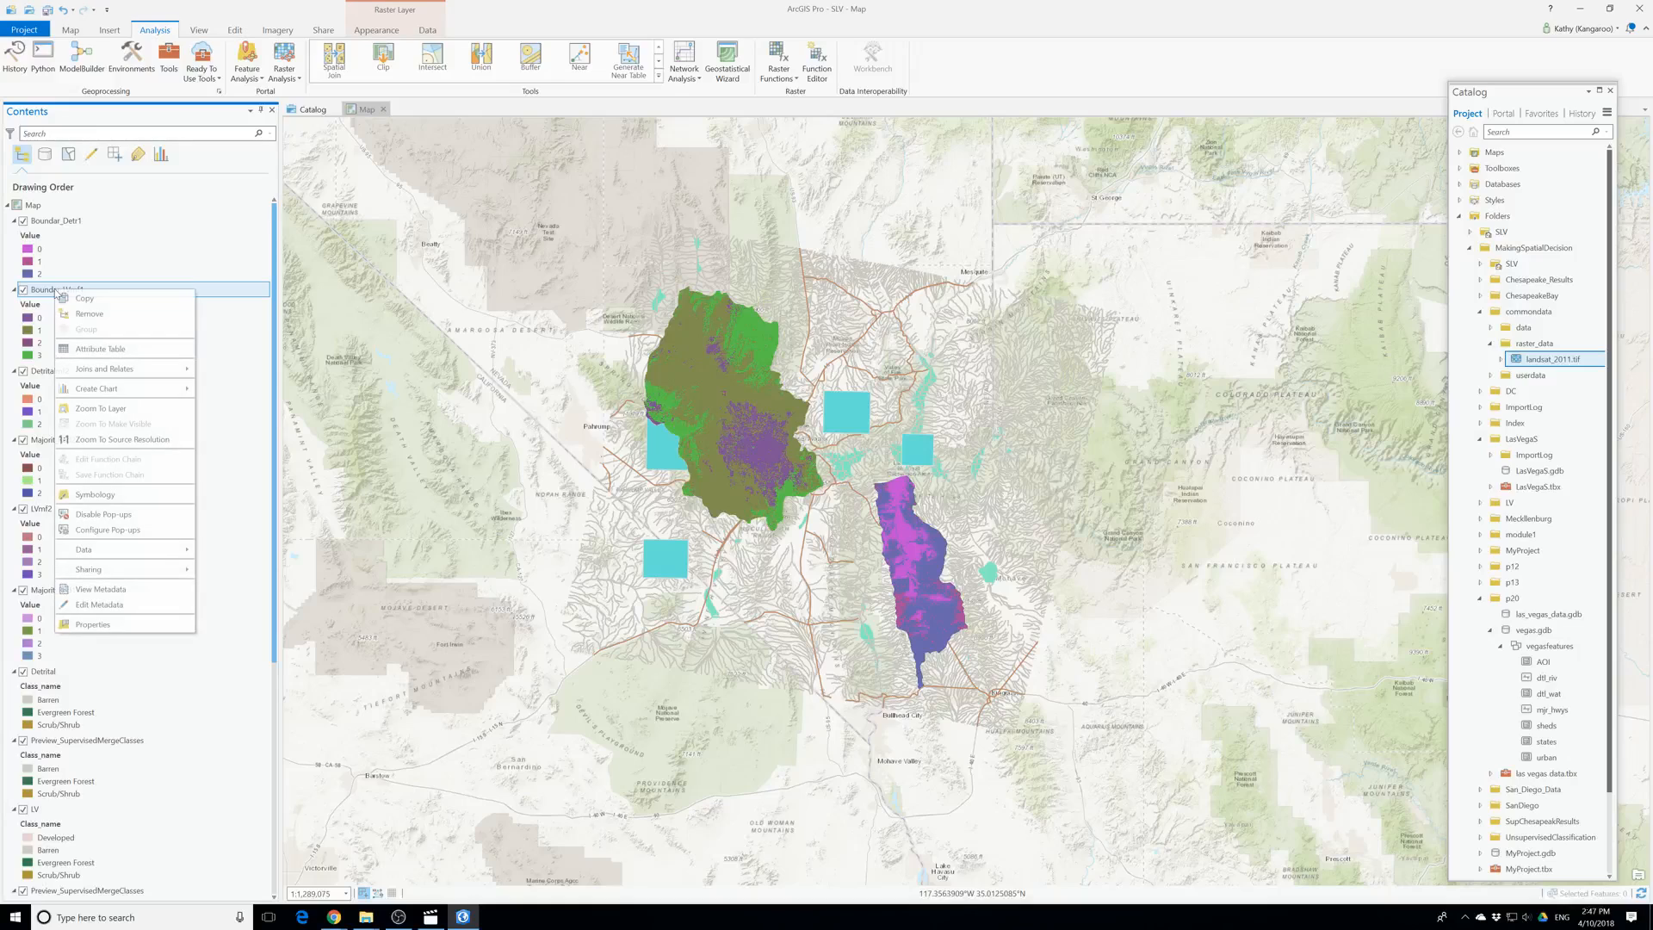
click(101, 408)
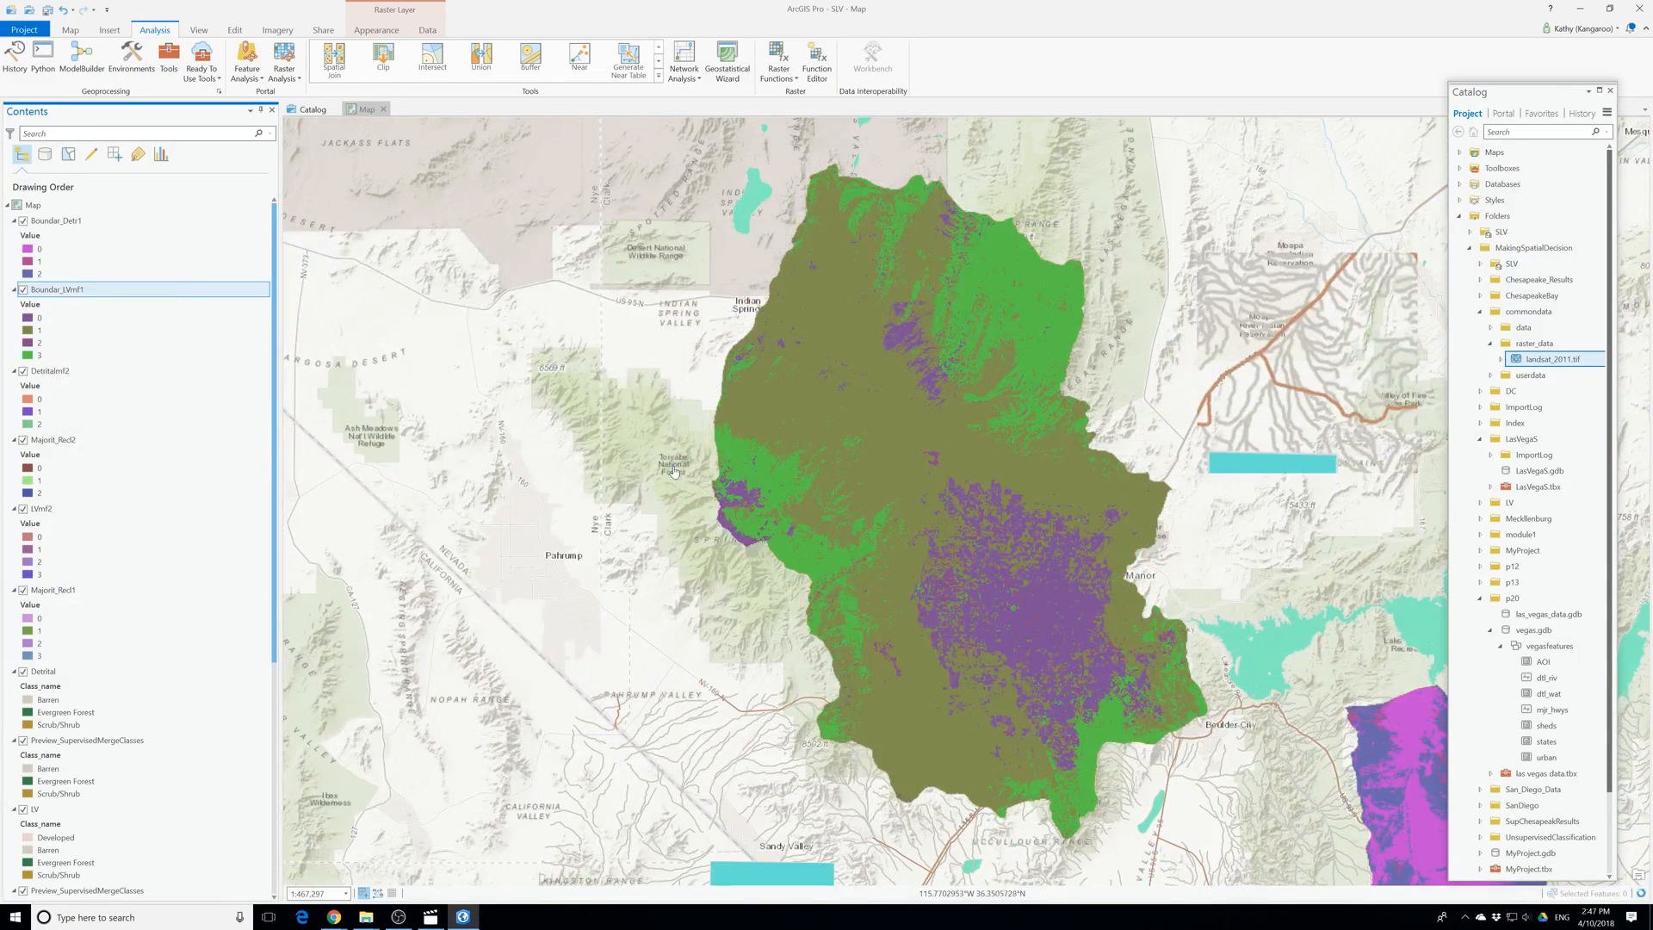
right_click(62, 293)
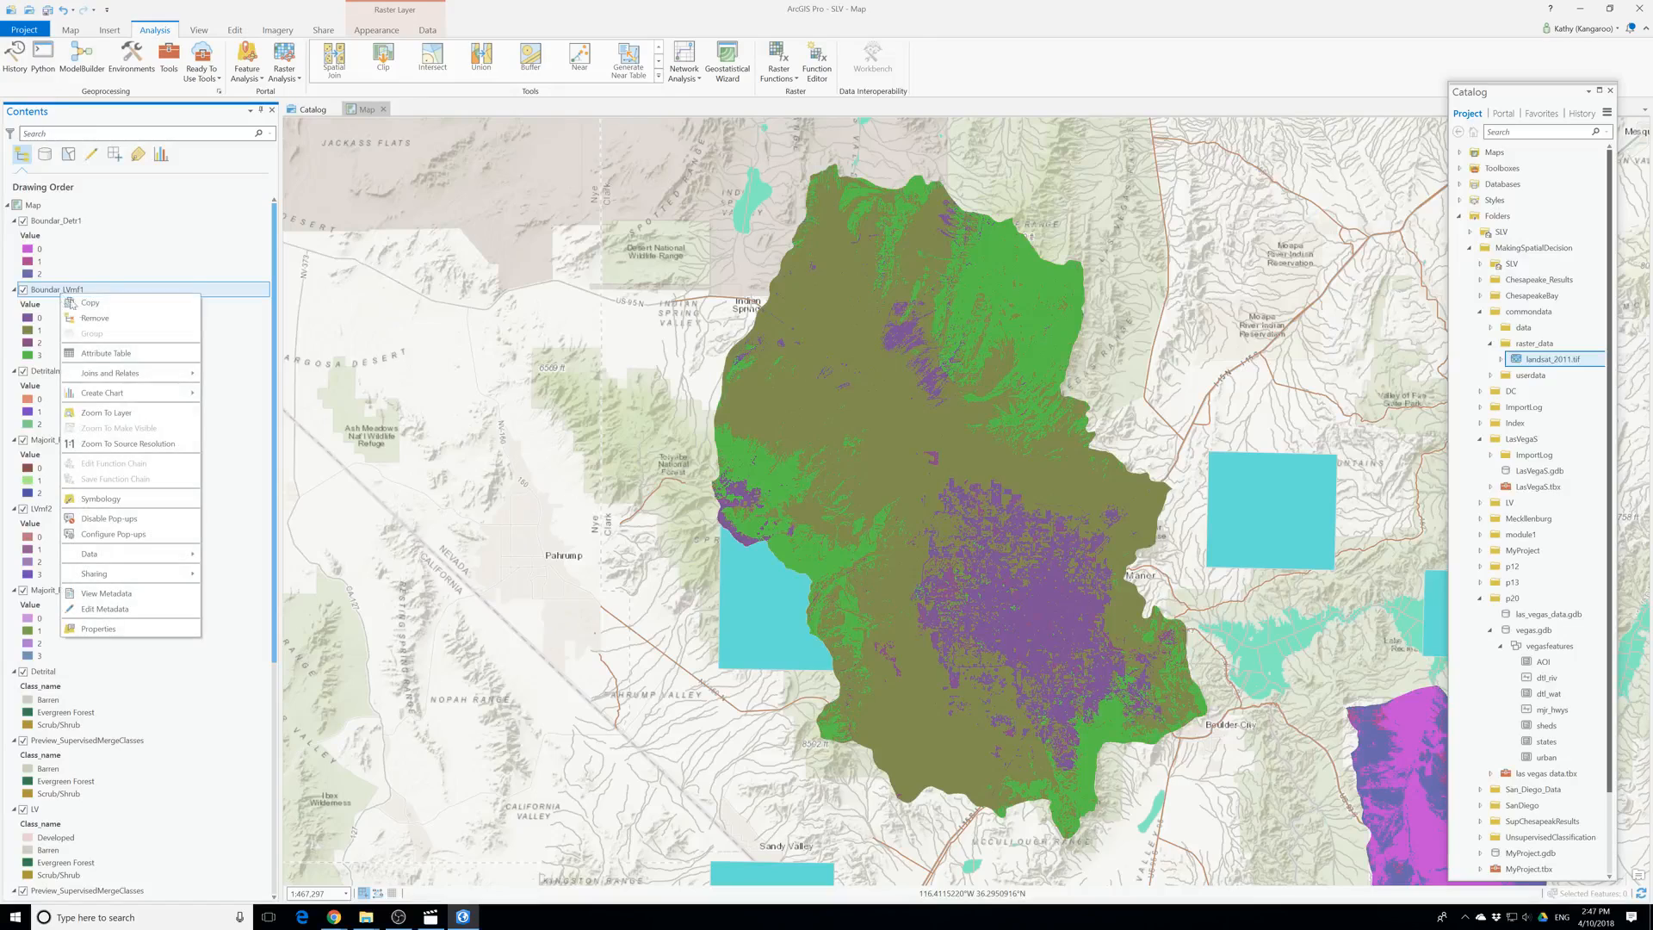
click(104, 501)
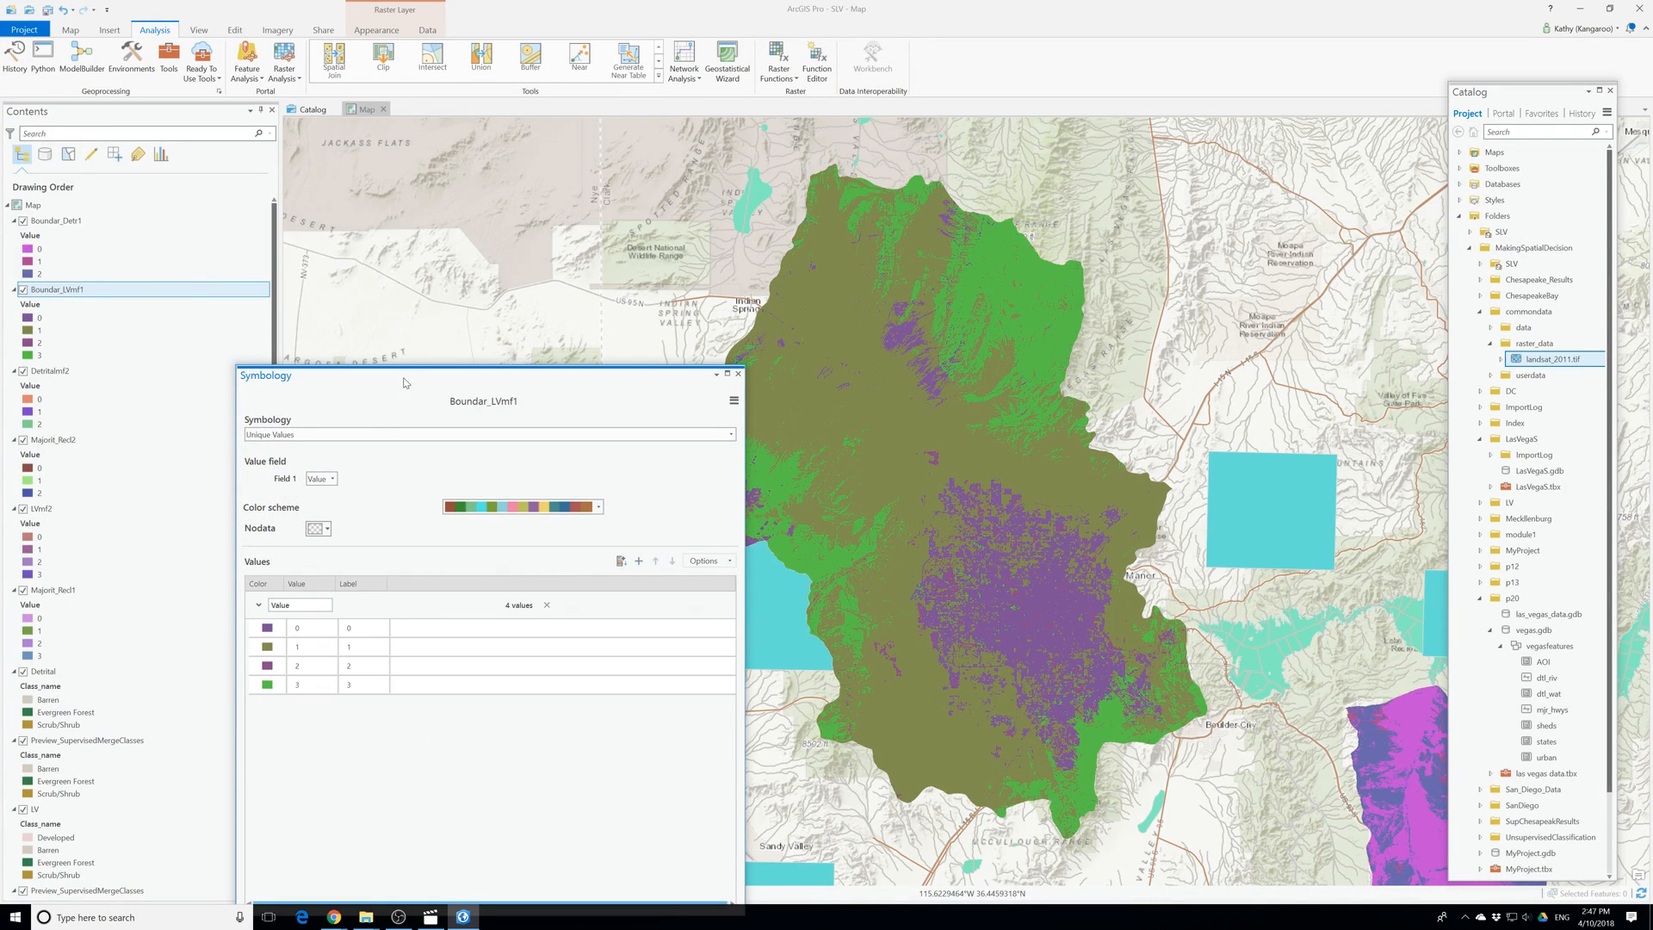
drag(409, 383, 428, 258)
Label value 0 of Boundar_LVmf1 as Developed and value 1 as Barren.
click(401, 490)
click(380, 491)
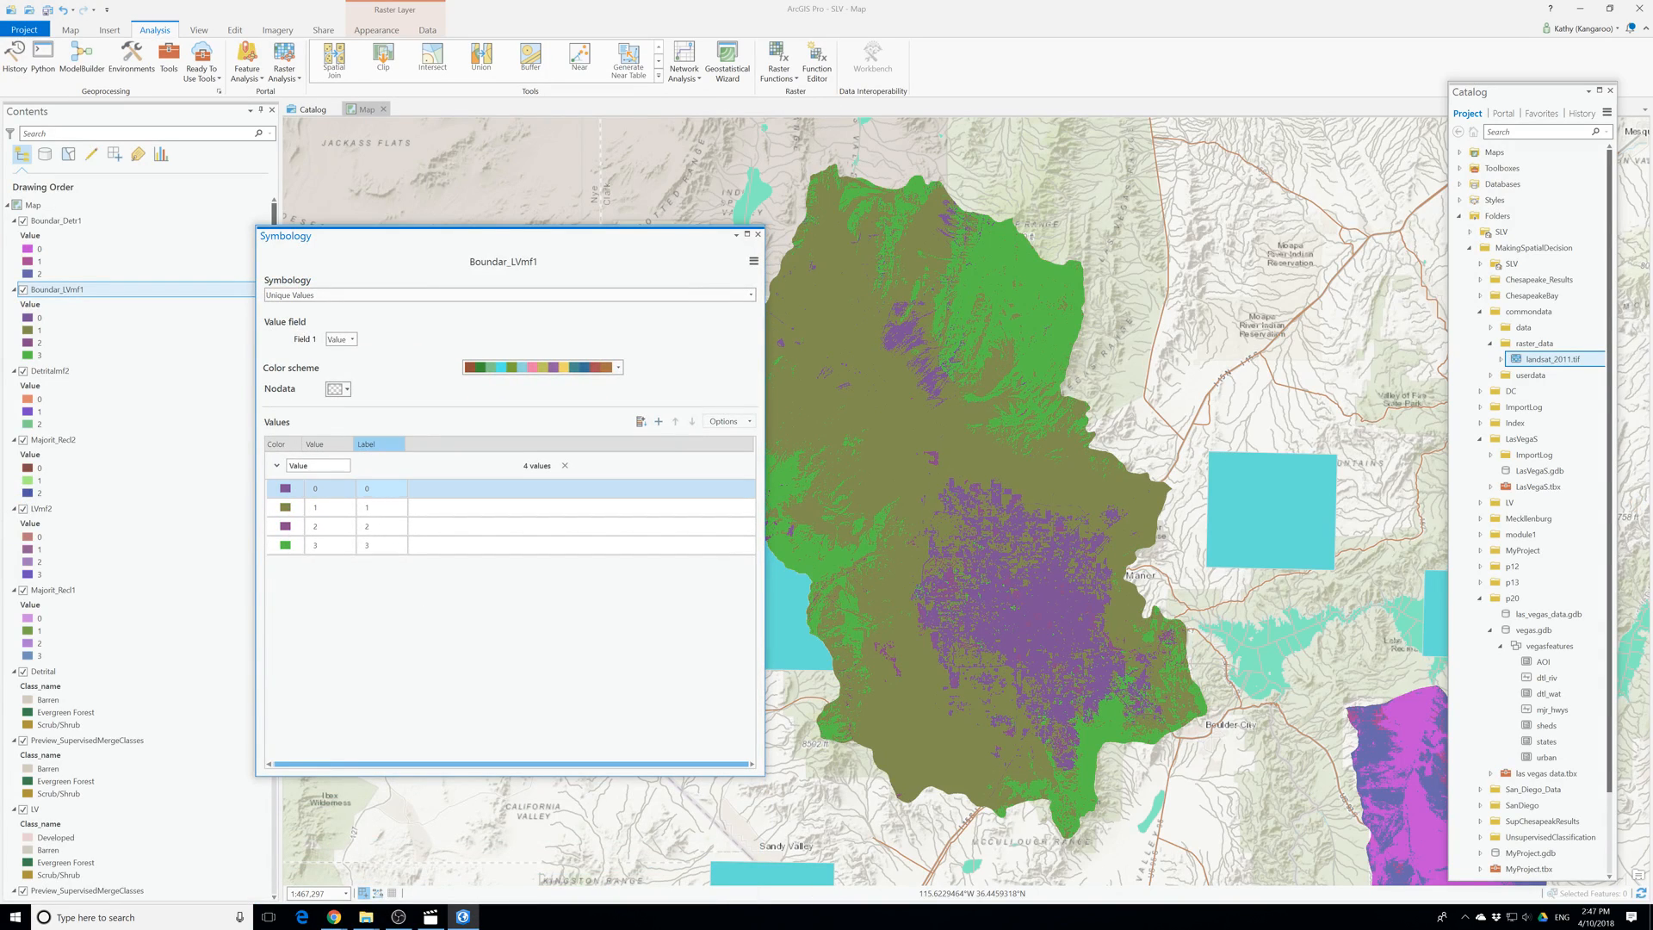
drag(375, 489, 358, 507)
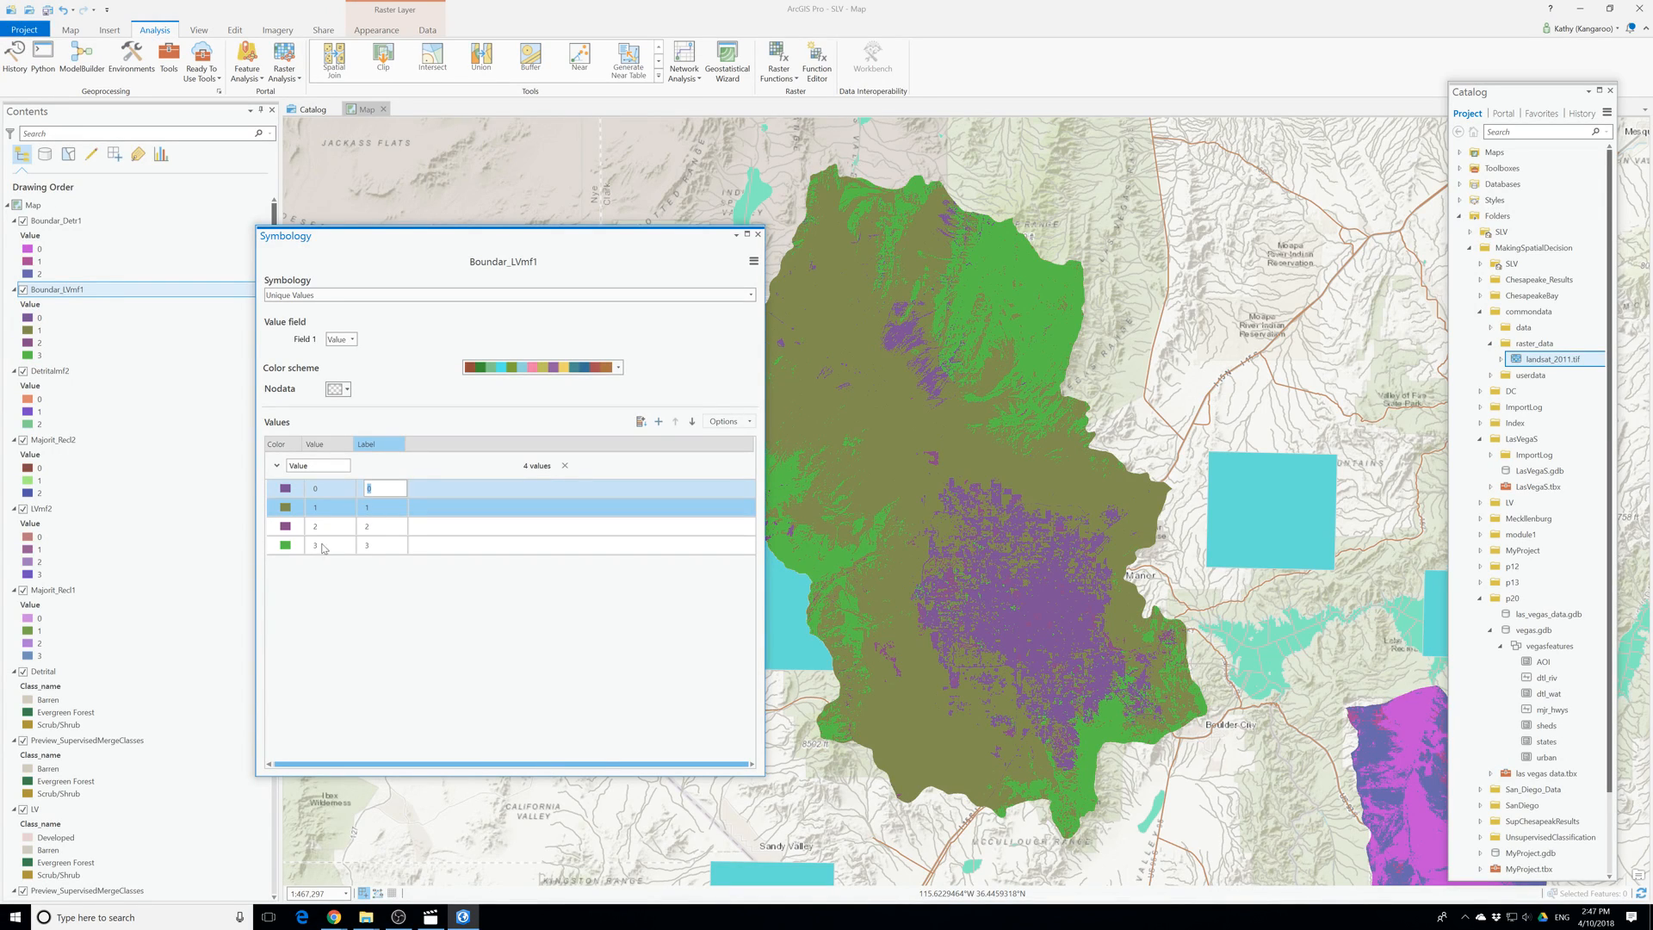
scroll(4, 776, down, 1)
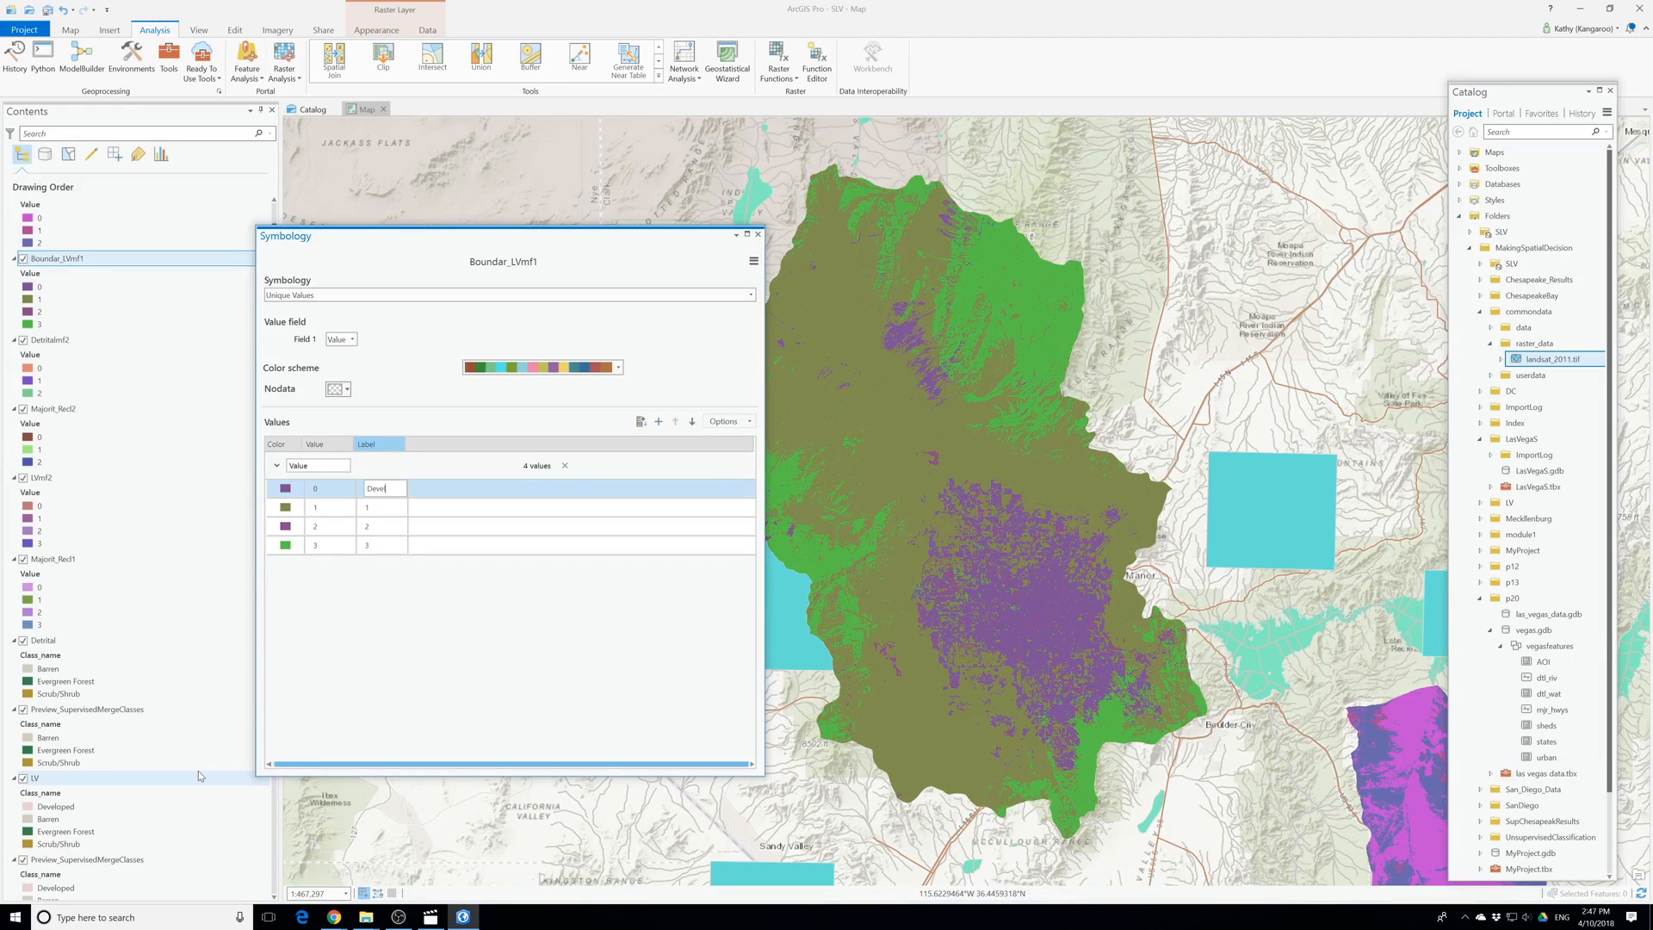
text(oped)
click(384, 510)
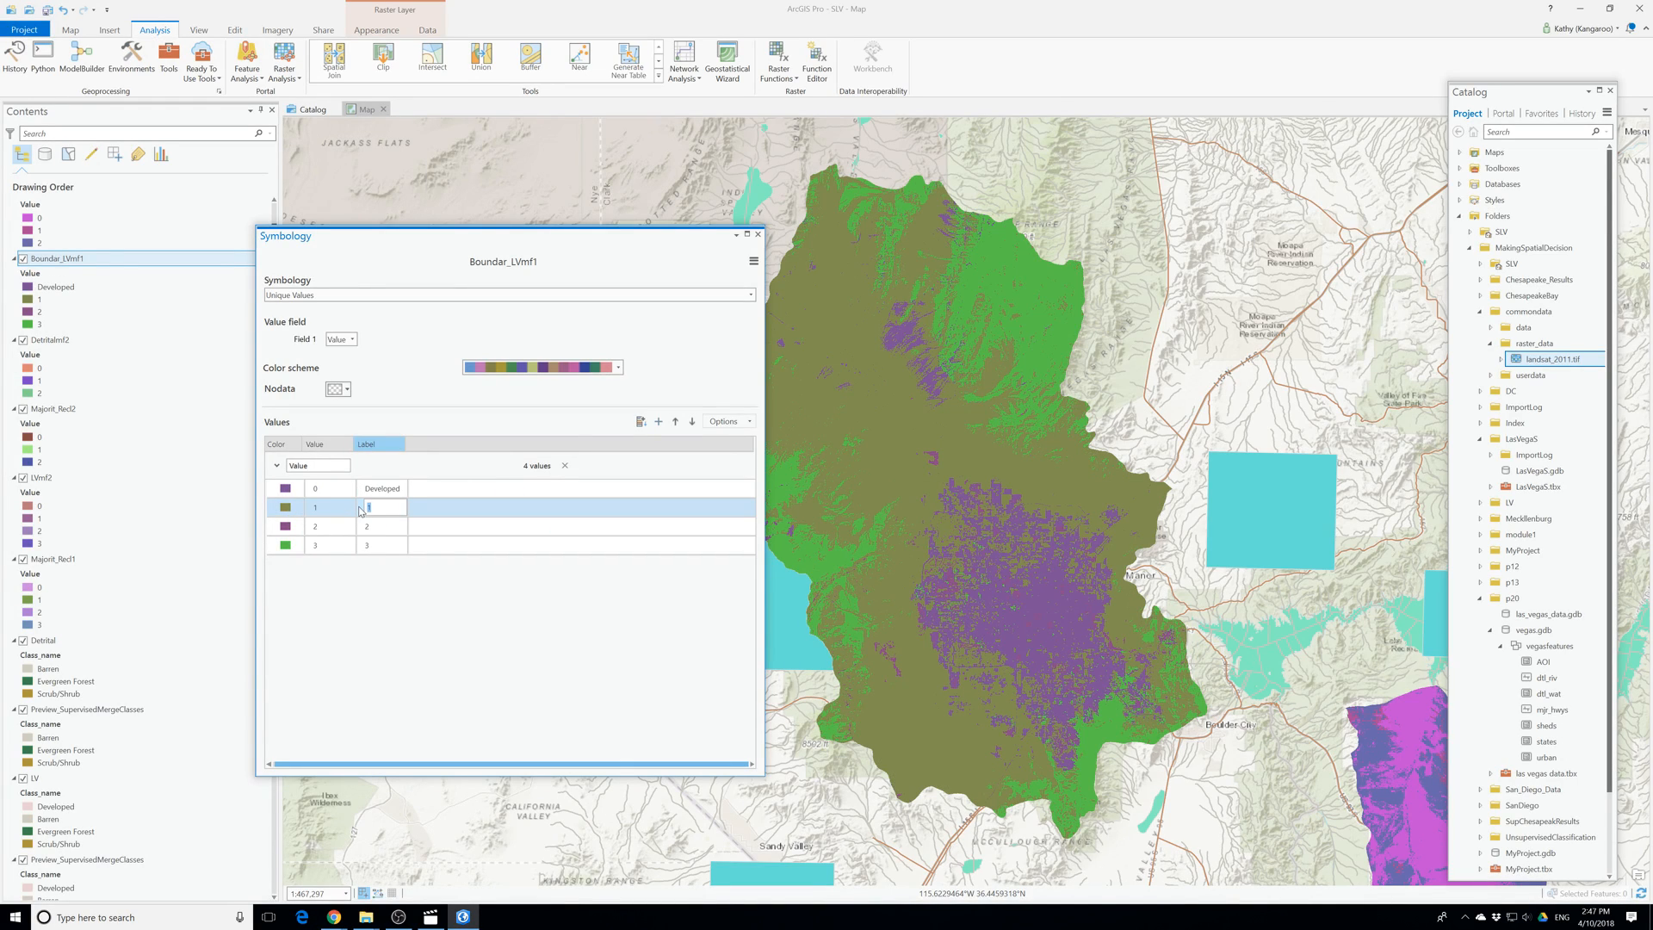
text(Barren)
Label value 2 of Boundar_LVmf1 as Evergreen and value 3 as Scrub/Shrub.
click(381, 530)
click(380, 536)
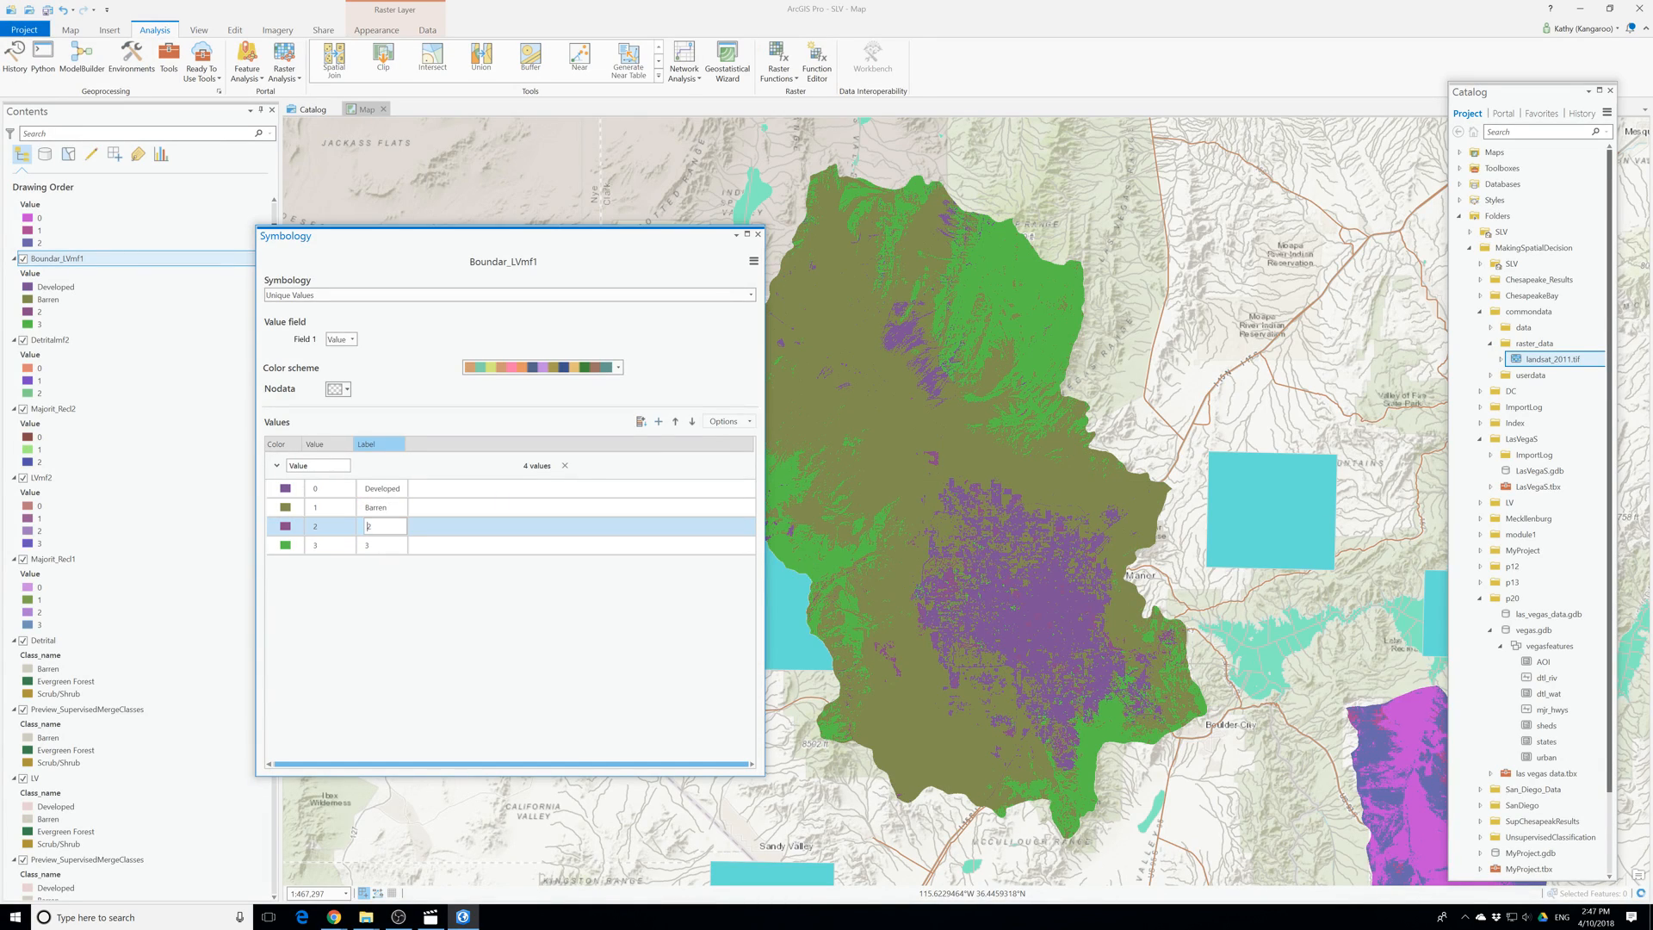
double_click(366, 528)
text(W)
text(ve)
key(BackSpace)
key(BackSpace)
key(BackSpace)
text(Evergreen)
click(361, 552)
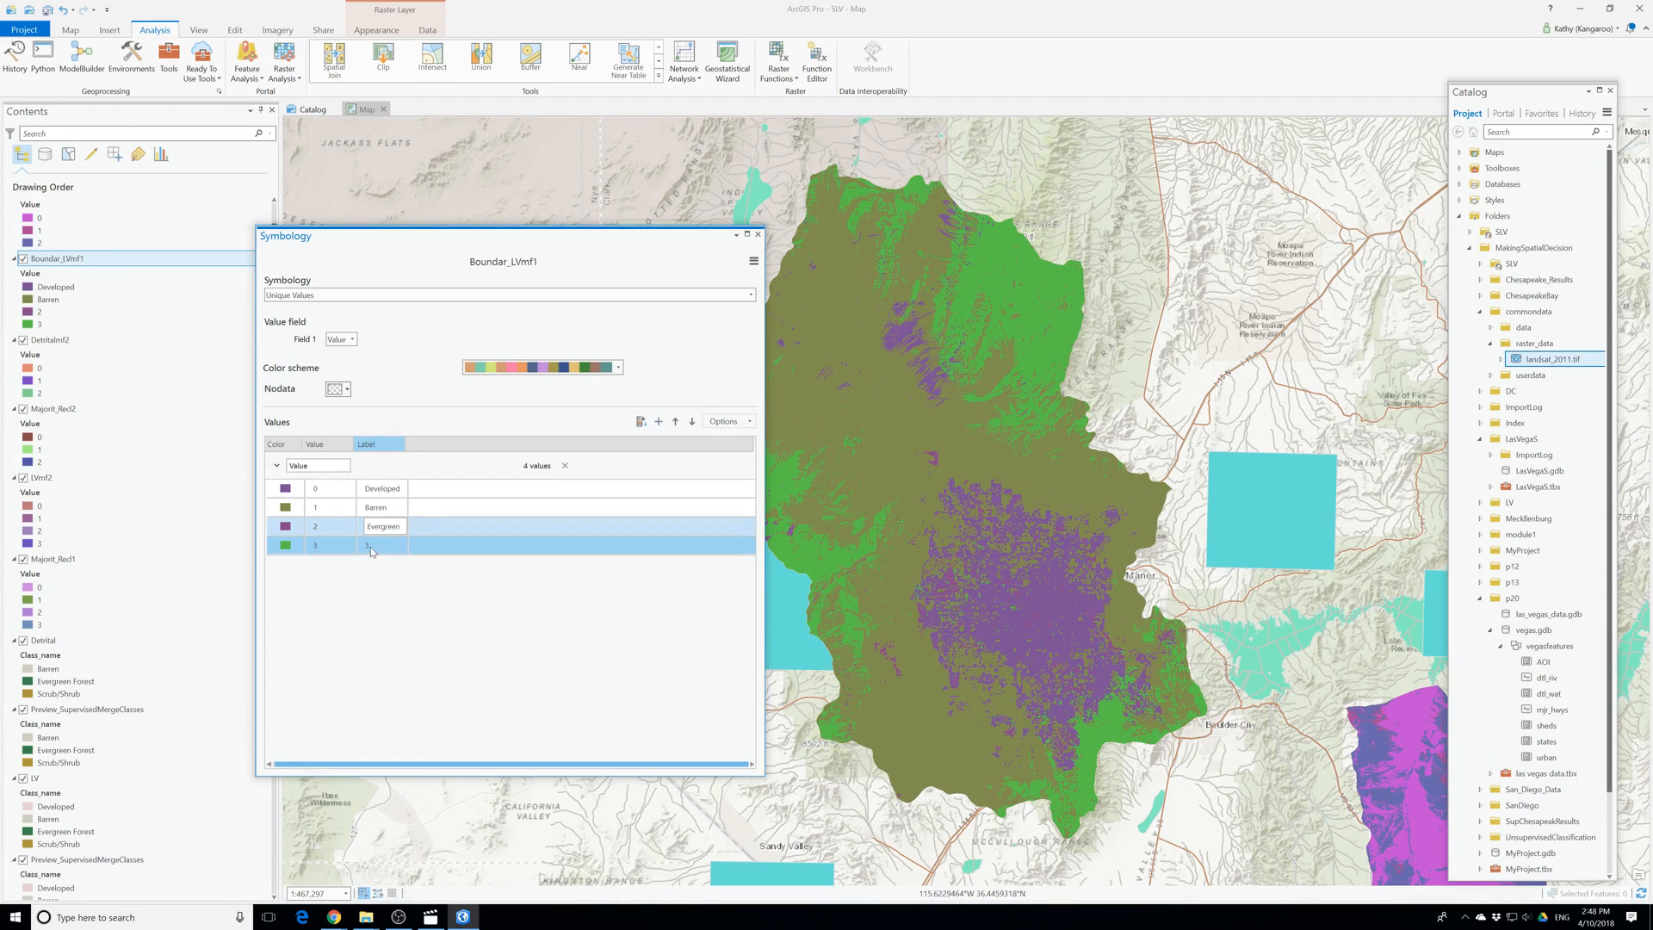
click(371, 548)
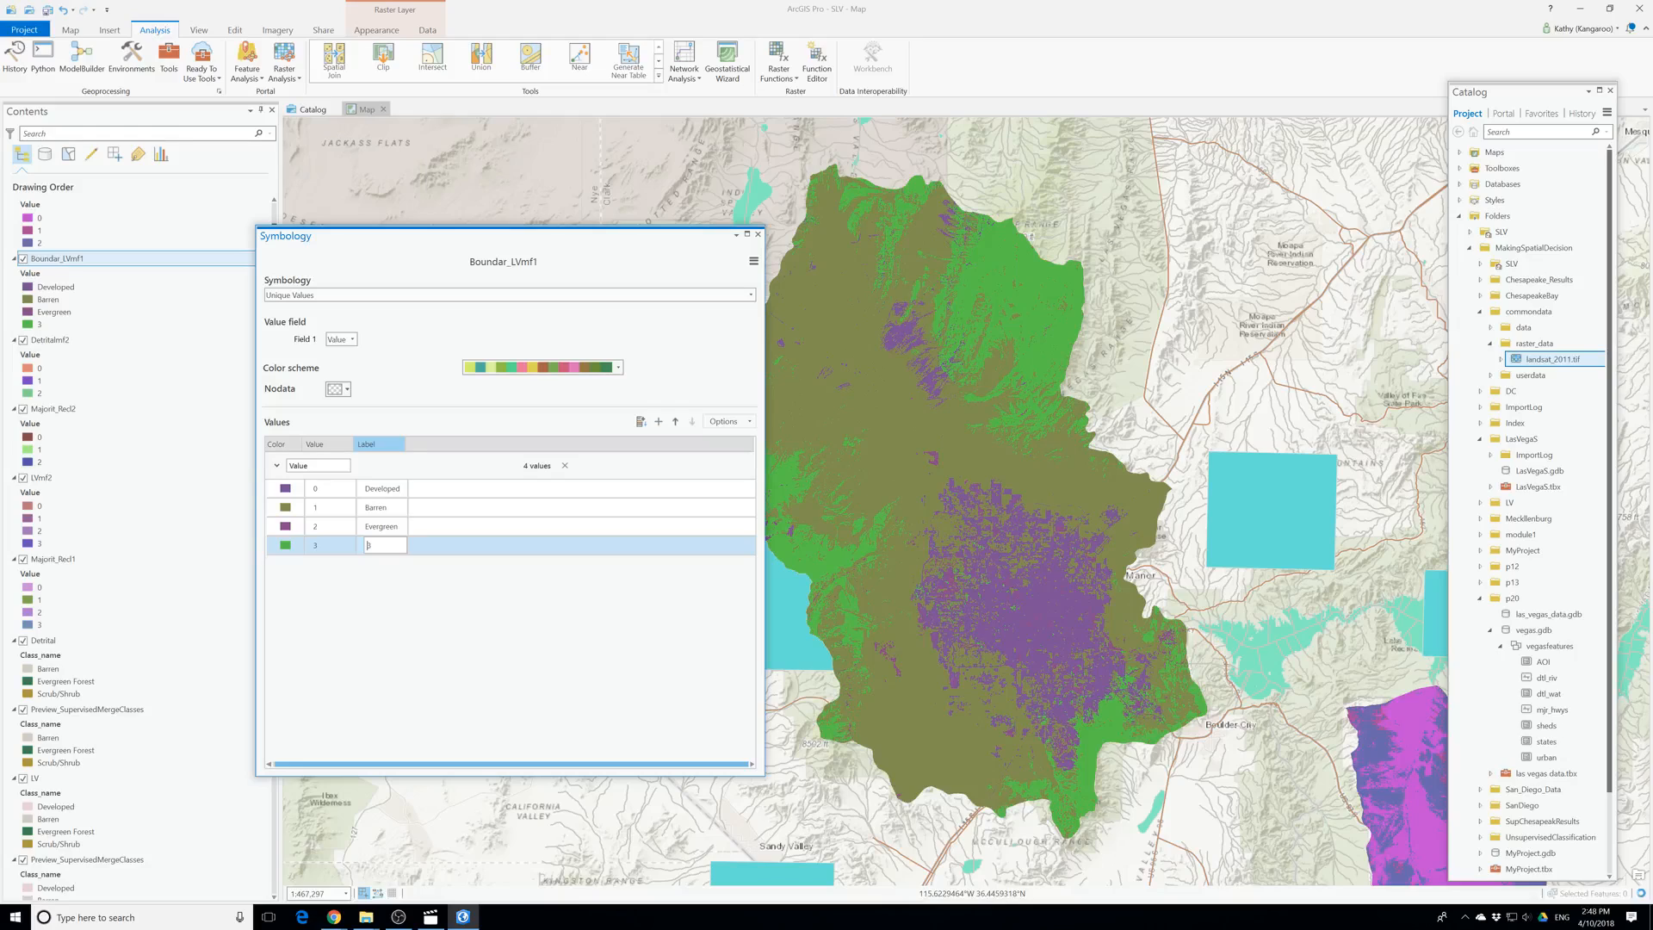
drag(368, 549, 350, 553)
text(b/Shrub)
Set the color of the Developed class in Boundar_LVmf1 to light pink.
click(288, 508)
right_click(285, 489)
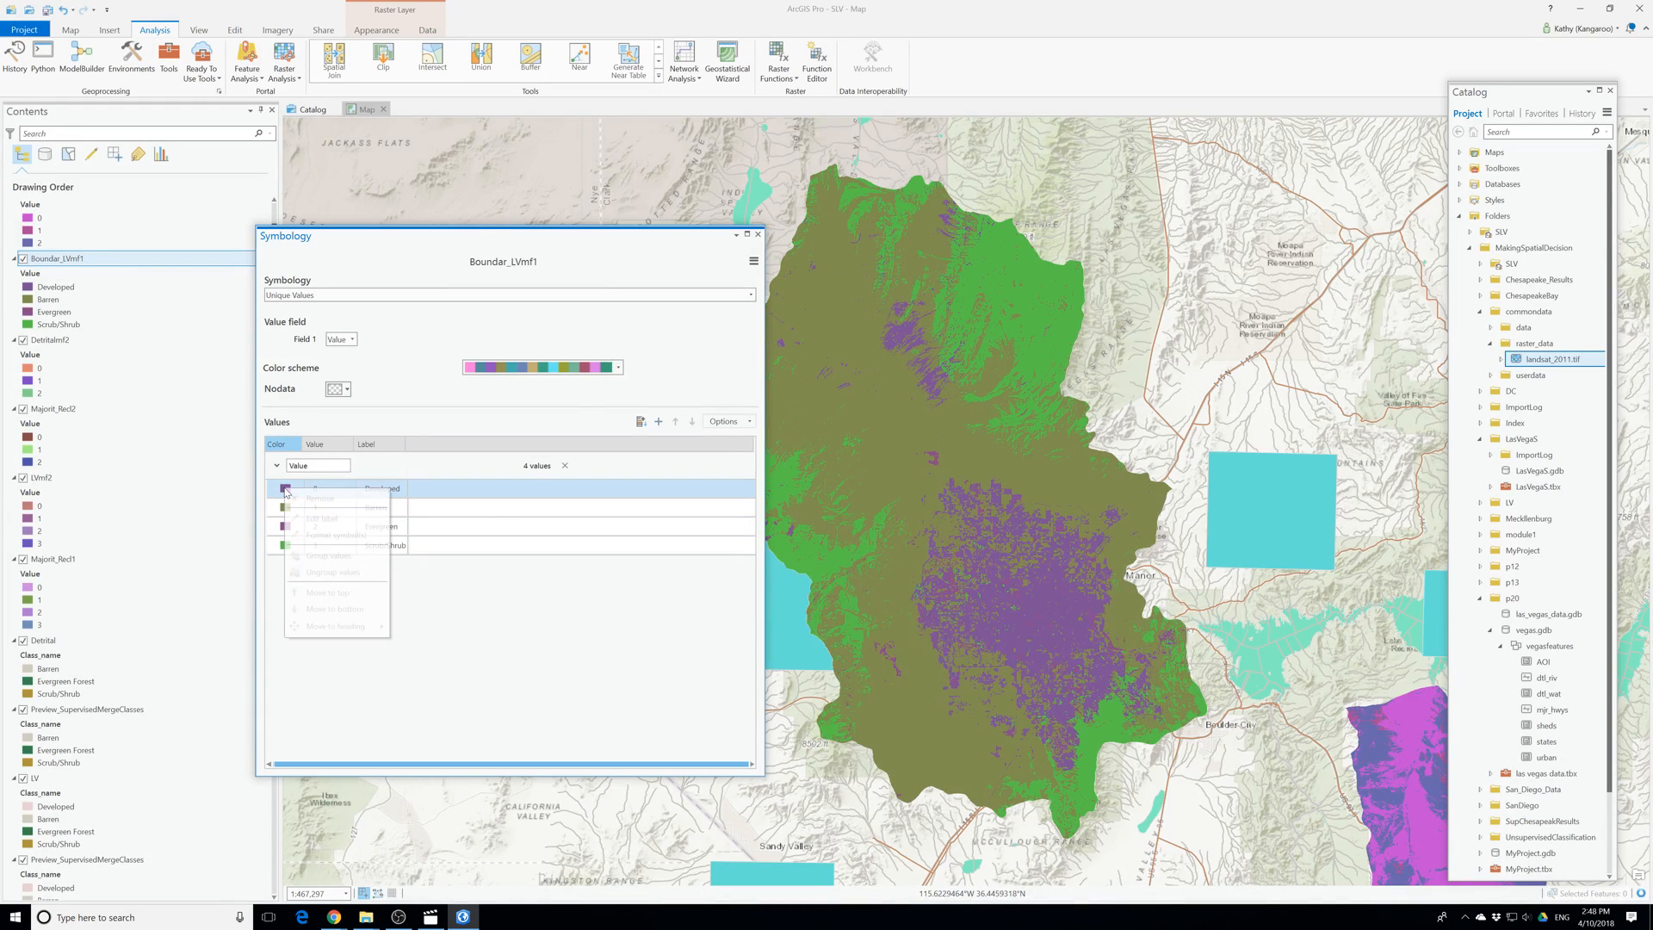
click(285, 489)
click(285, 489)
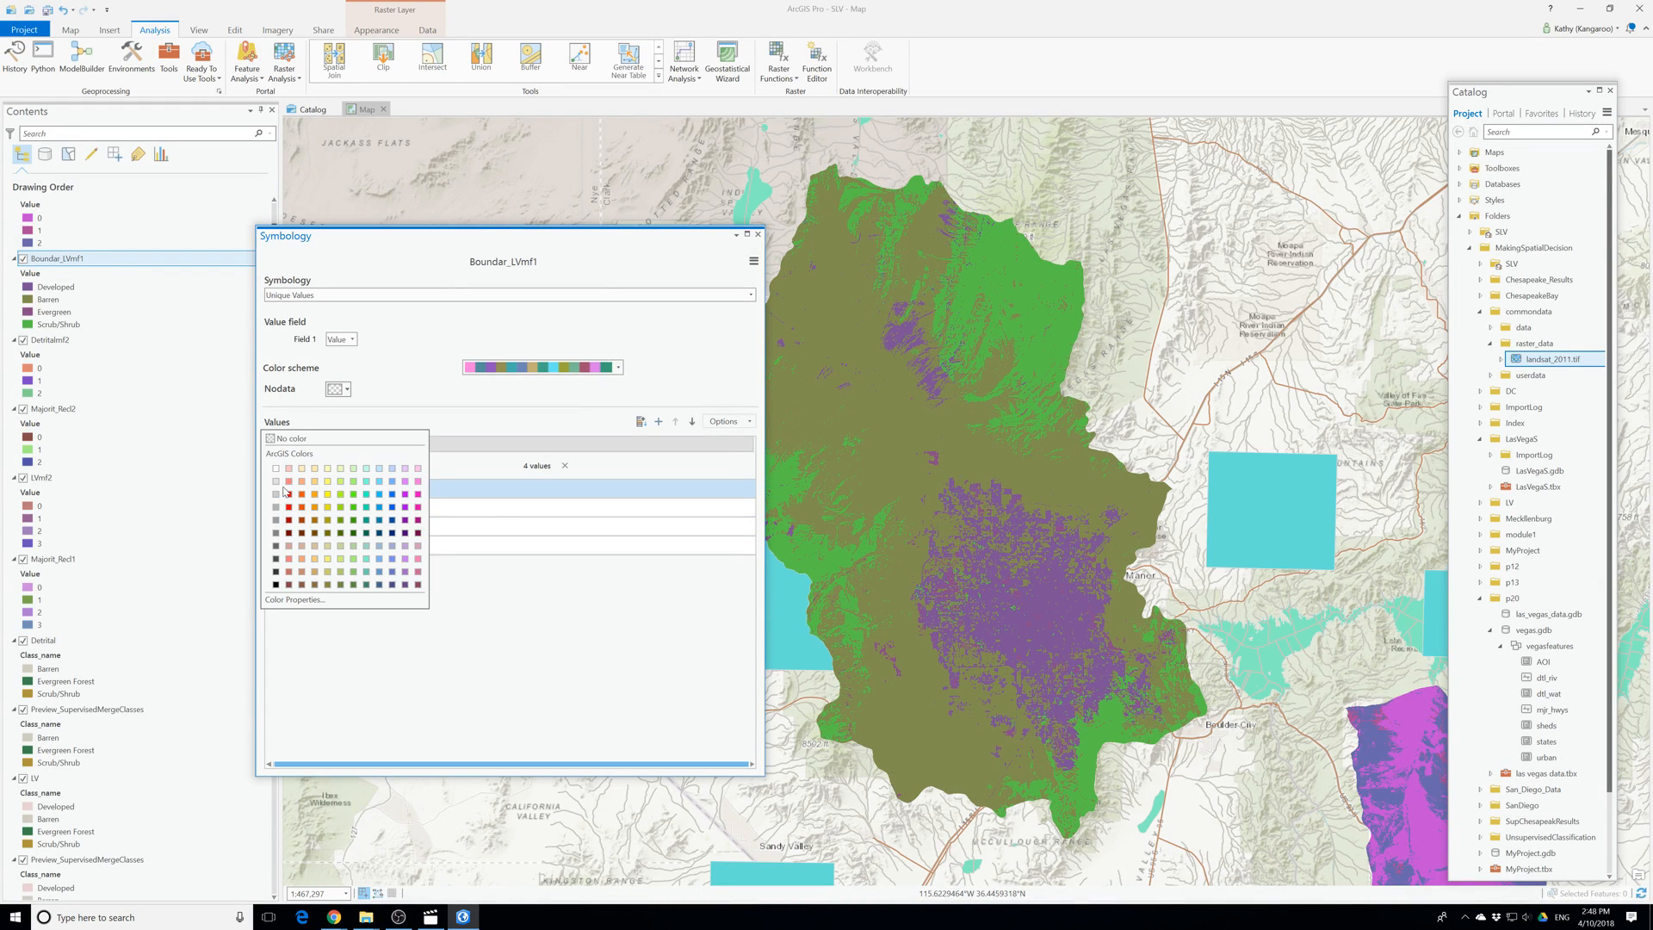
click(418, 495)
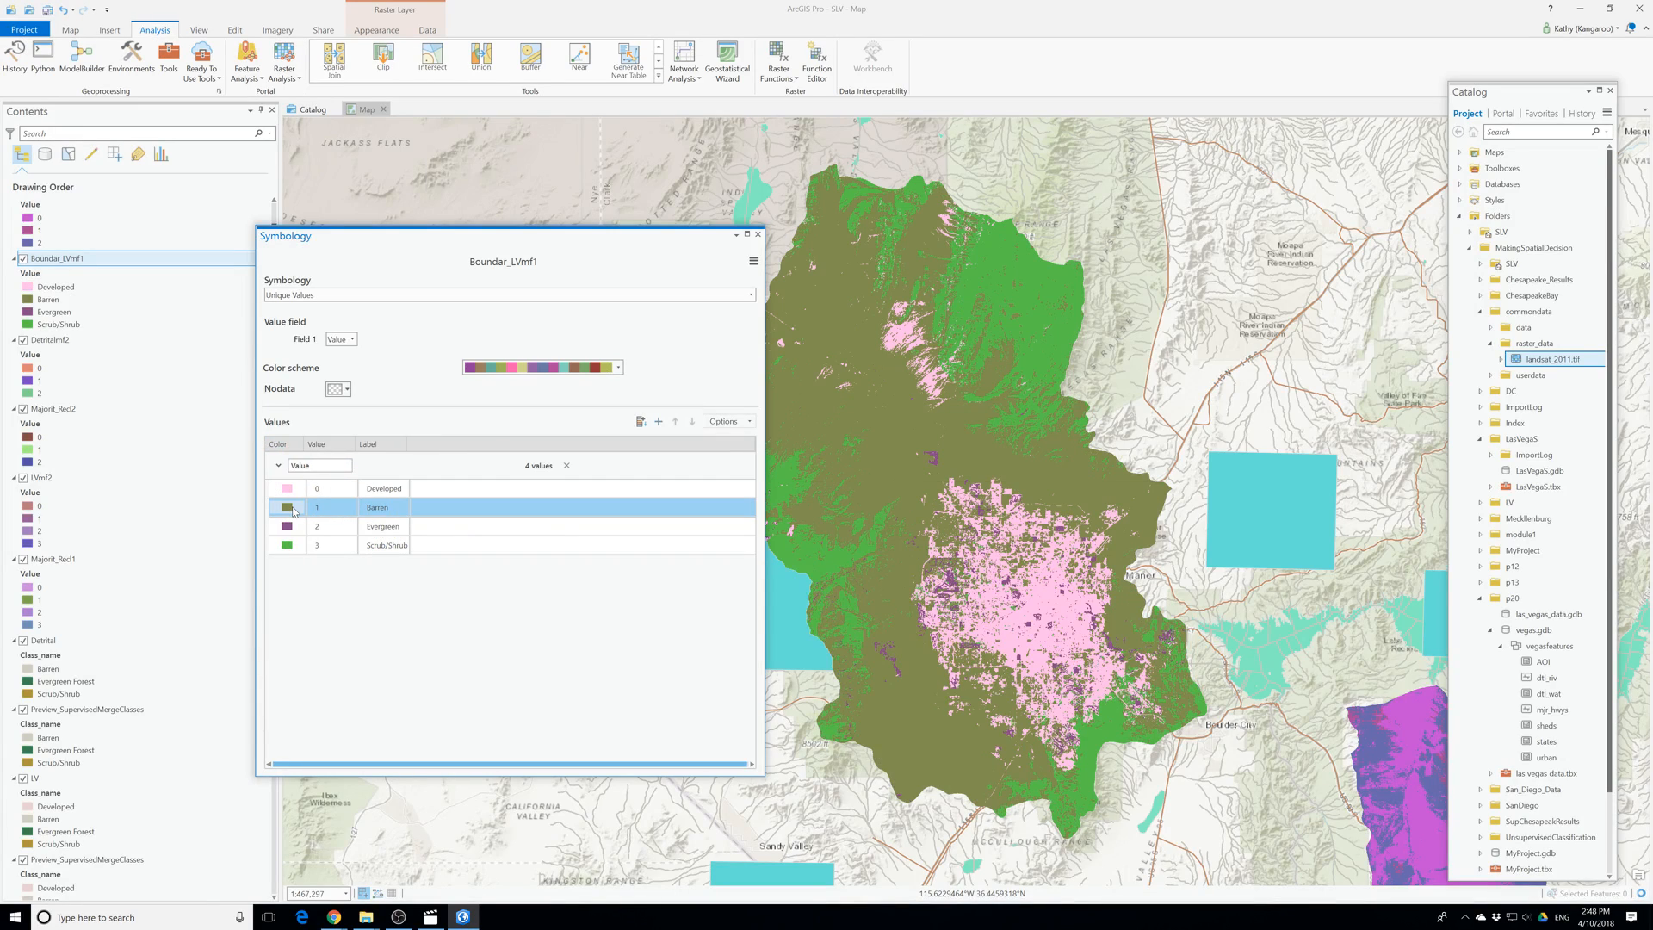
Color the Barren class of Boundar_LVmf1 reddish brown and the Evergreen class bright green.
click(289, 508)
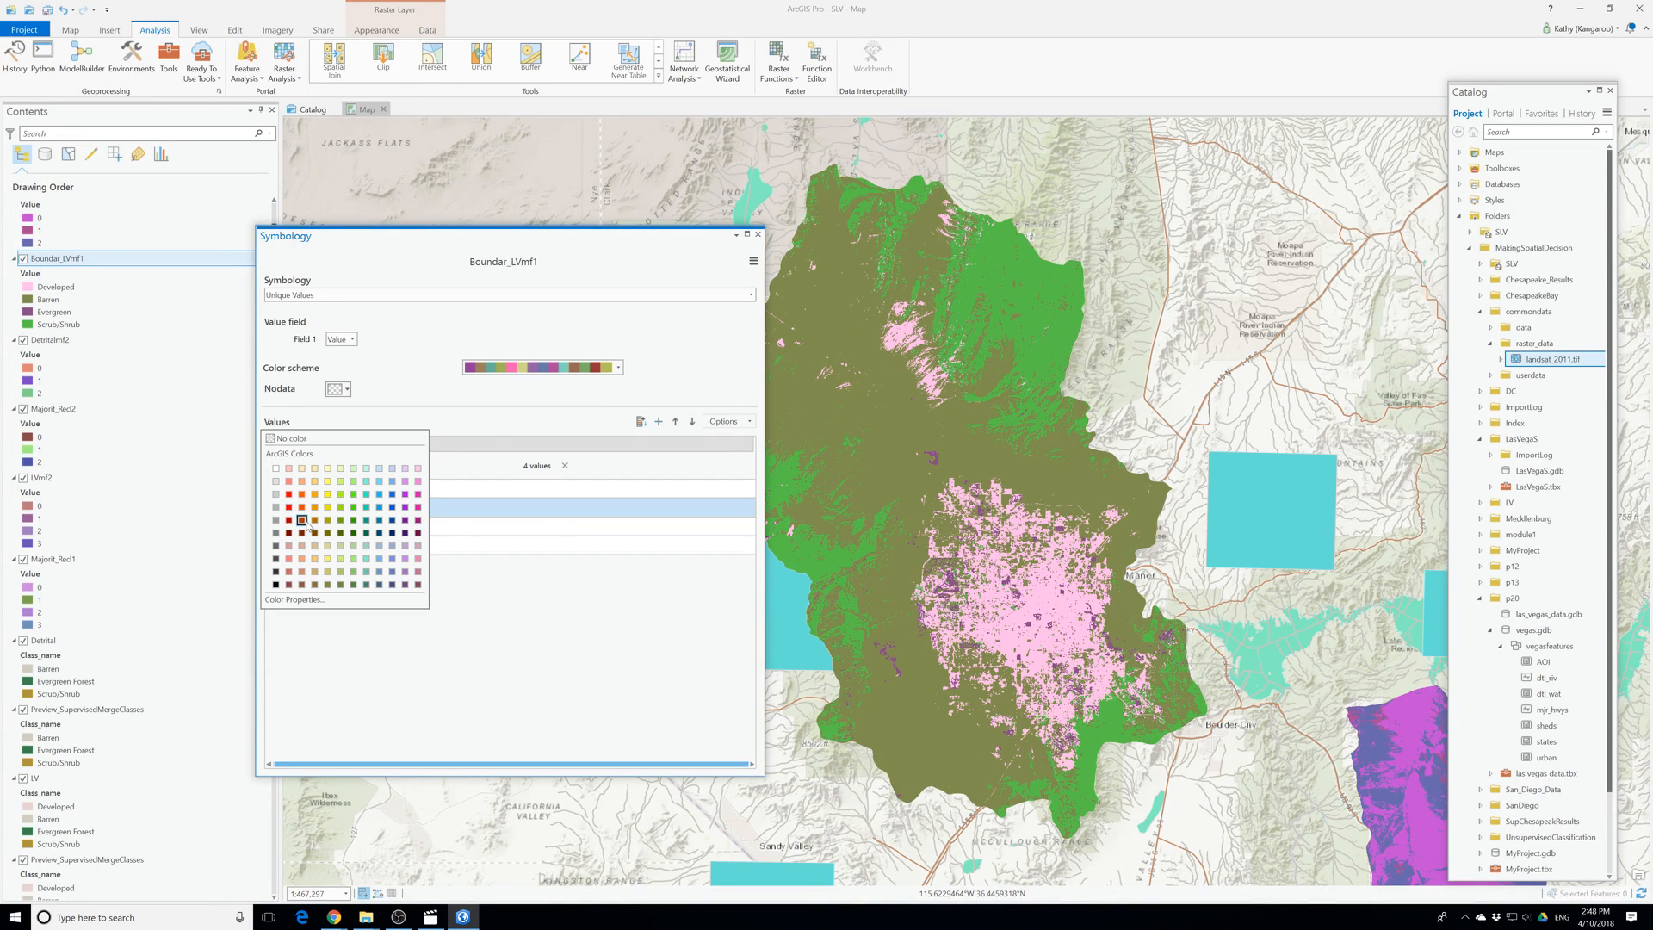
click(302, 520)
click(287, 528)
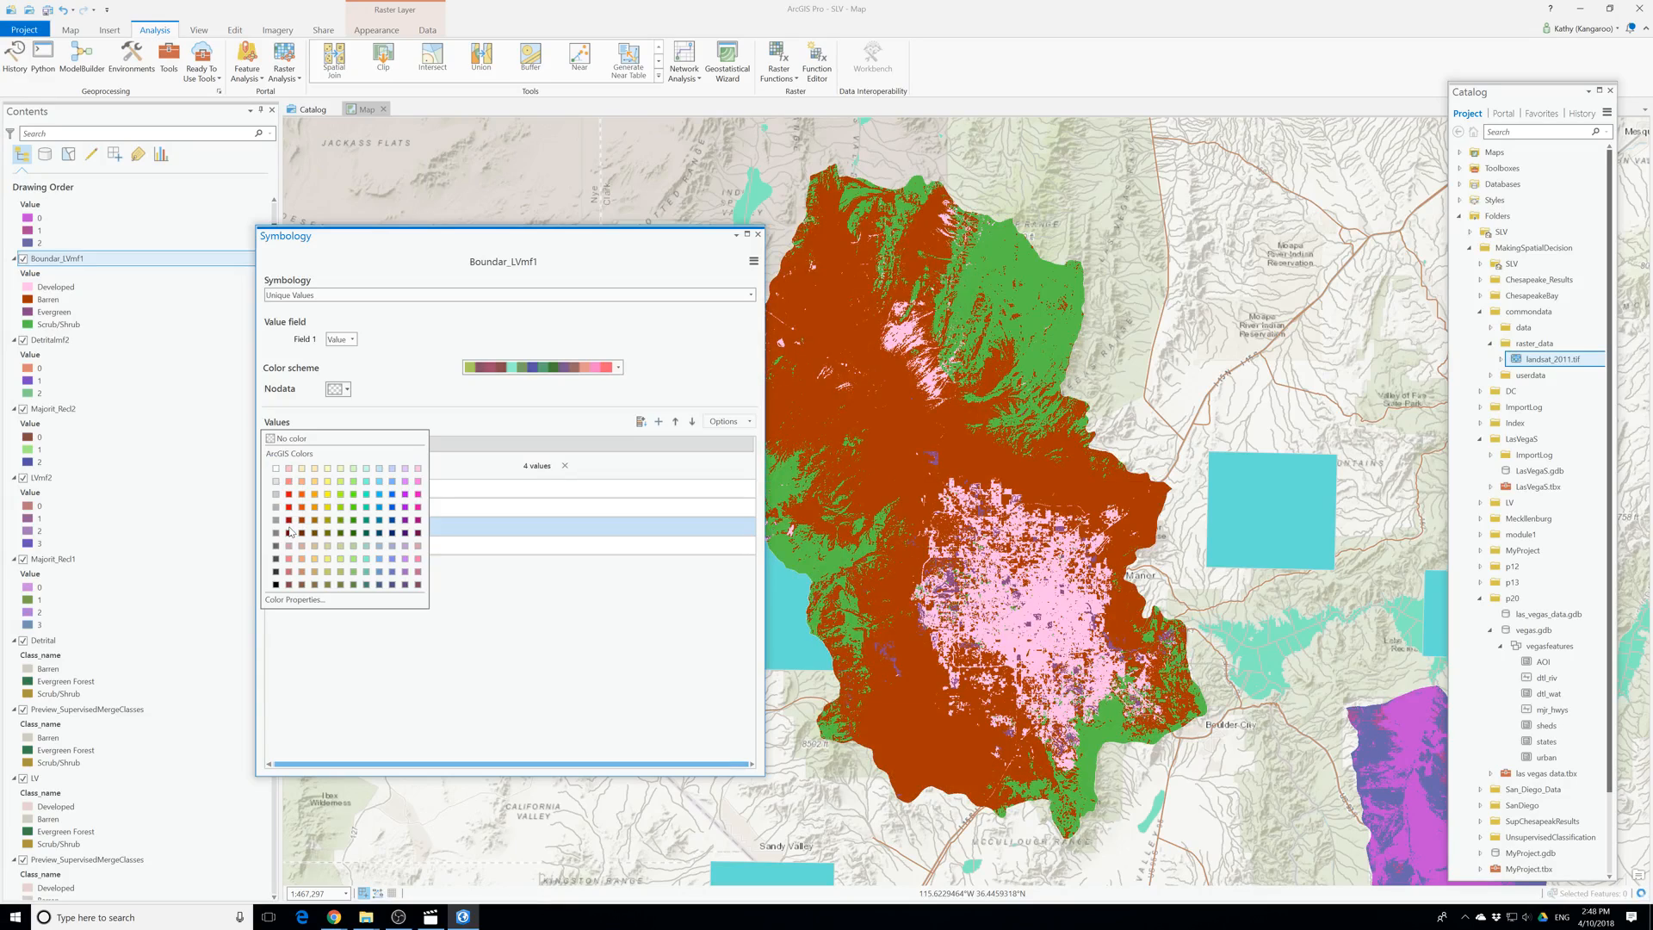
click(354, 509)
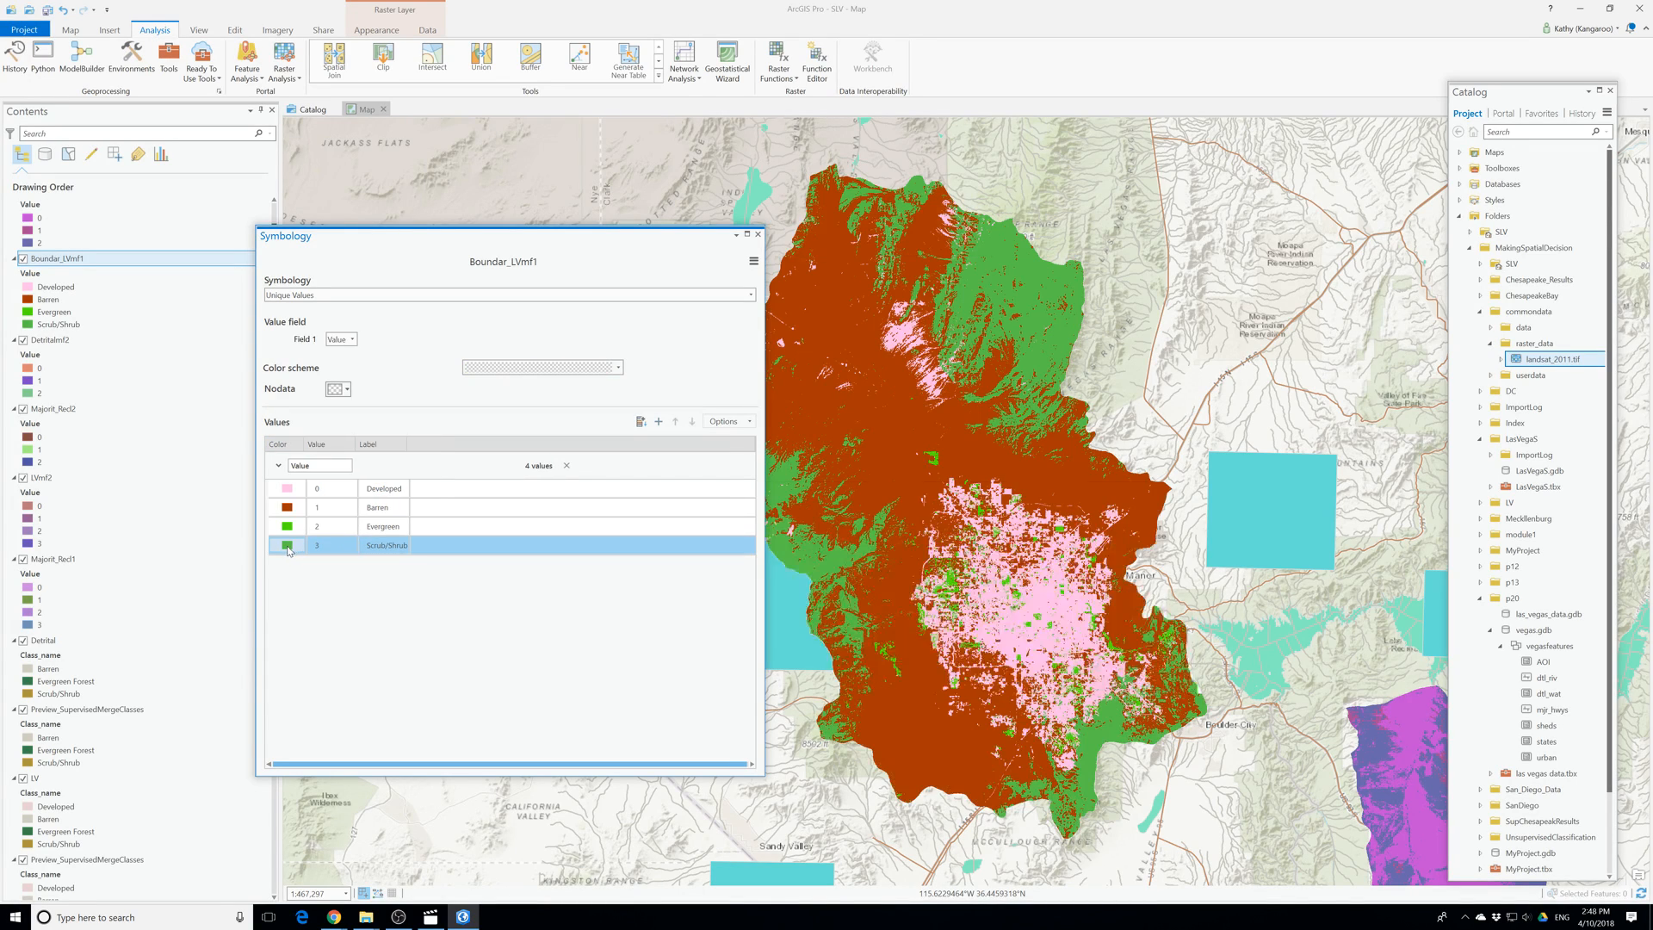
Set the color of the Scrub/Shrub class in Boundar_LVmf1 to dark green.
click(291, 546)
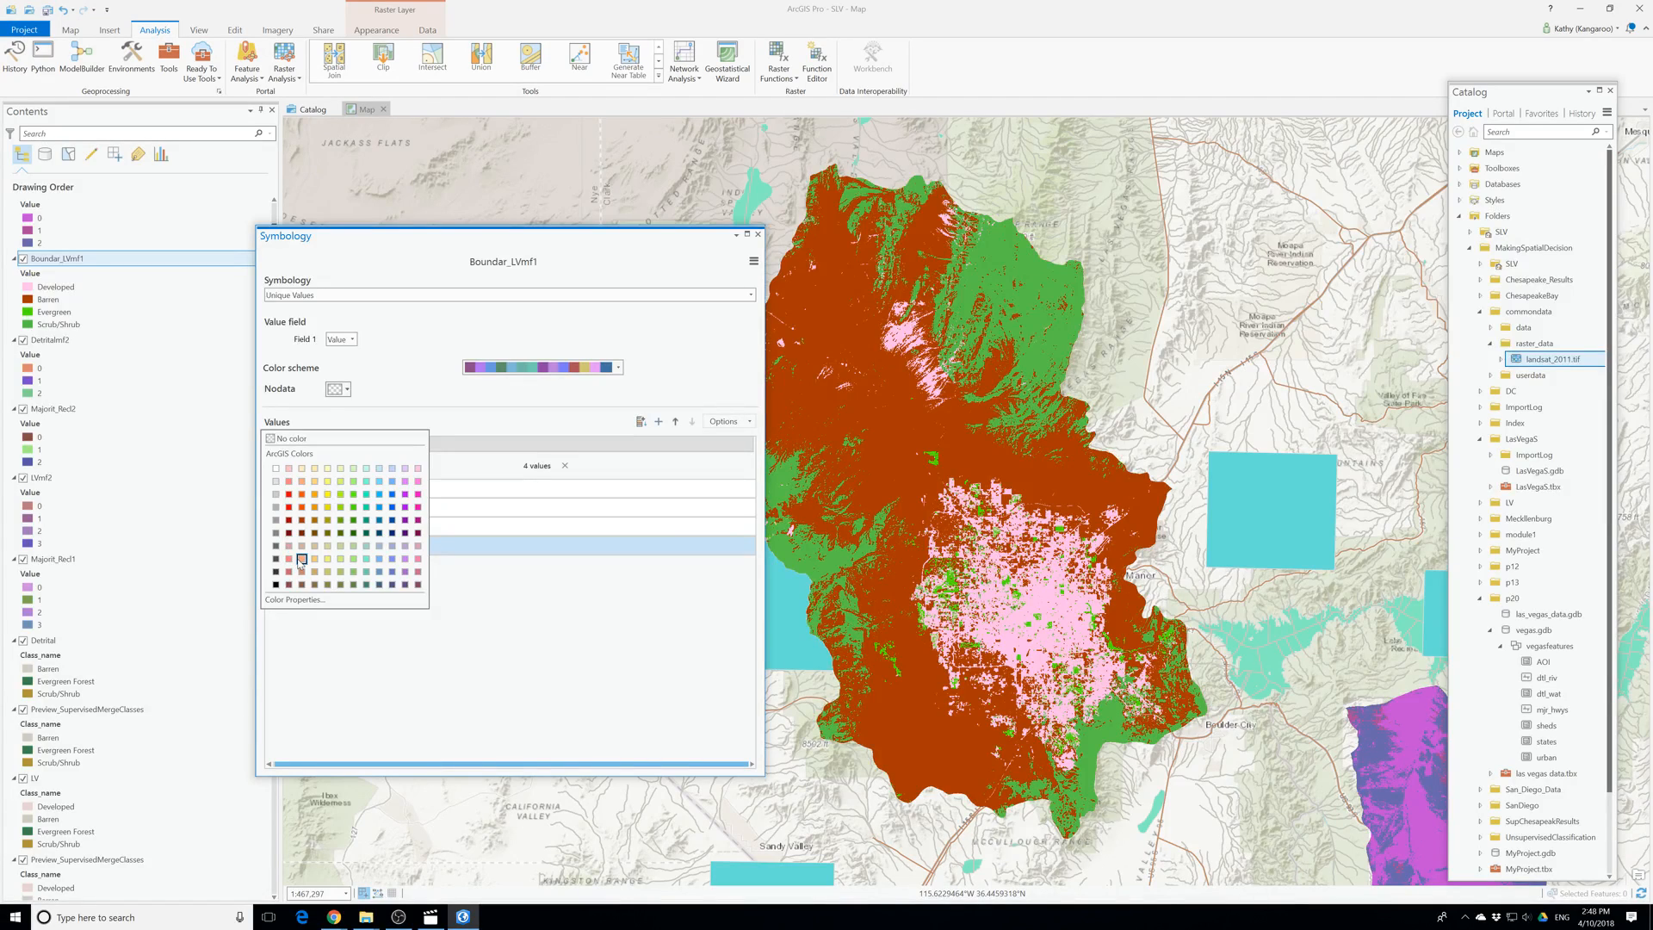
click(343, 524)
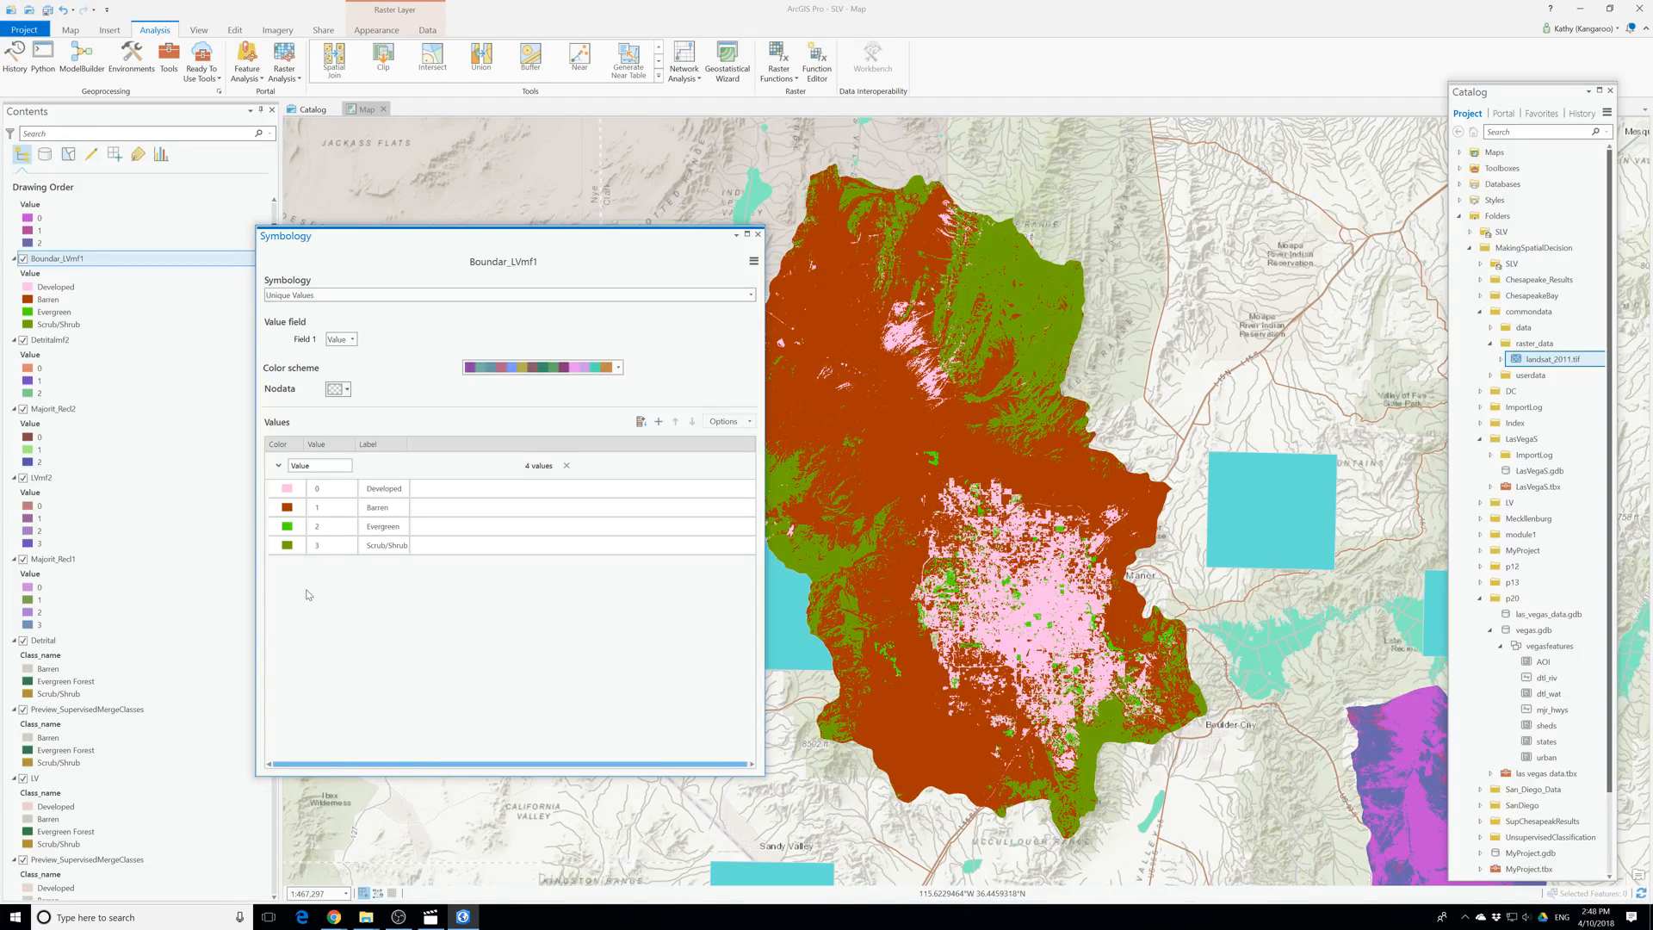
click(287, 546)
click(353, 533)
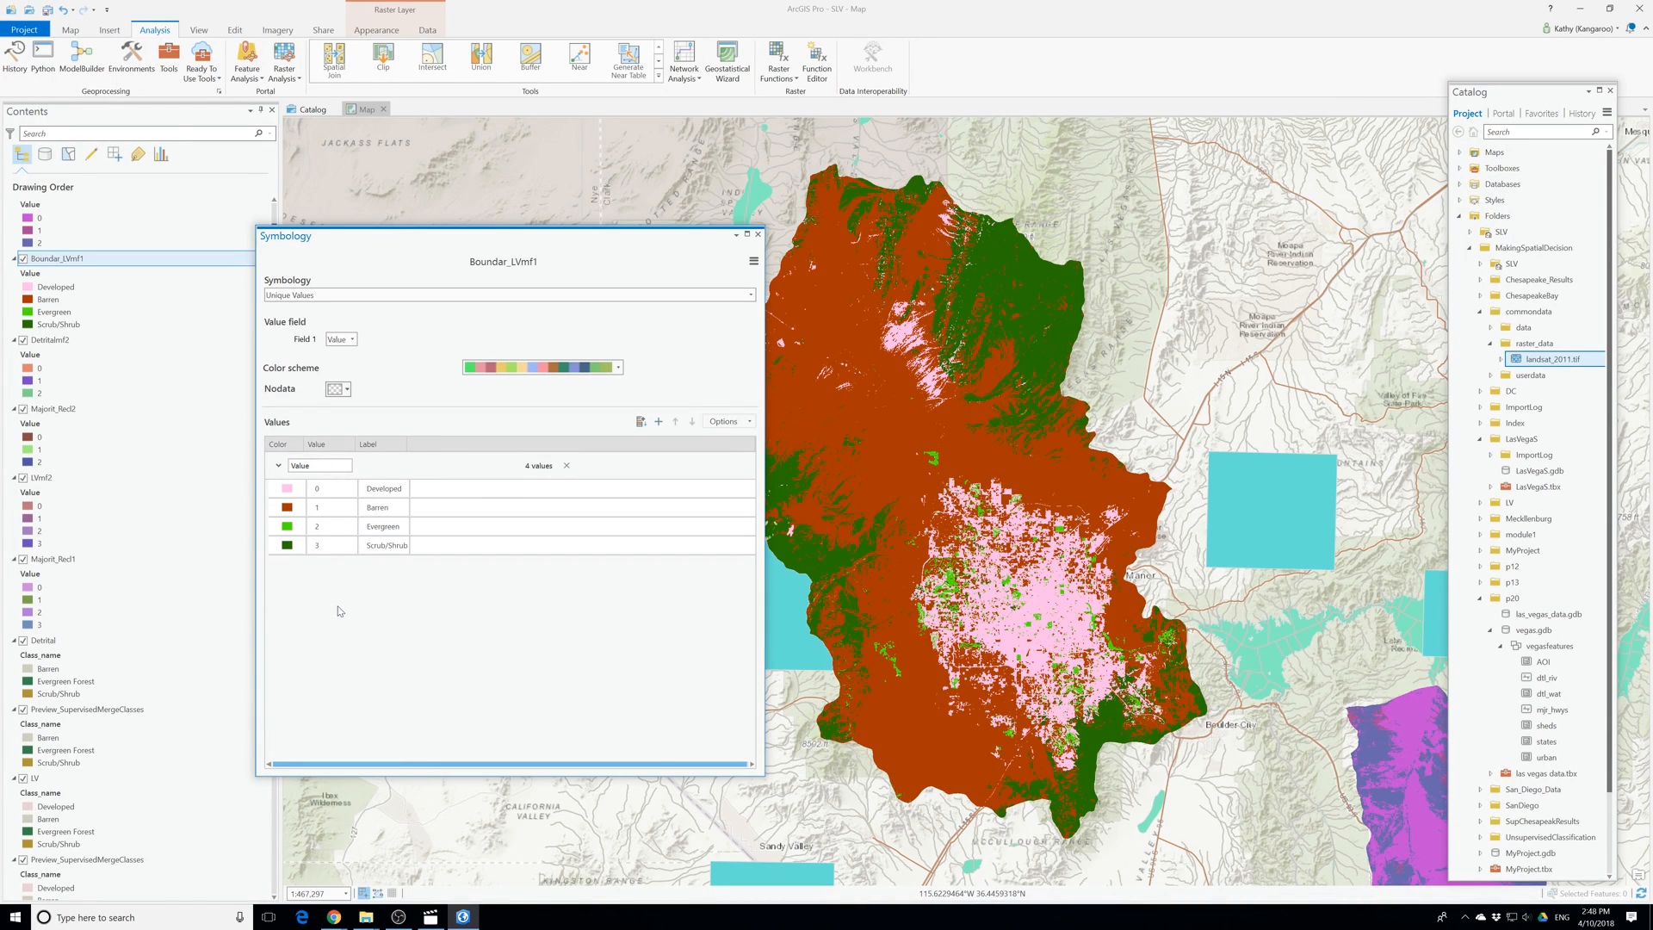
Set the color of the Evergreen class in Boundar_LVmf1 to dark teal and close the symbology settings.
click(288, 529)
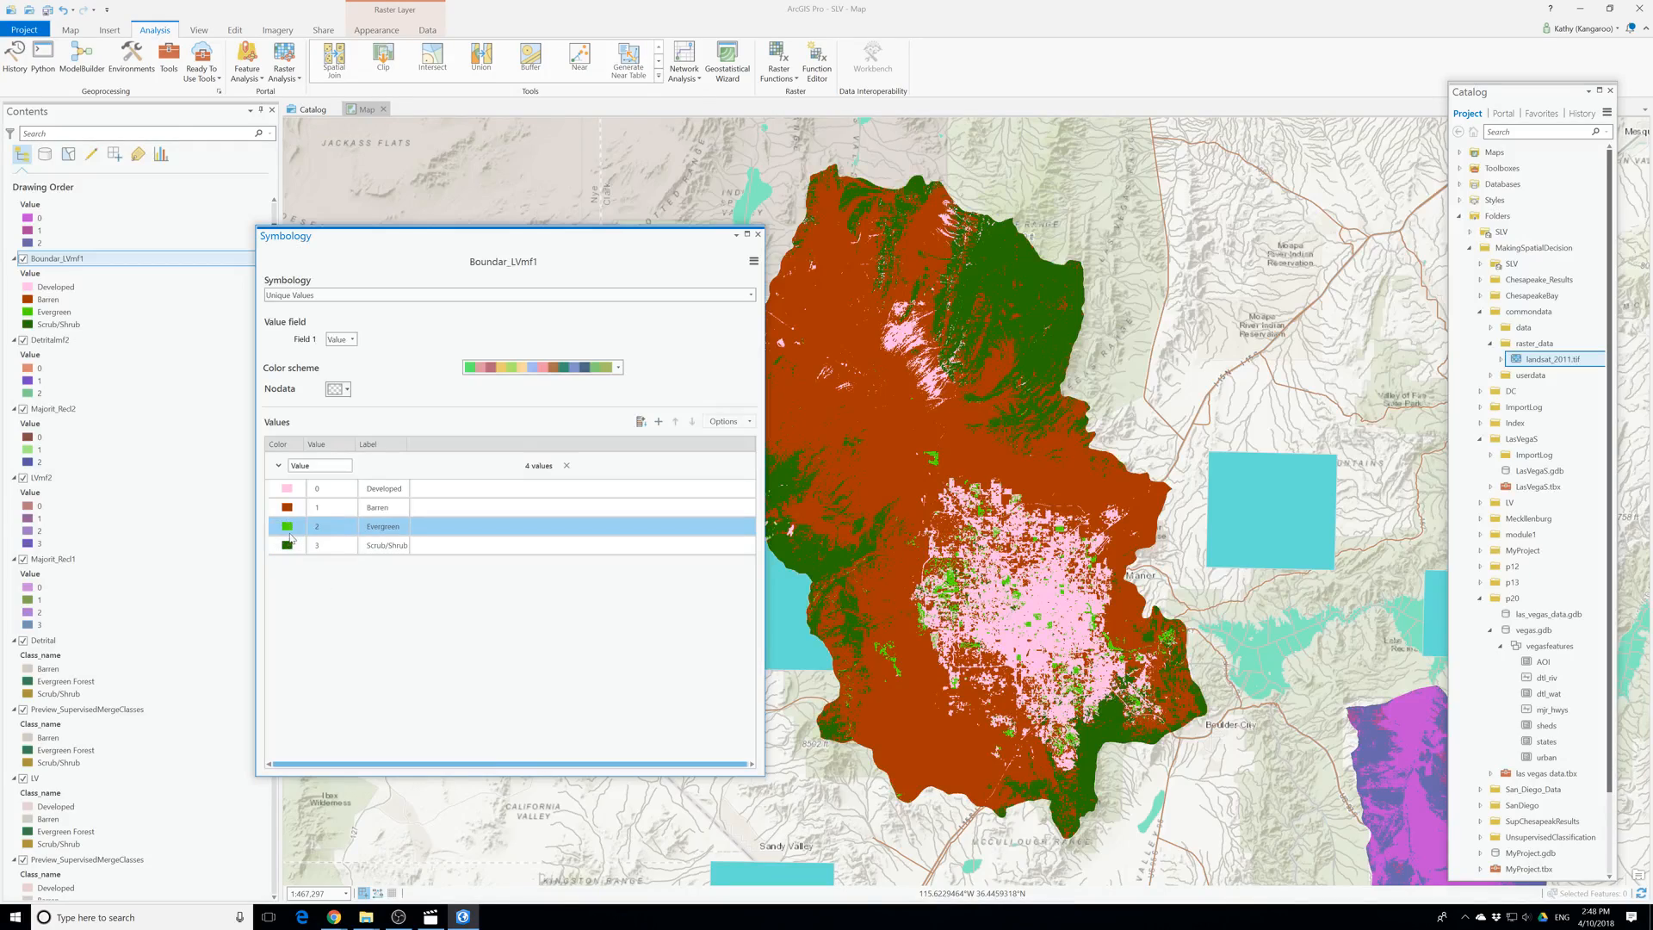
right_click(288, 531)
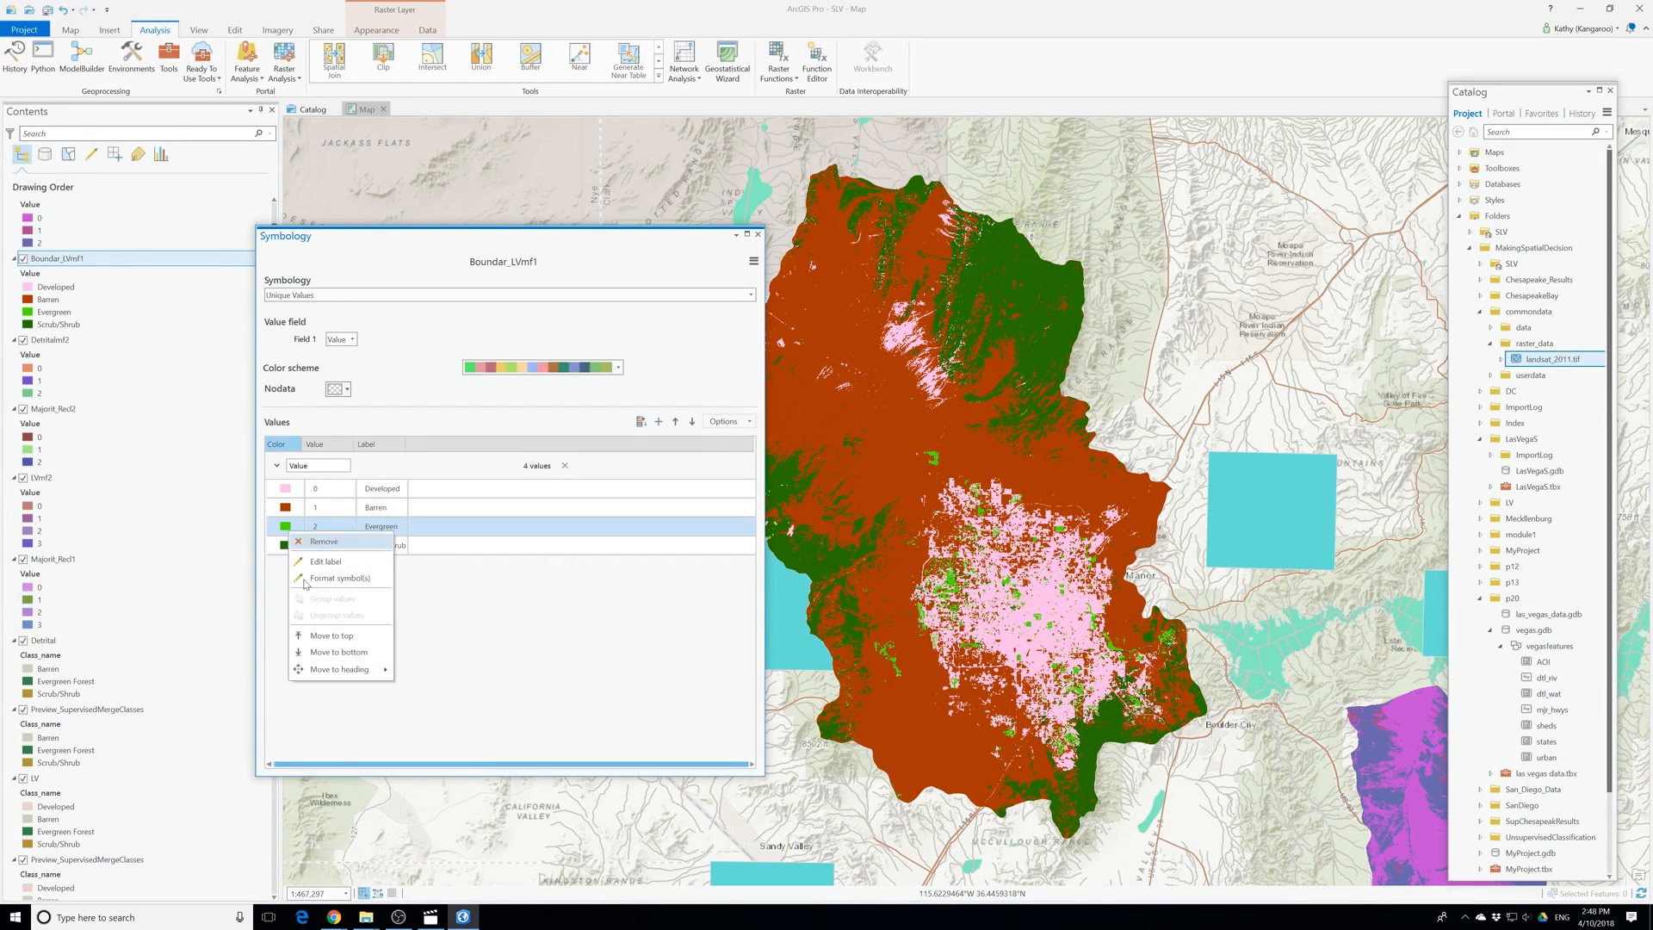
click(286, 525)
click(287, 529)
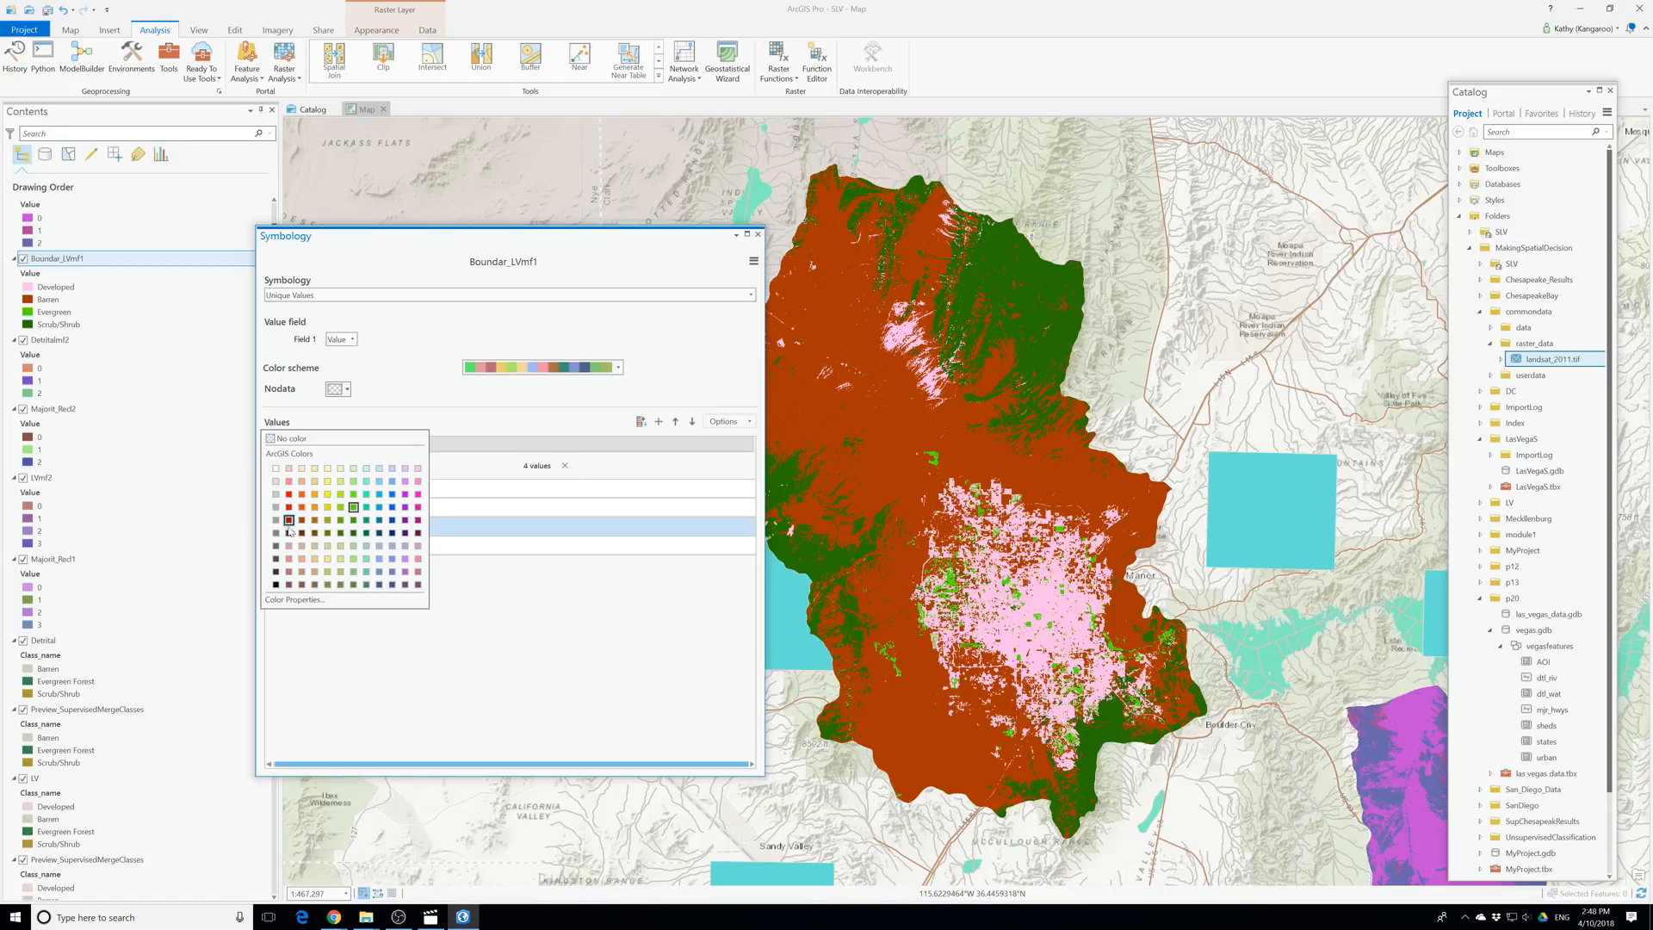
click(366, 514)
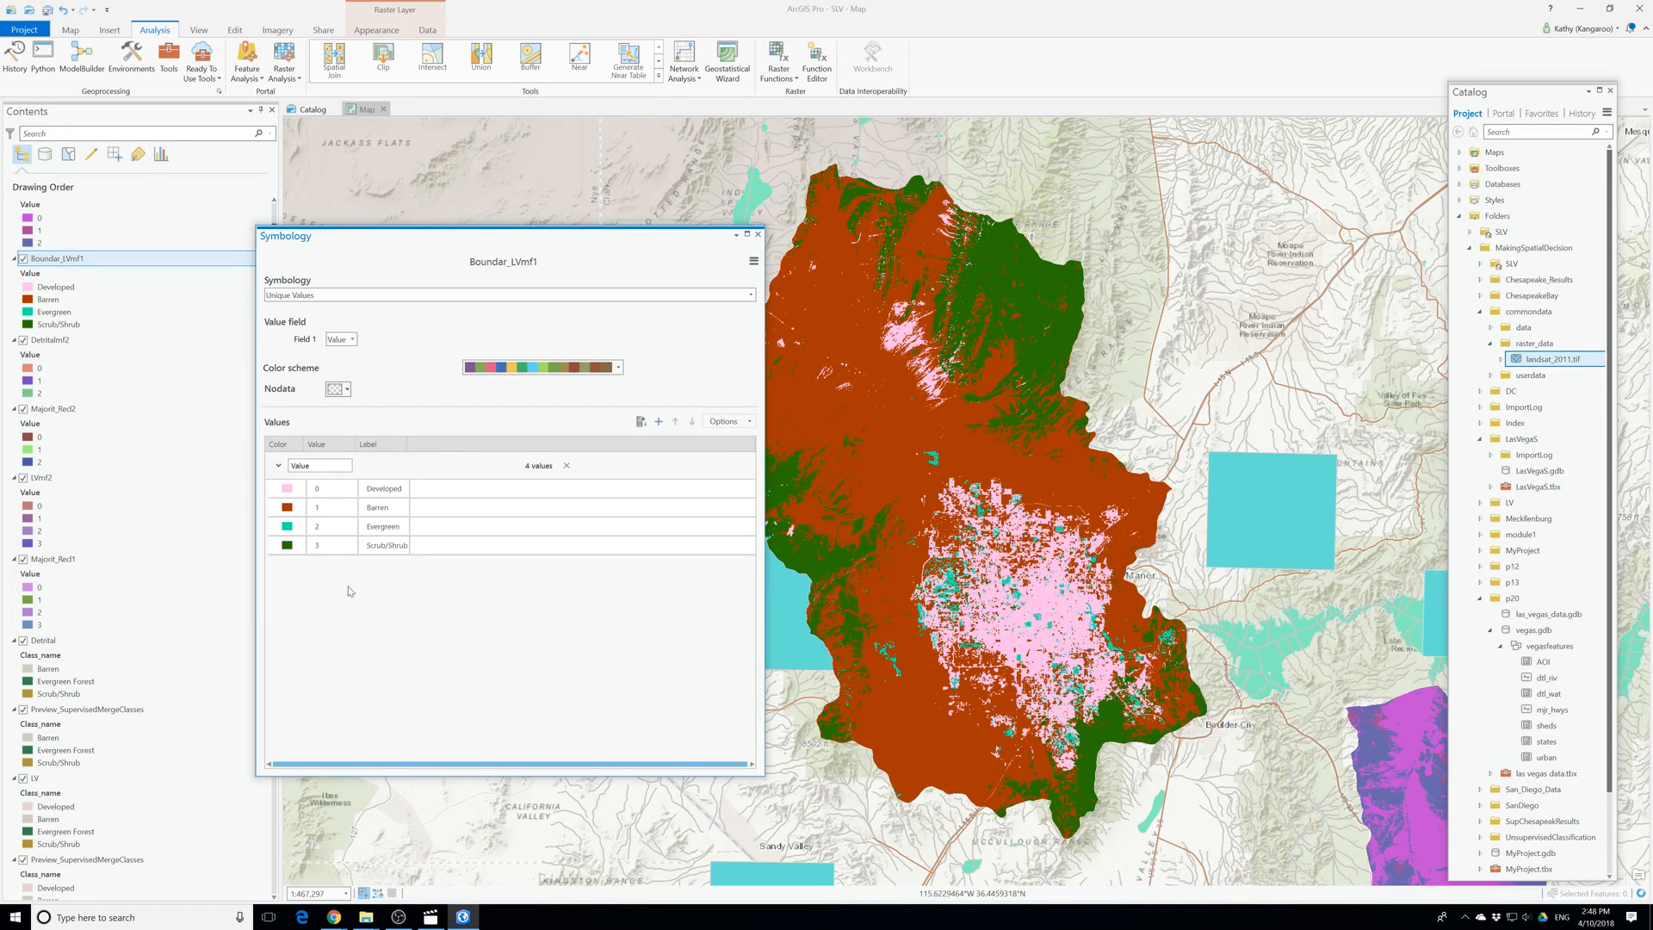
click(287, 526)
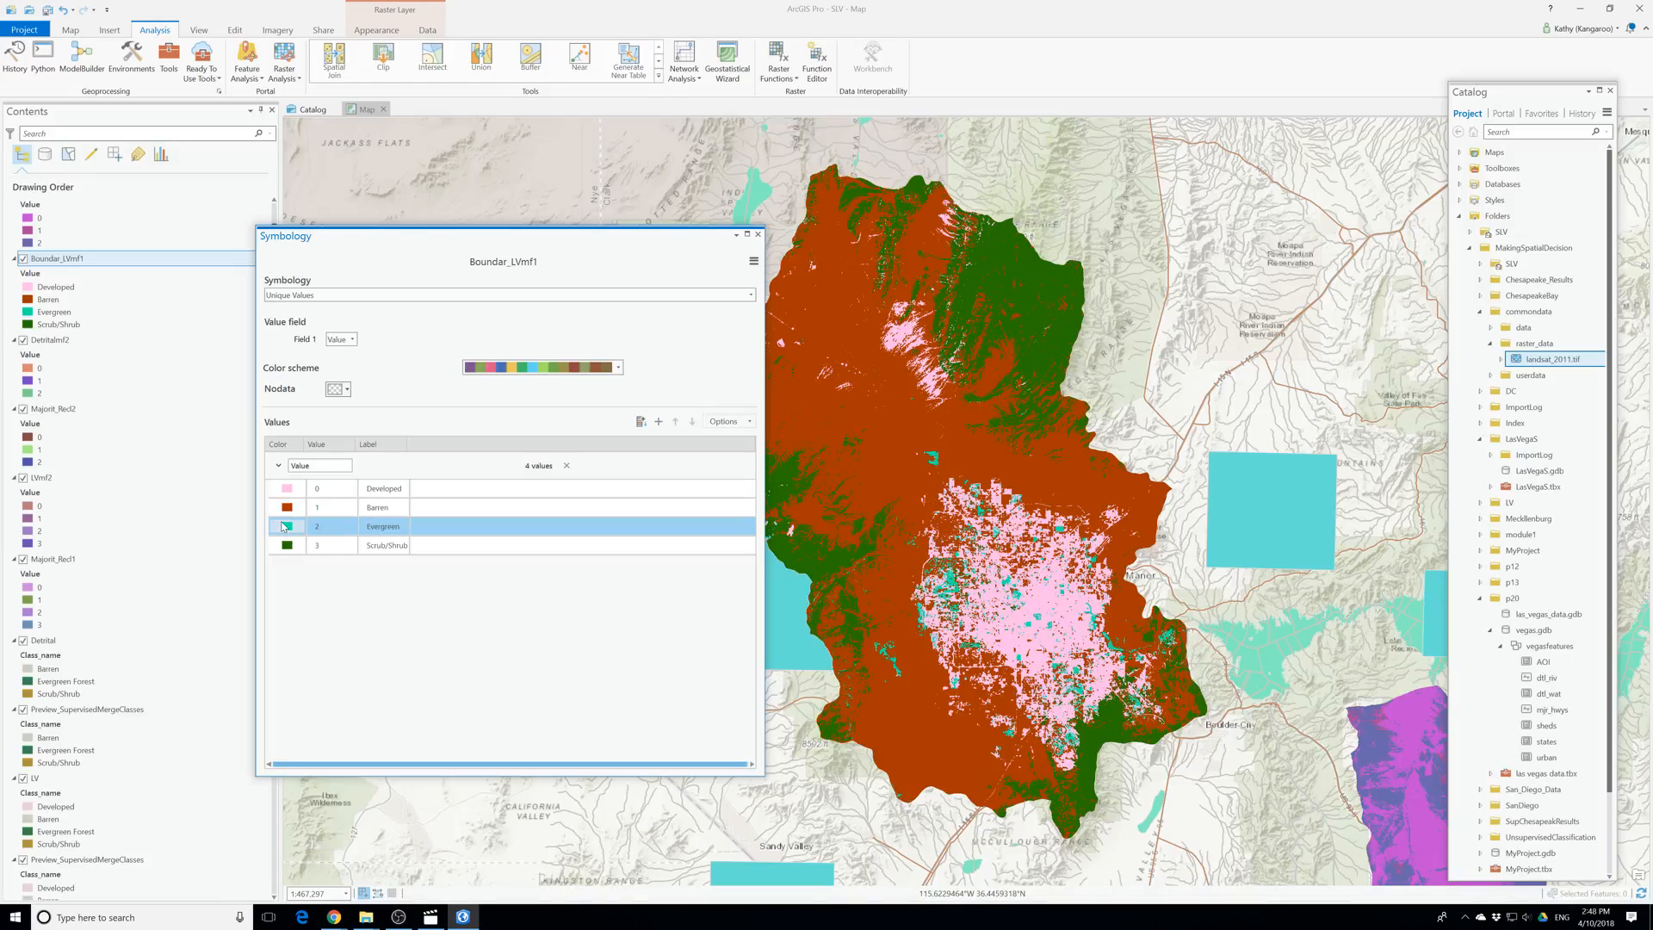
click(286, 526)
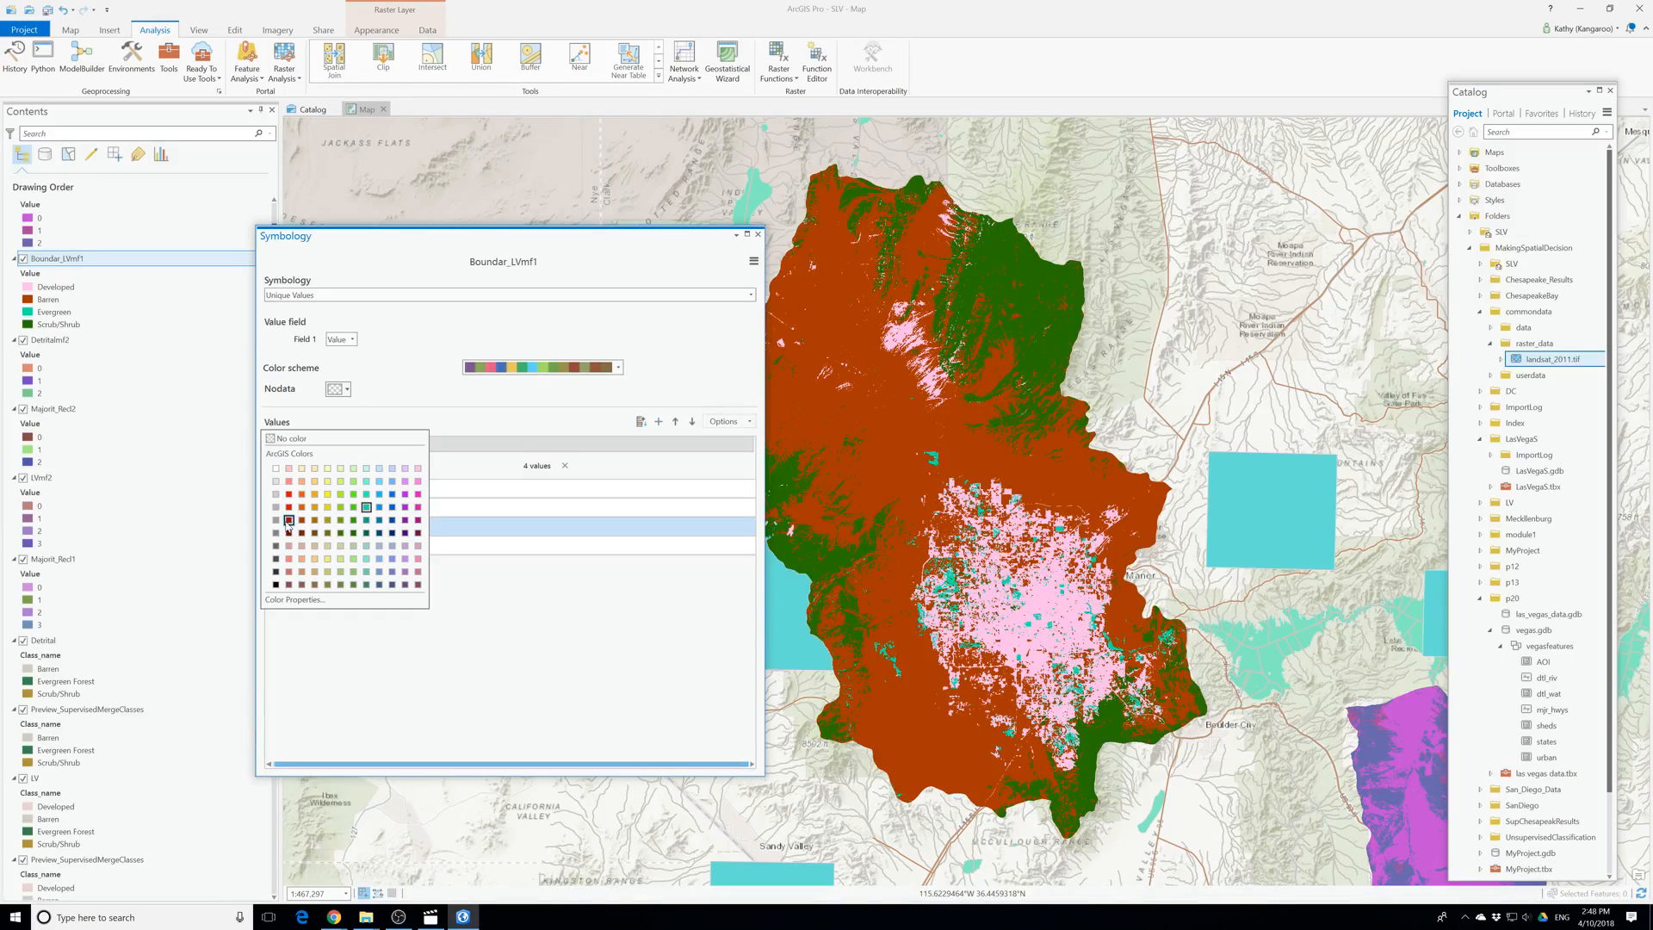
click(367, 520)
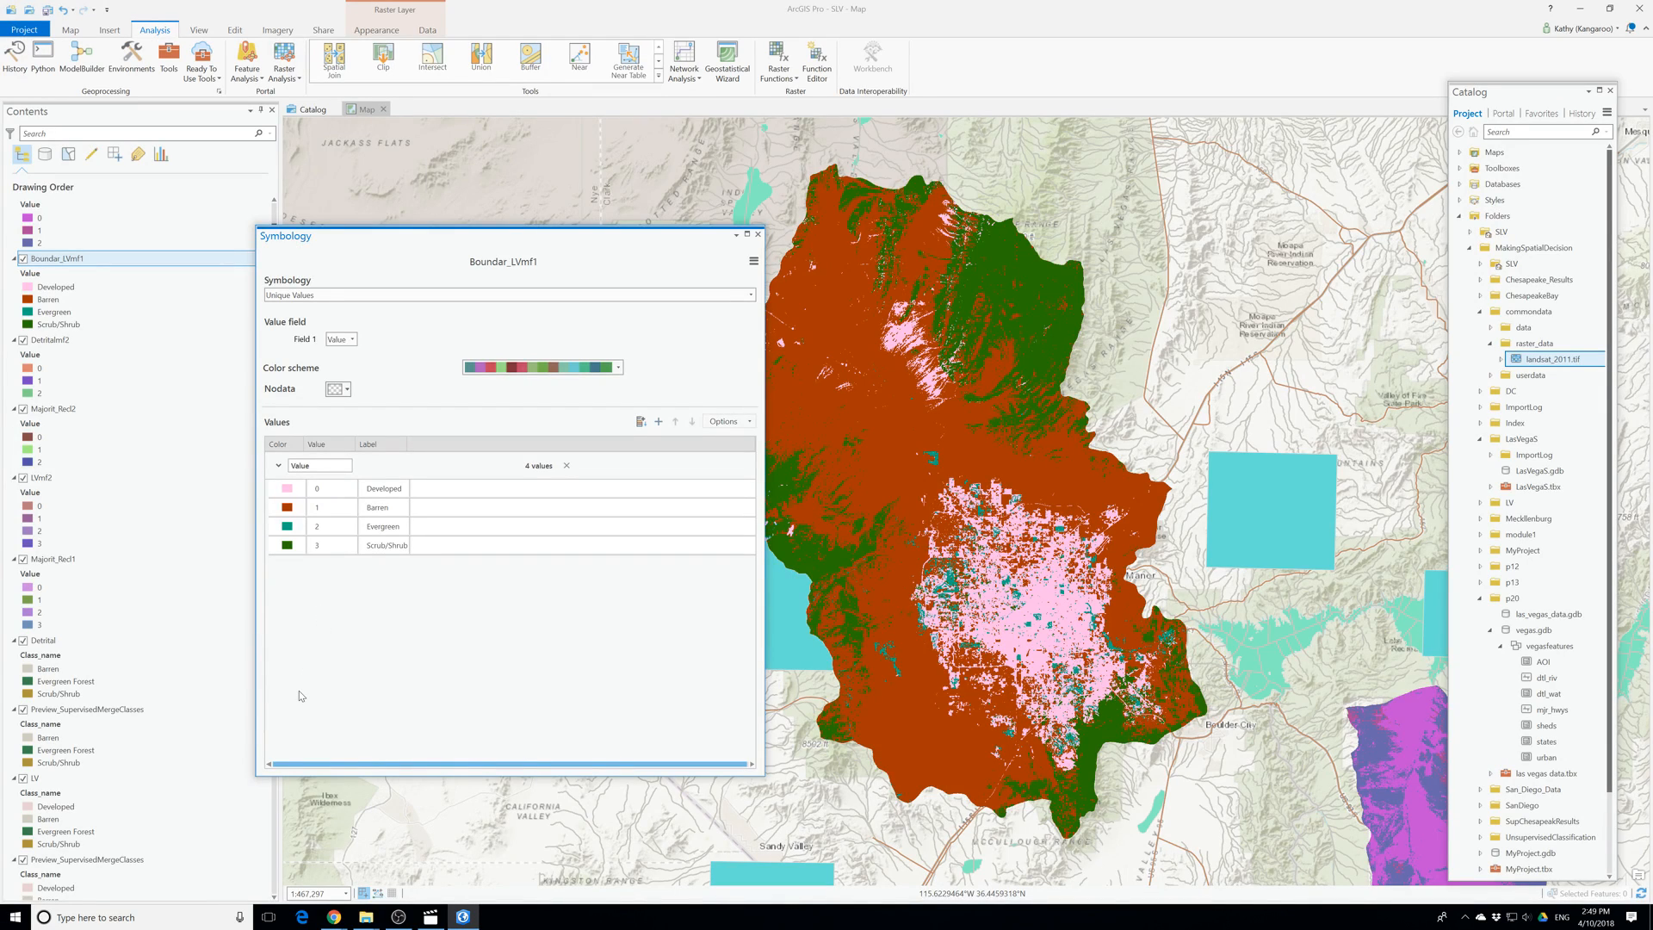
click(758, 234)
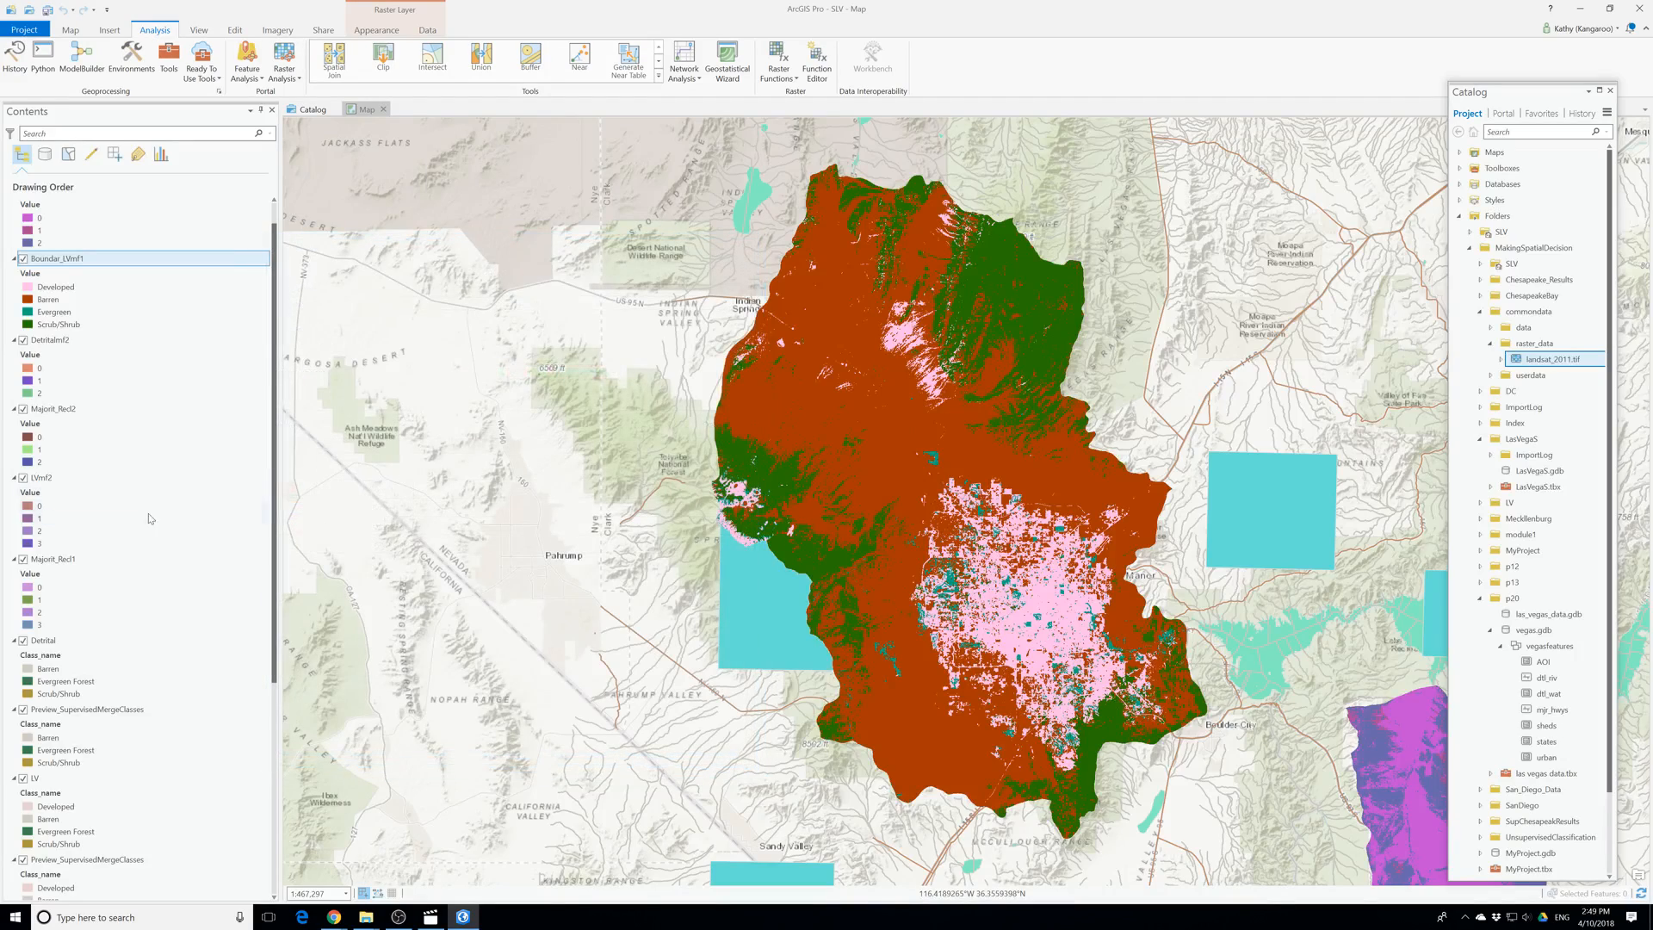
Remove the Area Of Interest layer from the map.
right_click(57, 263)
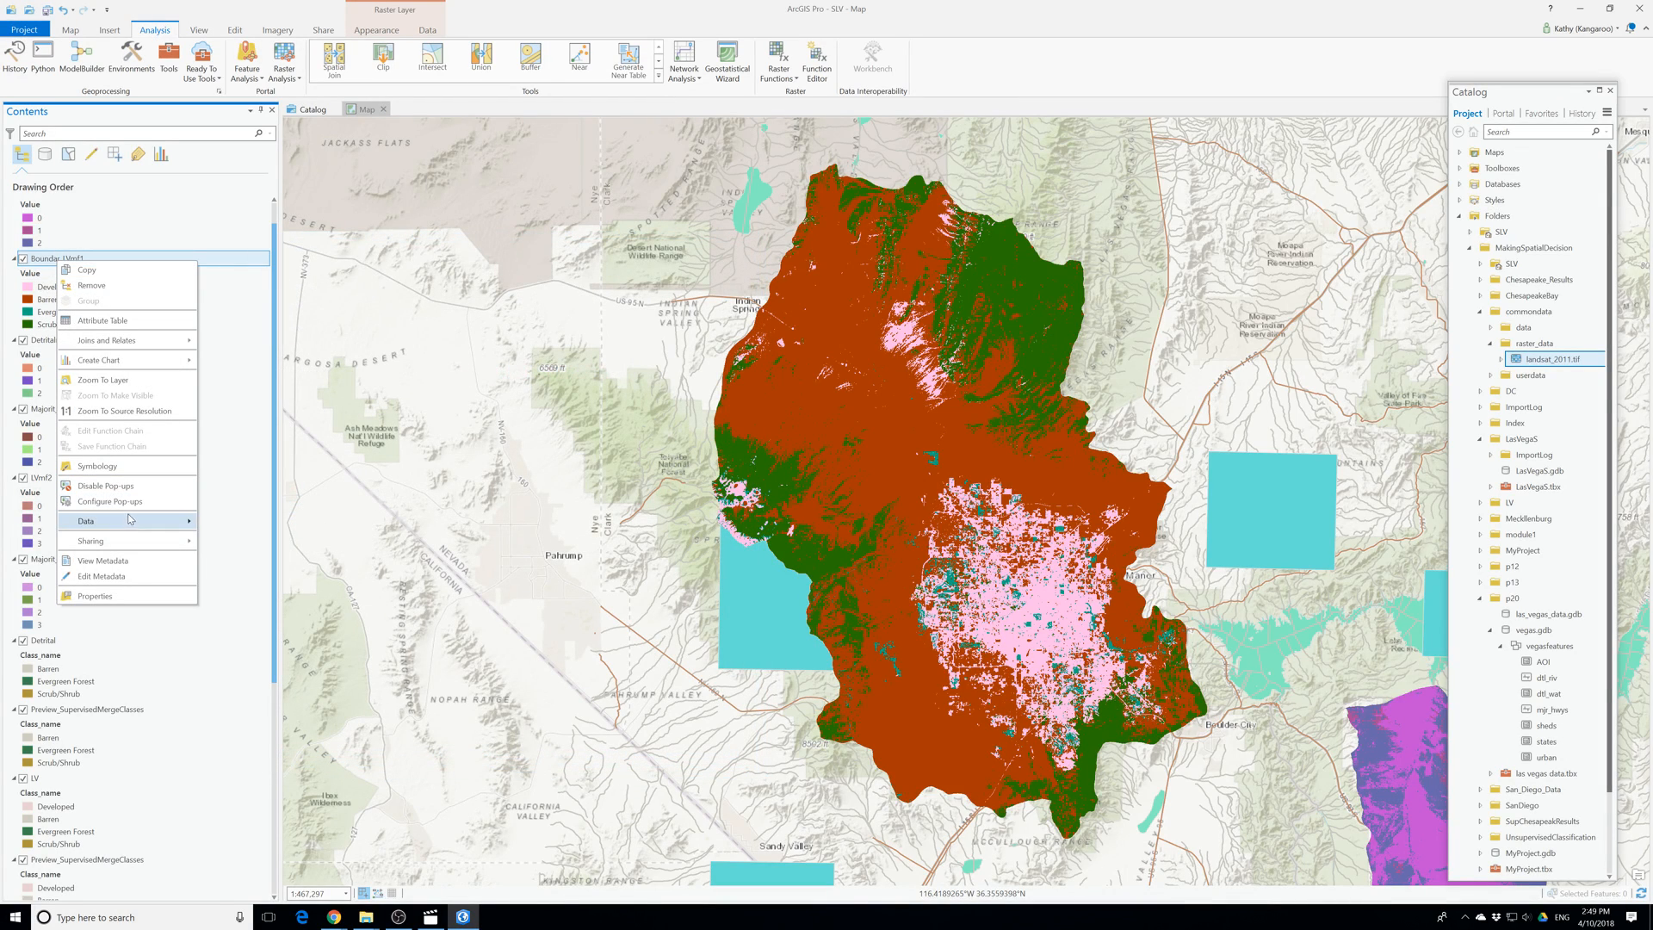
click(254, 509)
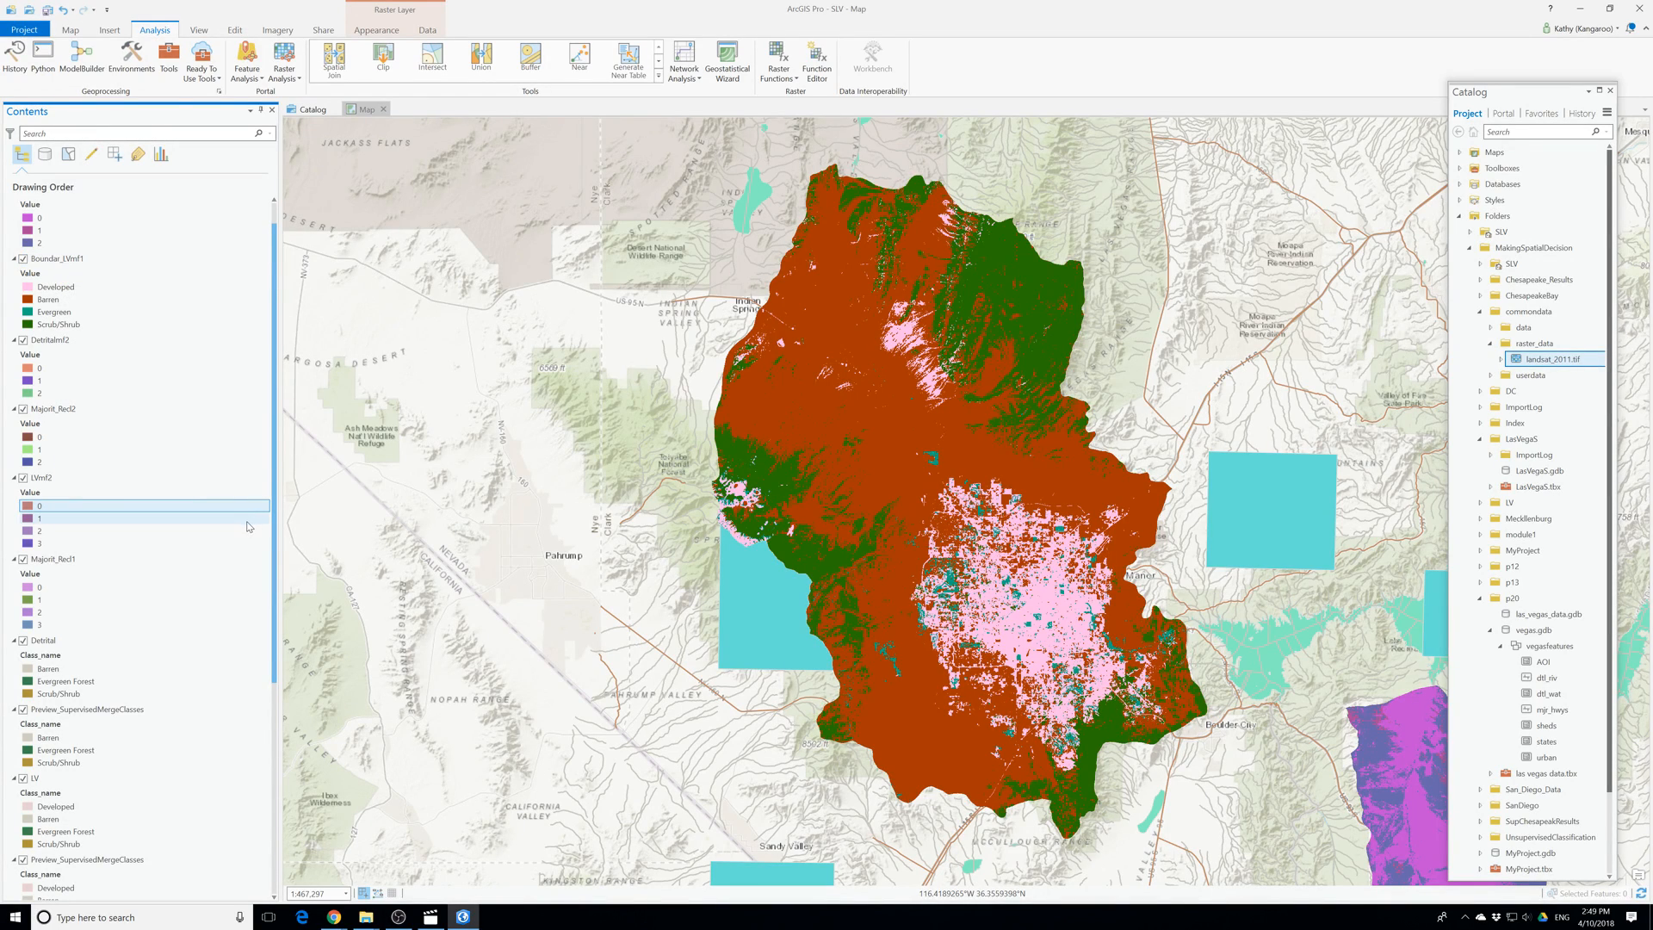
scroll(26, 362, down, 8)
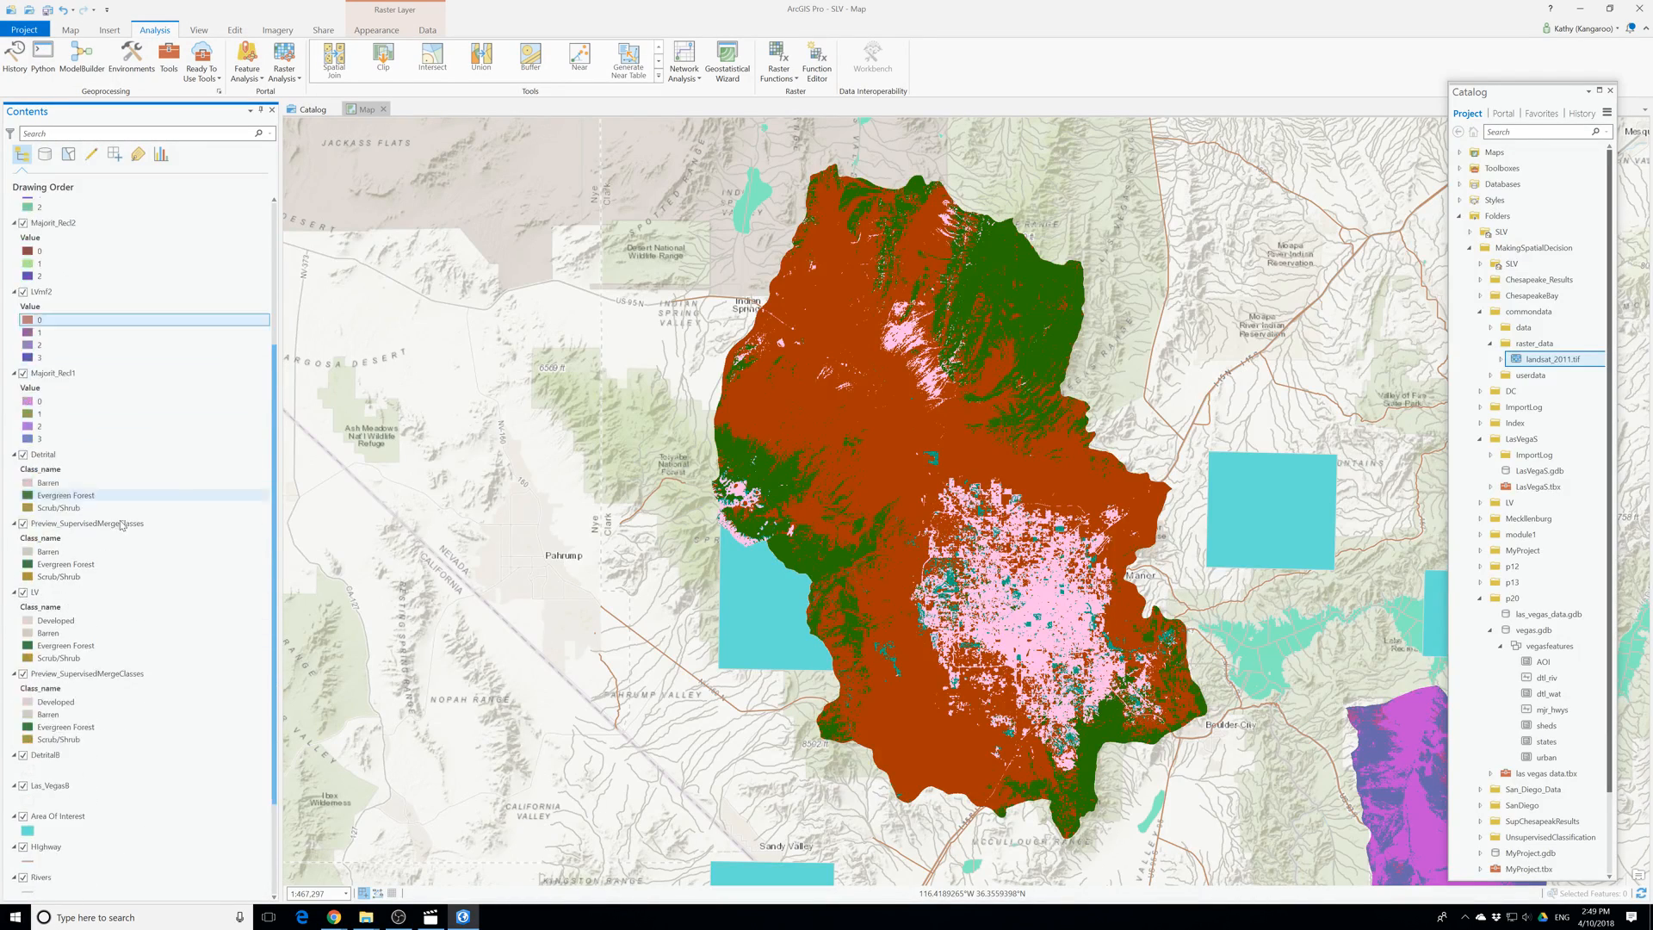
right_click(50, 686)
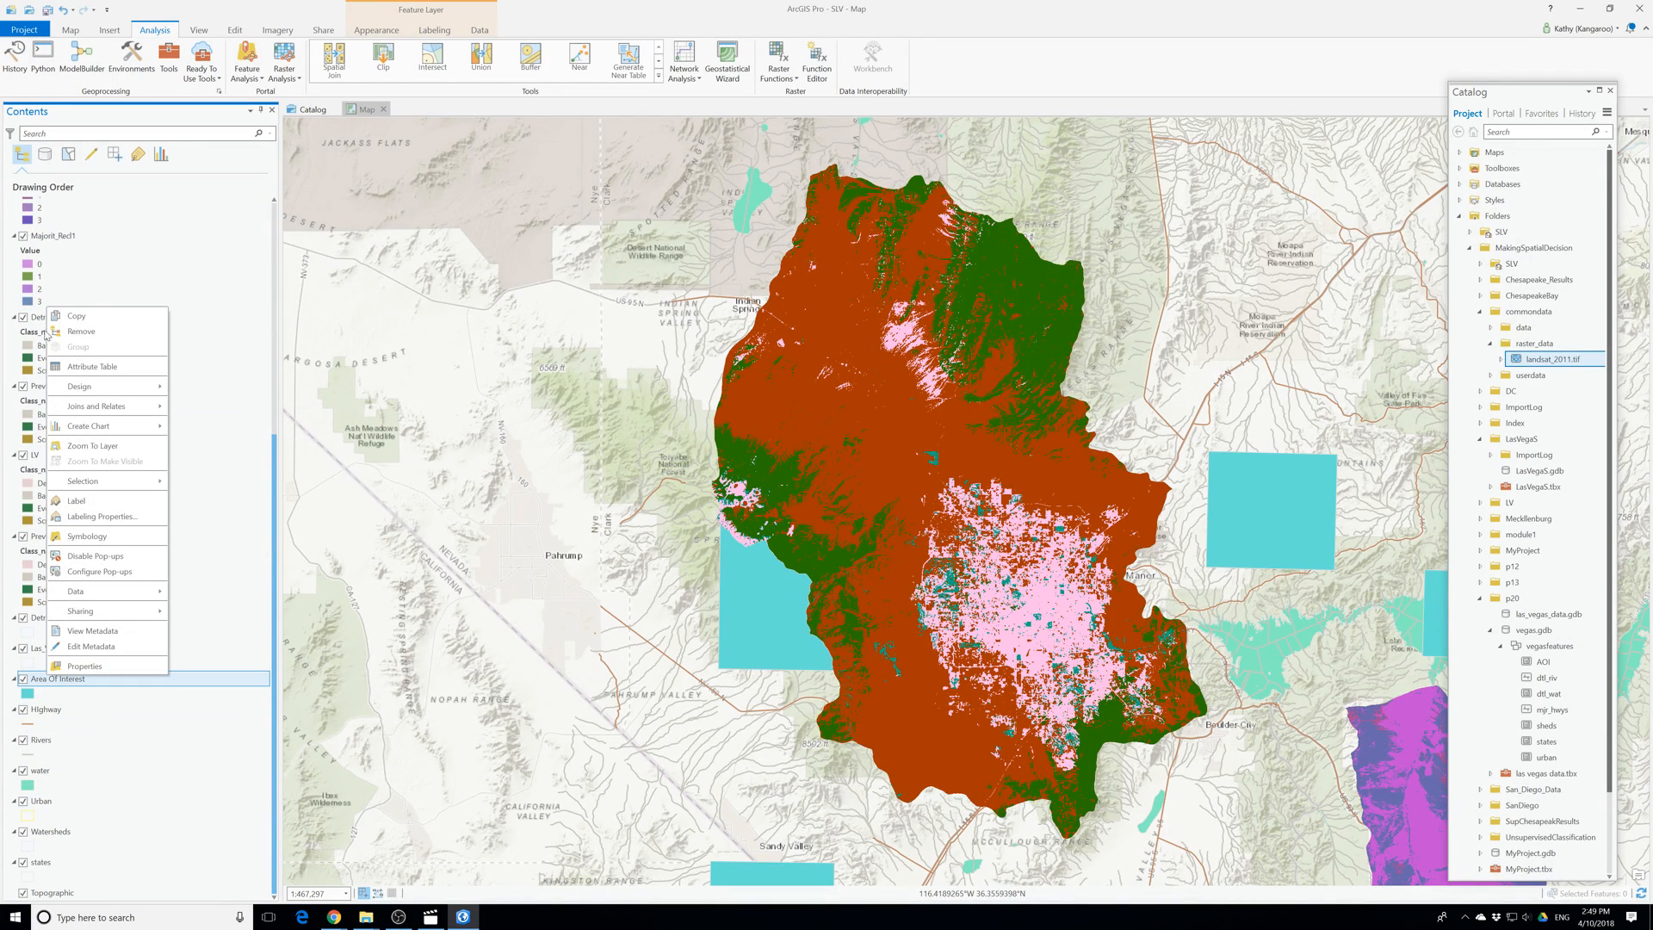
click(72, 335)
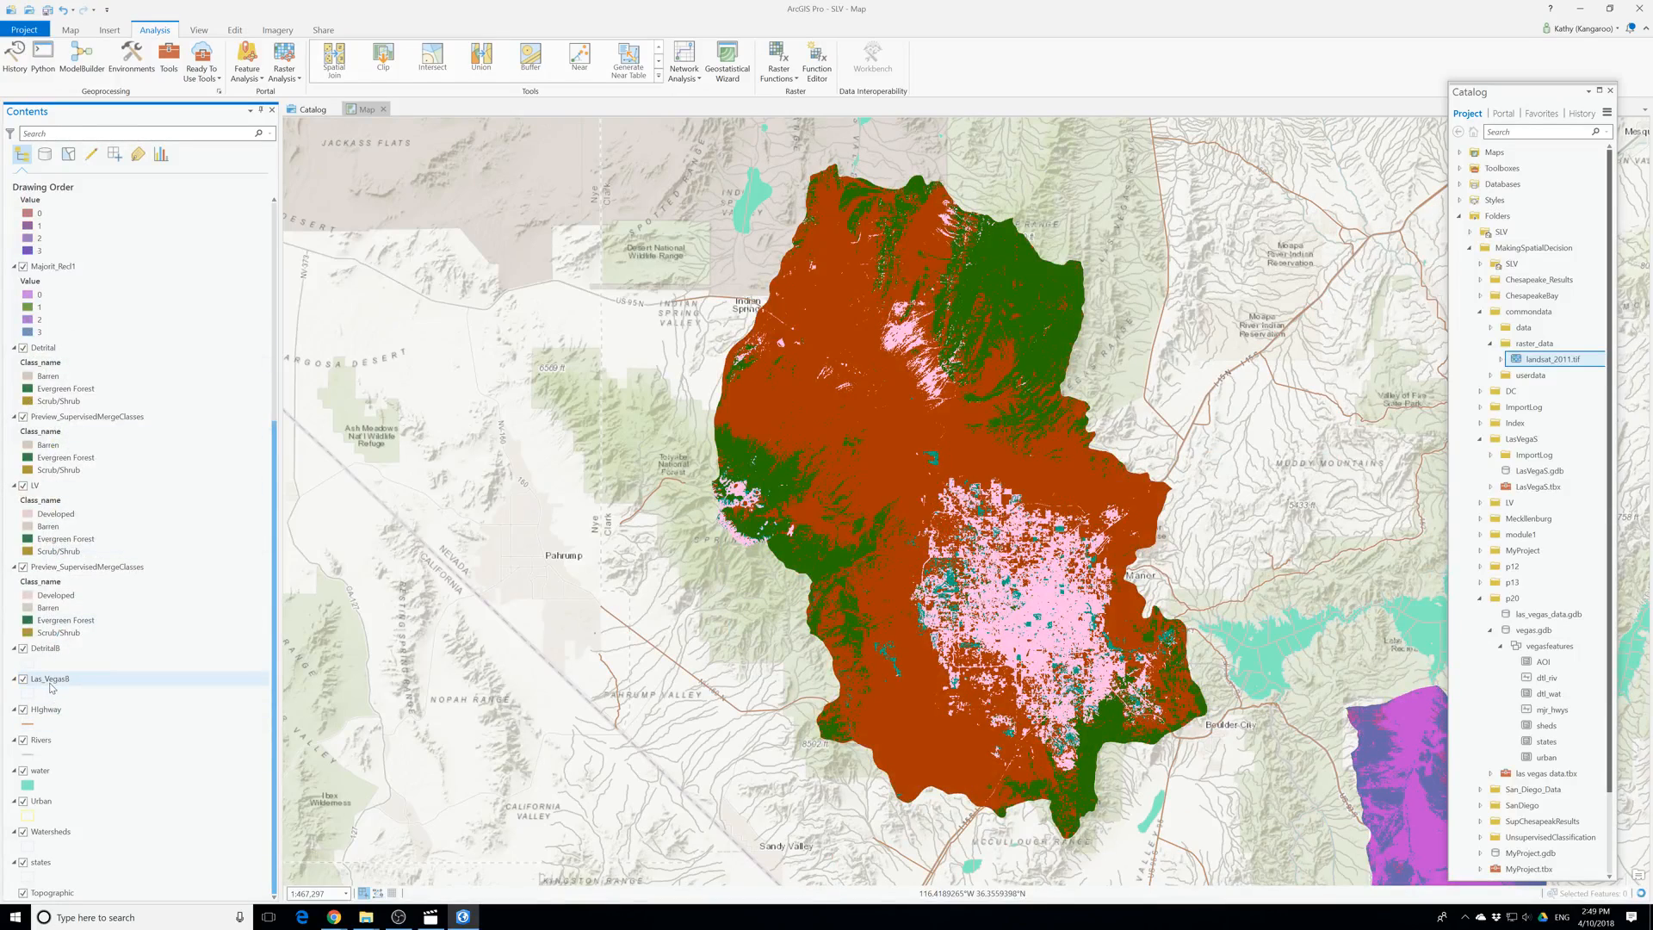
click(52, 681)
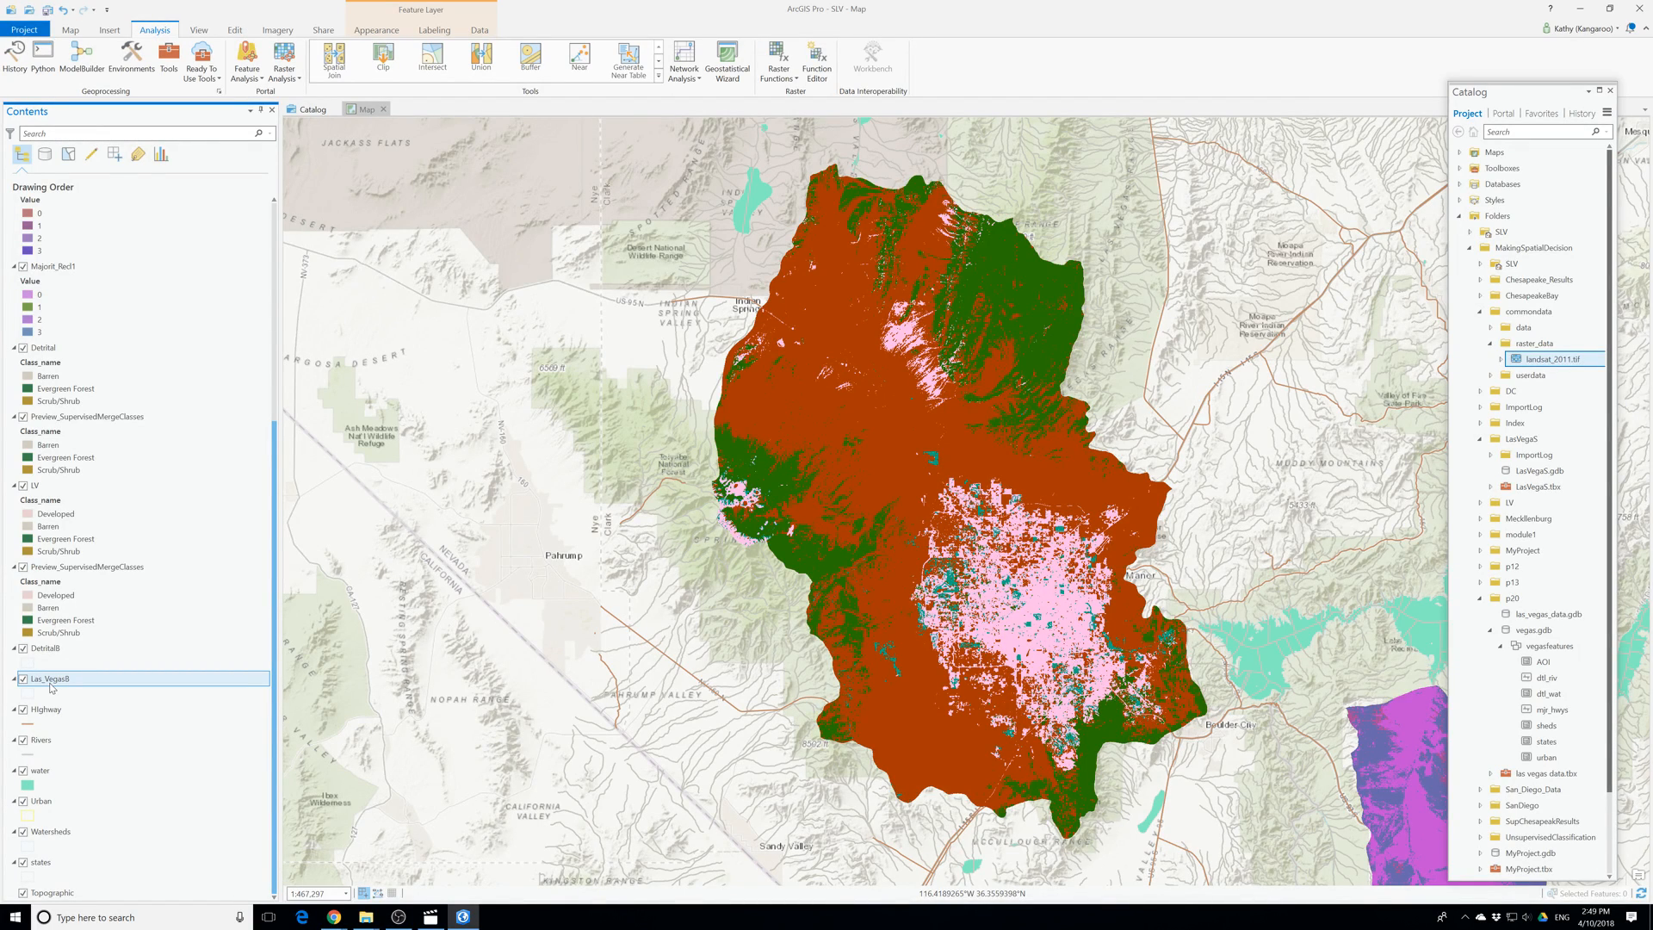
Format the Watersheds polygon symbol with no fill and a dark red outline 1.75 pt wide.
click(32, 848)
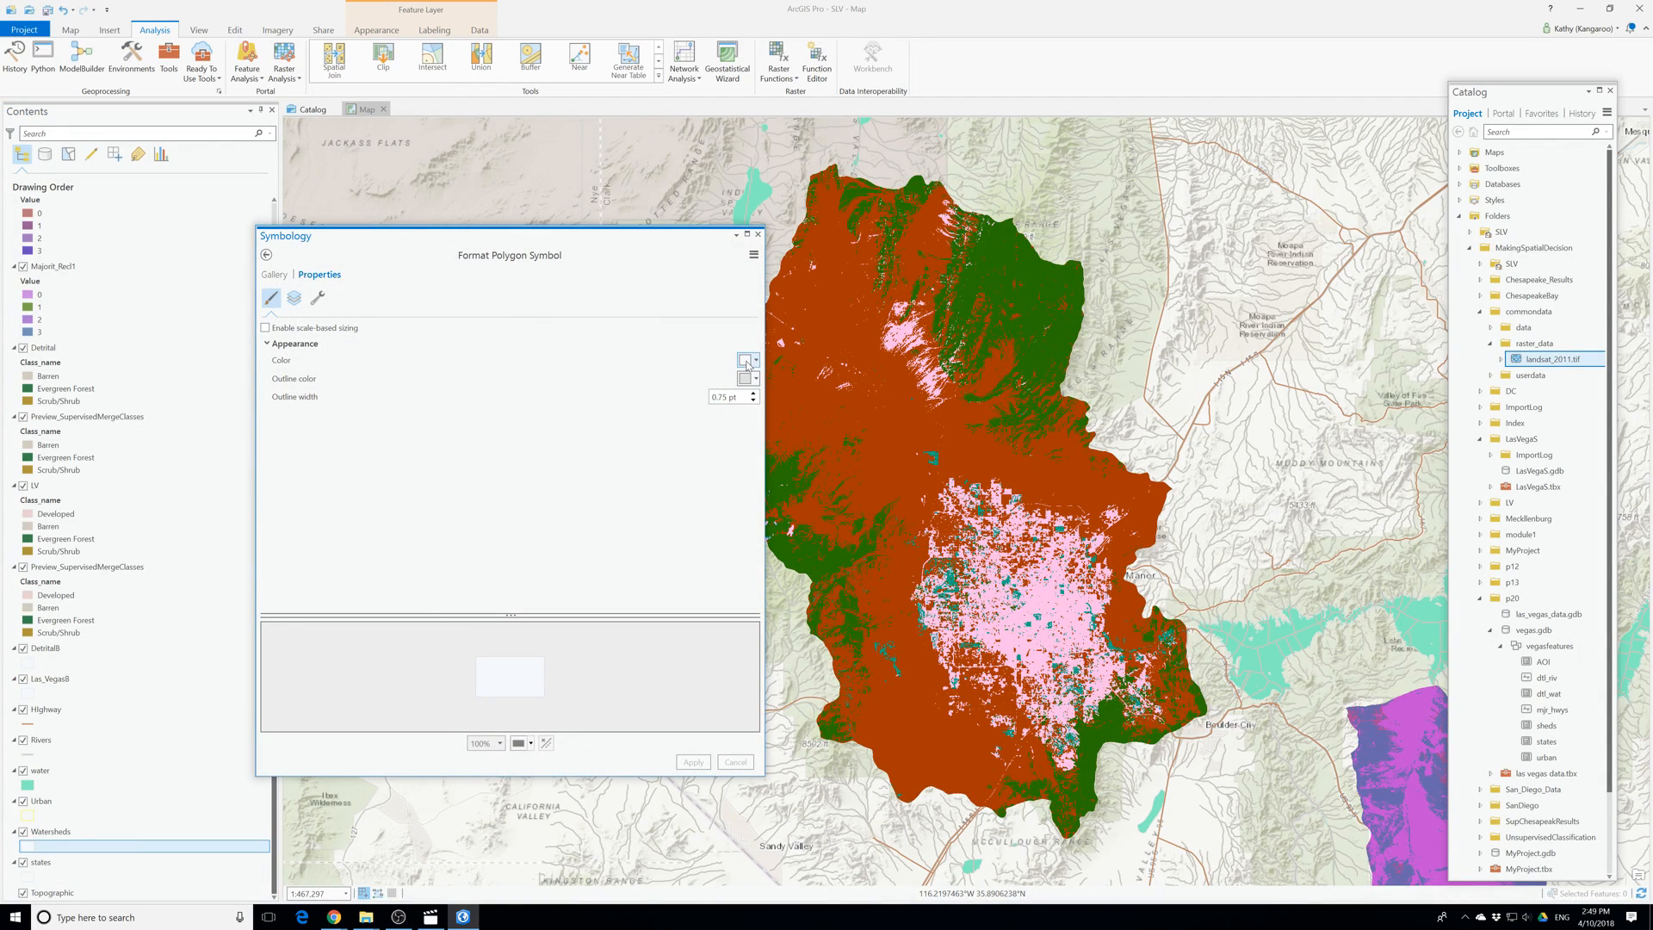
click(747, 362)
click(763, 376)
click(755, 380)
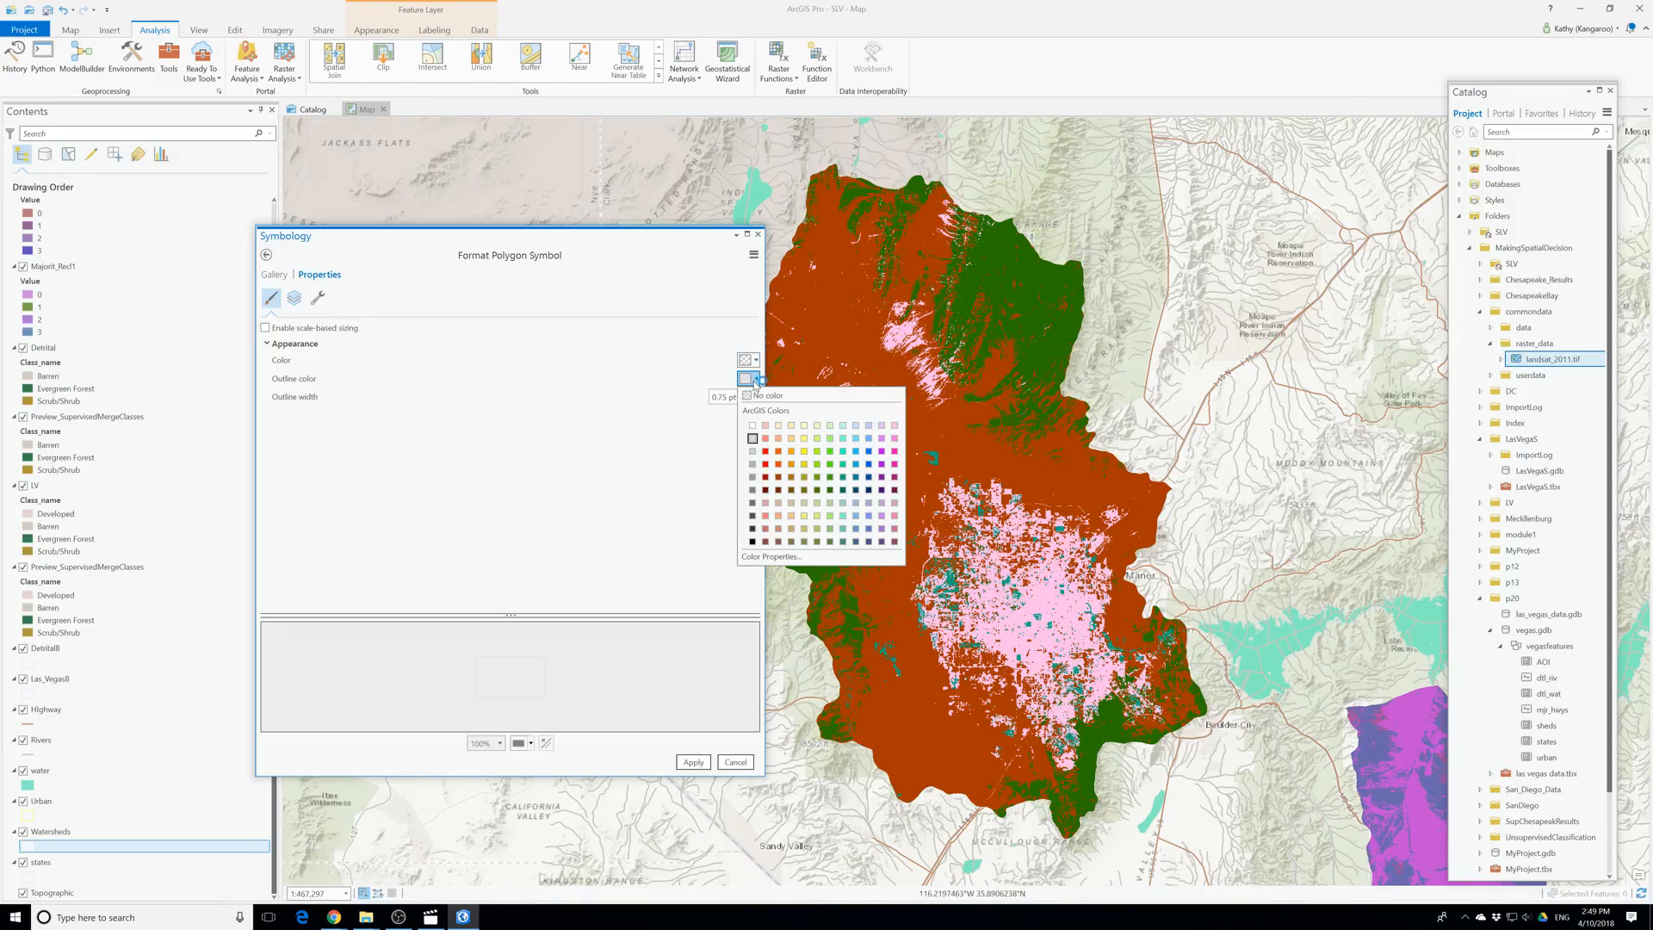
click(756, 380)
click(755, 379)
click(766, 478)
click(753, 393)
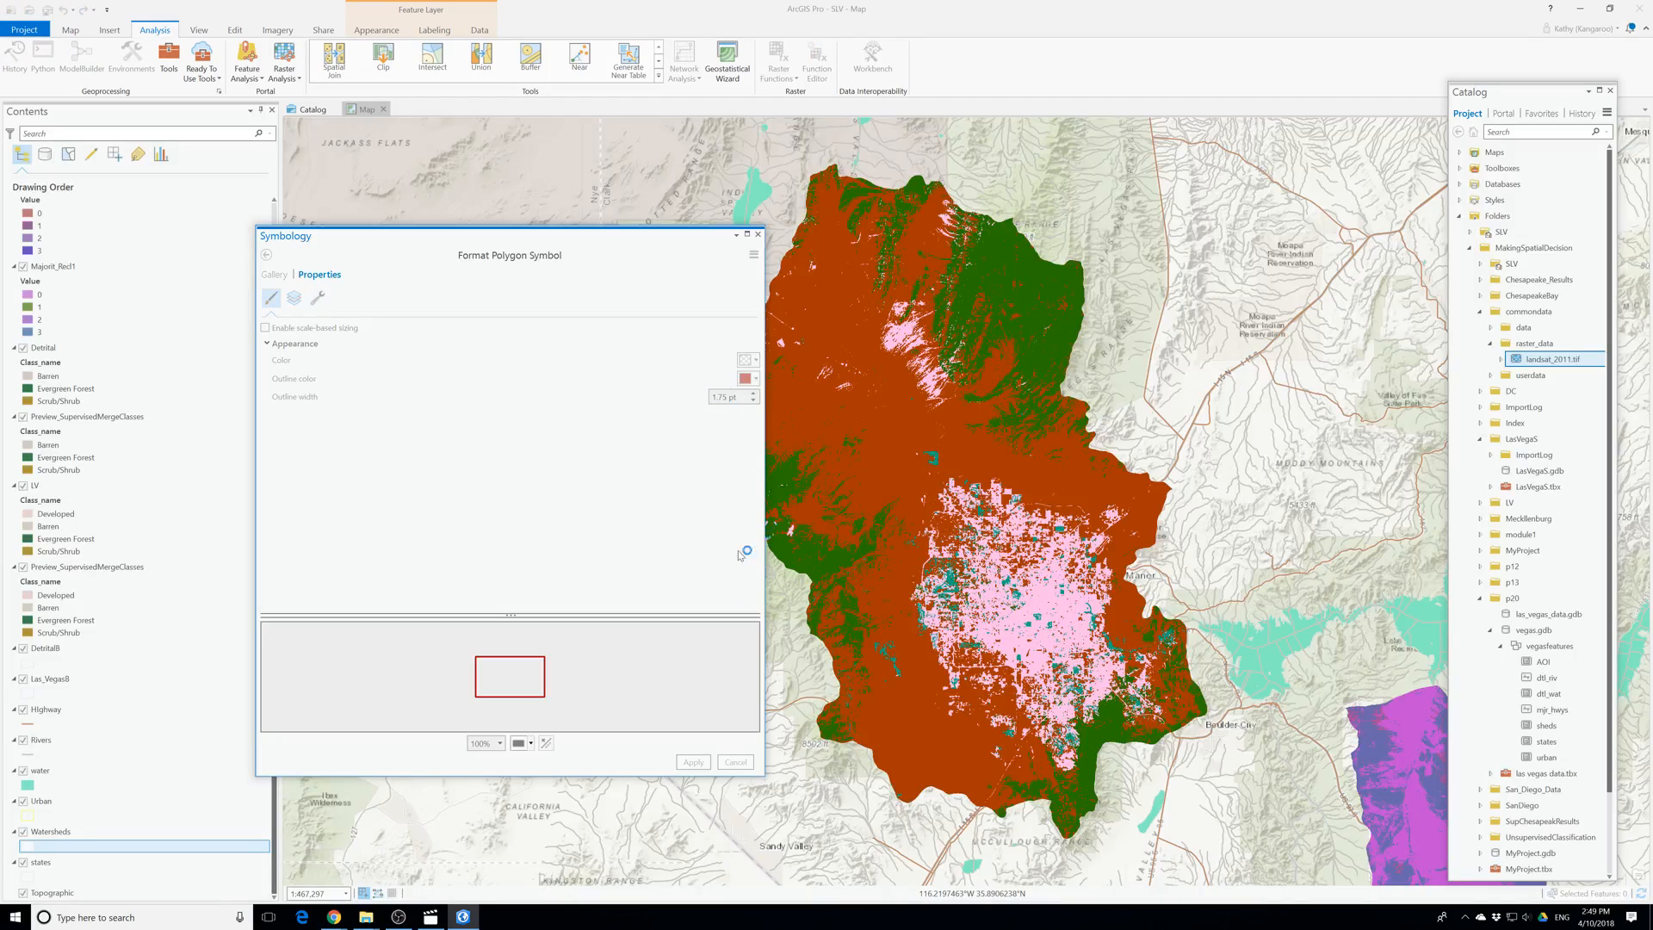
click(694, 762)
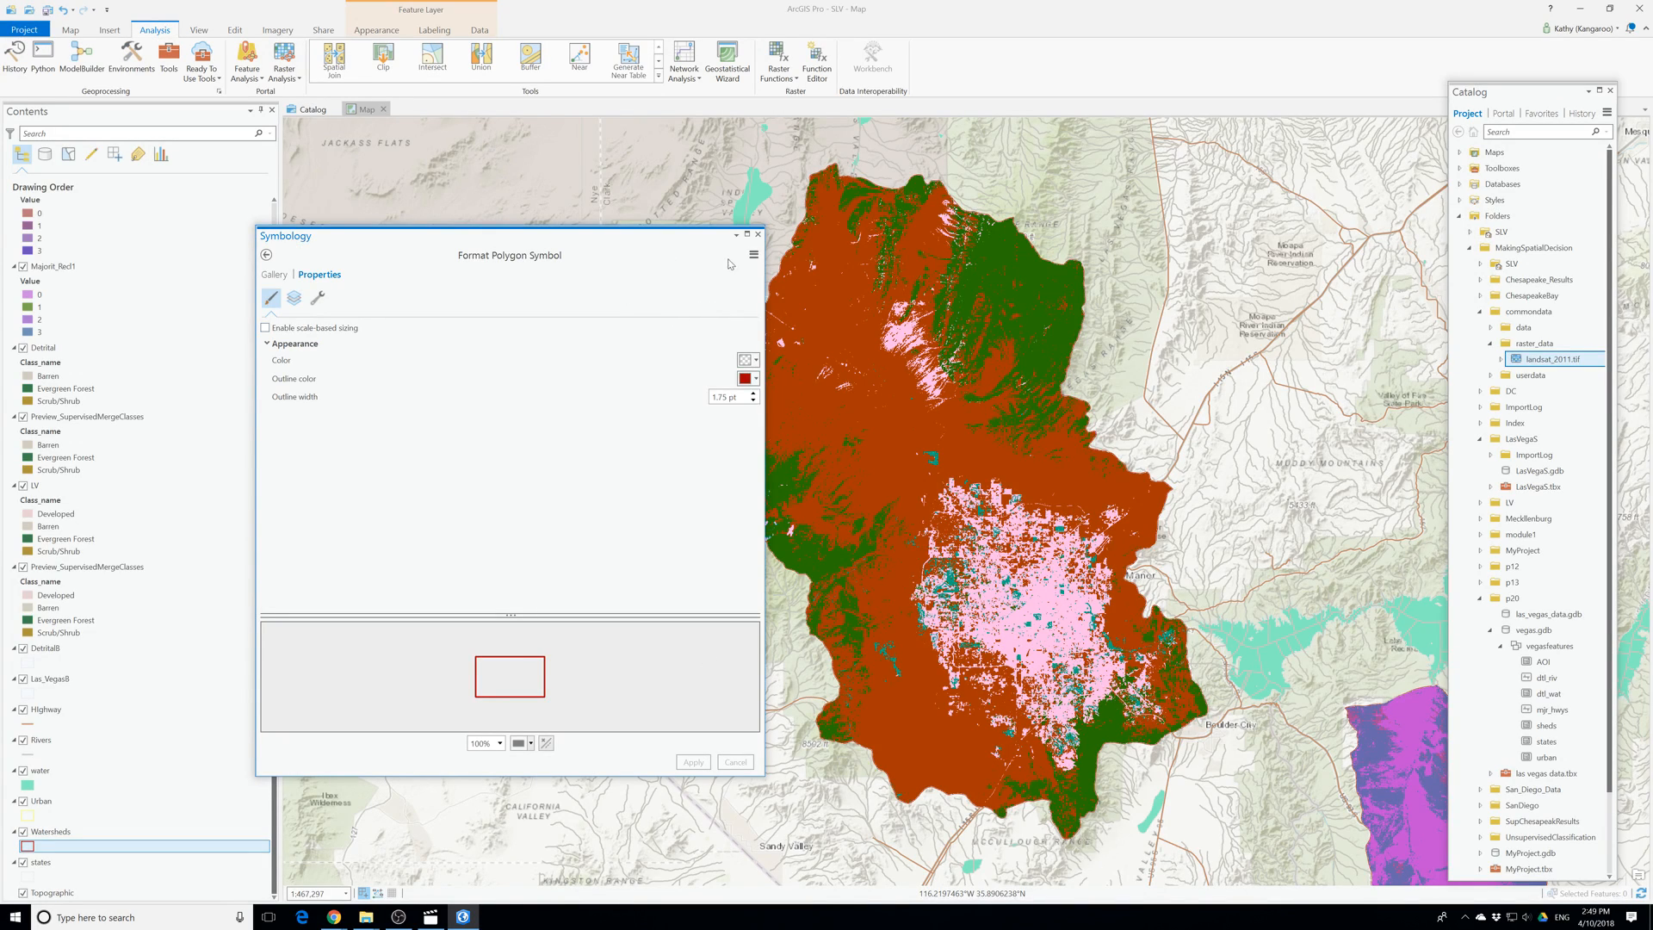
click(757, 234)
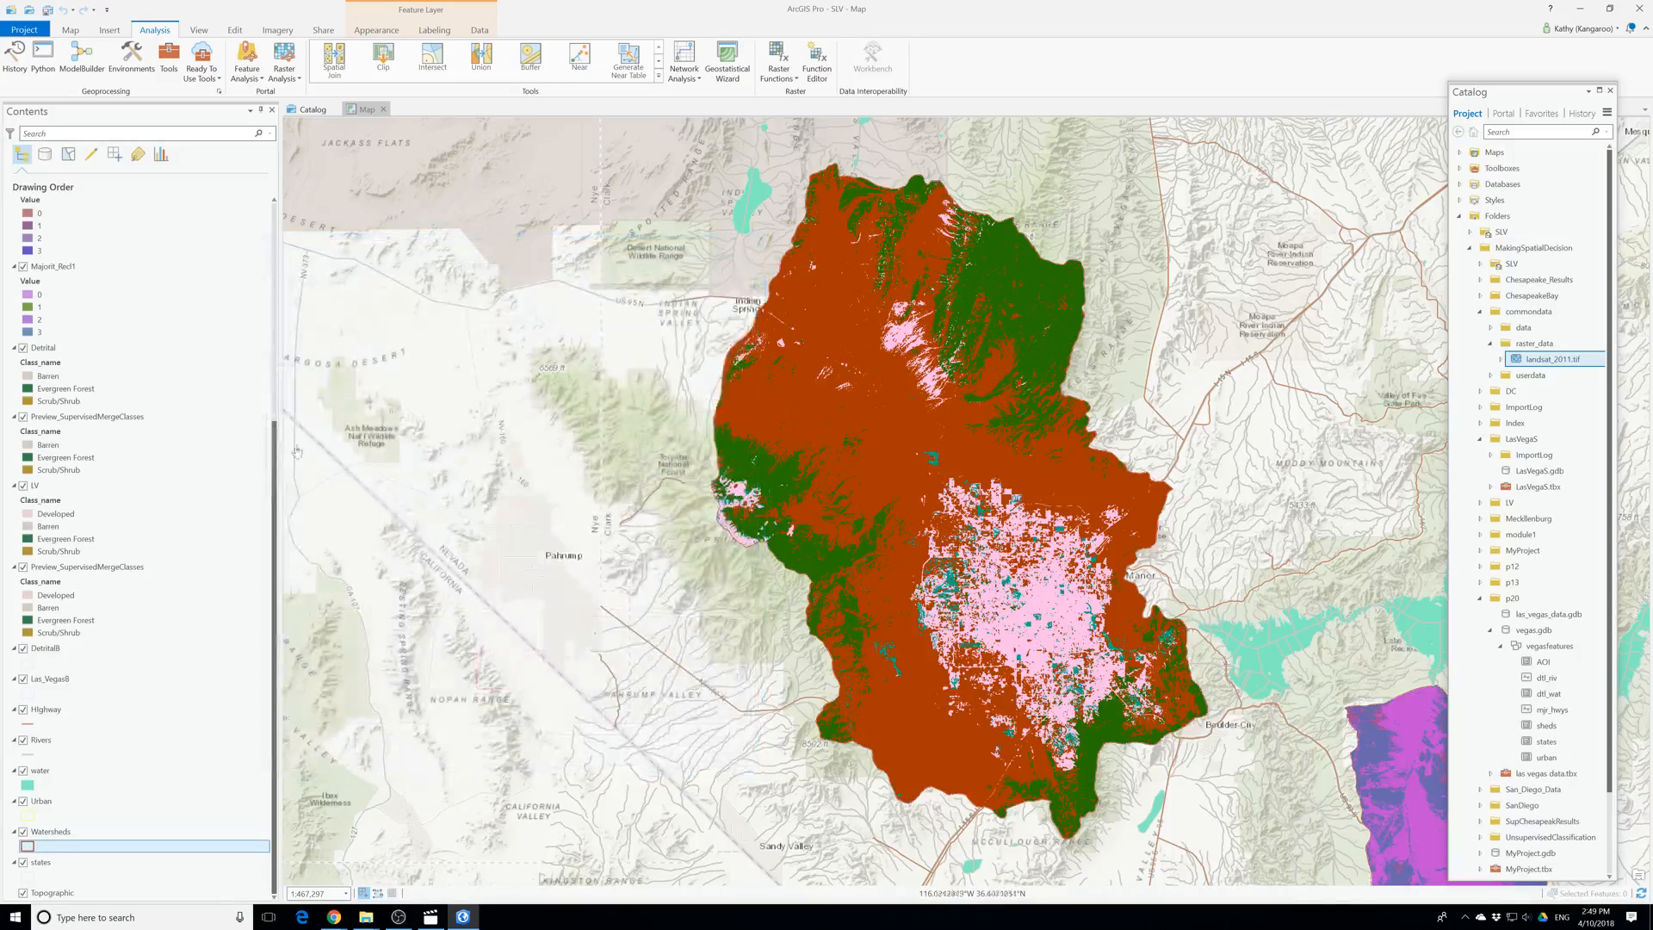
Recolor the Barren class of Boundar_LVmf1 golden brown and close the symbology settings.
scroll(35, 486, up, 6)
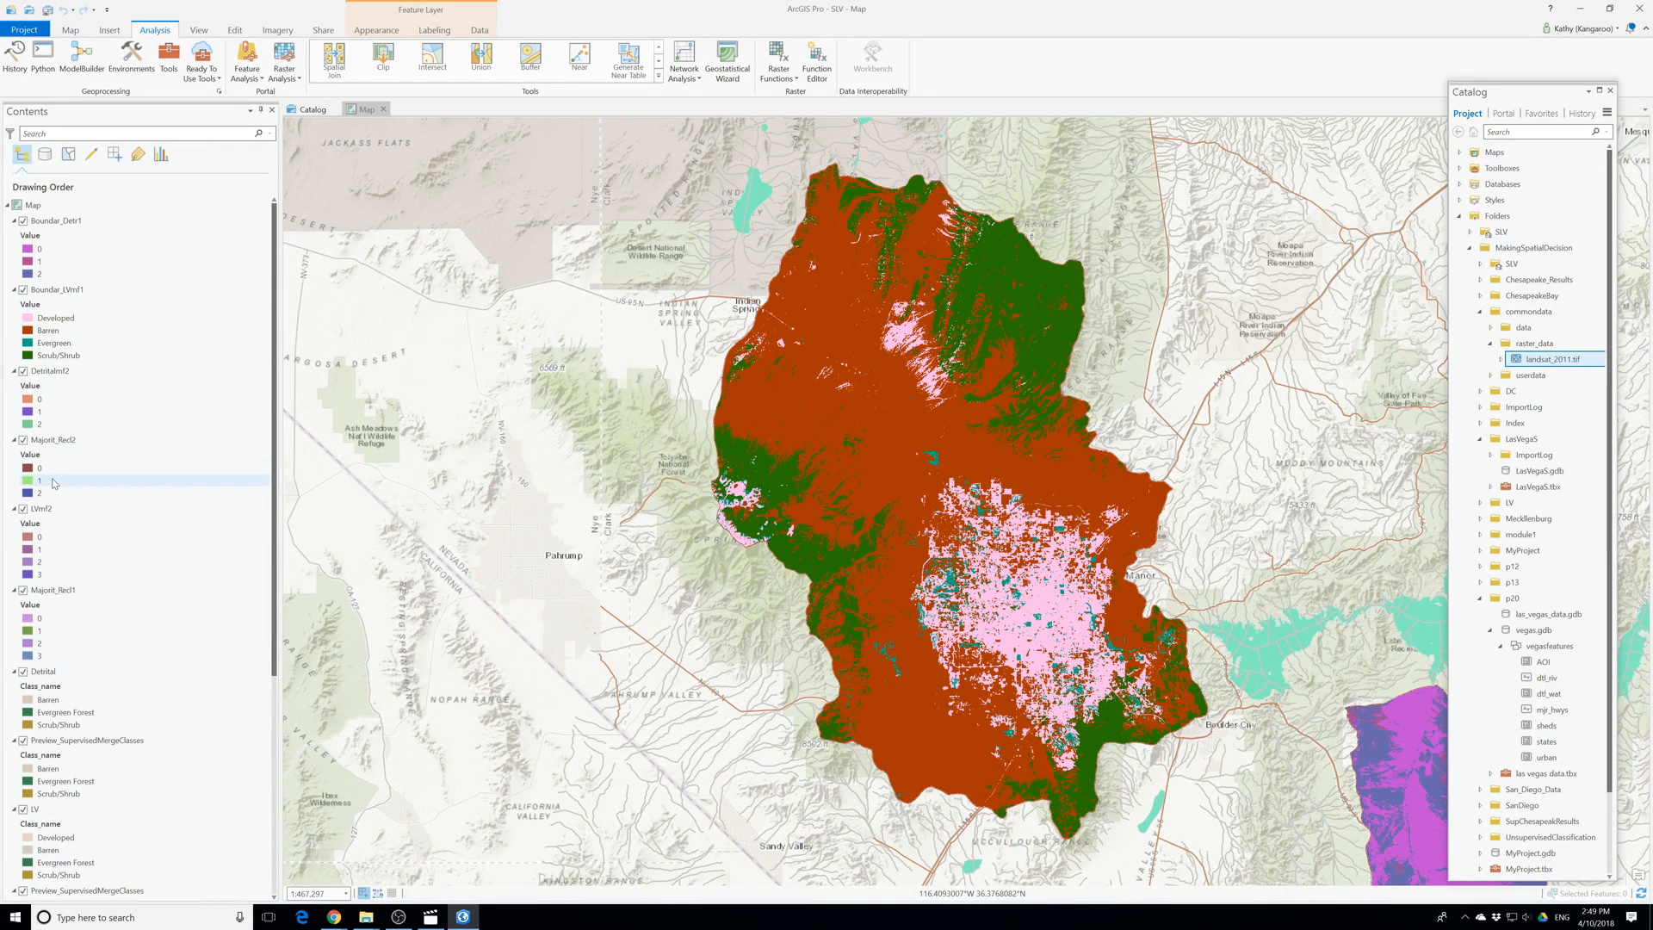
click(29, 334)
click(28, 334)
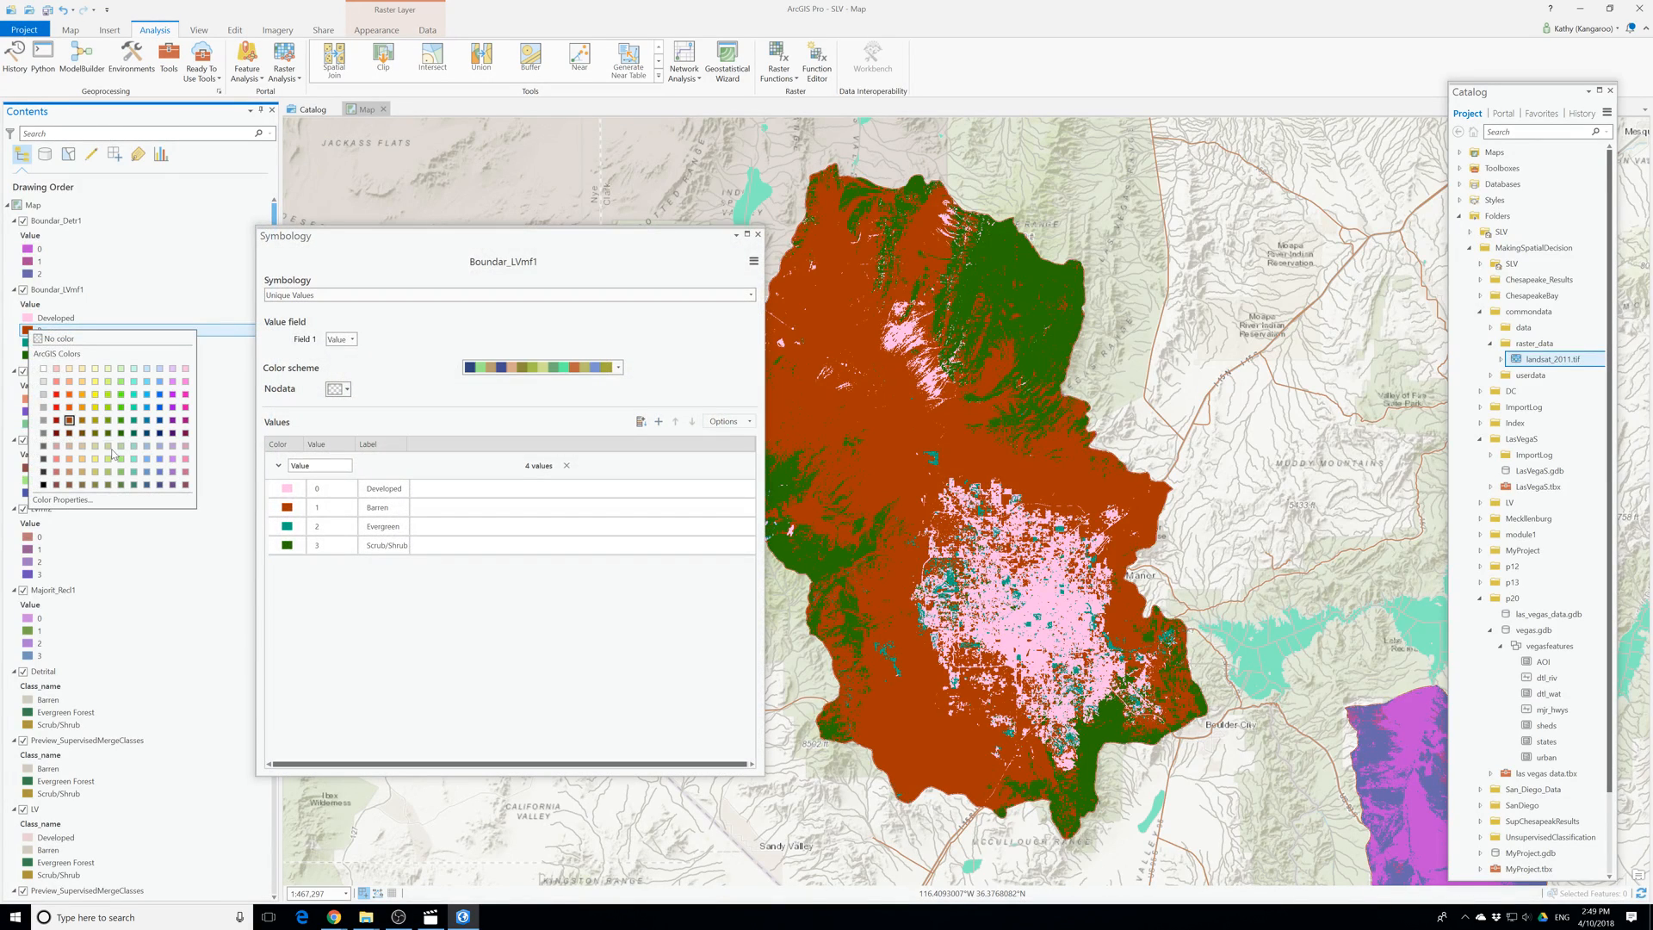
click(83, 423)
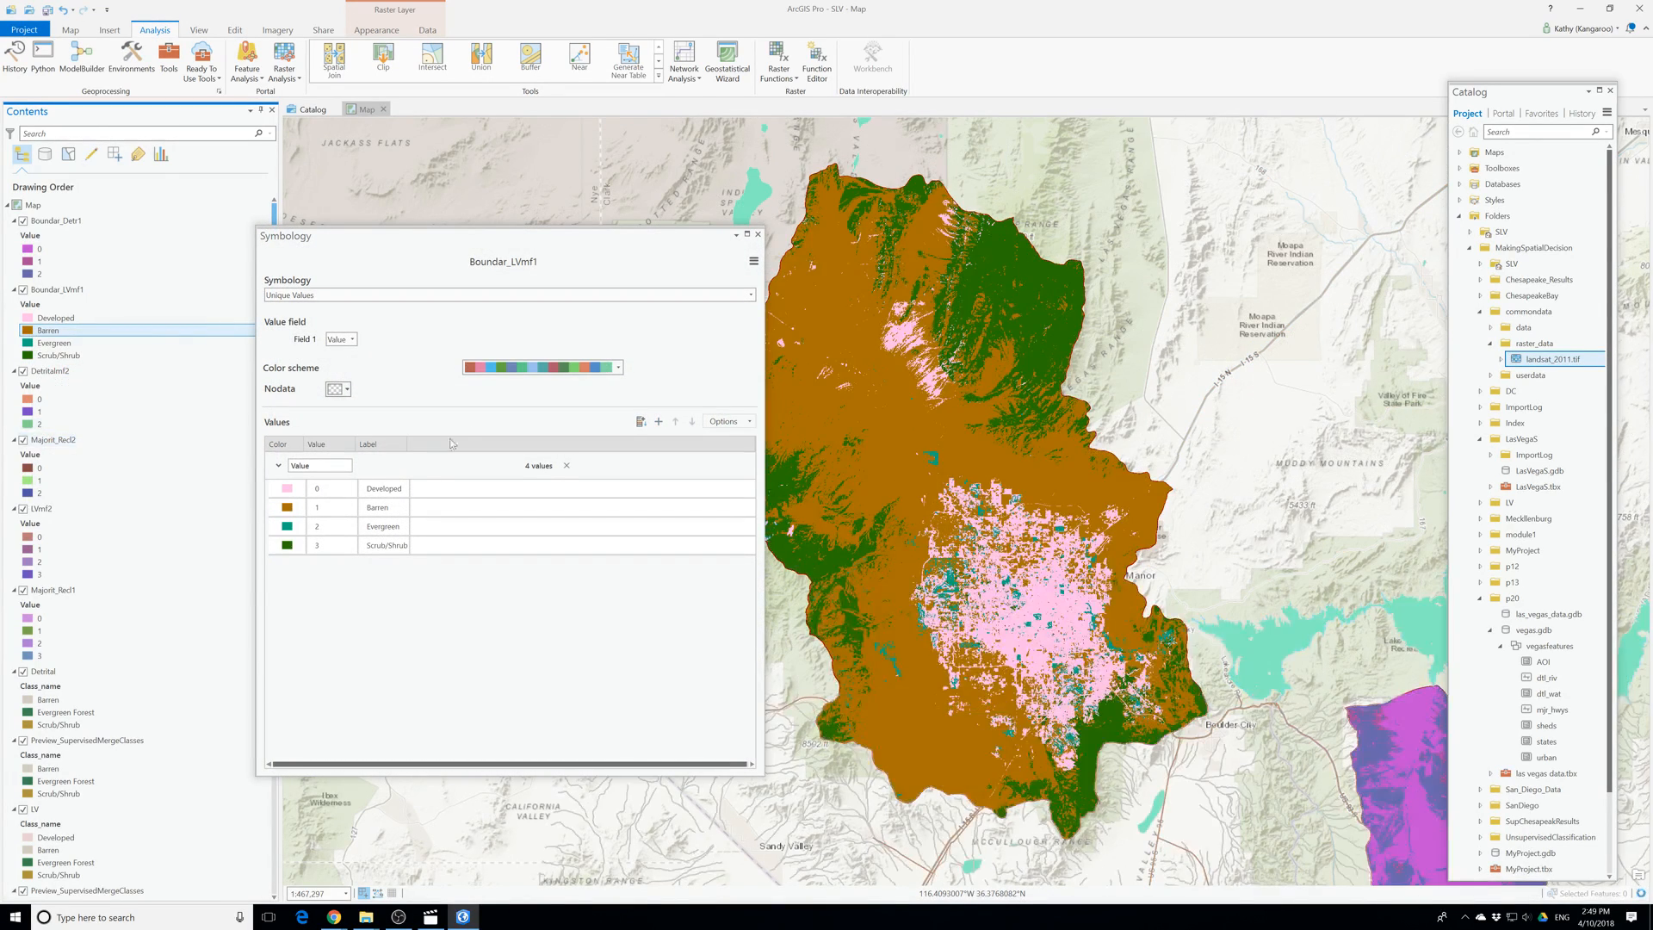
click(758, 234)
click(758, 236)
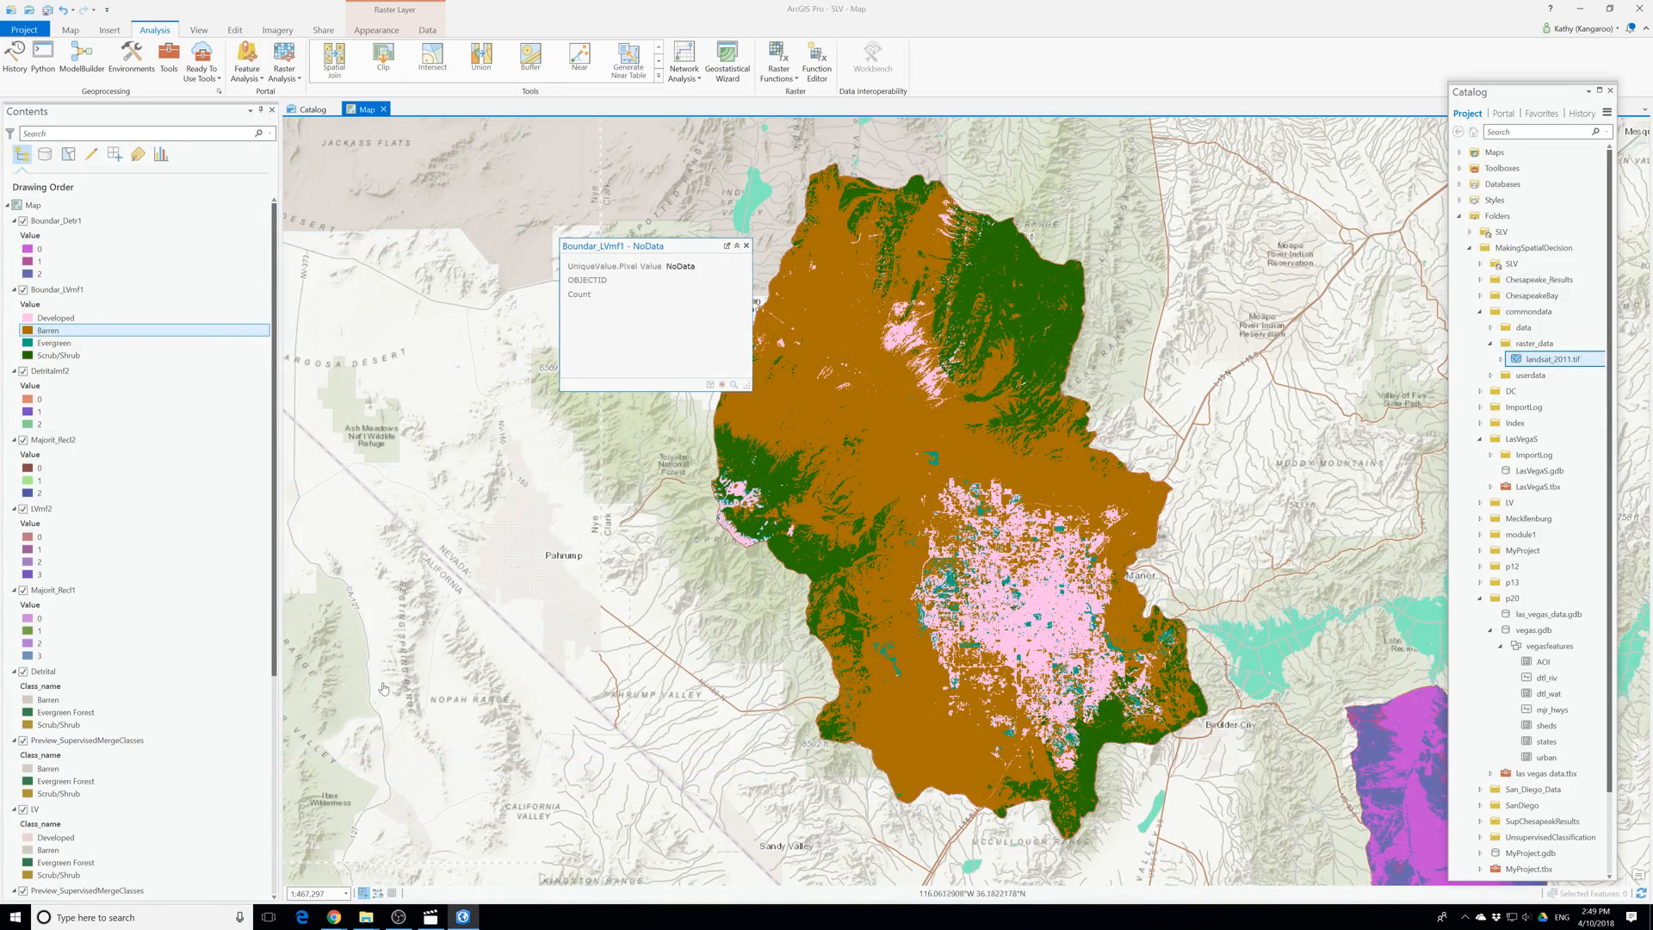
click(748, 247)
Move the Watersheds layer to the top of the drawing order, above the boundary-cleaned rasters.
scroll(52, 775, down, 8)
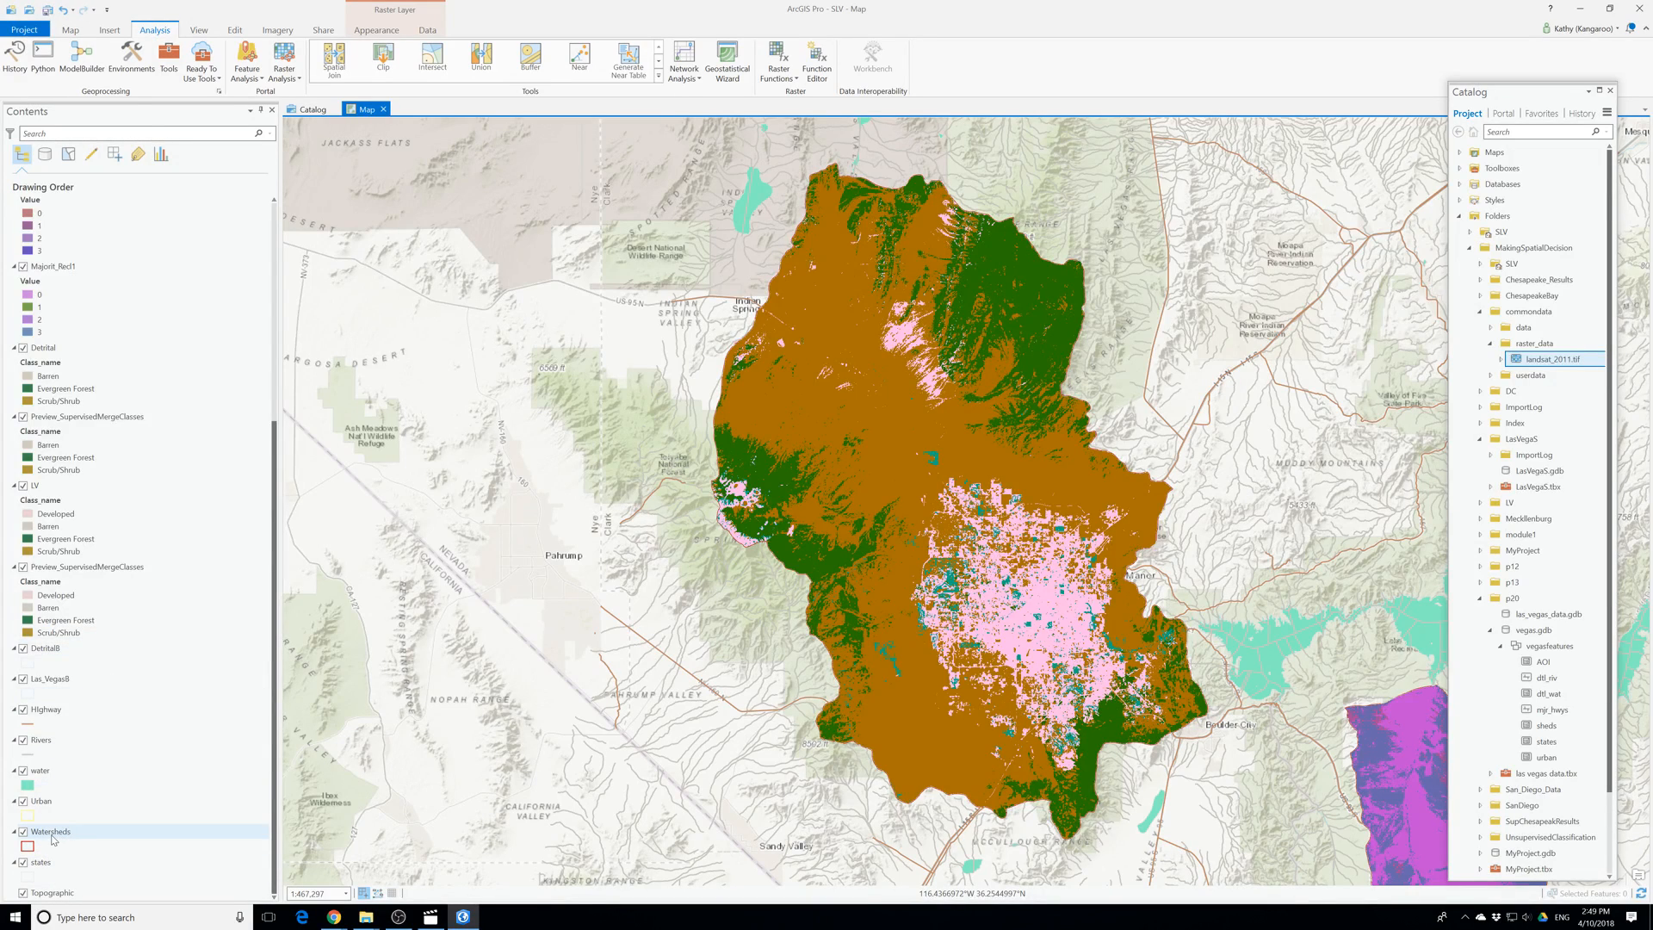
drag(57, 832, 78, 174)
drag(55, 207, 50, 219)
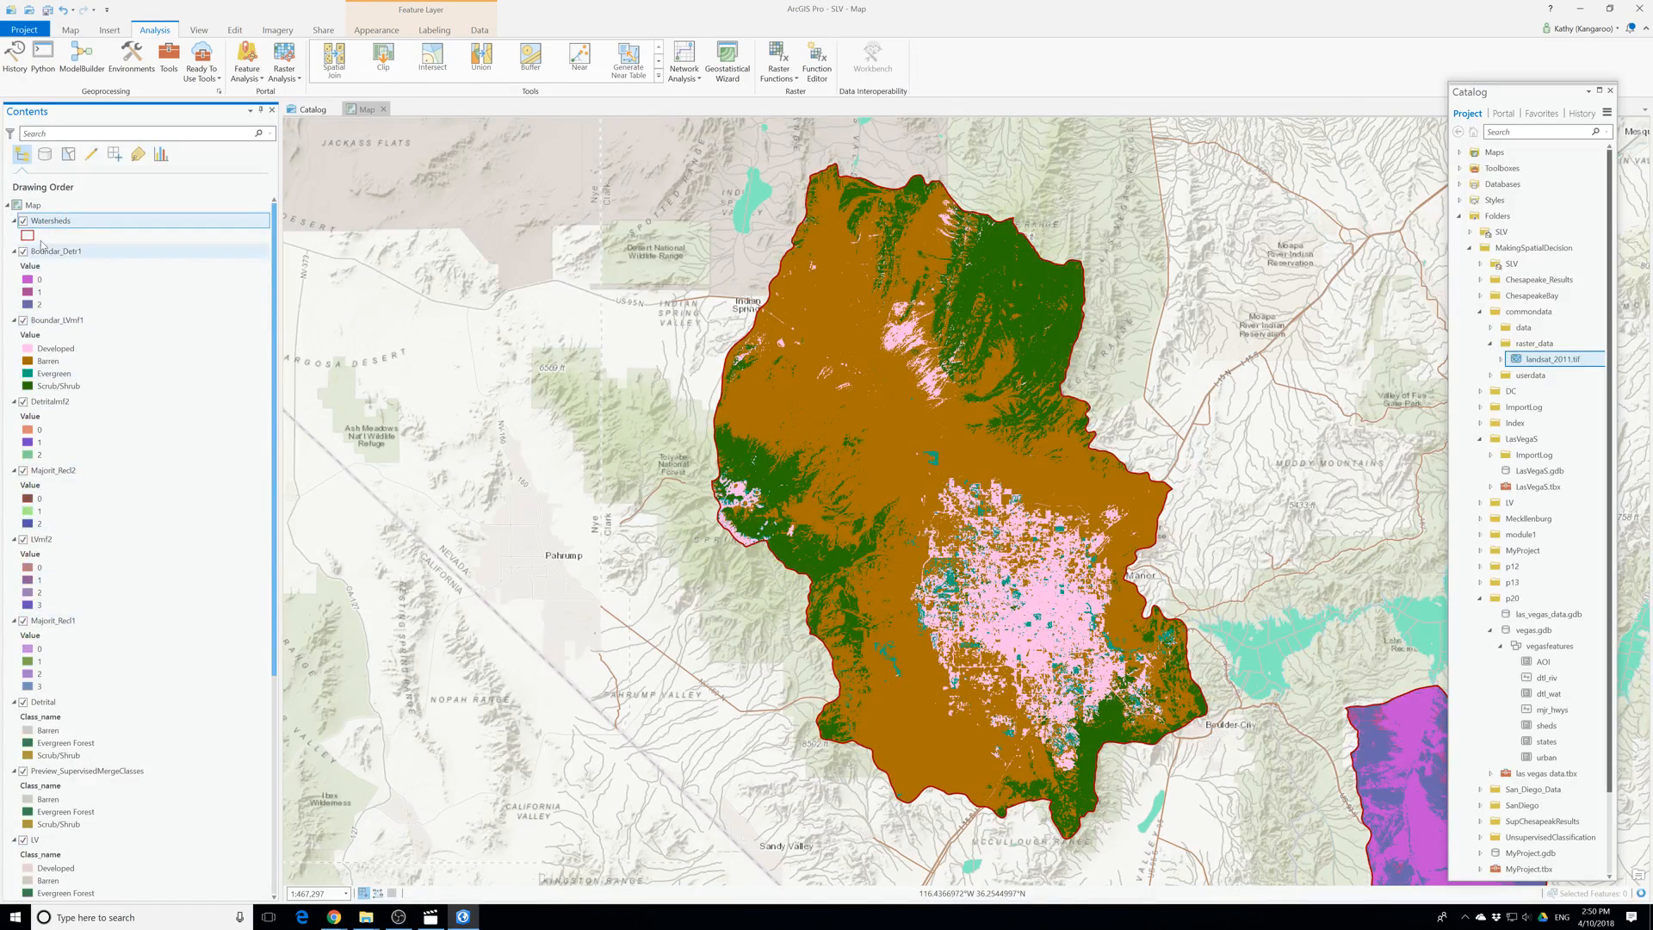
right_click(50, 222)
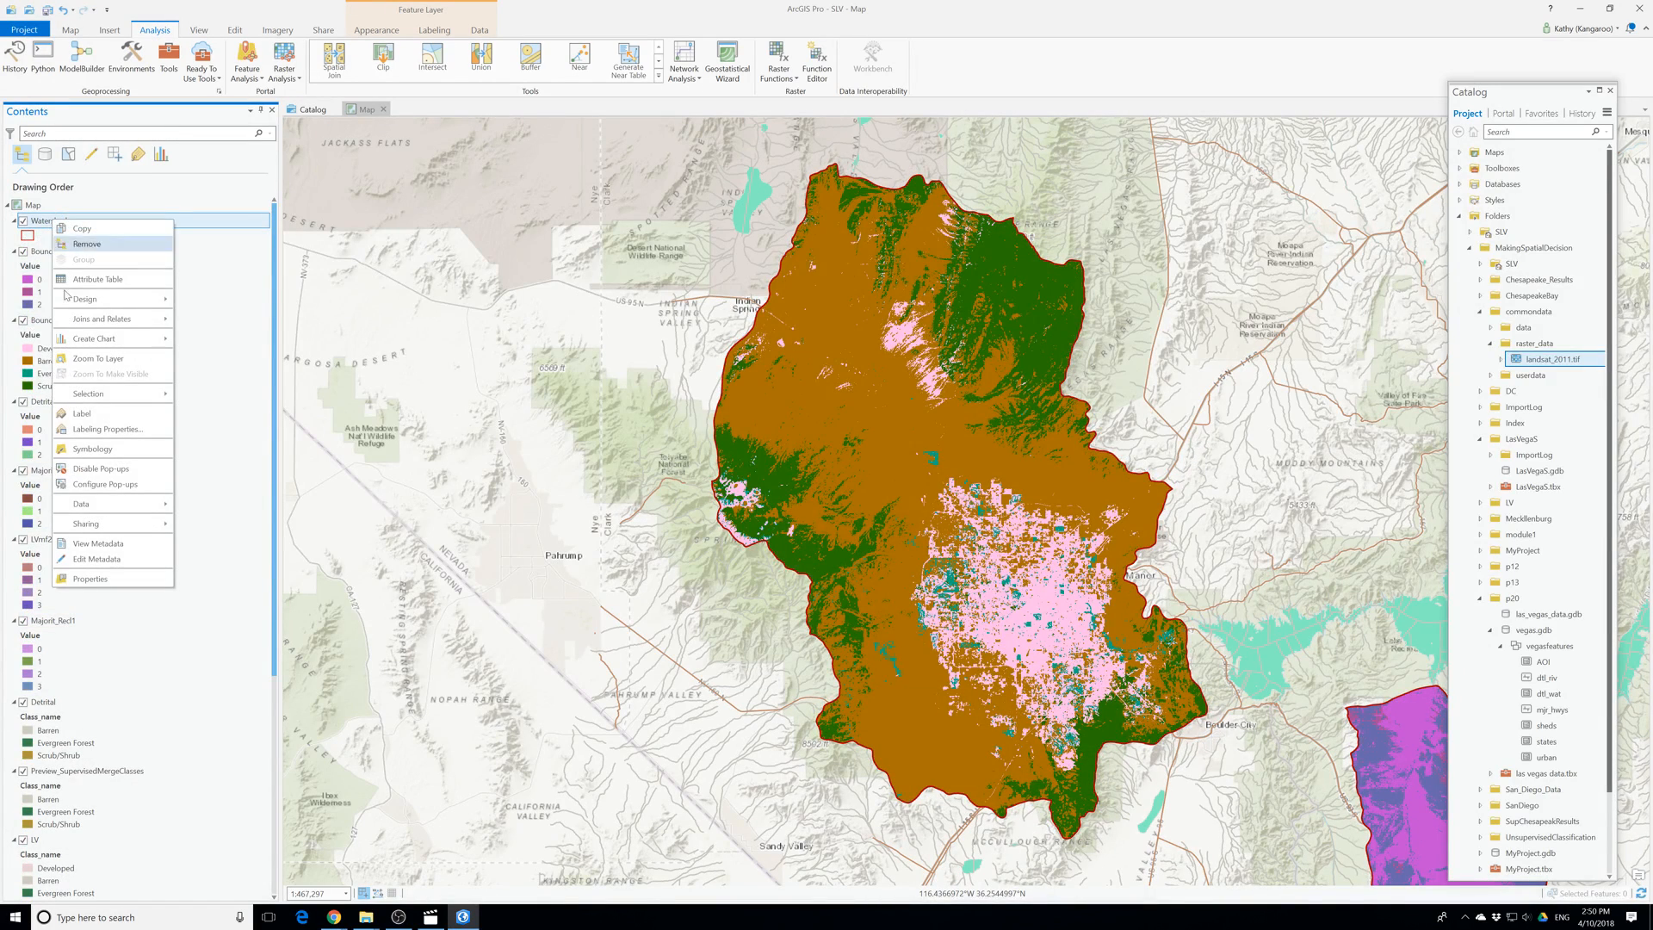
click(87, 579)
click(1023, 331)
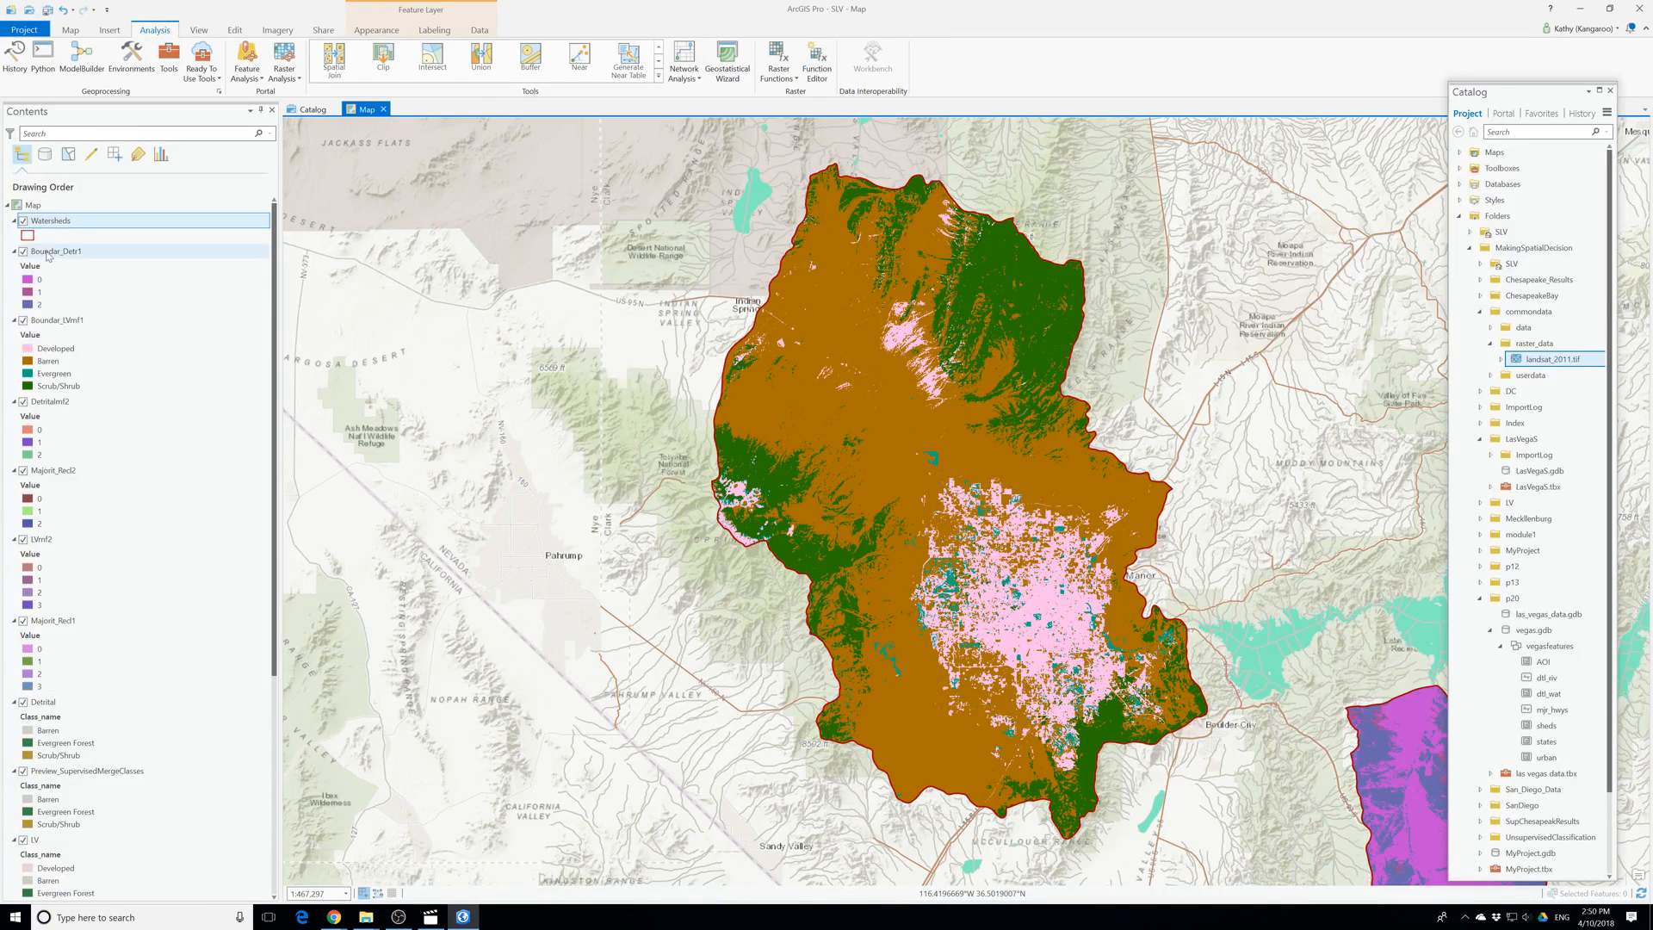
Set the outline width of the Watersheds polygon symbol to 2.75 pt and apply the symbol formatting.
right_click(48, 221)
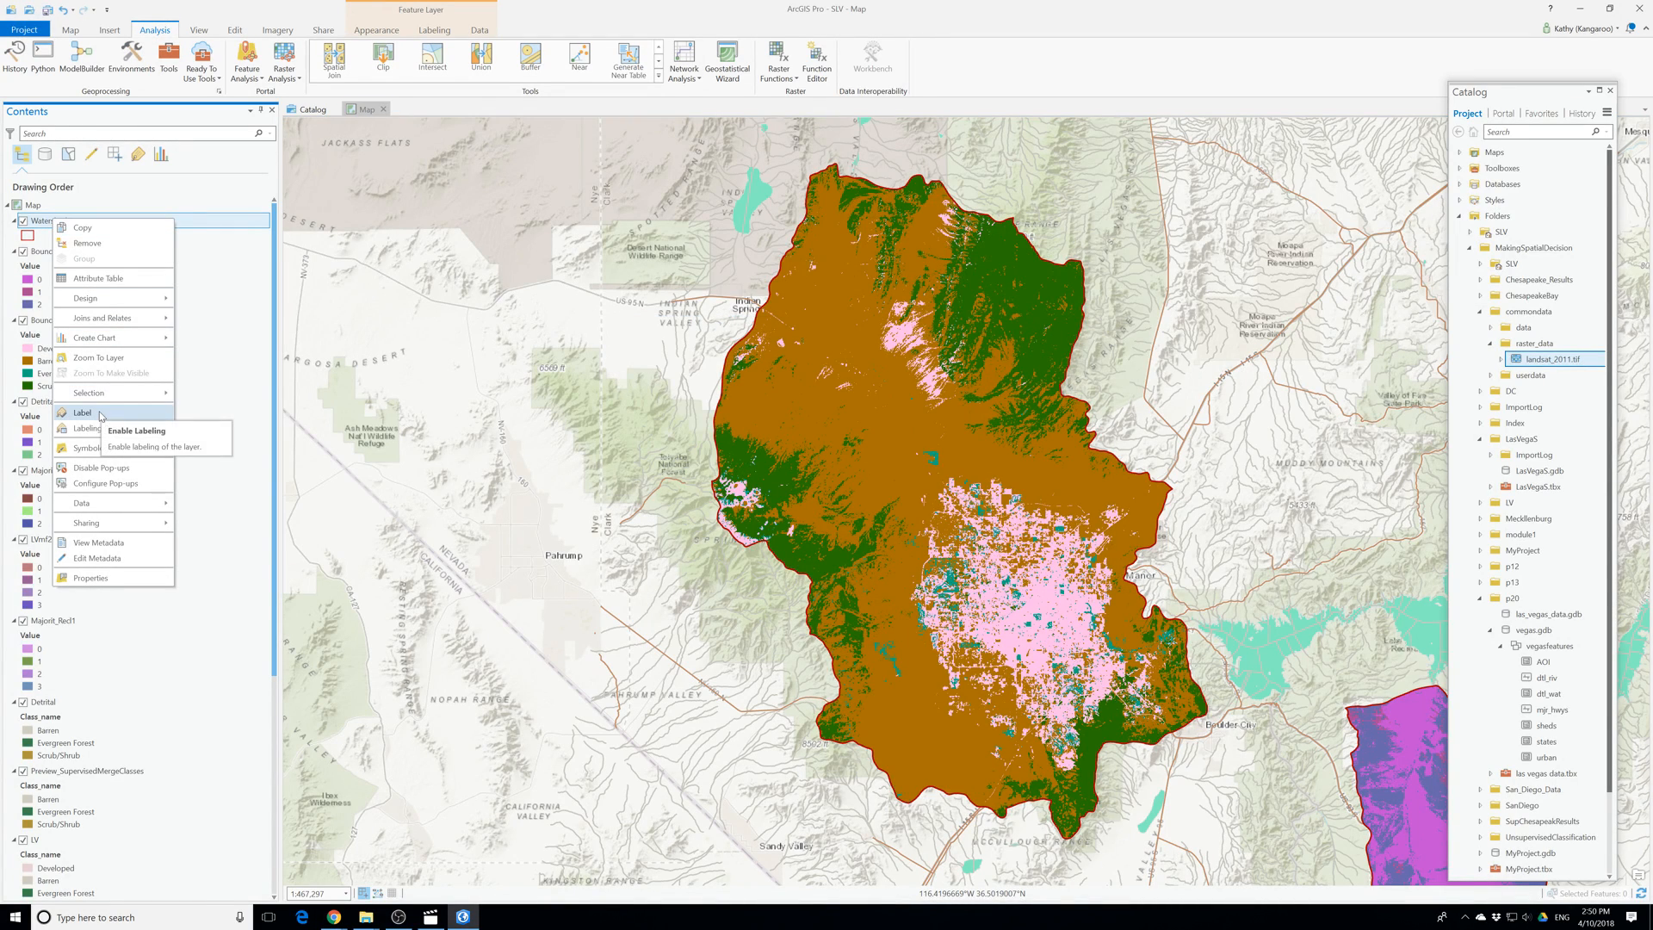
click(93, 449)
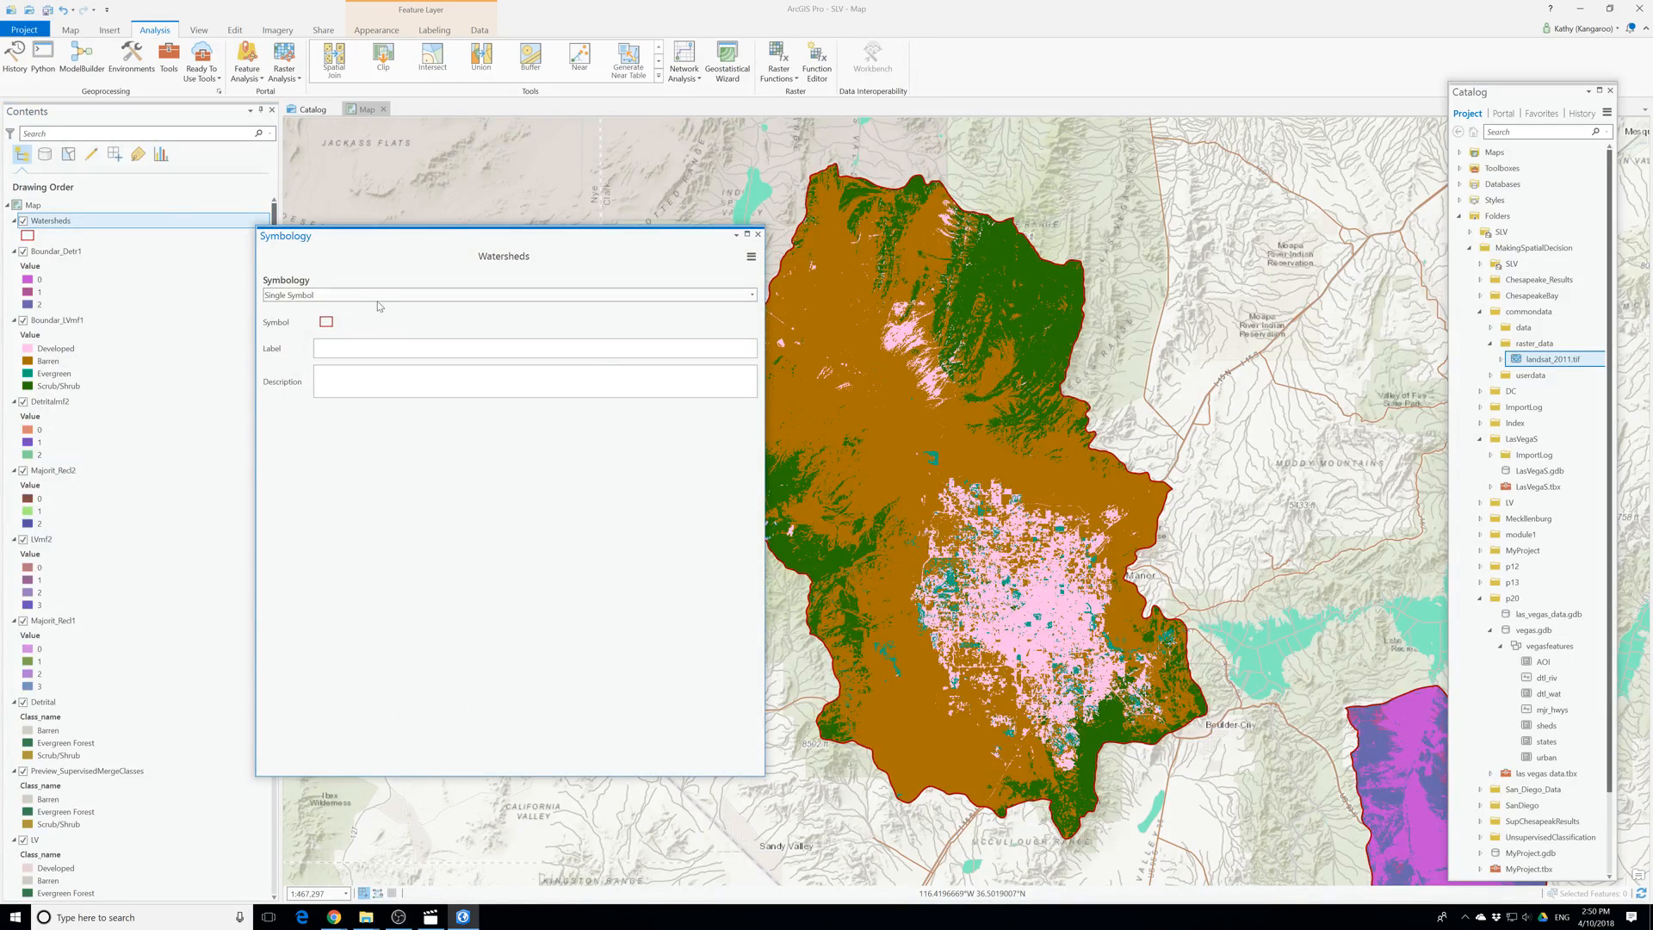
click(754, 394)
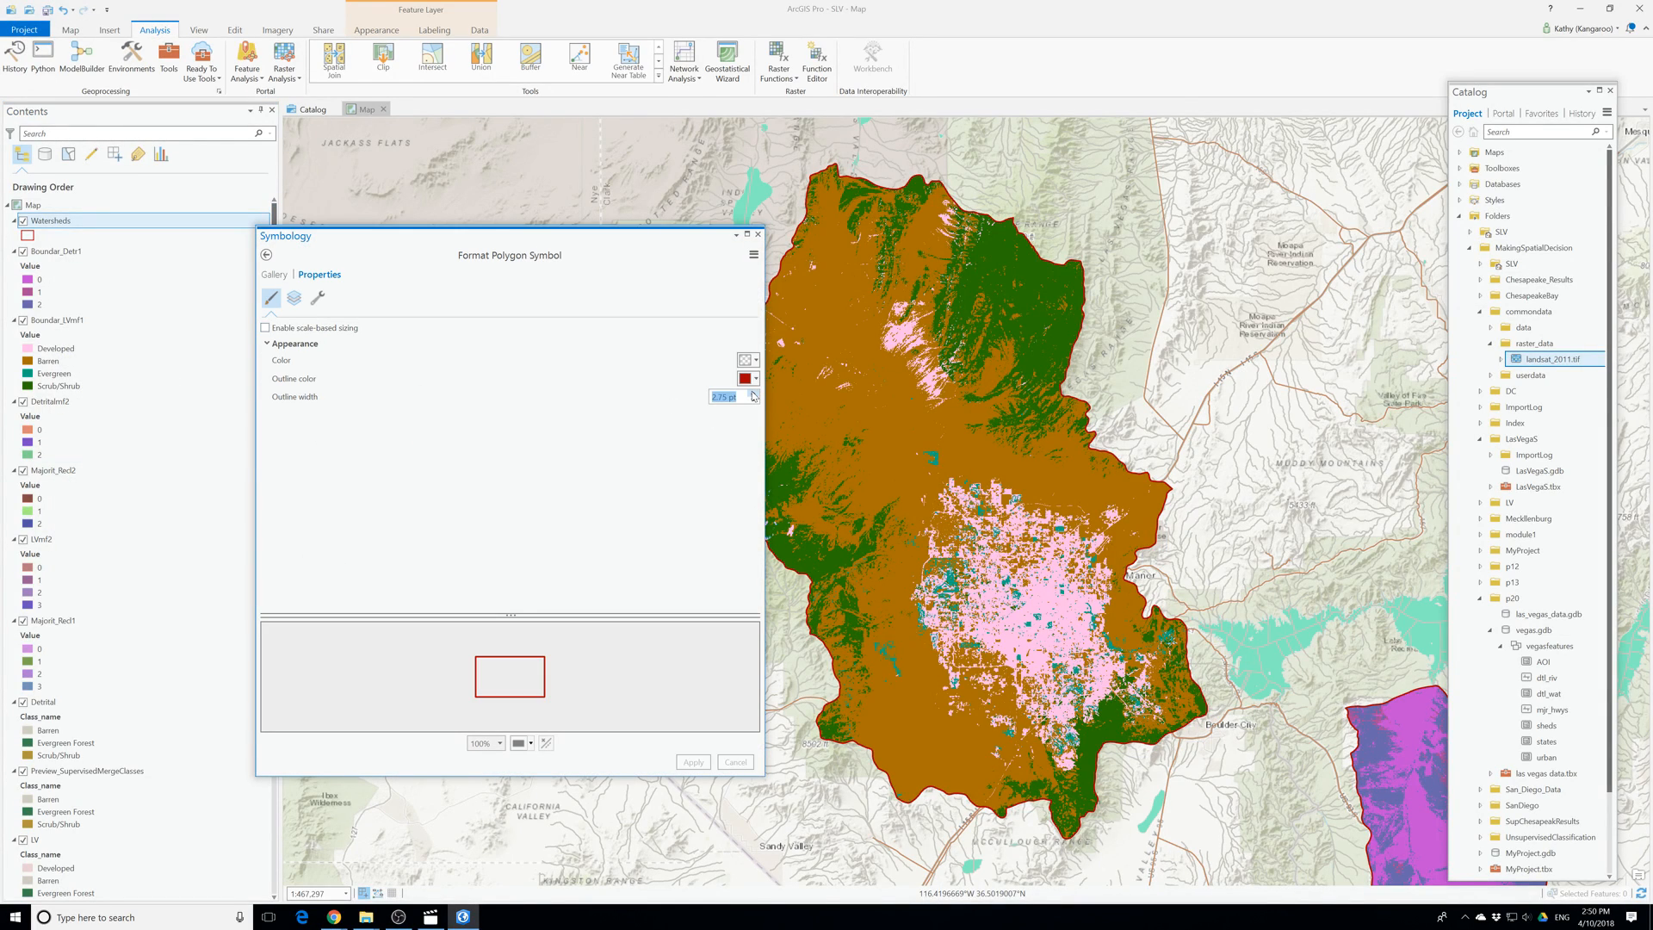
click(694, 763)
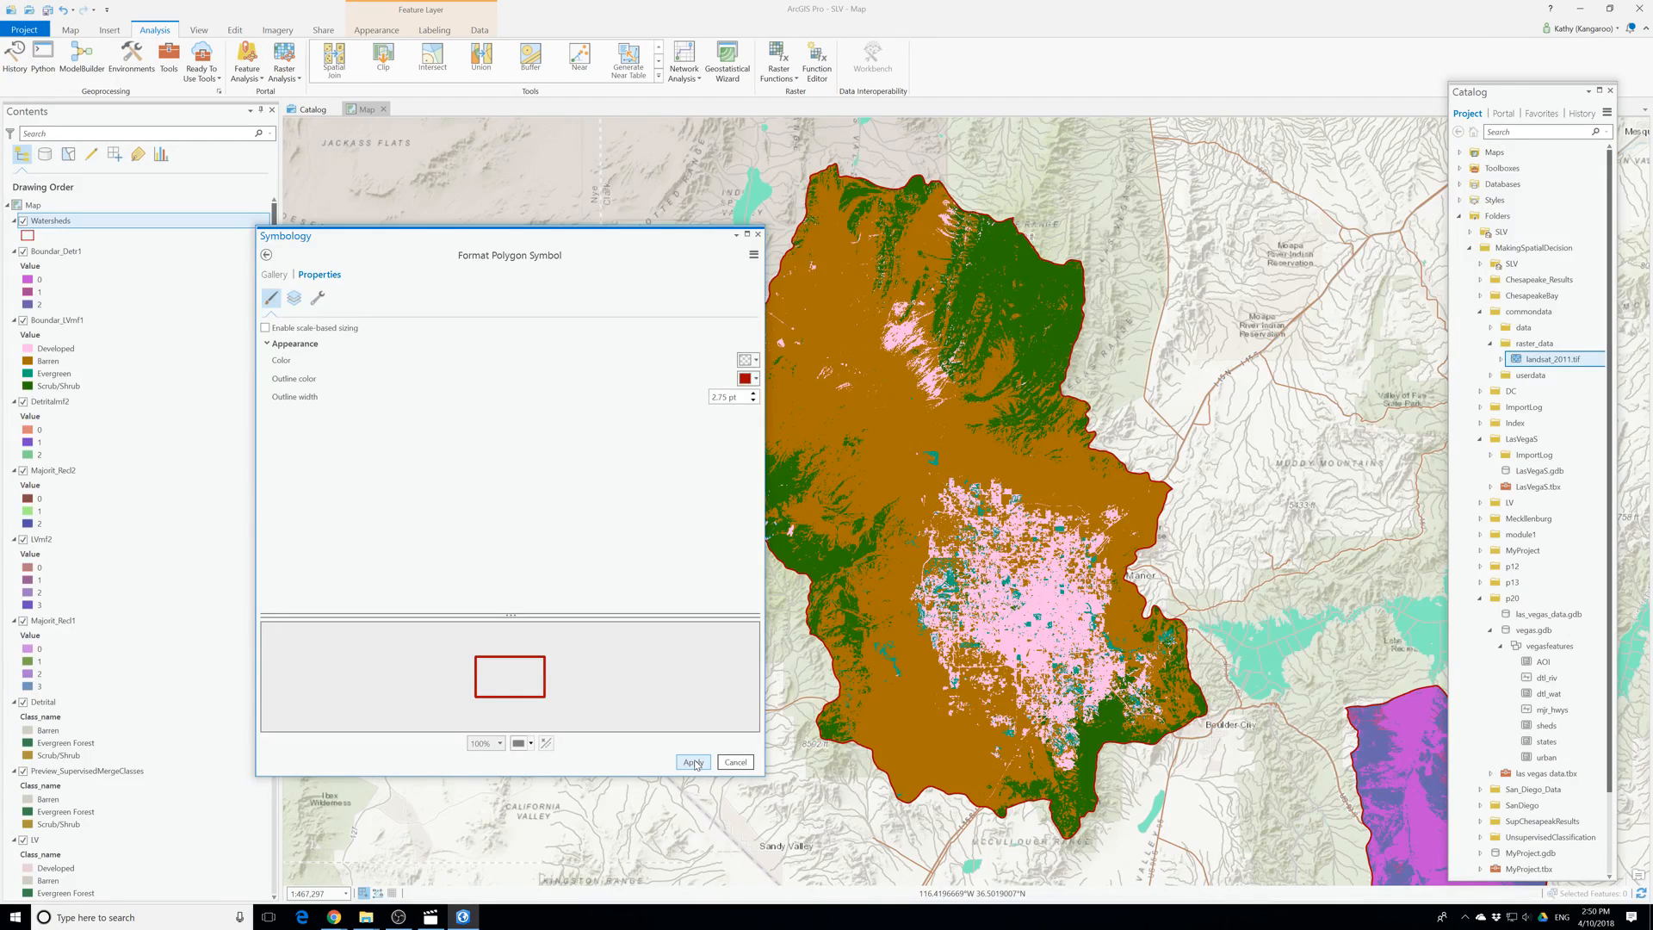
click(757, 235)
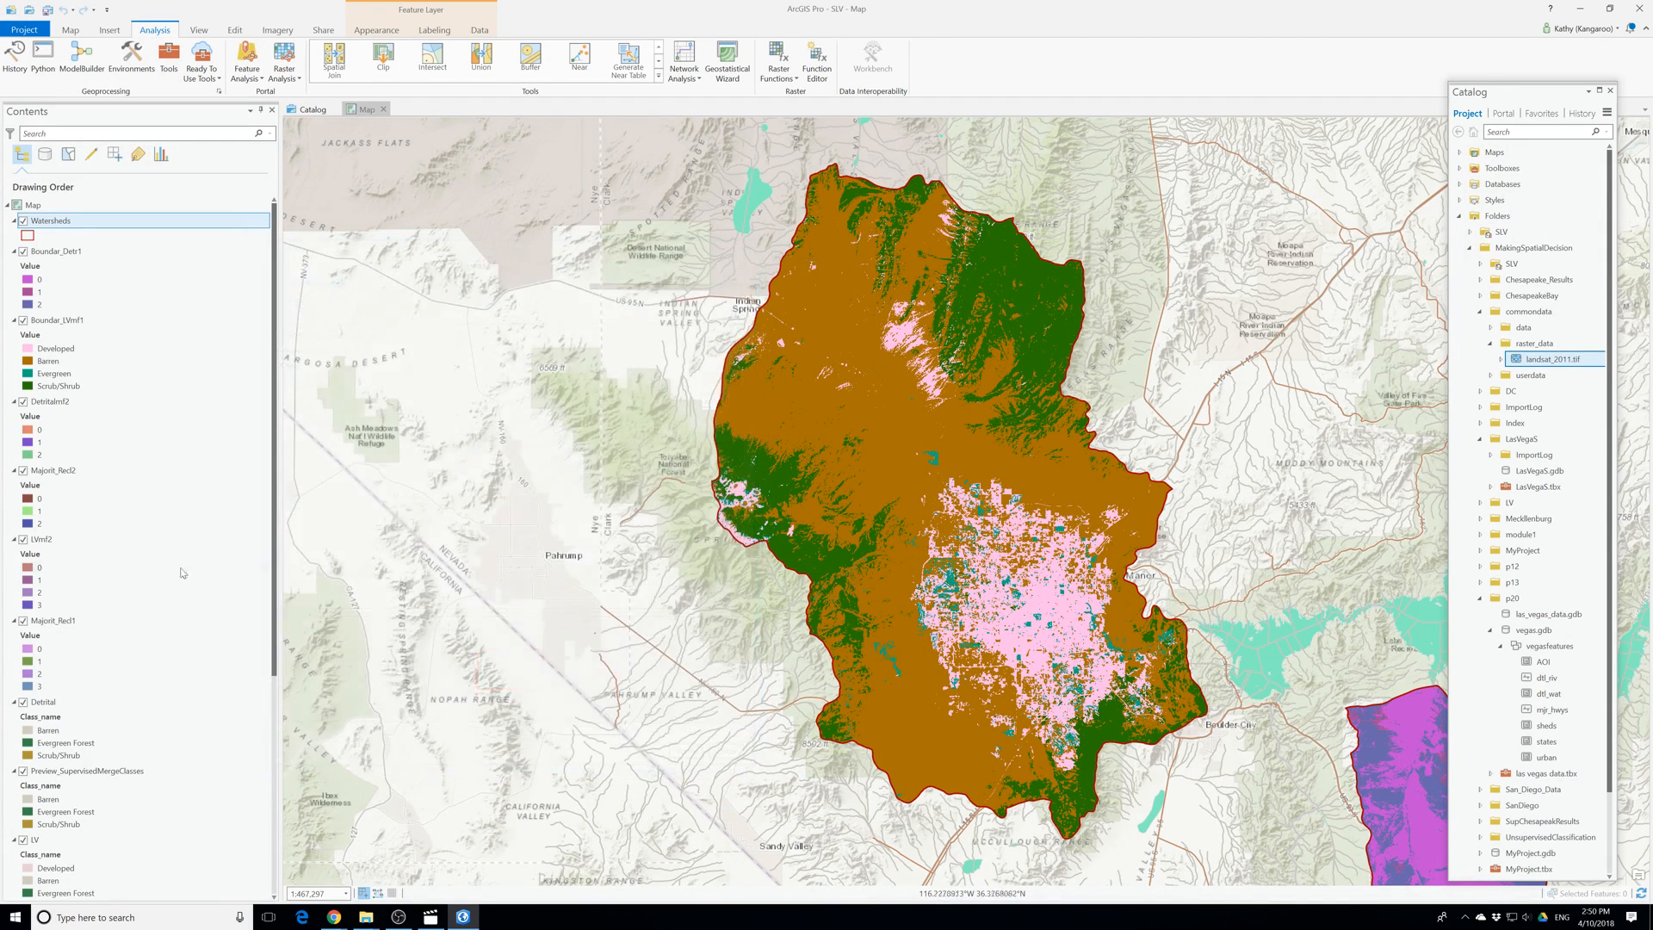
scroll(110, 624, down, 3)
scroll(111, 624, down, 3)
click(50, 697)
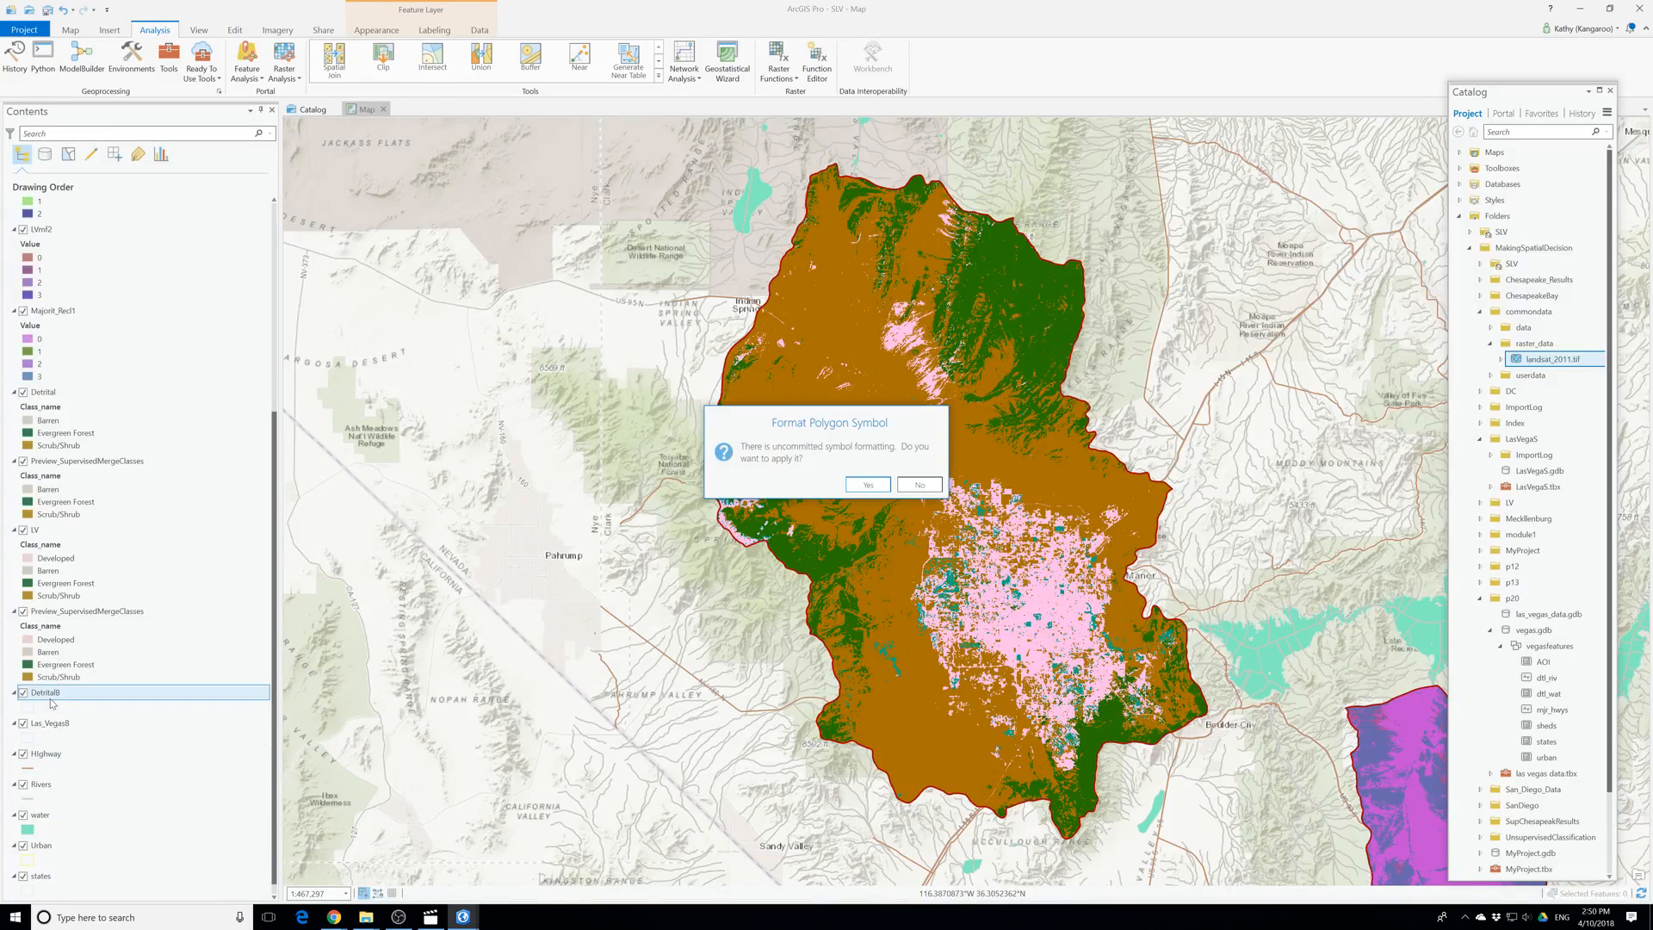
click(868, 485)
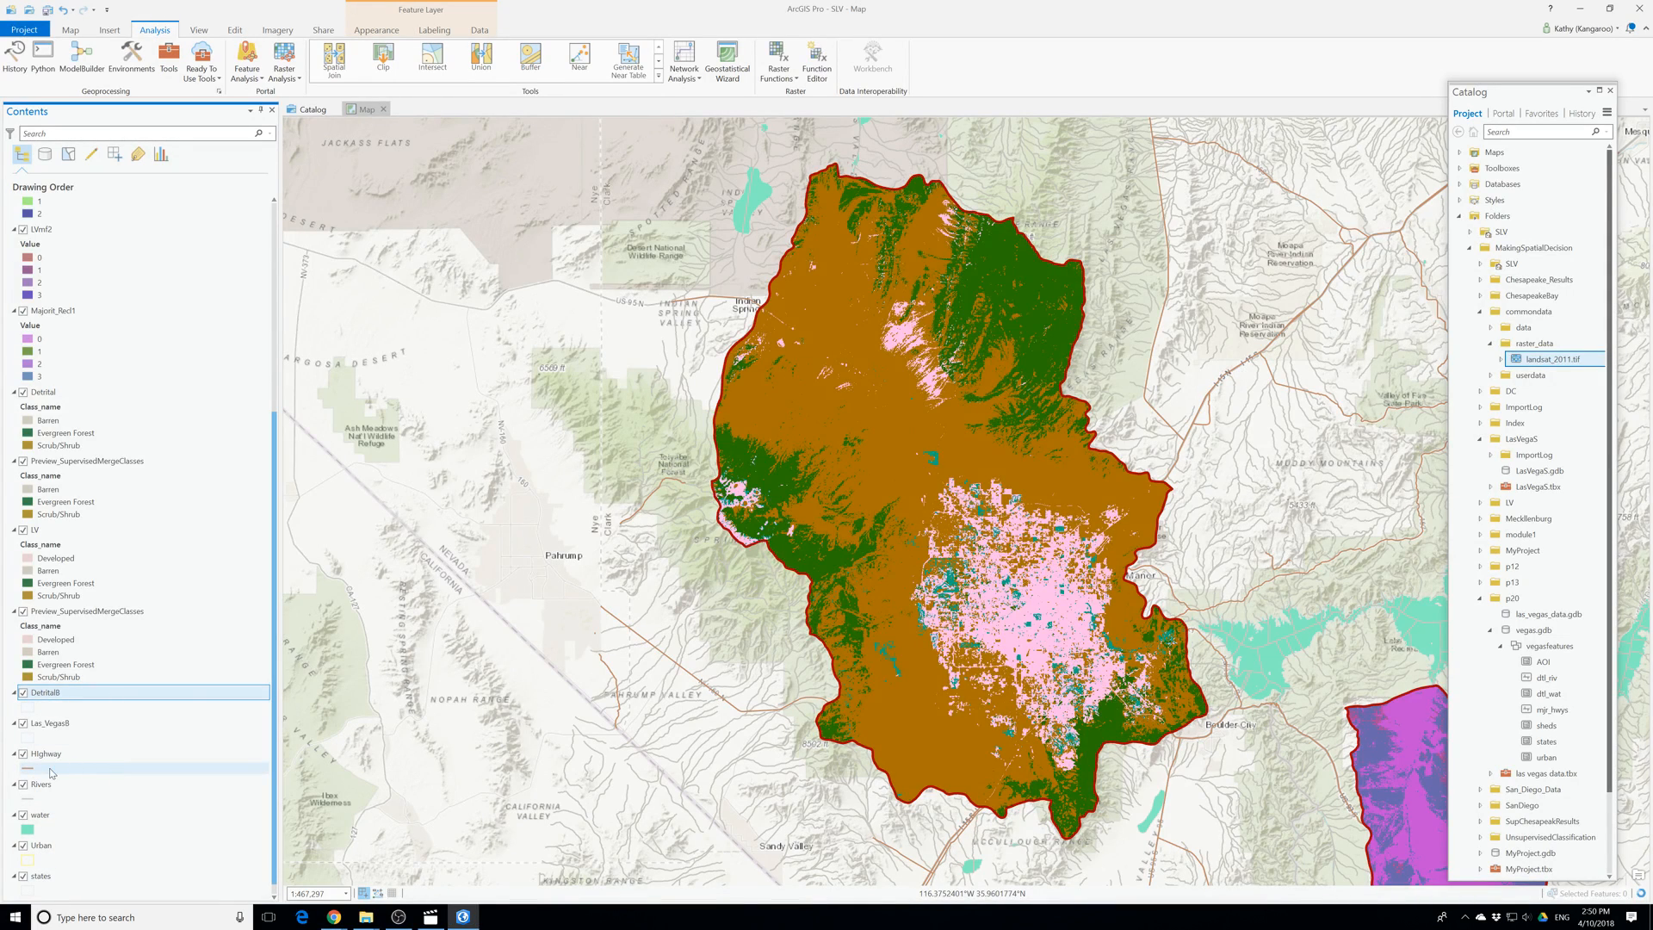
Remove the DetritalB and Las_VegasB layers from the map.
scroll(43, 697, down, 1)
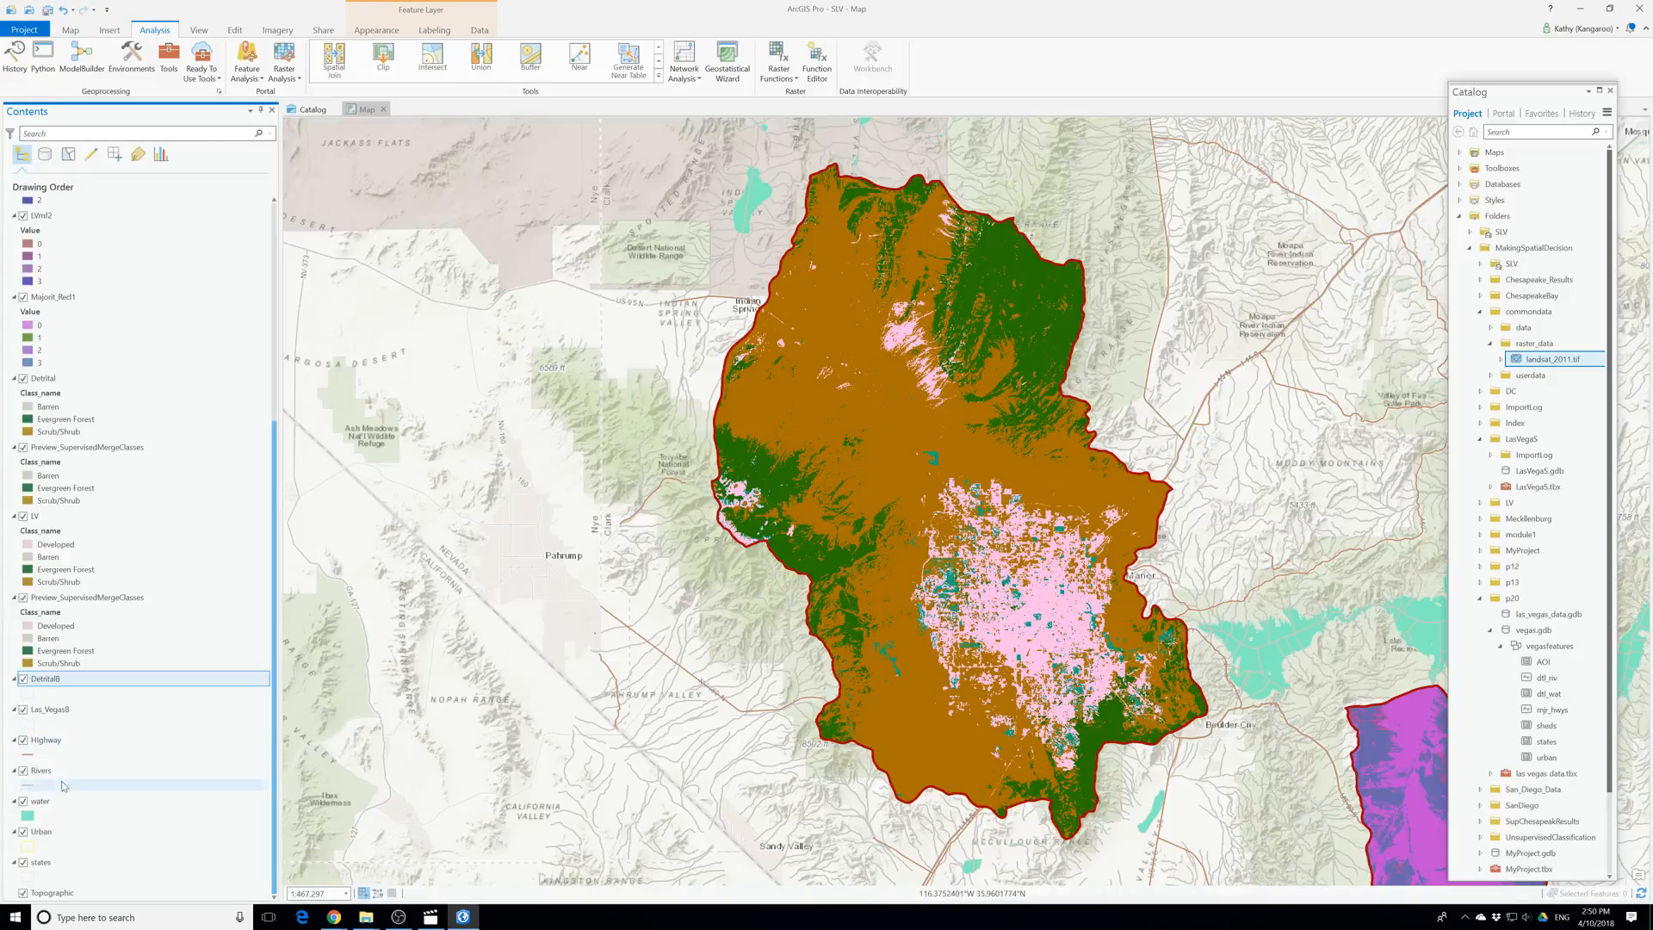
right_click(44, 682)
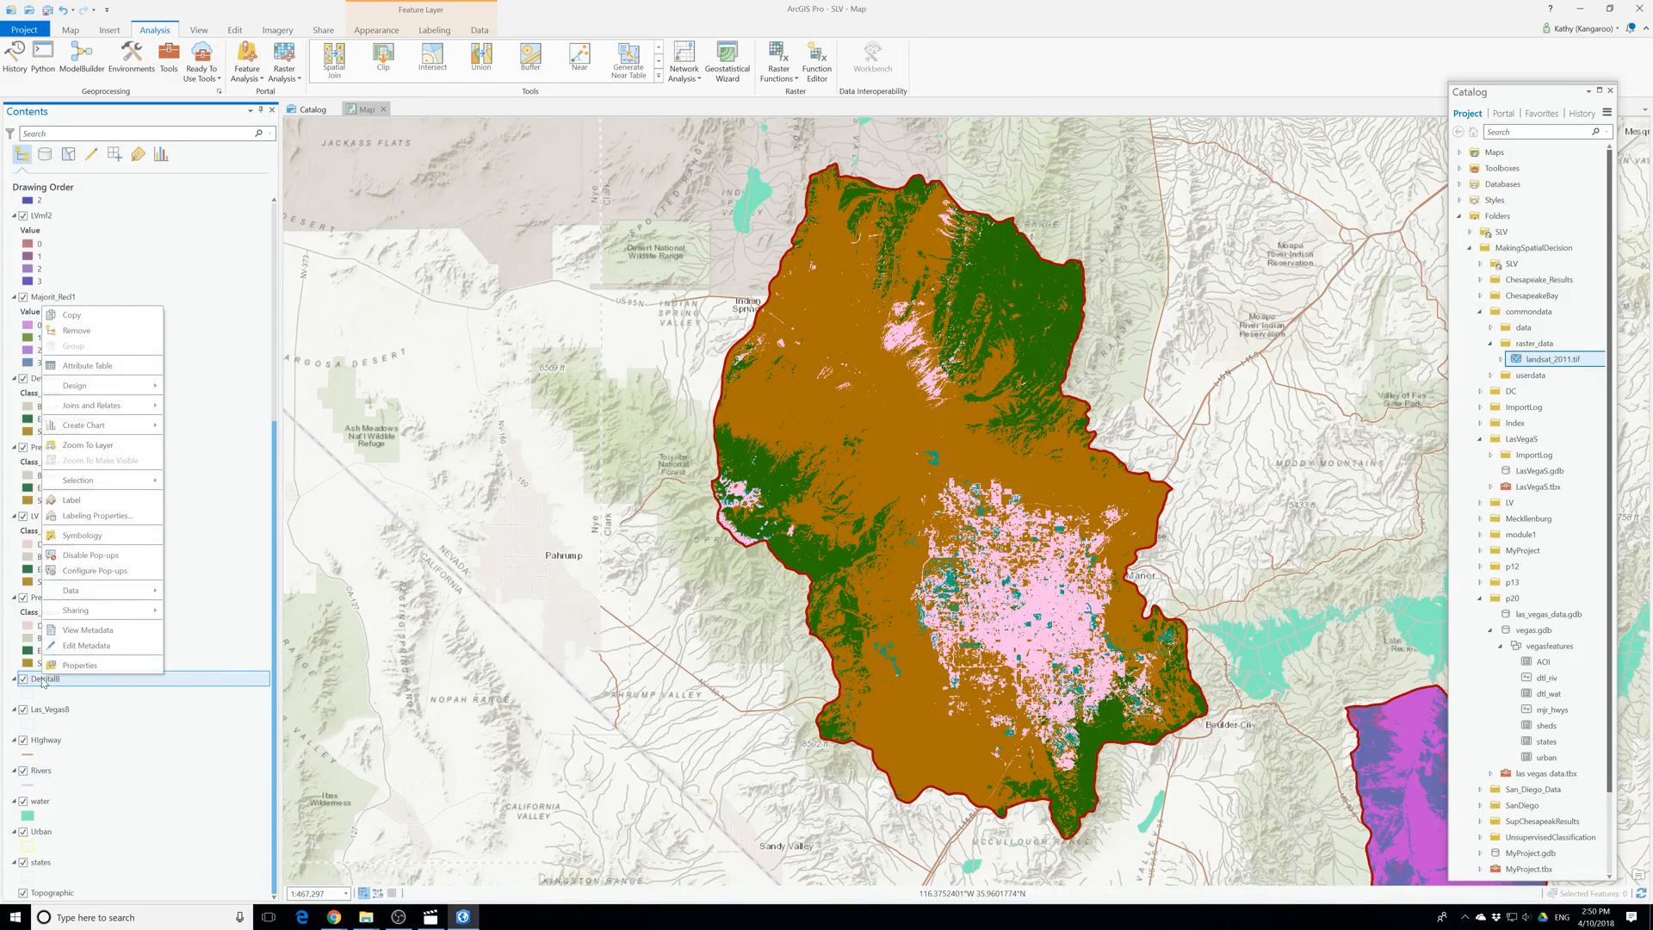
click(76, 330)
right_click(57, 709)
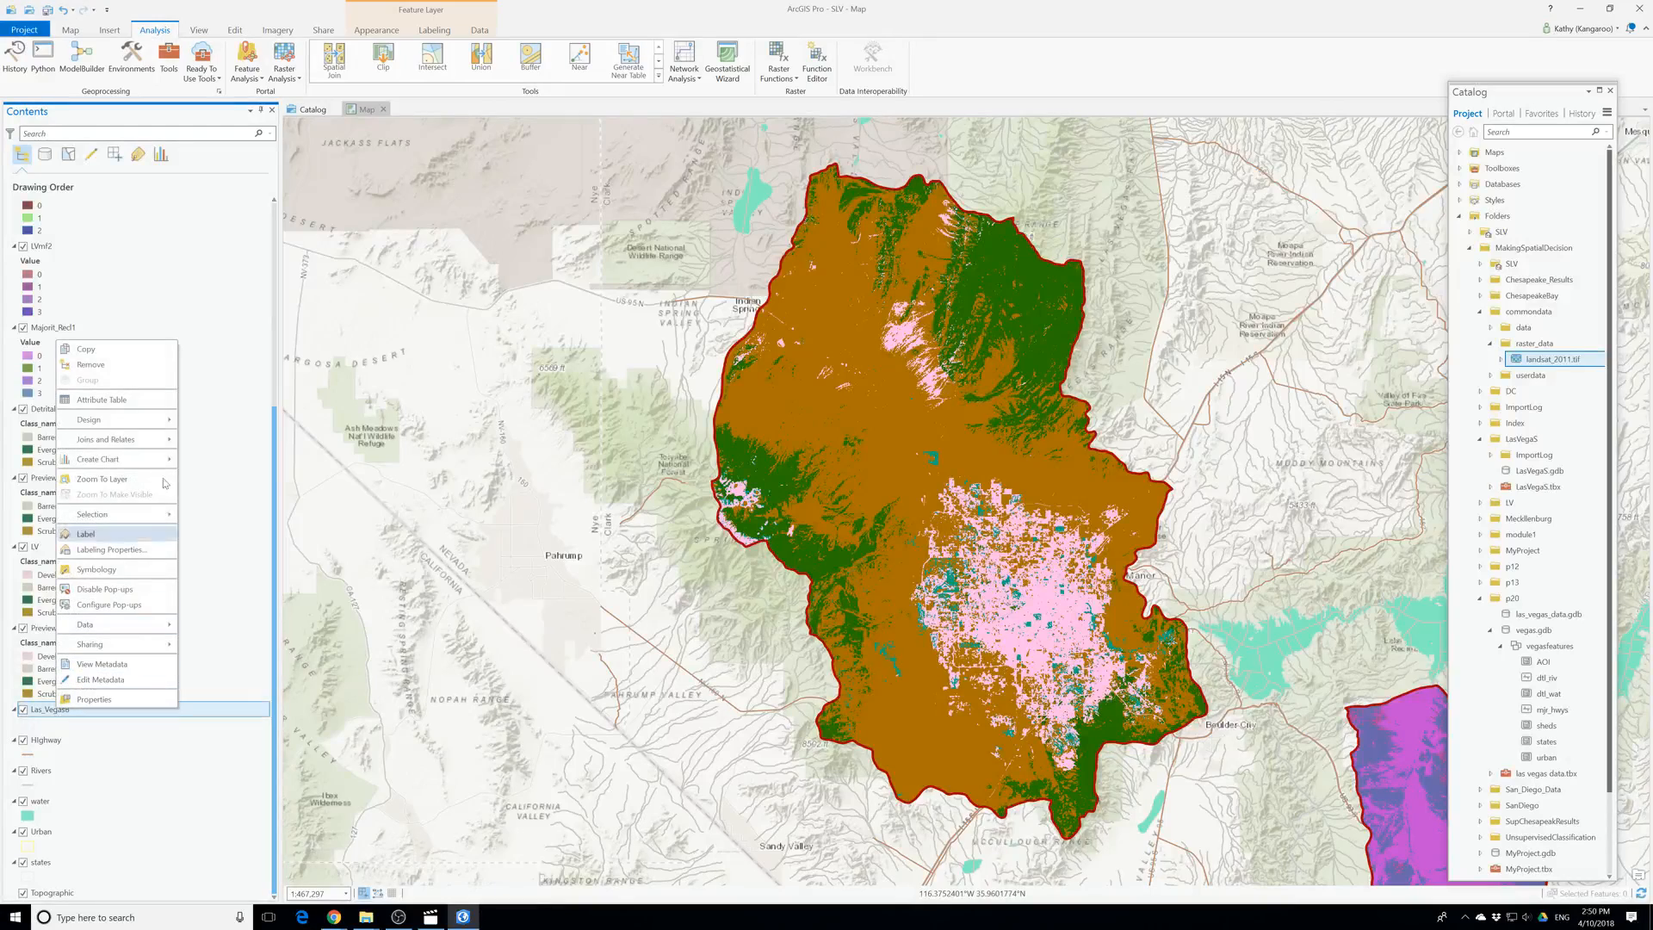
click(97, 366)
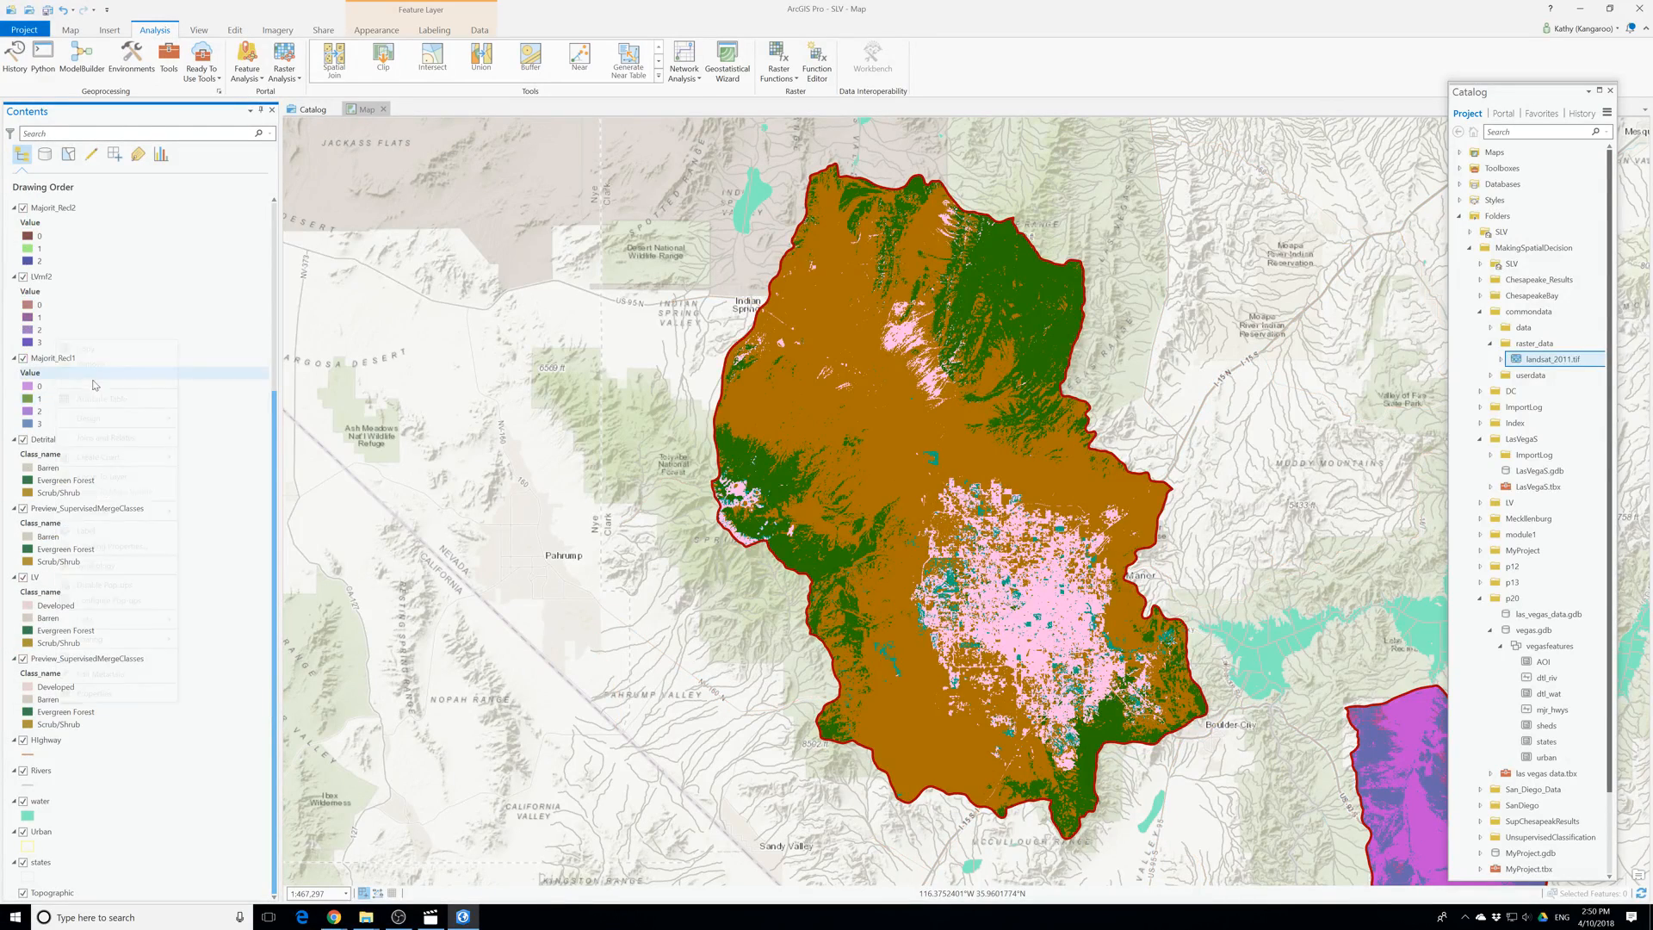
Remove the LV, LVmf2 and Majorit_Recl2 raster layers from the map.
right_click(68, 660)
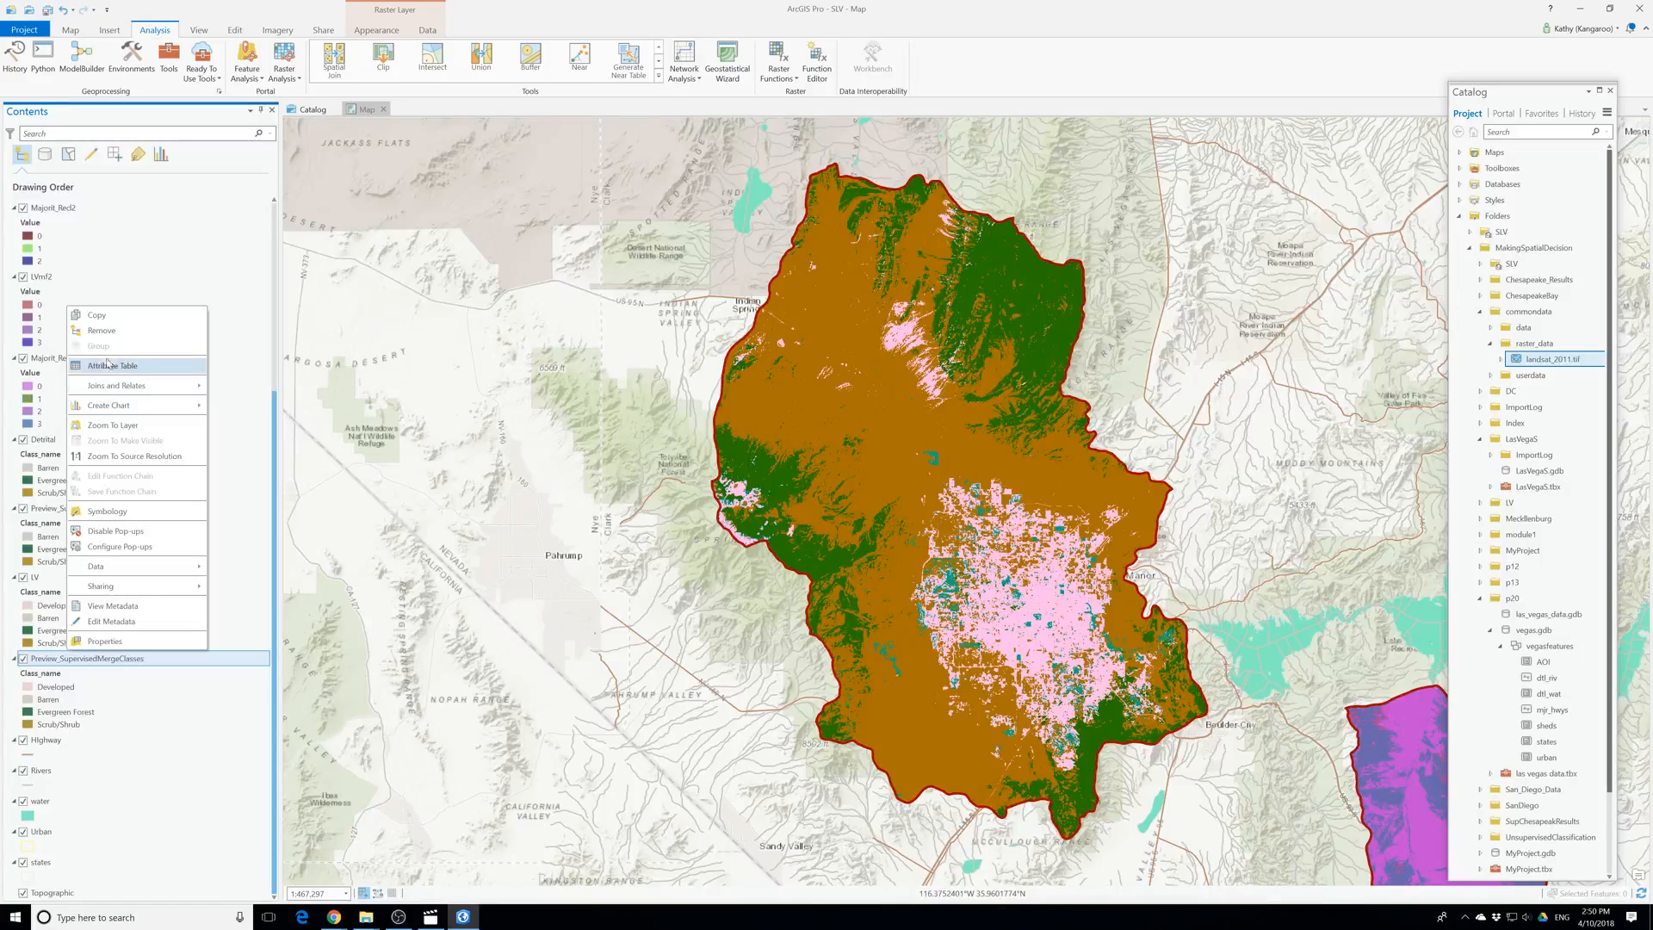
key(Escape)
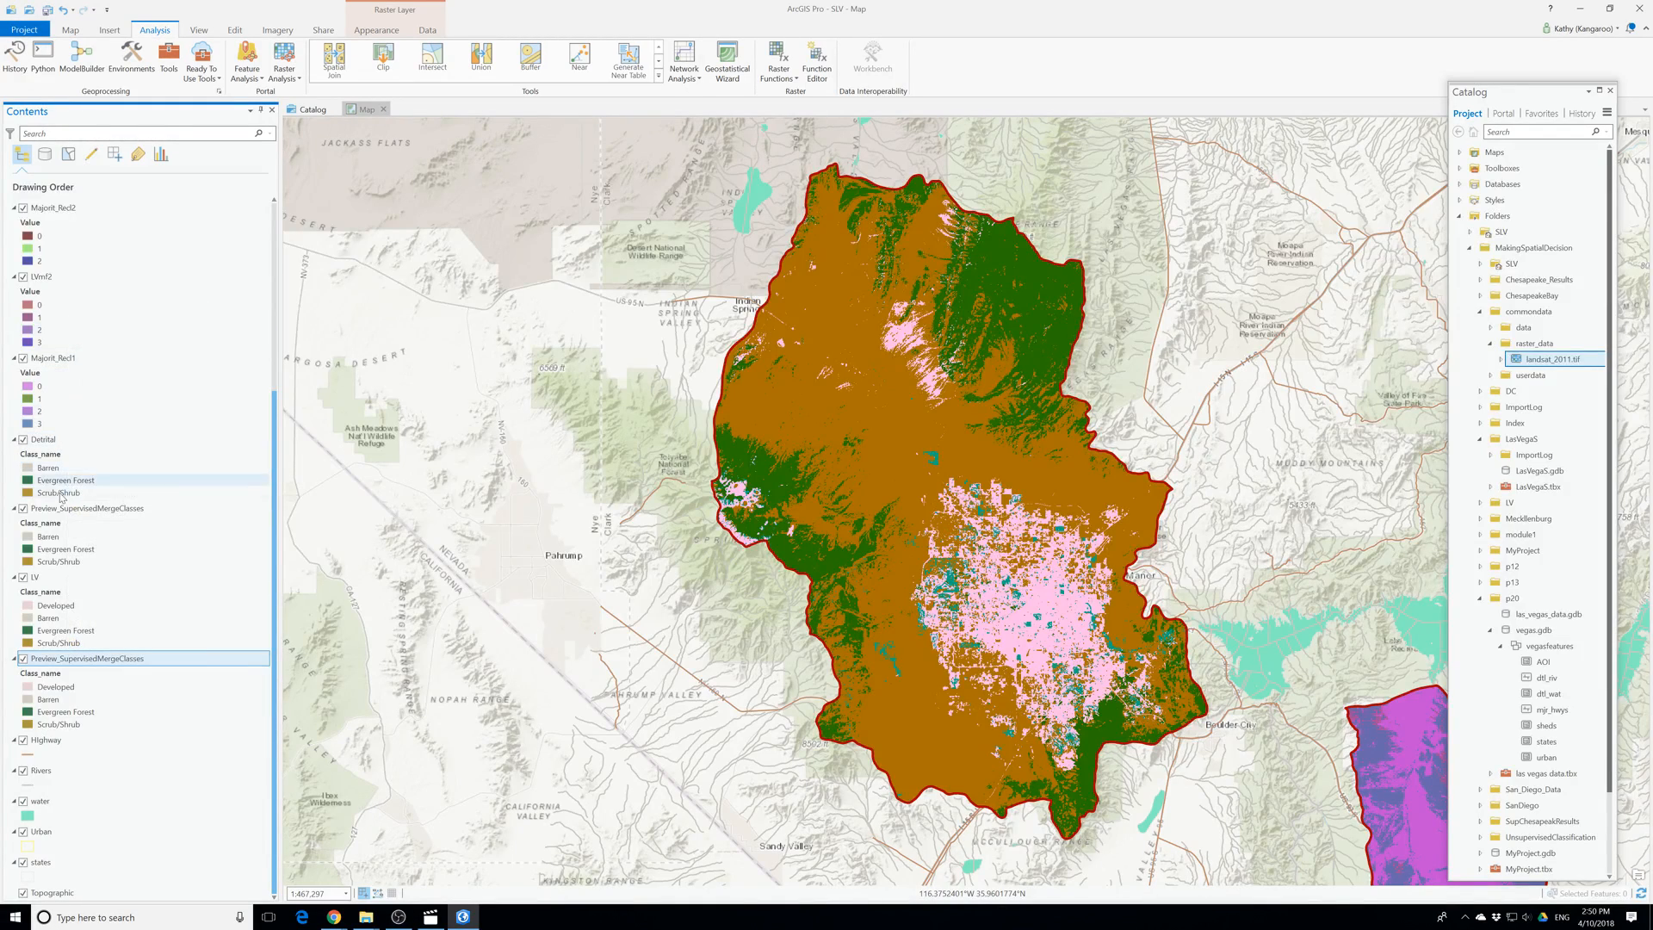
right_click(32, 579)
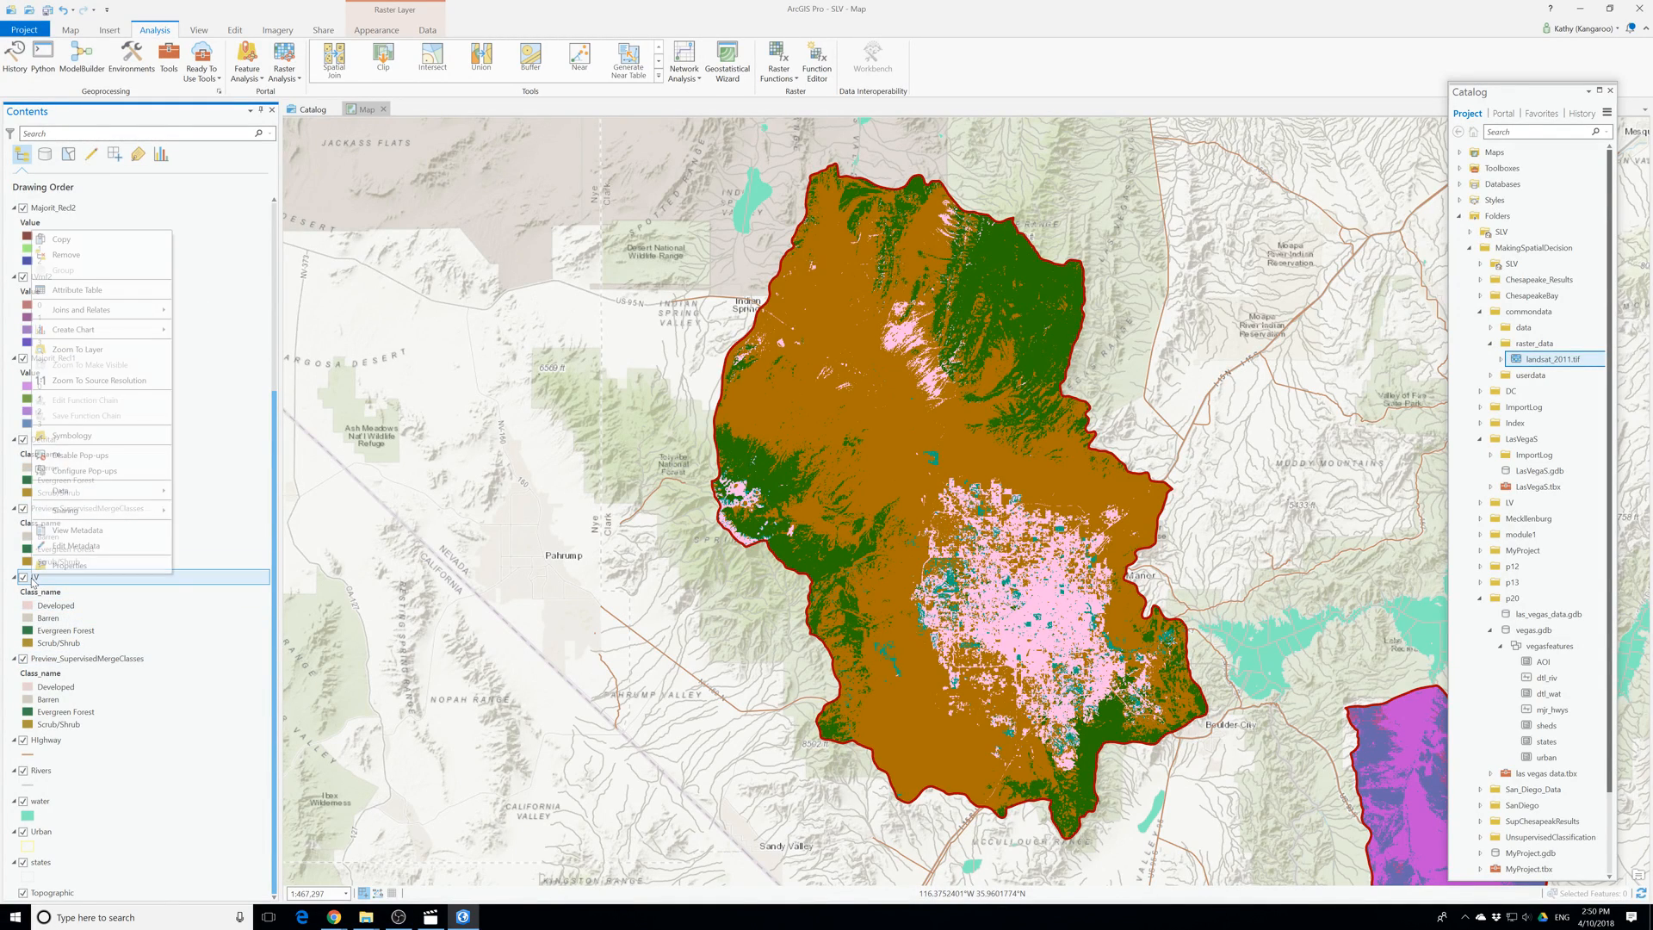
click(66, 255)
right_click(48, 358)
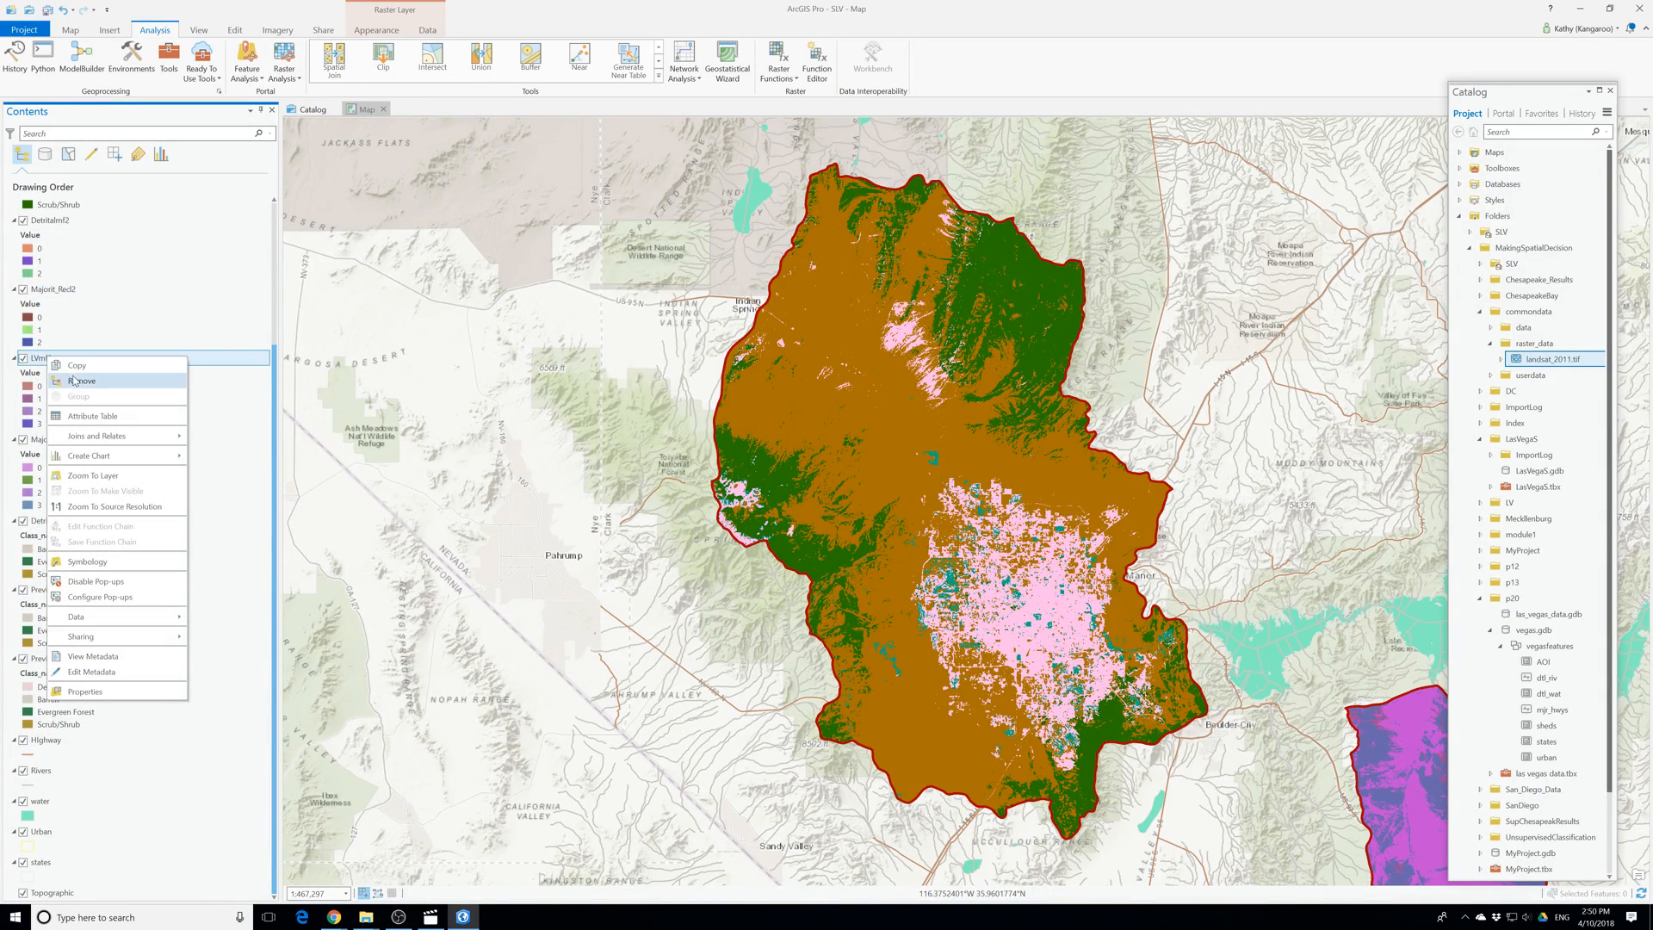
click(75, 386)
right_click(43, 373)
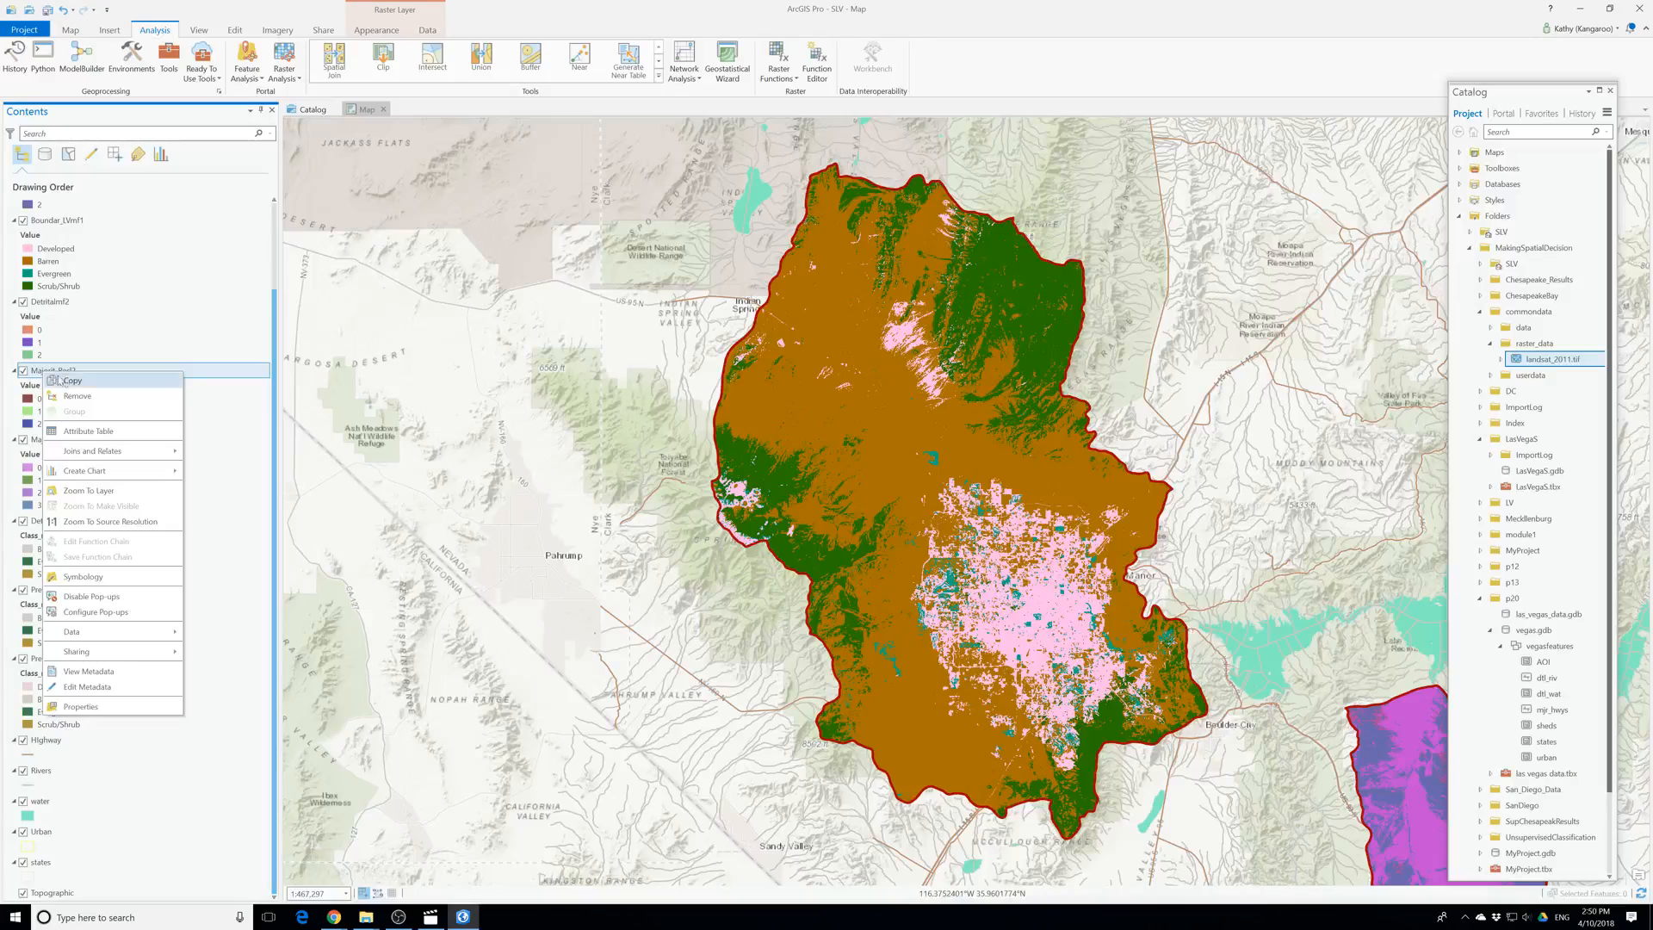
click(71, 400)
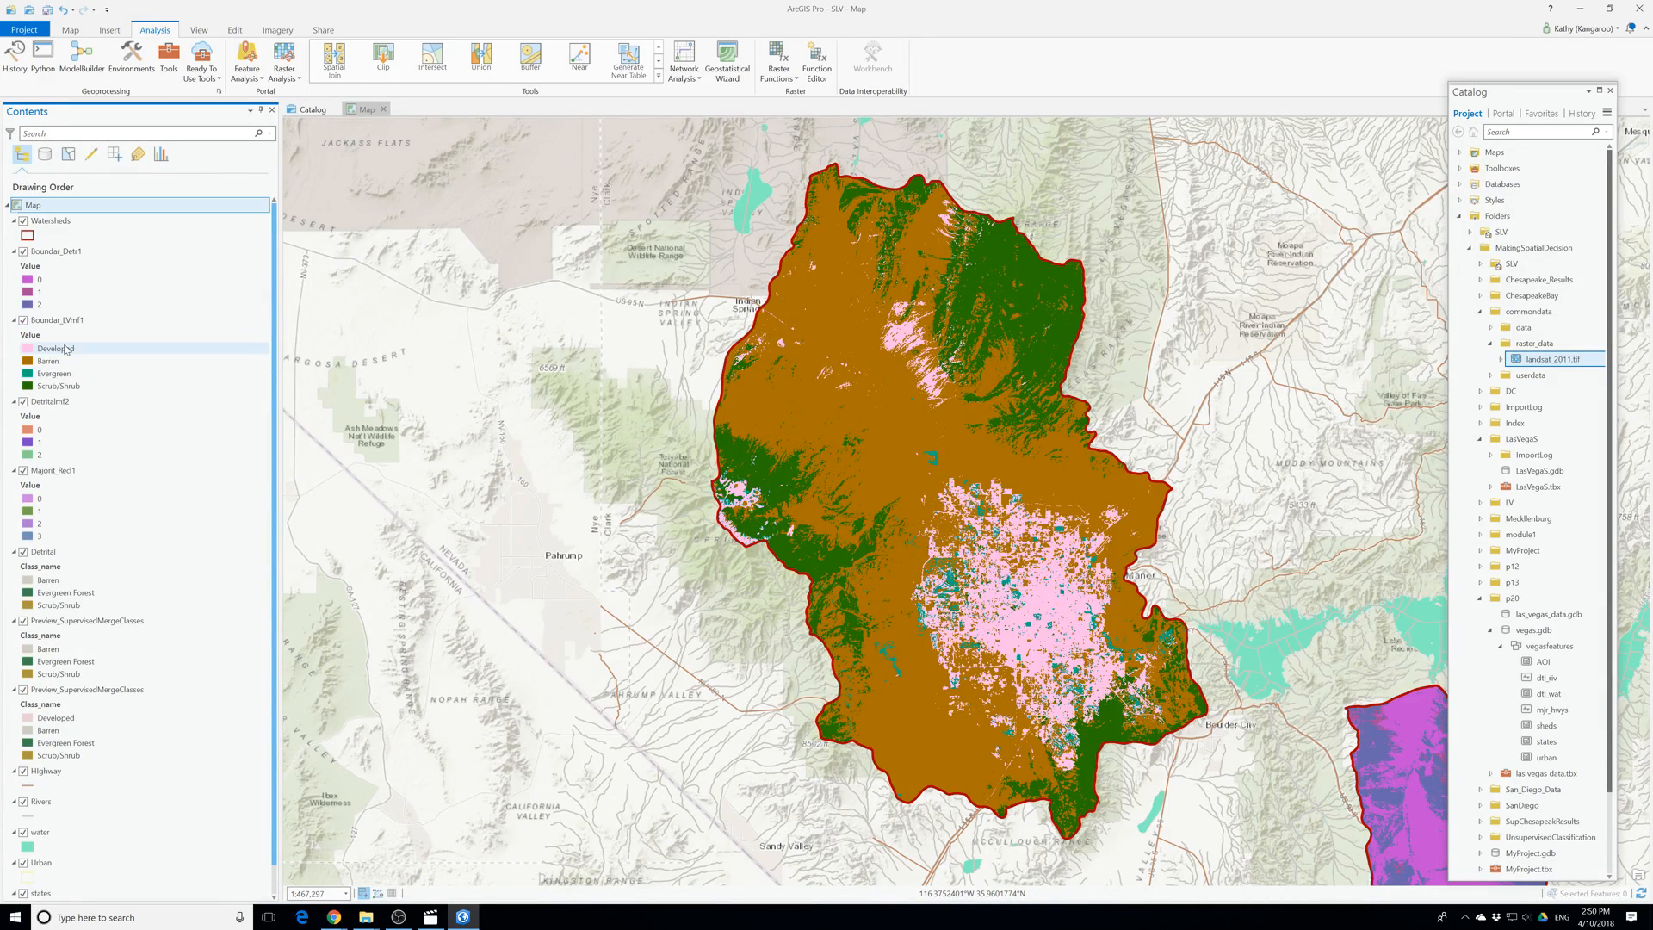
Remove the Detritalmf2, Majorit_Recl1 and Detrital raster layers from the map.
right_click(46, 401)
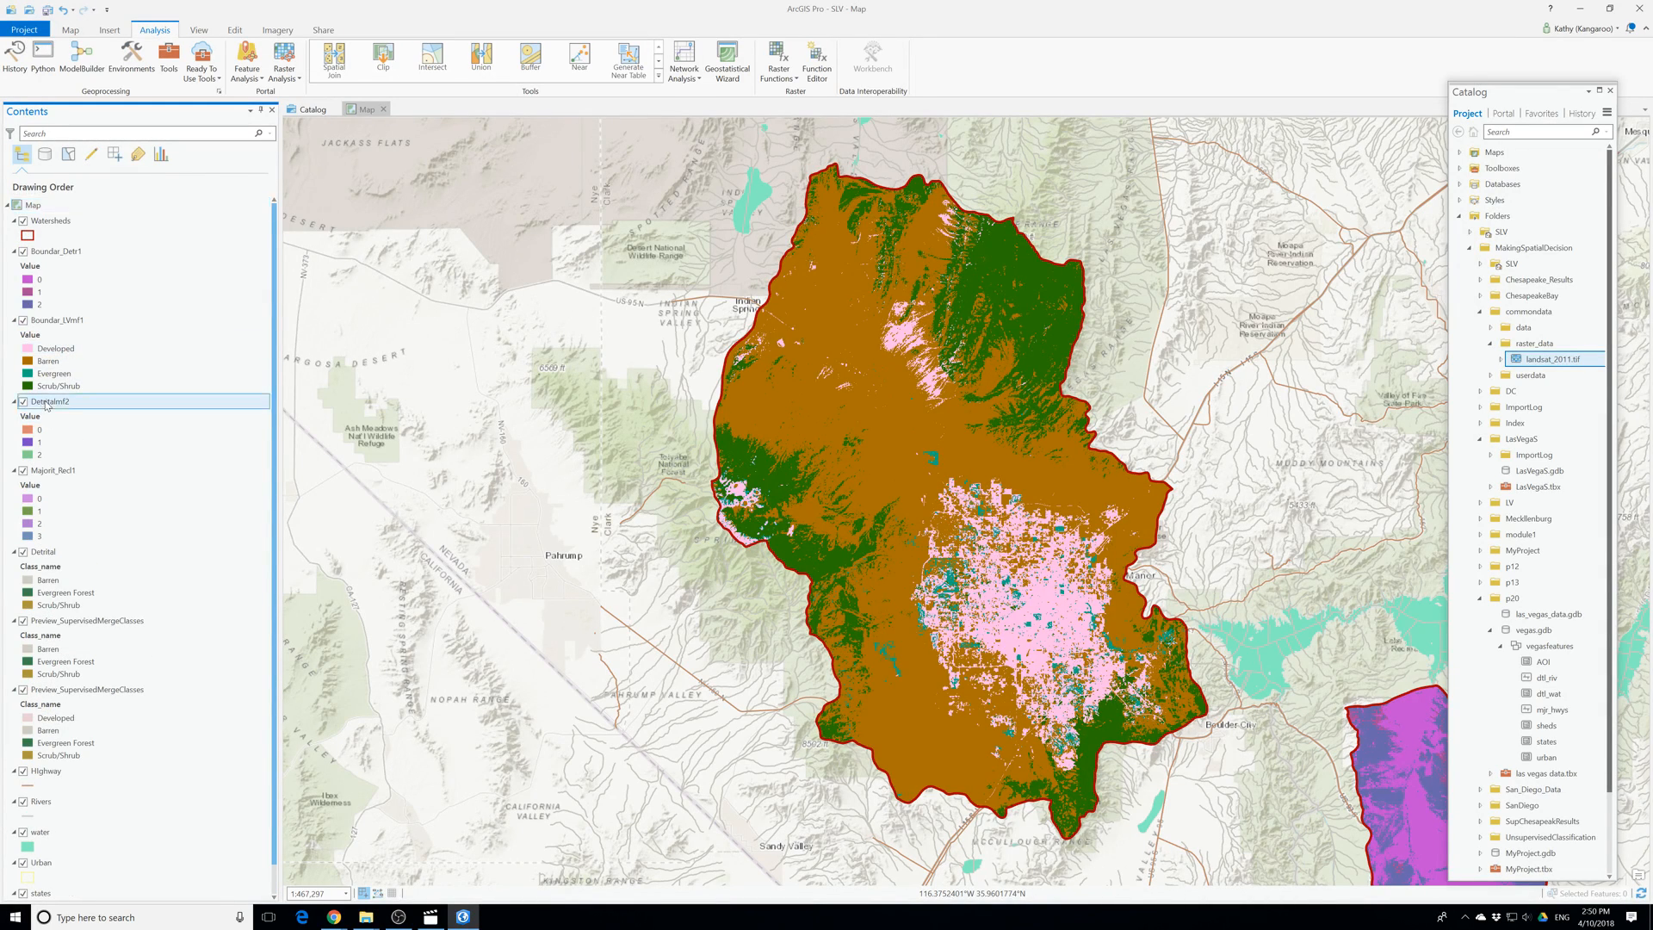
click(69, 425)
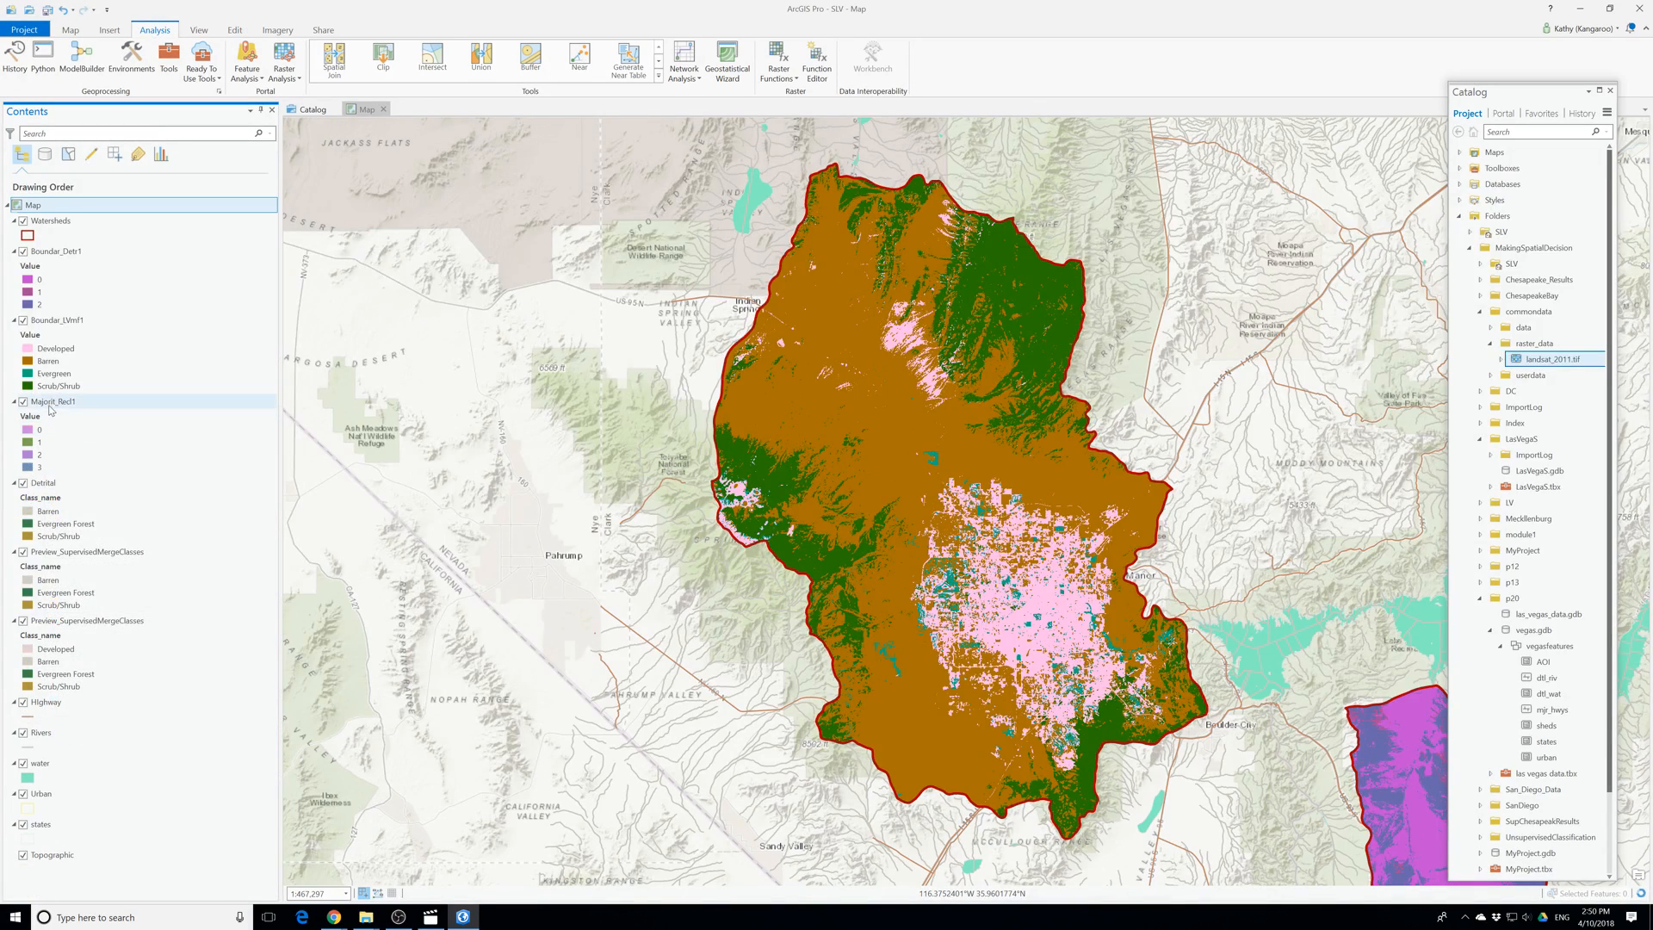
right_click(50, 402)
click(77, 427)
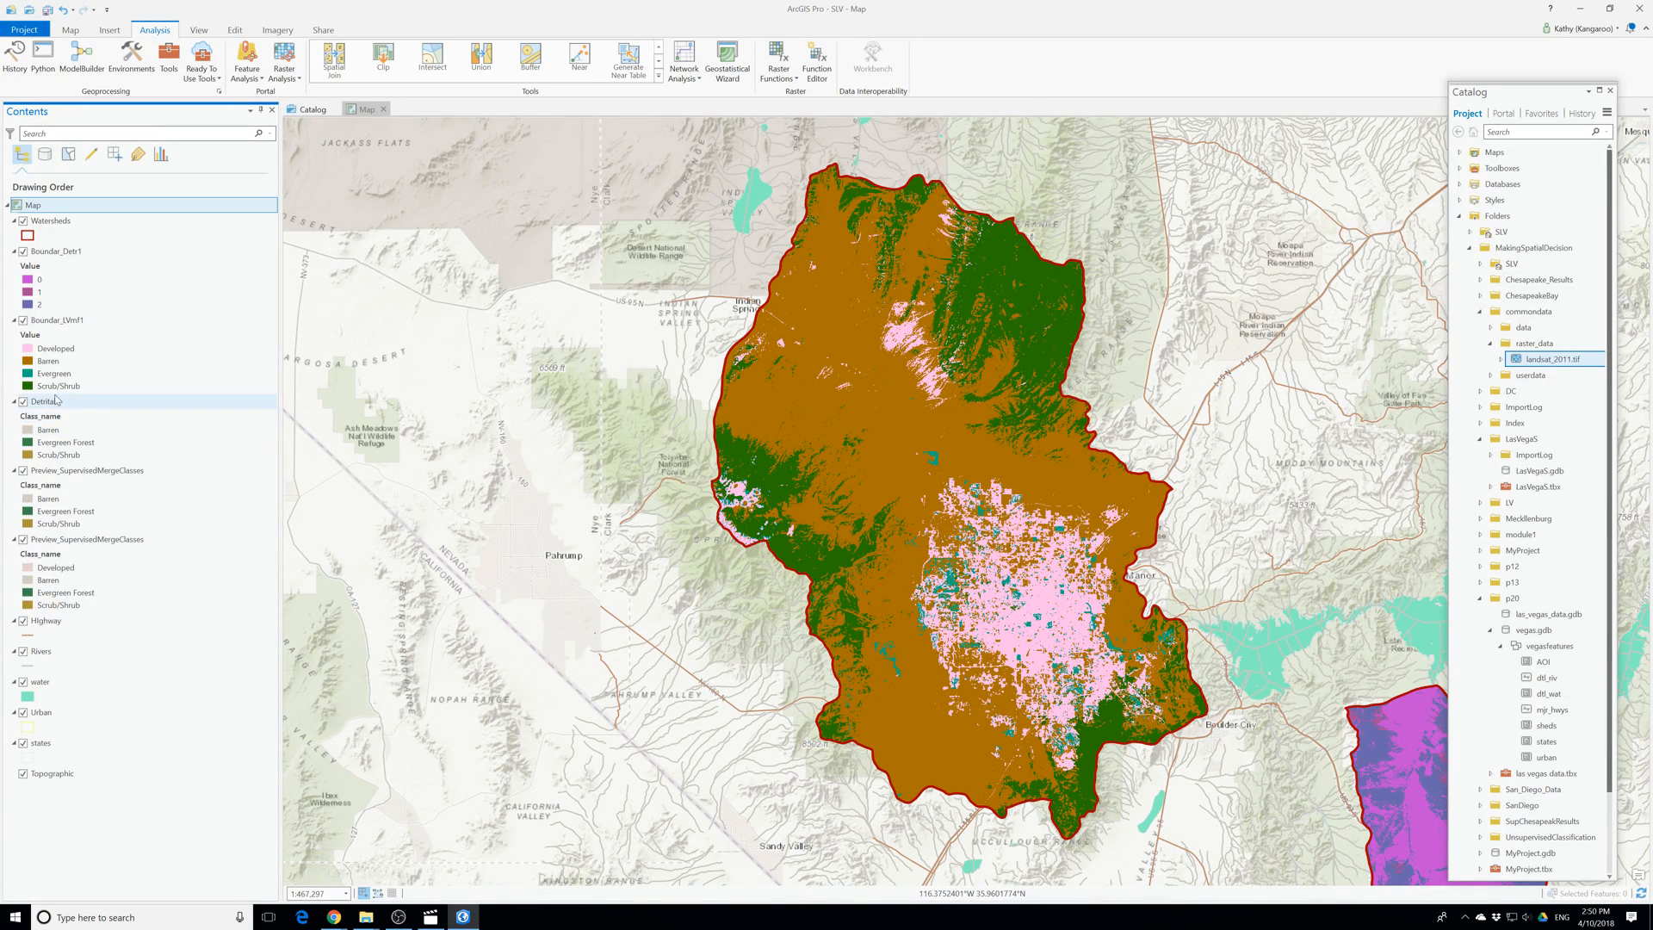
right_click(46, 403)
click(67, 426)
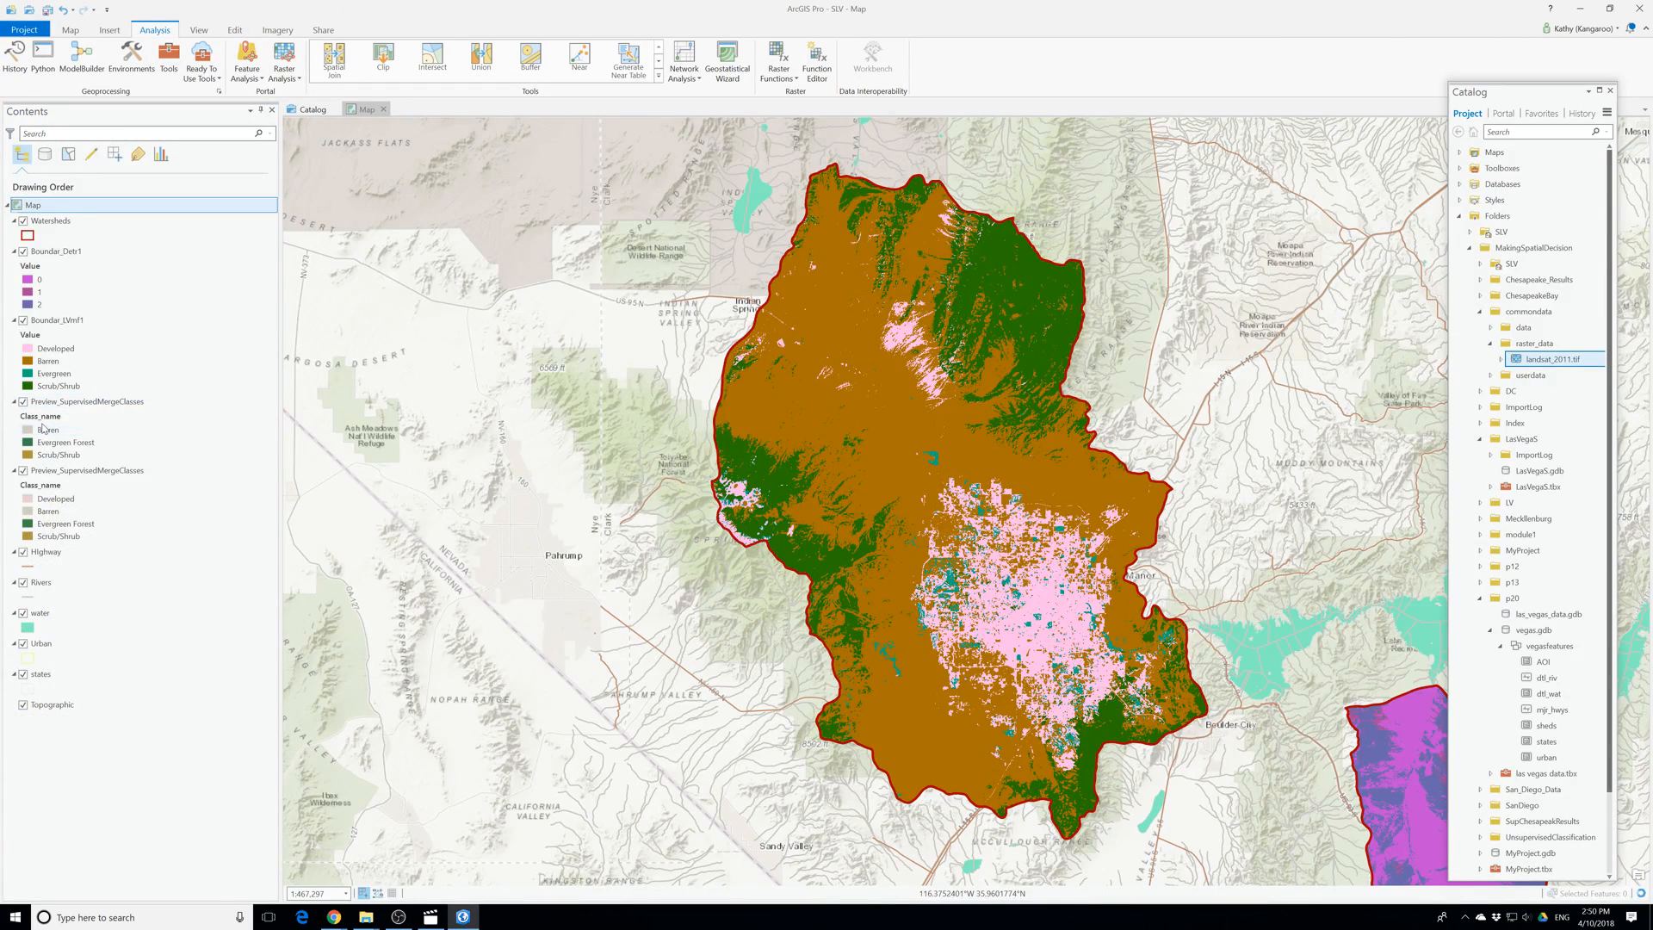
Remove the water layer from the map.
right_click(53, 402)
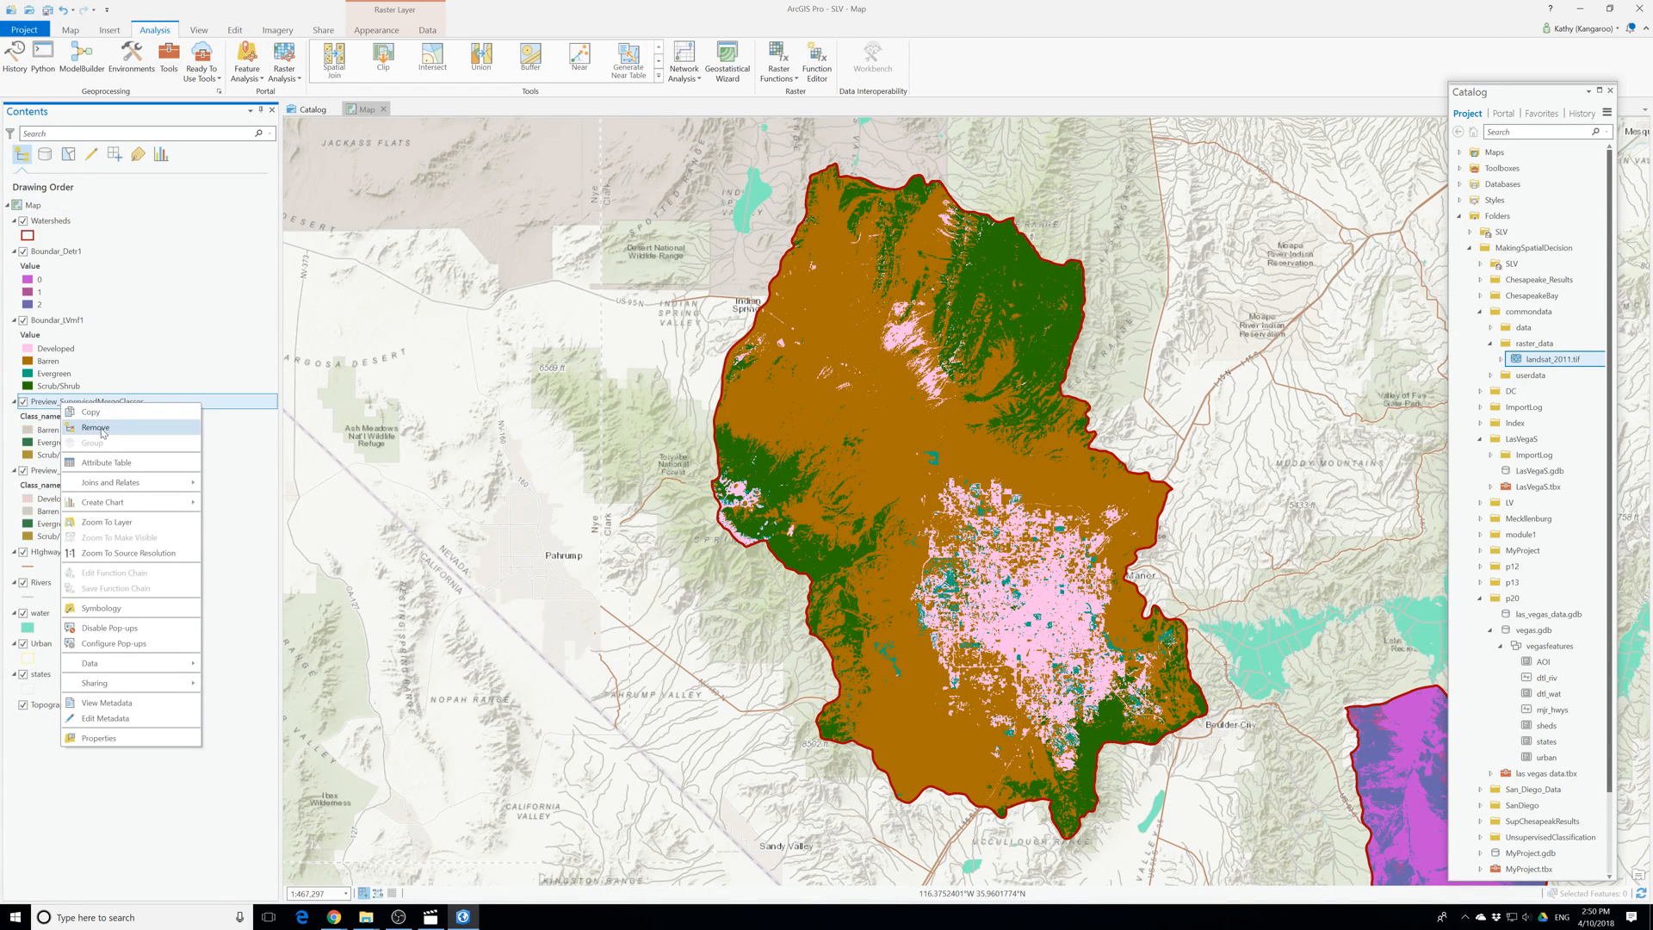
click(58, 459)
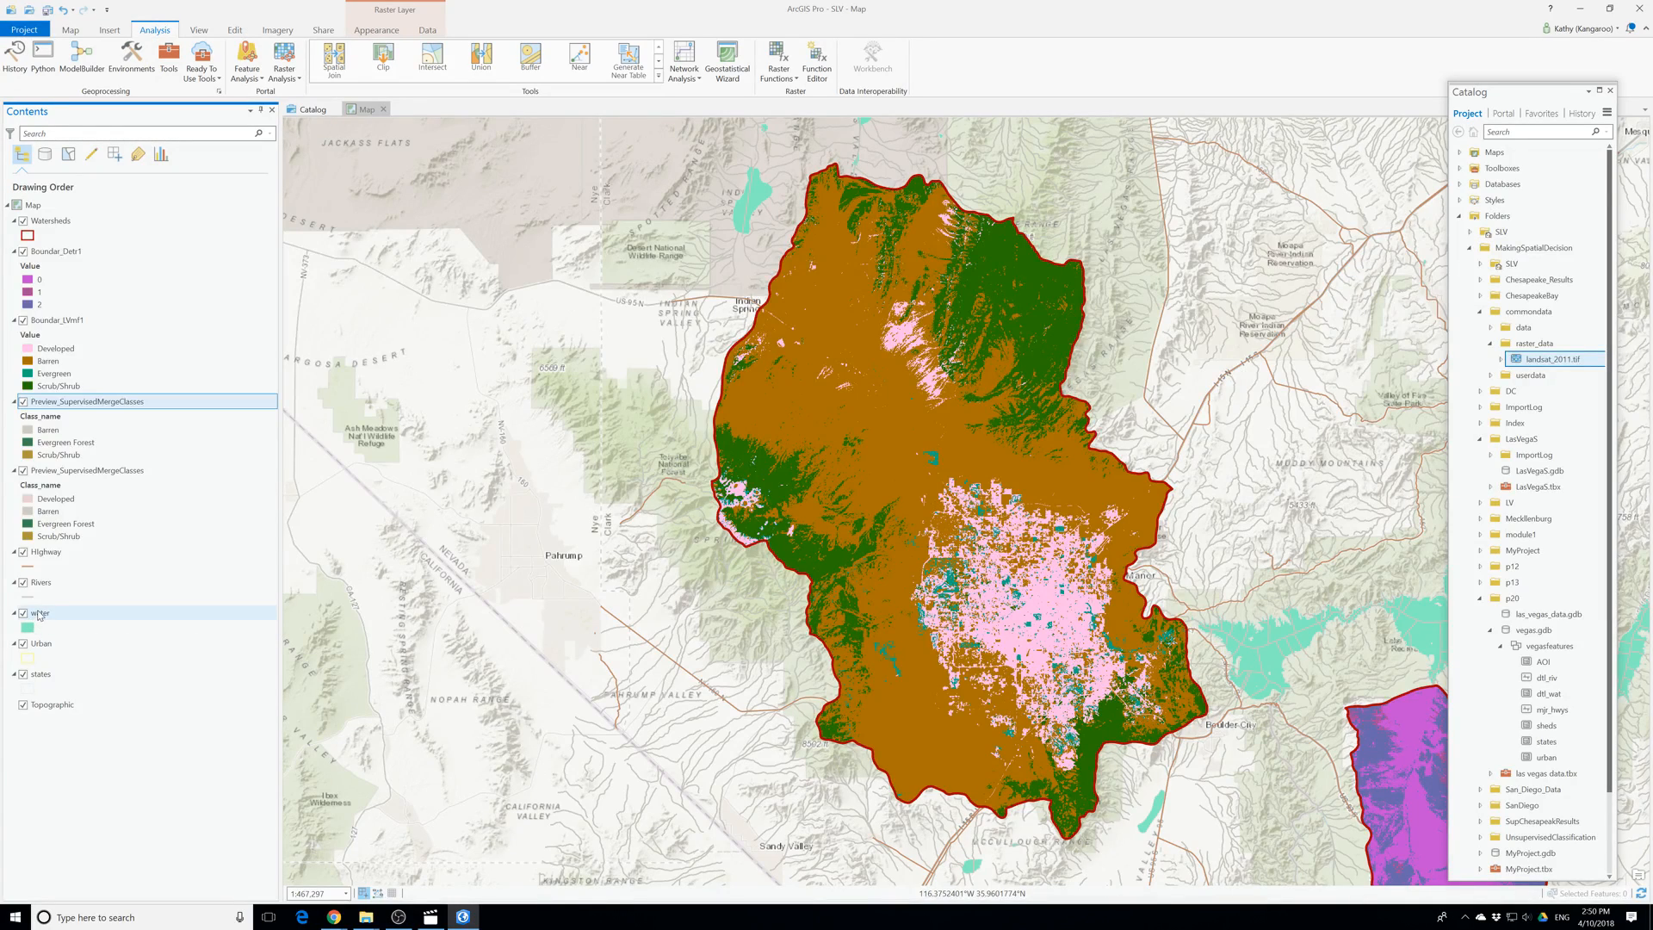
right_click(39, 614)
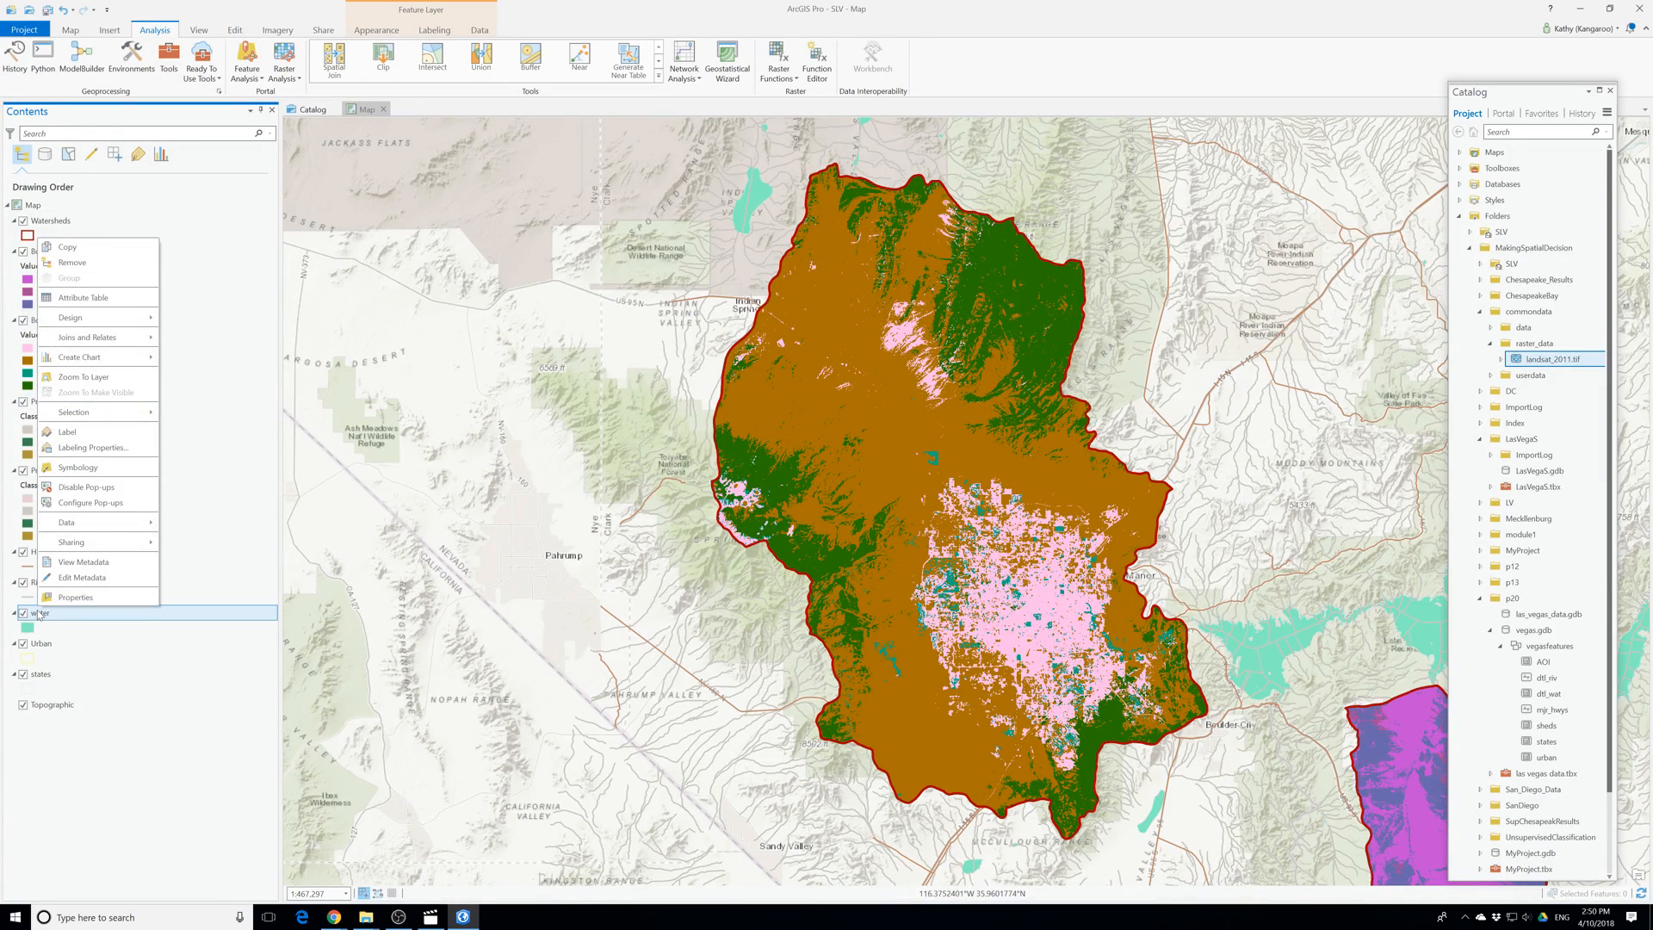
click(72, 263)
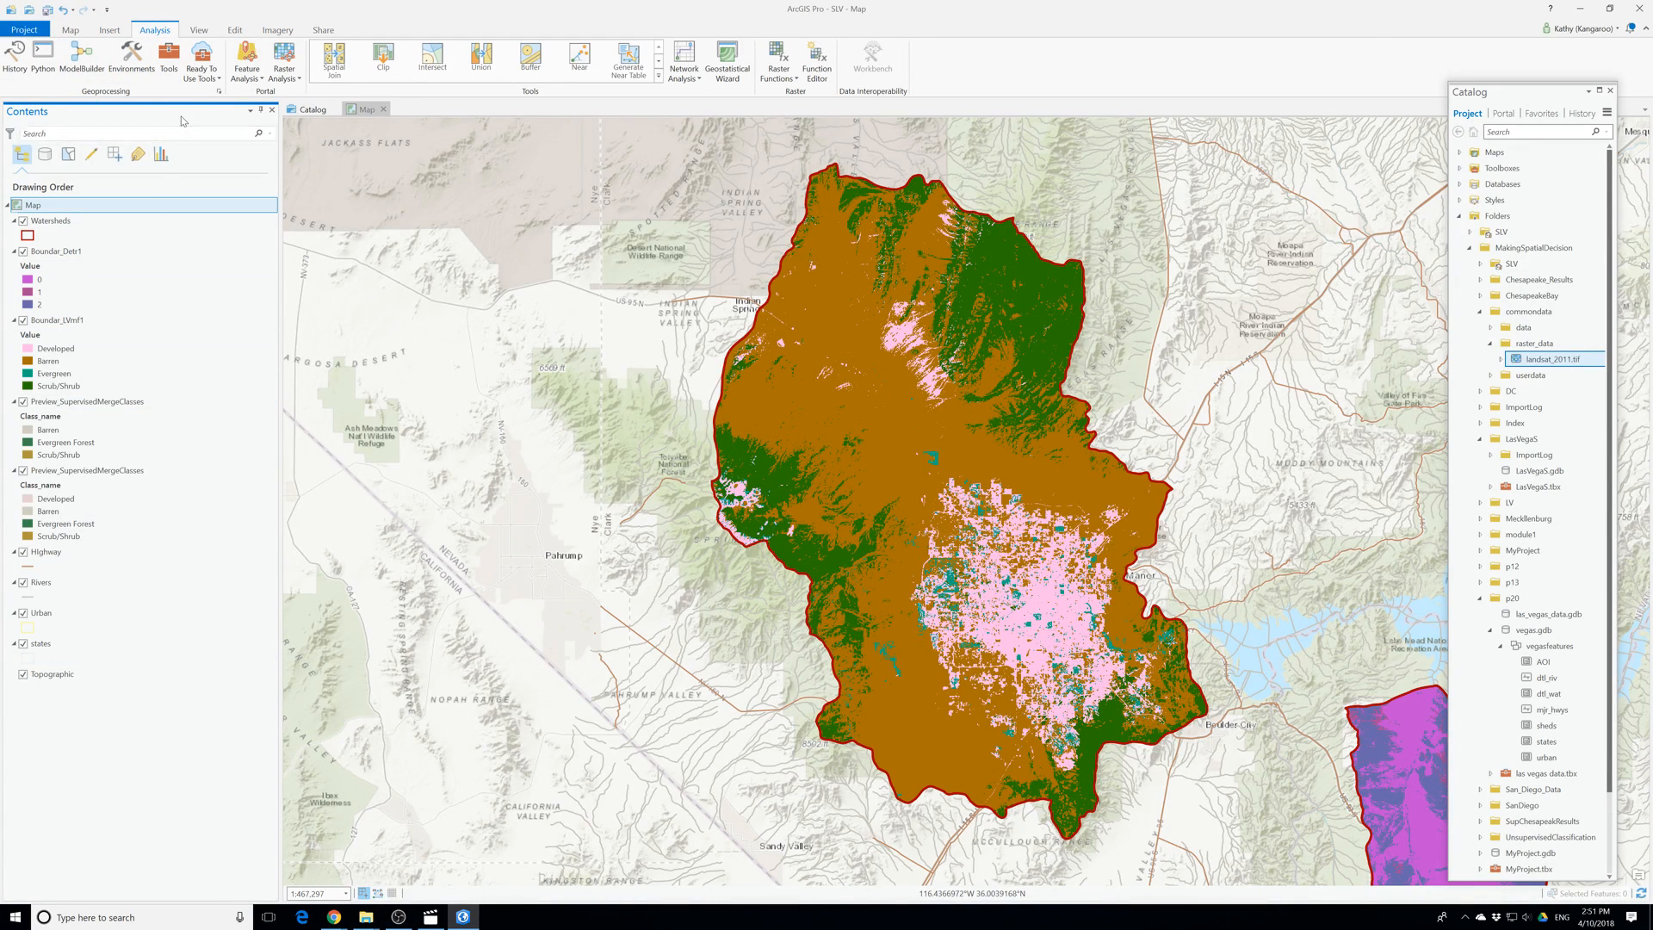
Switch the basemap to National Geographic and remove the Highway layer from the map.
click(70, 31)
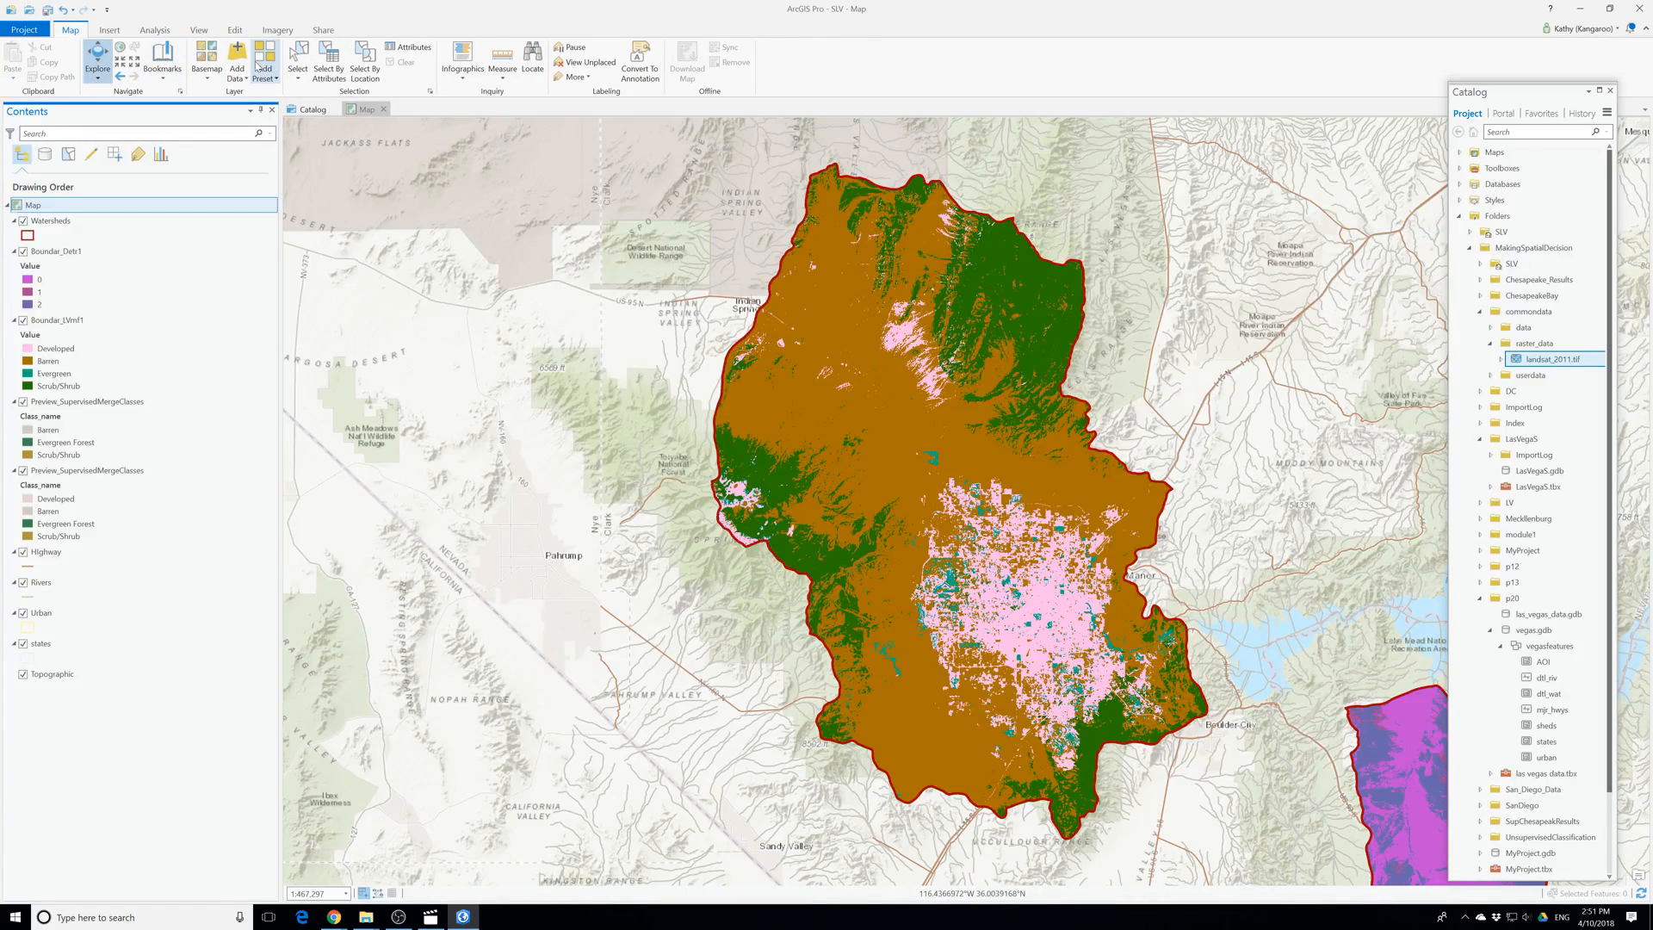
click(207, 58)
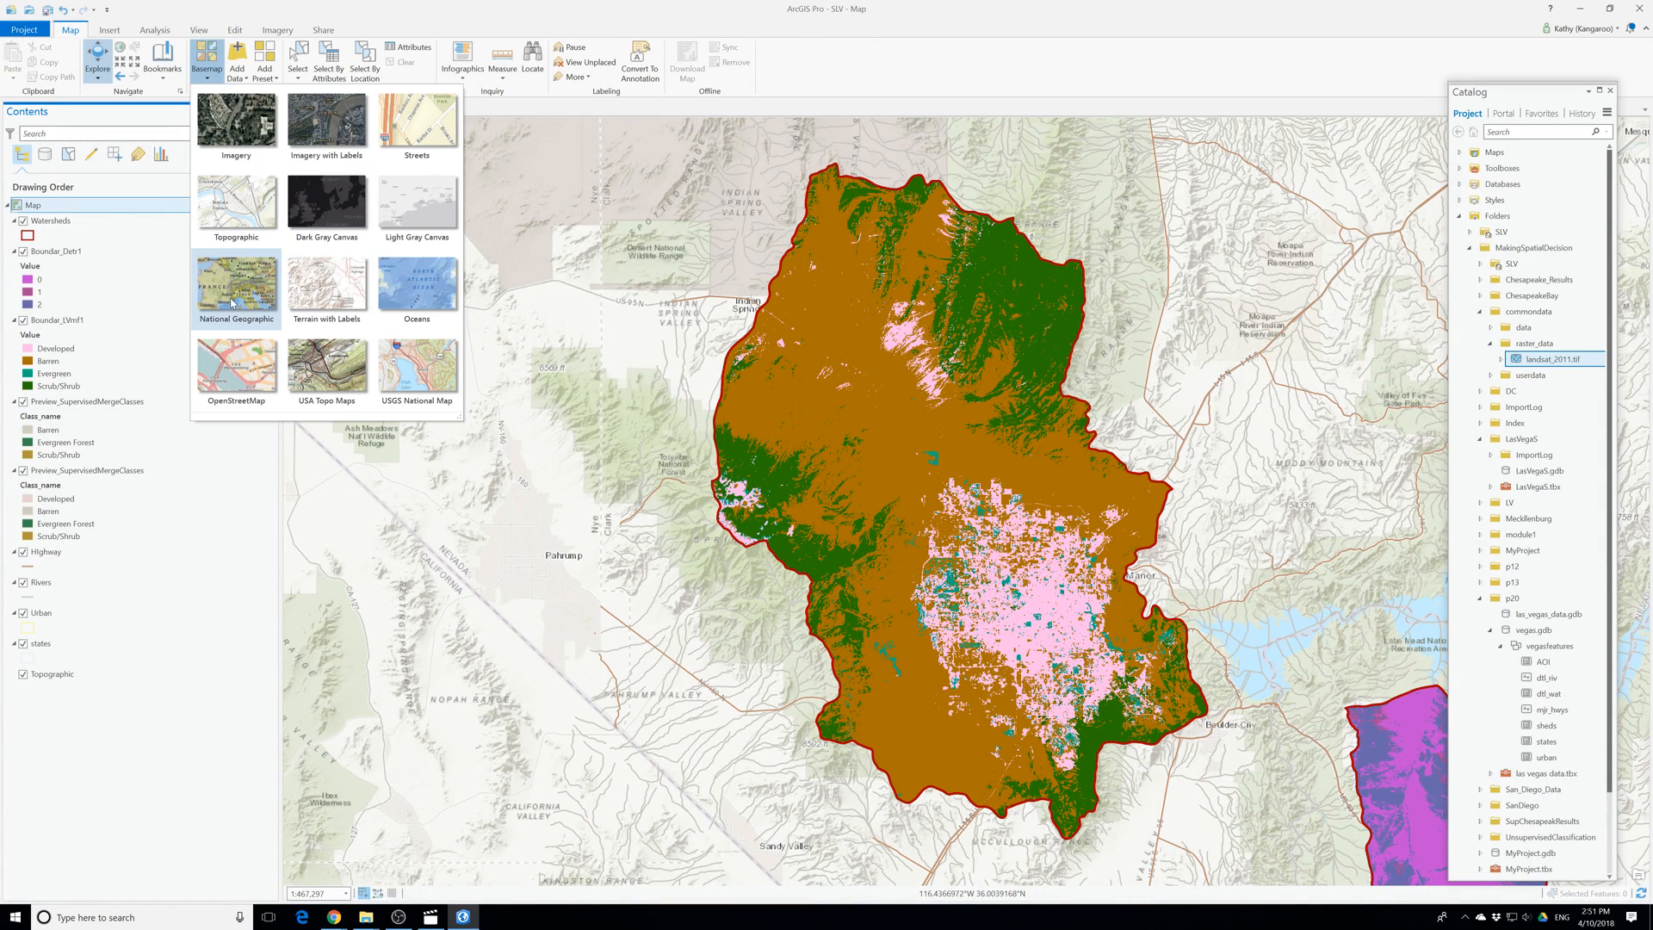
click(230, 303)
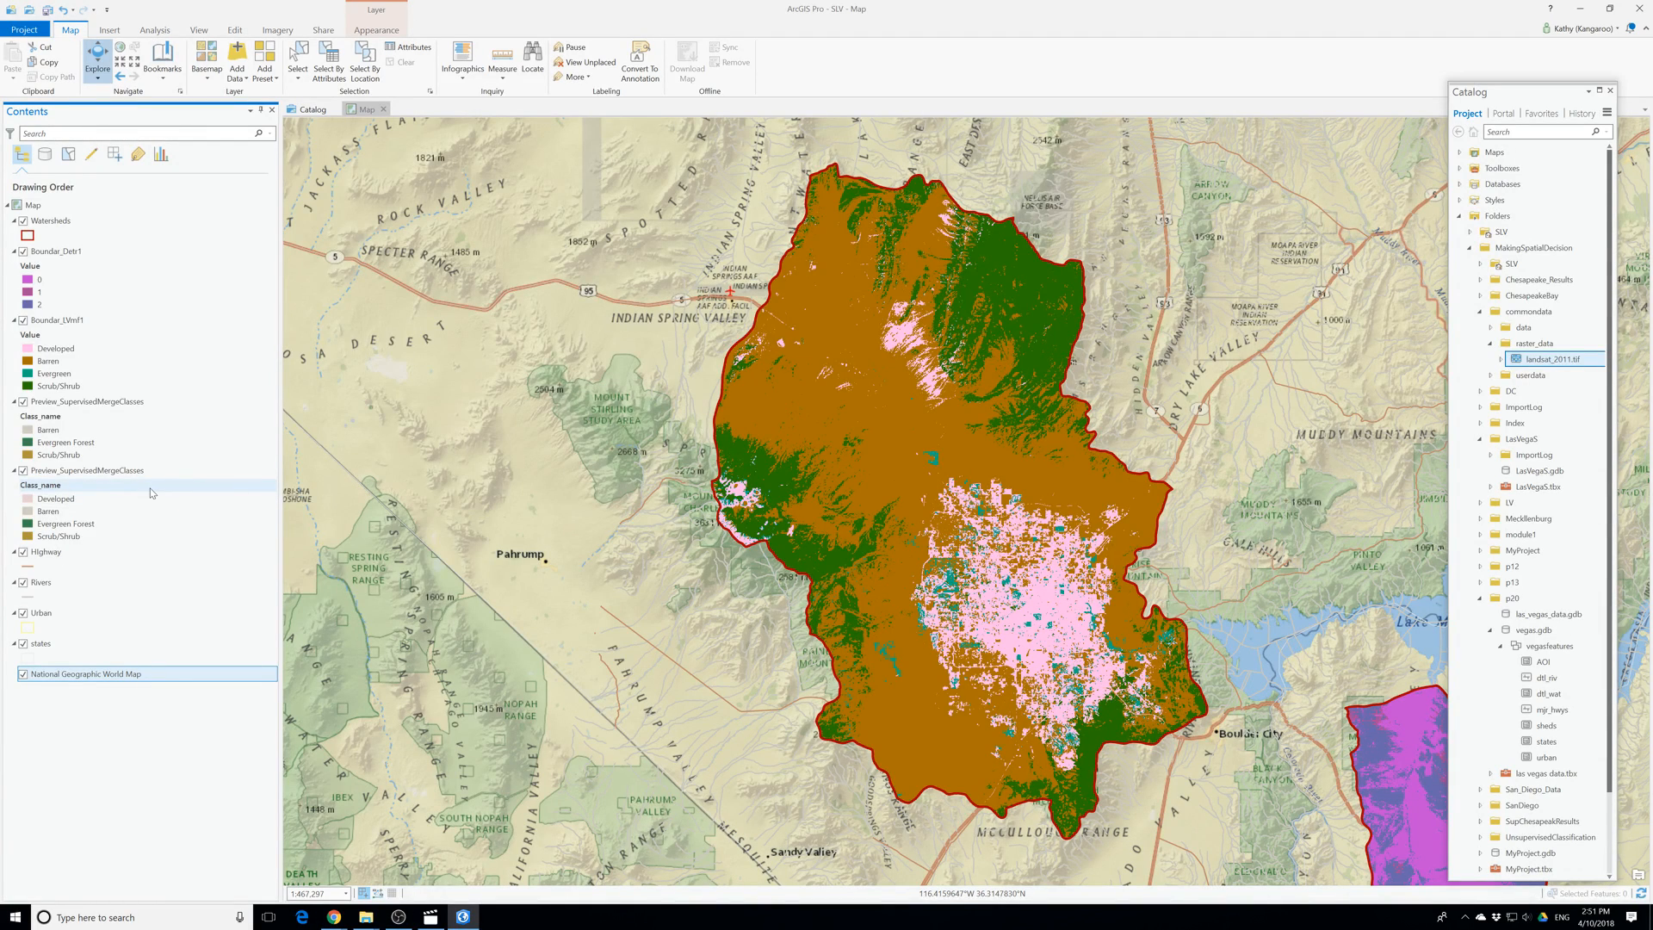
right_click(47, 554)
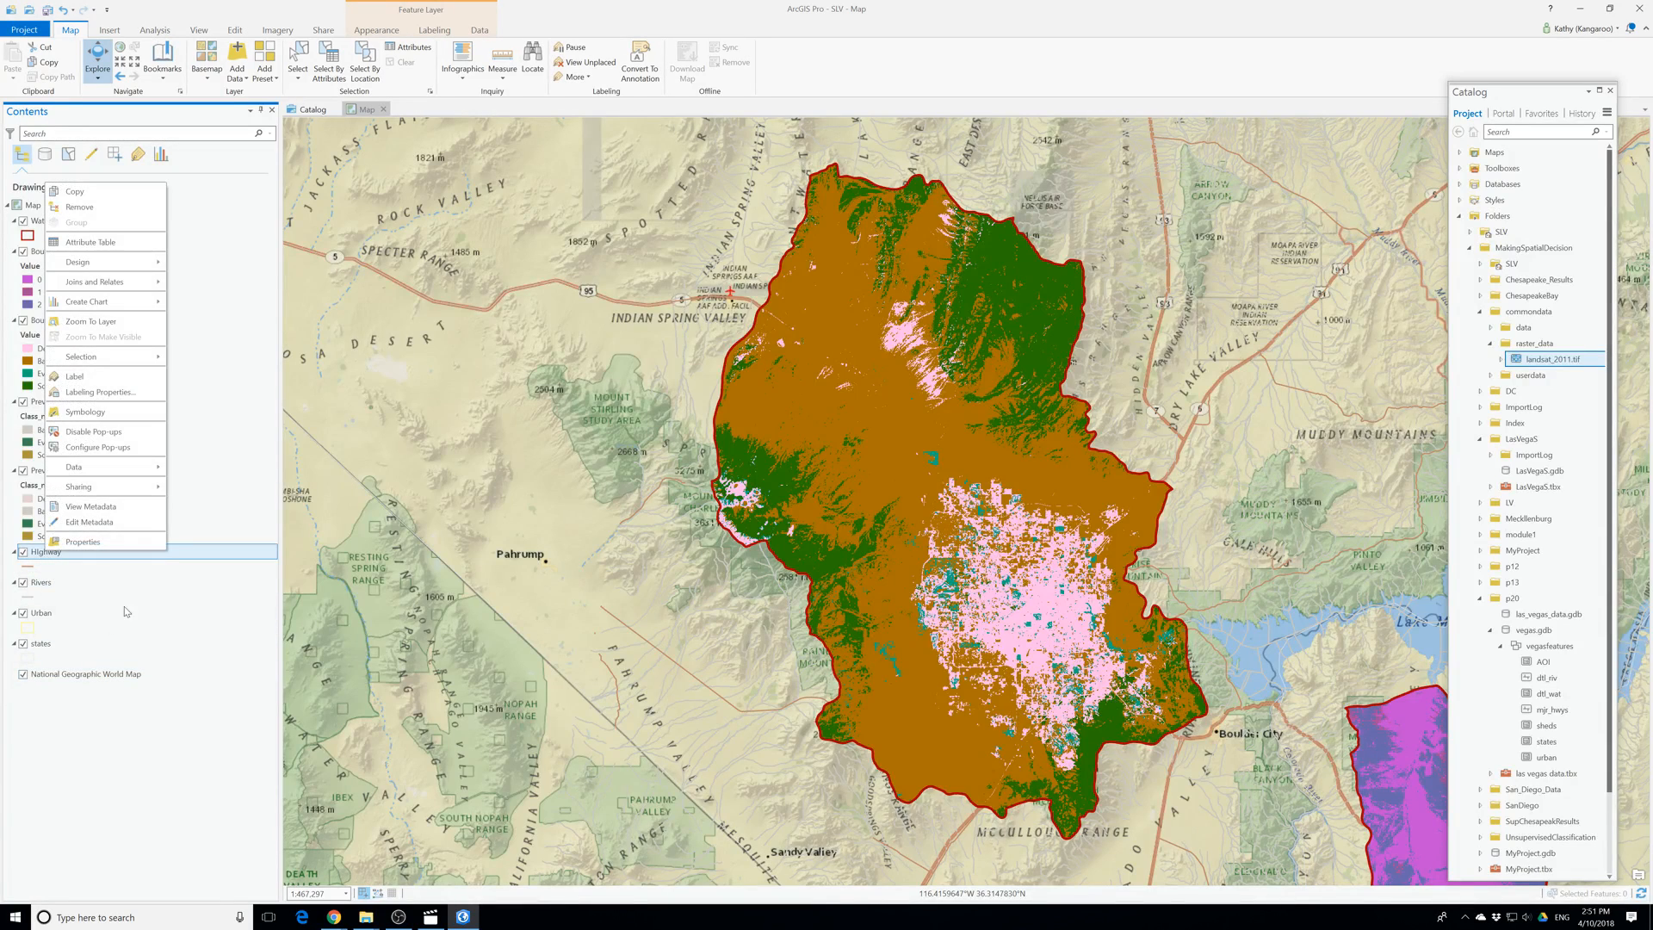
click(79, 206)
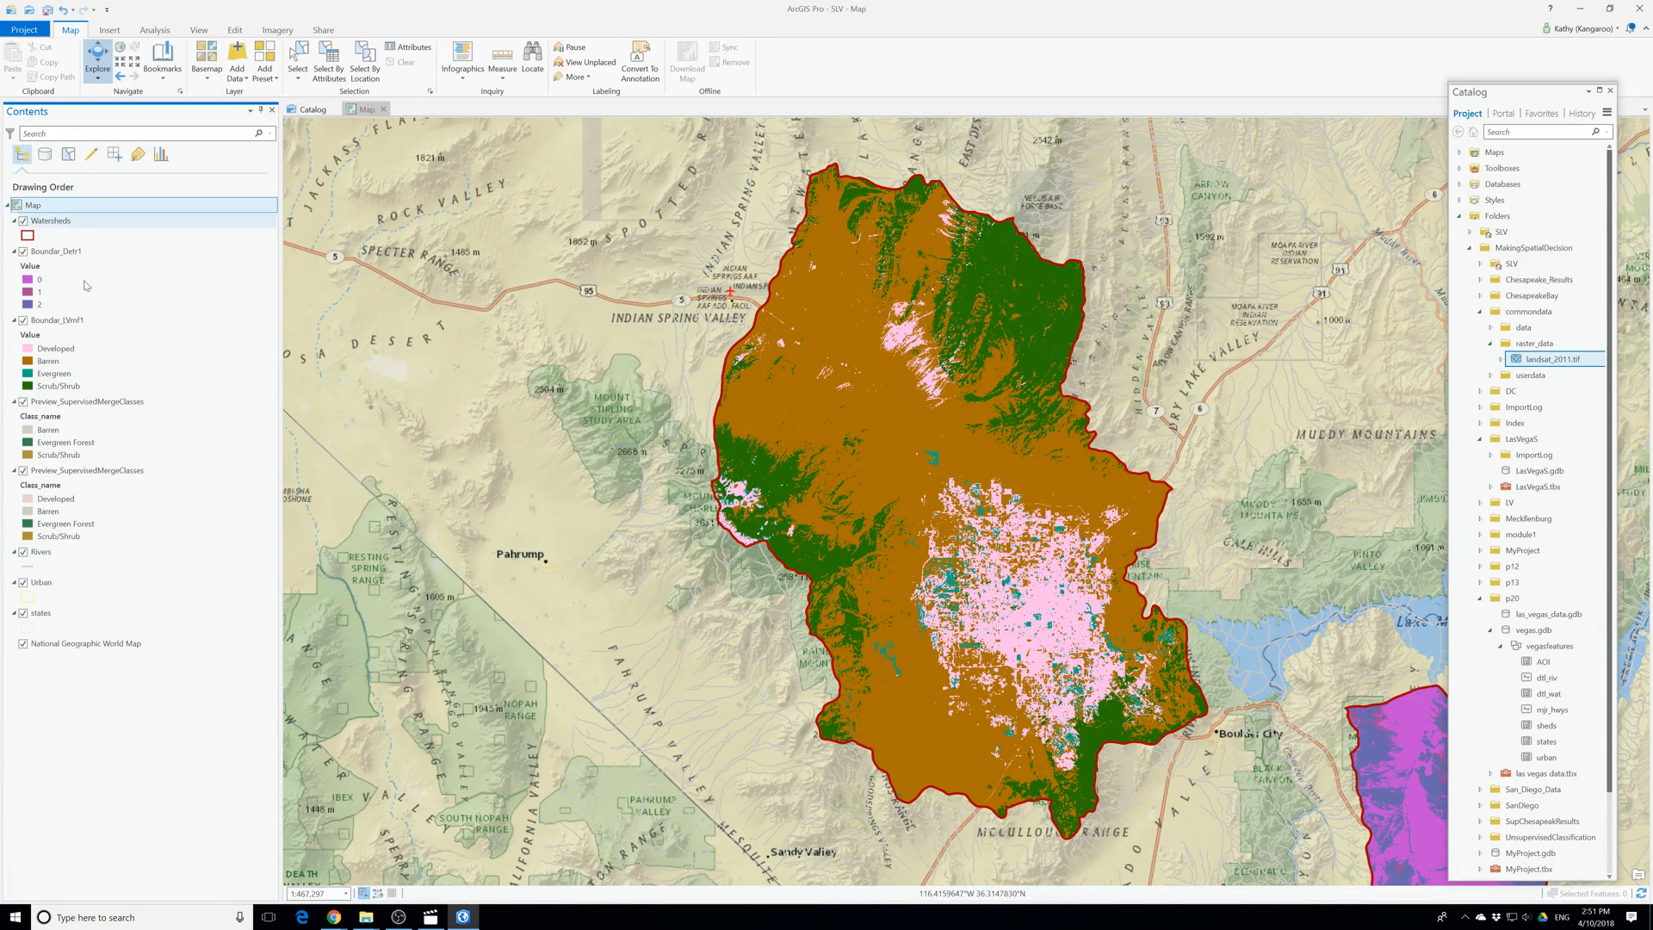
Try to remove the two Preview_SupervisedMergeClasses layers from the map.
right_click(51, 475)
click(103, 495)
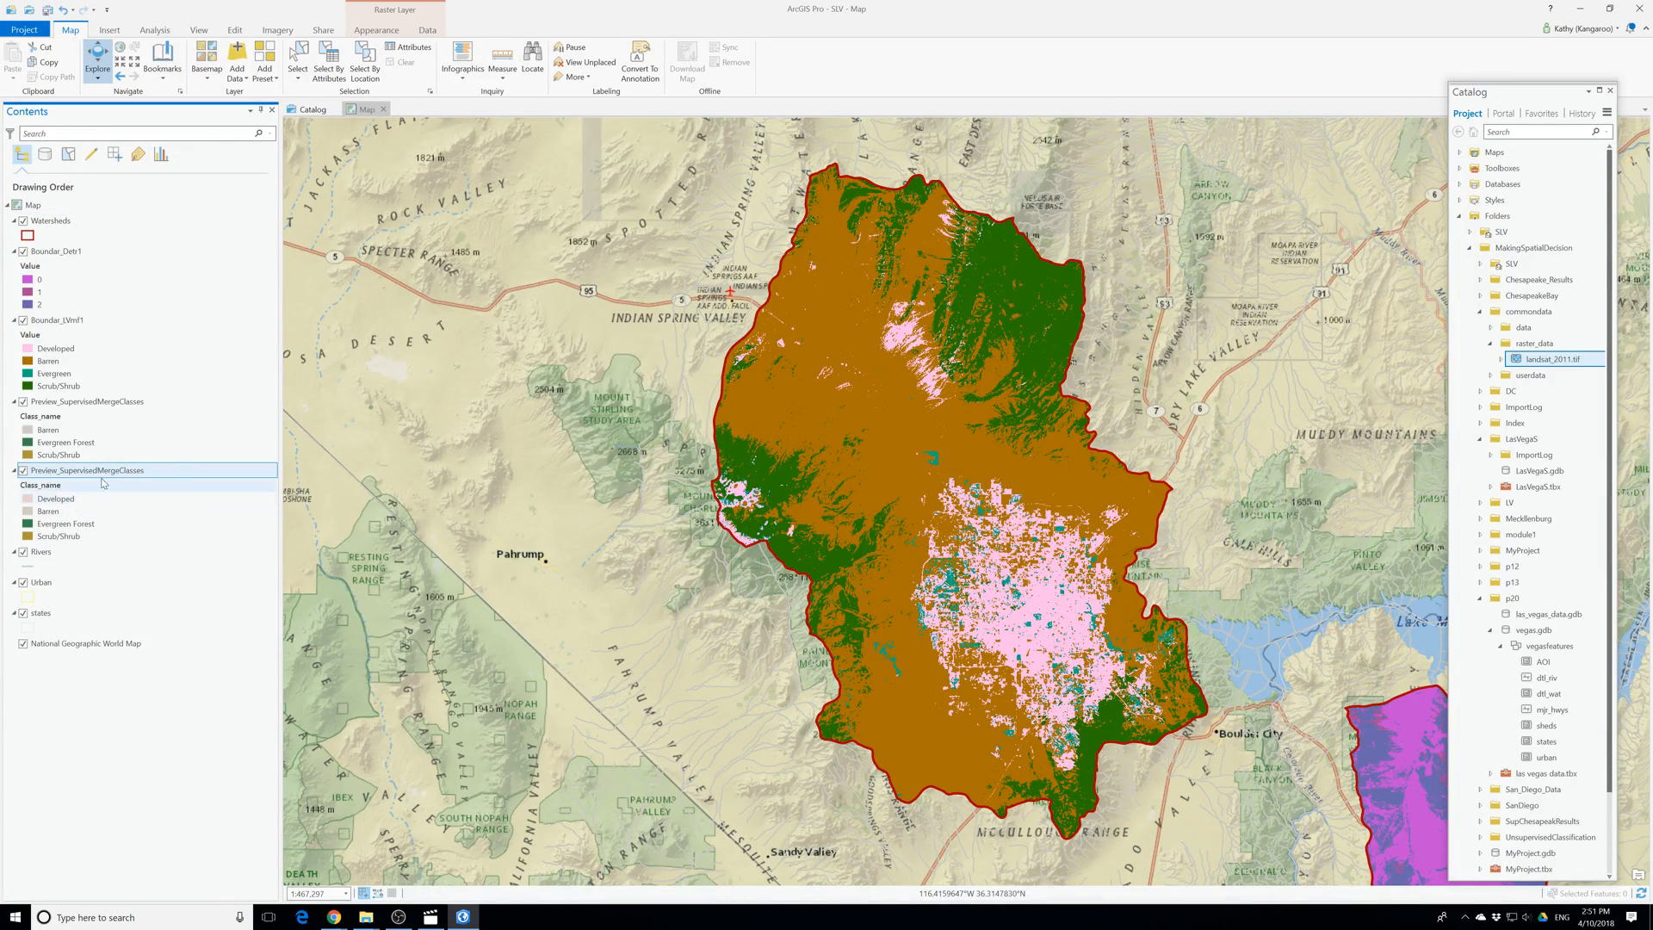
right_click(81, 407)
click(121, 426)
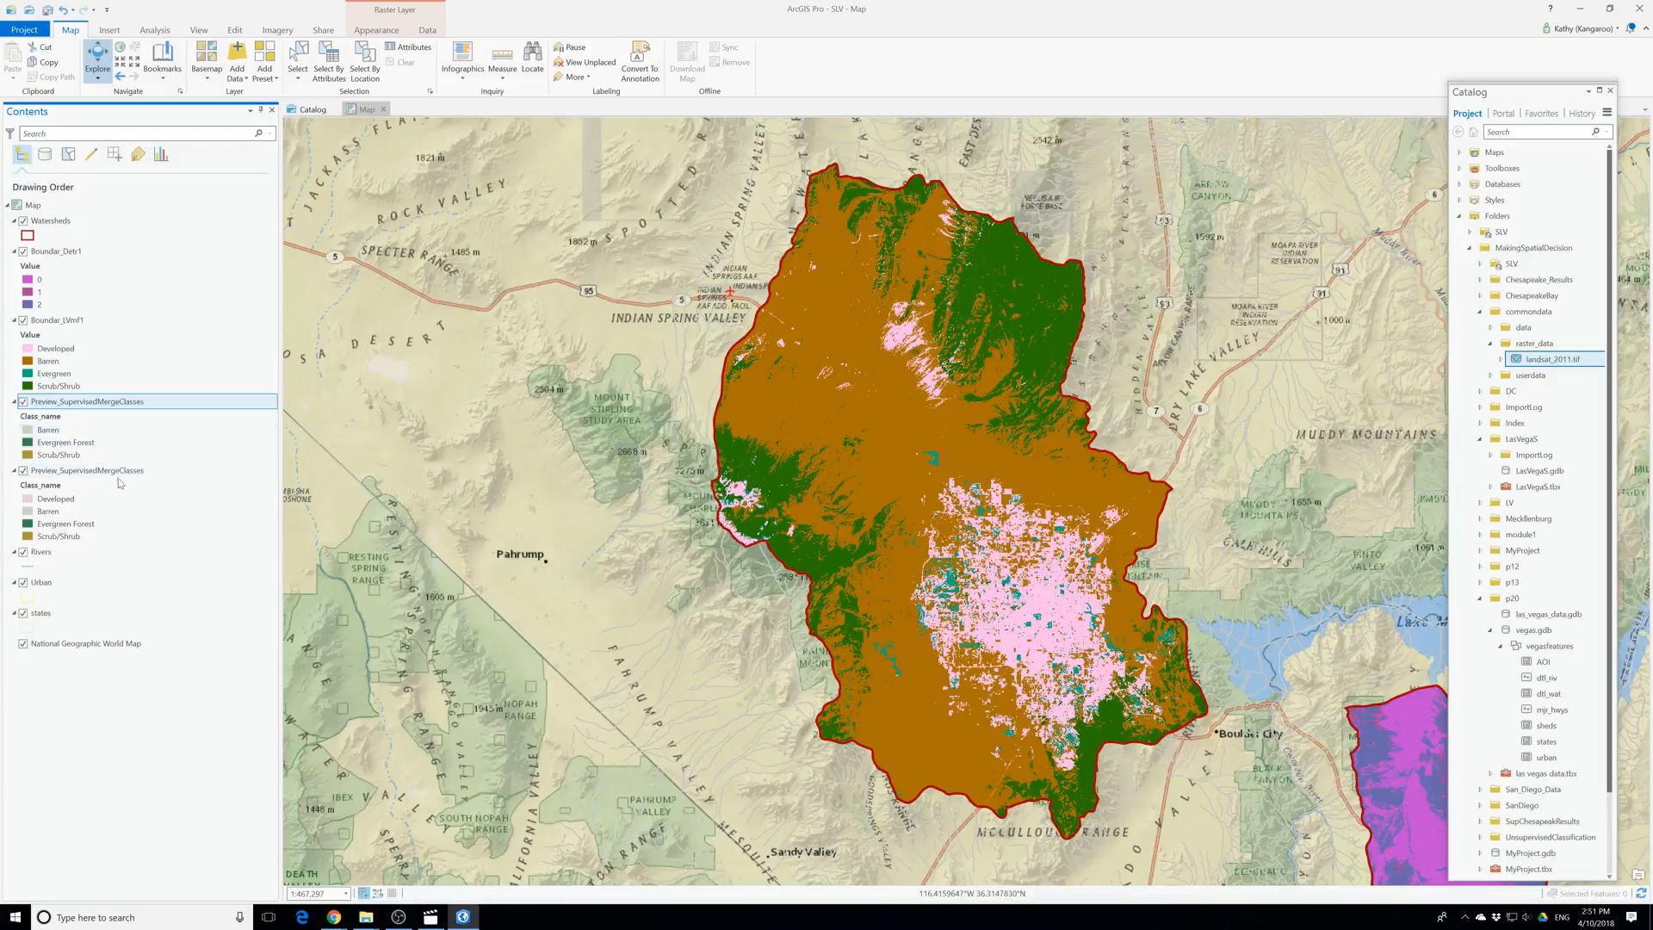
right_click(71, 408)
key(Escape)
Turn off the visibility of both Preview_SupervisedMergeClasses layers.
right_click(61, 472)
click(23, 470)
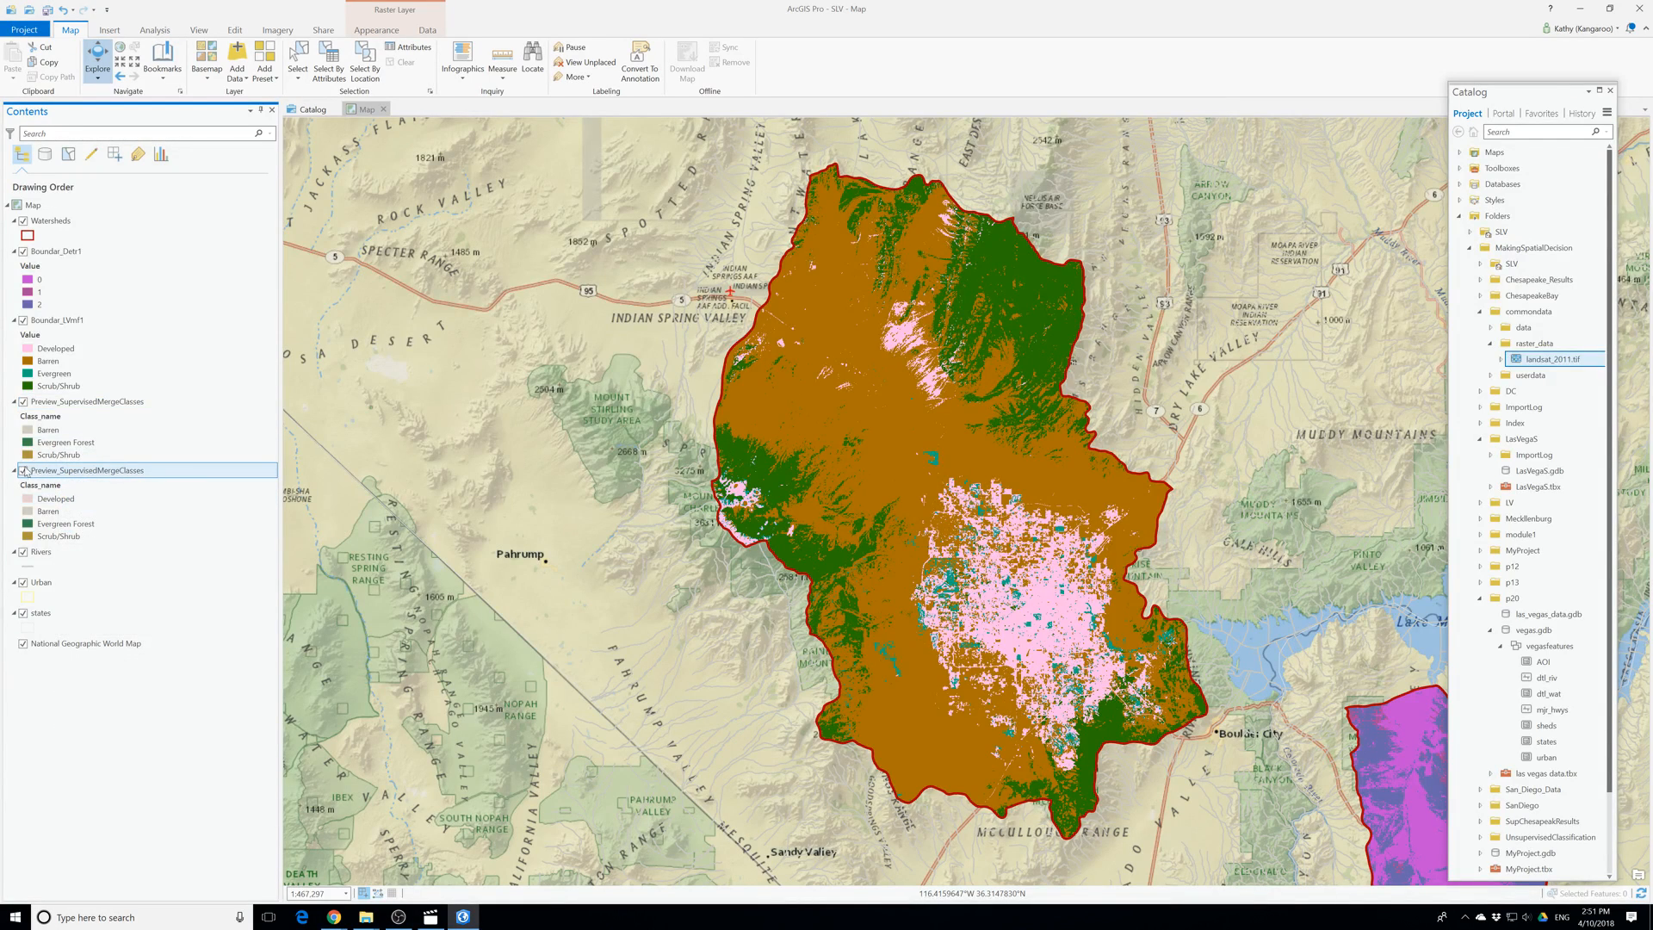
click(23, 402)
Try the Urban layer at the top of the drawing order, and move it back down to just above Rivers.
click(44, 584)
drag(44, 584, 38, 217)
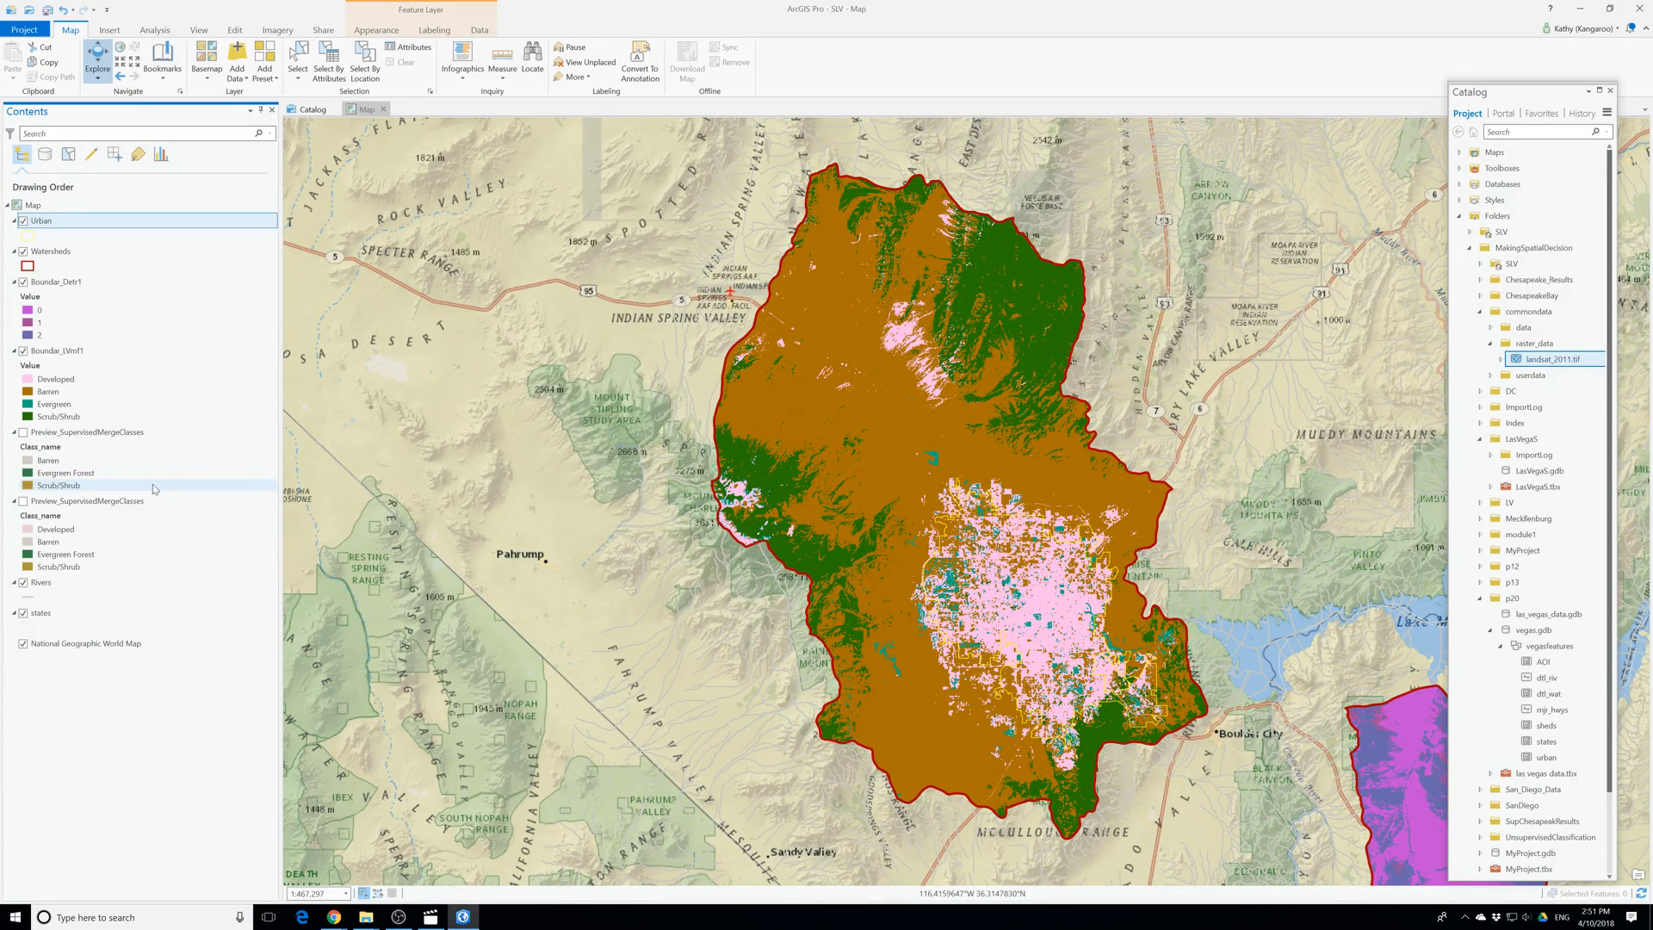
drag(37, 224, 47, 557)
Remove the Urban, Rivers and states layers from the map.
right_click(48, 556)
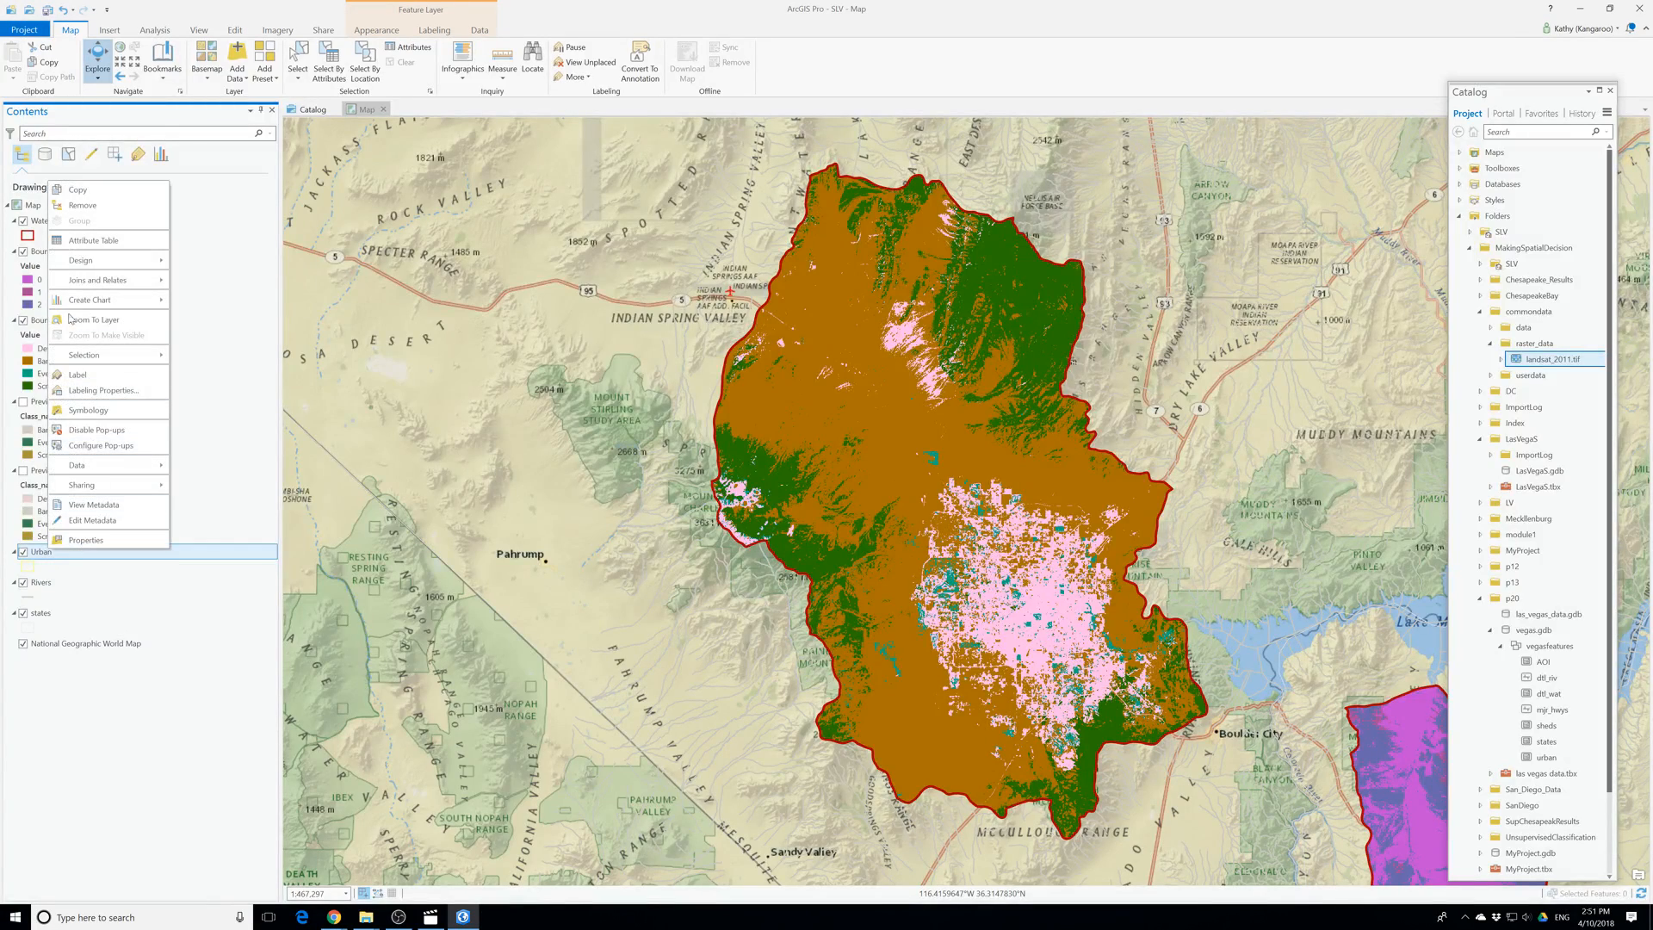
click(100, 209)
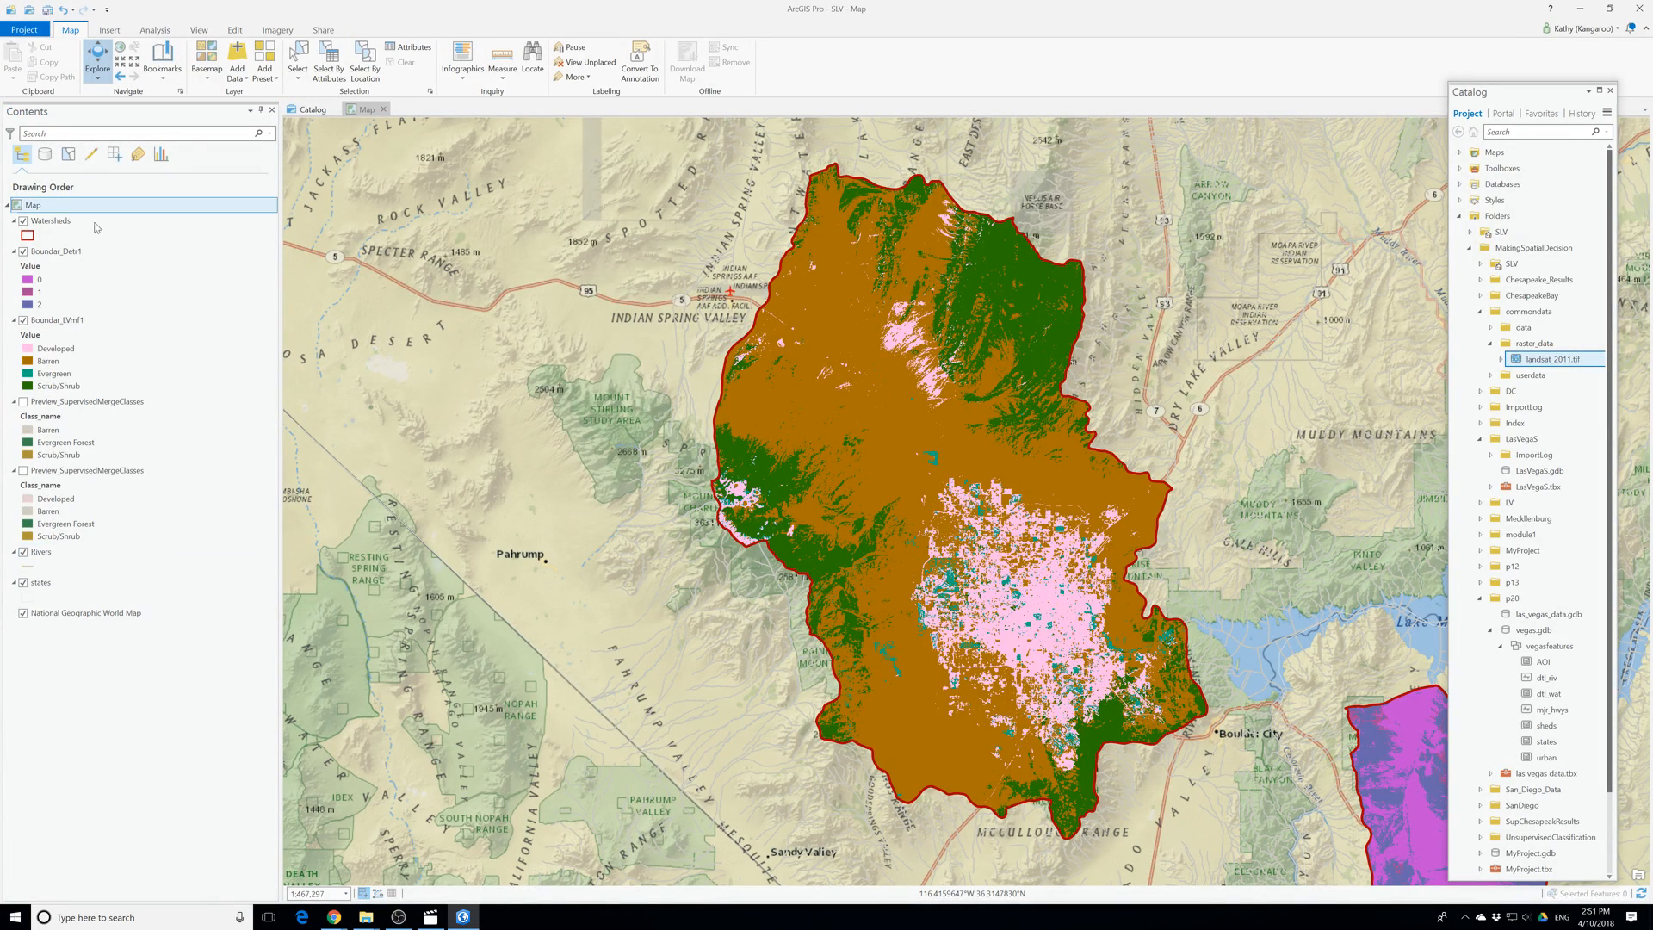
right_click(44, 556)
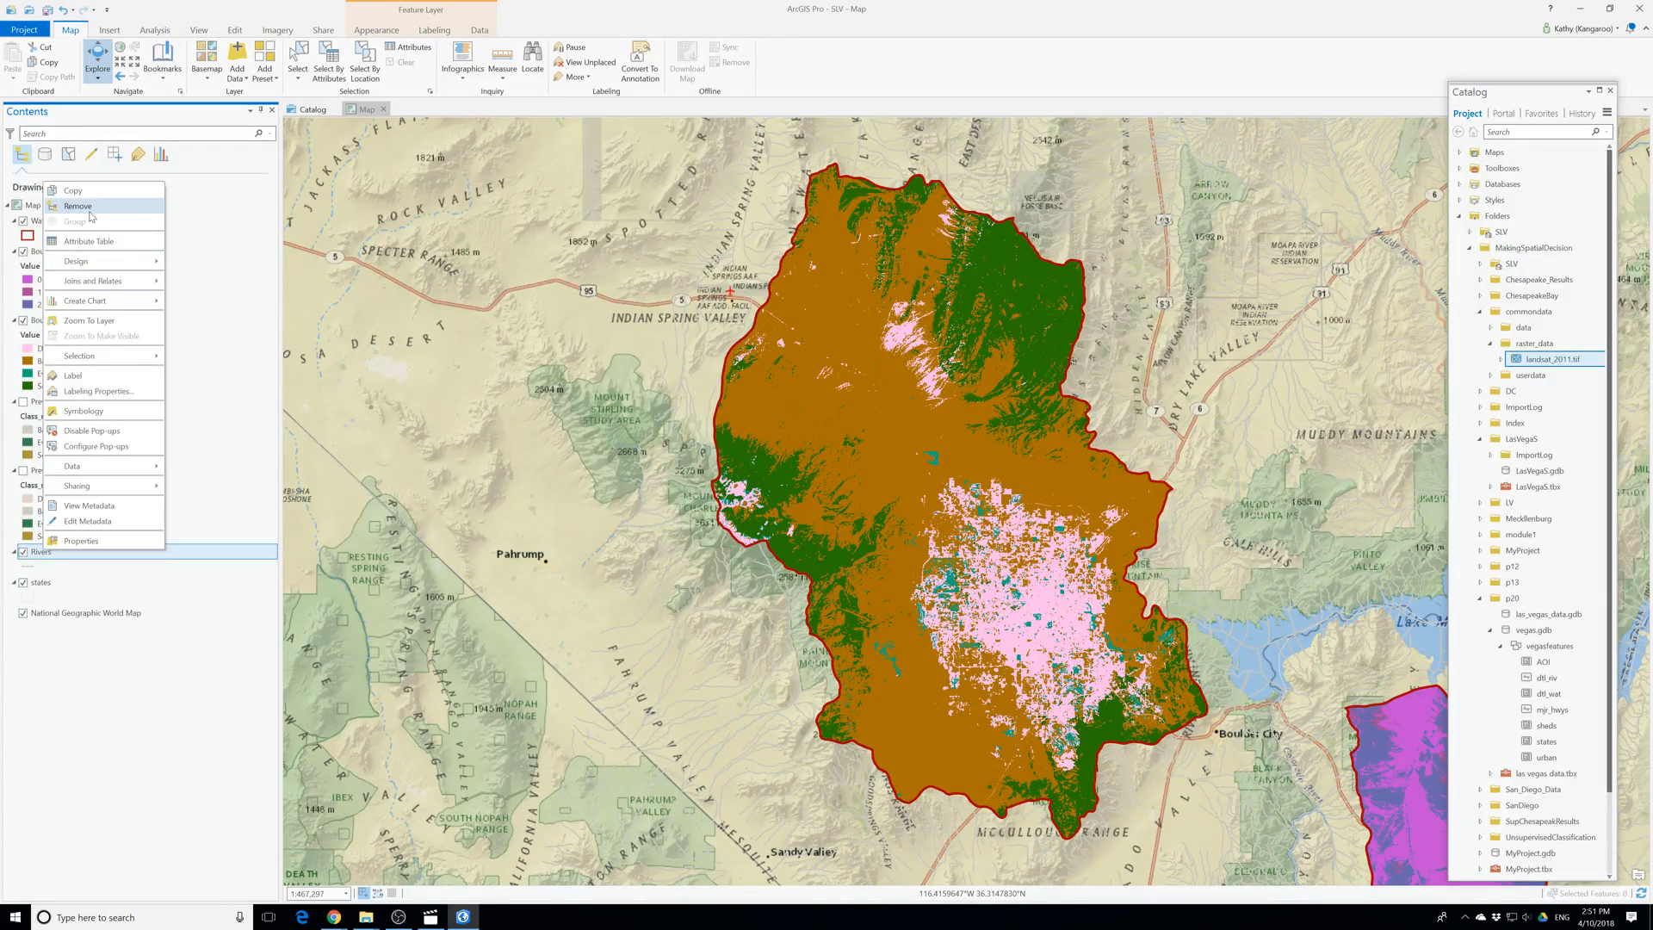
click(77, 206)
right_click(40, 552)
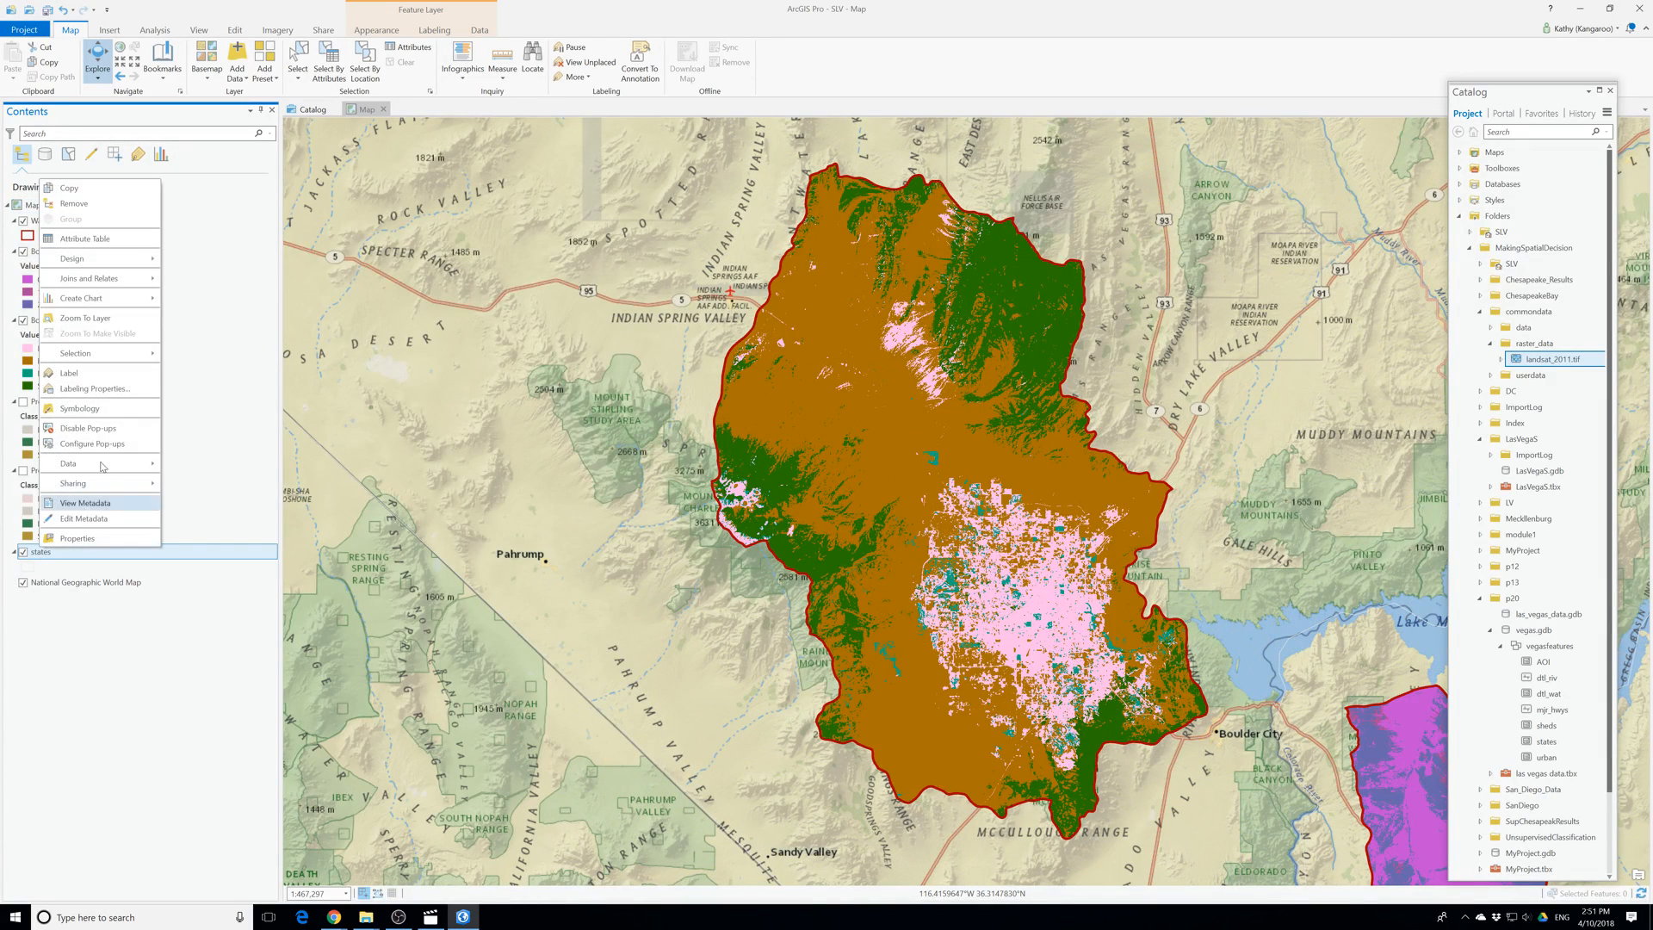
click(95, 206)
In the symbology of the Boundar_Detr1 layer, label value 0 as Barreb.
drag(1192, 534, 858, 449)
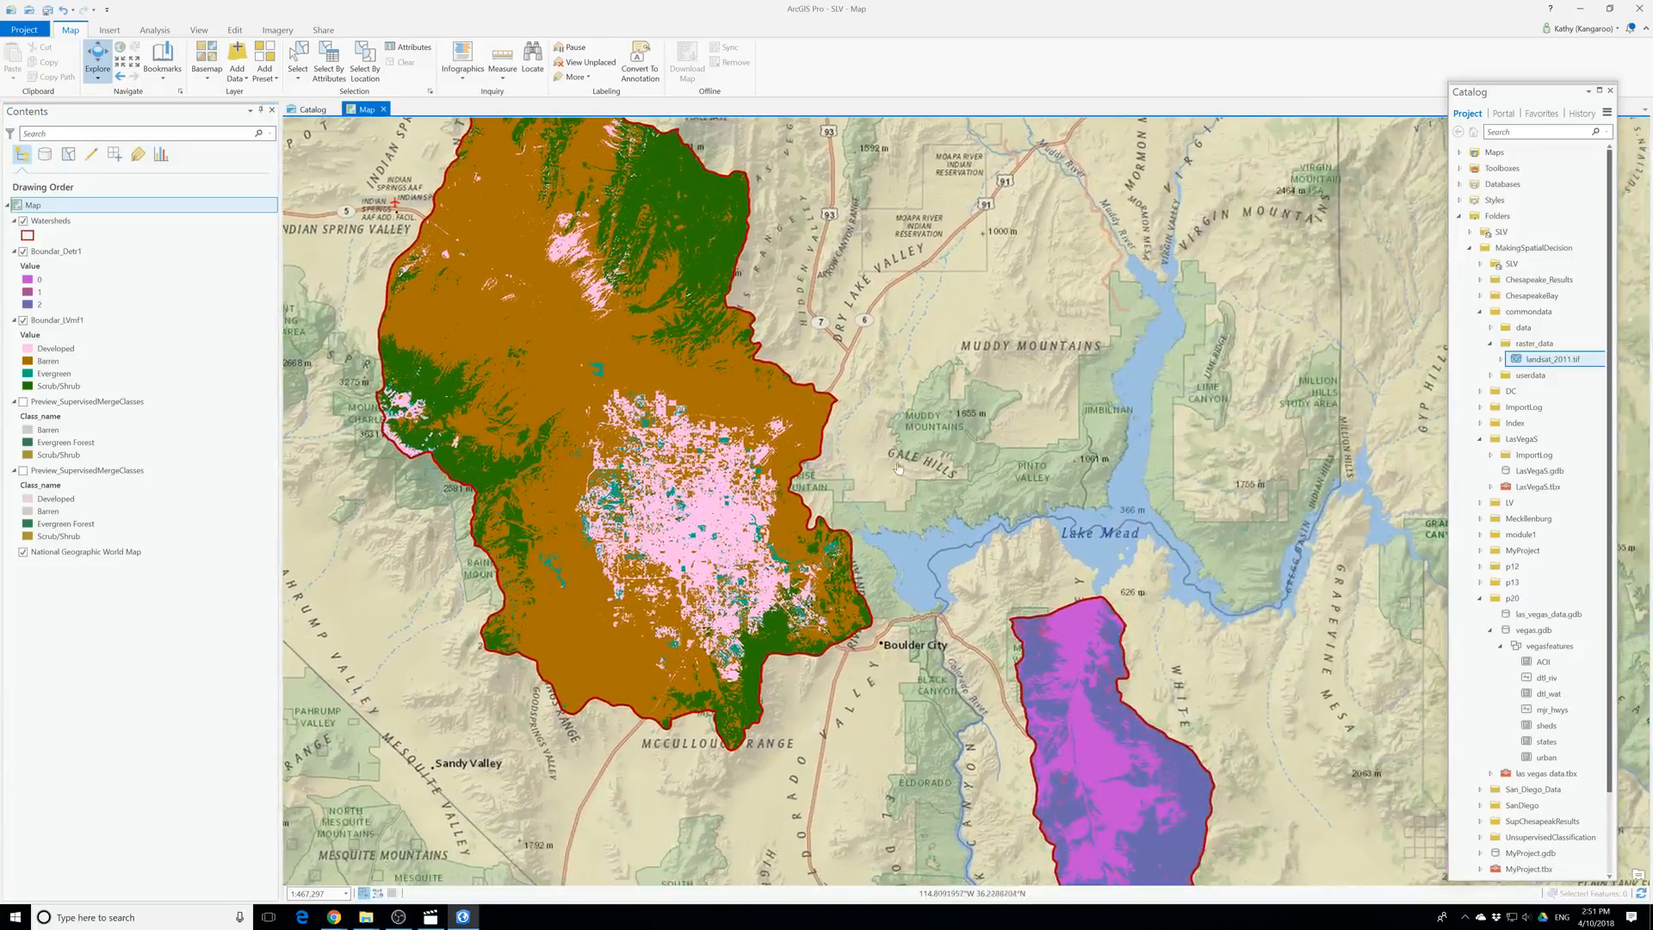
scroll(911, 476, down, 4)
drag(987, 666, 767, 624)
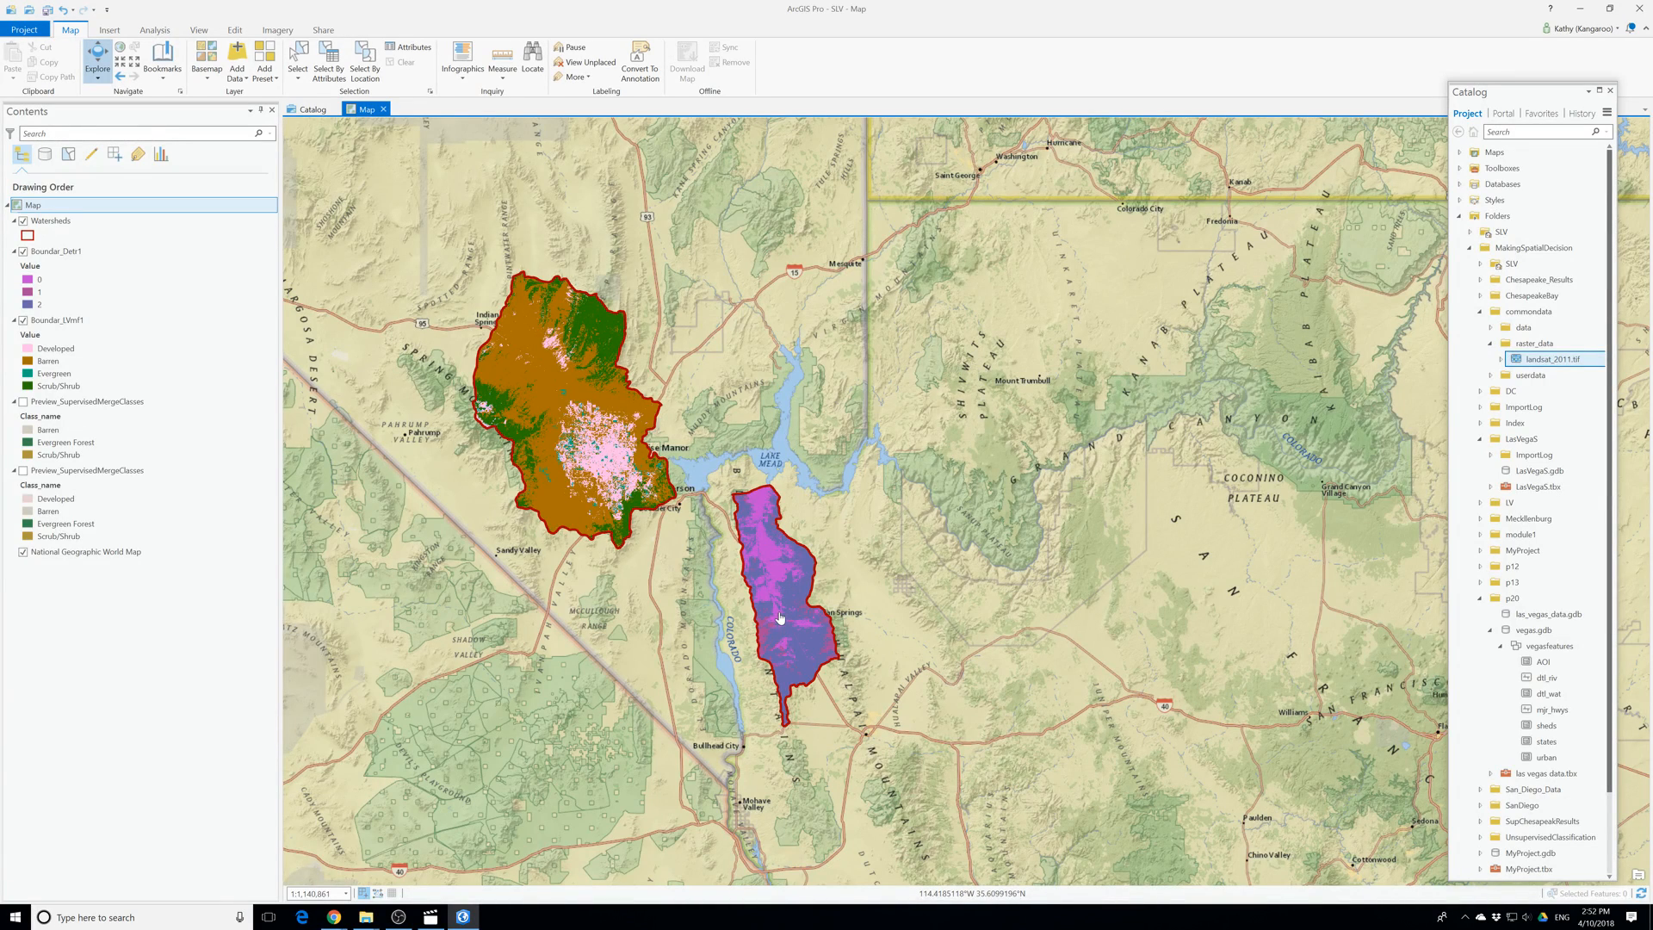
drag(698, 611, 775, 618)
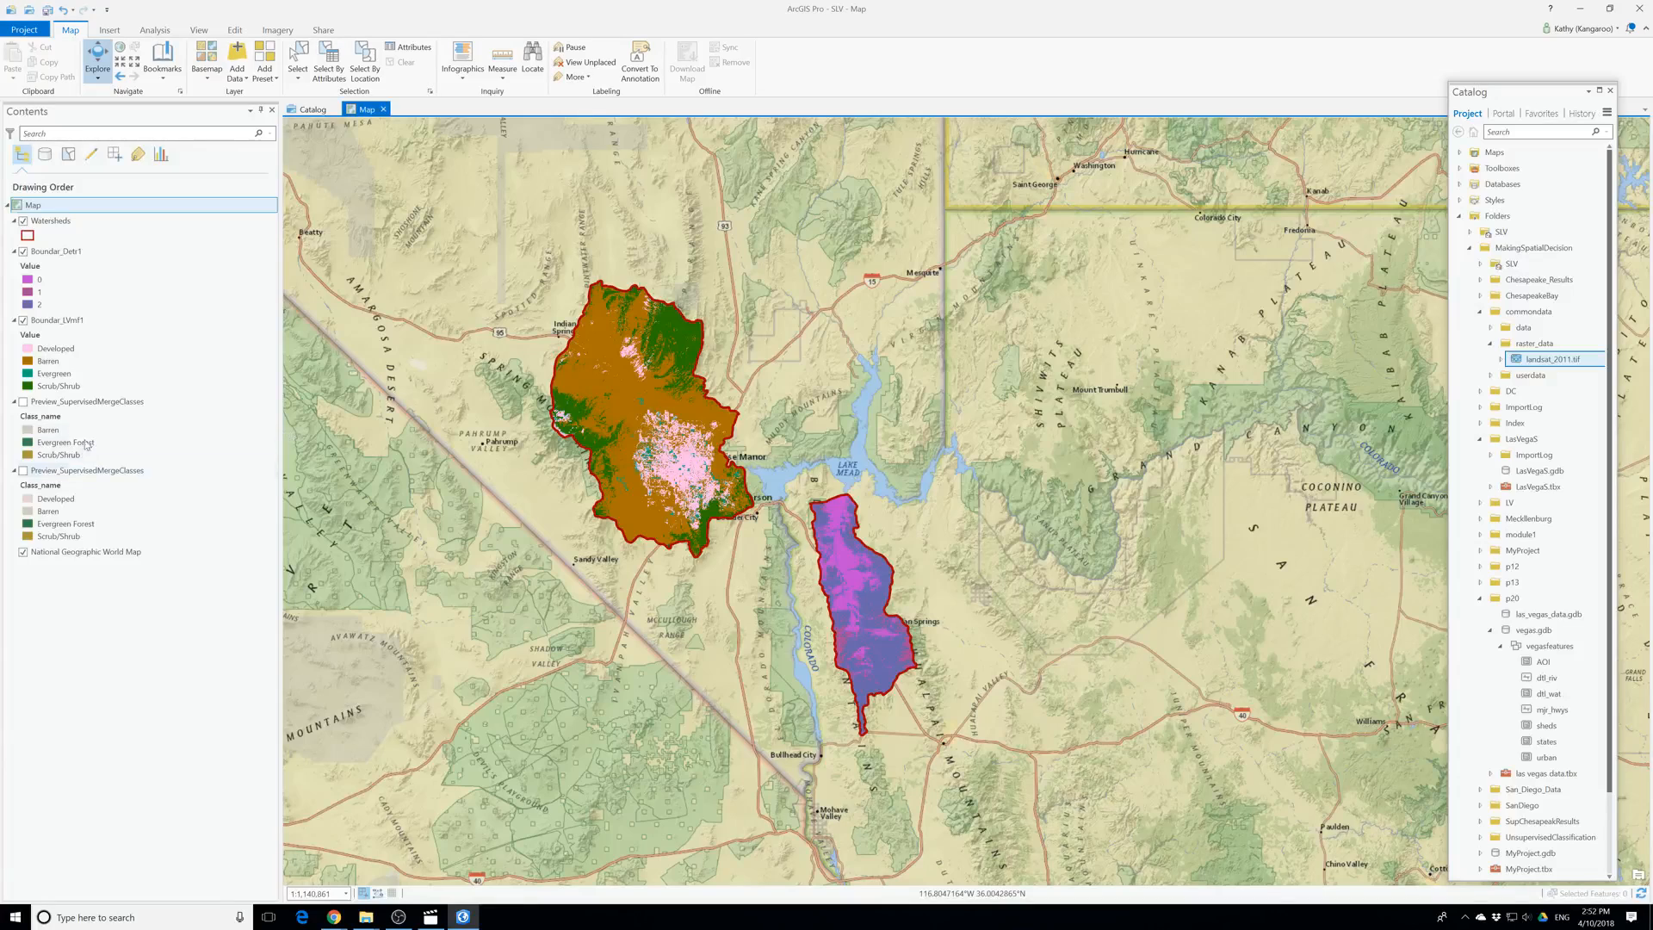
right_click(60, 252)
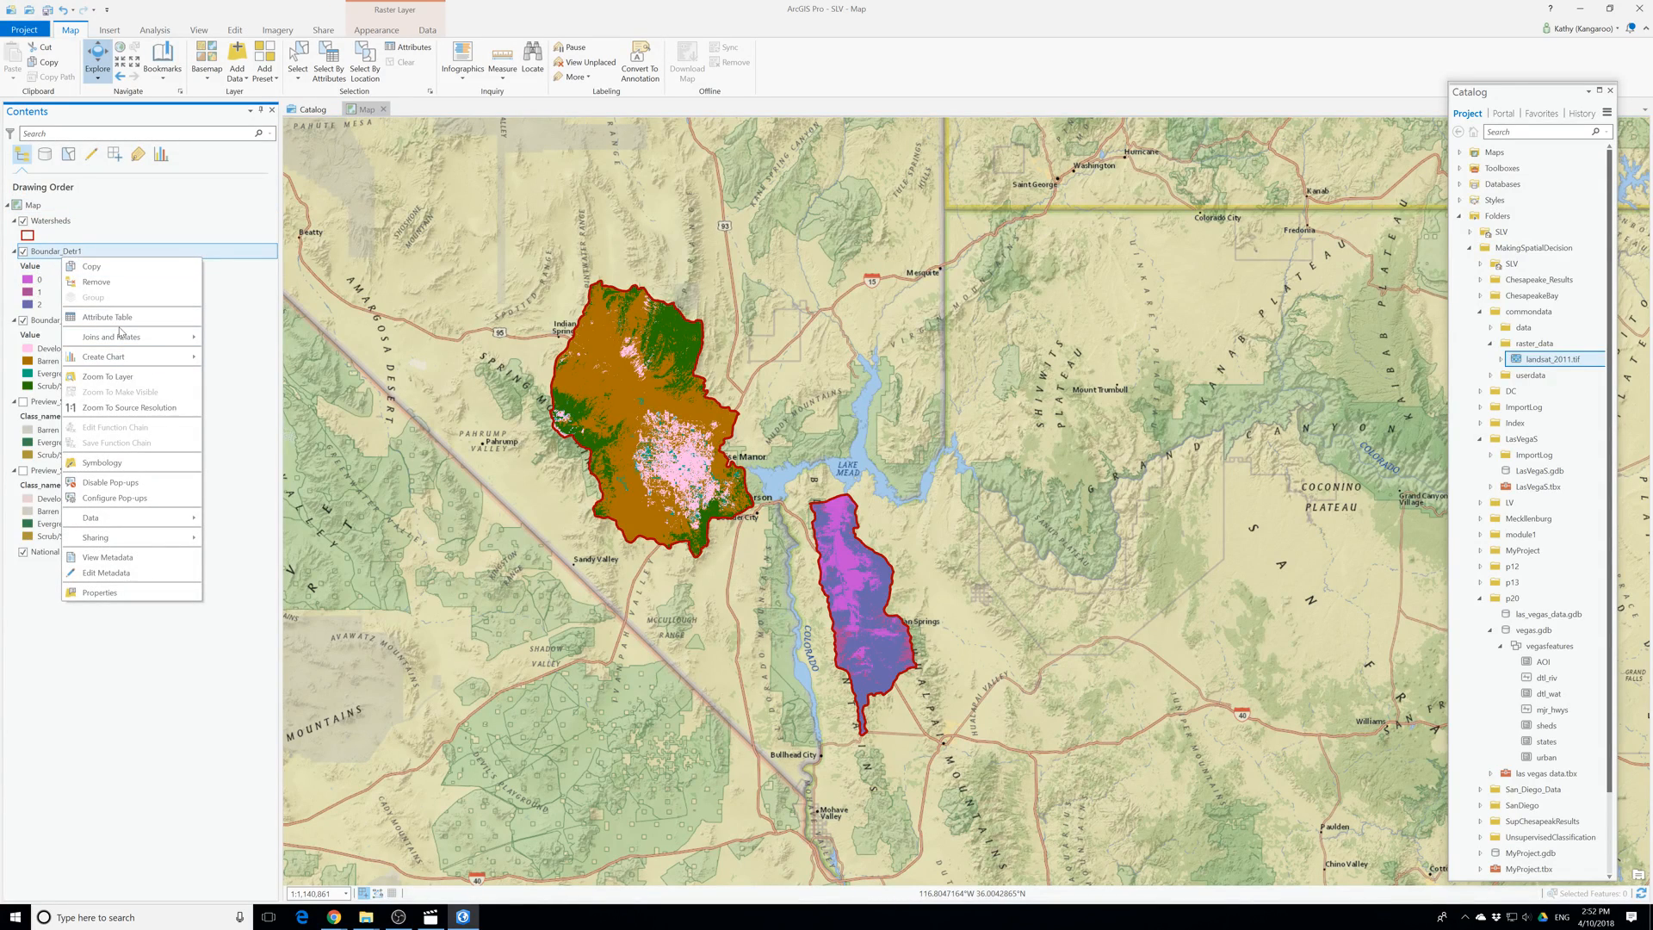
click(121, 464)
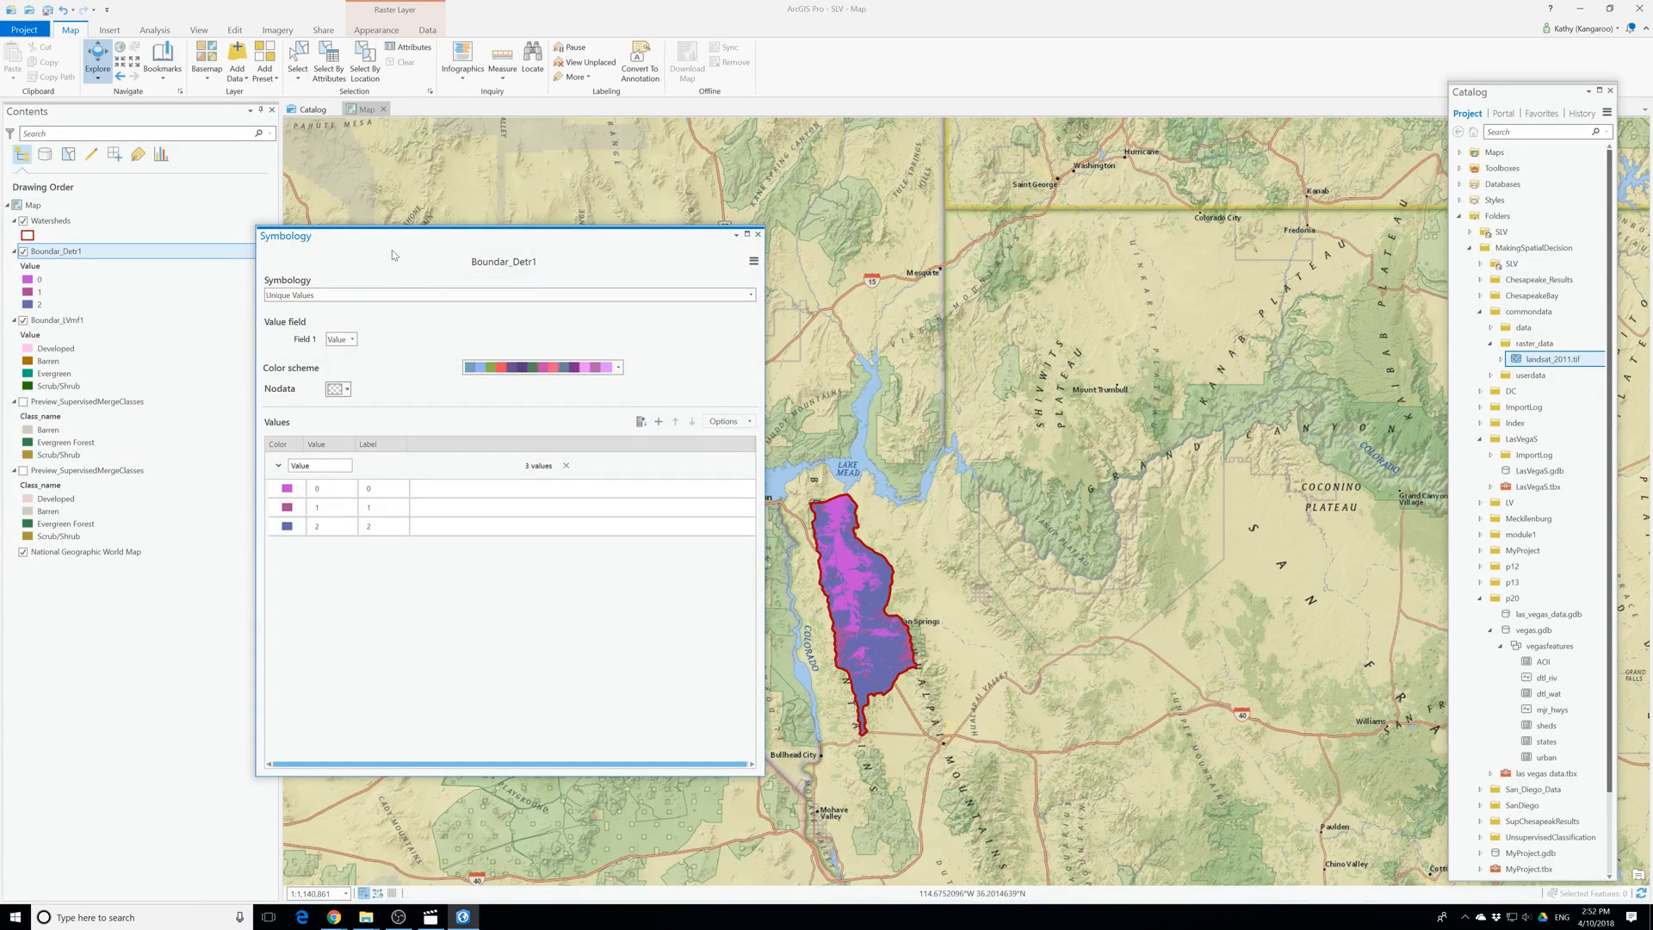
drag(391, 249, 1041, 293)
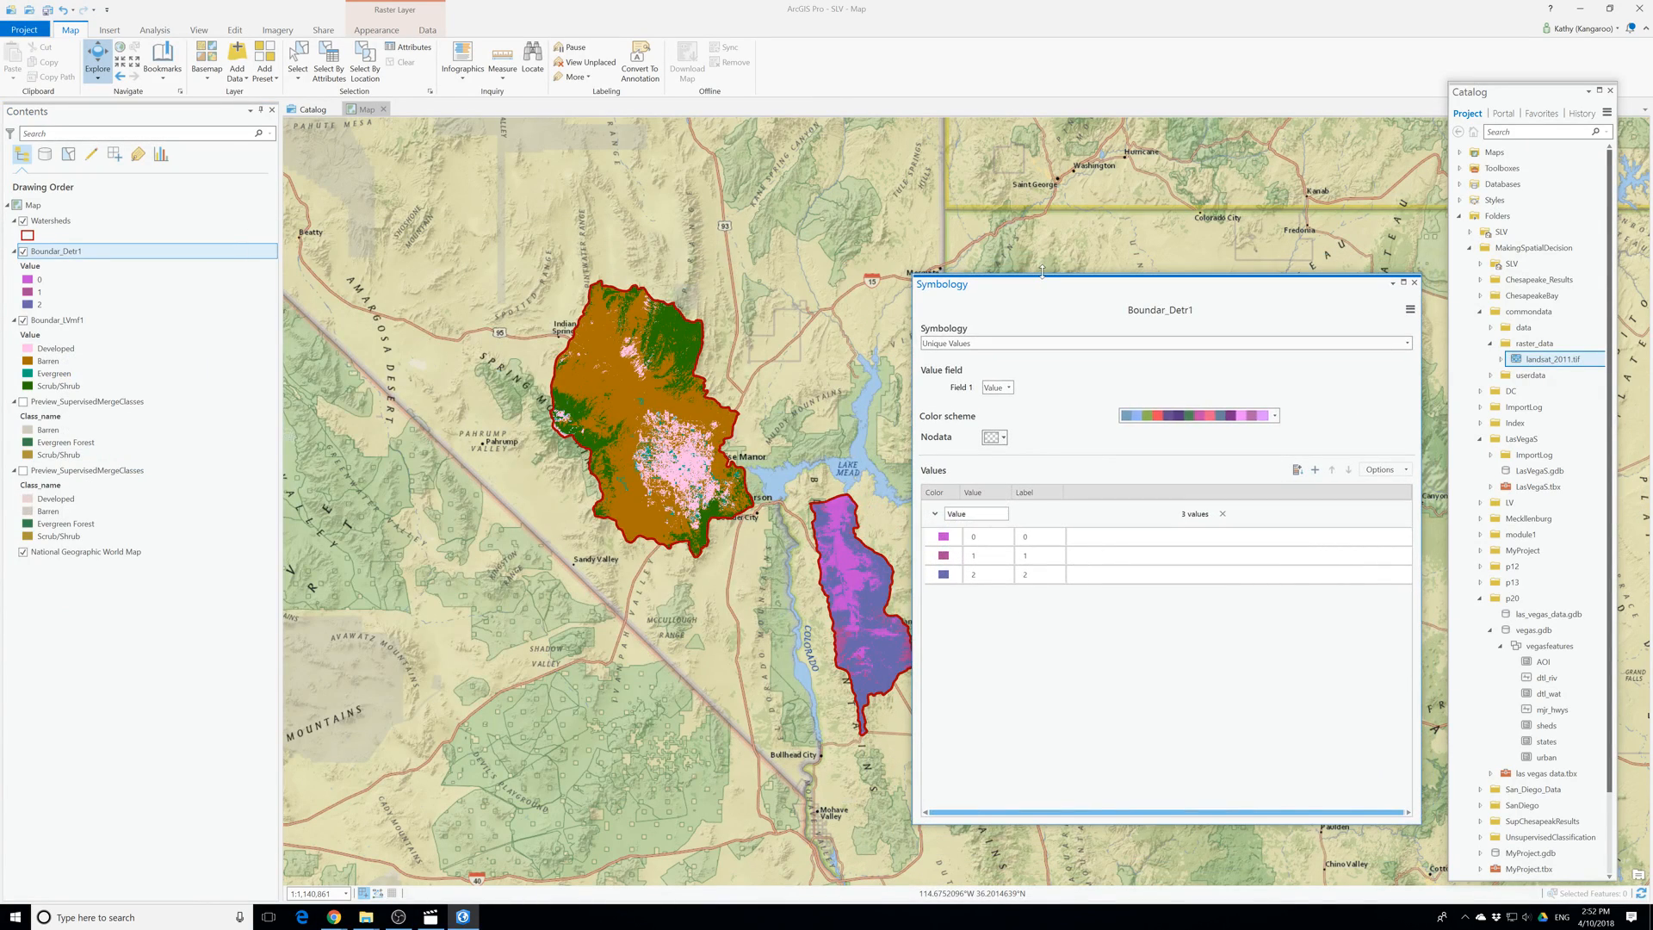
click(1038, 537)
click(1039, 539)
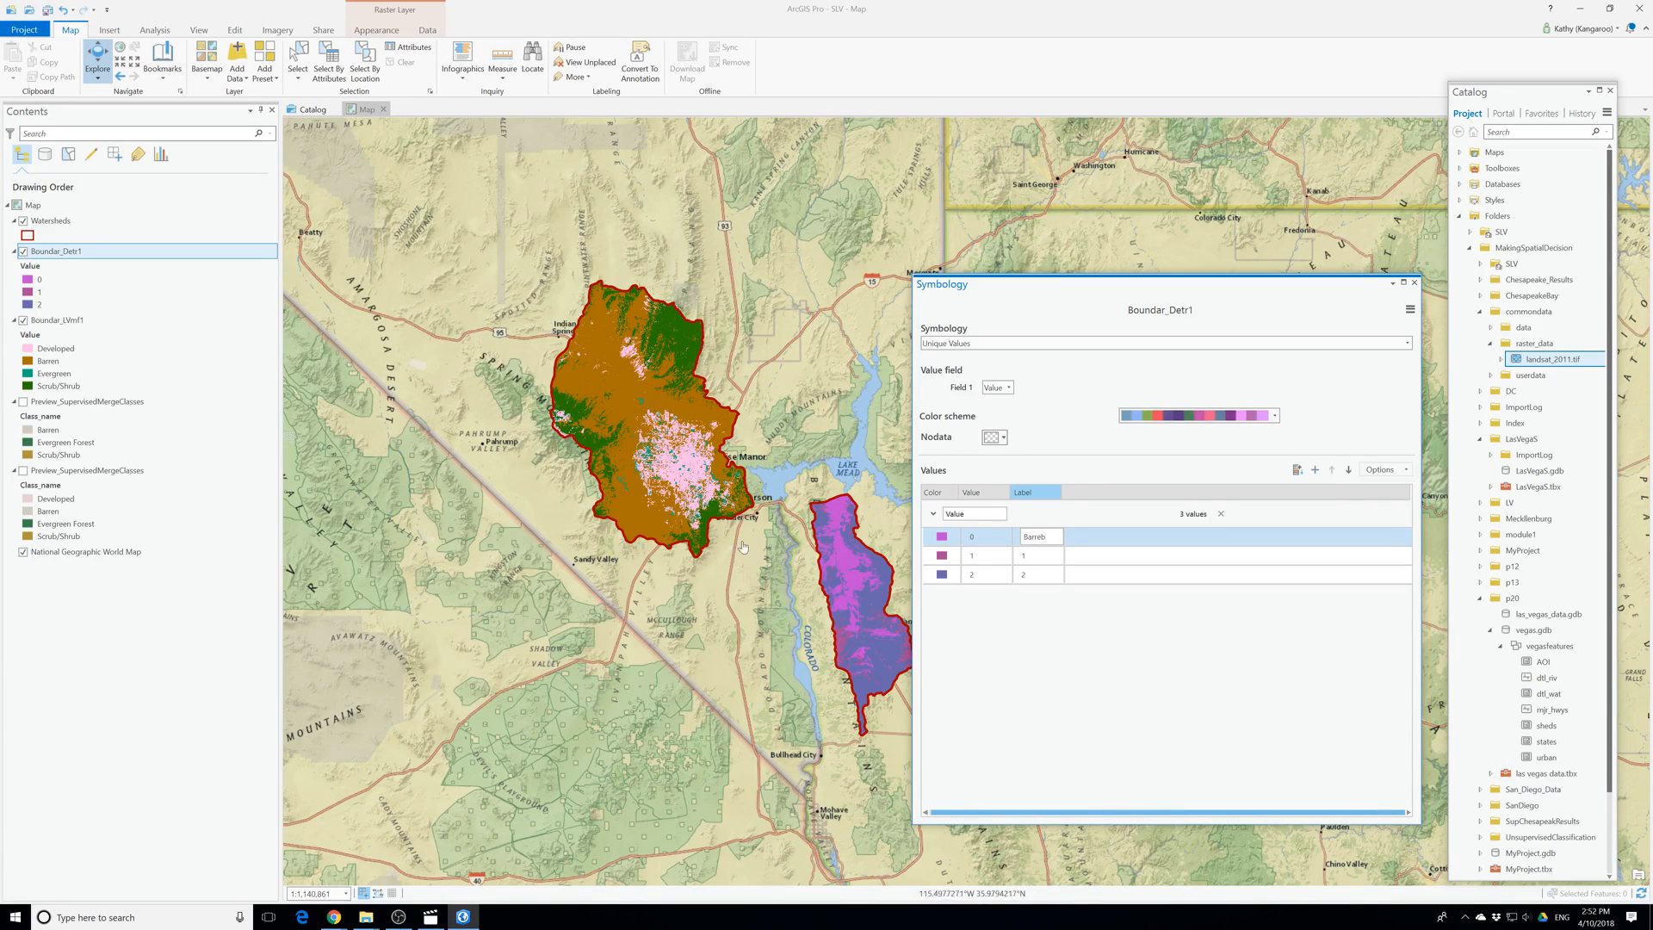
Label value 1 of Boundar_Detr1 as Evergreen and value 2 as Scrub/Shrub.
click(1027, 555)
click(1026, 556)
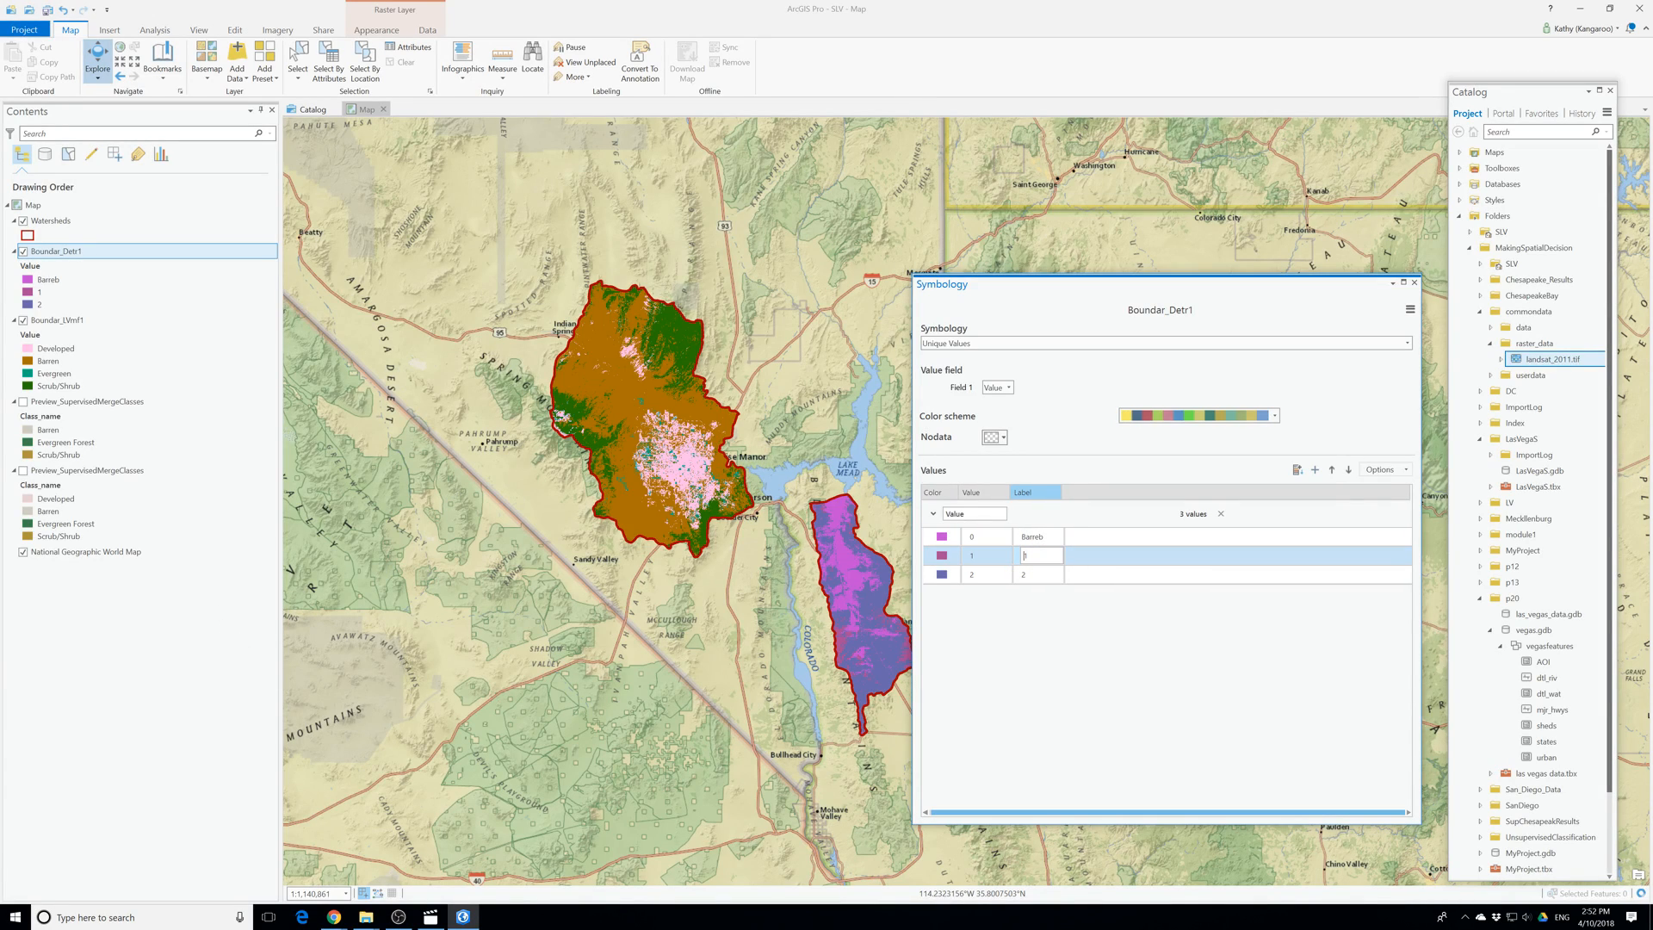
text(Evergreen)
click(1024, 573)
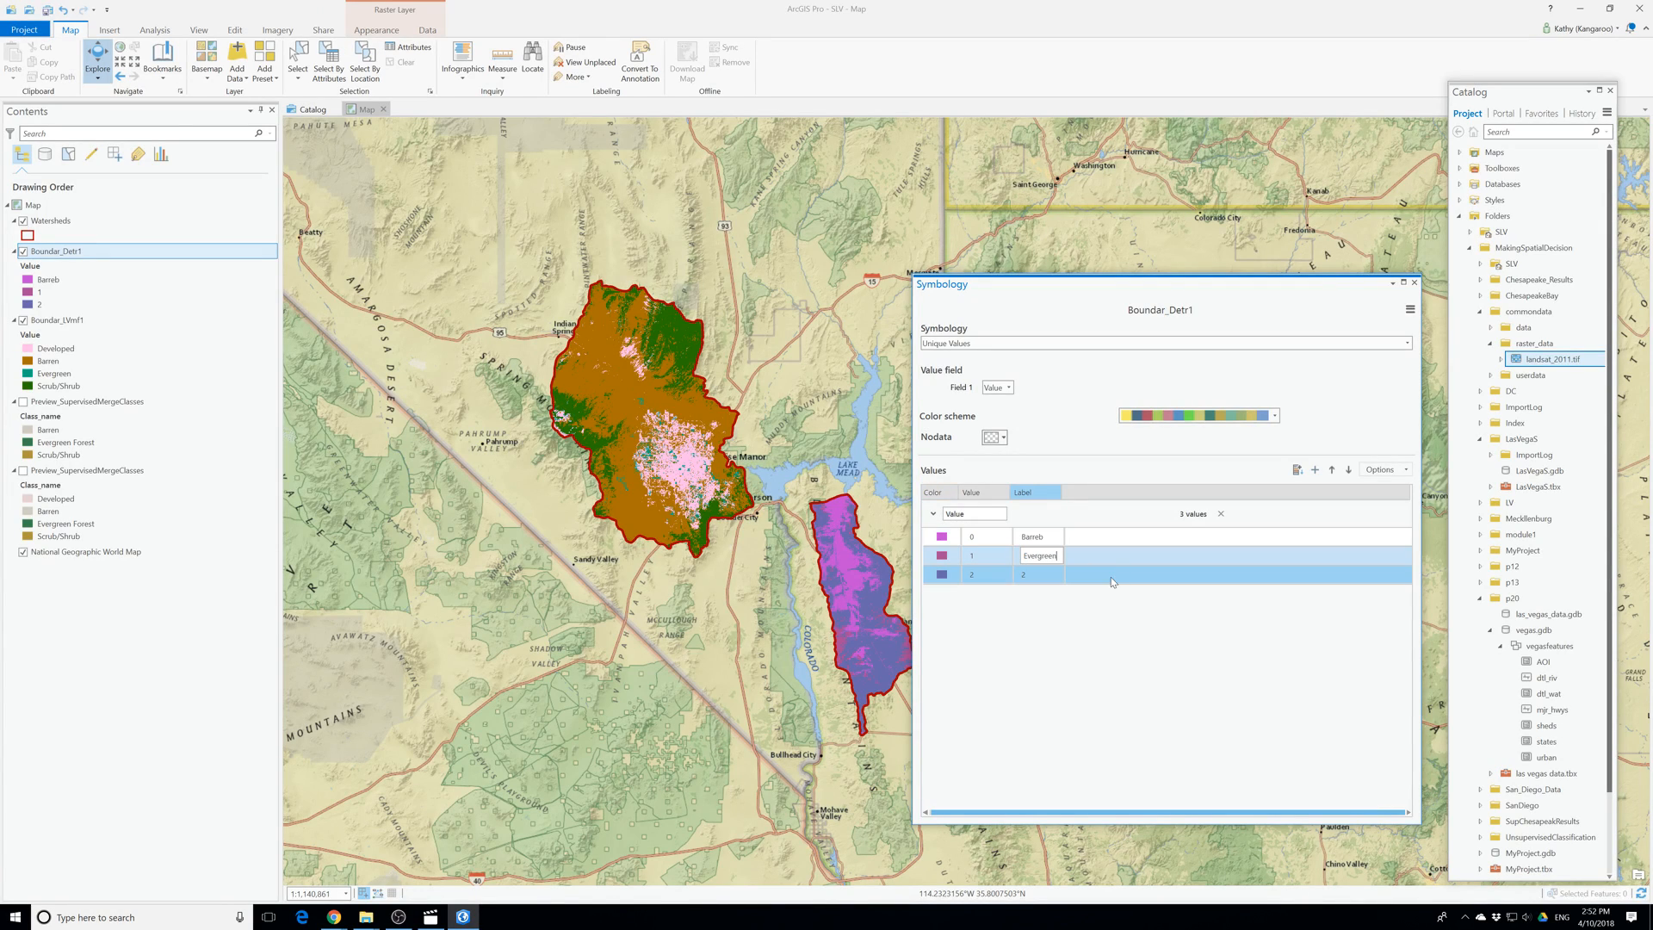
click(1025, 574)
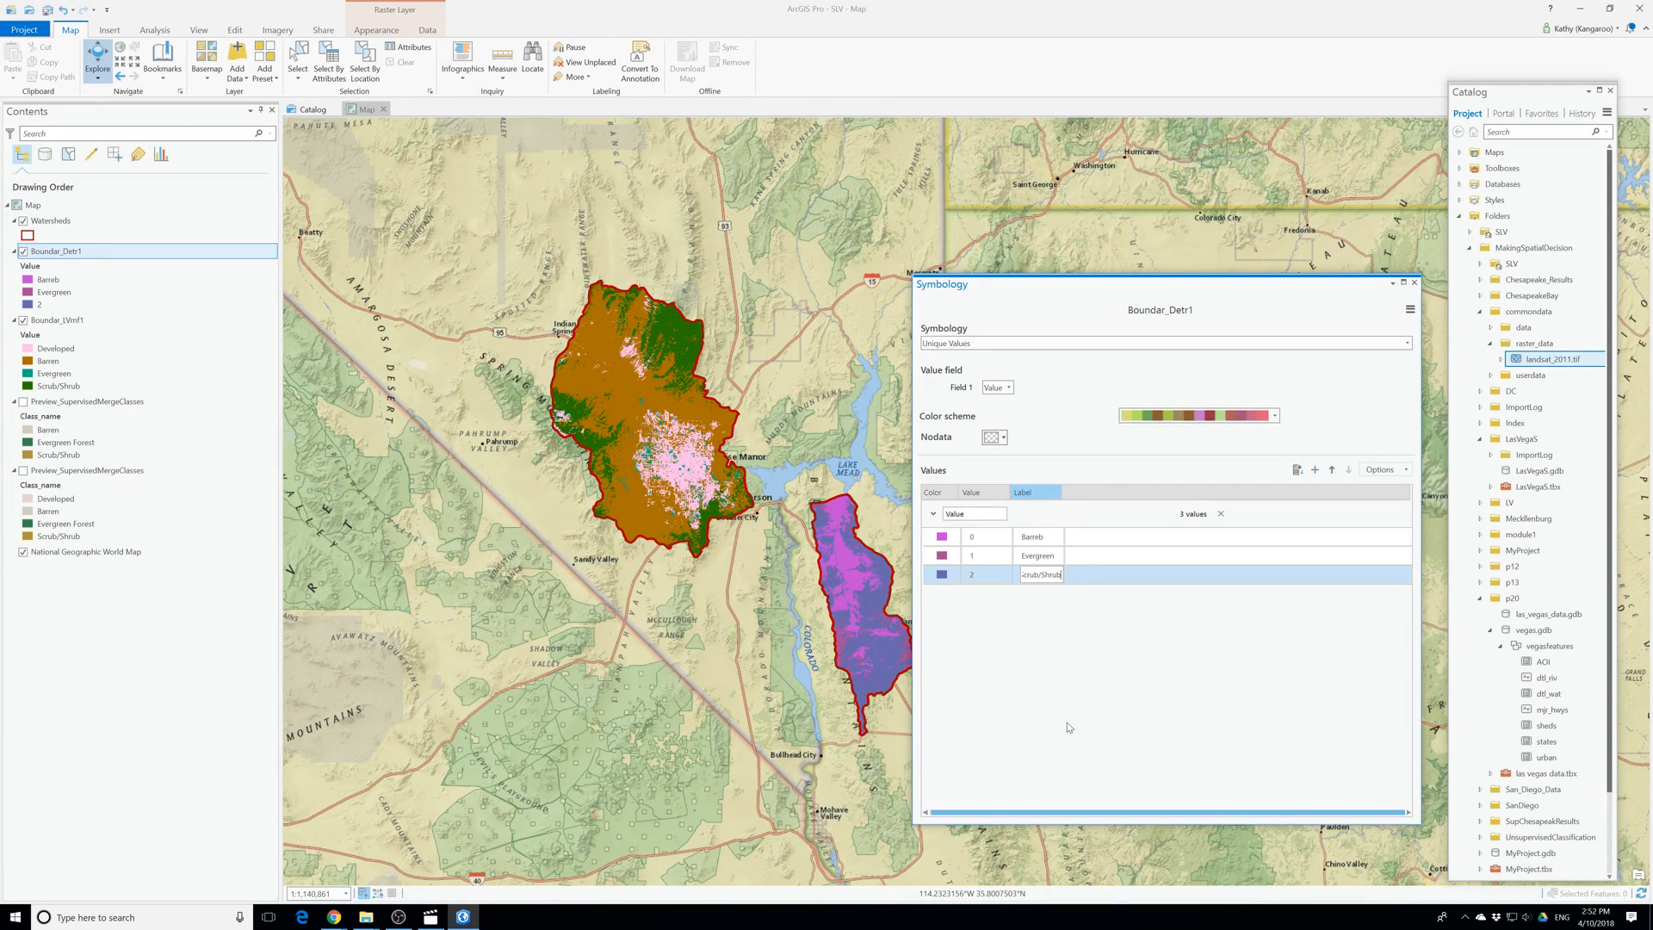
text(Scrub/Shrub)
Color the Boundar_Detr1 classes: value 0 brown, Evergreen teal and Scrub/Shrub dark green, and close the symbology settings.
click(941, 536)
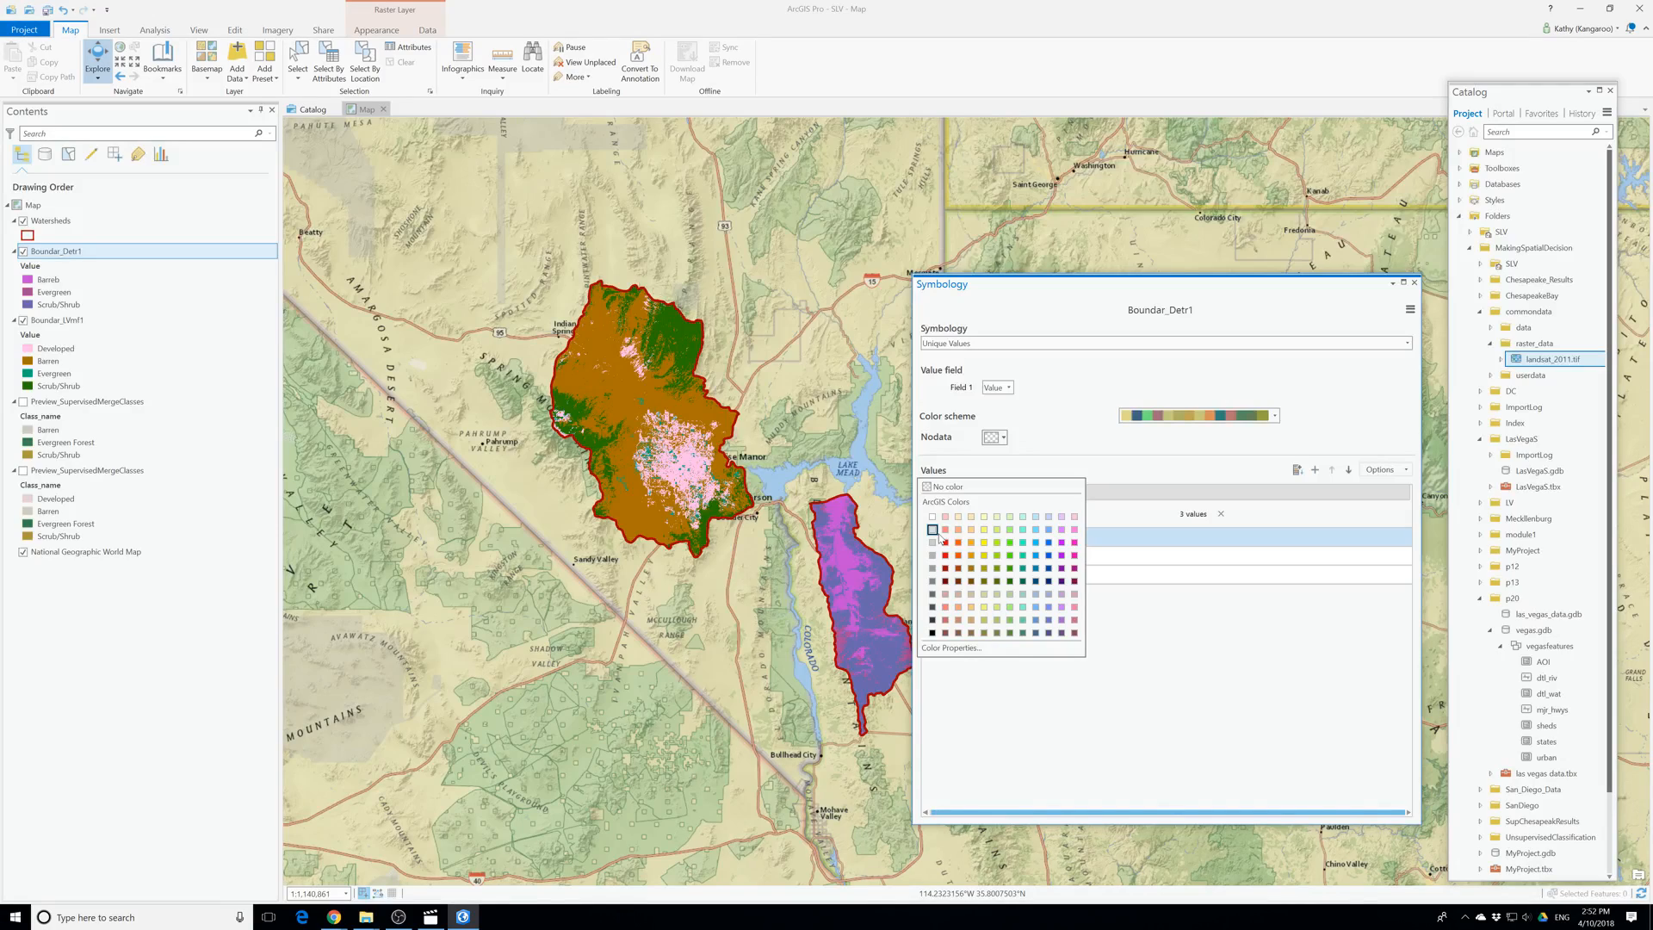
click(971, 572)
click(945, 556)
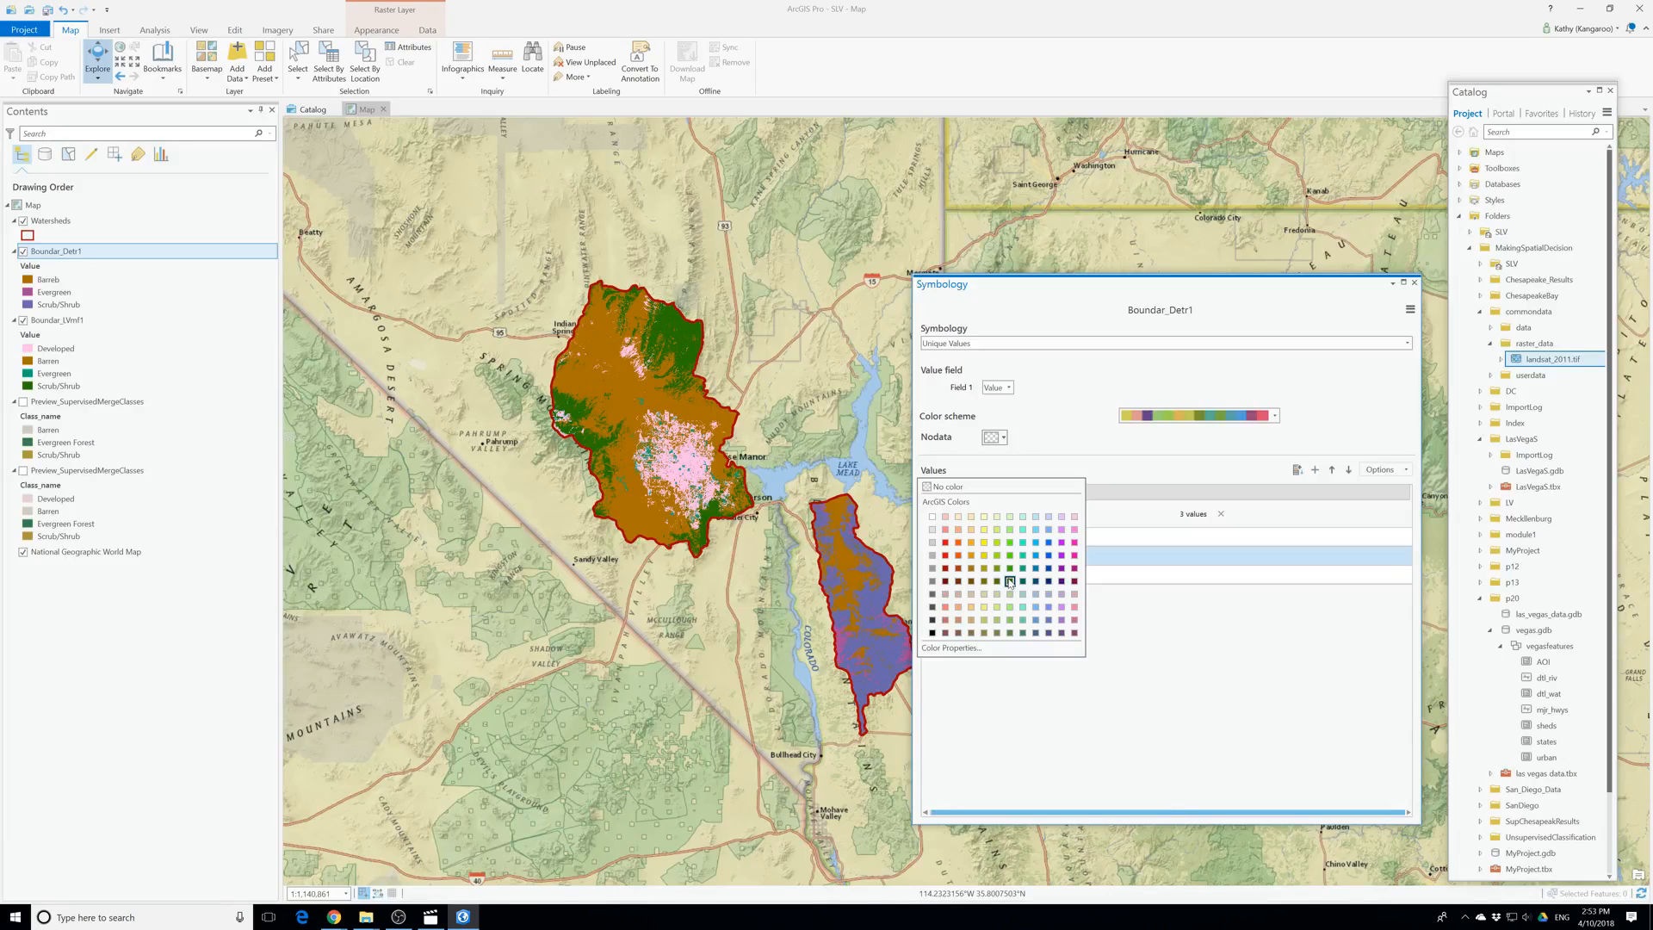
click(1010, 583)
click(947, 577)
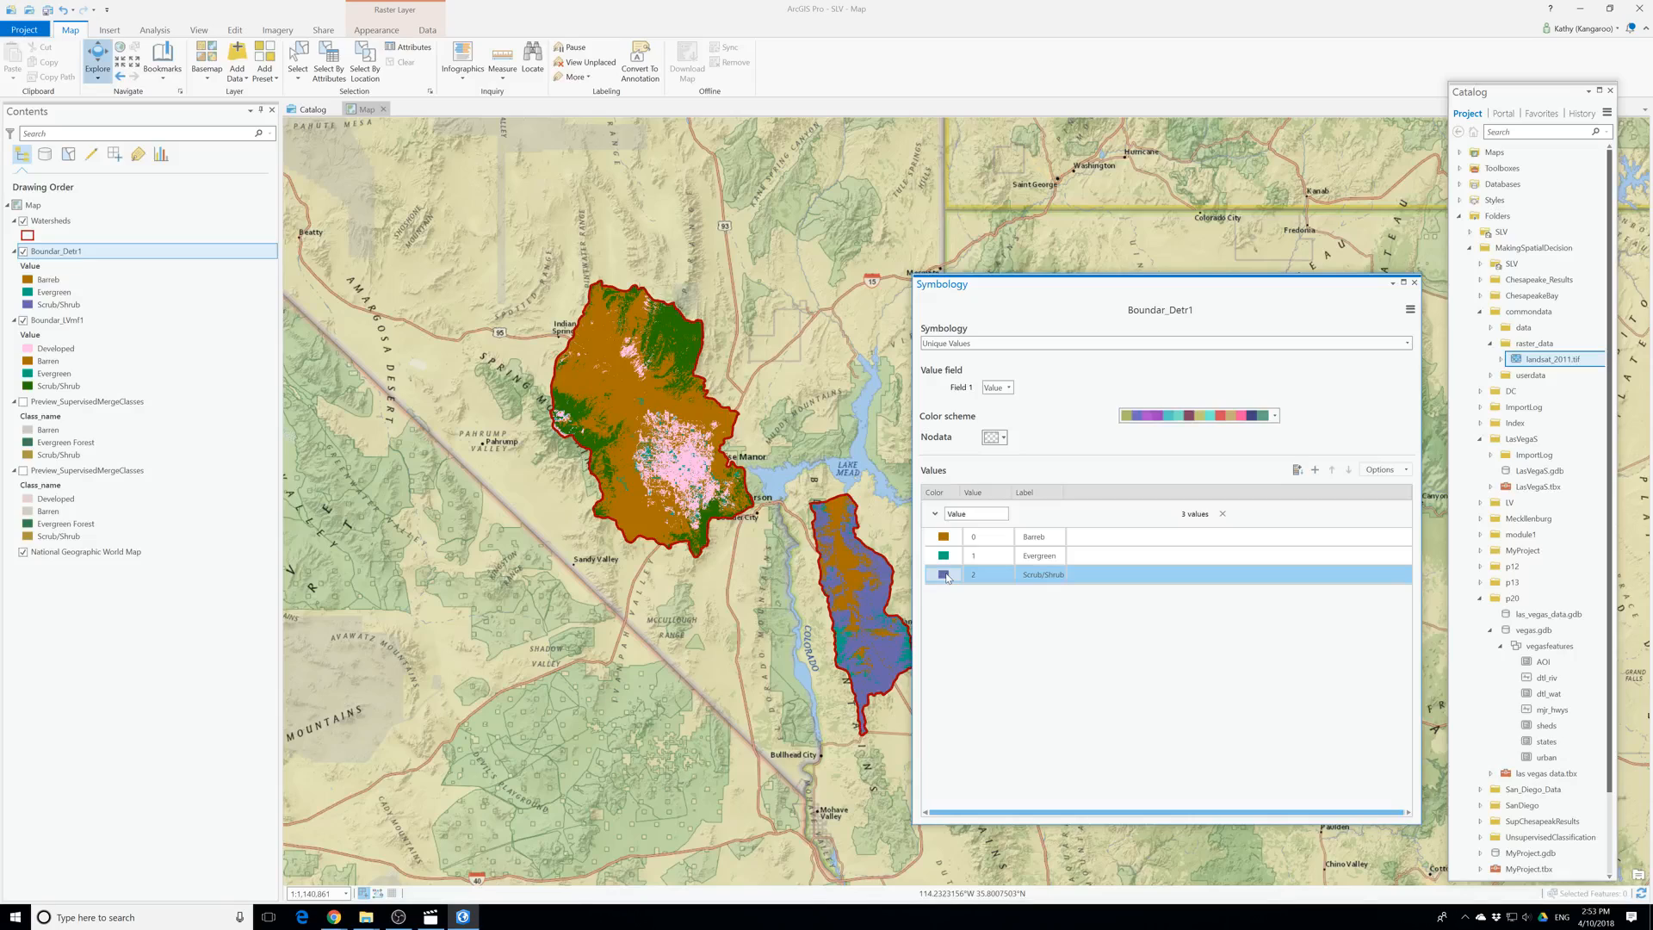
click(945, 576)
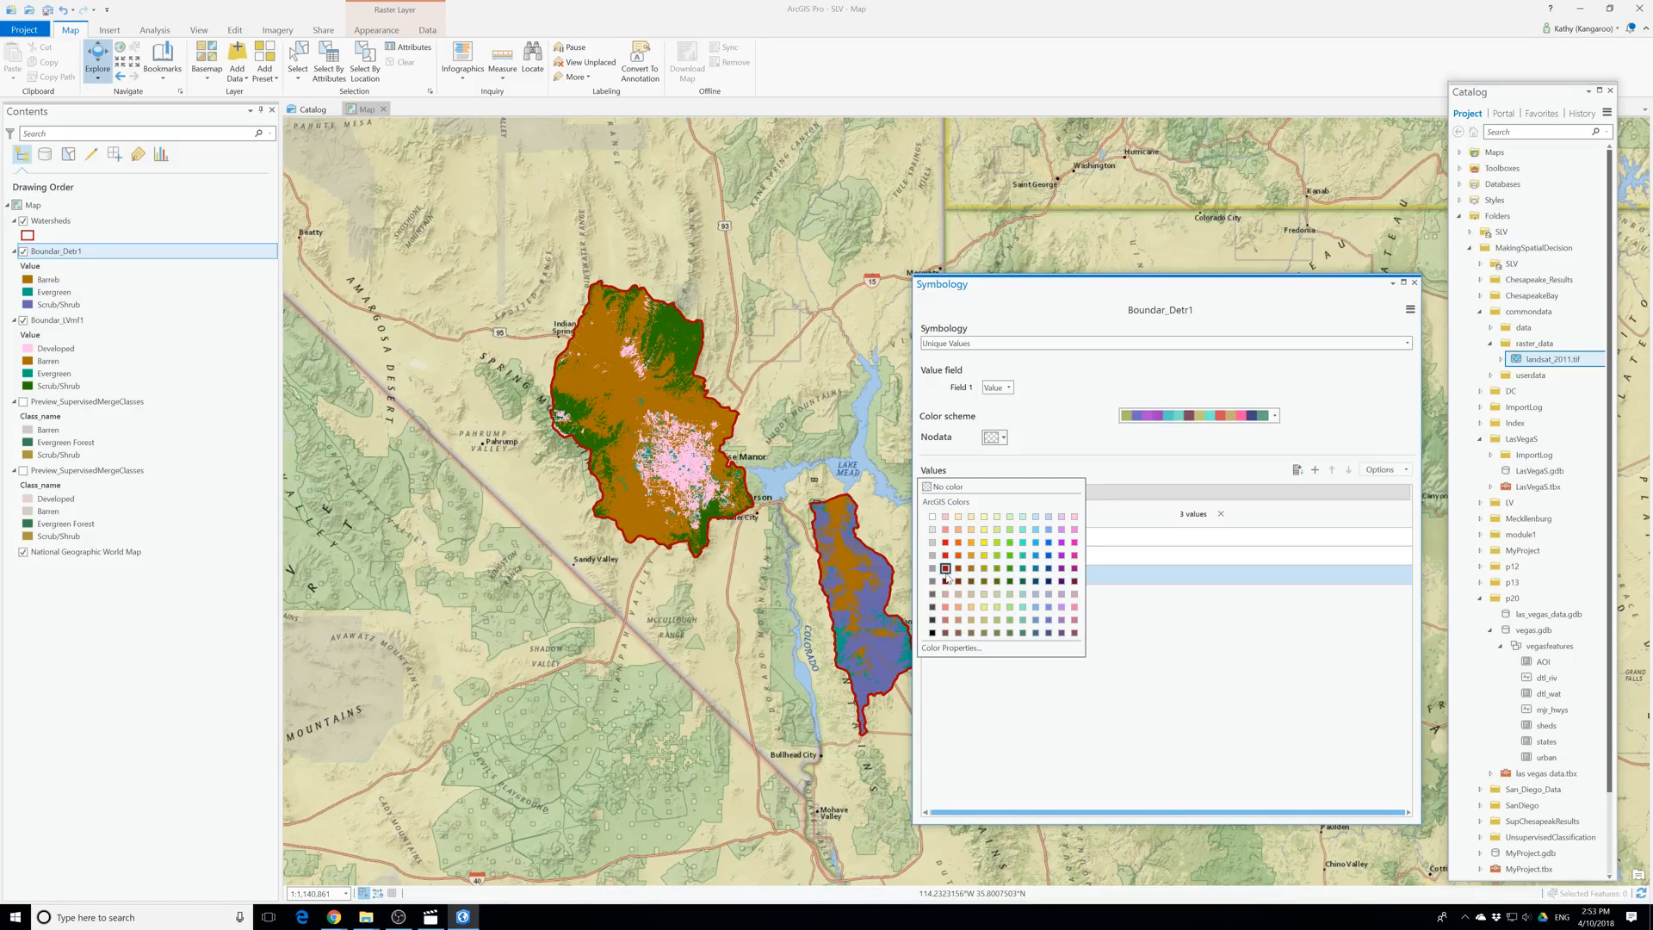
click(1023, 583)
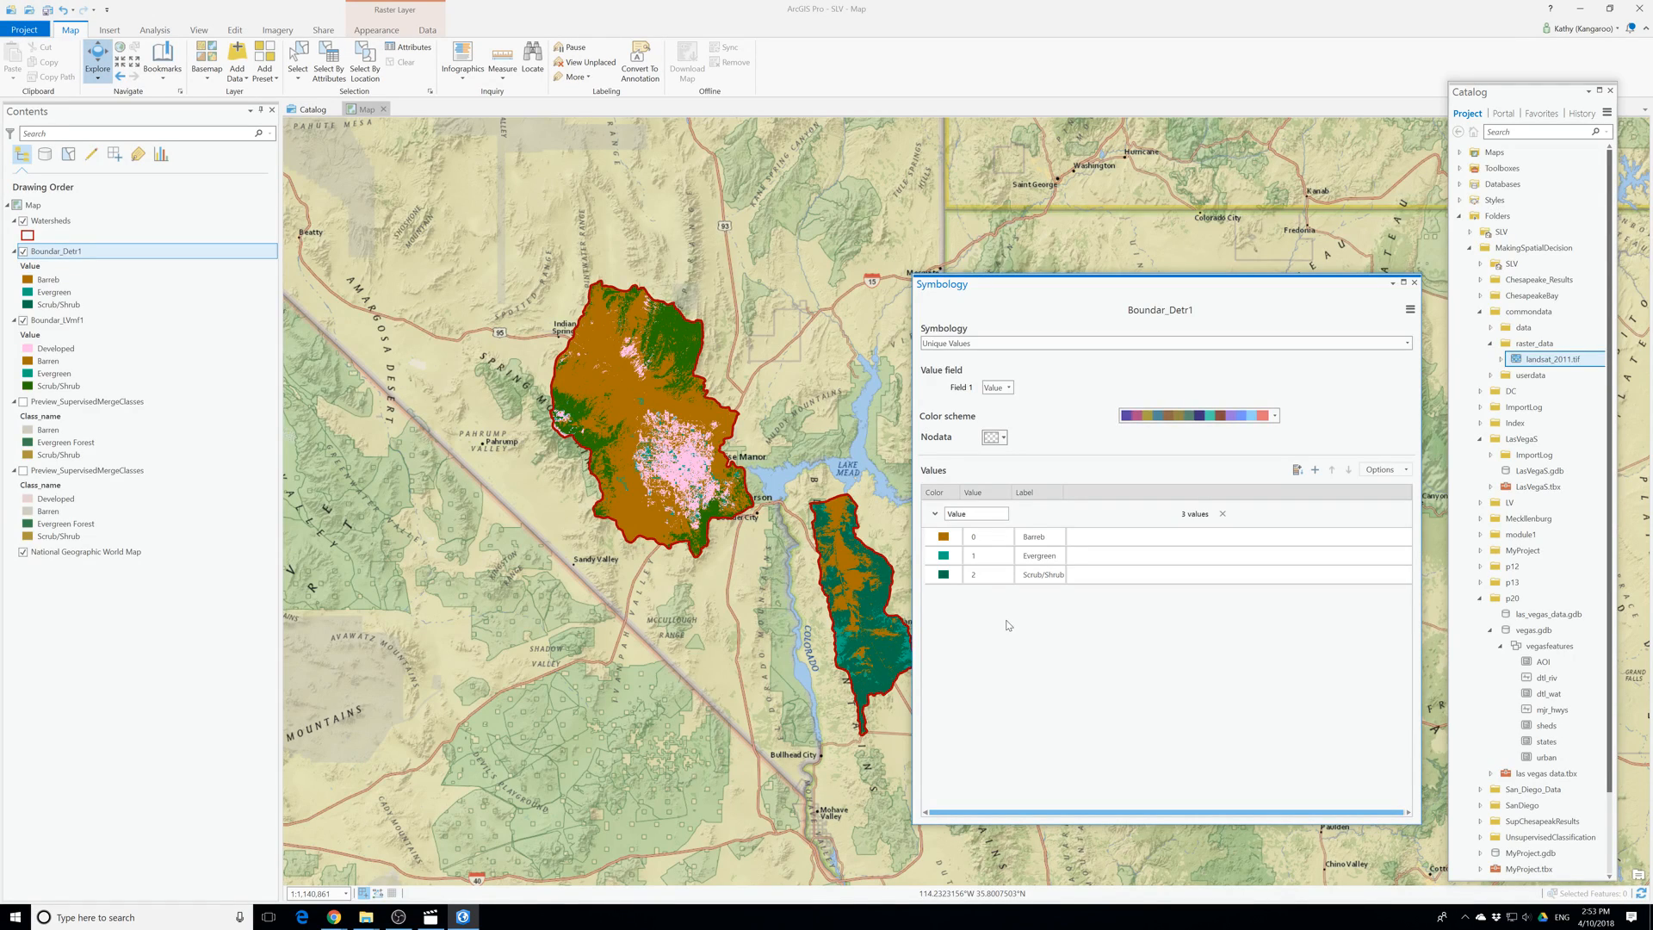
click(1414, 282)
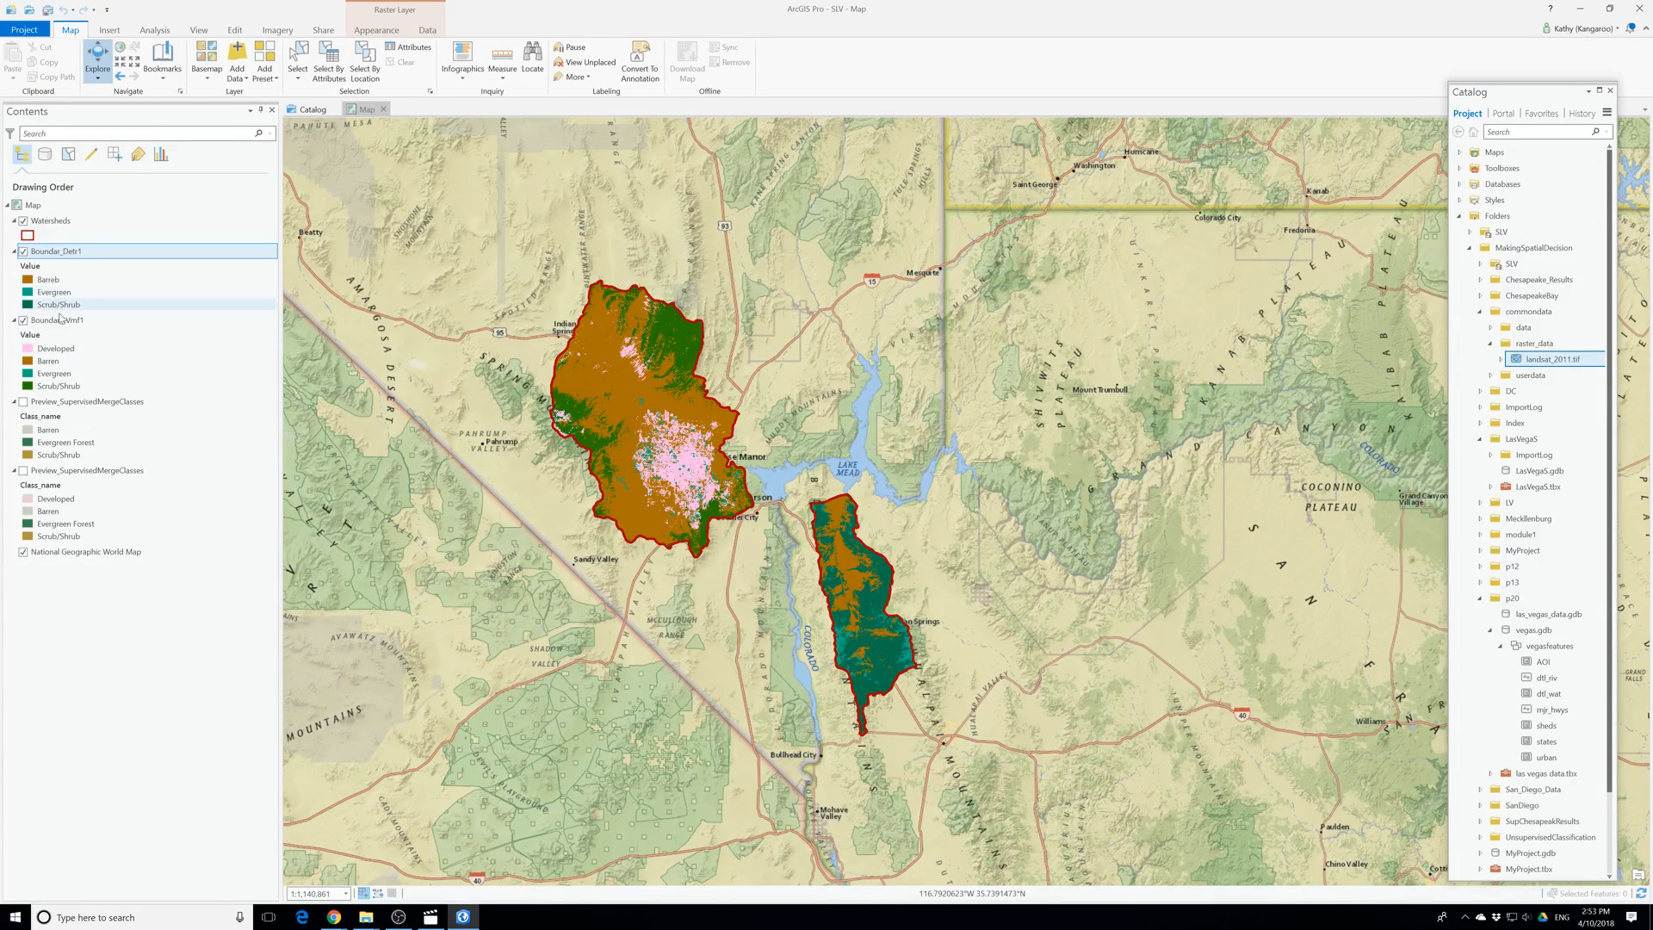
Add a Float field named Percent to the Boundar_Detr1 attribute table.
right_click(60, 258)
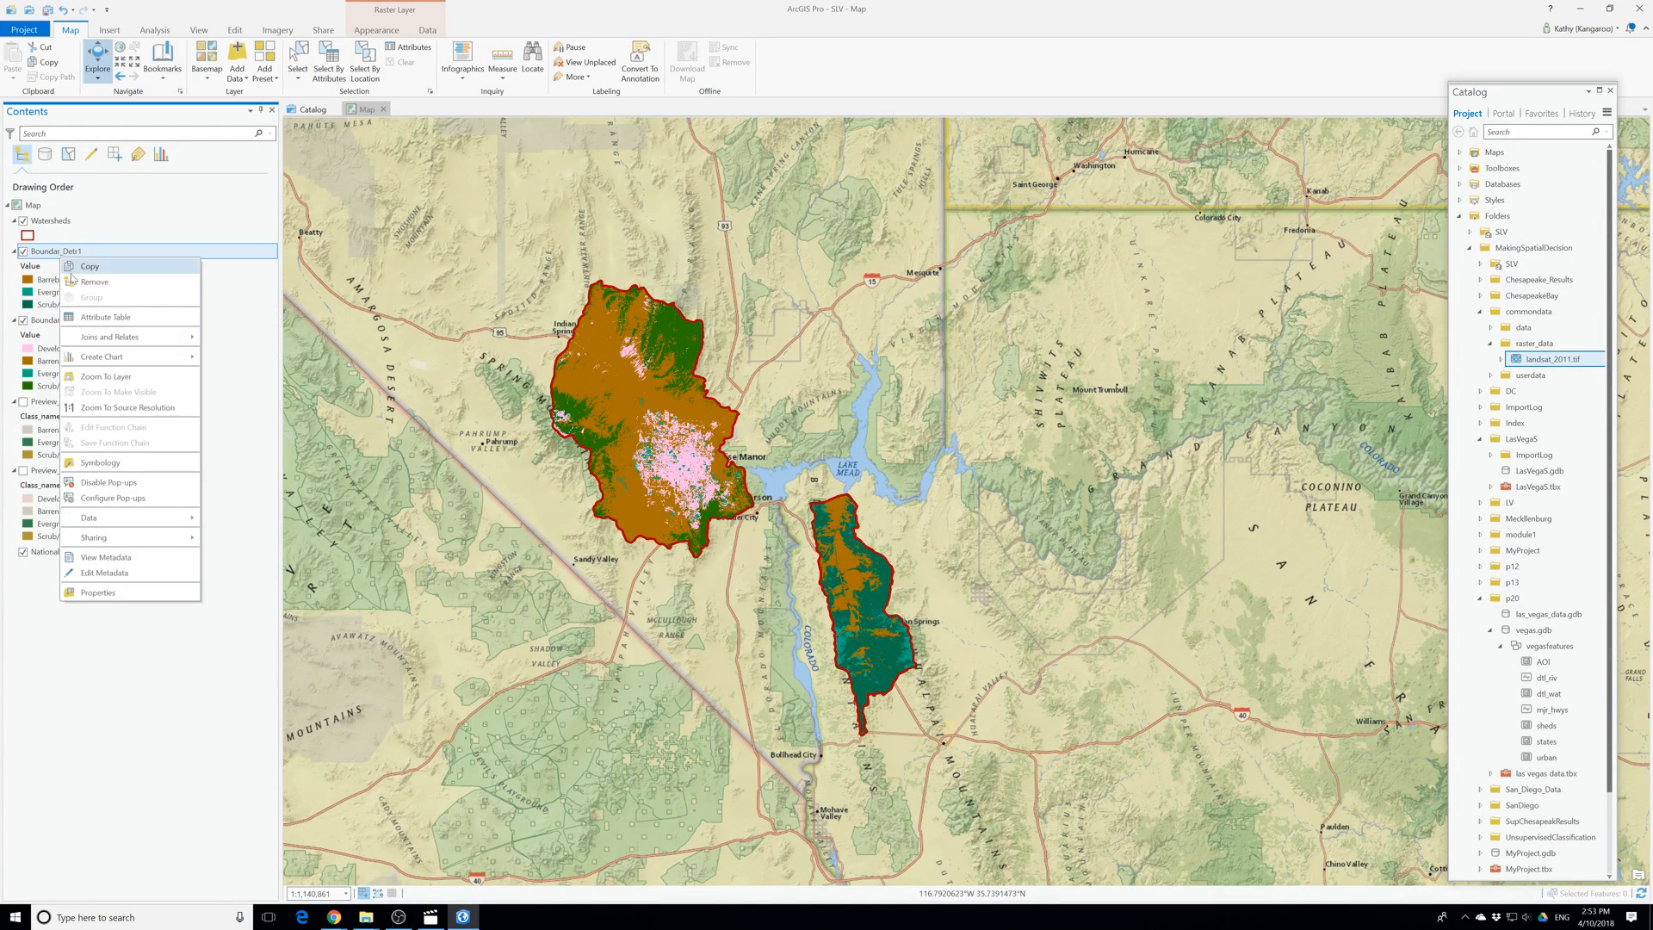
click(130, 320)
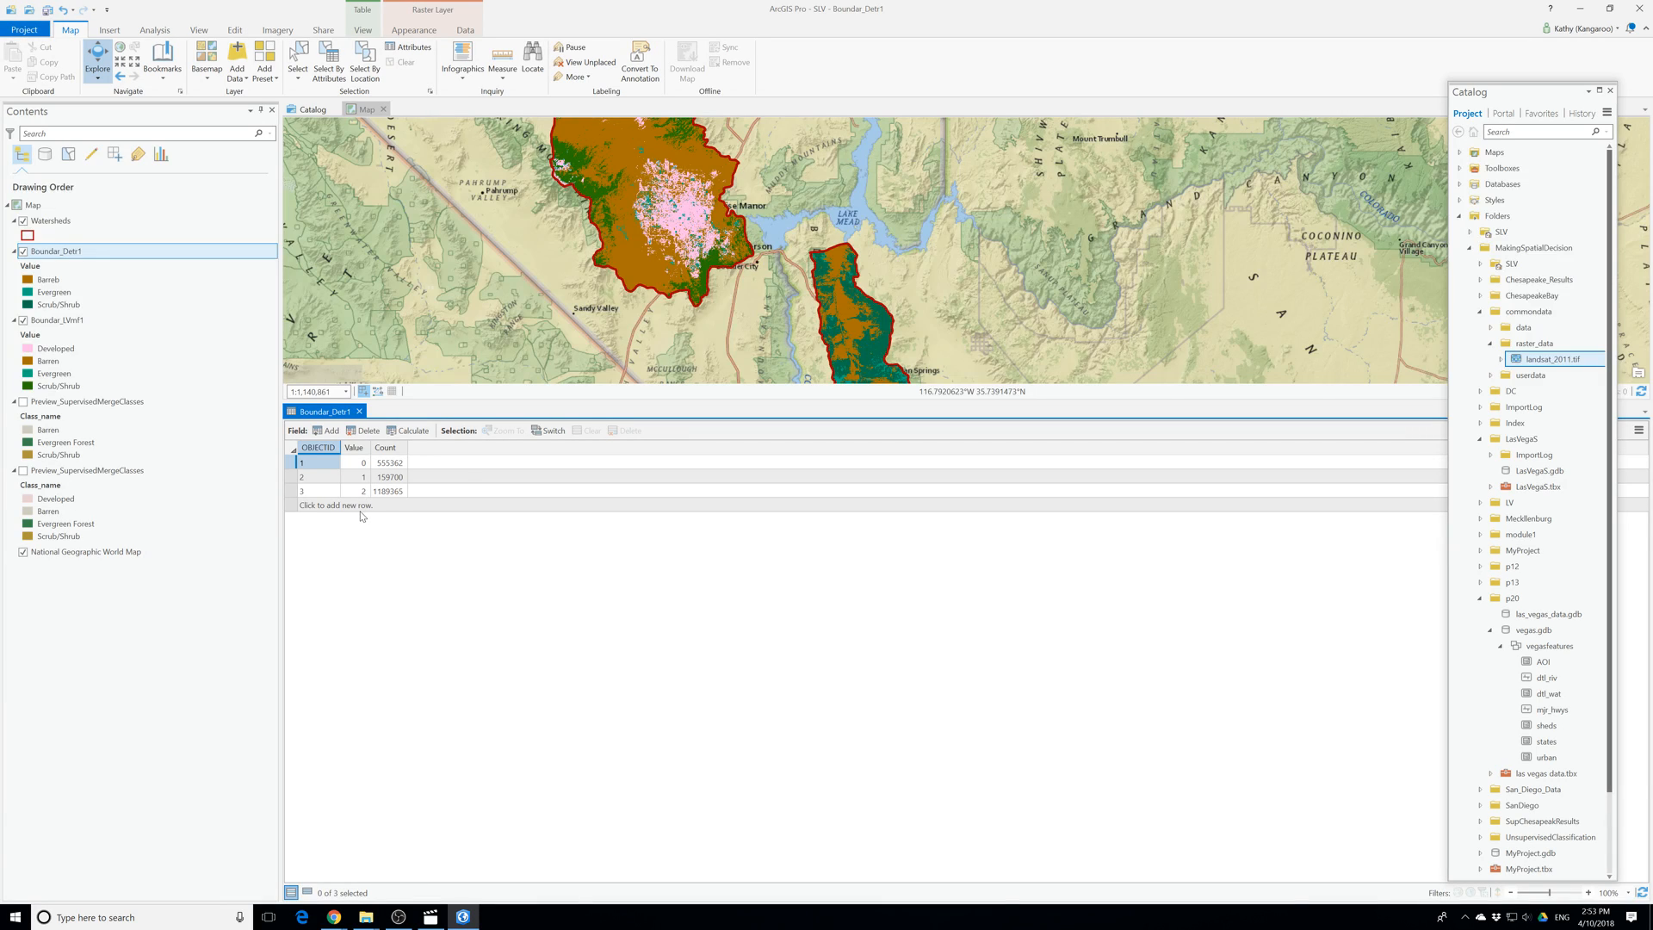
click(331, 432)
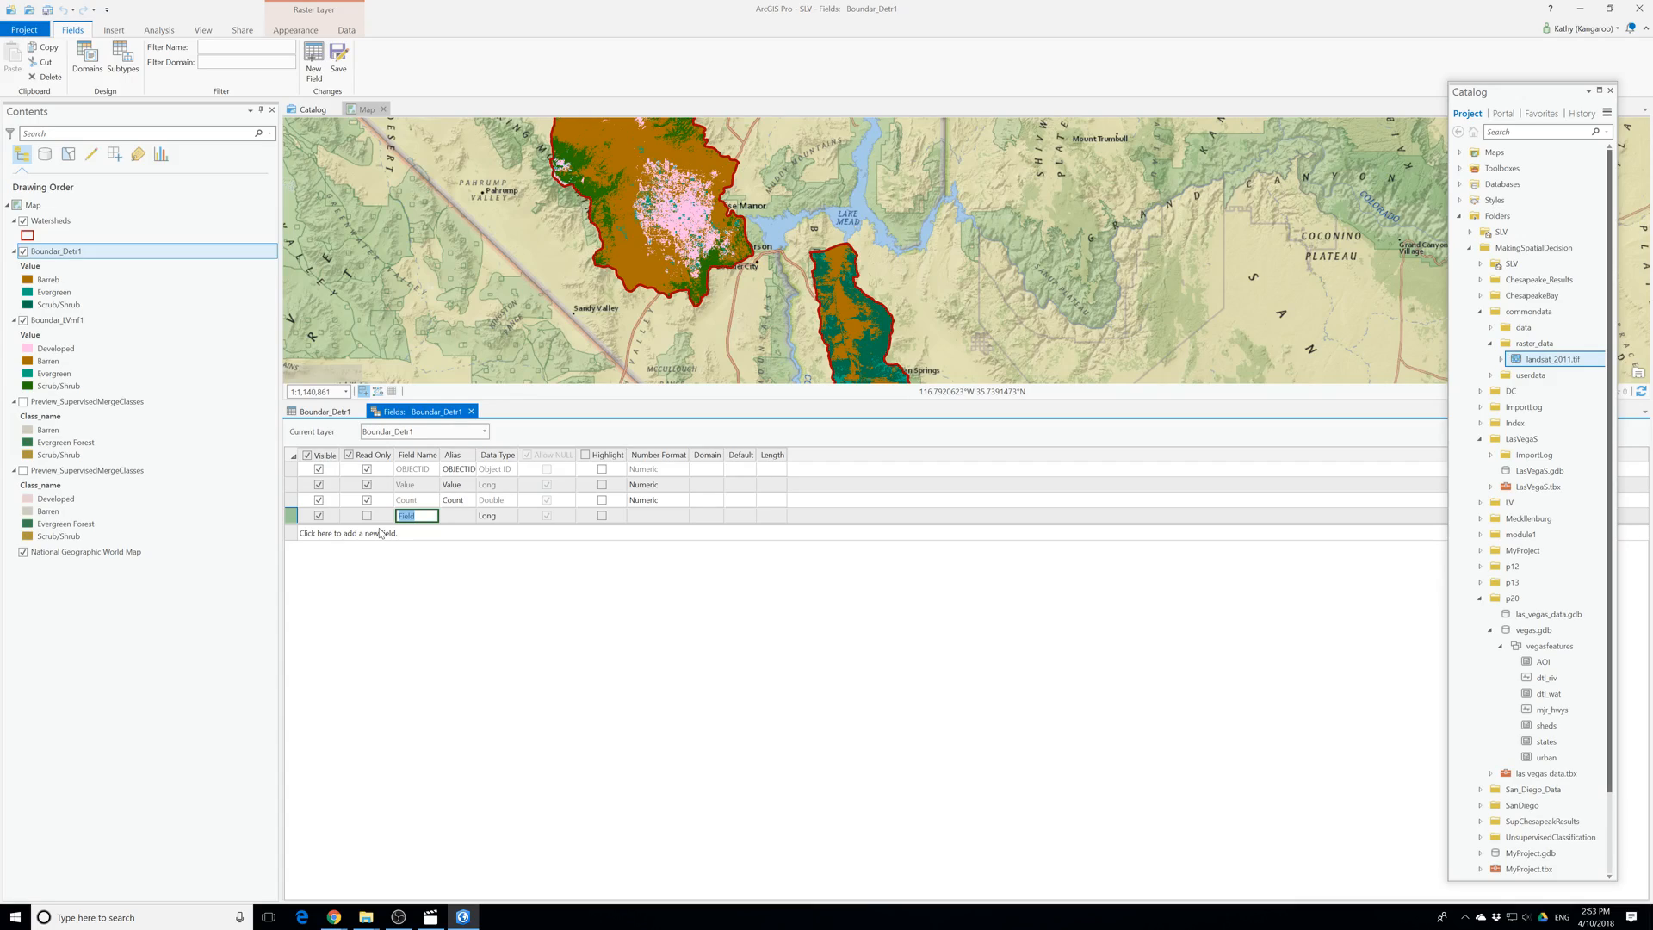
text(Percent)
click(506, 517)
click(510, 516)
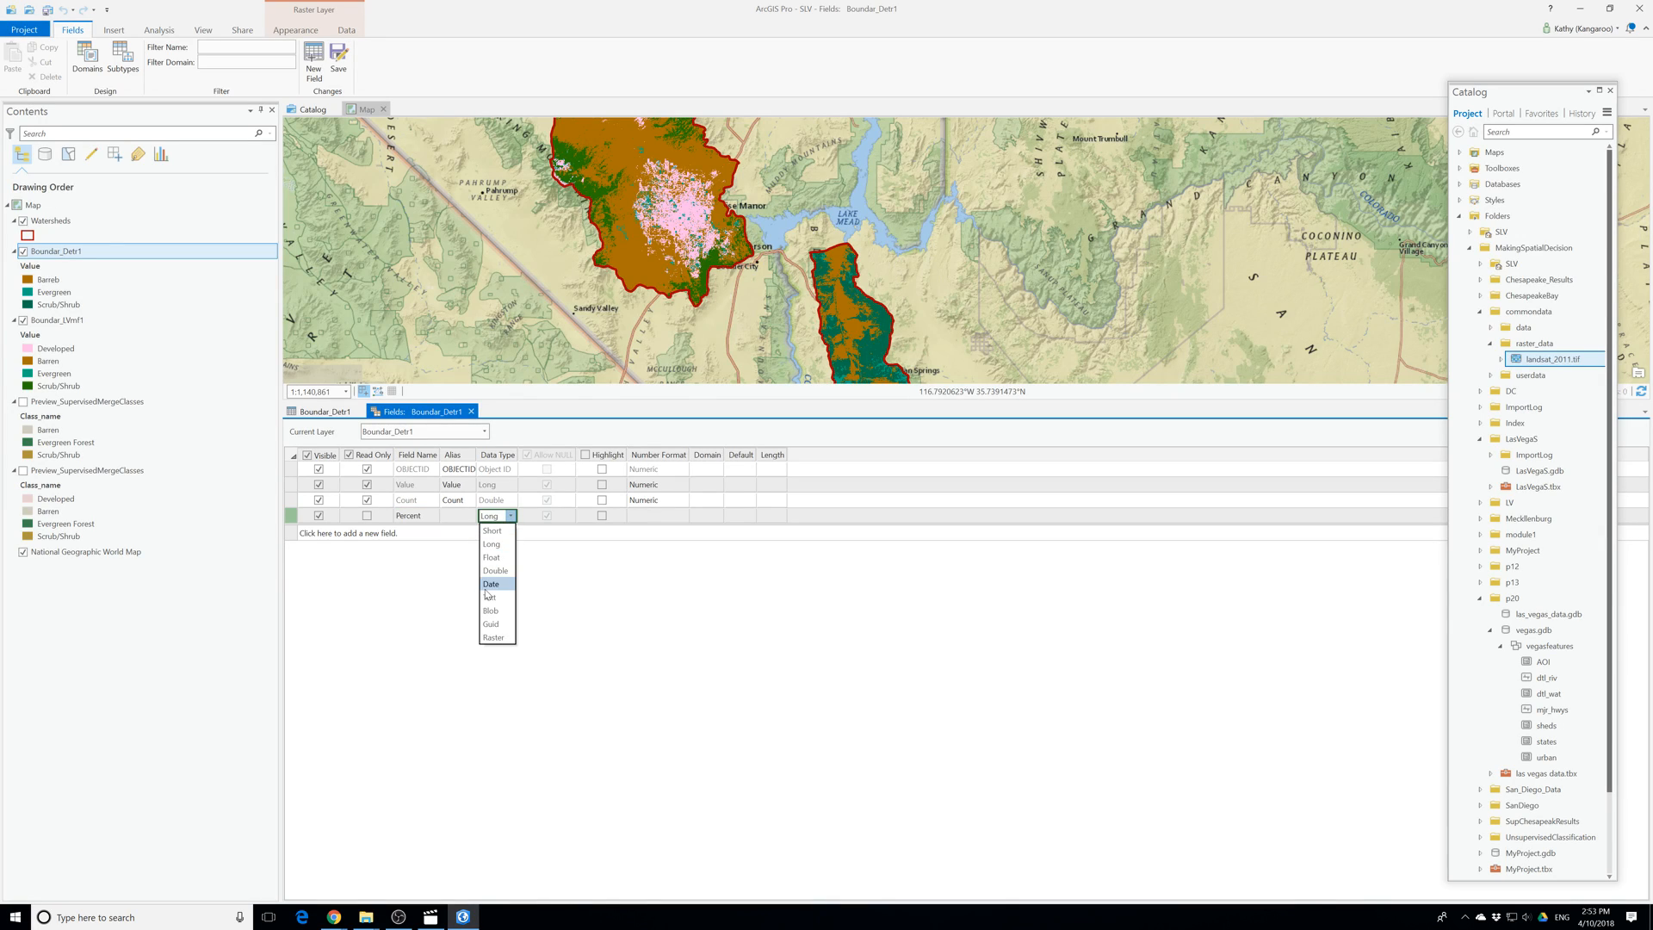
click(491, 557)
Format the Percent field as Percentage with 1 decimal place, save the field changes and close the field design view.
click(659, 517)
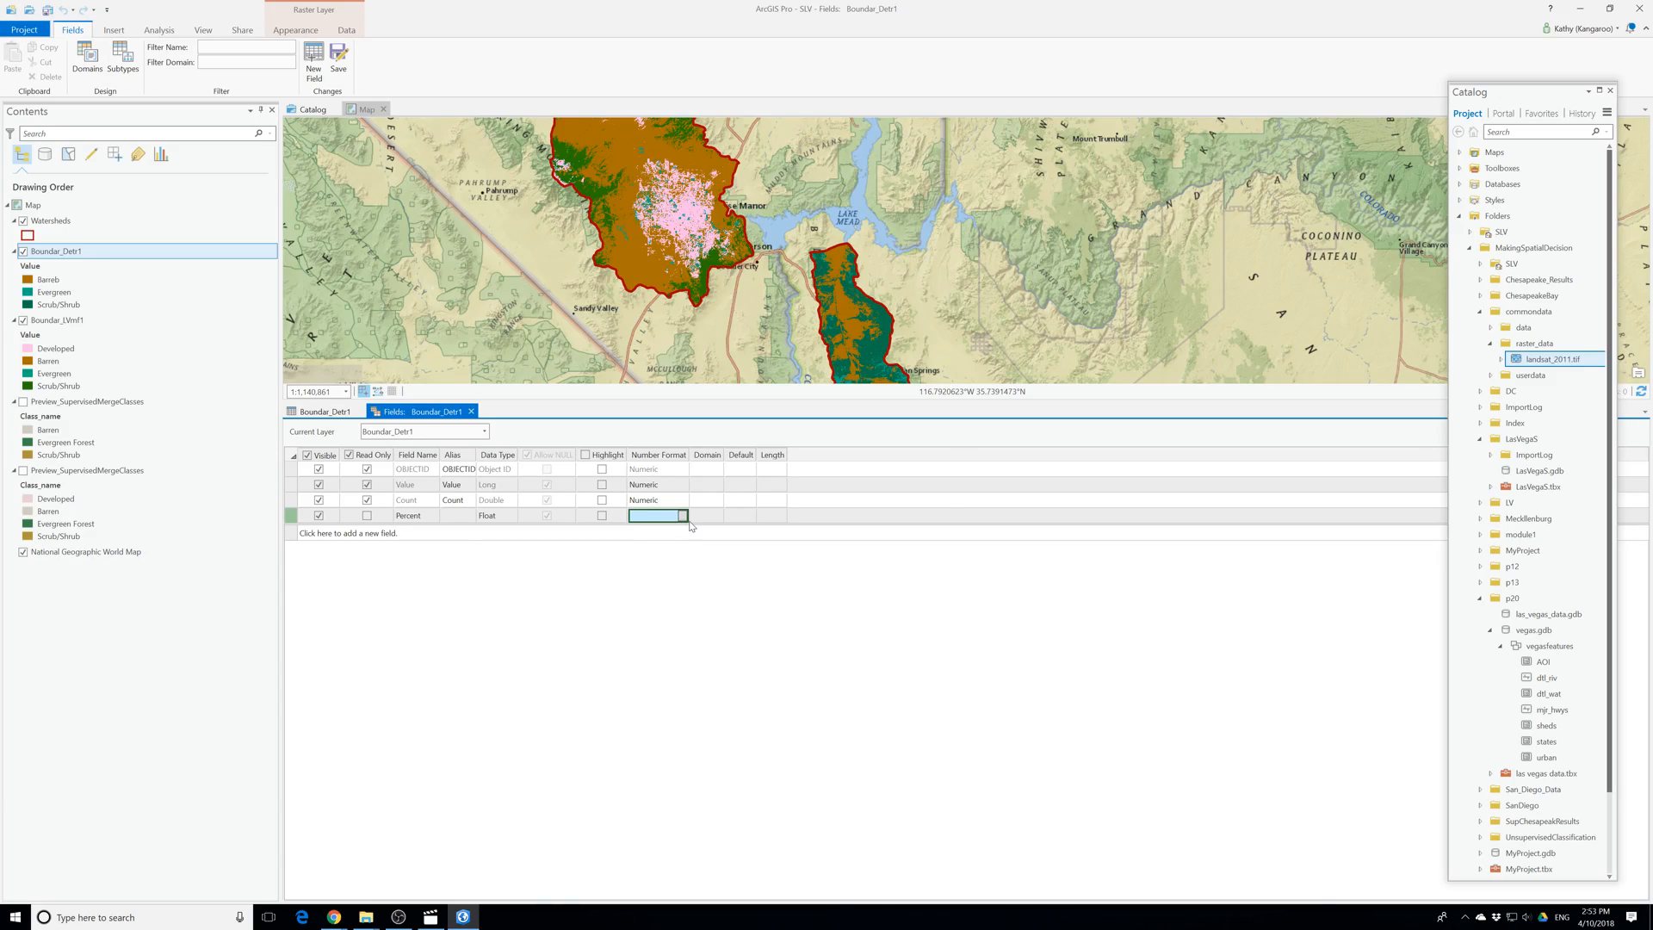
click(683, 517)
click(818, 433)
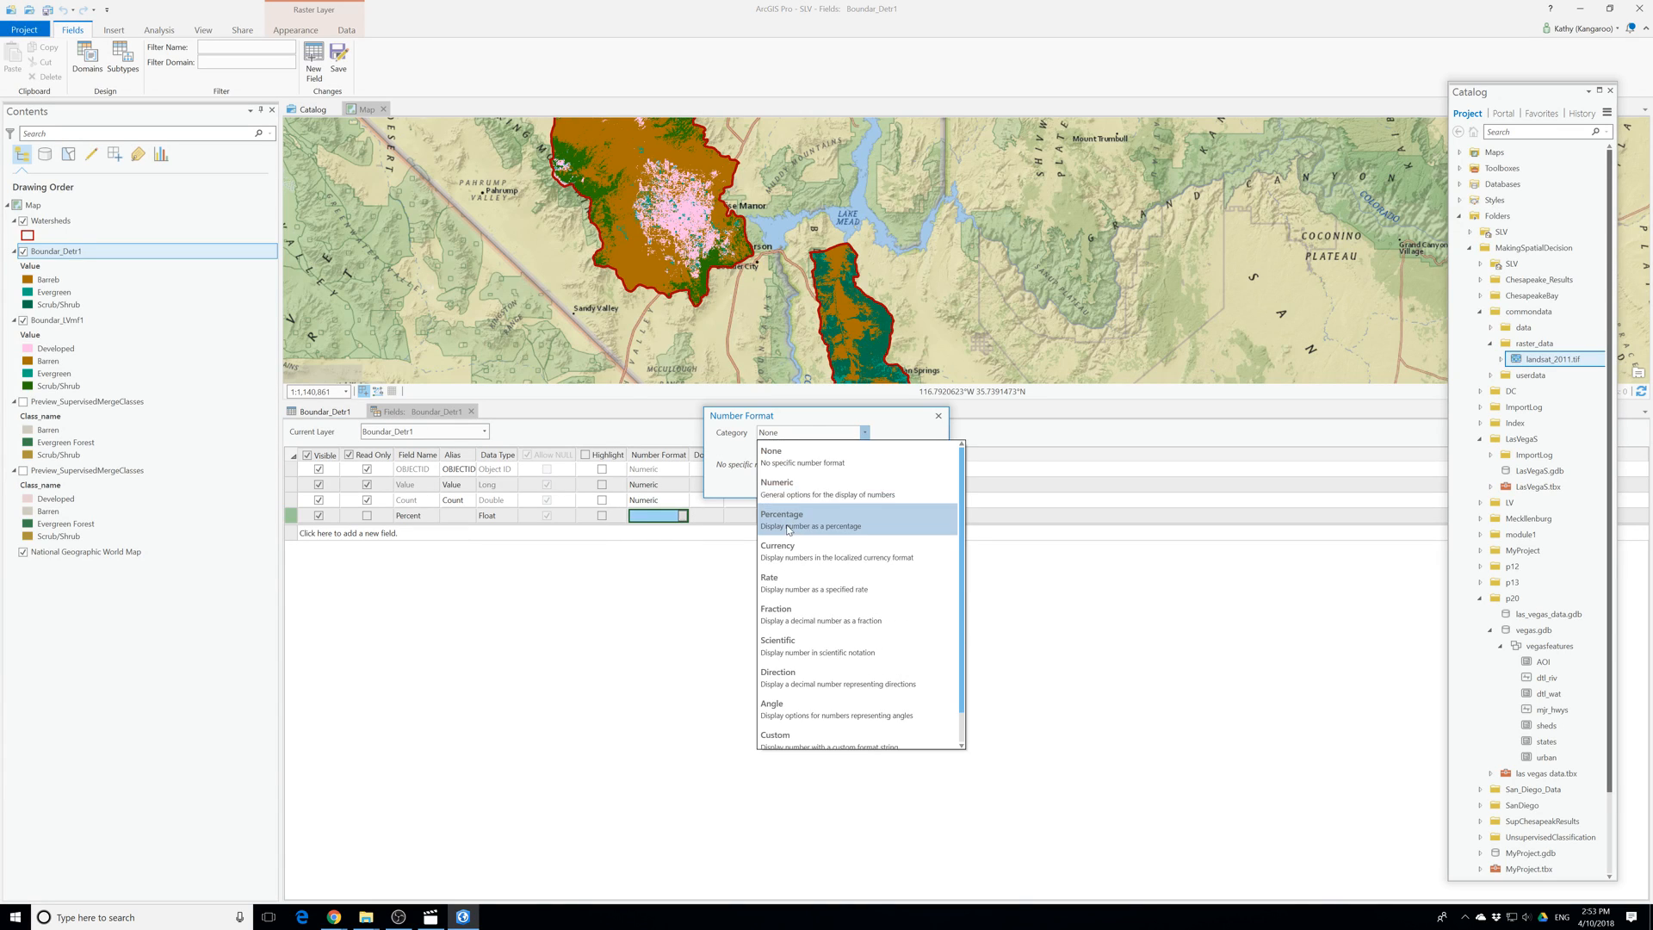
click(789, 528)
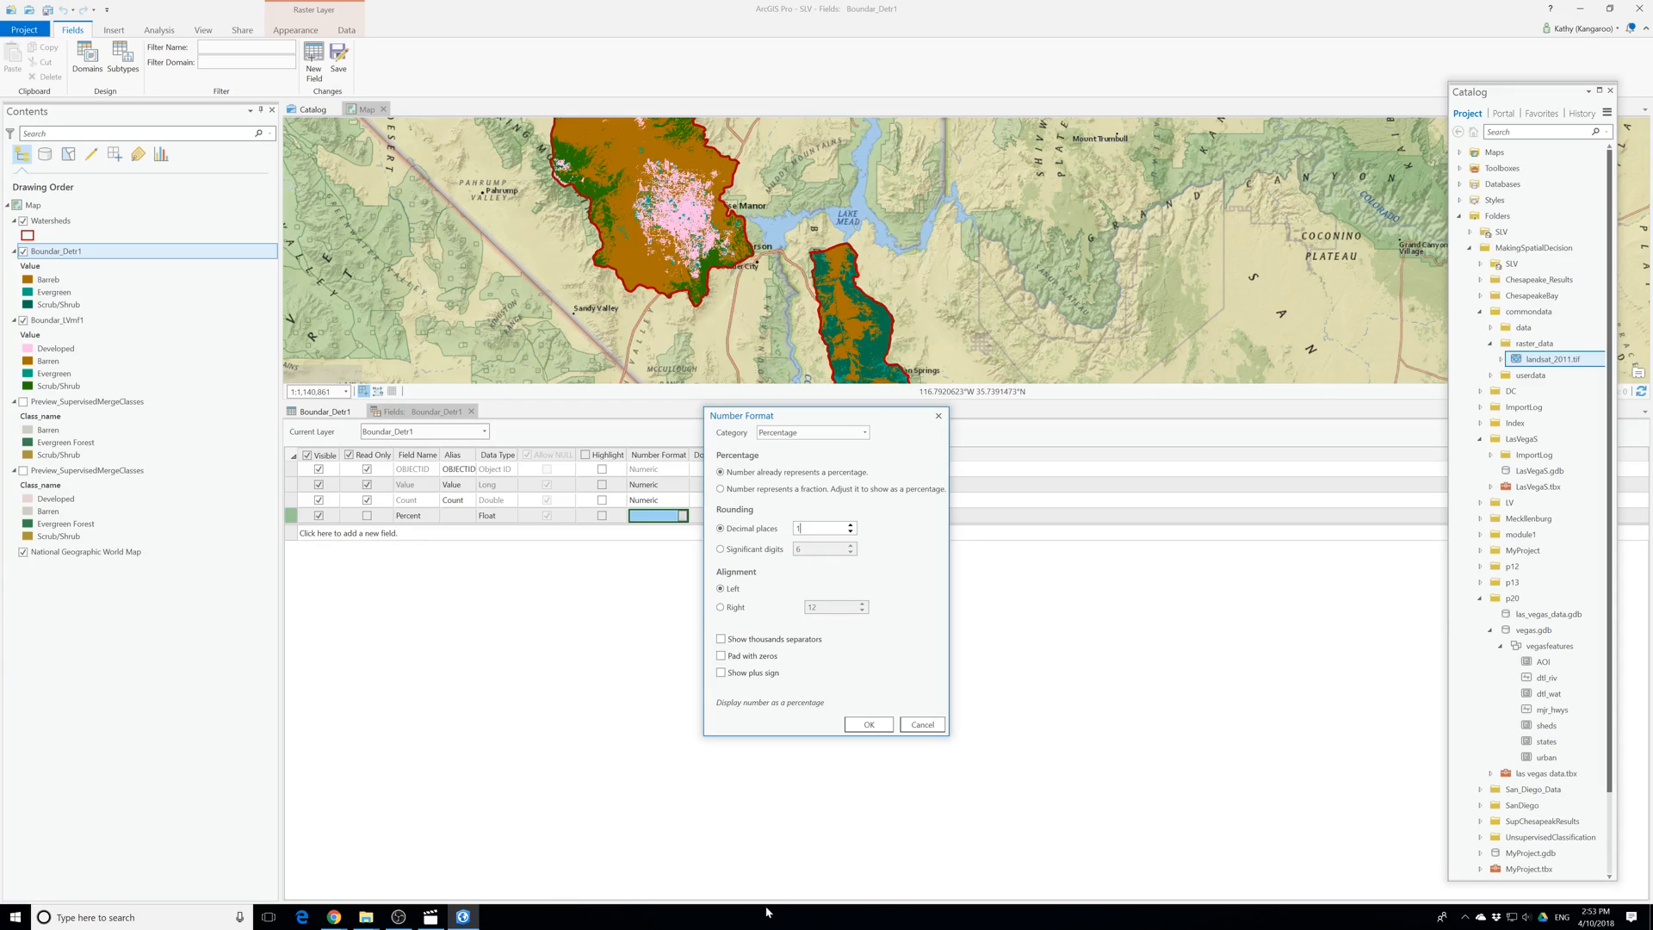
click(869, 725)
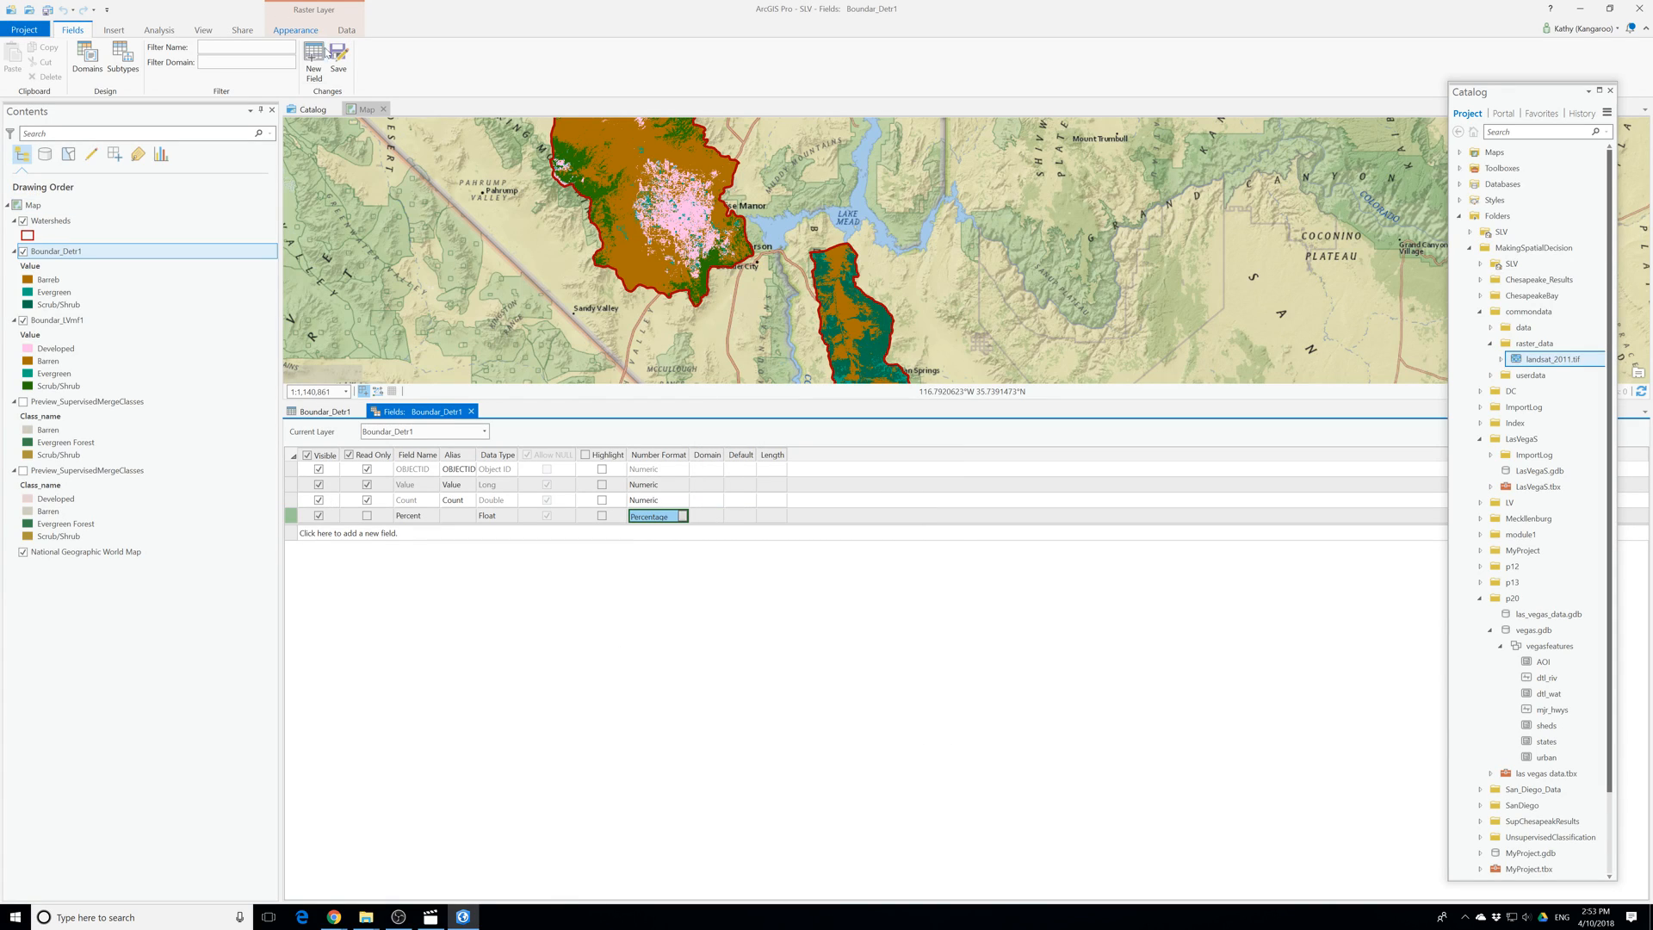
click(334, 55)
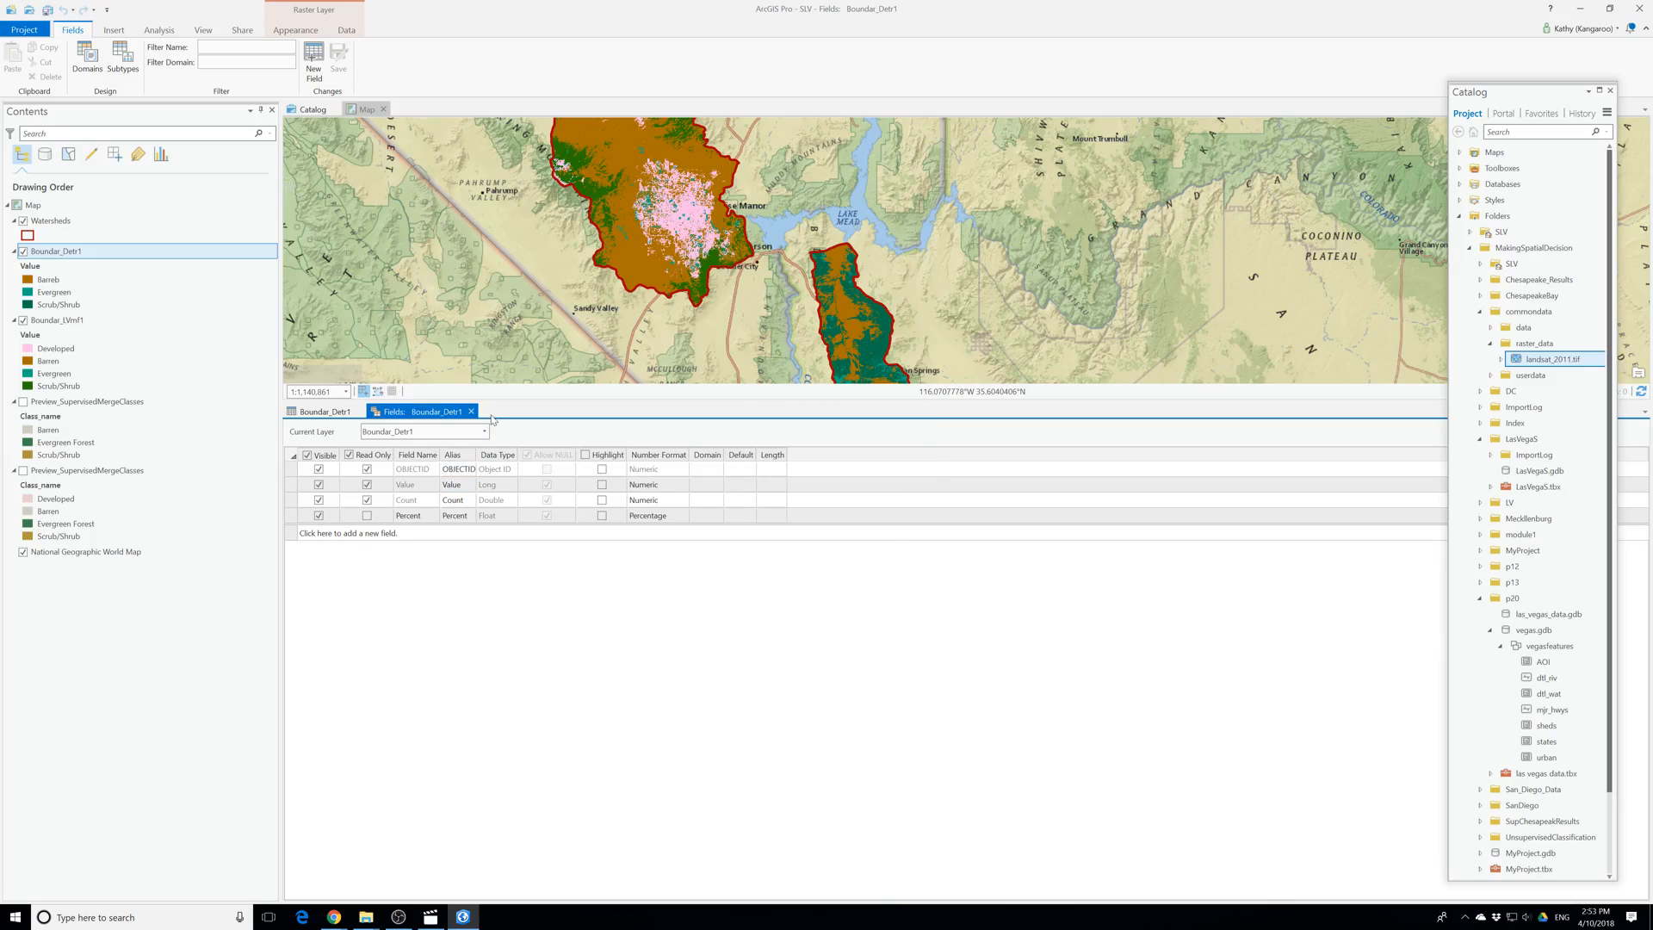
click(471, 412)
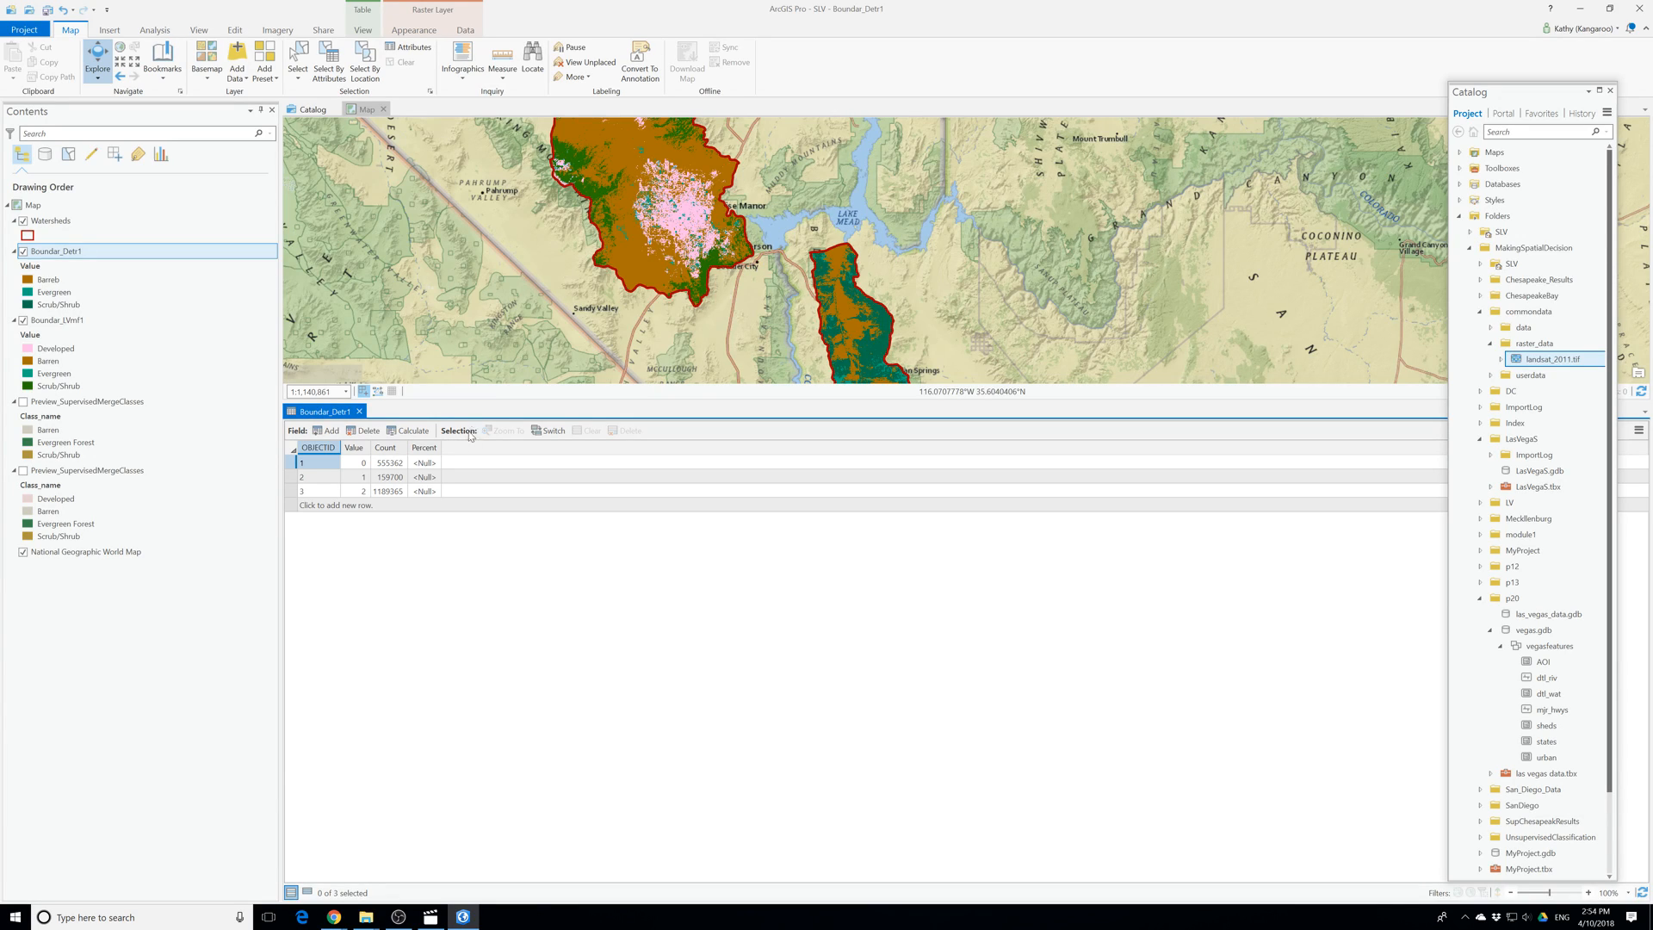
Summarize the Boundar_Detr1 table into Boundar_Detr1_Statistics with the Sum of Count and no case field, and close the tool.
mouse_move(430, 456)
click(392, 462)
right_click(387, 449)
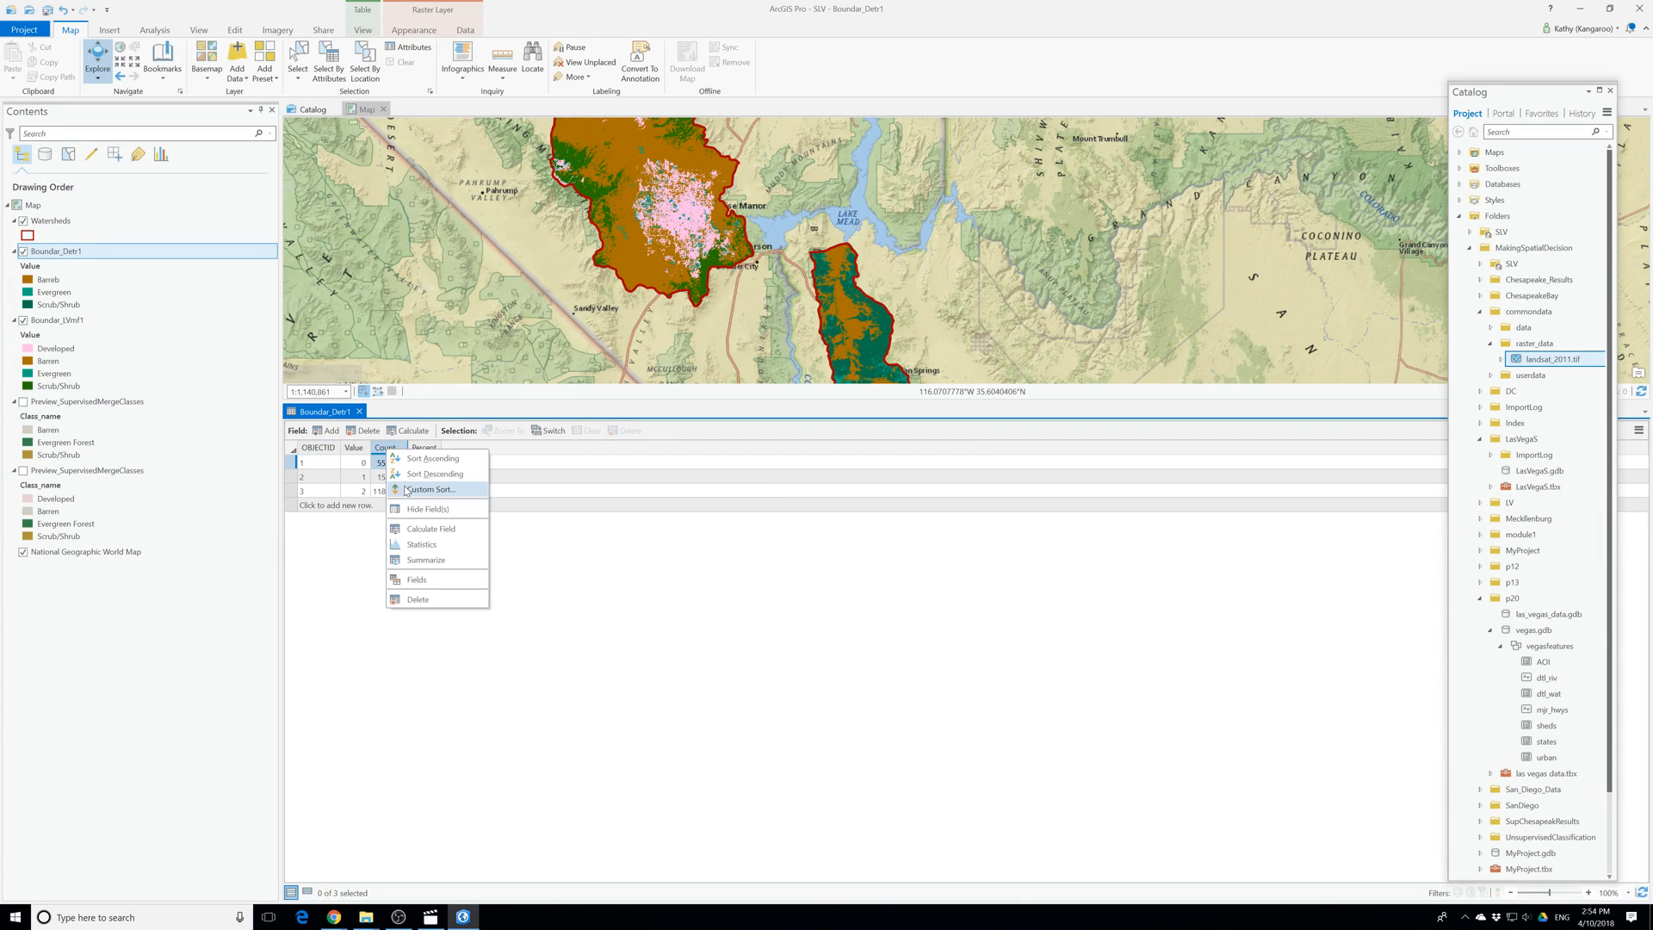
click(433, 561)
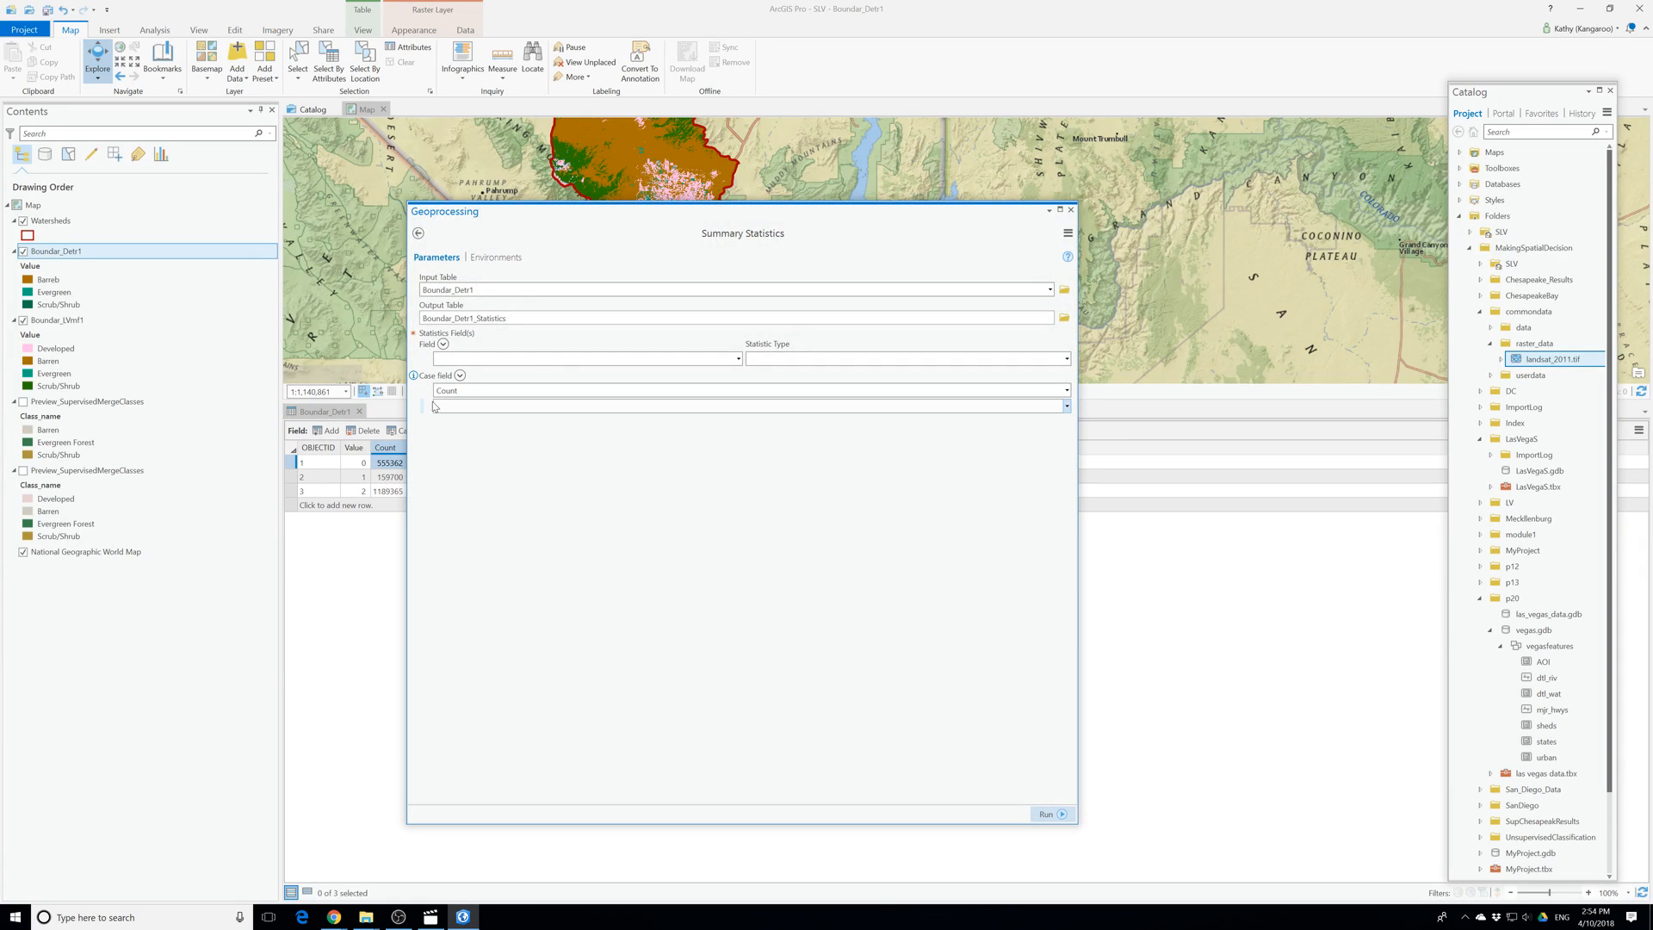
click(423, 391)
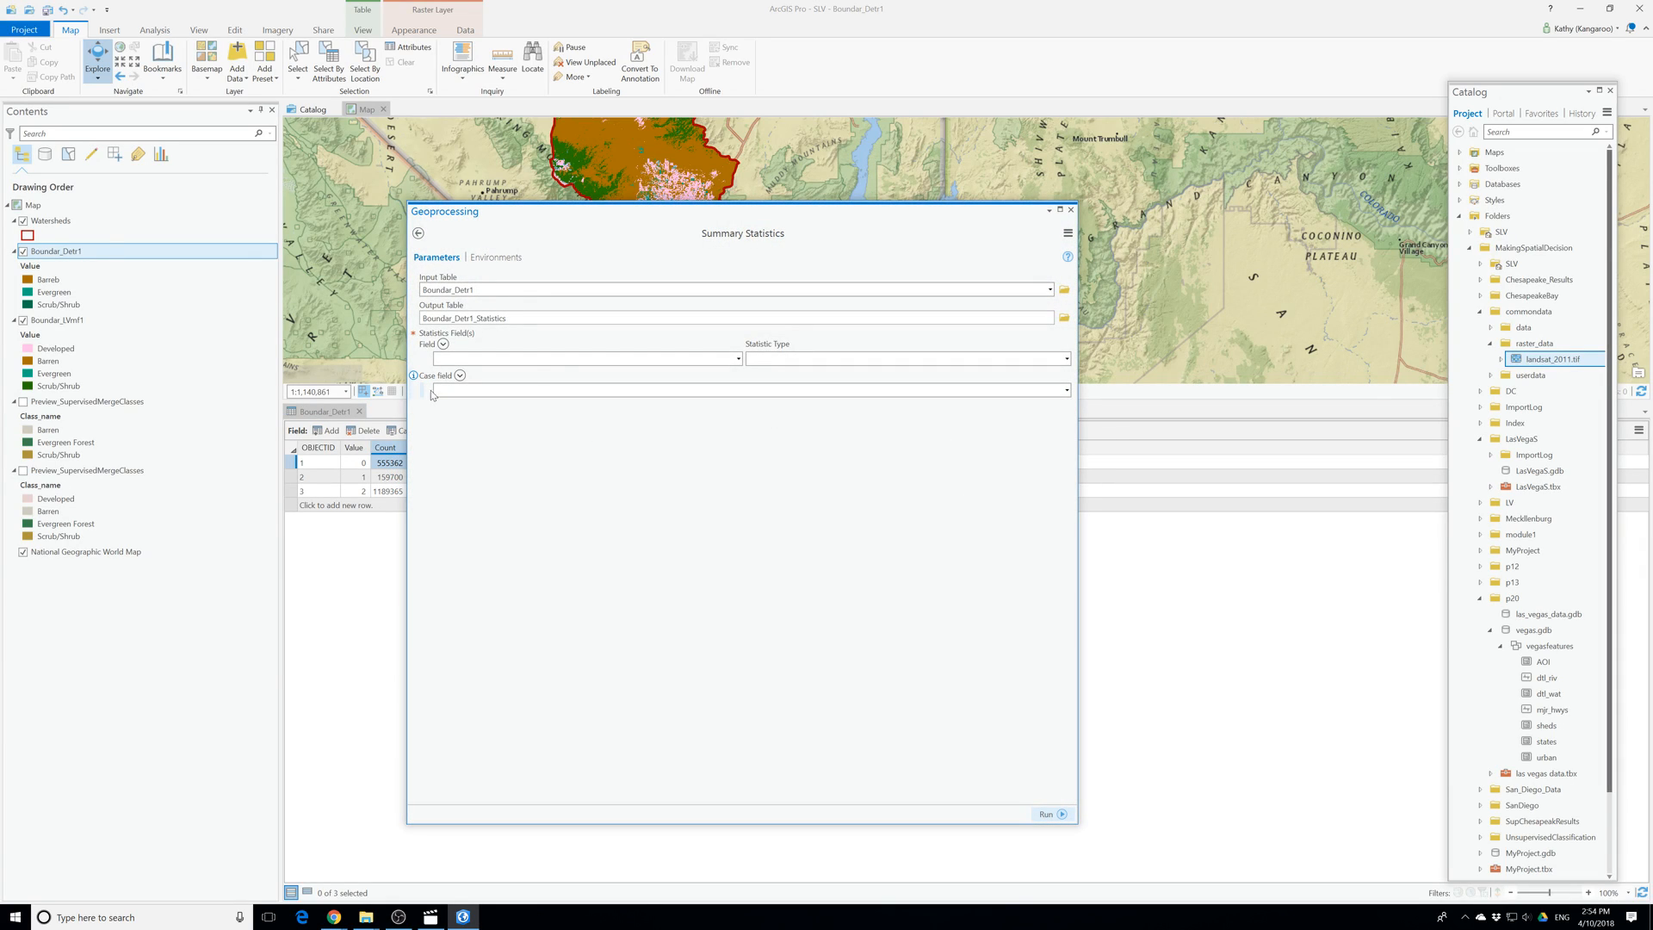
click(738, 359)
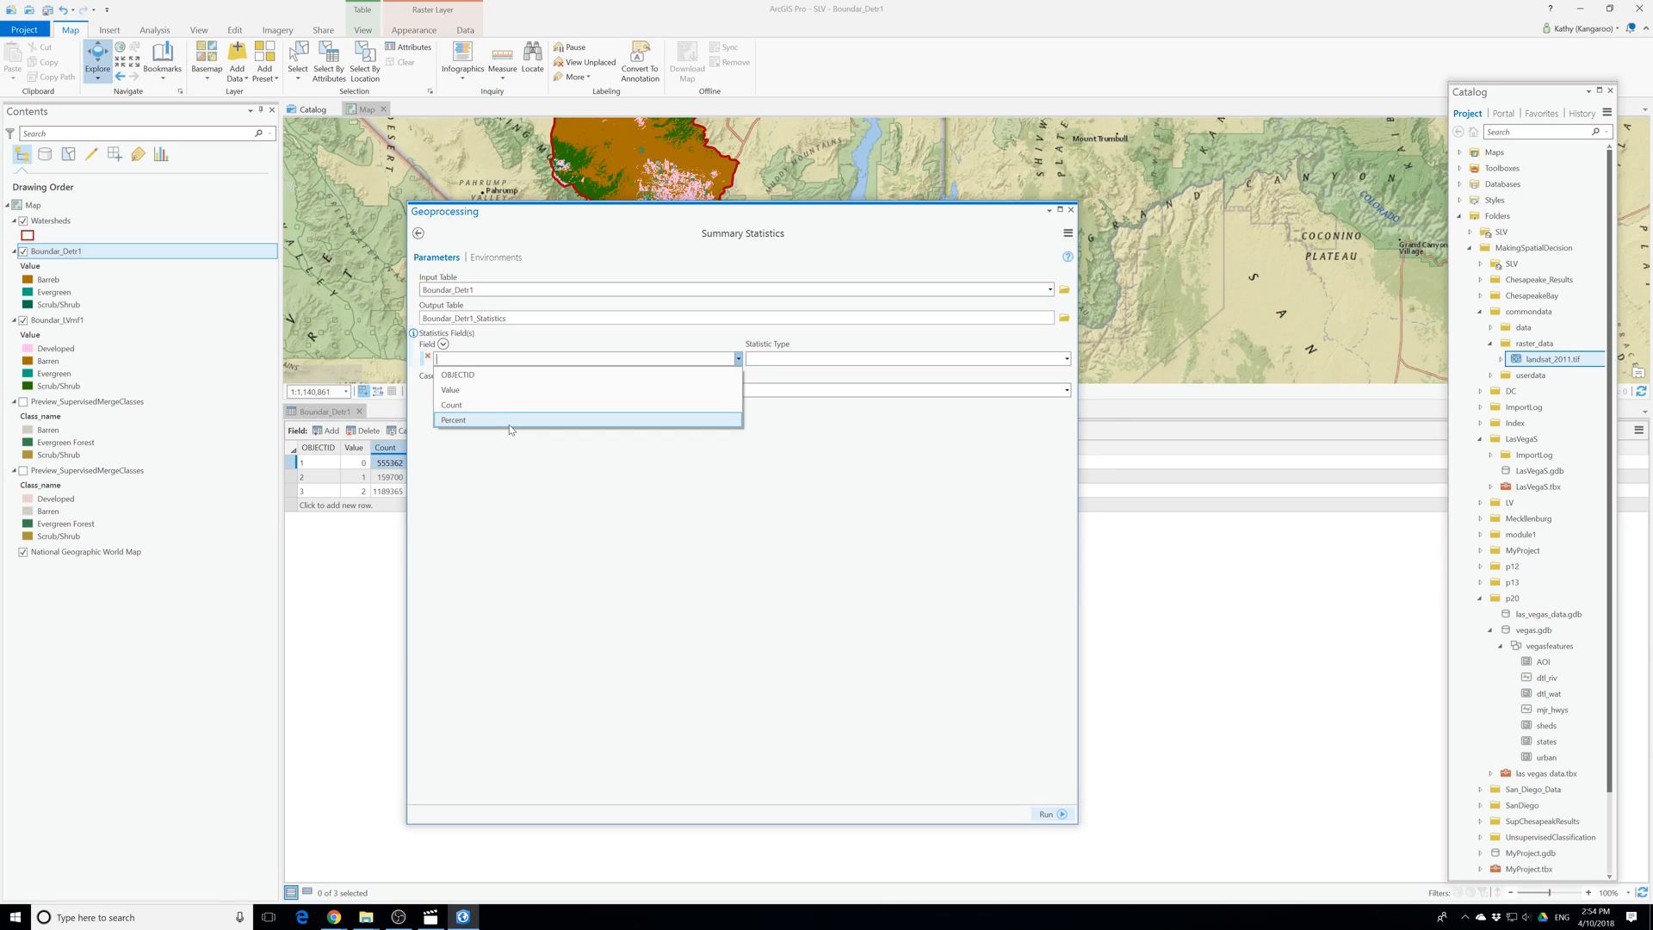
click(470, 404)
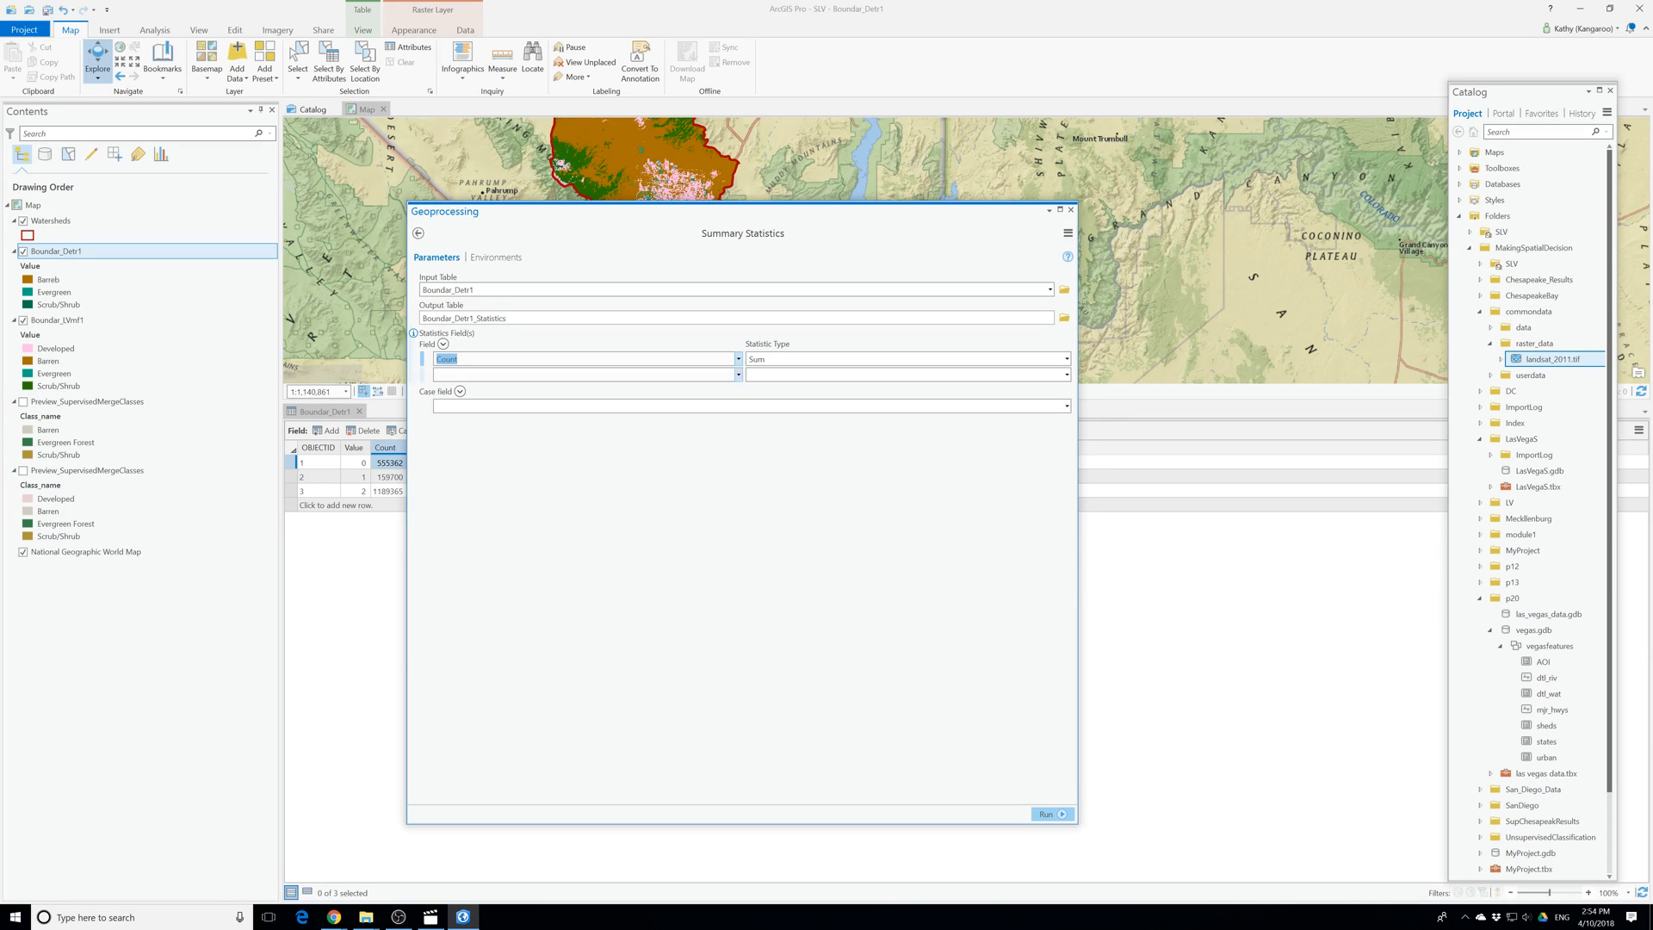
click(1066, 815)
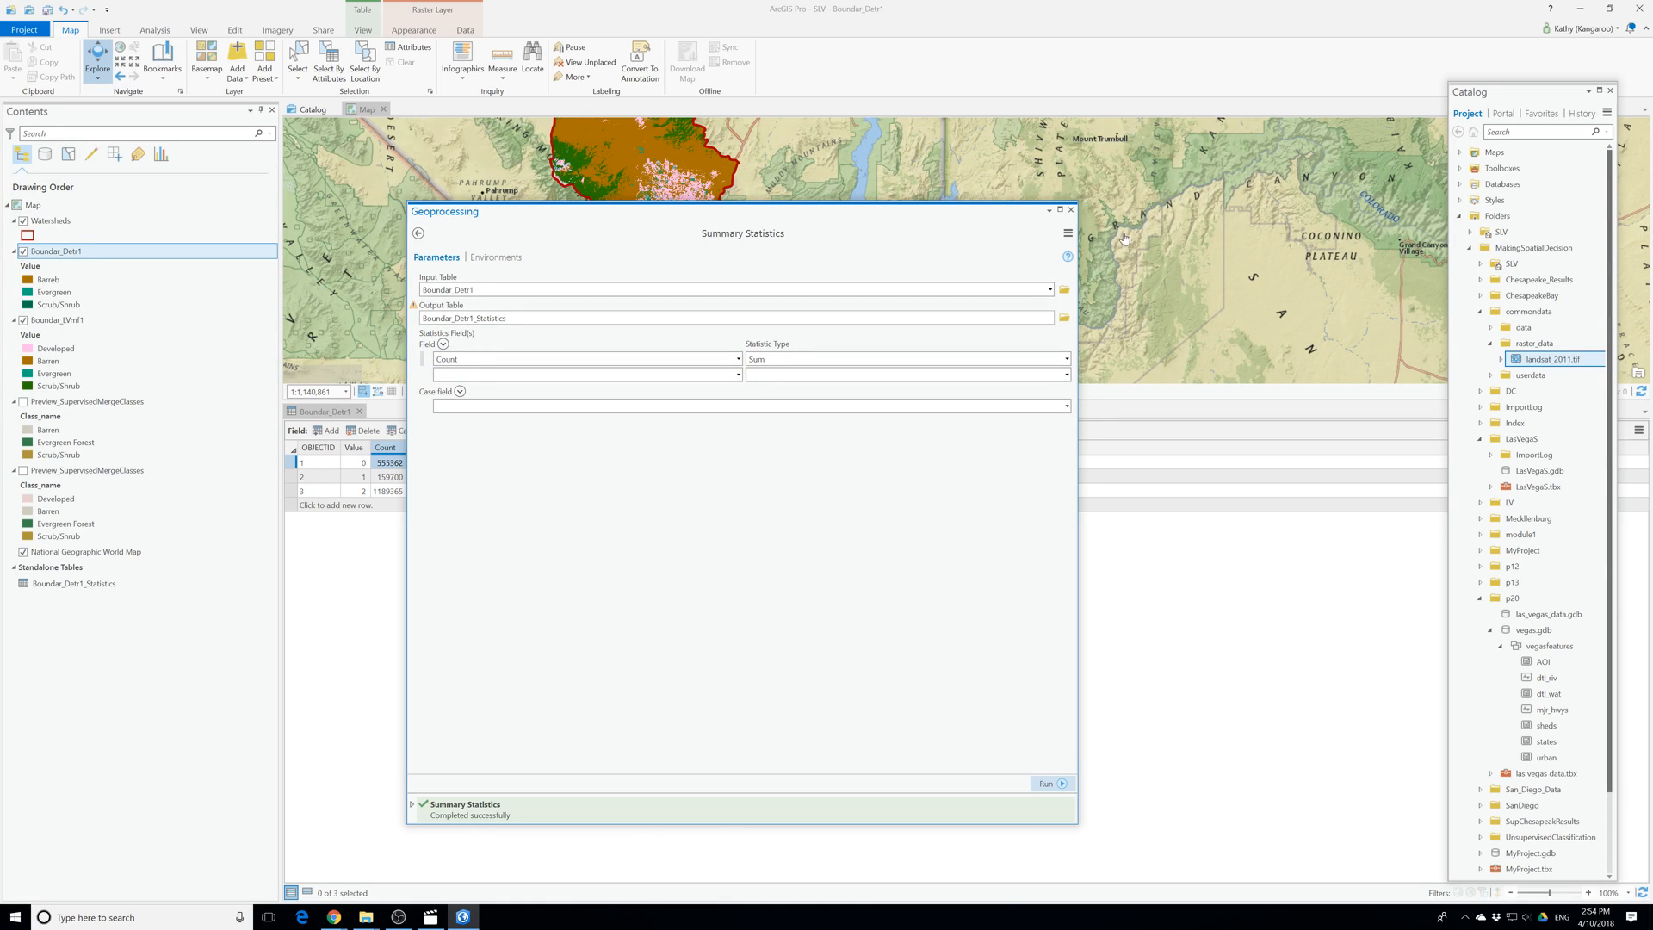
click(1070, 209)
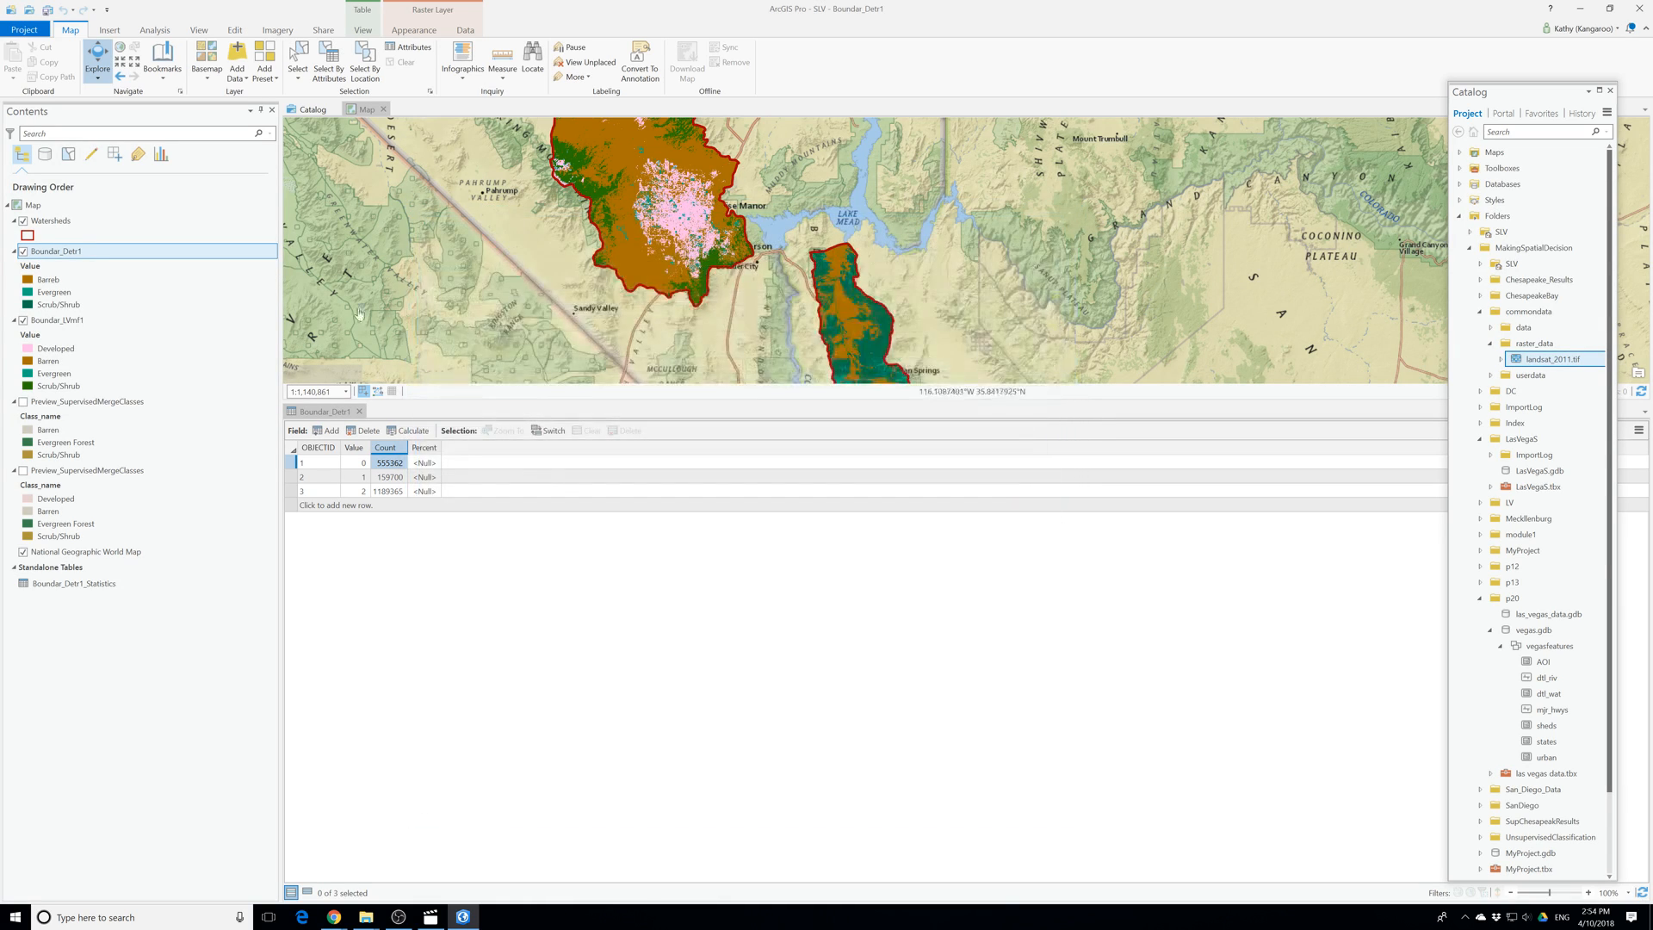
Open the Boundar_LVmf1 attribute table and summarize it into Boundar_LVmf1_Statistics with the Sum of Count and no case field.
right_click(71, 320)
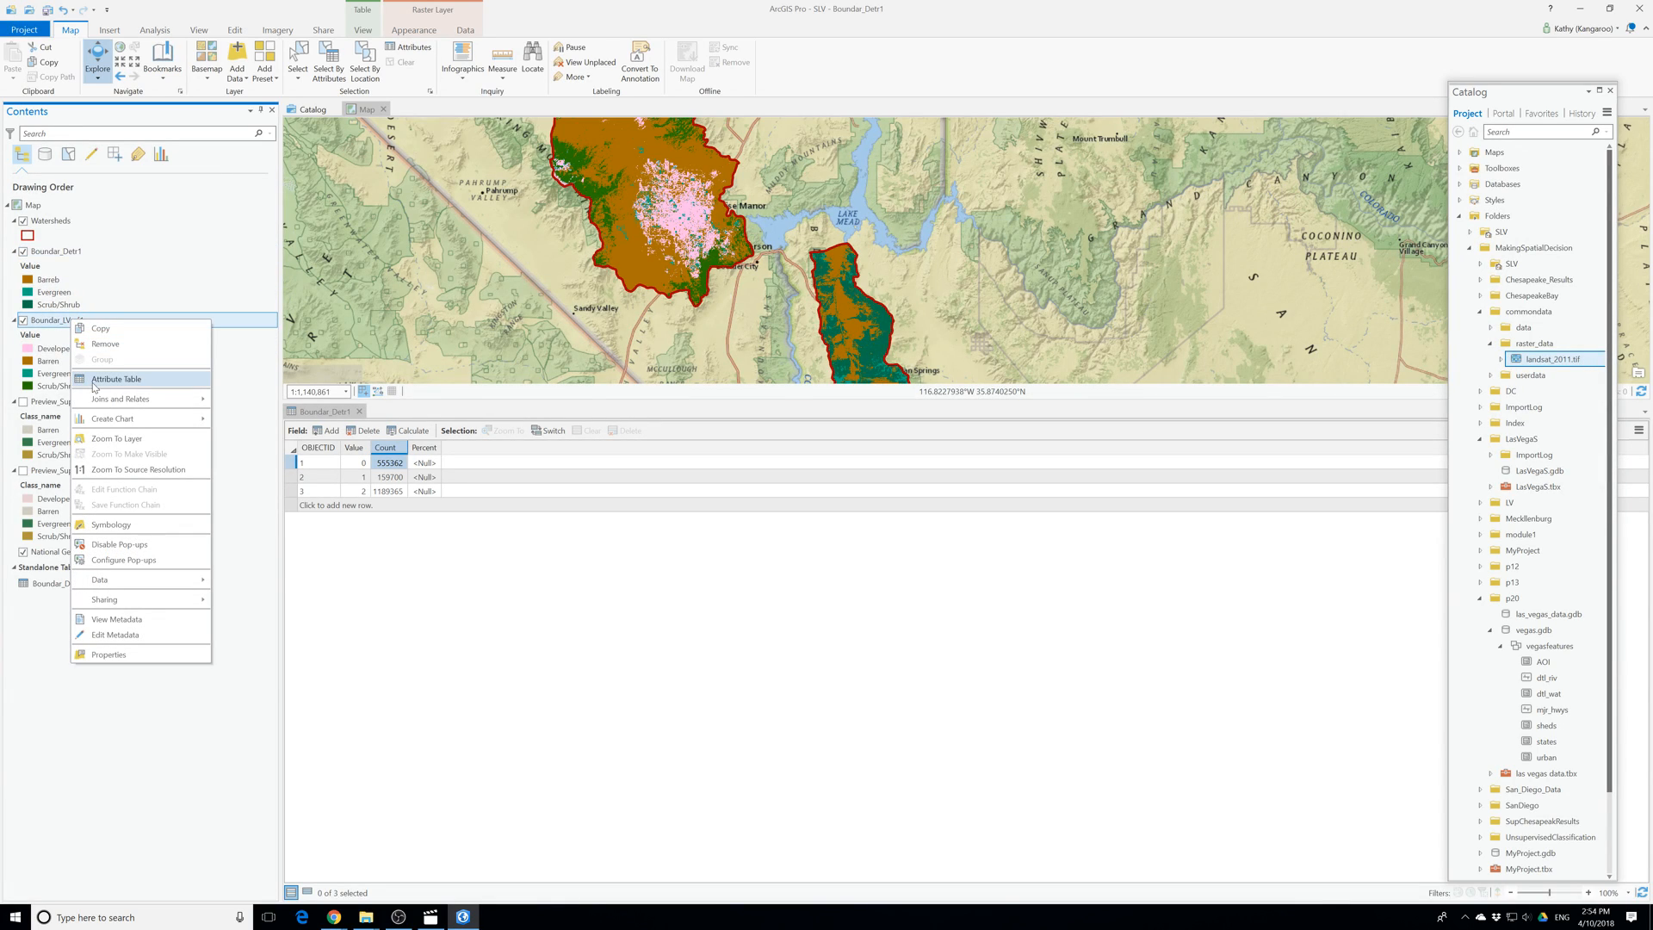
click(95, 380)
right_click(388, 449)
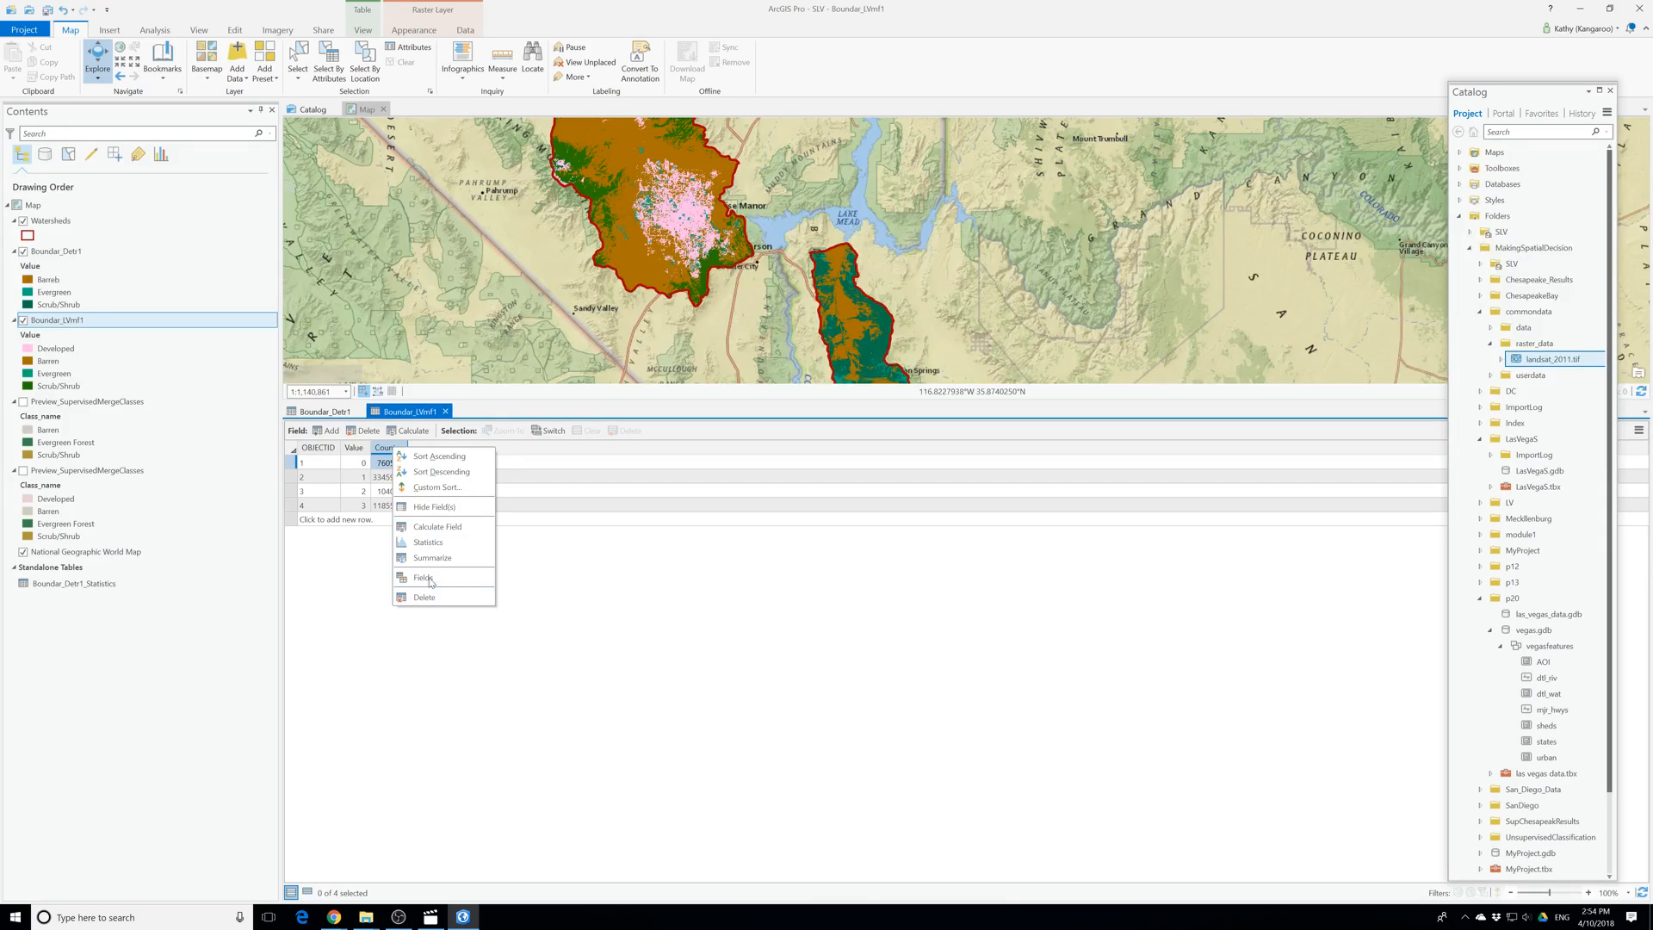
click(433, 558)
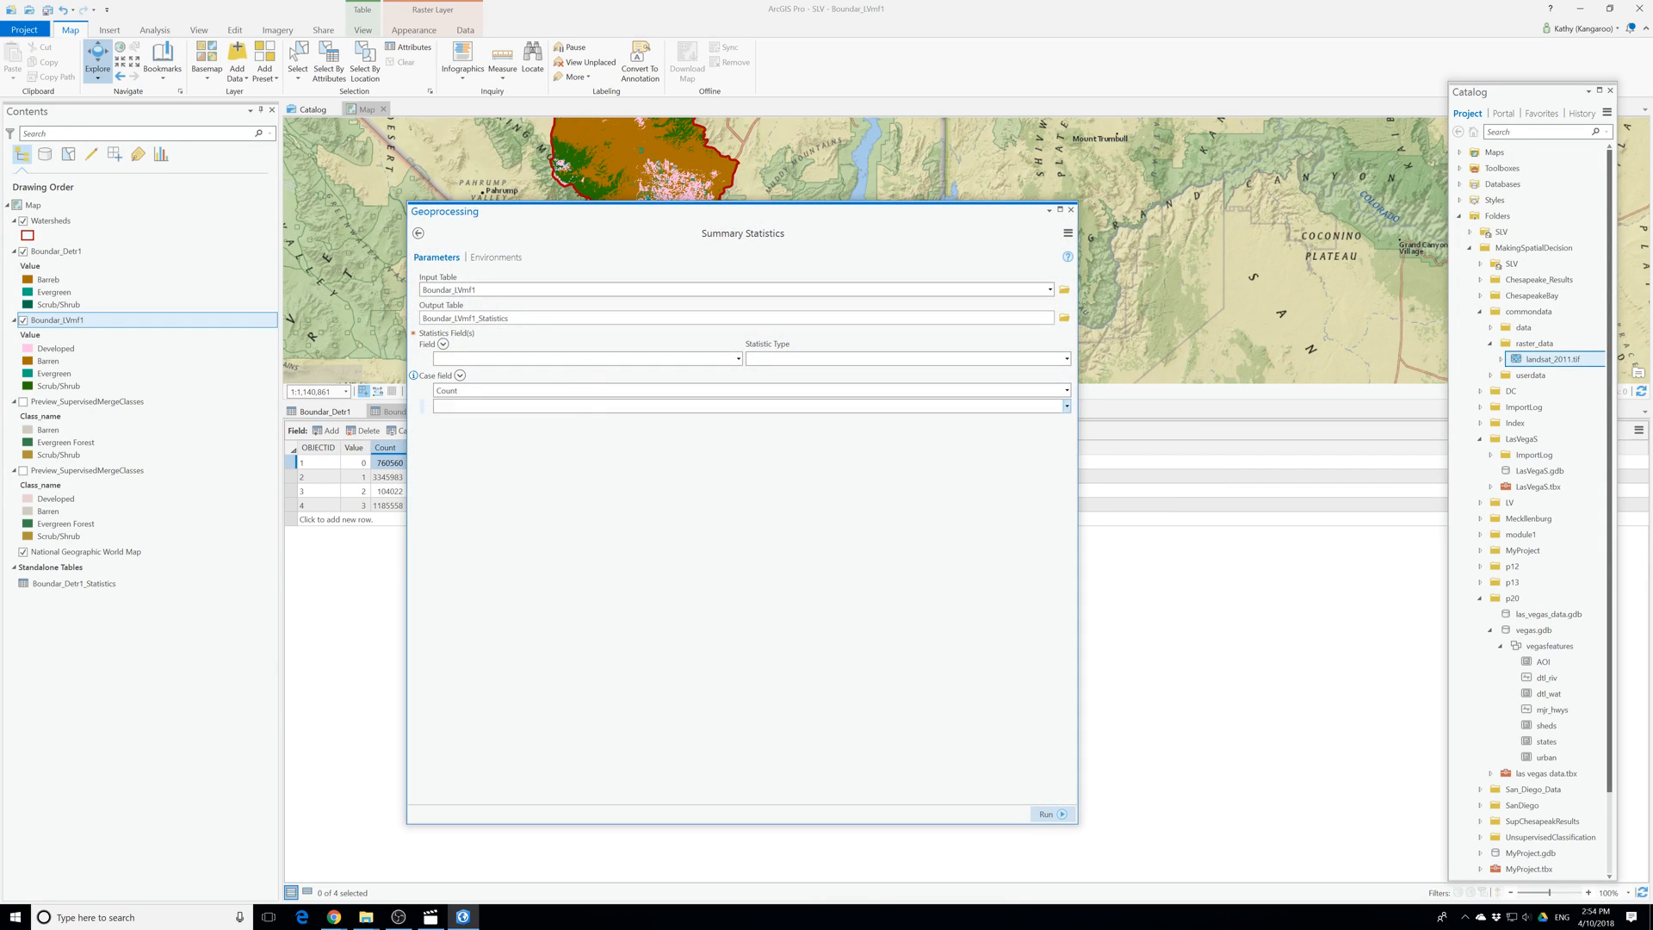
click(431, 393)
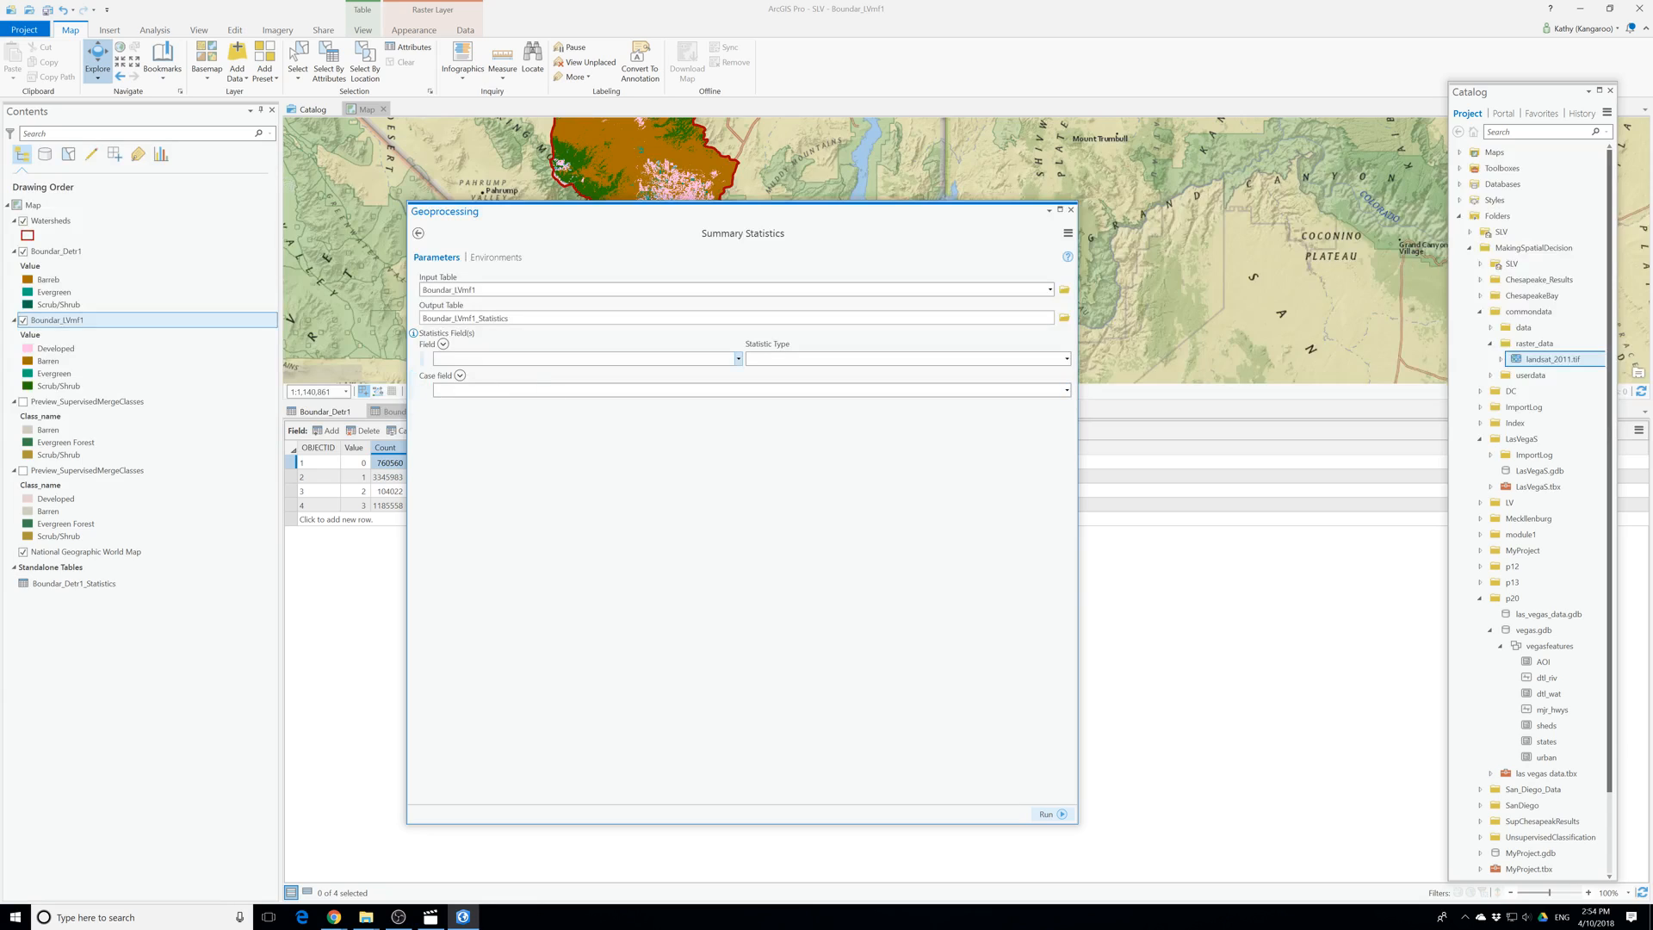
click(738, 358)
click(483, 406)
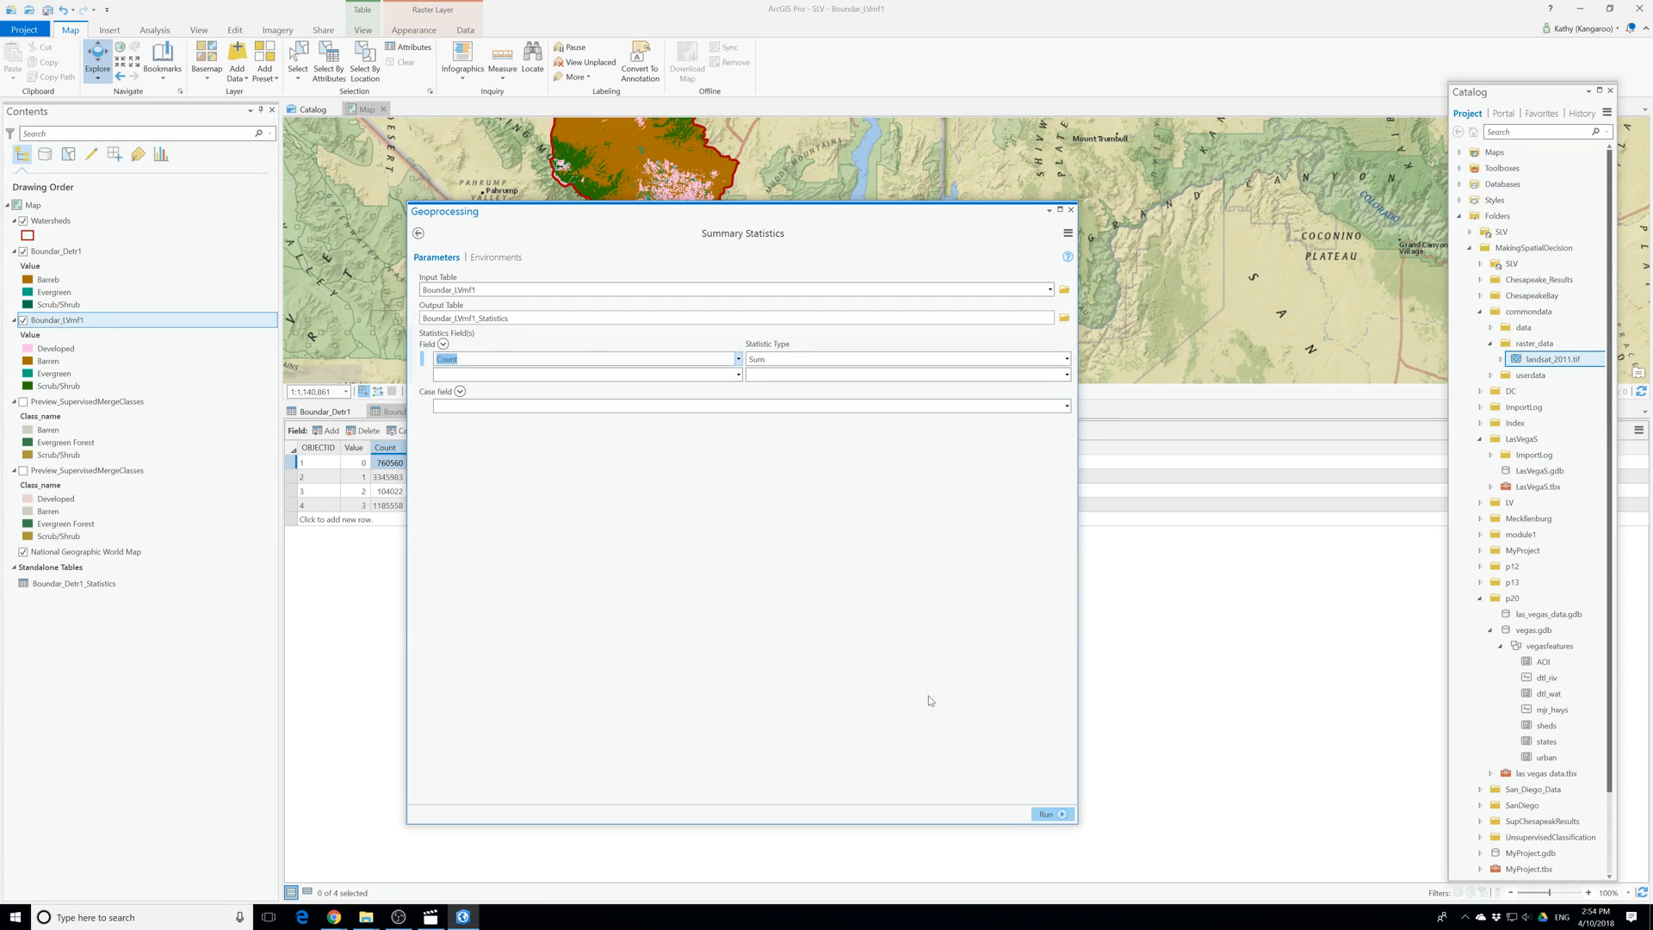
click(1046, 814)
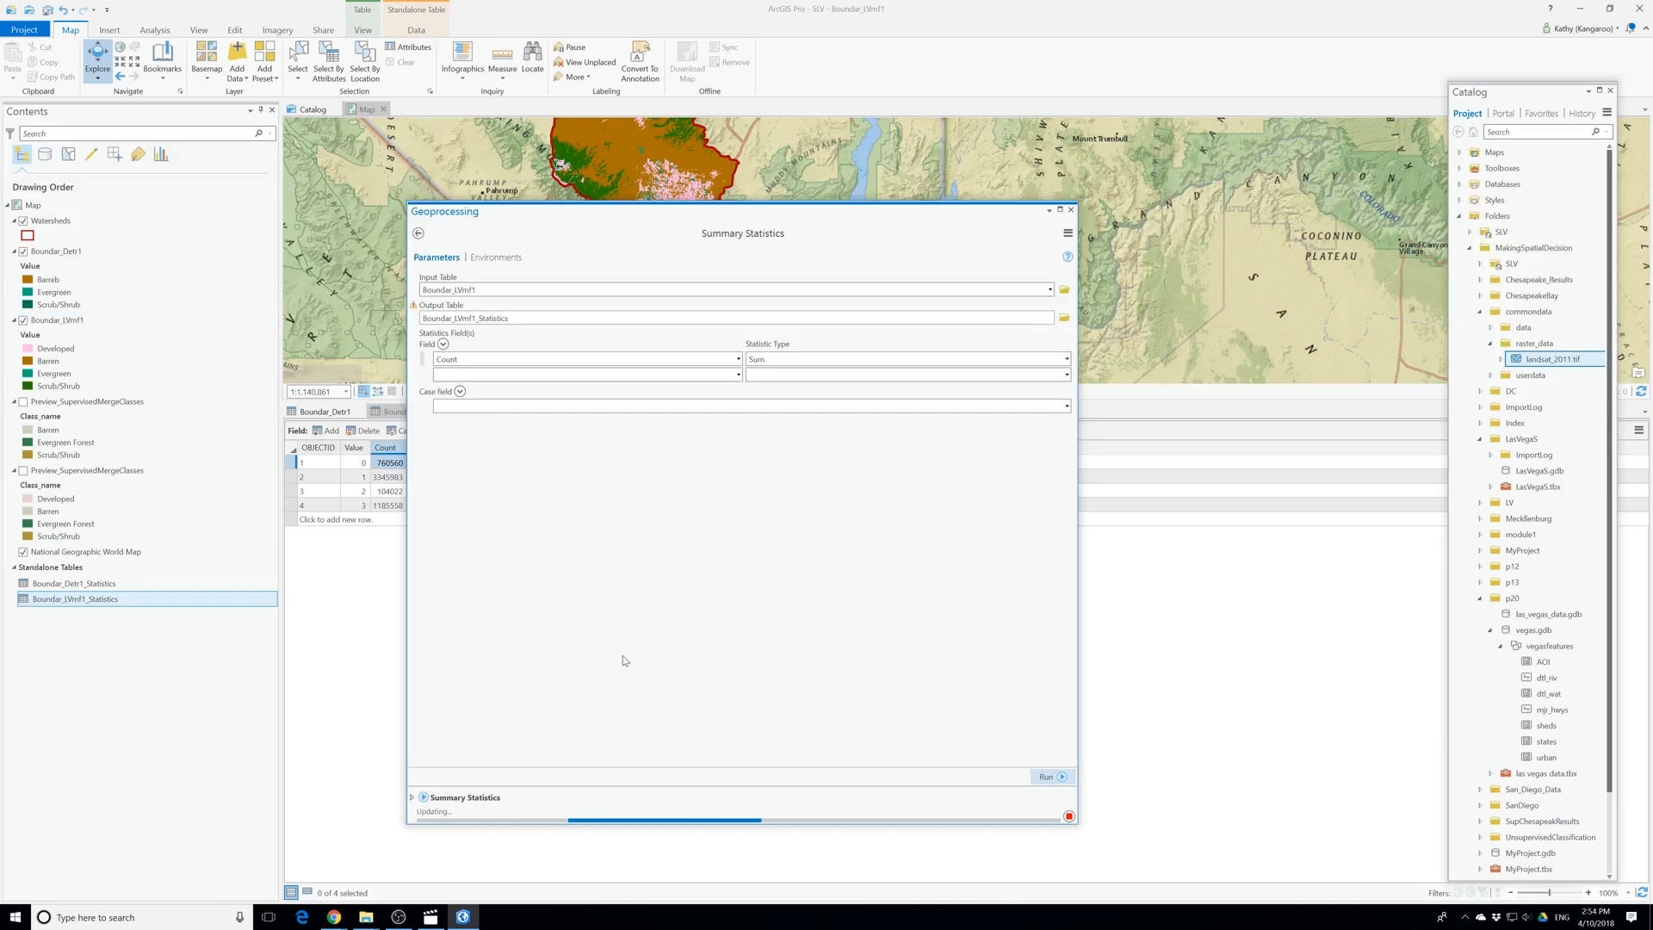
click(1070, 210)
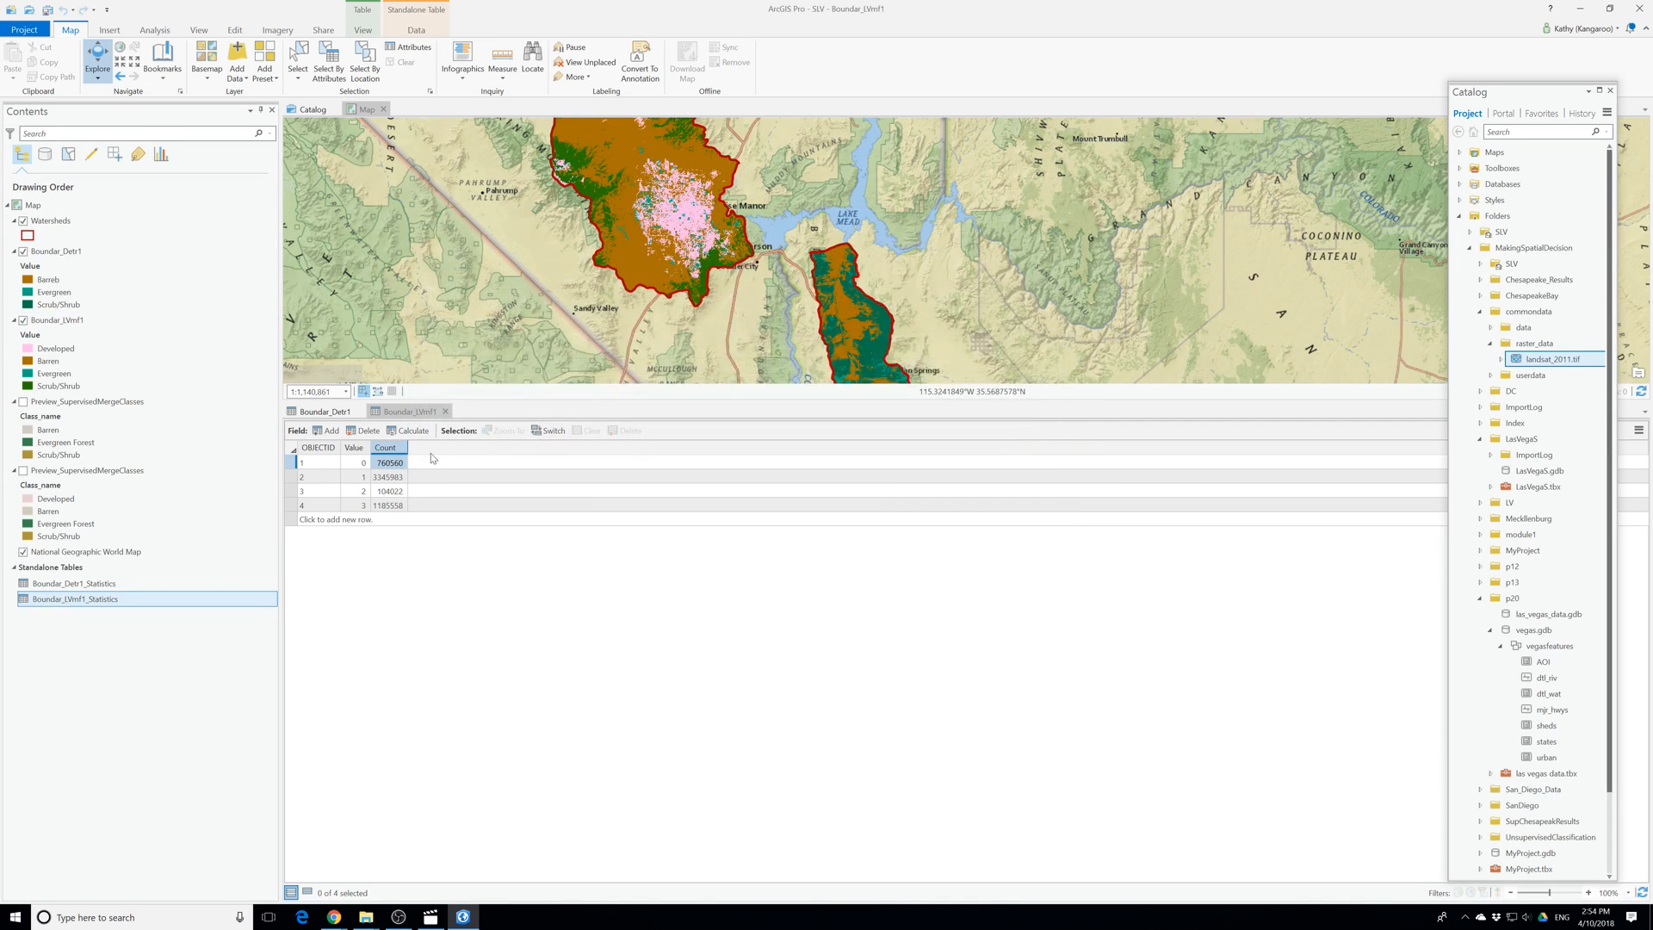
Add a Float field named Percent to the Boundar_LVmf1 attribute table.
click(331, 430)
text(Pe)
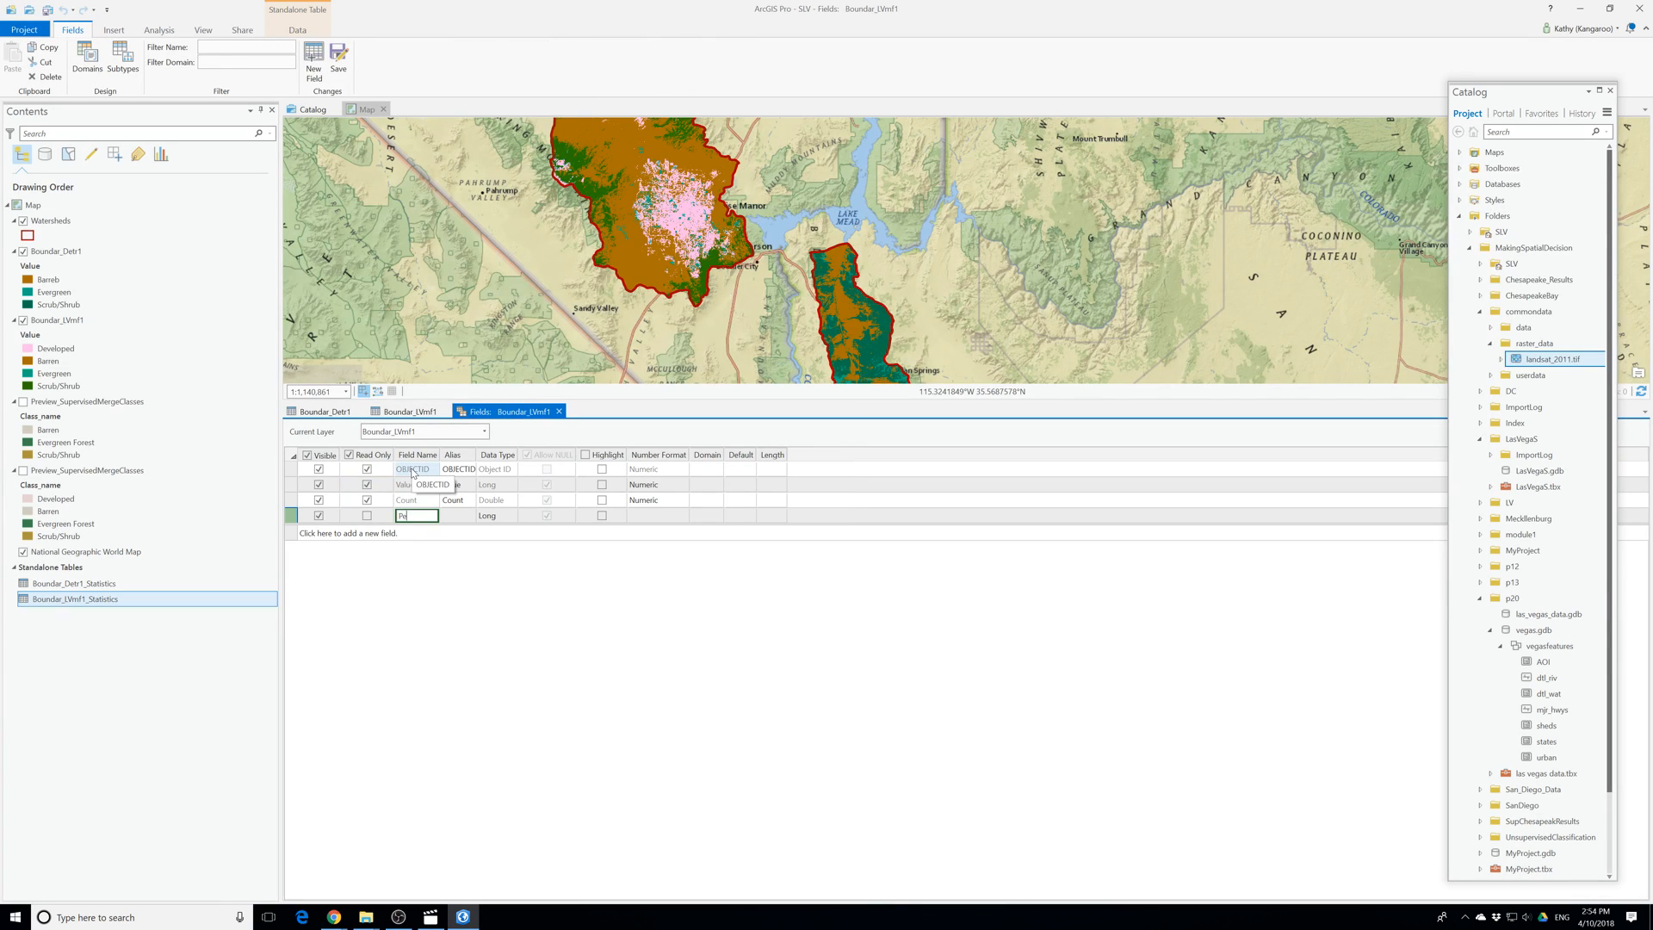
text(rcent)
key(Tab)
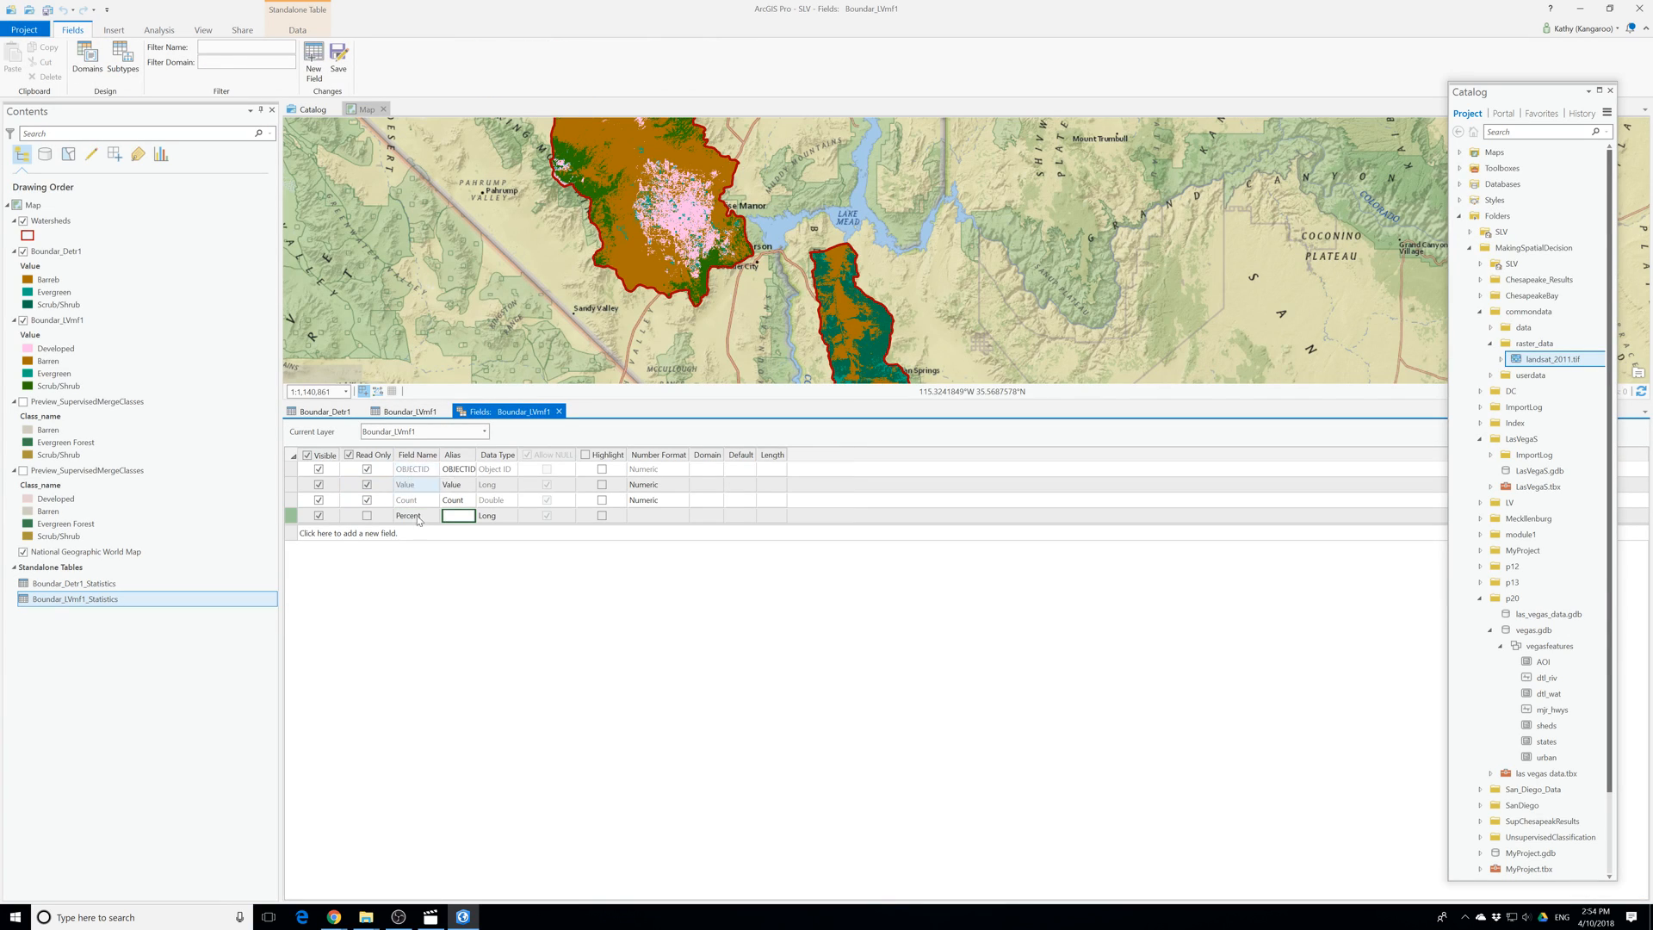
click(495, 515)
click(511, 515)
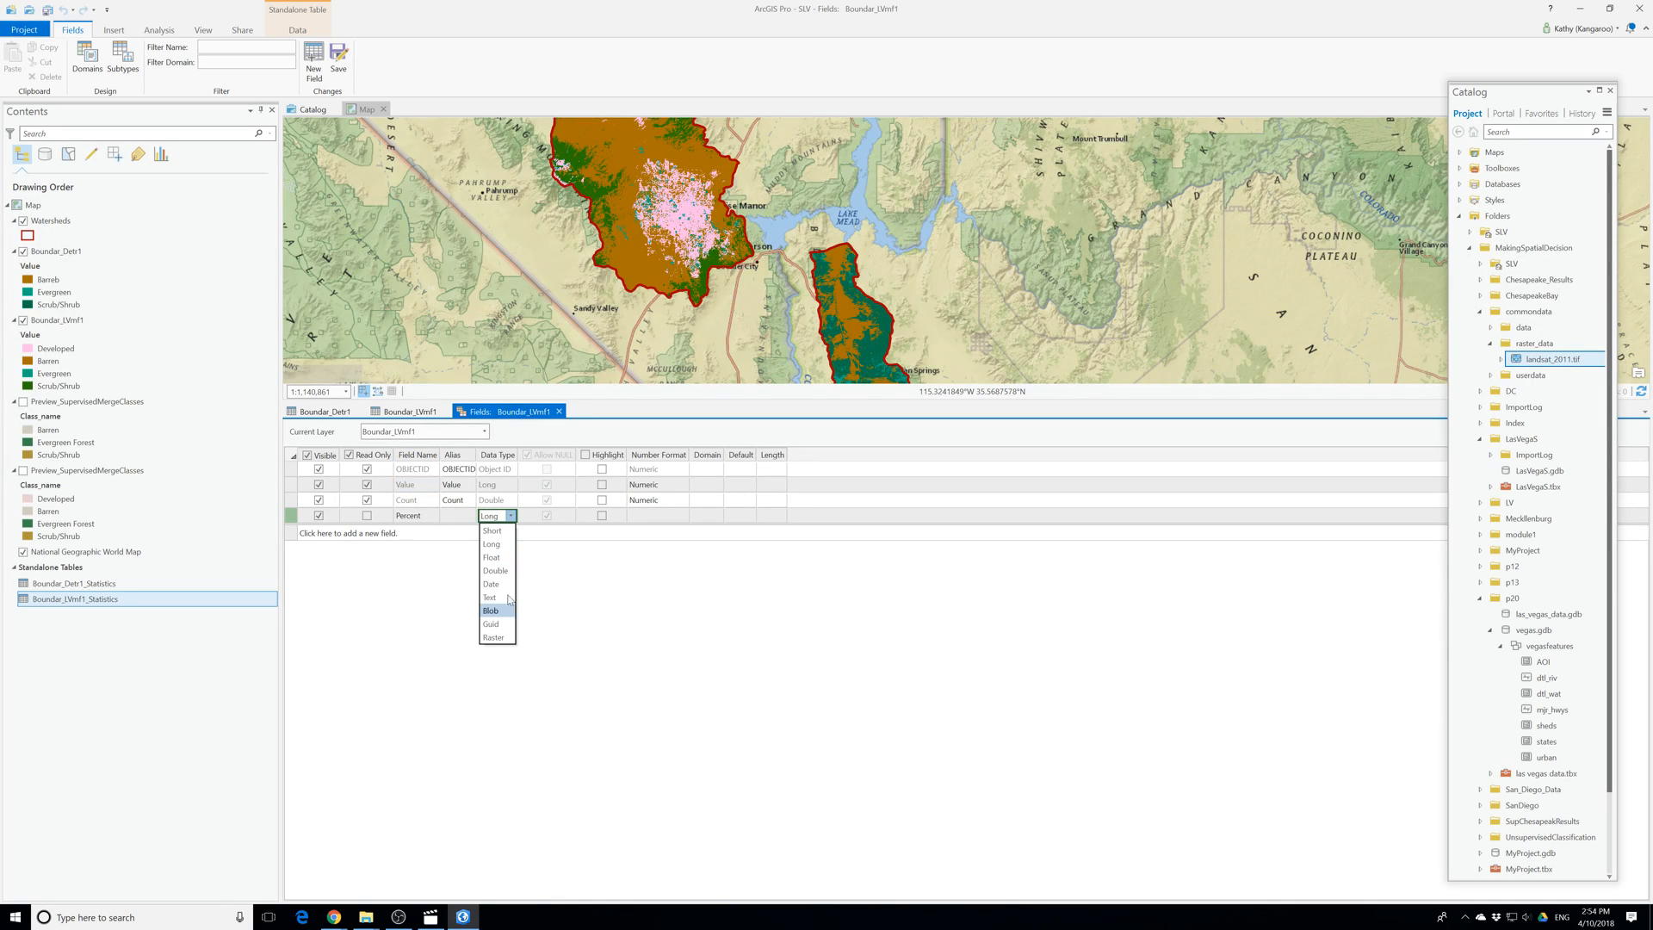
click(492, 557)
Format the new Boundar_LVmf1 Percent field as Percentage with 1 decimal place, save the field, and close the field design view.
click(656, 516)
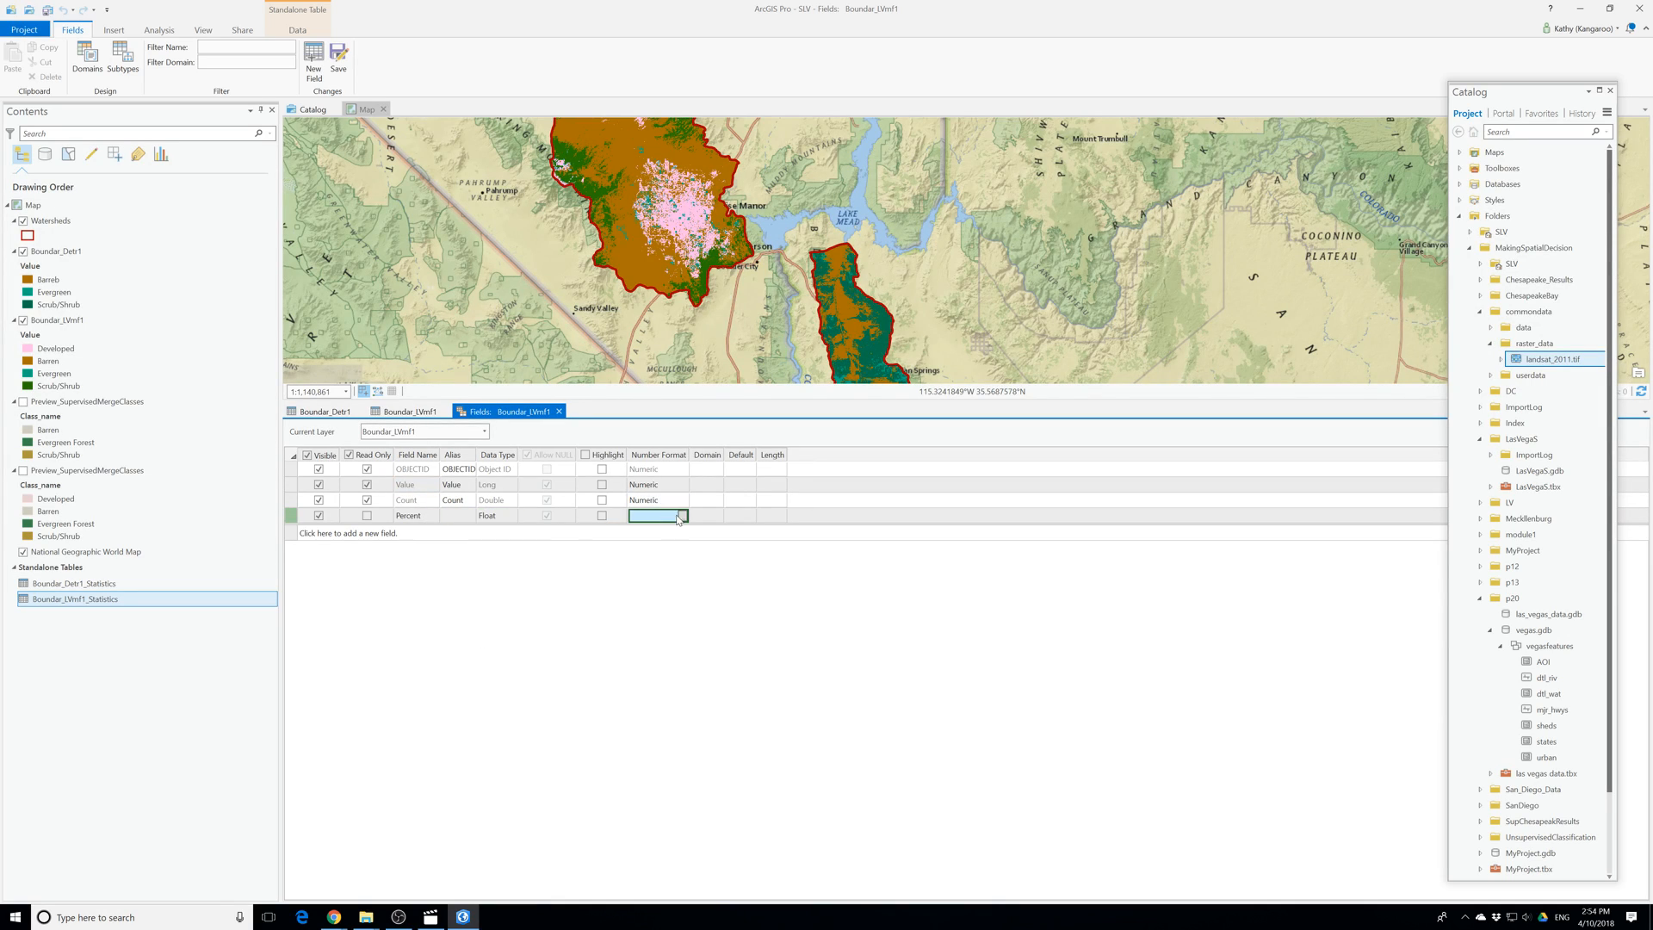
click(682, 517)
click(864, 433)
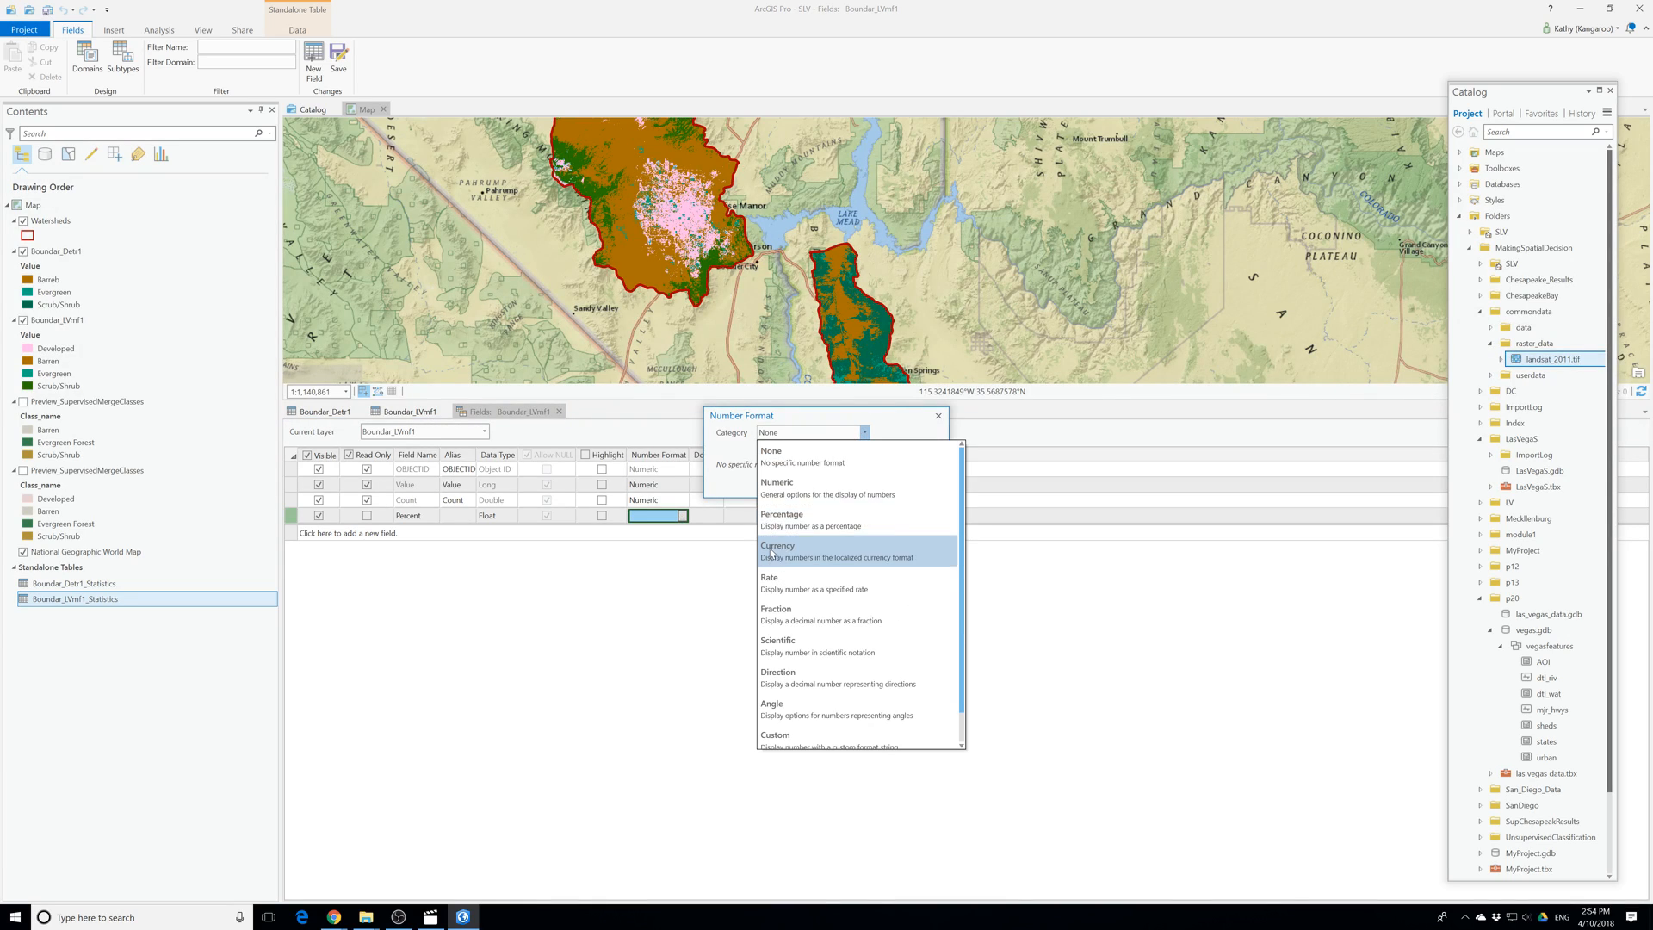
click(775, 556)
drag(804, 529, 779, 530)
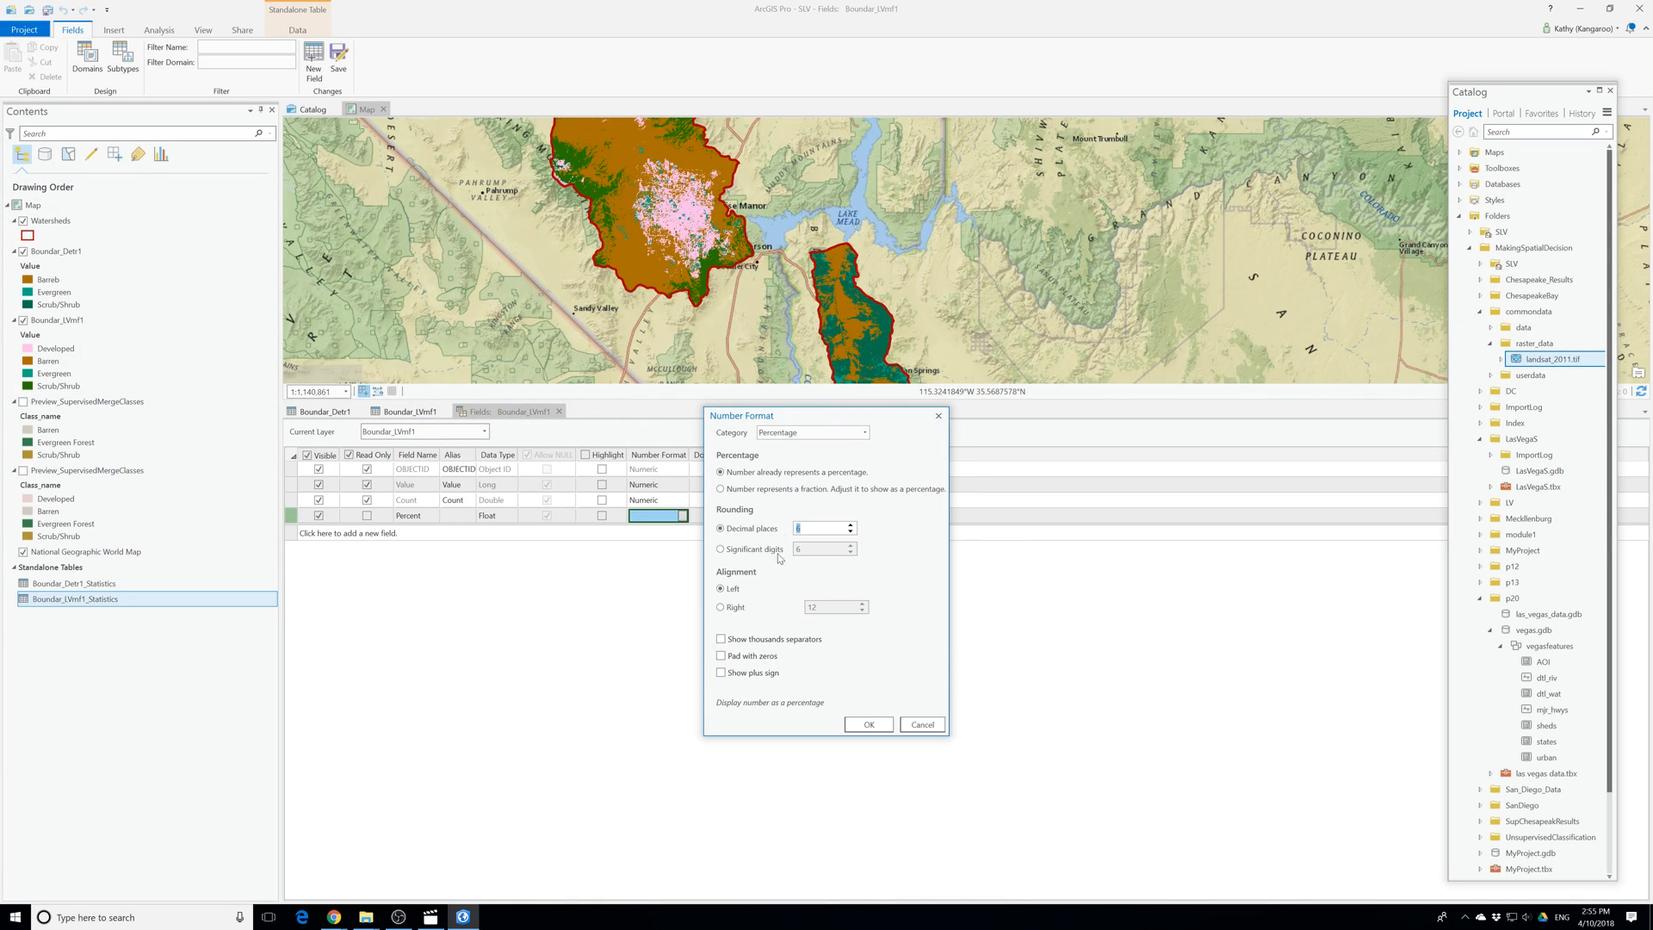
text(1)
click(868, 725)
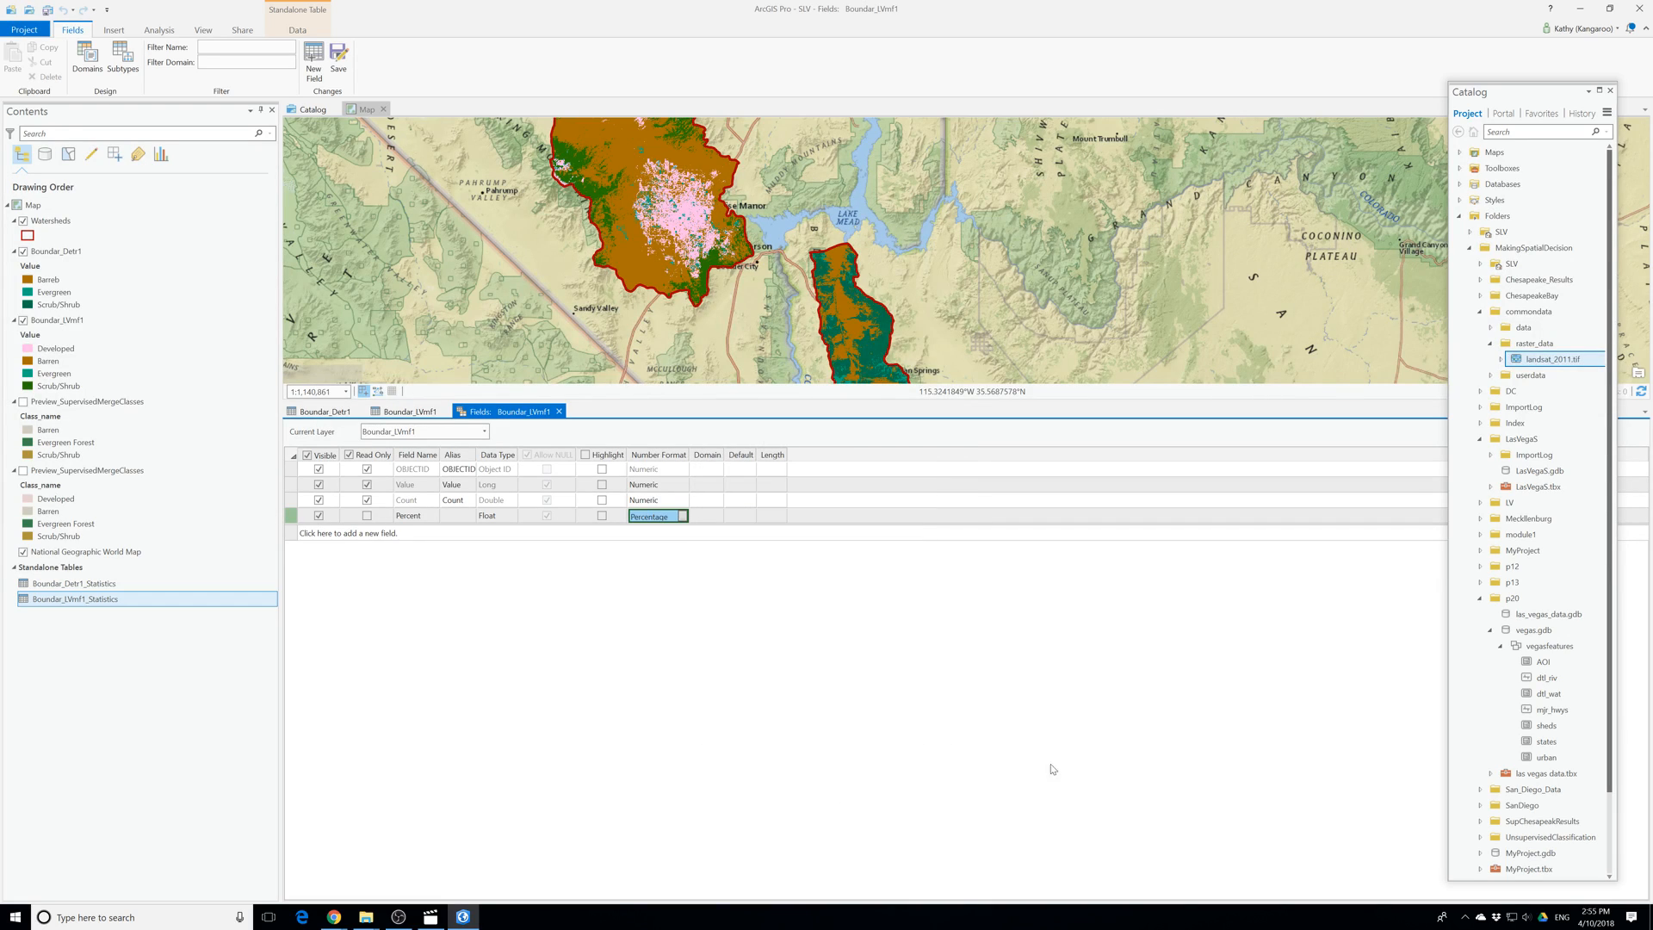
click(338, 64)
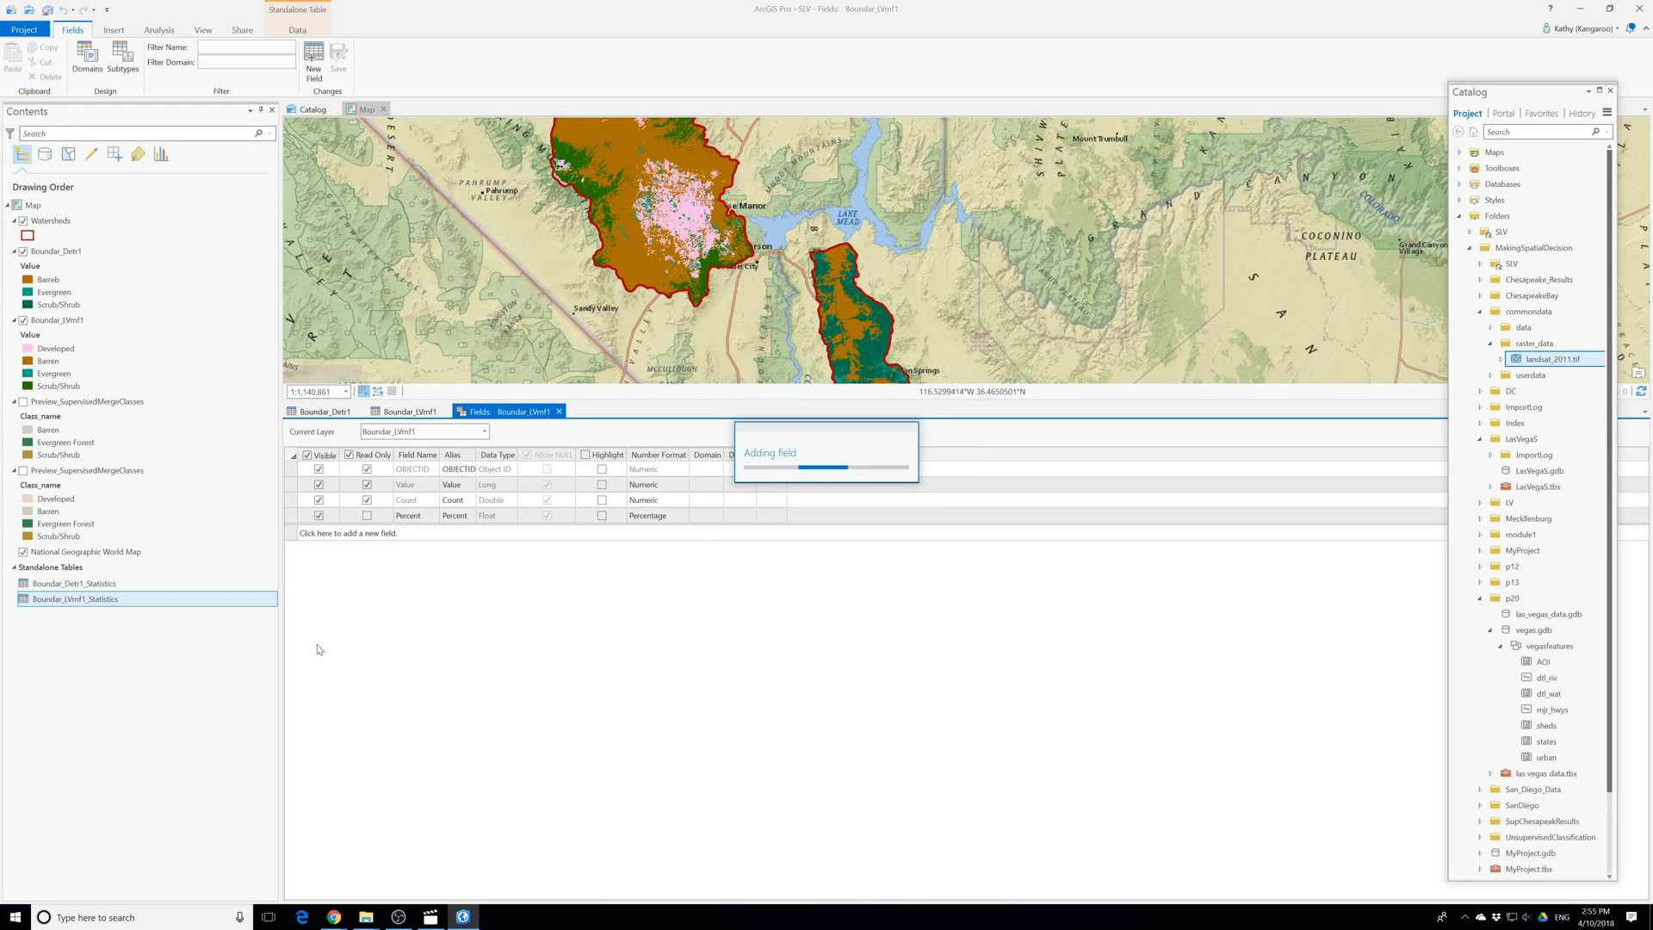
click(559, 412)
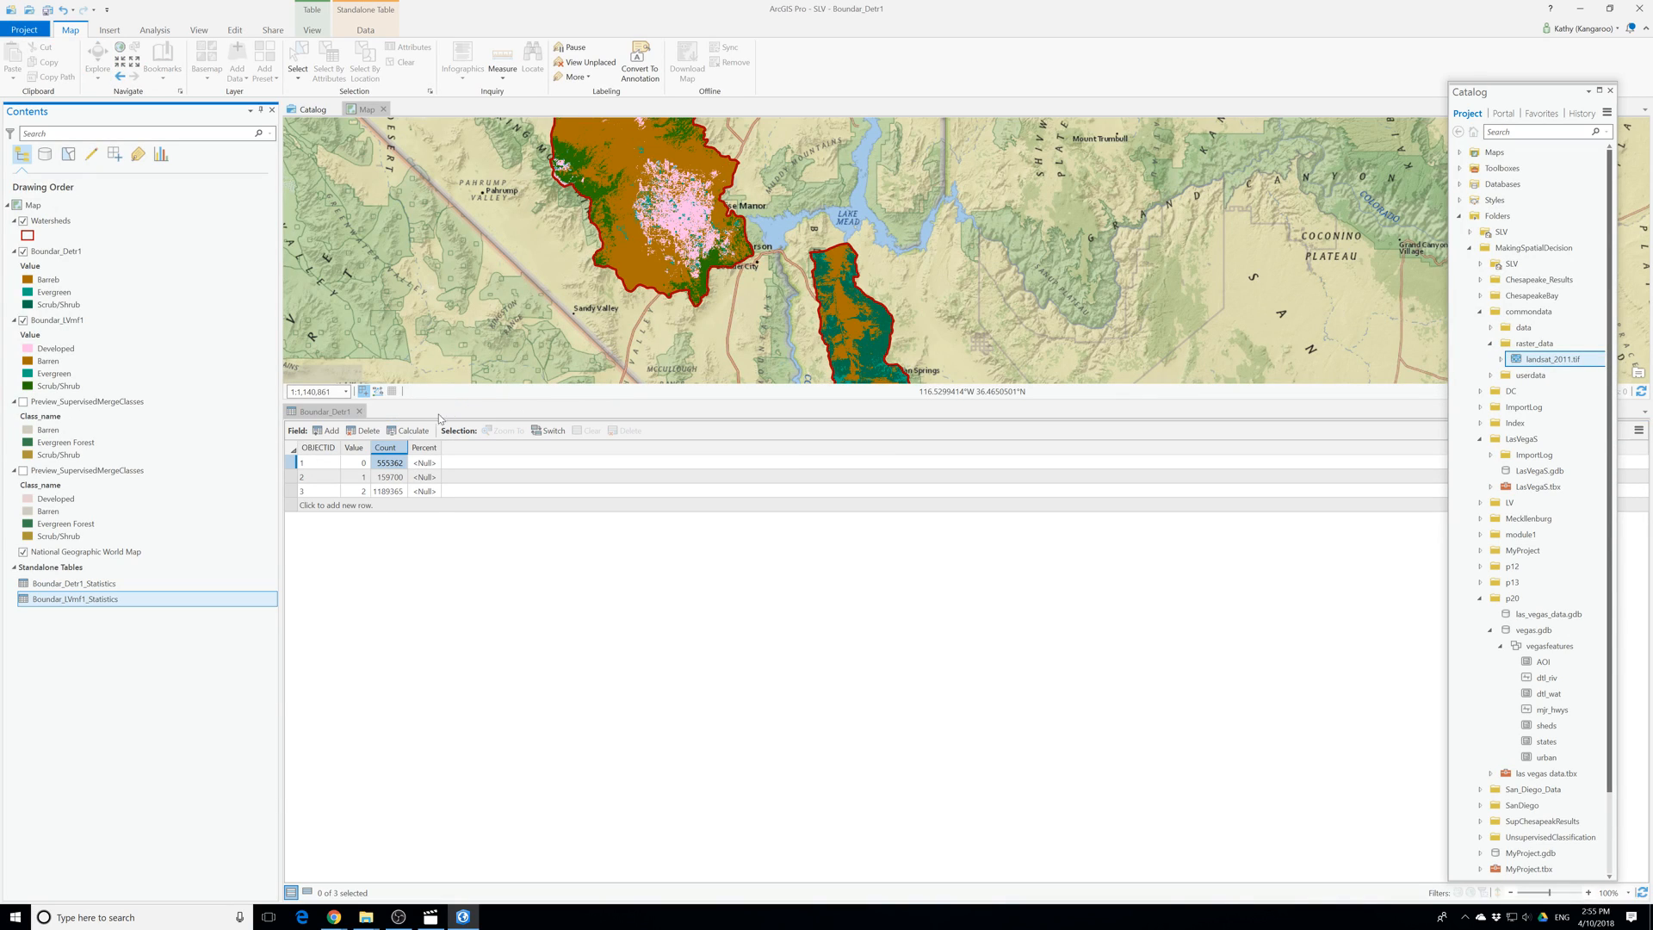
Bring up the attribute tables of the Boundar_Detr1 and Boundar_LVmf1 layers.
click(48, 256)
right_click(46, 259)
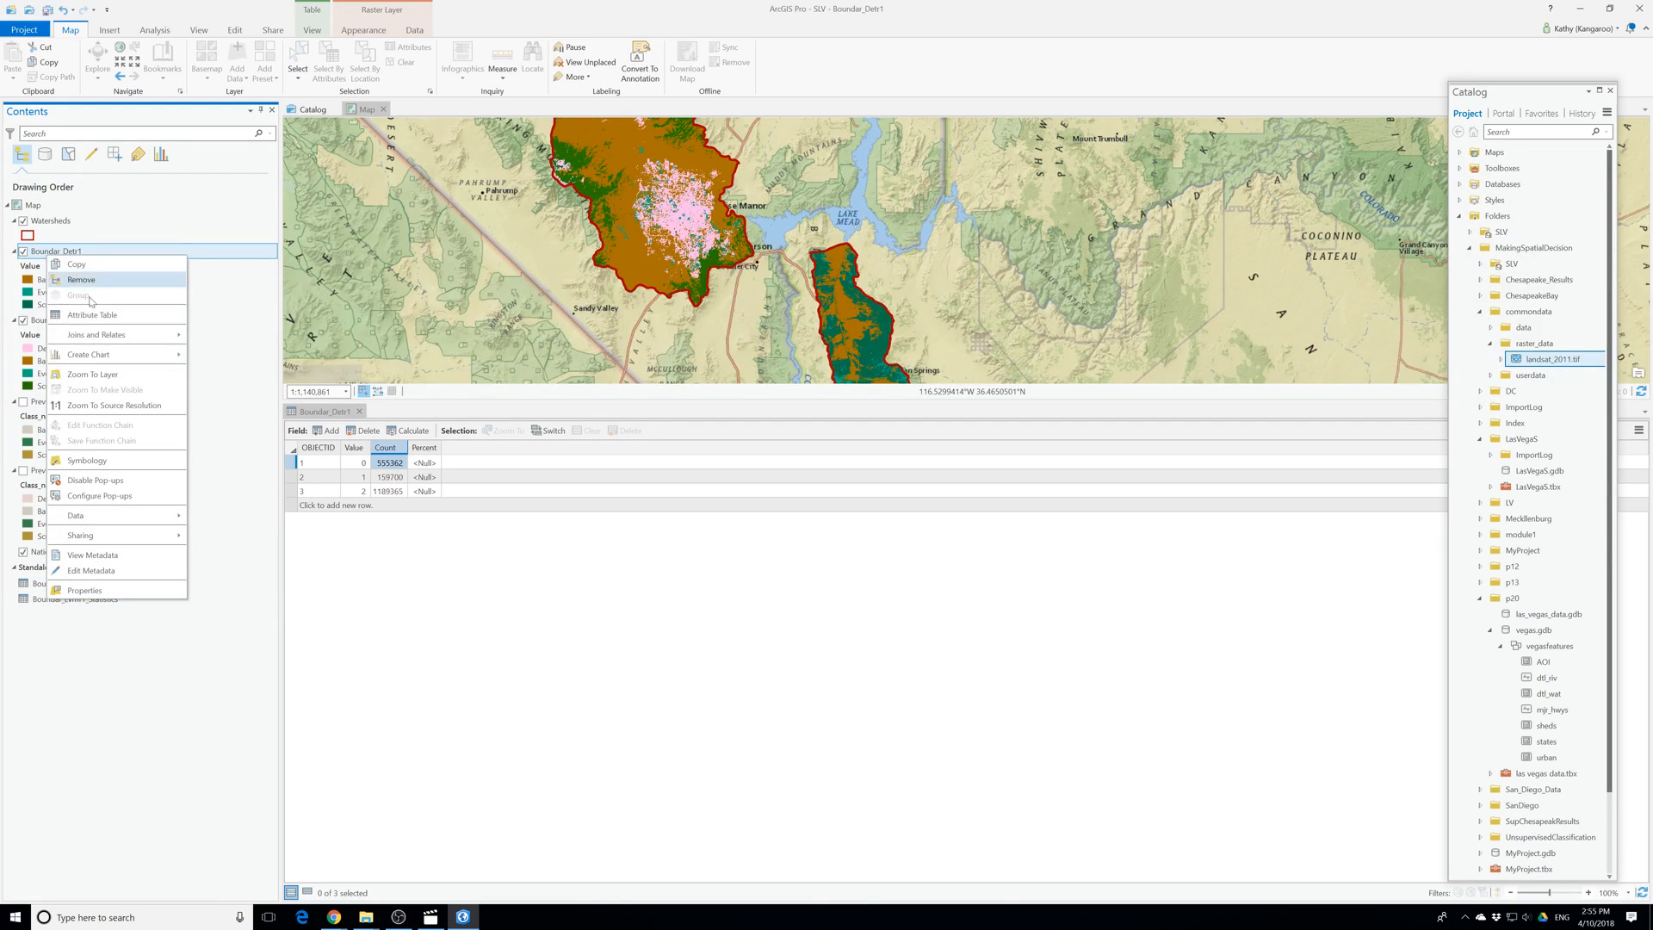
click(103, 314)
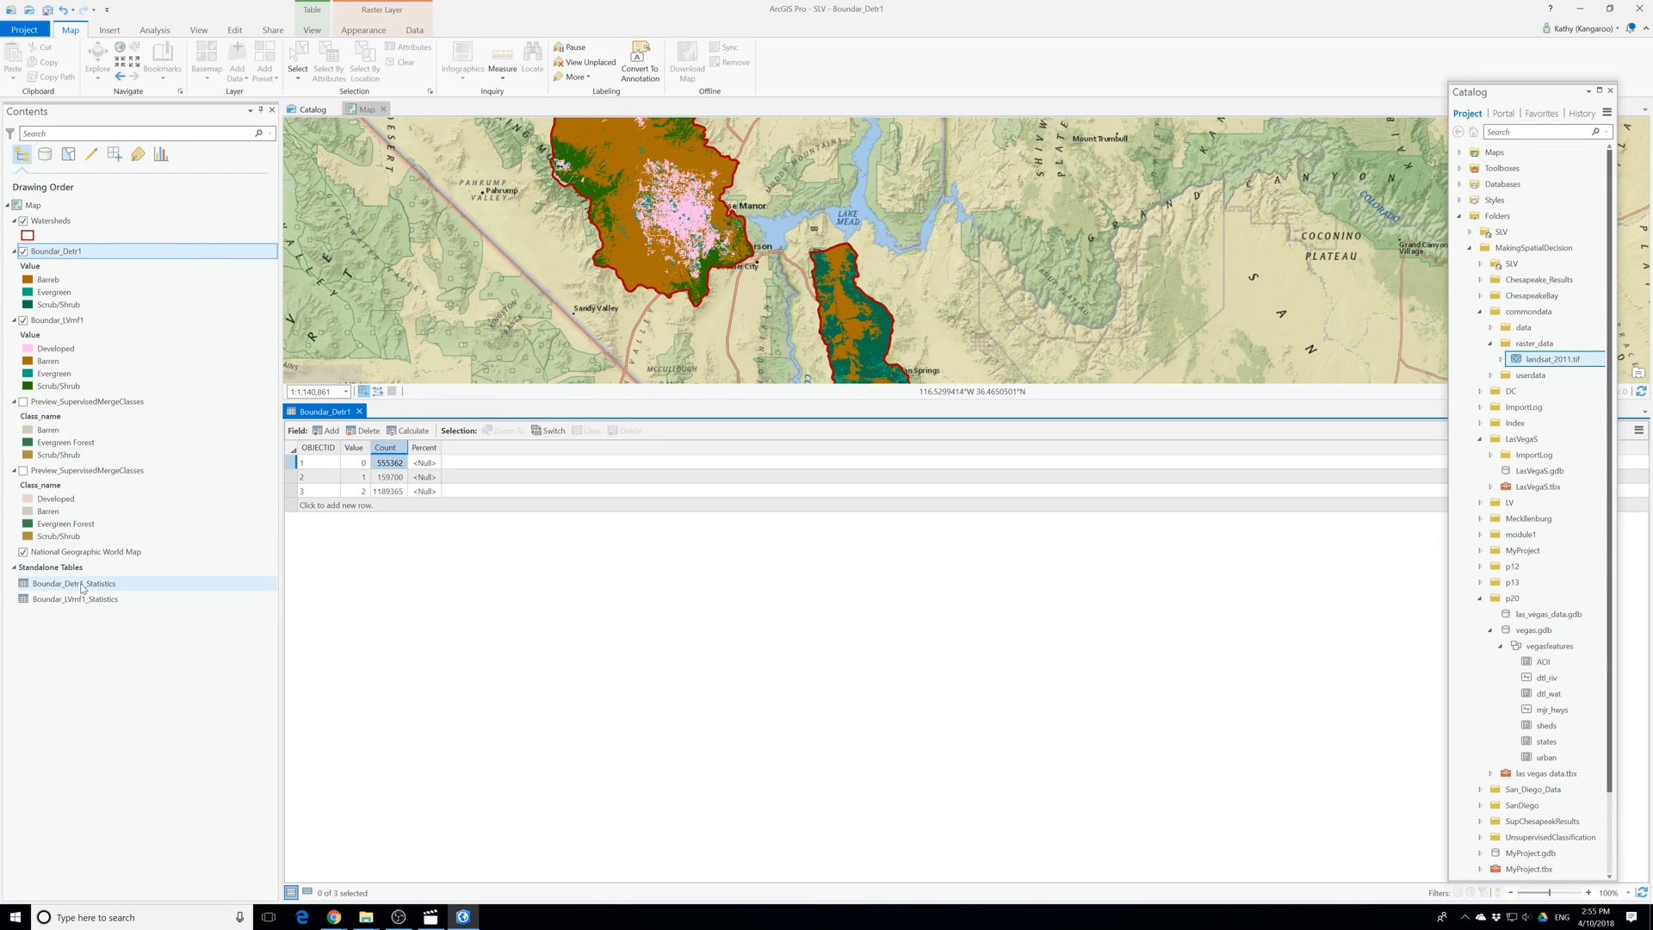
right_click(59, 323)
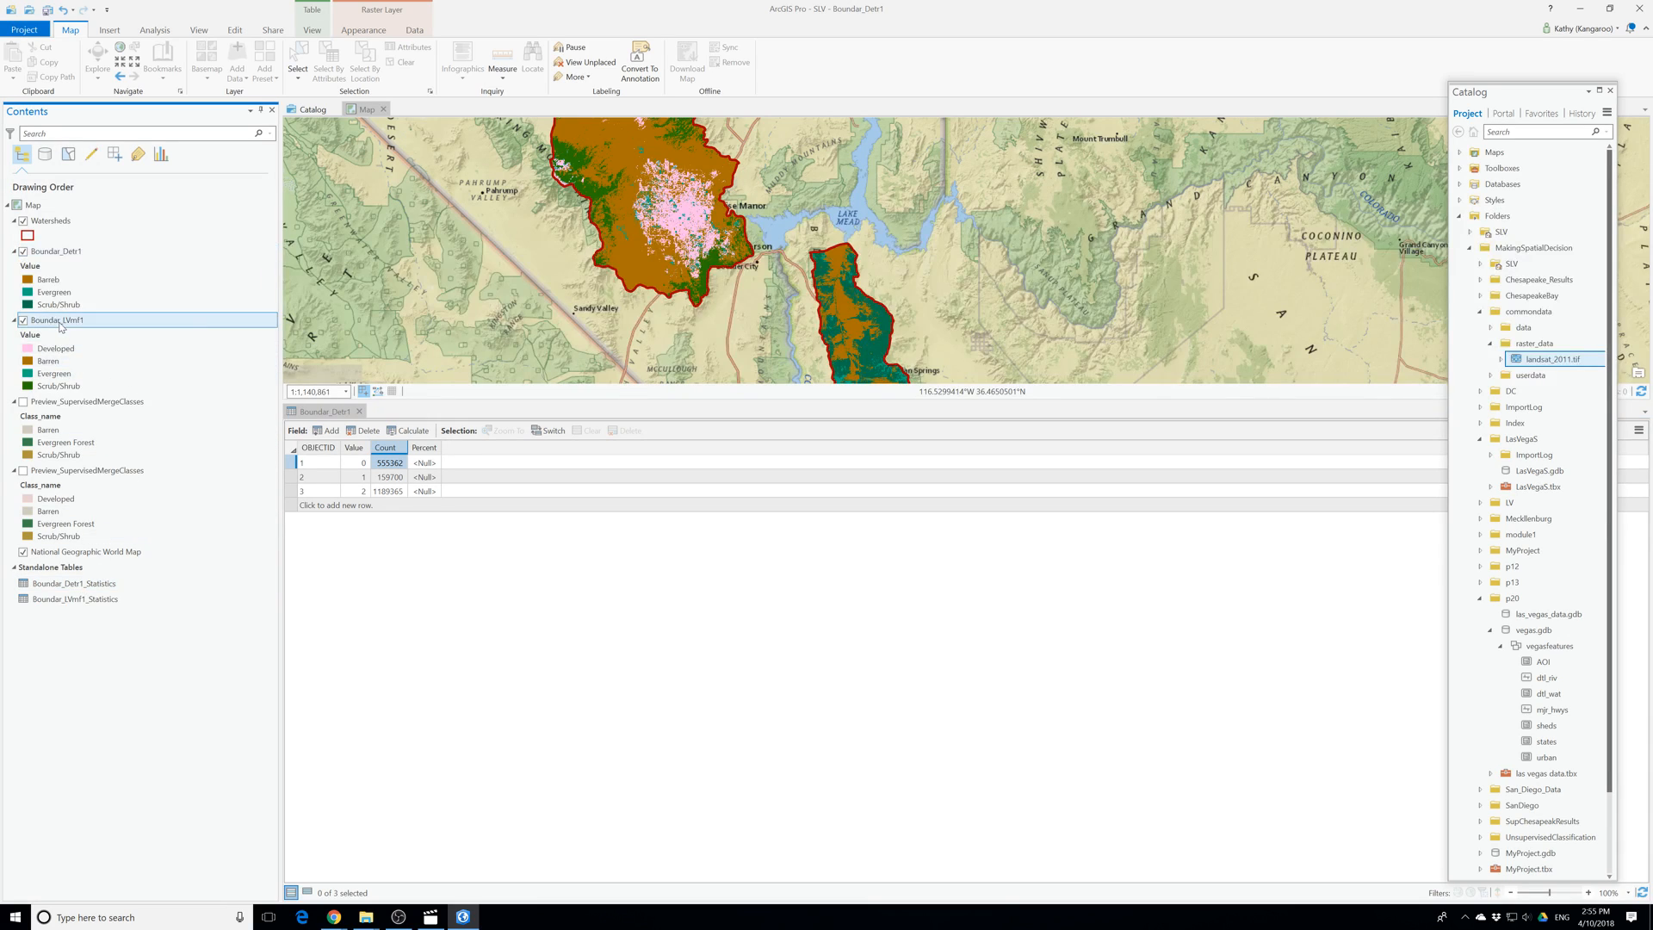
click(105, 383)
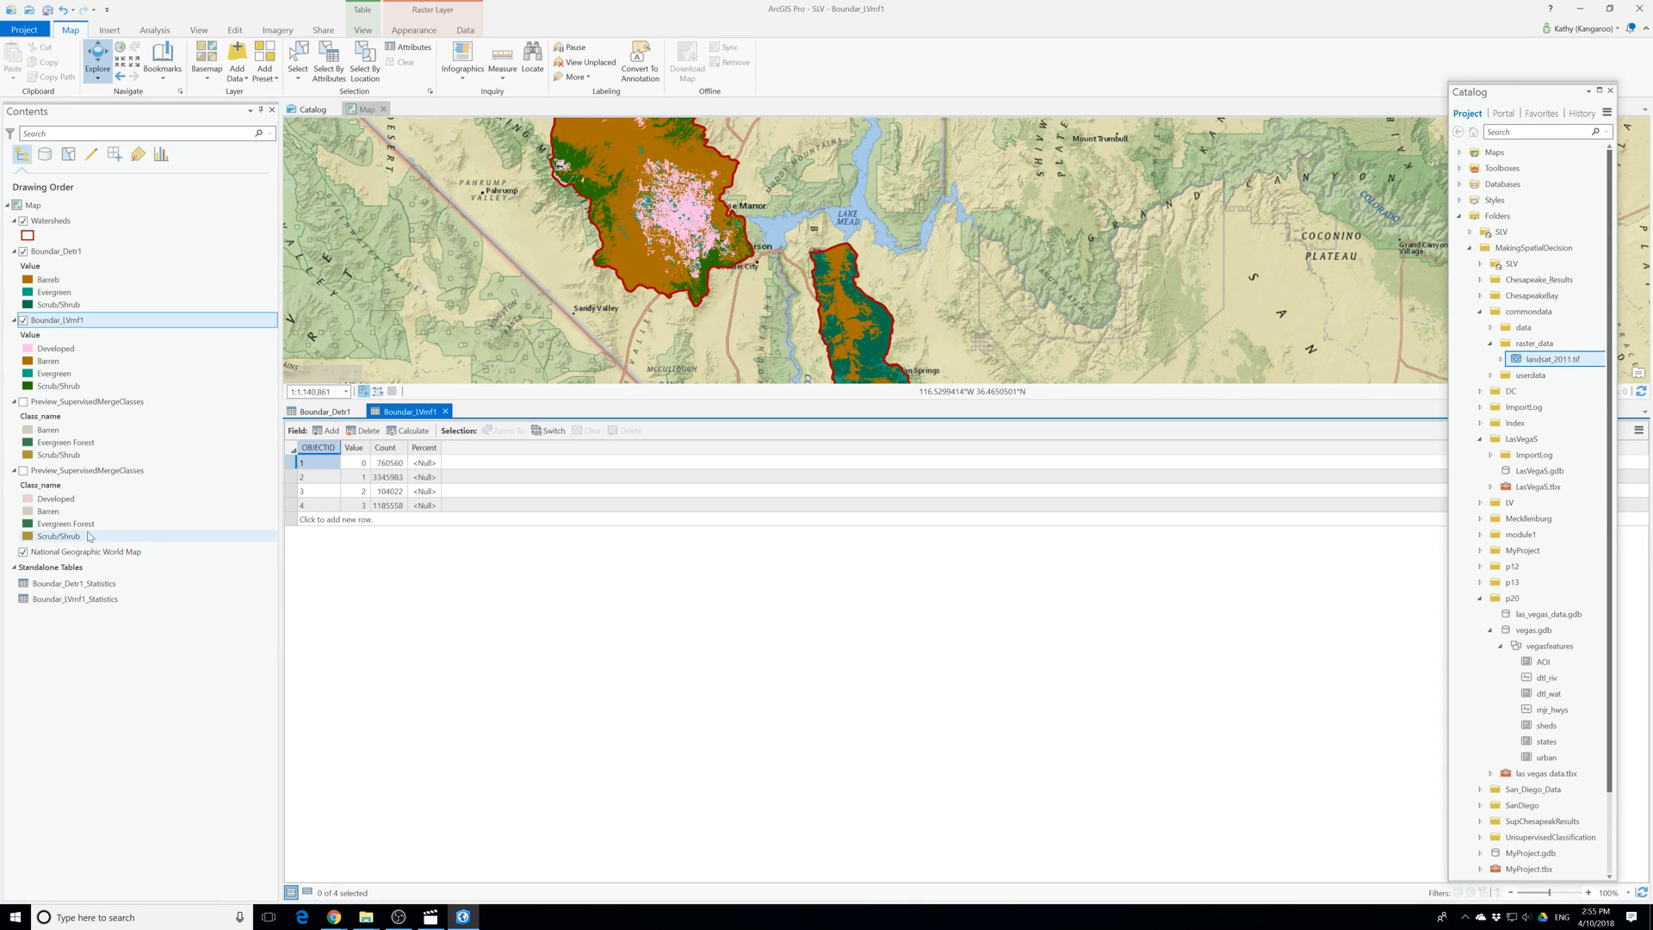
Open the Boundar_Detr1_Statistics and Boundar_LVmf1_Statistics tables, examine the SUM_Count of each, and return to the Boundar_Detr1 table.
right_click(68, 586)
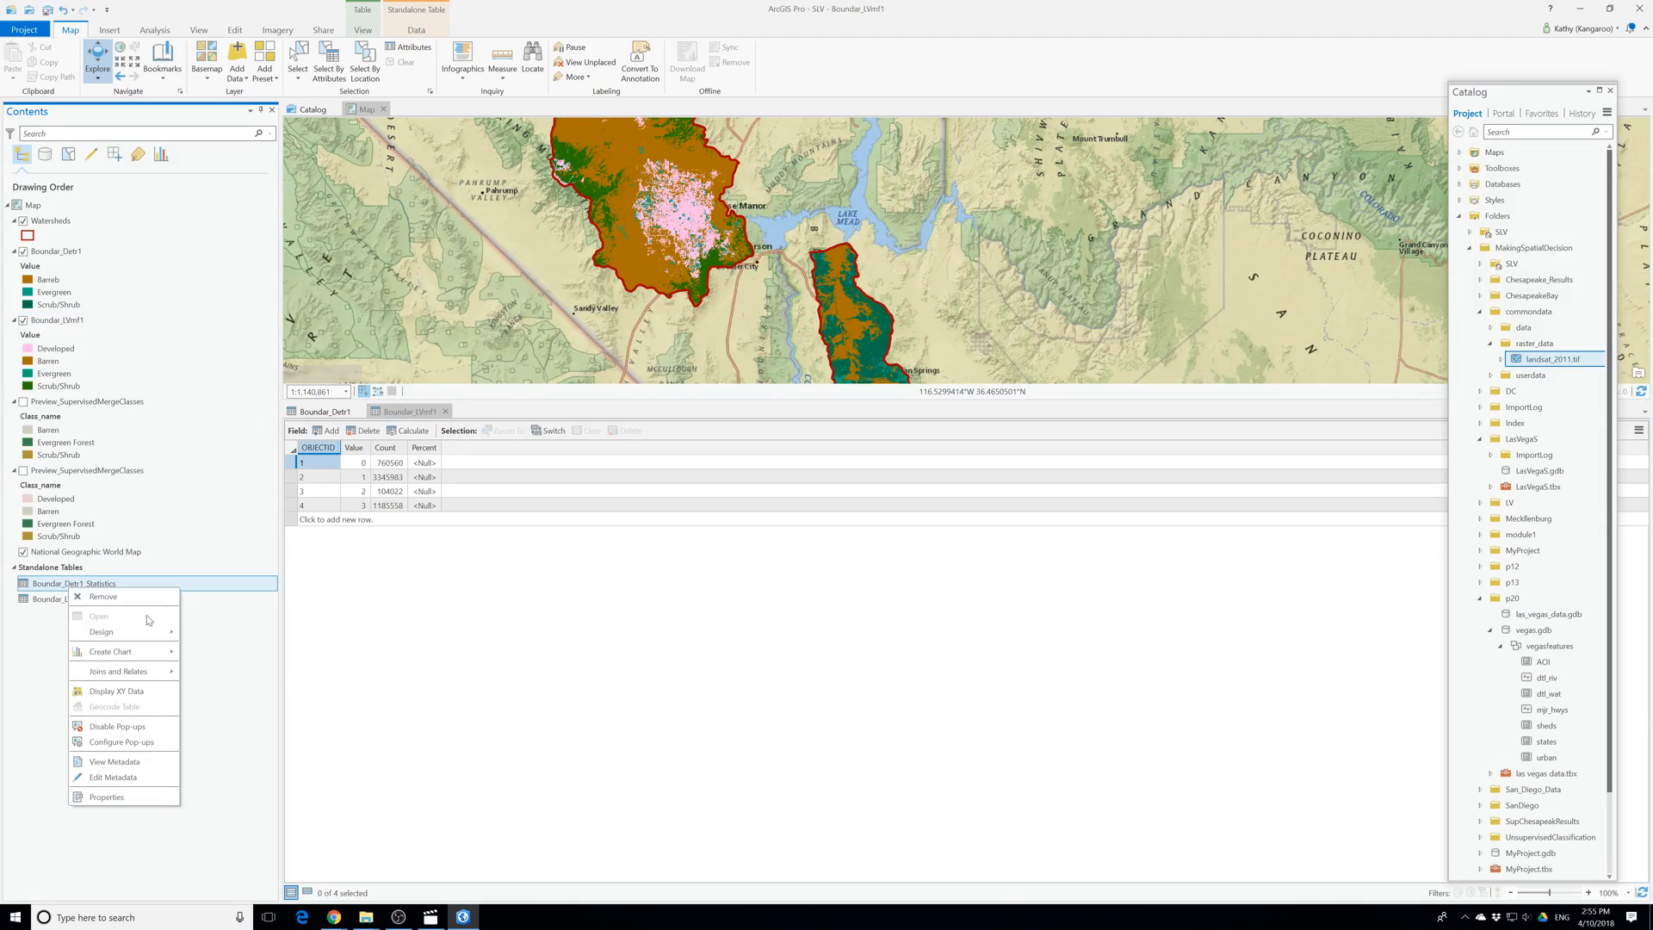
click(125, 620)
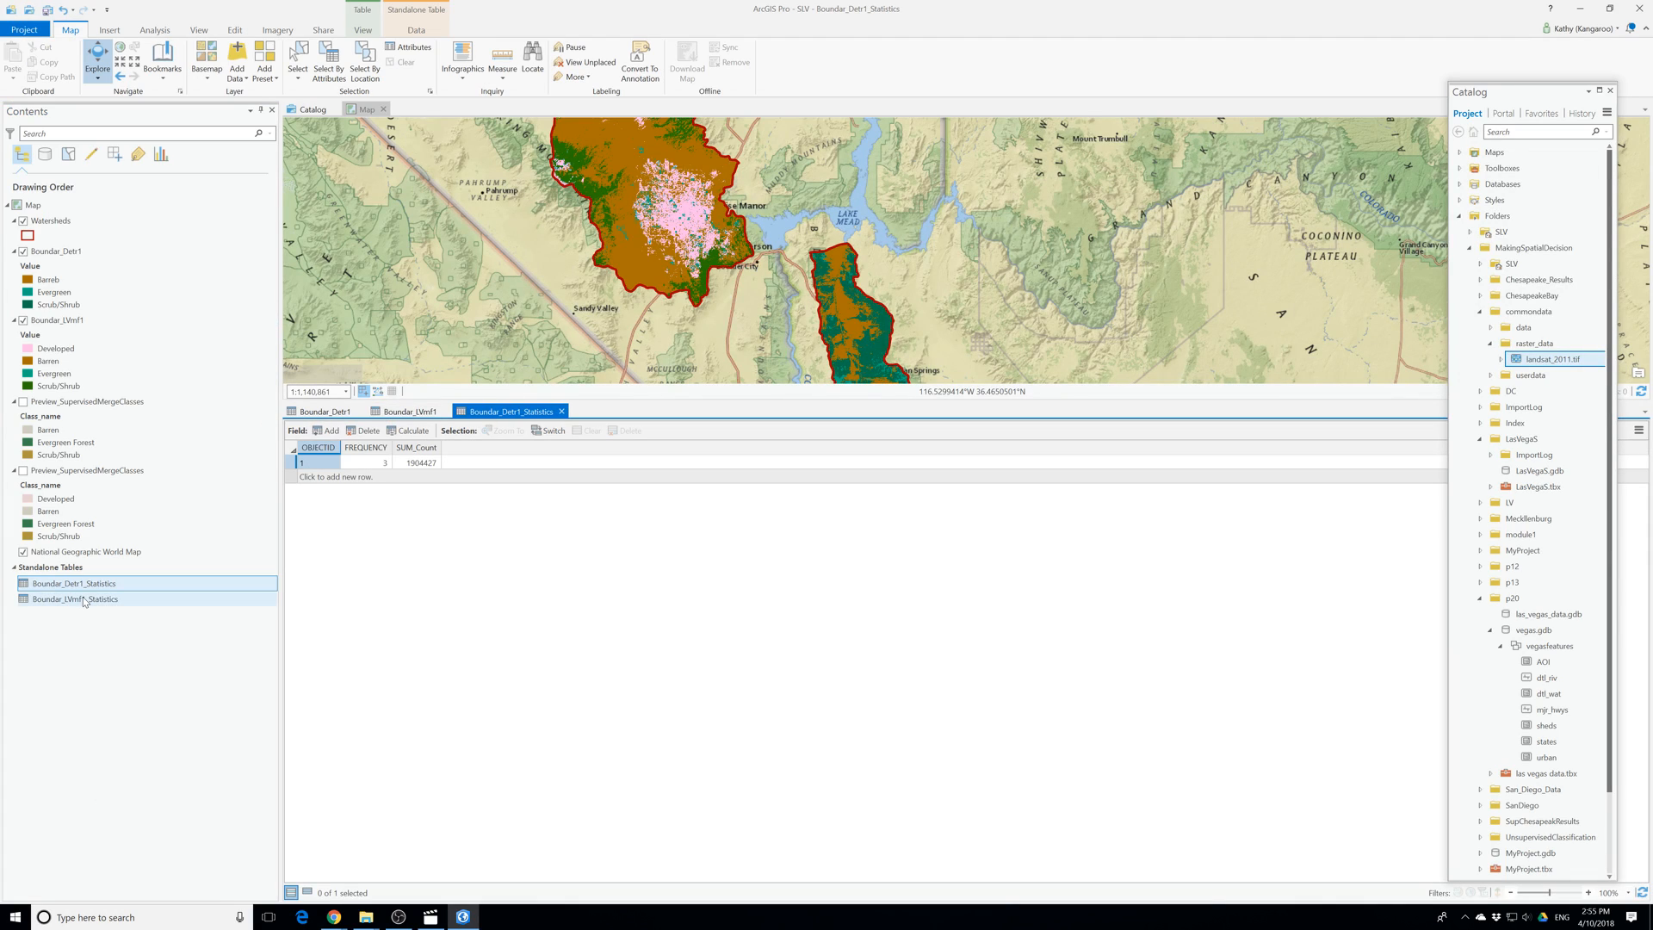
right_click(84, 598)
click(113, 626)
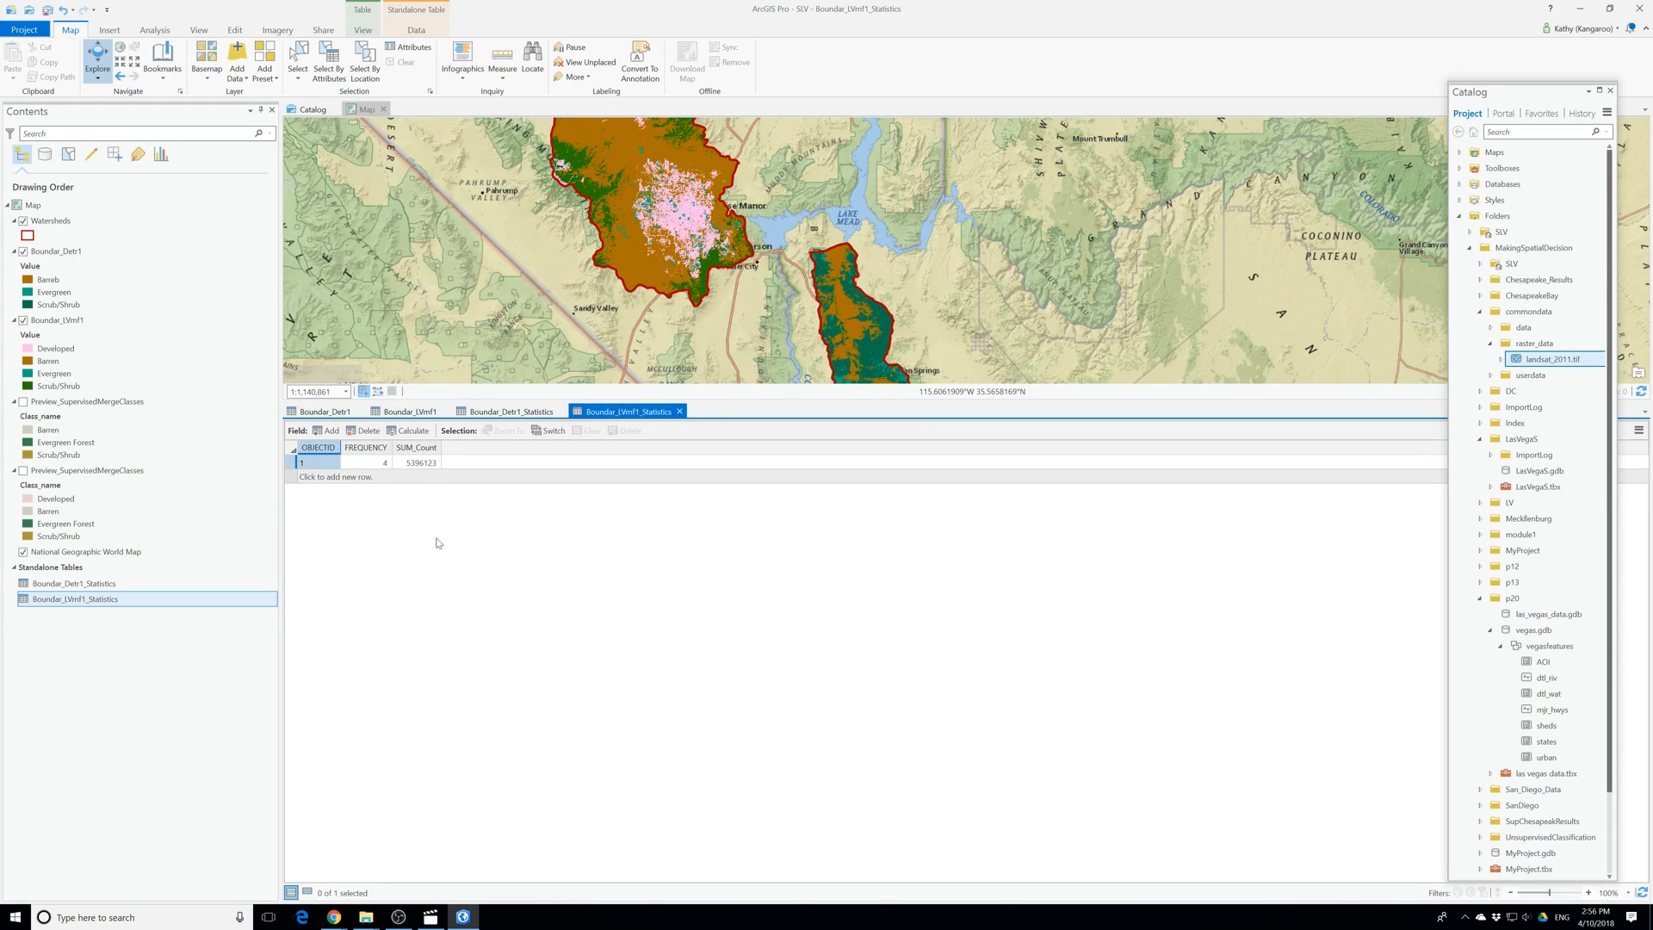
click(514, 419)
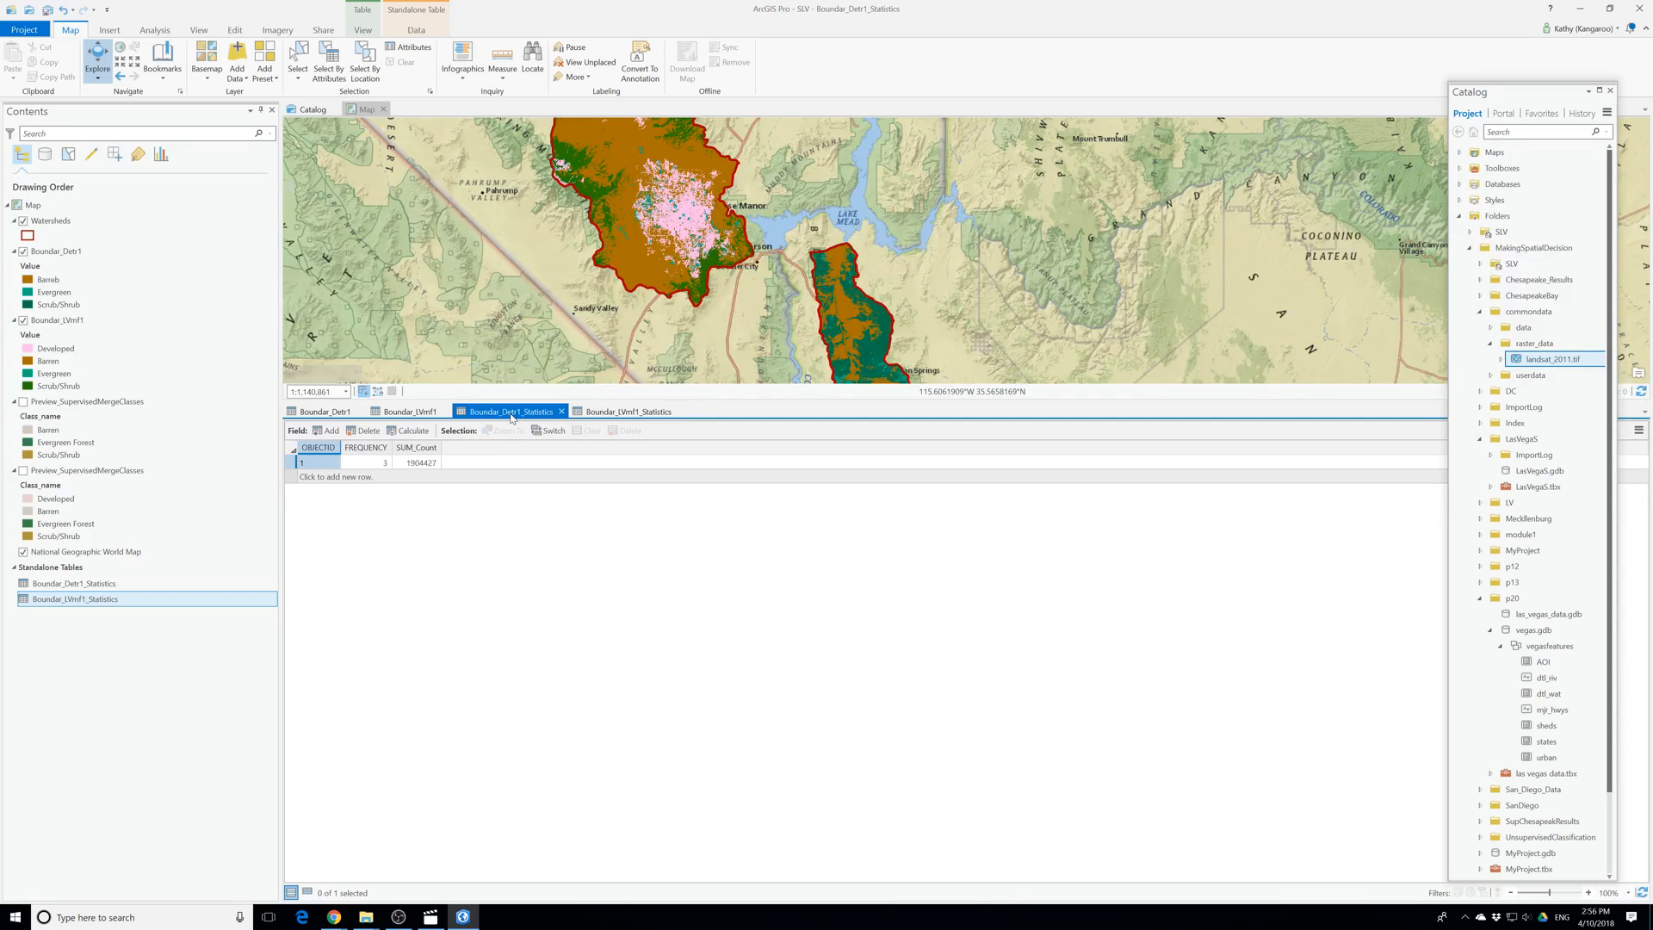
click(636, 416)
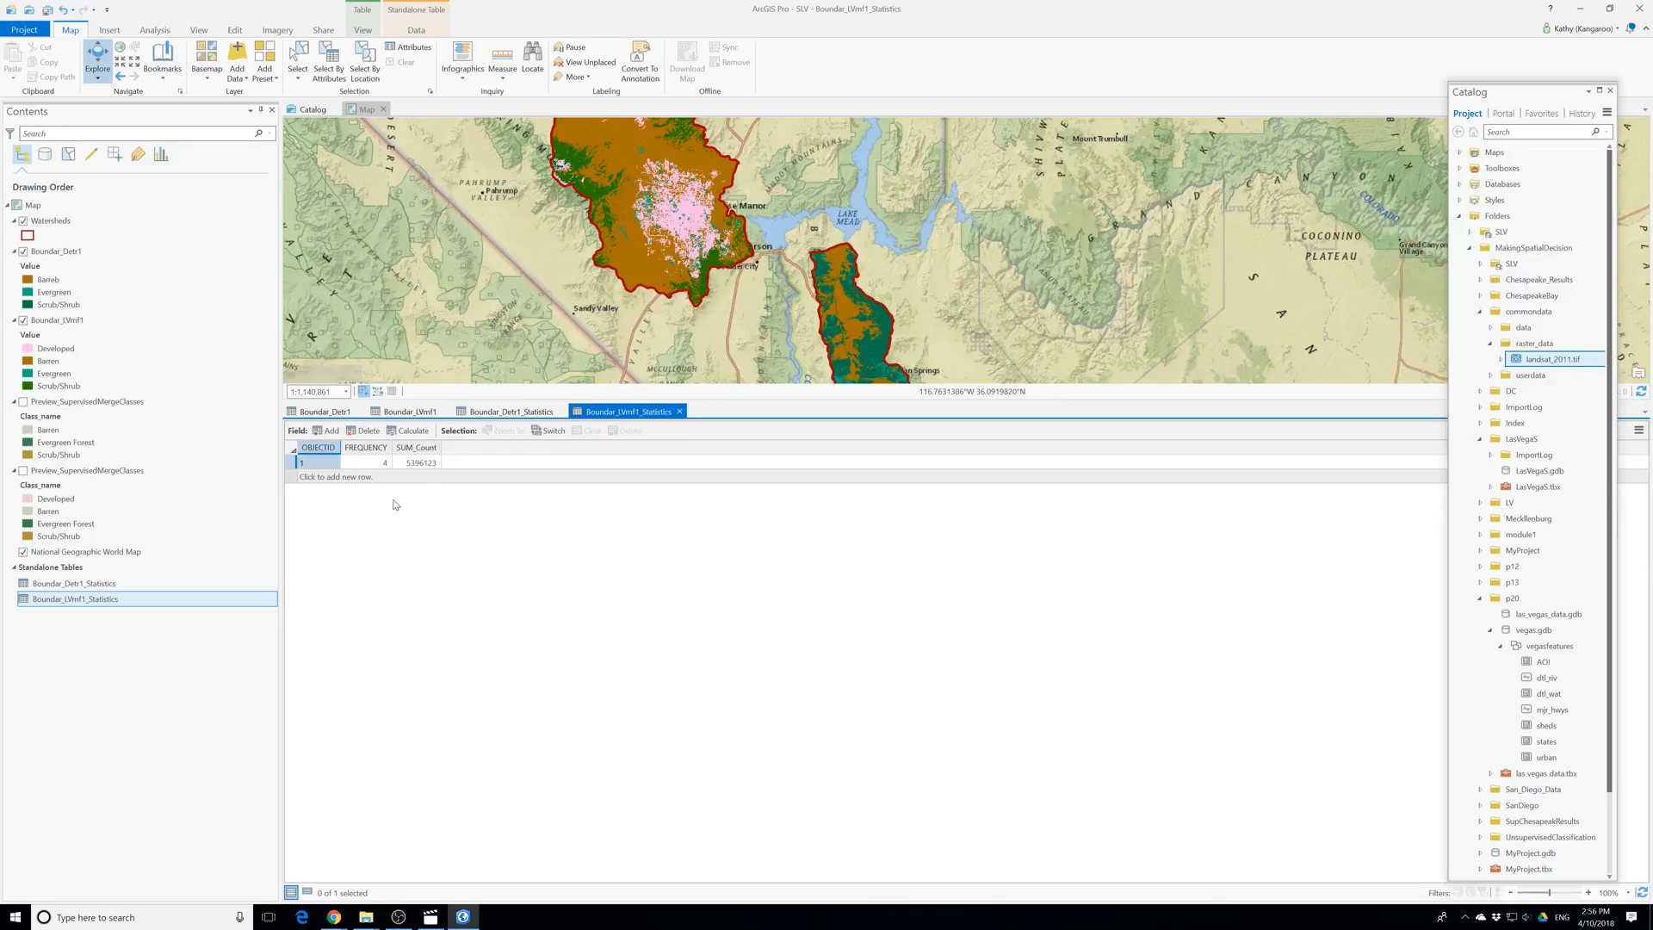
click(515, 414)
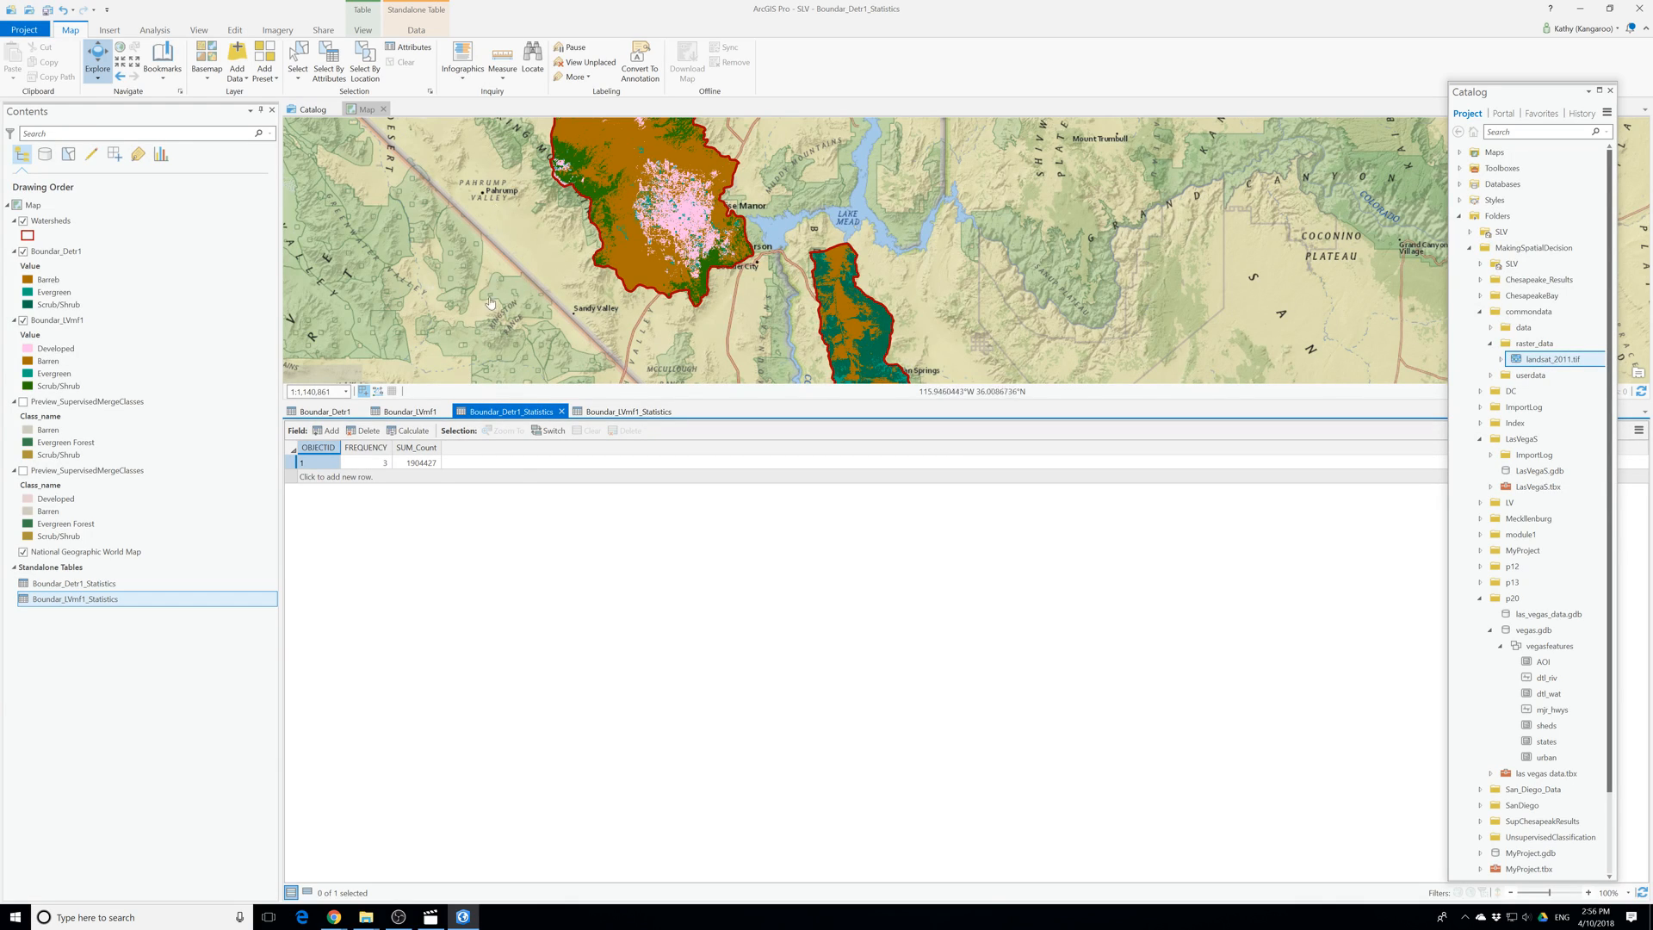
click(326, 413)
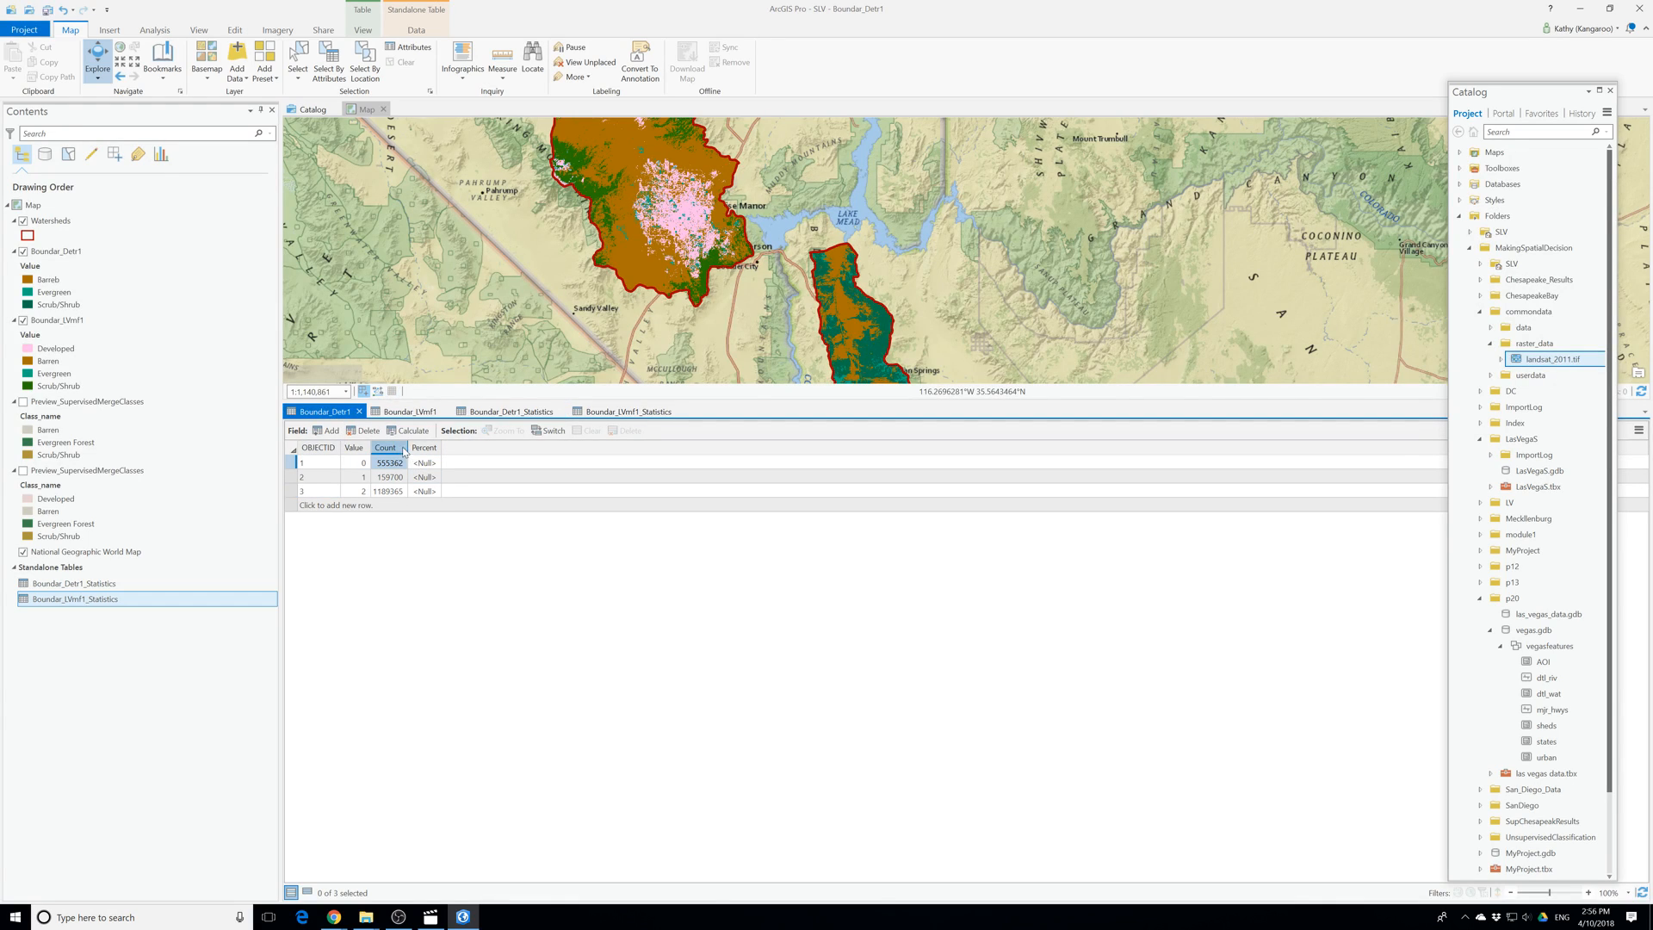
Calculate the Percent field of Boundar_LVmf1 with the Python 3 expression !Count!/5396123*100 and close the tool.
click(410, 413)
right_click(428, 447)
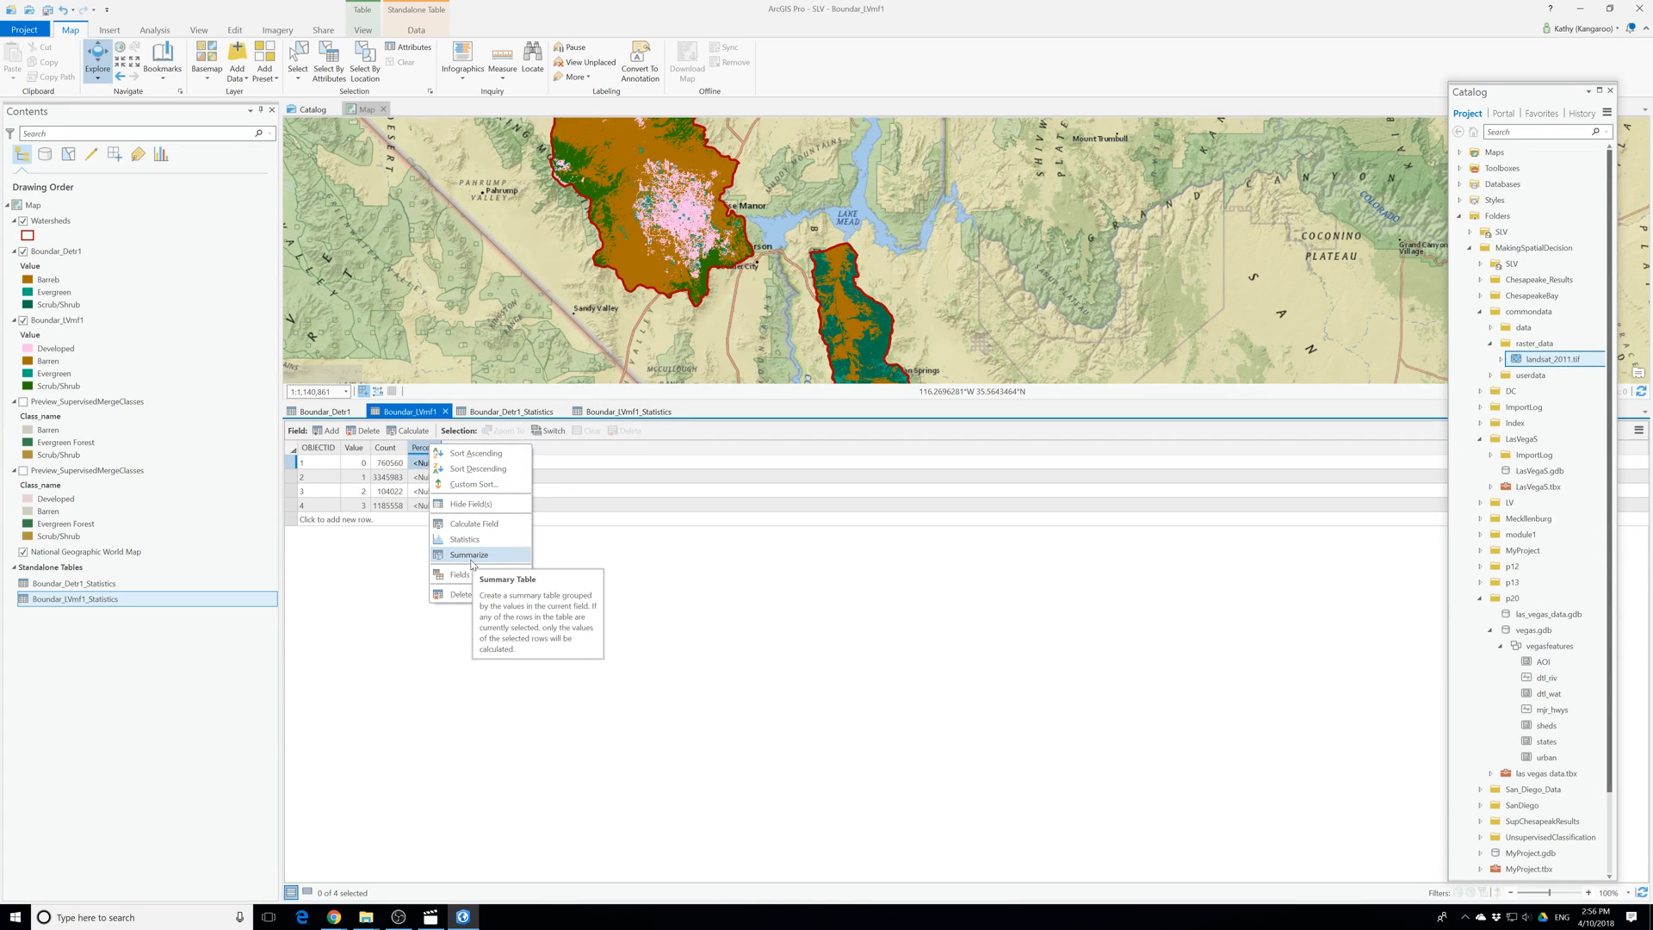
click(478, 524)
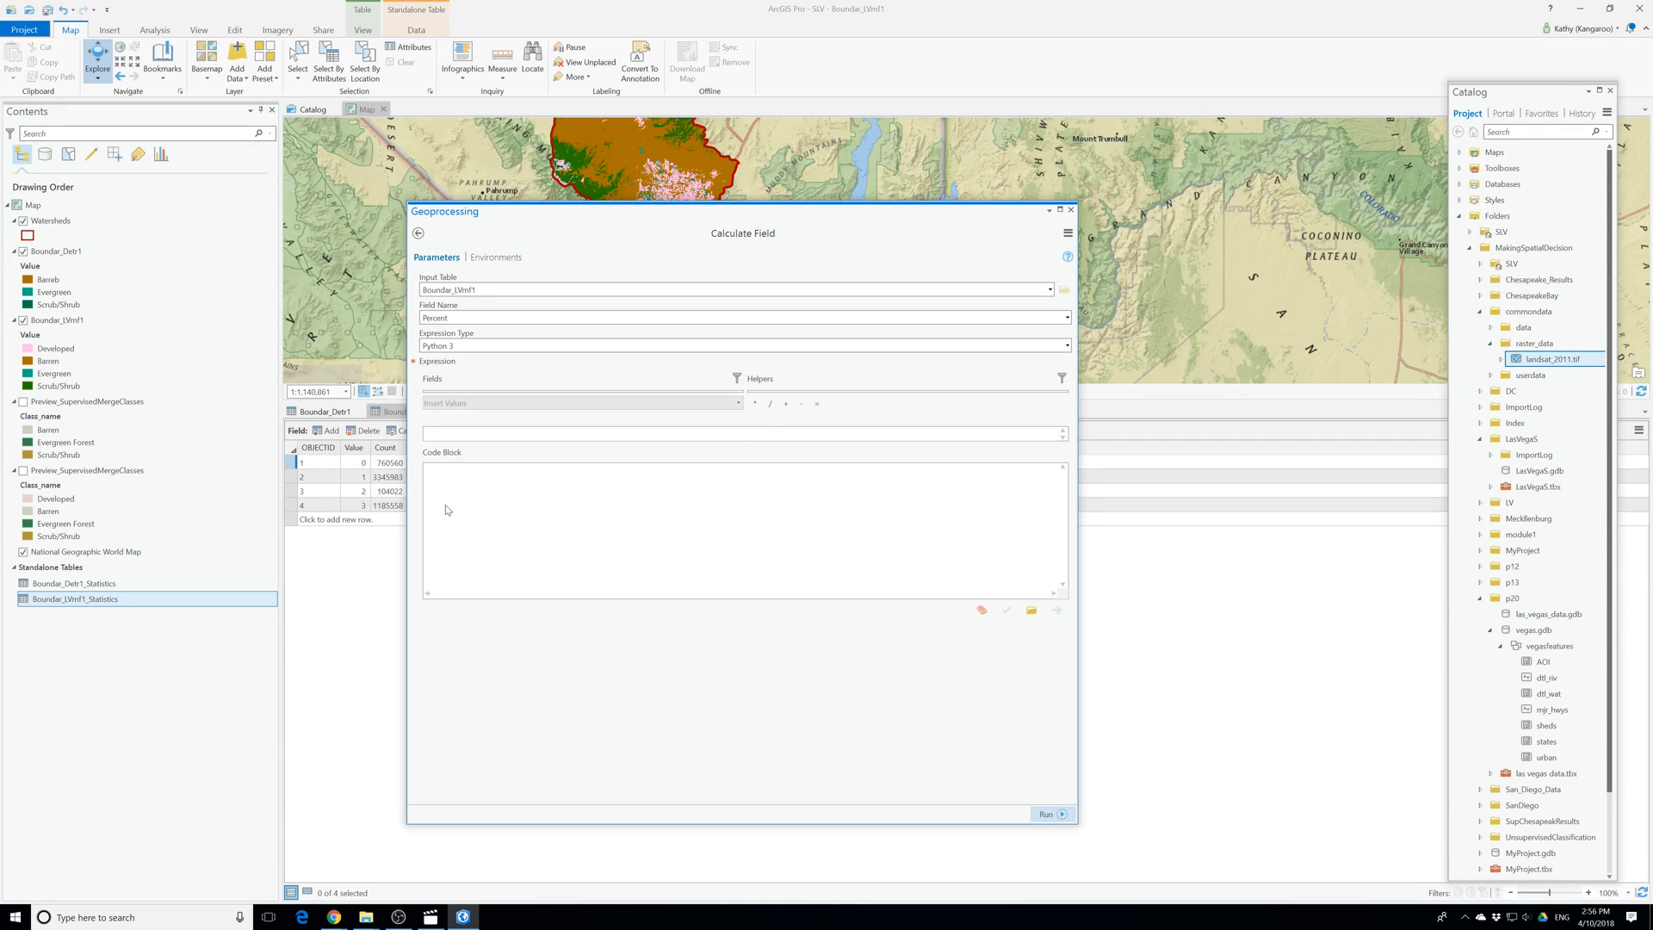
double_click(437, 425)
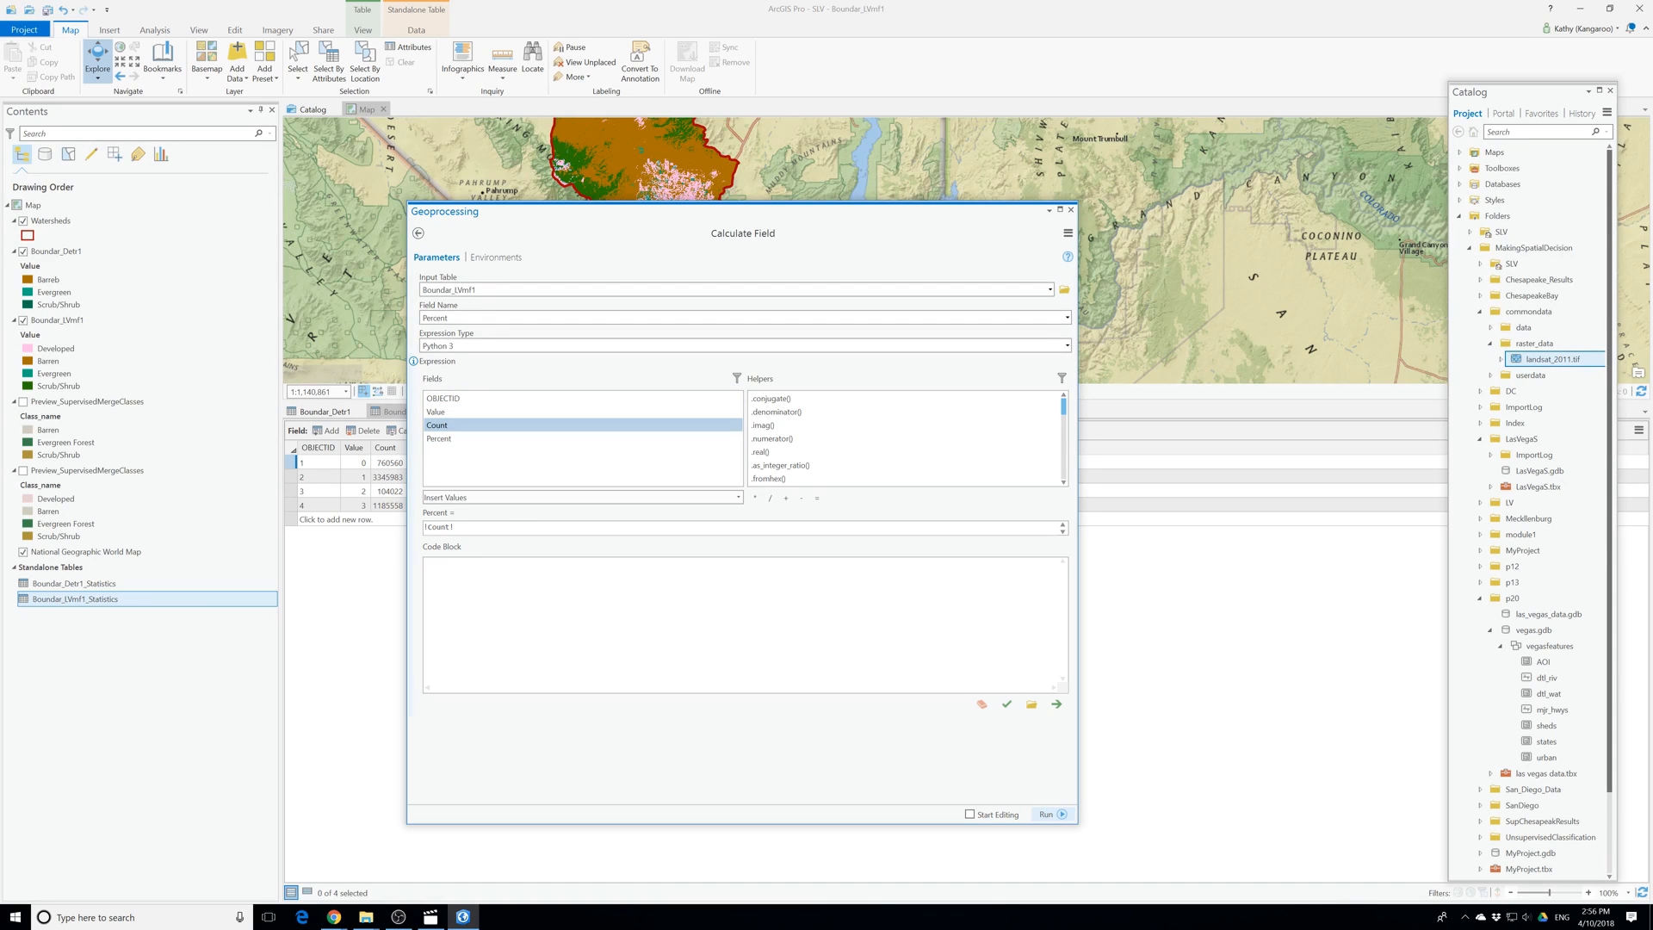
text(/)
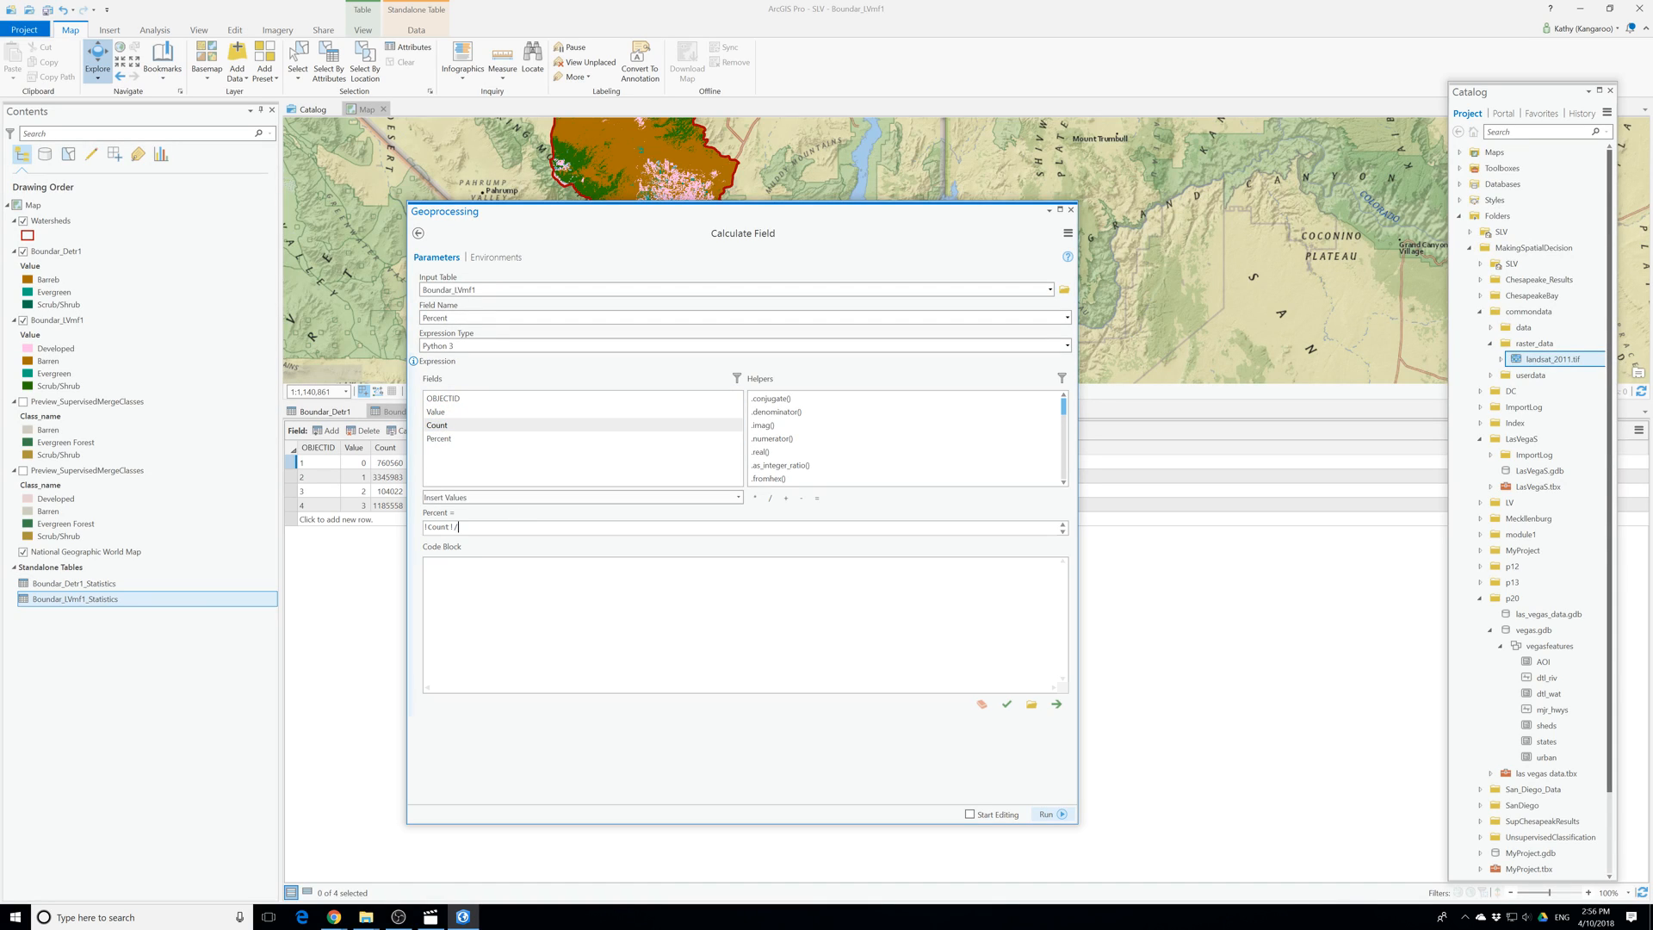
text(5396123*100)
click(1060, 814)
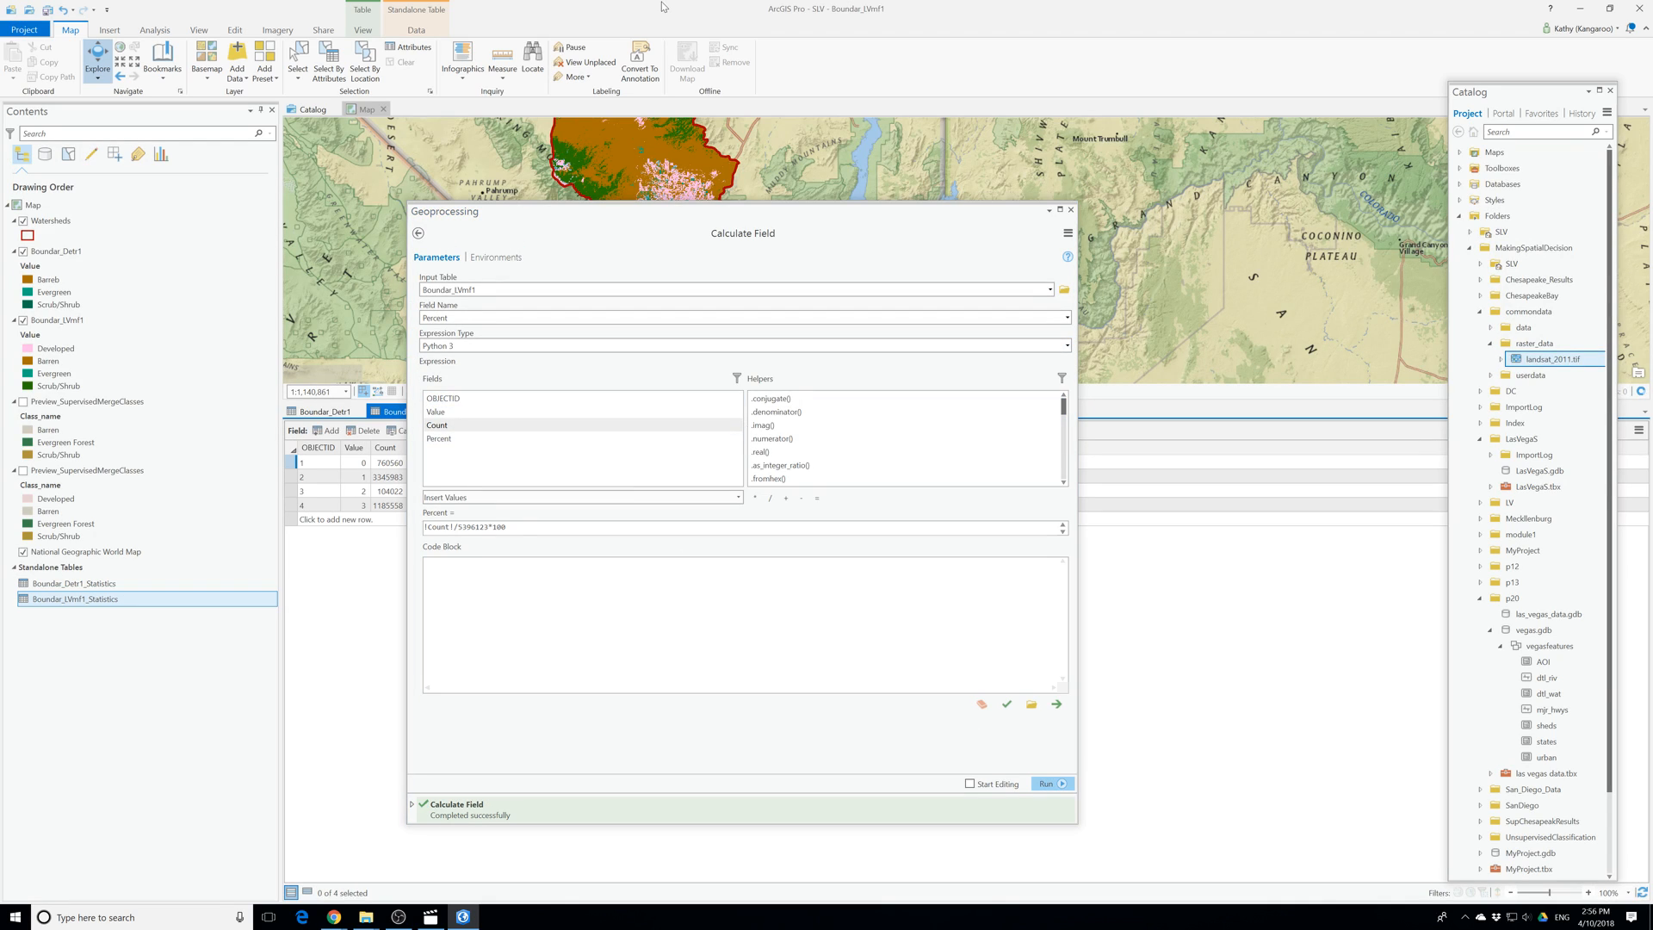
drag(498, 205, 761, 188)
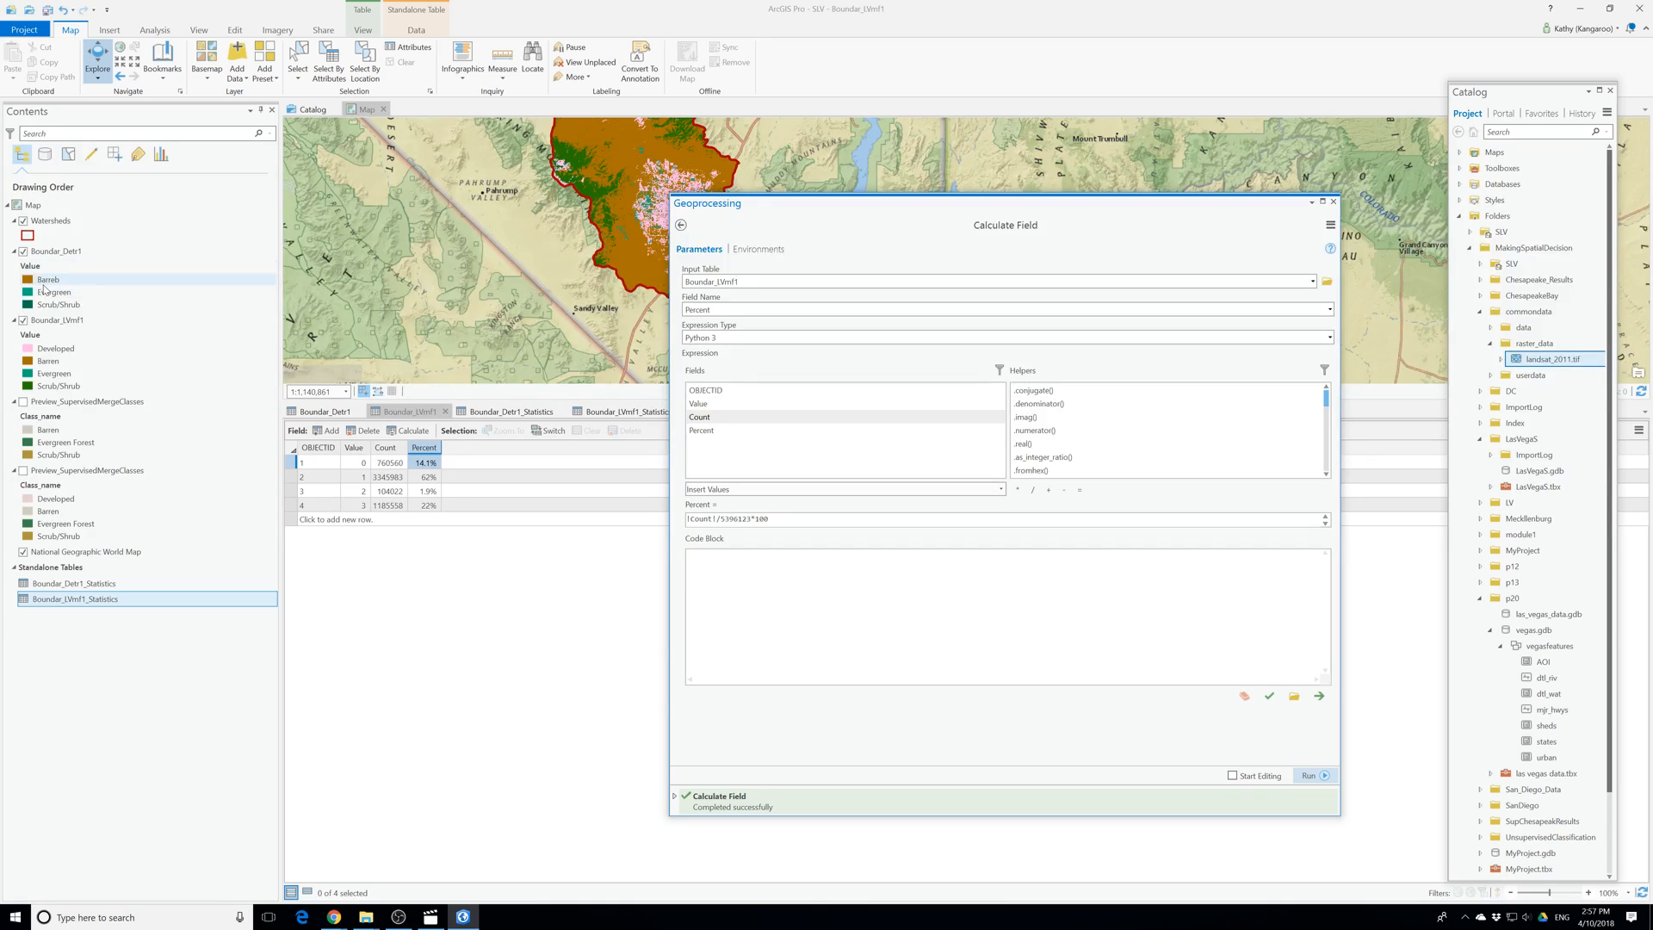
click(1334, 202)
Correct the label of value 0 in the Boundar_Detr1 symbology to Barren and close the symbology settings.
right_click(56, 252)
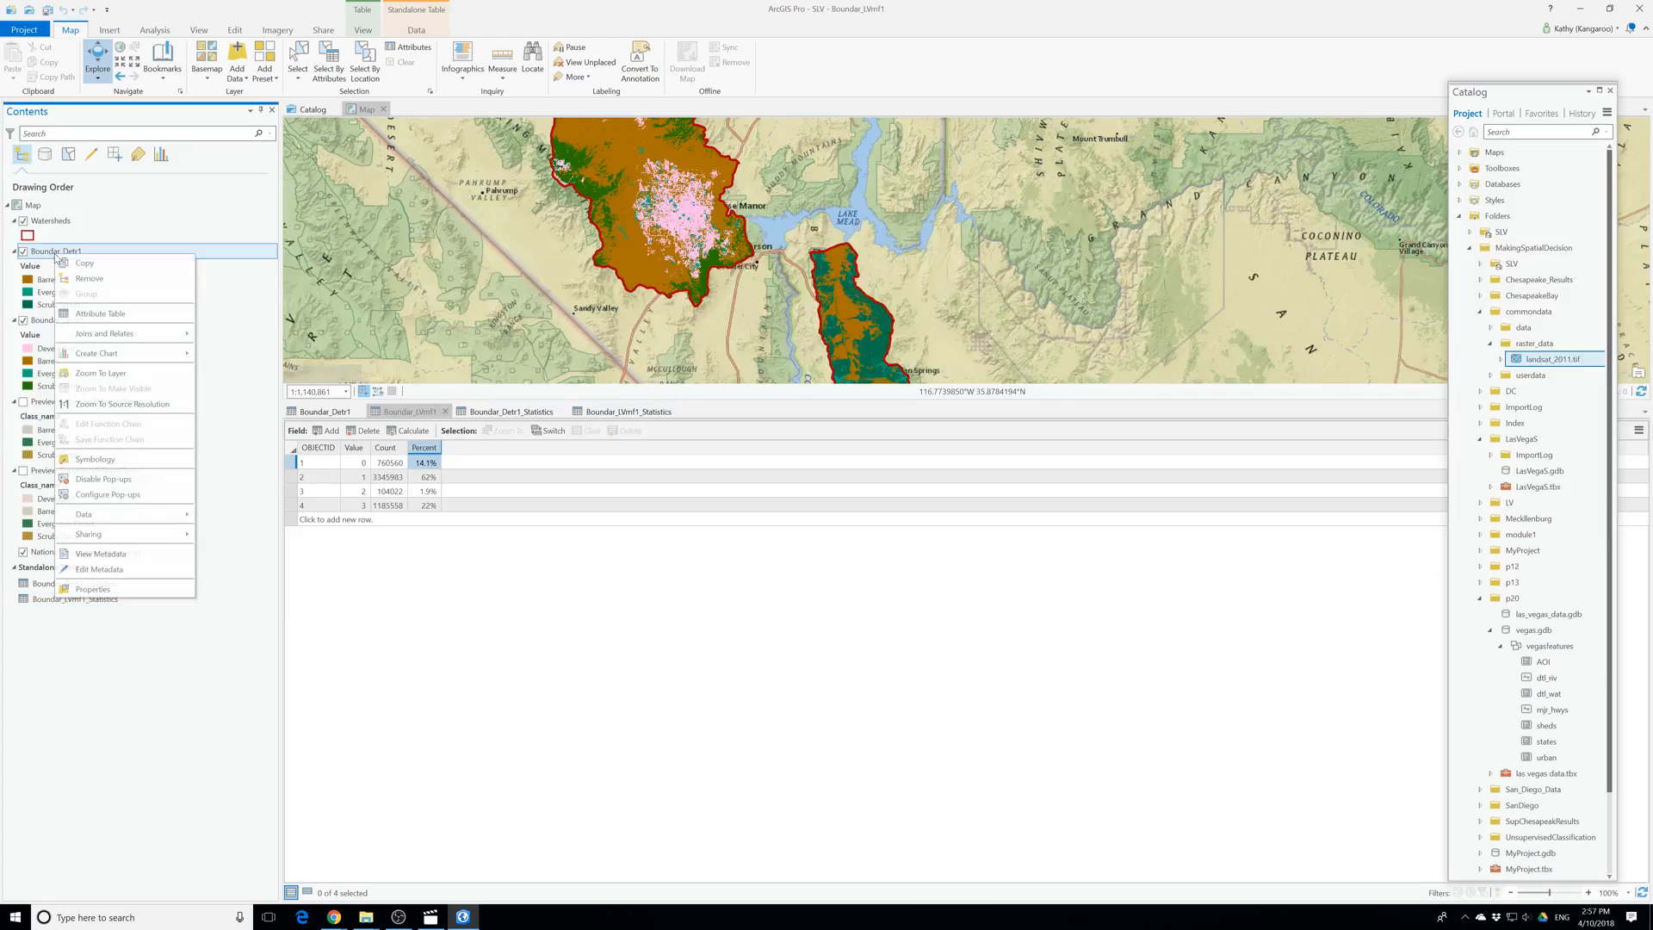
click(95, 459)
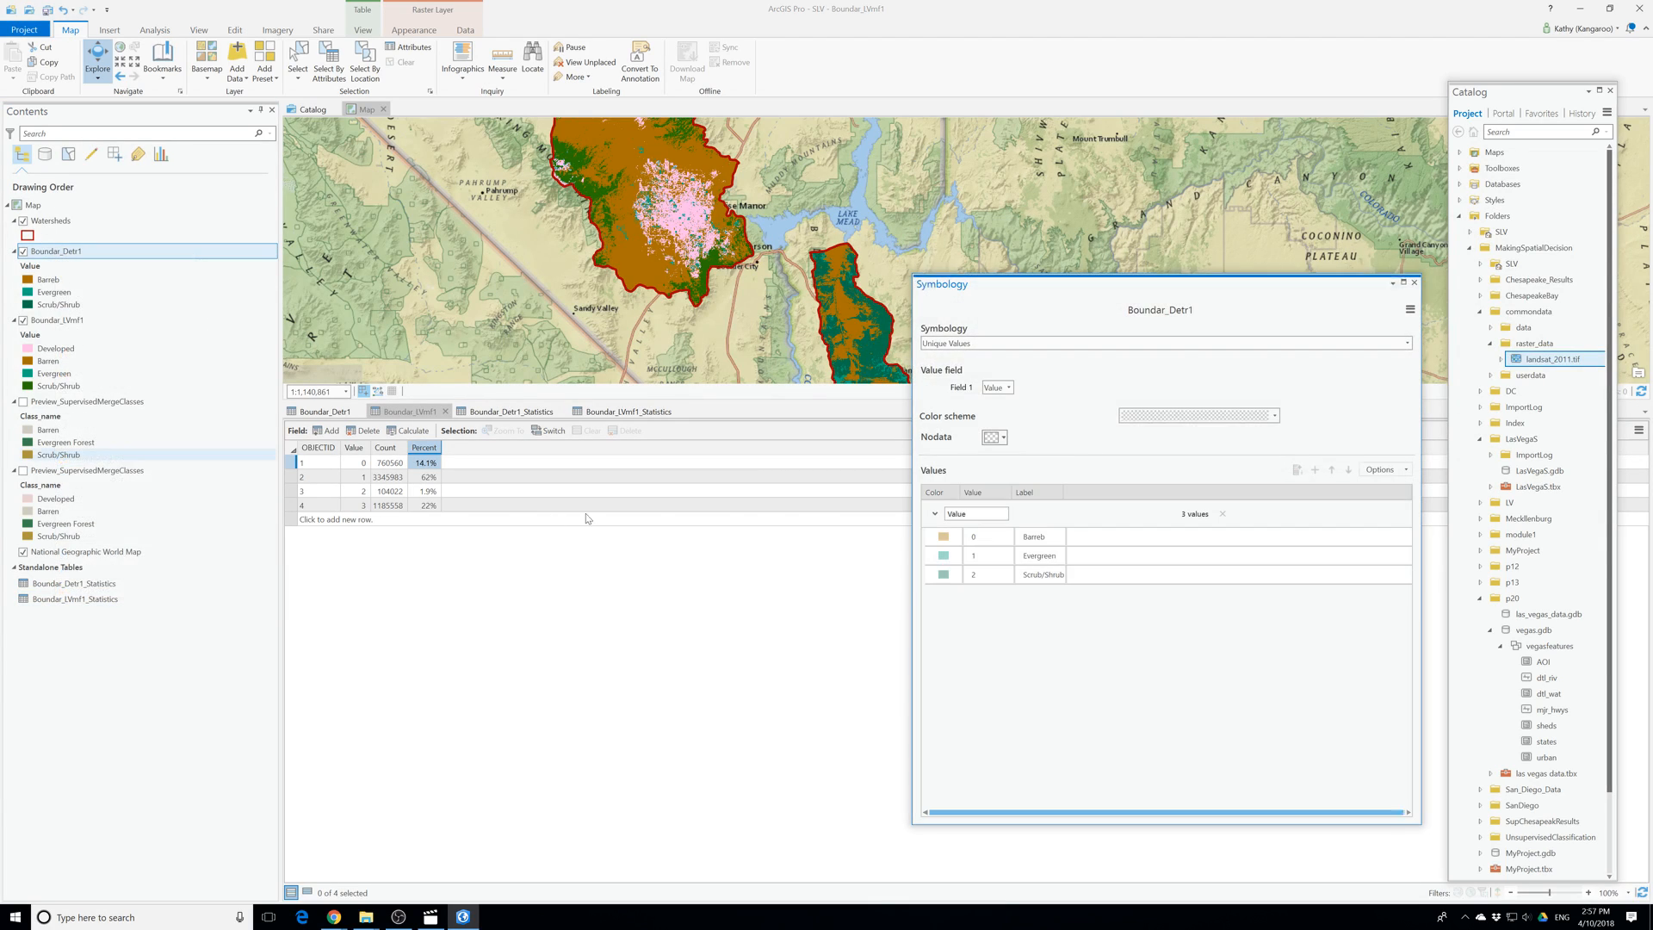
click(1032, 537)
click(1029, 537)
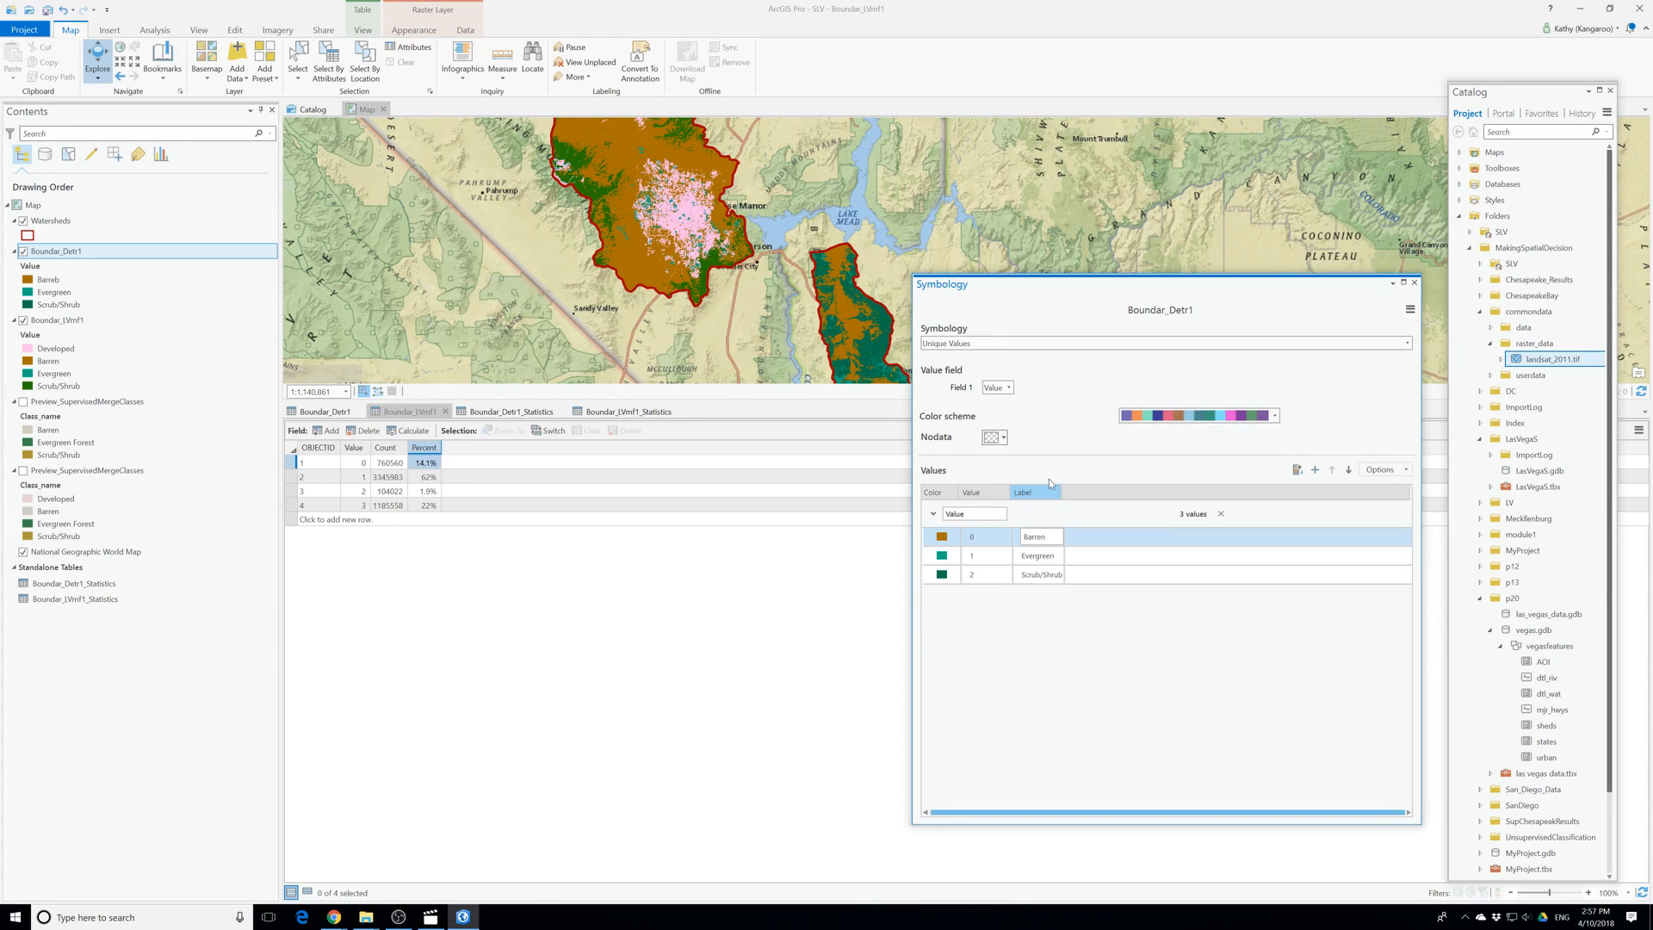
click(1414, 284)
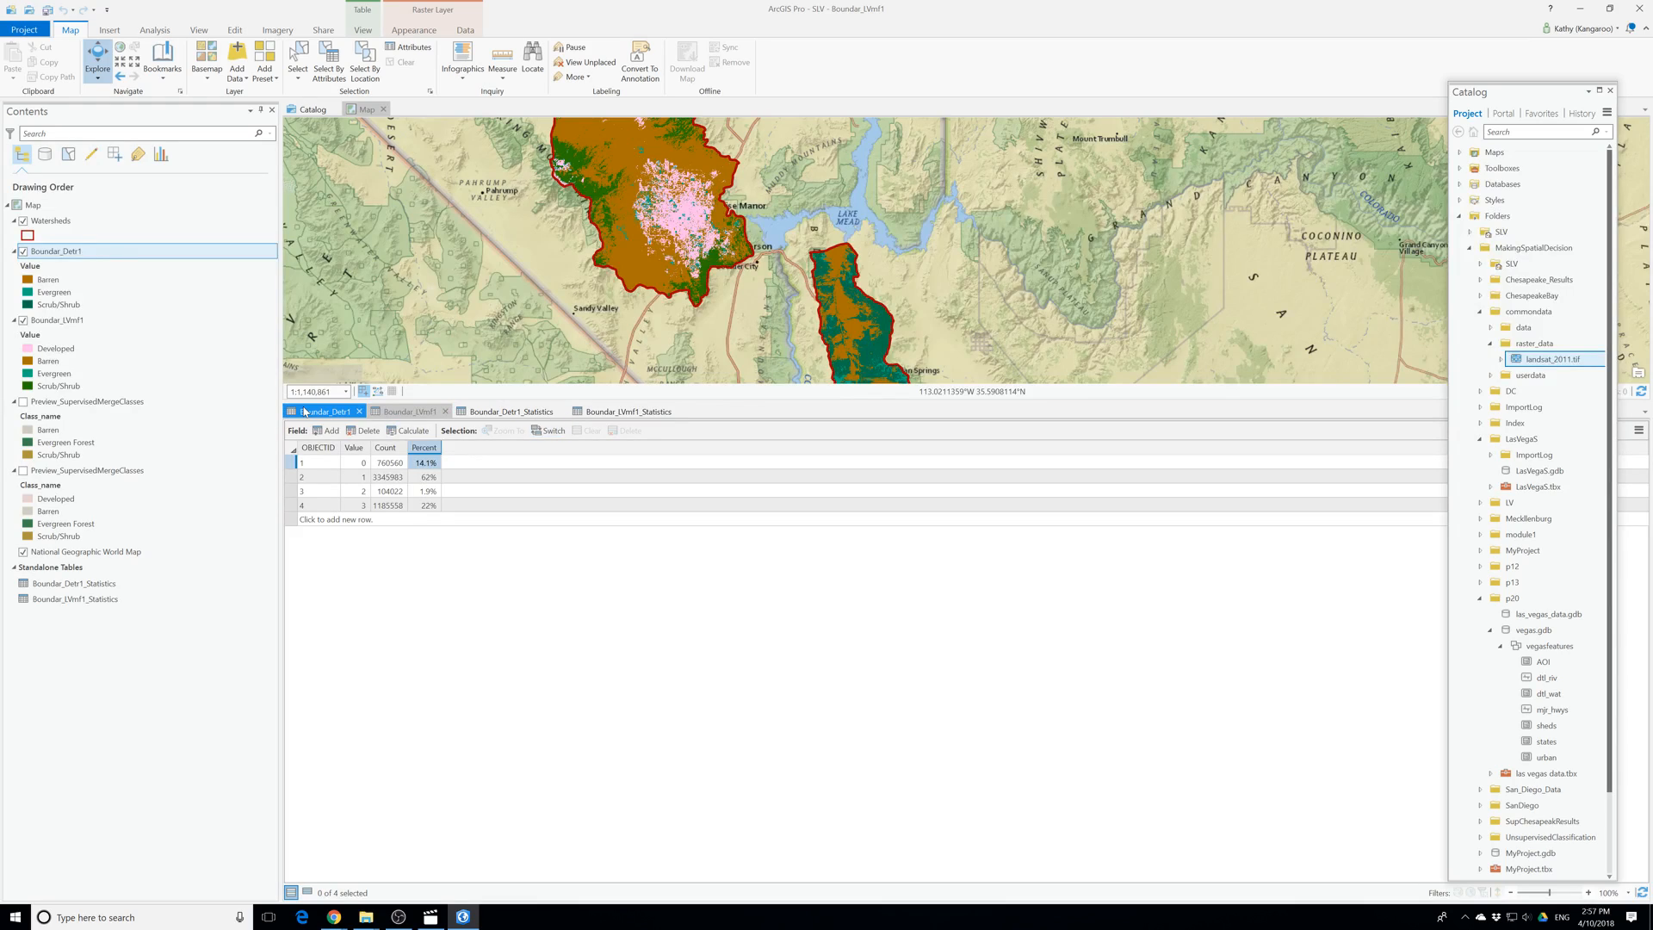
Calculate the Percent field of Boundar_Detr1 with the Python 3 expression !Count! / 1904427*100 and close the tool.
click(325, 413)
right_click(424, 448)
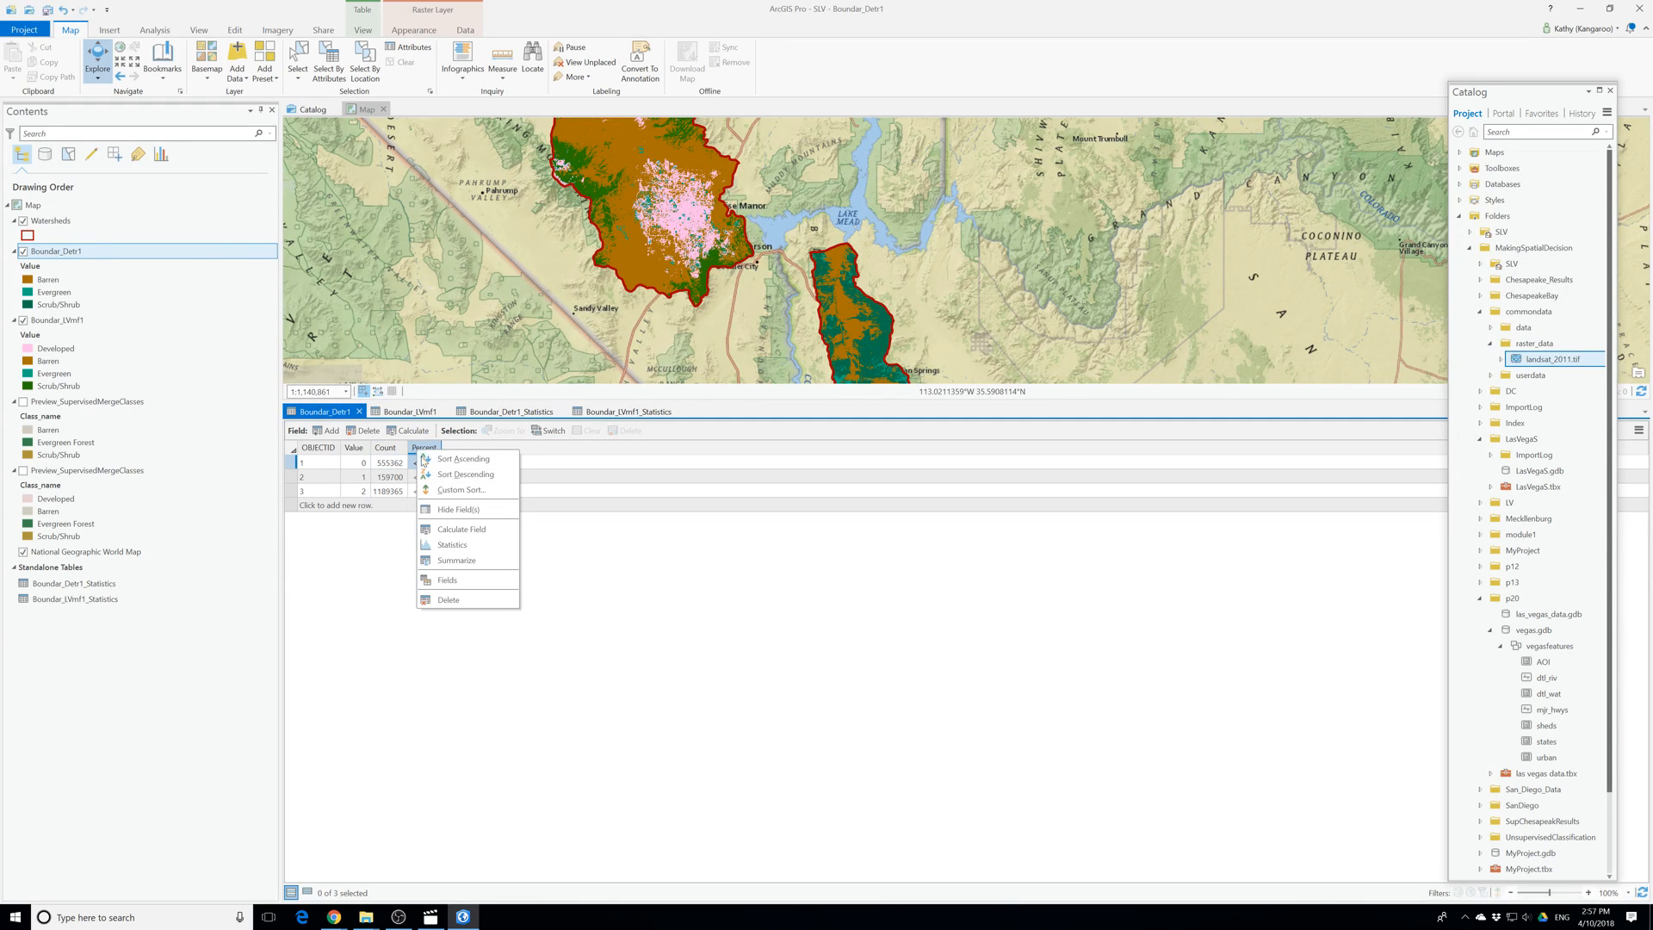
click(461, 528)
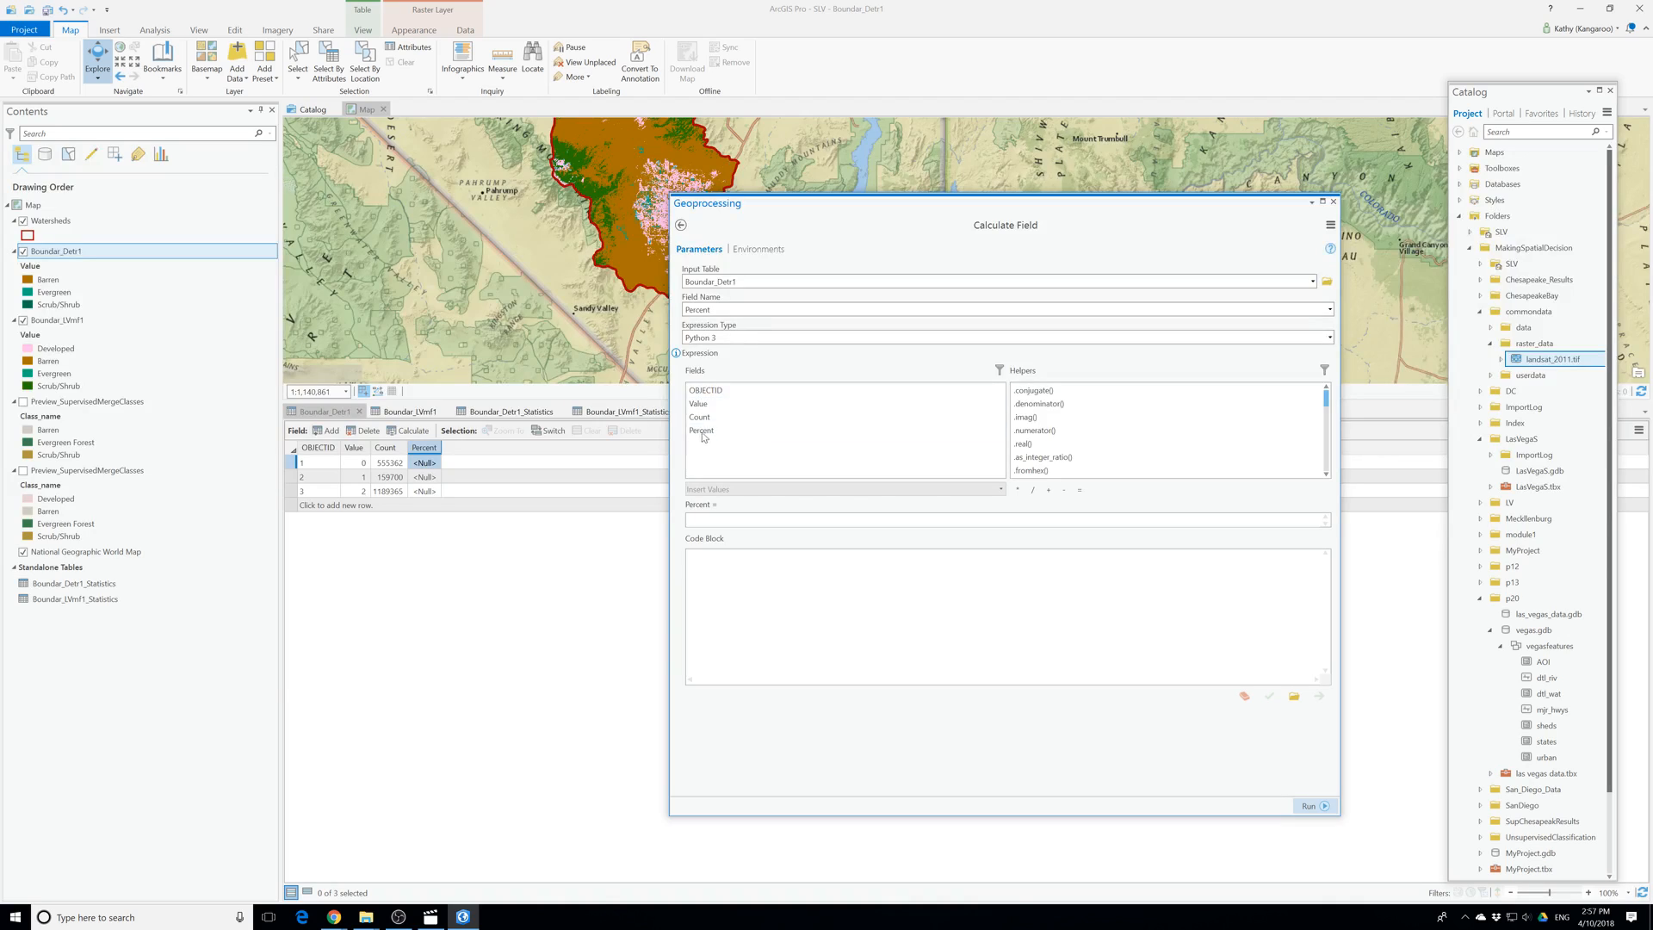
double_click(707, 420)
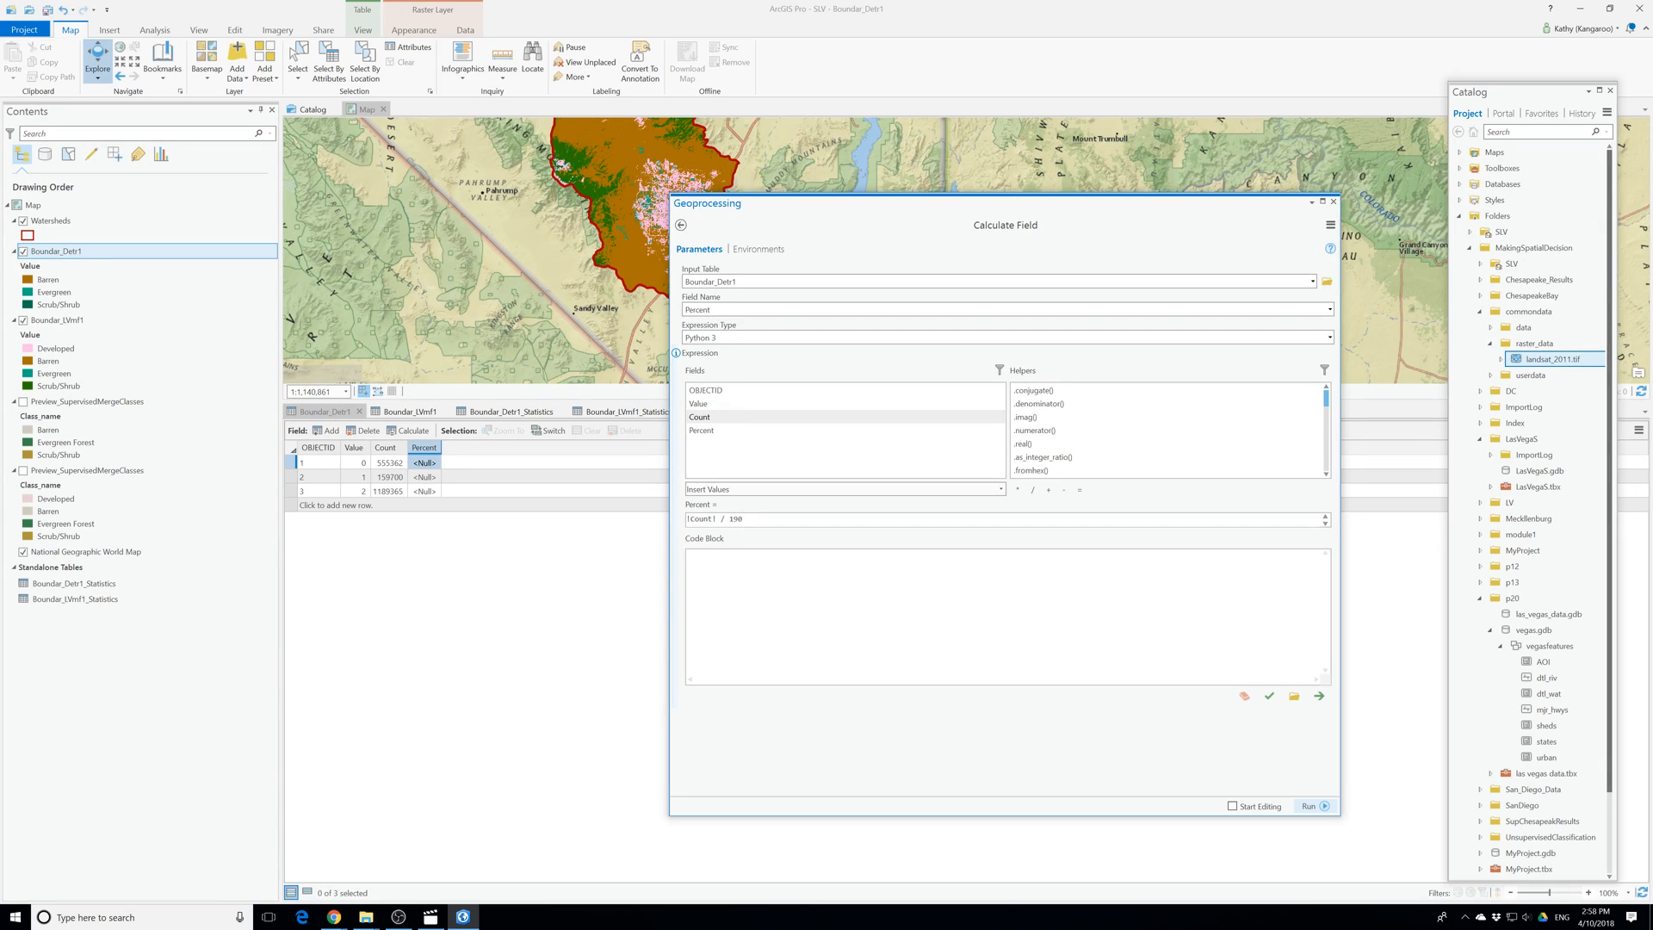
text(27*100)
click(1311, 806)
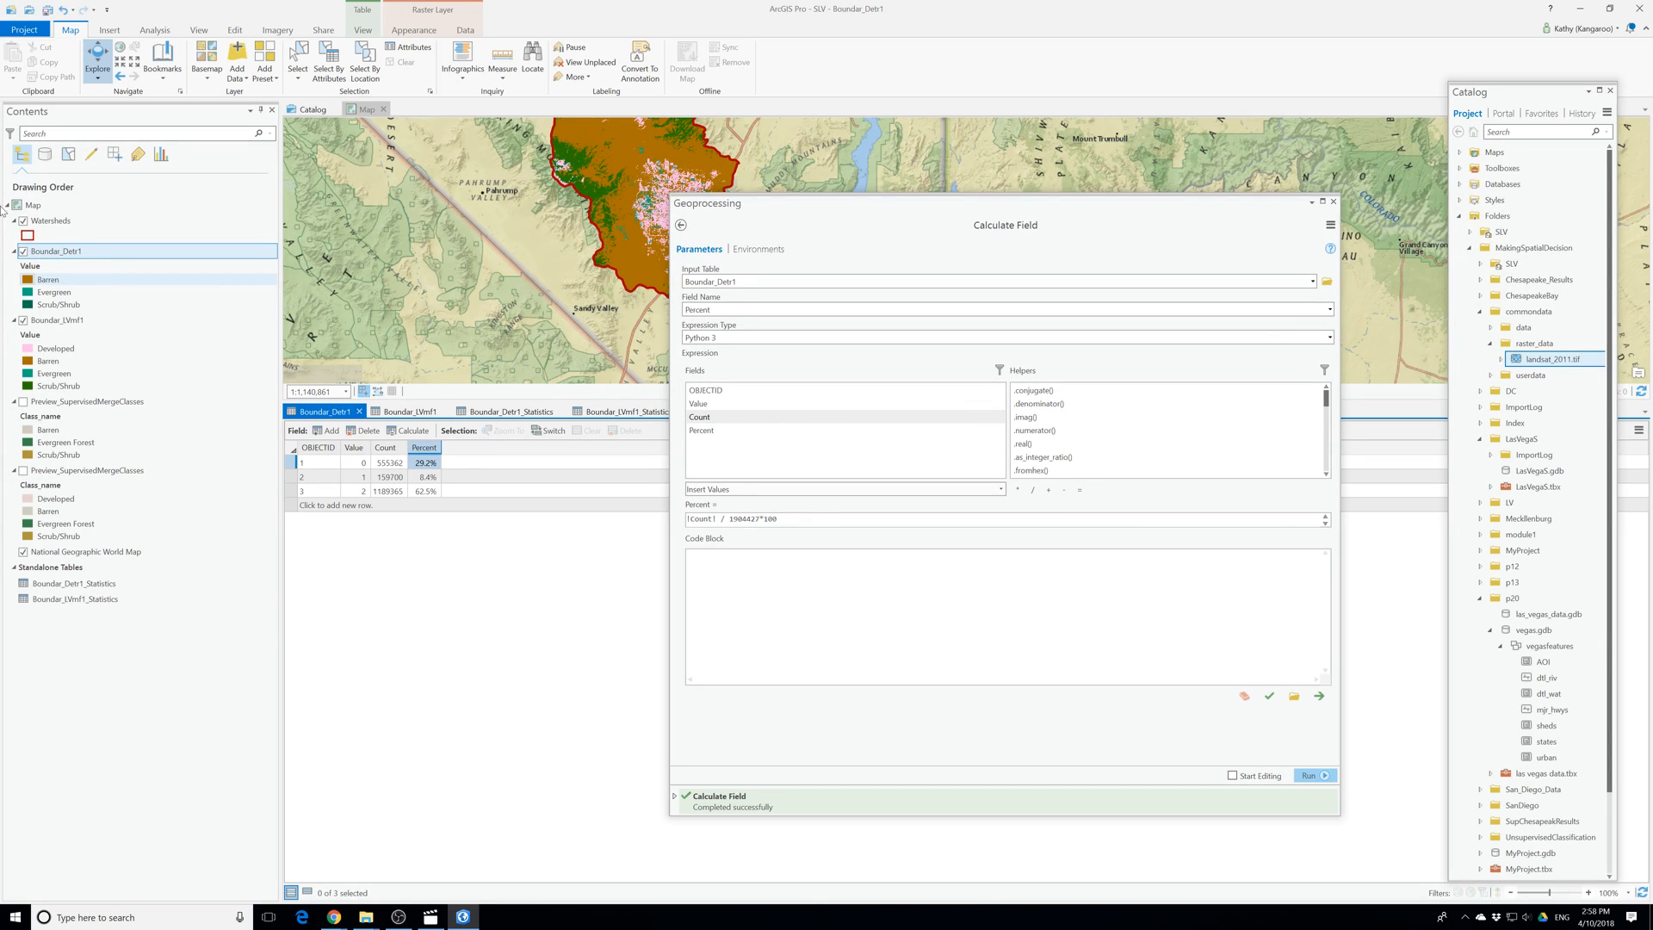
click(655, 362)
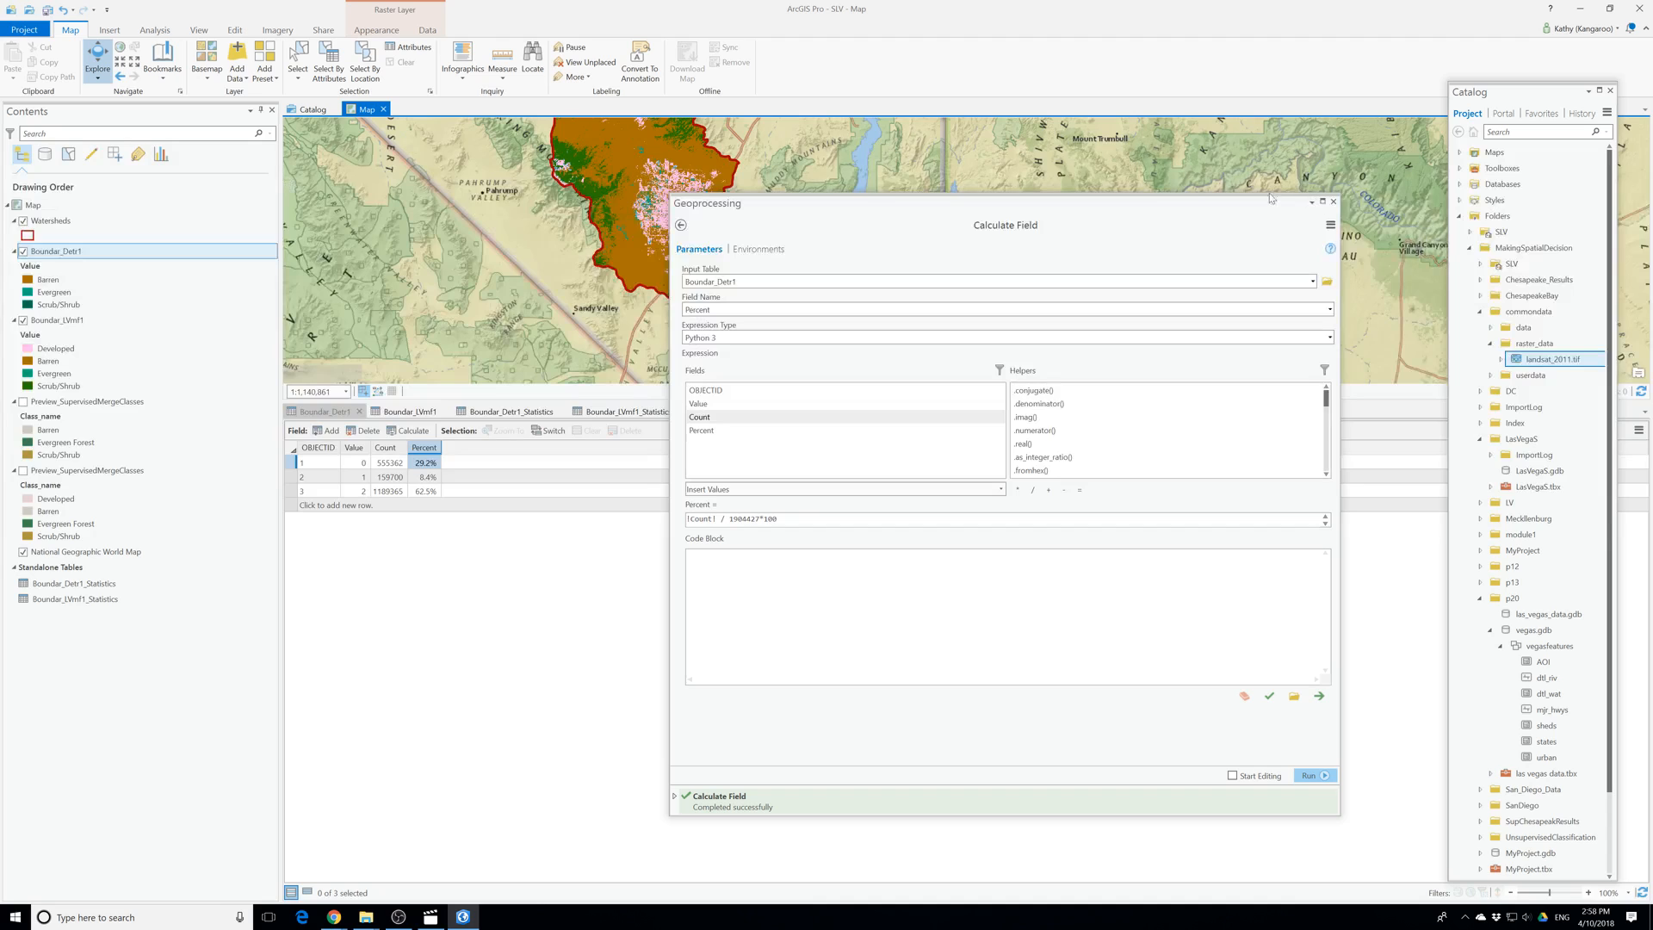
click(1333, 202)
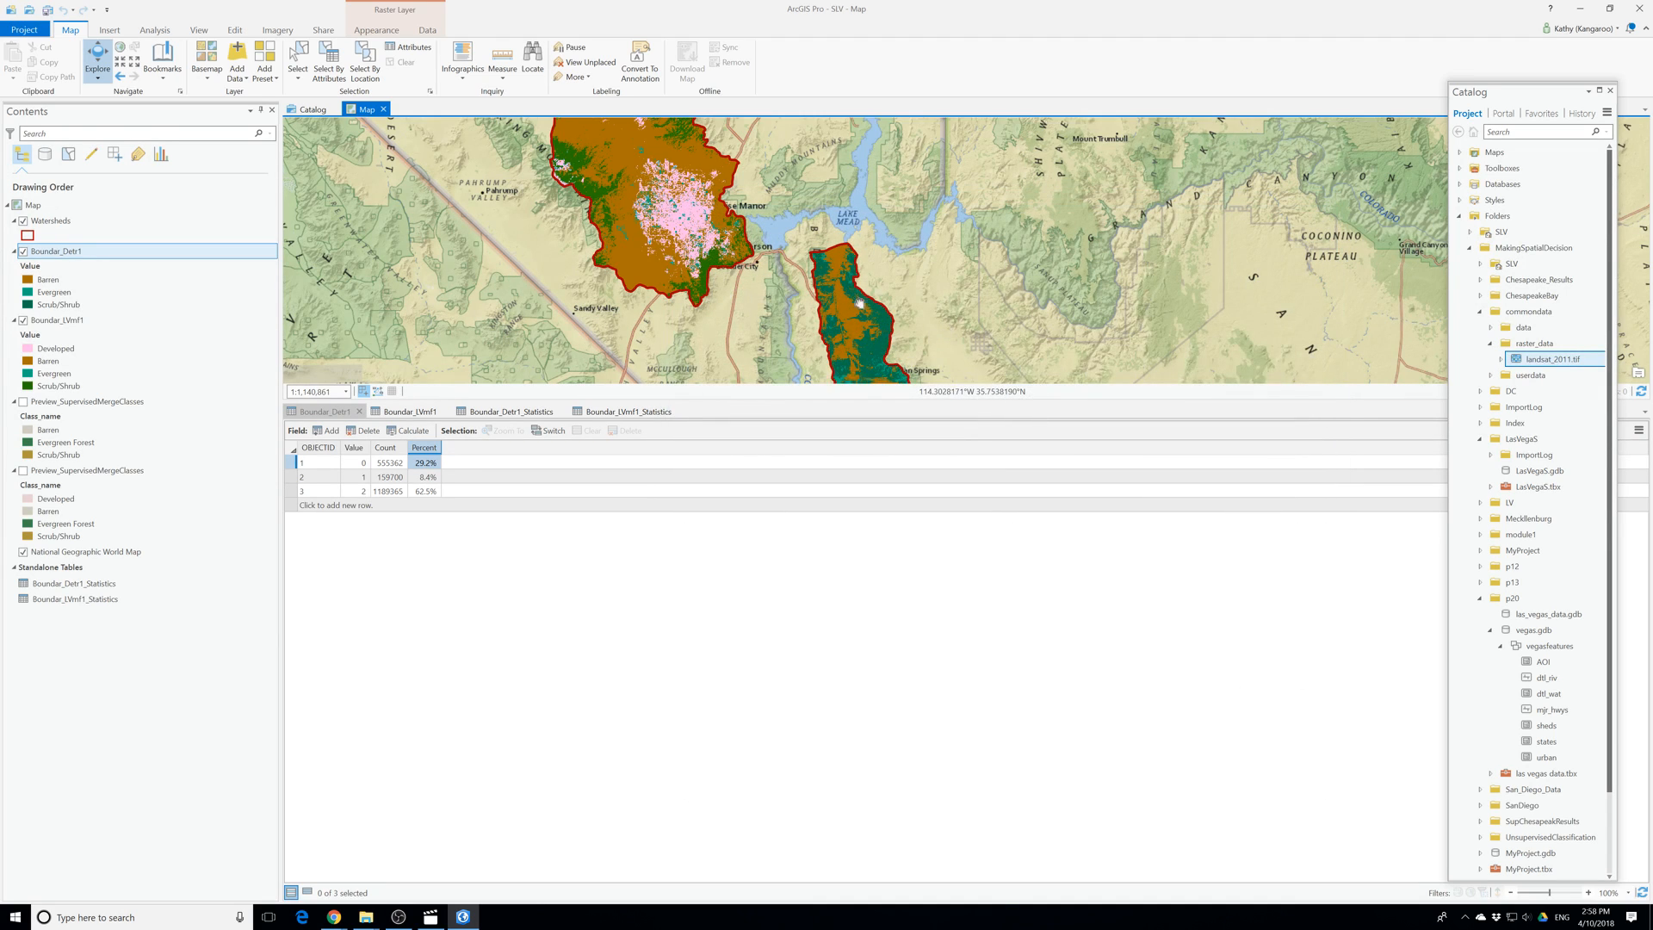
Examine the land cover classes of the Detrital Wash and Las Vegas watersheds on the map.
drag(912, 354, 774, 259)
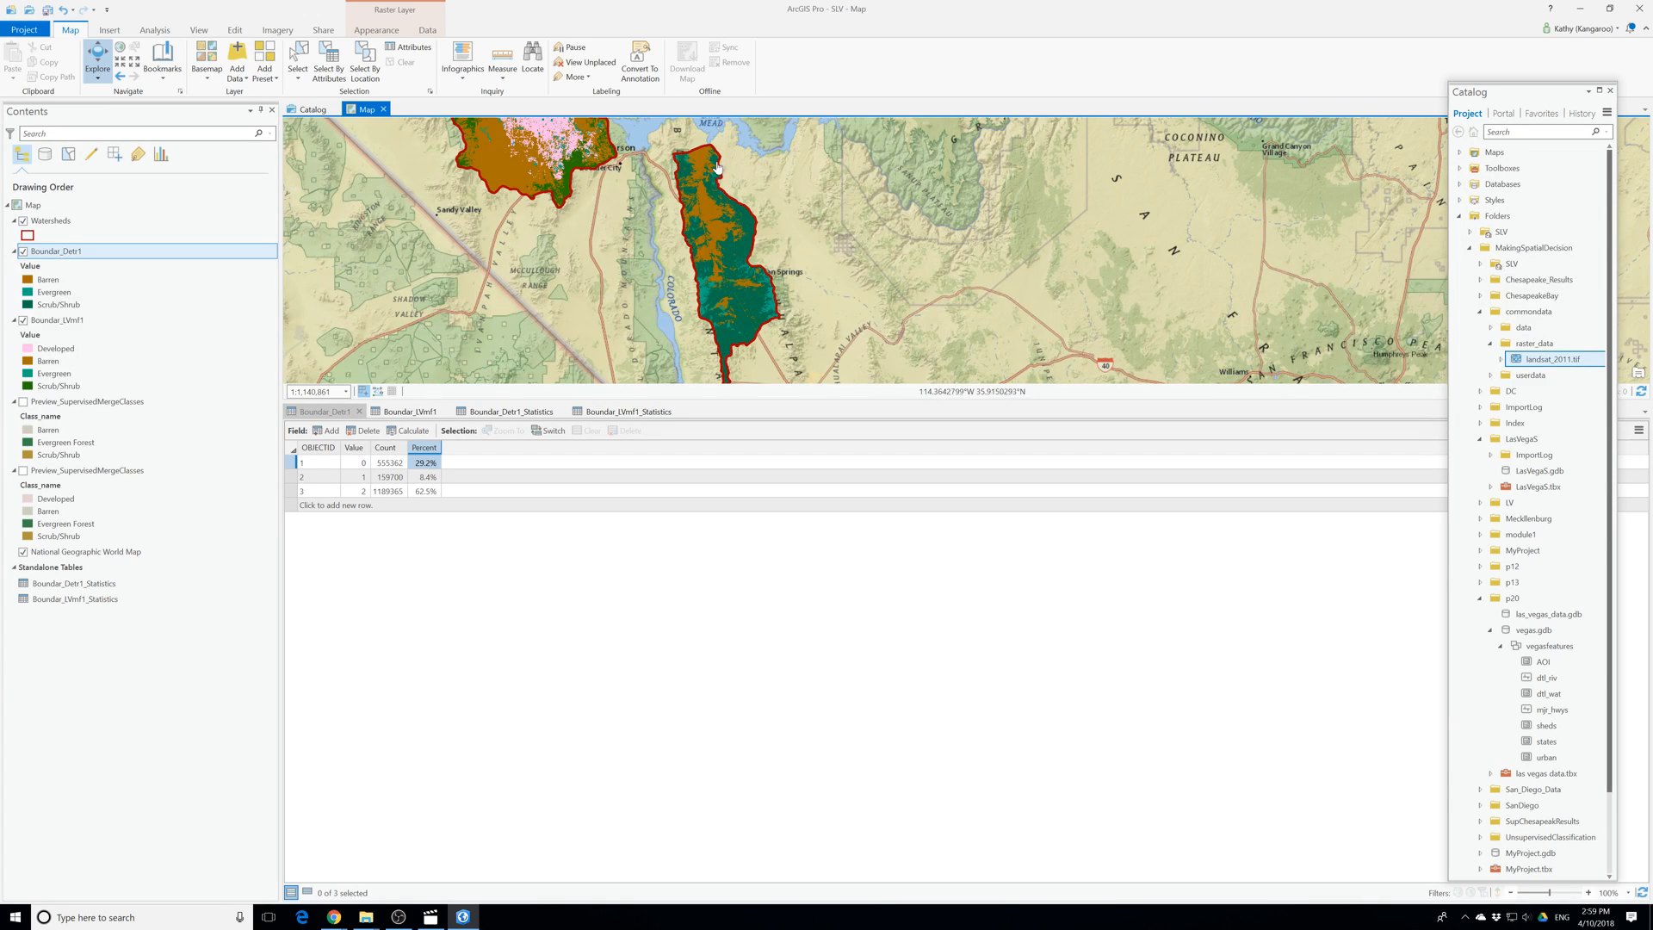
scroll(704, 326, down, 2)
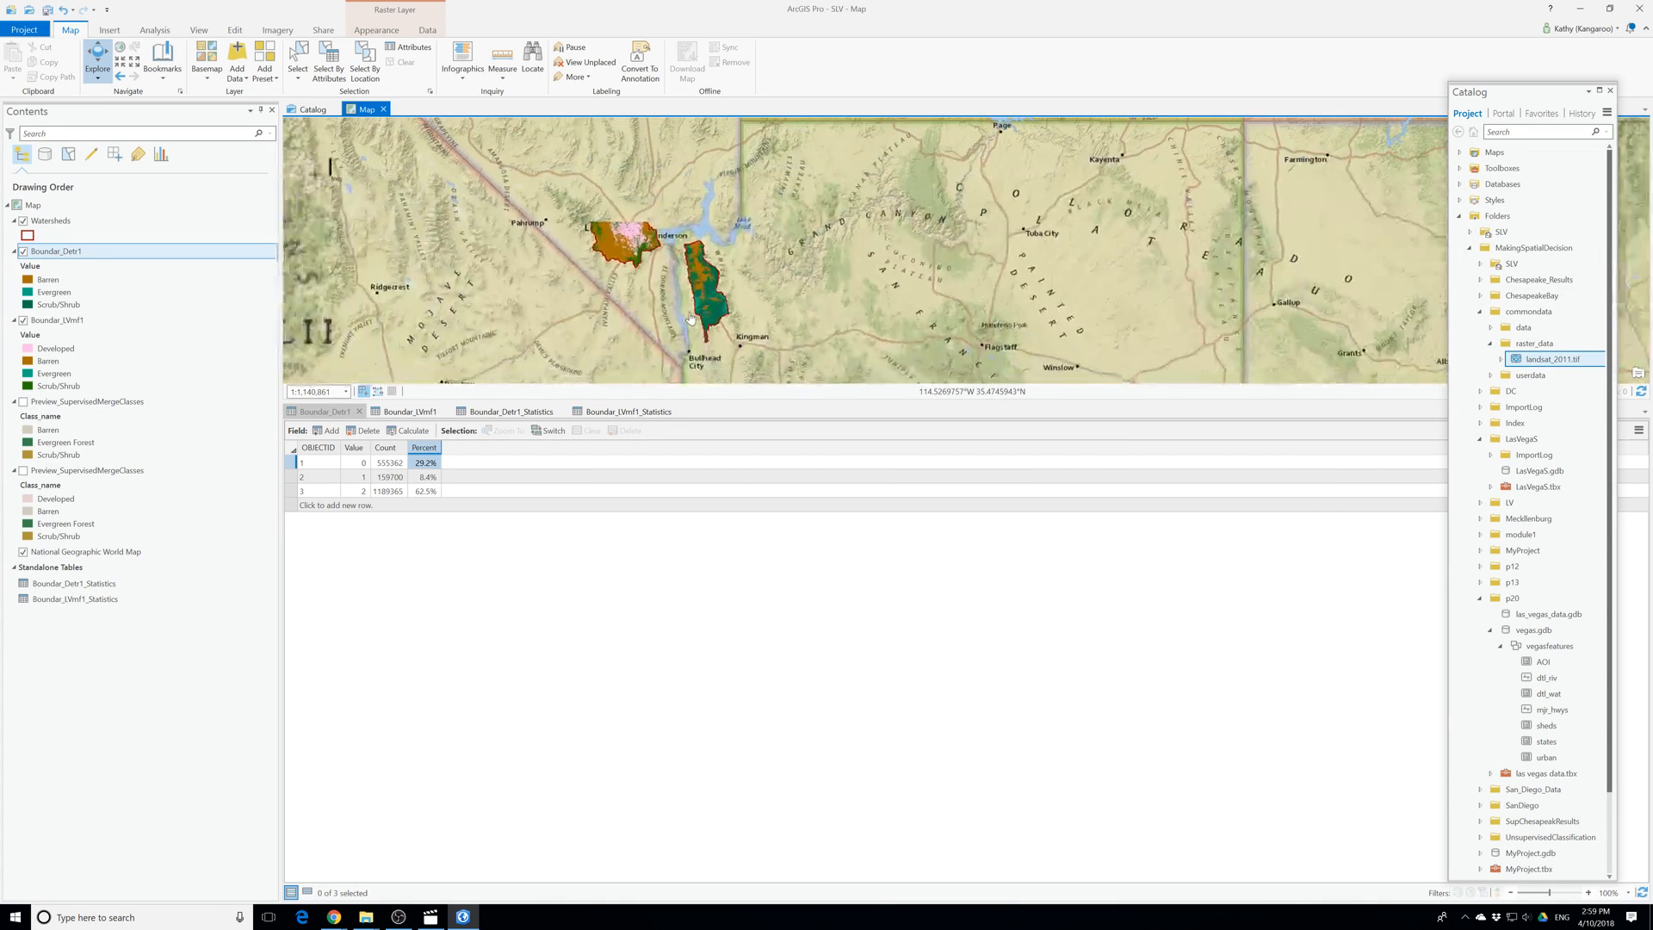
scroll(705, 320, up, 3)
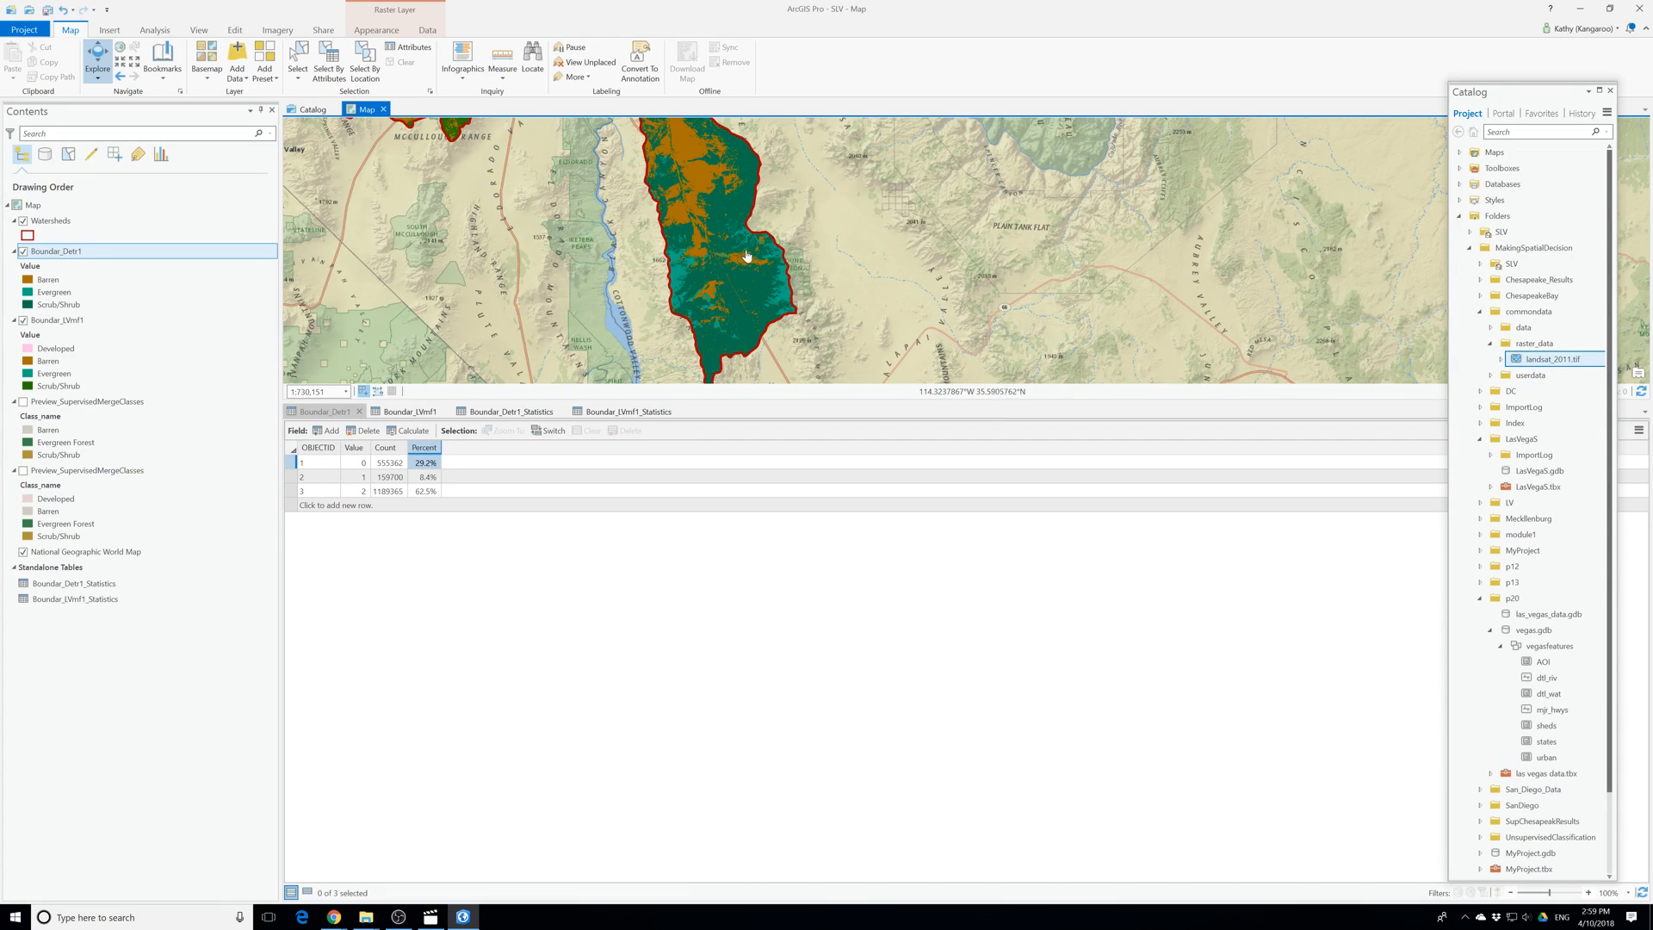
drag(1148, 132, 929, 348)
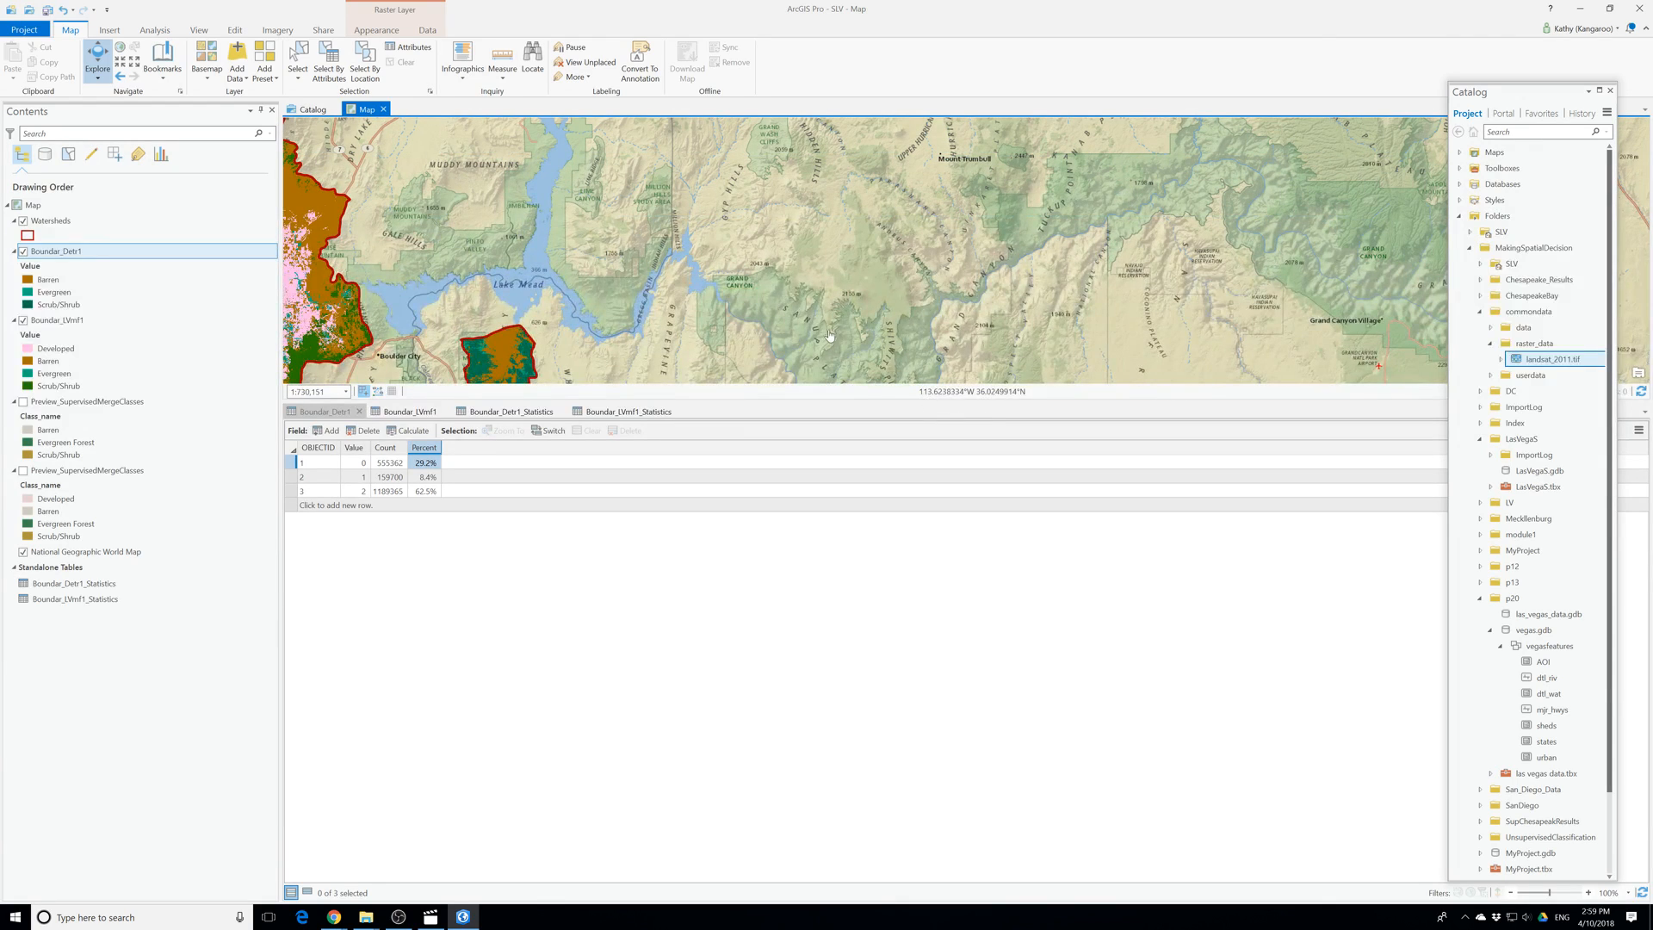
drag(653, 353, 927, 249)
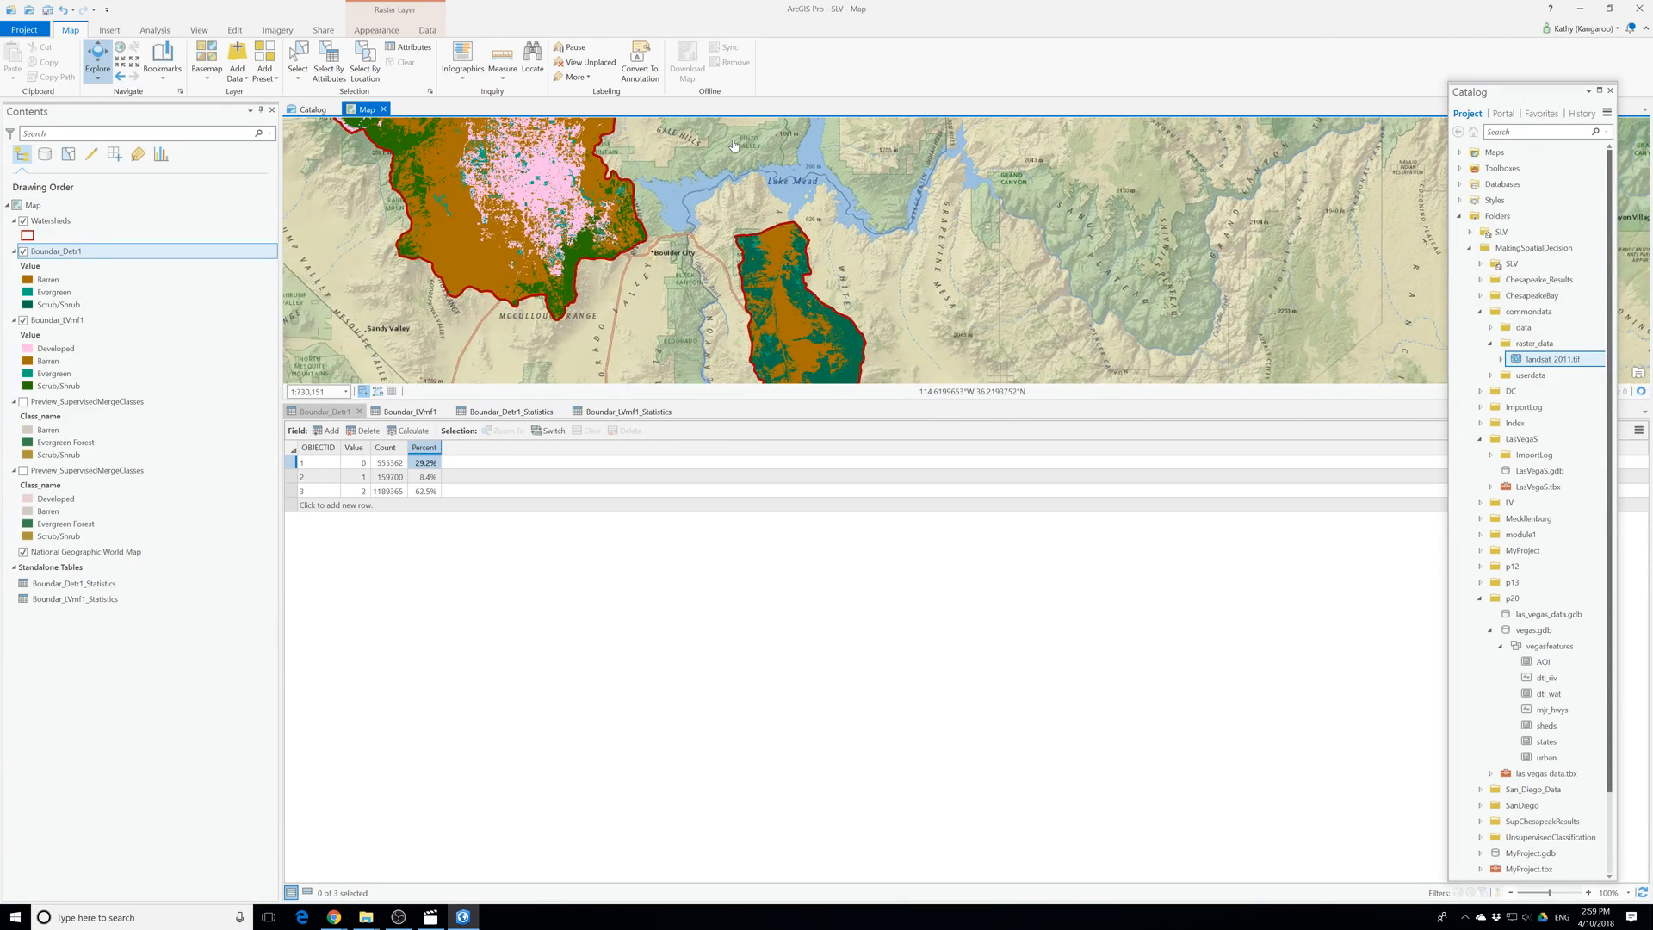
mouse_move(829, 363)
mouse_down()
mouse_move(808, 256)
mouse_move(843, 353)
mouse_up()
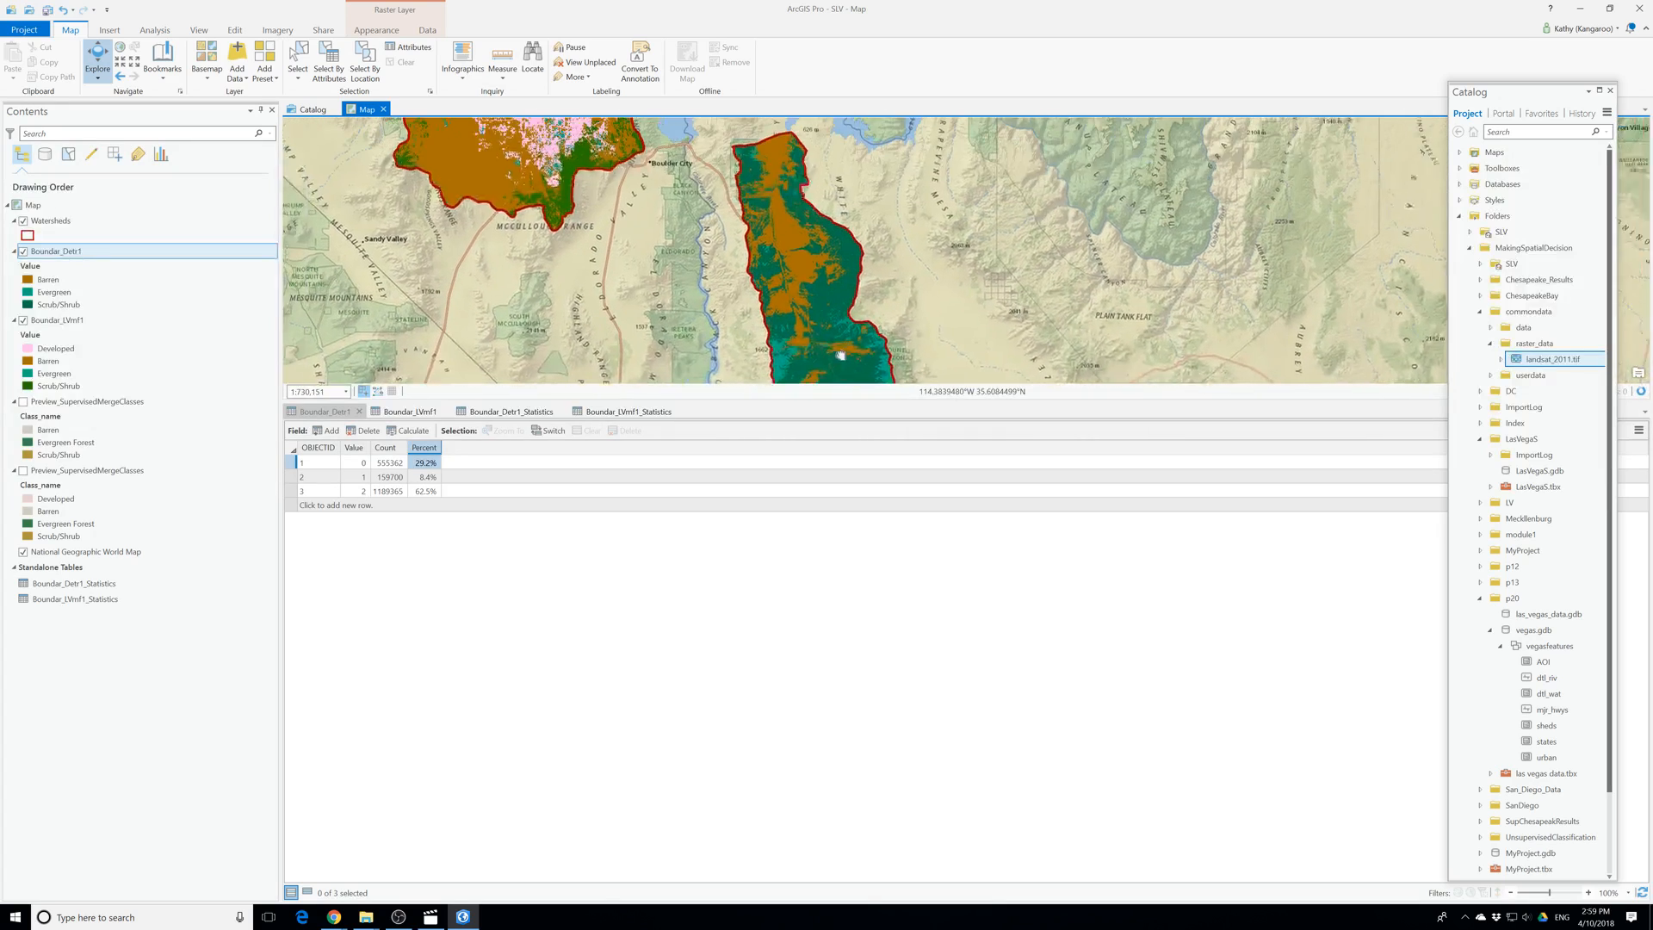
drag(594, 222, 679, 350)
scroll(683, 327, down, 2)
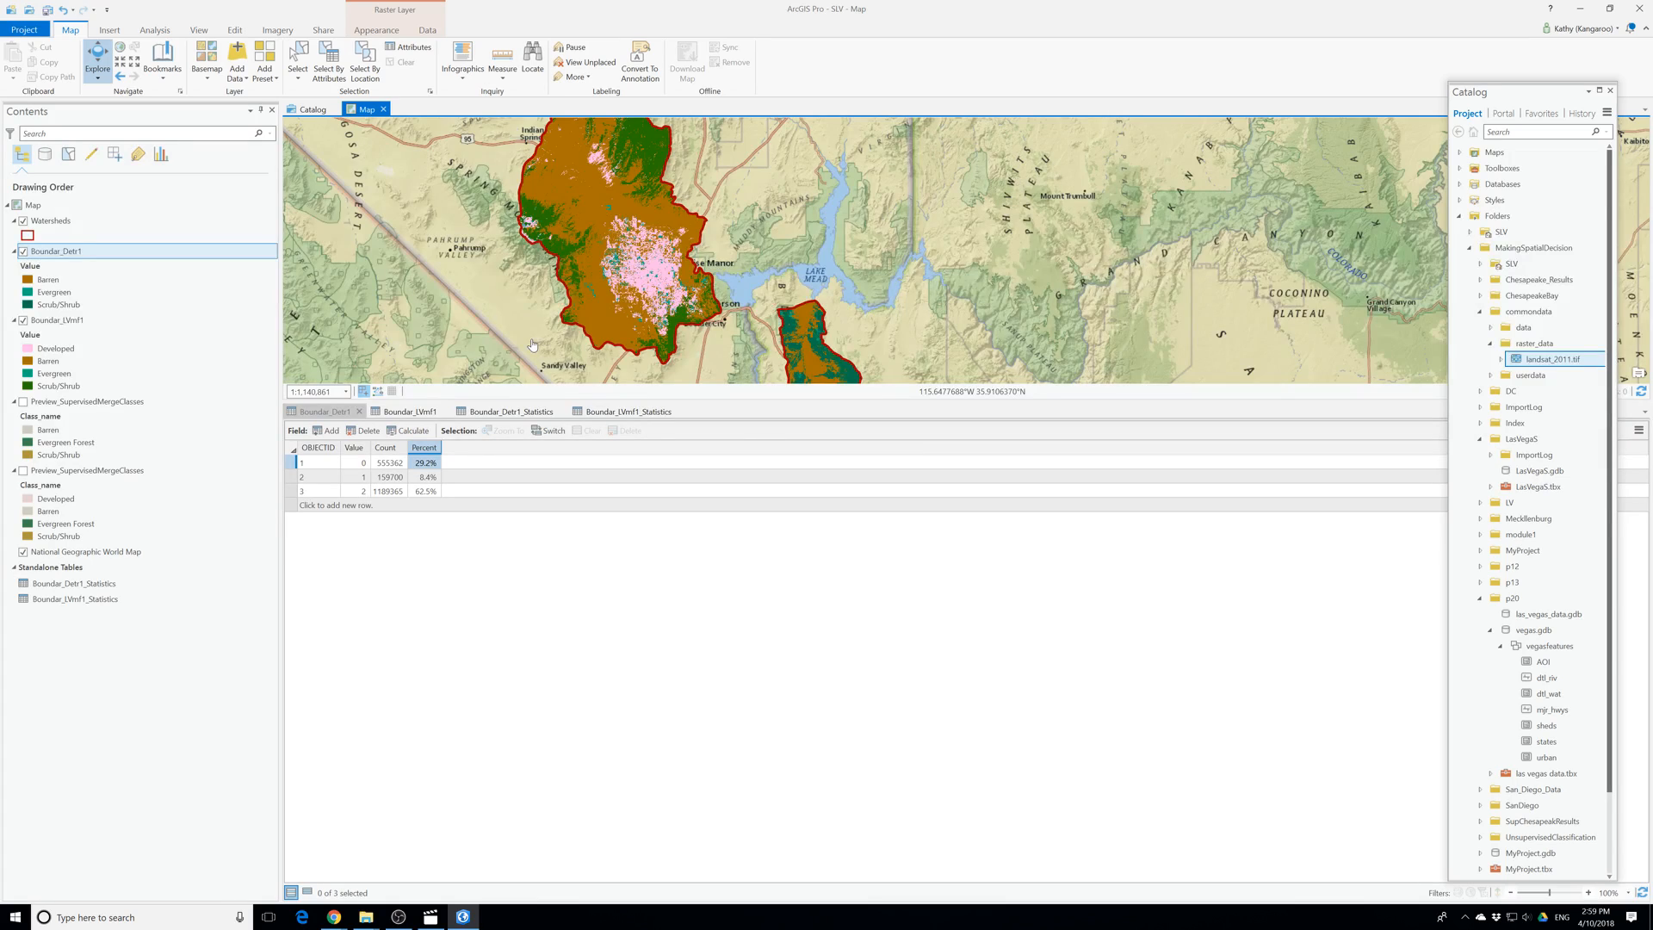
Close the Boundar_Detr1 and Boundar_LVmf1 attribute tables and both of their statistics tables.
click(360, 412)
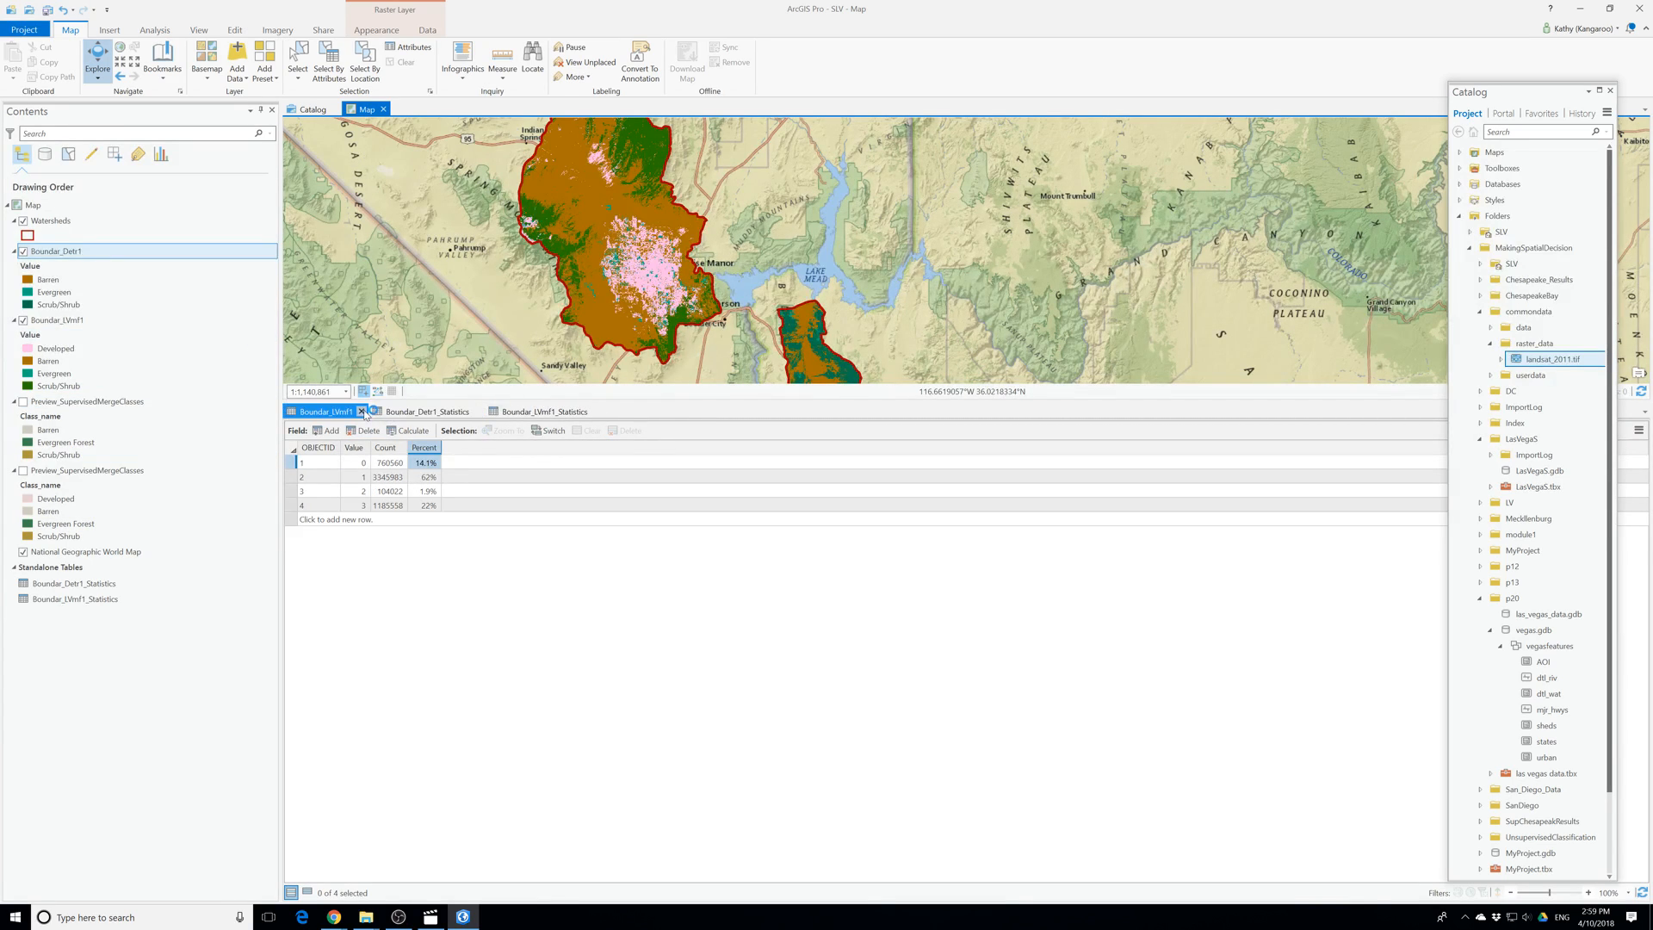
click(362, 412)
click(392, 412)
click(394, 411)
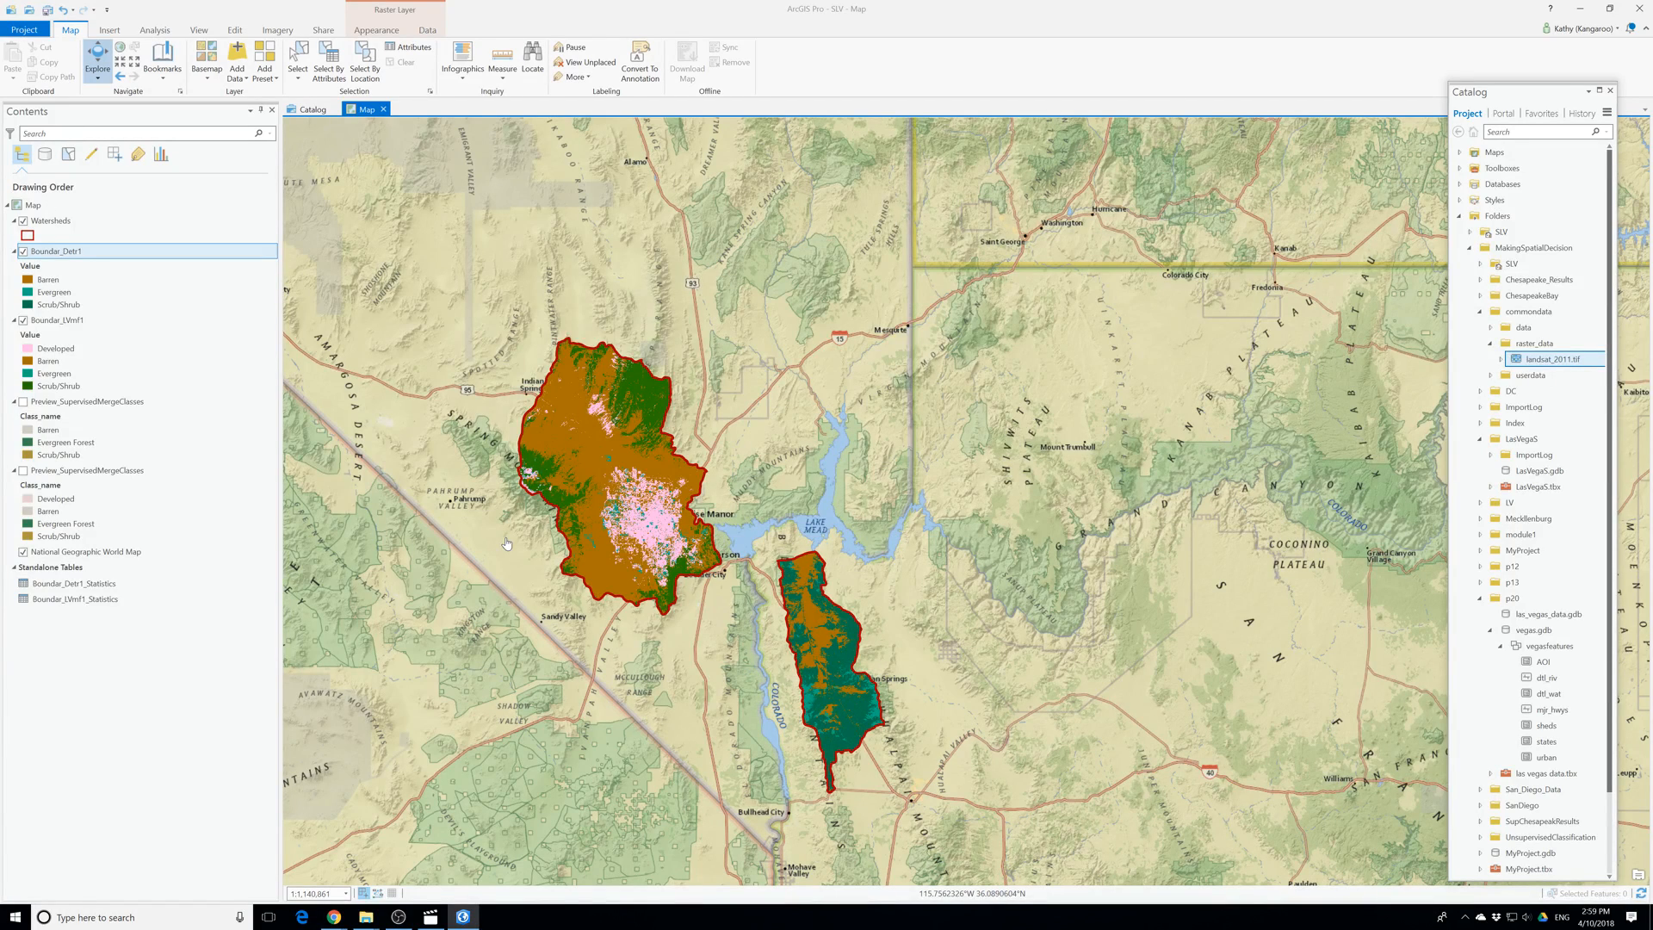
Create a new ANSI portrait layout in Letter size, 8.5 by 11 inches, with both watersheds centered in the map view.
drag(603, 572, 699, 549)
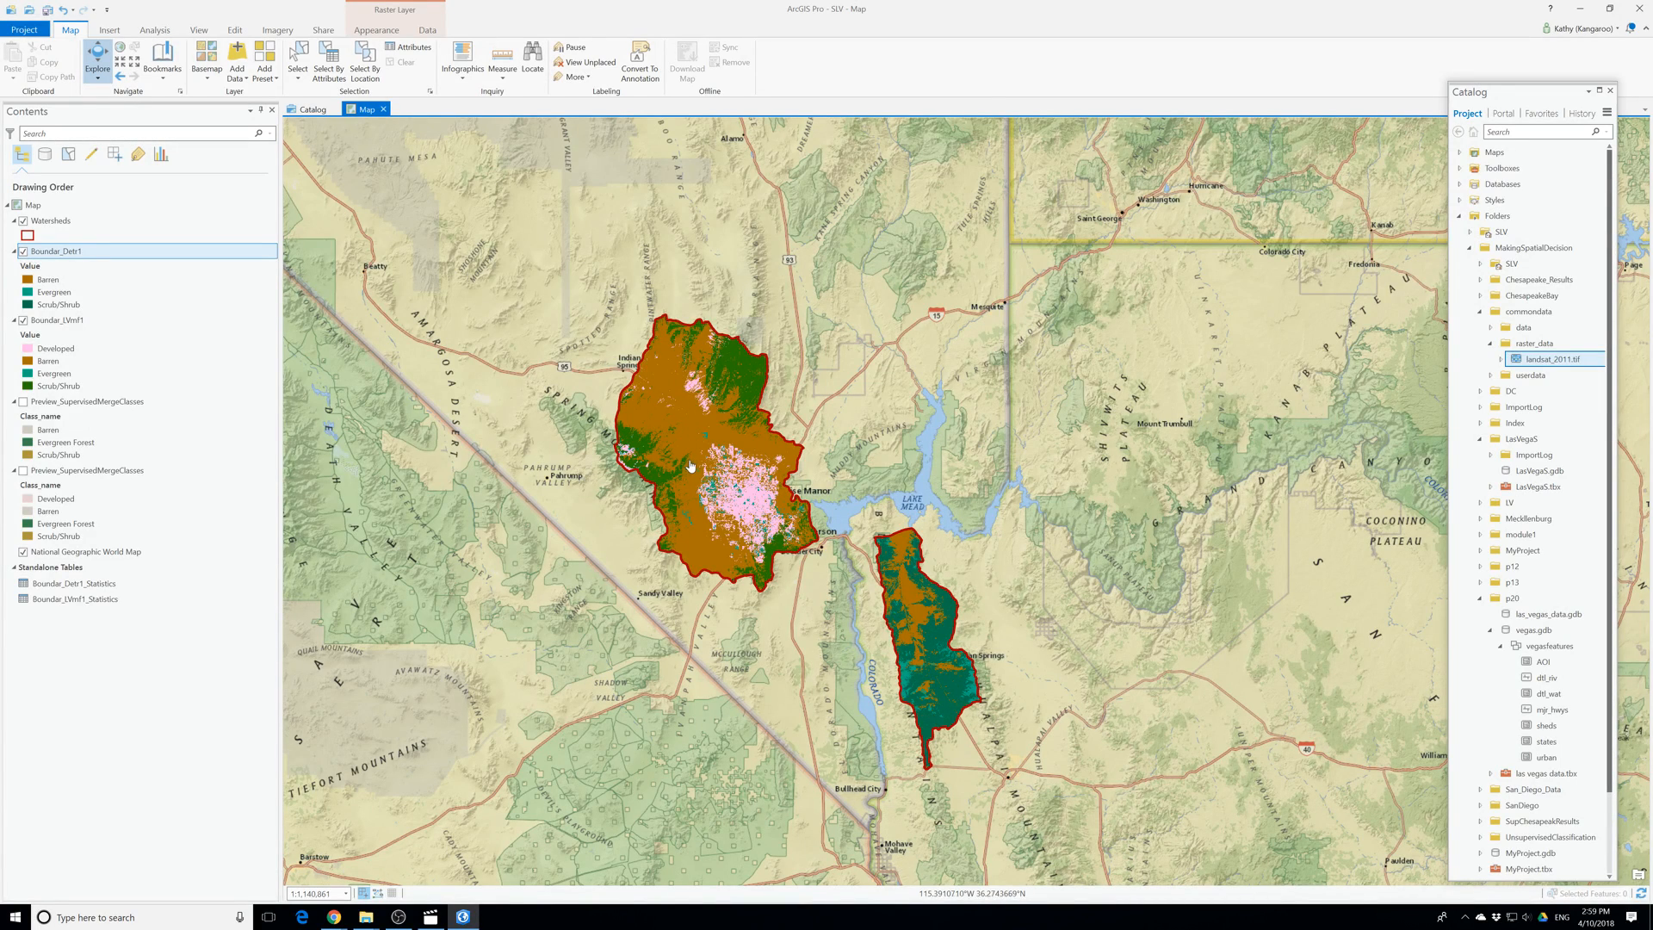
drag(819, 547, 859, 516)
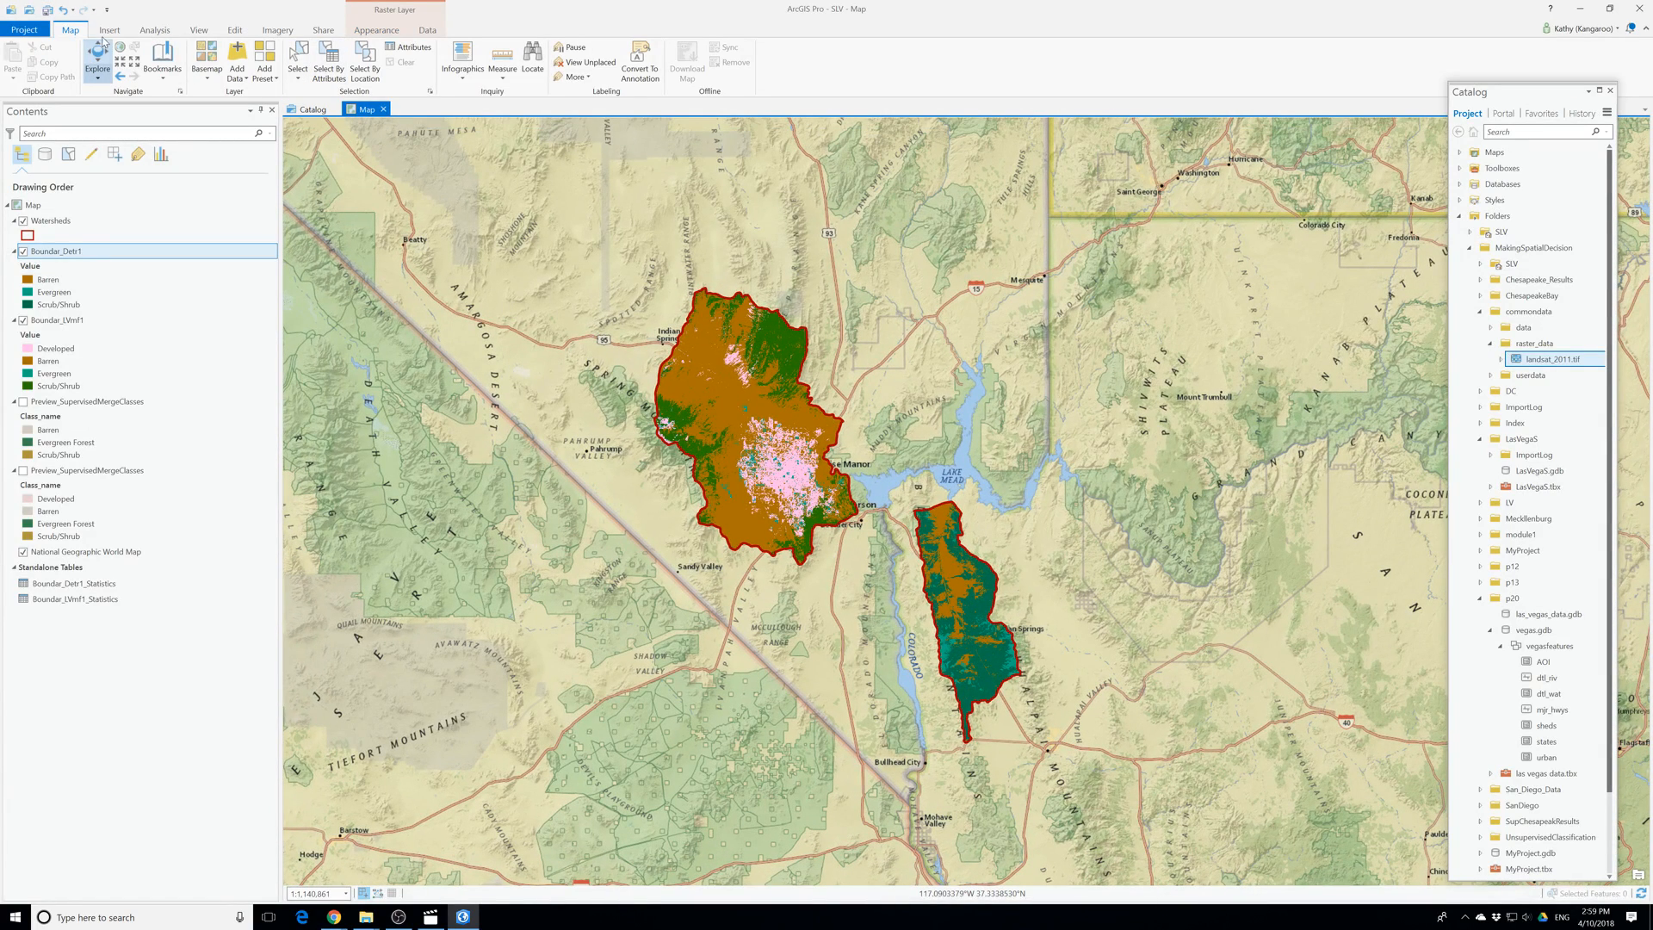
click(109, 29)
click(58, 47)
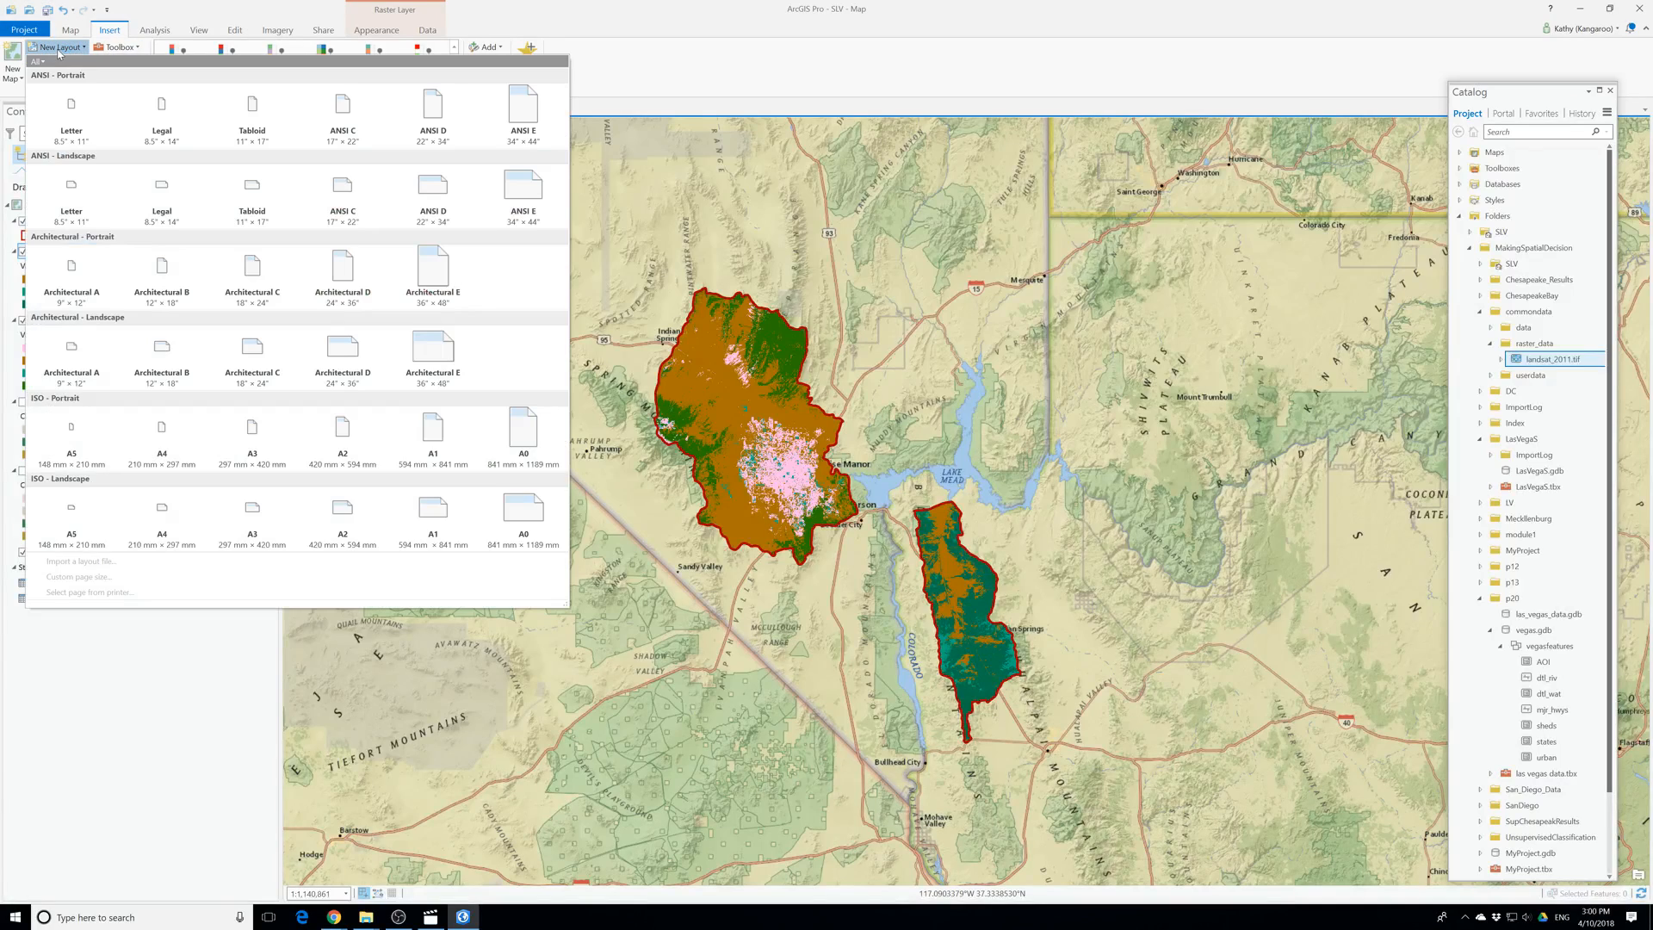
click(75, 116)
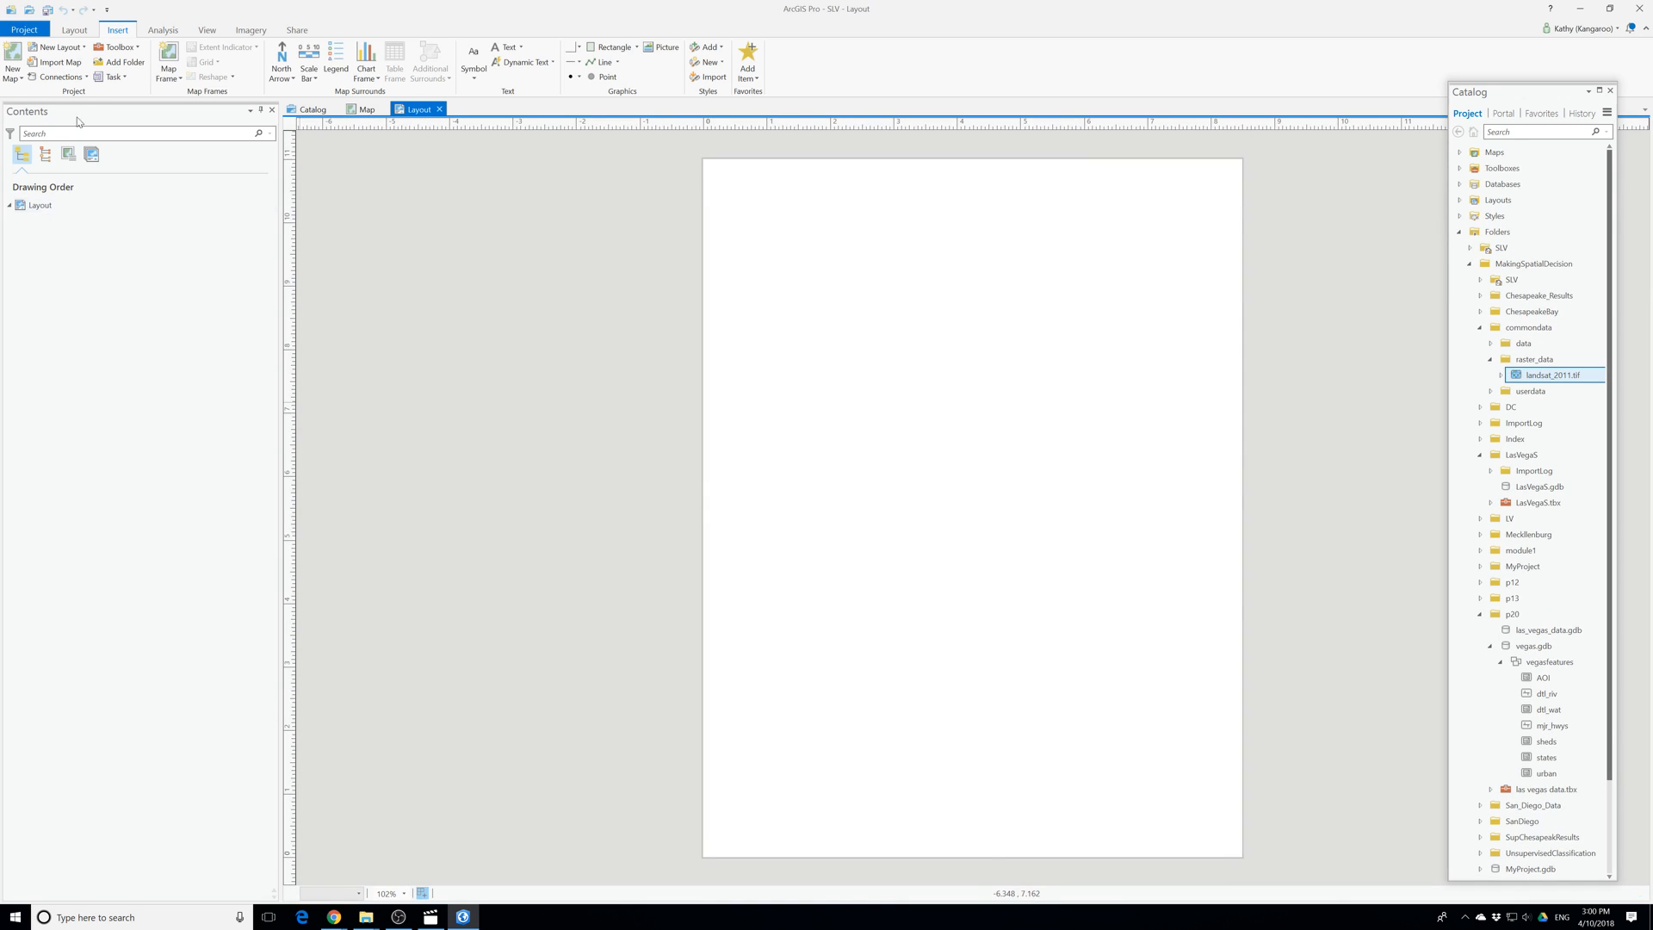
Insert a map frame showing the watershed map on the blank layout page.
click(169, 69)
click(223, 152)
click(384, 480)
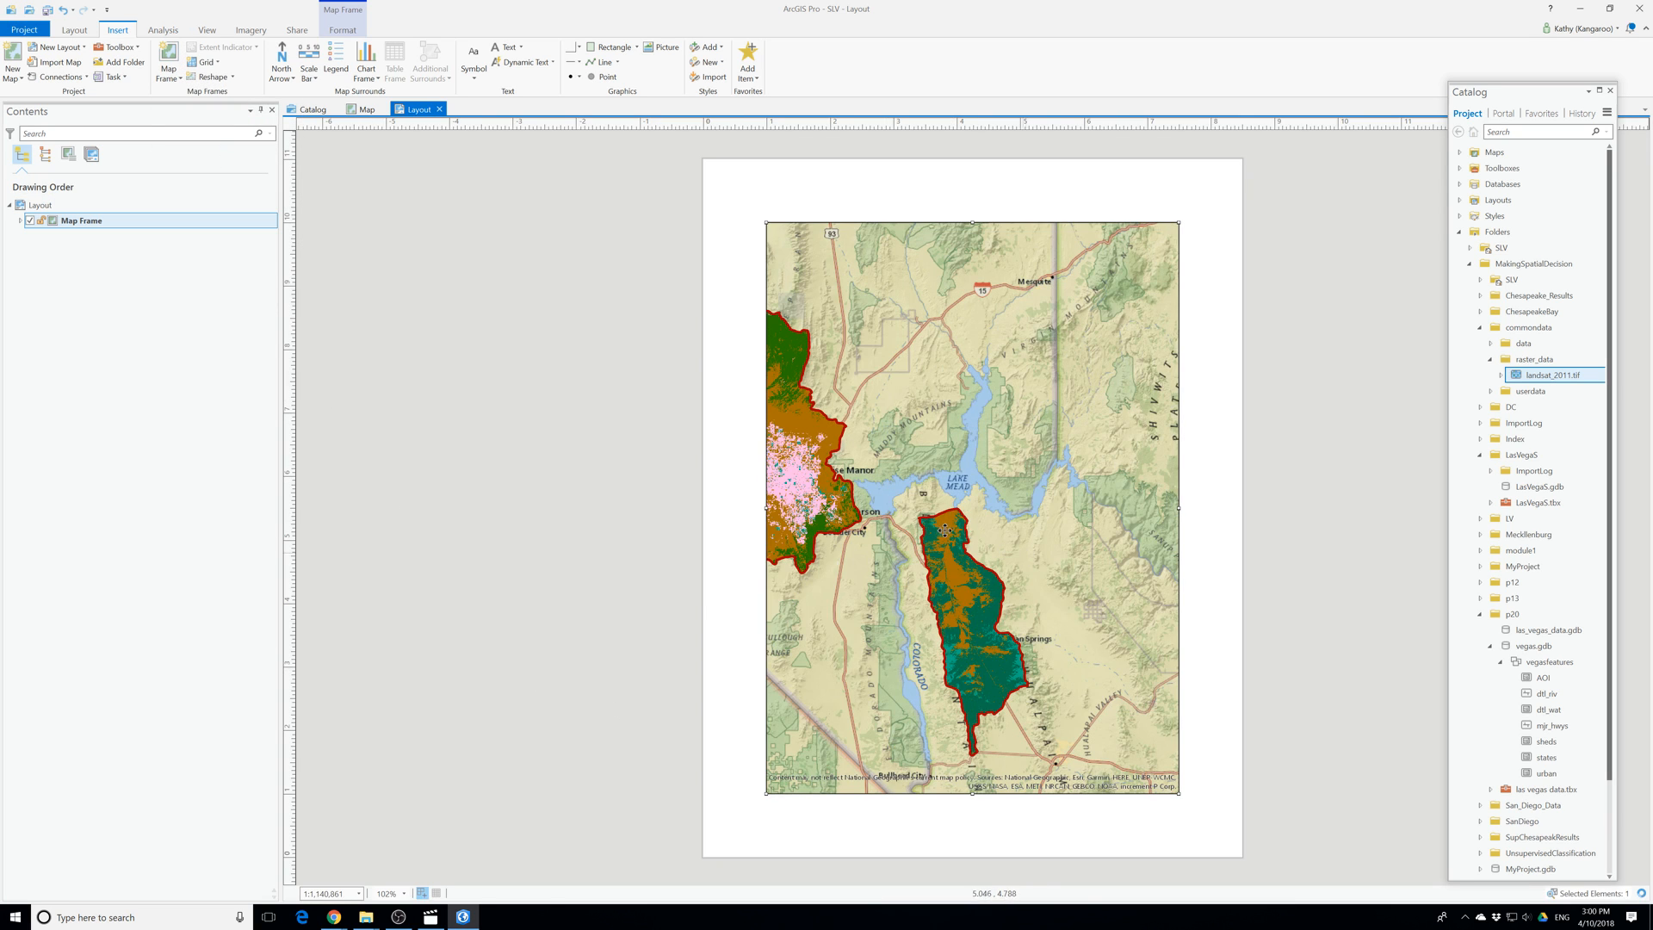
Activate the layout's map frame and reposition its map so both watersheds fit inside the frame.
click(76, 32)
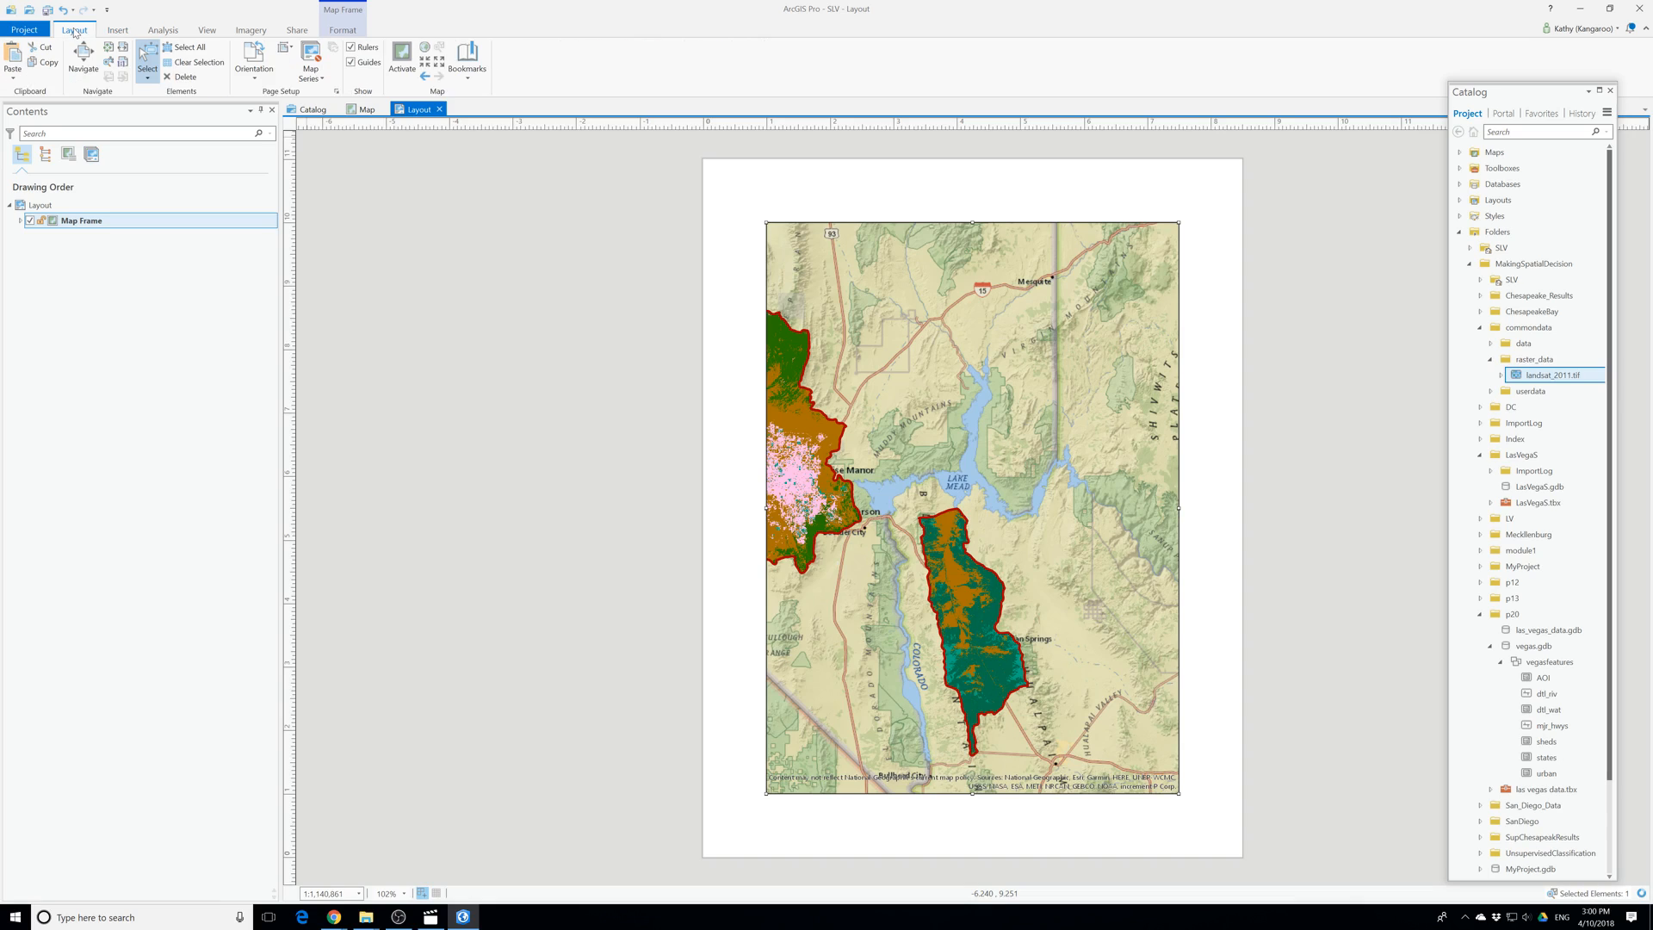
click(83, 58)
drag(834, 465, 693, 465)
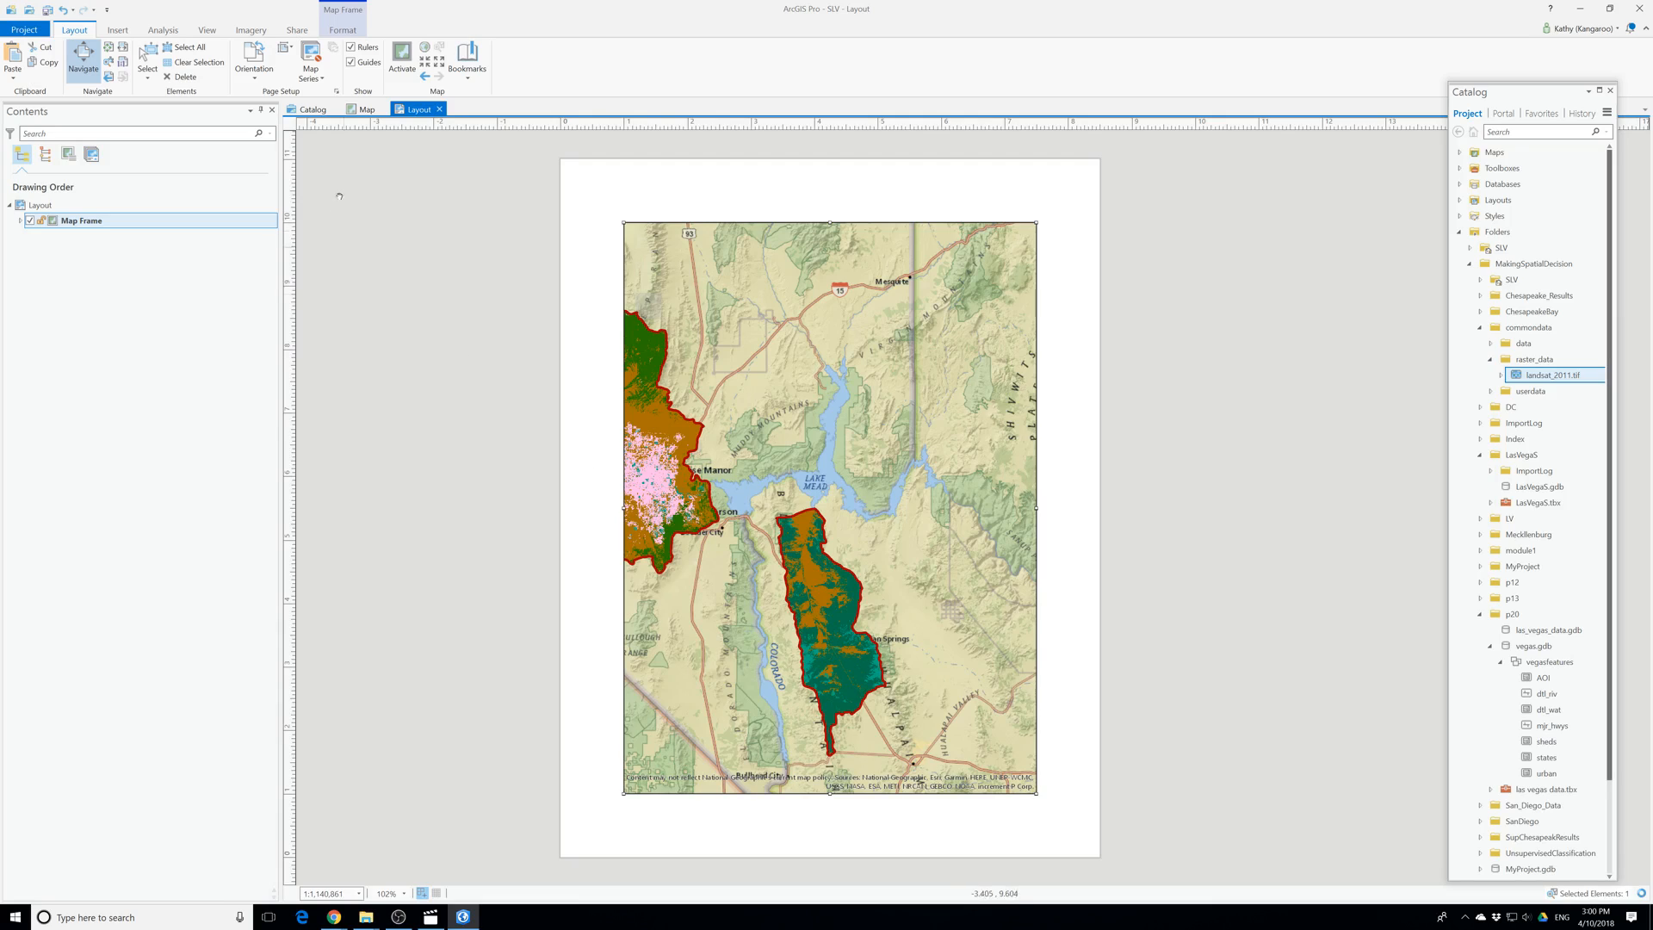
click(402, 58)
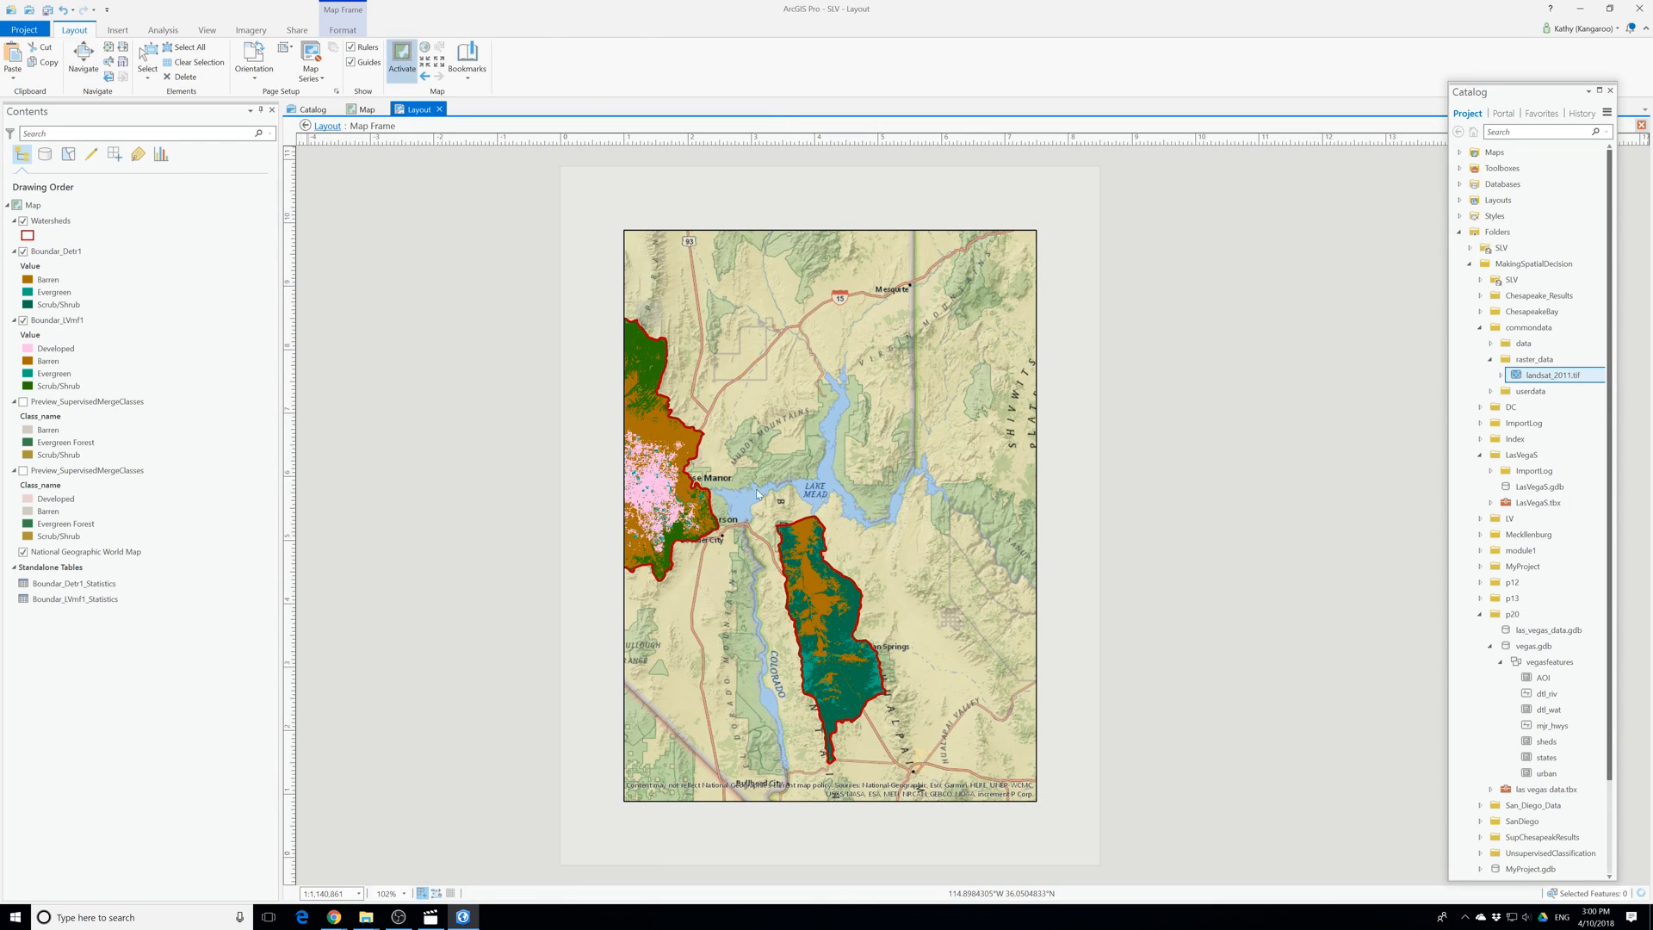
drag(757, 493, 902, 496)
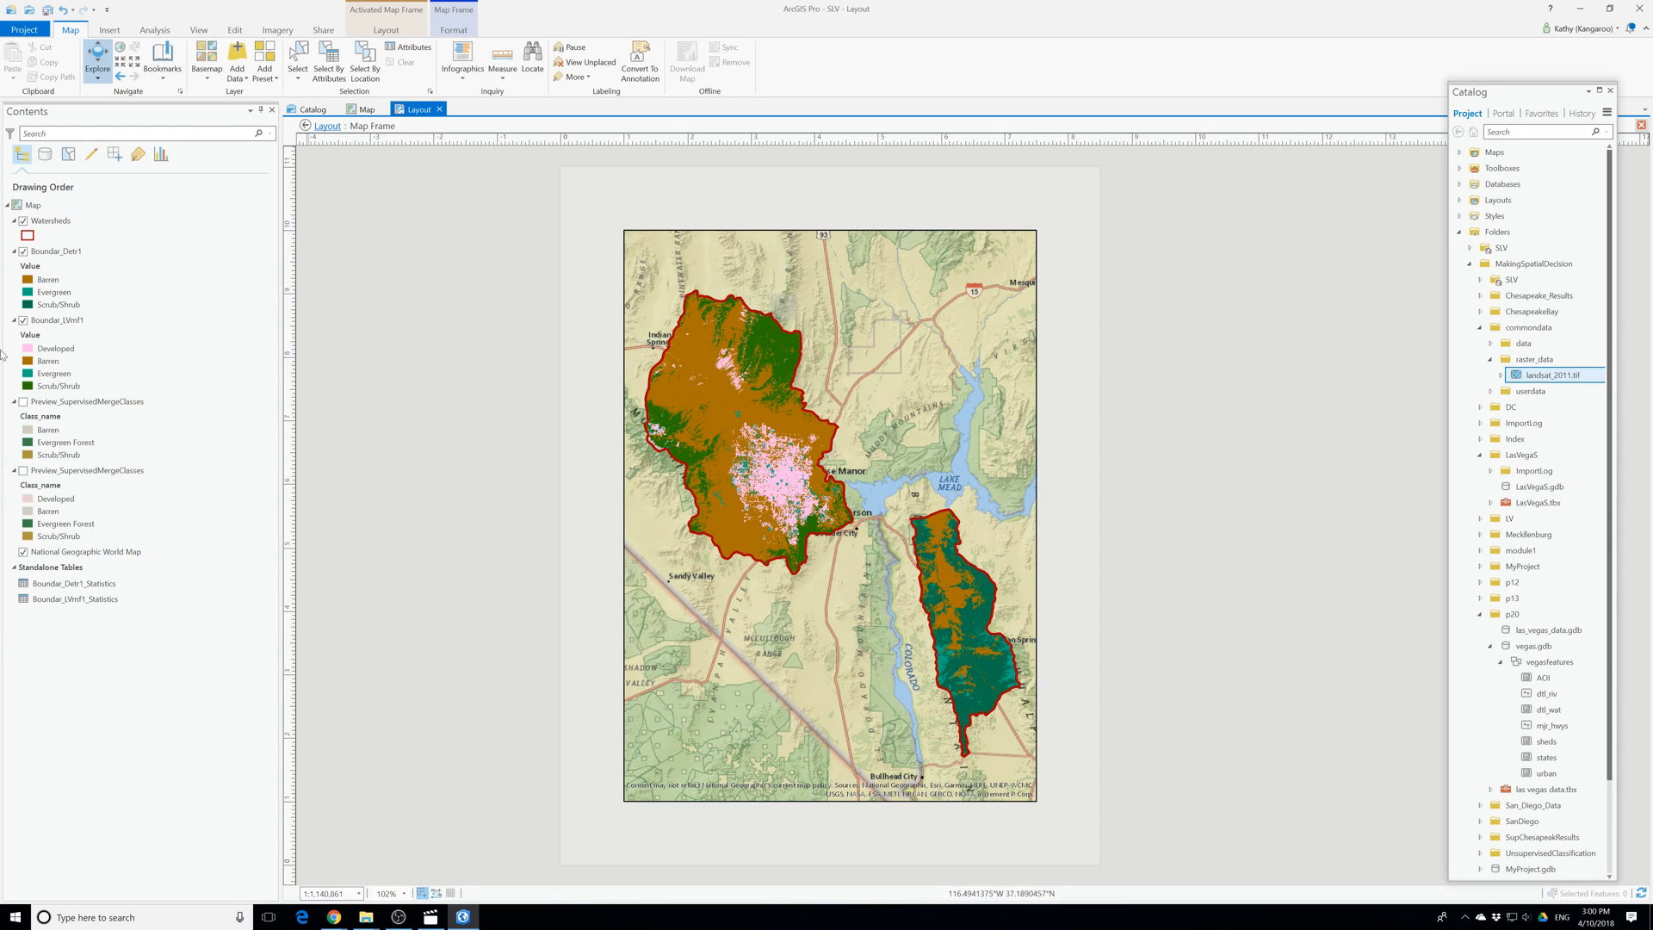
Insert a legend for the map frame over the map's upper-right area on the layout page.
click(60, 322)
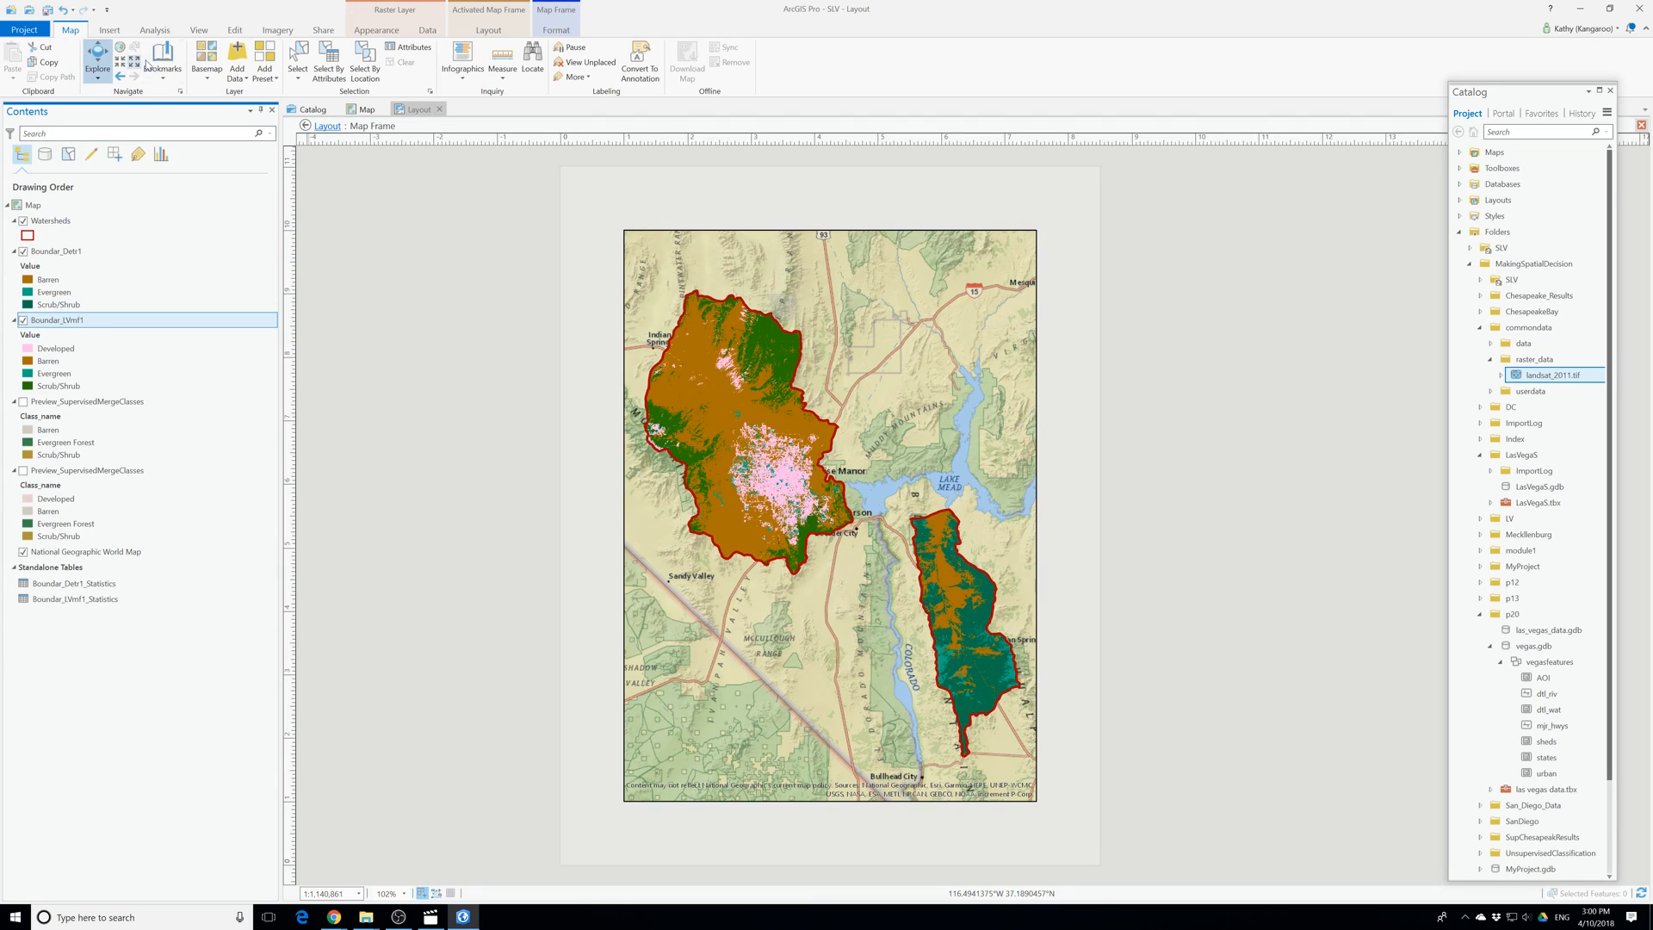
click(110, 32)
click(321, 127)
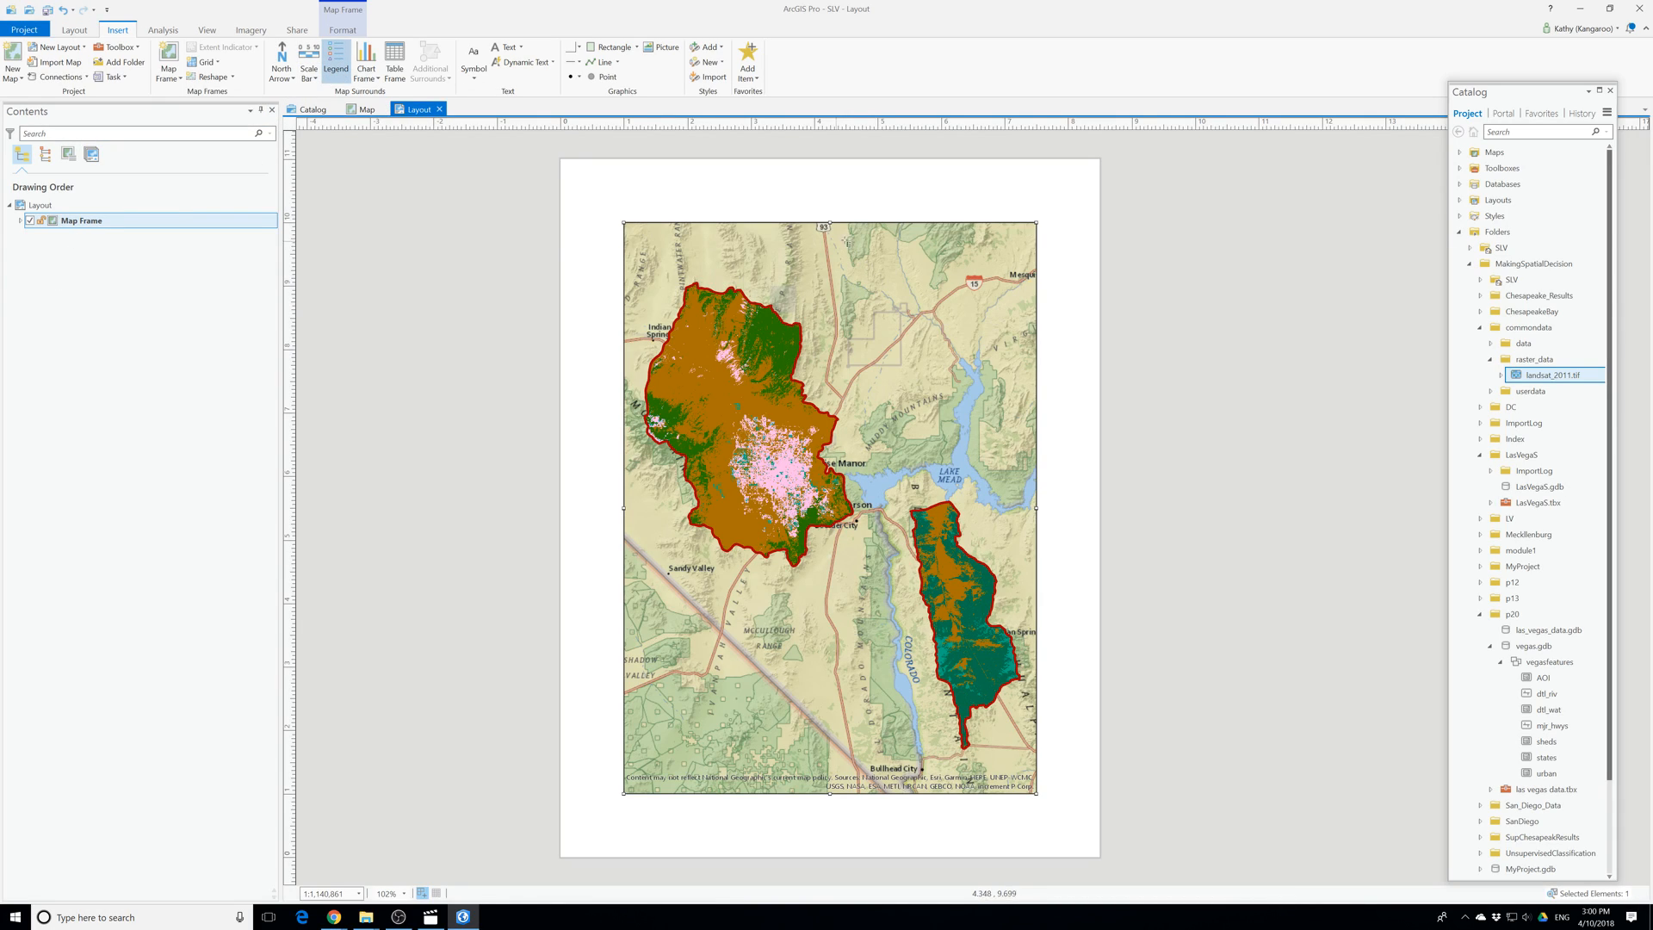
drag(965, 365, 991, 373)
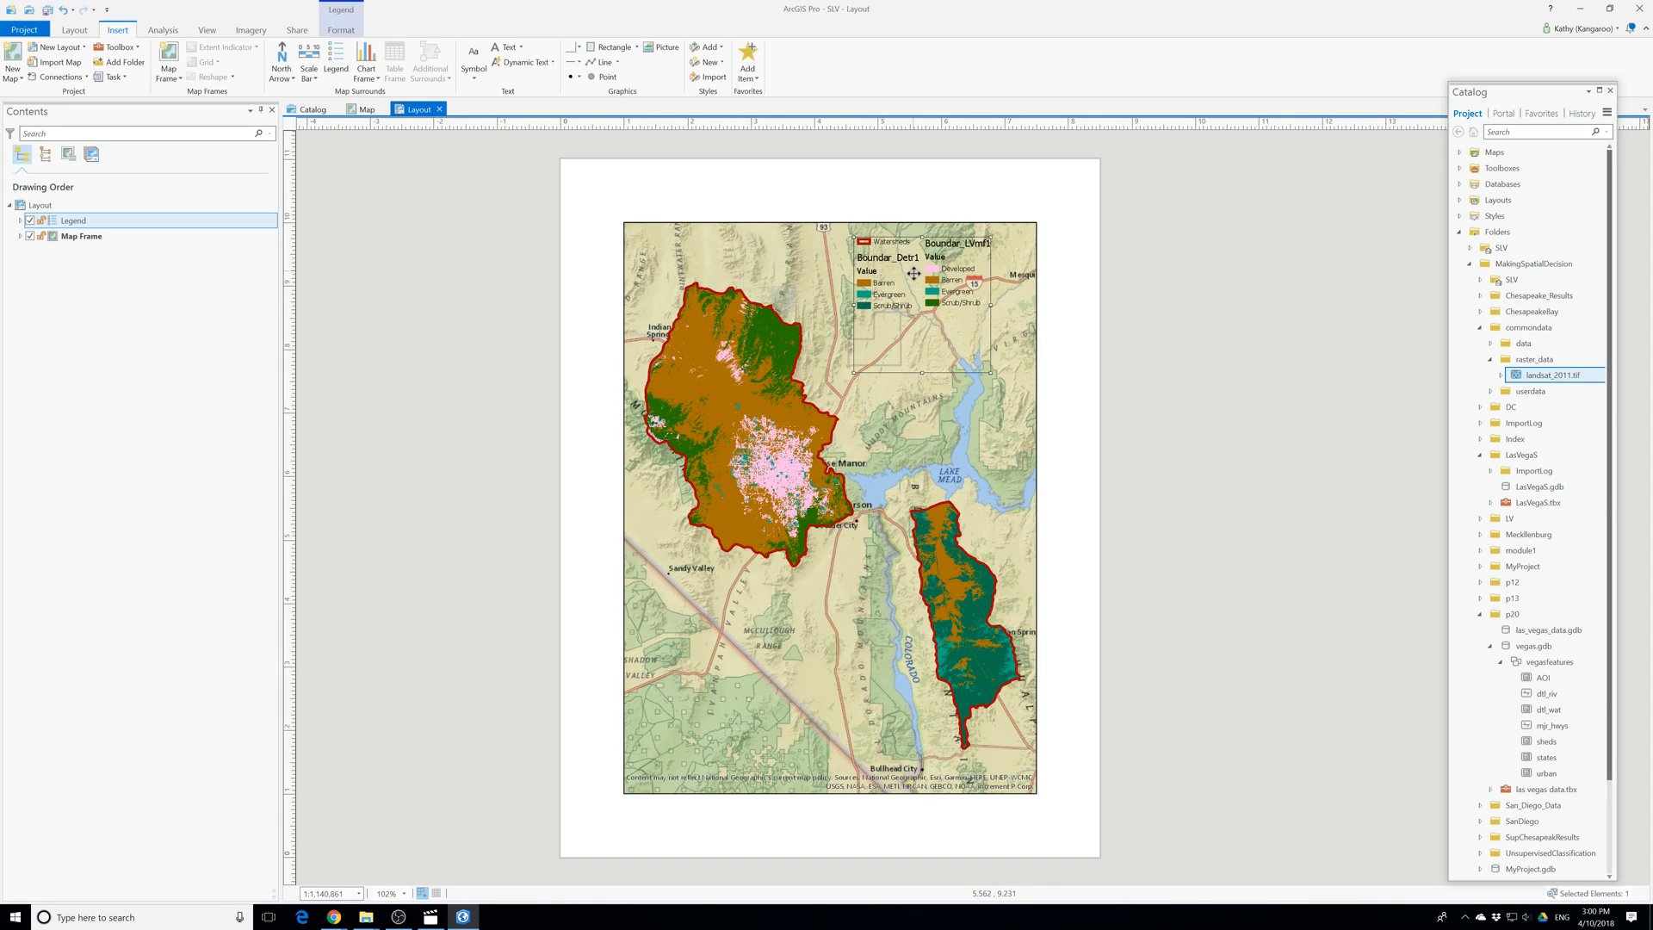
Enlarge the legend and move it off the page, beside the layout's right edge.
click(20, 236)
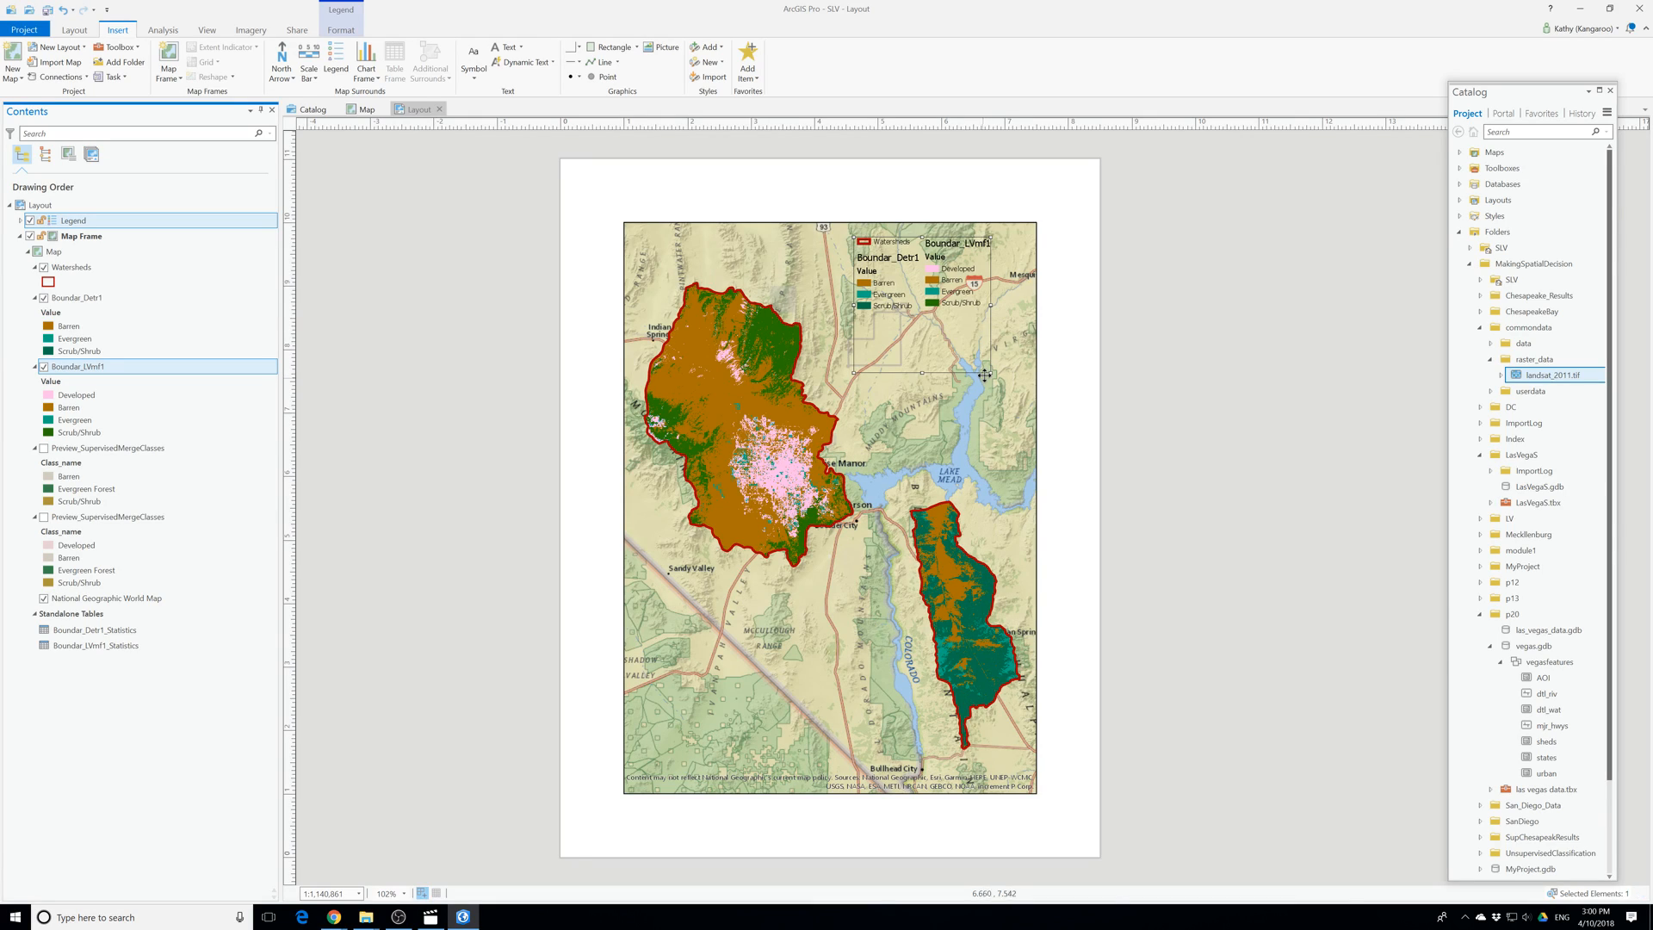
drag(989, 374, 1051, 438)
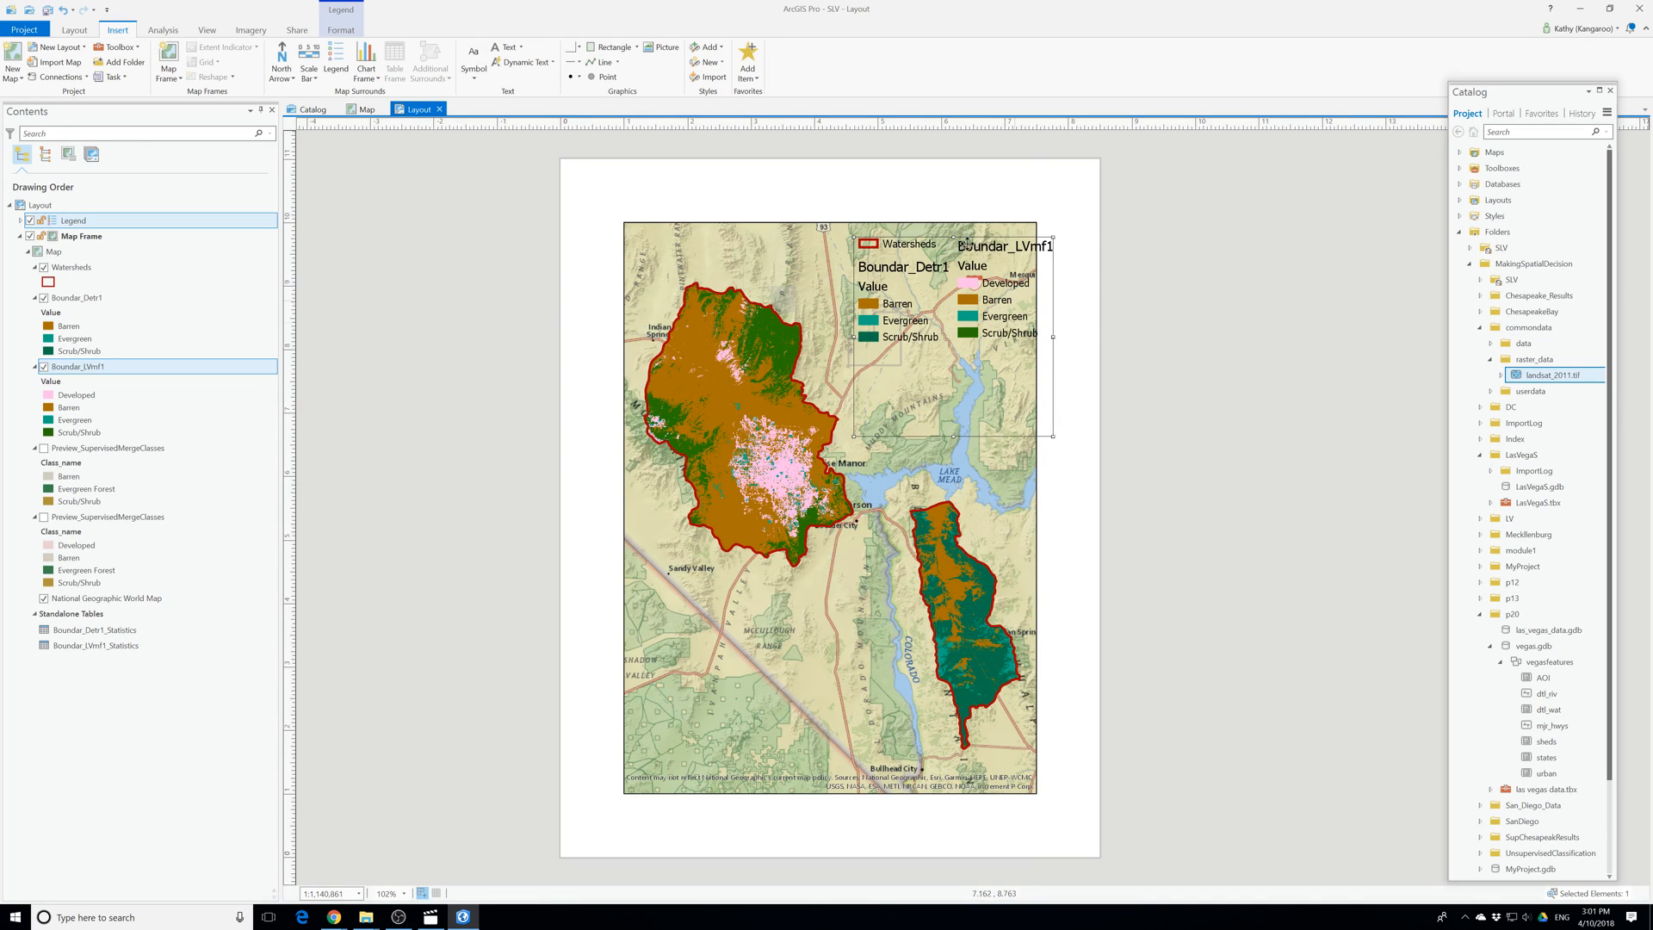
drag(936, 234, 1224, 246)
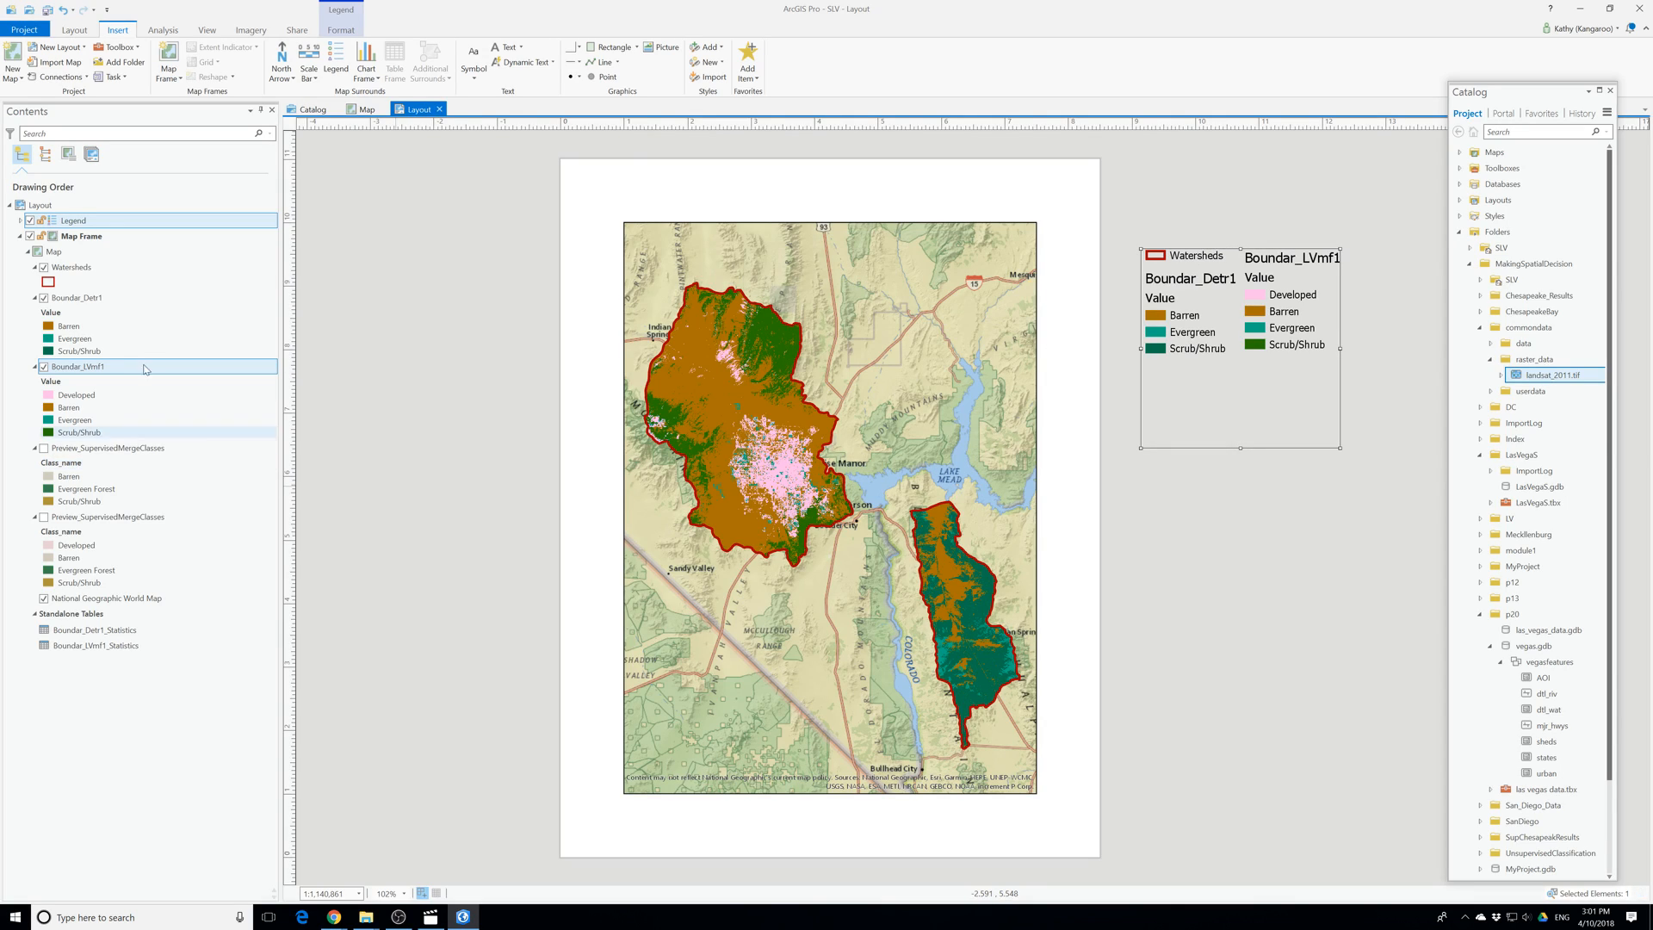
Convert the Watersheds table's HUC_NAME values to uppercase by calculating the field with !HUC_NAME!.upper(), and close the table.
right_click(73, 267)
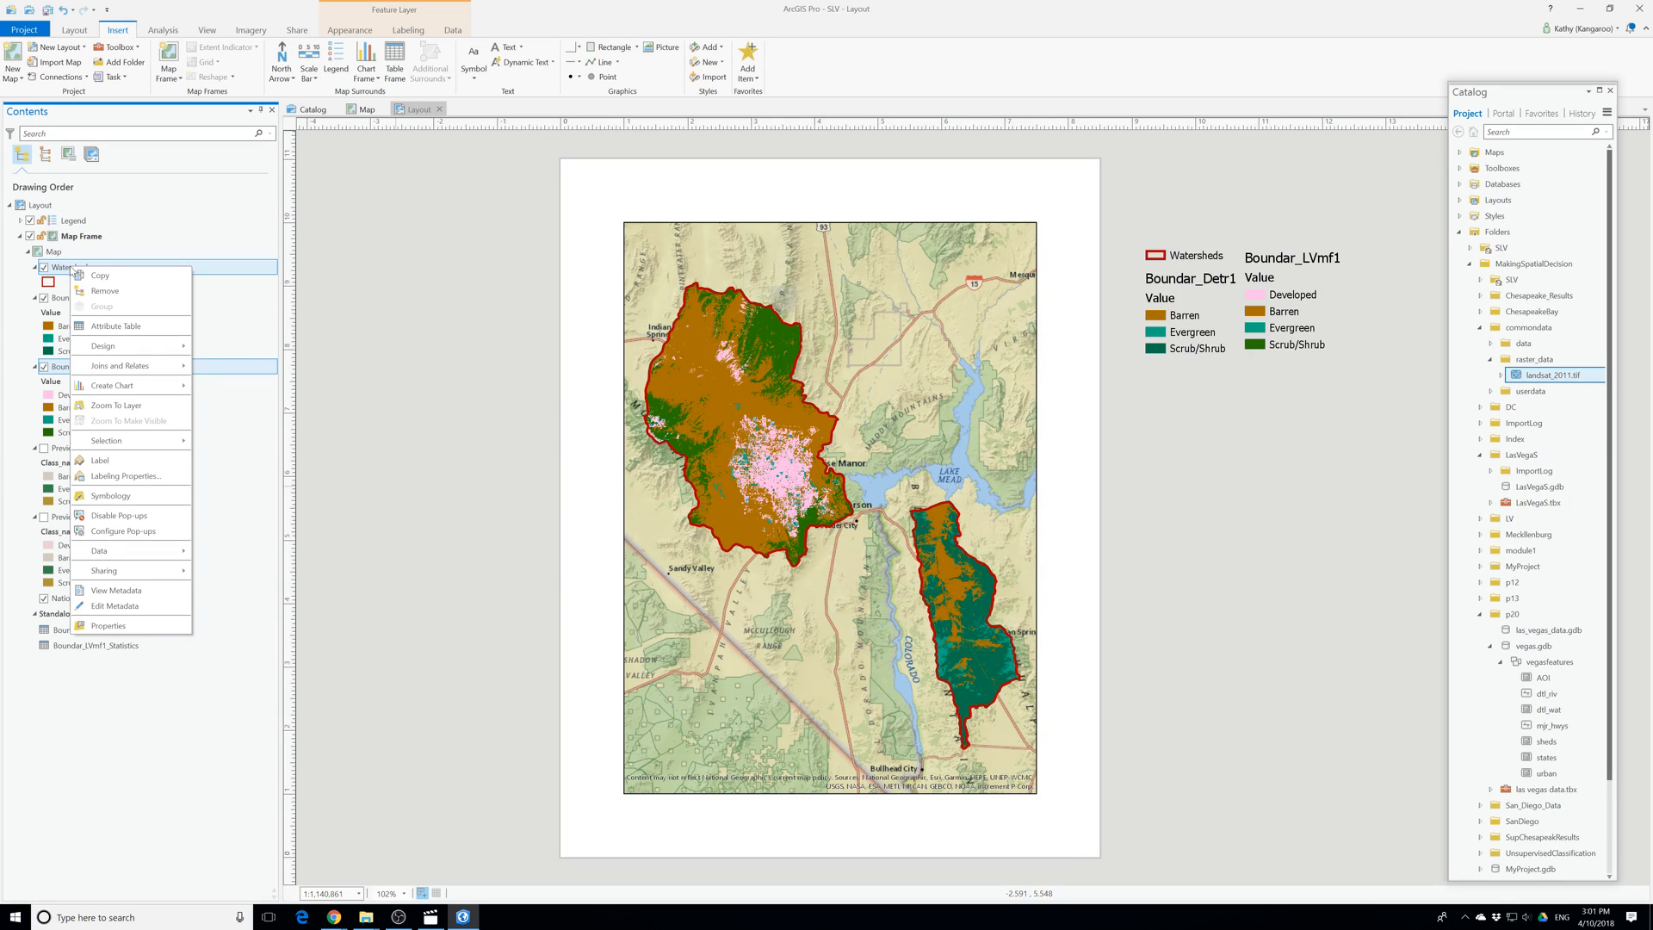
click(115, 326)
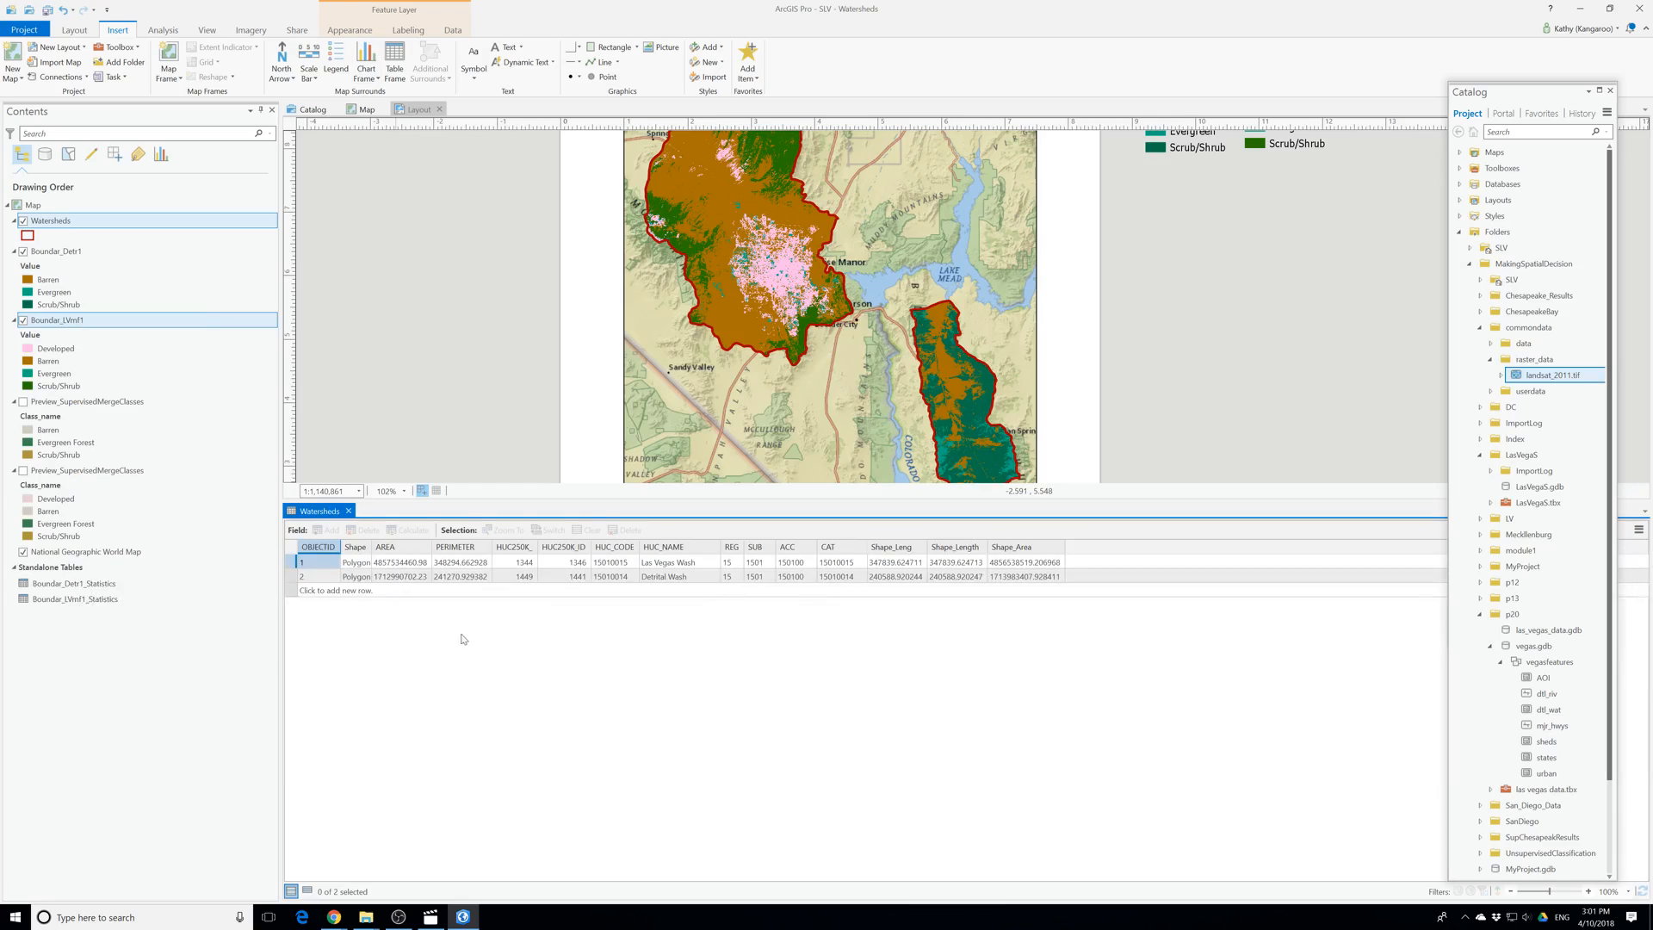
right_click(673, 549)
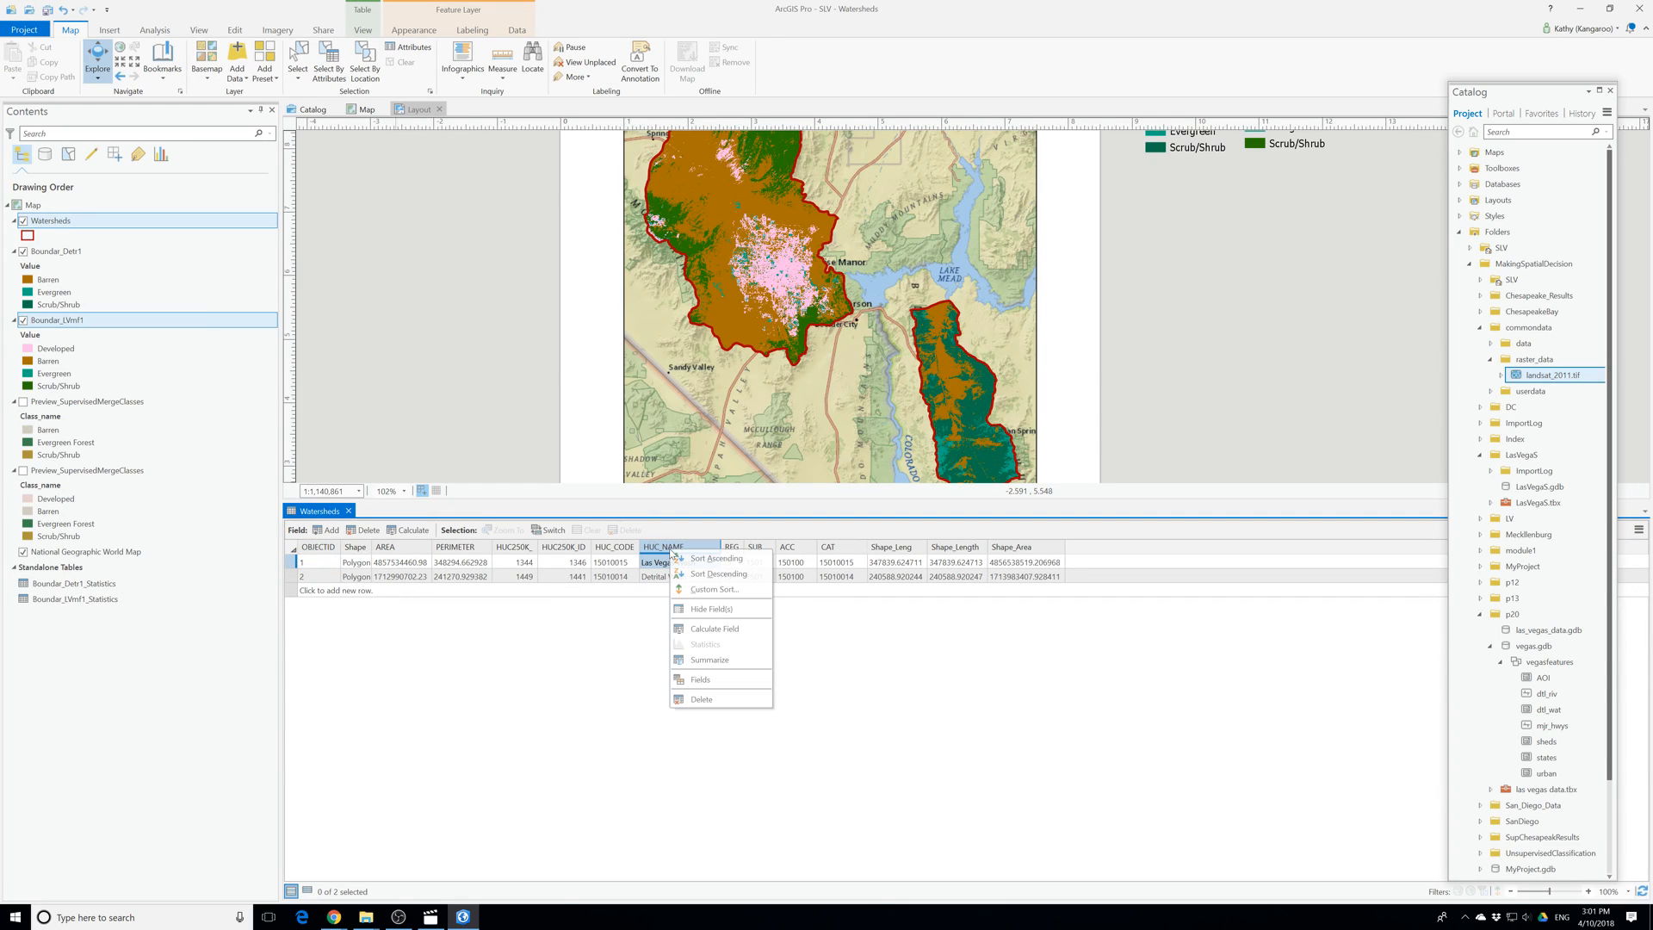
click(716, 629)
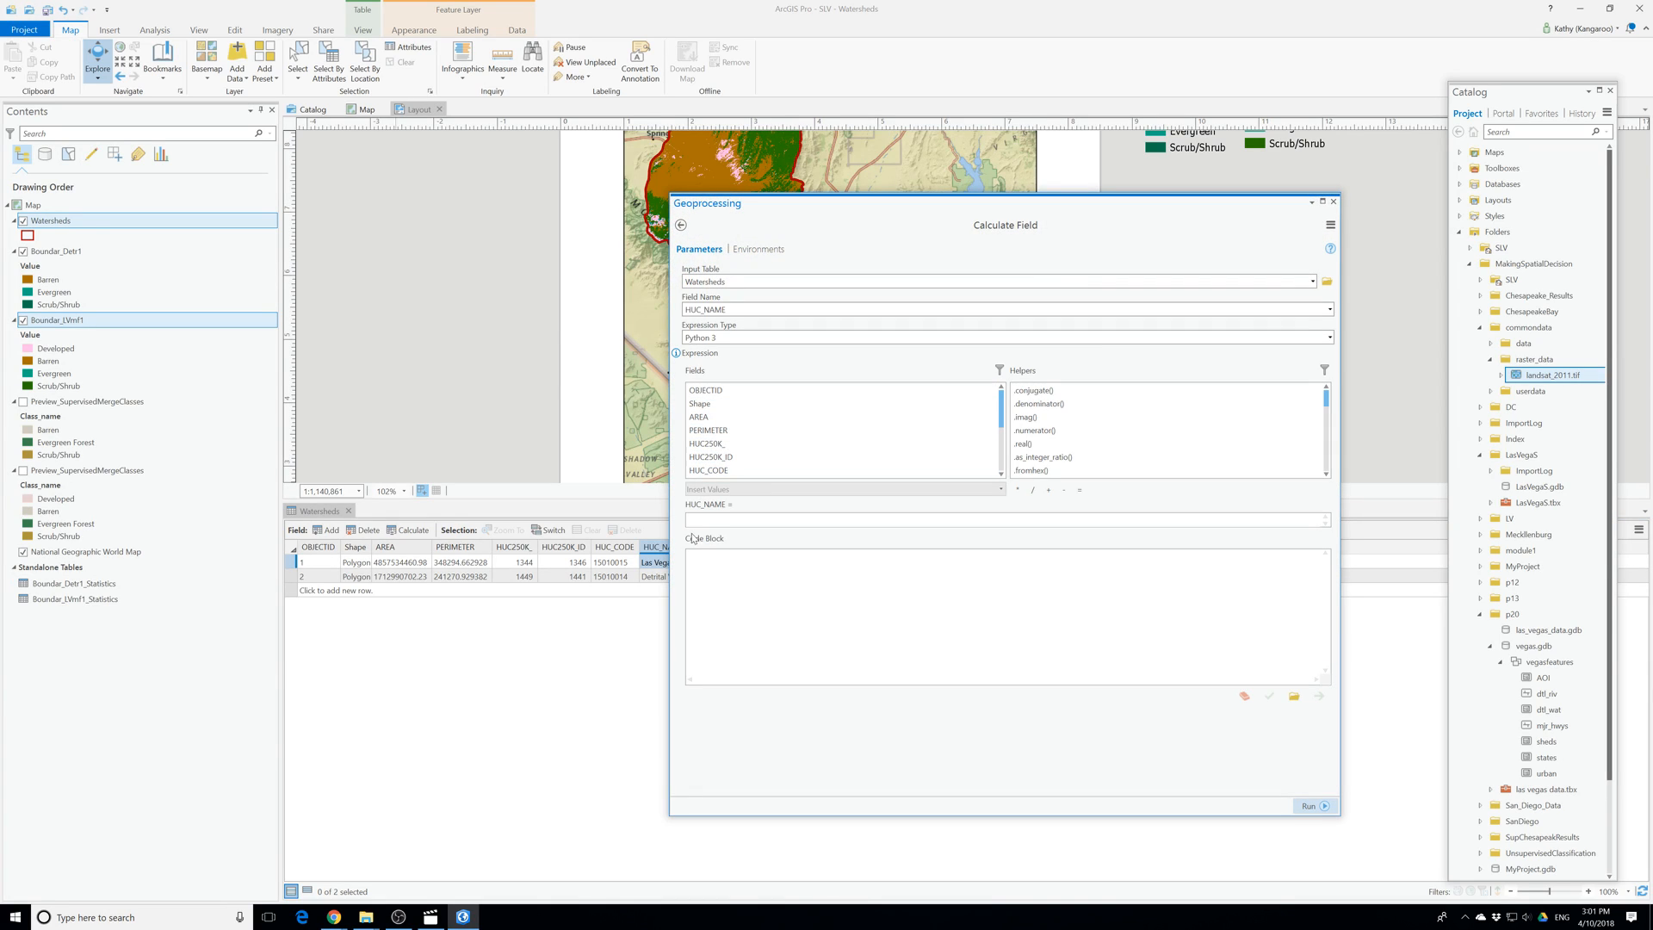
scroll(717, 469, down, 5)
scroll(715, 464, up, 1)
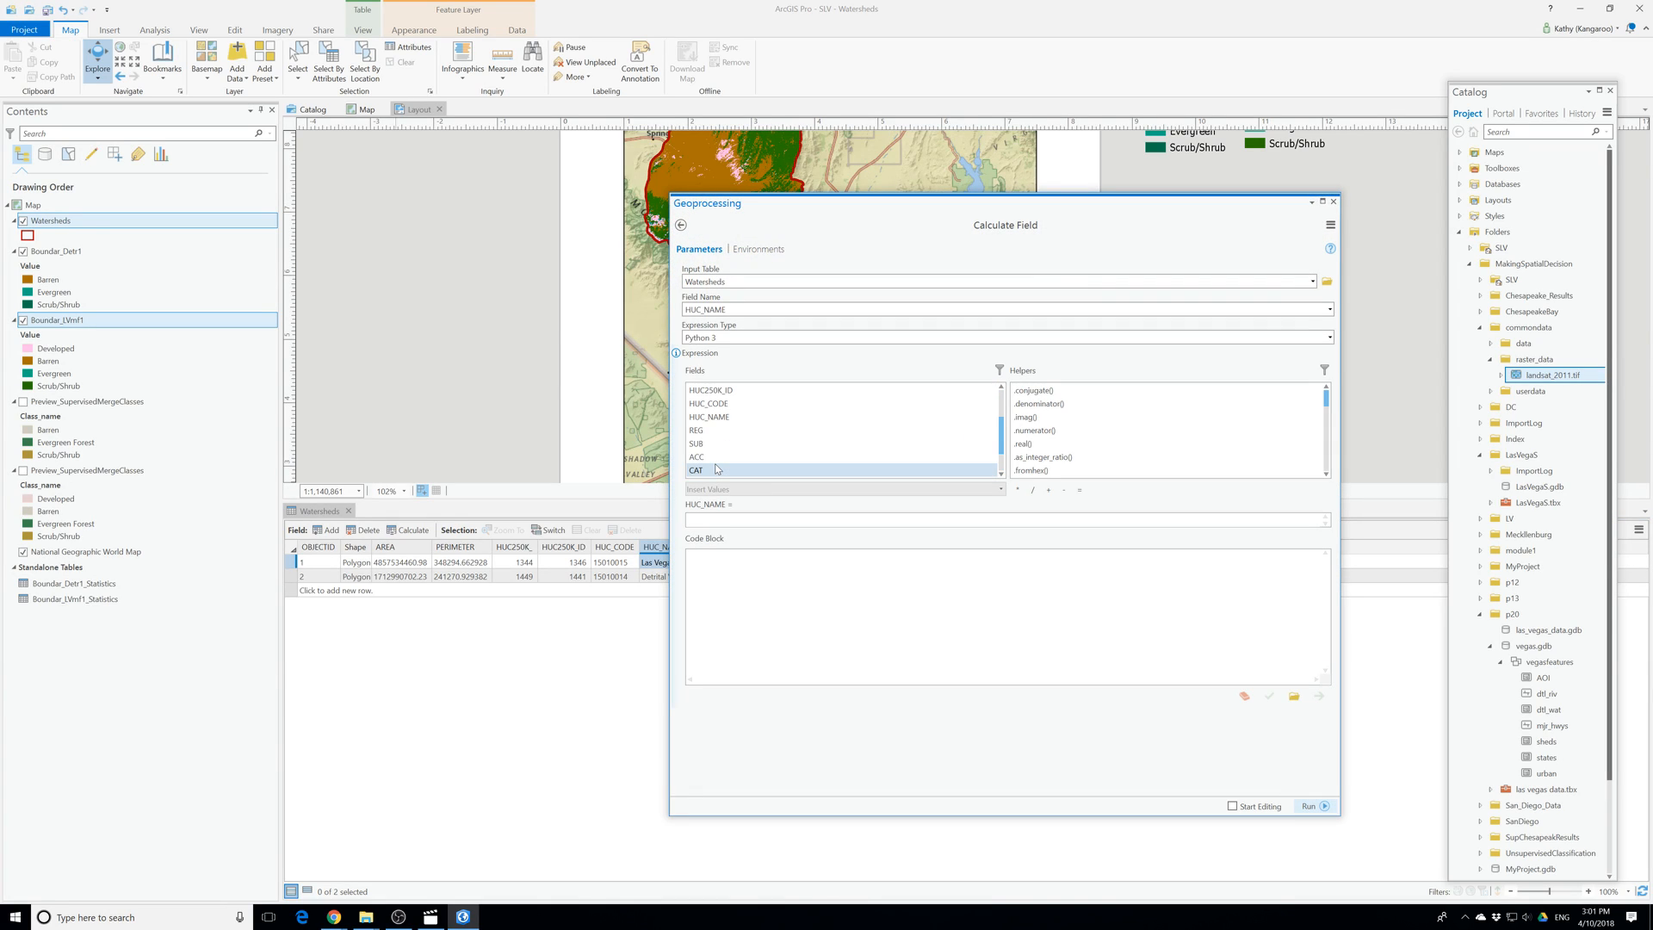
double_click(710, 417)
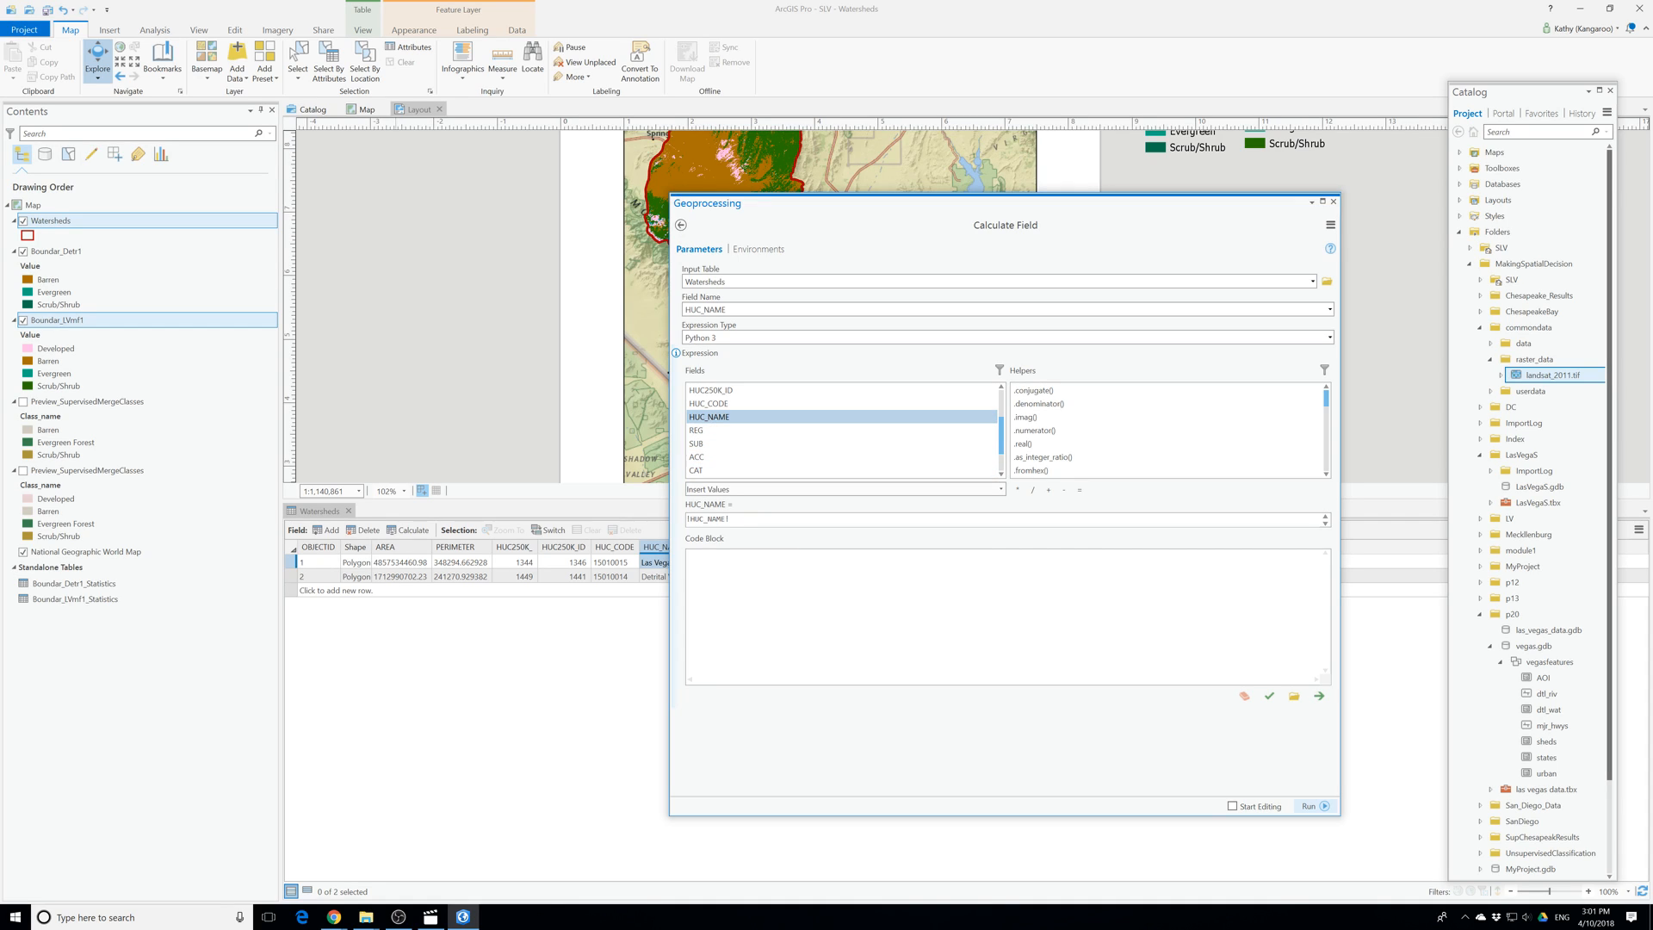
click(731, 519)
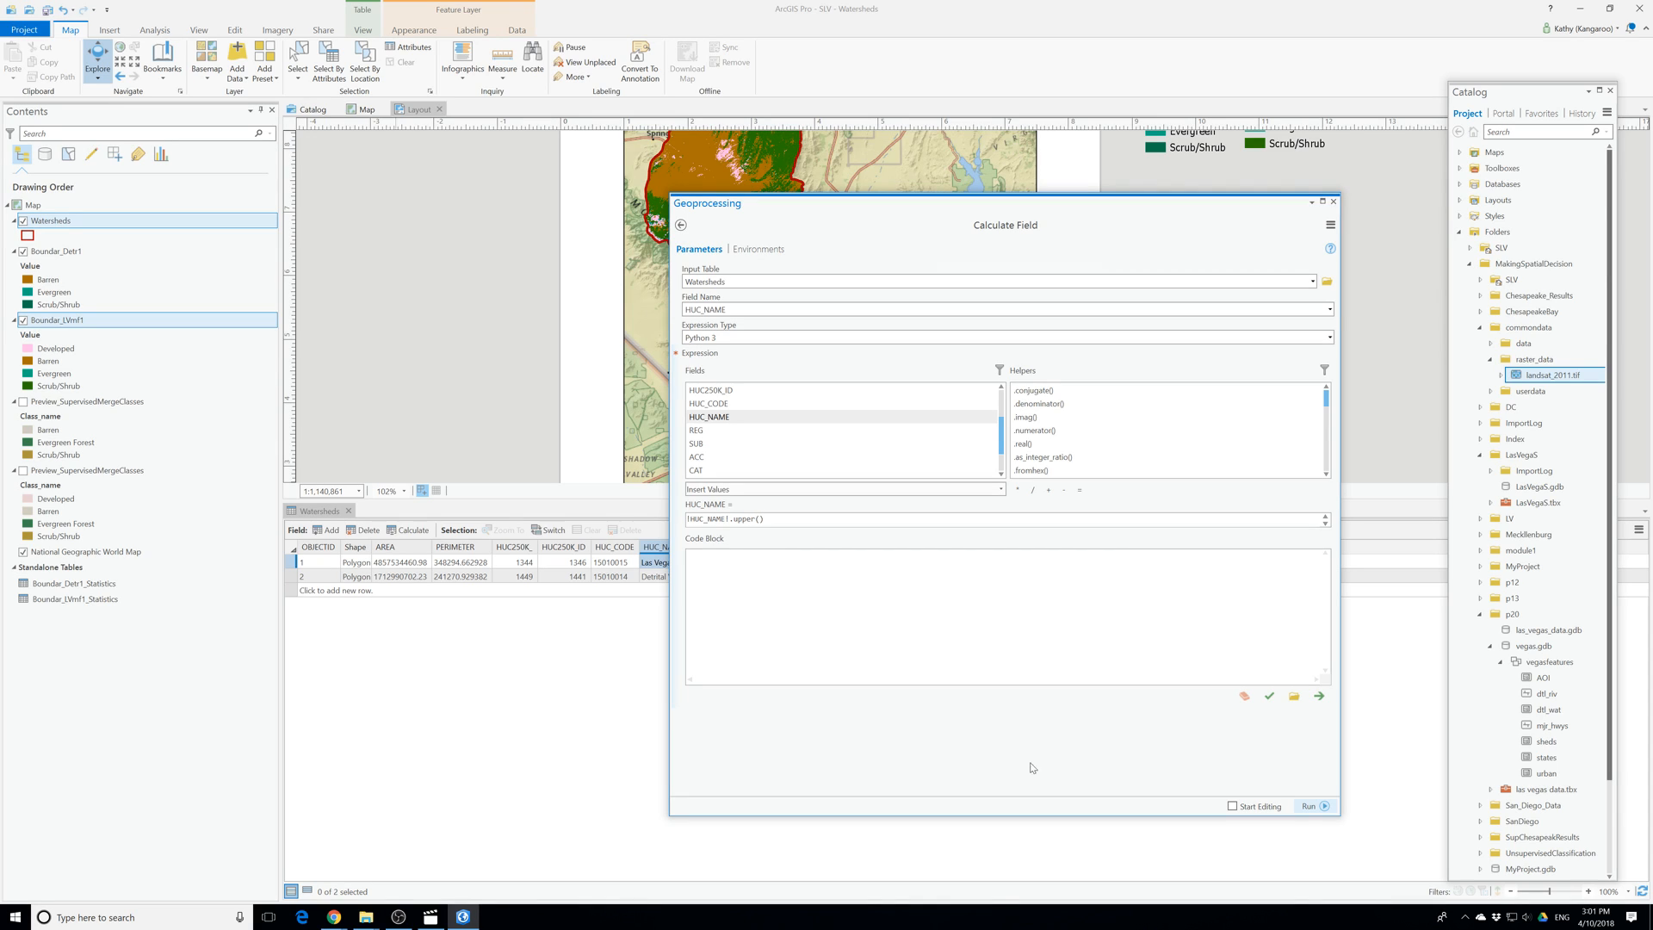
click(1311, 806)
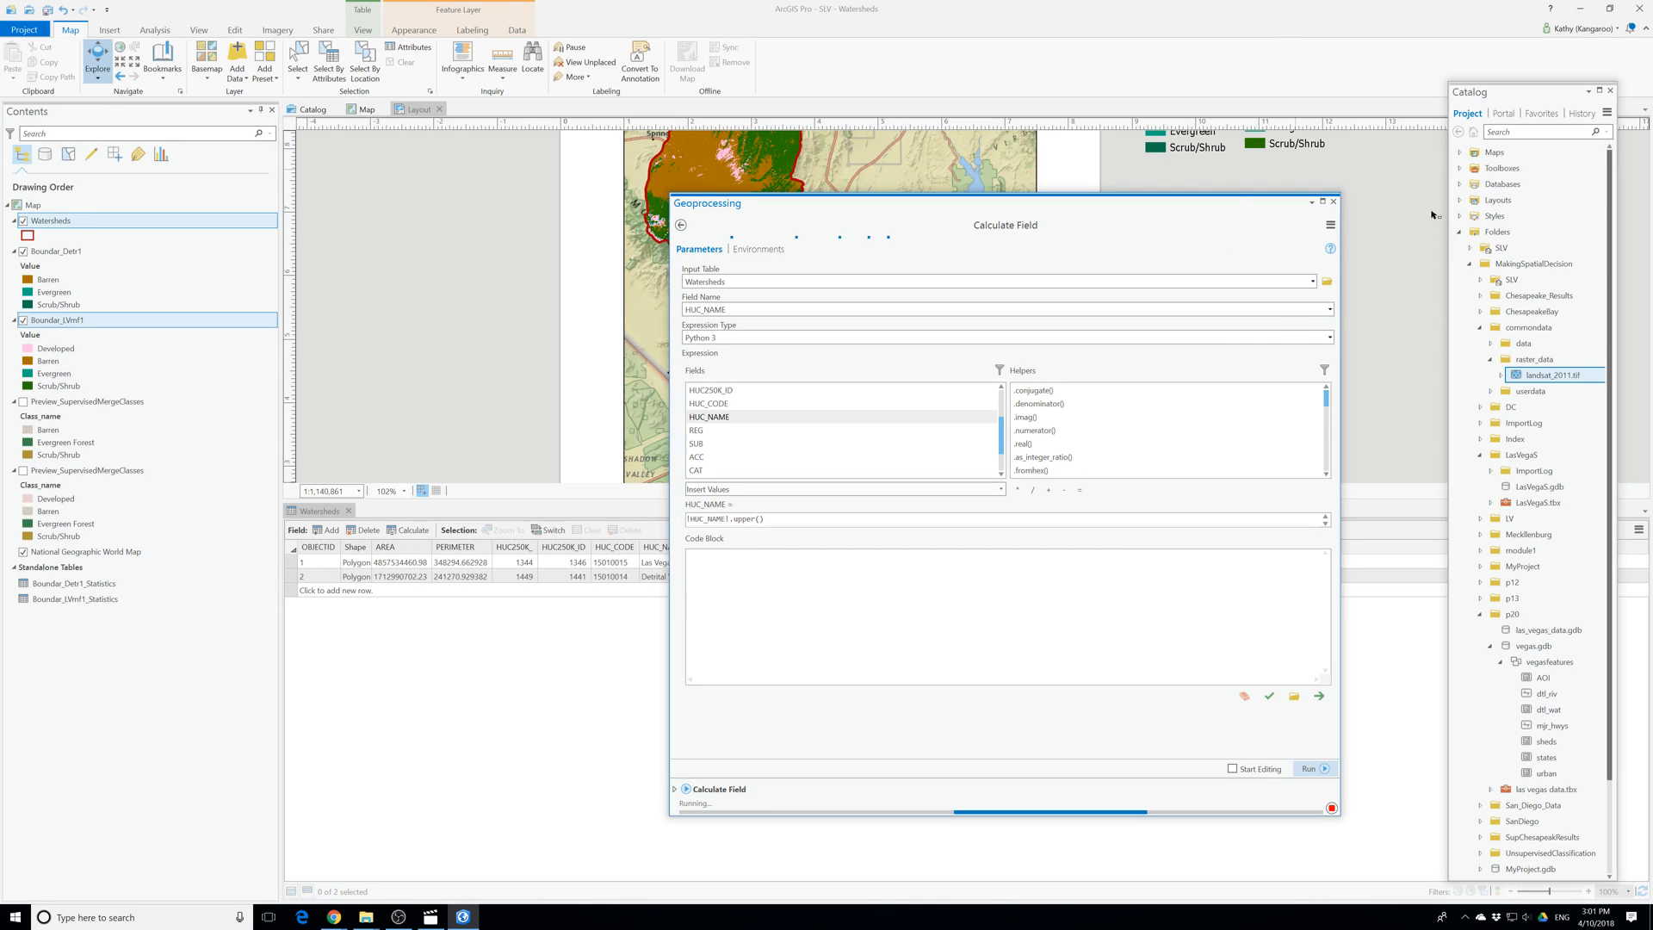
click(1335, 201)
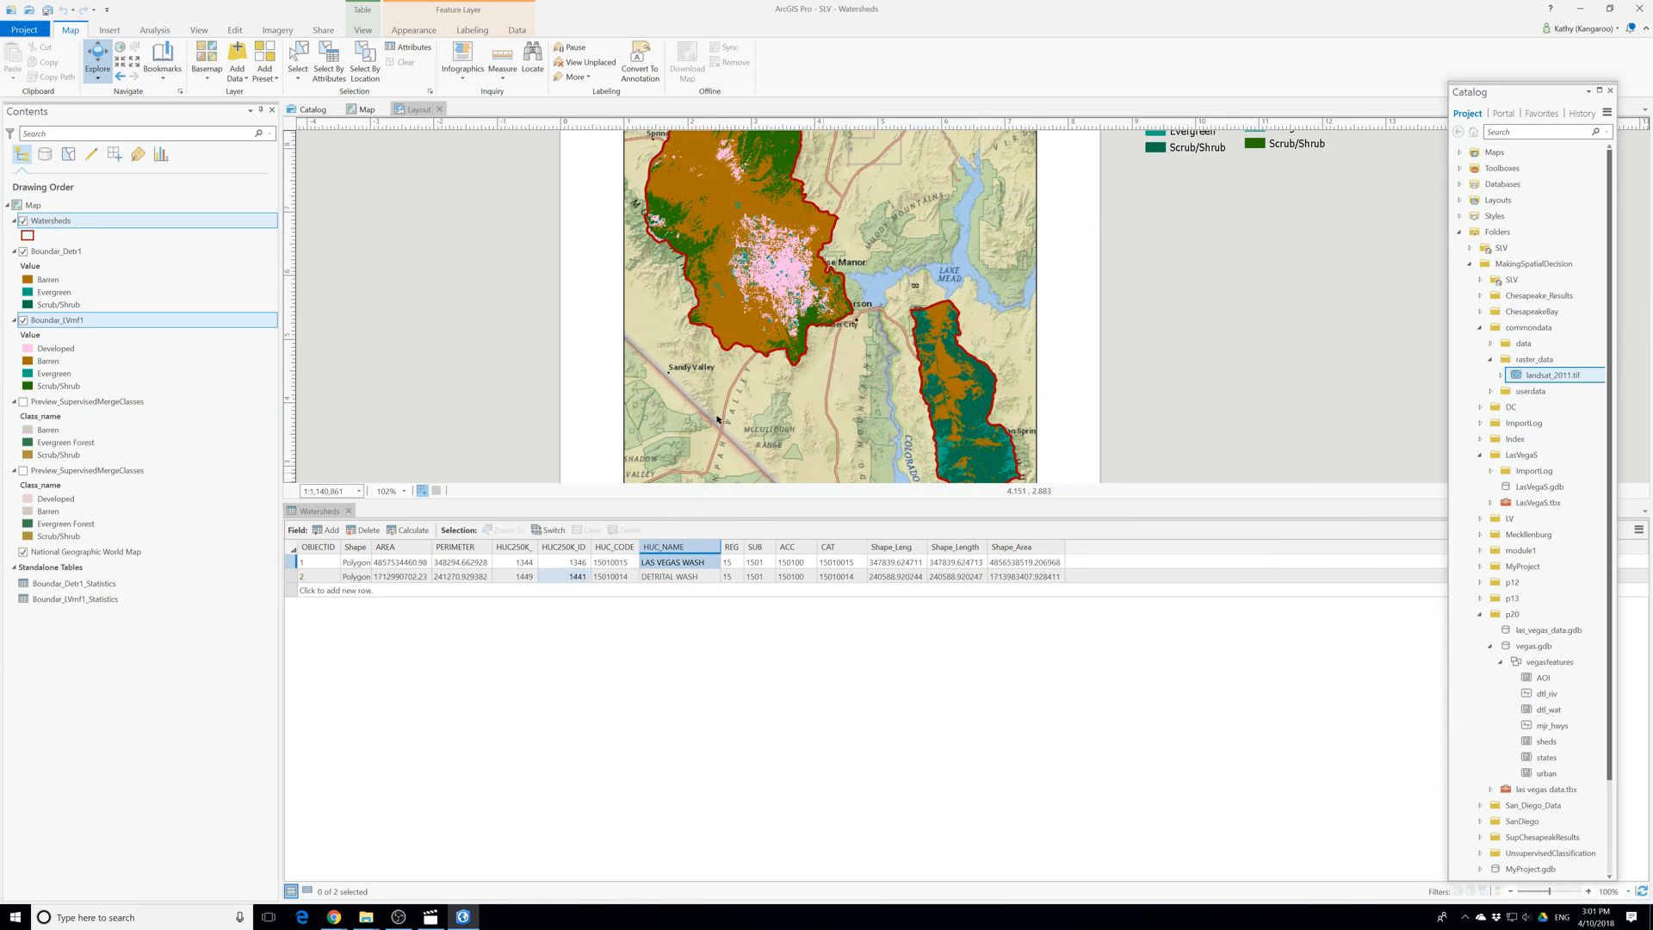
click(349, 511)
Turn on labels for the Watersheds layer using the HUC_NAME field.
click(118, 30)
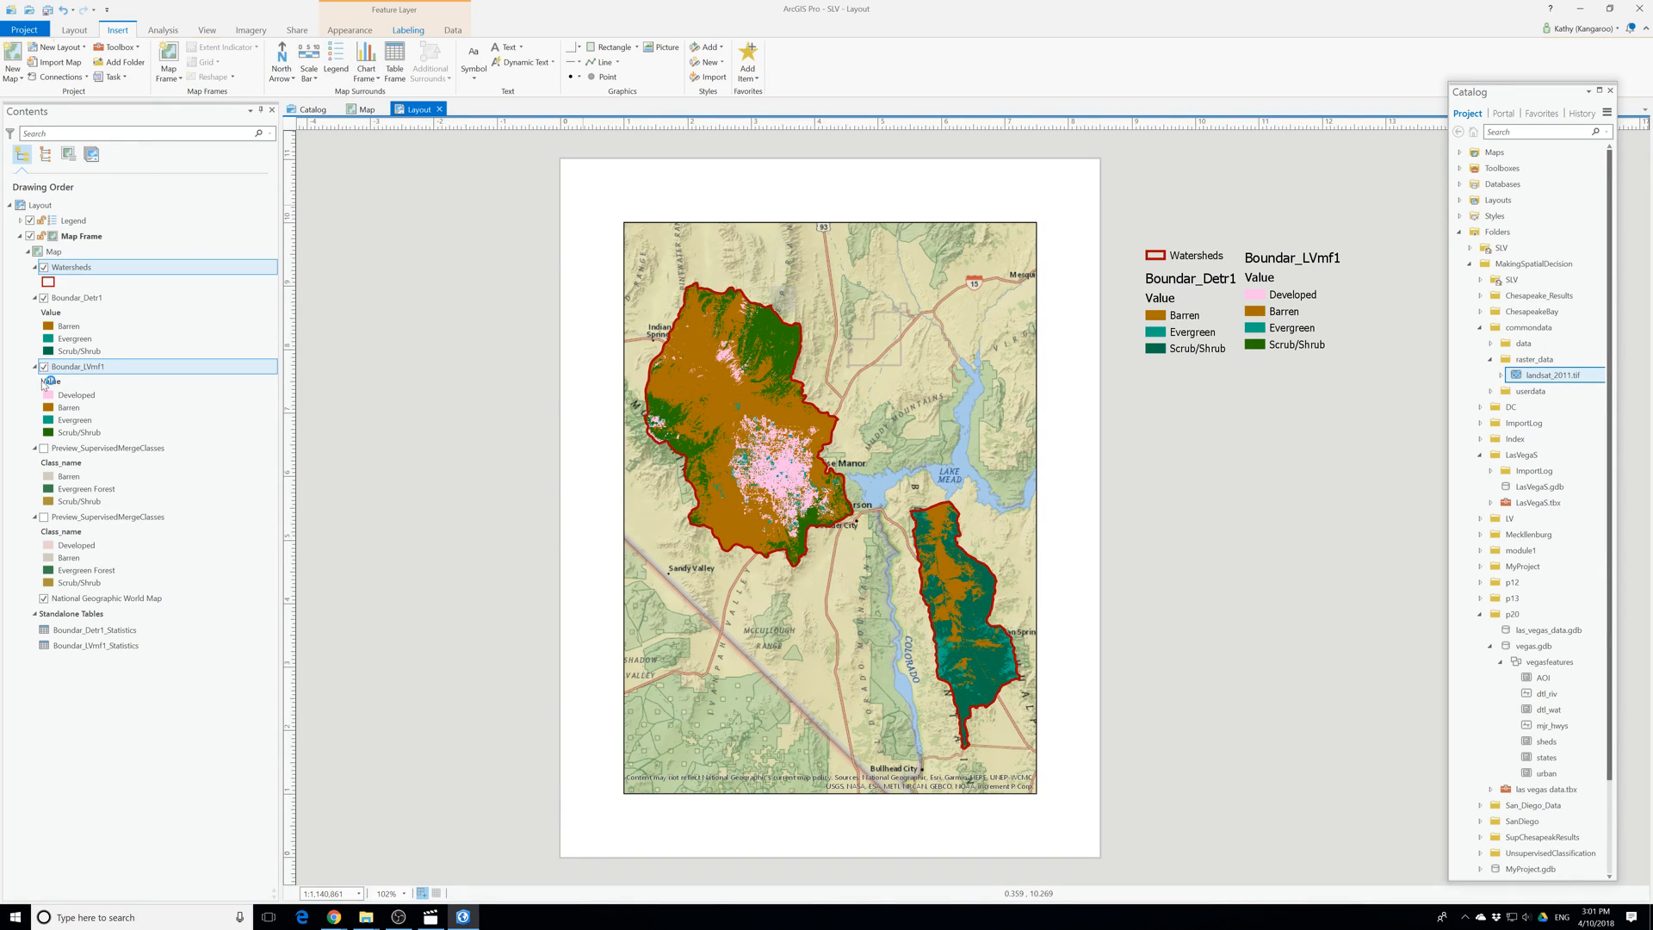
click(79, 368)
ctrl+click(86, 269)
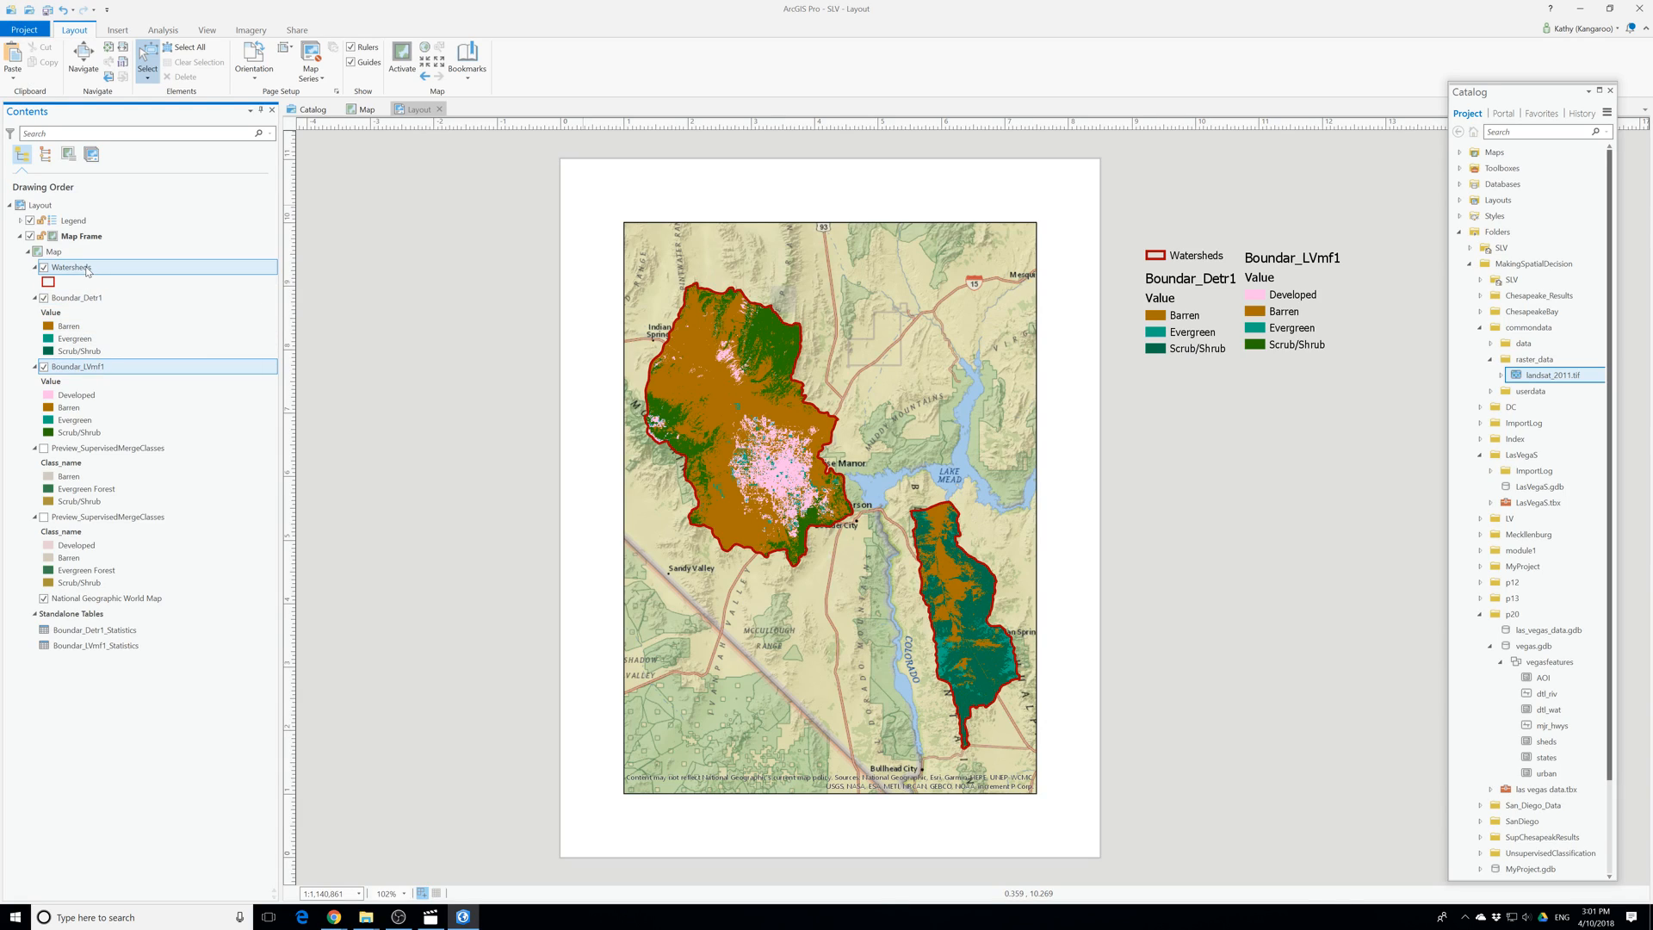
click(86, 269)
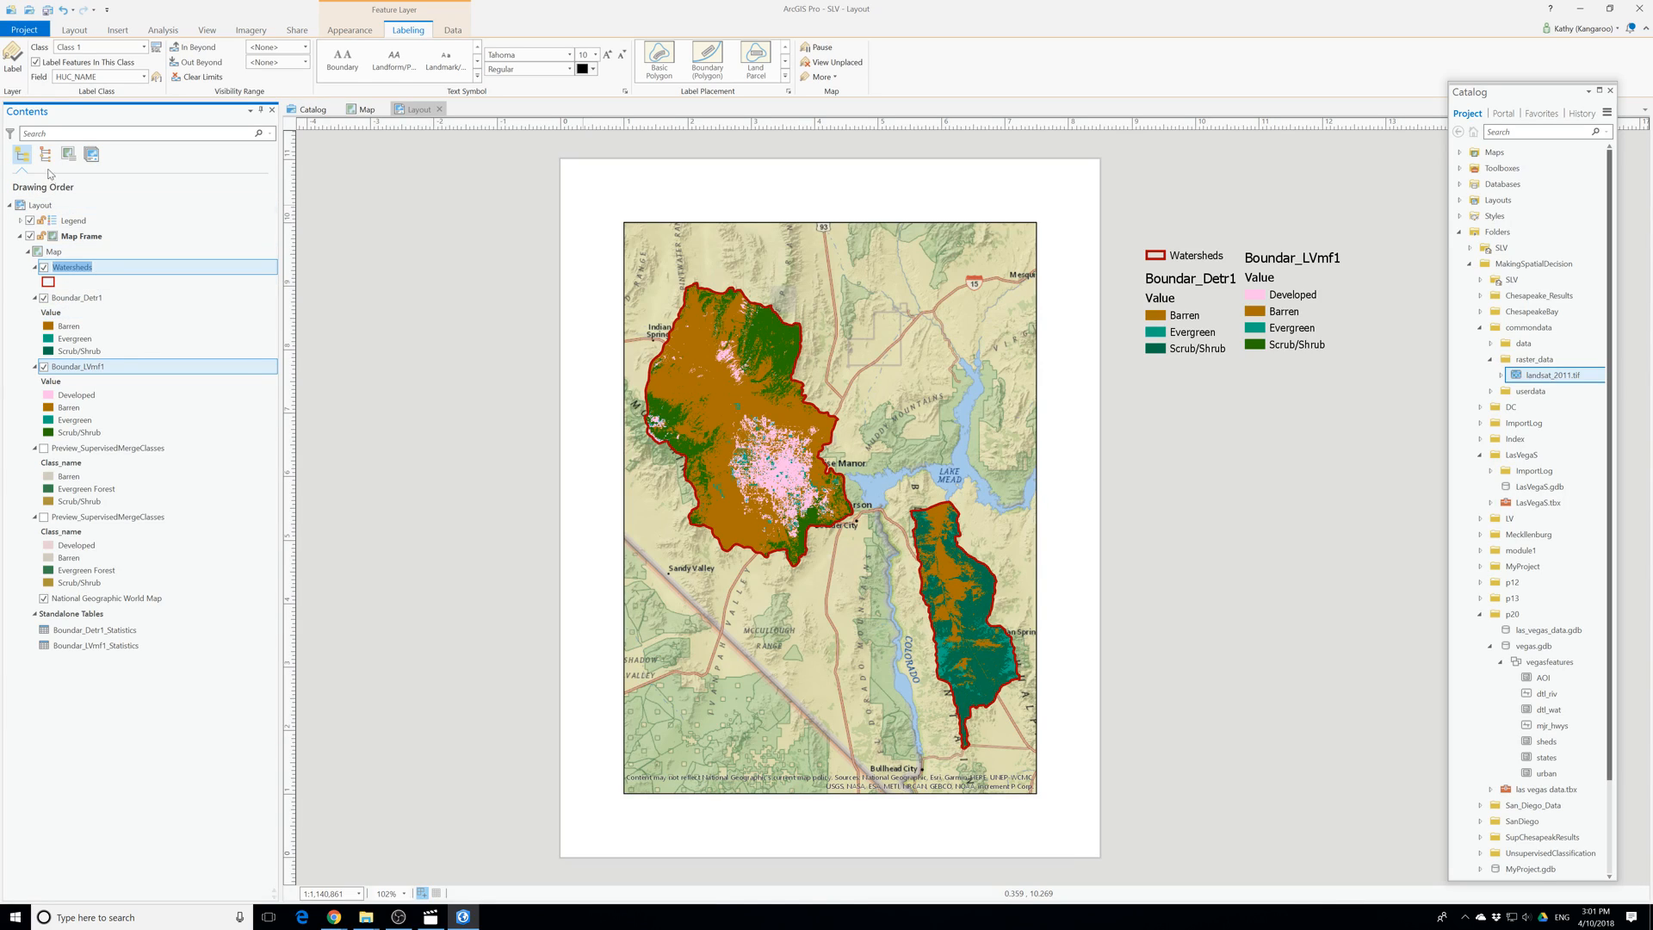
click(18, 68)
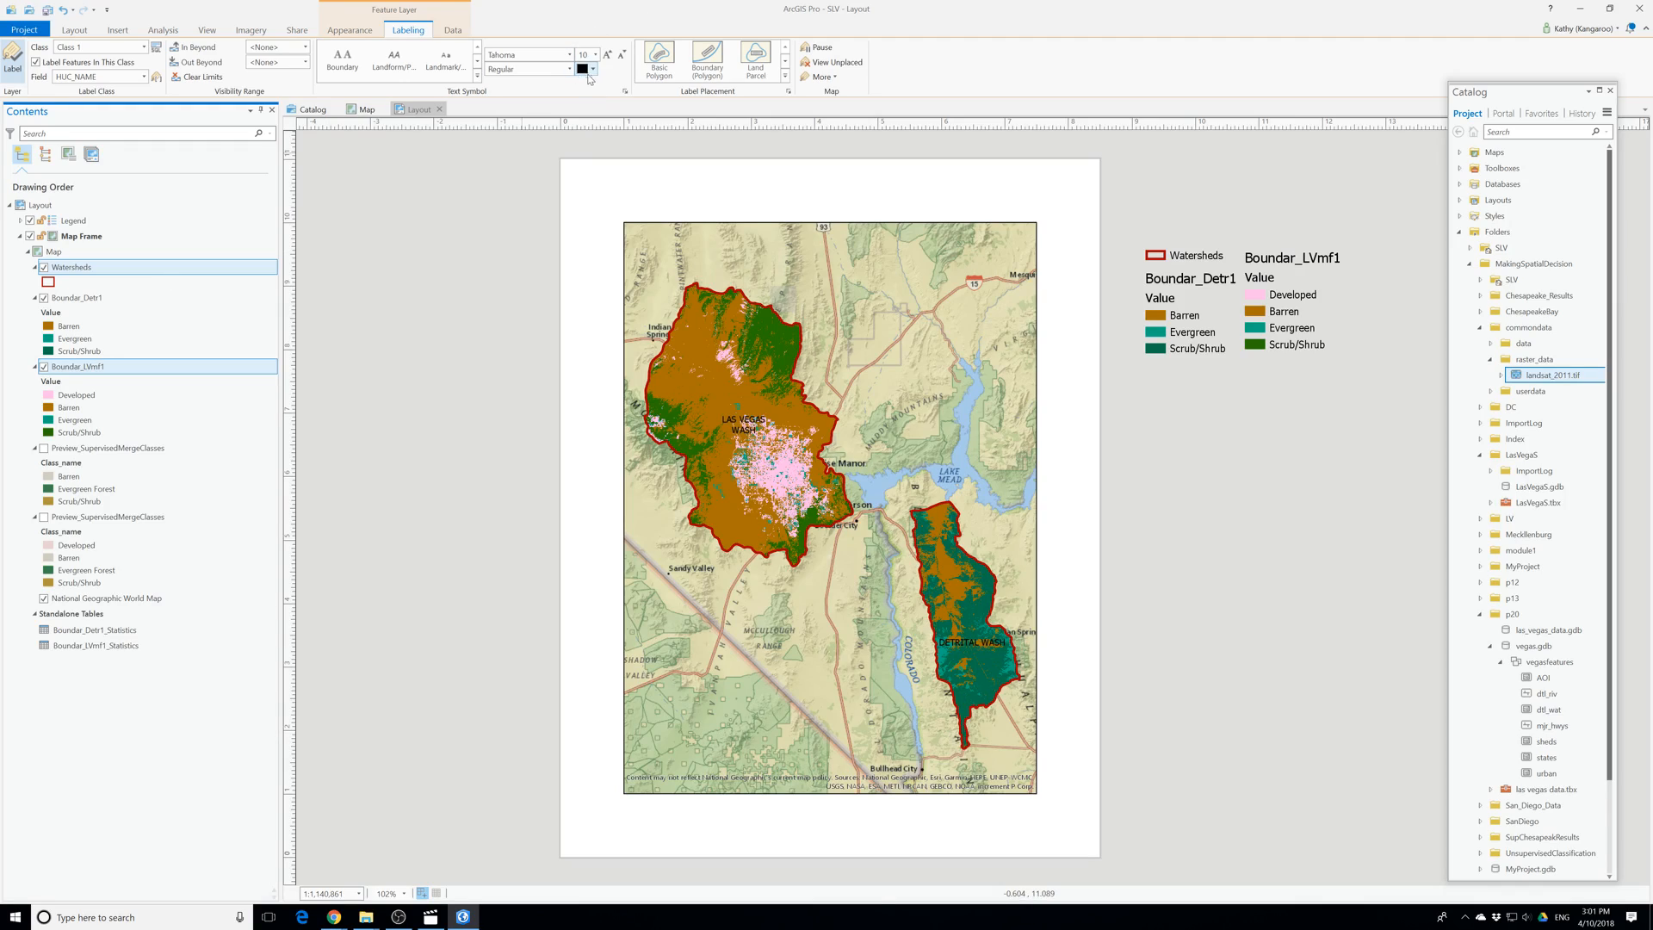
Apply a white halo to the Watersheds label symbol.
click(626, 93)
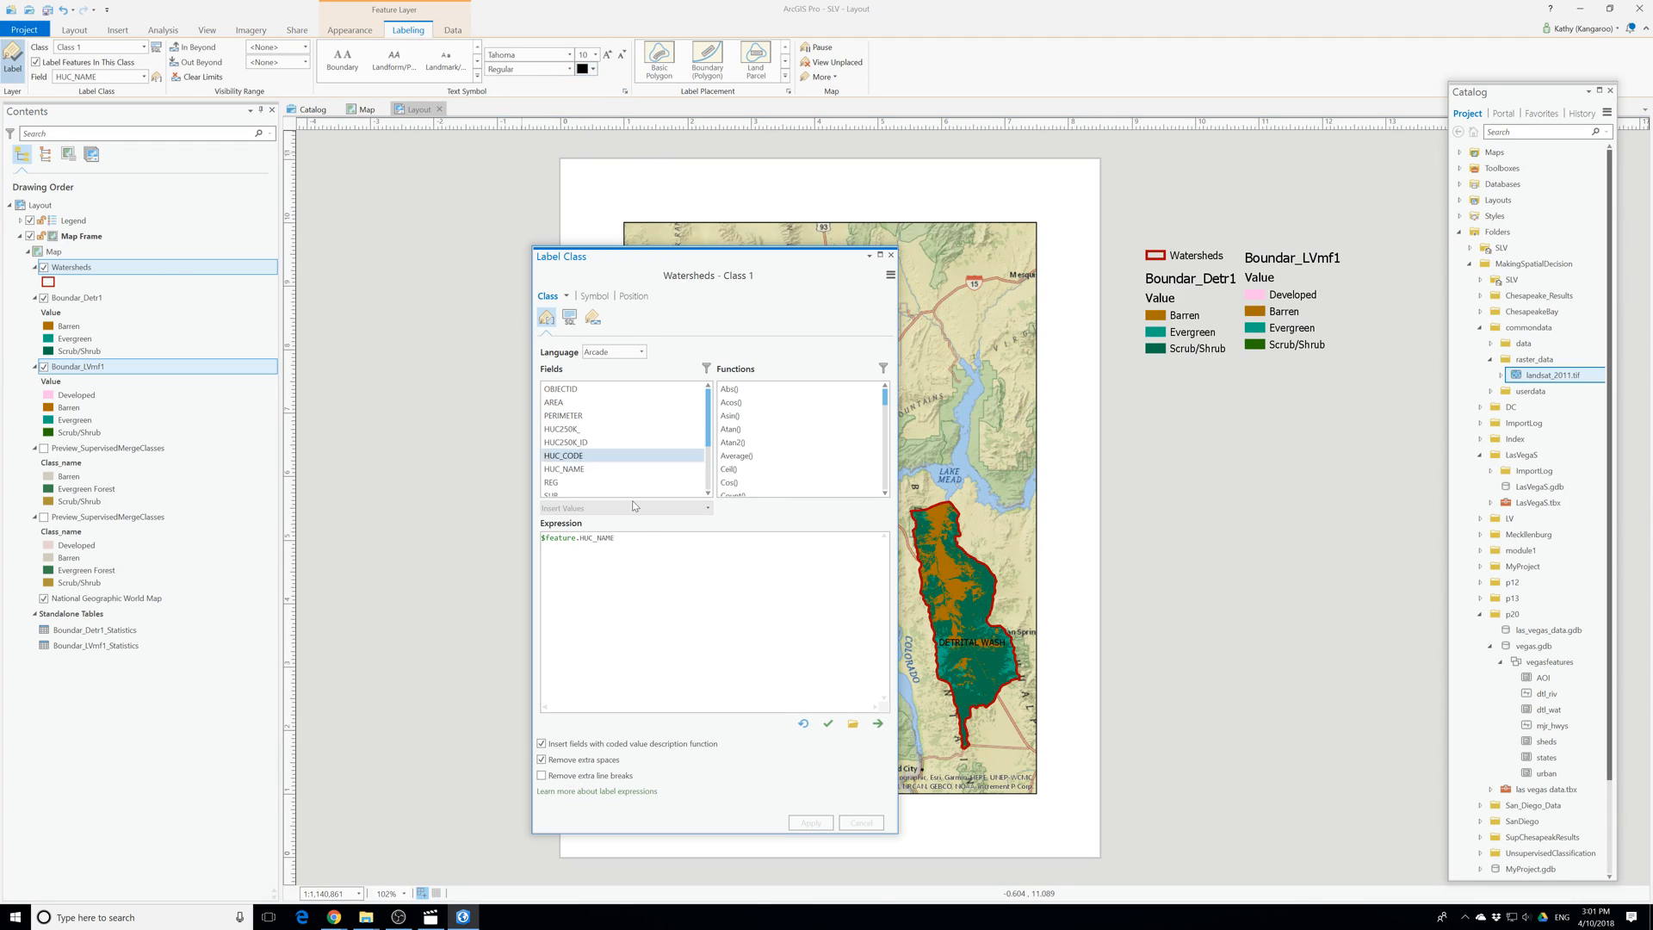
click(594, 297)
click(556, 391)
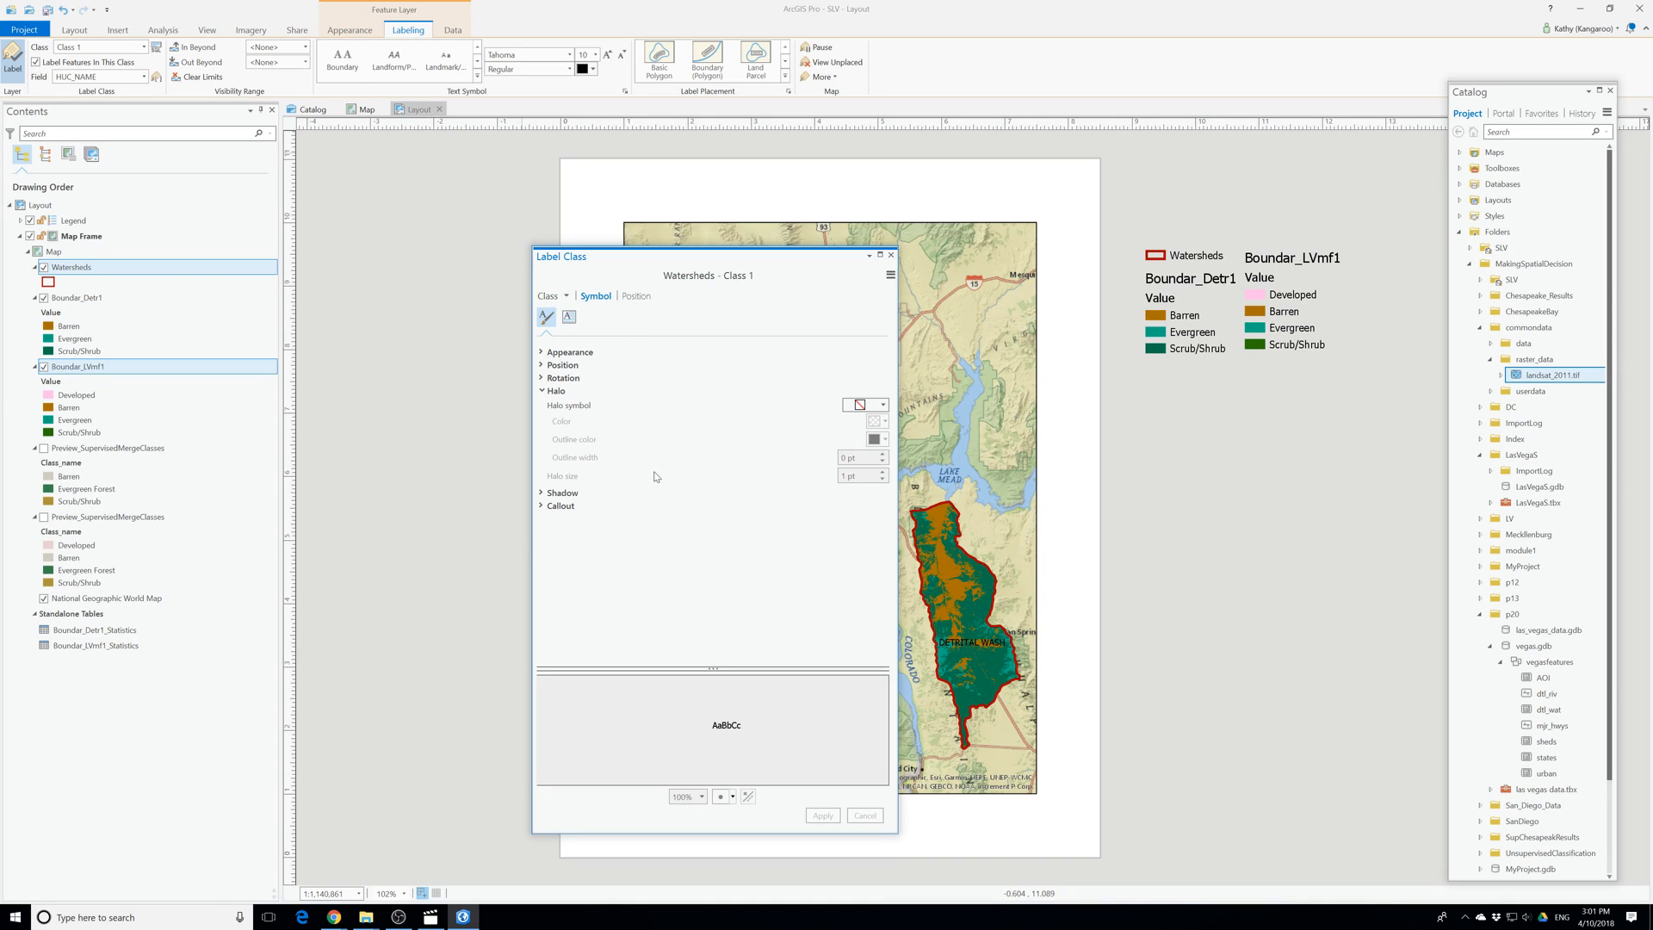
click(883, 406)
click(861, 490)
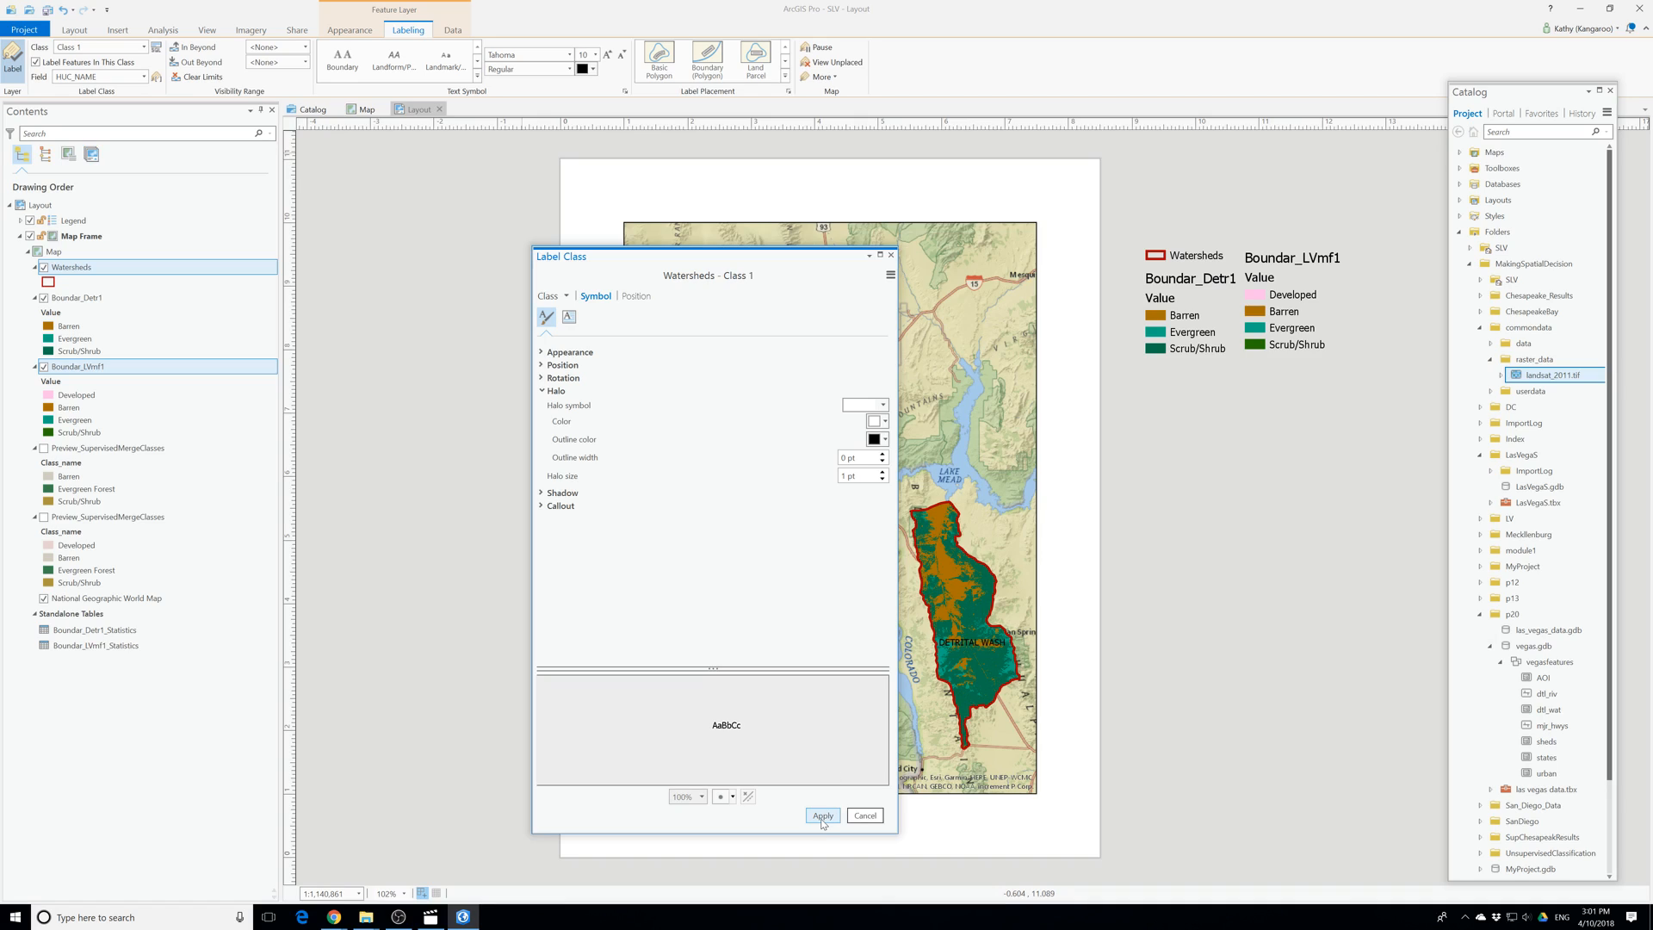
click(822, 817)
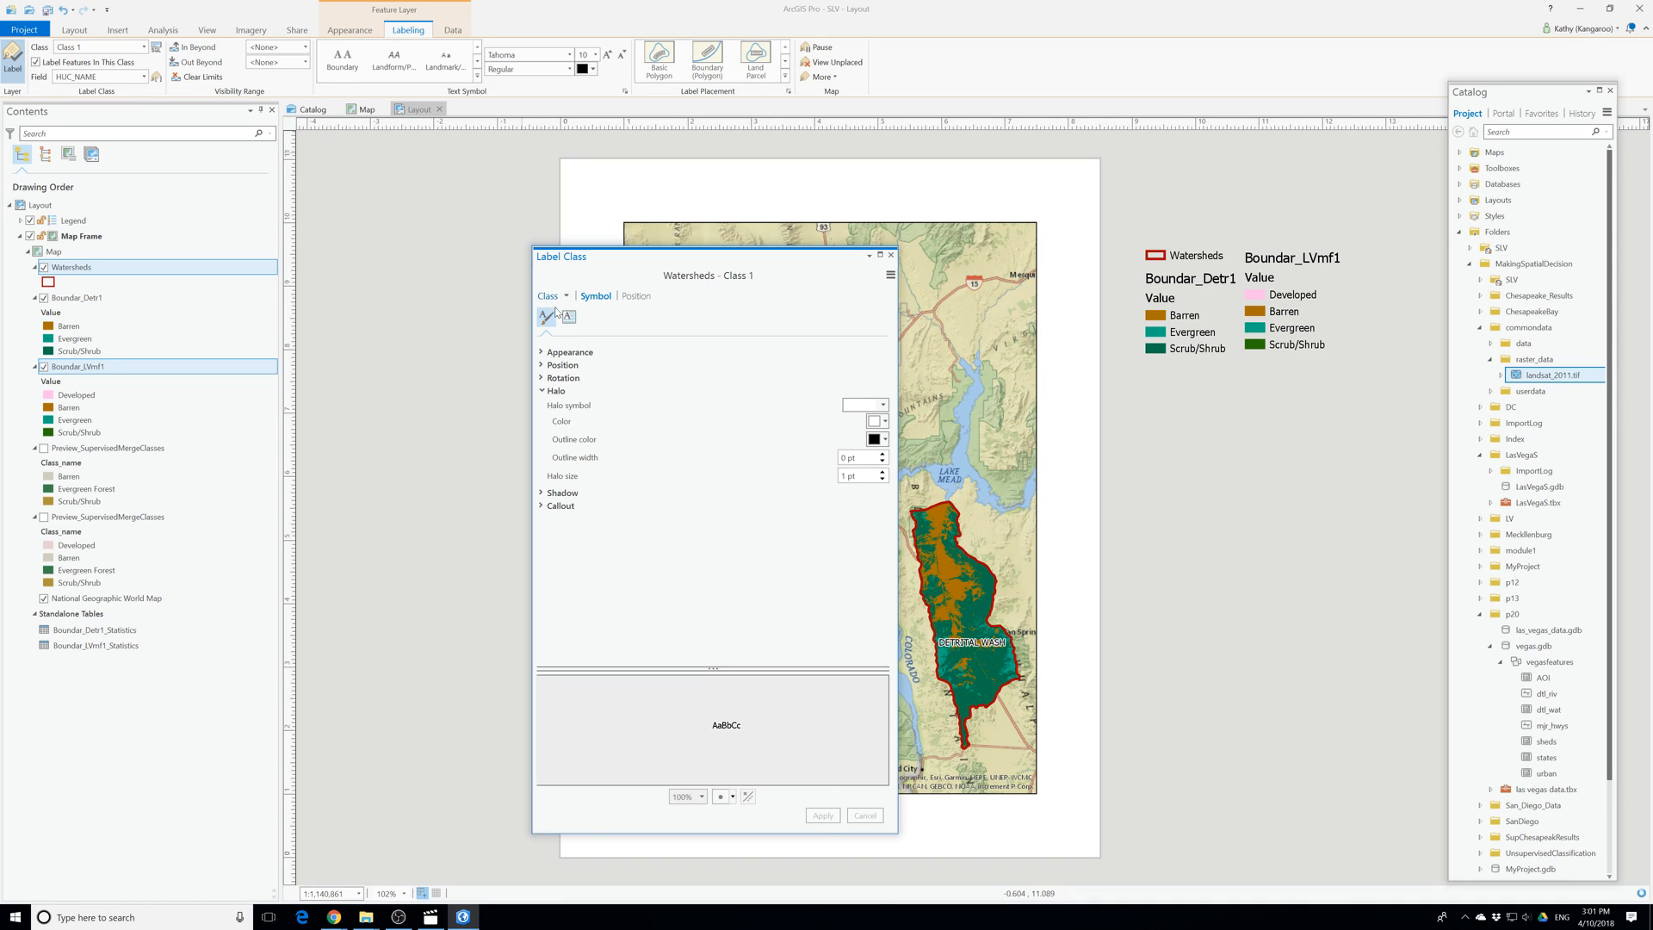
Set the Watersheds label font size to 12 pt and close the label class settings.
click(570, 353)
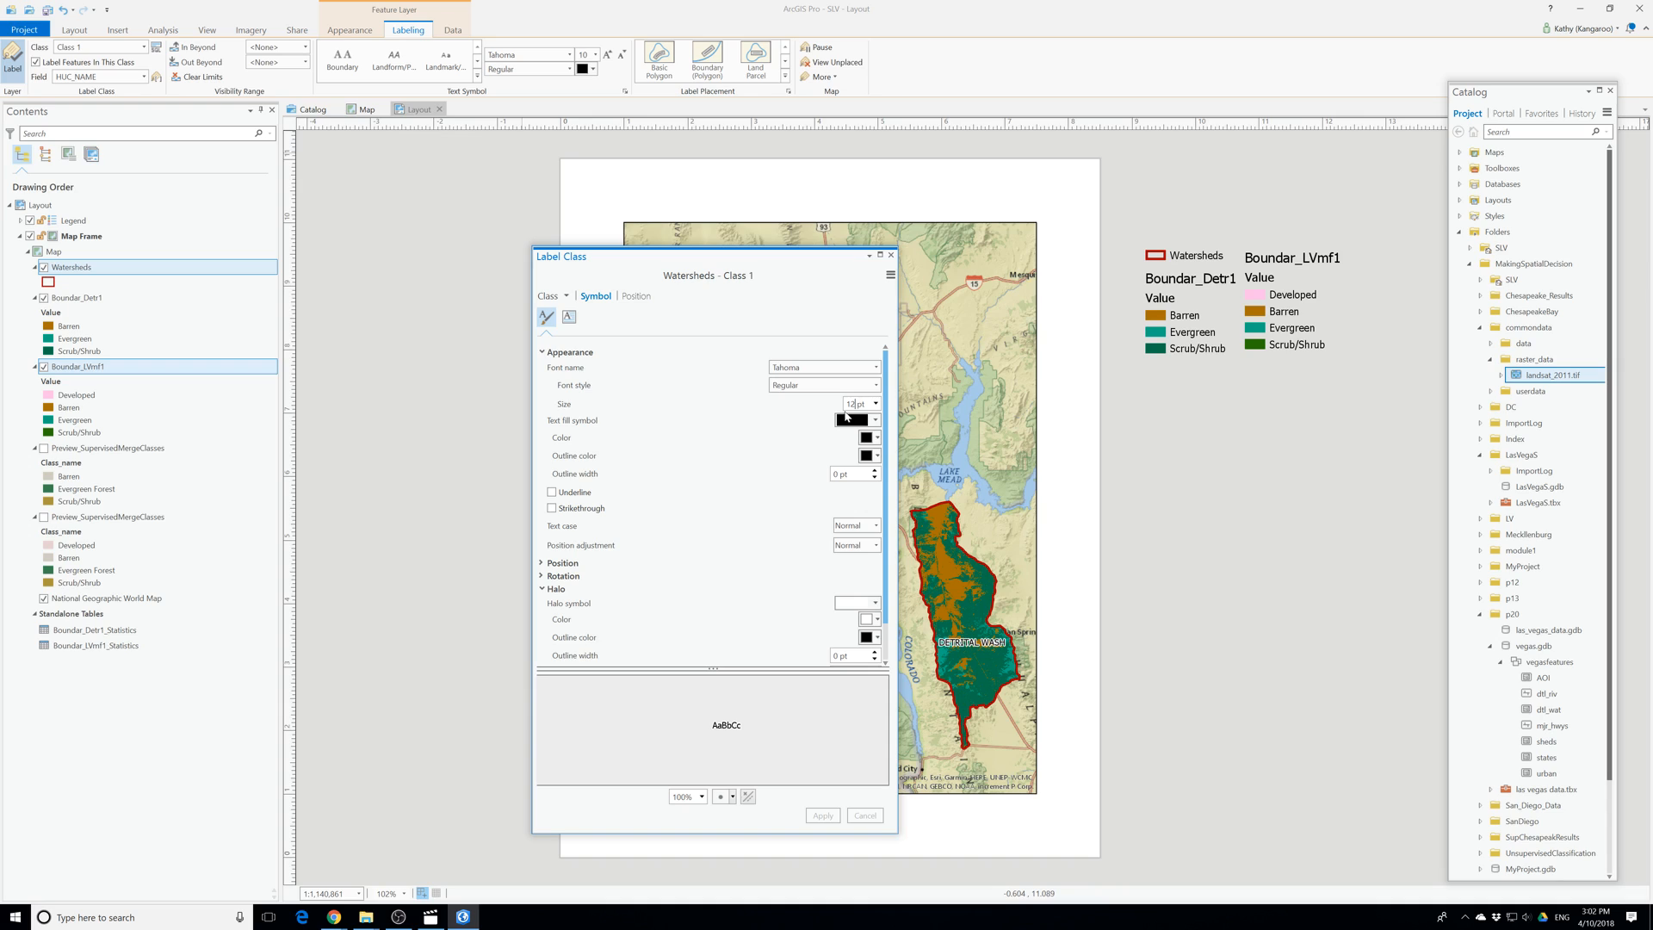
key(Tab)
click(823, 815)
drag(750, 256, 457, 254)
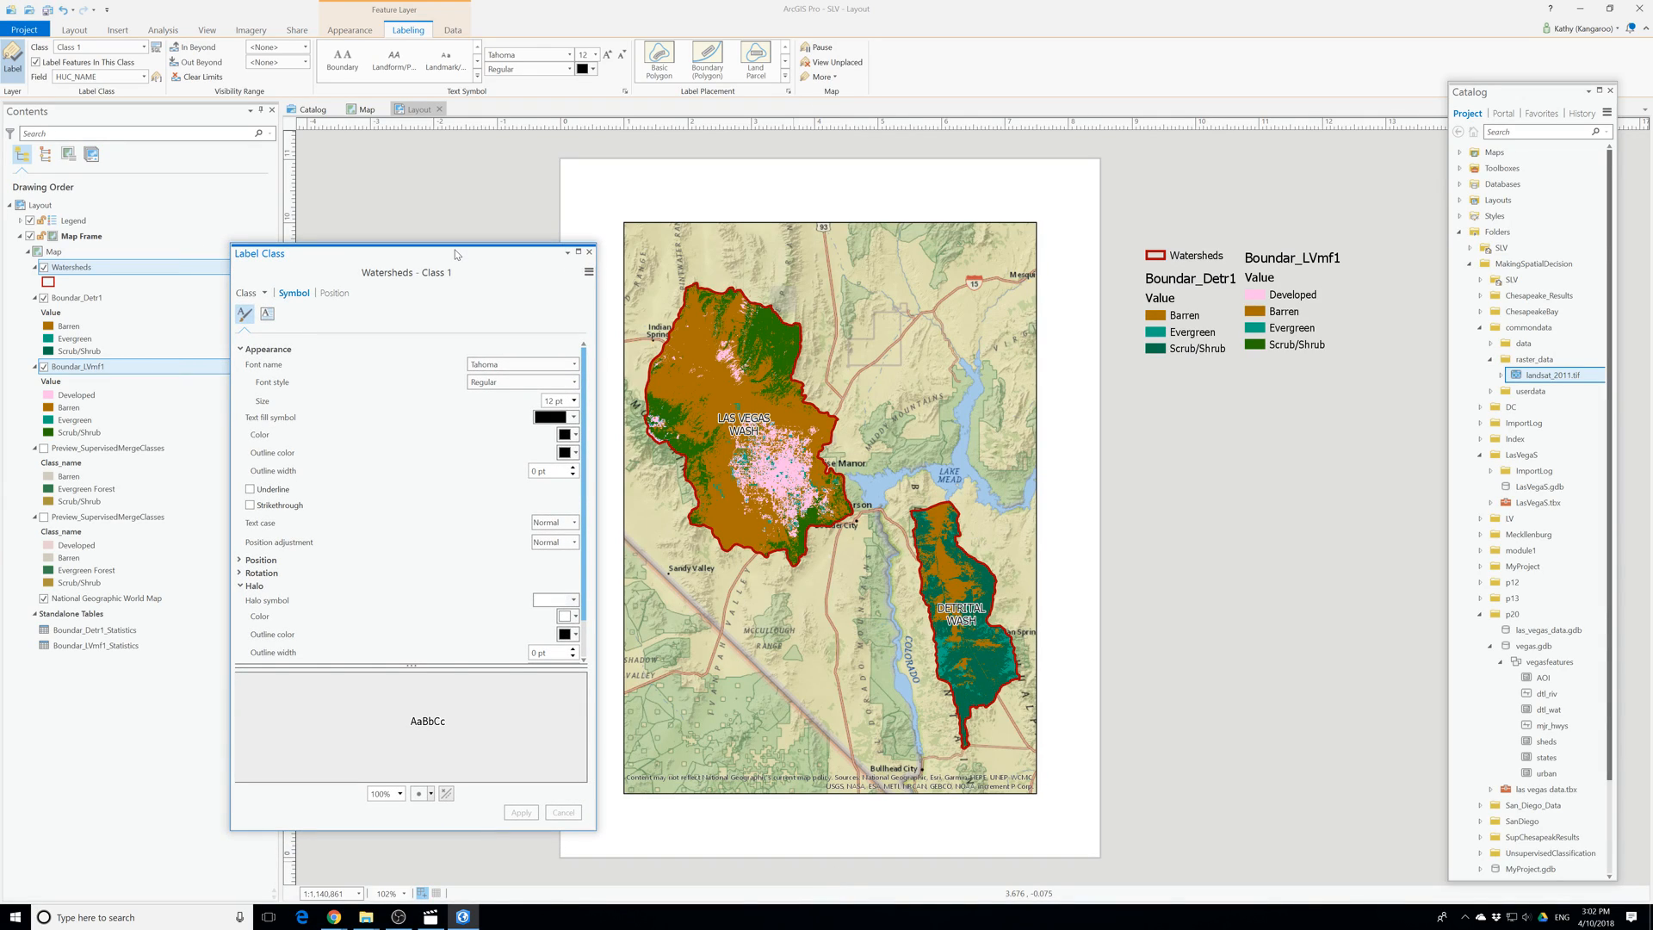
click(589, 253)
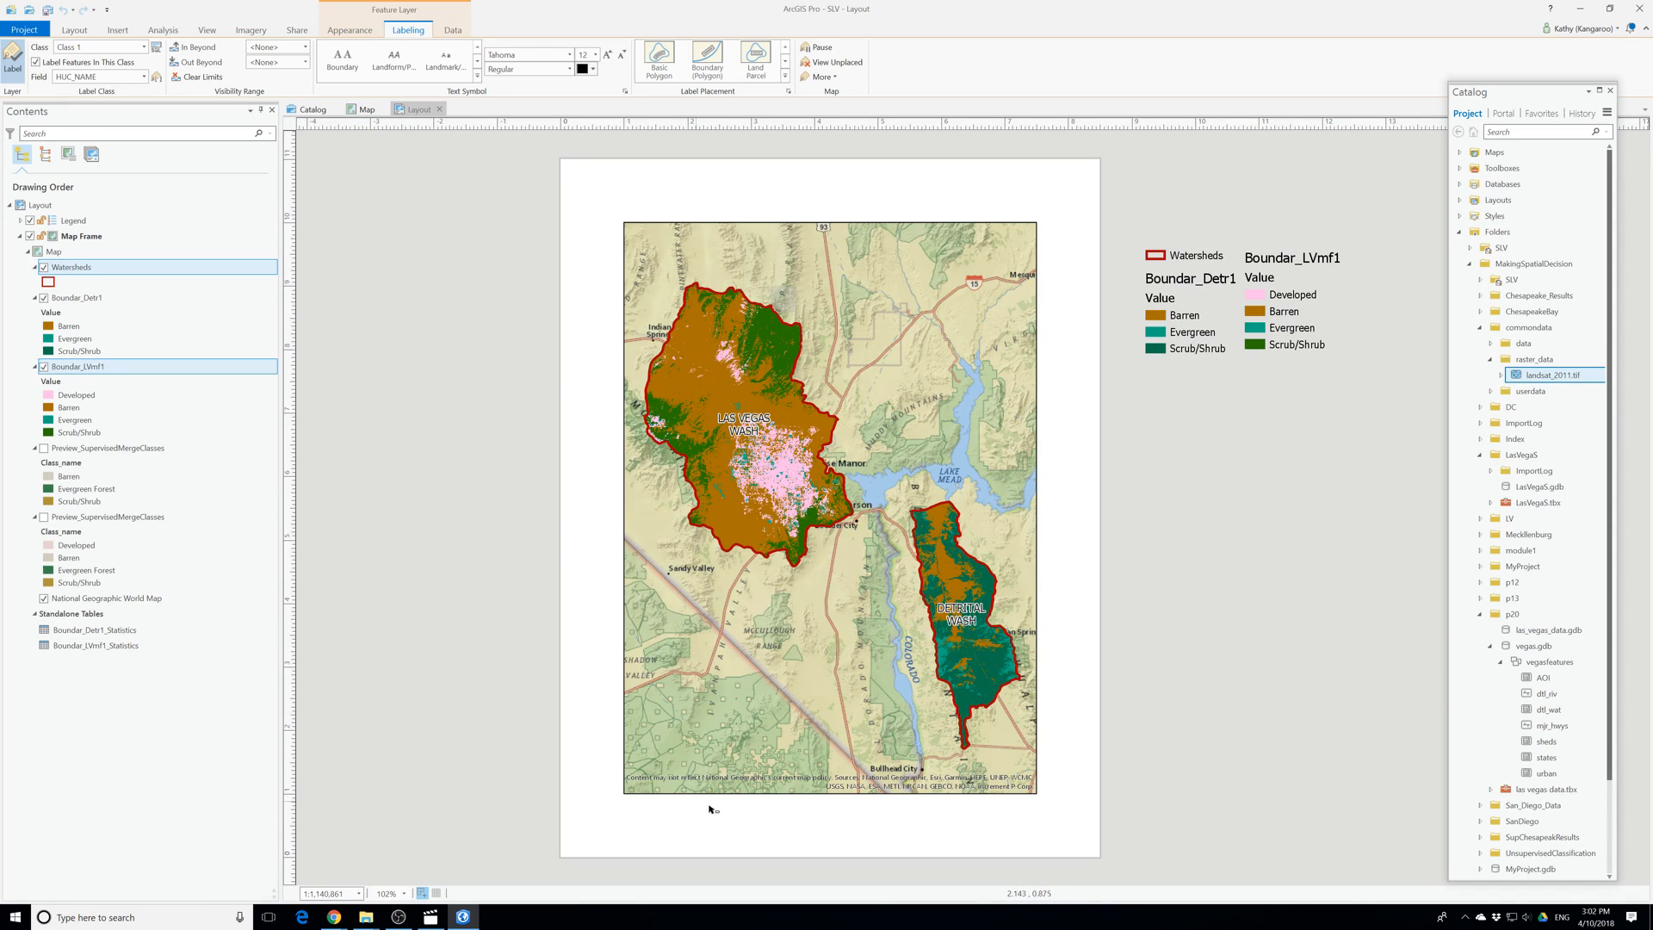
Shorten the map frame from its top edge and move it up the page, leaving more space below it.
click(814, 284)
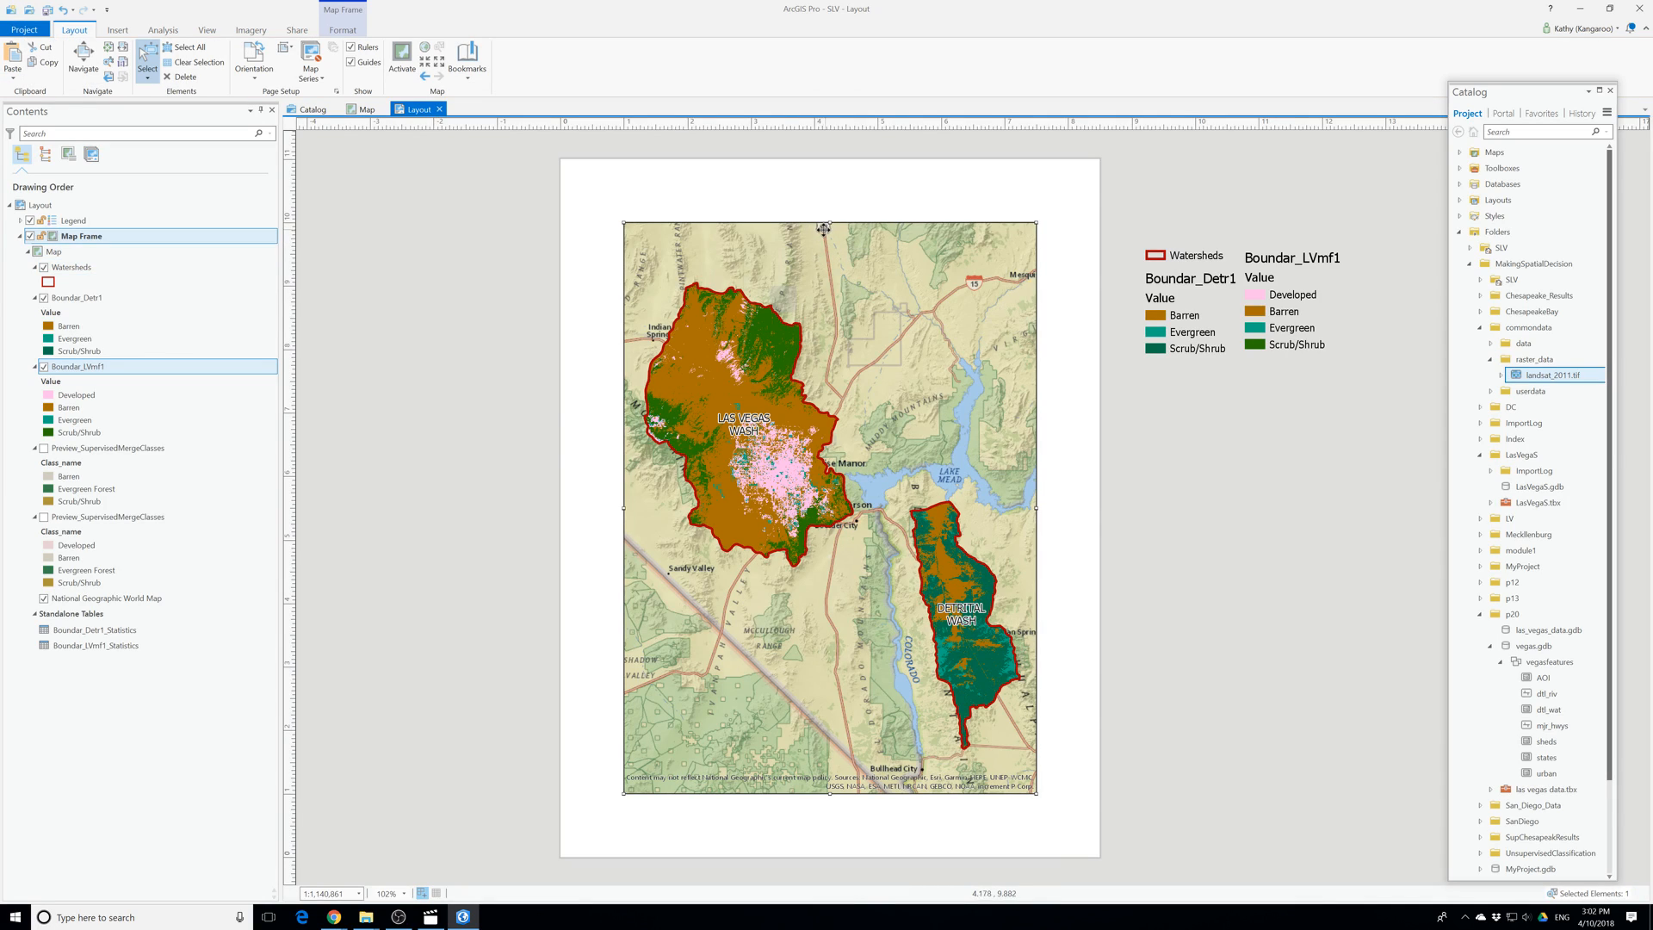
drag(831, 222, 830, 285)
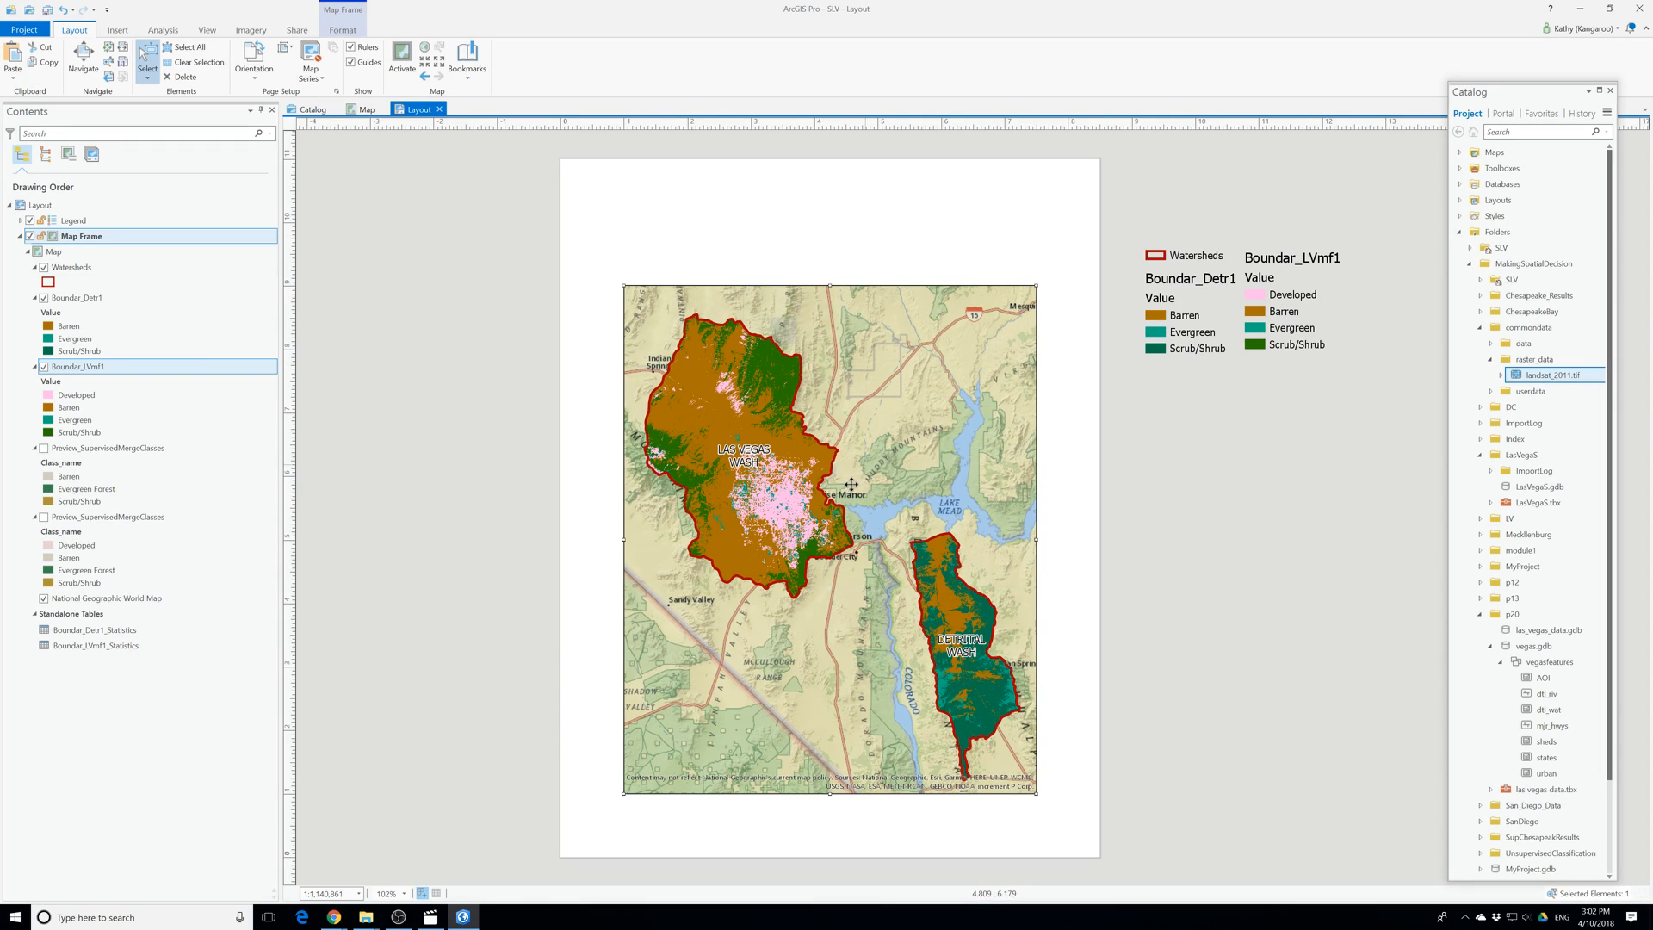
drag(742, 285, 742, 227)
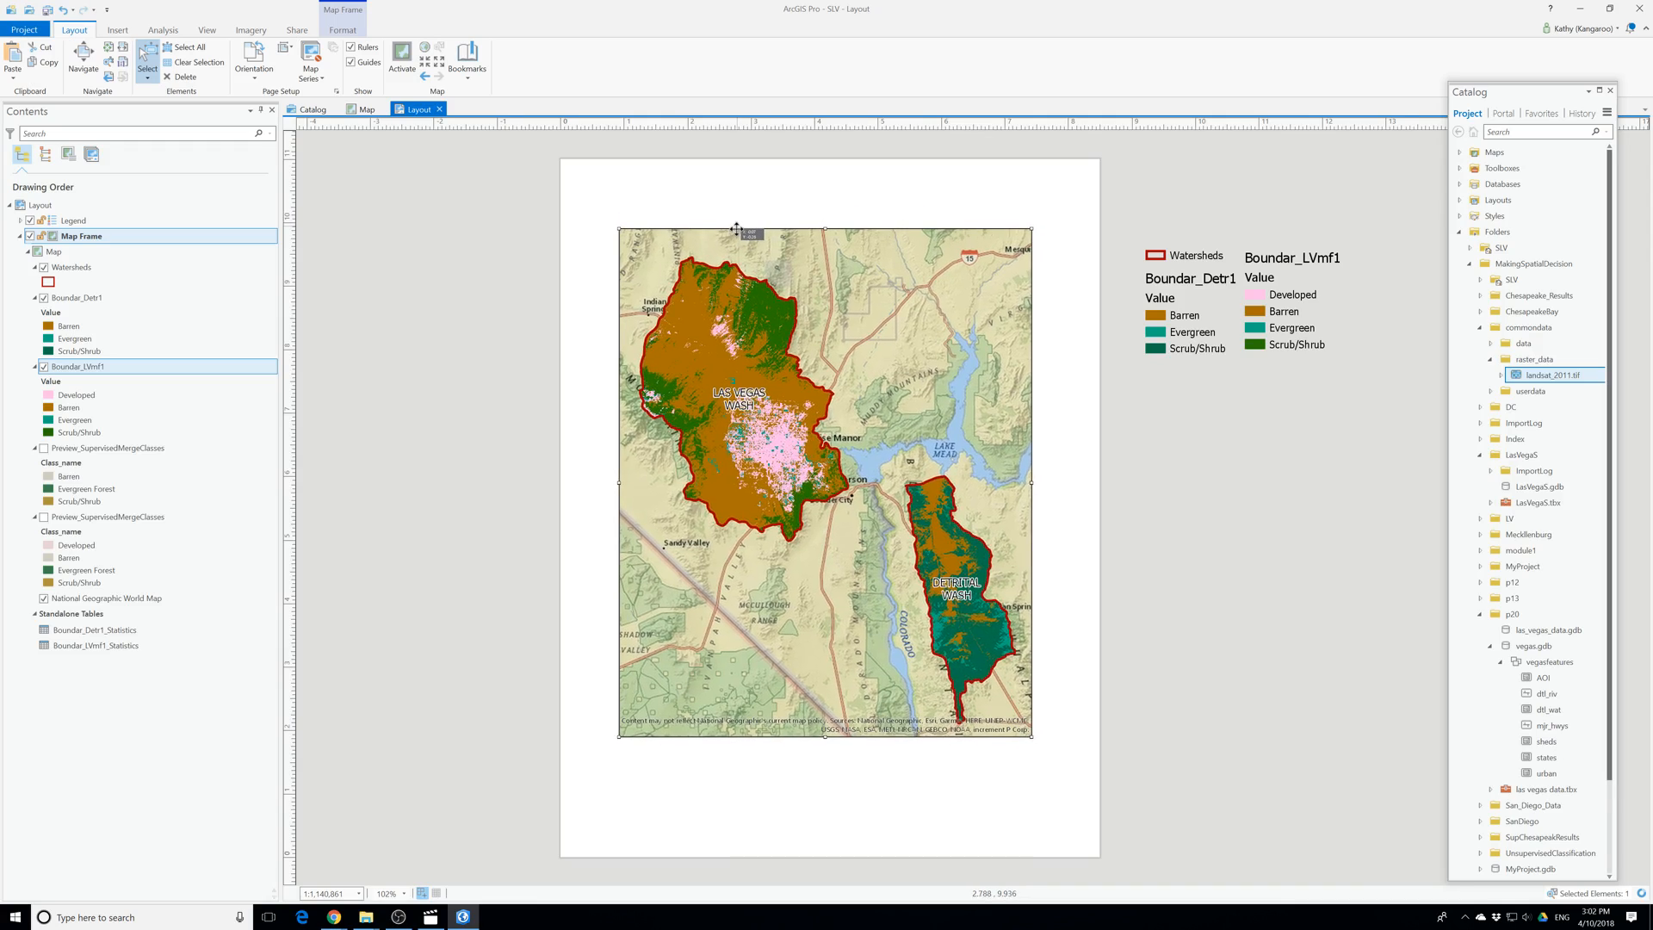
click(1143, 409)
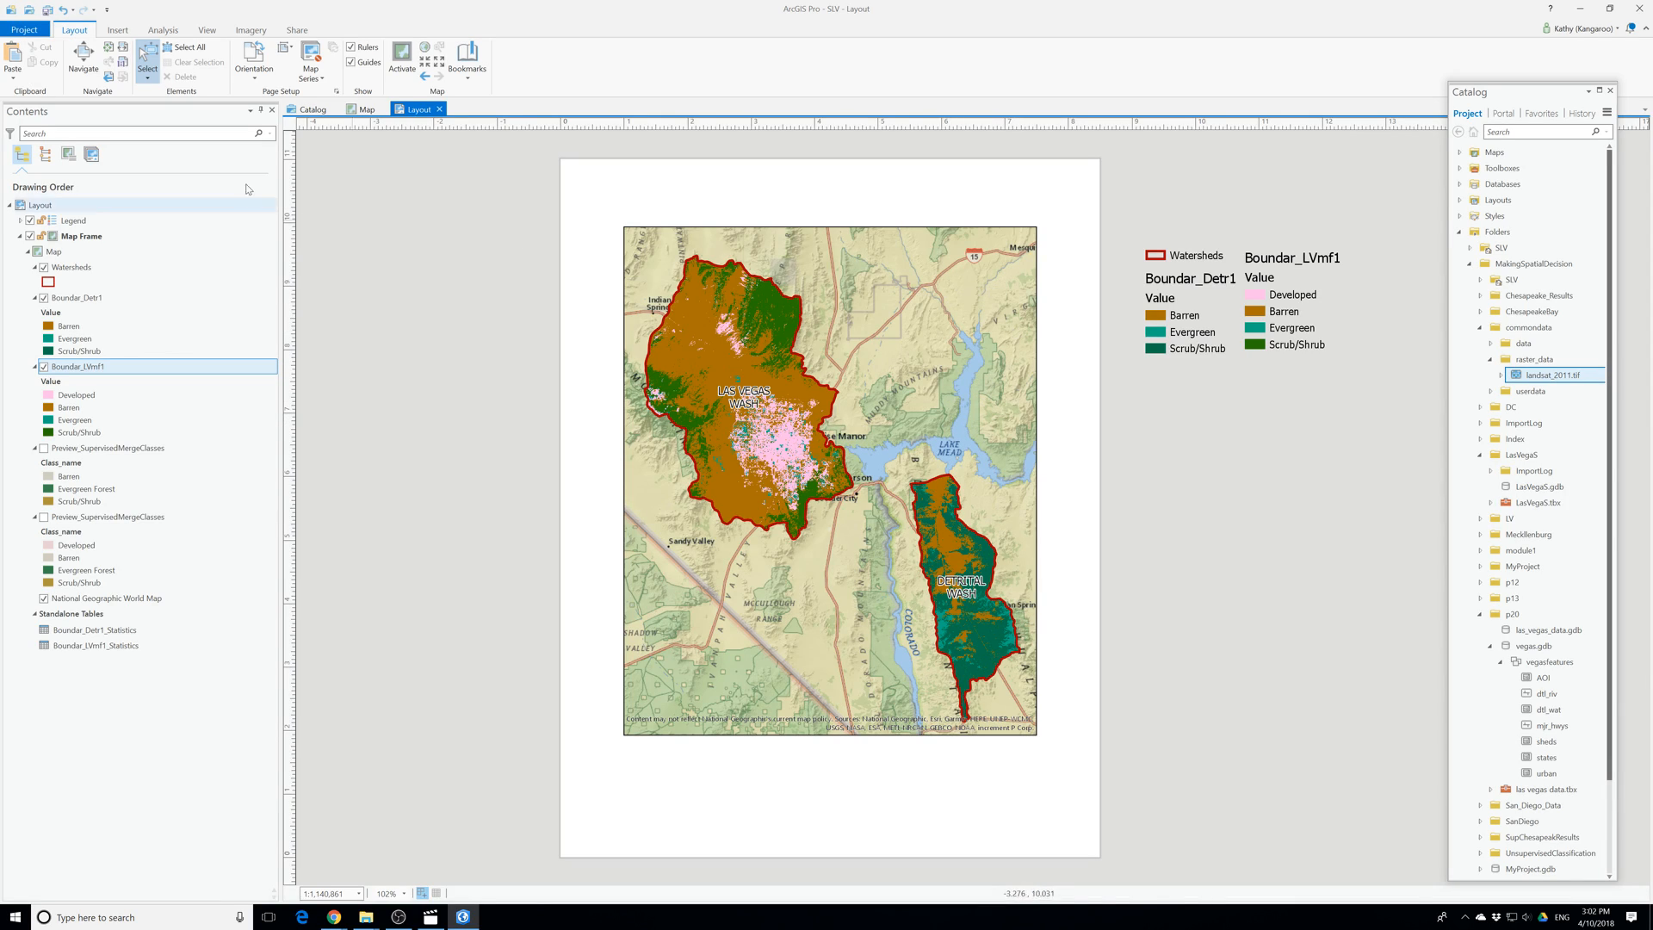
Insert a circled-N north arrow and place it in the upper-right corner of the map frame.
click(118, 31)
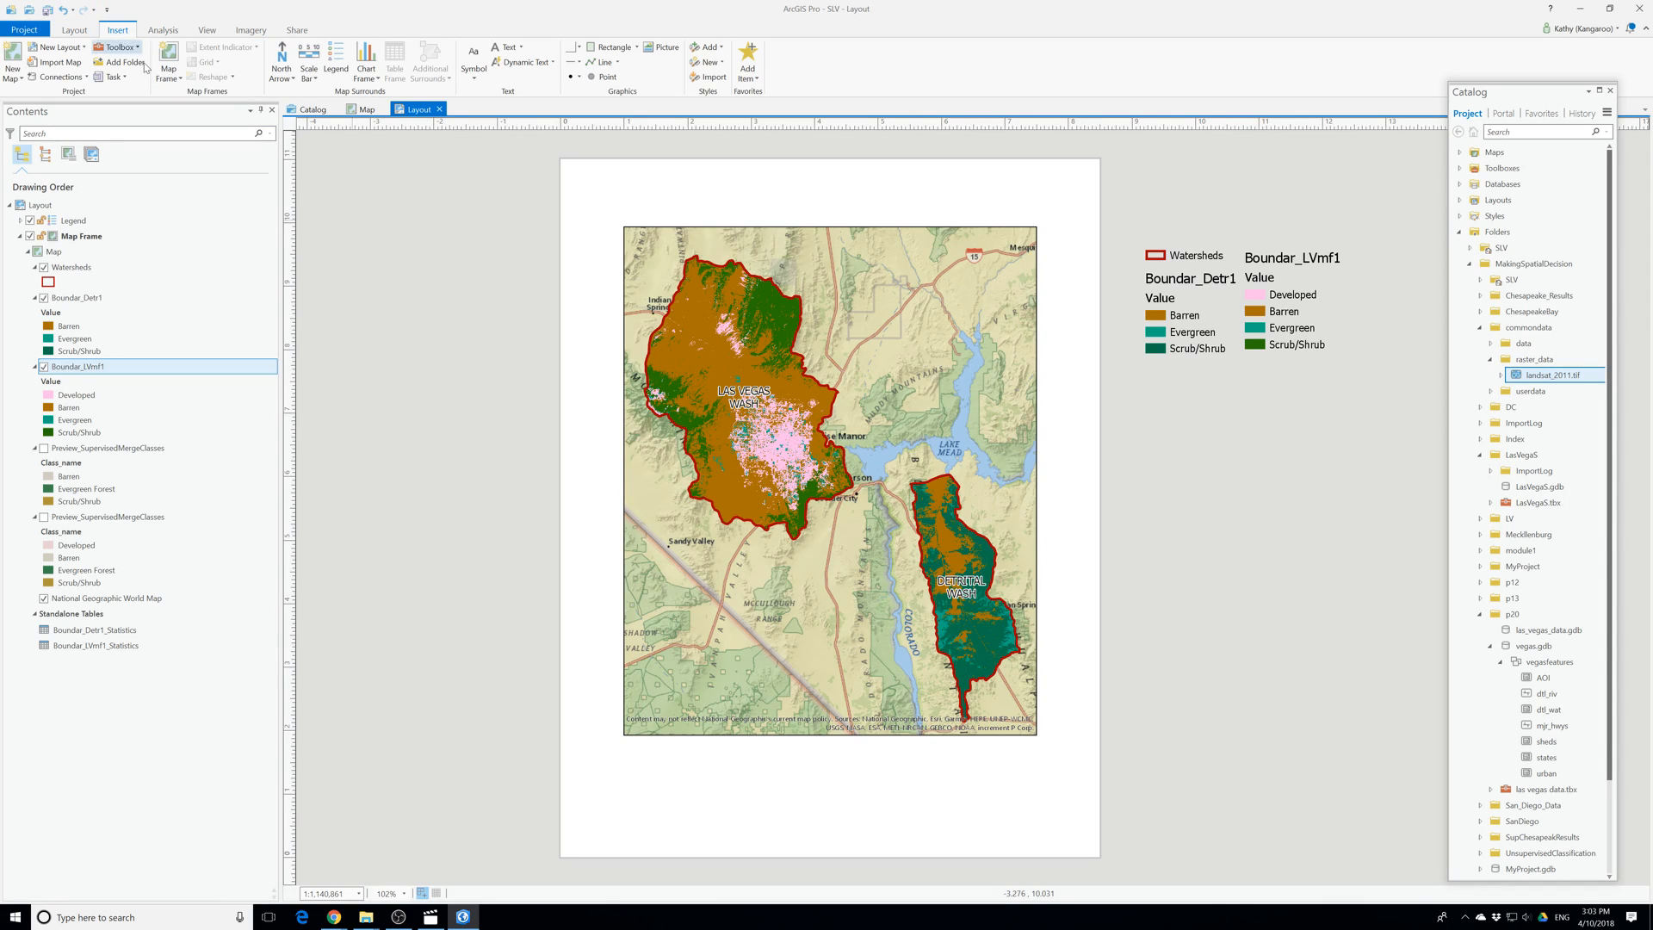
click(281, 78)
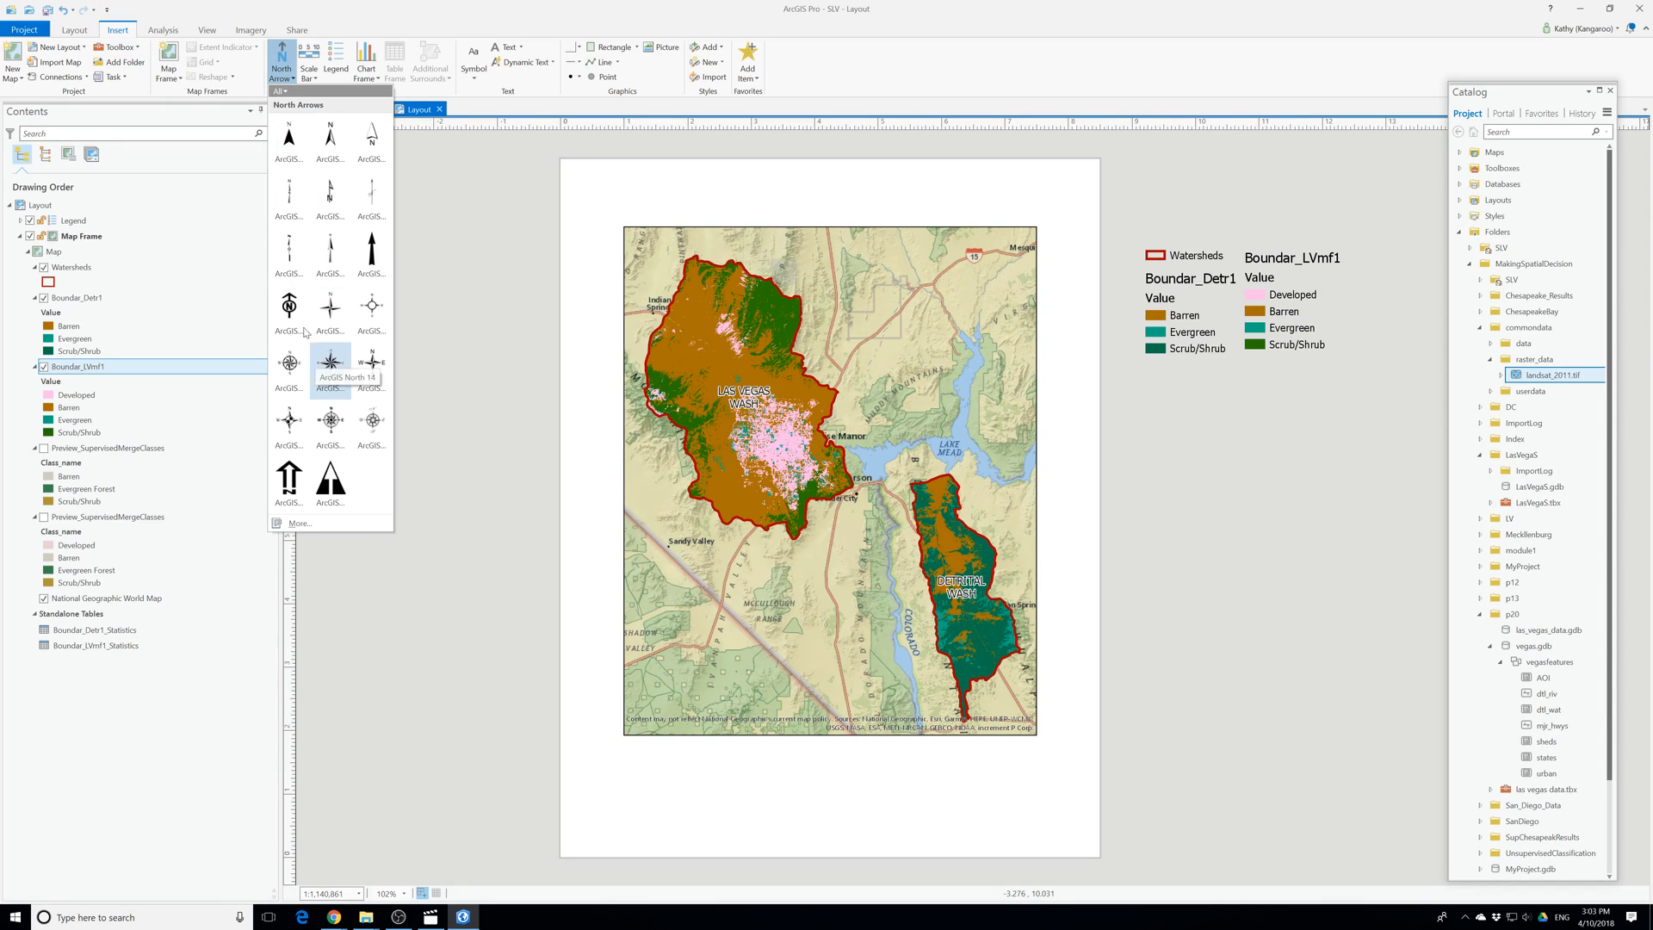
click(332, 370)
click(971, 506)
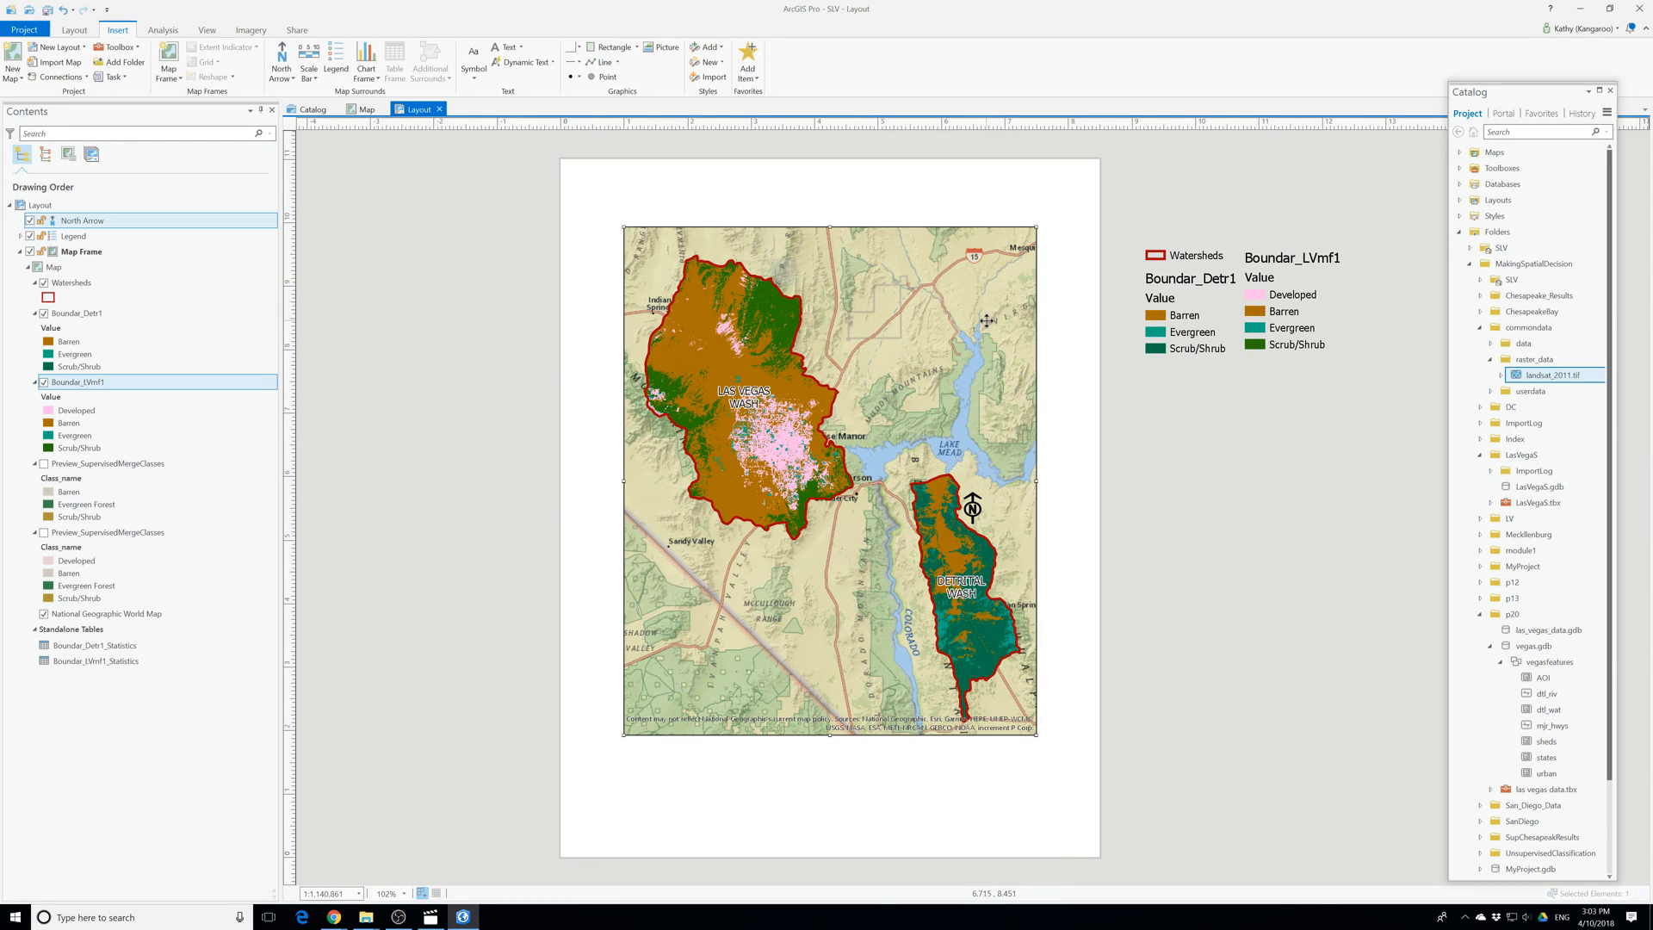
click(972, 506)
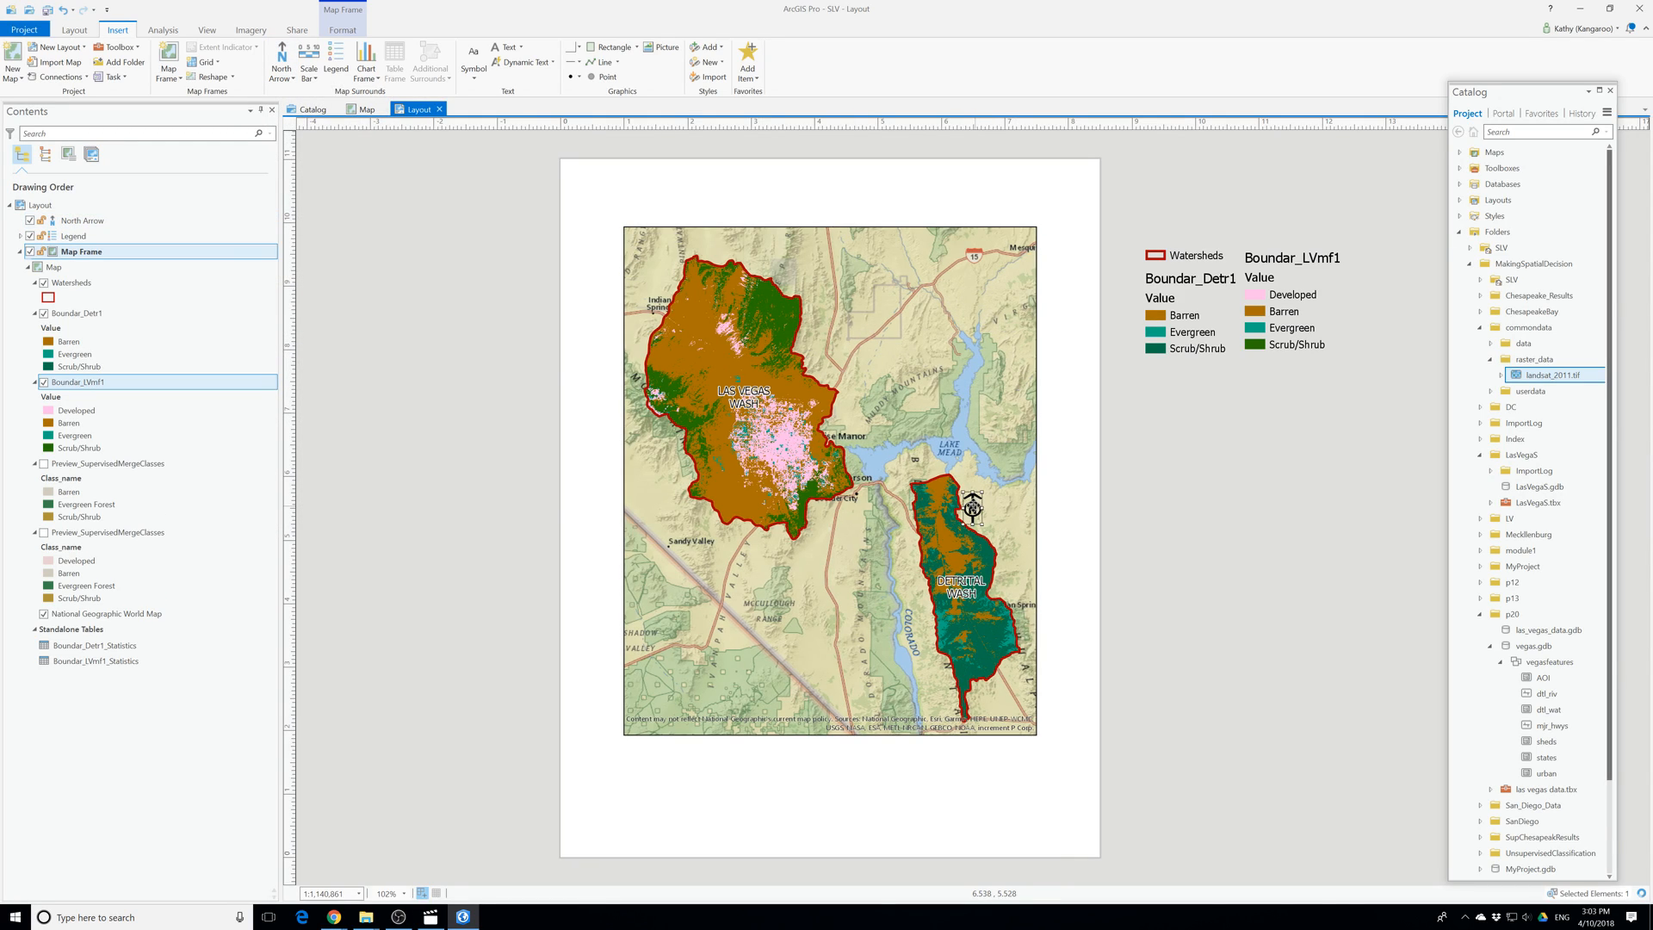
drag(972, 506, 1003, 287)
click(1045, 302)
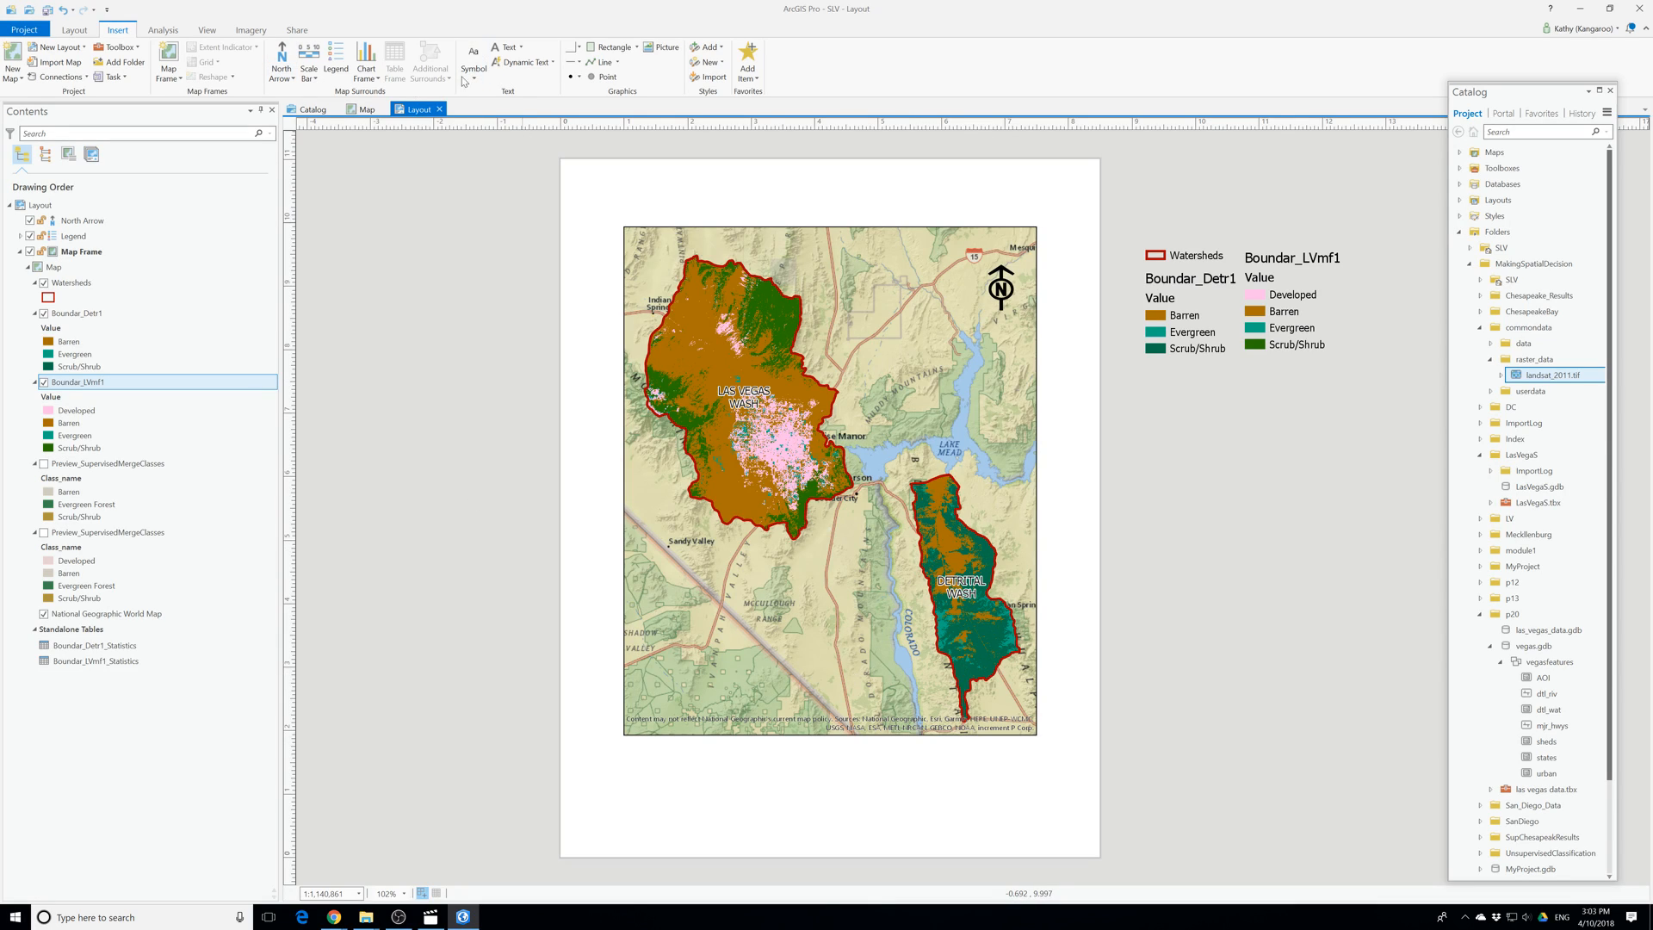
Insert the Service Layer Credits dynamic text and park it off the page, right of the map frame.
click(523, 62)
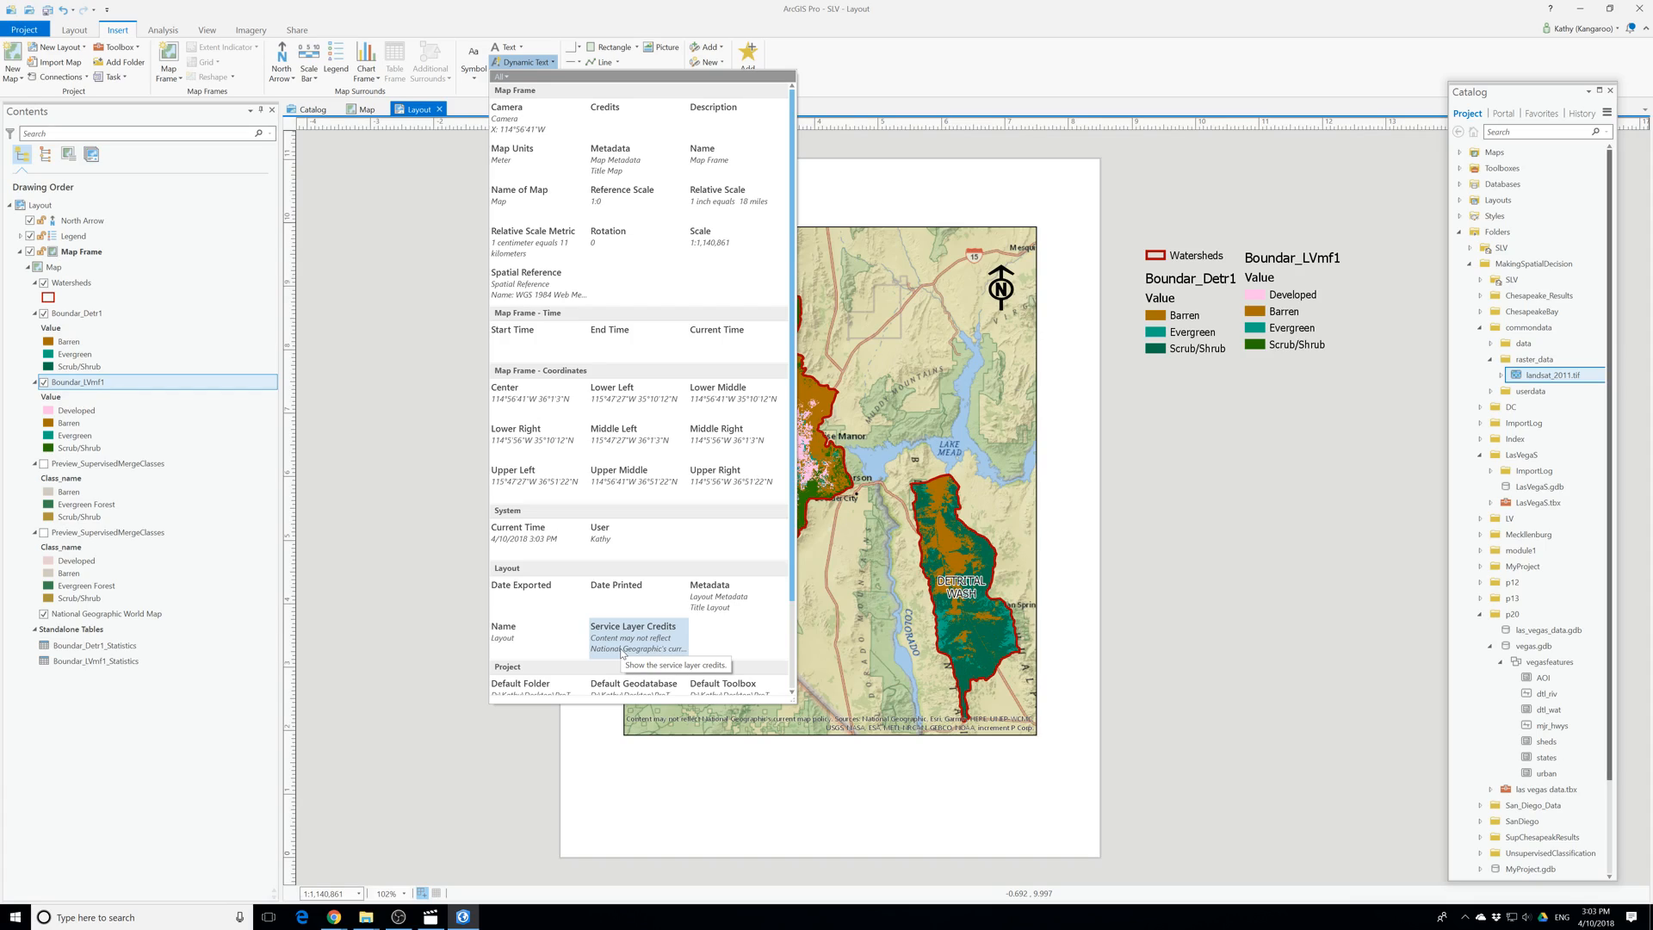
scroll(623, 653, down, 2)
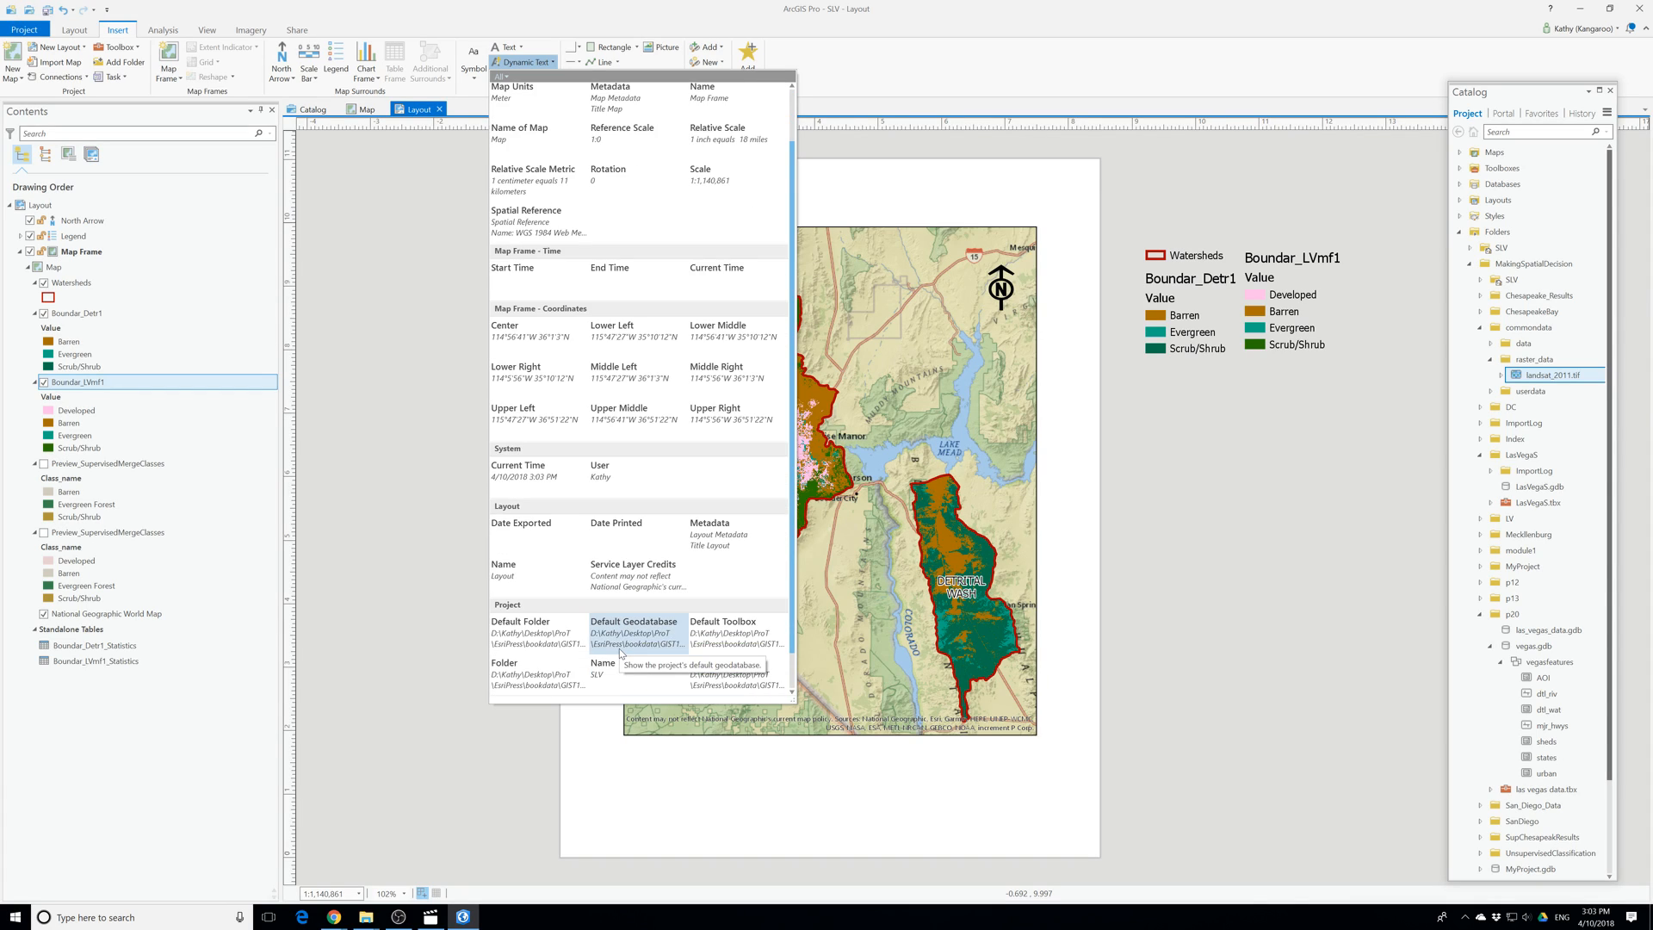
scroll(623, 653, up, 2)
click(621, 638)
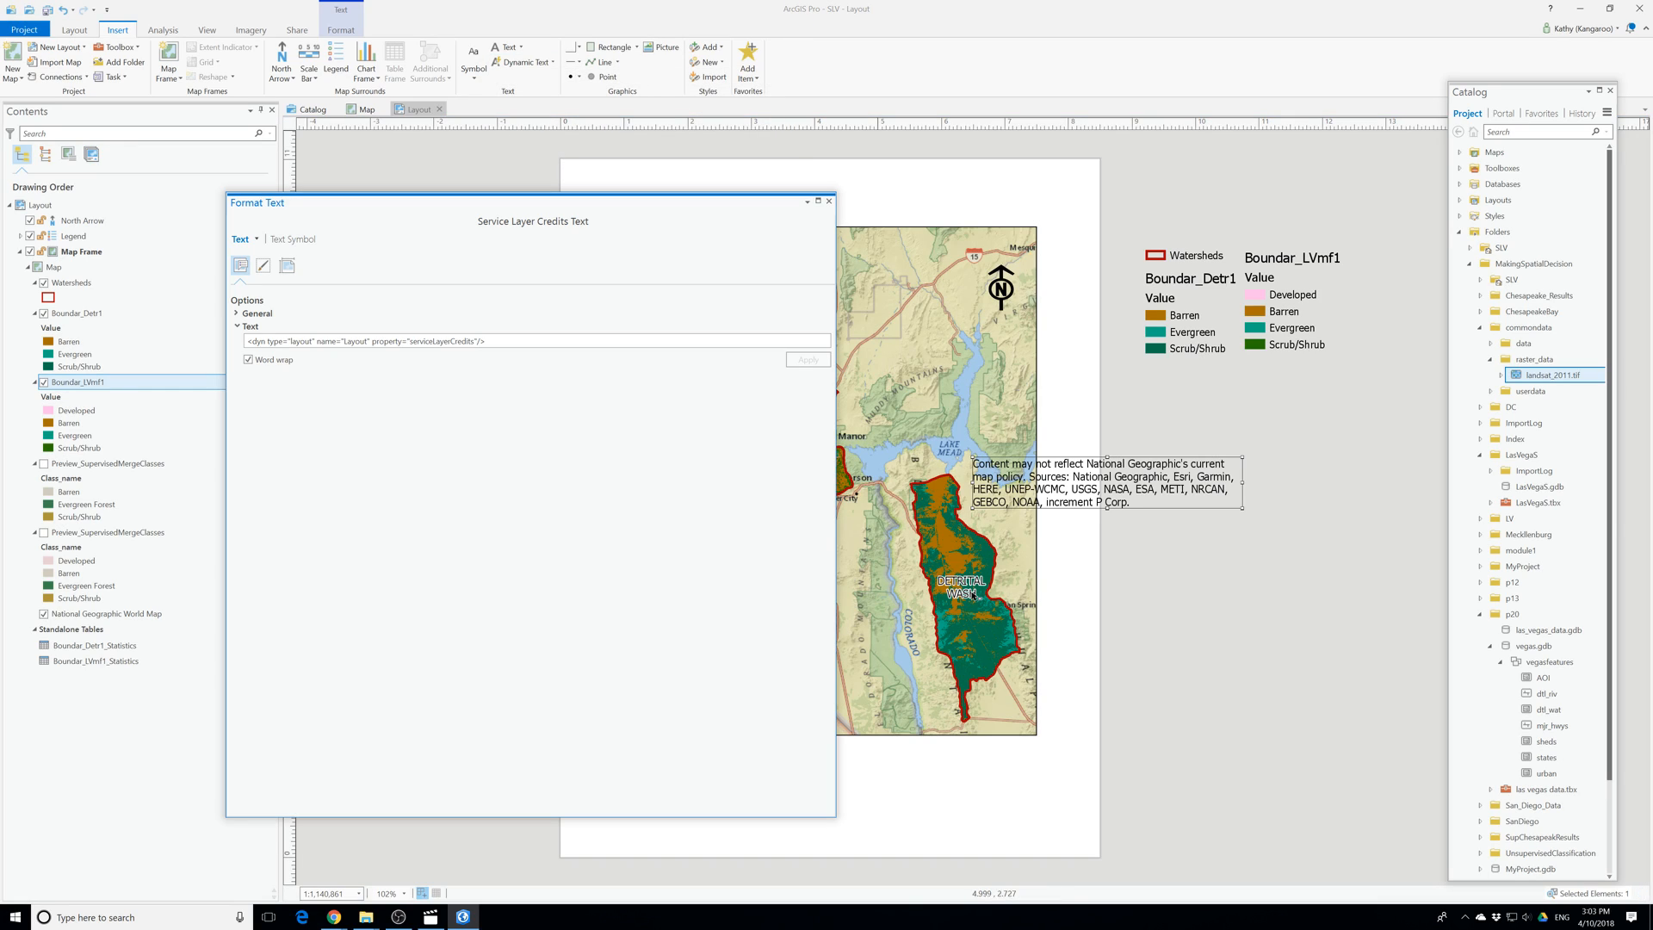
click(830, 201)
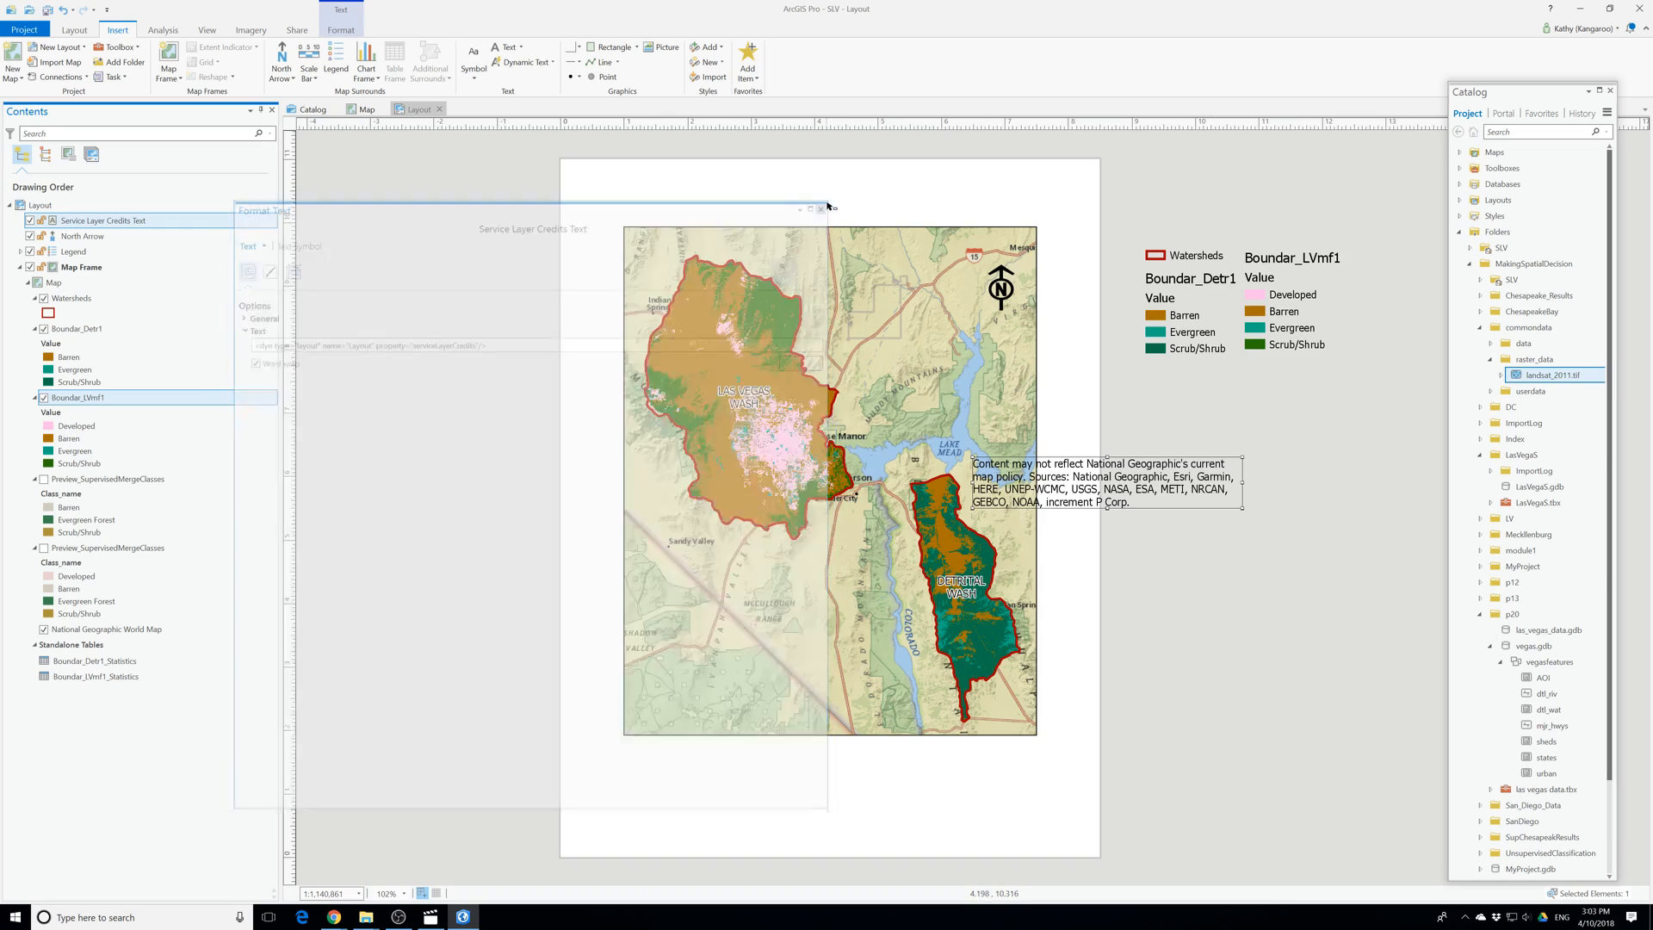
drag(1034, 456, 1221, 641)
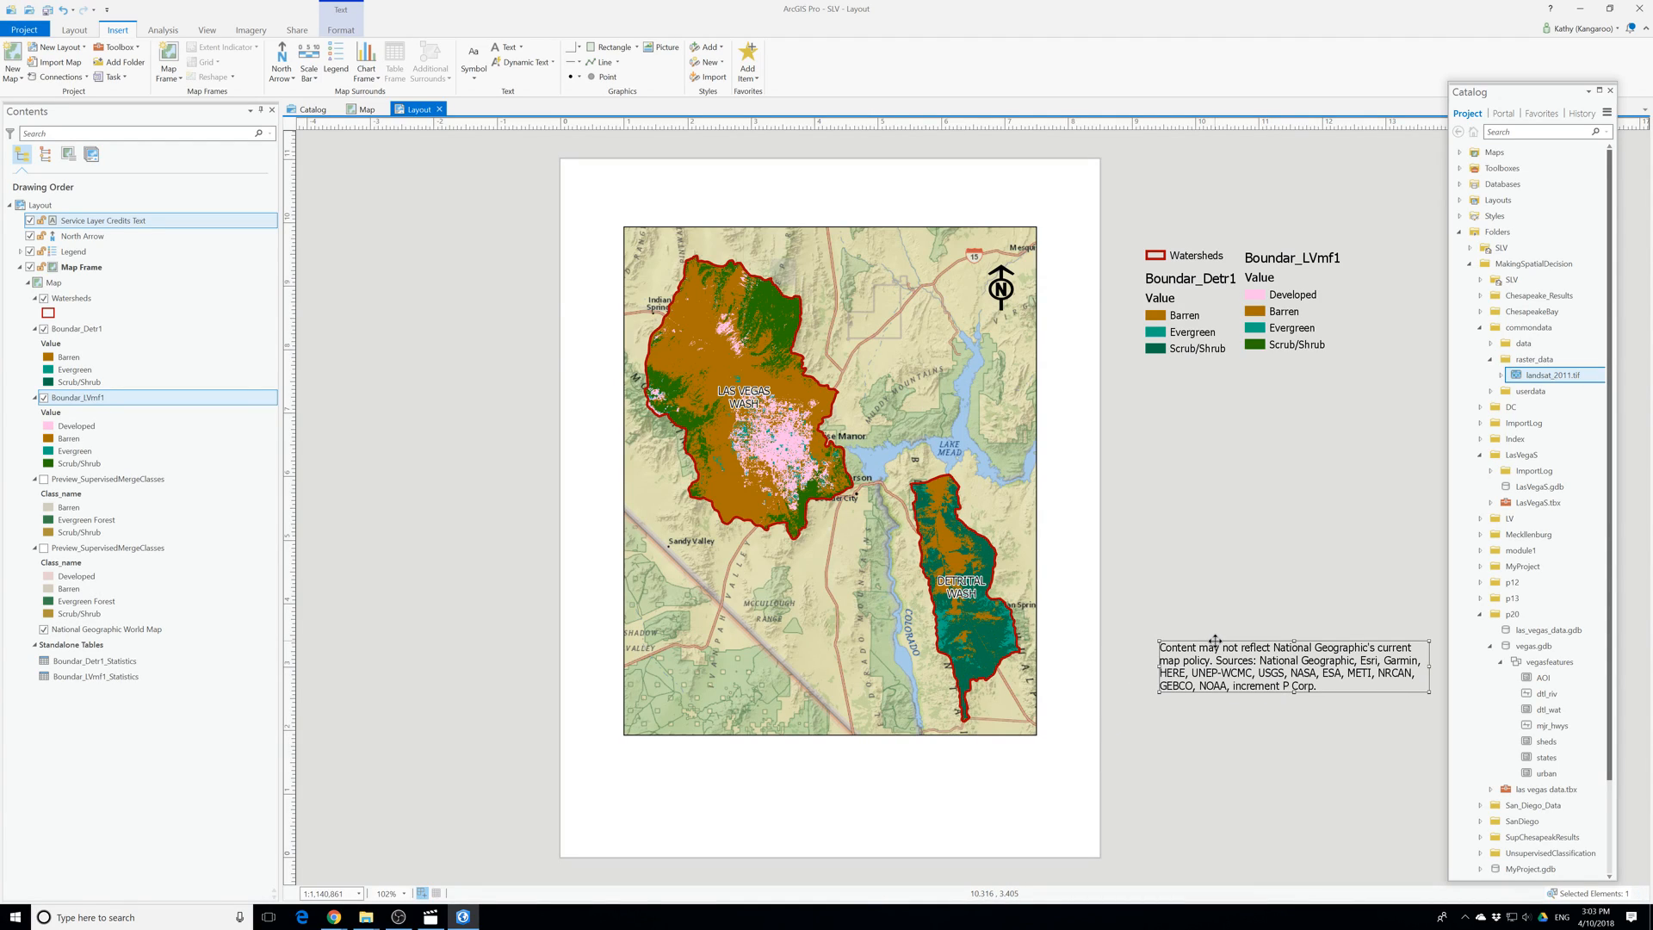
Convert the legend to graphics and ungroup it into separate layer blocks.
click(1262, 304)
right_click(1262, 303)
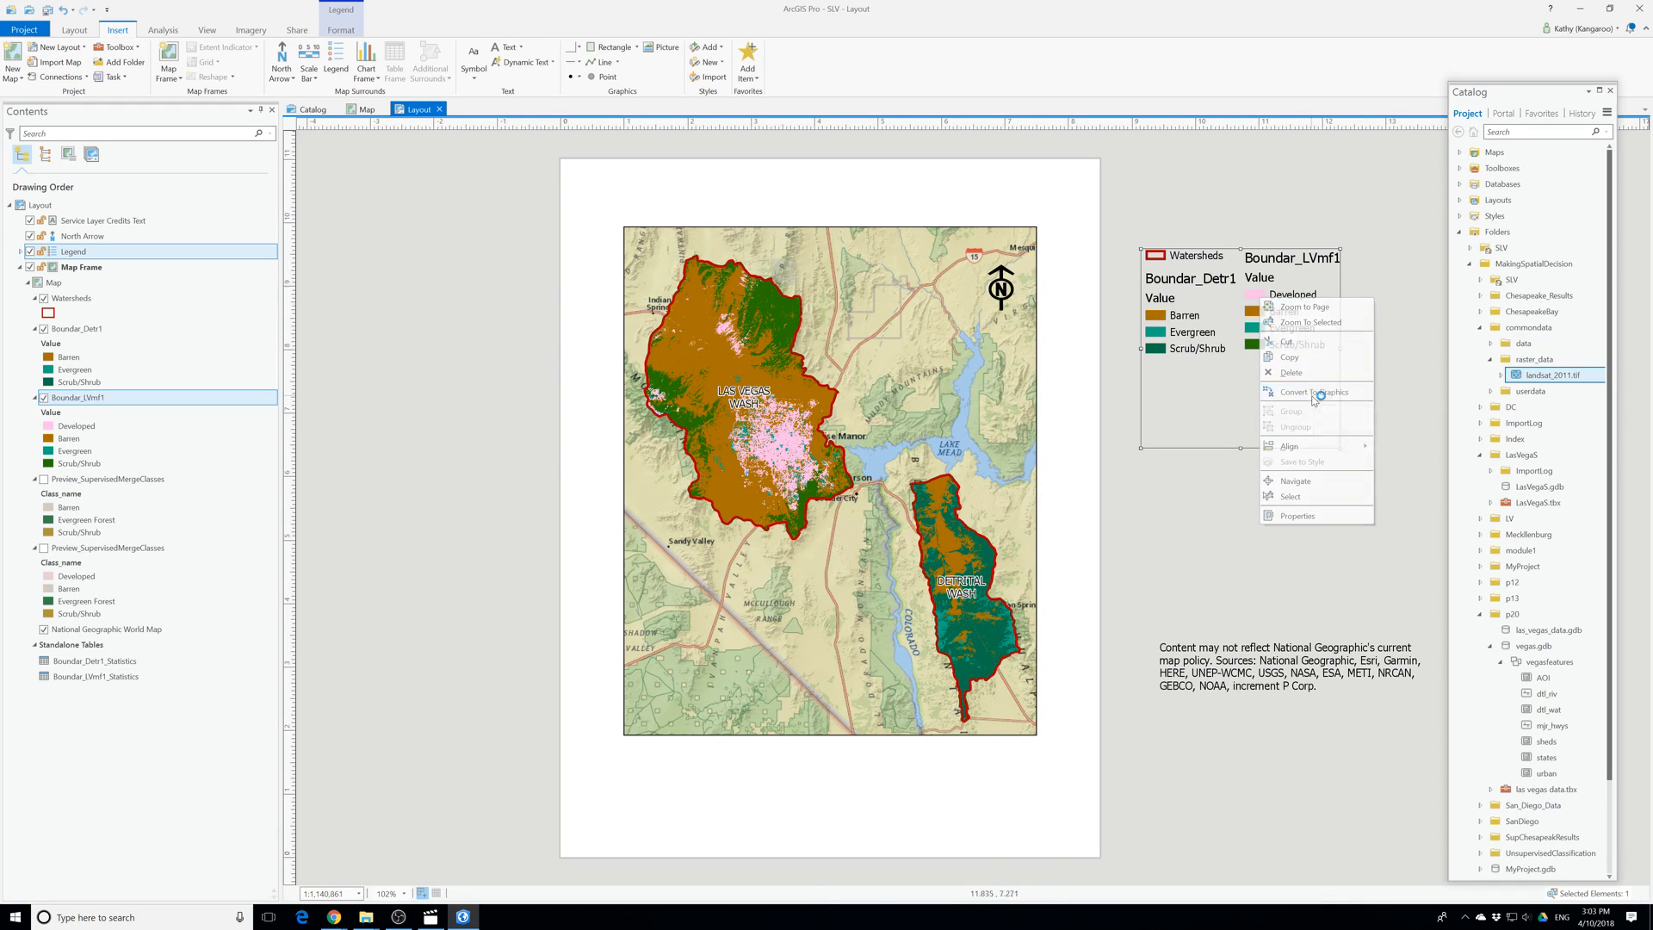
click(1310, 393)
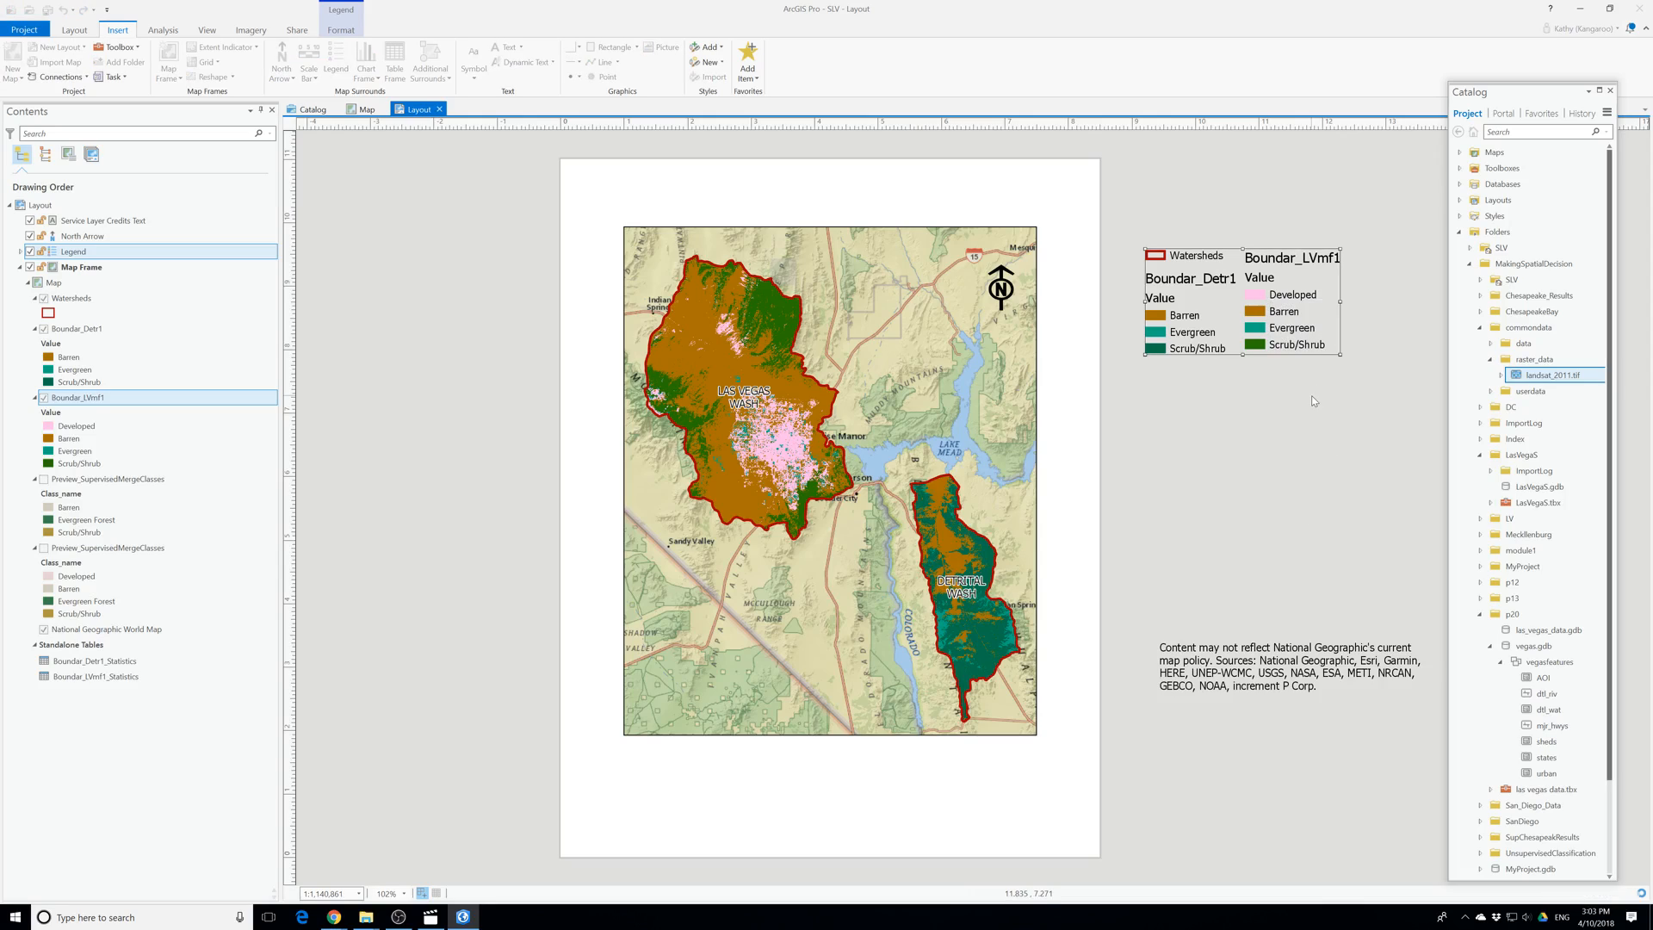
right_click(1174, 305)
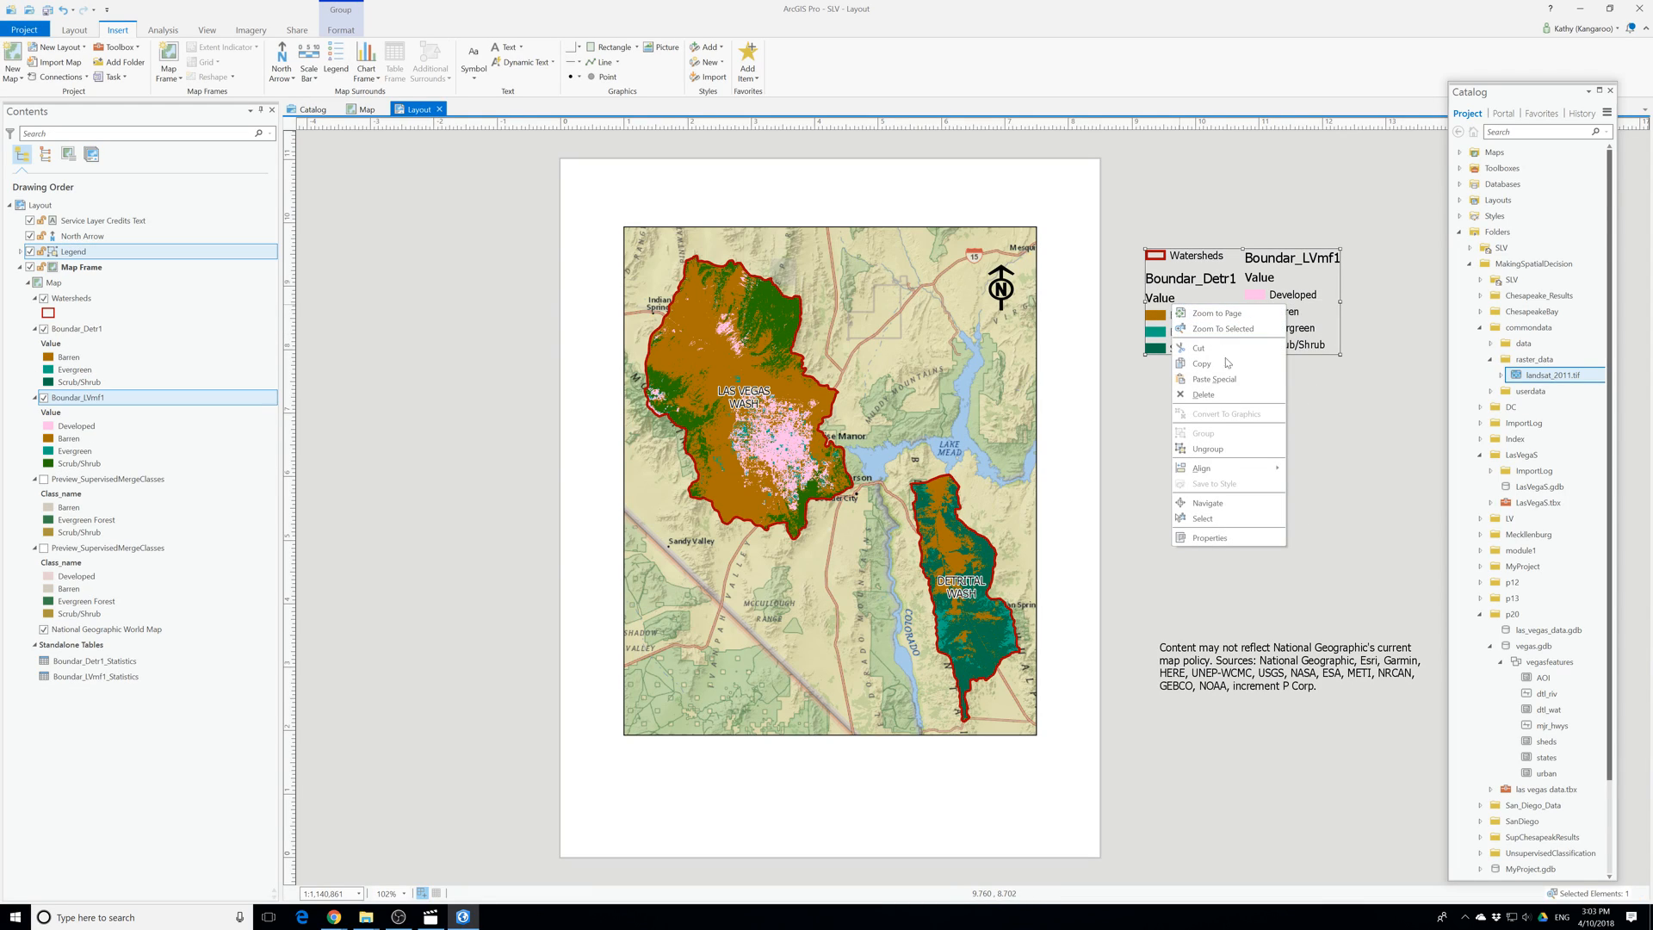
click(1214, 448)
Delete the Boundar_Detr1 and Watersheds blocks from the ungrouped legend.
click(1174, 334)
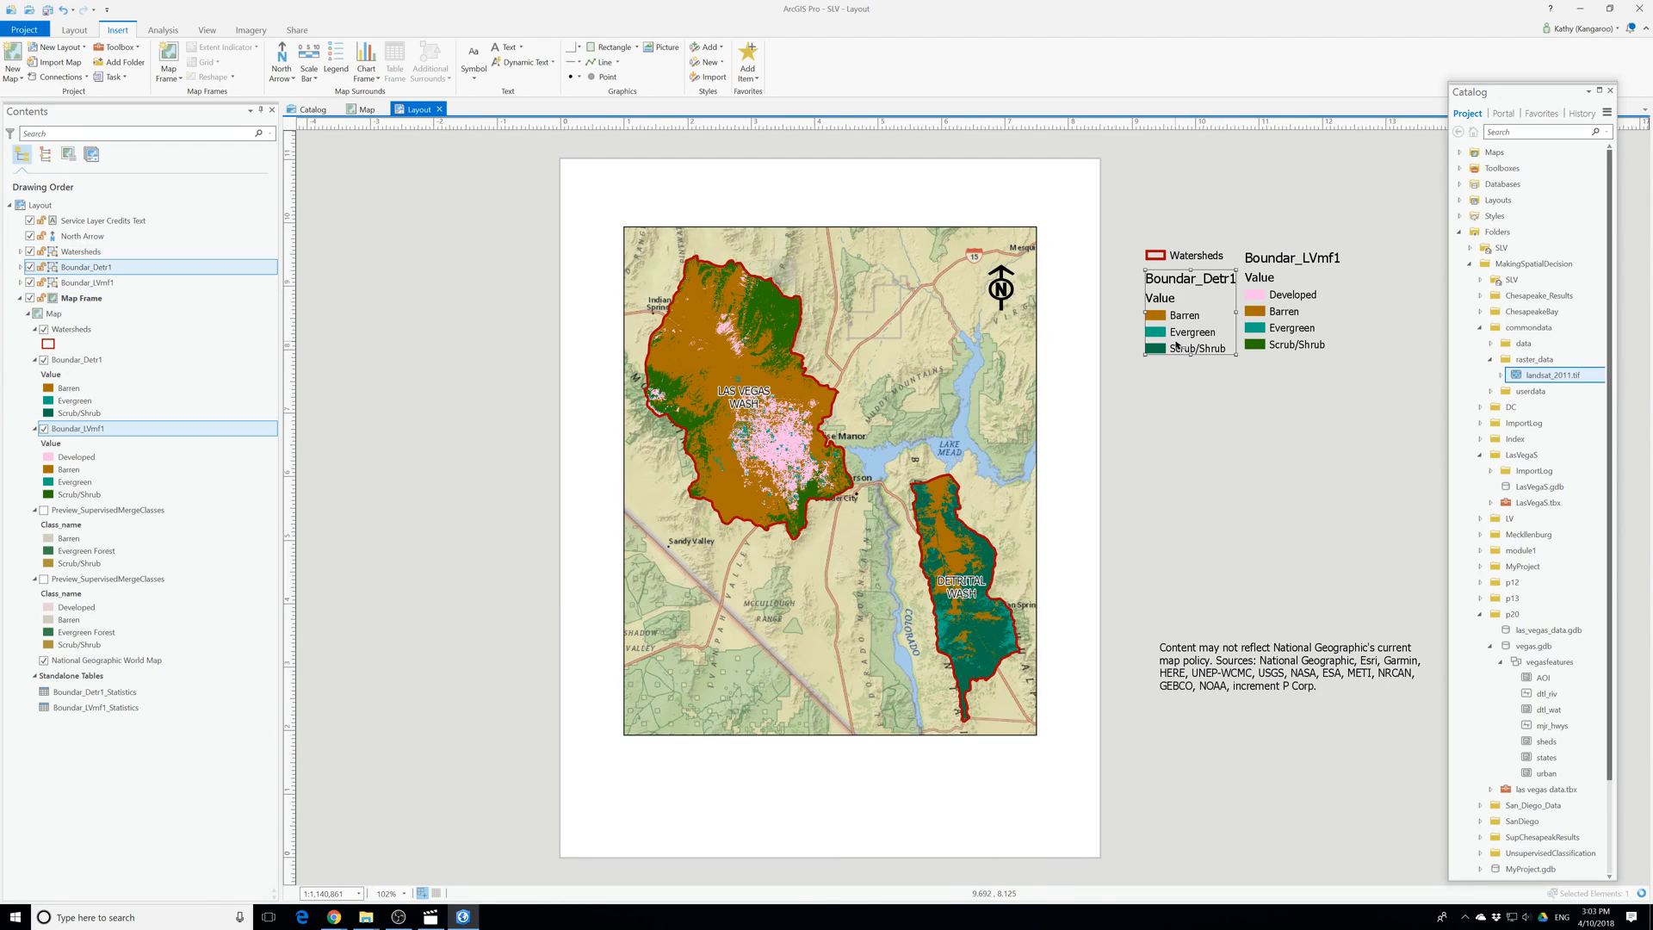
key(Delete)
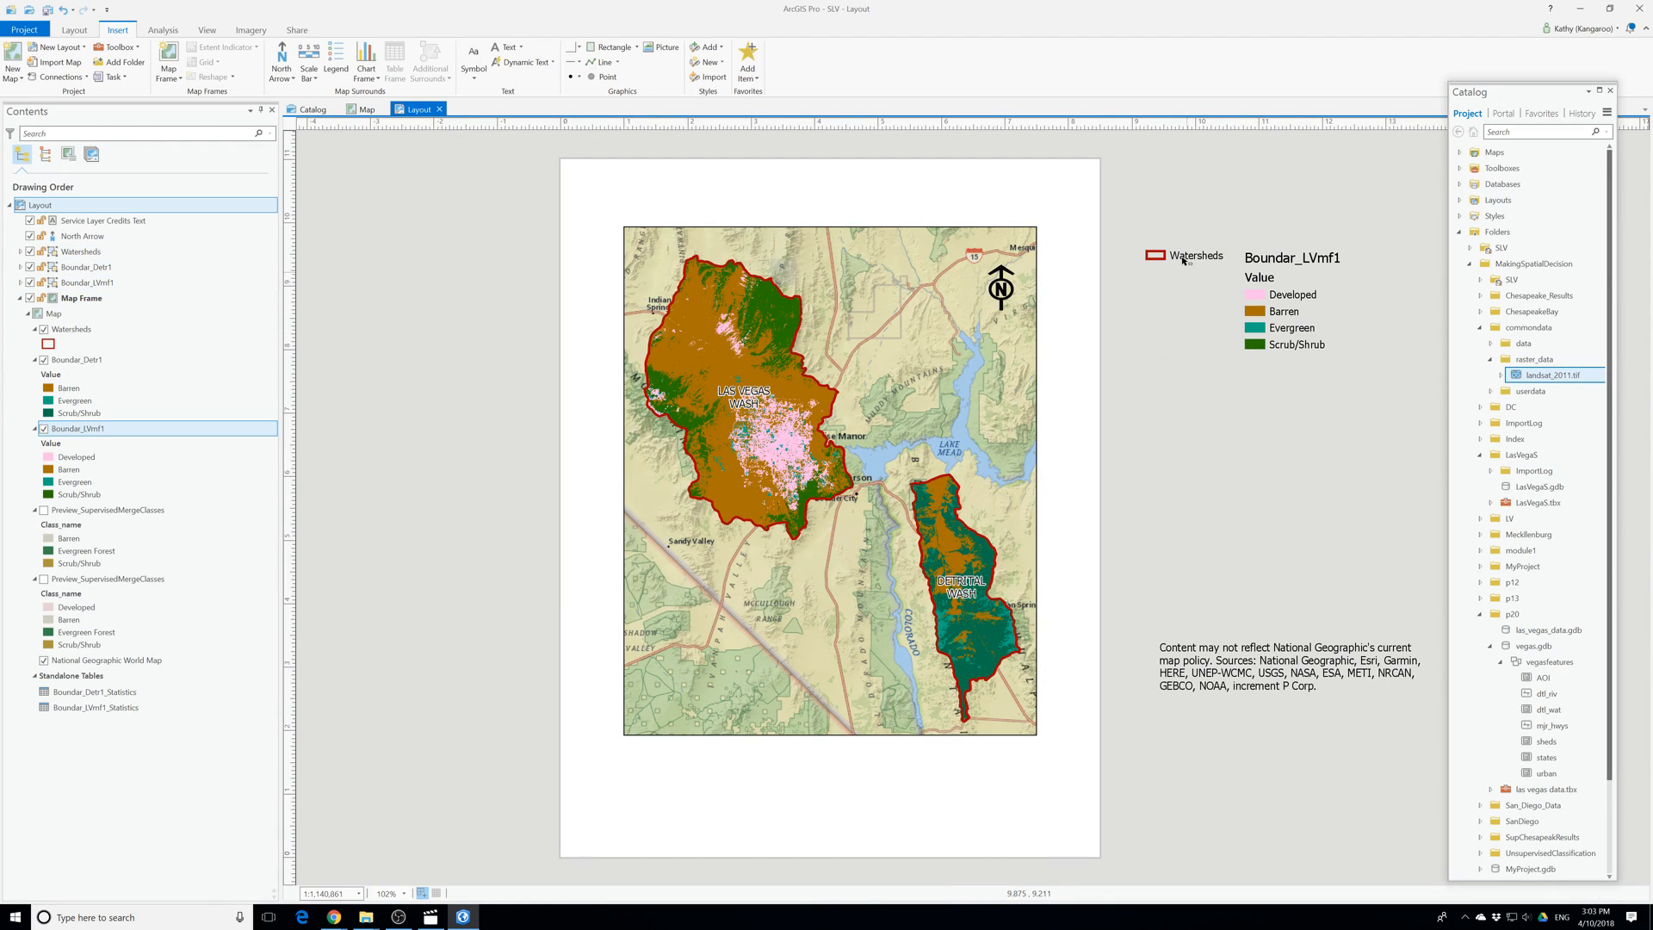
click(1184, 260)
key(Delete)
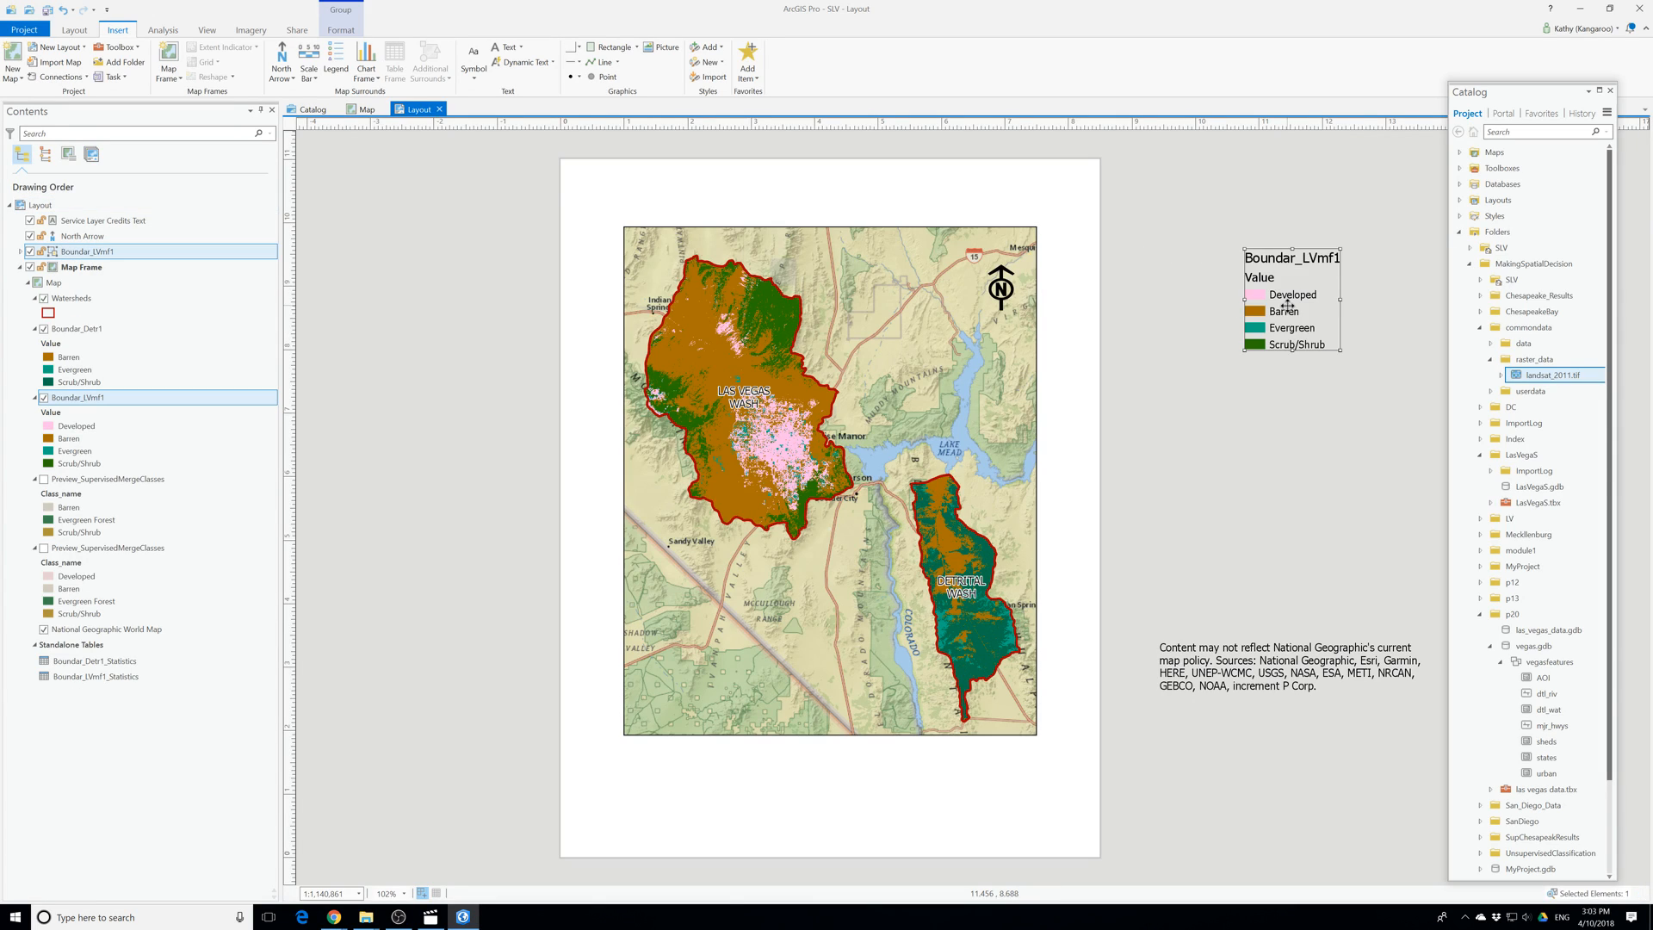
Move the Boundar_LVmf1 legend block into the lower-left corner of the map frame and enlarge it slightly.
drag(1285, 322, 823, 583)
drag(880, 461, 697, 638)
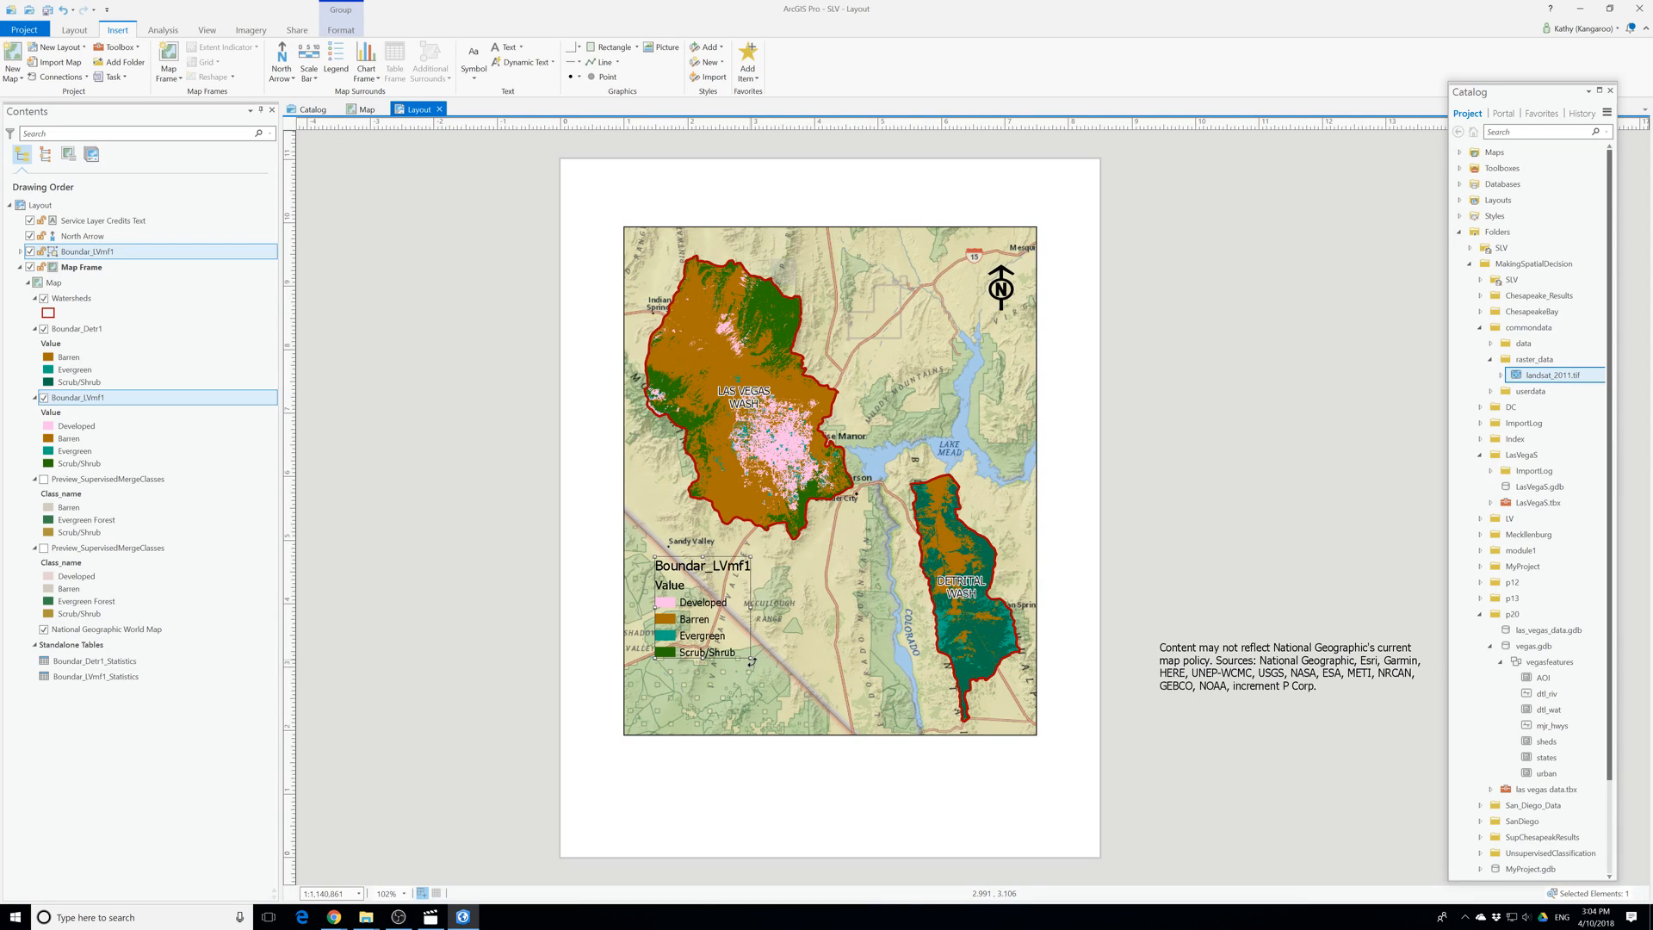
drag(751, 660, 713, 665)
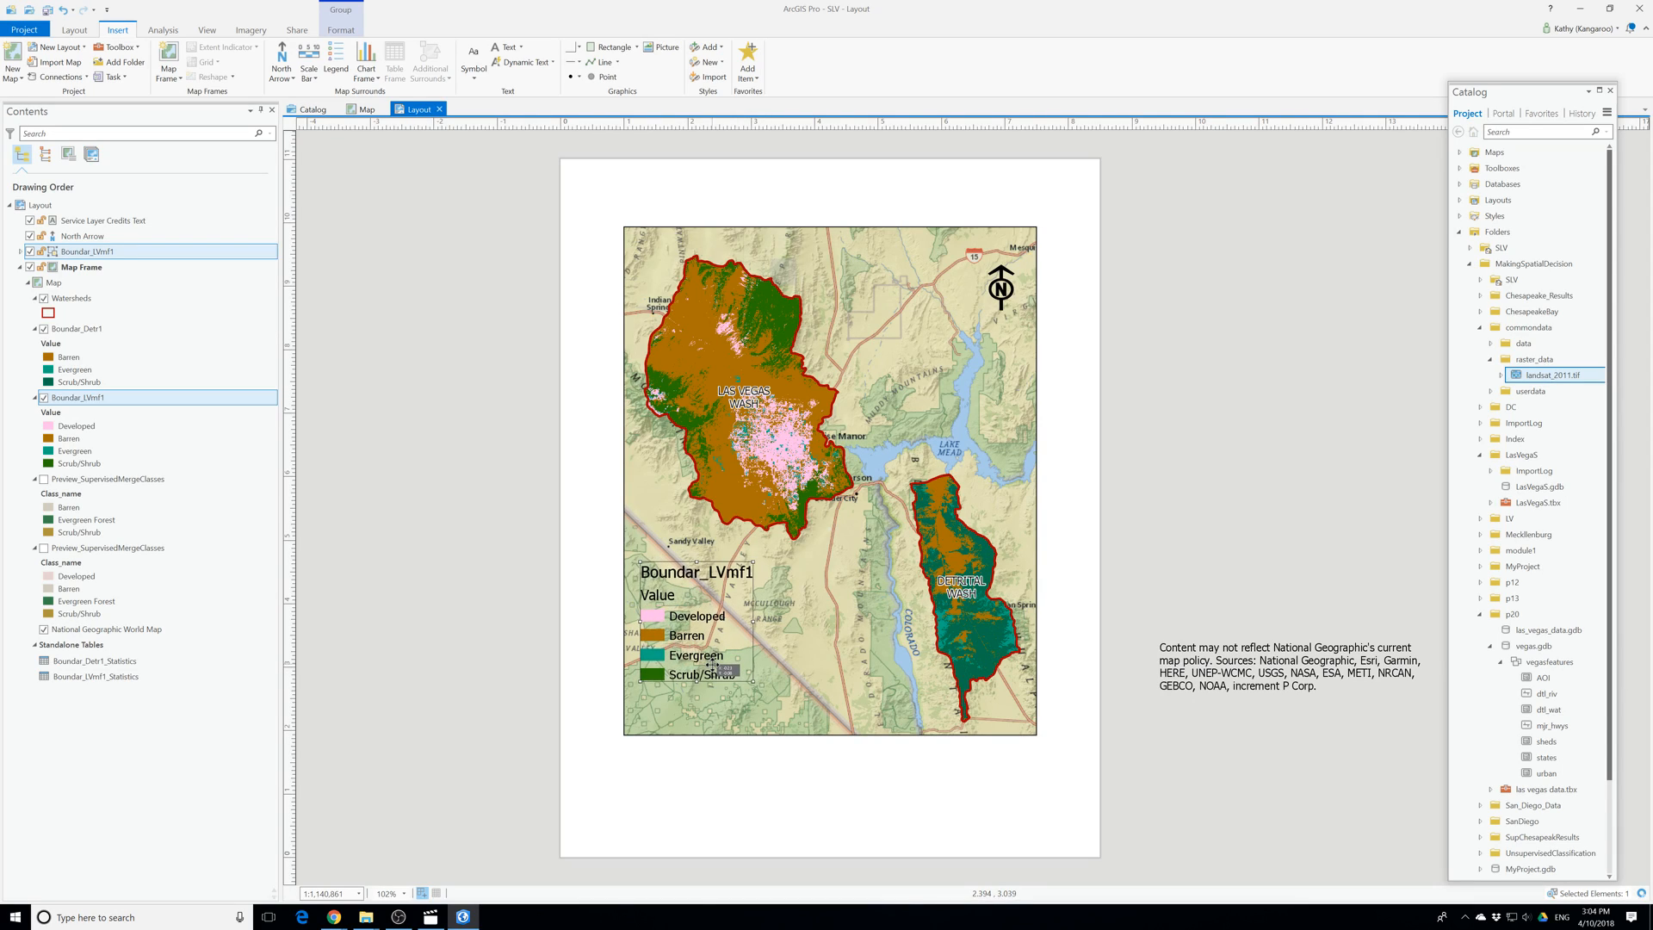
Ungroup the remaining legend block and delete its Boundar_LVmf1 title.
right_click(682, 576)
click(715, 721)
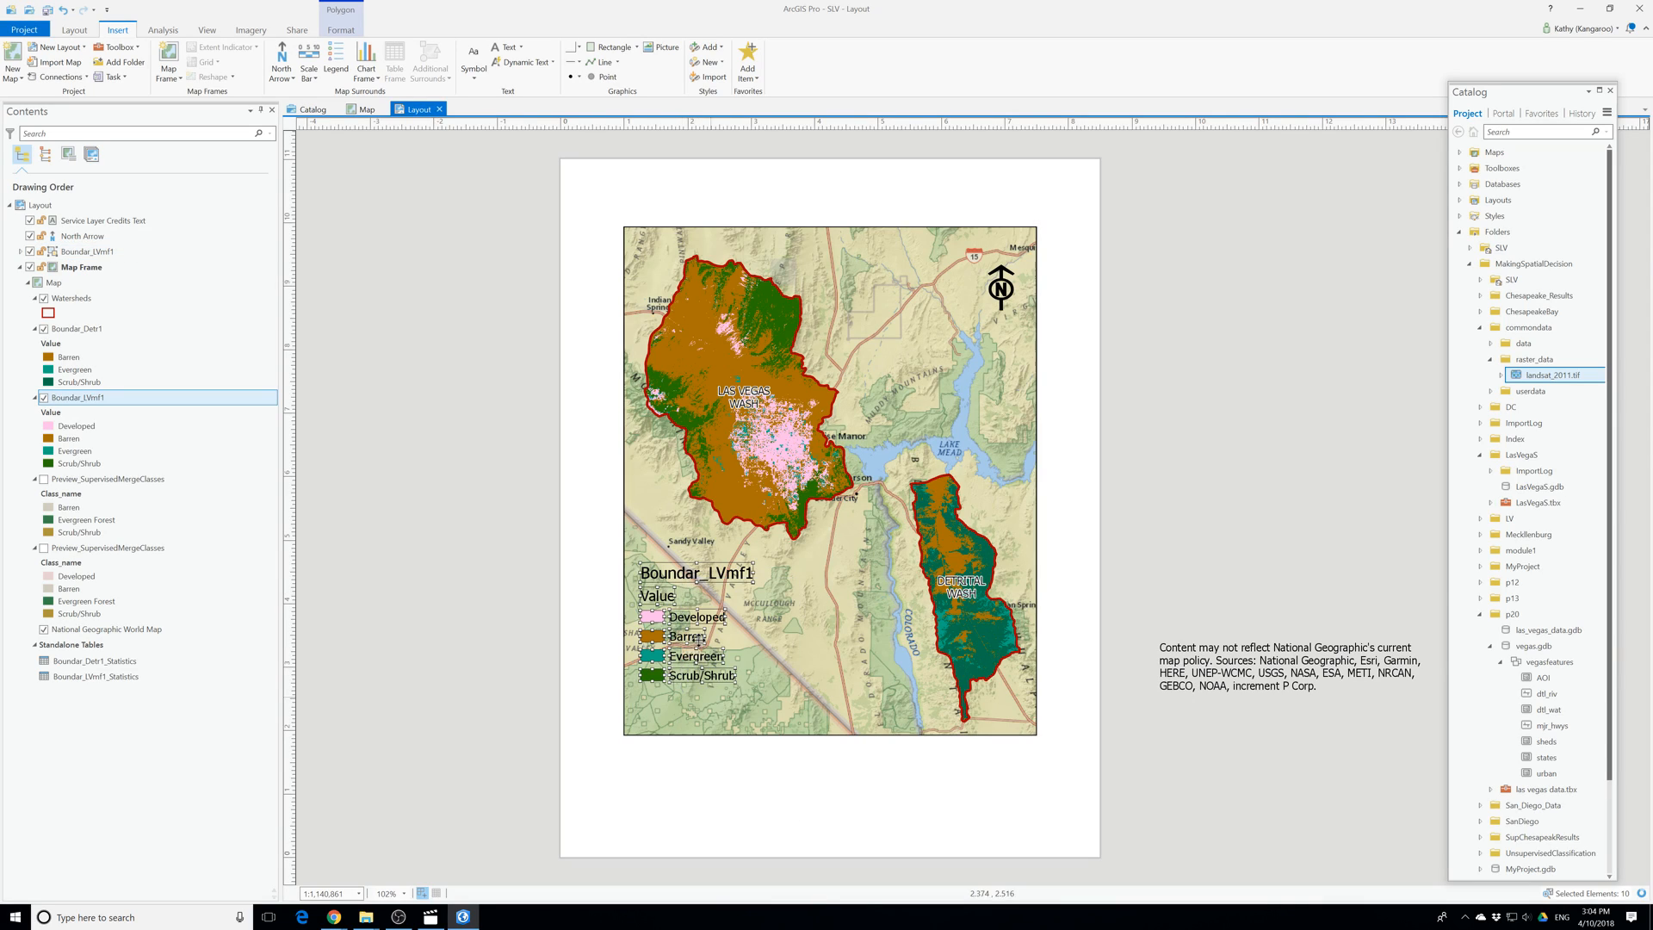
click(697, 577)
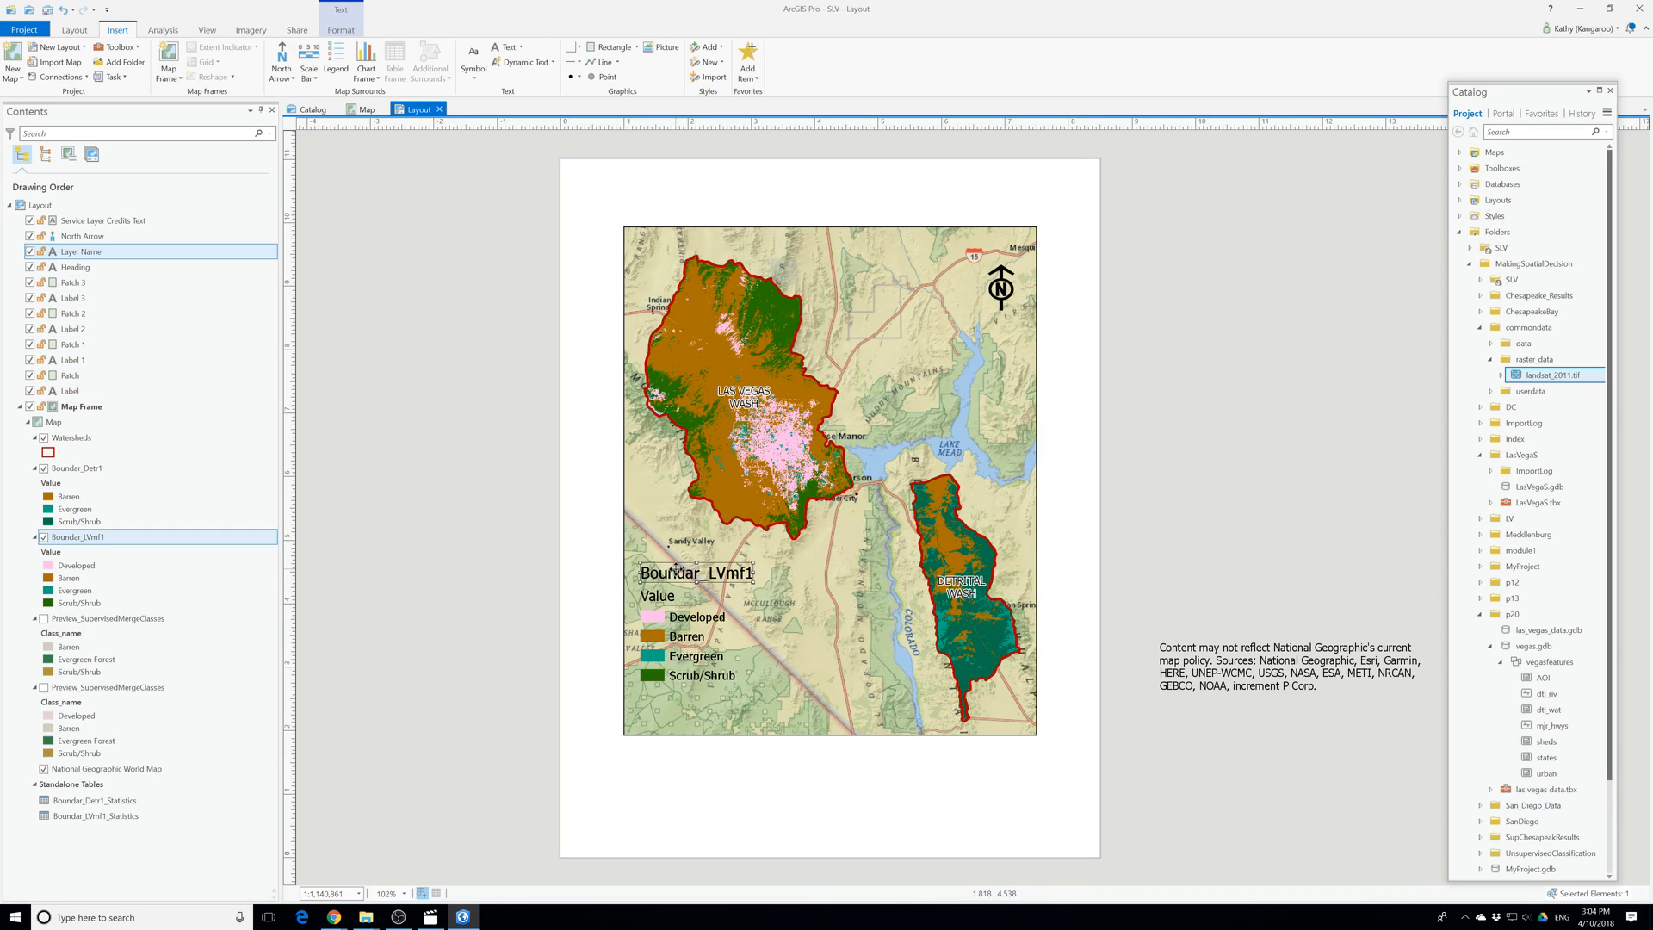
key(Delete)
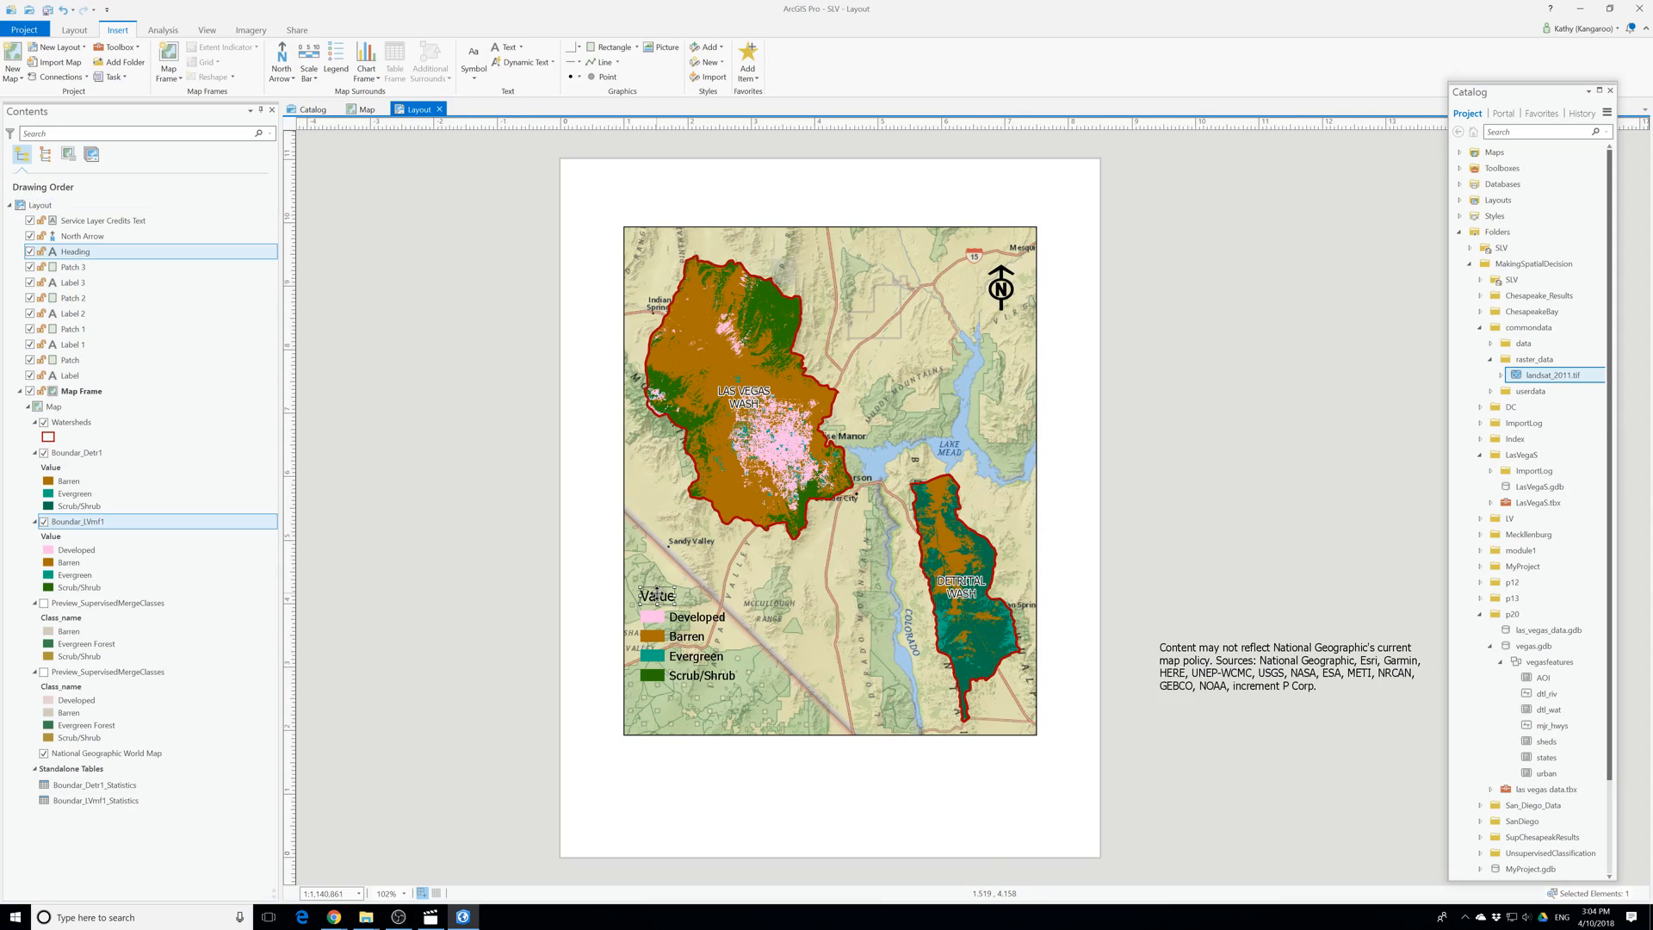
Change the legend's Value heading text to Land Cover.
click(659, 595)
drag(657, 591, 660, 589)
double_click(661, 591)
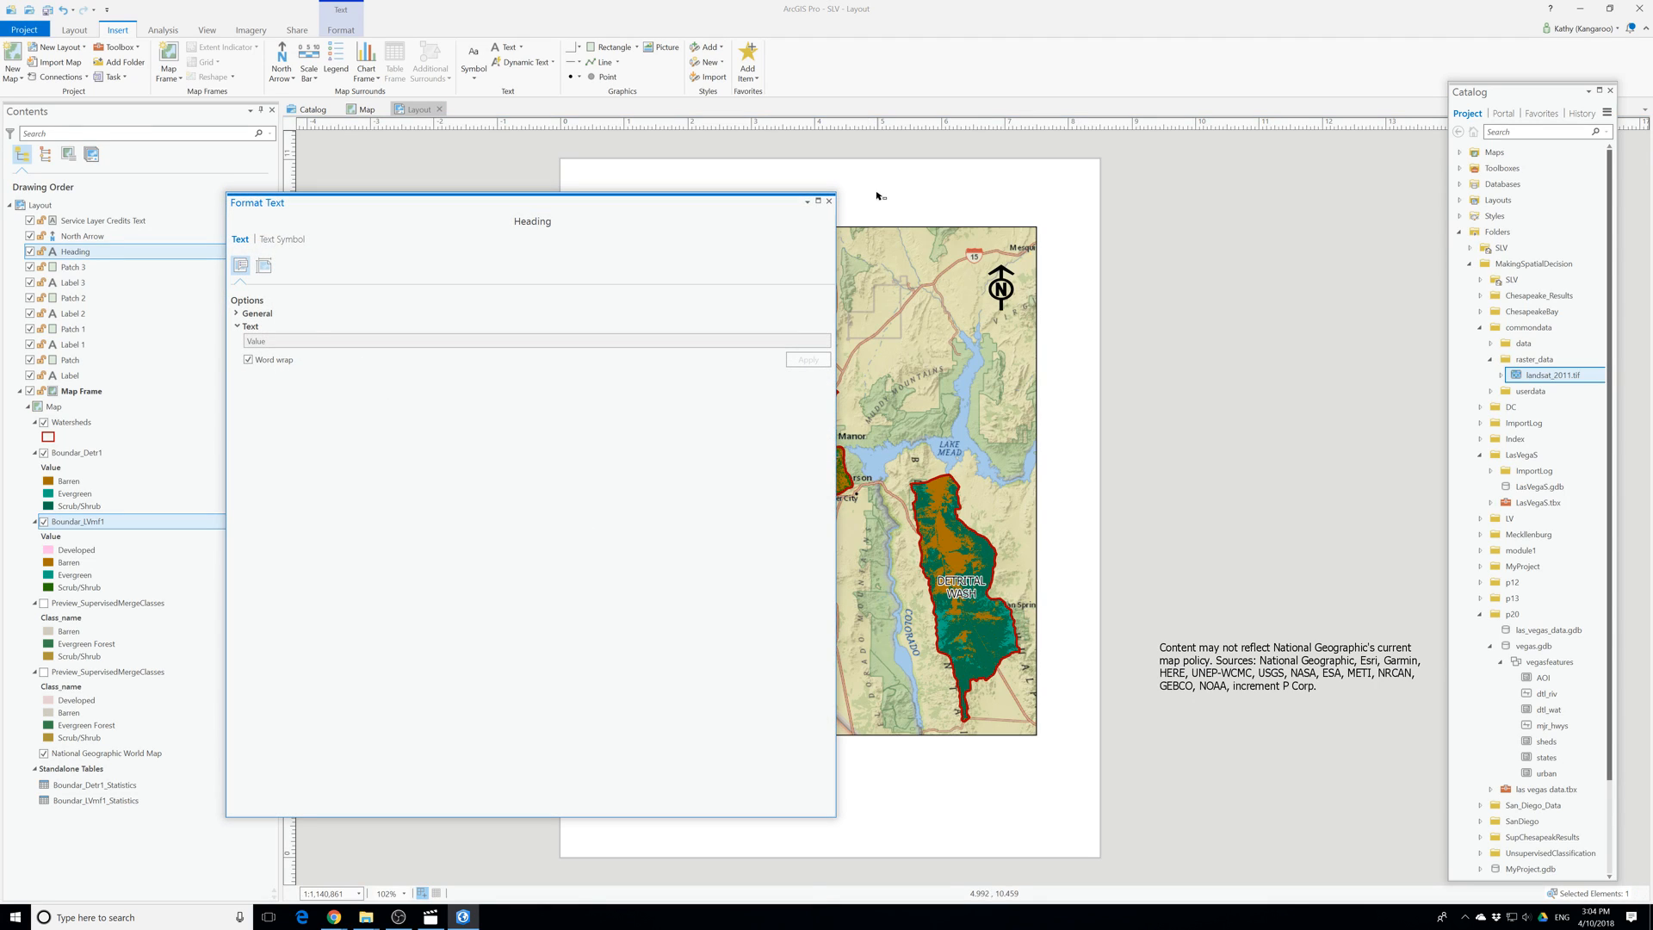
click(830, 200)
click(667, 592)
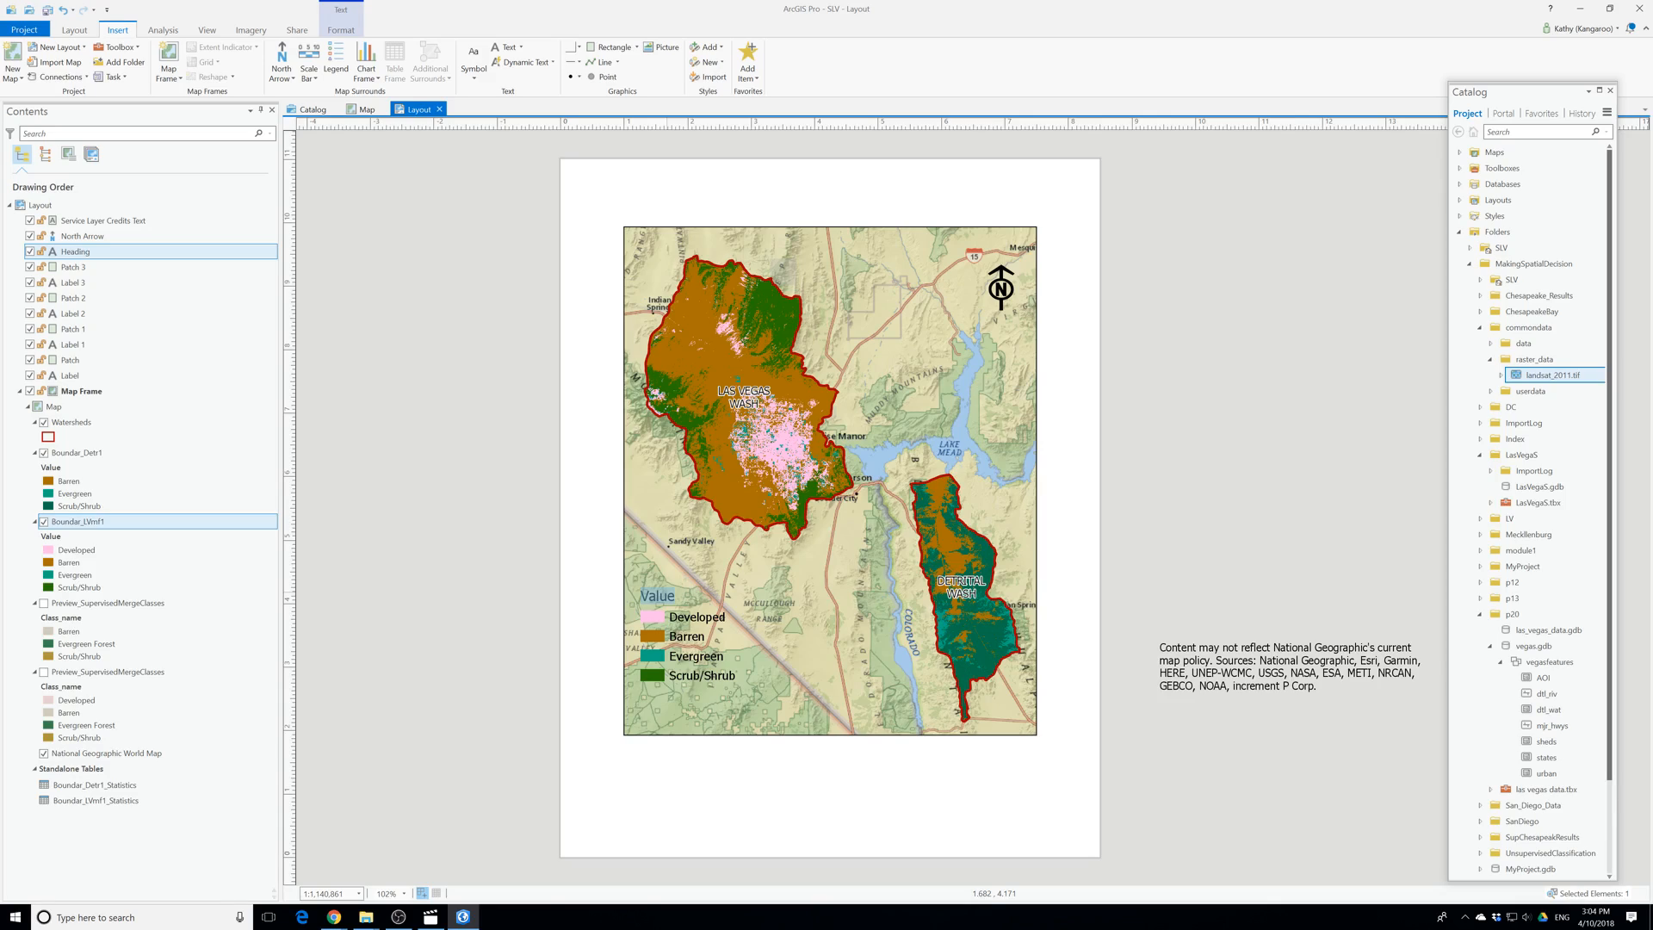
click(667, 592)
key(BackSpace)
text(Land C)
key(BackSpace)
click(599, 605)
Group the Land Cover heading with all four class patches and their labels.
click(652, 621)
click(661, 600)
shift+click(653, 618)
shift+click(694, 617)
shift+click(652, 637)
shift+click(686, 637)
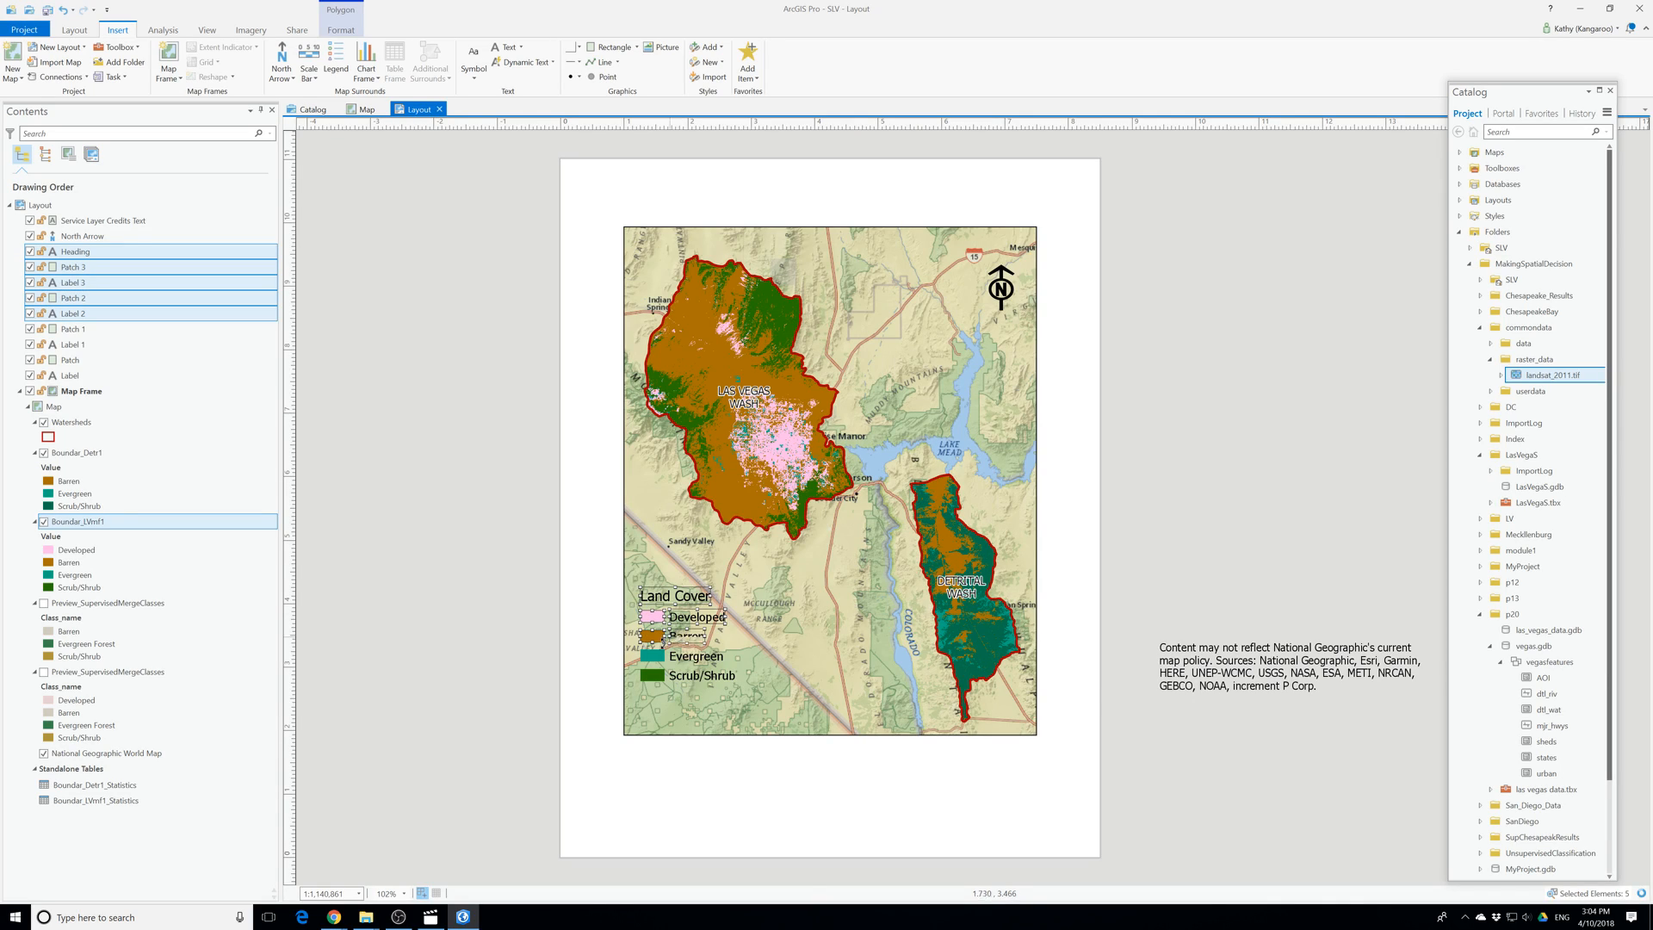
shift+click(652, 656)
shift+click(696, 656)
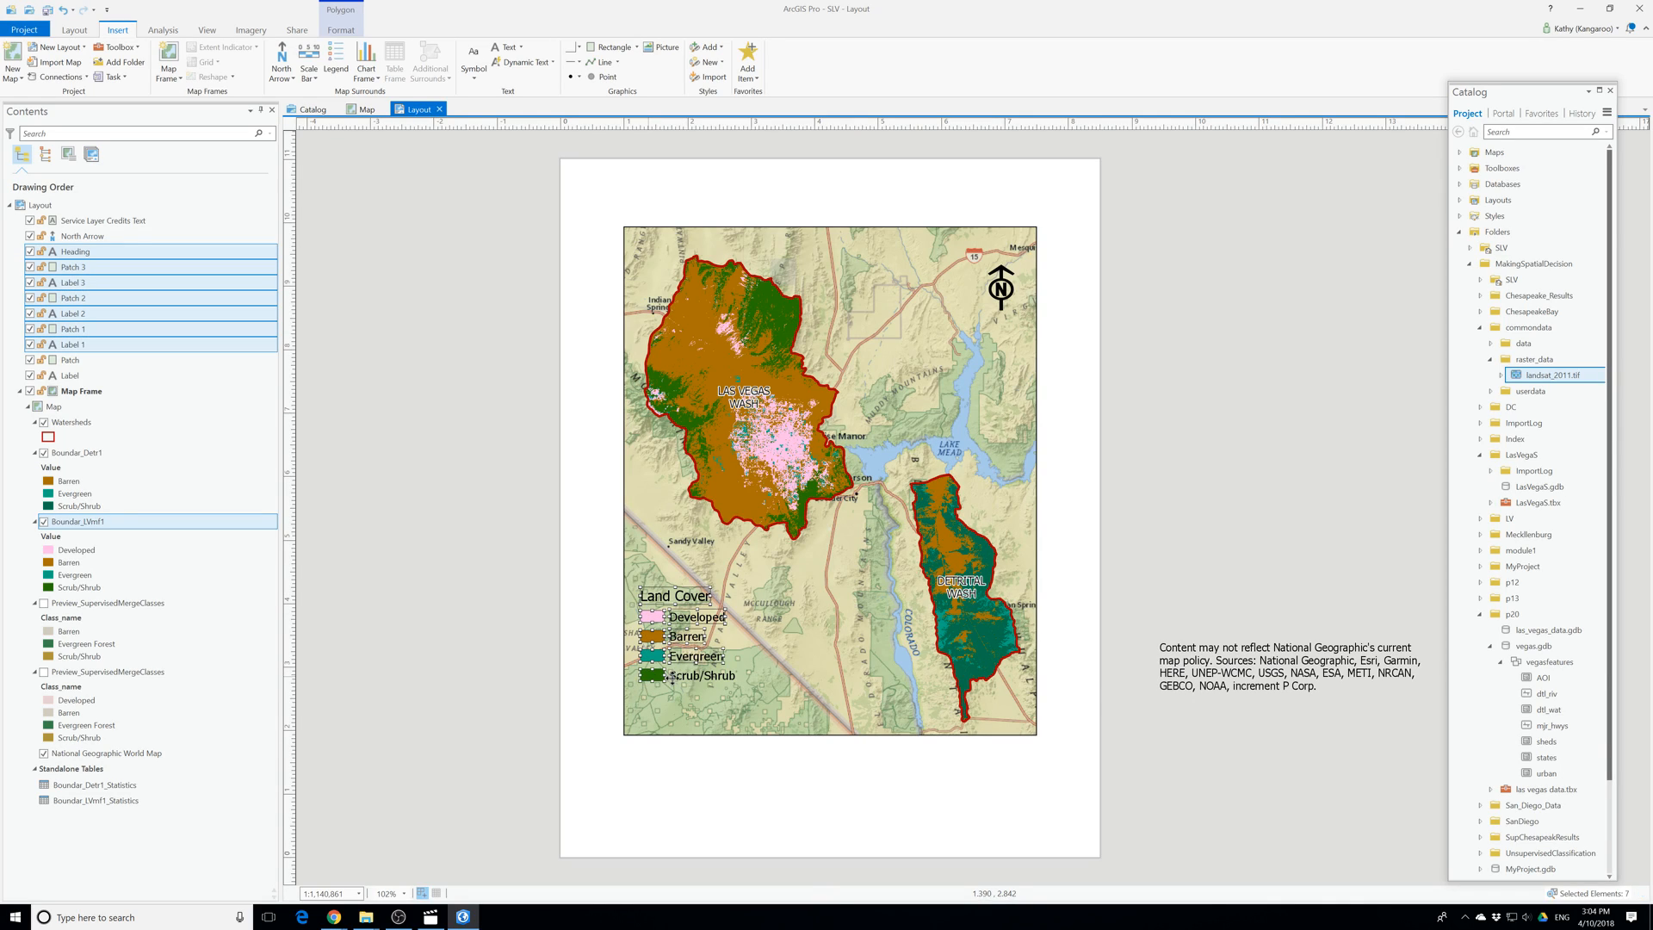
shift+click(653, 675)
shift+click(694, 676)
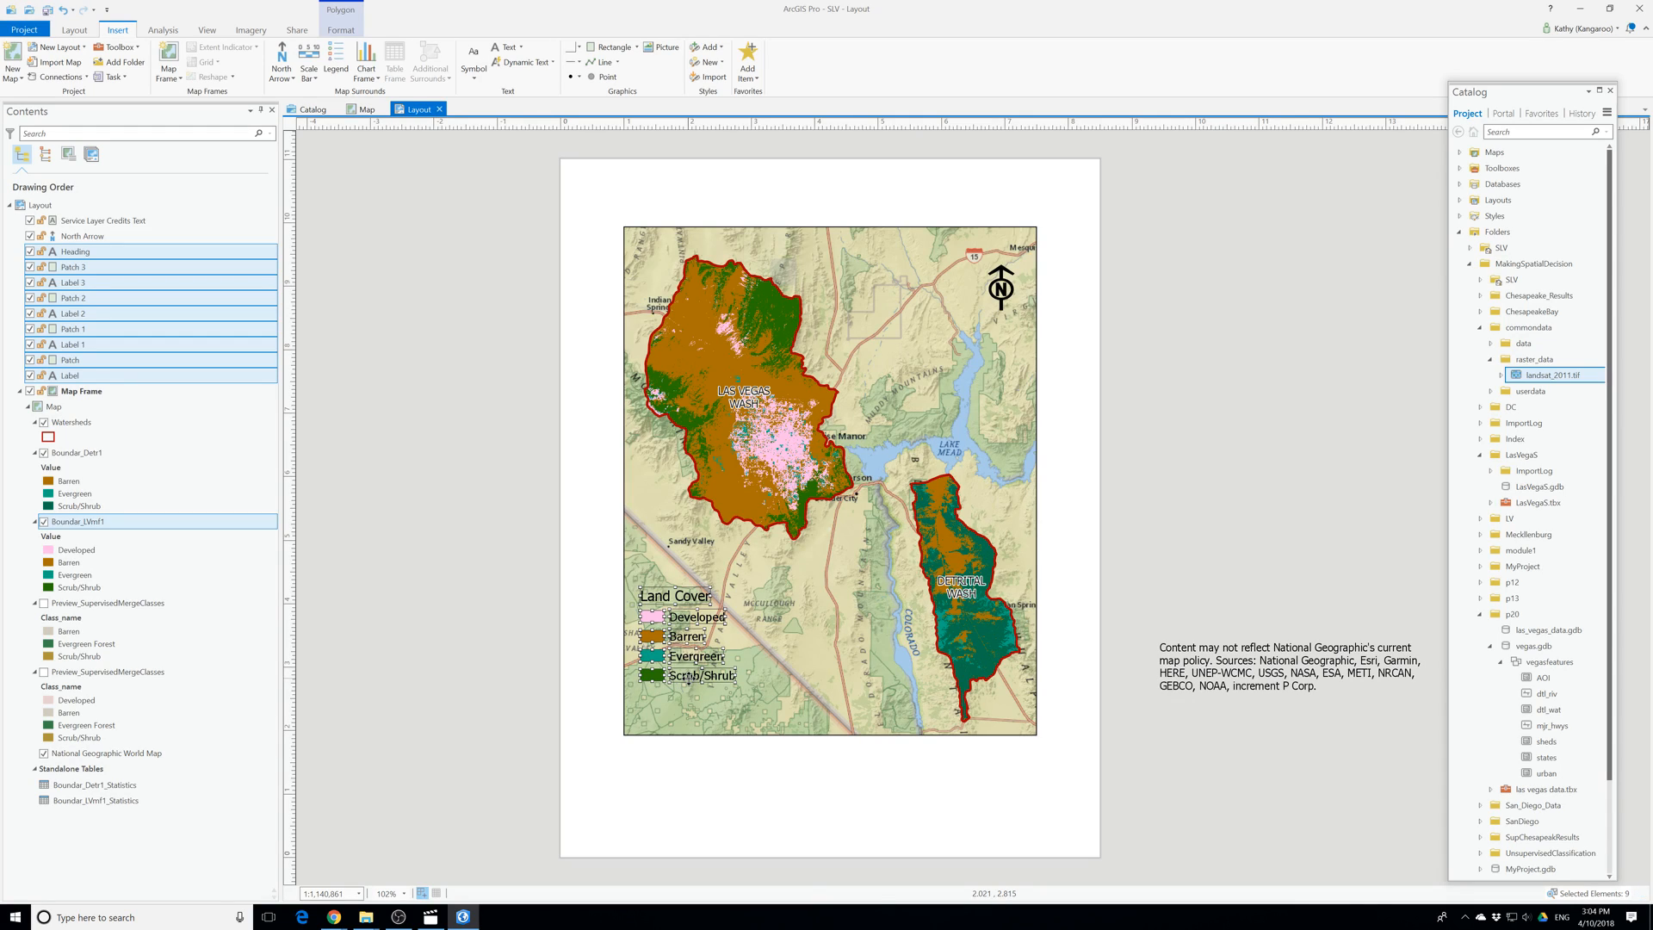
right_click(680, 596)
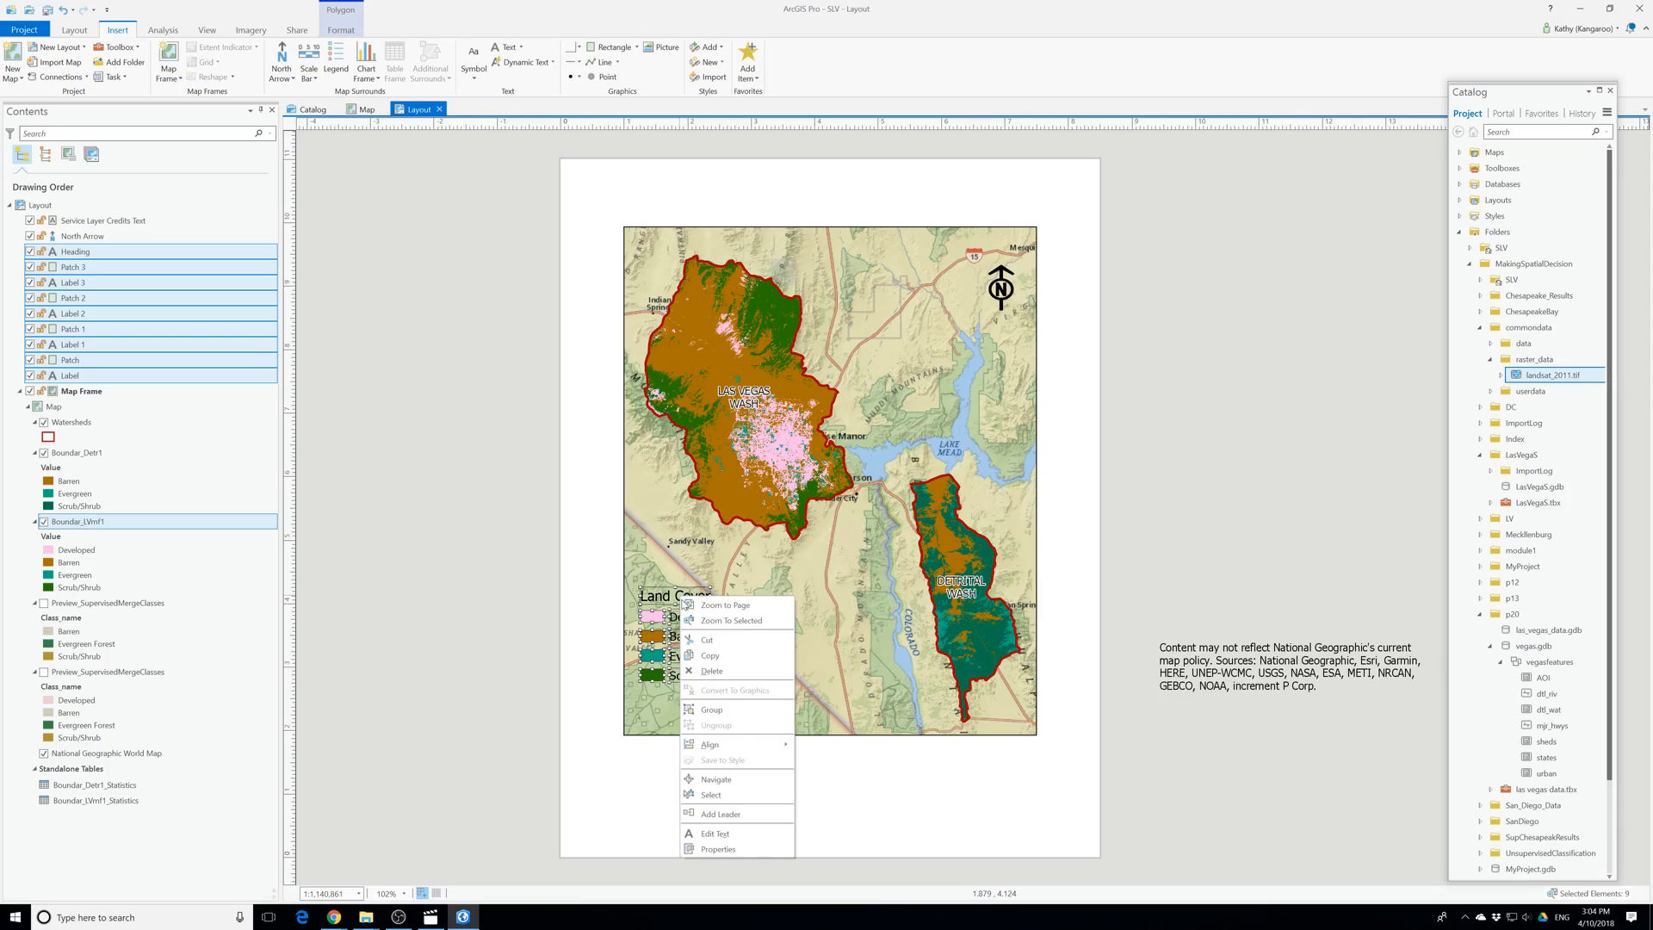
click(725, 709)
Give the Land Cover legend group a light gray background (RGB 225, 225, 225) with 50% transparency.
right_click(722, 608)
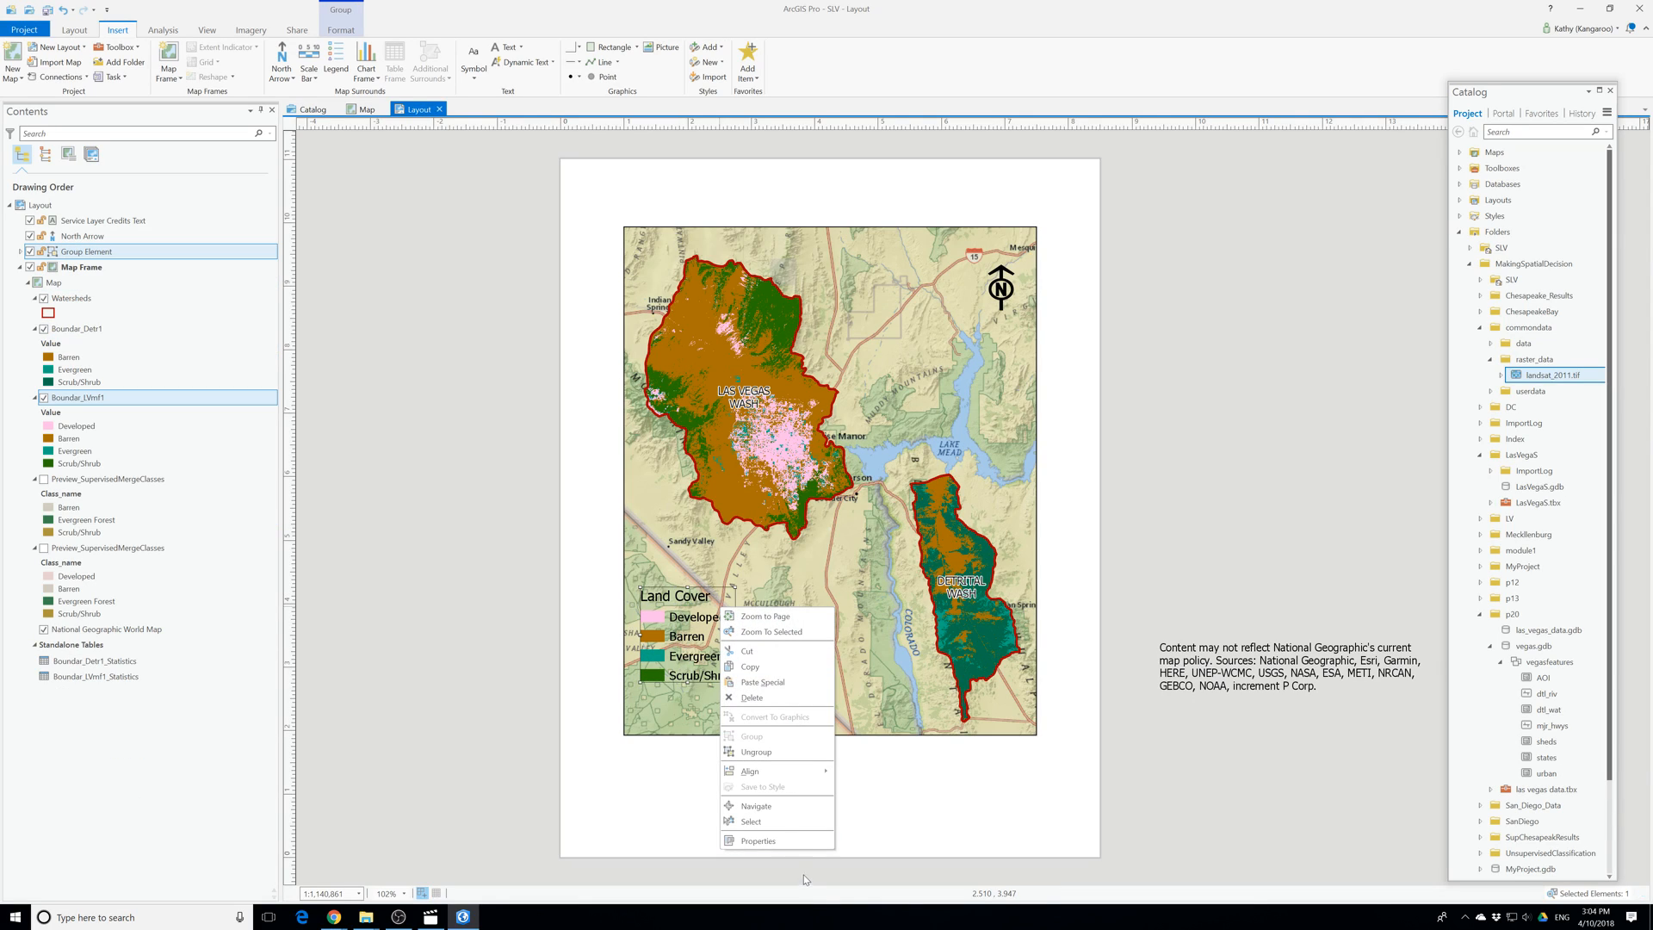
click(775, 841)
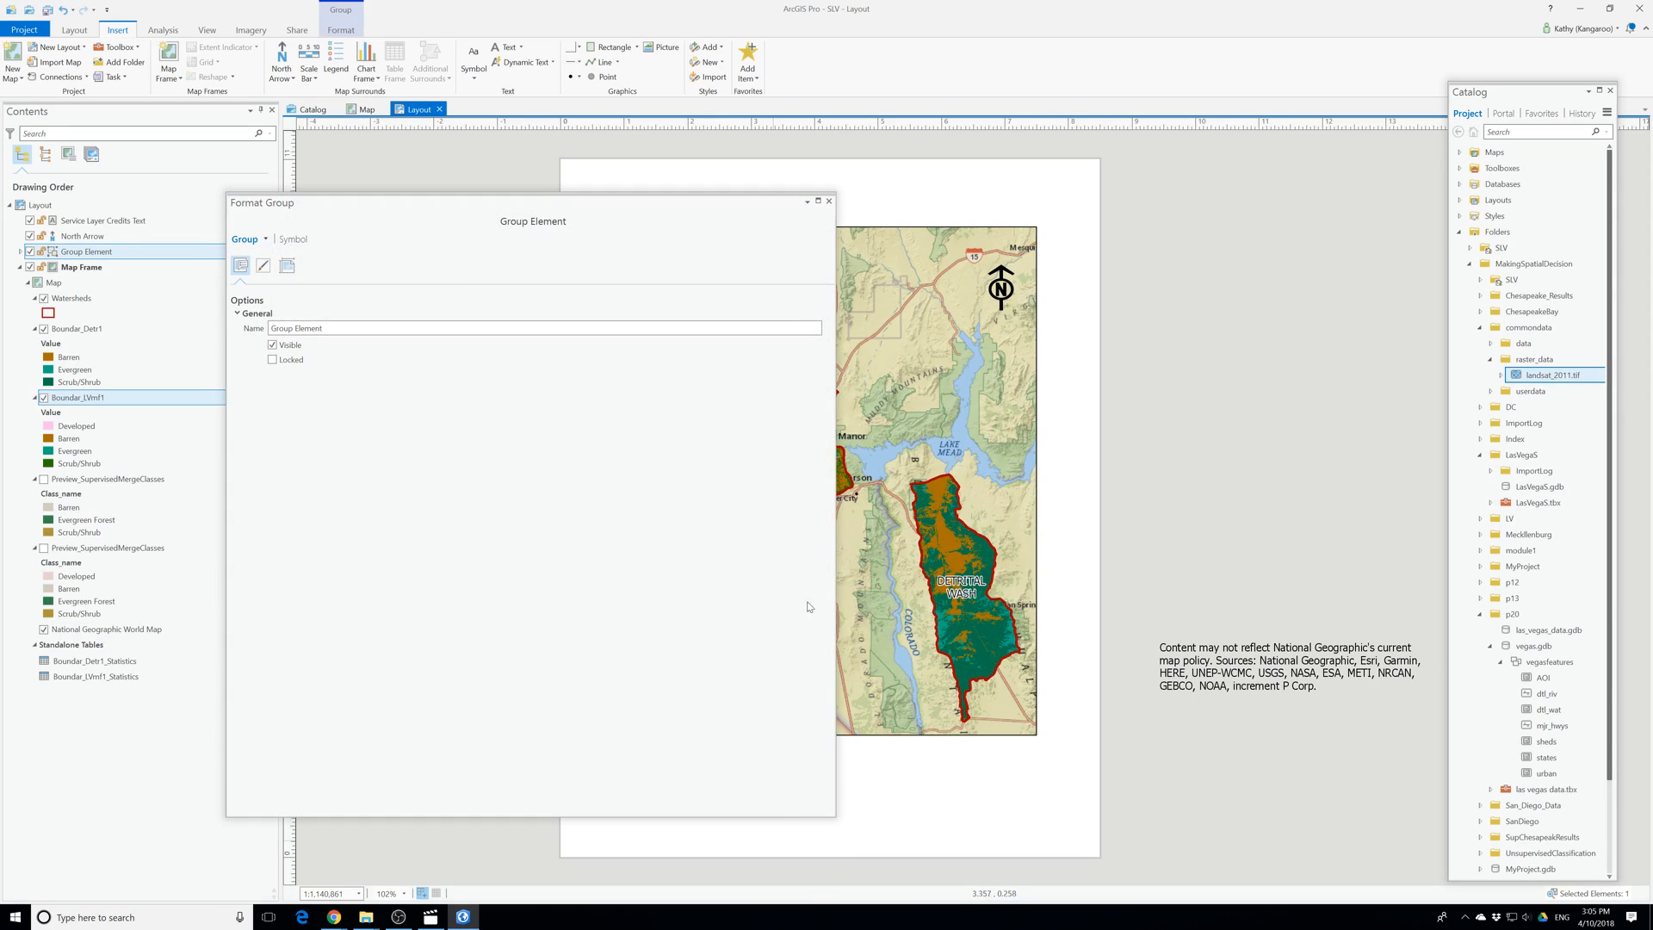
click(262, 265)
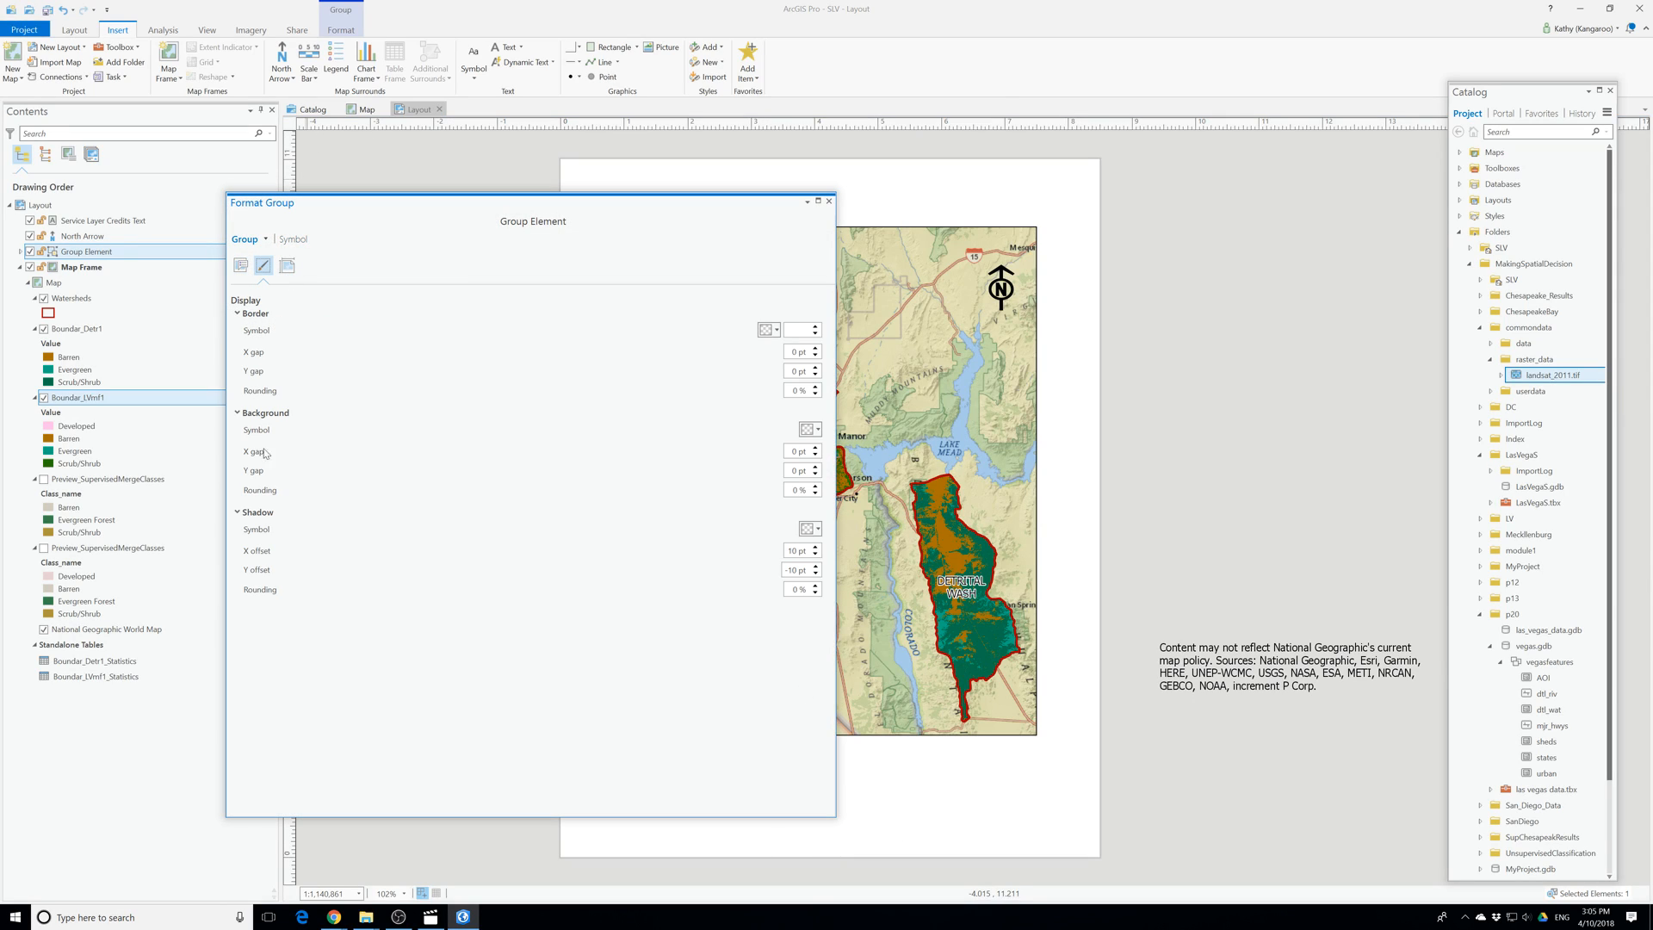
click(817, 430)
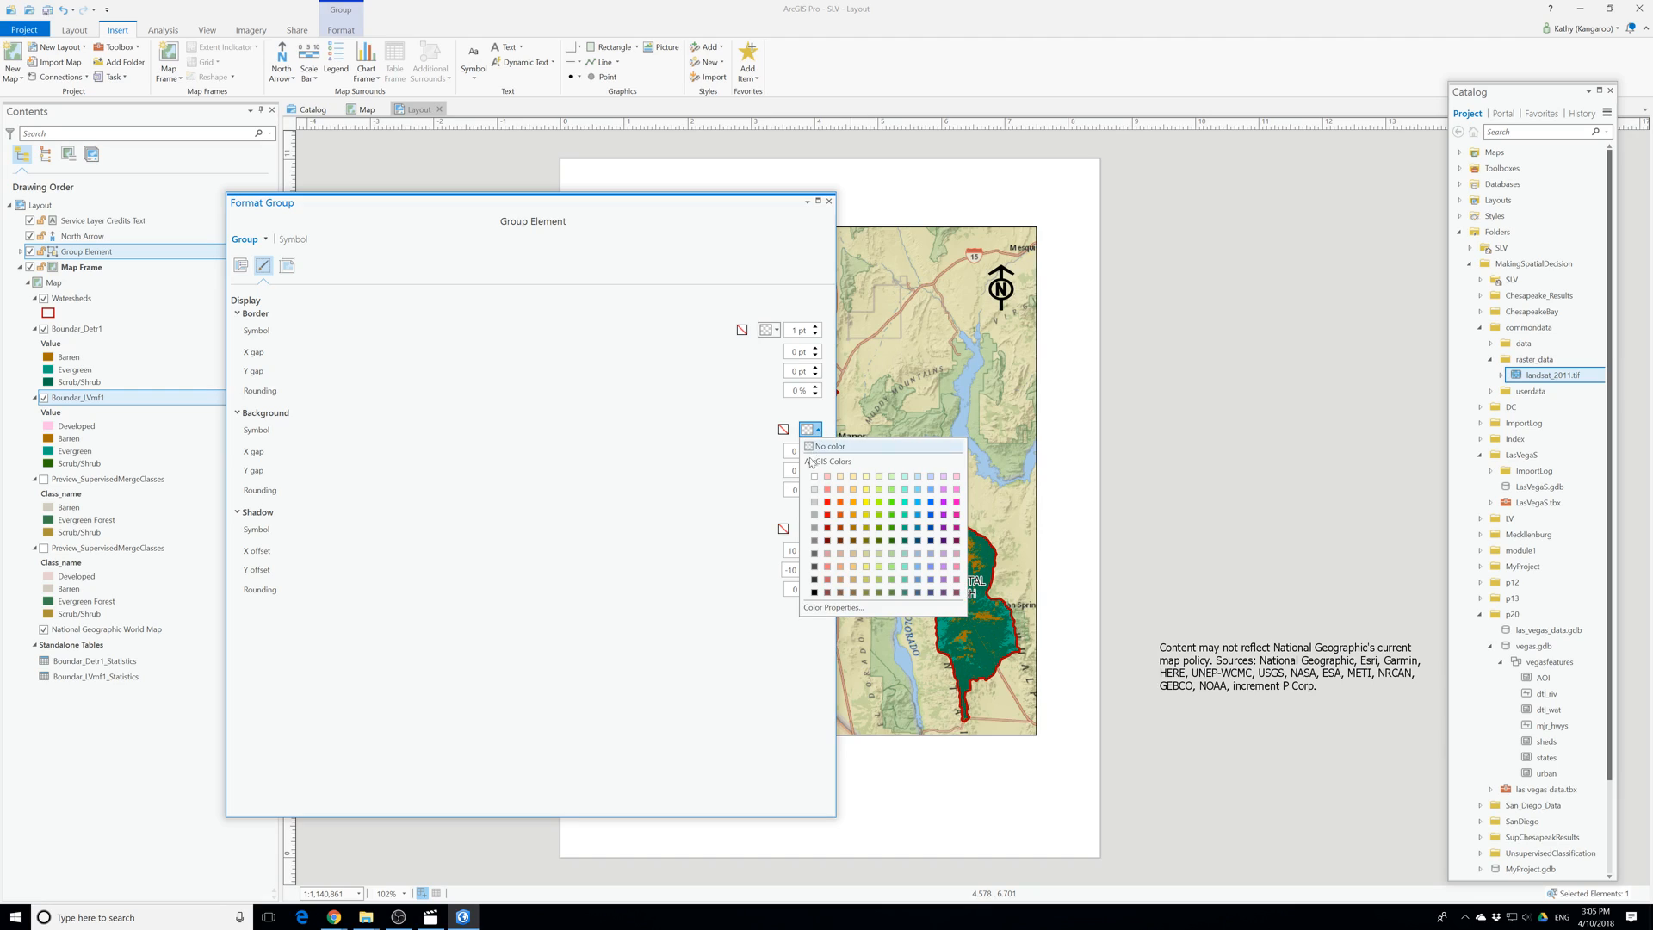
click(814, 489)
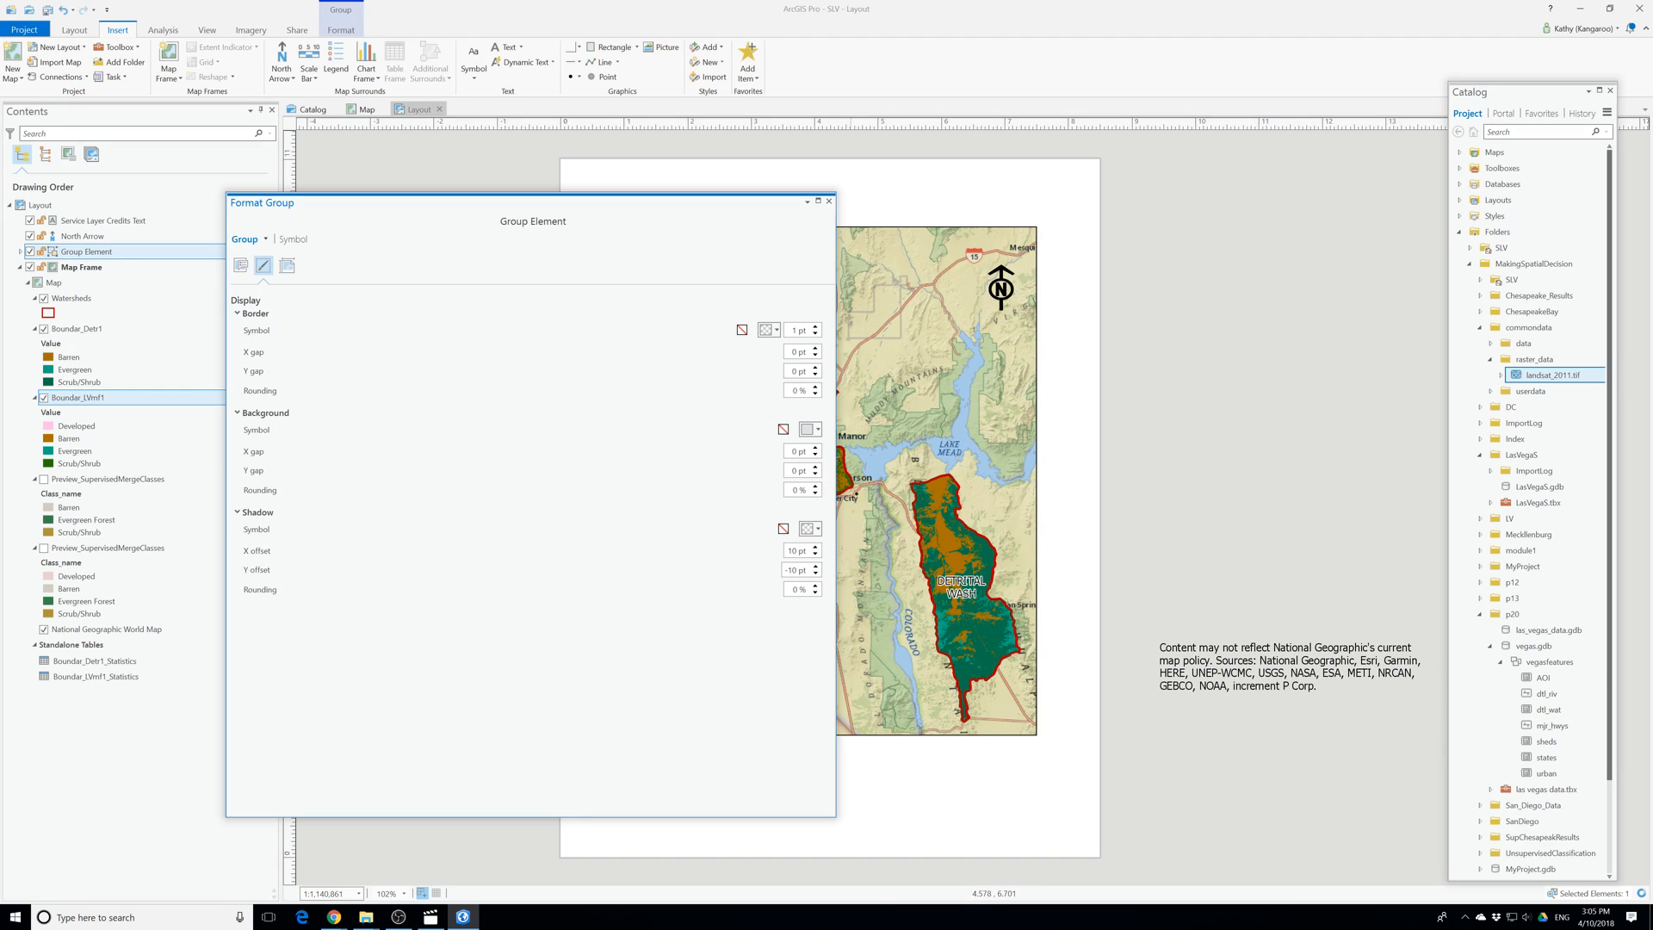
click(817, 430)
click(833, 607)
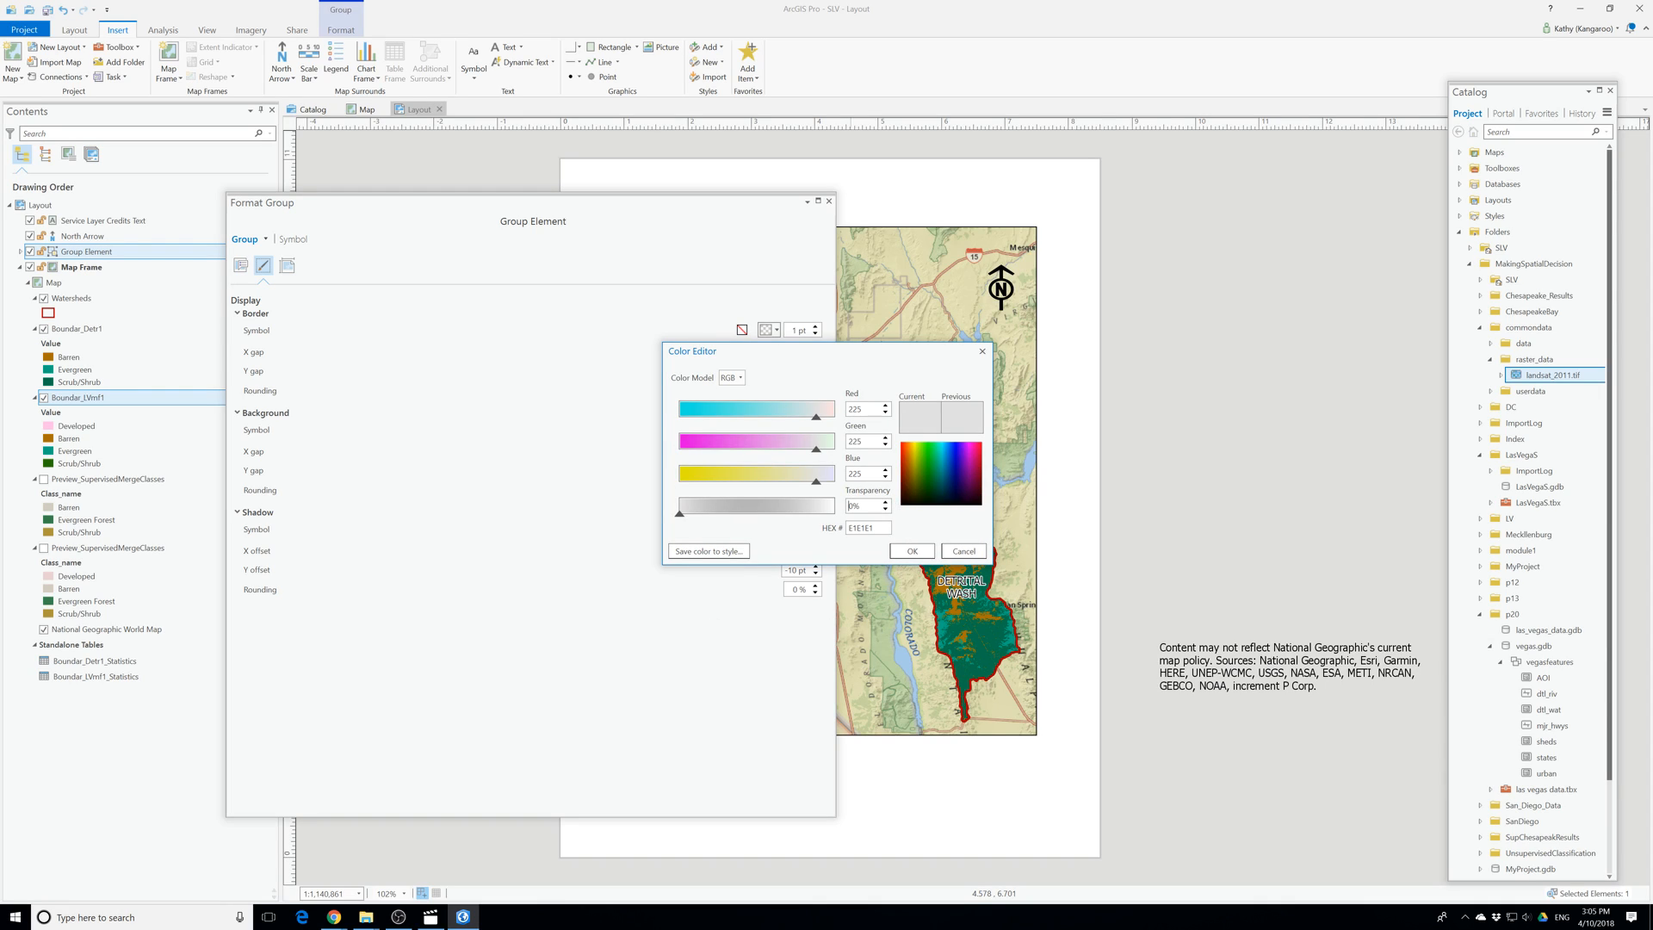
click(922, 555)
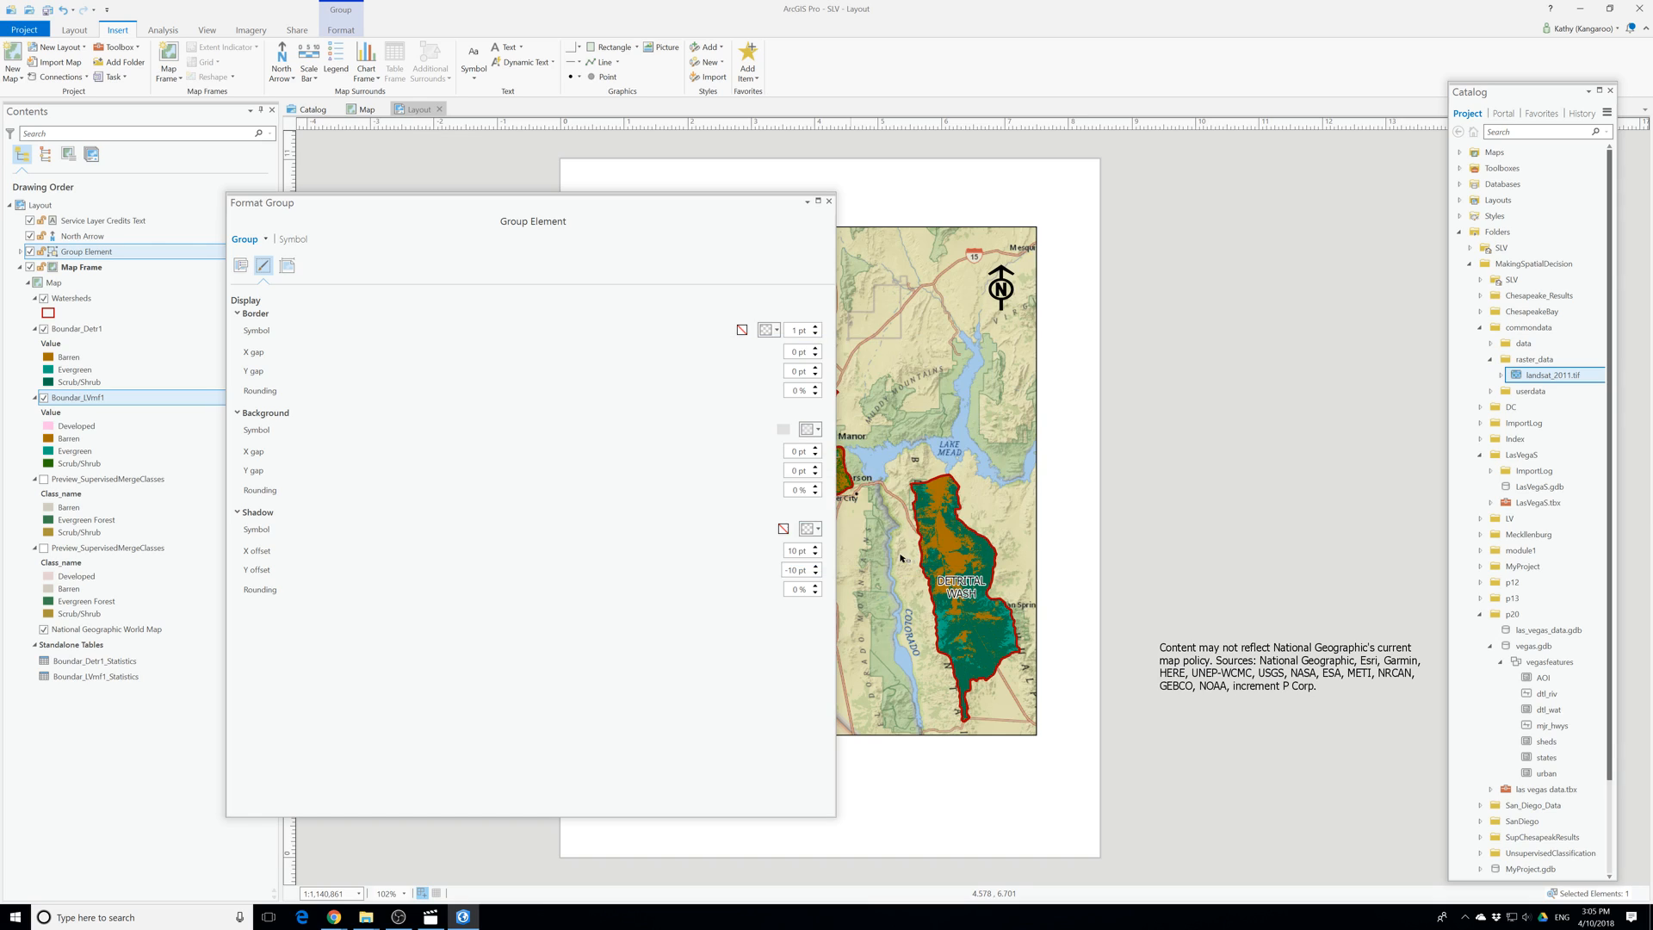
click(828, 201)
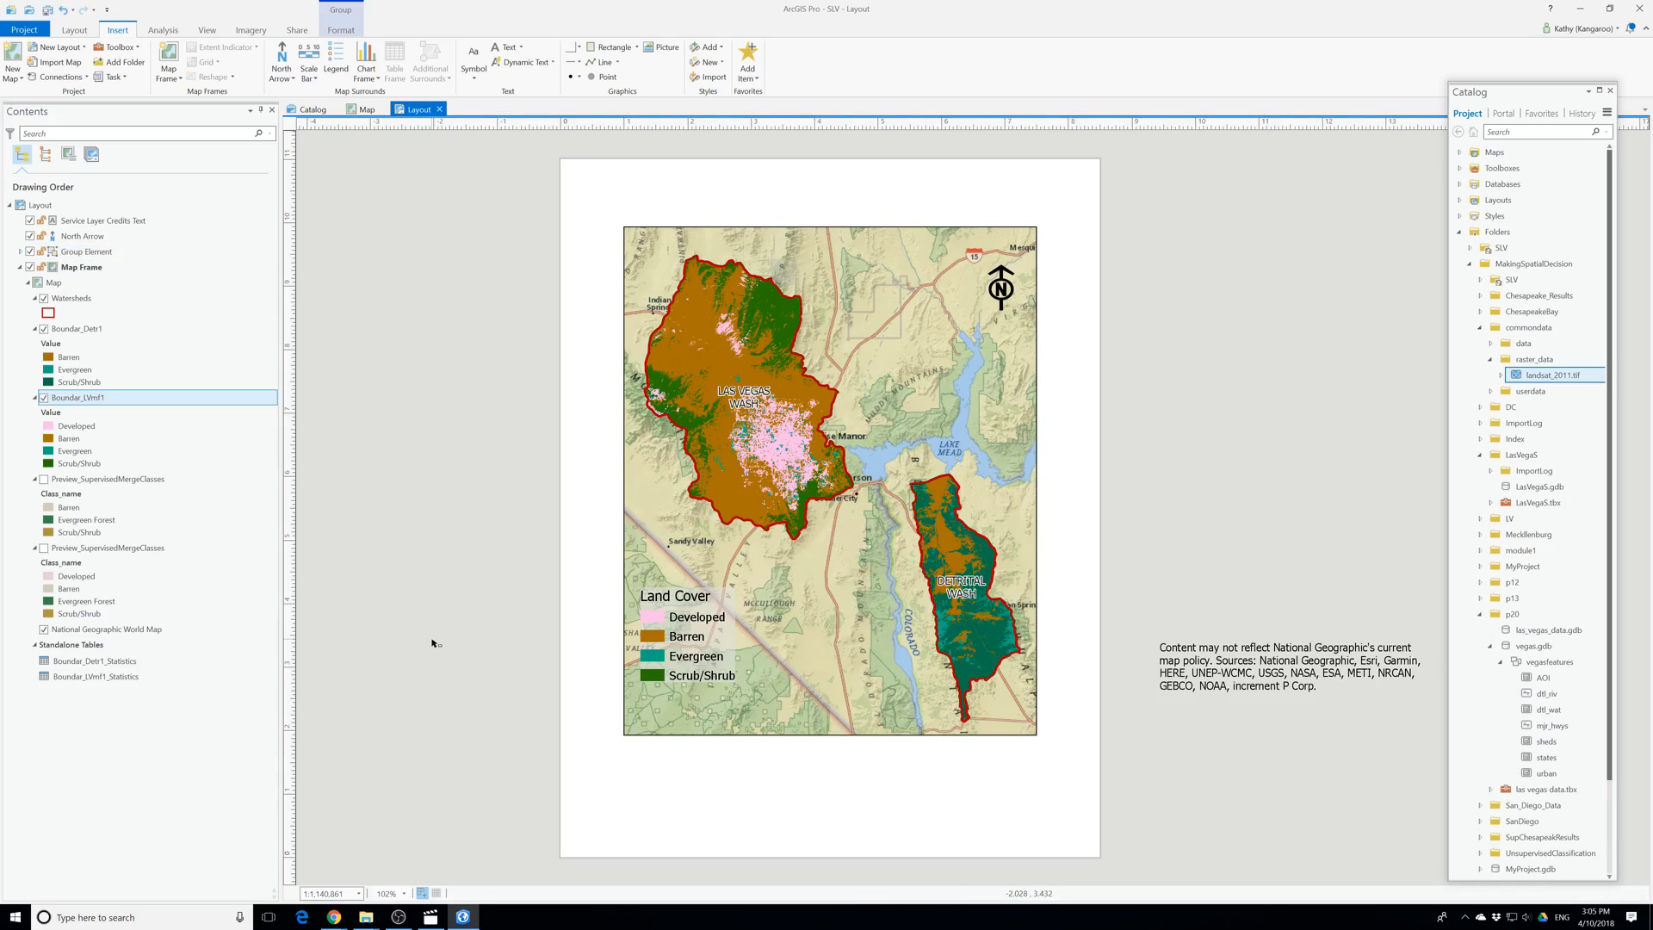
Adjust the transparency of the Land Cover legend group's gray background and apply it.
click(434, 644)
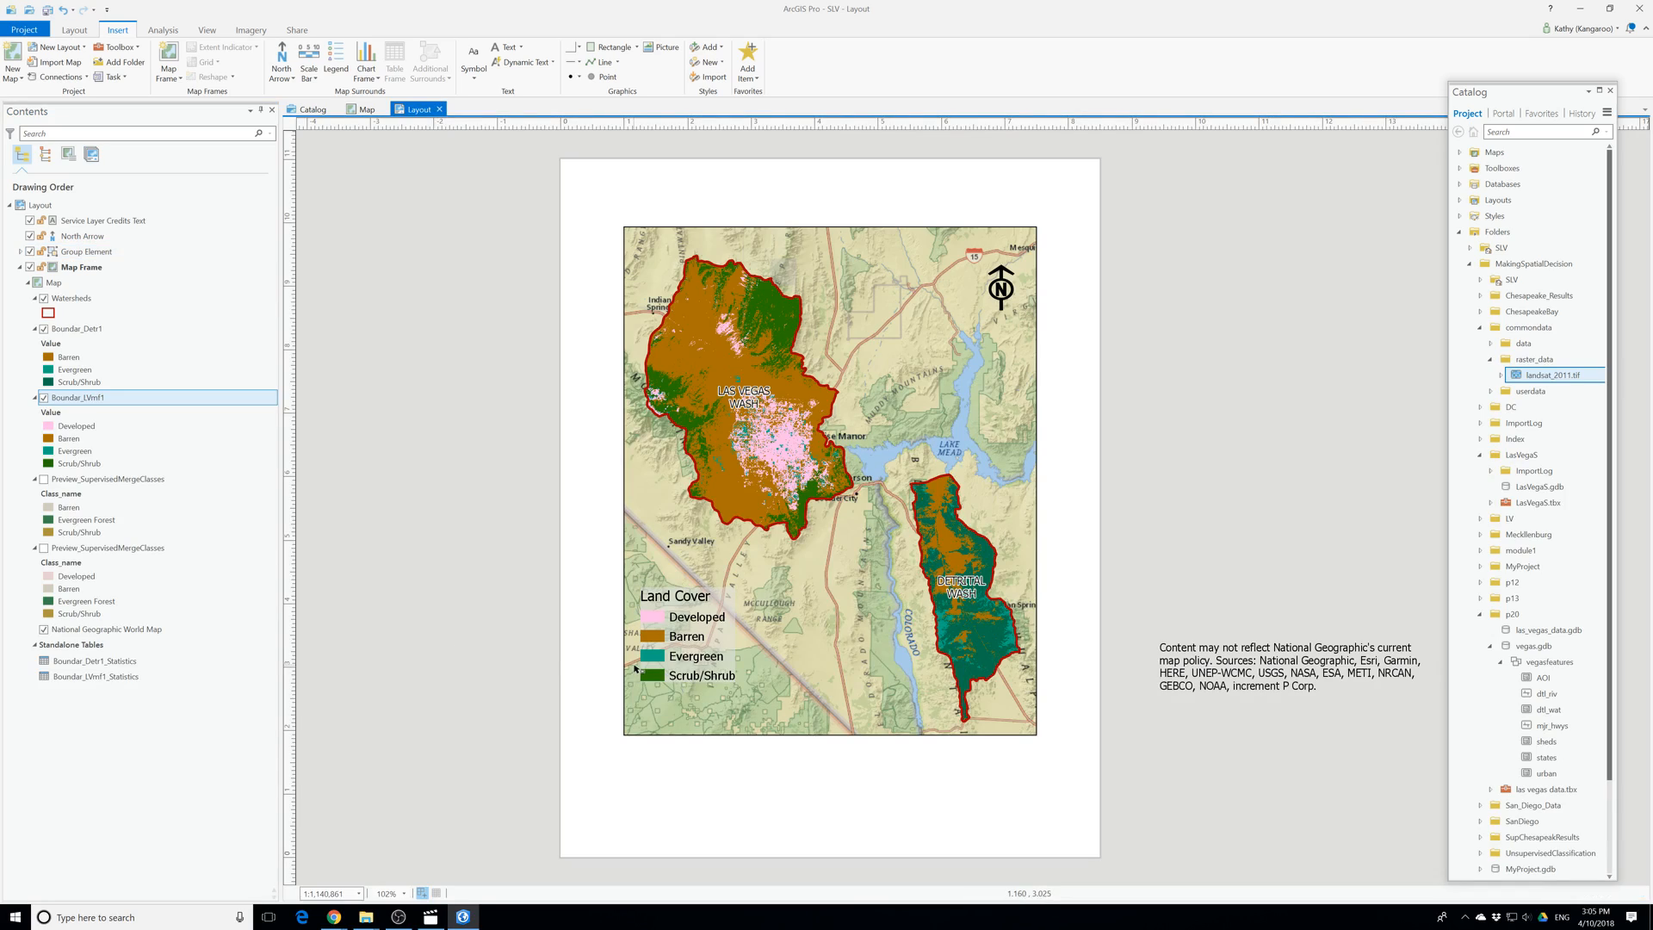
click(704, 661)
right_click(697, 648)
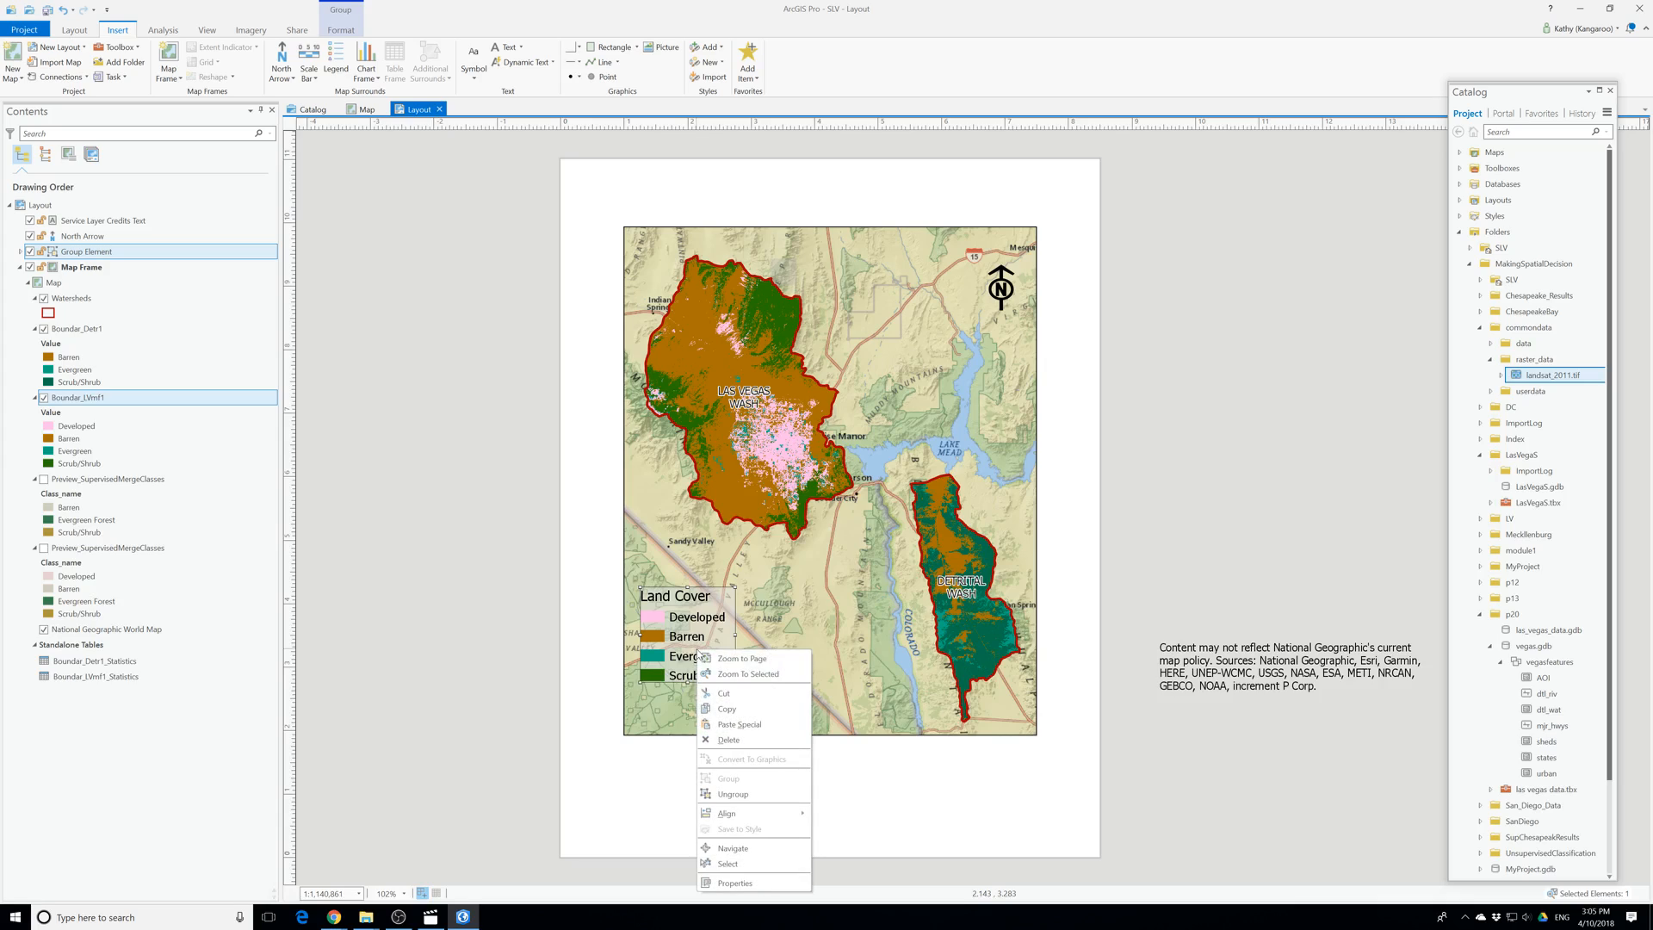
click(724, 882)
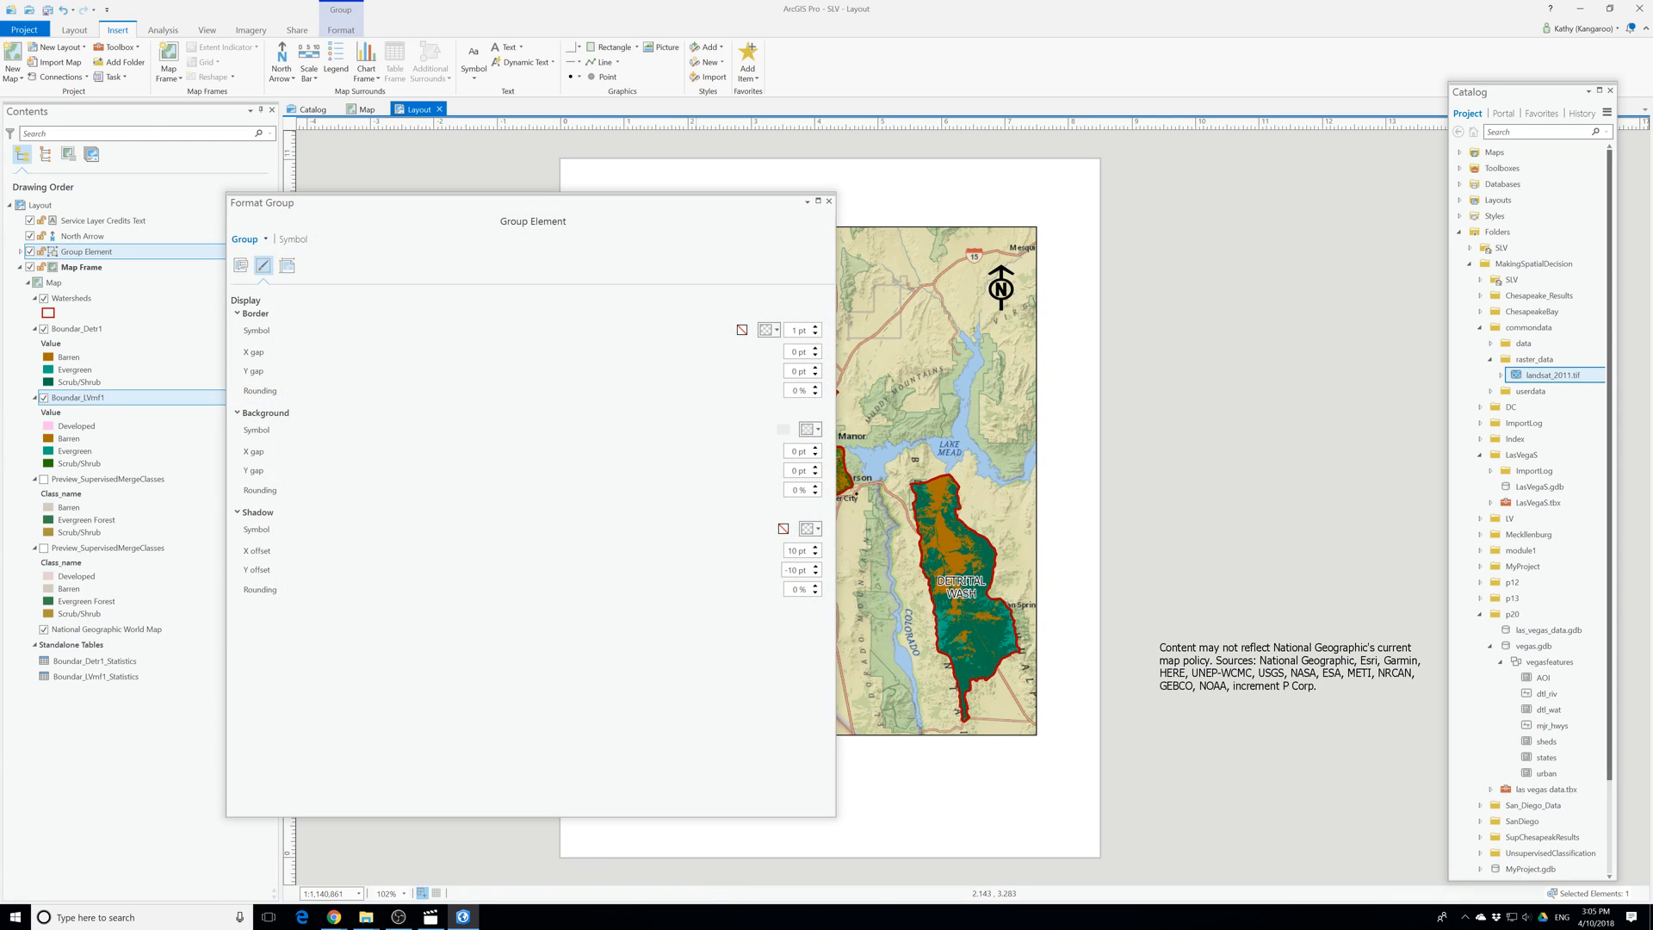
click(804, 430)
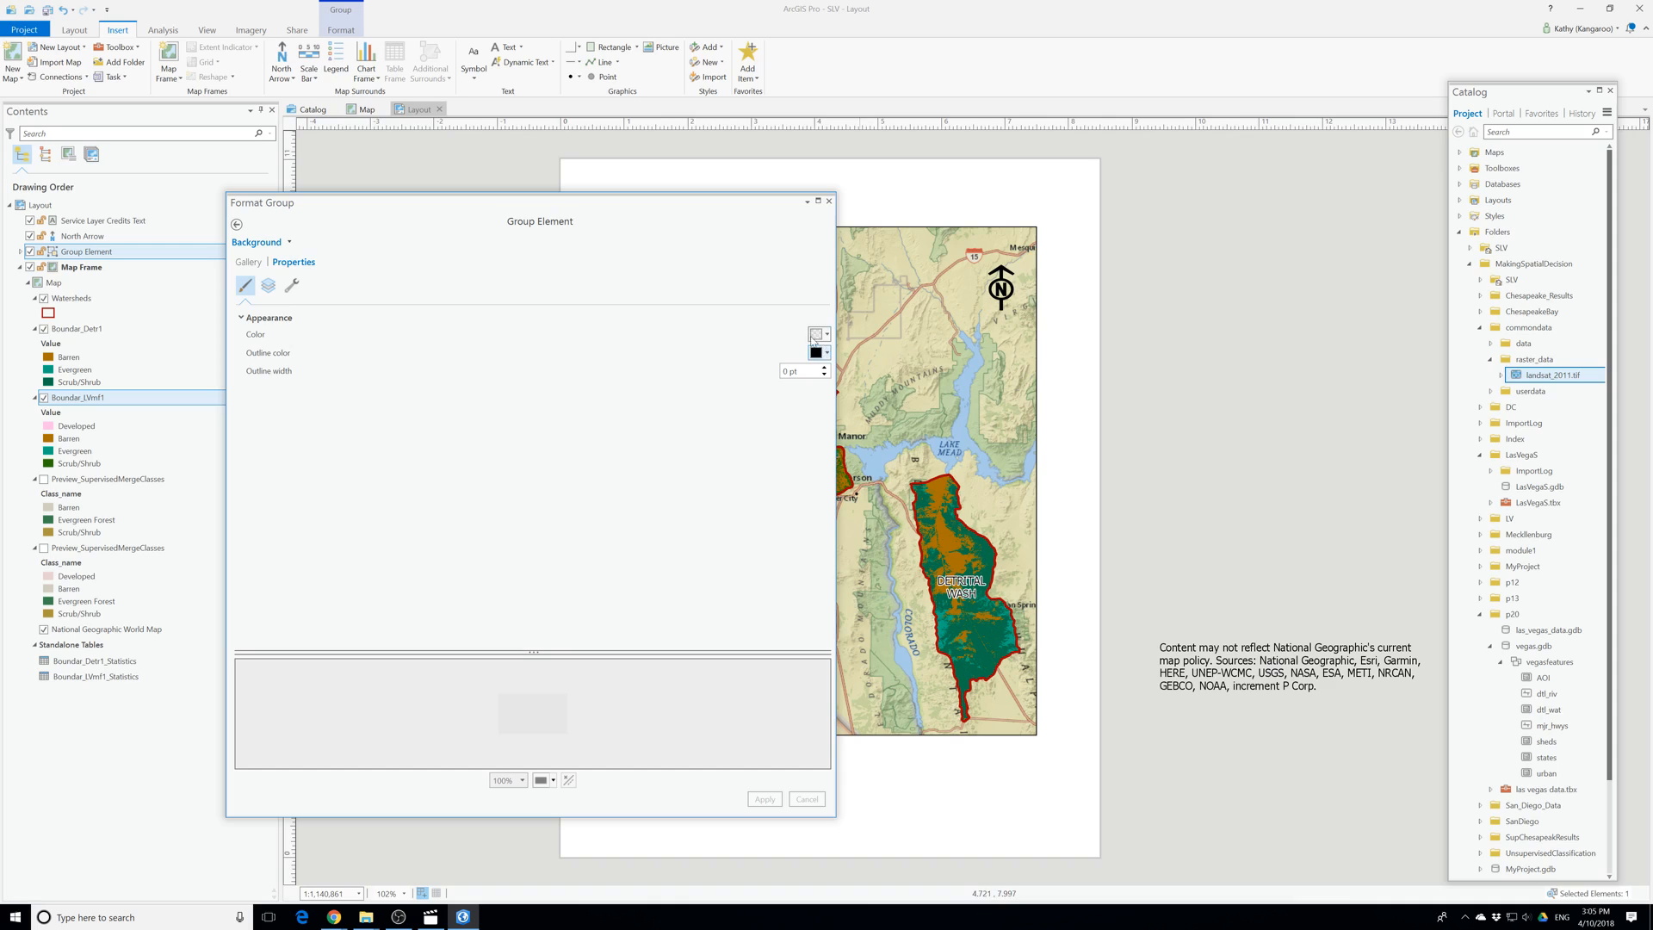
click(819, 334)
click(844, 514)
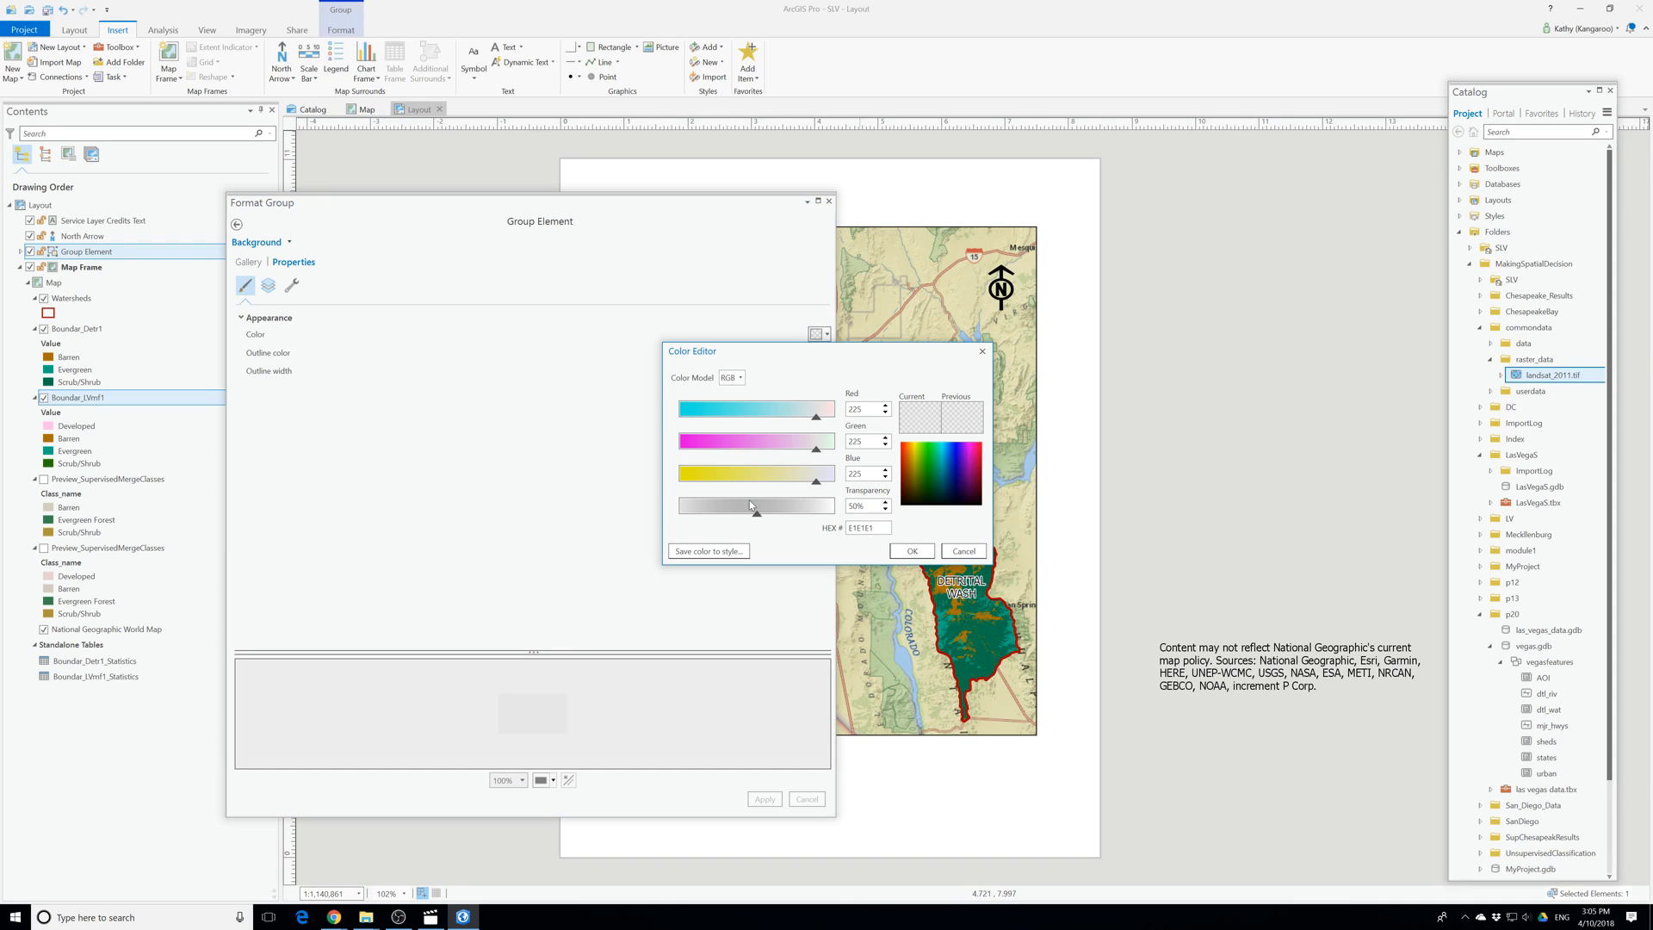
drag(853, 506, 845, 510)
click(911, 551)
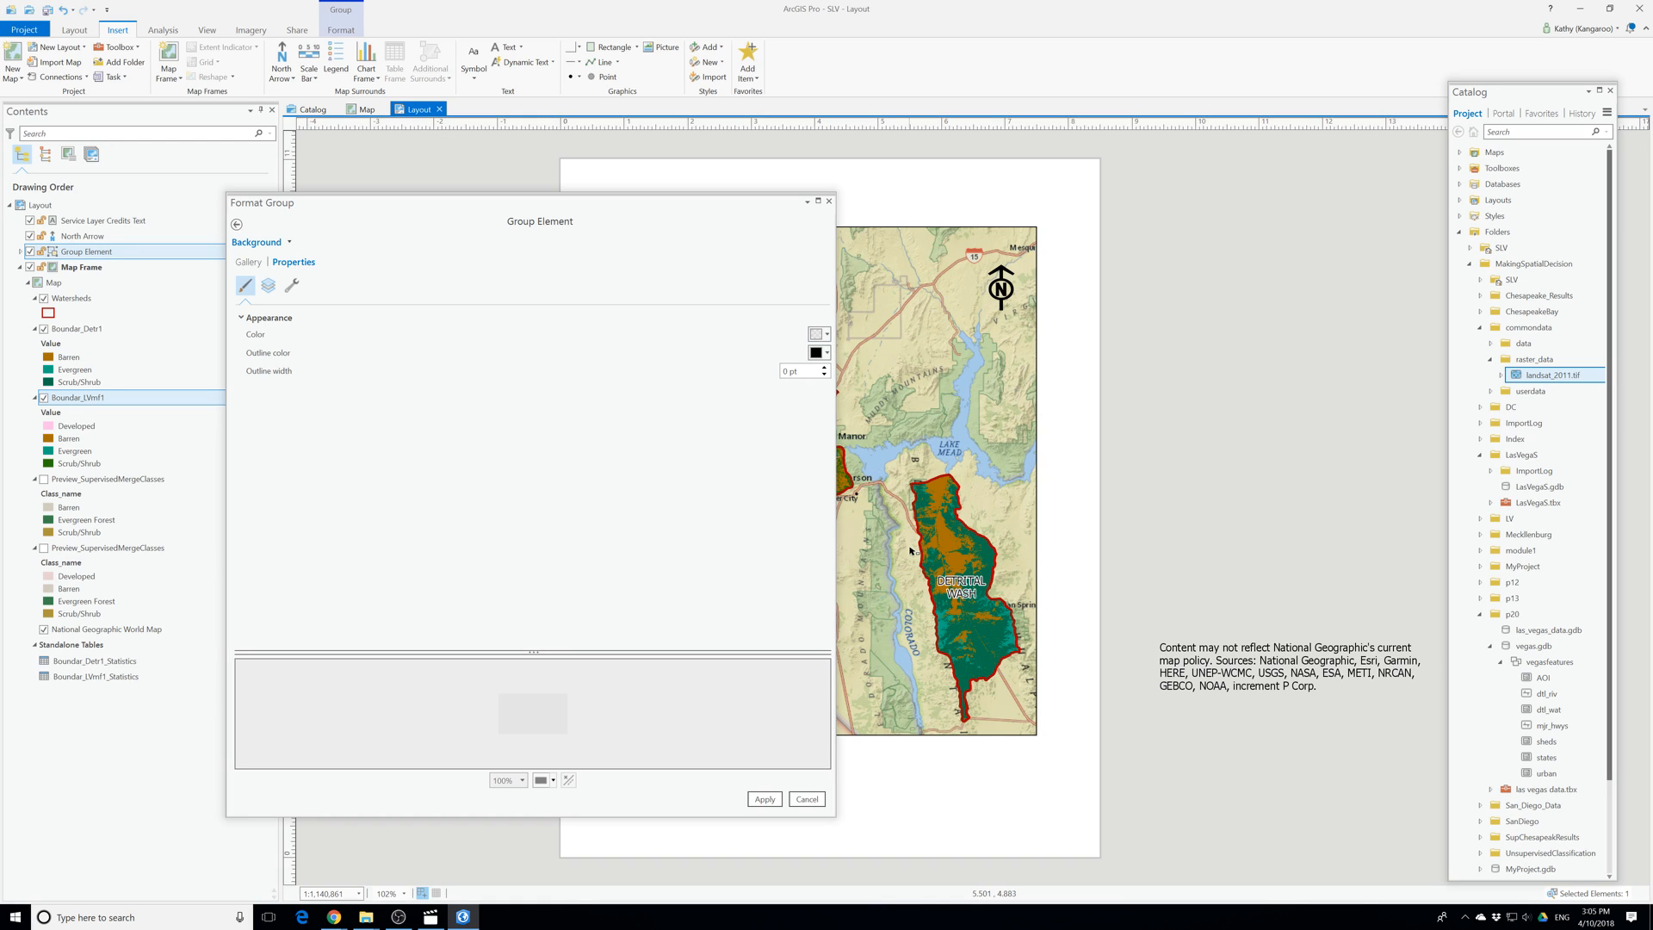
click(760, 799)
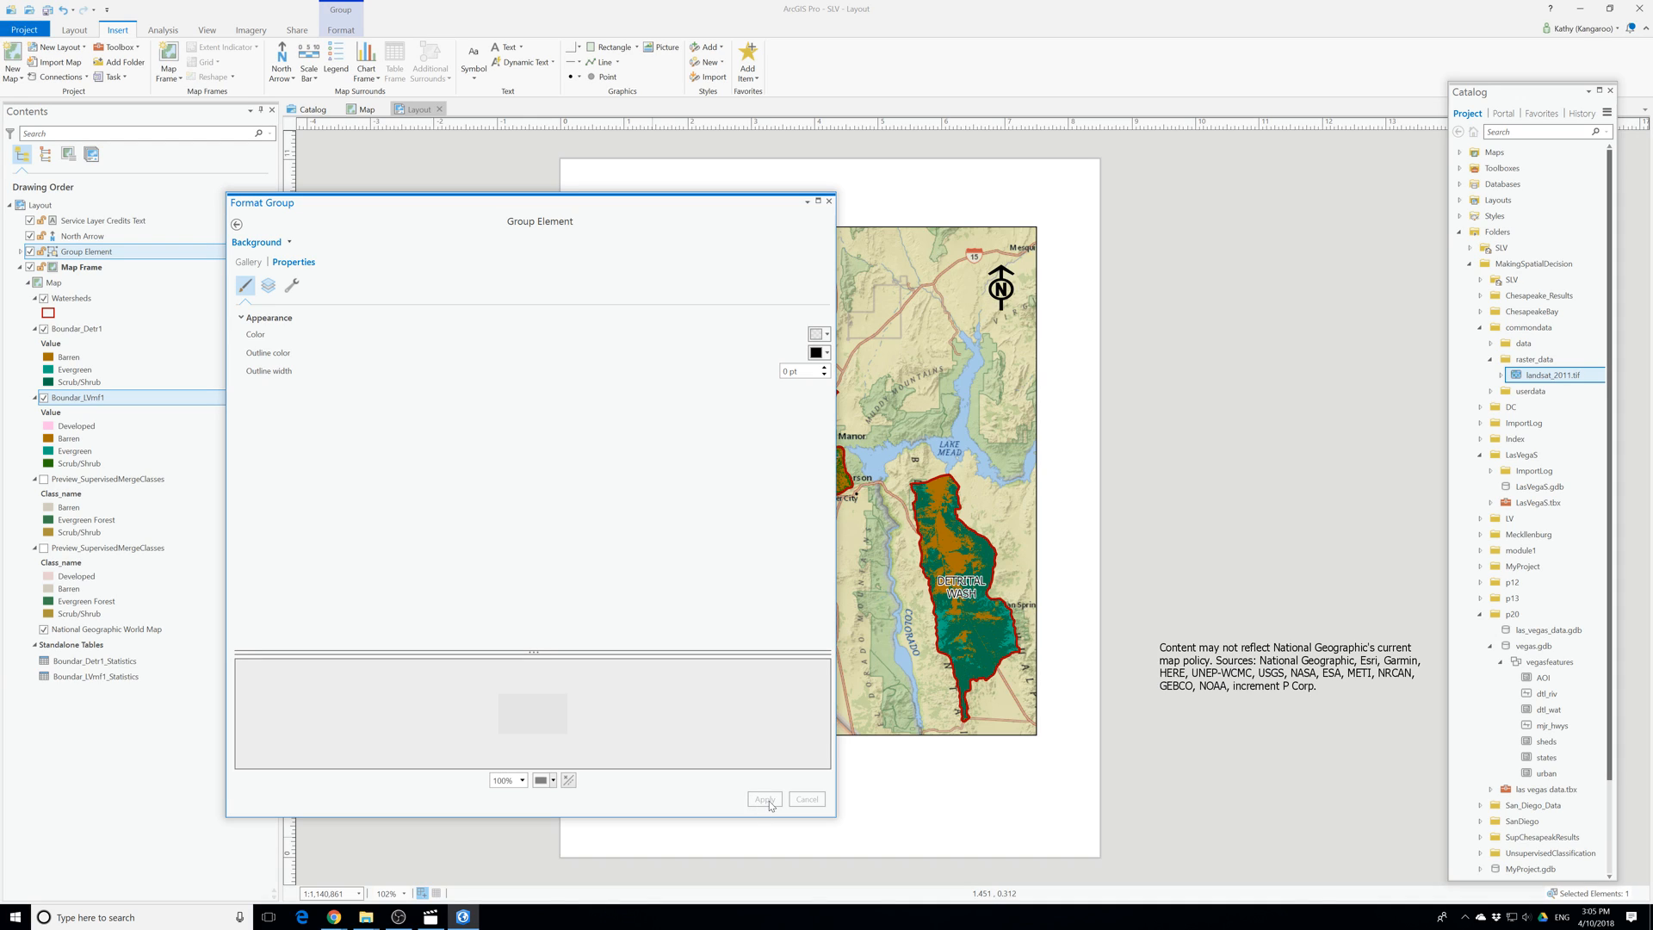
click(829, 202)
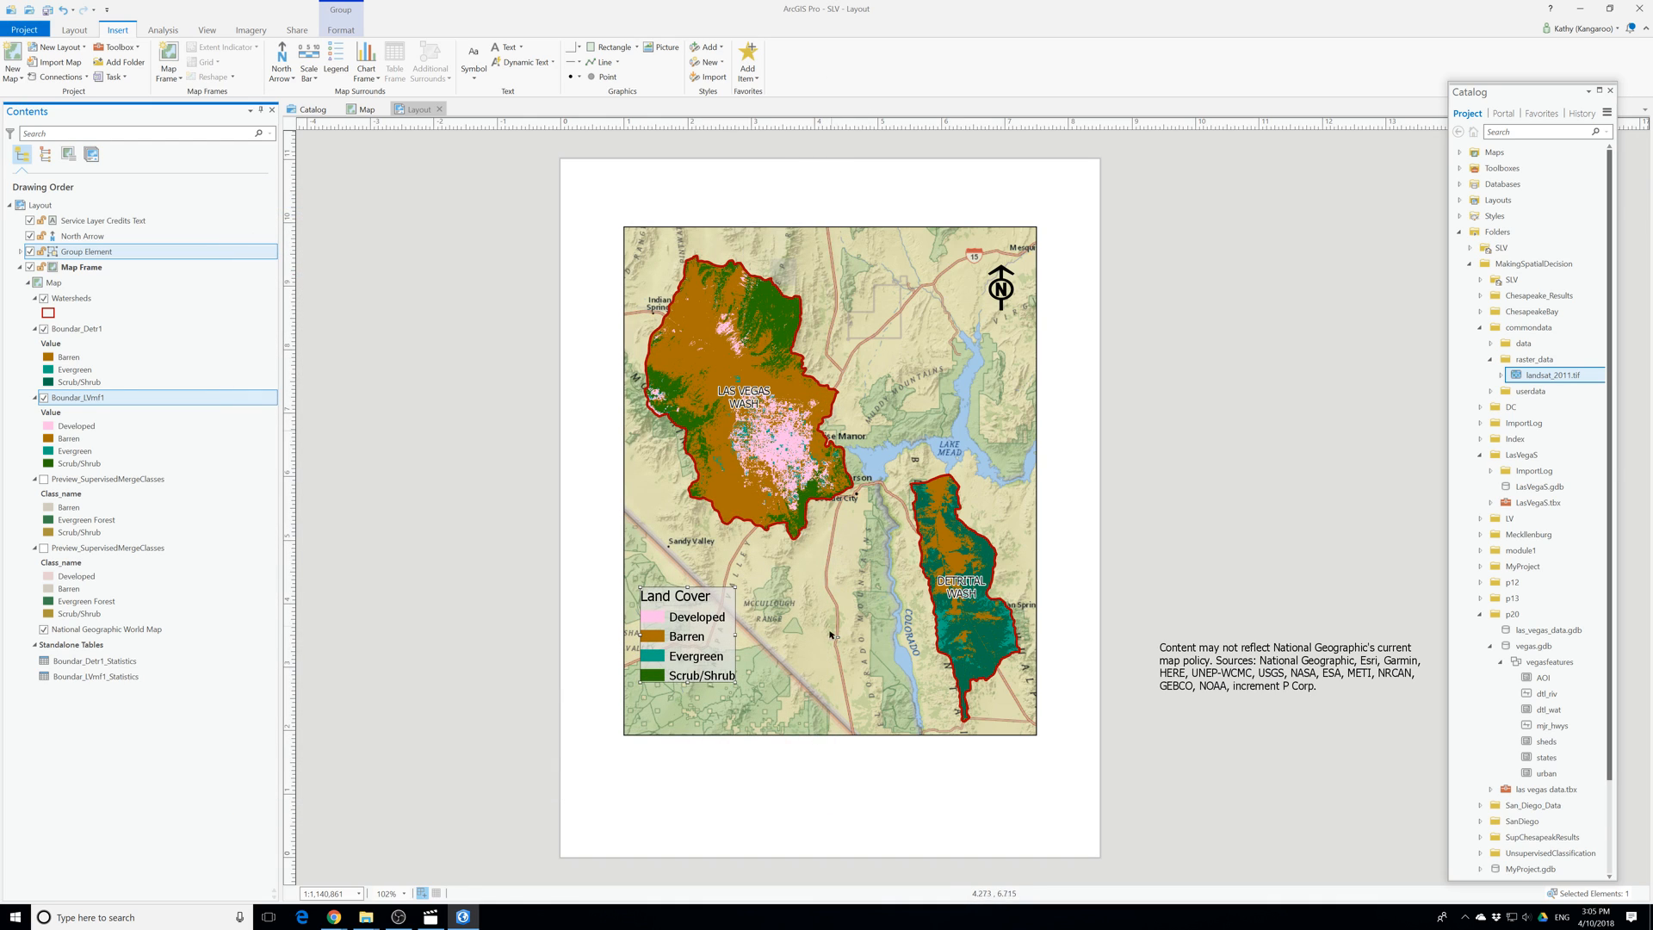
Draw a rectangle around the Land Cover legend and move it below the legend group, directly above the map frame in drawing order.
click(1190, 663)
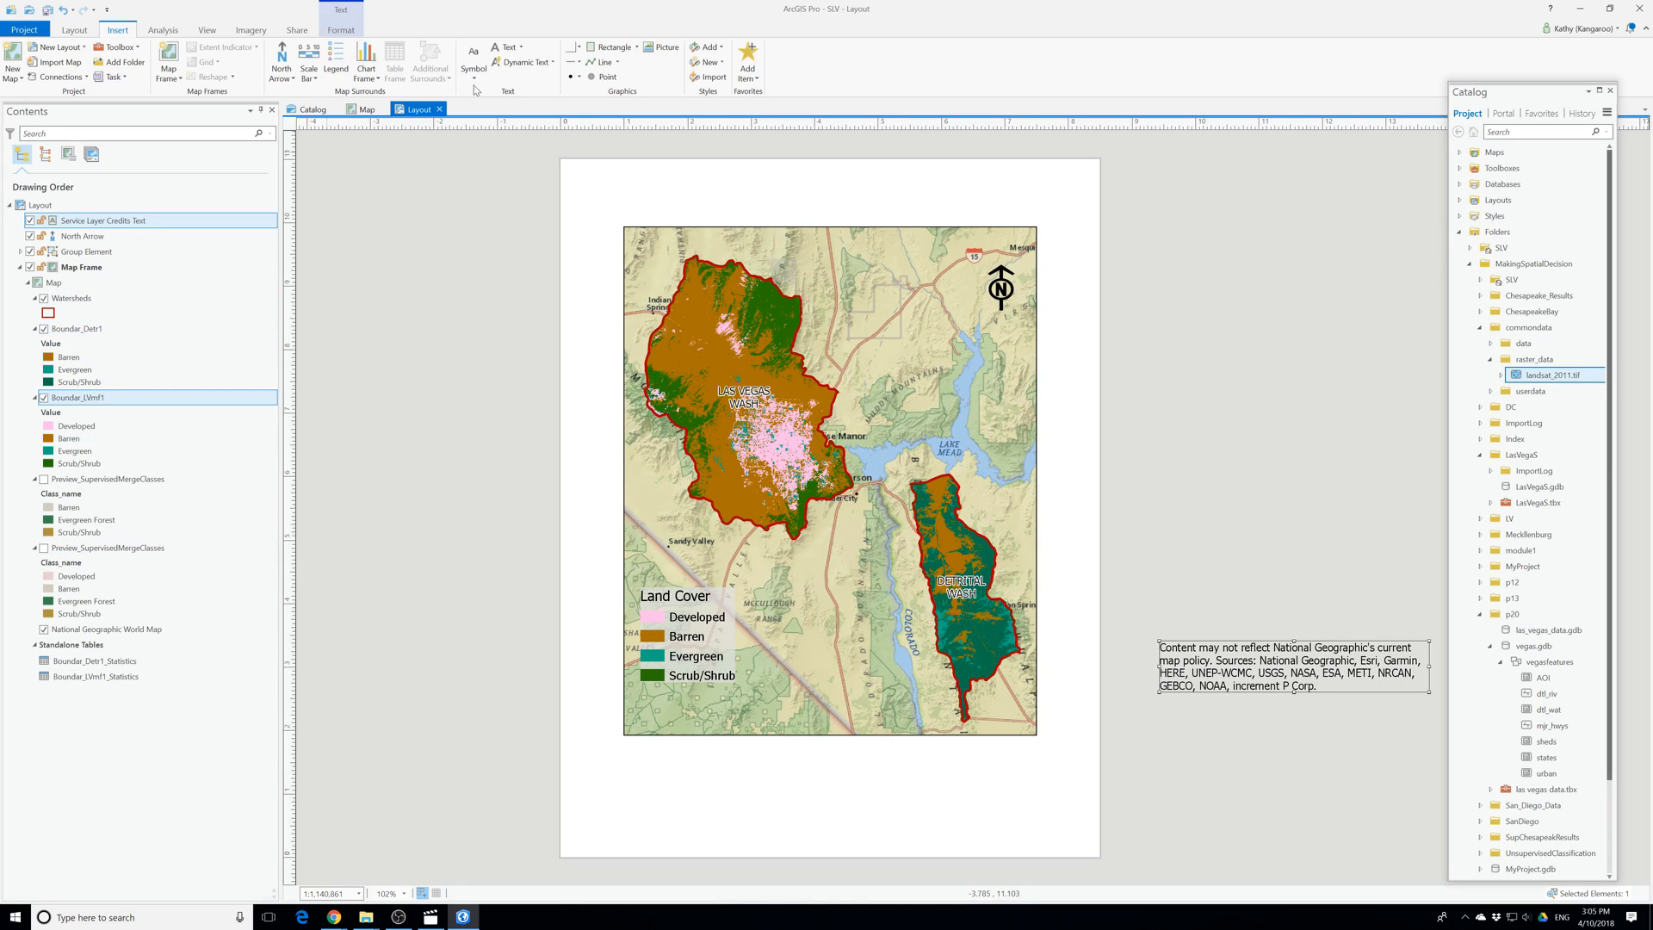
click(609, 47)
drag(635, 588, 742, 626)
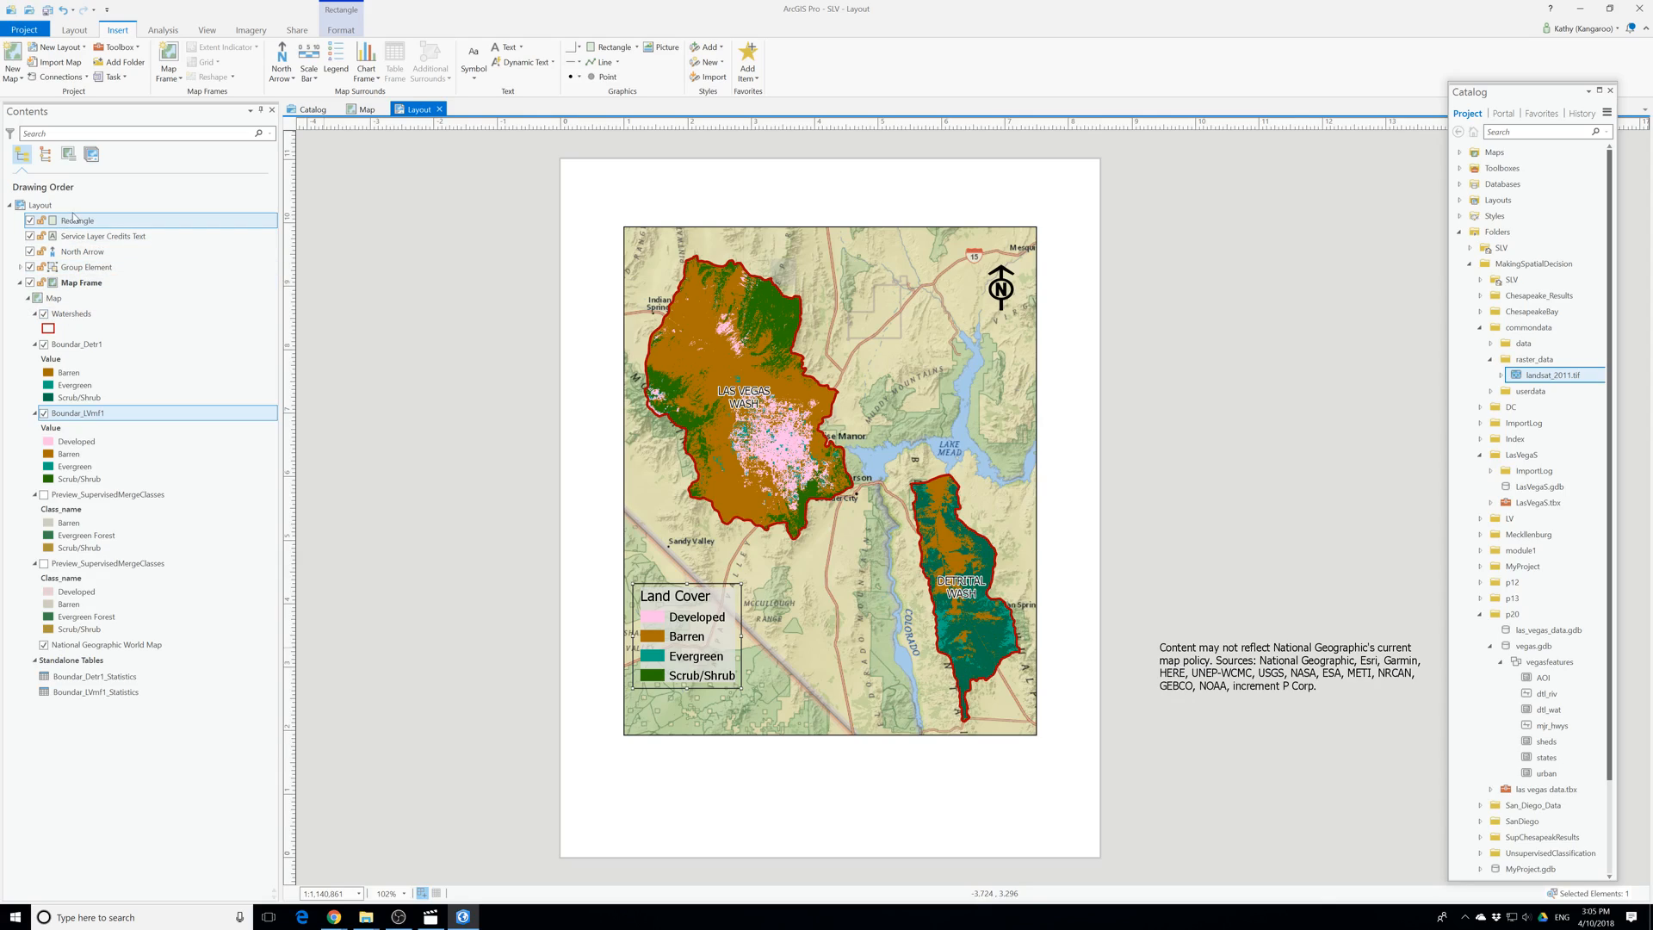
drag(72, 221, 90, 283)
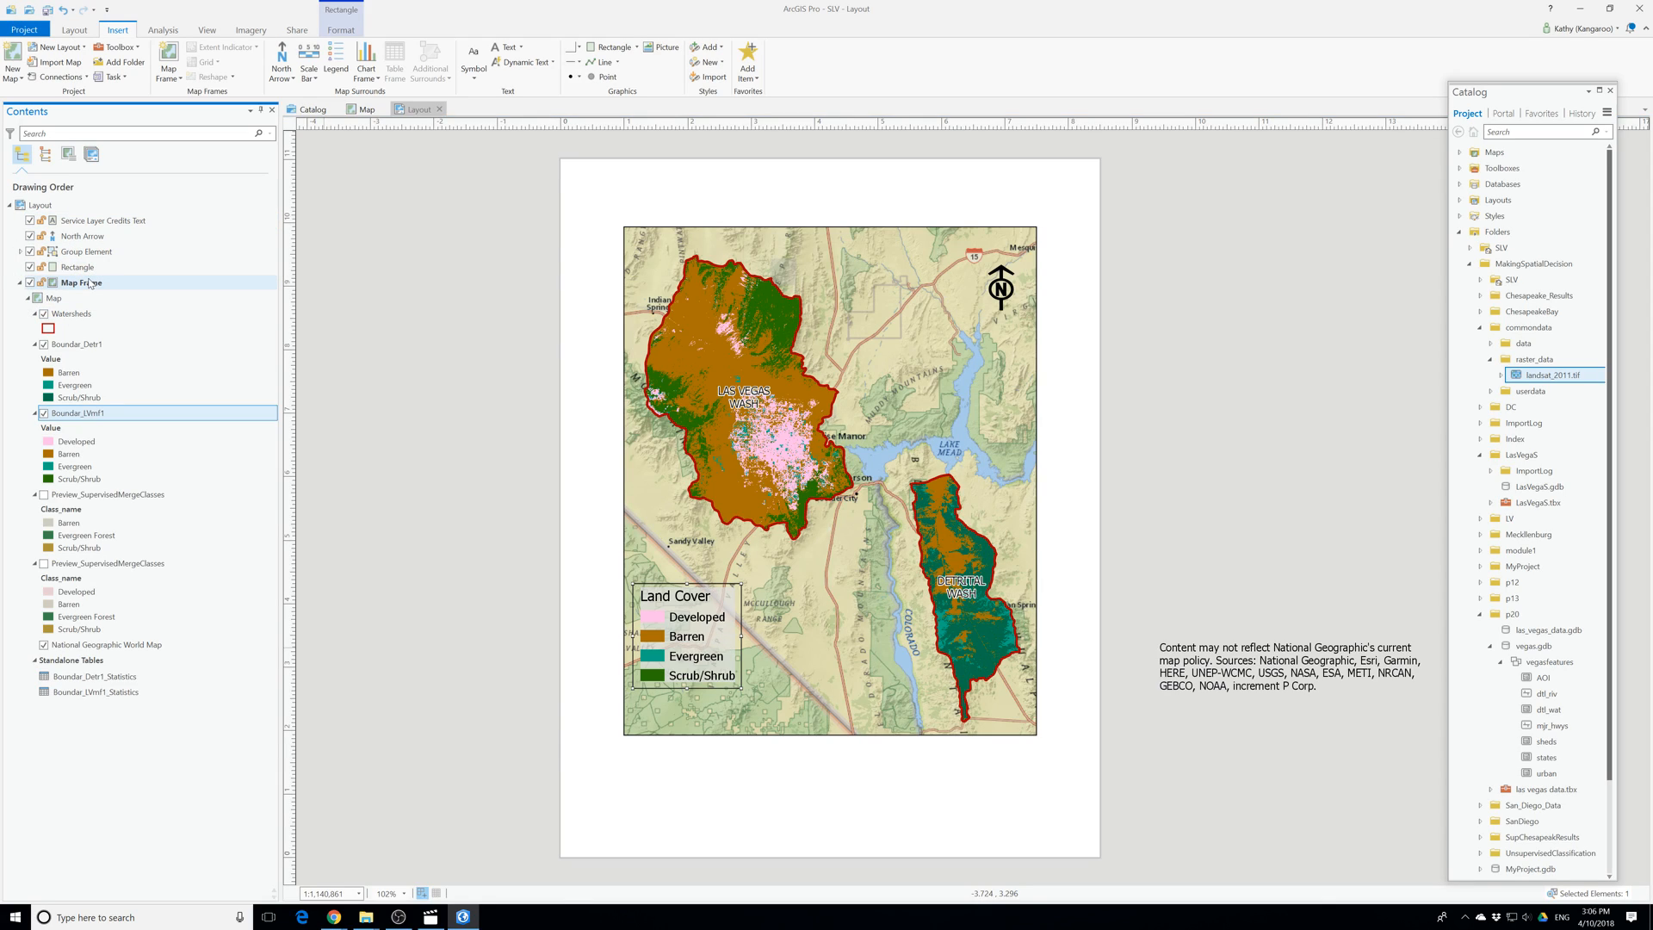
Give the rectangle behind the legend a light gray fill (RGB 225, 225, 225) and no outline color.
right_click(74, 267)
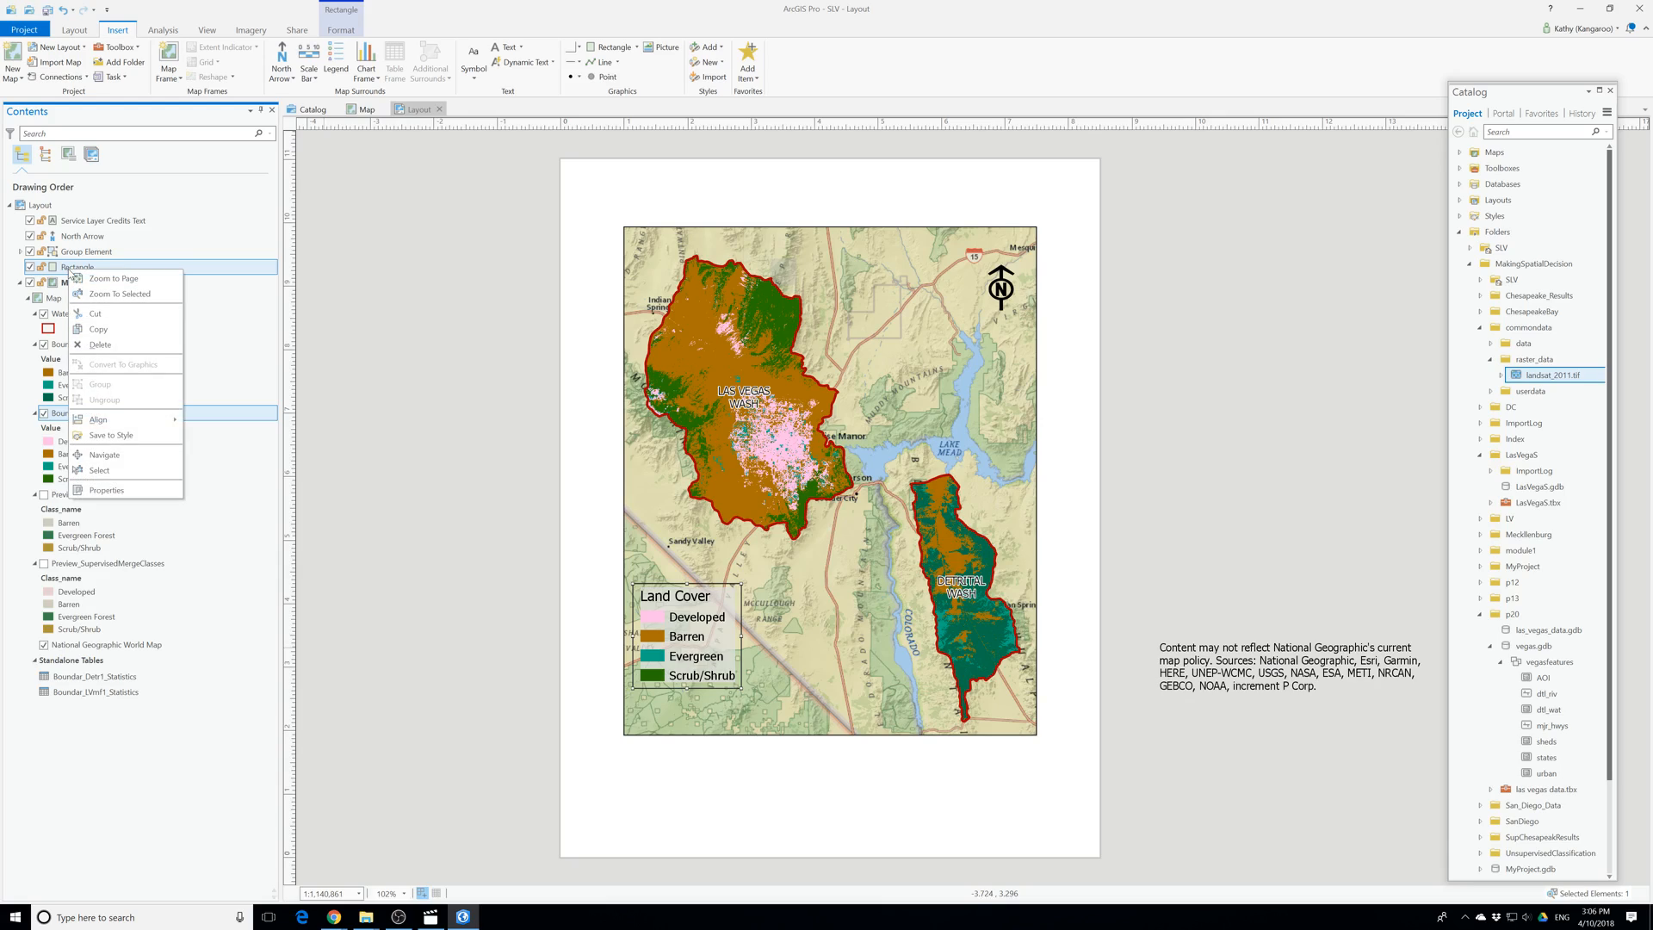
click(107, 490)
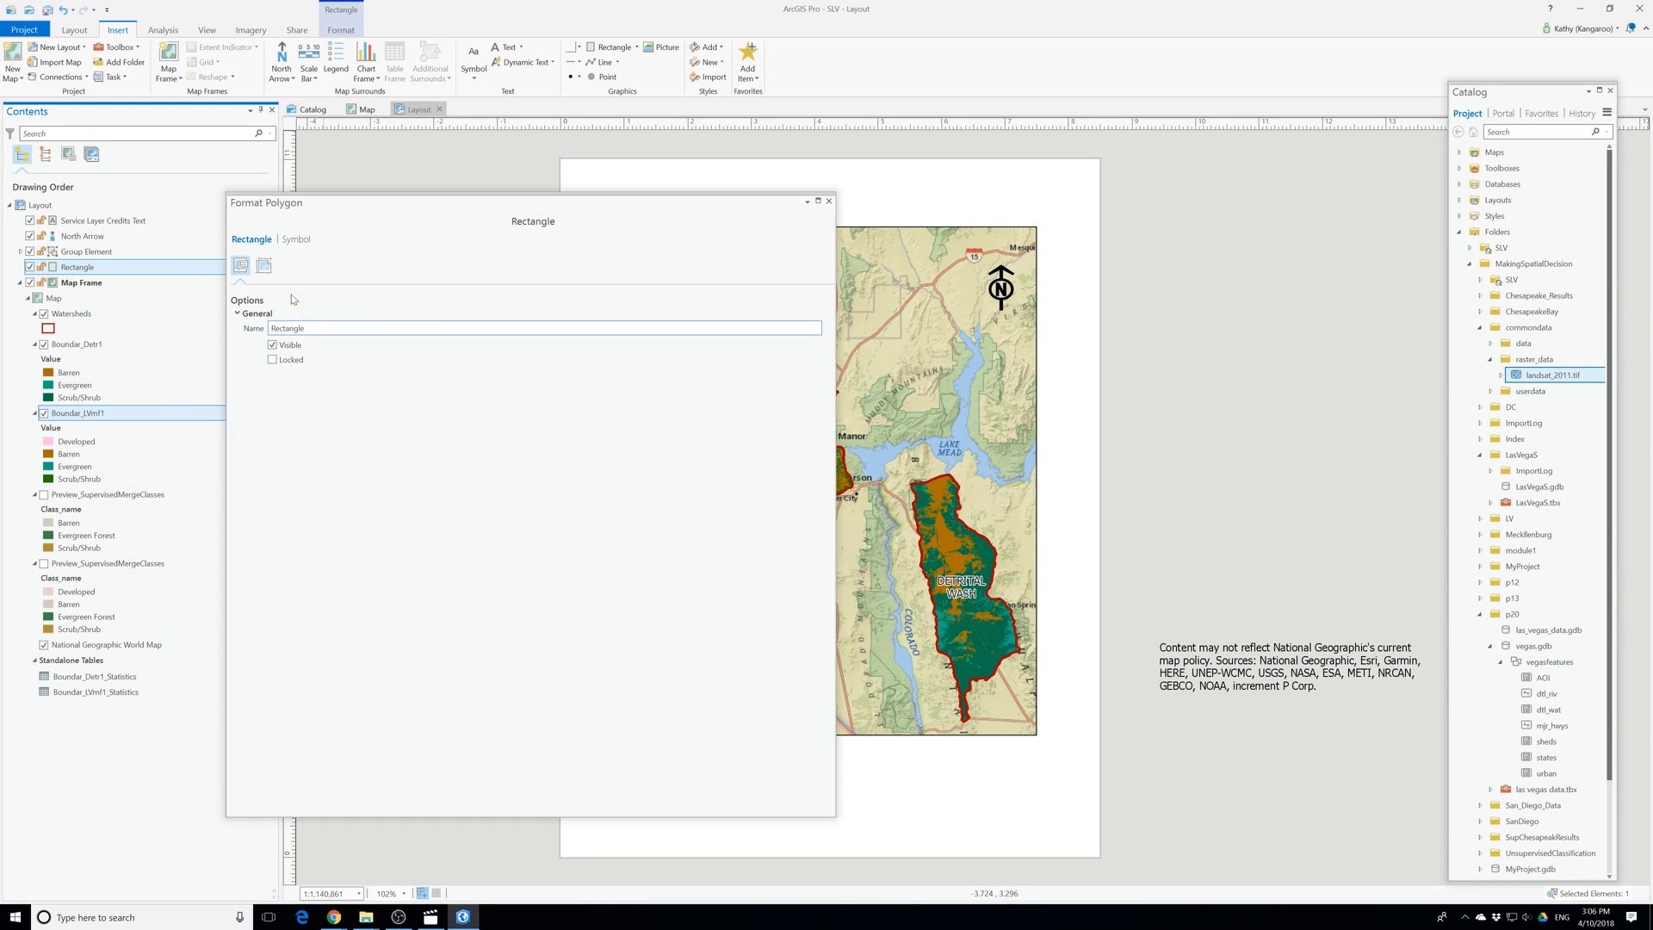
click(294, 239)
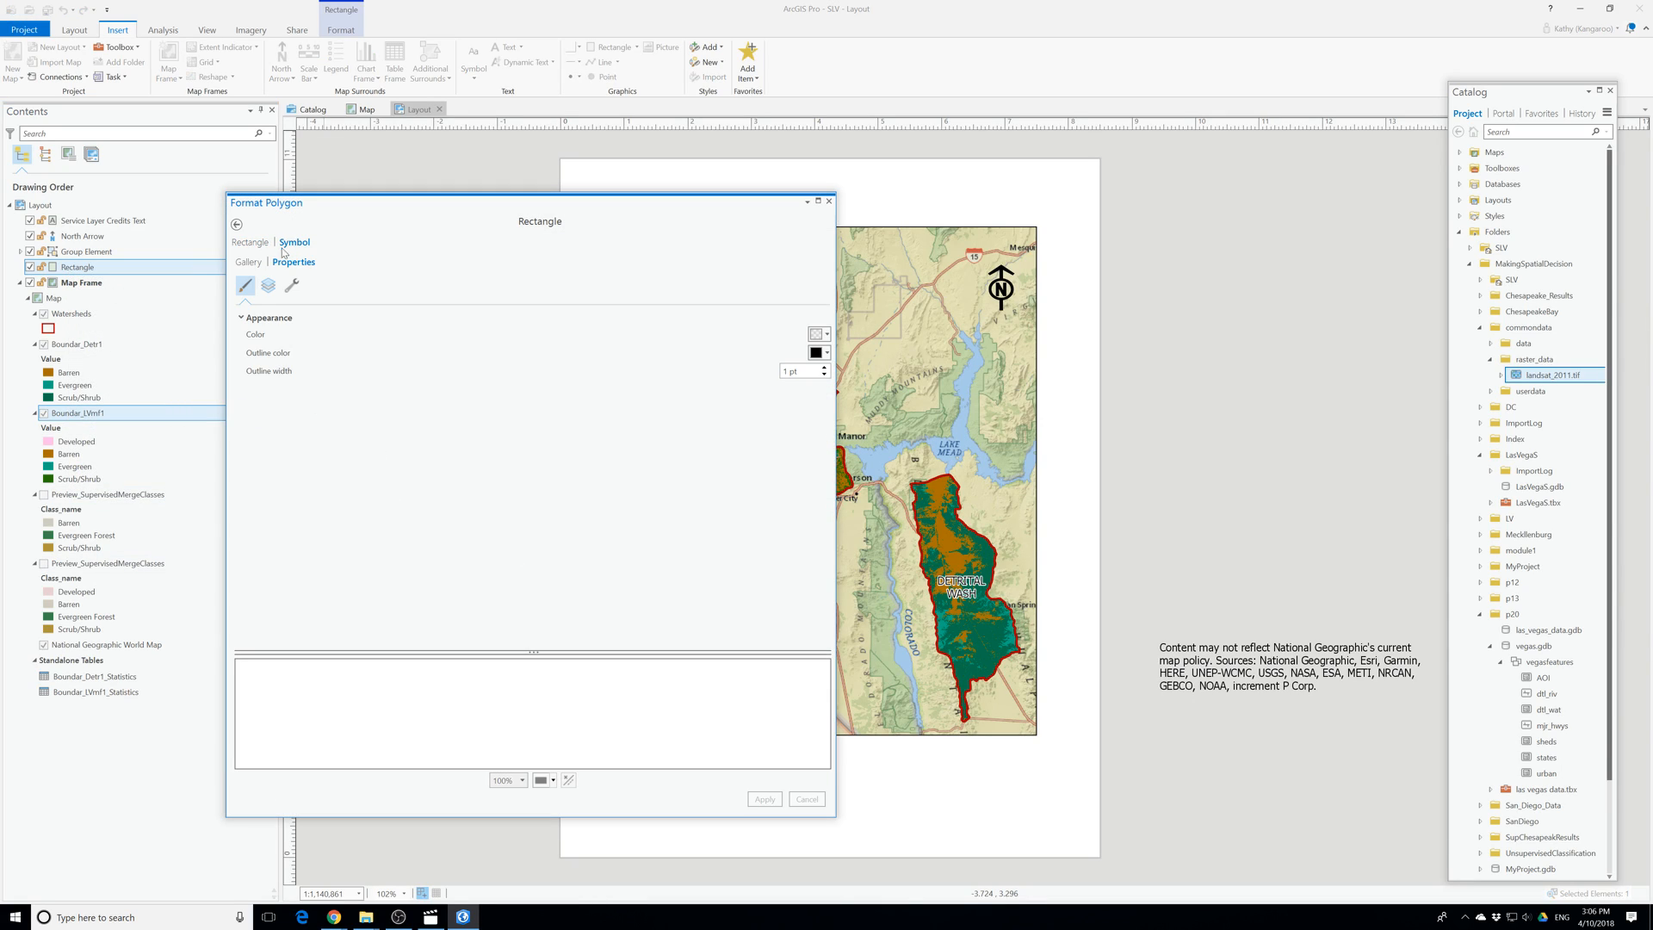
click(829, 339)
click(819, 397)
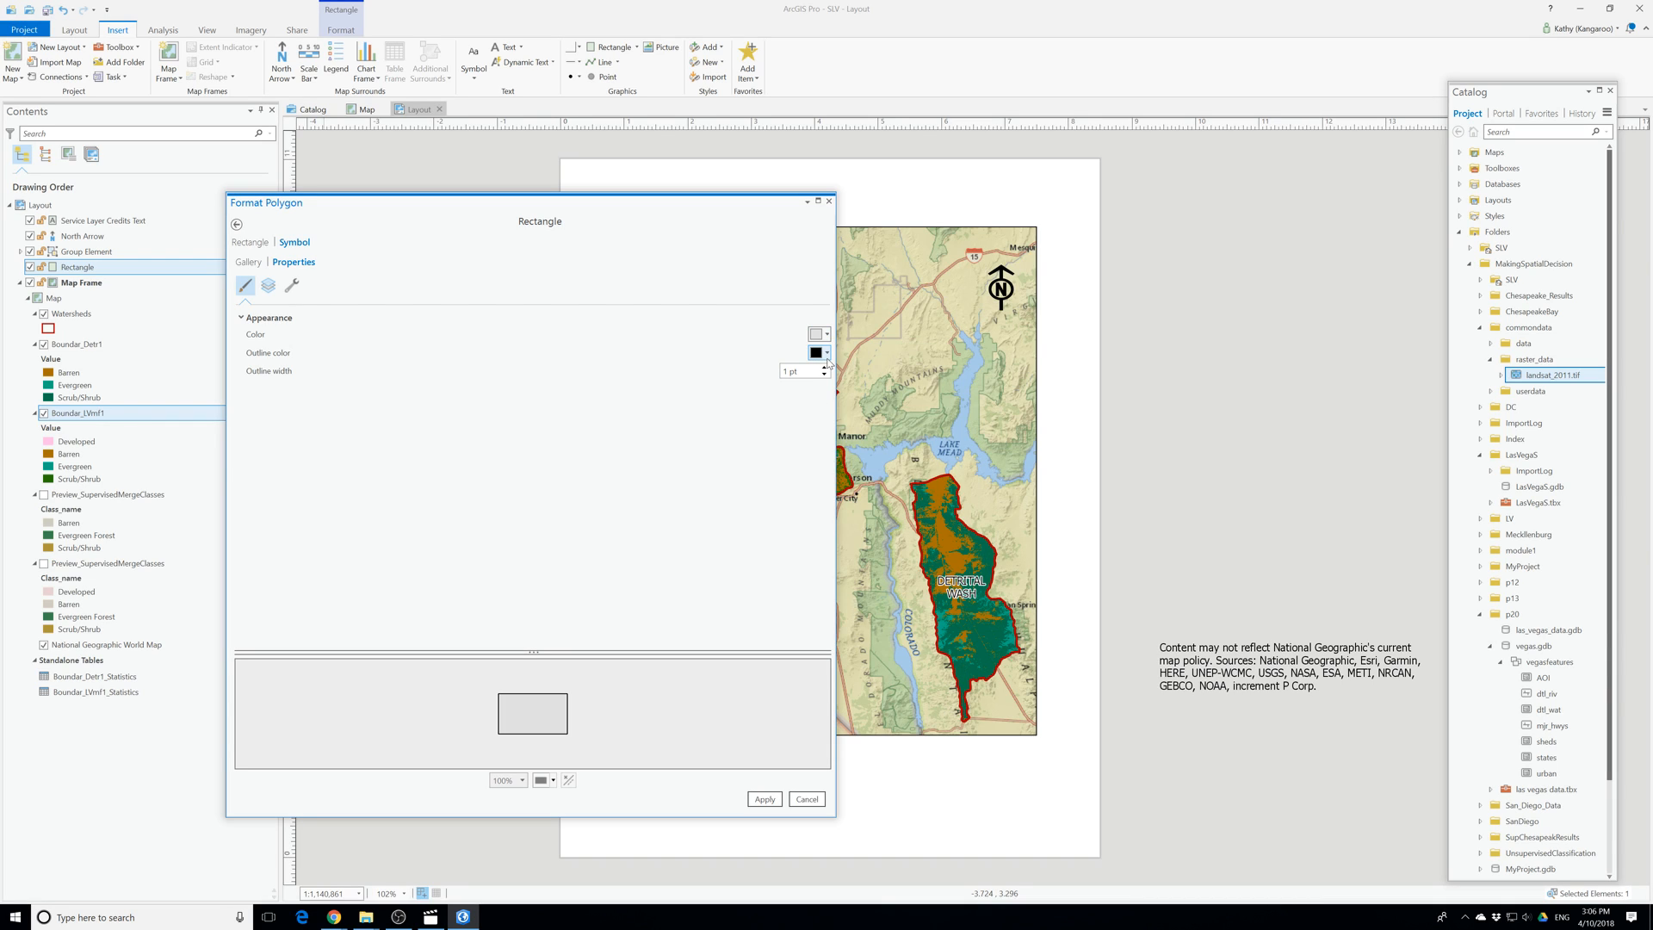
click(827, 355)
click(828, 371)
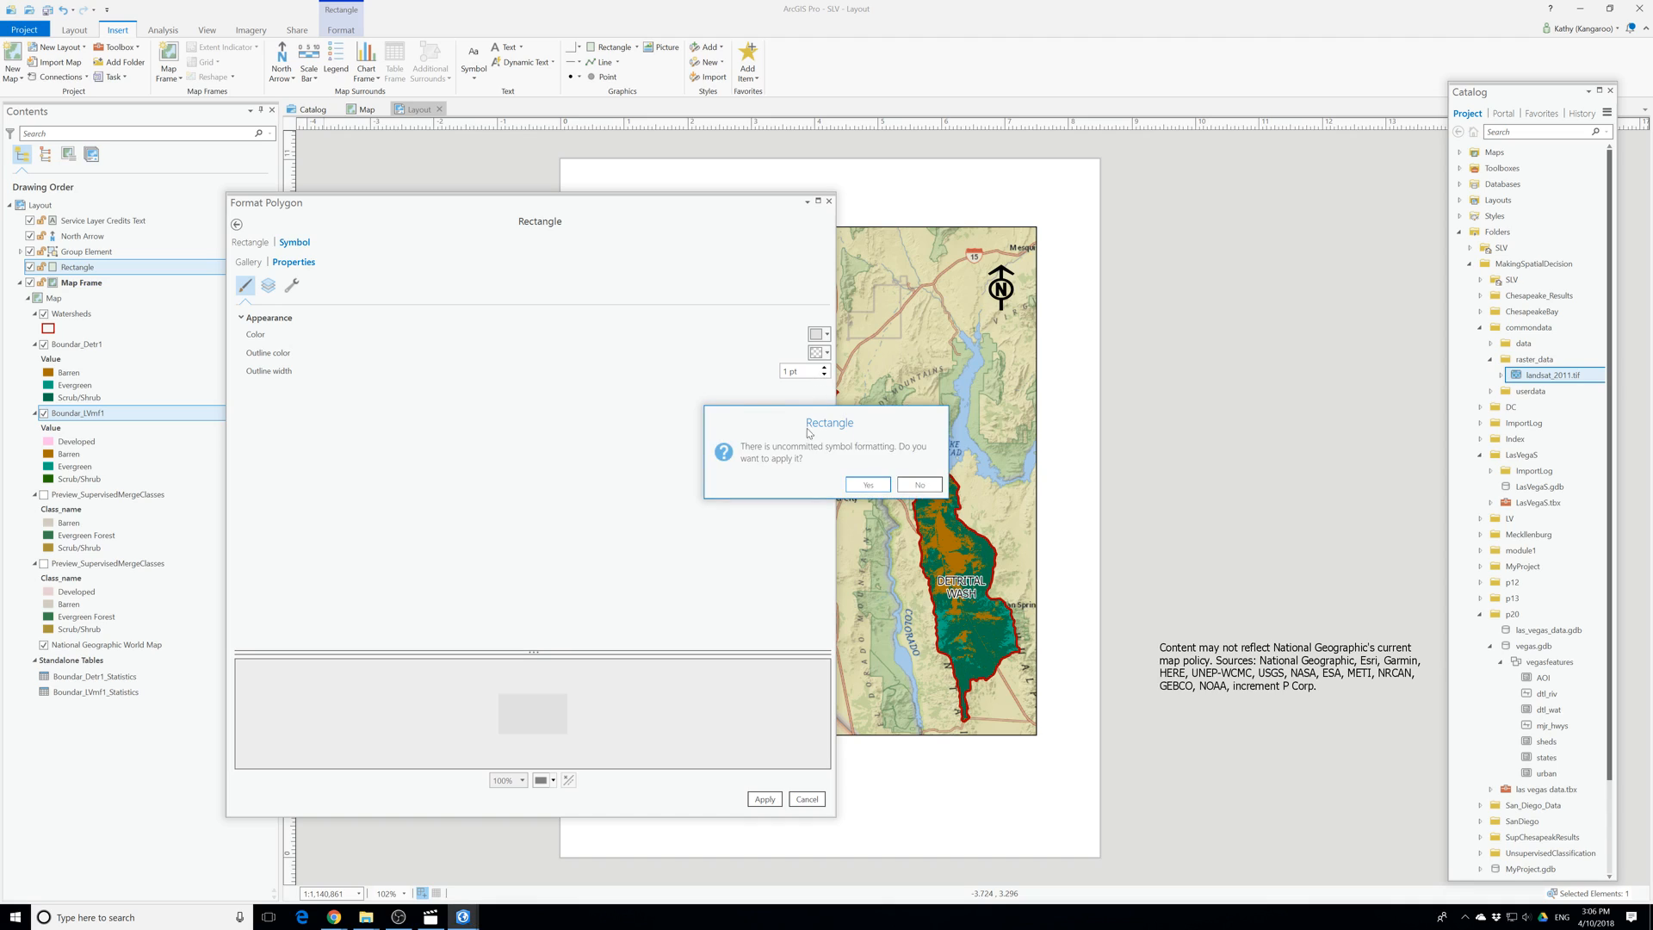
click(858, 486)
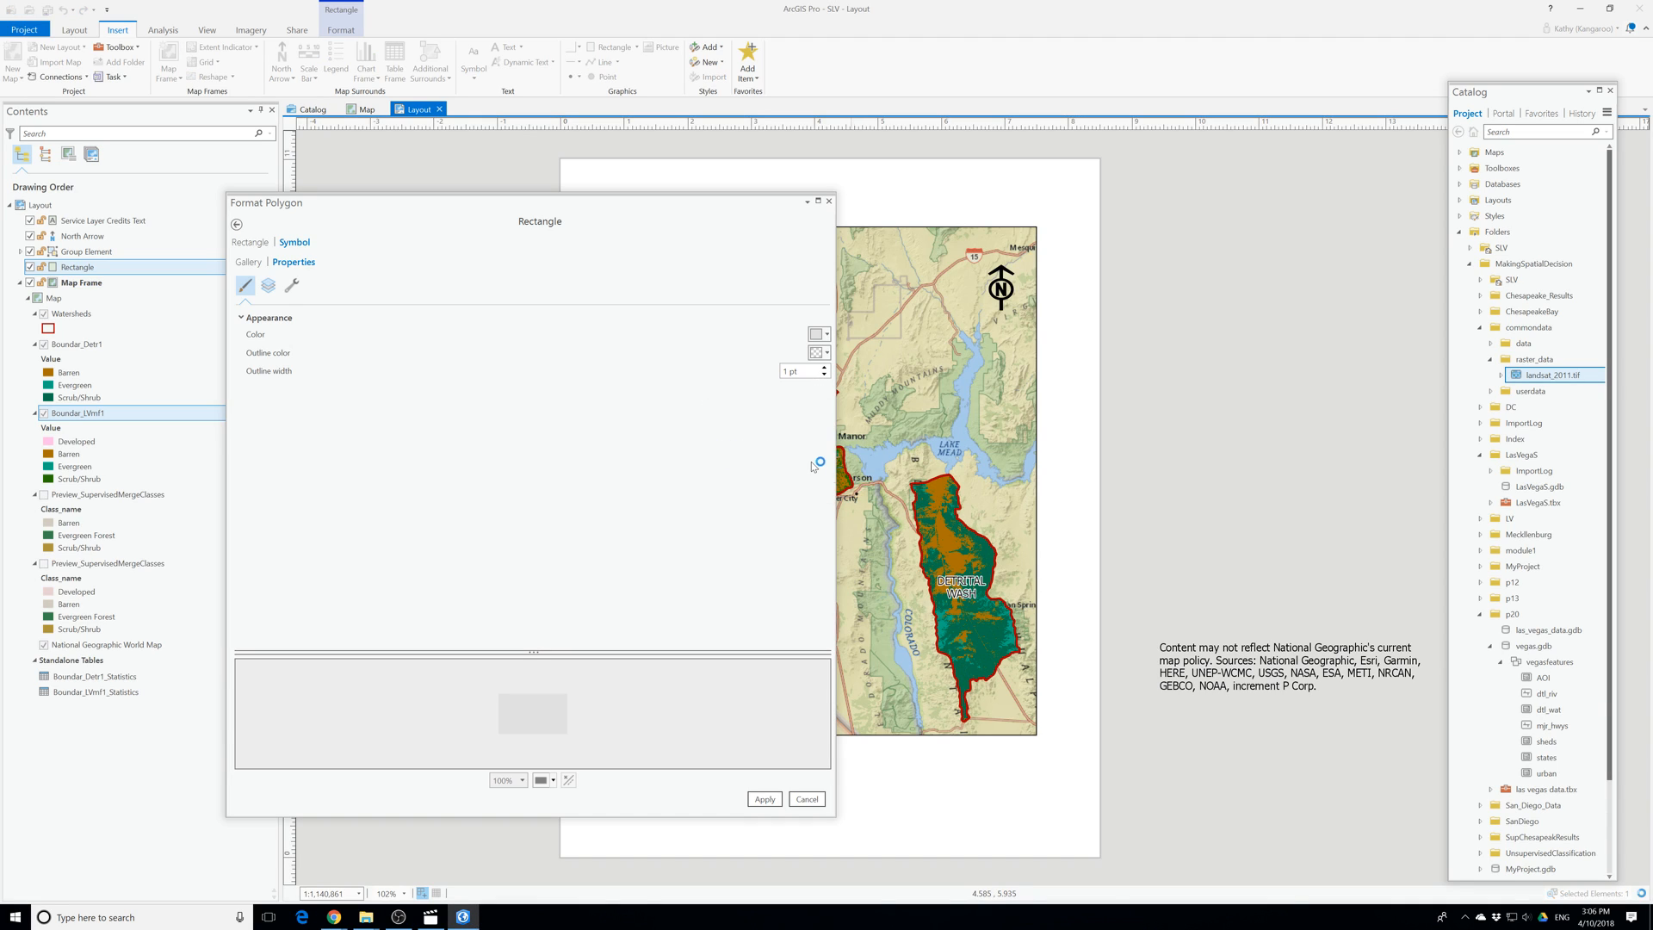
Make the gray fill of the rectangle behind the legend partly transparent and apply it.
click(828, 334)
click(857, 515)
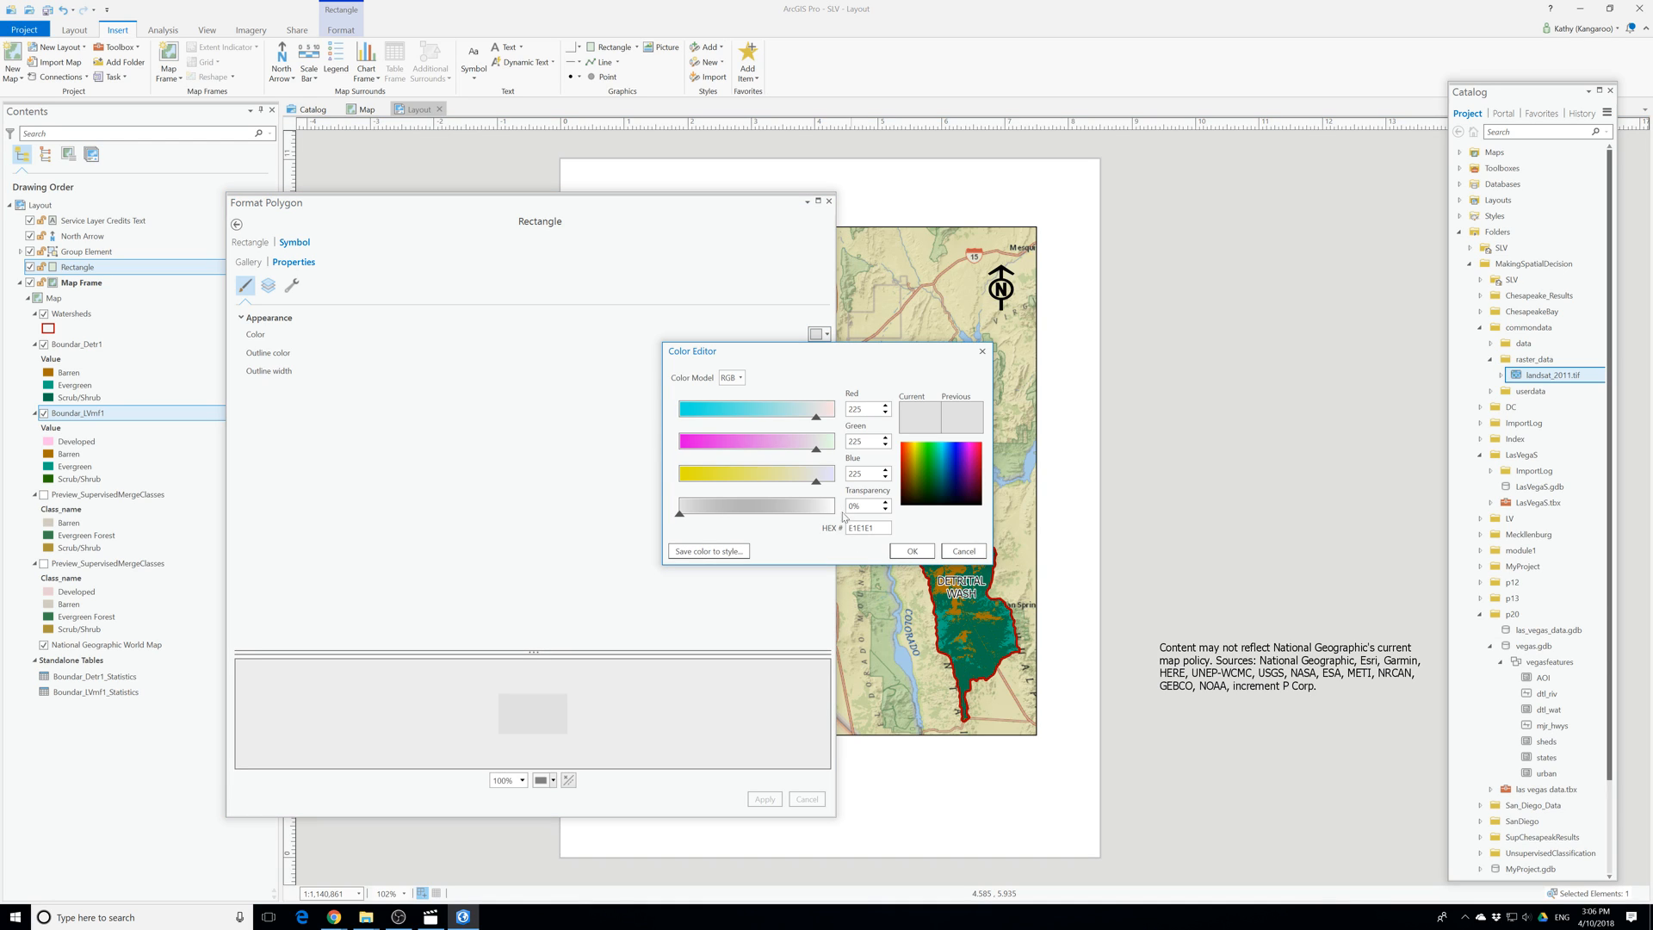
click(849, 506)
text(3)
click(911, 551)
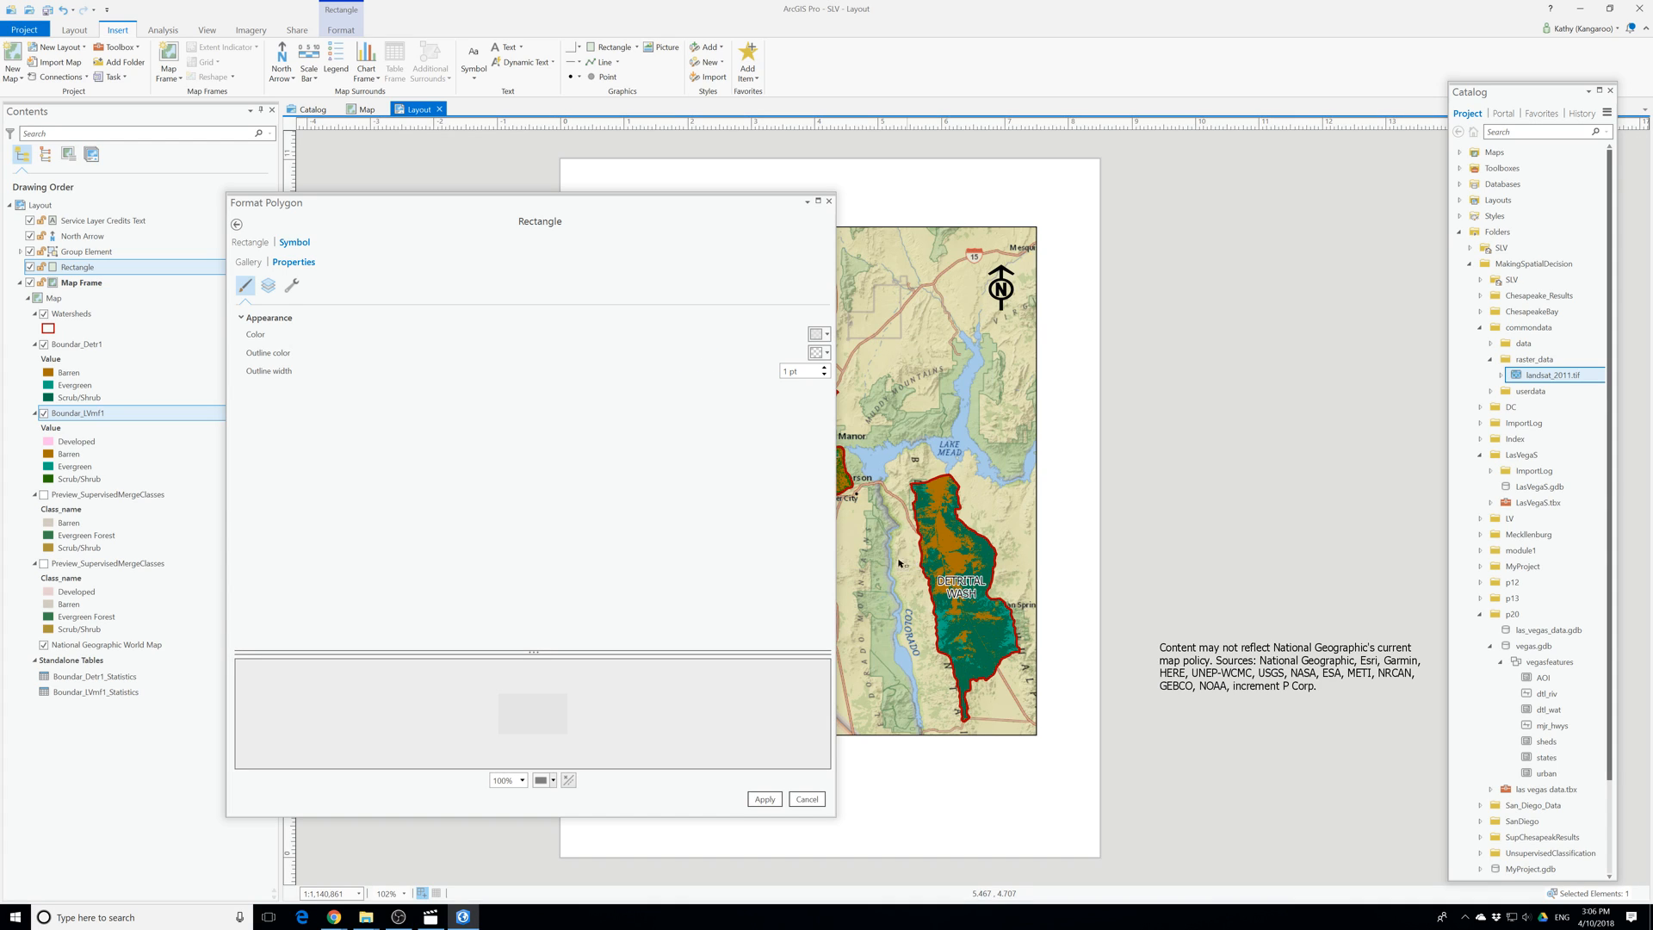
click(766, 799)
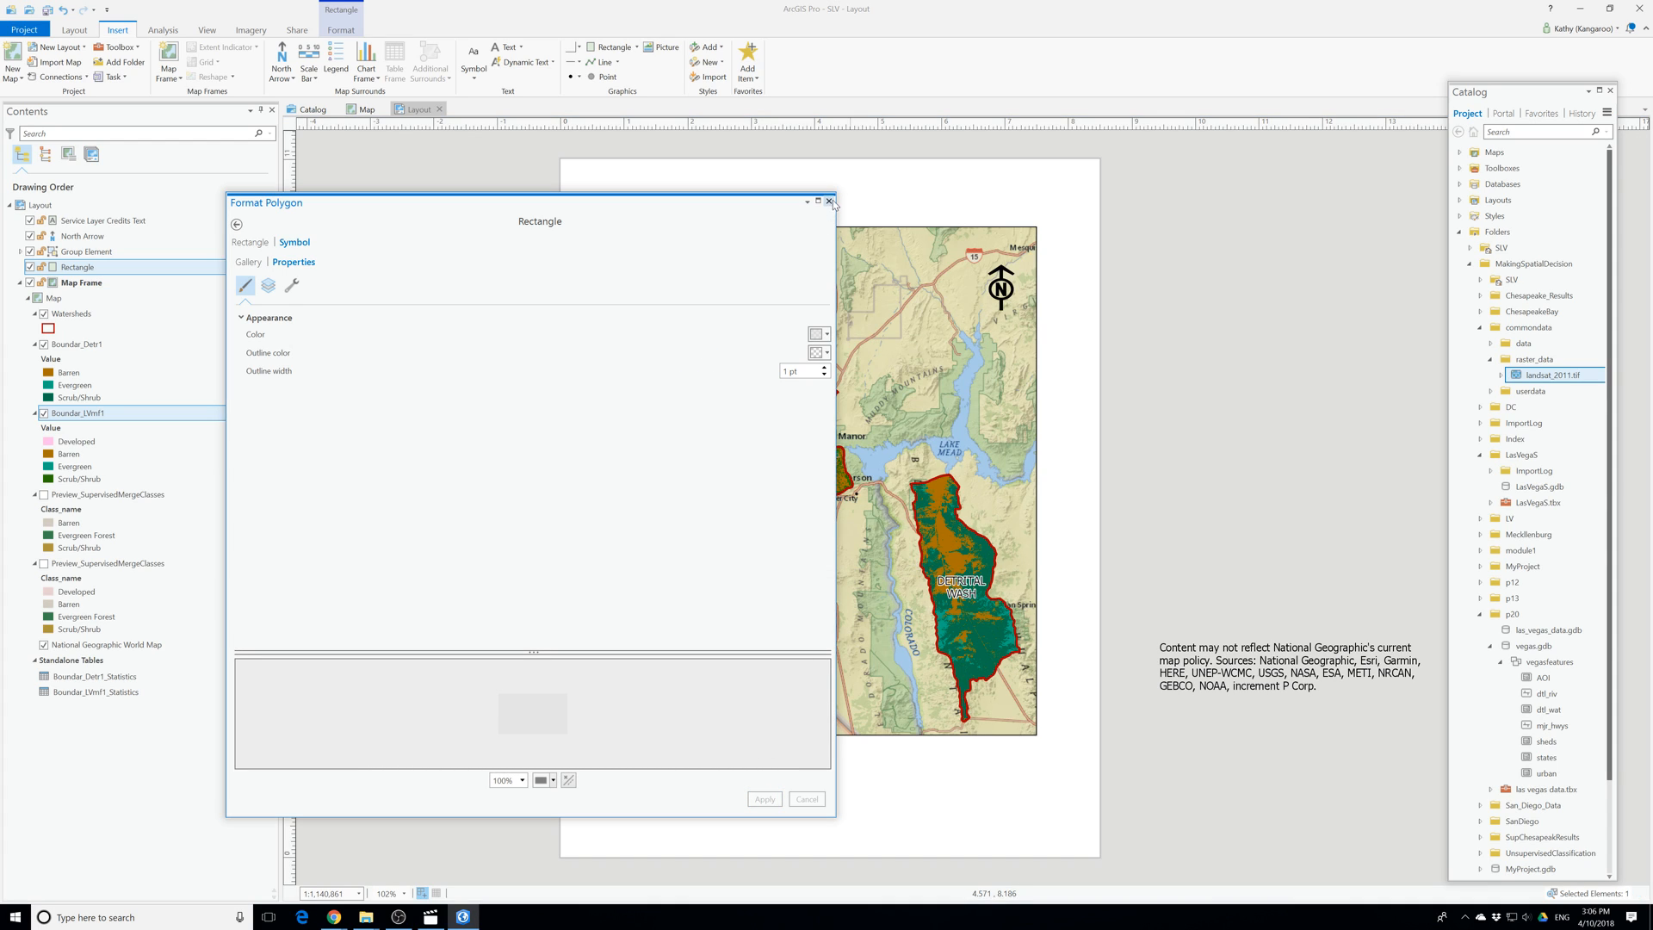
click(830, 202)
click(1203, 420)
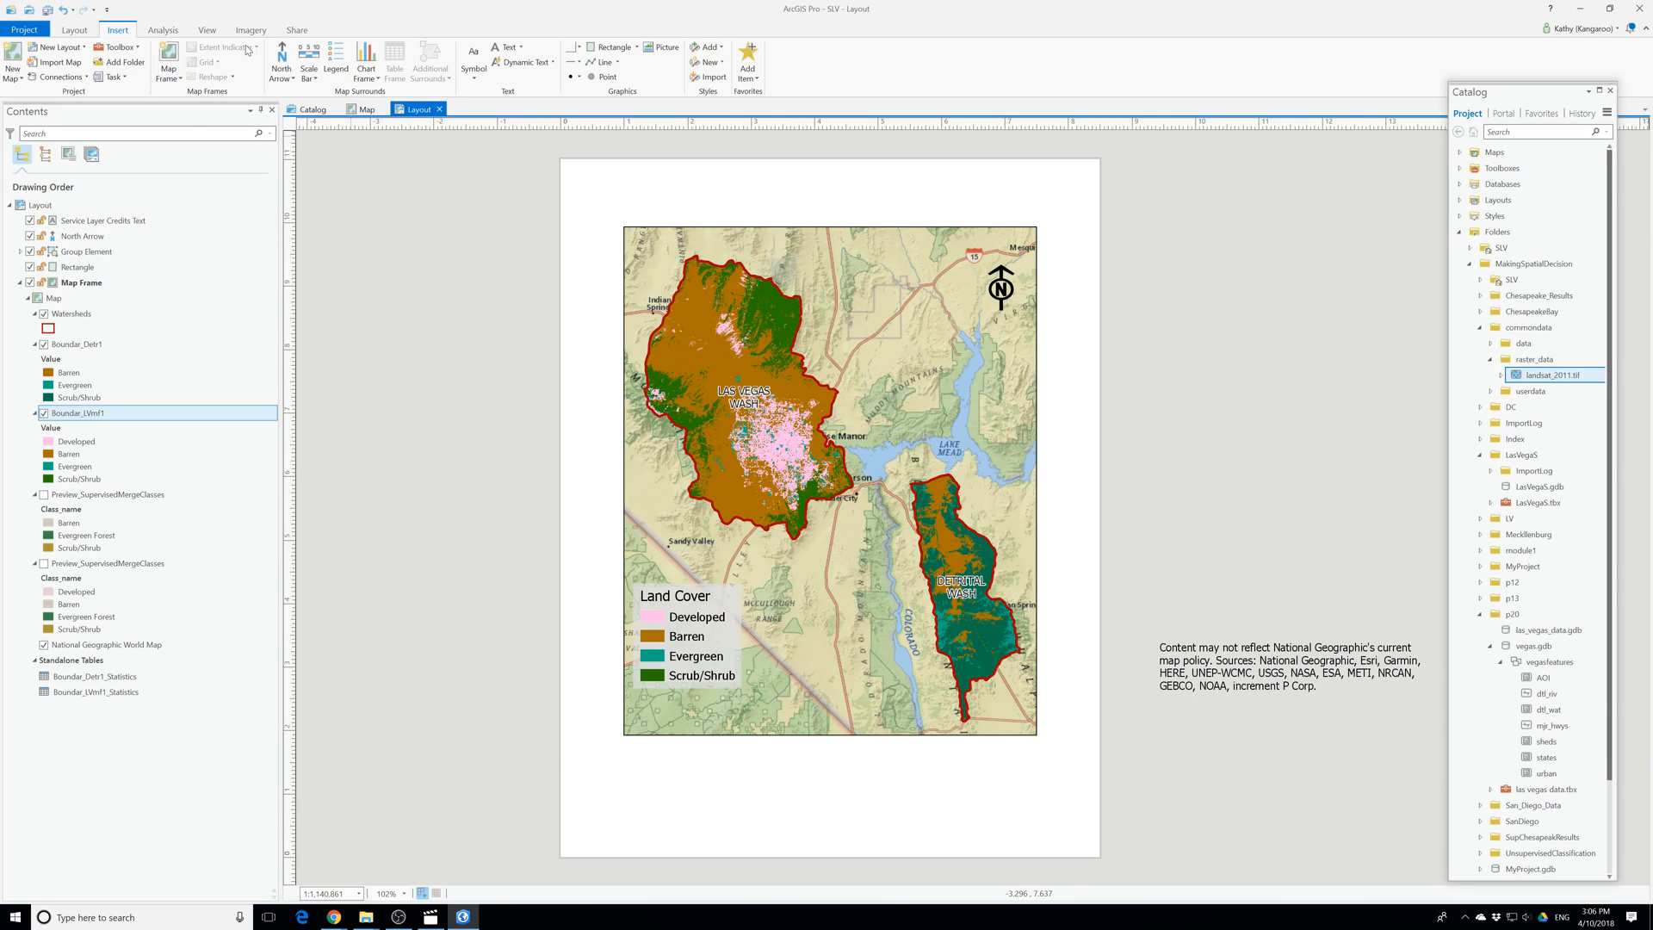
Set the map frame's scale to 1:1,150,000.
click(308, 62)
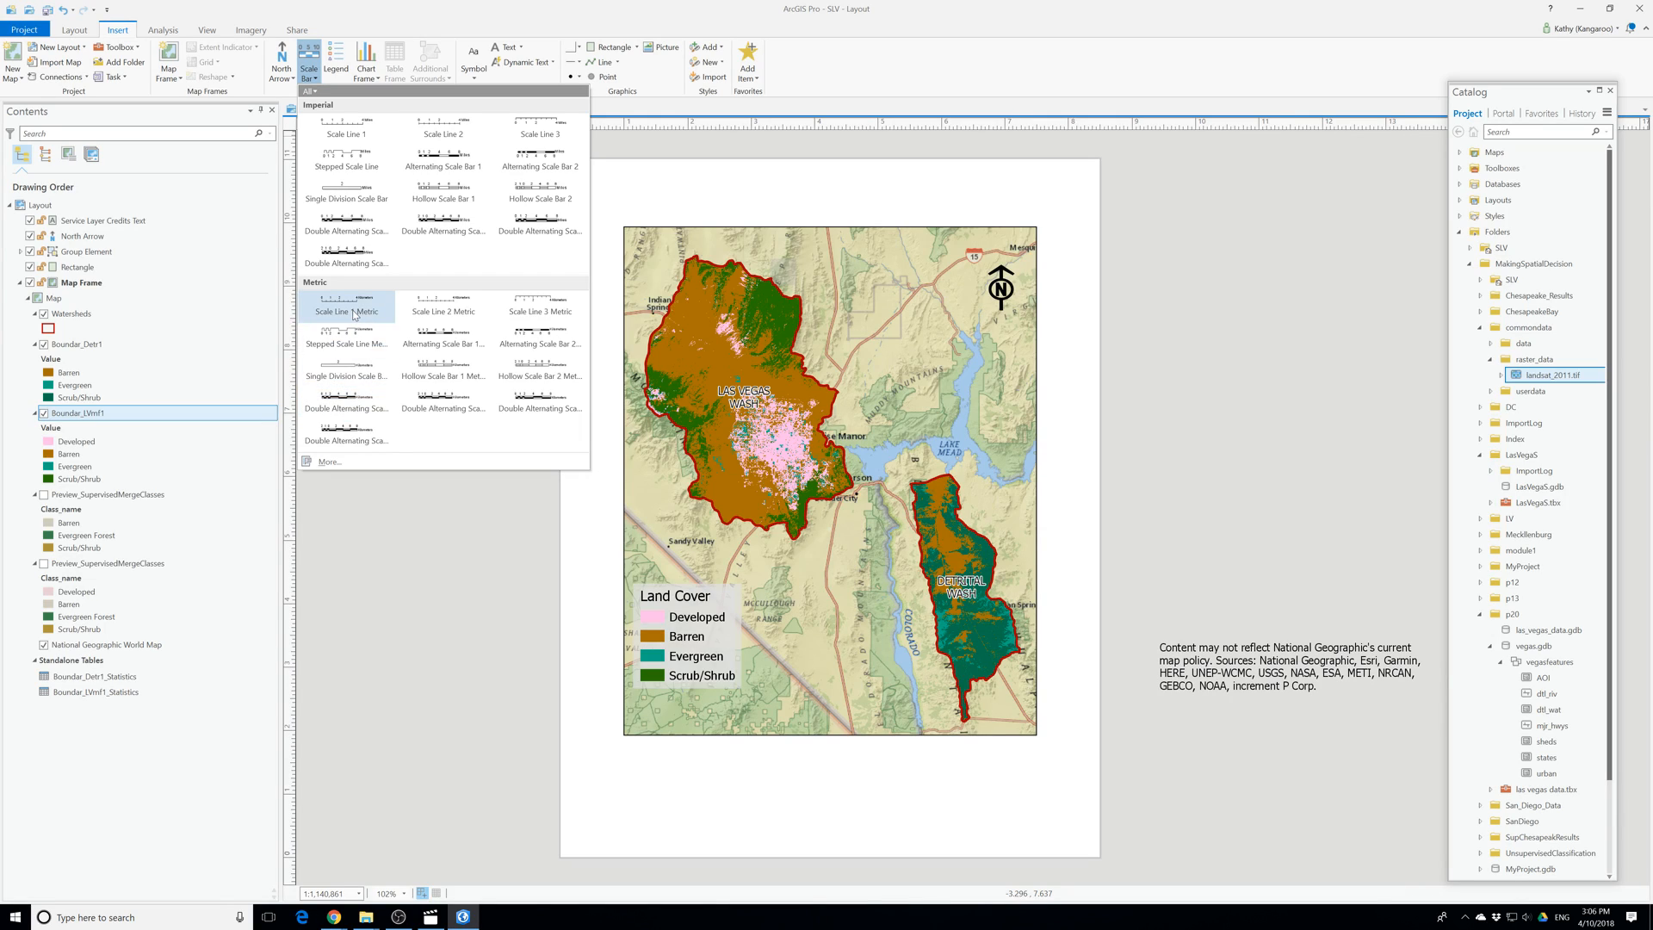
click(365, 575)
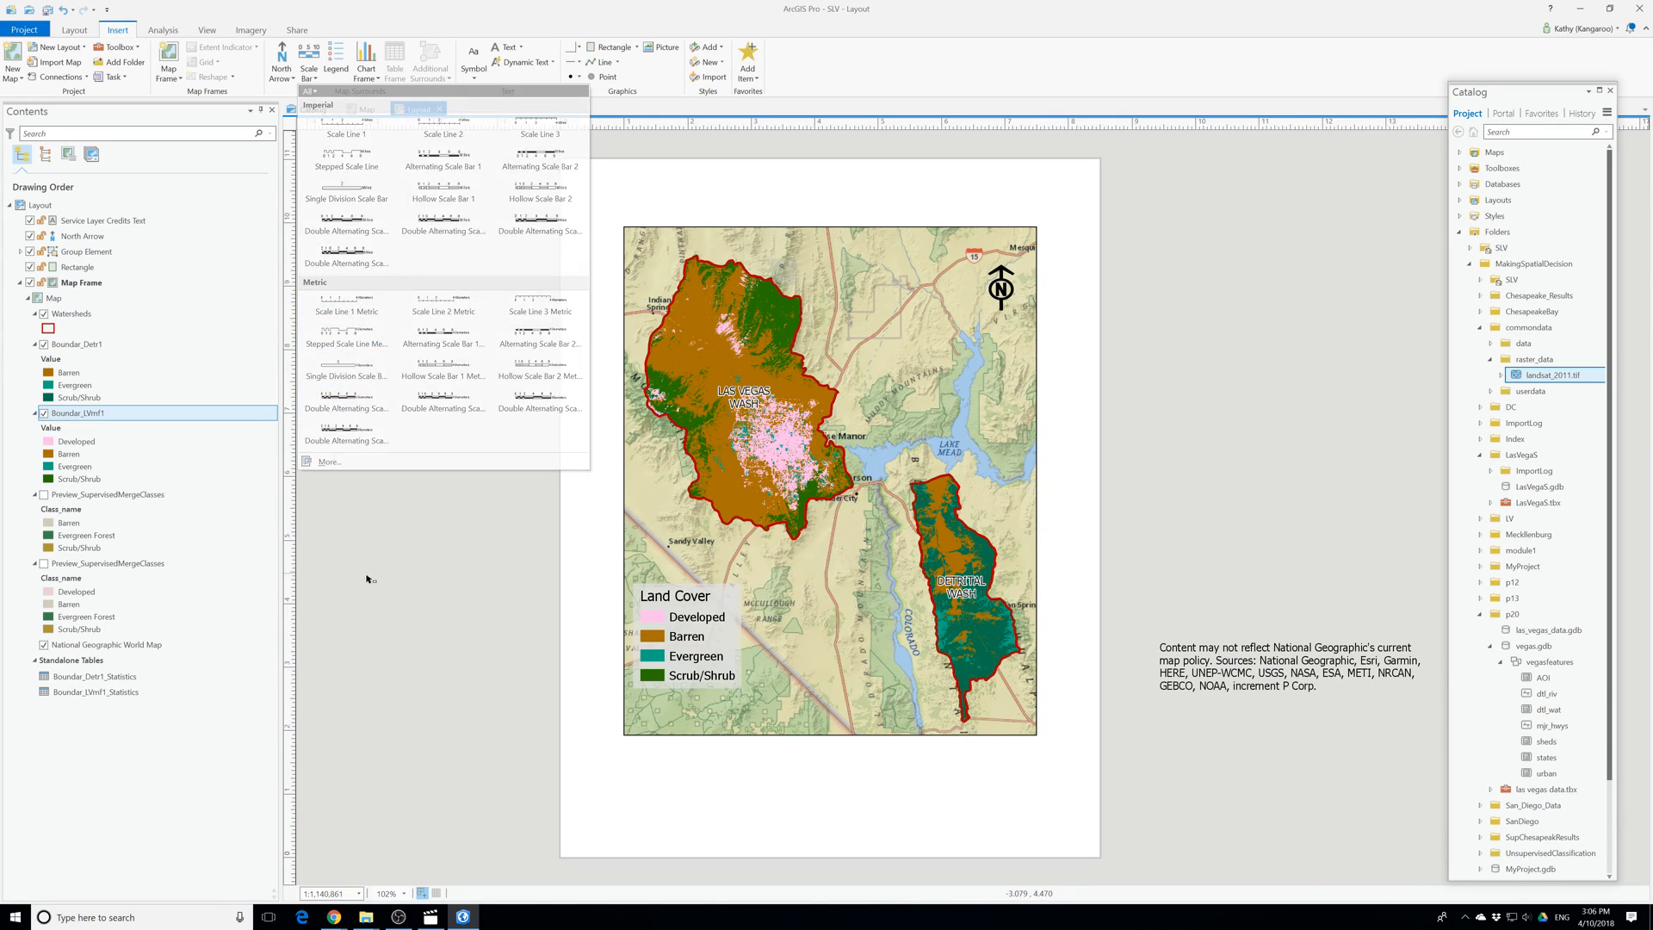
click(358, 894)
click(345, 894)
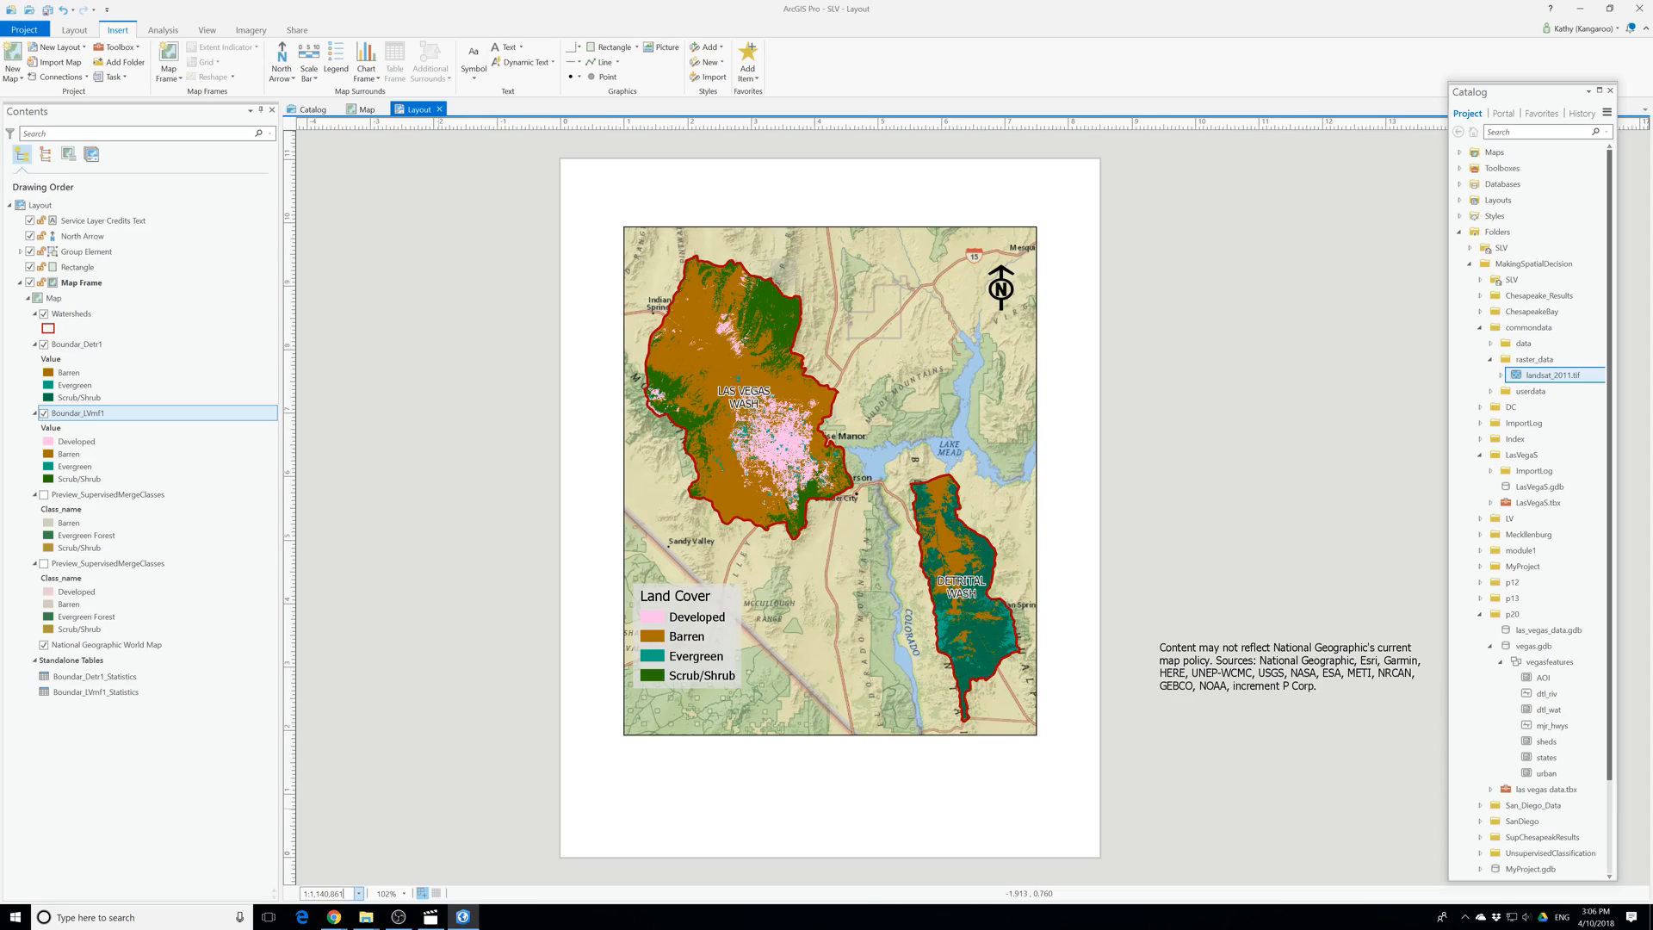
click(358, 894)
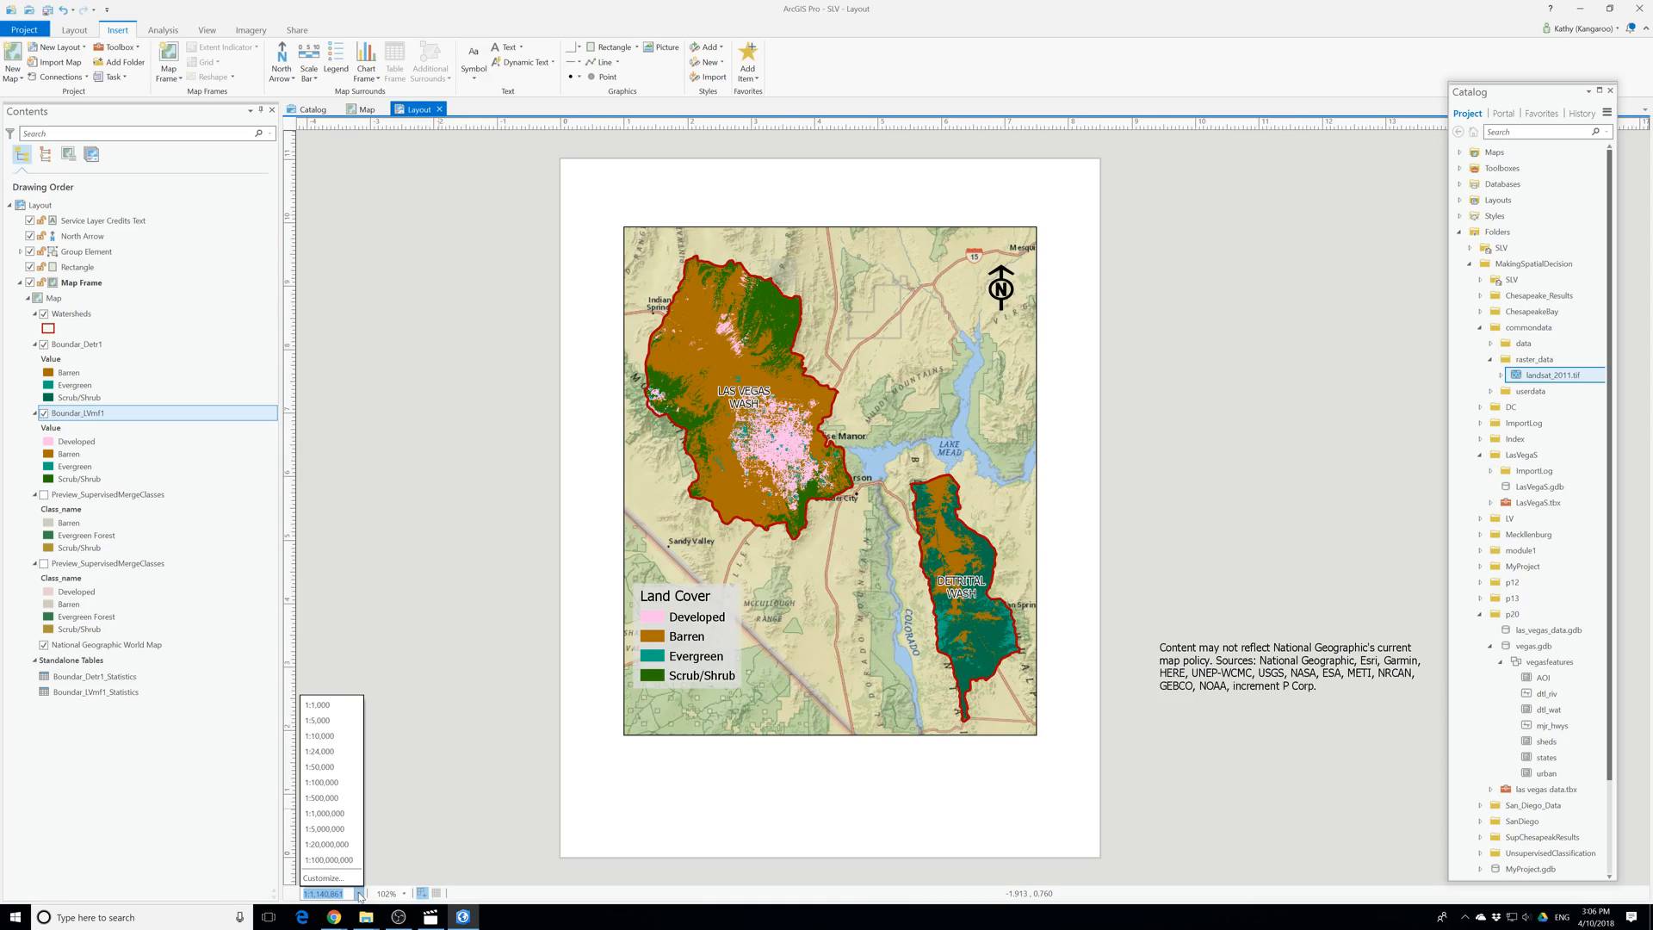
click(352, 897)
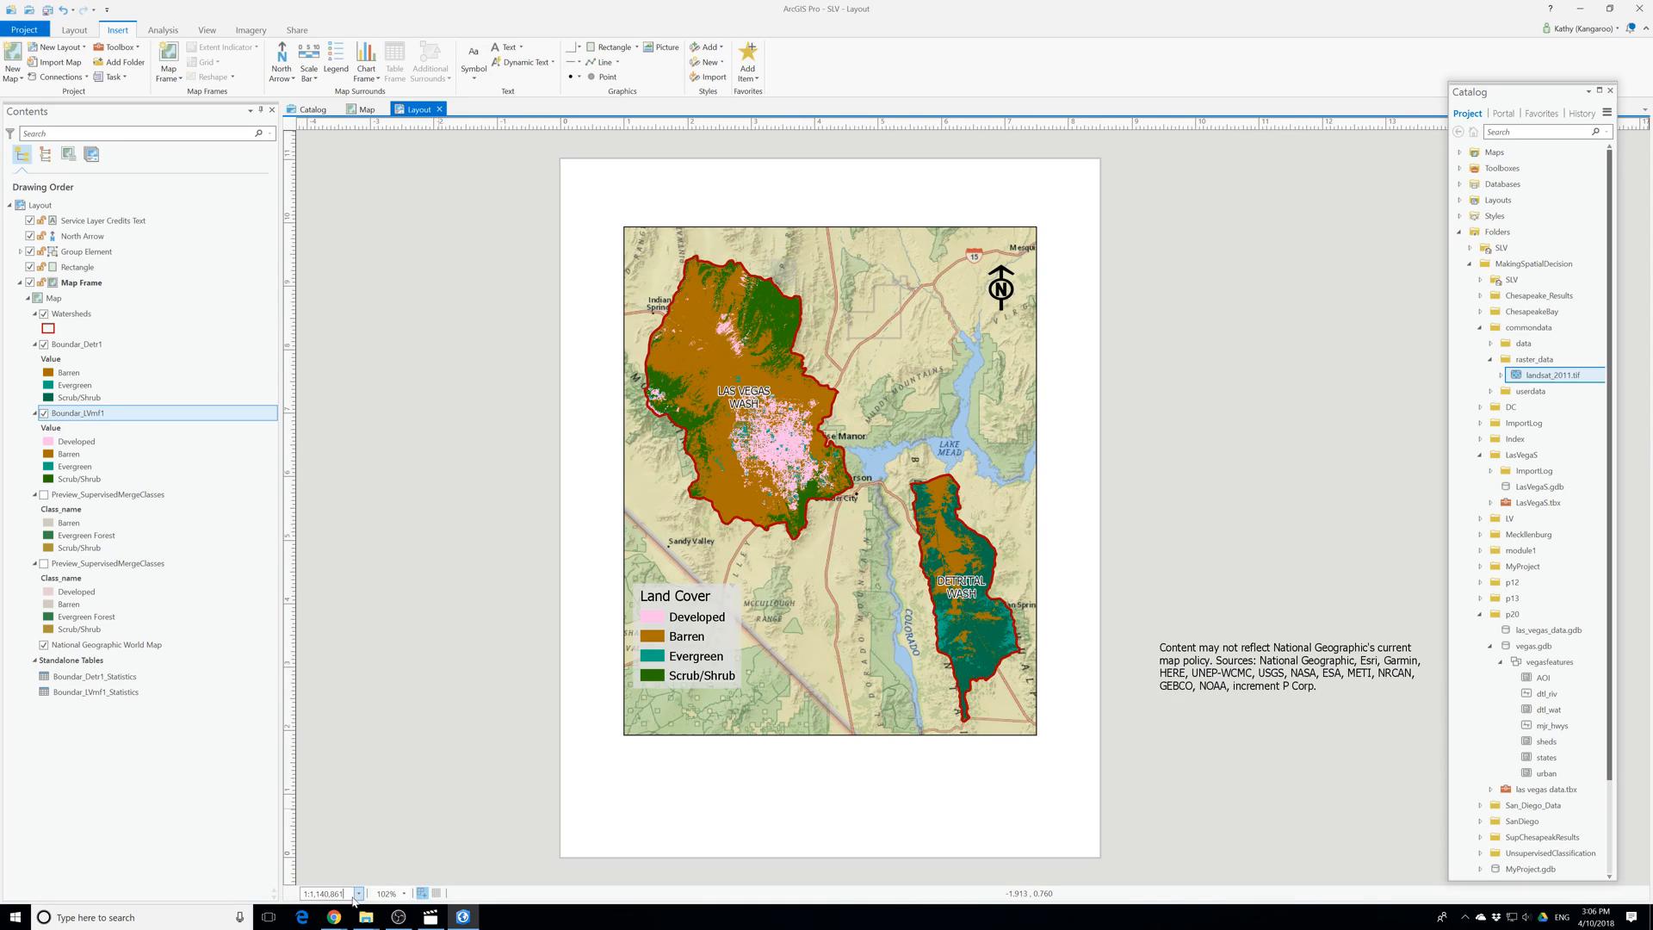
drag(346, 895, 325, 894)
click(346, 894)
key(BackSpace)
key(BackSpace)
key(BackSpace)
text(50000)
key(Return)
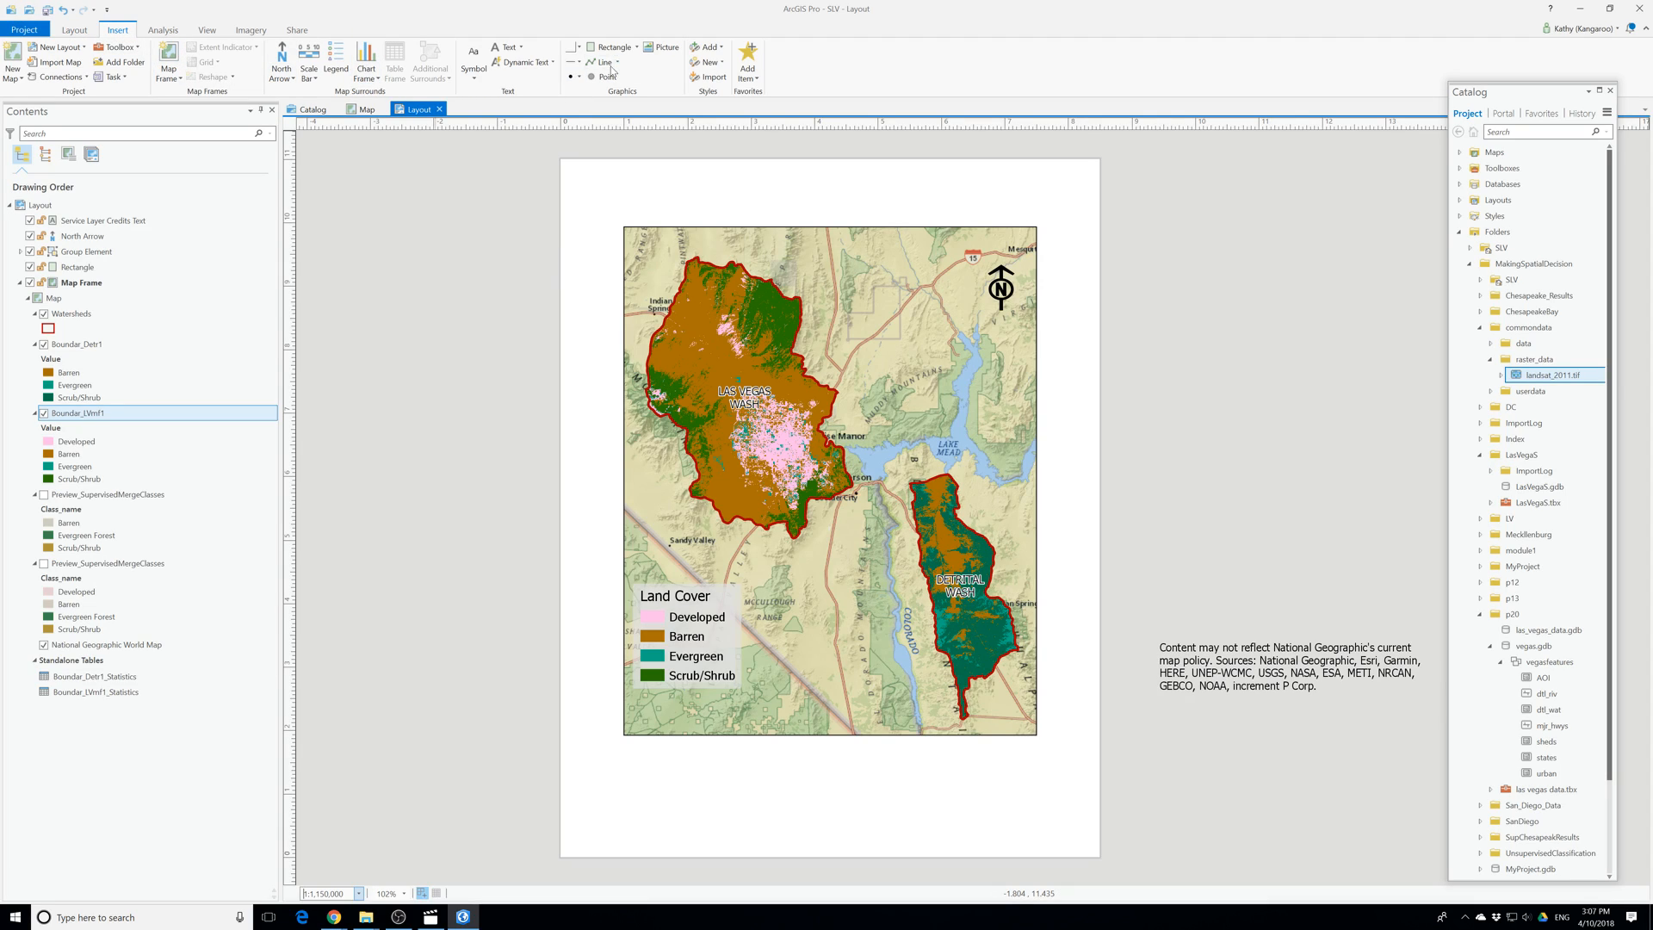
Activate the map frame, shift the map slightly upward inside it, and return to the layout.
click(53, 298)
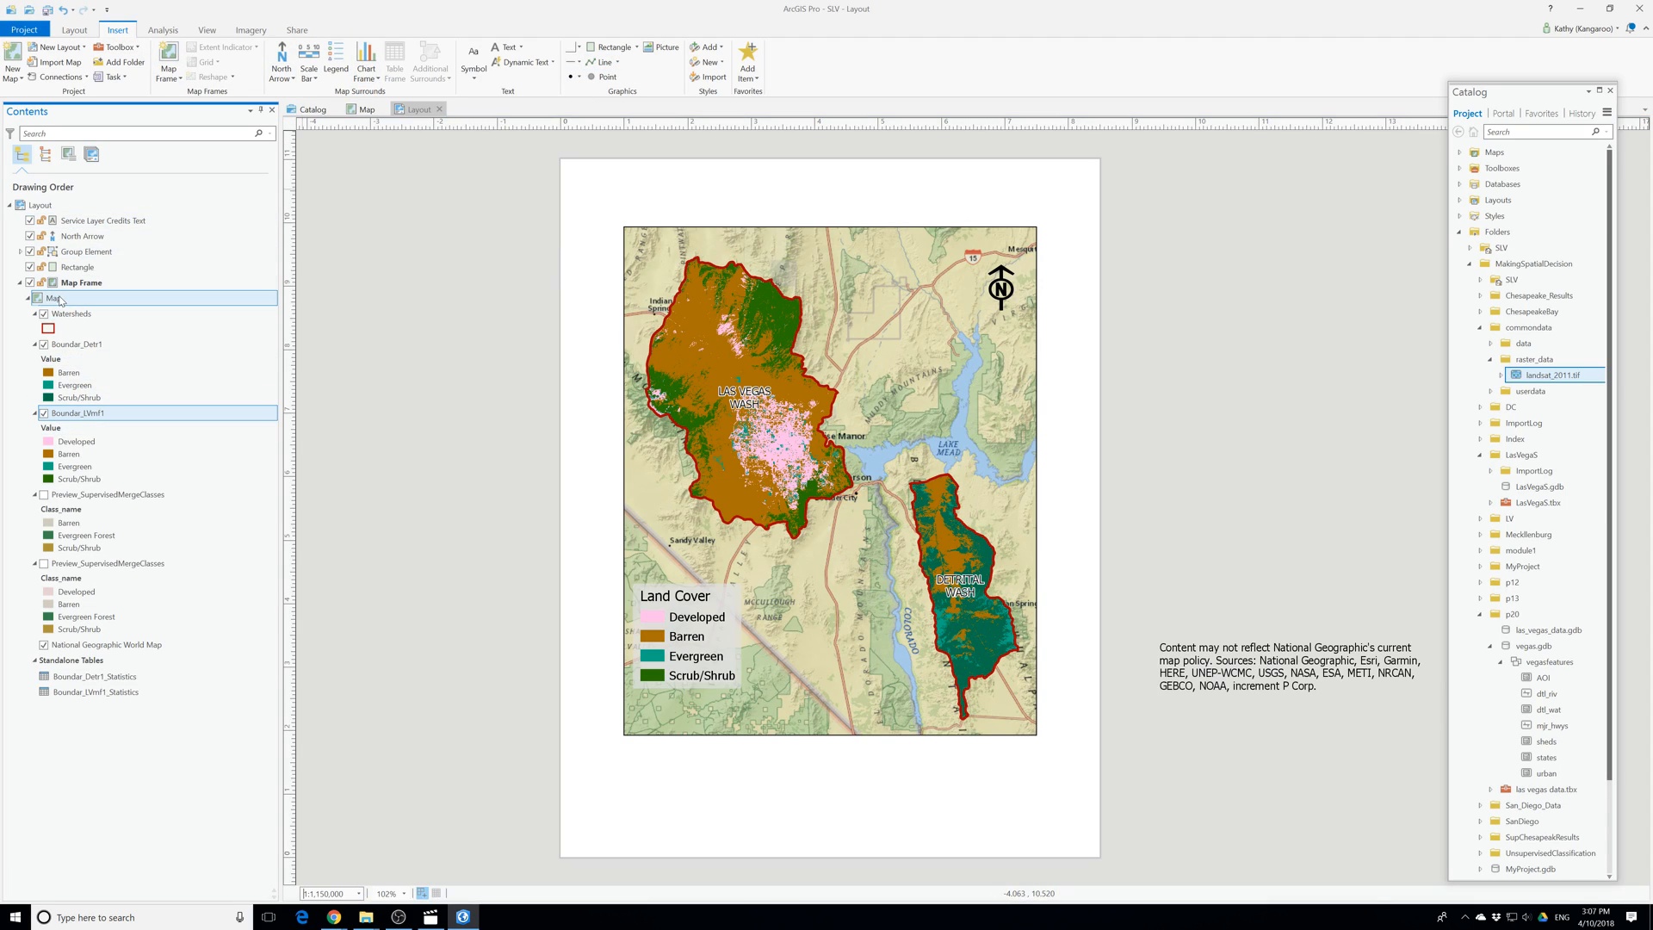
click(74, 30)
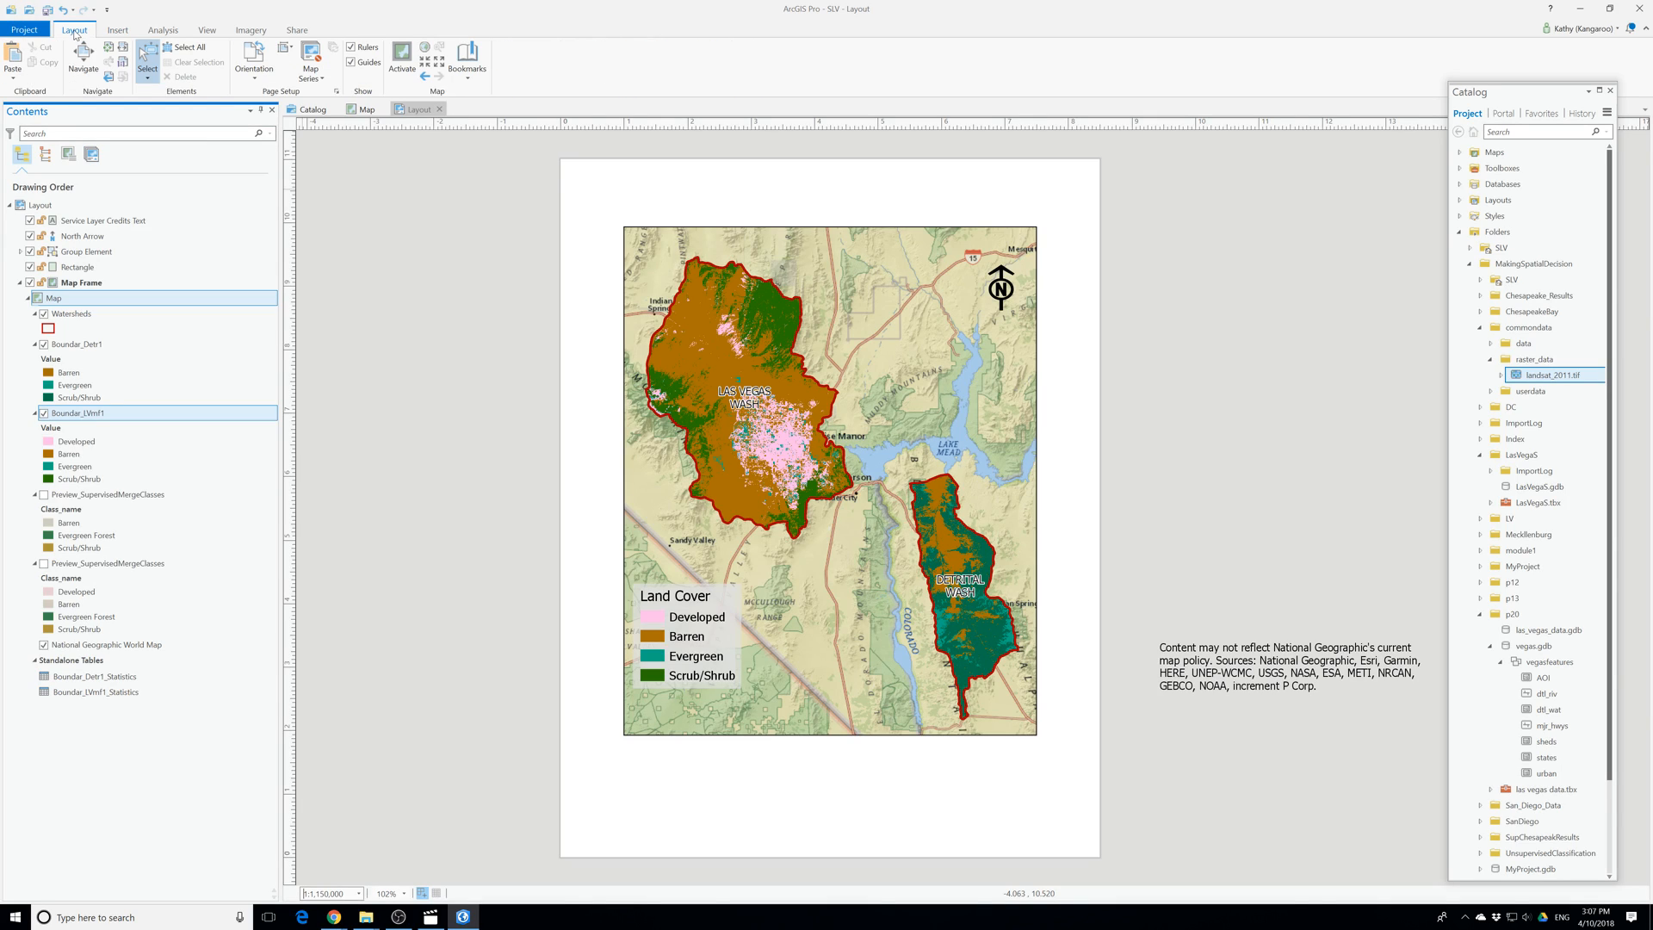
click(402, 58)
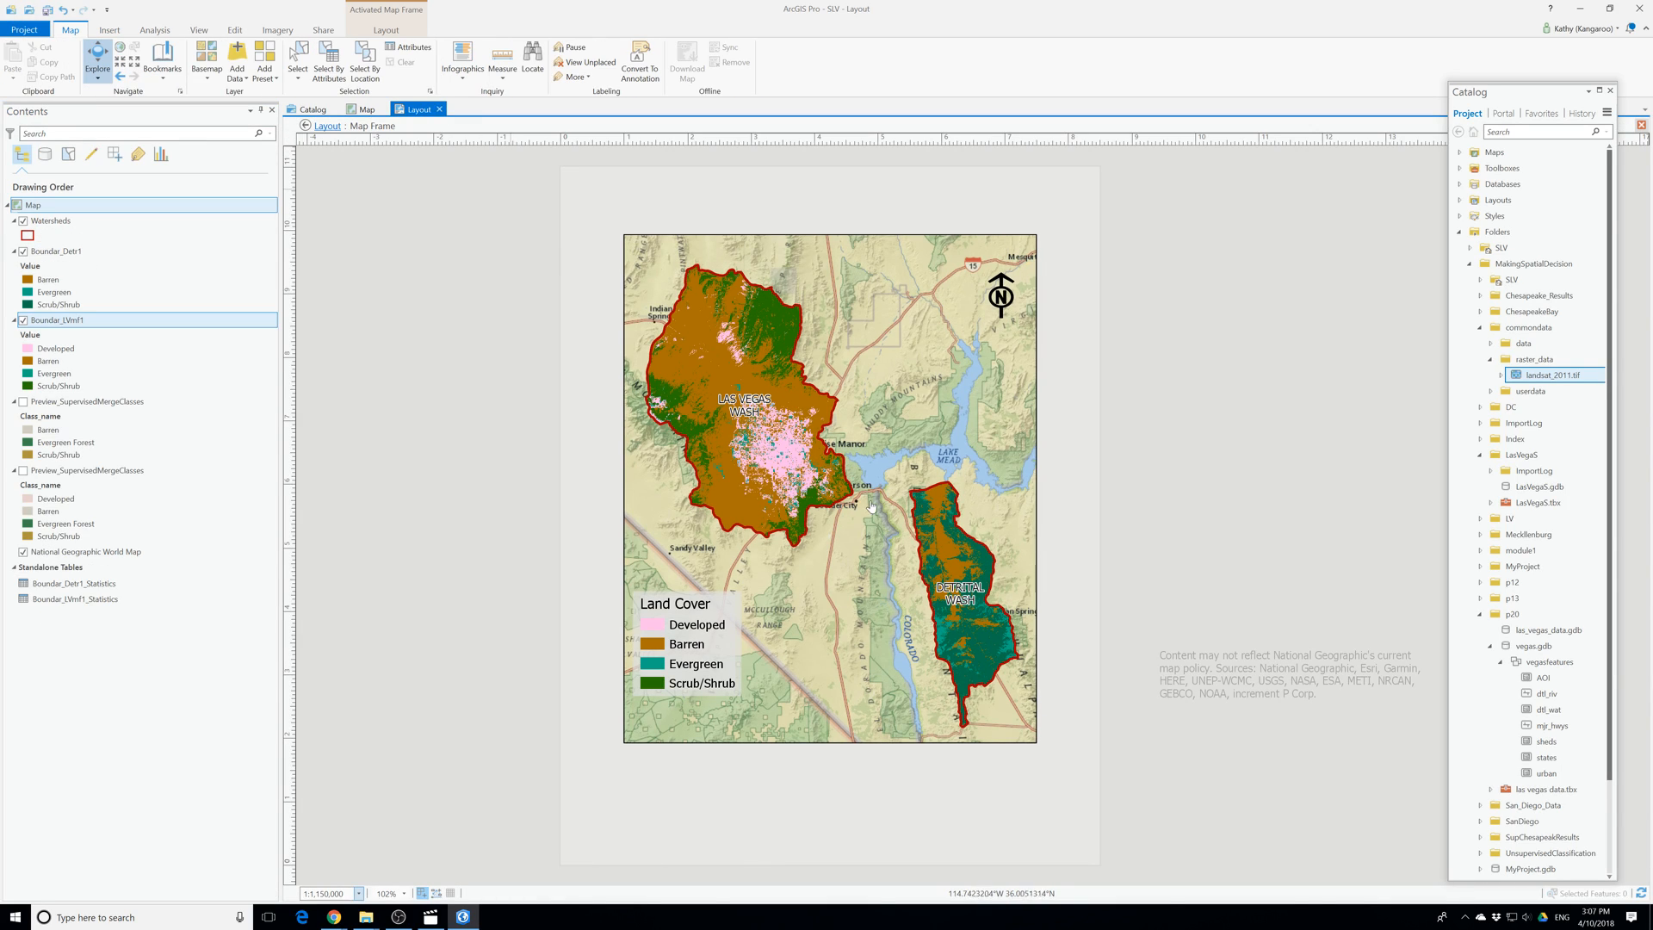
drag(862, 513, 863, 507)
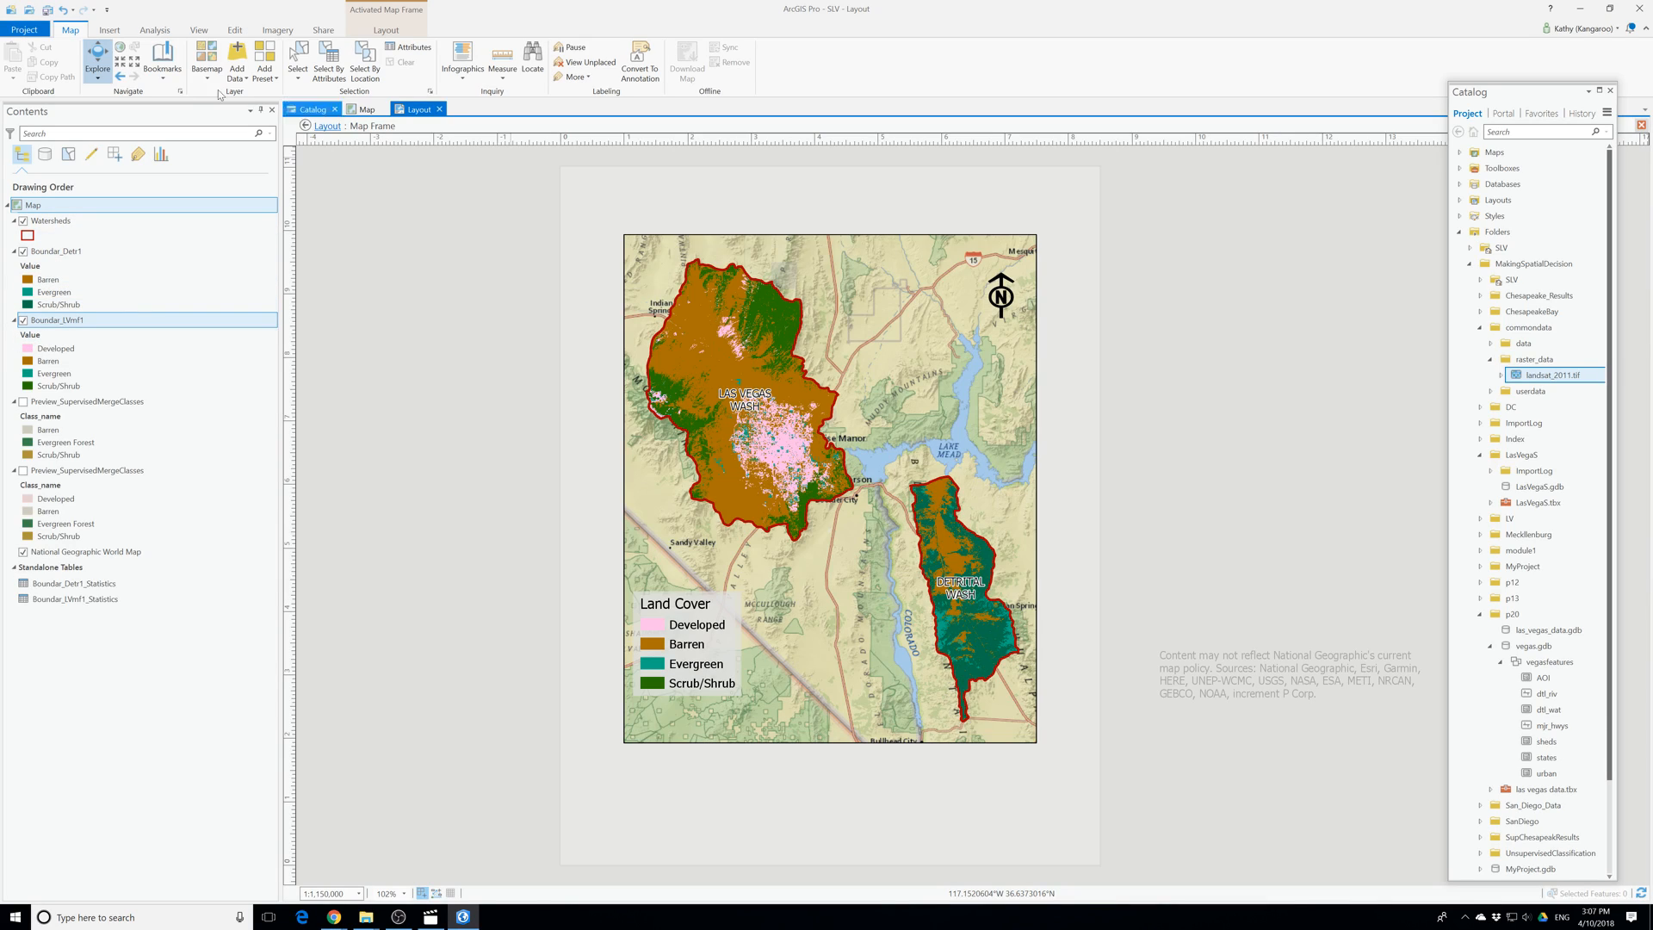
click(330, 133)
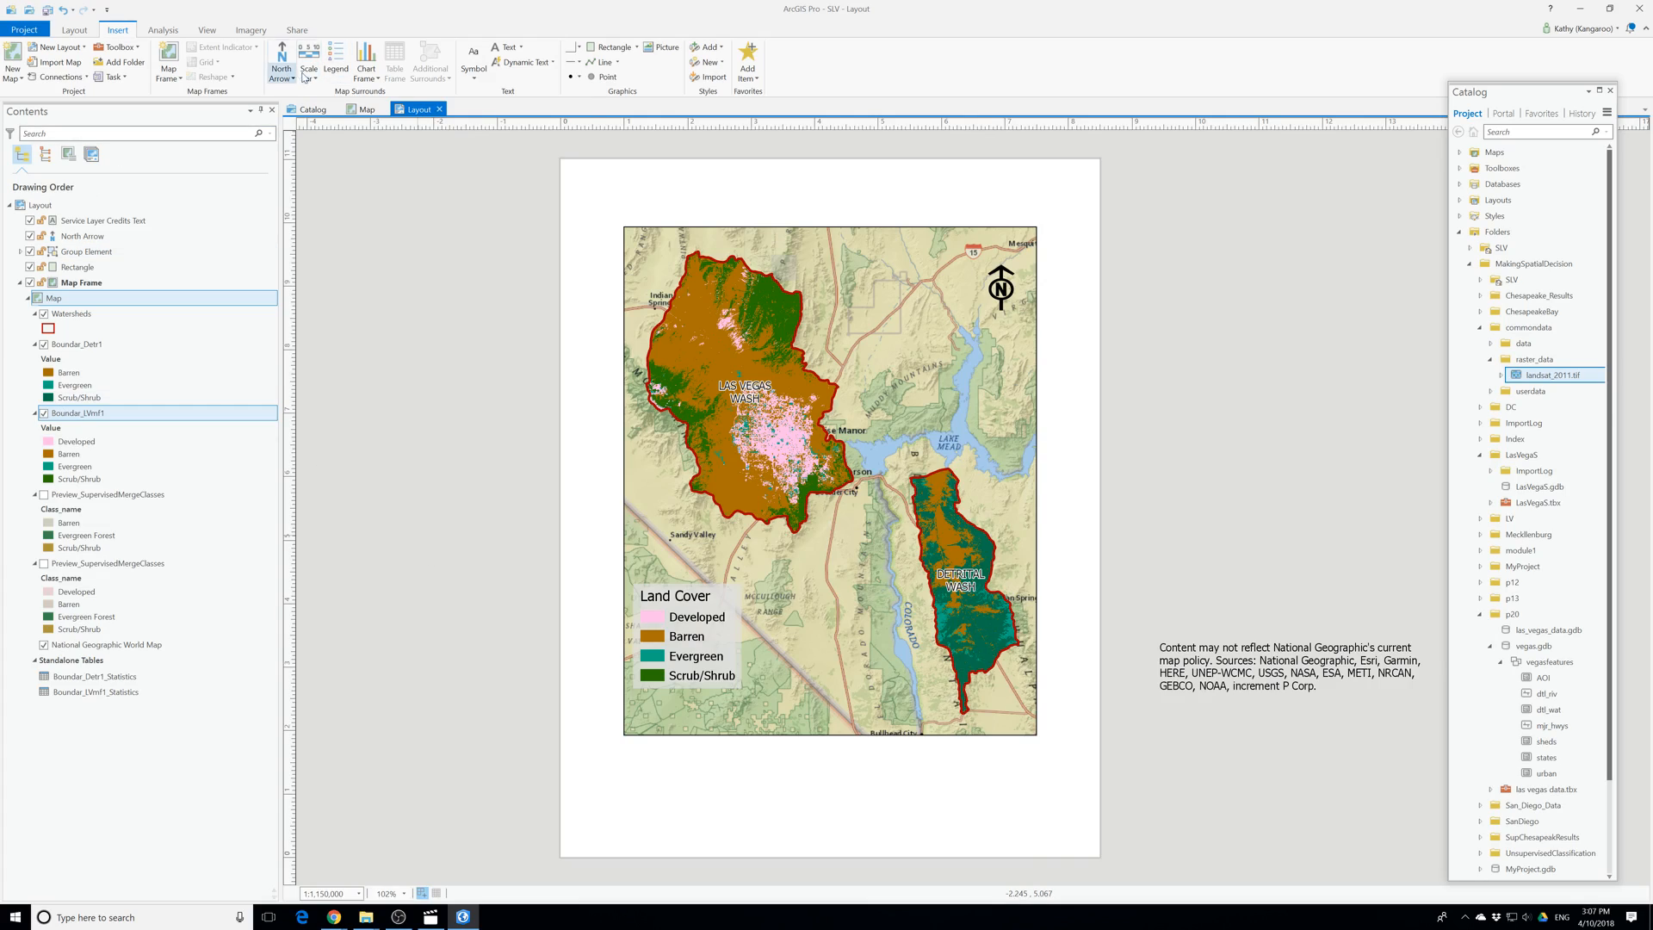
Insert an imperial Scale Line 1 scale bar in miles and place it below the Land Cover legend inside the map frame.
click(306, 77)
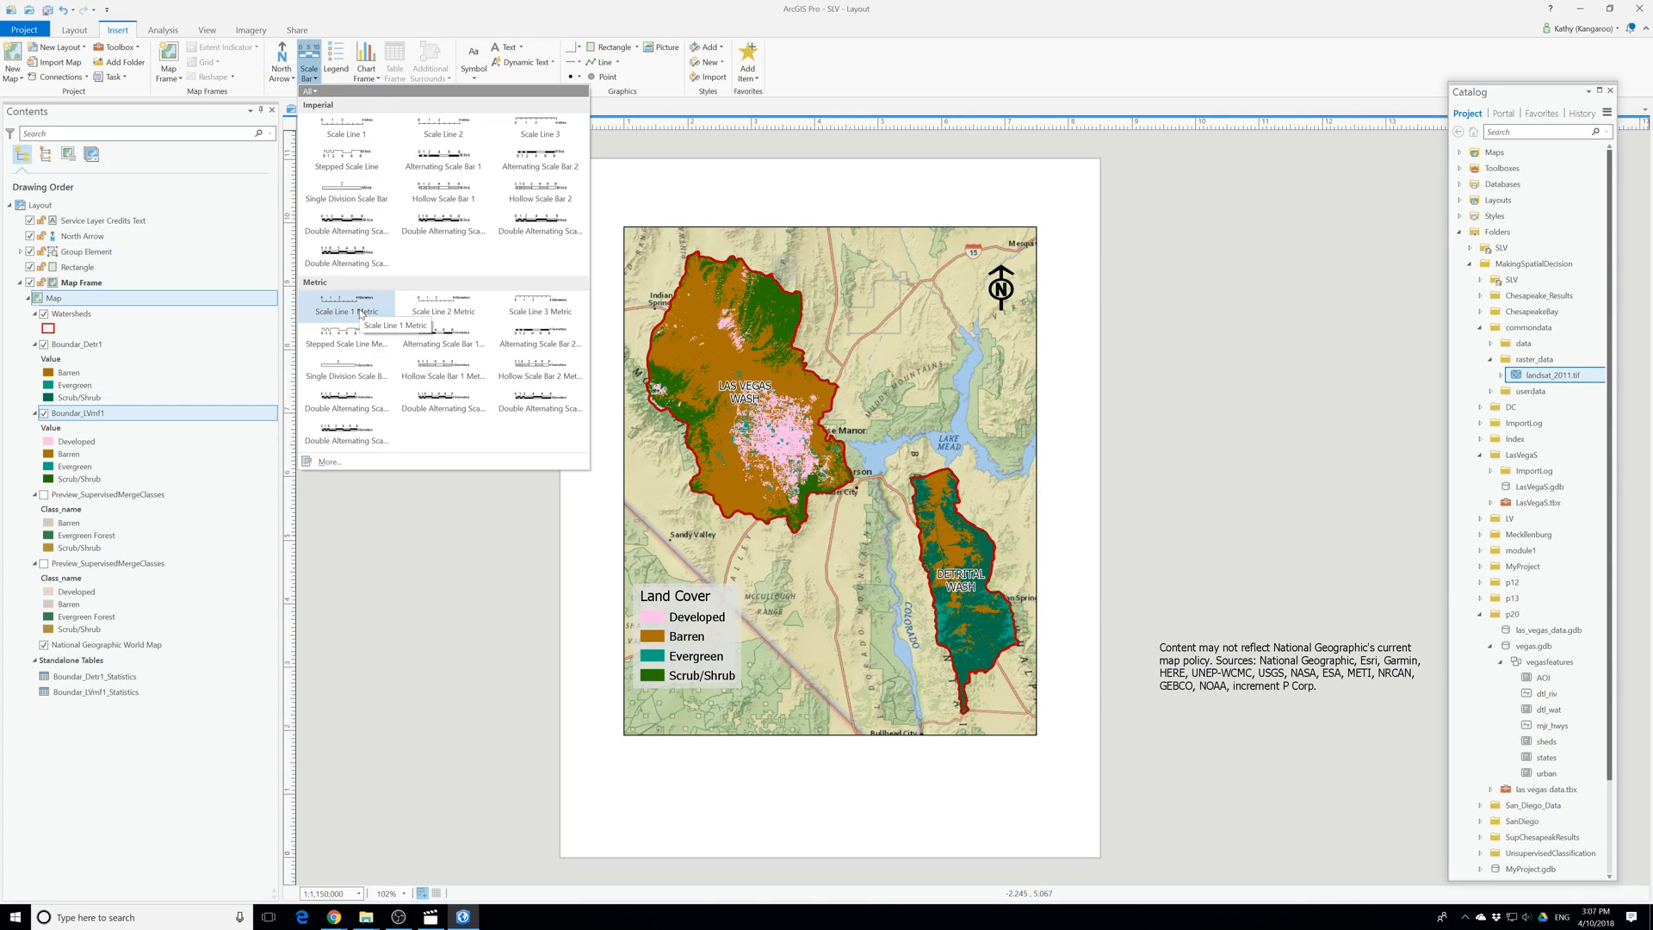
click(346, 129)
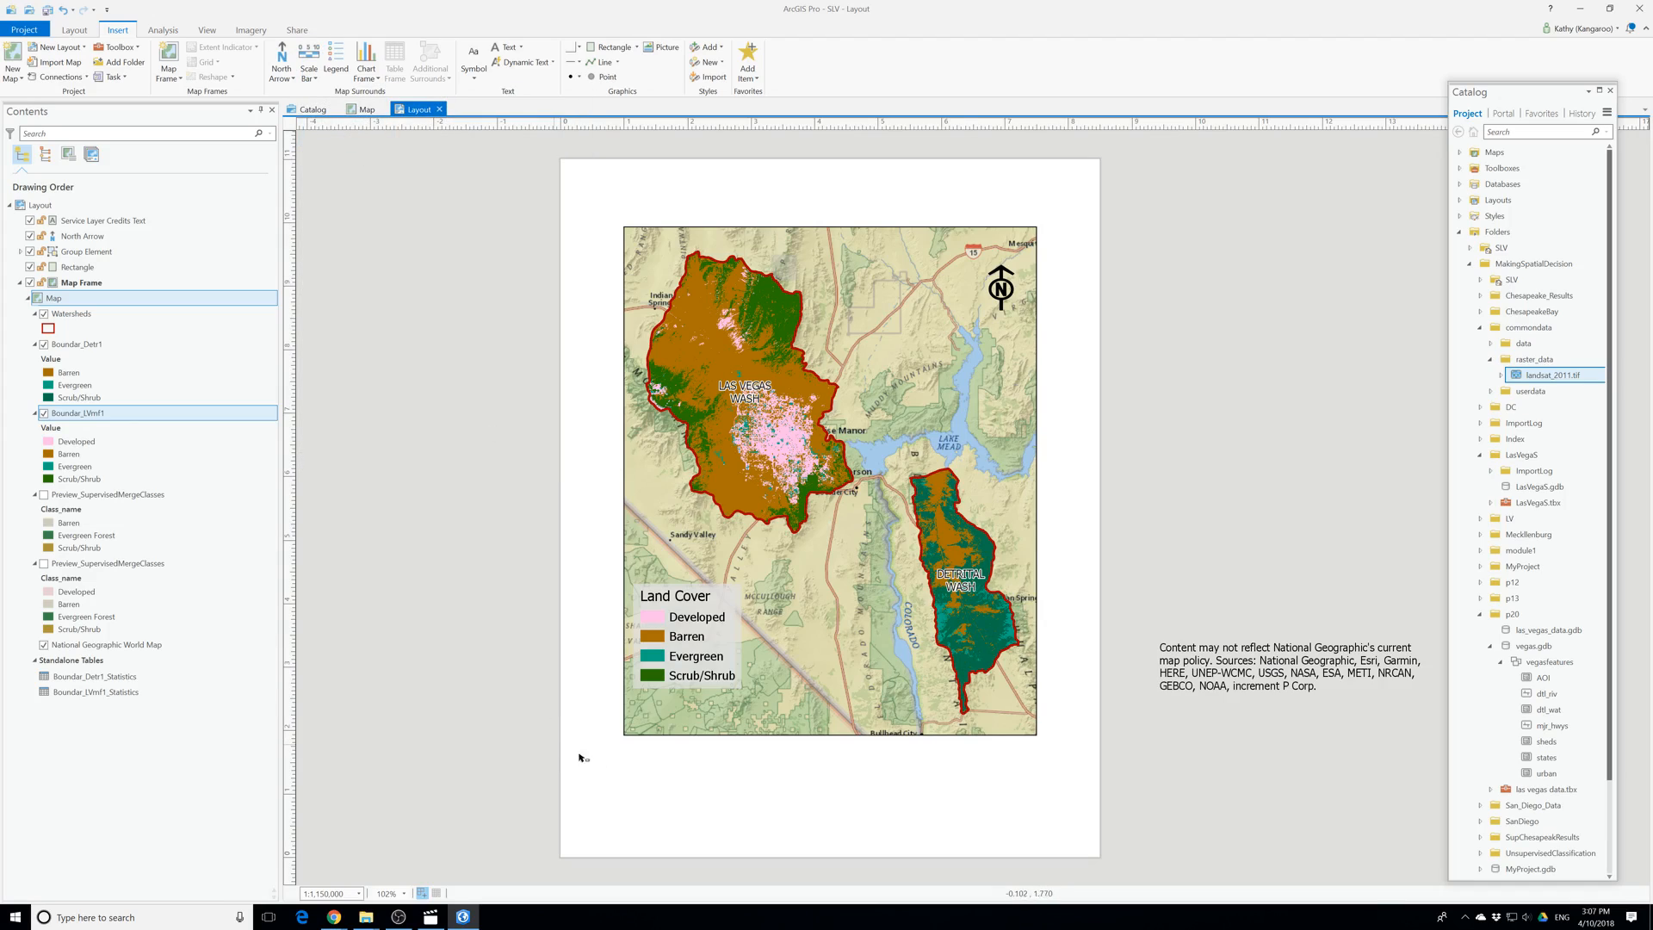
drag(975, 484, 1152, 508)
mouse_move(1024, 502)
mouse_down()
mouse_move(847, 744)
mouse_move(706, 713)
mouse_up()
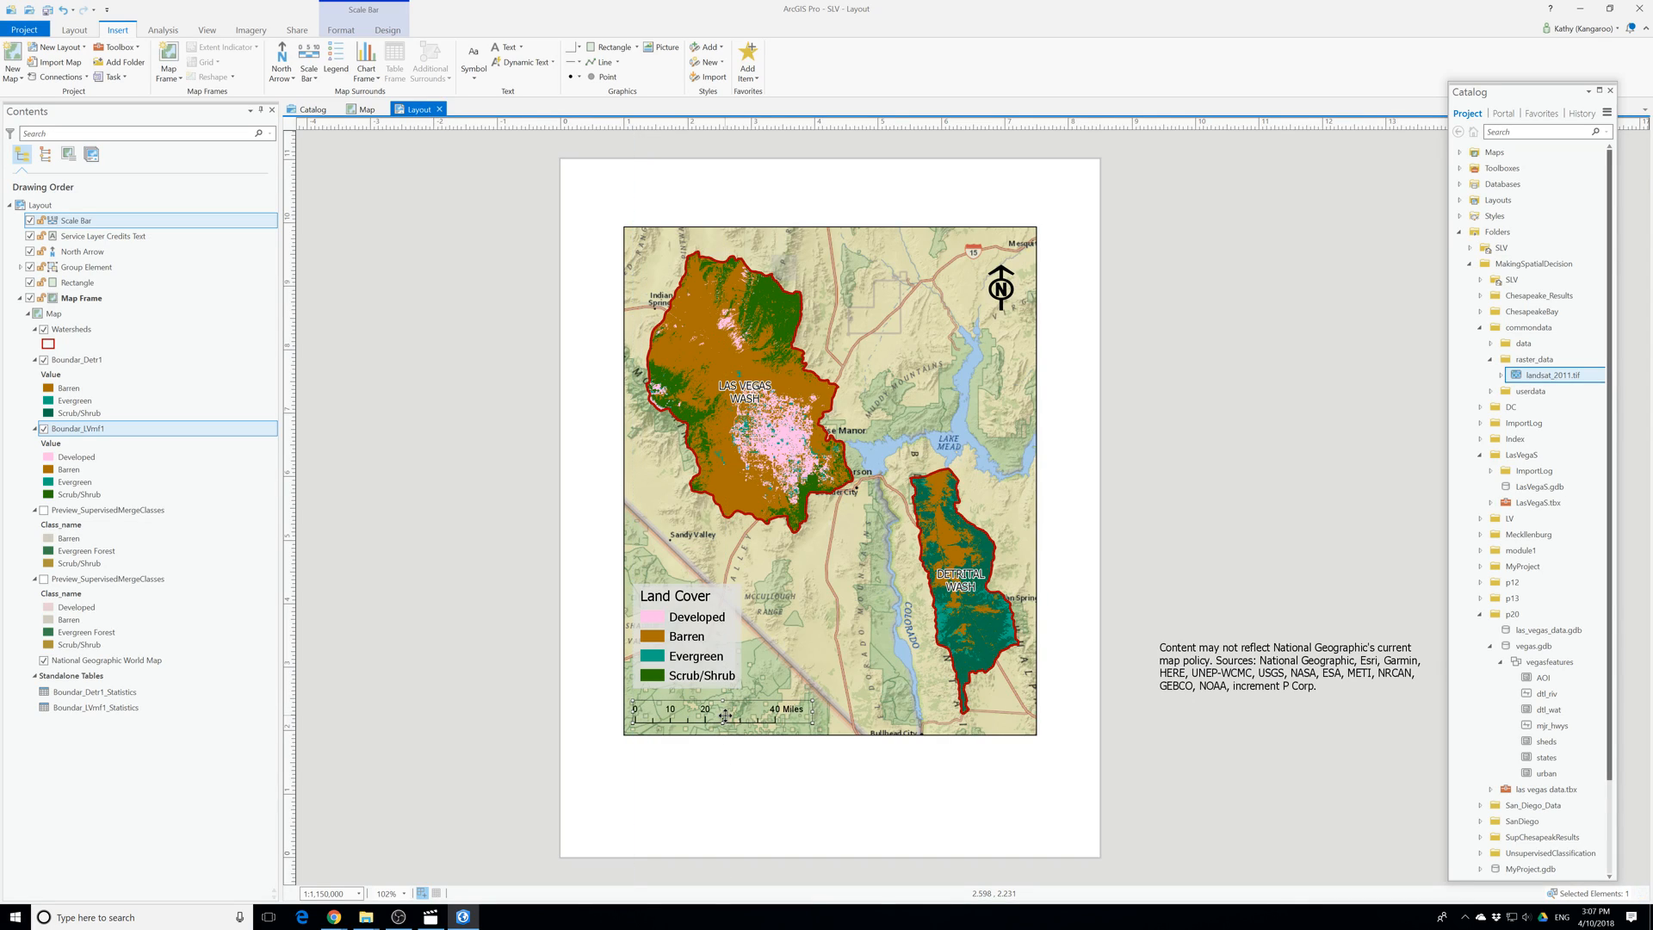
Open the scale bar's properties and give it a light gray background.
click(726, 715)
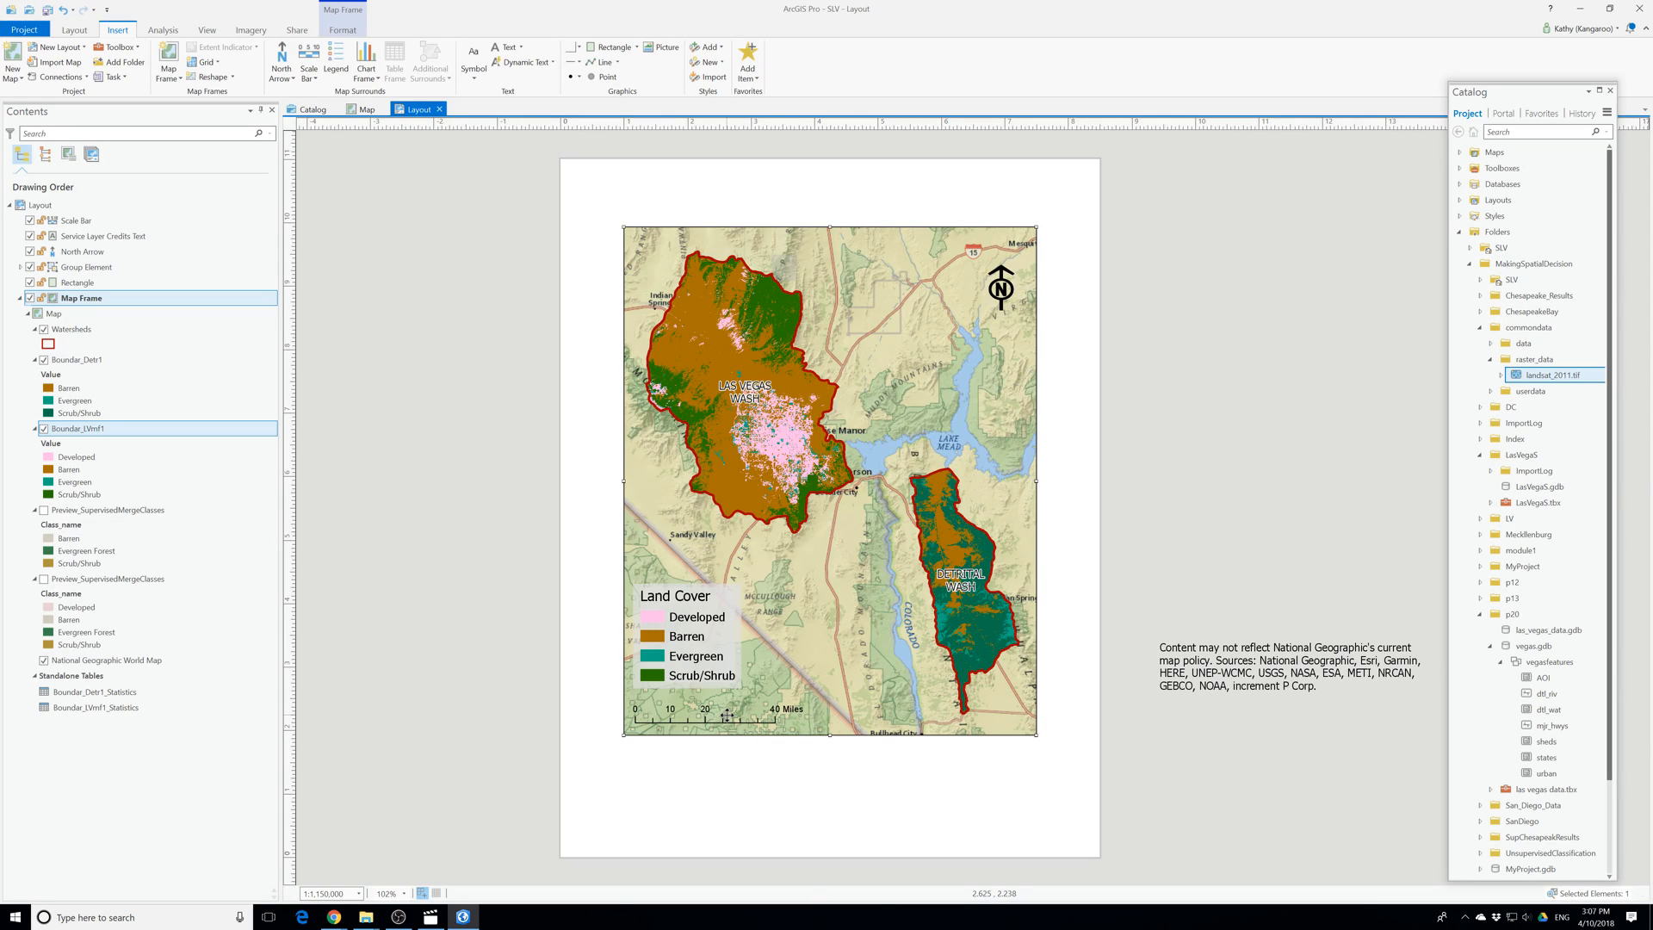
right_click(727, 715)
click(760, 704)
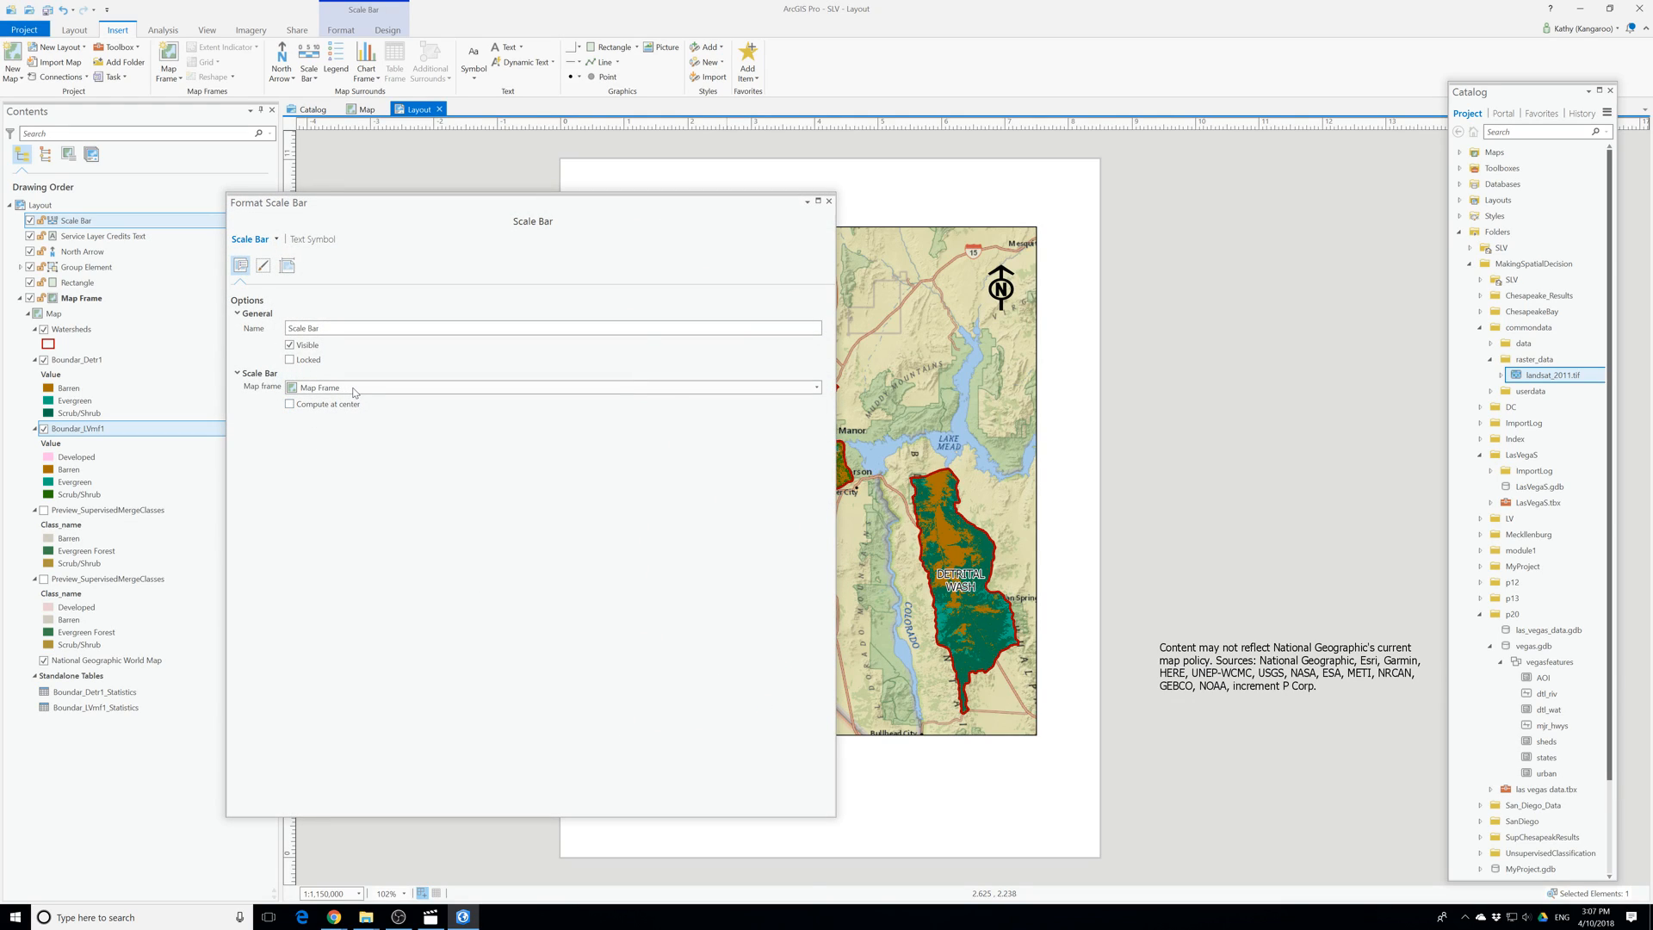
click(264, 266)
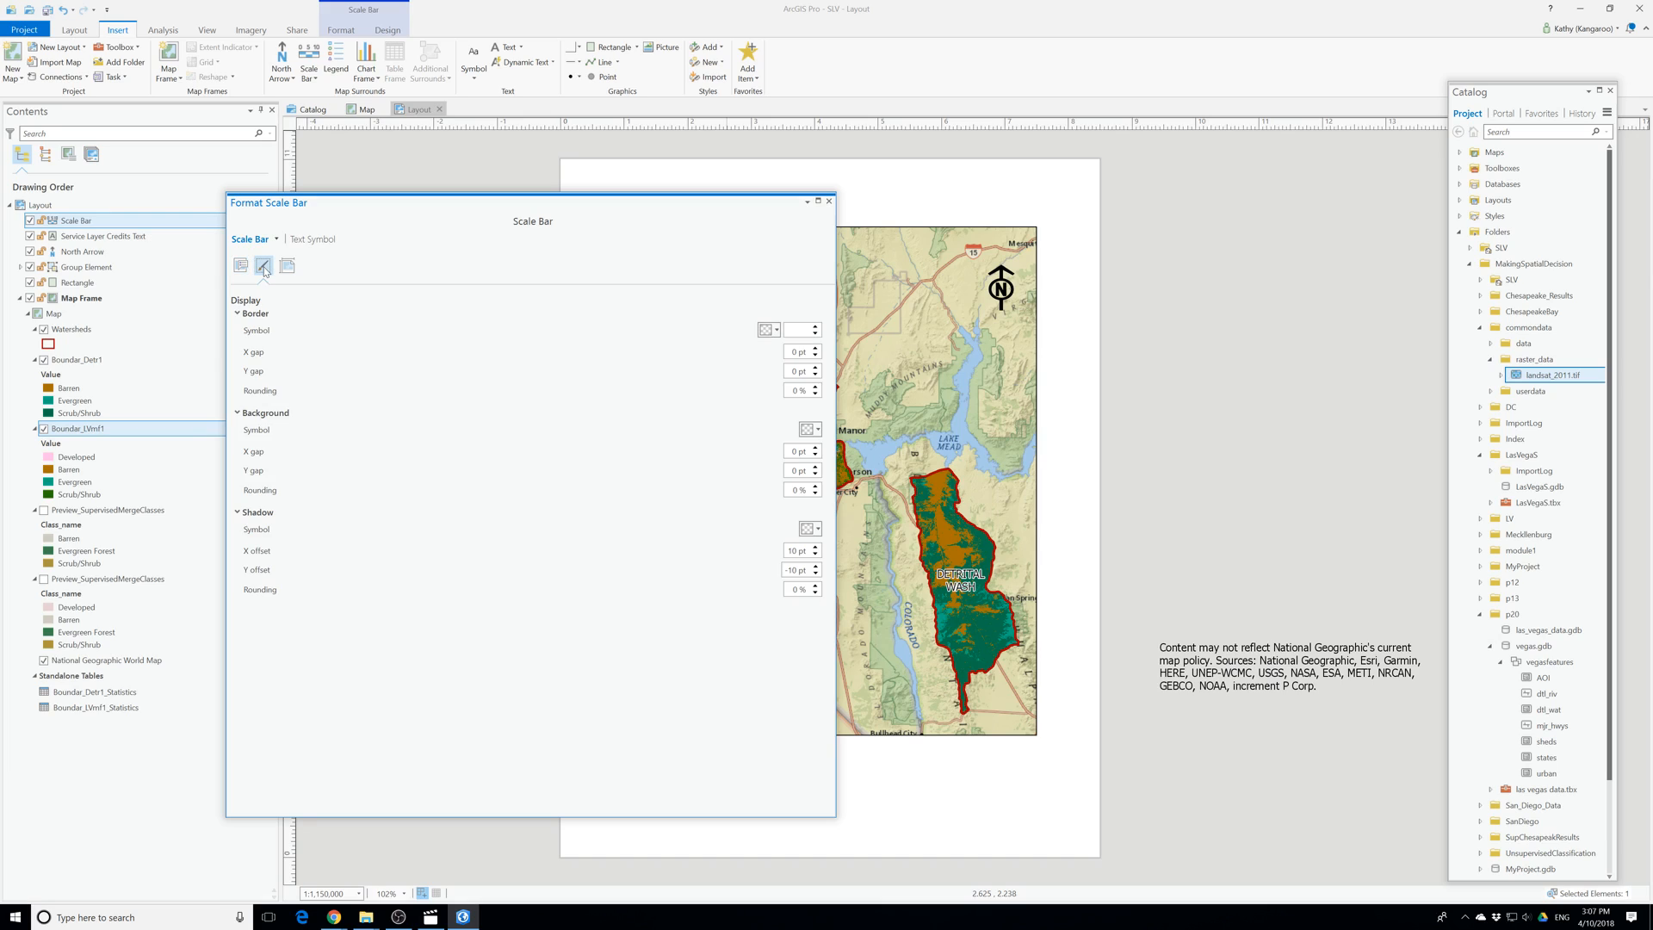
click(816, 429)
click(821, 495)
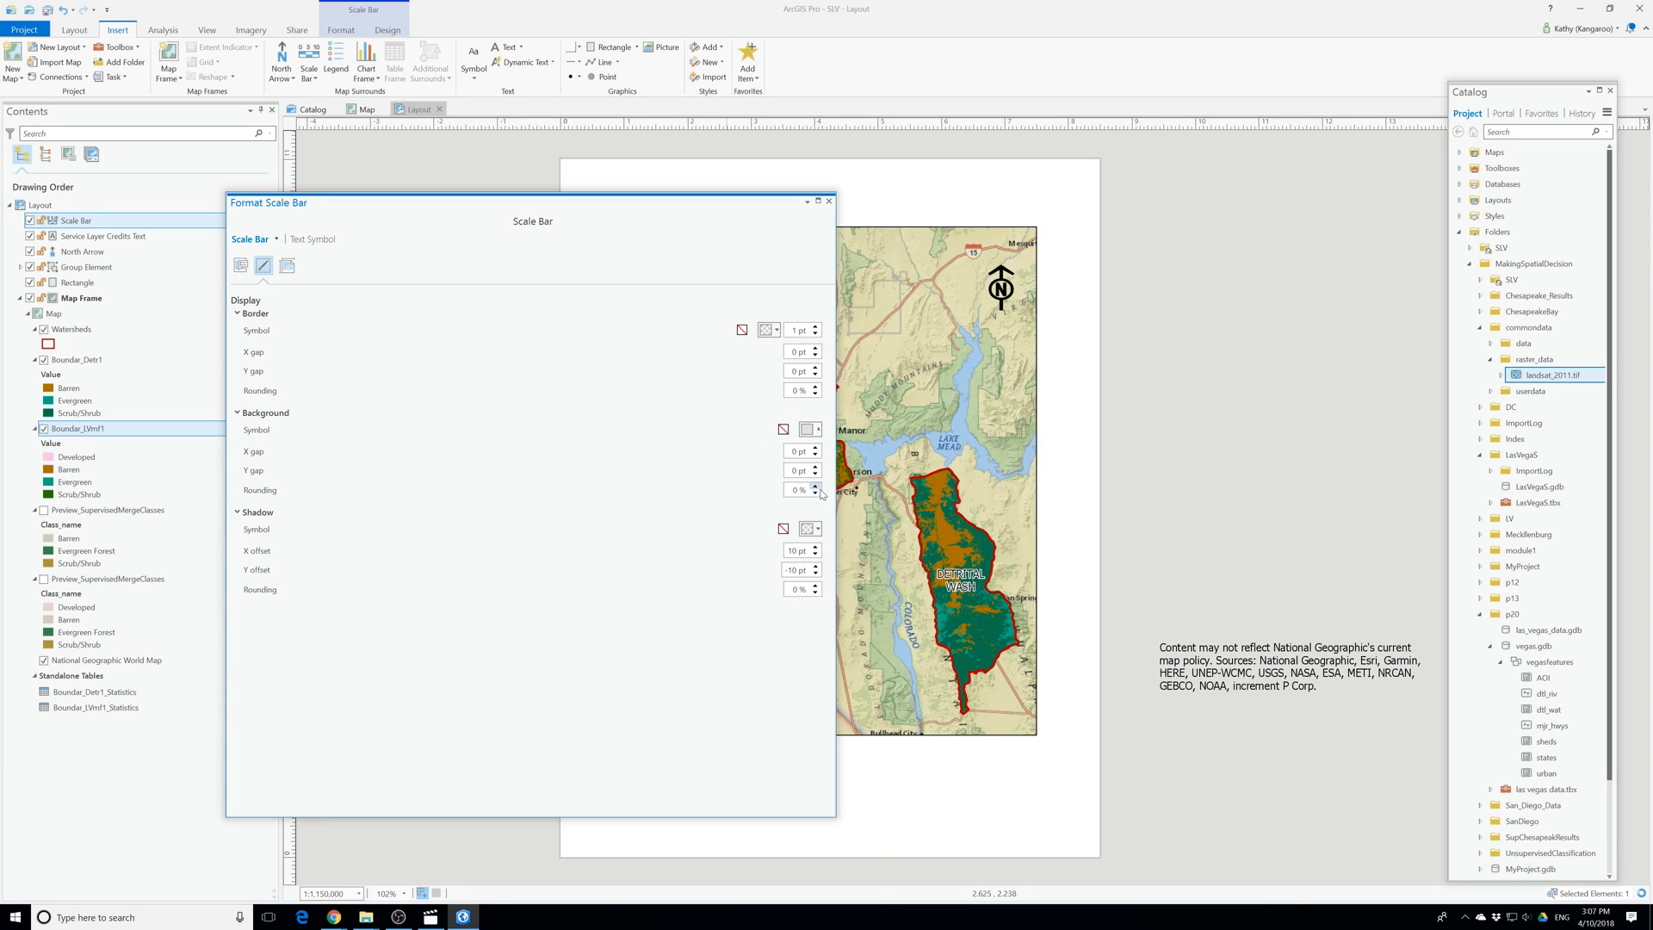
Set the outline color of the scale bar's background symbol to light gray.
click(783, 430)
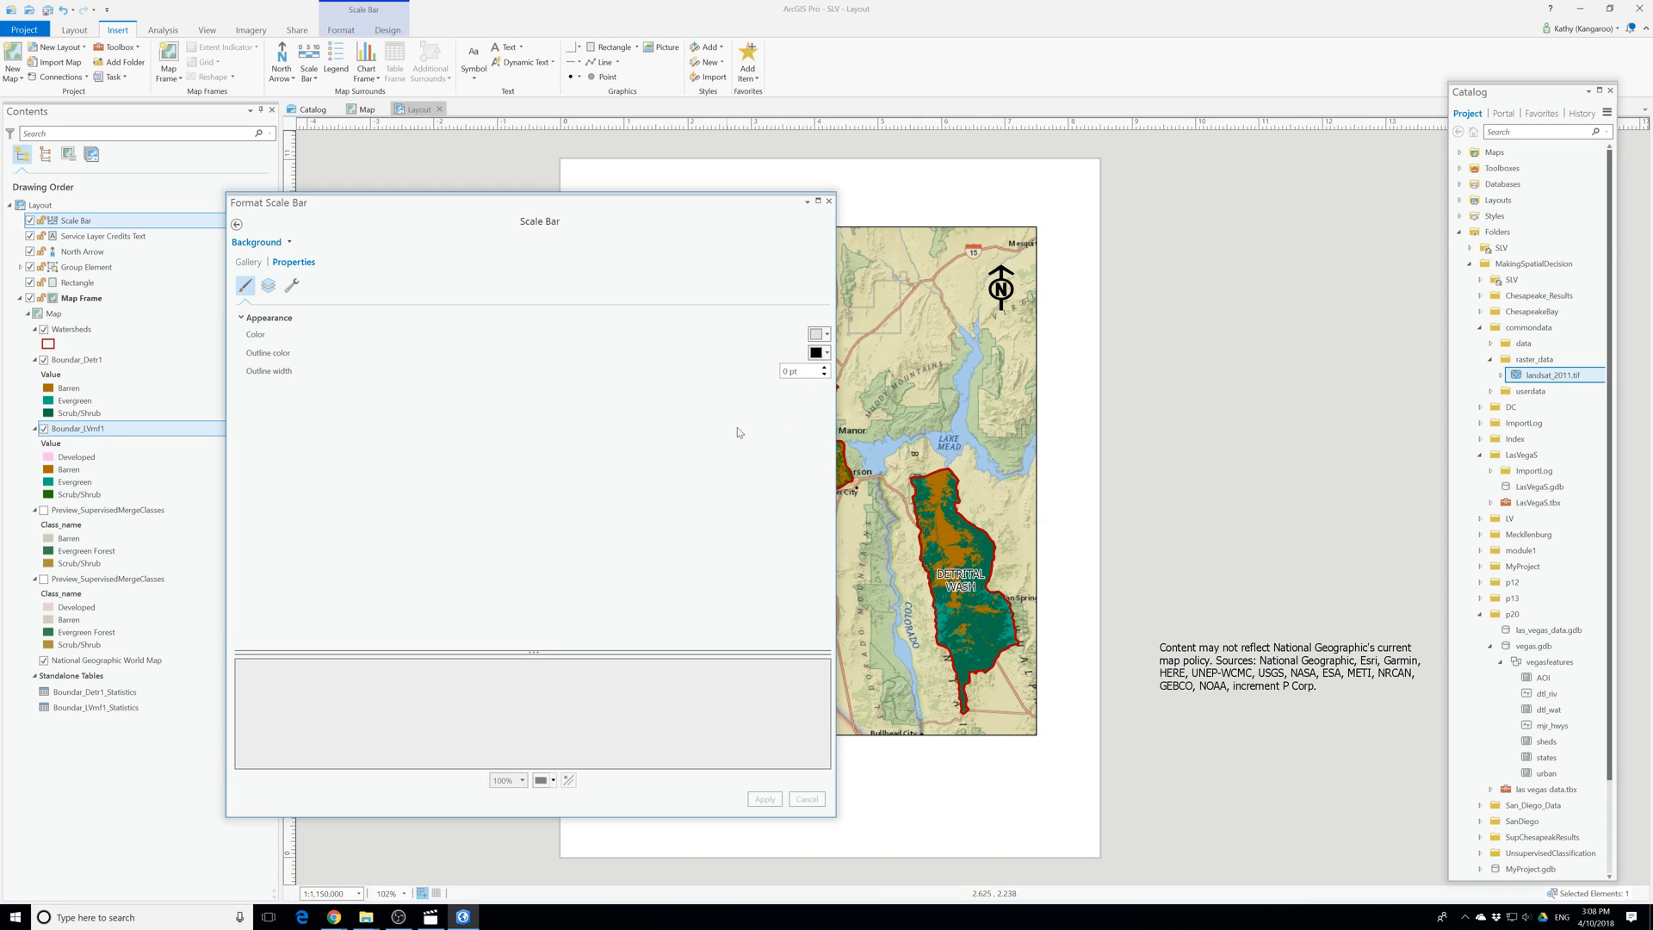
click(815, 337)
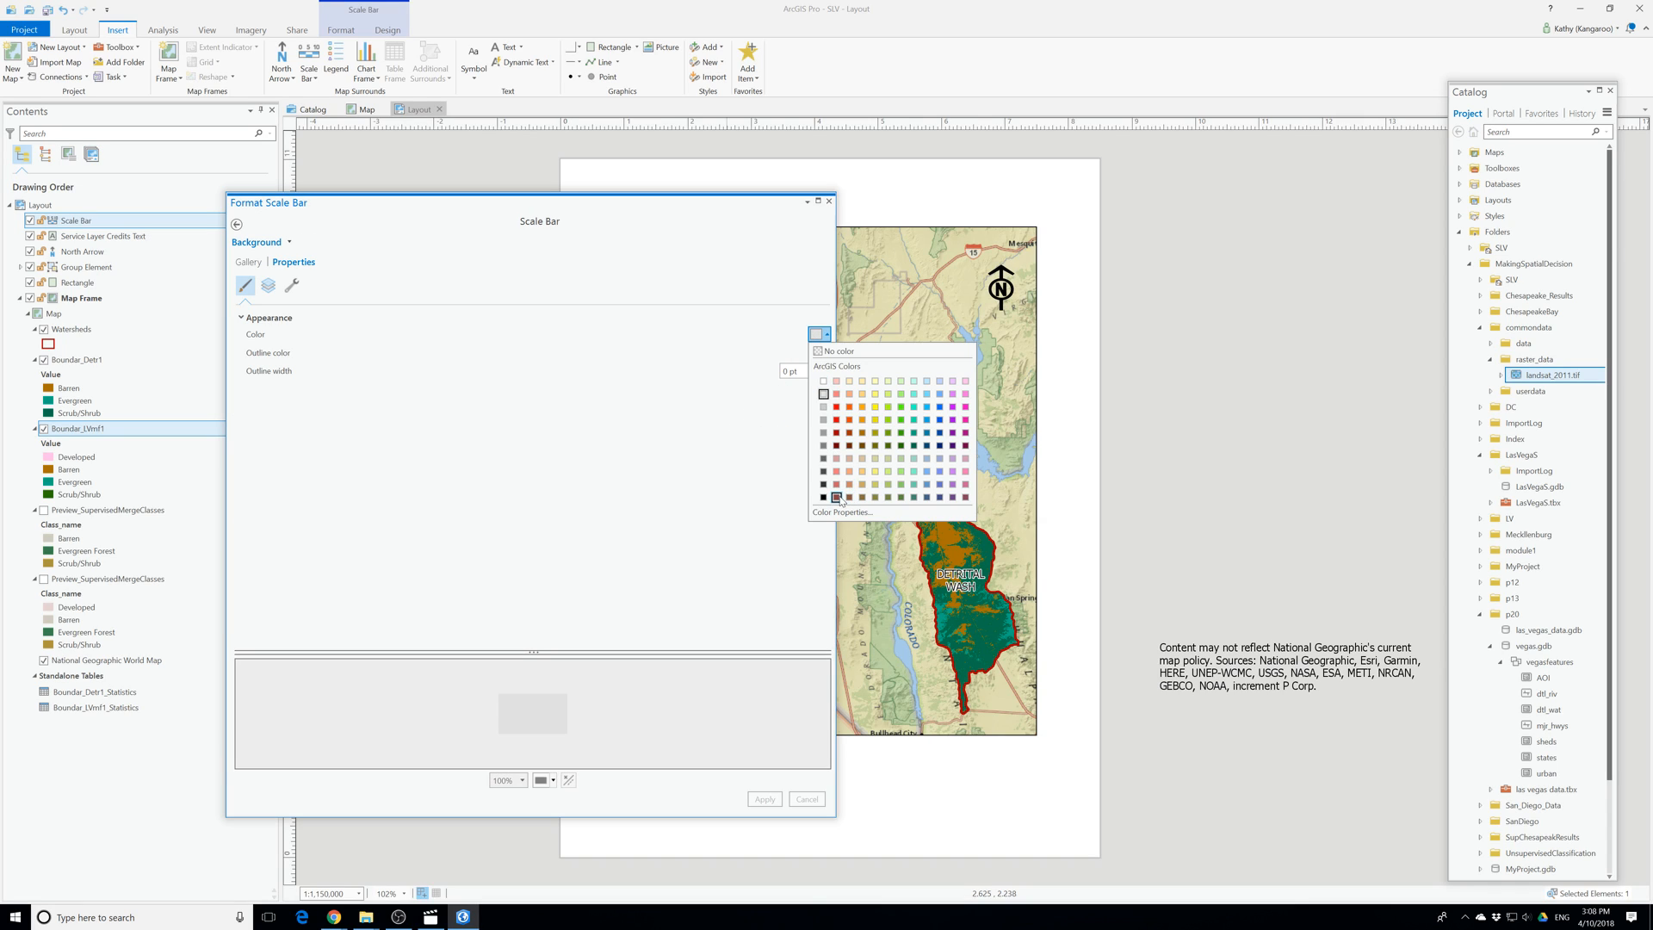
click(837, 499)
click(824, 355)
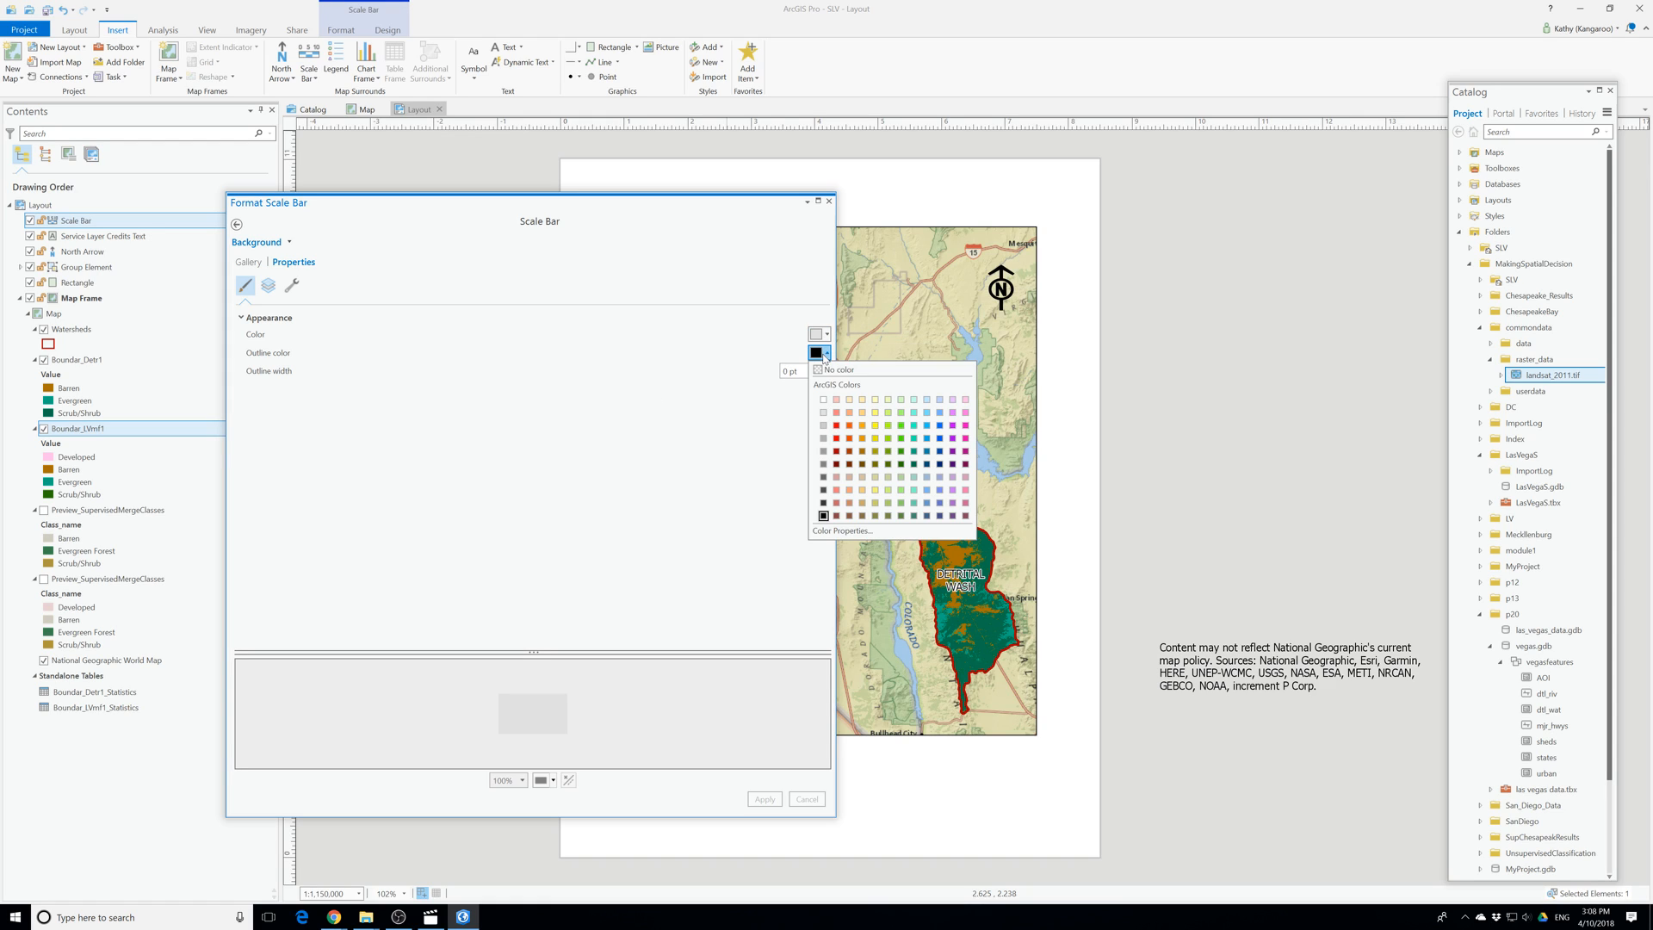
click(819, 411)
Make the scale bar's light gray background fill partly transparent, apply it, close the properties and deselect the scale bar.
click(827, 335)
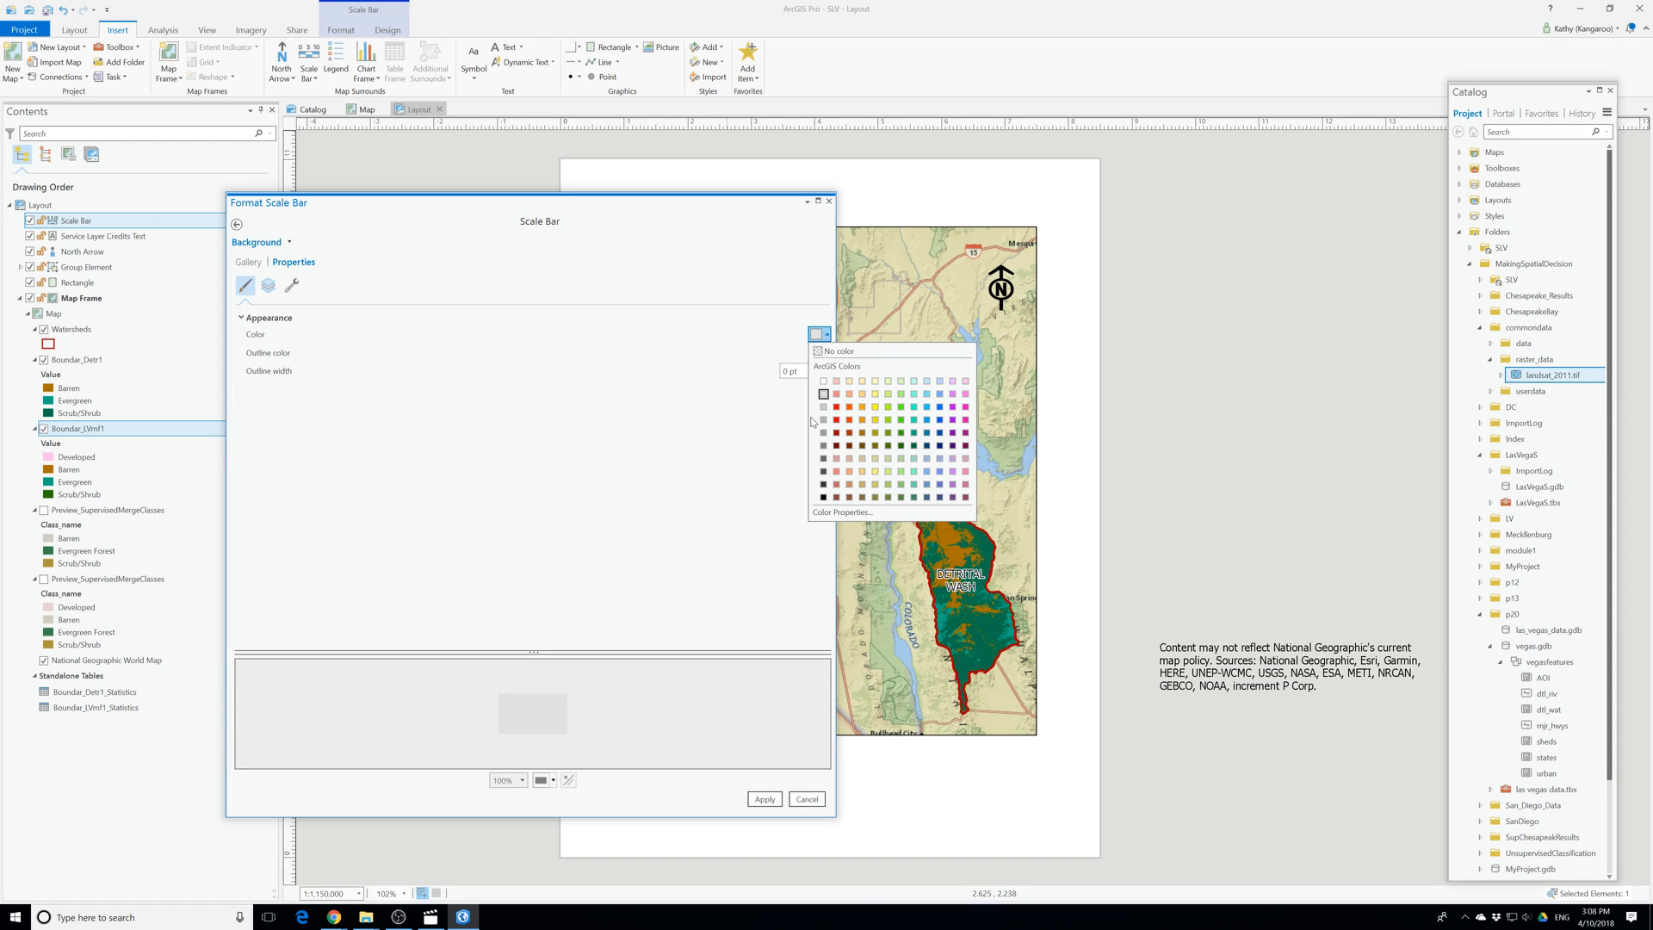
click(841, 512)
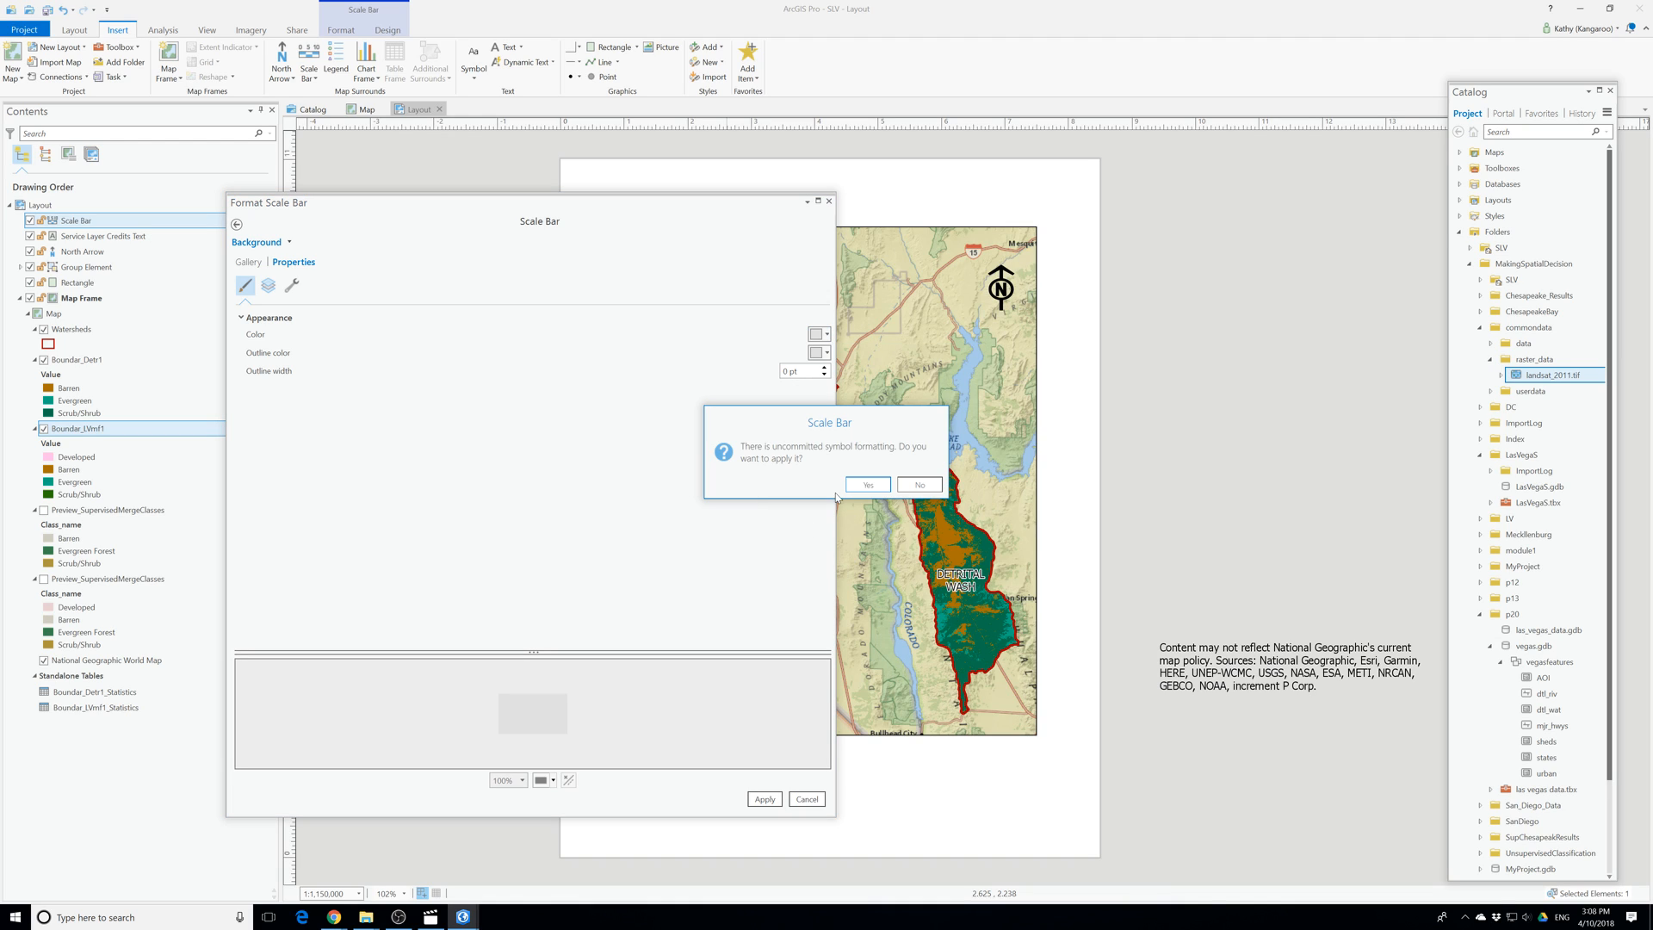
click(840, 496)
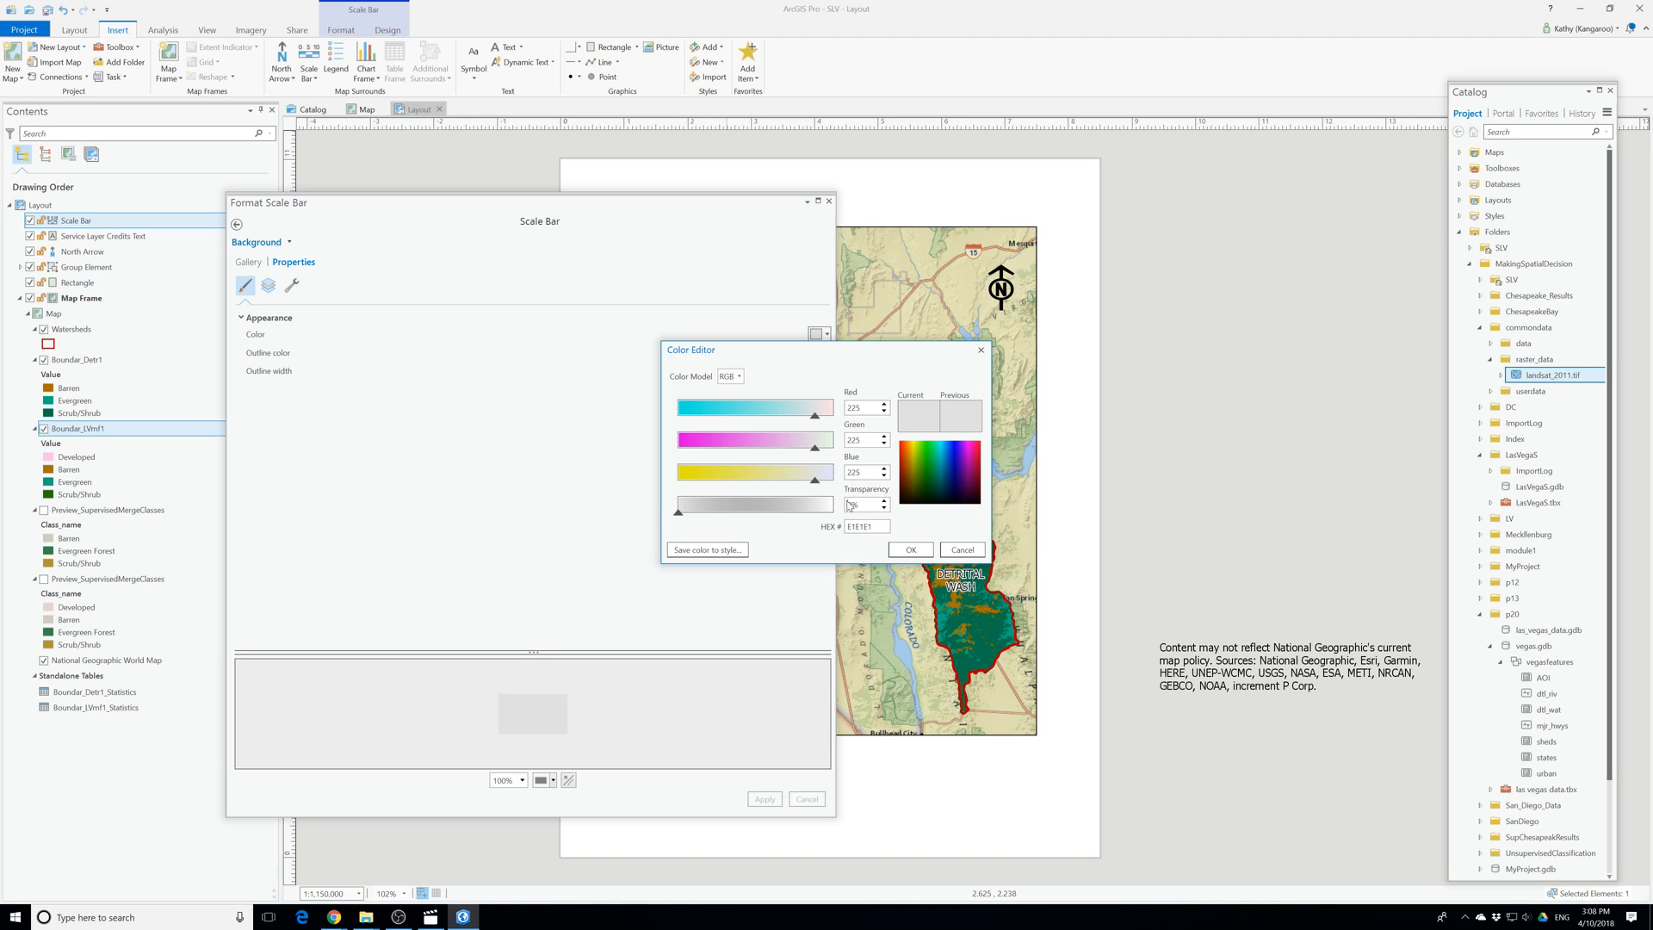
text(3)
click(910, 550)
click(765, 799)
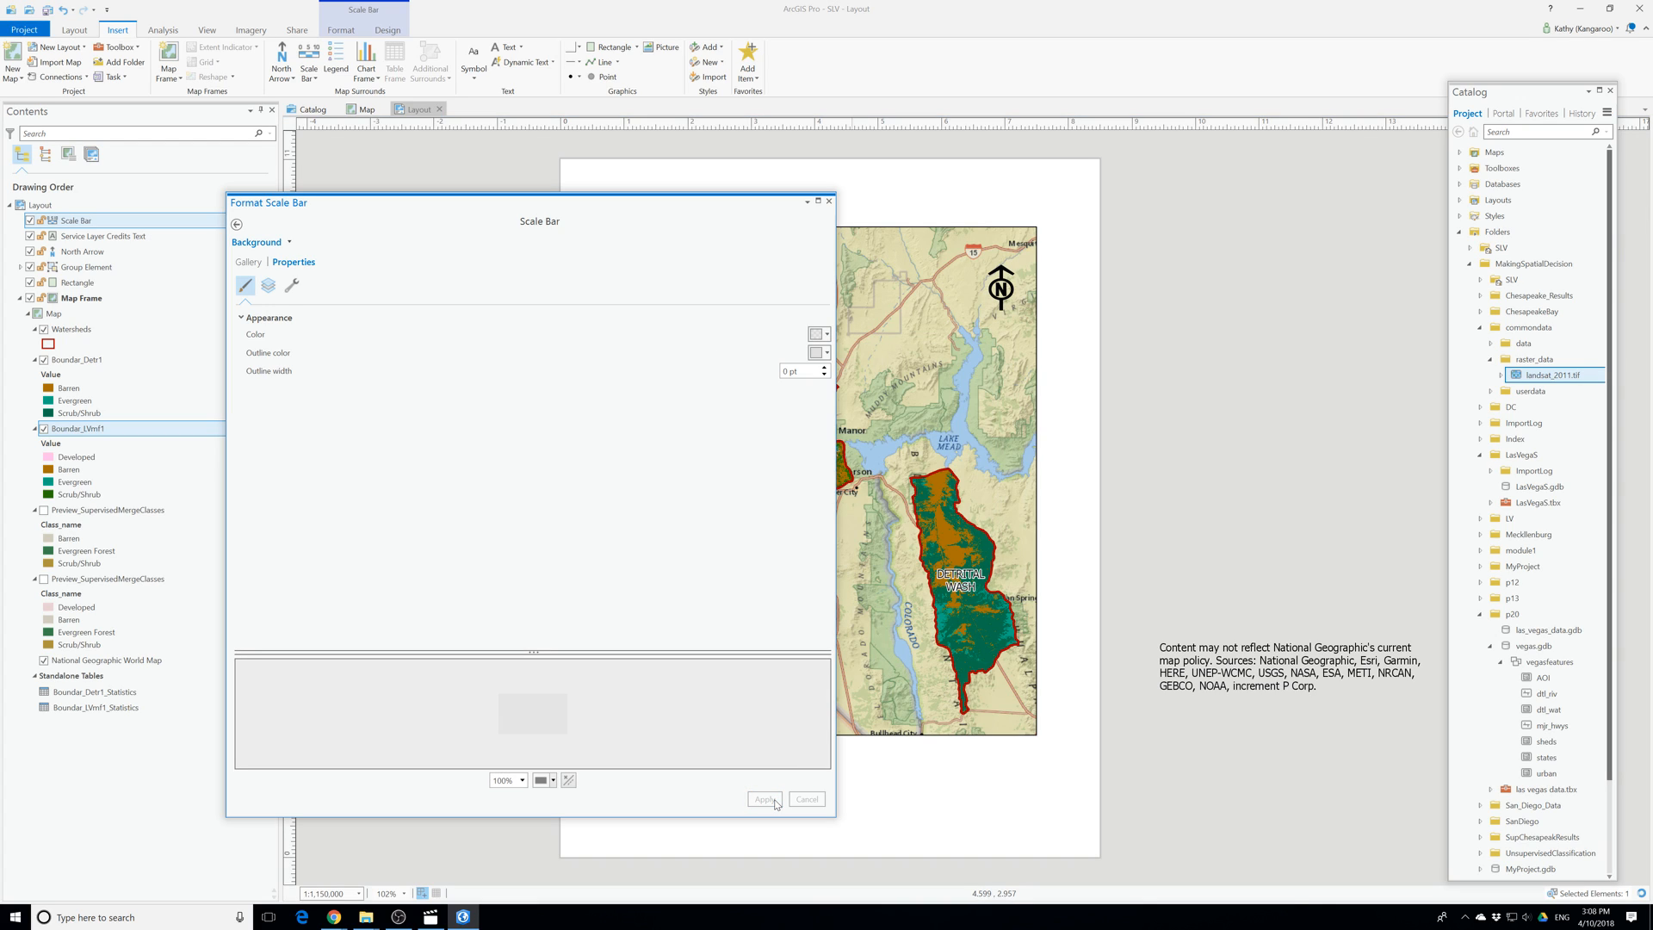
click(830, 202)
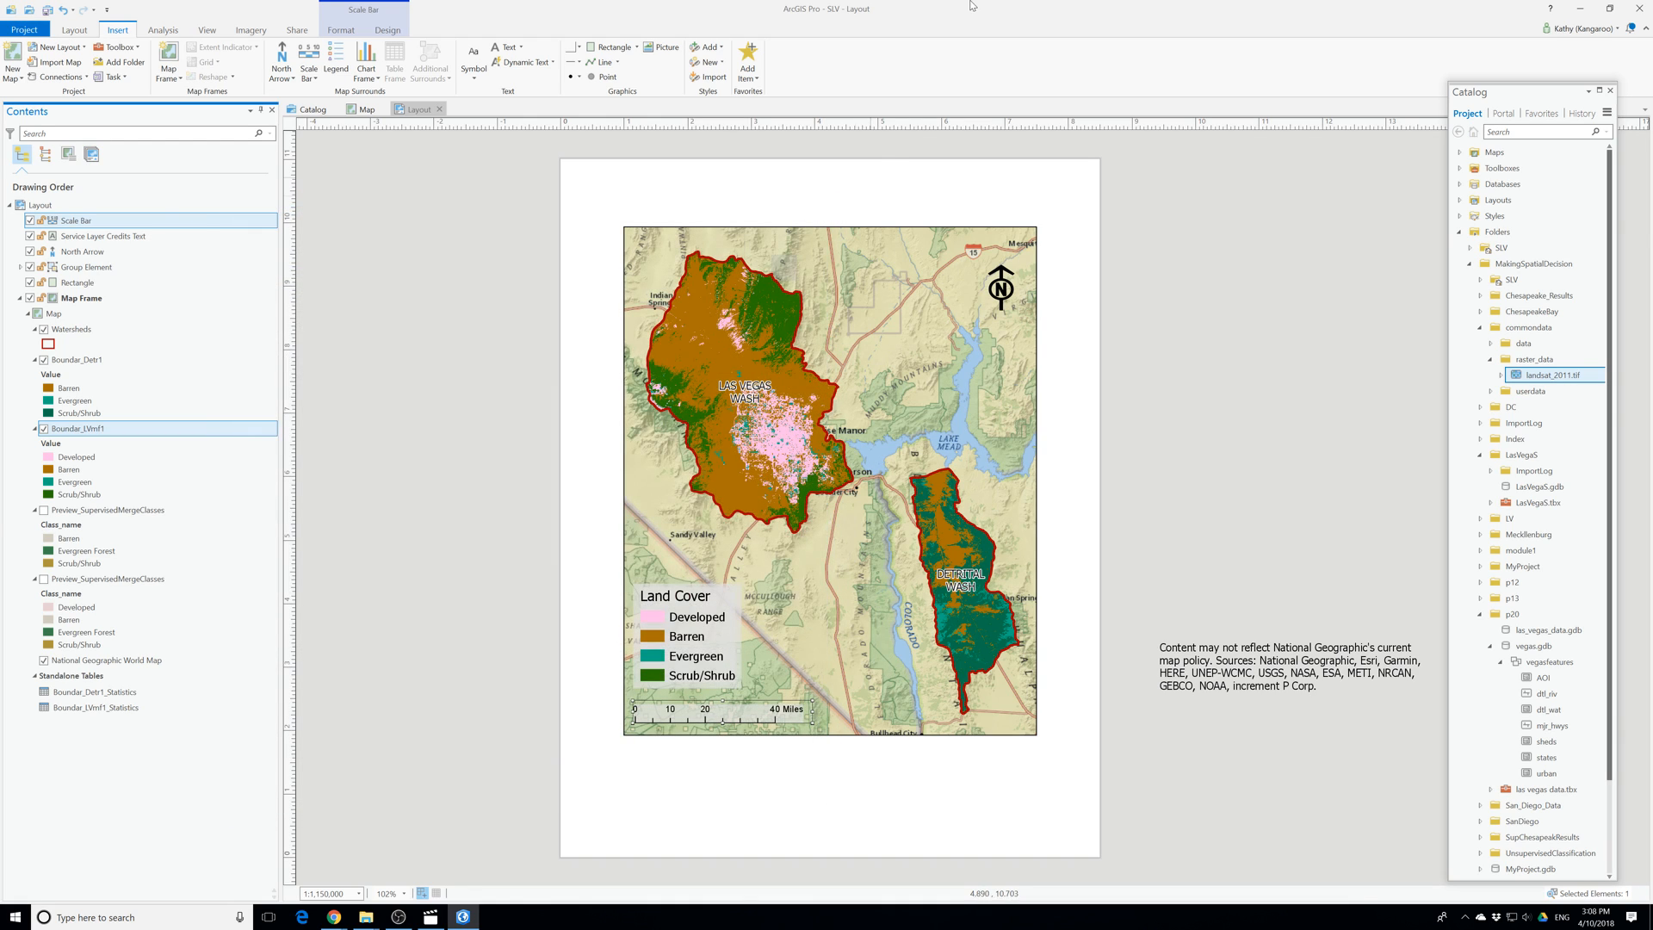
click(1068, 662)
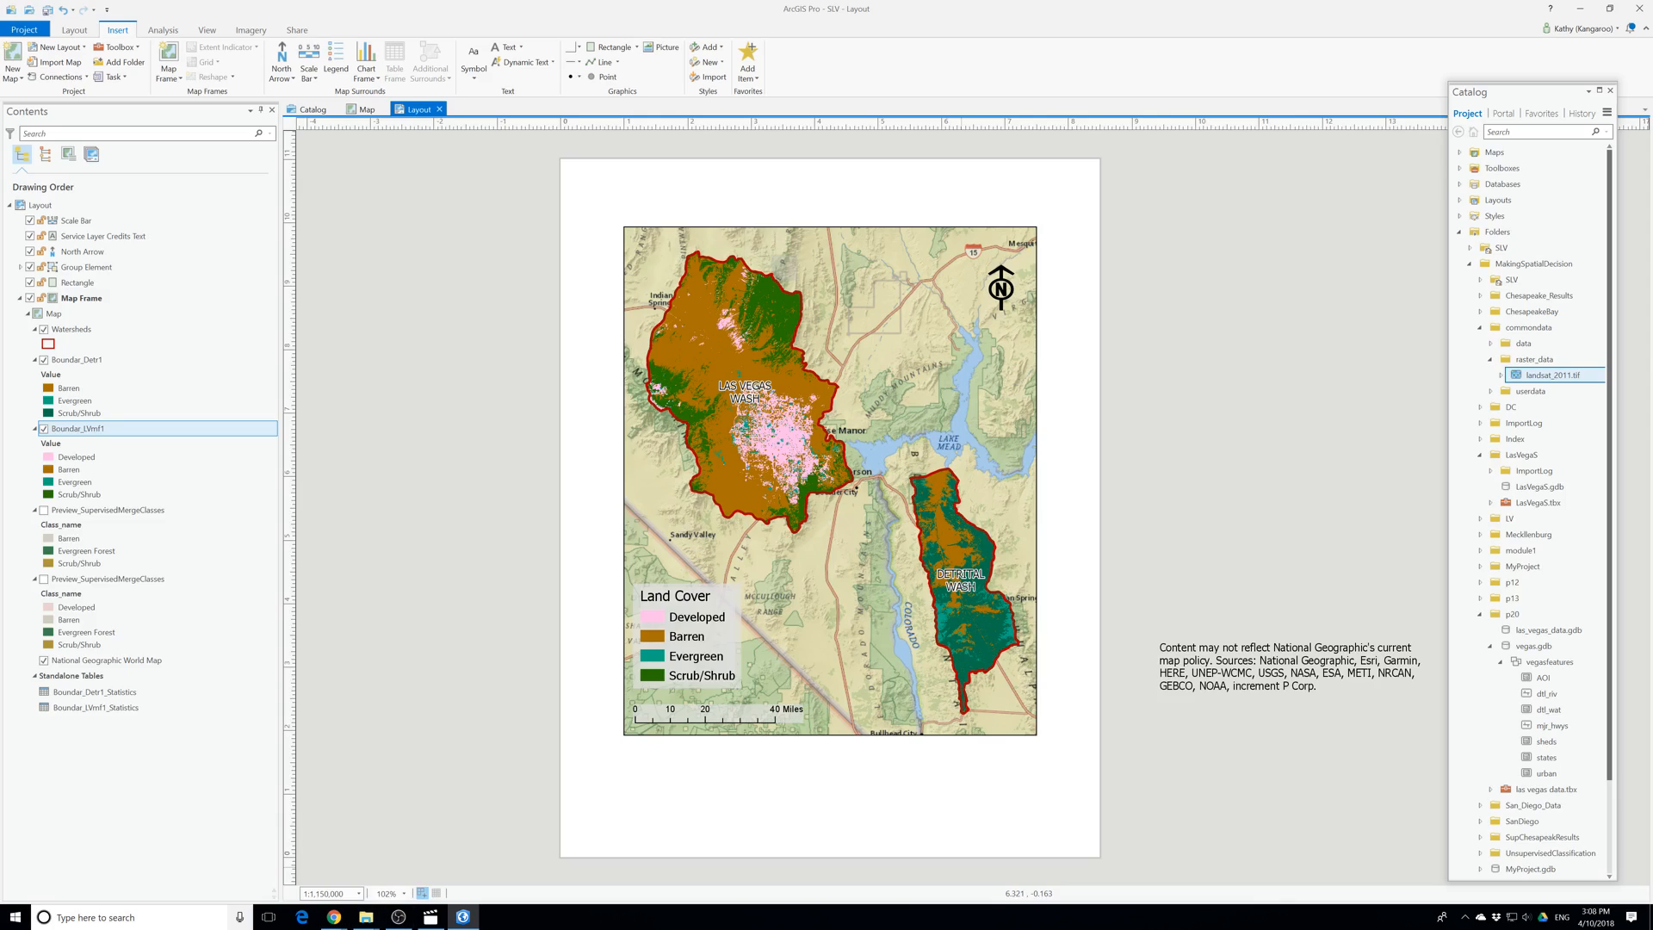
click(135, 920)
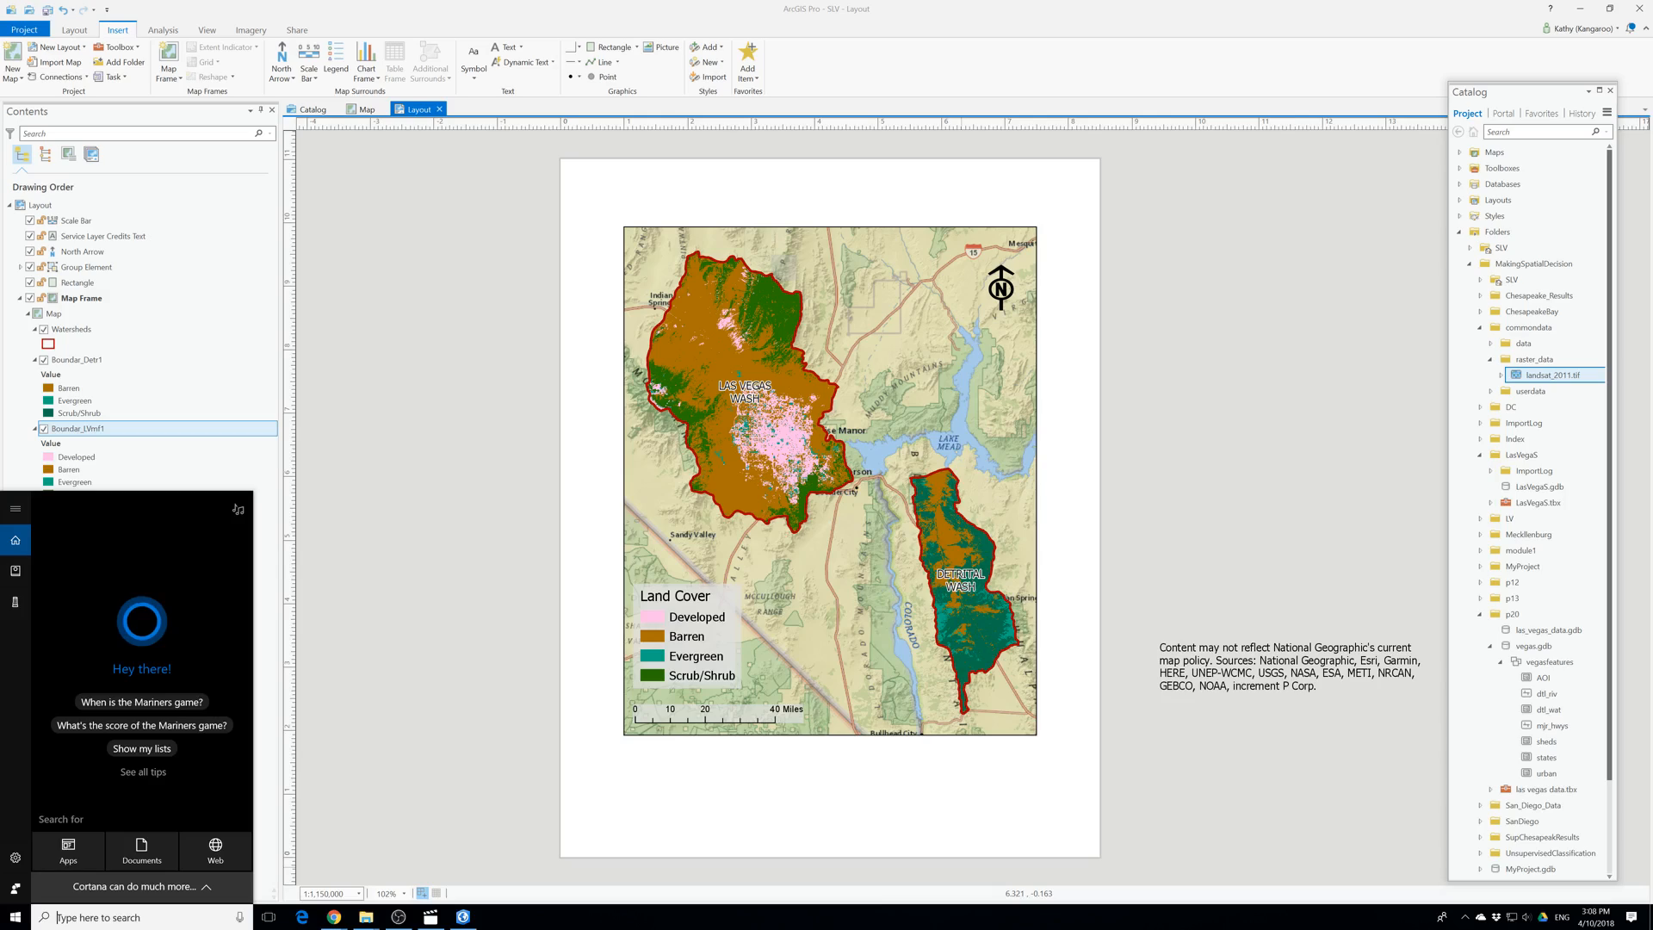
click(493, 751)
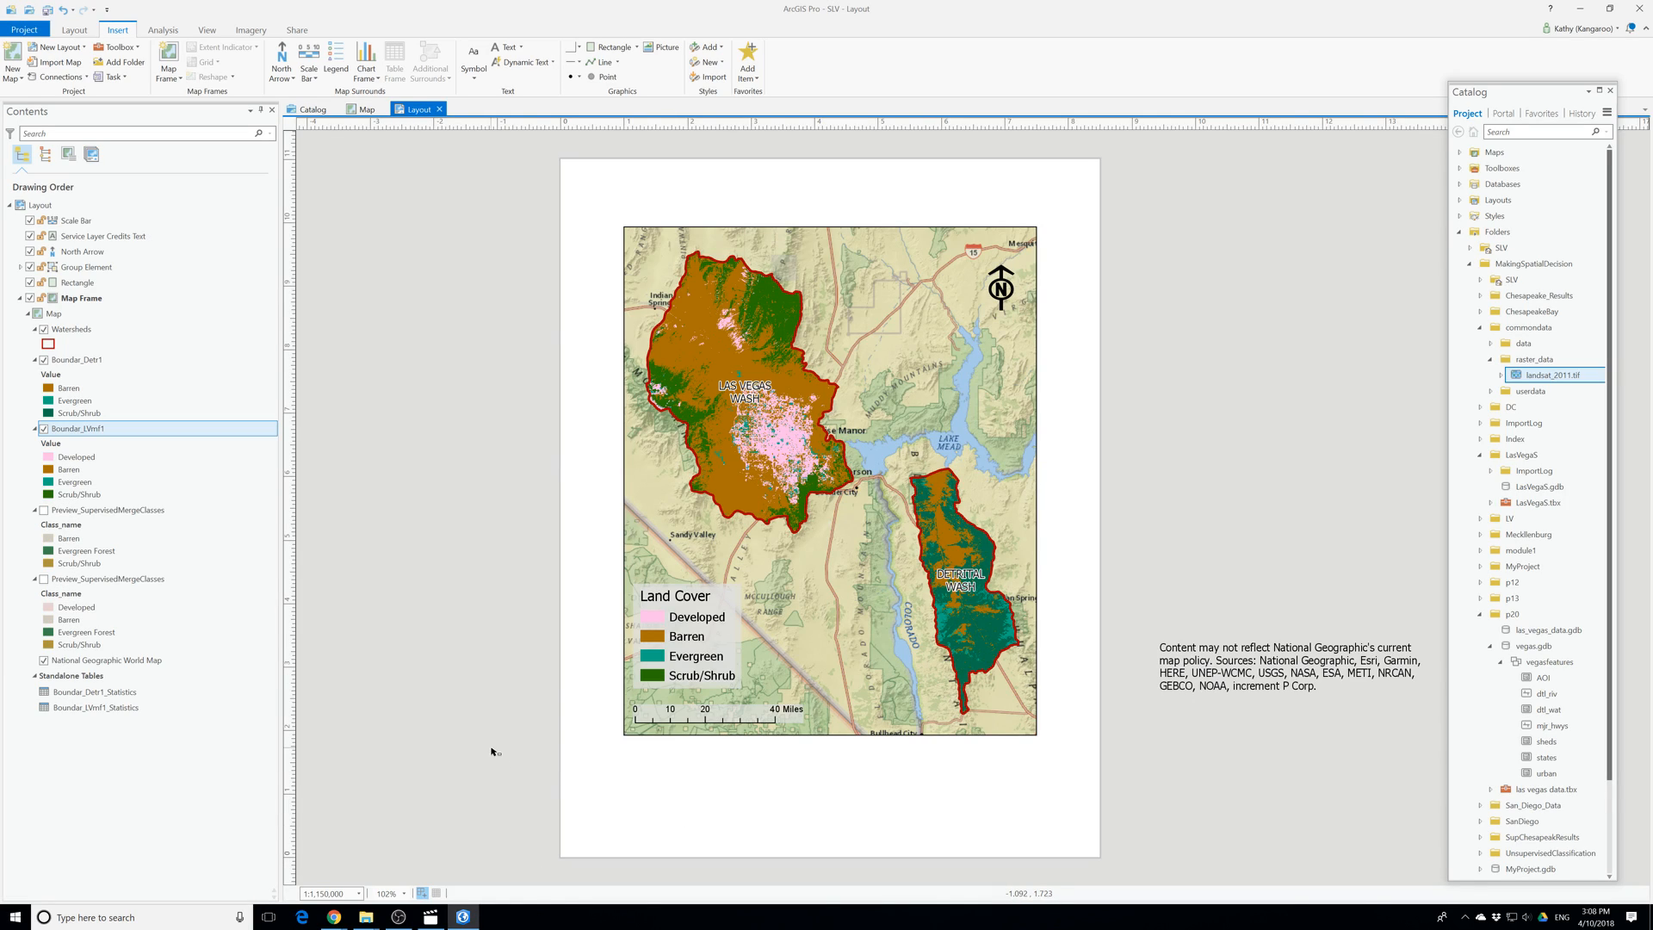